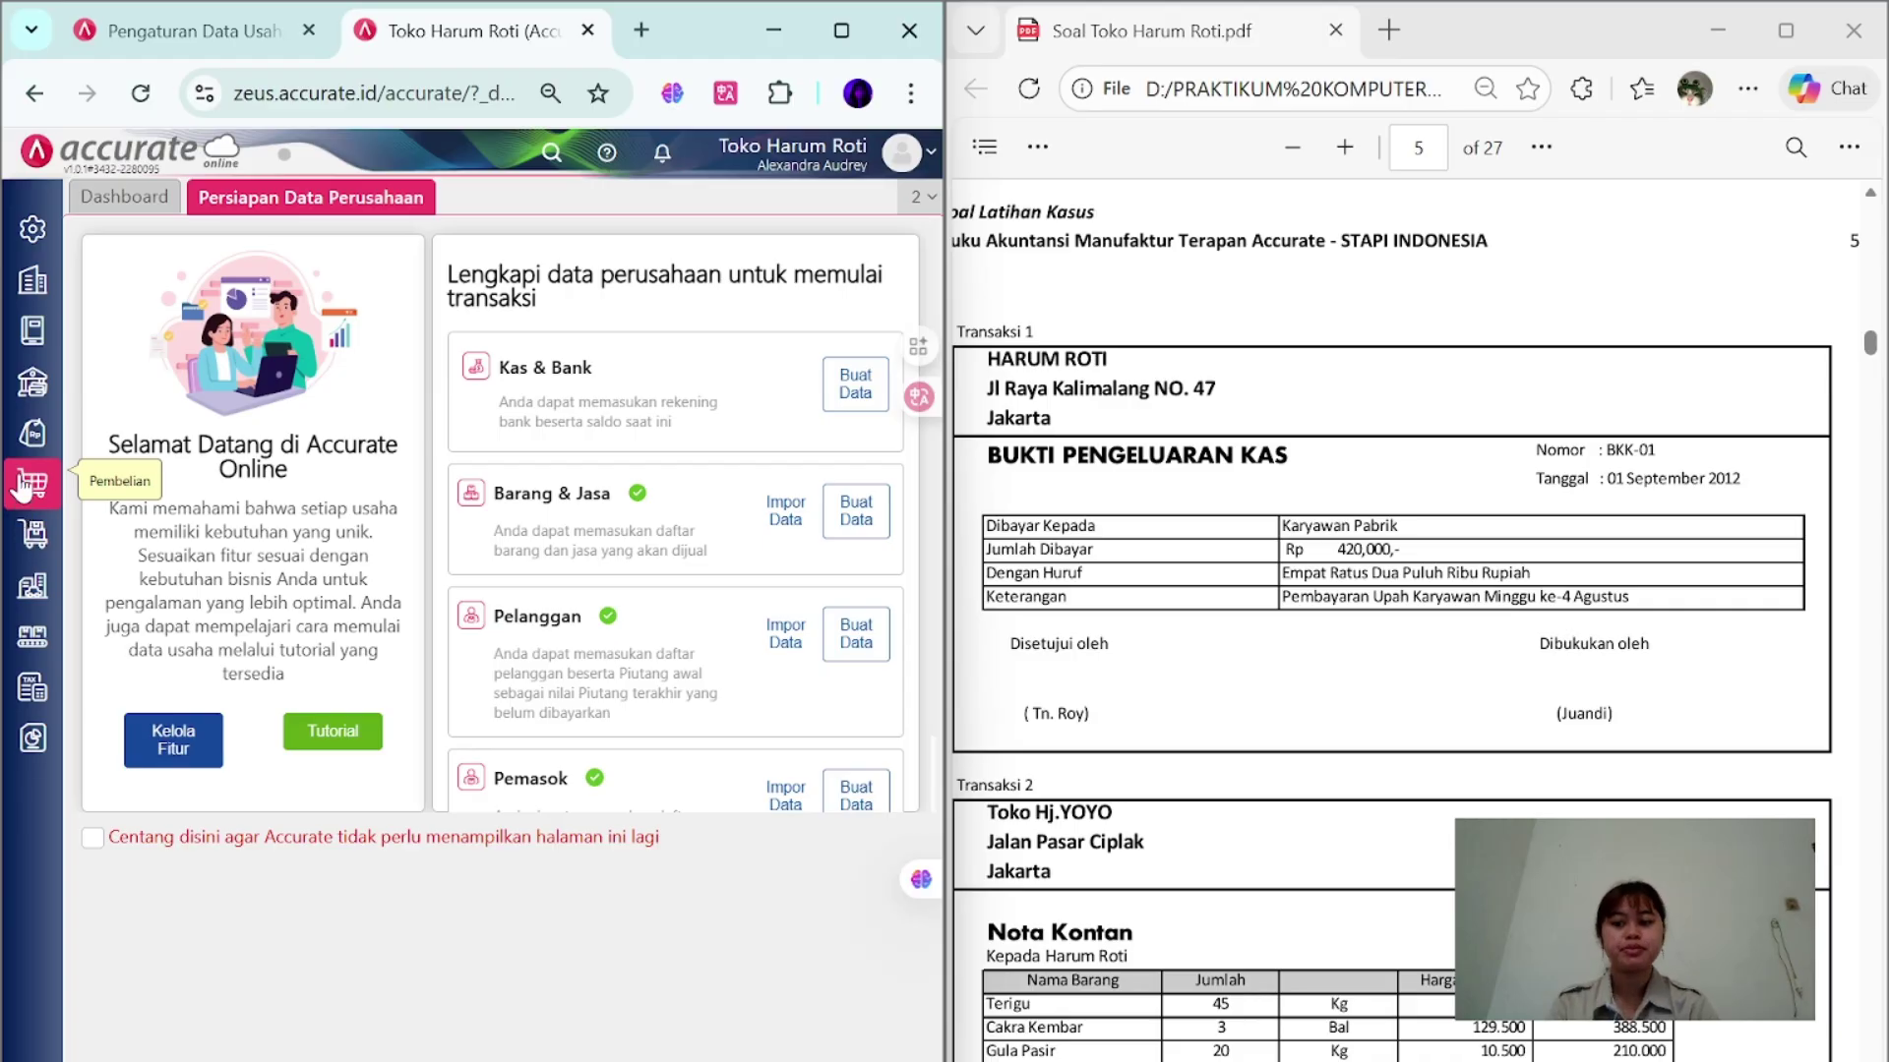
- Start a new cash and bank payment entry (Pembayaran) paid from the Kas Ditangan account
{"action": "left_click", "coordinate": [32, 382]}
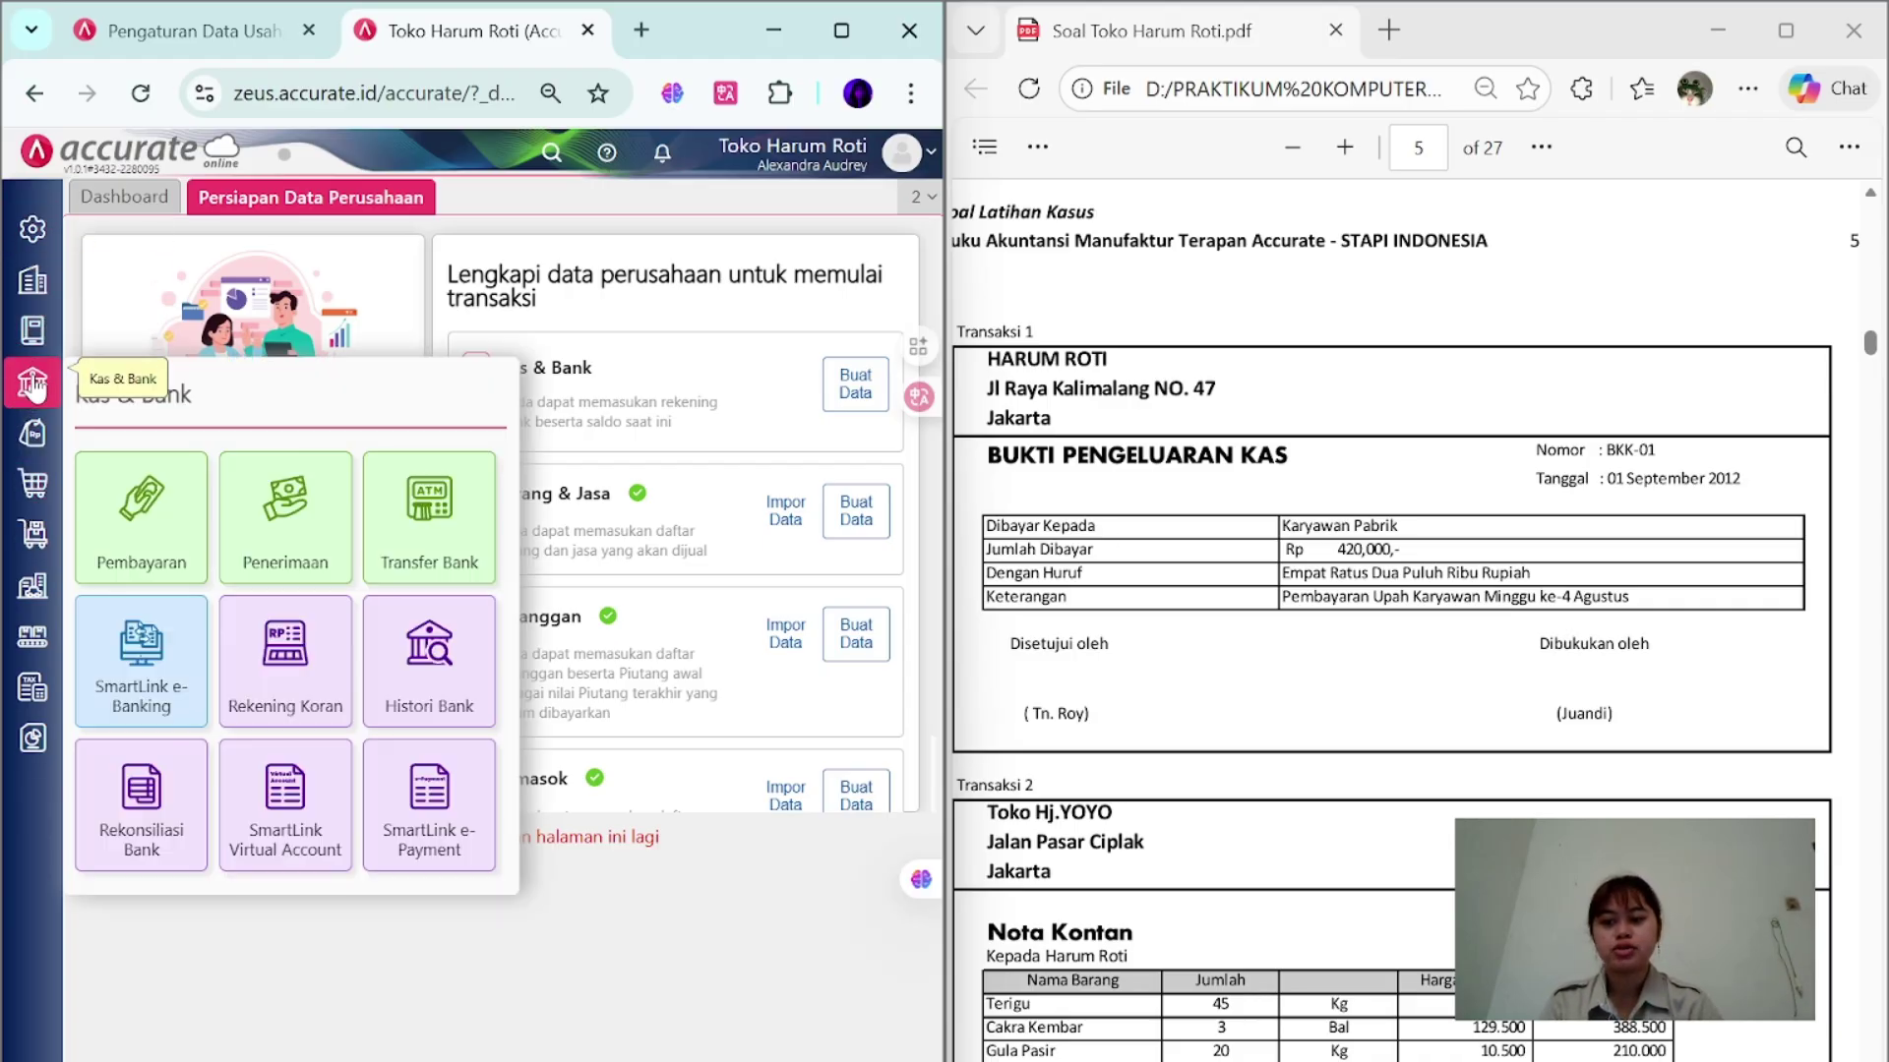
{"action": "left_click", "coordinate": [156, 506]}
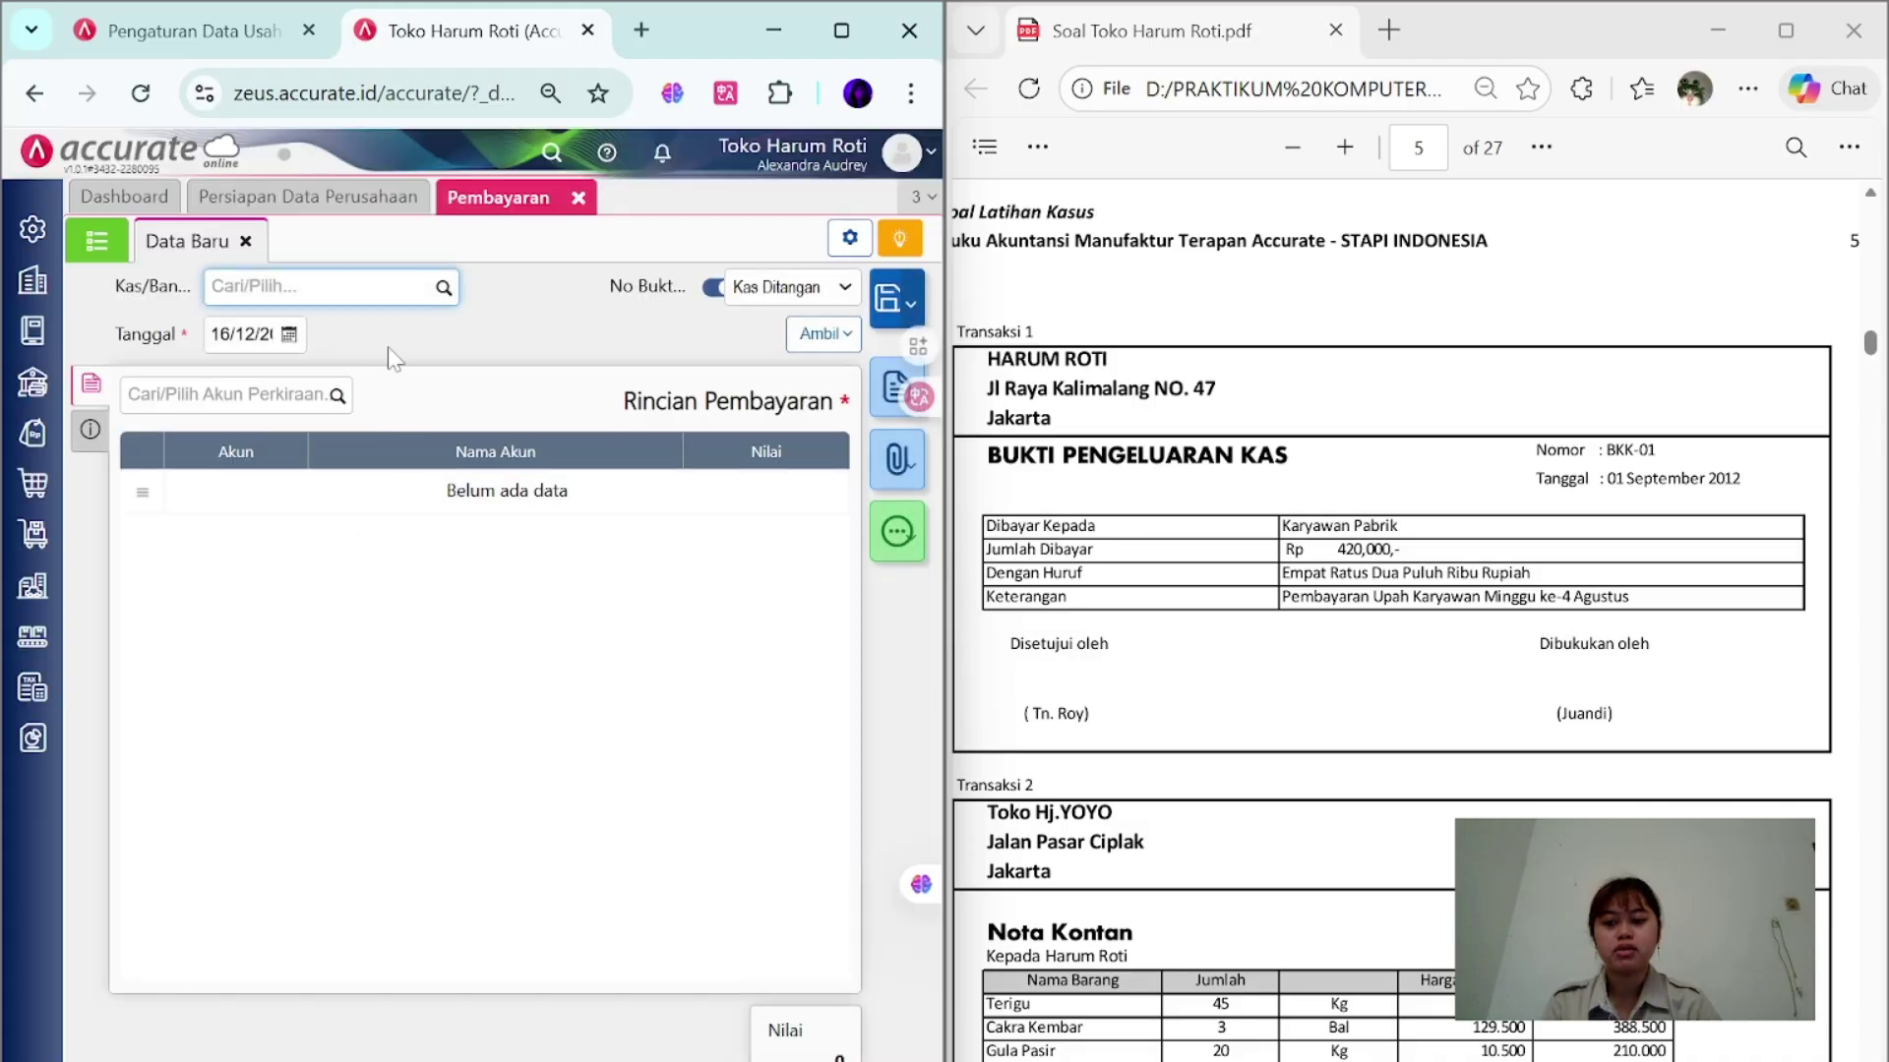
{"action": "left_click", "coordinate": [442, 287]}
{"action": "left_click", "coordinate": [446, 342]}
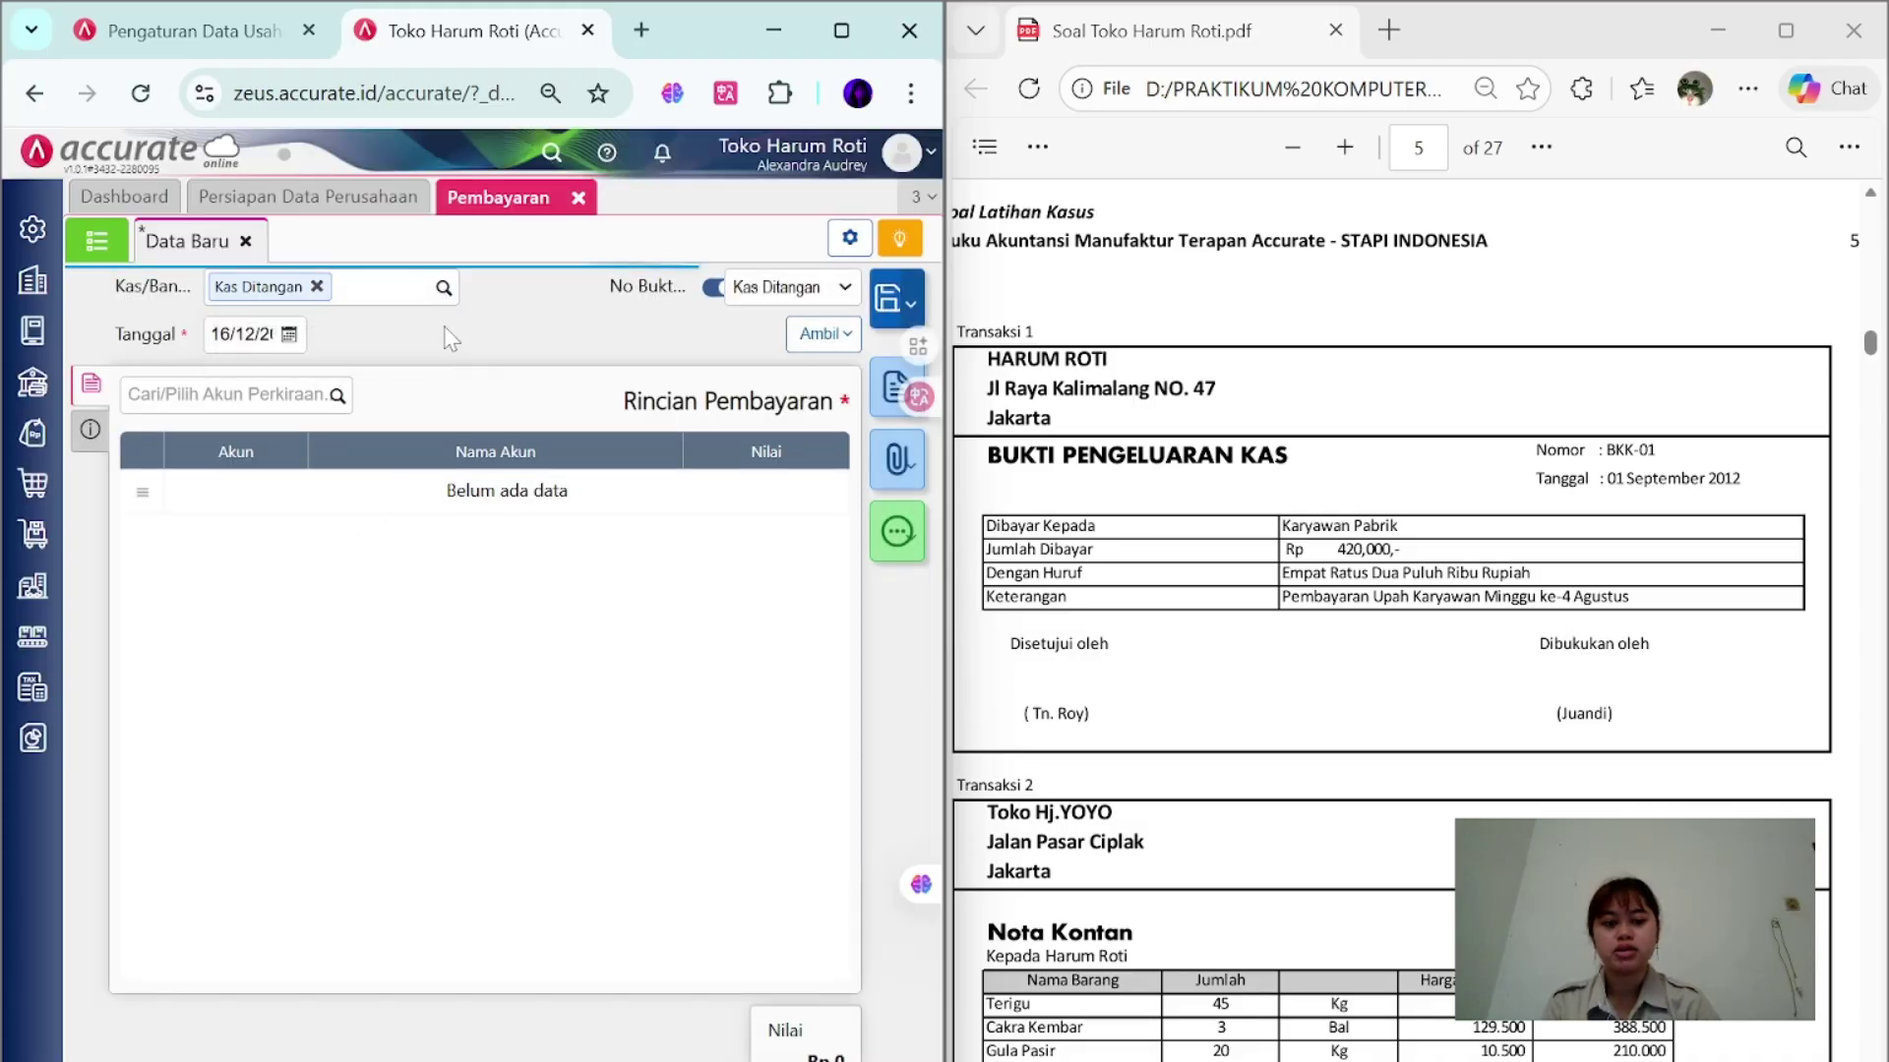
- Date the payment 01/09/2012 and switch its voucher number from automatic to the manual value BKK-01
{"action": "left_click", "coordinate": [241, 334]}
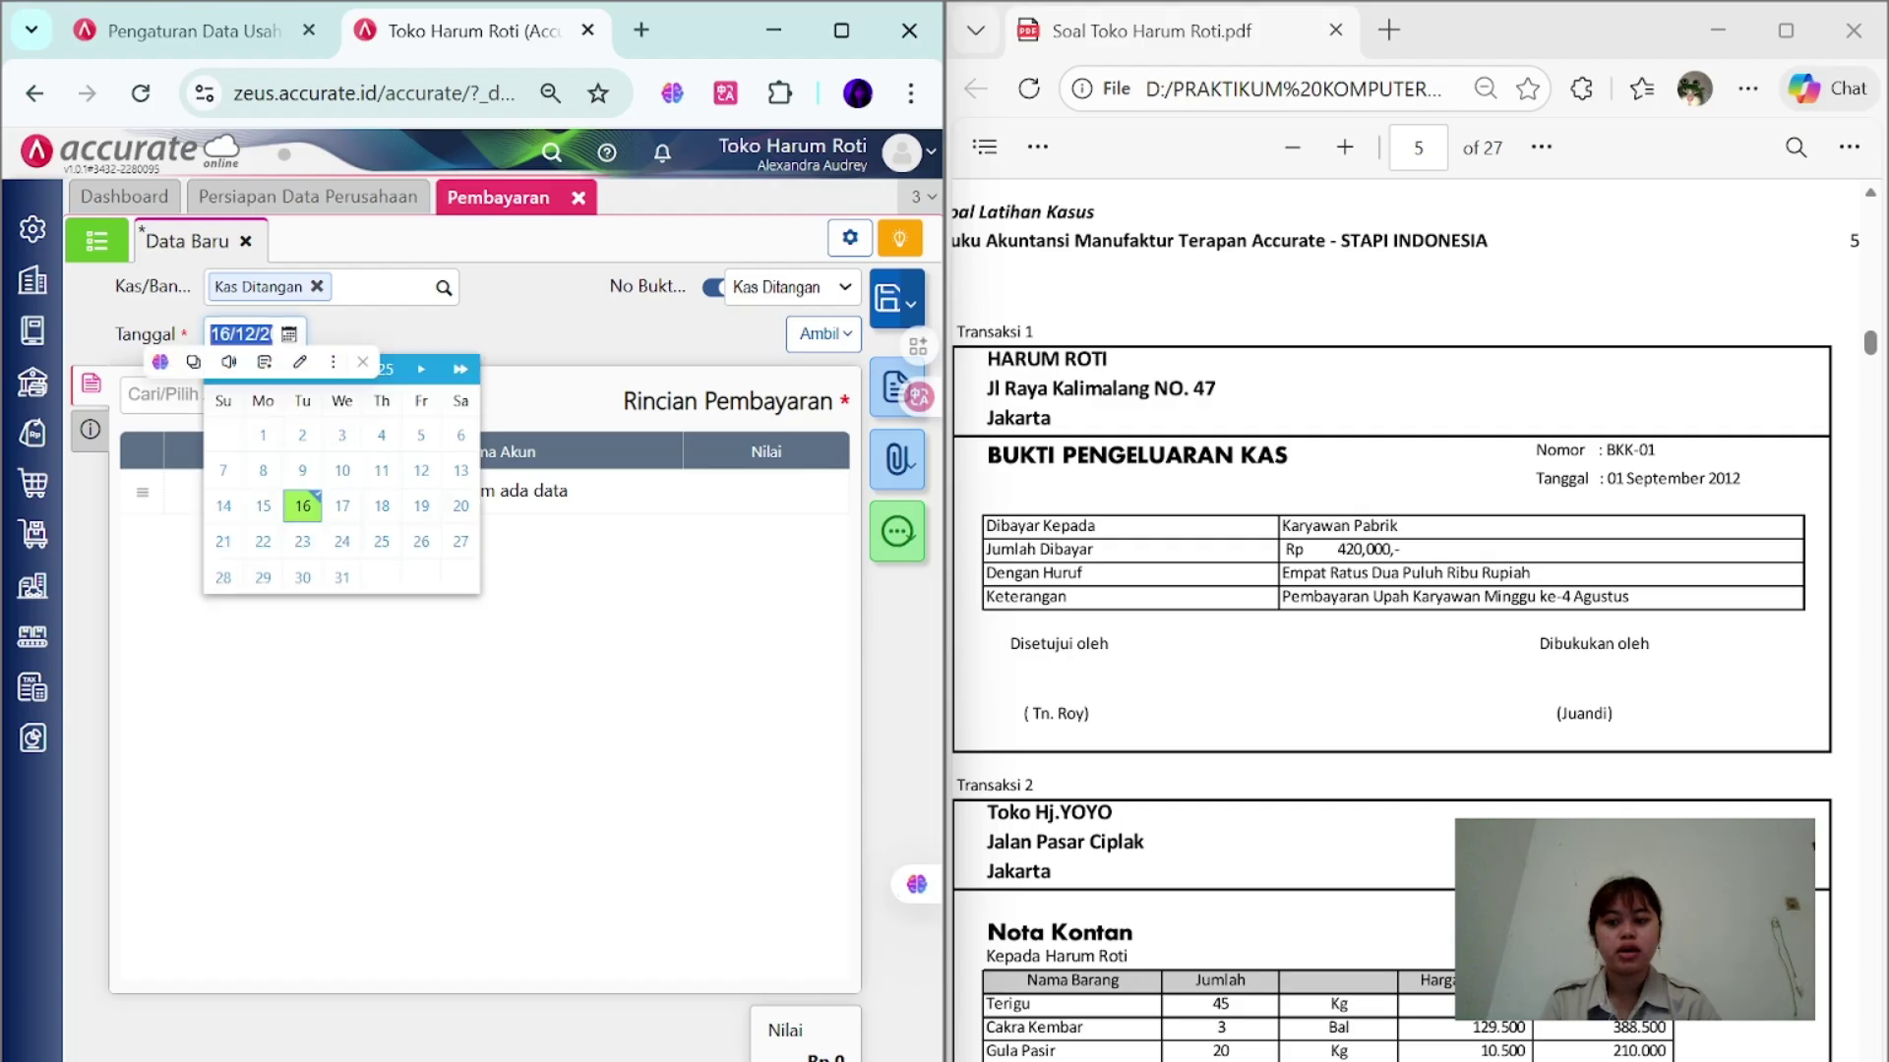
{"action": "type", "text": "1"}
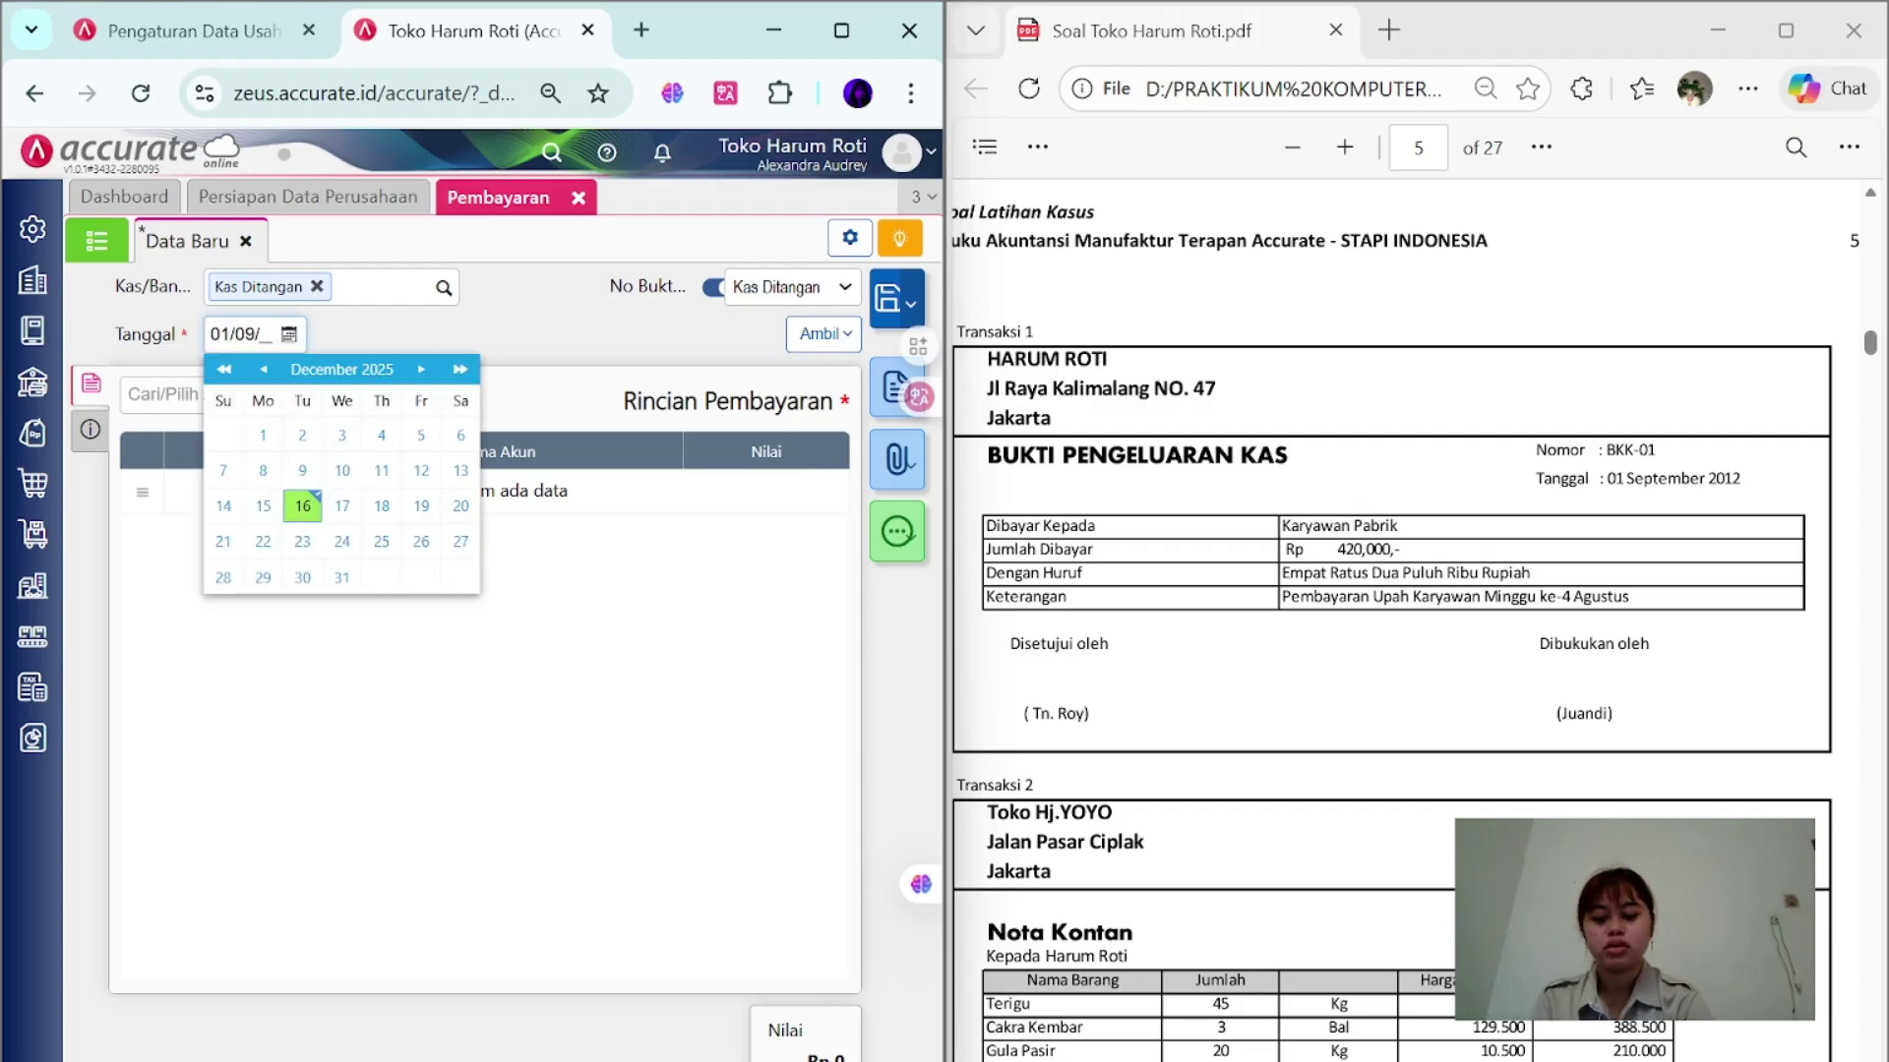
{"action": "left_click", "coordinate": [618, 303]}
{"action": "left_click", "coordinate": [711, 287]}
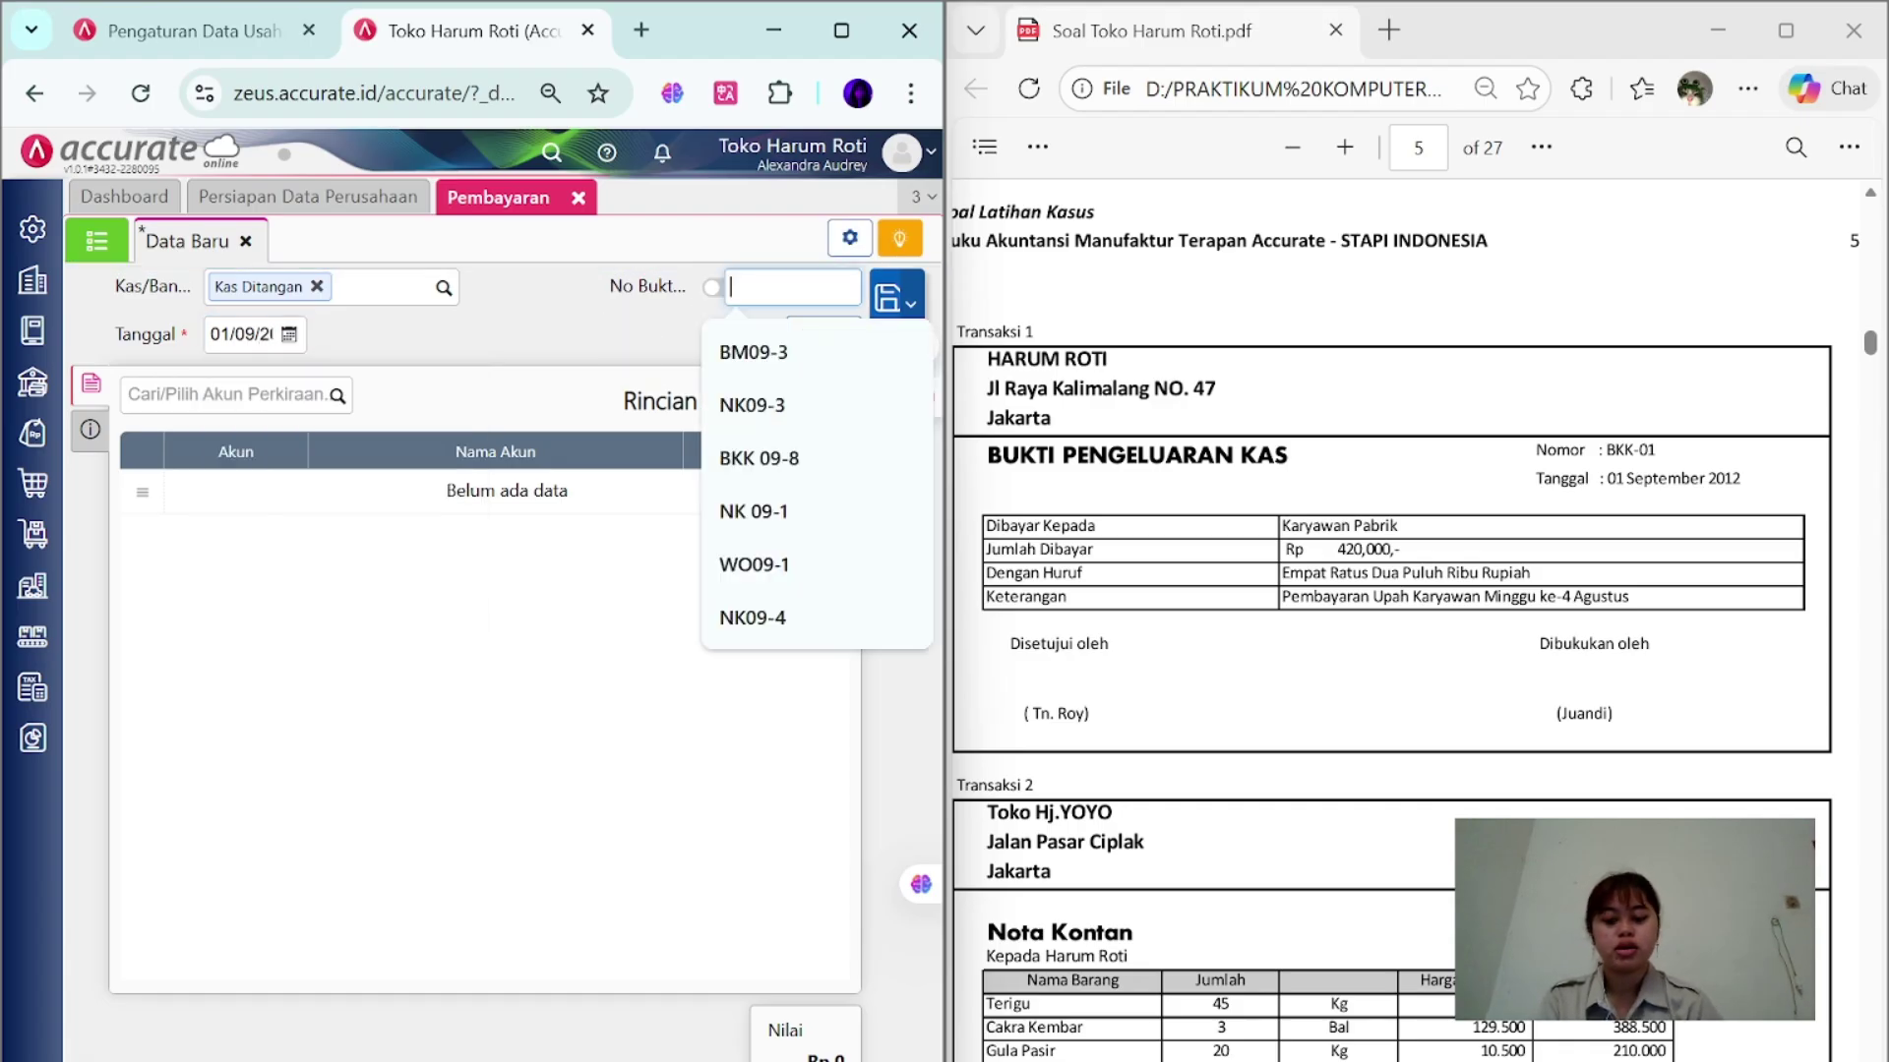
{"action": "type", "text": "BKK-01"}
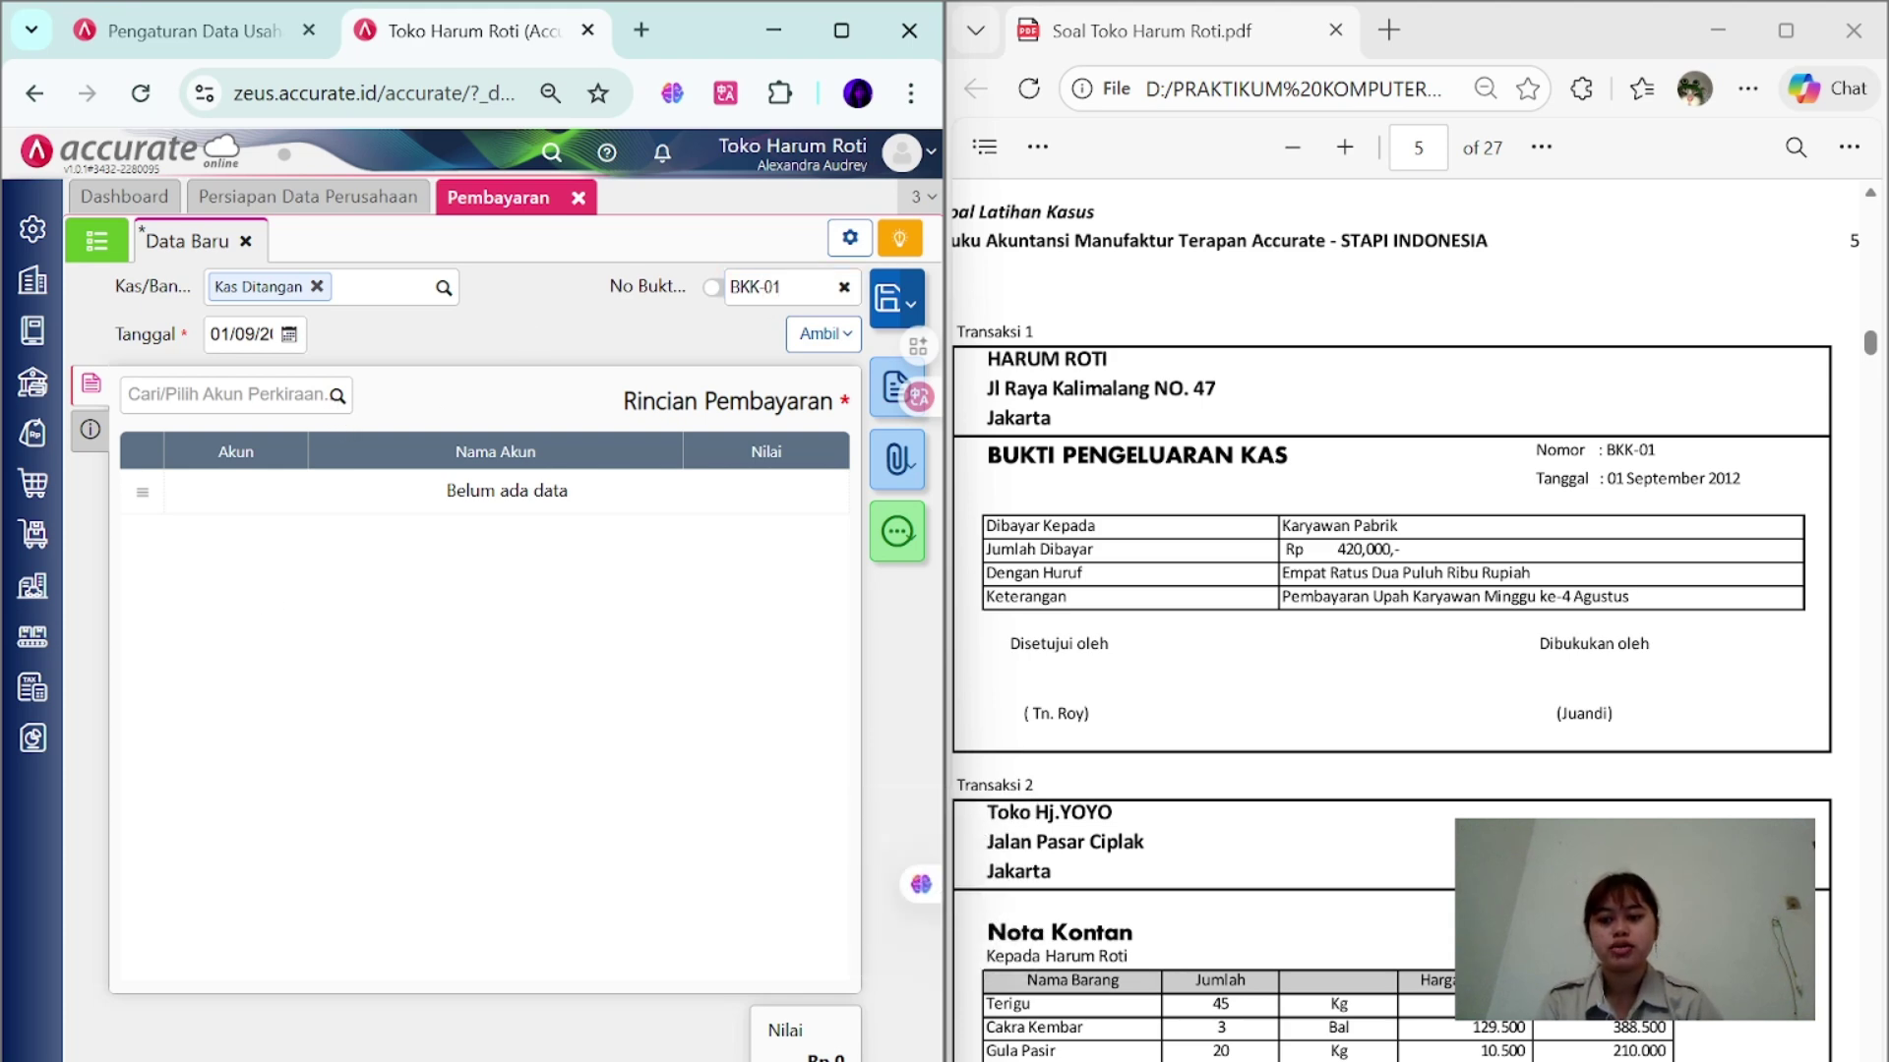
- Add a payment detail line for the Hutang Gaji & Upah account with a value of Rp 420.000
{"action": "left_click", "coordinate": [226, 395]}
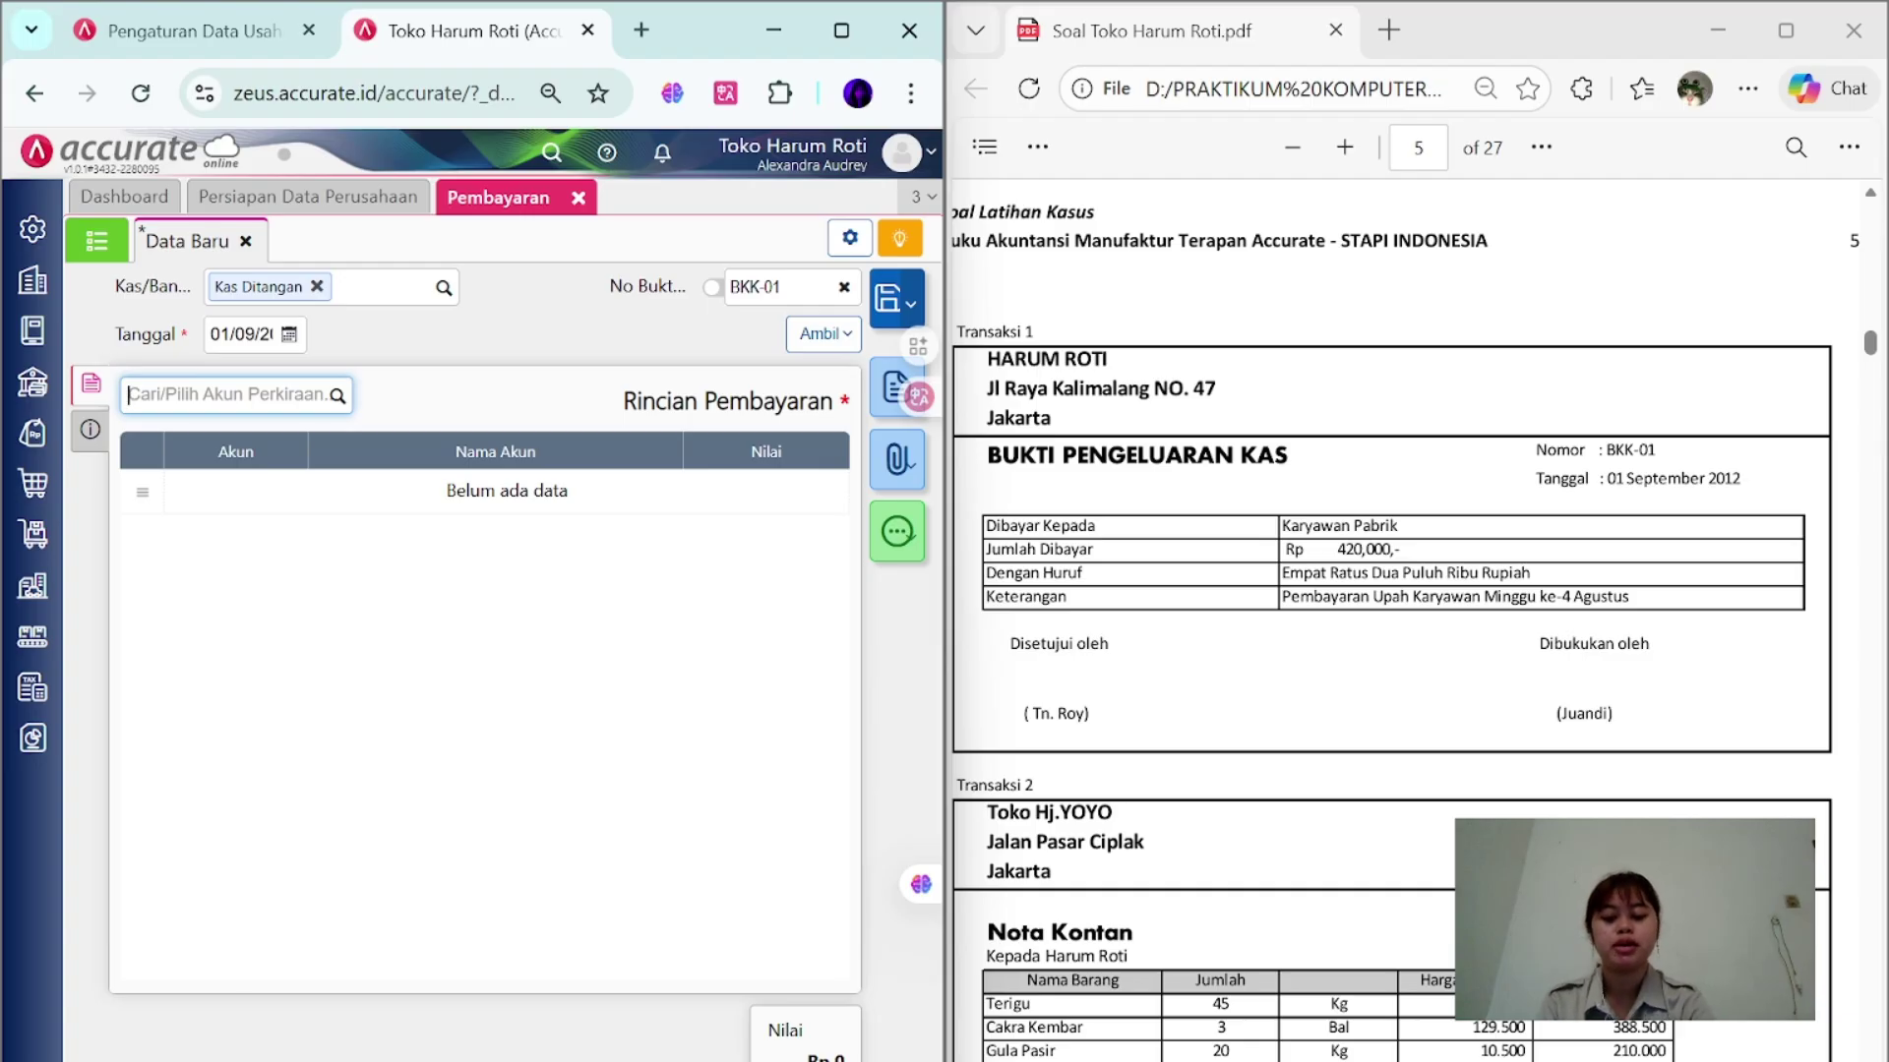
{"action": "type", "text": "hutang"}
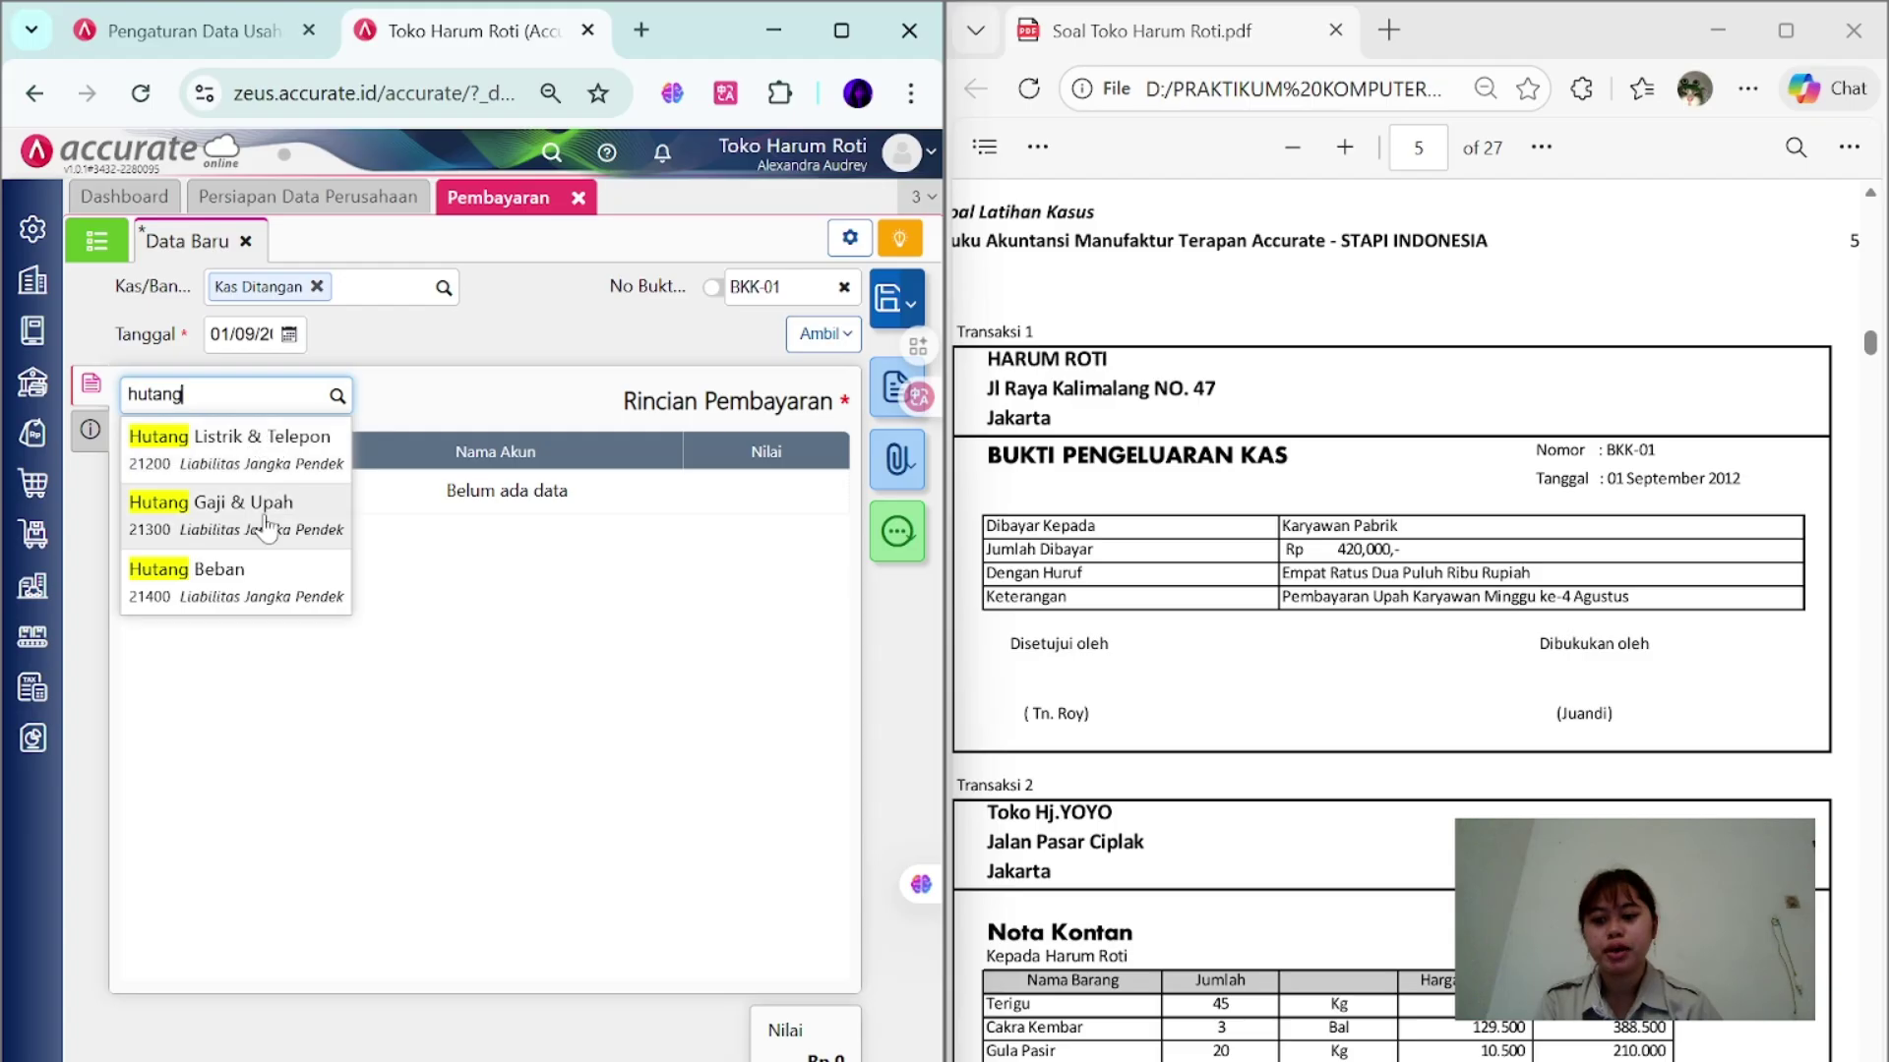
{"action": "left_click", "coordinate": [266, 526]}
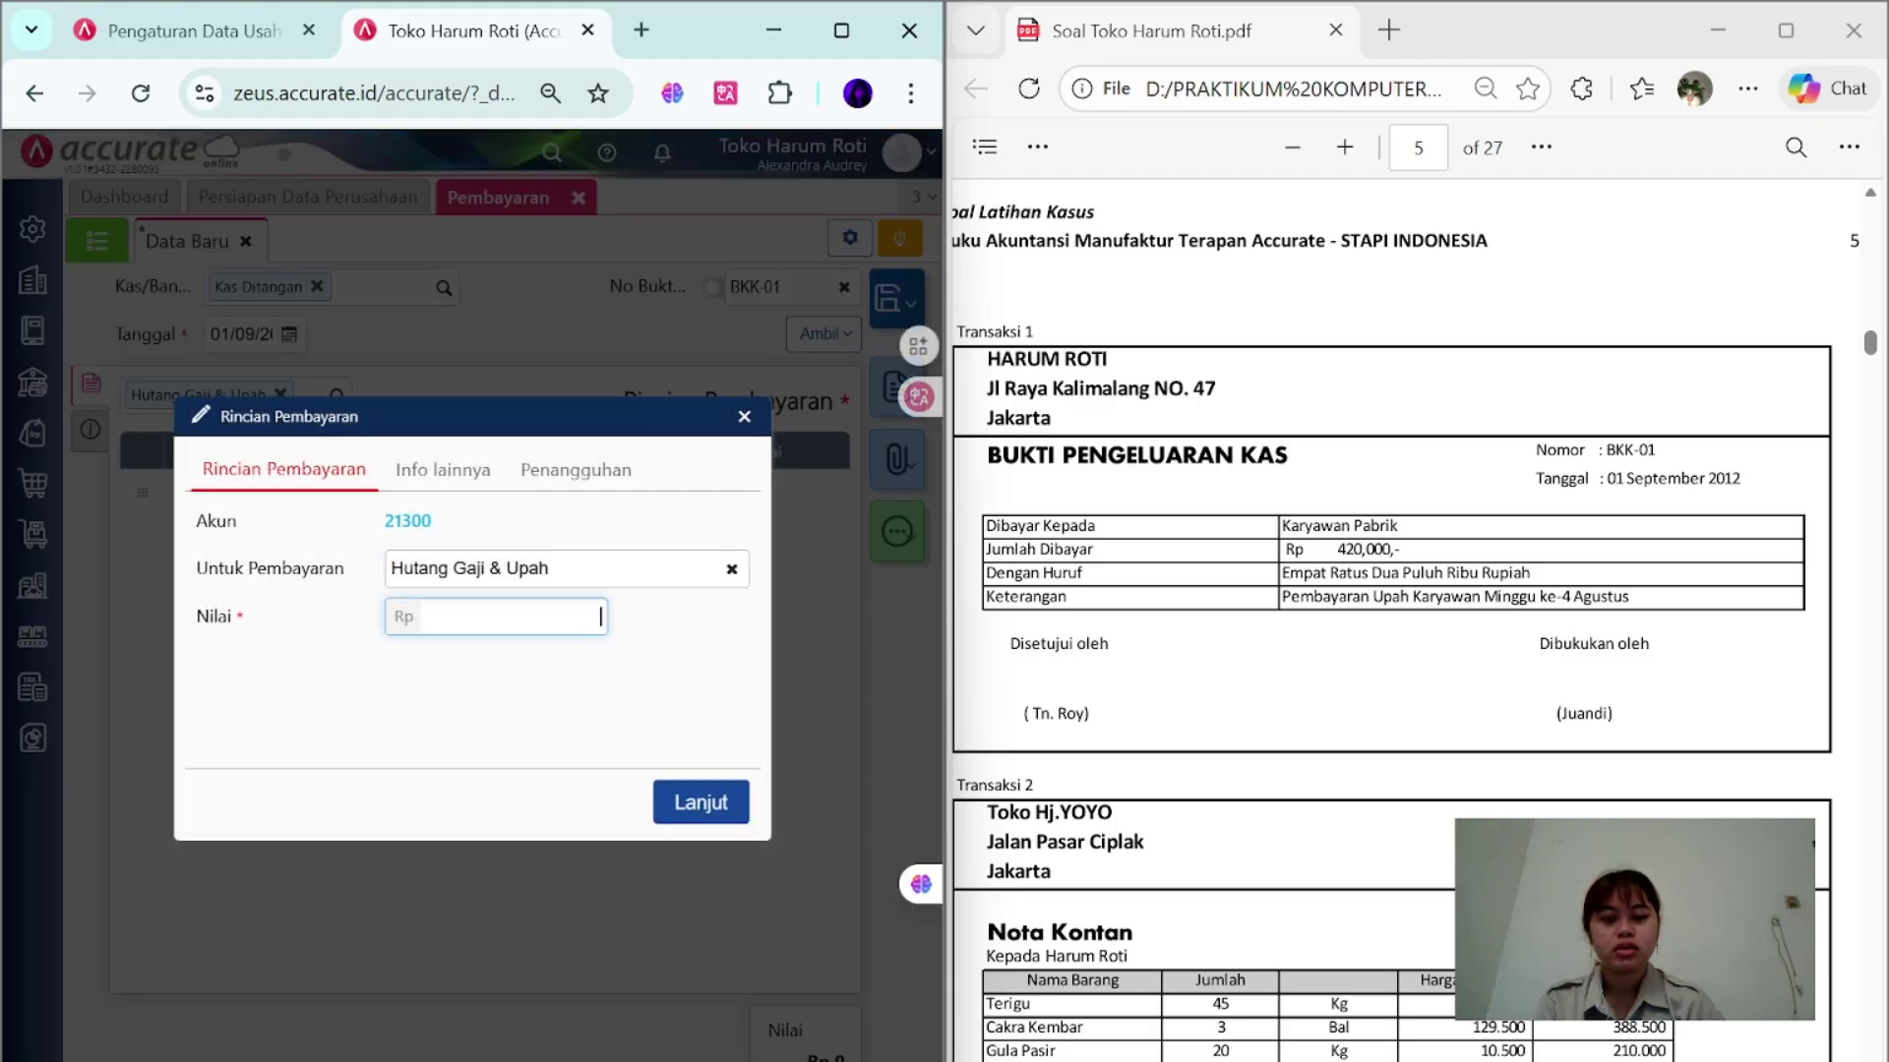
{"action": "type", "text": "4200000"}
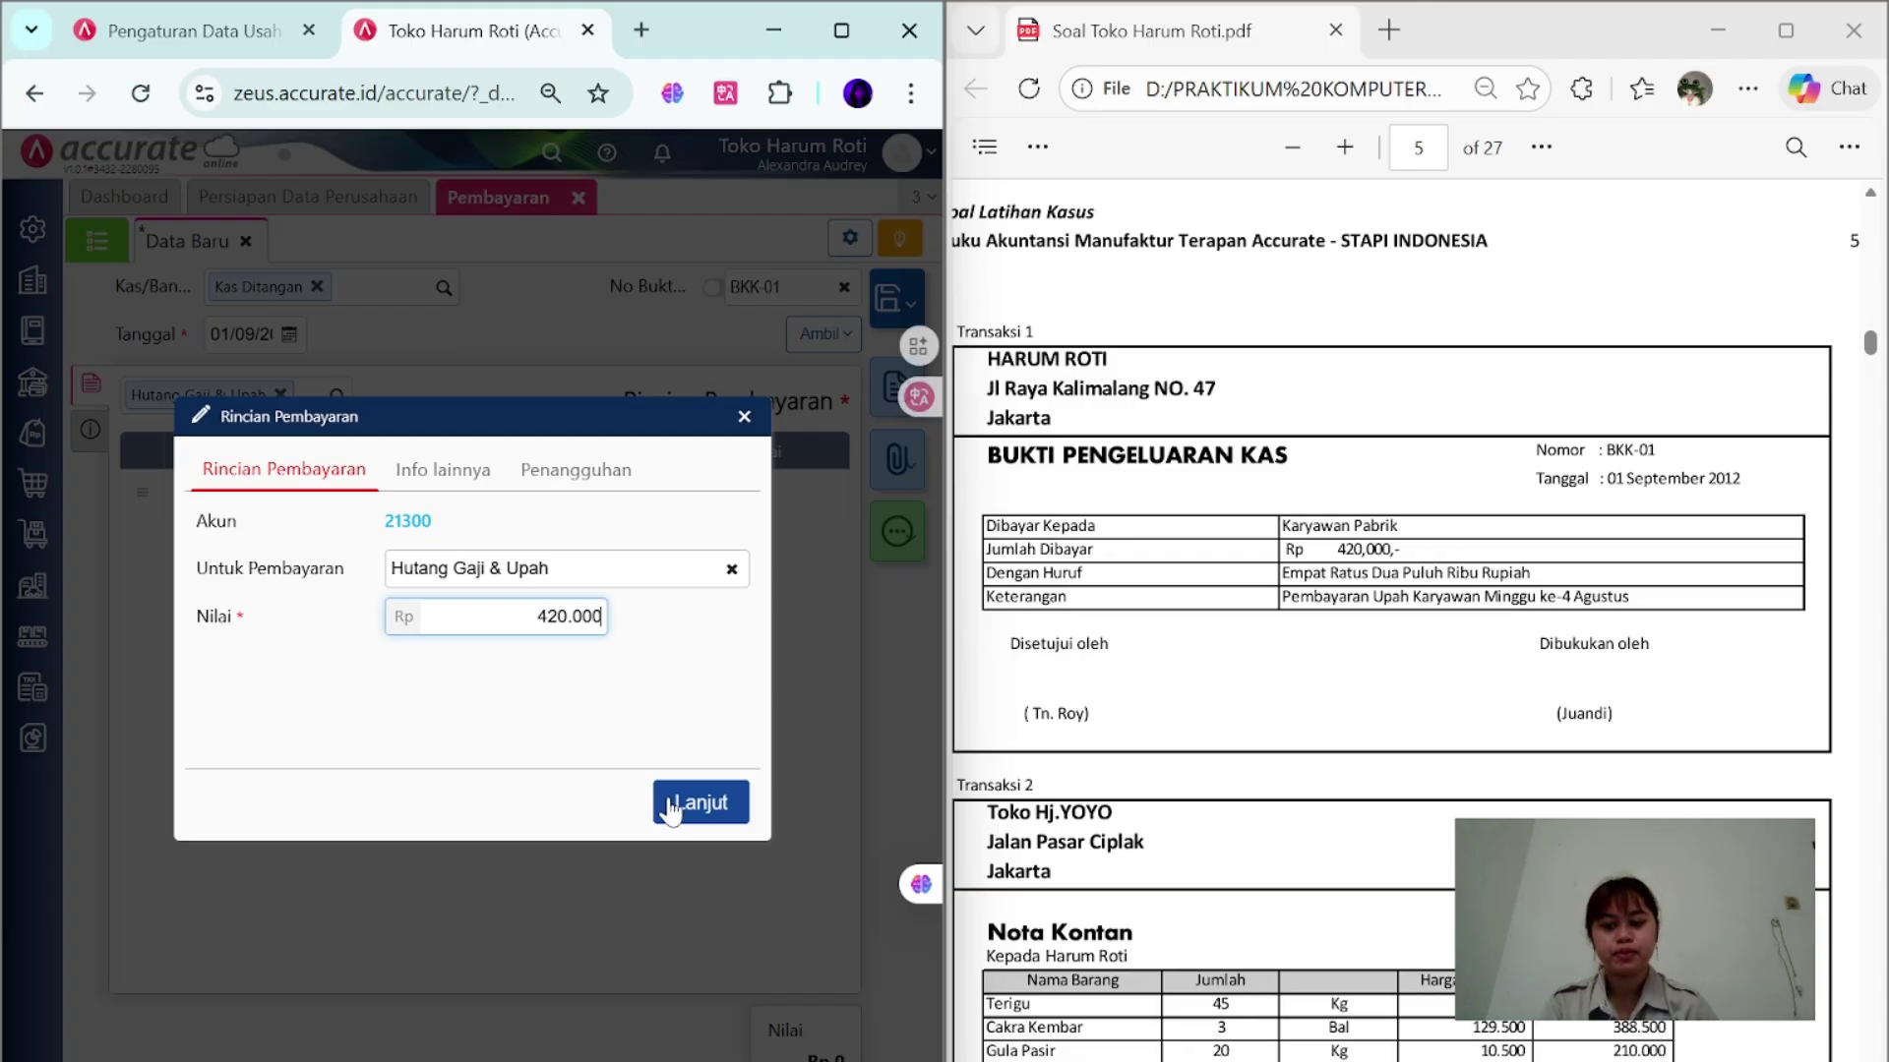
{"action": "left_click", "coordinate": [670, 805]}
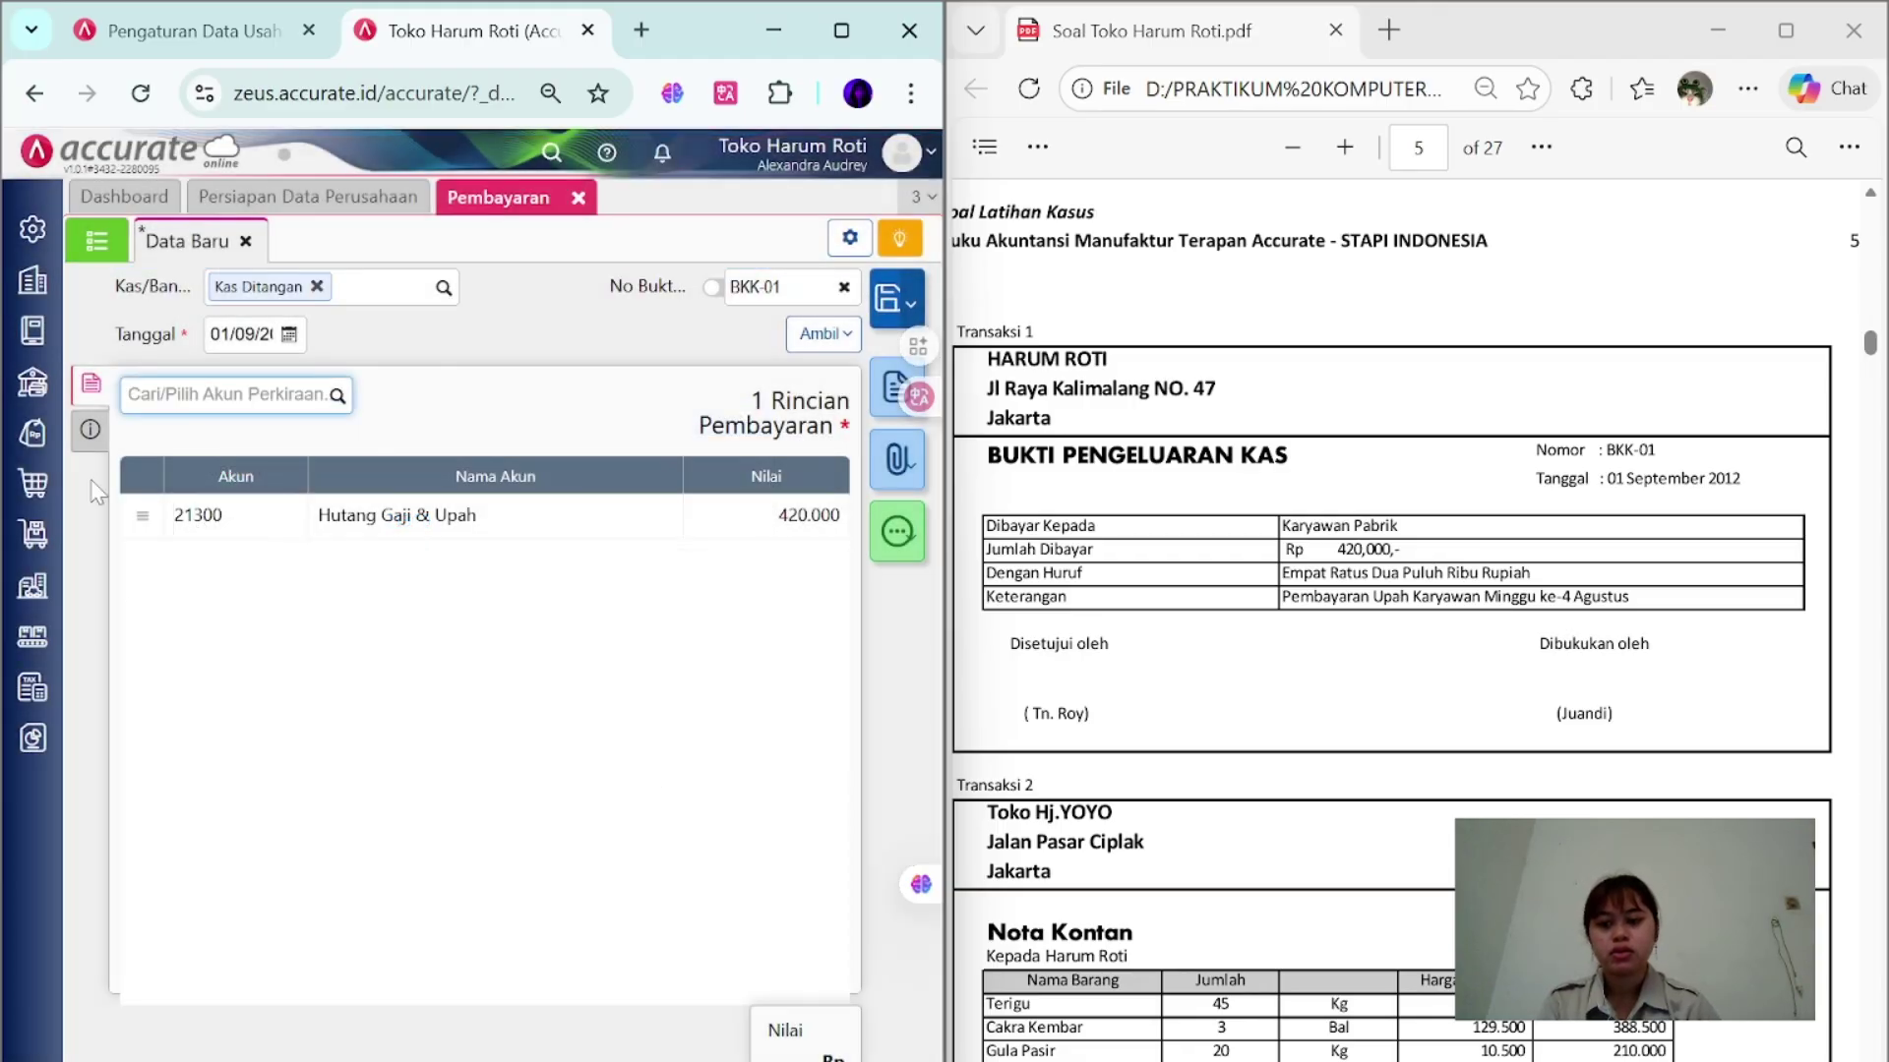
- Enter cheque number BKK-01, recipient Karyawan Pabrik and the note "Pembayaran Upah Karyawan Minggu ke-4 Agustus", and save and close the payment
{"action": "left_click", "coordinate": [90, 429]}
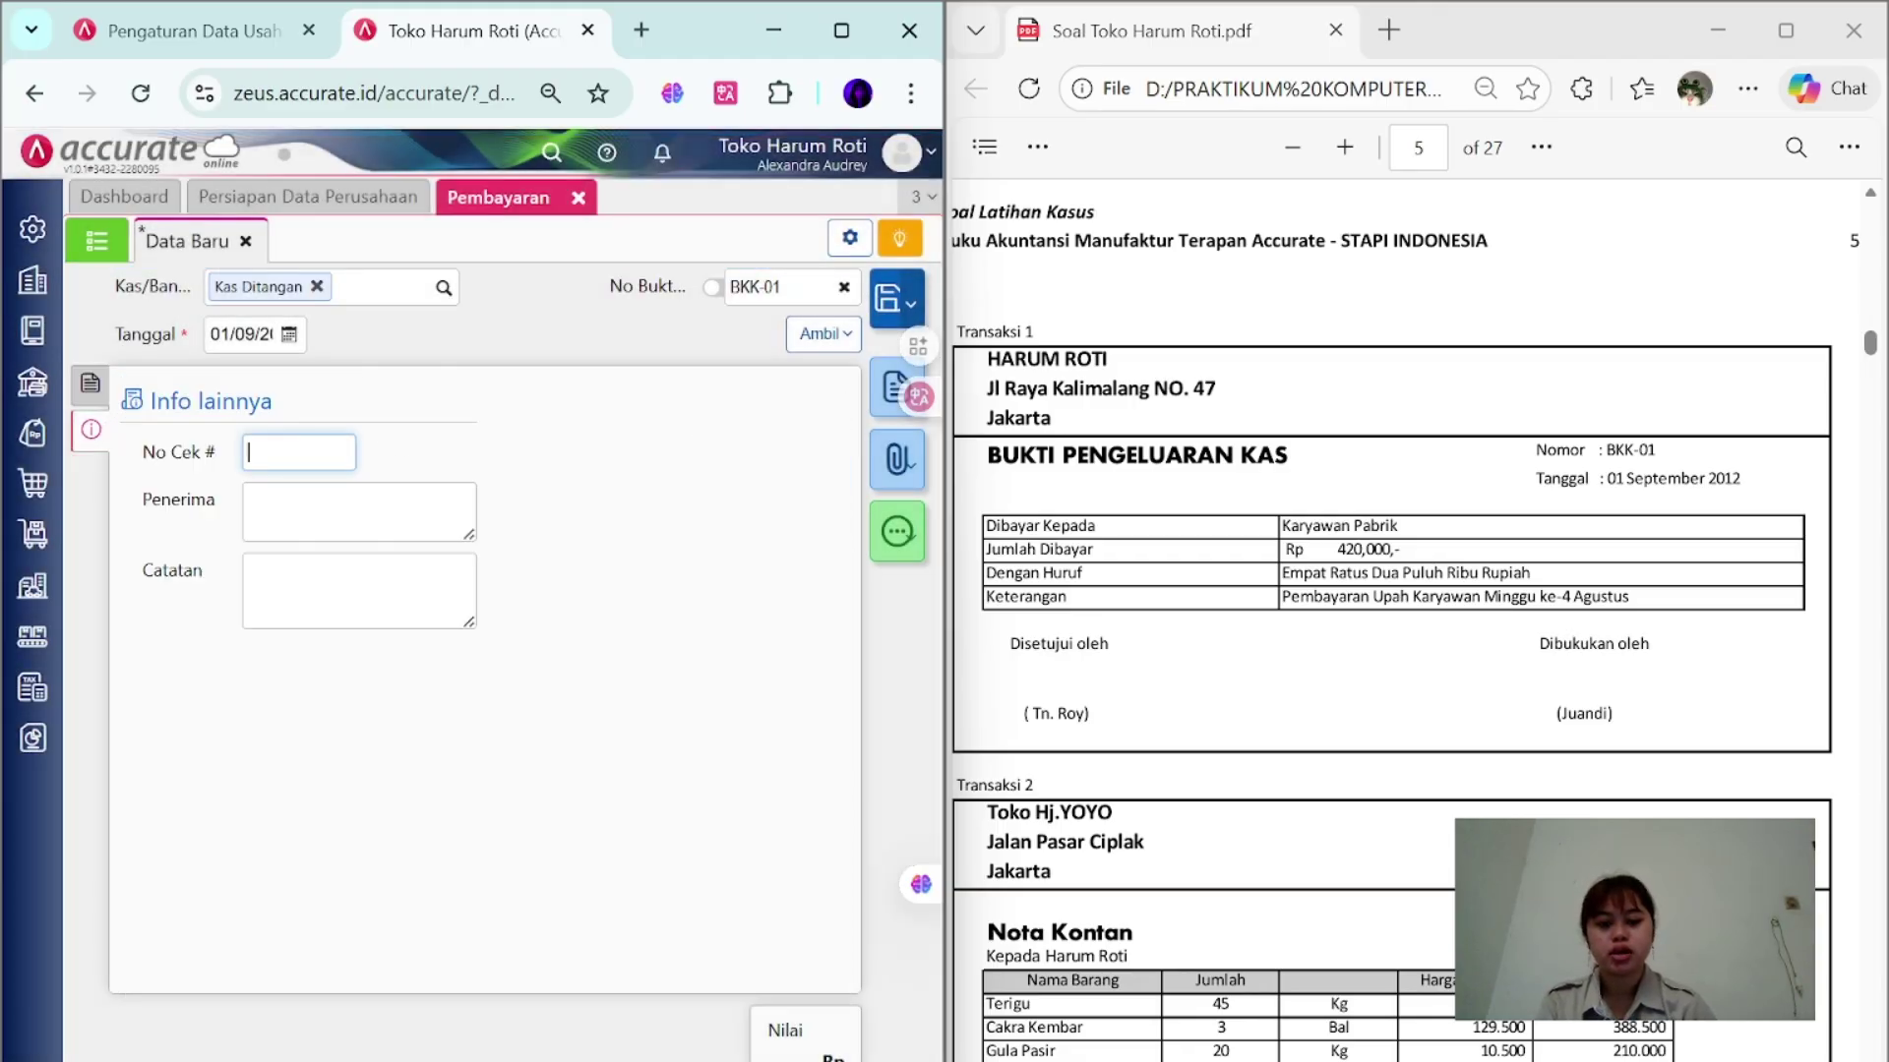
{"action": "type", "text": "BKK-01"}
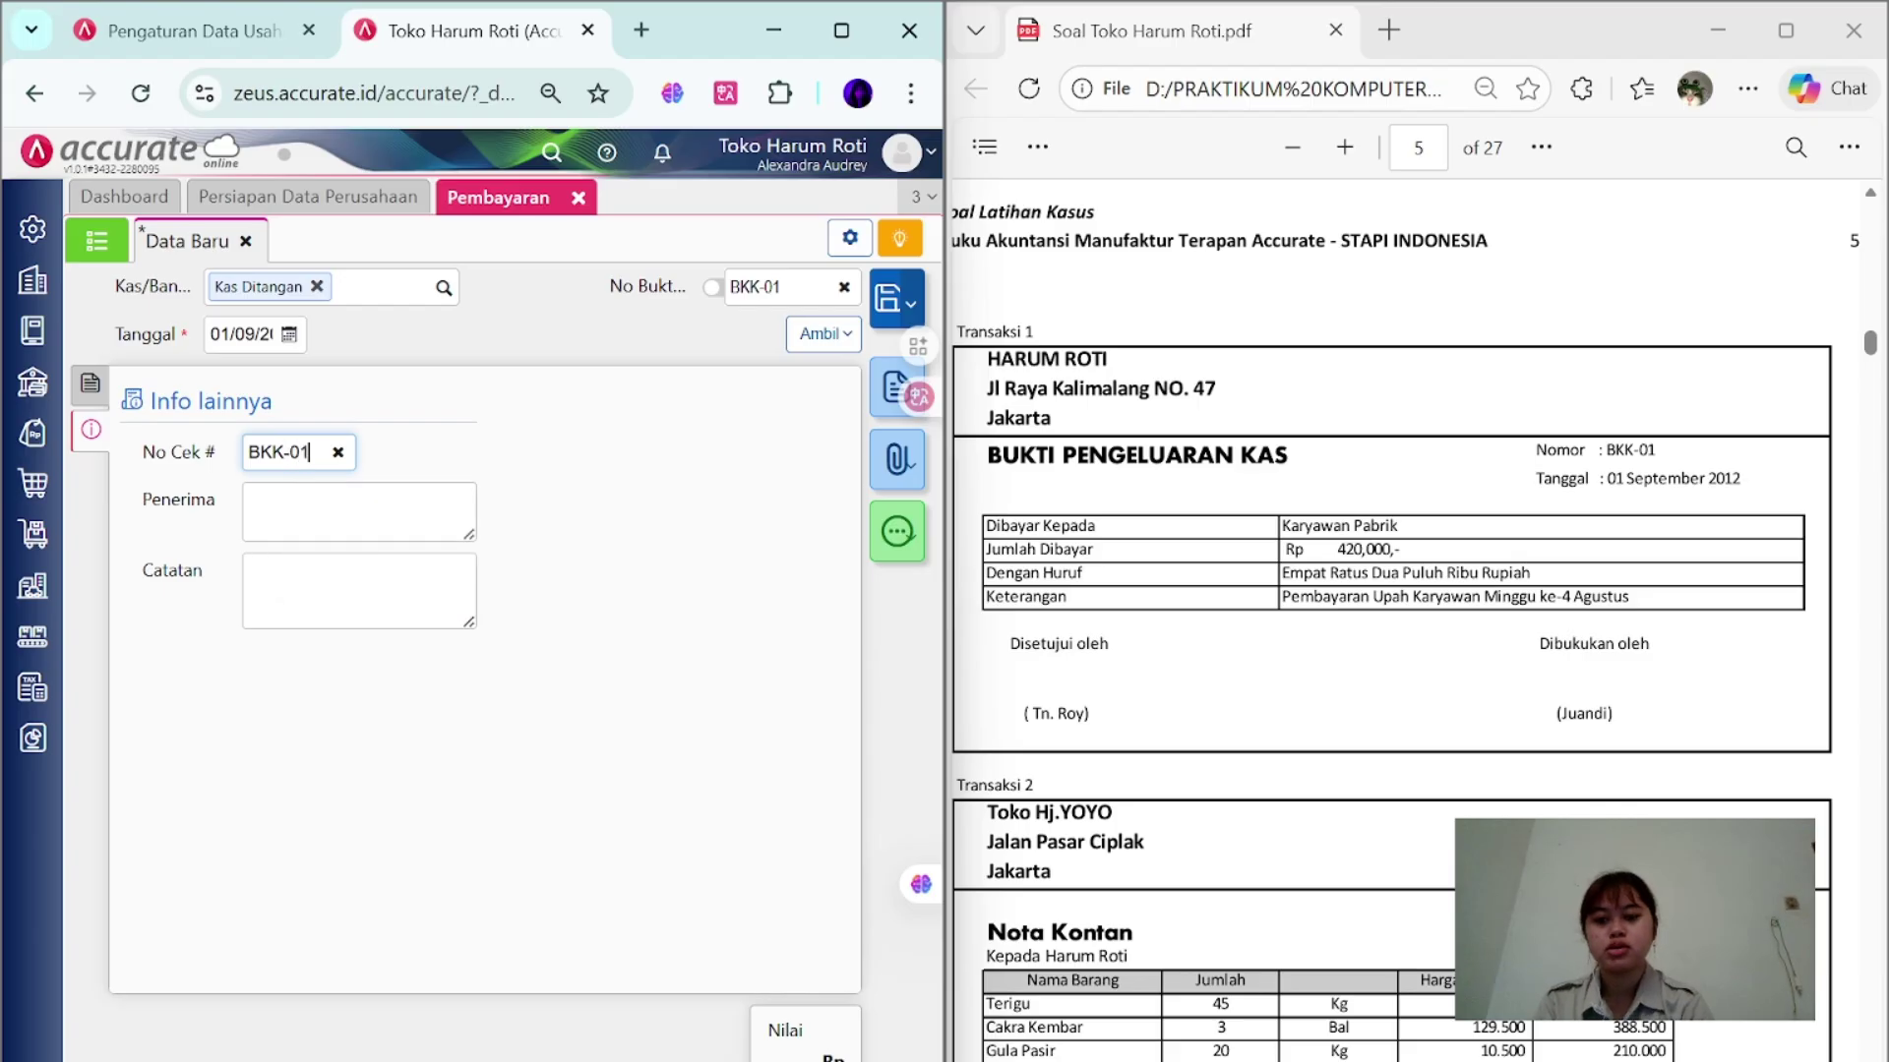
{"action": "key", "text": "Tab"}
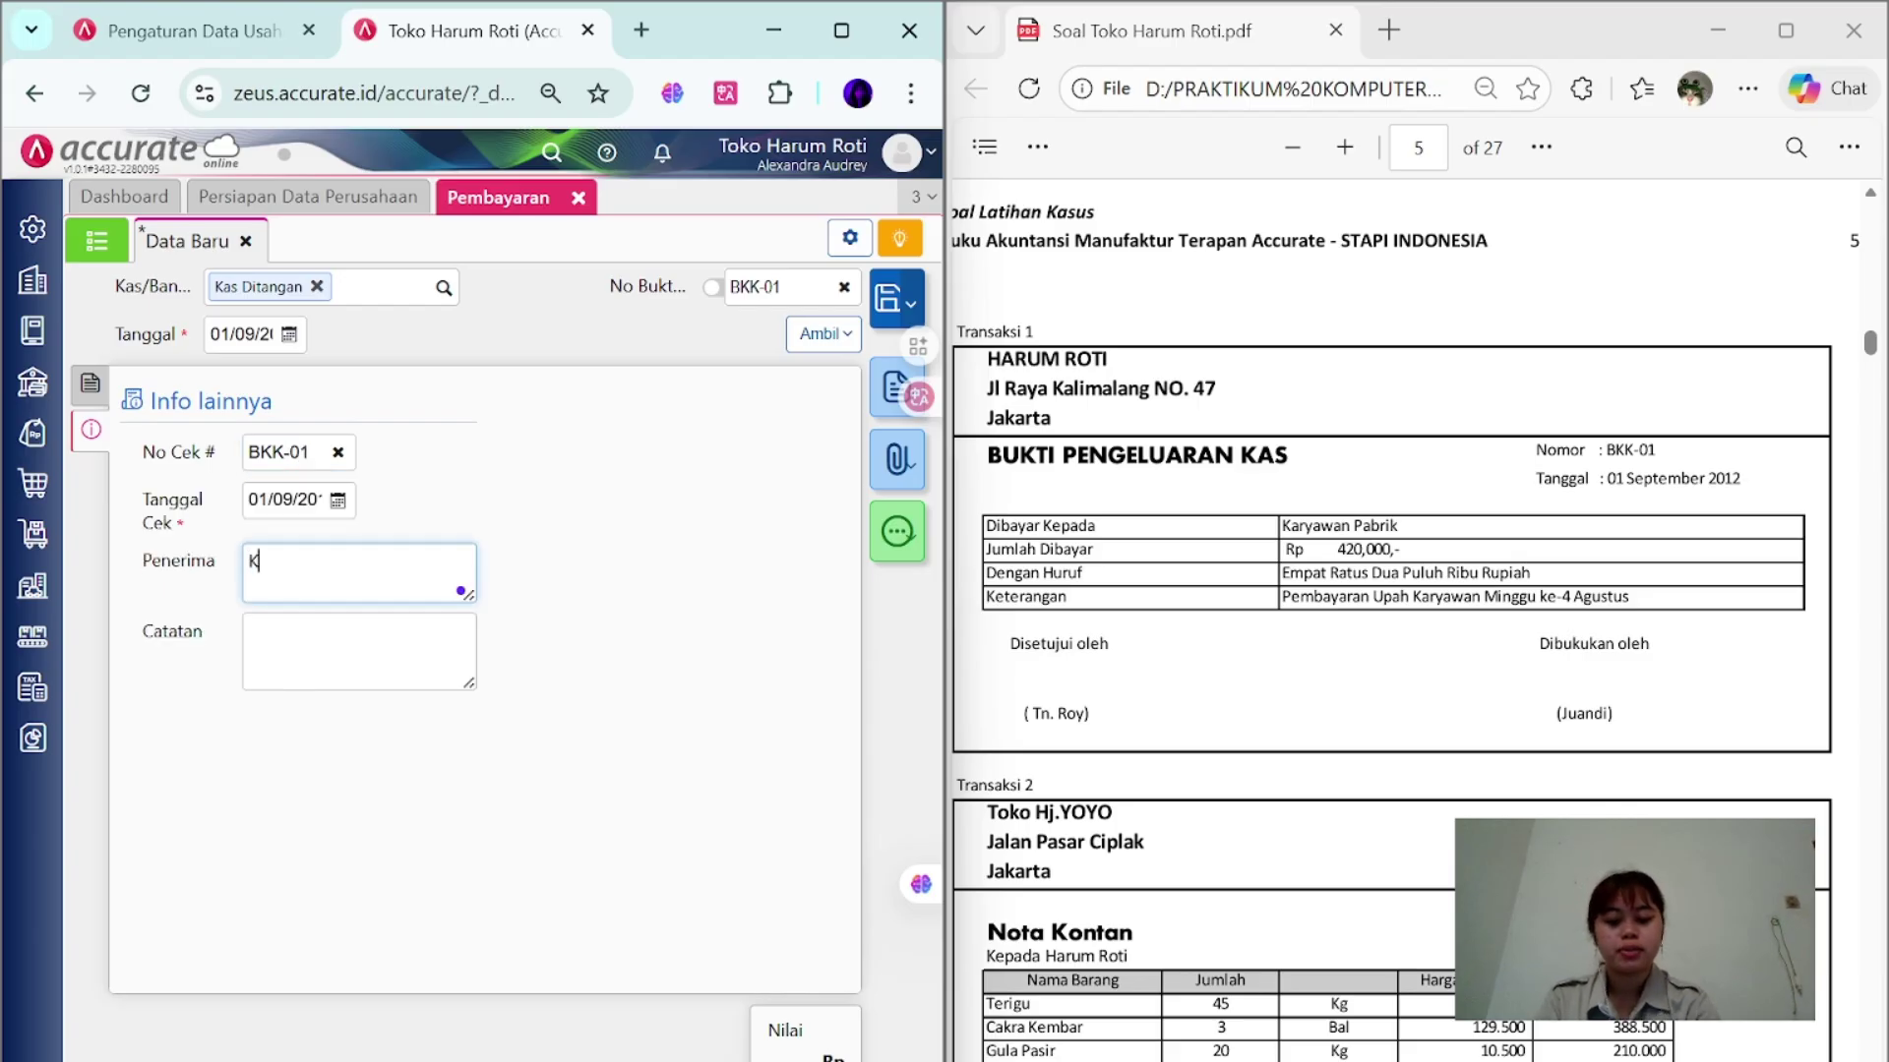
{"action": "type", "text": "Karyawan Pabrik"}
{"action": "key", "text": "Tab"}
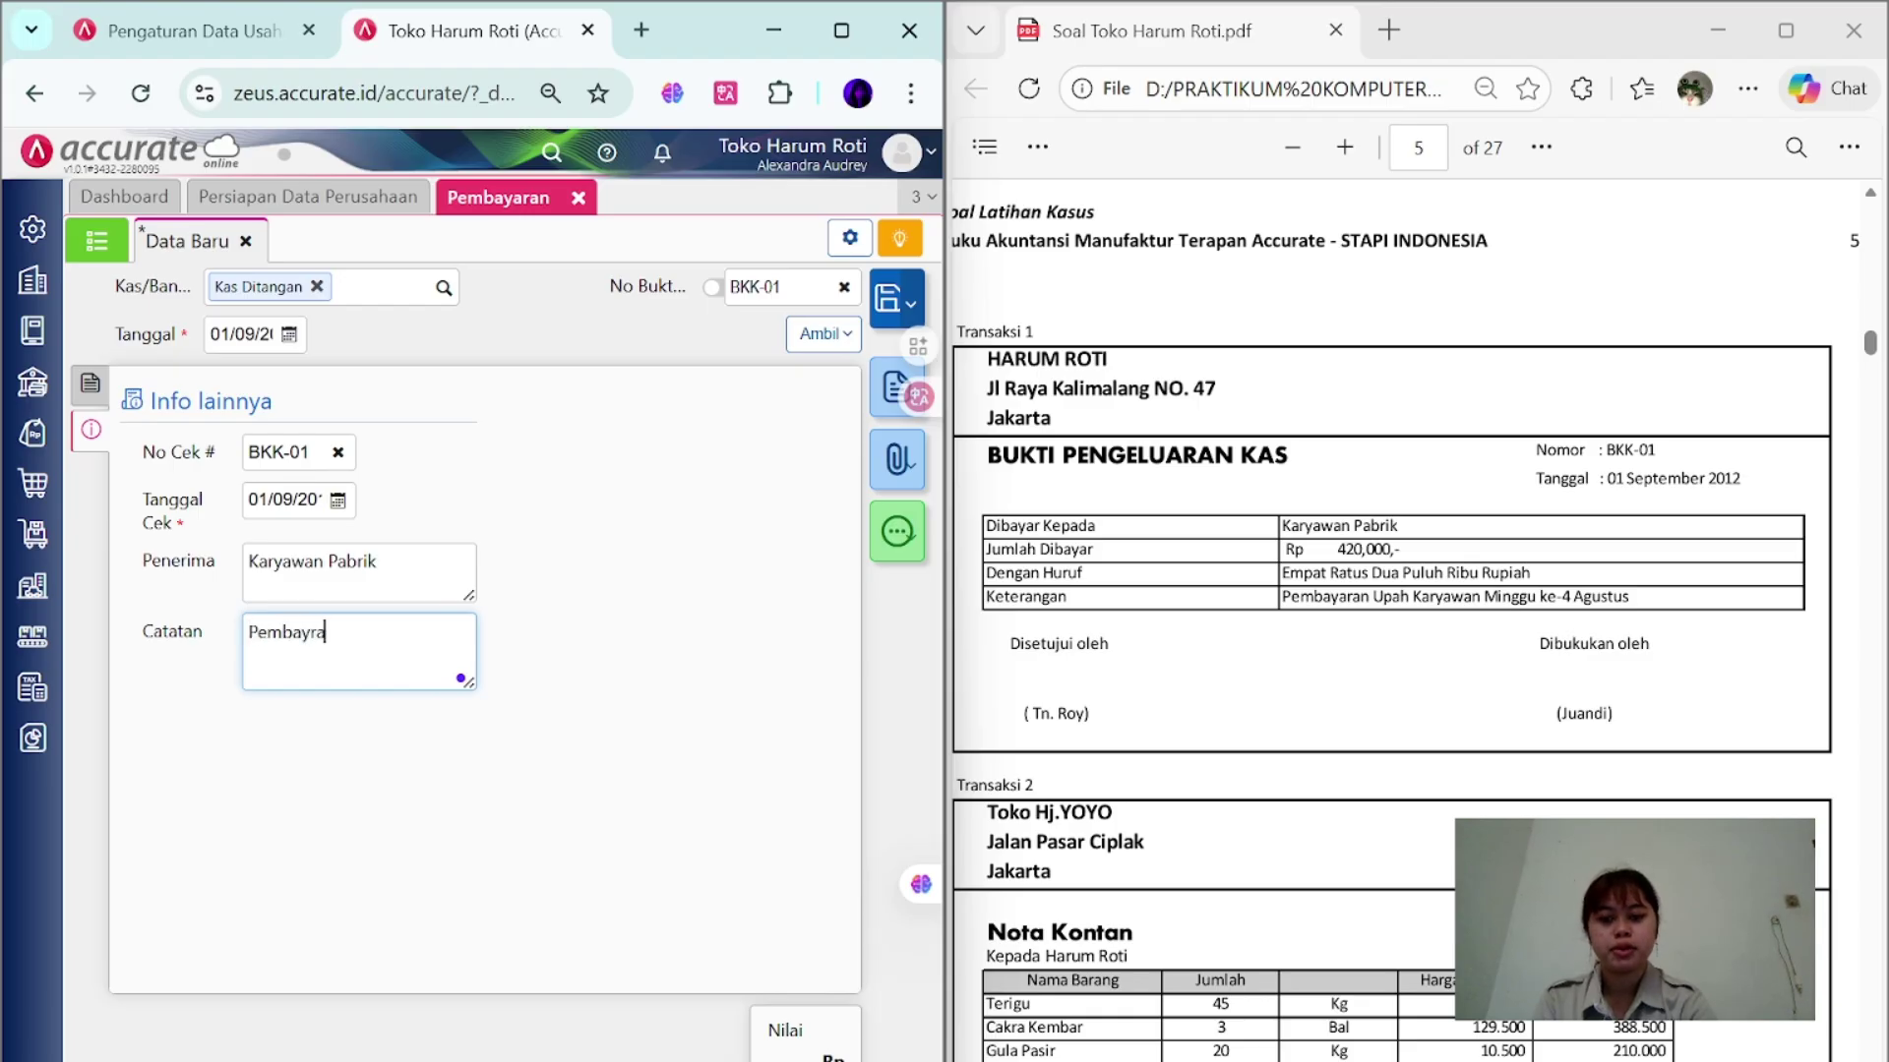
{"action": "type", "text": "Pembayaran Upah Karyawan Minggu ke-4 Agustus"}
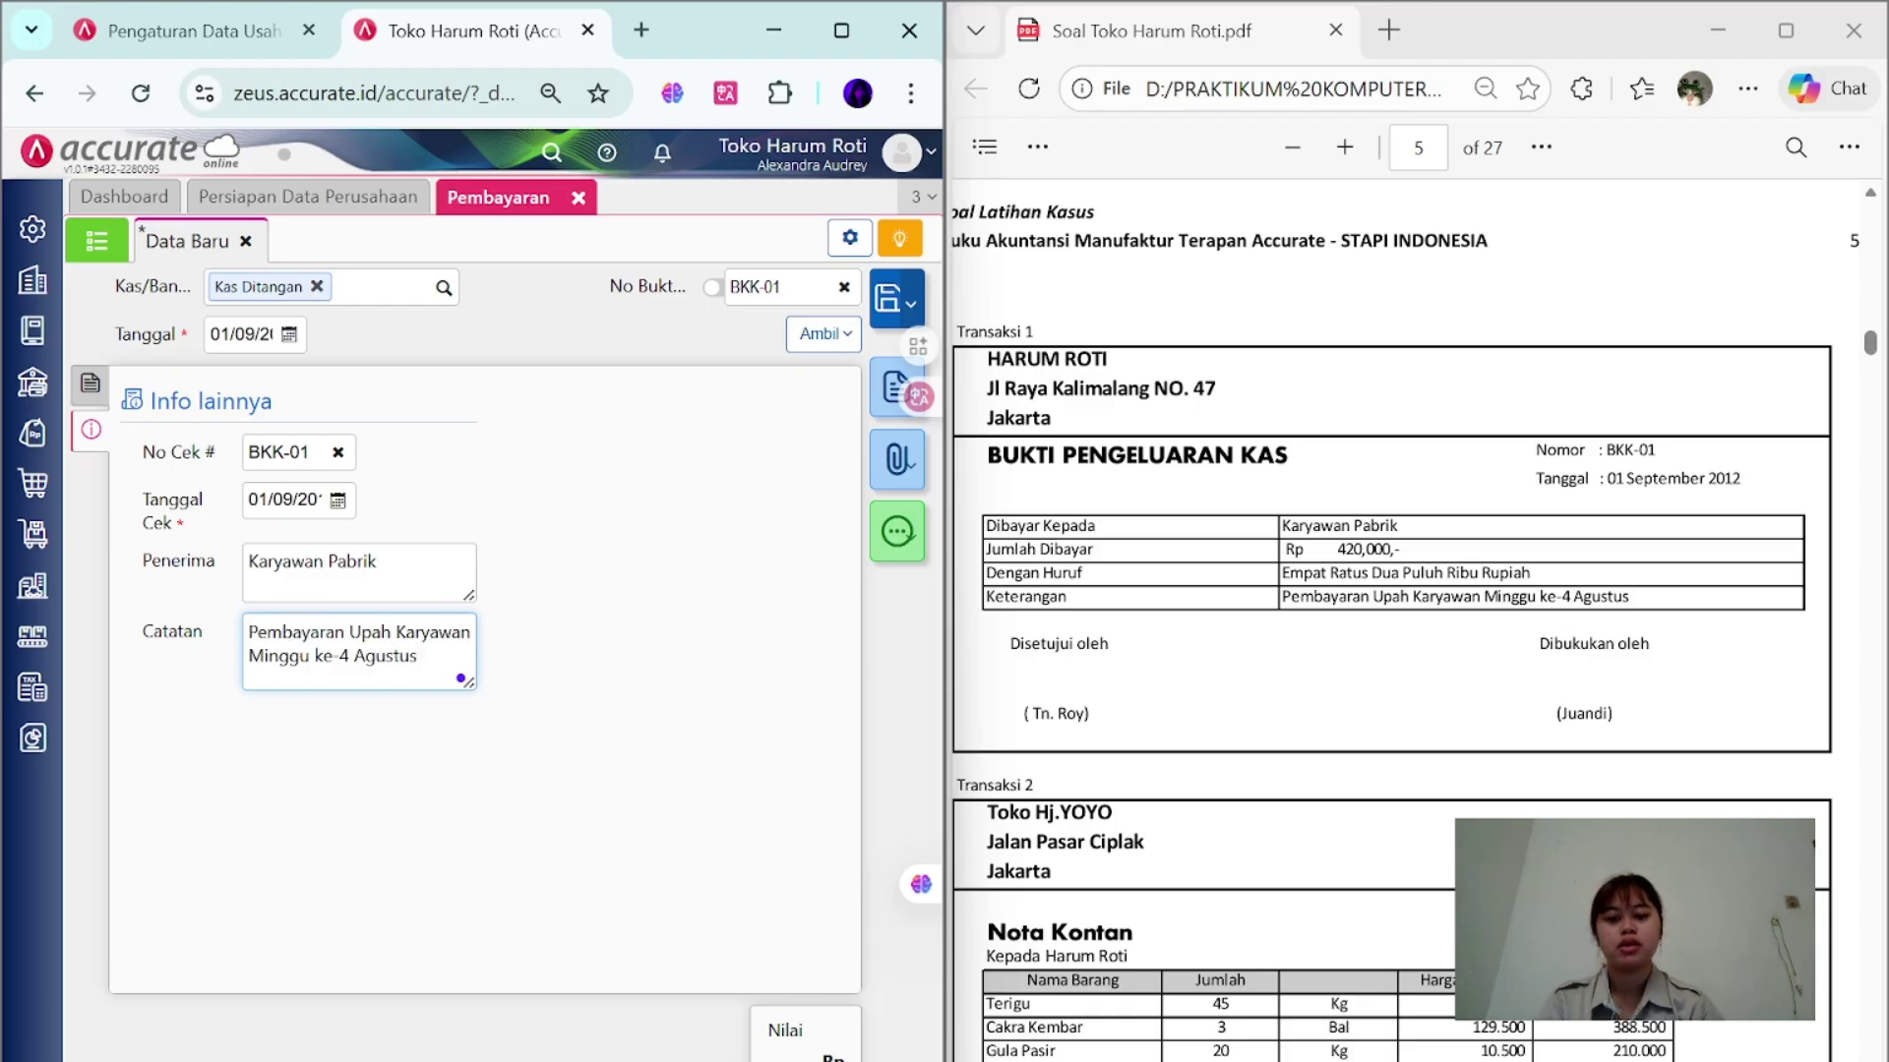
{"action": "left_click", "coordinate": [888, 298]}
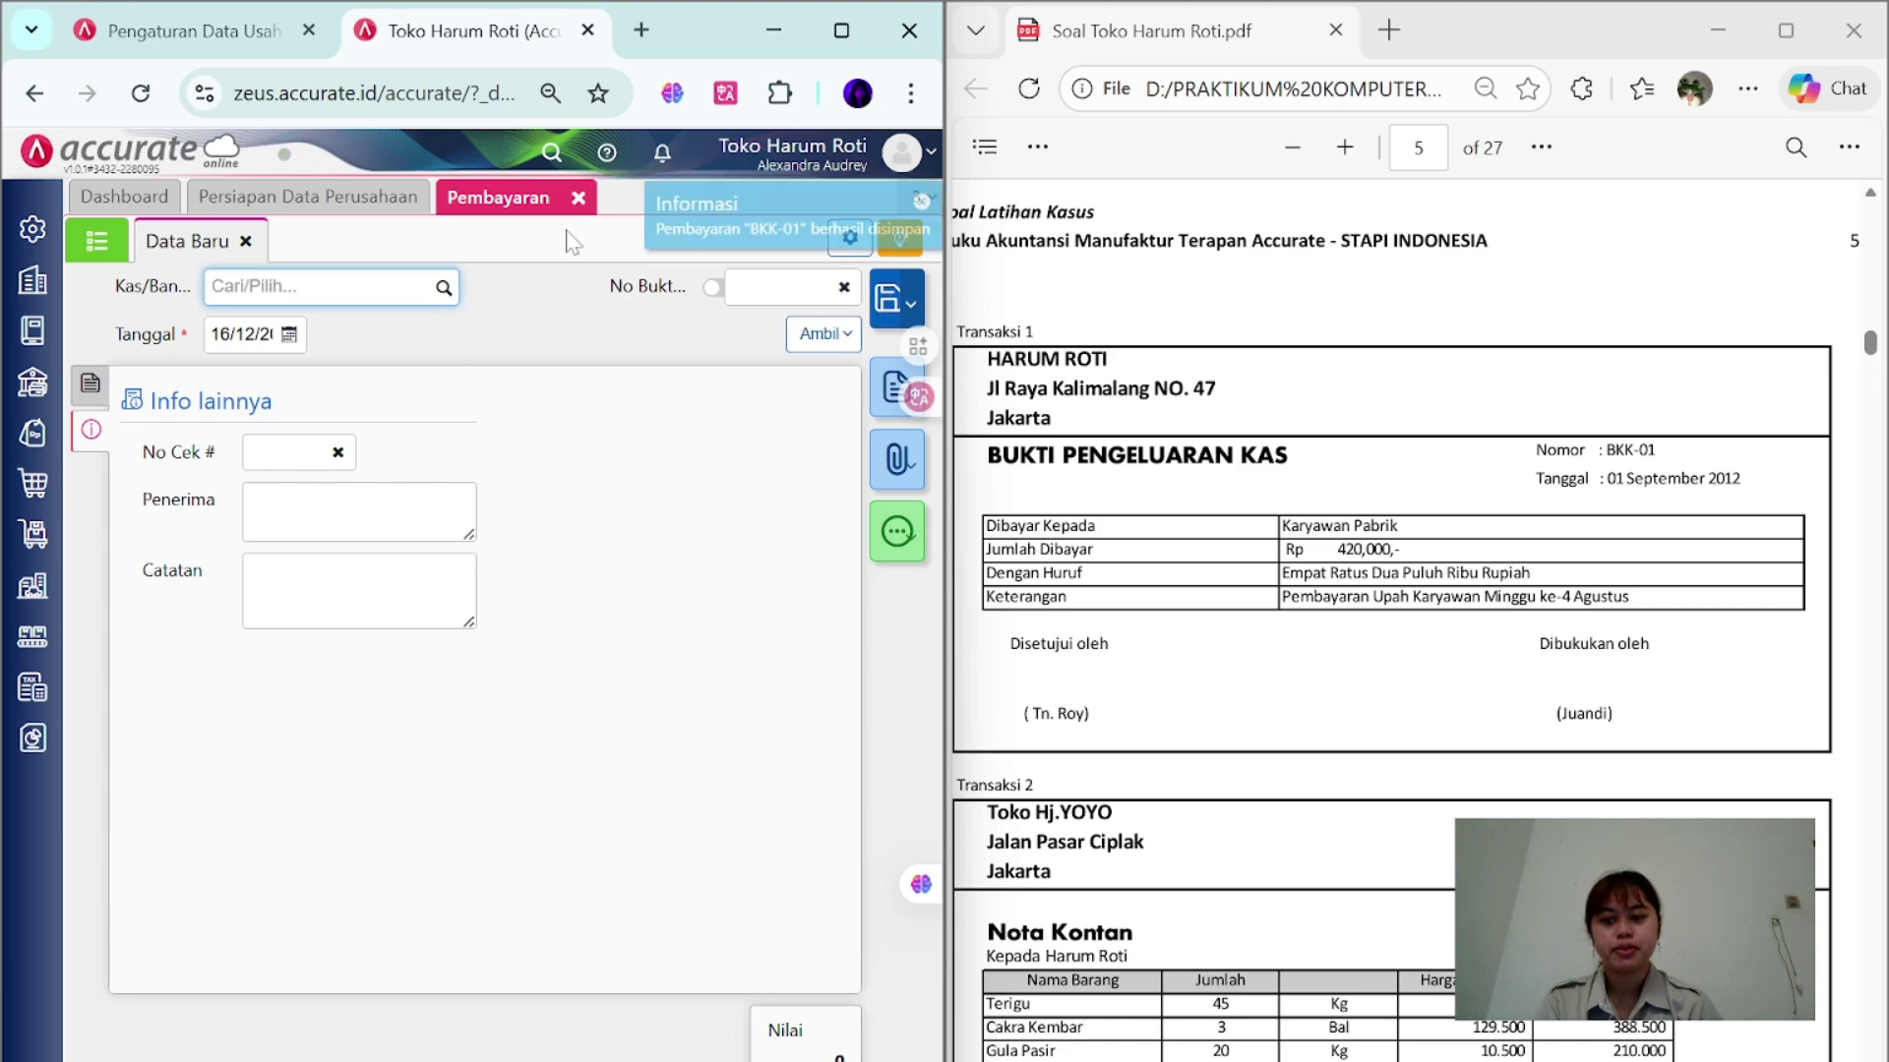
{"action": "left_click", "coordinate": [580, 198]}
- Start a new purchase invoice (Faktur Pembelian) for Transaksi 2 with supplier Toko Hj YOYO, dated 01/09/2012
{"action": "scroll", "coordinate": [1391, 620], "scroll_direction": "down", "scroll_amount": 3}
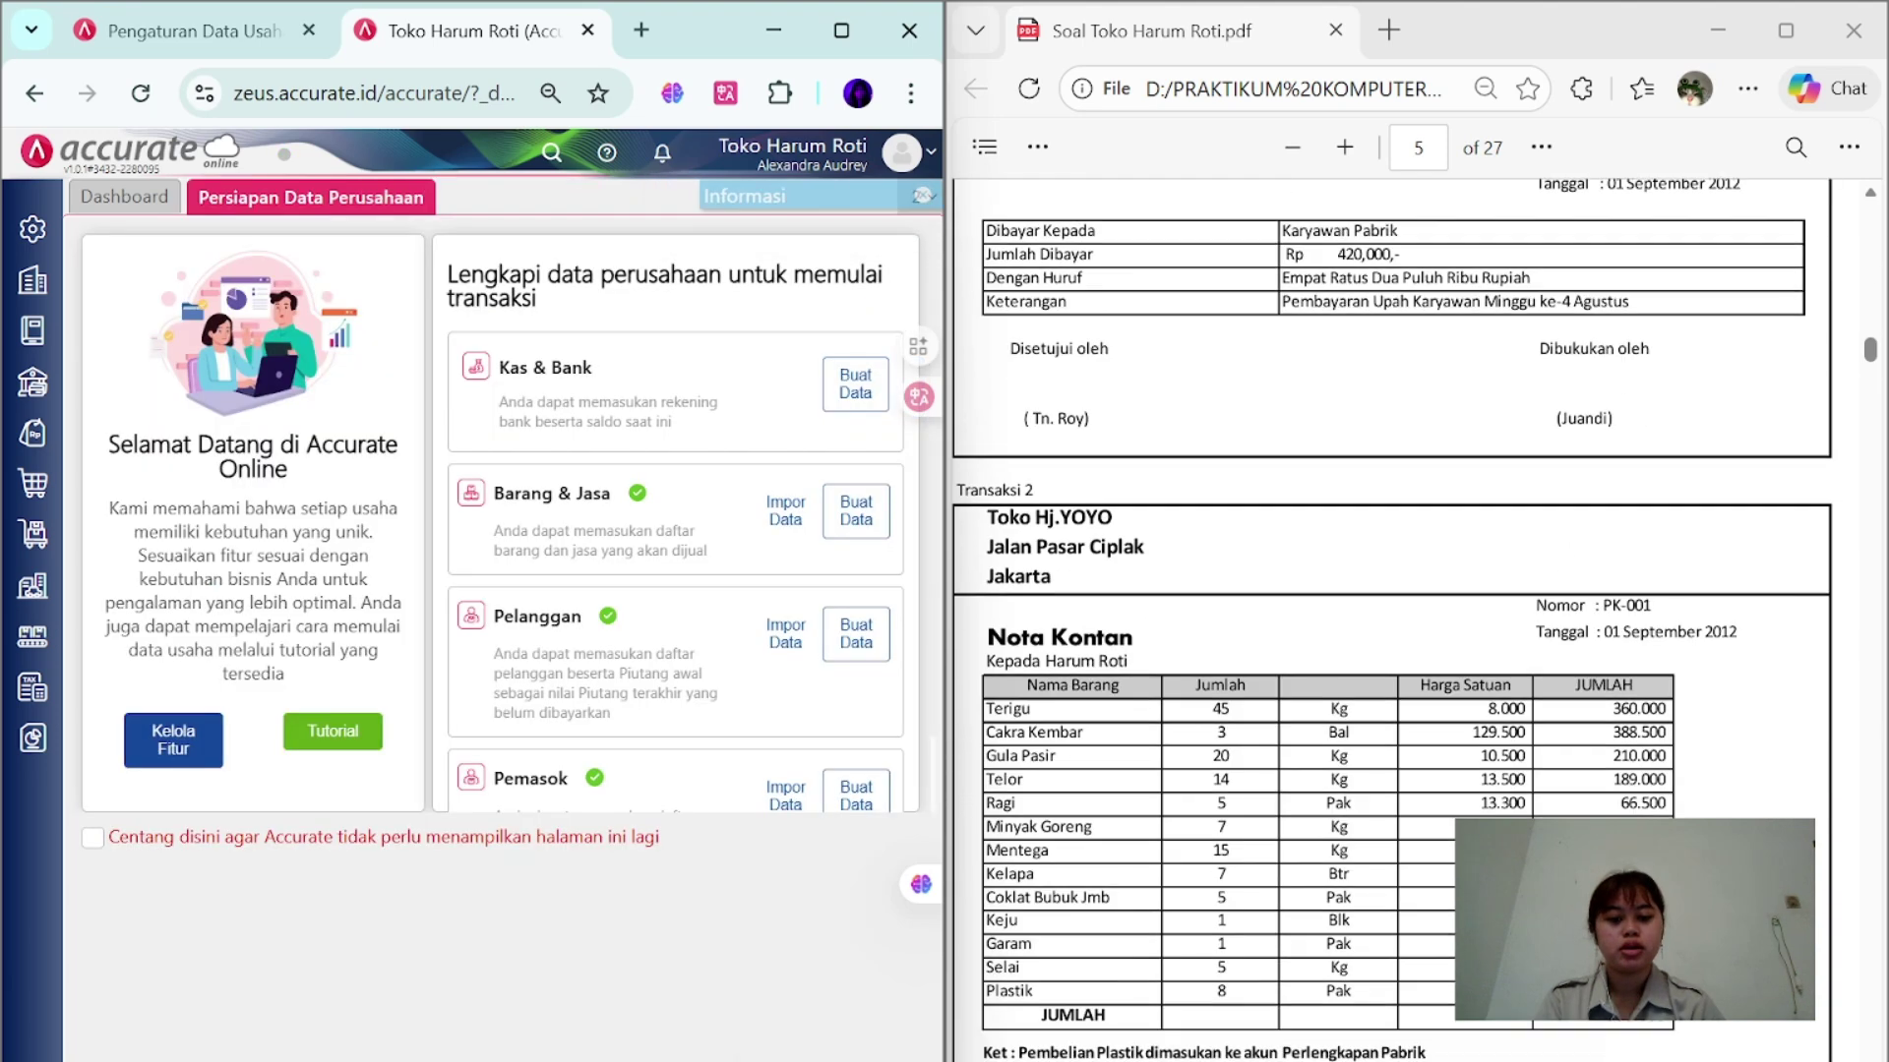
{"action": "scroll", "coordinate": [1391, 619], "scroll_direction": "down", "scroll_amount": 3}
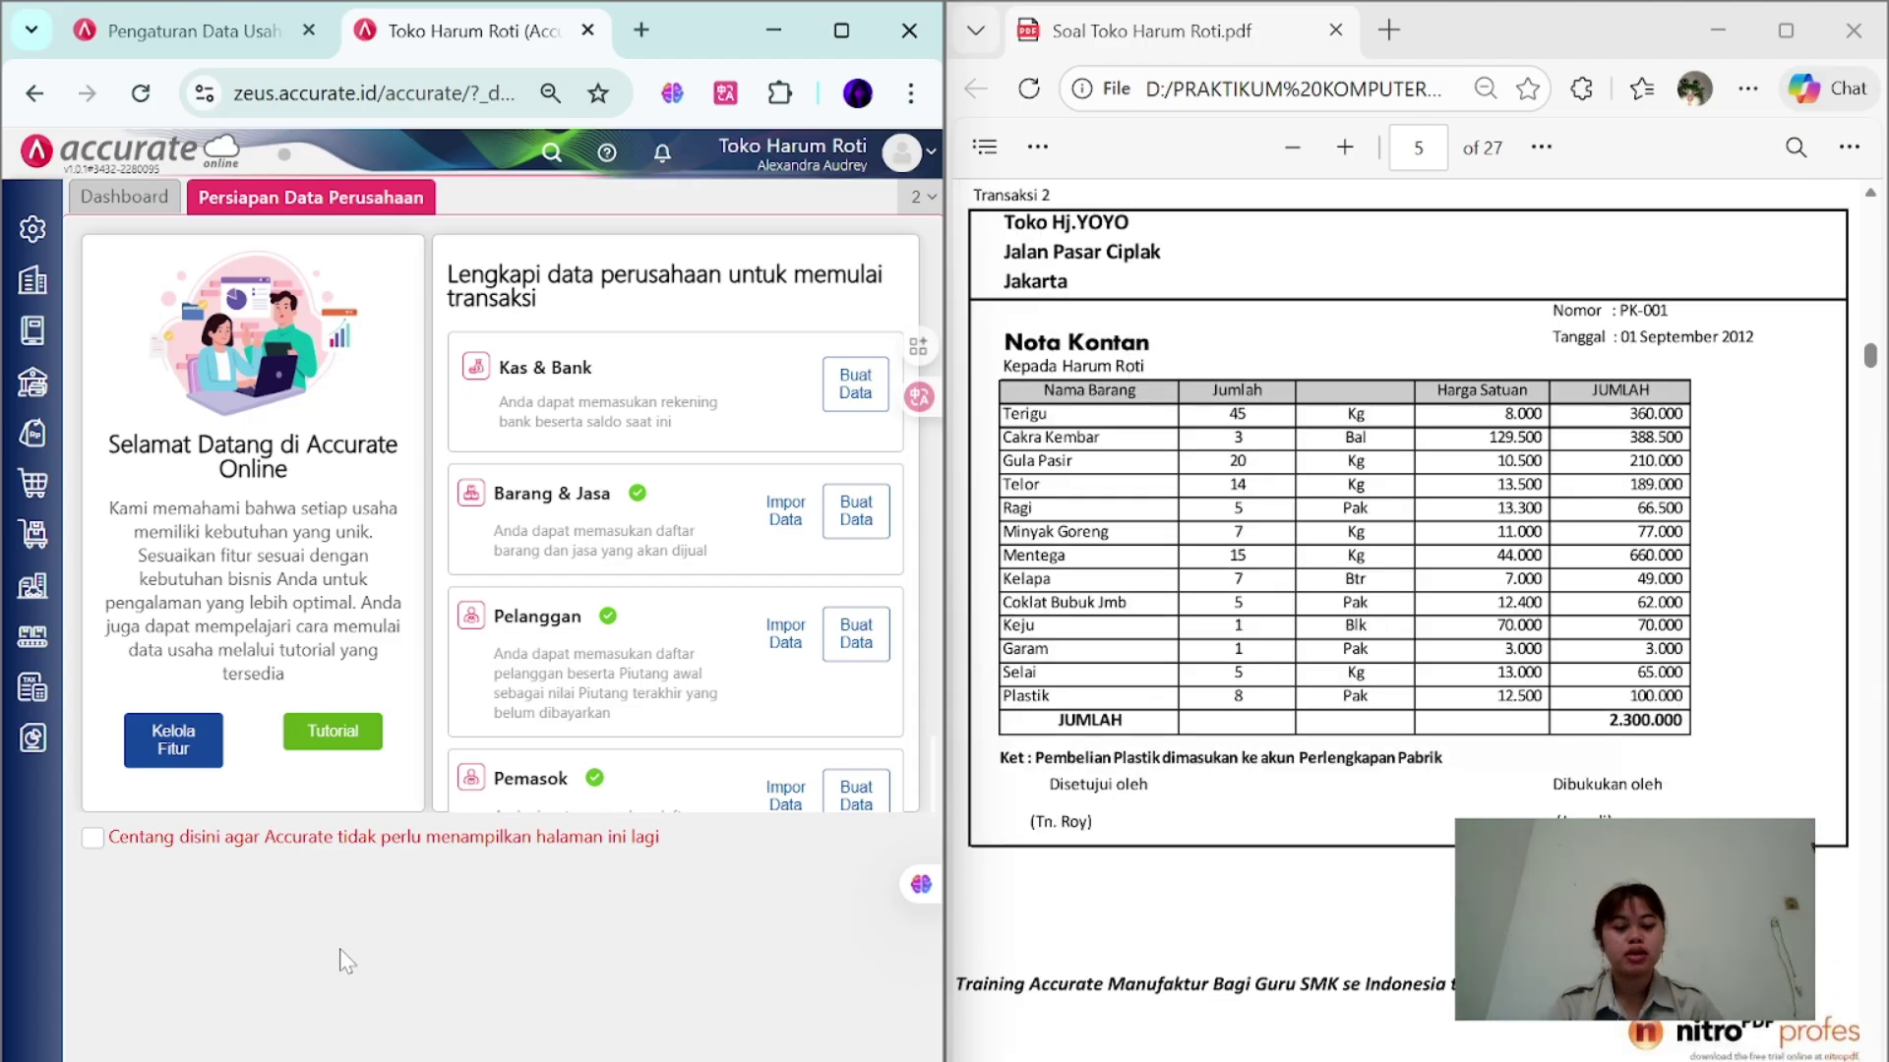
{"action": "left_click", "coordinate": [32, 480]}
{"action": "left_click", "coordinate": [553, 632]}
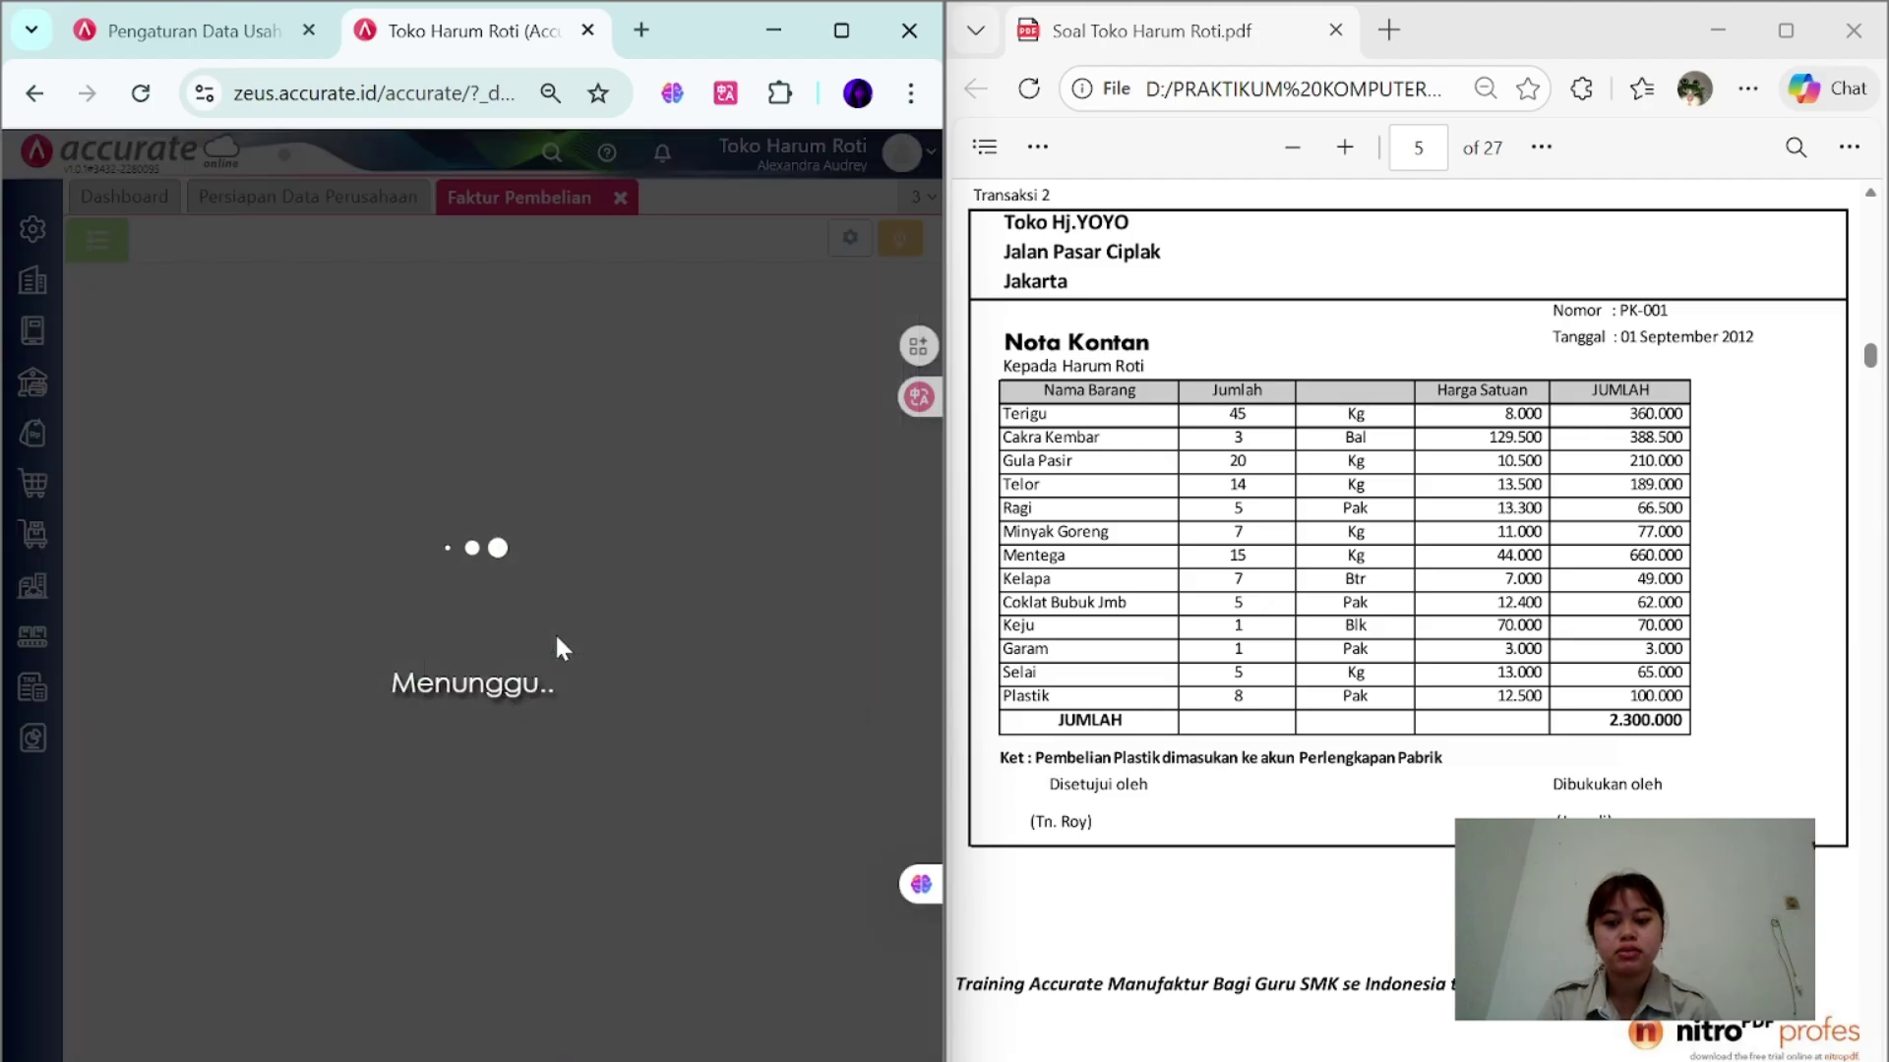
{"action": "left_click", "coordinate": [444, 287]}
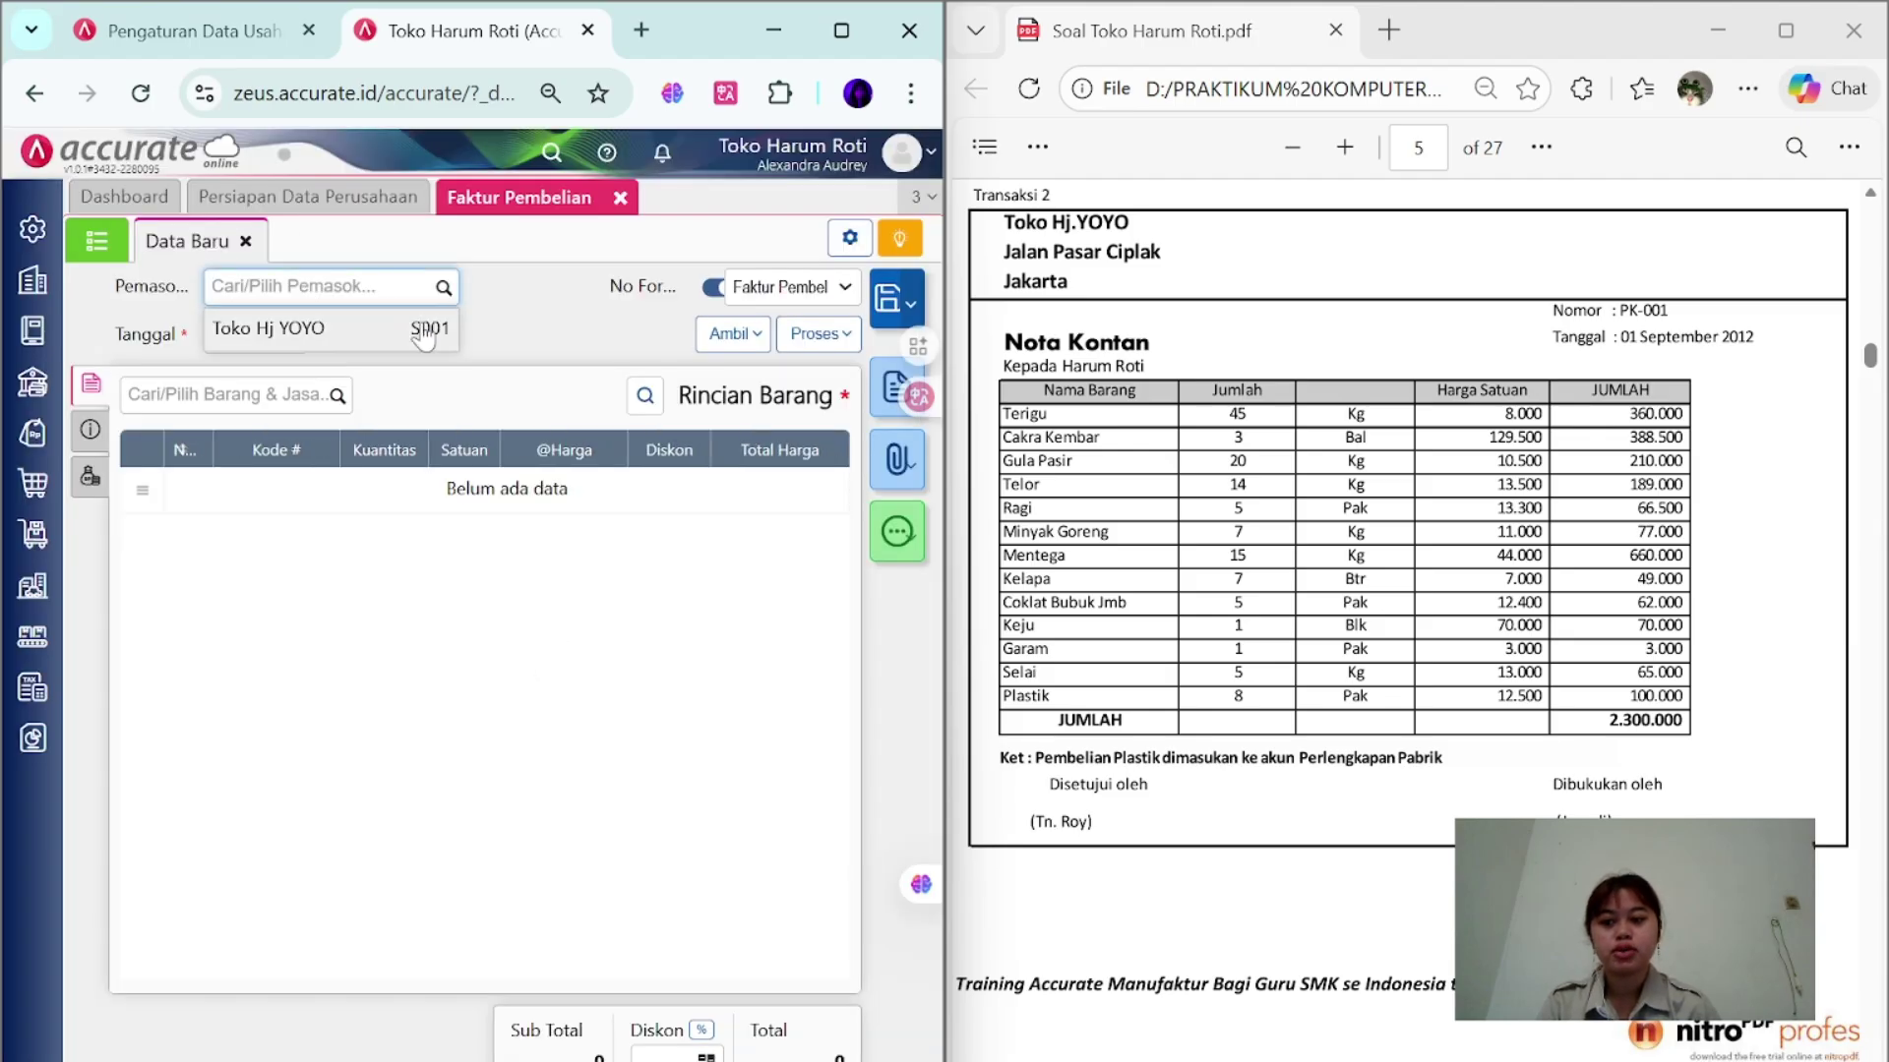
{"action": "left_click", "coordinate": [347, 339]}
{"action": "left_click", "coordinate": [241, 335]}
{"action": "type", "text": "01/09/2"}
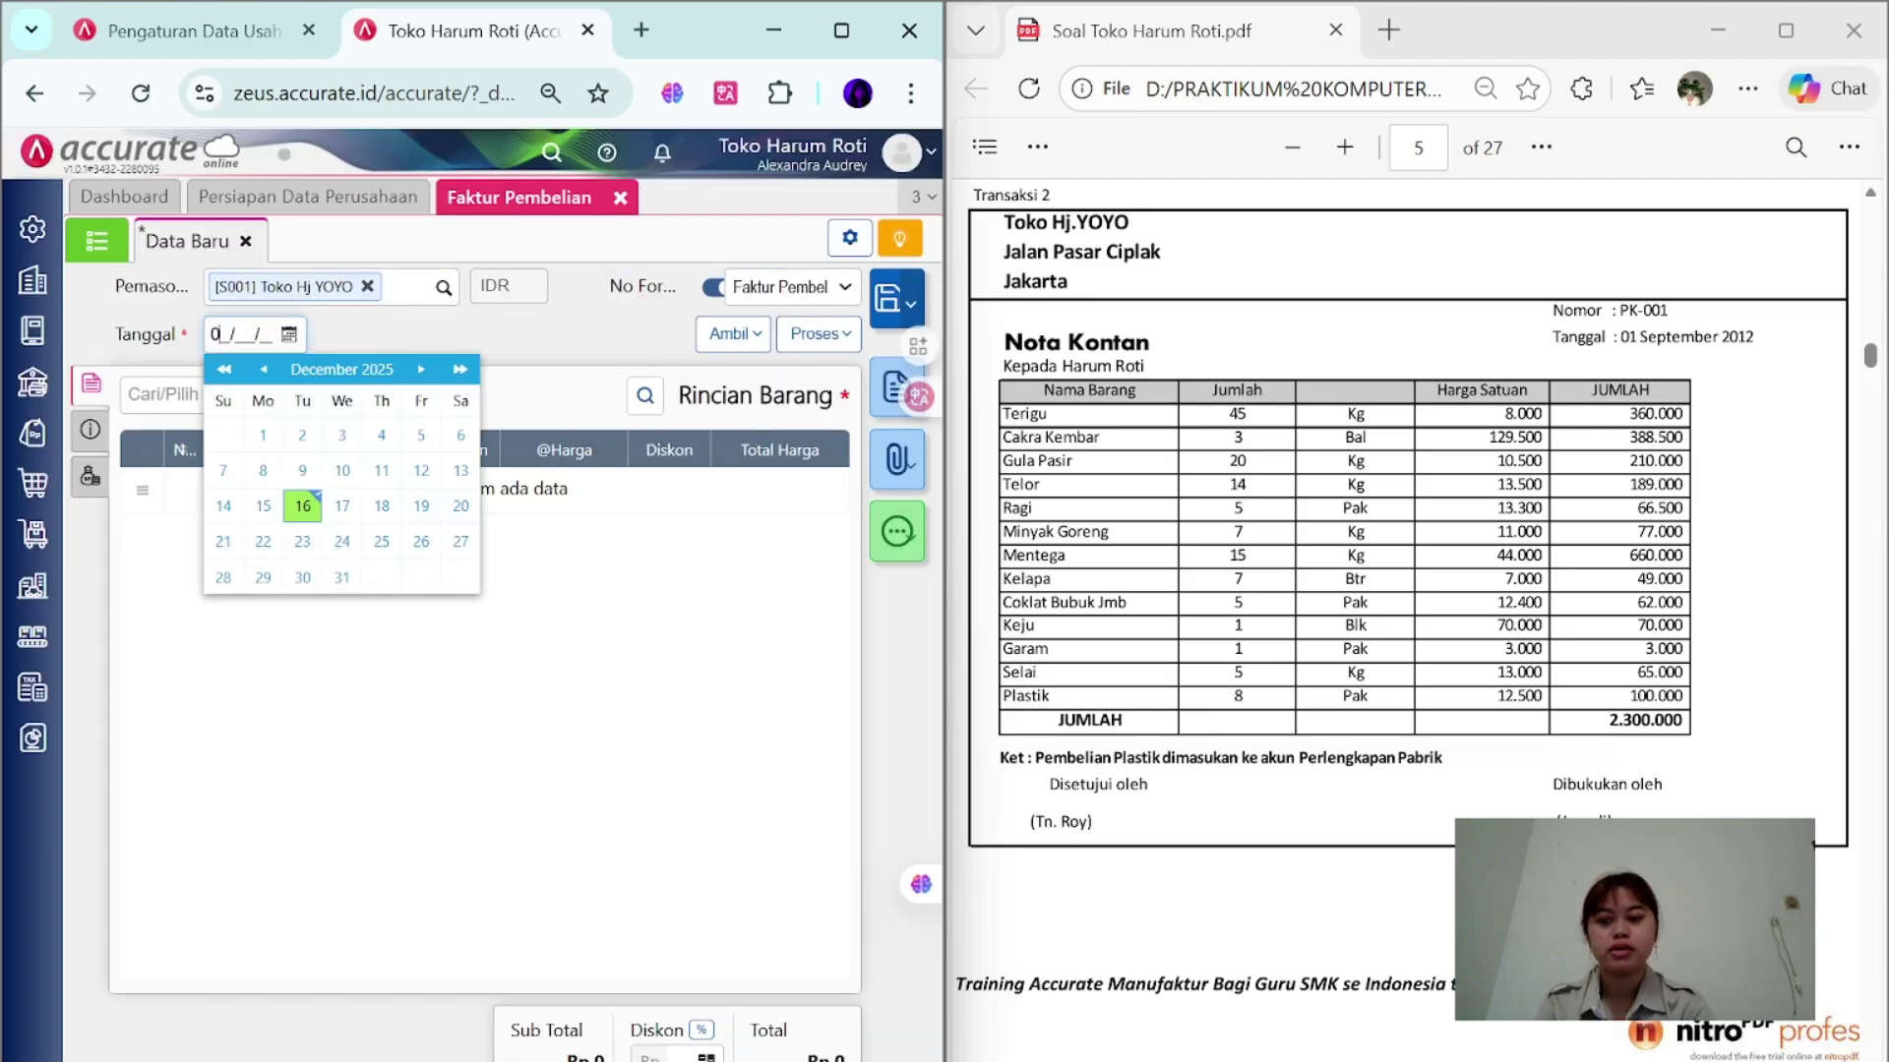
{"action": "left_click", "coordinate": [521, 342]}
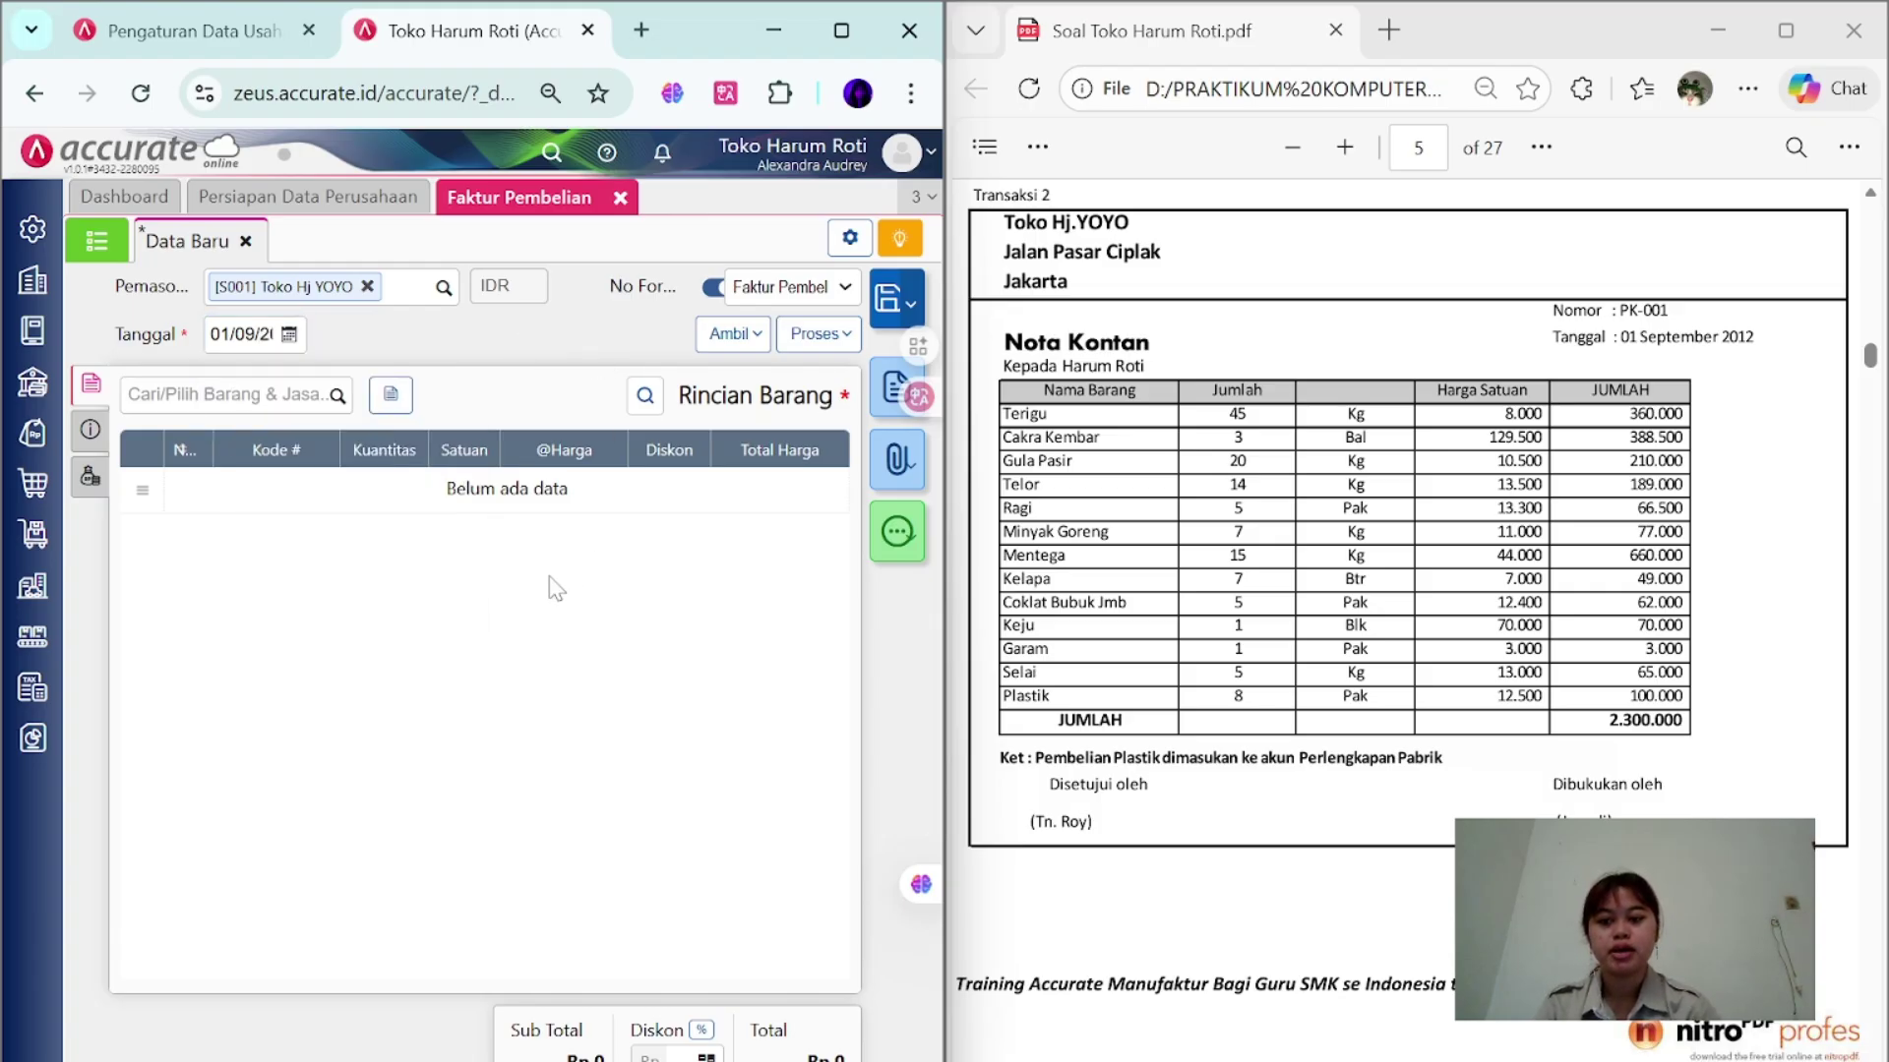
- Add the item Terigu to the purchase invoice with a quantity of 45 KG at a unit price of Rp 8.000
{"action": "left_click", "coordinate": [337, 396]}
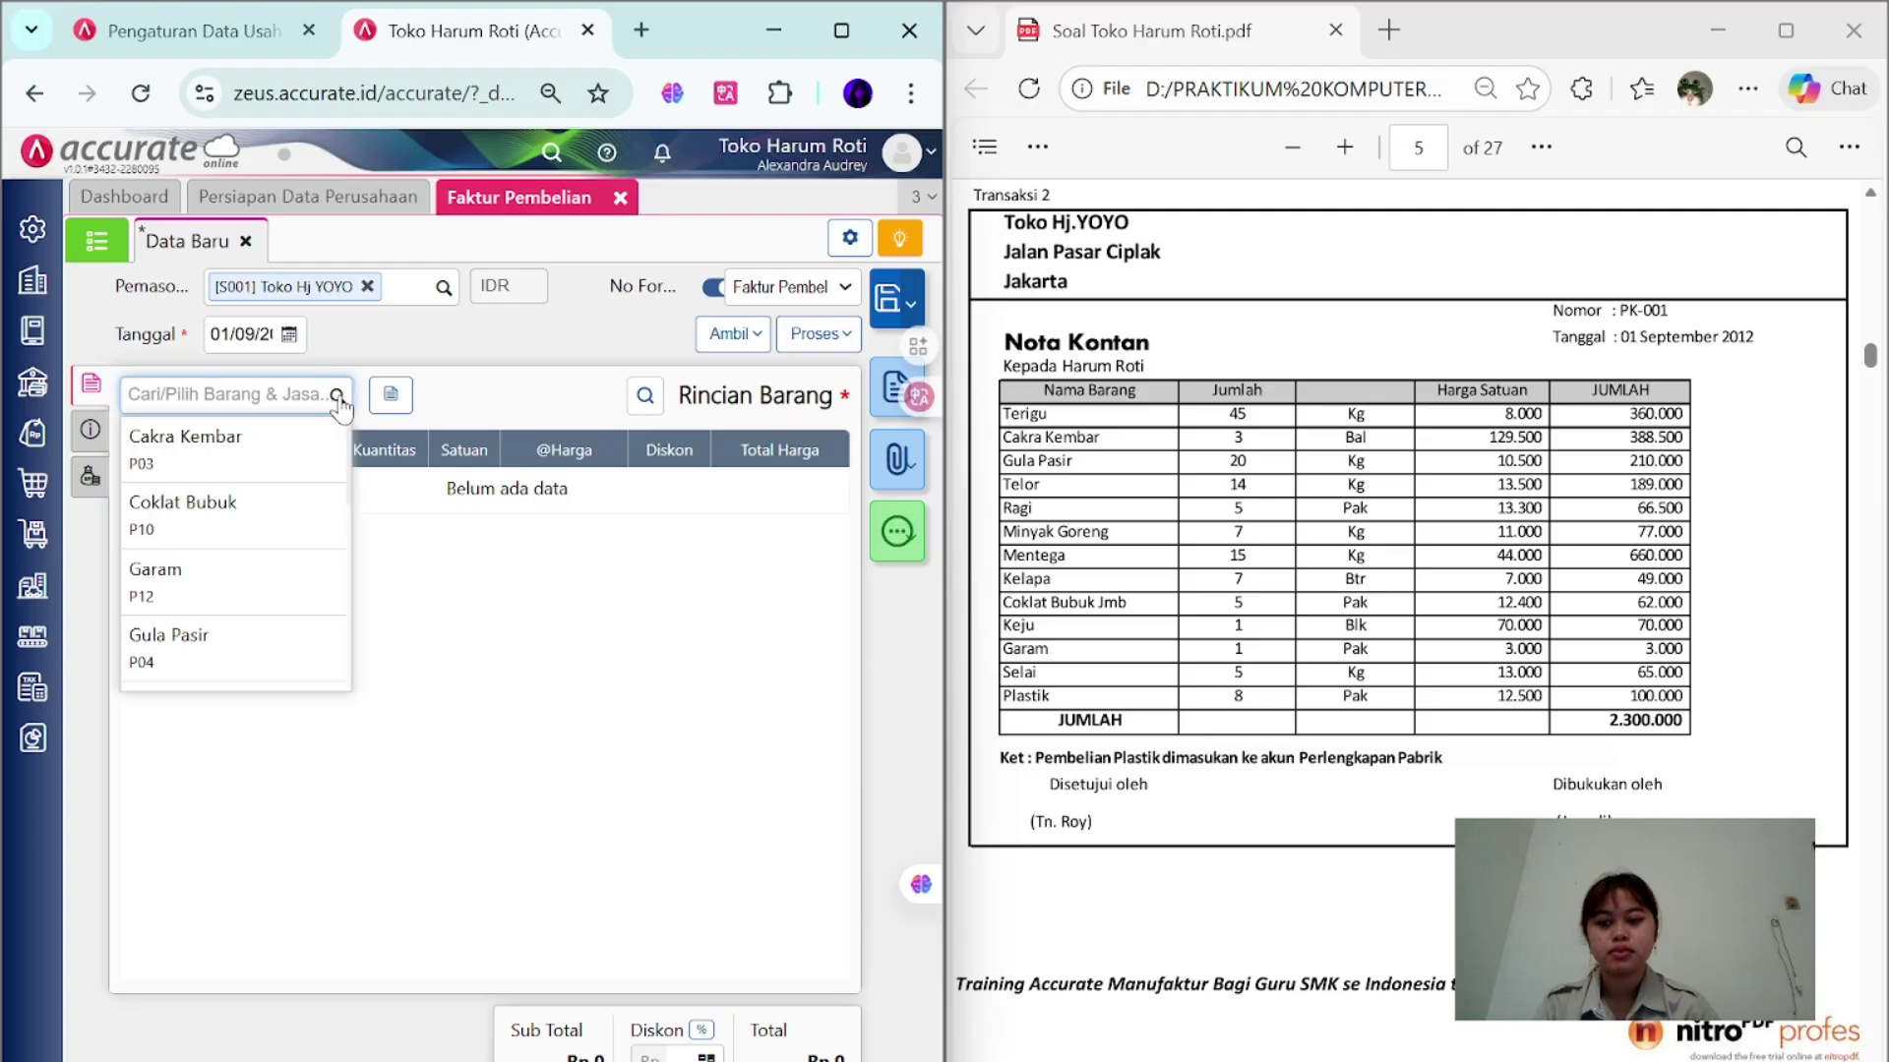
{"action": "type", "text": "ter"}
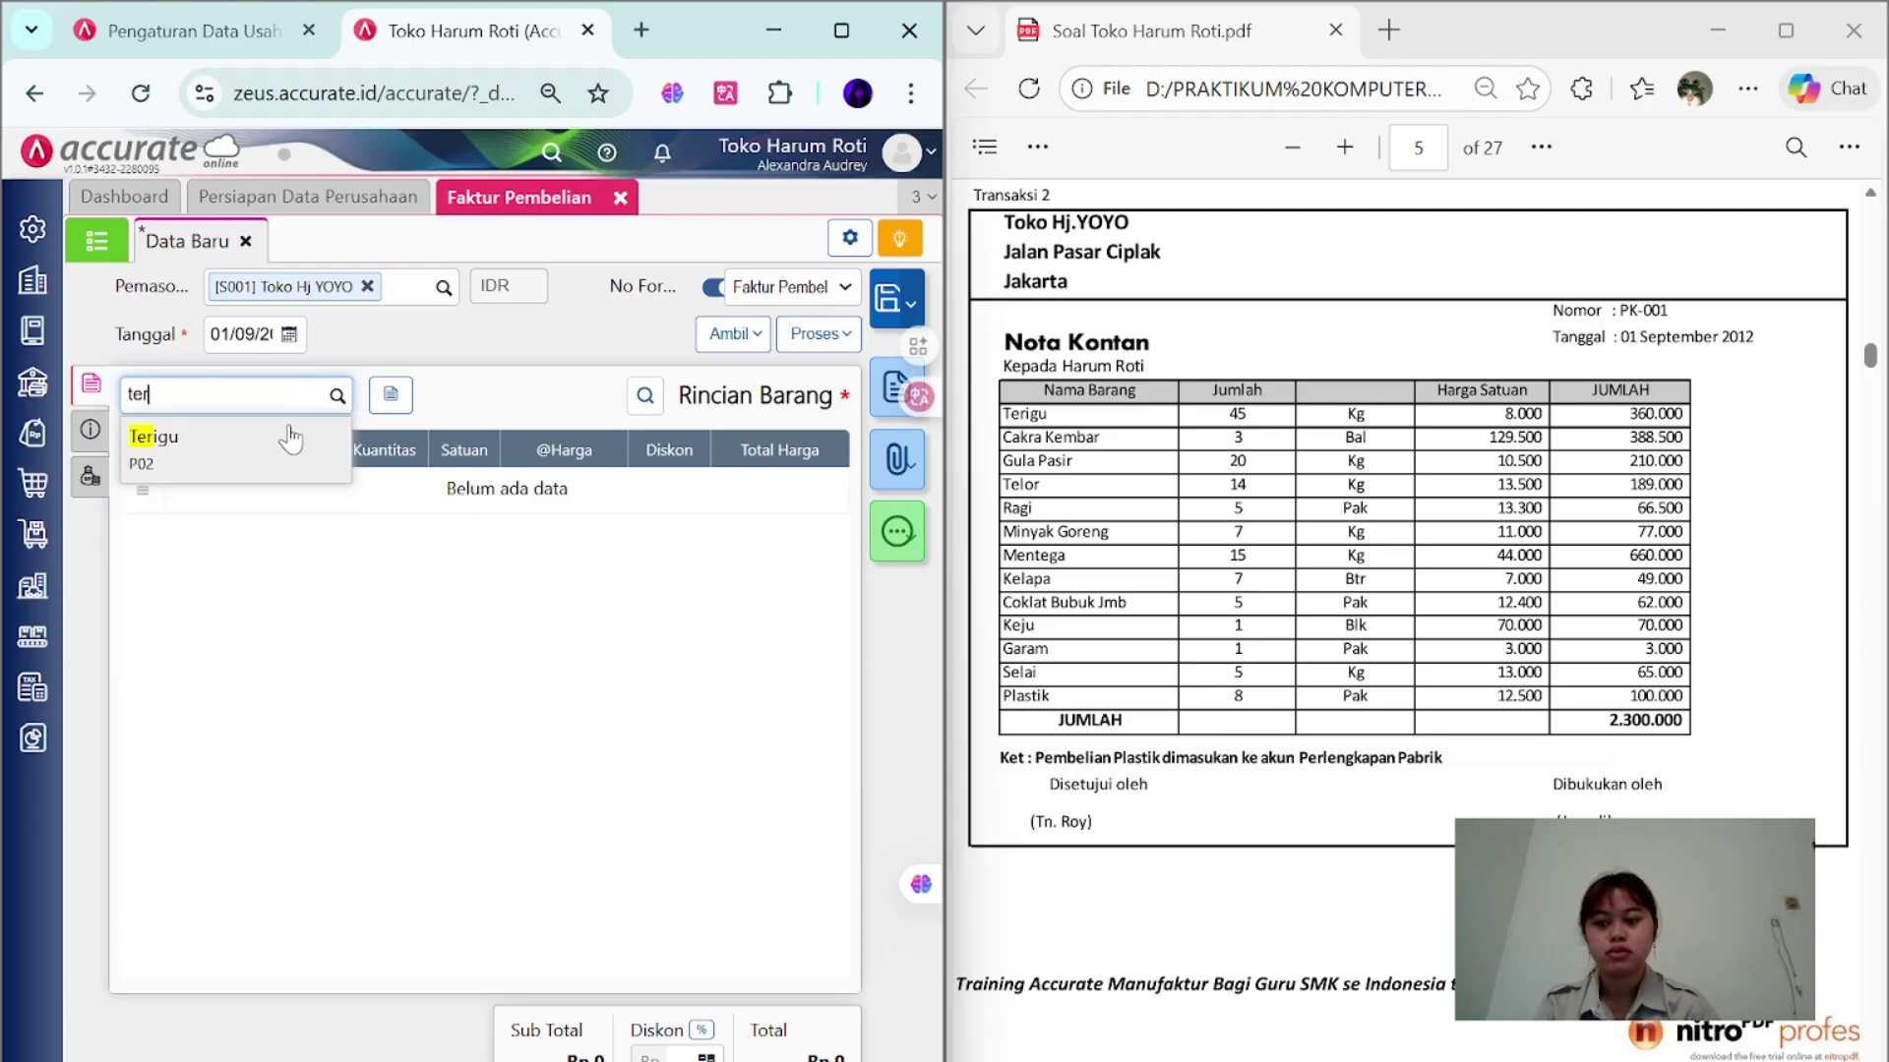
{"action": "left_click", "coordinate": [291, 439]}
{"action": "key", "text": "Tab"}
{"action": "type", "text": "45"}
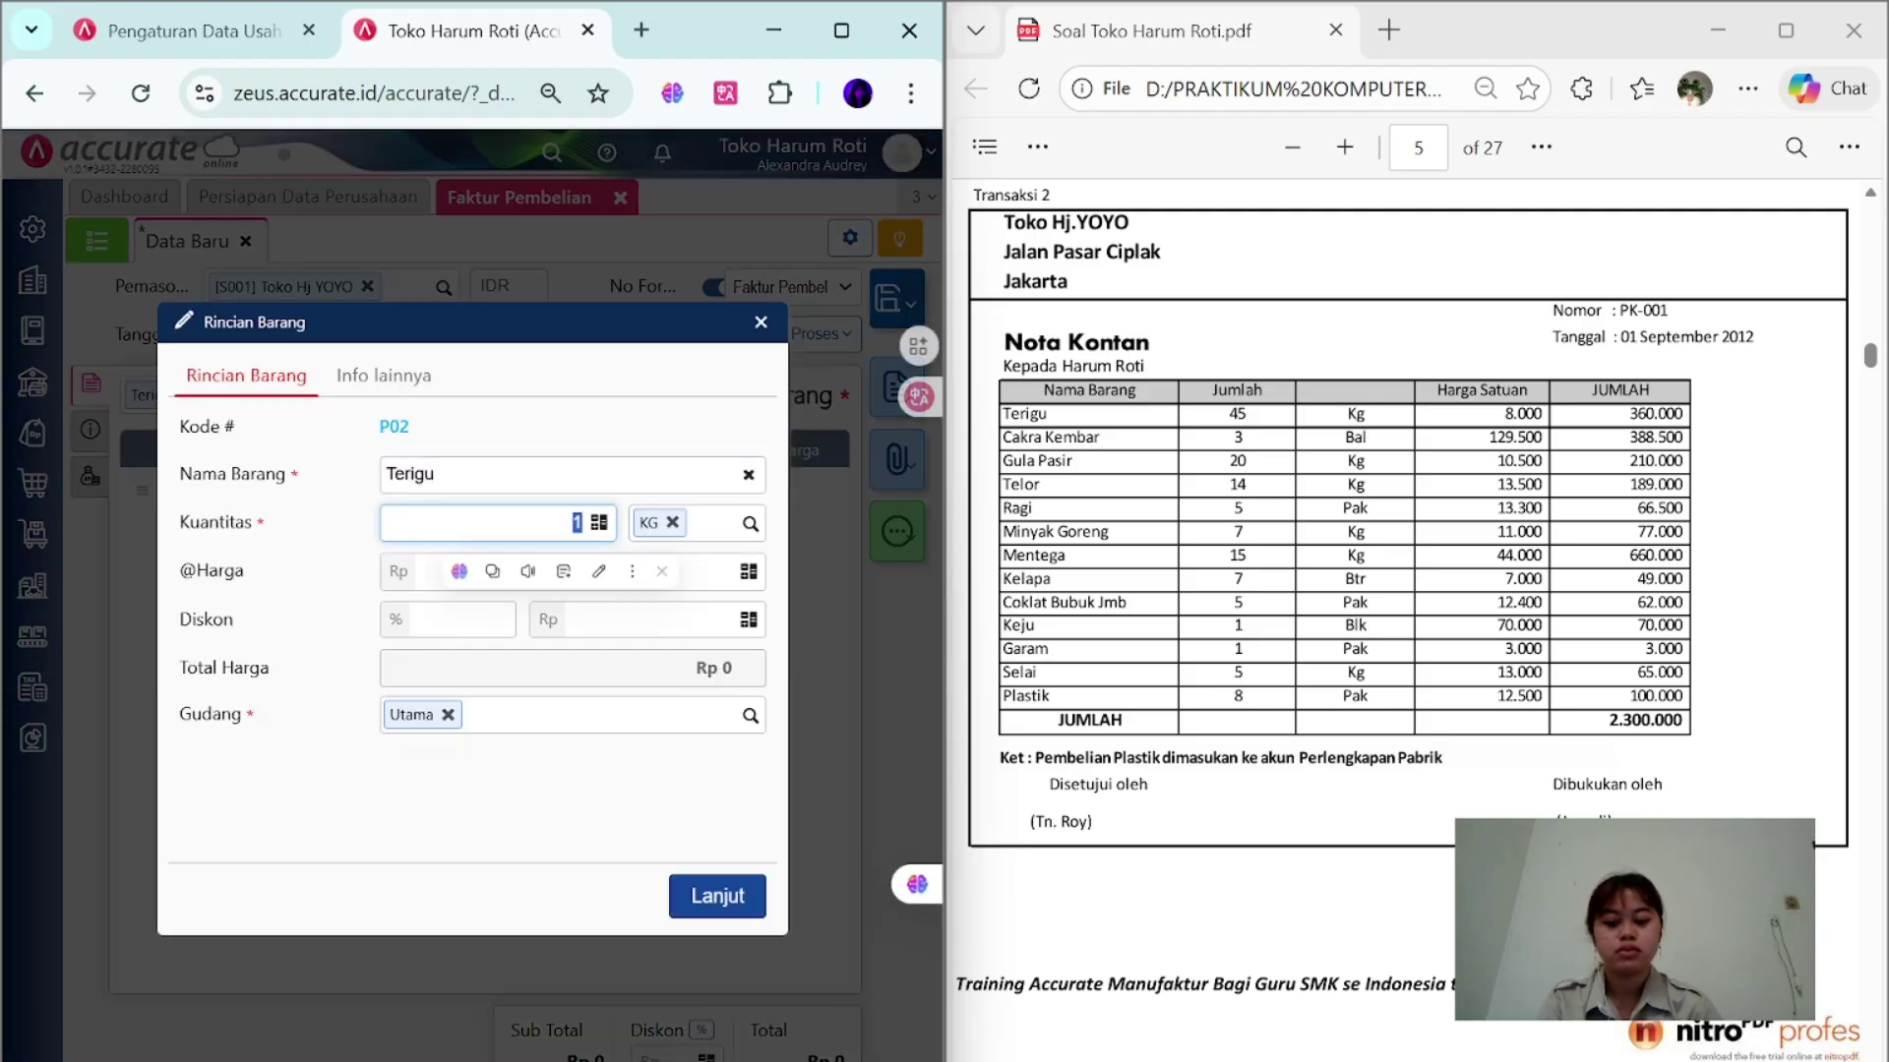
{"action": "key", "text": "Tab"}
{"action": "type", "text": "8.00"}
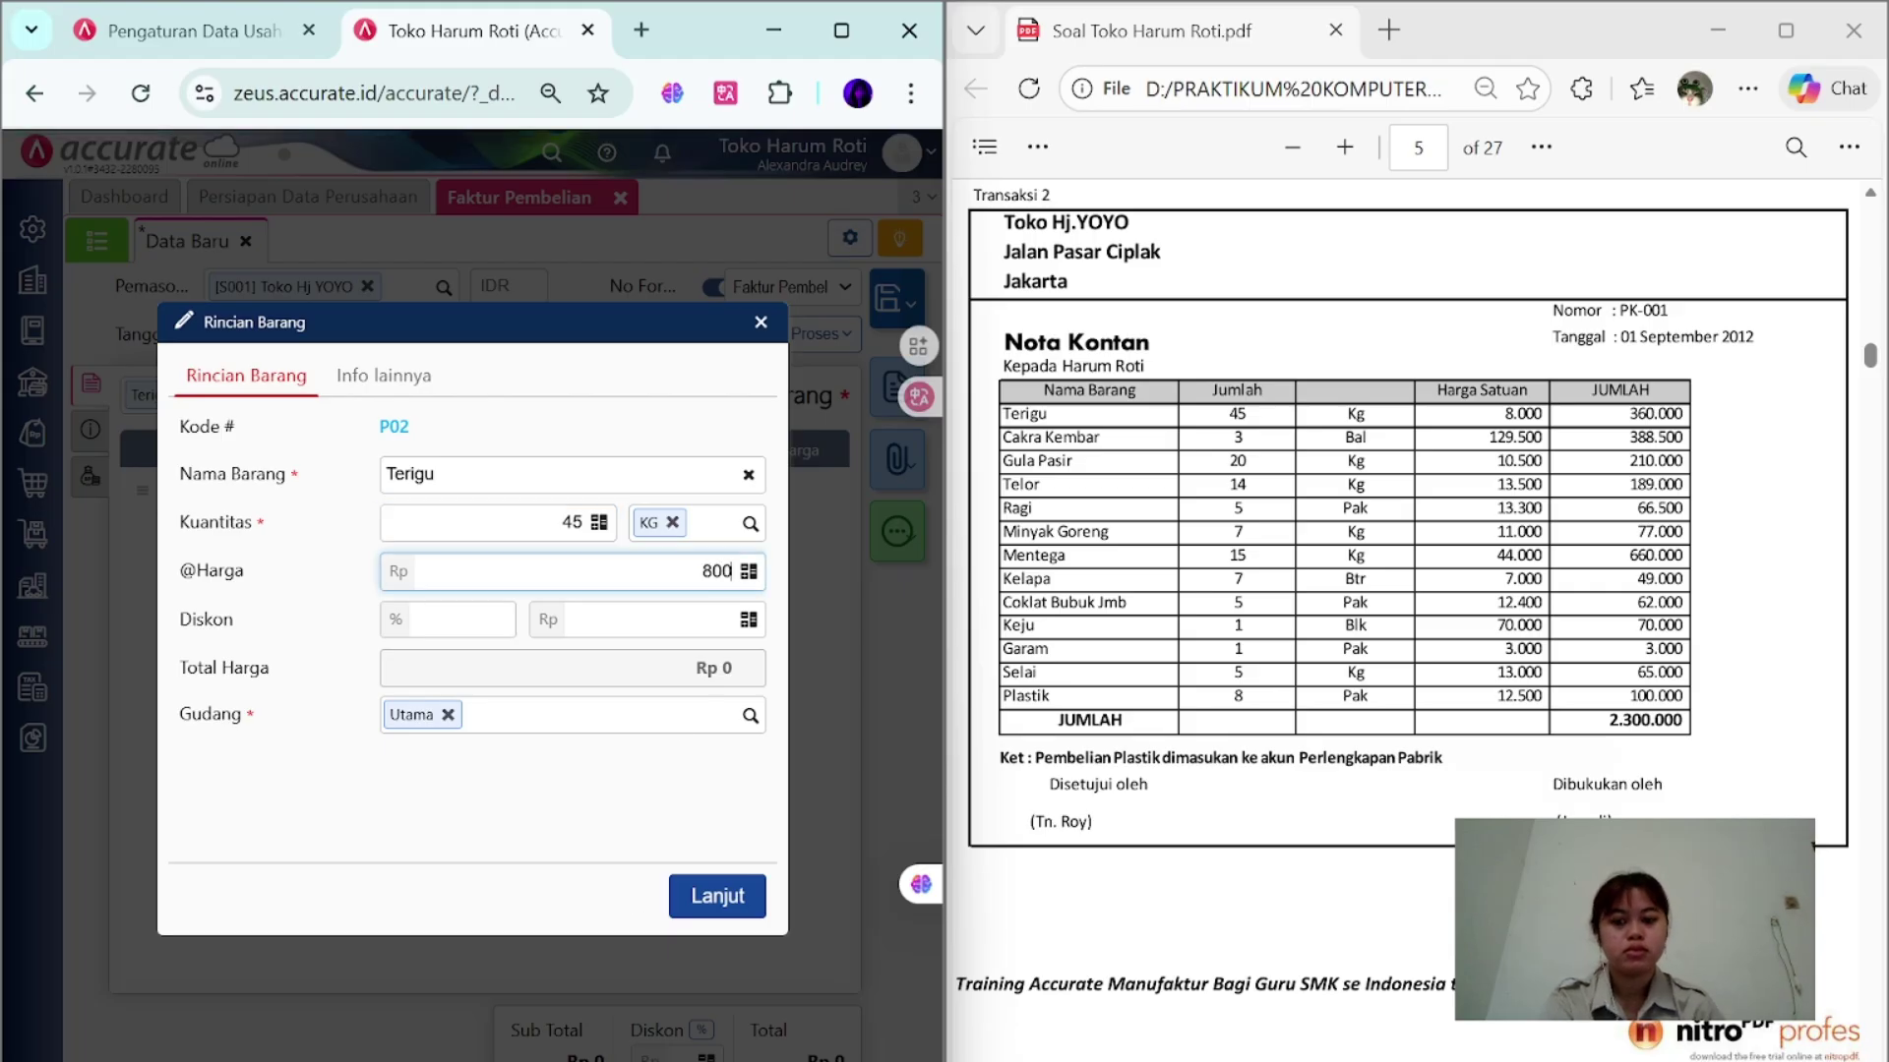
{"action": "type", "text": "0"}
{"action": "left_click", "coordinate": [718, 894]}
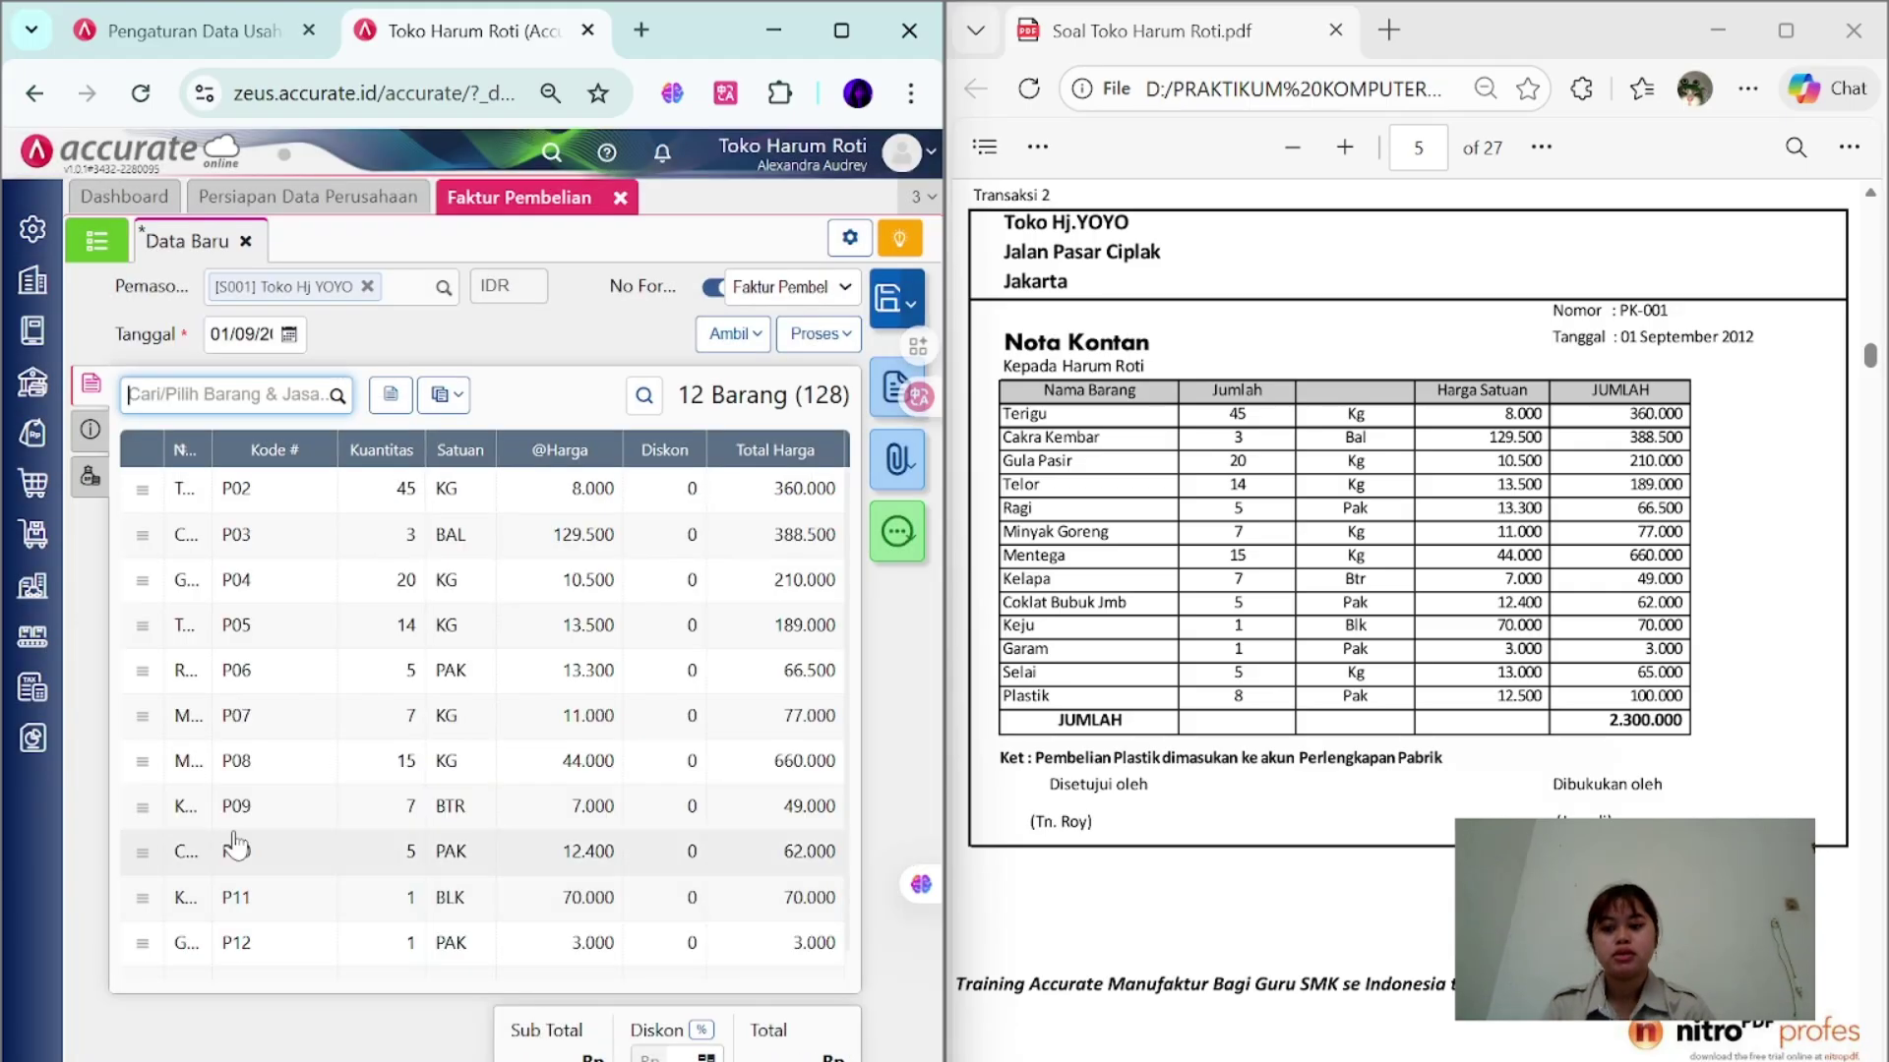
- Set the purchase invoice number to PK-001 and its delivery date to 01/09/2012 in the additional information
{"action": "scroll", "coordinate": [482, 689], "scroll_direction": "down", "scroll_amount": 1}
{"action": "scroll", "coordinate": [482, 689], "scroll_direction": "up", "scroll_amount": 1}
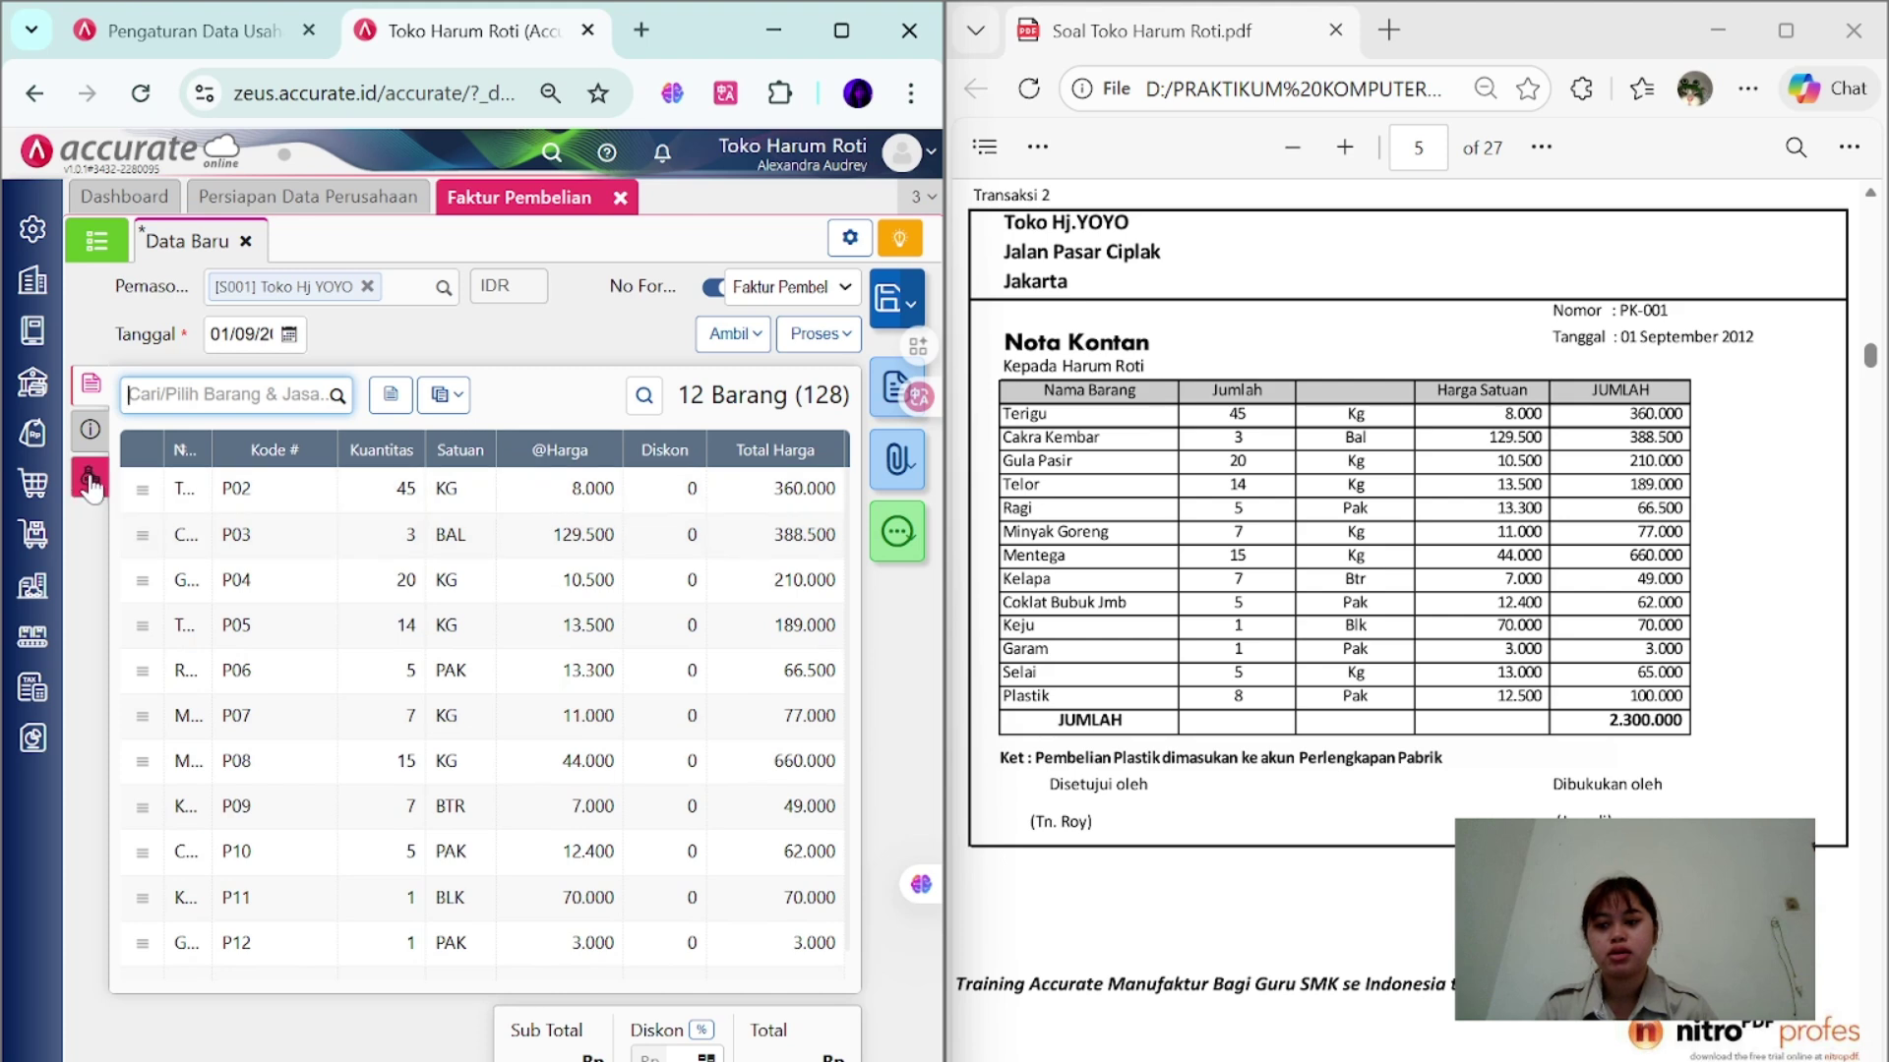
{"action": "left_click", "coordinate": [90, 429]}
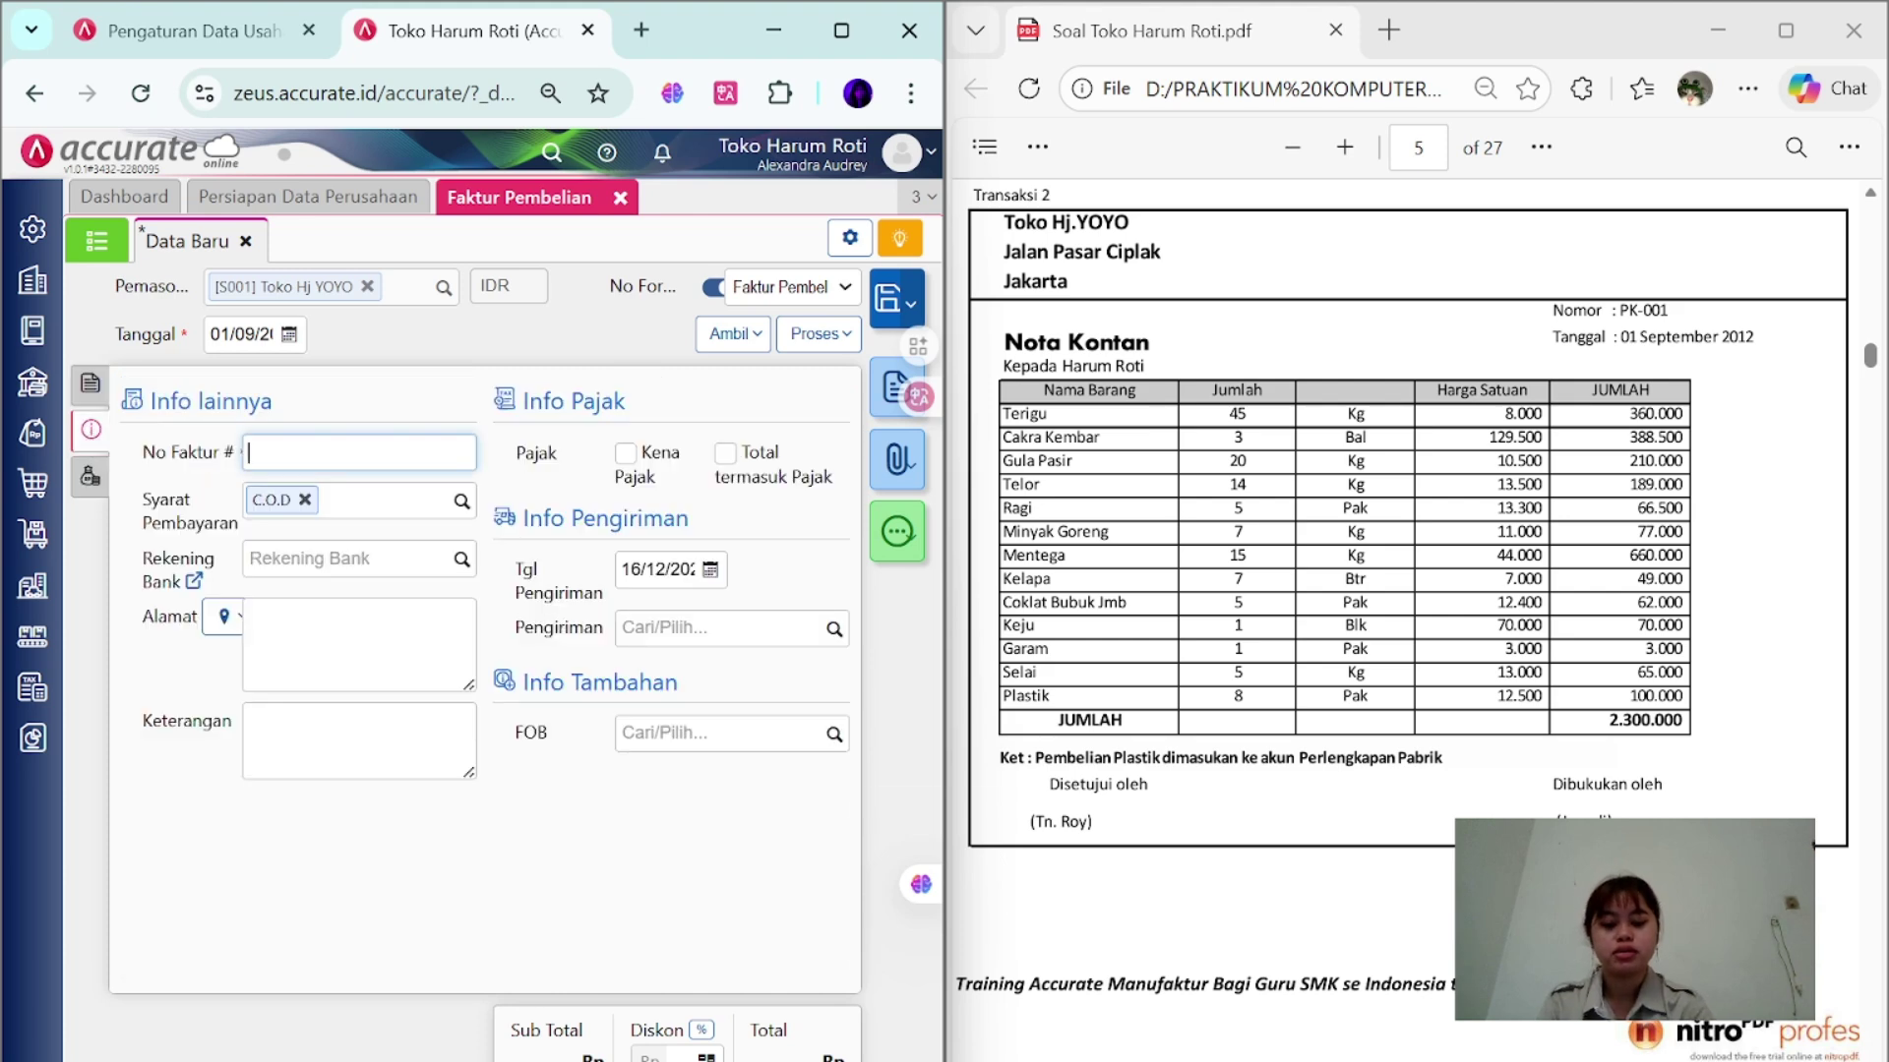
{"action": "type", "text": "PK-001"}
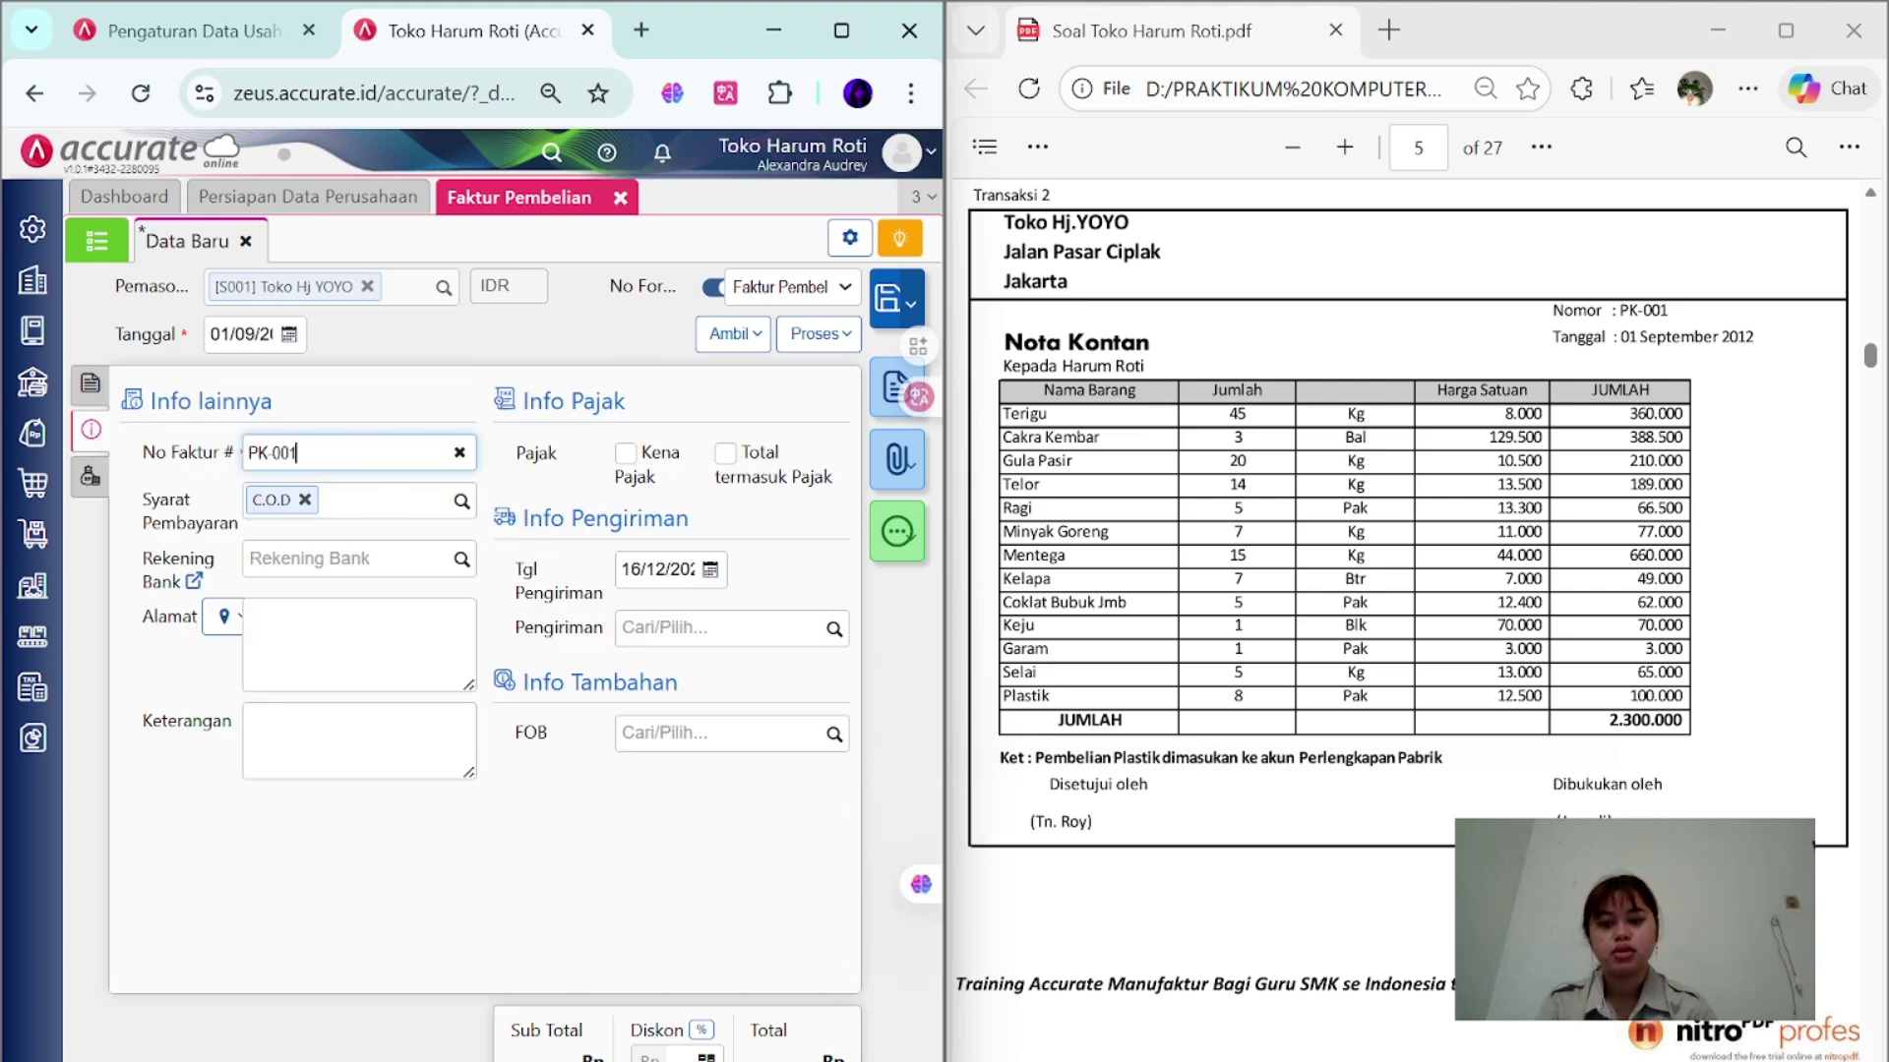
{"action": "left_click", "coordinate": [657, 569]}
{"action": "type", "text": "01"}
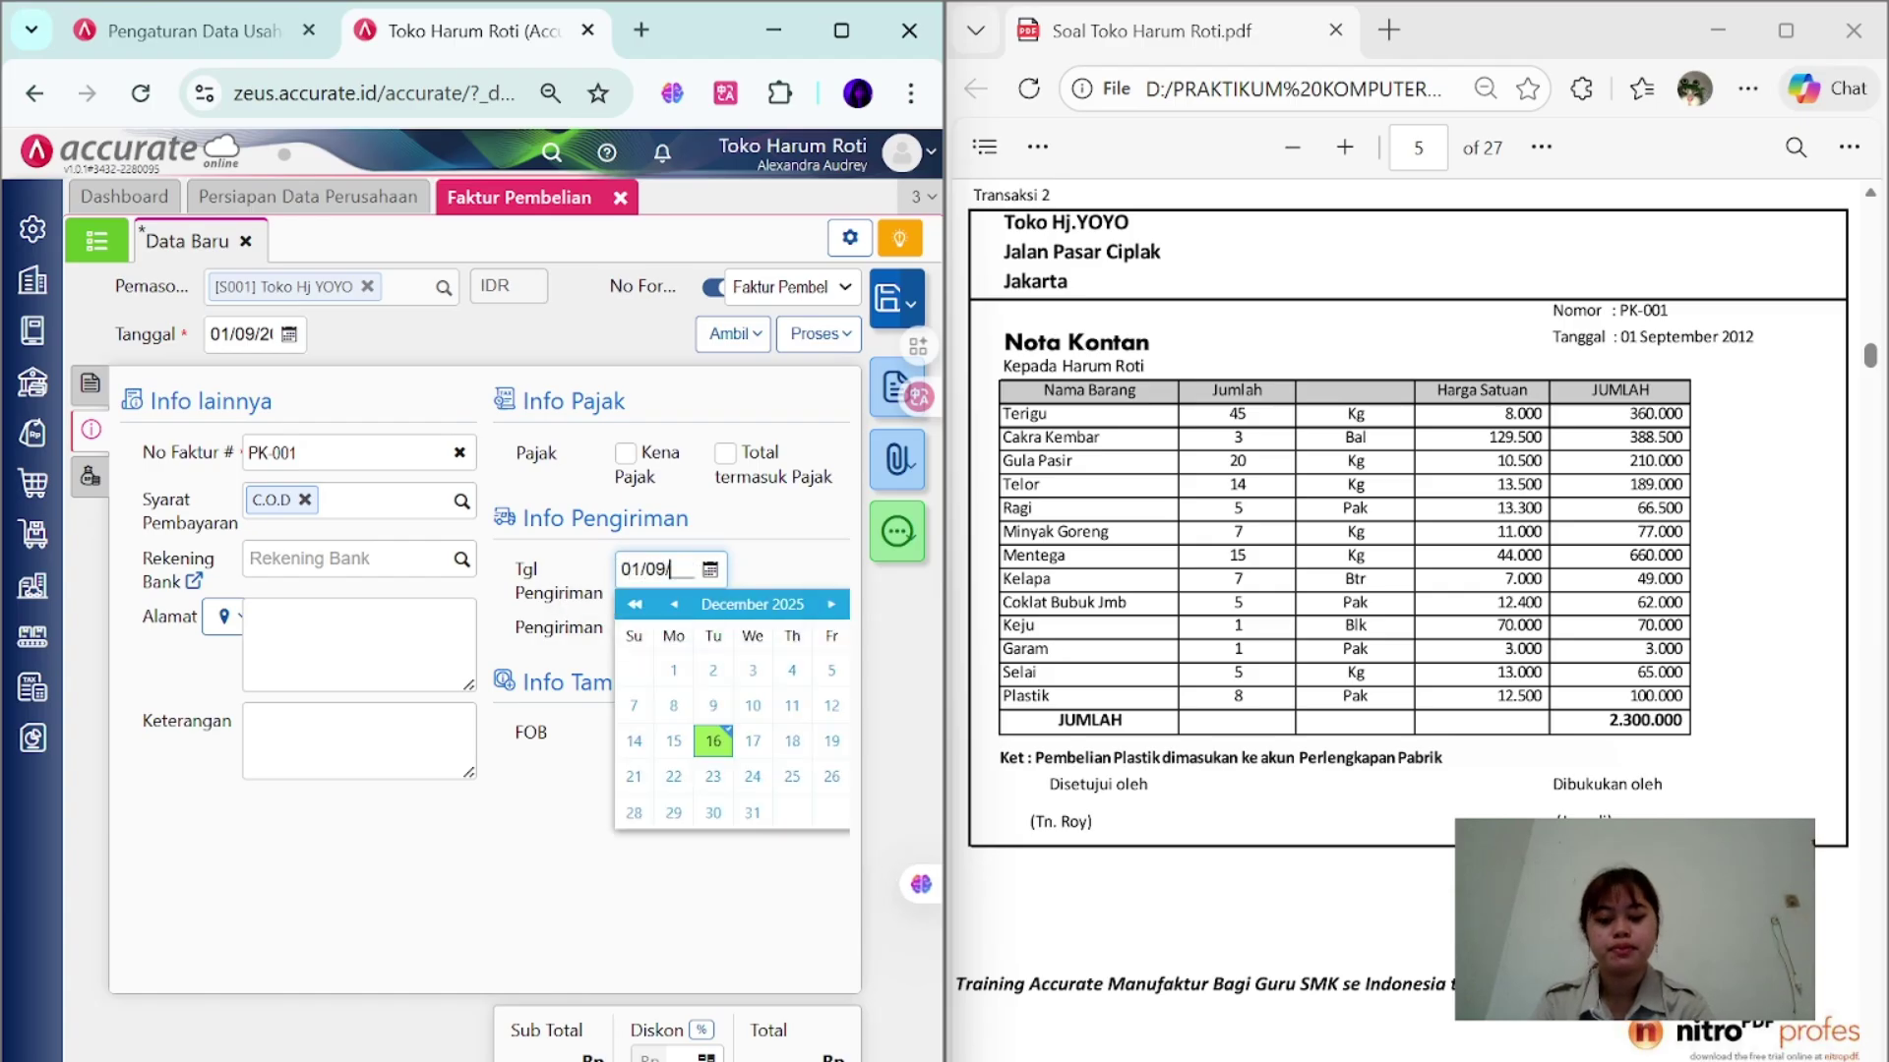
{"action": "left_click", "coordinate": [536, 854]}
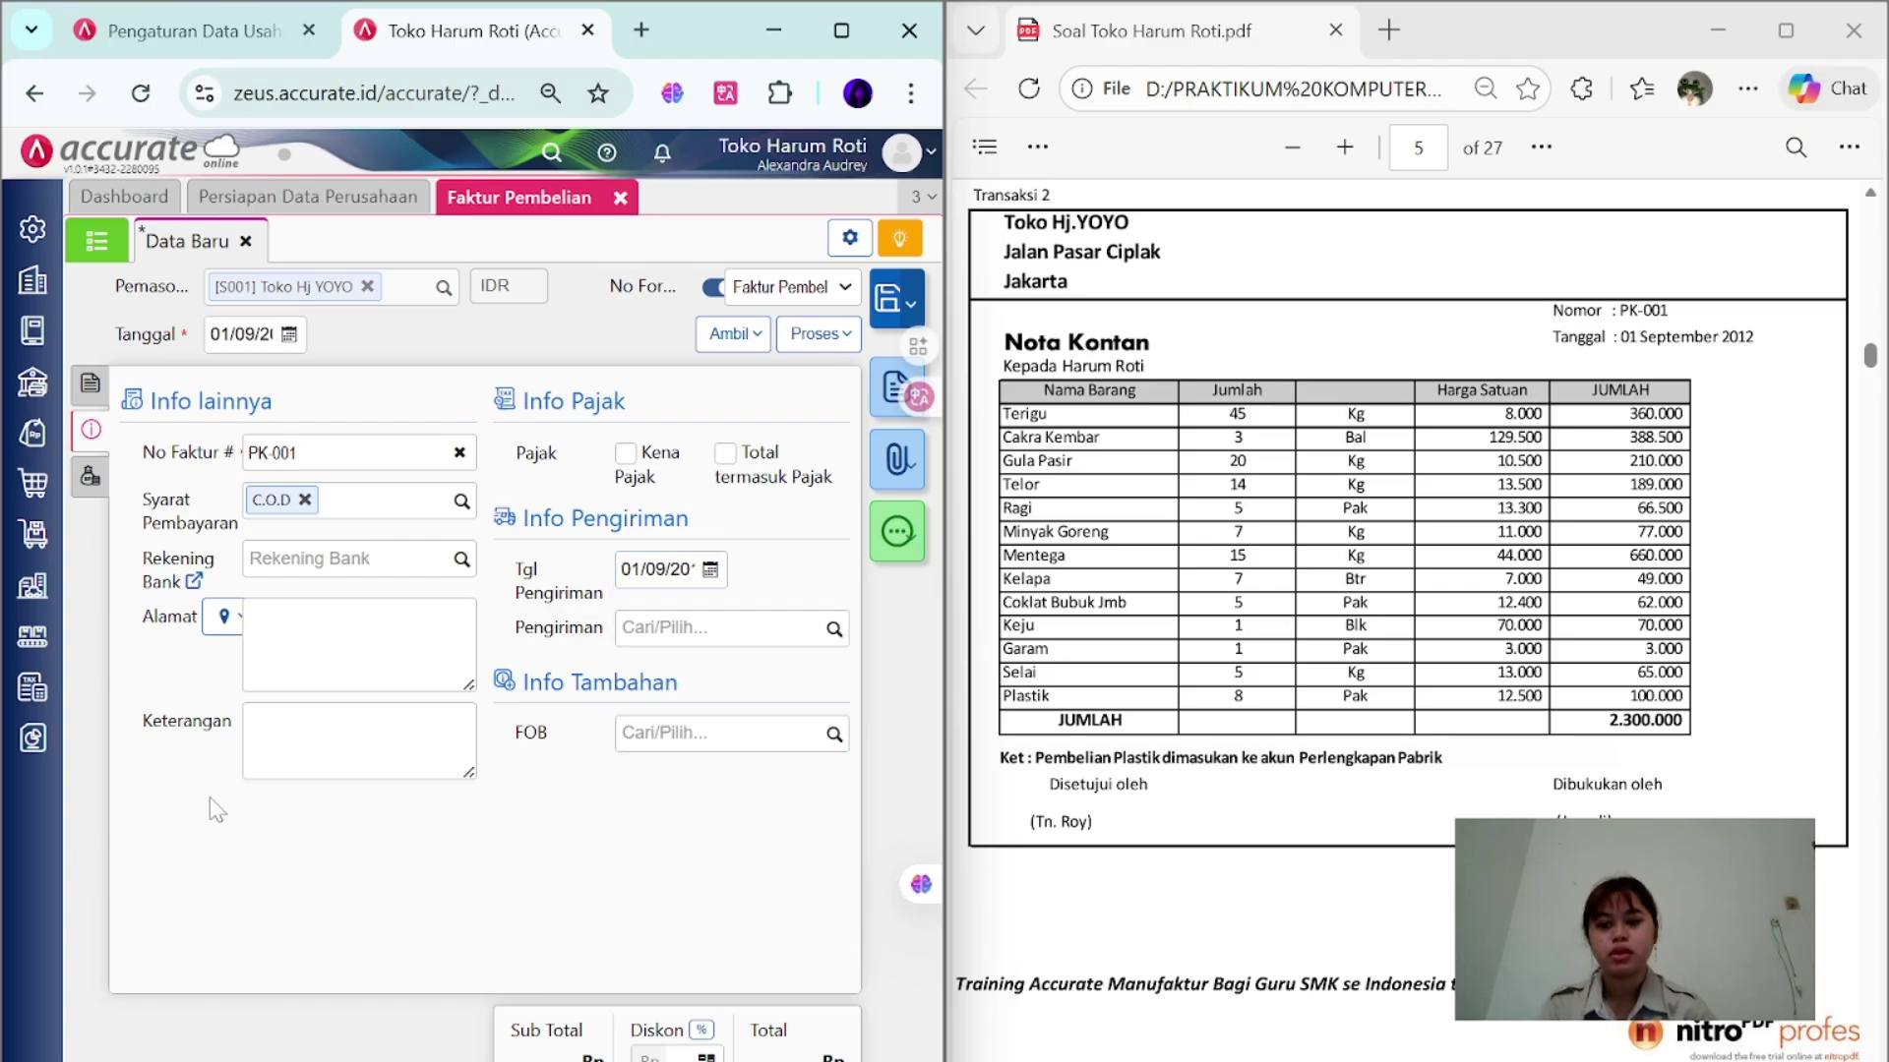
- Add Perlengkapan Pabrik as an other cost of Rp 100.000 on the purchase invoice, with the note "Plastik 8 PAK"
{"action": "left_click", "coordinate": [89, 480]}
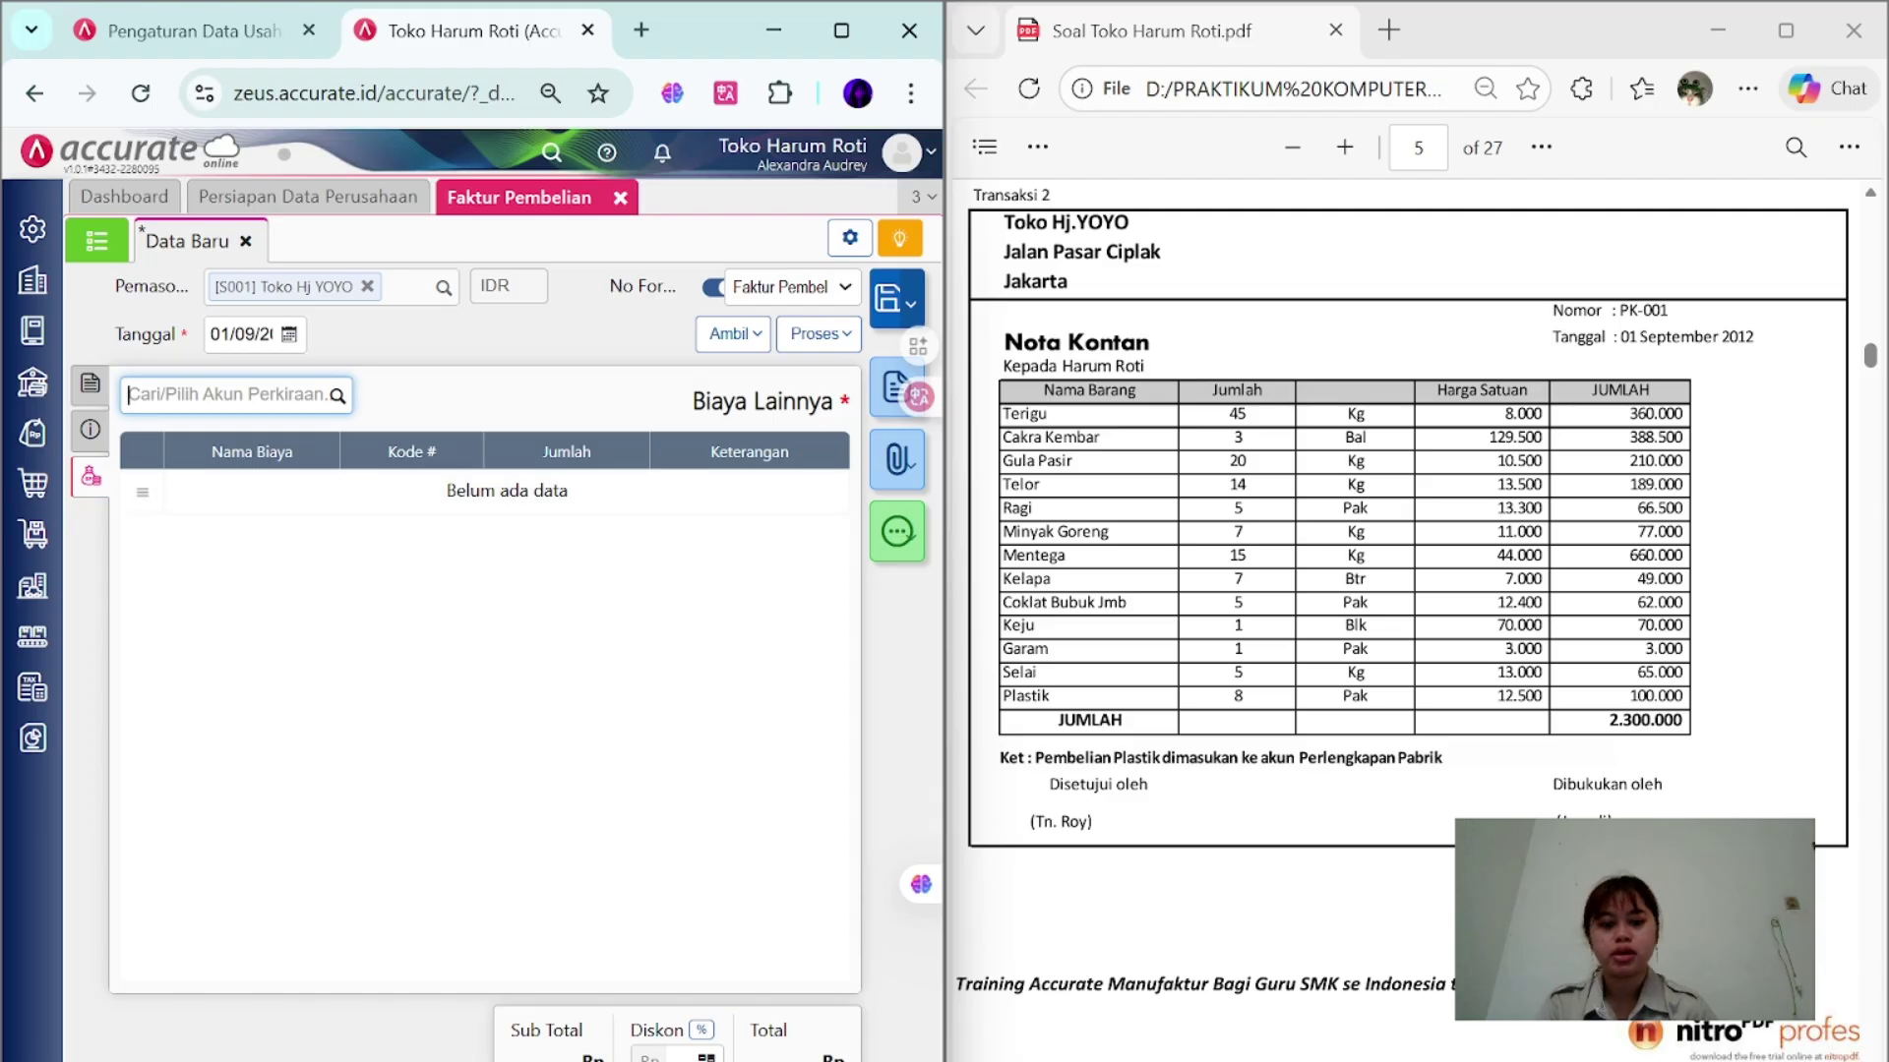
{"action": "type", "text": "perlengk"}
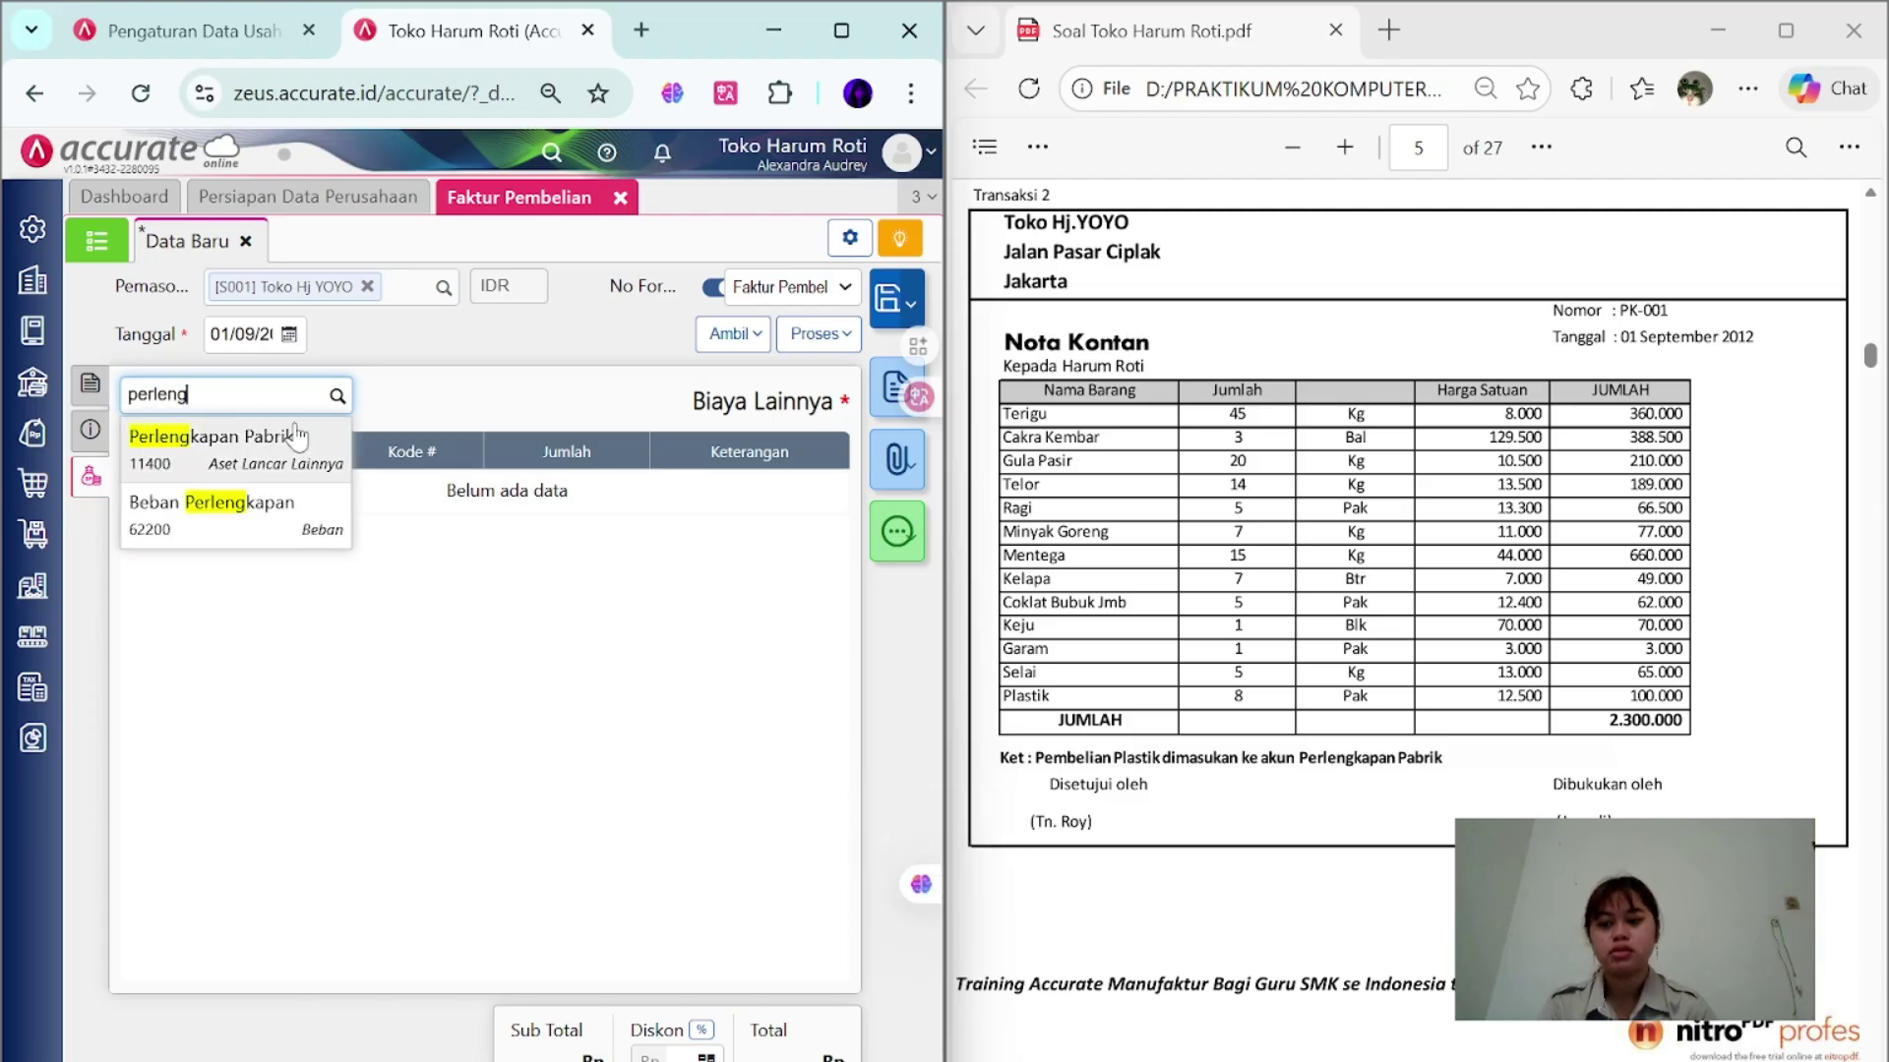
{"action": "left_click", "coordinate": [295, 460]}
{"action": "left_click", "coordinate": [511, 664]}
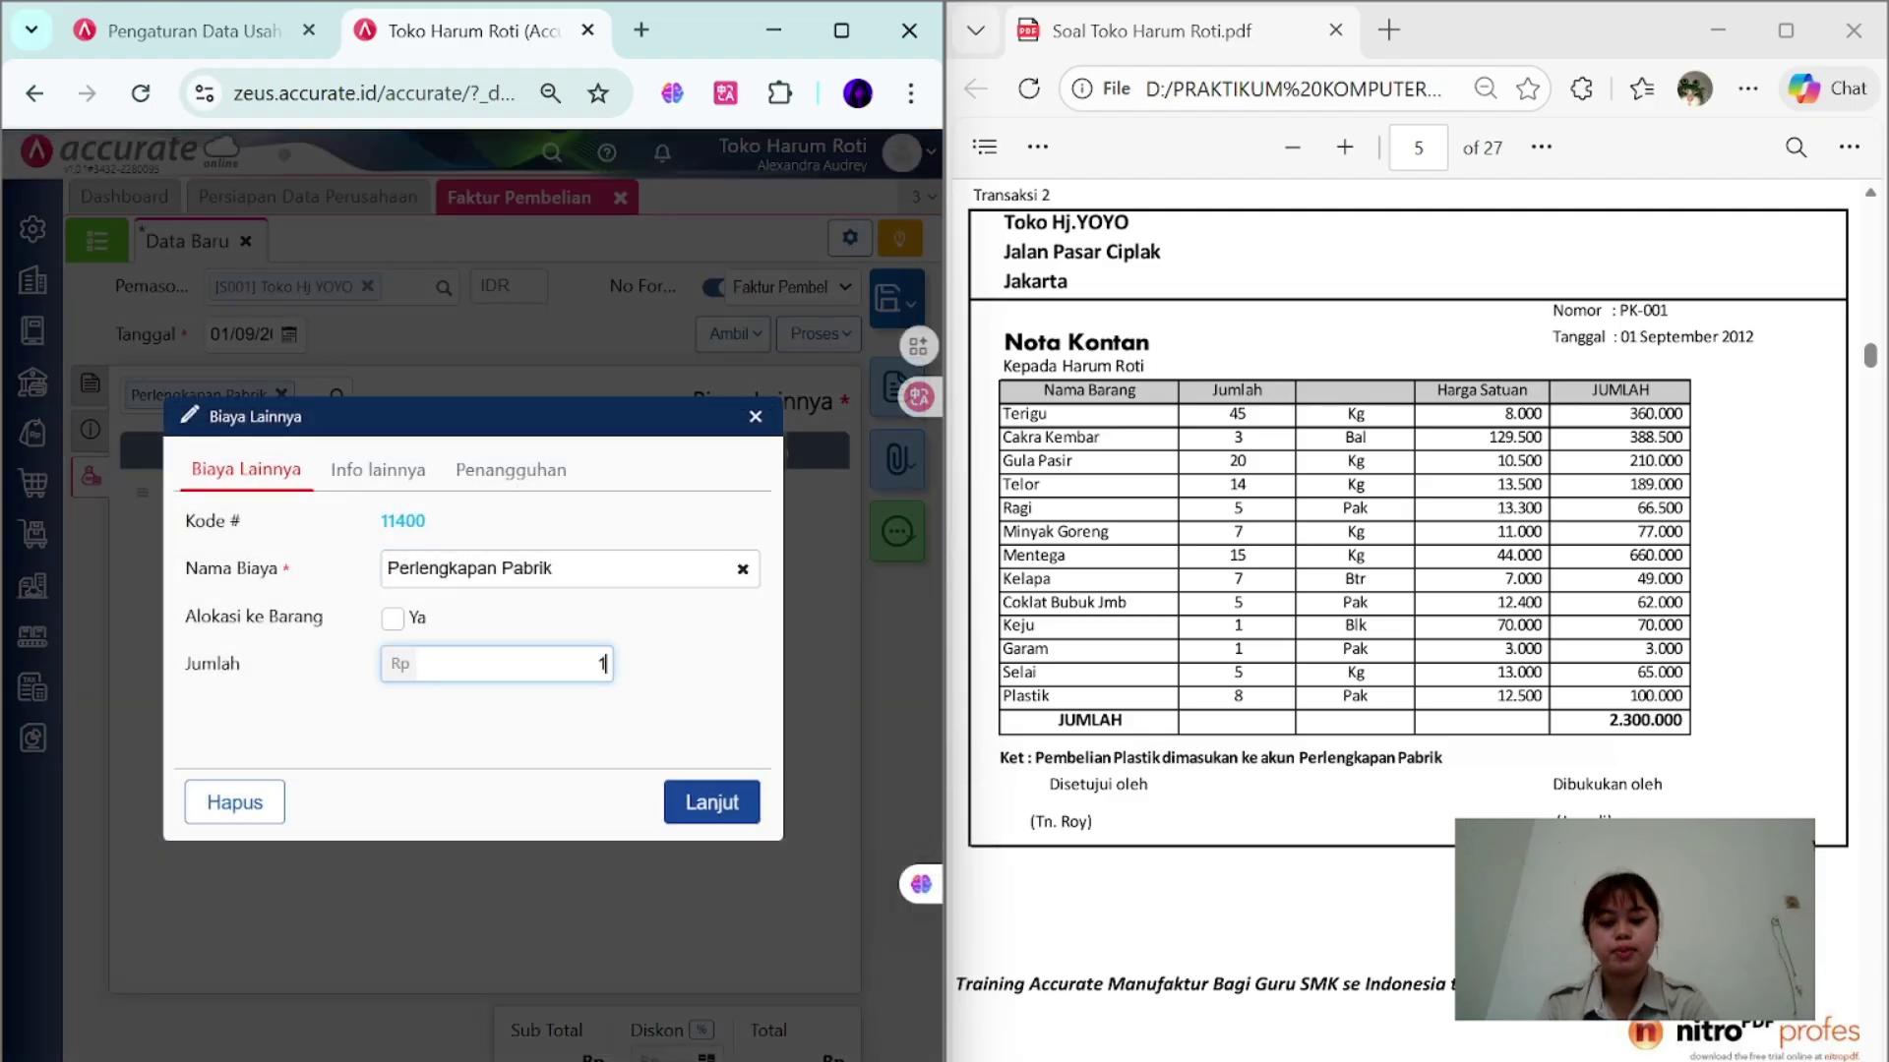
{"action": "left_click", "coordinate": [396, 479]}
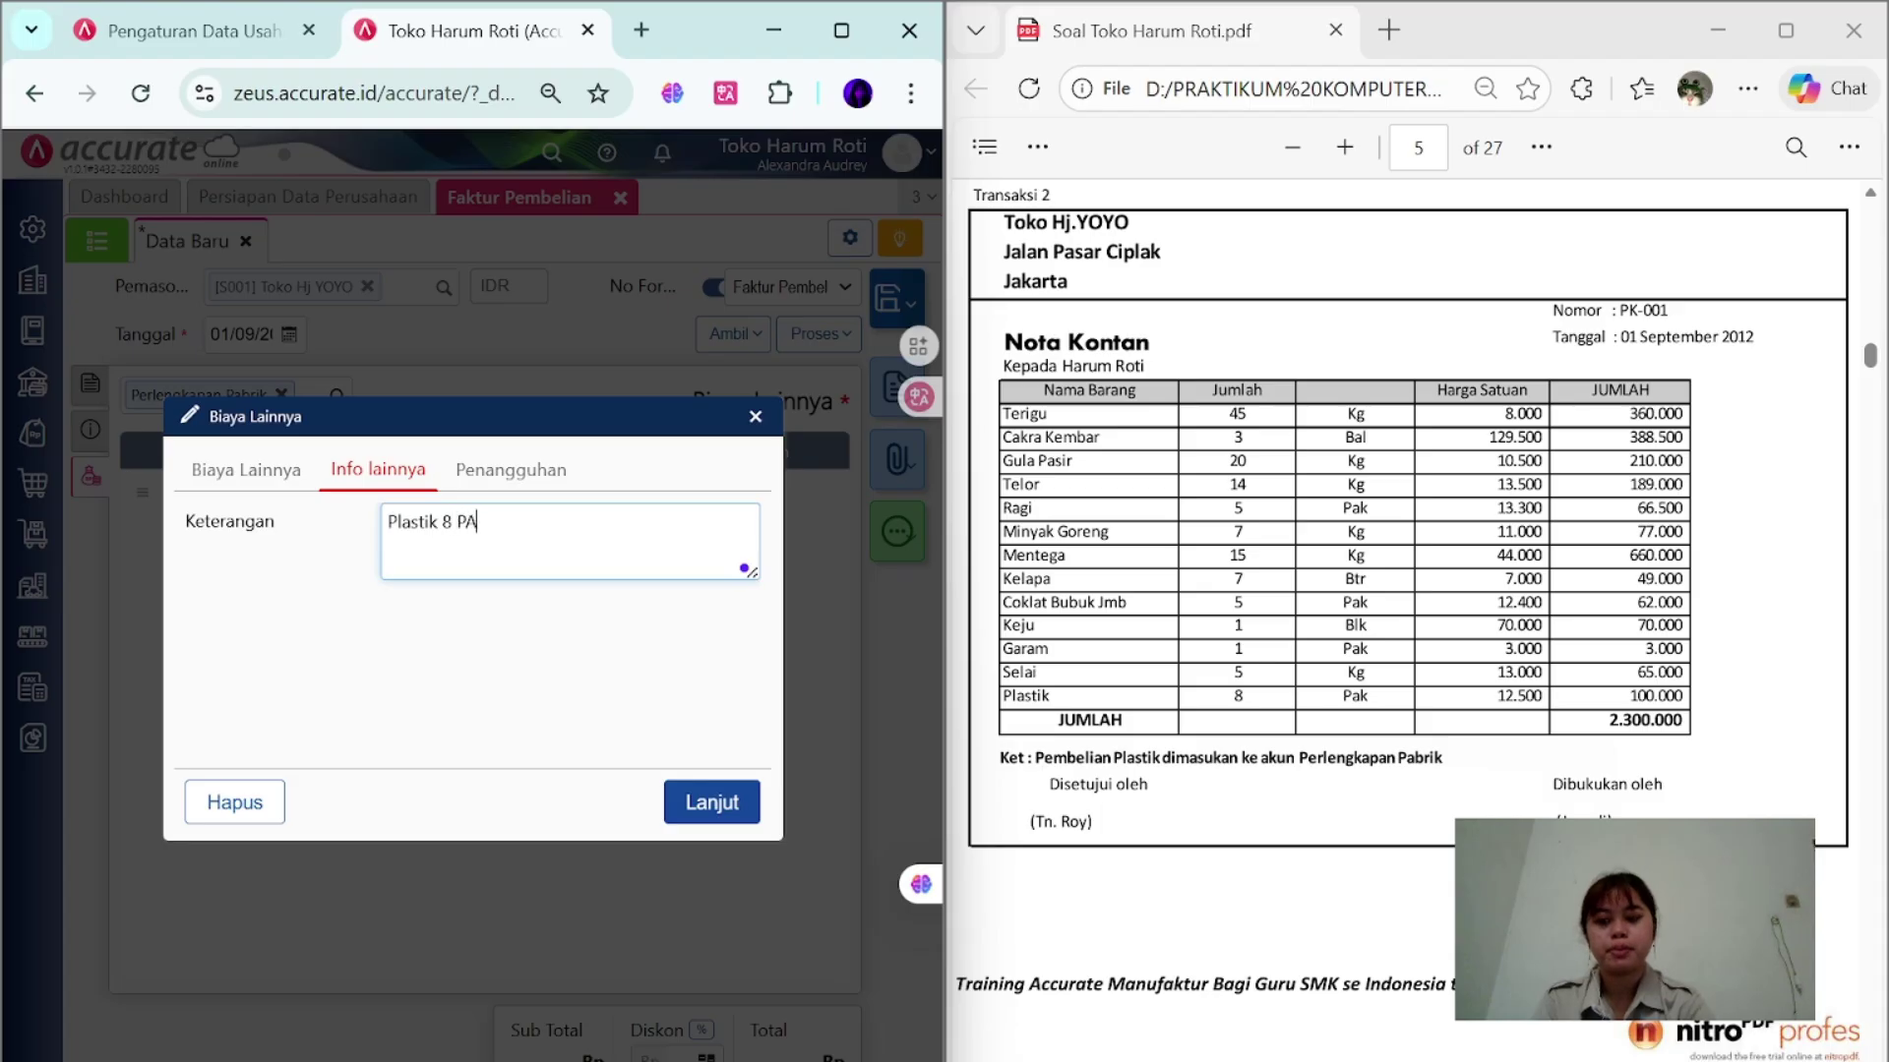
{"action": "left_click", "coordinate": [712, 802]}
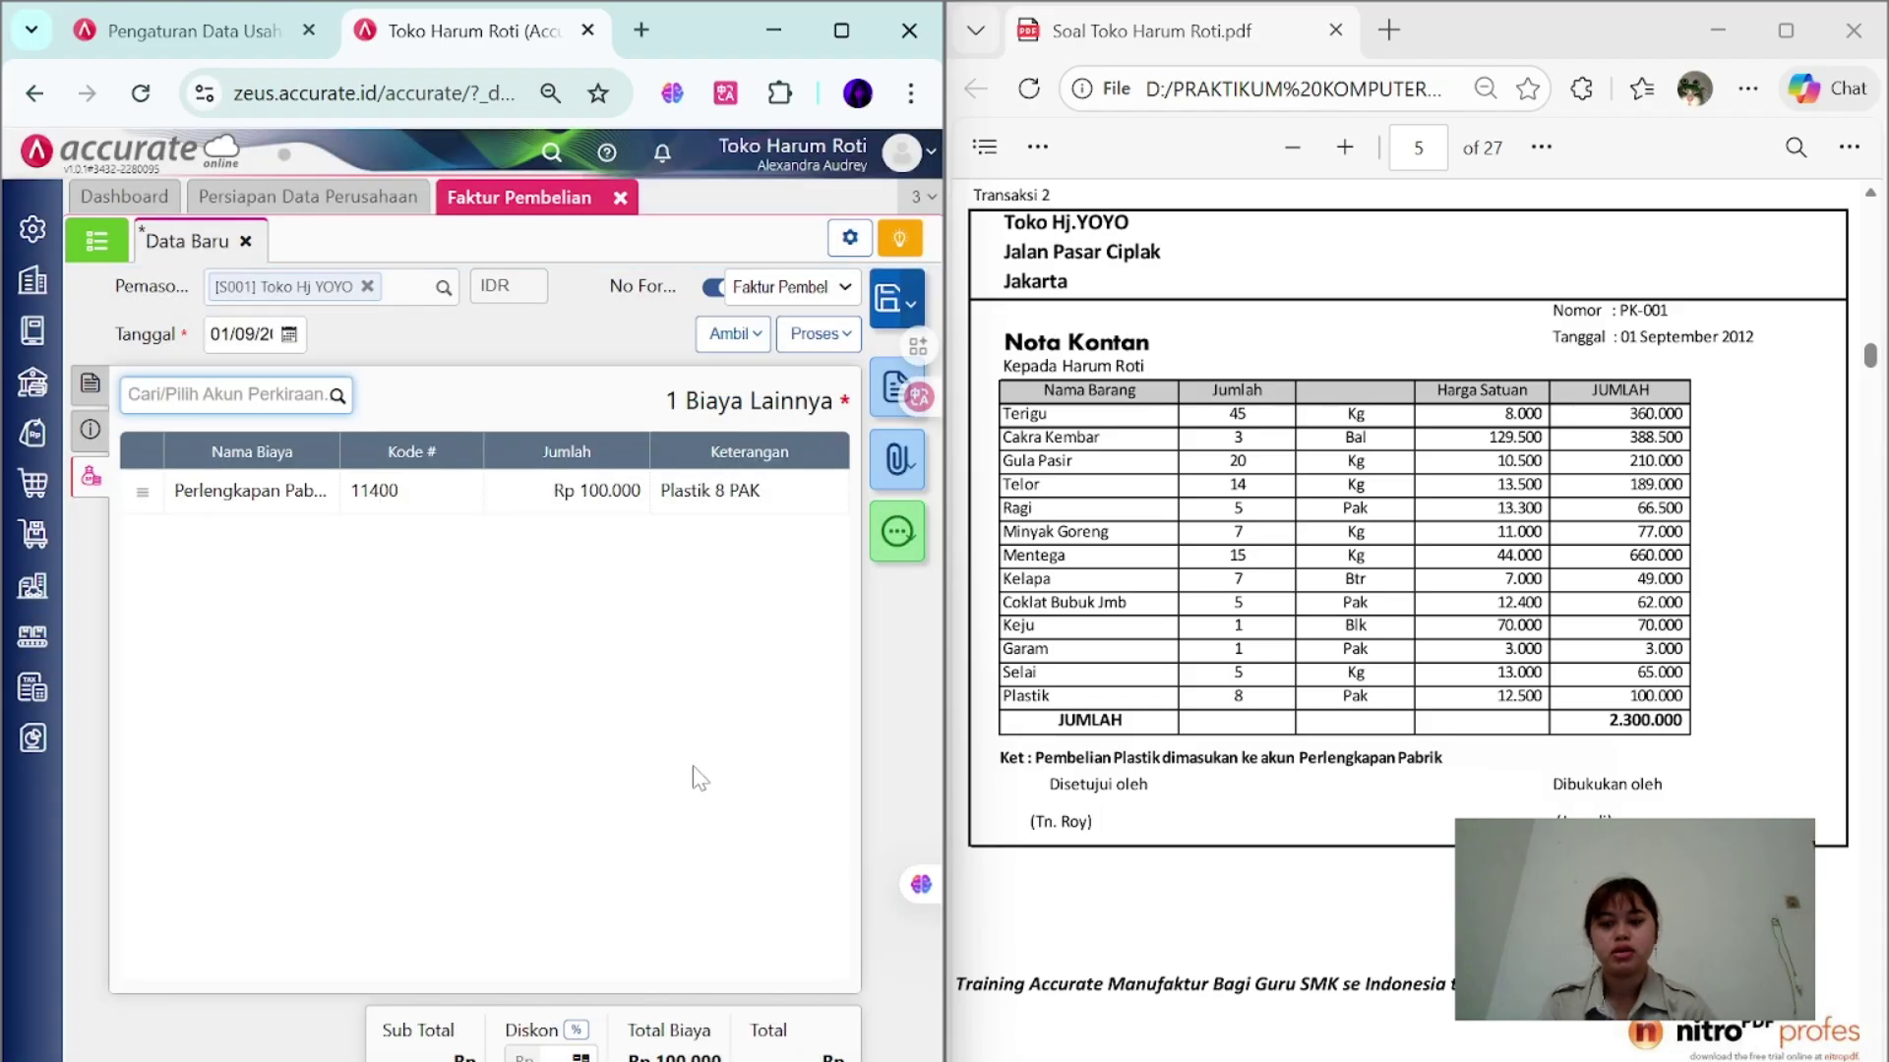
- Process the purchase invoice into a payment from Kas Ditangan and set the payment date to 01/09/2012
{"action": "left_click", "coordinate": [817, 336]}
{"action": "left_click", "coordinate": [780, 389]}
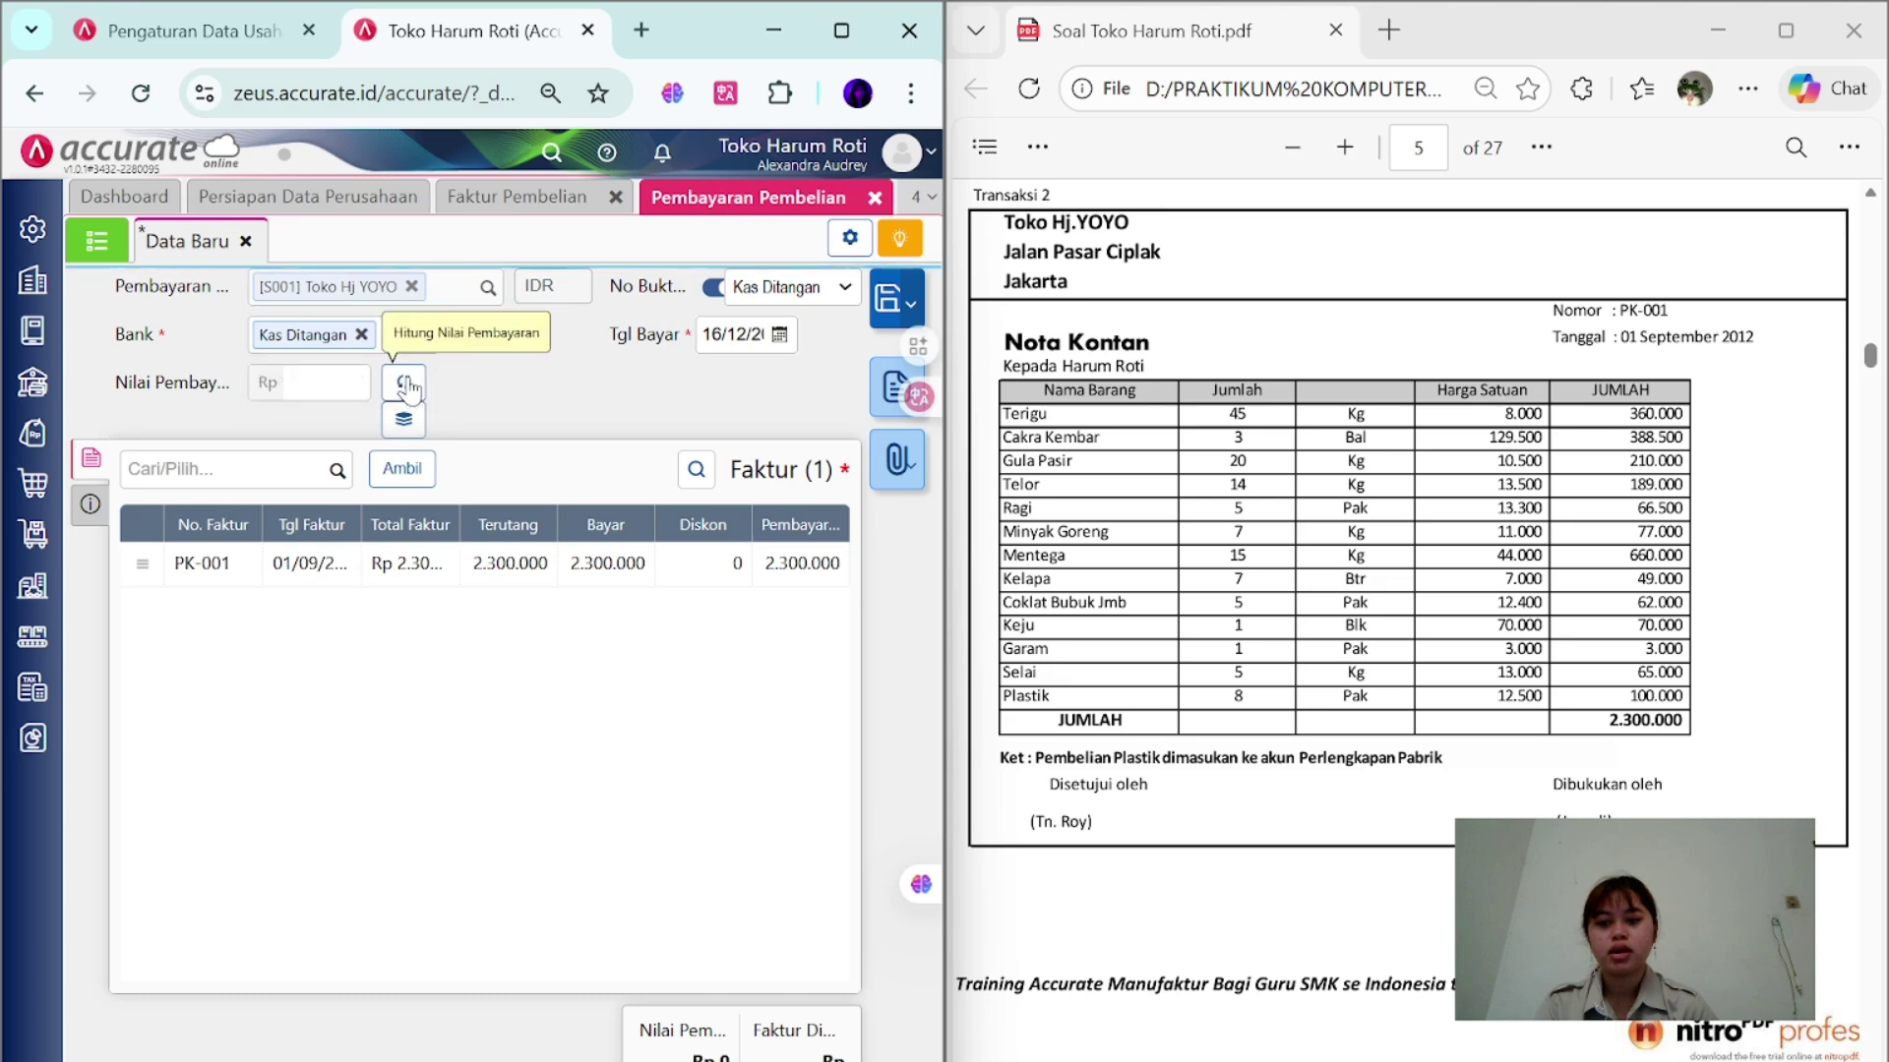
{"action": "left_click", "coordinate": [735, 335]}
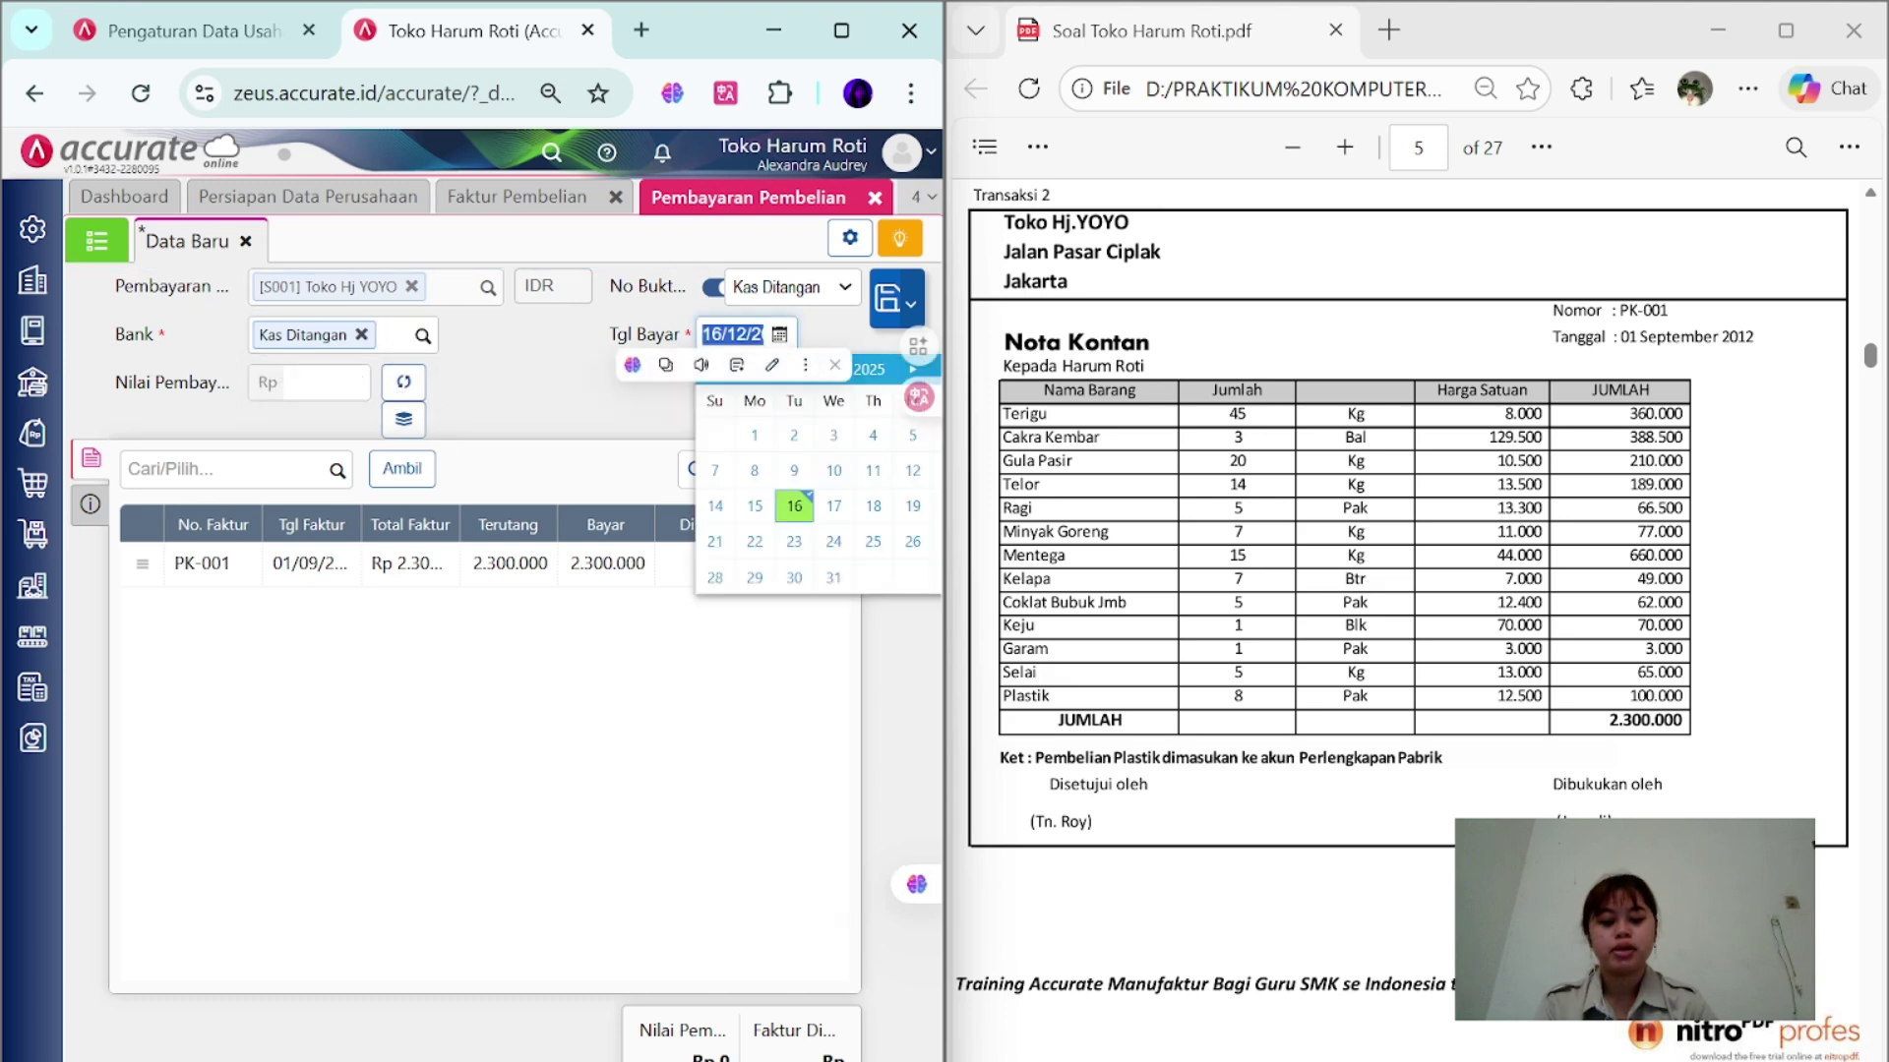
{"action": "type", "text": "0"}
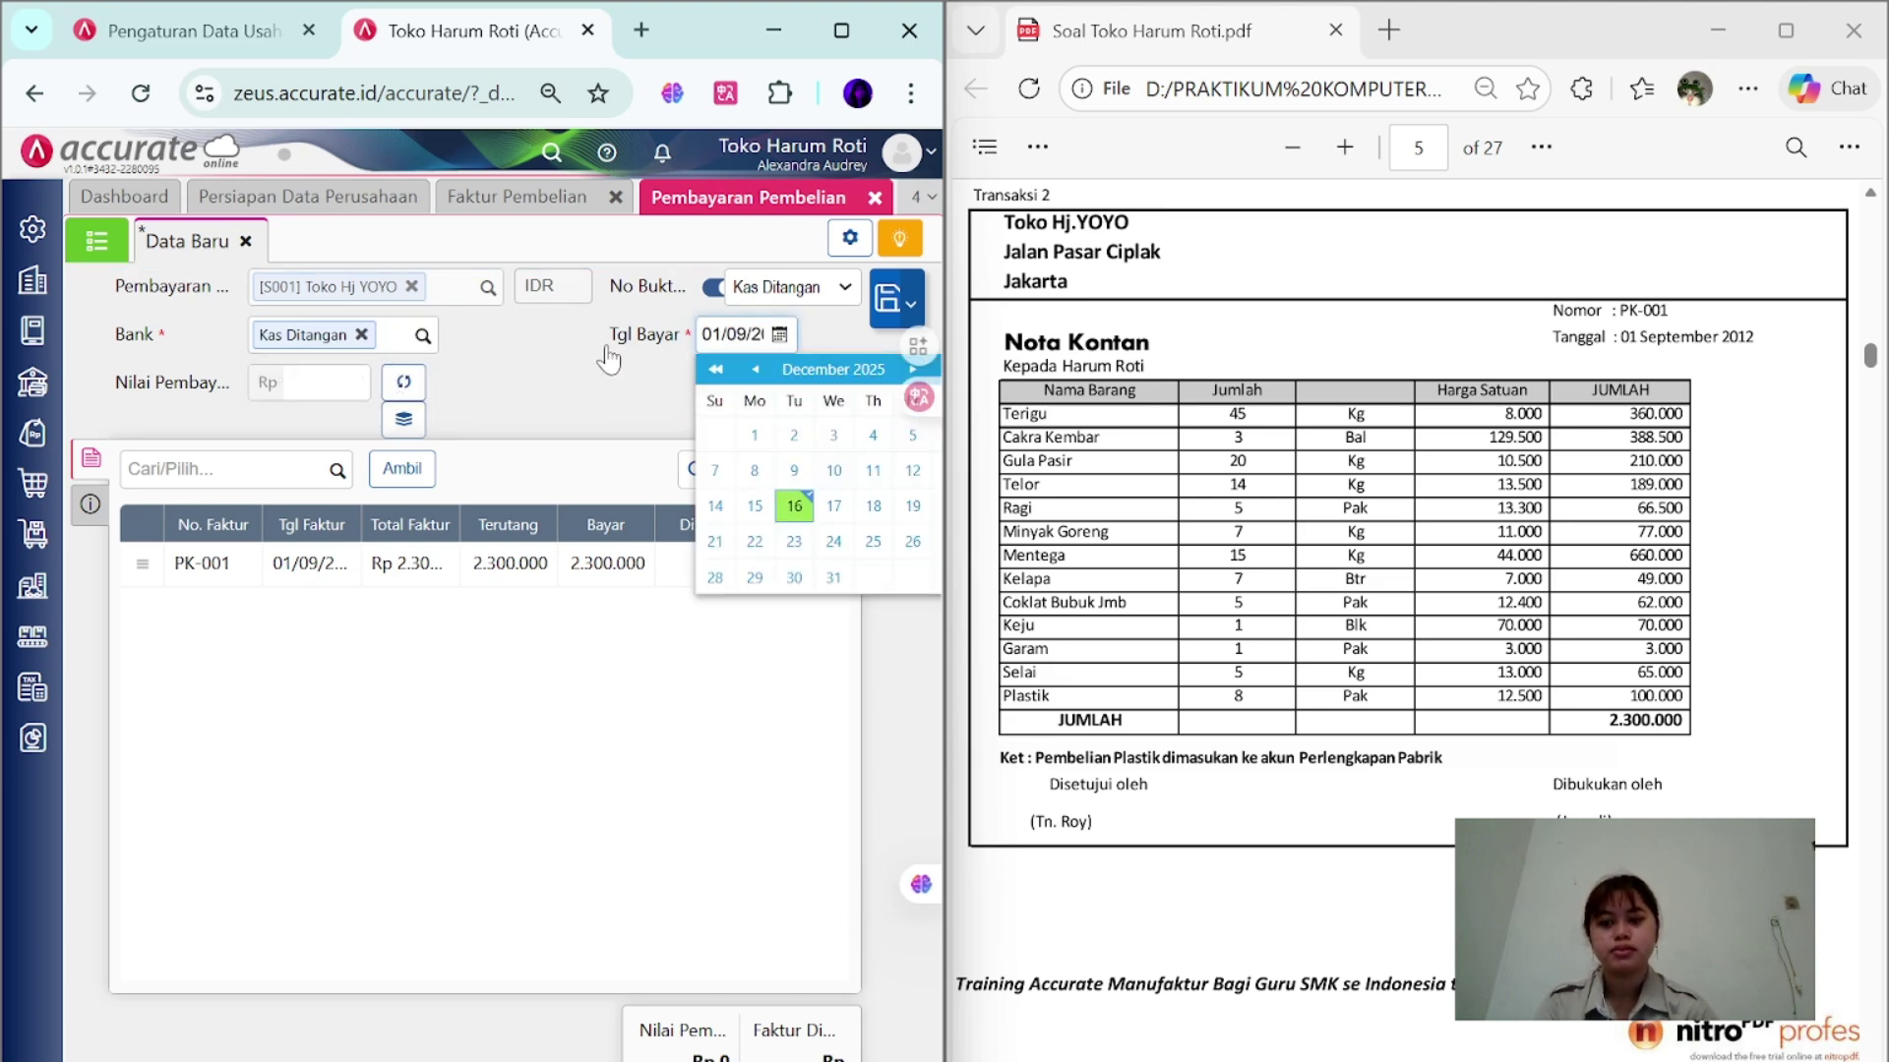
{"action": "left_click", "coordinate": [462, 663]}
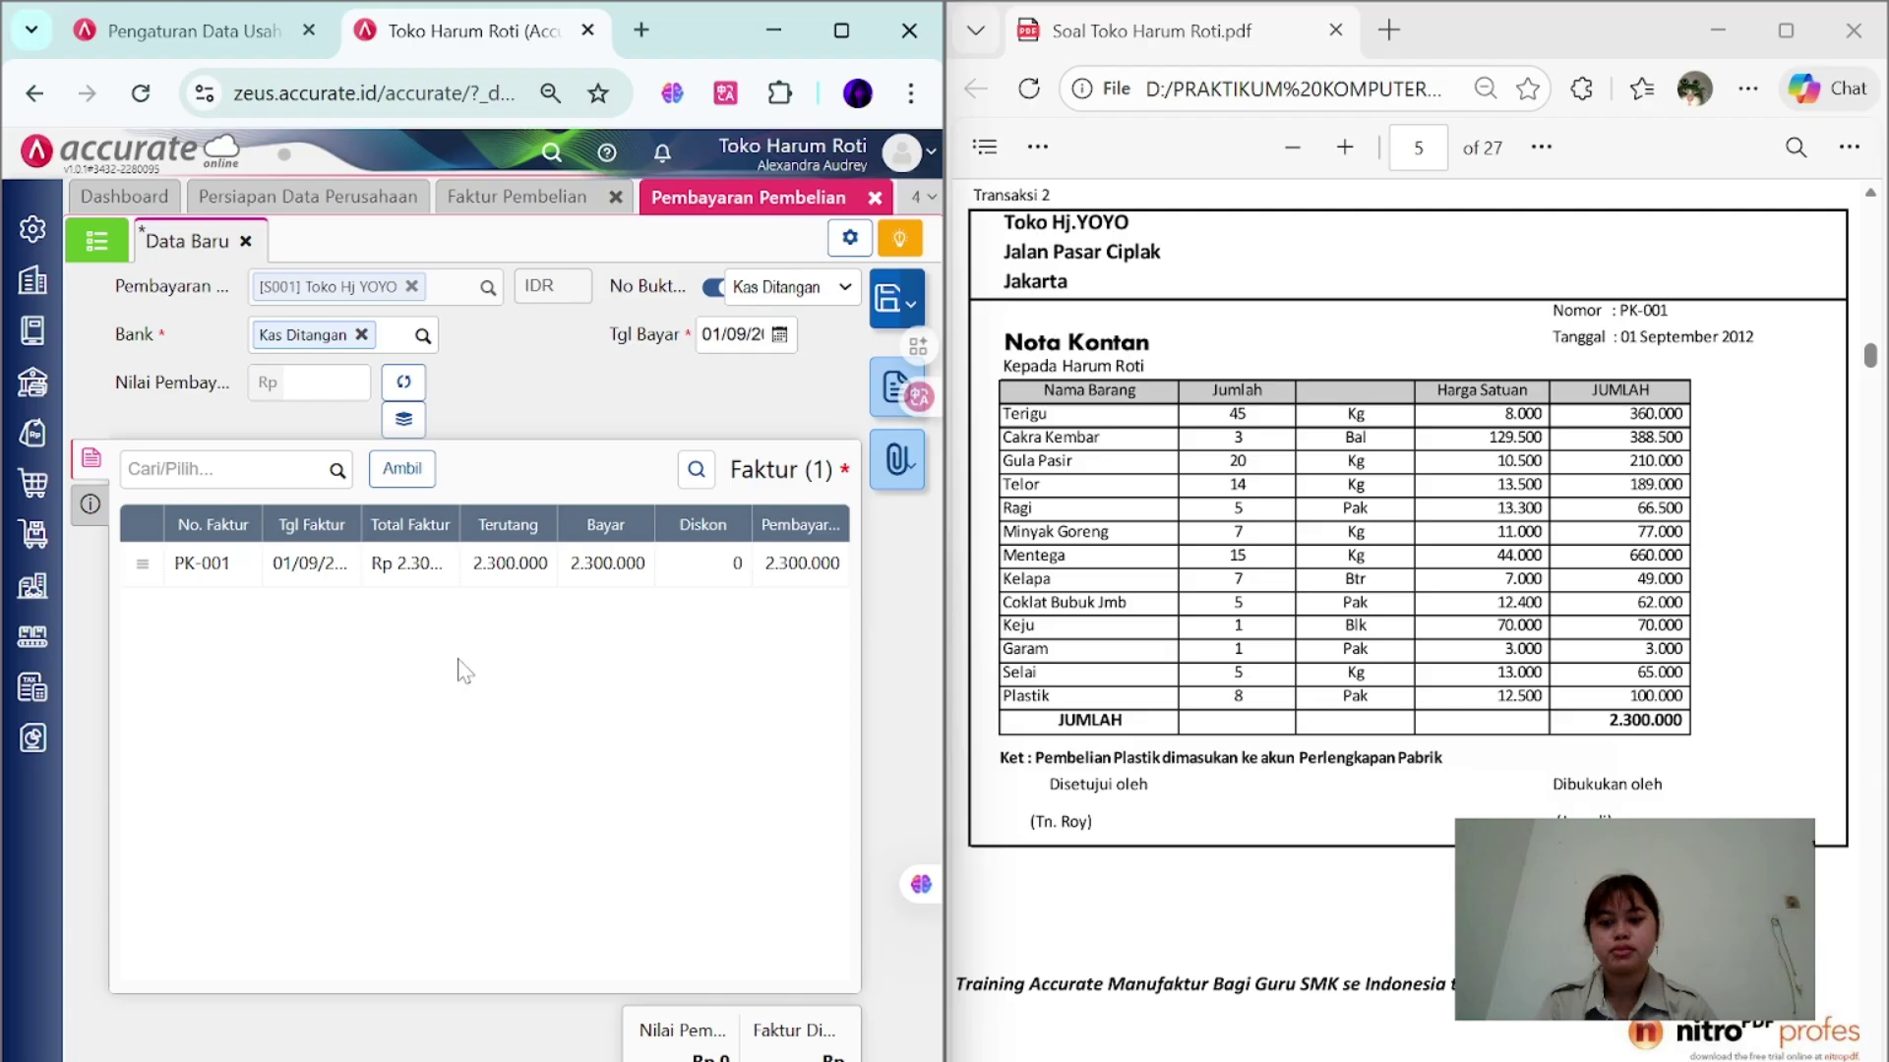
- Calculate the payment amount from invoice PK-001, save the purchase payment, and close the payment and purchase invoice forms
{"action": "left_click", "coordinate": [404, 386]}
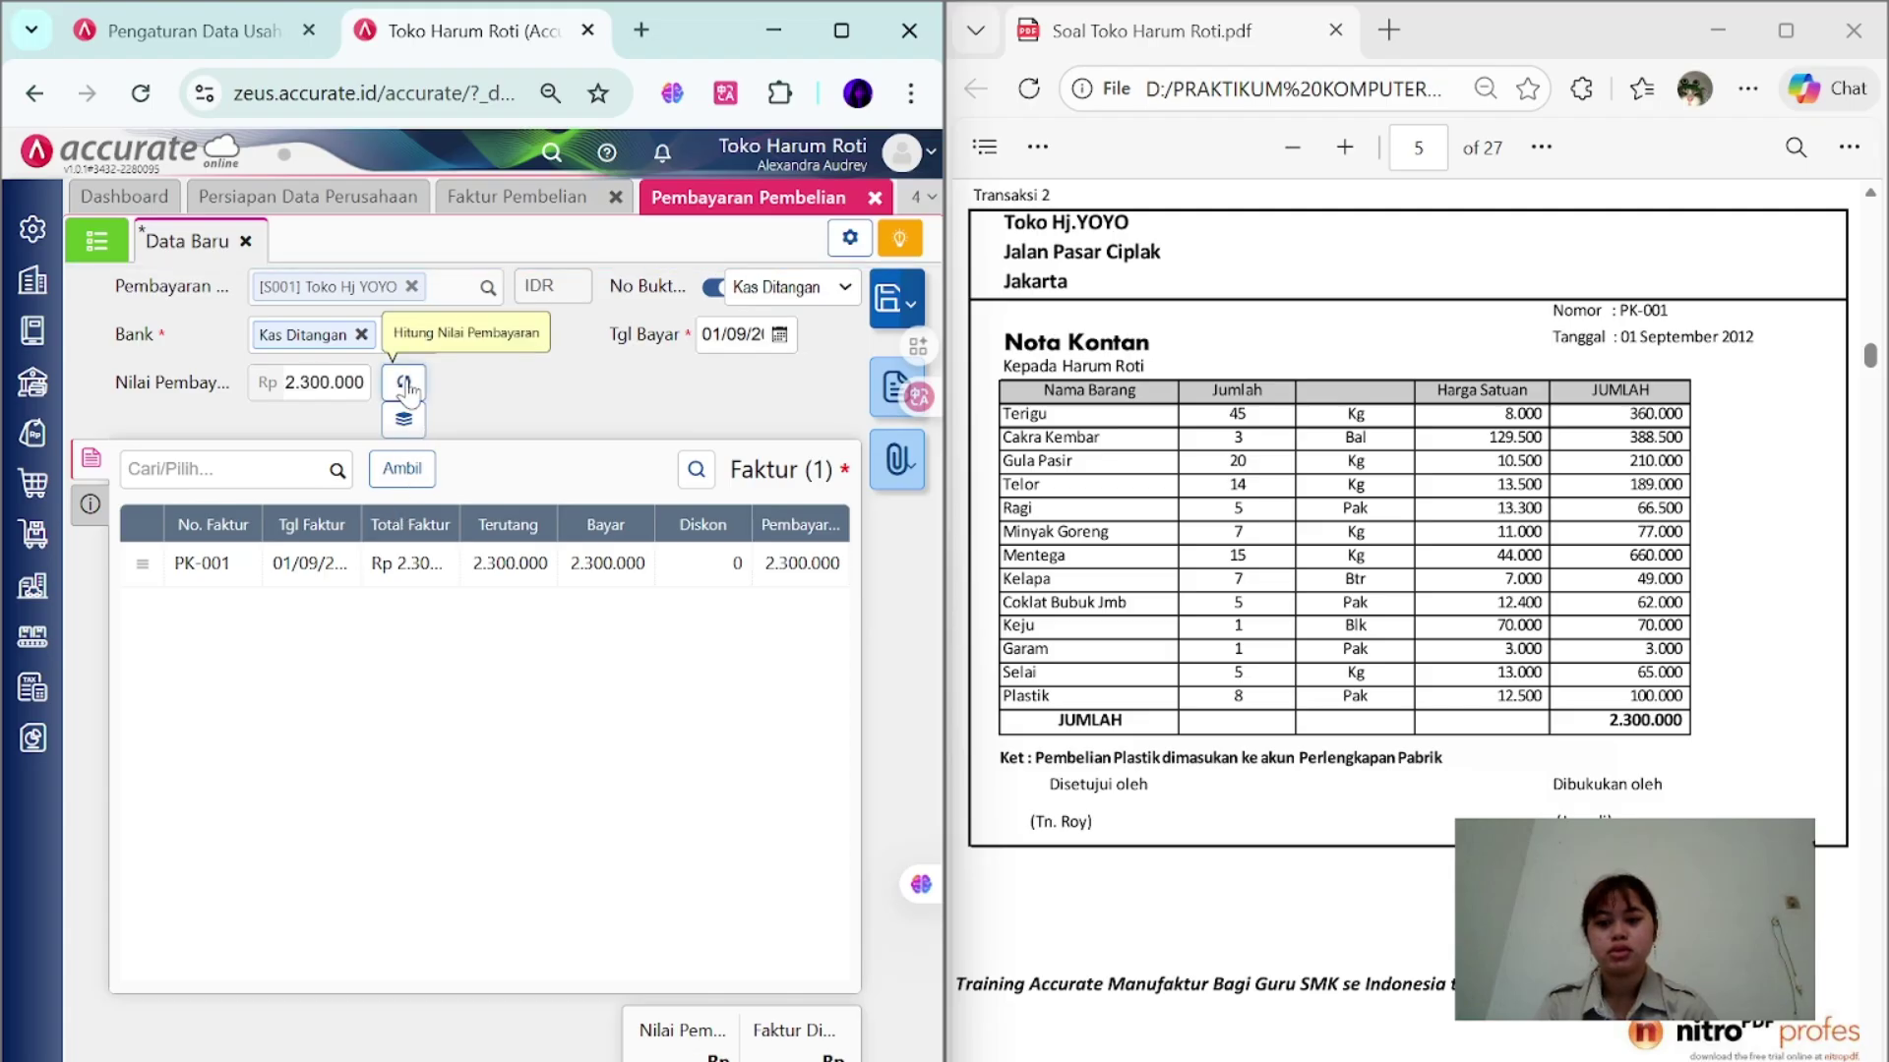
{"action": "left_click", "coordinate": [887, 308]}
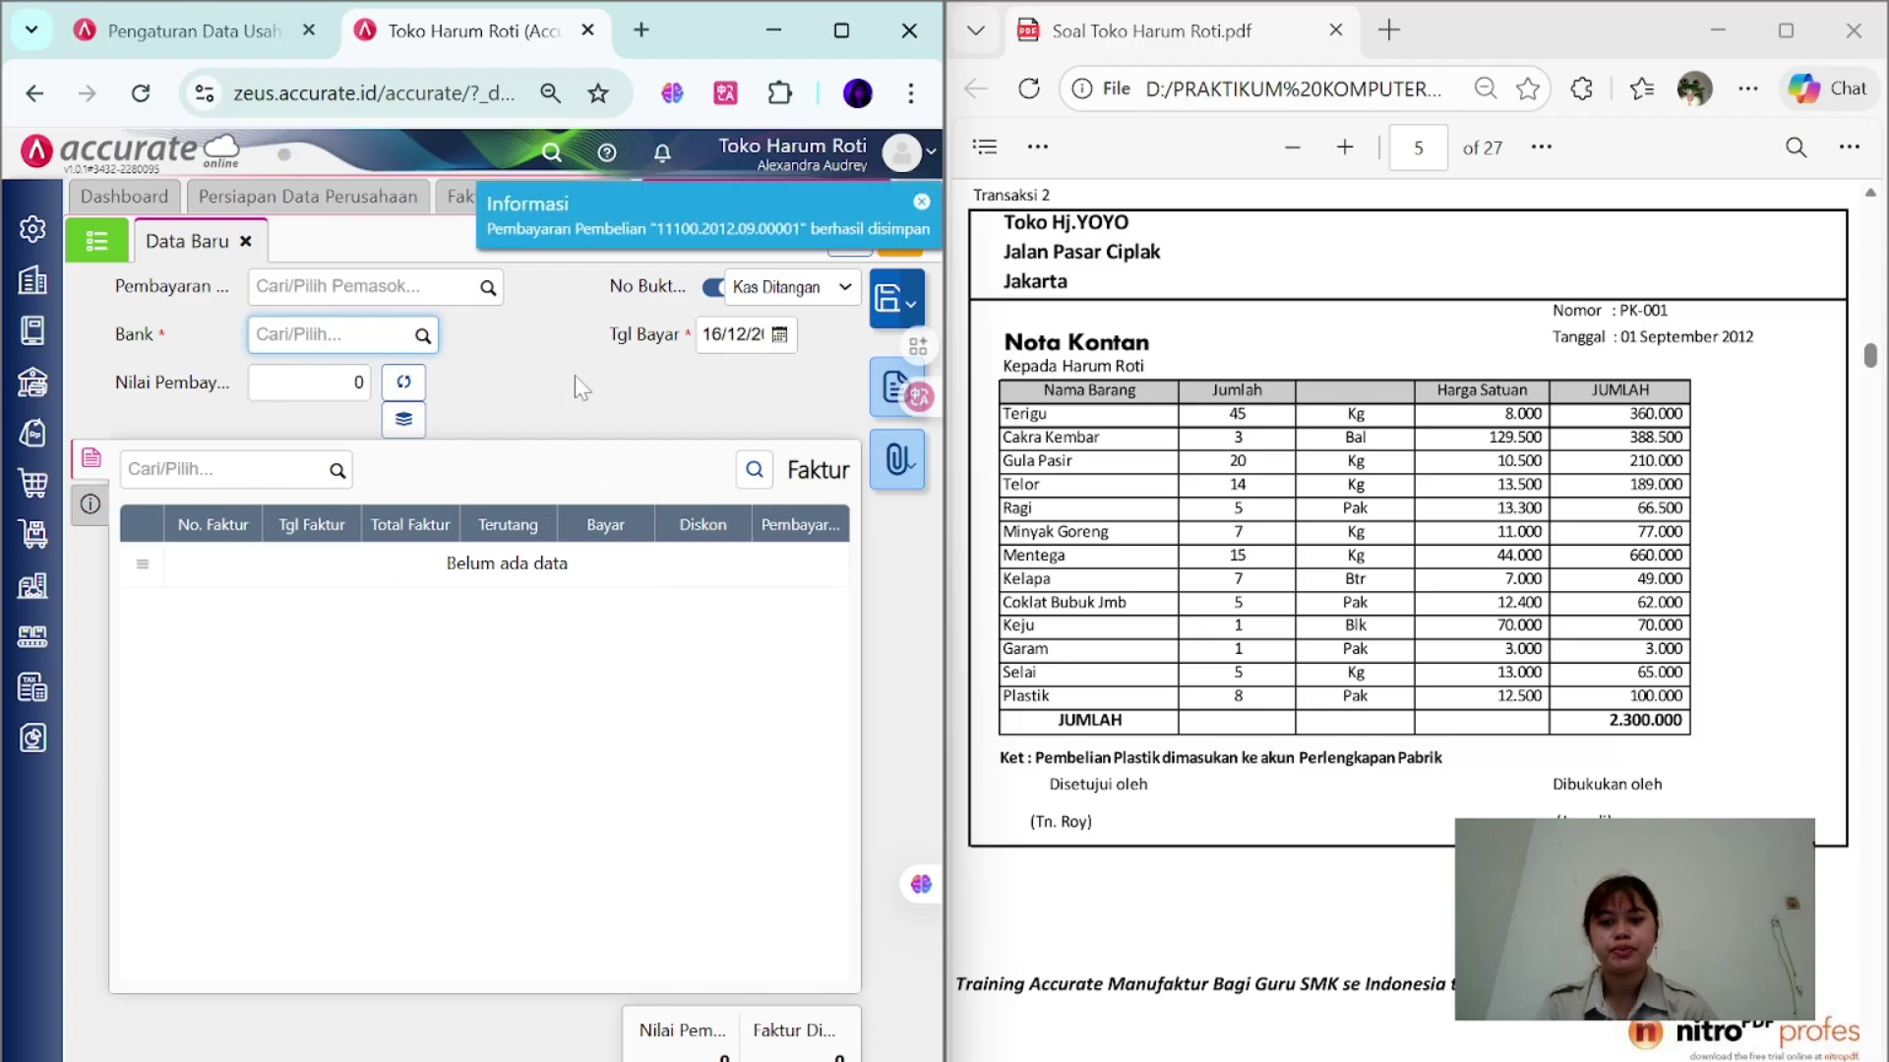
{"action": "left_click", "coordinate": [610, 210]}
{"action": "left_click", "coordinate": [672, 211]}
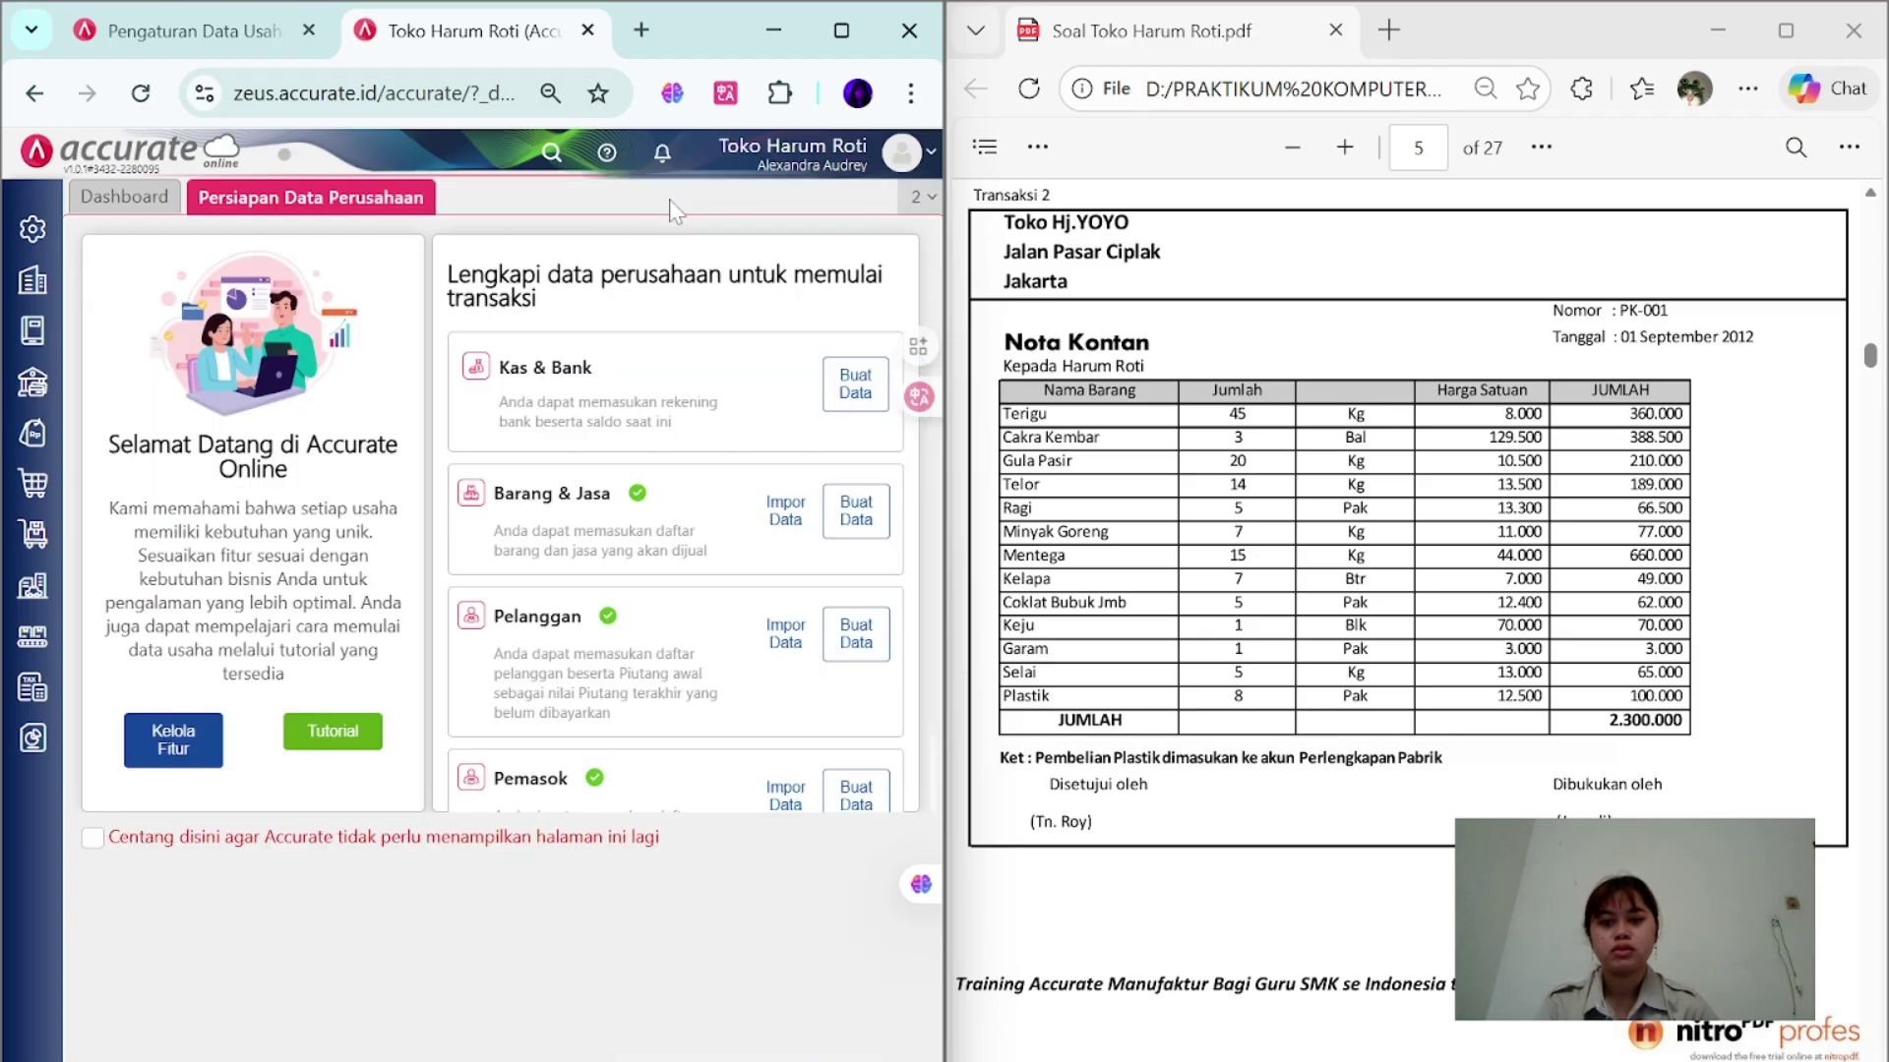
- Start a new sales invoice (Faktur Penjualan) for Transaksi 3 with customer PENJUALAN TUNAI, dated 01/09/2012 and numbered KN-01
{"action": "scroll", "coordinate": [1432, 552], "scroll_direction": "down", "scroll_amount": 10}
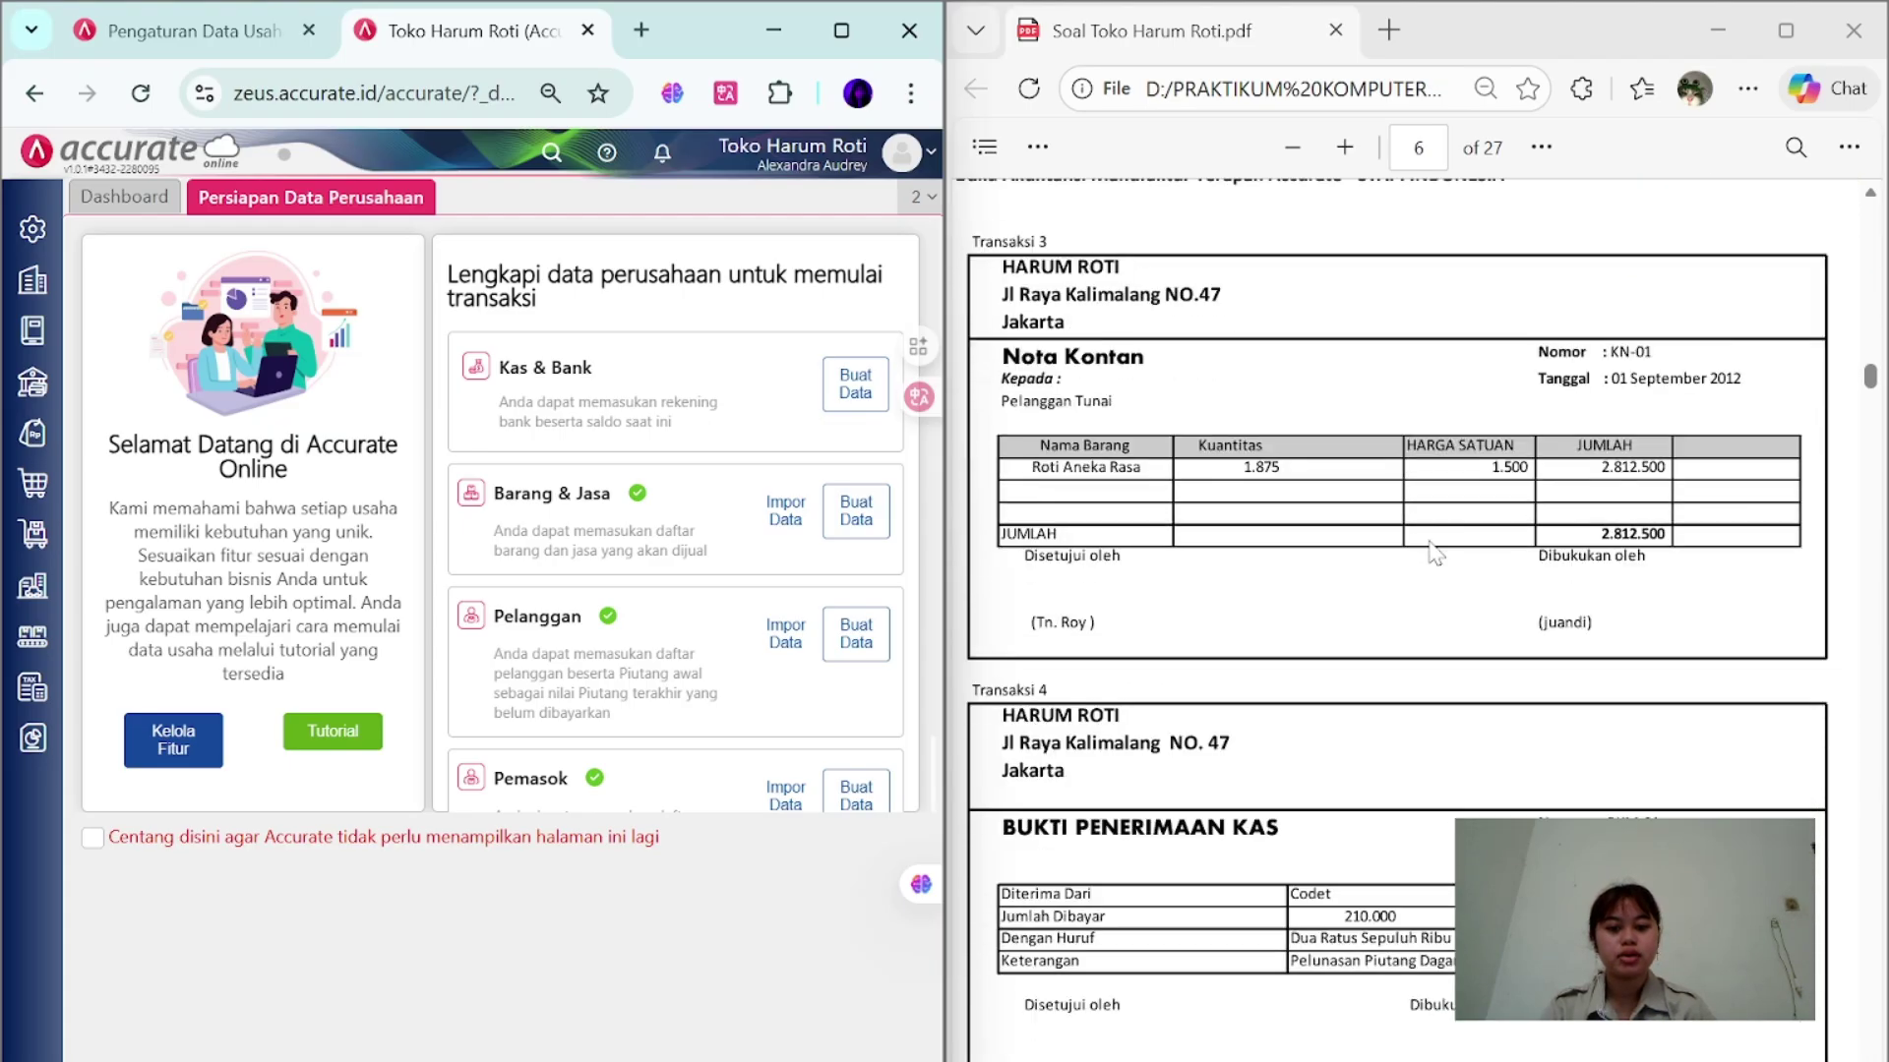
{"action": "scroll", "coordinate": [1434, 553], "scroll_direction": "up", "scroll_amount": 2}
{"action": "left_click", "coordinate": [32, 433]}
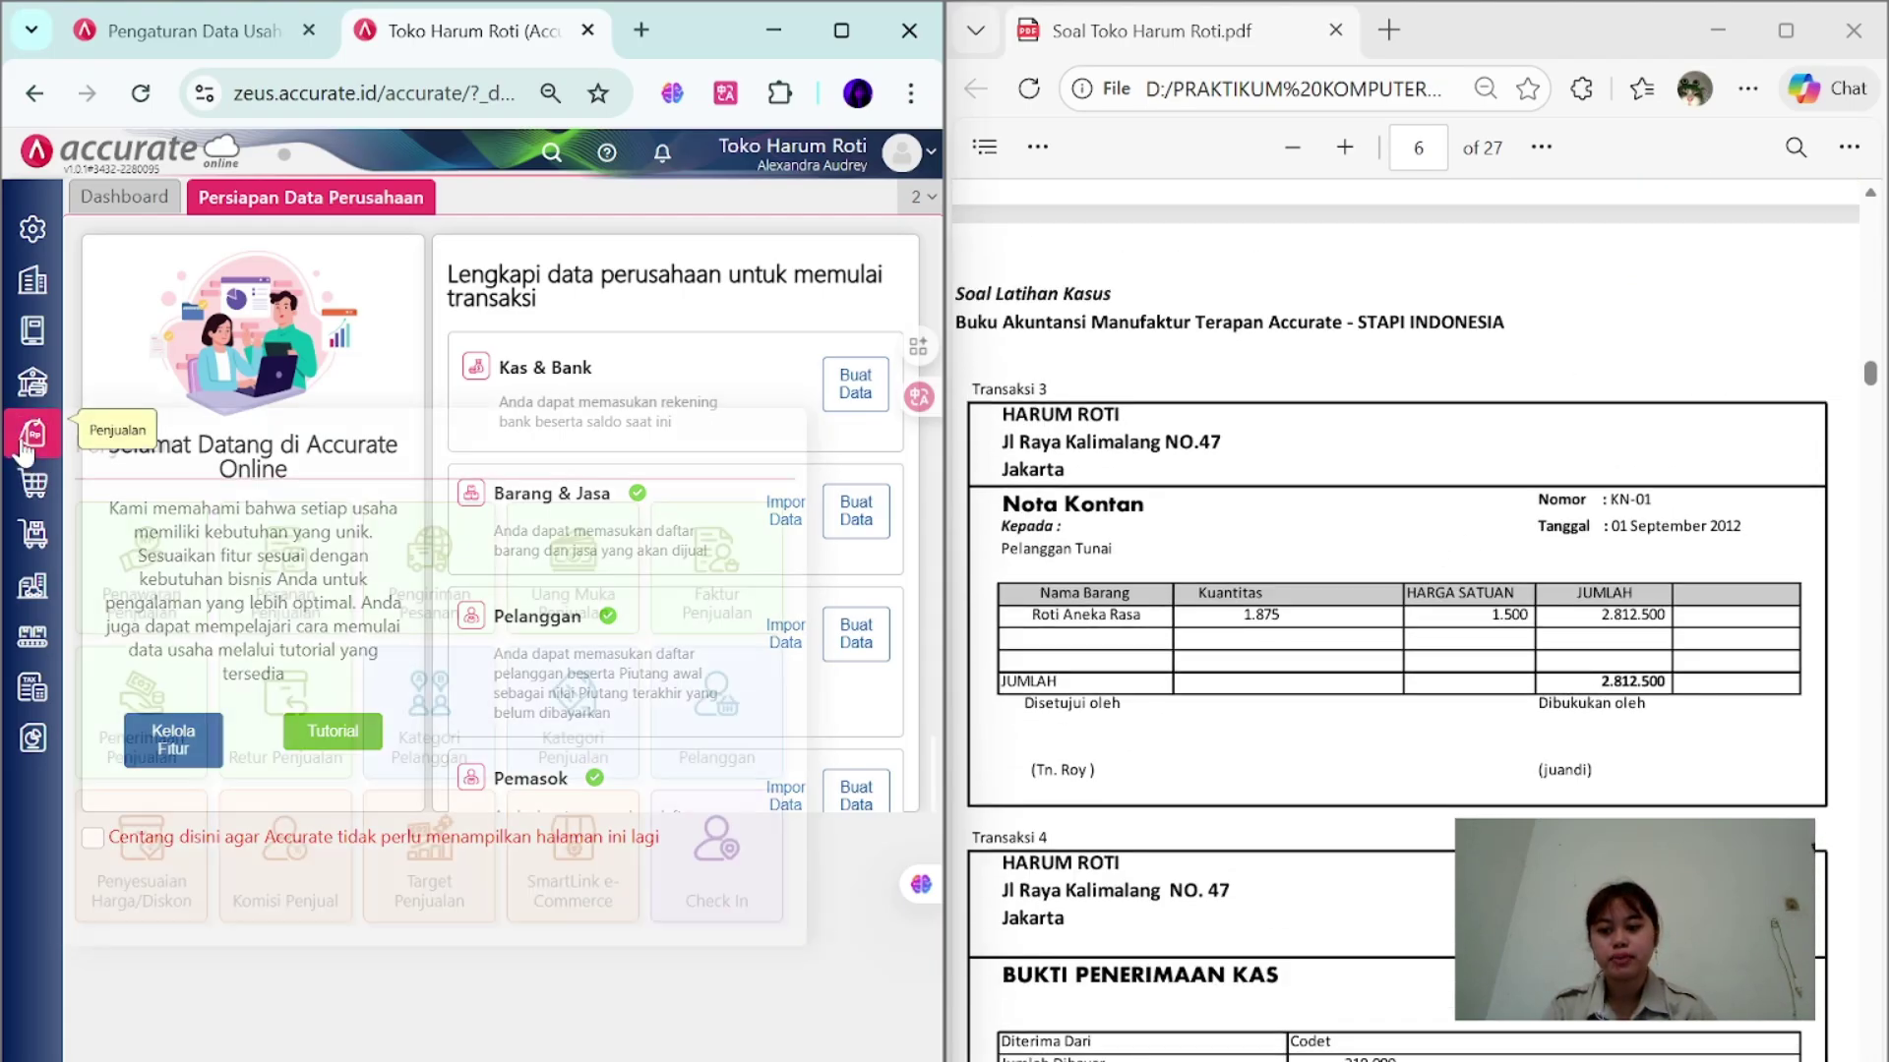
{"action": "left_click", "coordinate": [748, 571]}
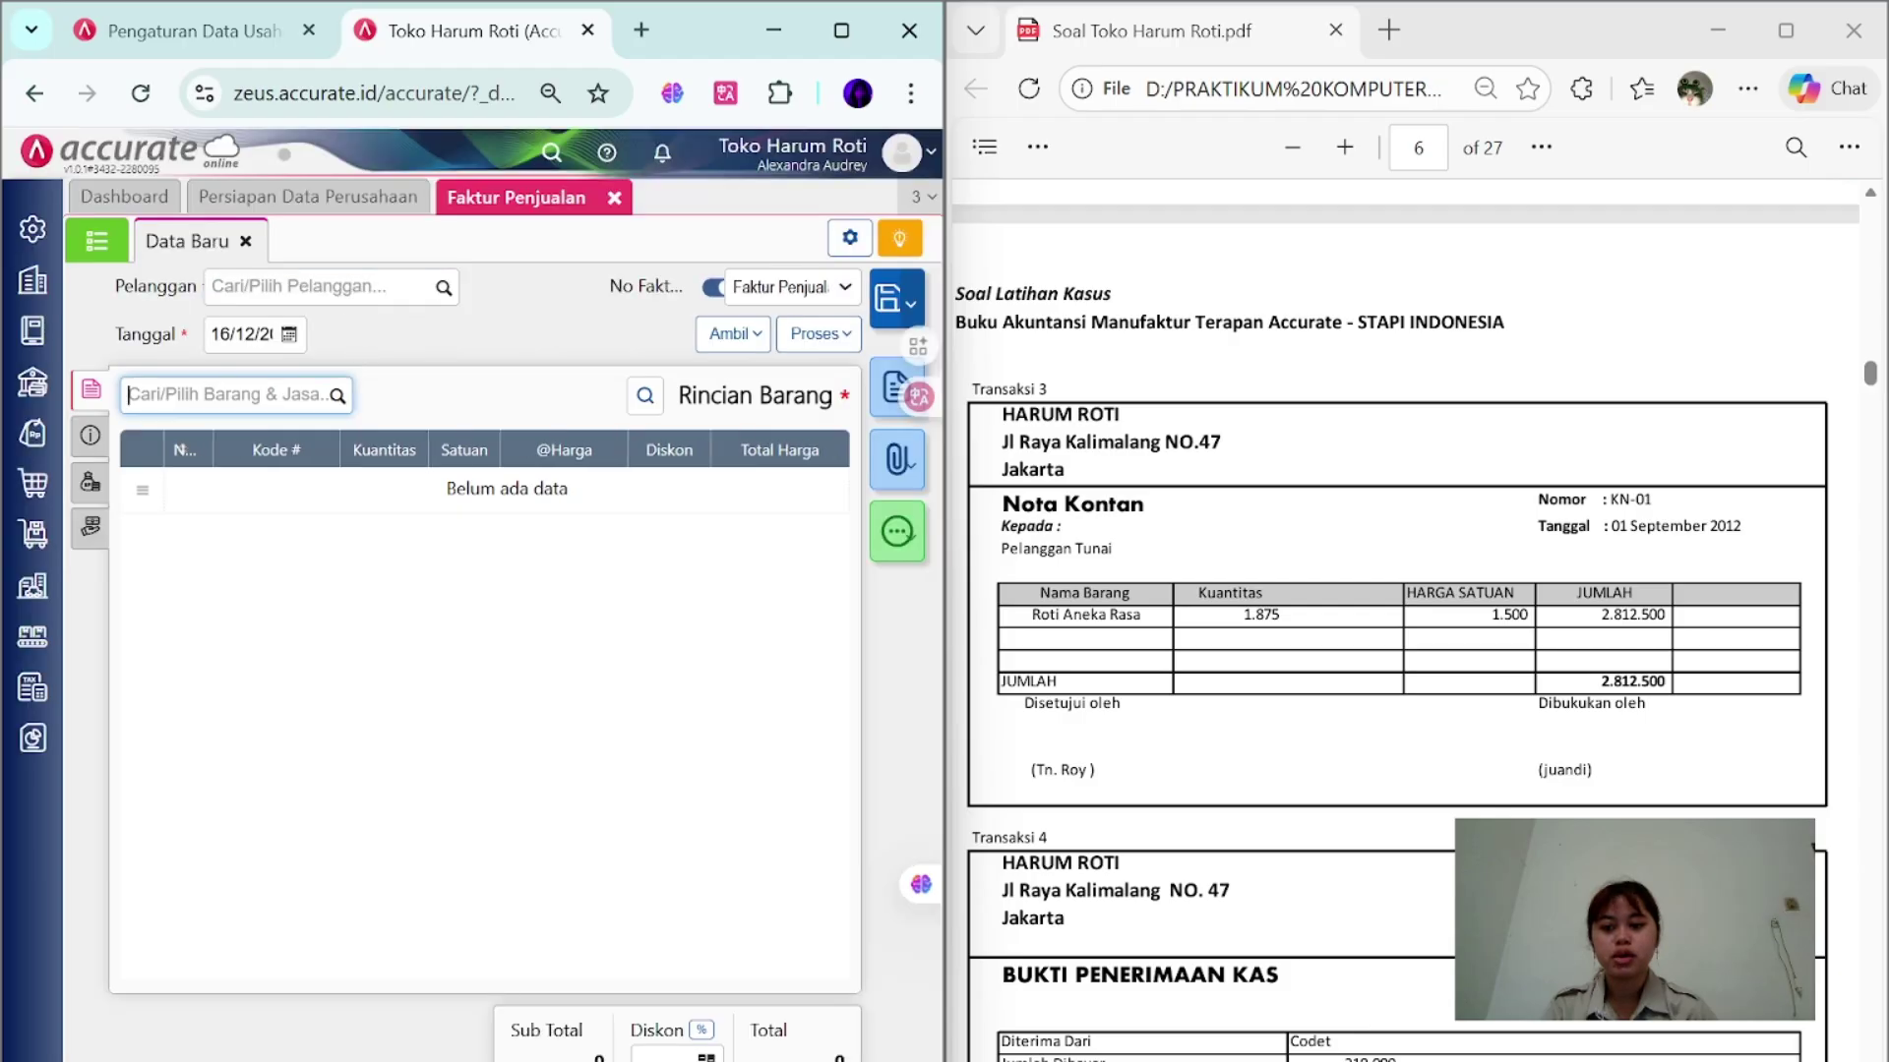
{"action": "left_click", "coordinate": [443, 292]}
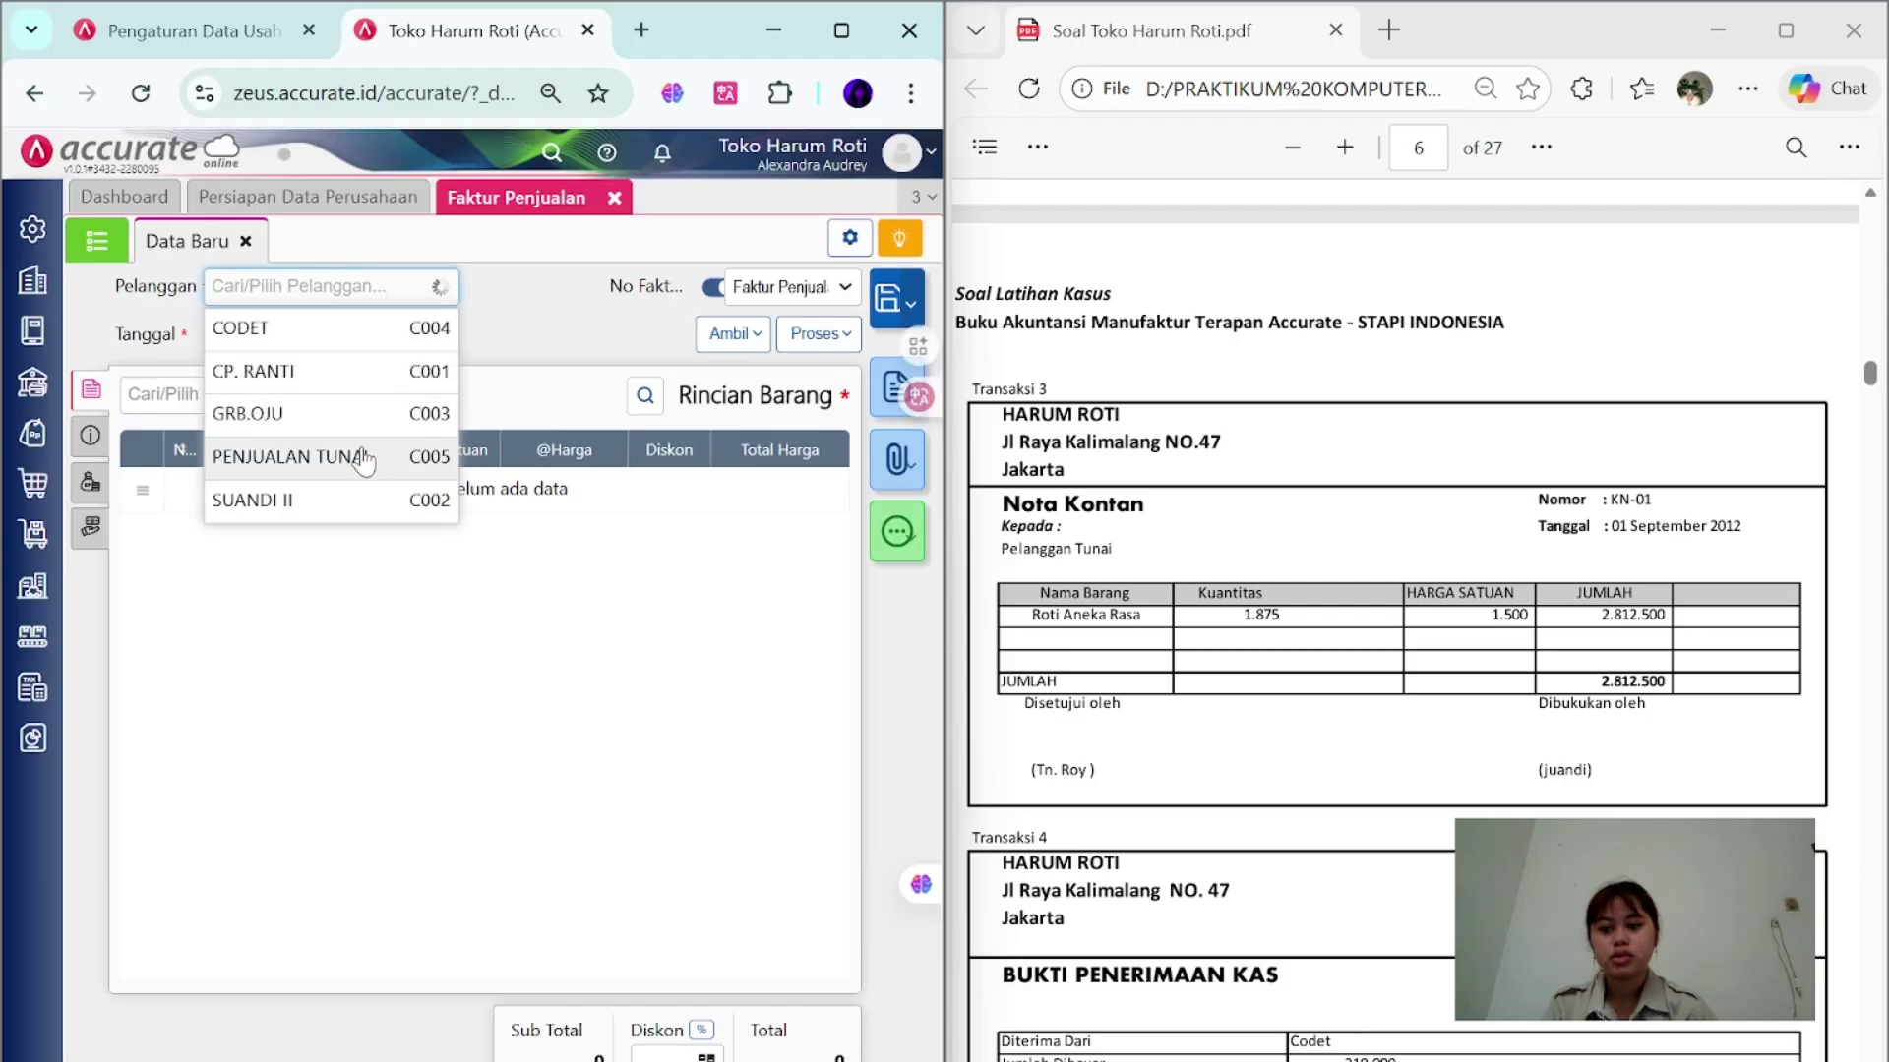
{"action": "left_click", "coordinate": [286, 443]}
{"action": "type", "text": "010"}
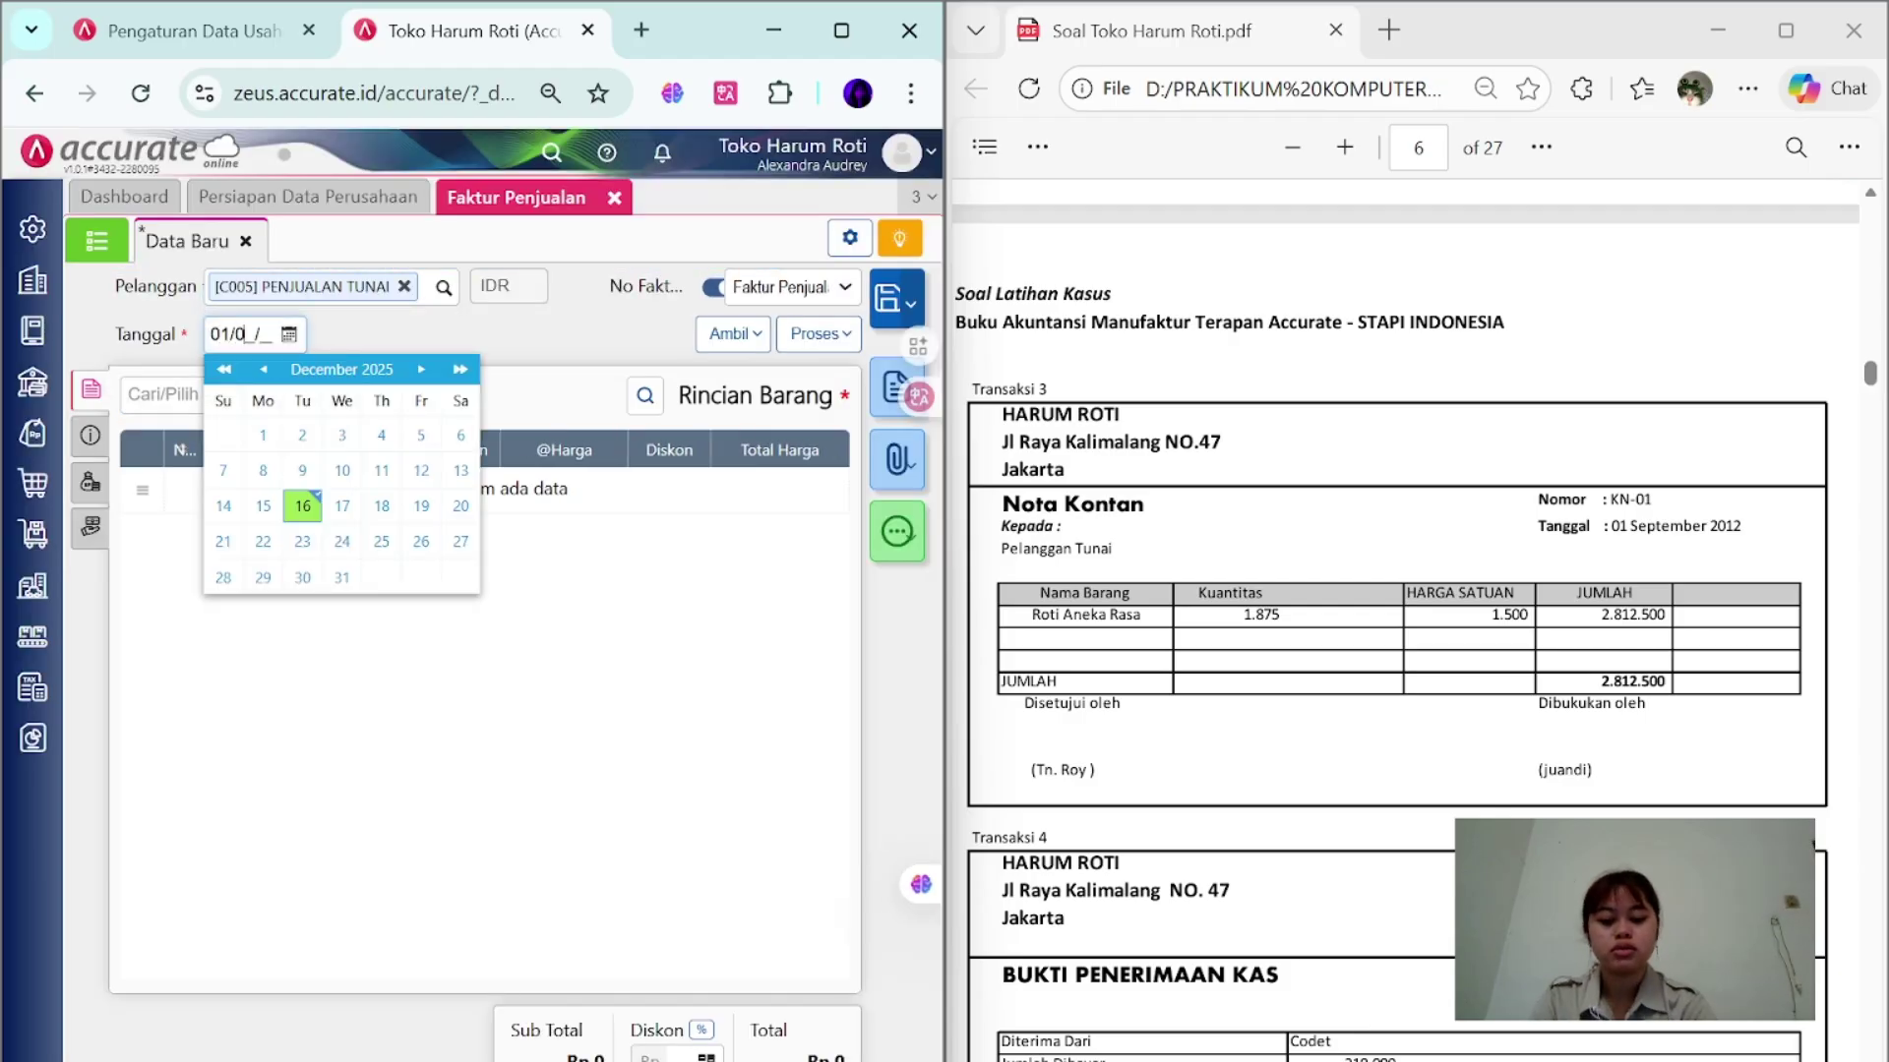
{"action": "left_click", "coordinate": [712, 286]}
{"action": "left_click", "coordinate": [777, 287]}
{"action": "type", "text": "KN-01"}
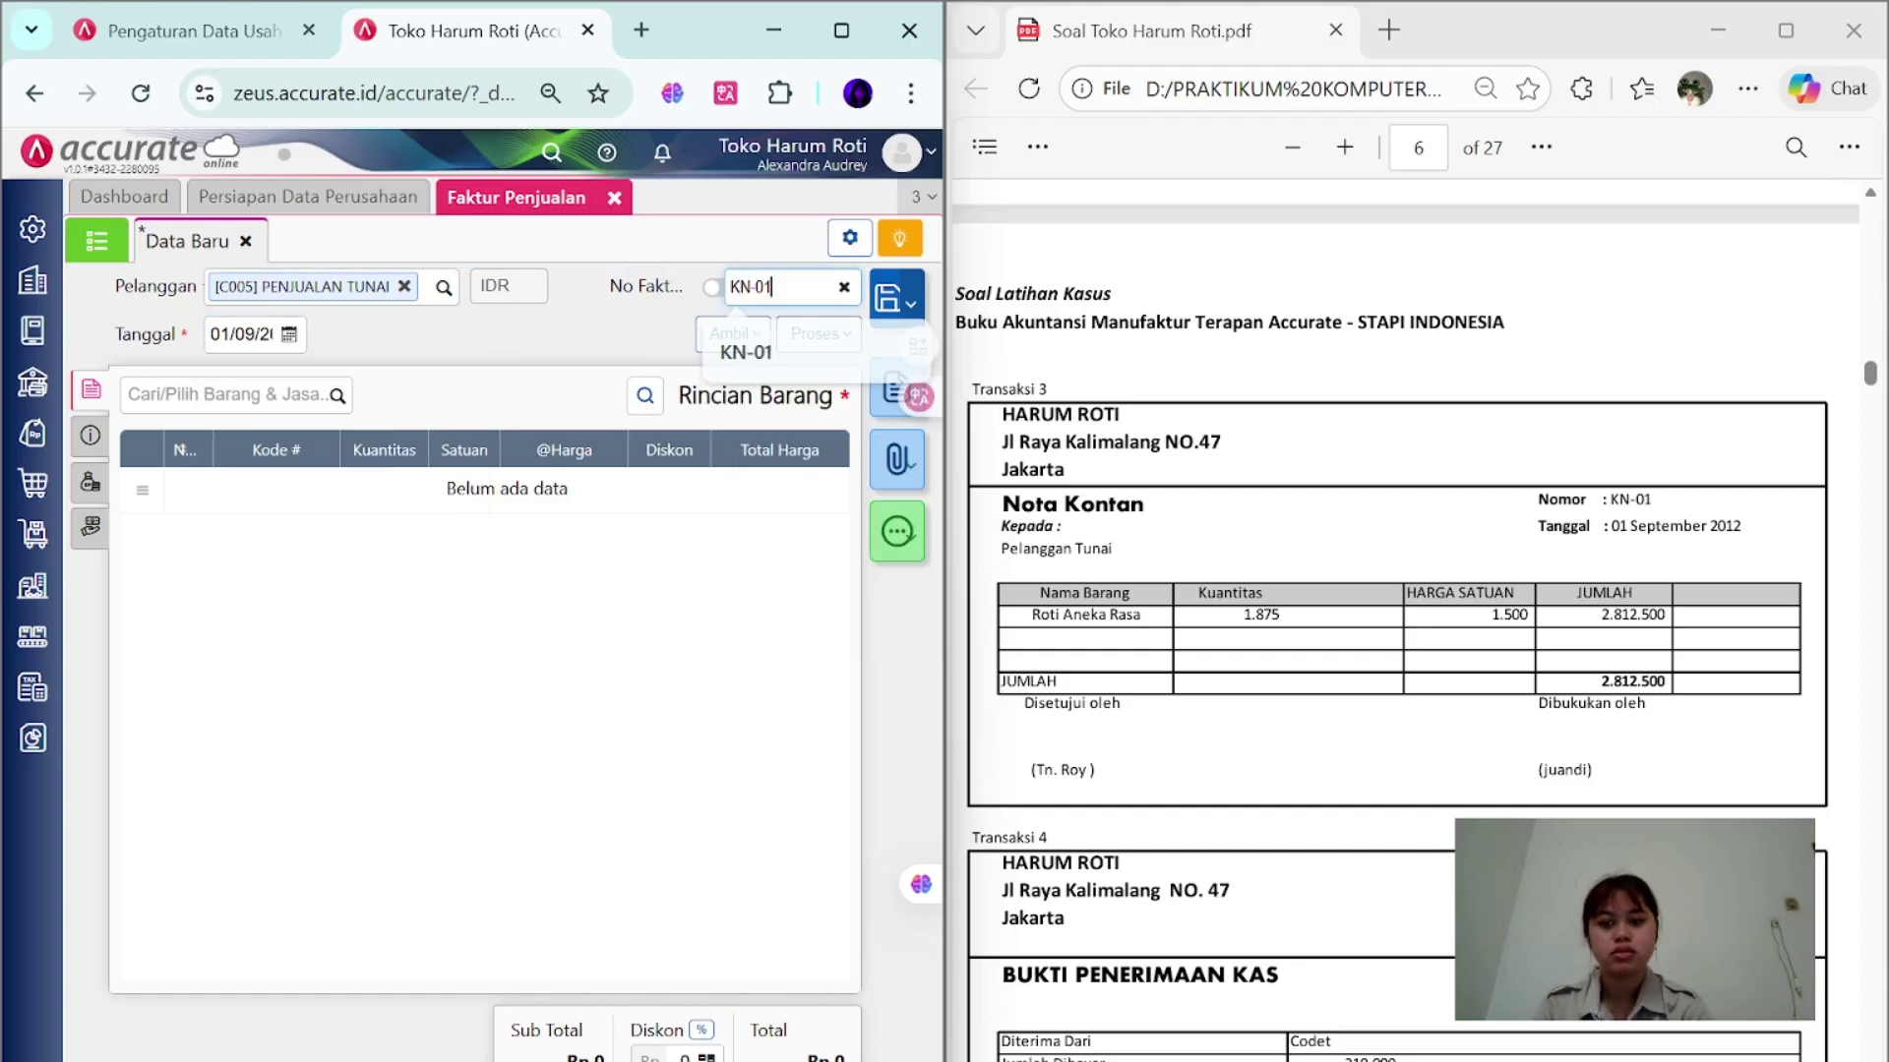
- Add the item ROTI ANEKA RASA to the sales invoice with a quantity of 1.875 PCS at Rp 1.500 each
{"action": "left_click", "coordinate": [236, 393]}
{"action": "scroll", "coordinate": [207, 589], "scroll_direction": "down", "scroll_amount": 3}
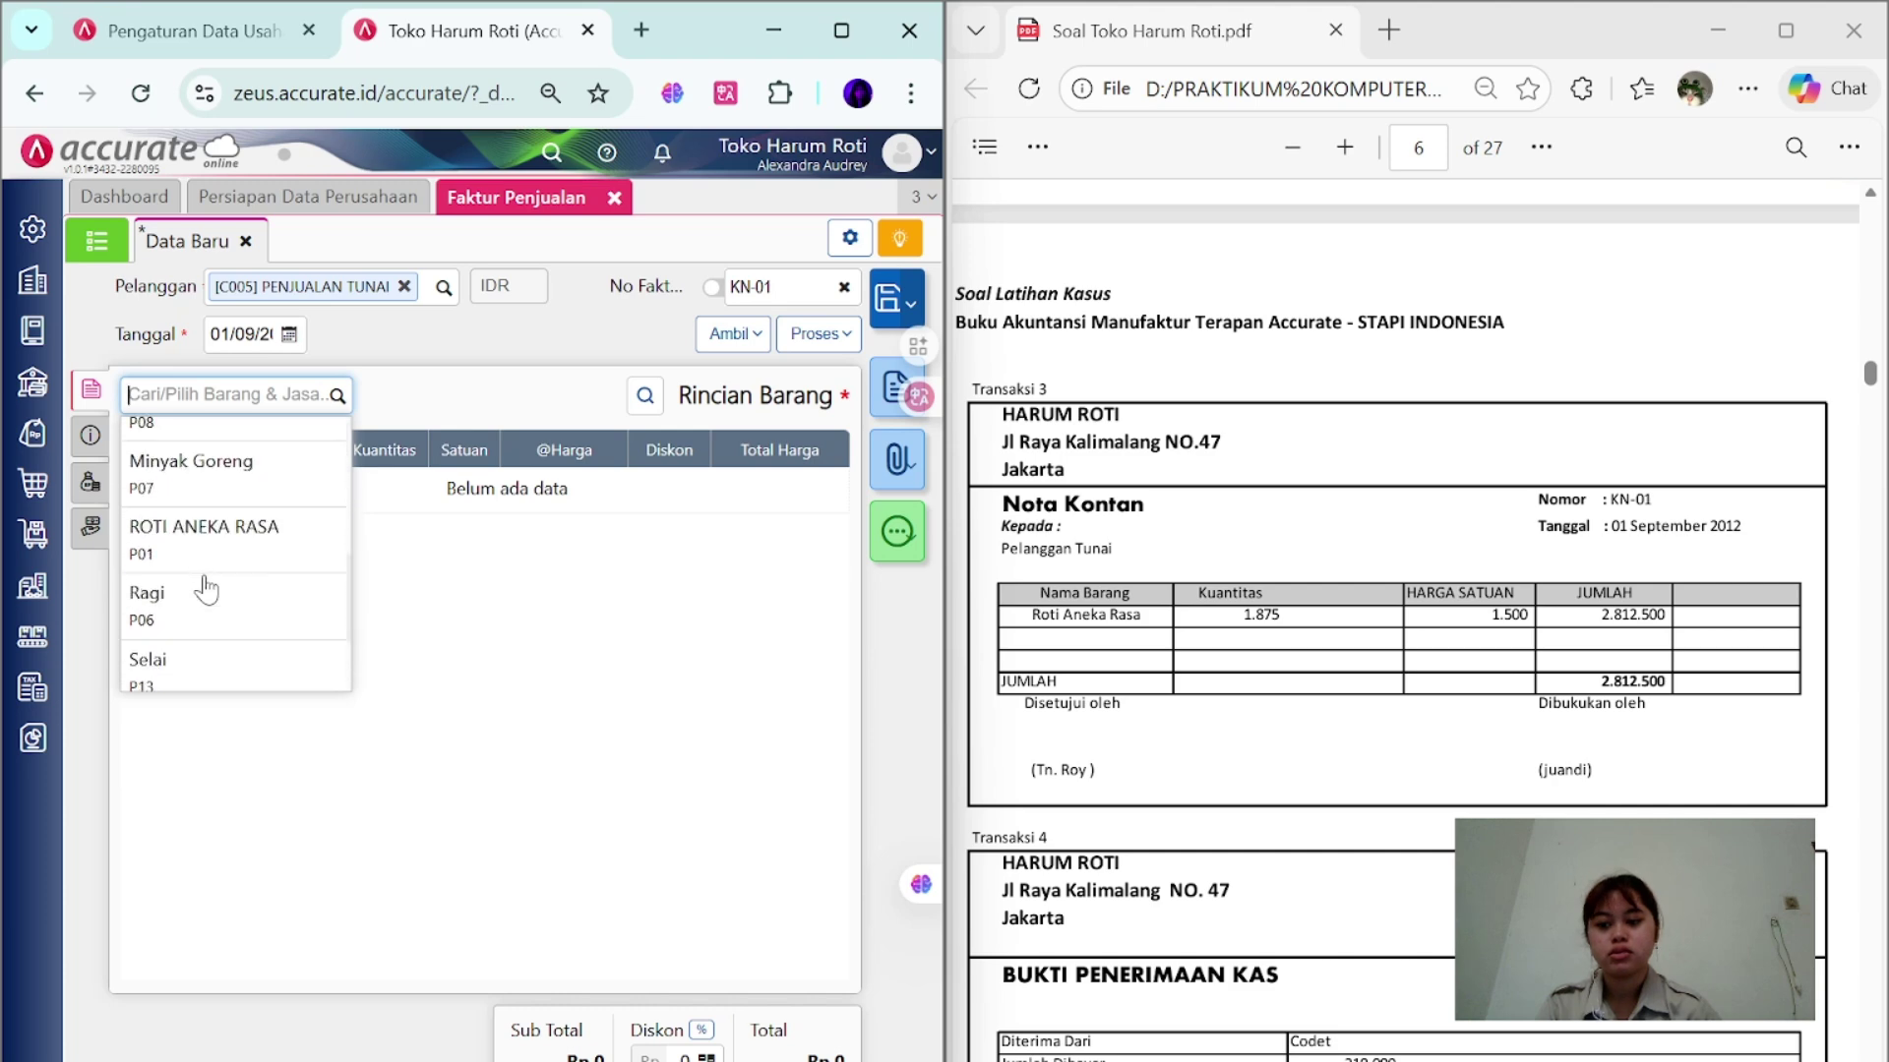
{"action": "left_click", "coordinate": [202, 540]}
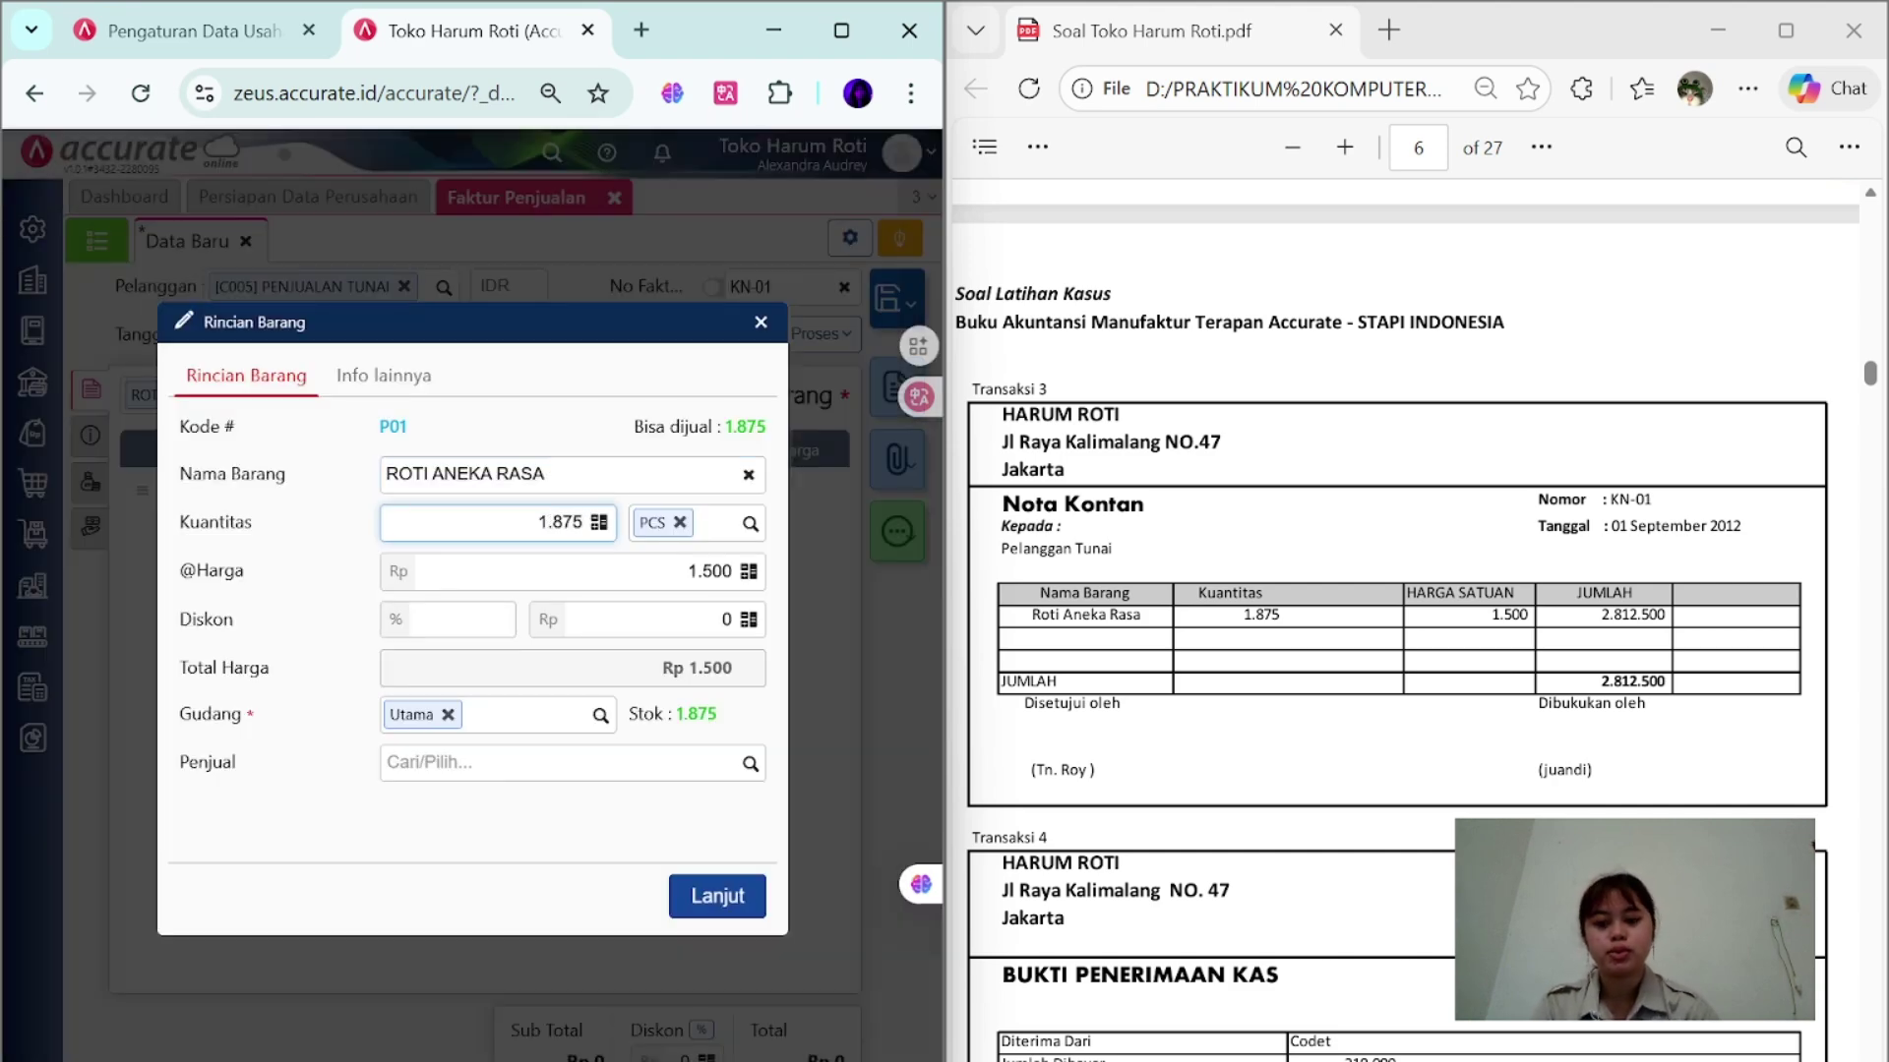
{"action": "left_click", "coordinate": [719, 897]}
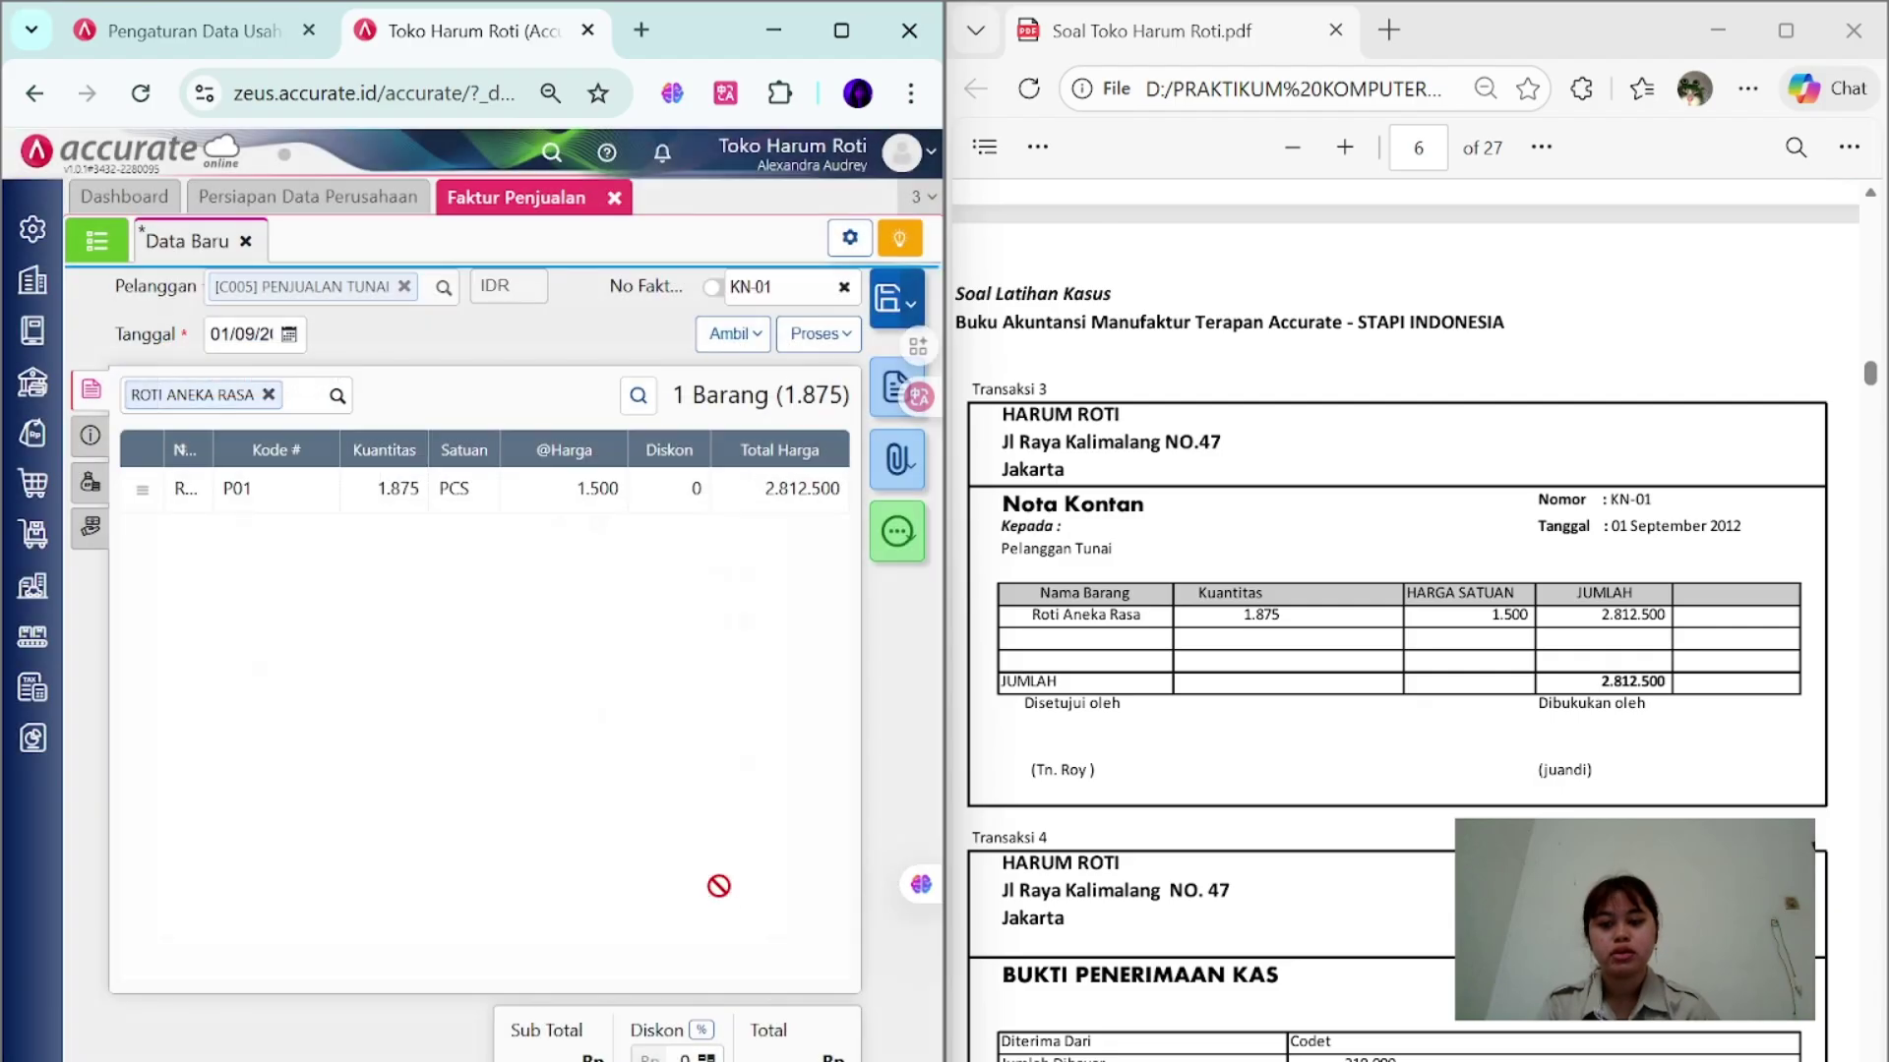
- Set the sales invoice's payment terms to C.O.D and its delivery date to 01/09/2012 in the additional information
{"action": "left_click", "coordinate": [91, 435]}
{"action": "left_click", "coordinate": [292, 453]}
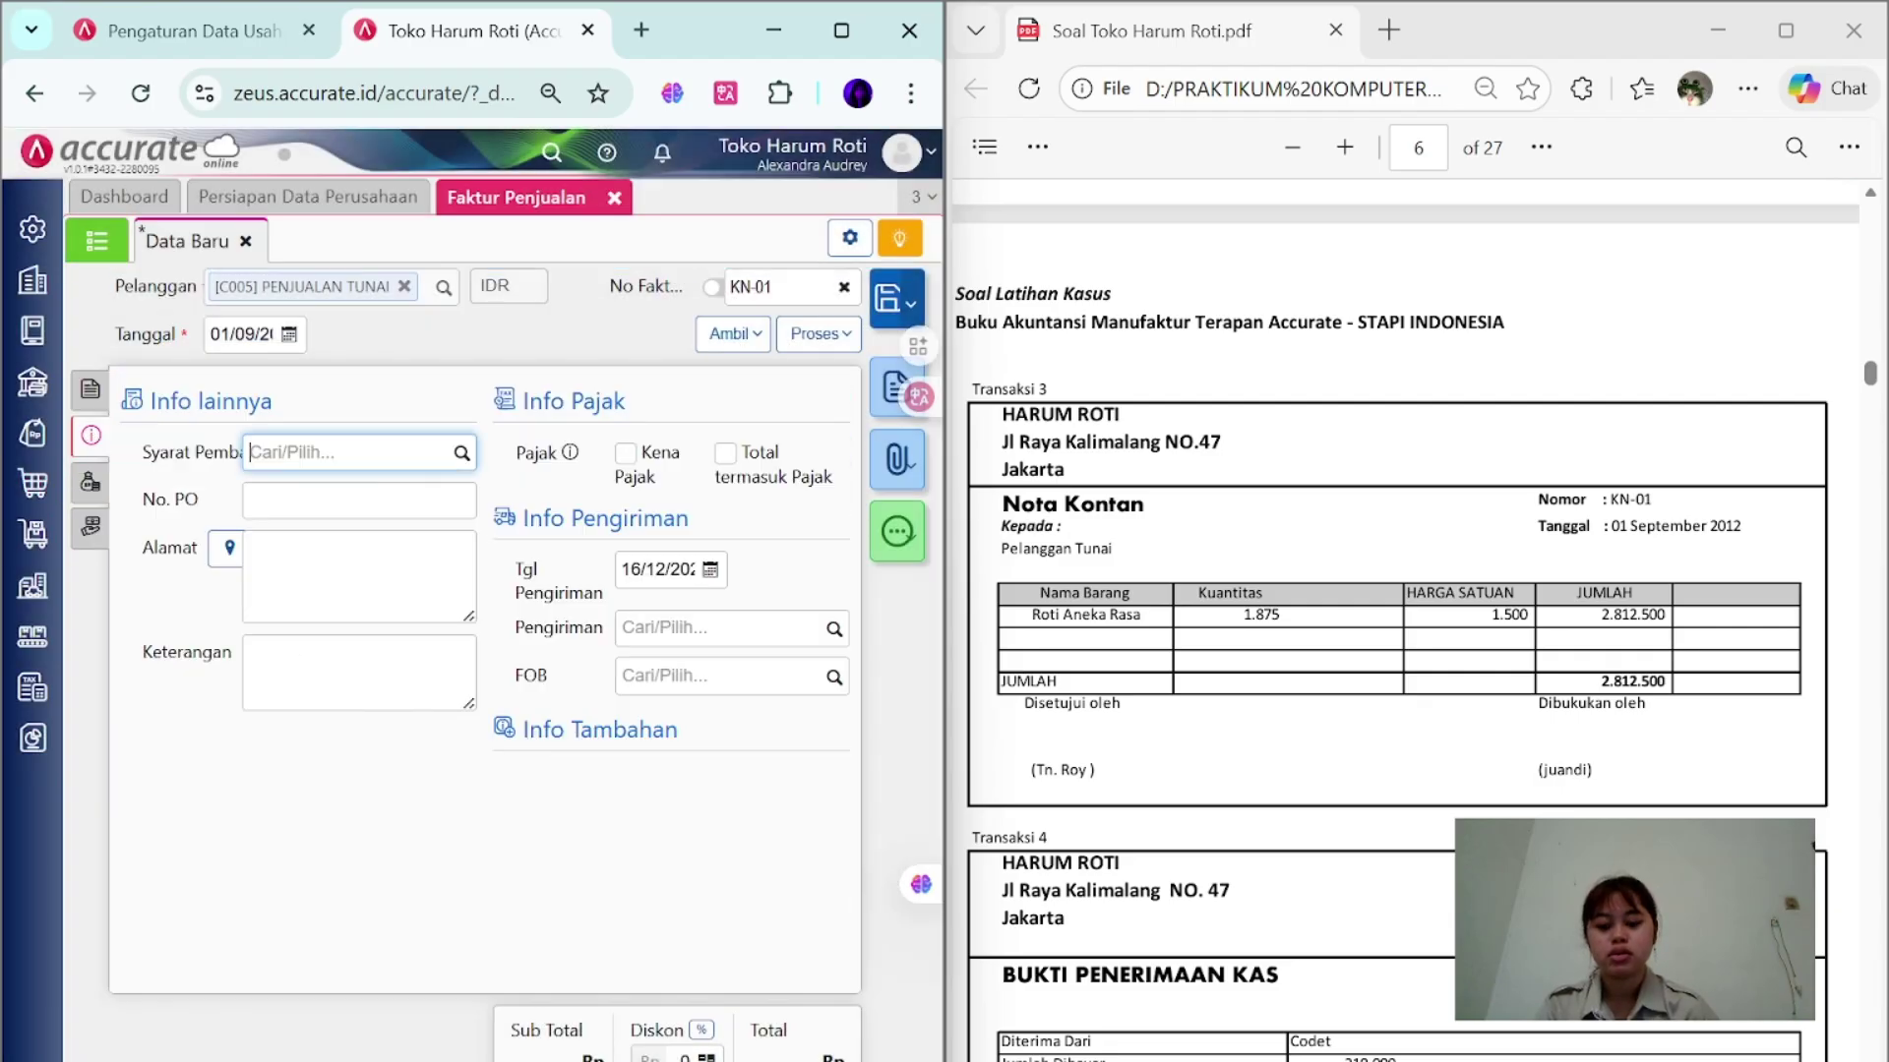
{"action": "type", "text": "C"}
{"action": "left_click", "coordinate": [286, 493]}
{"action": "left_click", "coordinate": [657, 569]}
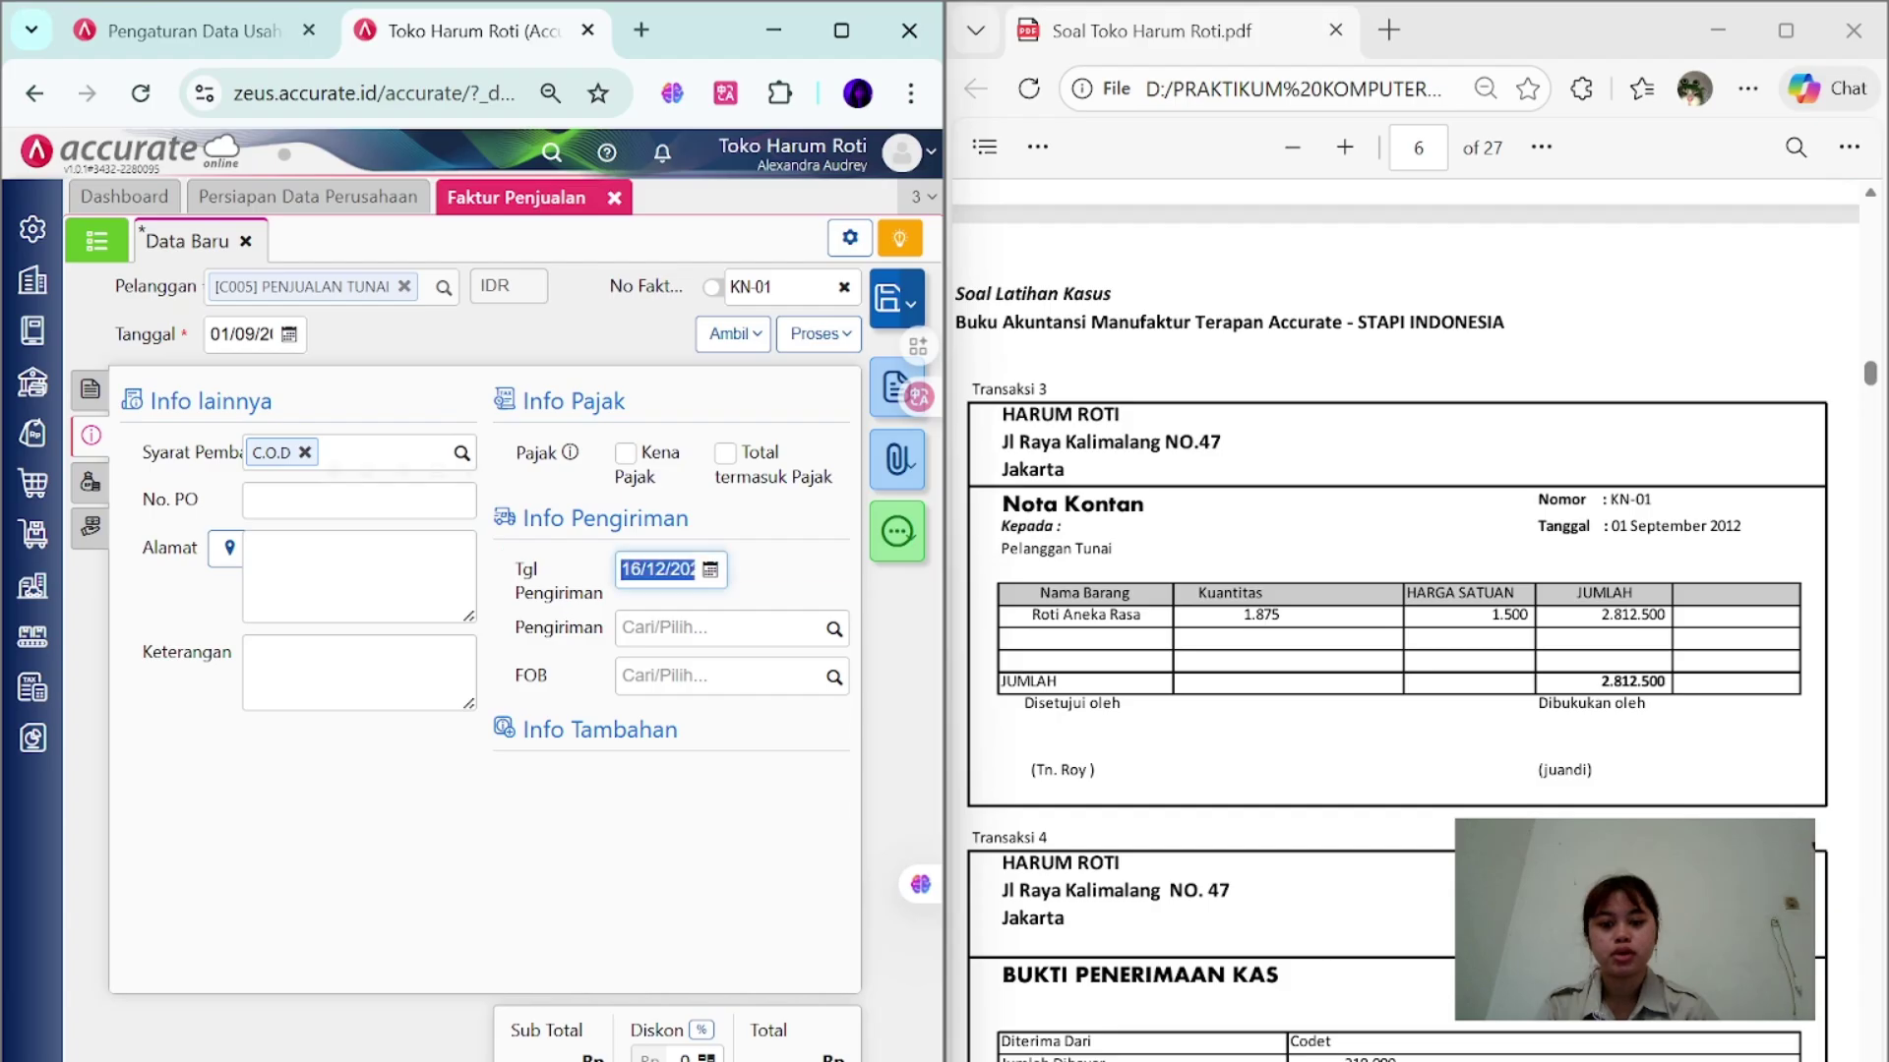
{"action": "type", "text": "01/09/20"}
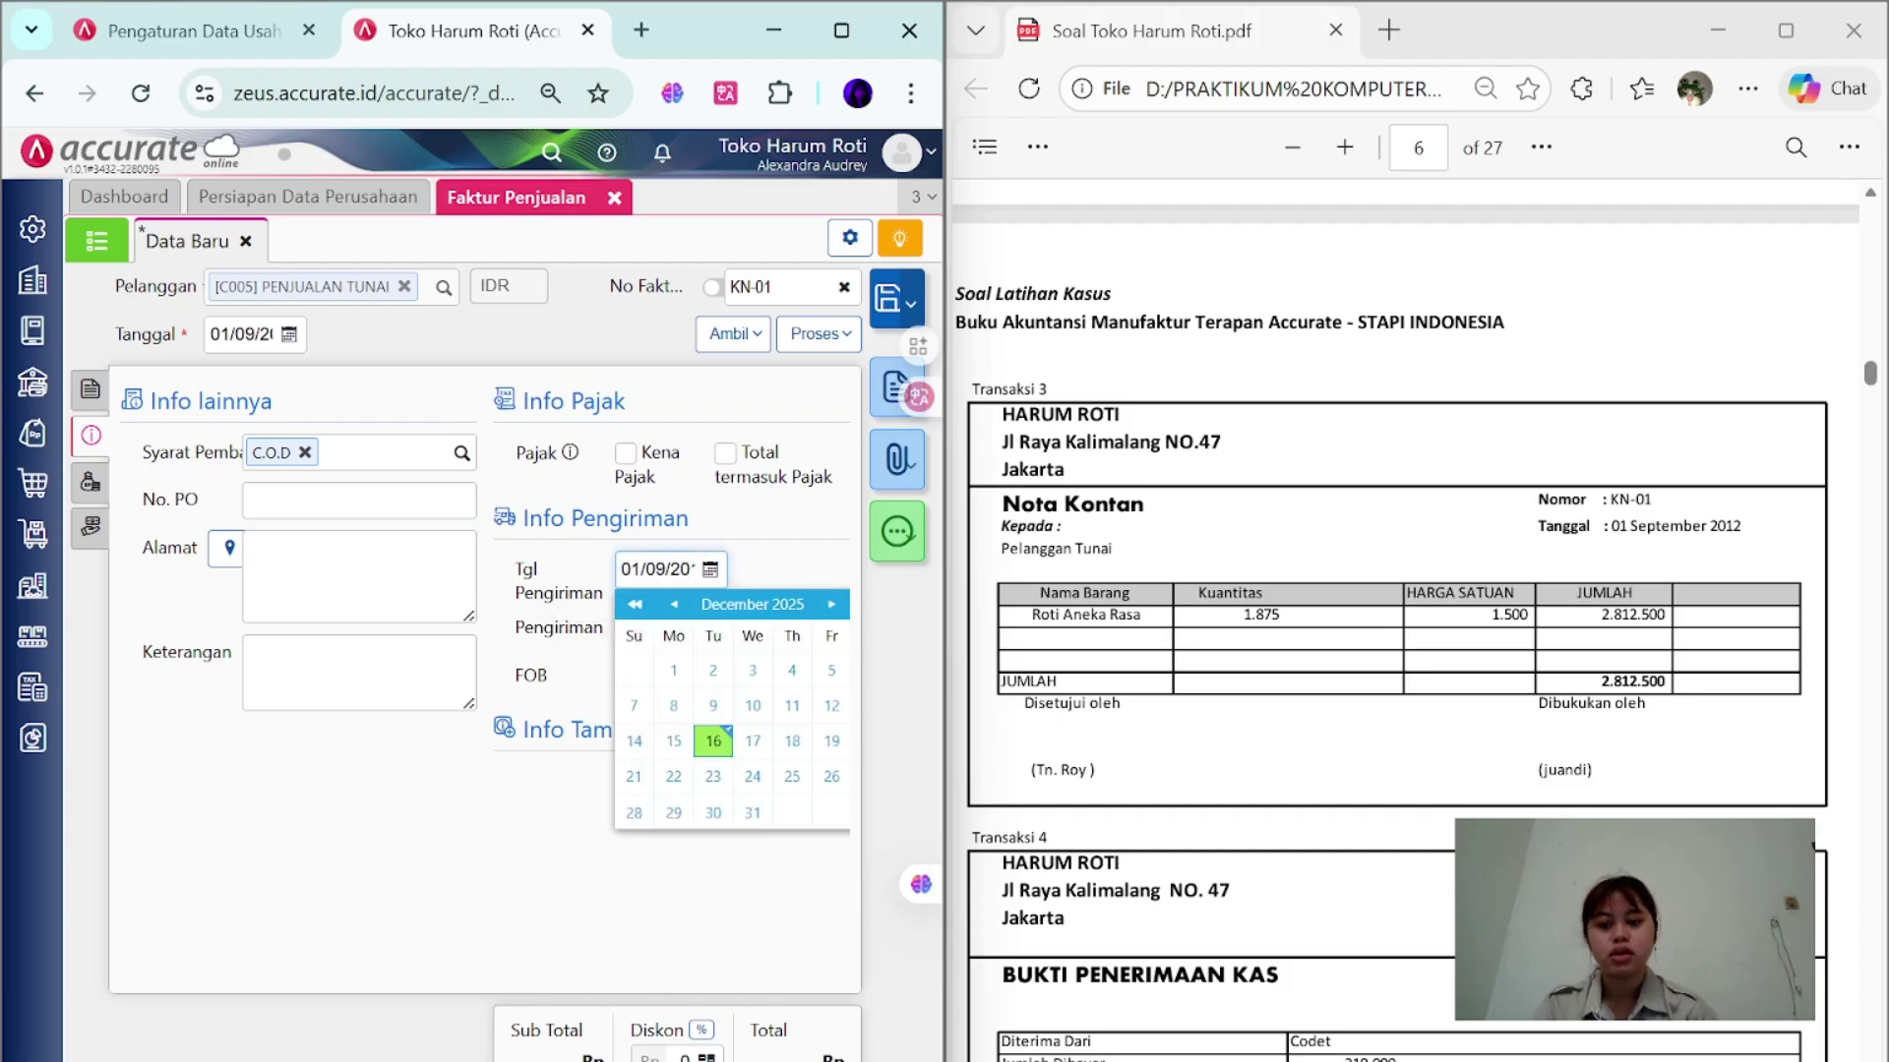
{"action": "left_click", "coordinate": [529, 789]}
- Process the sales invoice into a payment receipt, choosing Kas Ditangan as the bank and 01/09/2012 as the payment date
{"action": "left_click", "coordinate": [816, 334]}
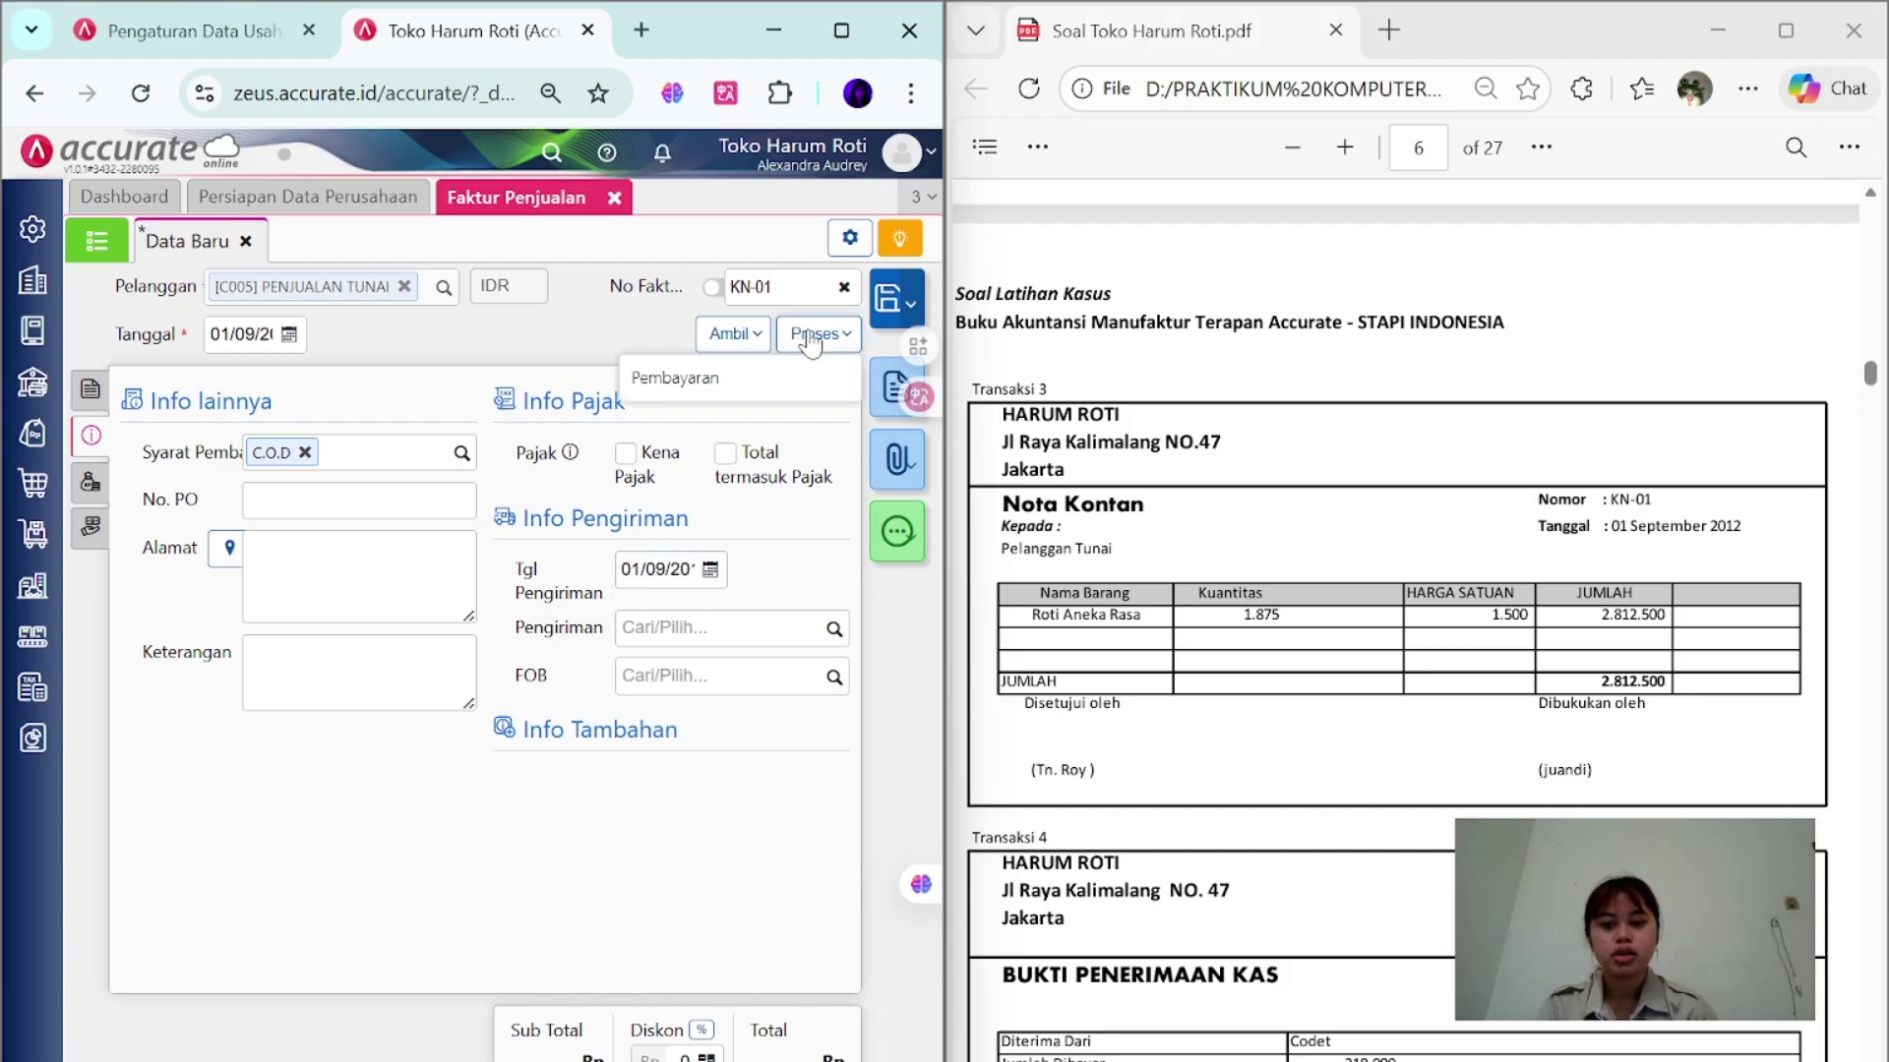
{"action": "left_click", "coordinate": [772, 384]}
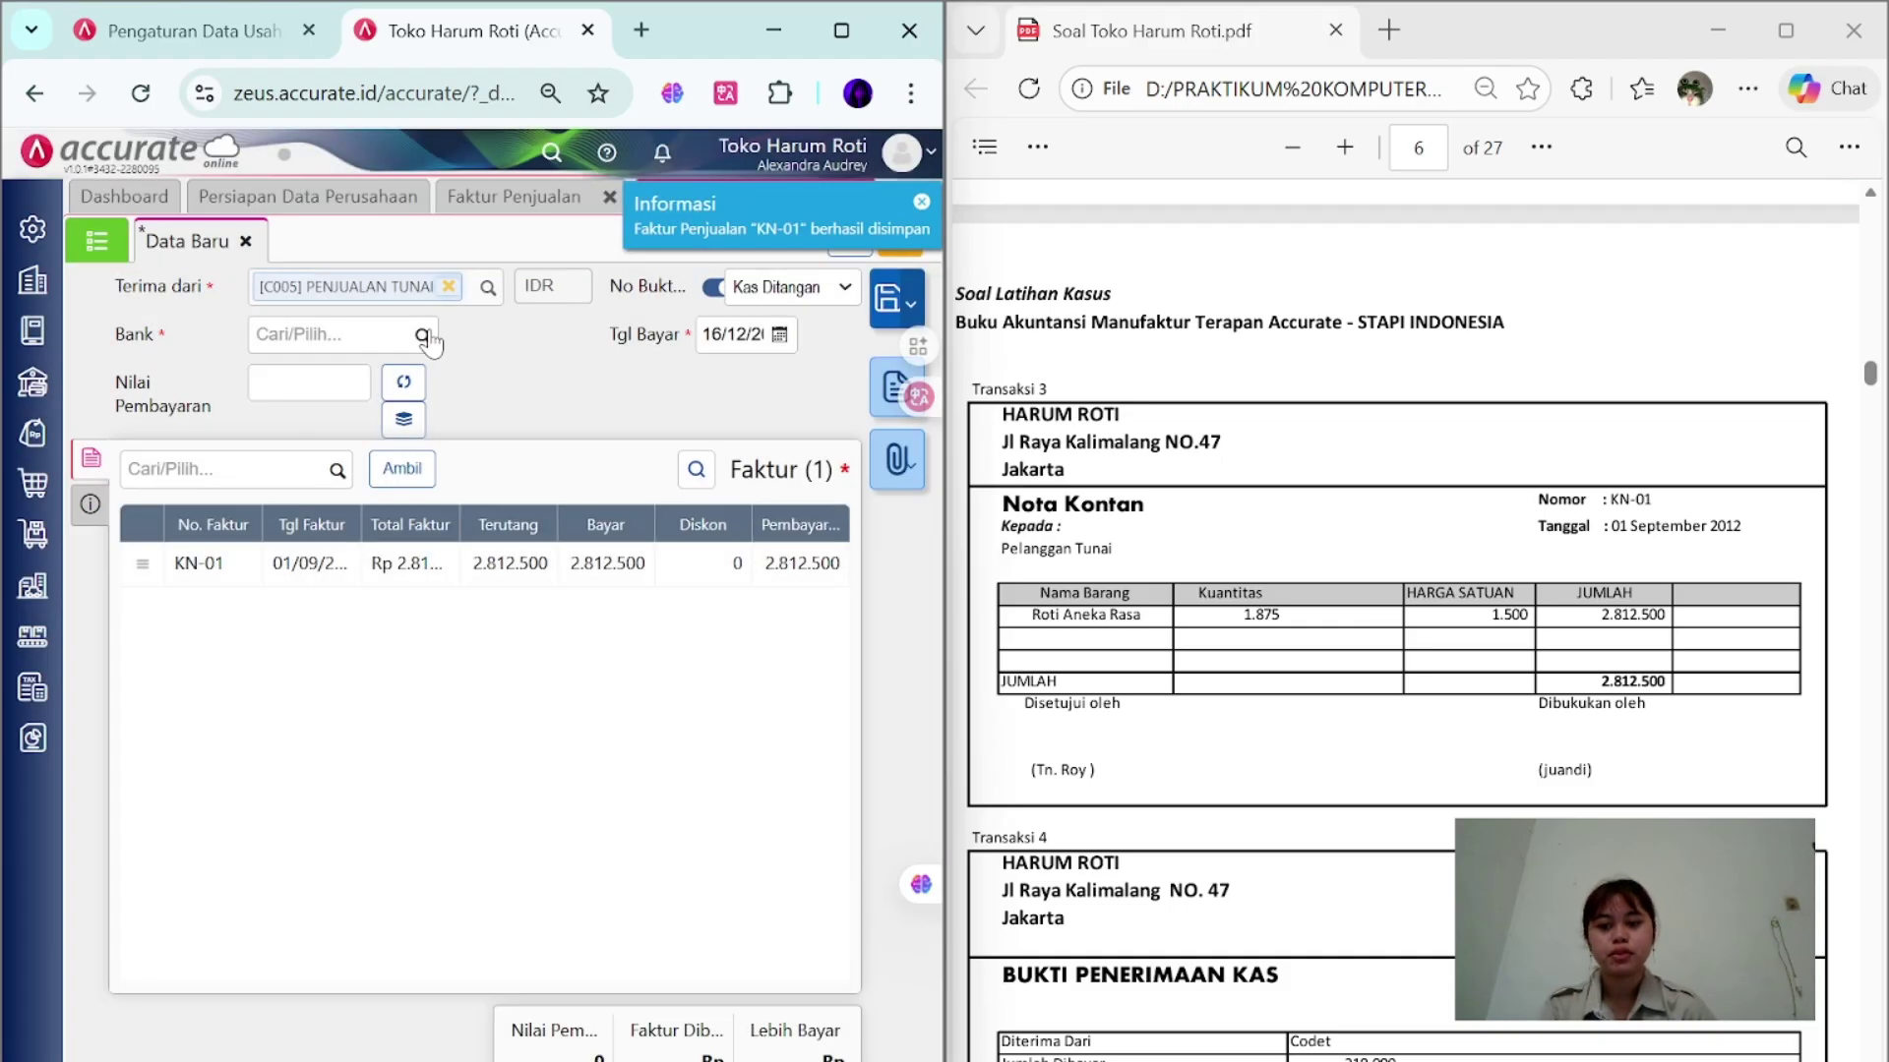
{"action": "left_click", "coordinate": [423, 336]}
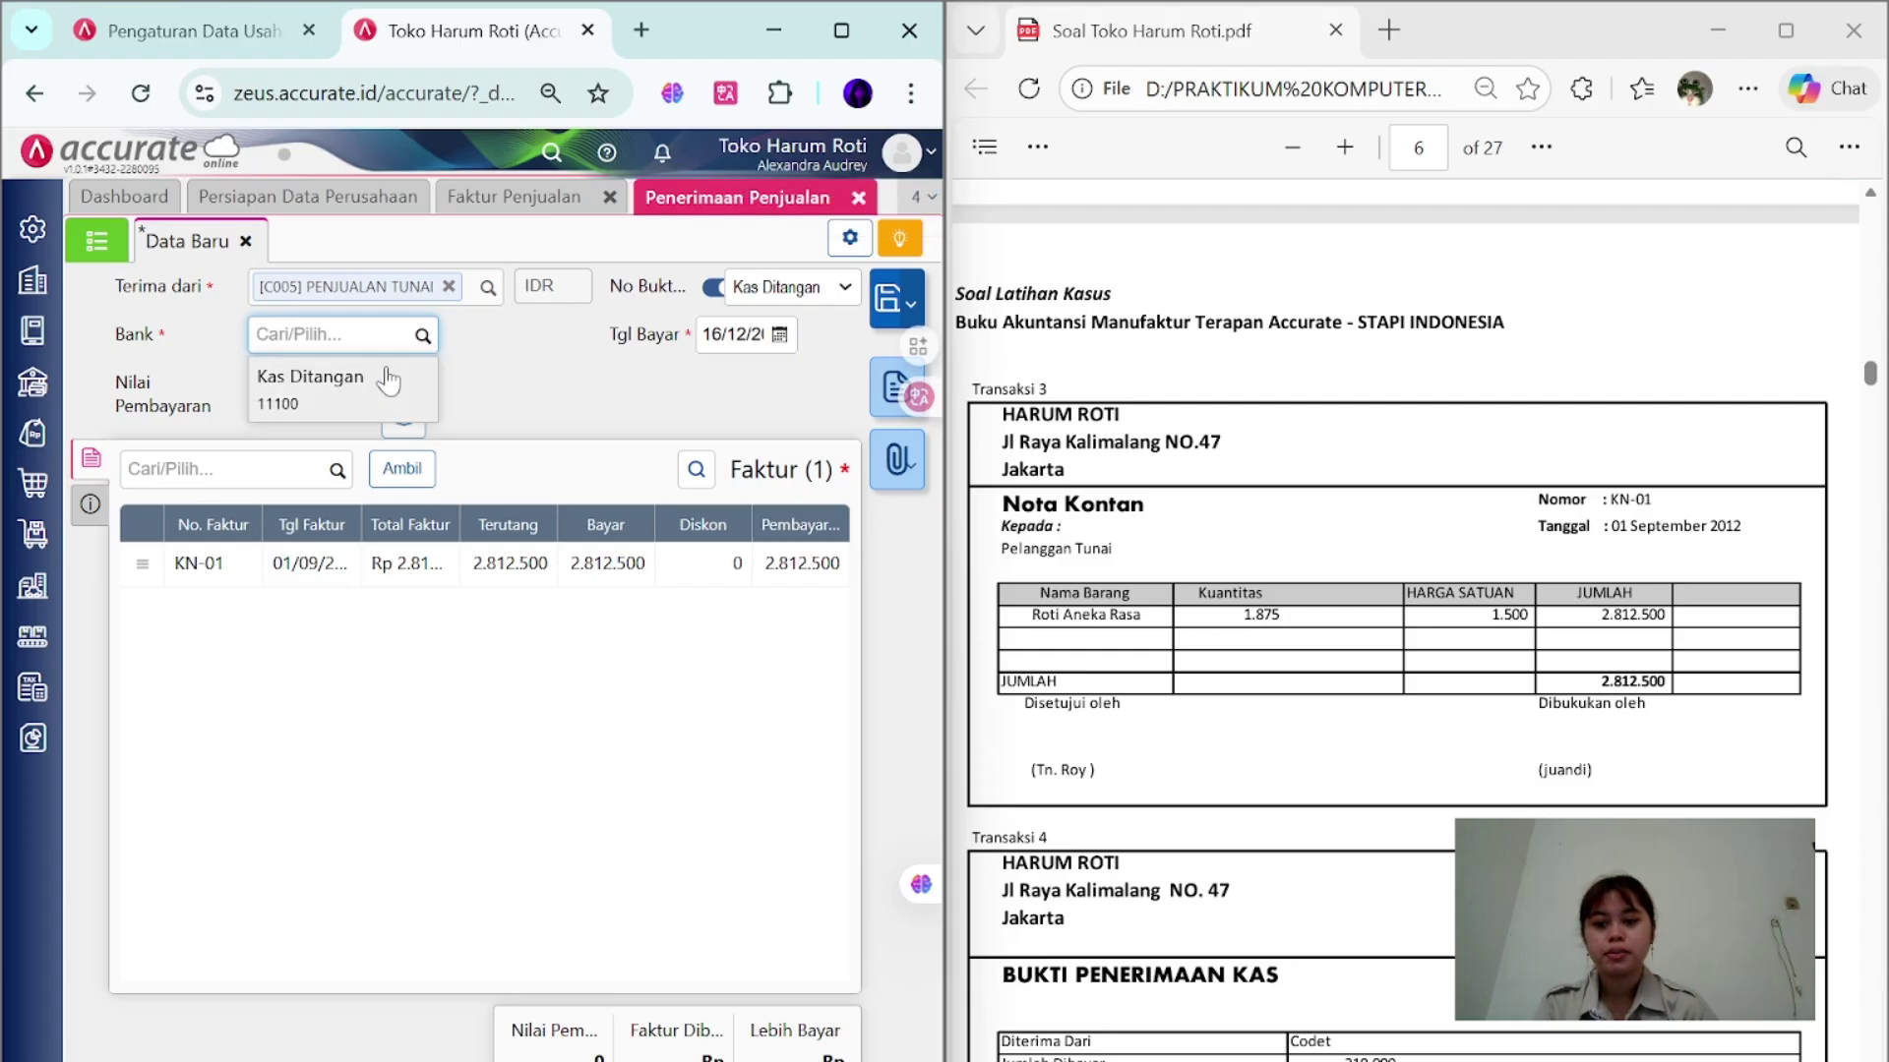
{"action": "left_click", "coordinate": [325, 381]}
{"action": "left_click", "coordinate": [733, 334]}
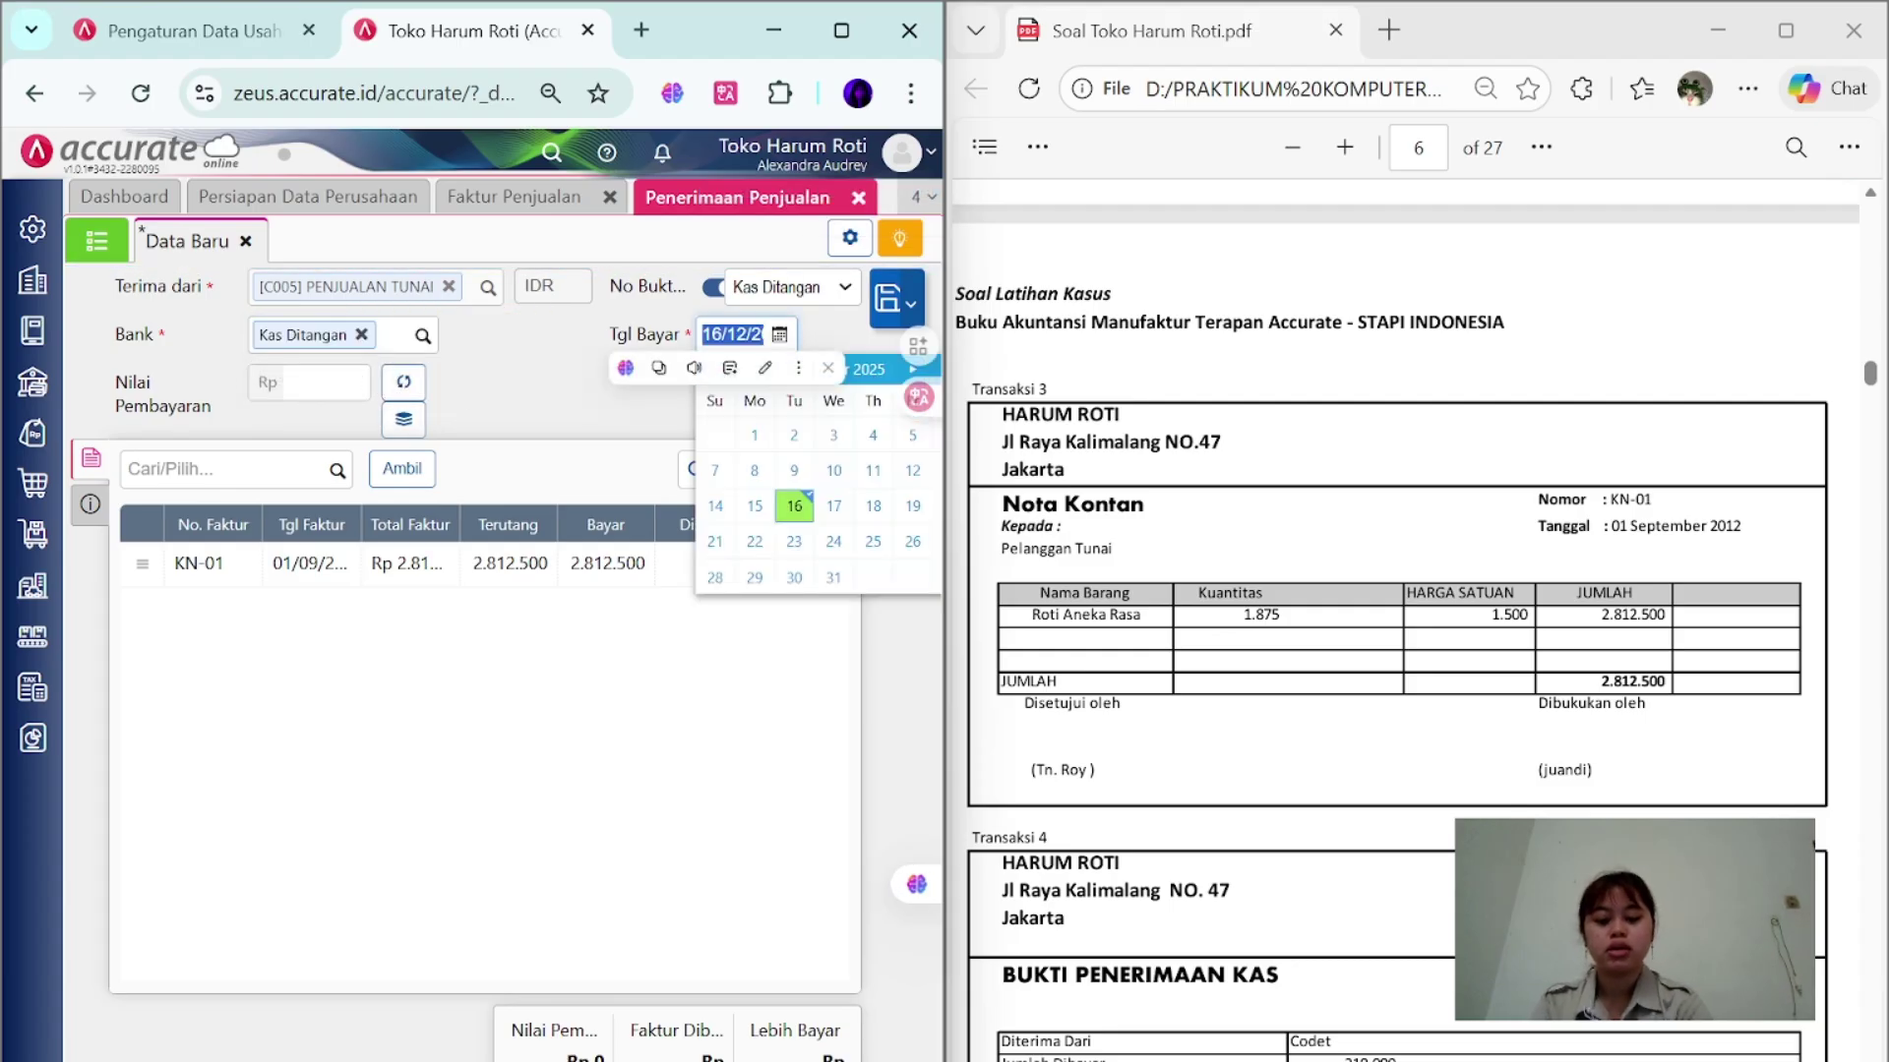
{"action": "type", "text": "01"}
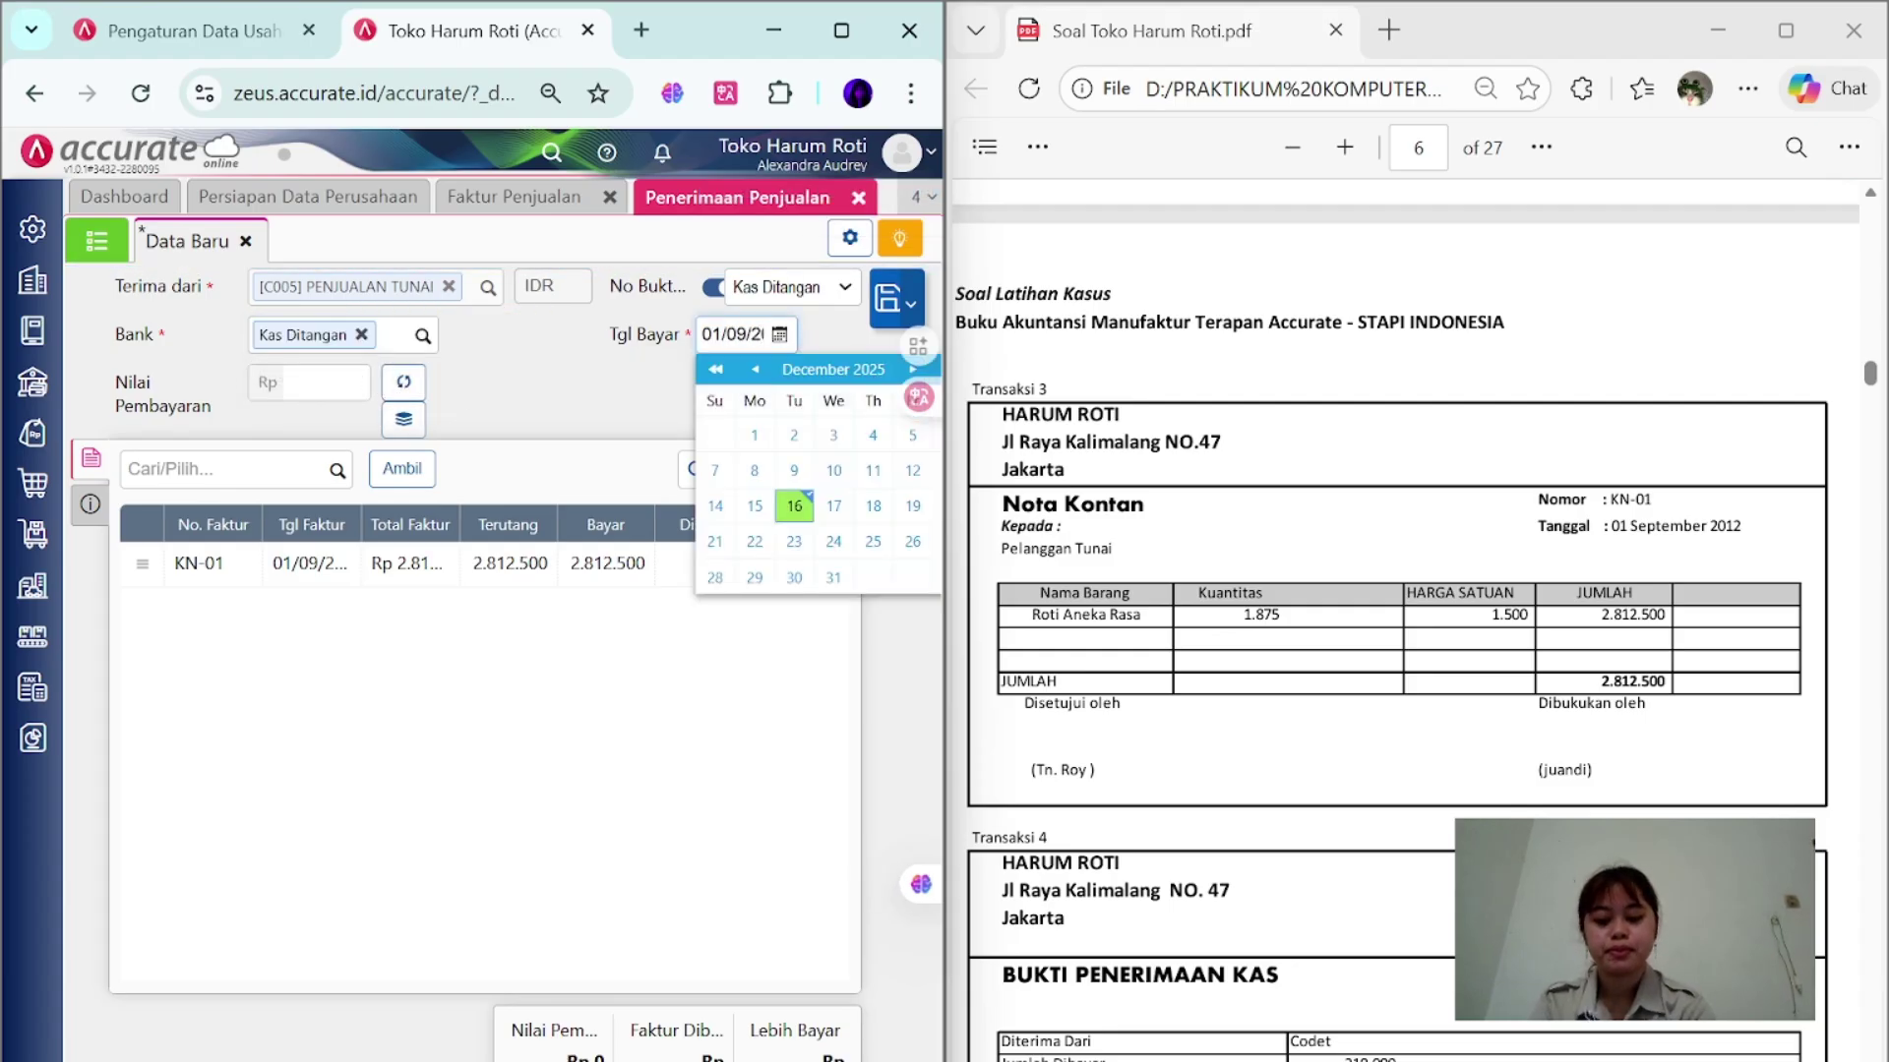
- Check the receipt's payment method, calculate the payment amount from invoice KN-01, and save the sales receipt
{"action": "left_click", "coordinate": [90, 503]}
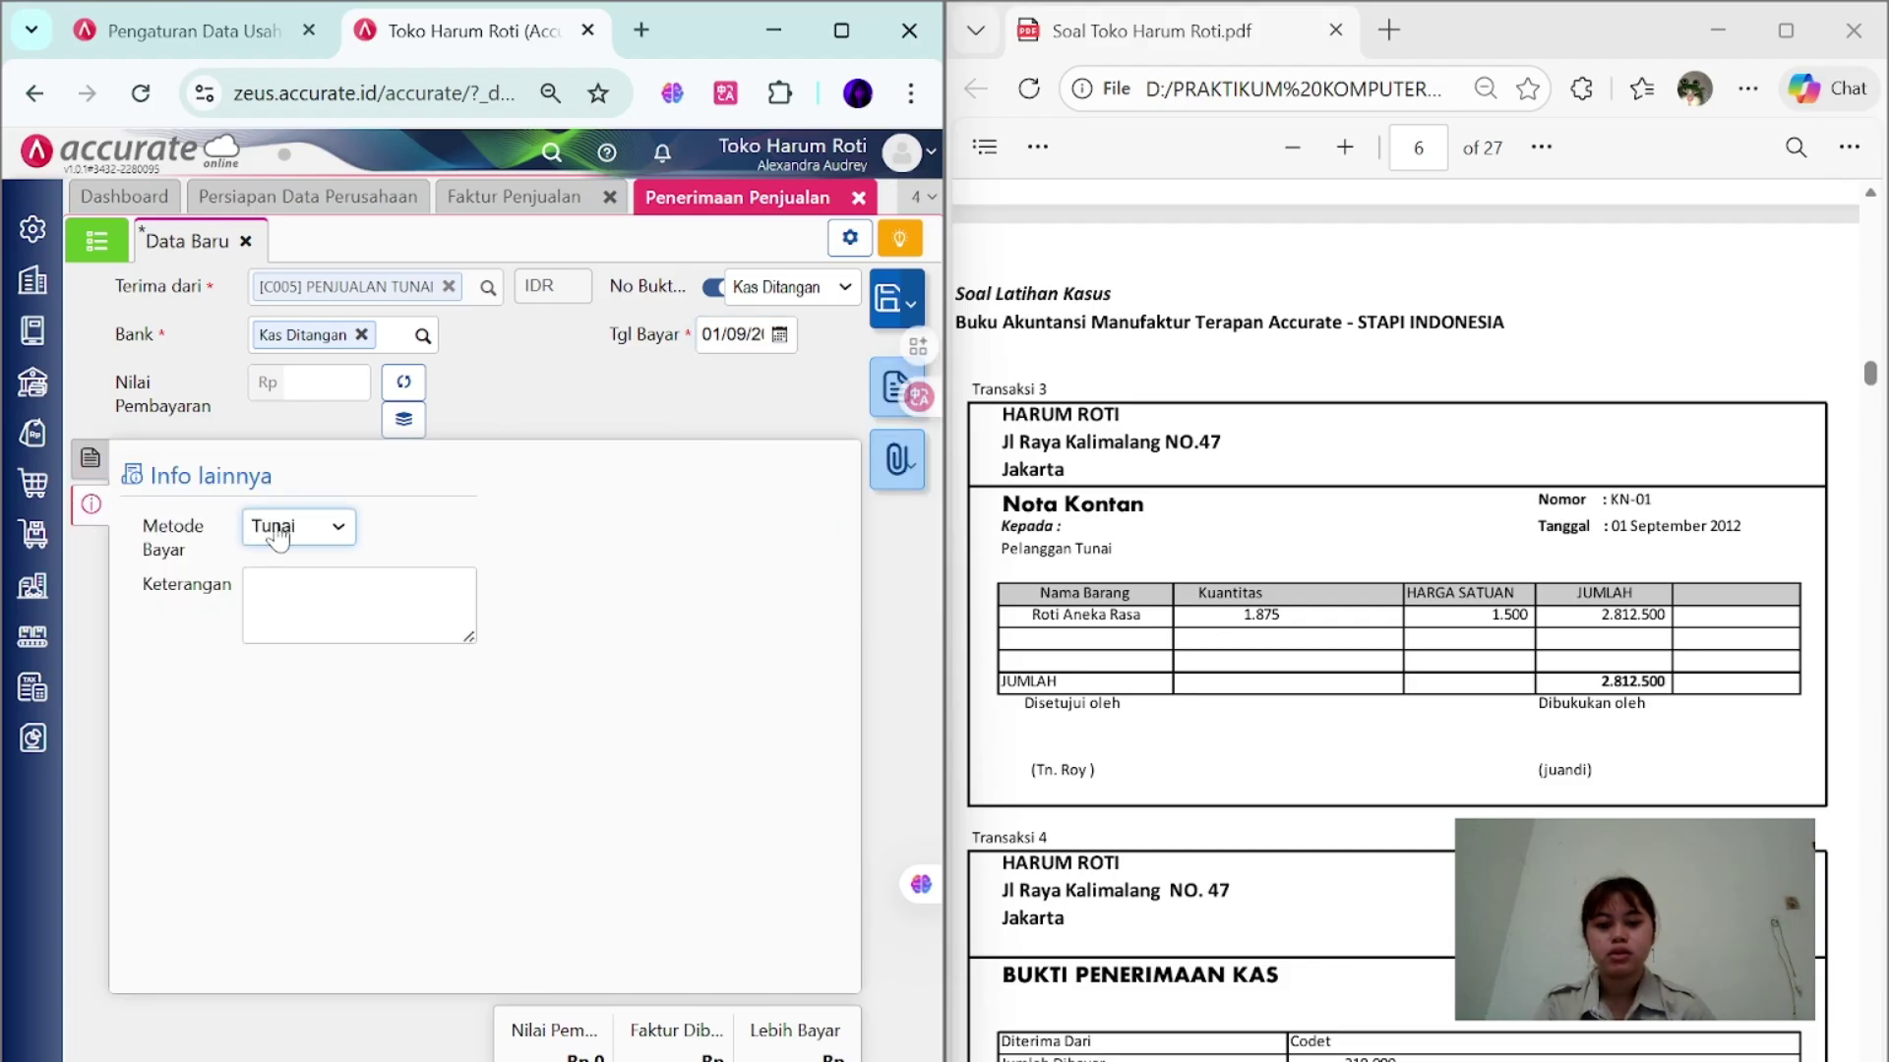
{"action": "left_click", "coordinate": [91, 458]}
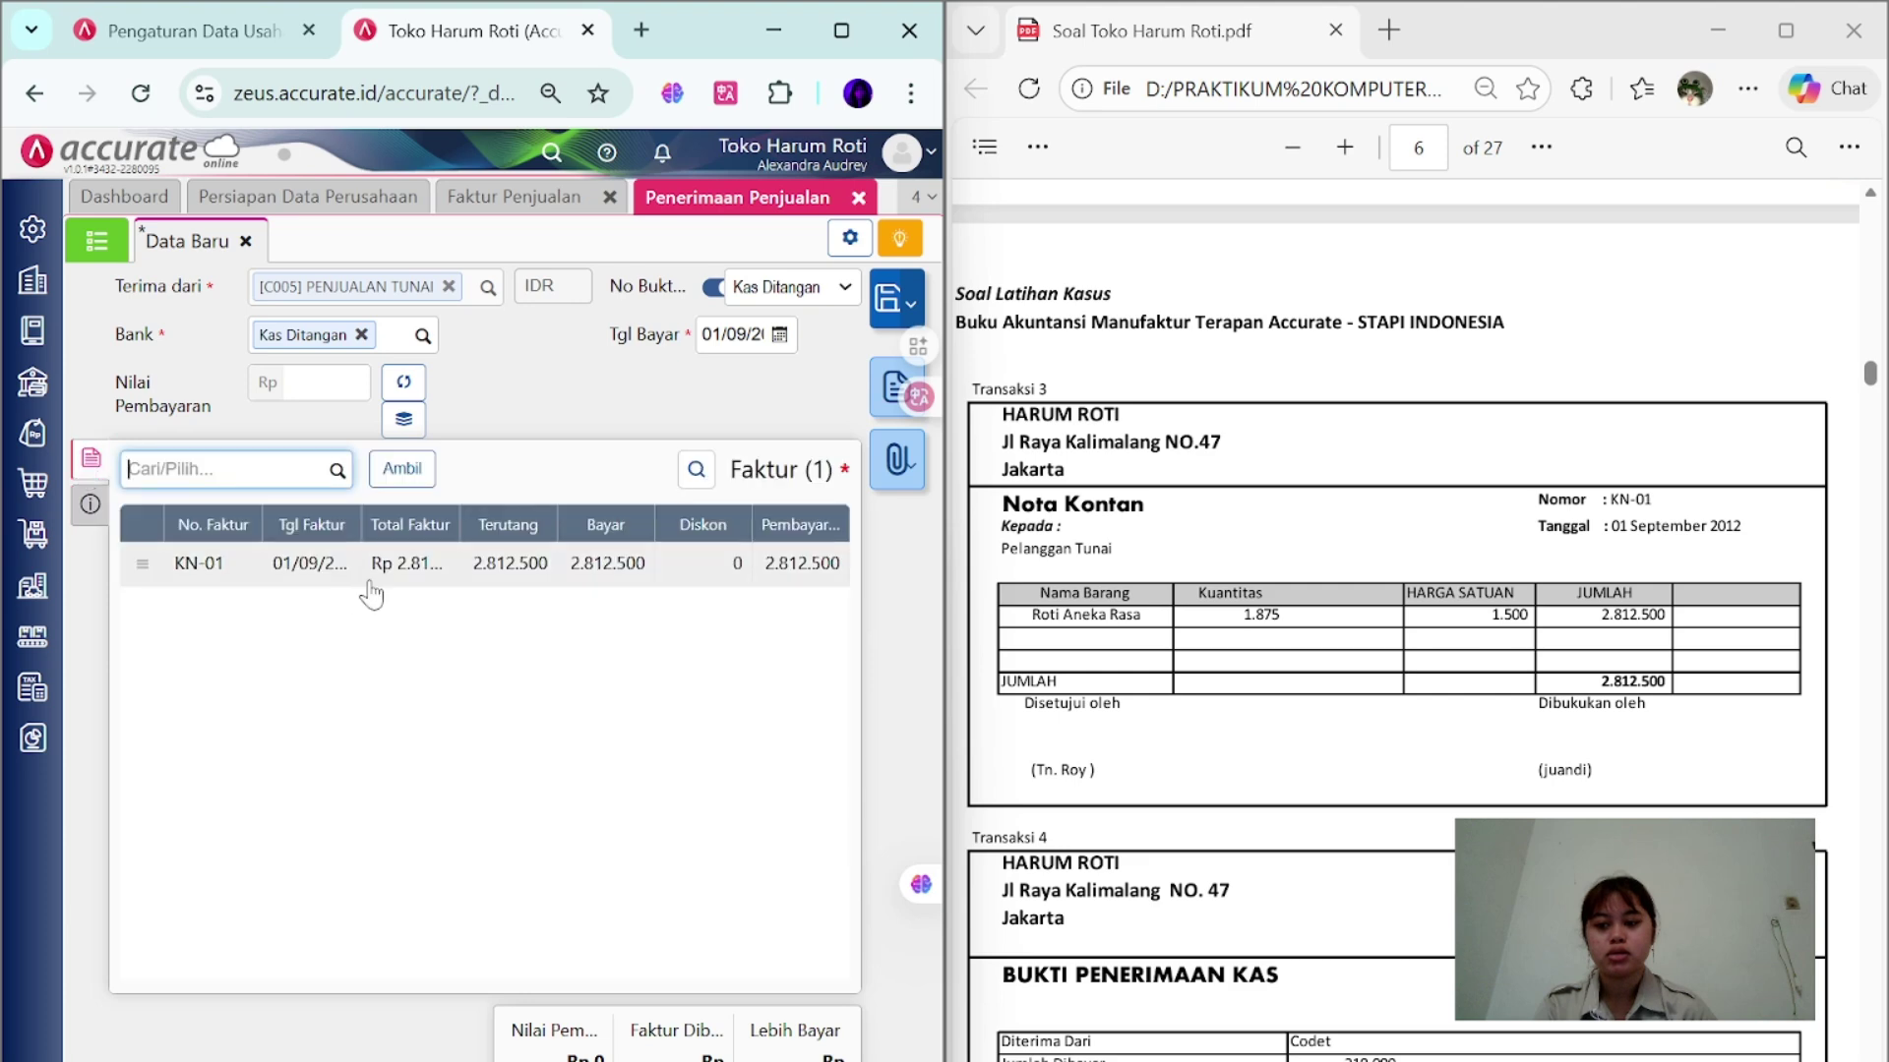
{"action": "left_click", "coordinate": [414, 389]}
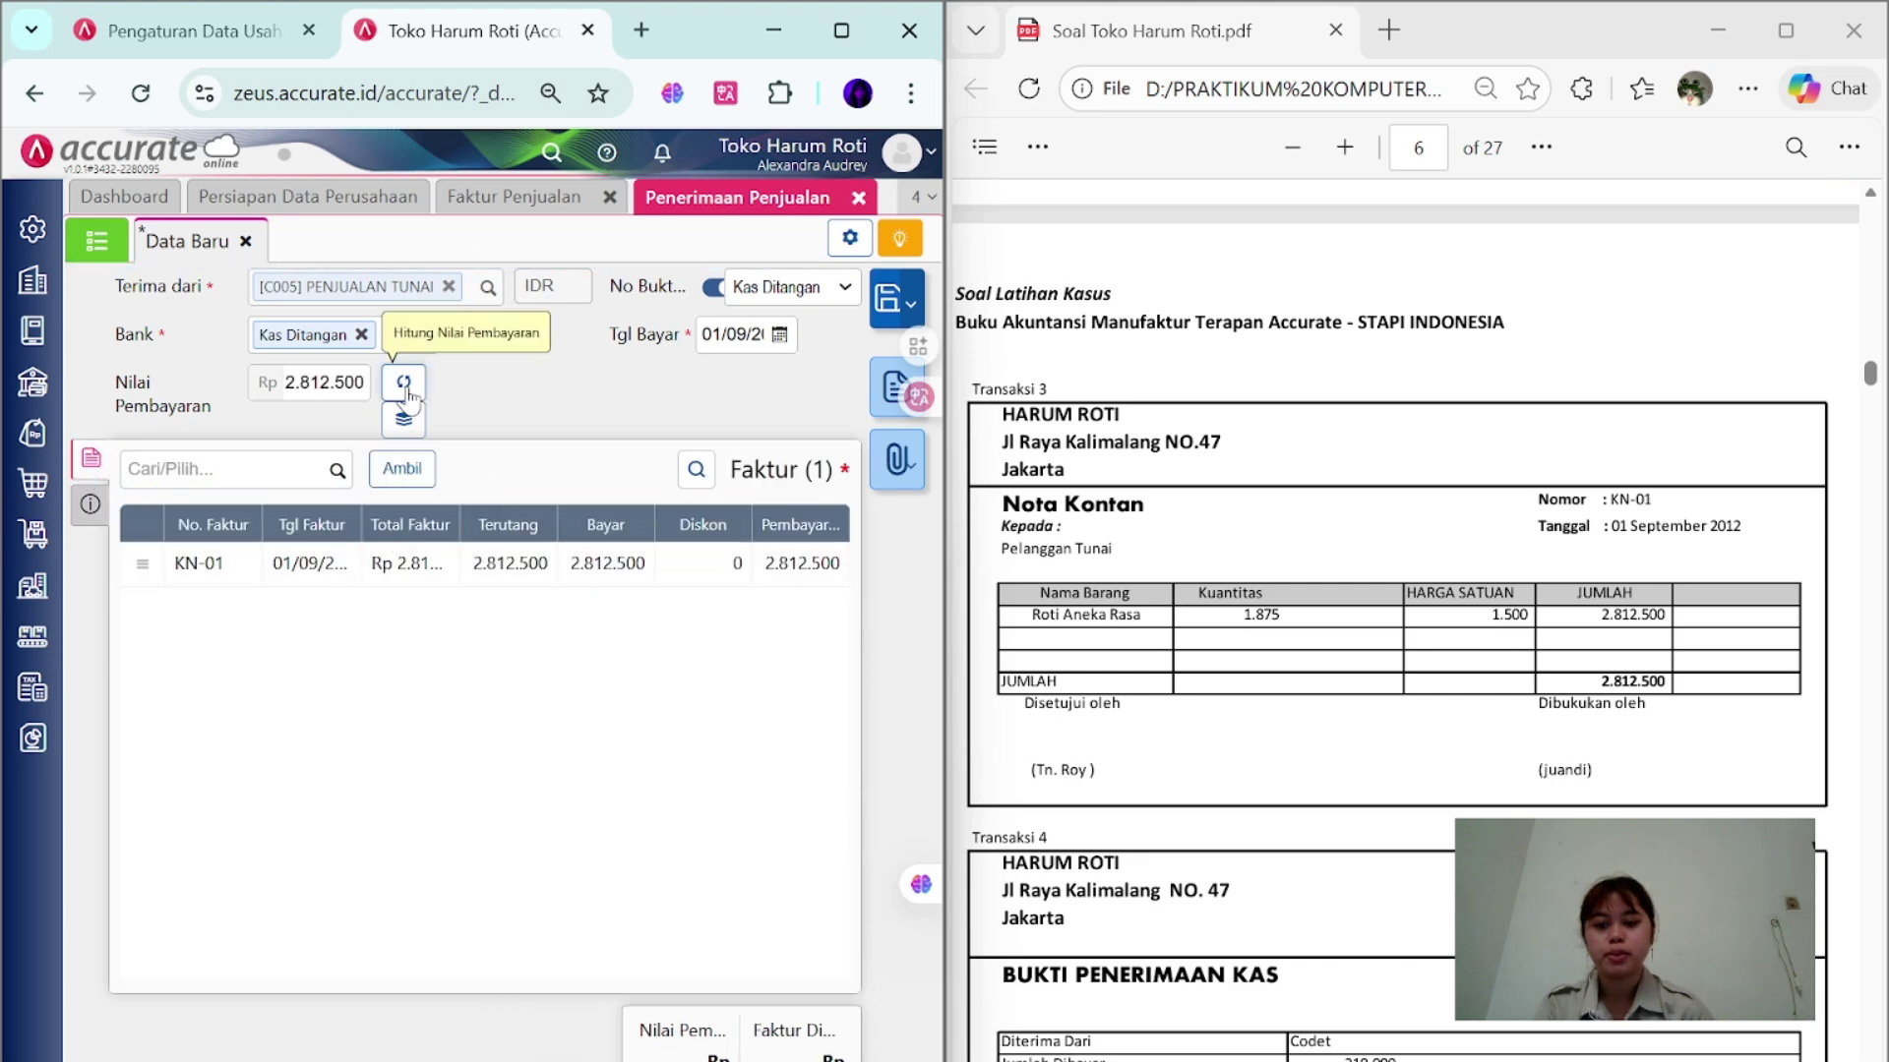
{"action": "left_click", "coordinate": [885, 313]}
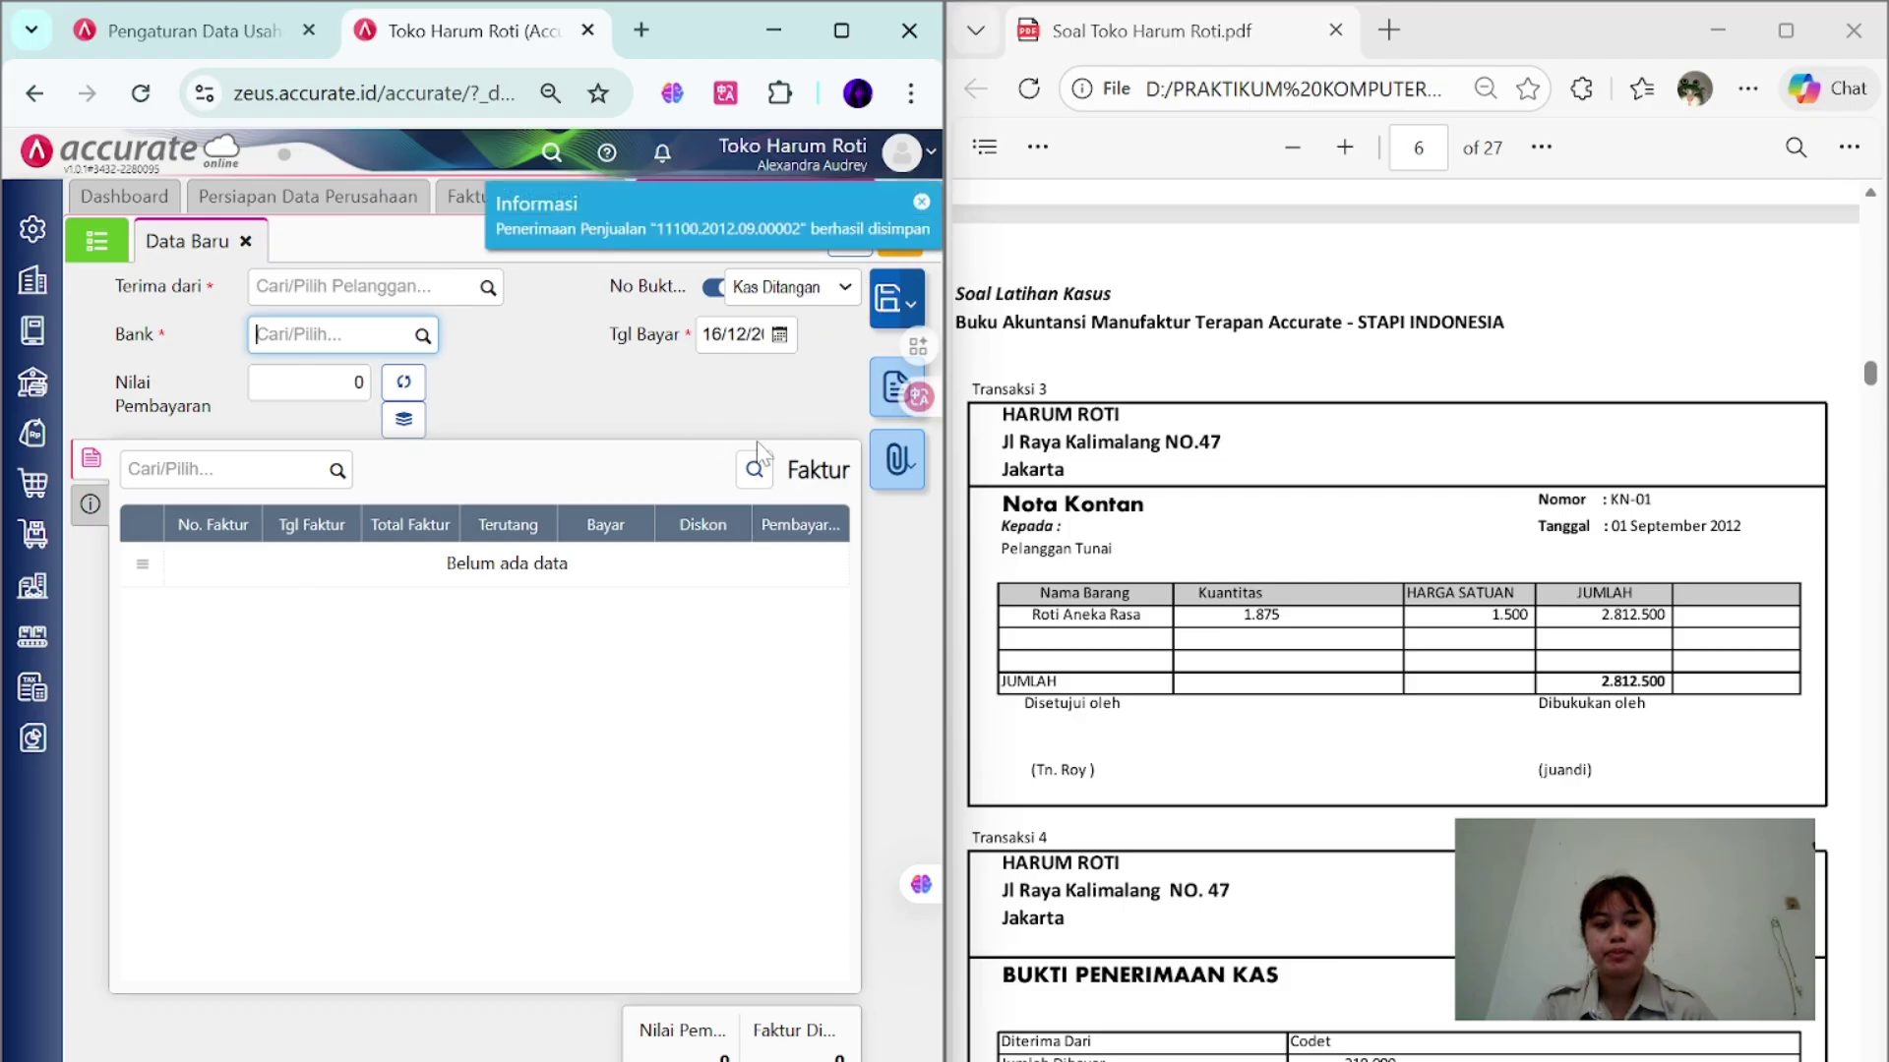
- Bring Transaksi 4 into view in the PDF, close the finished sales invoice and receipt forms, and open a new Penerimaan Penjualan
{"action": "scroll", "coordinate": [1643, 668], "scroll_direction": "down", "scroll_amount": 5}
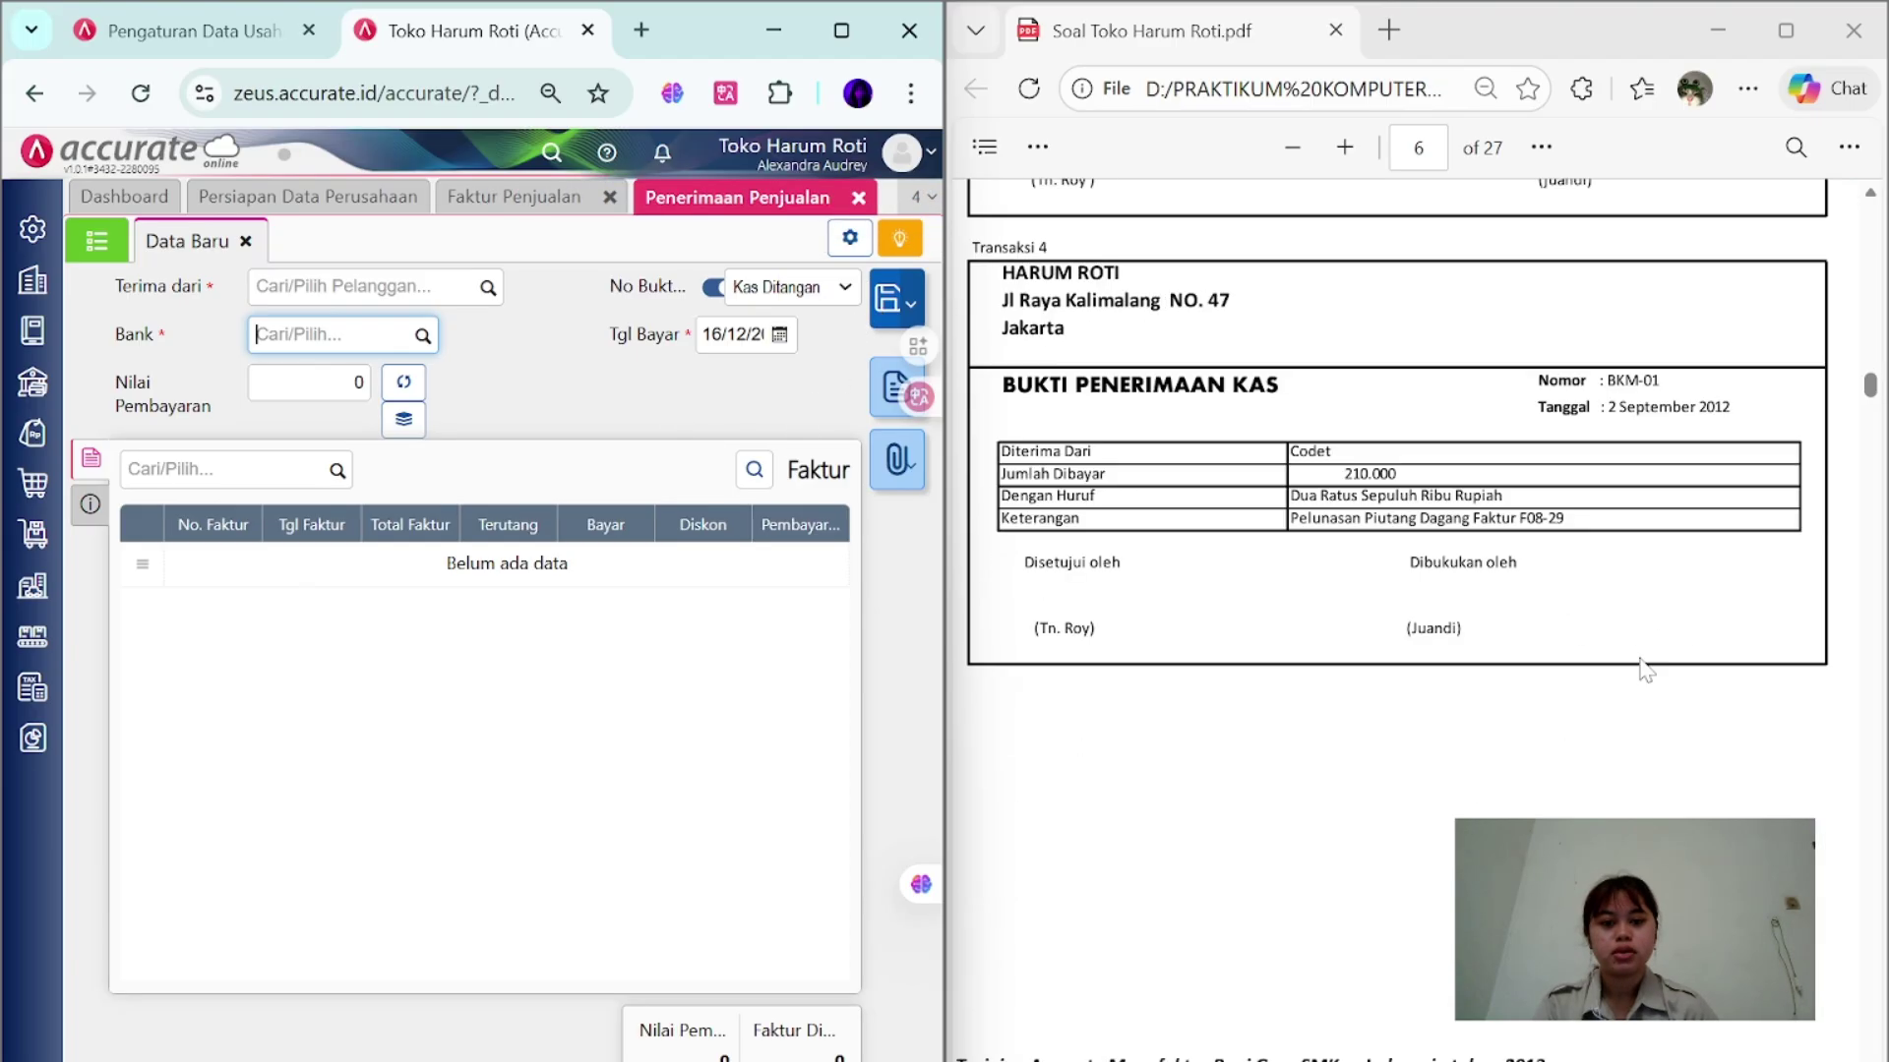
{"action": "scroll", "coordinate": [1643, 669], "scroll_direction": "up", "scroll_amount": 1}
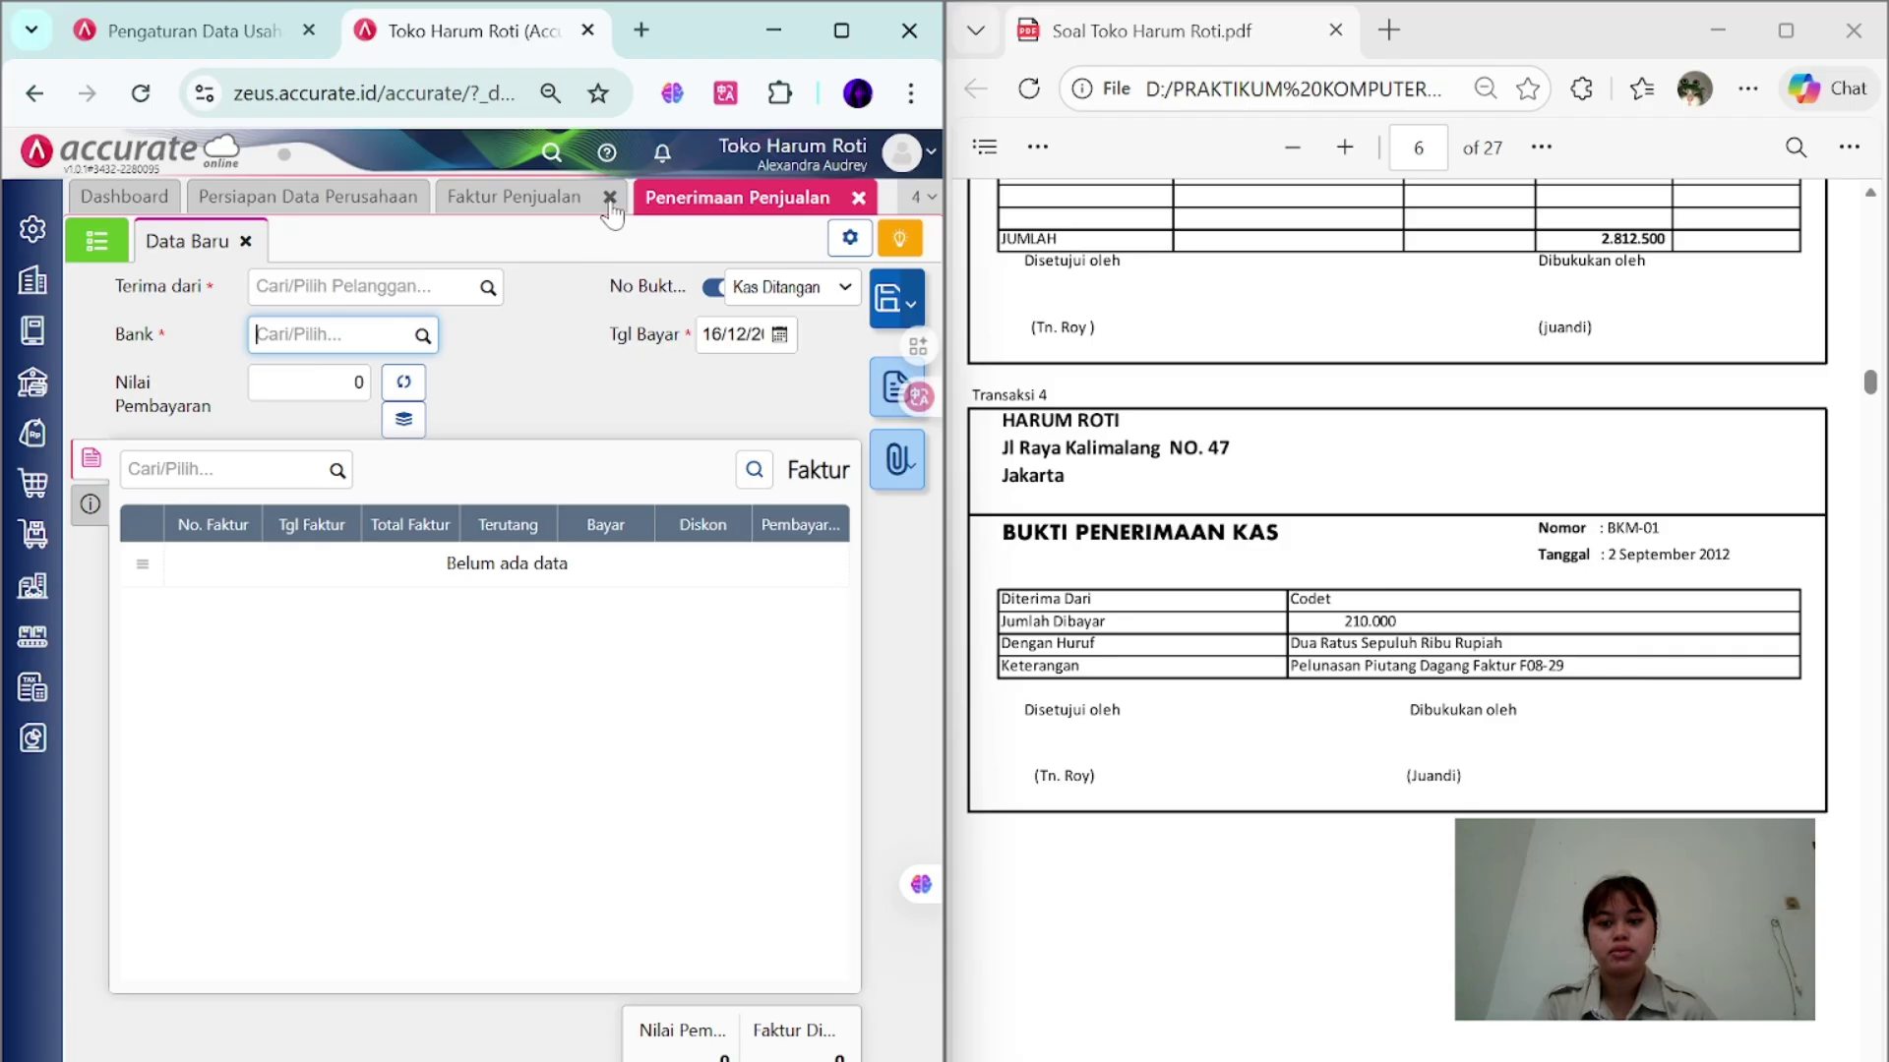
{"action": "left_click", "coordinate": [609, 197]}
{"action": "left_click", "coordinate": [662, 198]}
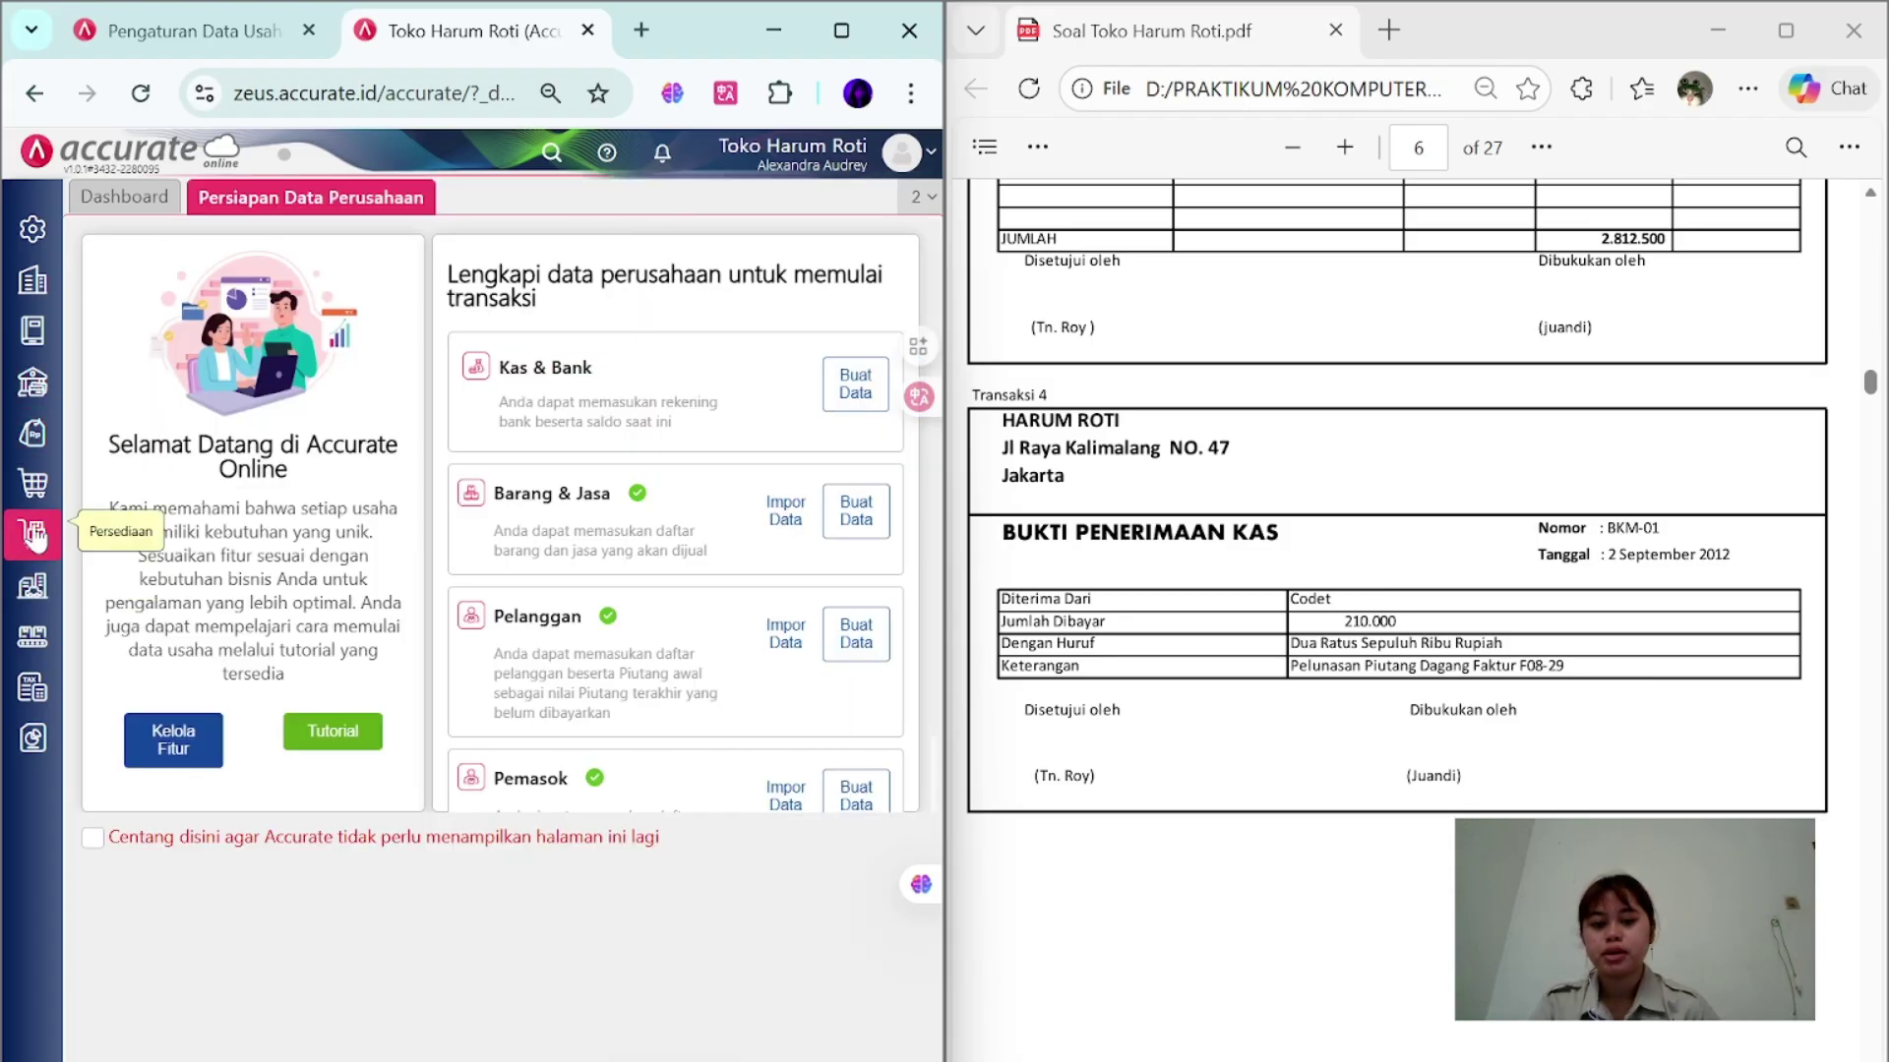
{"action": "left_click", "coordinate": [22, 440]}
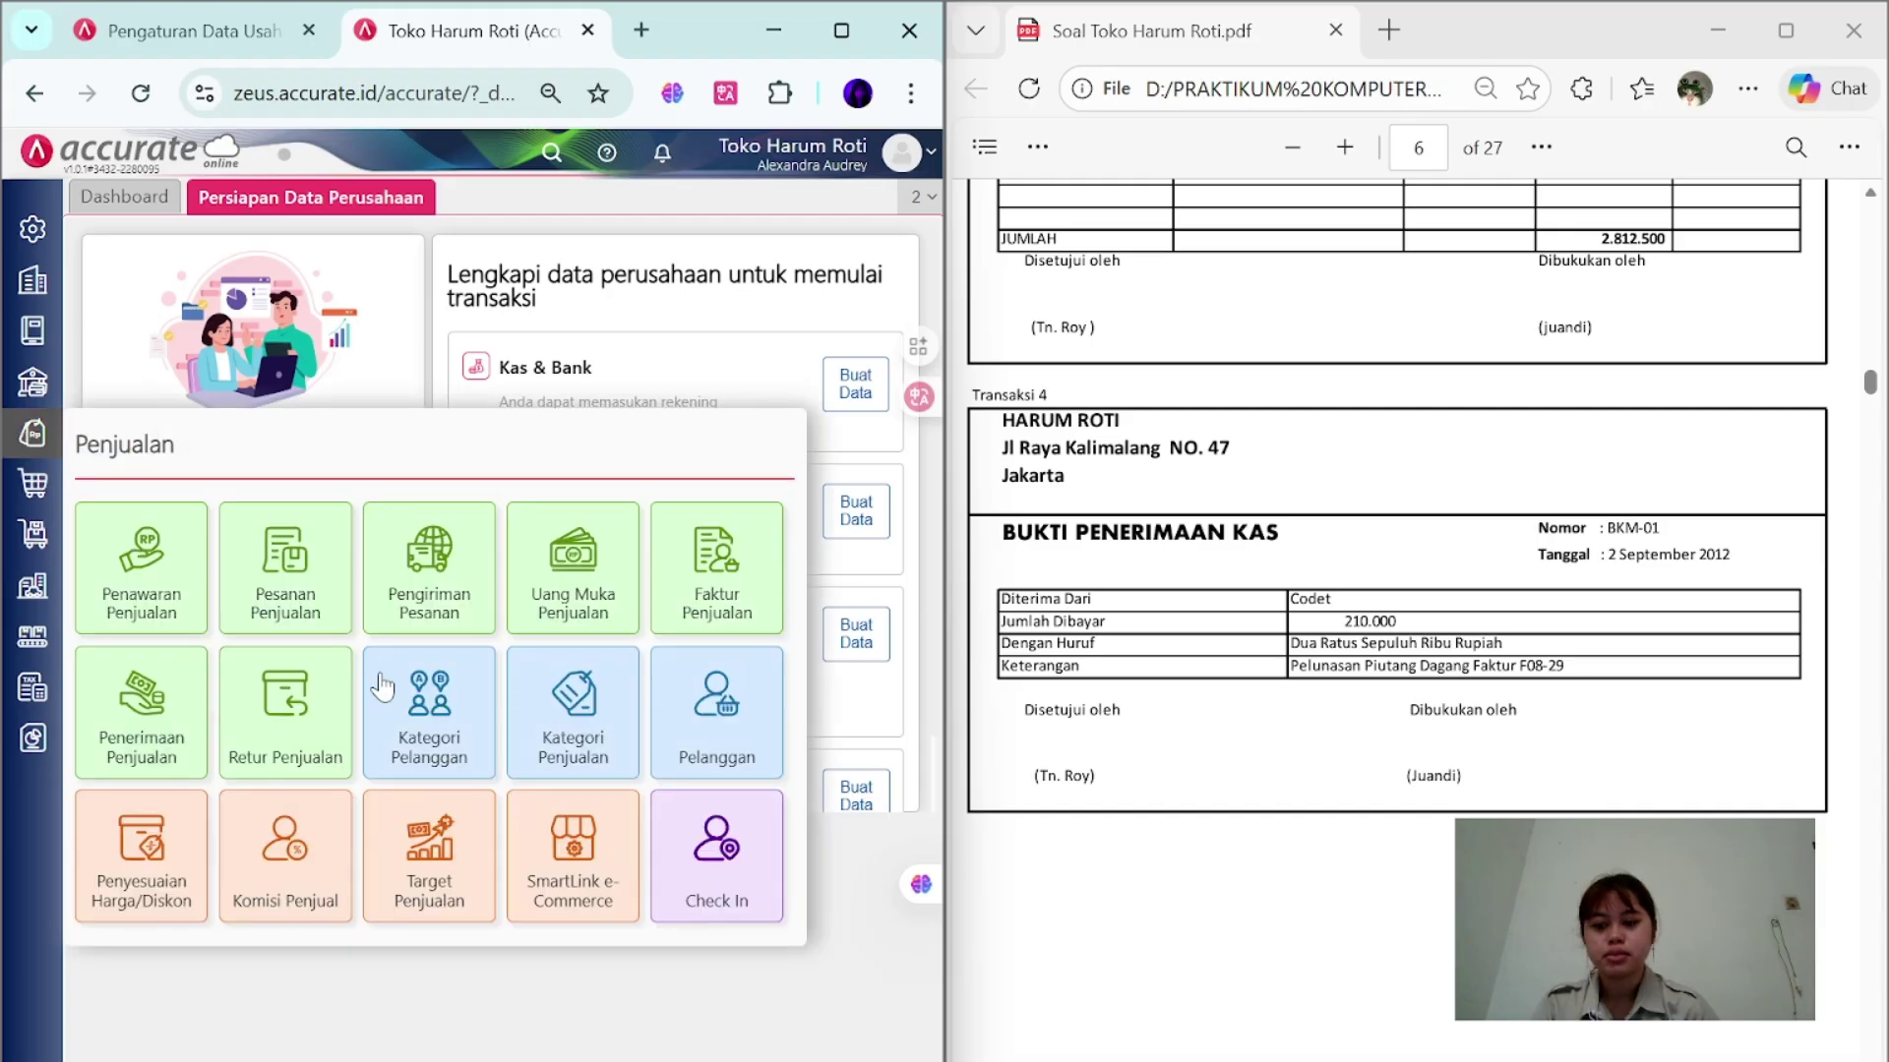
{"action": "left_click", "coordinate": [175, 699]}
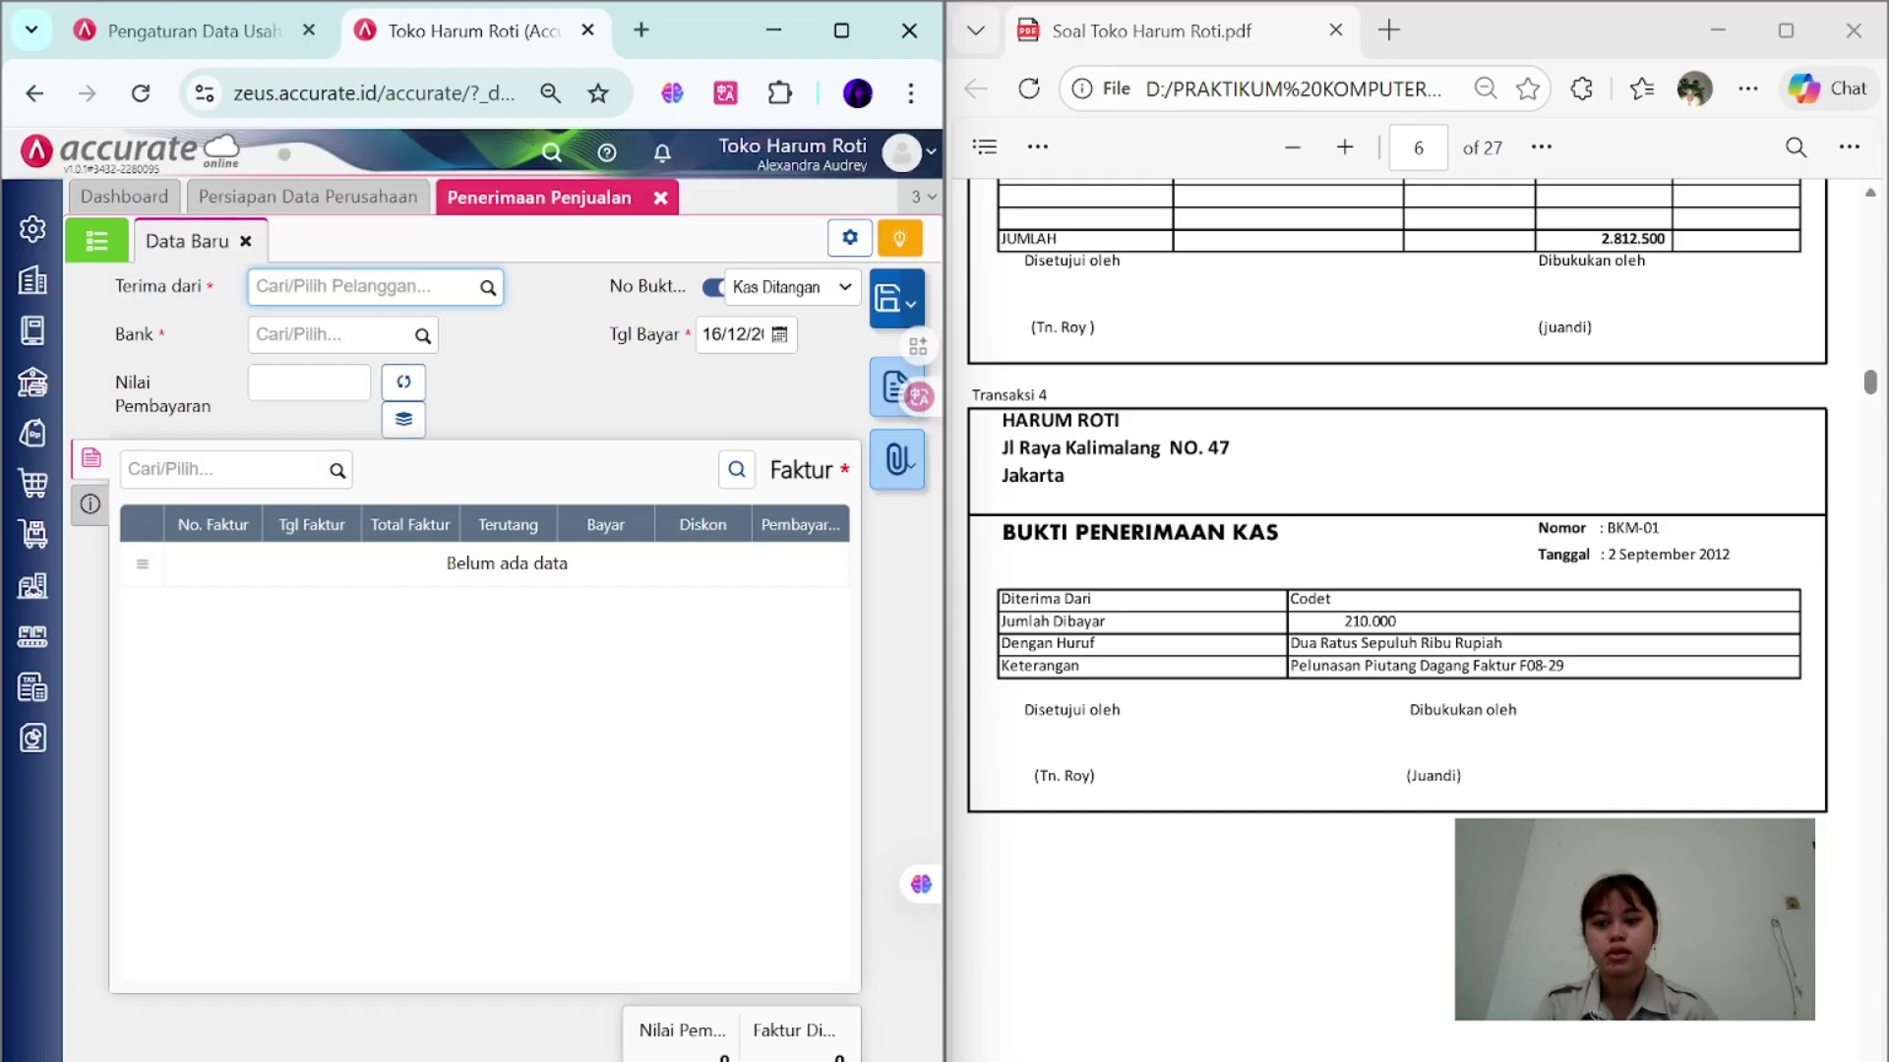
- Select the customer named in Transaksi 4 on the sales receipt and replace automatic numbering with receipt number BKM-01
{"action": "left_click", "coordinate": [480, 300]}
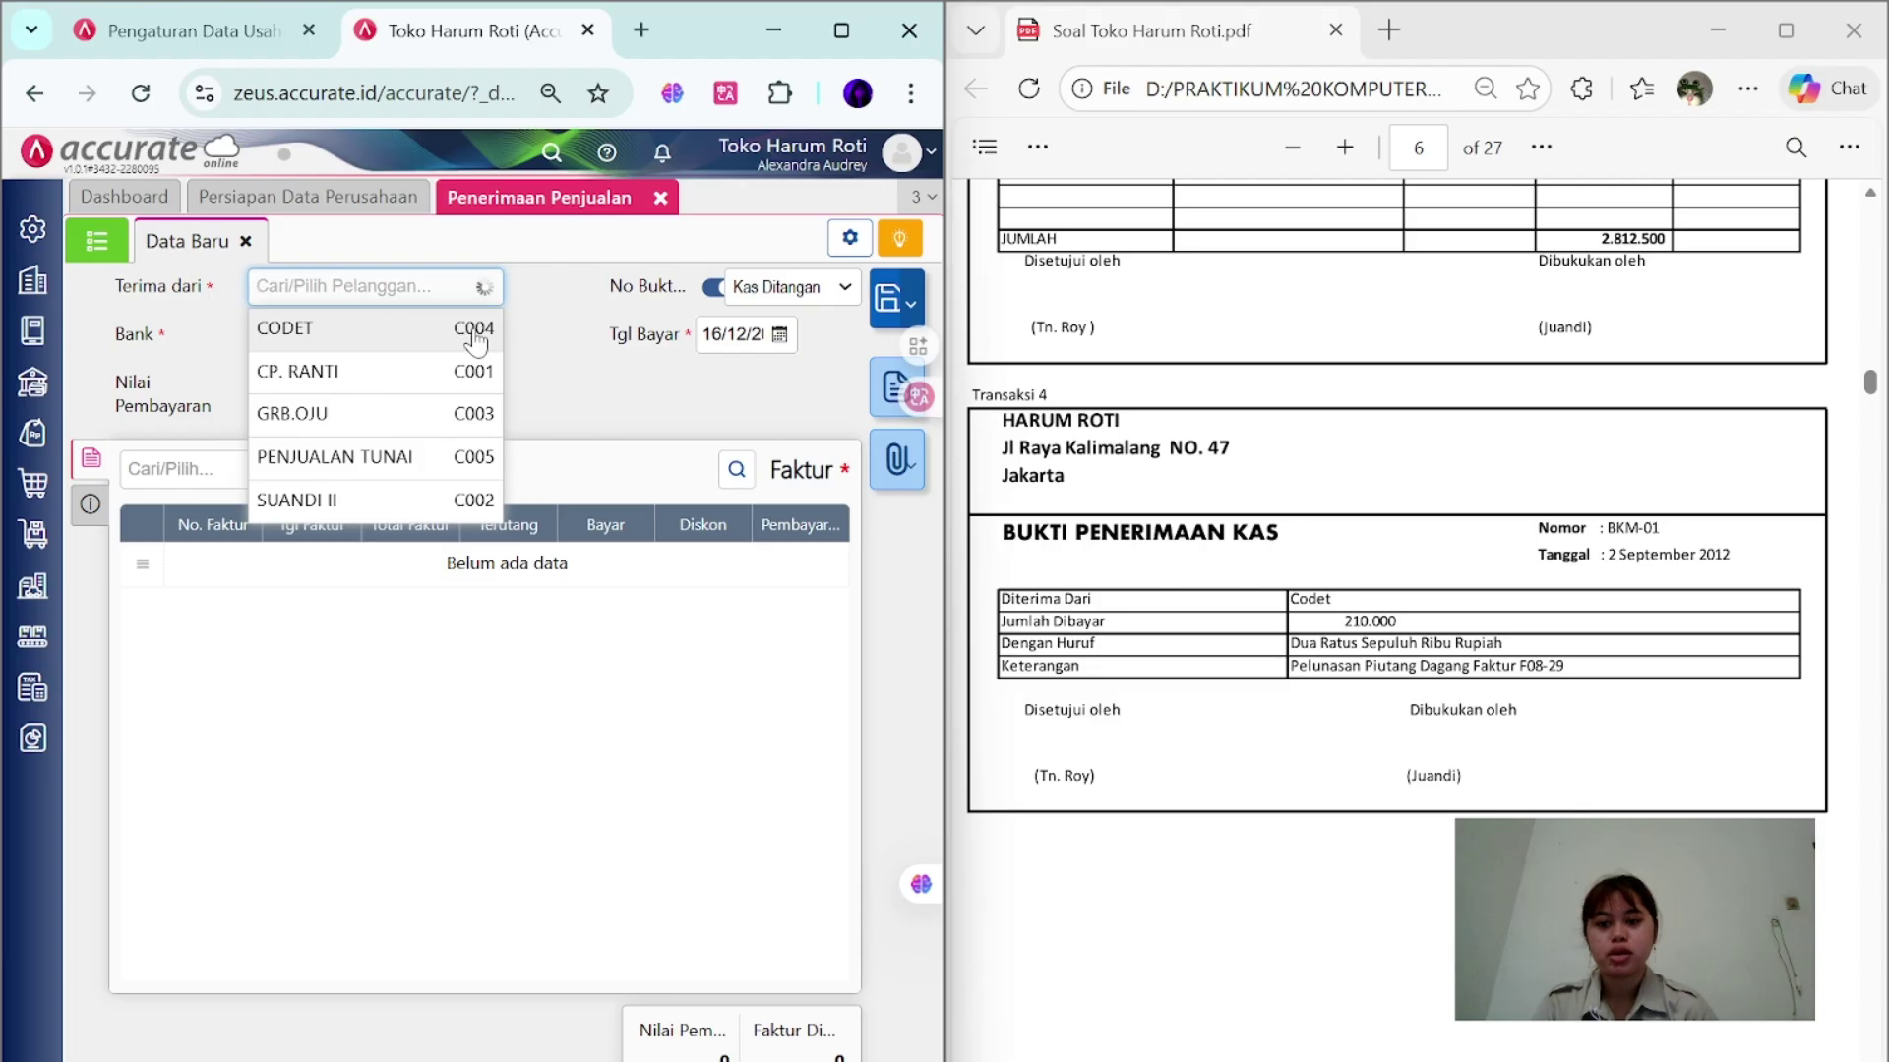
{"action": "left_click", "coordinate": [475, 339]}
{"action": "left_click", "coordinate": [718, 291]}
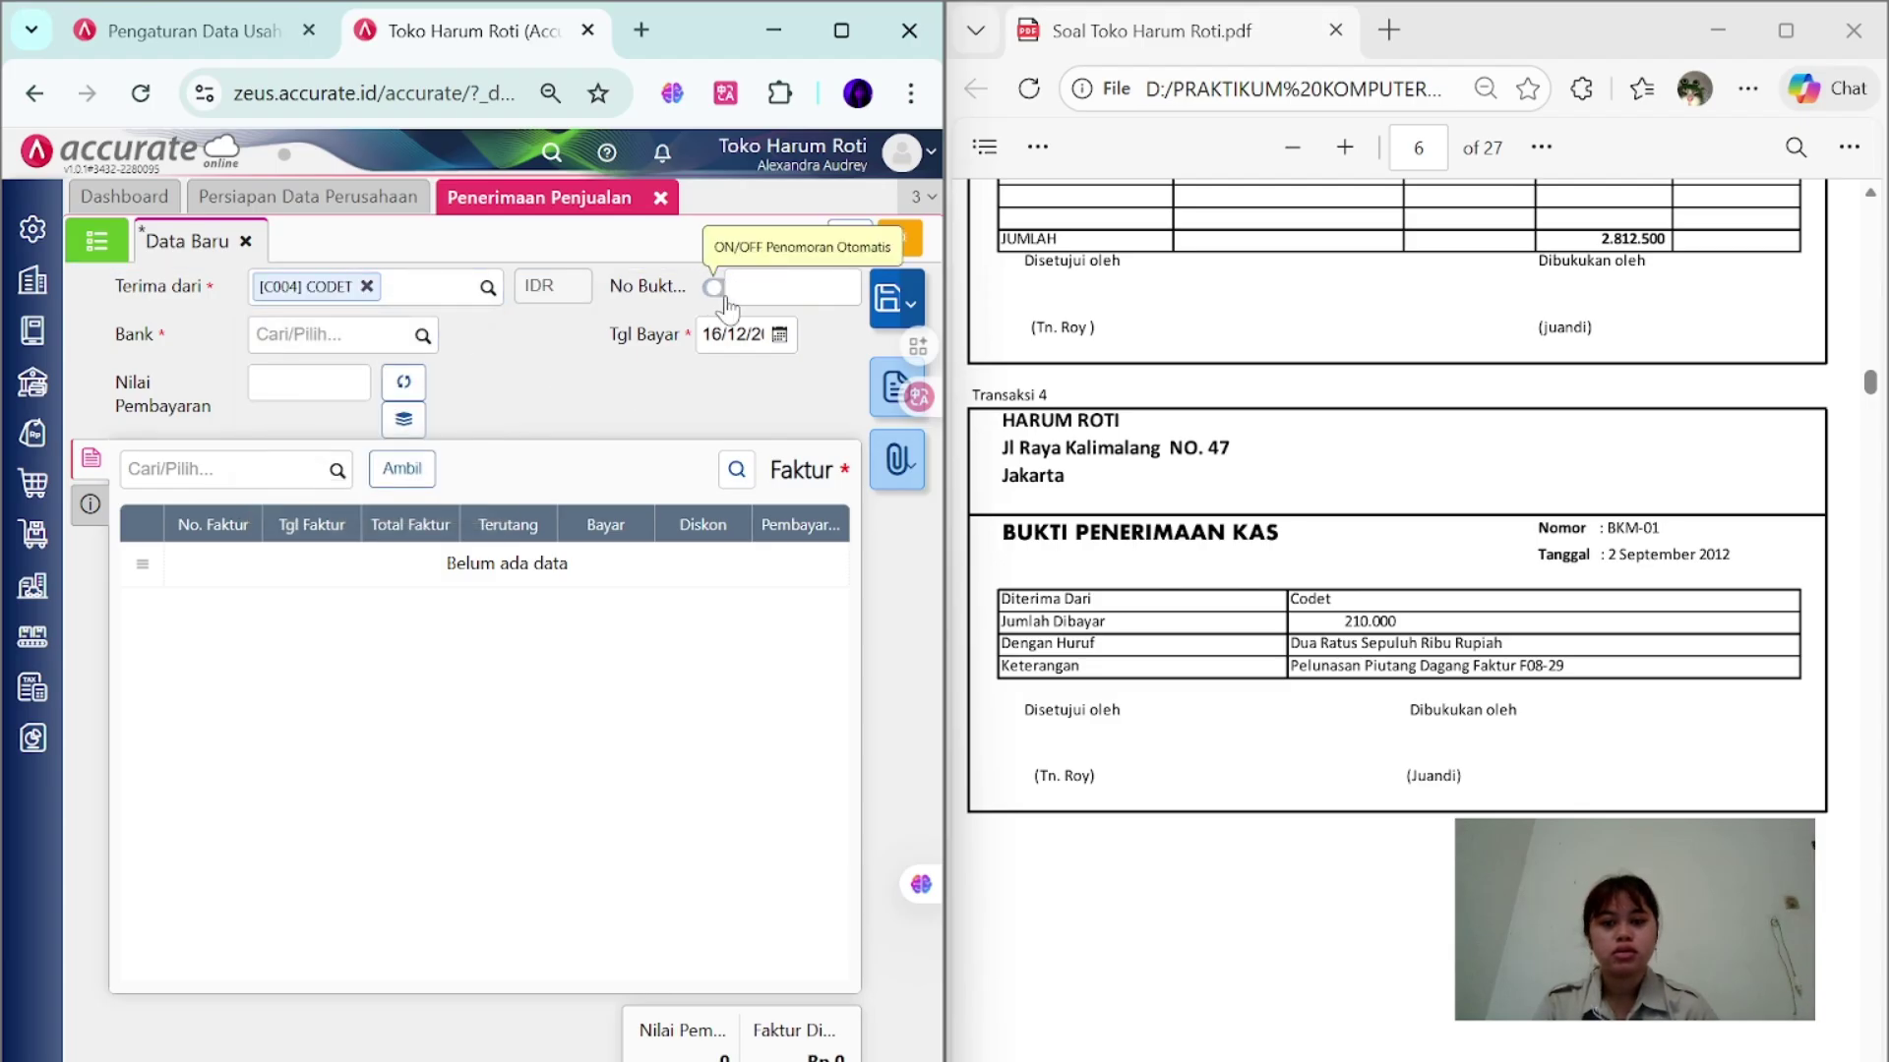
{"action": "left_click", "coordinate": [777, 288]}
{"action": "key", "text": "Caps_Lock"}
{"action": "type", "text": "BKM"}
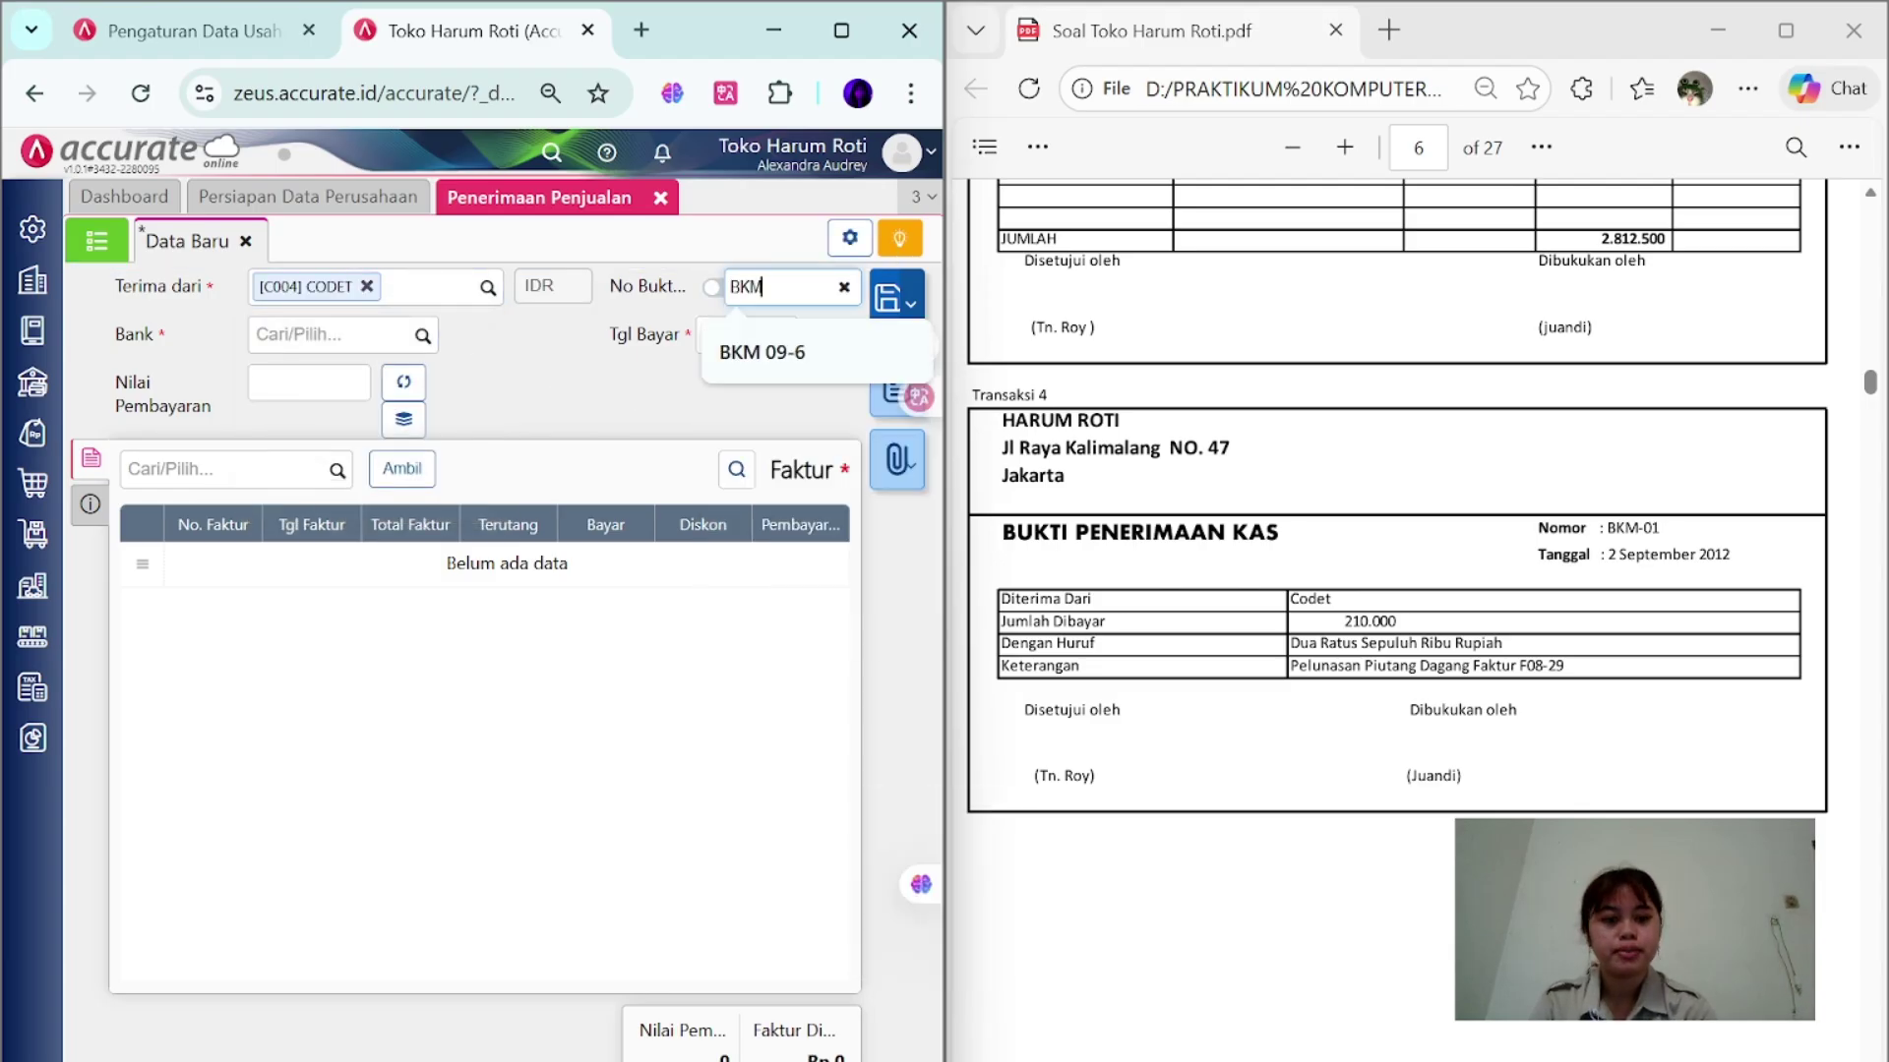
{"action": "type", "text": "-01"}
- Set the receipt's bank to Kas Ditangan and its payment date to 02/09/2012
{"action": "left_click", "coordinate": [334, 335]}
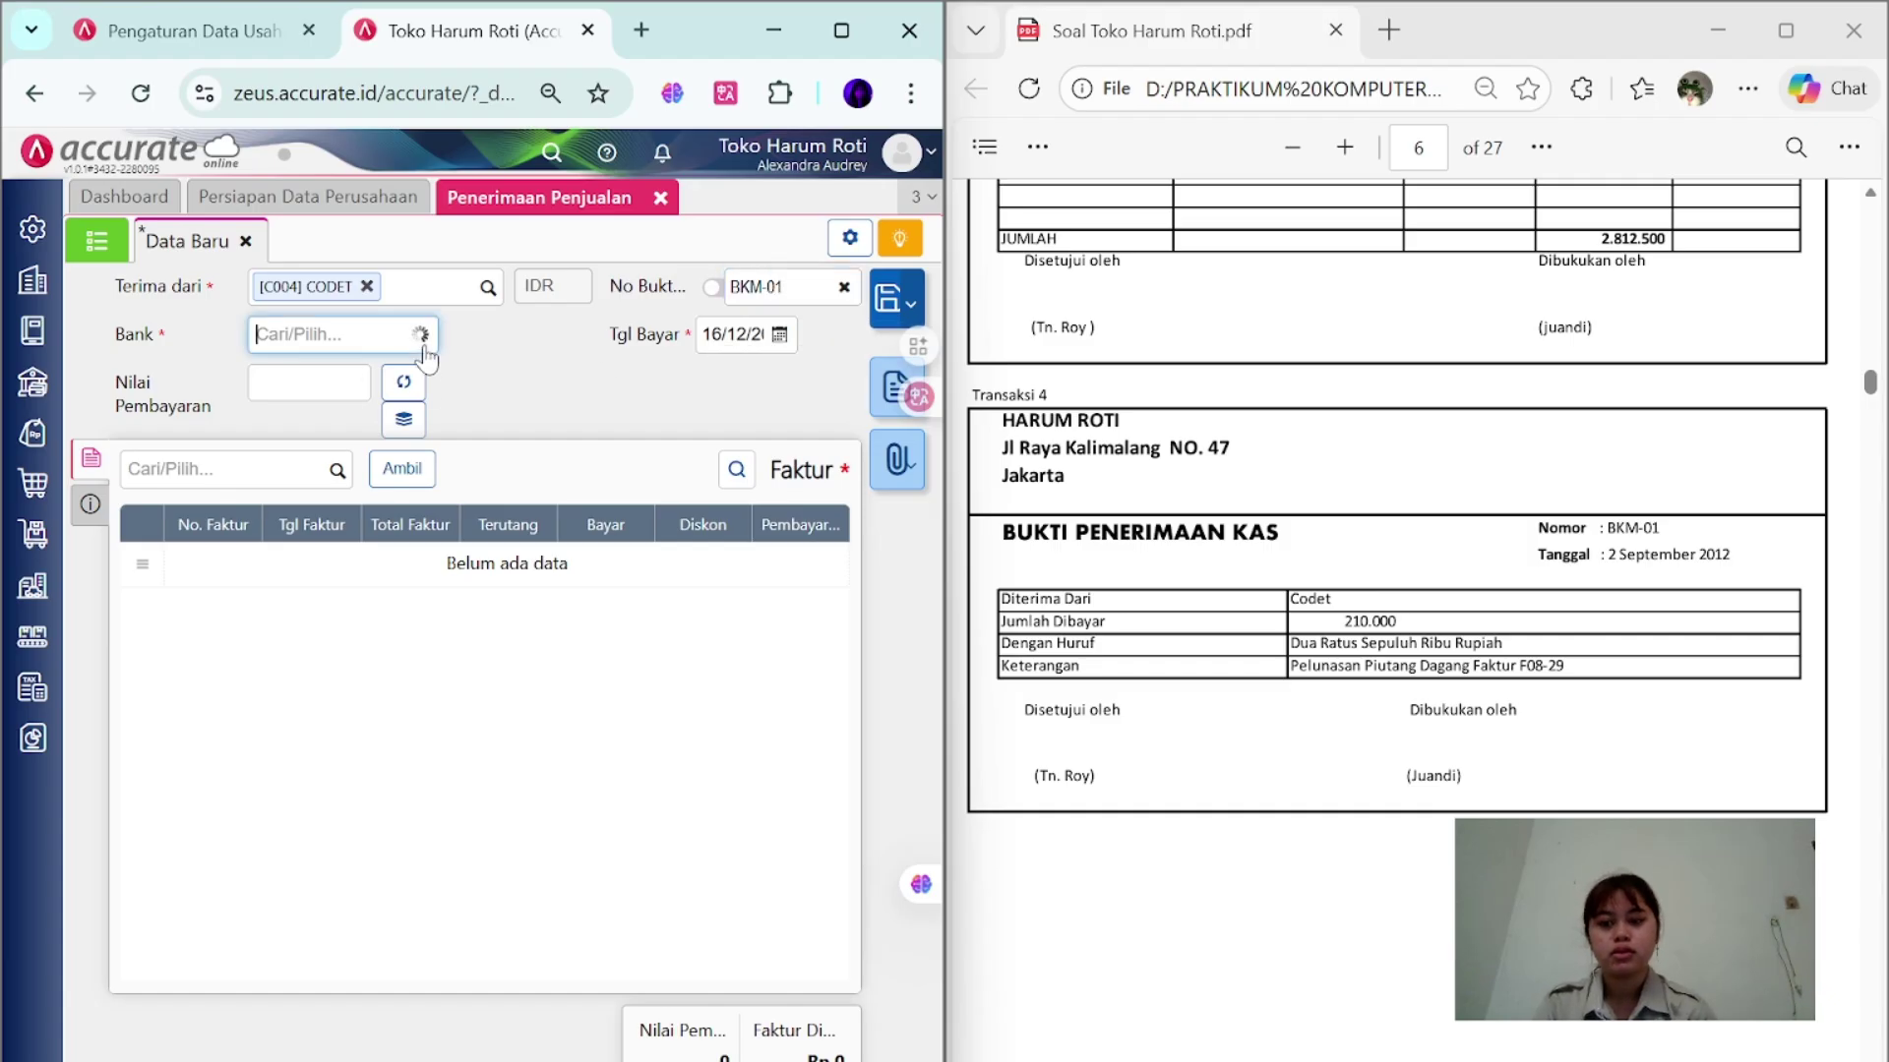
{"action": "key", "text": "Return"}
{"action": "key", "text": "Tab"}
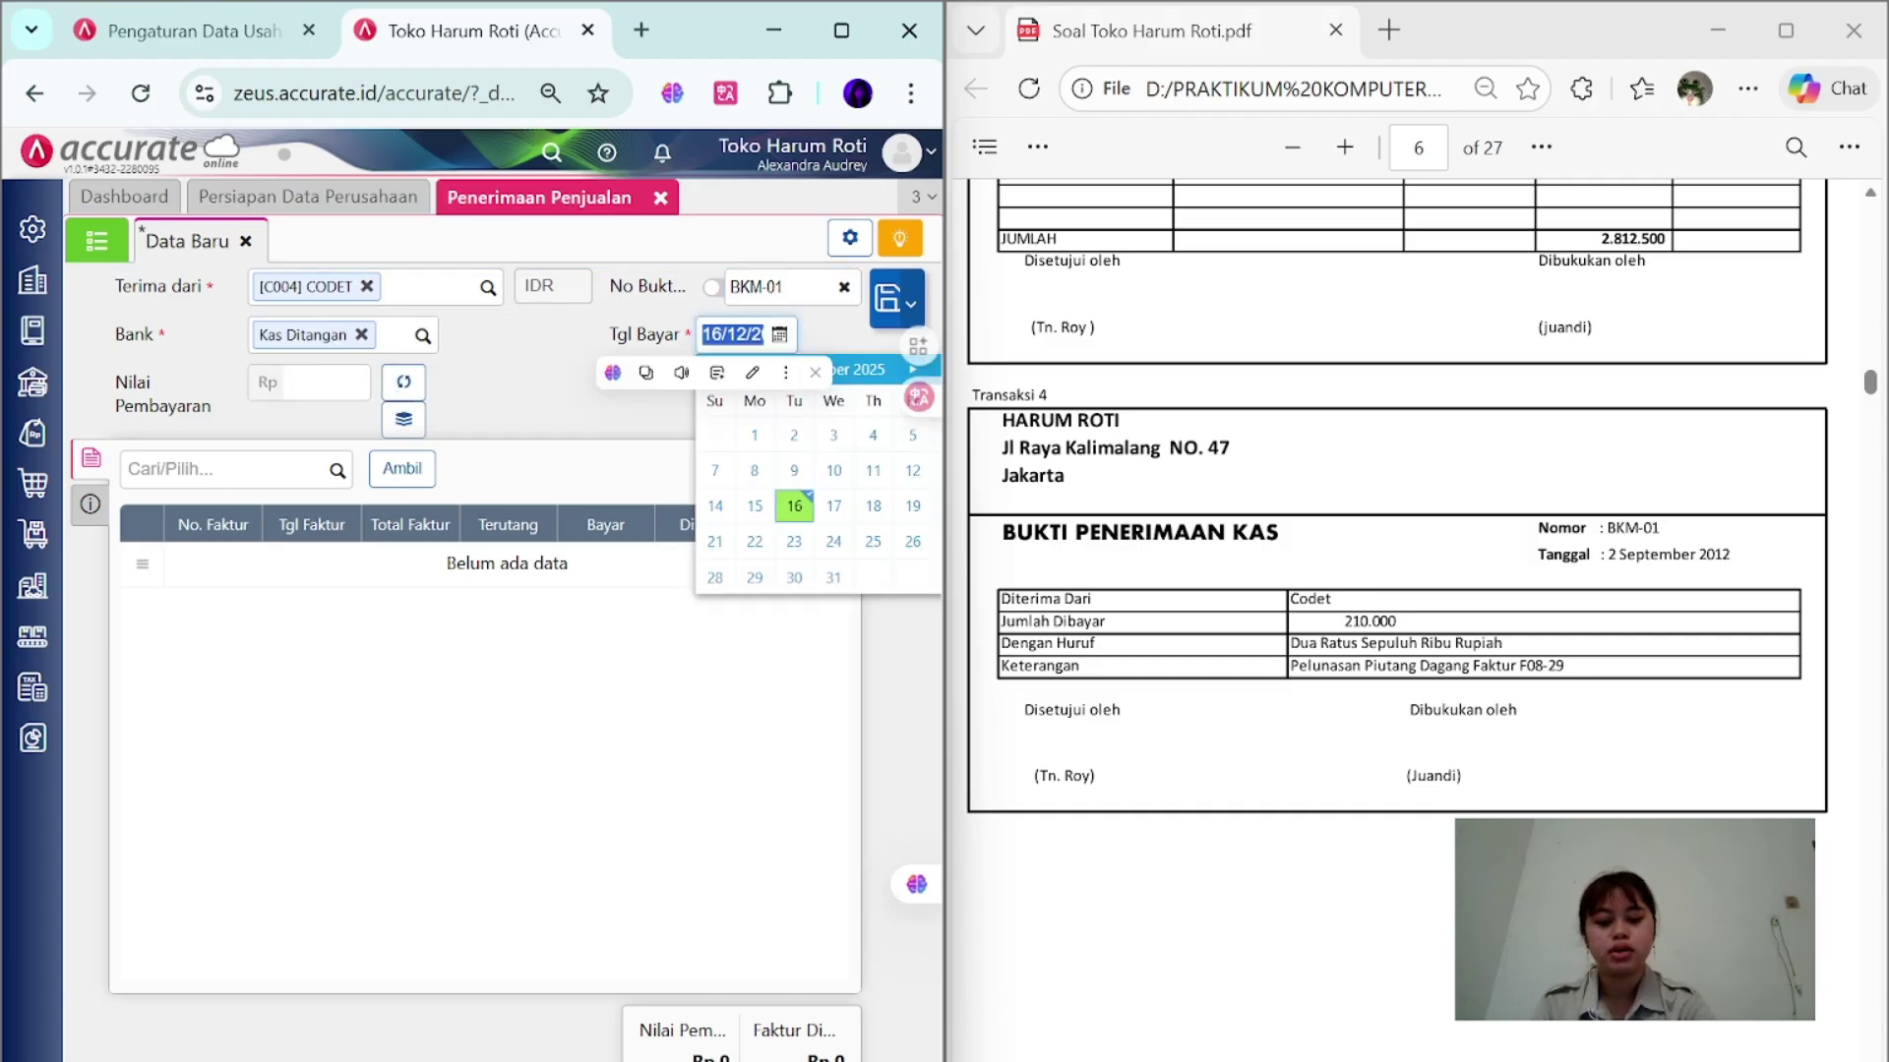
{"action": "type", "text": "020"}
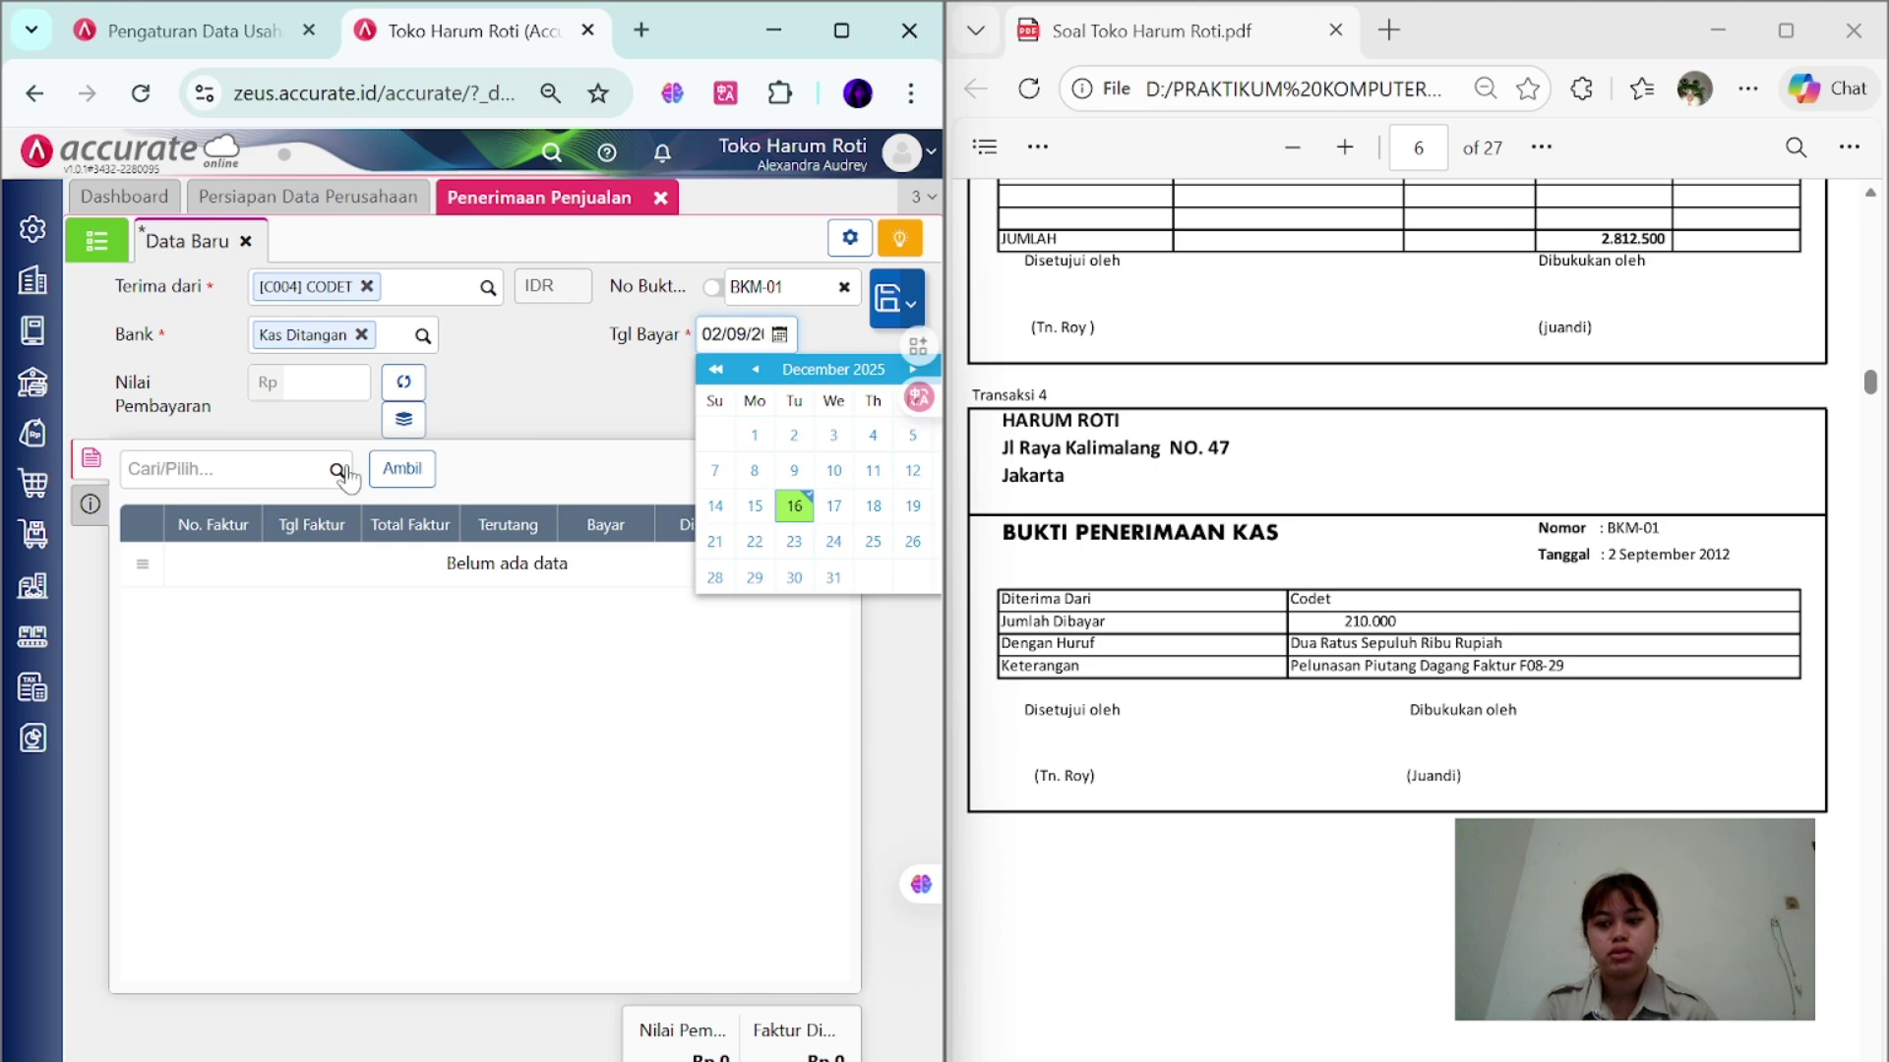
- Retrieve the customer's unpaid invoice dated 31/08/2012 into the sales receipt
{"action": "left_click", "coordinate": [401, 470]}
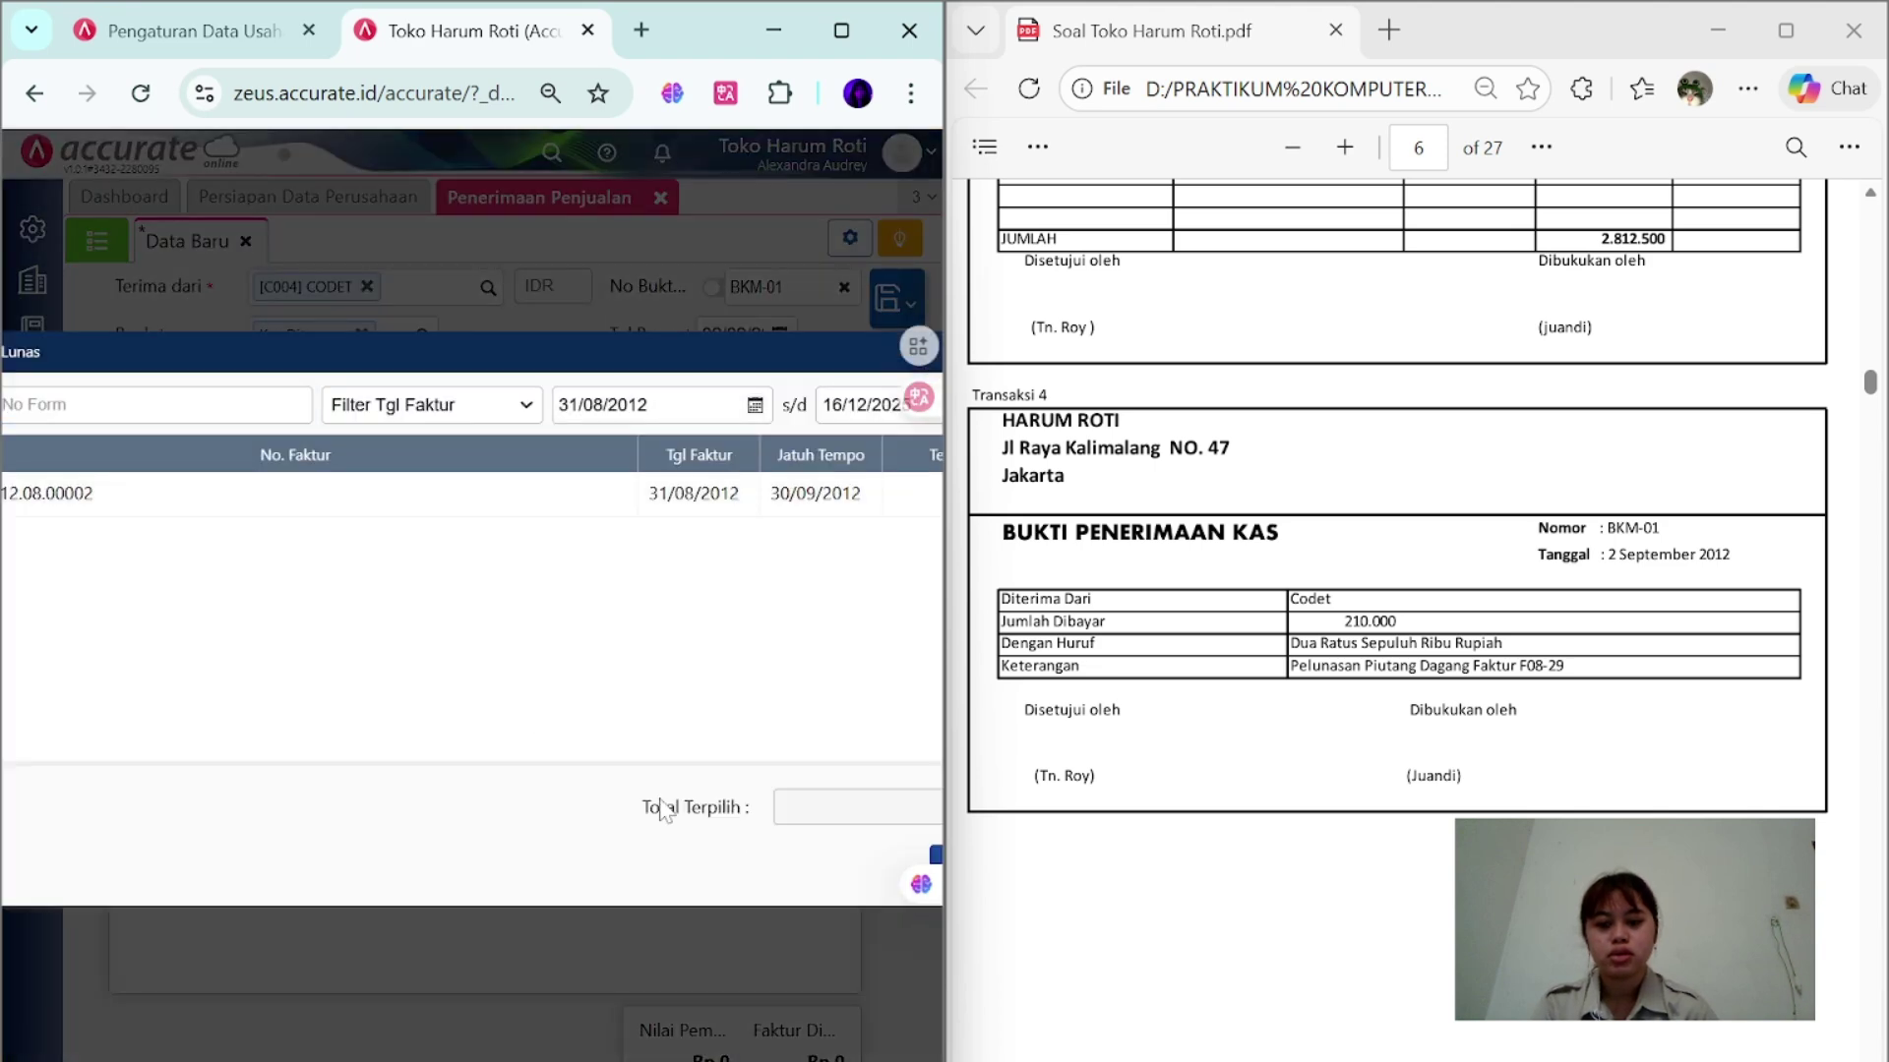
{"action": "left_click", "coordinate": [935, 864]}
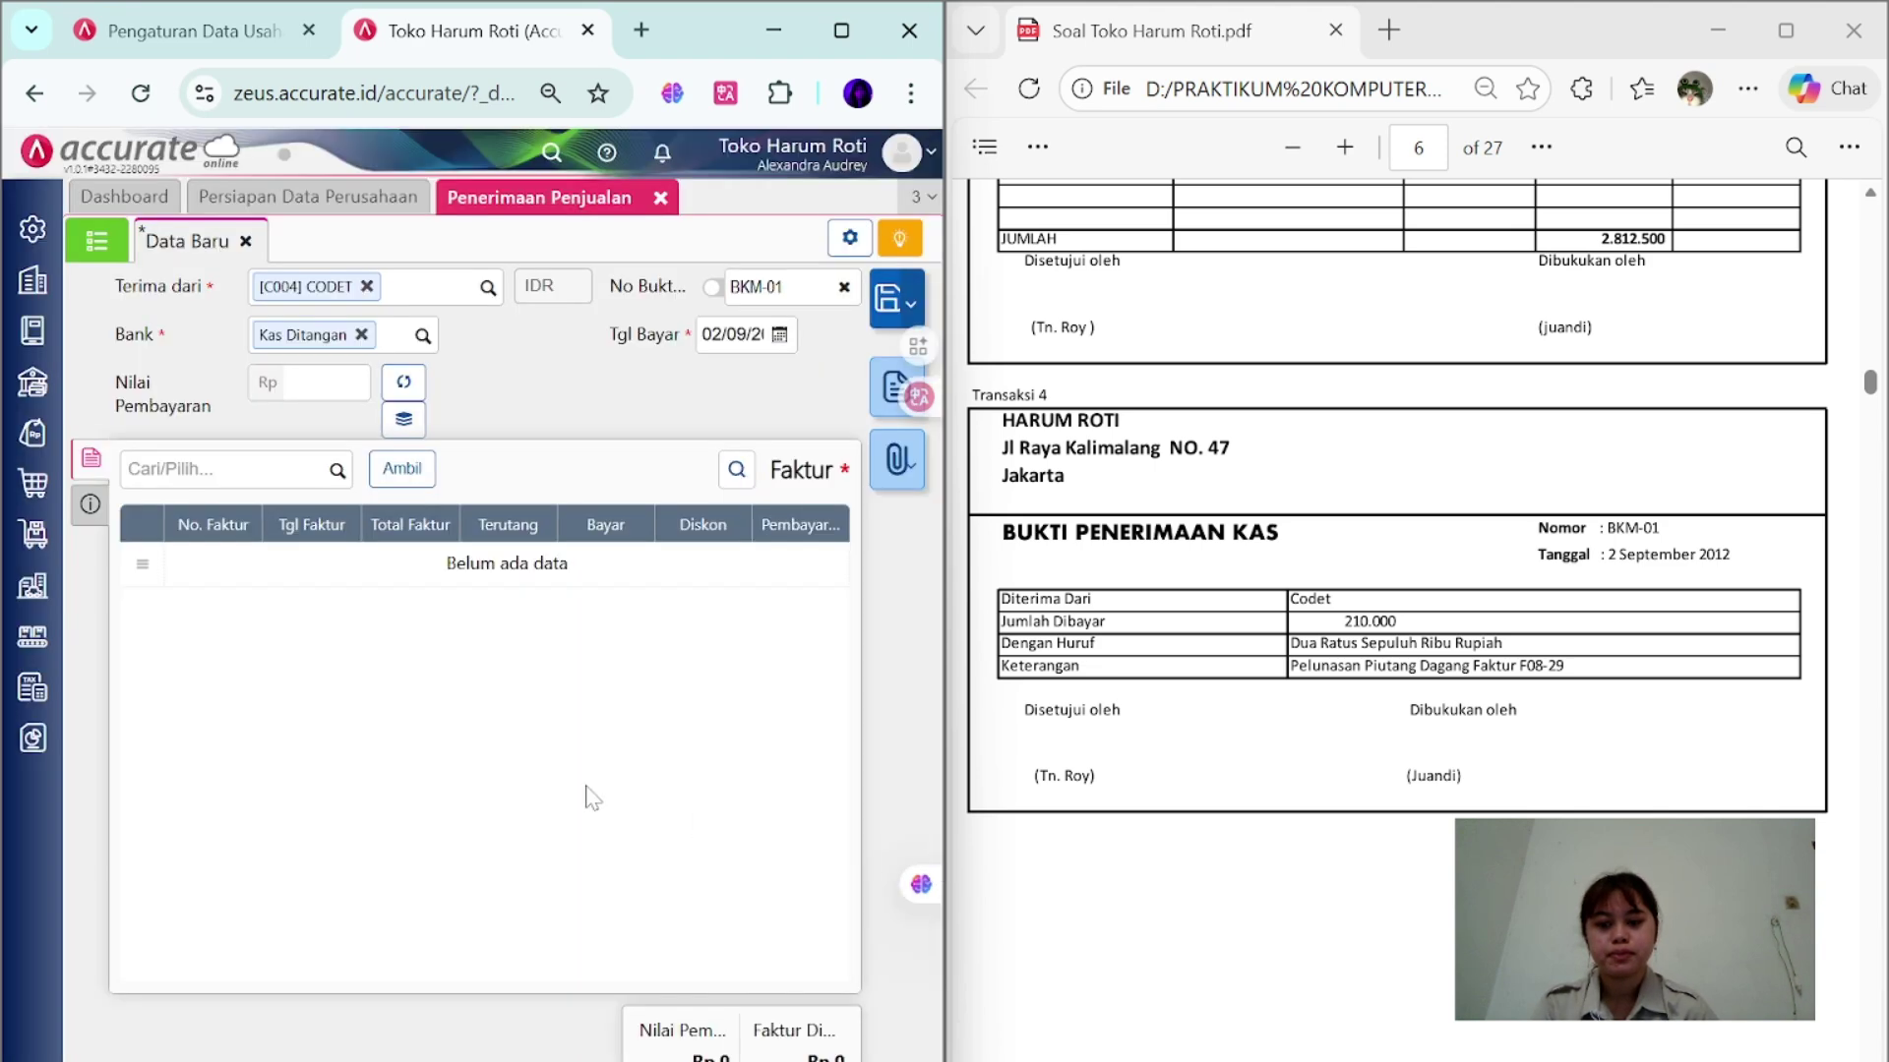
{"action": "left_click", "coordinate": [401, 467]}
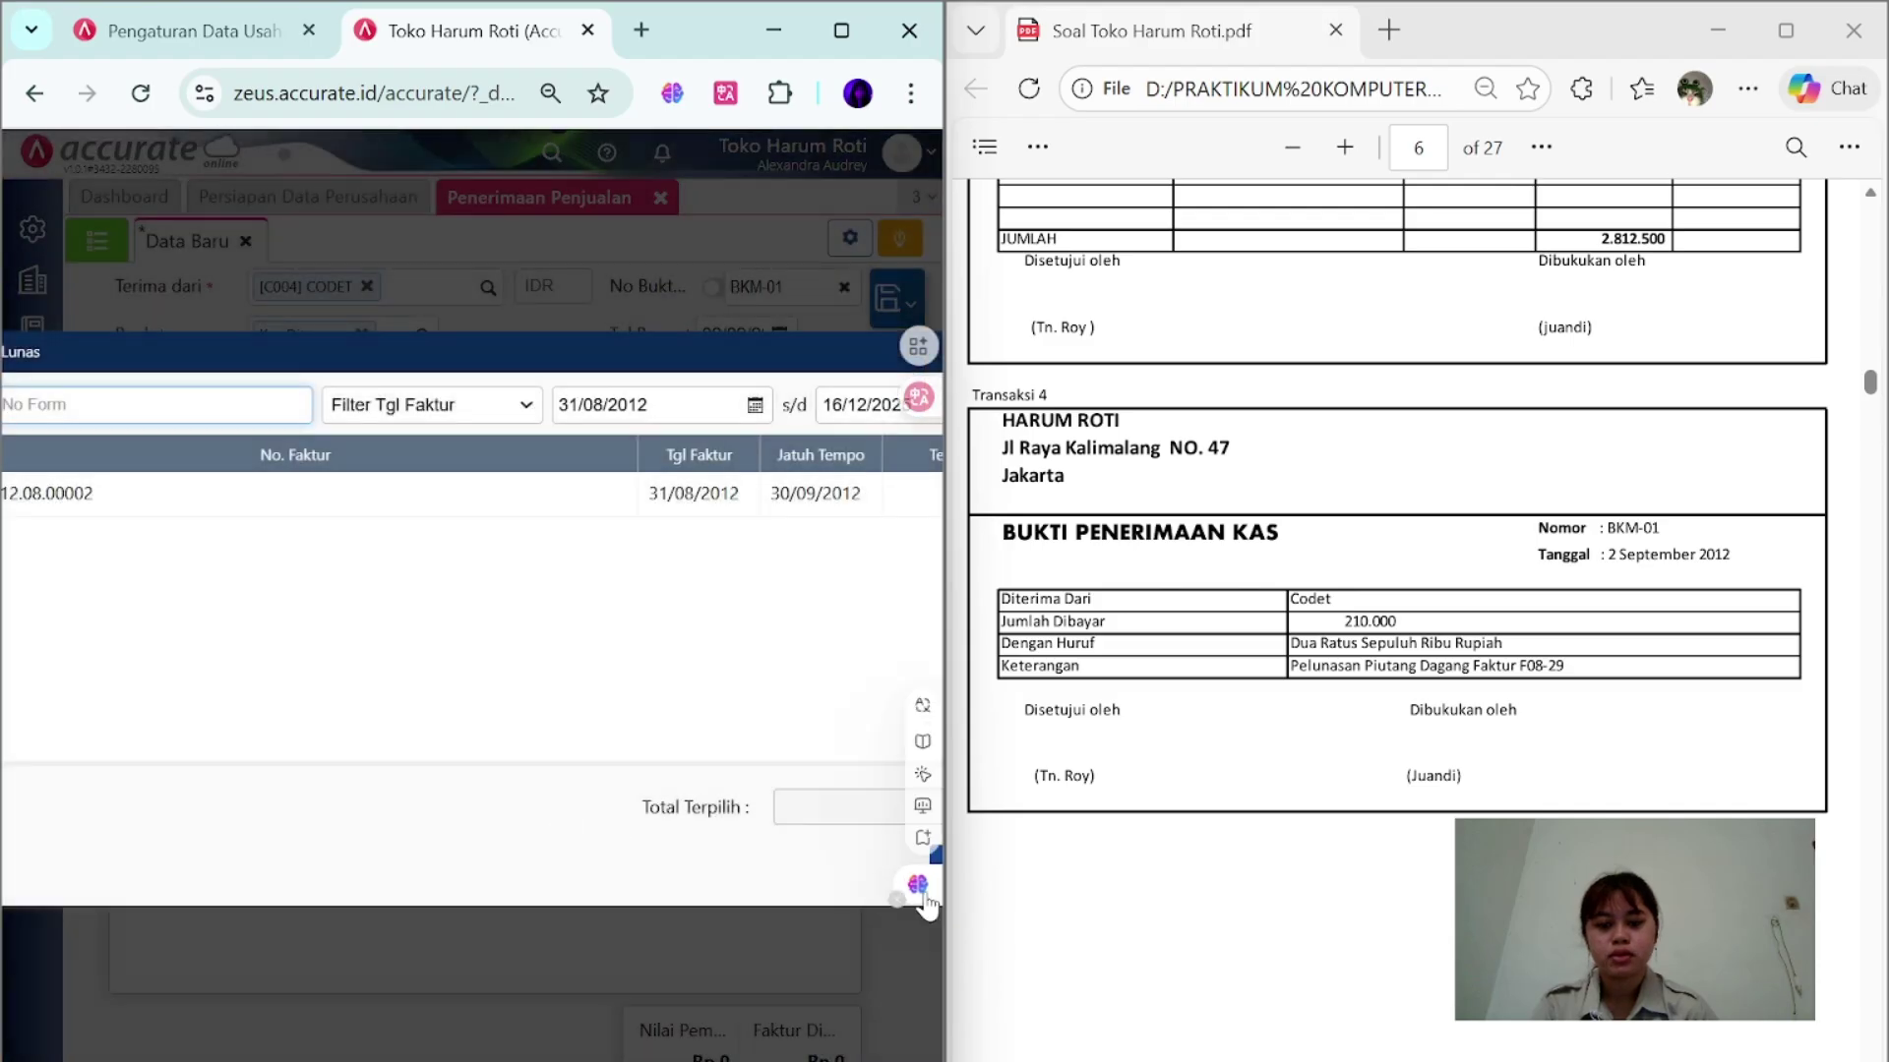
{"action": "left_click", "coordinate": [929, 863]}
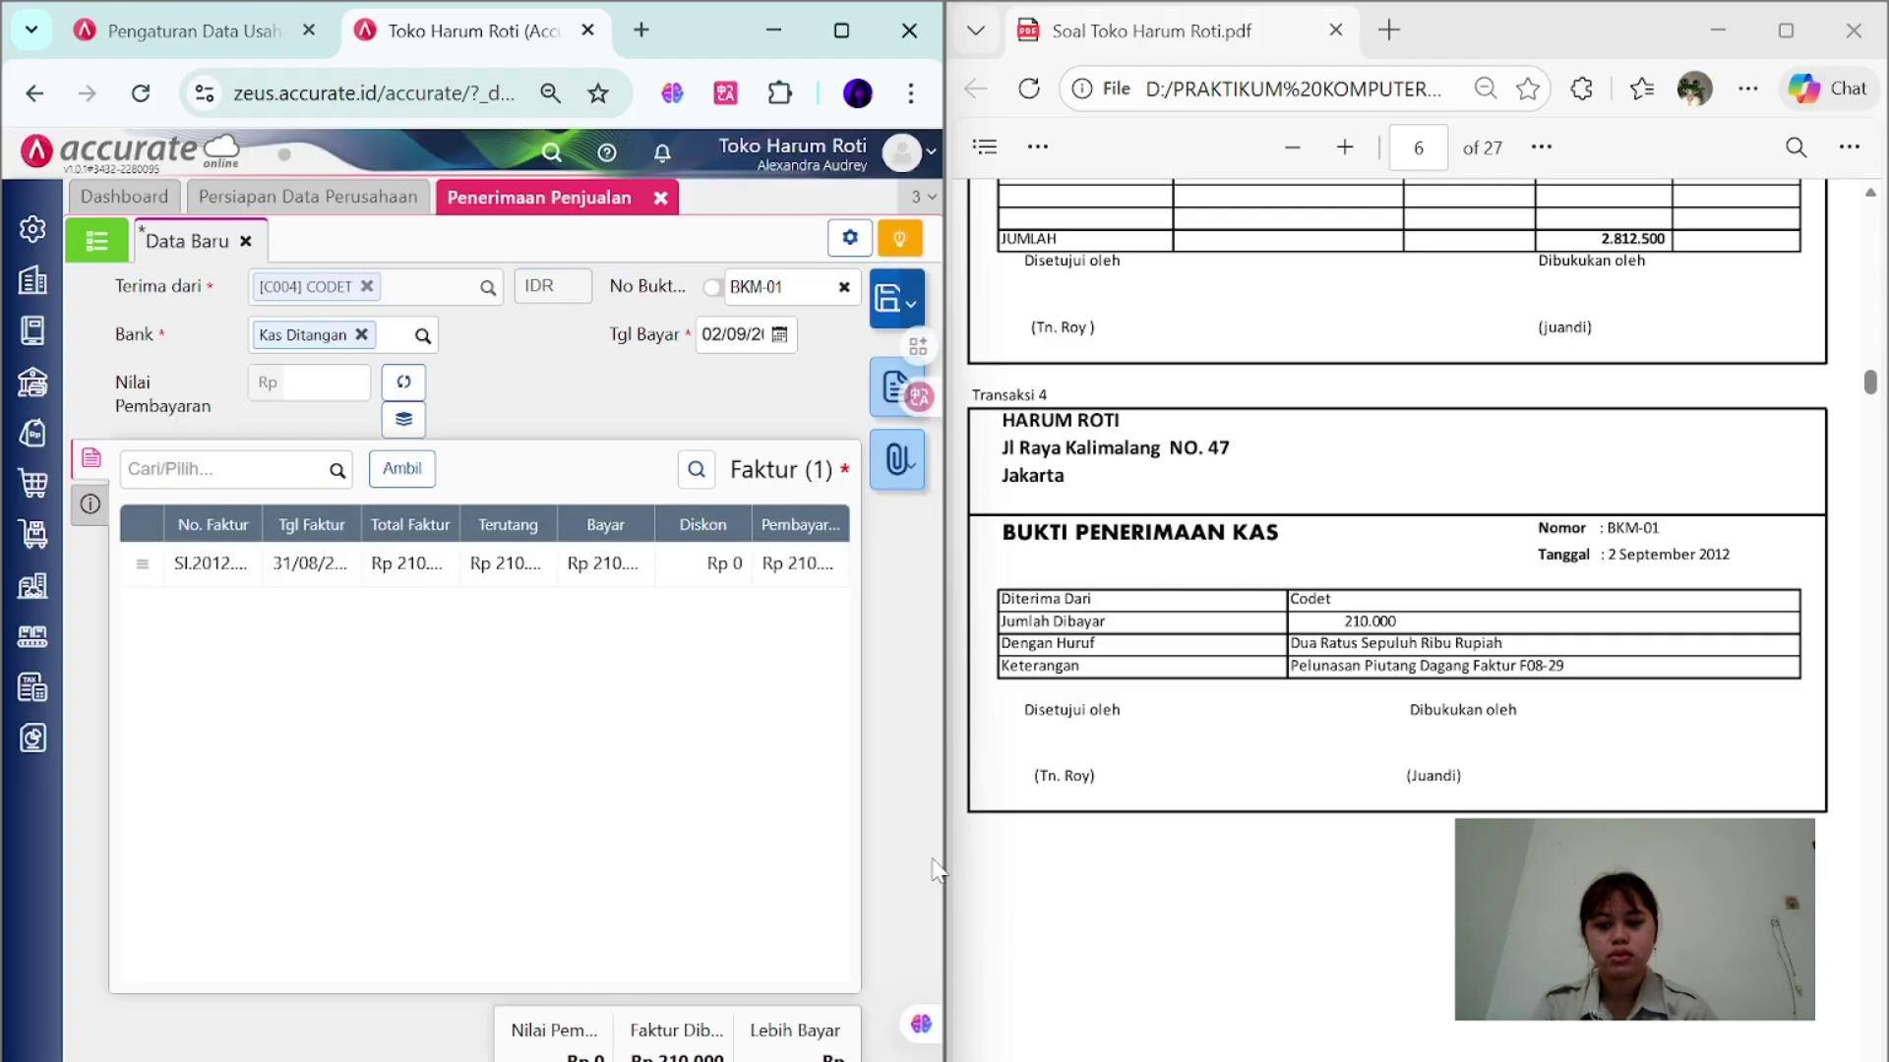
- Enter the note "Pelunasa Piutang Dagan Faktur FO8-29" in the receipt's additional information
{"action": "left_click", "coordinate": [90, 503]}
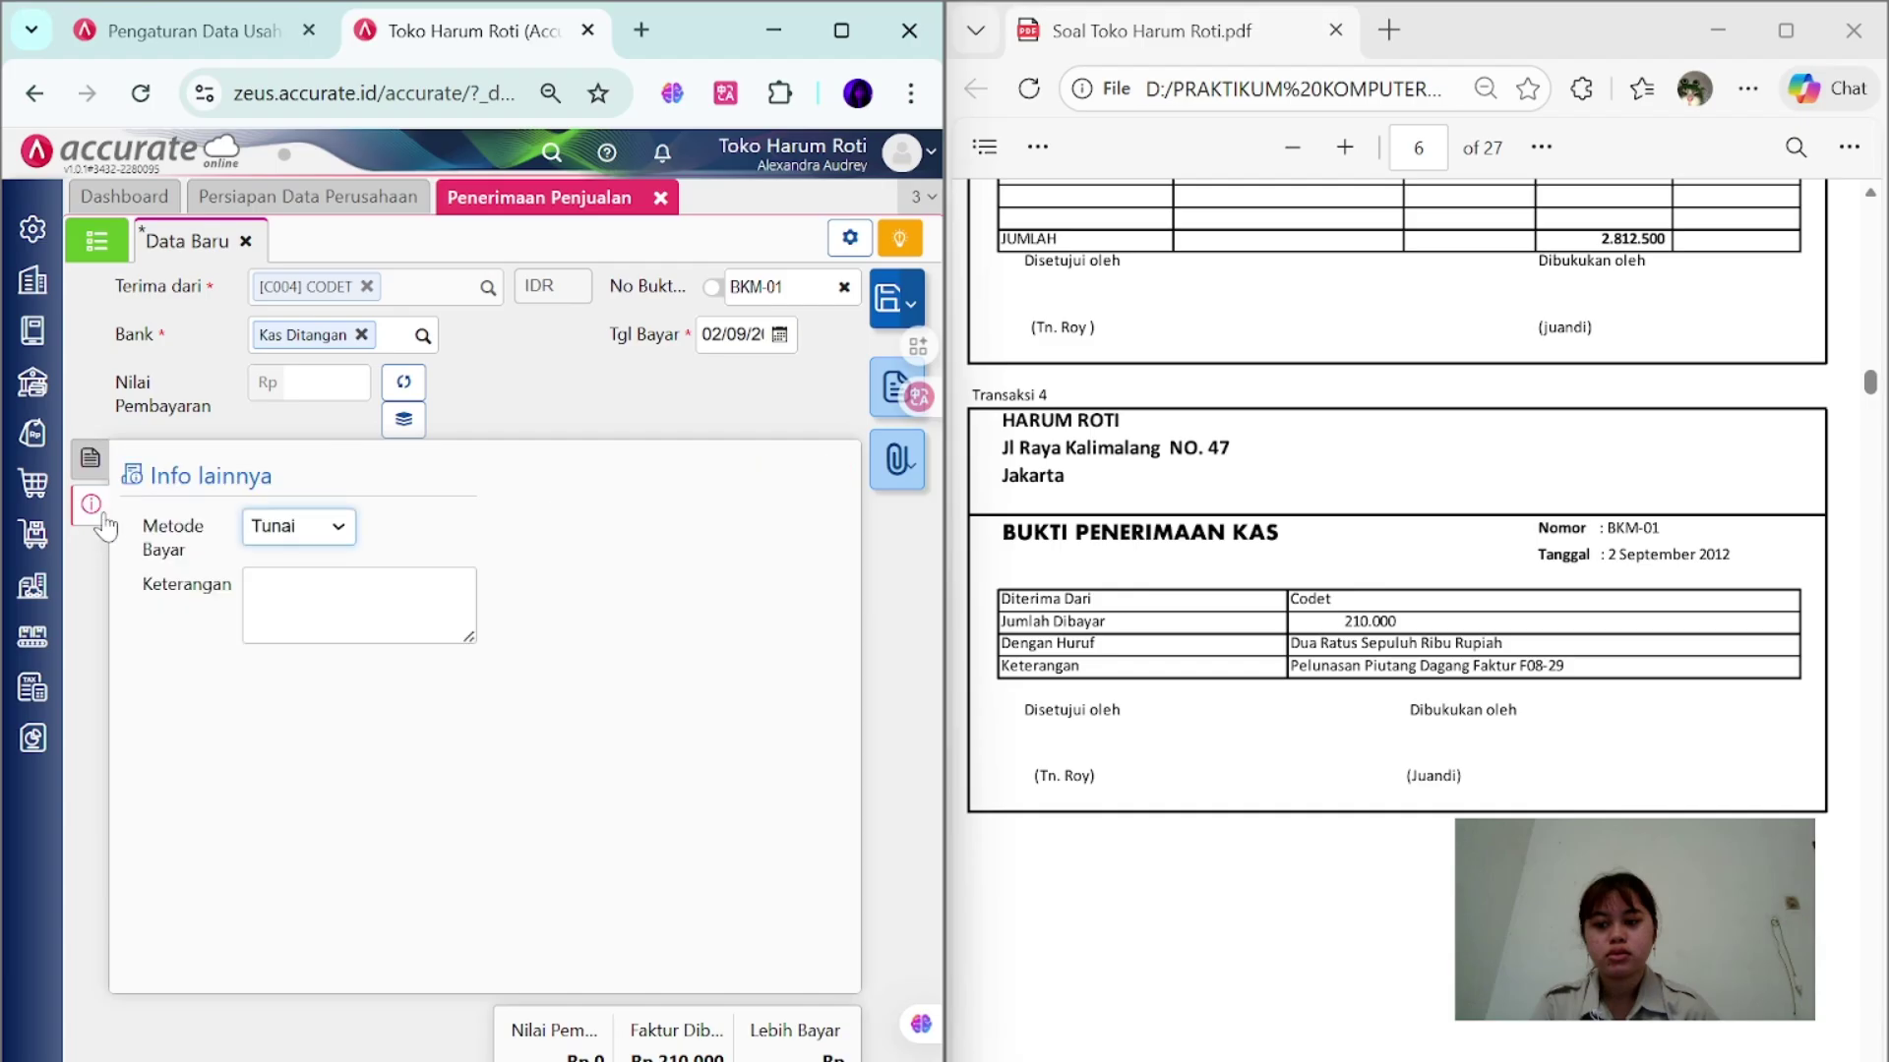
{"action": "left_click", "coordinate": [295, 596]}
{"action": "type", "text": "Pelunasa Piutang"}
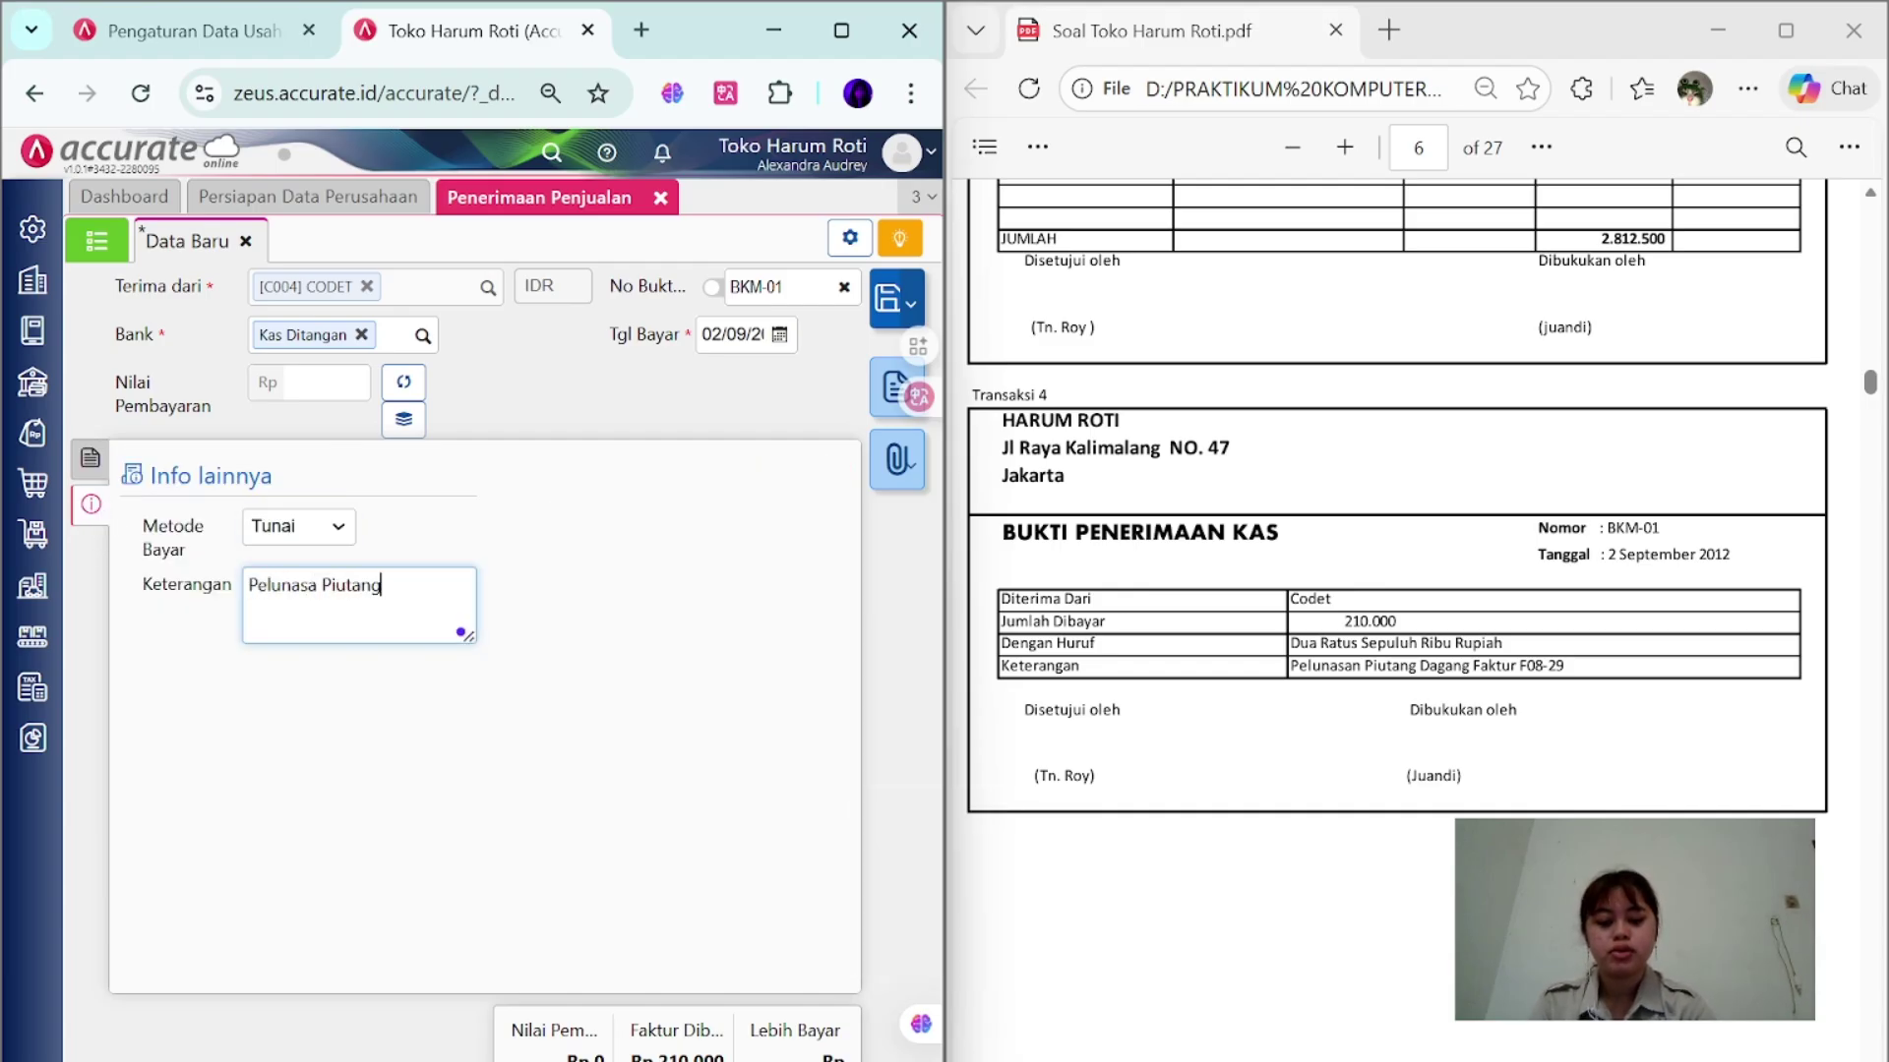
{"action": "type", "text": " Dagan F"}
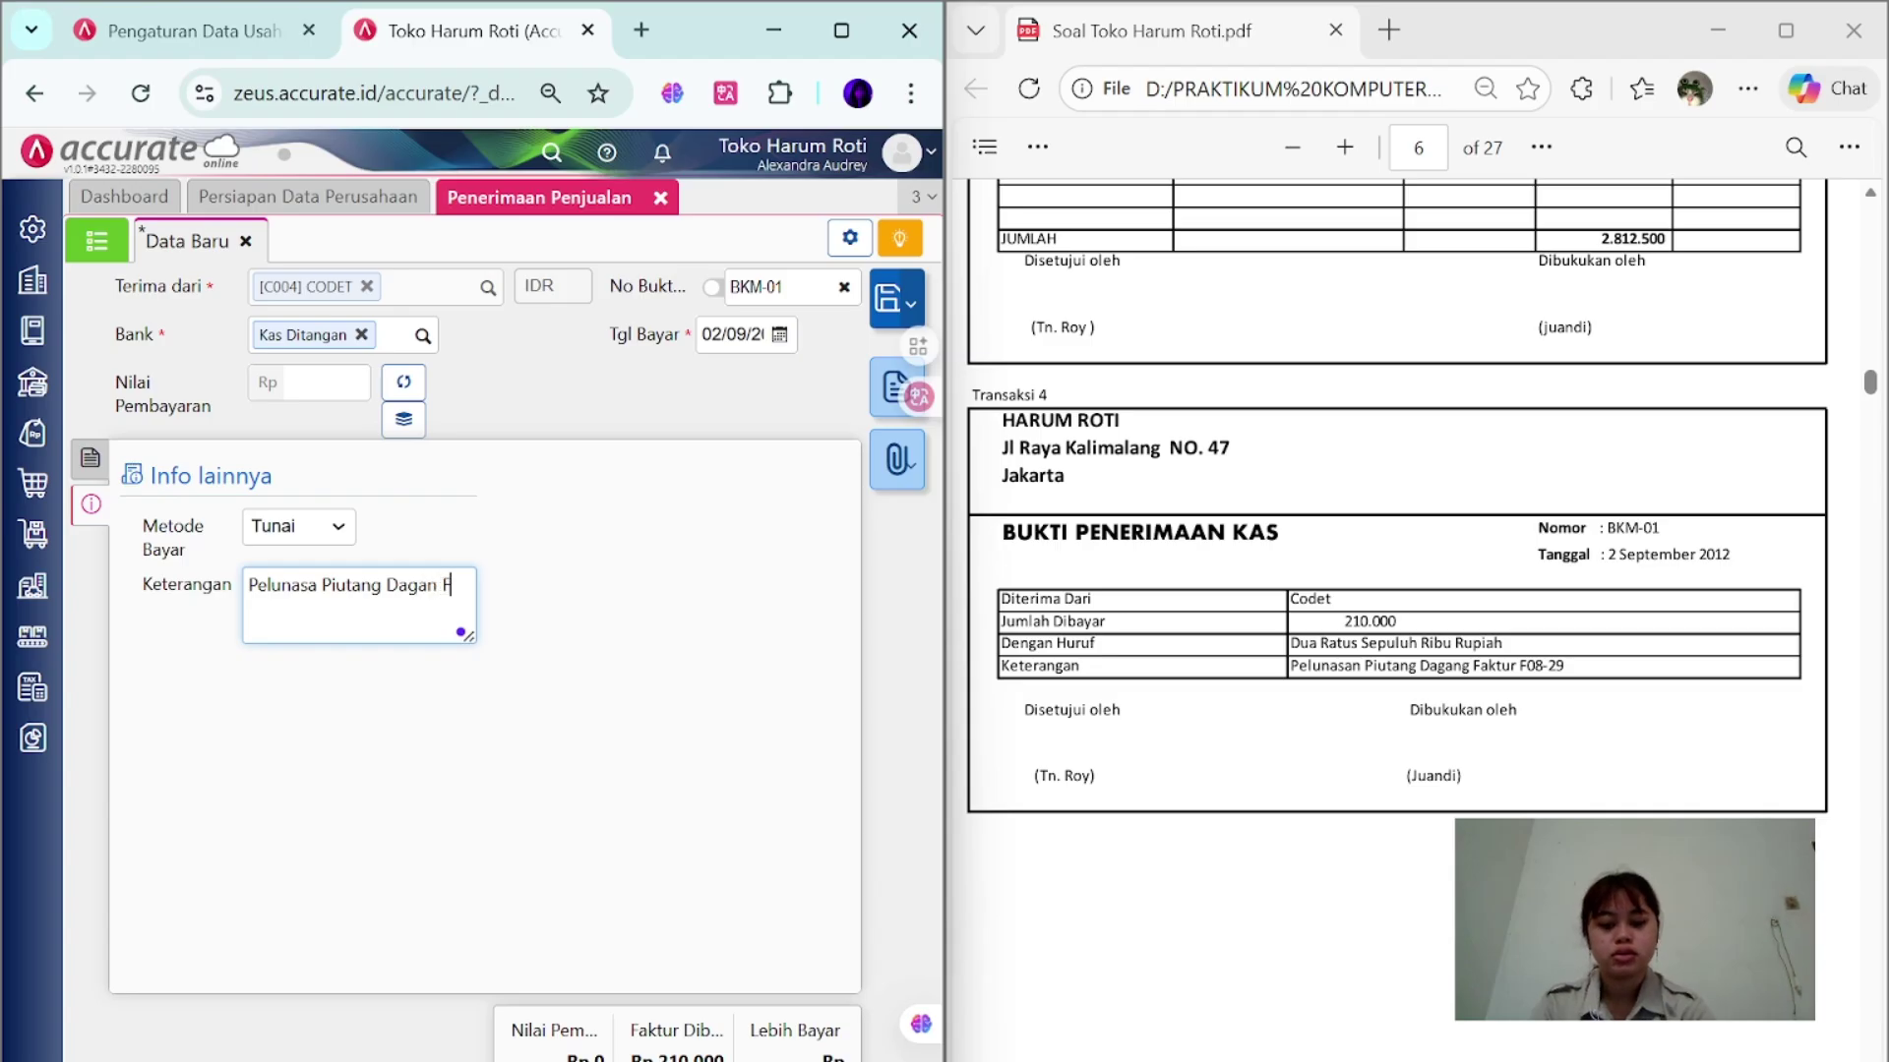
{"action": "type", "text": "aktur F08-29"}
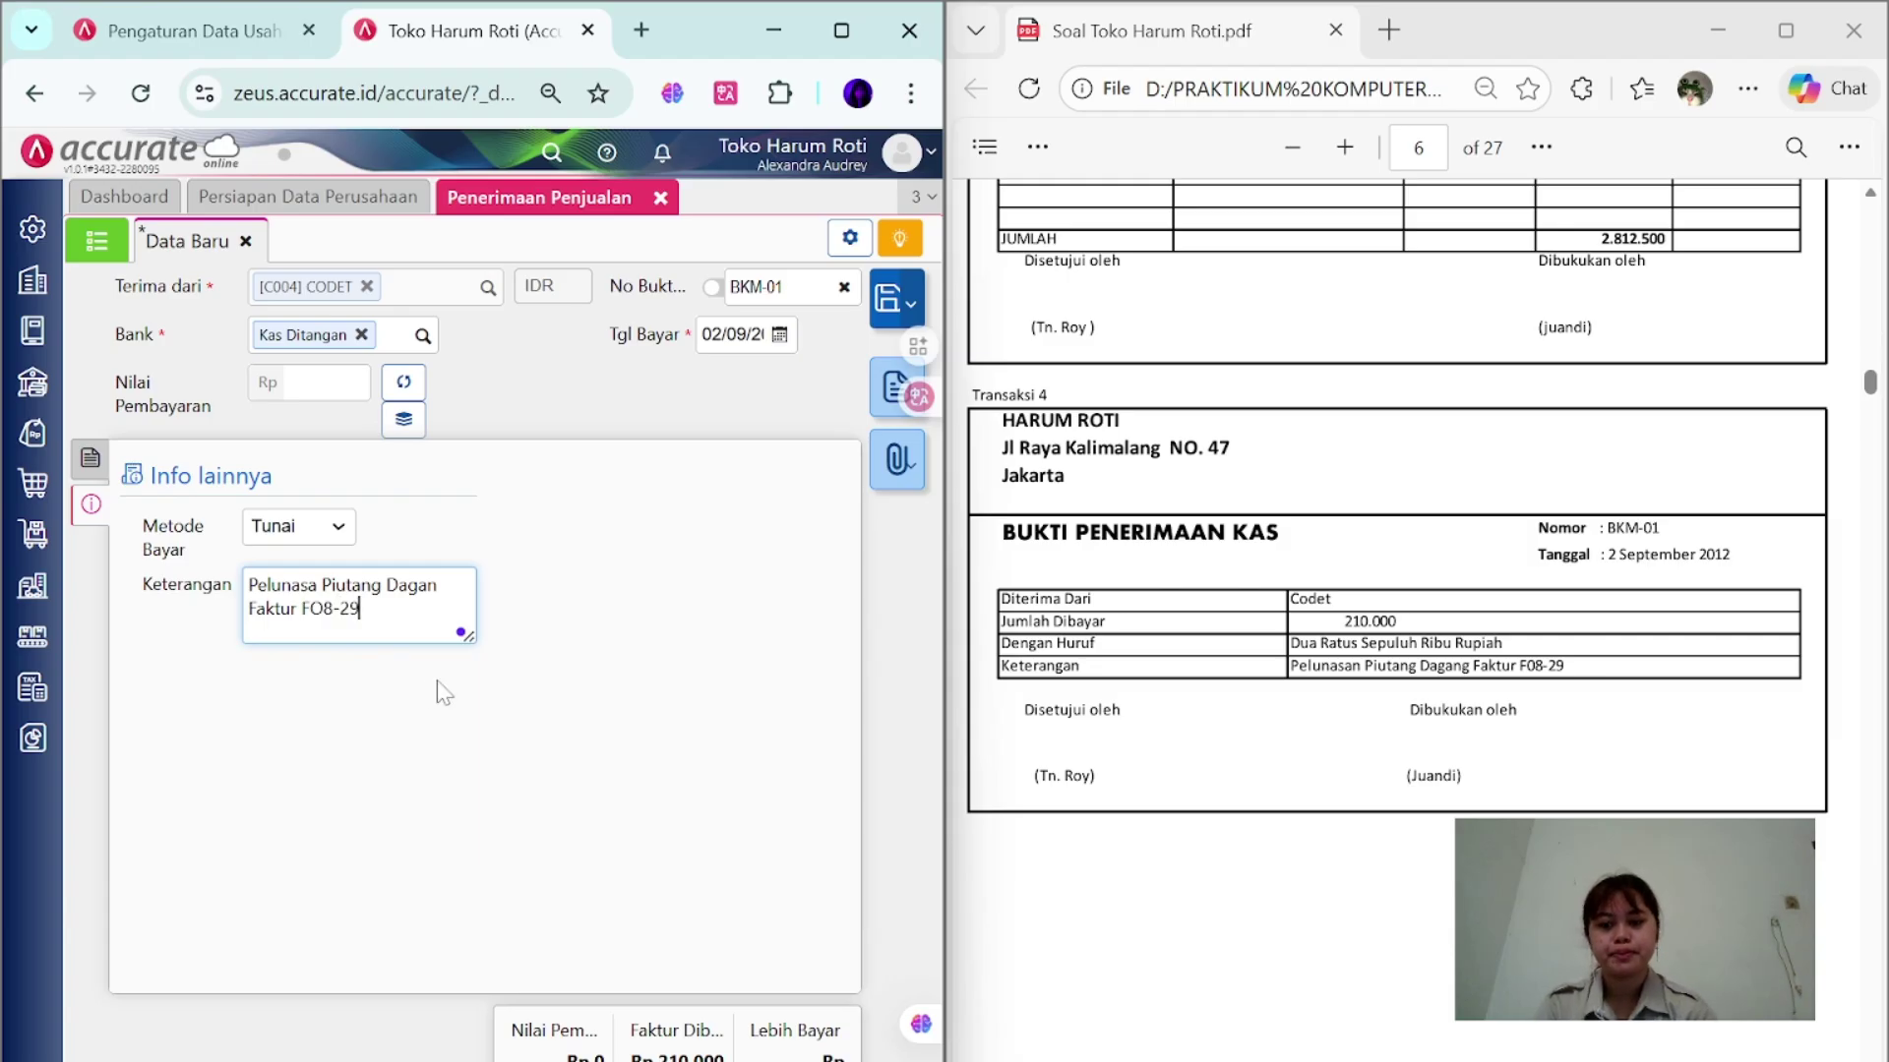
- Calculate the receipt's payment amount from the retrieved invoice and save the sales receipt
{"action": "left_click", "coordinate": [91, 457]}
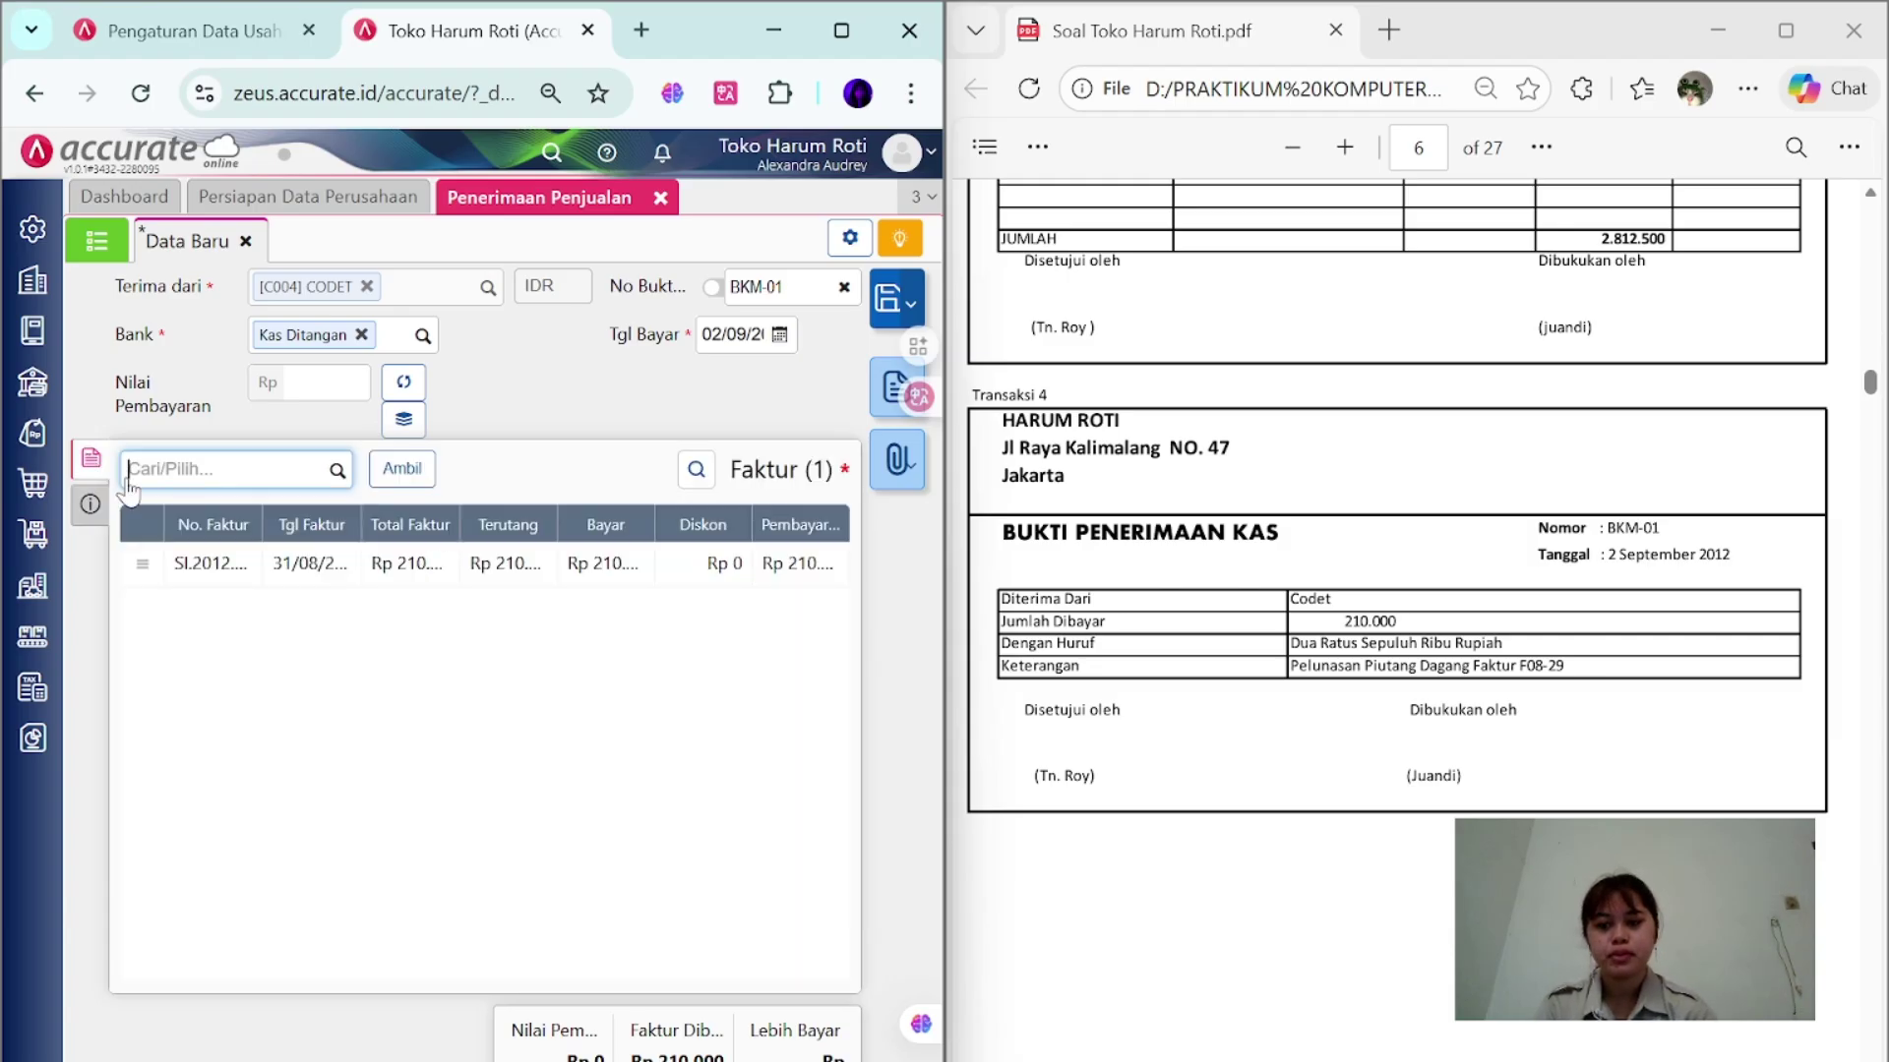
{"action": "left_click", "coordinate": [403, 384]}
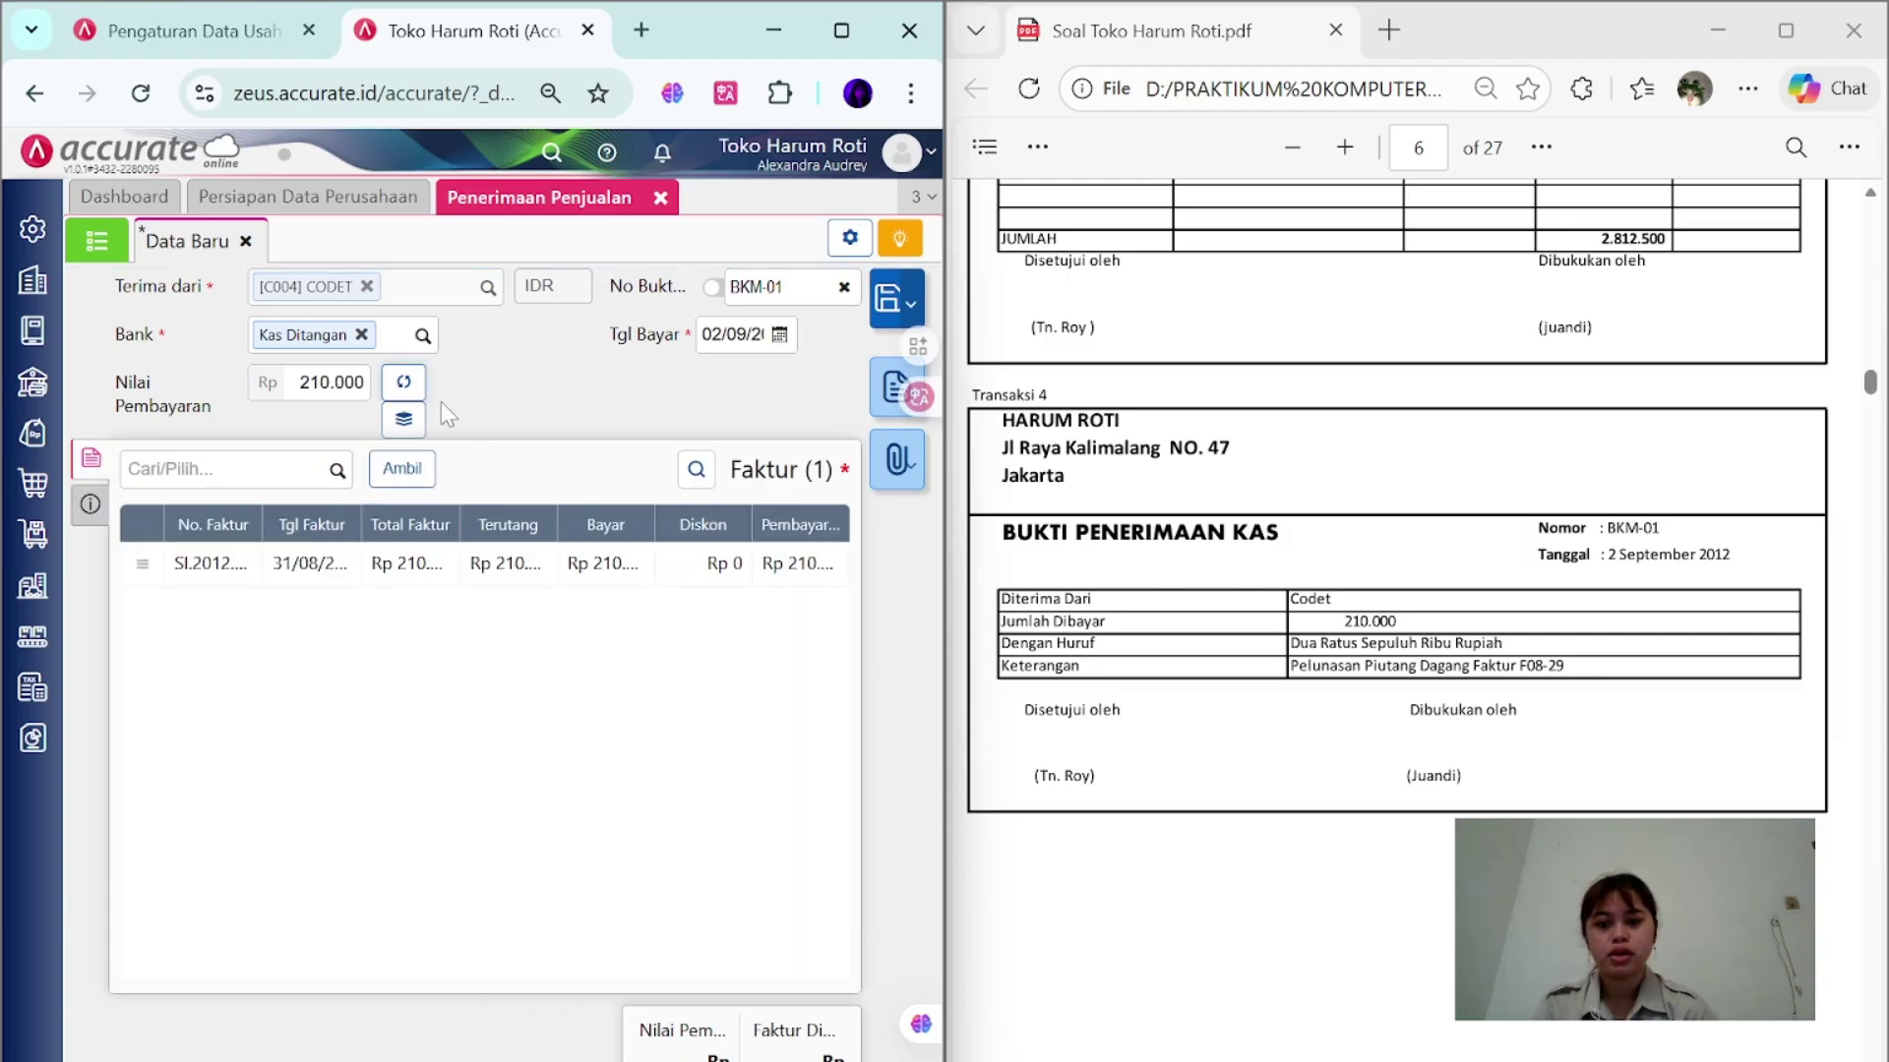
{"action": "left_click", "coordinate": [886, 320]}
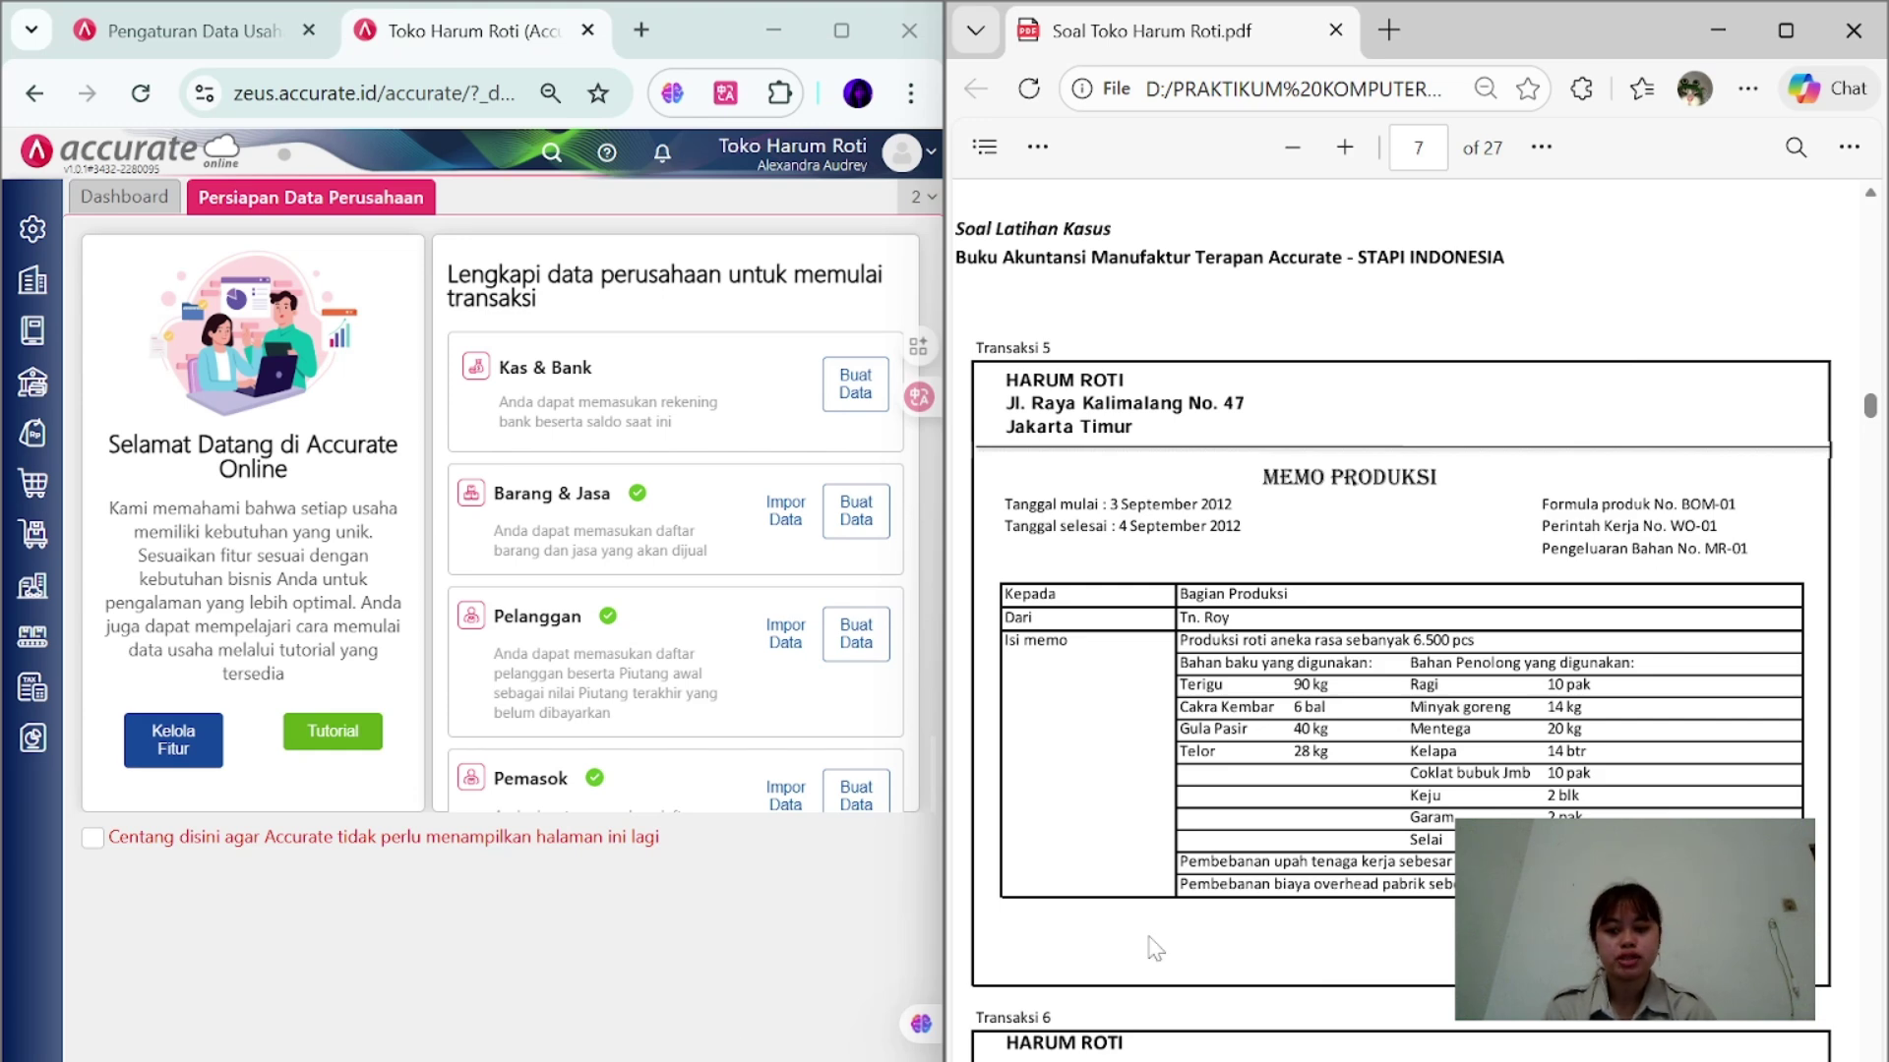
- Create a new Standar Biaya Produksi entry with the effective date 03/09/2012
{"action": "left_click", "coordinate": [32, 638]}
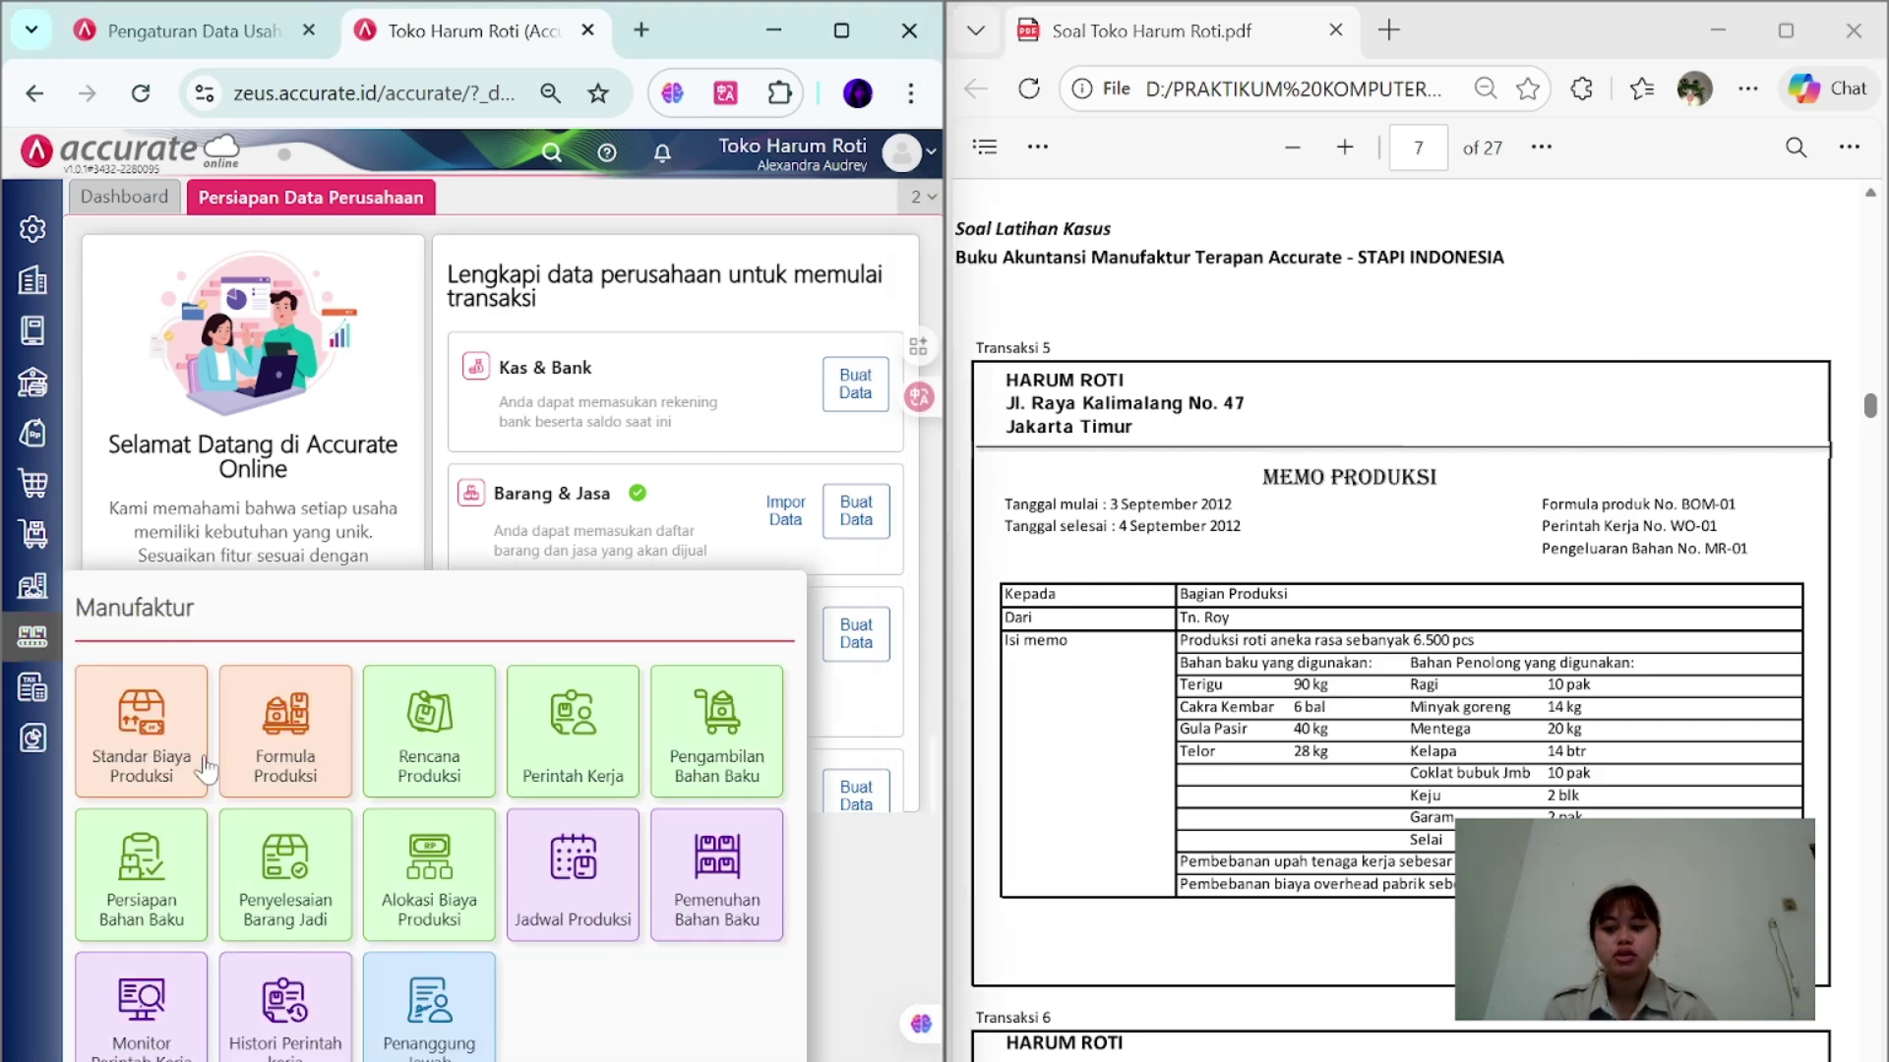
{"action": "left_click", "coordinate": [114, 745]}
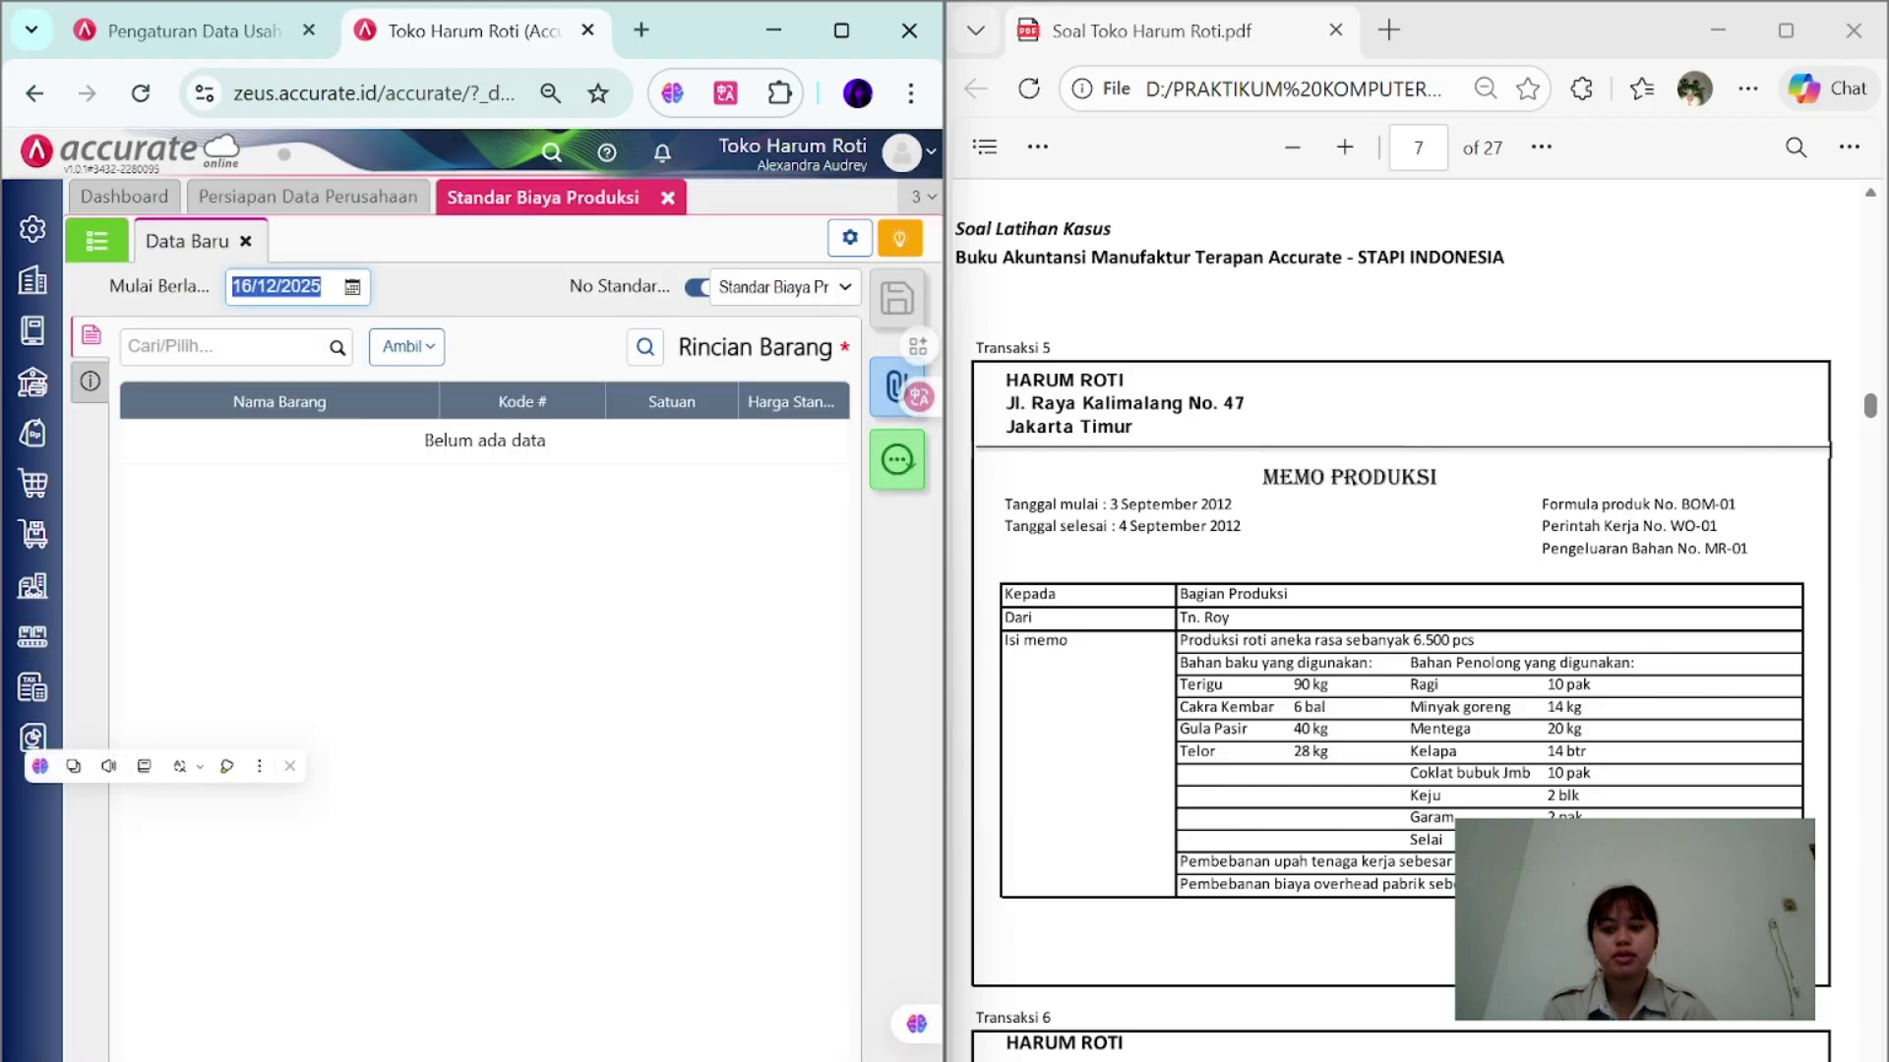
{"action": "type", "text": "030"}
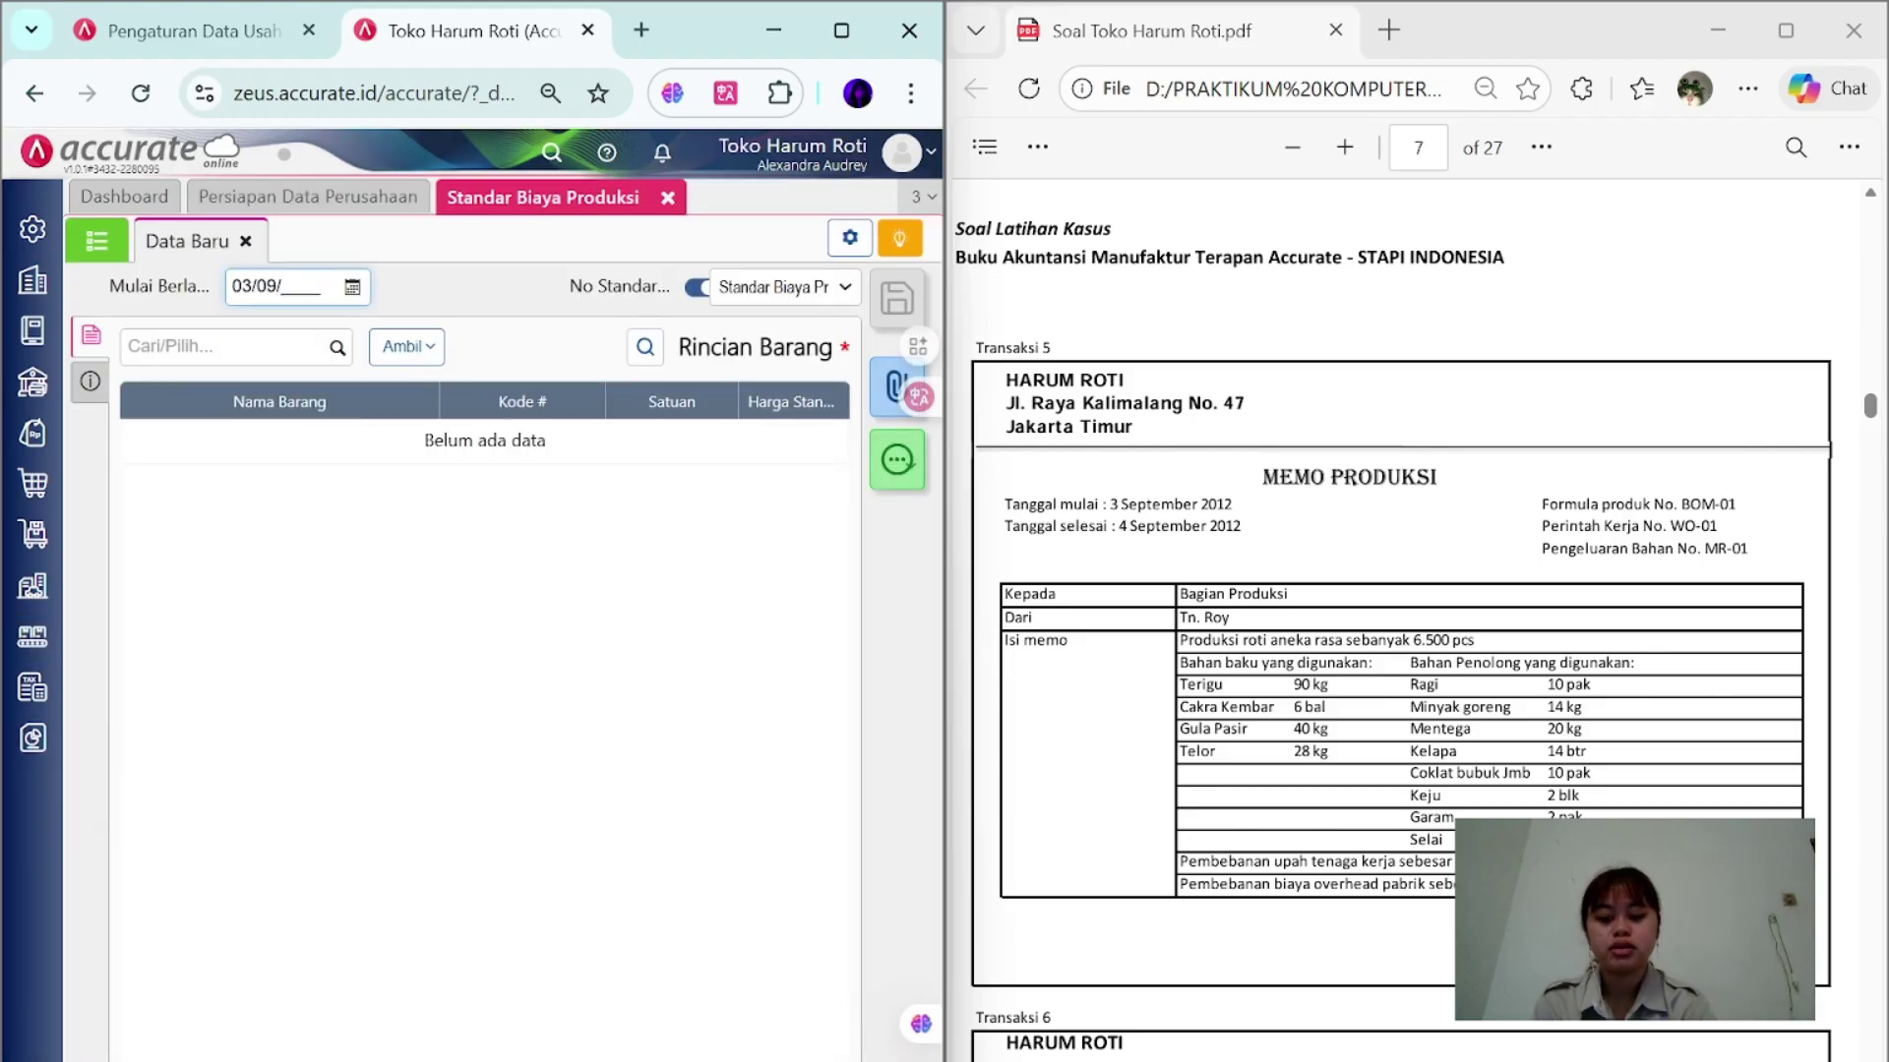
{"action": "left_click", "coordinate": [336, 350]}
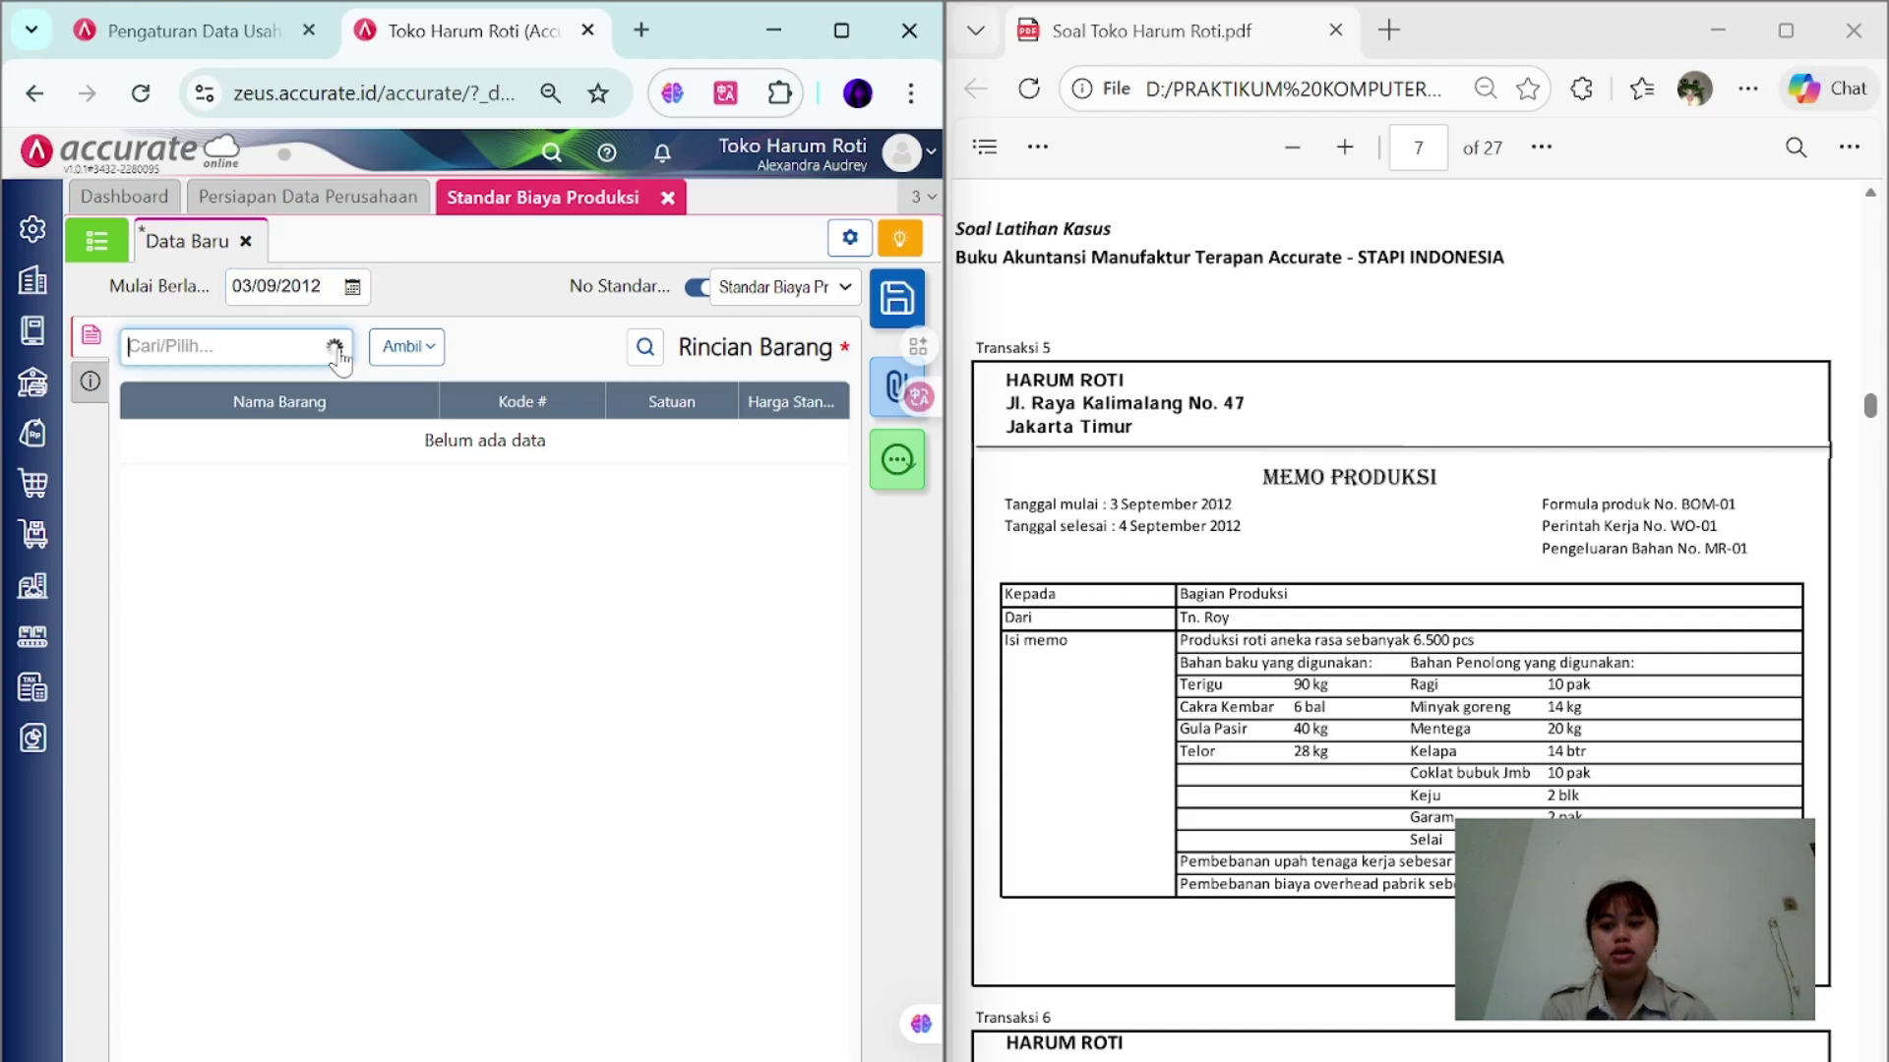
{"action": "left_click", "coordinate": [462, 616]}
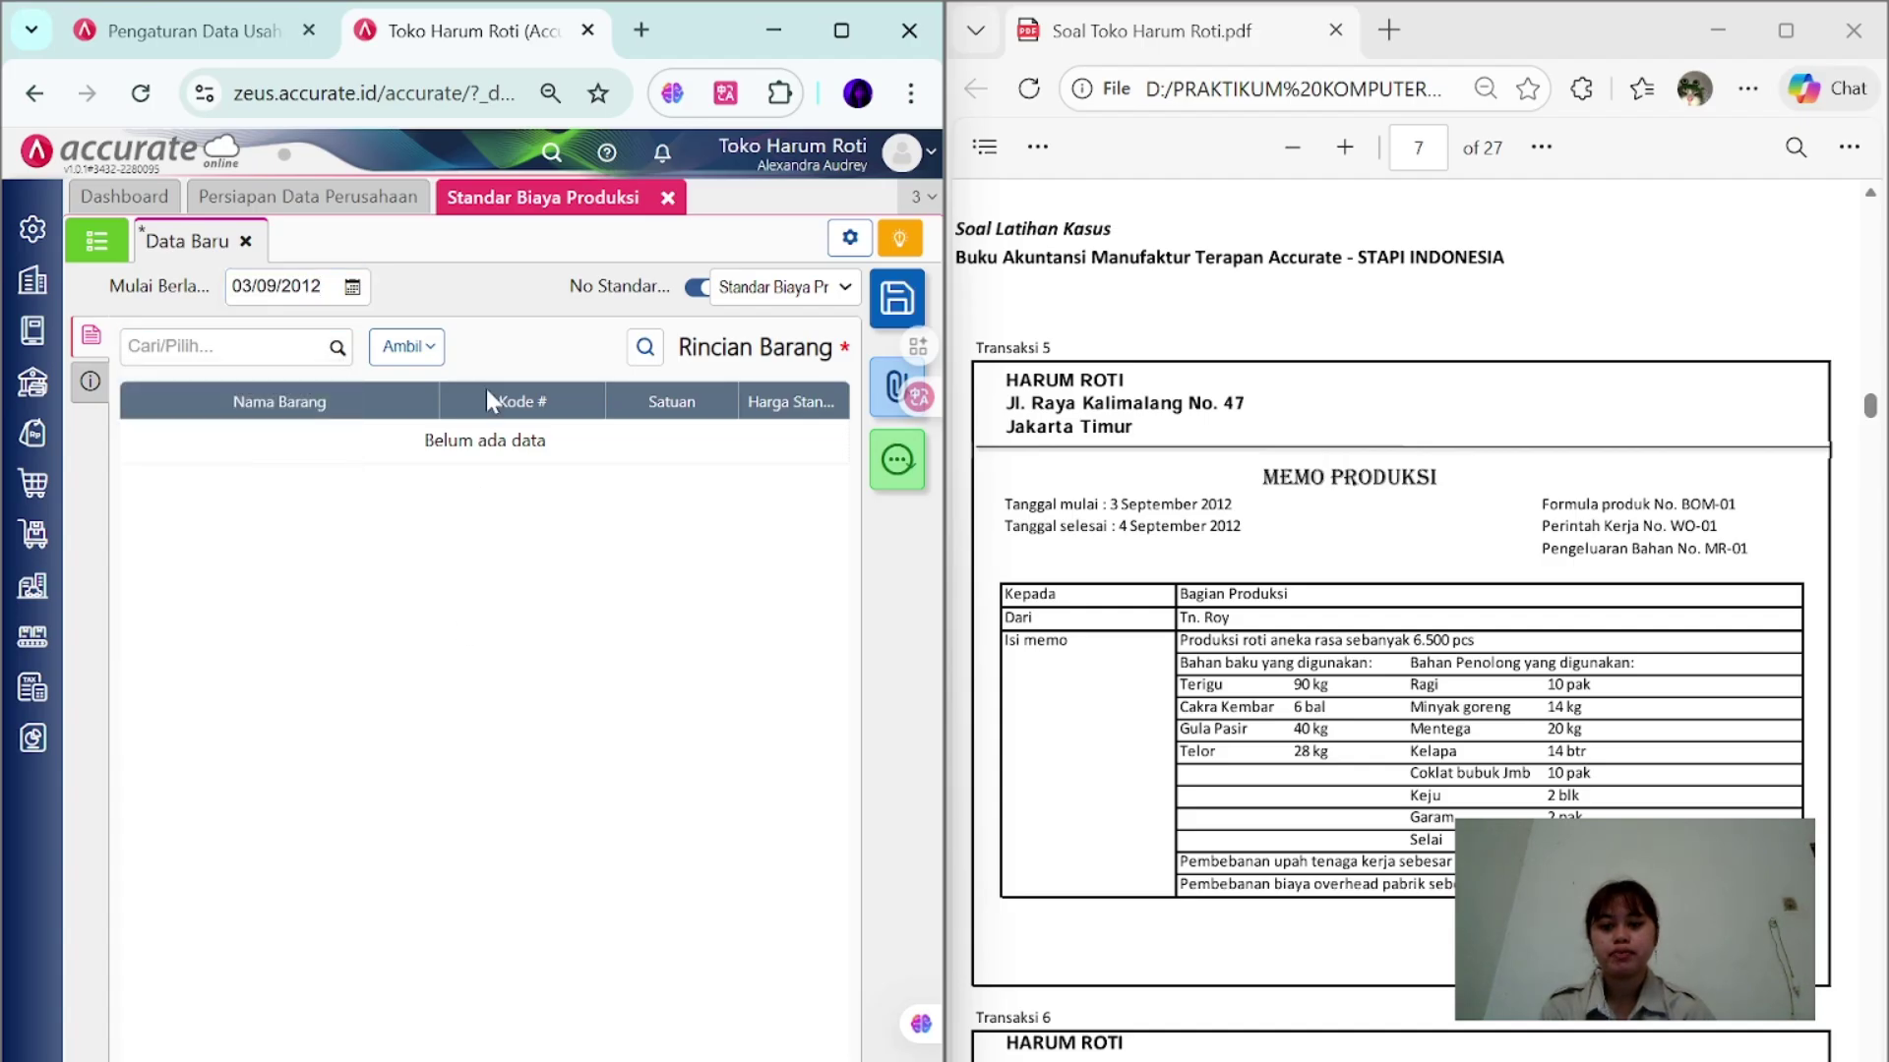
{"action": "left_click", "coordinate": [337, 348]}
- Add all goods and services from the Umum category to the production cost standard
{"action": "left_click", "coordinate": [403, 353]}
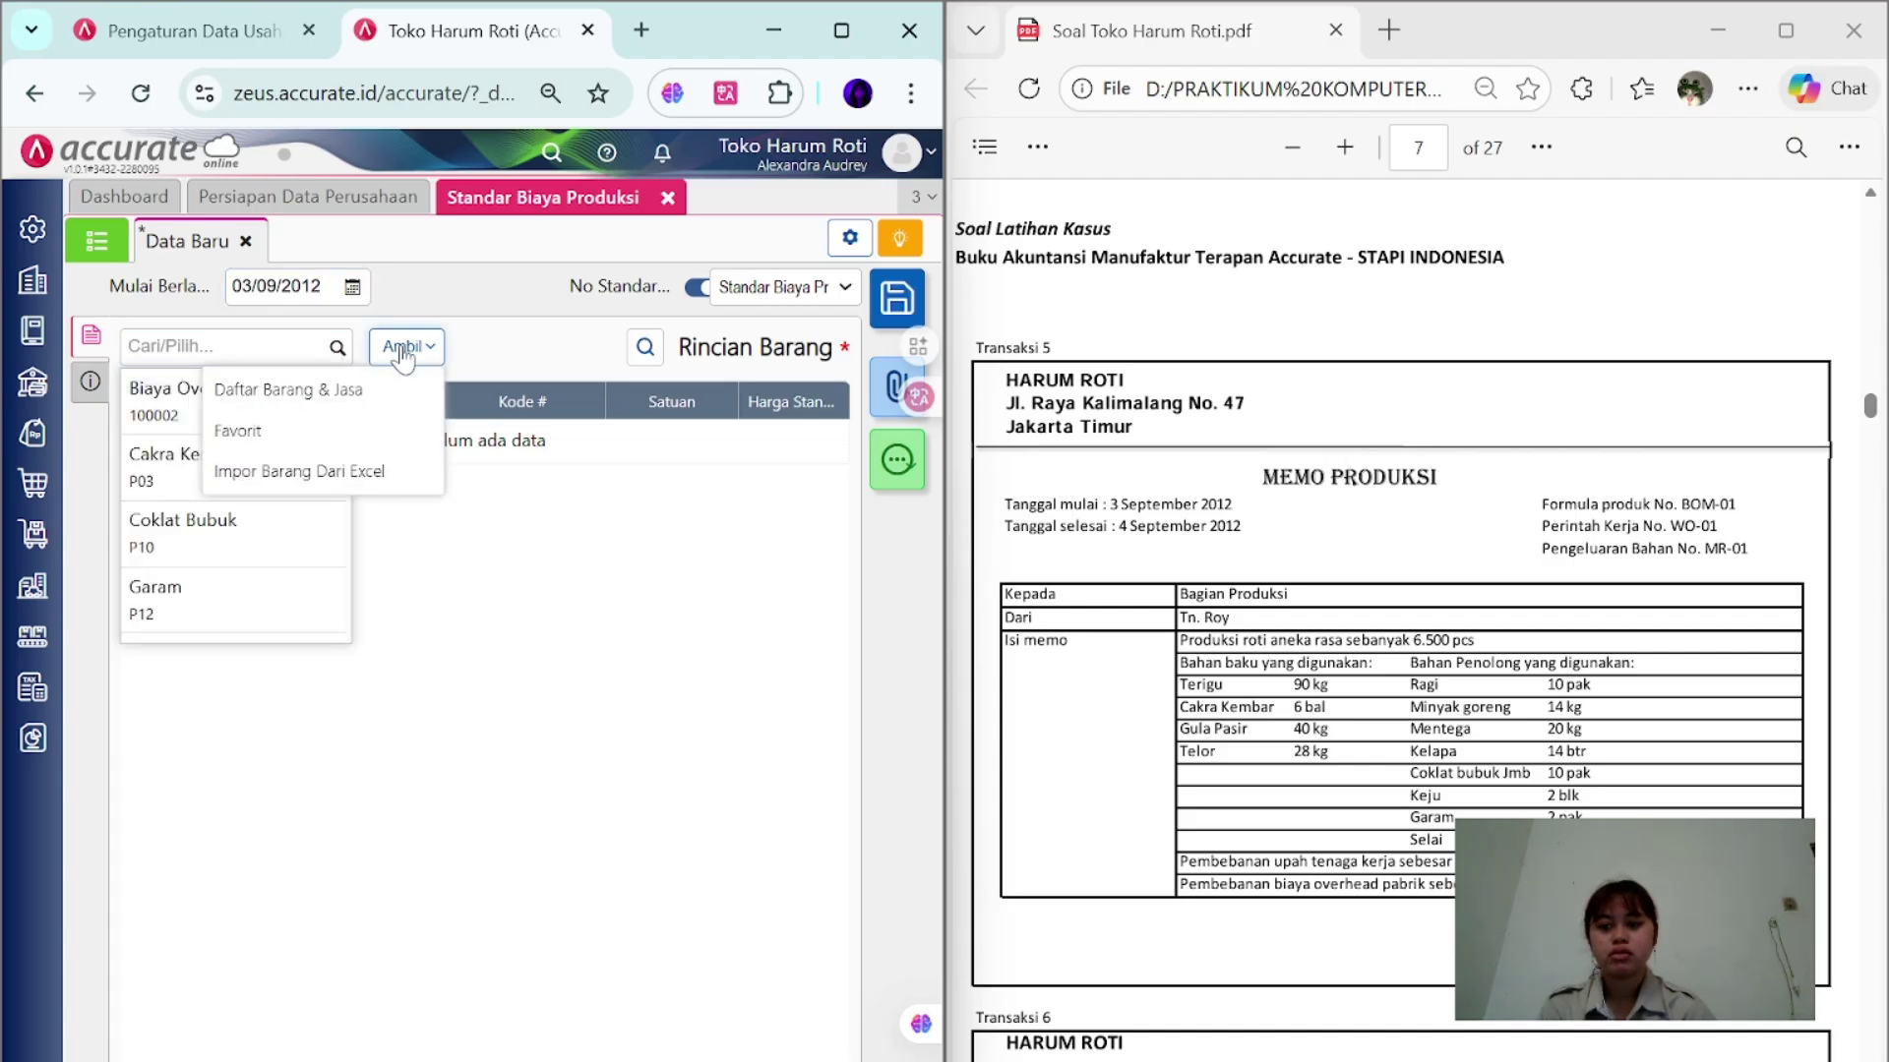
{"action": "left_click", "coordinate": [352, 391]}
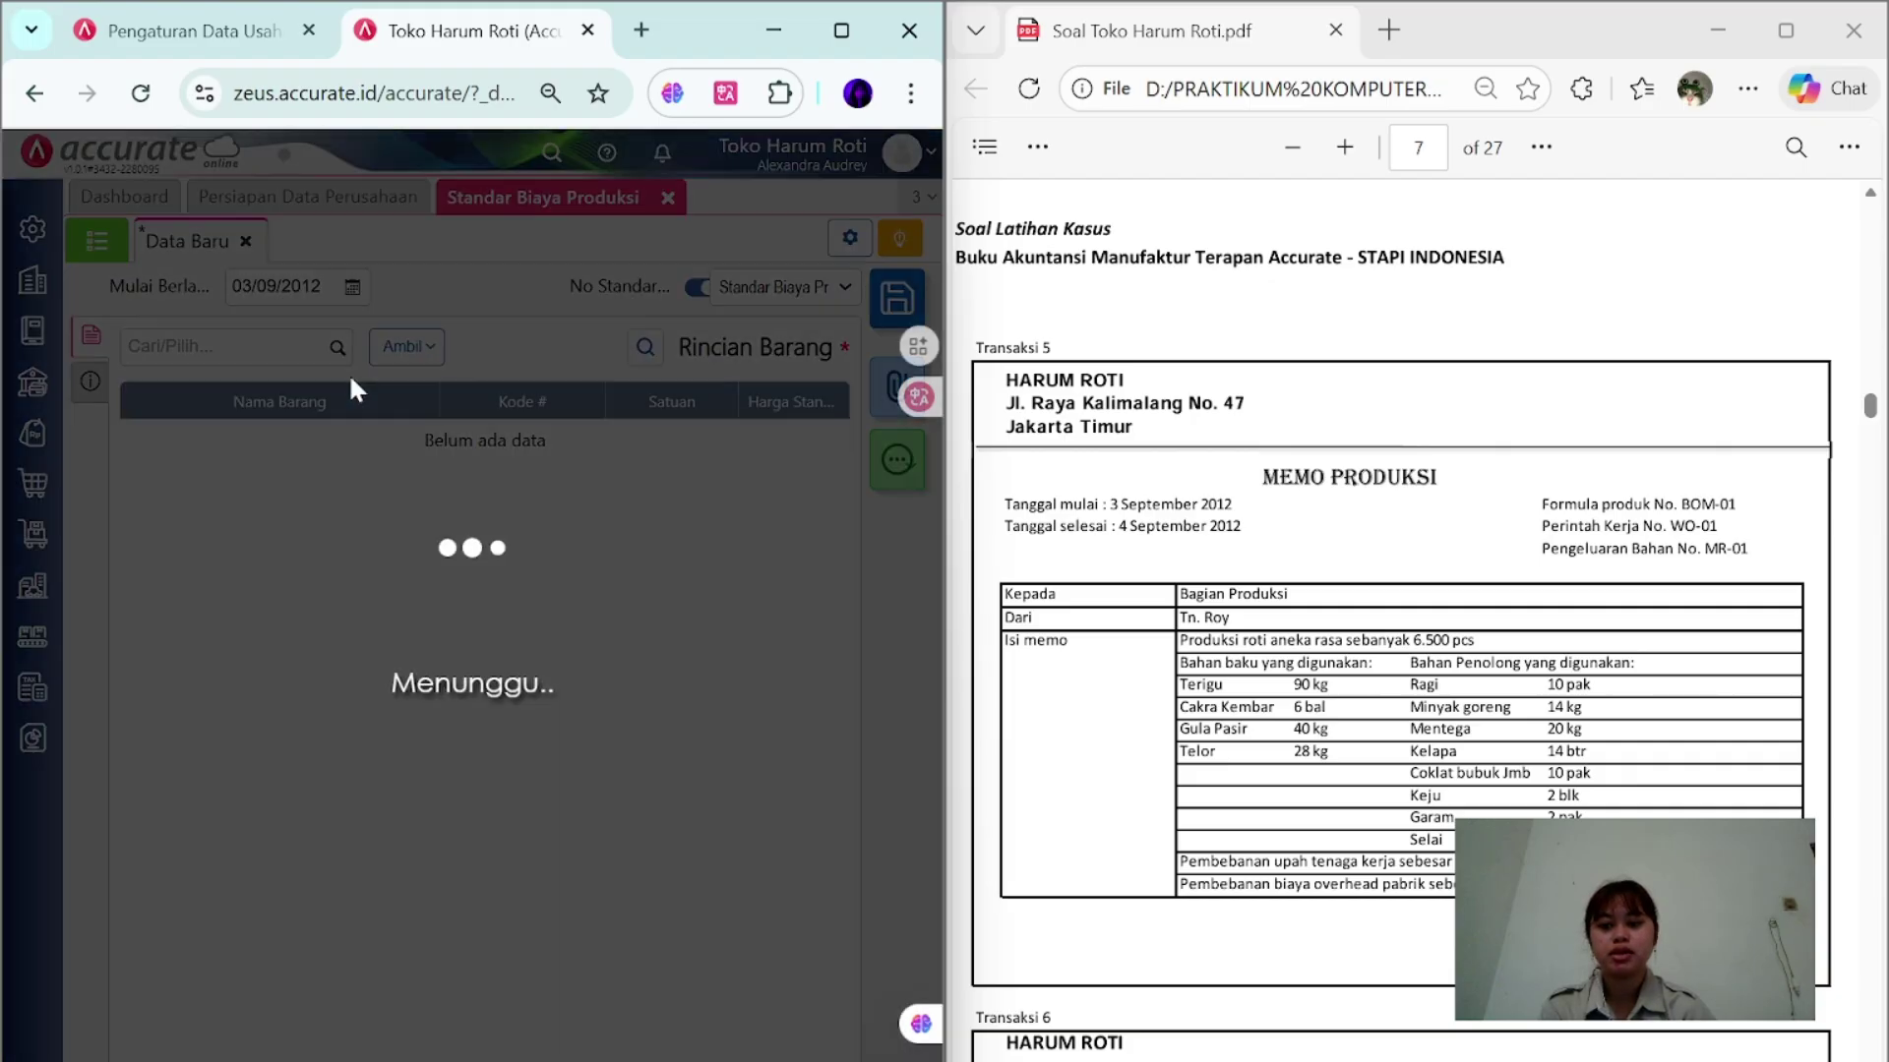
{"action": "left_click", "coordinate": [448, 447]}
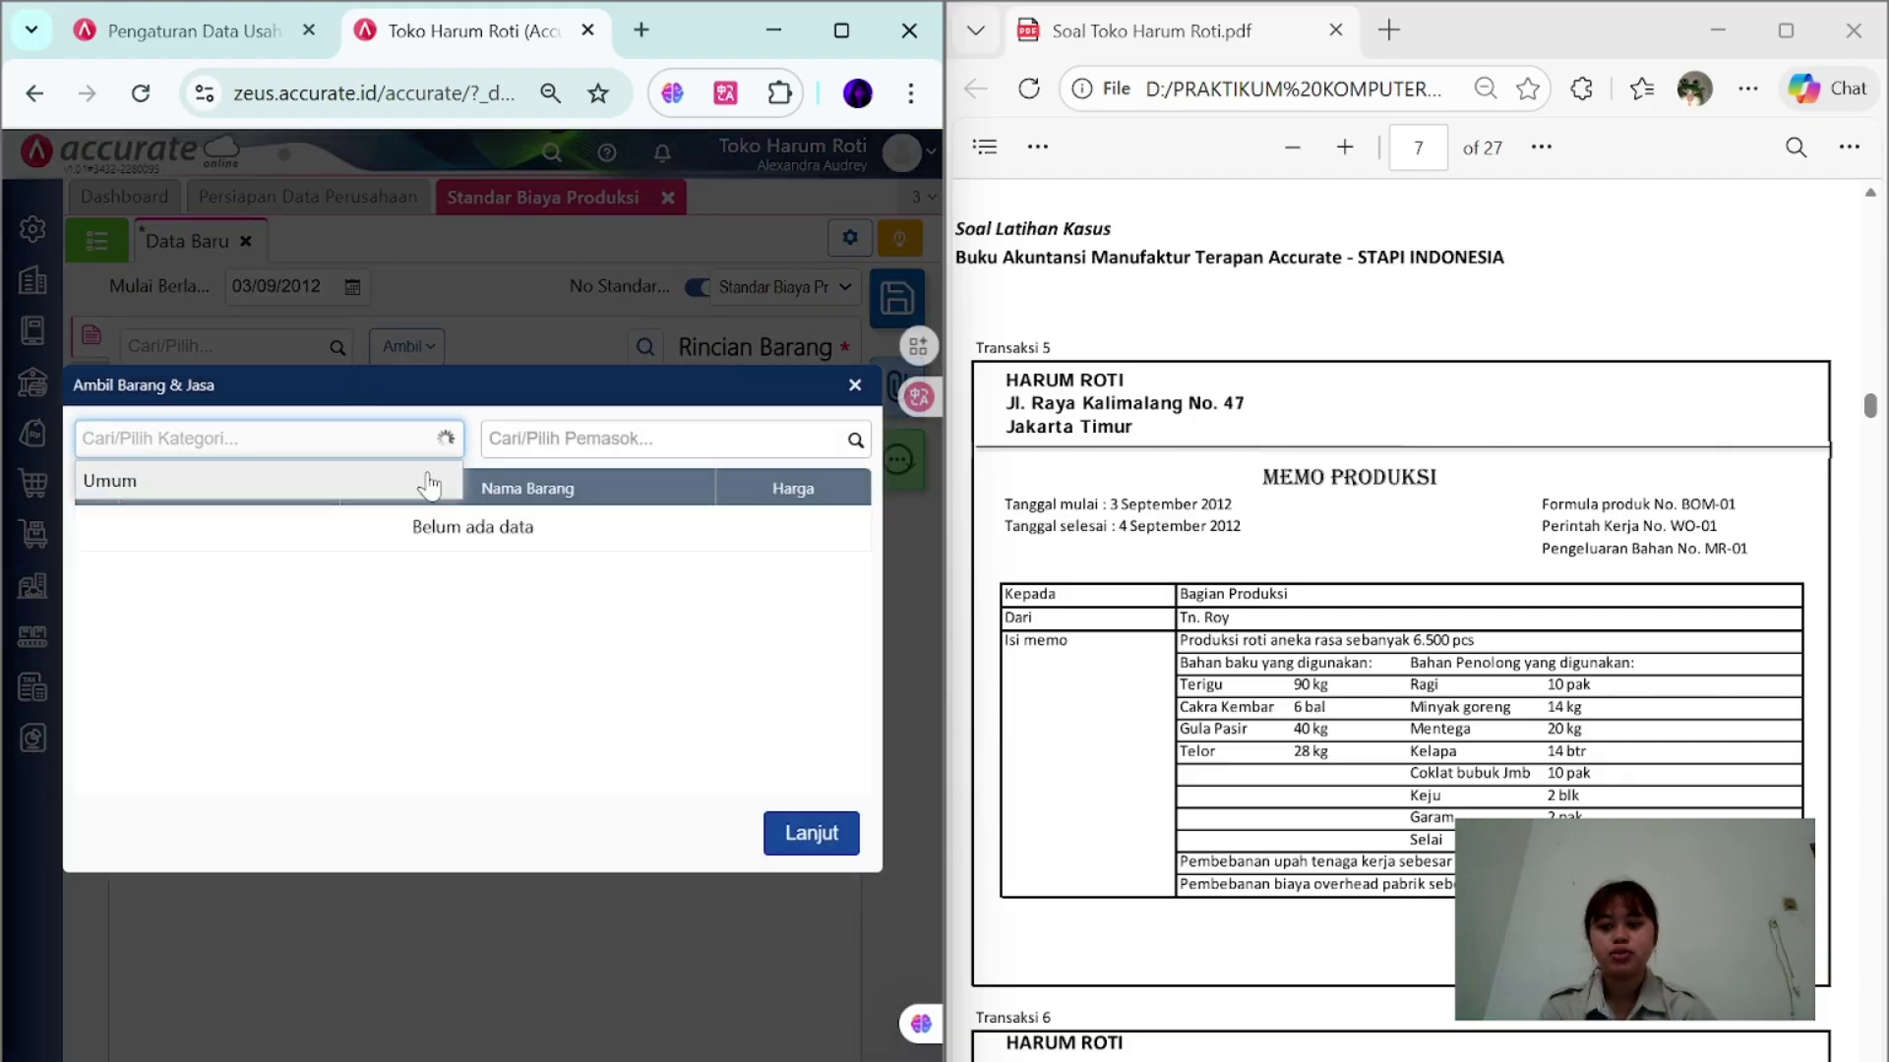
{"action": "left_click", "coordinate": [427, 480]}
{"action": "scroll", "coordinate": [630, 689], "scroll_direction": "down", "scroll_amount": 3}
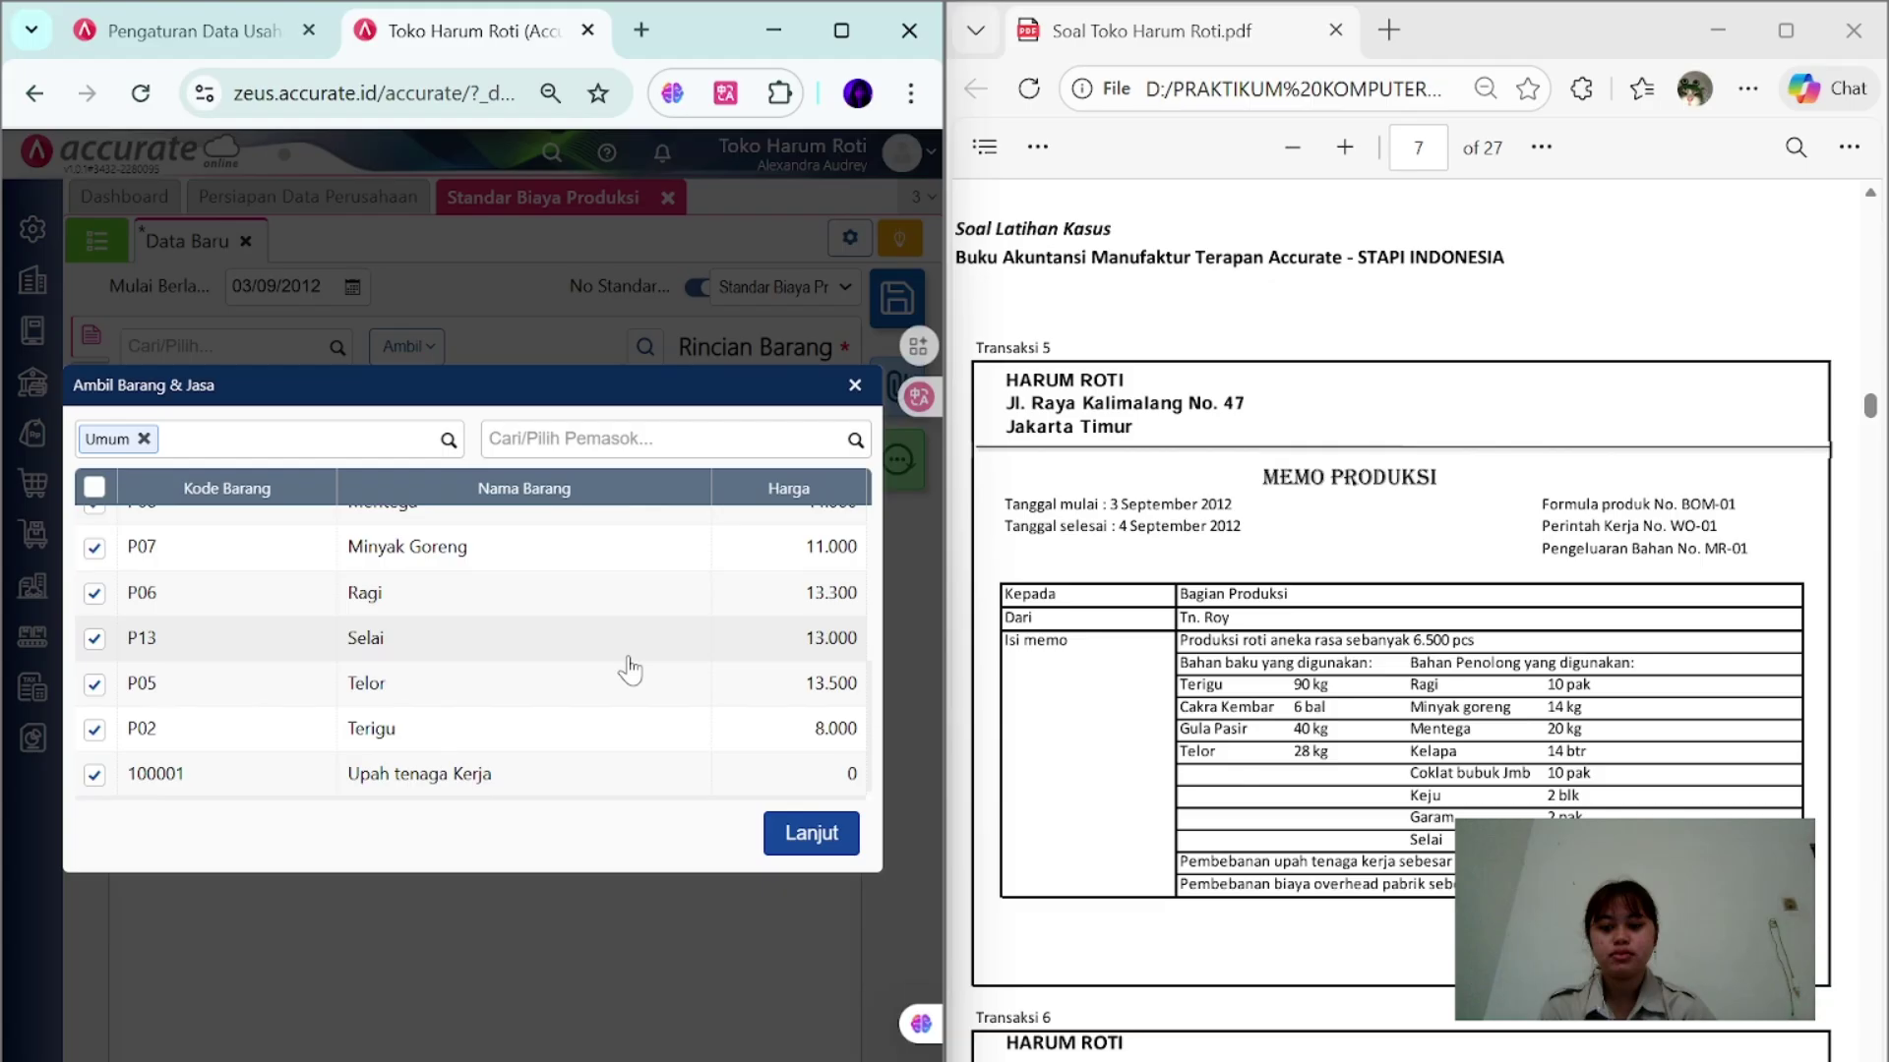
{"action": "left_click", "coordinate": [796, 854]}
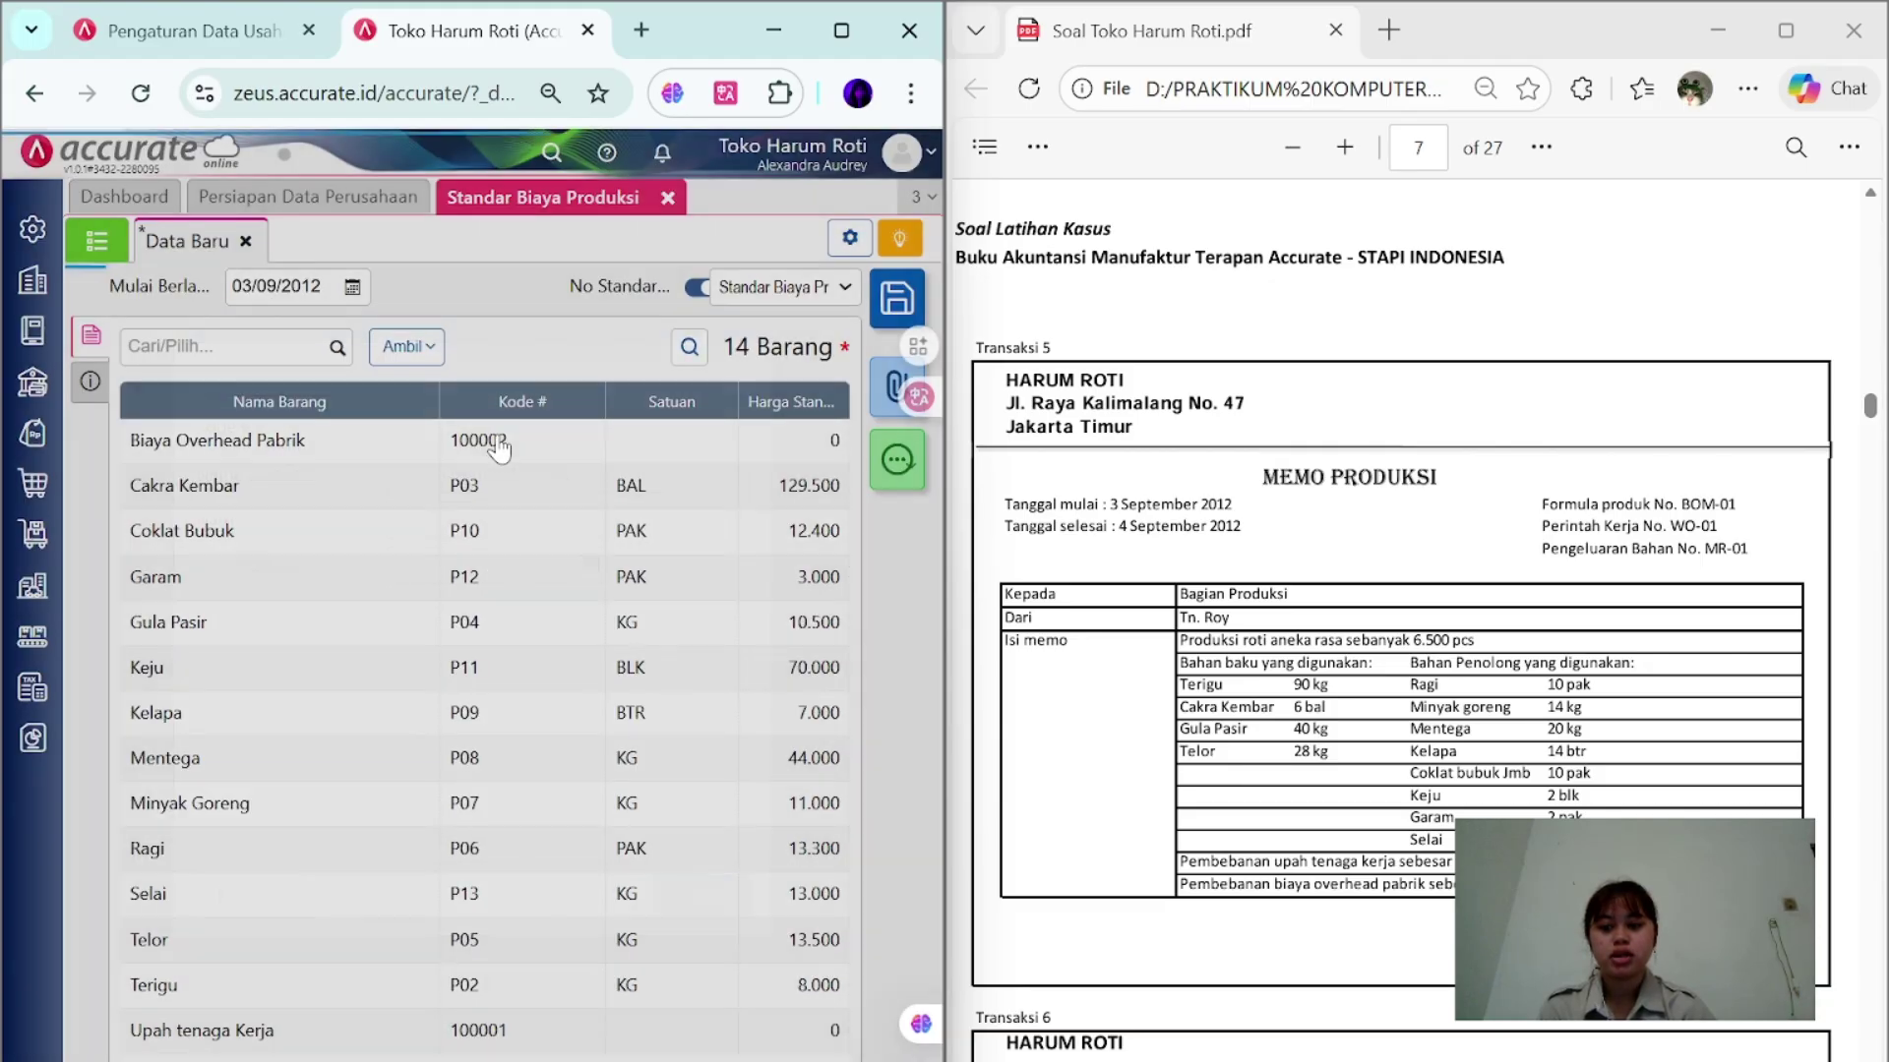
- Set the standard price of Biaya Overhead Pabrik to 312.500
{"action": "left_click", "coordinate": [498, 449]}
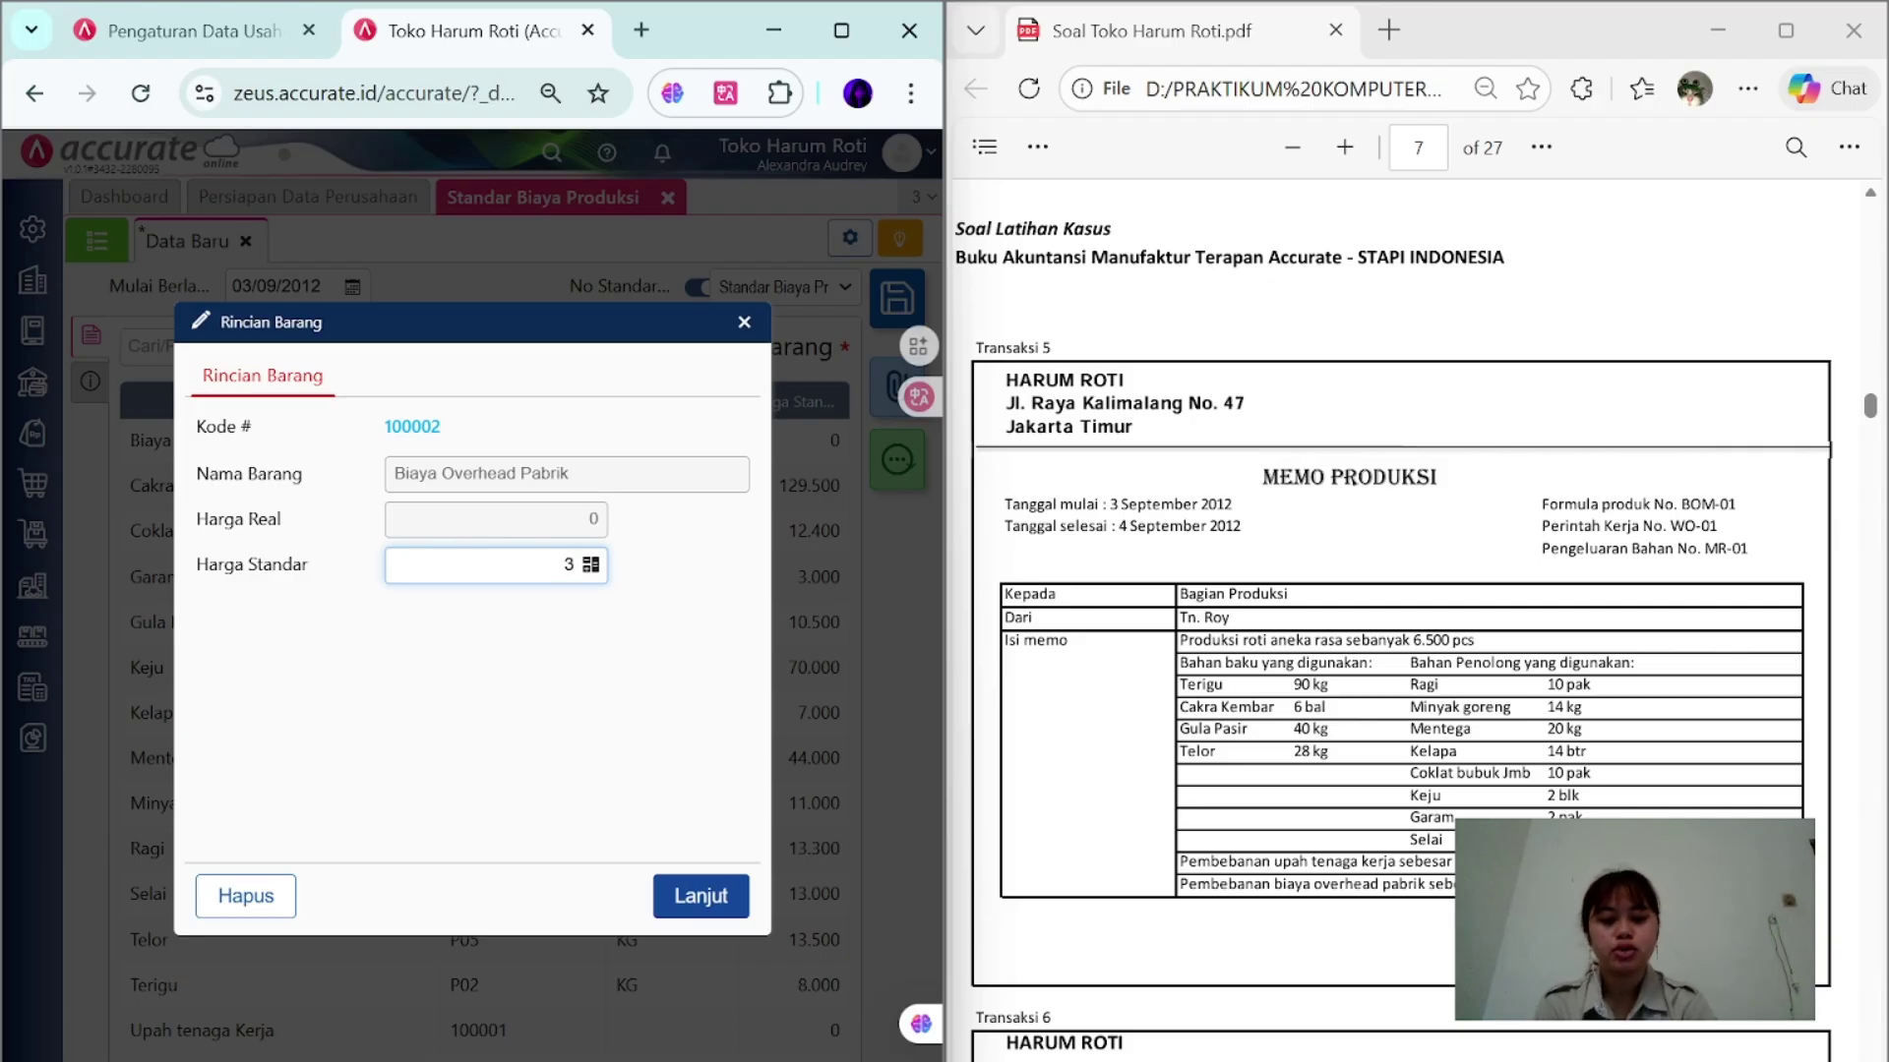
{"action": "type", "text": "312.500"}
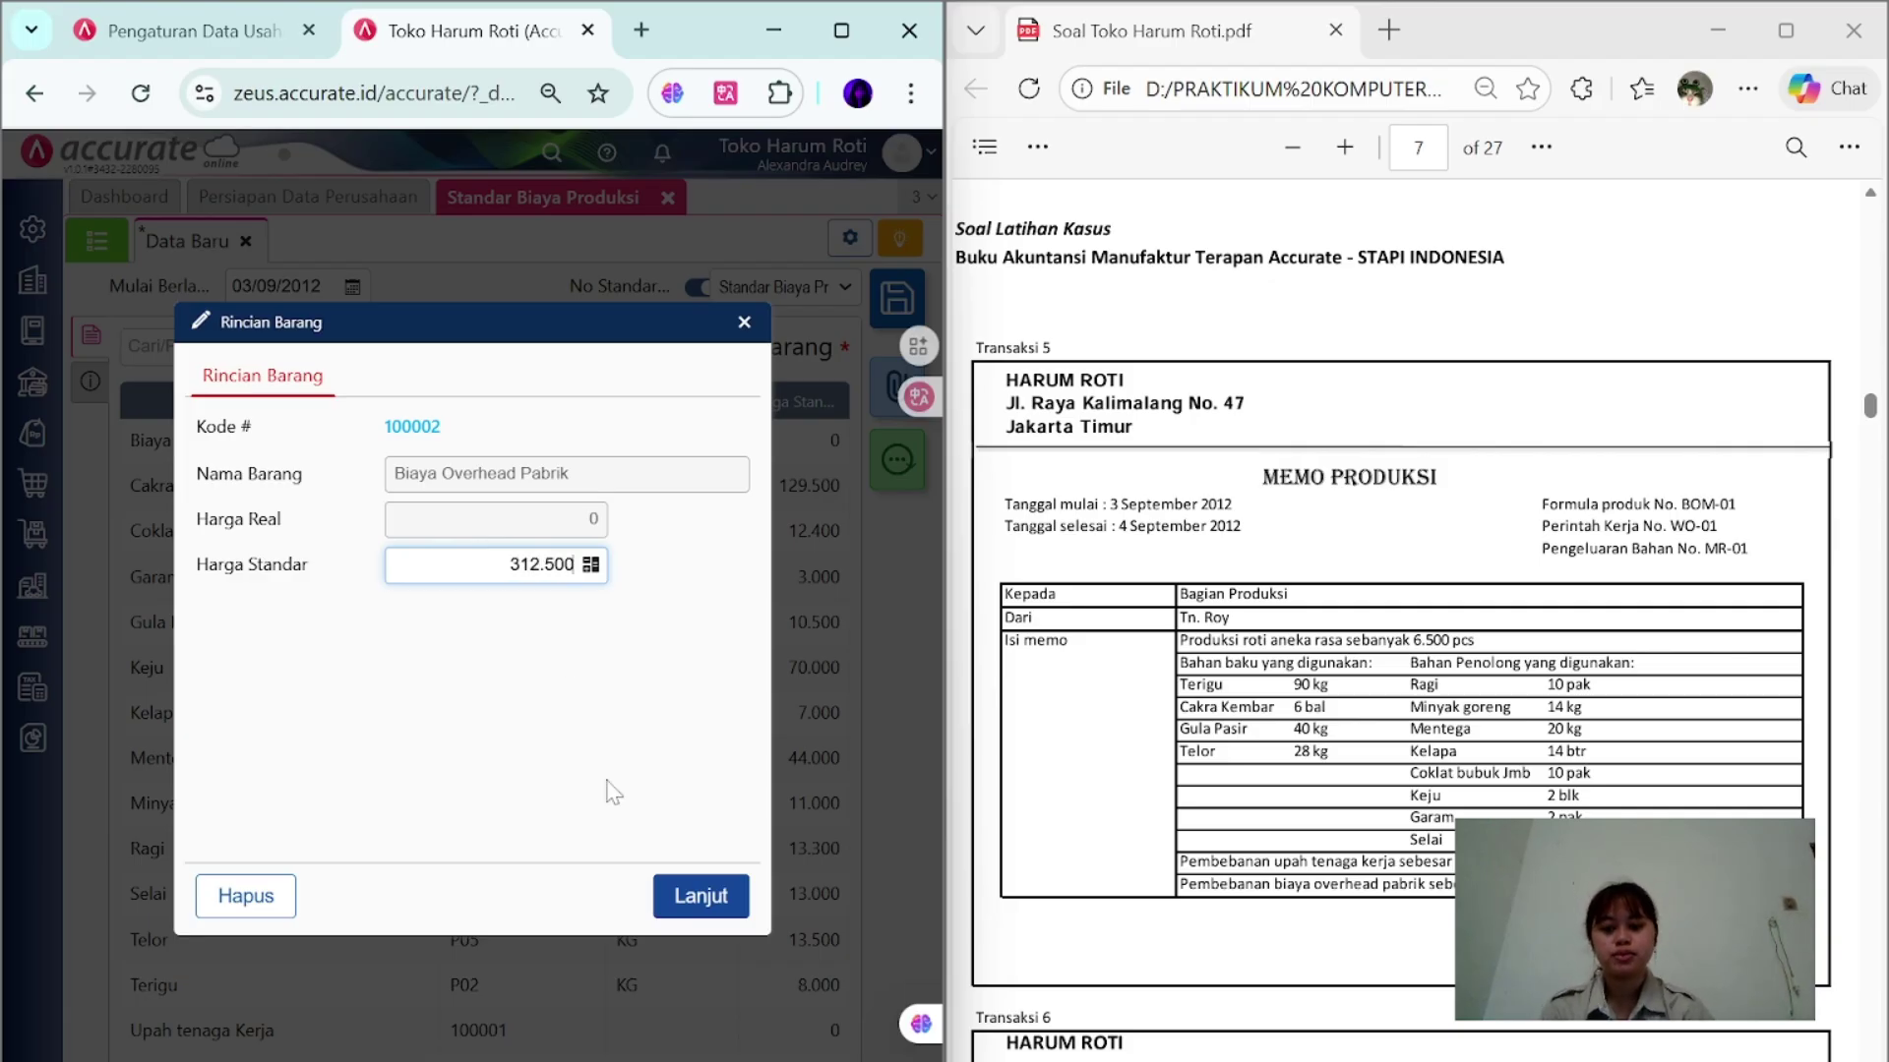
{"action": "left_click", "coordinate": [675, 896]}
- Set the standard price of Upah tenaga Kerja to 420.000 and save the production cost standard
{"action": "left_click", "coordinate": [635, 1029]}
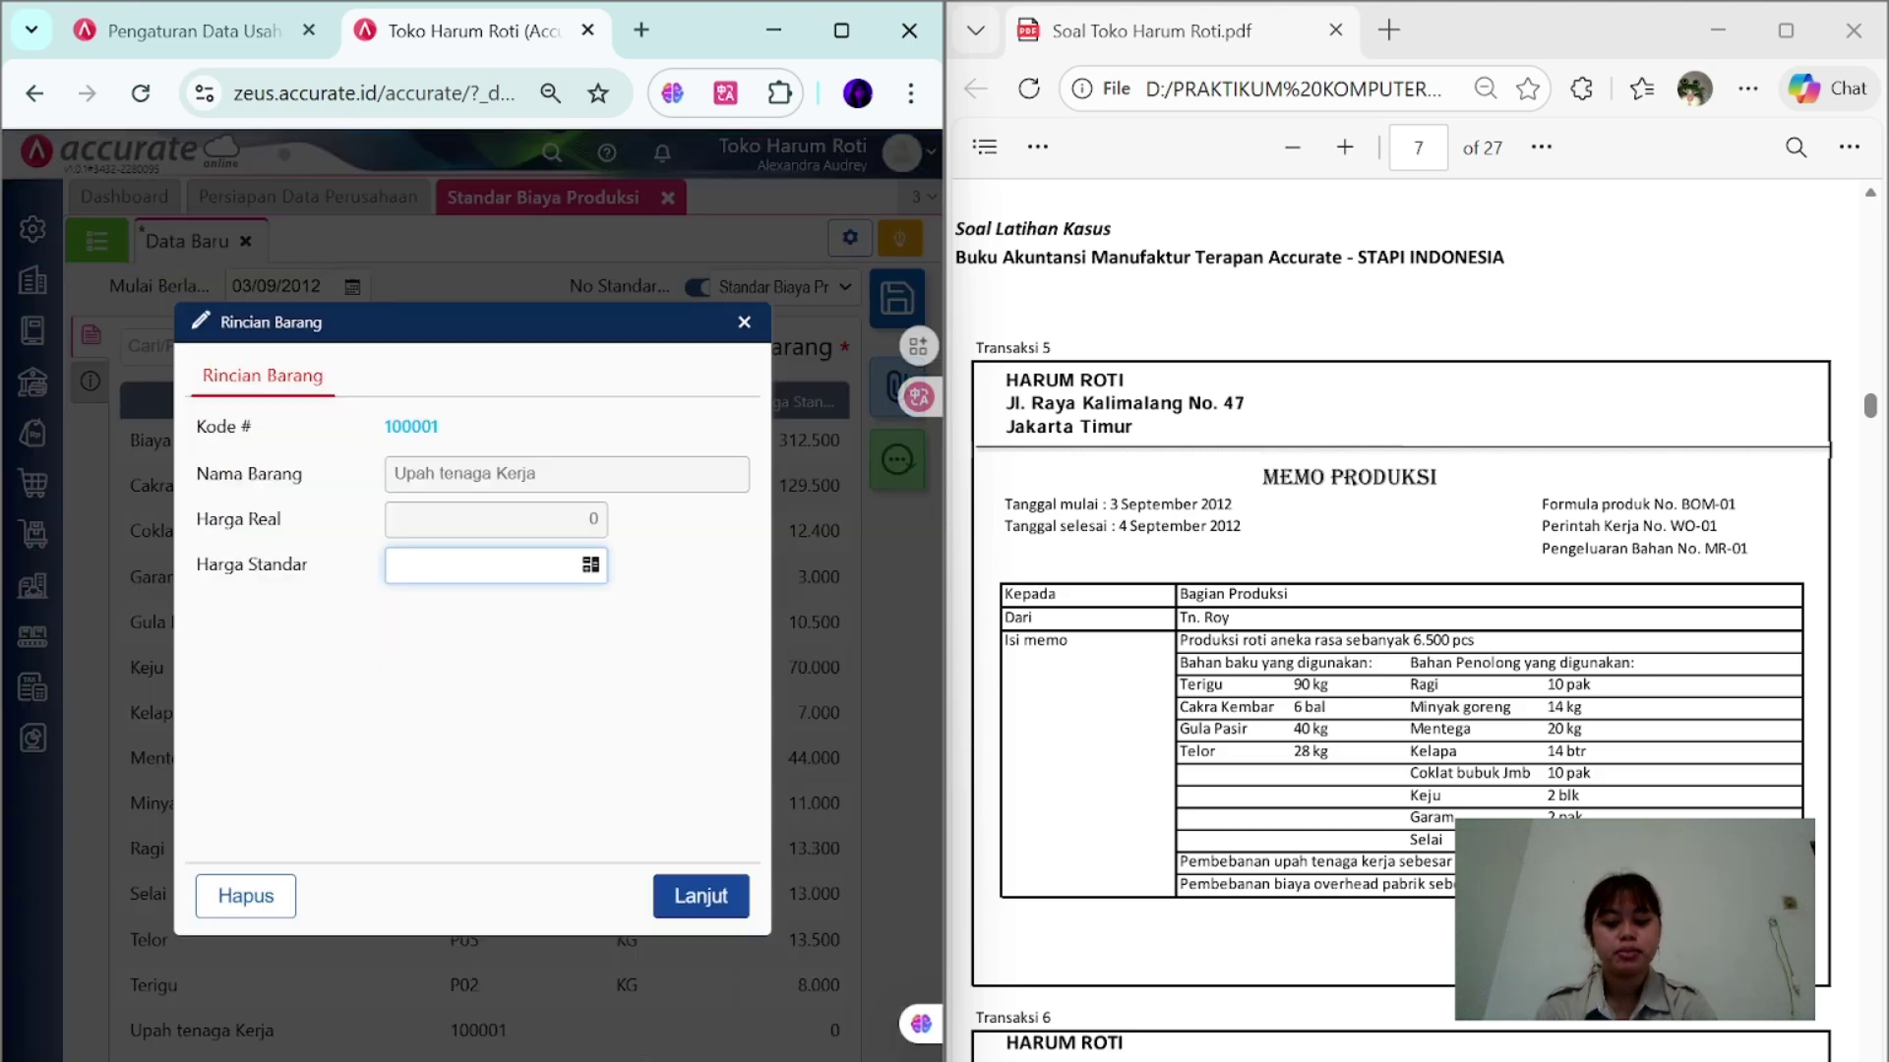
{"action": "type", "text": "420.000"}
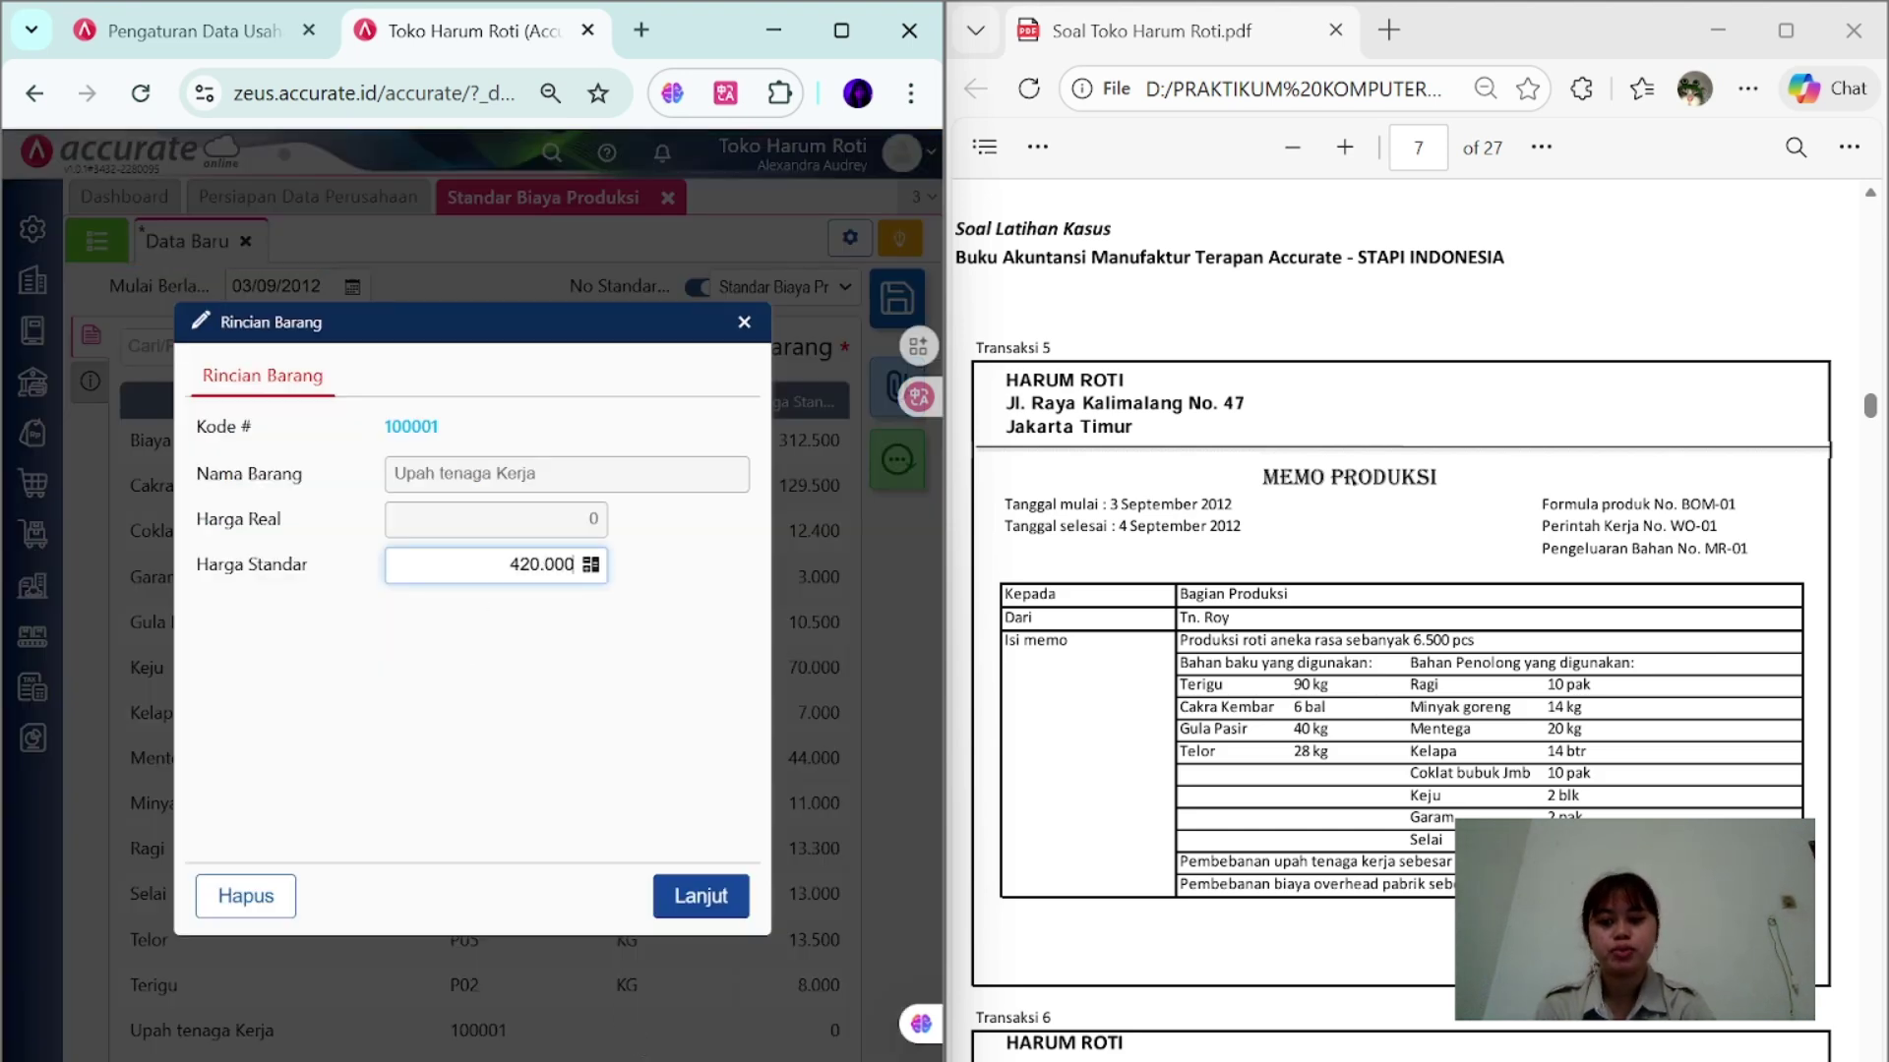
{"action": "left_click", "coordinate": [685, 896]}
{"action": "left_click", "coordinate": [91, 382]}
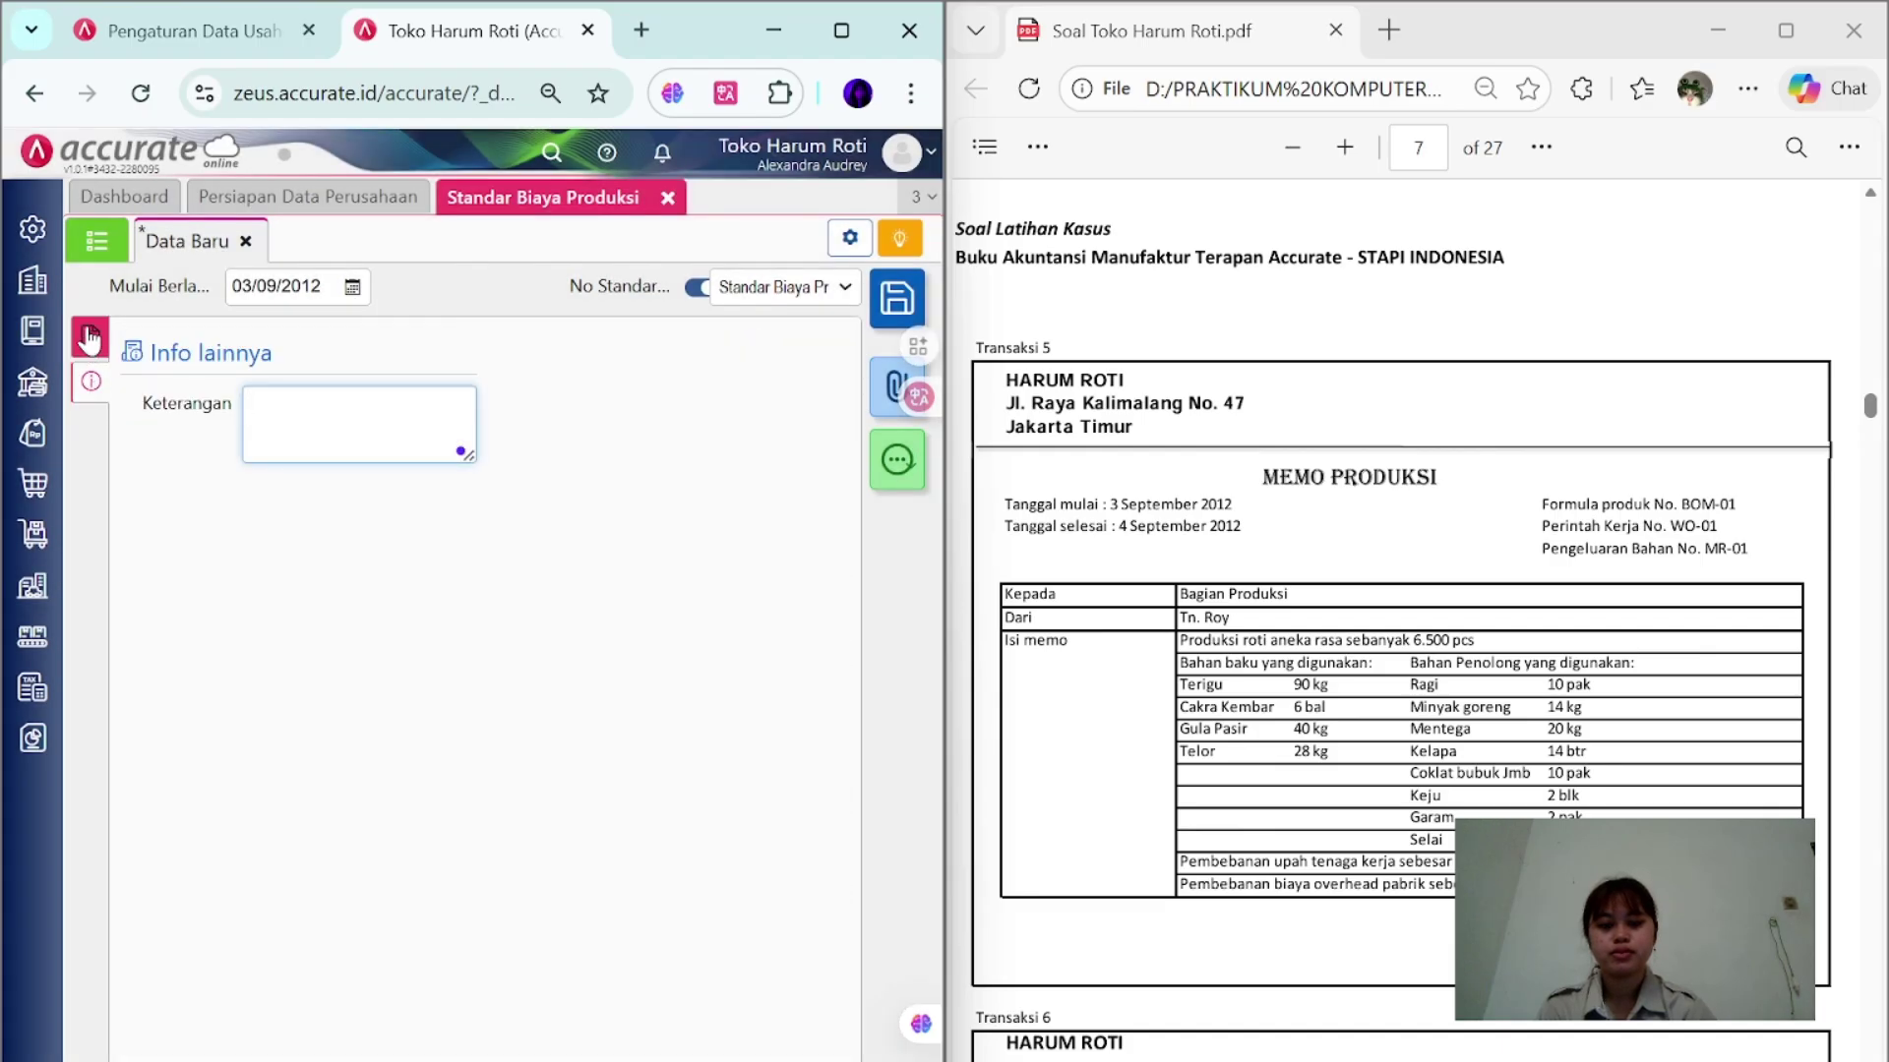
{"action": "left_click", "coordinate": [89, 339]}
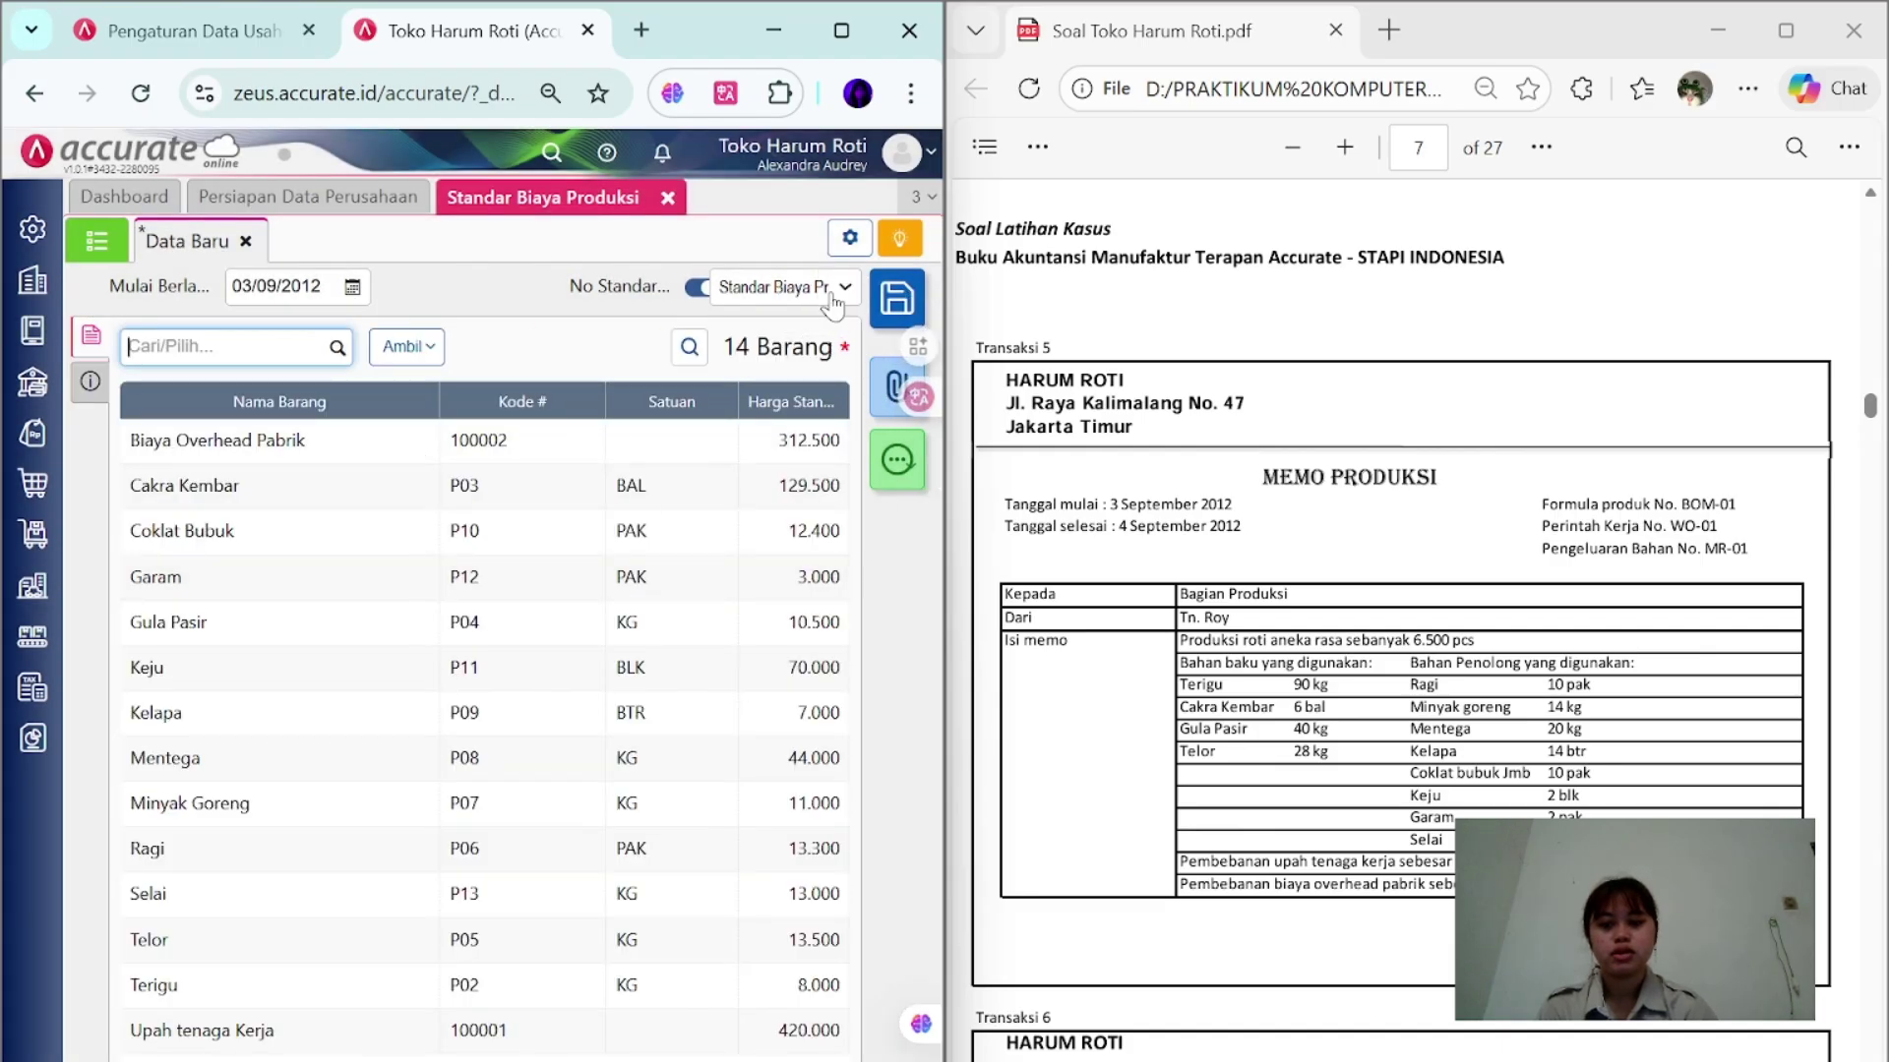
{"action": "left_click", "coordinate": [899, 295]}
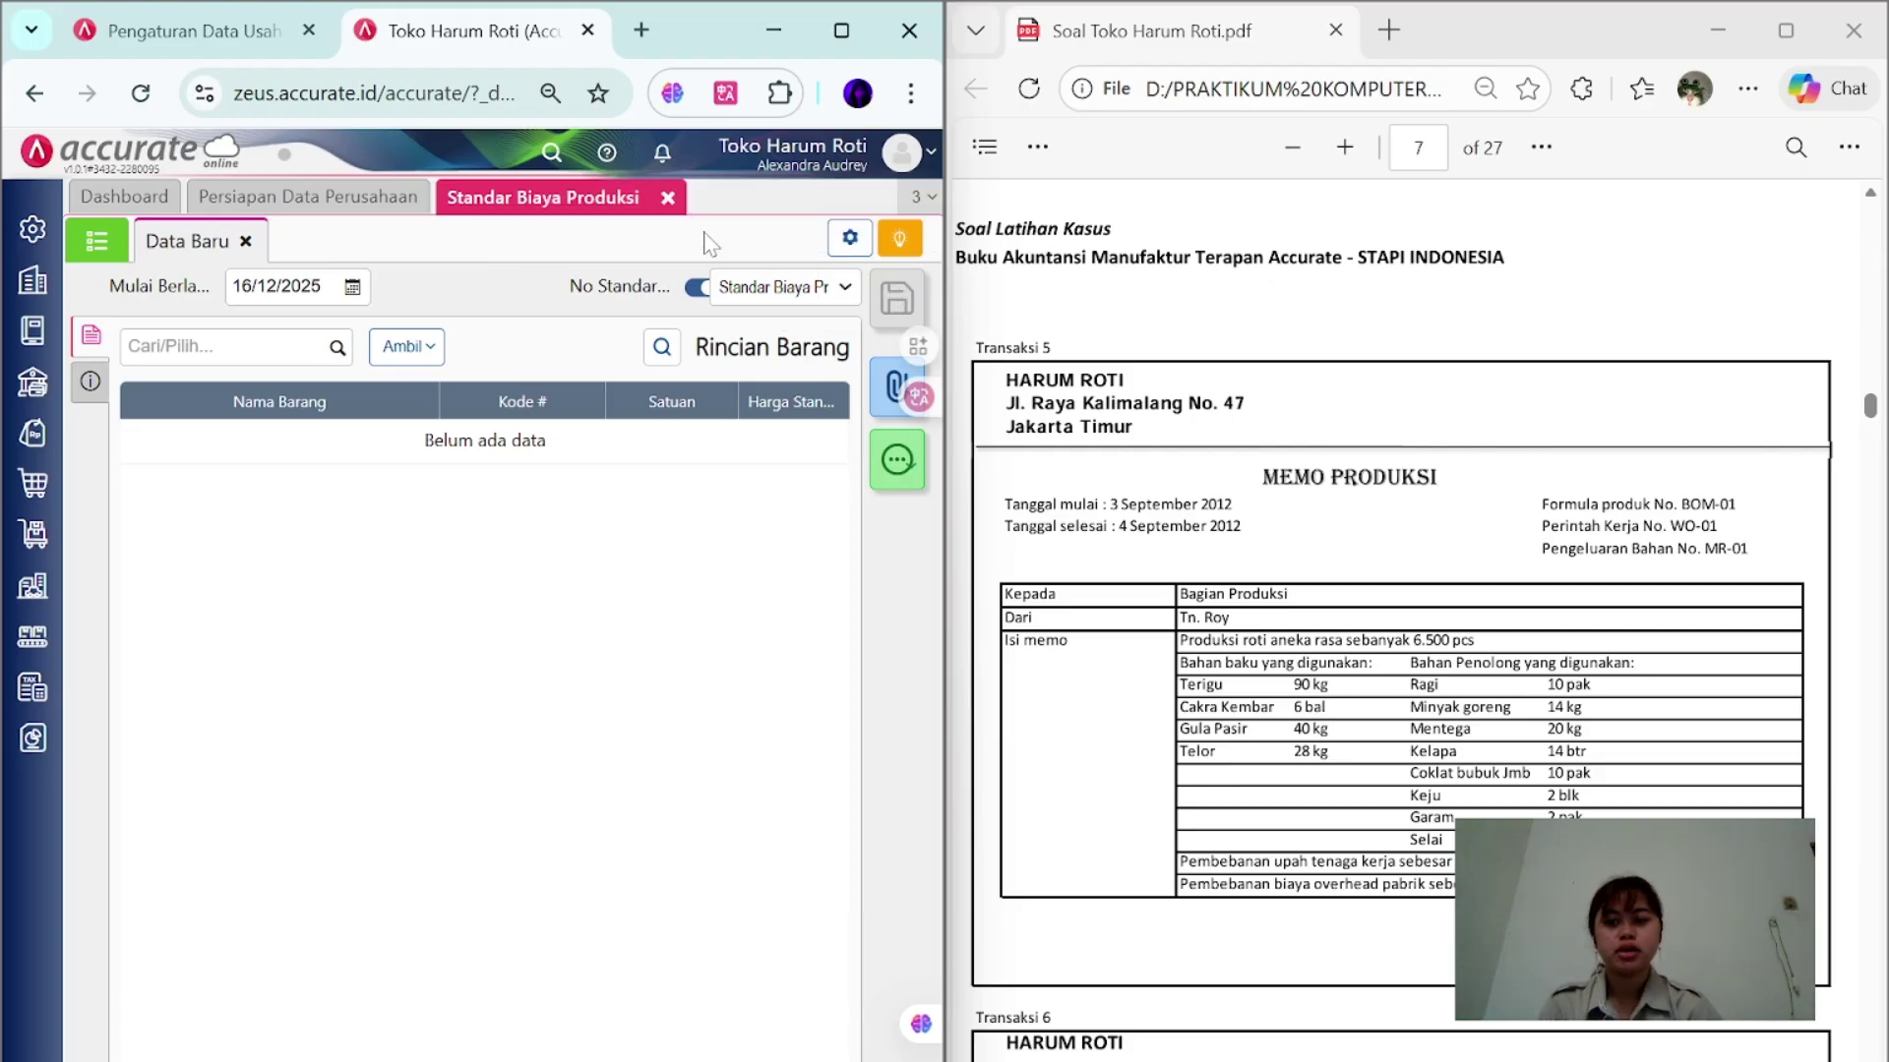
- Create a new Formula Produksi numbered BOM-01 for 6.500 PCS of ROTI ANEKA RASA
{"action": "left_click", "coordinate": [32, 638]}
{"action": "left_click", "coordinate": [309, 758]}
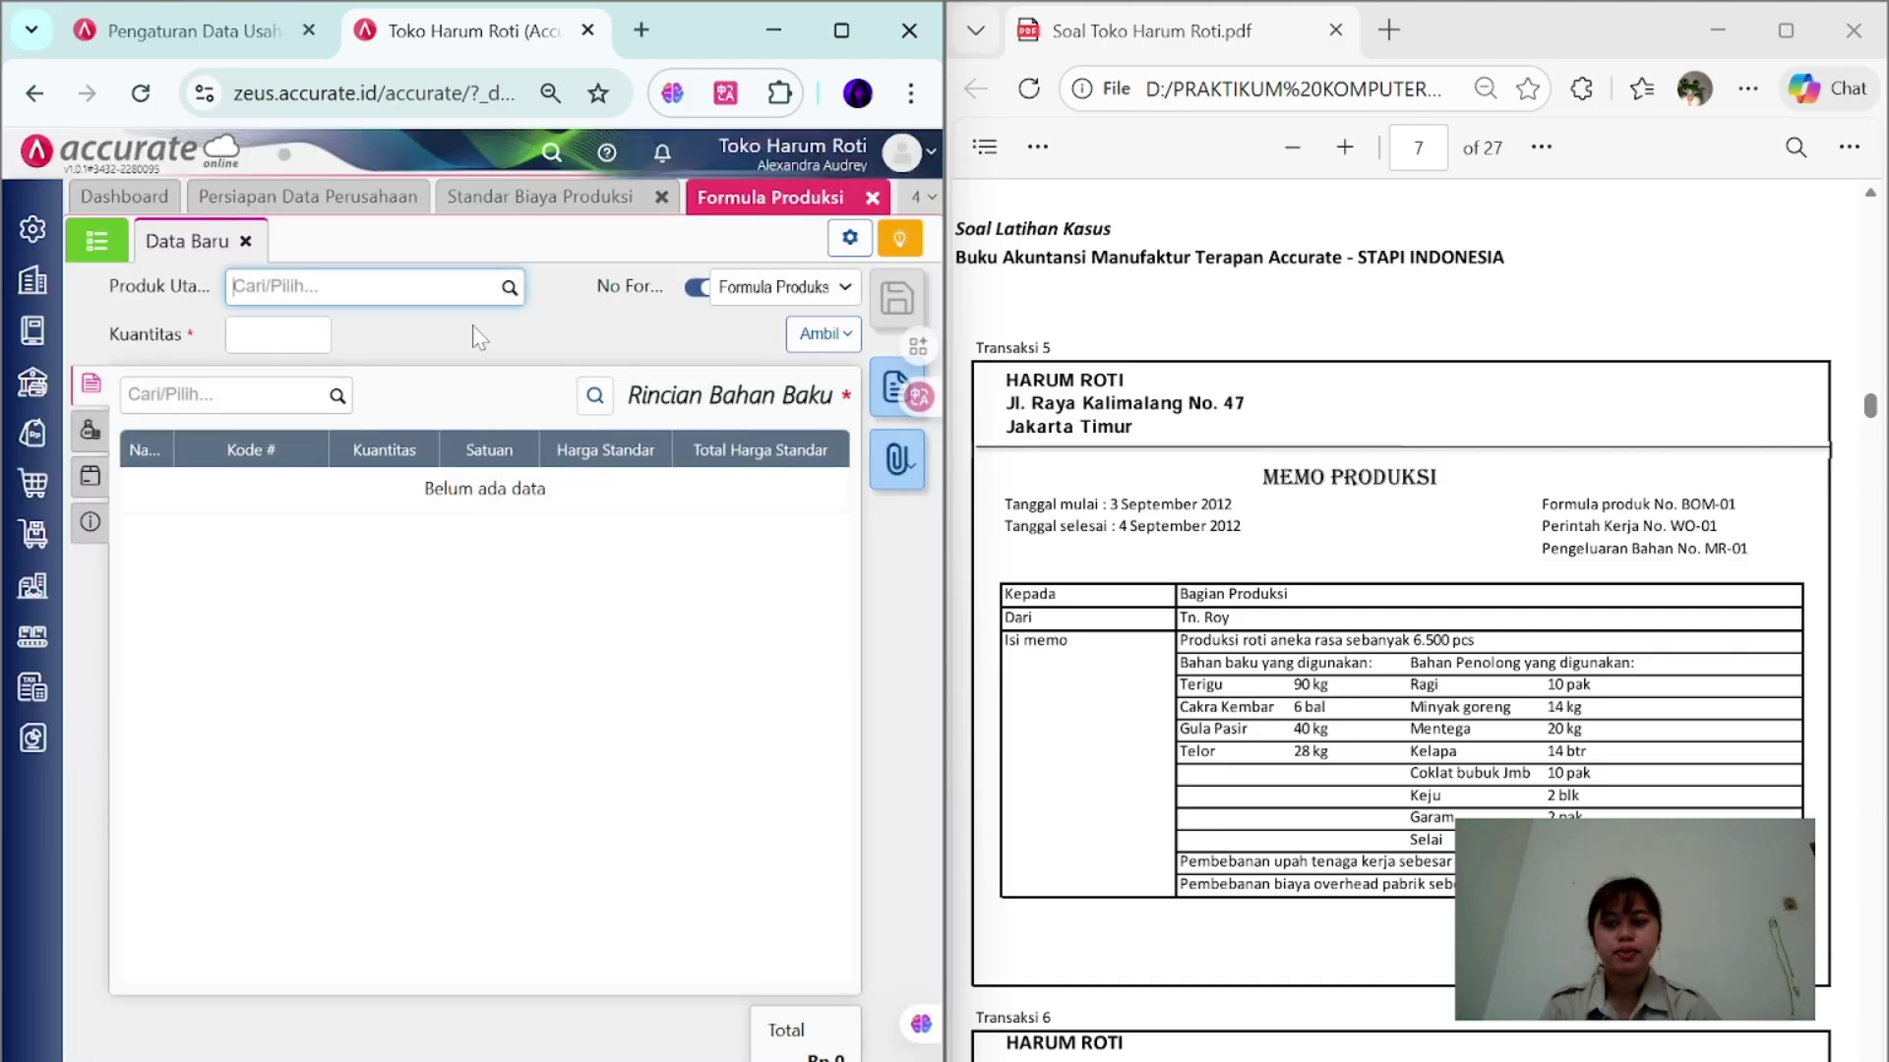
{"action": "left_click", "coordinate": [500, 287]}
{"action": "left_click", "coordinate": [418, 362]}
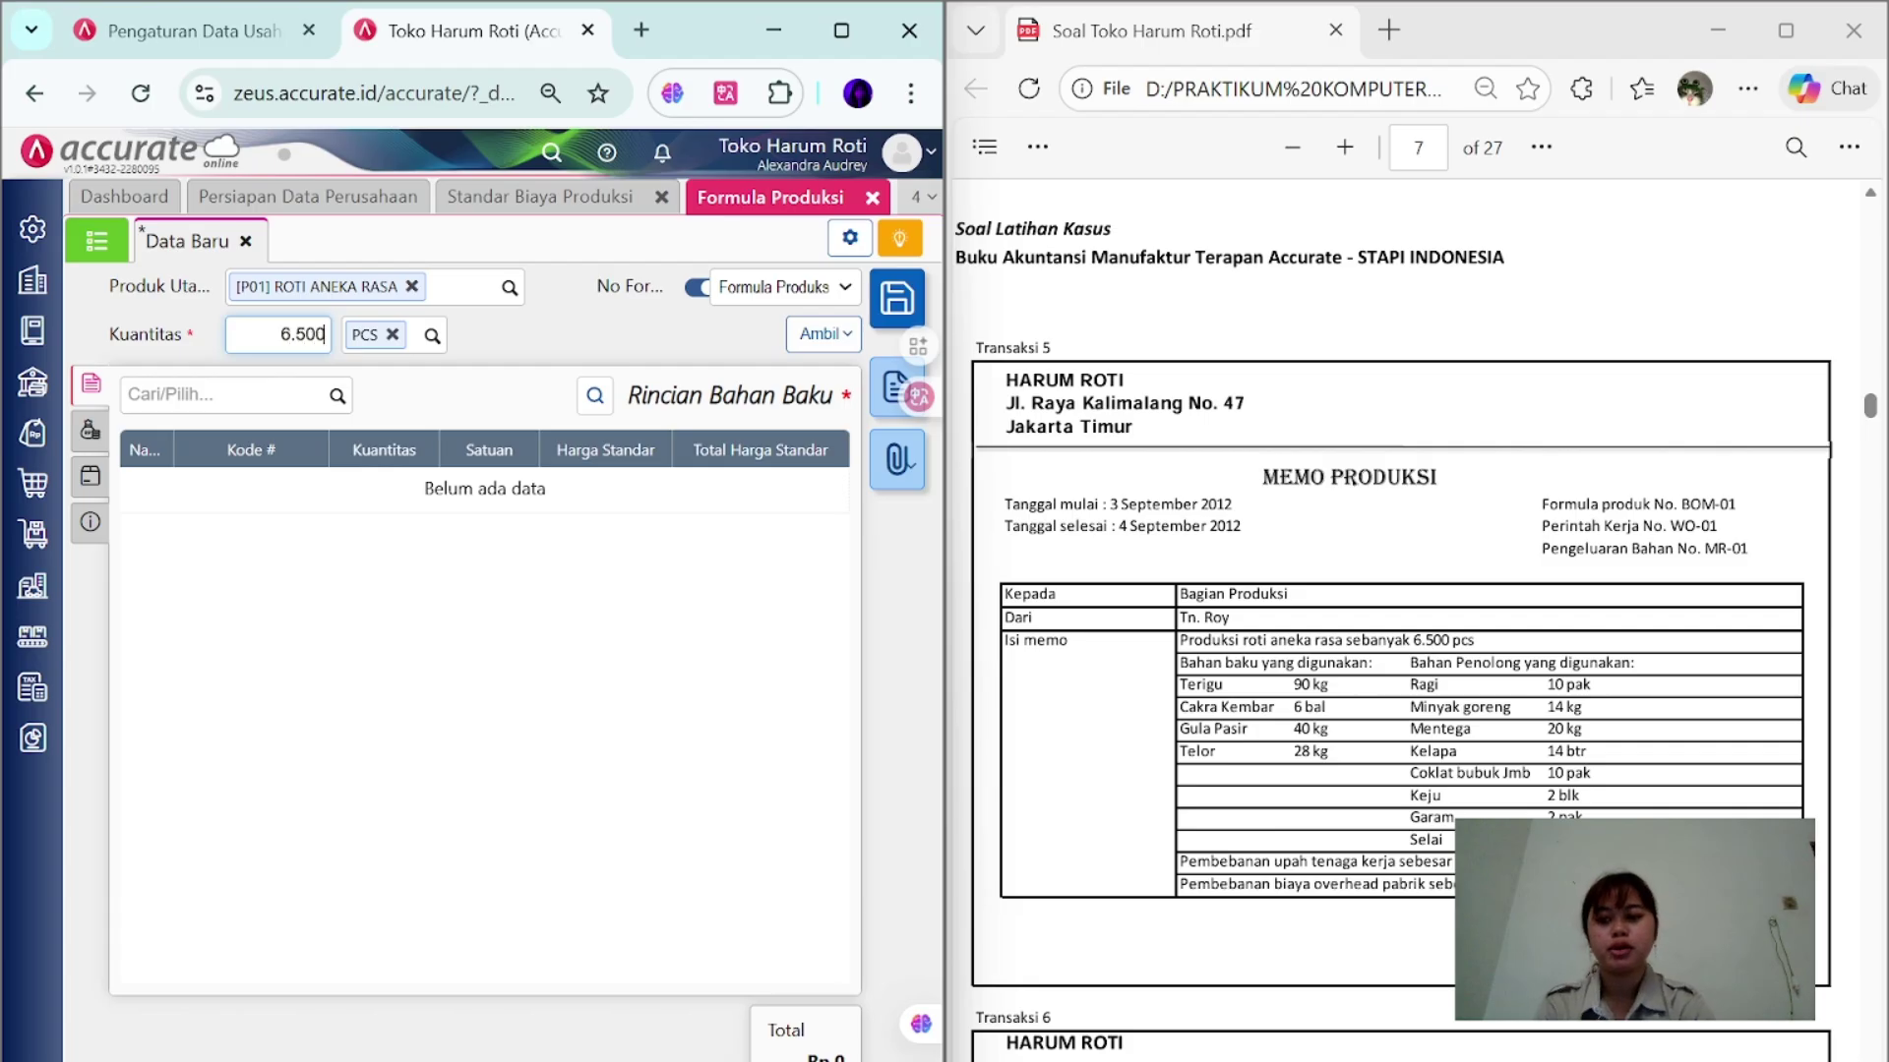
{"action": "left_click", "coordinate": [696, 287]}
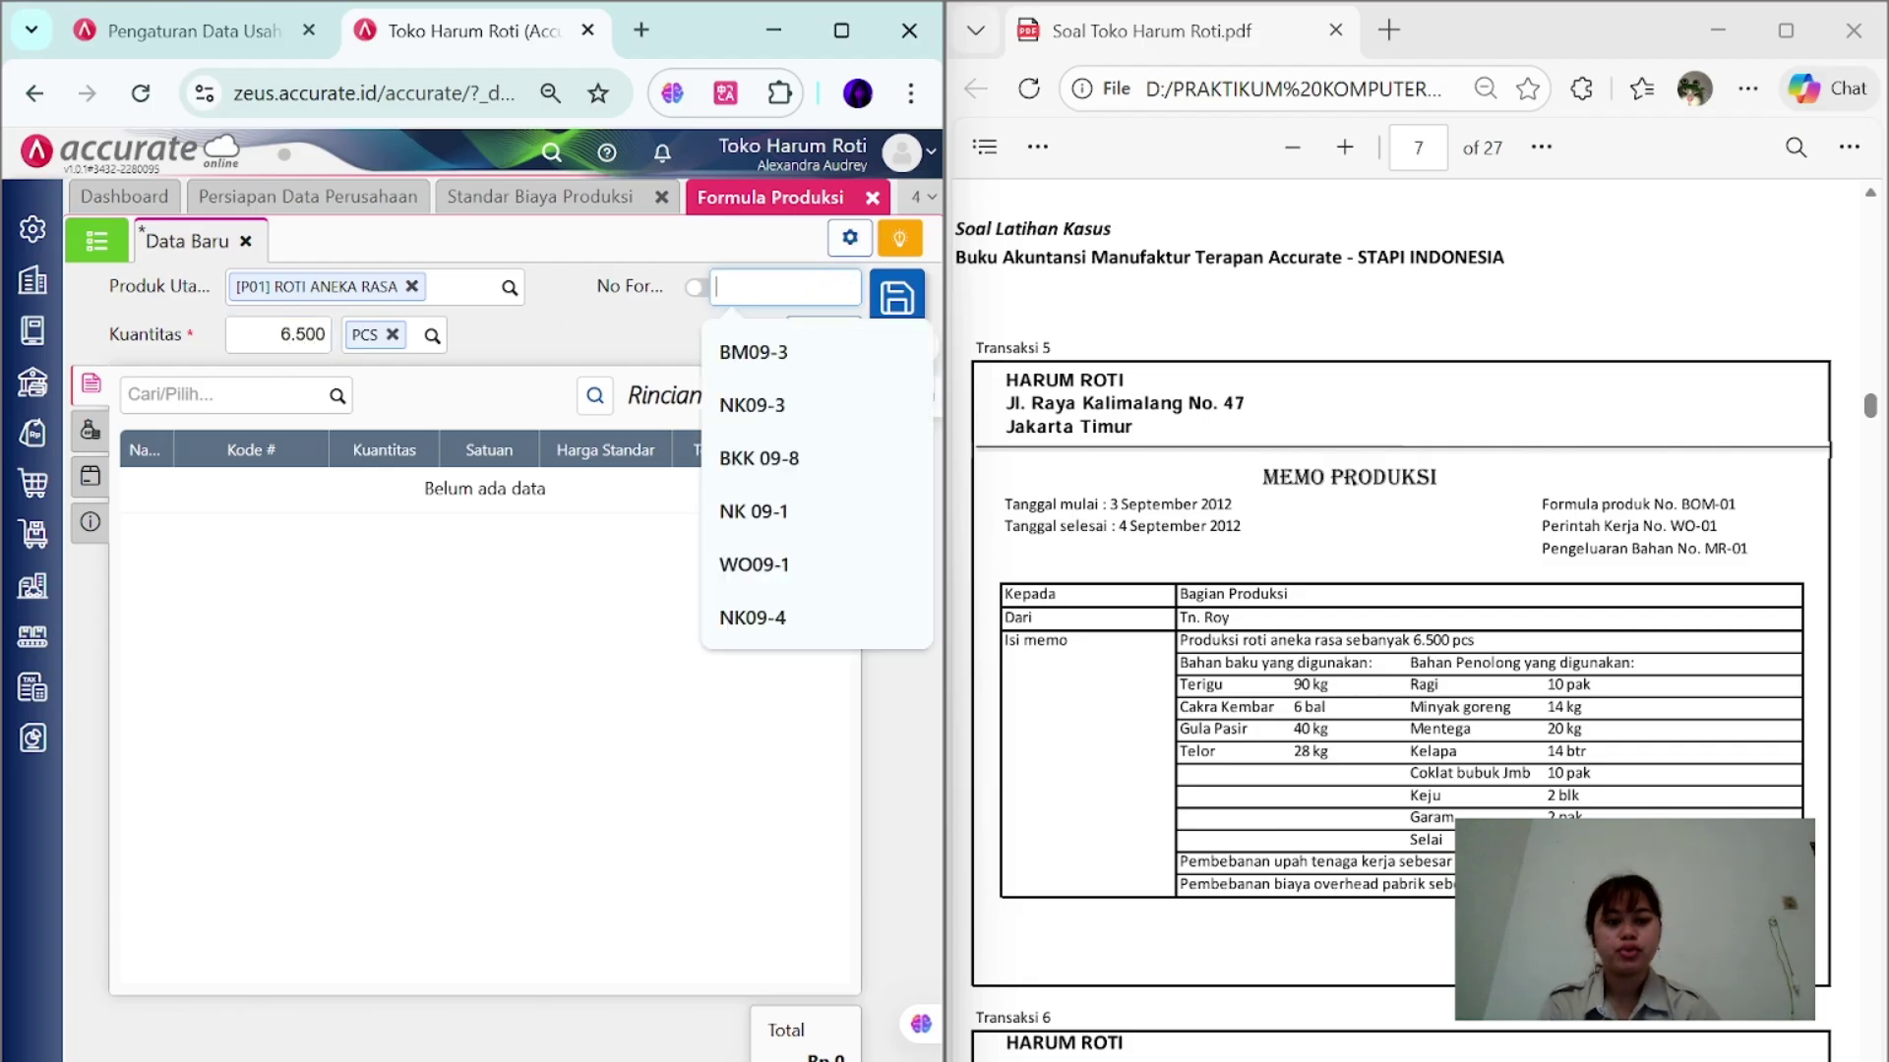
{"action": "key", "text": "Caps_Lock"}
{"action": "type", "text": "BOM-0"}
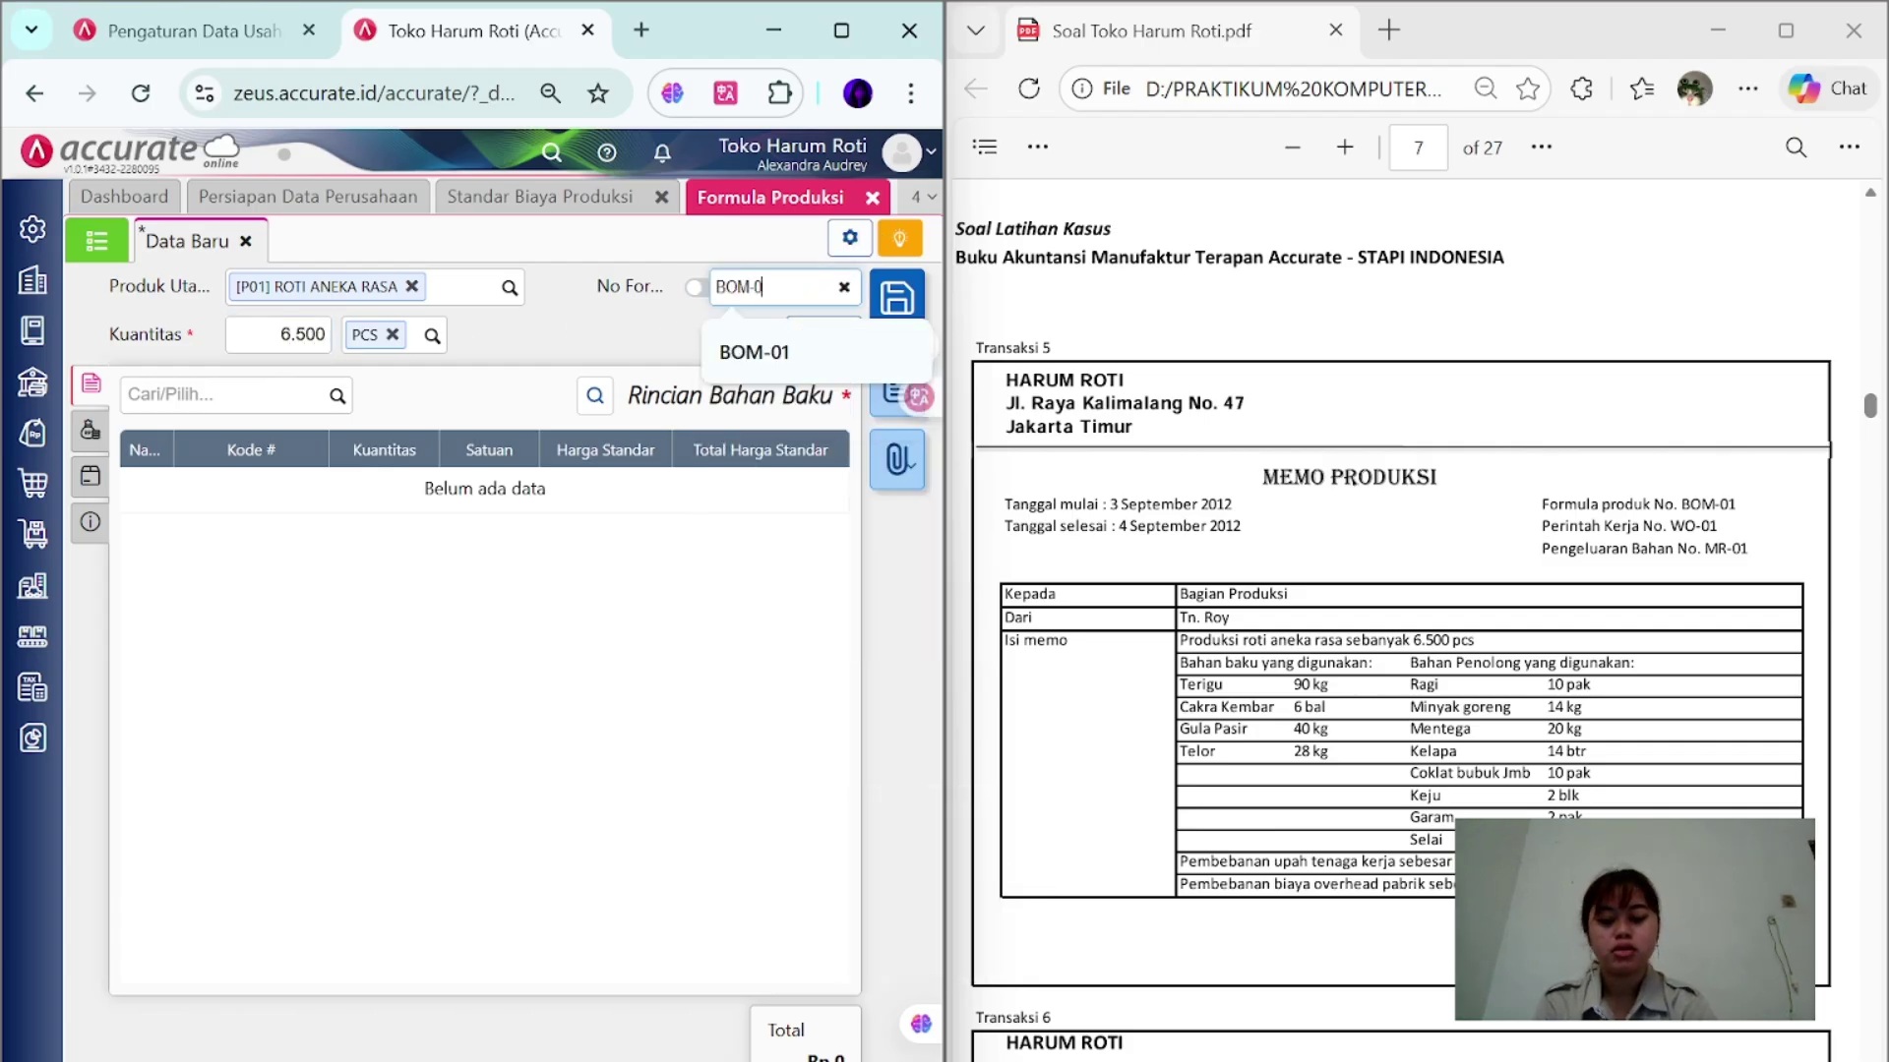
{"action": "type", "text": "1"}
{"action": "key", "text": "Caps_Lock"}
- Add 90 KG of Terigu and the memo's other raw and auxiliary materials to the formula's raw material details
{"action": "left_click", "coordinate": [336, 398]}
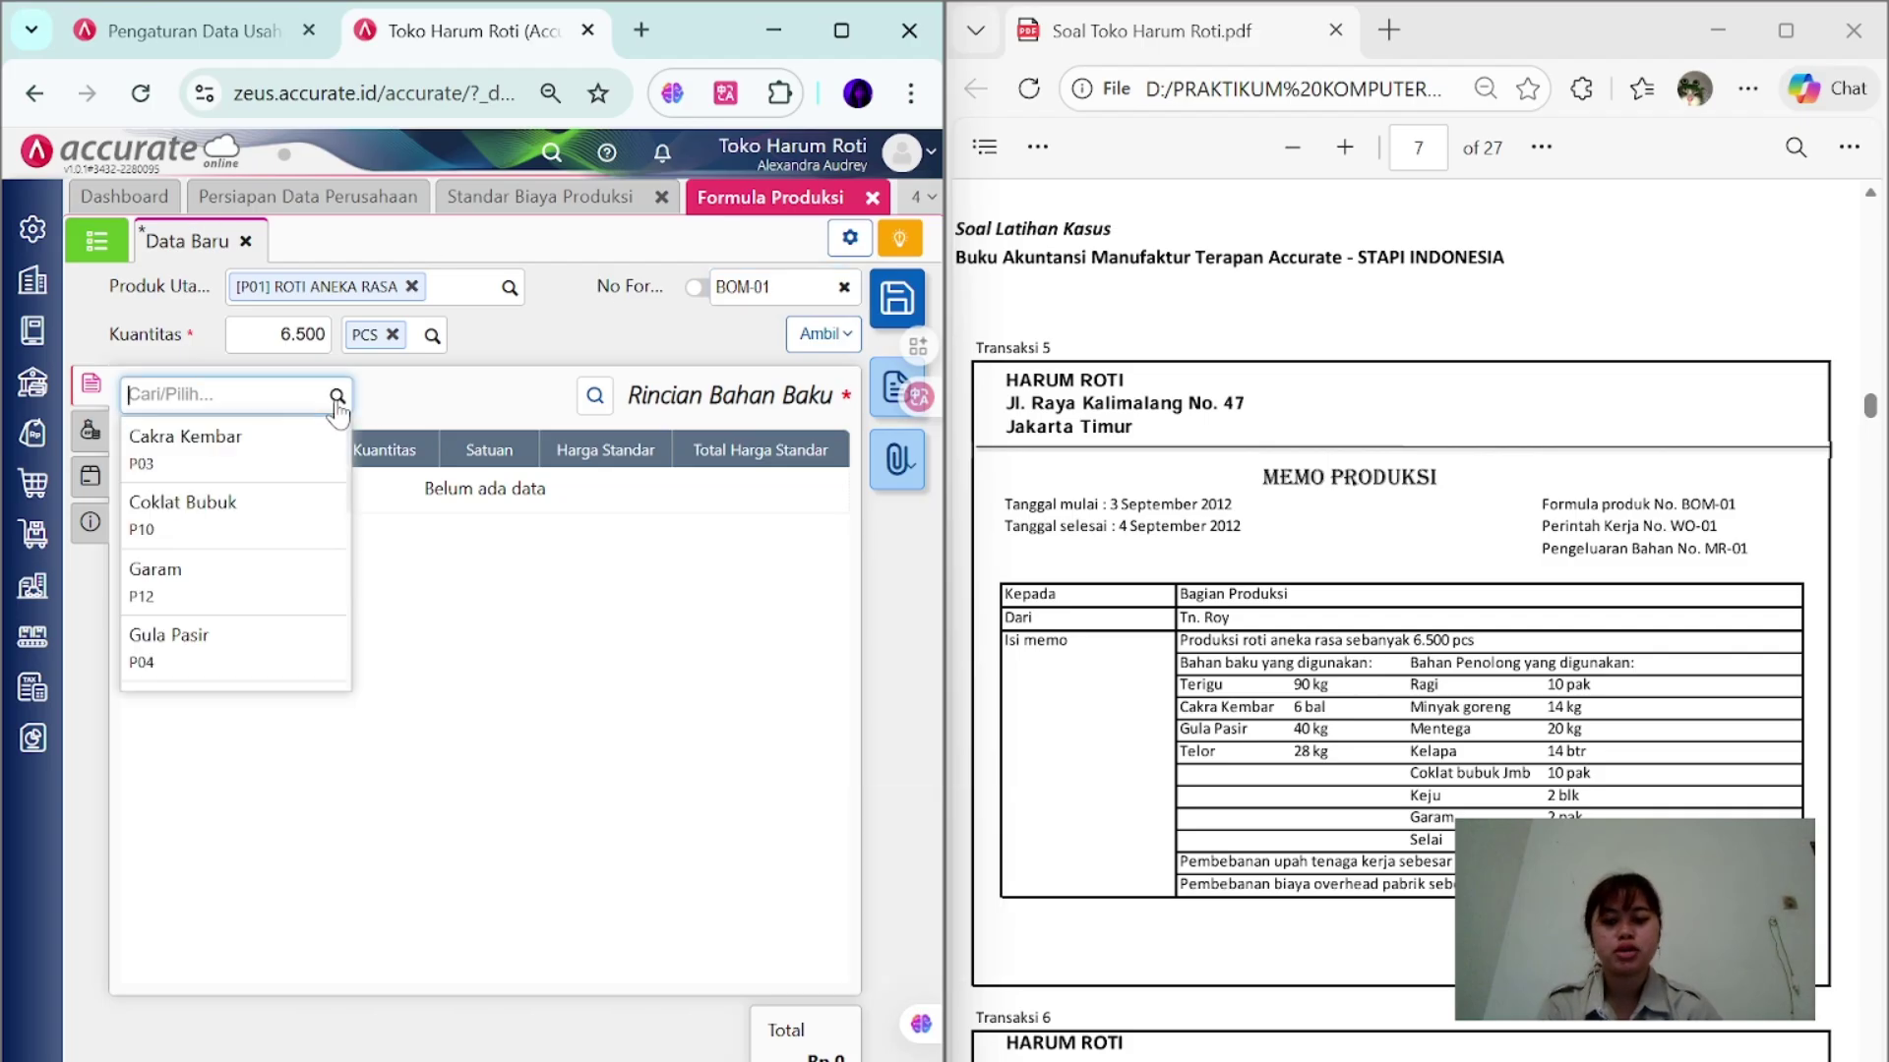
{"action": "type", "text": "ter"}
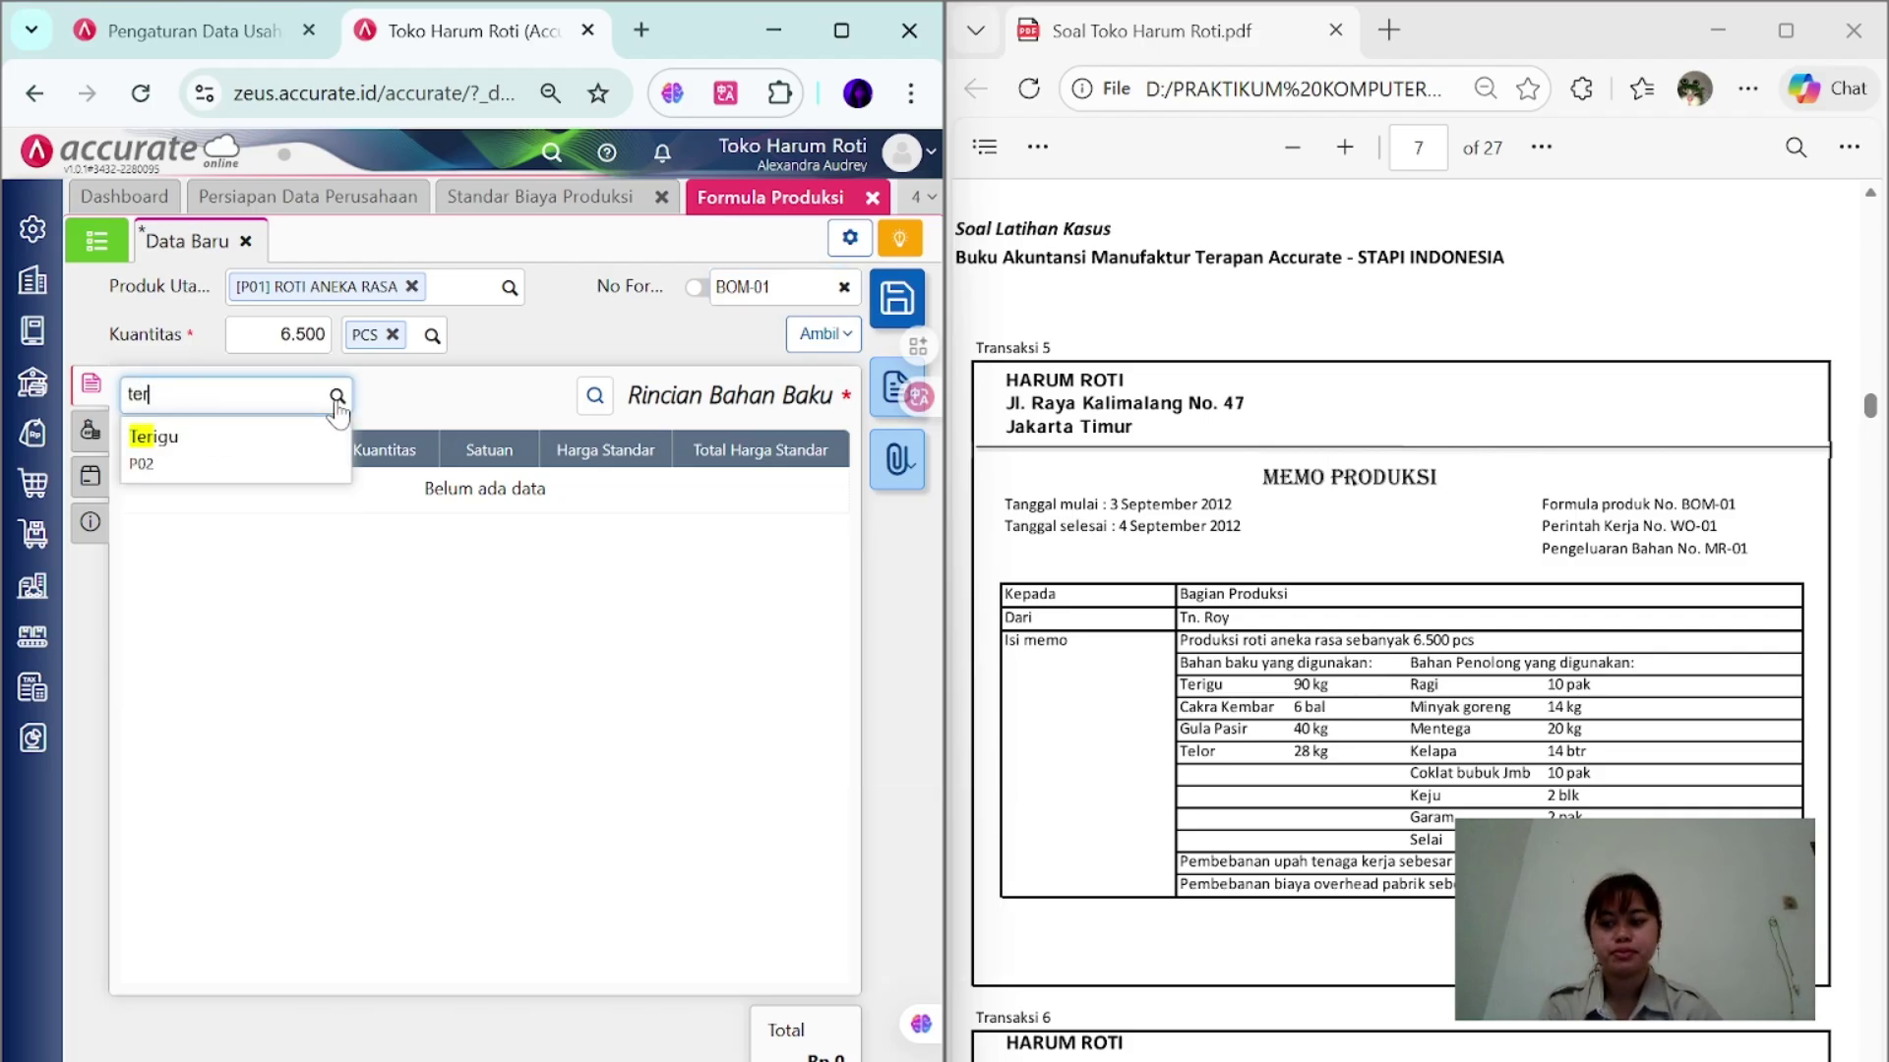
{"action": "left_click", "coordinate": [295, 456]}
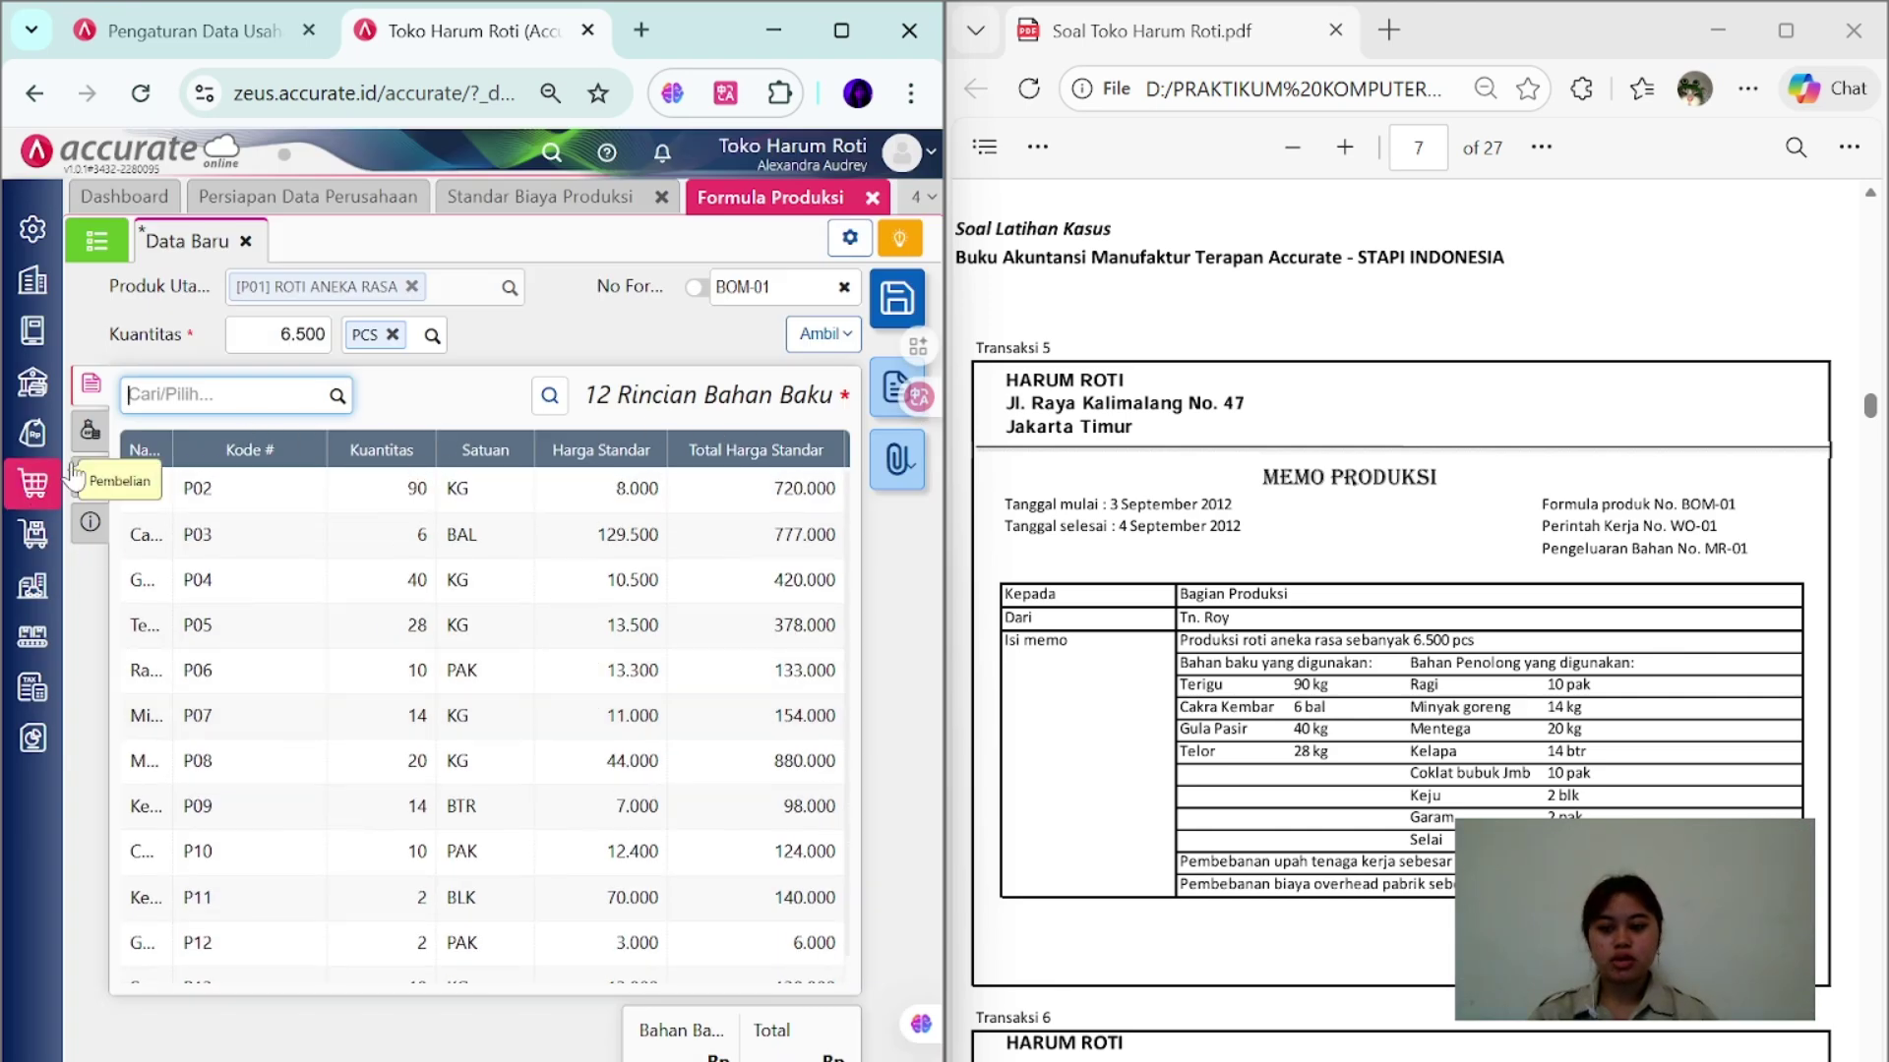
- Add Upah tenaga Kerja and Biaya Overhead Pabrik to the formula's cost details, each with a quantity of 1
{"action": "left_click", "coordinate": [90, 429]}
{"action": "type", "text": "upa"}
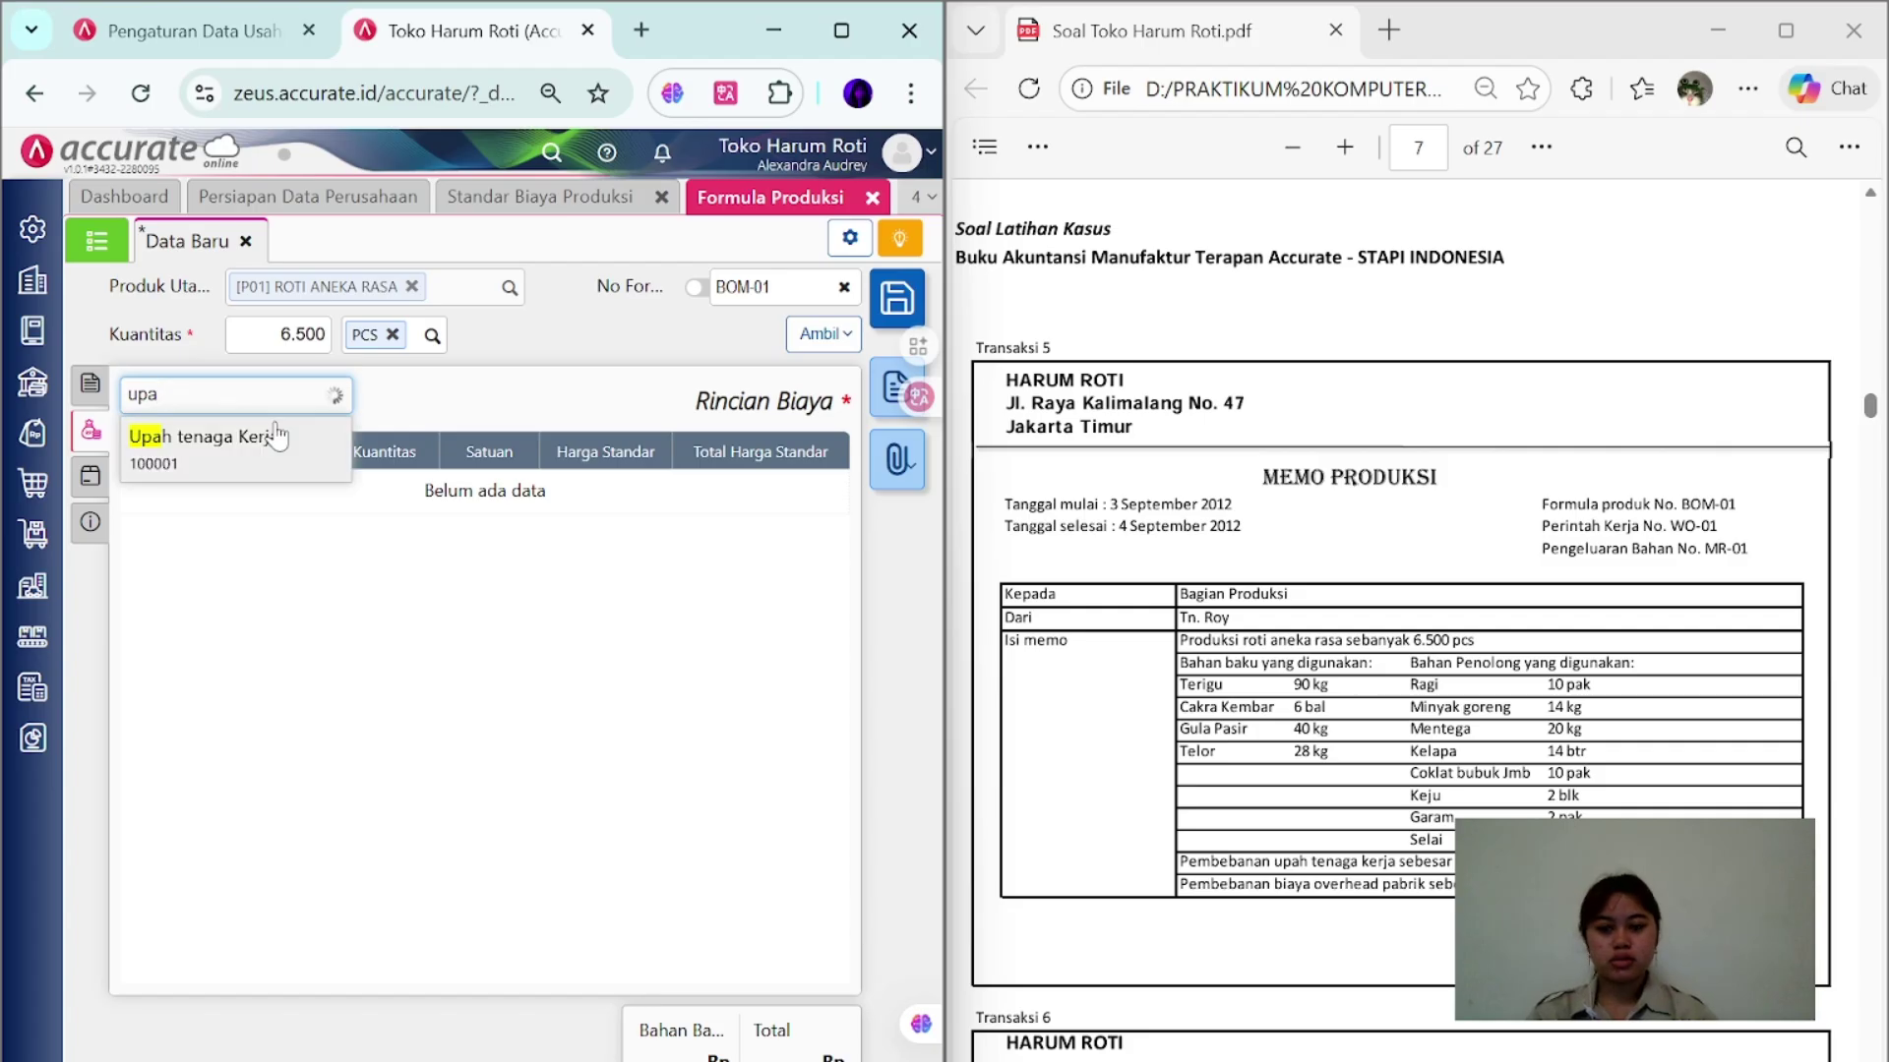
{"action": "left_click", "coordinate": [279, 436]}
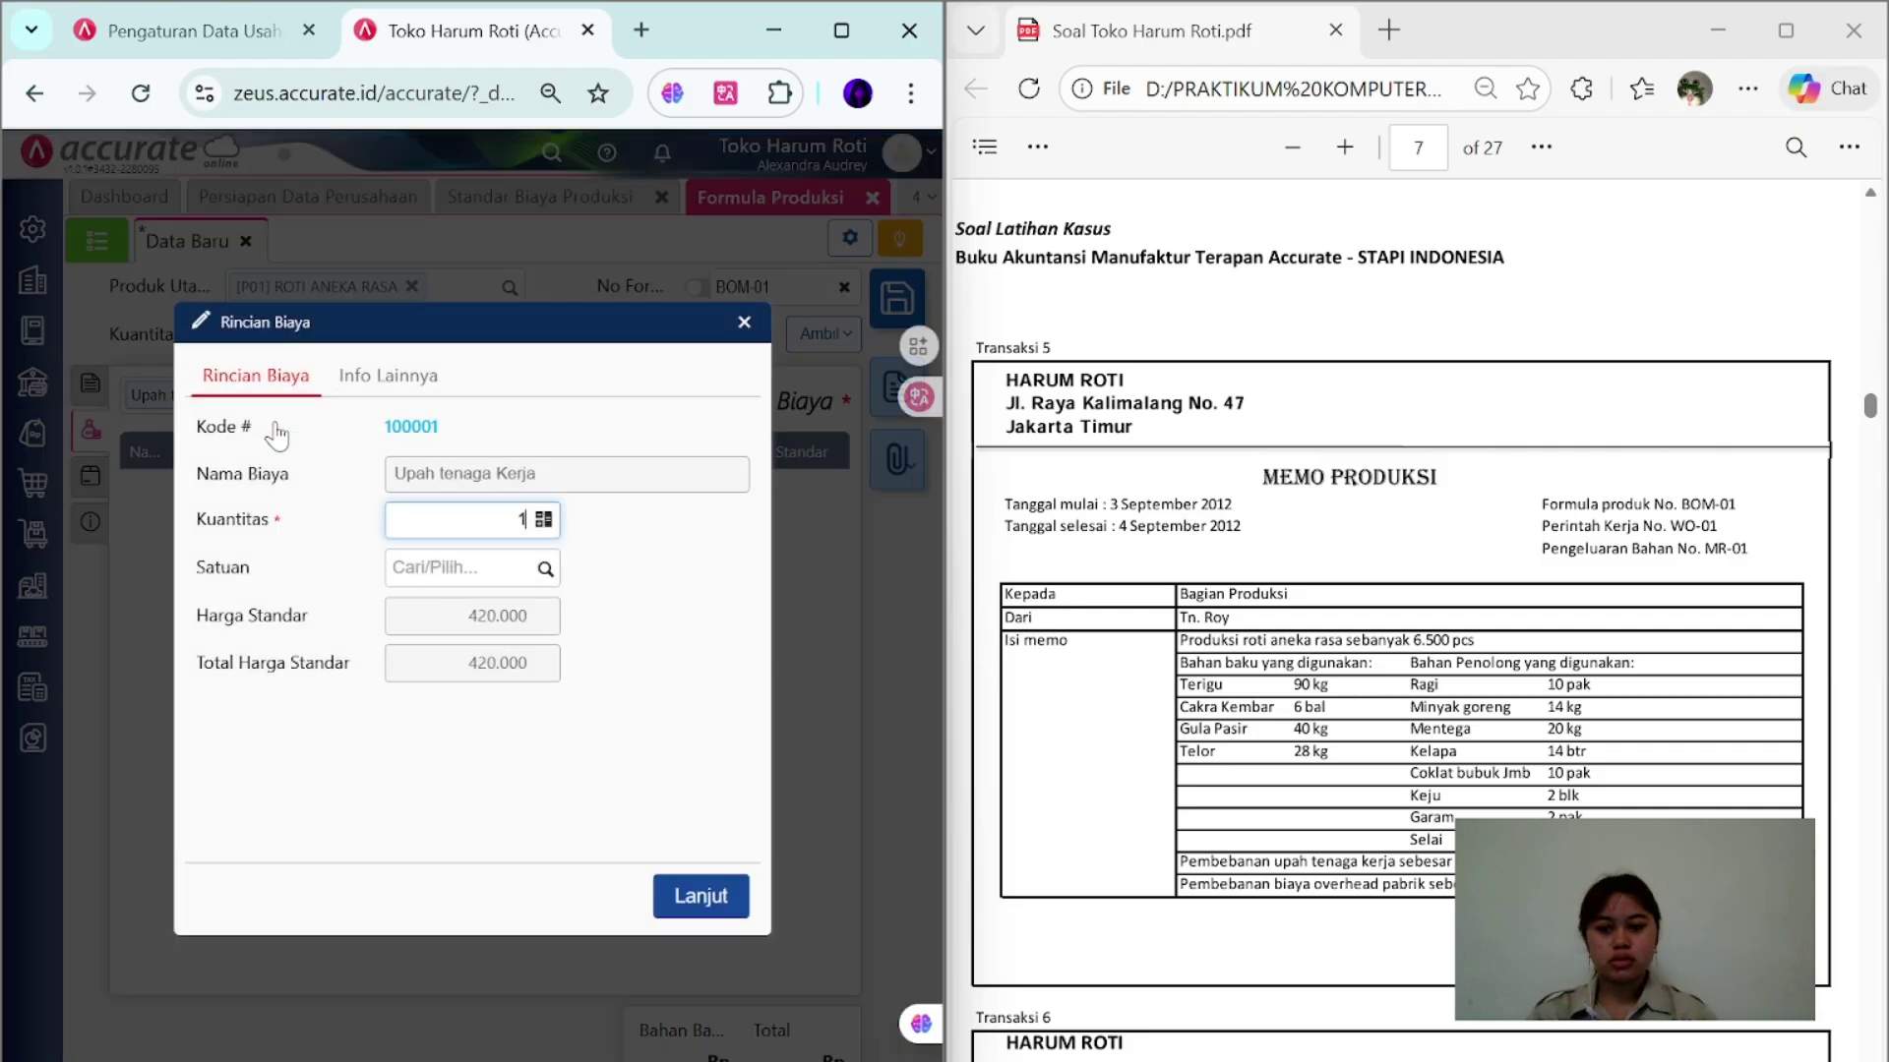
{"action": "left_click", "coordinate": [700, 897]}
{"action": "type", "text": "biay"}
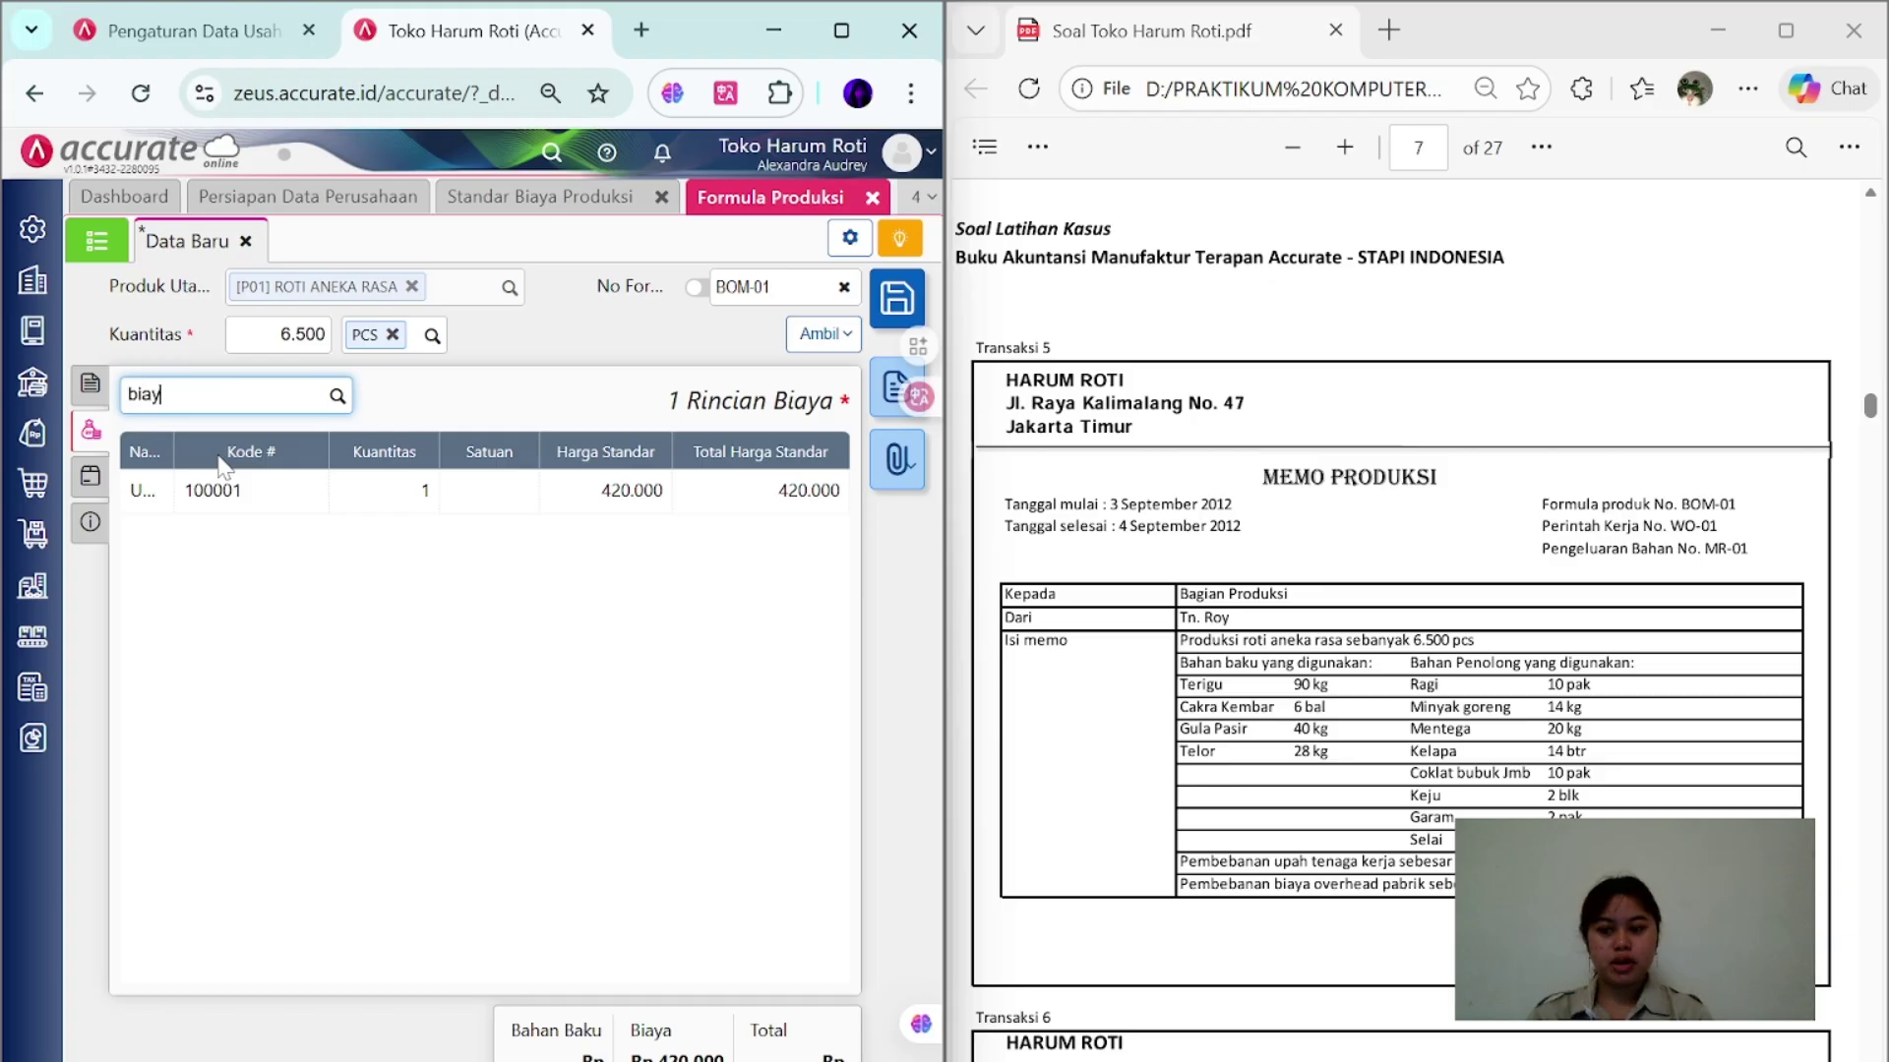
{"action": "type", "text": "a"}
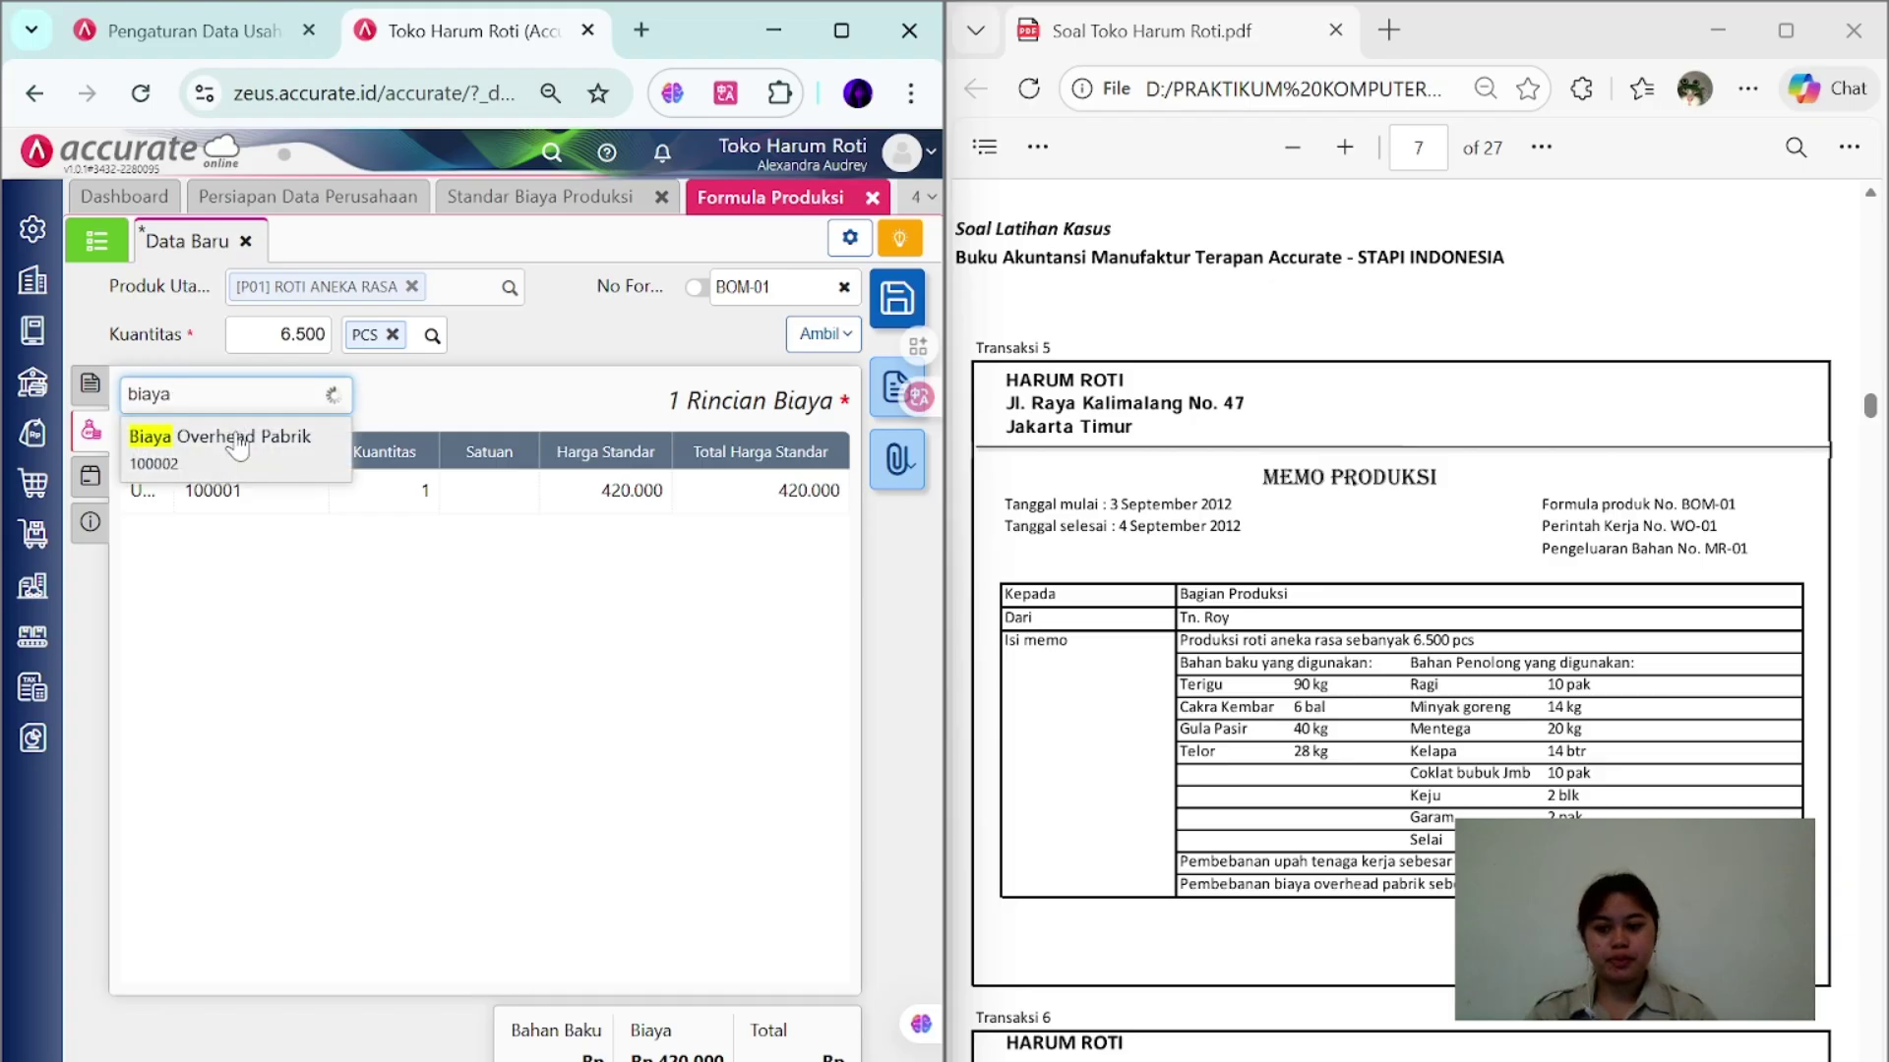
{"action": "left_click", "coordinate": [236, 442]}
{"action": "left_click", "coordinate": [704, 900]}
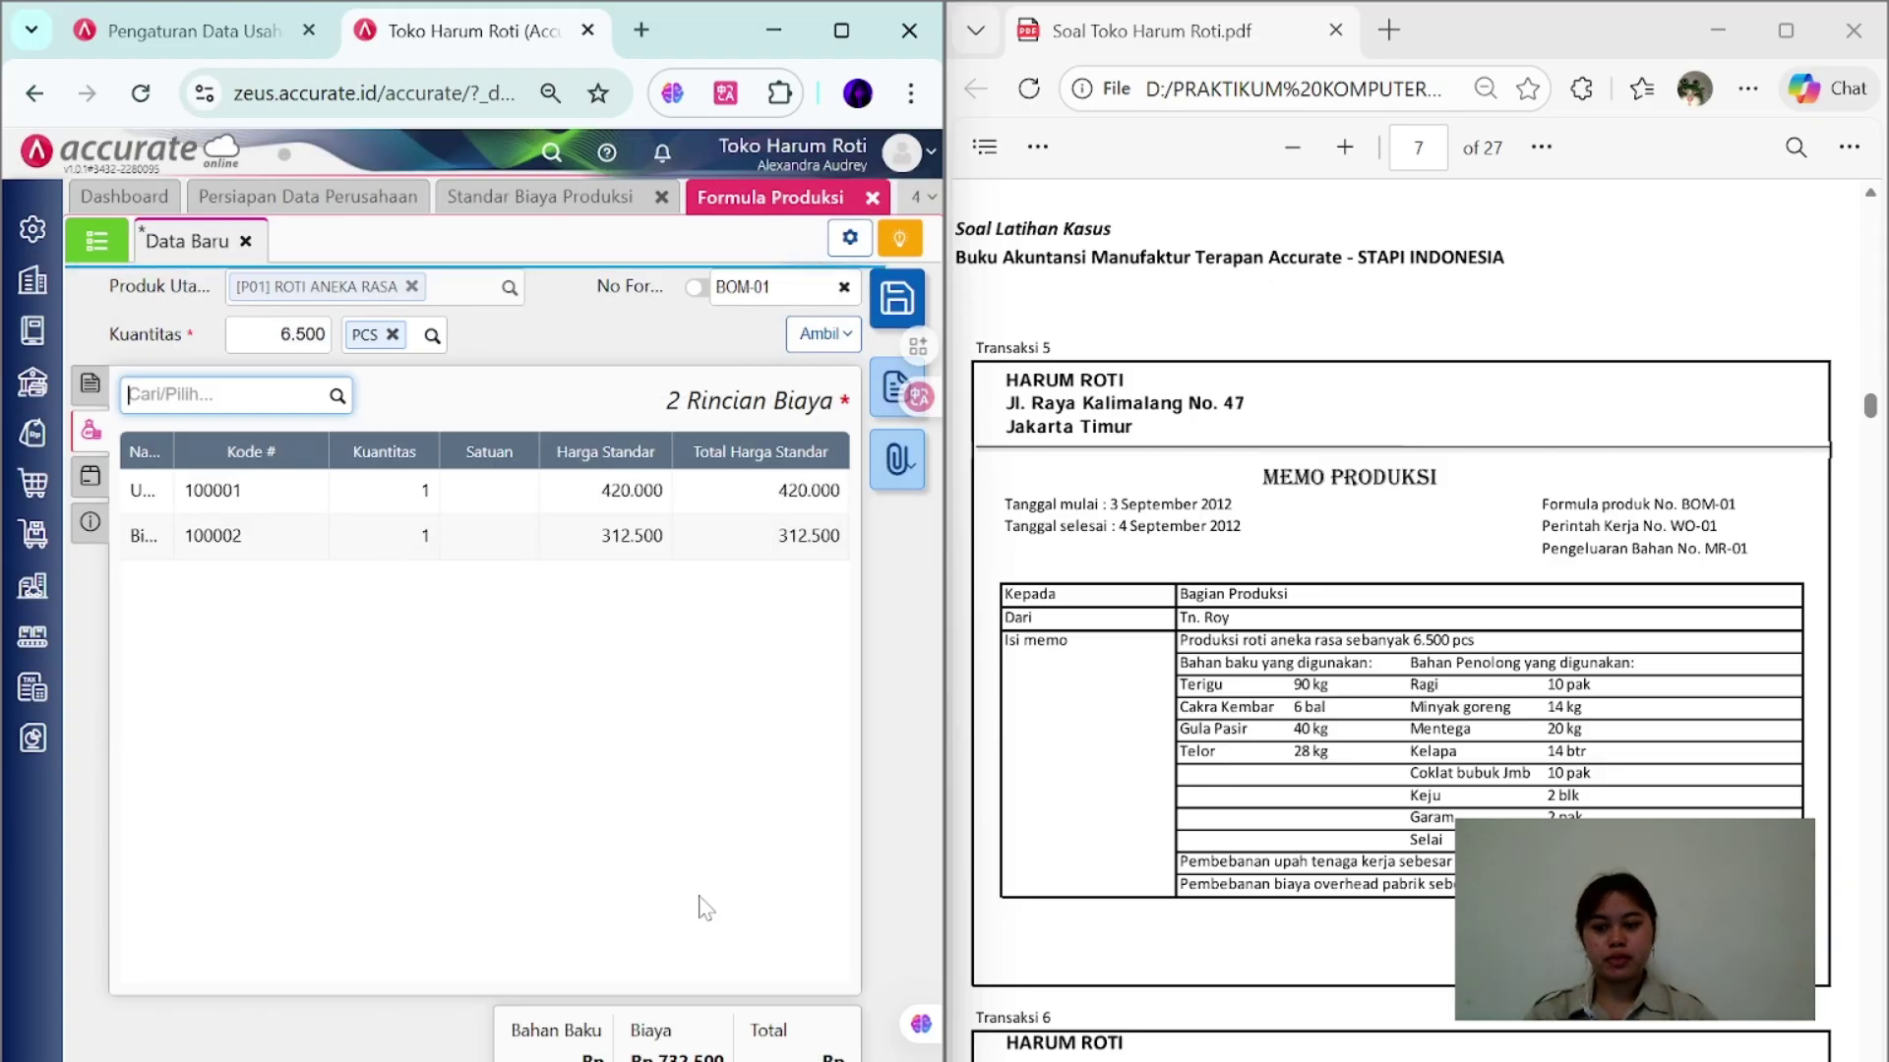
- Check the formula's remaining sections and its raw material list, and save the production formula
{"action": "left_click", "coordinate": [93, 476]}
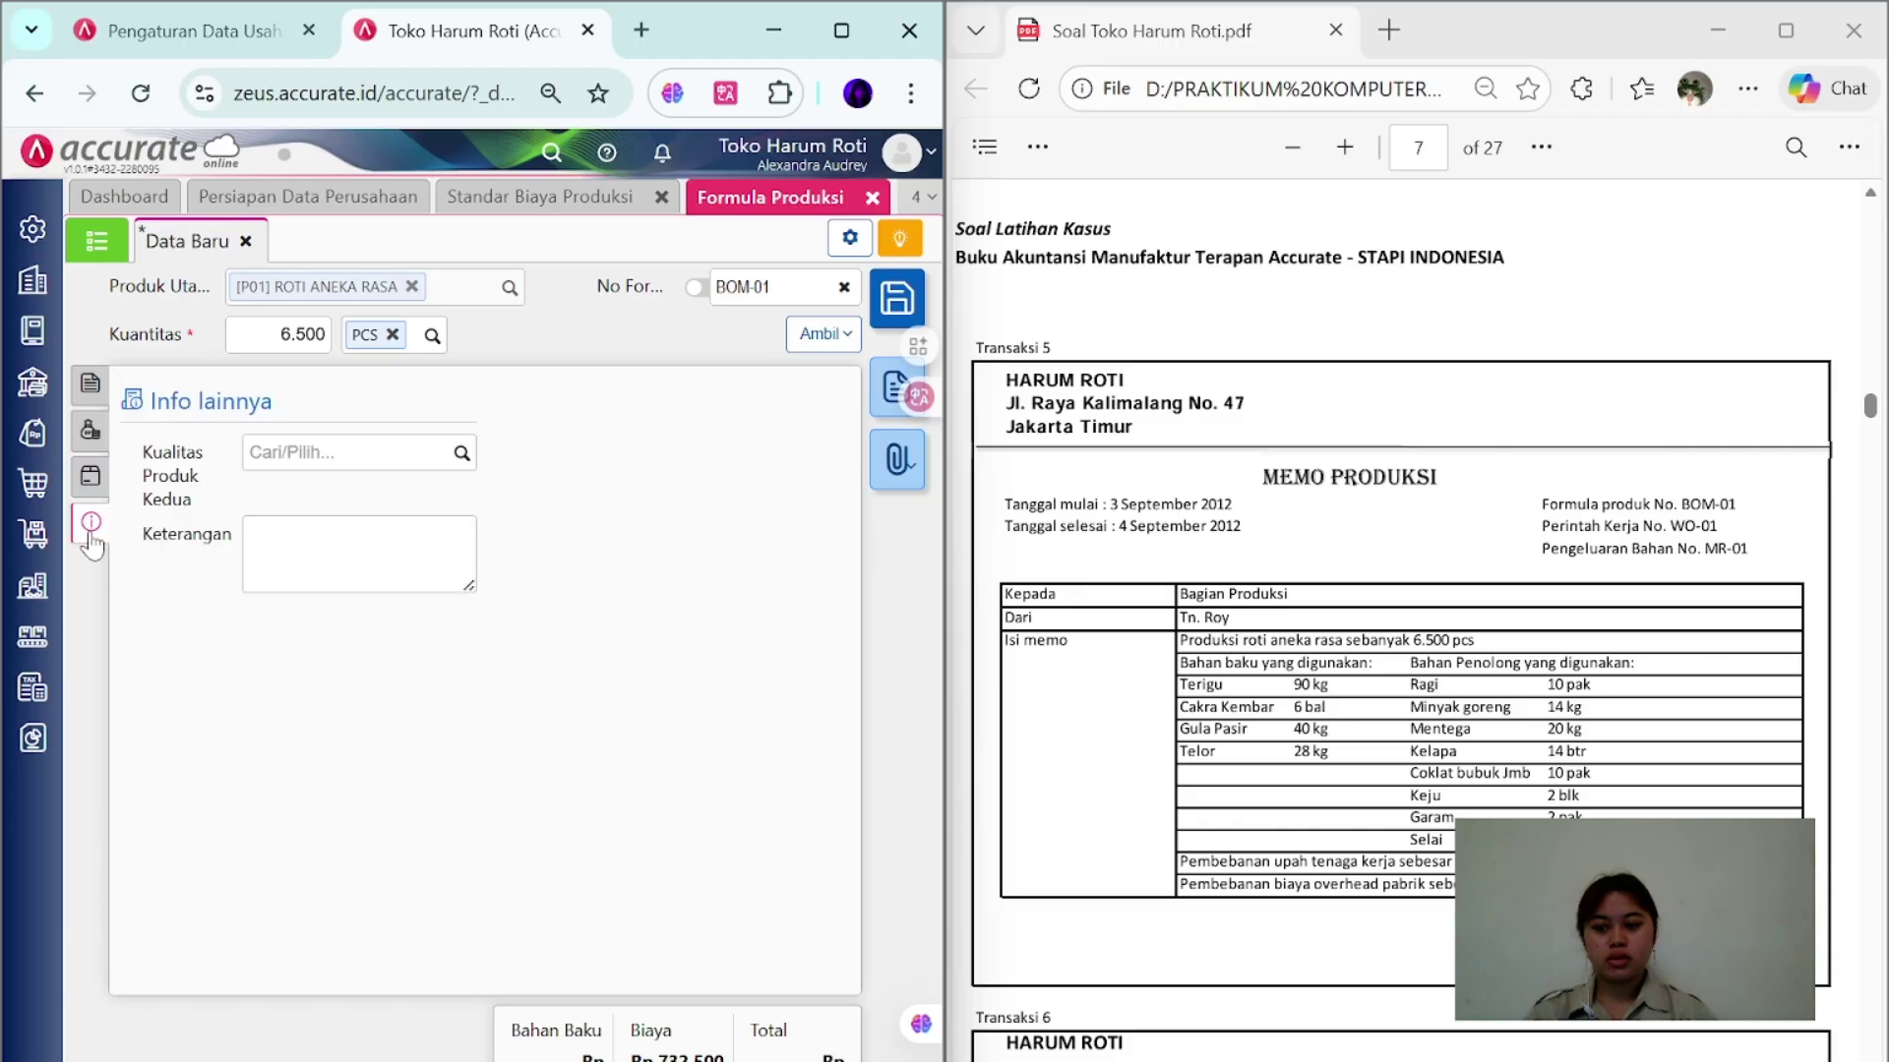
{"action": "left_click", "coordinate": [94, 476]}
{"action": "left_click", "coordinate": [96, 381]}
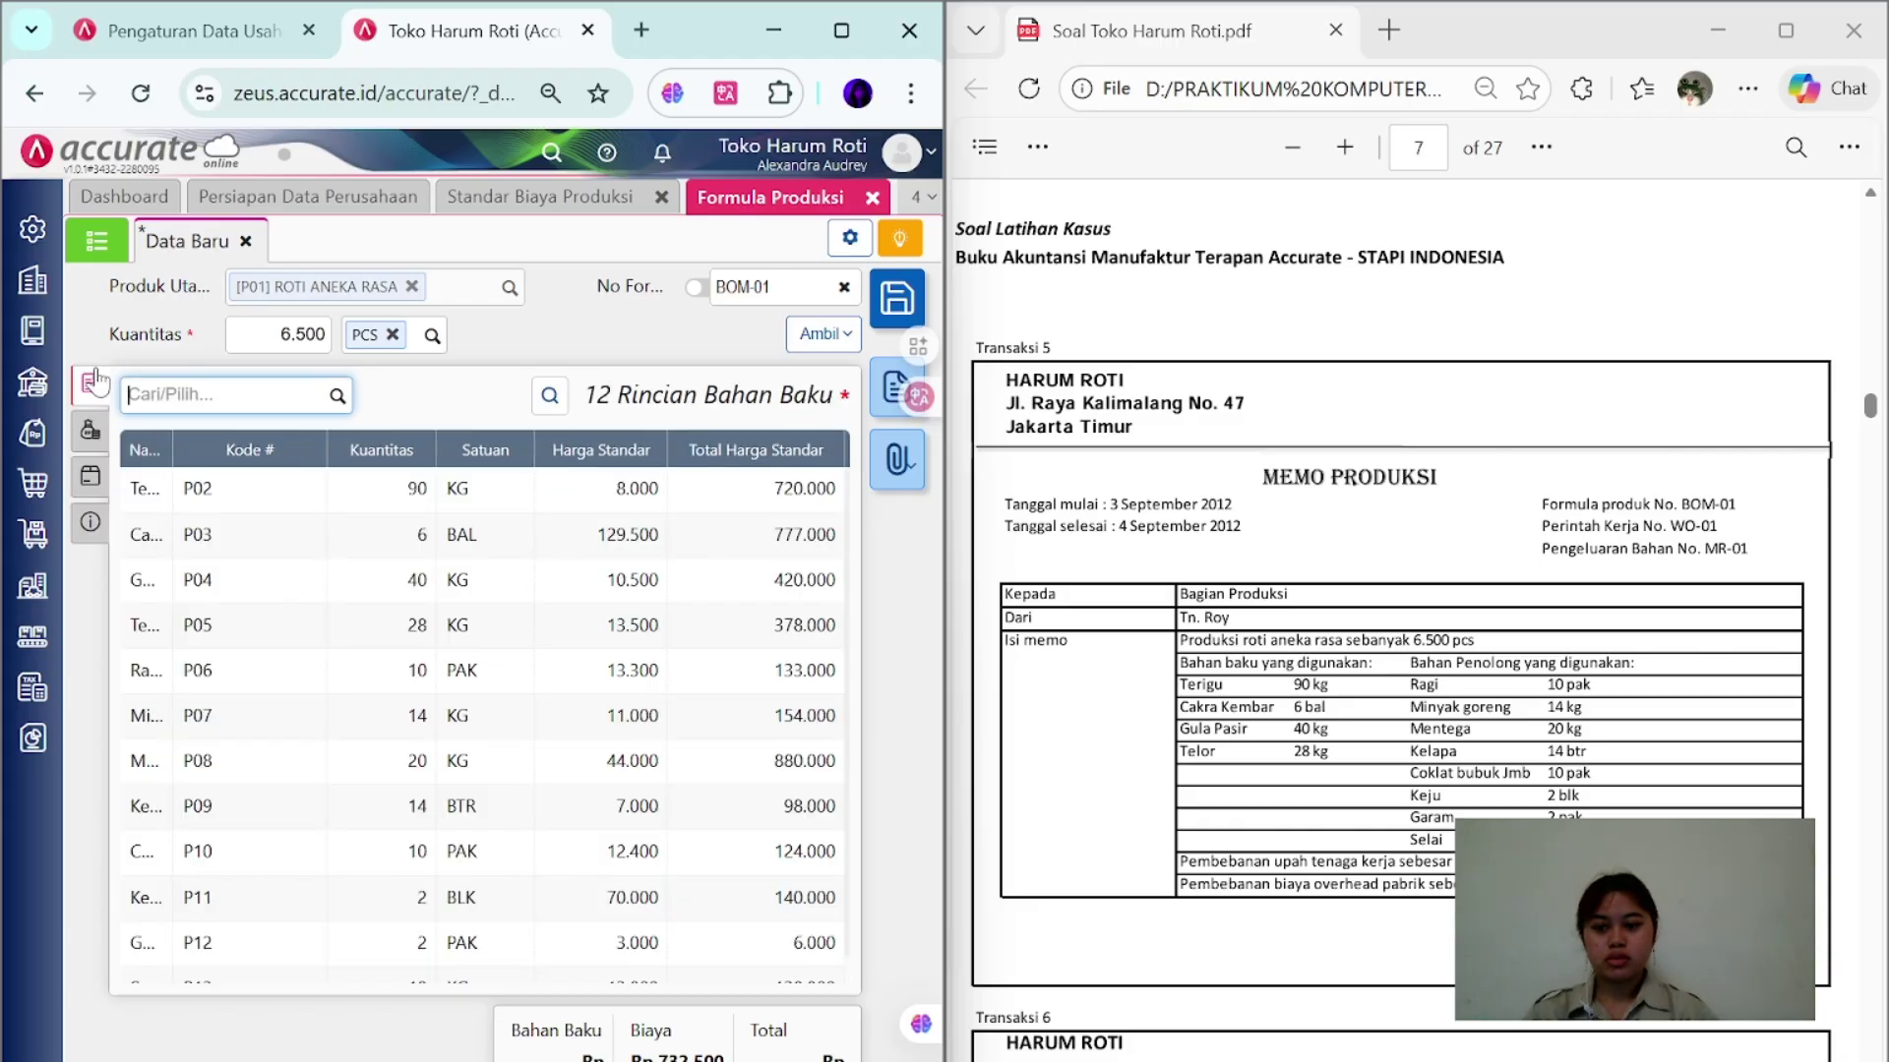
{"action": "left_click", "coordinate": [888, 313]}
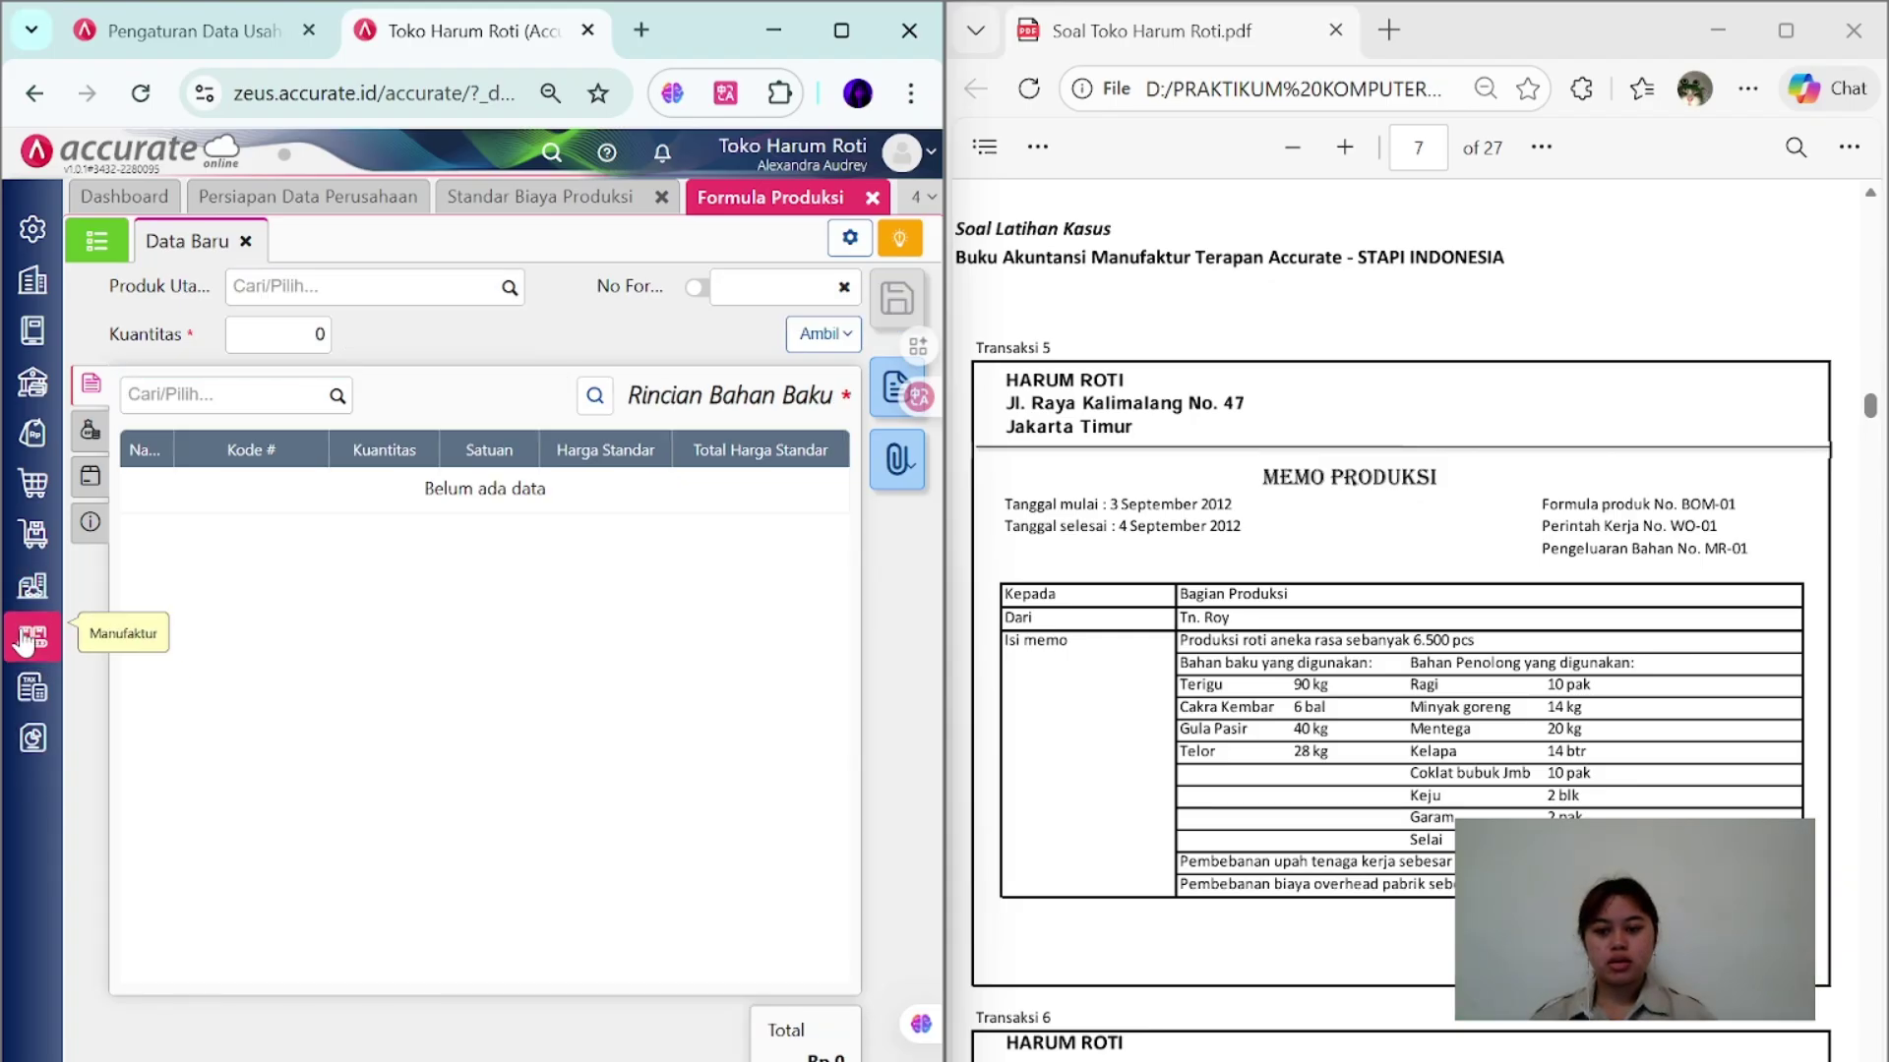
- Create a Perintah Kerja of type Formula Produksi from BOM-01 ROTI ANEKA RASA and number it WO-01
{"action": "left_click", "coordinate": [27, 640]}
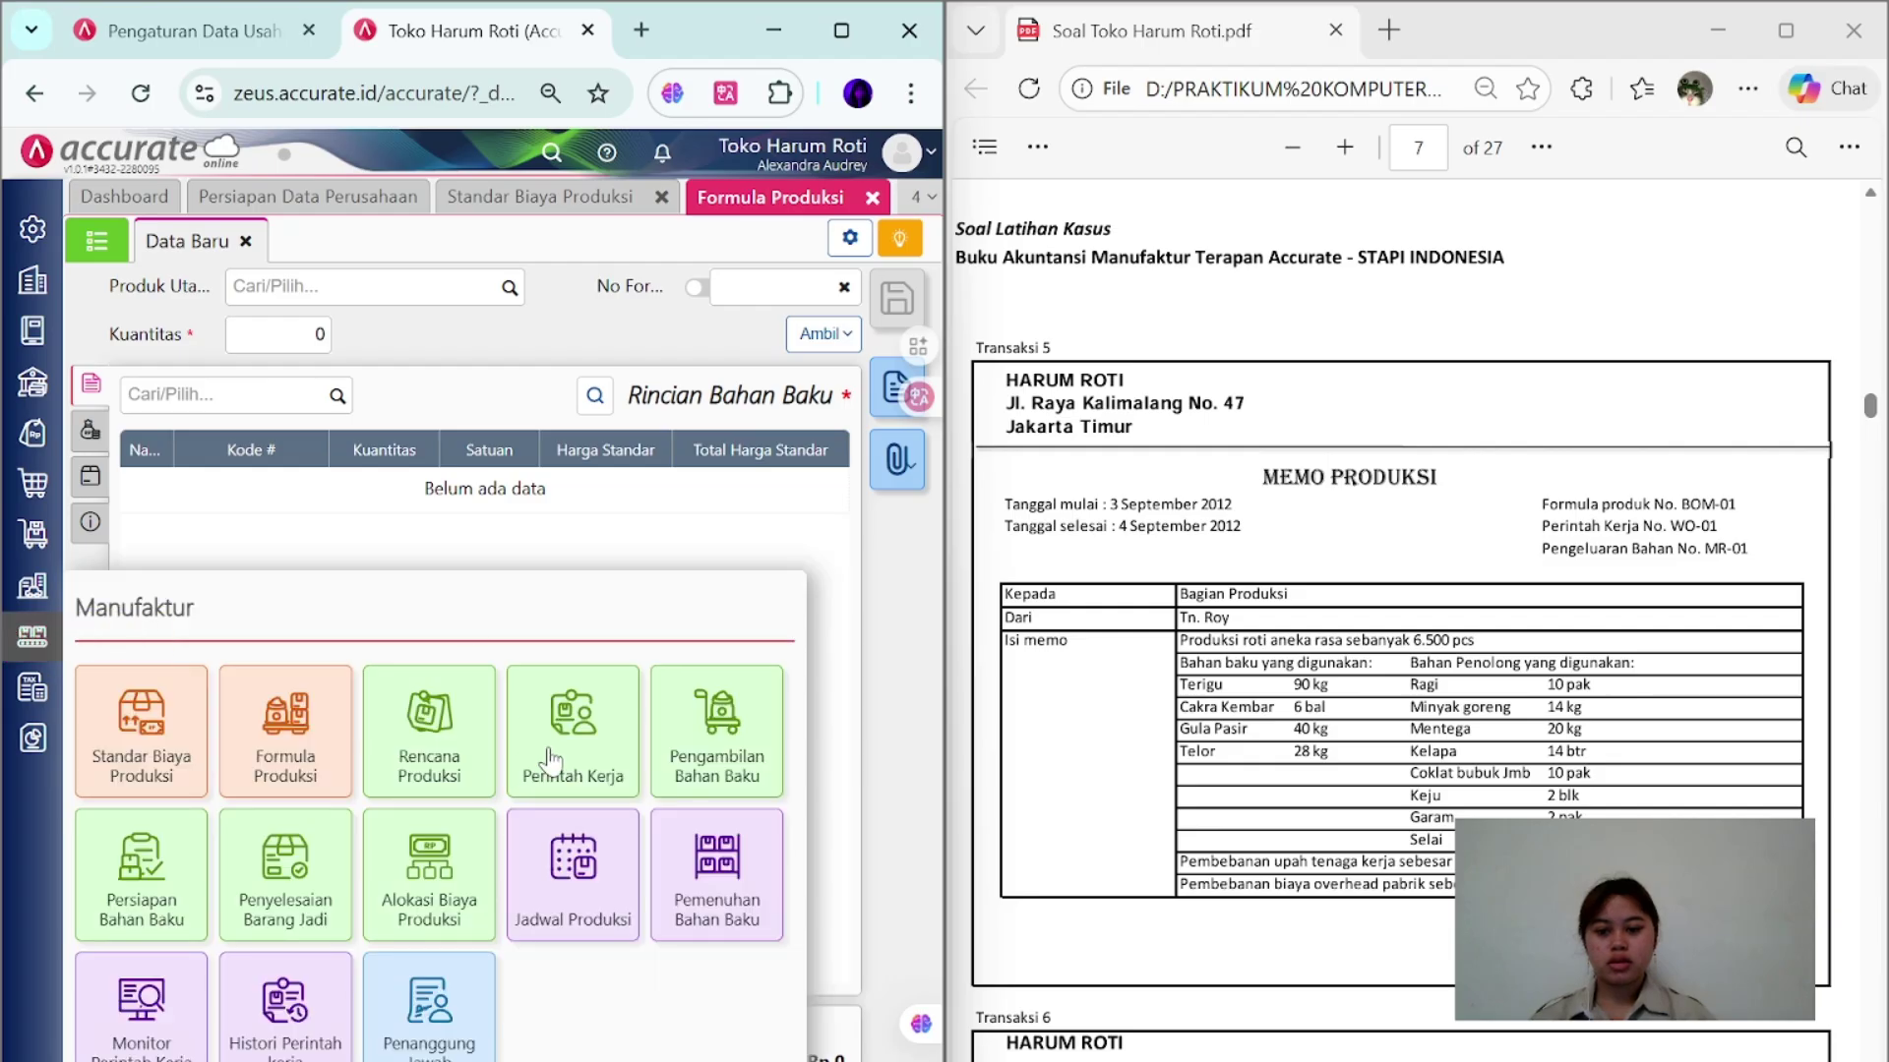
{"action": "left_click", "coordinate": [587, 755]}
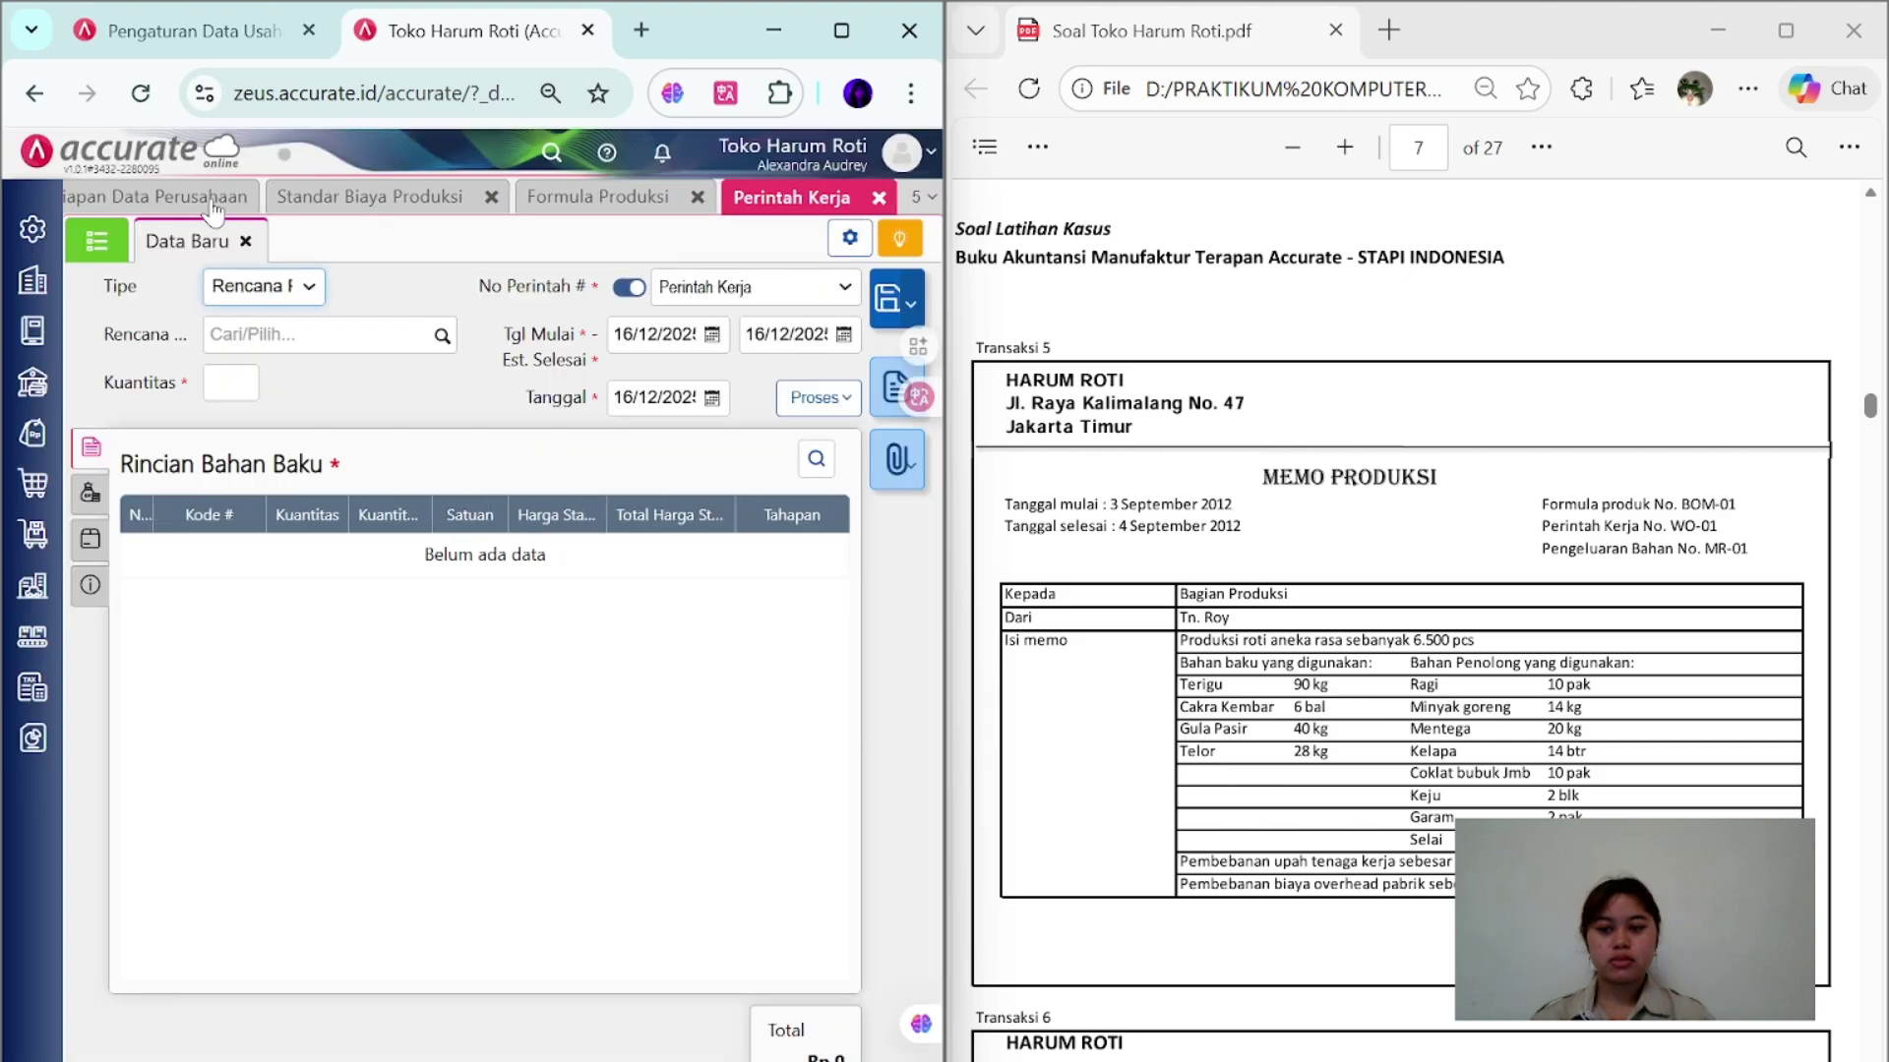
{"action": "left_click", "coordinate": [306, 289]}
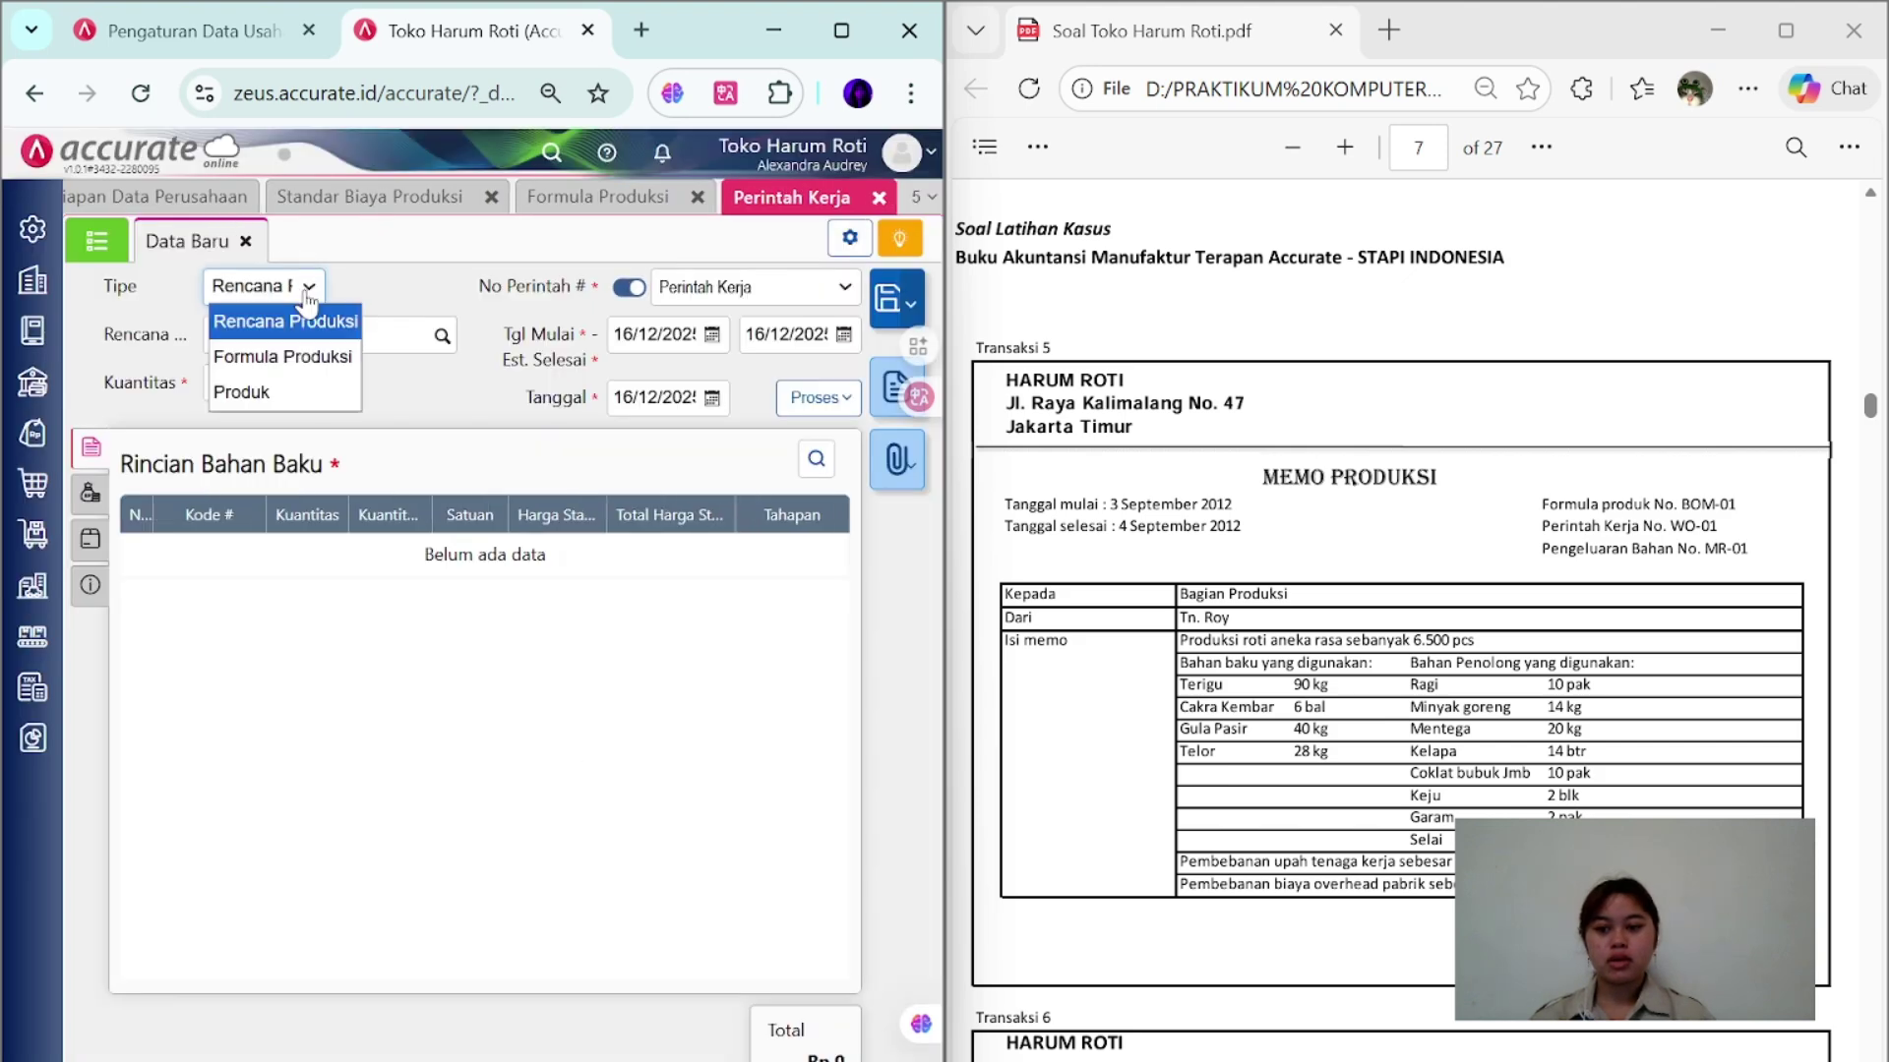
{"action": "left_click", "coordinate": [301, 356]}
{"action": "left_click", "coordinate": [442, 338]}
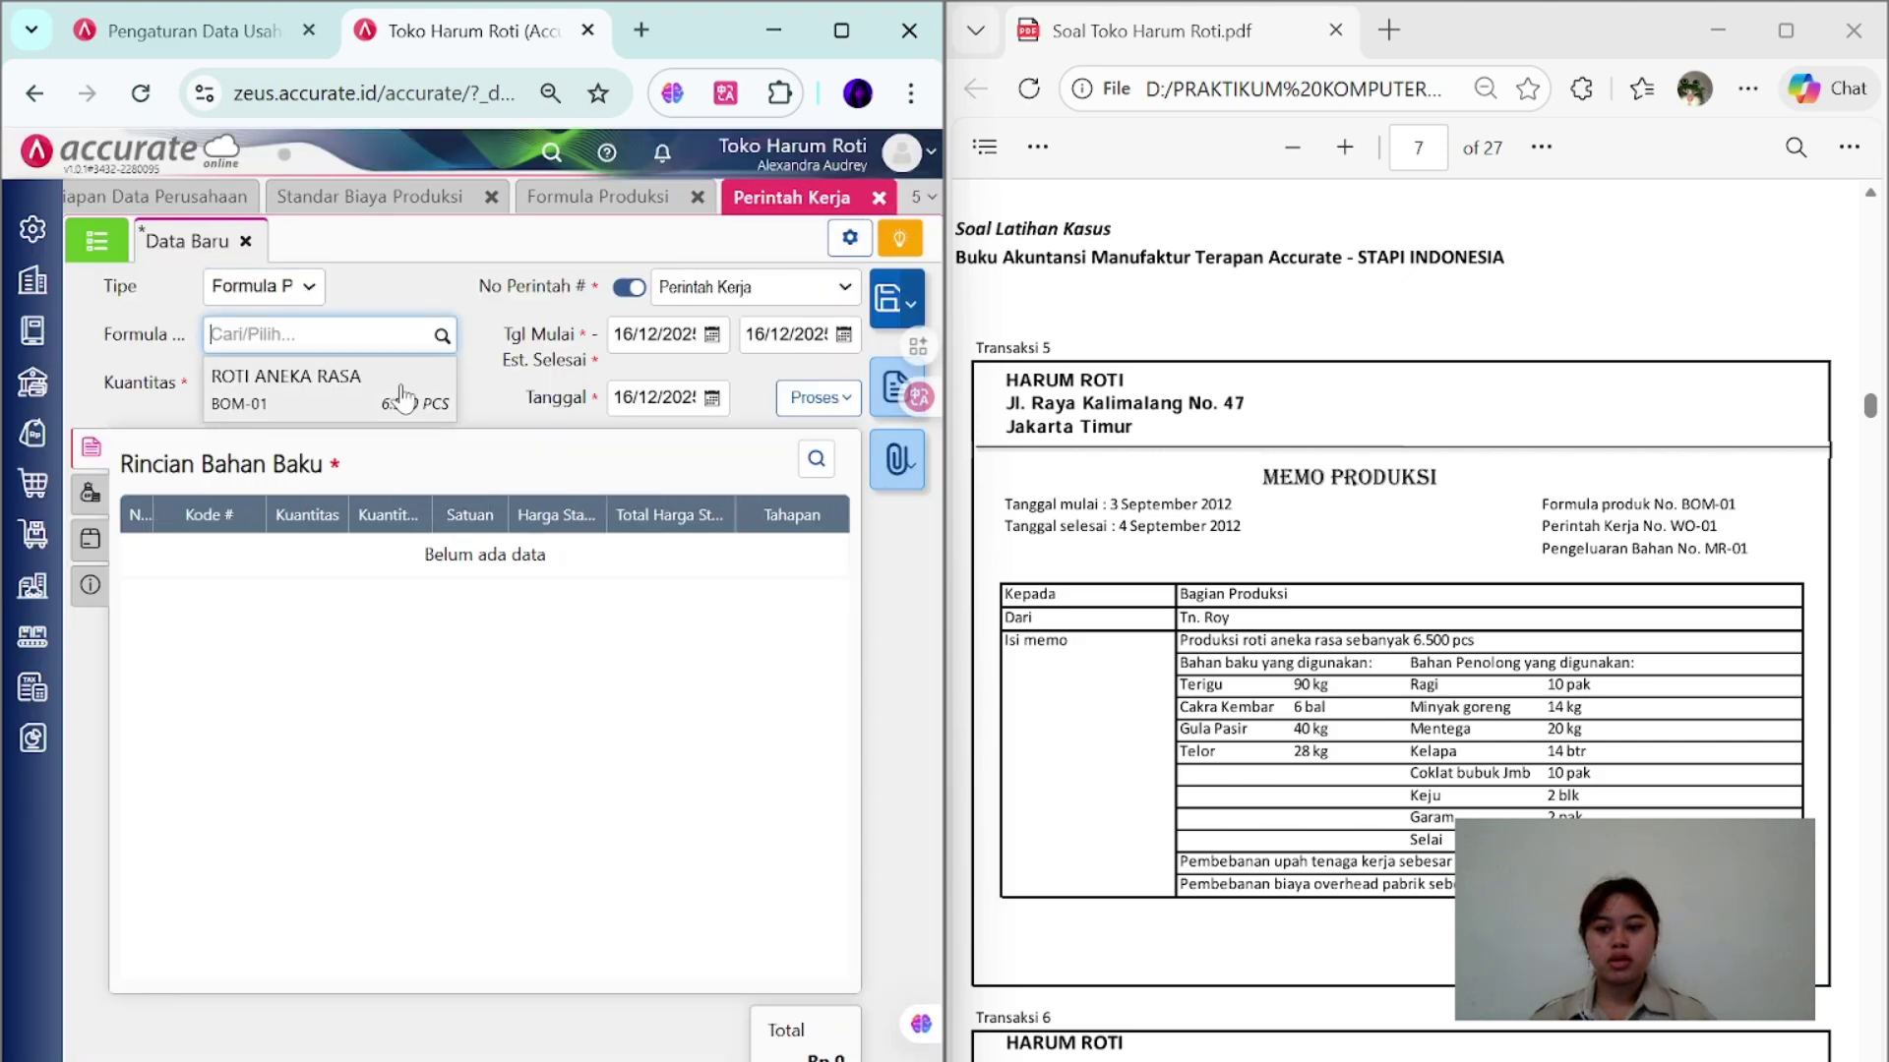
{"action": "left_click", "coordinate": [282, 398]}
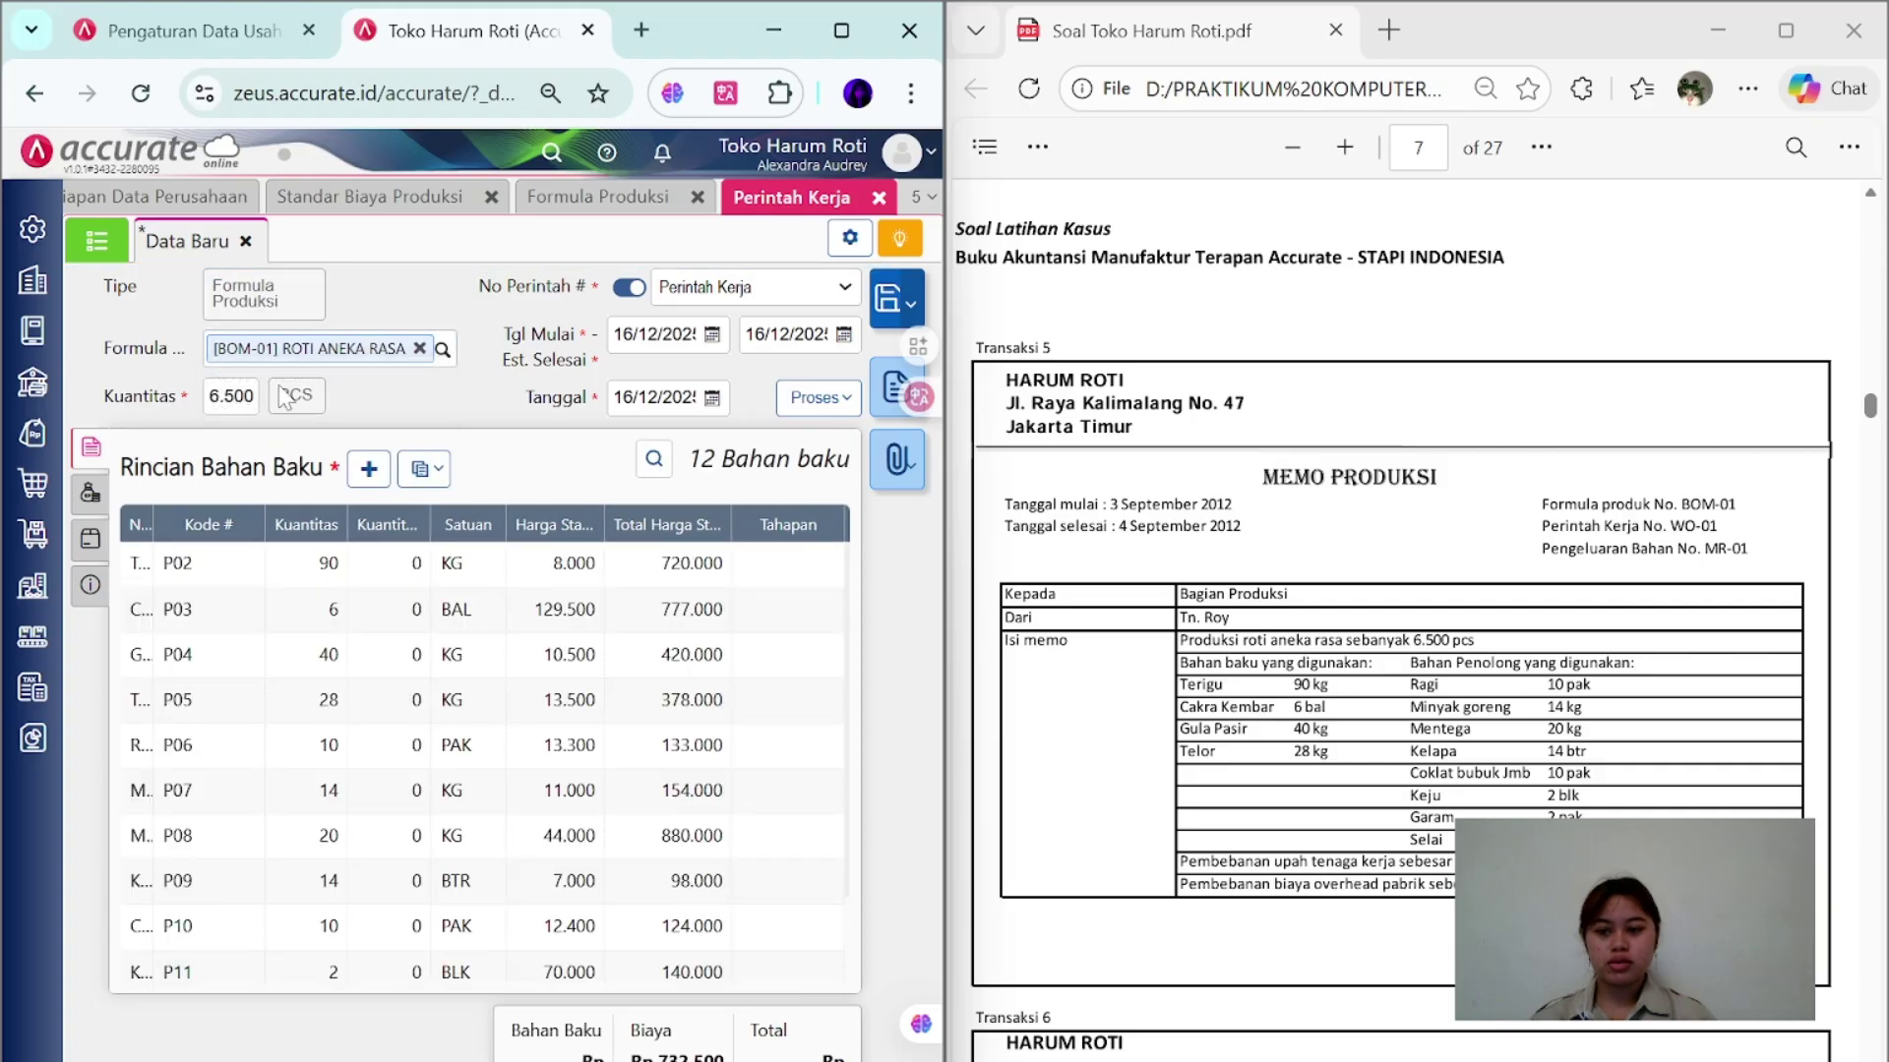
{"action": "left_click", "coordinate": [629, 287]}
{"action": "key", "text": "Caps_Lock"}
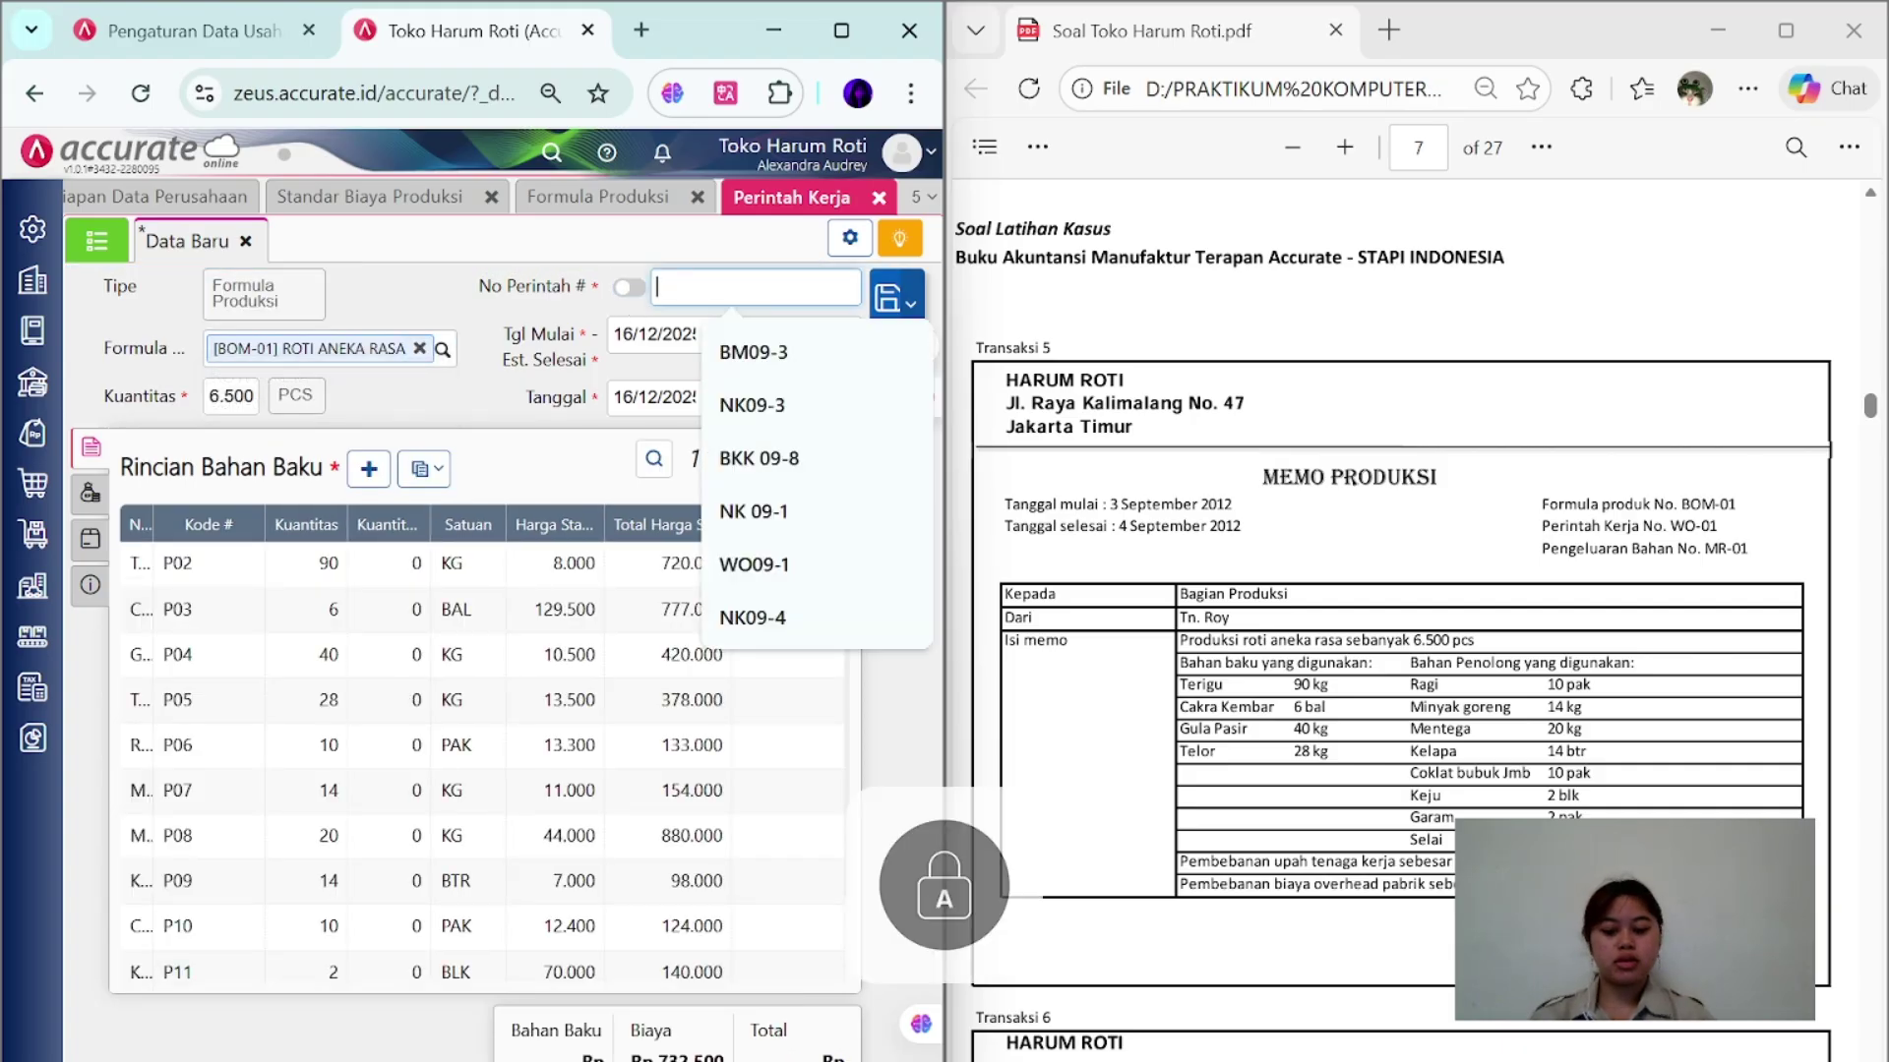
{"action": "type", "text": "WO-01"}
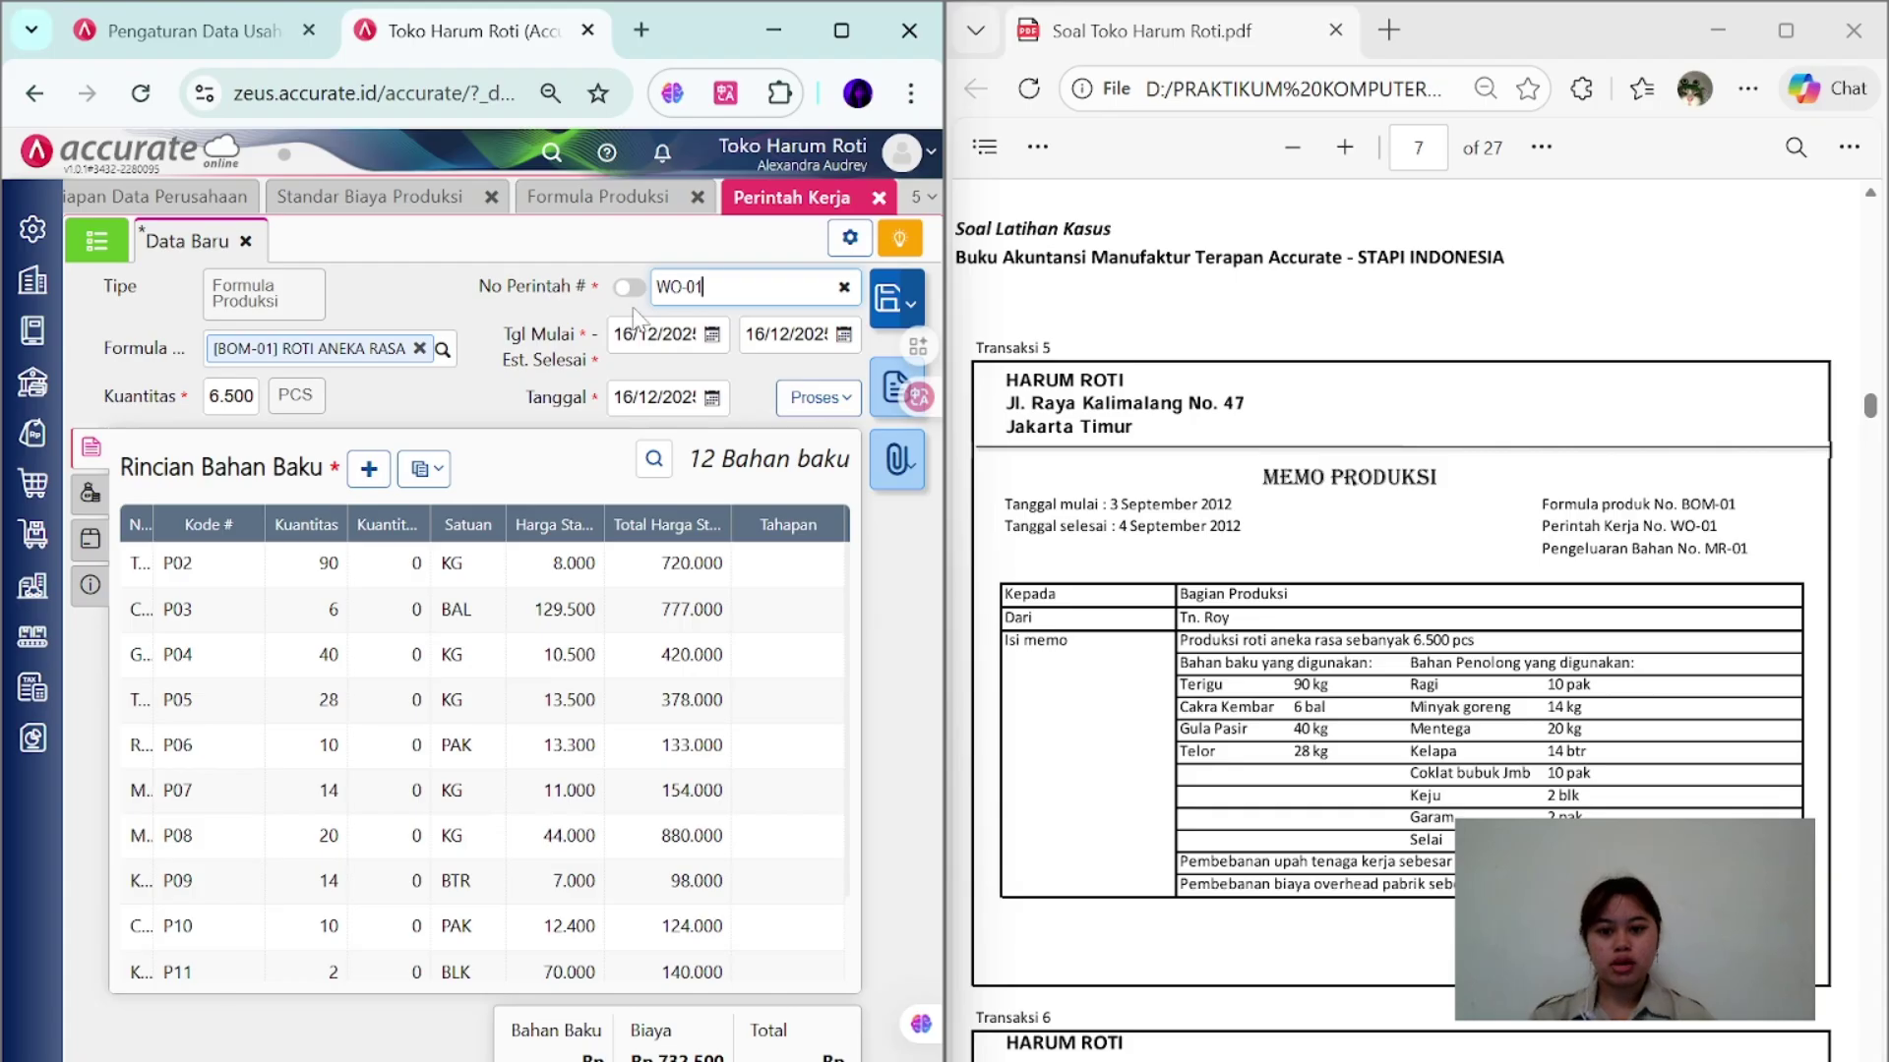
- Set the work order's start date to 03/09/2012, its estimated completion to 04/09/2012 and its document date to 03/09/2012
{"action": "left_click", "coordinate": [644, 334]}
{"action": "type", "text": "03/0"}
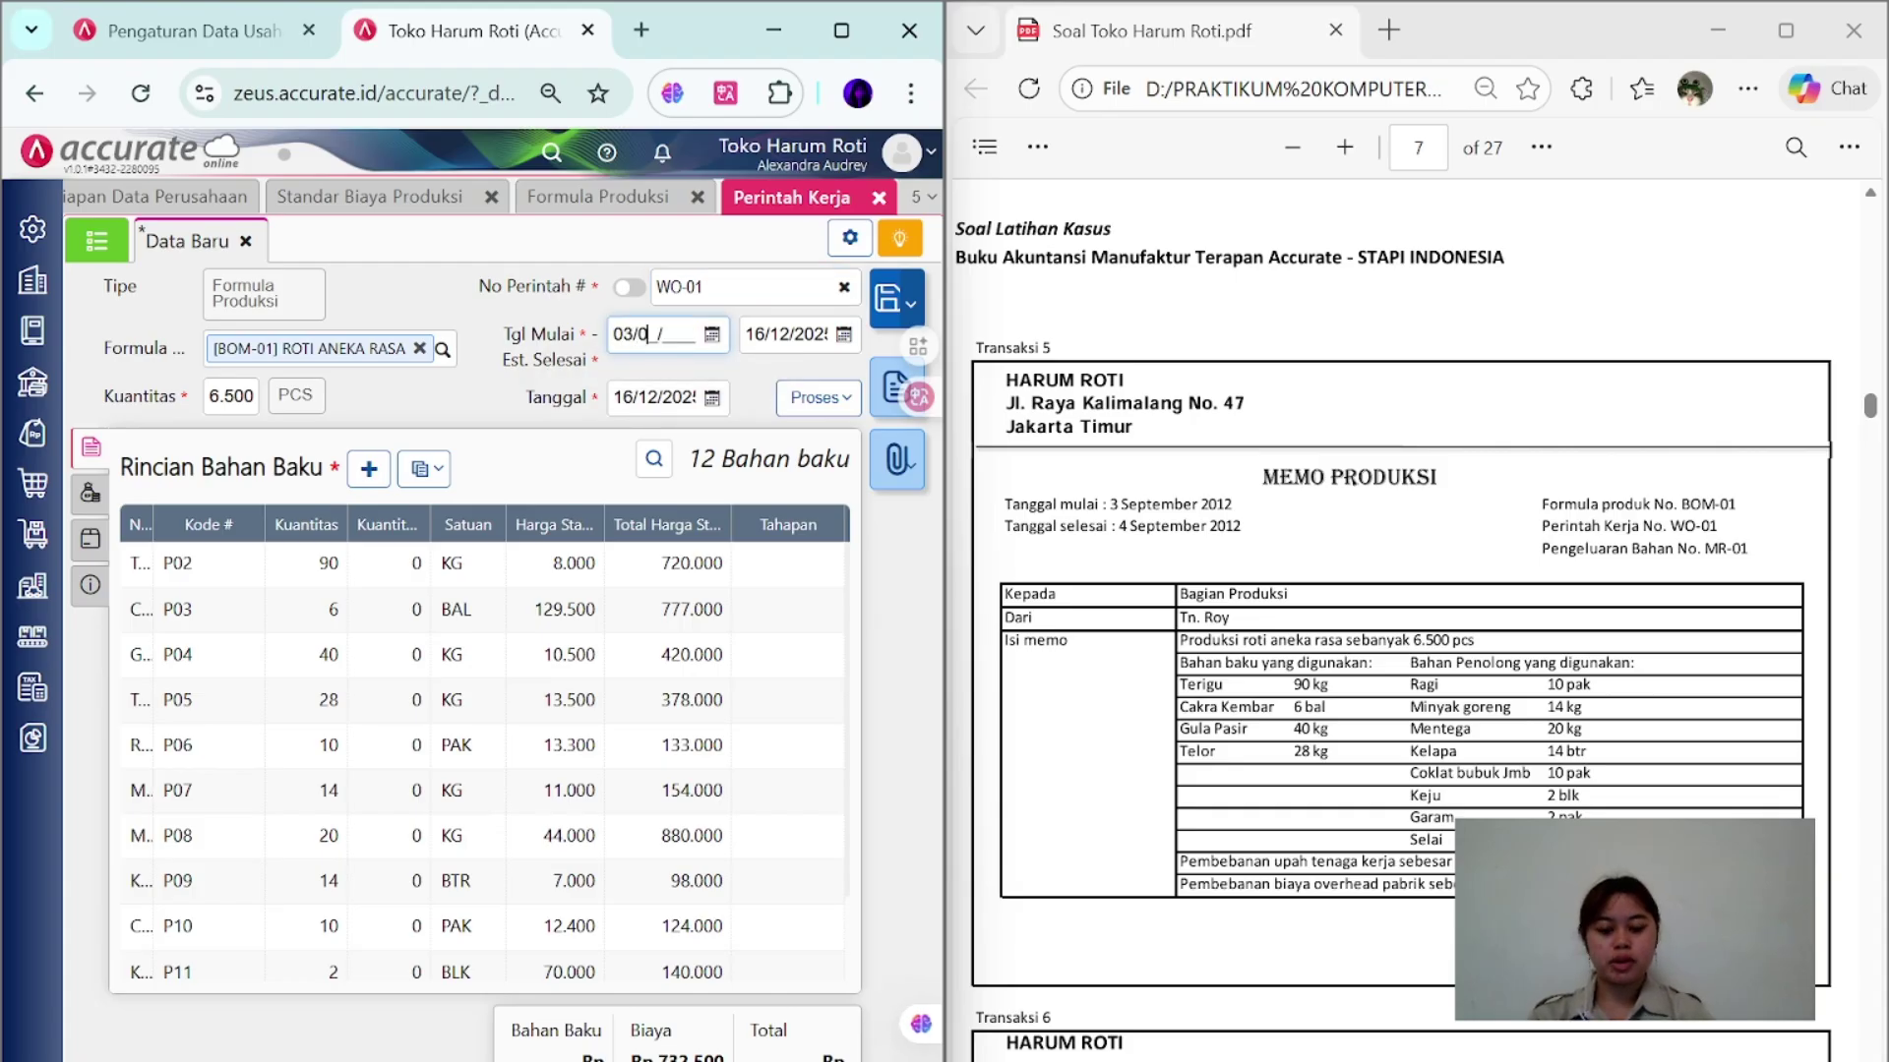
{"action": "type", "text": "3092012"}
{"action": "key", "text": "Tab"}
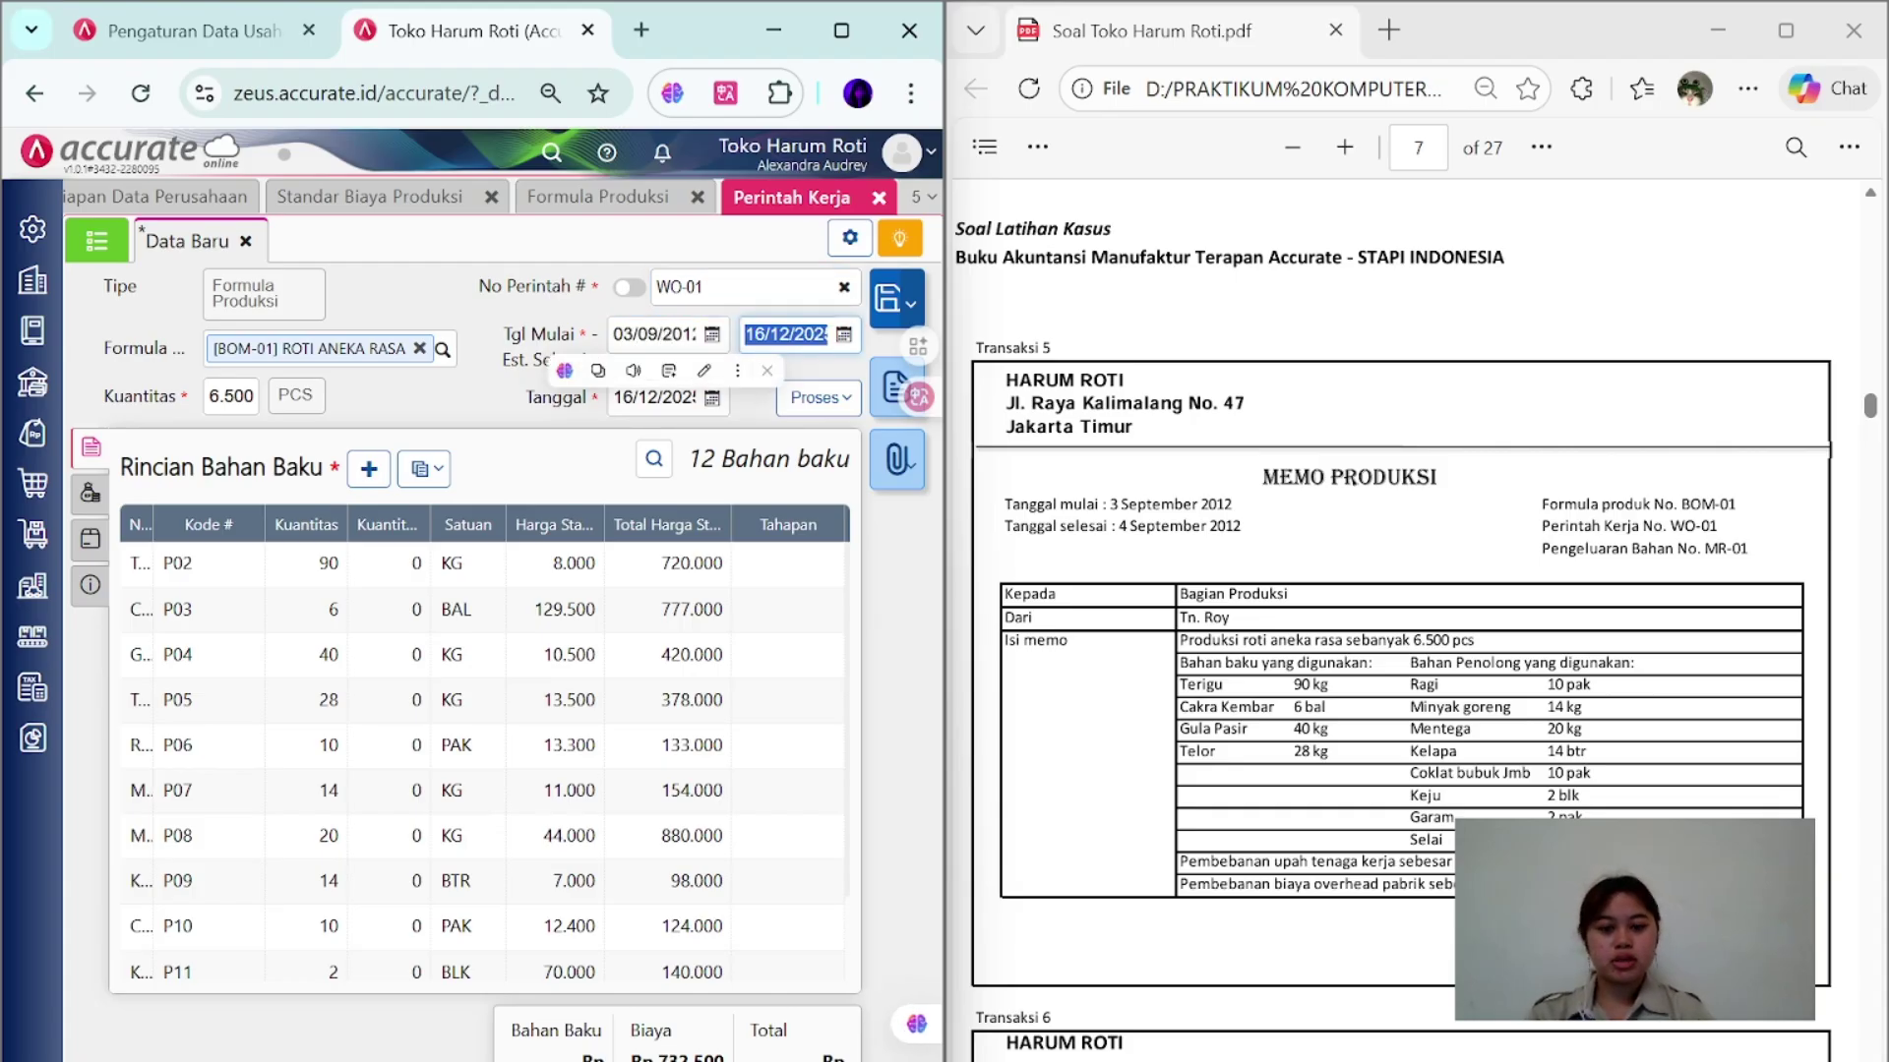
{"action": "type", "text": "04/09/201"}
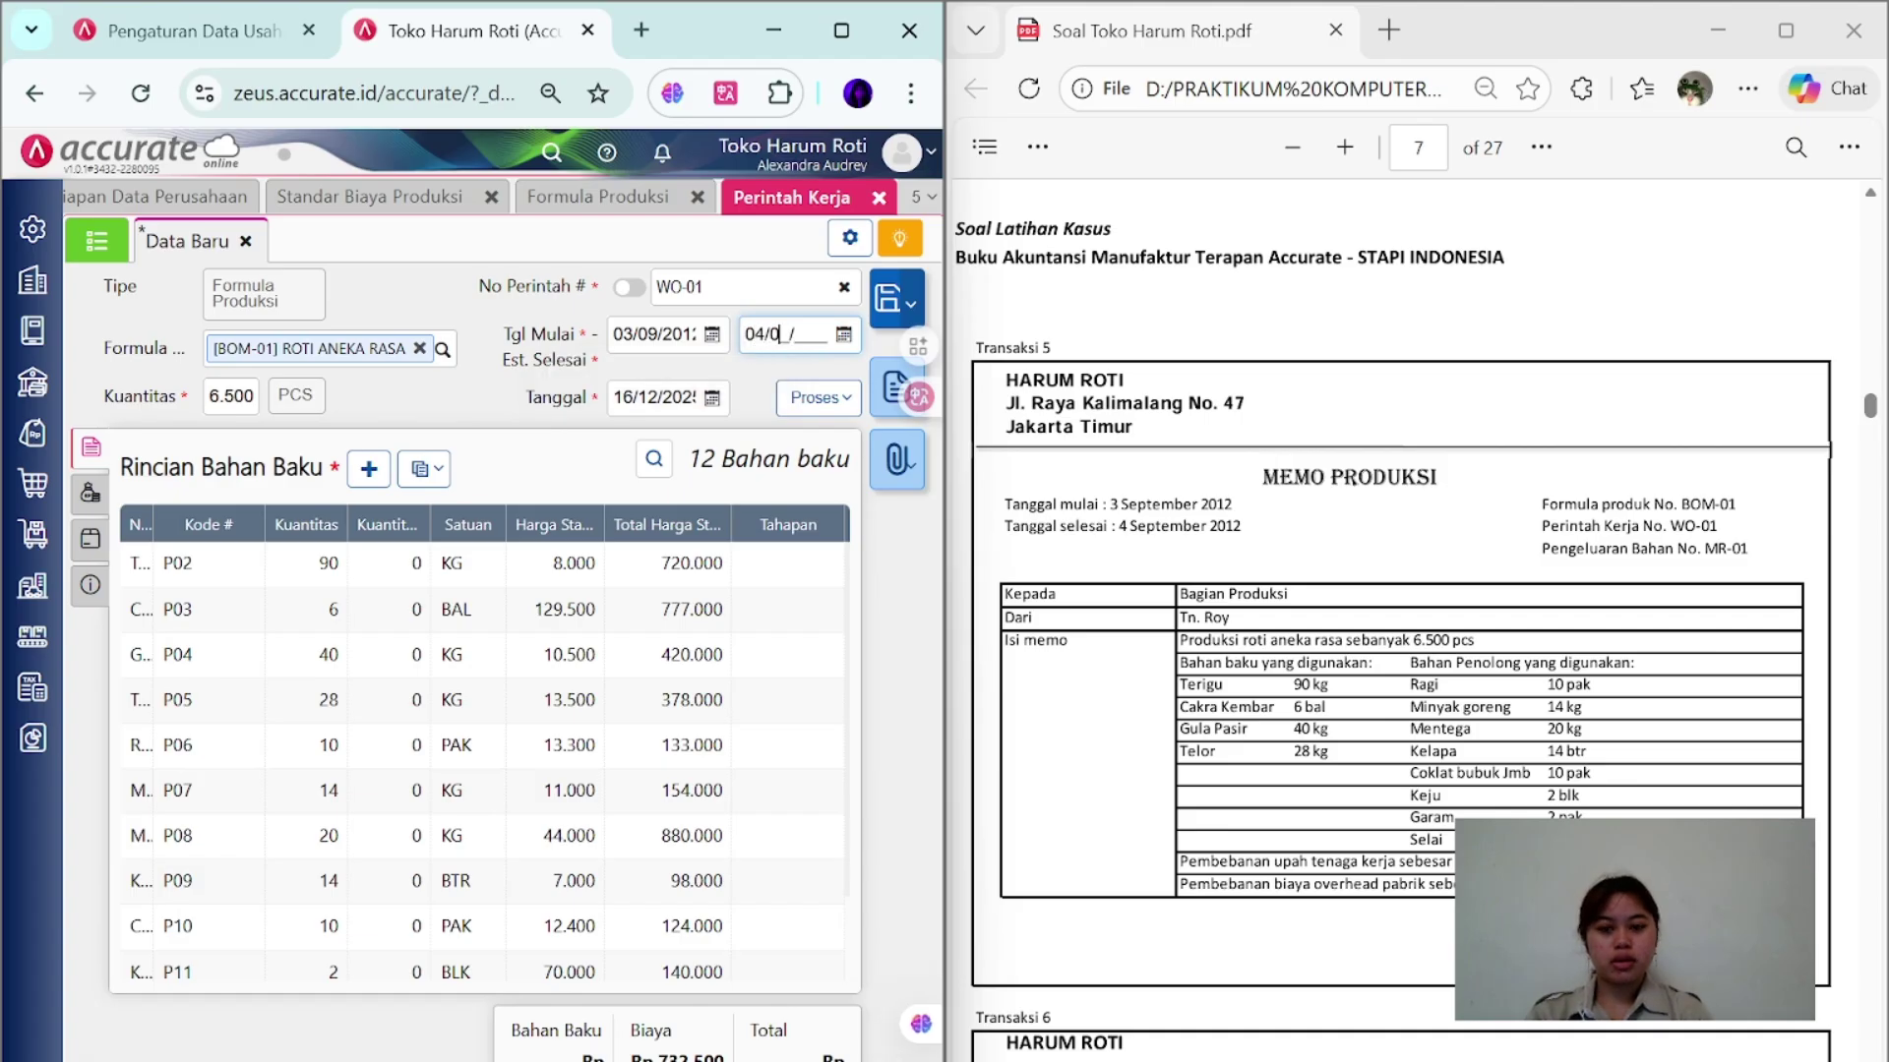
{"action": "key", "text": "Tab"}
{"action": "type", "text": "03"}
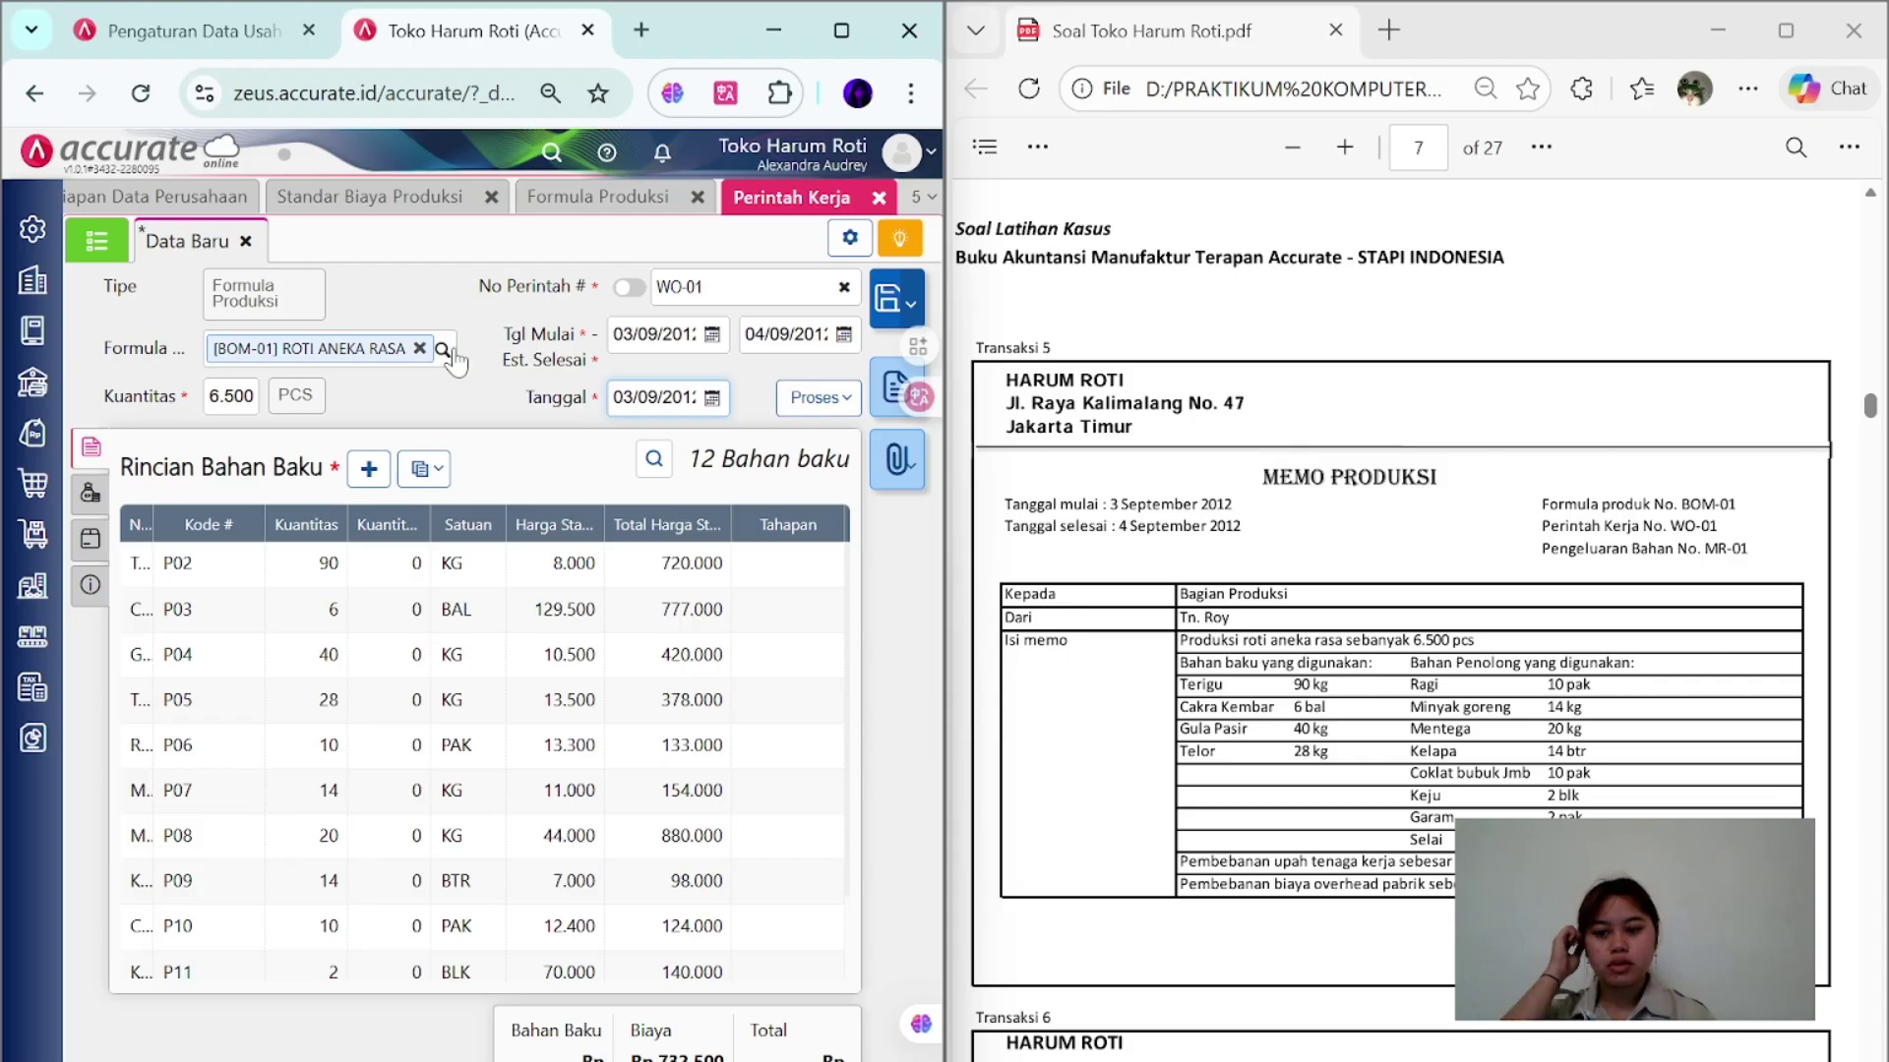
{"action": "left_click", "coordinate": [446, 393]}
- Set the work order's Akun Perintah Kerja to 11320 Persediaan Dalam Proses and Akun Selisih Biaya to 57000 Selisih Biaya Produksi, and save it
{"action": "left_click", "coordinate": [90, 585]}
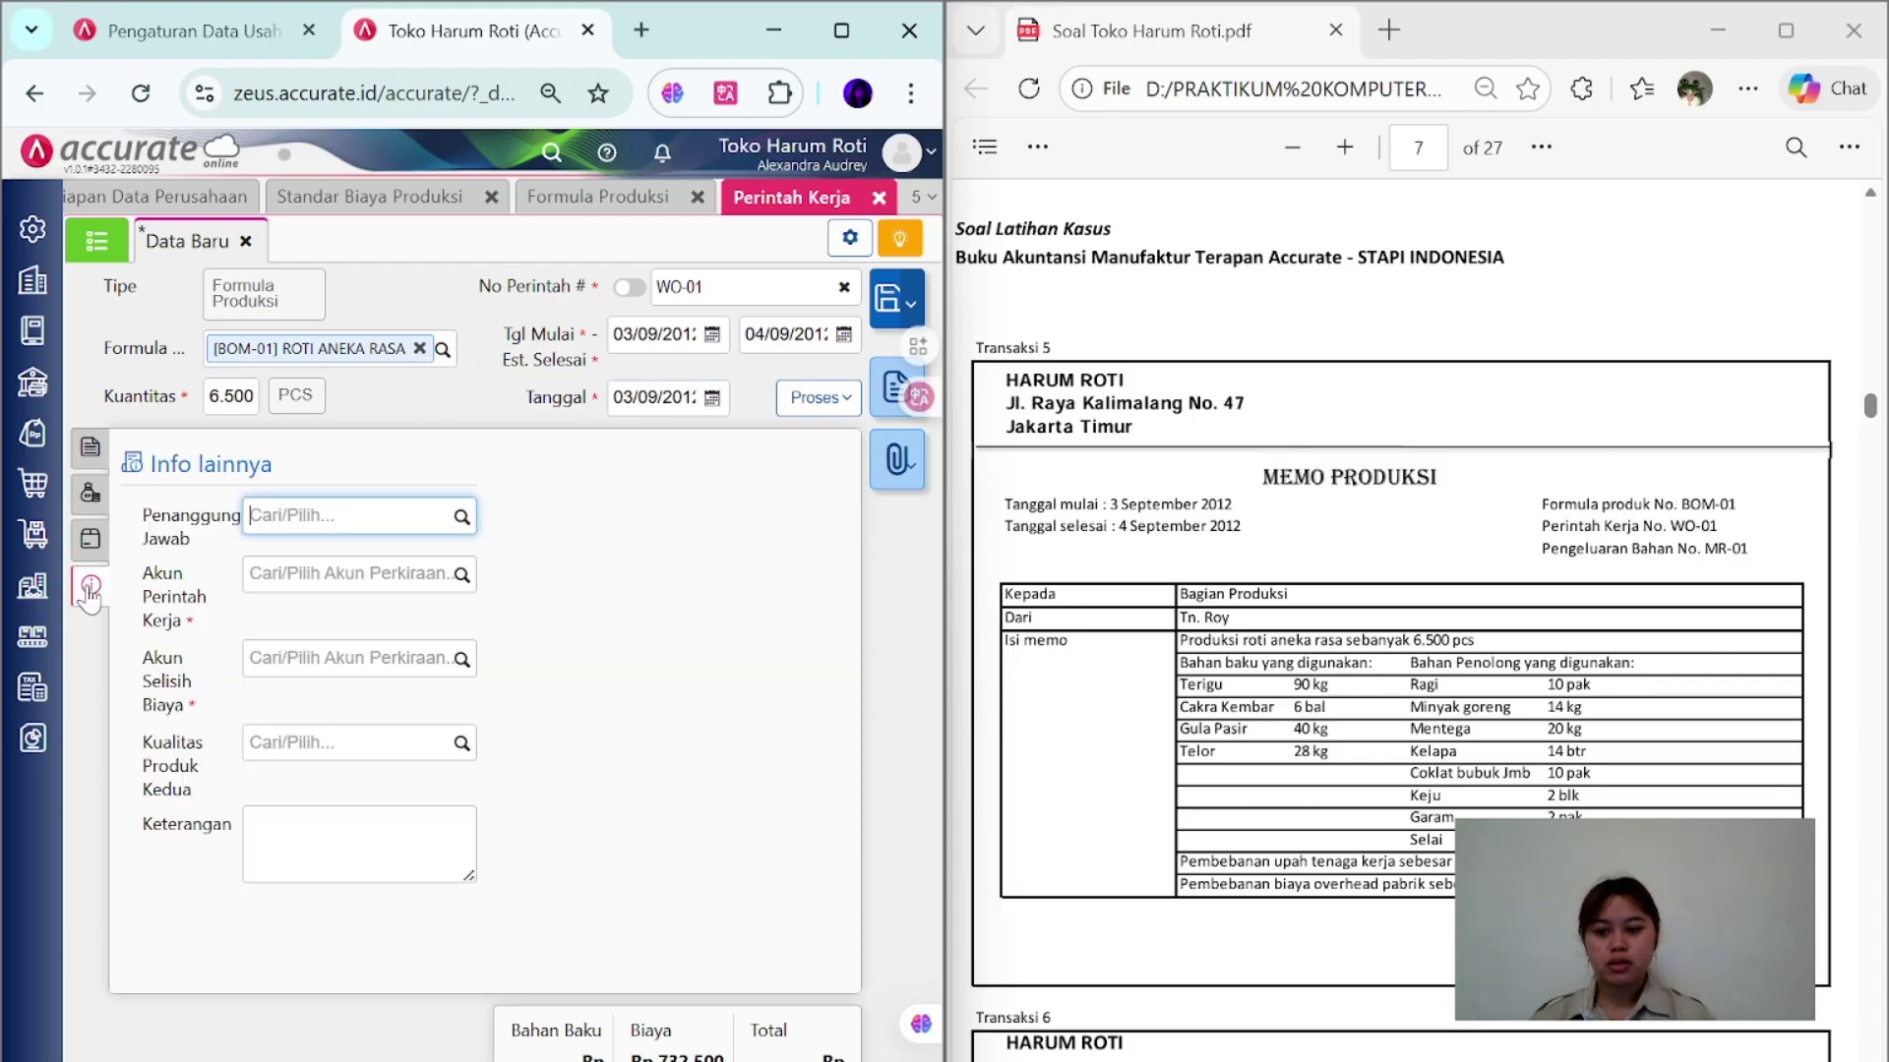
{"action": "left_click", "coordinate": [461, 581]}
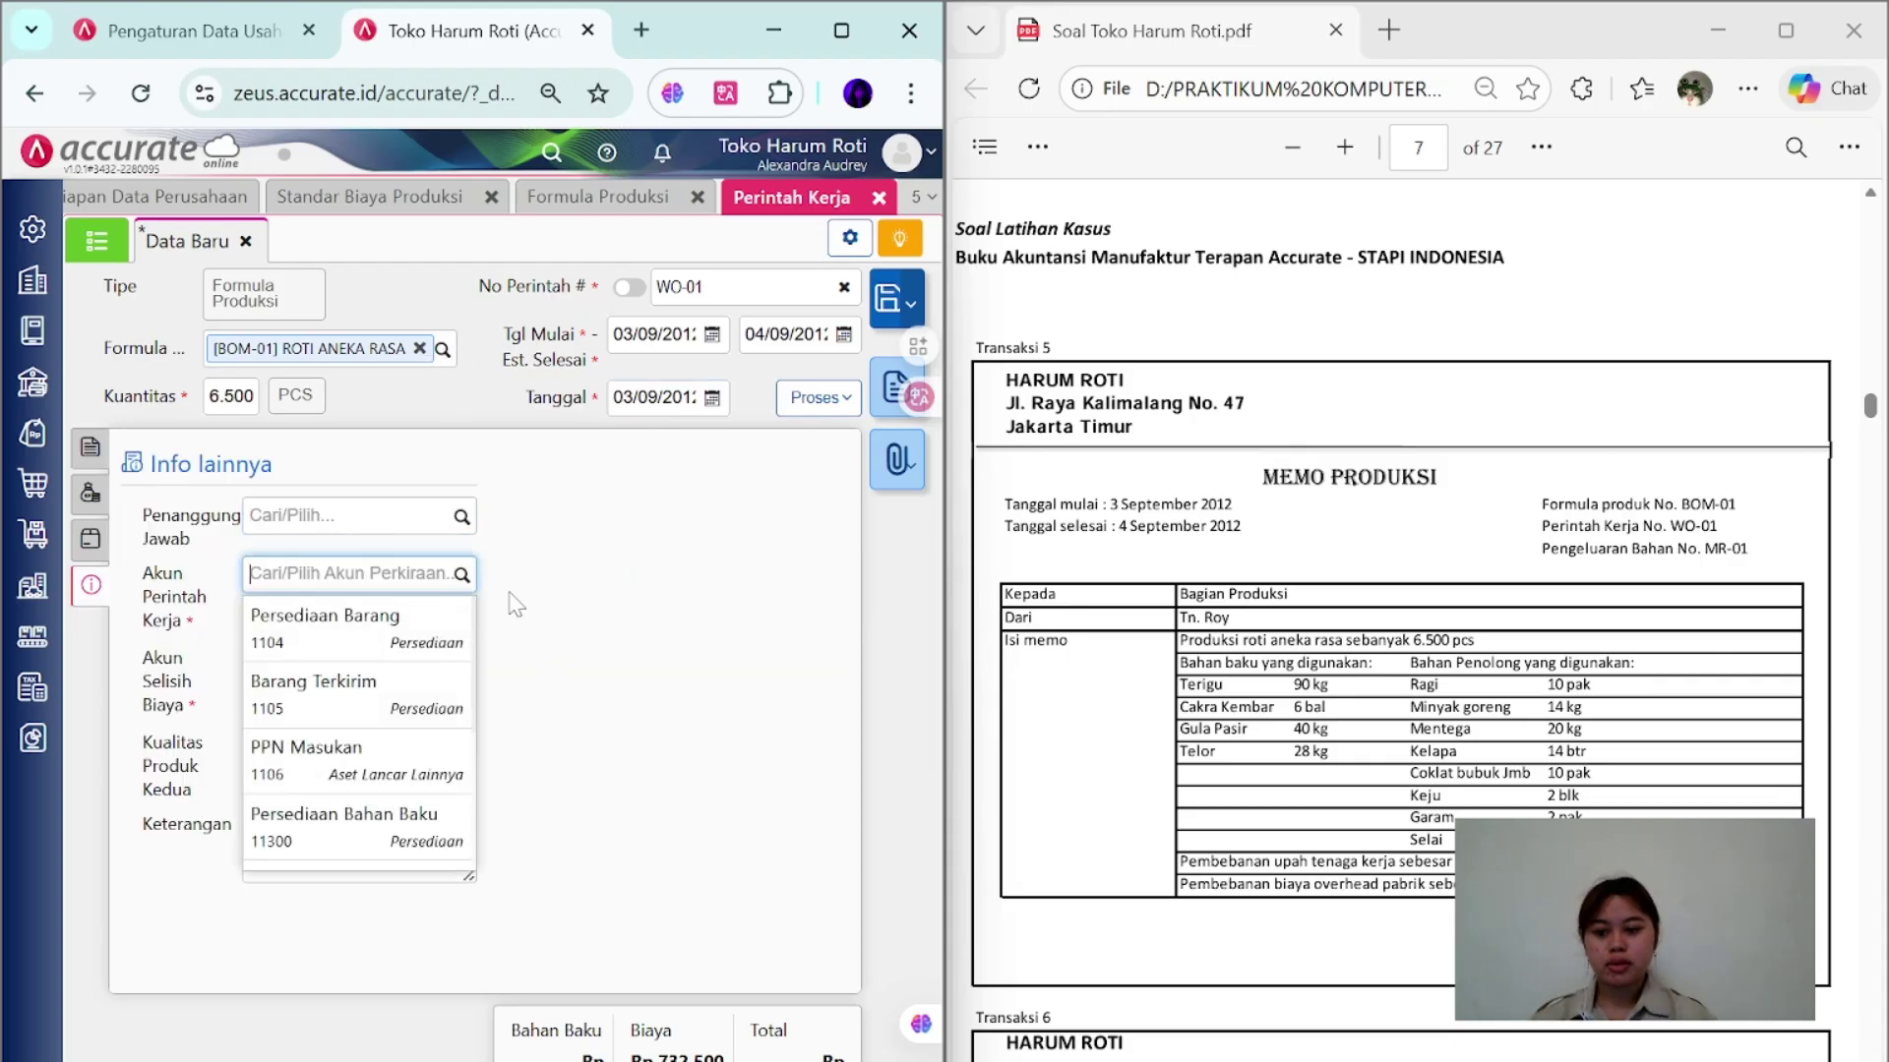
{"action": "type", "text": "pers"}
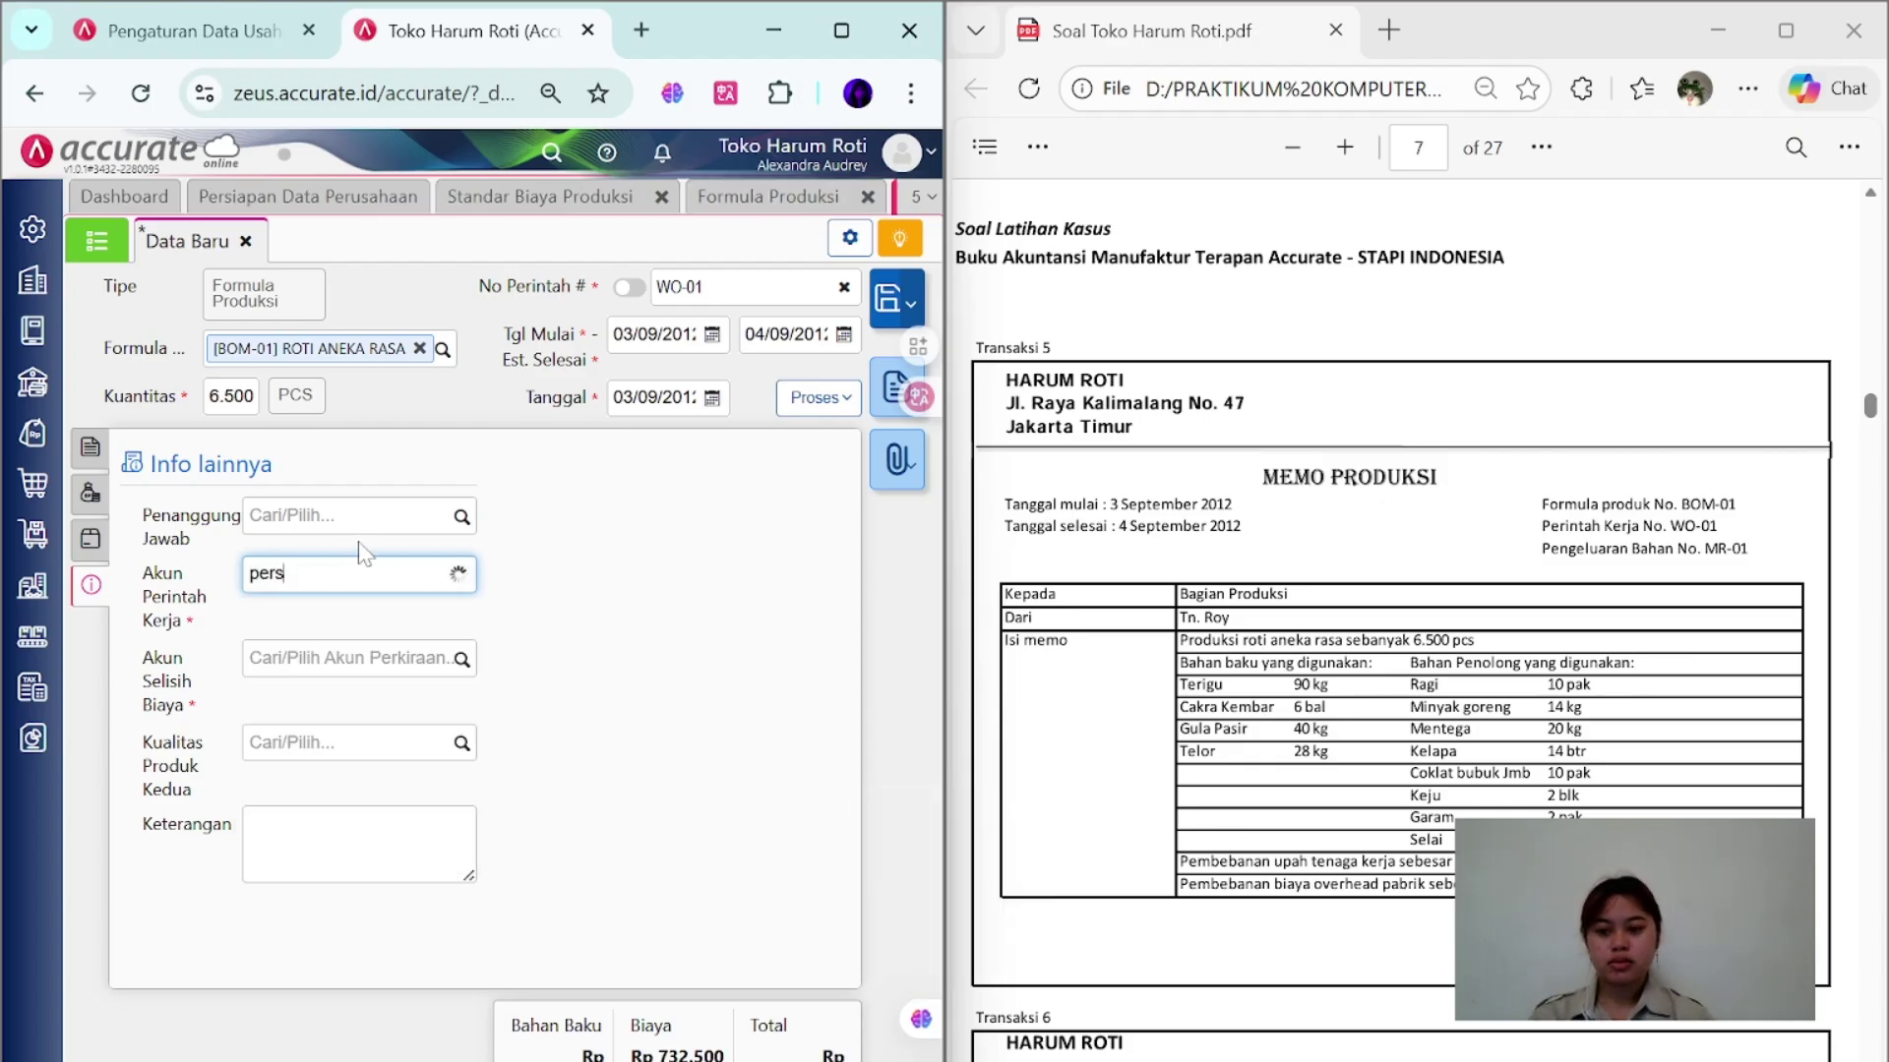
{"action": "scroll", "coordinate": [369, 768], "scroll_direction": "down", "scroll_amount": 1}
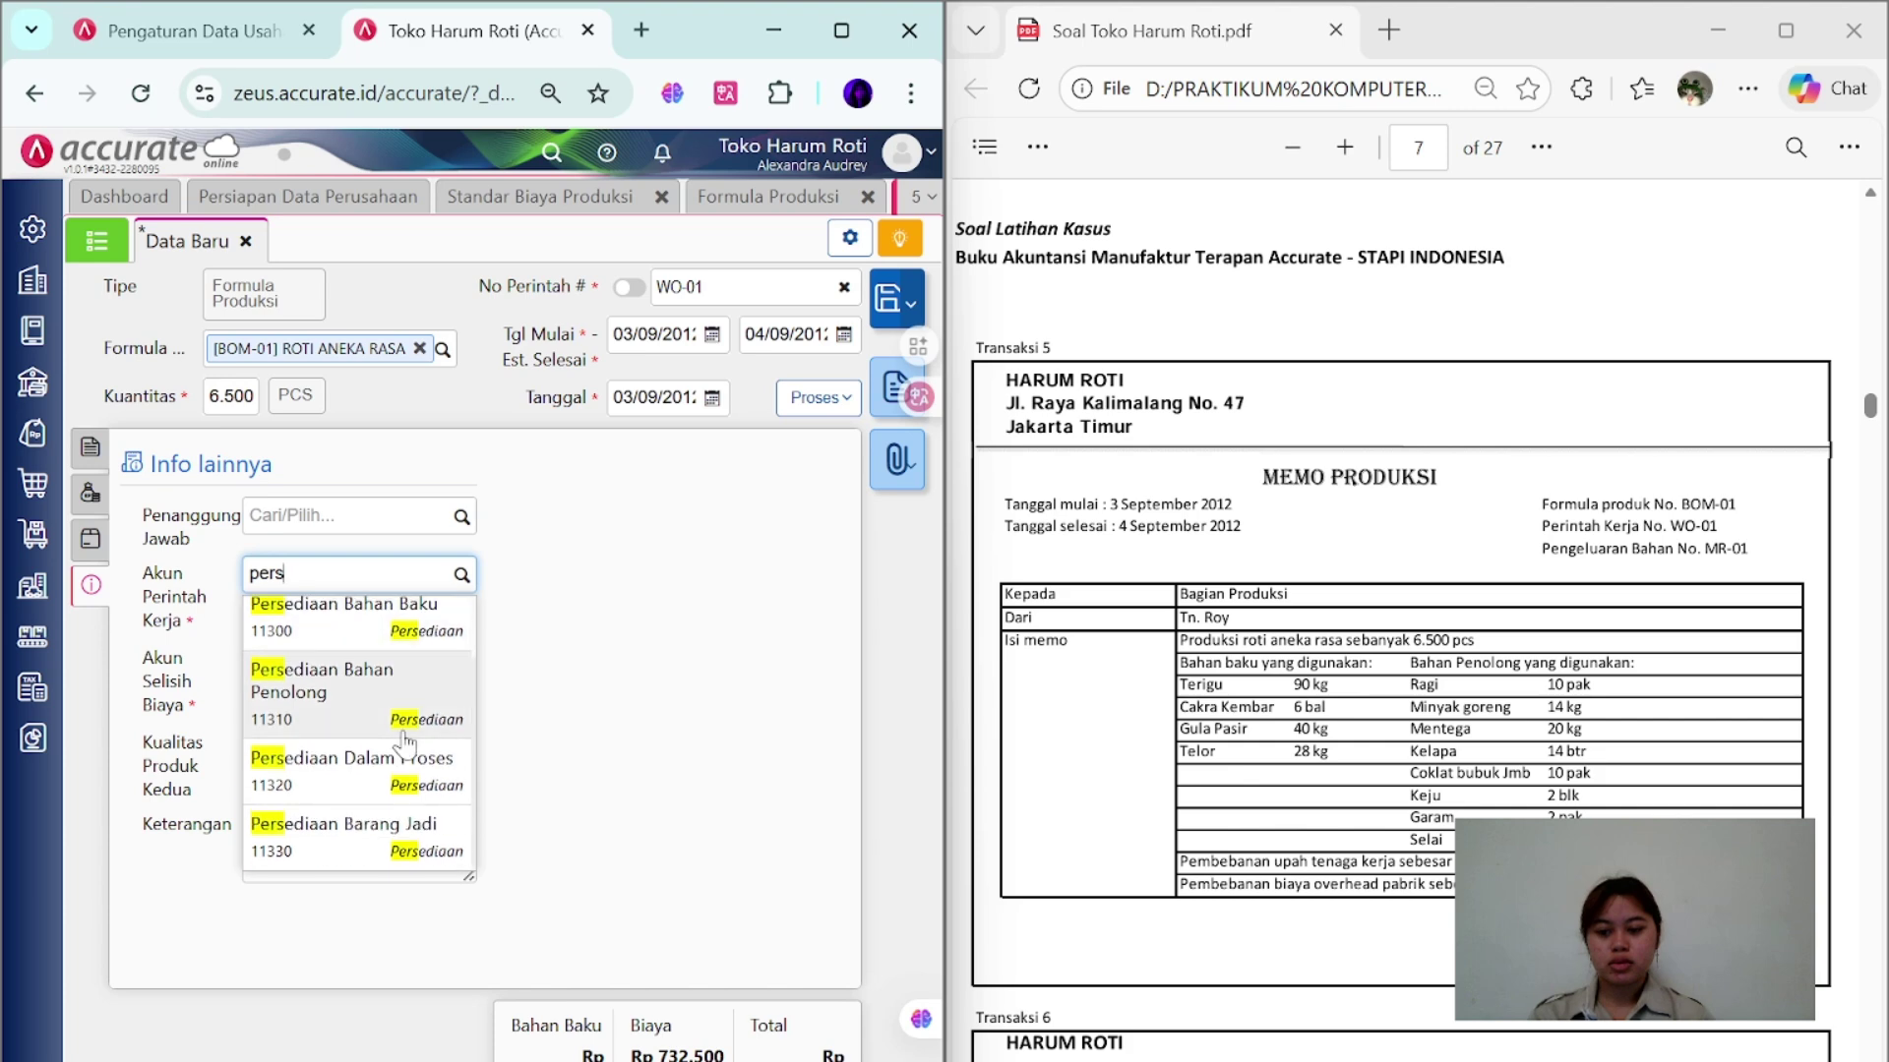
{"action": "left_click", "coordinate": [369, 782]}
{"action": "type", "text": "s"}
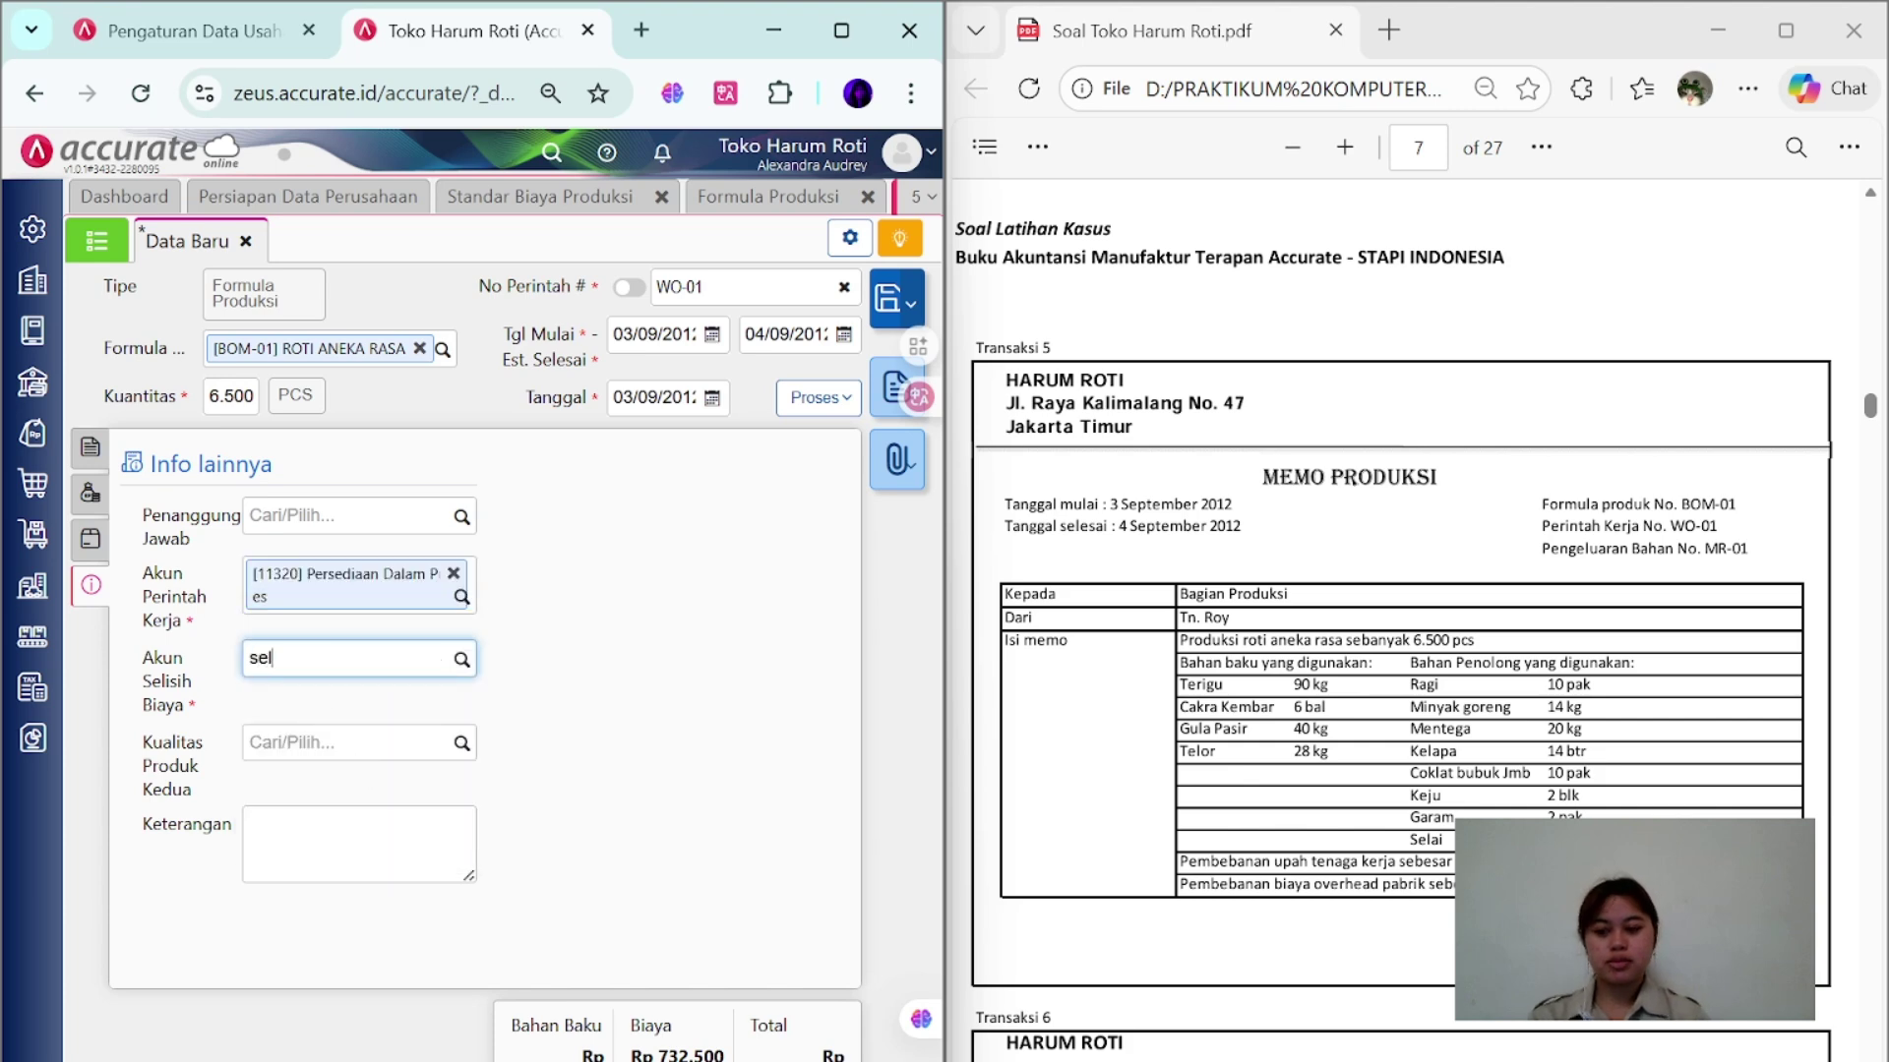
{"action": "type", "text": "el"}
{"action": "key", "text": "Return"}
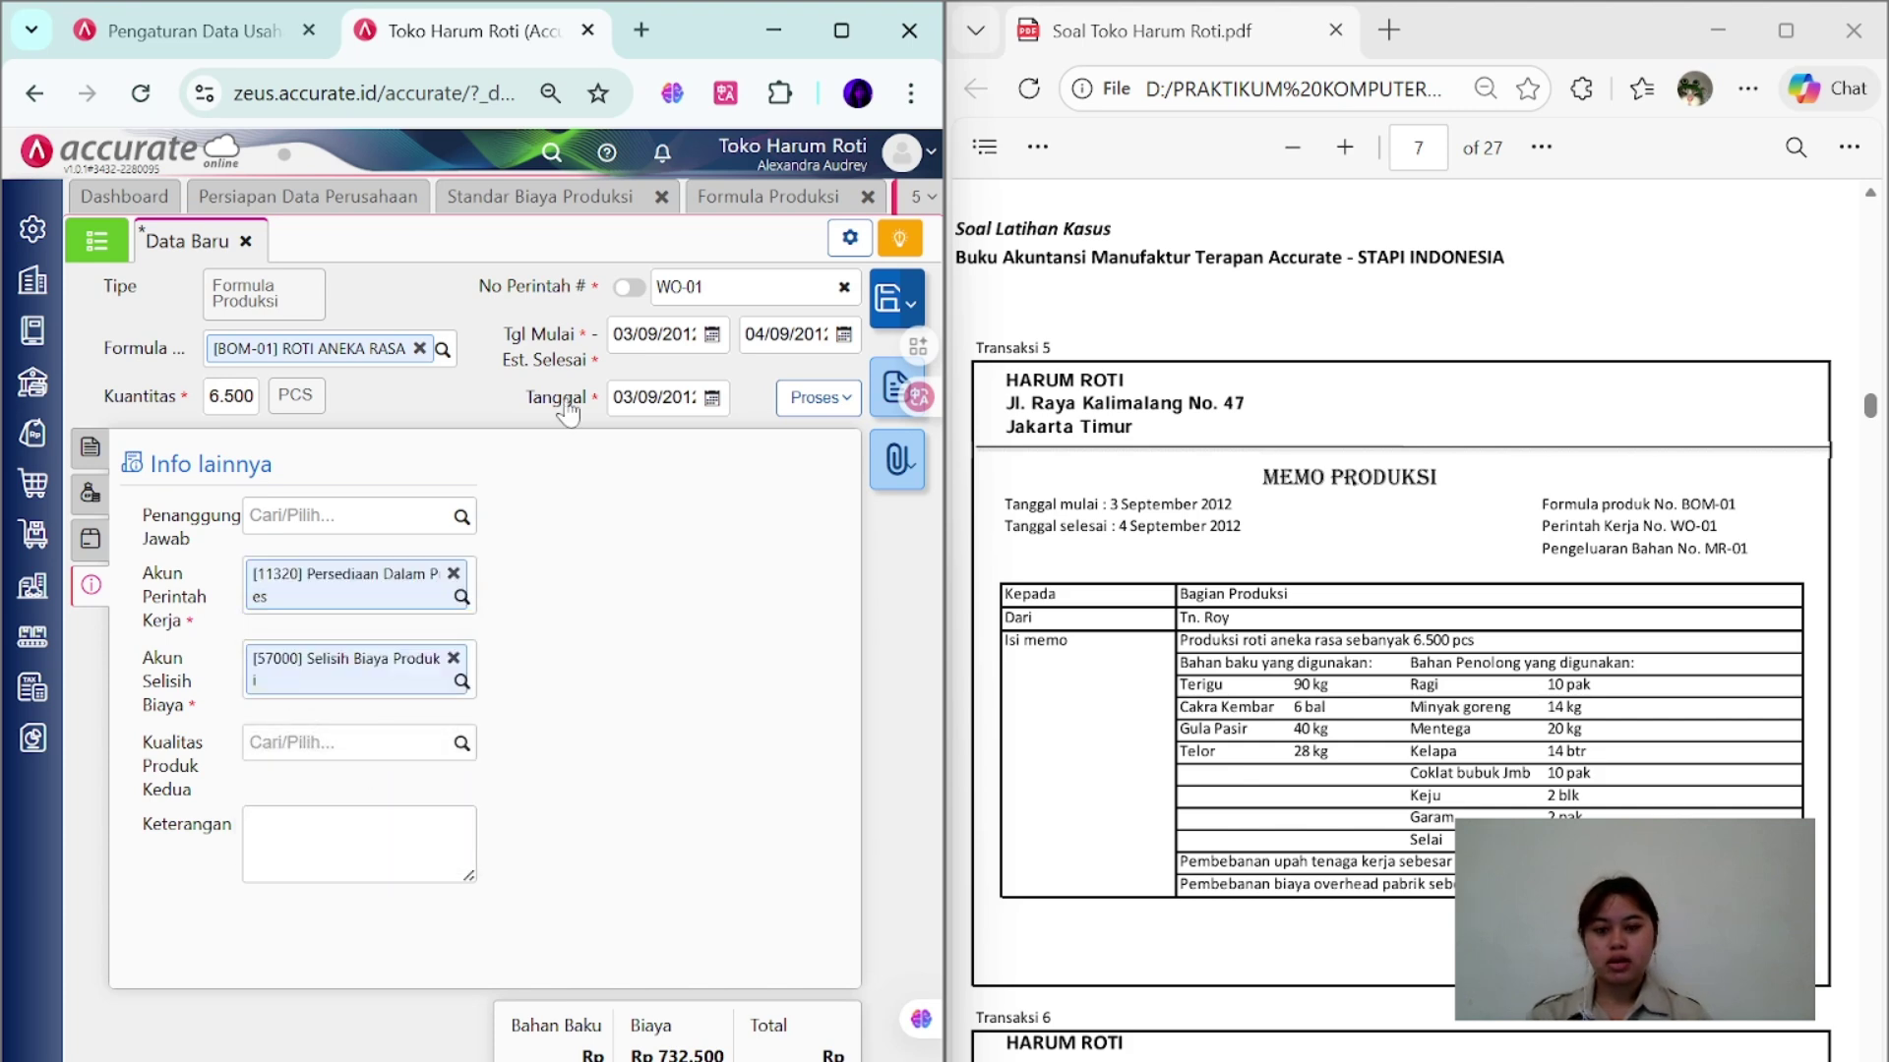
{"action": "left_click", "coordinate": [907, 320]}
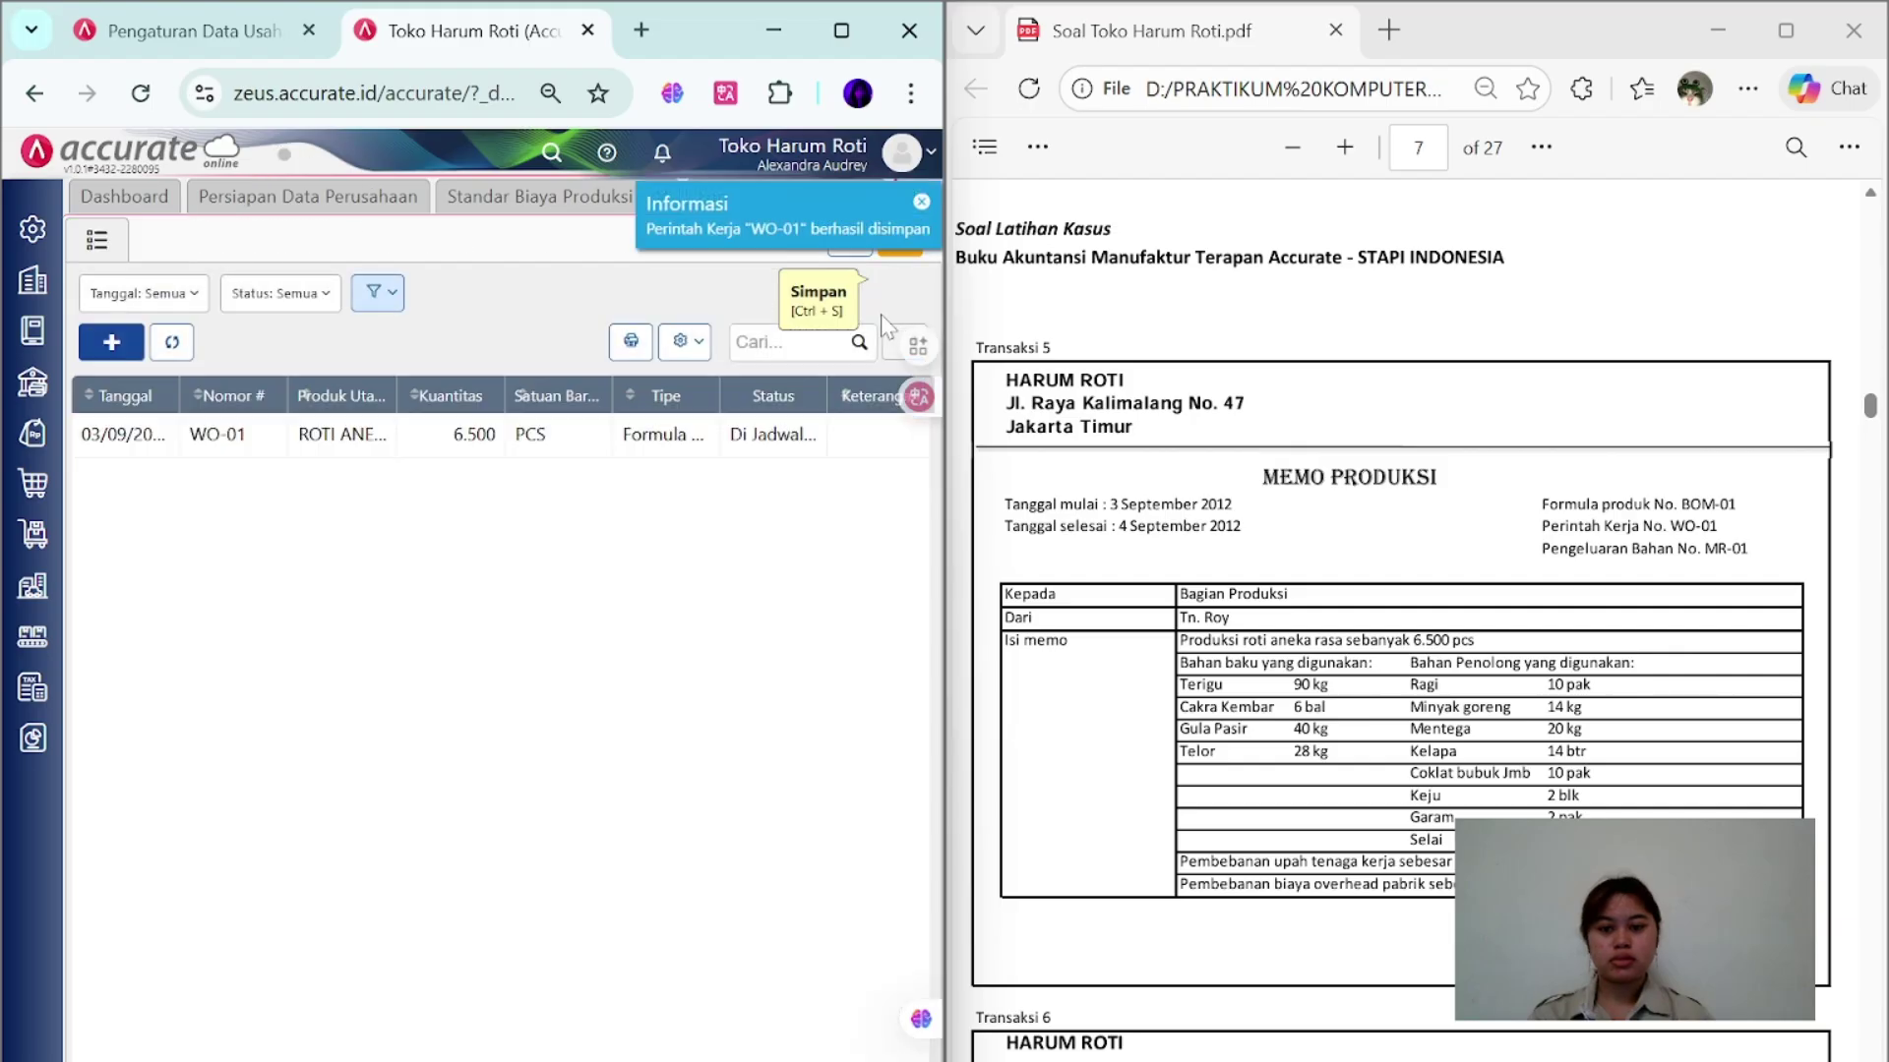
- Create a Pengambilan Bahan Baku from the saved work order WO-01, numbered MR-01 and dated 03/09/2012
{"action": "left_click", "coordinate": [438, 433]}
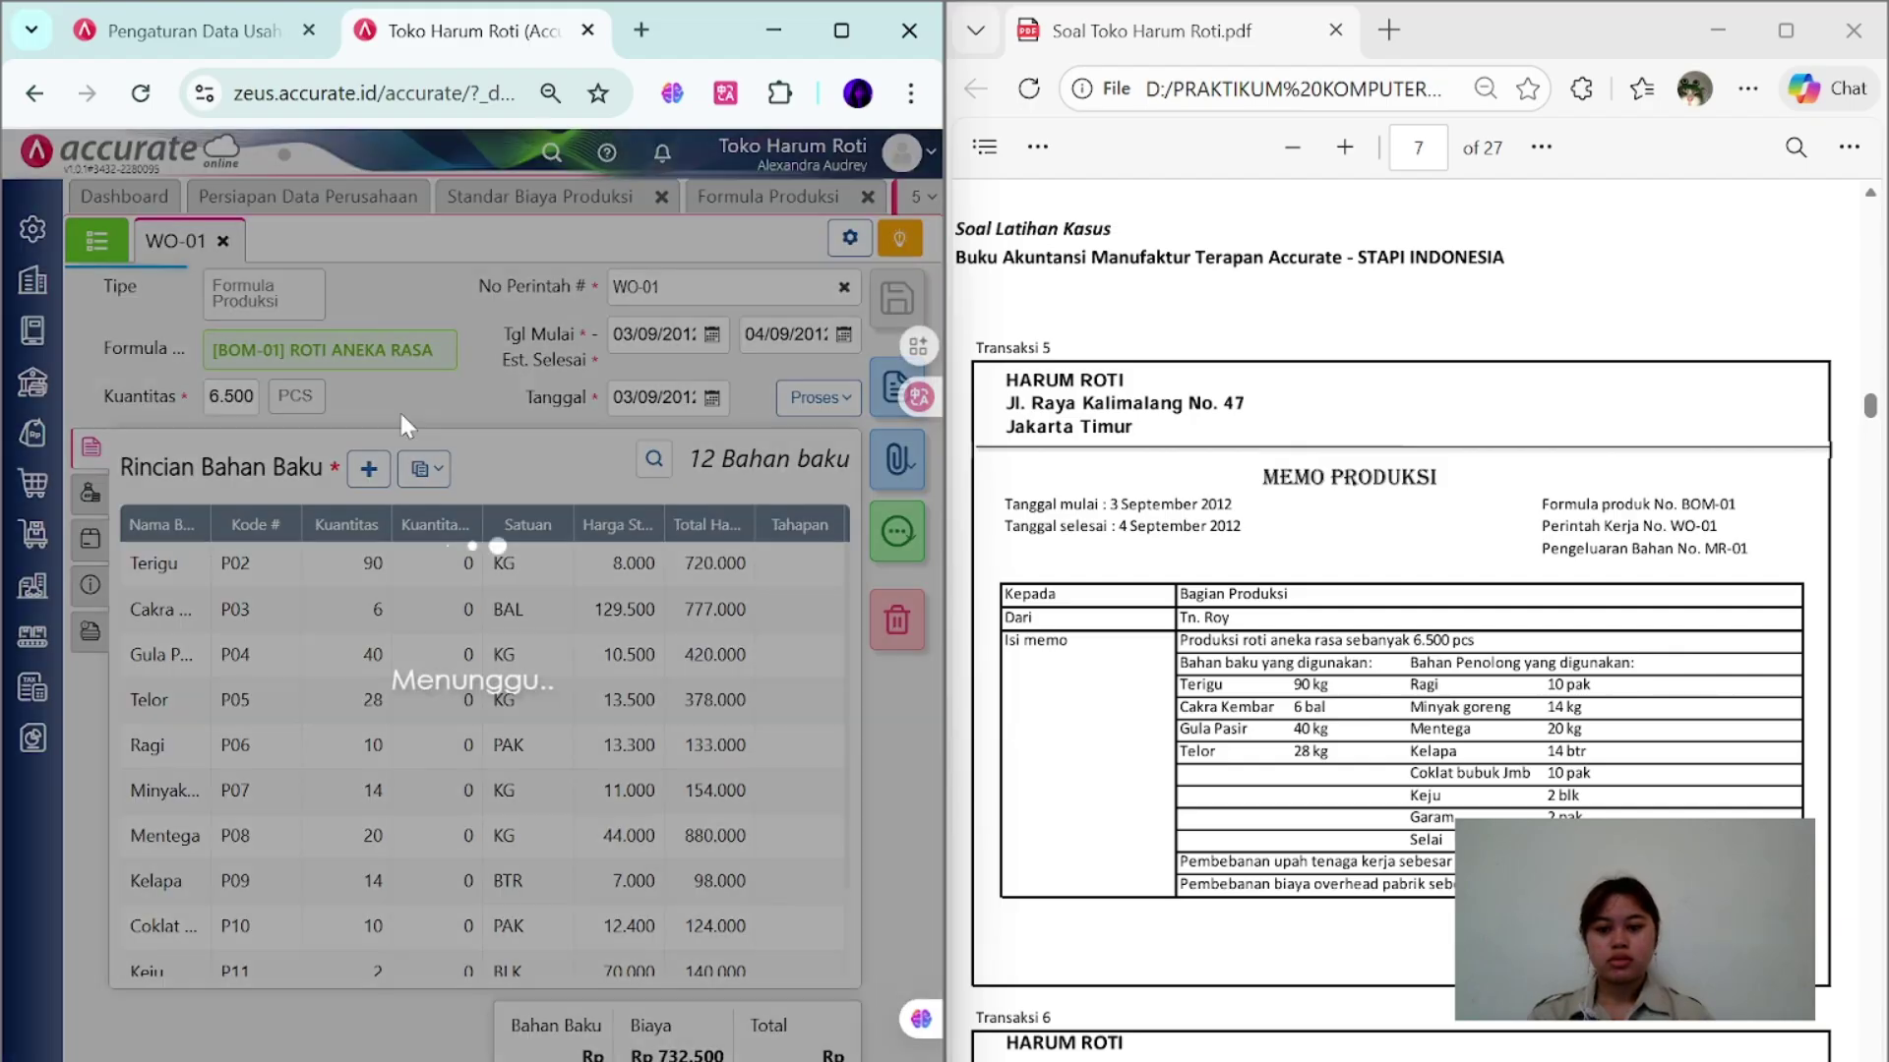
{"action": "left_click", "coordinate": [813, 398]}
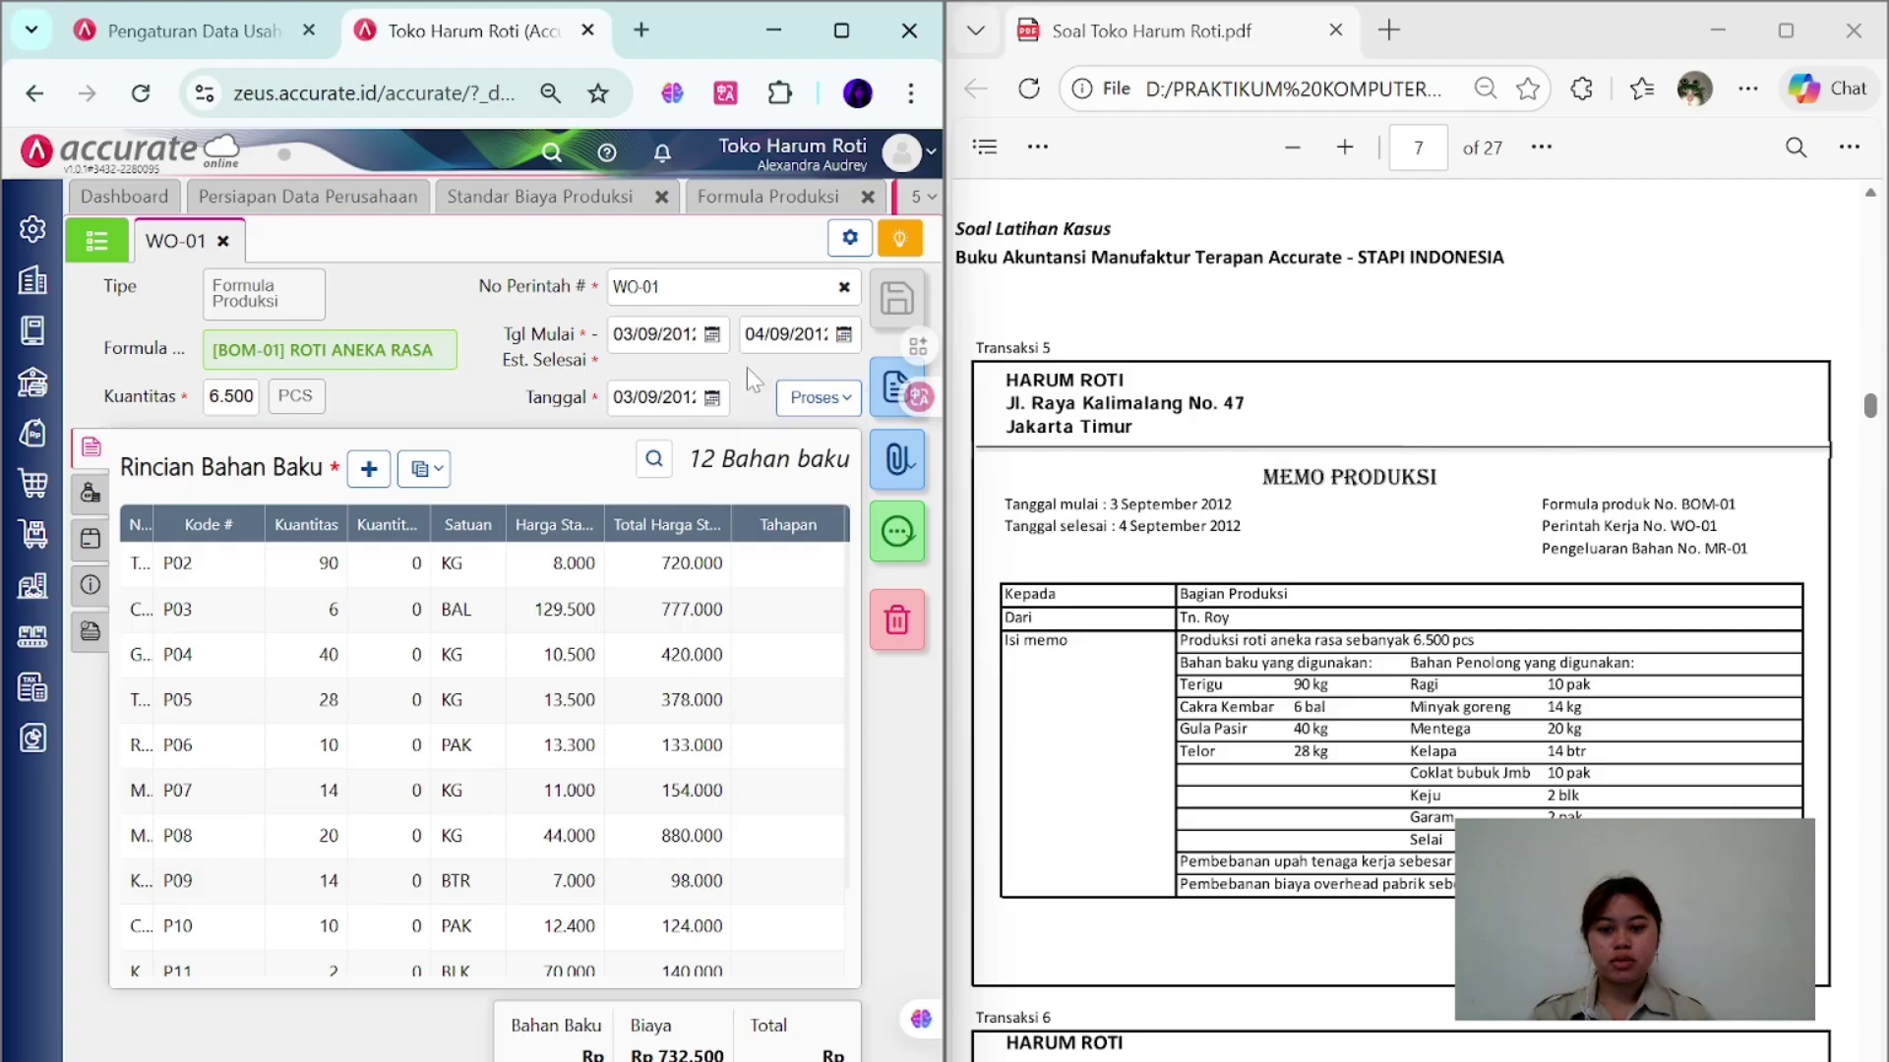
{"action": "mouse_move", "coordinate": [813, 397]}
{"action": "left_click", "coordinate": [764, 440]}
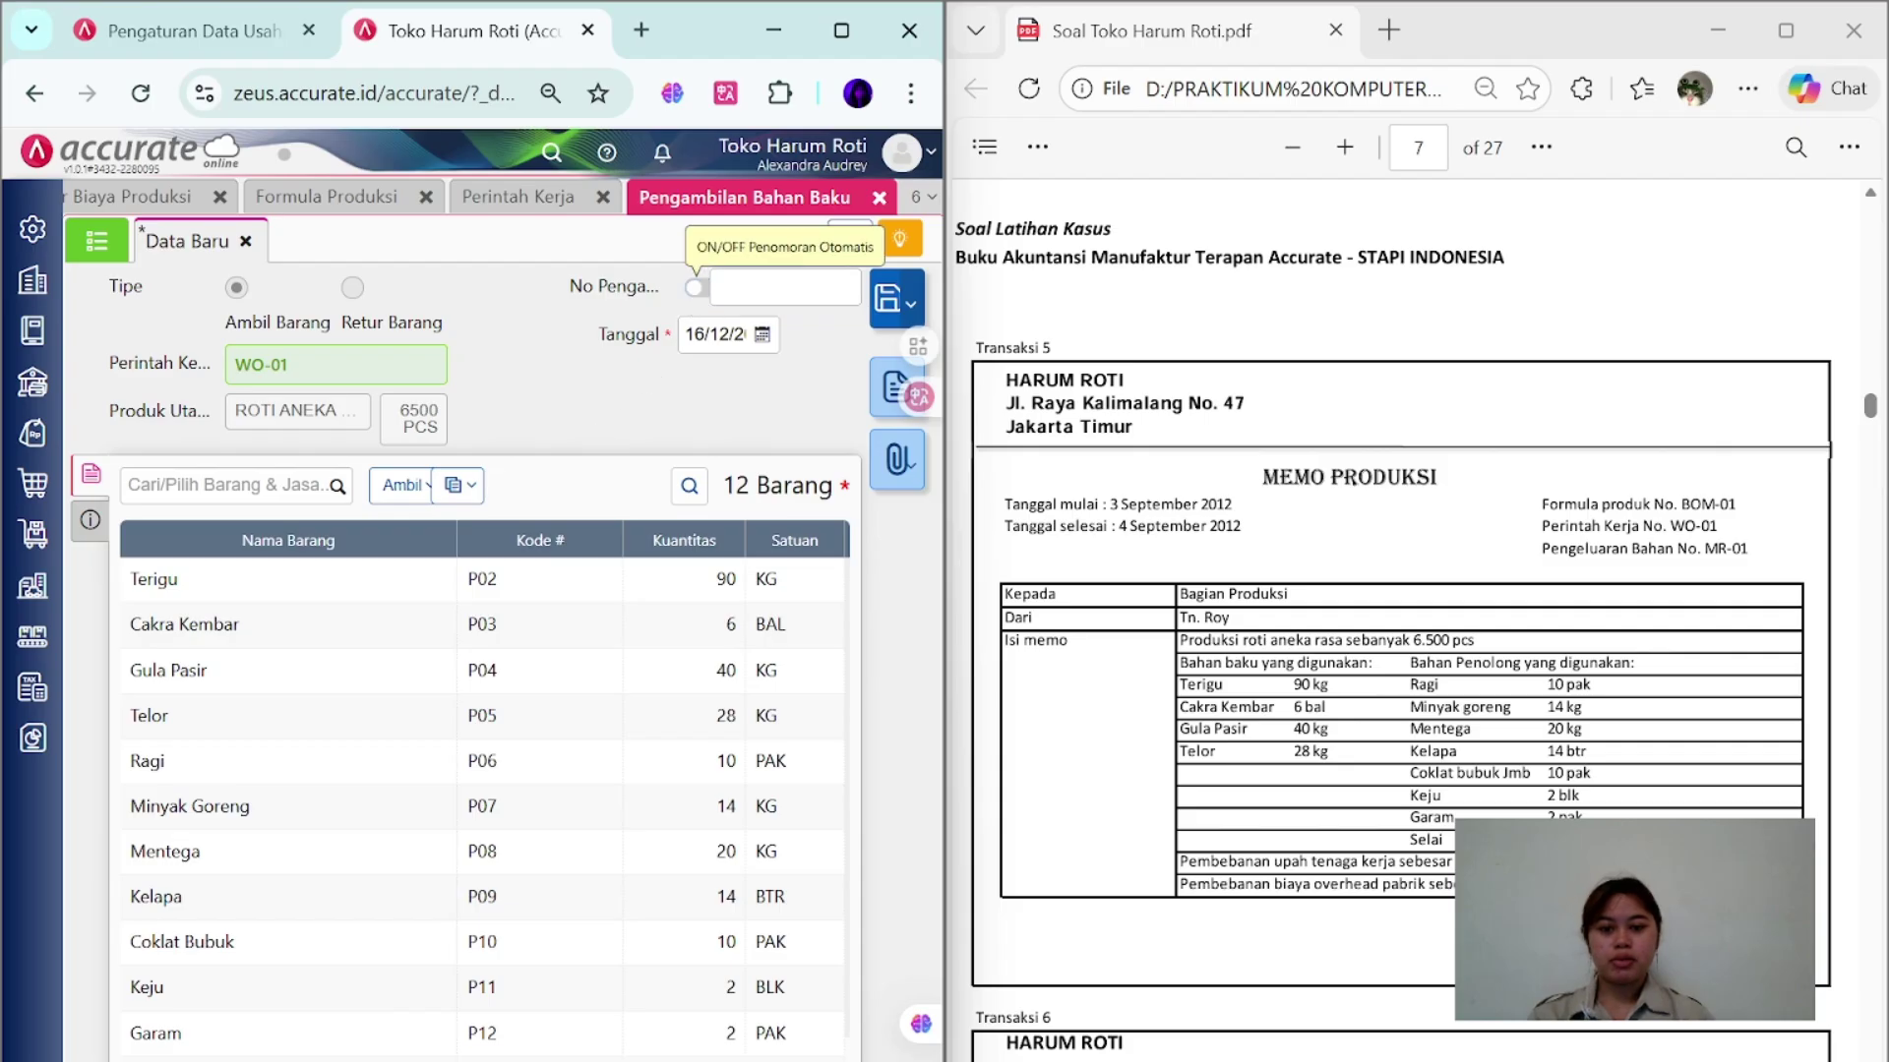
{"action": "left_click", "coordinate": [696, 287]}
{"action": "type", "text": "MR-01"}
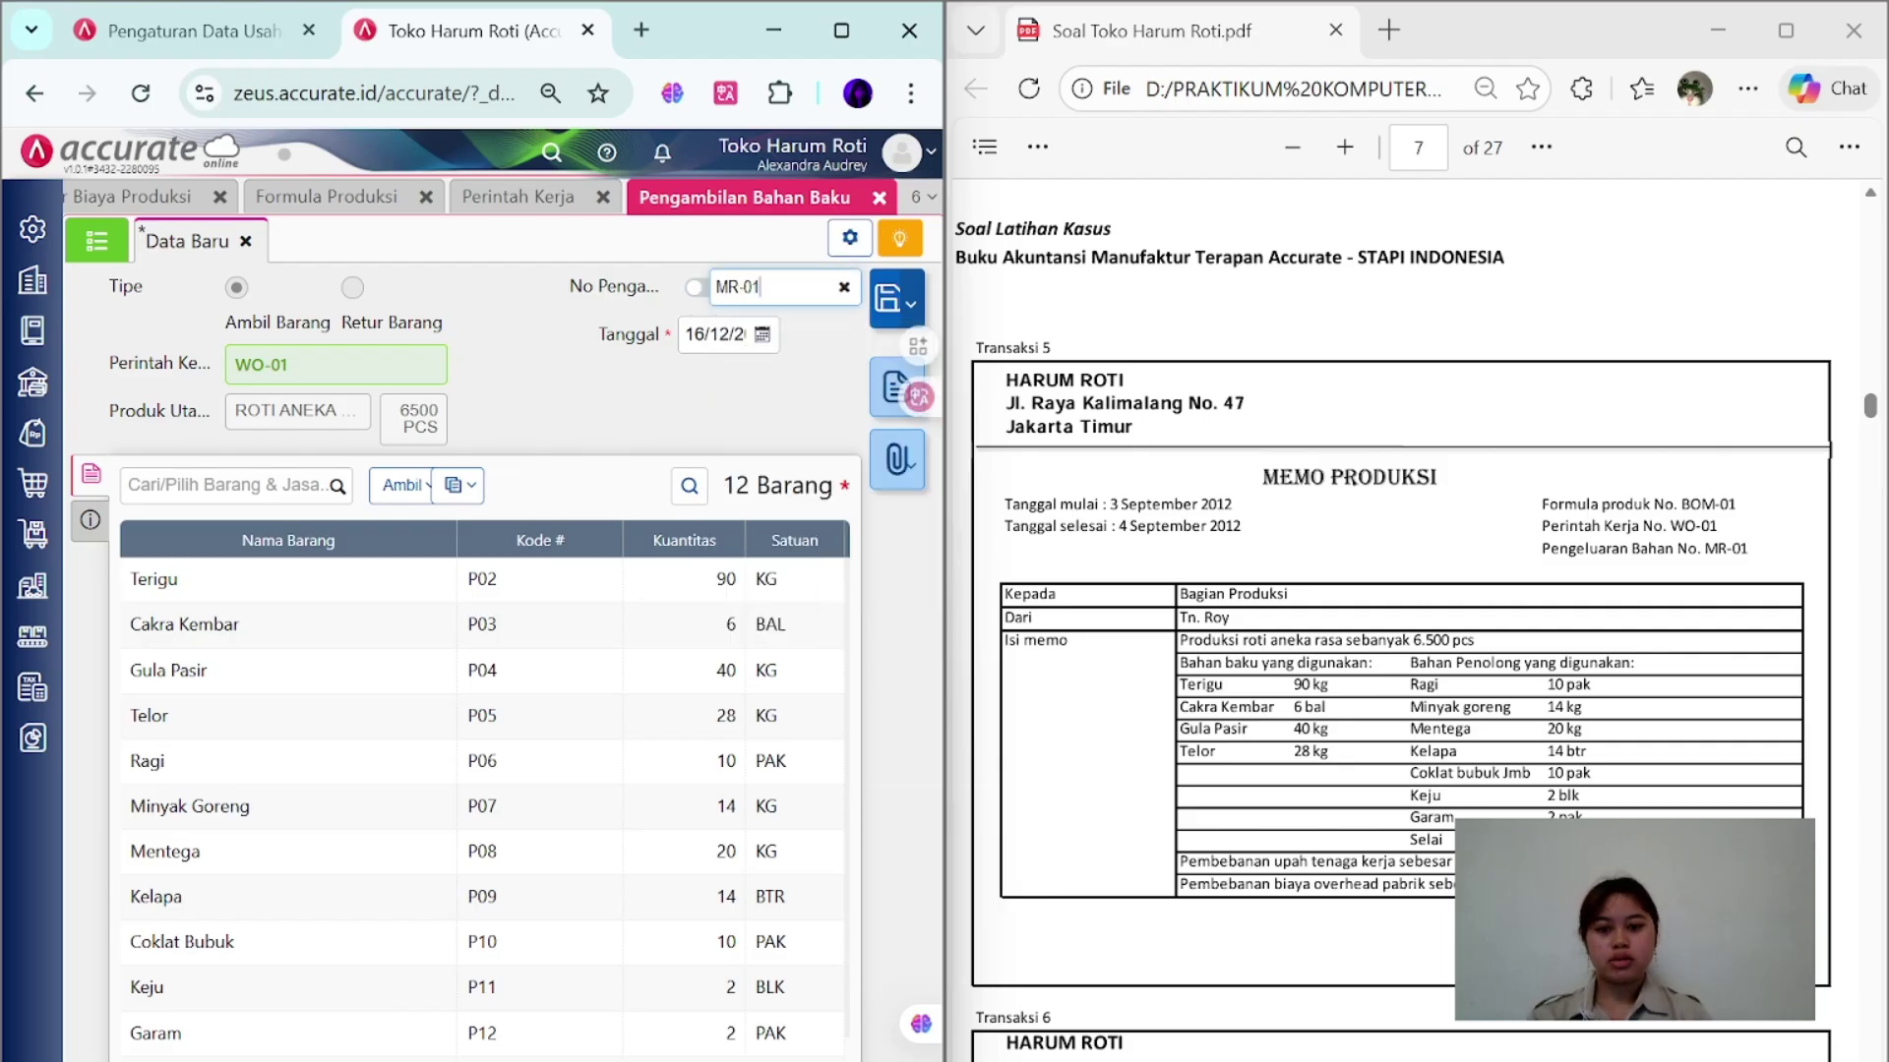
{"action": "key", "text": "Tab"}
{"action": "type", "text": "0309"}
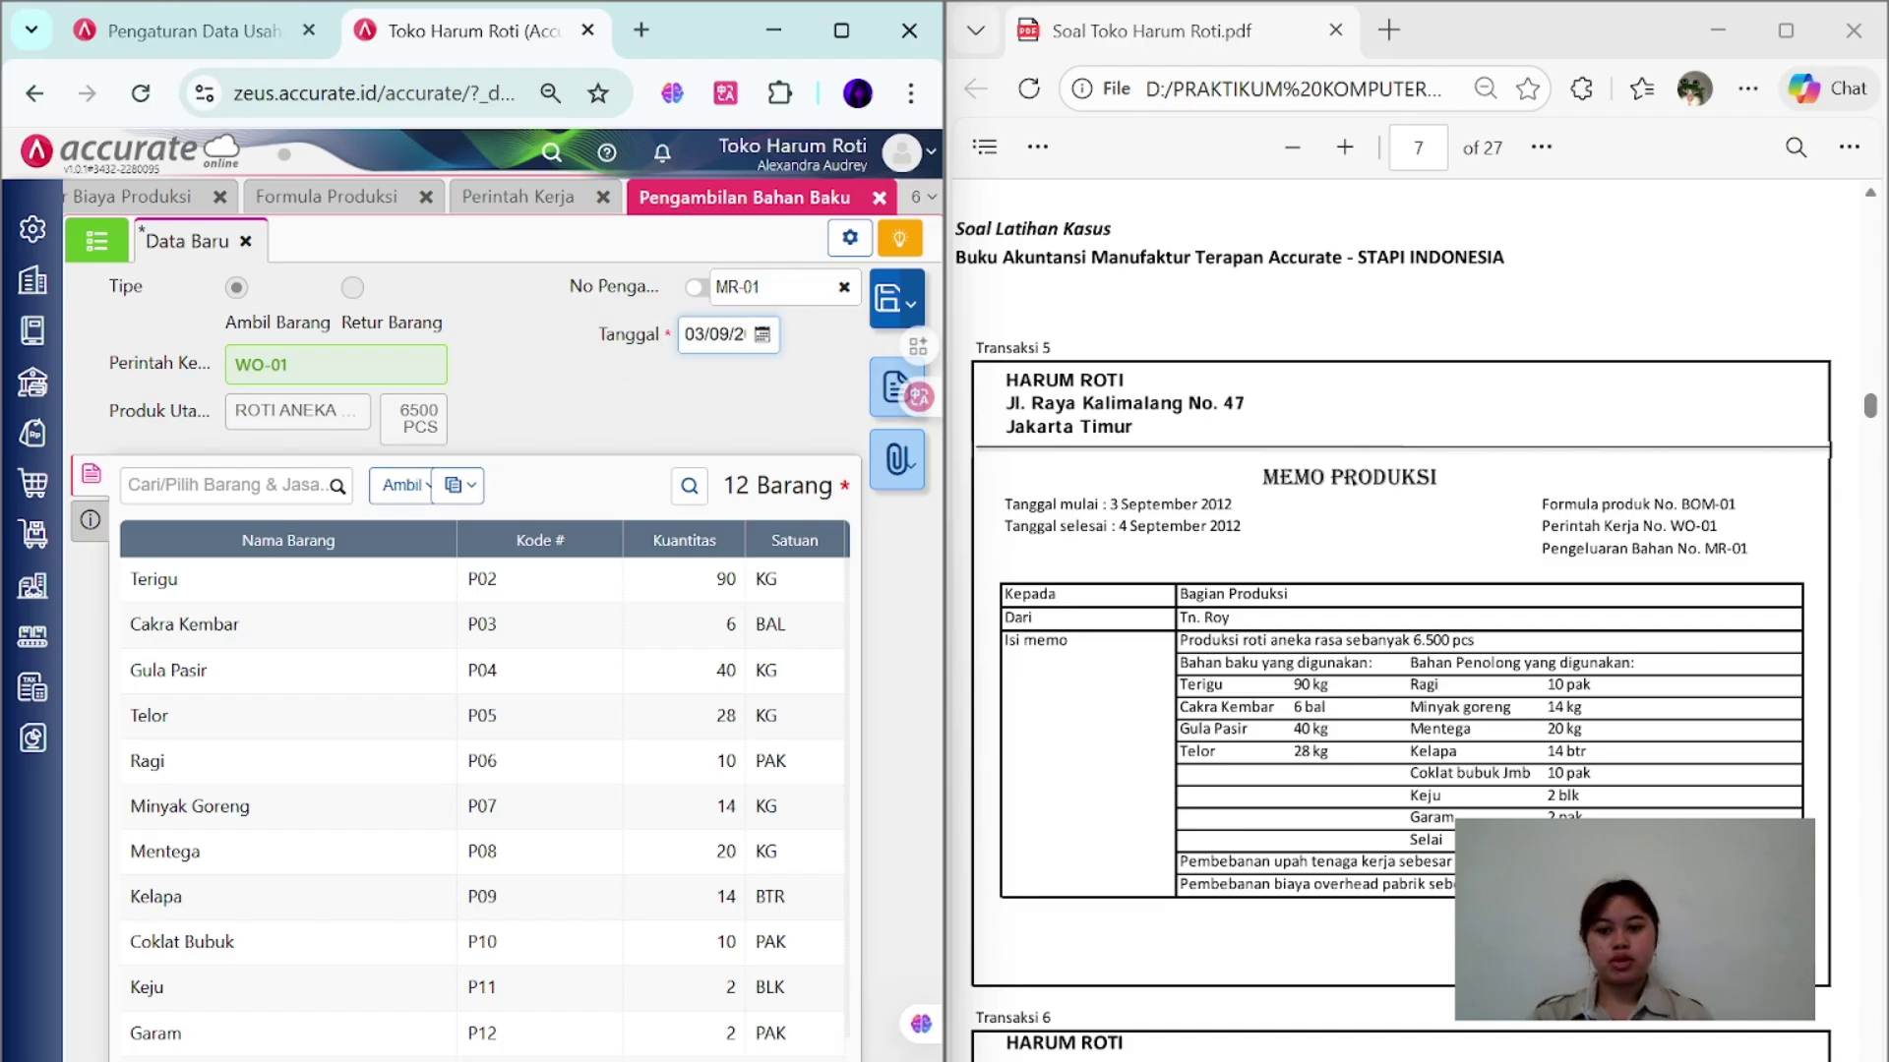
- Enter "Produksi Roti Aneka Rasa sebanyak 6.500 pcs" as the material withdrawal's Keterangan and save it
{"action": "scroll", "coordinate": [610, 625], "scroll_direction": "down", "scroll_amount": 1}
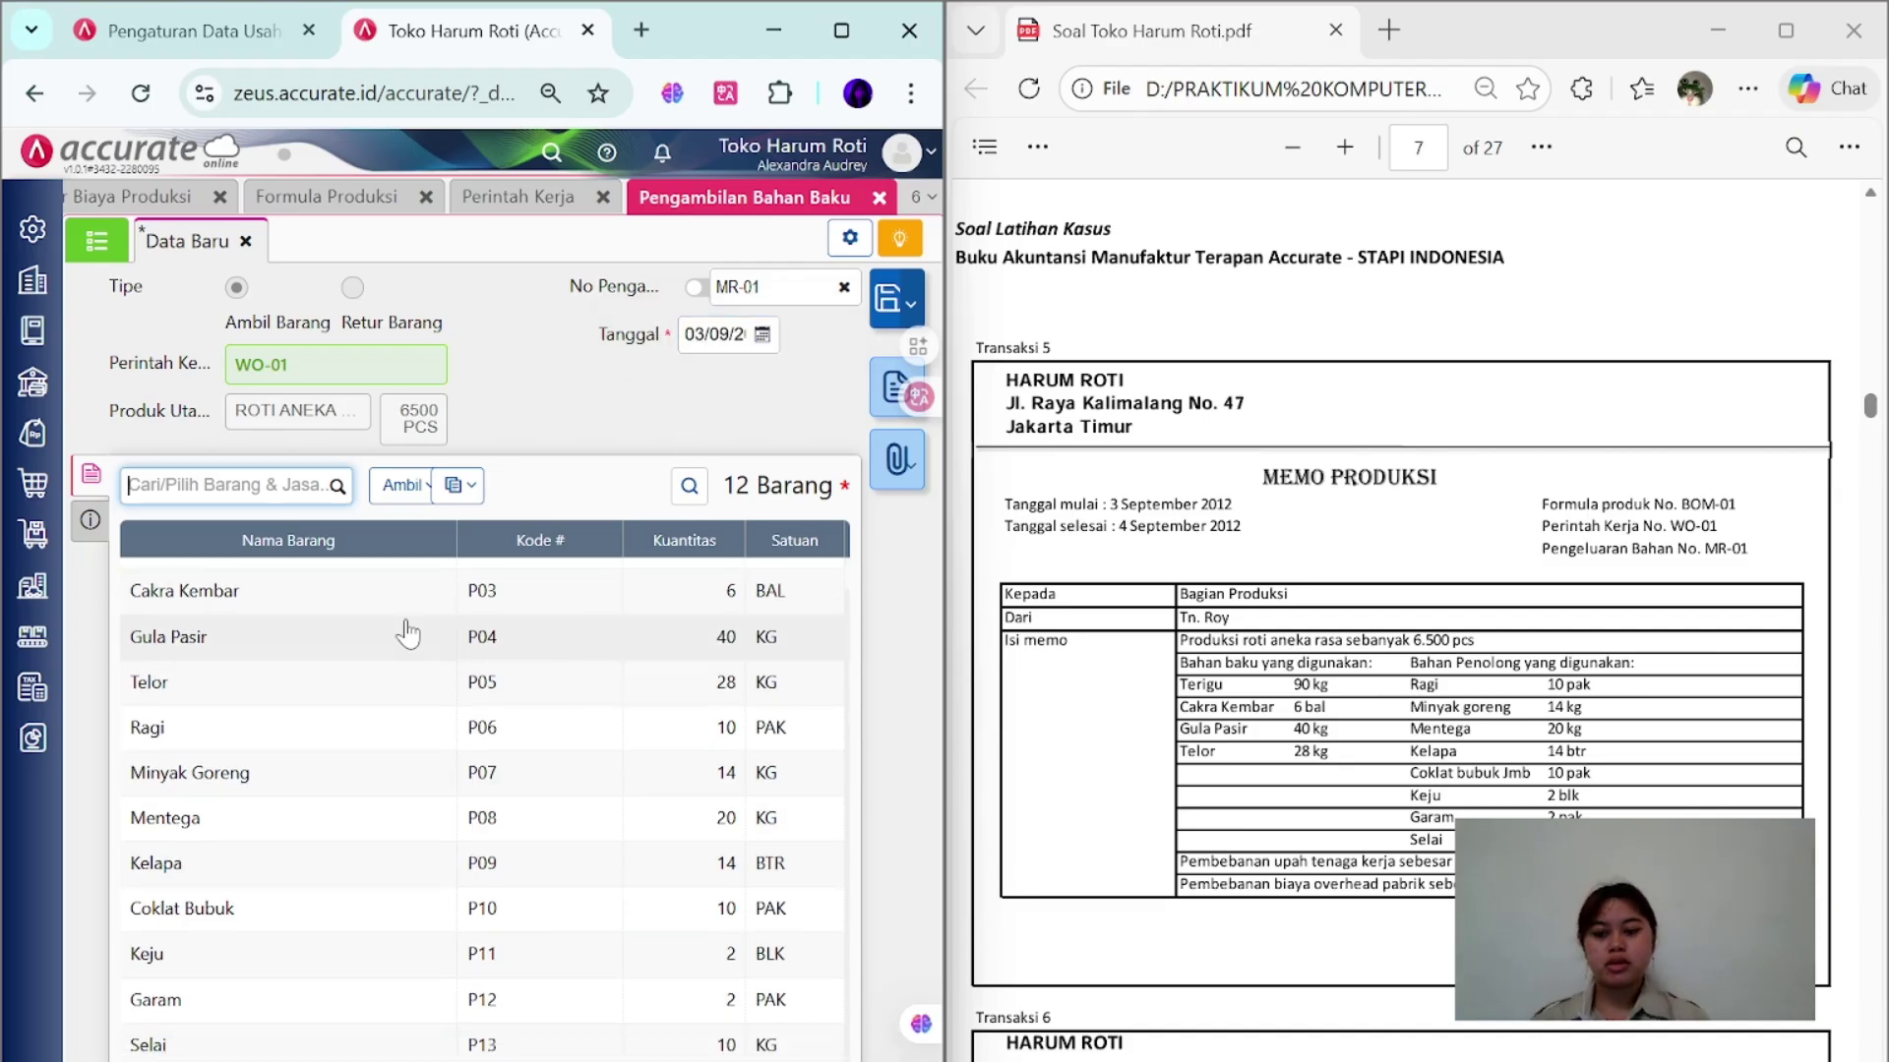
{"action": "left_click", "coordinate": [89, 521]}
{"action": "type", "text": "P"}
{"action": "key", "text": "Caps_Lock"}
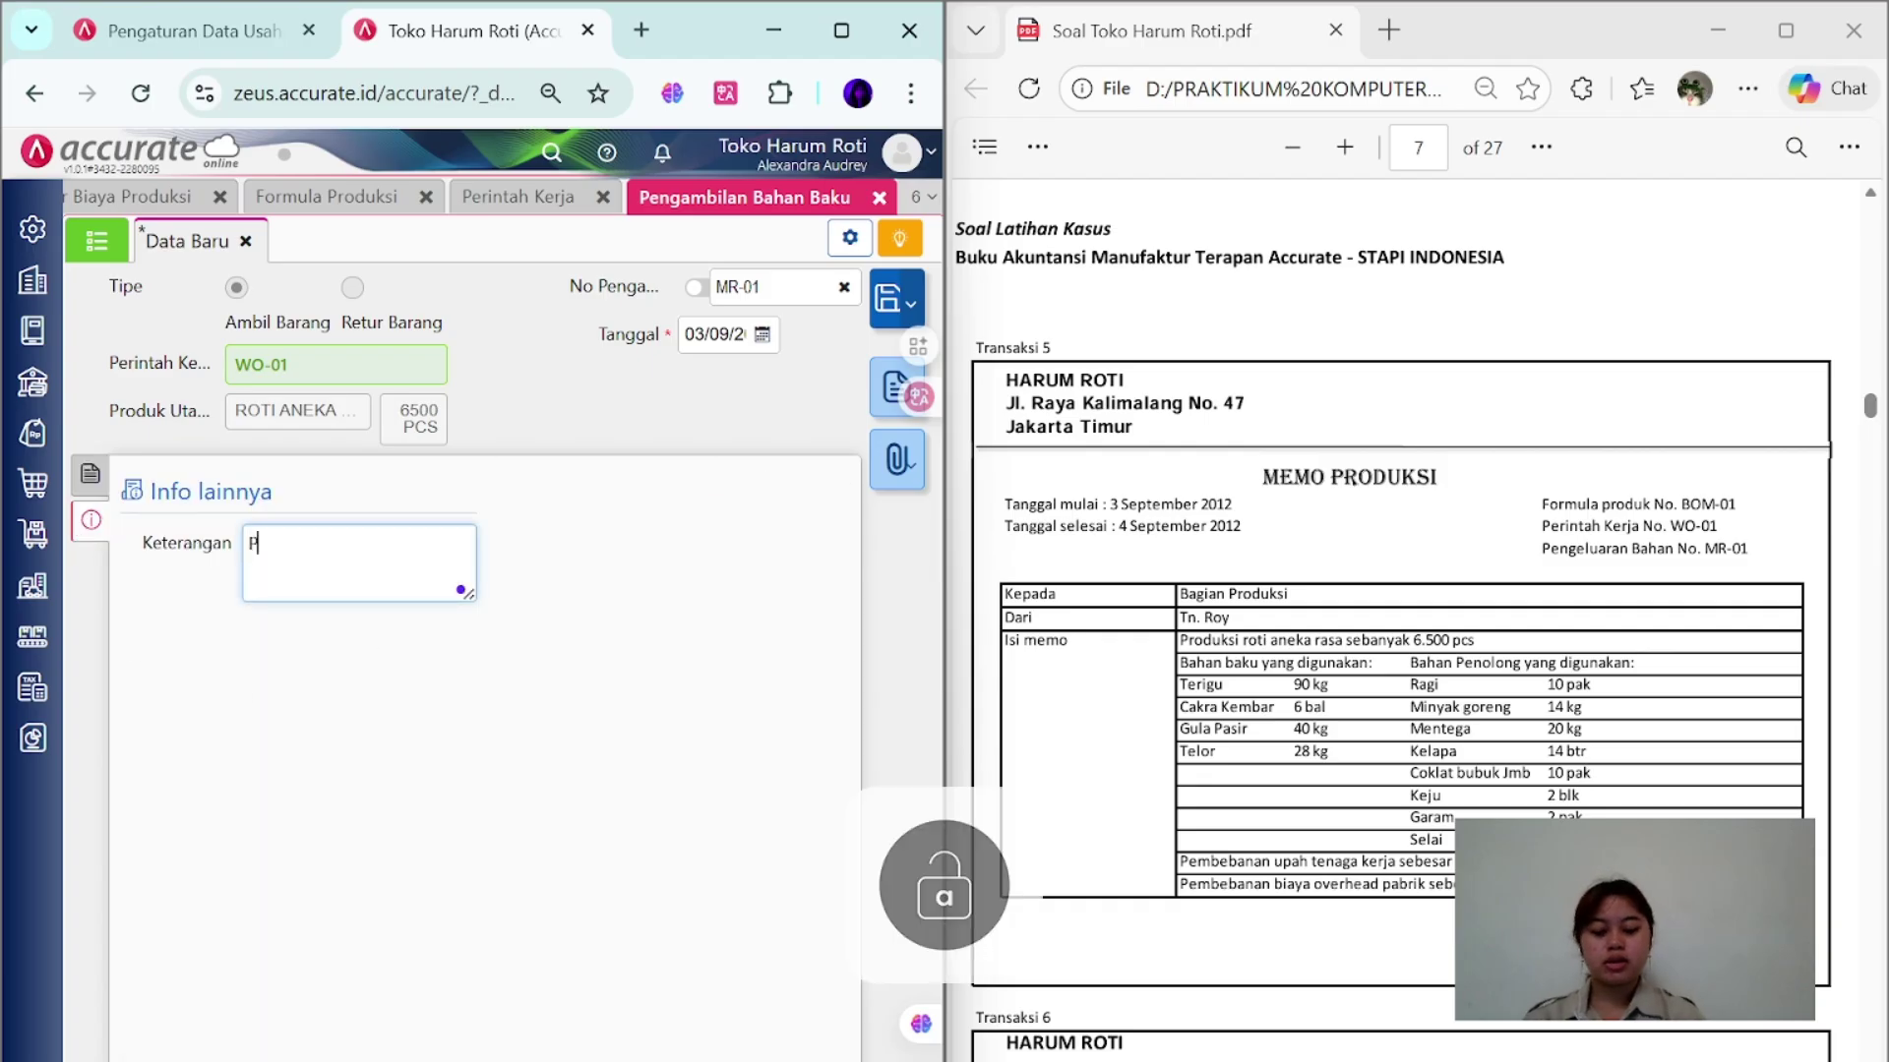
{"action": "type", "text": "roduksi Roti Aneka"}
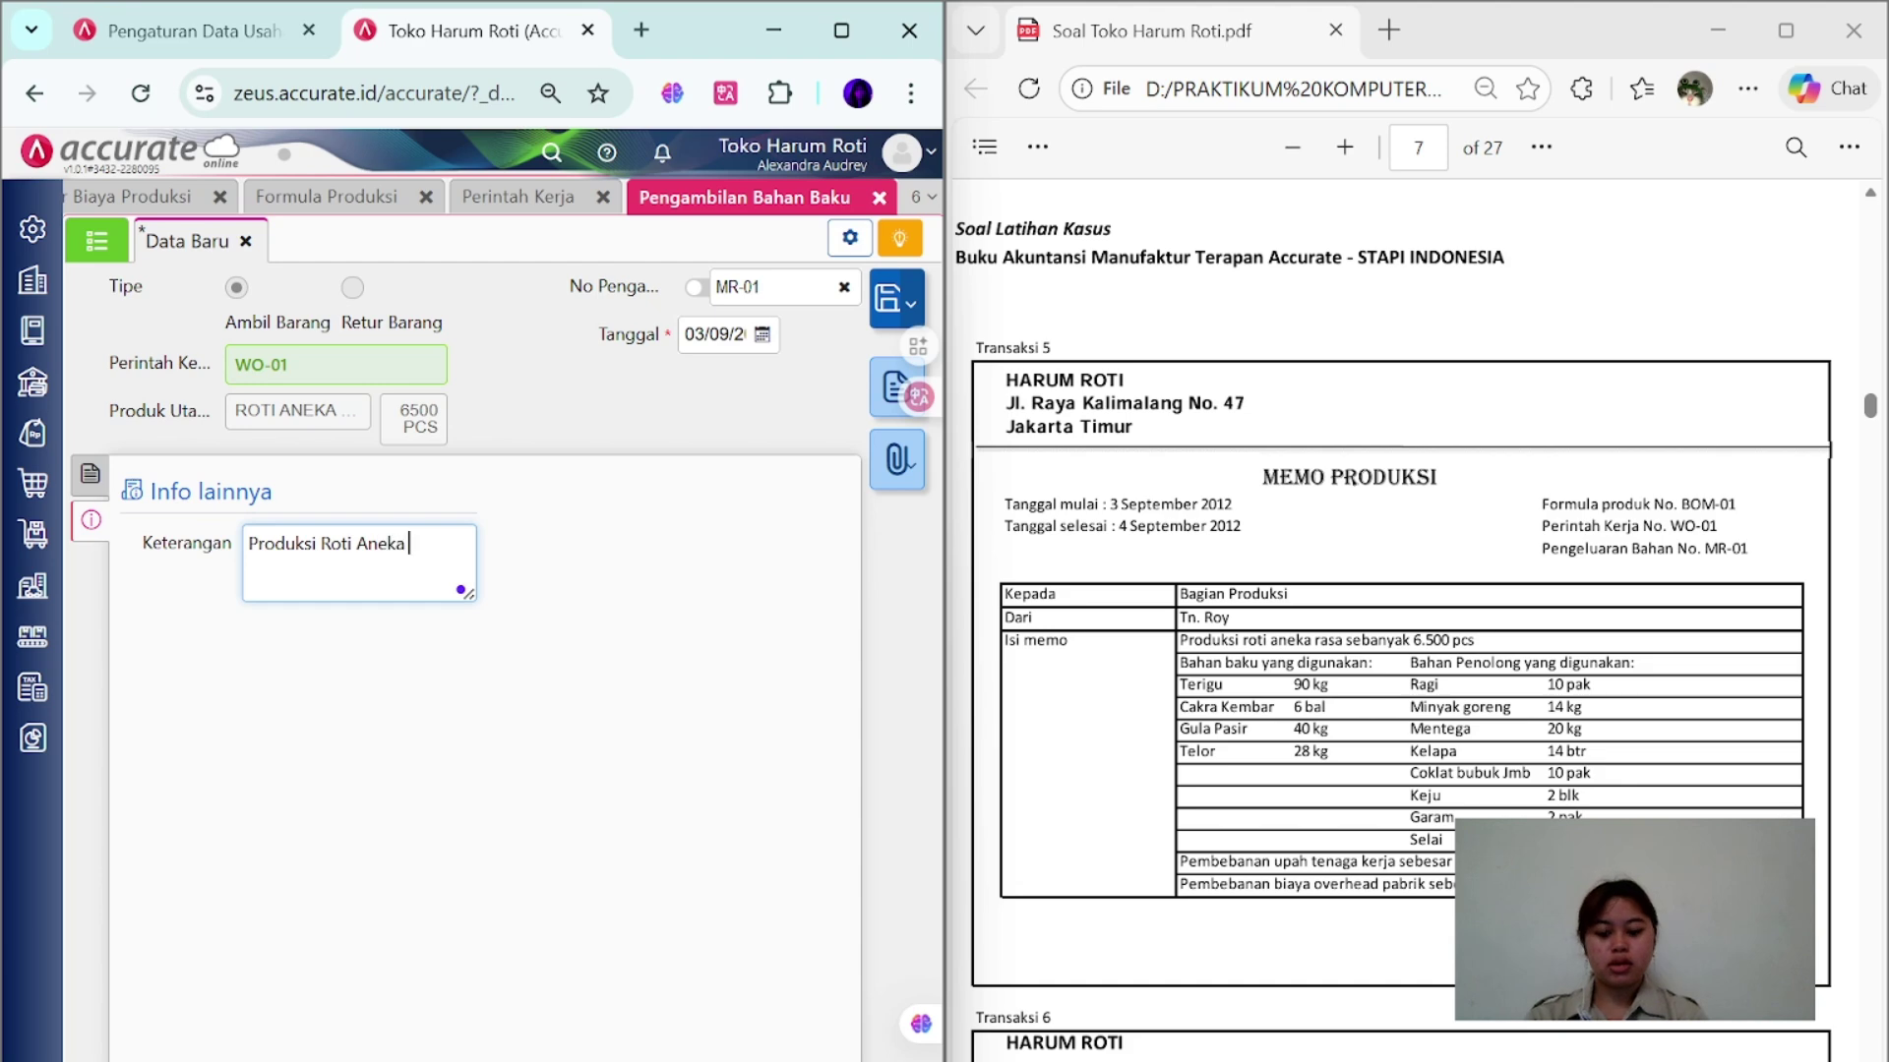
{"action": "type", "text": " Rasa sebanyak 6"}
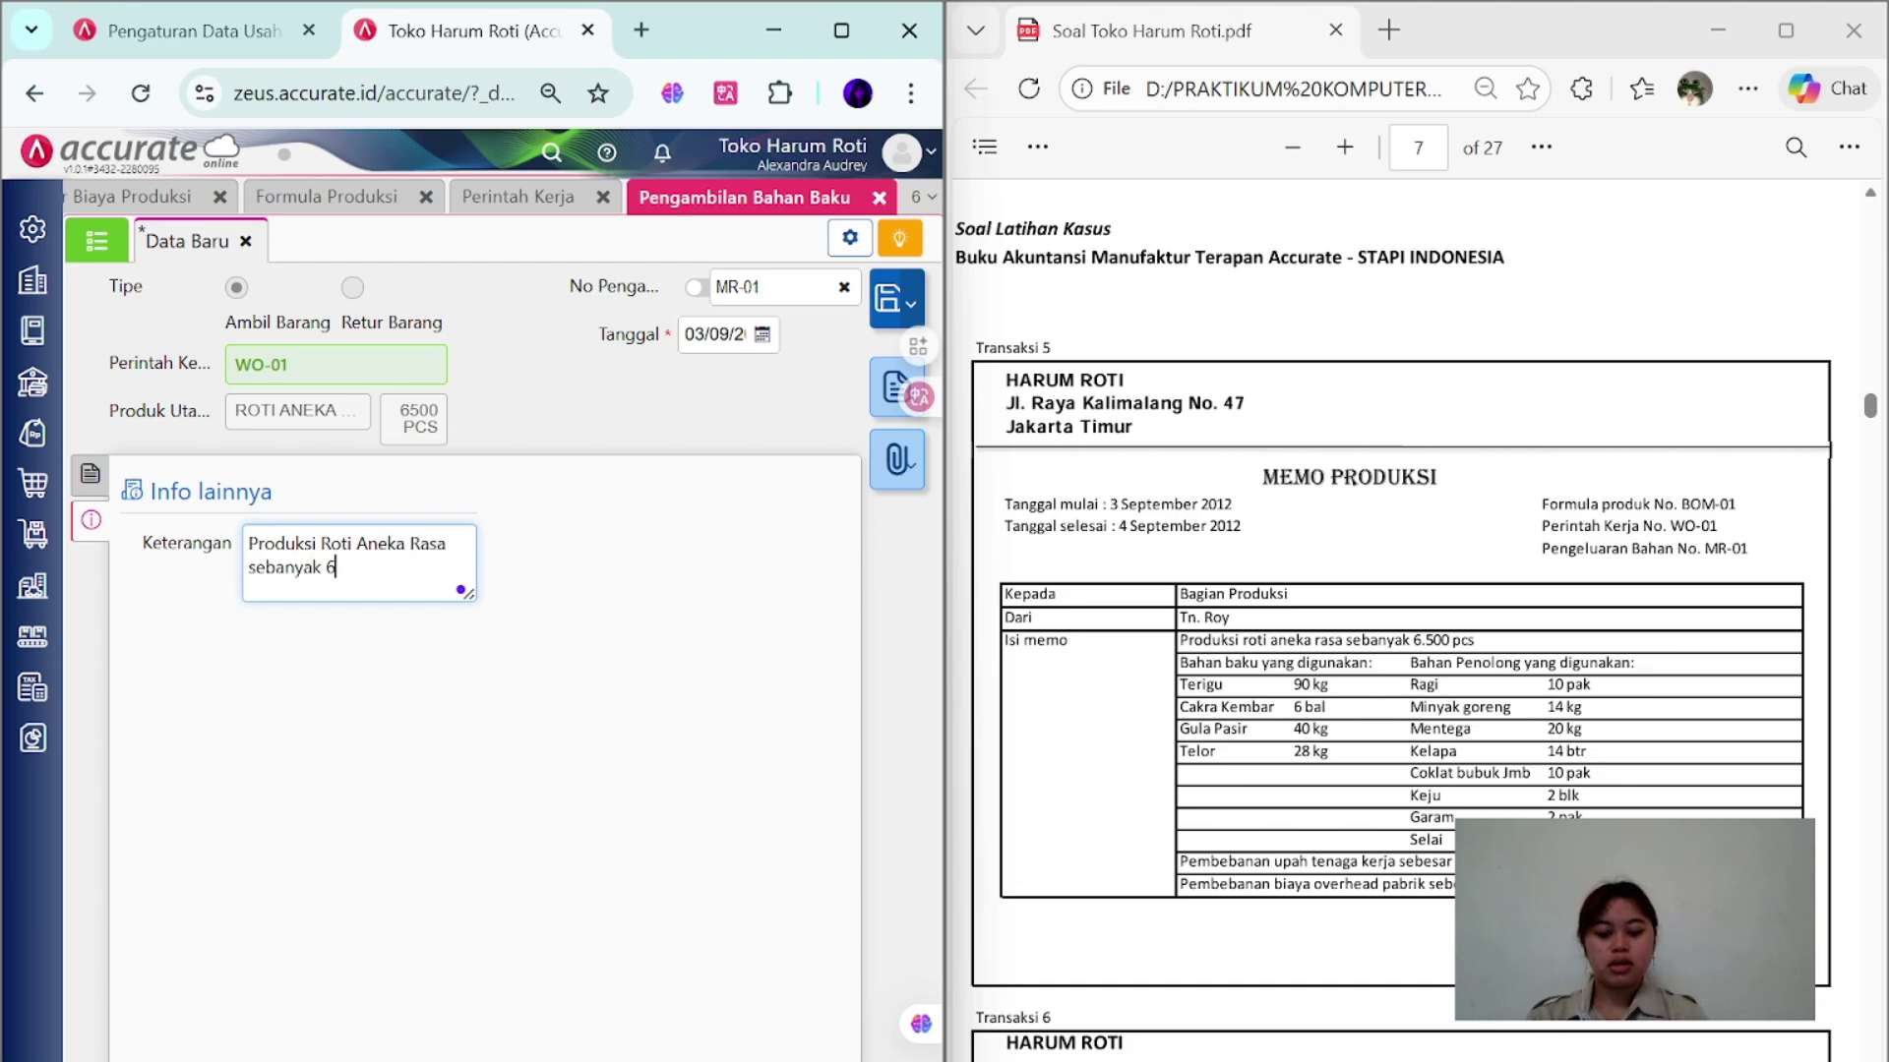
{"action": "type", "text": ".500 pcs"}
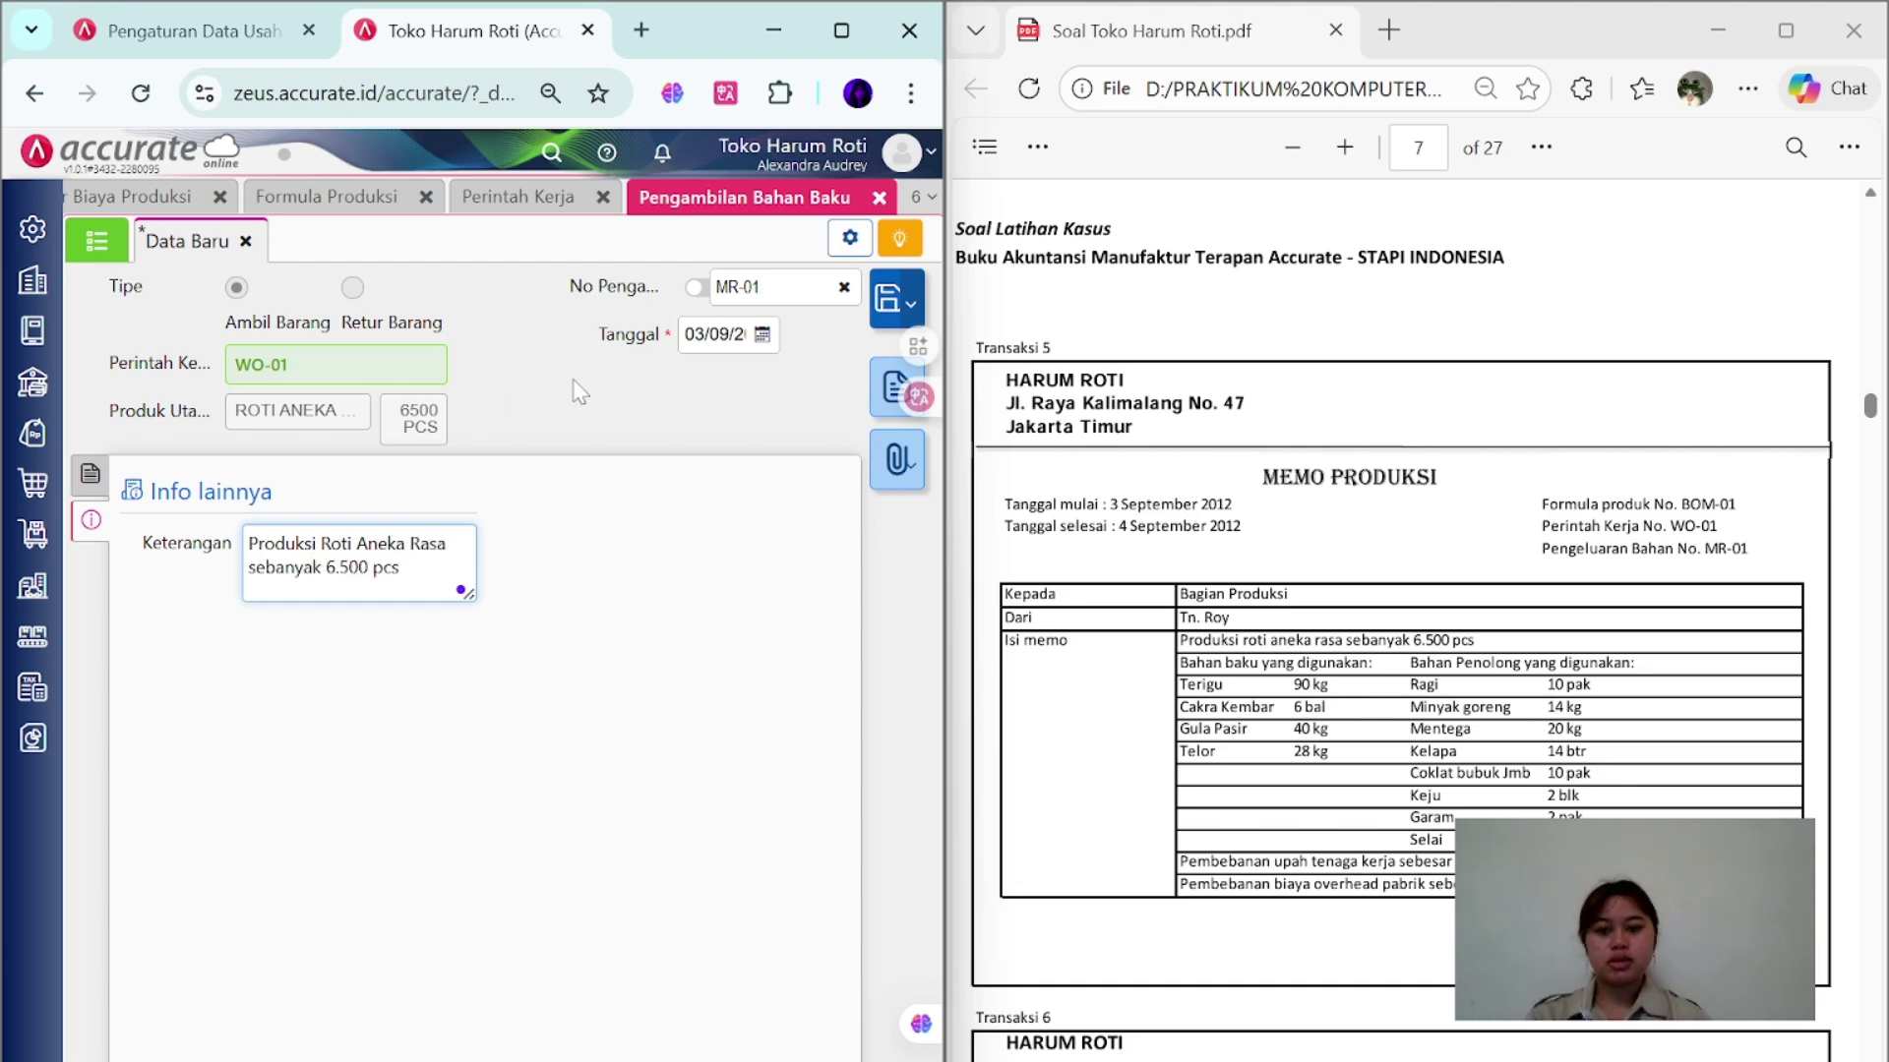
{"action": "left_click", "coordinate": [886, 307]}
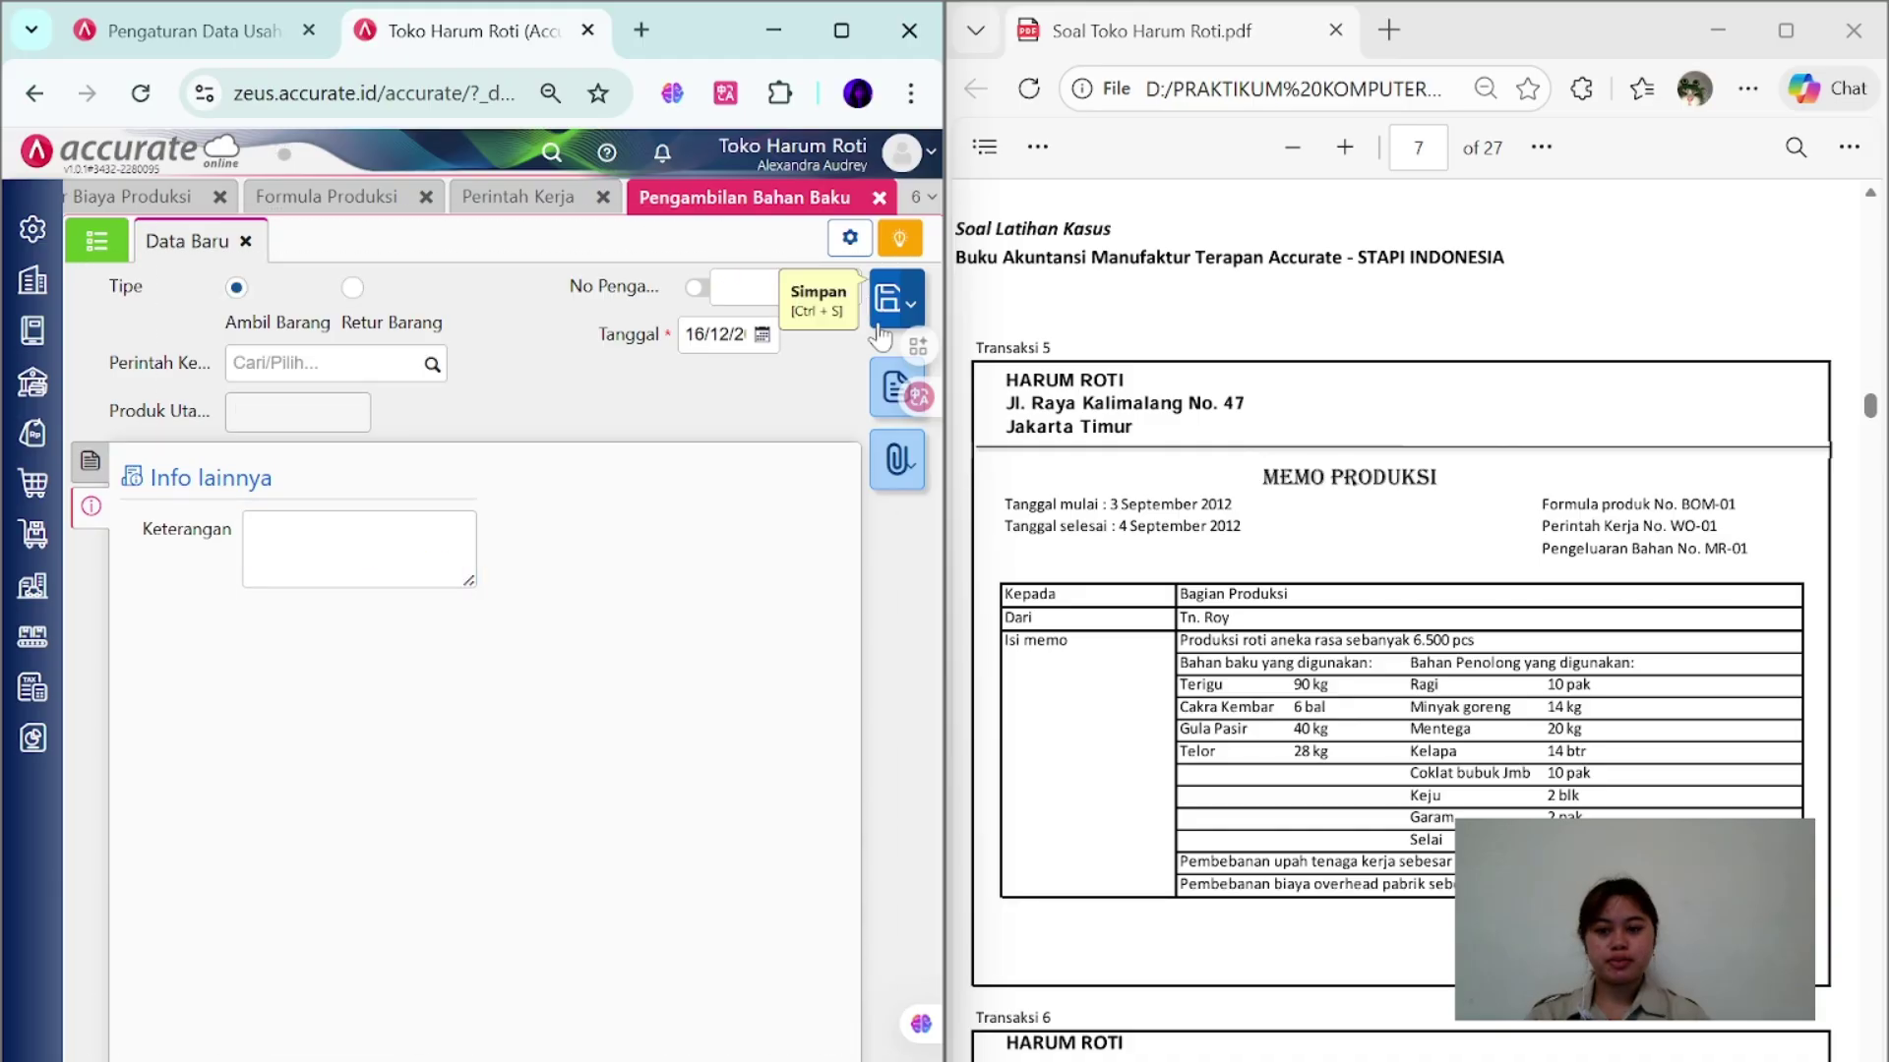
- Close the Standar Biaya Produksi, Formula Produksi, Perintah Kerja and Pengambilan Bahan Baku pages
{"action": "left_click", "coordinate": [218, 197]}
{"action": "left_click", "coordinate": [516, 197]}
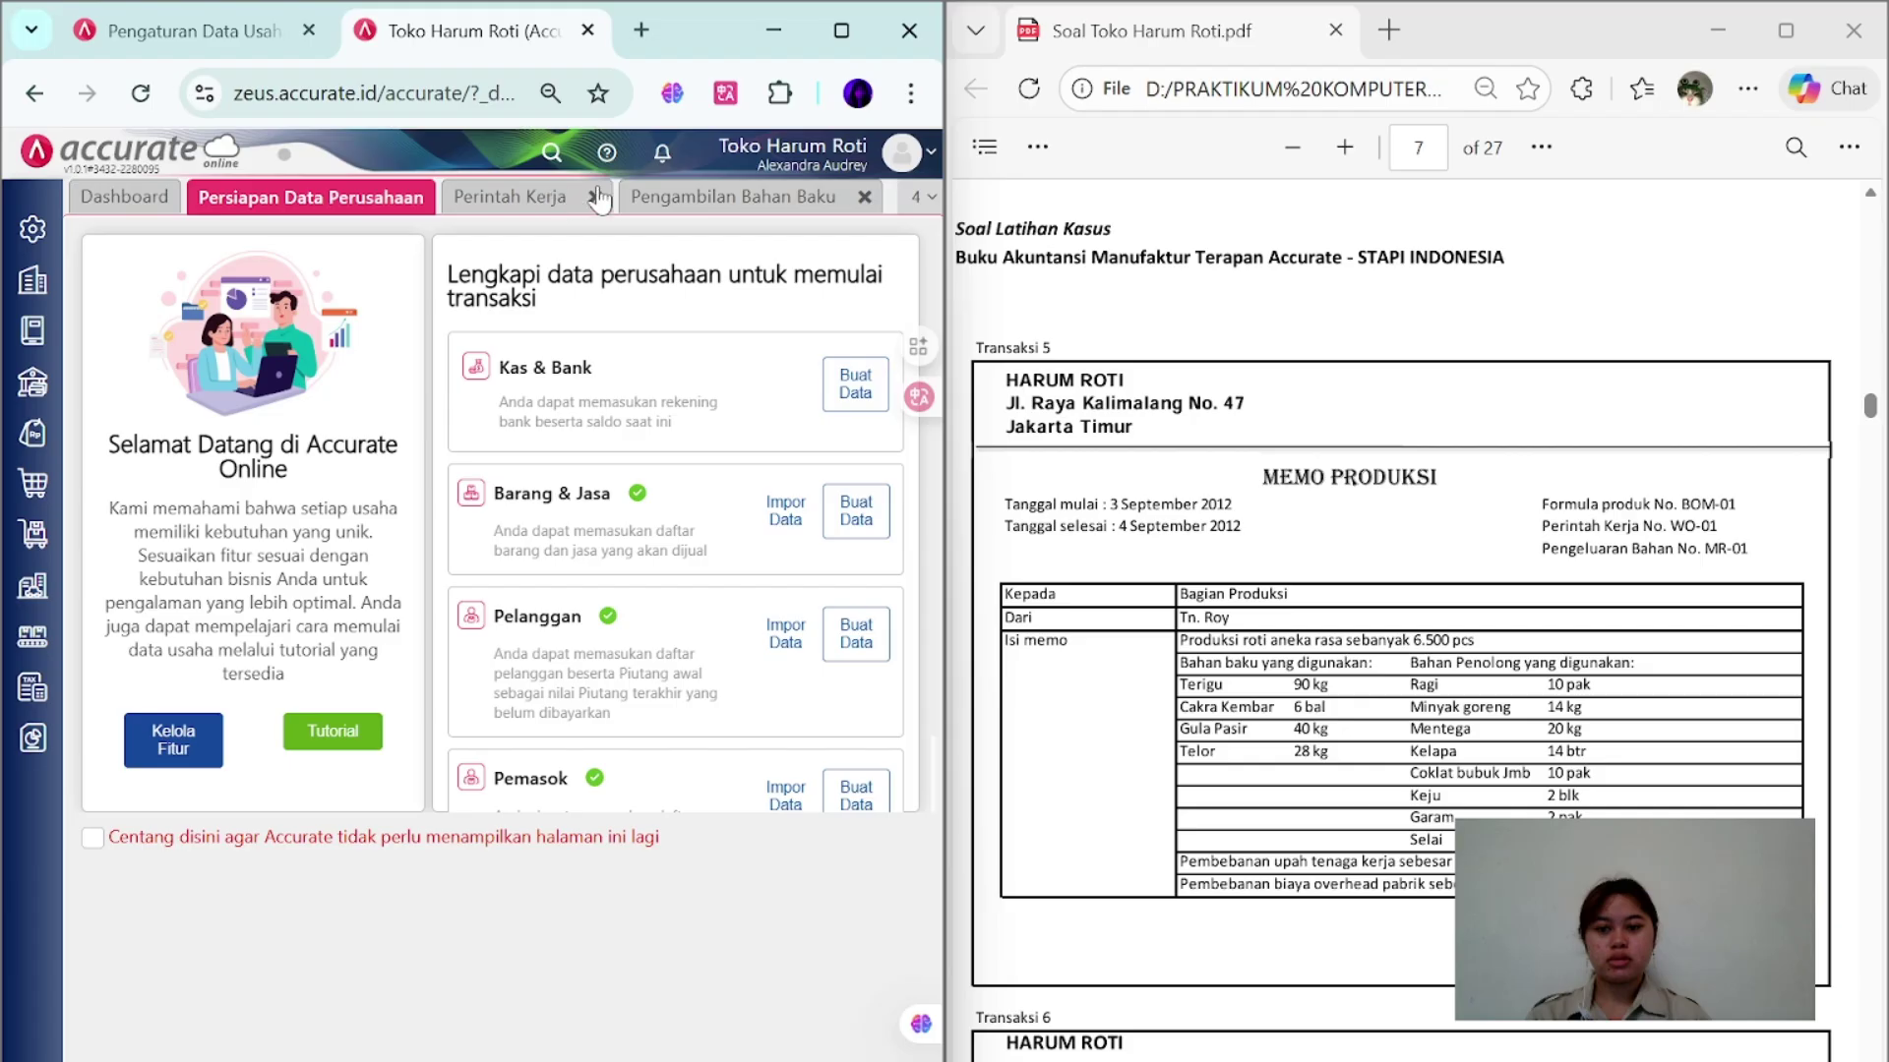
{"action": "left_click", "coordinate": [598, 196]}
{"action": "left_click", "coordinate": [683, 196]}
- Start a Penerimaan Penjualan for Transaksi 6, received from GRB.OJU into the Kas Ditangan account
{"action": "scroll", "coordinate": [1352, 595], "scroll_direction": "down", "scroll_amount": 6}
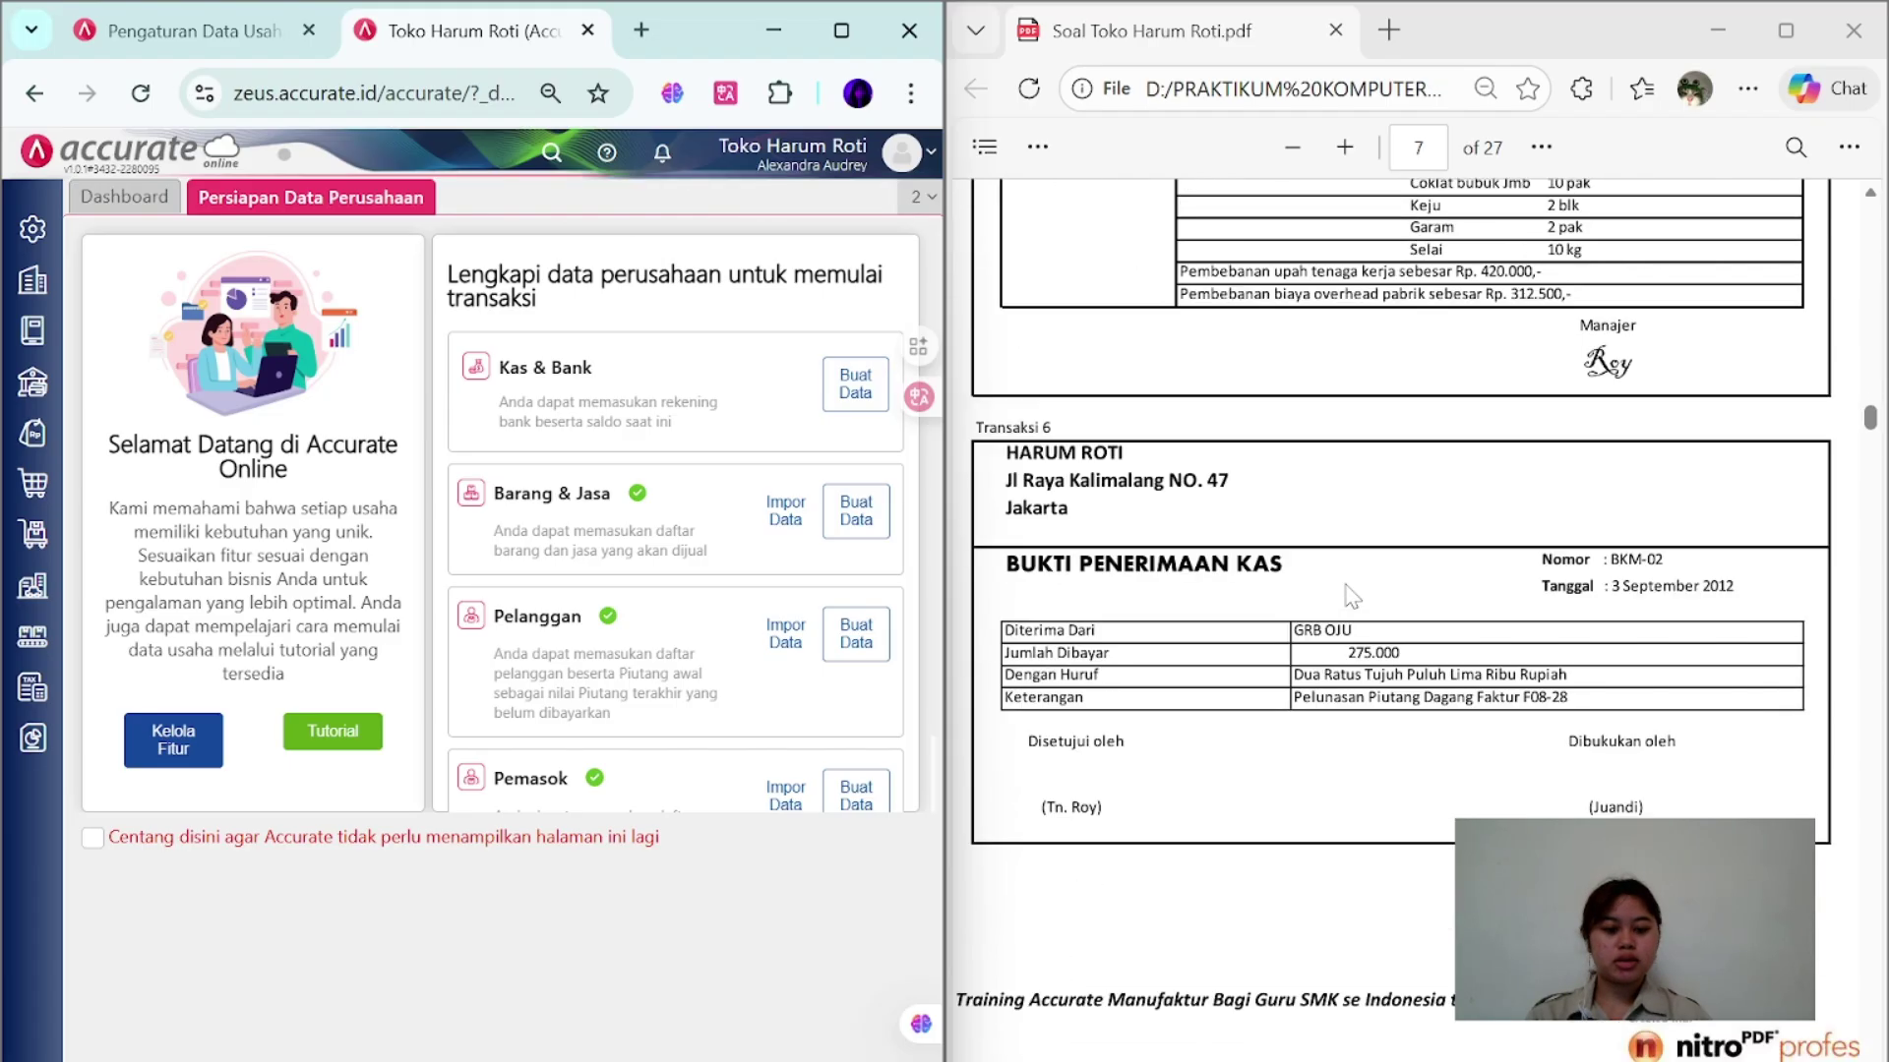
{"action": "scroll", "coordinate": [1492, 743], "scroll_direction": "down", "scroll_amount": 2}
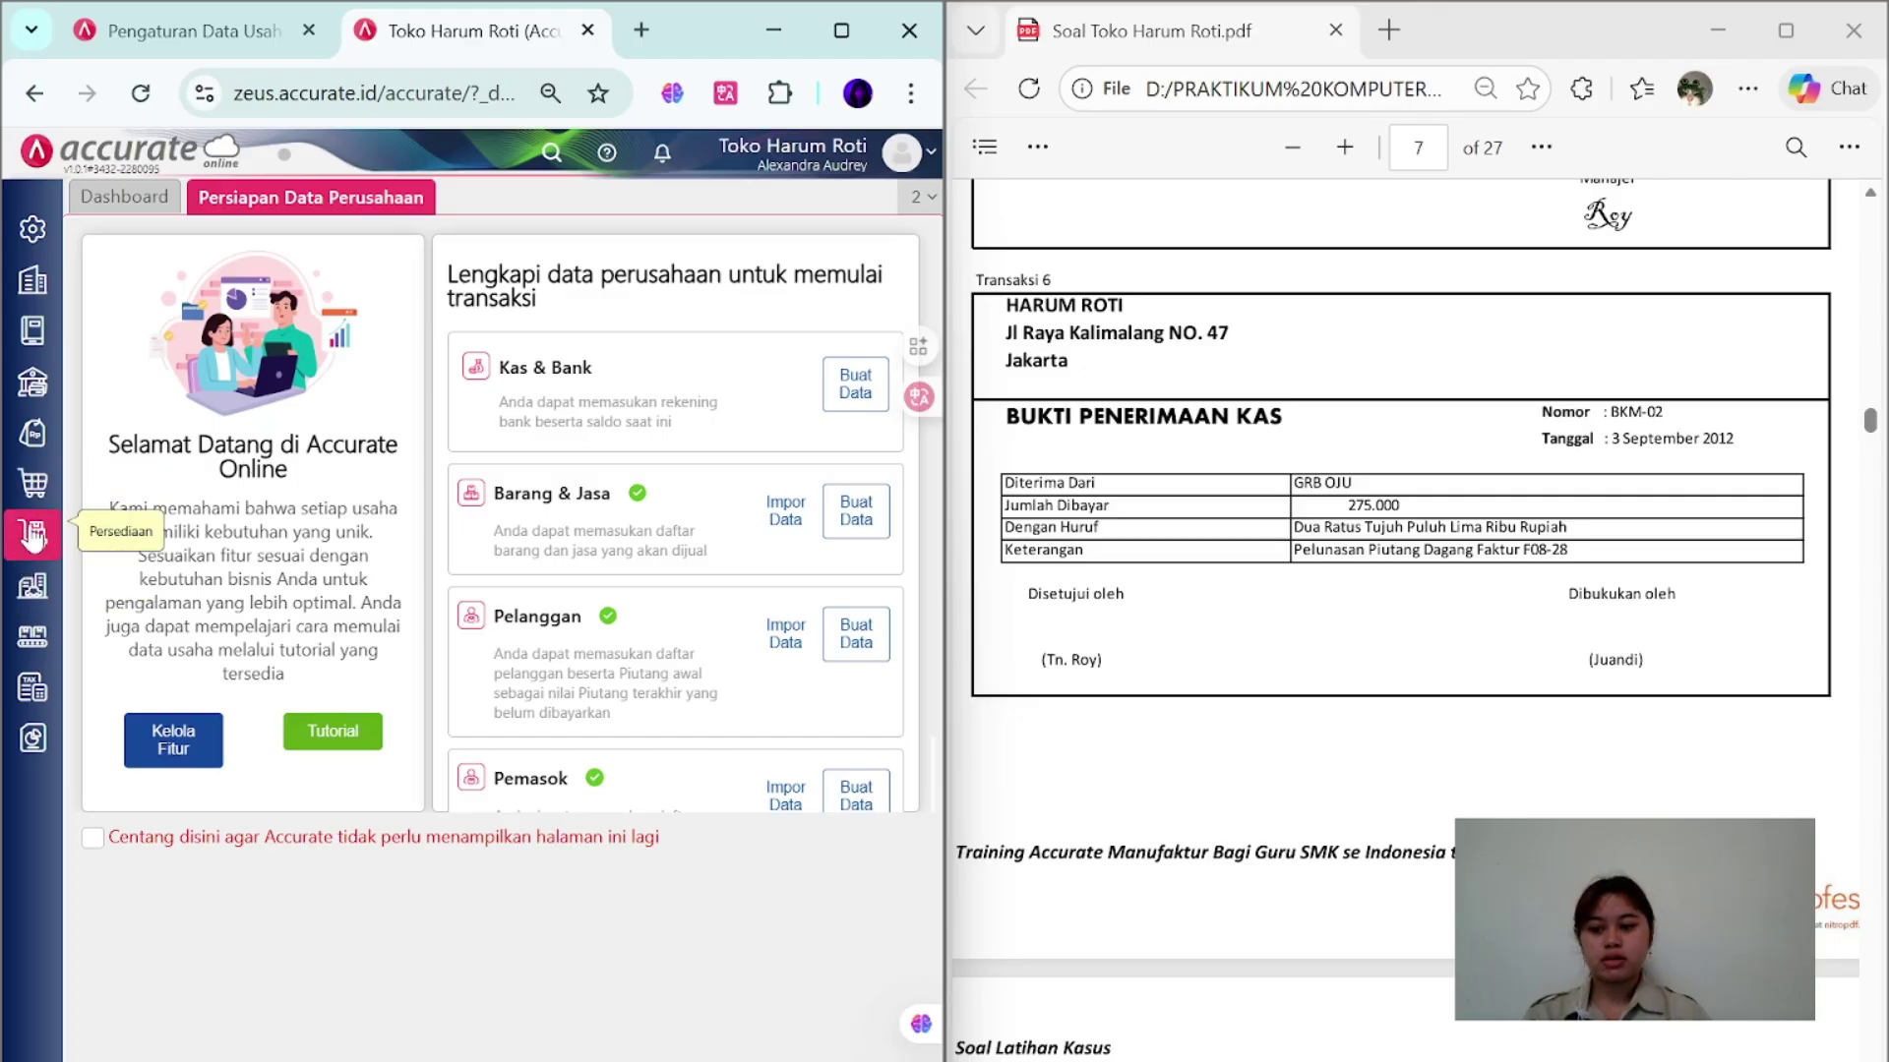
{"action": "left_click", "coordinate": [35, 434]}
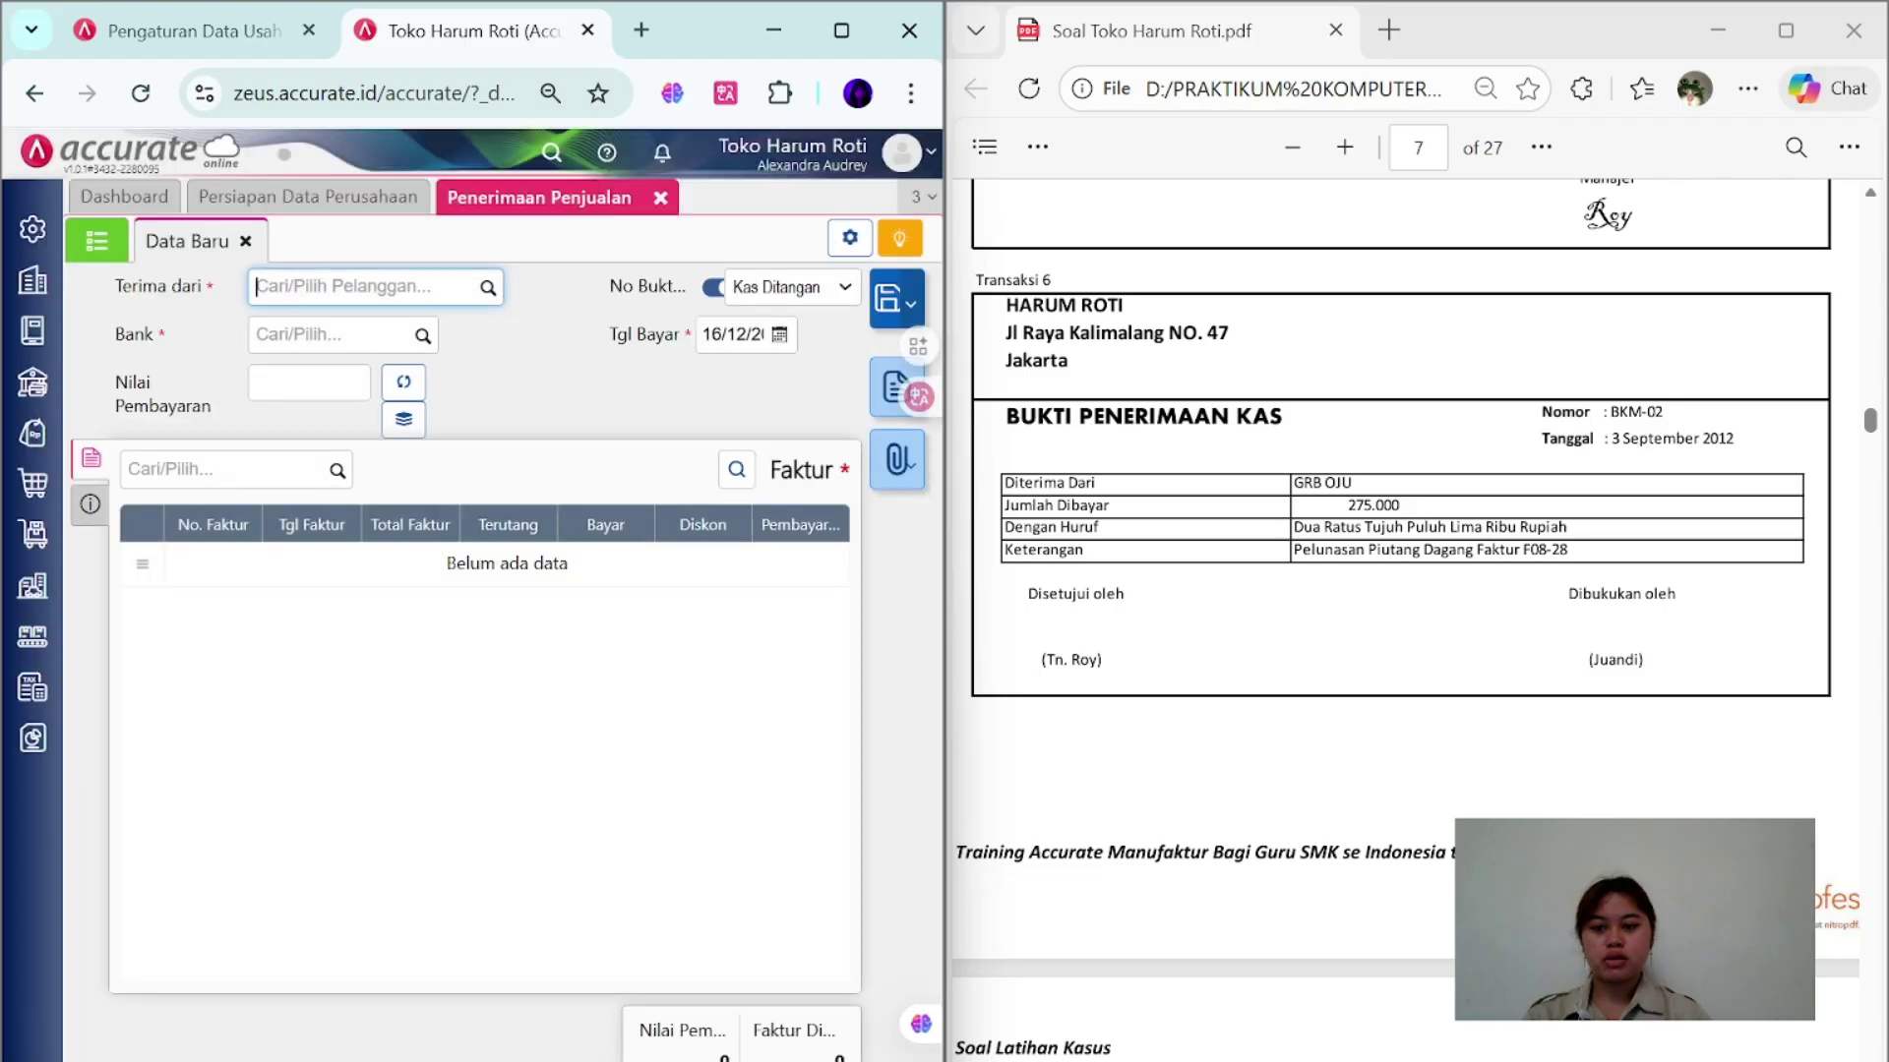
{"action": "left_click", "coordinate": [495, 287]}
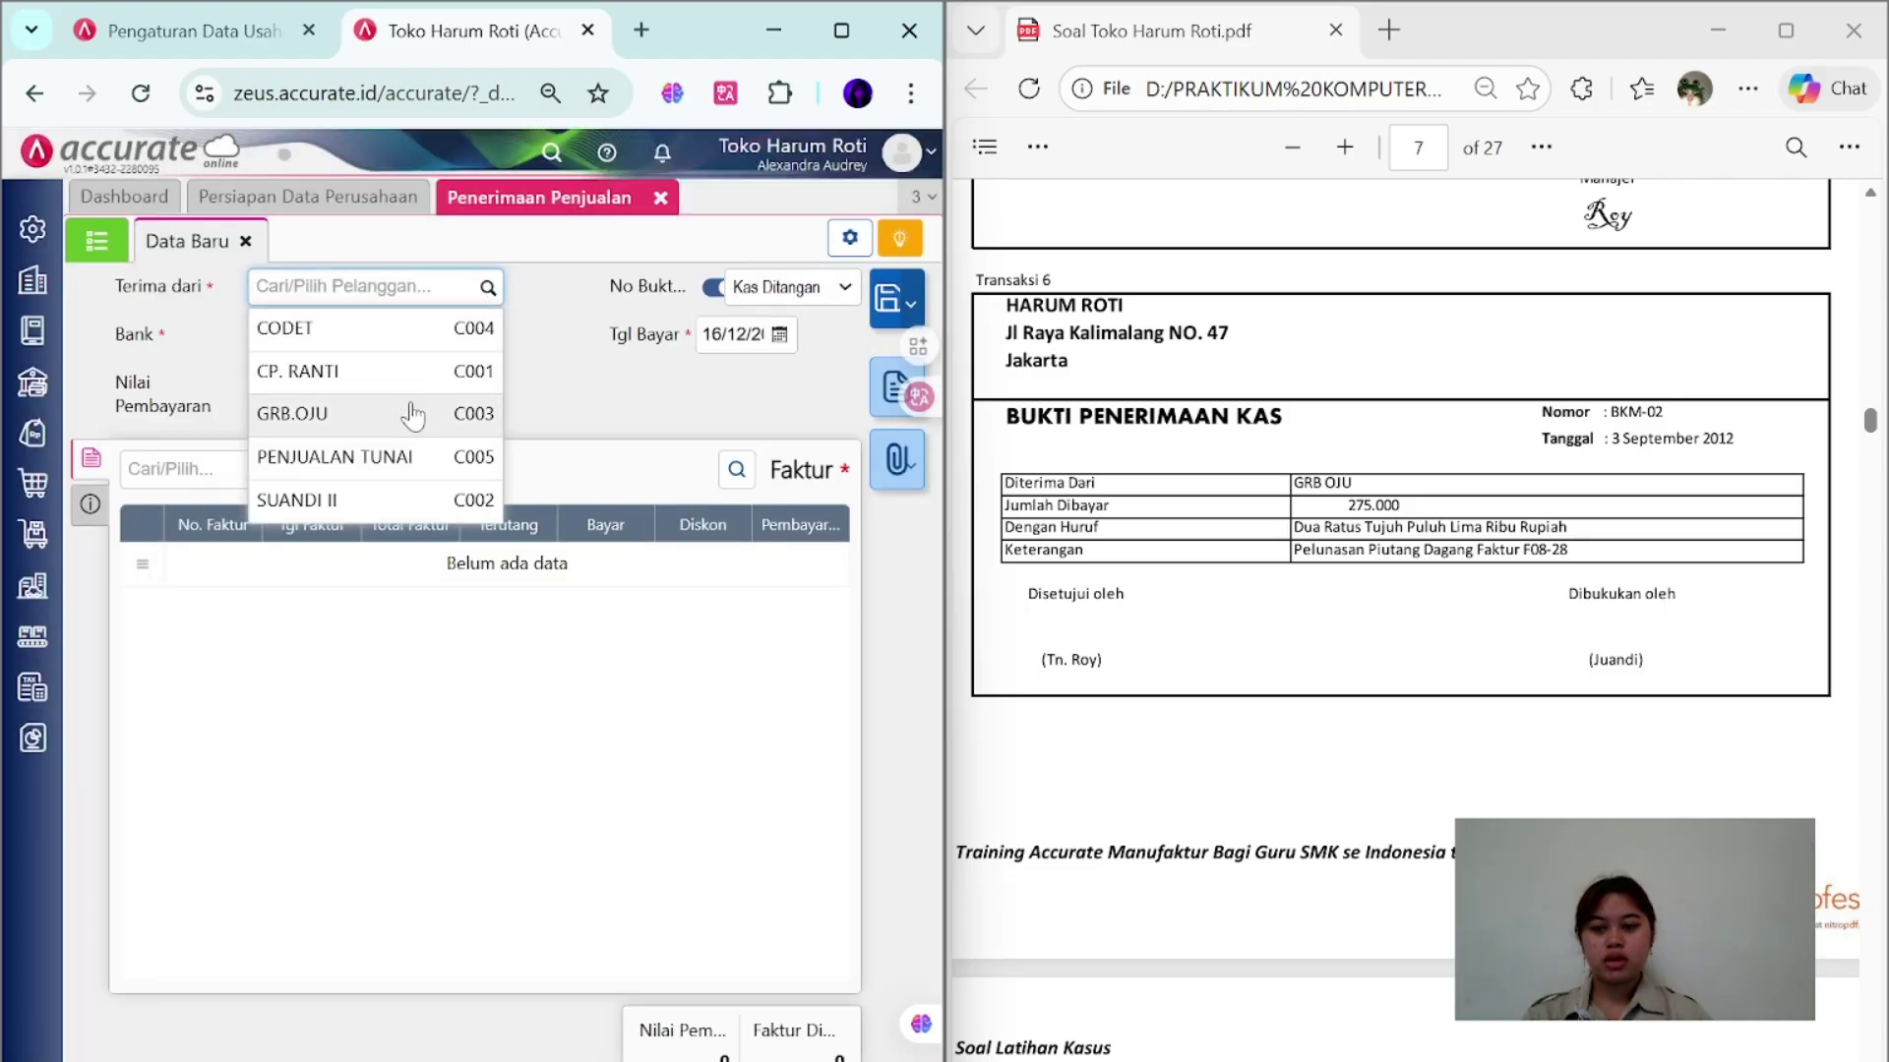
{"action": "left_click", "coordinate": [372, 433]}
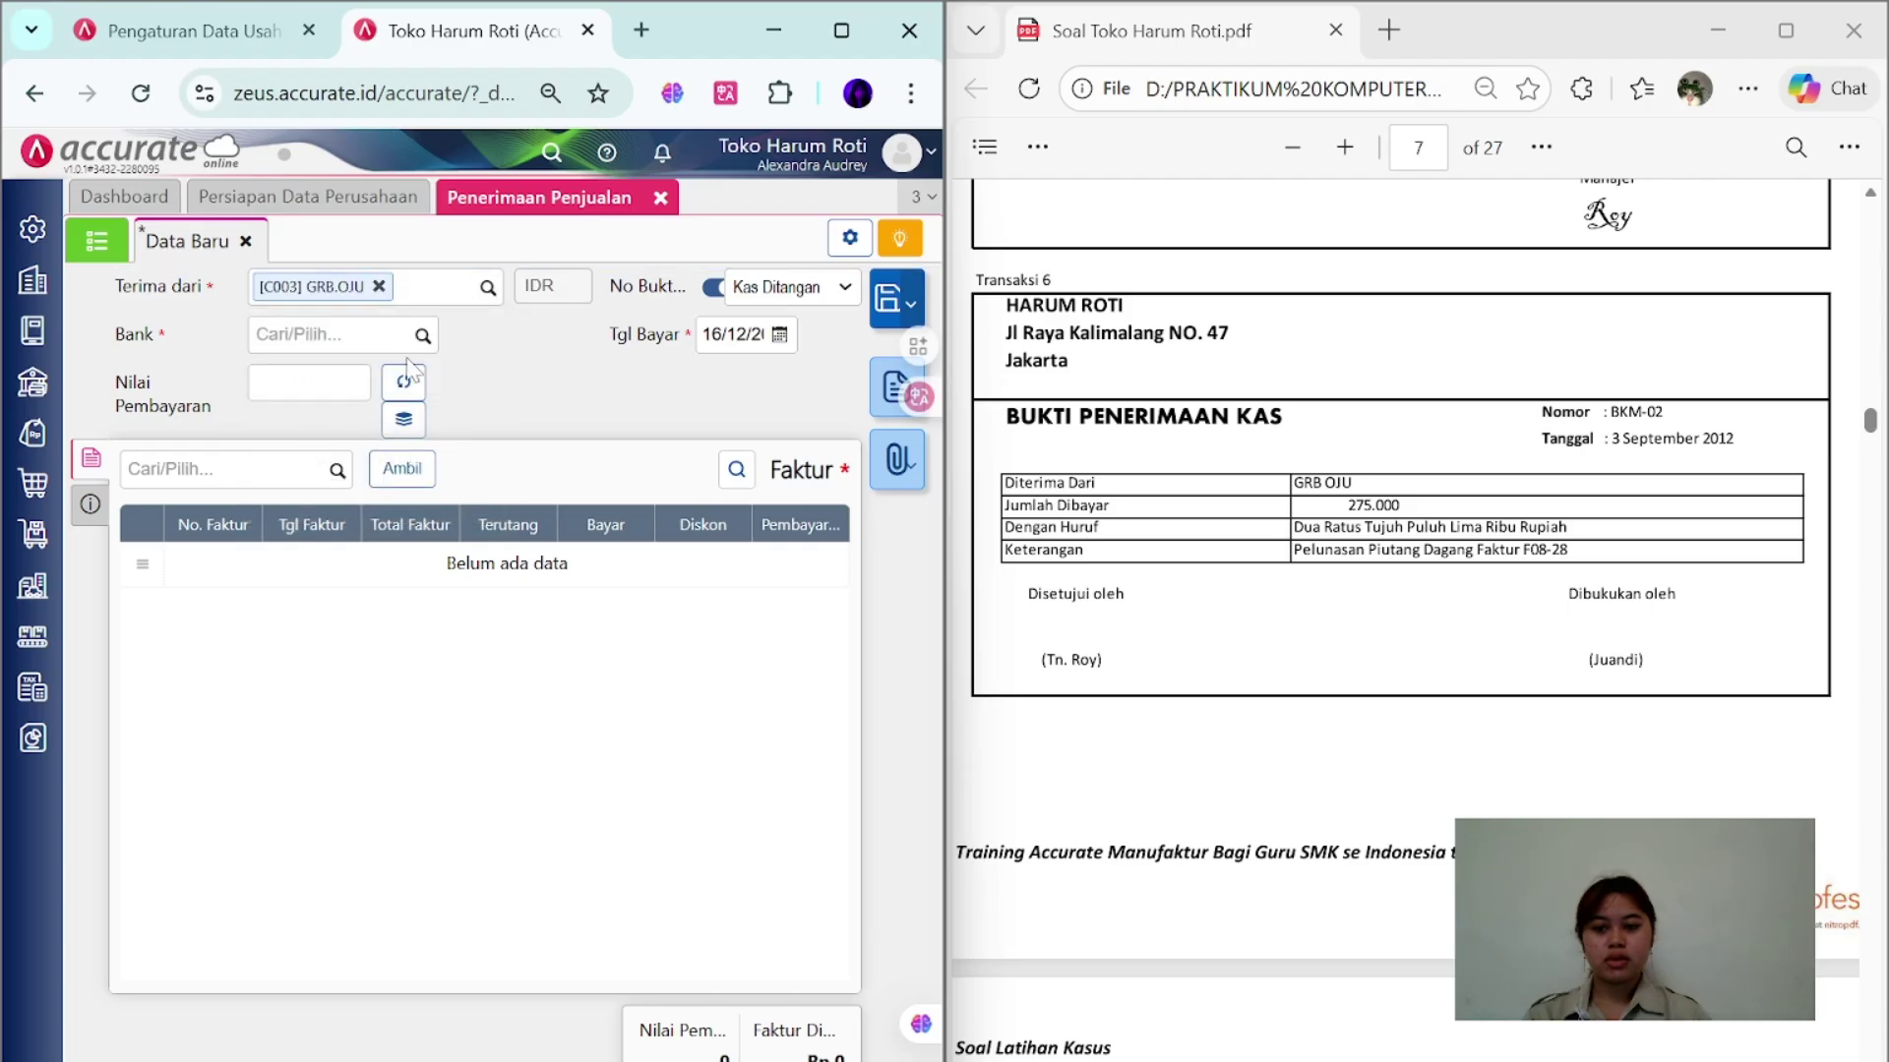
{"action": "left_click", "coordinate": [433, 336]}
{"action": "left_click", "coordinate": [313, 375]}
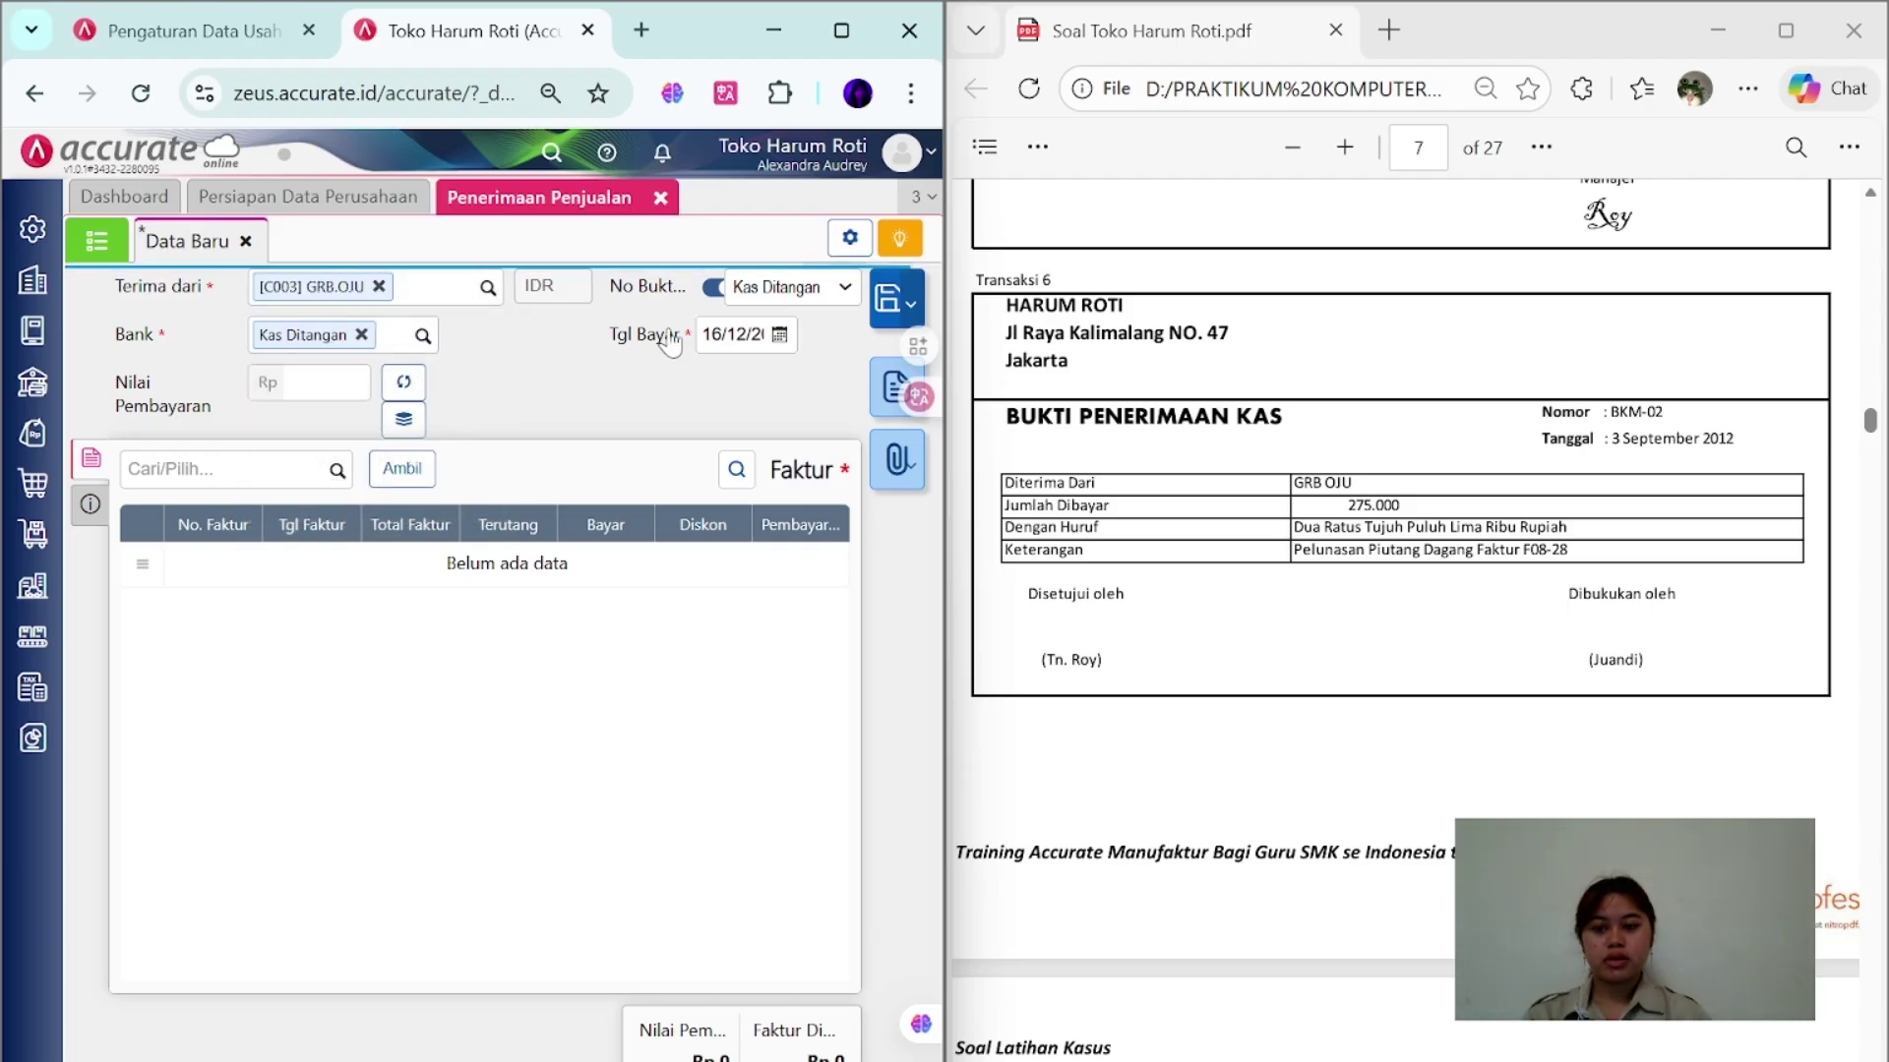
- Switch the receipt to manual numbering as BKM-02 and set its payment date to 03/09/2012
{"action": "left_click", "coordinate": [713, 287]}
{"action": "type", "text": "BKM-02"}
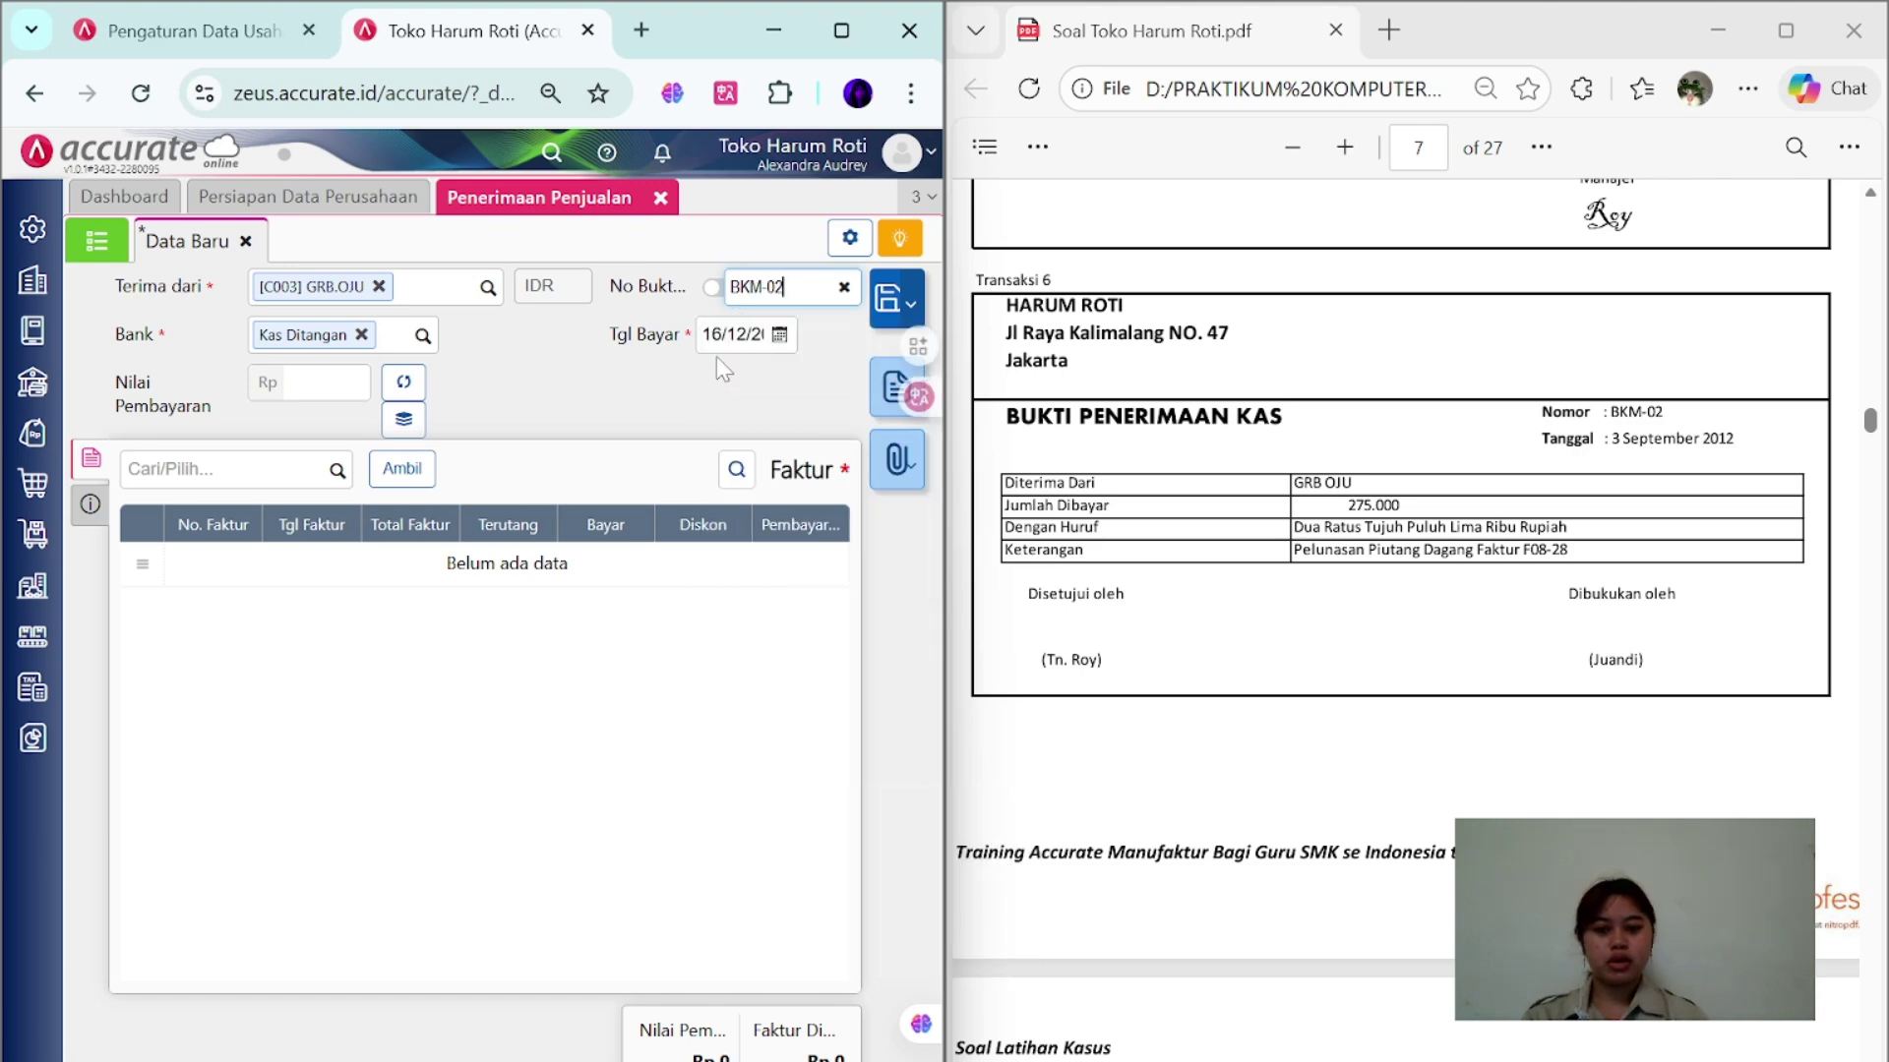
{"action": "key", "text": "Tab"}
{"action": "type", "text": "0"}
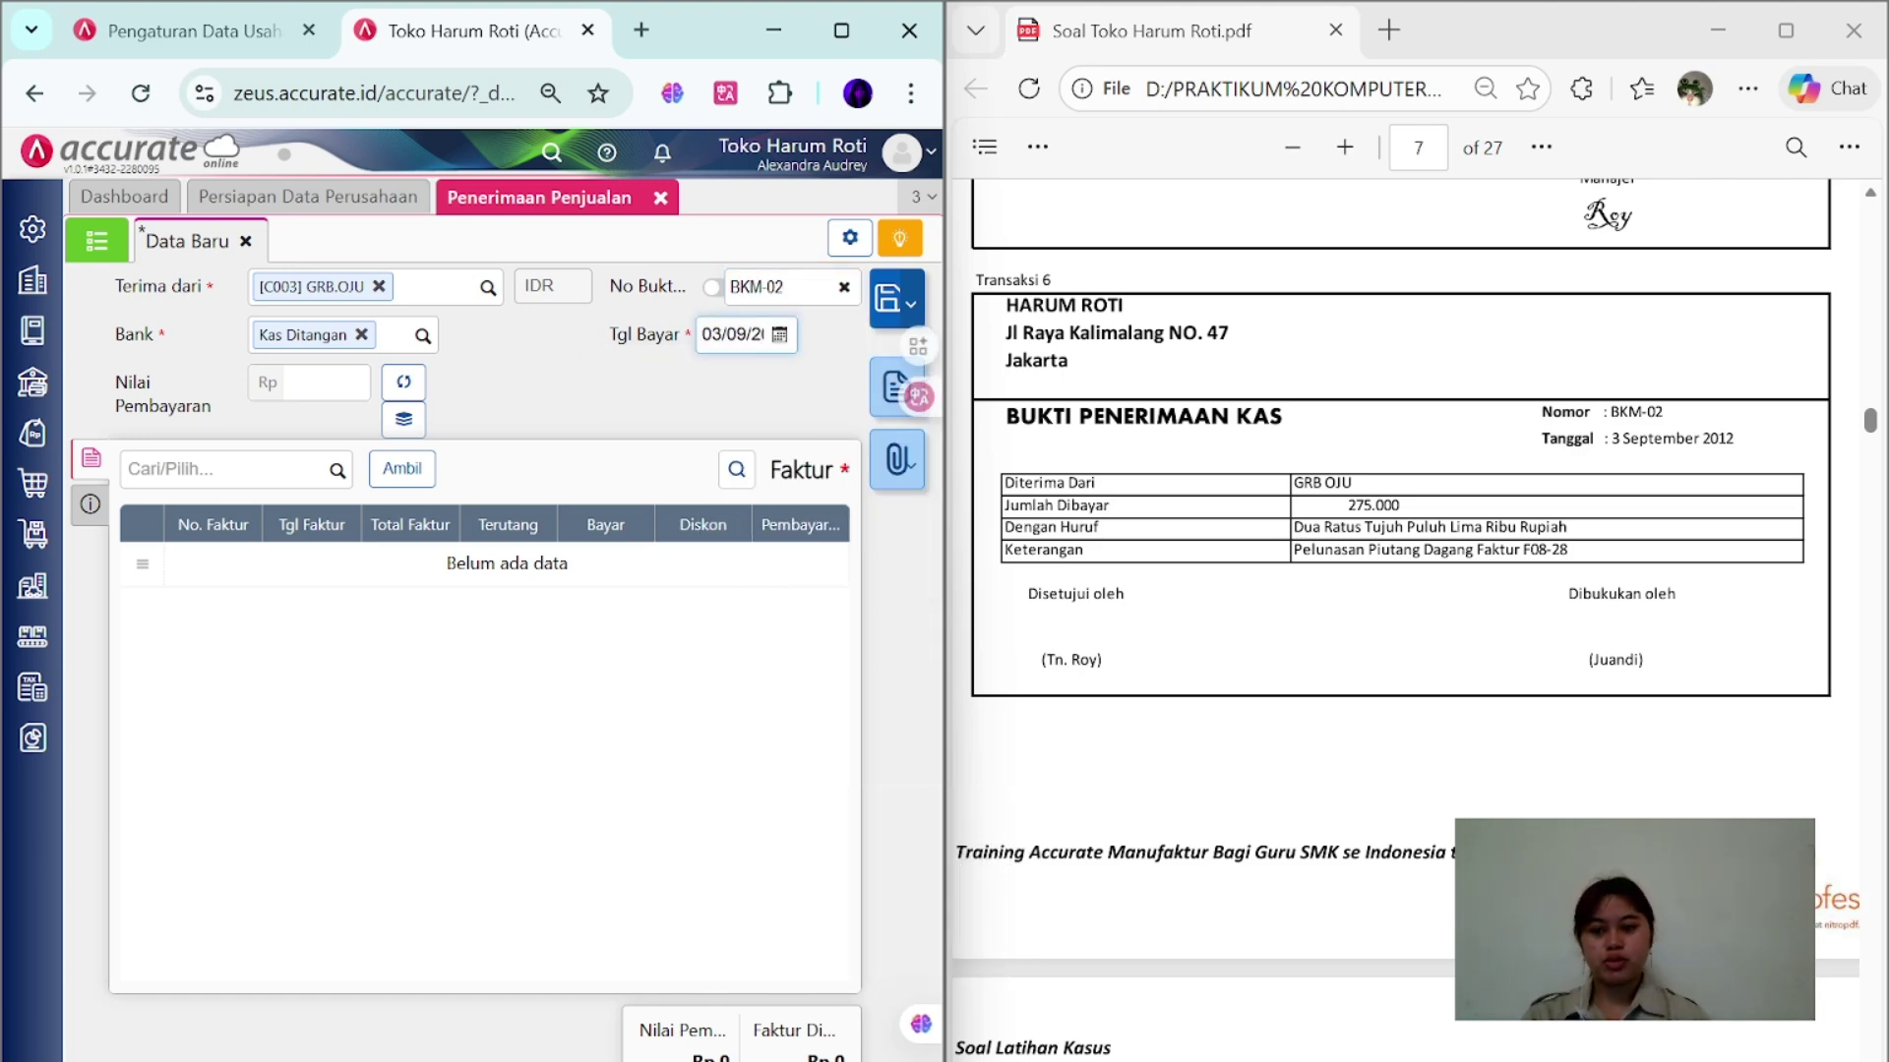
- Add the customer's unpaid invoice dated 31/08/2012 to the receipt and enter the Keterangan "Pelunasan Piutang Dagang Faktur FO8-28"
{"action": "left_click", "coordinate": [411, 470]}
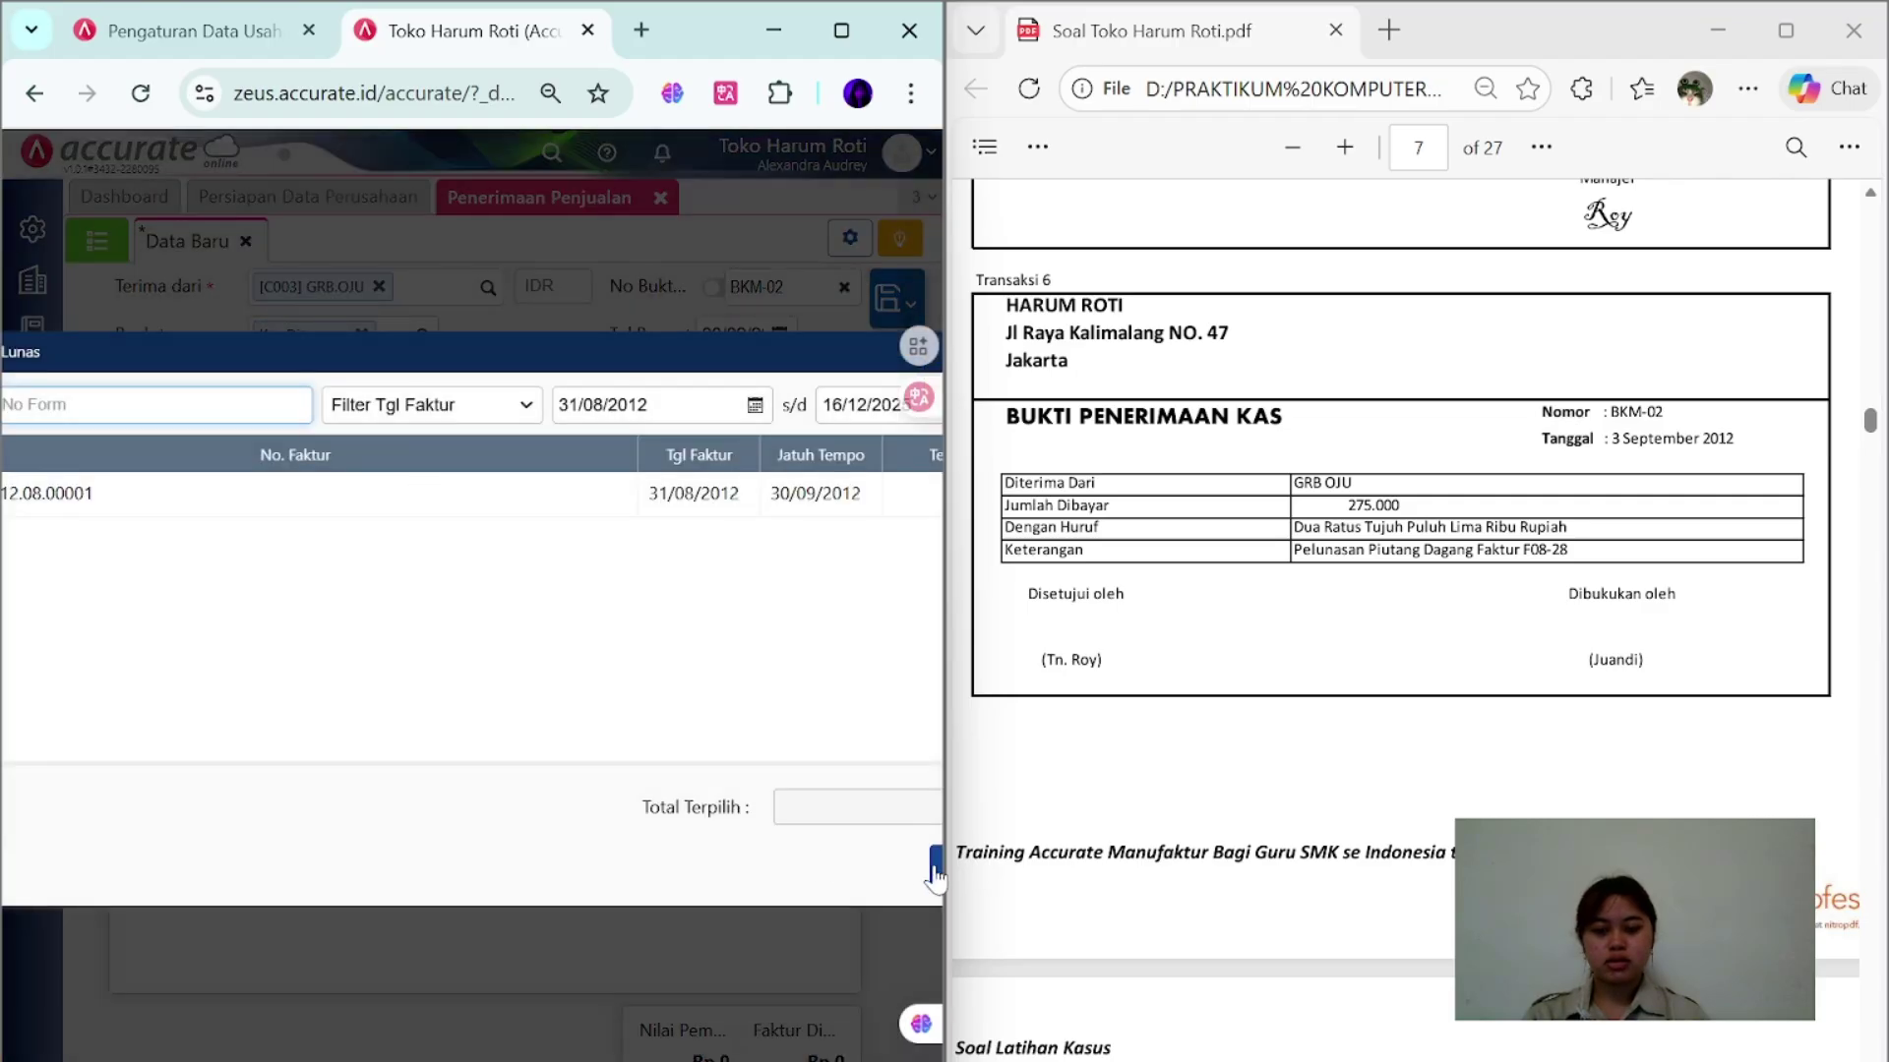
{"action": "left_click", "coordinate": [933, 885]}
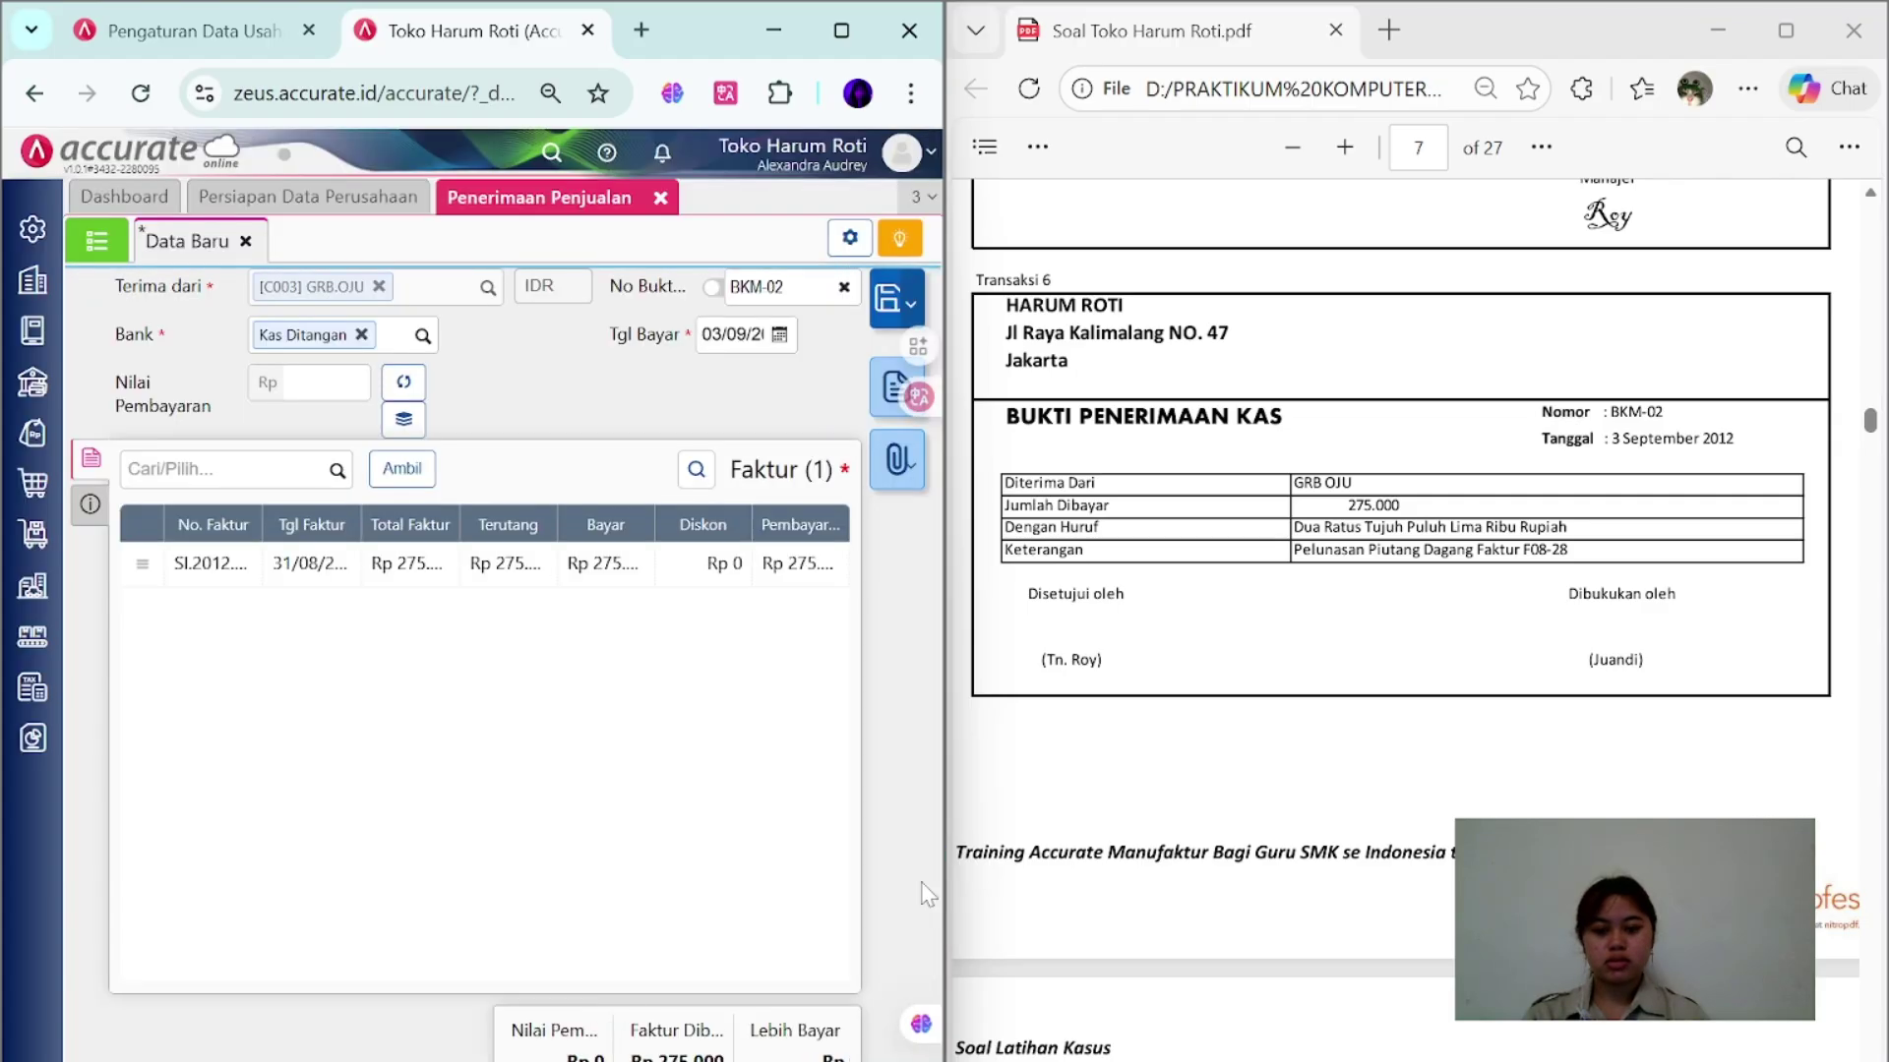
{"action": "left_click", "coordinate": [90, 505]}
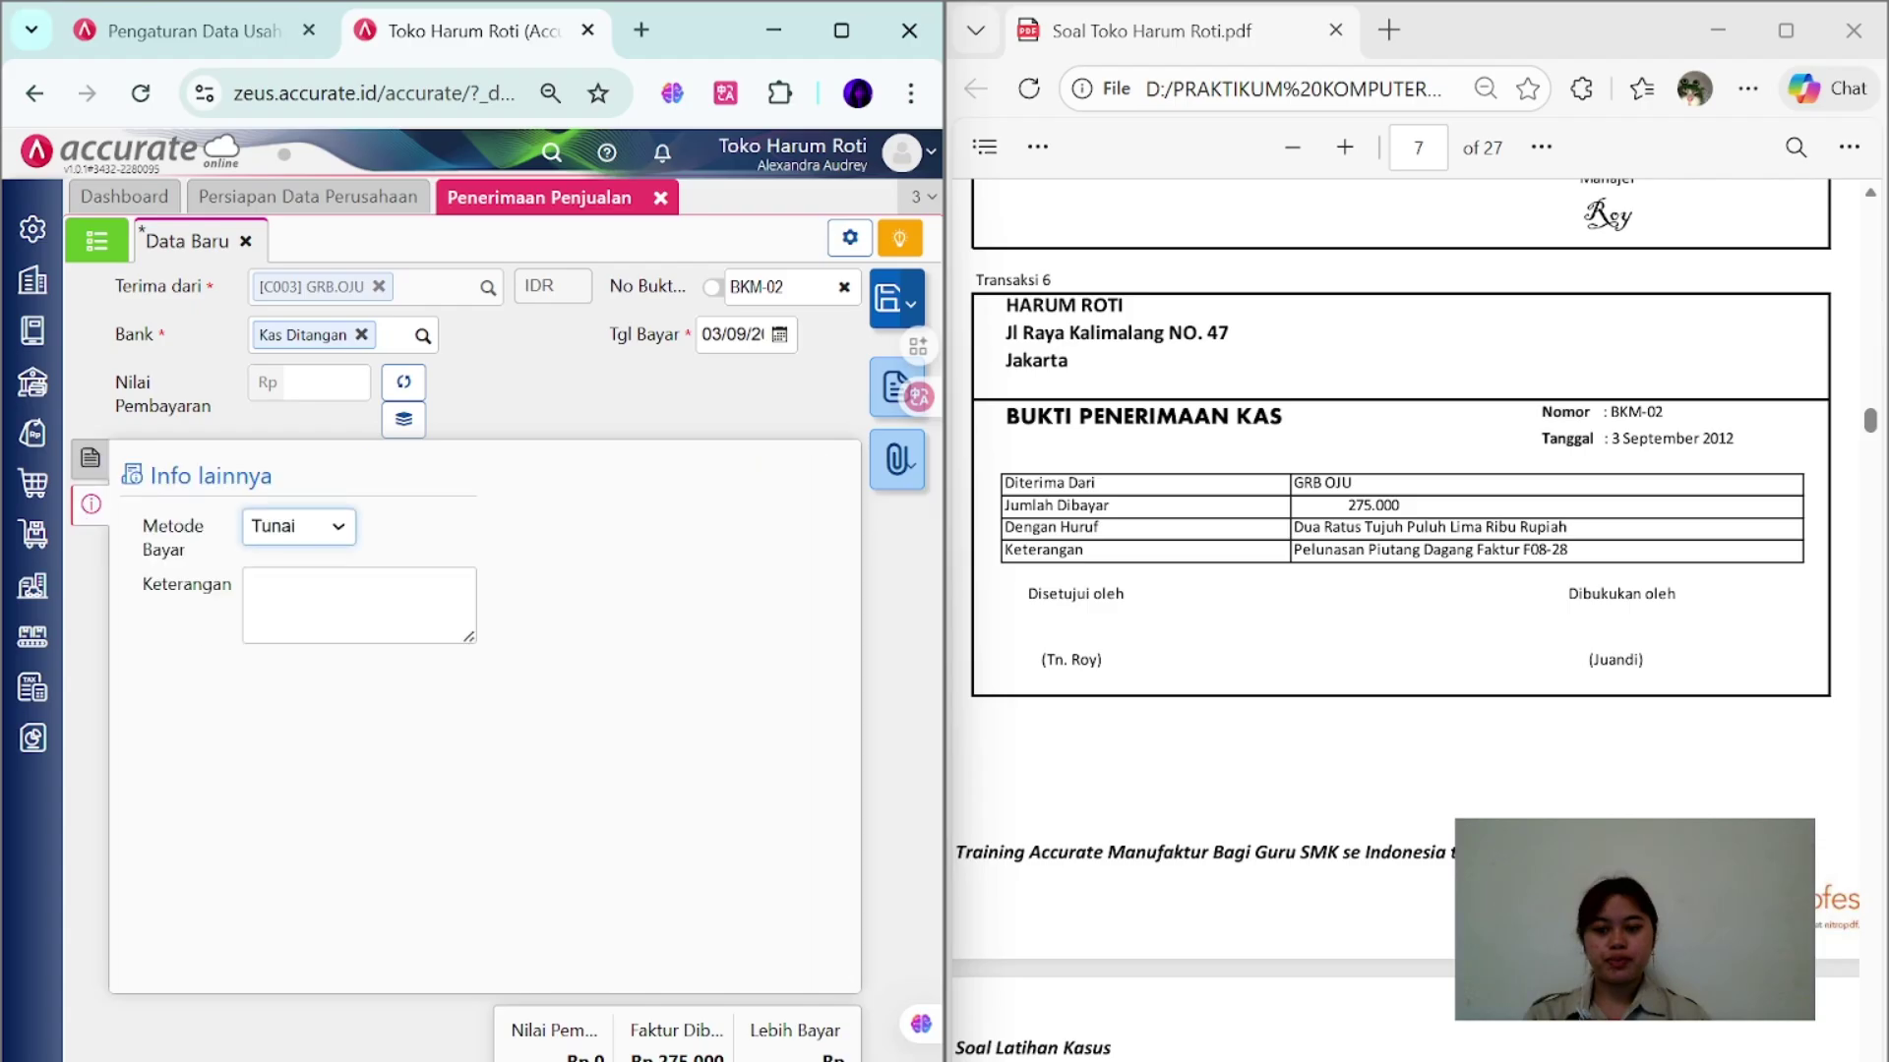
{"action": "left_click", "coordinate": [295, 590]}
{"action": "type", "text": "P"}
{"action": "key", "text": "Caps_Lock"}
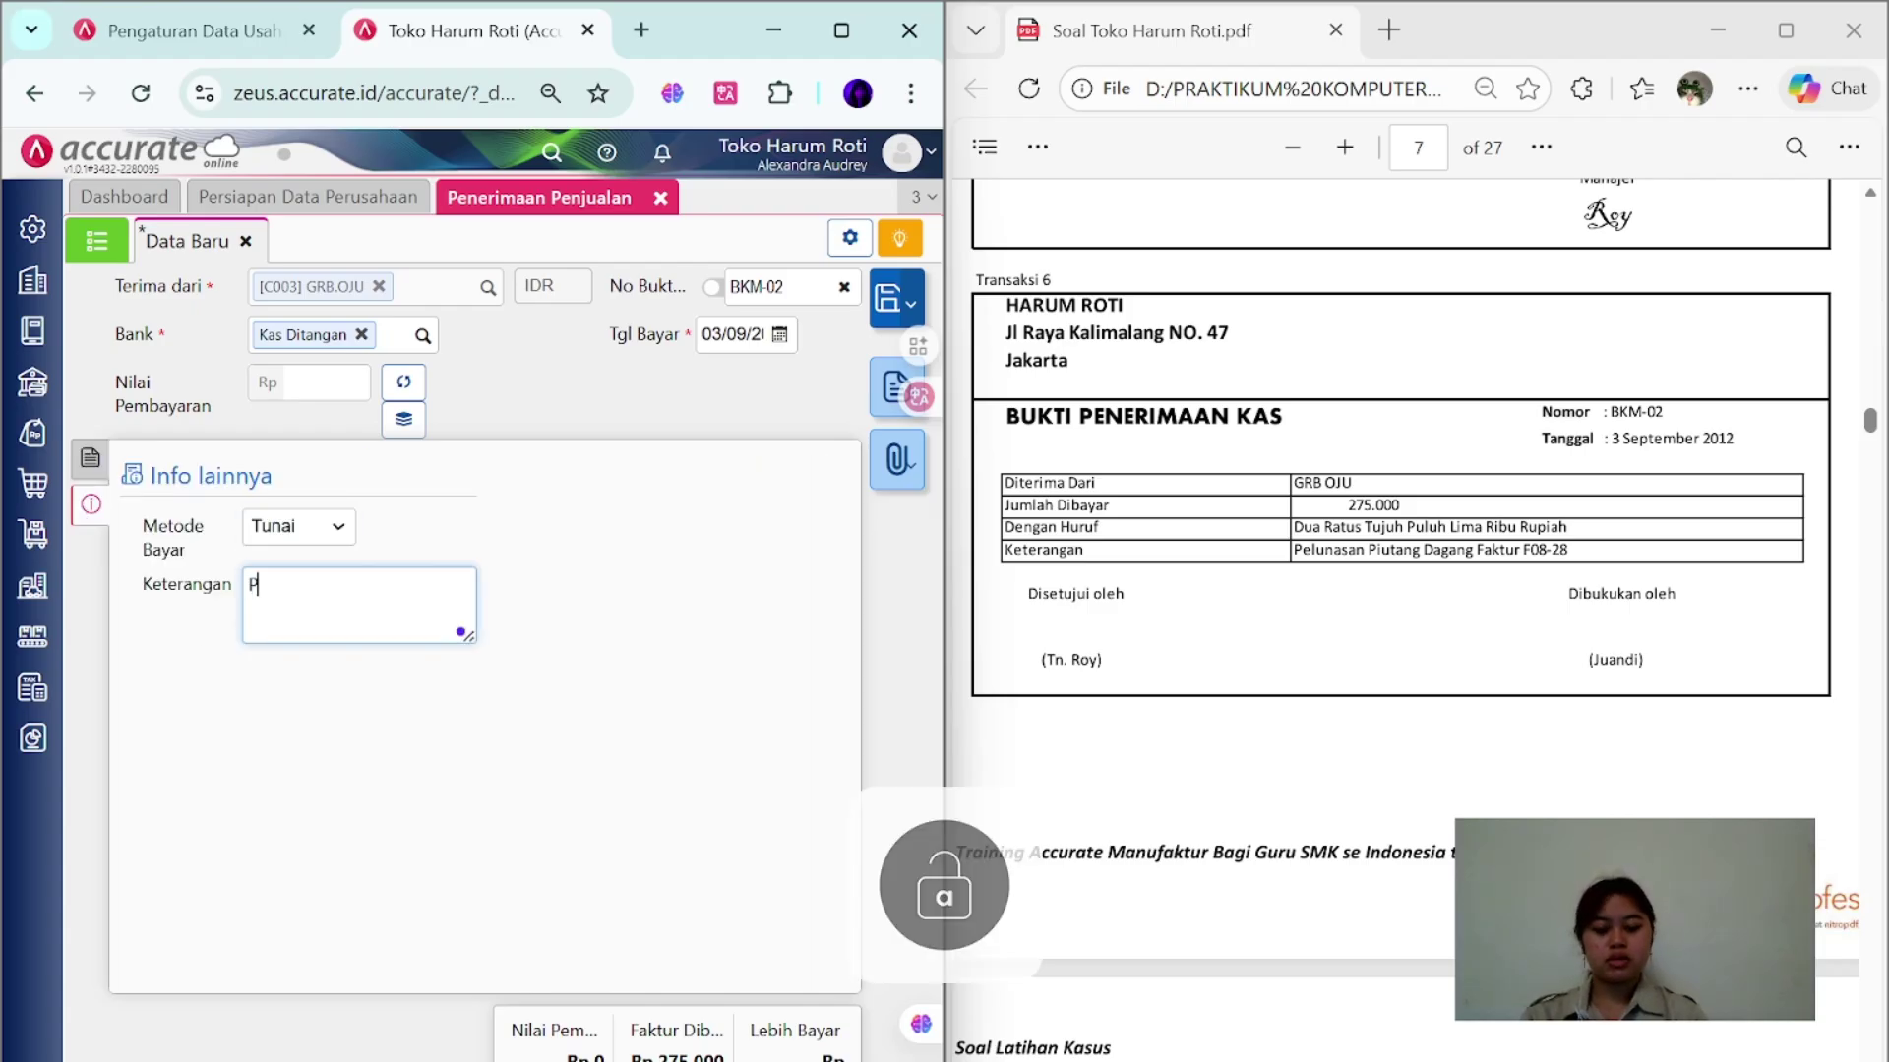
{"action": "type", "text": "elunasan Piutang Dagang Faktur FO8-28"}
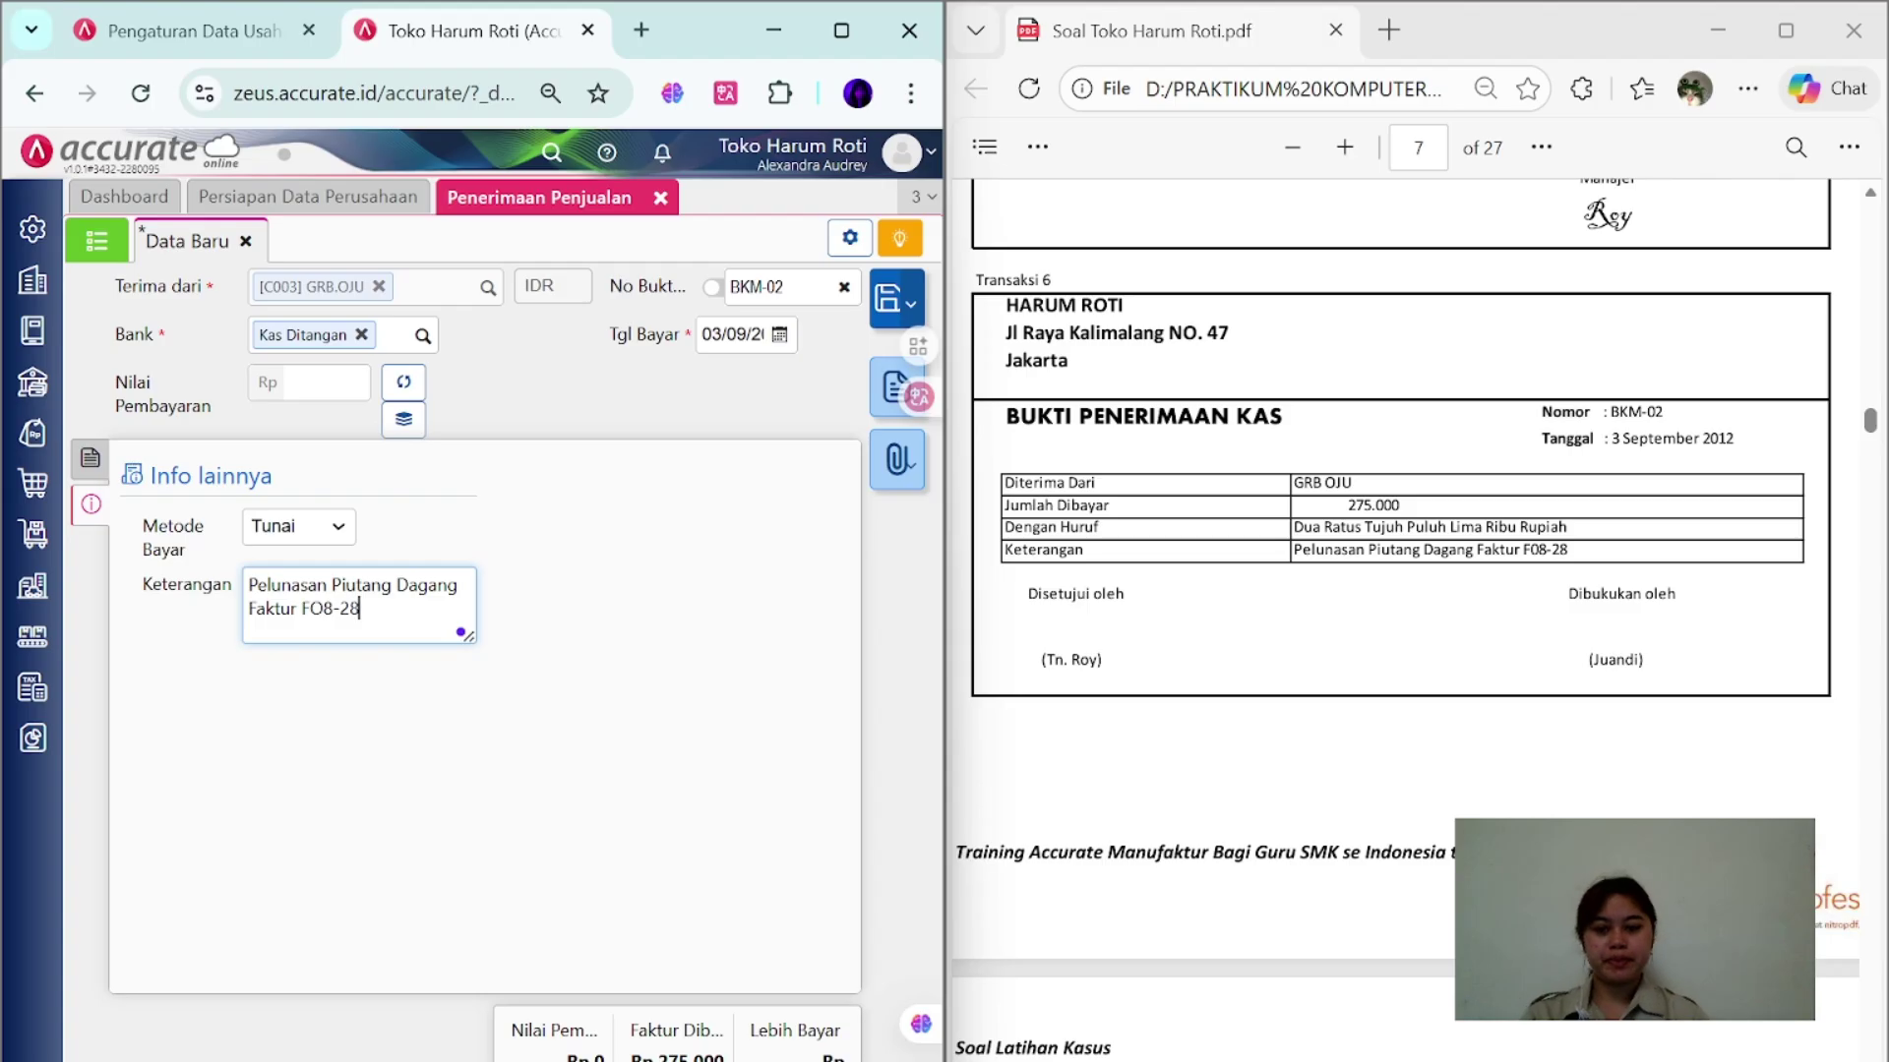
- Fill the receipt's Nilai Pembayaran with the invoice total of 275.000 and save the receipt
{"action": "left_click", "coordinate": [89, 457]}
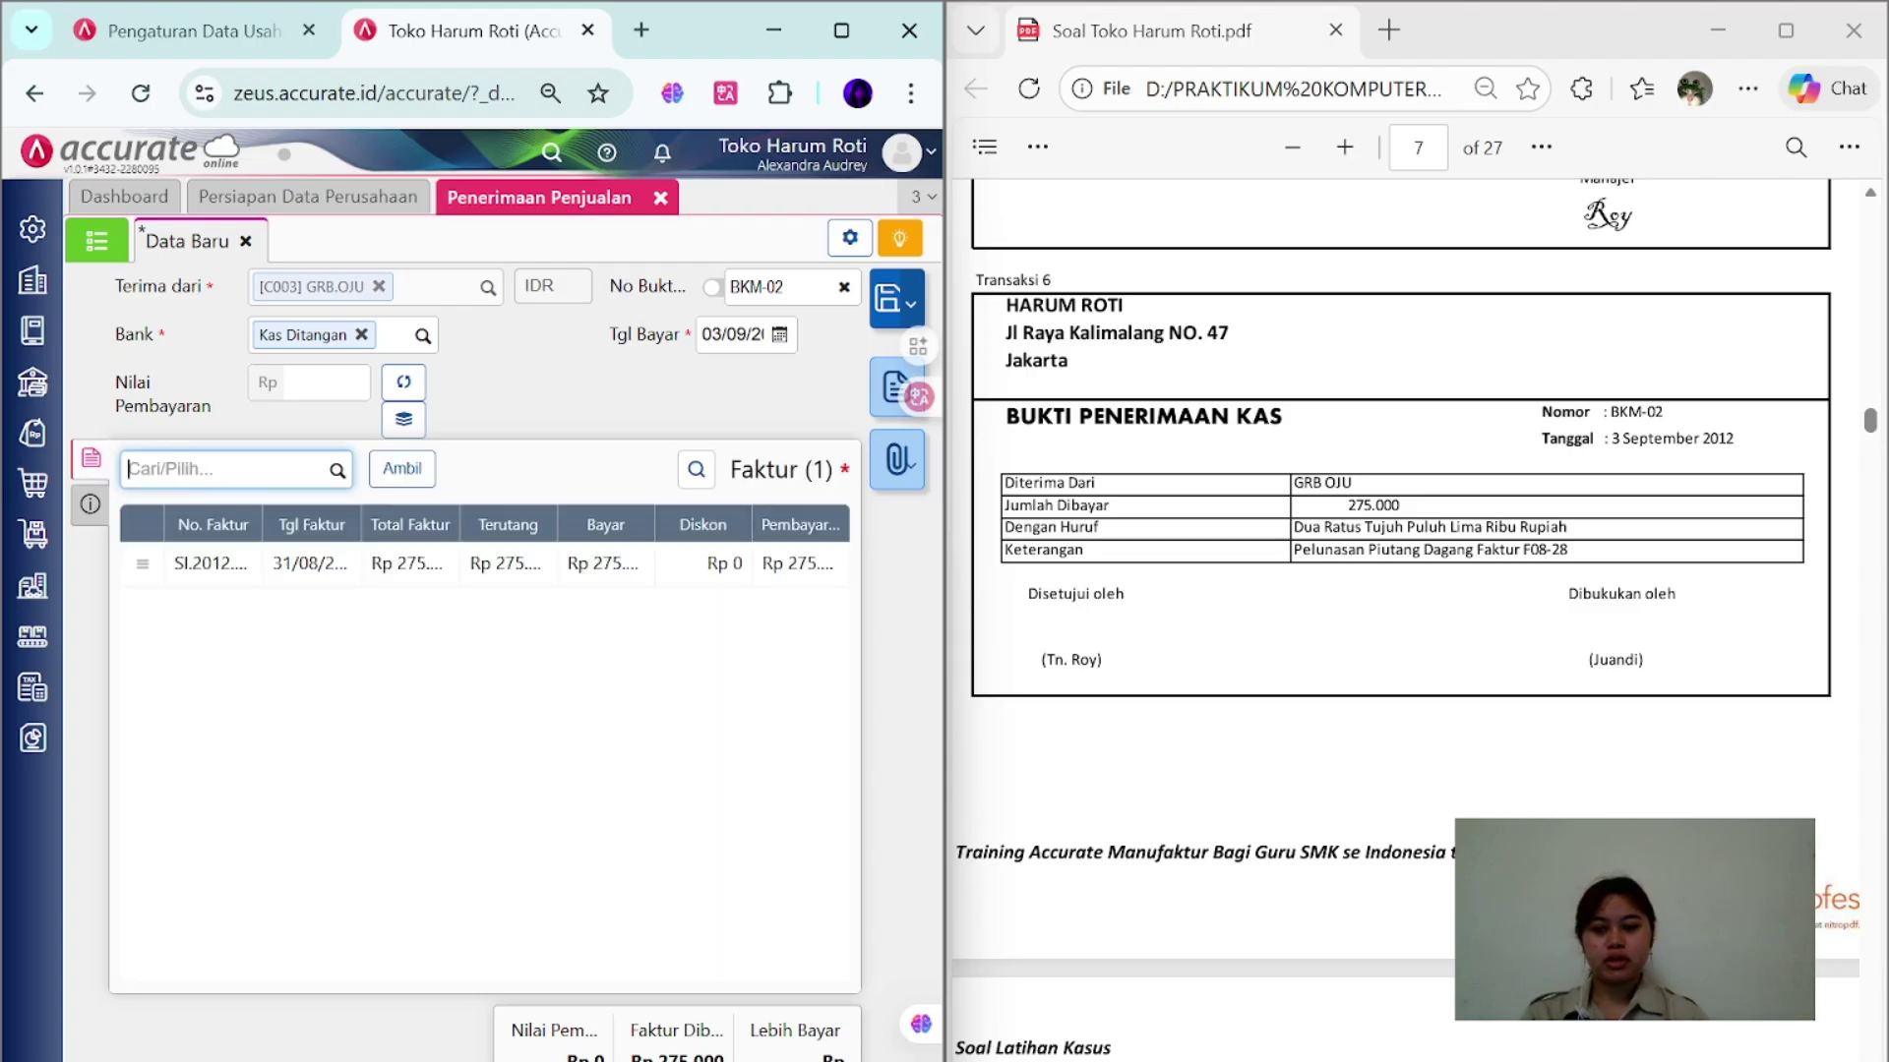
{"action": "left_click", "coordinate": [403, 384]}
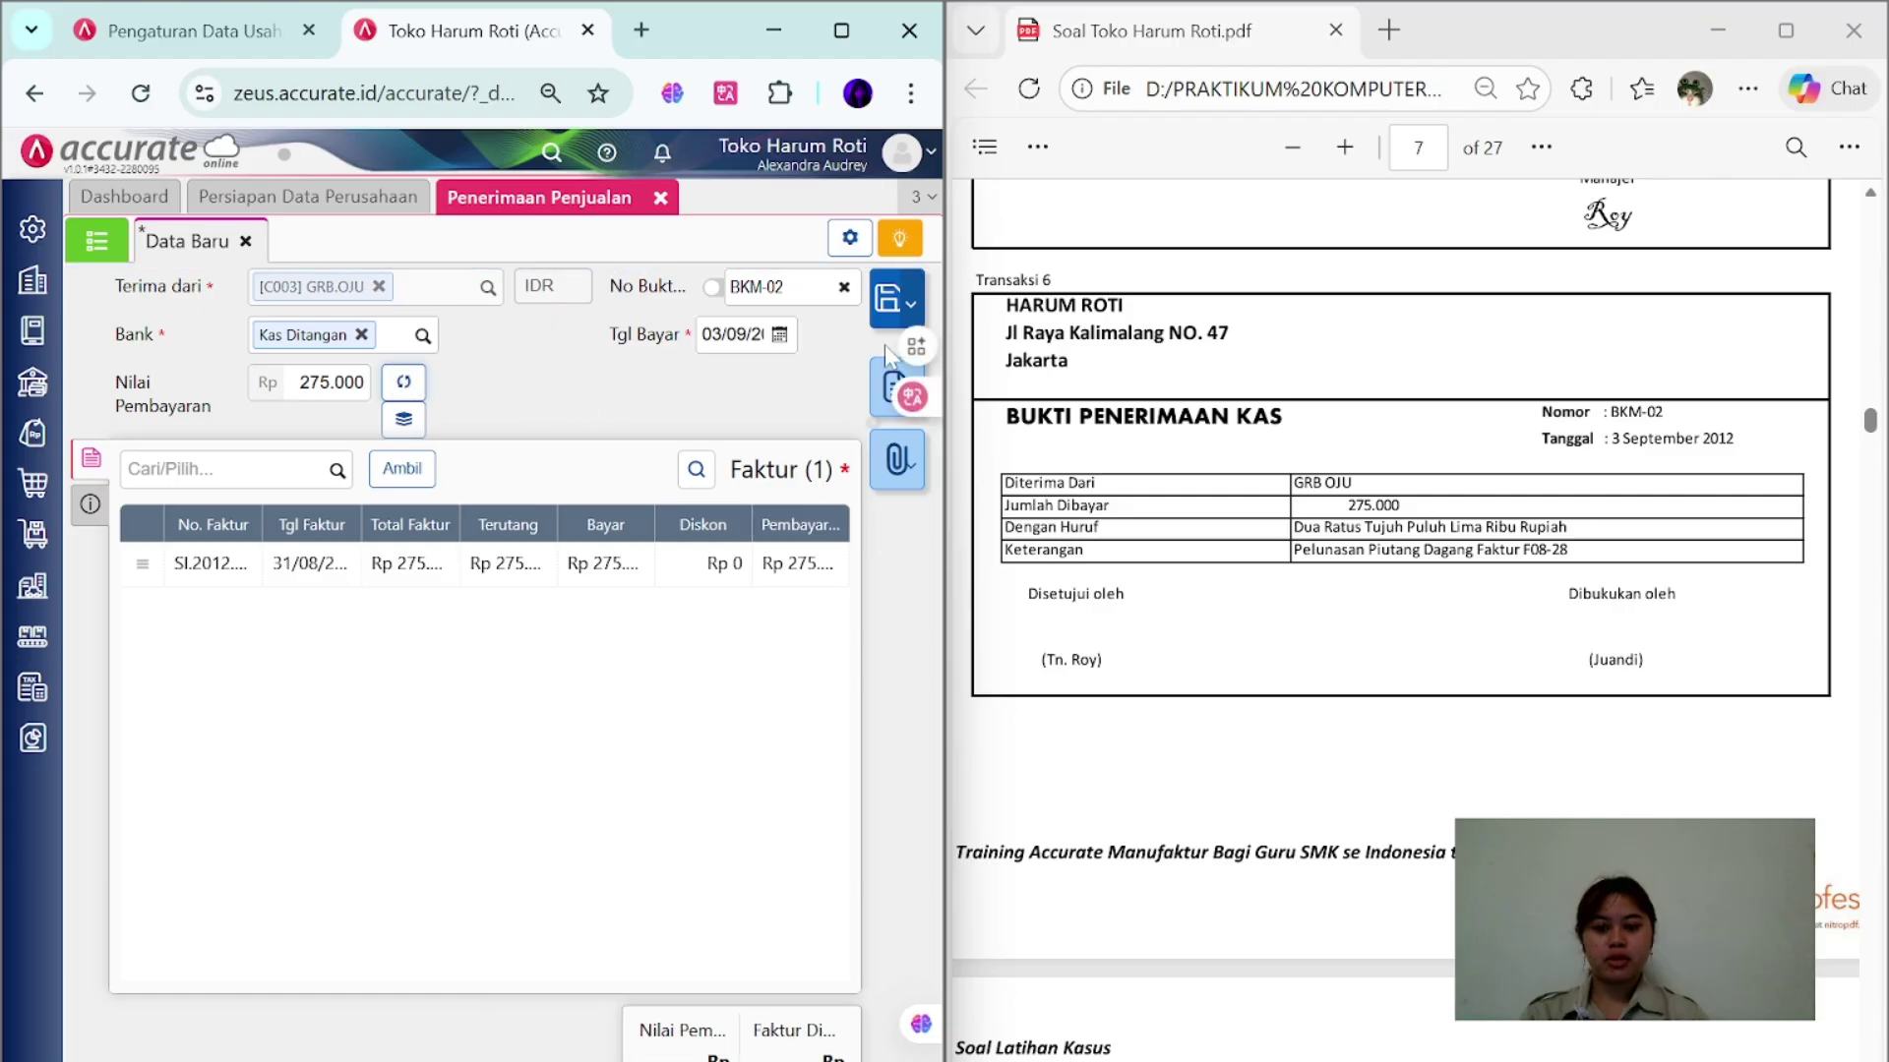
{"action": "left_click", "coordinate": [888, 313]}
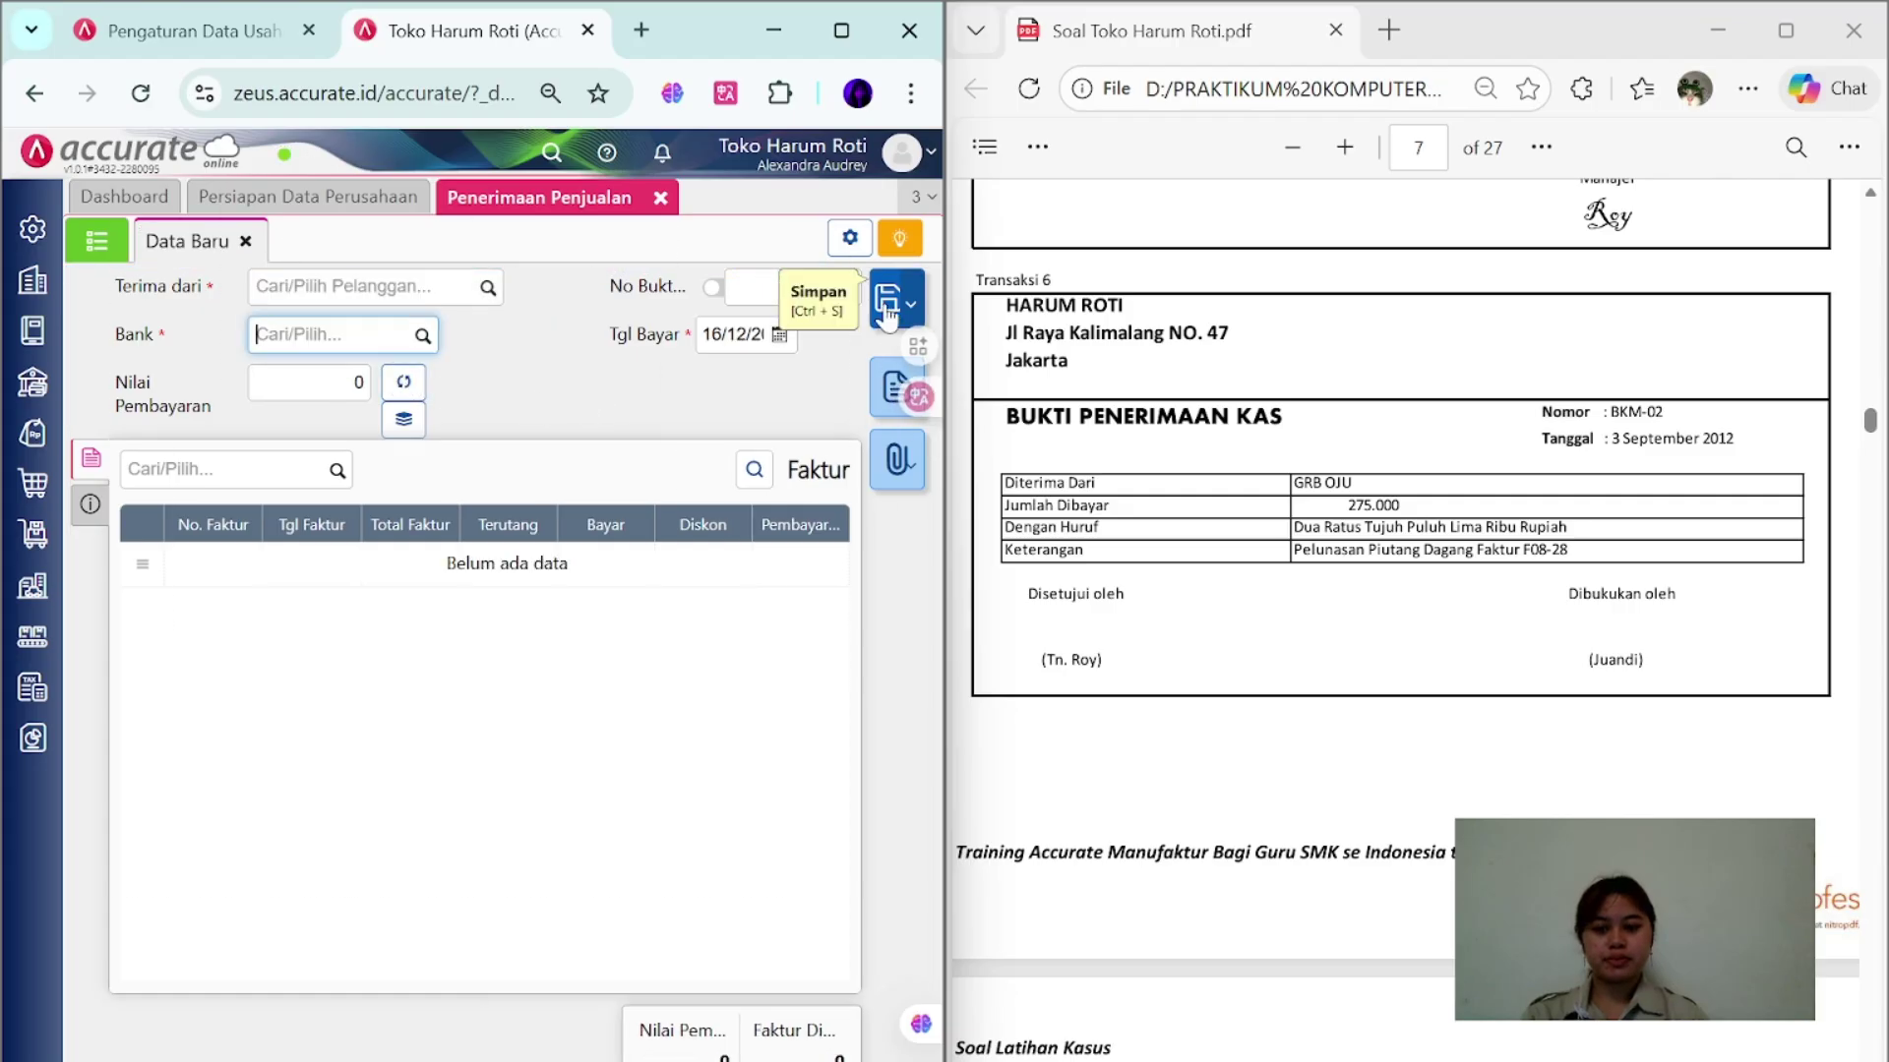
- Close the receipt form and start a Penyelesaian Barang Jadi for Transaksi 7 based on work order WO-01
{"action": "scroll", "coordinate": [1405, 591], "scroll_direction": "down", "scroll_amount": 5}
{"action": "scroll", "coordinate": [1405, 590], "scroll_direction": "down", "scroll_amount": 3}
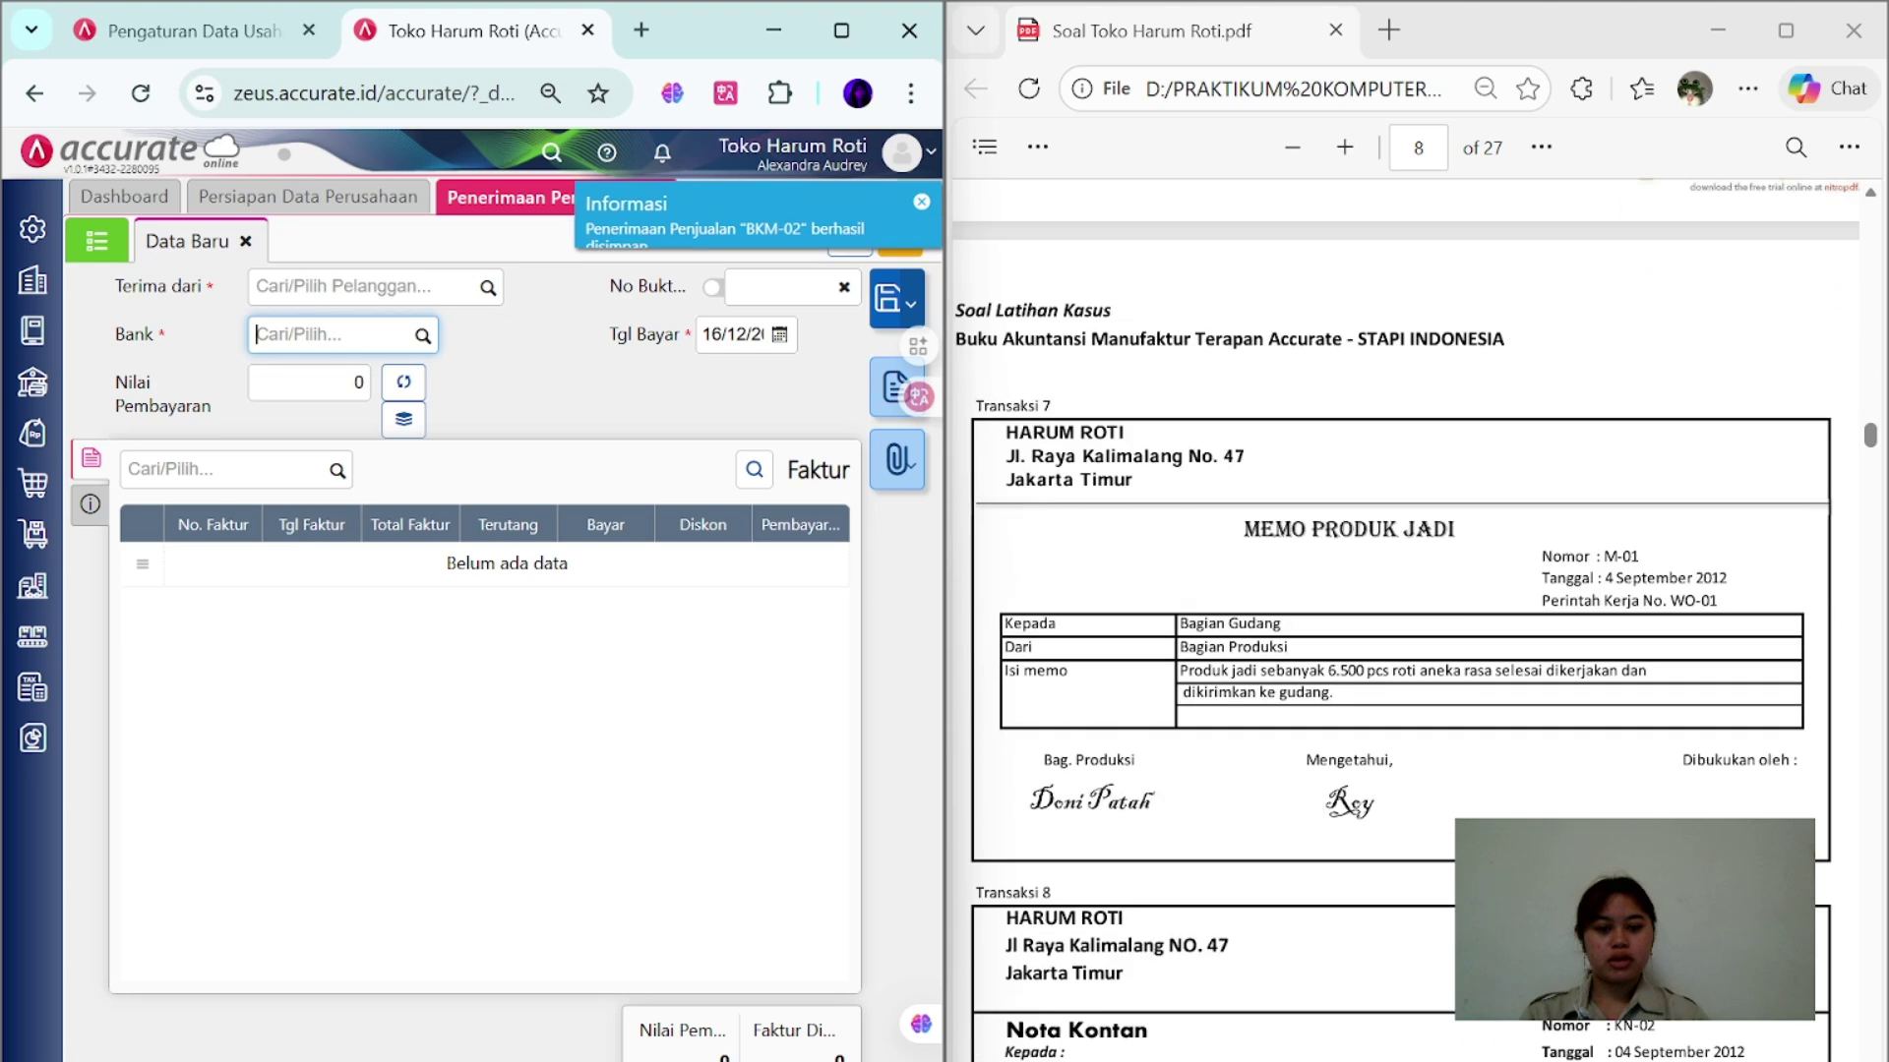
{"action": "scroll", "coordinate": [1405, 590], "scroll_direction": "up", "scroll_amount": 2}
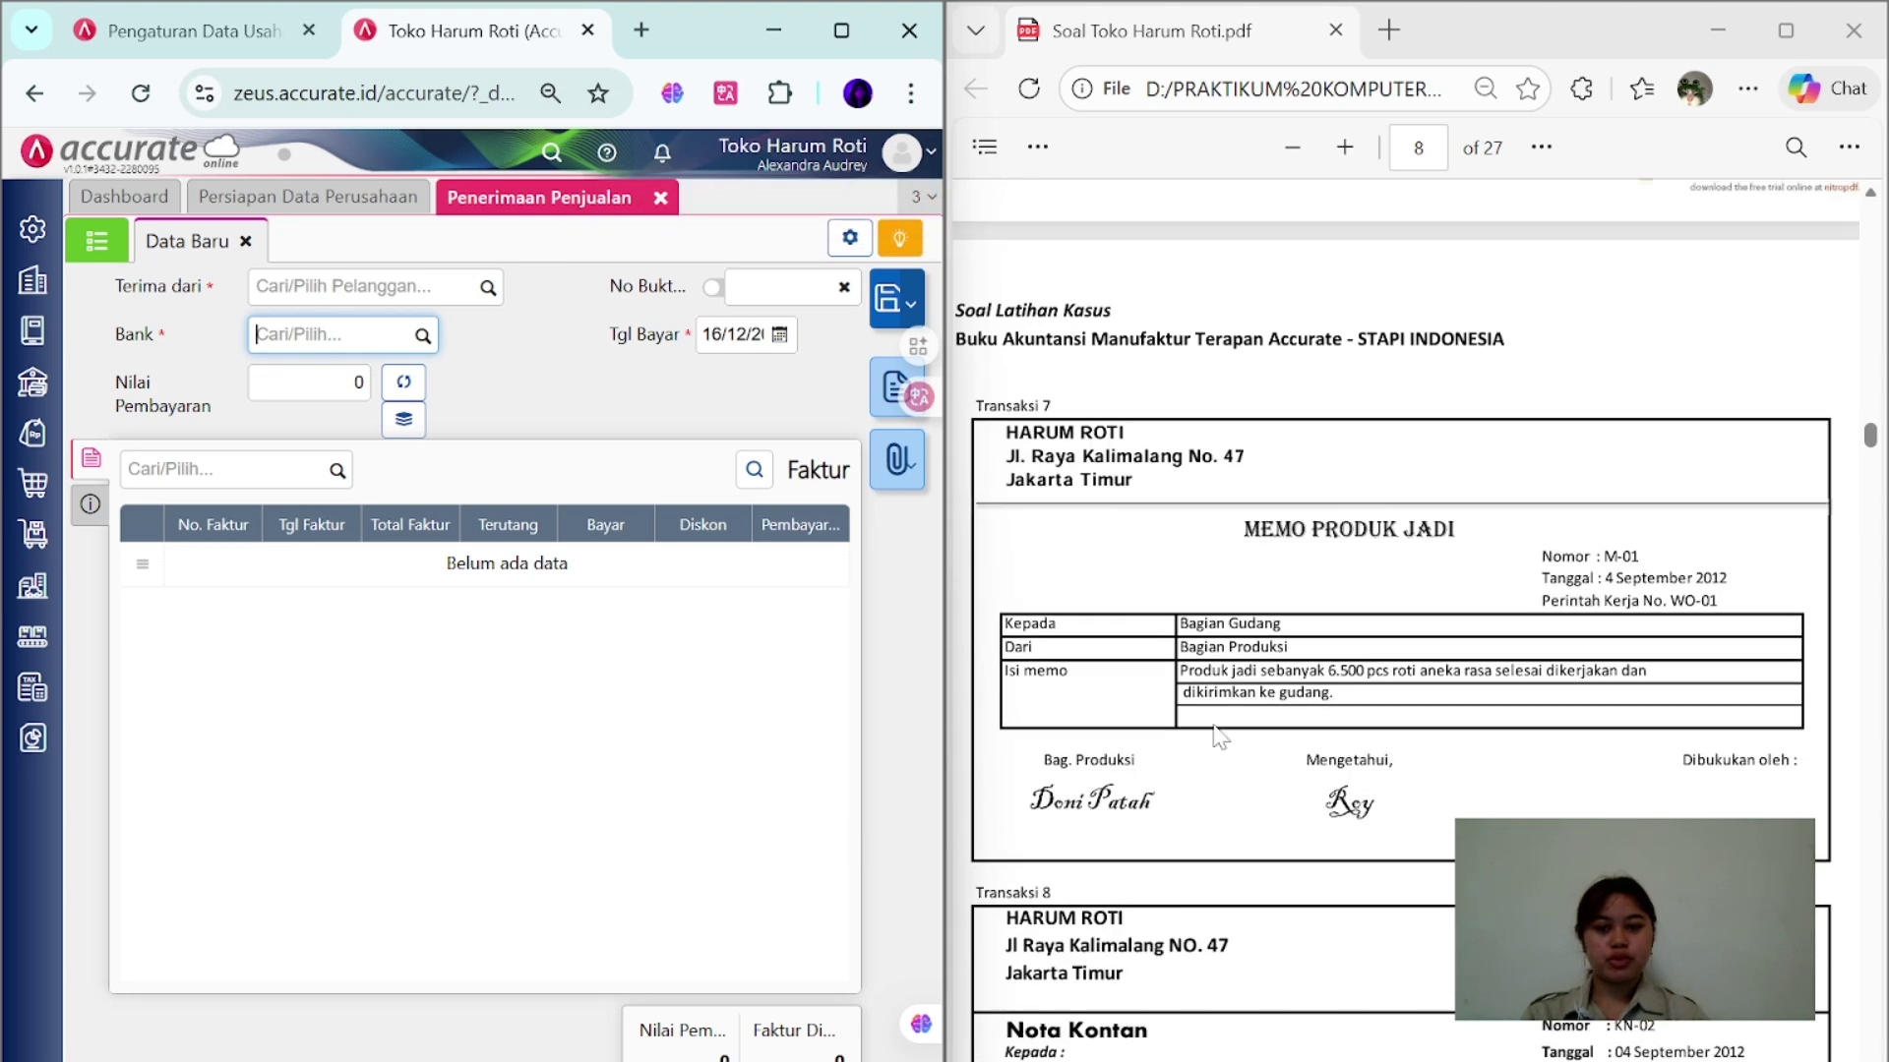
{"action": "left_click", "coordinate": [660, 198]}
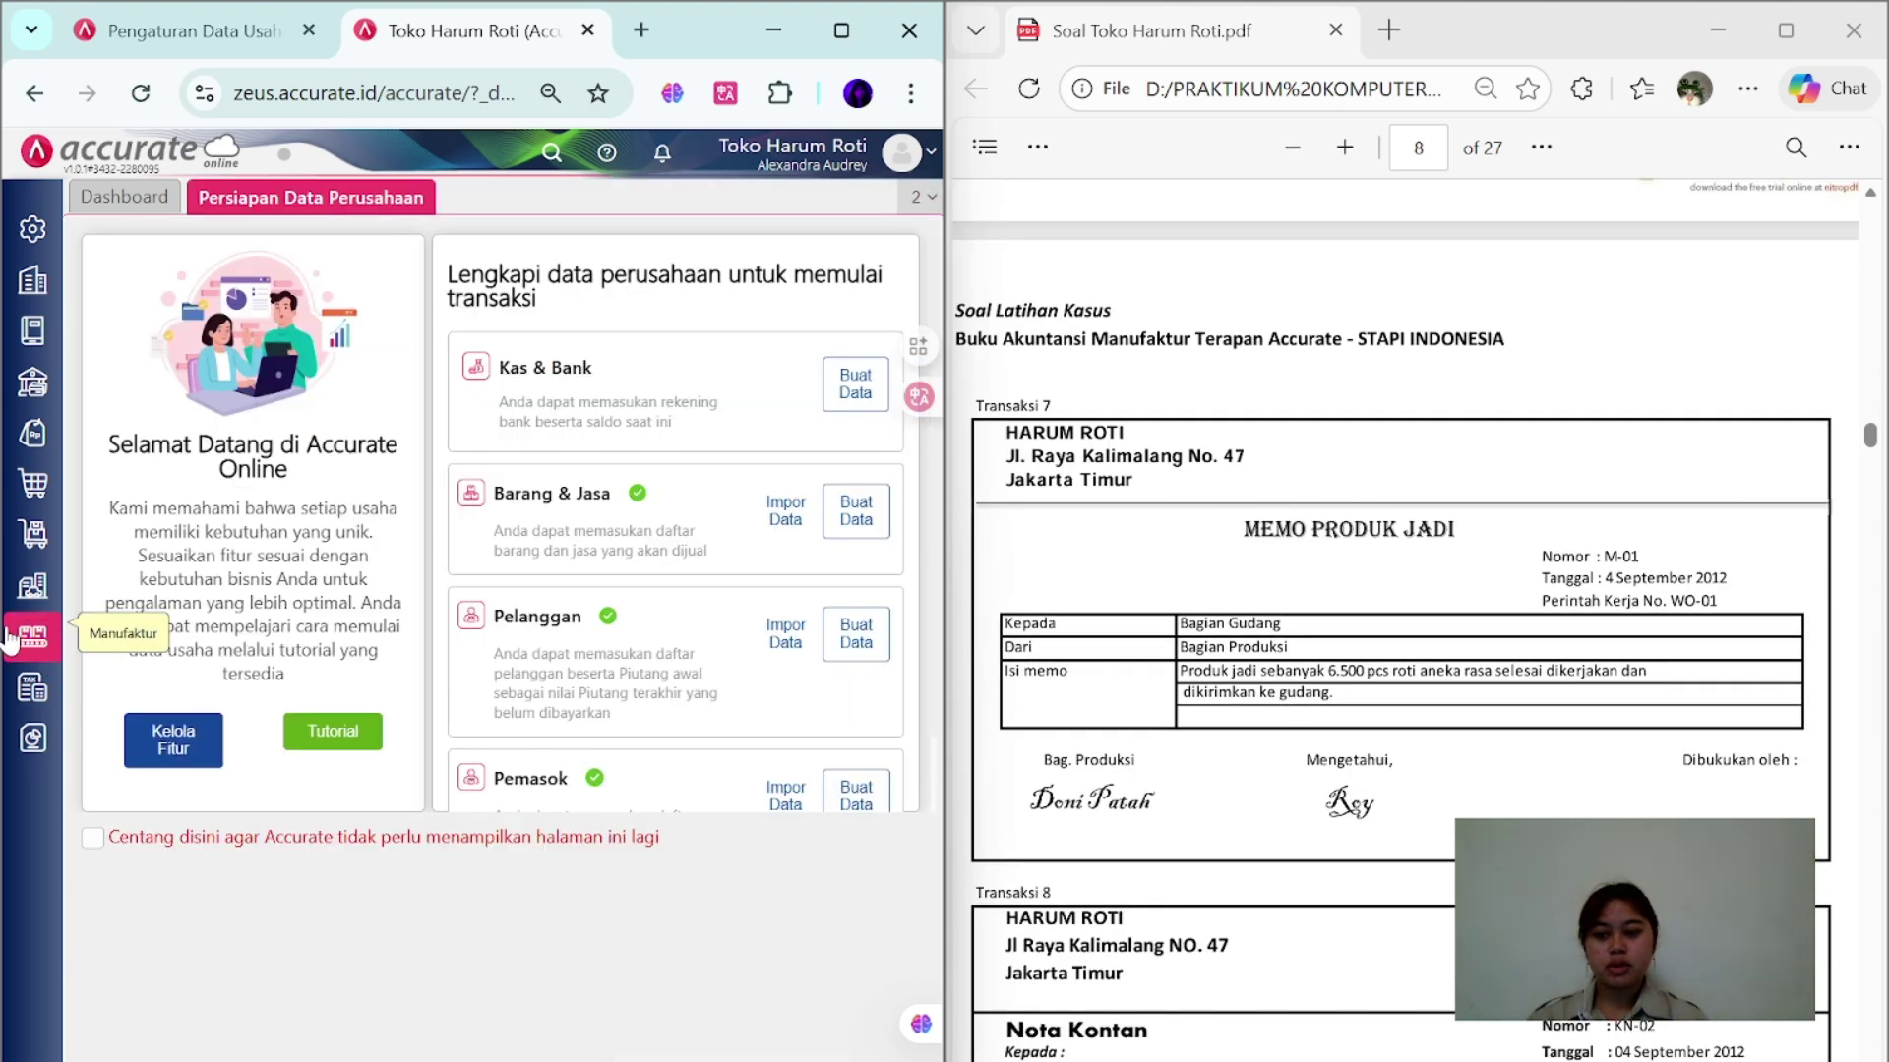
{"action": "mouse_move", "coordinate": [8, 619]}
{"action": "left_click", "coordinate": [275, 890]}
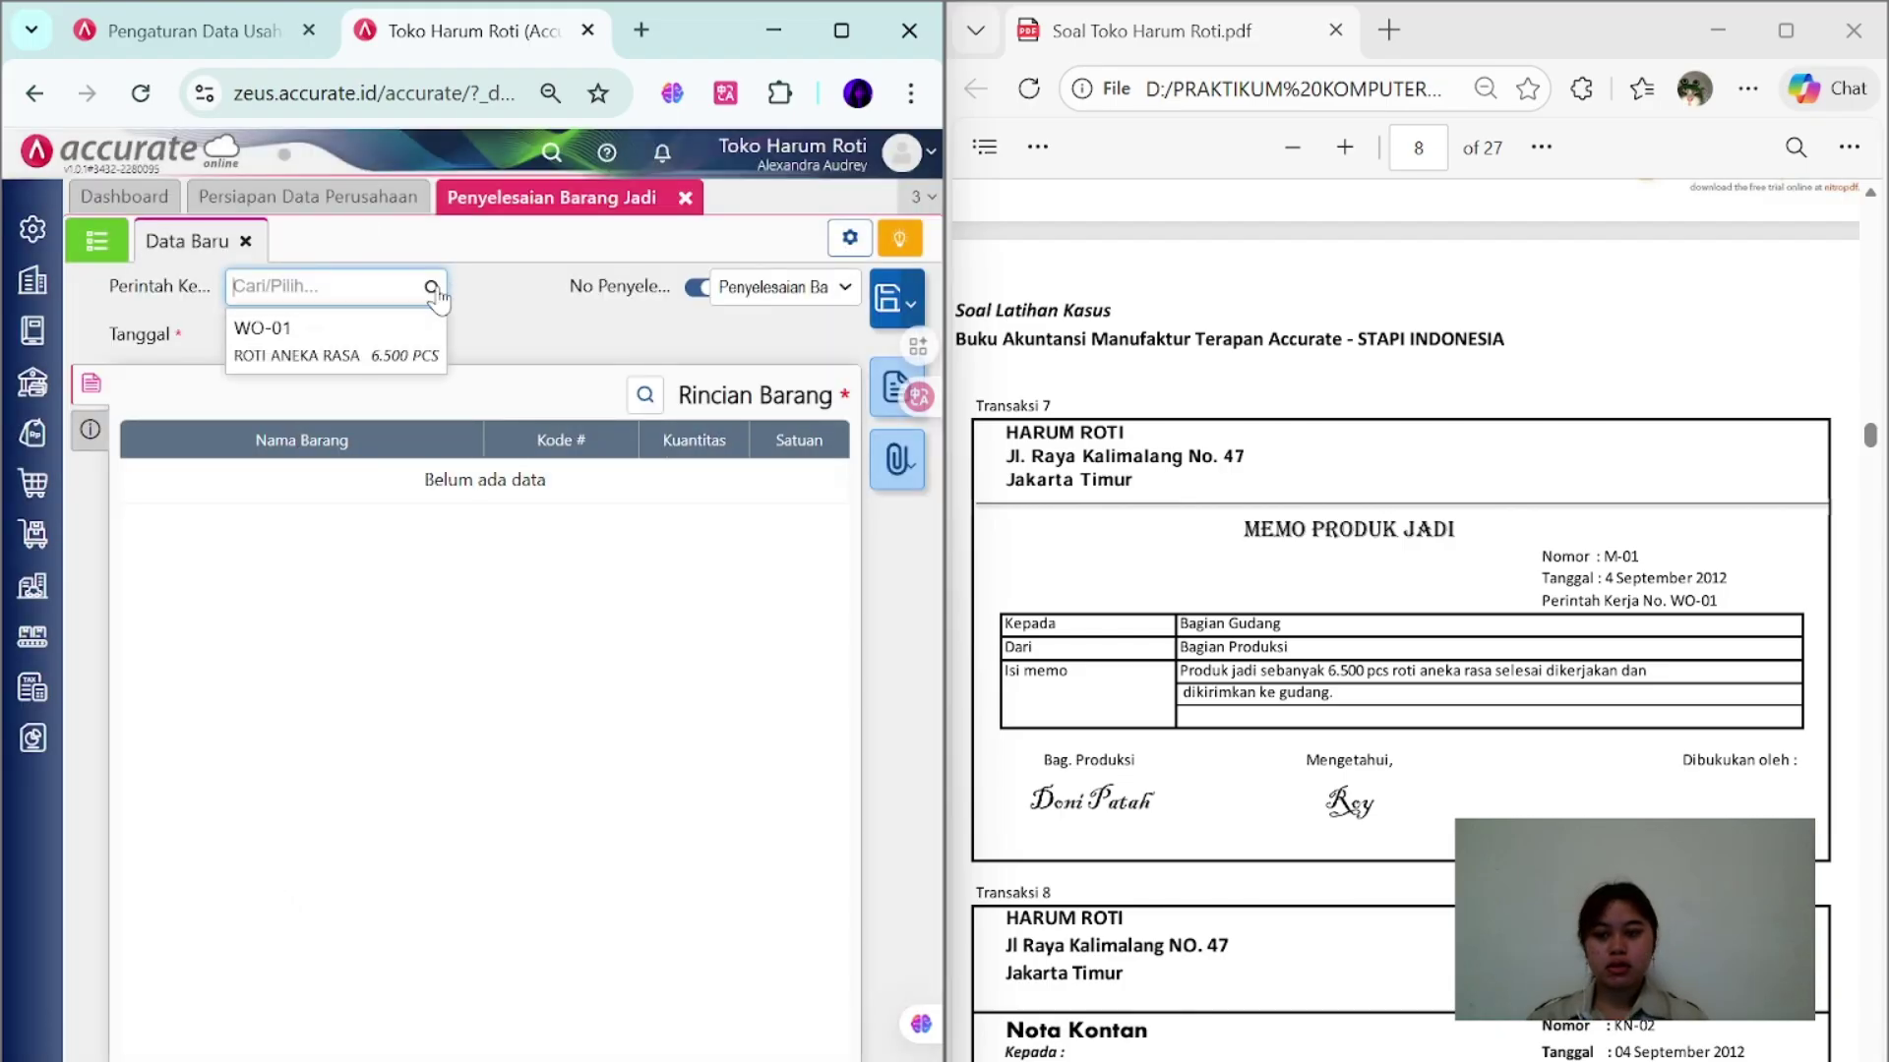
{"action": "left_click", "coordinate": [338, 330]}
- Date the Penyelesaian Barang Jadi 04/09/2012 and switch it to manual numbering as M-01
{"action": "left_click", "coordinate": [270, 334]}
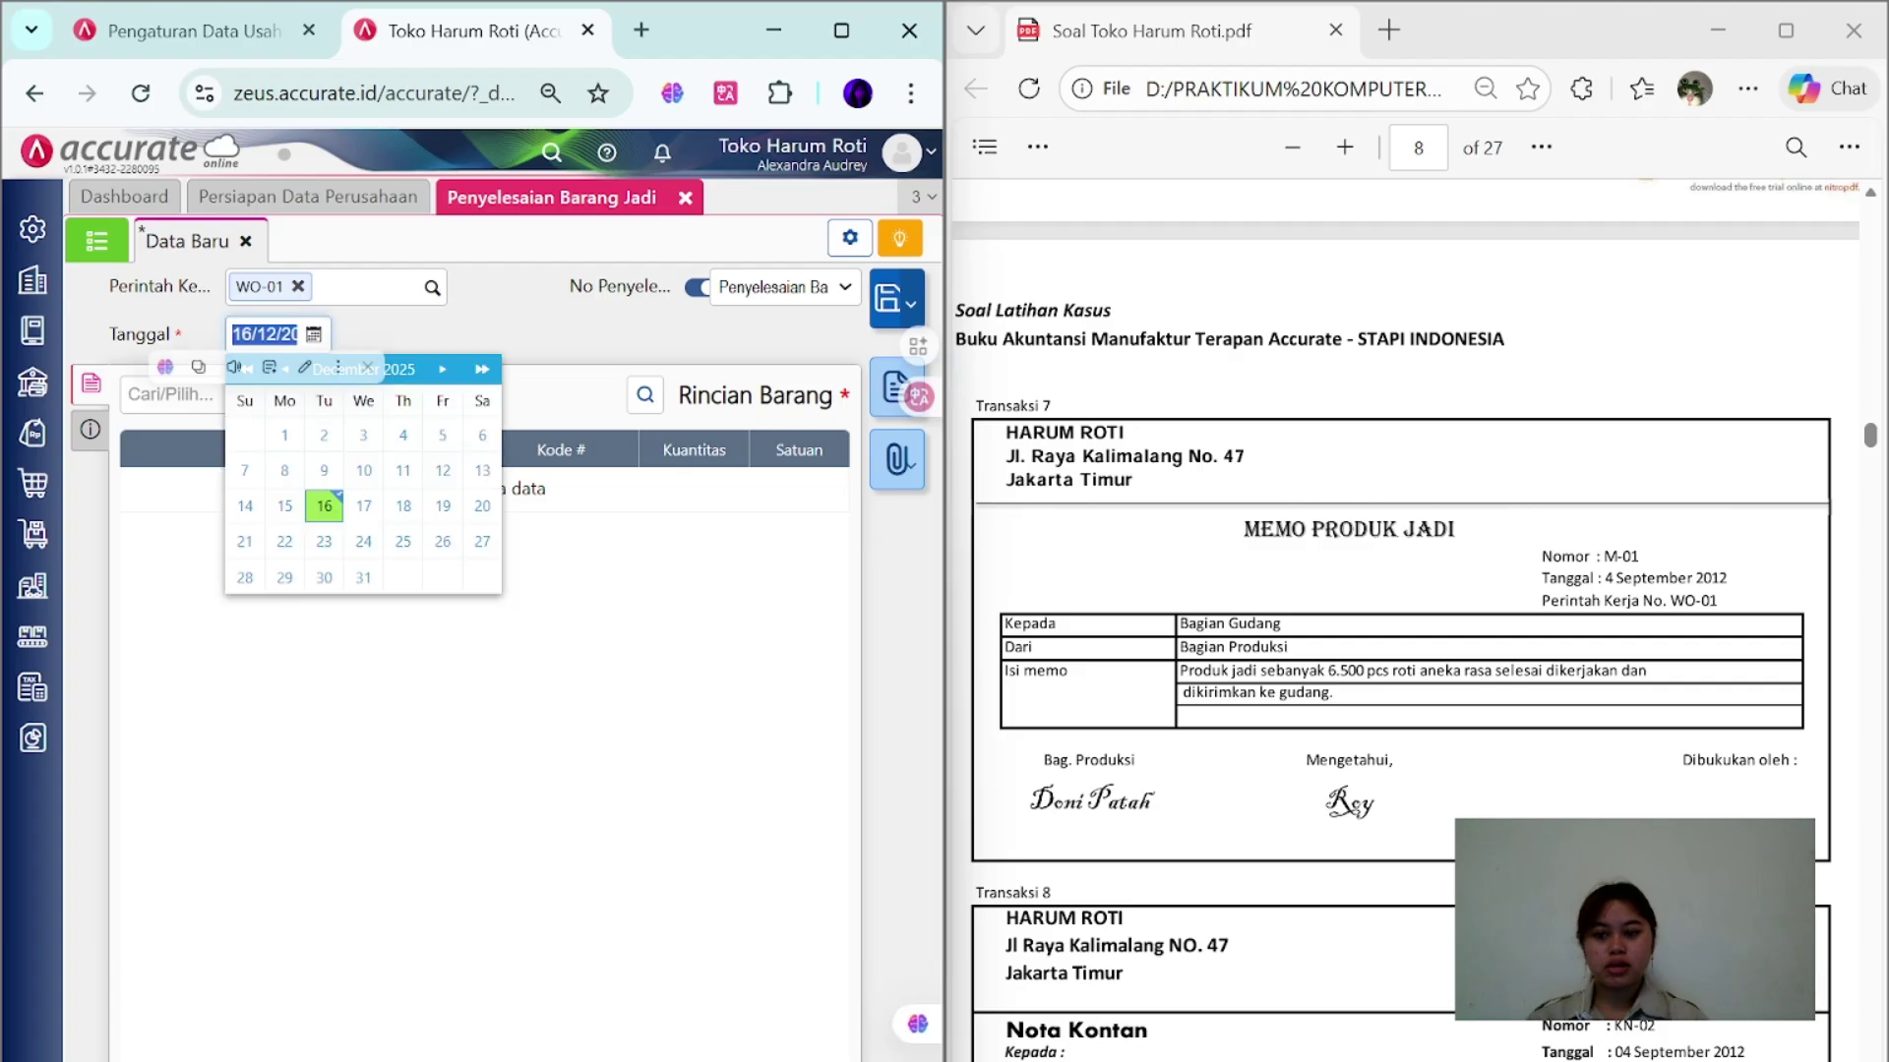
{"action": "type", "text": "04"}
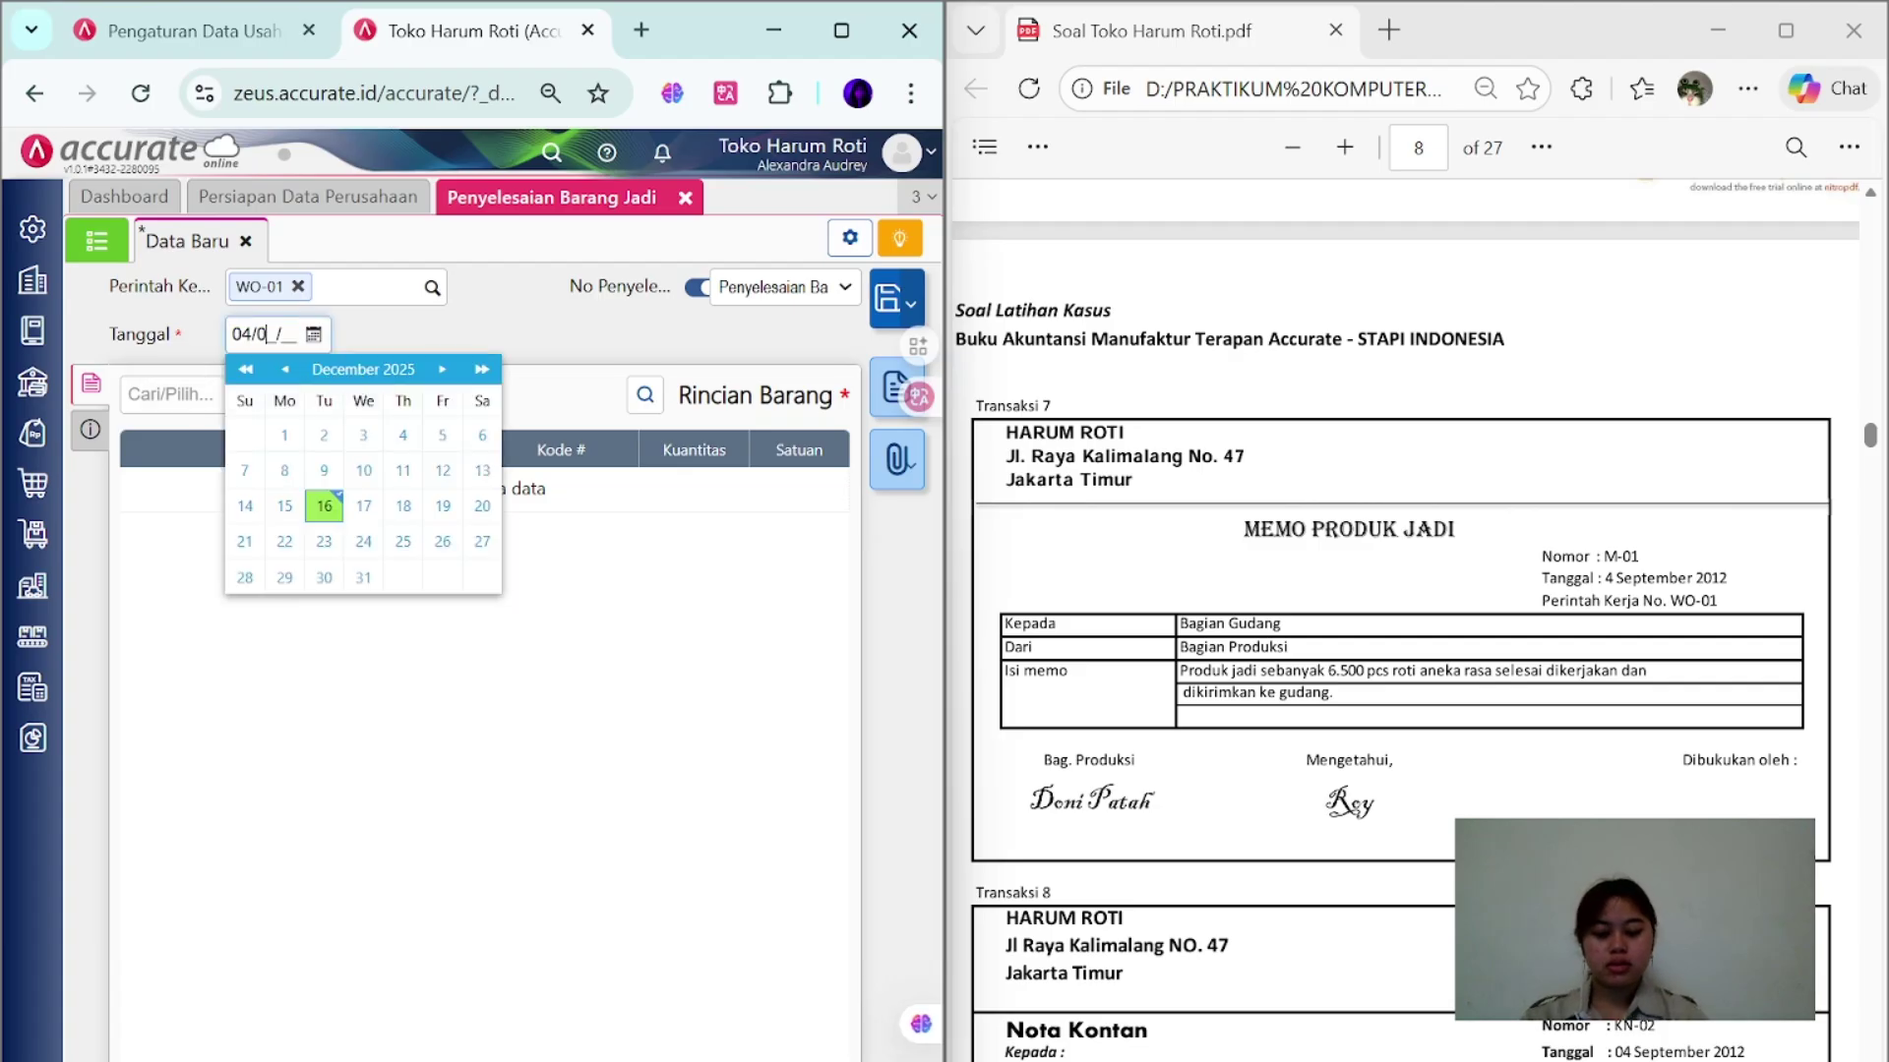
{"action": "left_click", "coordinate": [696, 288]}
{"action": "key", "text": "Caps_Lock"}
{"action": "type", "text": "M-"}
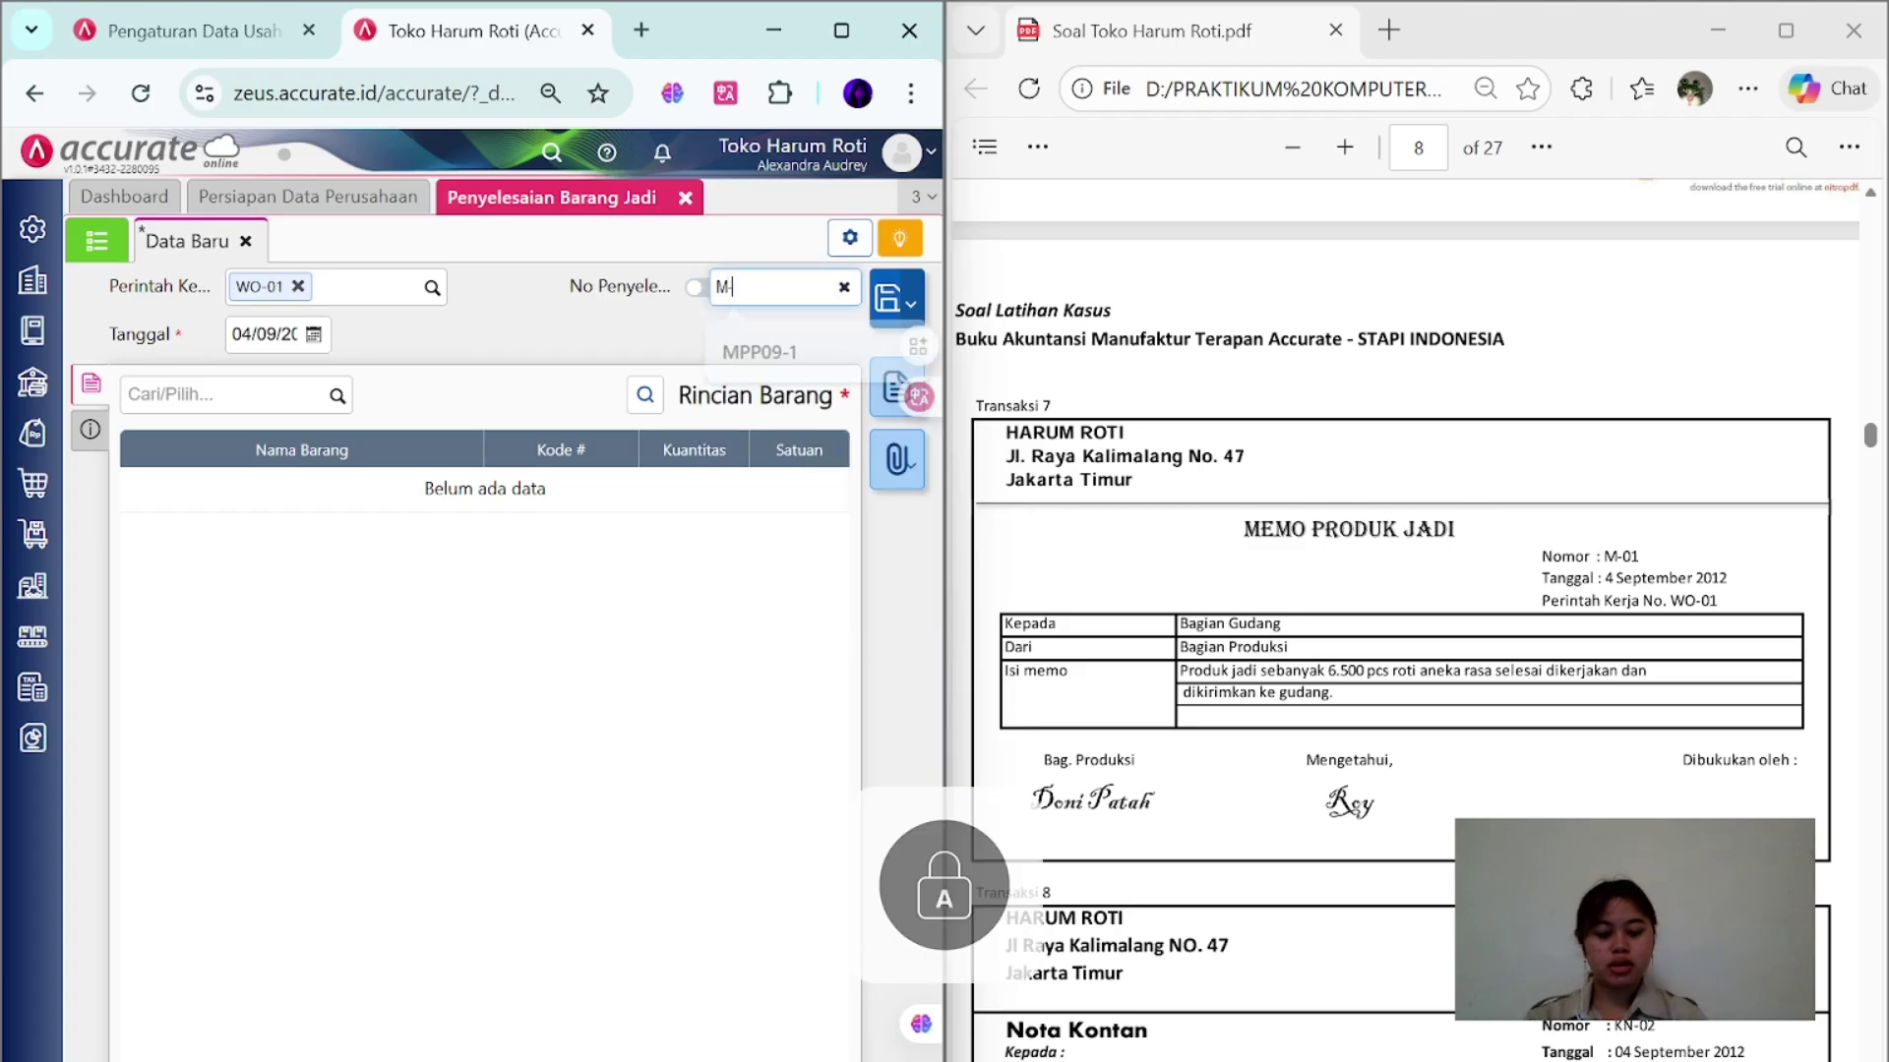
{"action": "type", "text": "01"}
{"action": "key", "text": "Caps_Lock"}
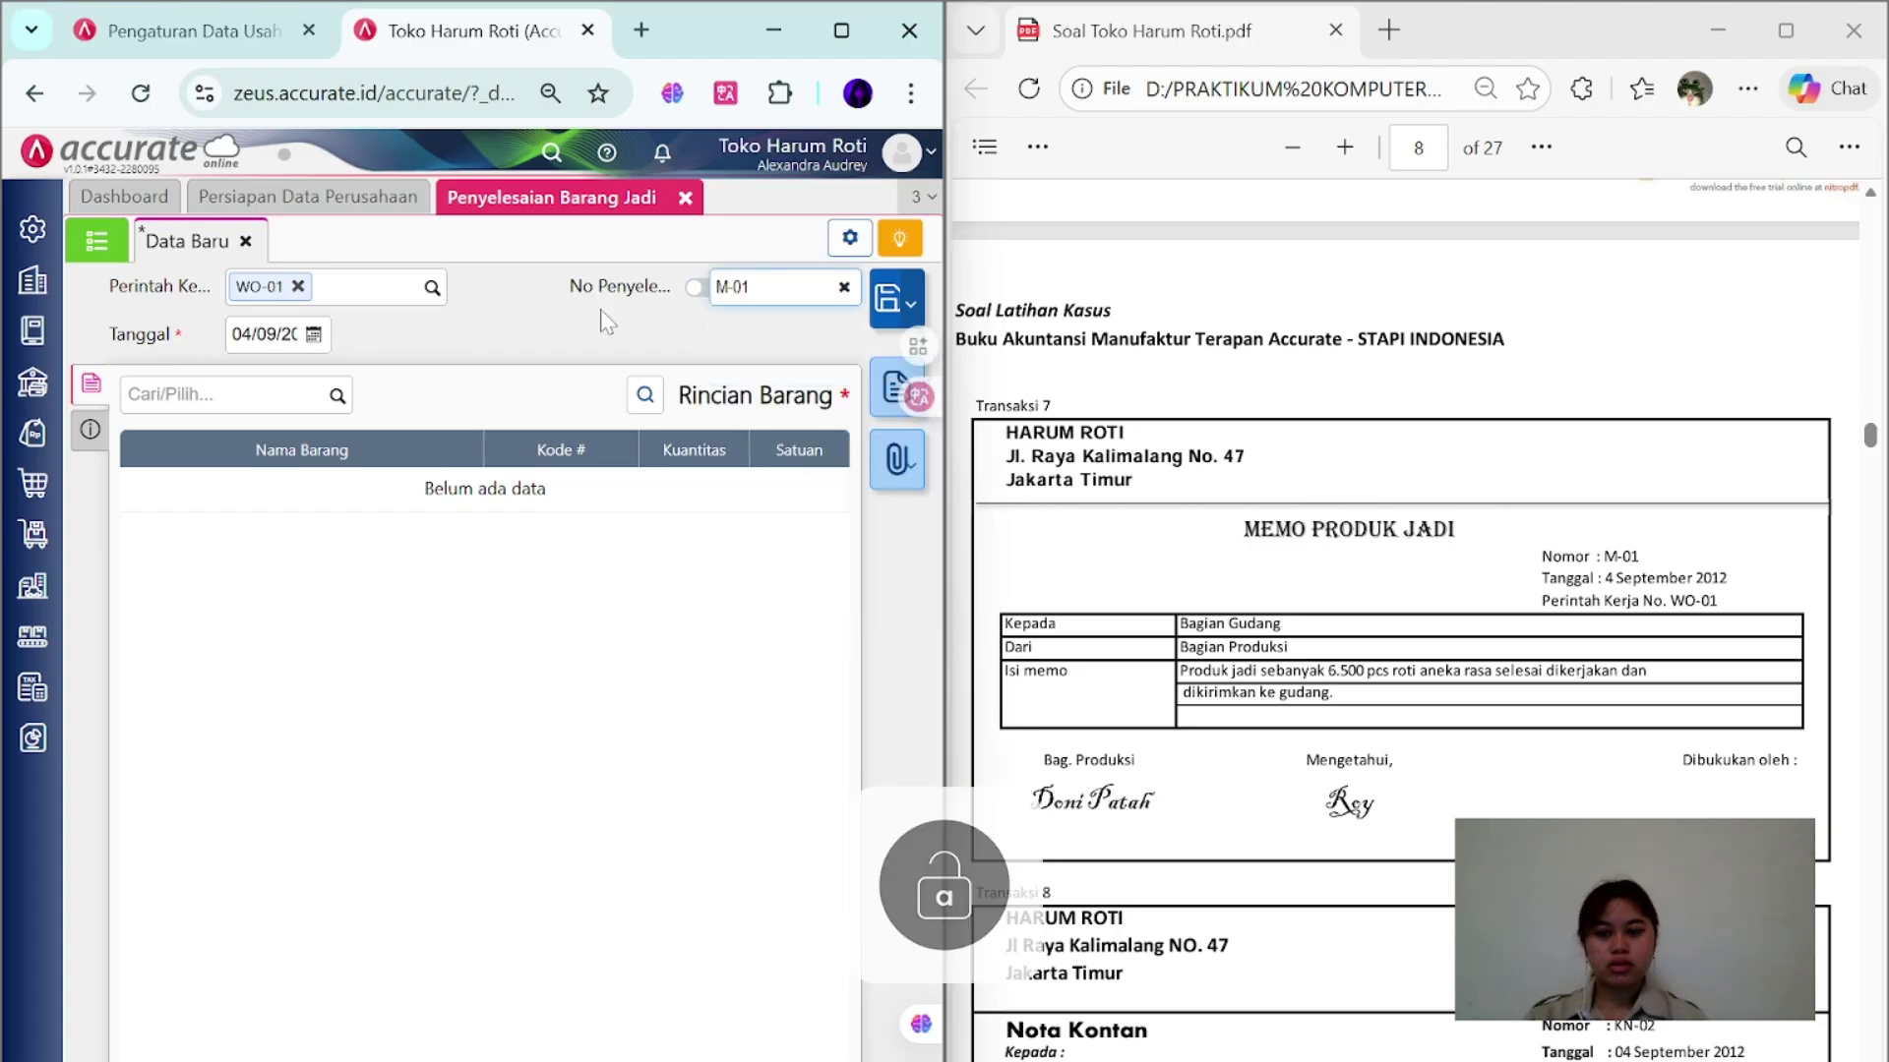
- Add ROTI ANEKA RASA to the completion's item details with a quantity of 6.500 PCS in the Utama warehouse
{"action": "left_click", "coordinate": [335, 398]}
{"action": "left_click", "coordinate": [305, 444]}
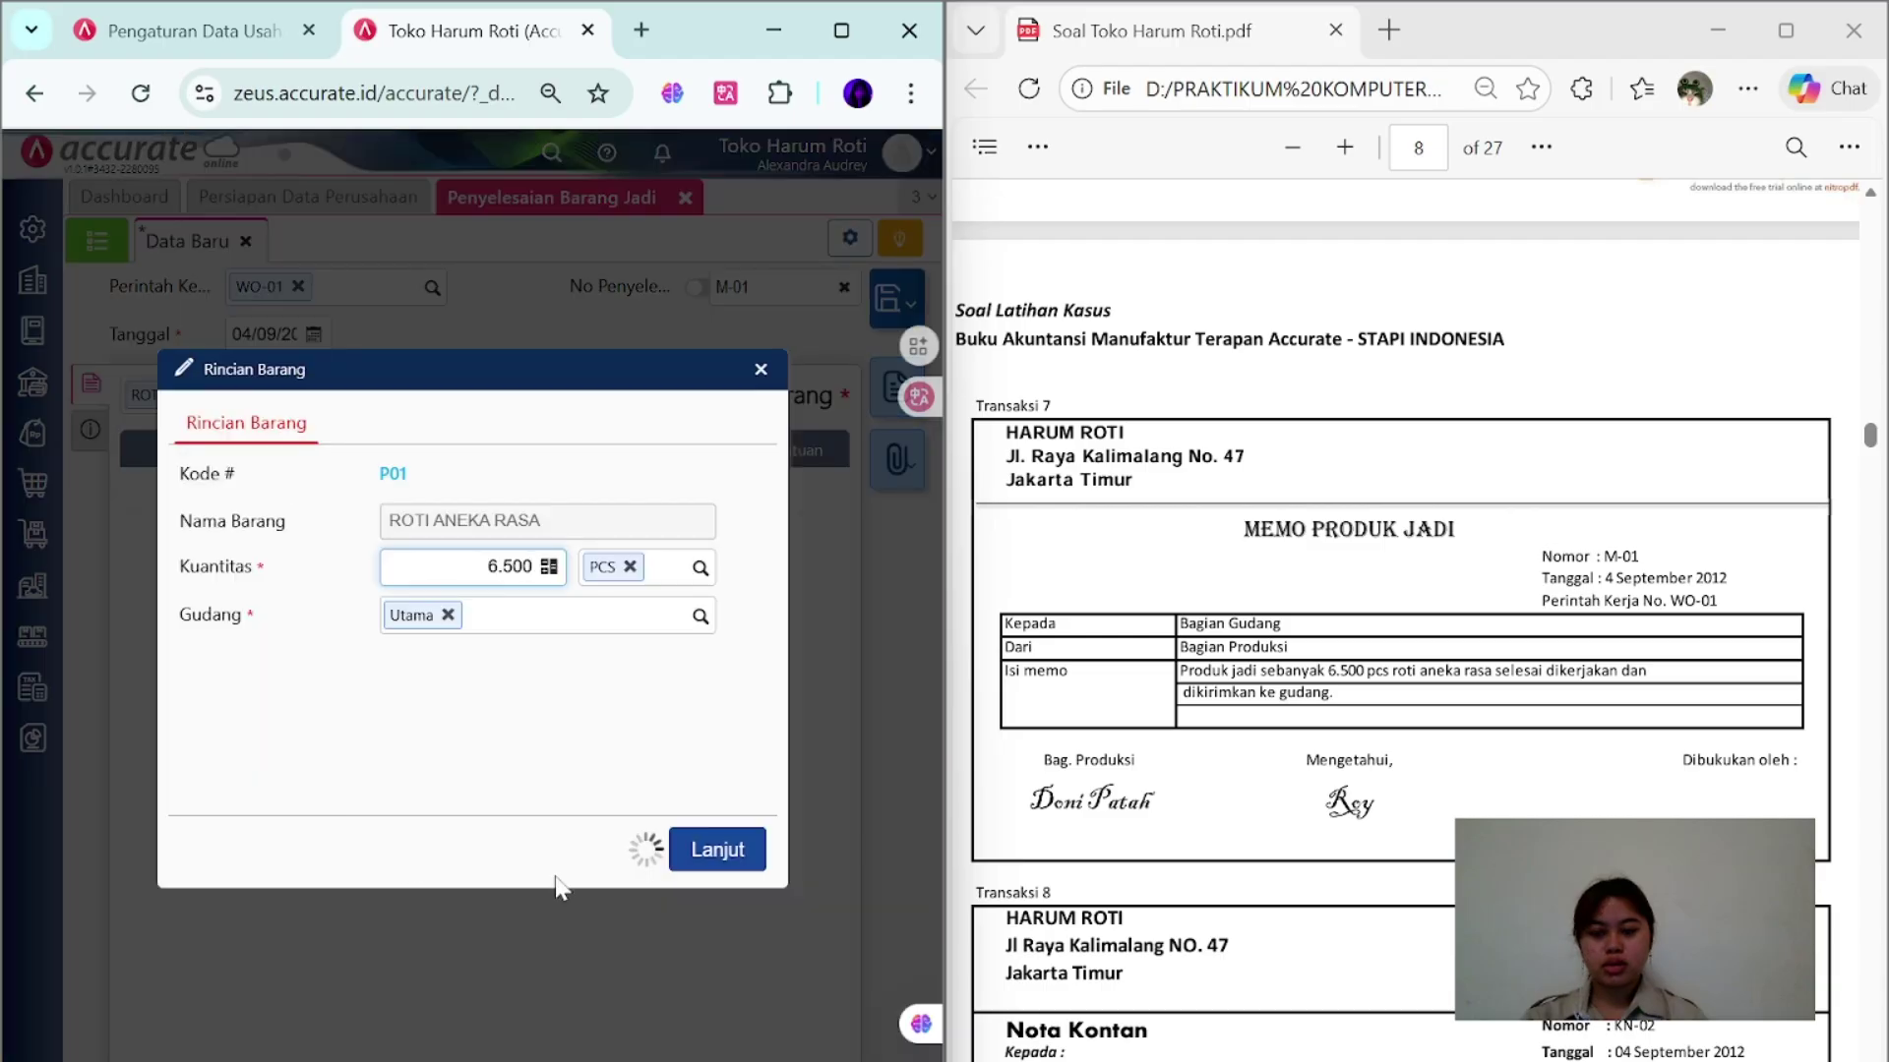
{"action": "left_click", "coordinate": [716, 852]}
- Enter the Keterangan "Produk jadi sebanyak 6.500 pcs Roti Aneka Rasa", then save and close the Penyelesaian Barang Jadi
{"action": "left_click", "coordinate": [90, 429]}
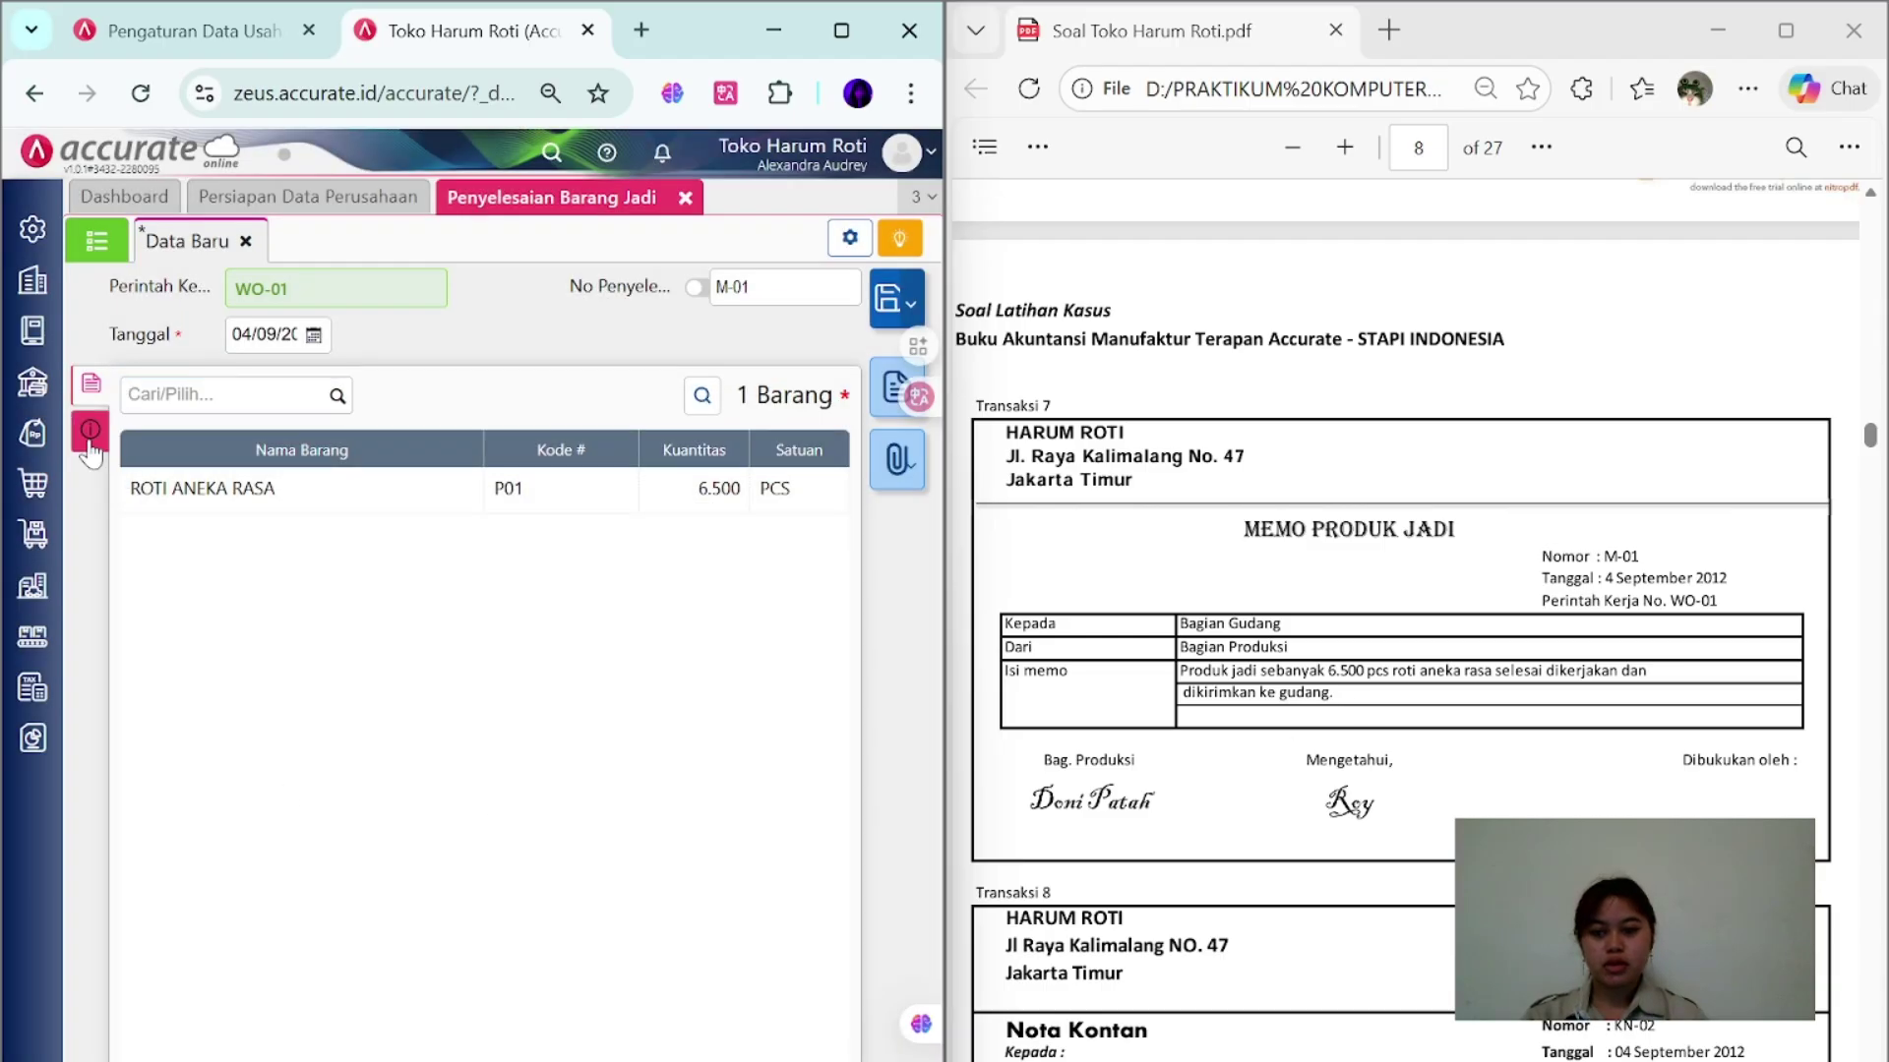
{"action": "key", "text": "Caps_Lock"}
{"action": "type", "text": "Produk jadi sebanyak 6.500 pcs Roti Aneka Rasa"}
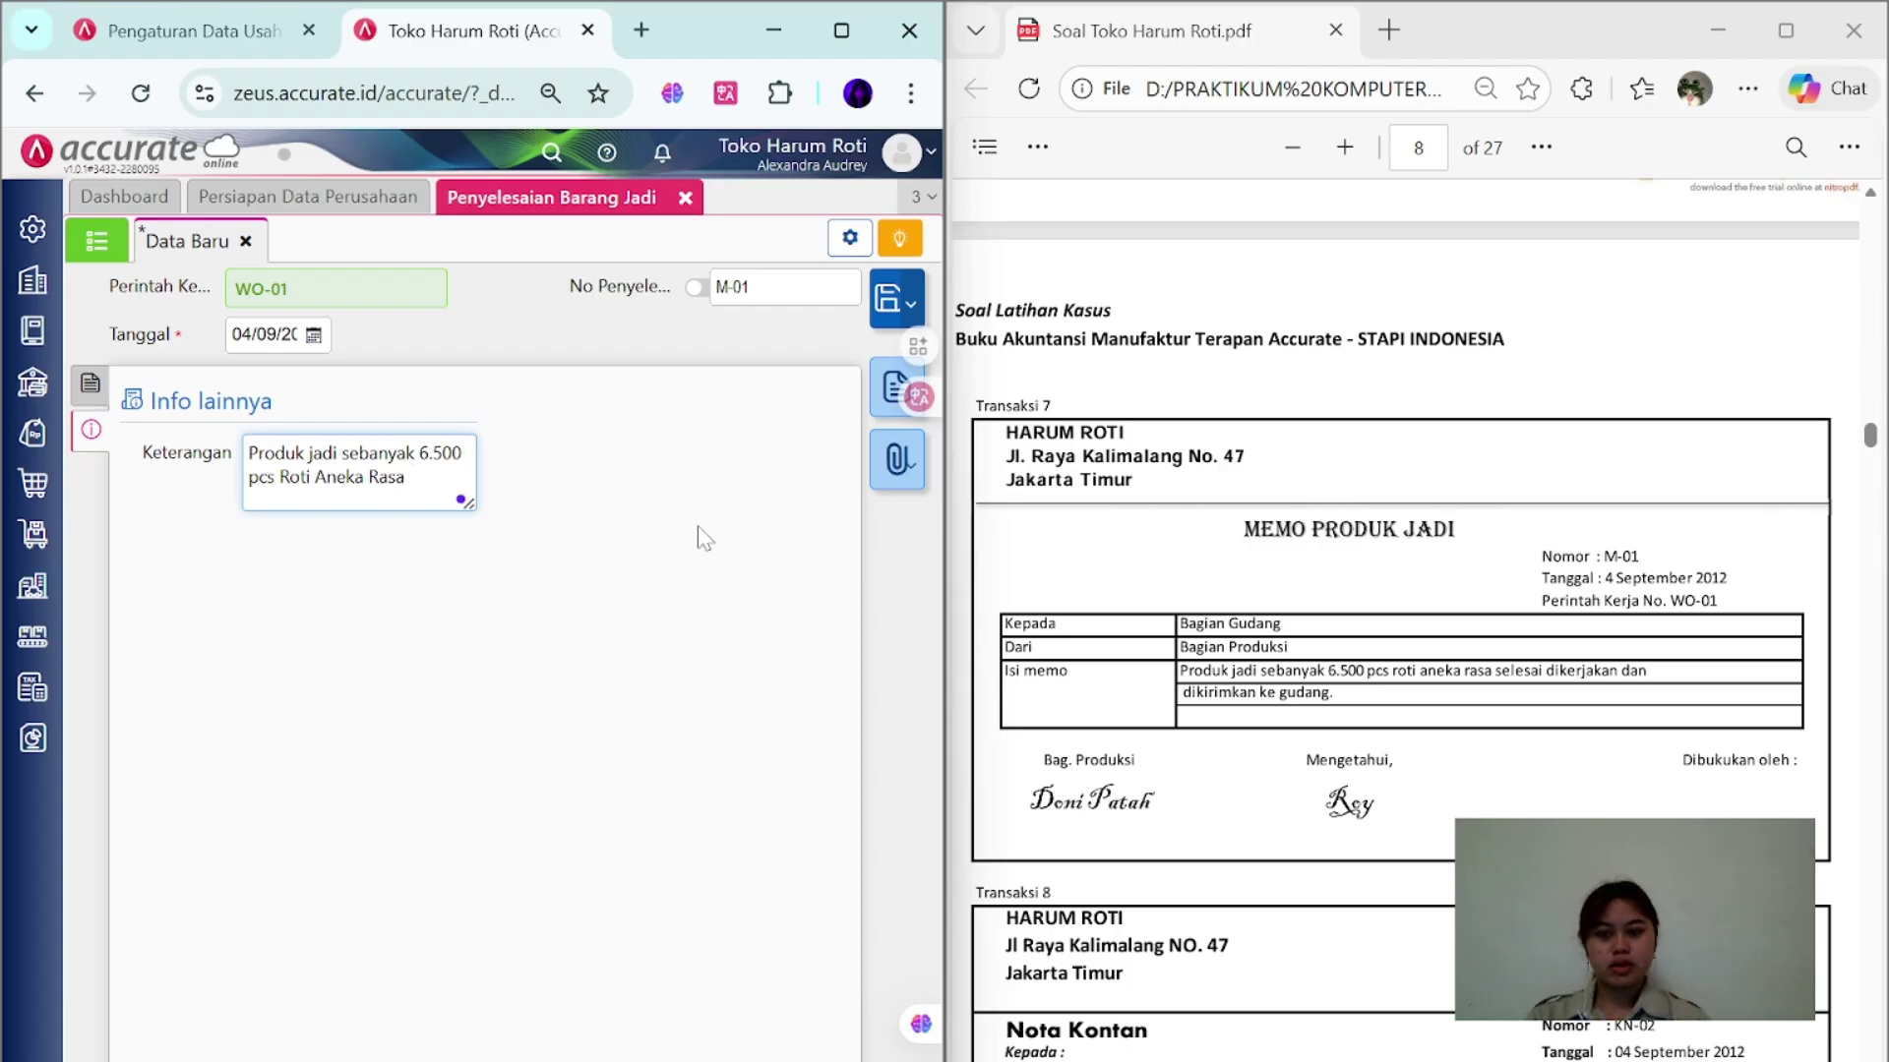
{"action": "left_click", "coordinate": [890, 310]}
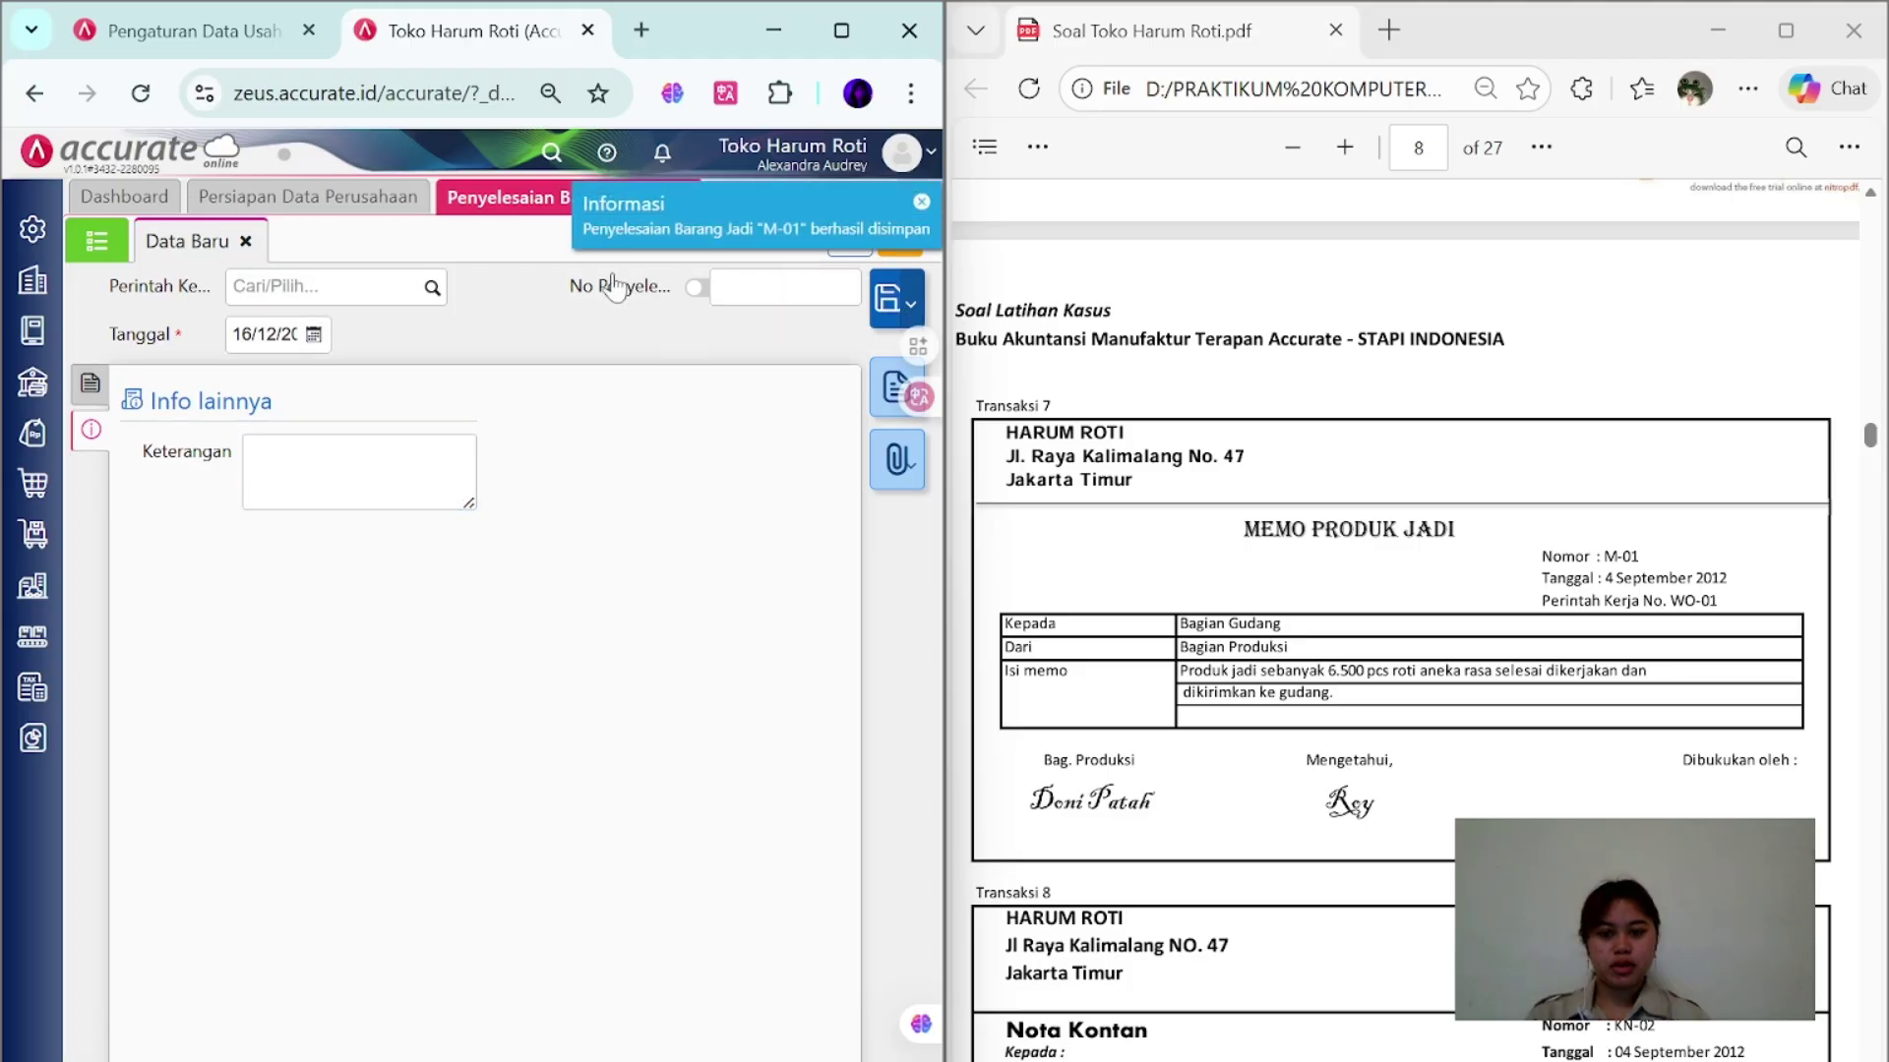
{"action": "left_click", "coordinate": [693, 198]}
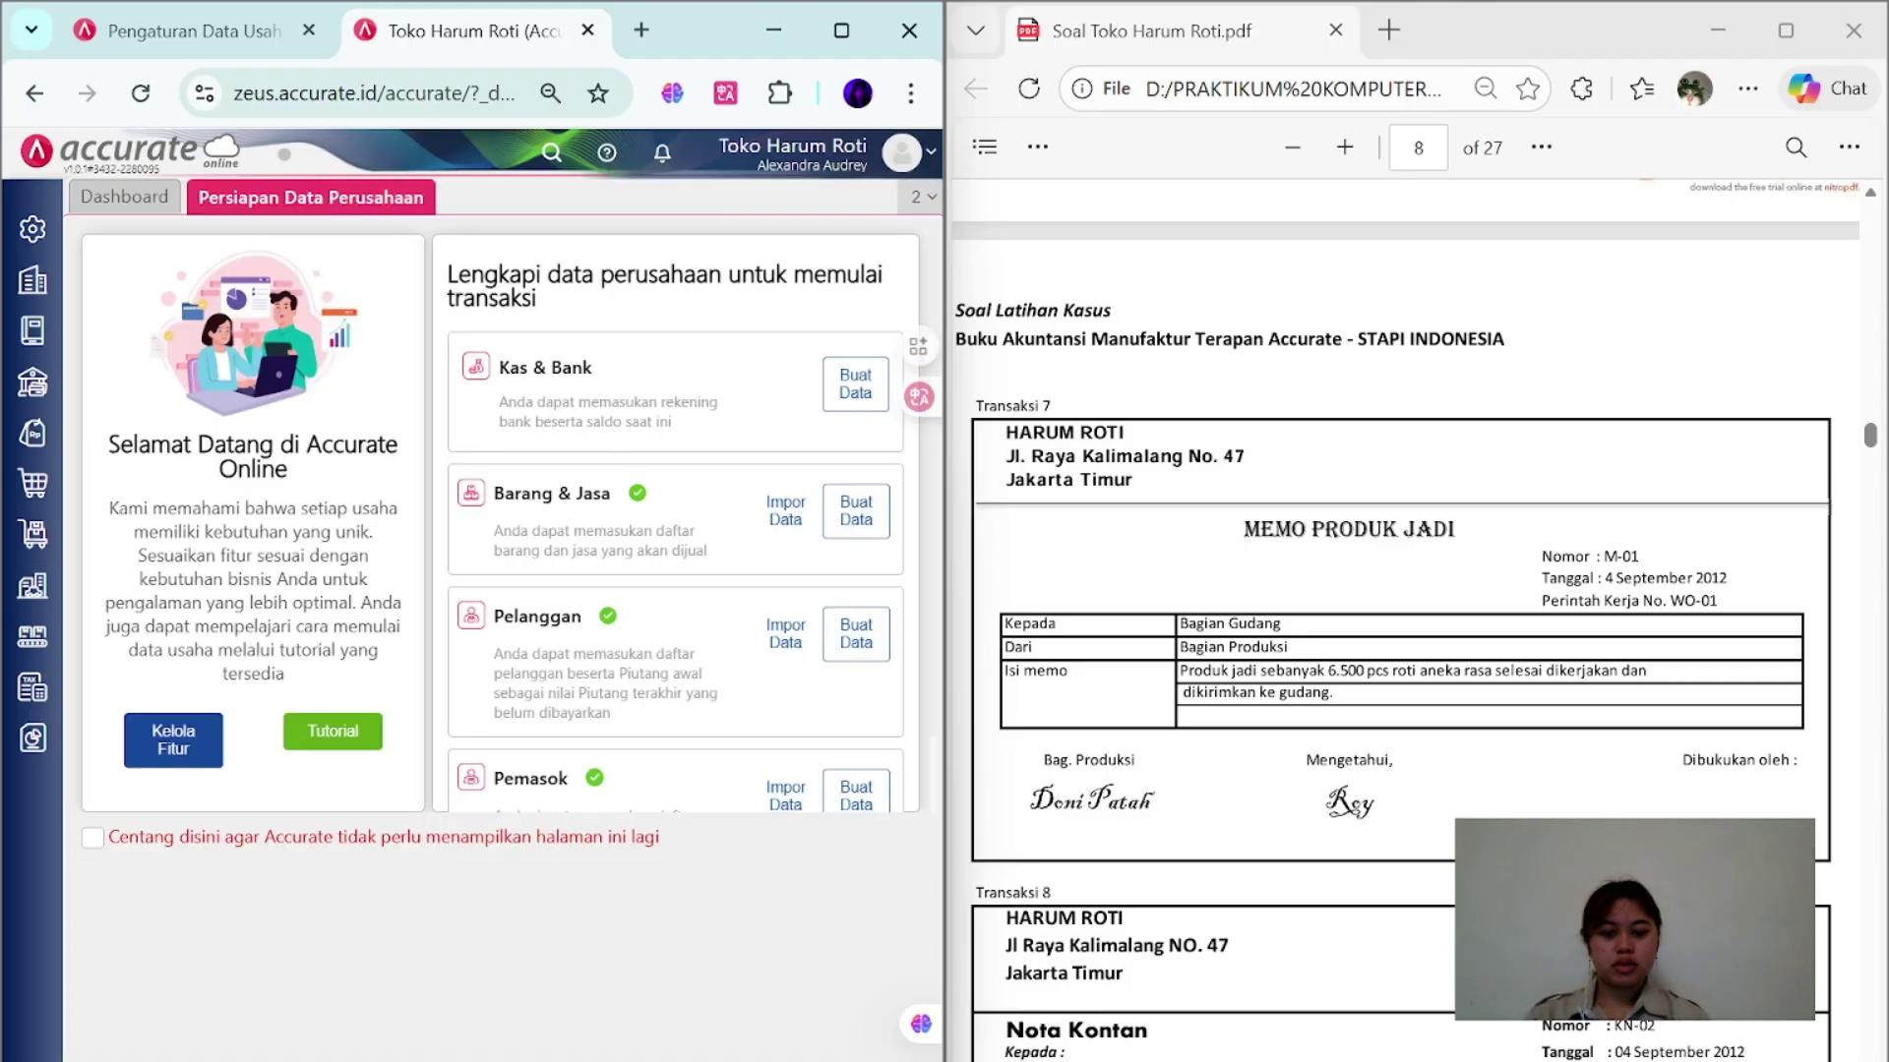
- Start a Faktur Penjualan for Transaksi 8 with PENJUALAN TUNAI as the customer
{"action": "scroll", "coordinate": [1402, 620], "scroll_direction": "down", "scroll_amount": 5}
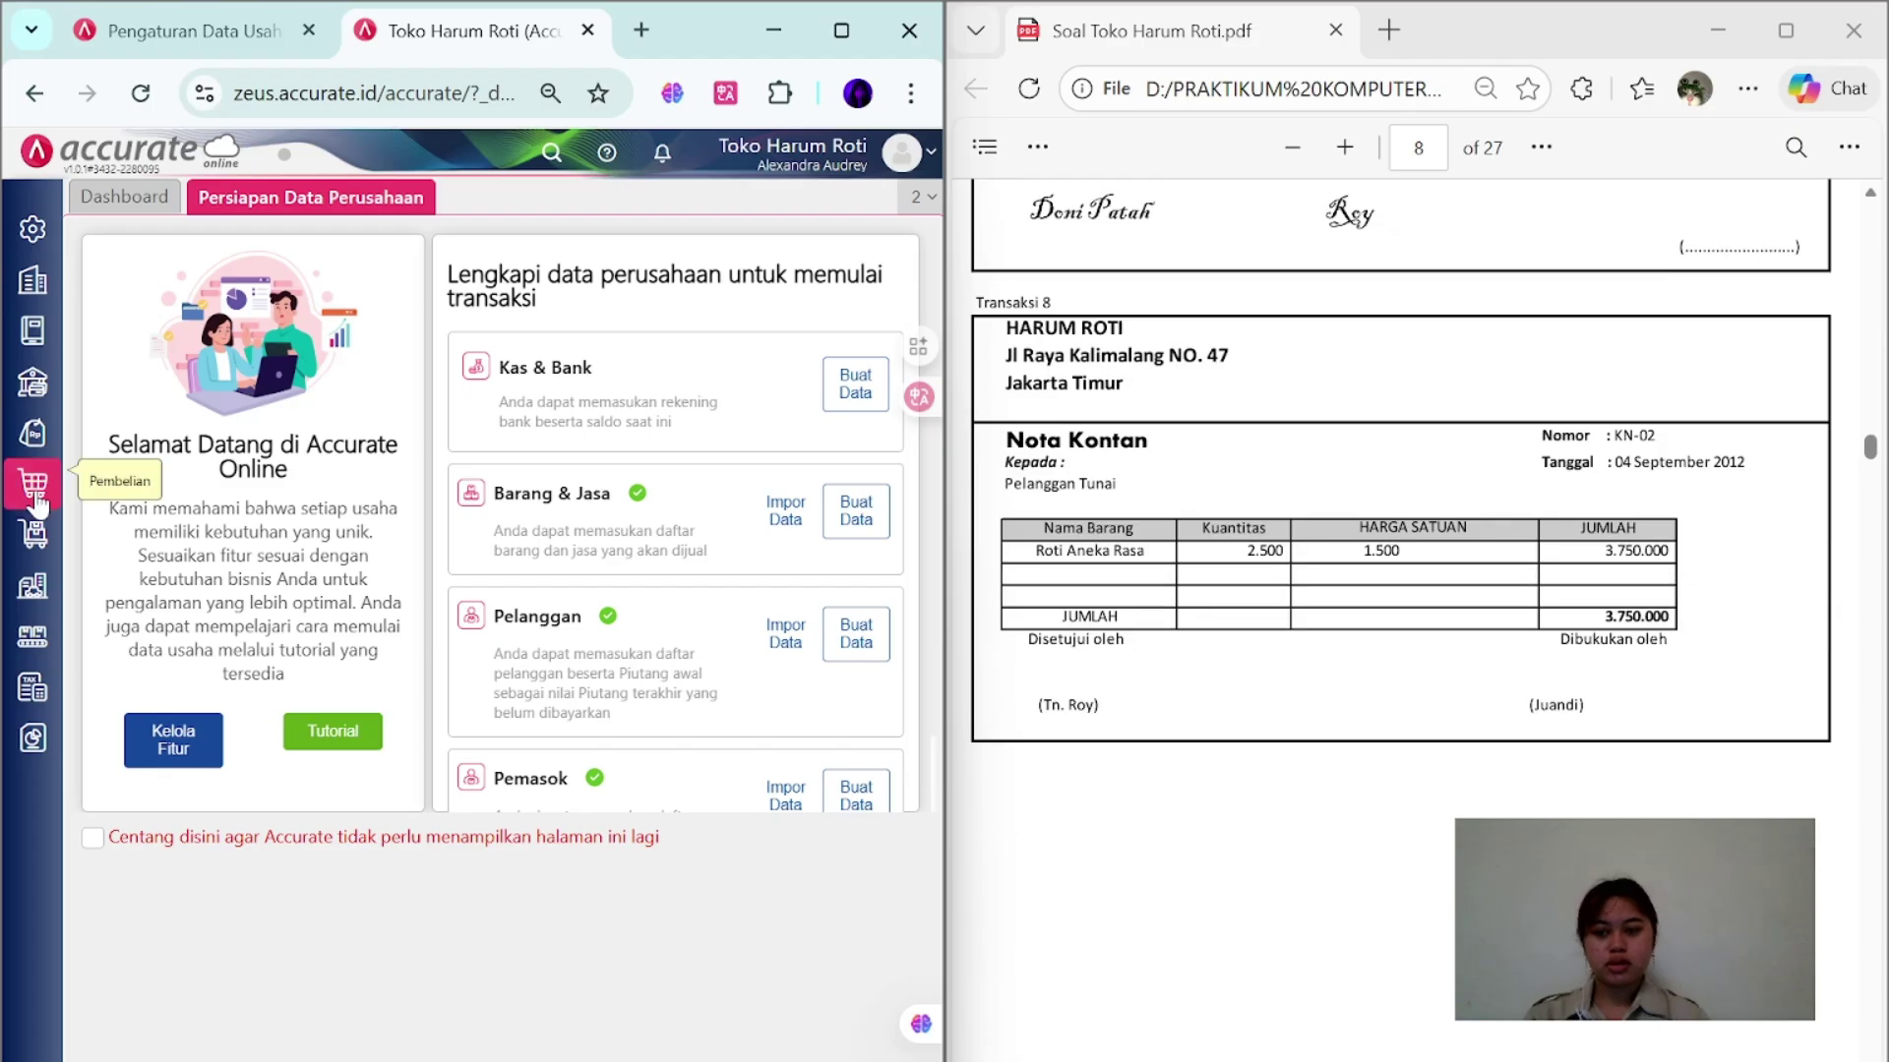
{"action": "left_click", "coordinate": [33, 433]}
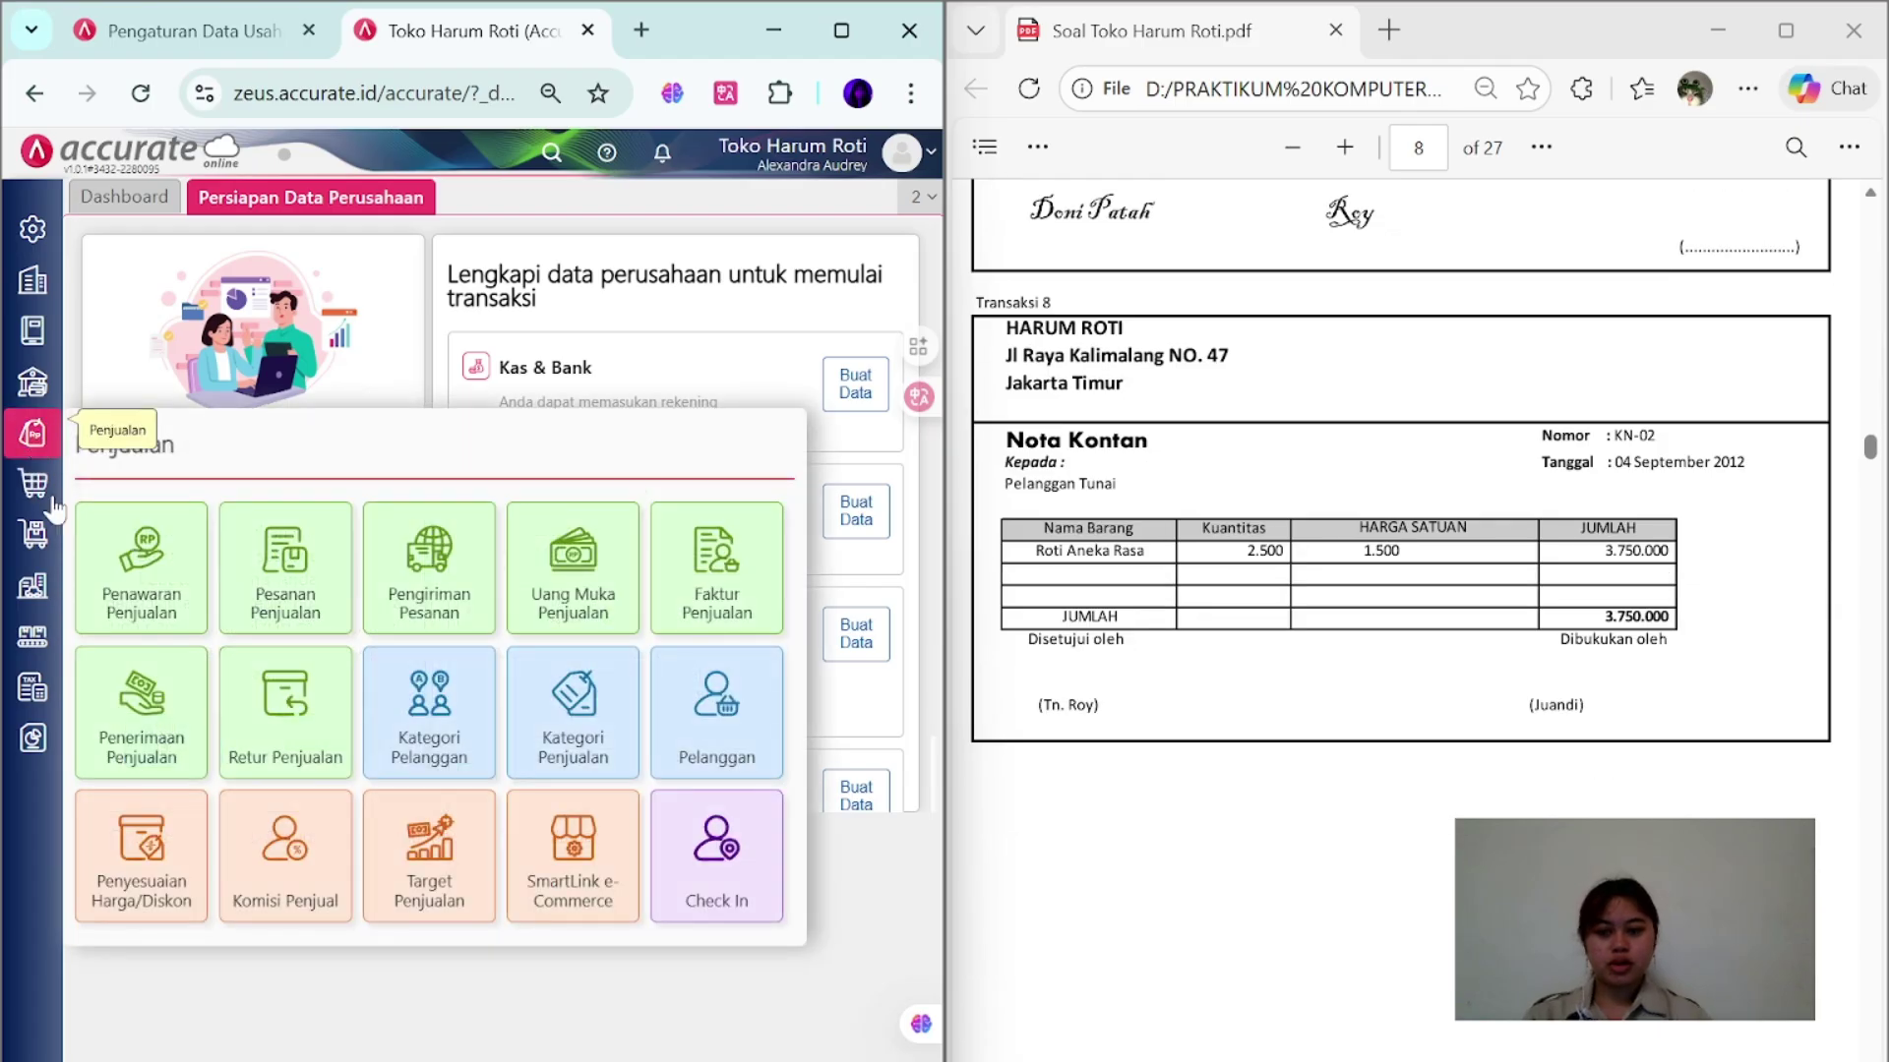
{"action": "left_click", "coordinate": [706, 598]}
{"action": "left_click", "coordinate": [440, 291]}
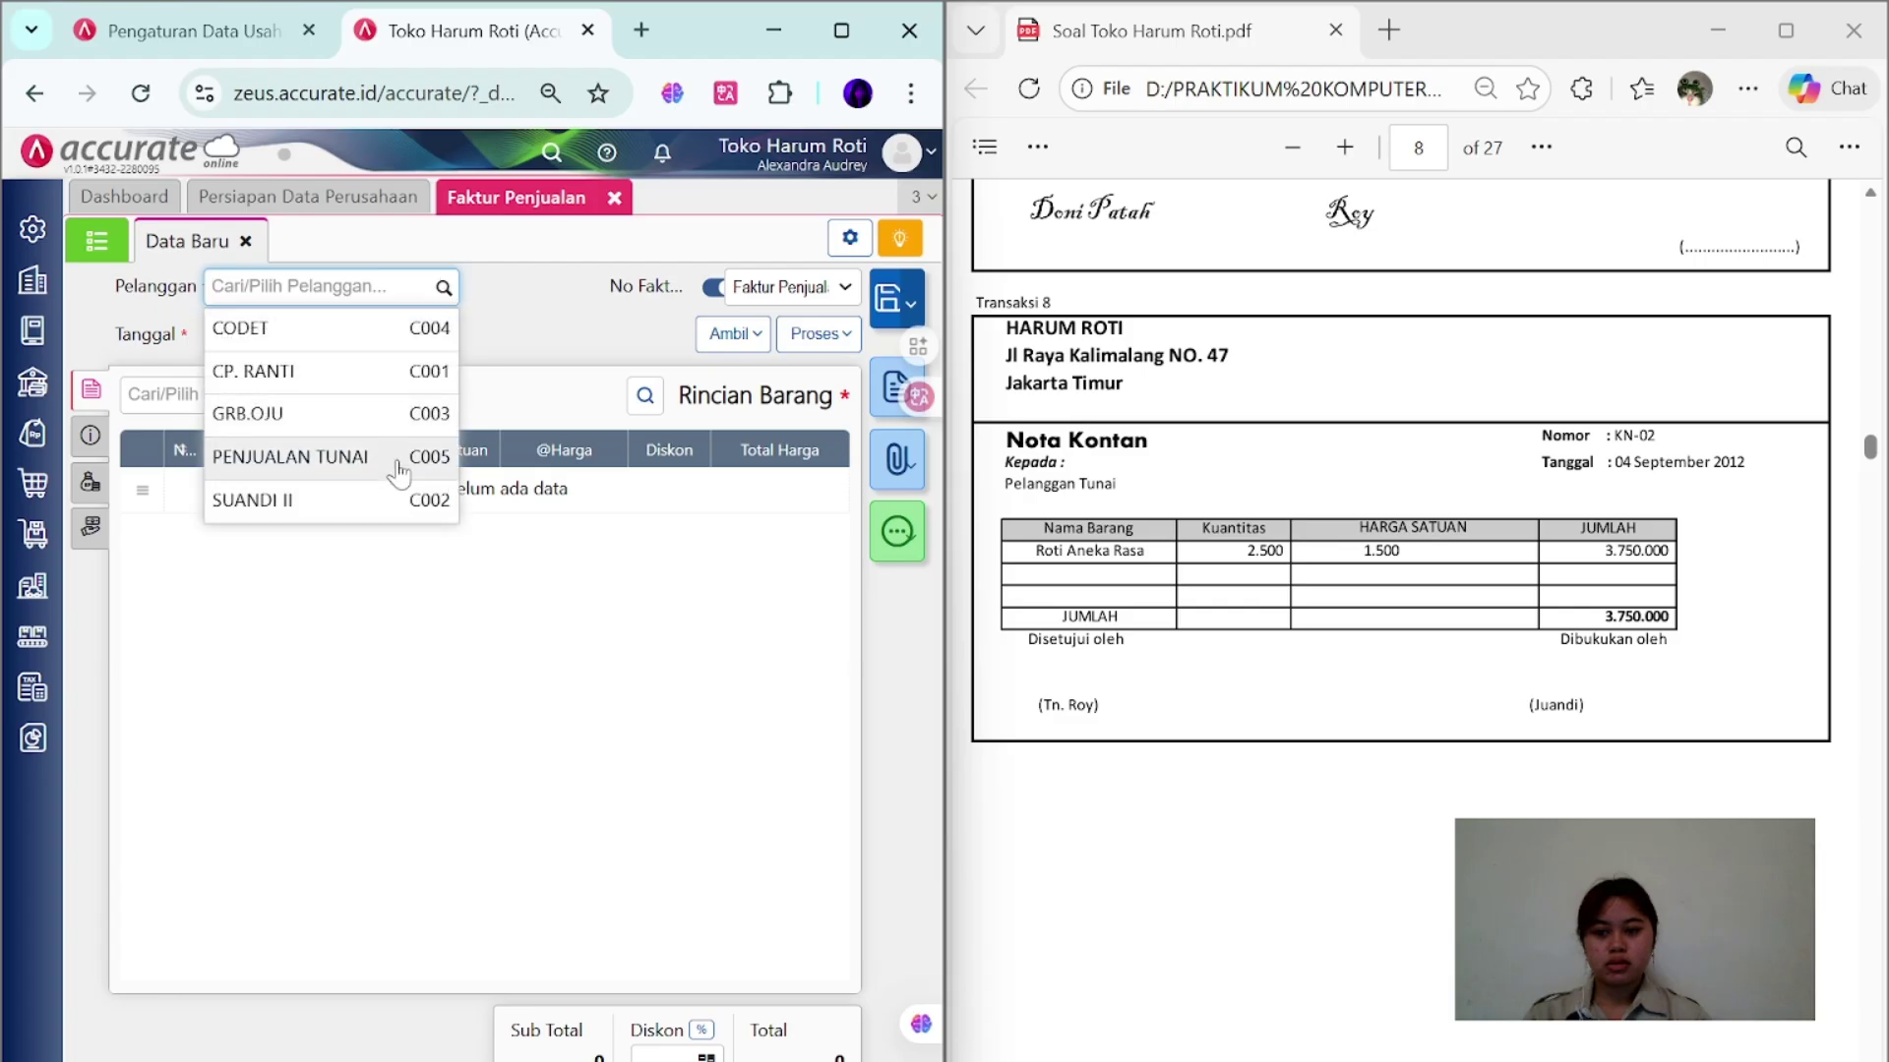
{"action": "left_click", "coordinate": [399, 459]}
- Date the sales invoice 04/09/2012 and switch it to manual numbering as KN-02
{"action": "left_click", "coordinate": [241, 335]}
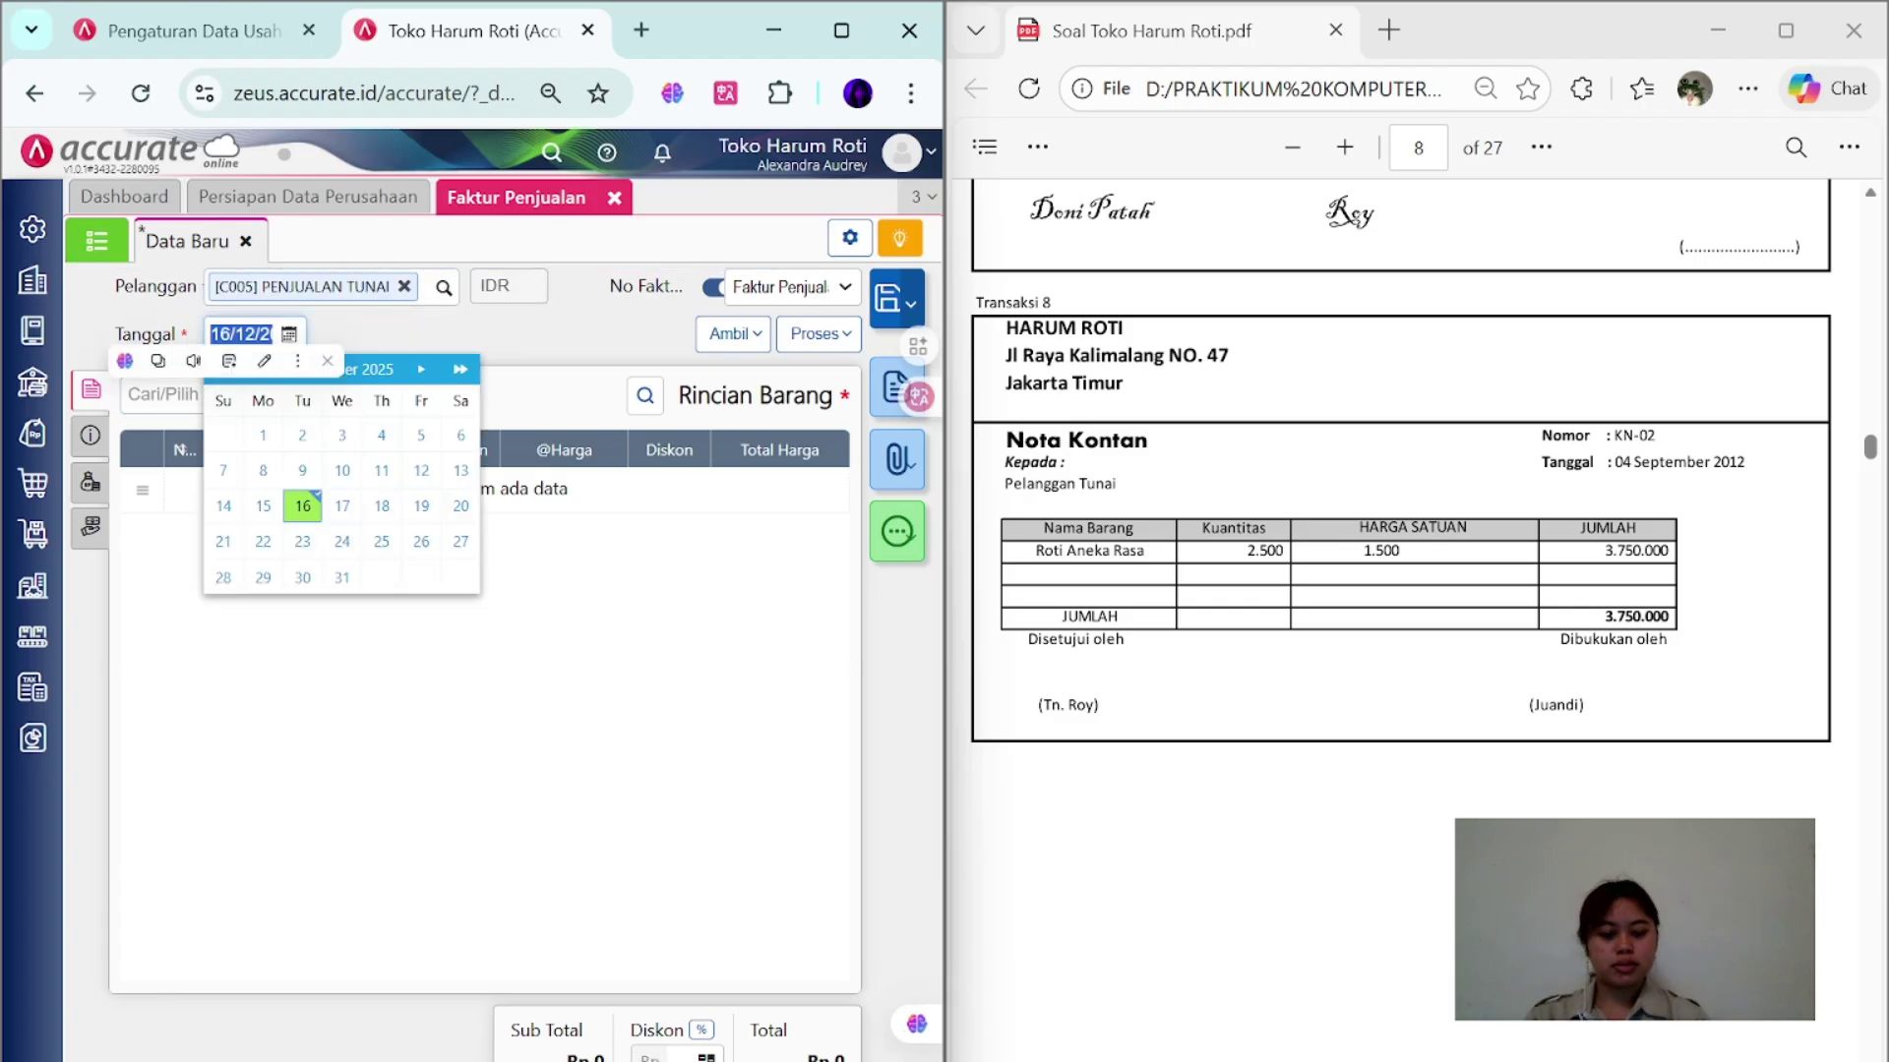
{"action": "type", "text": "04/09/2012"}
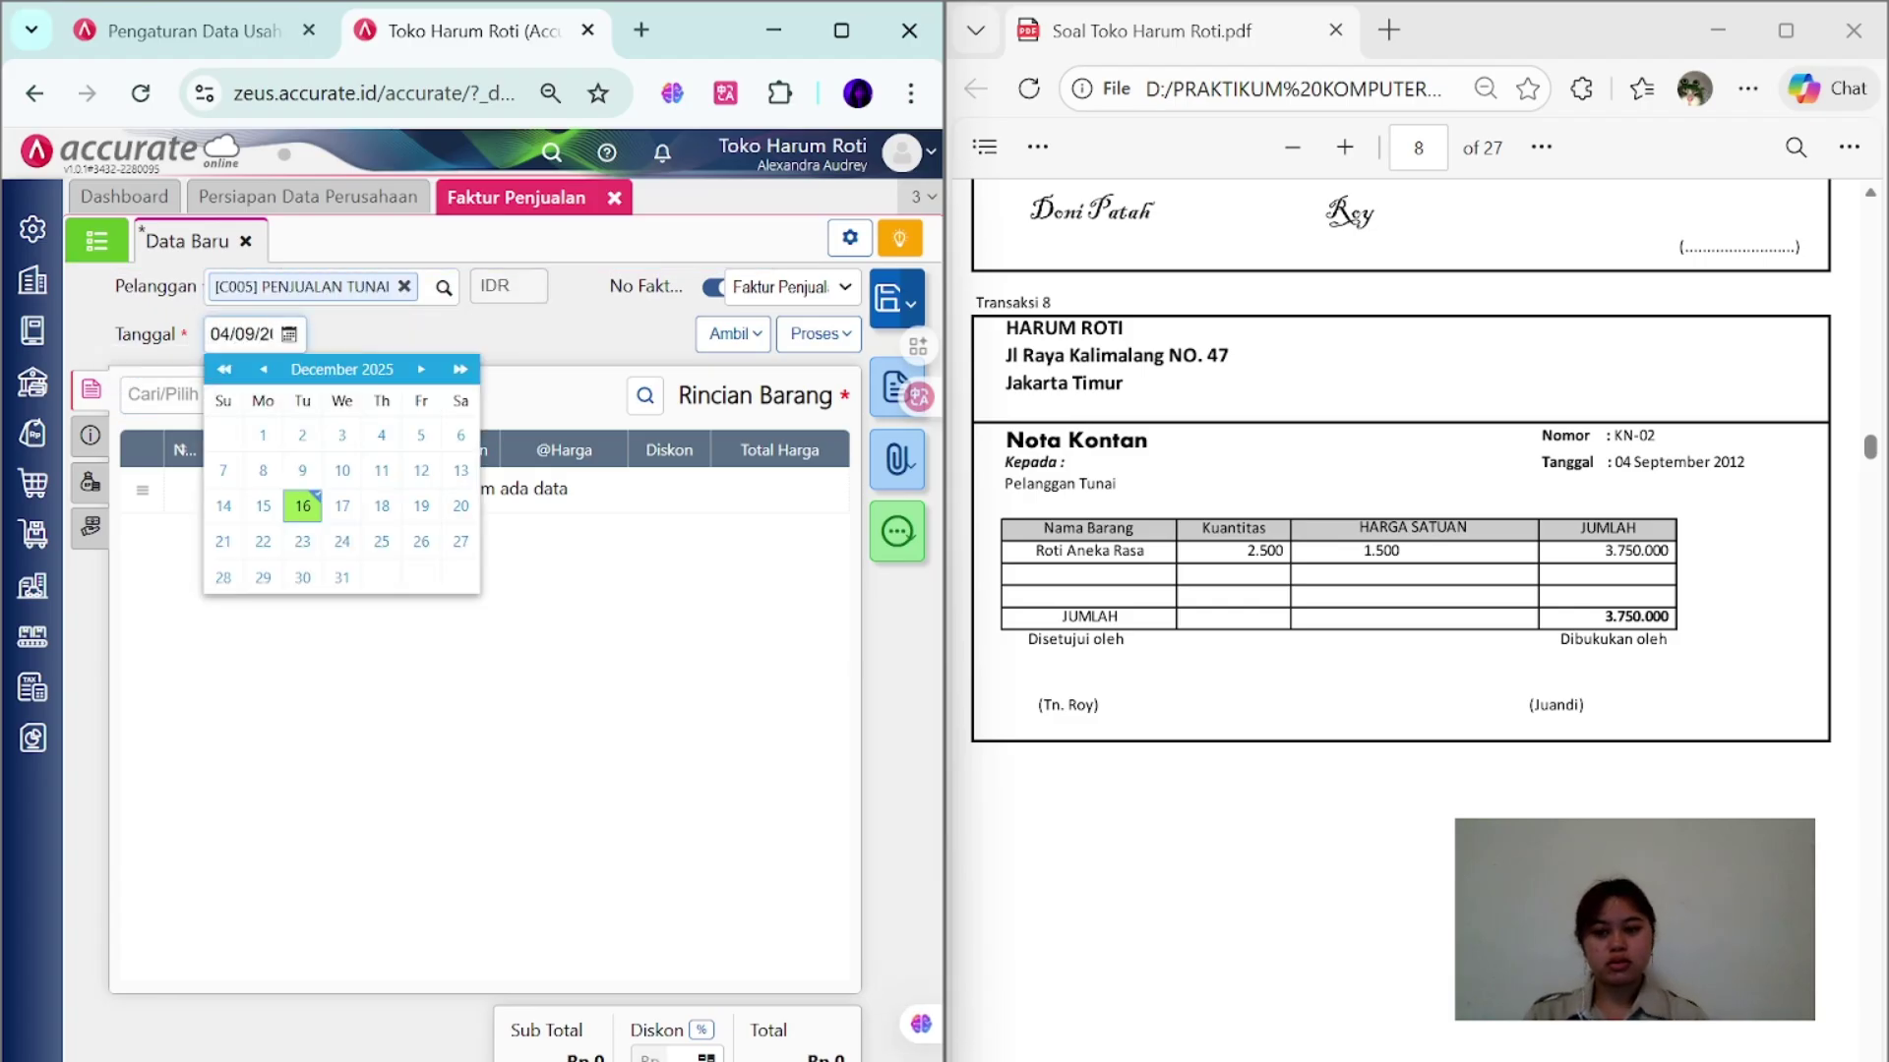
{"action": "left_click", "coordinate": [582, 321]}
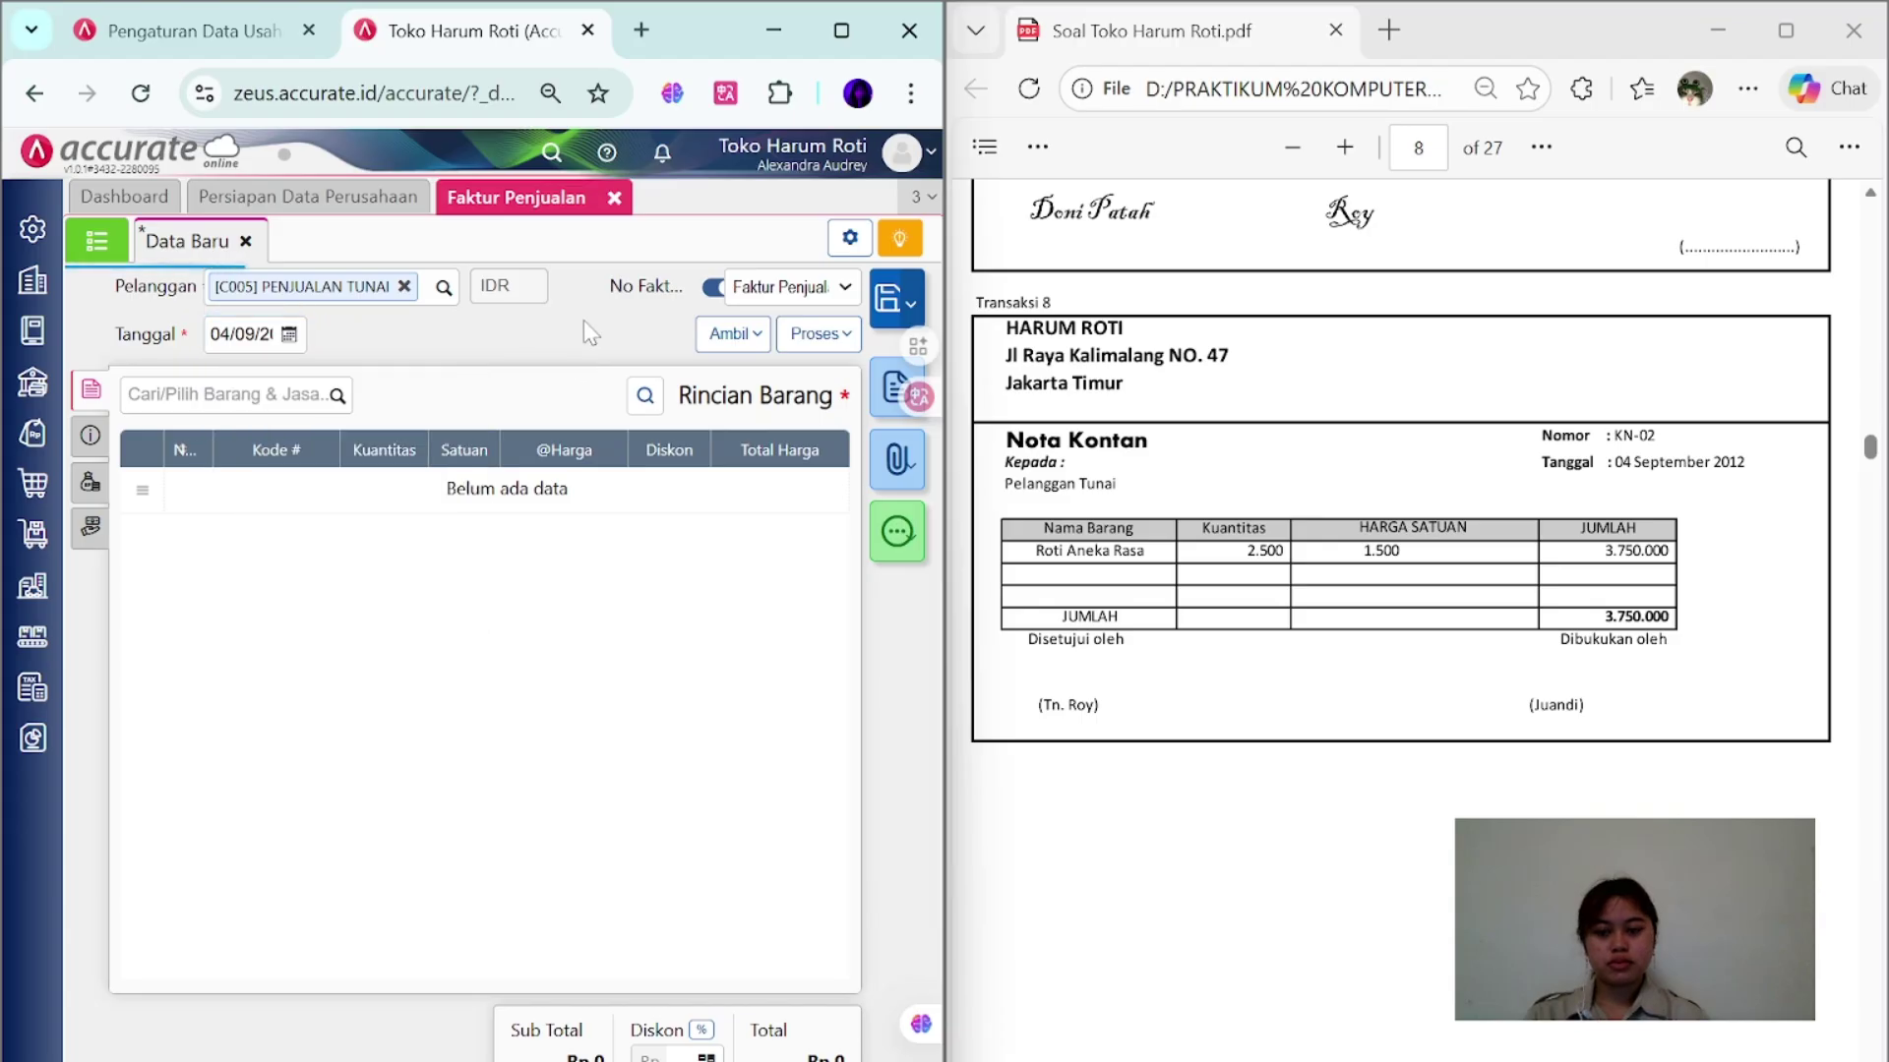
{"action": "left_click", "coordinate": [88, 441]}
{"action": "left_click", "coordinate": [90, 389]}
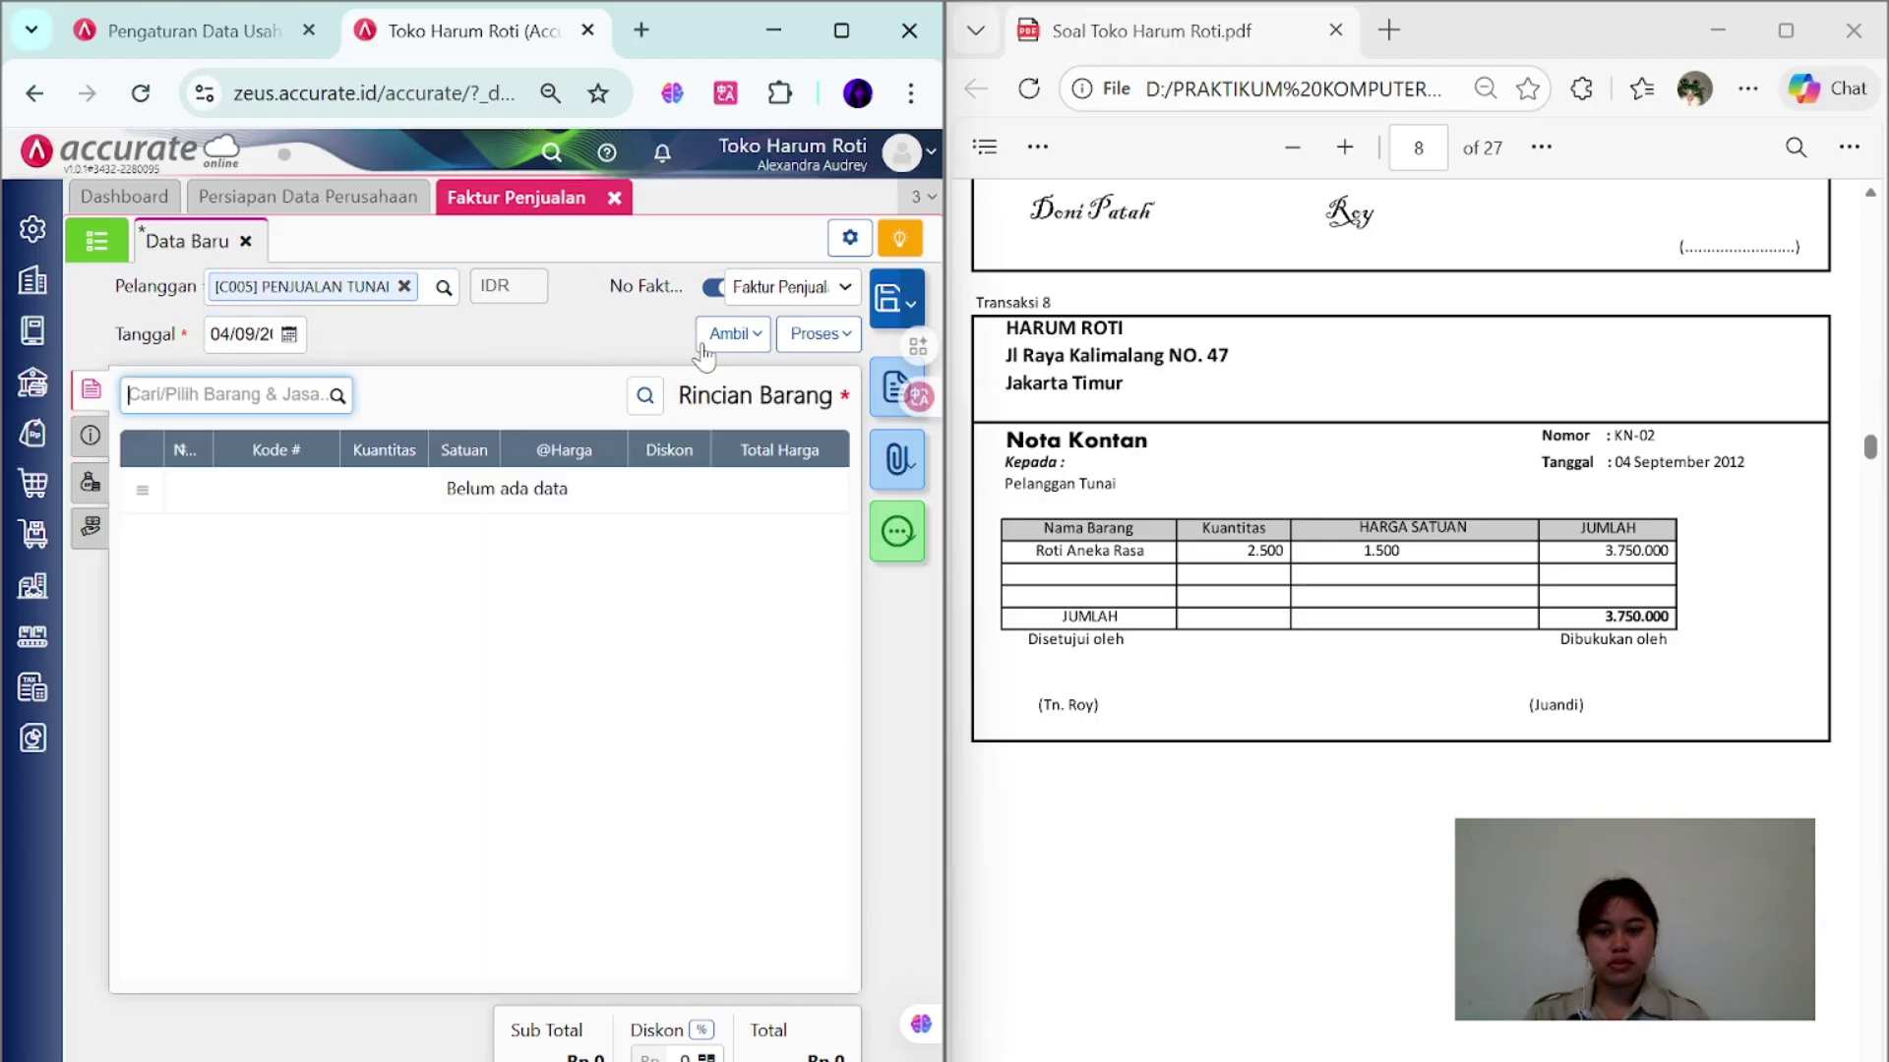
{"action": "left_click", "coordinate": [712, 287]}
{"action": "left_click", "coordinate": [782, 286]}
{"action": "type", "text": "KN-02"}
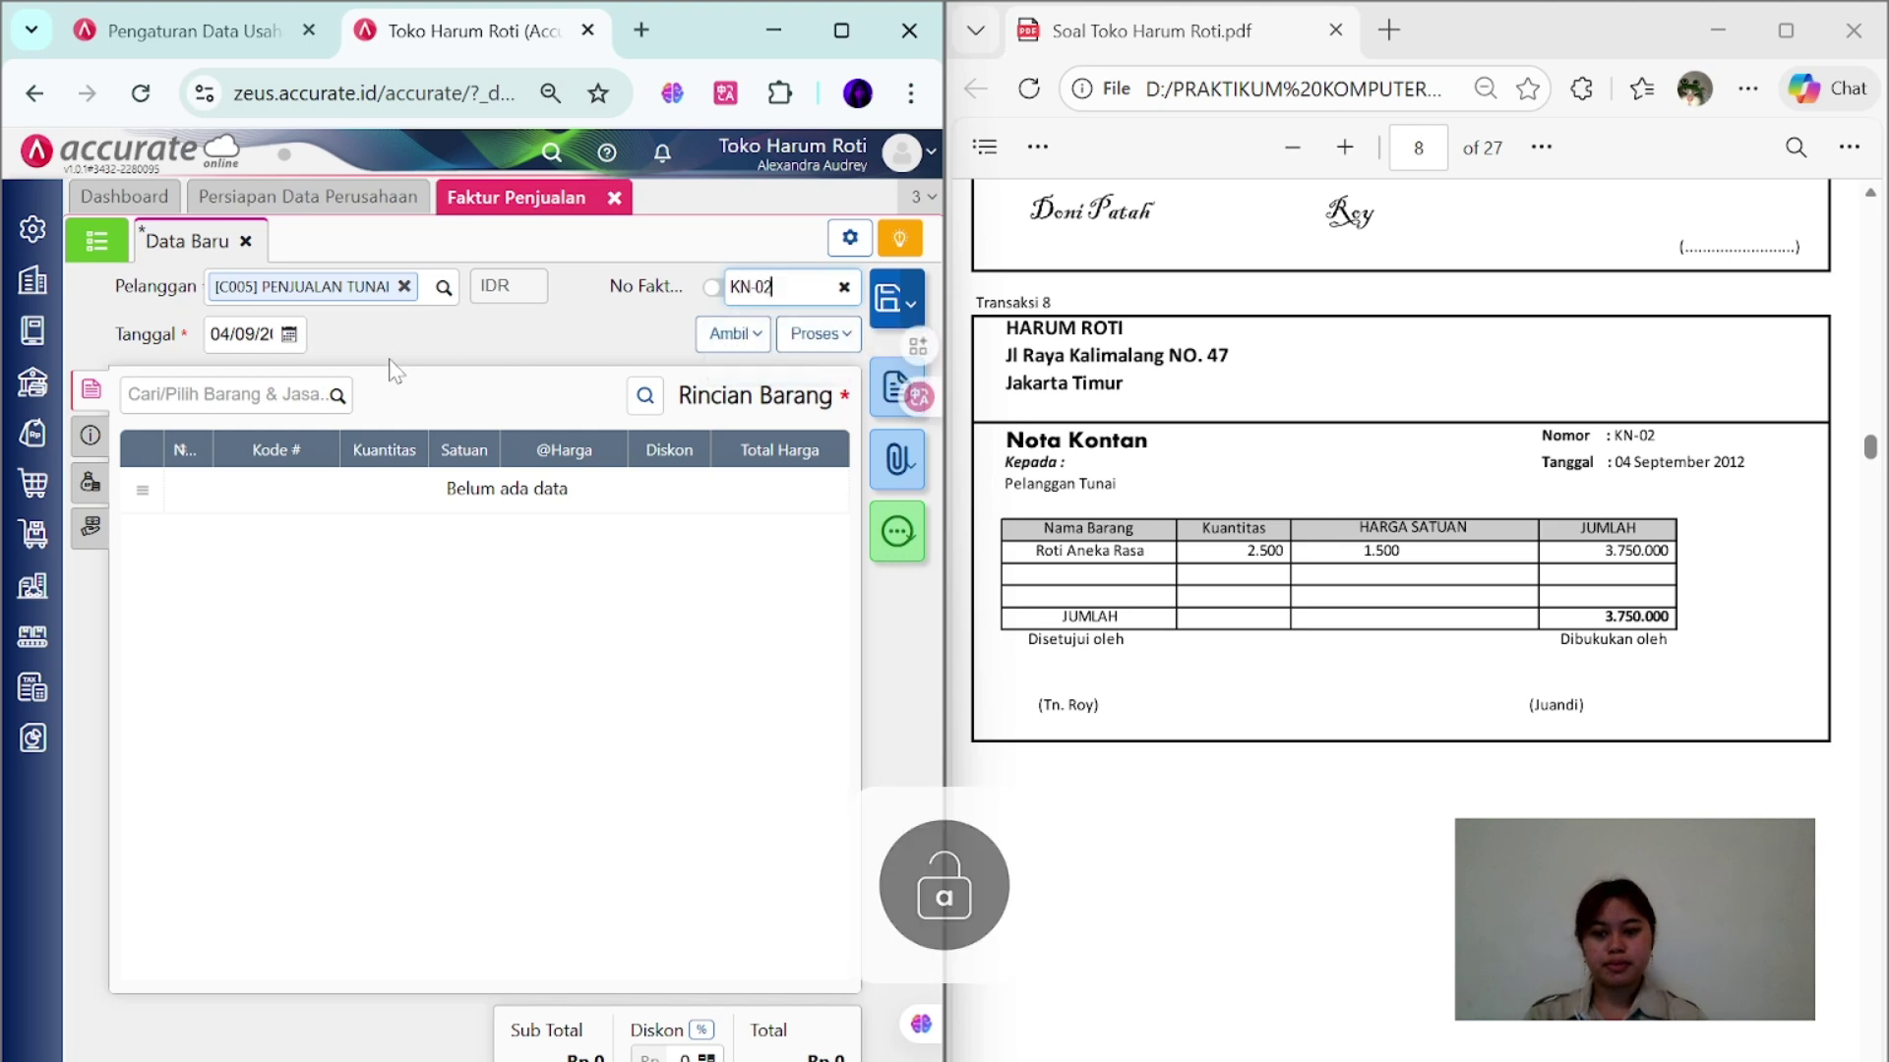
- Add ROTI ANEKA RASA to the invoice with a quantity of 2.500 PCS at 1.500 each
{"action": "left_click", "coordinate": [228, 395]}
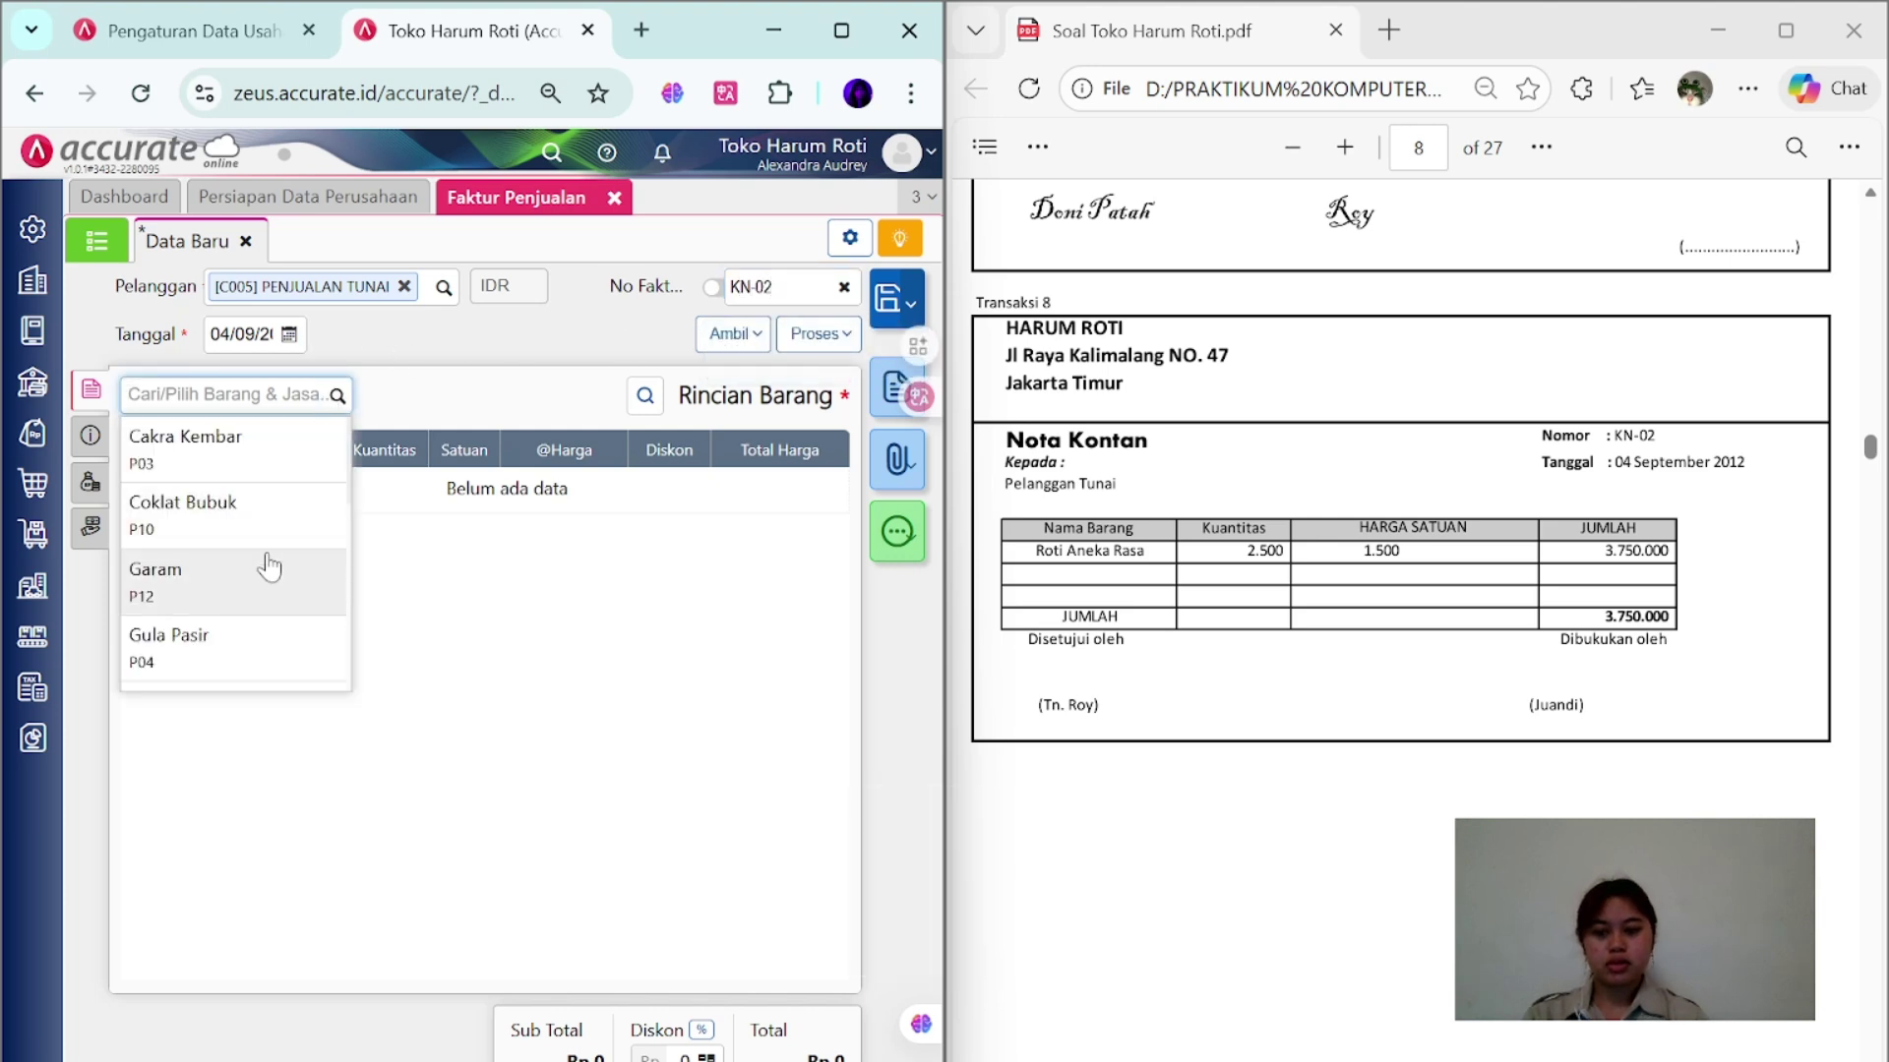
{"action": "left_click", "coordinate": [253, 673]}
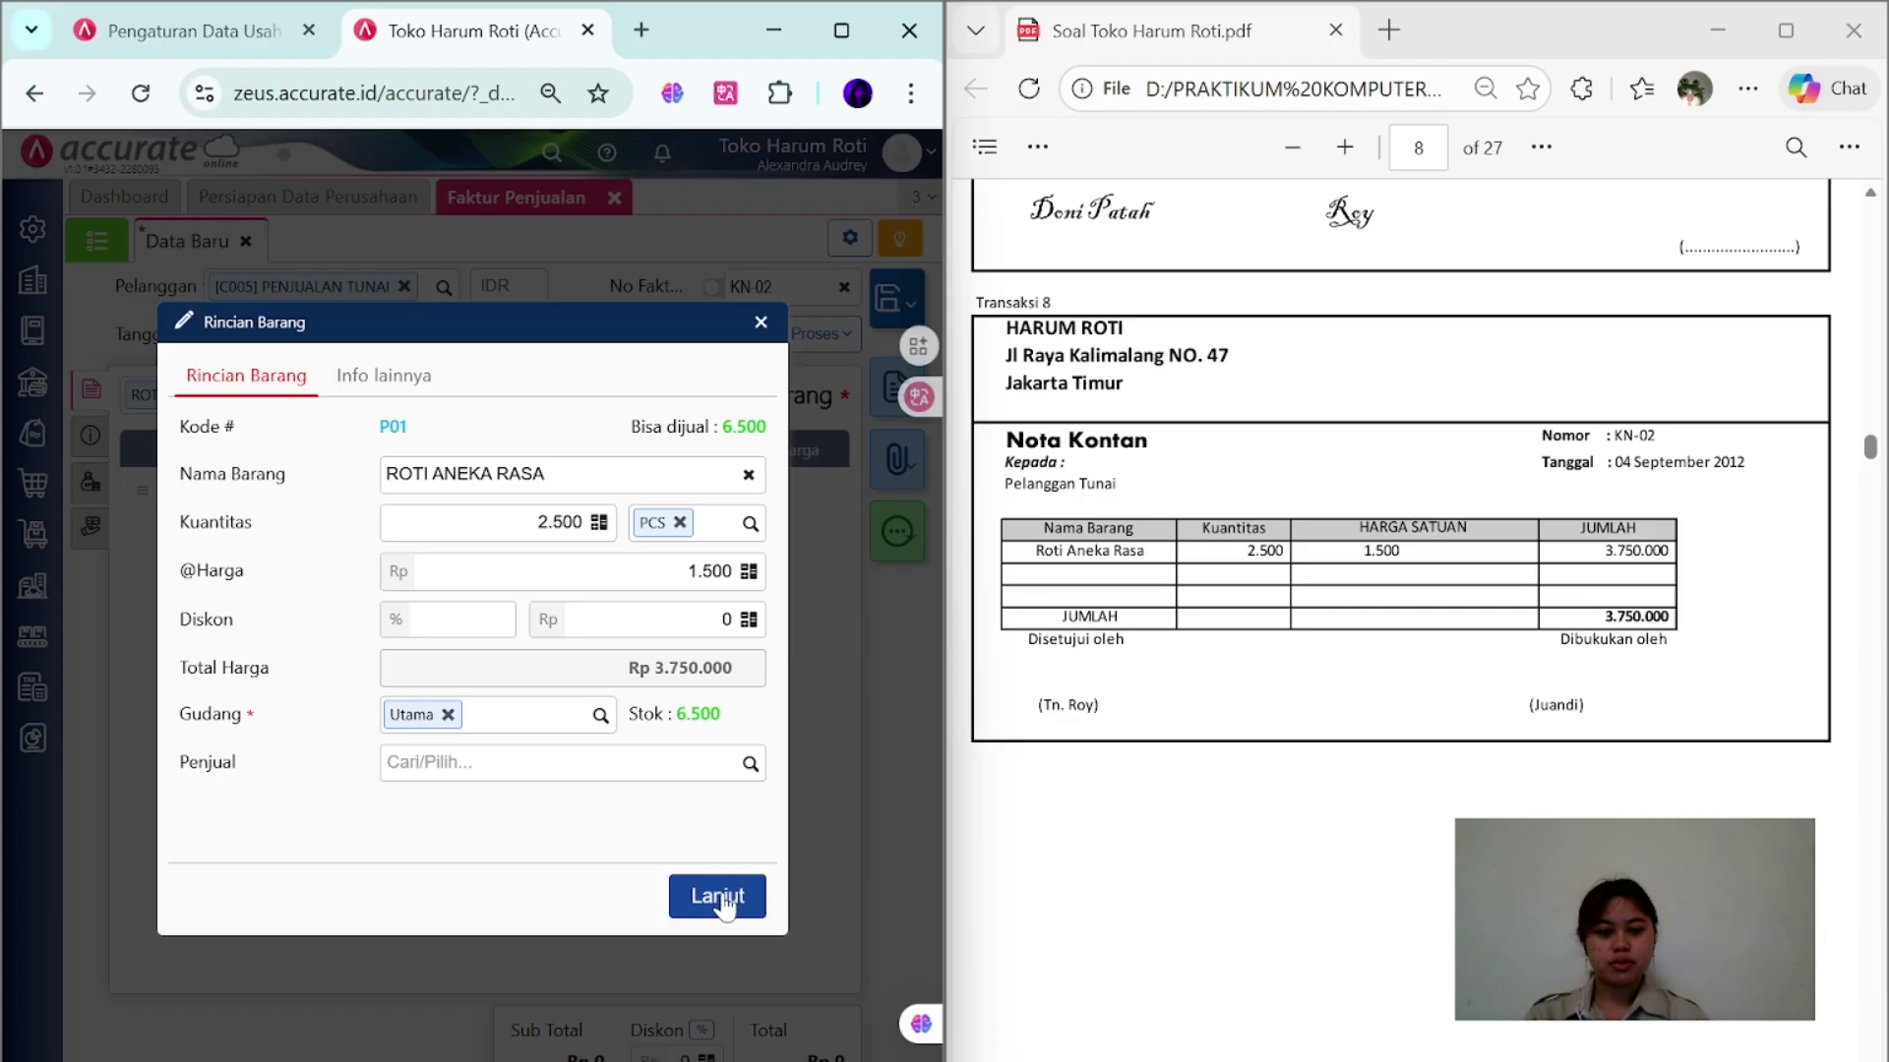
{"action": "left_click", "coordinate": [729, 900]}
- Change the invoice's Syarat Pembayaran to C.O.D and set its Tgl Pengiriman to 04/09/2012
{"action": "left_click", "coordinate": [89, 435]}
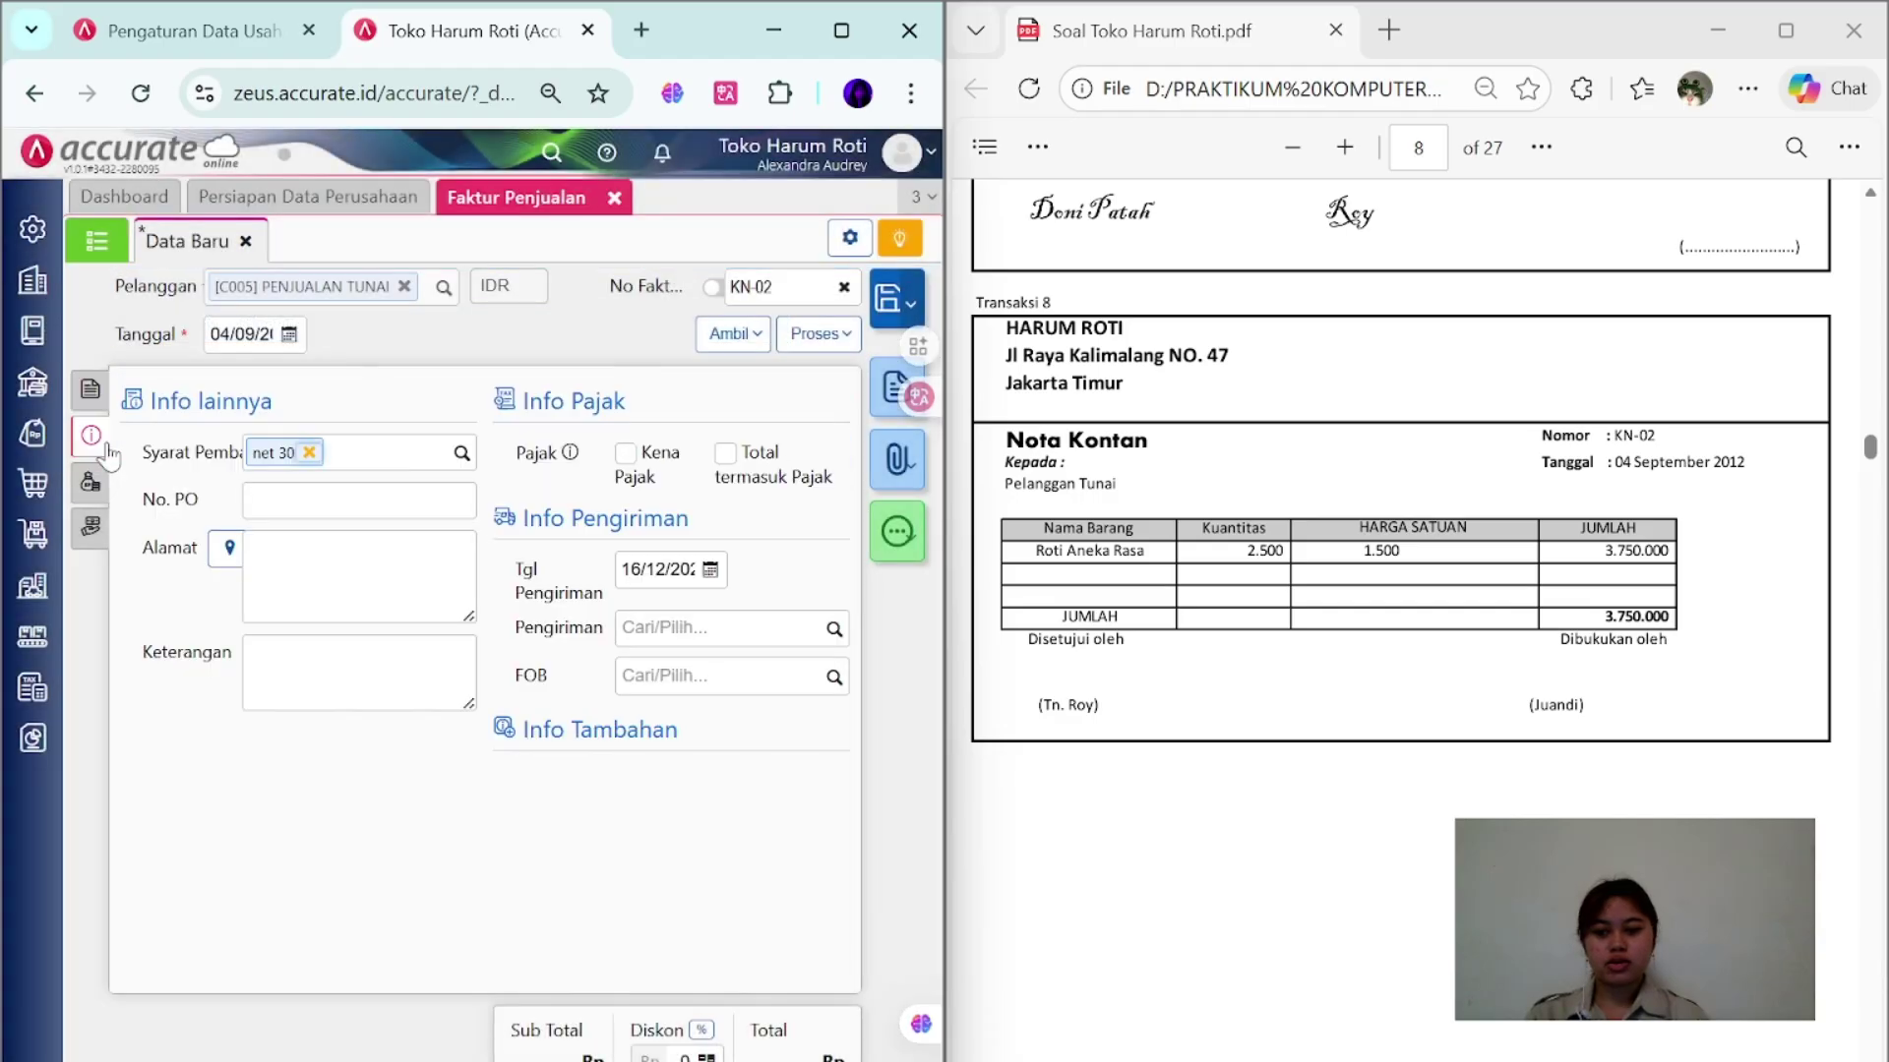
{"action": "left_click", "coordinate": [307, 452]}
{"action": "type", "text": "c"}
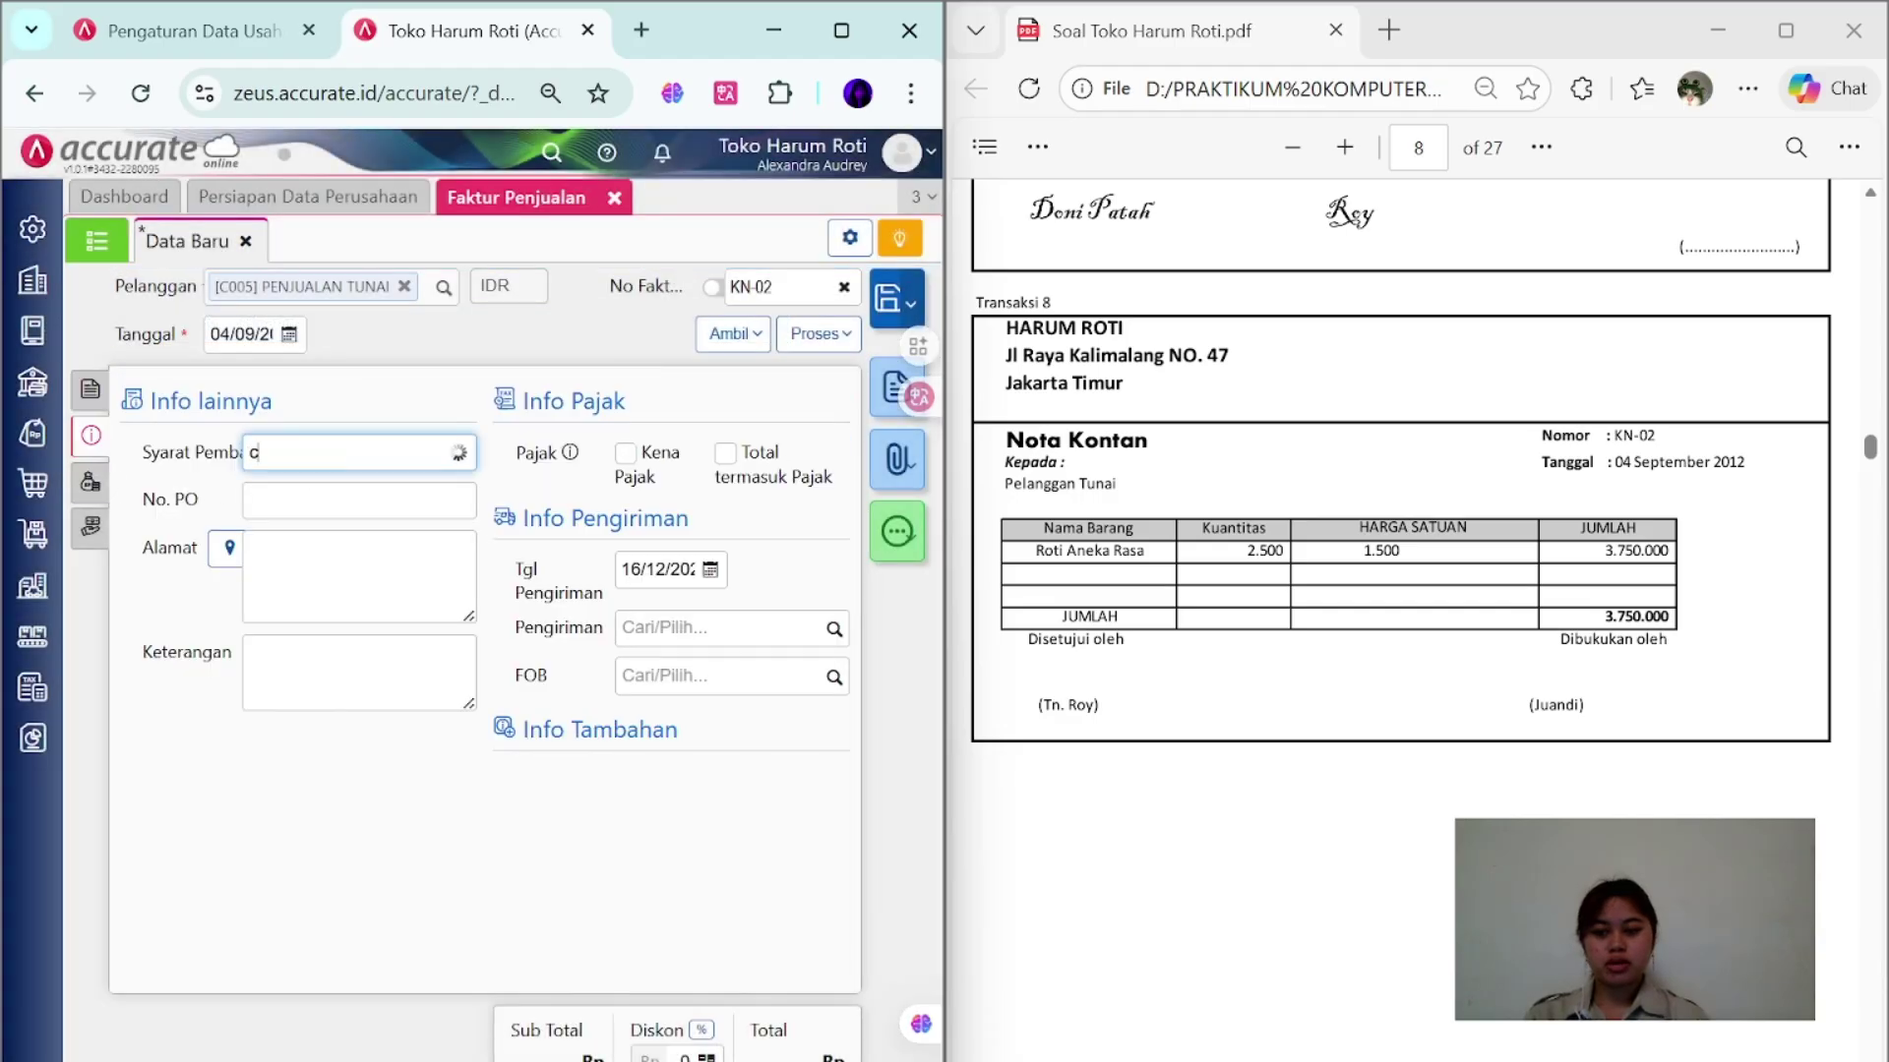
{"action": "key", "text": "Return"}
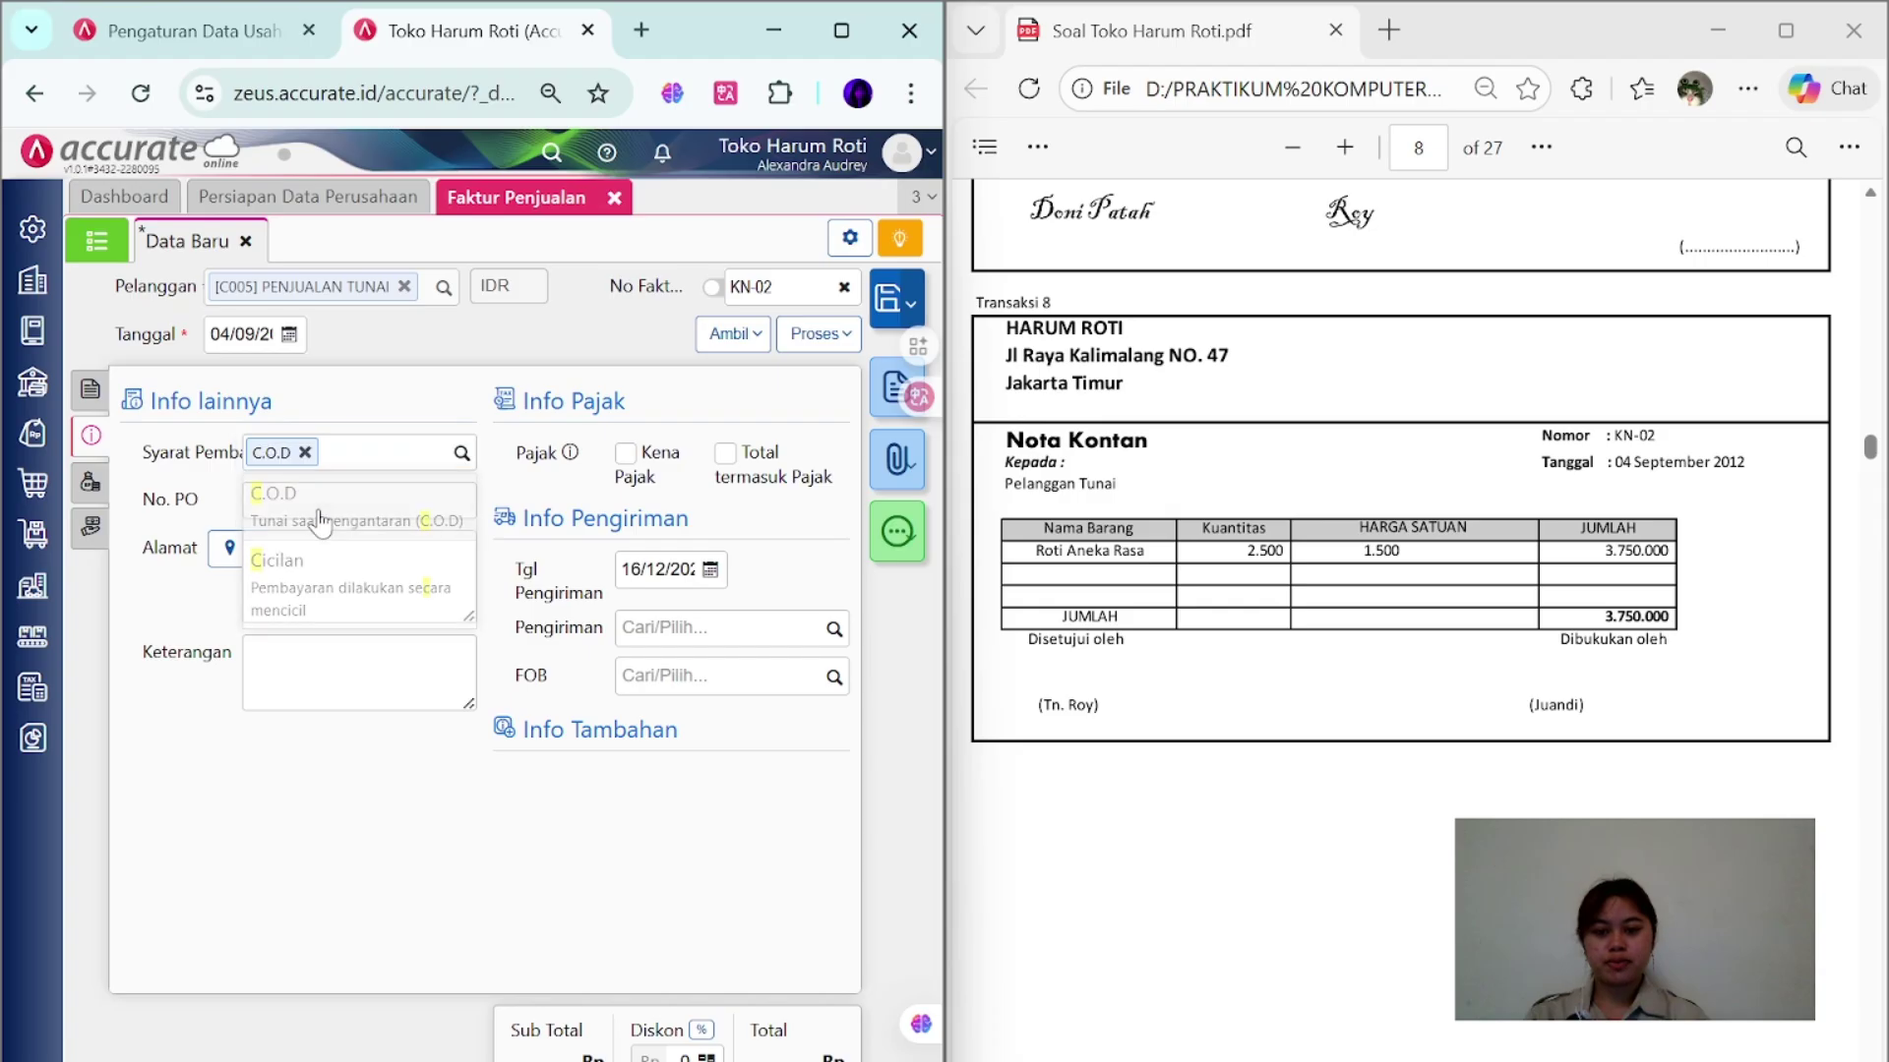
{"action": "left_click", "coordinate": [657, 569]}
{"action": "type", "text": "04/0"}
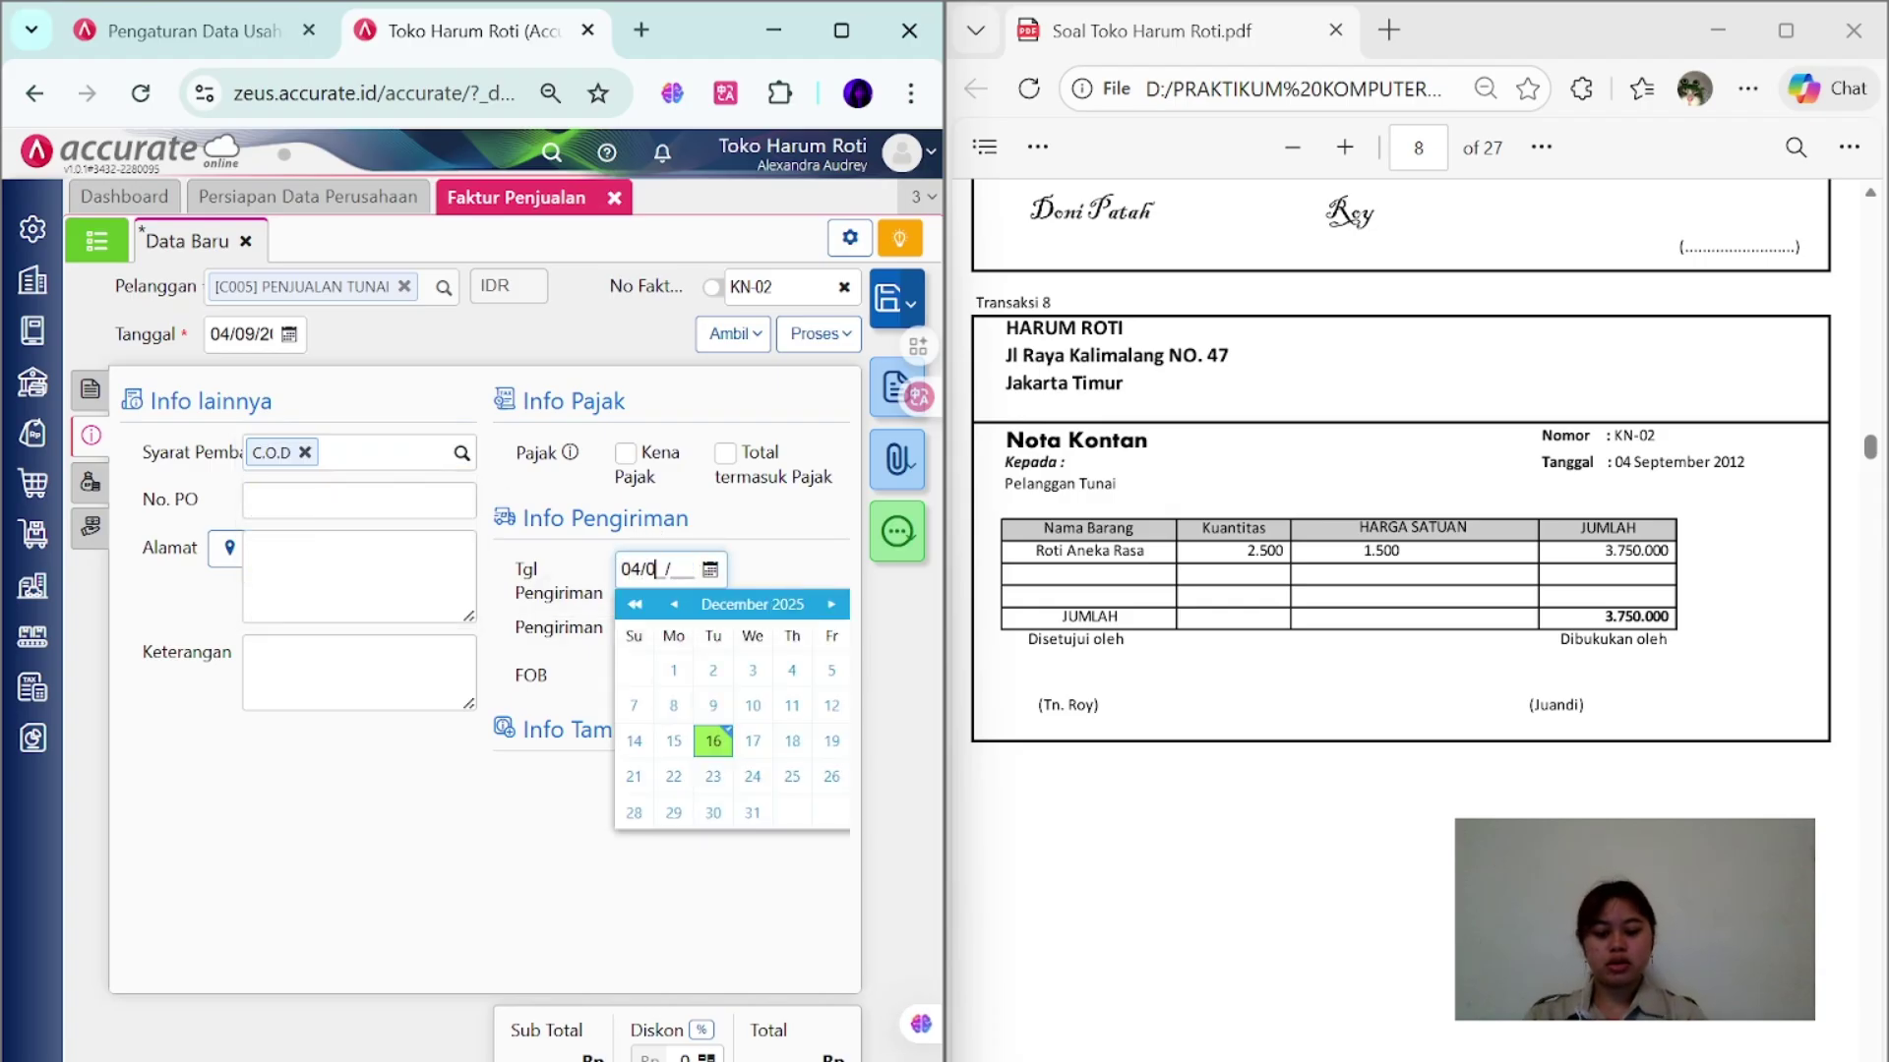
{"action": "type", "text": "9/2012"}
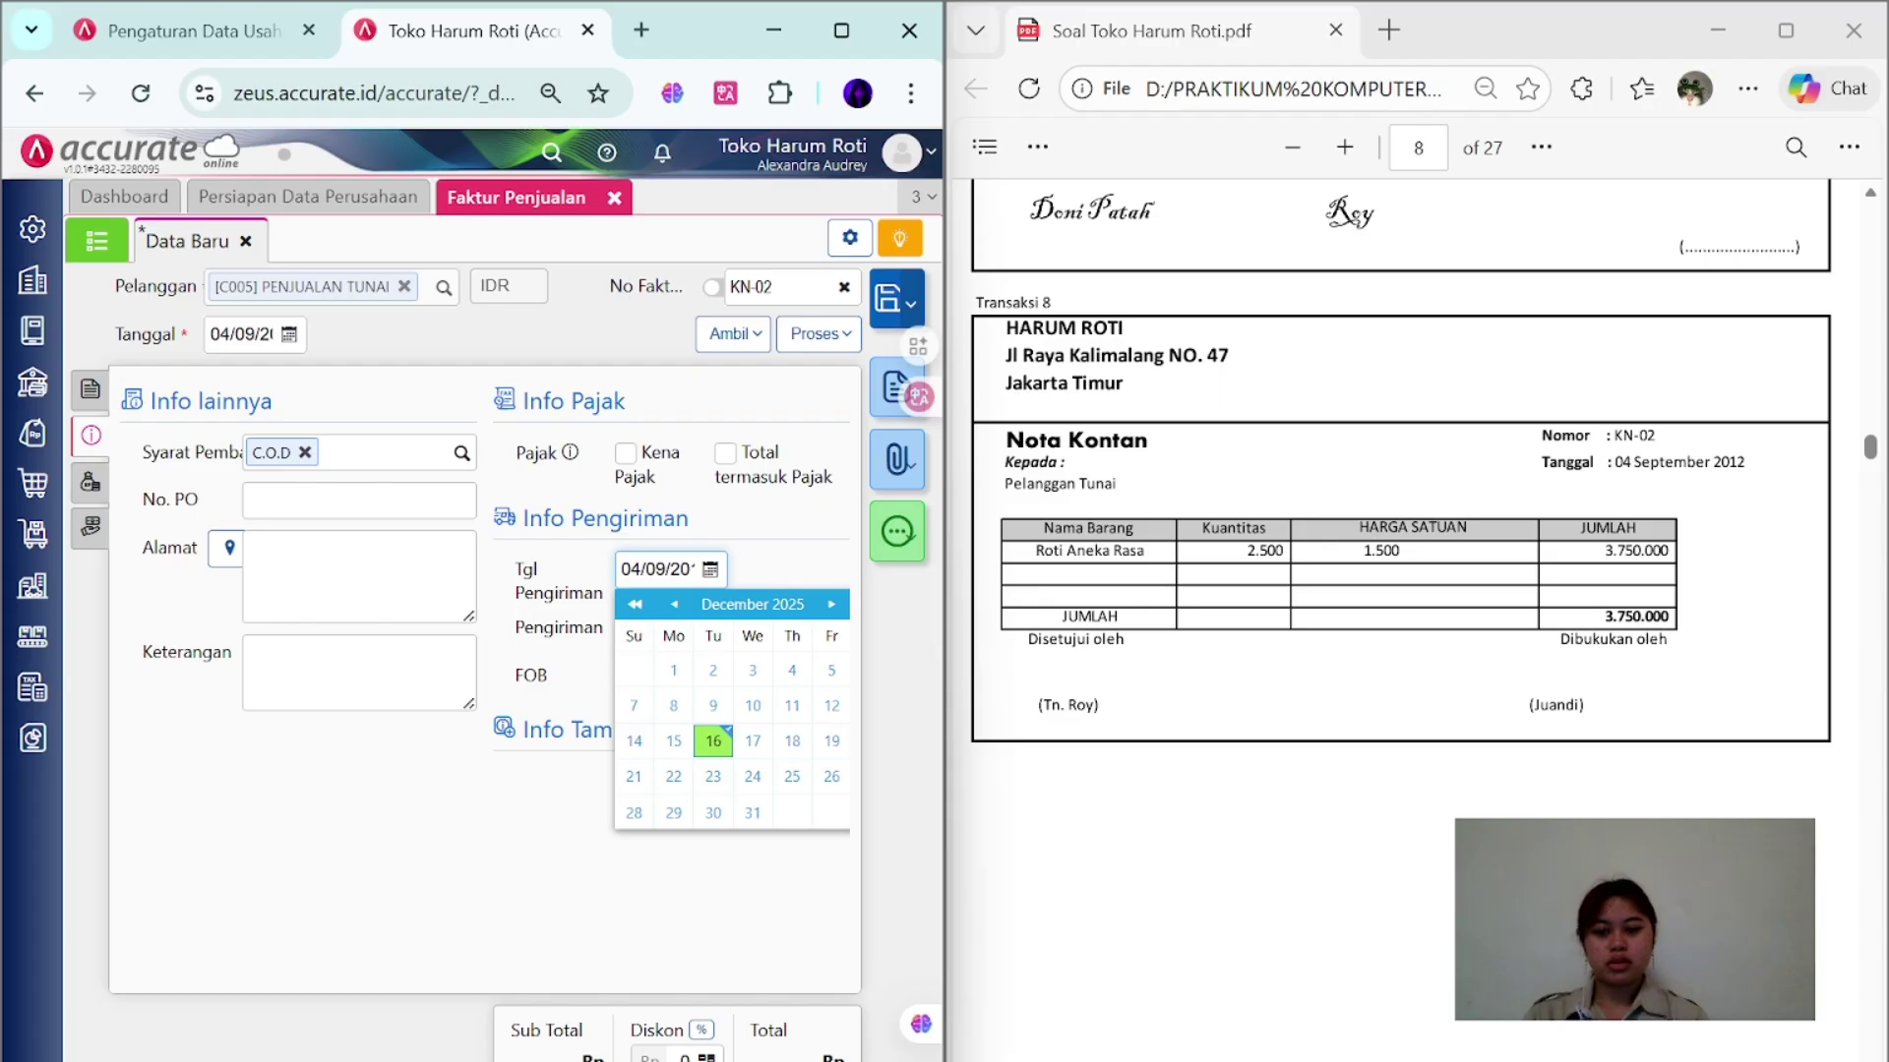
{"action": "left_click", "coordinate": [366, 834]}
- Process the invoice into a Pembayaran received in Kas Ditangan, with Tgl Bayar set to 04/09/2012
{"action": "left_click", "coordinate": [817, 334]}
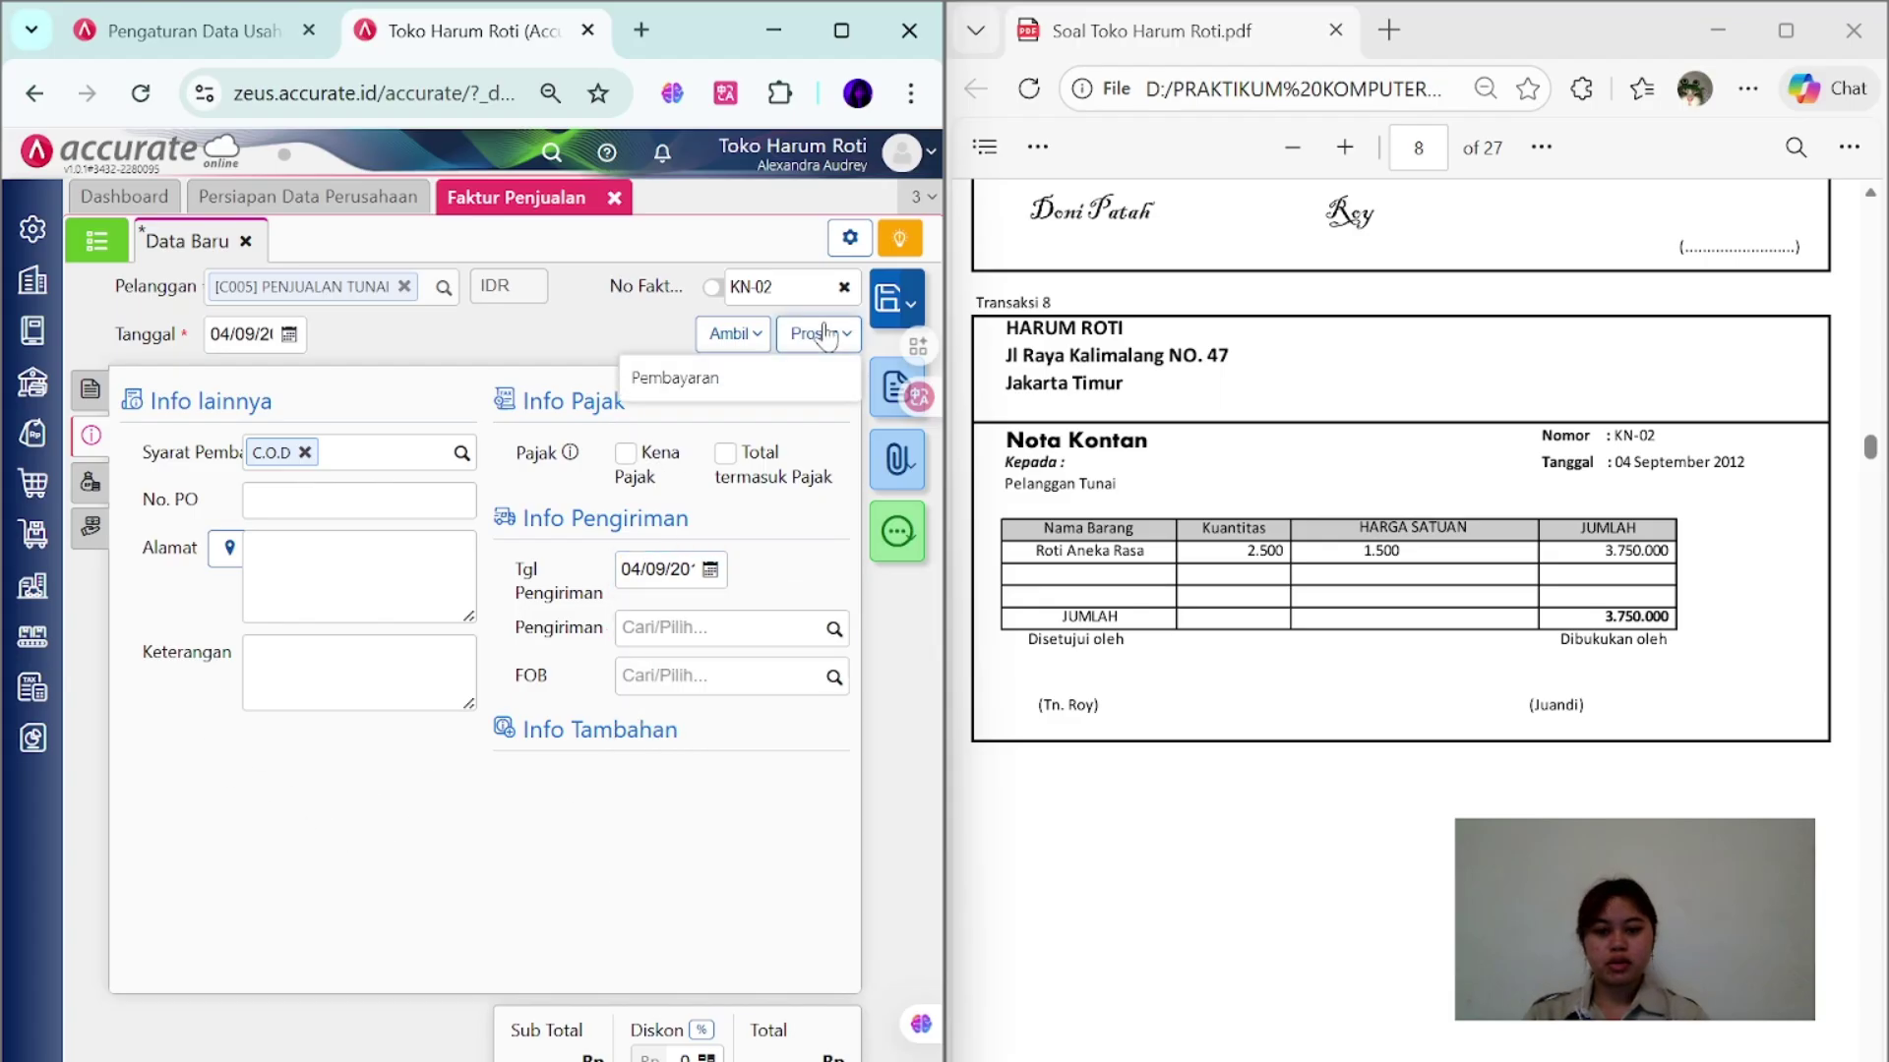
{"action": "left_click", "coordinate": [740, 391]}
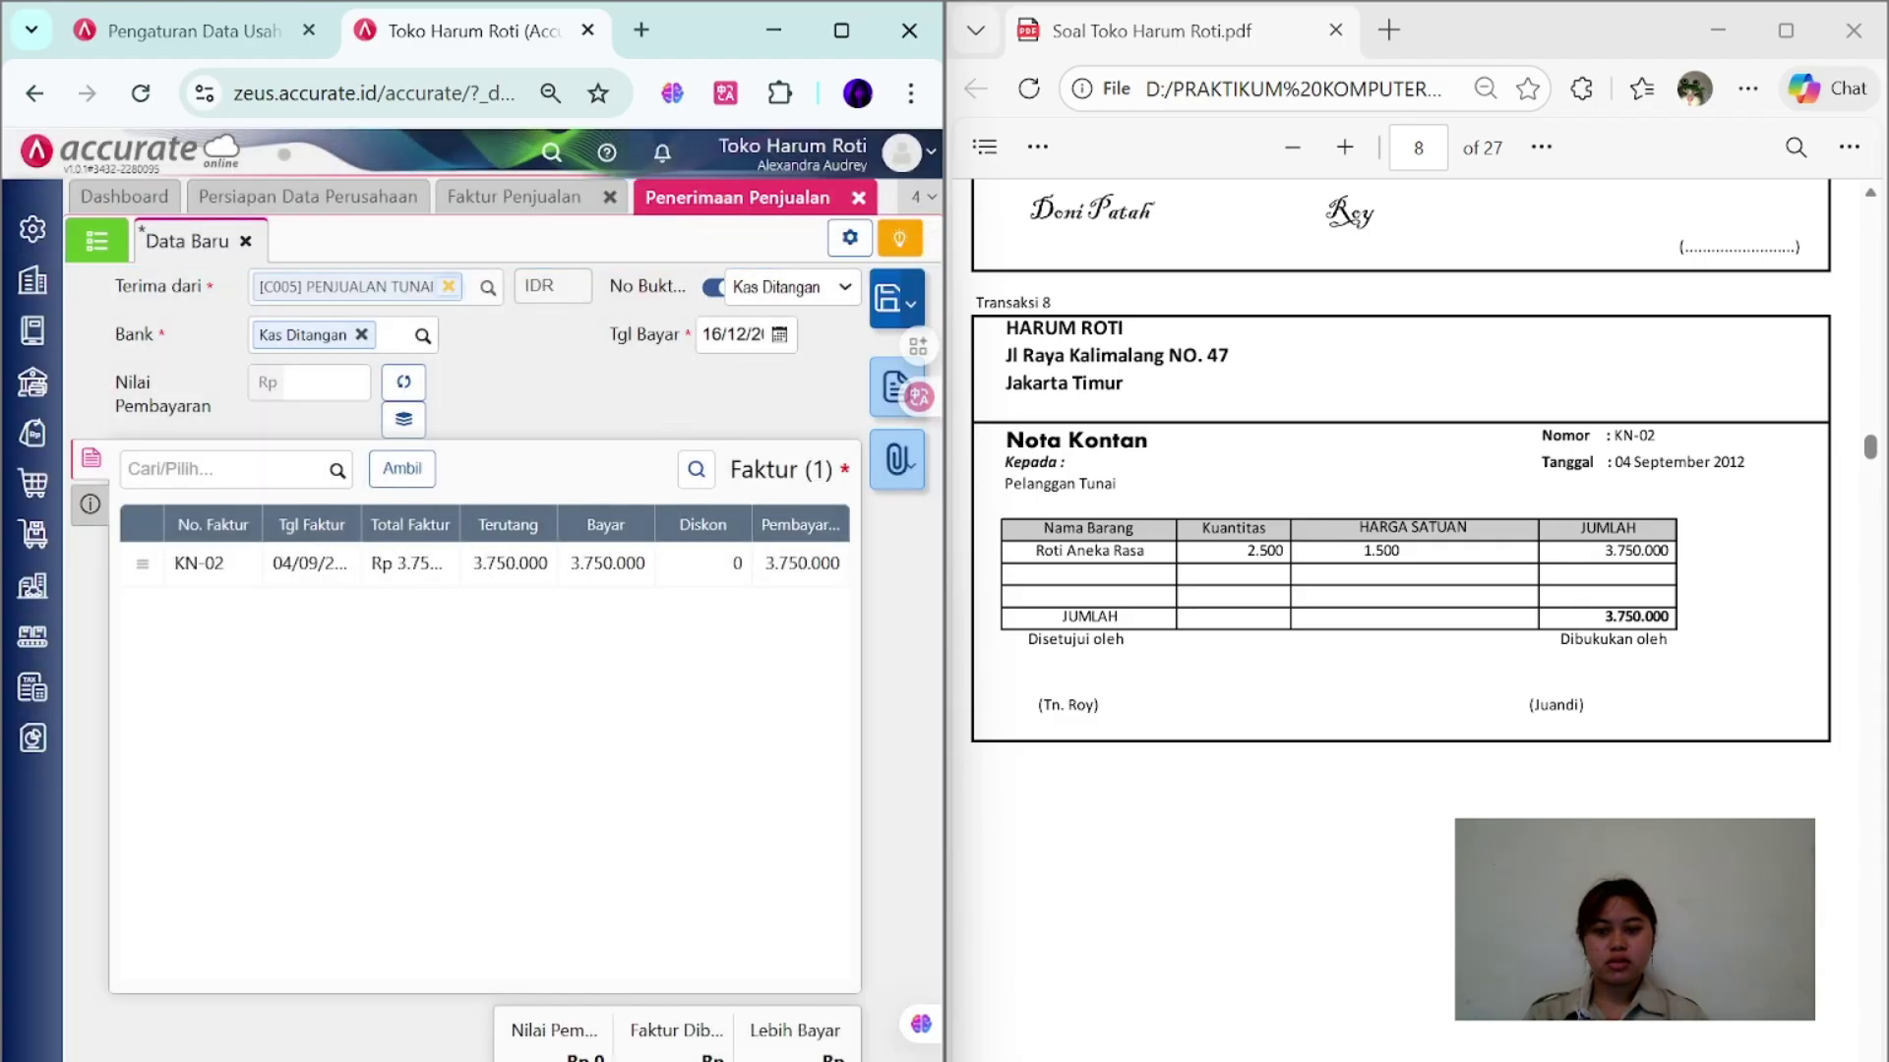
{"action": "left_click", "coordinate": [730, 335]}
{"action": "type", "text": "04092012"}
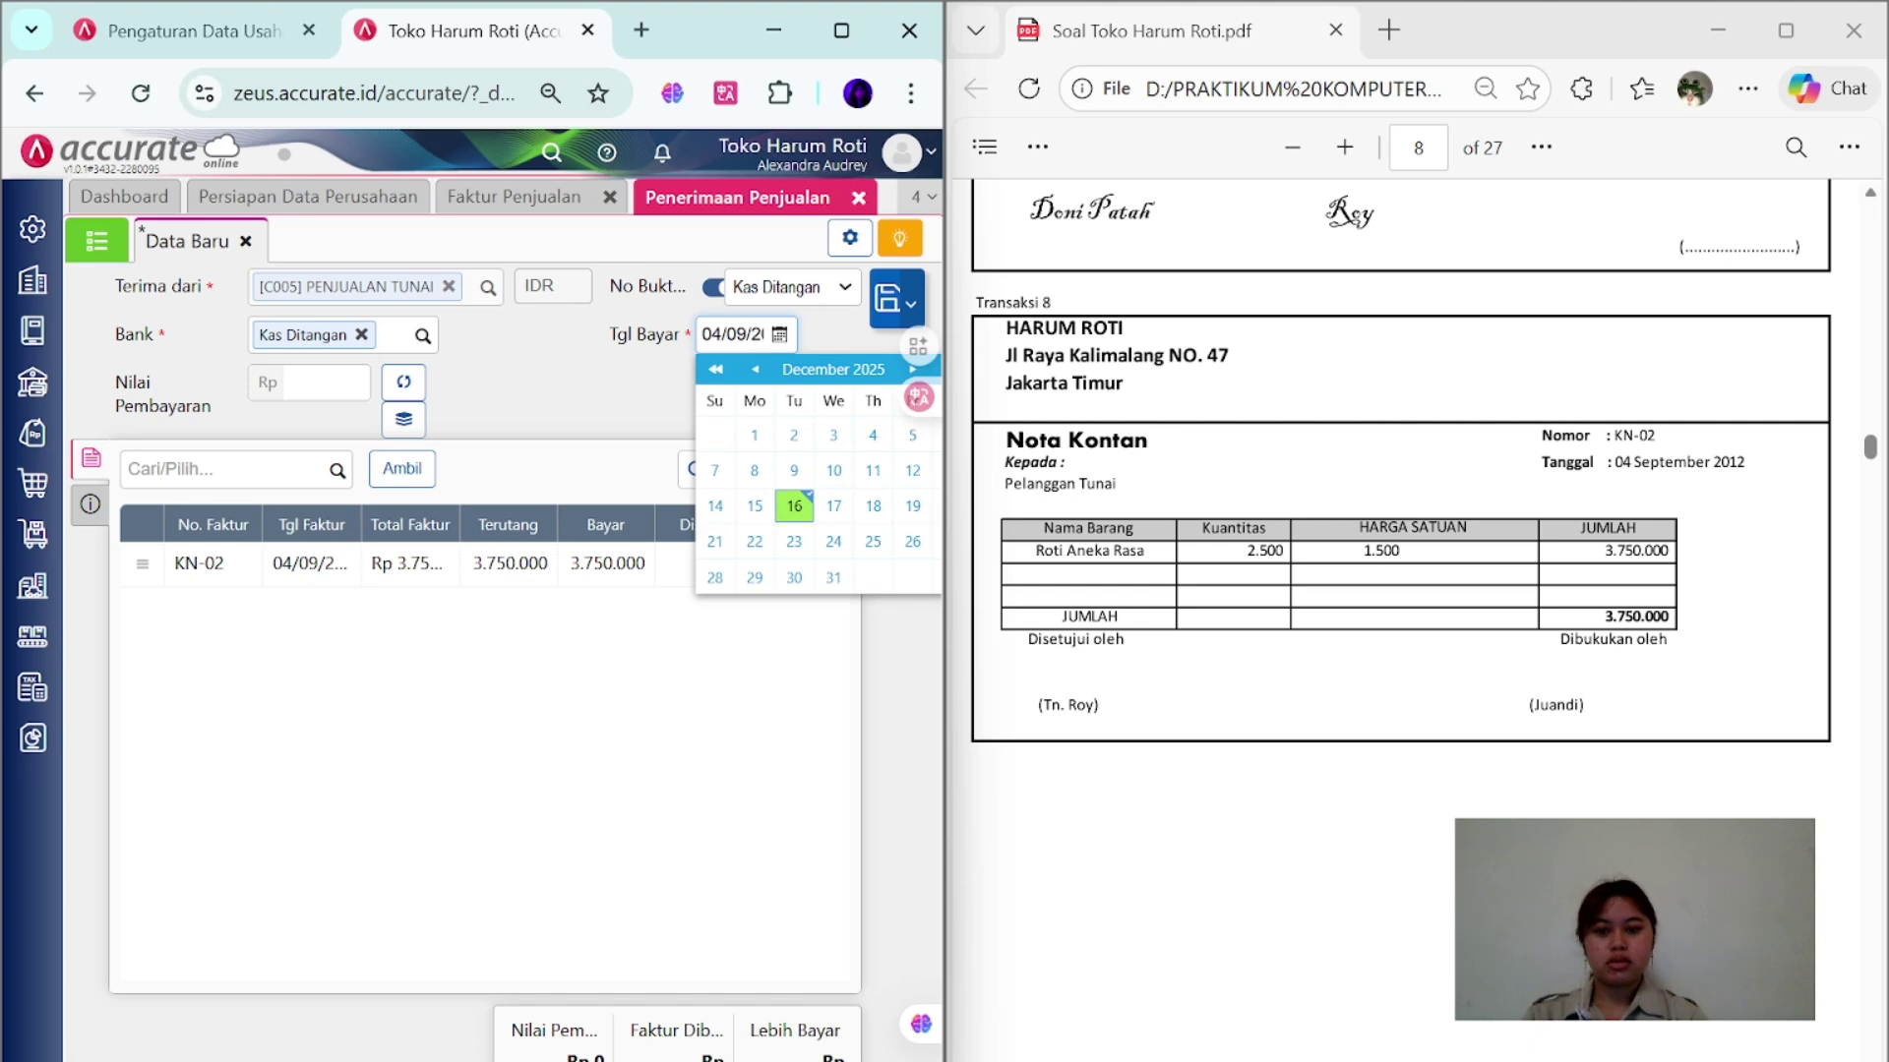
{"action": "left_click", "coordinate": [559, 391]}
- Fill the receipt's Nilai Pembayaran with the invoice total of 3.750.000, save it, and close the receipt and invoice forms
{"action": "left_click", "coordinate": [91, 504]}
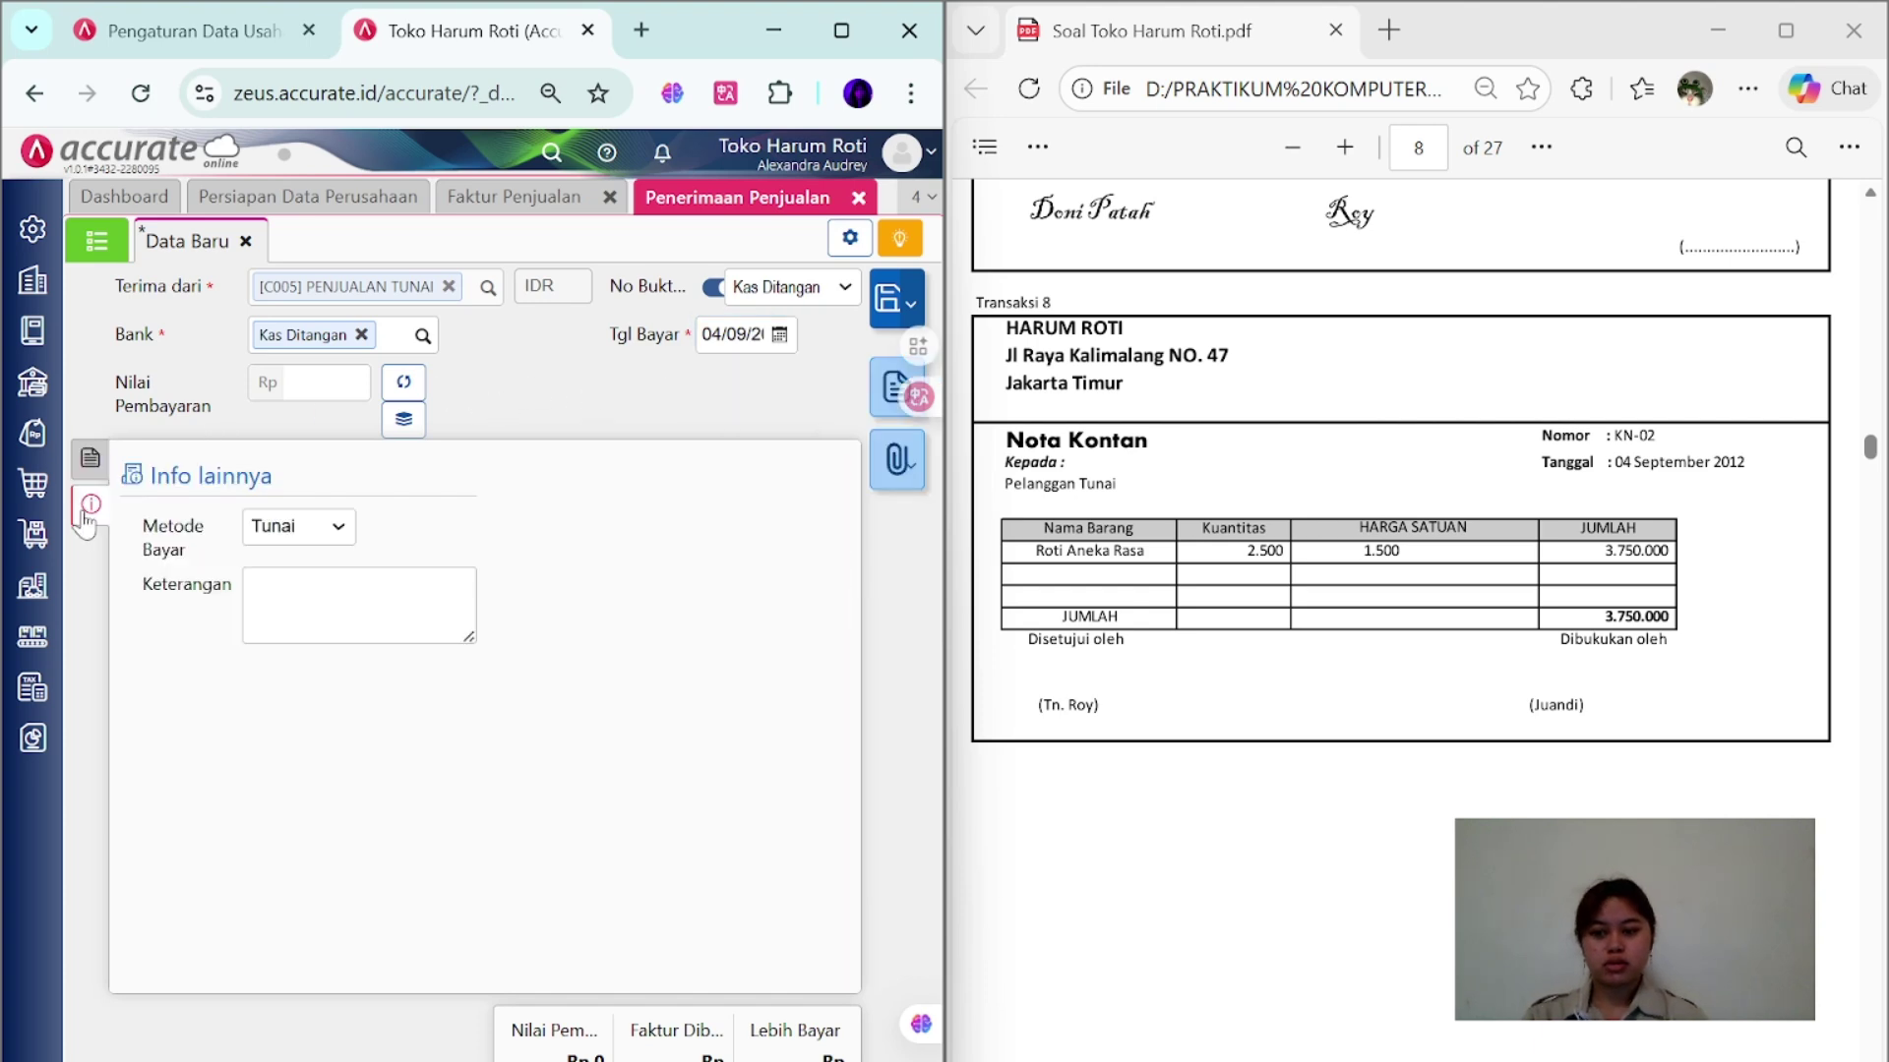
{"action": "left_click", "coordinate": [91, 457]}
{"action": "left_click", "coordinate": [406, 385]}
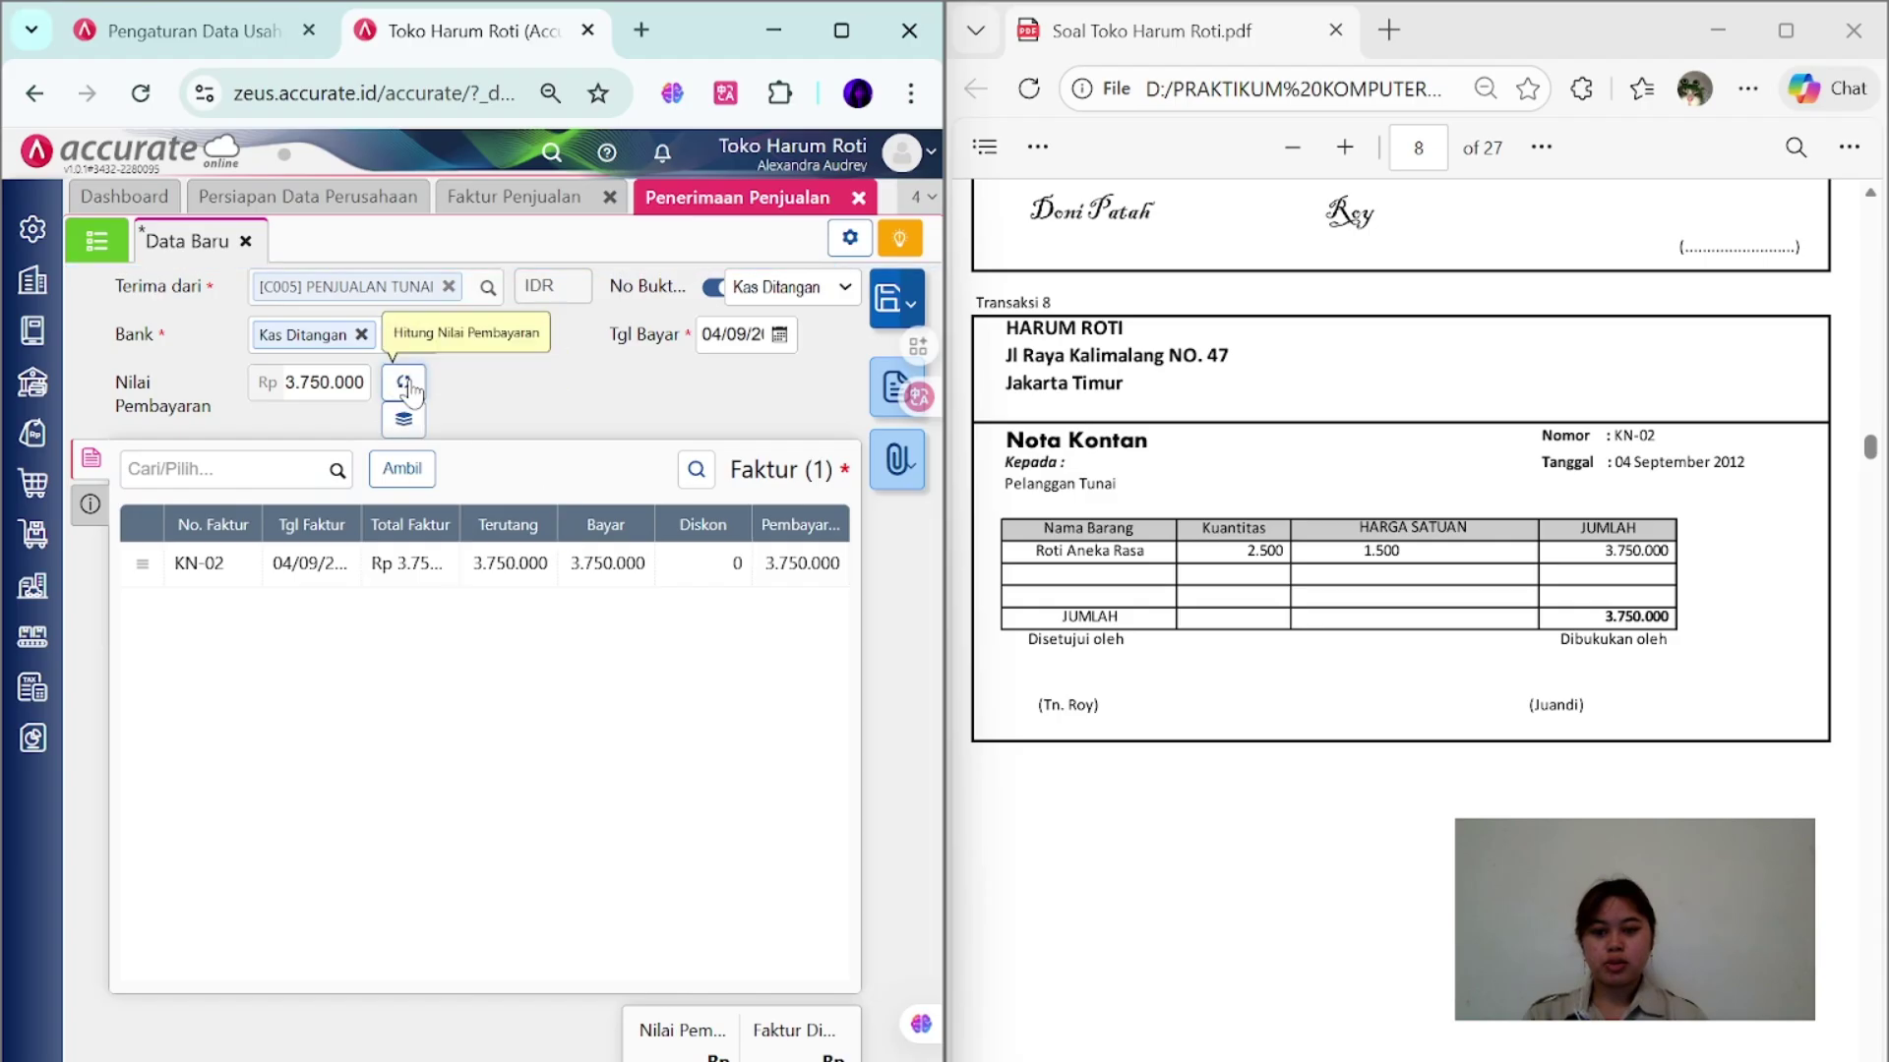
{"action": "left_click", "coordinate": [888, 295]}
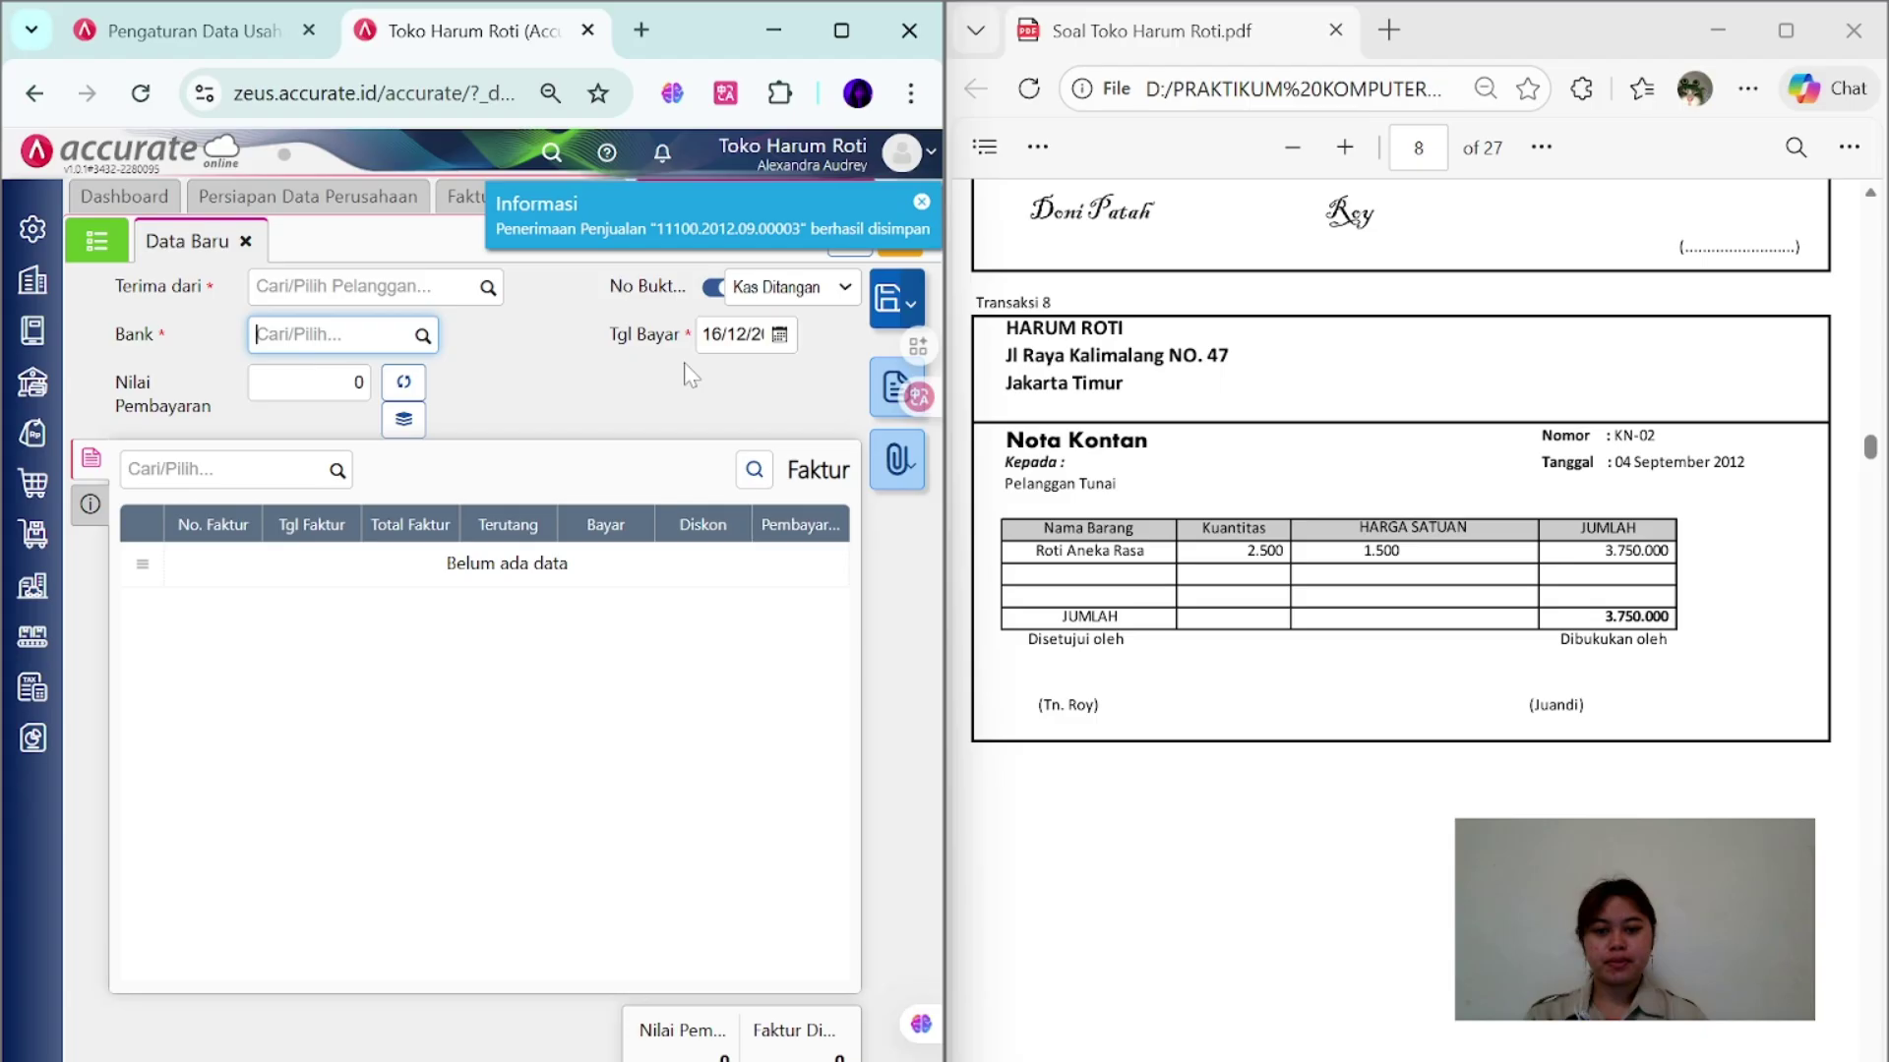
{"action": "left_click", "coordinate": [855, 200]}
{"action": "left_click", "coordinate": [622, 200]}
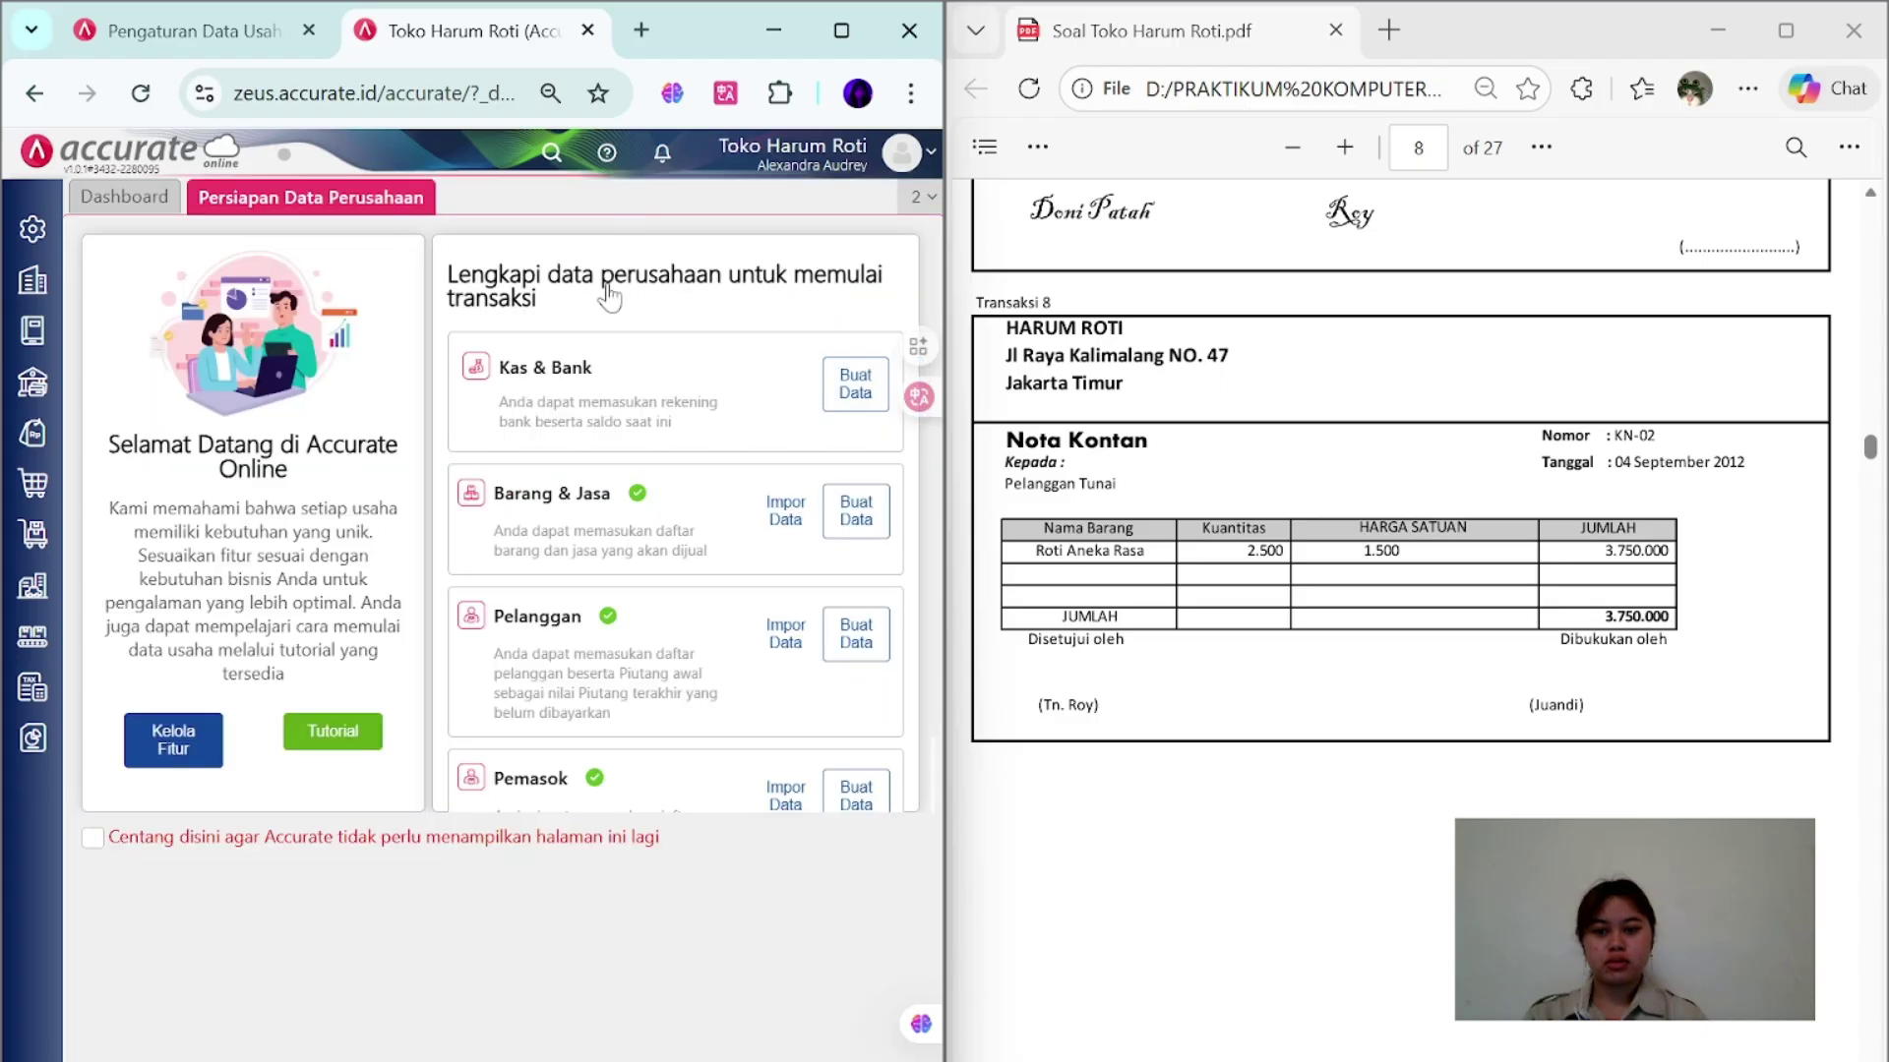
- Start a new Faktur Penjualan for Transaksi 9 with CP. RANTI as Pelanggan and Tanggal set to 05/09/2012
{"action": "scroll", "coordinate": [1343, 575], "scroll_direction": "down", "scroll_amount": 10}
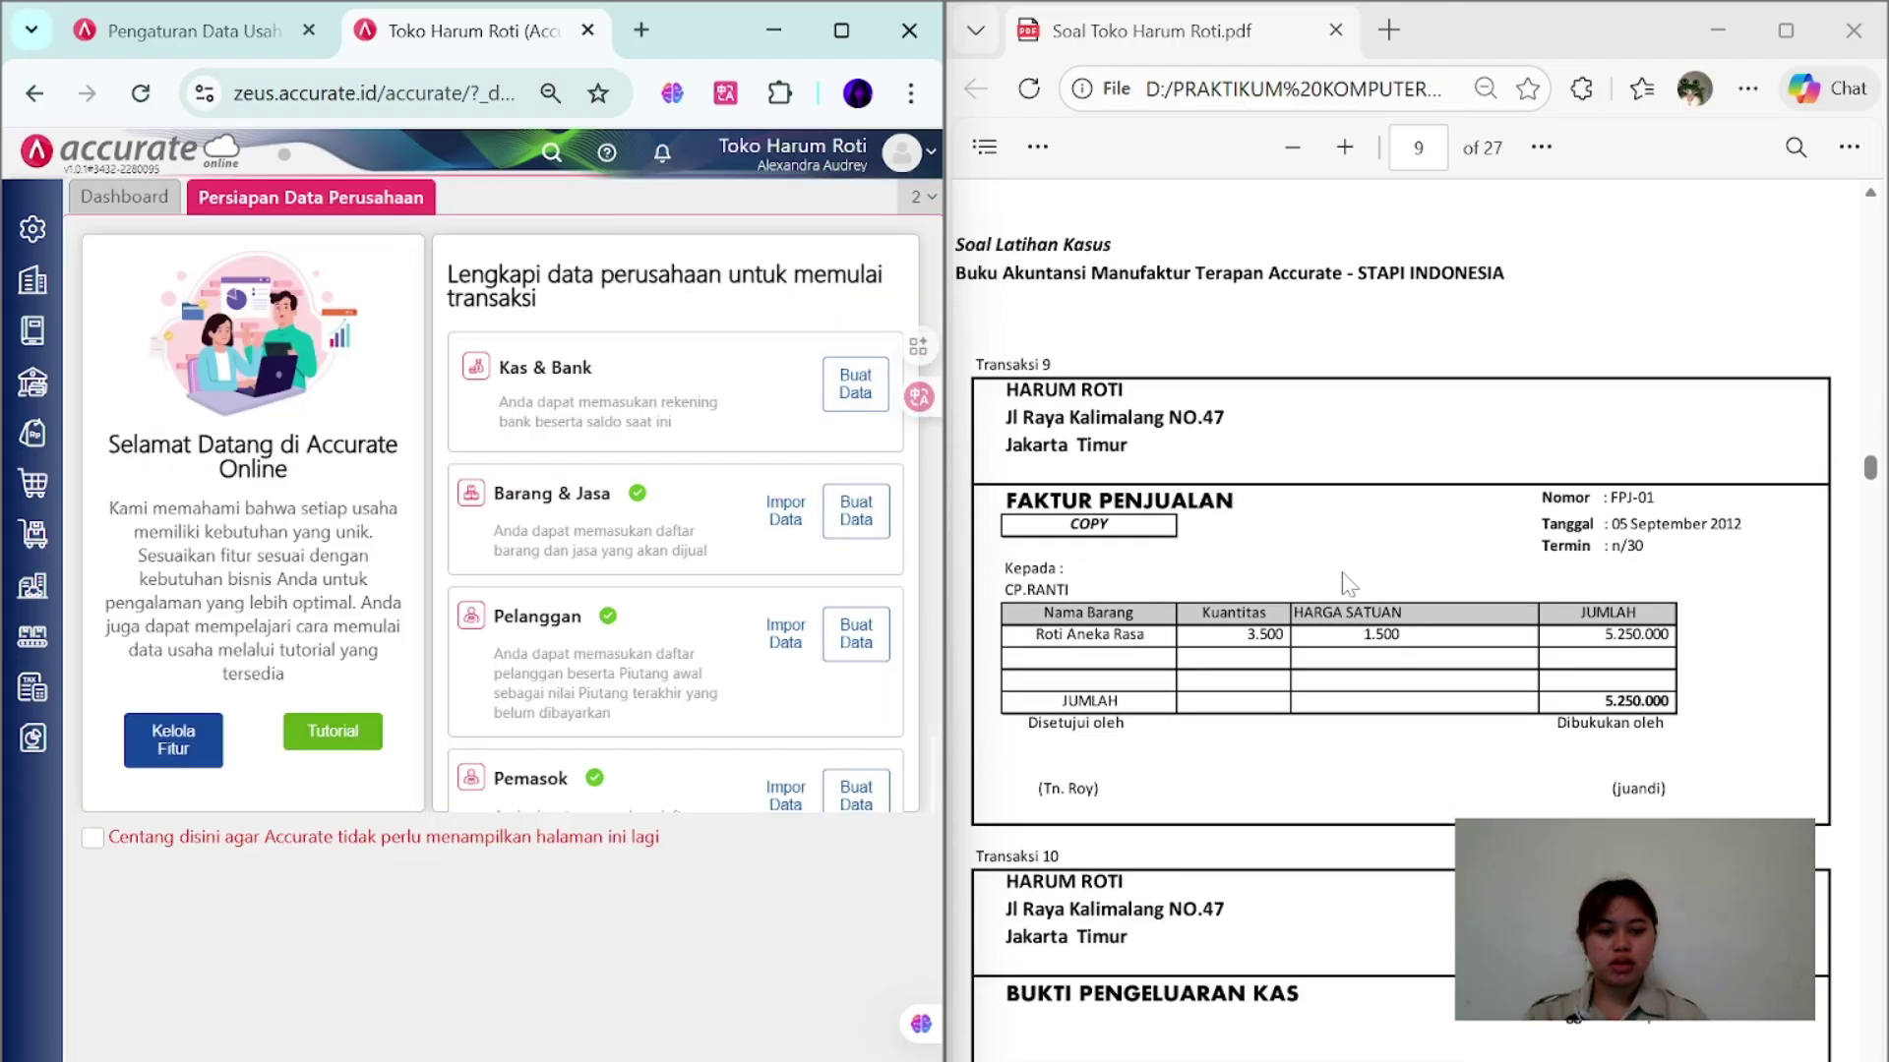
{"action": "left_click", "coordinate": [32, 432]}
{"action": "left_click", "coordinate": [712, 581]}
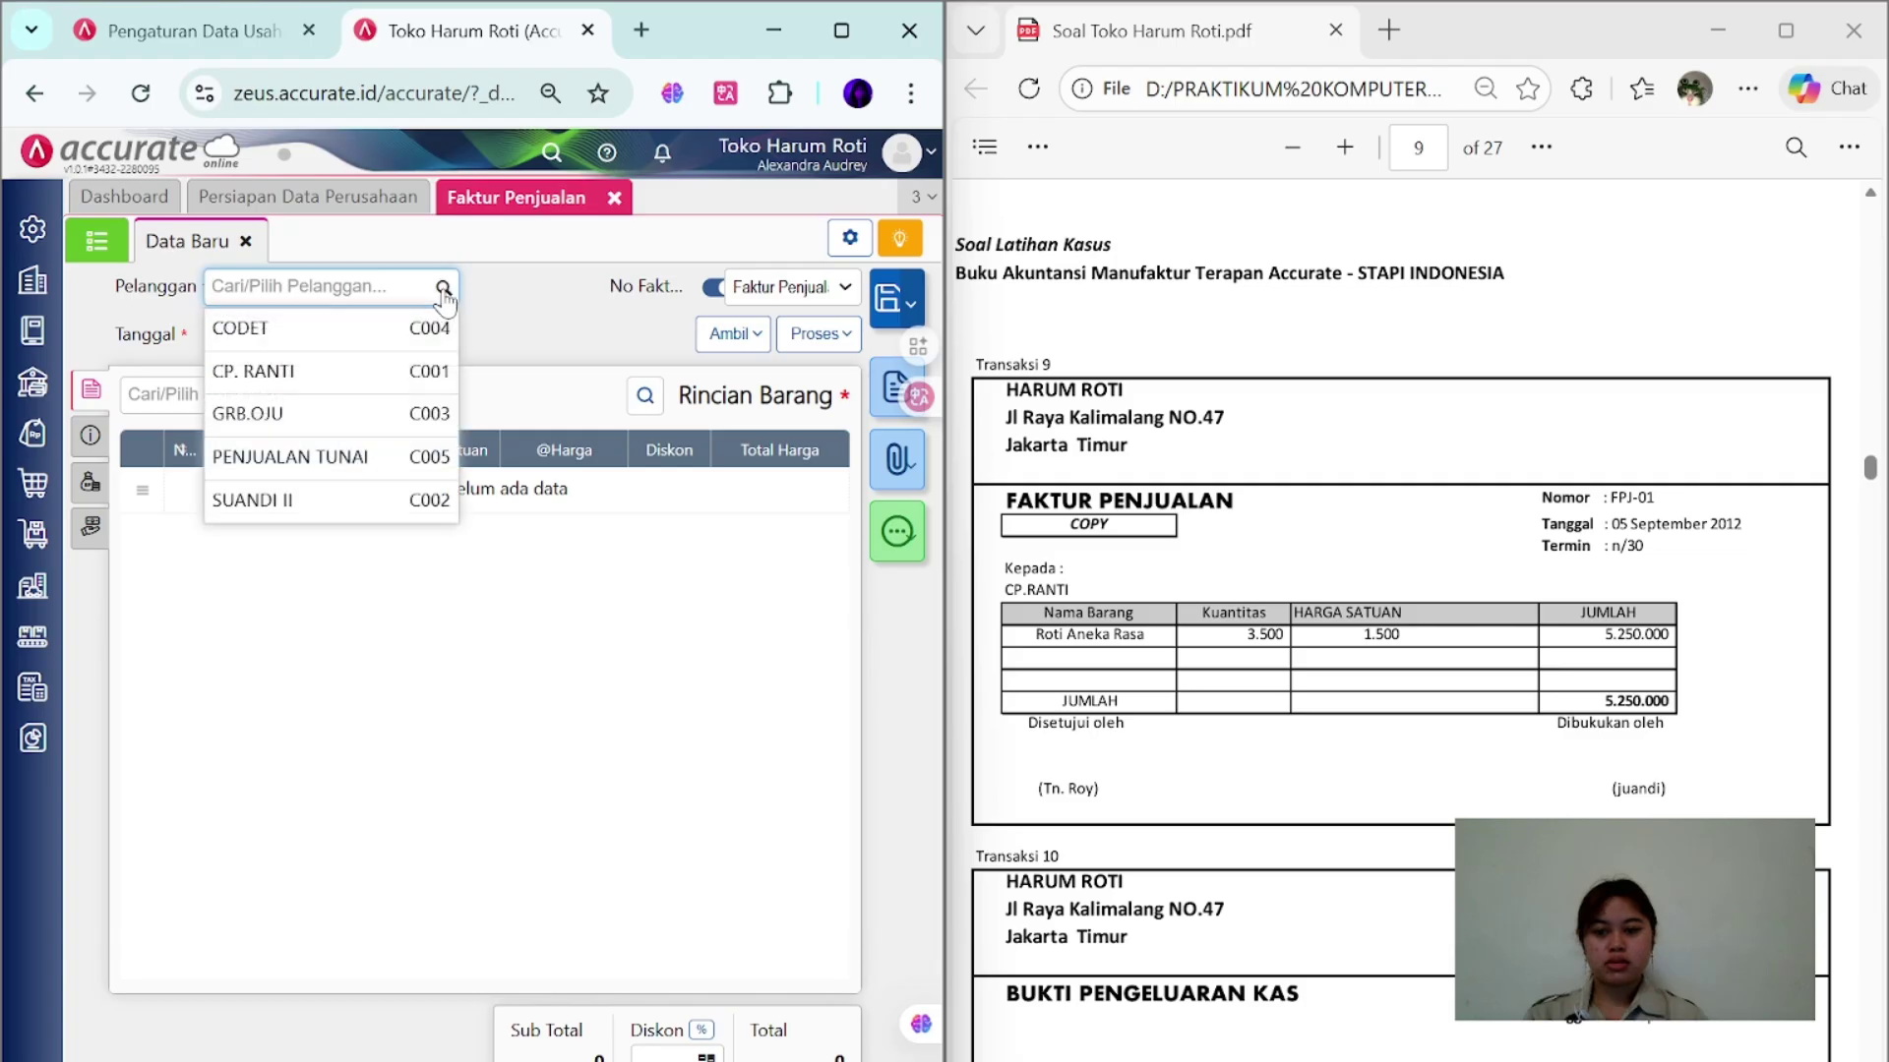
{"action": "left_click", "coordinate": [351, 369]}
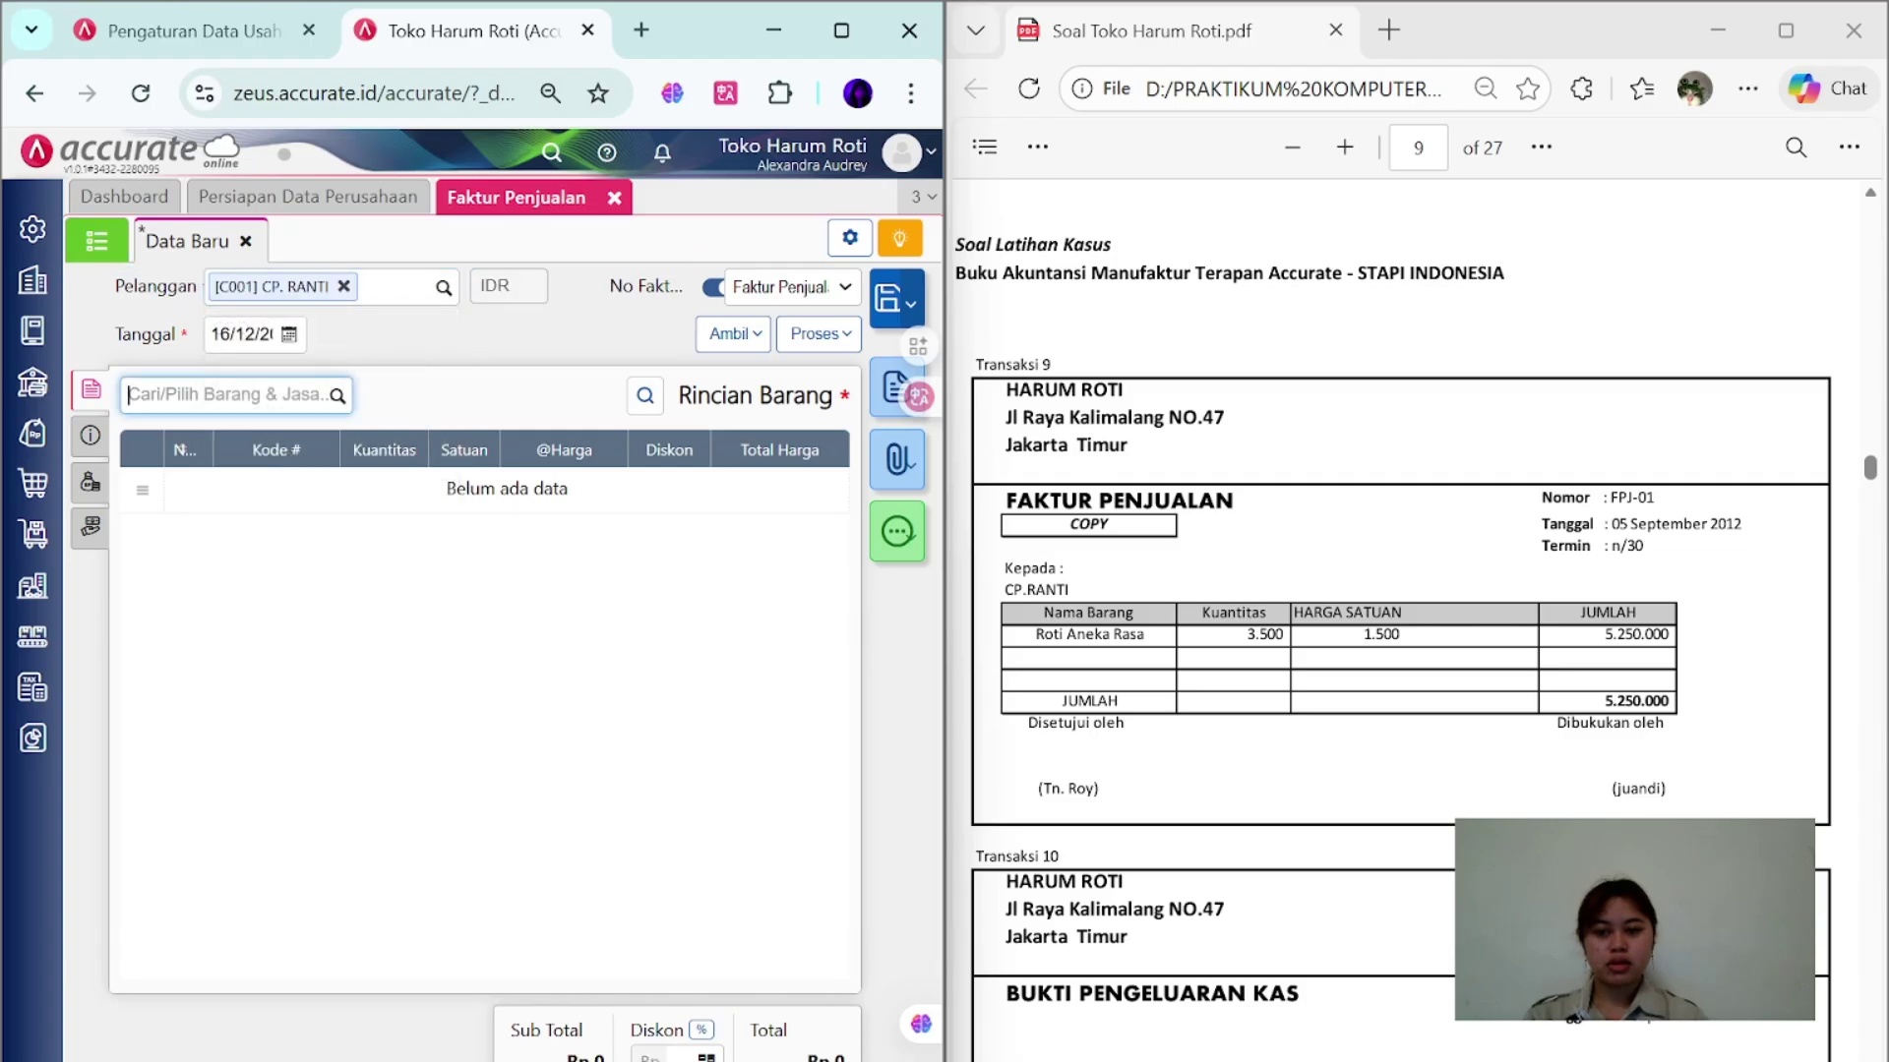
{"action": "left_click", "coordinate": [241, 334]}
{"action": "type", "text": "05092"}
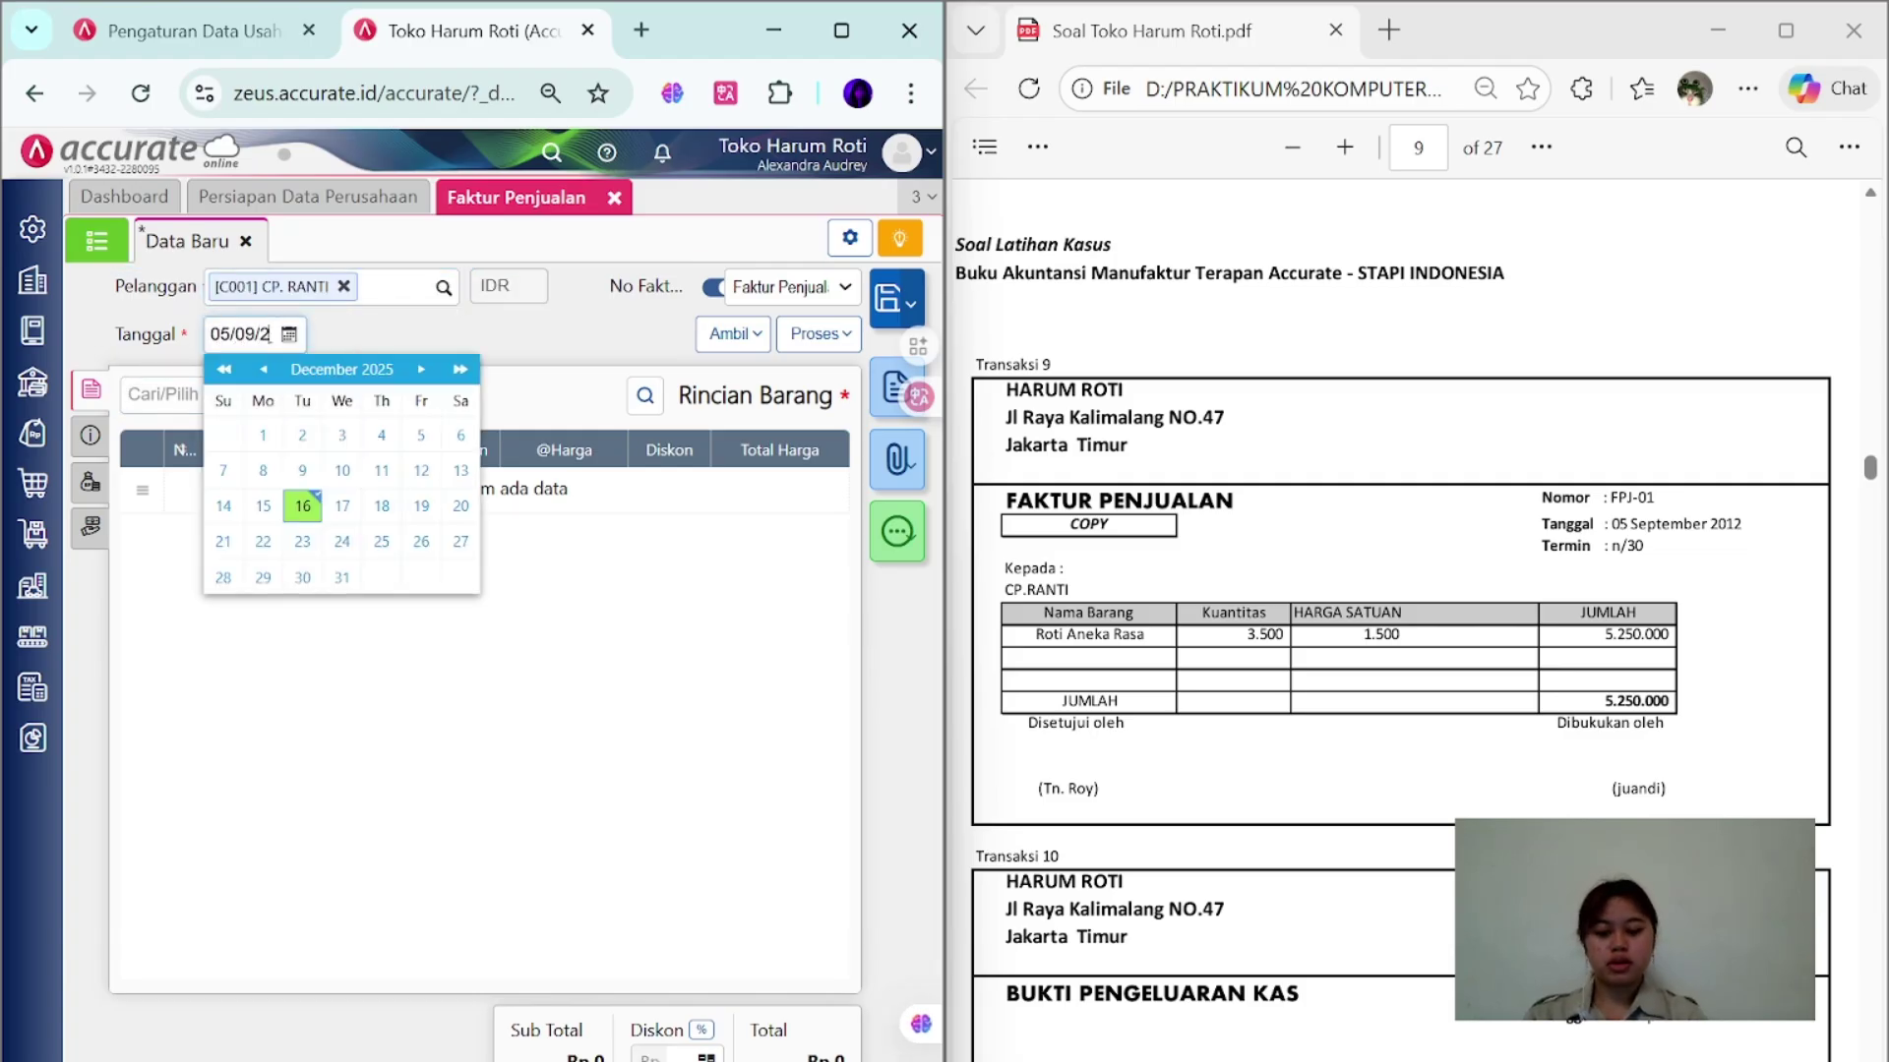
{"action": "type", "text": "0"}
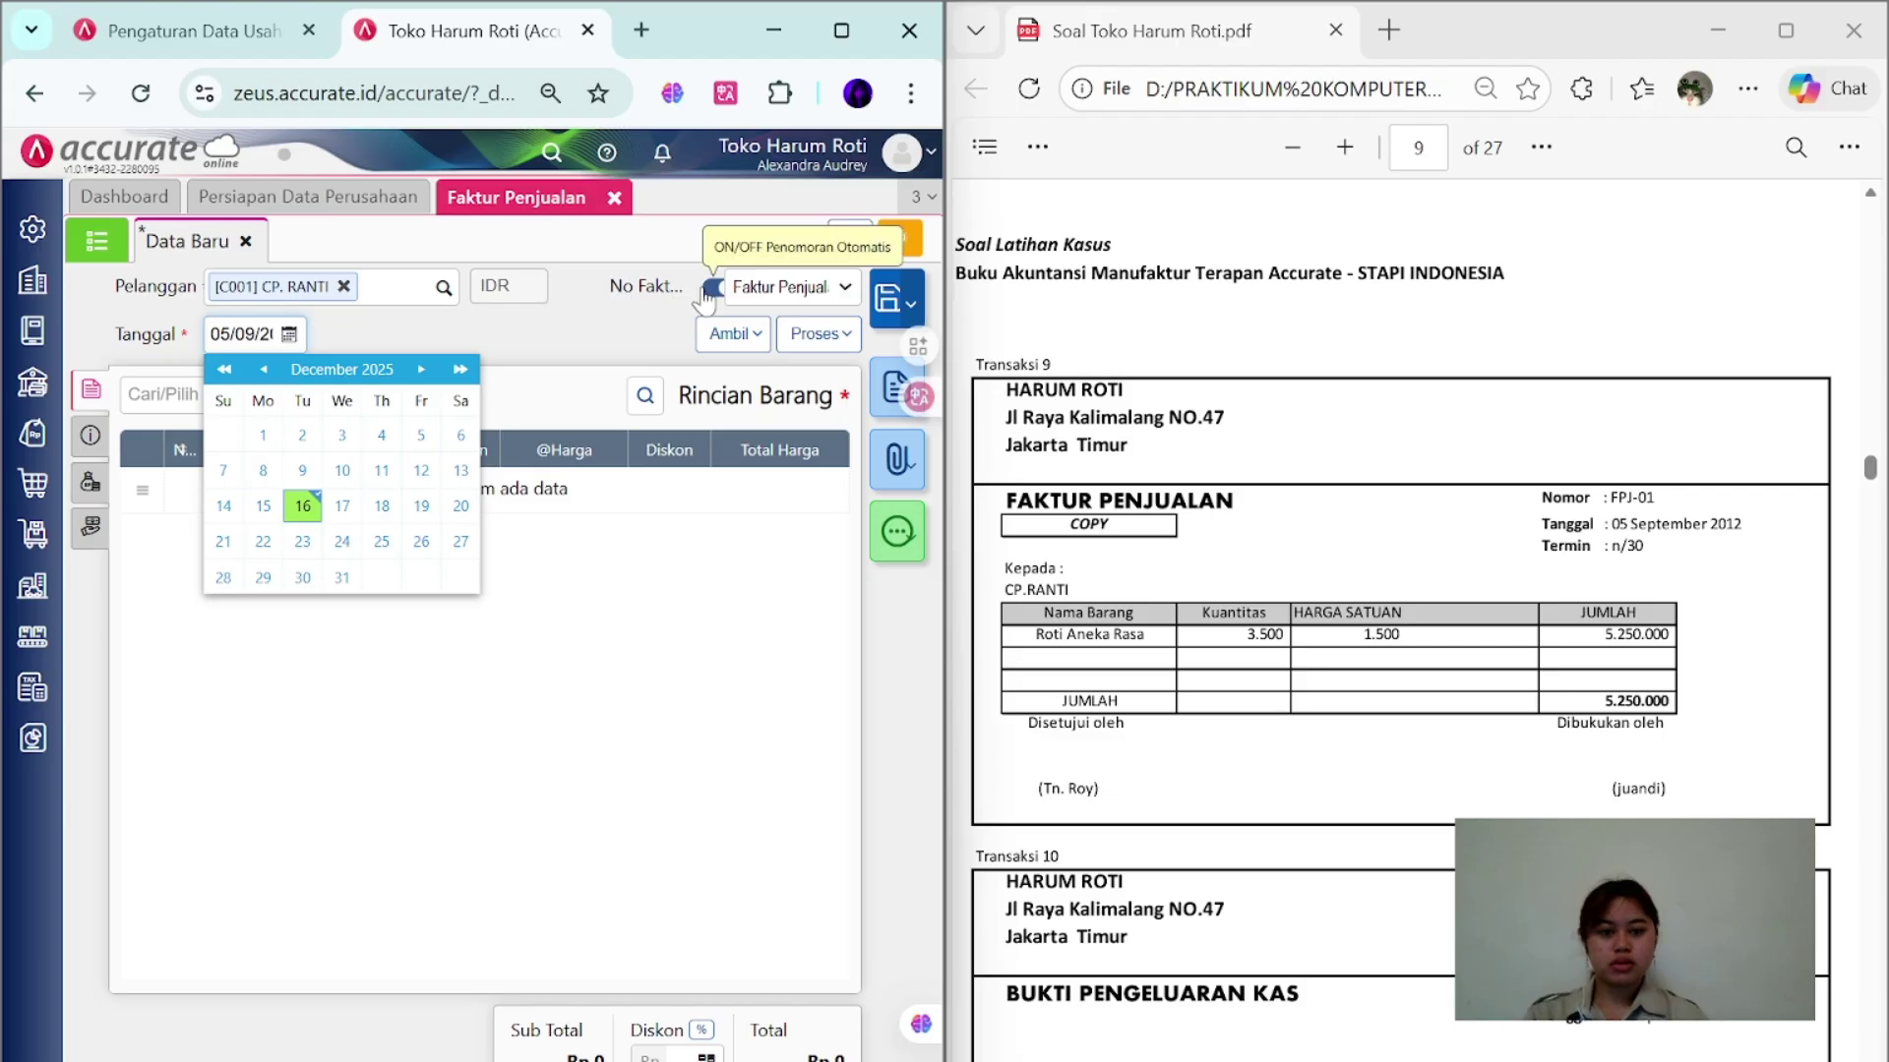
{"action": "type", "text": "12"}
{"action": "key", "text": "Tab"}
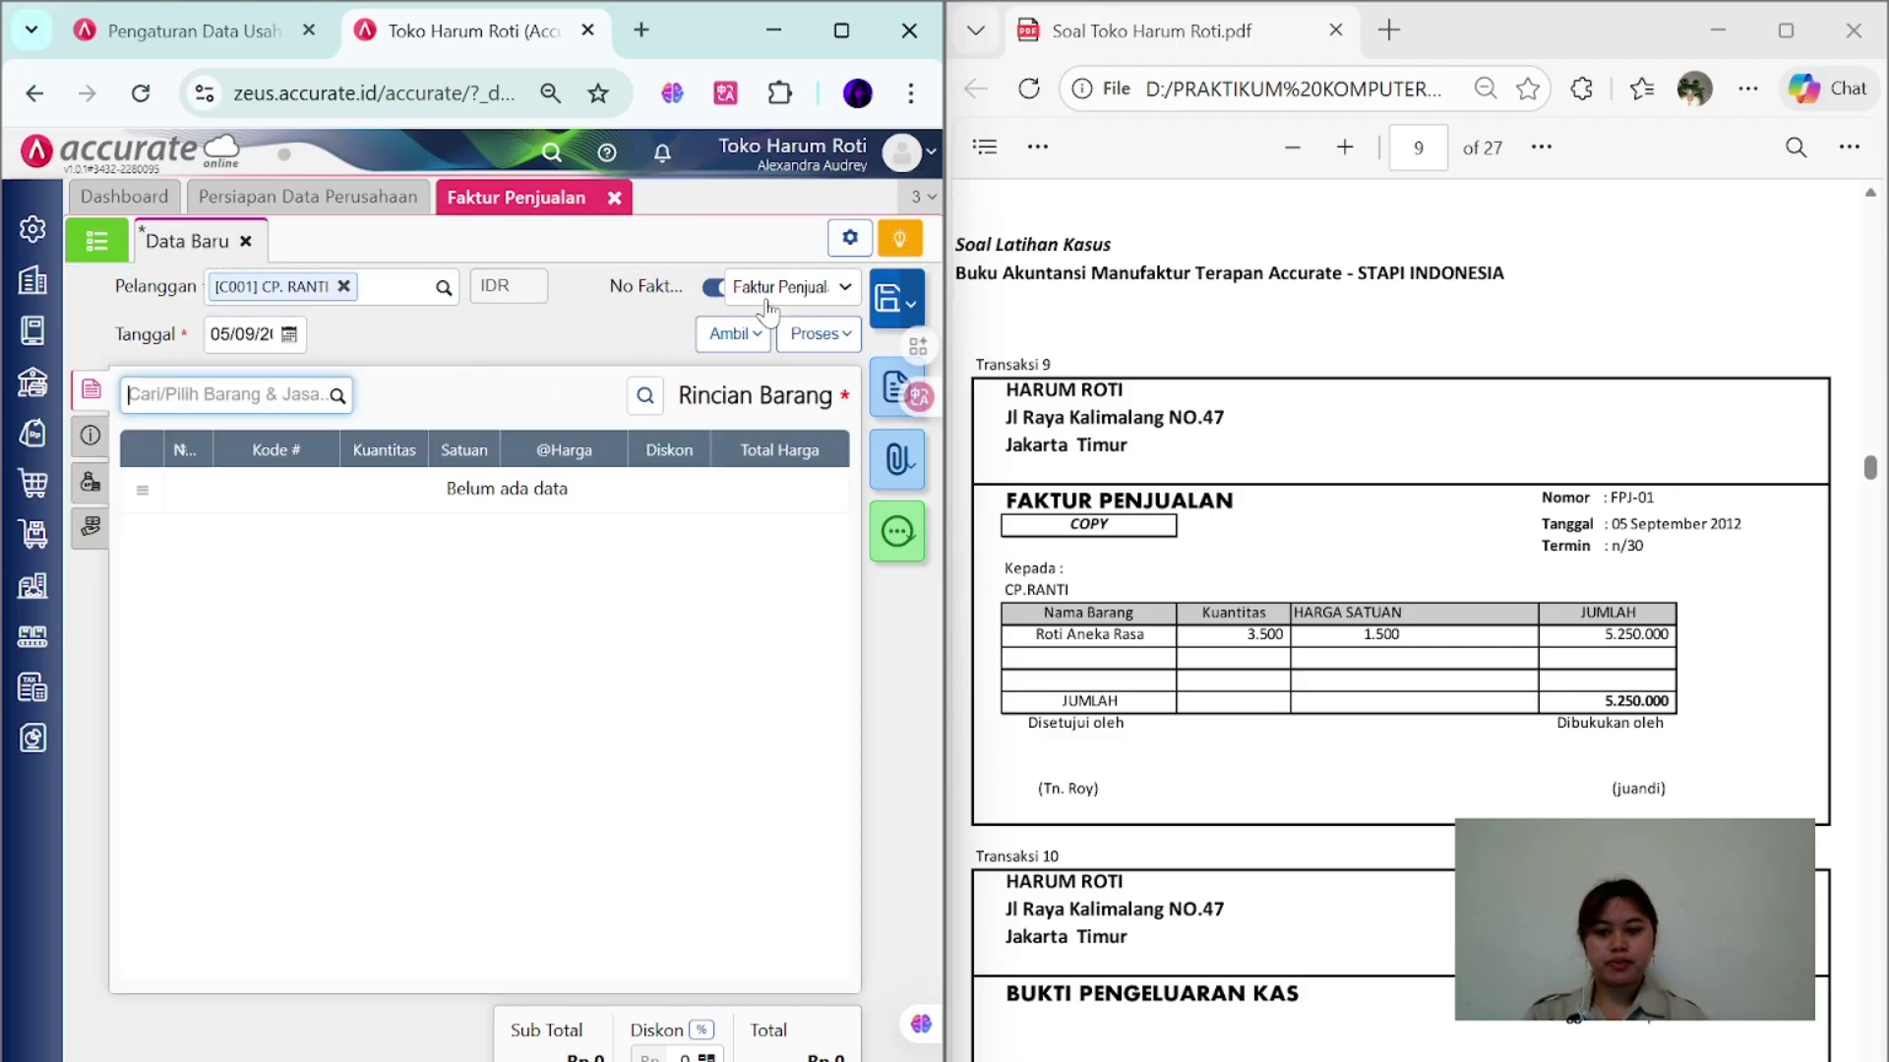
- Turn off automatic numbering for the sales invoice and set its No Faktur to FPJ-01
{"action": "left_click", "coordinate": [712, 288]}
{"action": "left_click", "coordinate": [777, 288]}
{"action": "key", "text": "Caps_Lock"}
{"action": "type", "text": "F"}
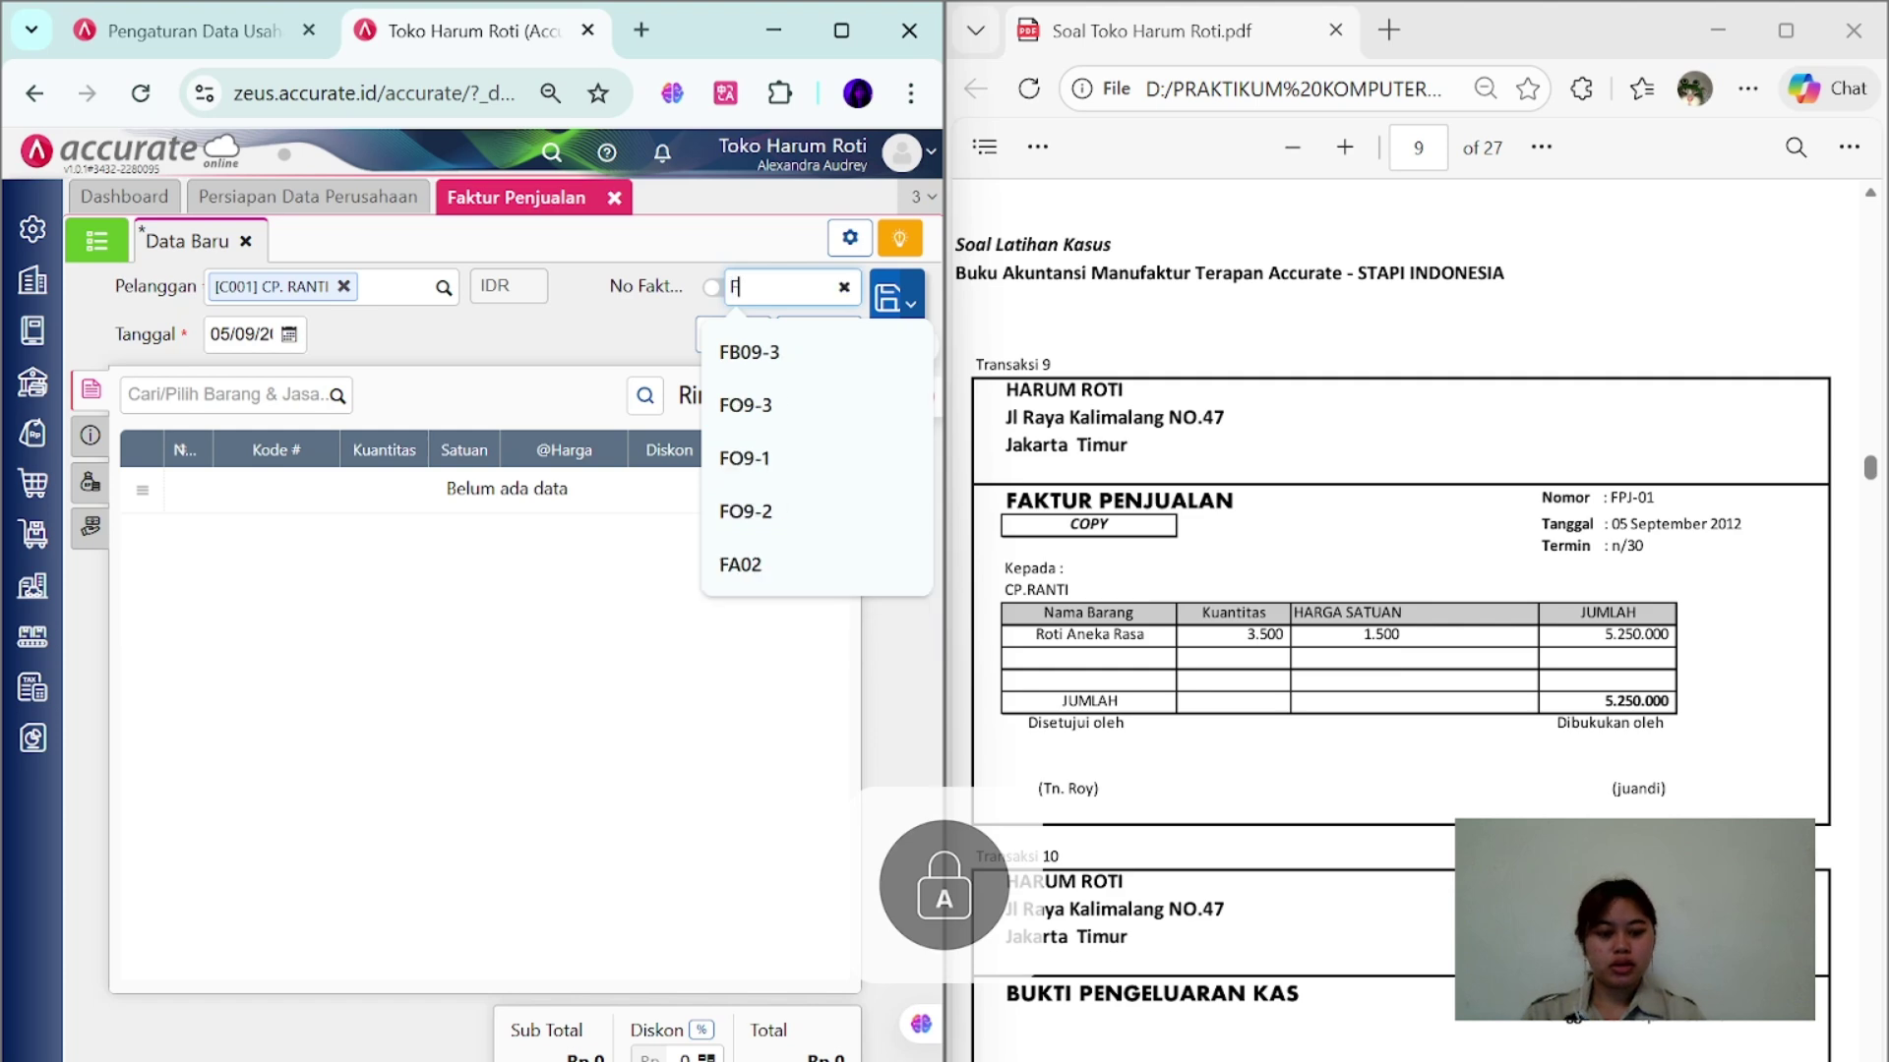
{"action": "type", "text": "P.J"}
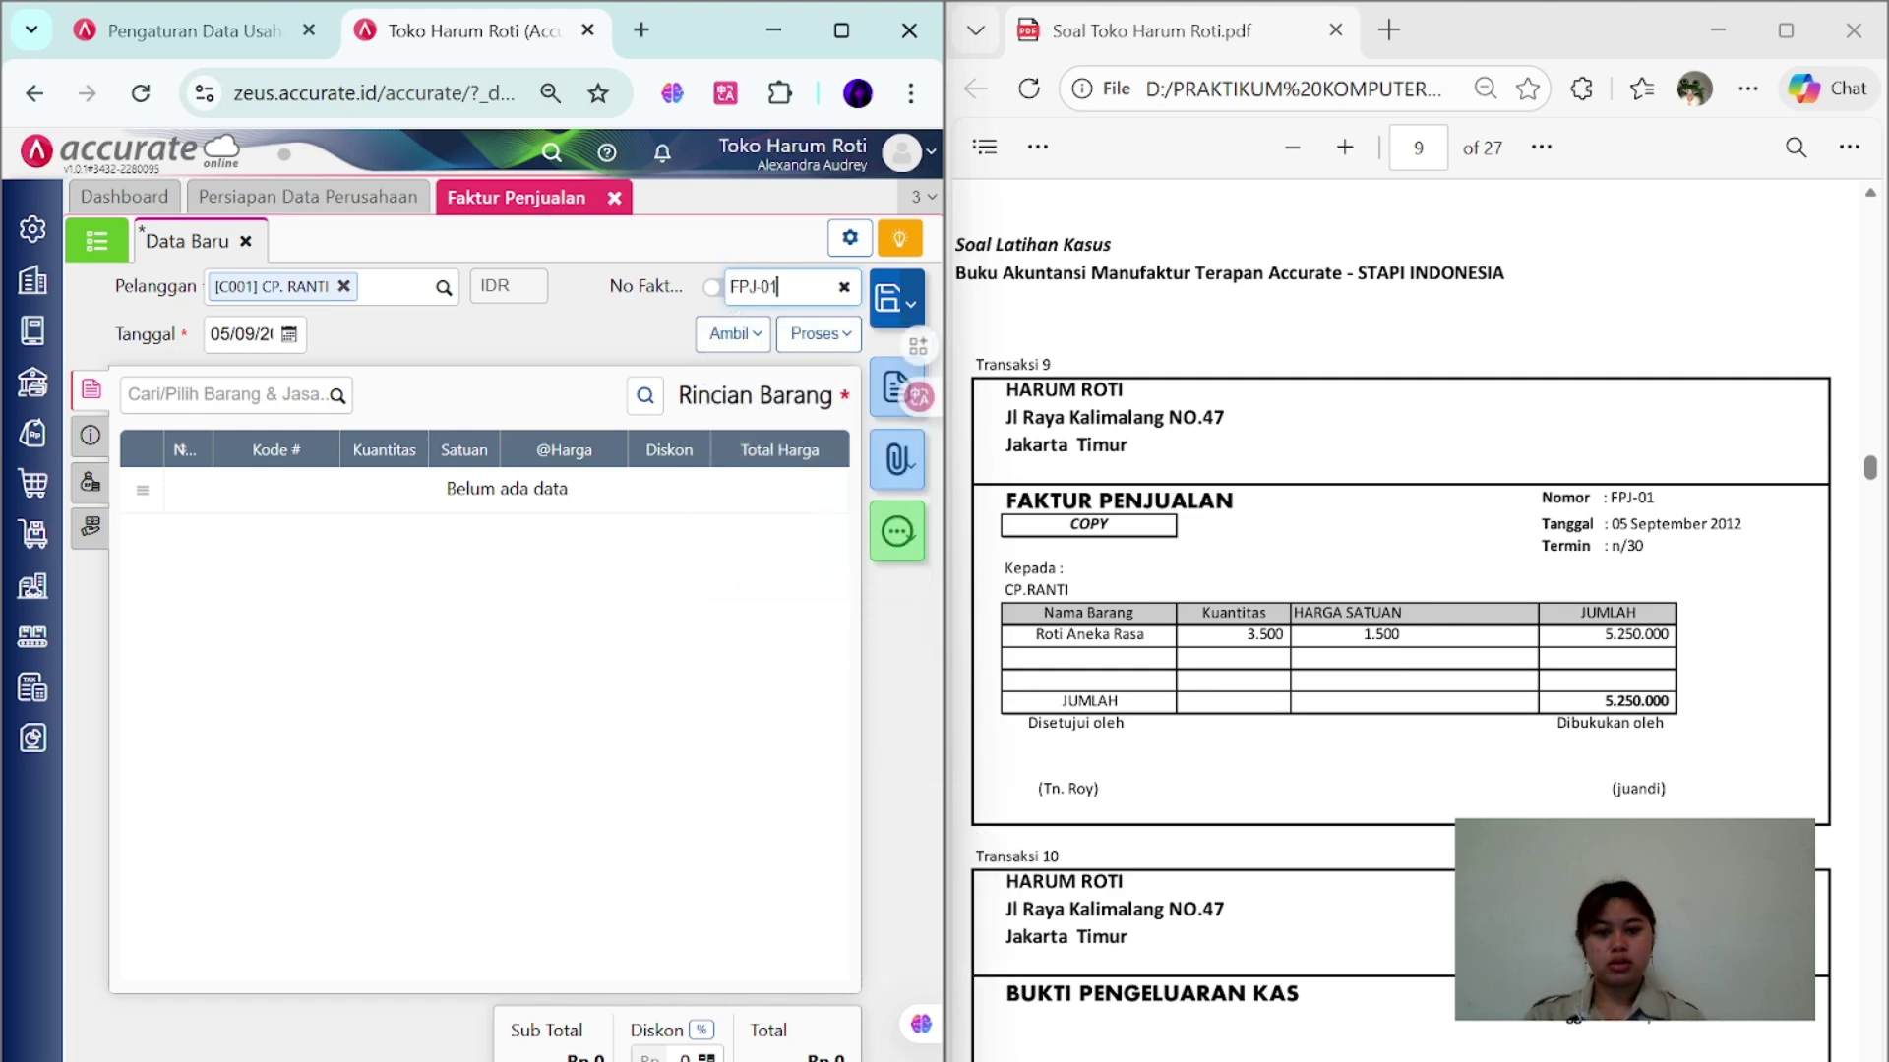
- Add ROTI ANEKA RASA to the invoice with a quantity of 3.500 PCS at 1.500 each
{"action": "left_click", "coordinate": [336, 397]}
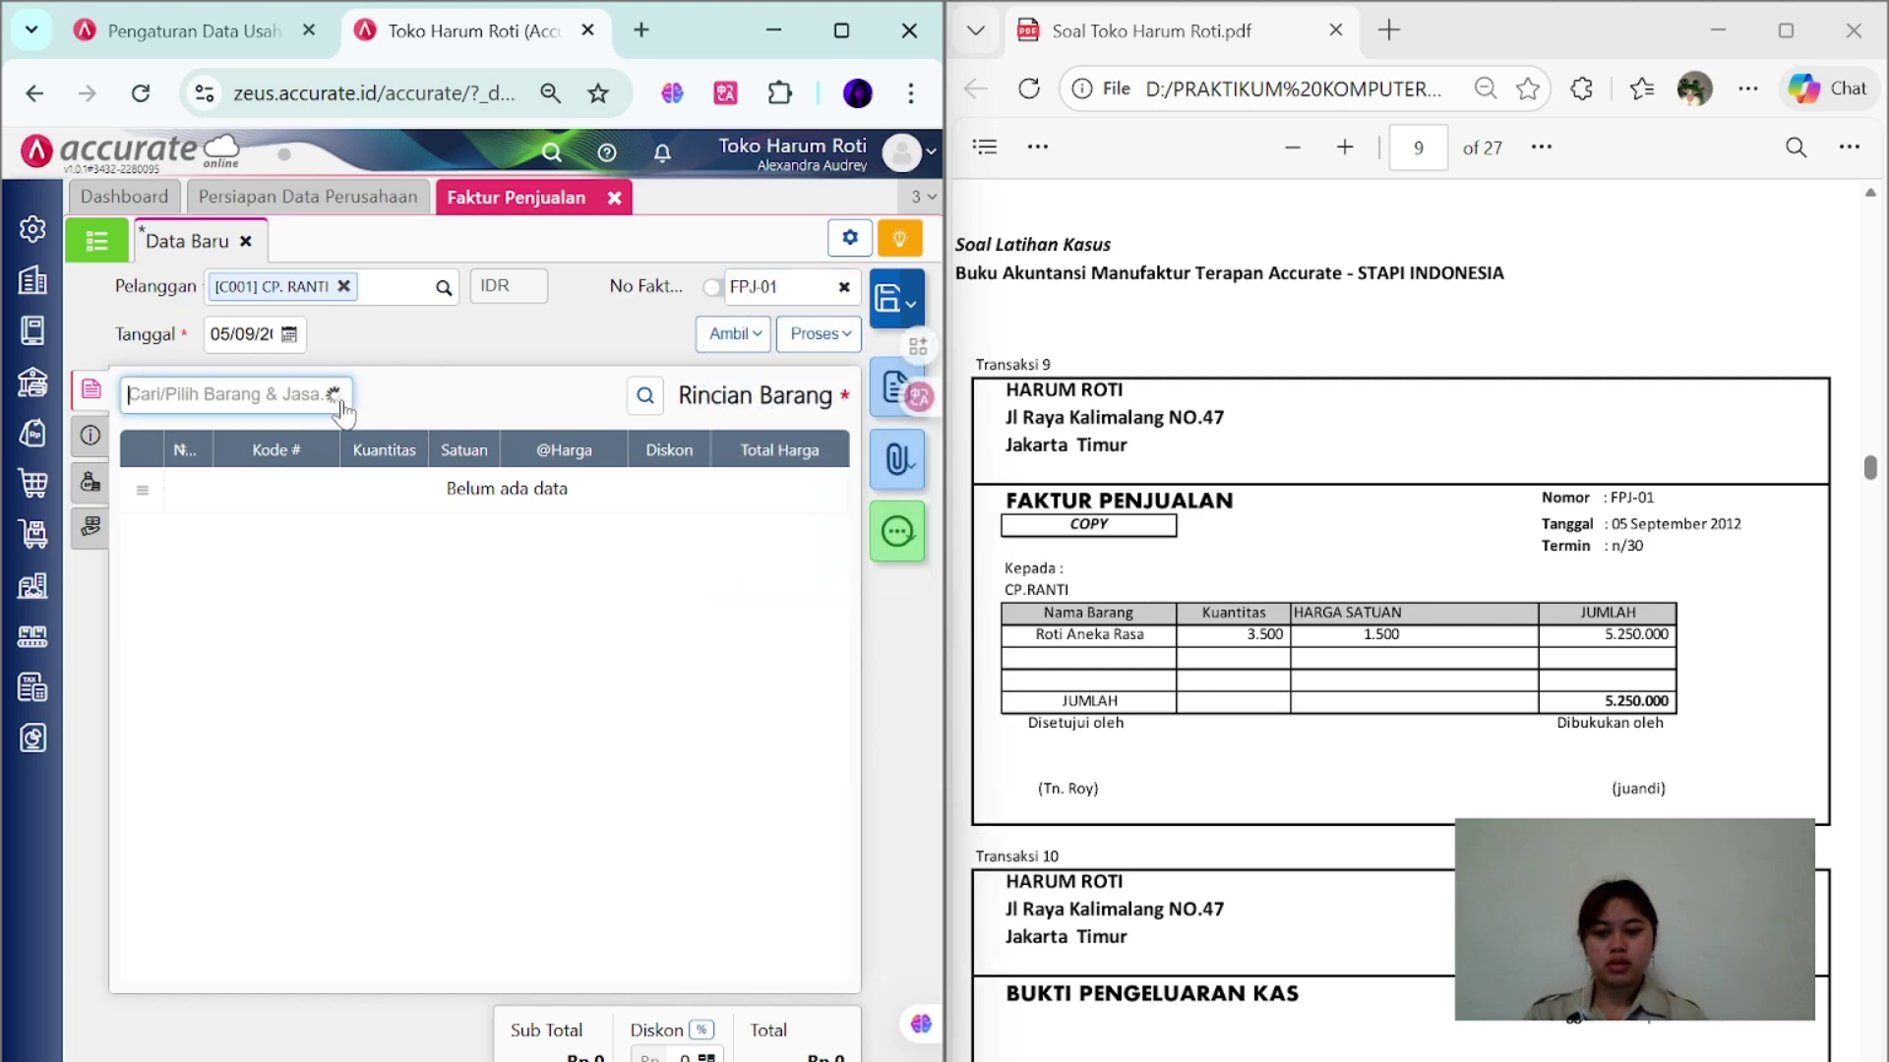
{"action": "scroll", "coordinate": [262, 640], "scroll_direction": "down", "scroll_amount": 5}
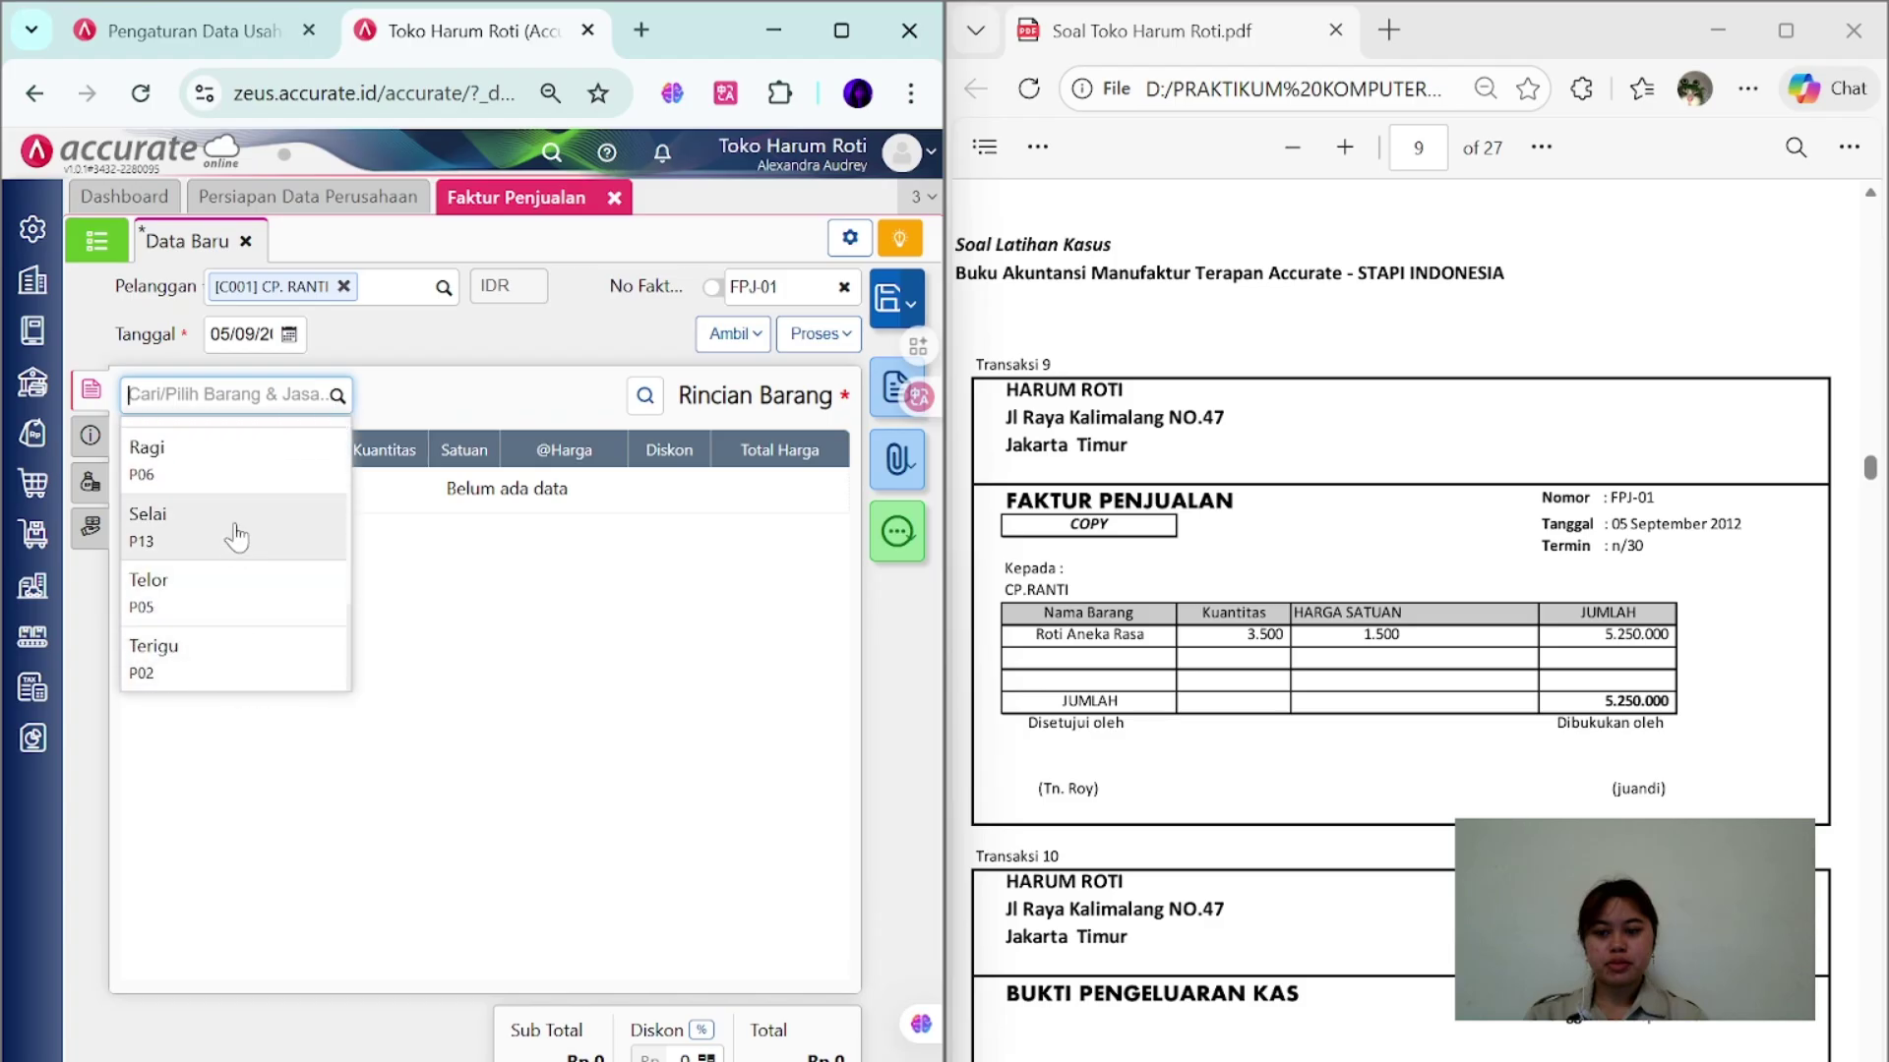
{"action": "scroll", "coordinate": [236, 536], "scroll_direction": "up", "scroll_amount": 2}
{"action": "left_click", "coordinate": [234, 523]}
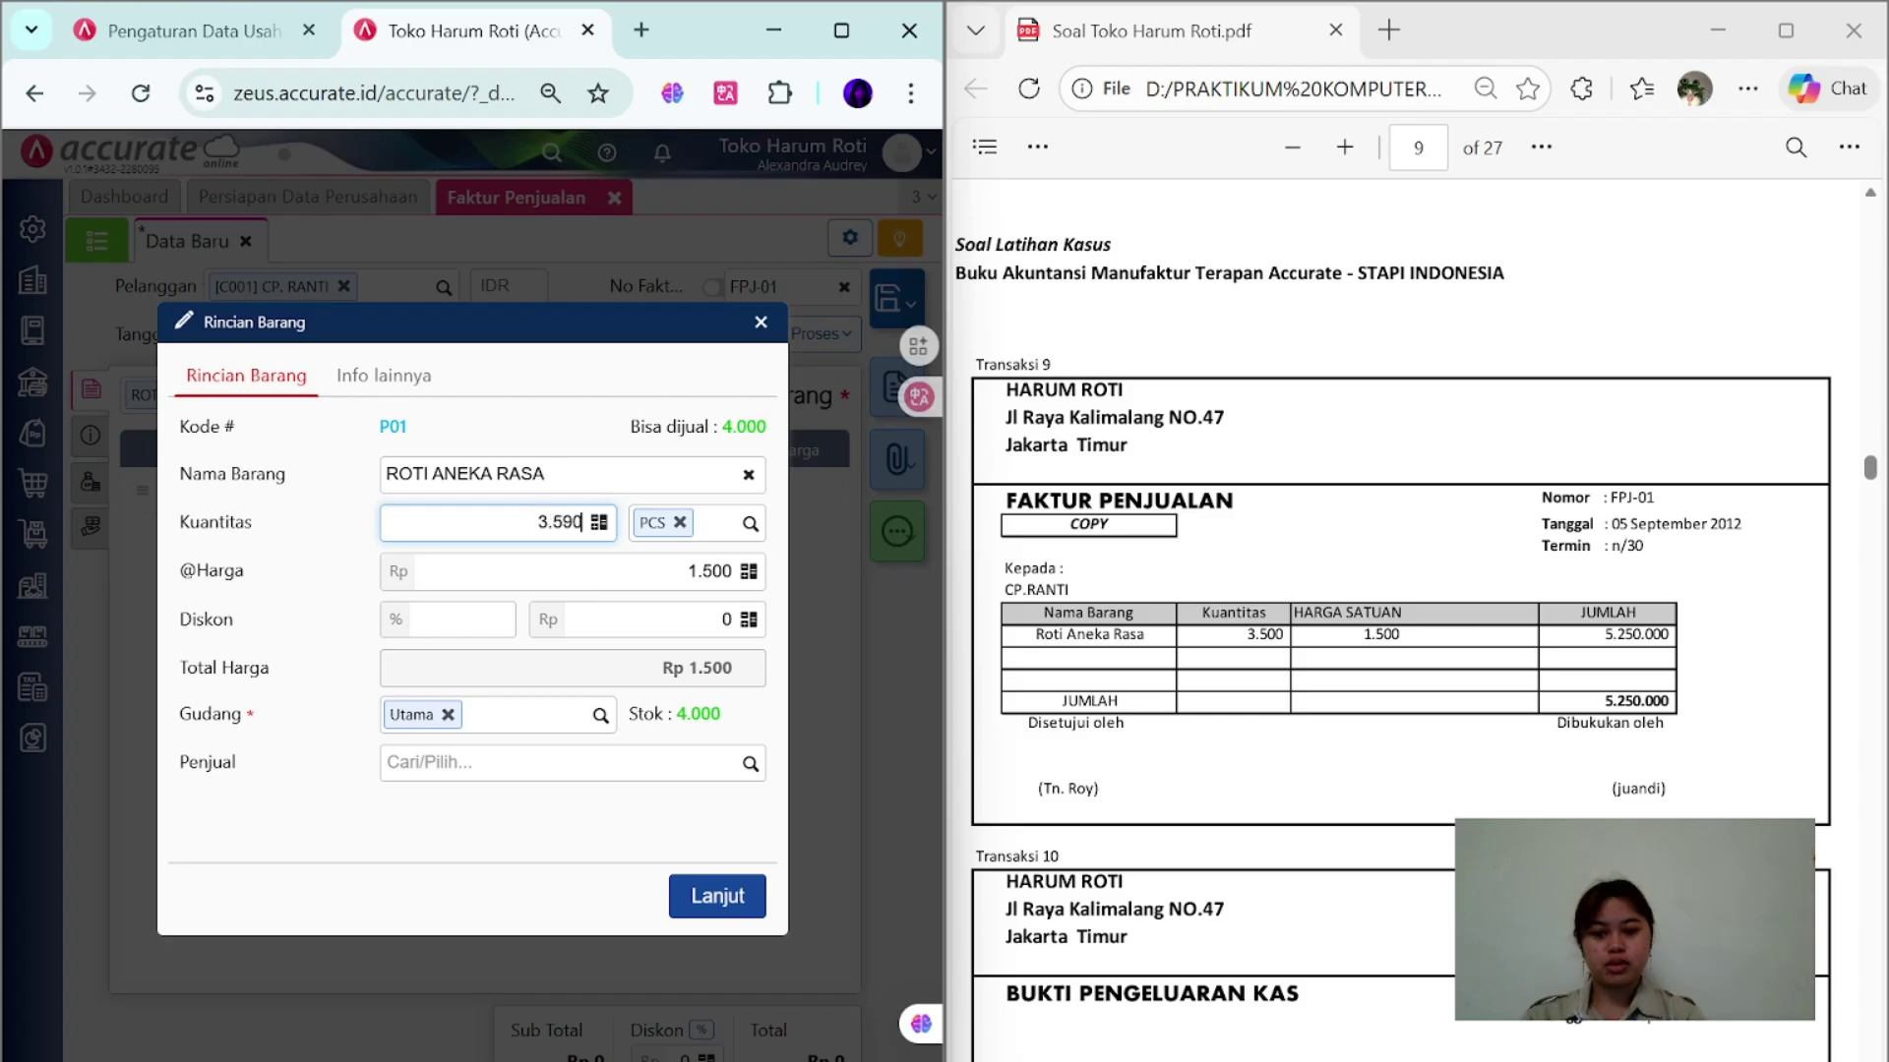
{"action": "left_click", "coordinate": [715, 899]}
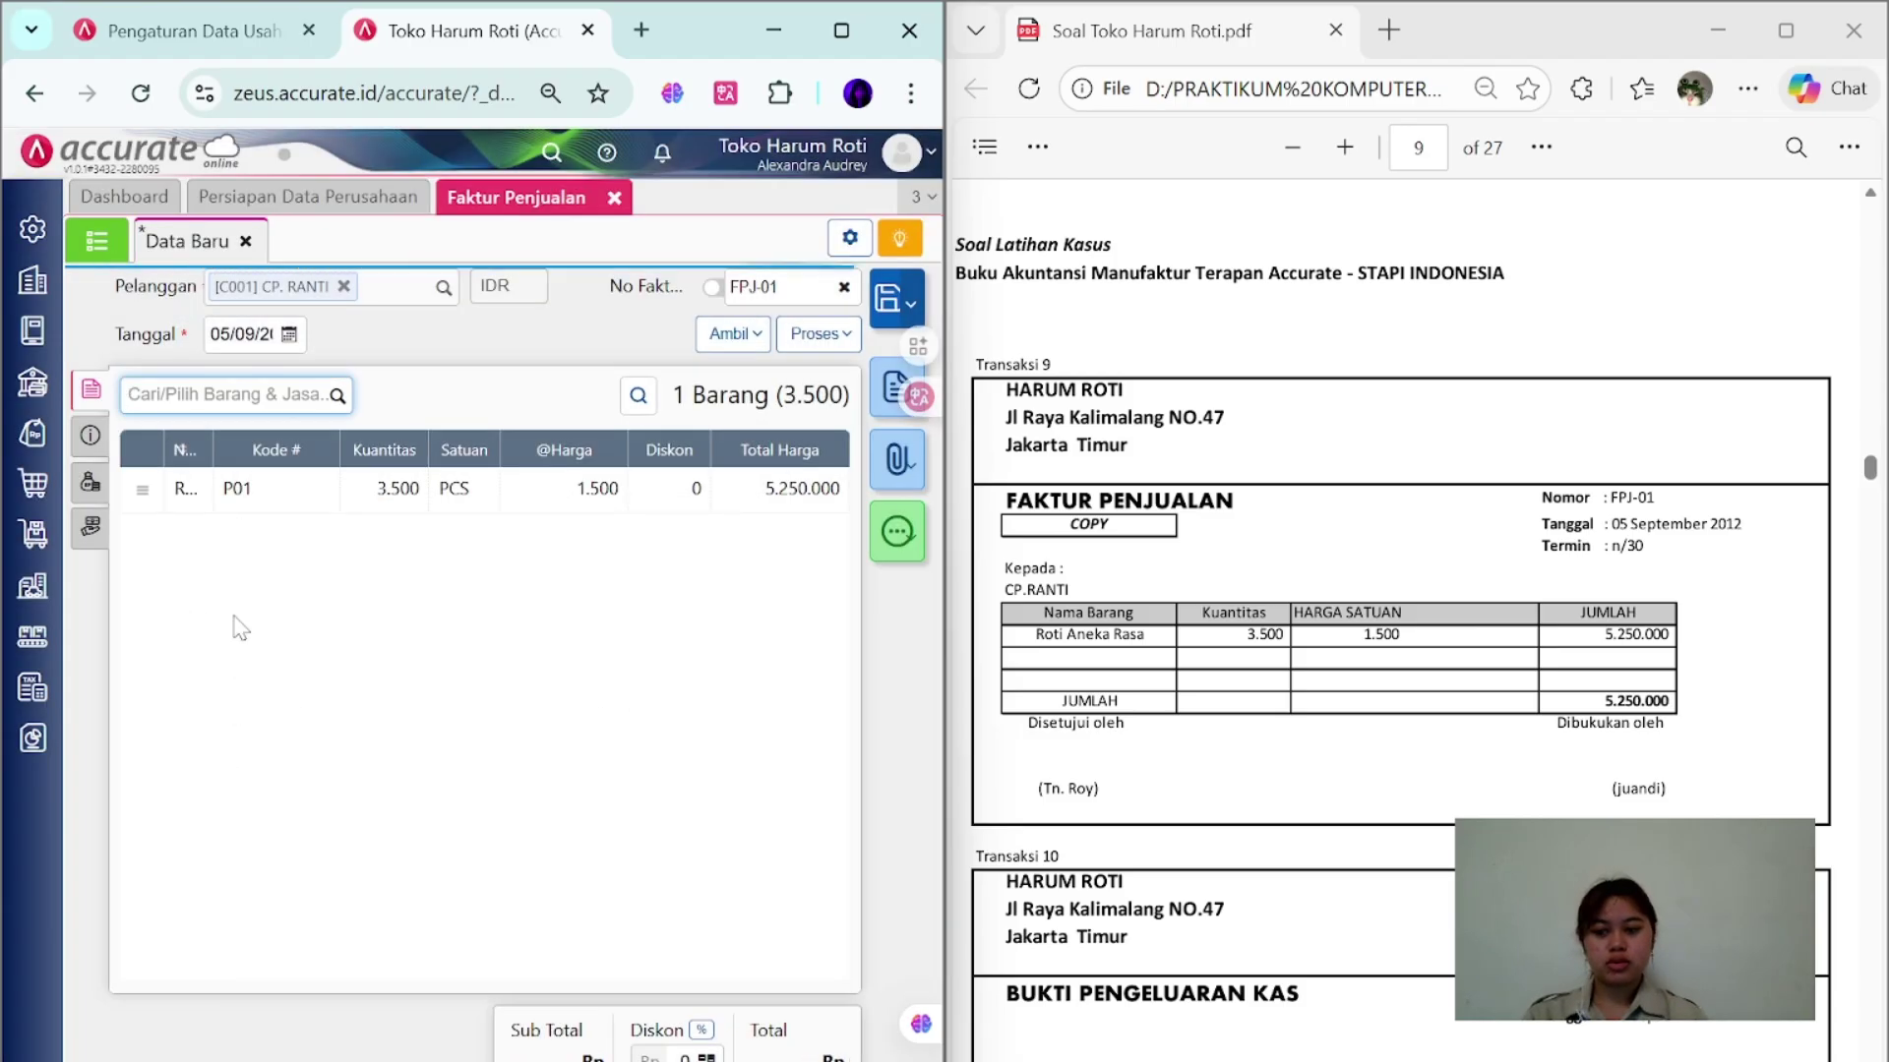
- Set the Tgl Pengiriman in the invoice's Info lainnya to 05/09/2012
{"action": "left_click", "coordinate": [91, 435]}
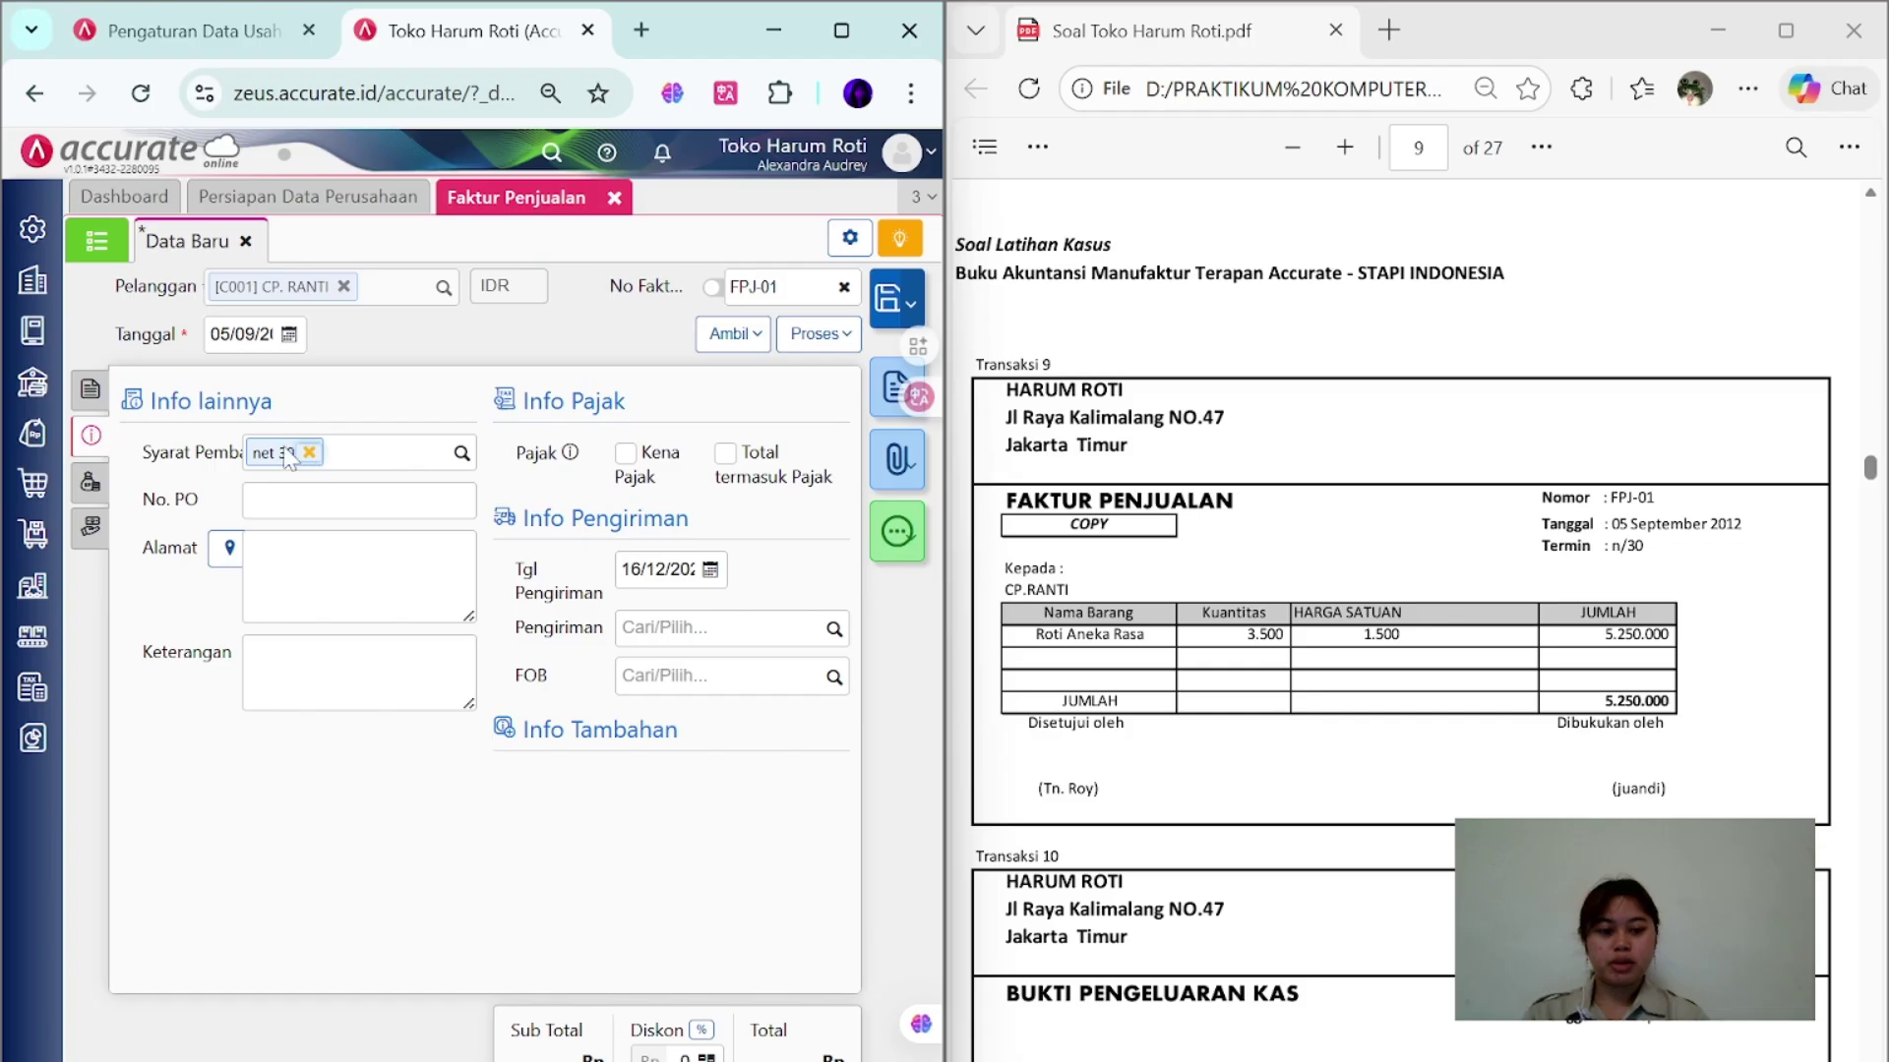
{"action": "key", "text": "Caps_Lock"}
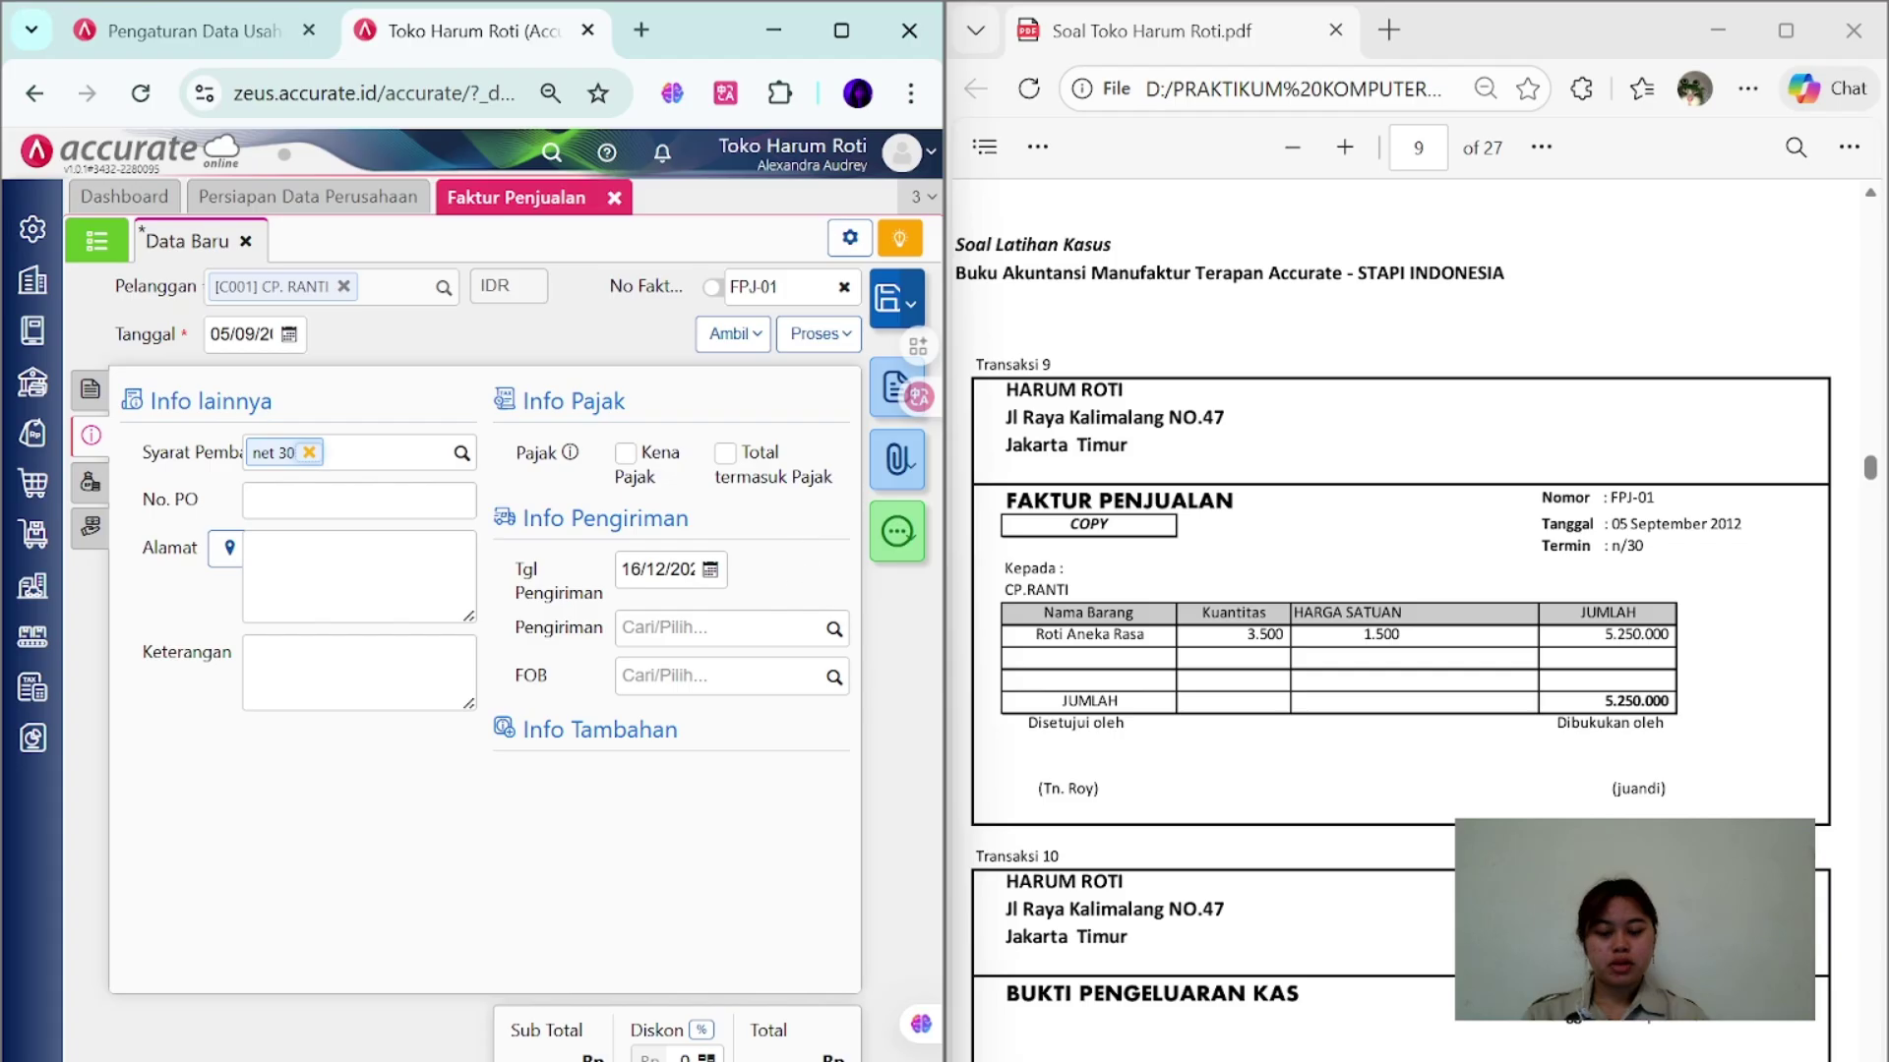
{"action": "left_click", "coordinate": [657, 570]}
{"action": "type", "text": "0509"}
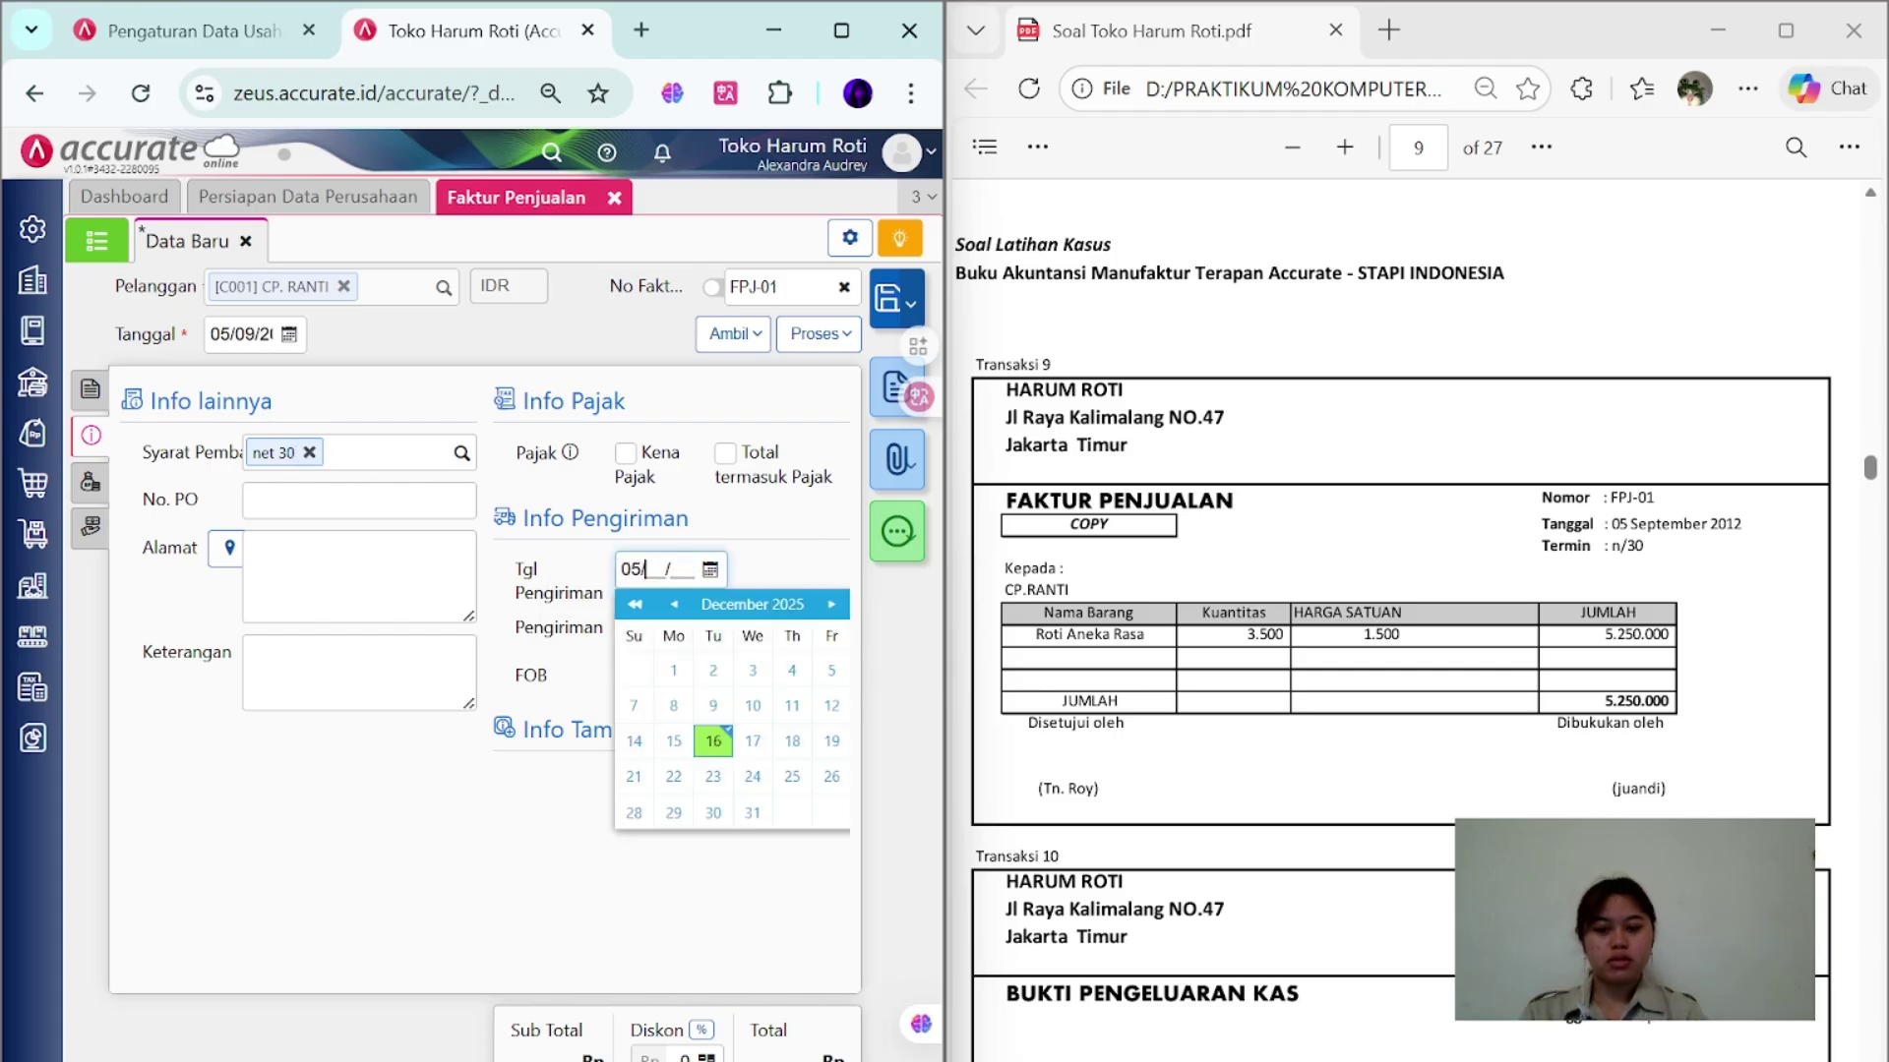
{"action": "type", "text": "2012"}
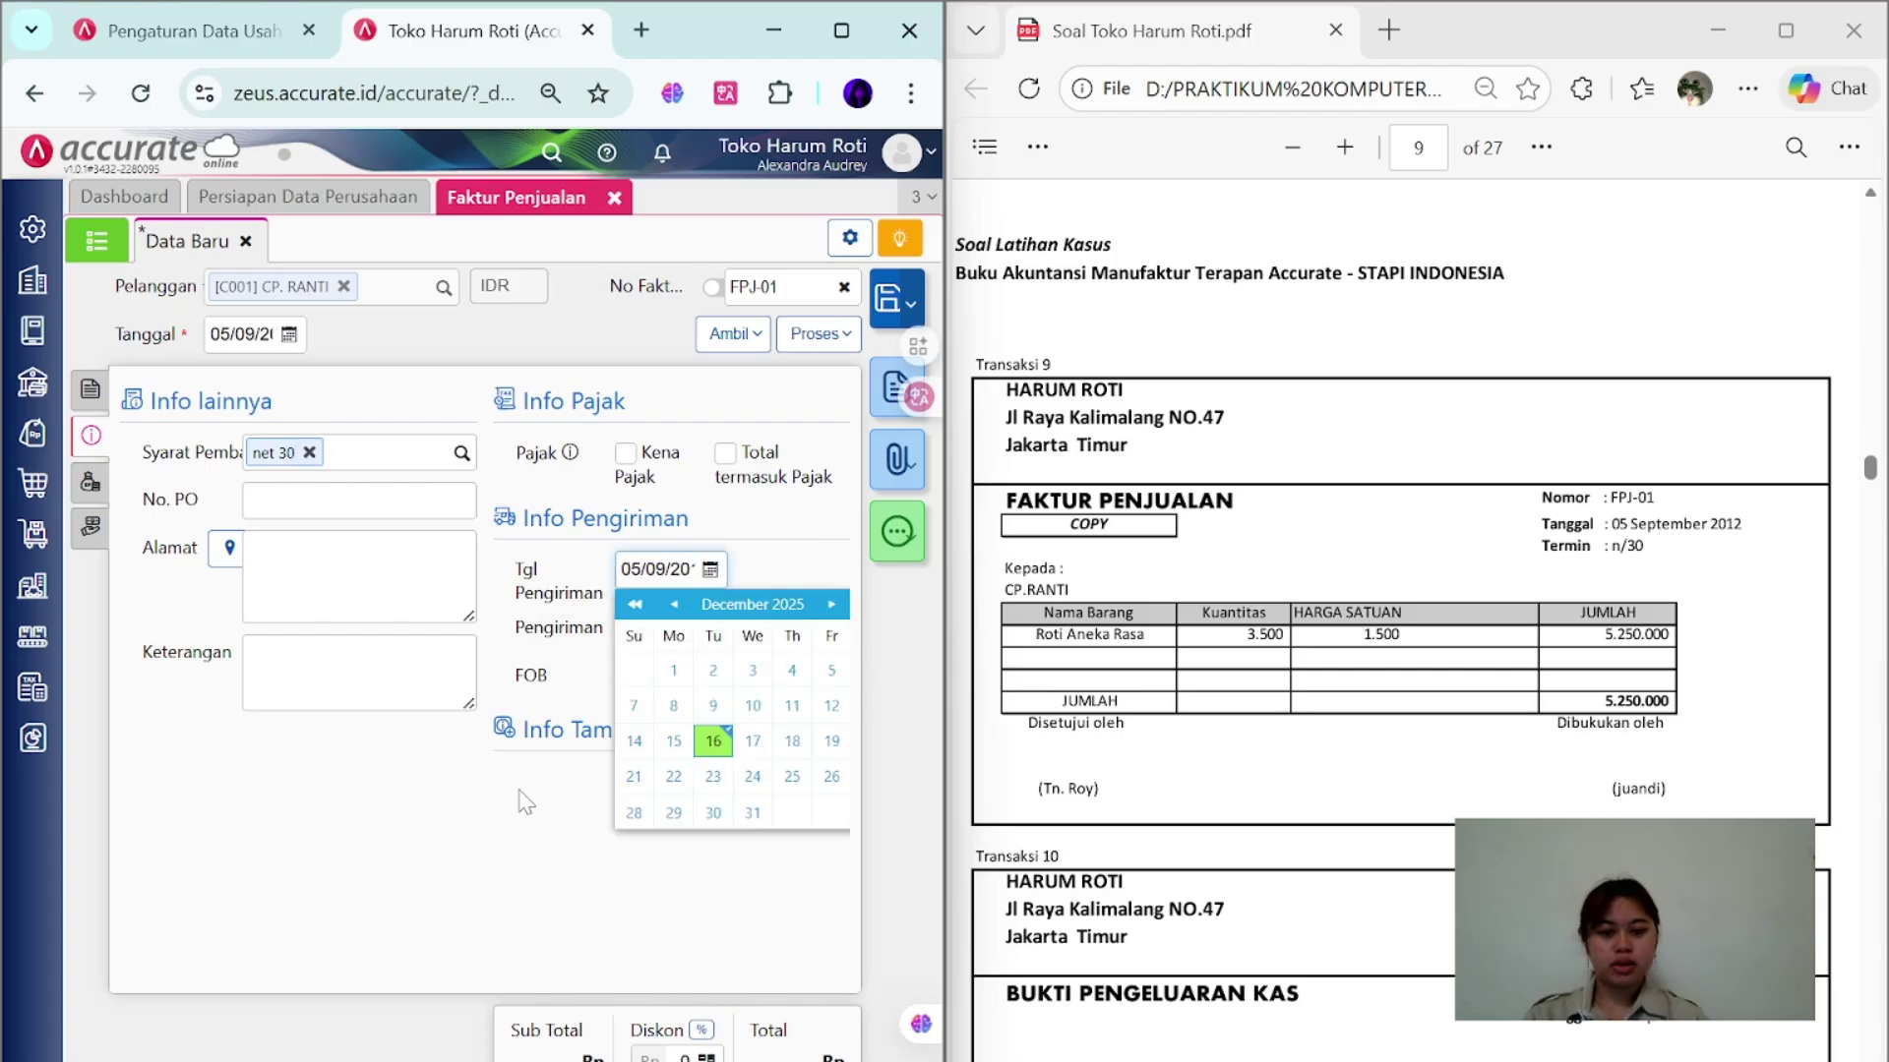
{"action": "left_click", "coordinate": [489, 850]}
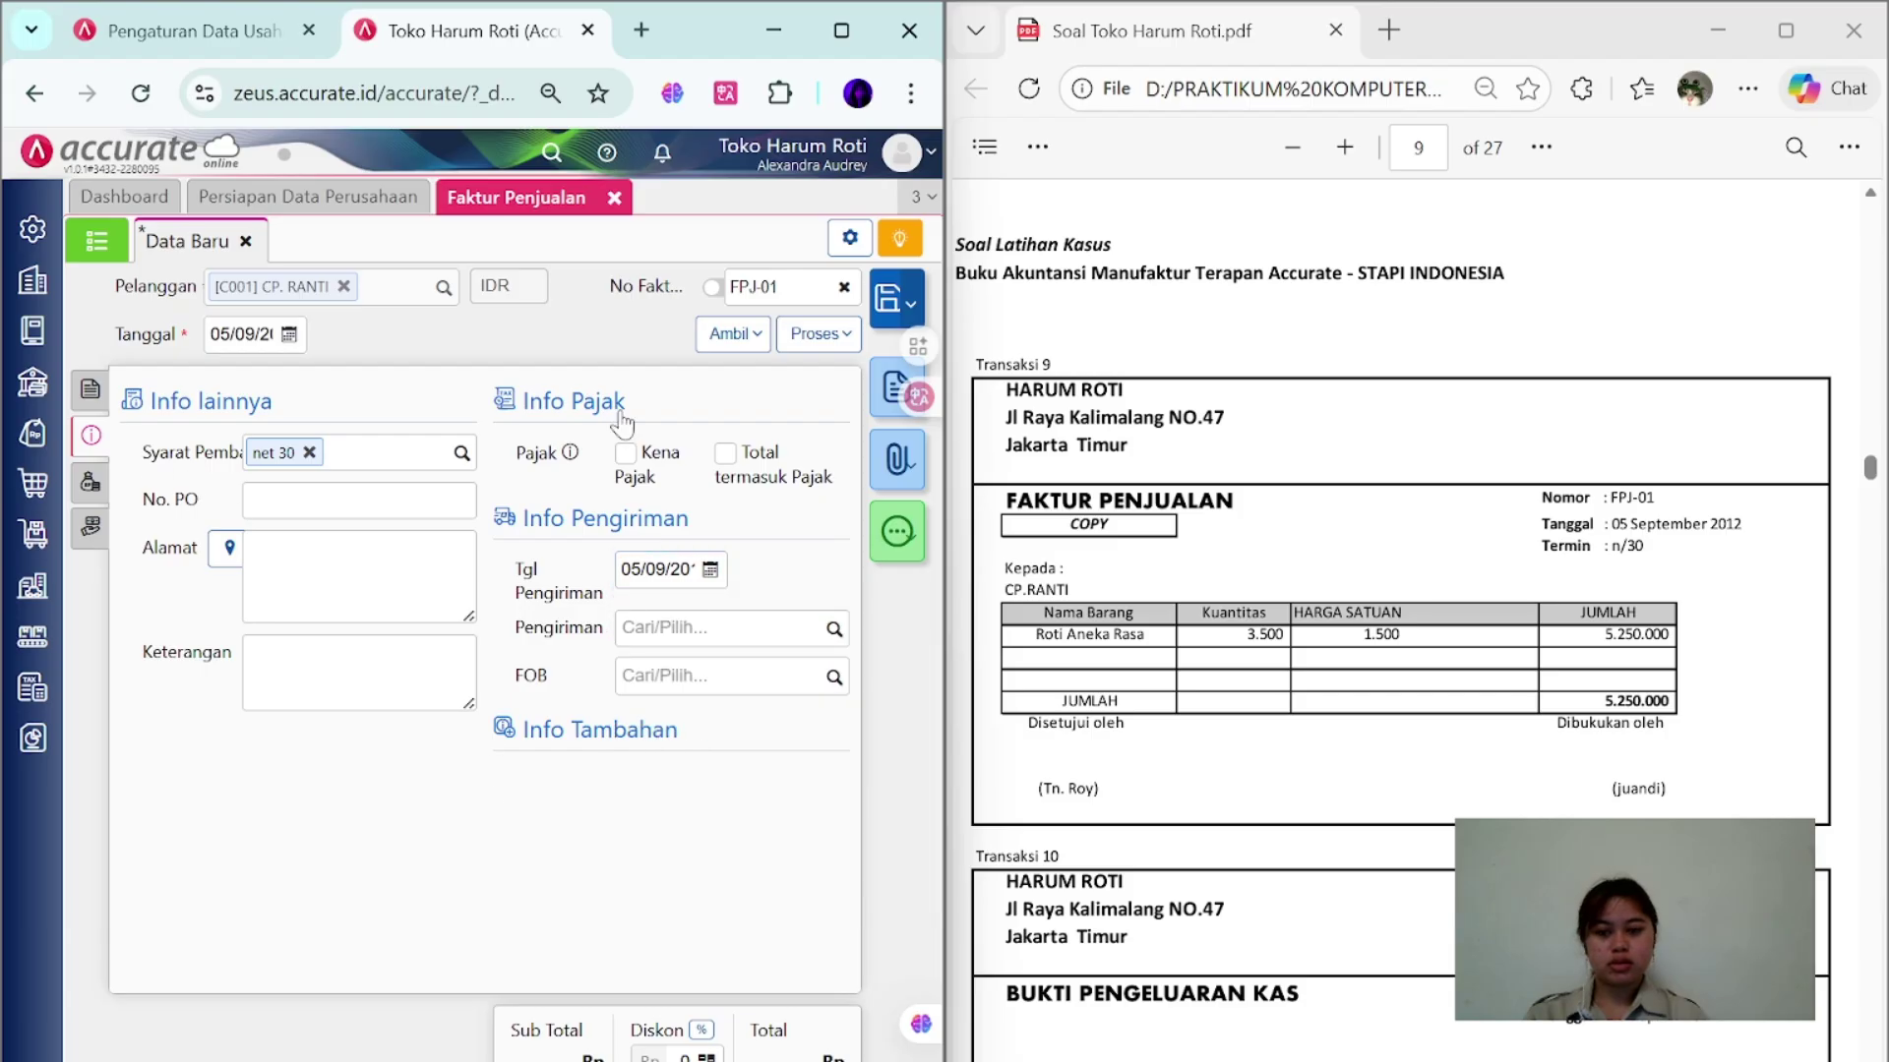
- Save sales invoice FPJ-01 and close the Faktur Penjualan form
{"action": "left_click", "coordinate": [885, 301]}
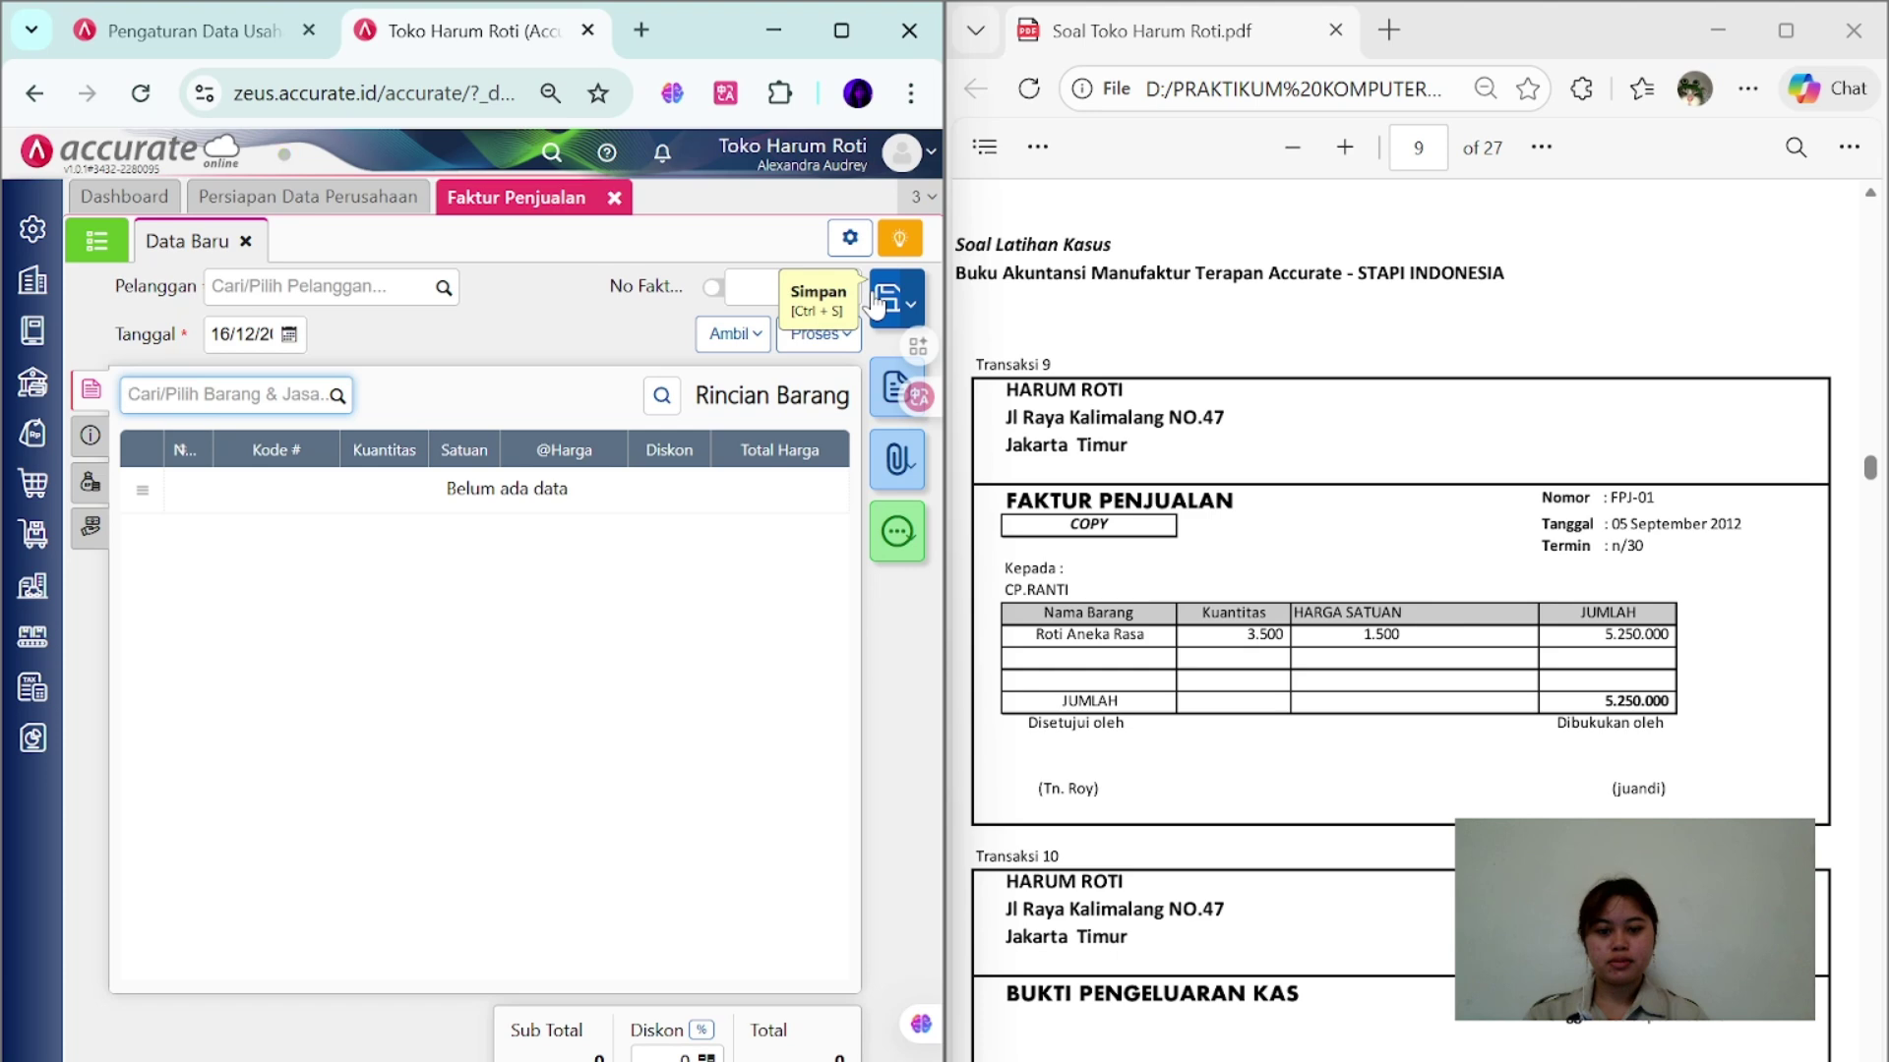
{"action": "left_click", "coordinate": [757, 336]}
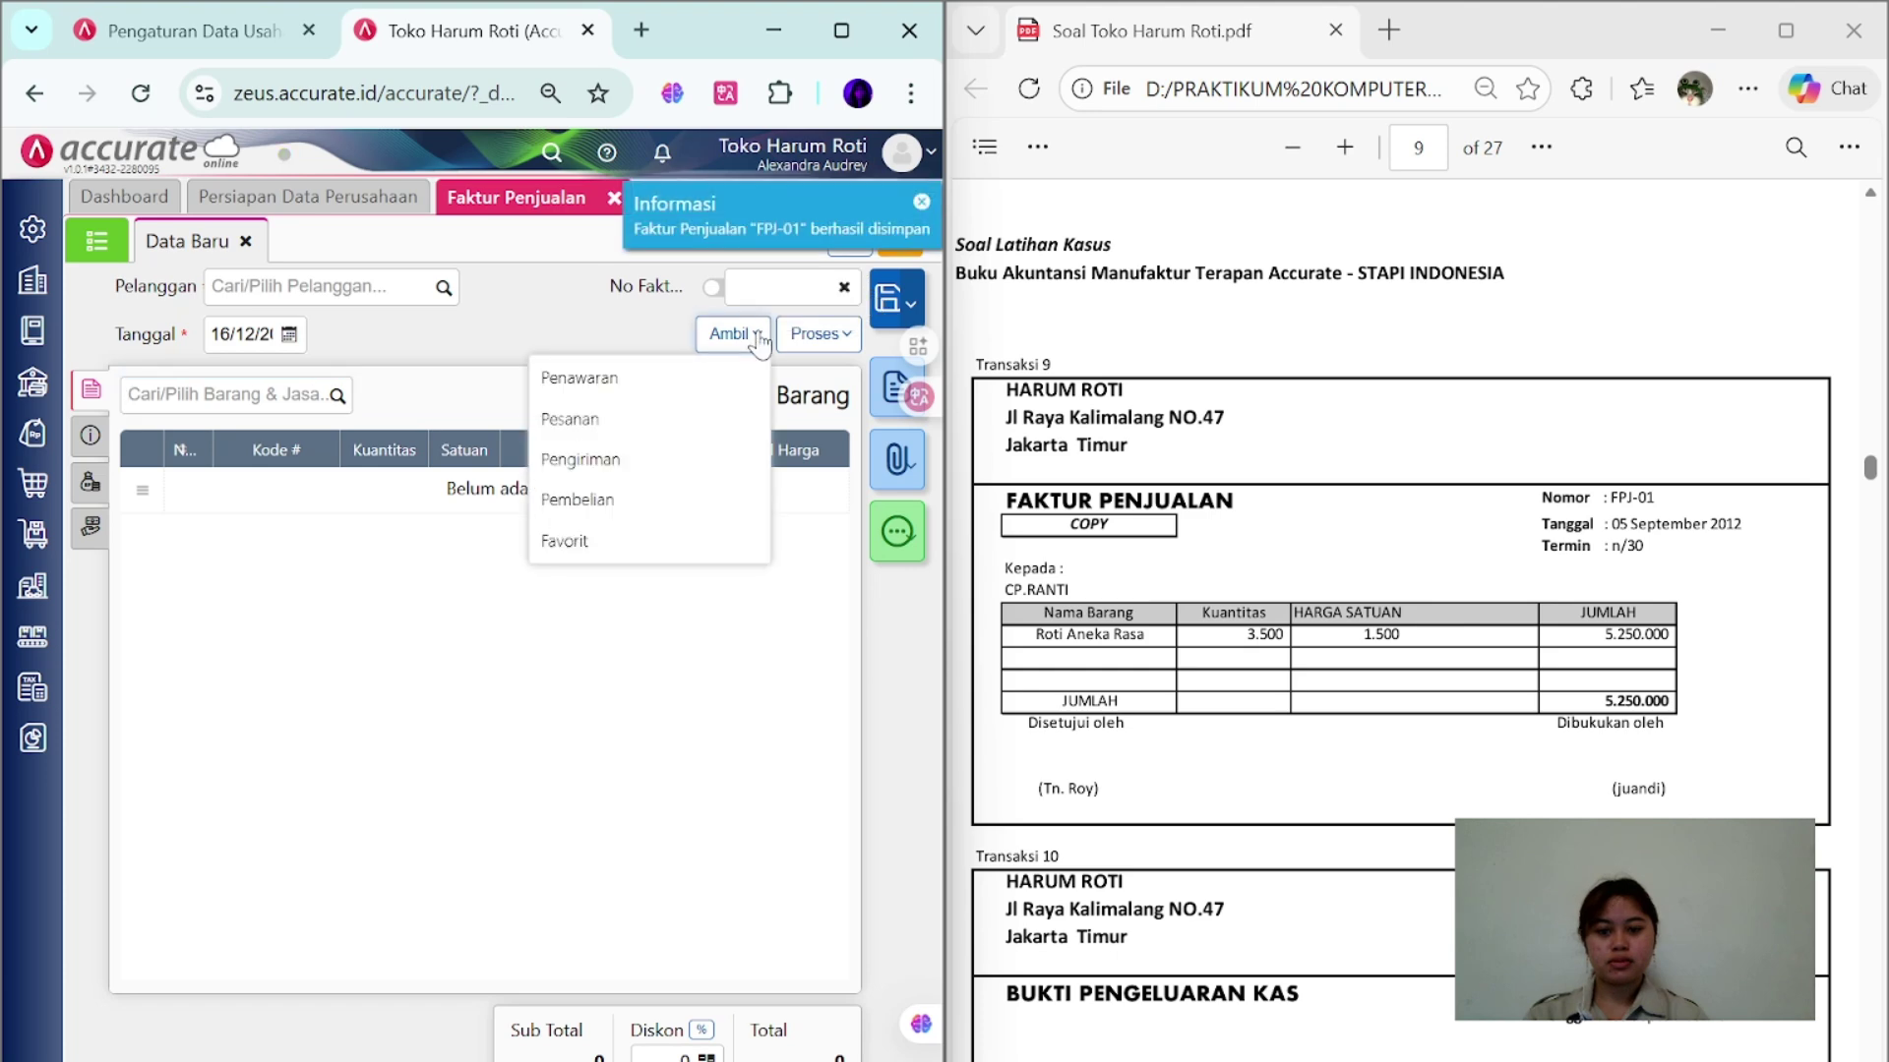
{"action": "left_click", "coordinate": [605, 332]}
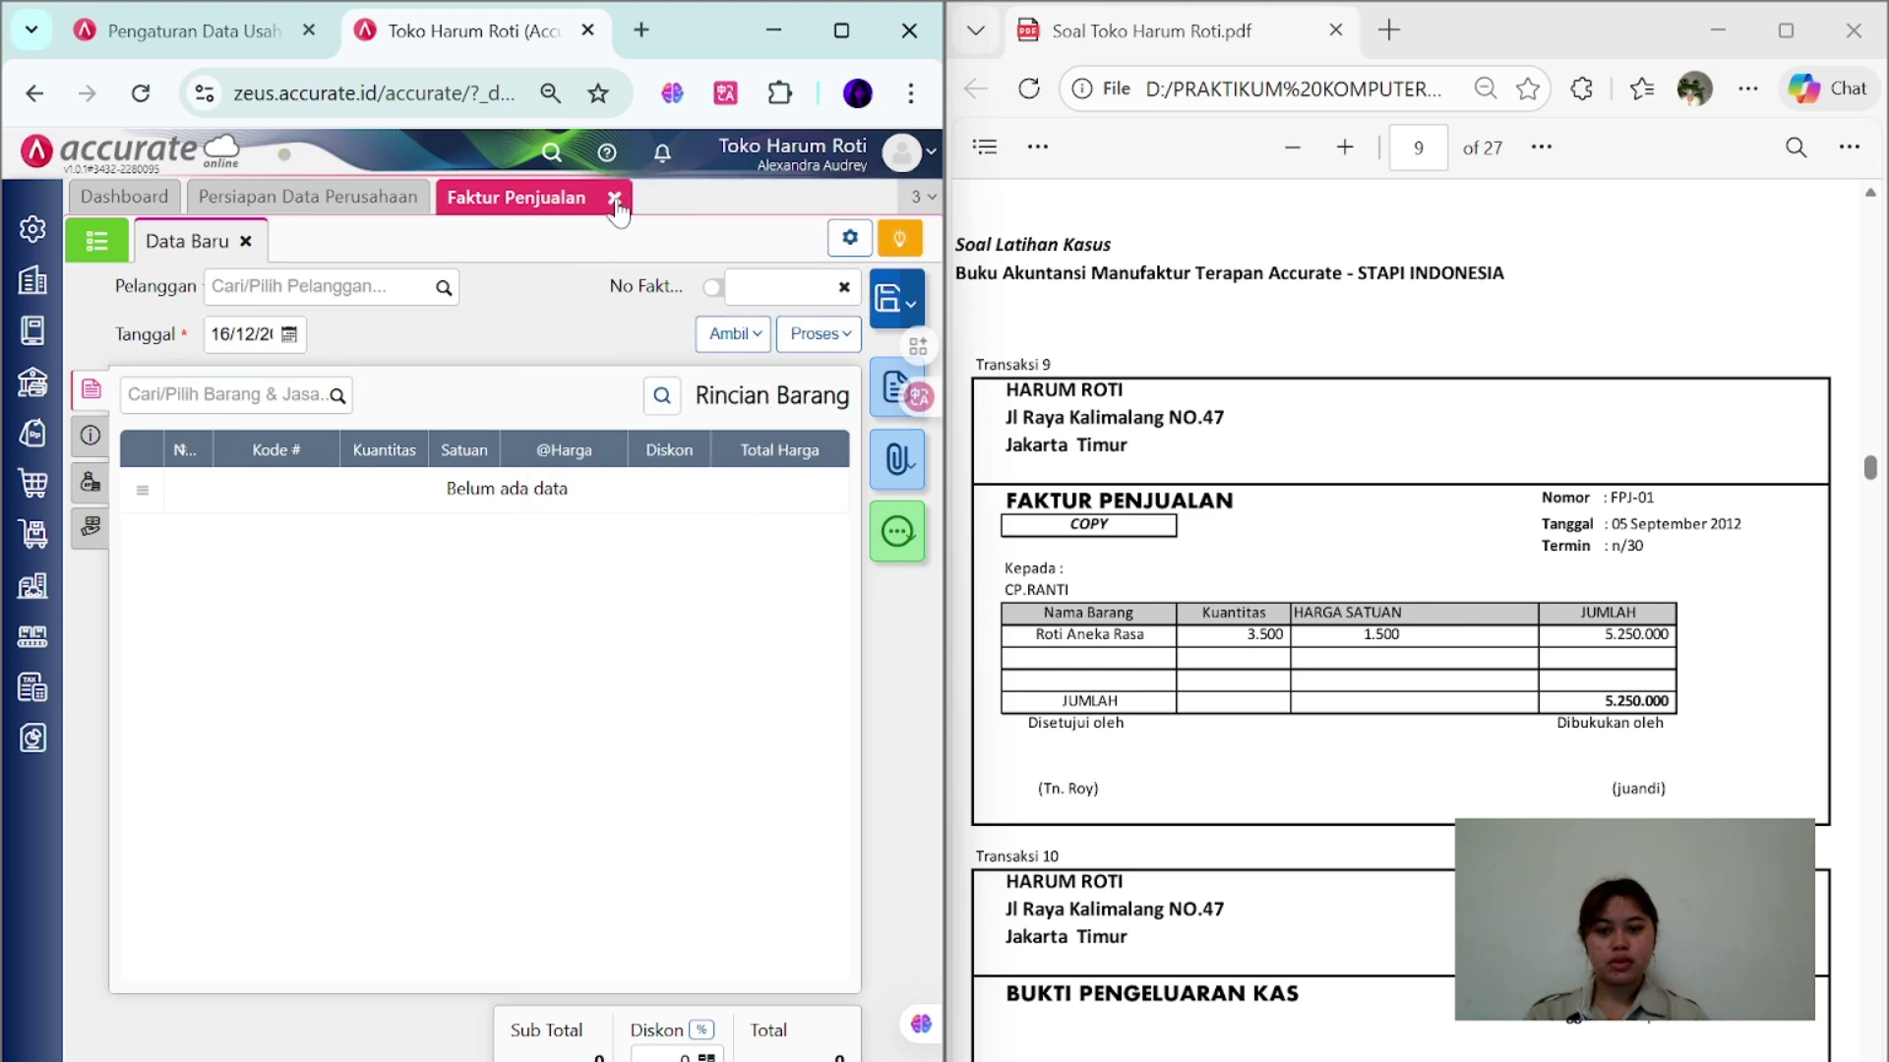
{"action": "left_click", "coordinate": [614, 199]}
- Start a new Pembayaran for Transaksi 10 from Kas Ditangan with Tanggal set to 05/09/2012
{"action": "scroll", "coordinate": [1397, 590], "scroll_direction": "down", "scroll_amount": 5}
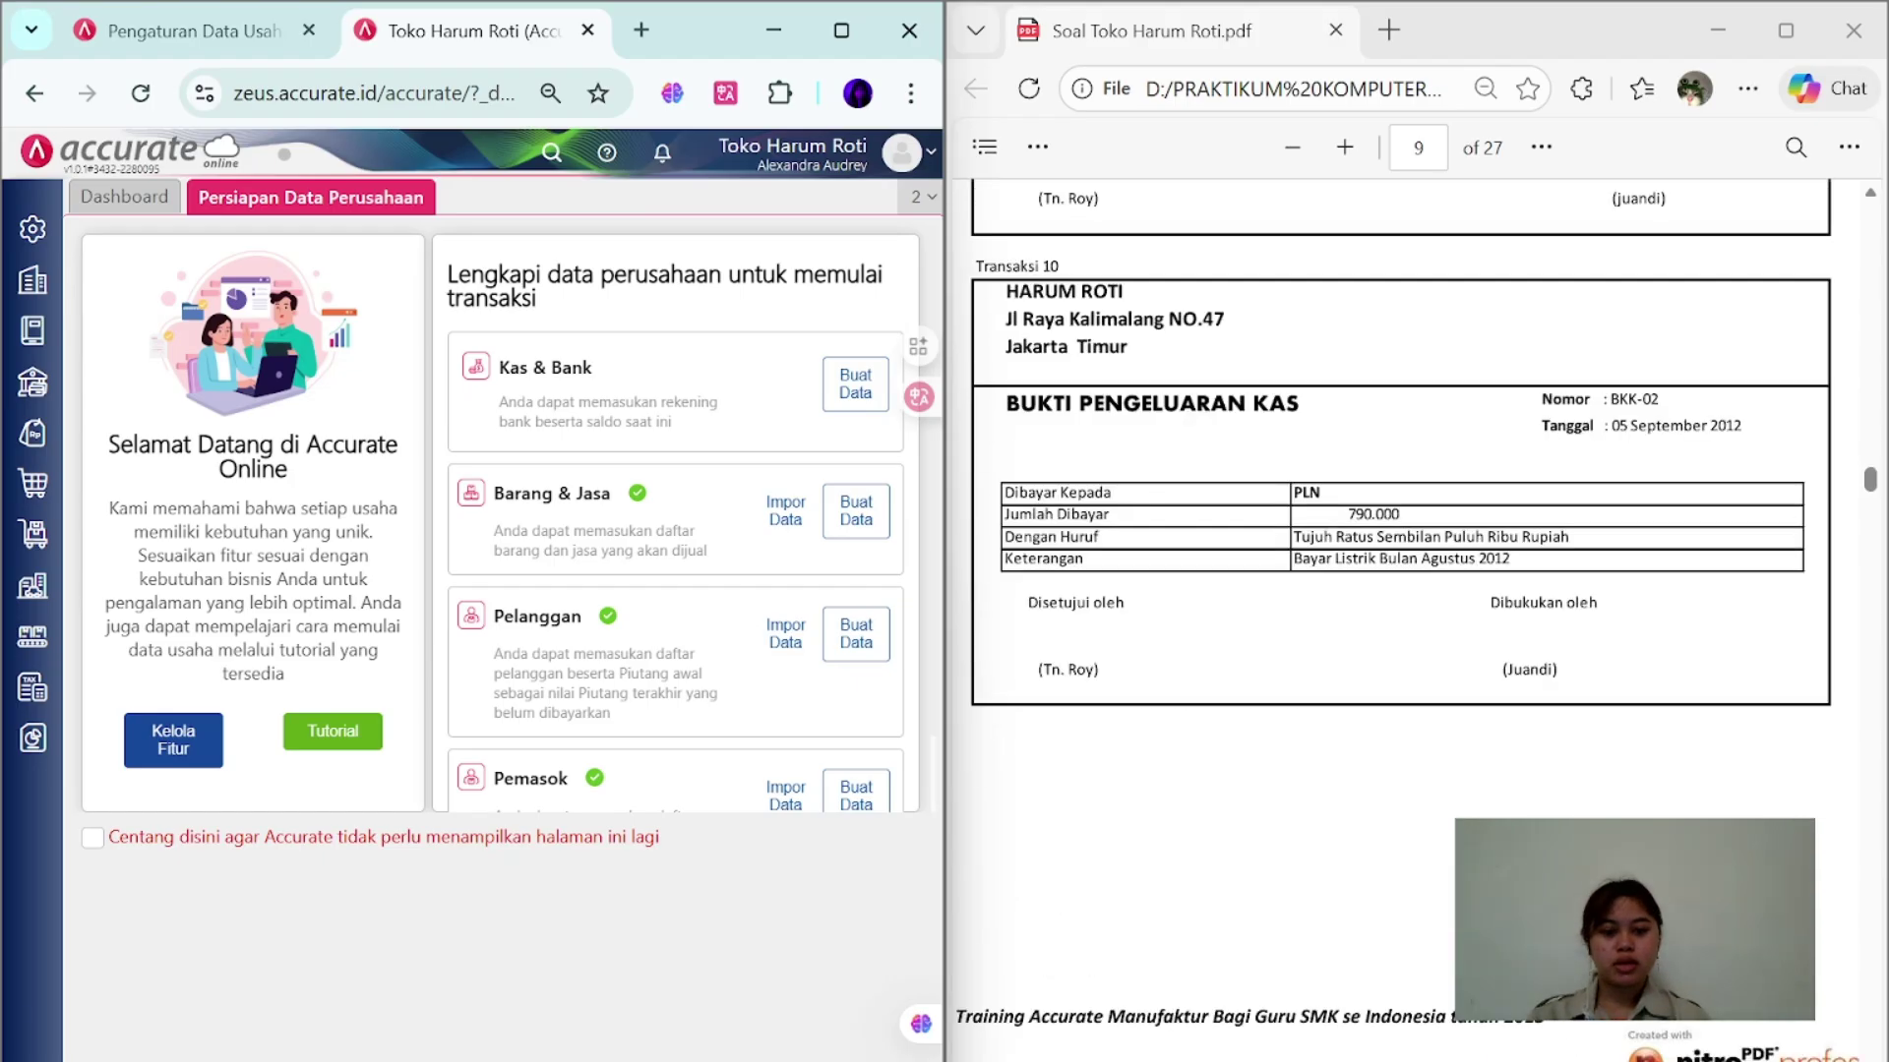
{"action": "scroll", "coordinate": [1397, 516], "scroll_direction": "up", "scroll_amount": 2}
{"action": "scroll", "coordinate": [1397, 516], "scroll_direction": "down", "scroll_amount": 2}
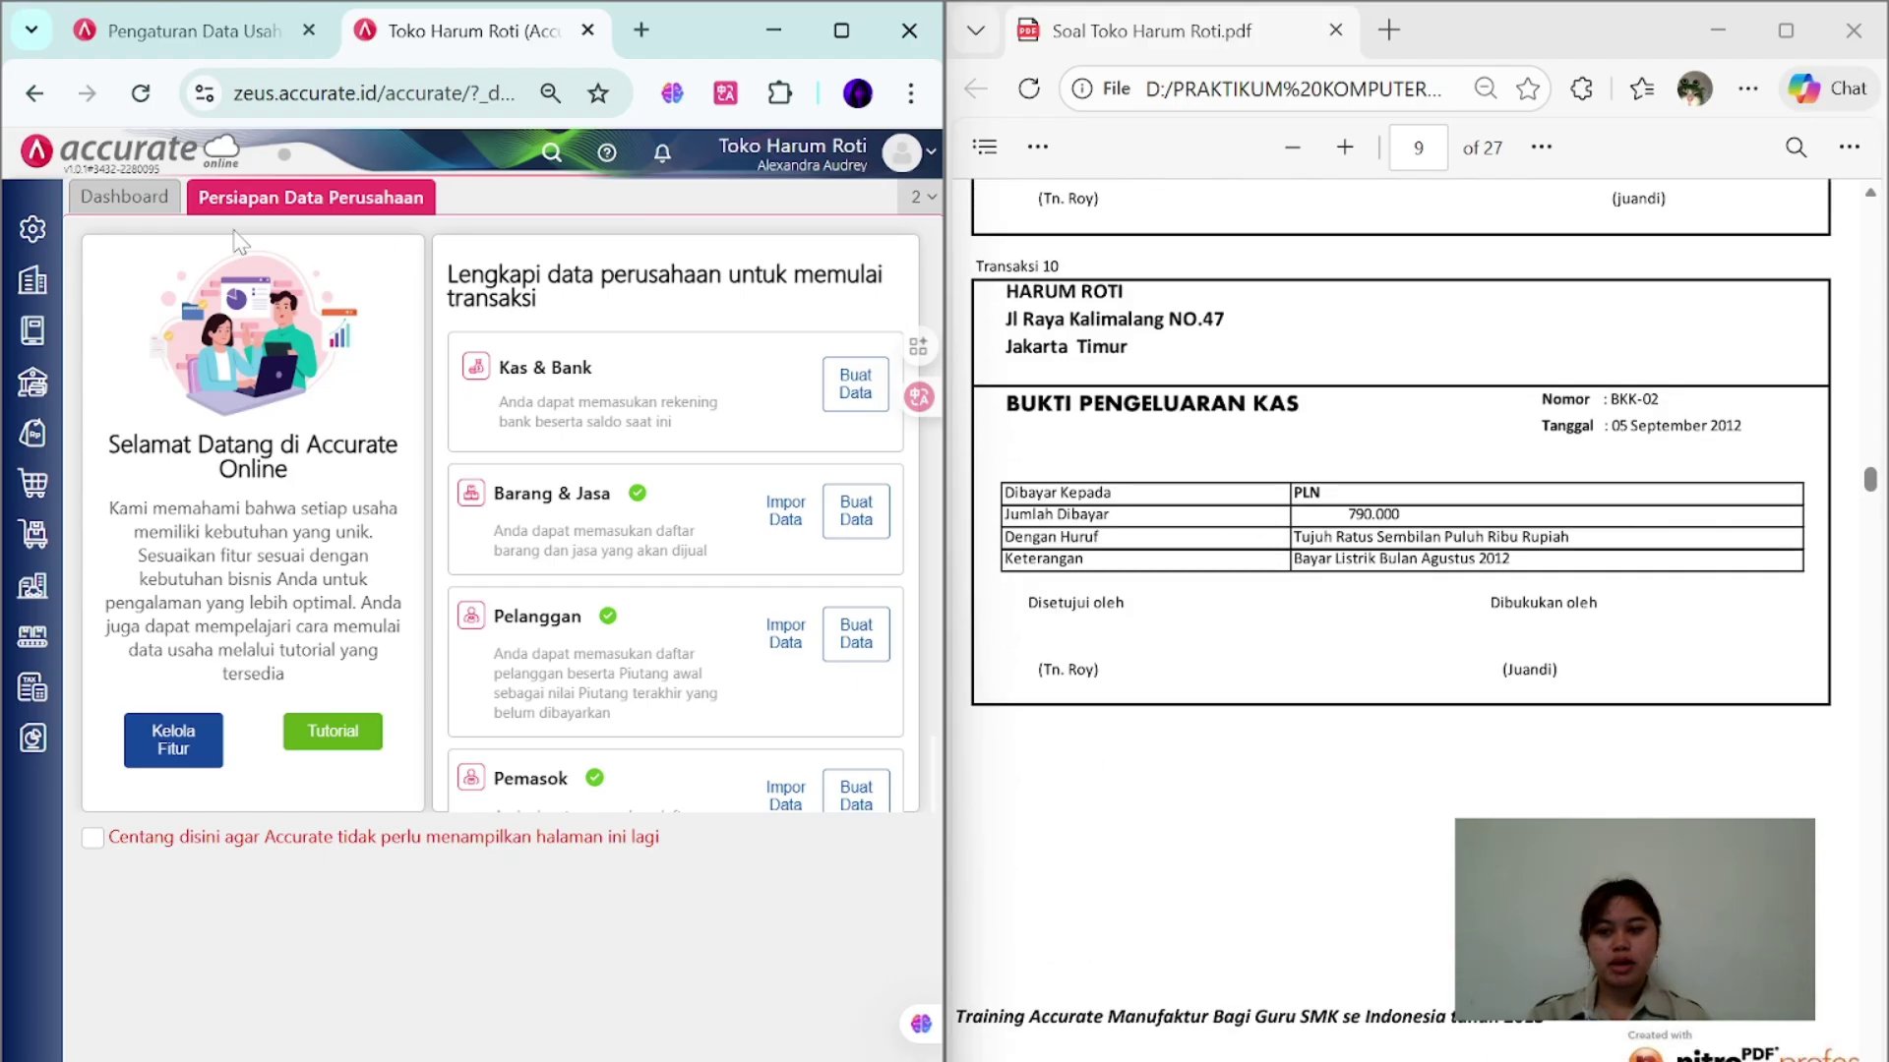
{"action": "left_click", "coordinate": [33, 382]}
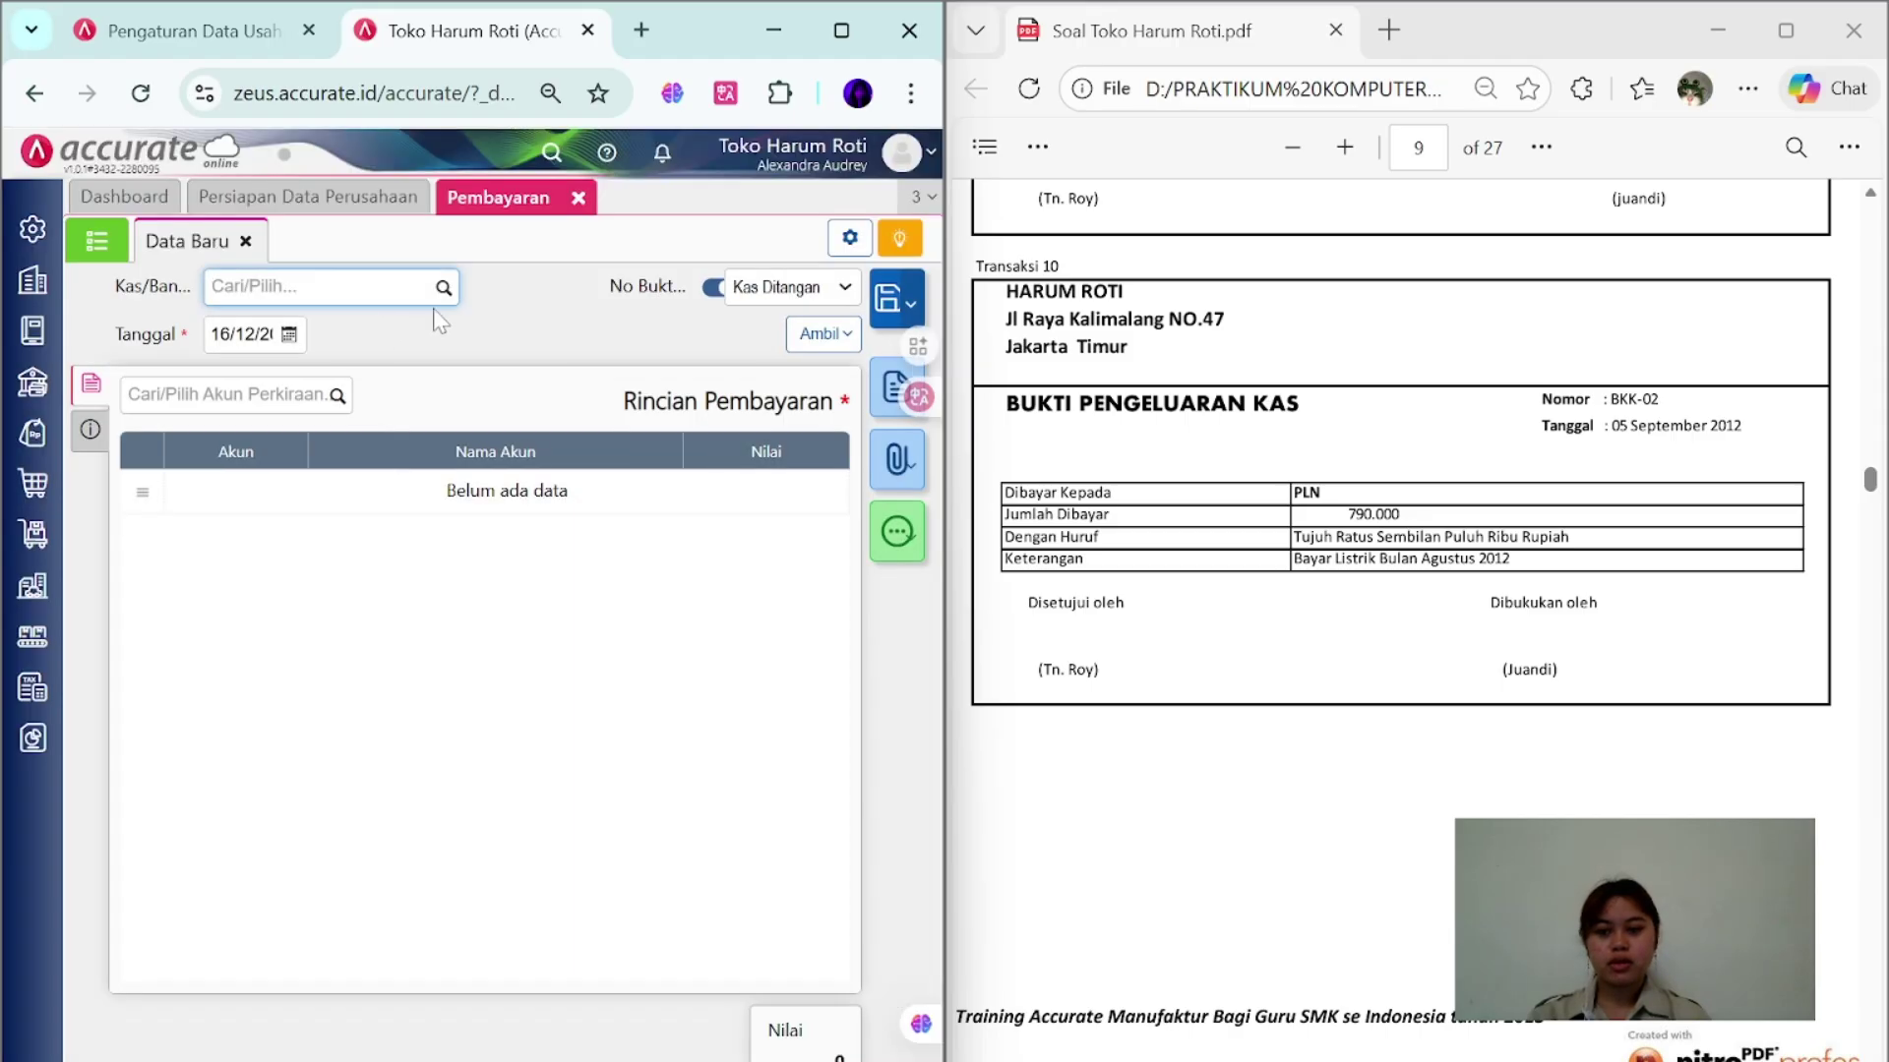
{"action": "left_click", "coordinate": [440, 293]}
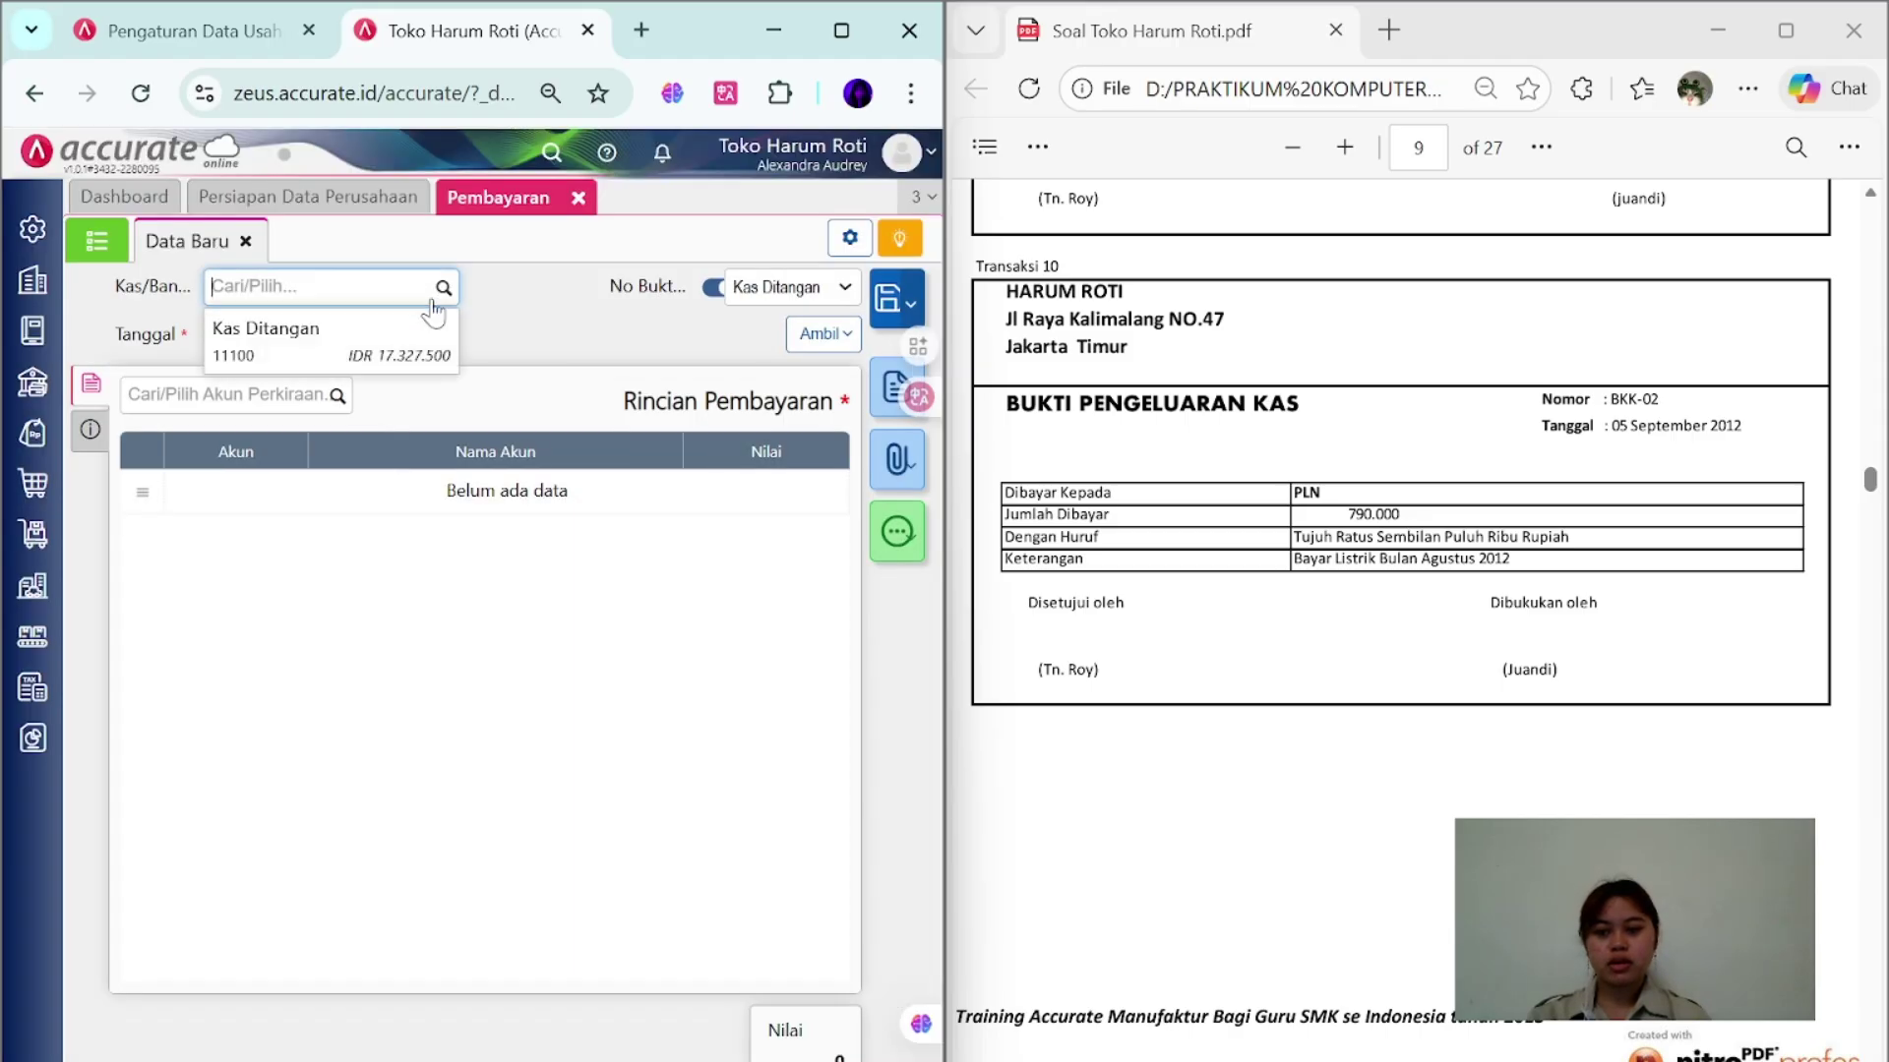
{"action": "left_click", "coordinate": [423, 330]}
{"action": "left_click", "coordinate": [241, 334]}
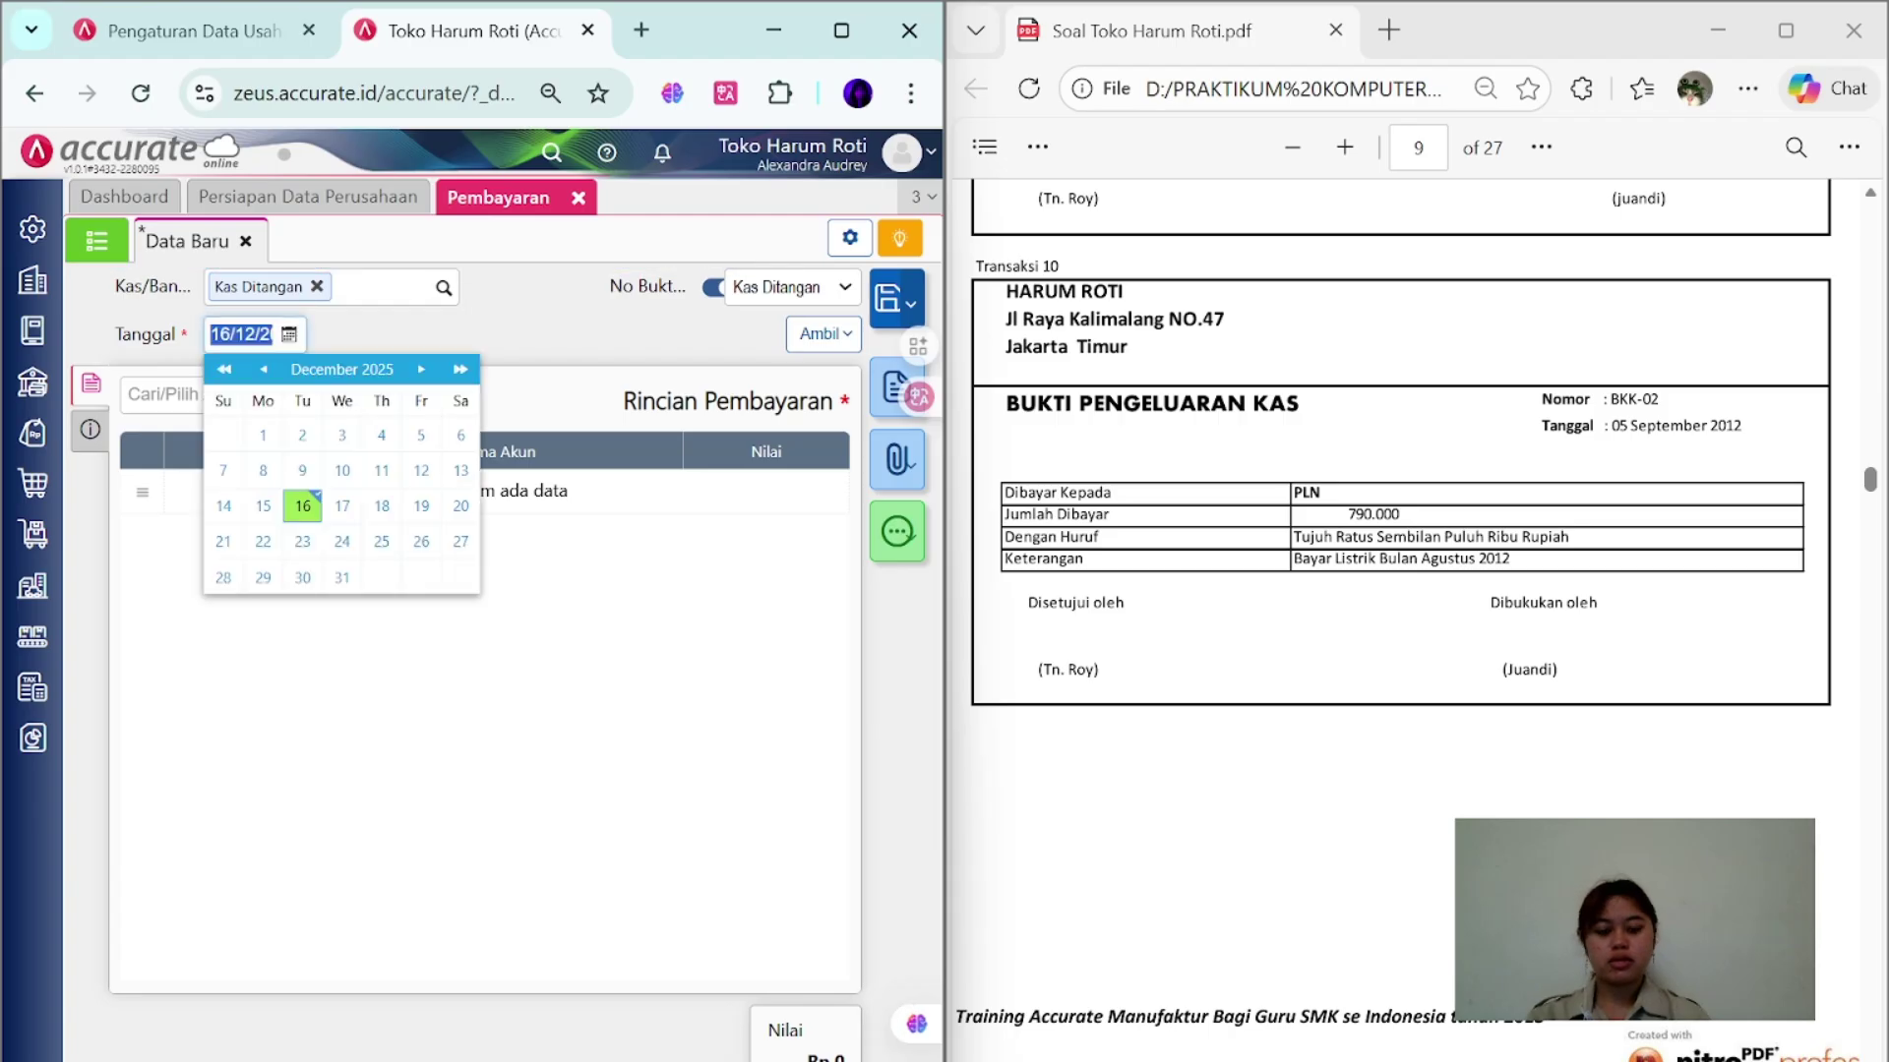
{"action": "type", "text": "05"}
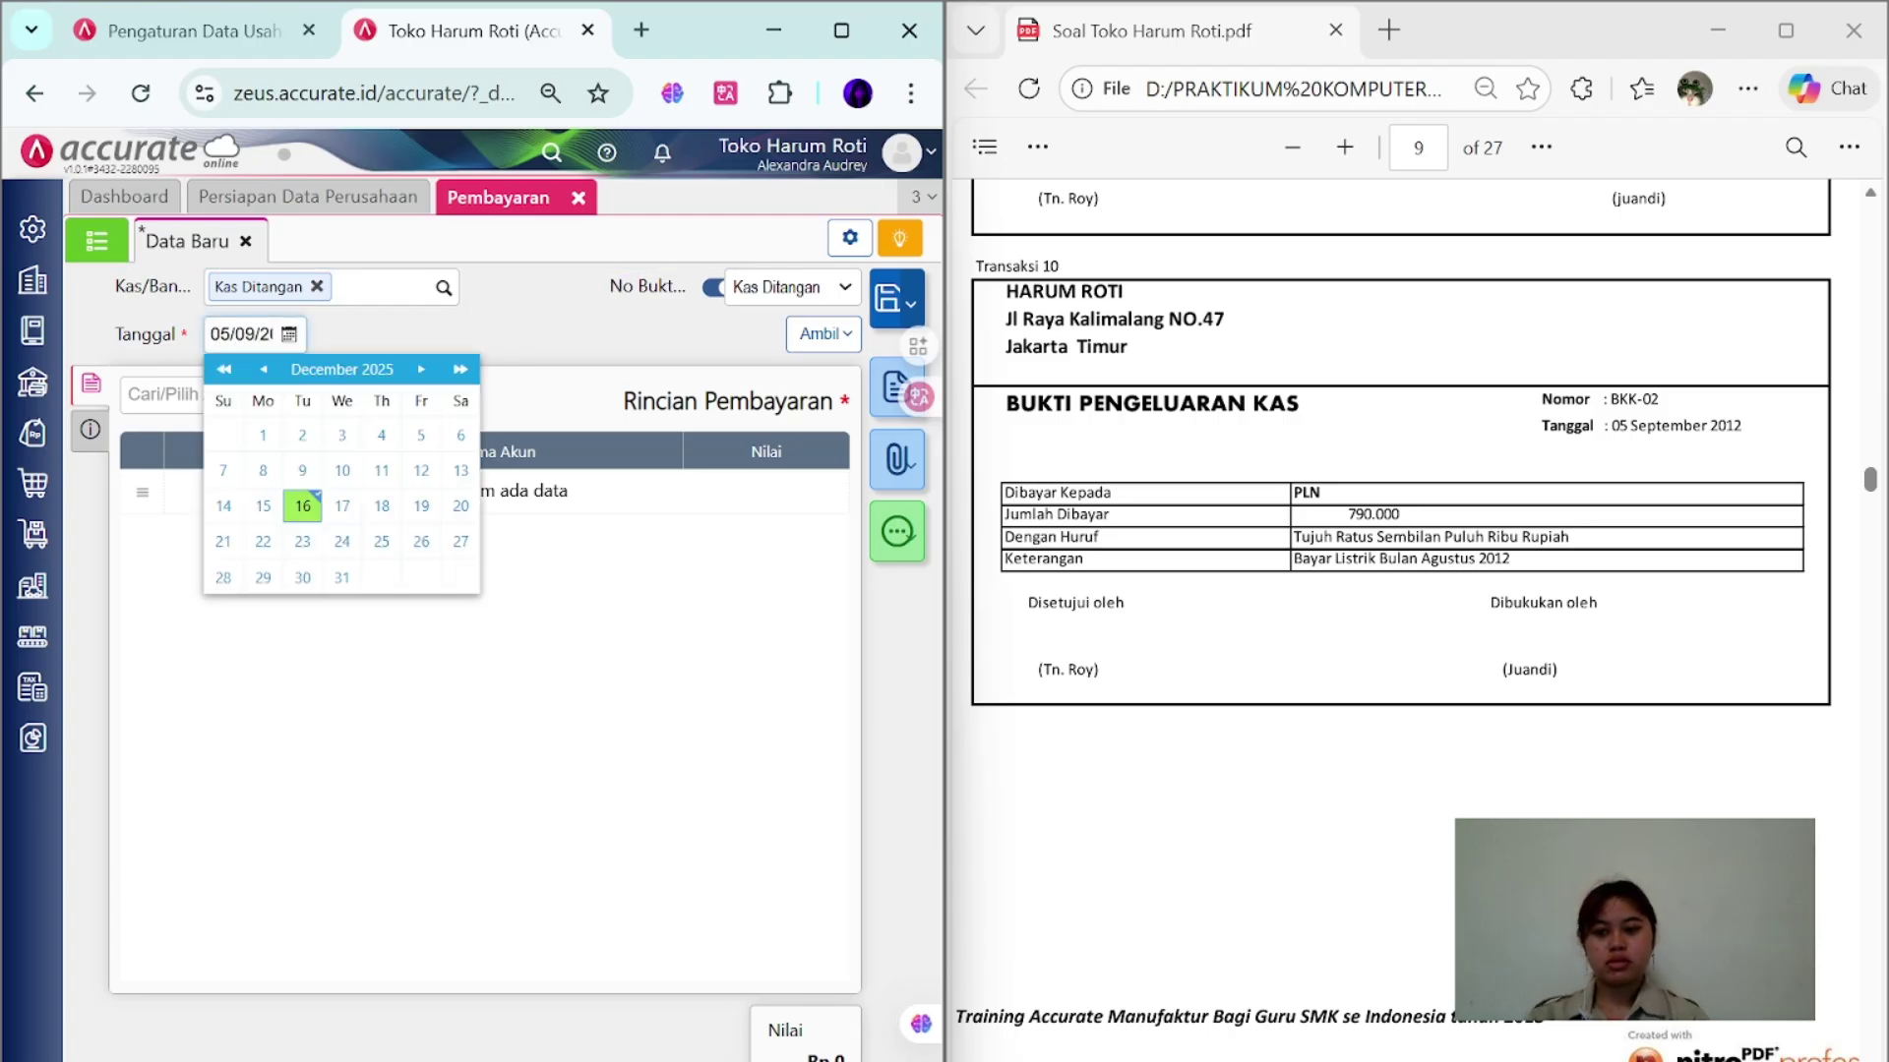
- Turn off automatic numbering for the payment and set its No Bukti to BKK-02
{"action": "left_click", "coordinate": [712, 286]}
{"action": "left_click", "coordinate": [777, 286]}
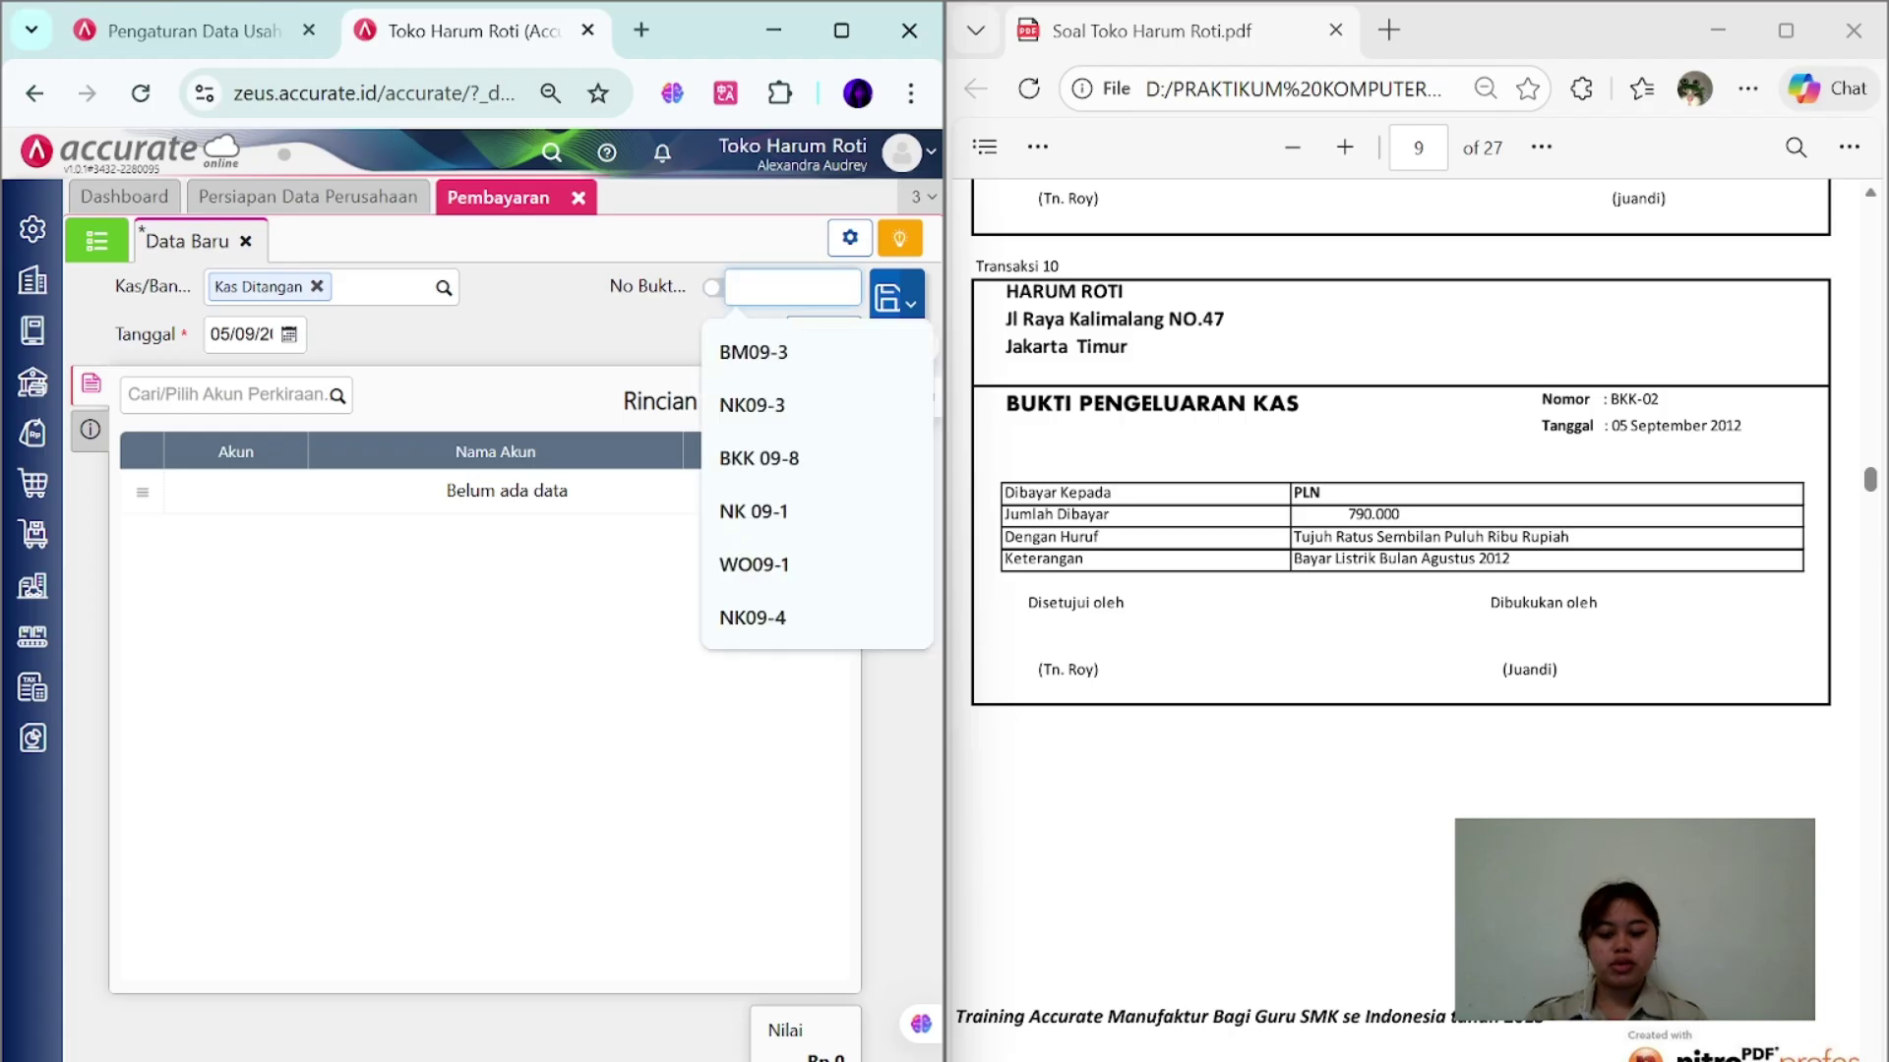
{"action": "key", "text": "Caps_Lock"}
{"action": "type", "text": "BKK-02"}
{"action": "key", "text": "Caps_Lock"}
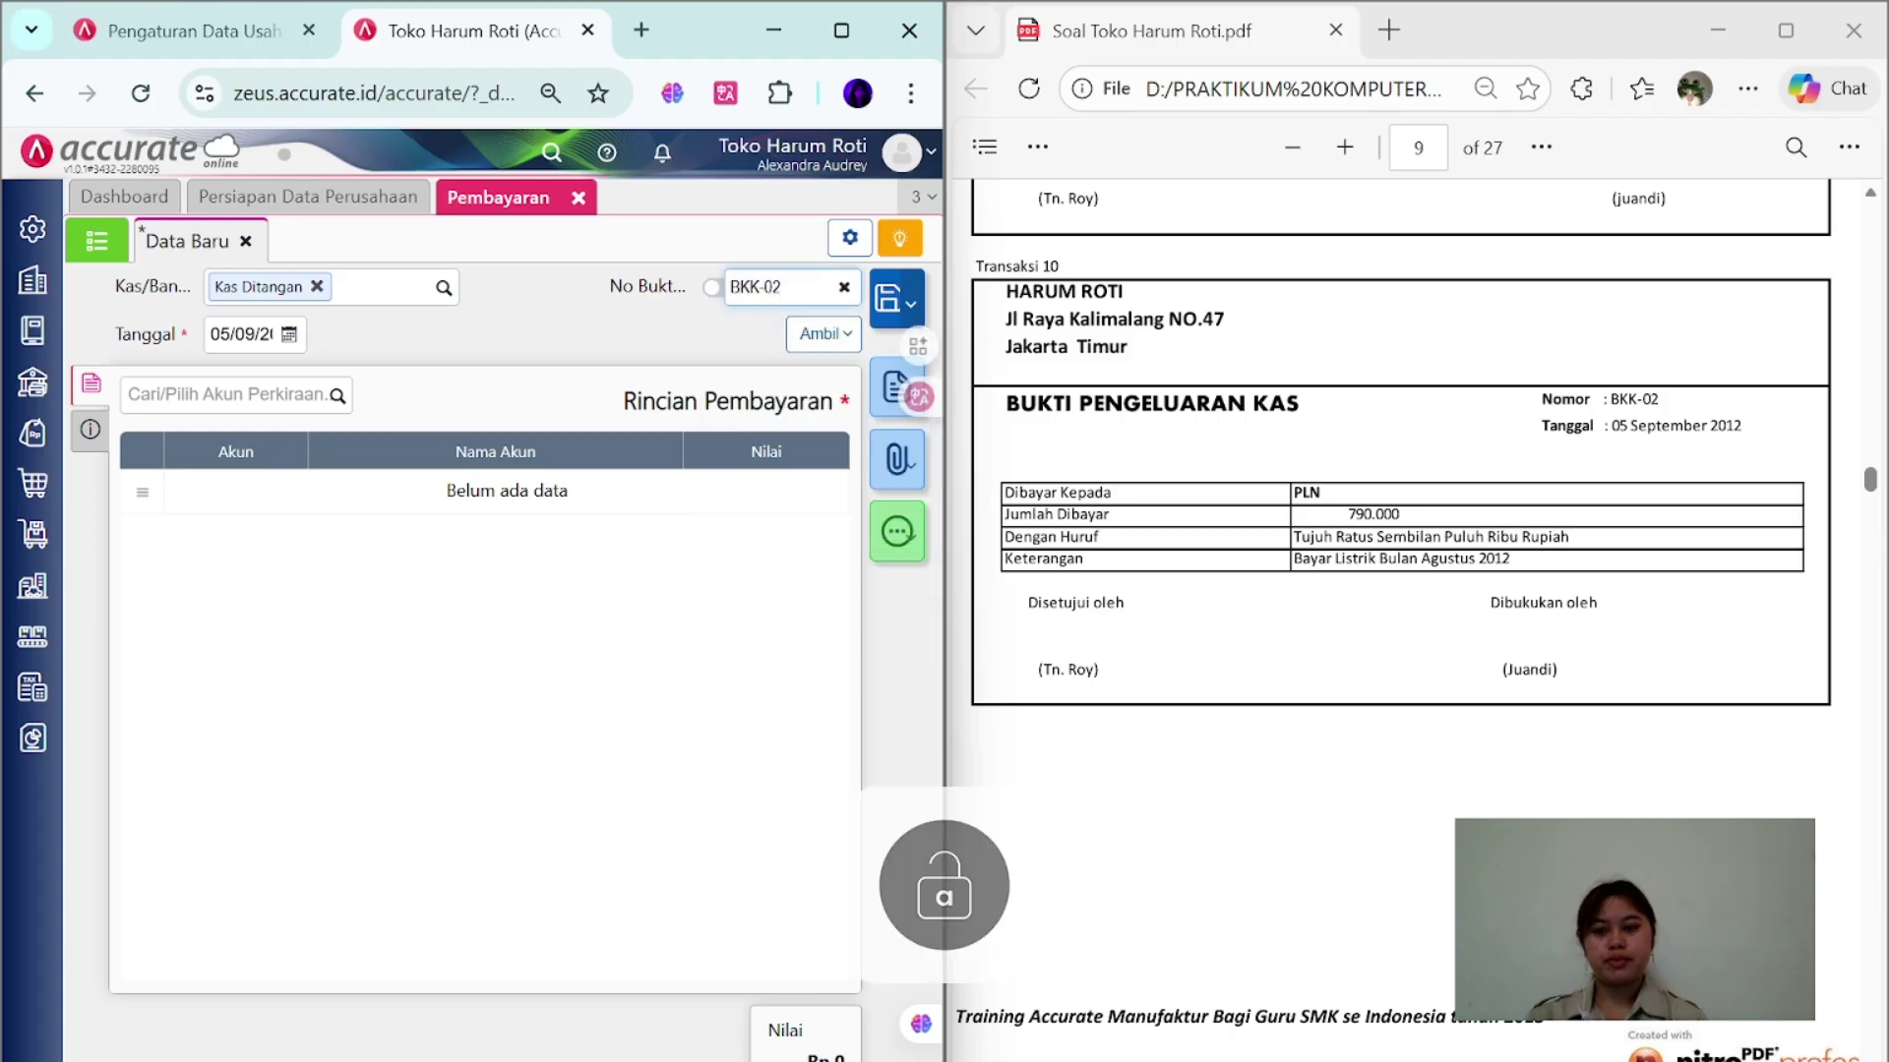
- Add the account Hutang Listrik & Telepon to the payment details with a Nilai of 790.000
{"action": "left_click", "coordinate": [334, 398]}
{"action": "type", "text": "hutang"}
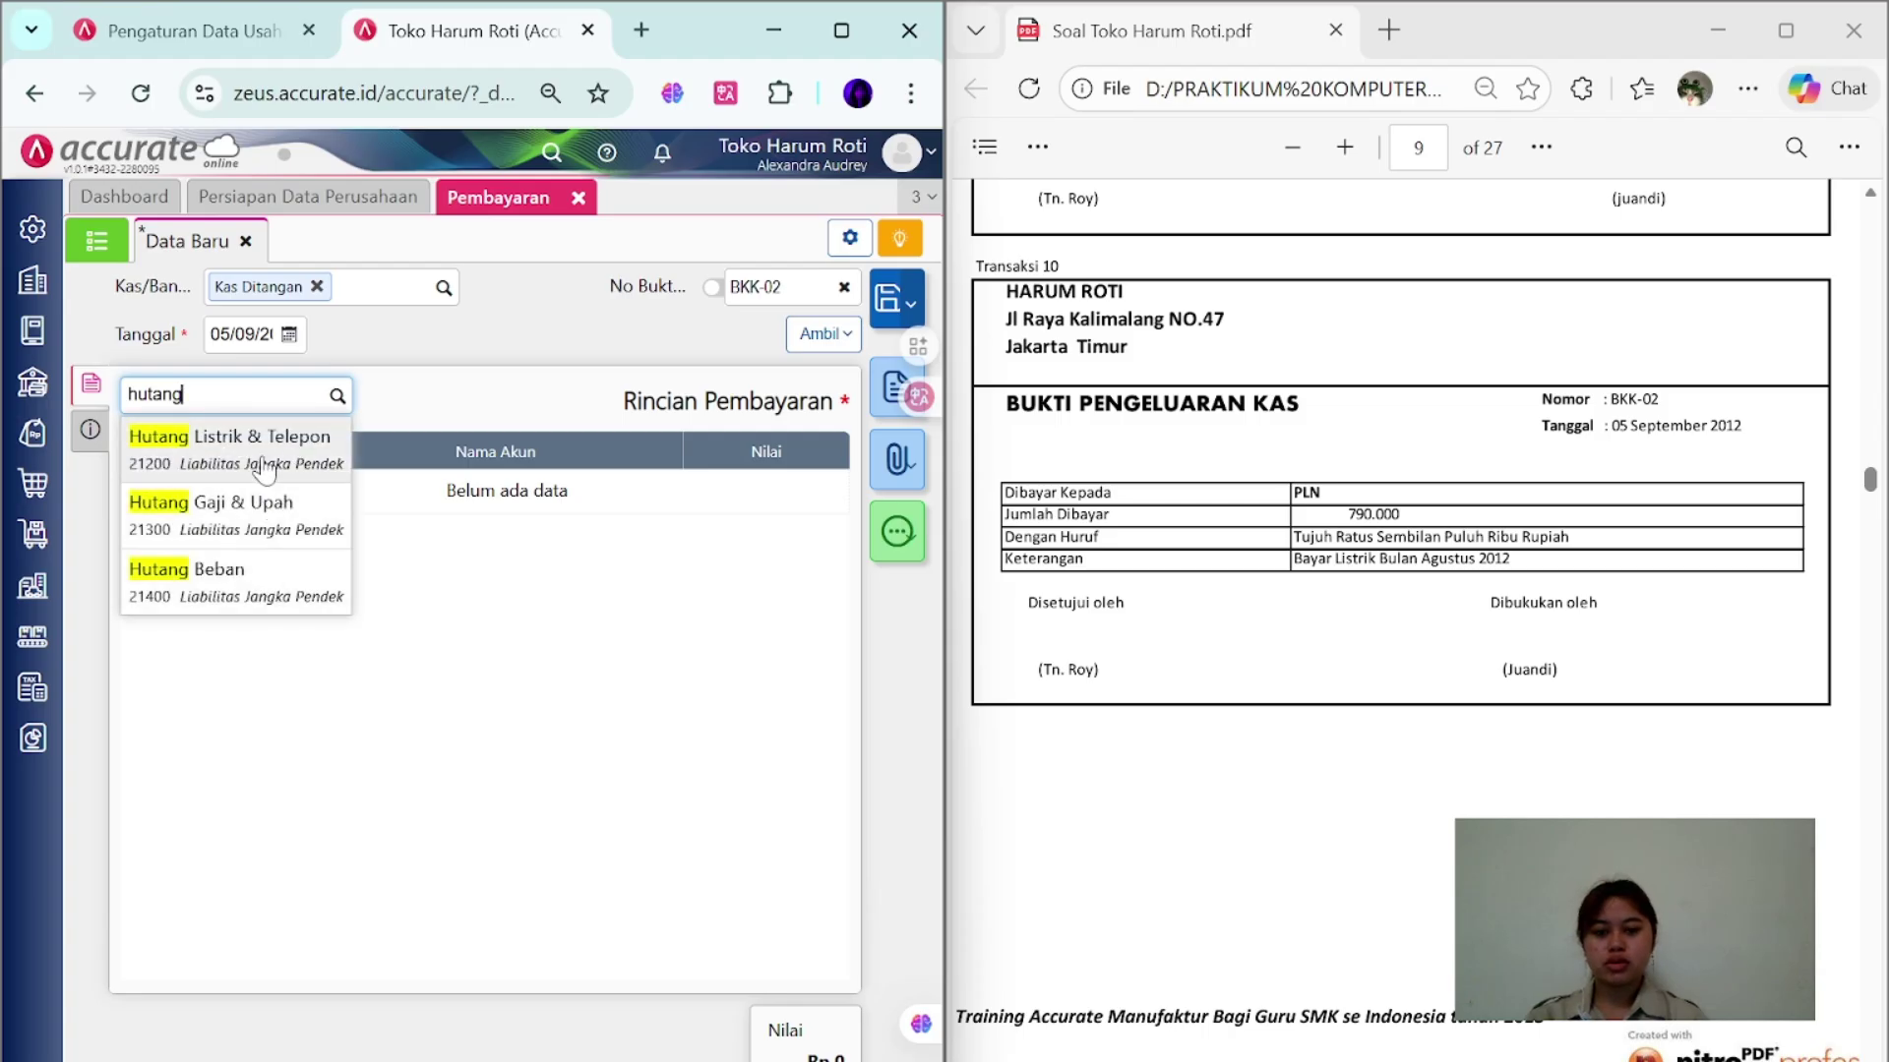
{"action": "key", "text": "Return"}
{"action": "left_click", "coordinate": [511, 616]}
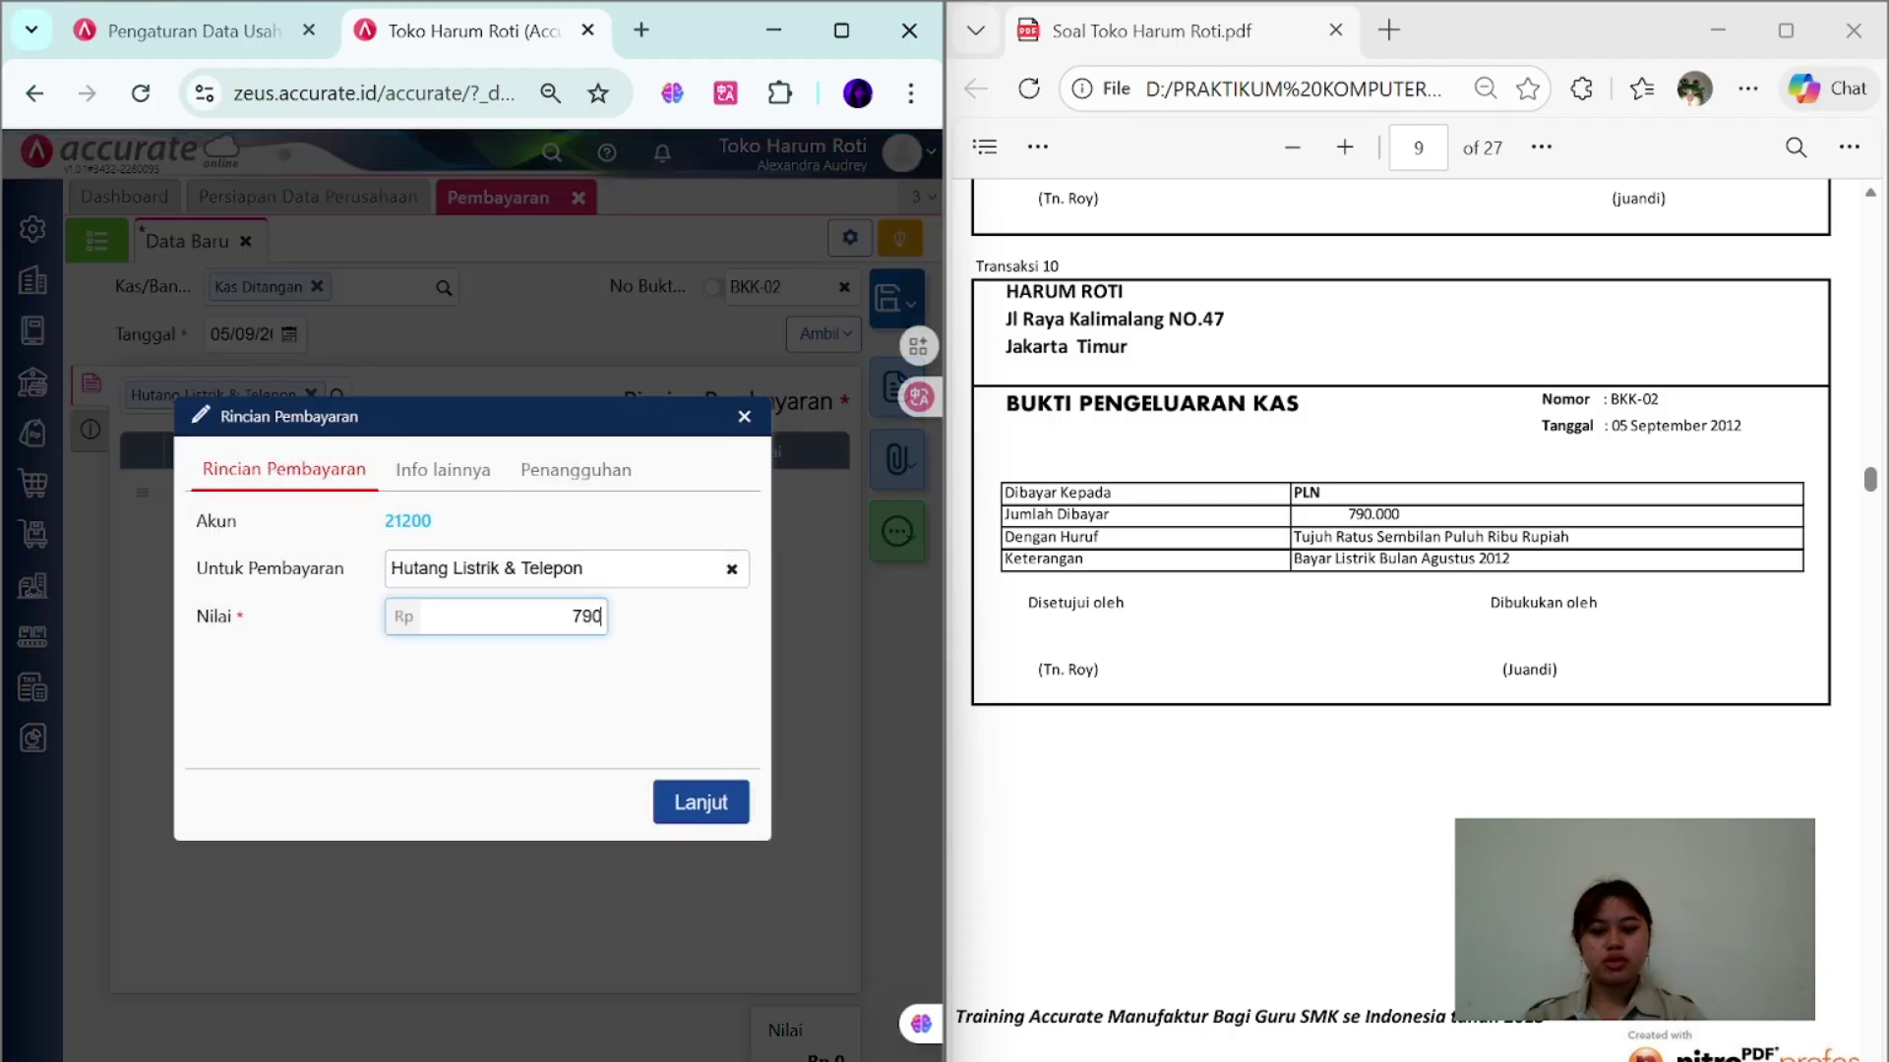
{"action": "left_click", "coordinate": [679, 805]}
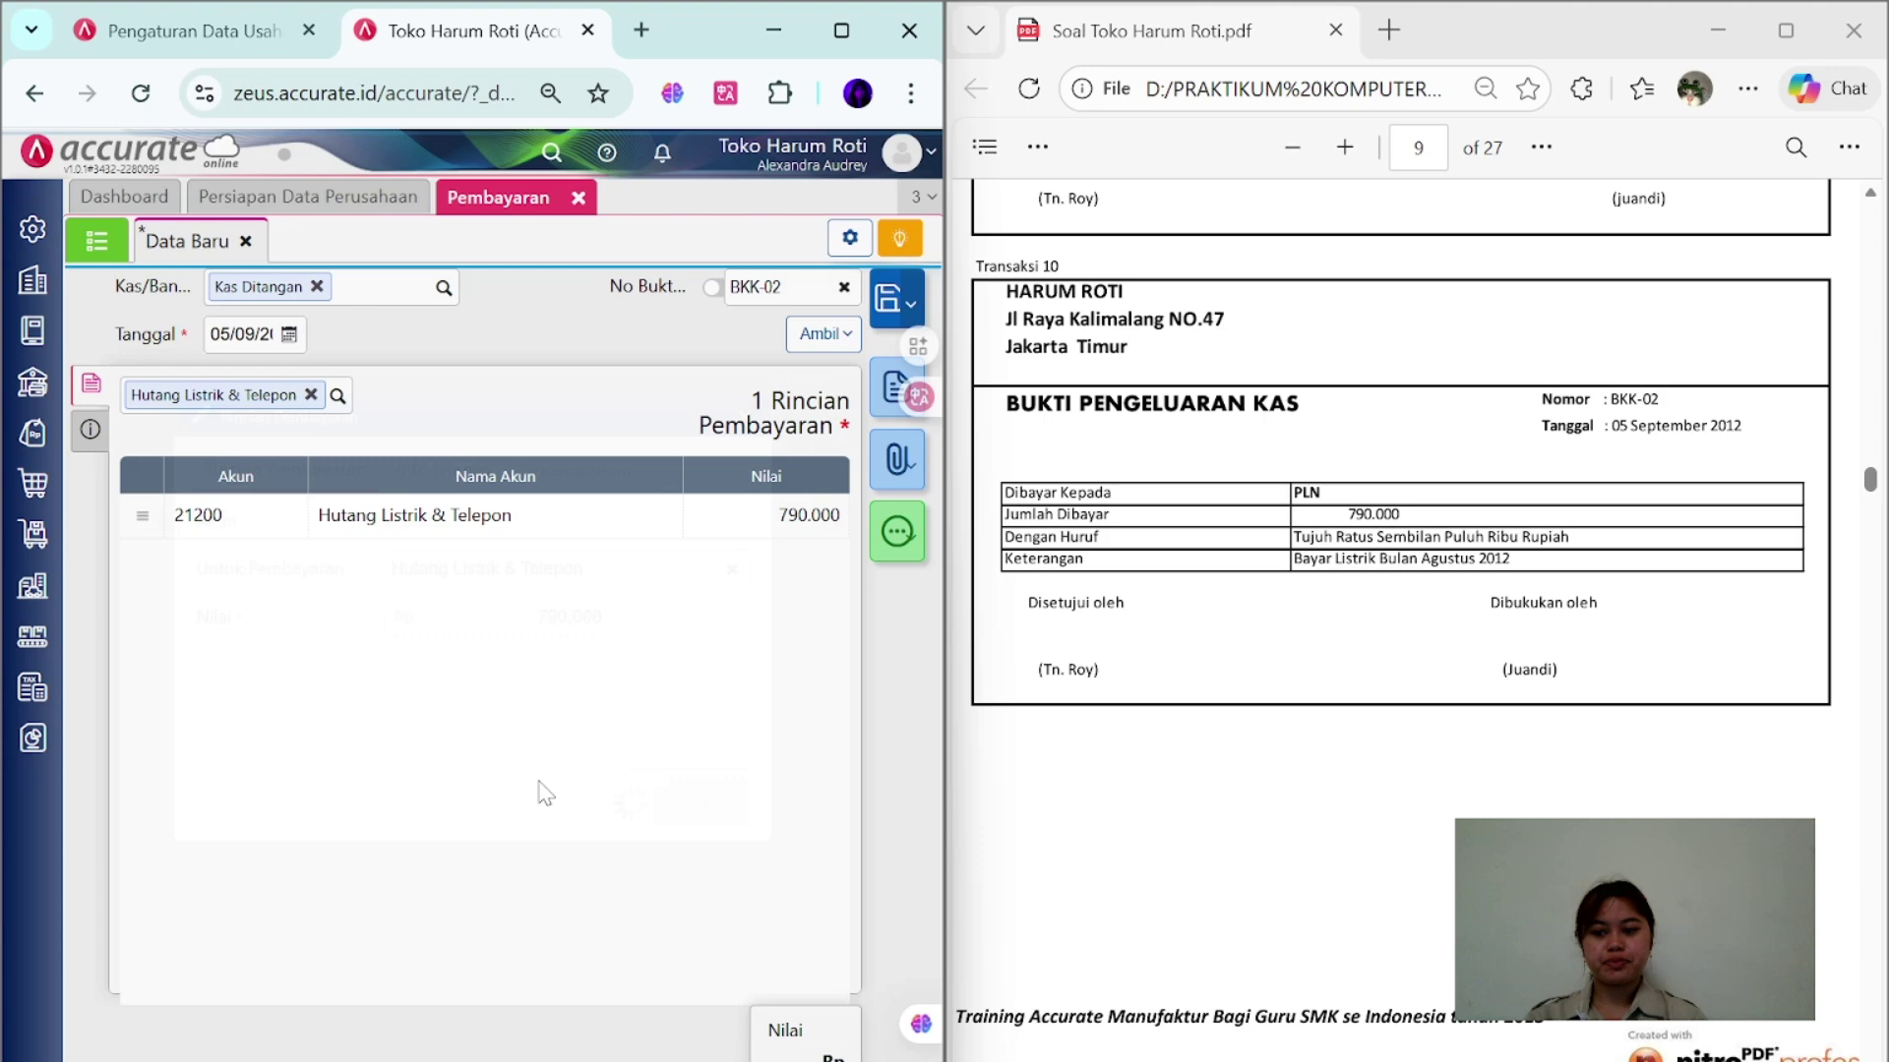
- Fill the payment's Info lainnya with No Cek BKK-02 and PLN as Penerima
{"action": "left_click", "coordinate": [90, 430]}
{"action": "type", "text": "bkk"}
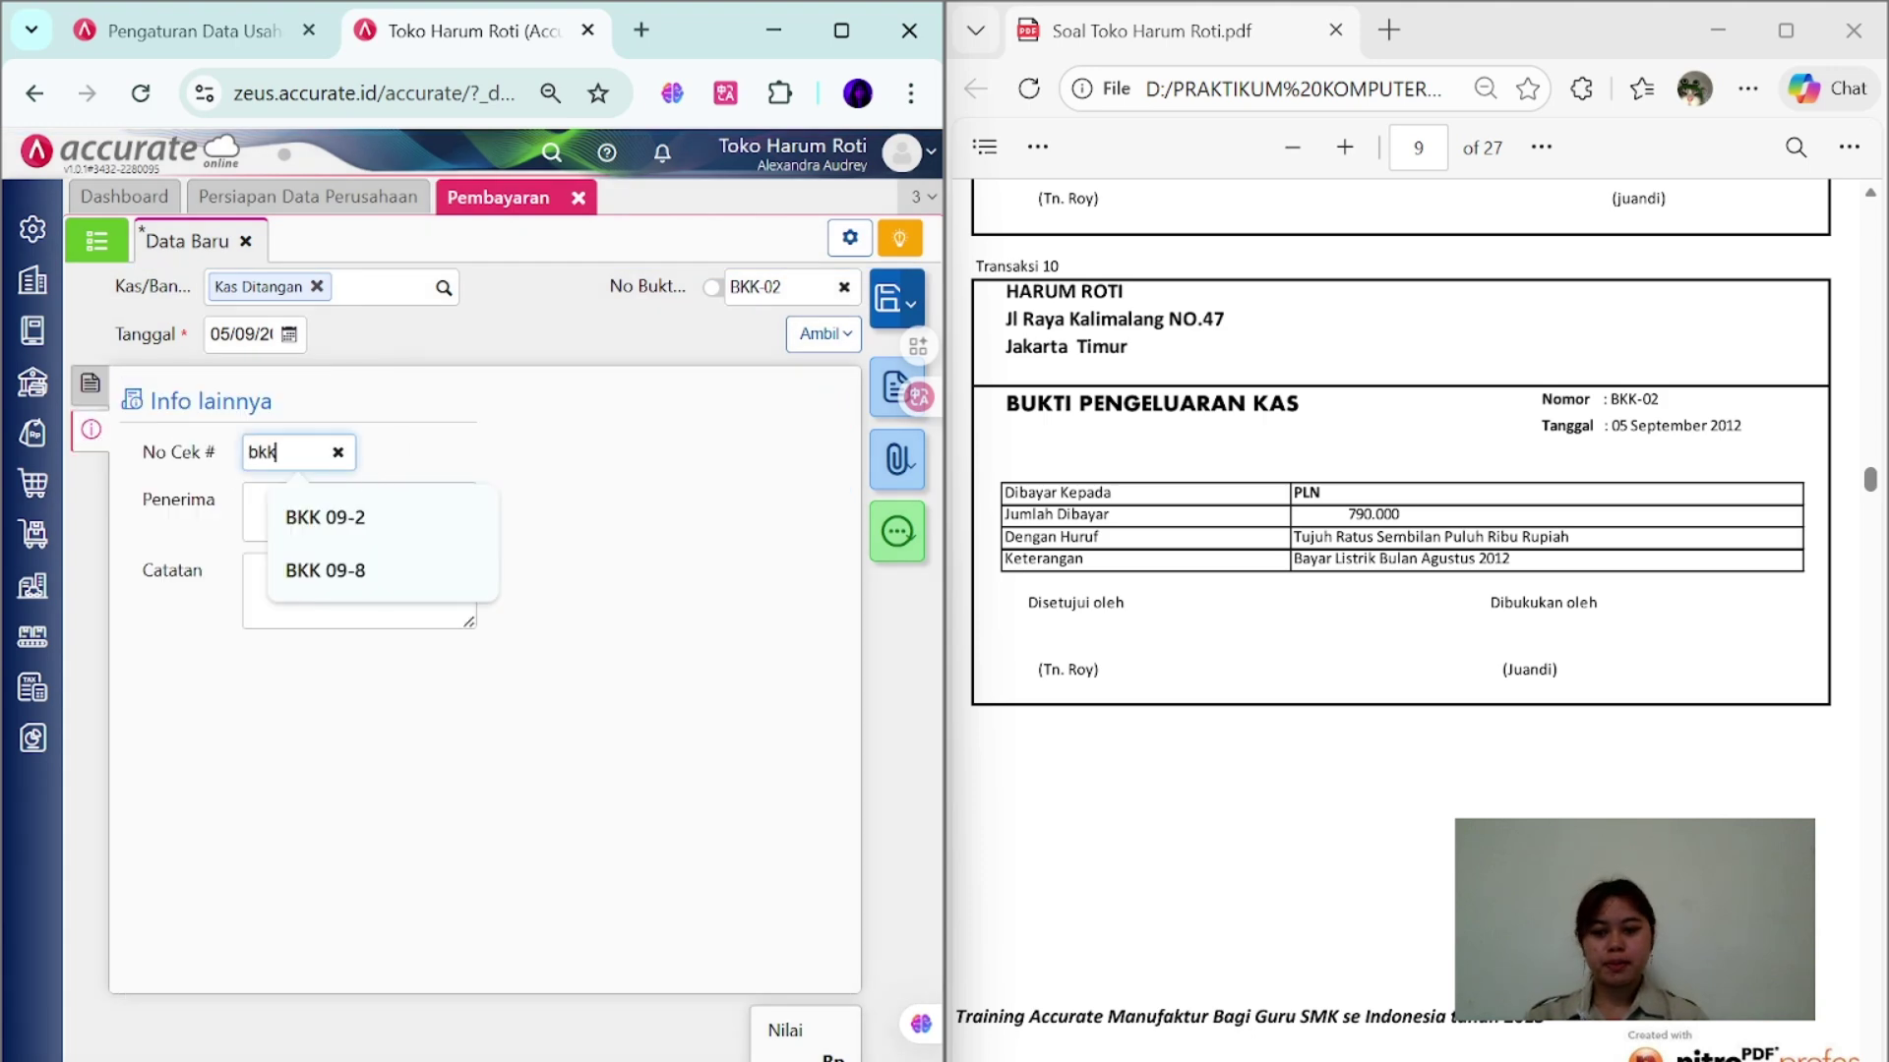
{"action": "key", "text": "BackSpace"}
{"action": "key", "text": "BackSpace"}
{"action": "key", "text": "Caps_Lock"}
{"action": "type", "text": "BKK09-"}
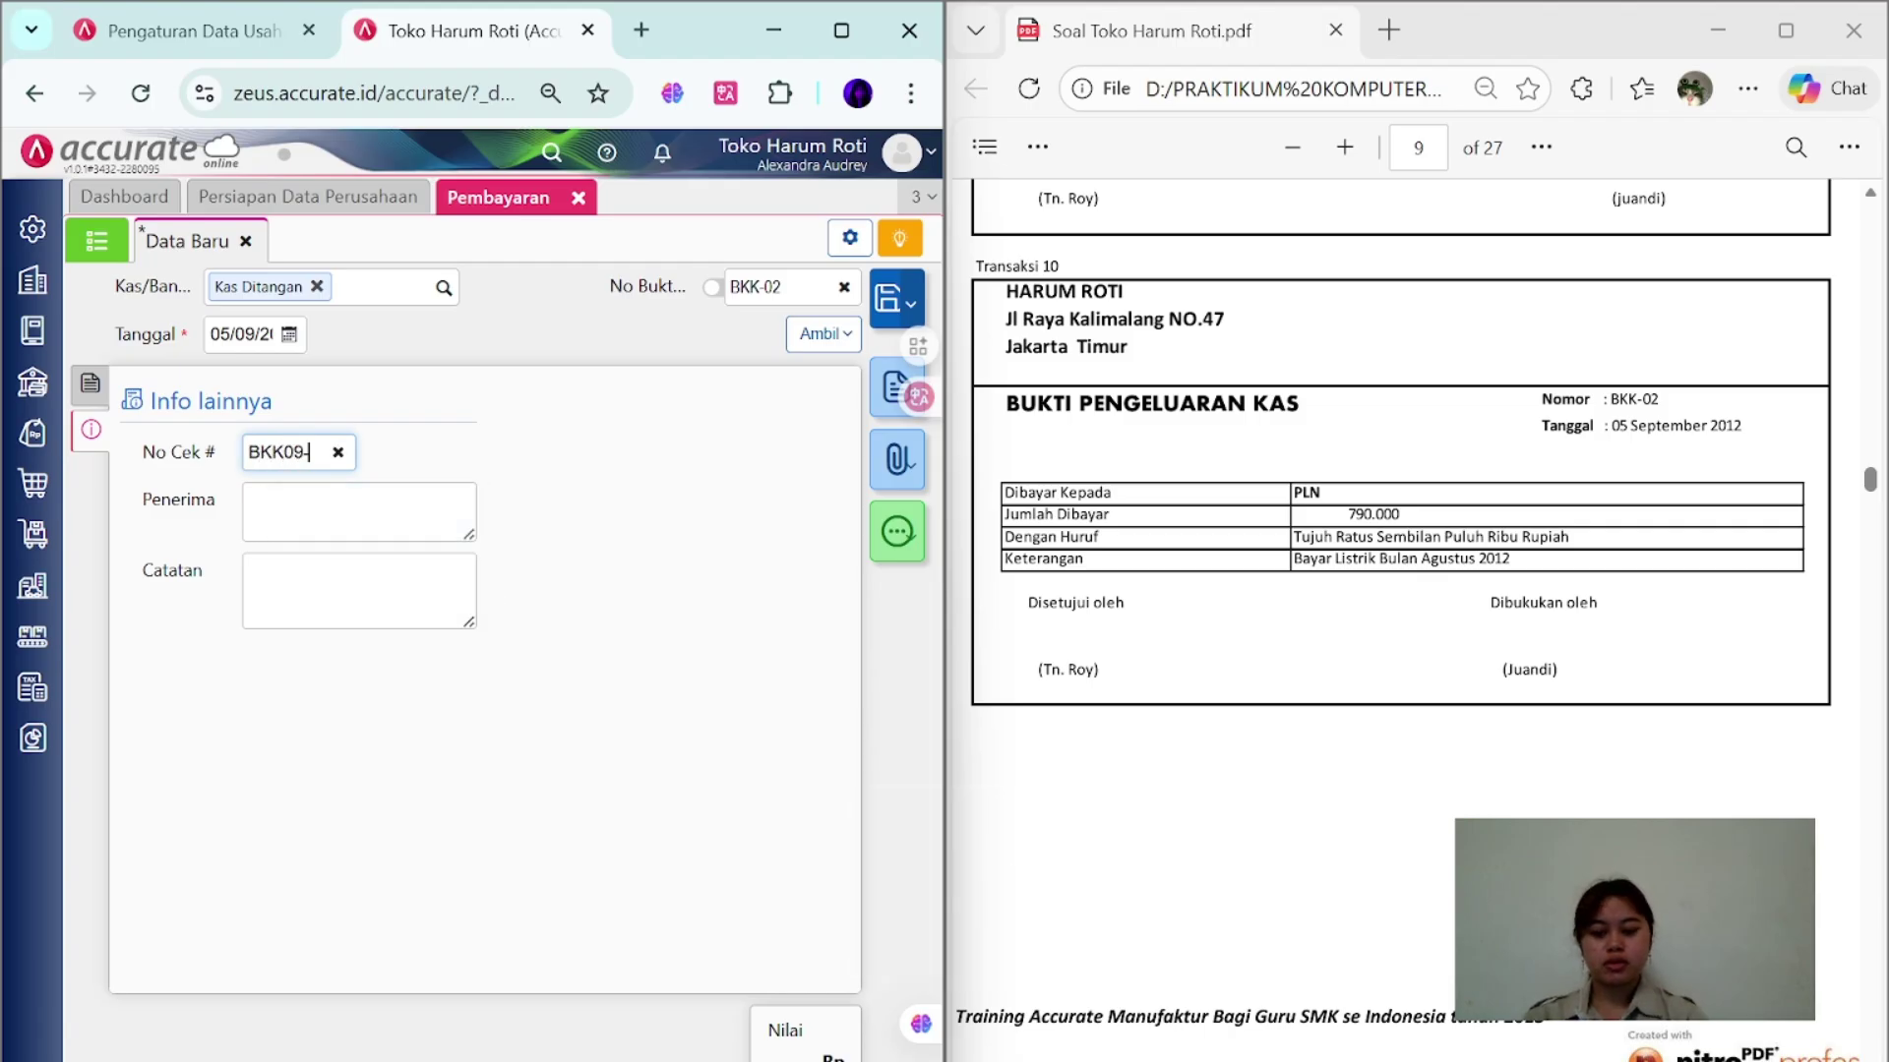
{"action": "key", "text": "BackSpace"}
{"action": "type", "text": "-02"}
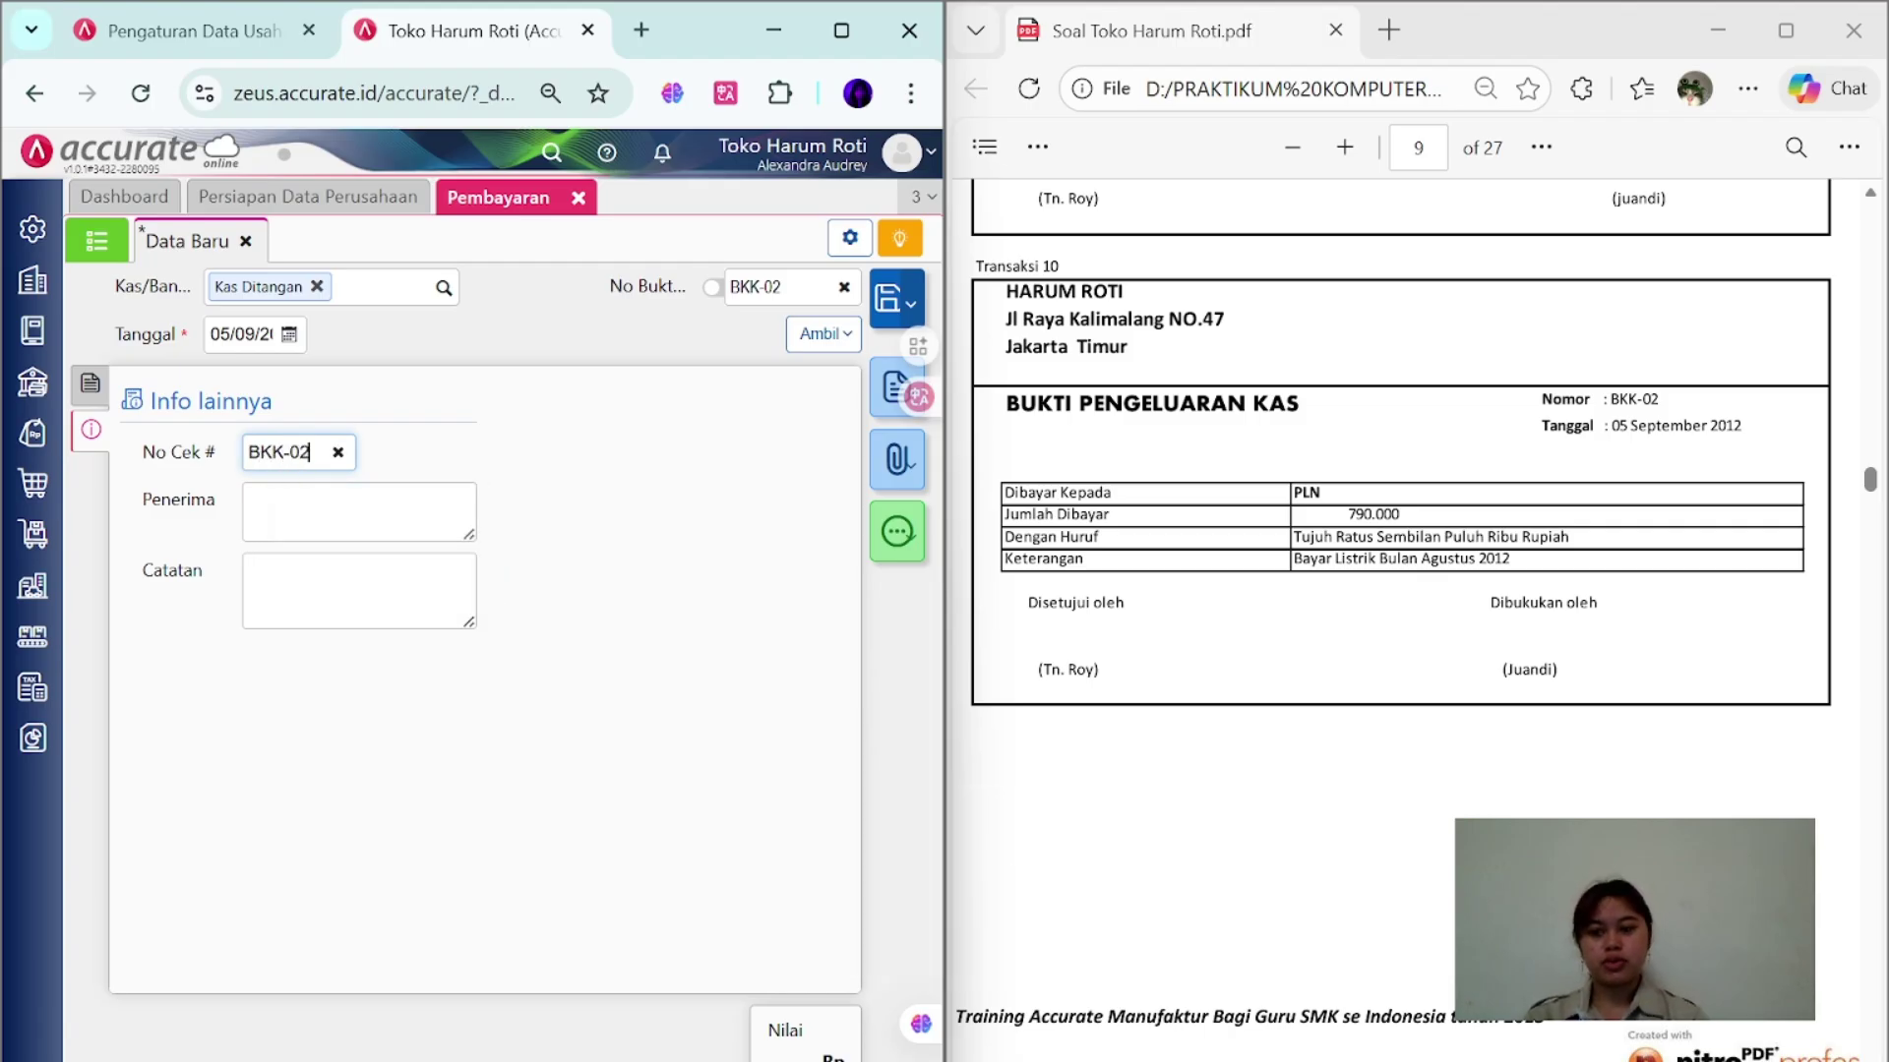
{"action": "key", "text": "Tab"}
{"action": "type", "text": "PLN"}
{"action": "key", "text": "Tab"}
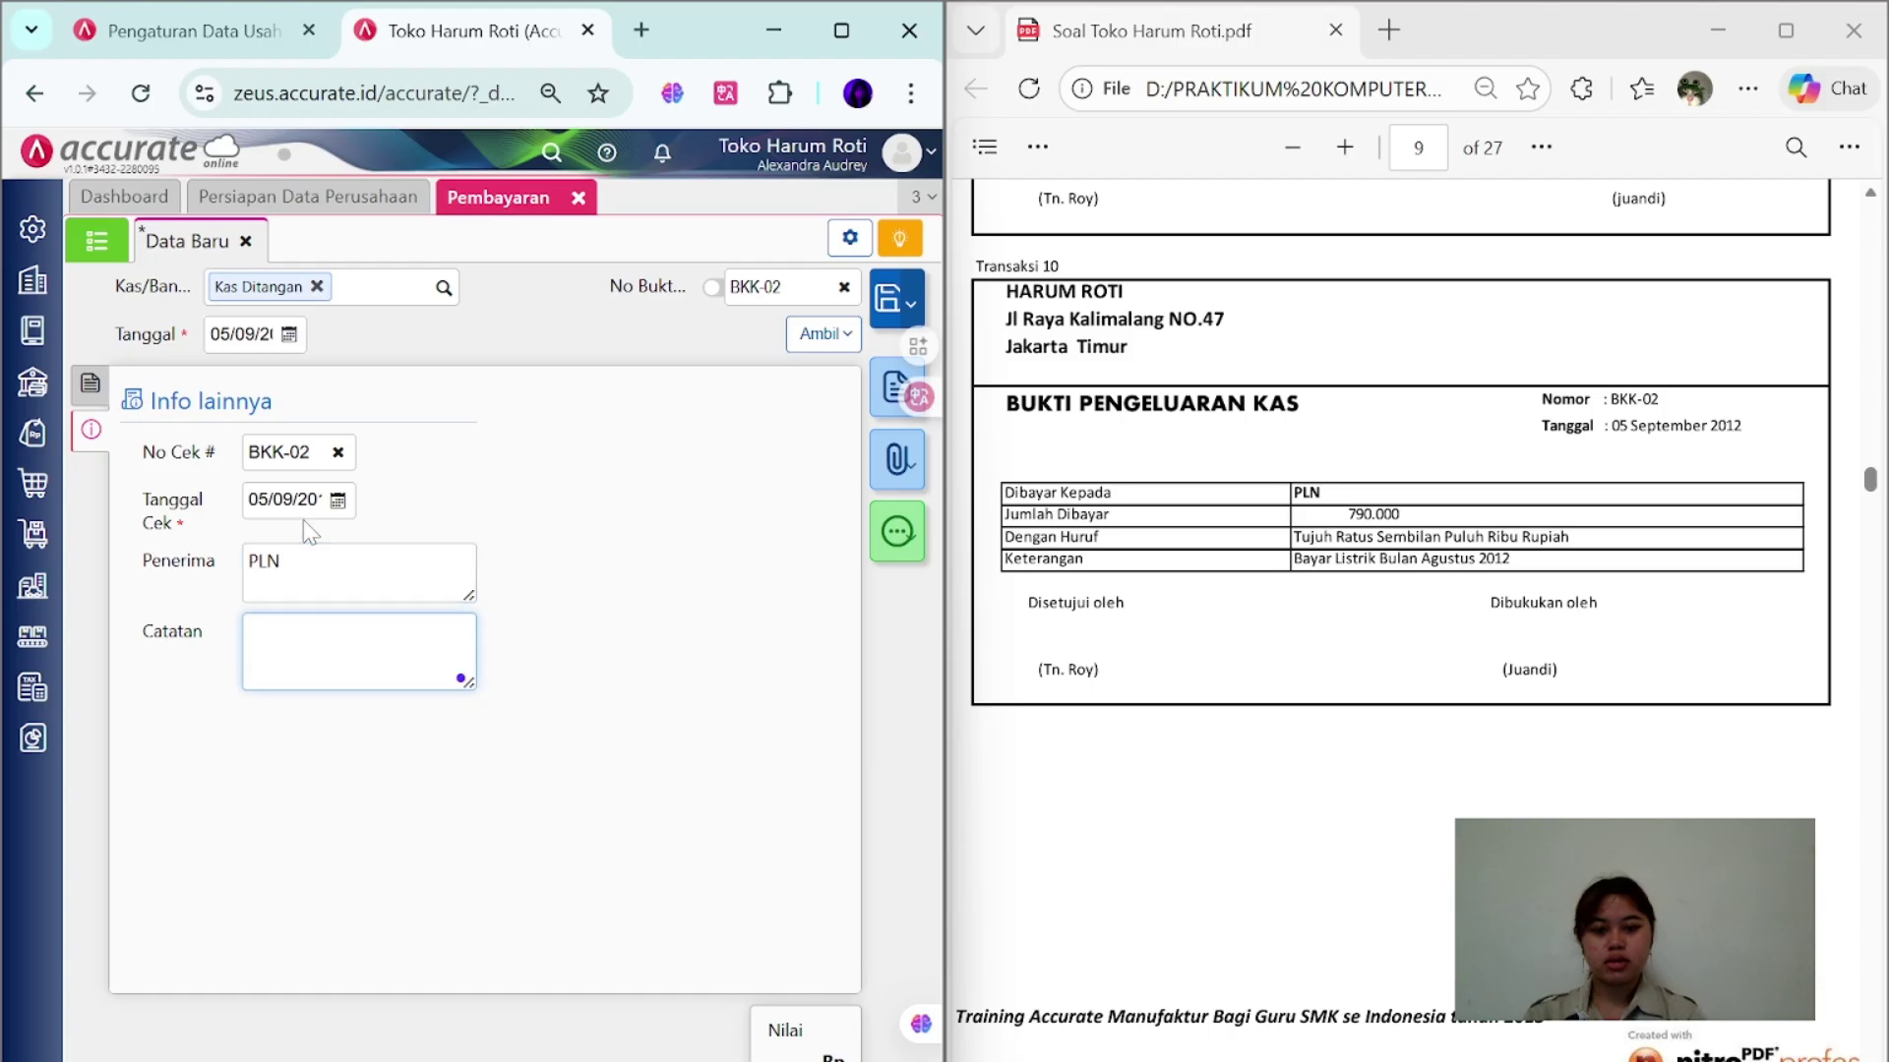
- Enter Bayar Listrik Bulan Agustus 2012 as the payment's Catatan, then save payment BKK-02 and close its form
{"action": "type", "text": "B"}
{"action": "key", "text": "Caps_Lock"}
{"action": "type", "text": "ayar Lis"}
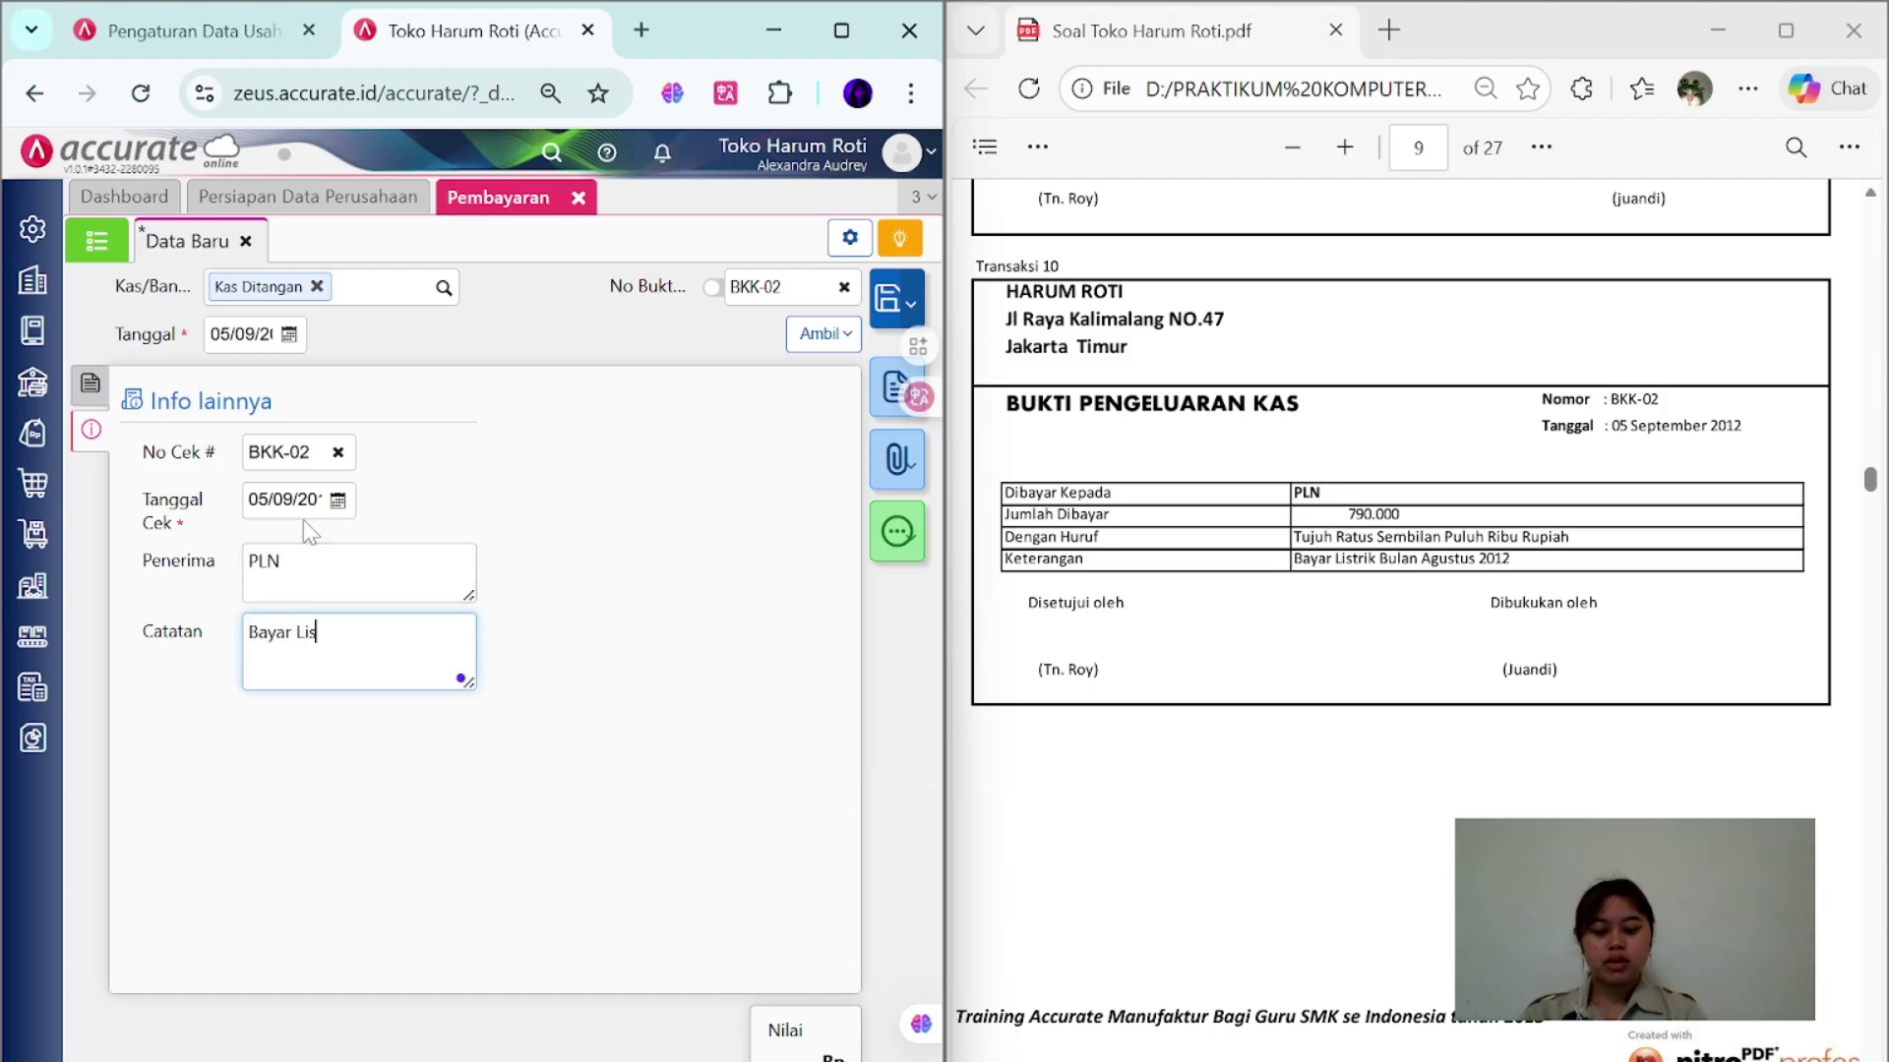
{"action": "type", "text": "trik Bulan Agustus 2012"}
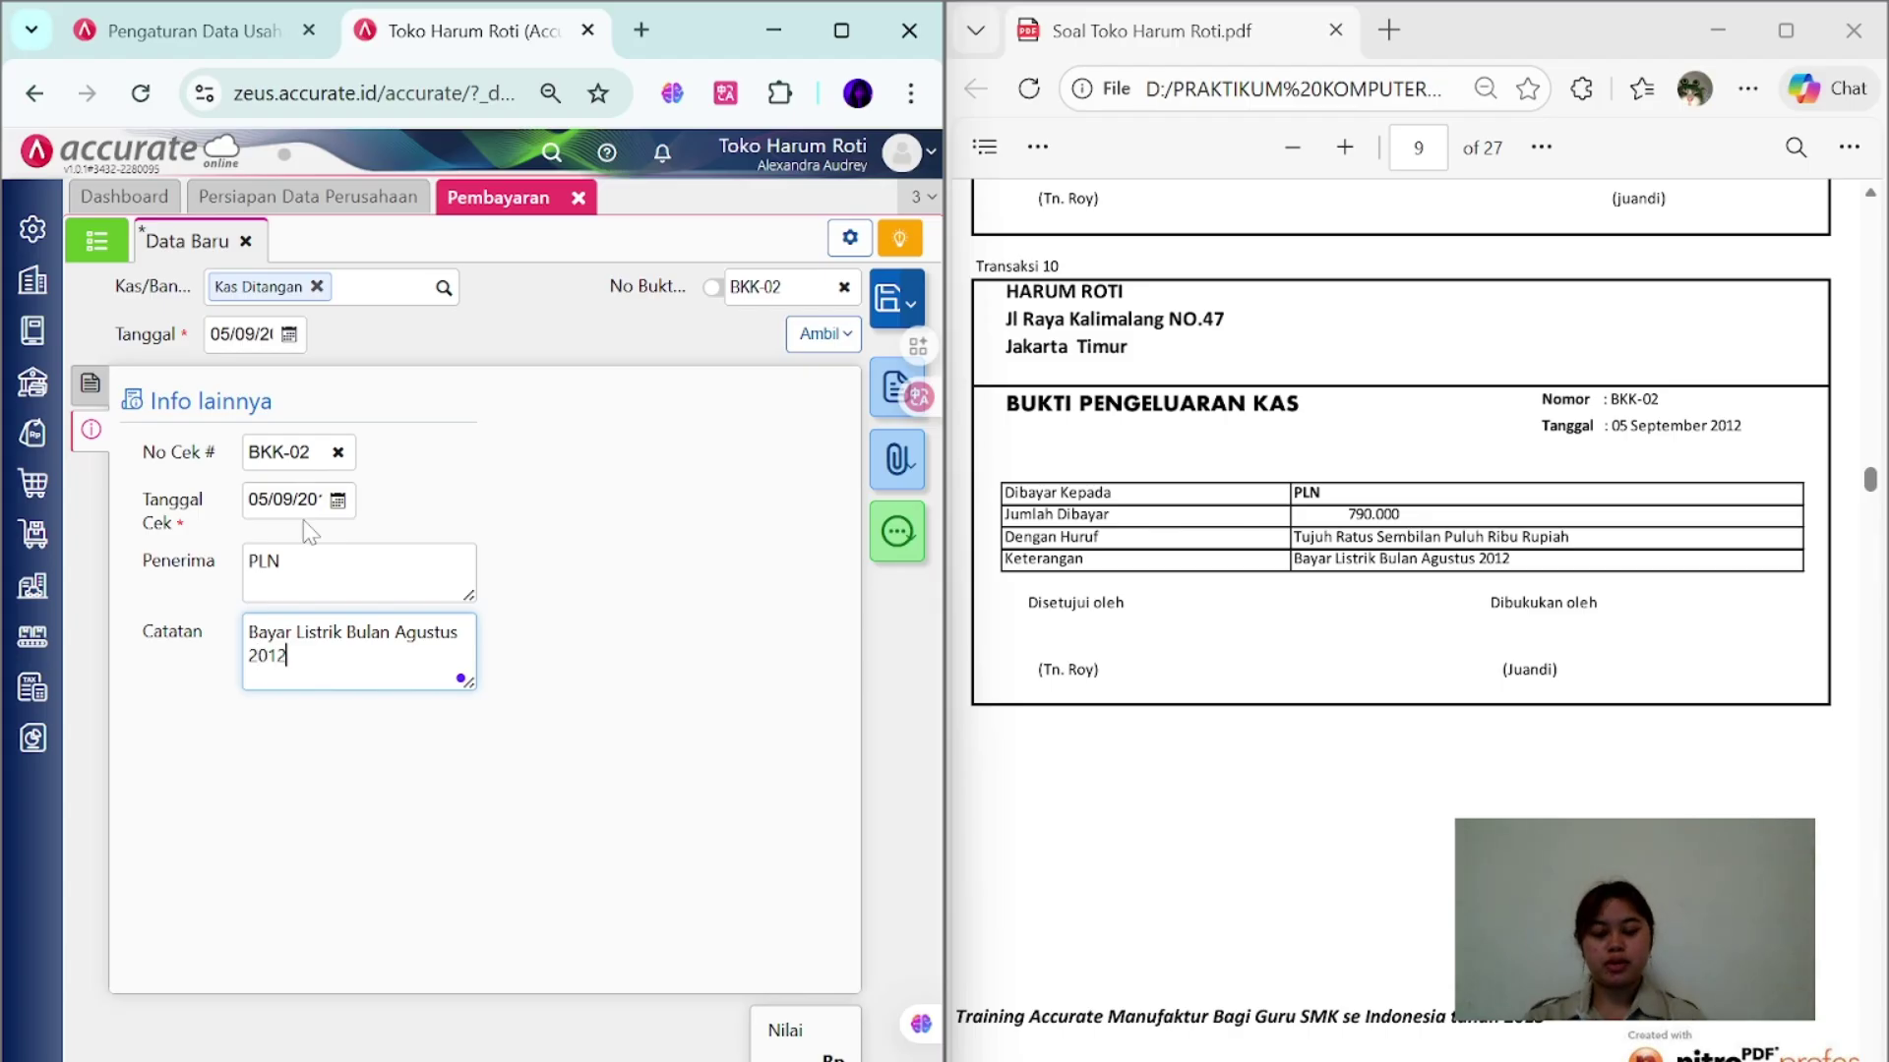
{"action": "left_click", "coordinate": [602, 509]}
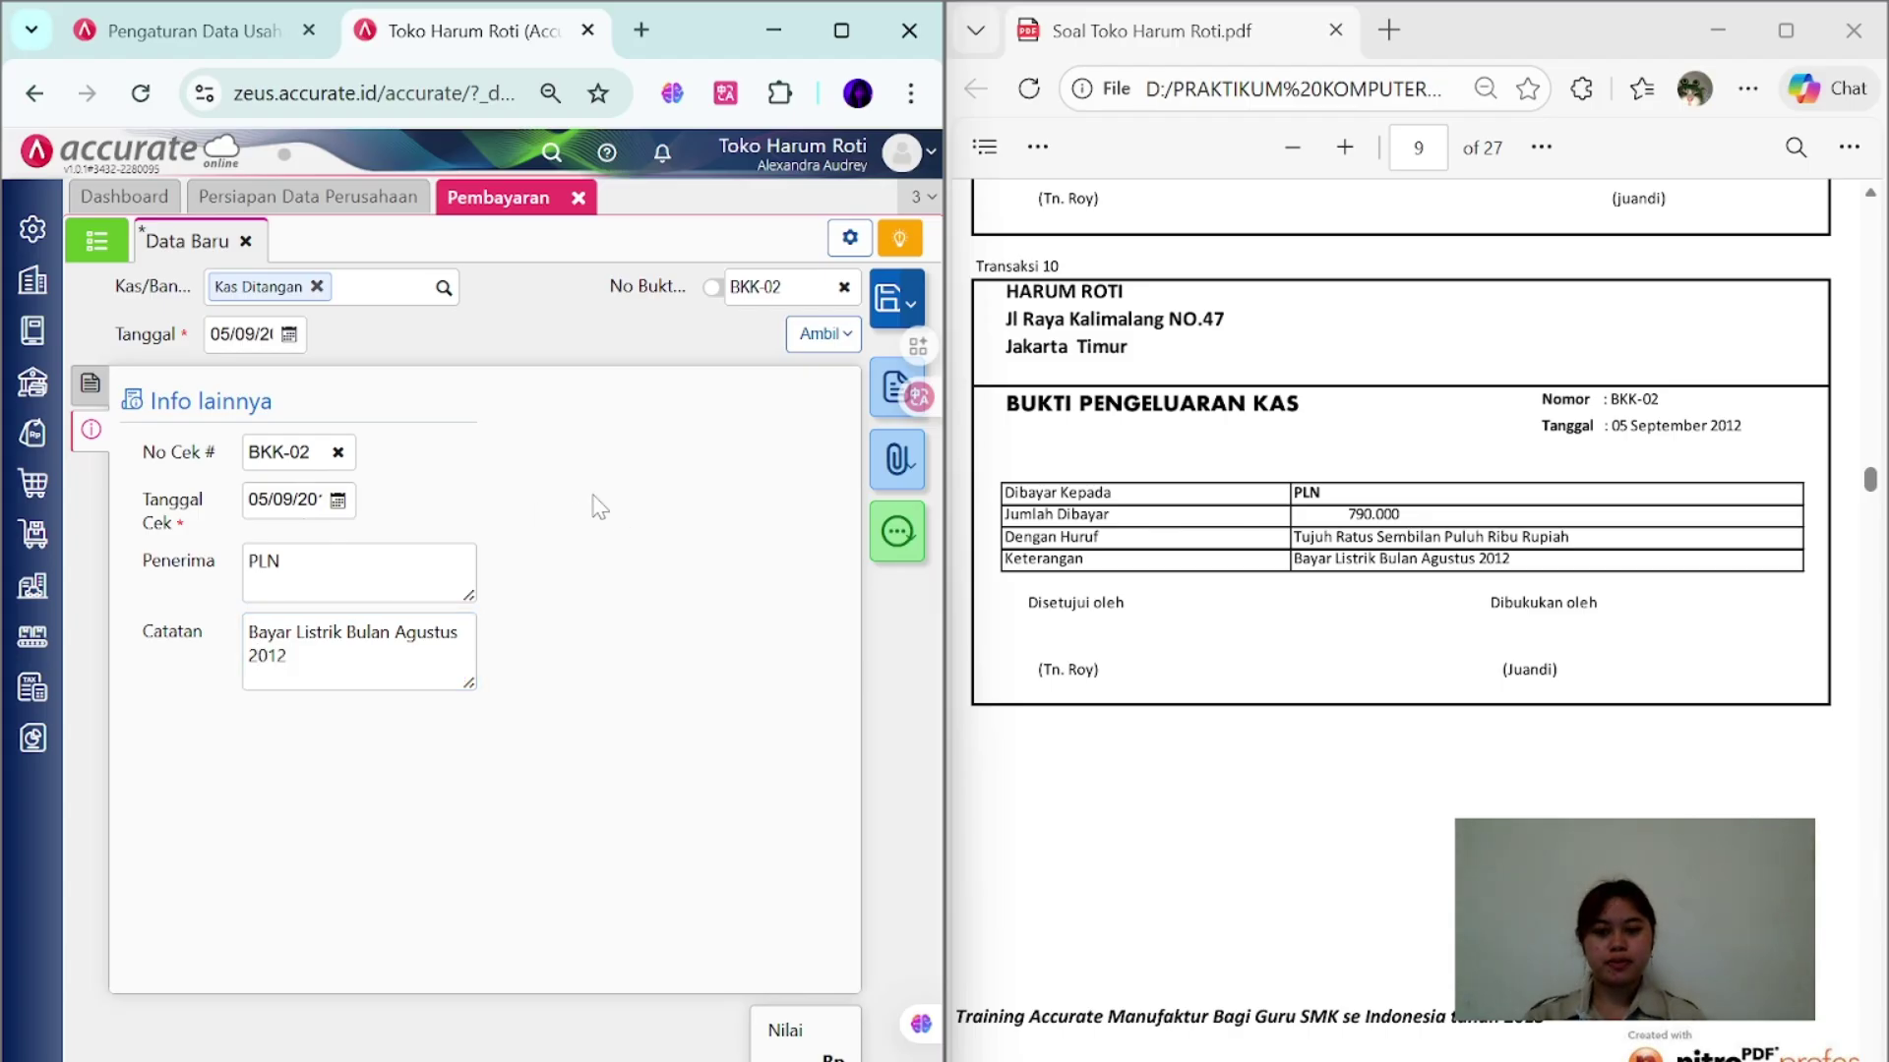
{"action": "left_click", "coordinate": [888, 297]}
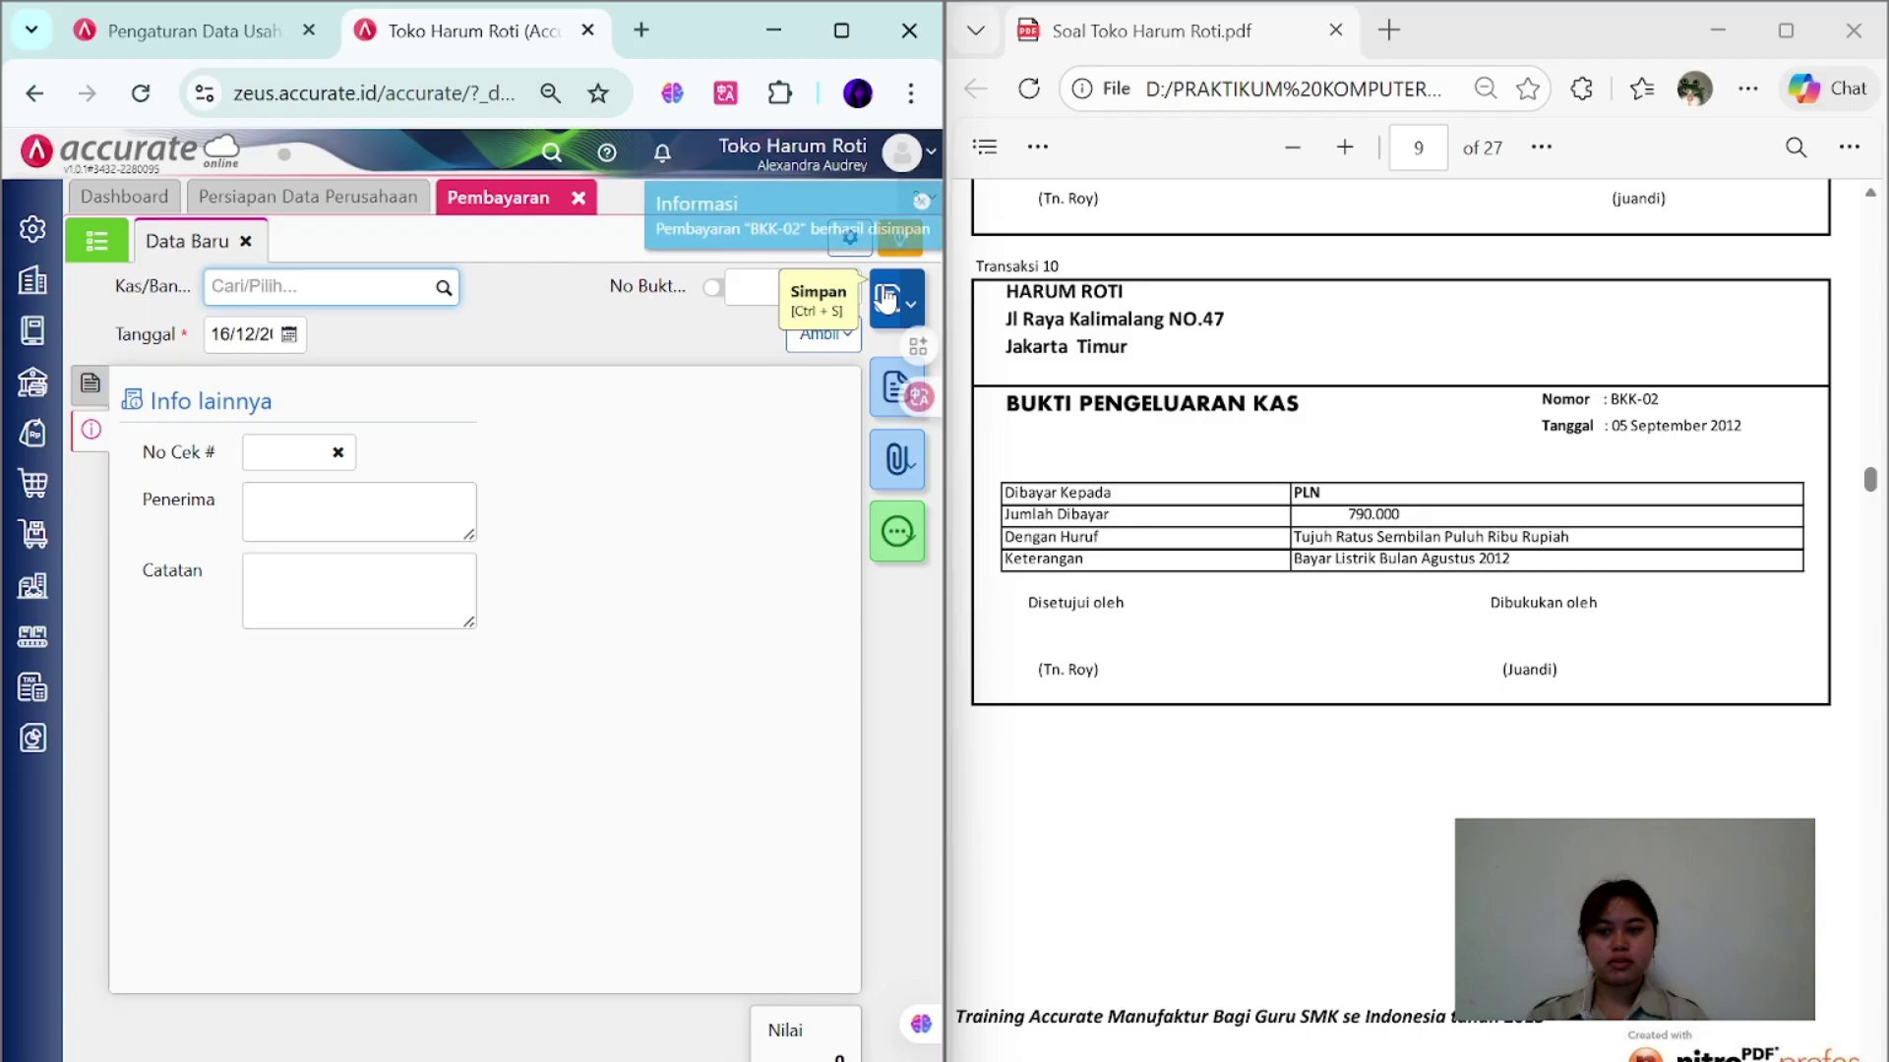
{"action": "left_click", "coordinate": [578, 197]}
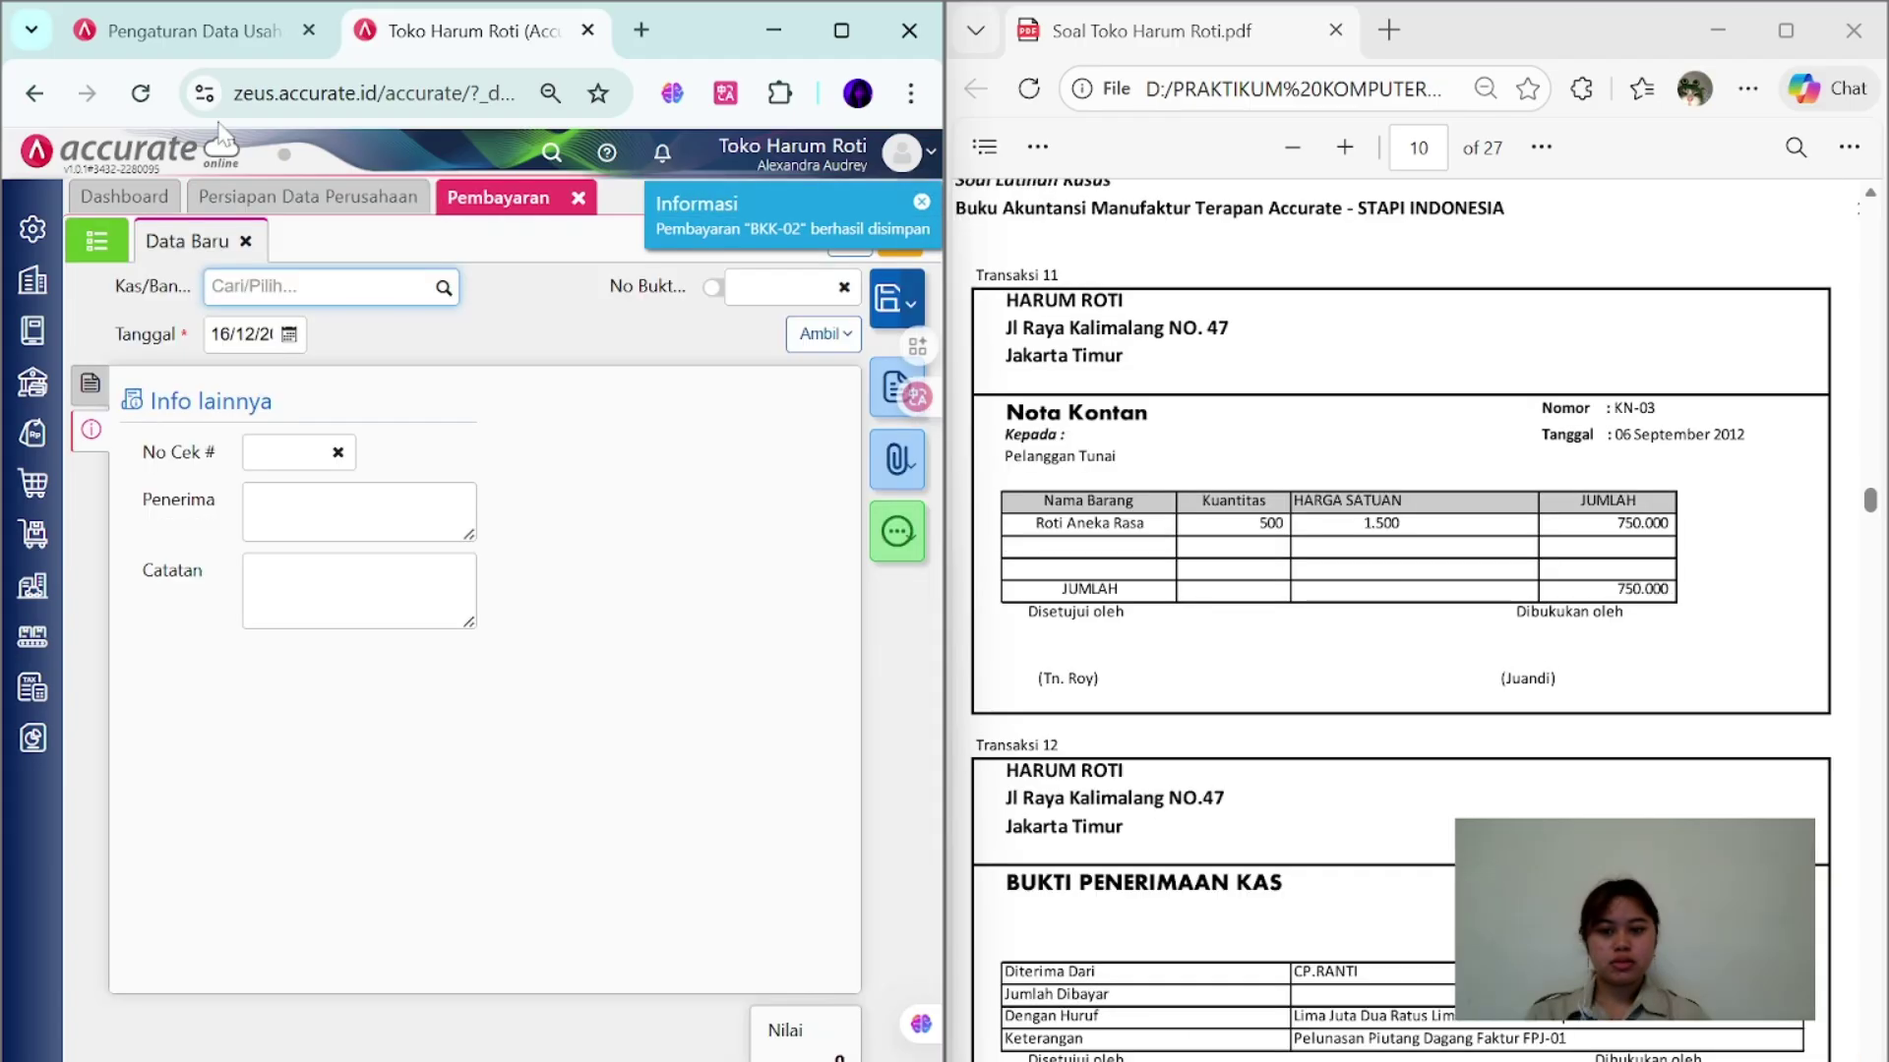
{"action": "left_click", "coordinate": [588, 198]}
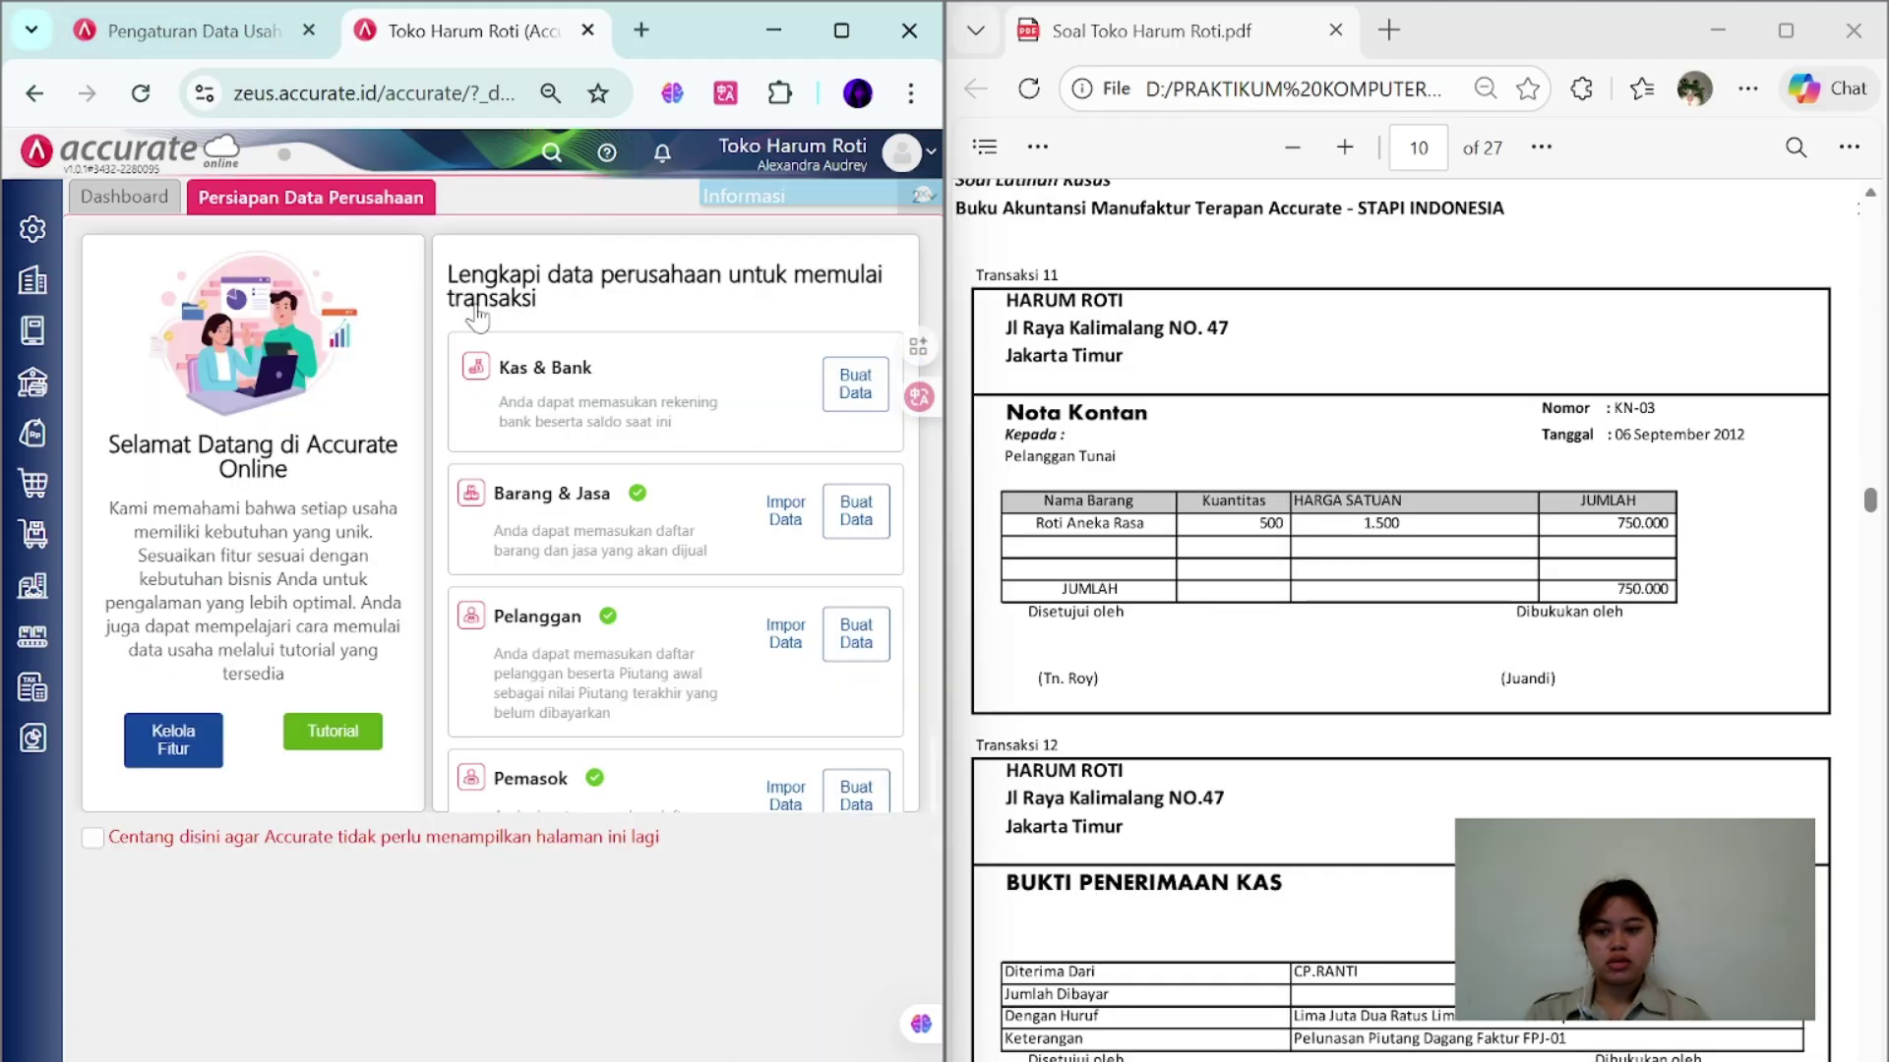
- Start a new Faktur Penjualan for Transaksi 11 with PENJUALAN TUNAI as Pelanggan
{"action": "left_click", "coordinate": [32, 432]}
{"action": "left_click", "coordinate": [706, 589]}
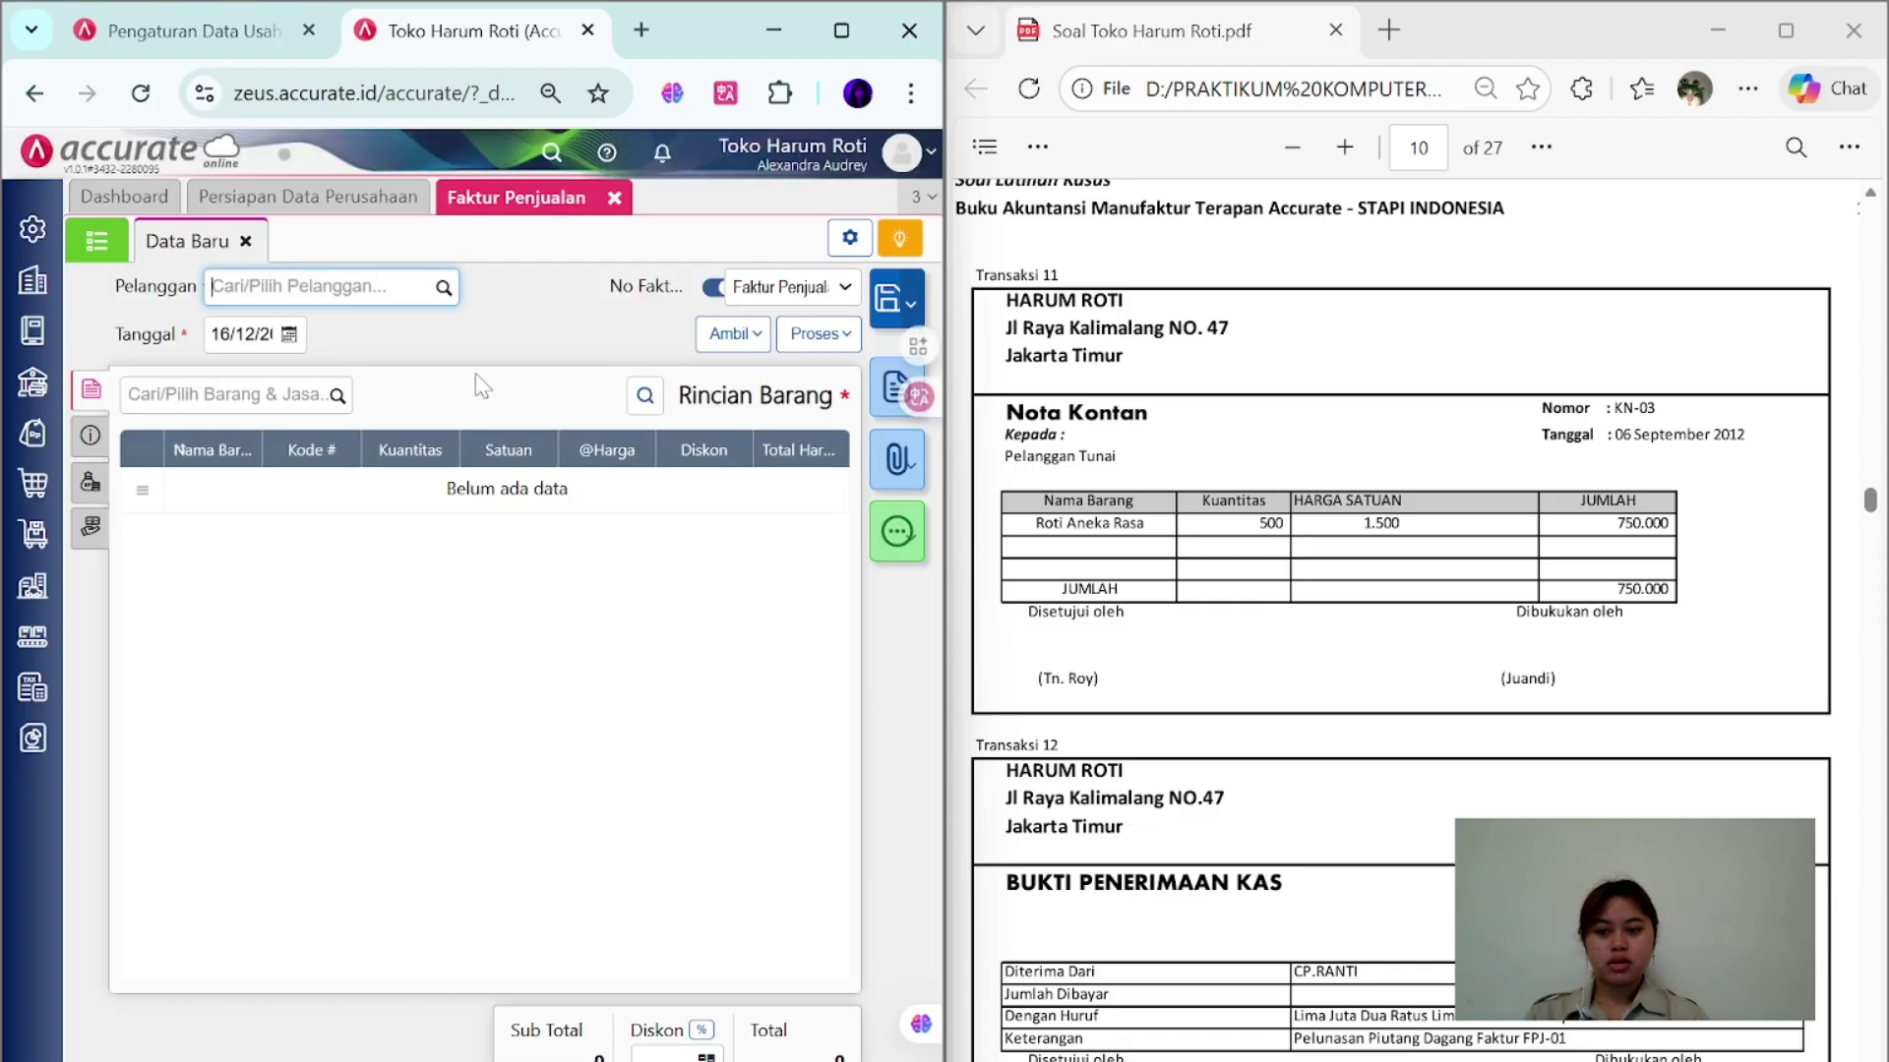
{"action": "left_click", "coordinate": [372, 457]}
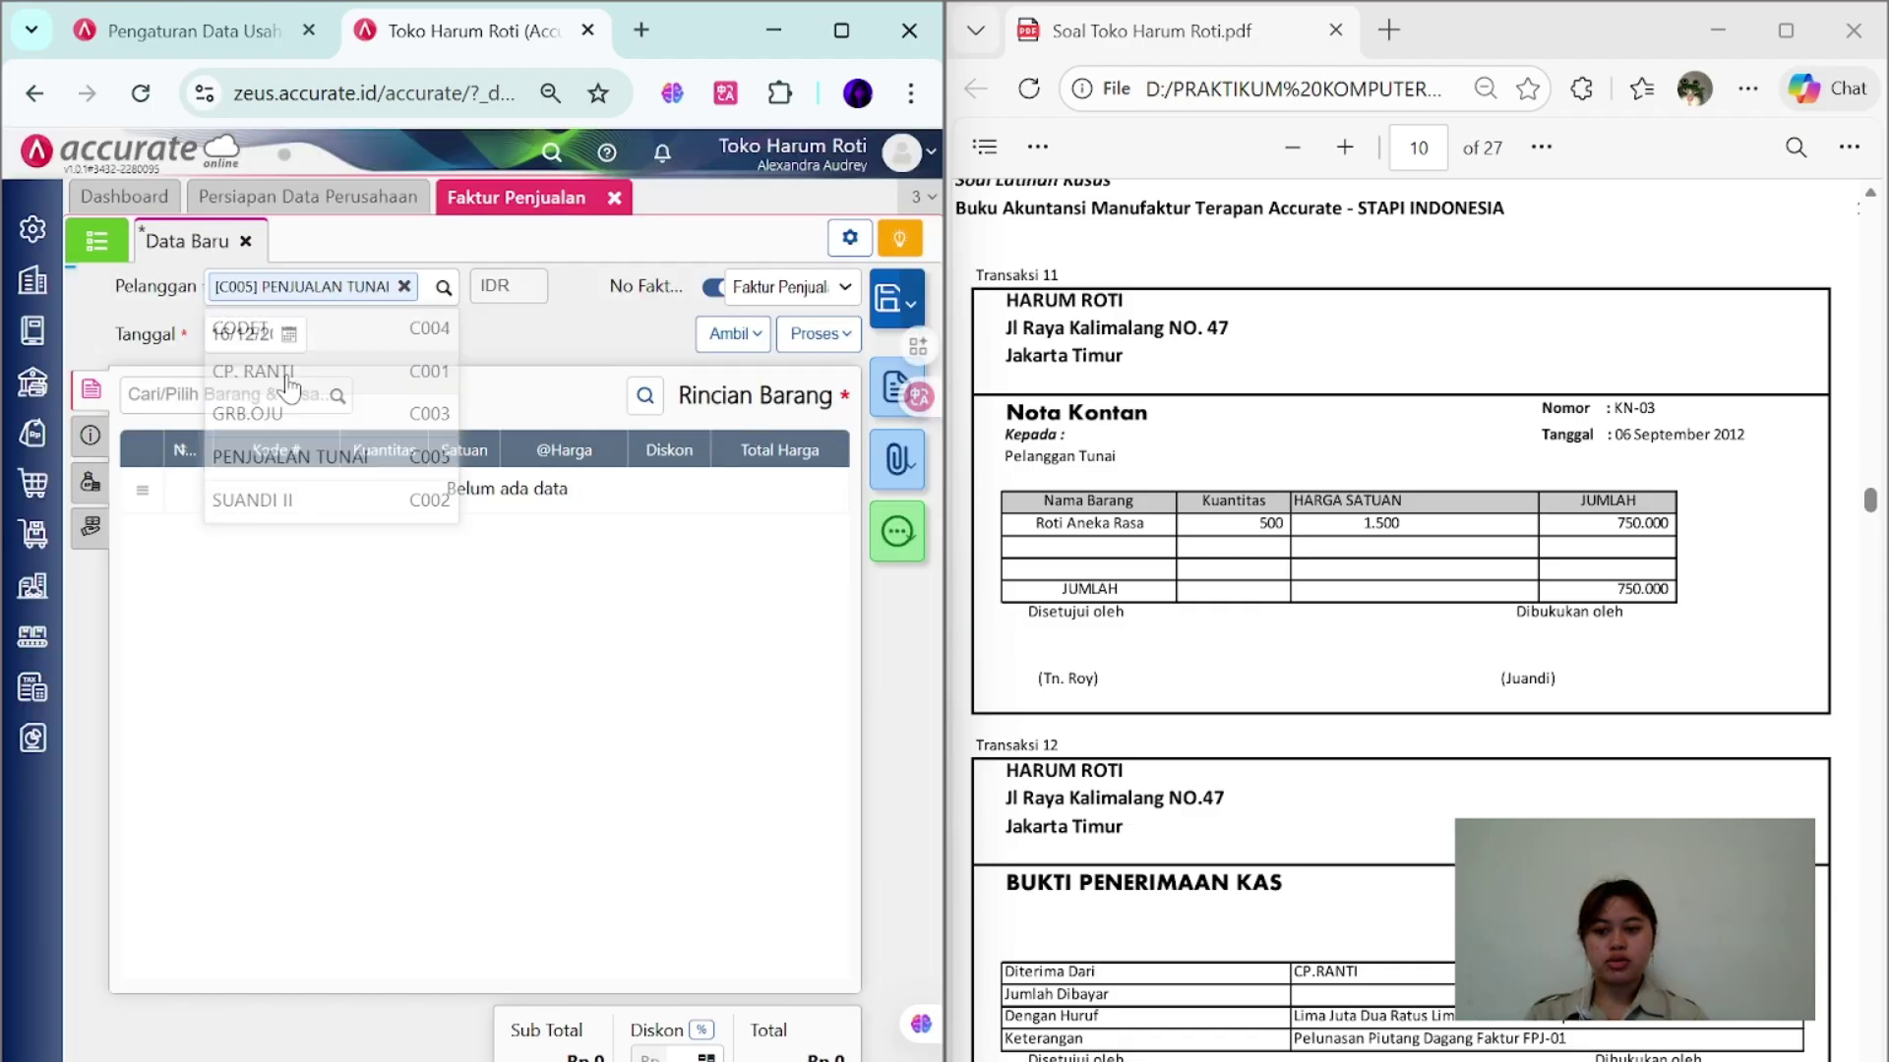
- Turn off automatic numbering for the invoice, set its No Faktur to KN-03 and its Tanggal to 06/09/2012
{"action": "left_click", "coordinate": [713, 290]}
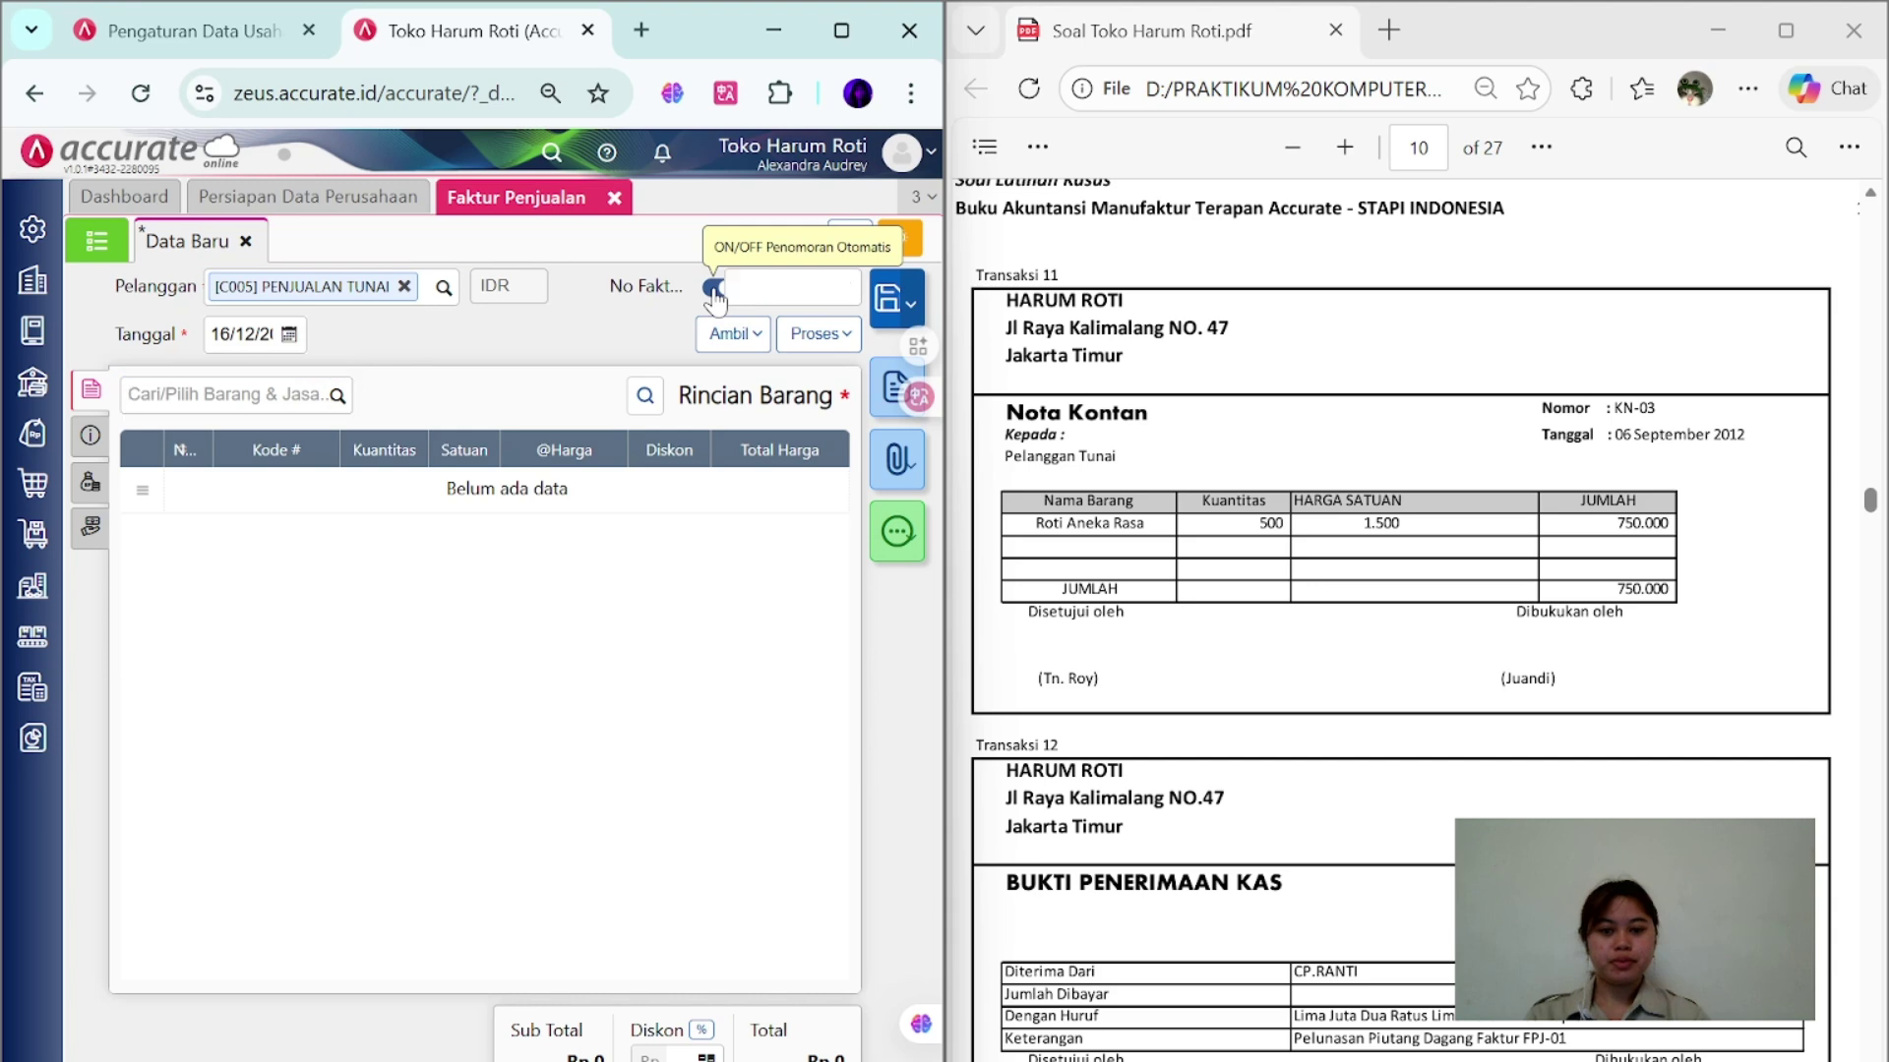
{"action": "key", "text": "Caps_Lock"}
{"action": "type", "text": "KN-0"}
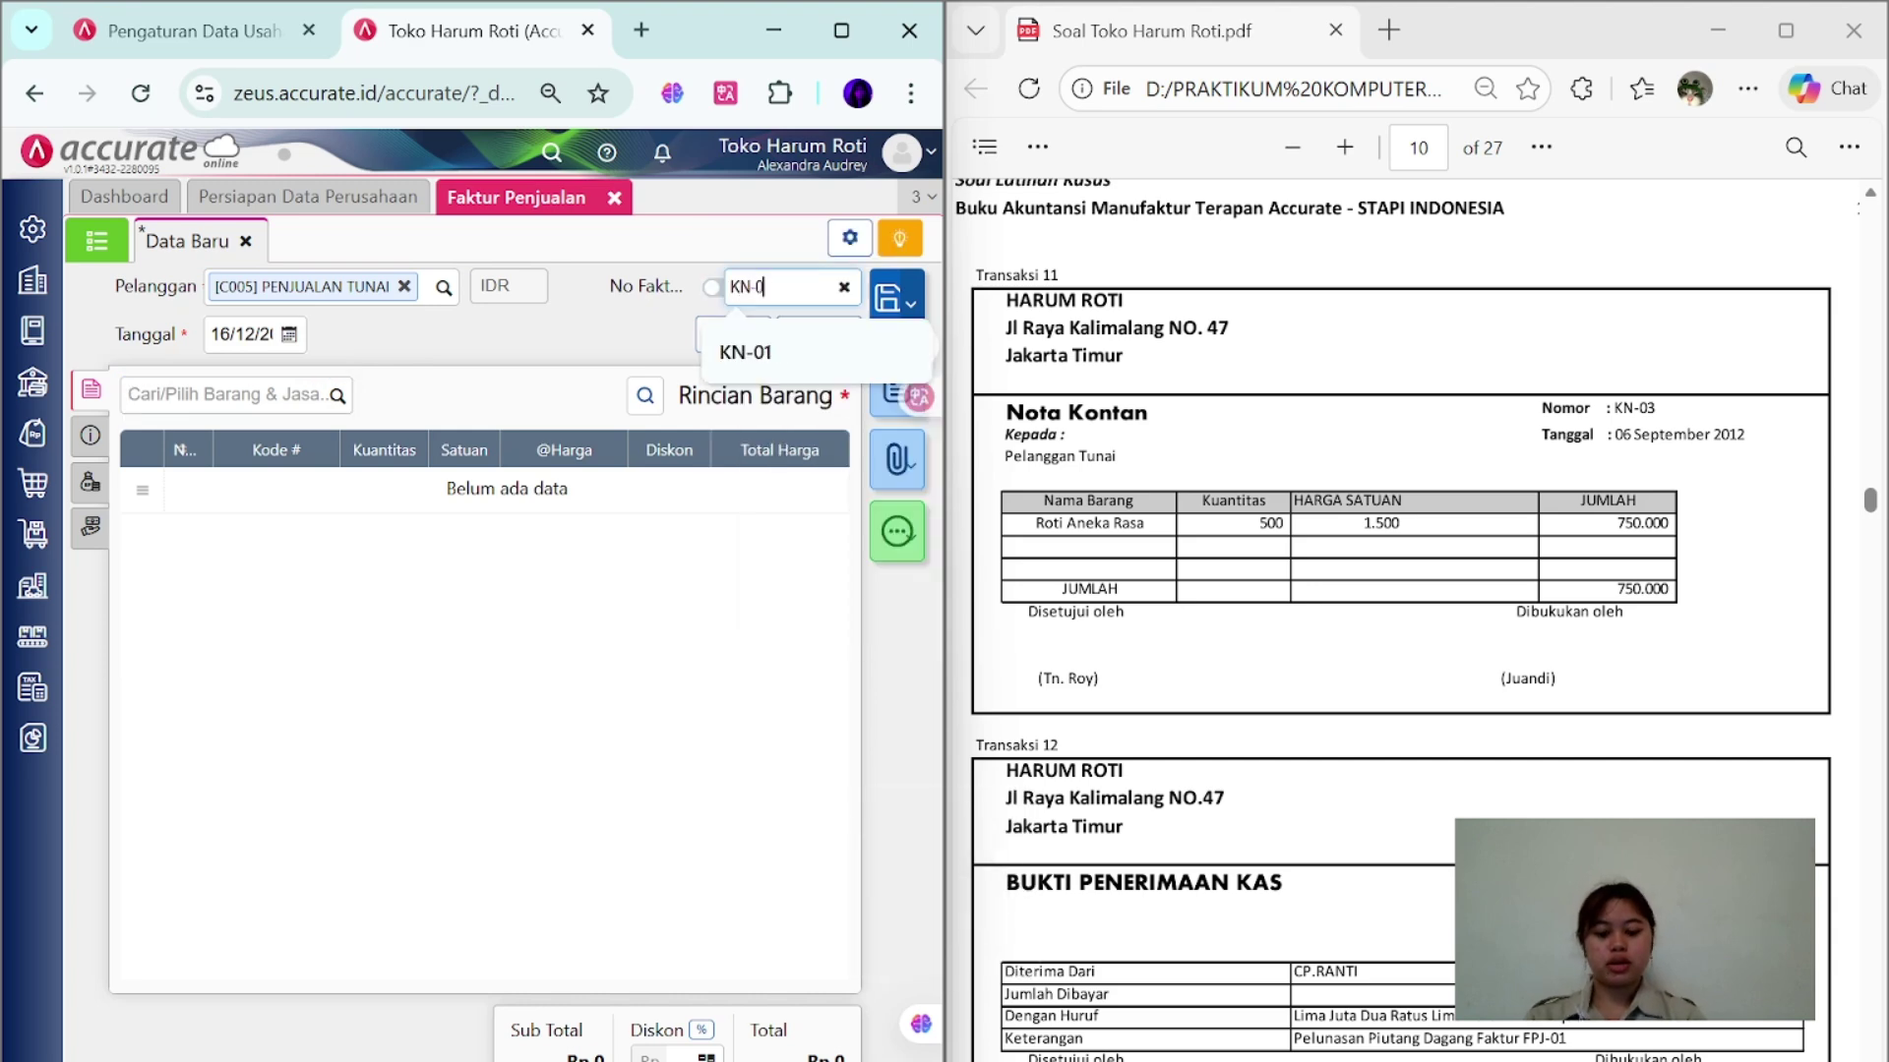
{"action": "type", "text": "3"}
{"action": "key", "text": "Tab"}
{"action": "type", "text": "06"}
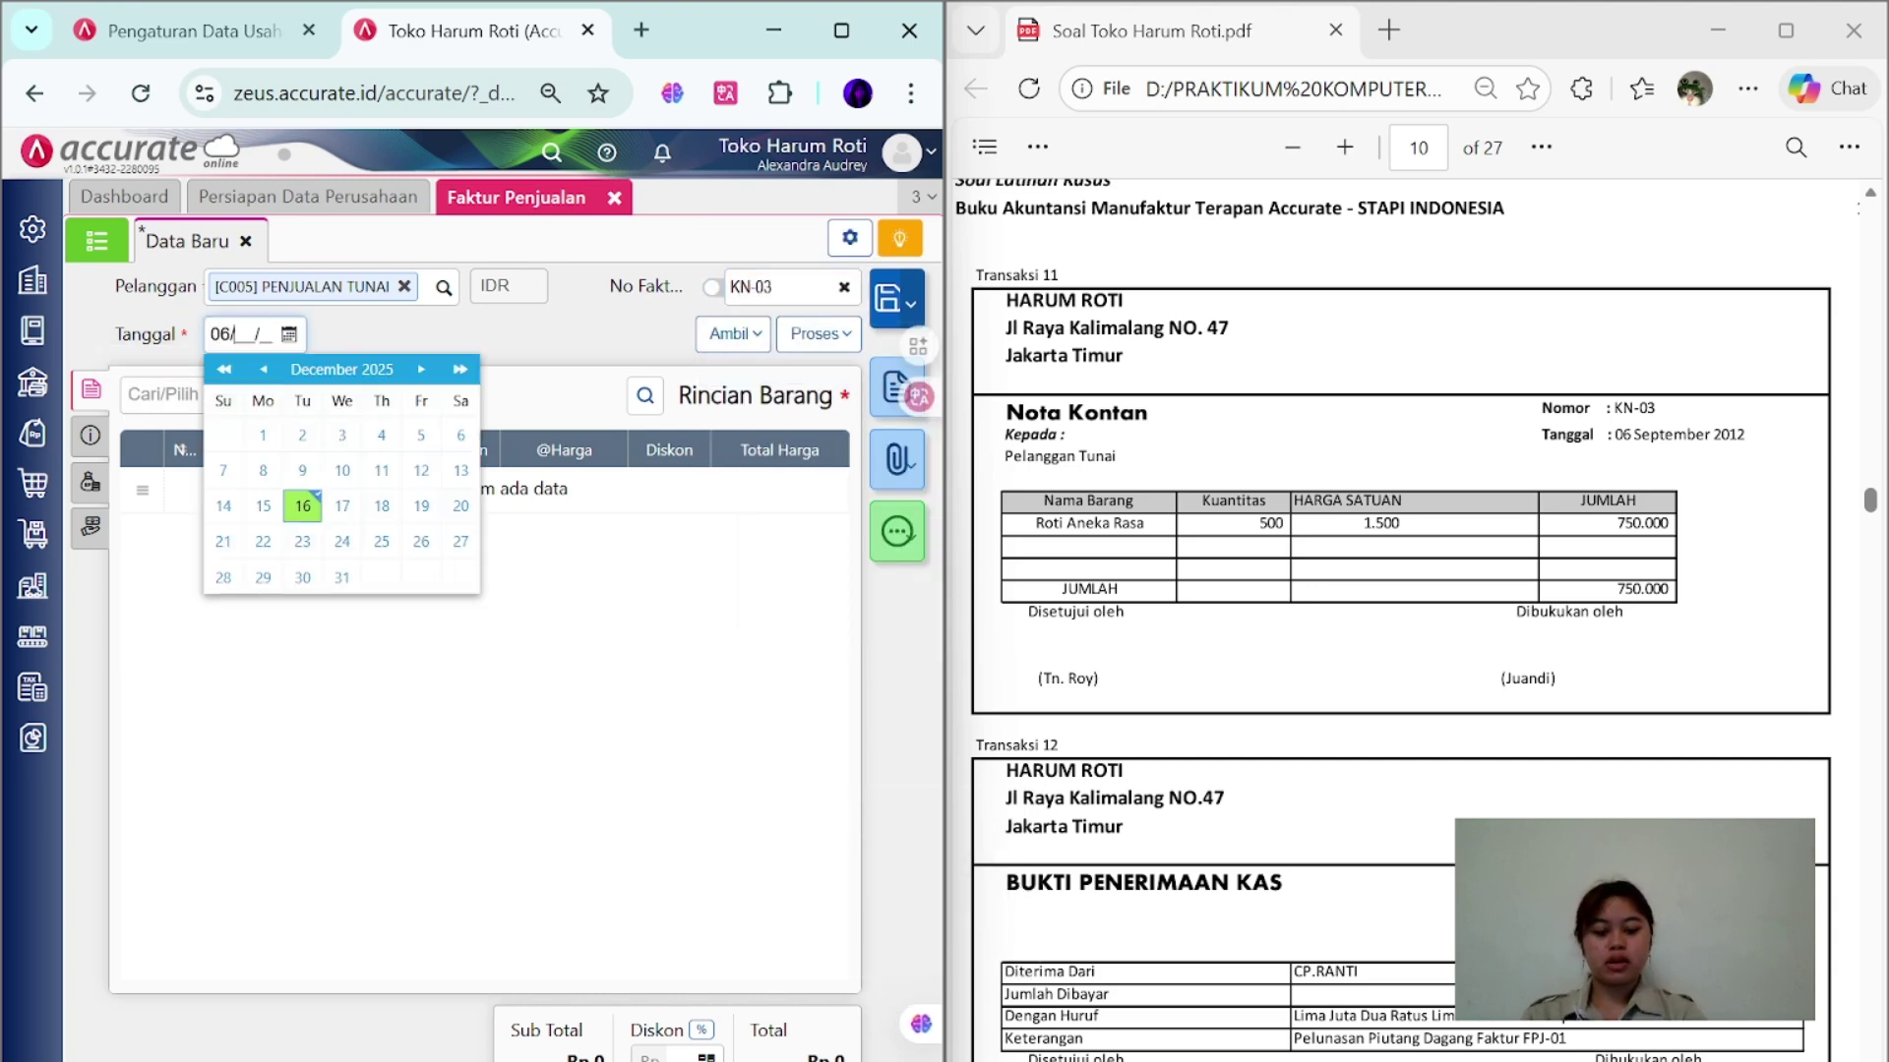
{"action": "key", "text": "Tab"}
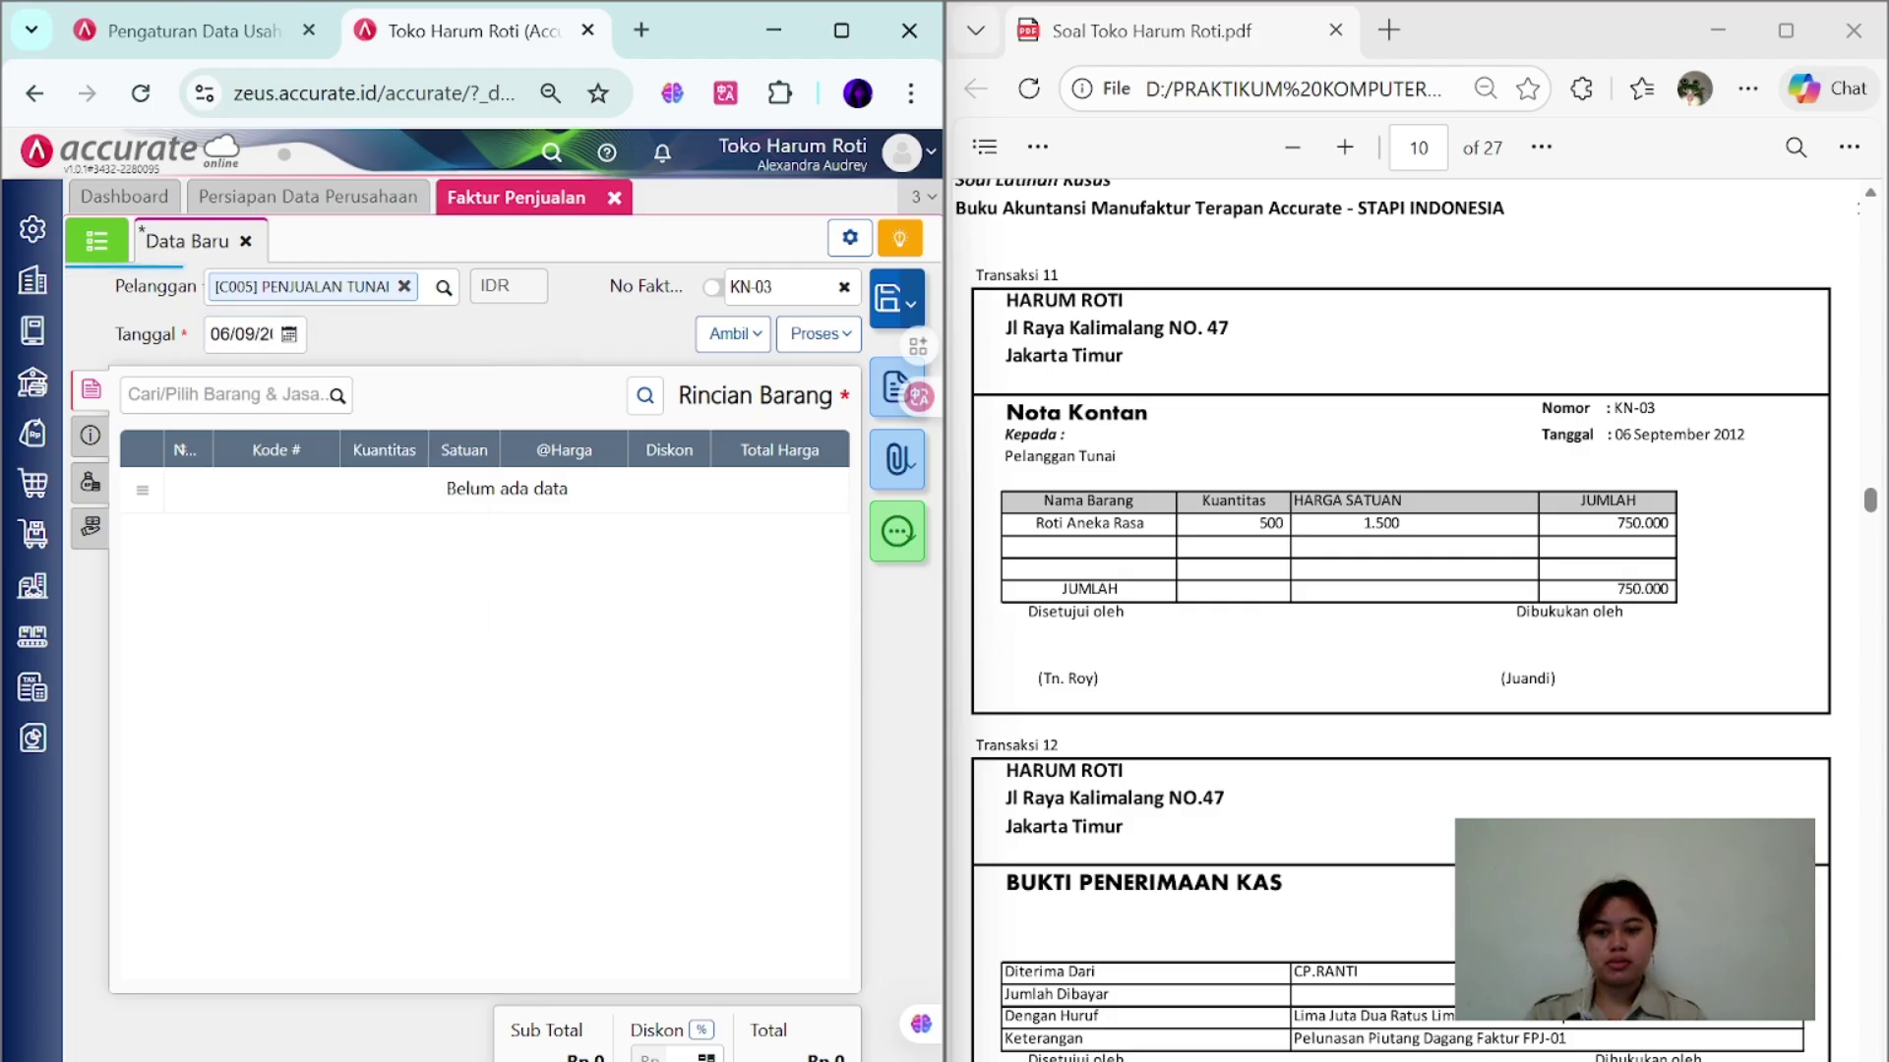
- Add the item ROTI ANEKA RASA to the invoice with a Kuantitas of 500 PCS
{"action": "left_click", "coordinate": [335, 397]}
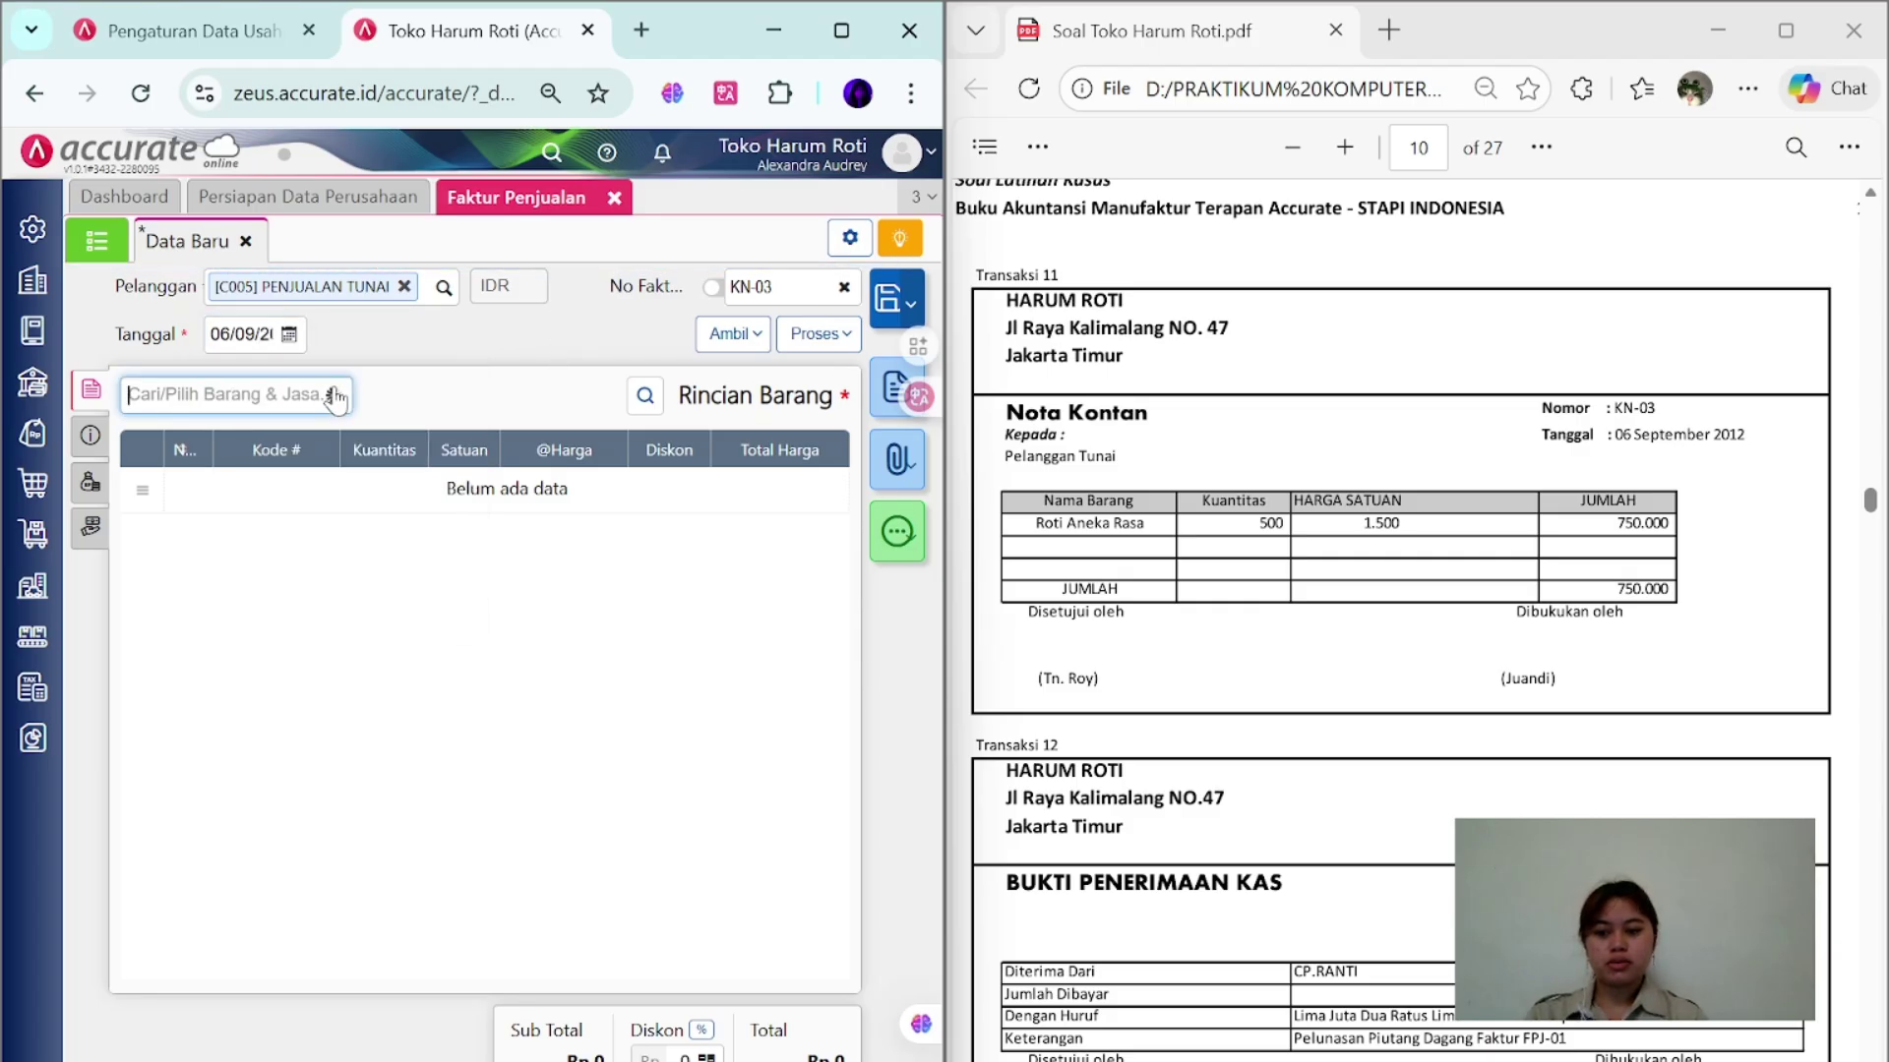
{"action": "scroll", "coordinate": [258, 629], "scroll_direction": "down", "scroll_amount": 3}
{"action": "left_click", "coordinate": [258, 662]}
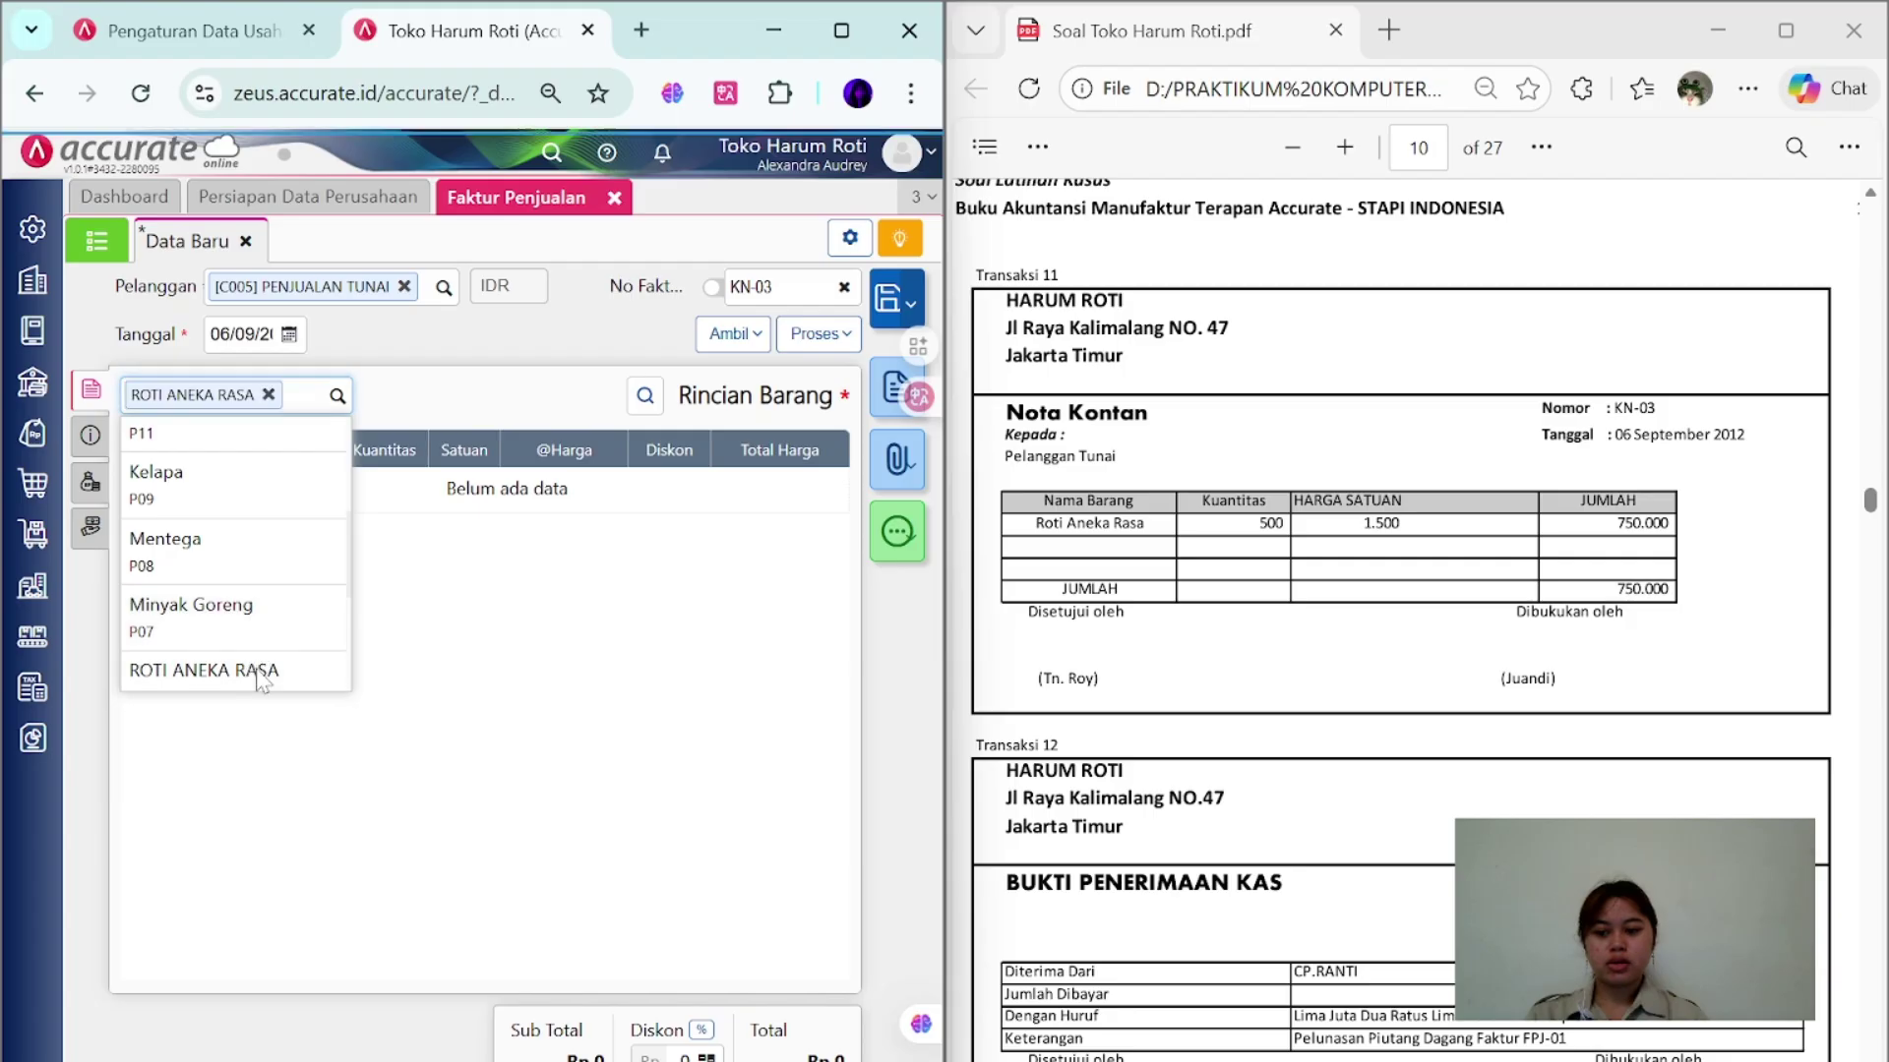
{"action": "left_click", "coordinate": [572, 523]}
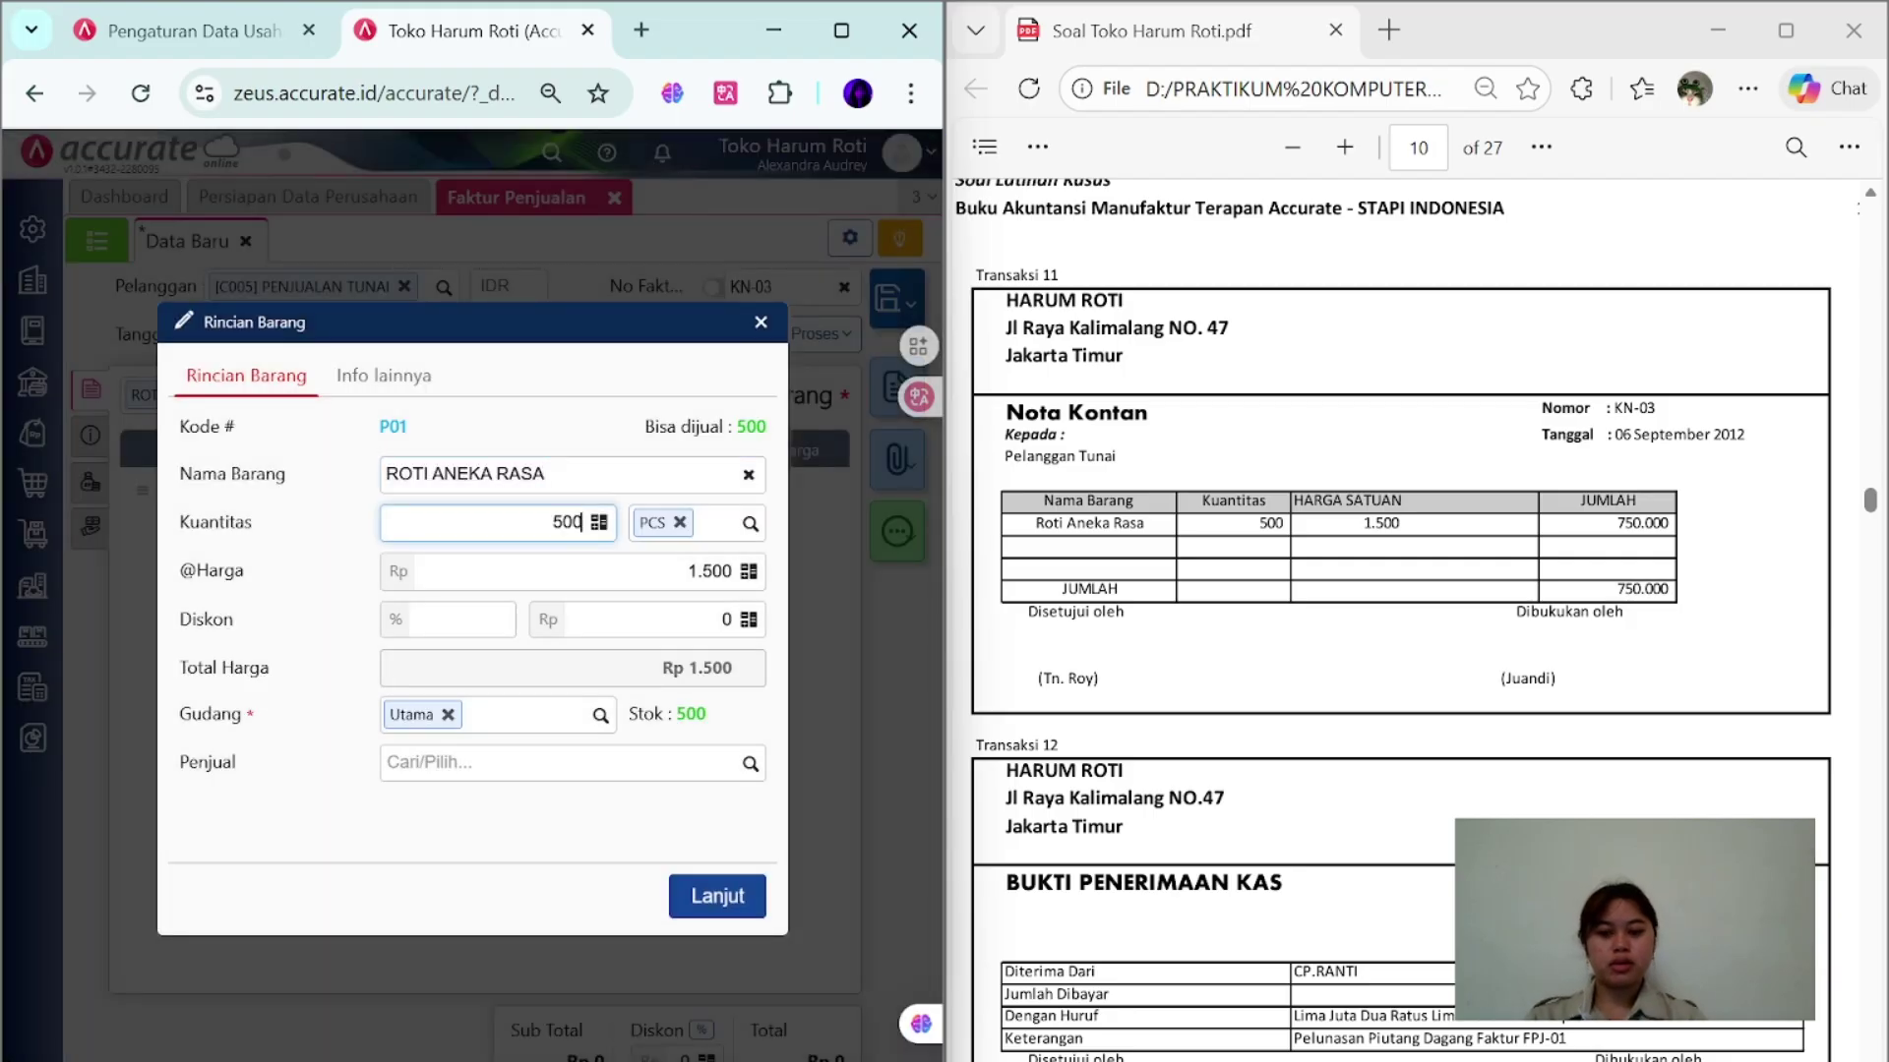
{"action": "left_click", "coordinate": [694, 895]}
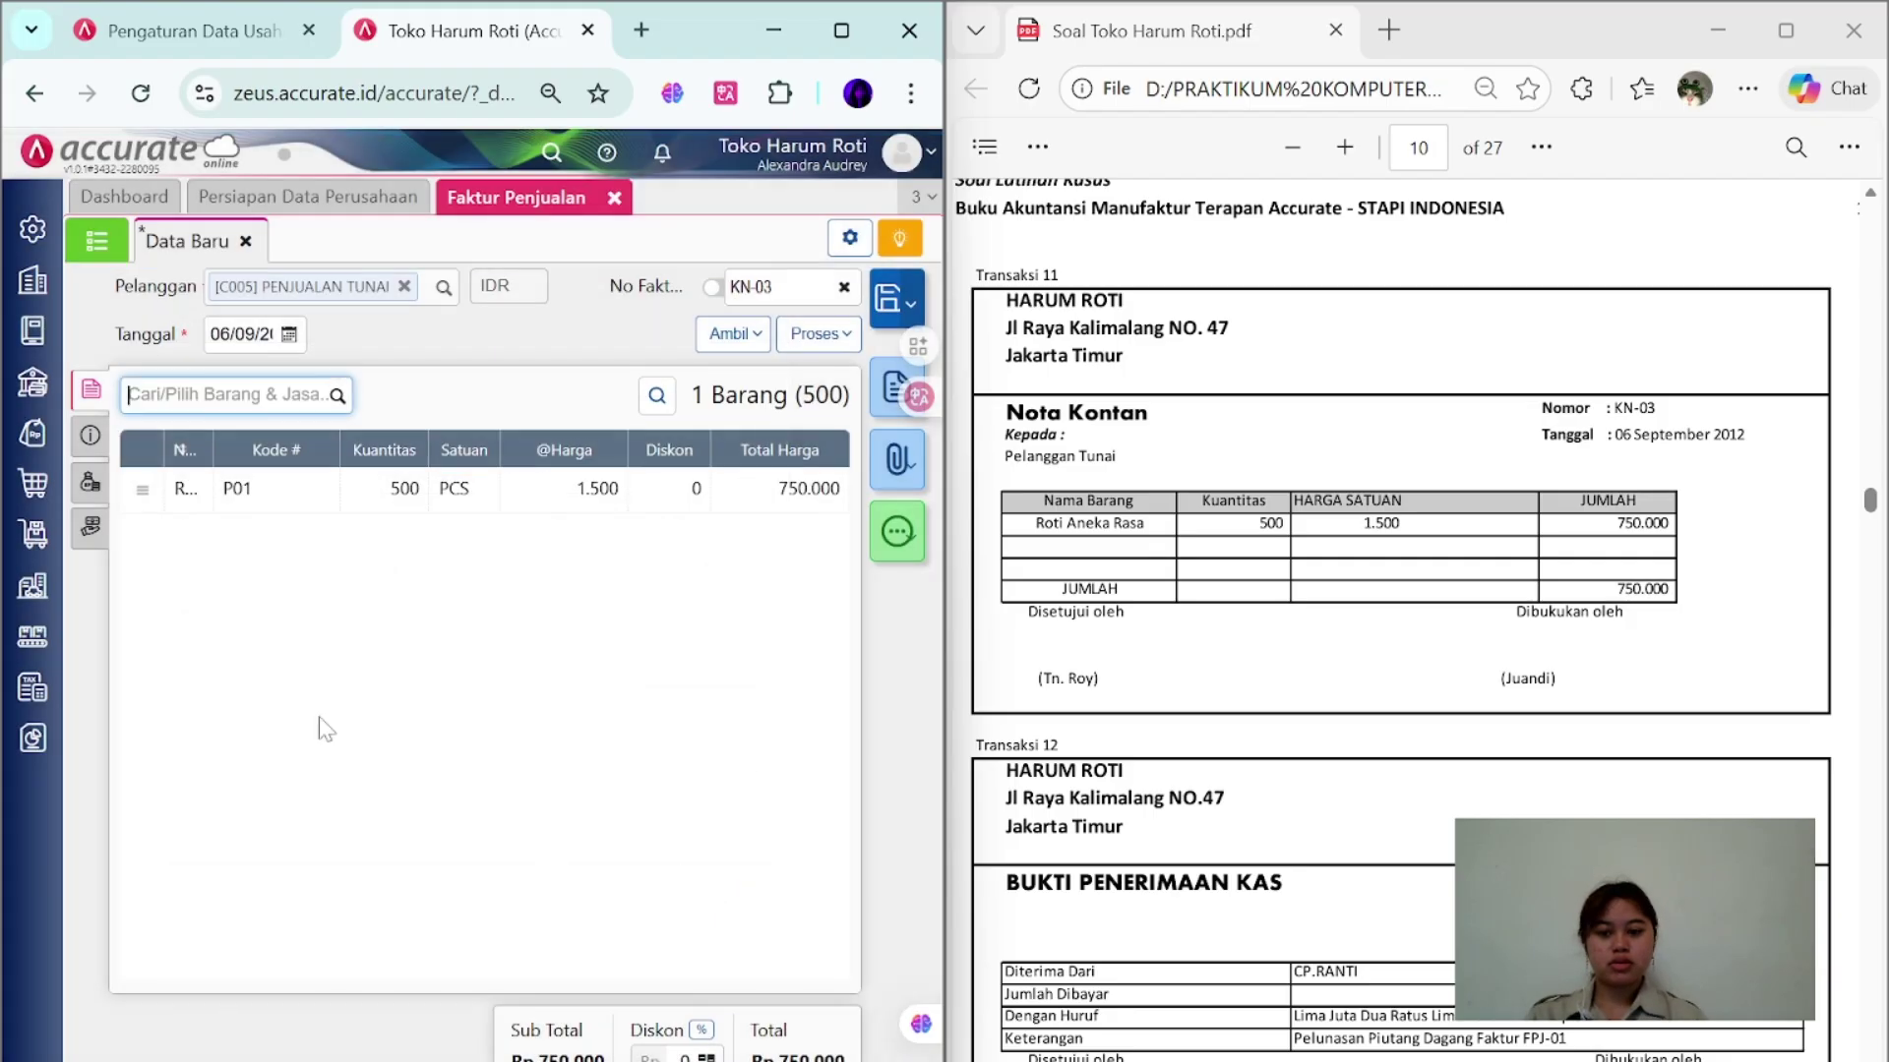
- Set the invoice's Syarat Pembayaran to C.O.D and its Tgl Pengiriman to 06/09/2012 in Info lainnya
{"action": "left_click", "coordinate": [95, 440]}
{"action": "left_click", "coordinate": [309, 452]}
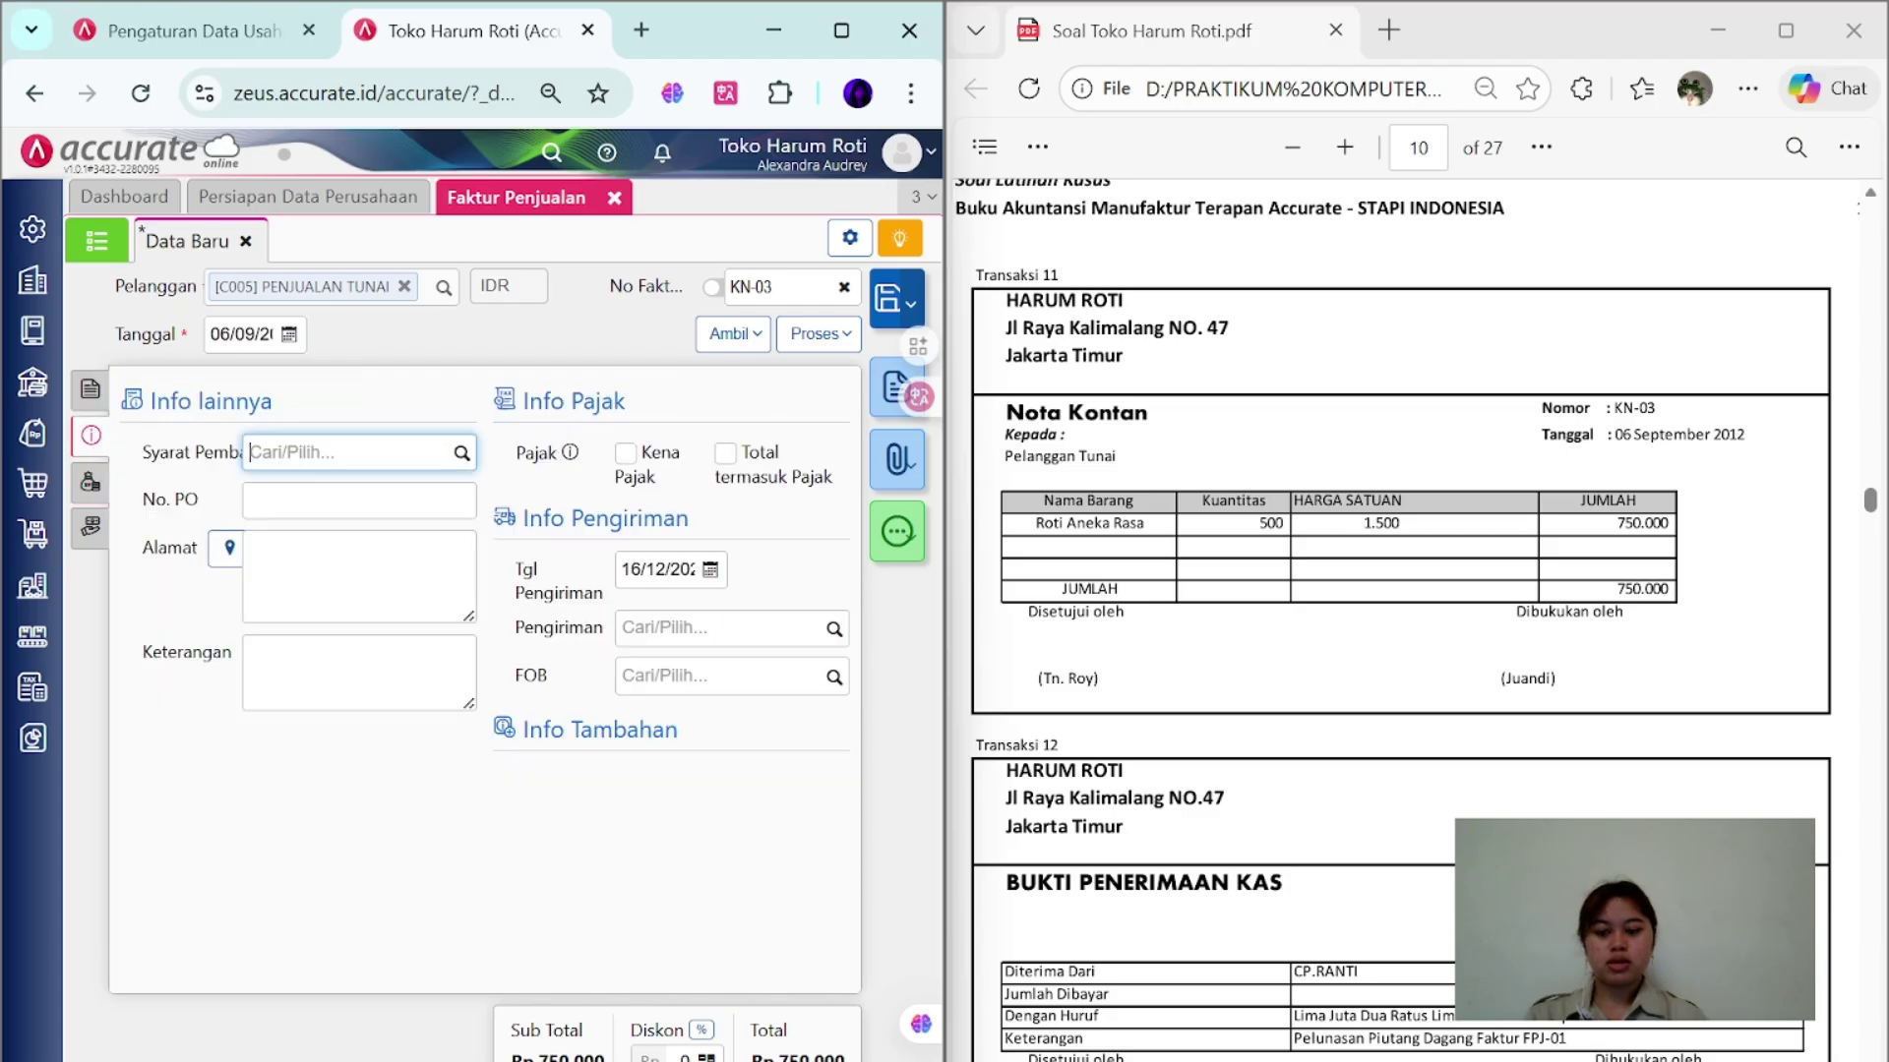
{"action": "type", "text": "C"}
{"action": "left_click", "coordinate": [324, 497]}
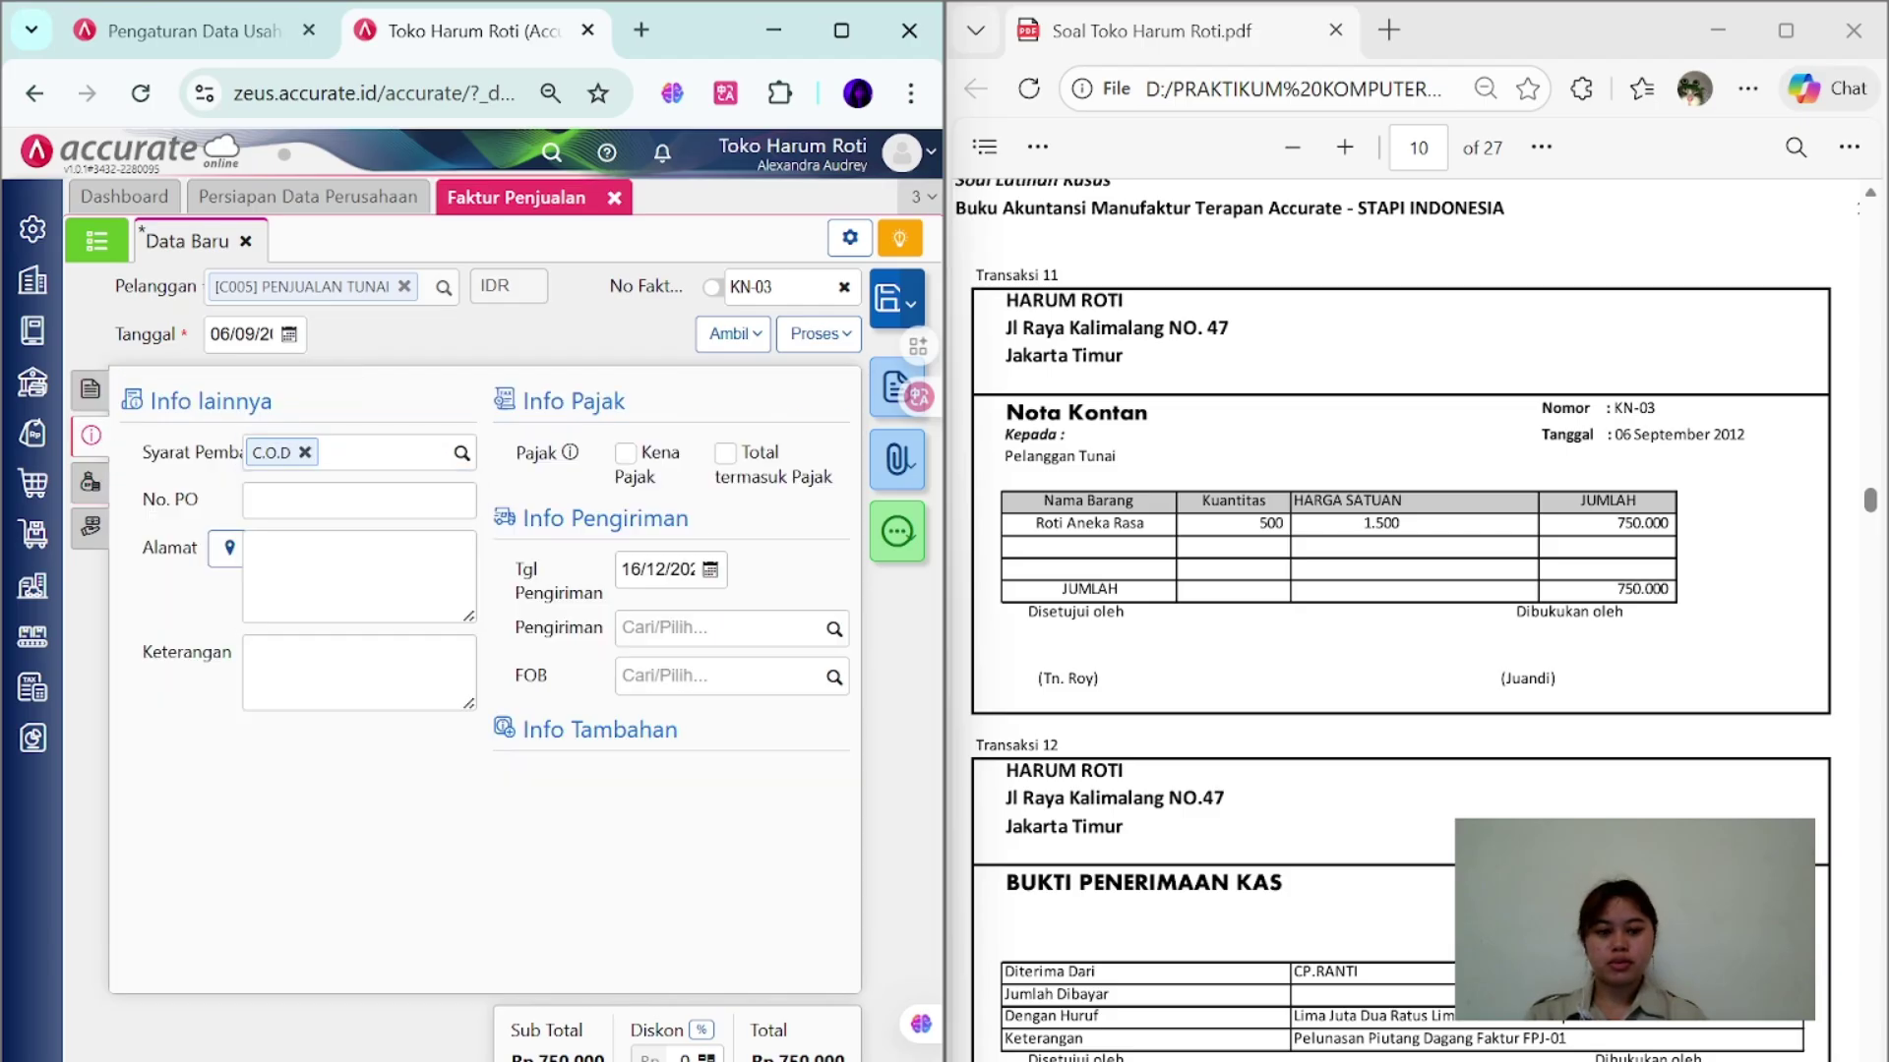
{"action": "left_click", "coordinate": [657, 570]}
{"action": "type", "text": "06092"}
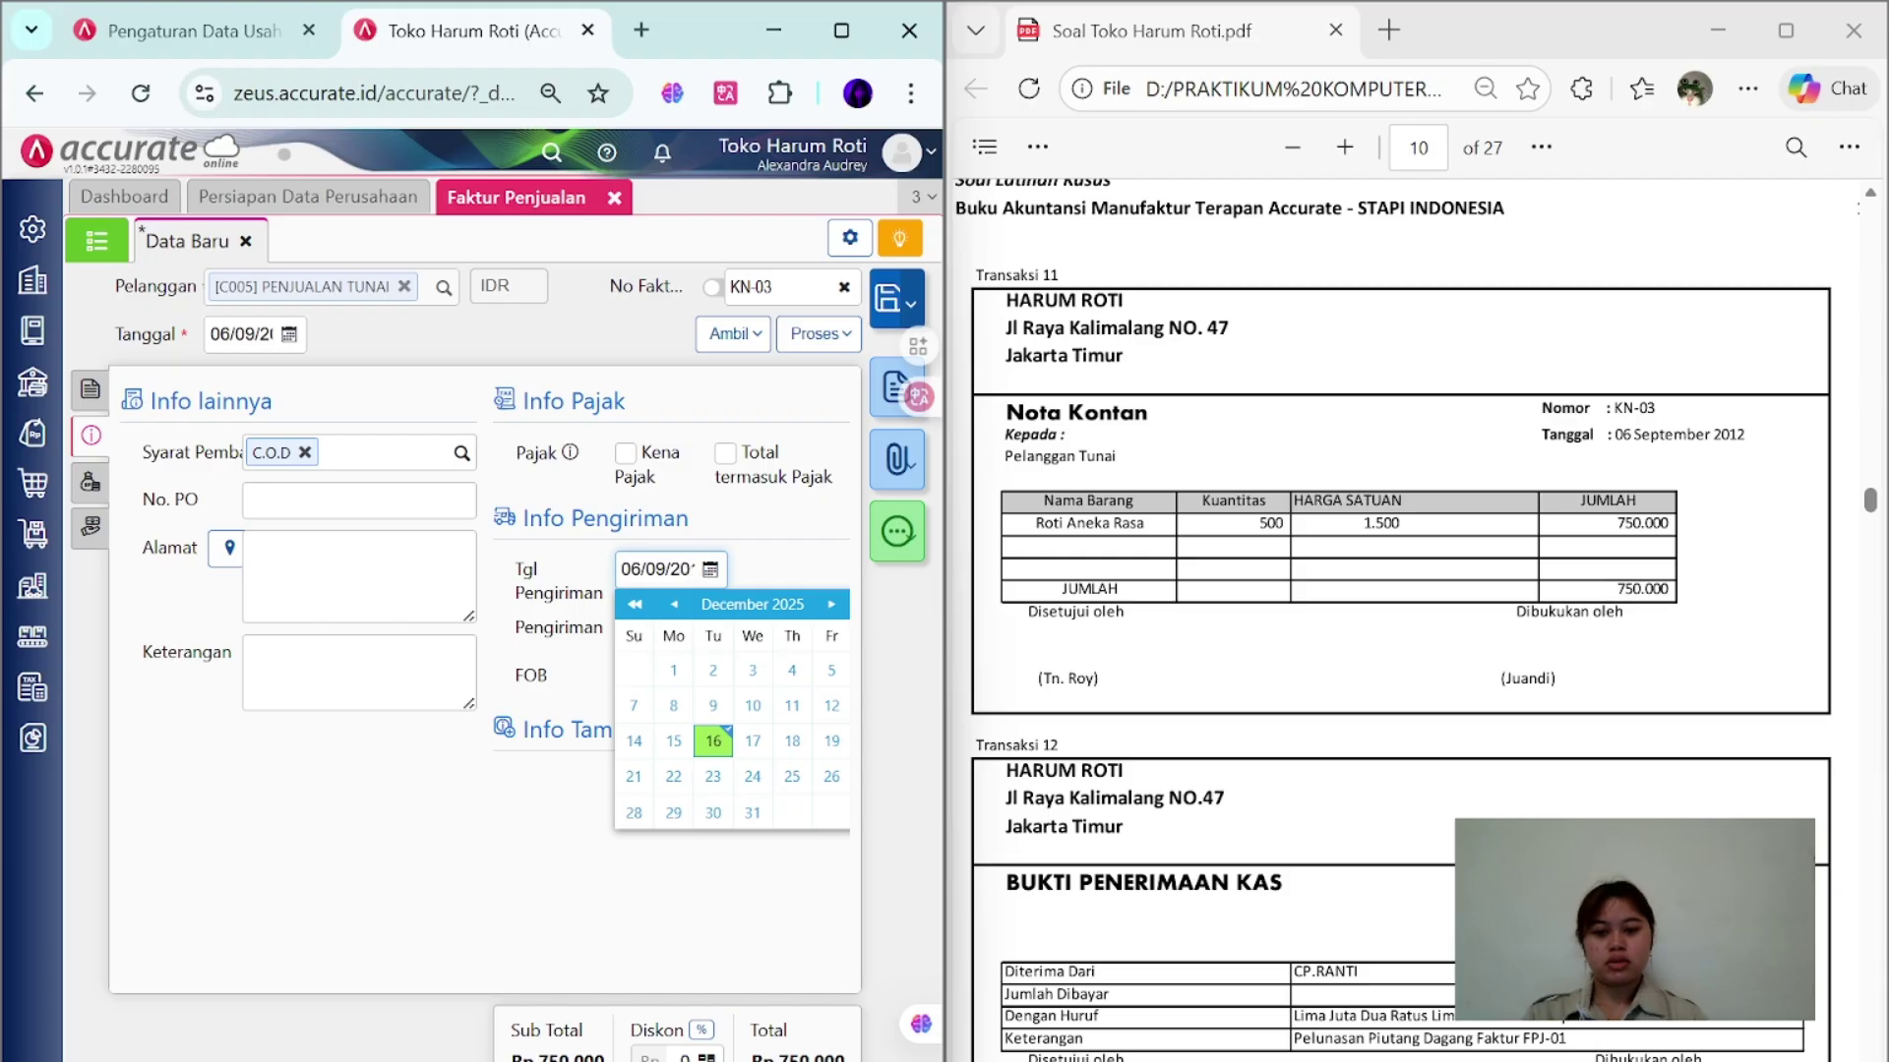
{"action": "left_click", "coordinate": [422, 824]}
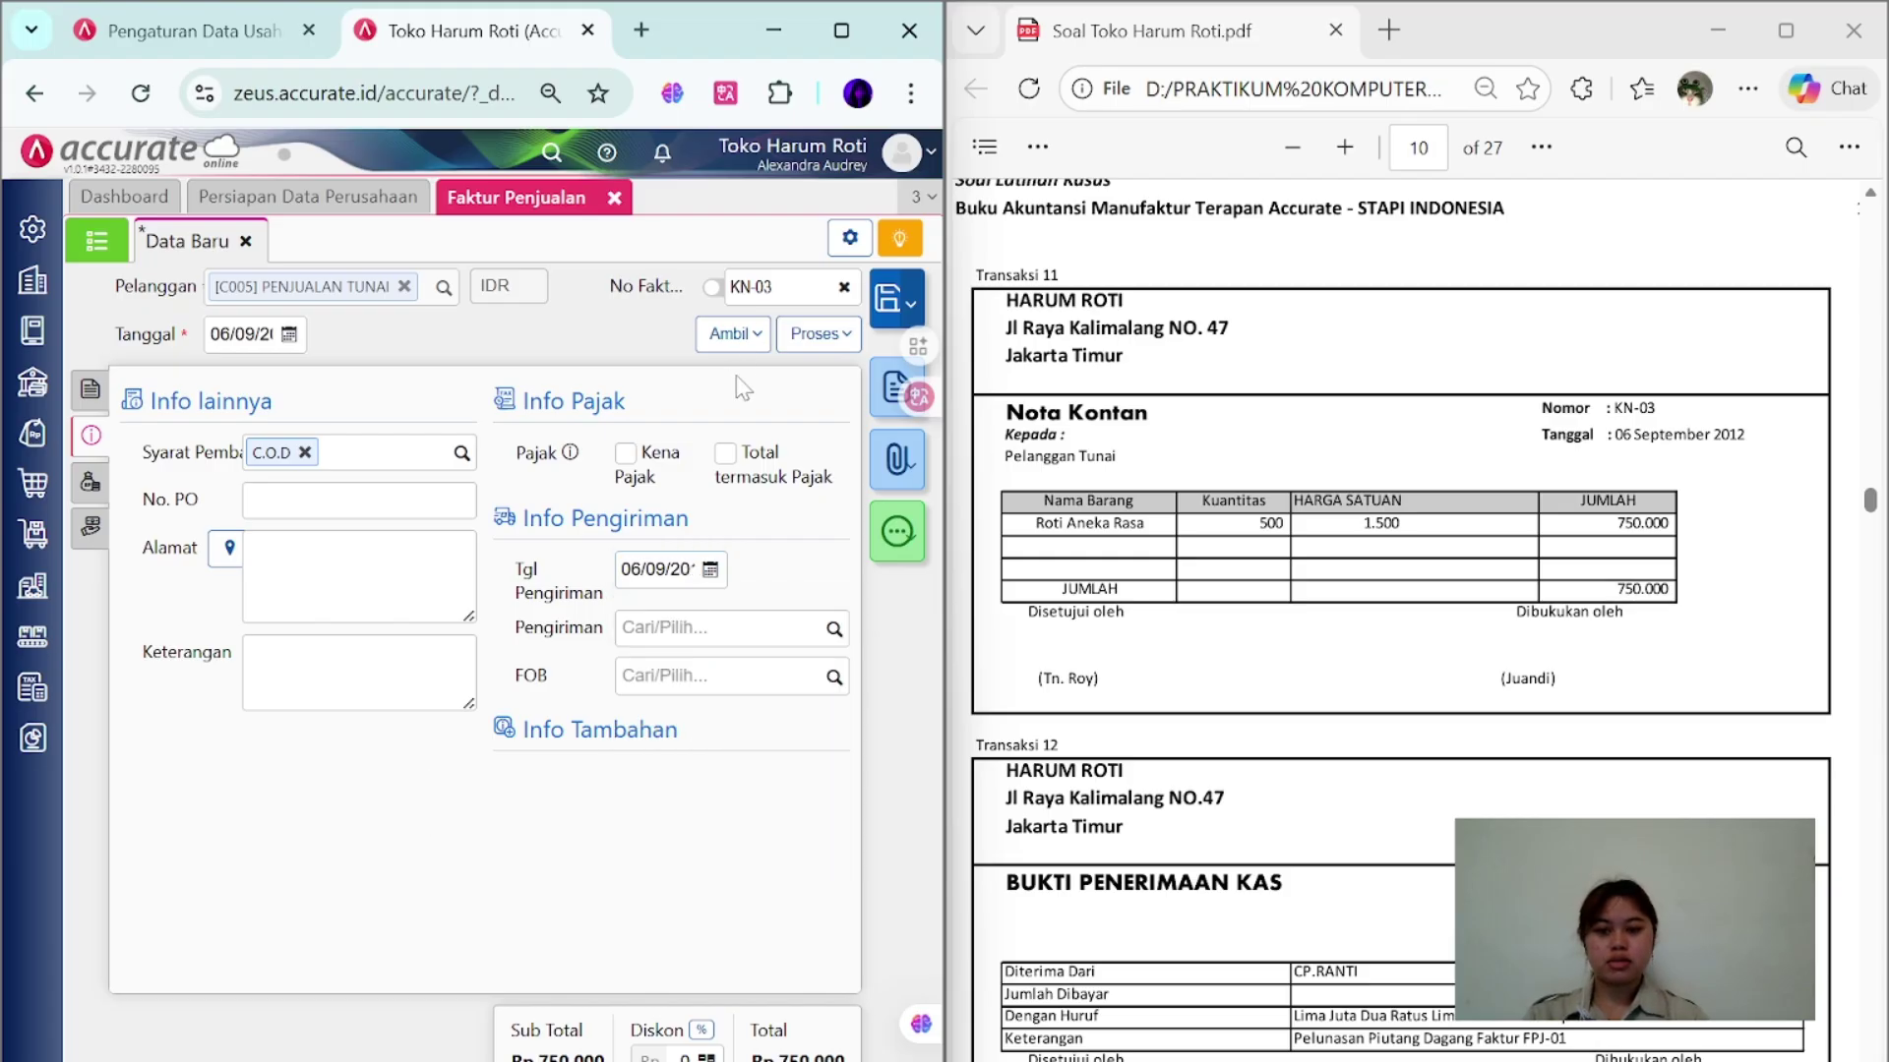
- Save invoice KN-03 and record its Penerimaan Penjualan into Kas Ditangan, with Tgl Bayar 06/09/2012 and the Nilai Pembayaran calculated as 750.000
{"action": "left_click", "coordinate": [748, 337]}
{"action": "left_click", "coordinate": [743, 390]}
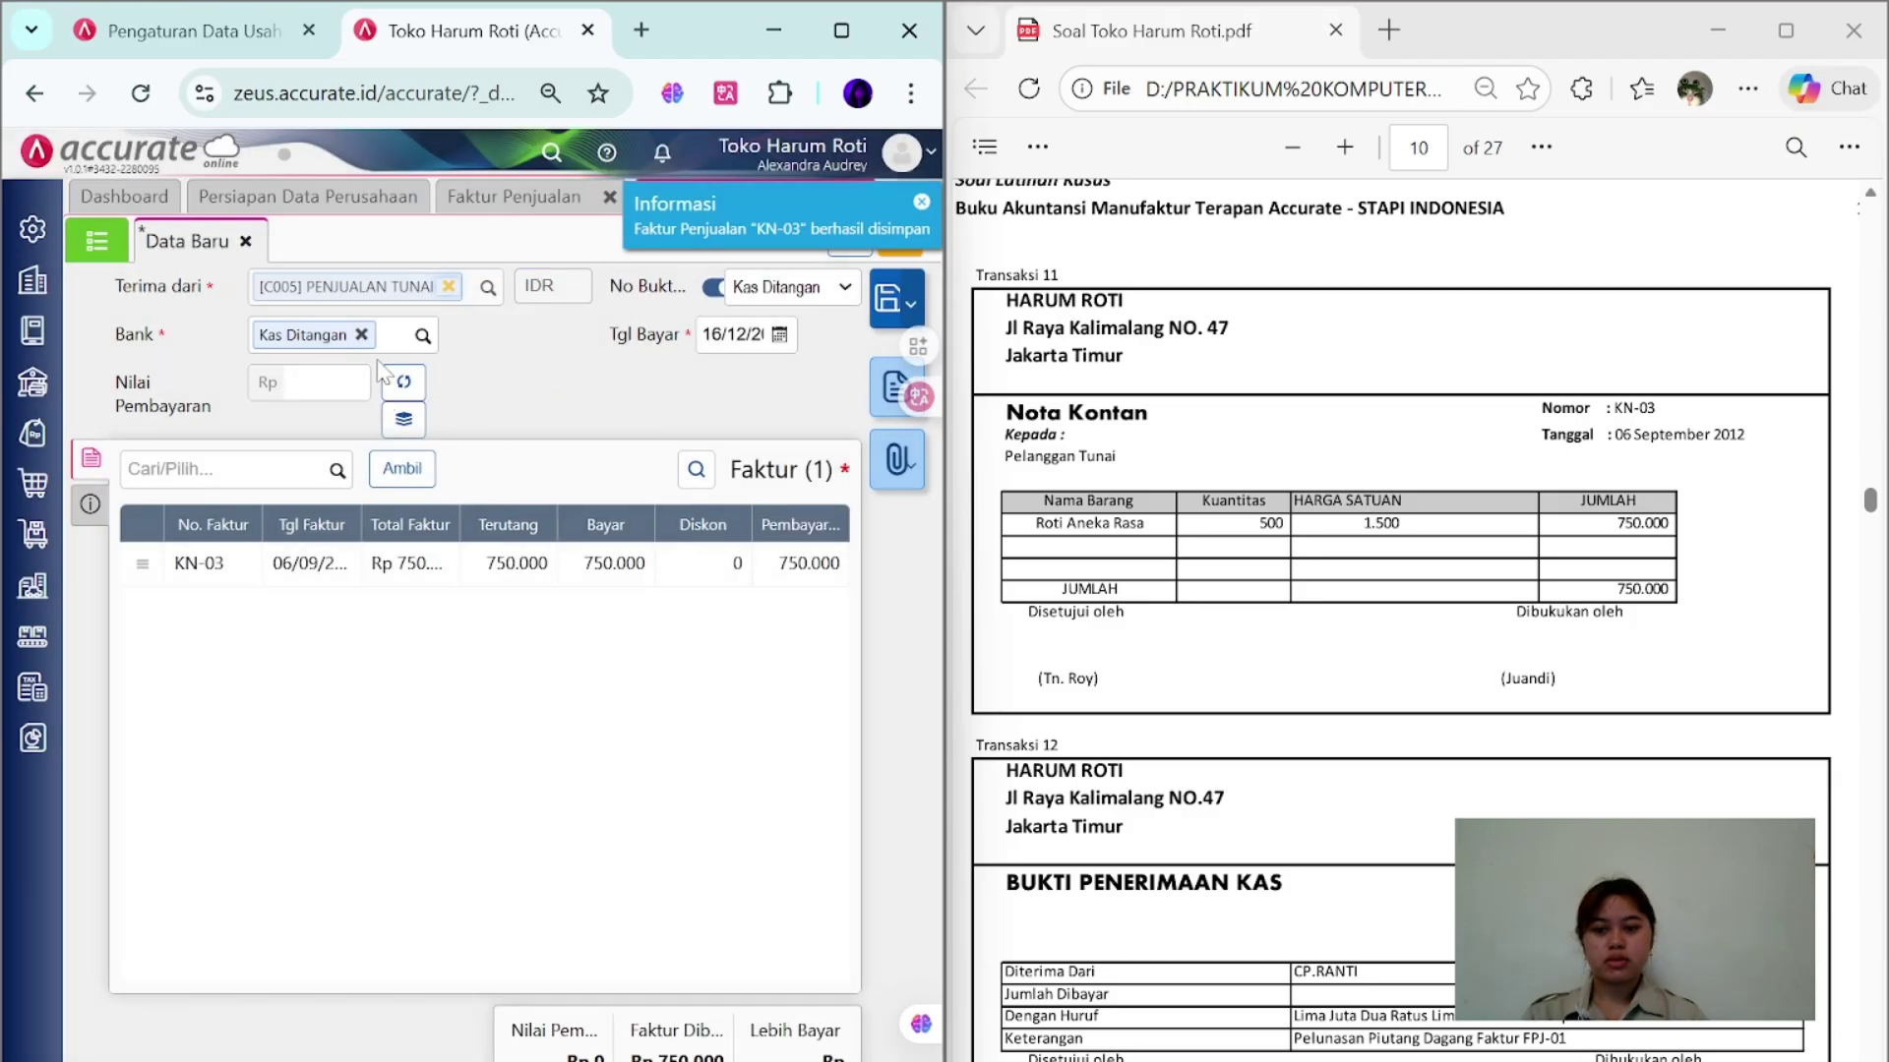
{"action": "left_click", "coordinate": [732, 334]}
{"action": "type", "text": "06/09/2012"}
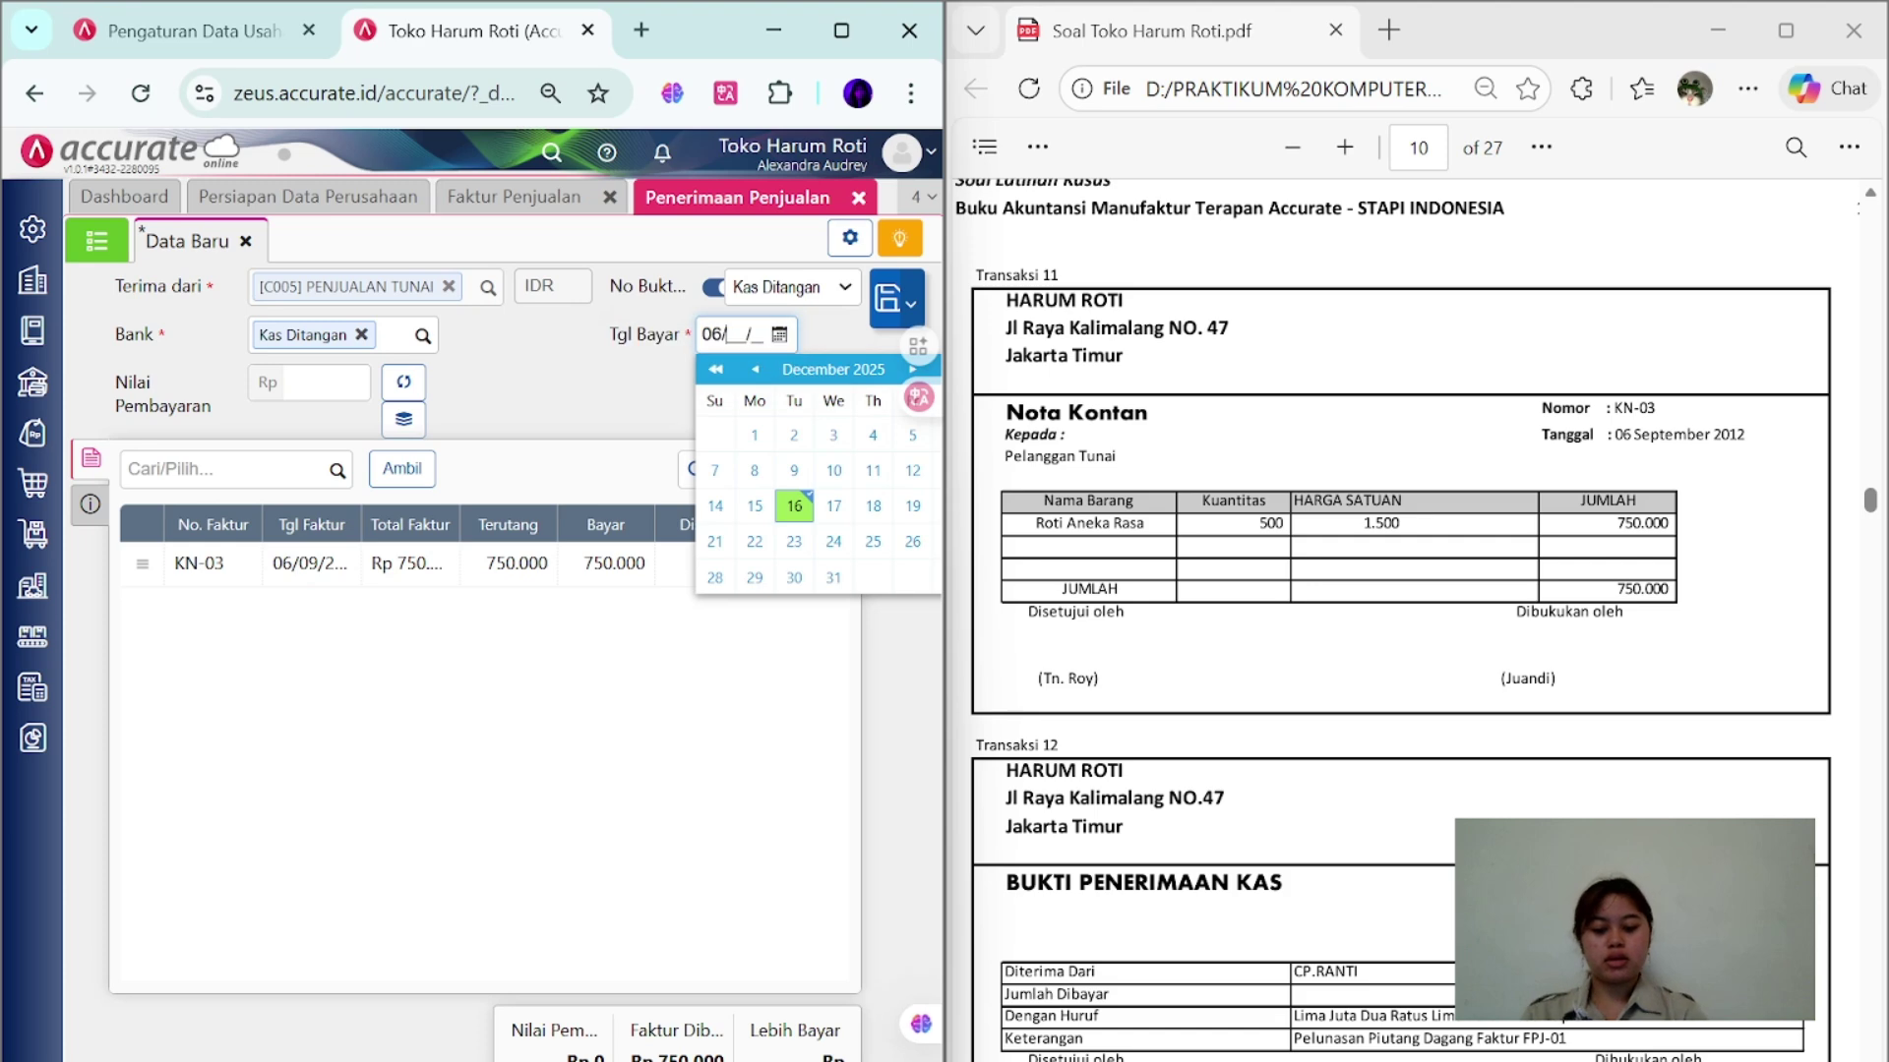
{"action": "left_click", "coordinate": [404, 383]}
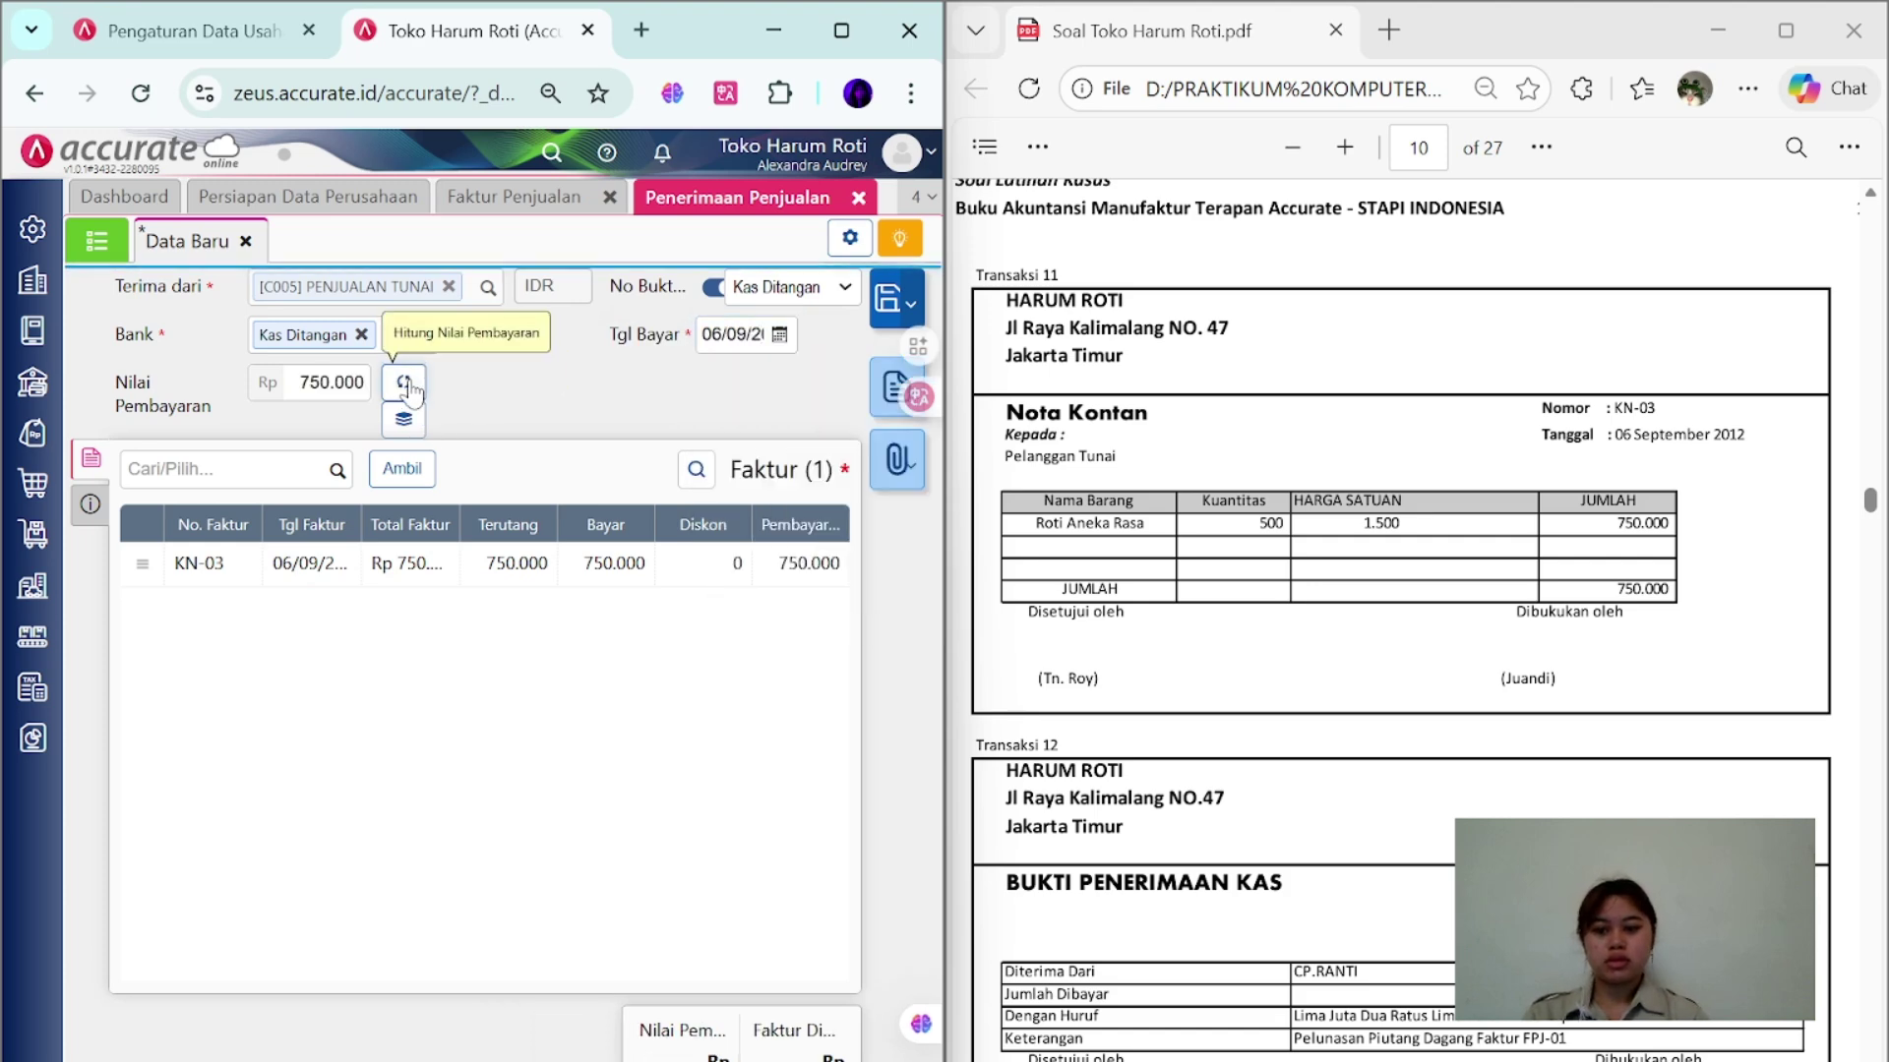
{"action": "left_click", "coordinate": [888, 305]}
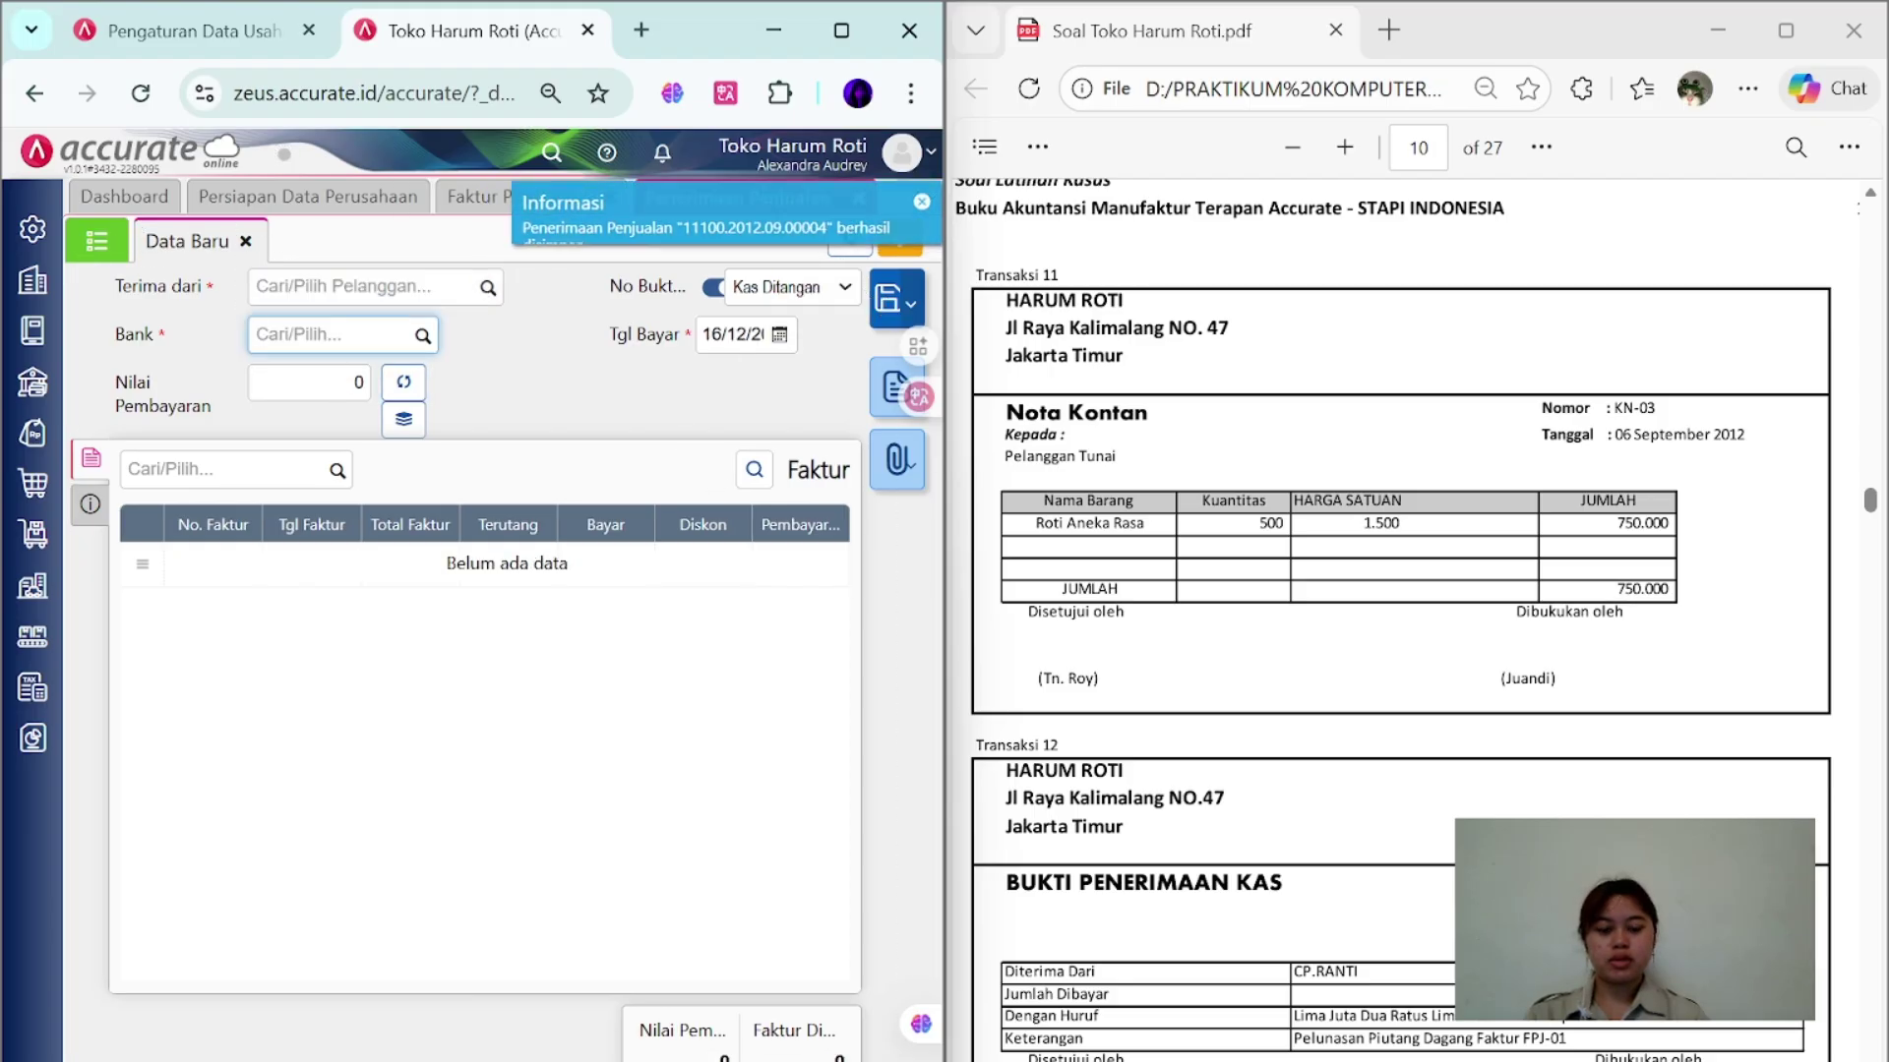
- Close the finished sales forms and start a new Penerimaan Penjualan for Transaksi 12 from CP. RANTI into Kas Ditangan
{"action": "scroll", "coordinate": [1397, 590], "scroll_direction": "down", "scroll_amount": 5}
{"action": "left_click", "coordinate": [609, 196]}
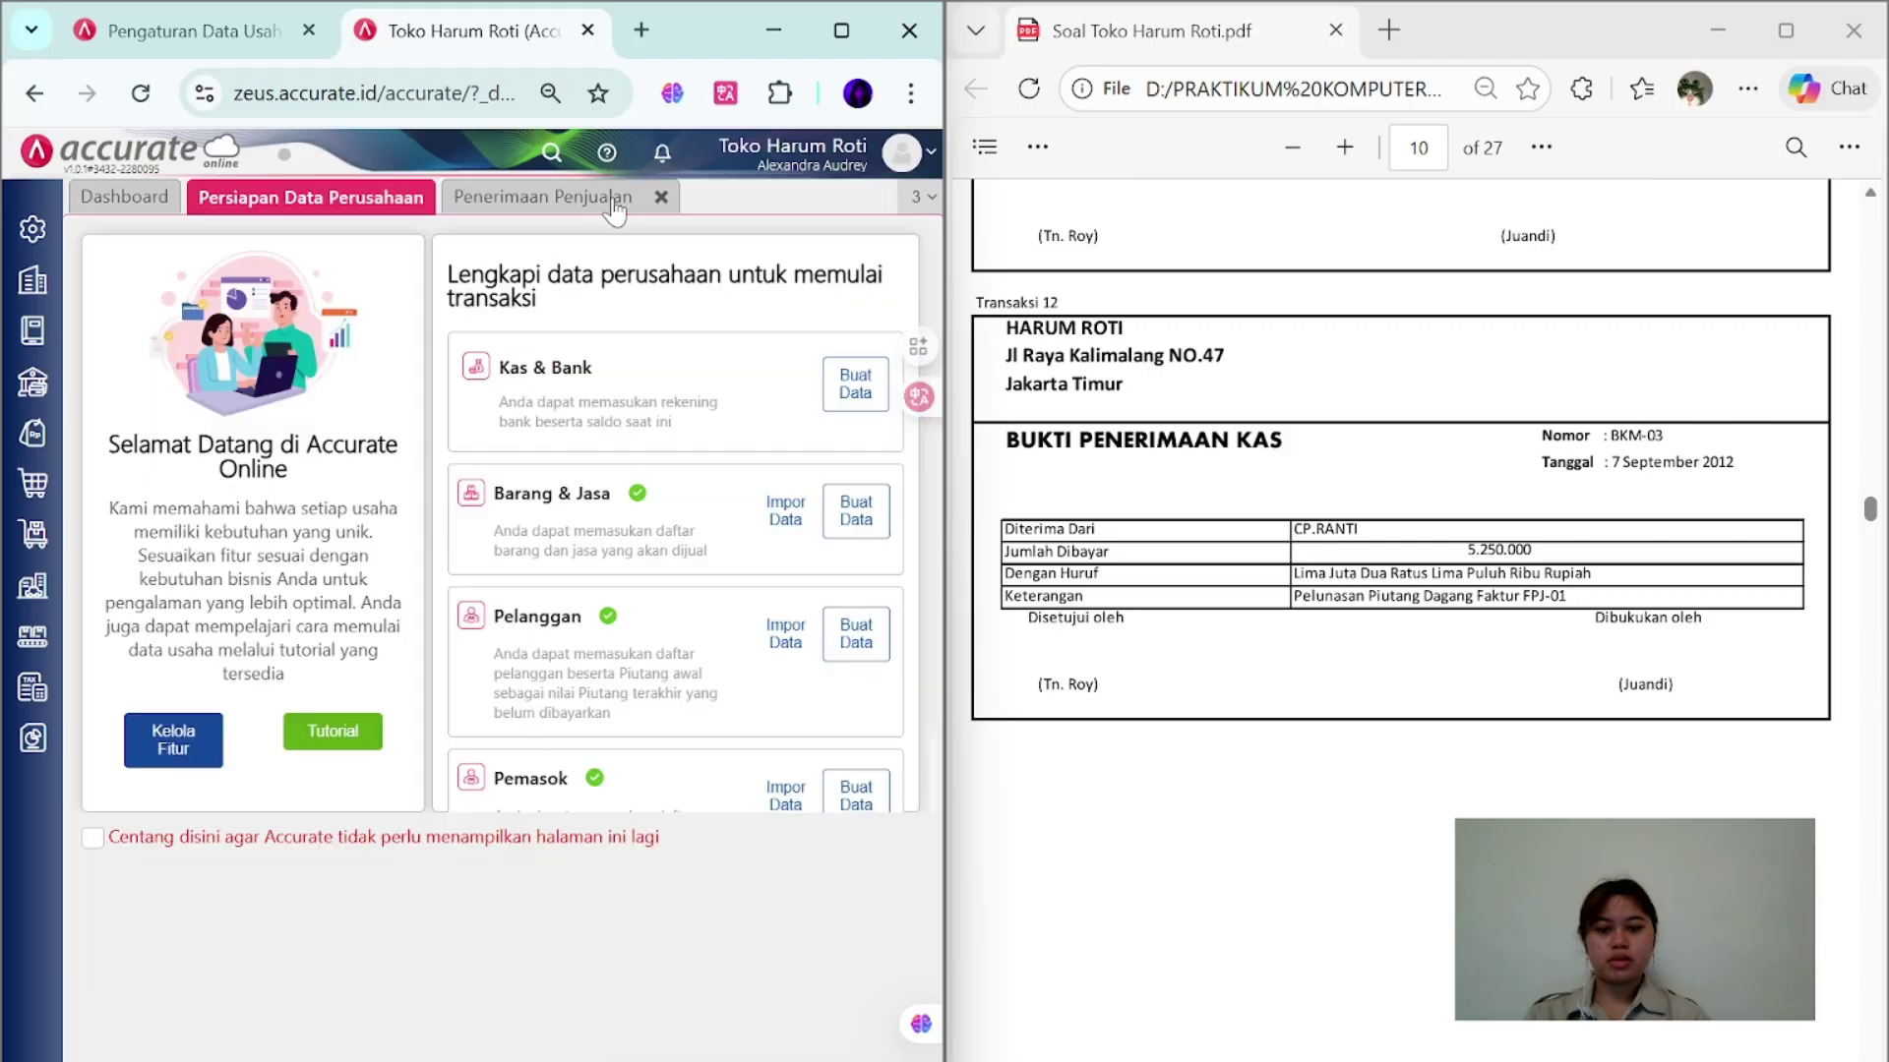
{"action": "left_click", "coordinate": [649, 197]}
{"action": "left_click", "coordinate": [28, 443]}
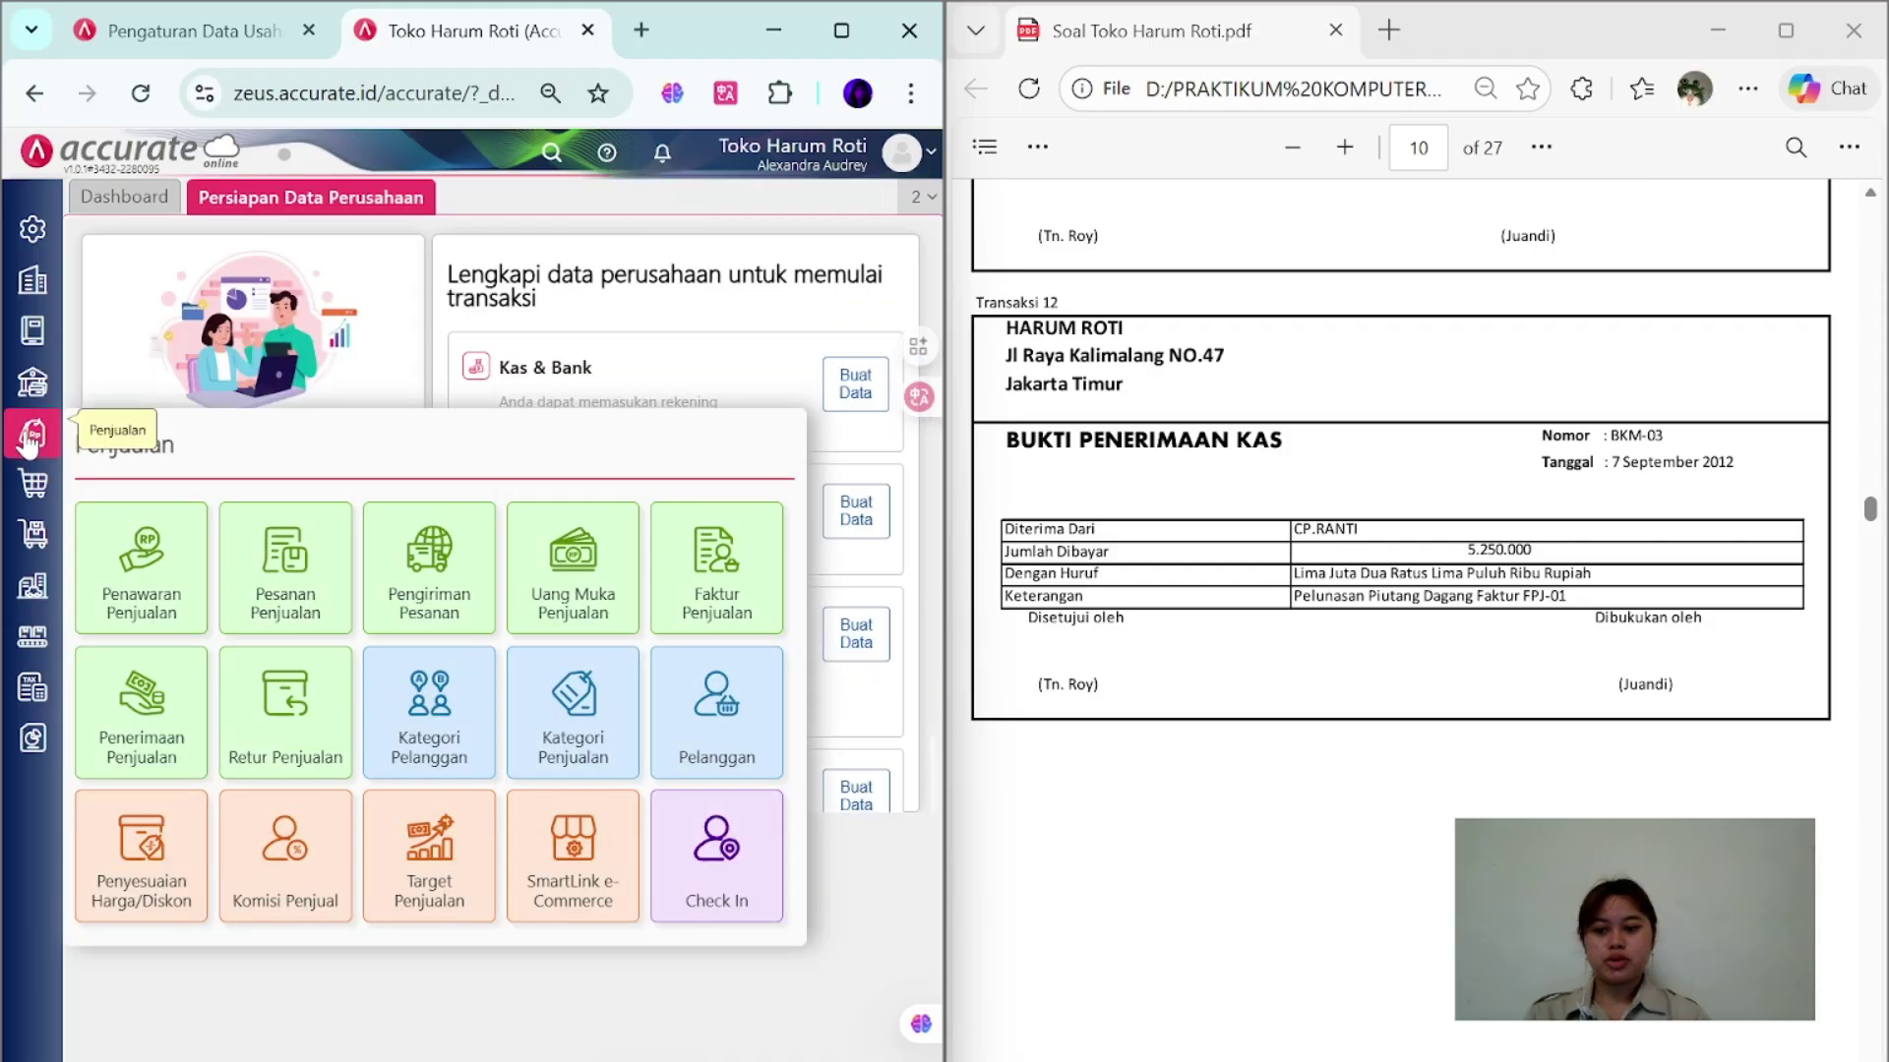
{"action": "left_click", "coordinate": [157, 733]}
{"action": "left_click", "coordinate": [487, 287]}
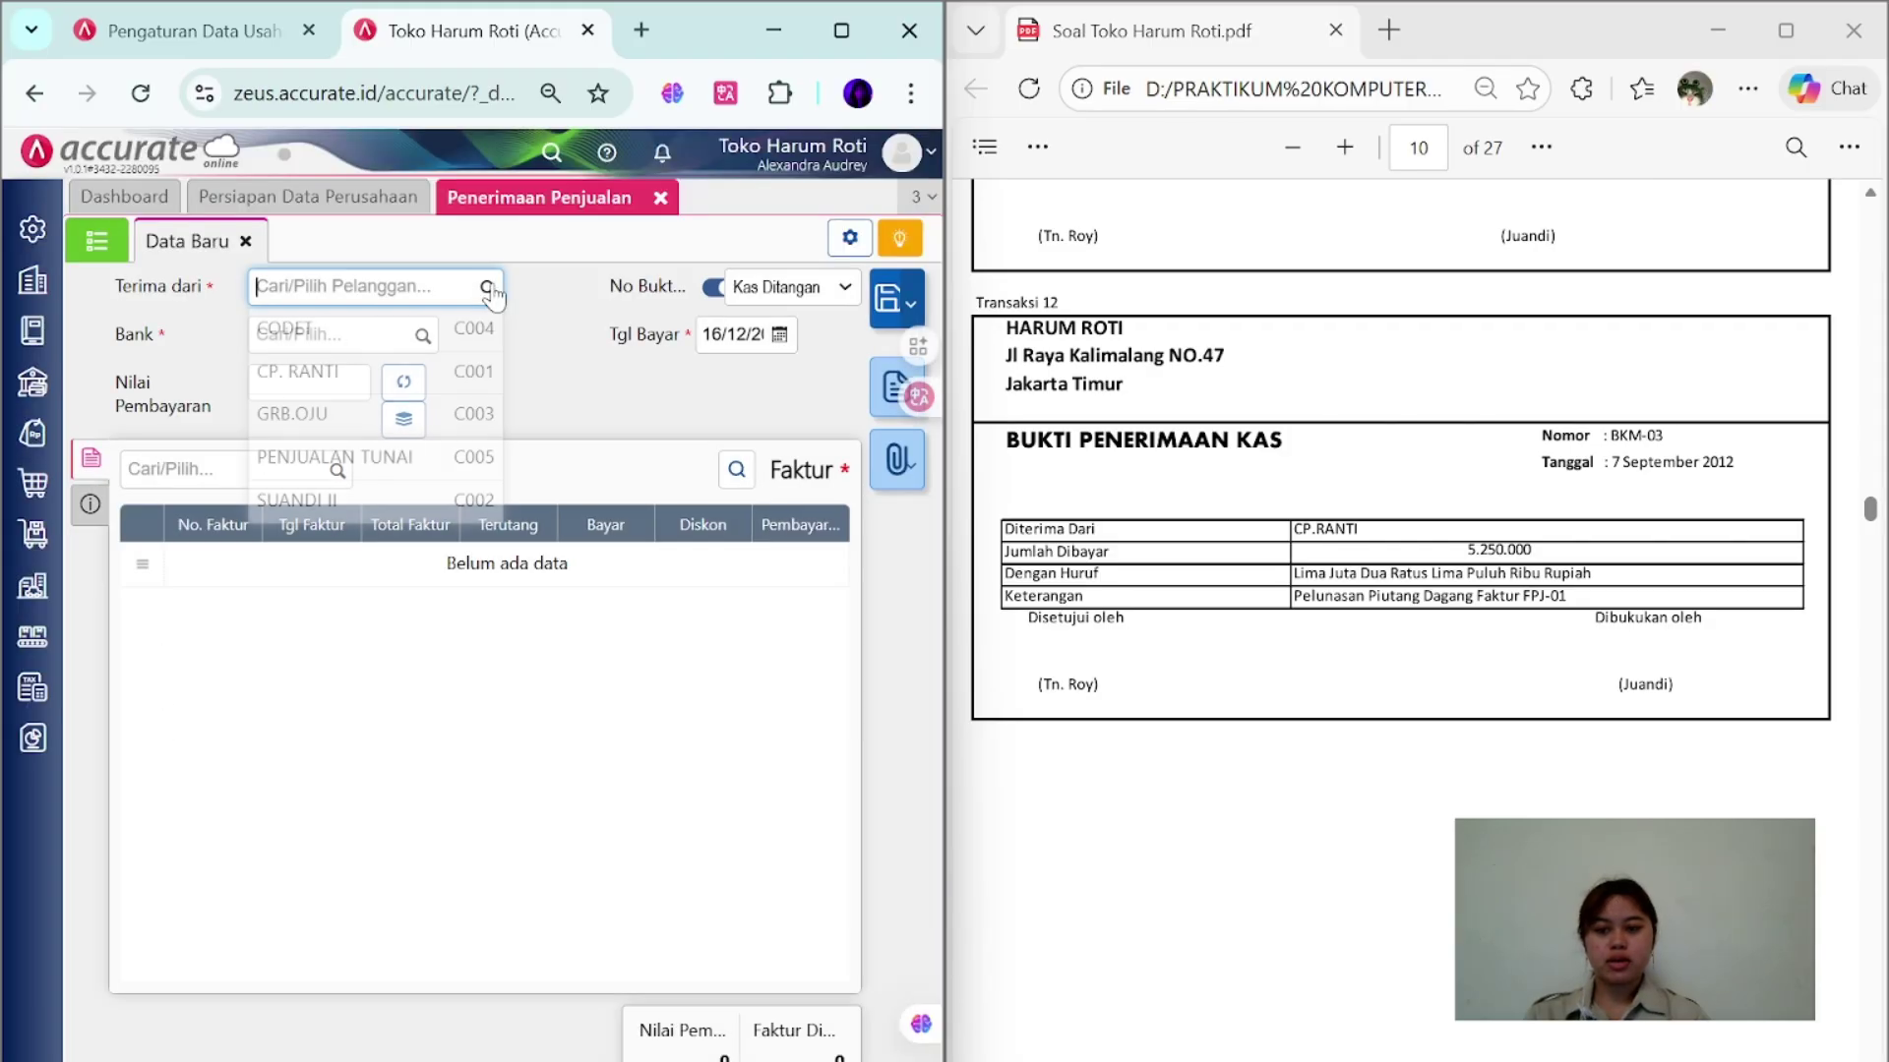
{"action": "left_click", "coordinate": [413, 371]}
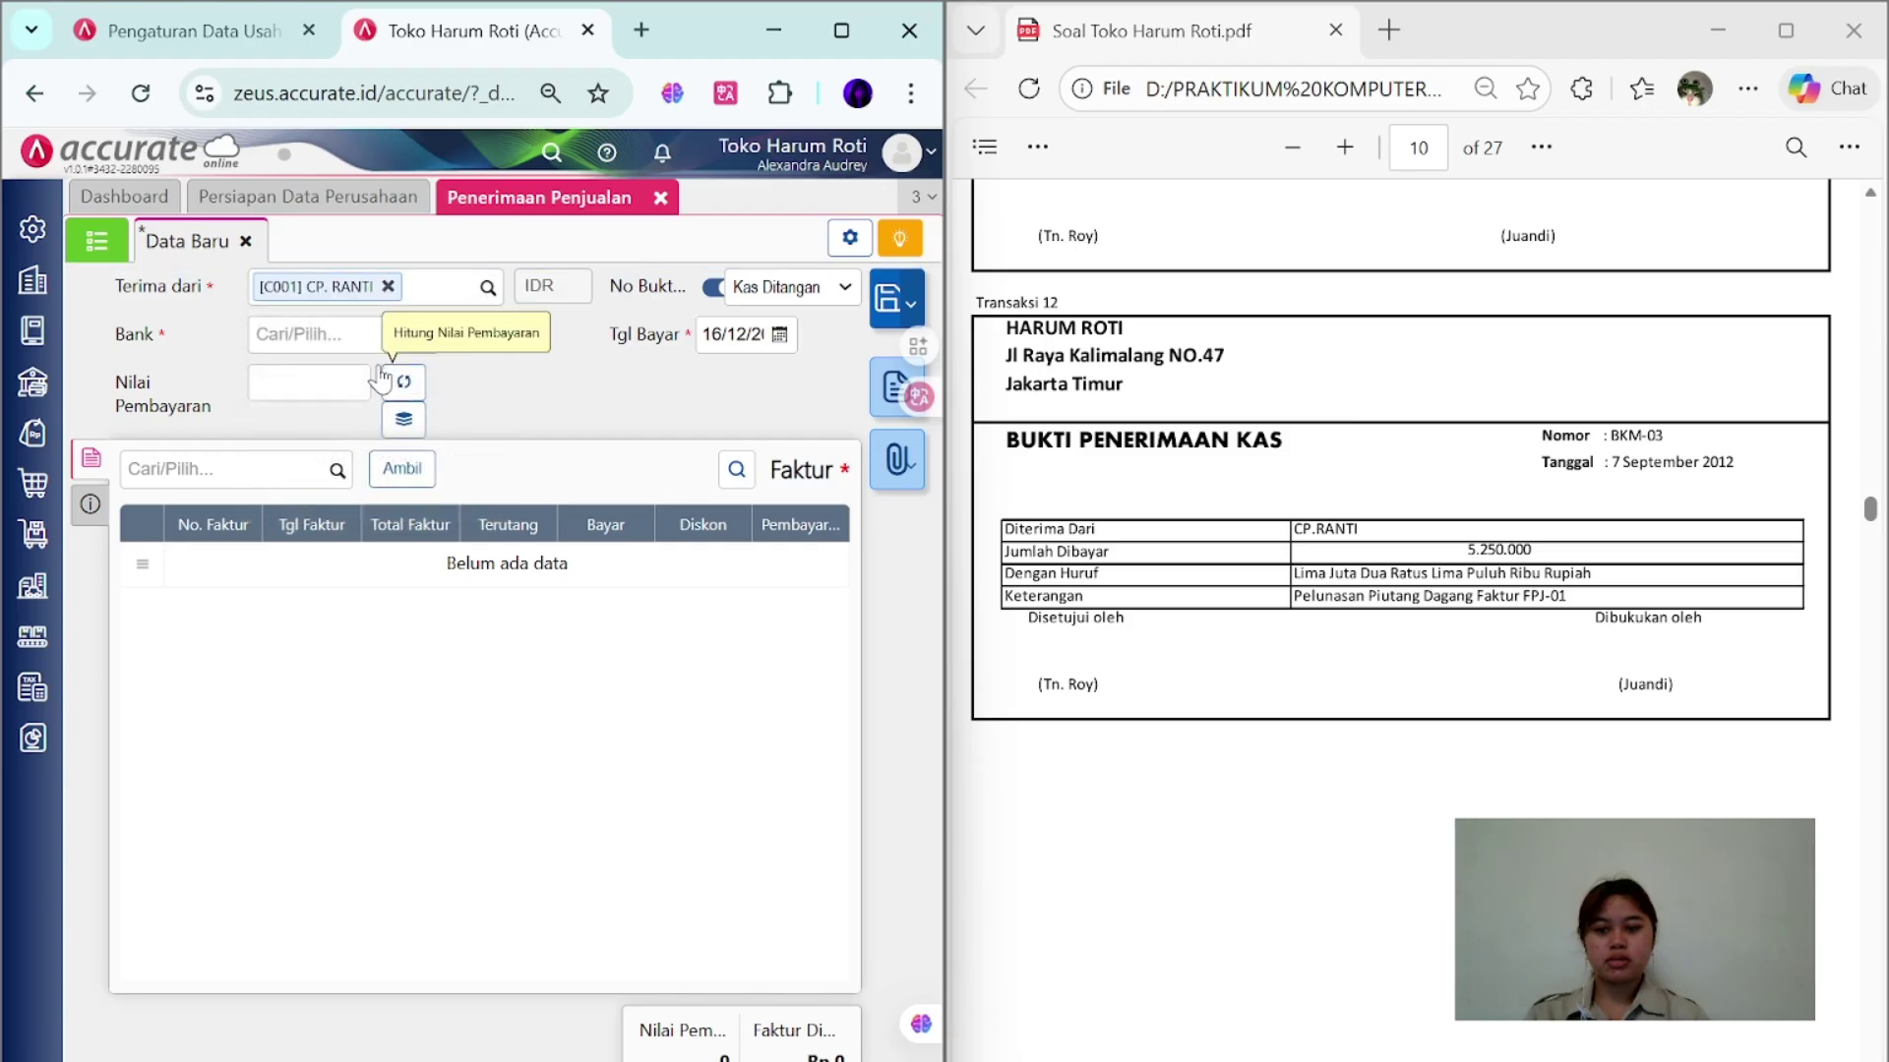
{"action": "left_click", "coordinate": [420, 336]}
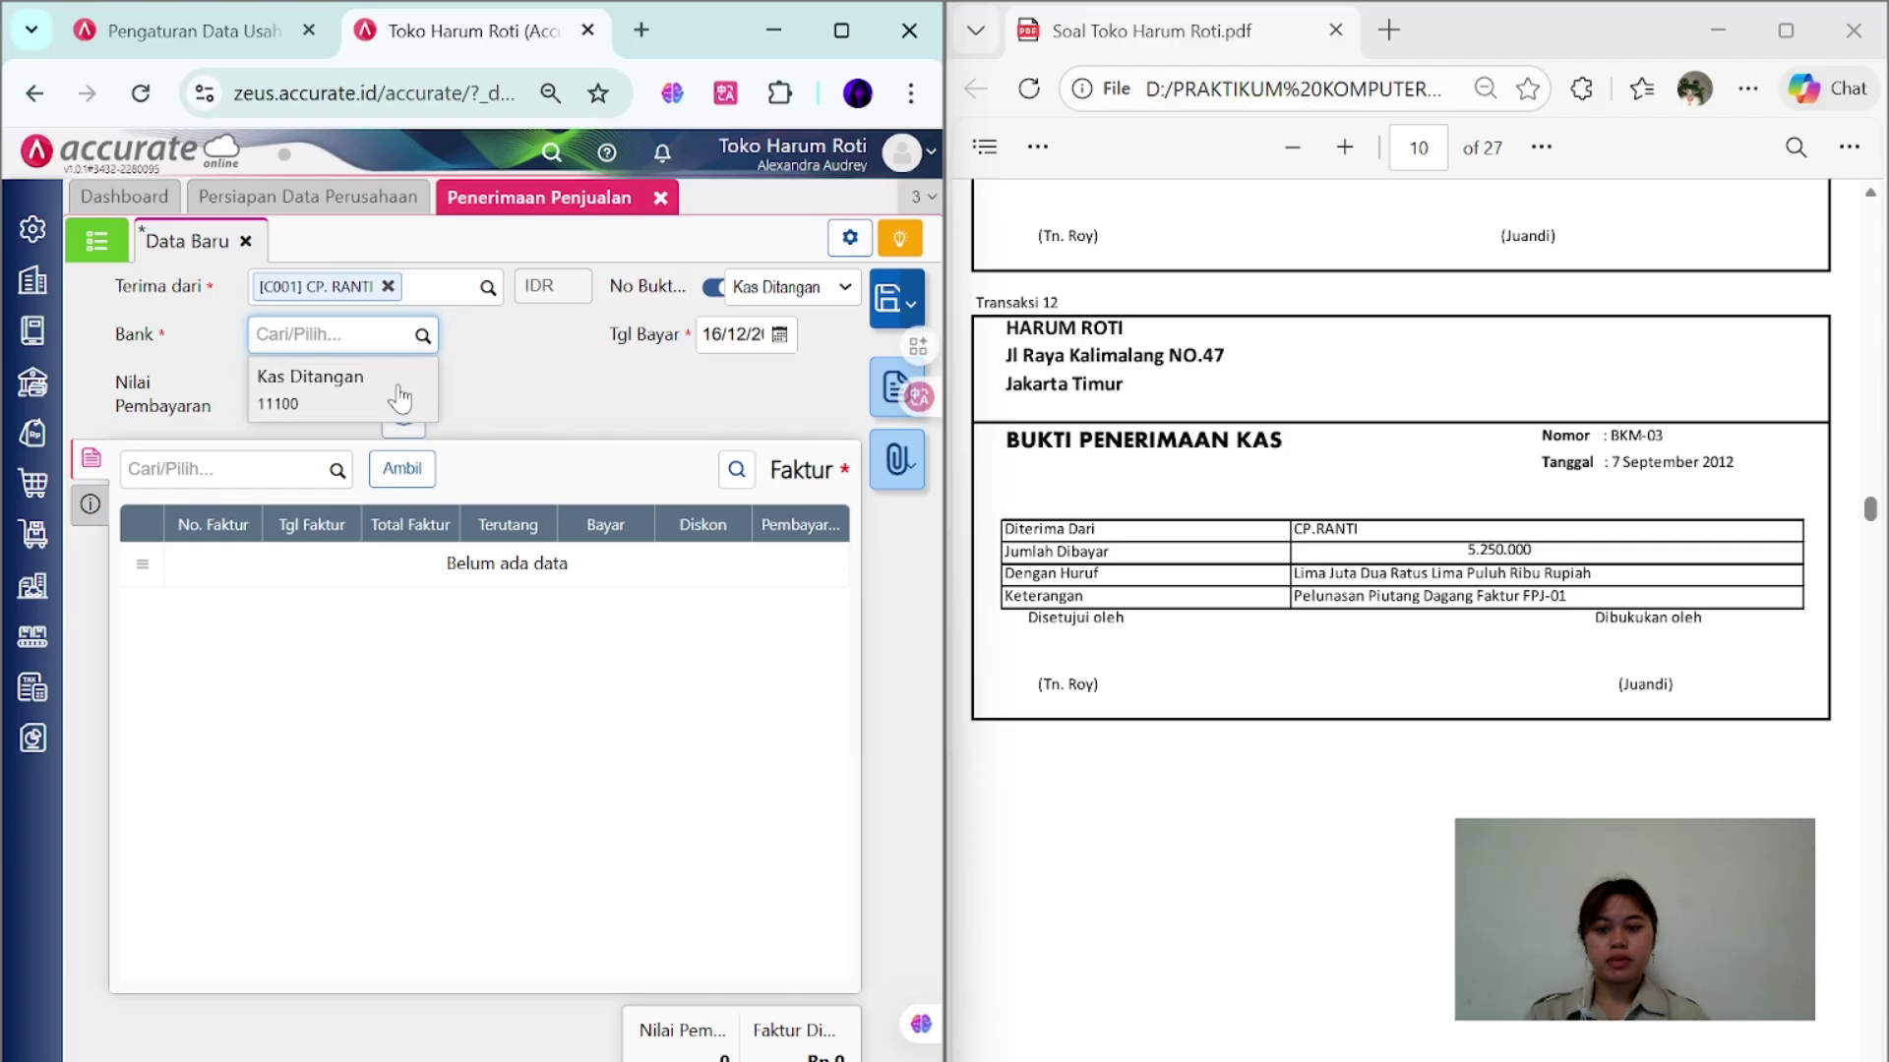
{"action": "left_click", "coordinate": [374, 386]}
- Turn off automatic numbering for the receipt, set its No Bukti to BKM-03 and its Tgl Bayar to 07/09/2012
{"action": "left_click", "coordinate": [713, 287]}
{"action": "left_click", "coordinate": [787, 287]}
{"action": "type", "text": "BKM-03"}
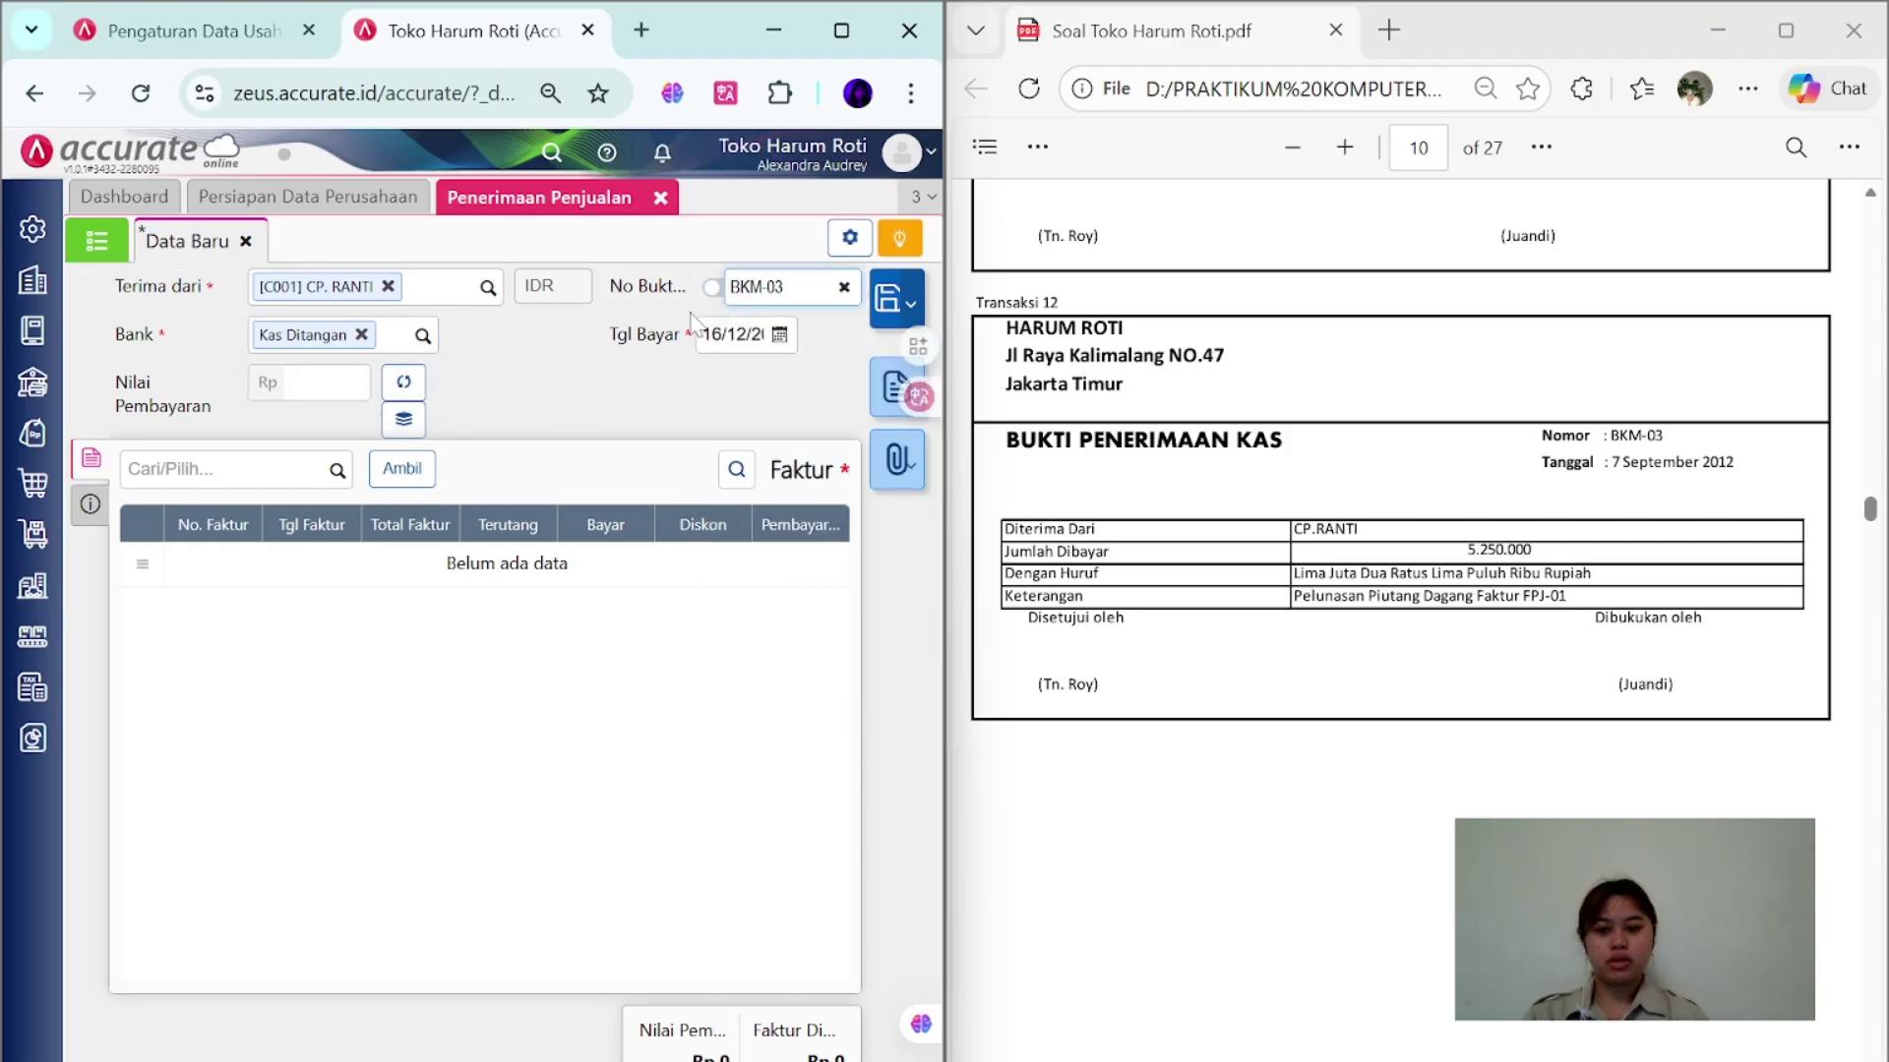
{"action": "left_click", "coordinate": [723, 334]}
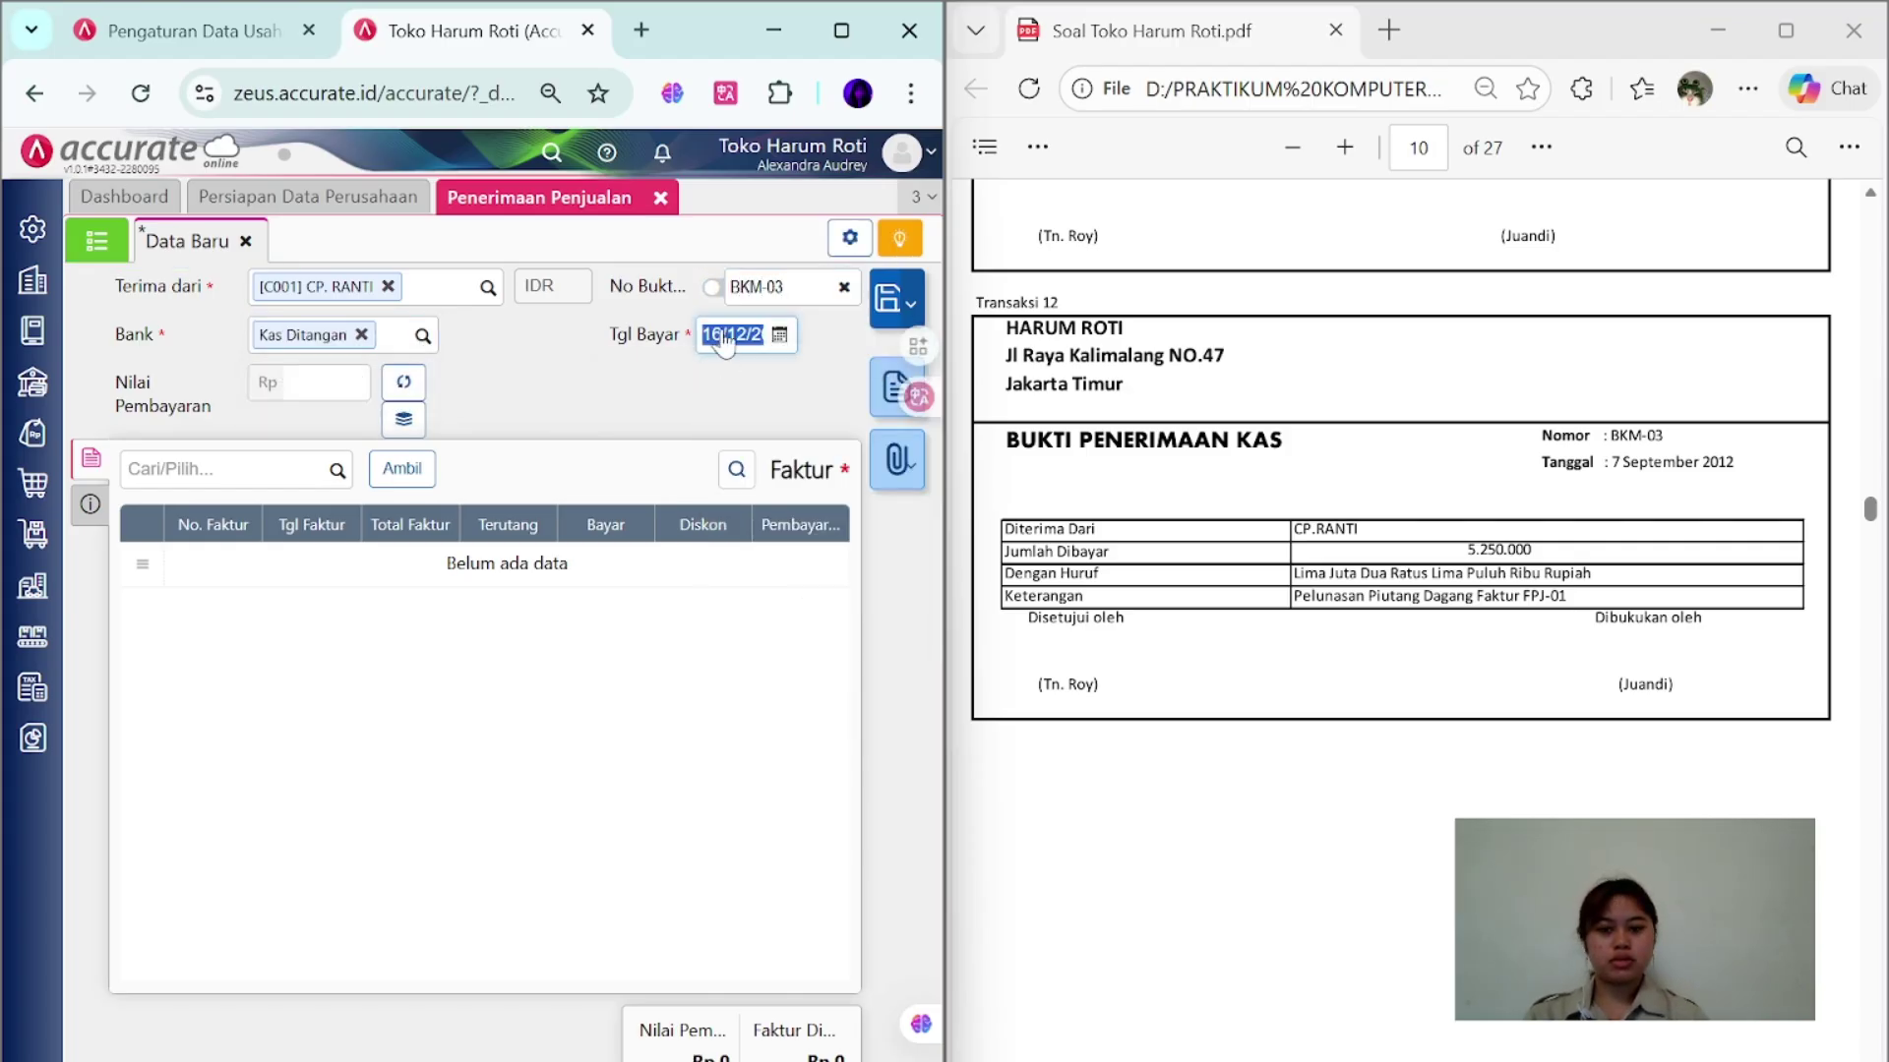
{"action": "type", "text": "07/09/2("}
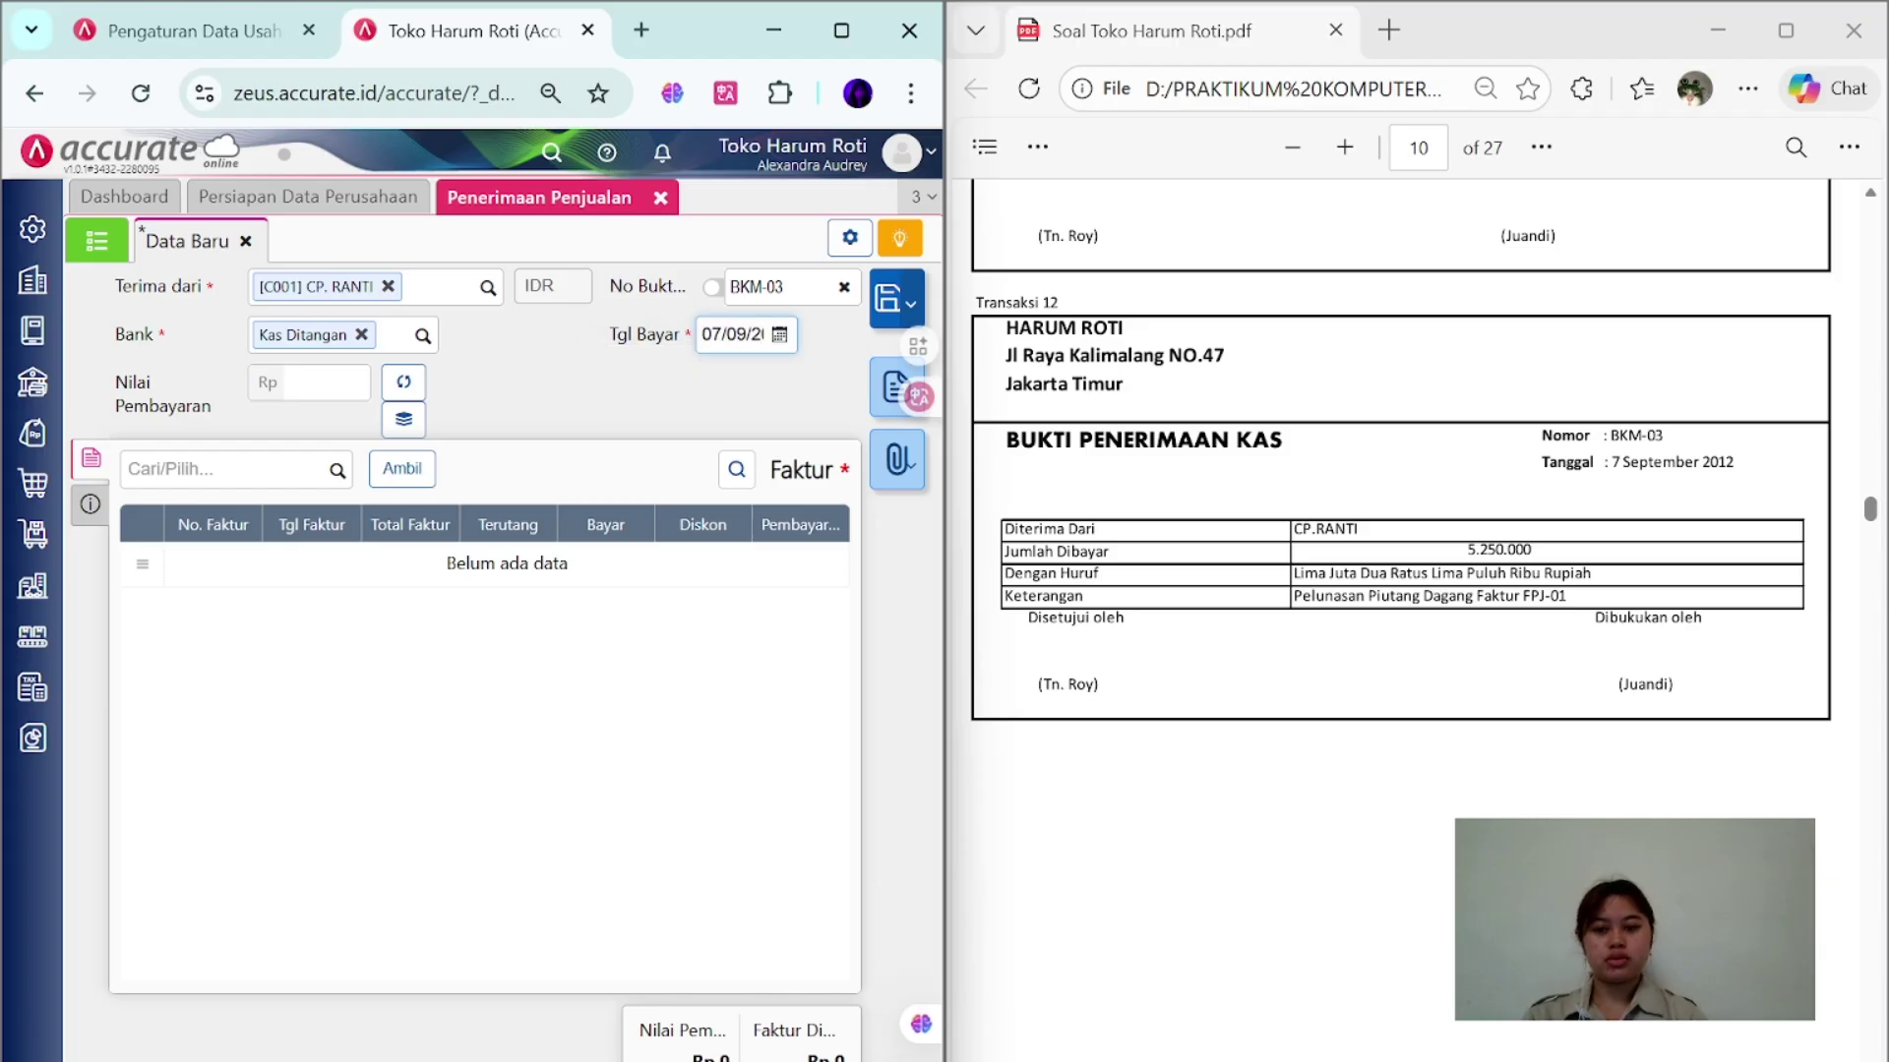
- Retrieve the unpaid invoice FPJ-01 into the receipt's Faktur list
{"action": "left_click", "coordinate": [841, 31]}
{"action": "left_click", "coordinate": [698, 445]}
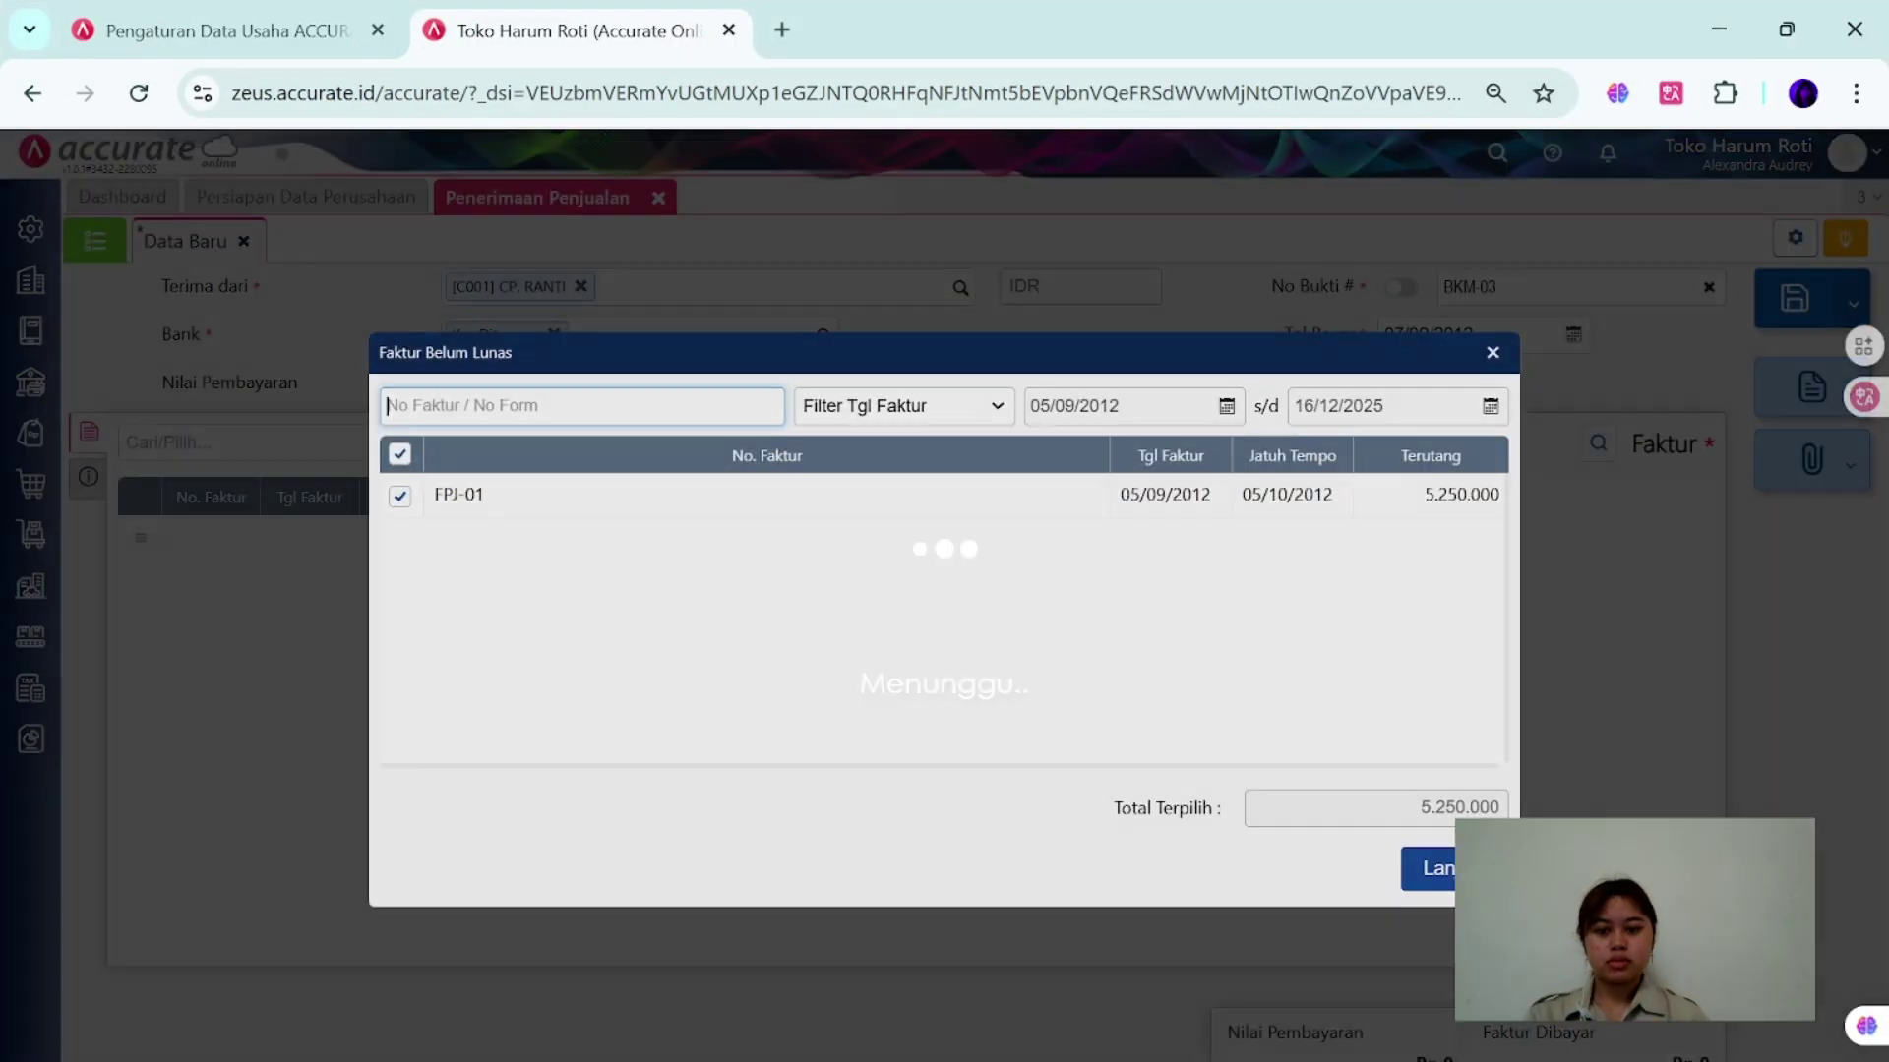
{"action": "left_click", "coordinate": [1436, 869]}
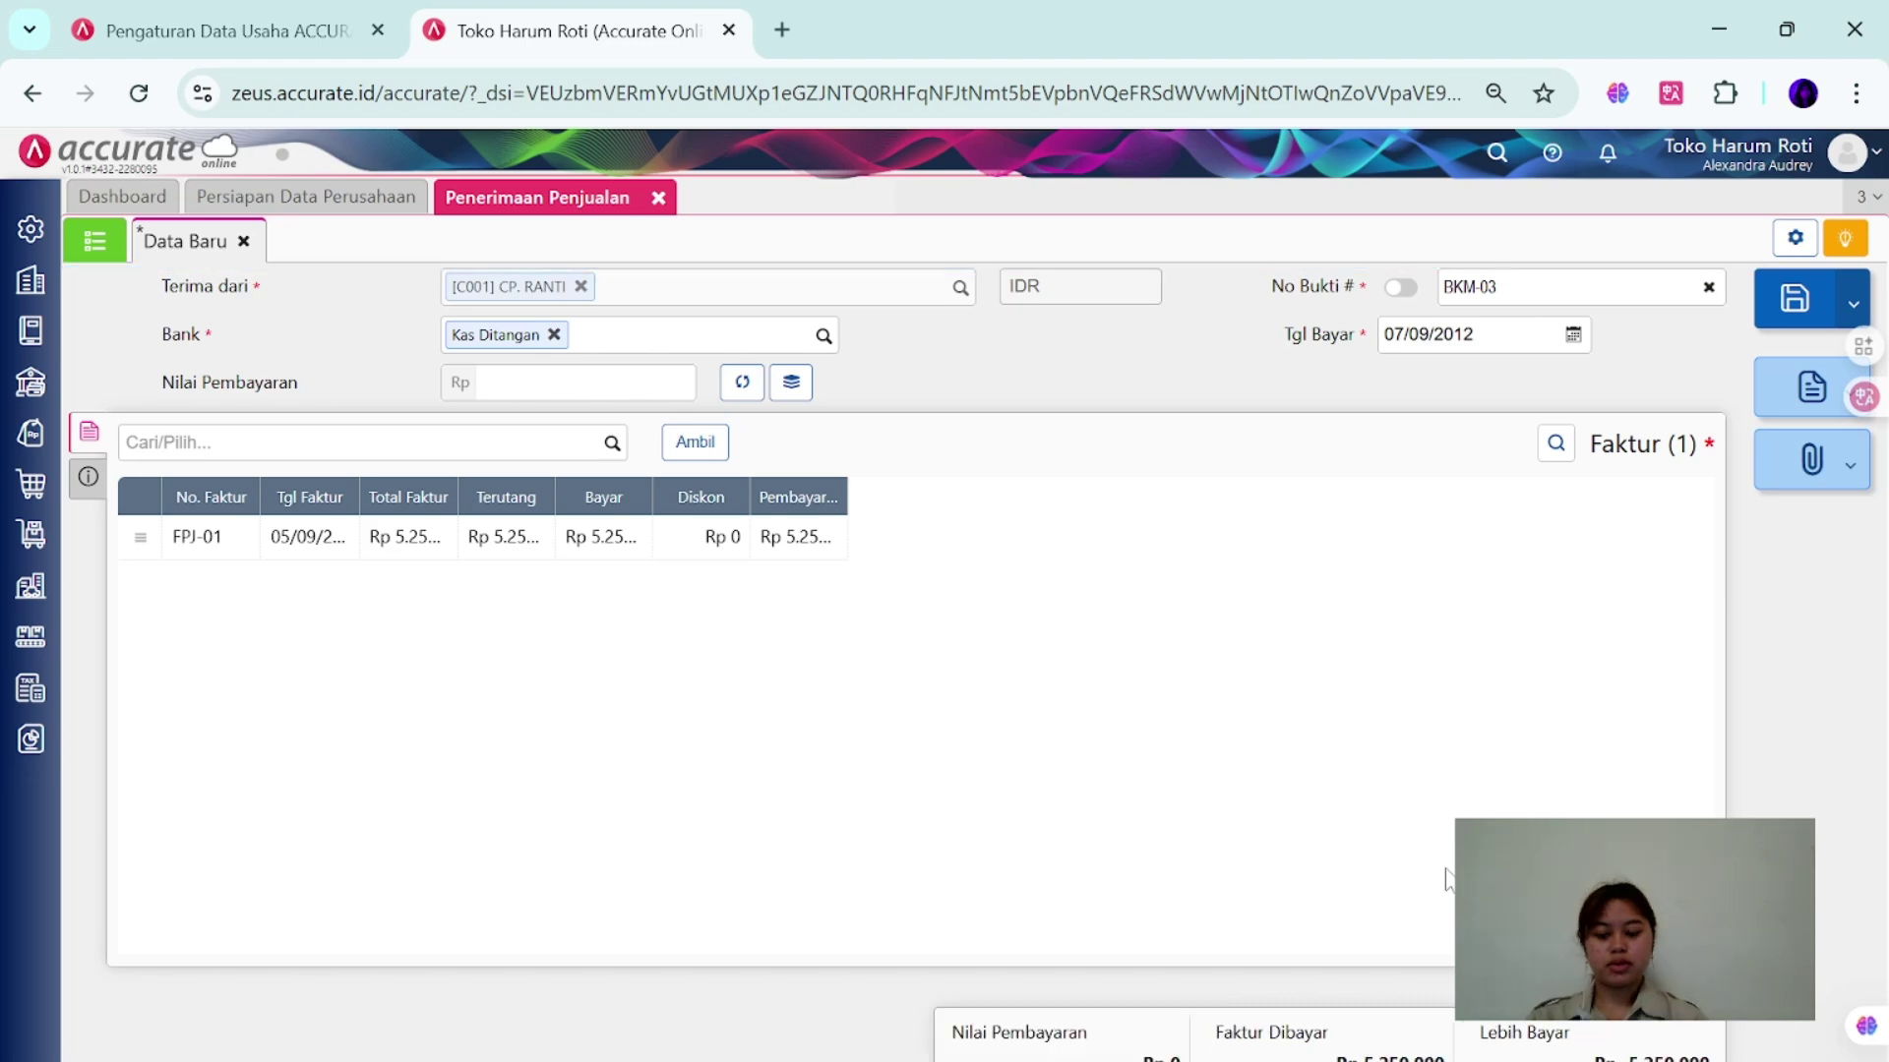
{"action": "key", "text": "super+Left"}
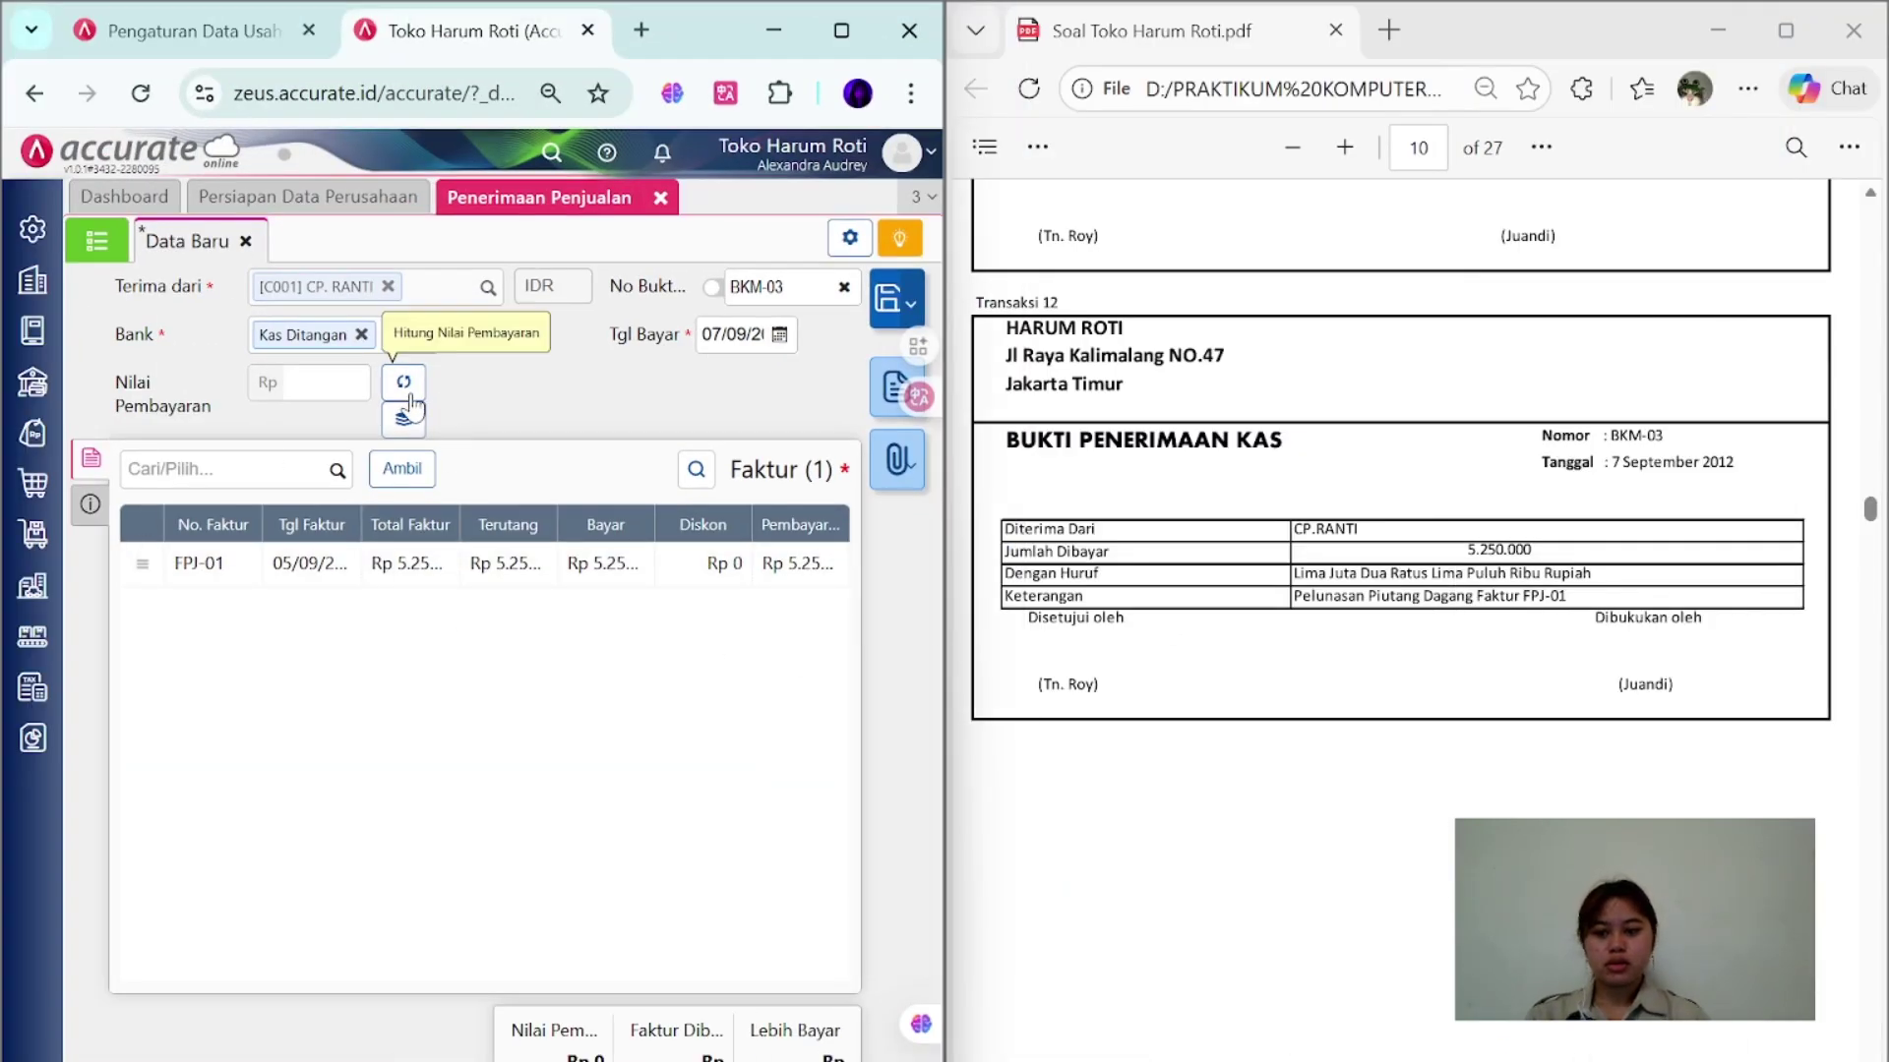
- Calculate the receipt's Nilai Pembayaran as 5.250.000, set its Keterangan to "Pelunasan Piutang Dagang Faktur FPJ-01" and save it
{"action": "left_click", "coordinate": [404, 389]}
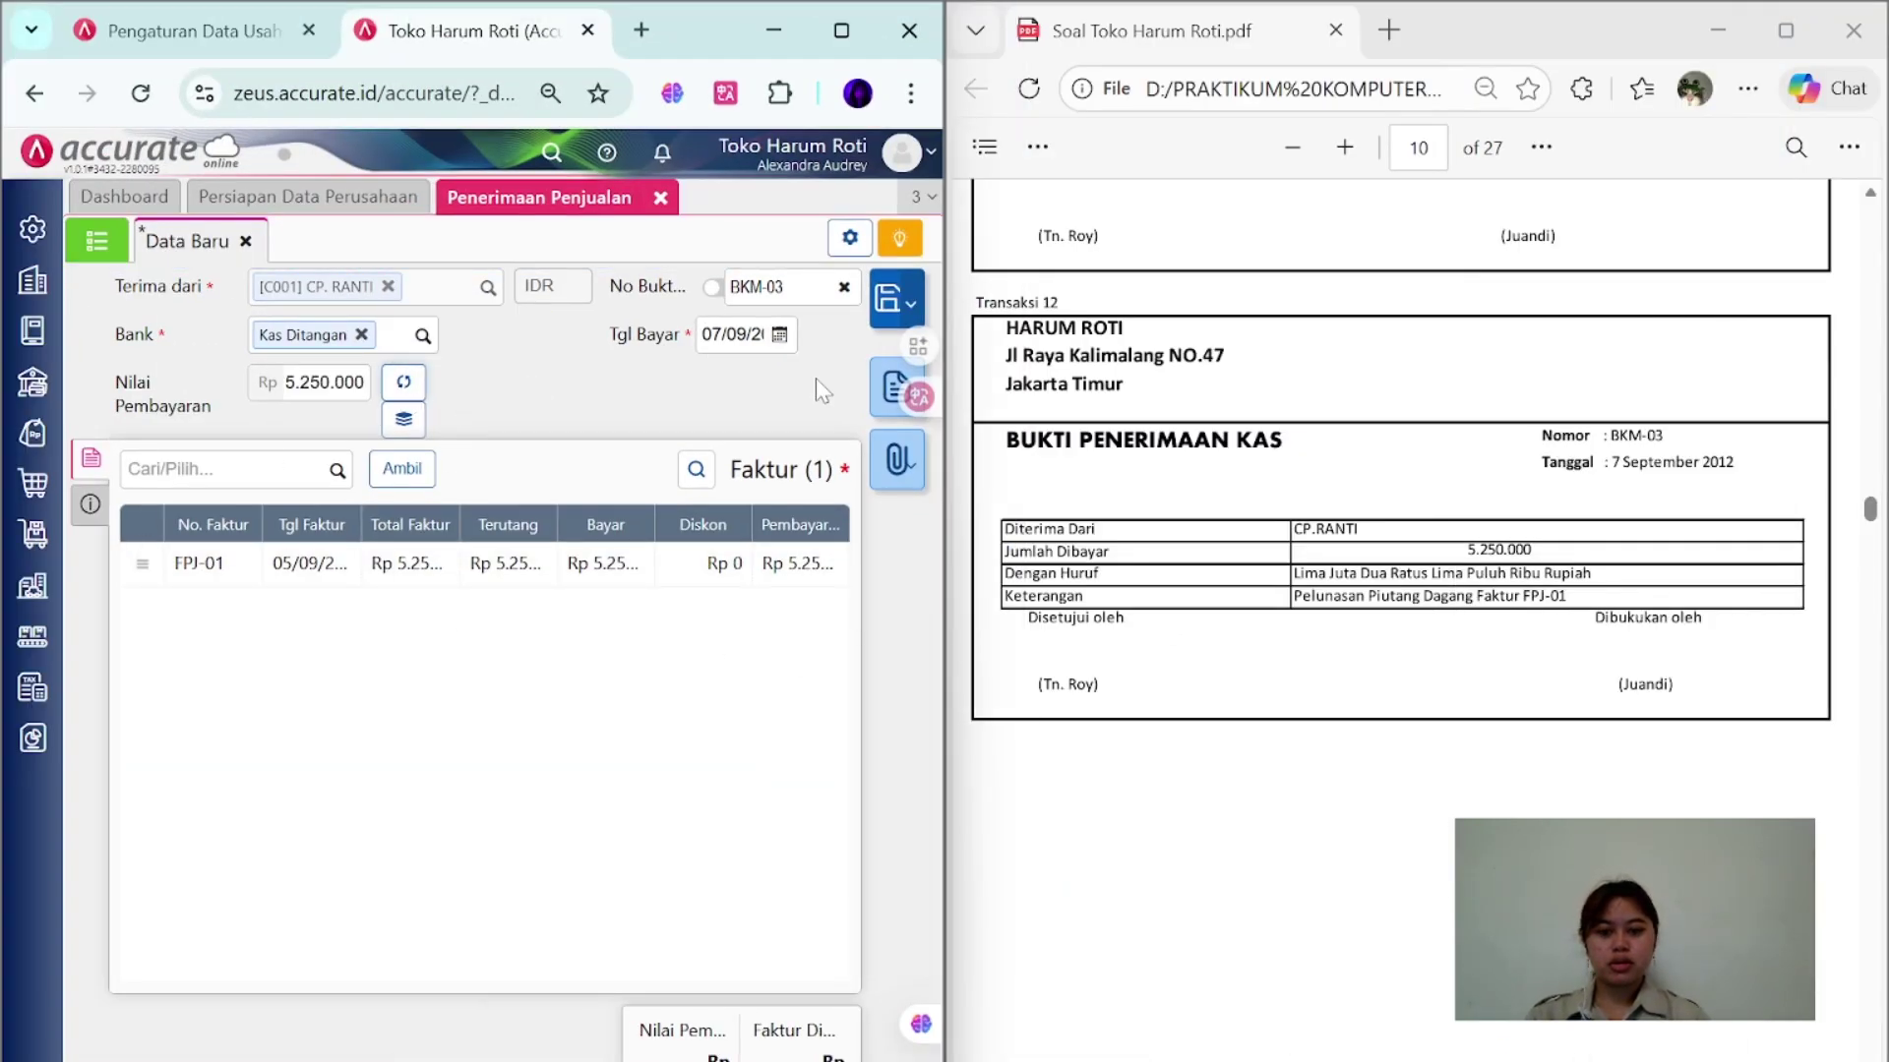
{"action": "left_click", "coordinate": [90, 503]}
{"action": "left_click", "coordinate": [359, 602]}
{"action": "type", "text": "Pelu"}
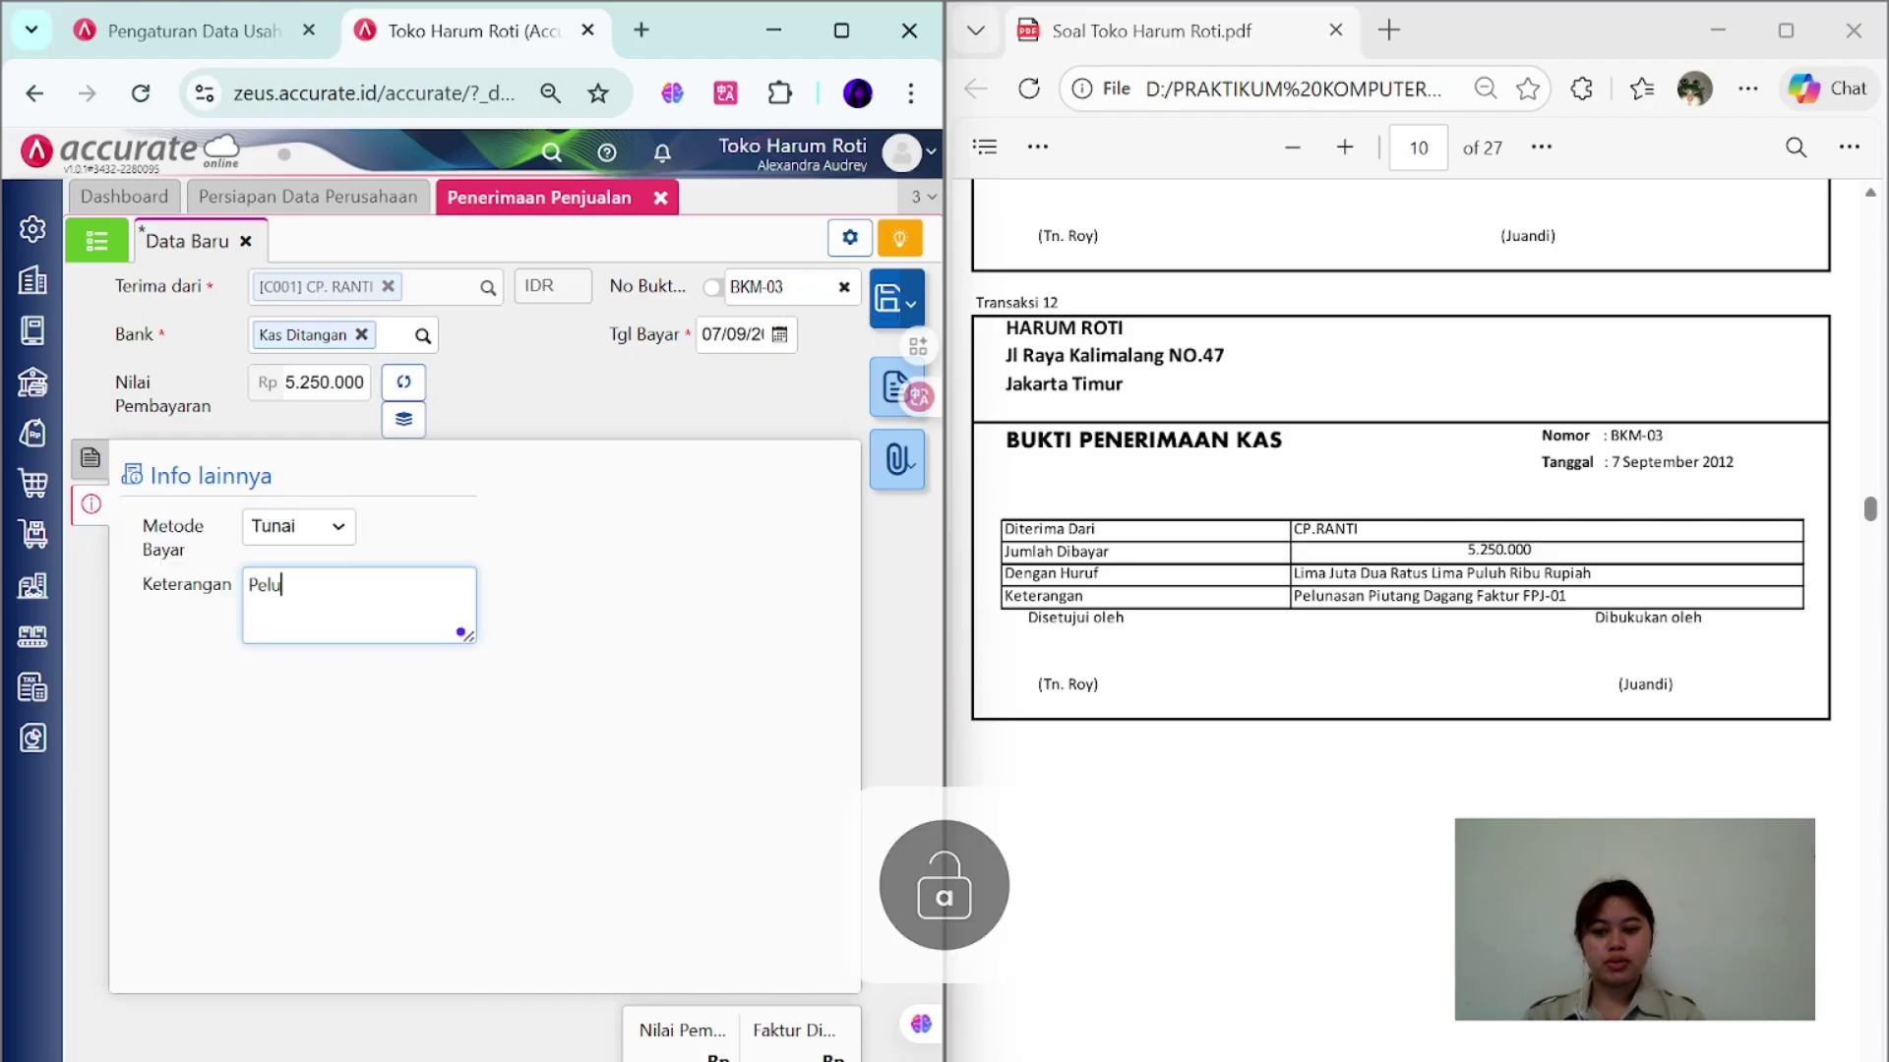
{"action": "type", "text": "nasan Piutang Dagang Faktur FPJ-01"}
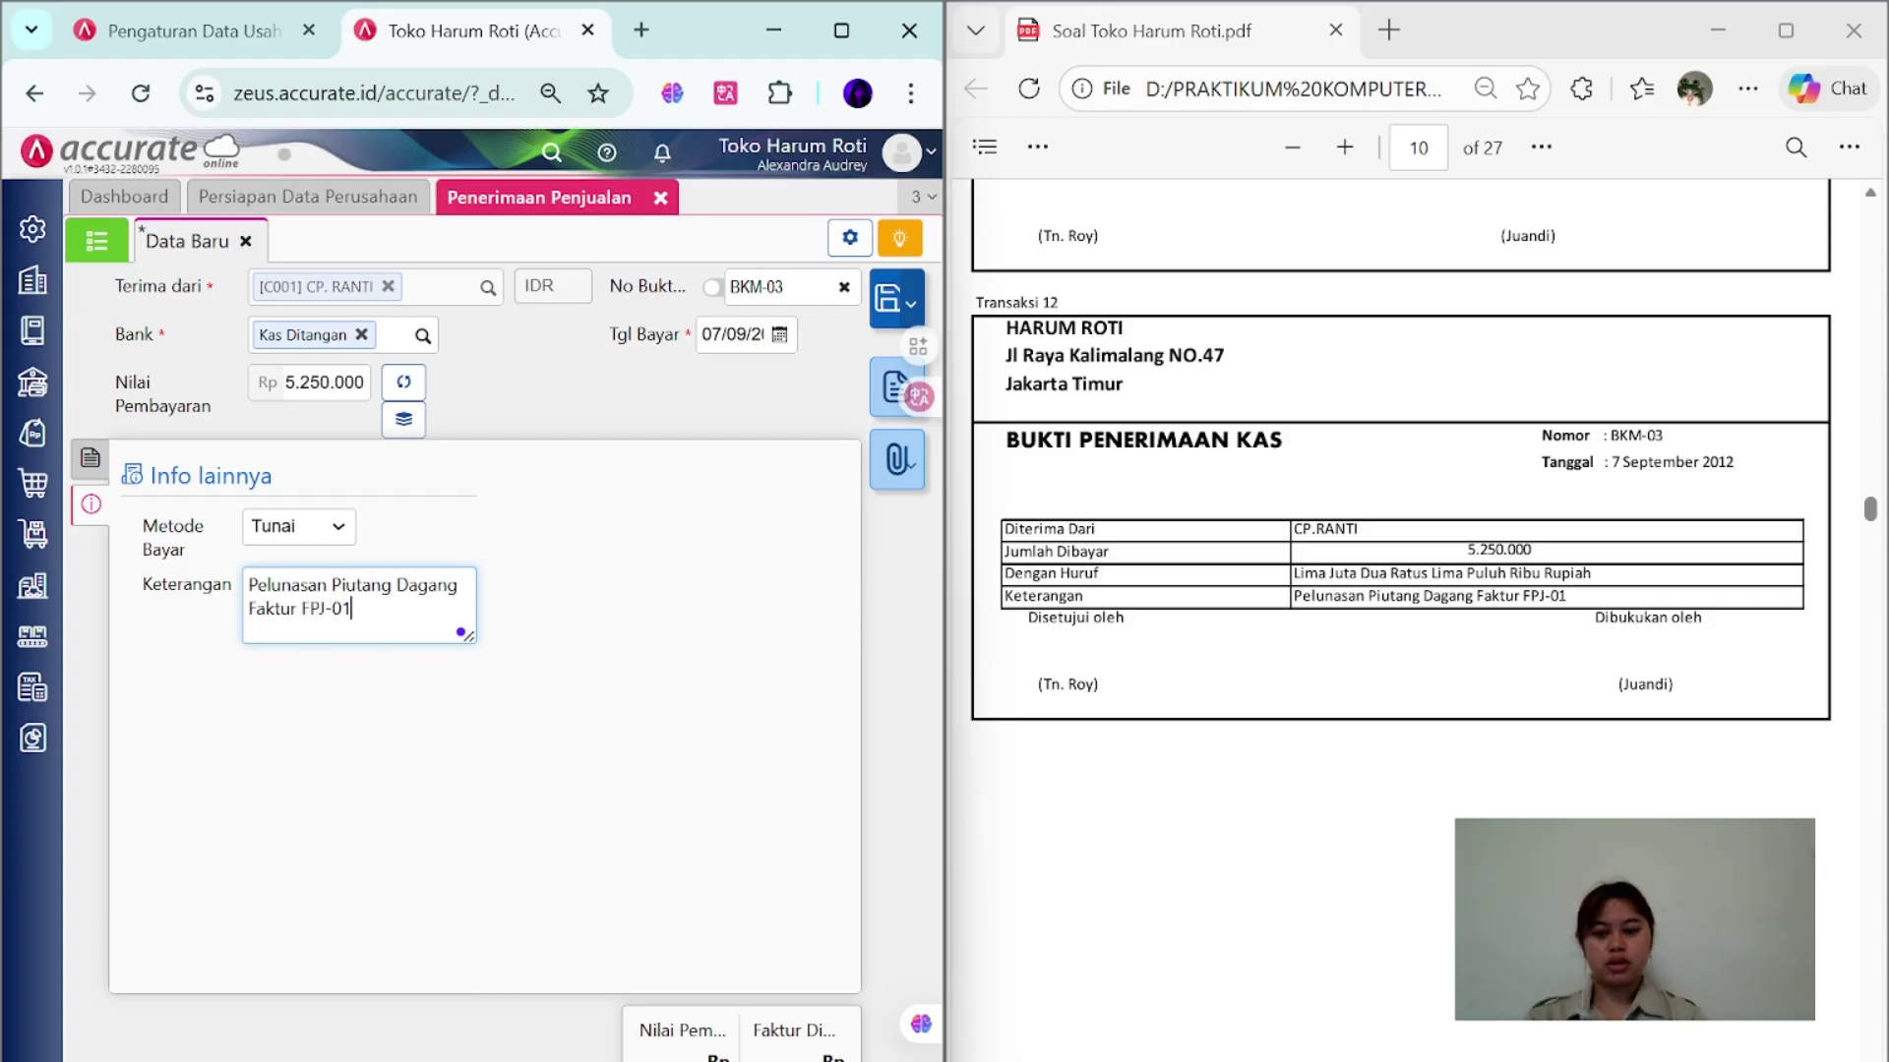
{"action": "left_click", "coordinate": [885, 303]}
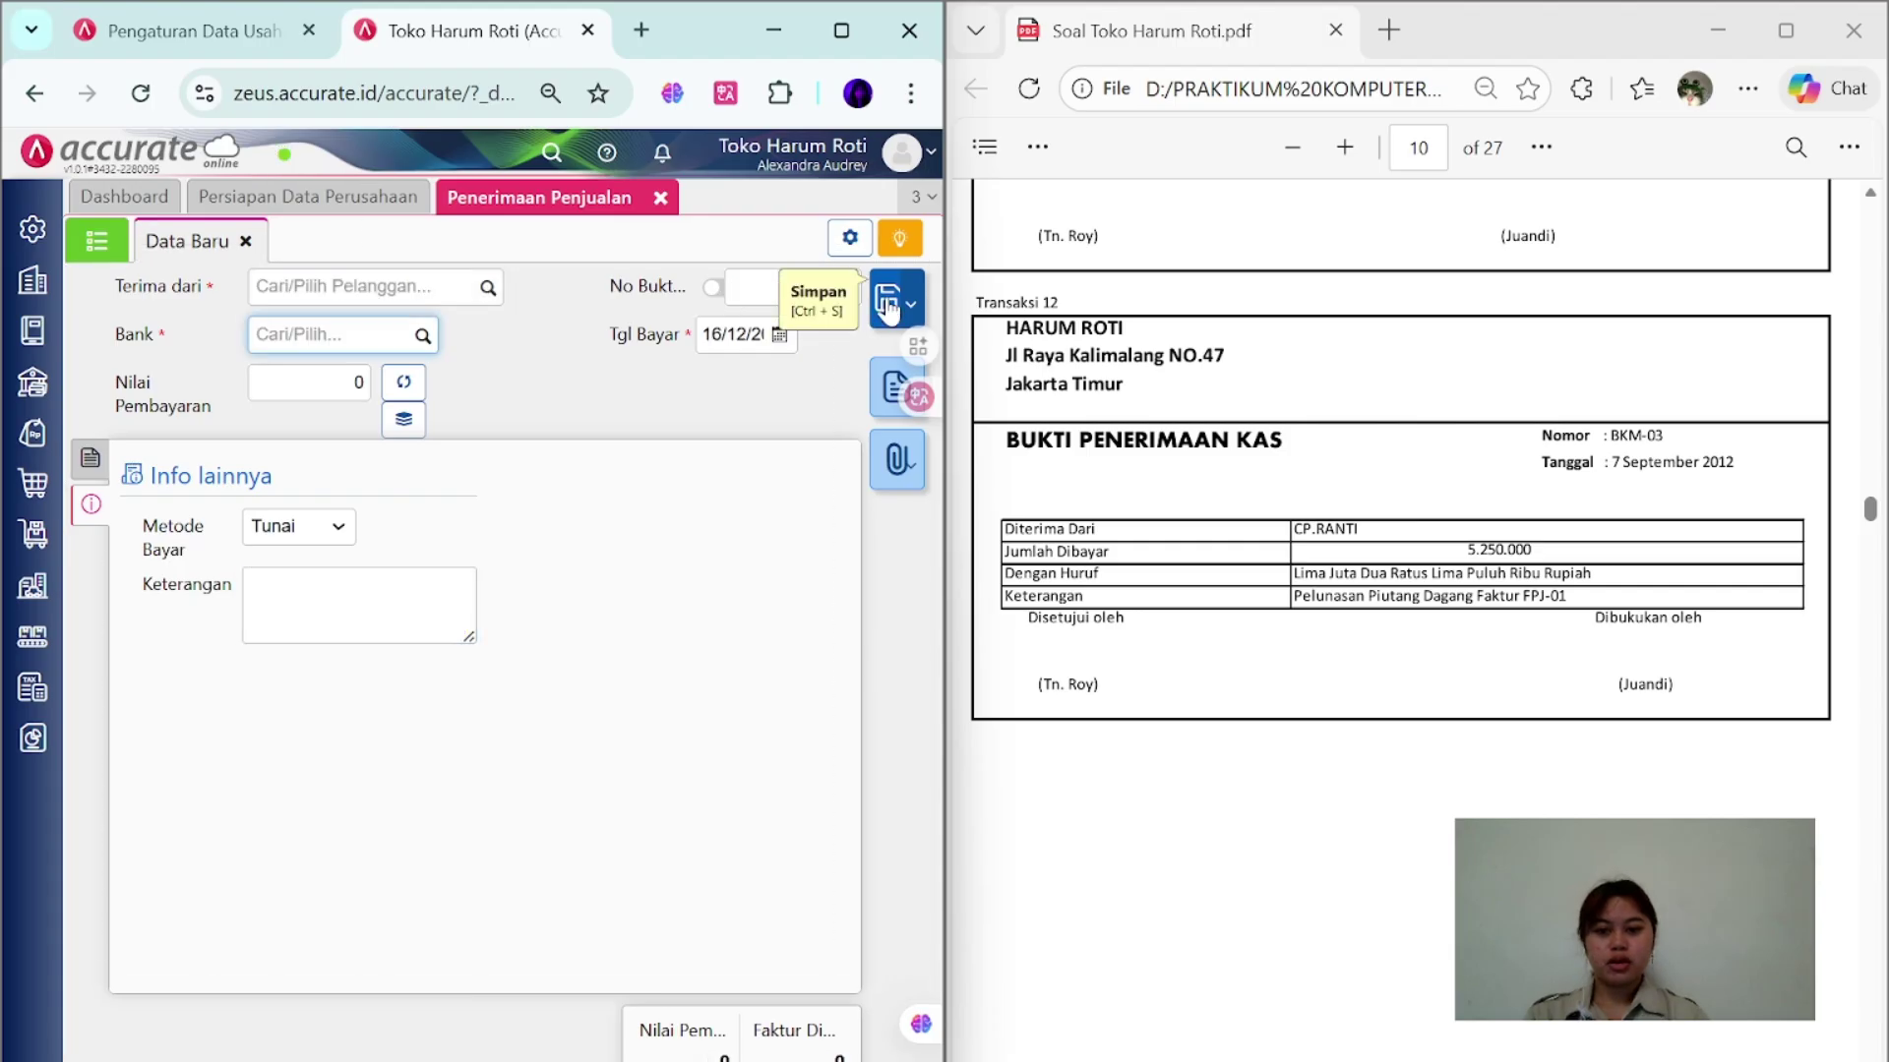
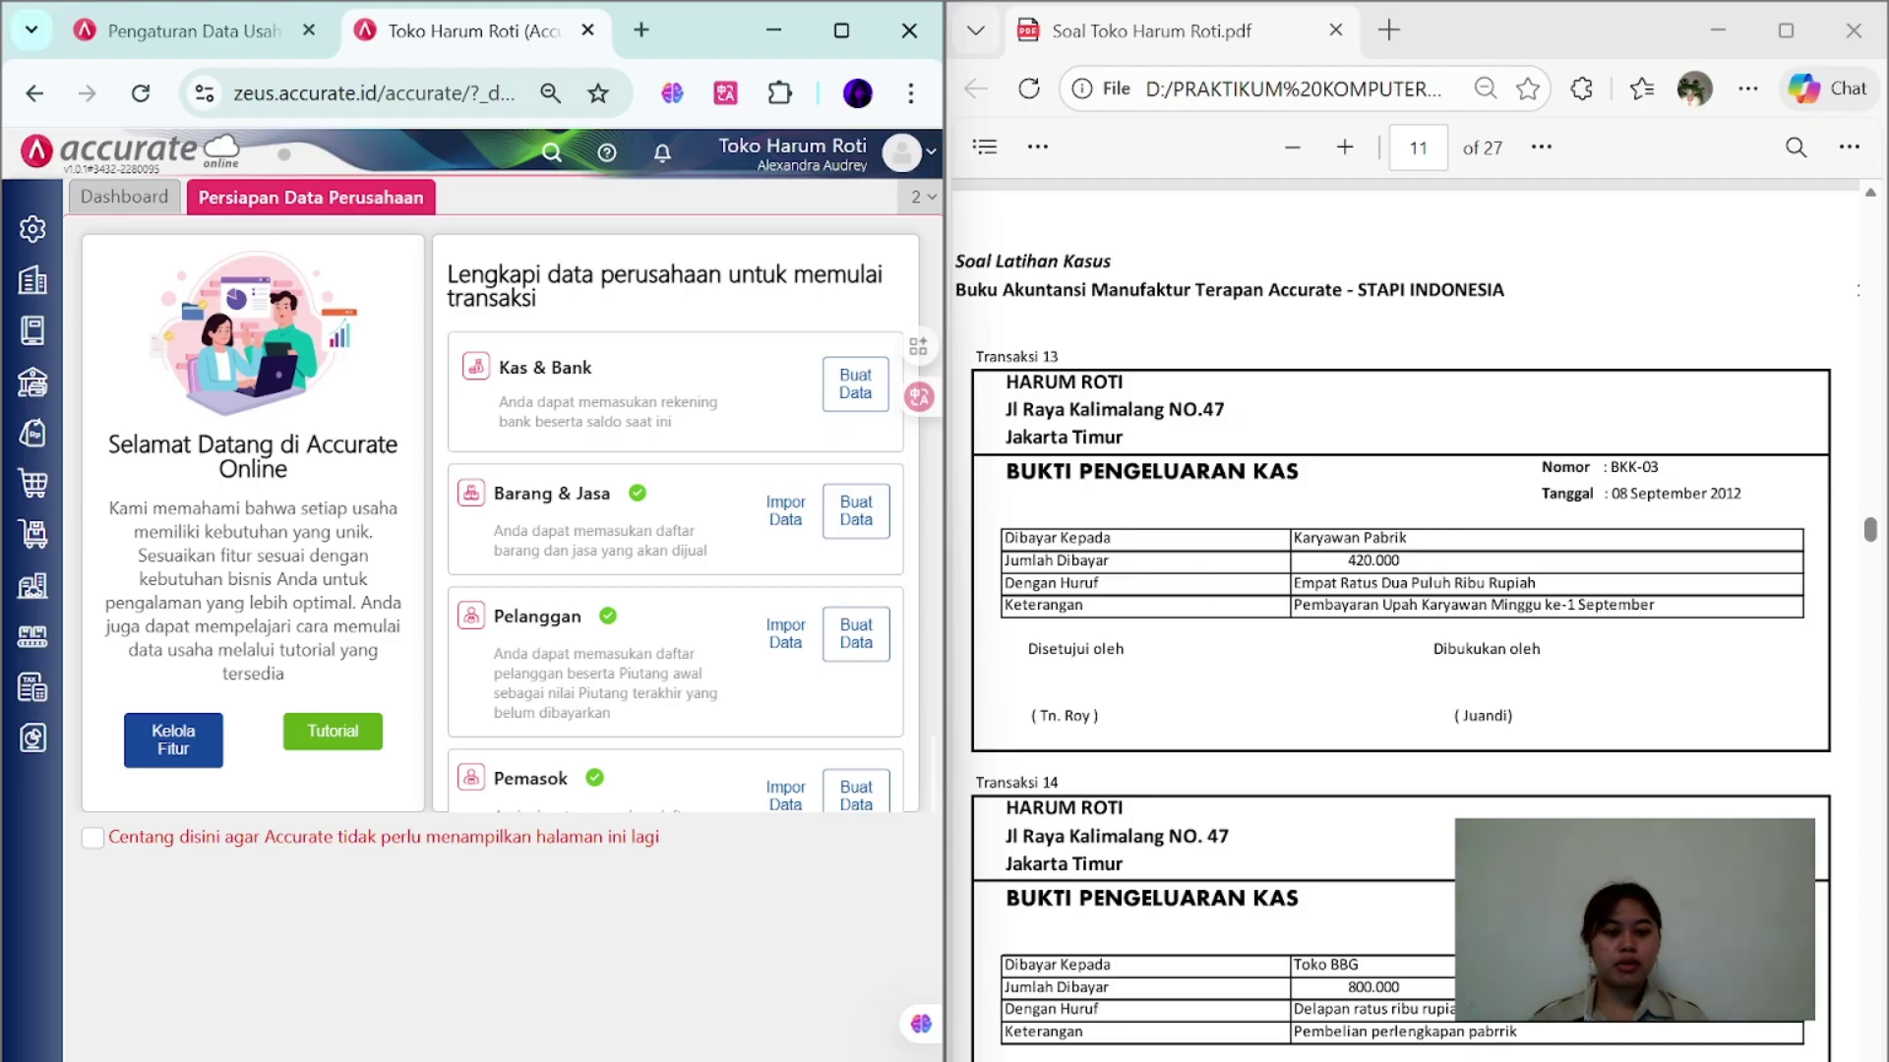
- Start a new Kas & Bank Pembayaran for Transaksi 13, paid from Kas Ditangan
{"action": "left_click", "coordinate": [36, 384]}
{"action": "left_click", "coordinate": [165, 558]}
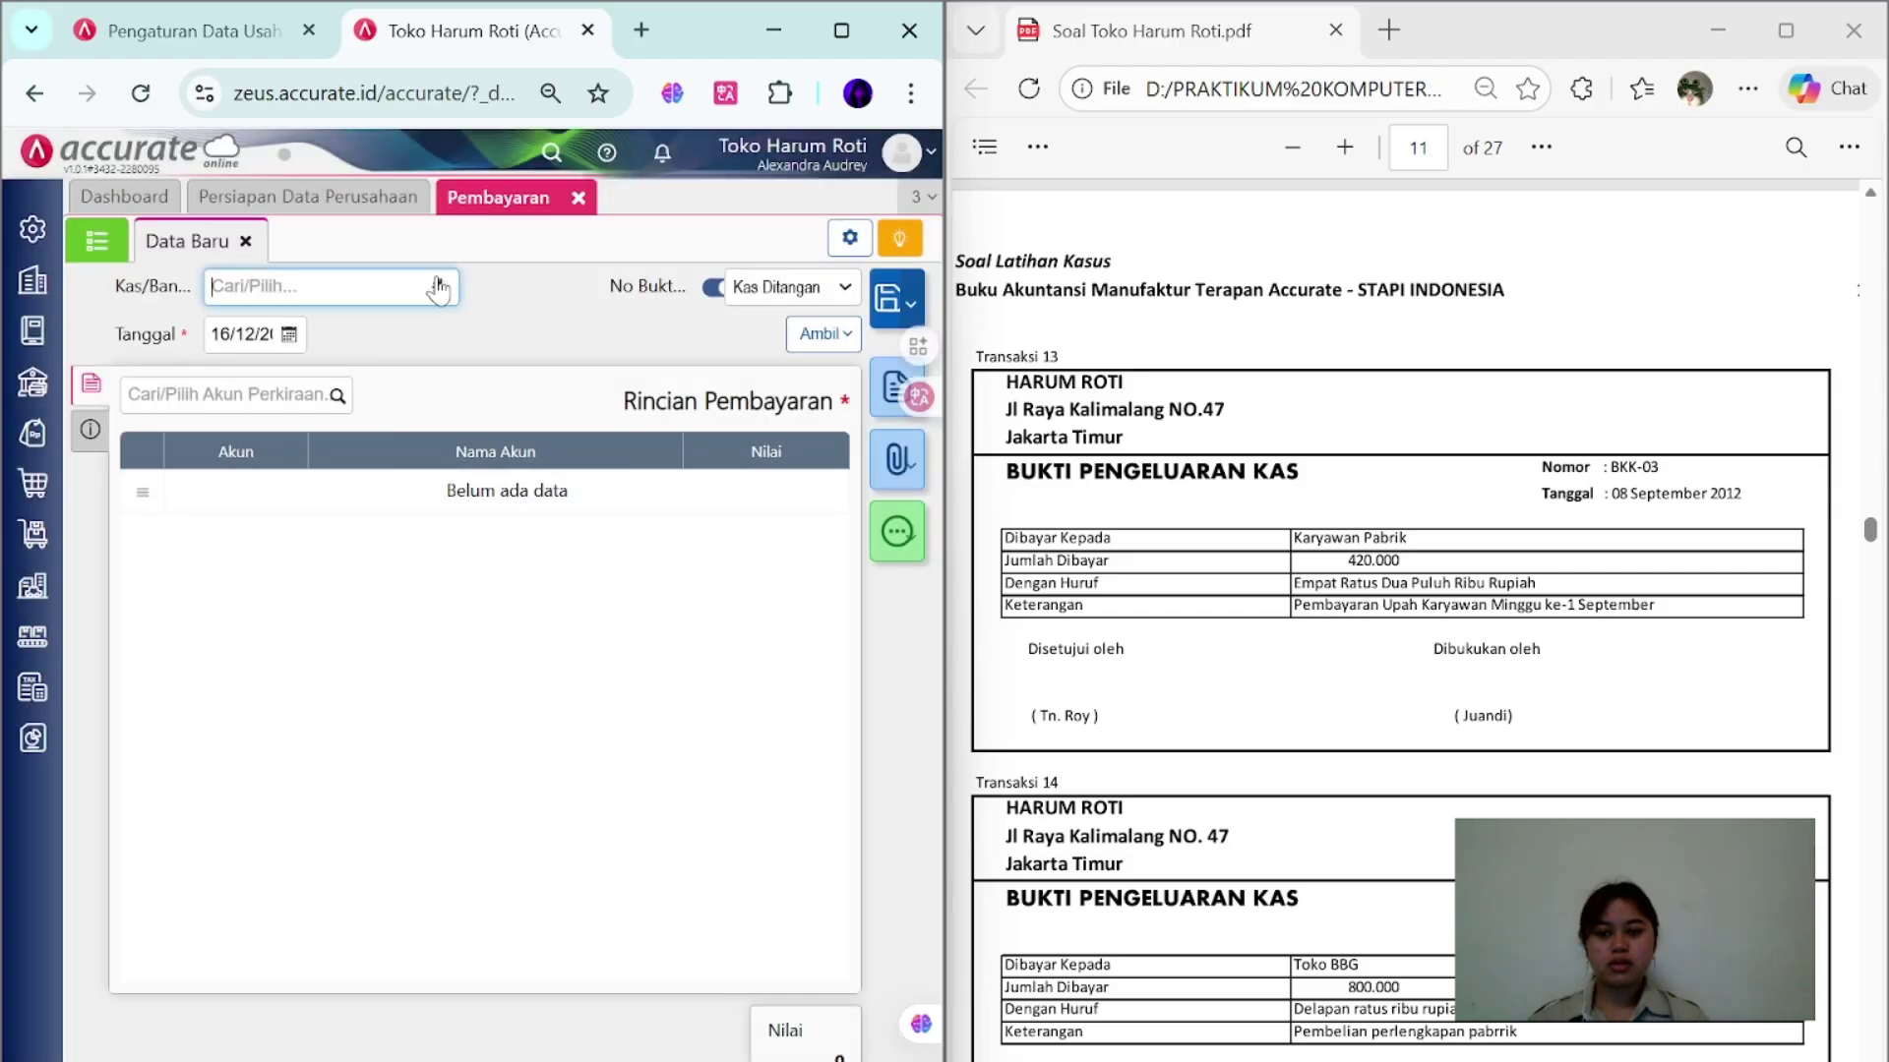
{"action": "left_click", "coordinate": [444, 286]}
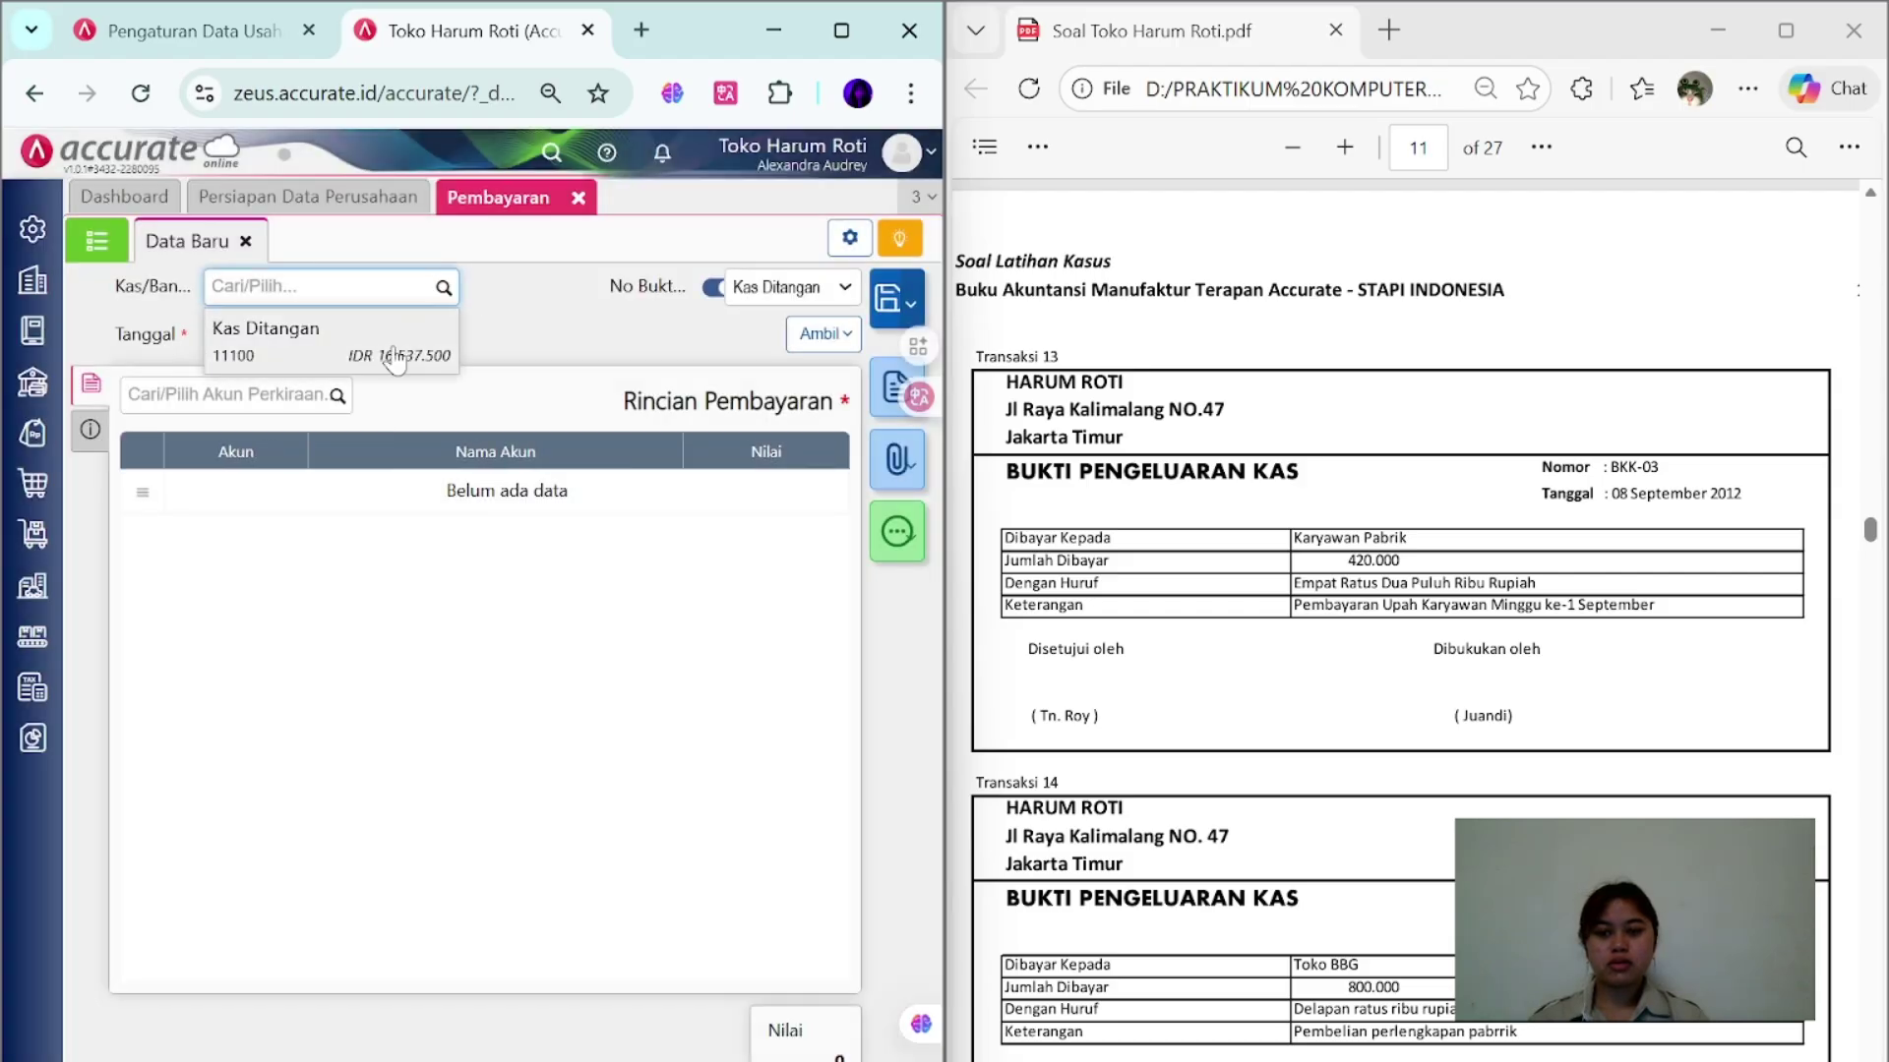
{"action": "left_click", "coordinate": [394, 360]}
- Turn off automatic numbering for the payment, set its No Bukti to BKK-03 and its Tanggal to 08/09/2012
{"action": "left_click", "coordinate": [712, 287]}
{"action": "key", "text": "Caps_Lock"}
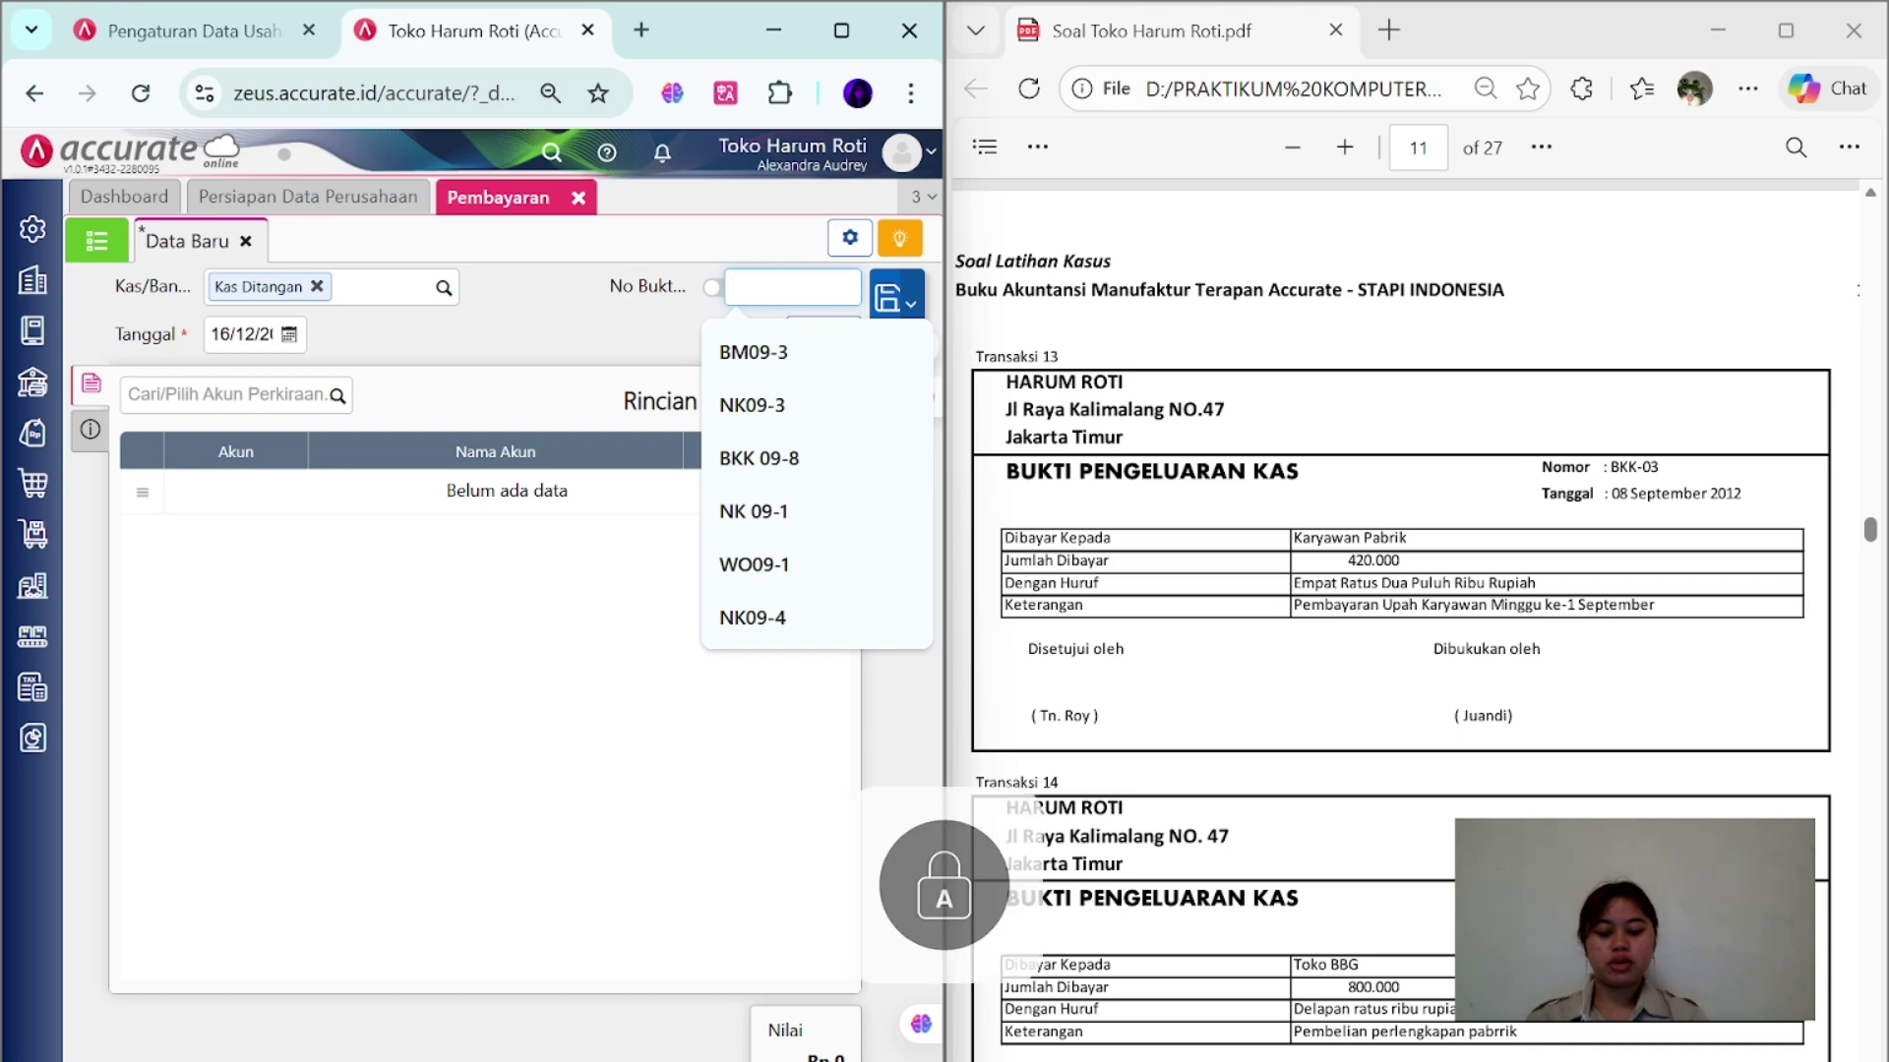
{"action": "type", "text": "BKK-03"}
{"action": "key", "text": "Tab"}
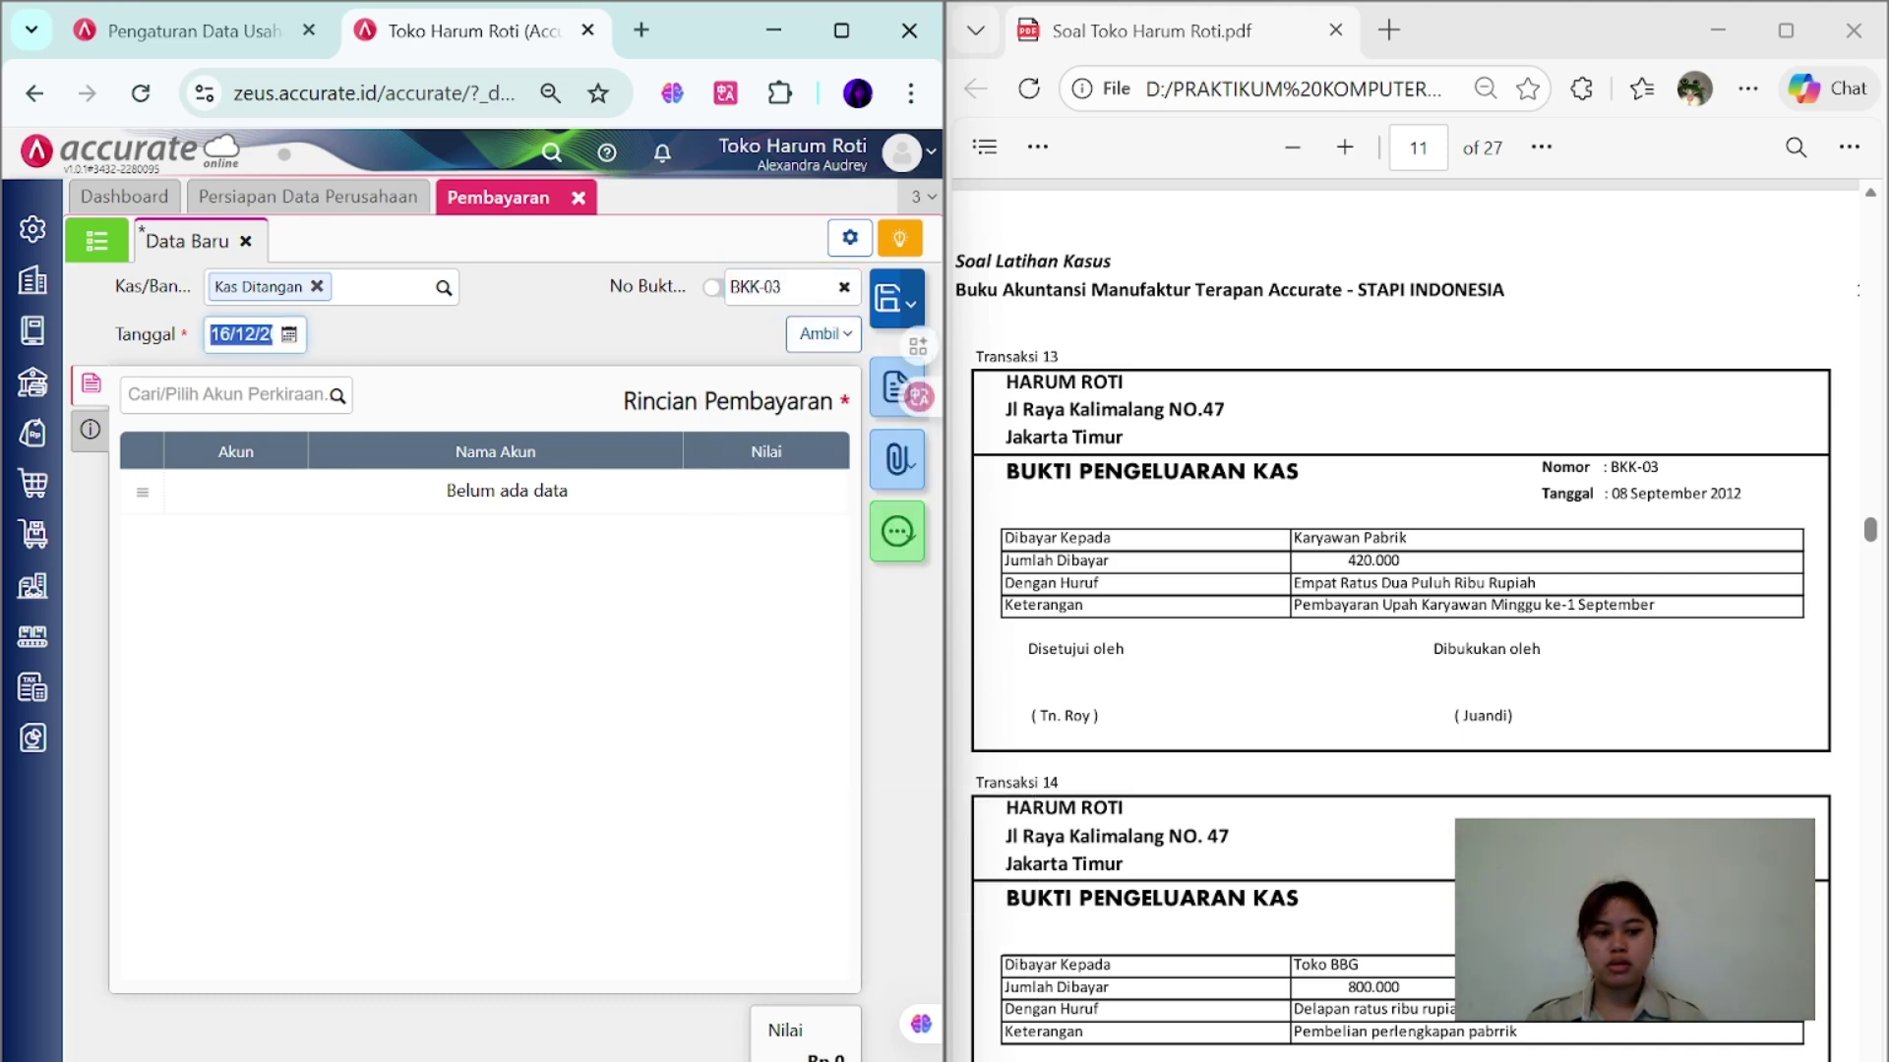
{"action": "type", "text": "08/09"}
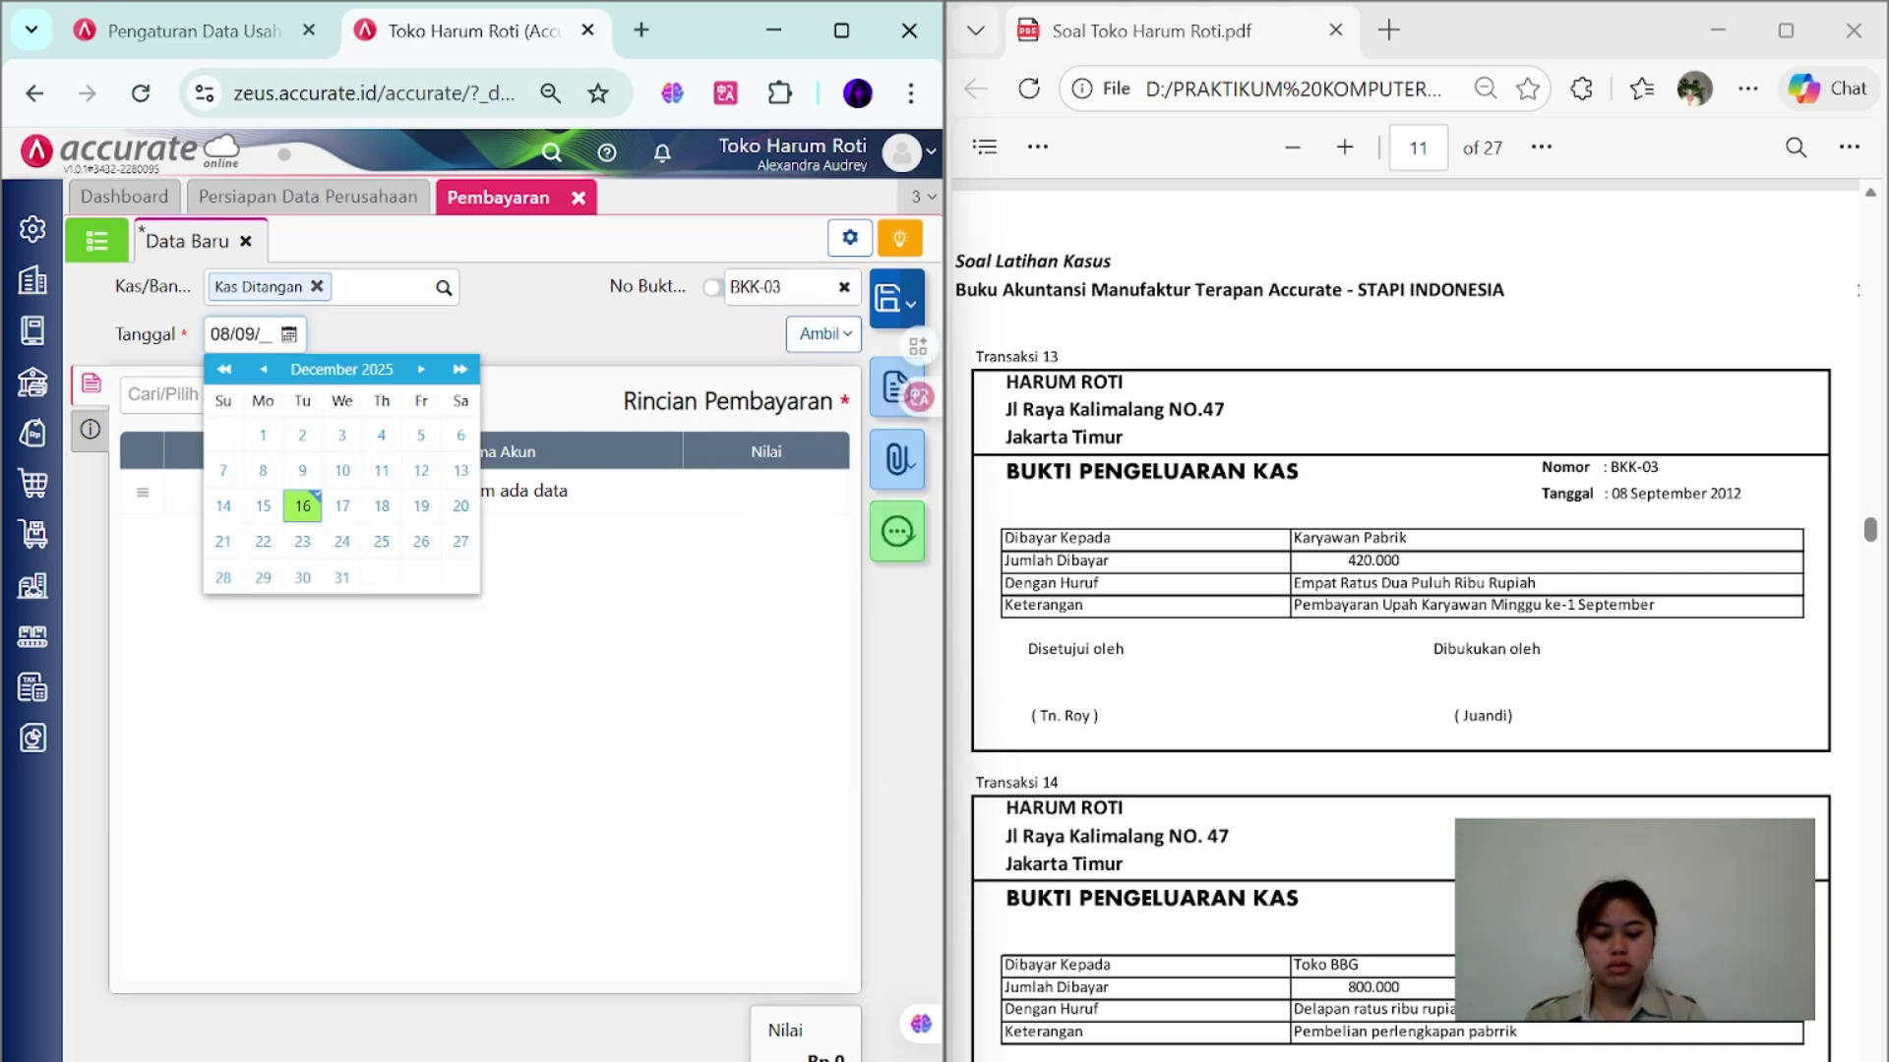
- Add the account Beban Gaji & Upah to the Rincian Pembayaran with a Nilai of 420.000
{"action": "left_click", "coordinate": [236, 394]}
{"action": "type", "text": "BEBAN GA"}
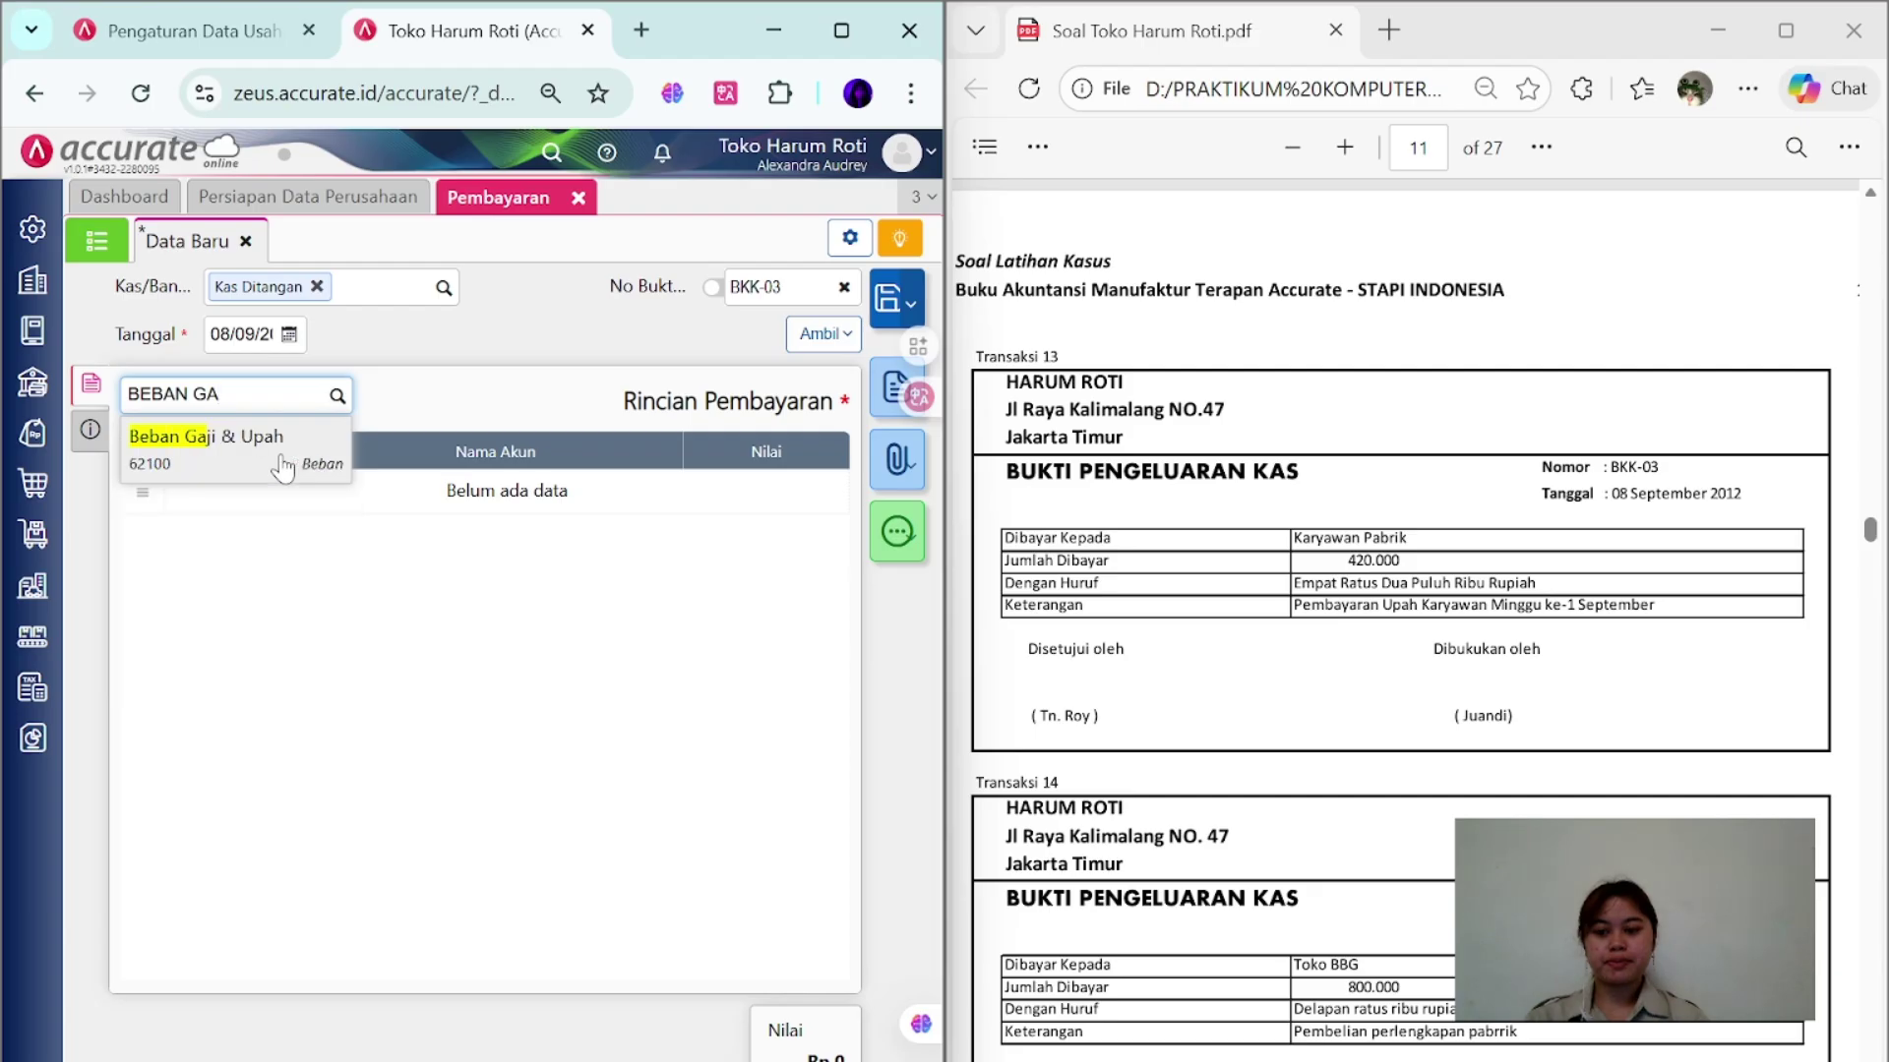
{"action": "left_click", "coordinate": [283, 464]}
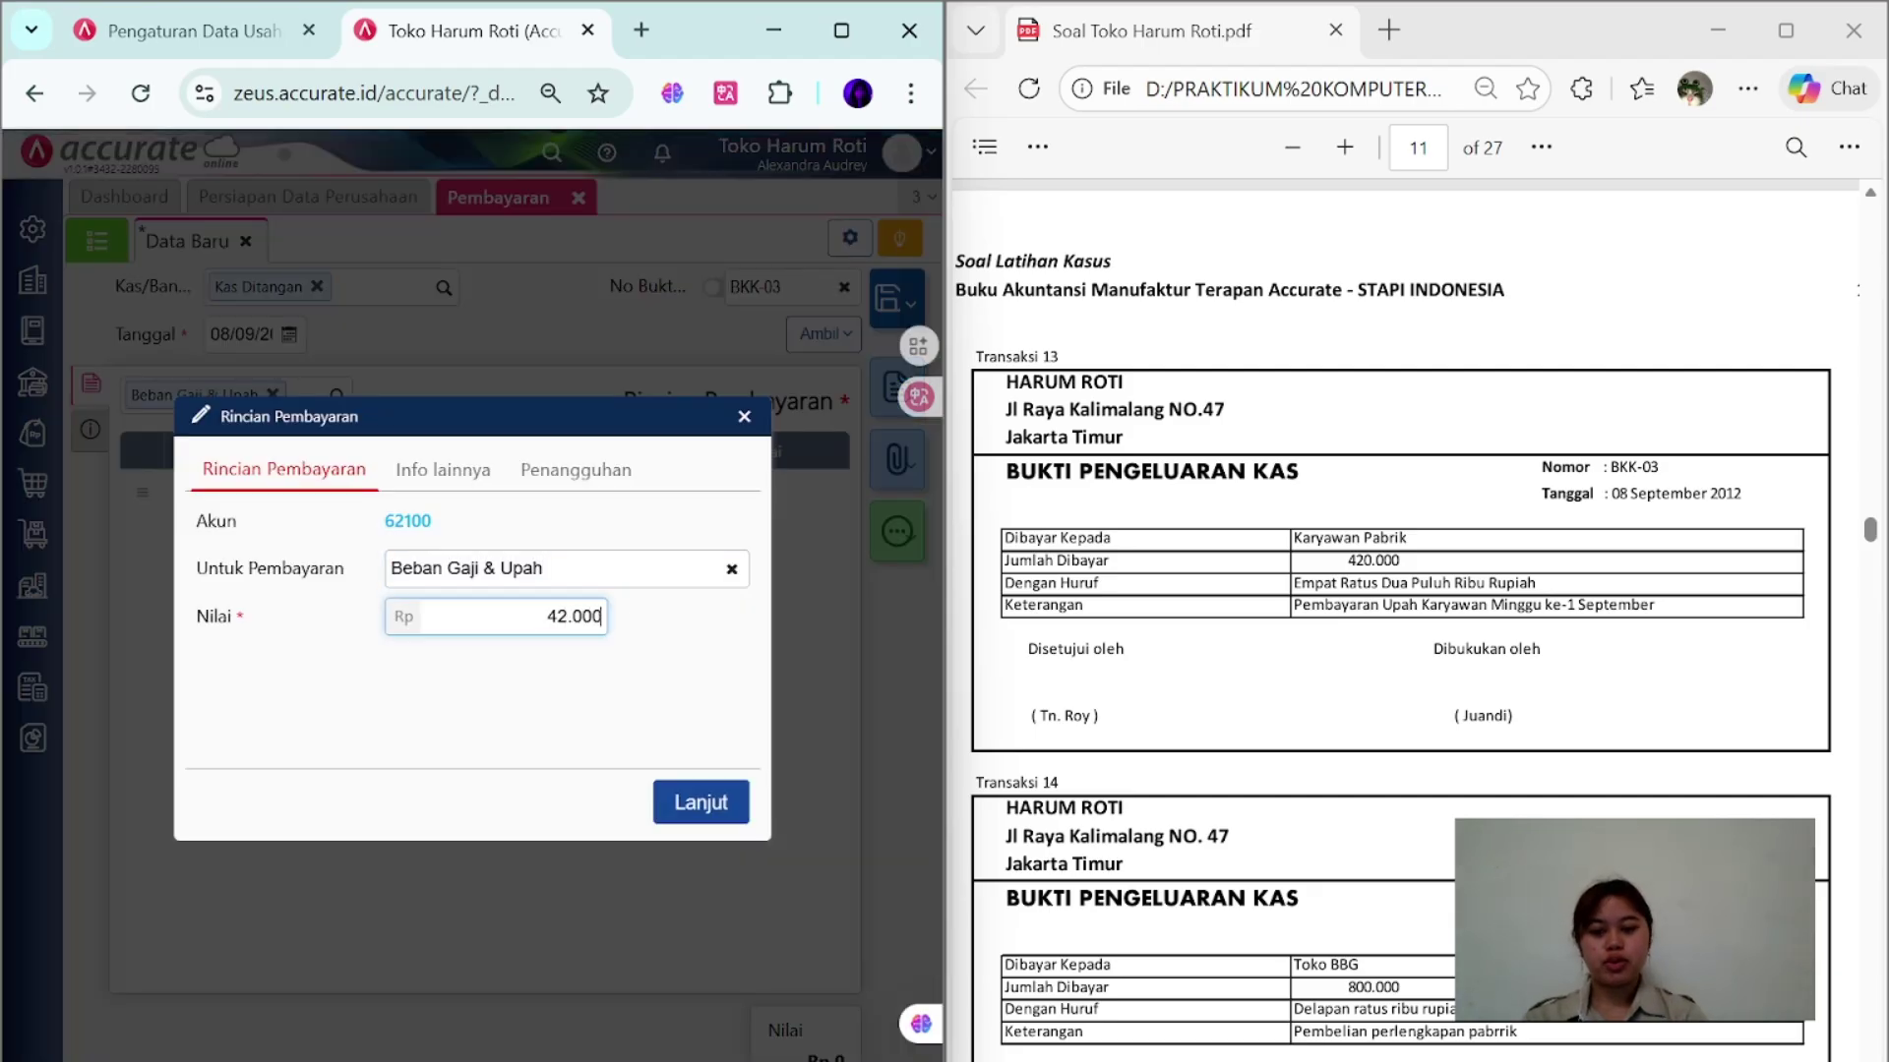
{"action": "left_click", "coordinate": [689, 802]}
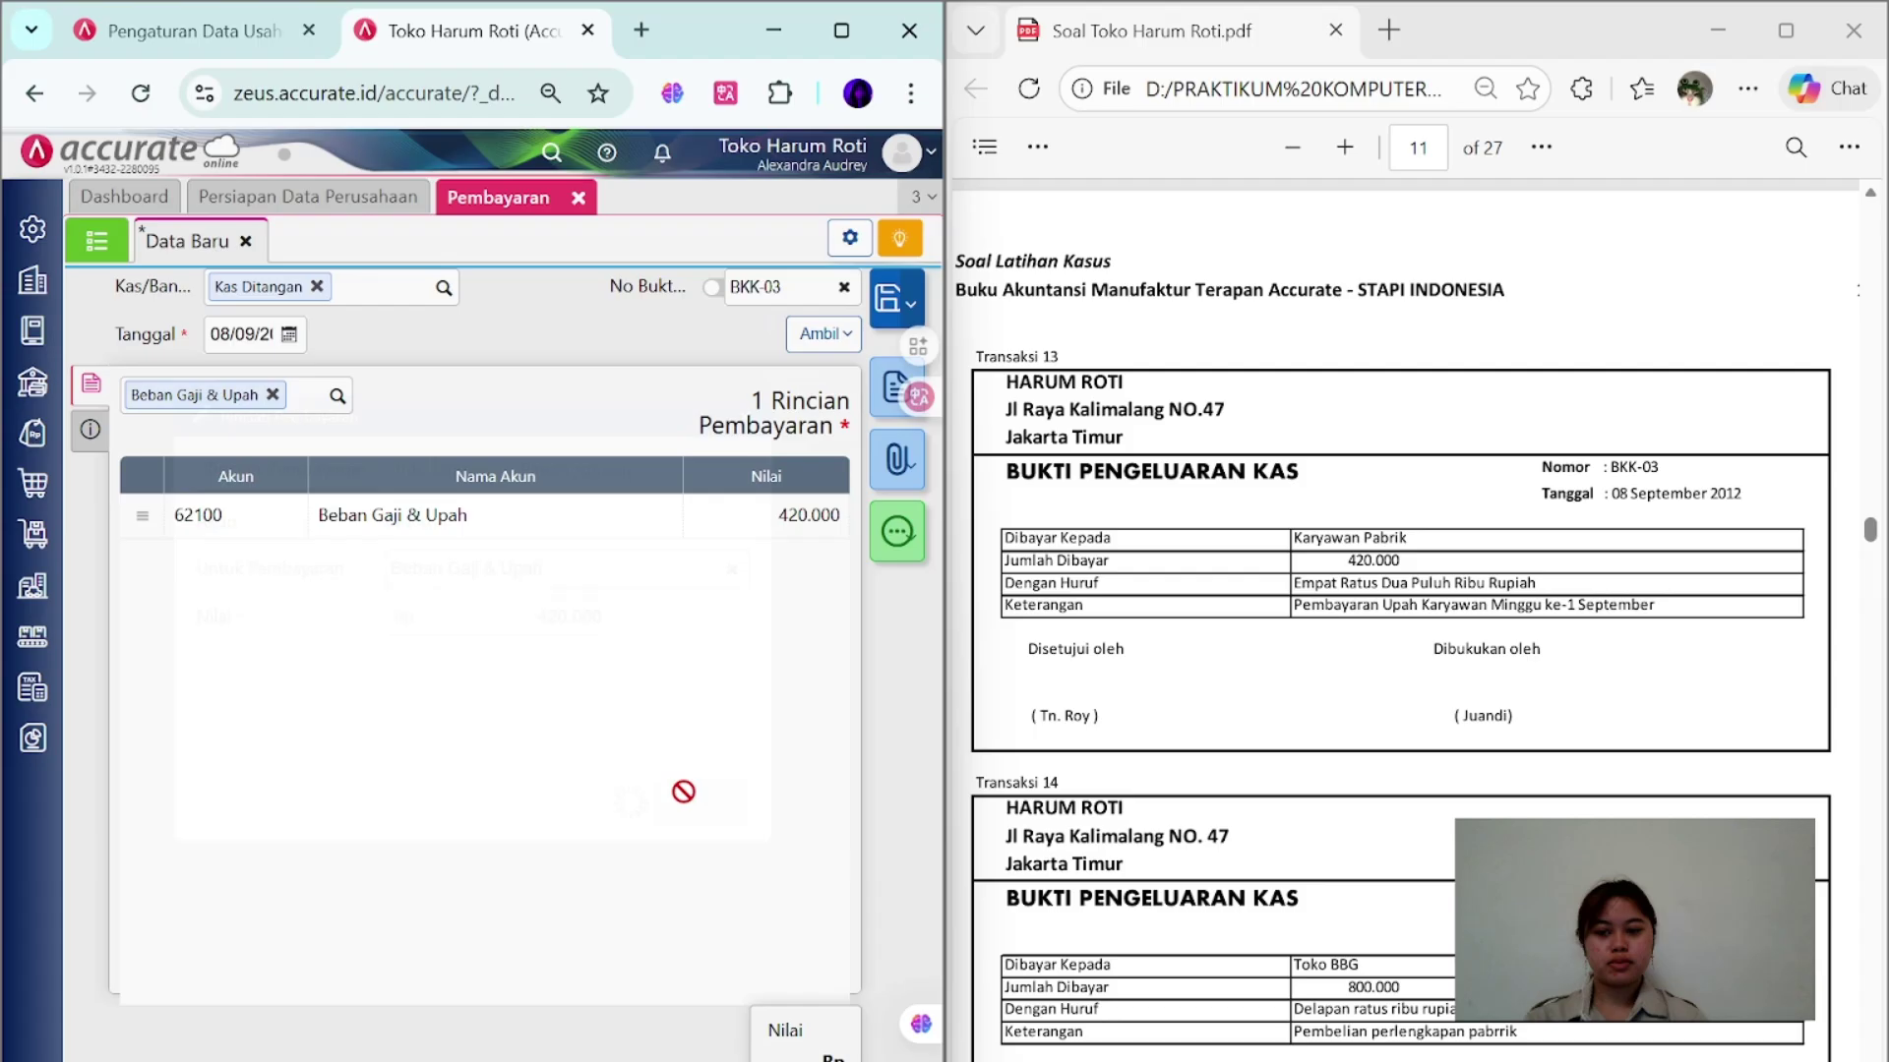
- Fill in No Cek BKK-03, Penerima Karyawan Pabrik and Catatan "Pembayaran Upah Karyawan Minggu ke-1 September", then save the payment and close its form
{"action": "left_click", "coordinate": [90, 430]}
{"action": "type", "text": "BKK-03"}
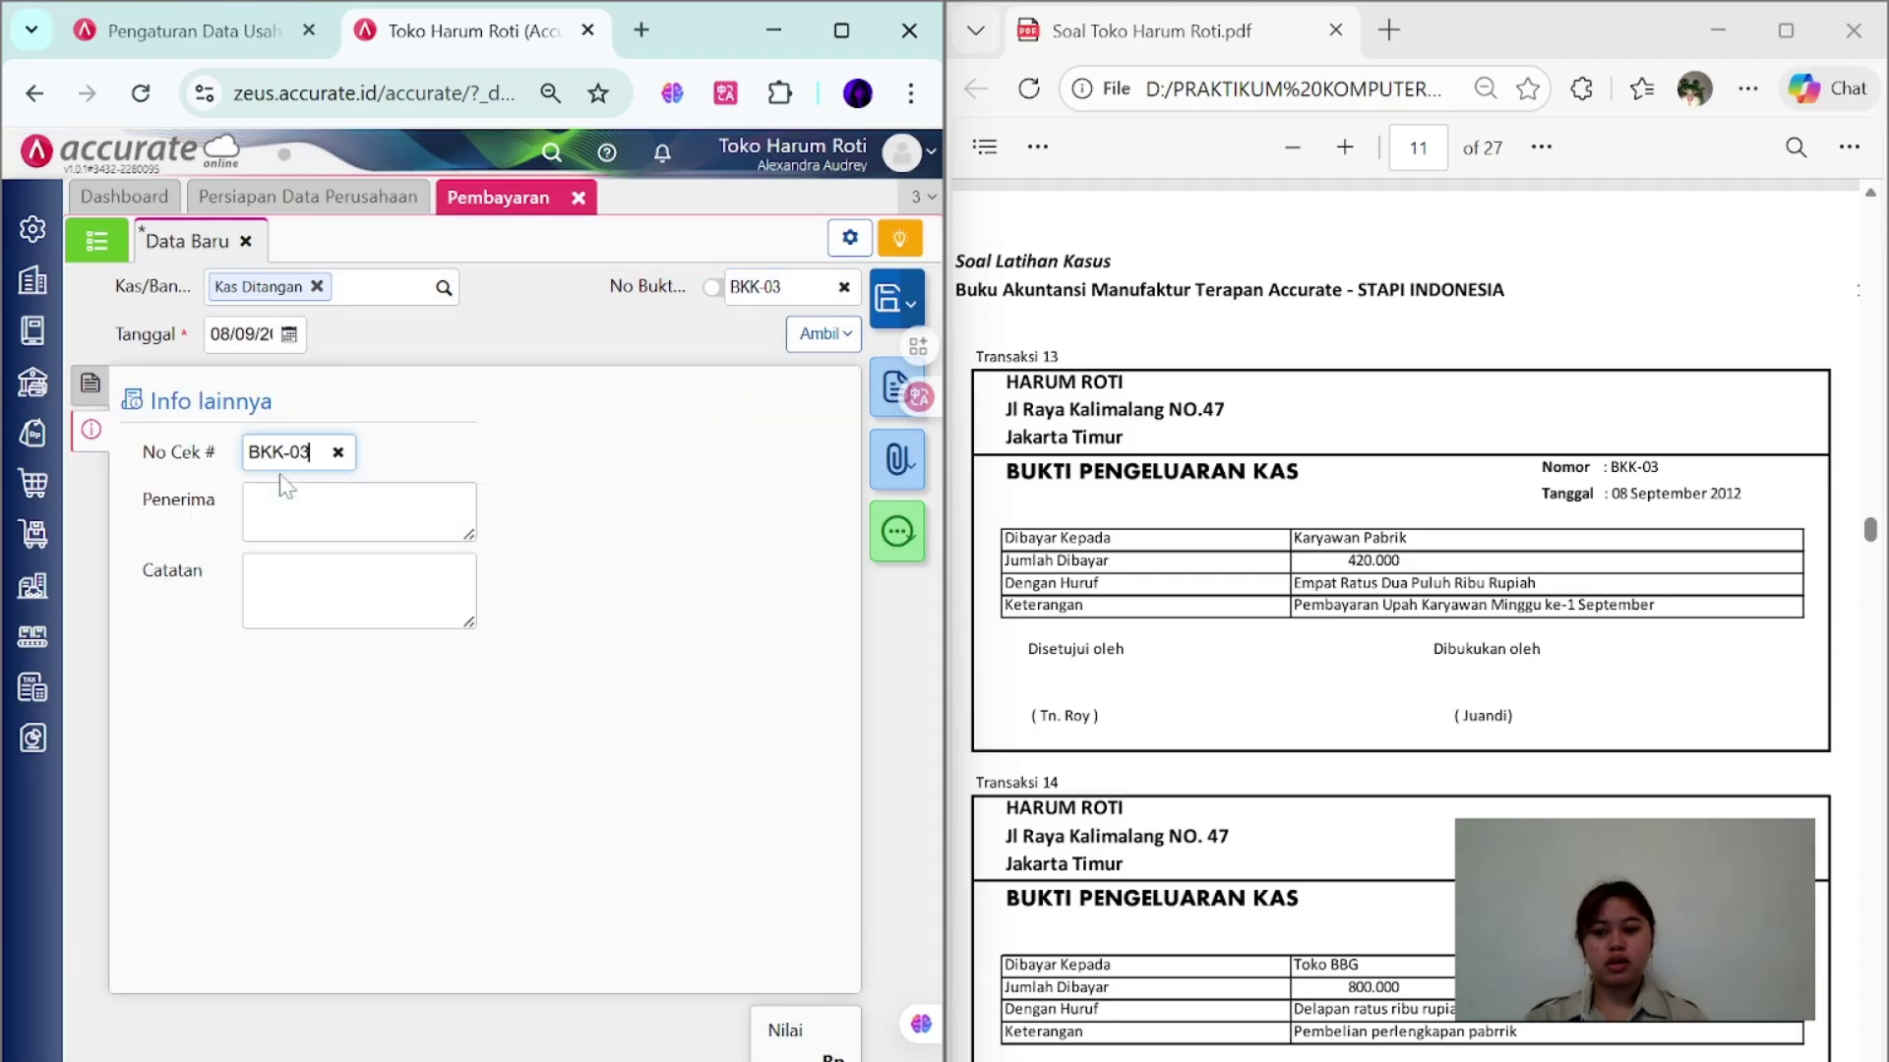
{"action": "key", "text": "Tab"}
{"action": "type", "text": "Karyawan"}
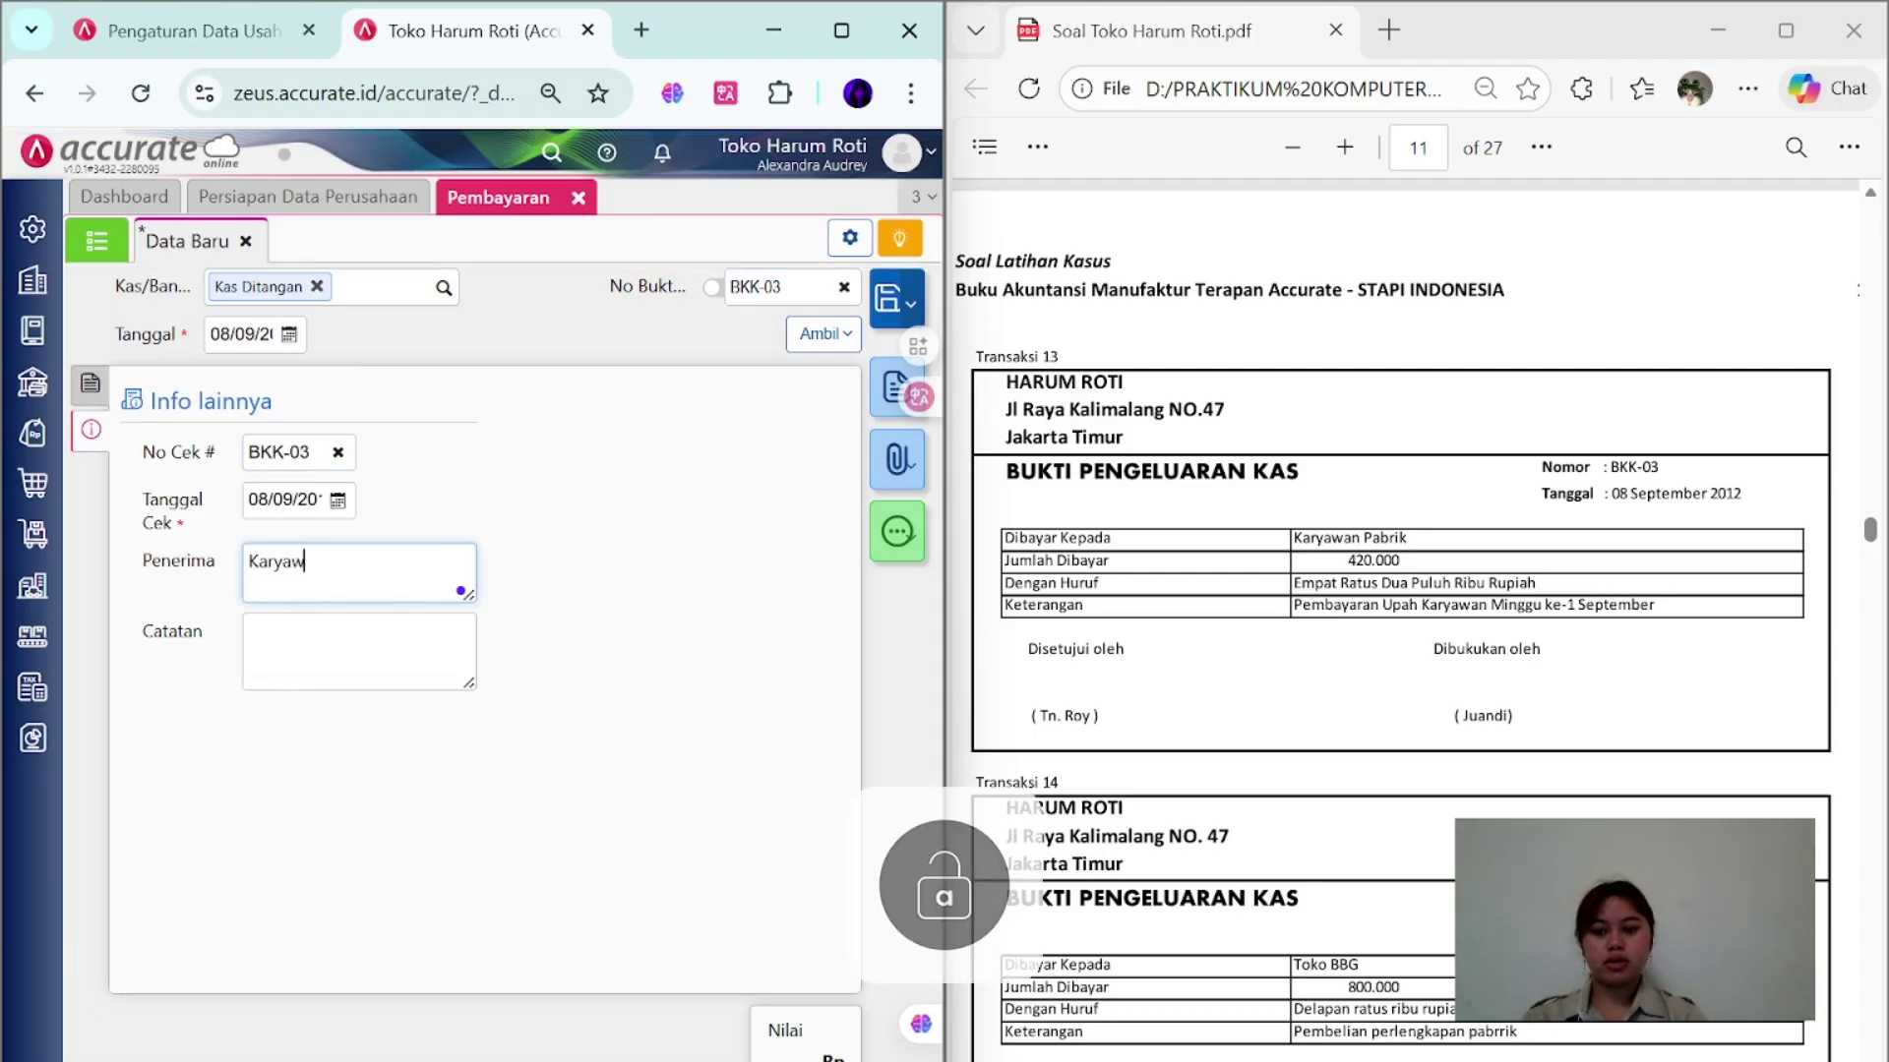
{"action": "left_click", "coordinate": [359, 651]}
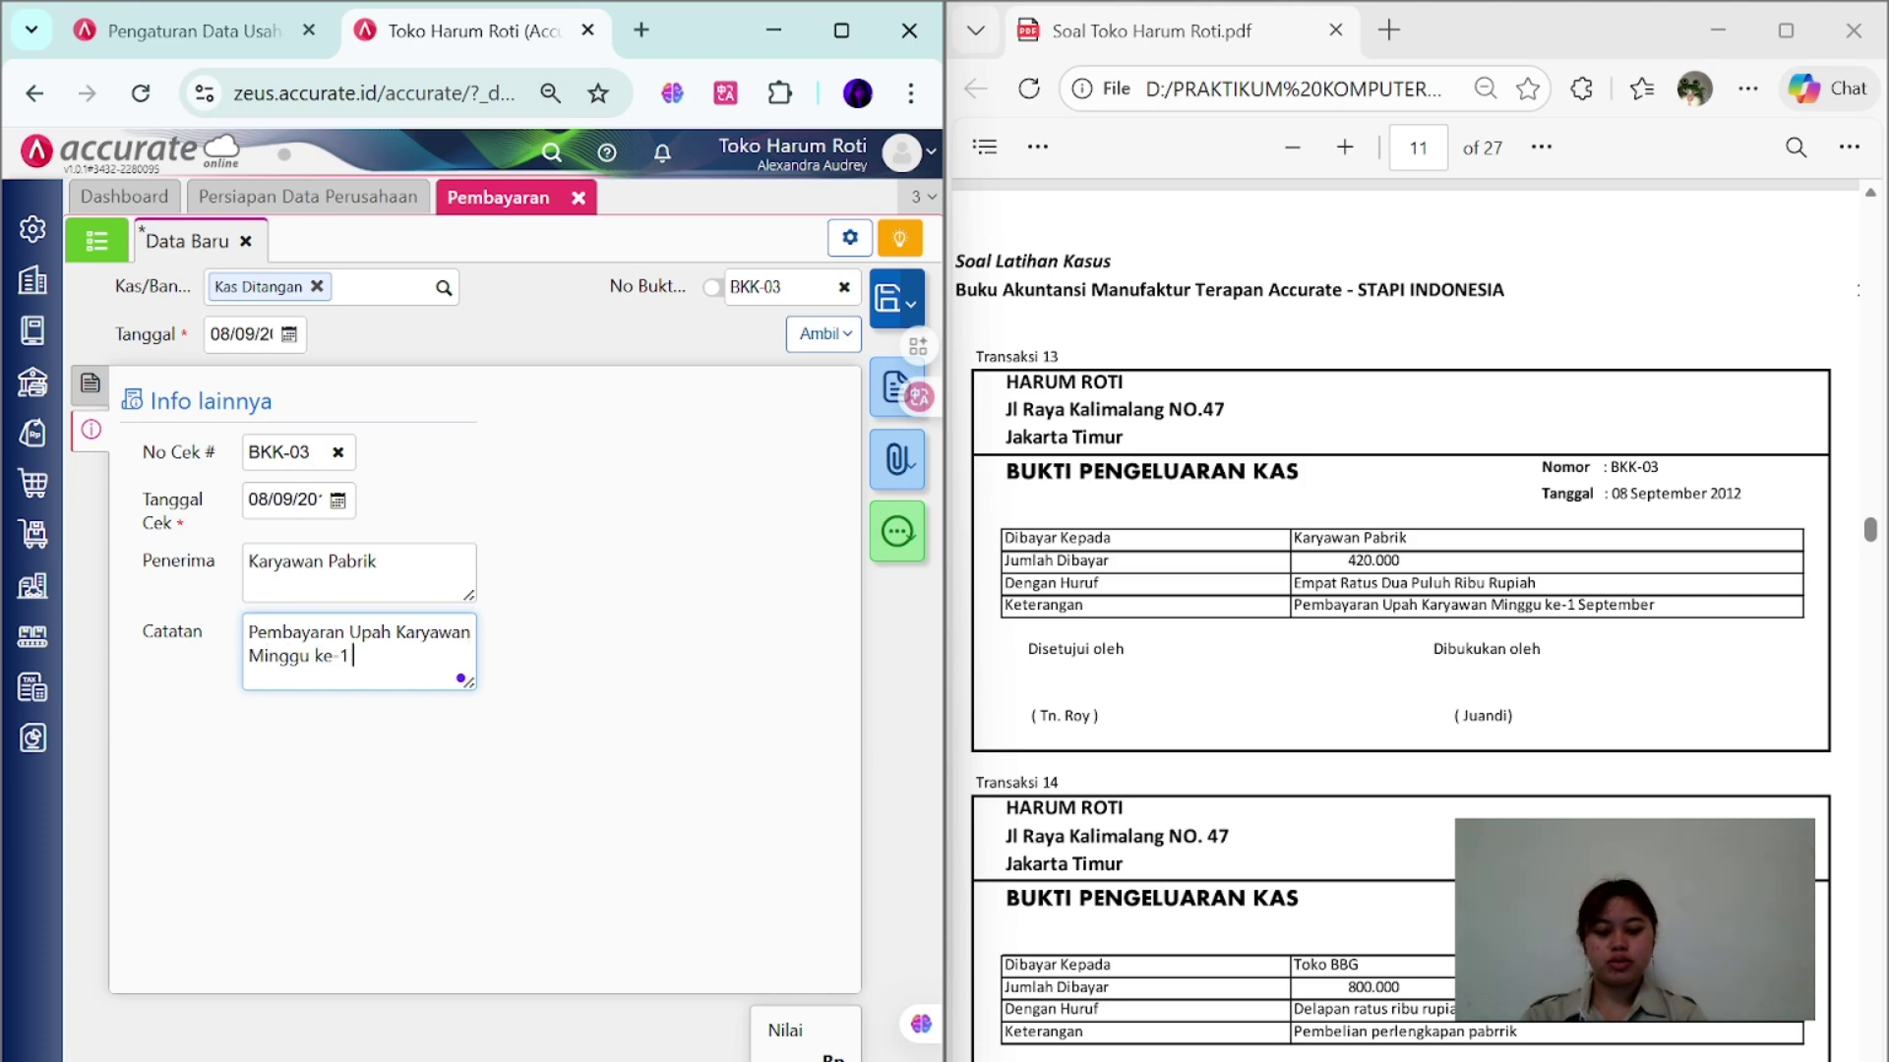
{"action": "type", "text": "tember"}
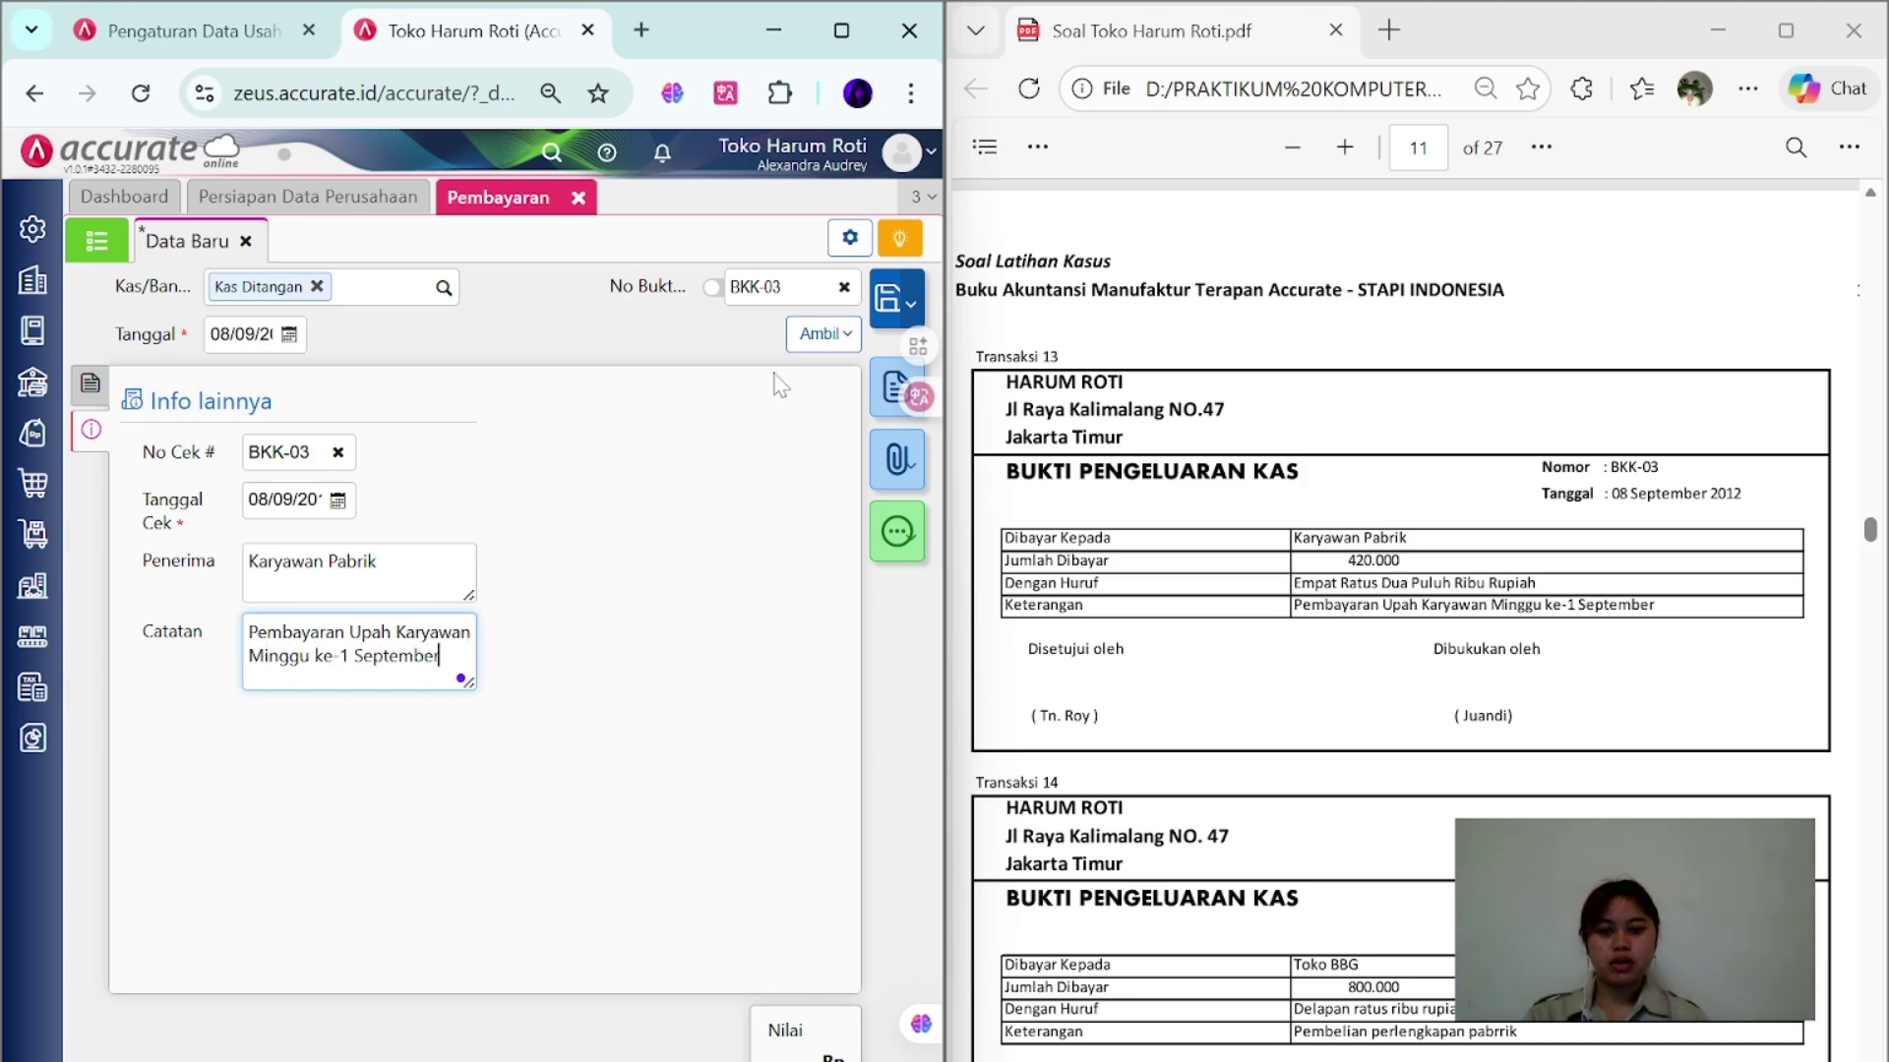
{"action": "left_click", "coordinate": [888, 305]}
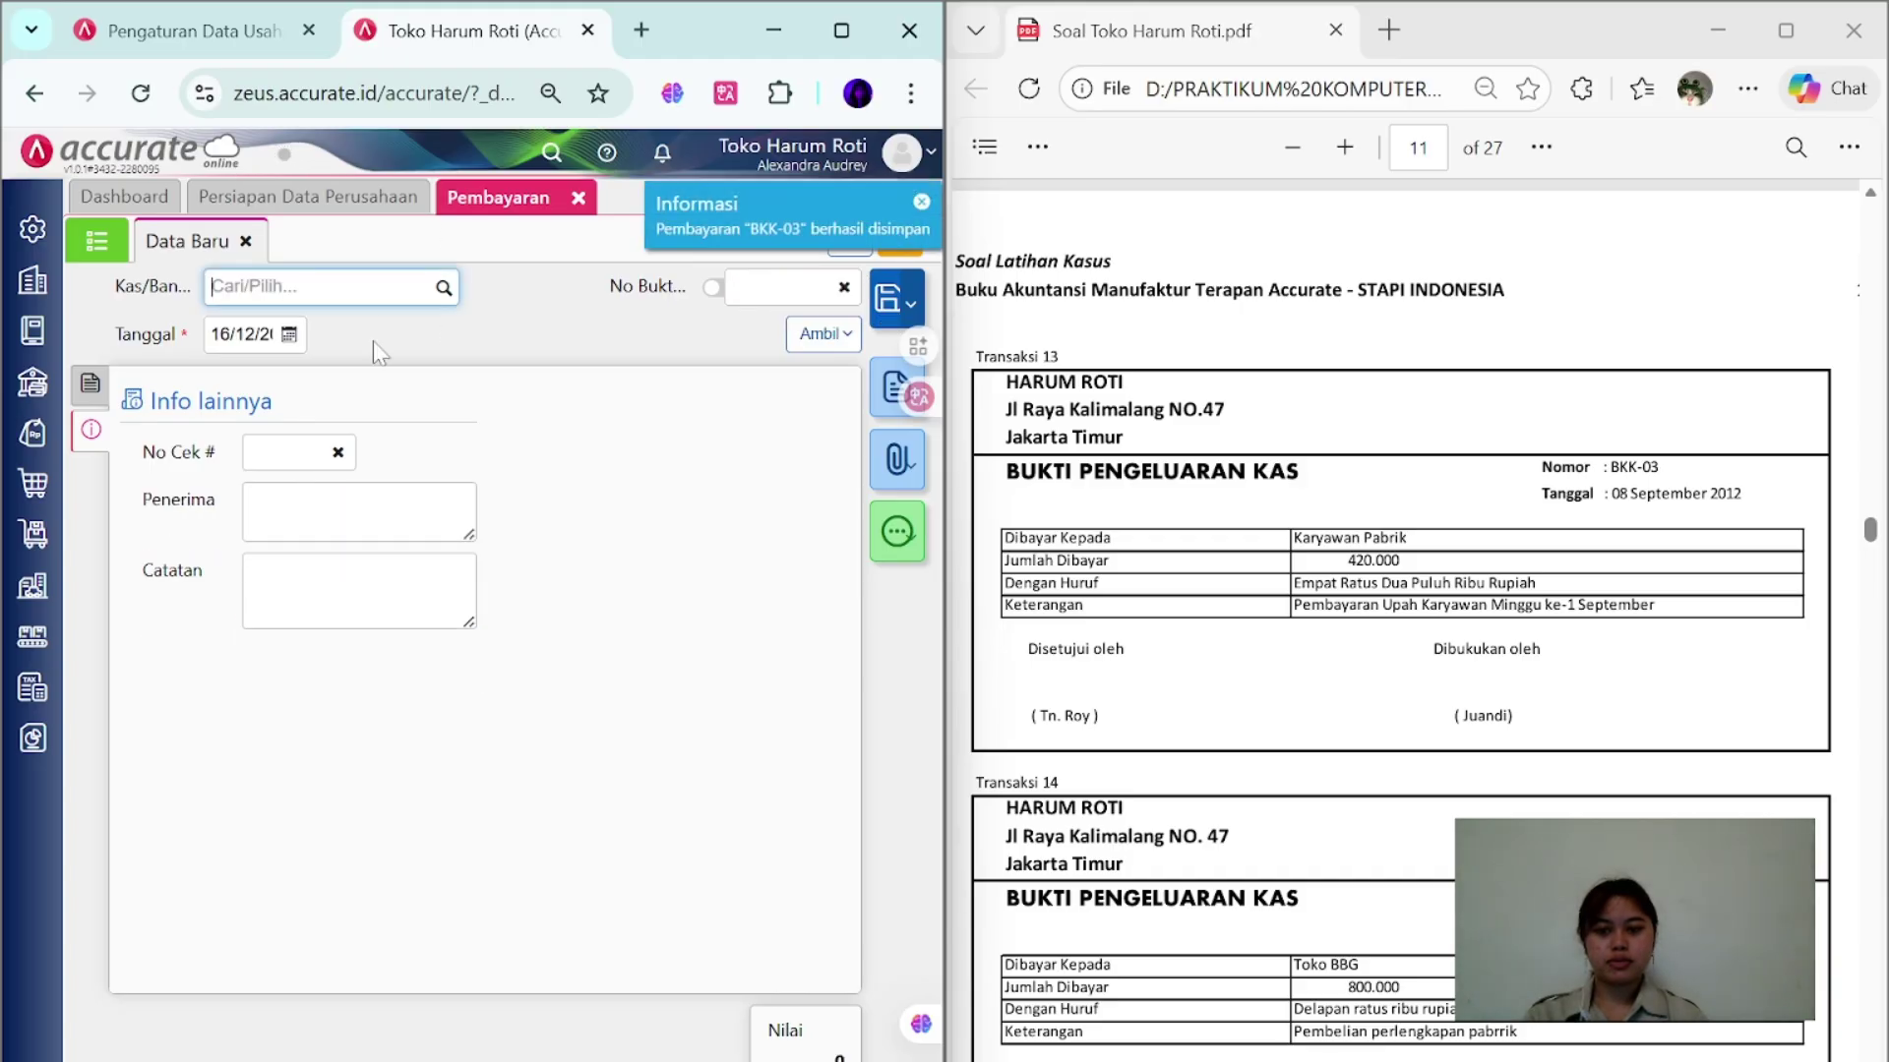
{"action": "left_click", "coordinate": [578, 198]}
- Start a new Kas & Bank Pembayaran for Transaksi 14, paid from Kas Ditangan
{"action": "scroll", "coordinate": [1495, 700], "scroll_direction": "down", "scroll_amount": 5}
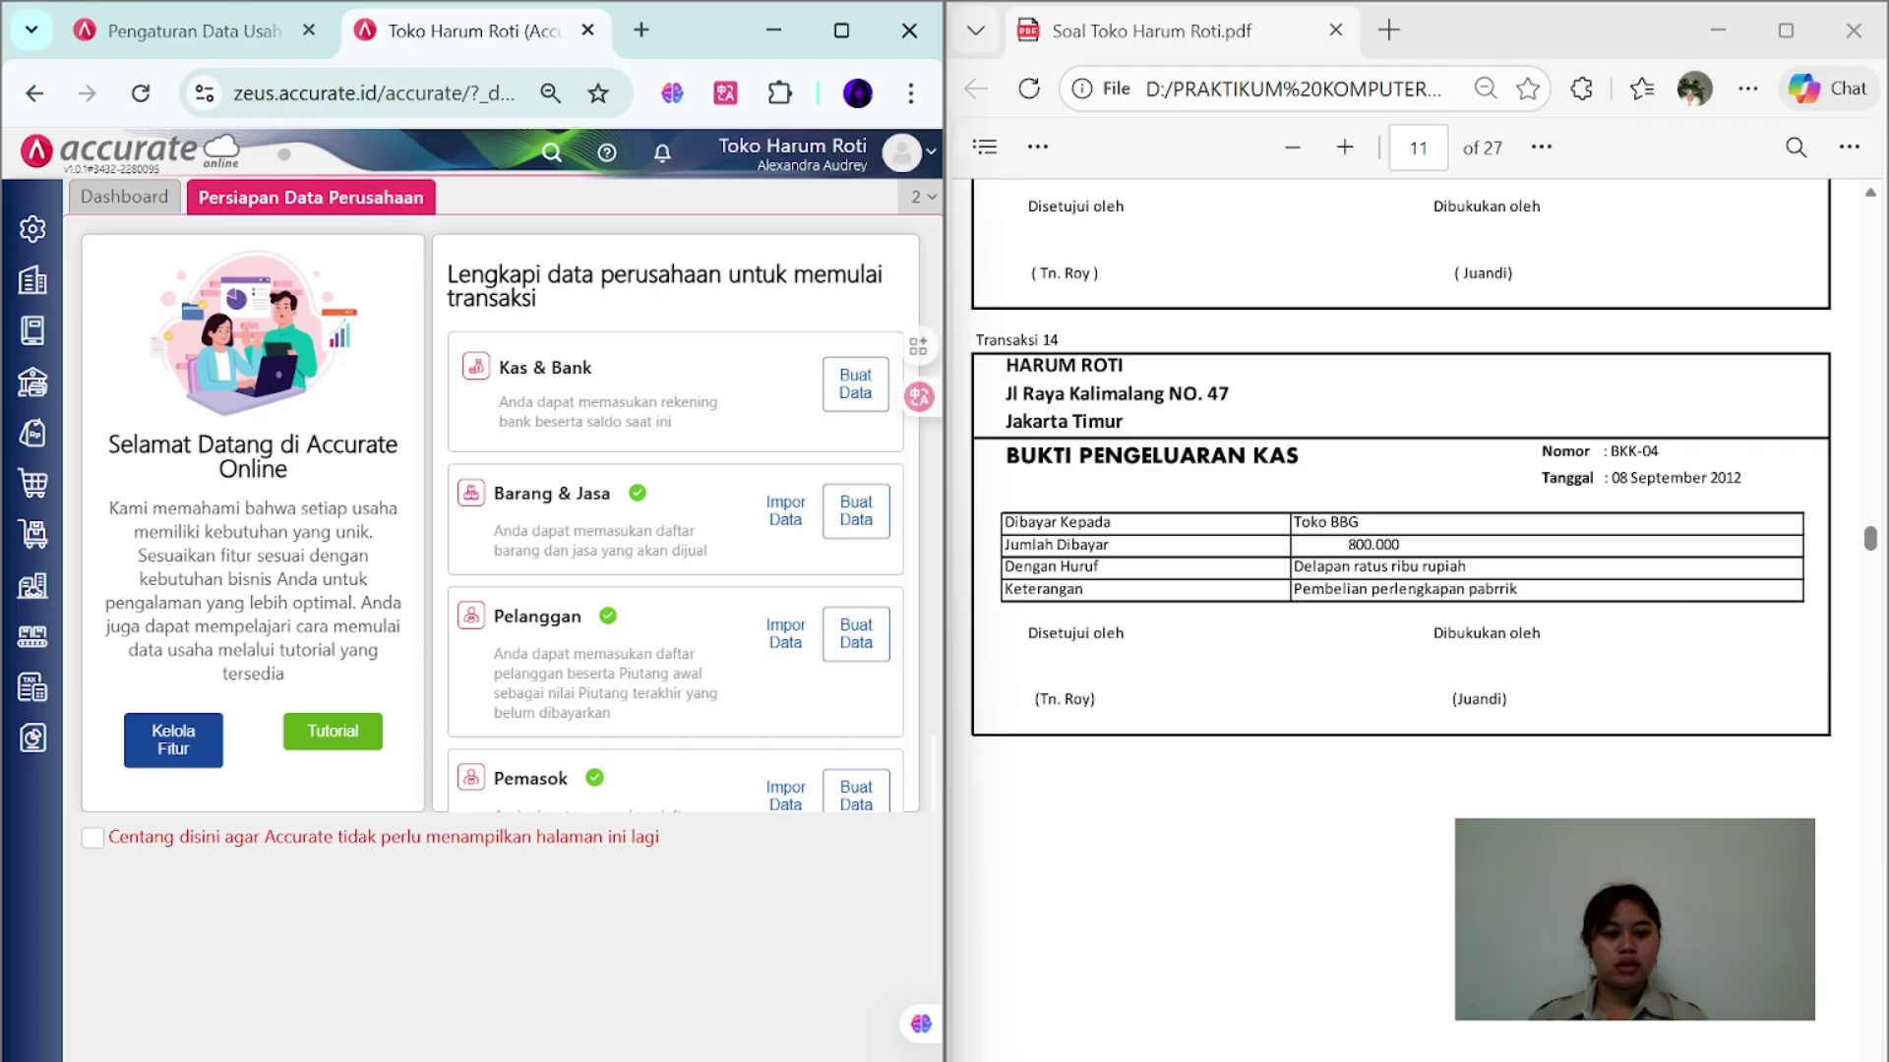
{"action": "mouse_move", "coordinate": [32, 384]}
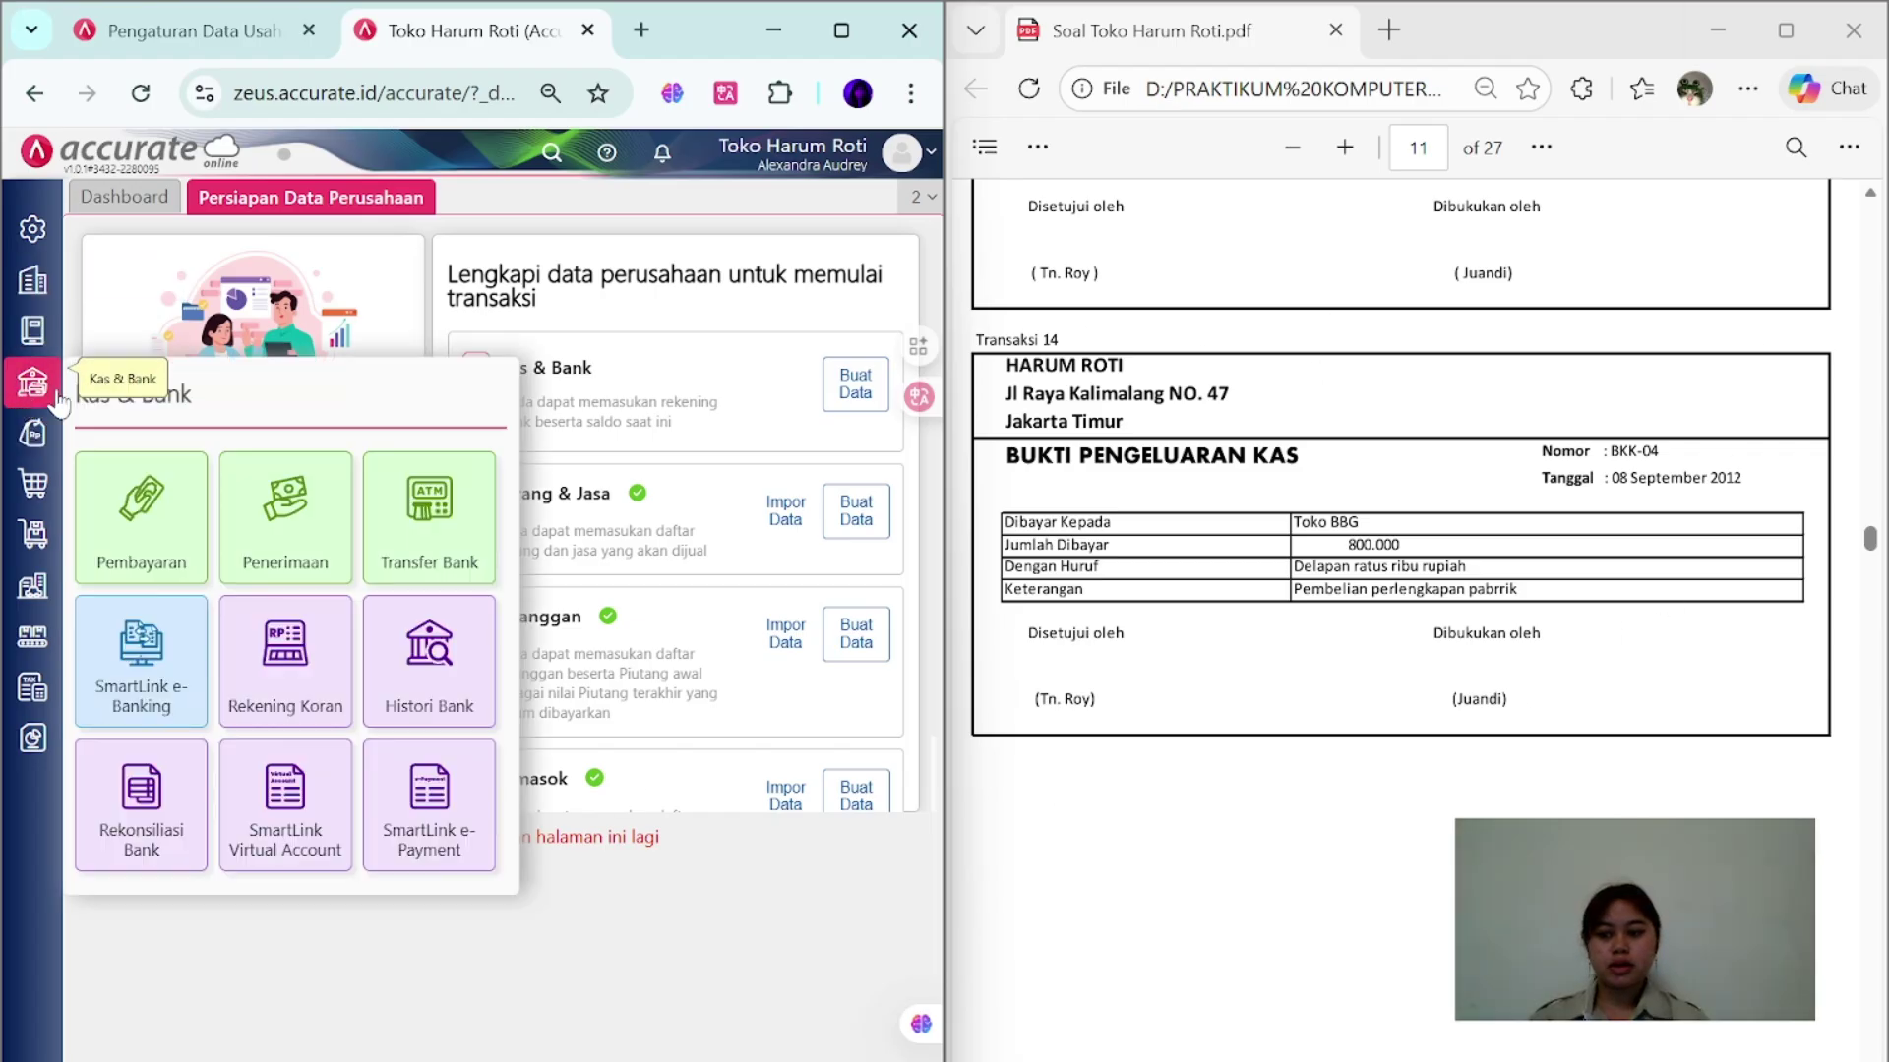
{"action": "left_click", "coordinate": [143, 539]}
{"action": "left_click", "coordinate": [444, 287]}
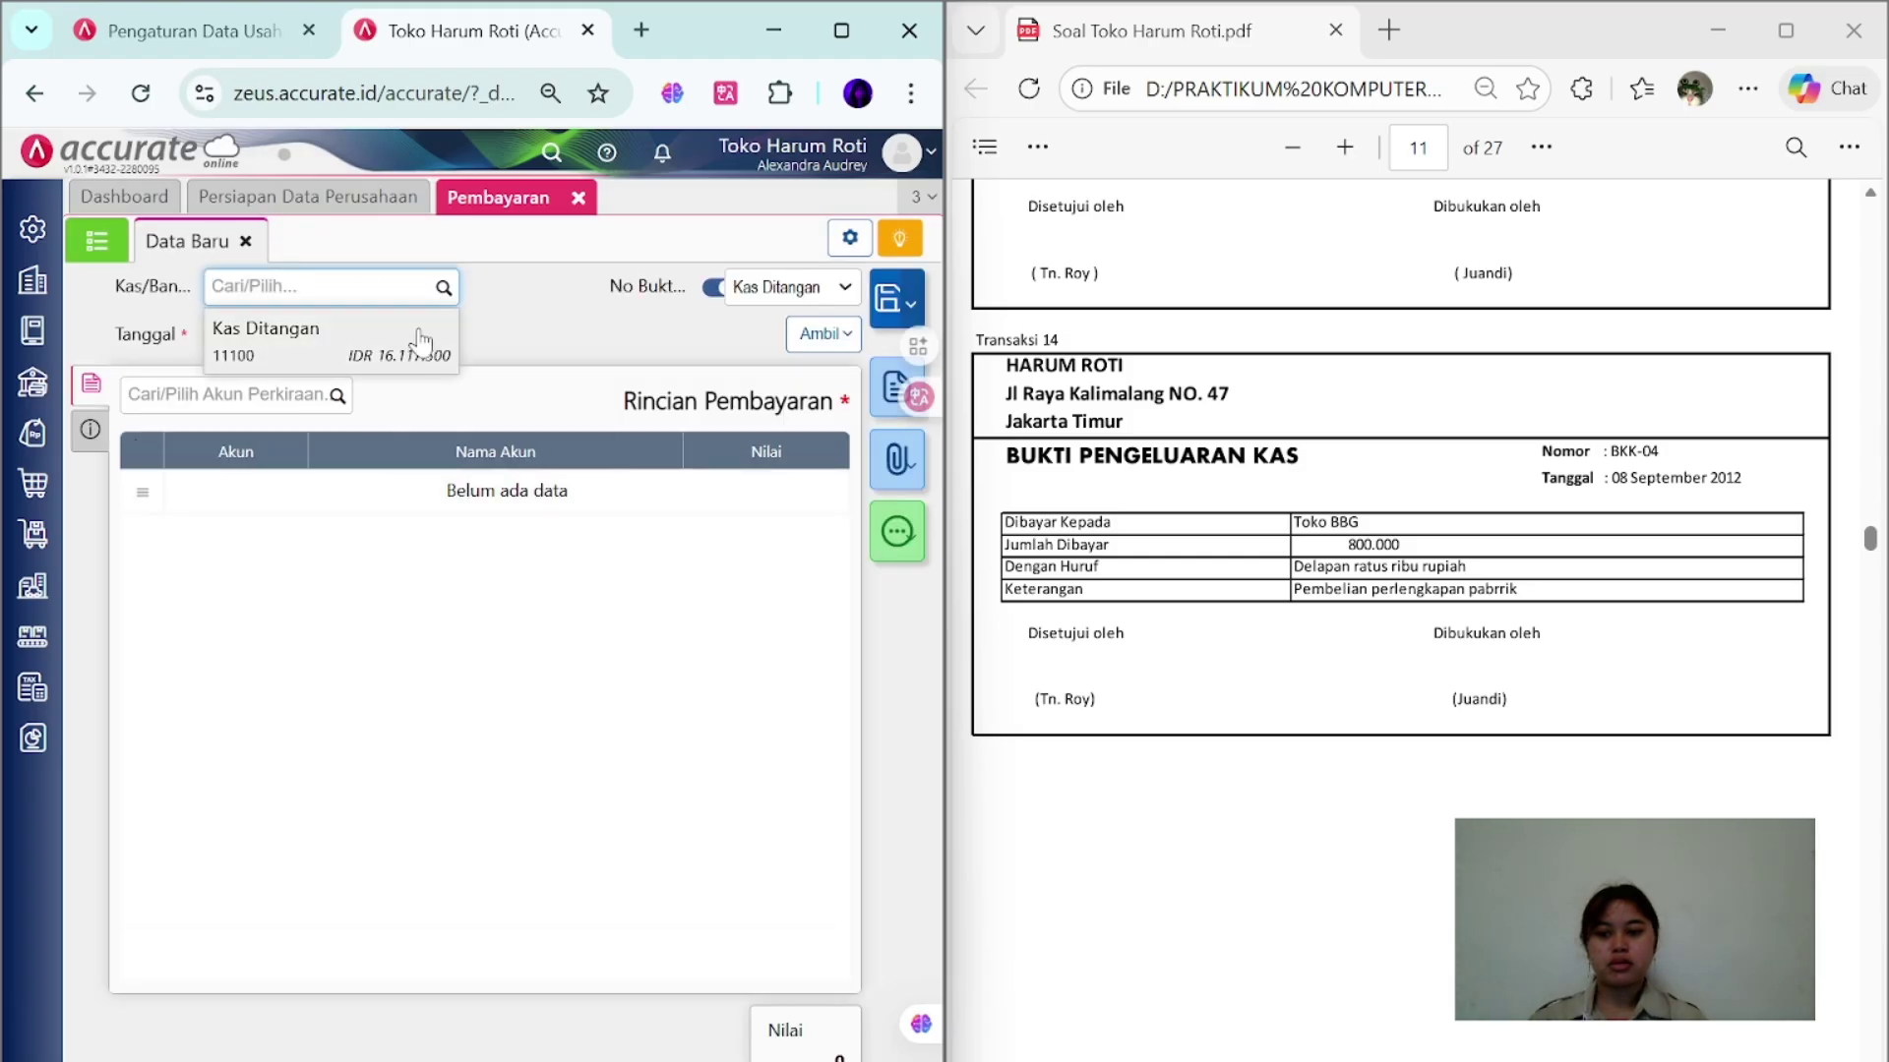
{"action": "left_click", "coordinate": [418, 336]}
- Switch the payment to manual numbering with No Bukti BKK-04 and set its Tanggal to 08/09/2012
{"action": "left_click", "coordinate": [712, 288]}
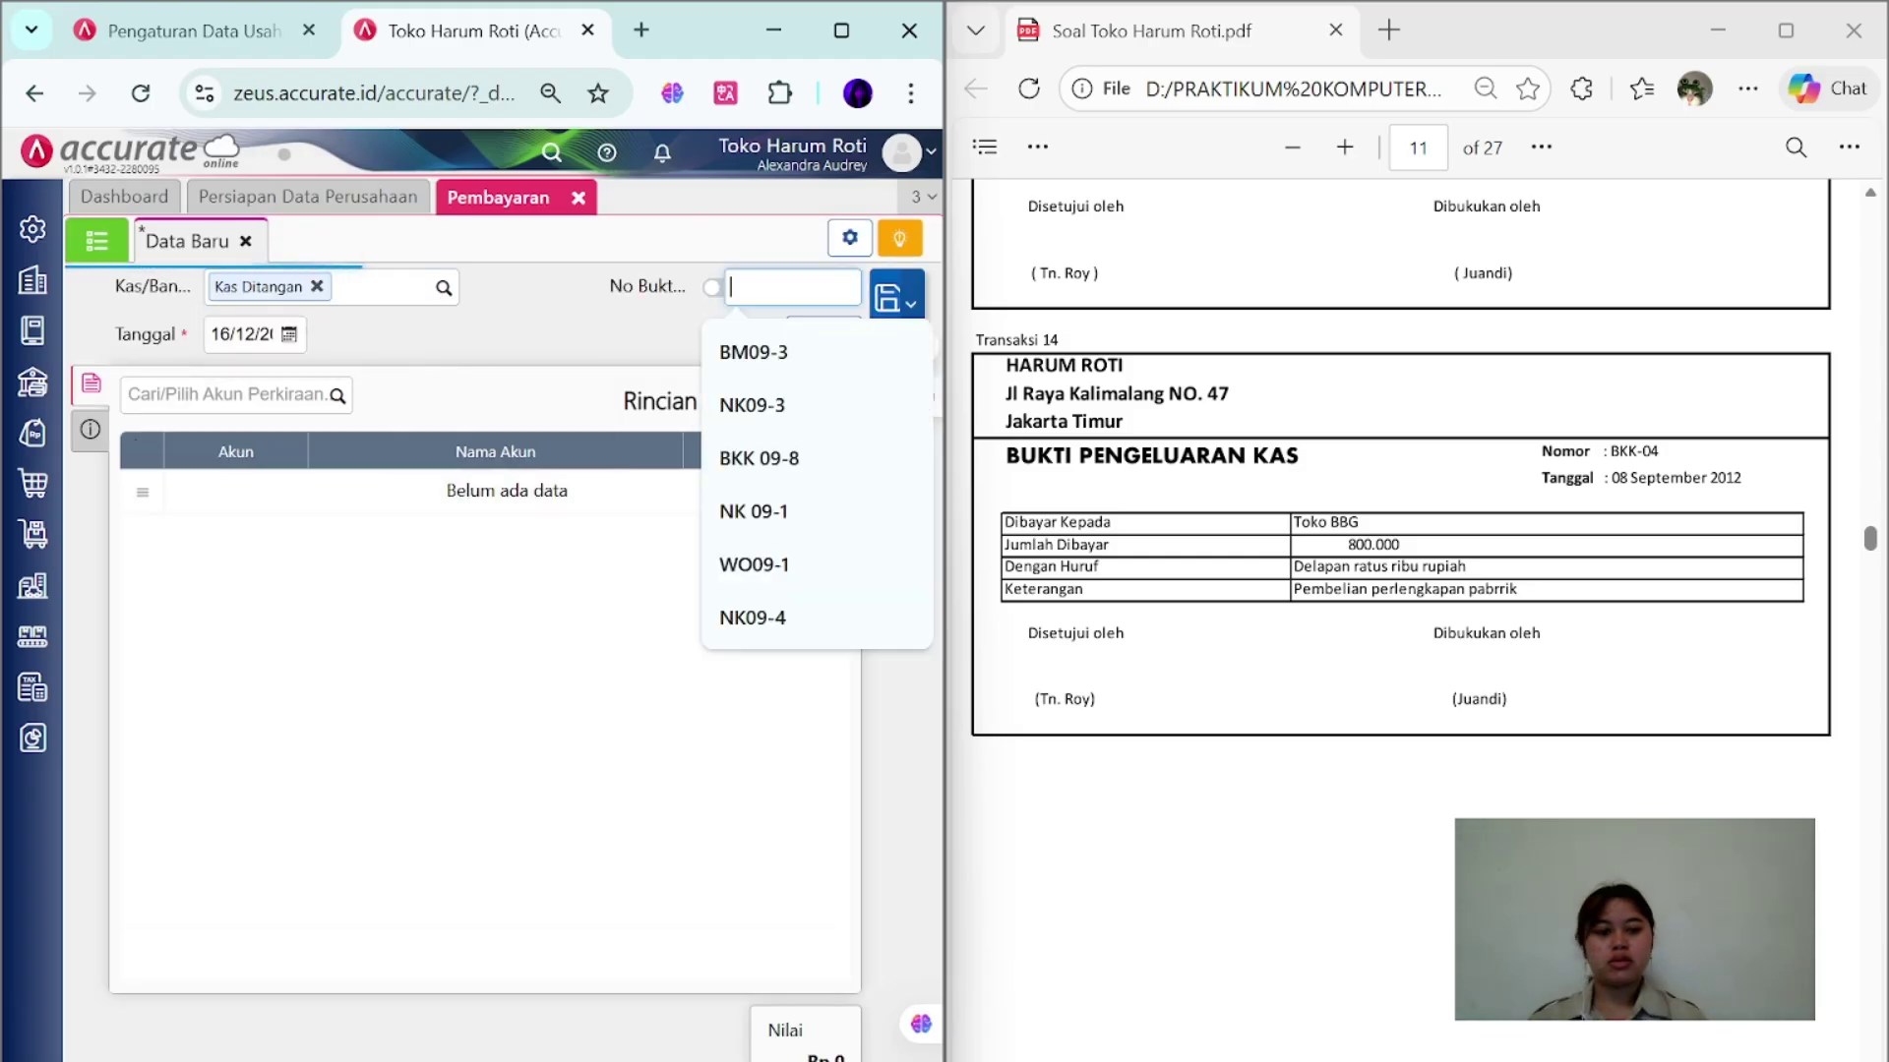
{"action": "key", "text": "Caps_Lock"}
{"action": "type", "text": "BKK-04"}
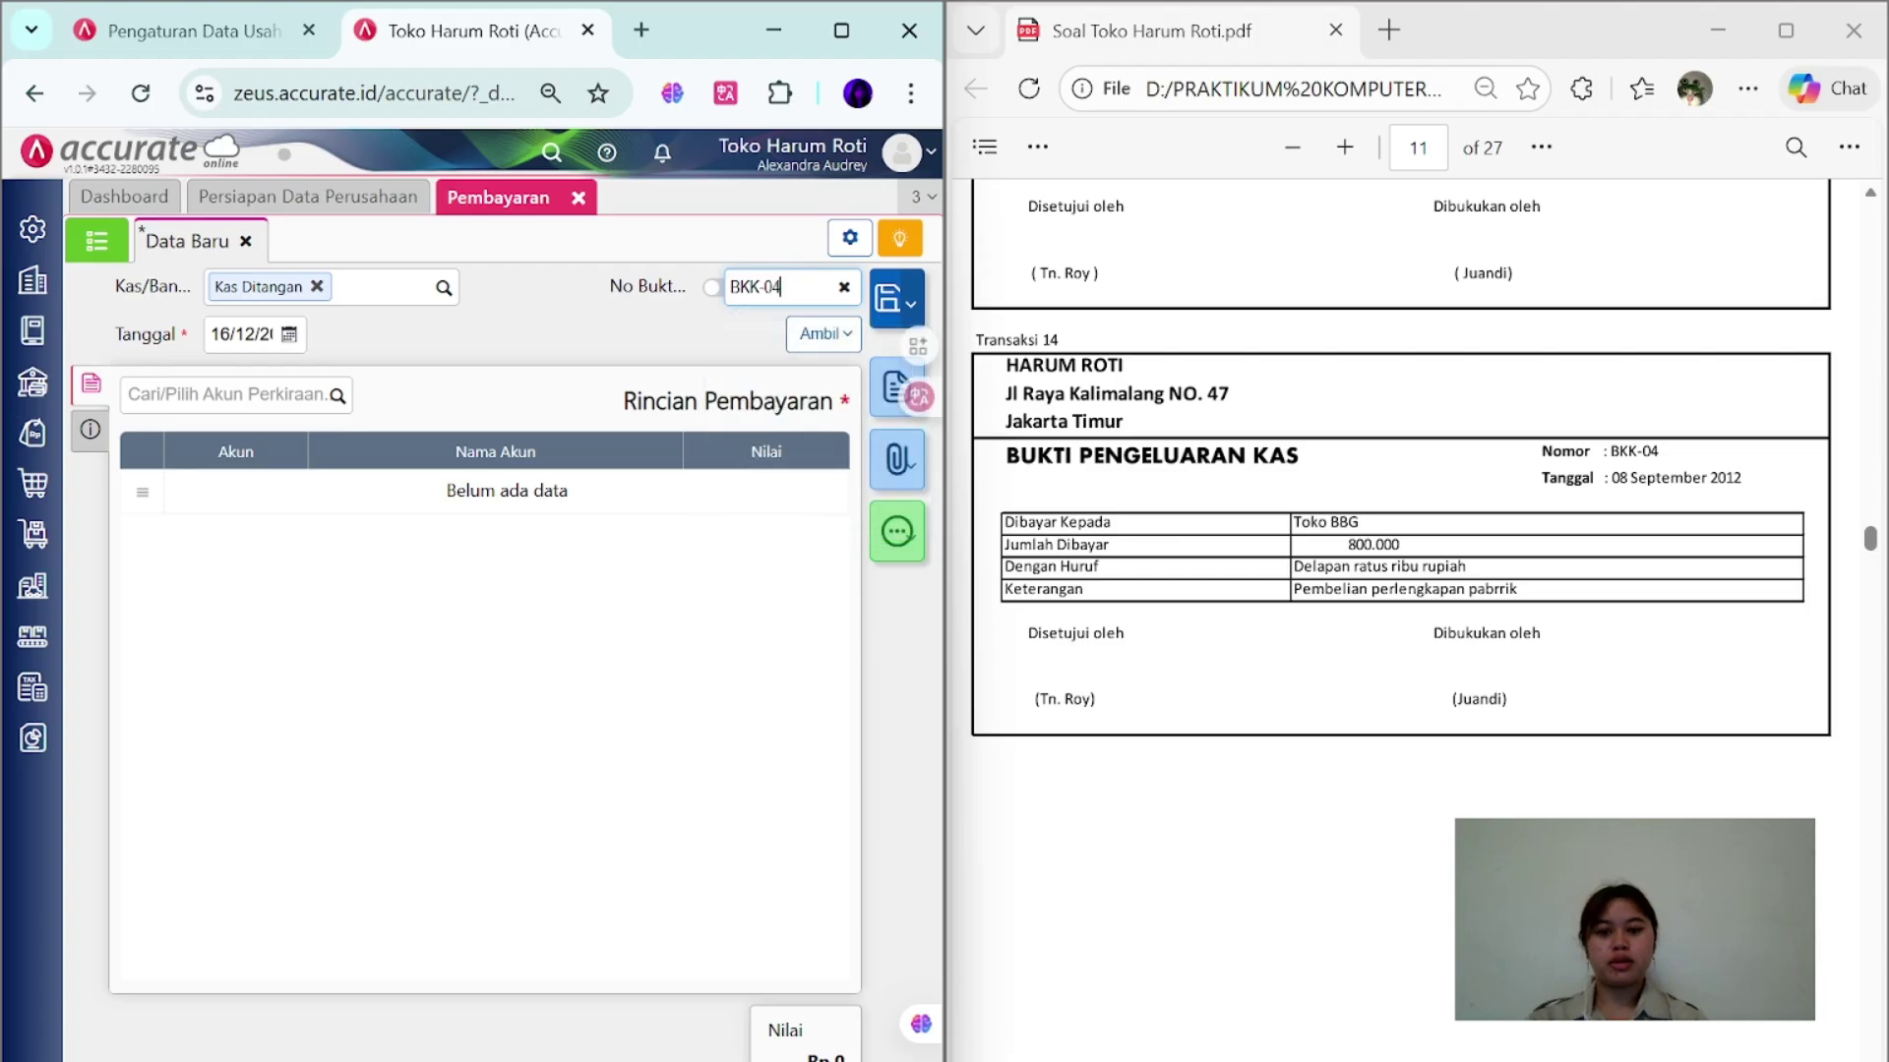
{"action": "left_click", "coordinate": [246, 334]}
{"action": "type", "text": "08/09"}
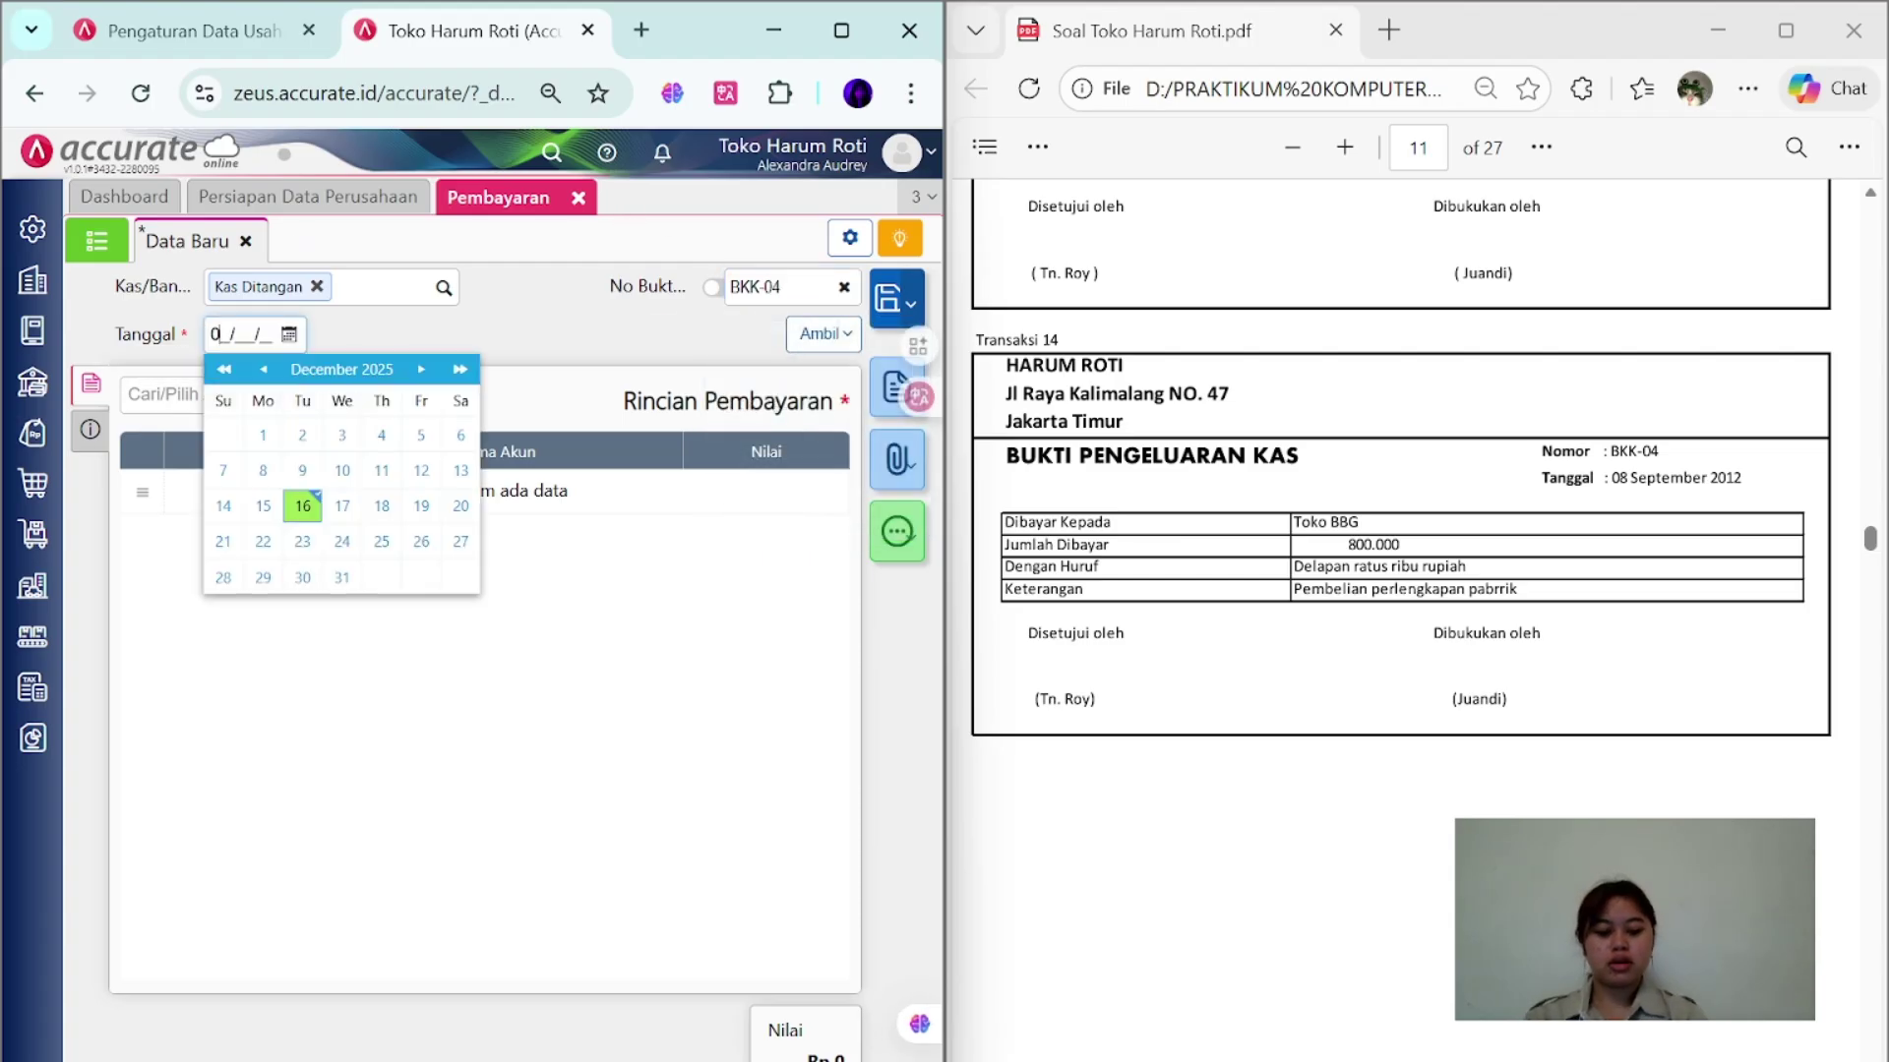
- Add the account Perlengkapan Pabrik to the Rincian Pembayaran with a Nilai of 800.000
{"action": "left_click", "coordinate": [163, 395]}
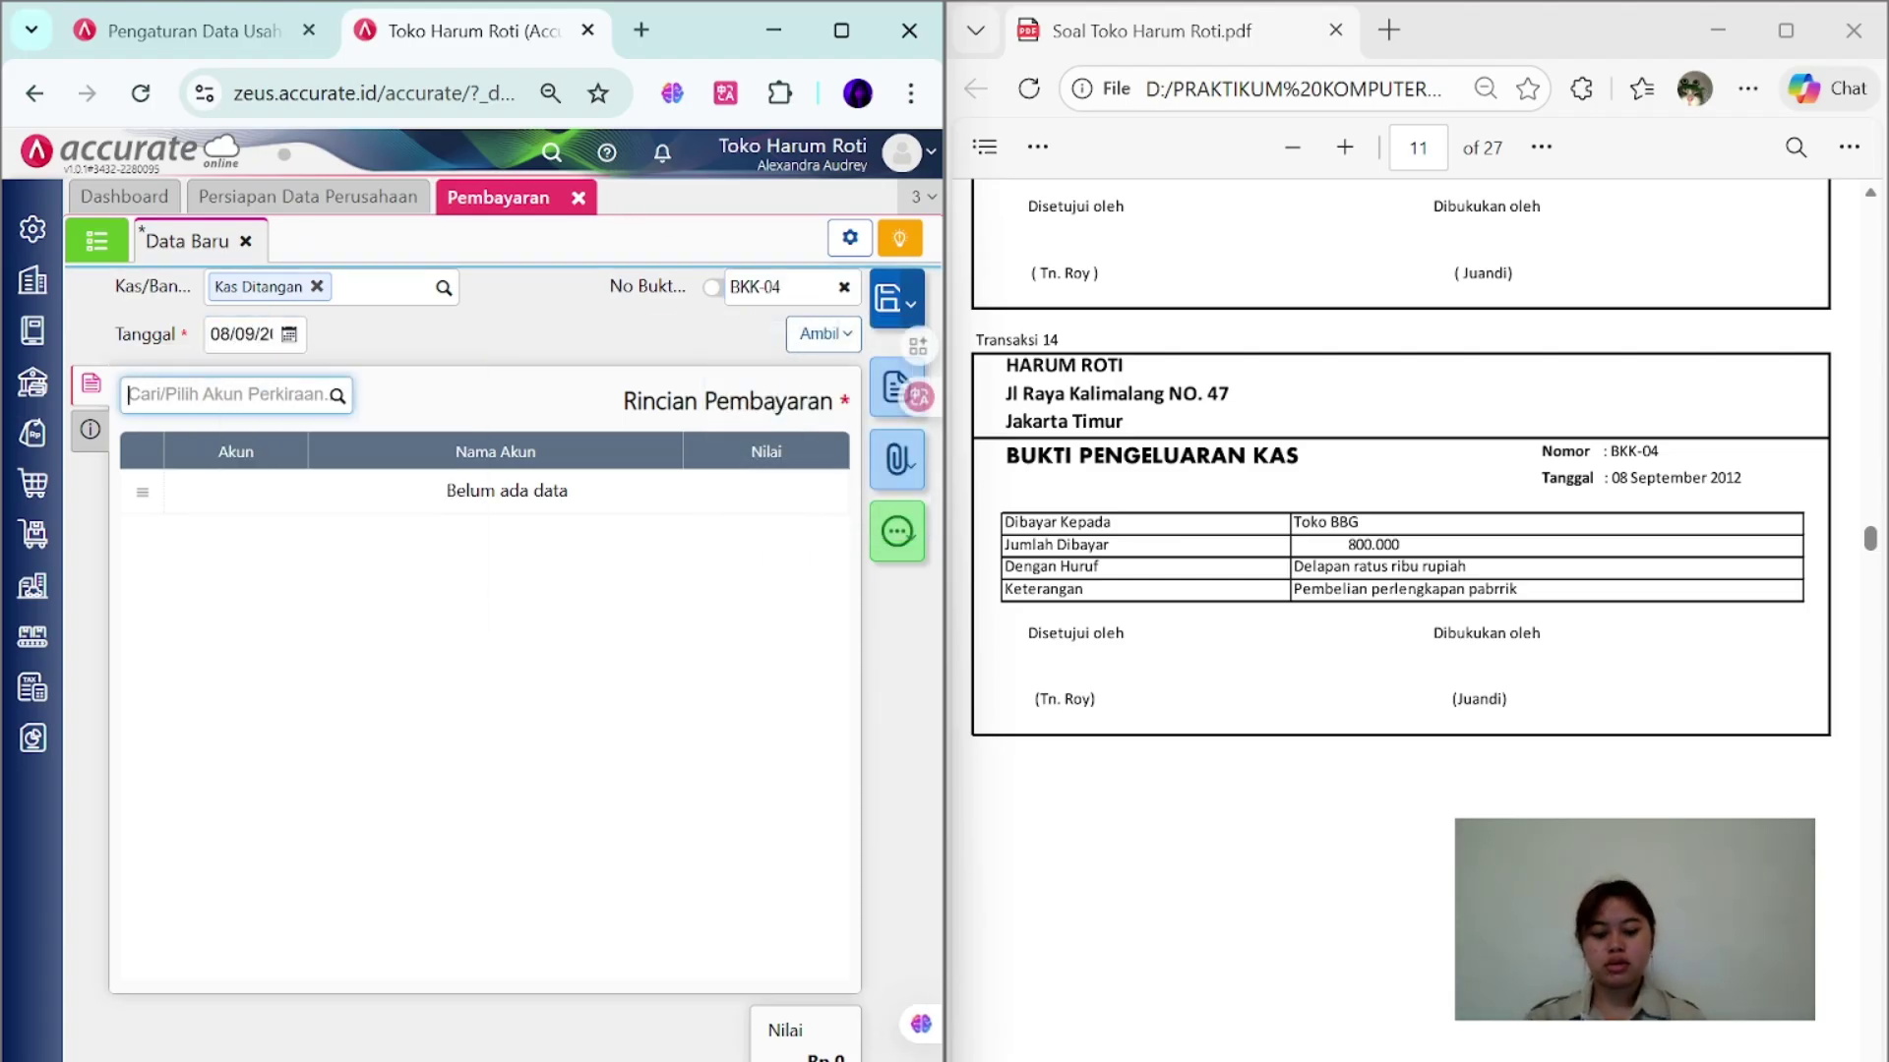
{"action": "type", "text": "PERLENG"}
{"action": "key", "text": "Down"}
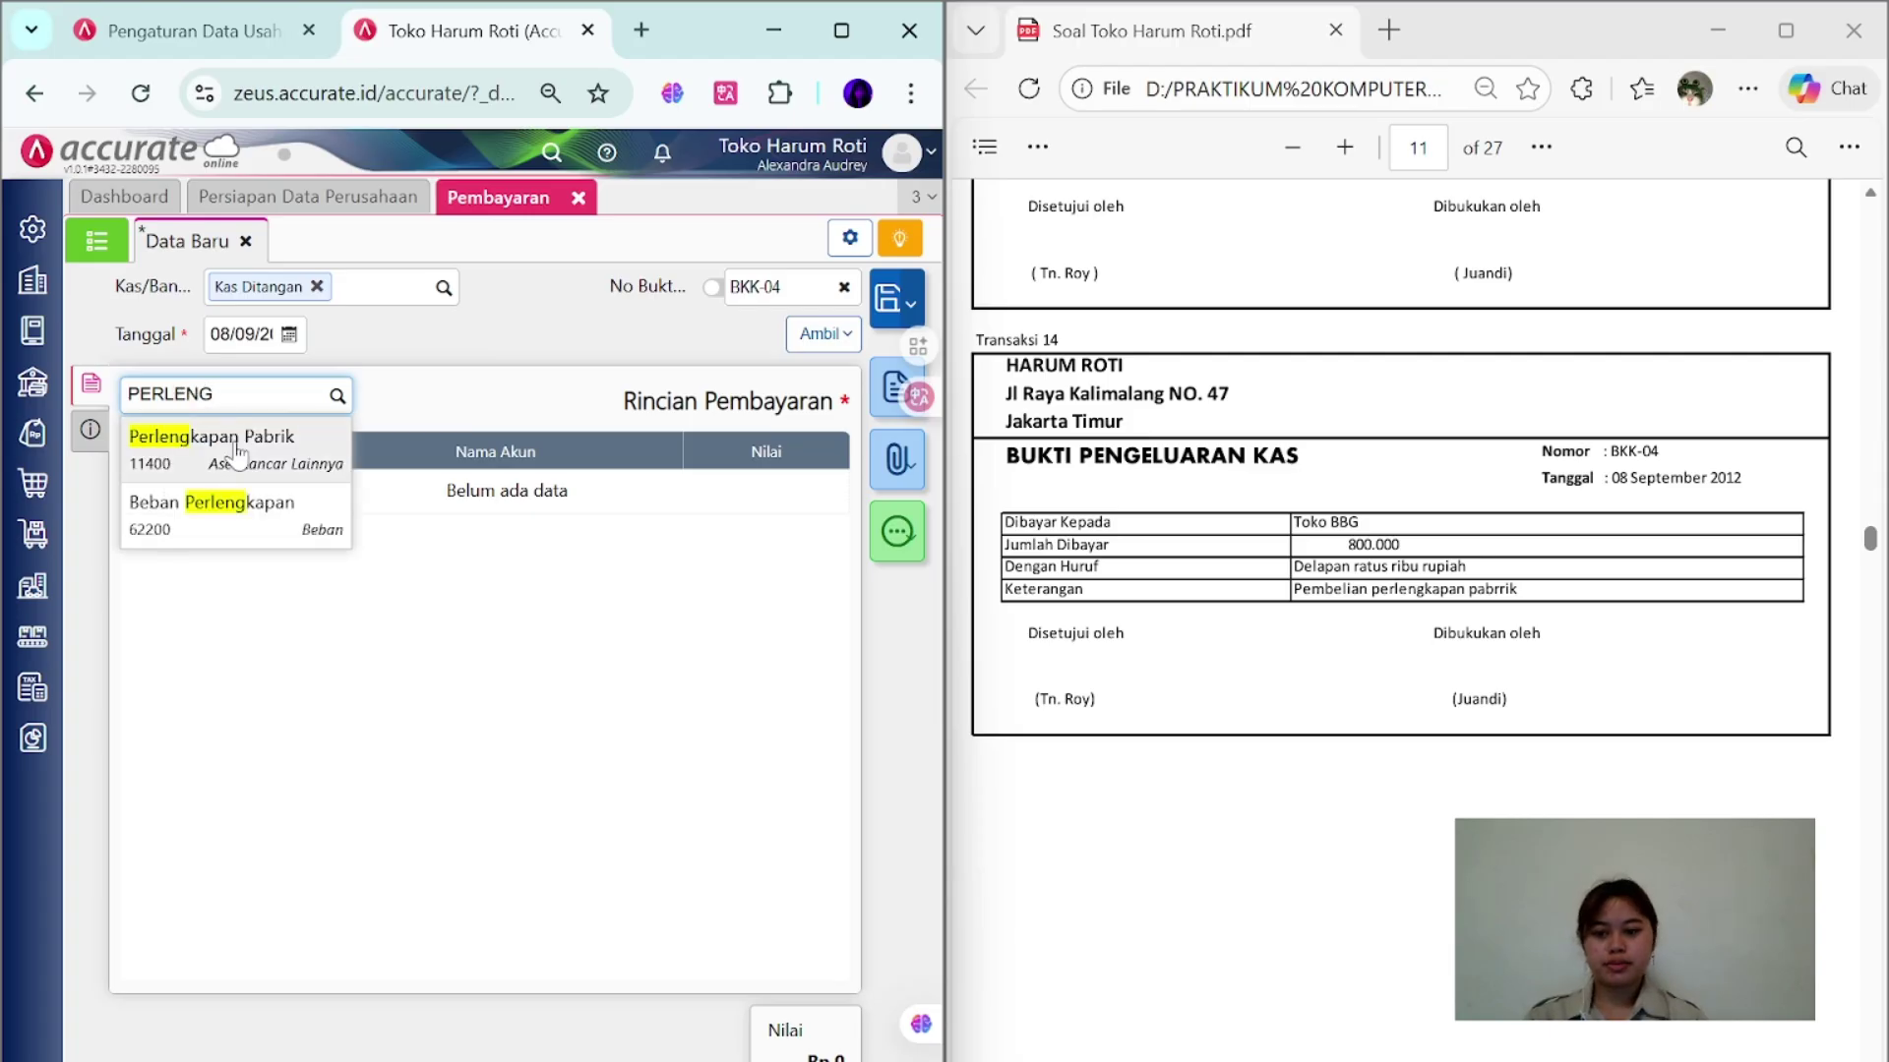
{"action": "key", "text": "Return"}
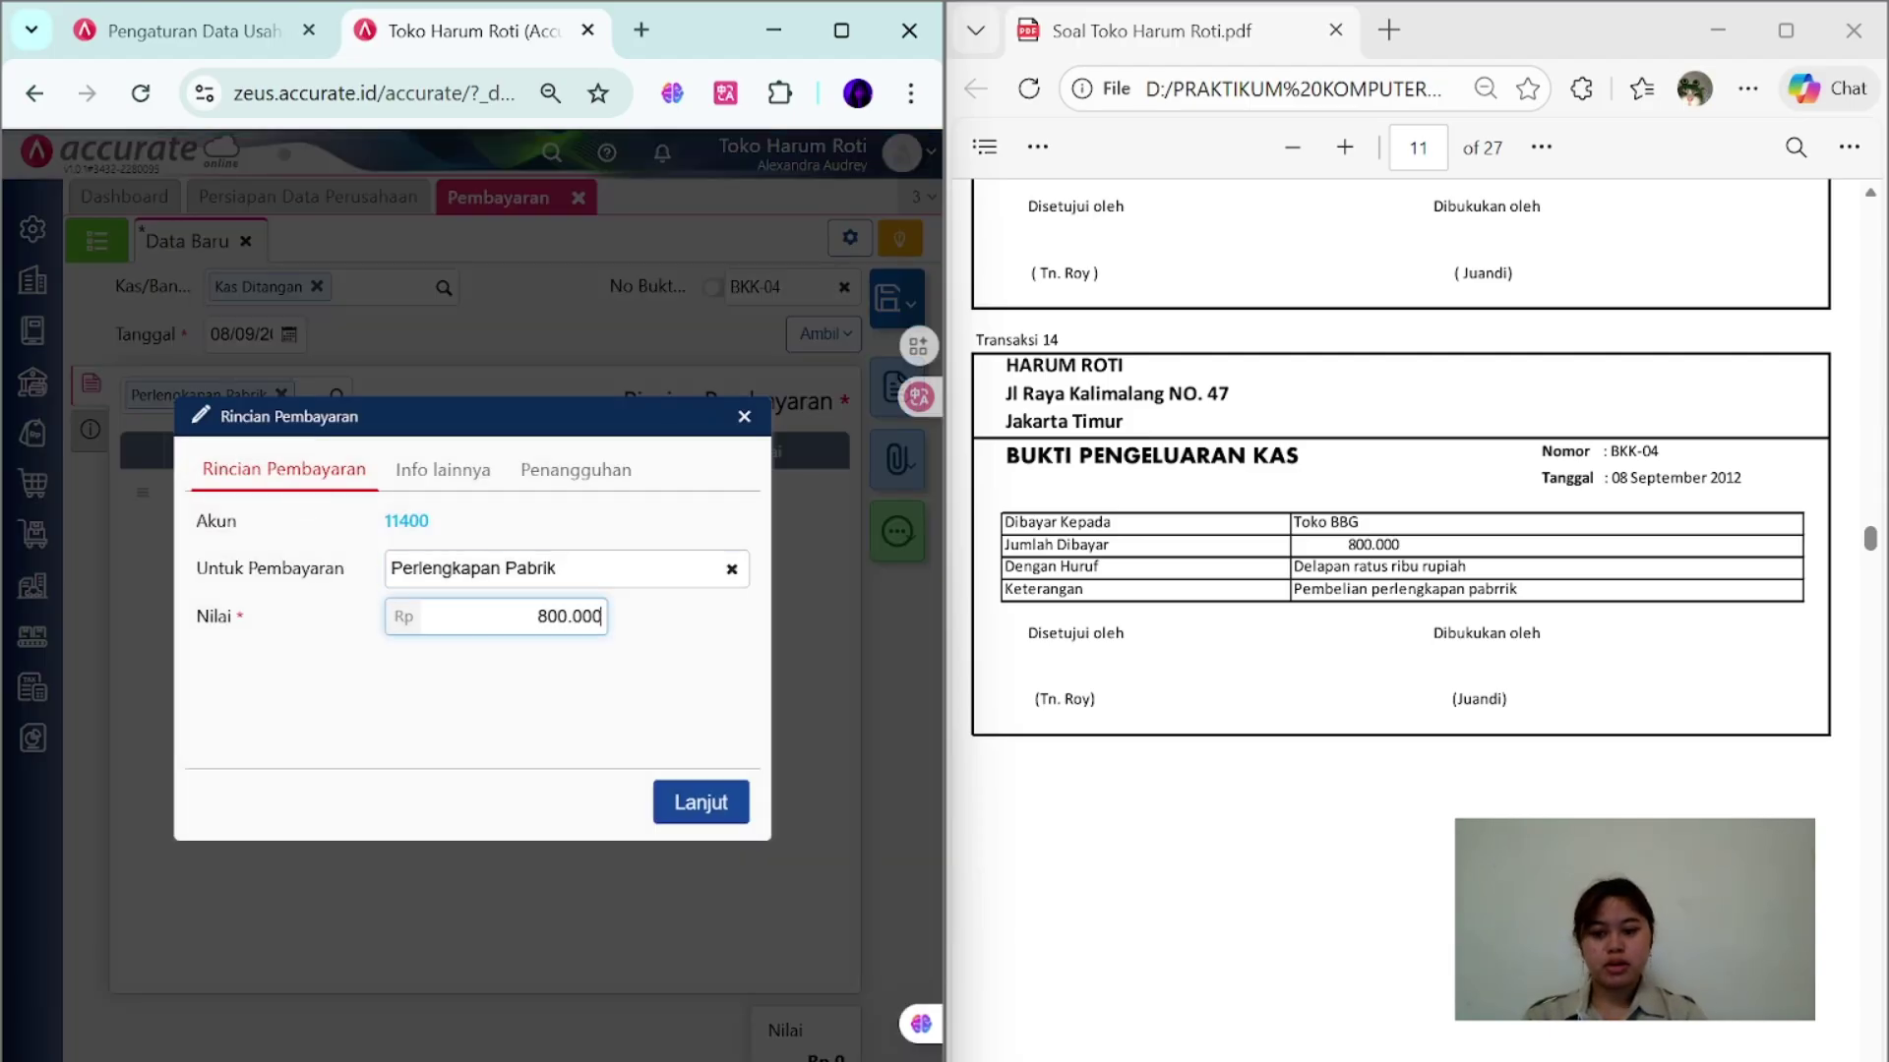
- Set the payment's No Cek to BKK-04 and its Penerima to Toko BBG in Info lainnya
{"action": "left_click", "coordinate": [89, 429]}
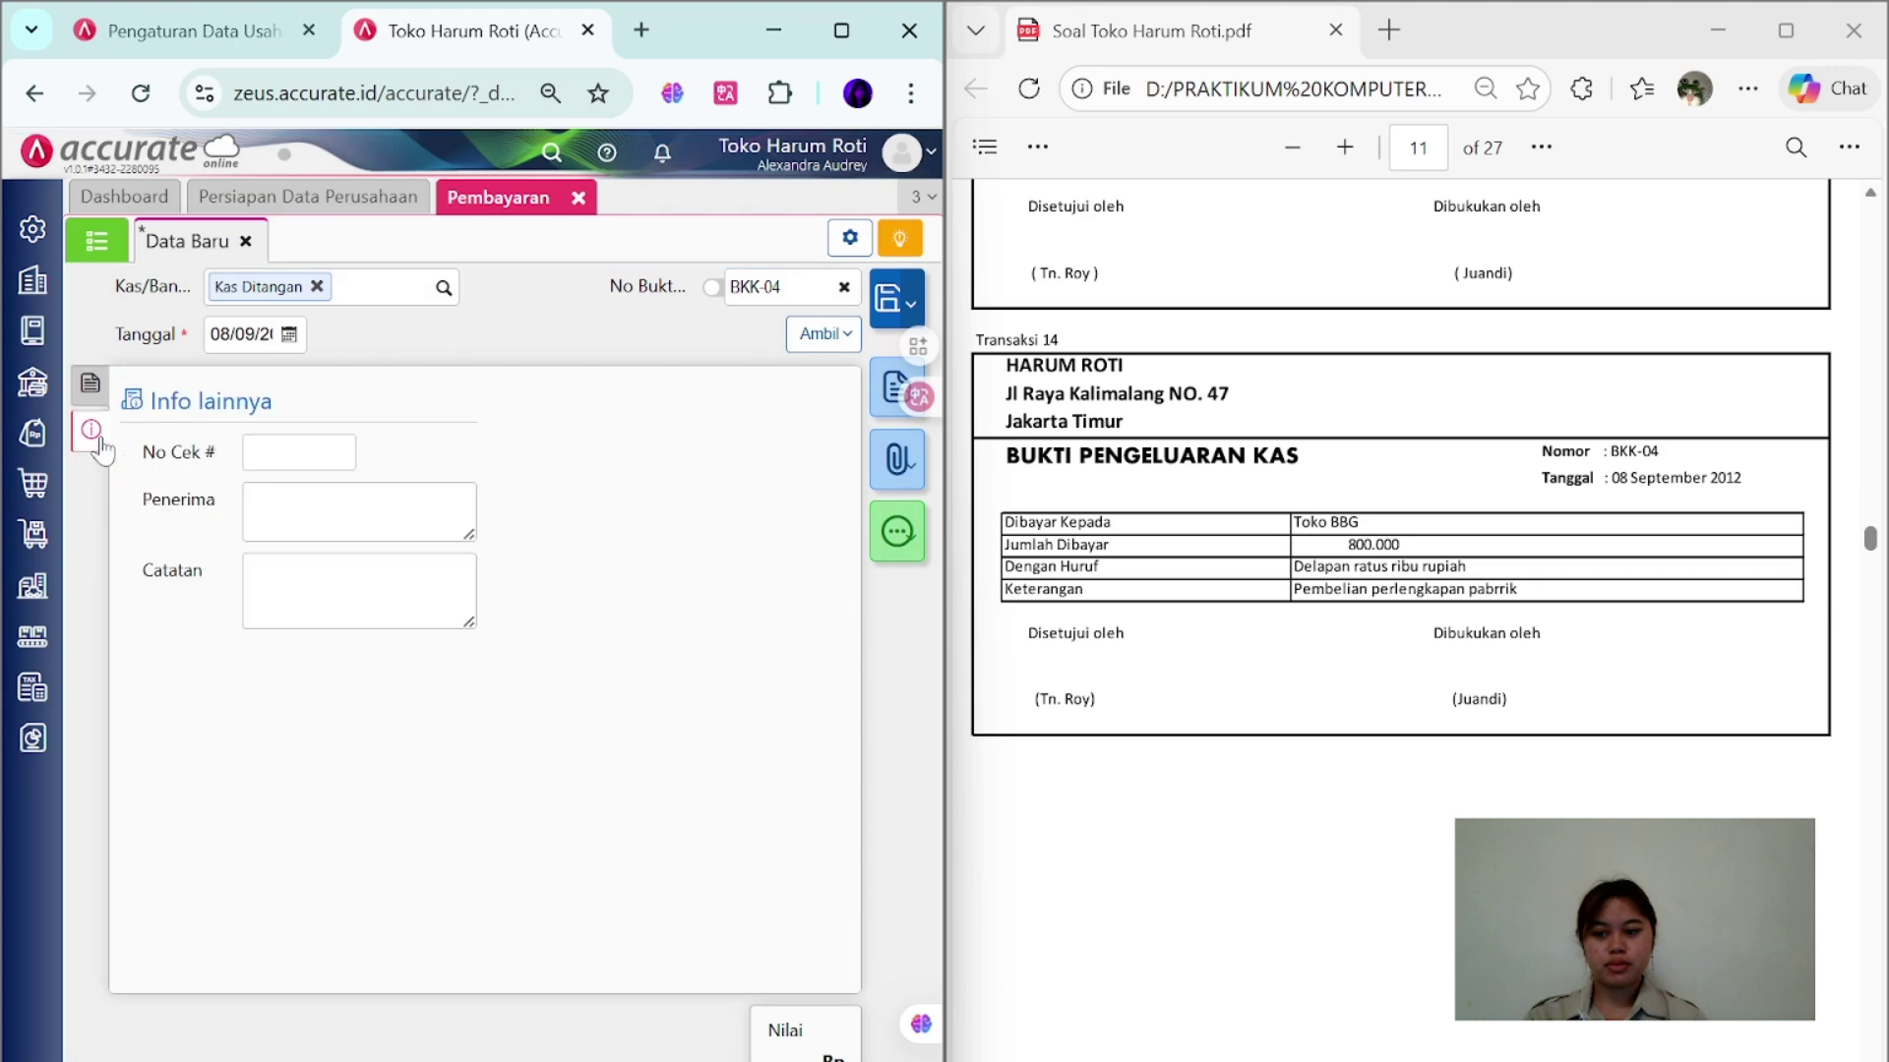
{"action": "left_click", "coordinate": [286, 451]}
{"action": "type", "text": "BKK-04"}
{"action": "left_click", "coordinate": [359, 512]}
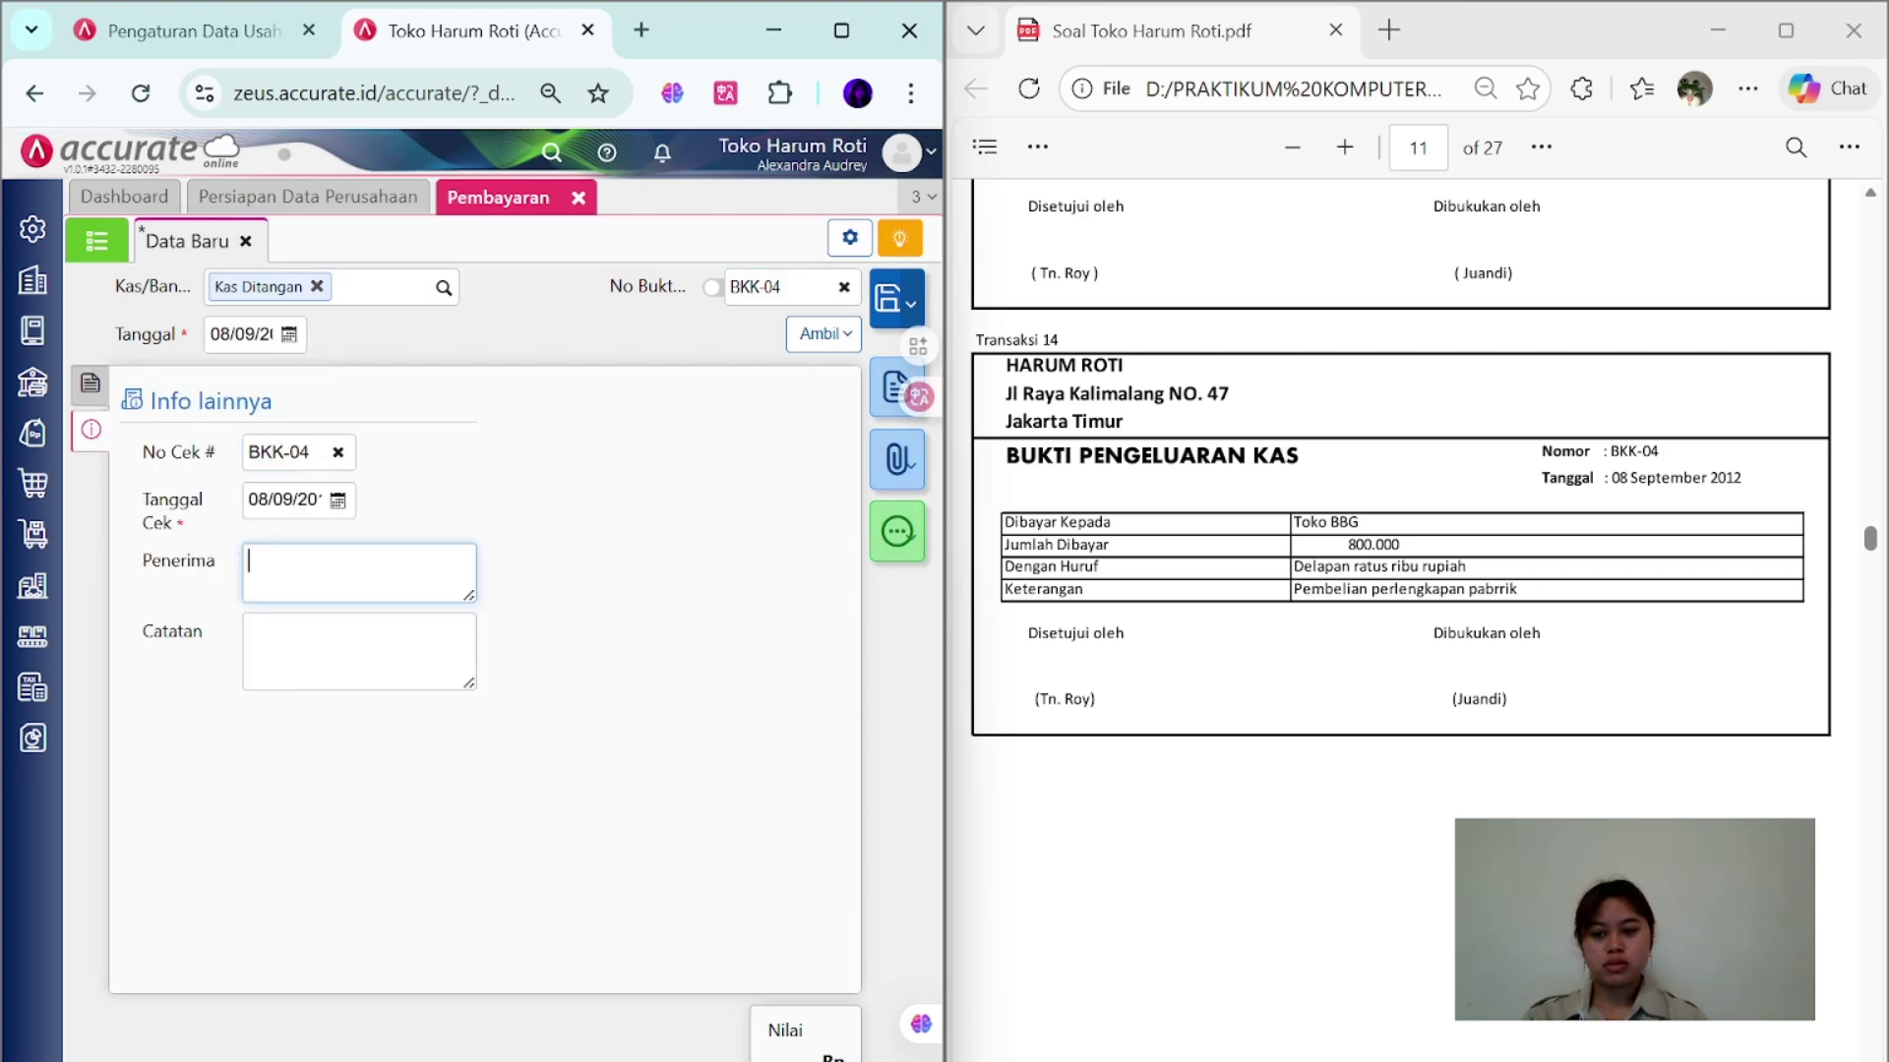
{"action": "type", "text": "T"}
{"action": "key", "text": "Caps_Lock"}
{"action": "type", "text": "oko"}
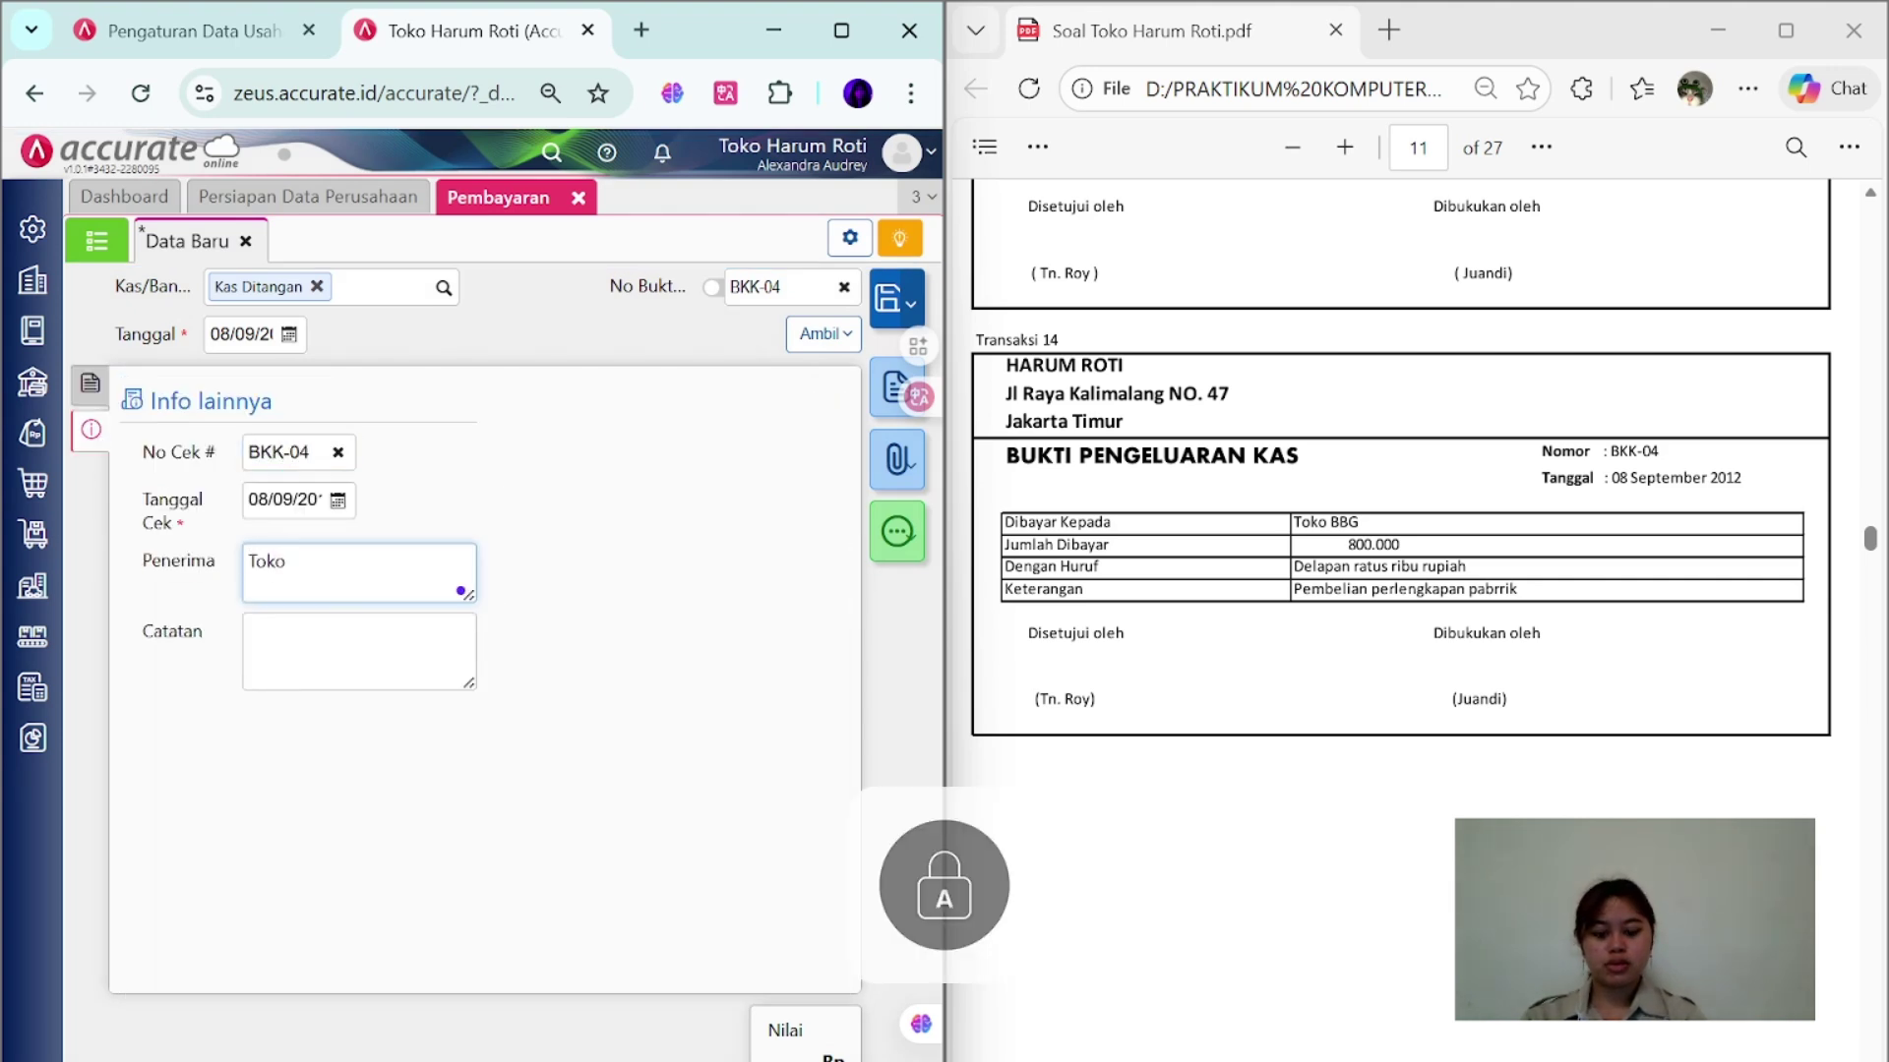
{"action": "type", "text": " BBG"}
- Set the payment's Catatan to "Pembelian perlengkapan pabrik" and save the payment
{"action": "key", "text": "Tab"}
{"action": "type", "text": "P"}
{"action": "key", "text": "Caps_Lock"}
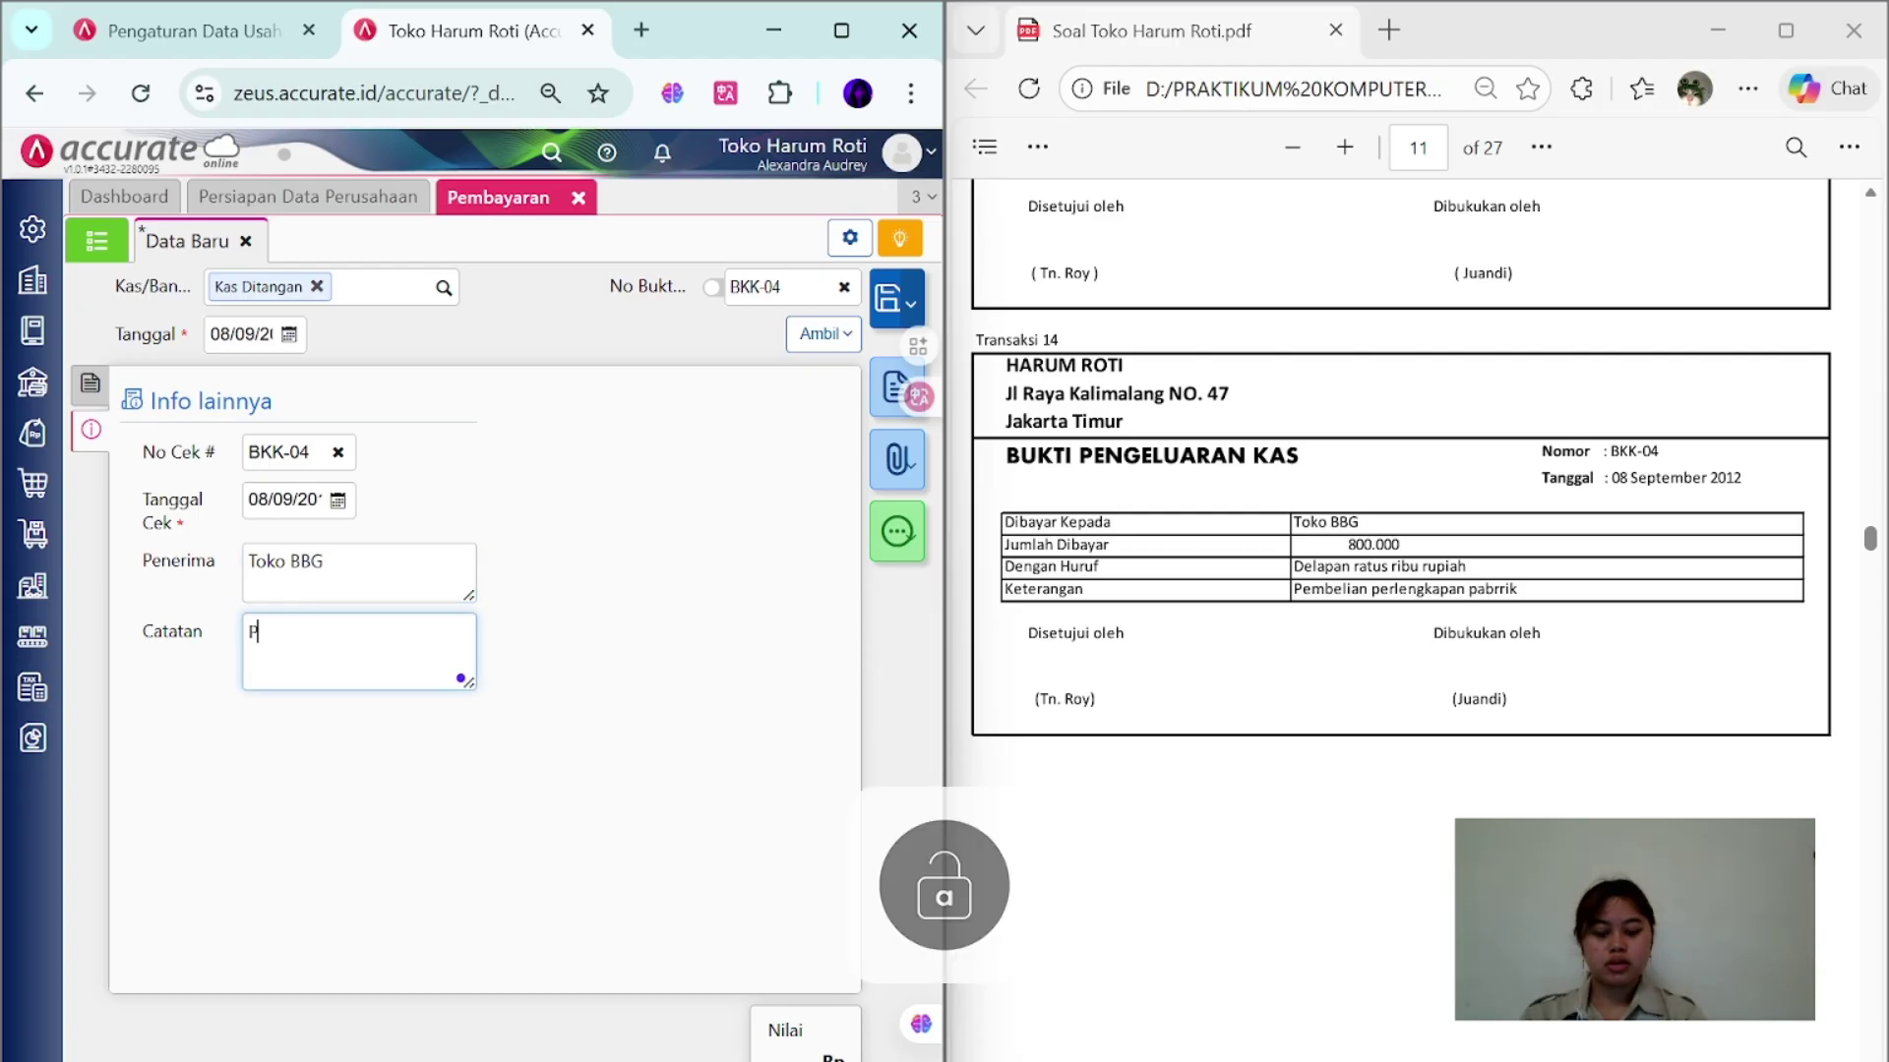
{"action": "type", "text": "embelian per"}
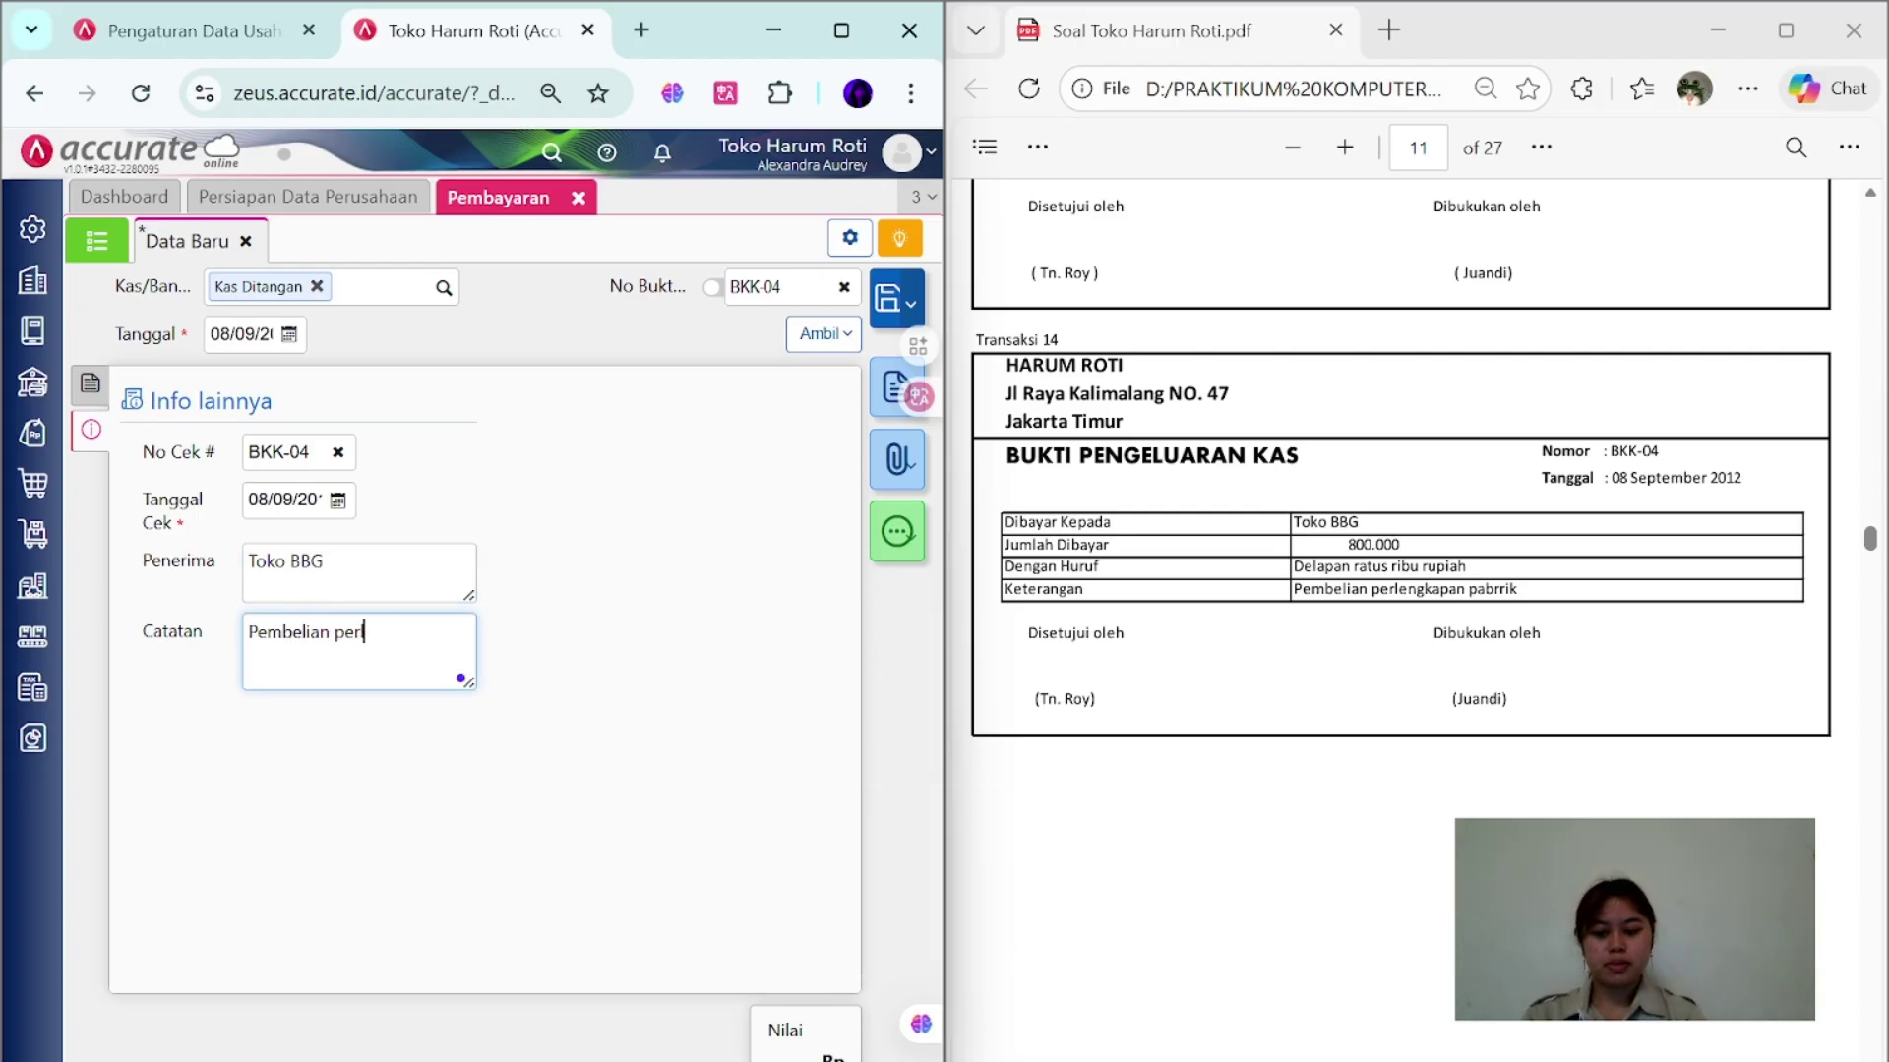
{"action": "type", "text": "lengkapan pab"}
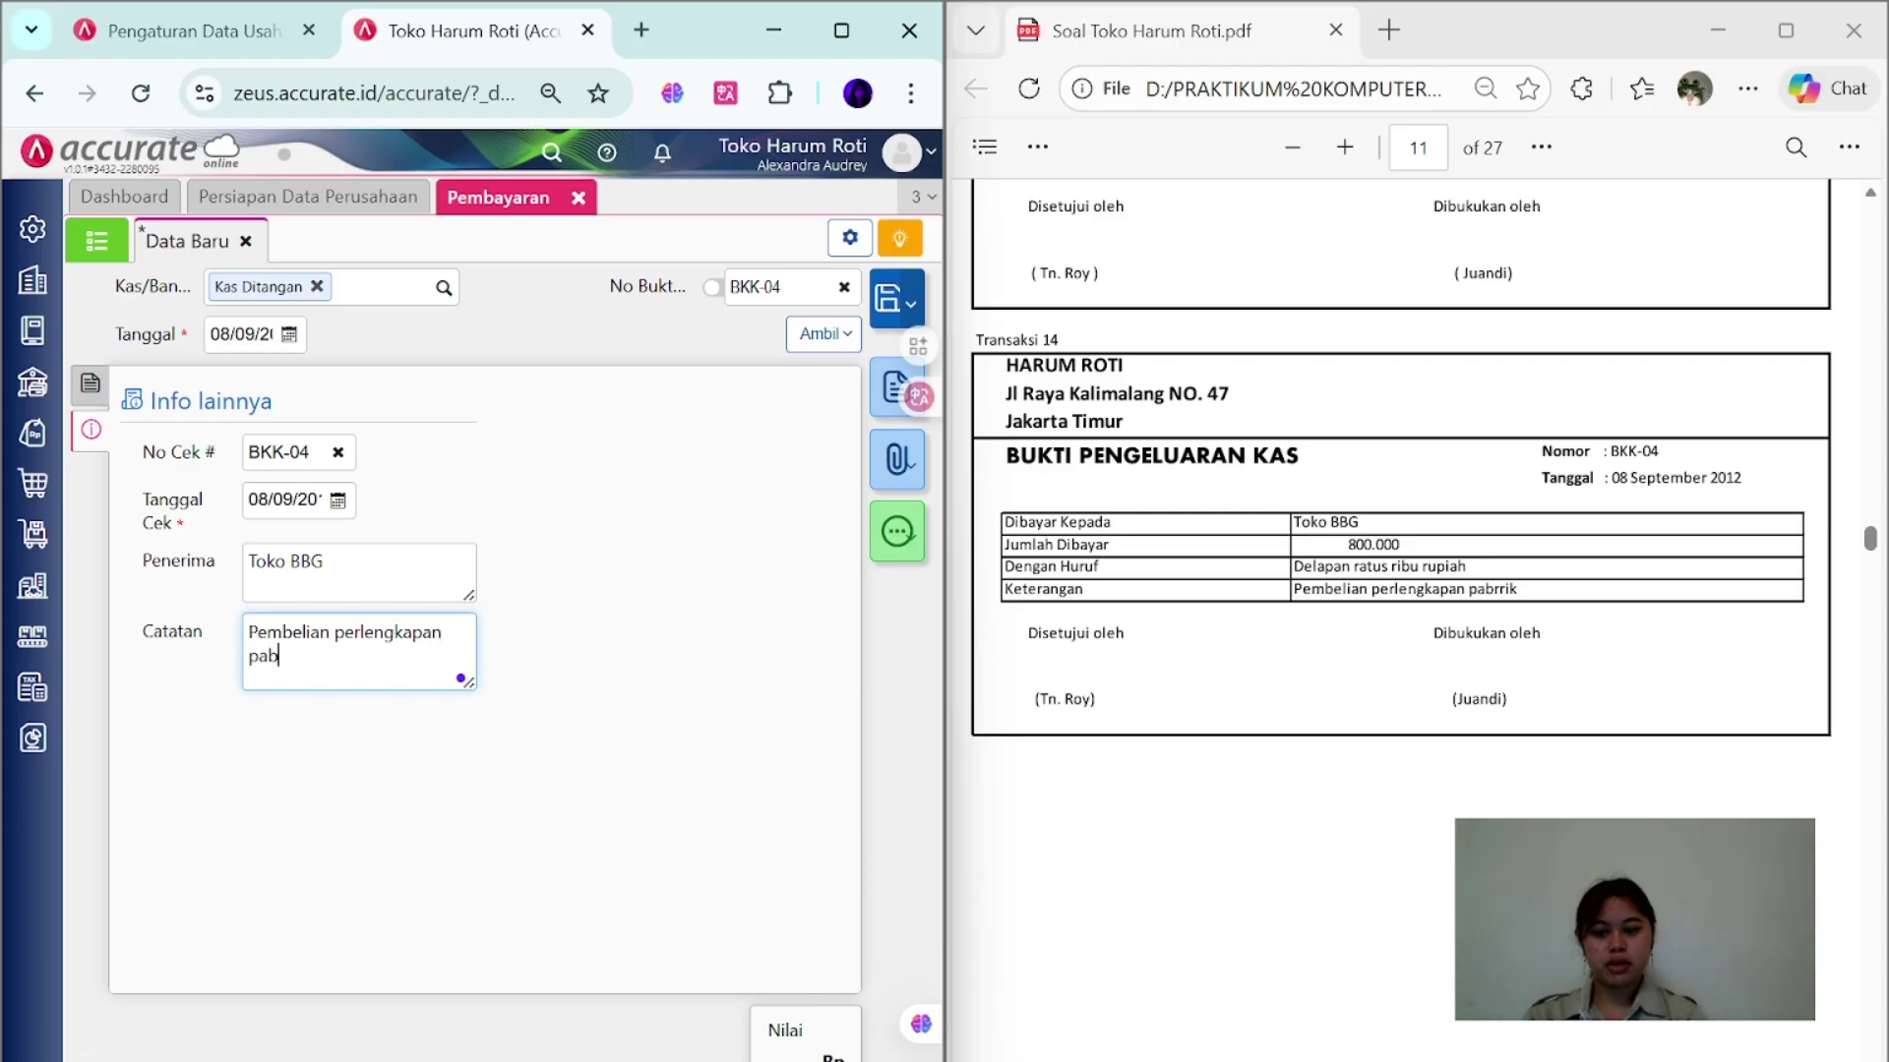
{"action": "type", "text": "rik"}
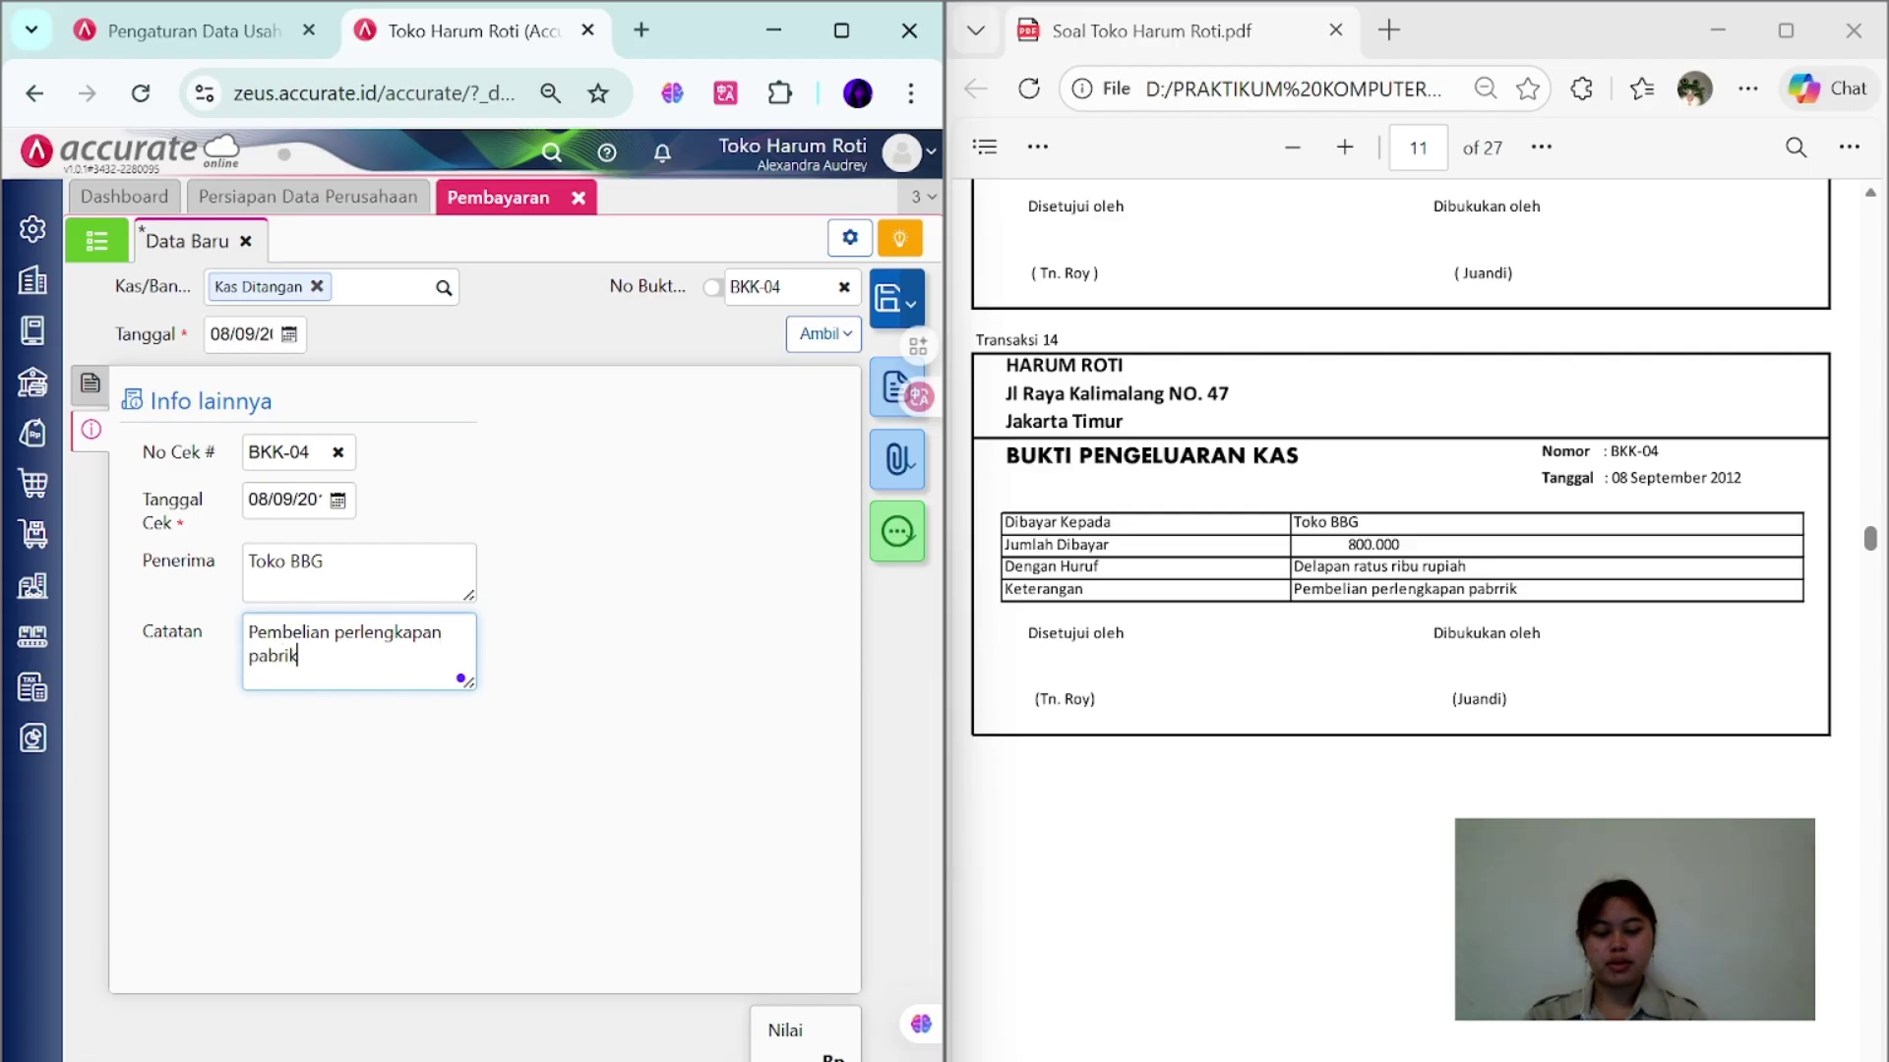
{"action": "left_click", "coordinate": [891, 313]}
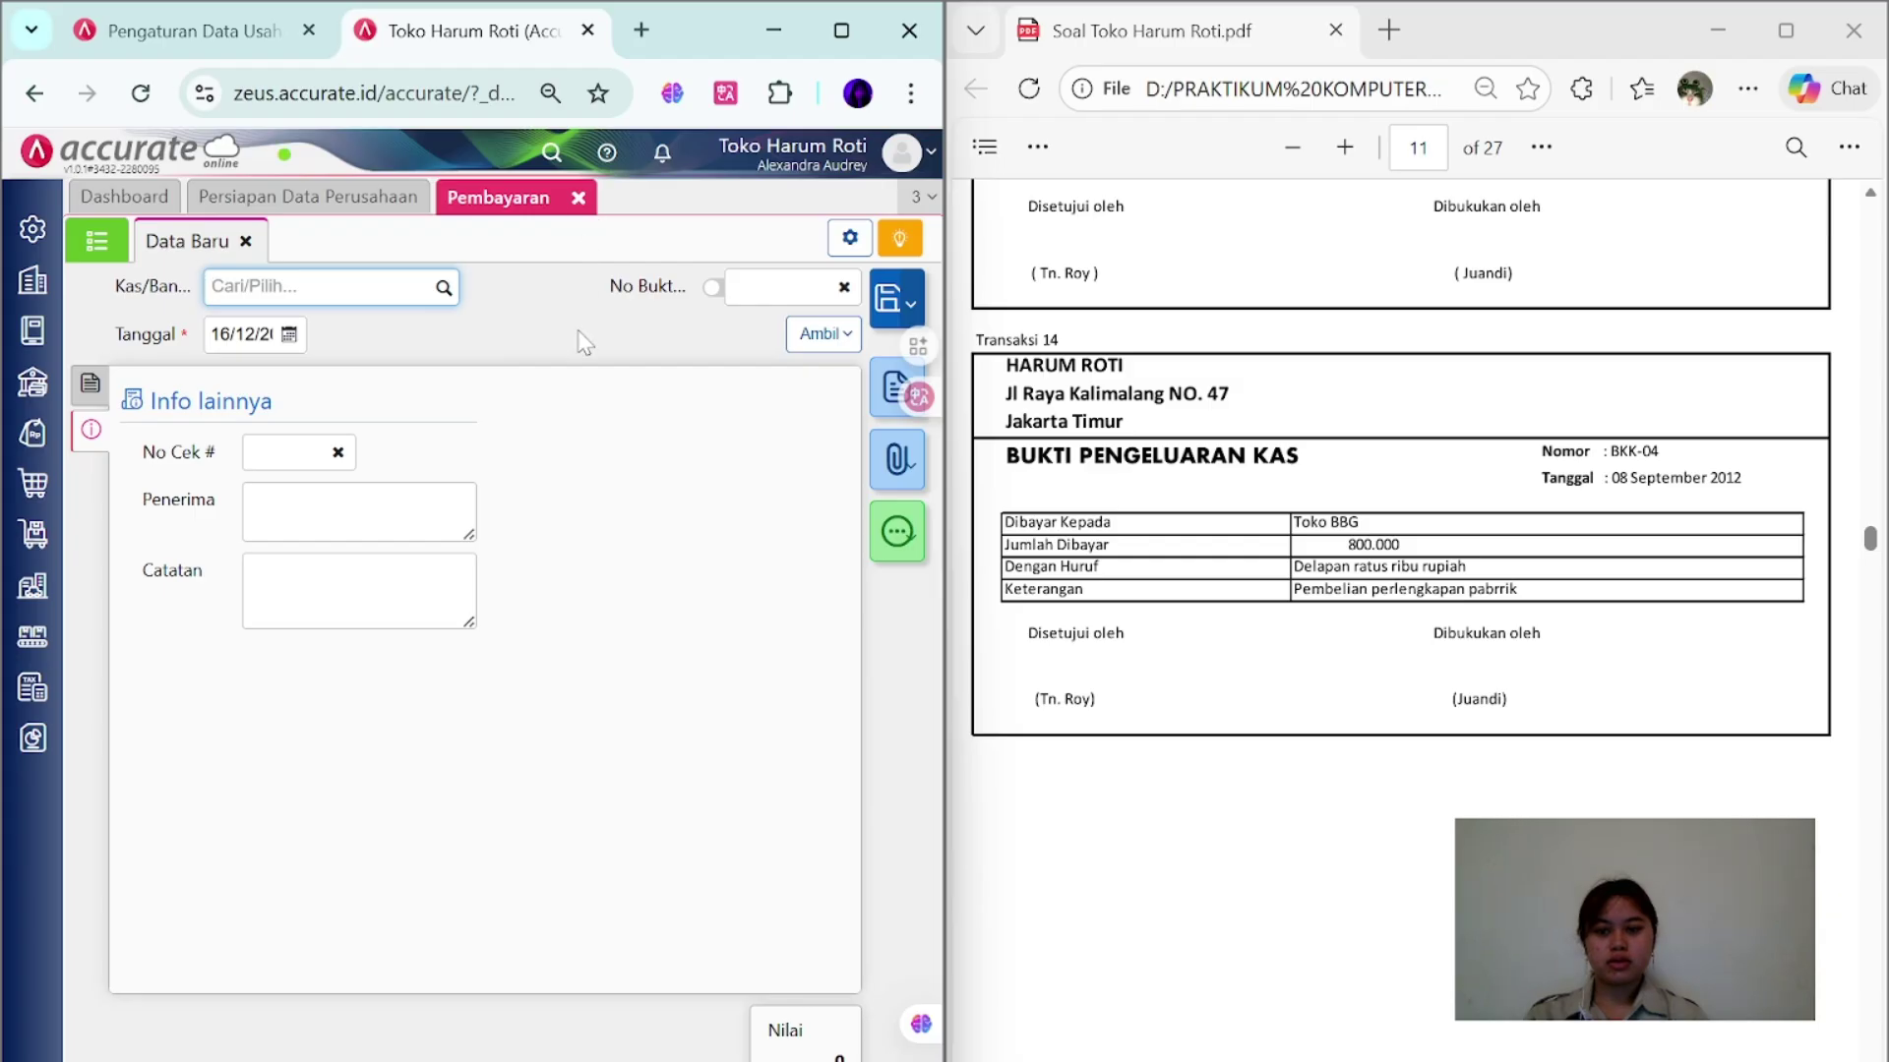
- Close the Pembayaran form and start a Faktur Pembelian for supplier Toko Hj YOYO with Tanggal 09/09/2012
{"action": "left_click", "coordinate": [578, 200]}
{"action": "scroll", "coordinate": [1460, 649], "scroll_direction": "down", "scroll_amount": 10}
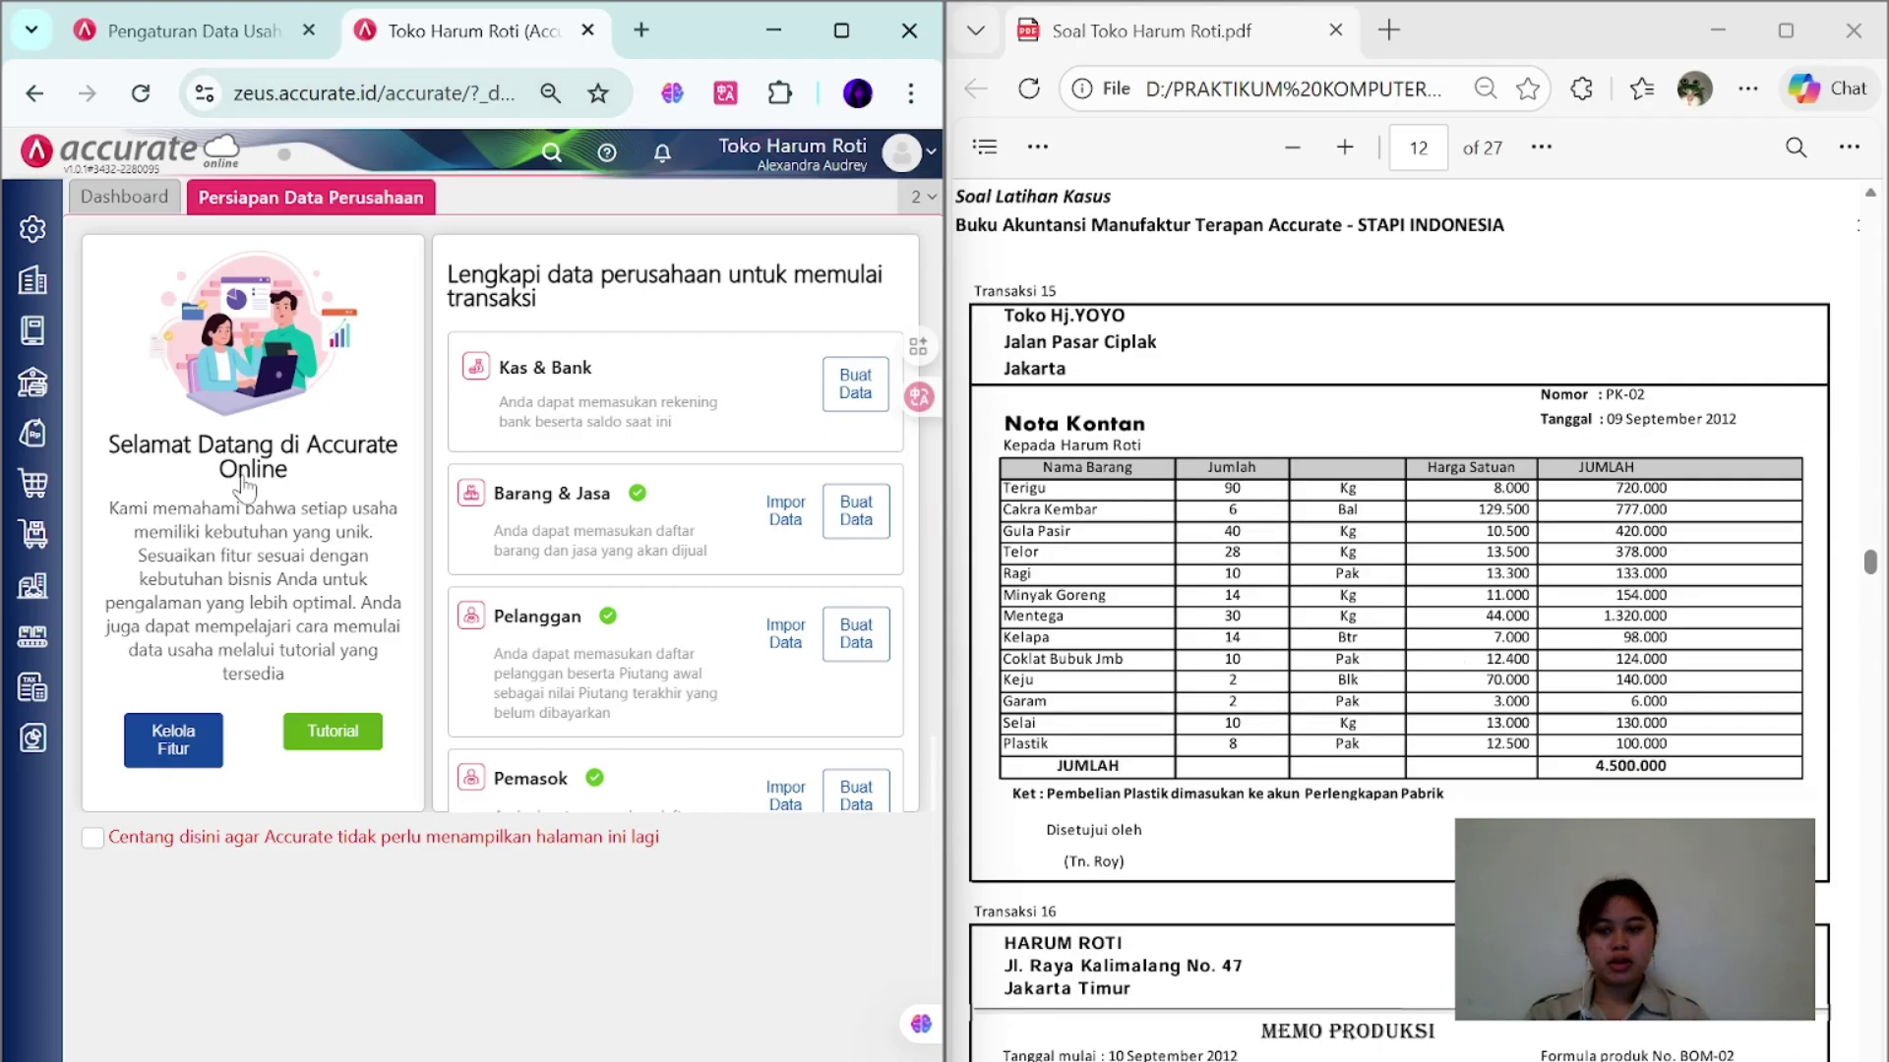
{"action": "left_click", "coordinate": [30, 504]}
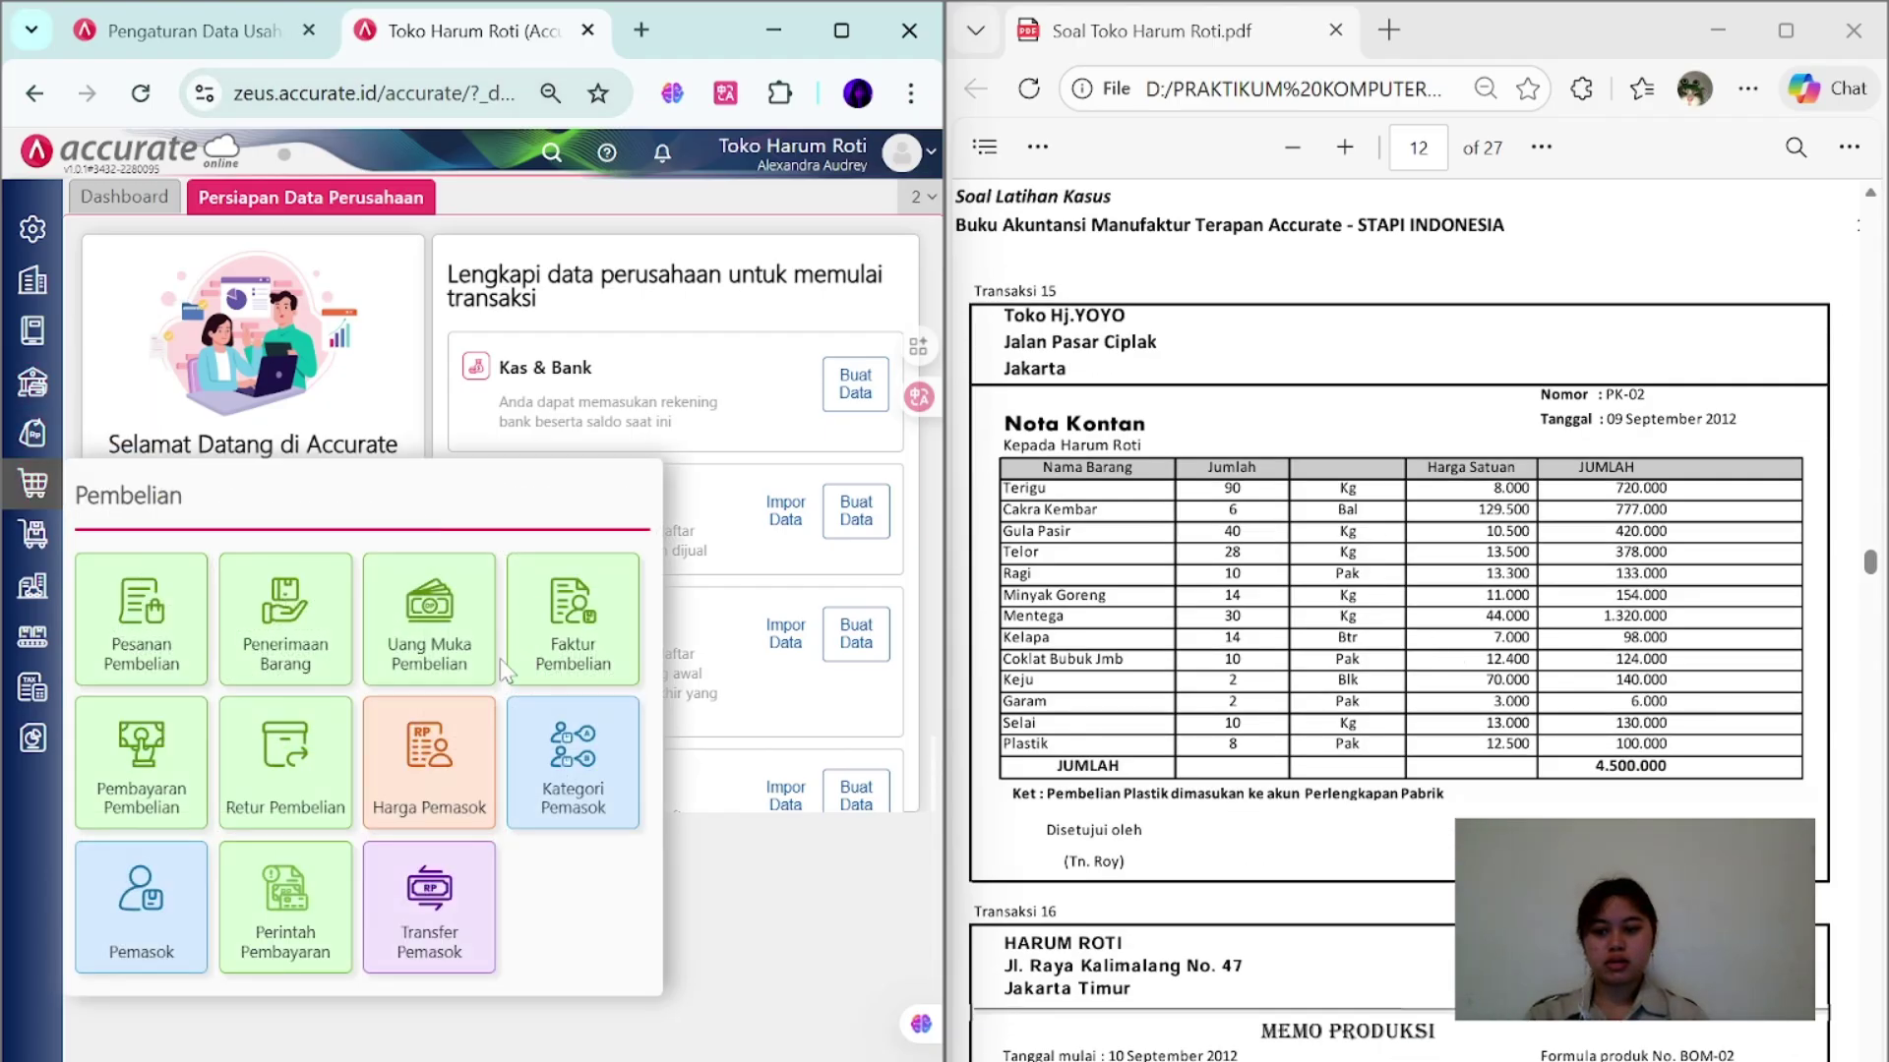
{"action": "left_click", "coordinate": [607, 615]}
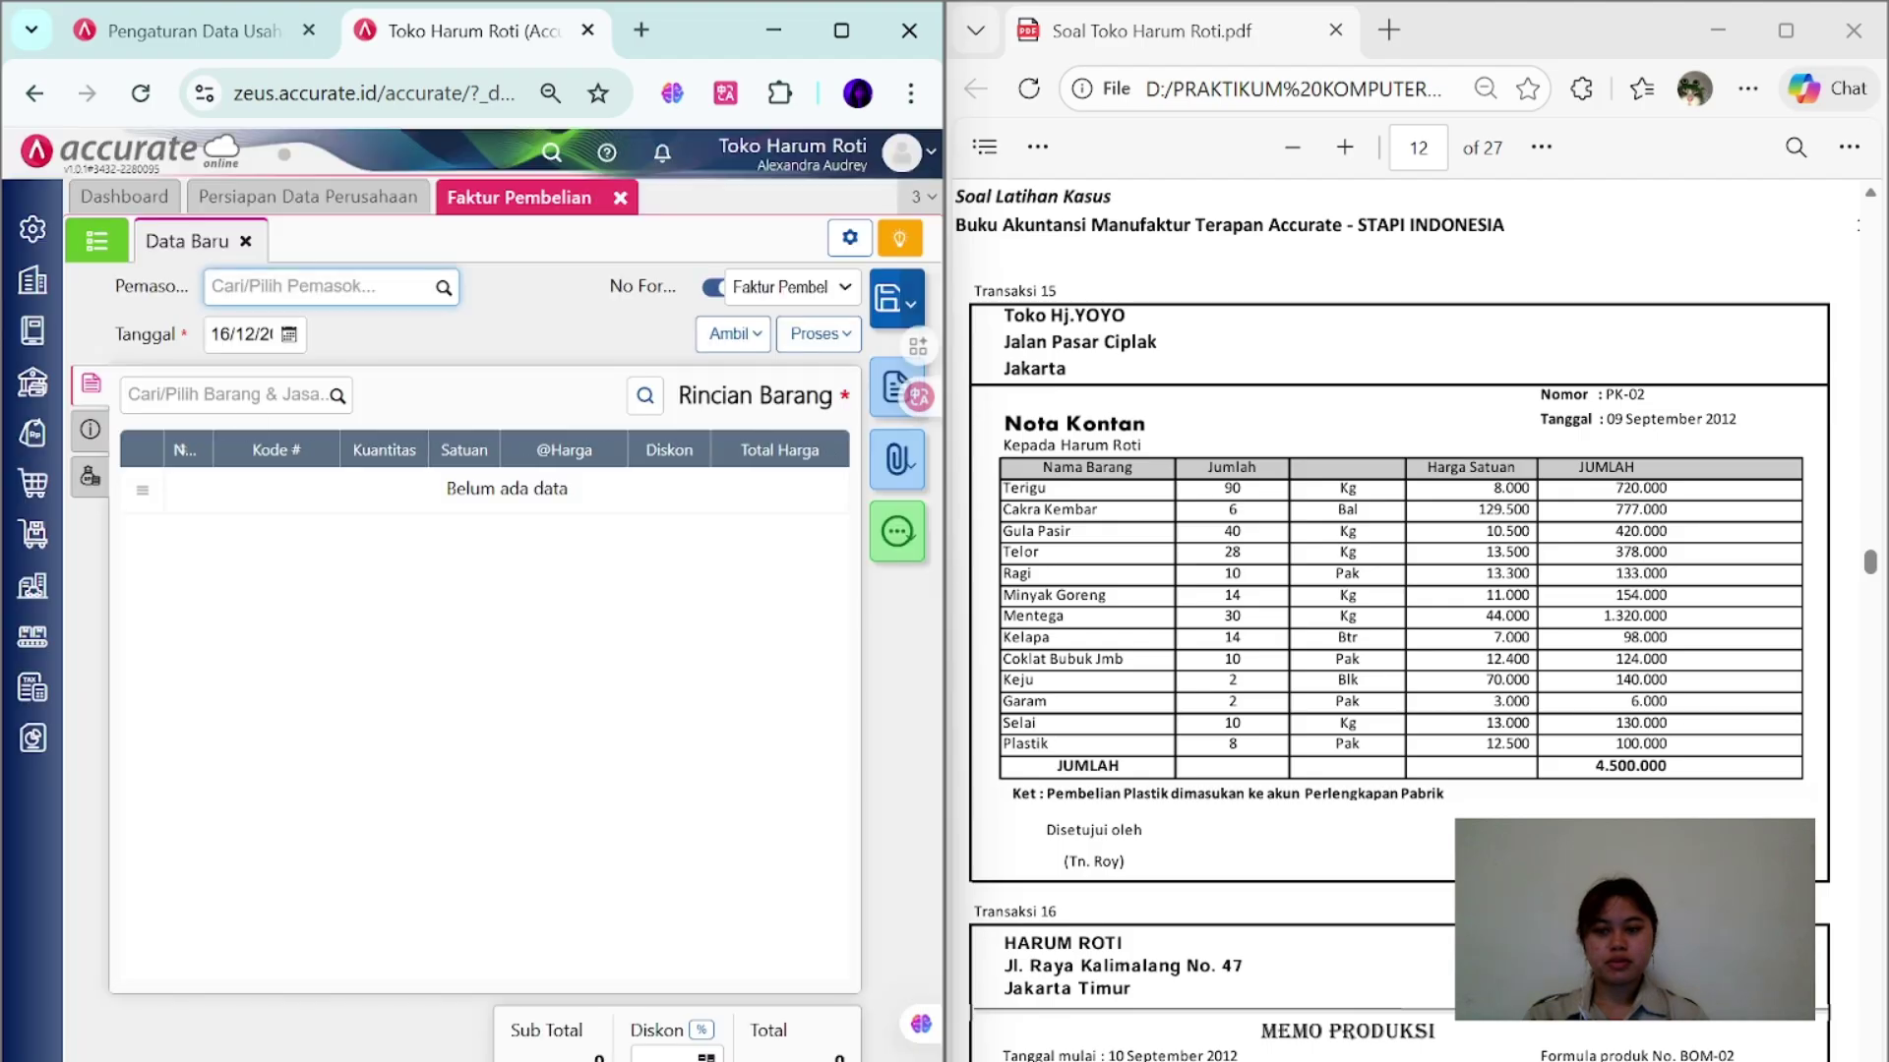
{"action": "left_click", "coordinate": [413, 328]}
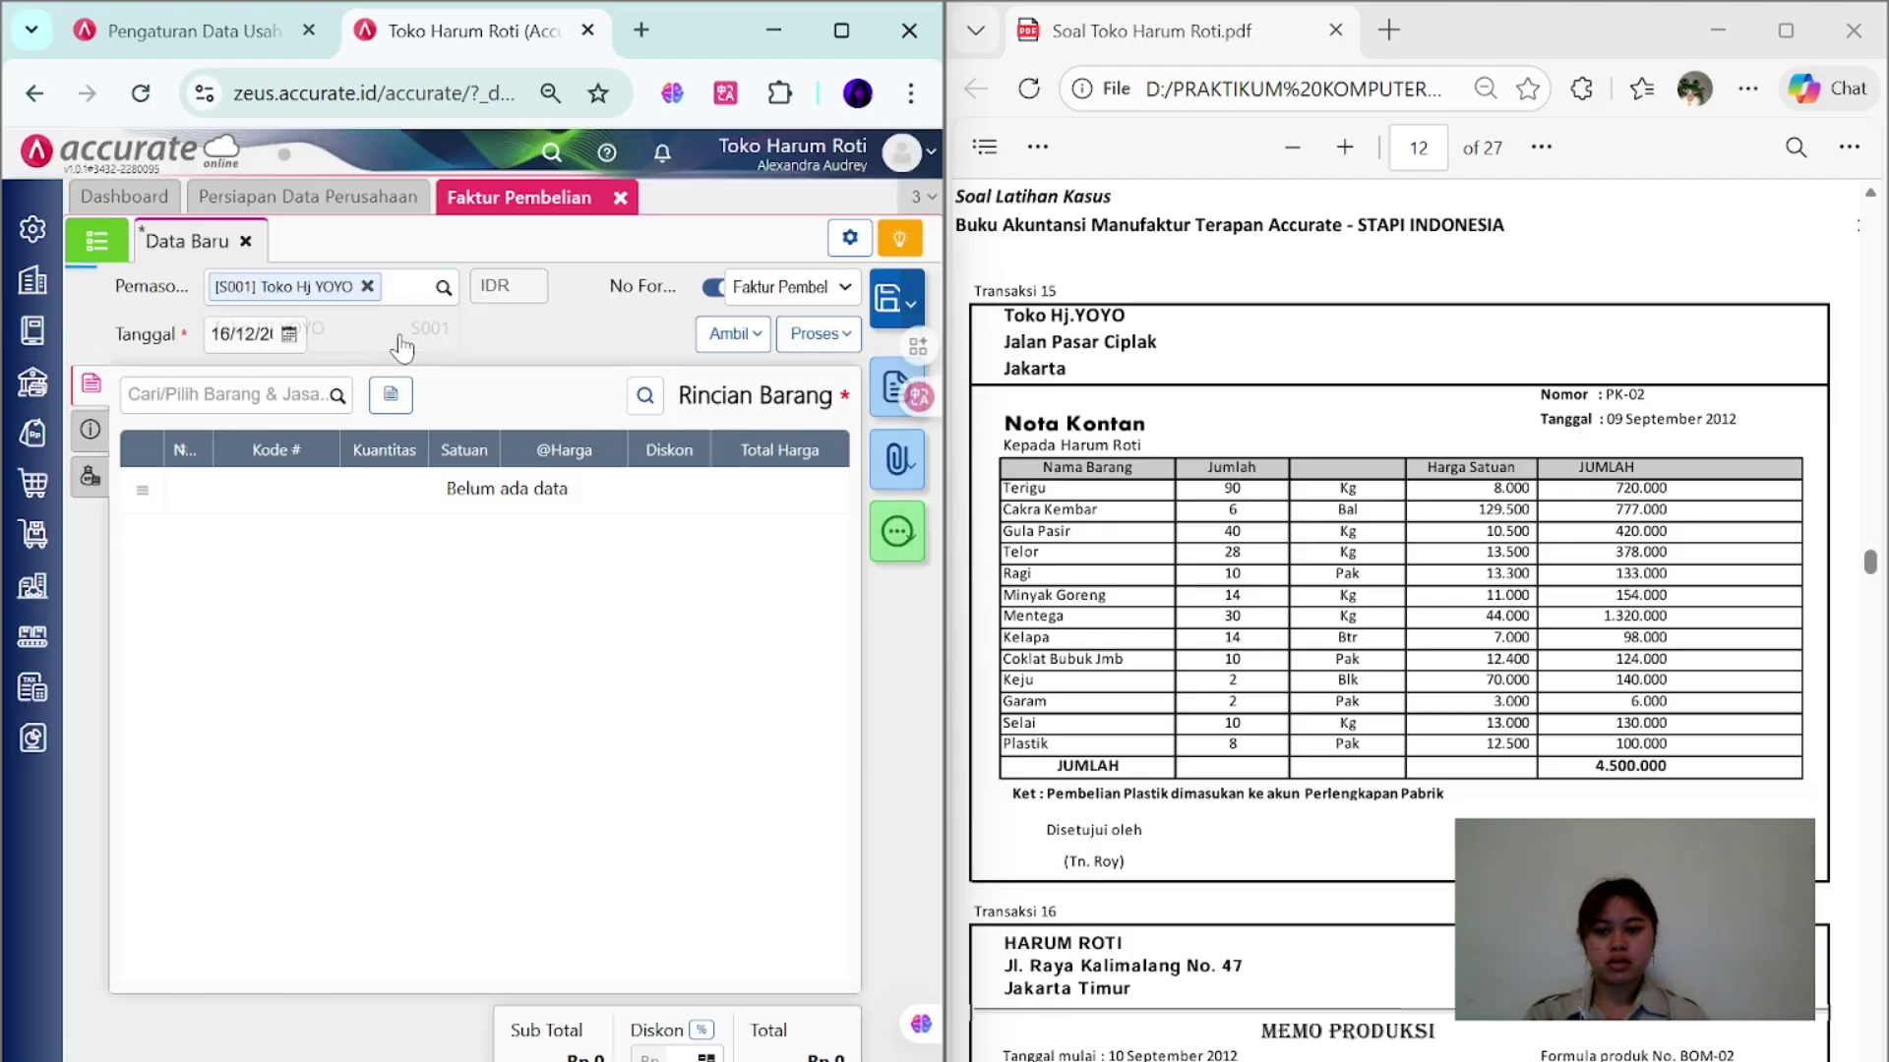
{"action": "type", "text": "09"}
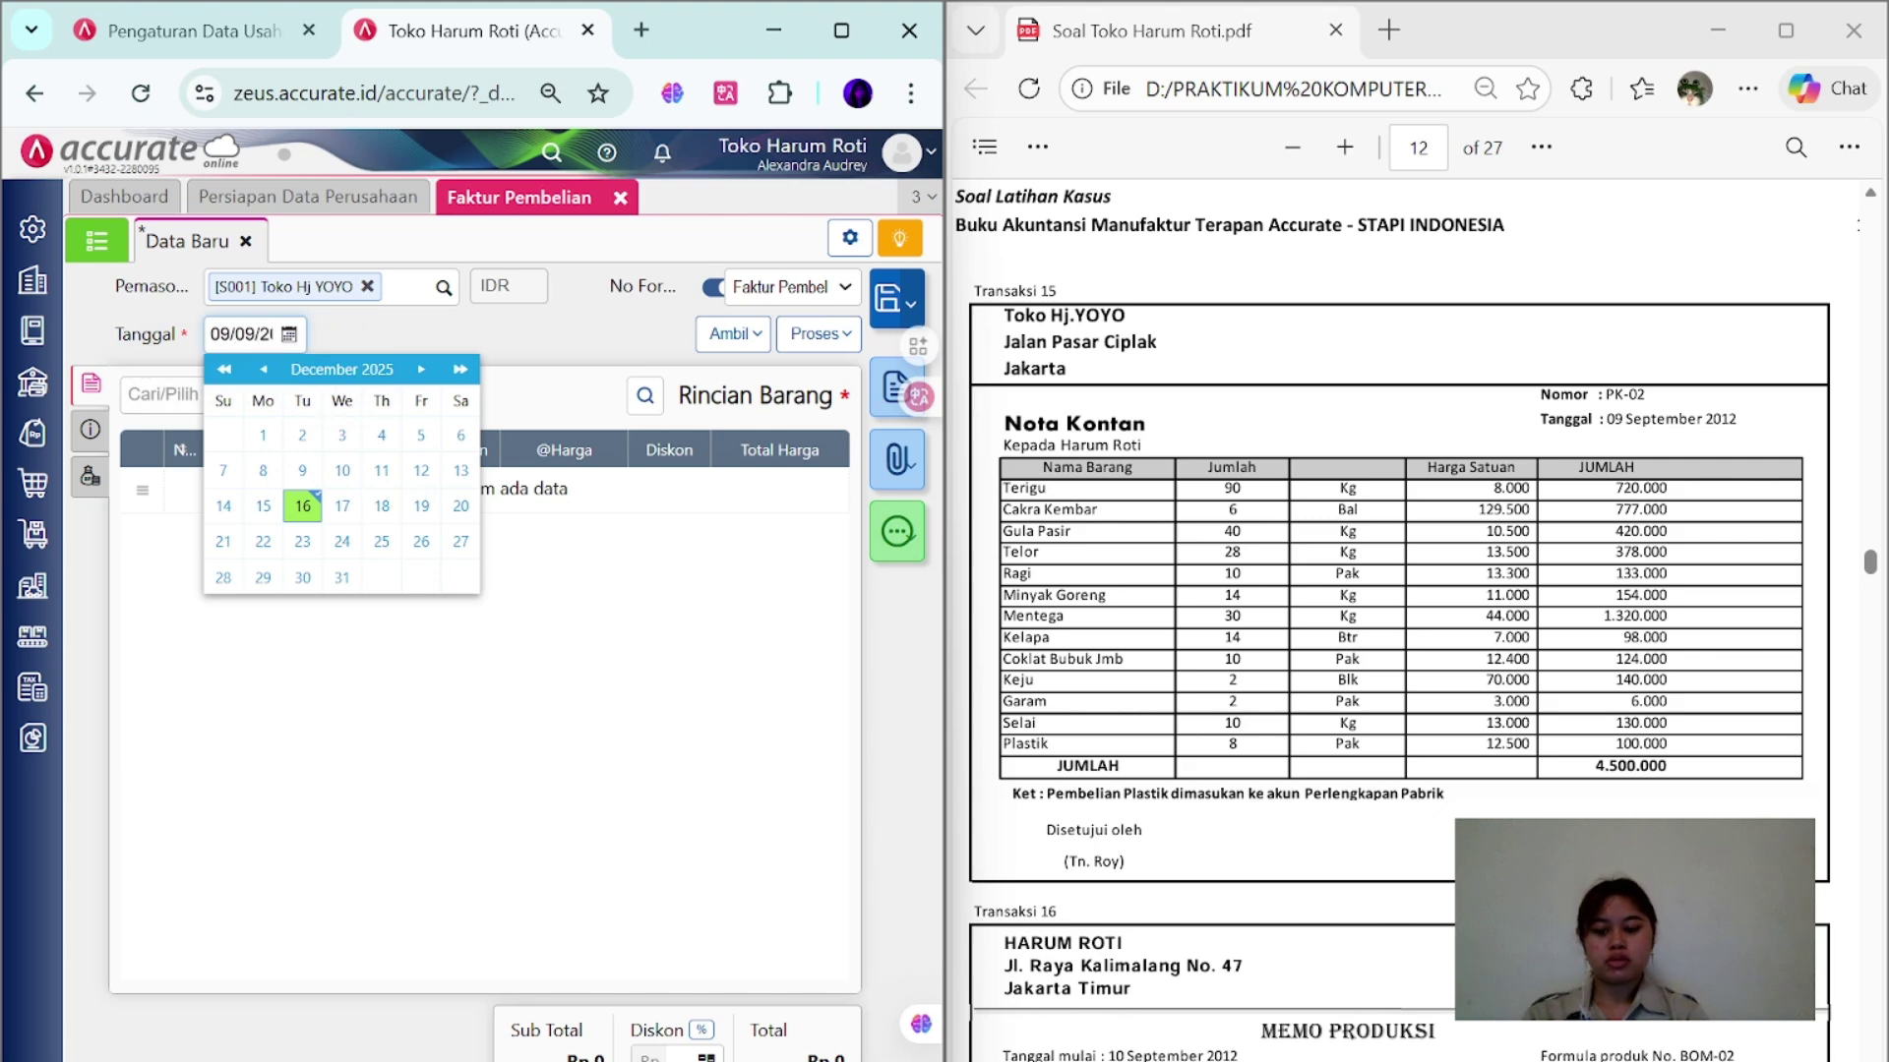
{"action": "left_click", "coordinate": [714, 290]}
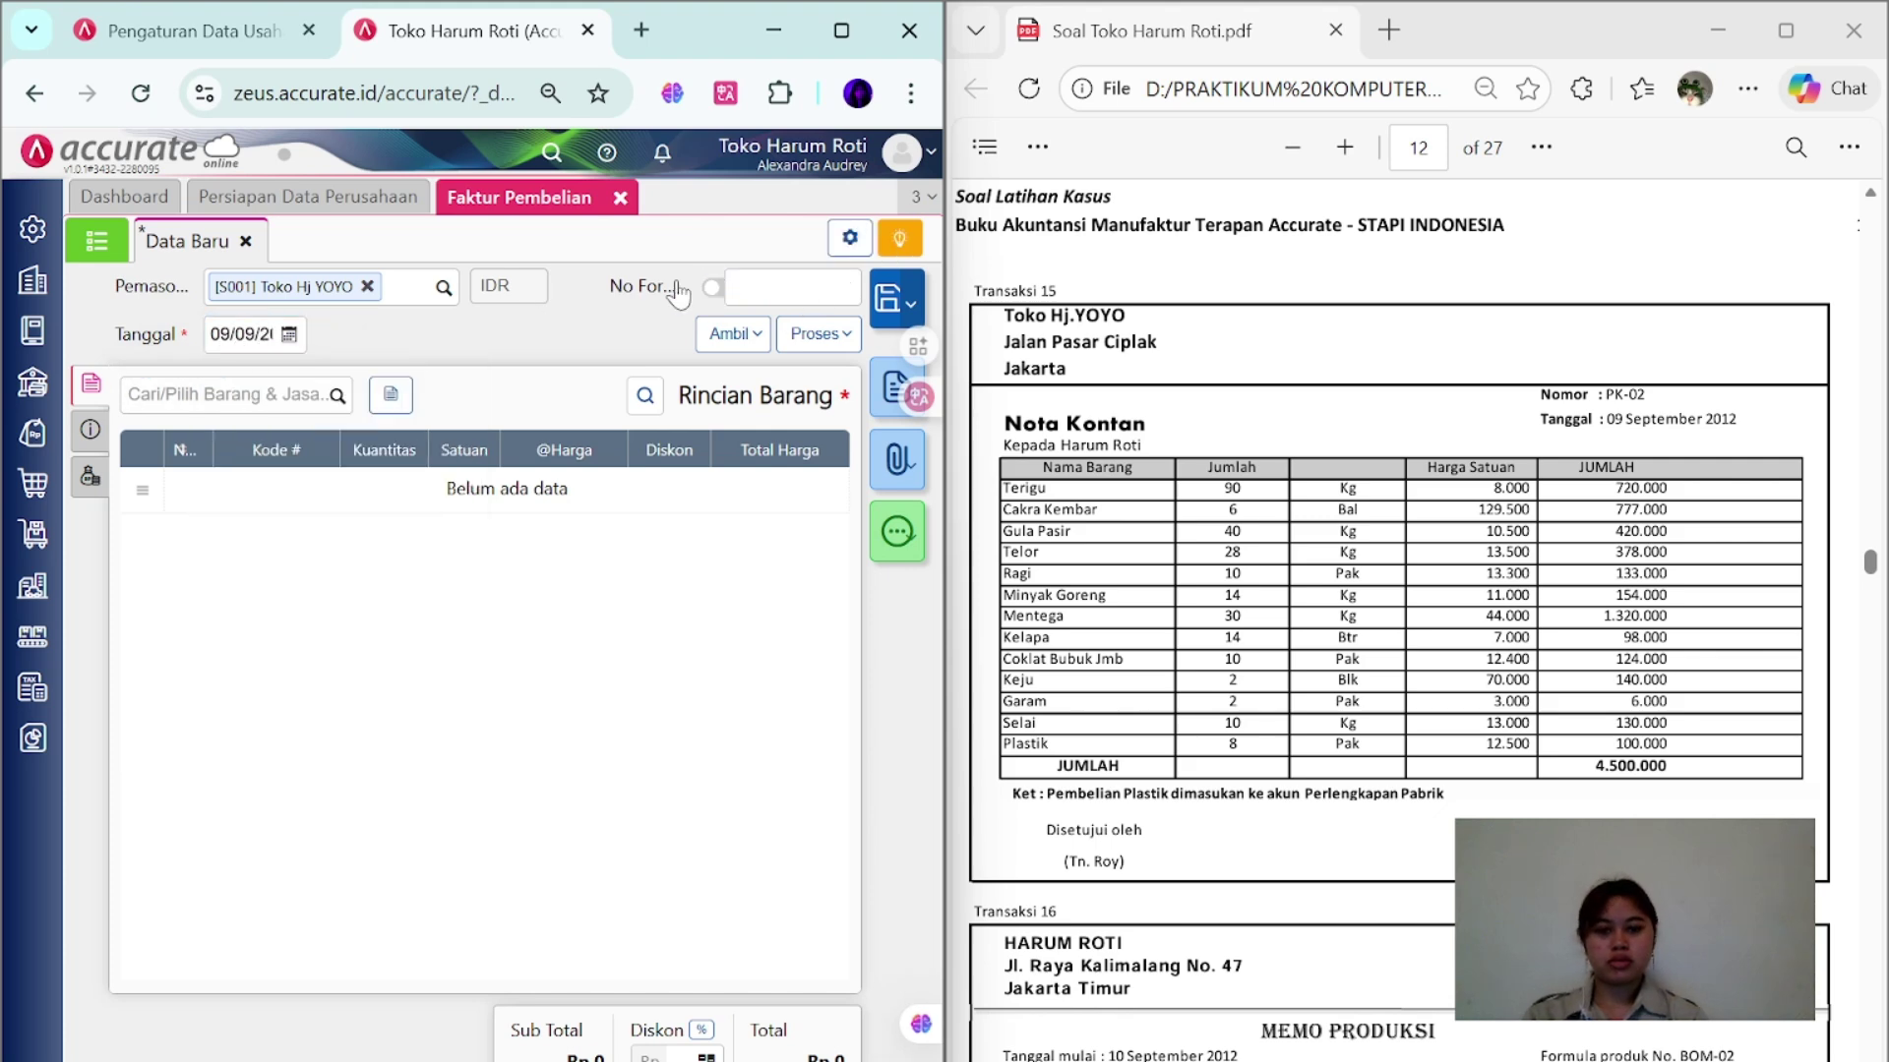
{"action": "left_click", "coordinate": [777, 287]}
{"action": "left_click", "coordinate": [90, 430]}
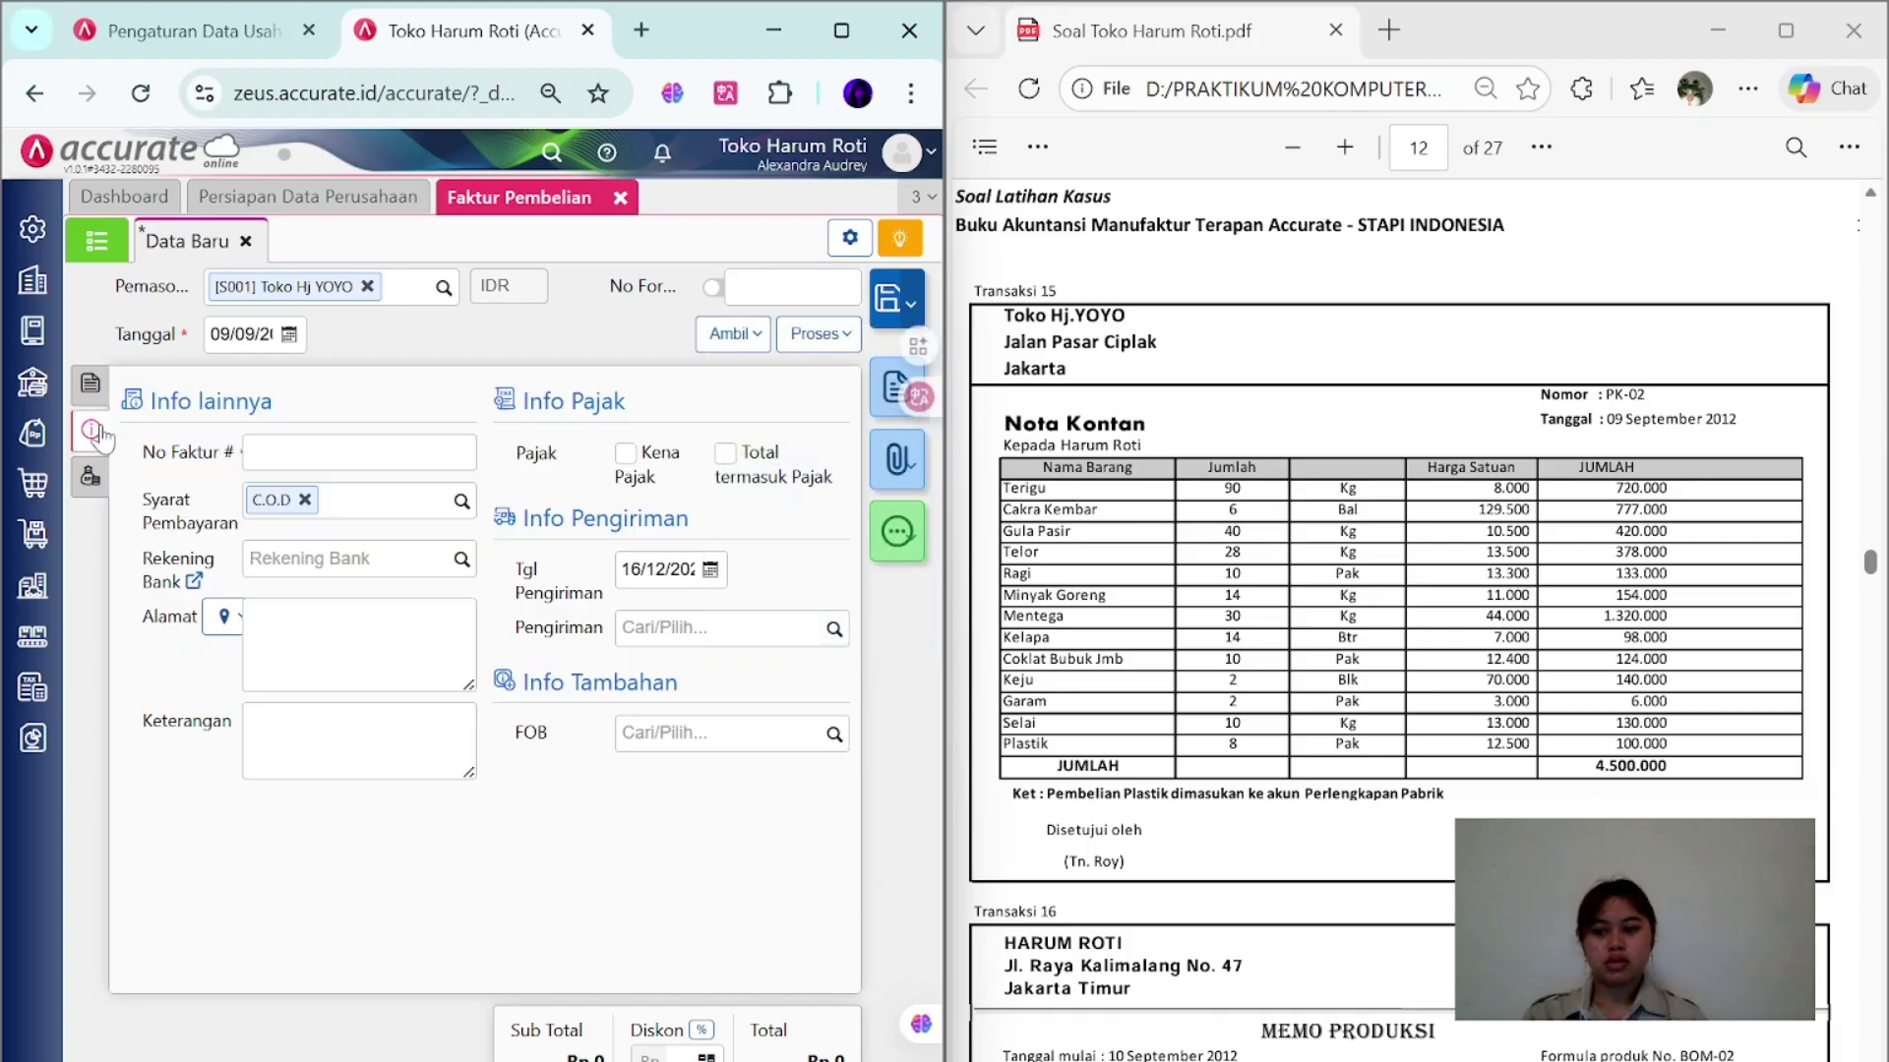
{"action": "left_click", "coordinate": [91, 383]}
{"action": "left_click", "coordinate": [710, 290]}
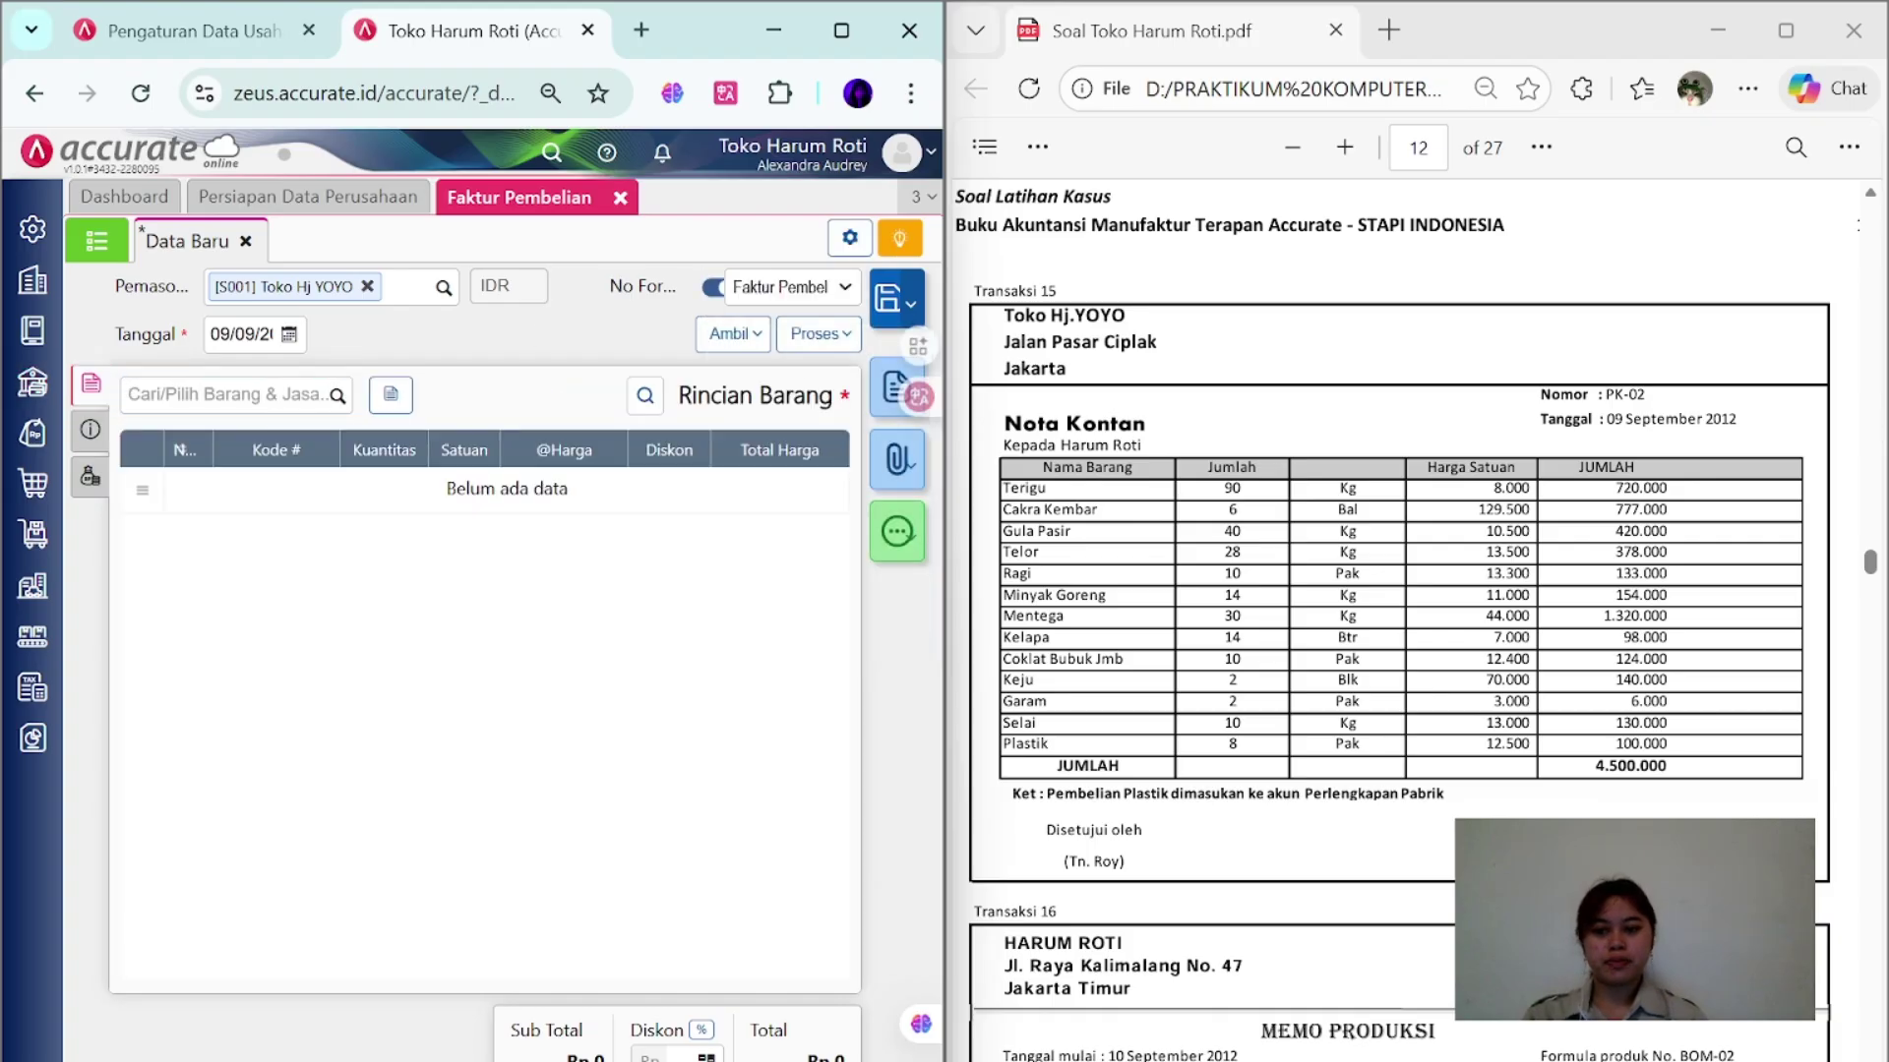
- Add the twelve goods from Terigu to Selai in Transaksi 15 to the Rincian Barang with their listed quantities and unit prices
{"action": "left_click", "coordinate": [336, 396]}
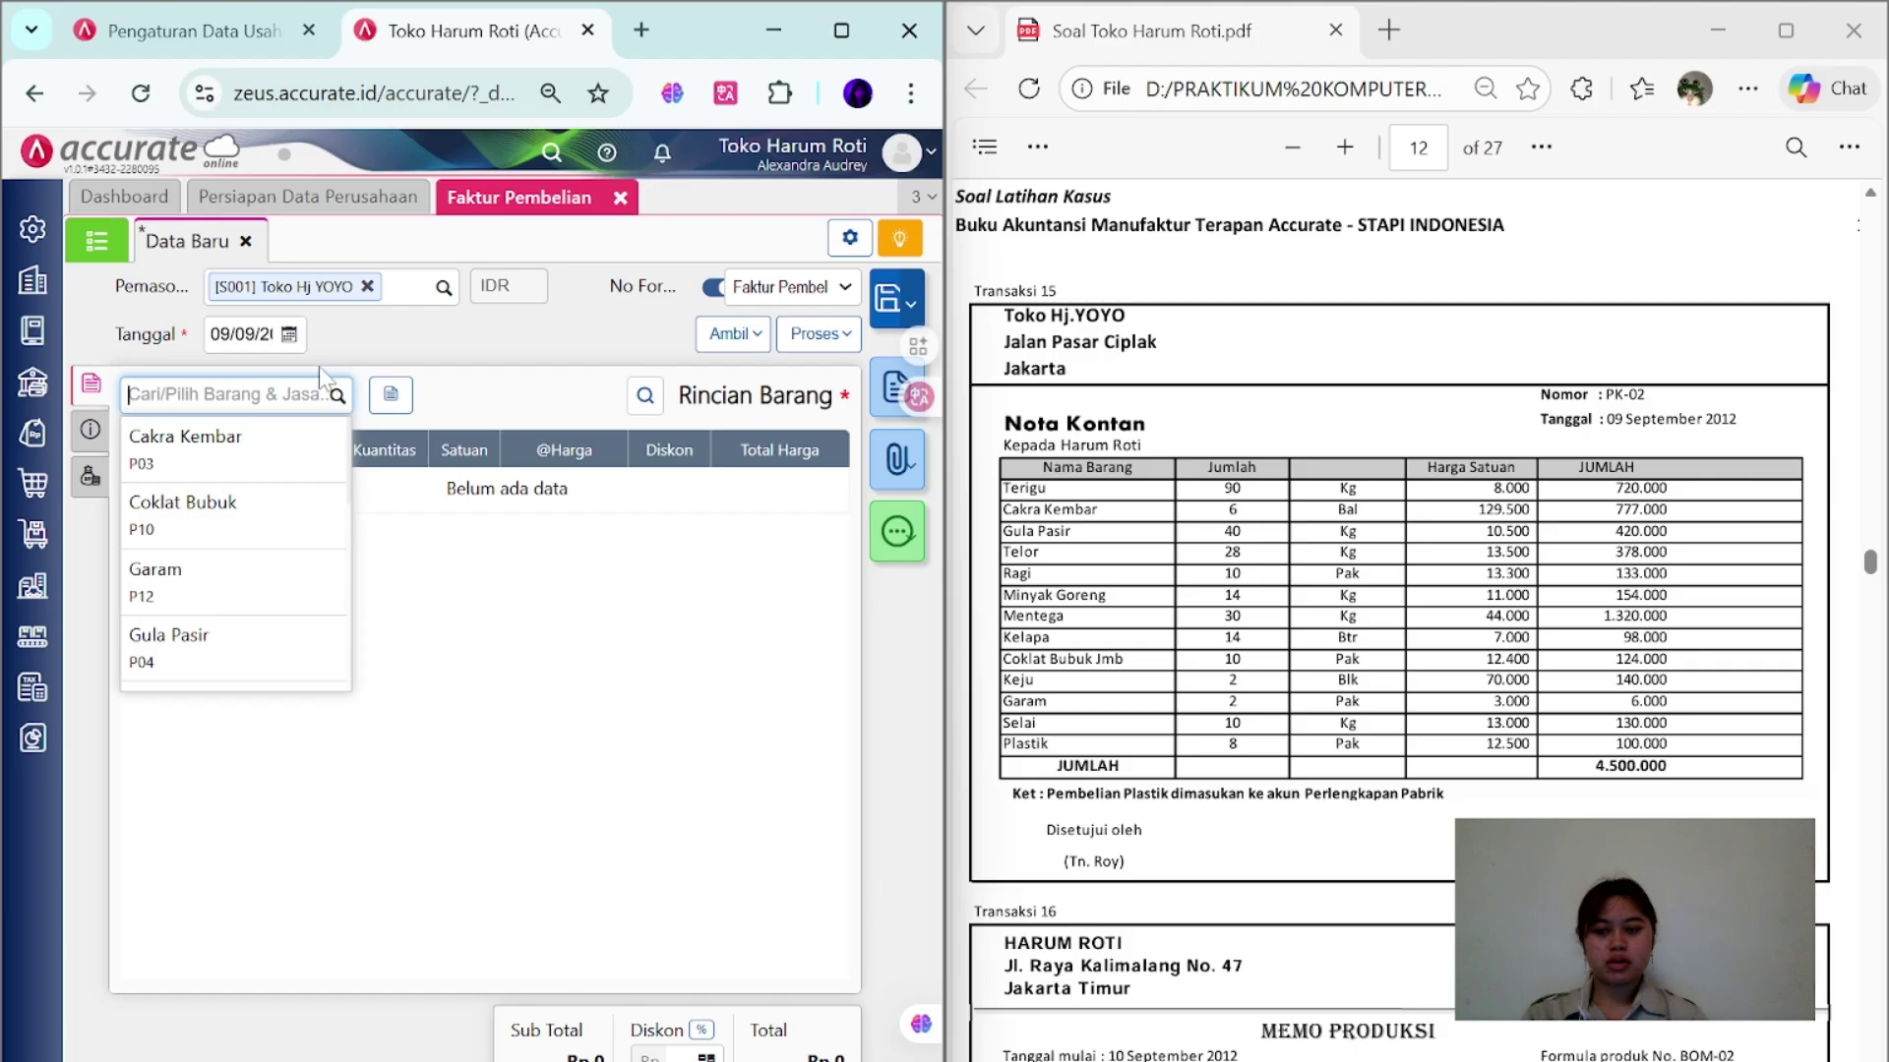
{"action": "type", "text": "t"}
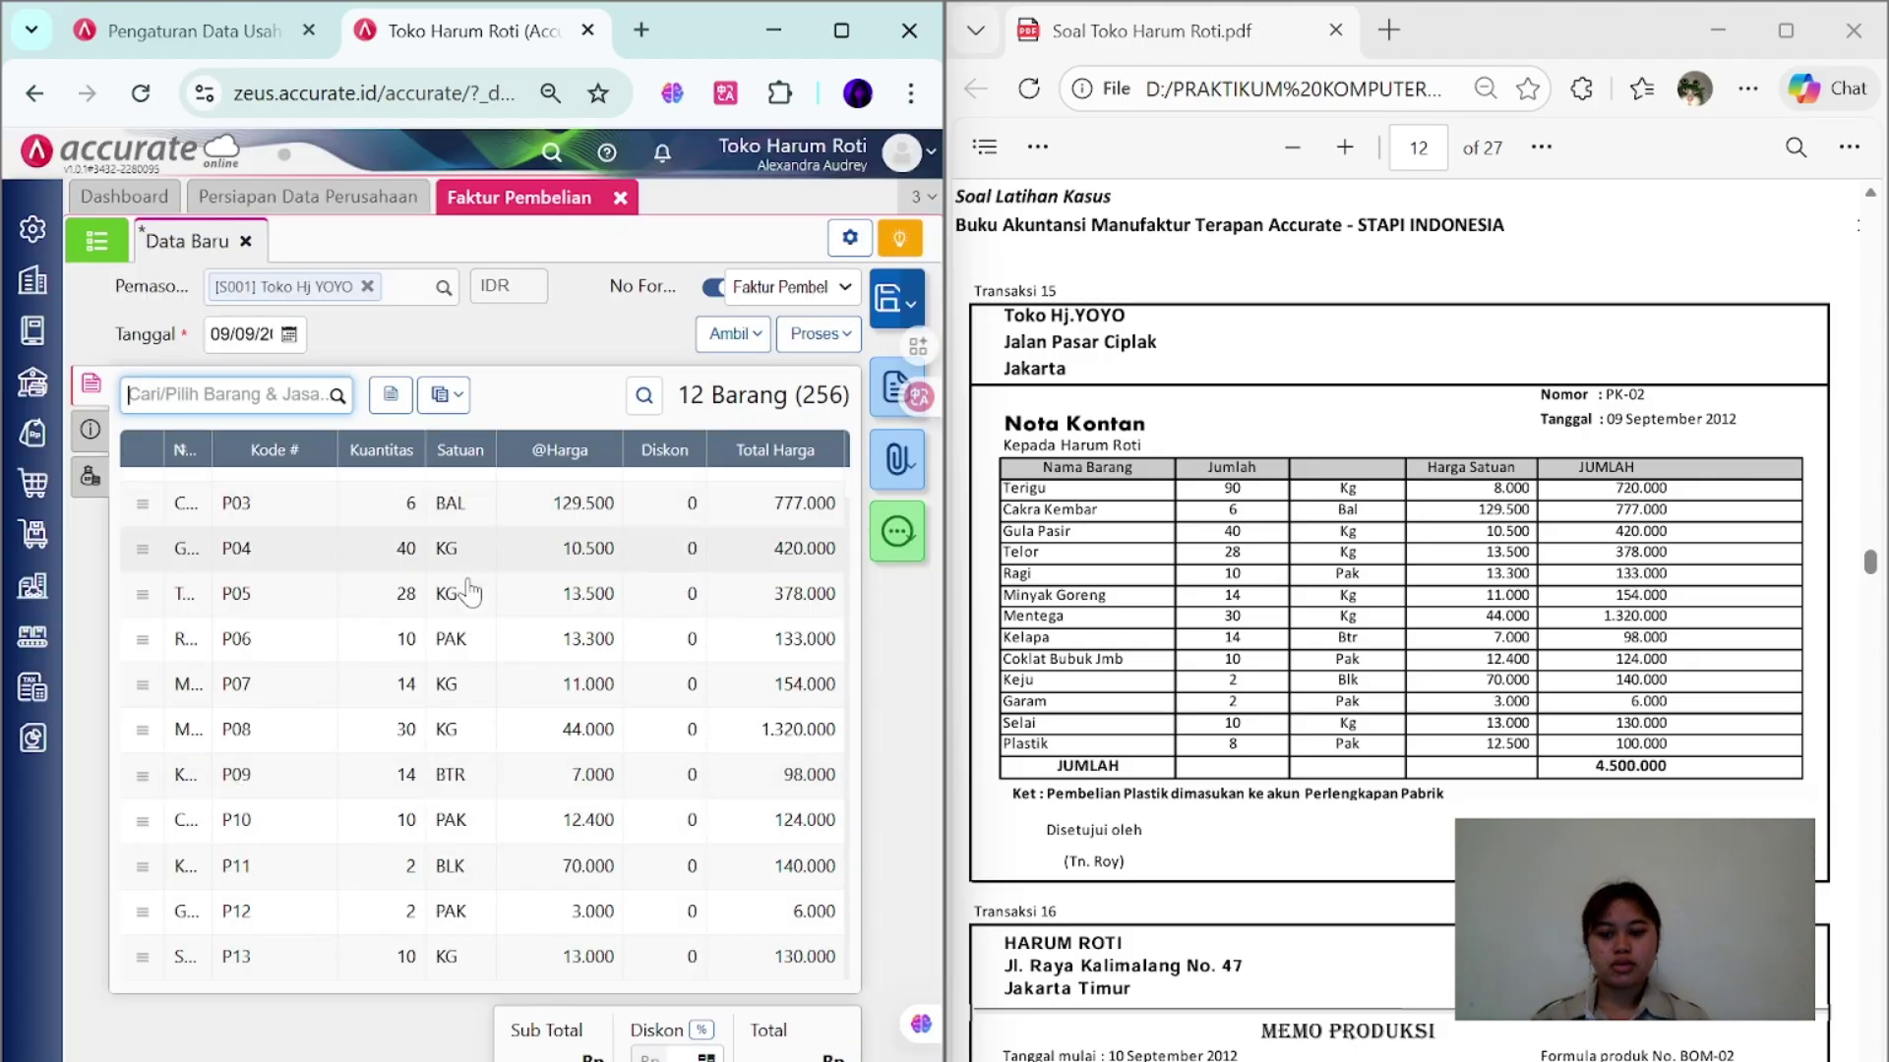
{"action": "scroll", "coordinate": [302, 747], "scroll_direction": "up", "scroll_amount": 1}
- Set the invoice's No Faktur to PK-02 and its Tgl Pengiriman to 09/09/2012 in Info lainnya
{"action": "left_click", "coordinate": [89, 482]}
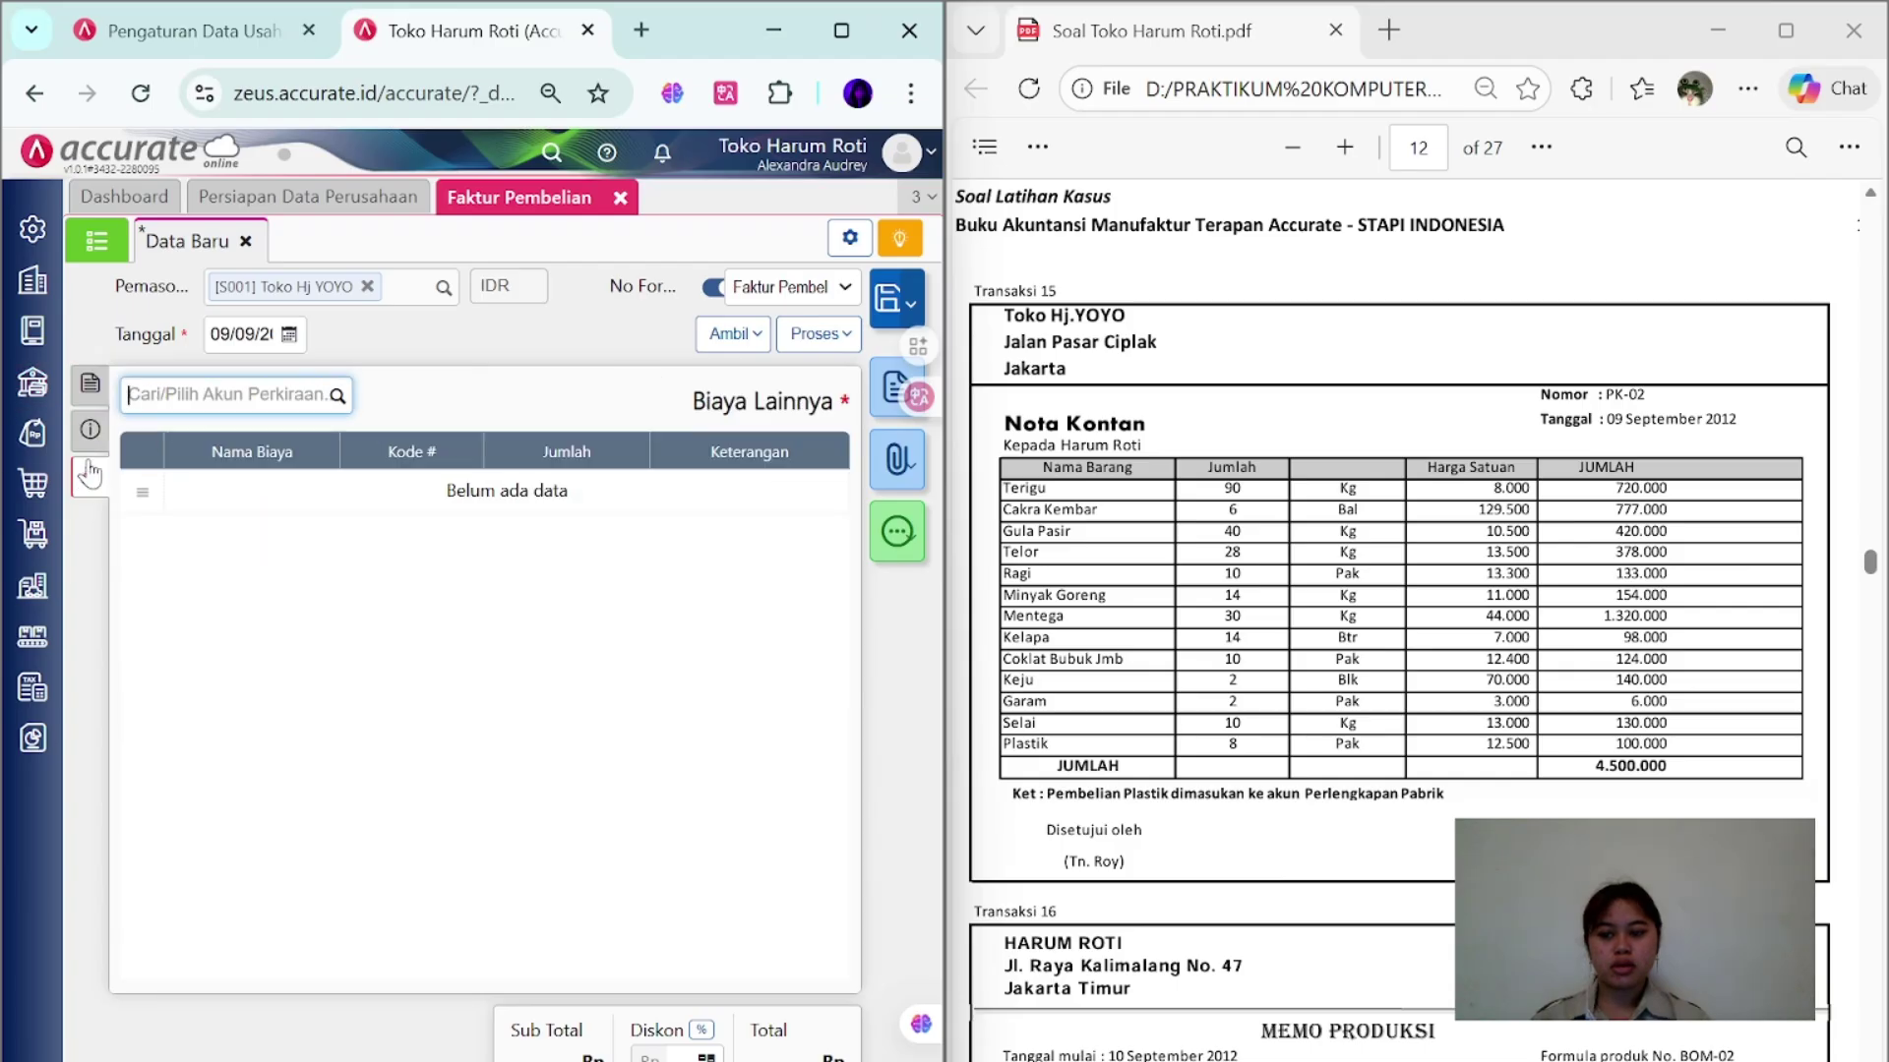
{"action": "left_click", "coordinate": [89, 429]}
{"action": "type", "text": "P"}
{"action": "key", "text": "Caps_Lock"}
{"action": "type", "text": "K-0"}
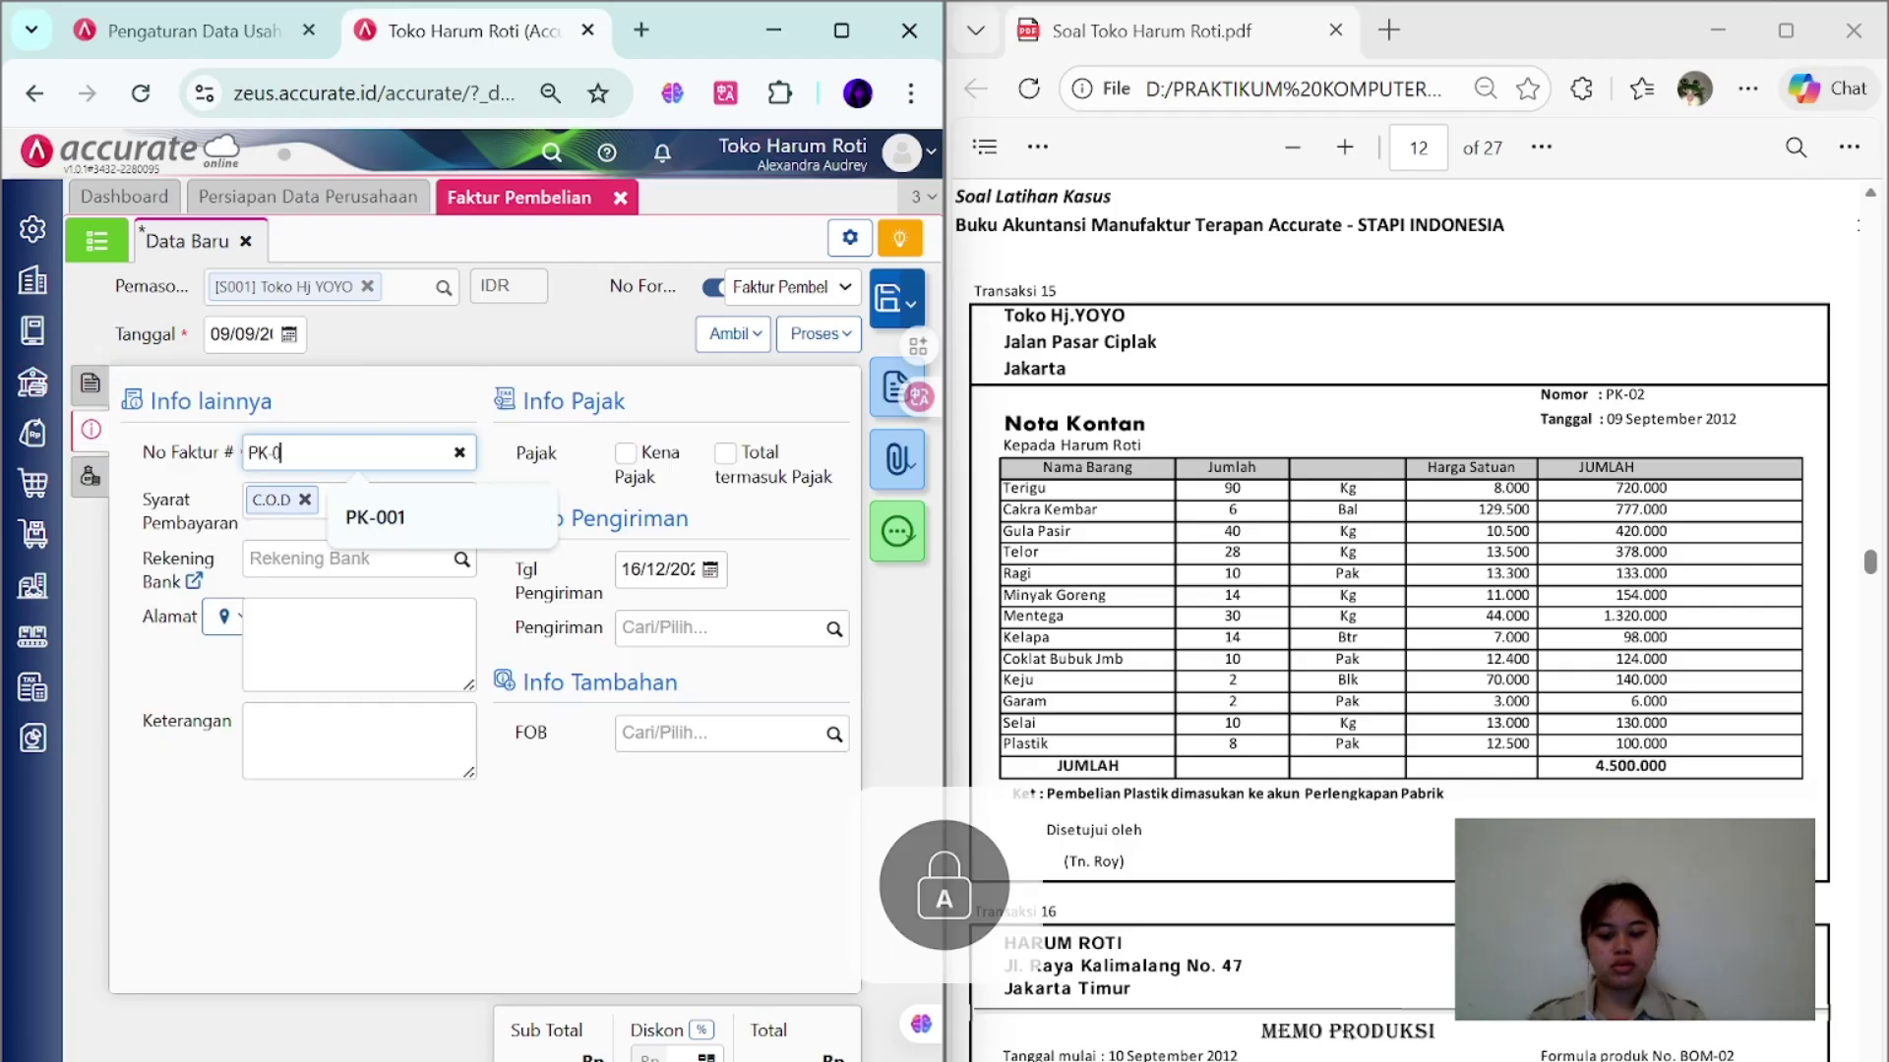
{"action": "type", "text": "2"}
{"action": "left_click", "coordinate": [658, 569]}
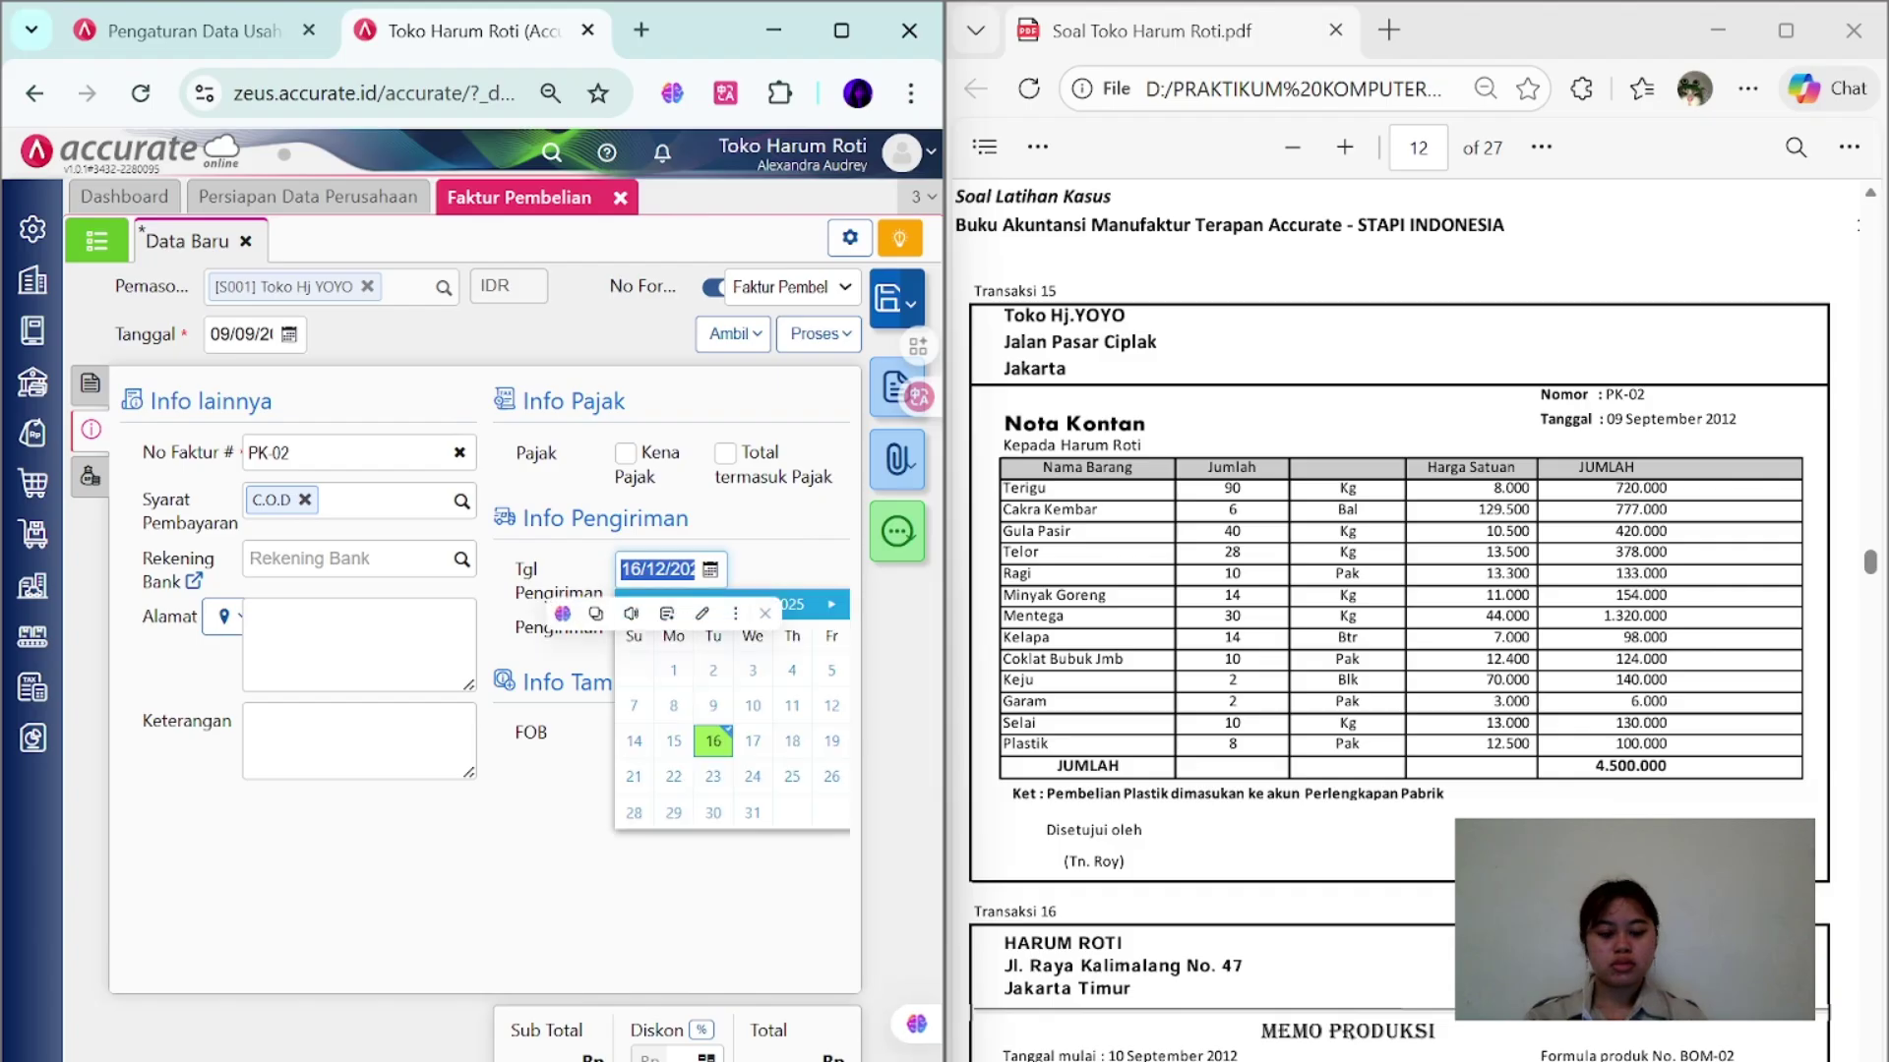
{"action": "type", "text": "09/09/20'"}
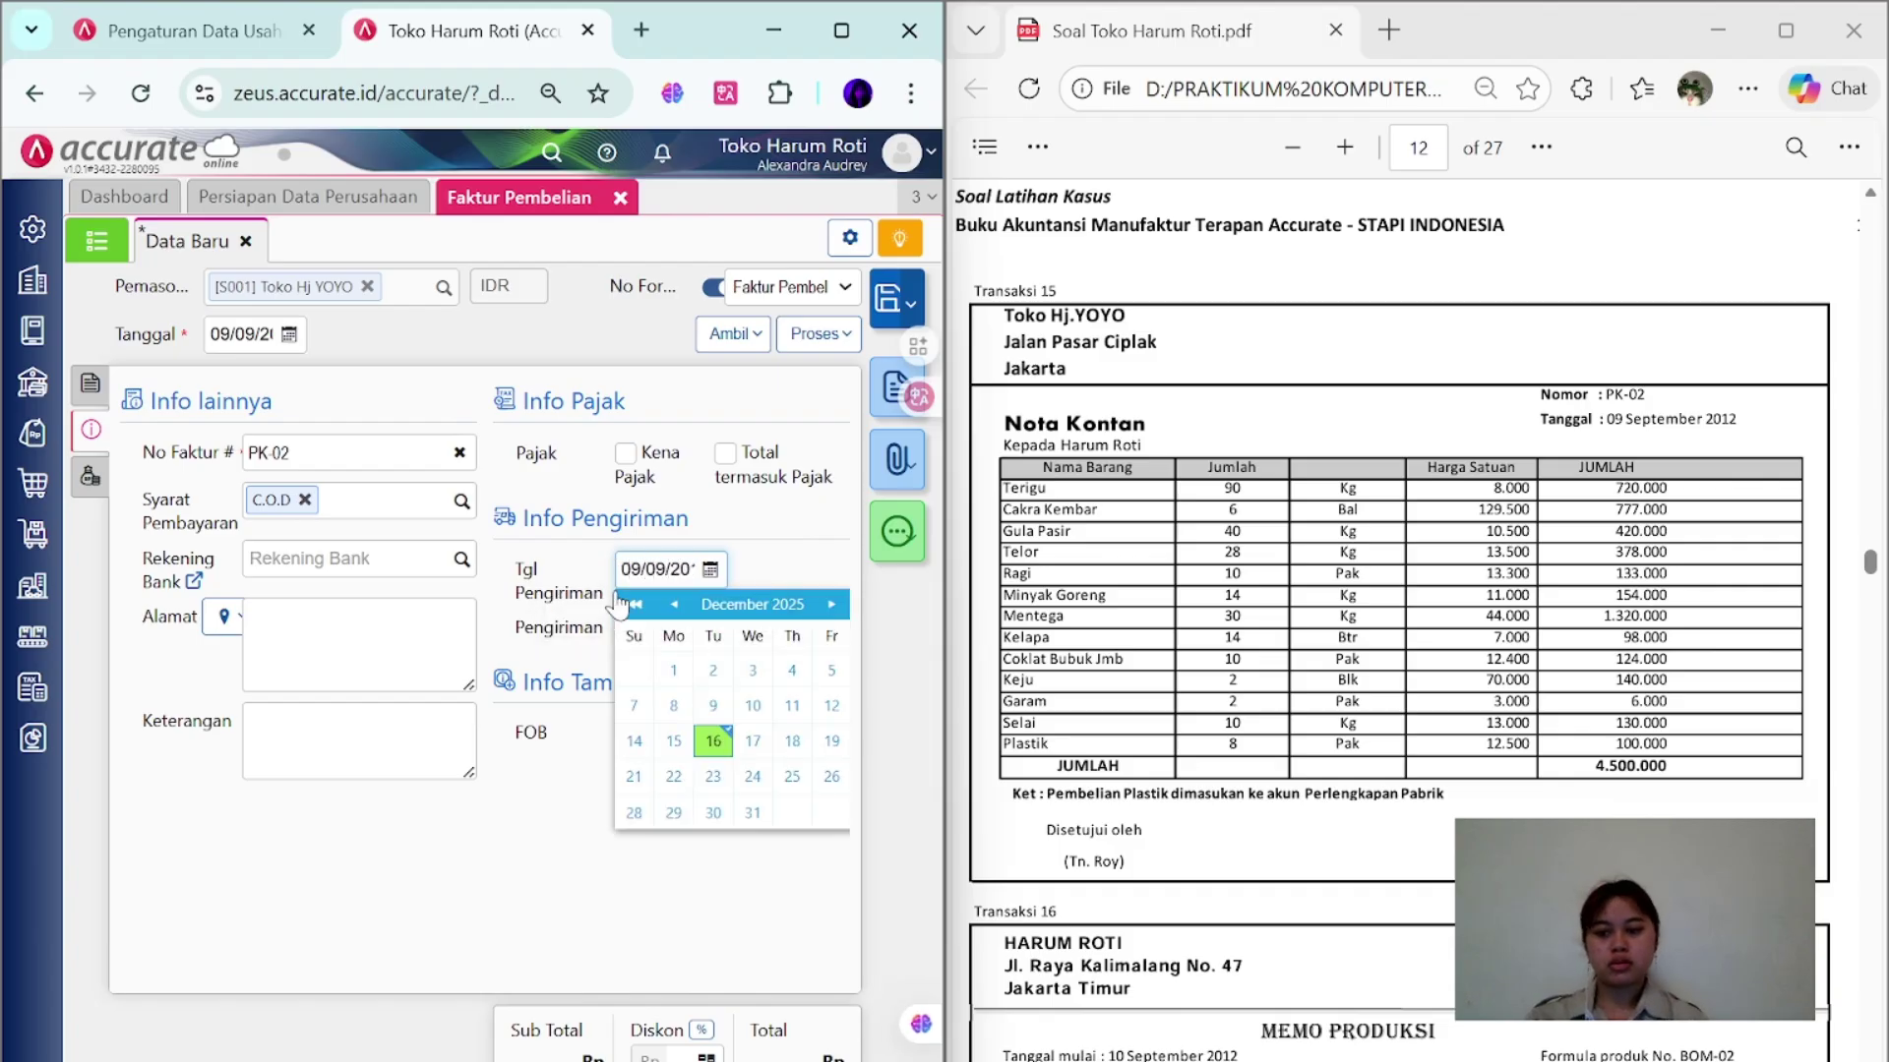
- Add the account Perlengkapan Pabrik to the invoice's Biaya Lainnya with a Jumlah of 100.000
{"action": "left_click", "coordinate": [87, 480]}
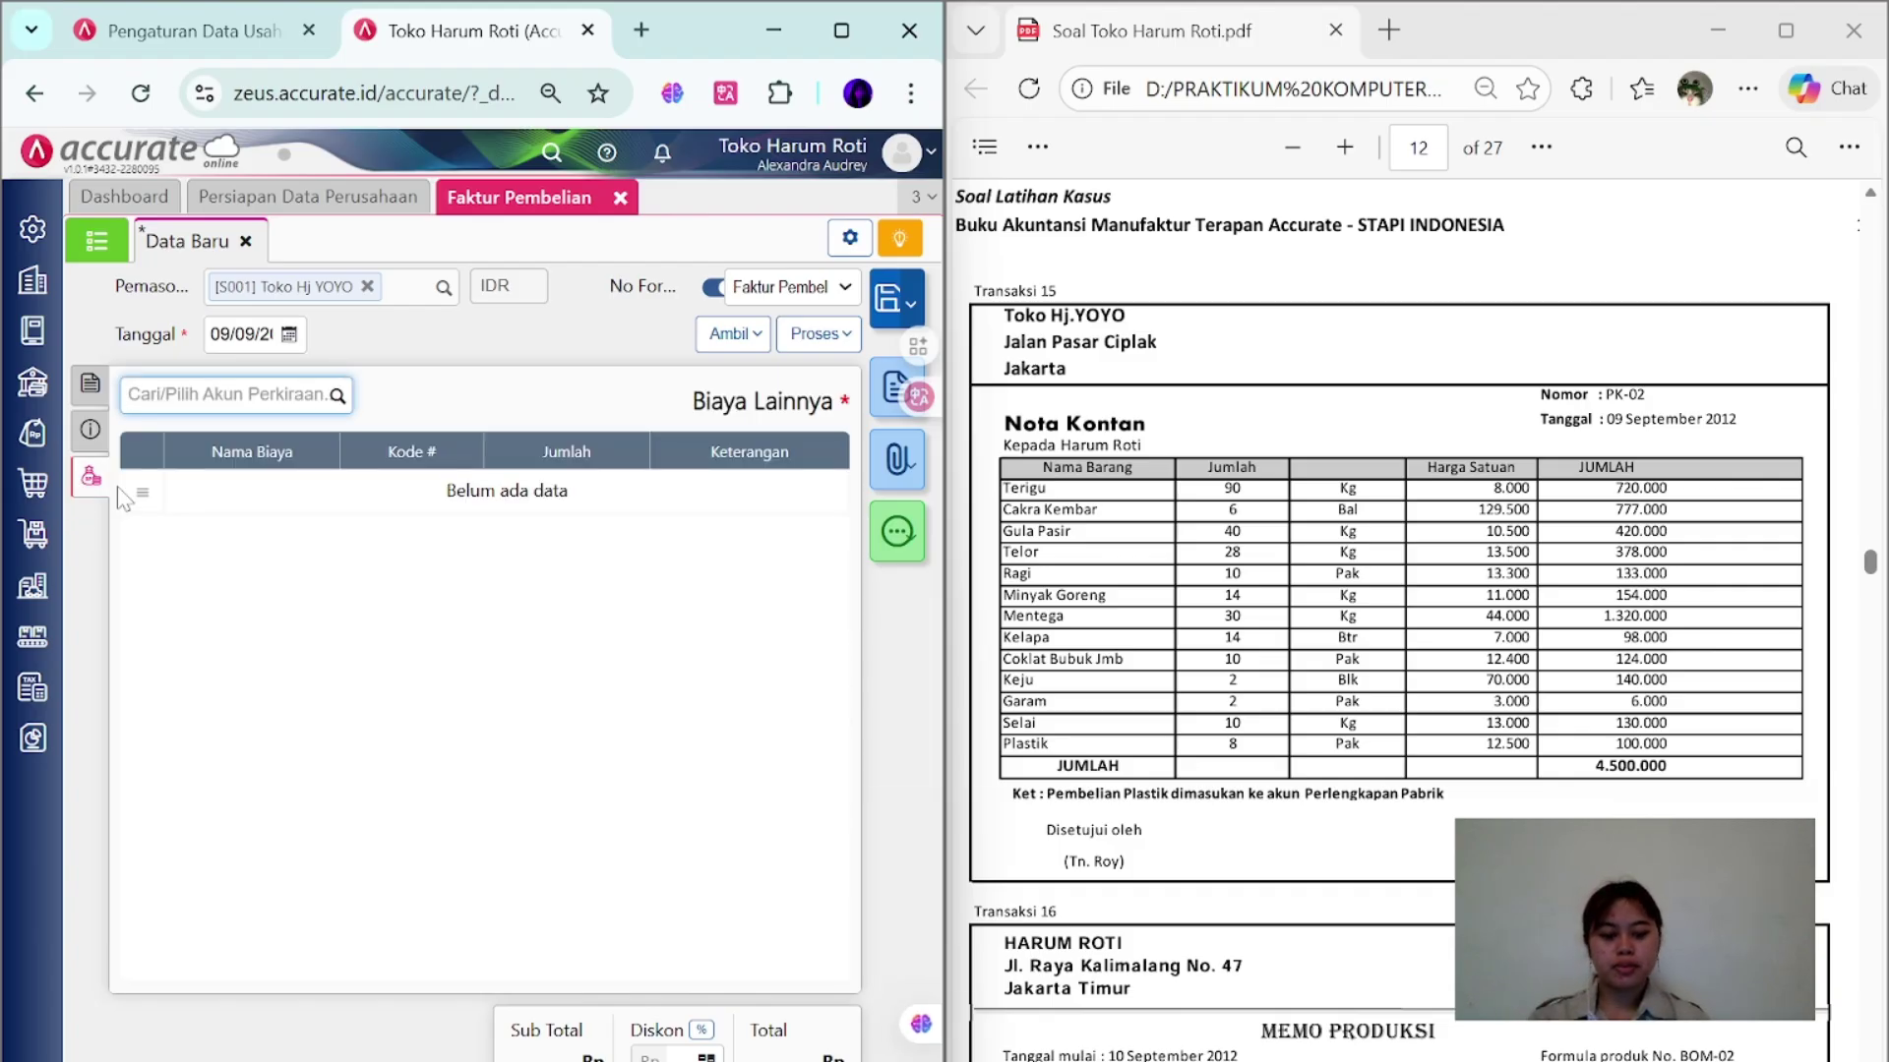
{"action": "type", "text": "perleng"}
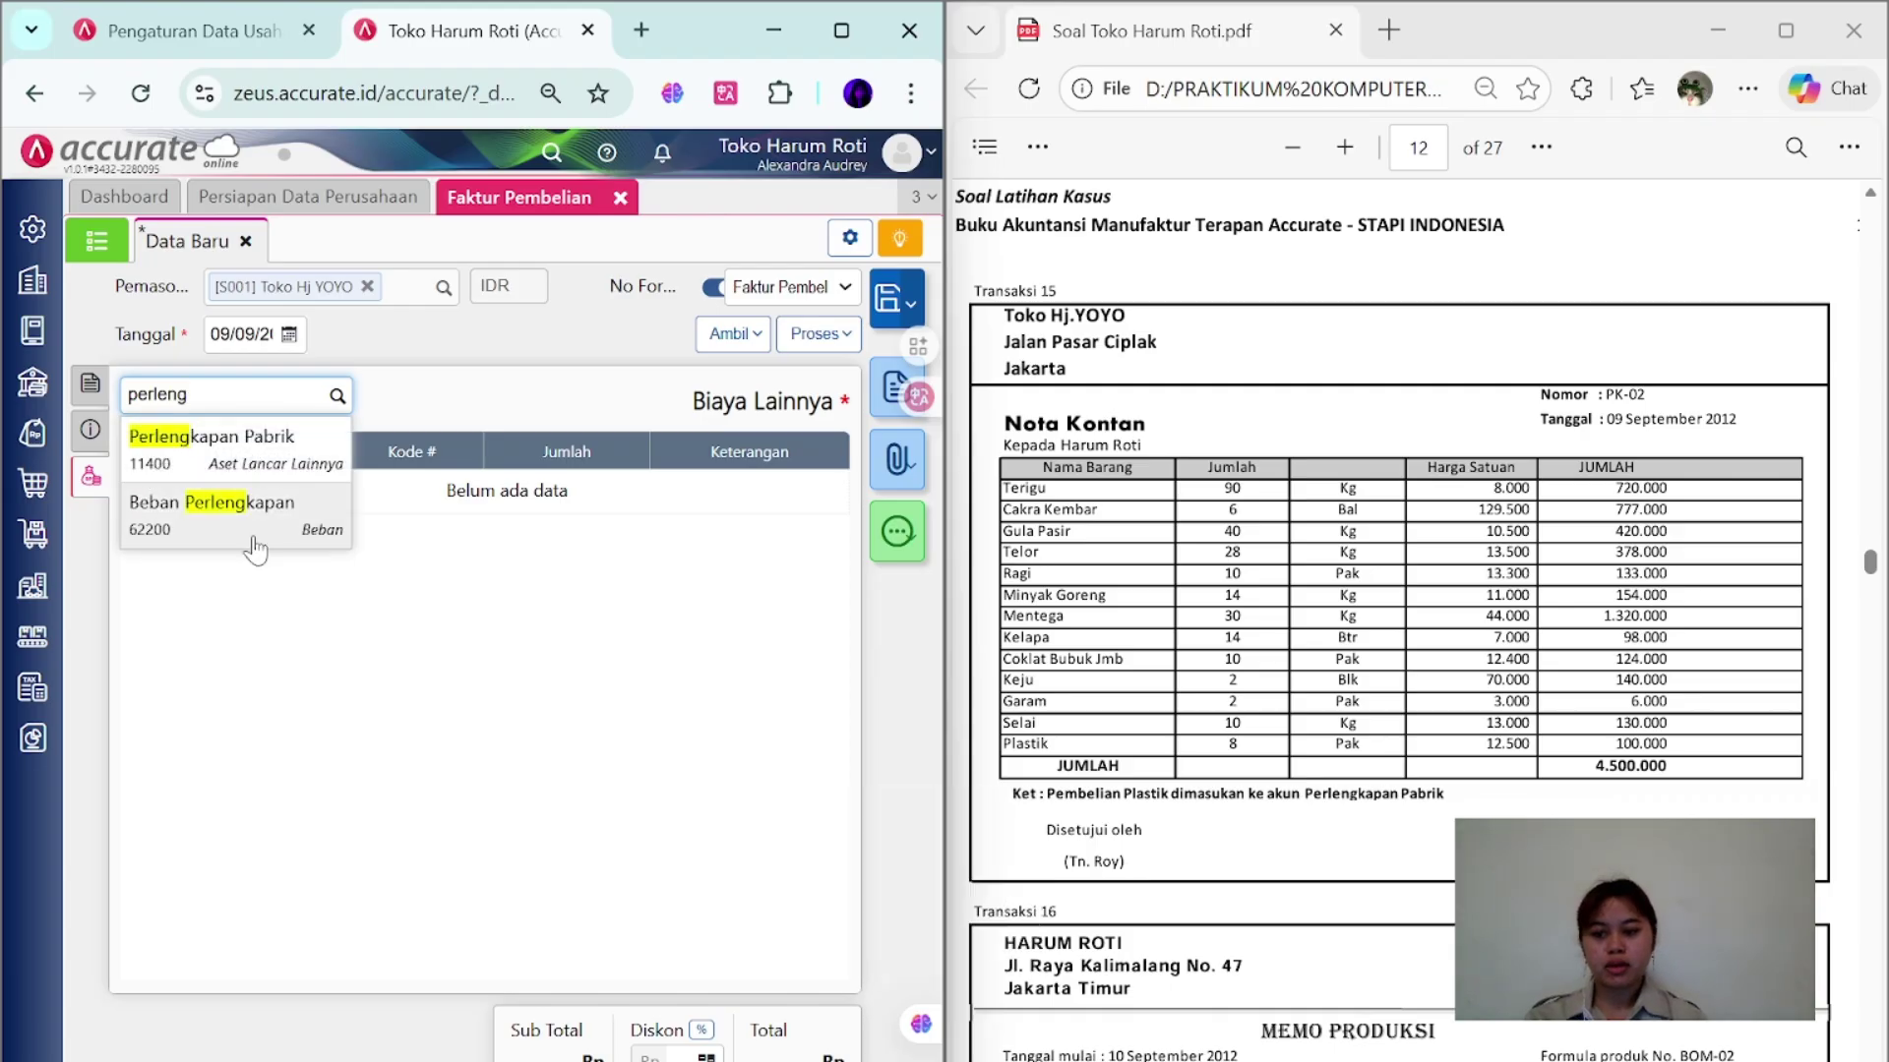
{"action": "left_click", "coordinate": [246, 460]}
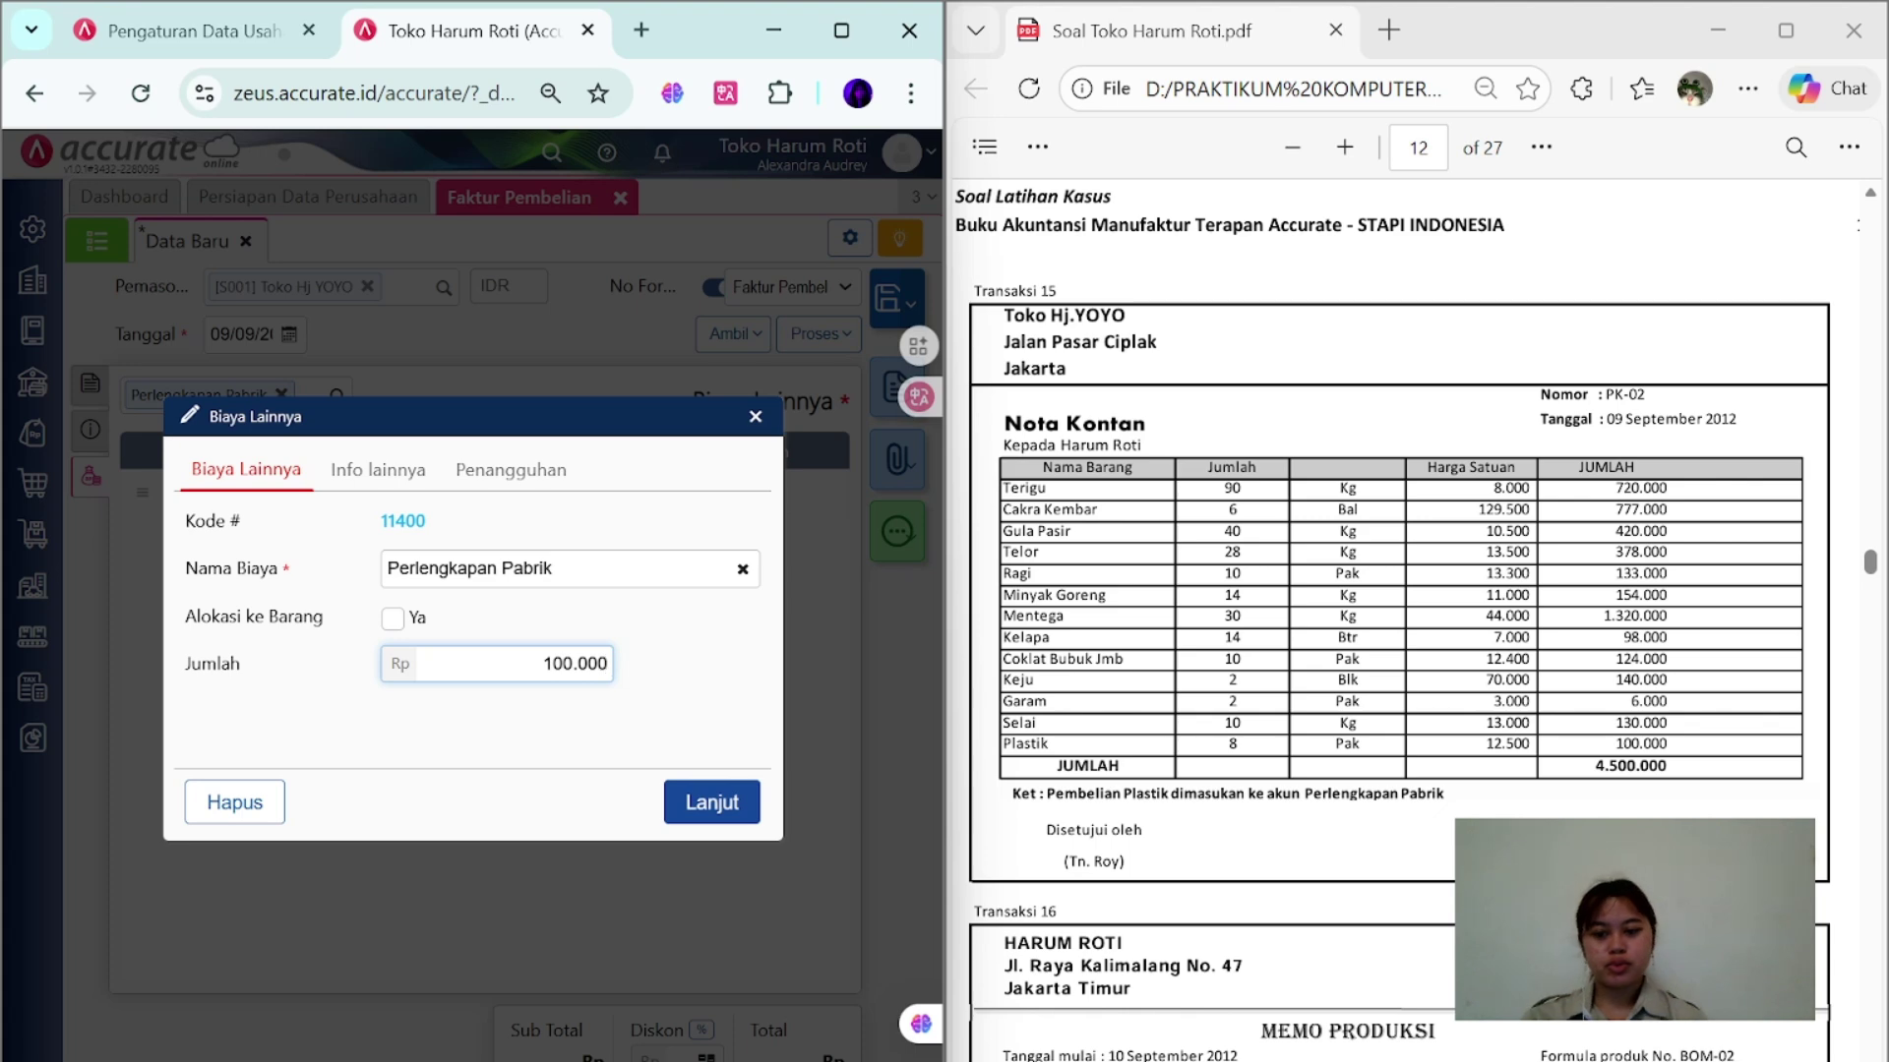
- Add the note "Plastik 8 PAK" to the invoice's Perlengkapan Pabrik cost line and confirm the line
{"action": "left_click", "coordinate": [377, 470]}
{"action": "key", "text": "Caps_Lock"}
{"action": "type", "text": "P"}
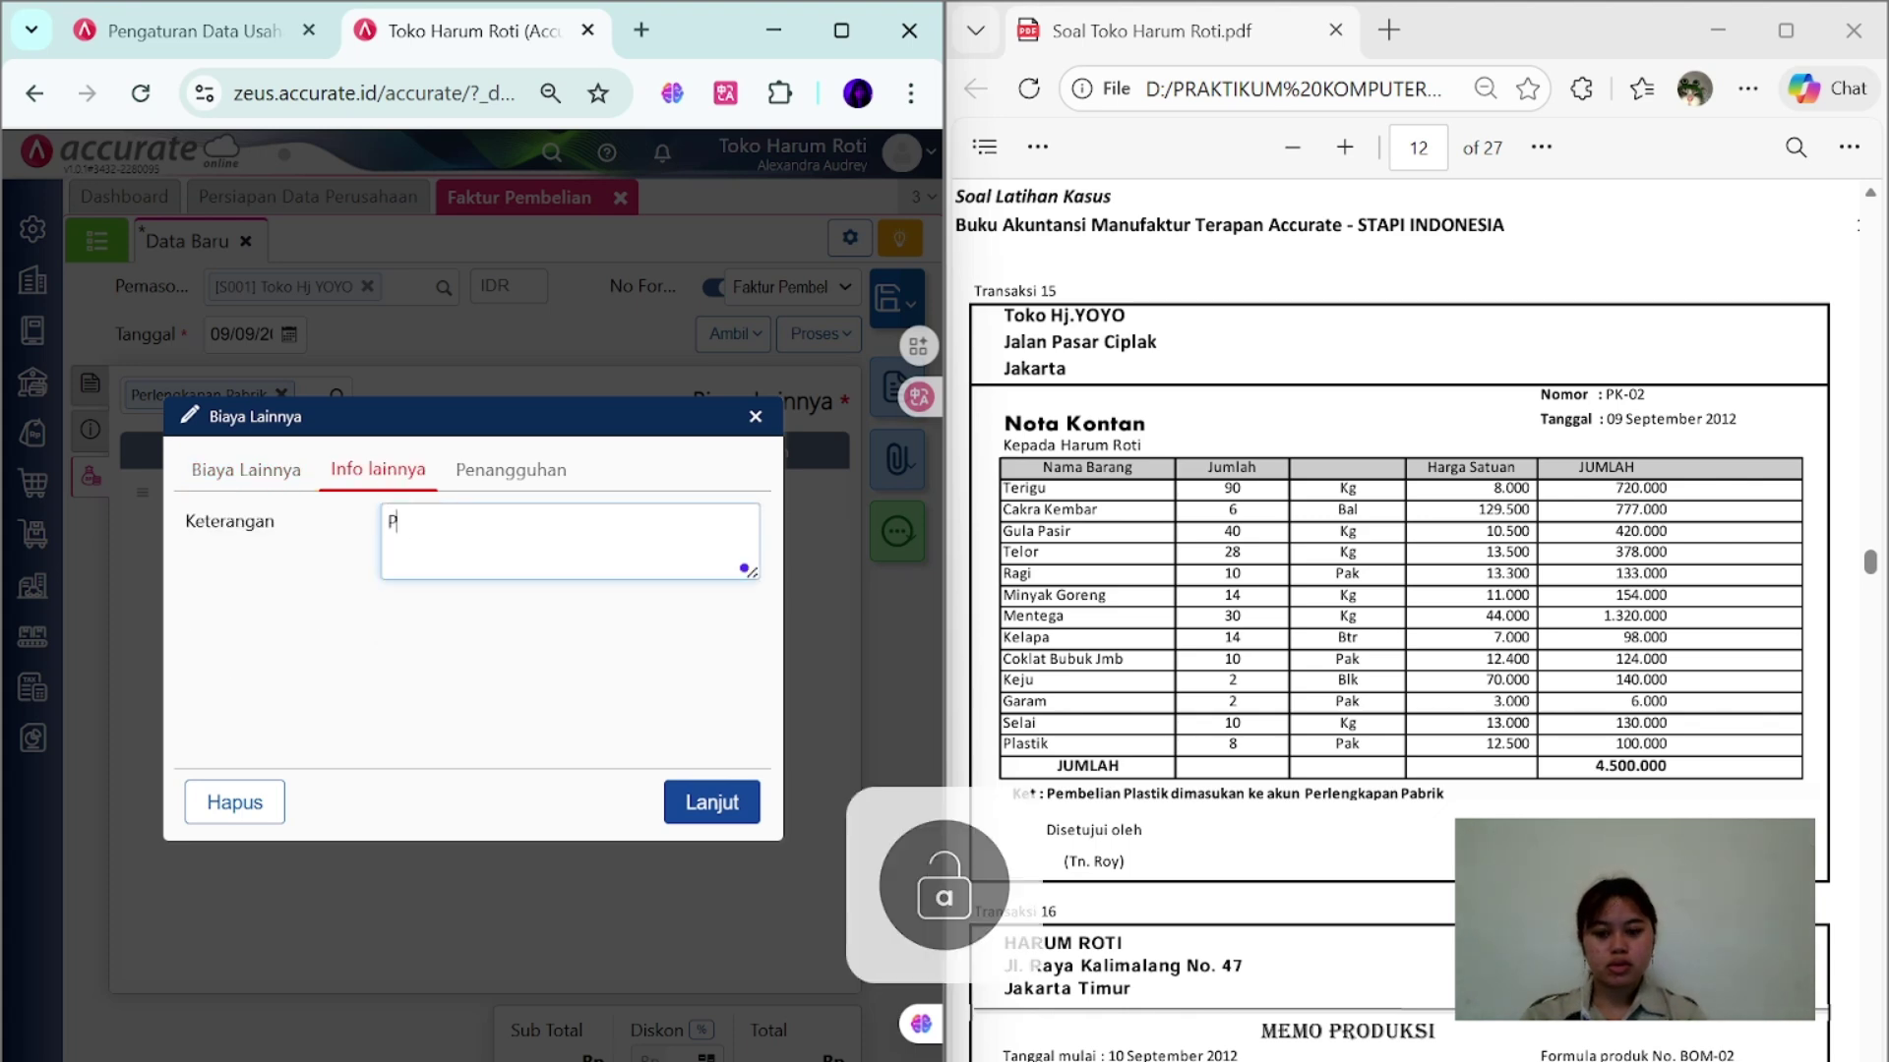
{"action": "type", "text": "lastik 8 PAK"}
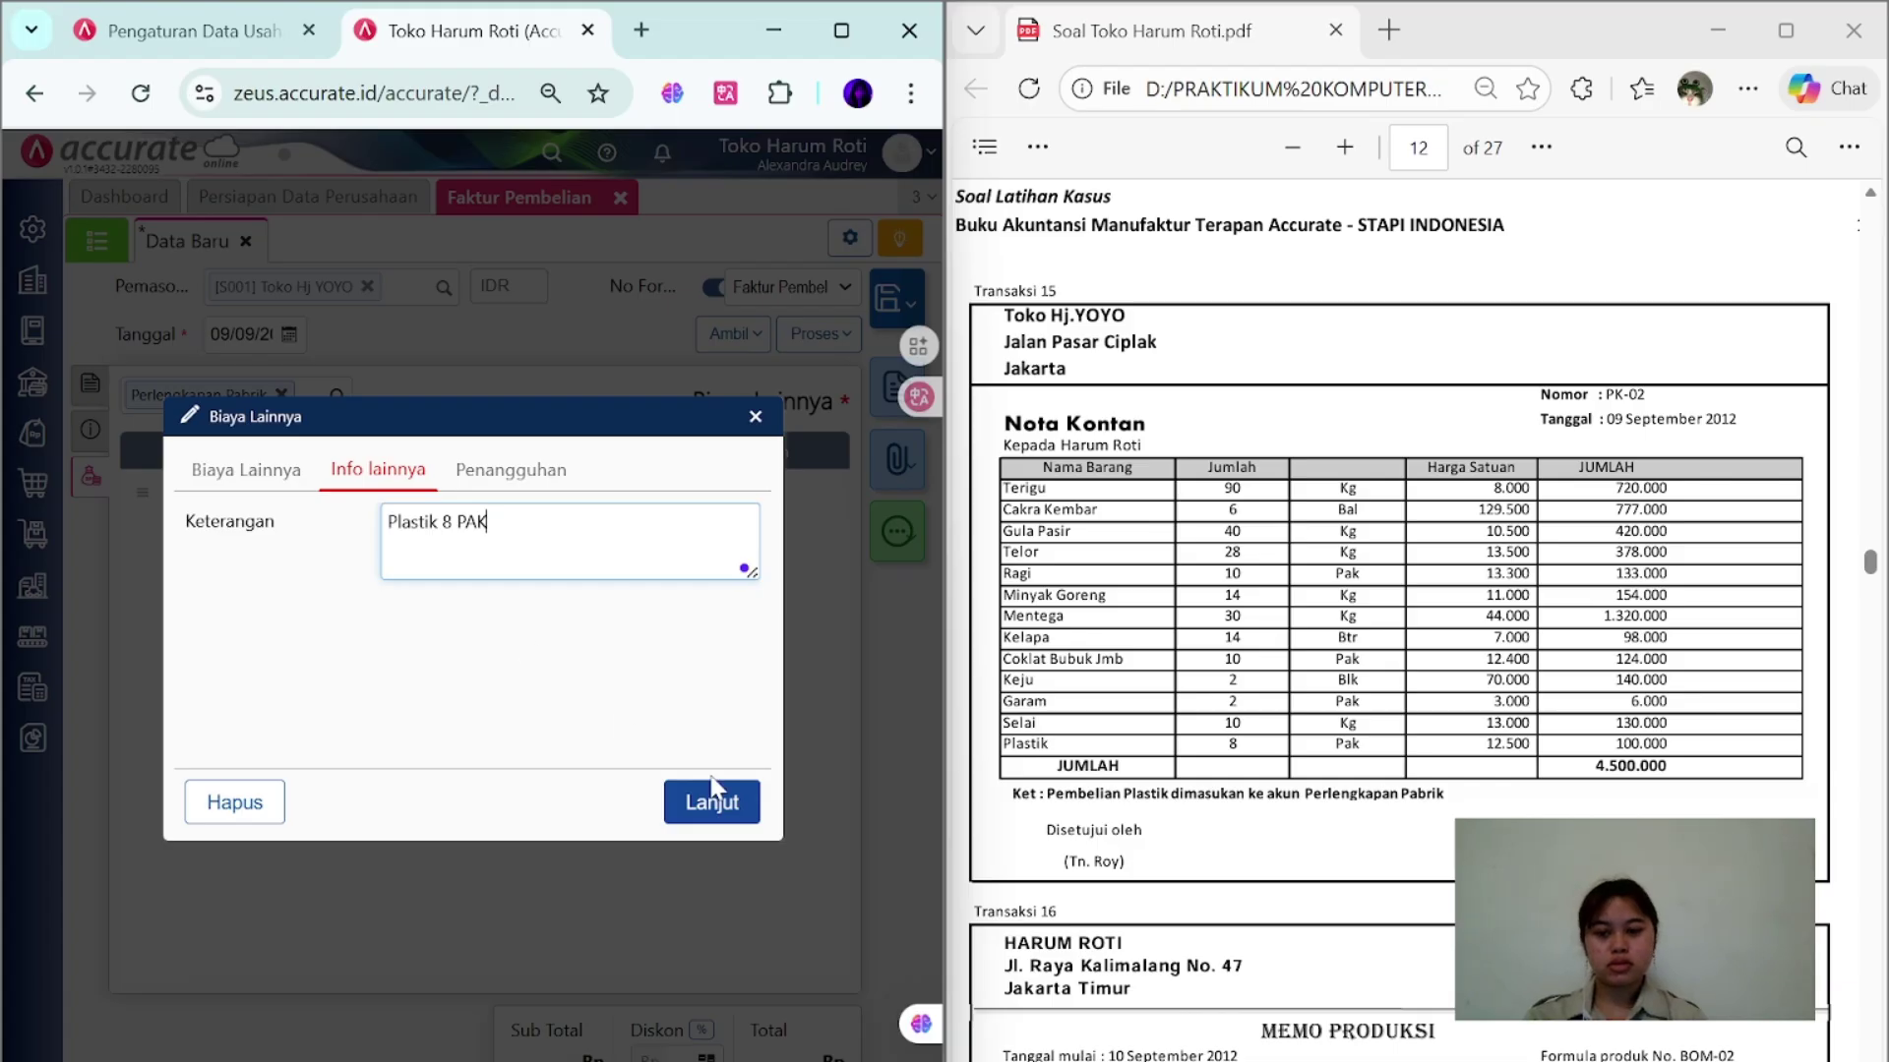
{"action": "left_click", "coordinate": [712, 799]}
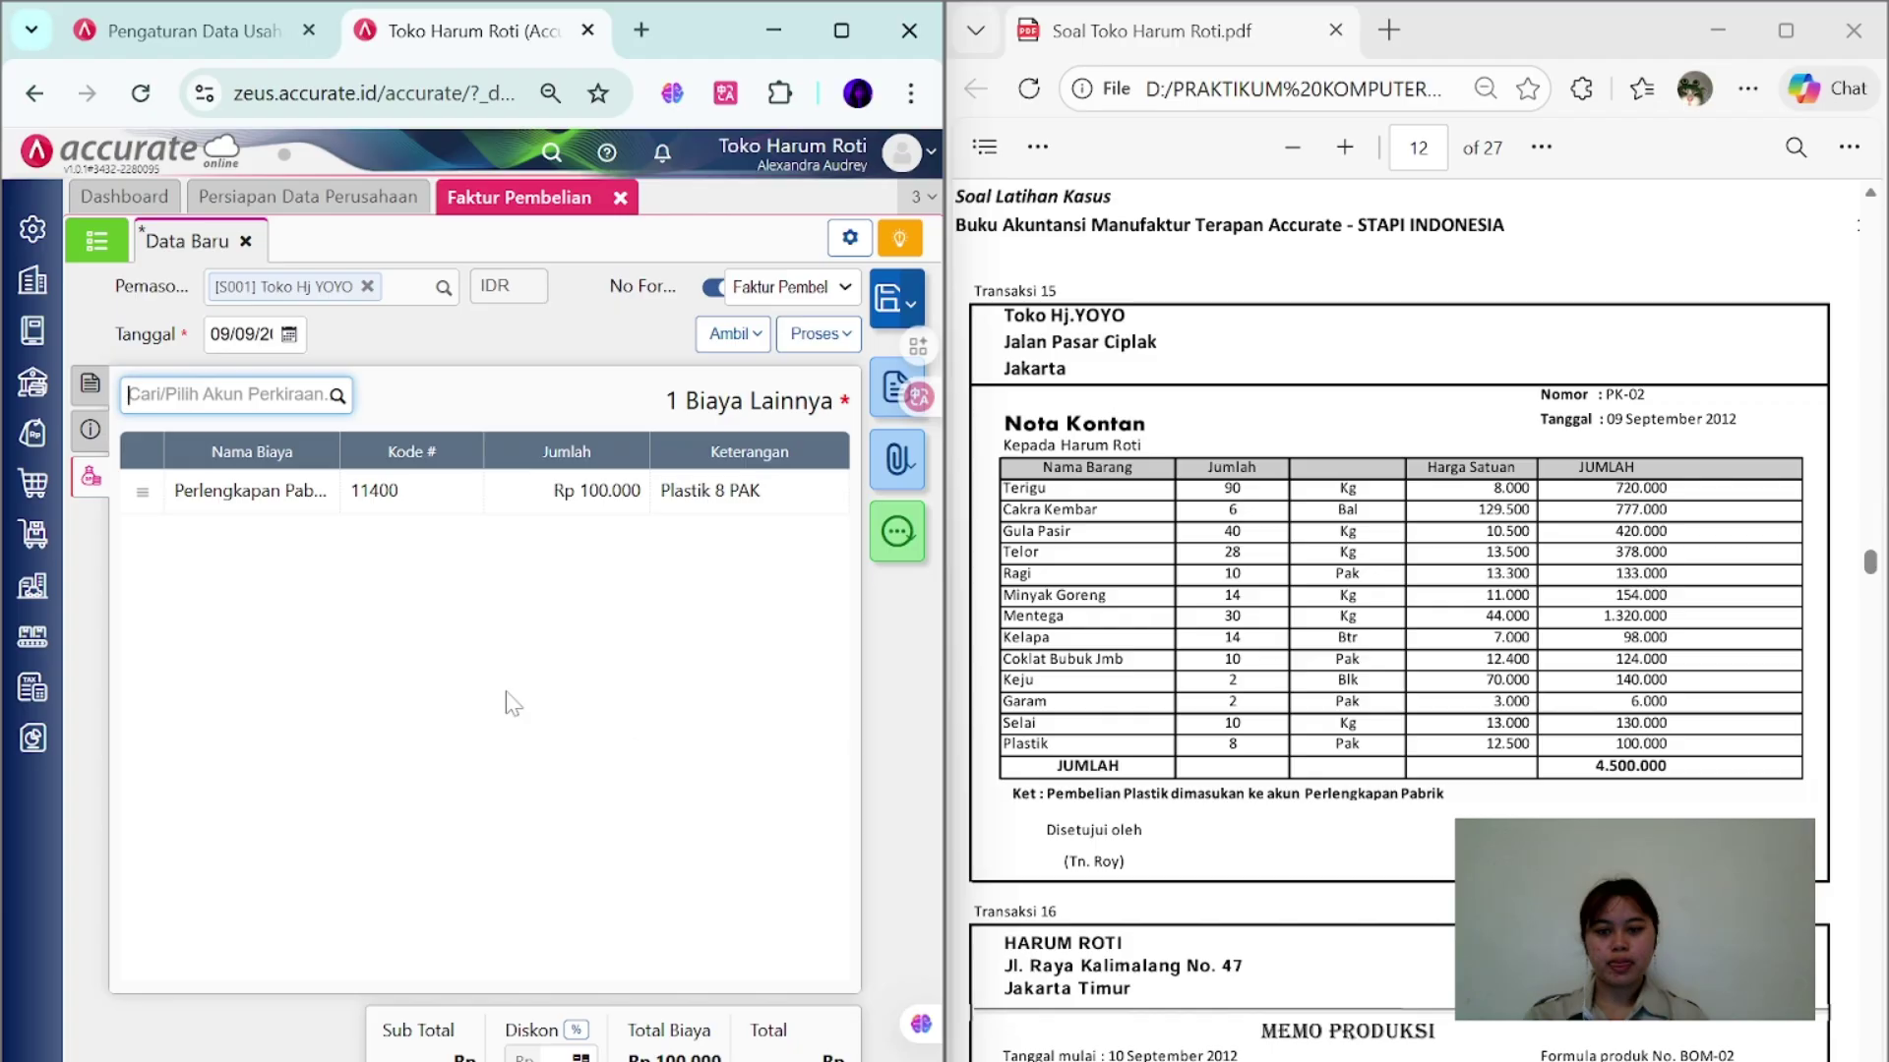
- Process the purchase invoice into a payment from Kas Ditangan dated 09/09/2012, calculate its amount, save it and close the purchase forms
{"action": "mouse_move", "coordinate": [814, 340]}
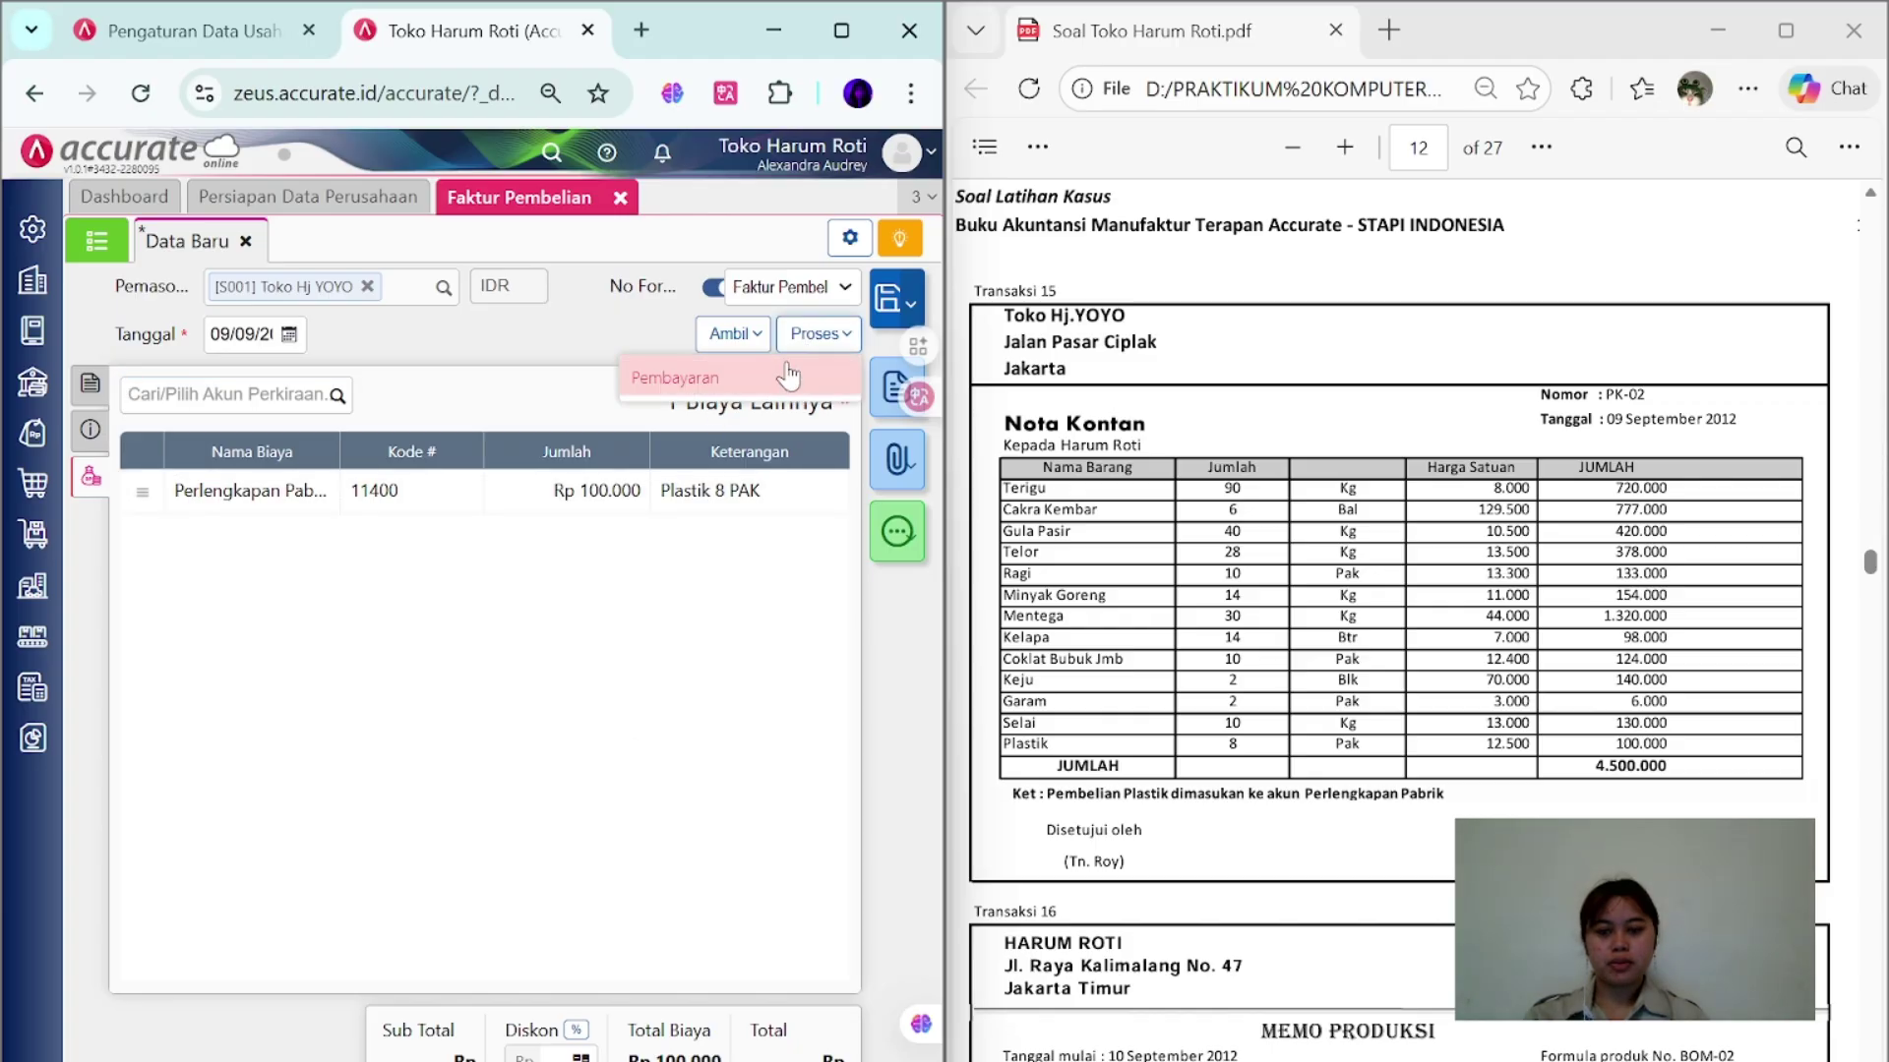
{"action": "left_click", "coordinate": [787, 380]}
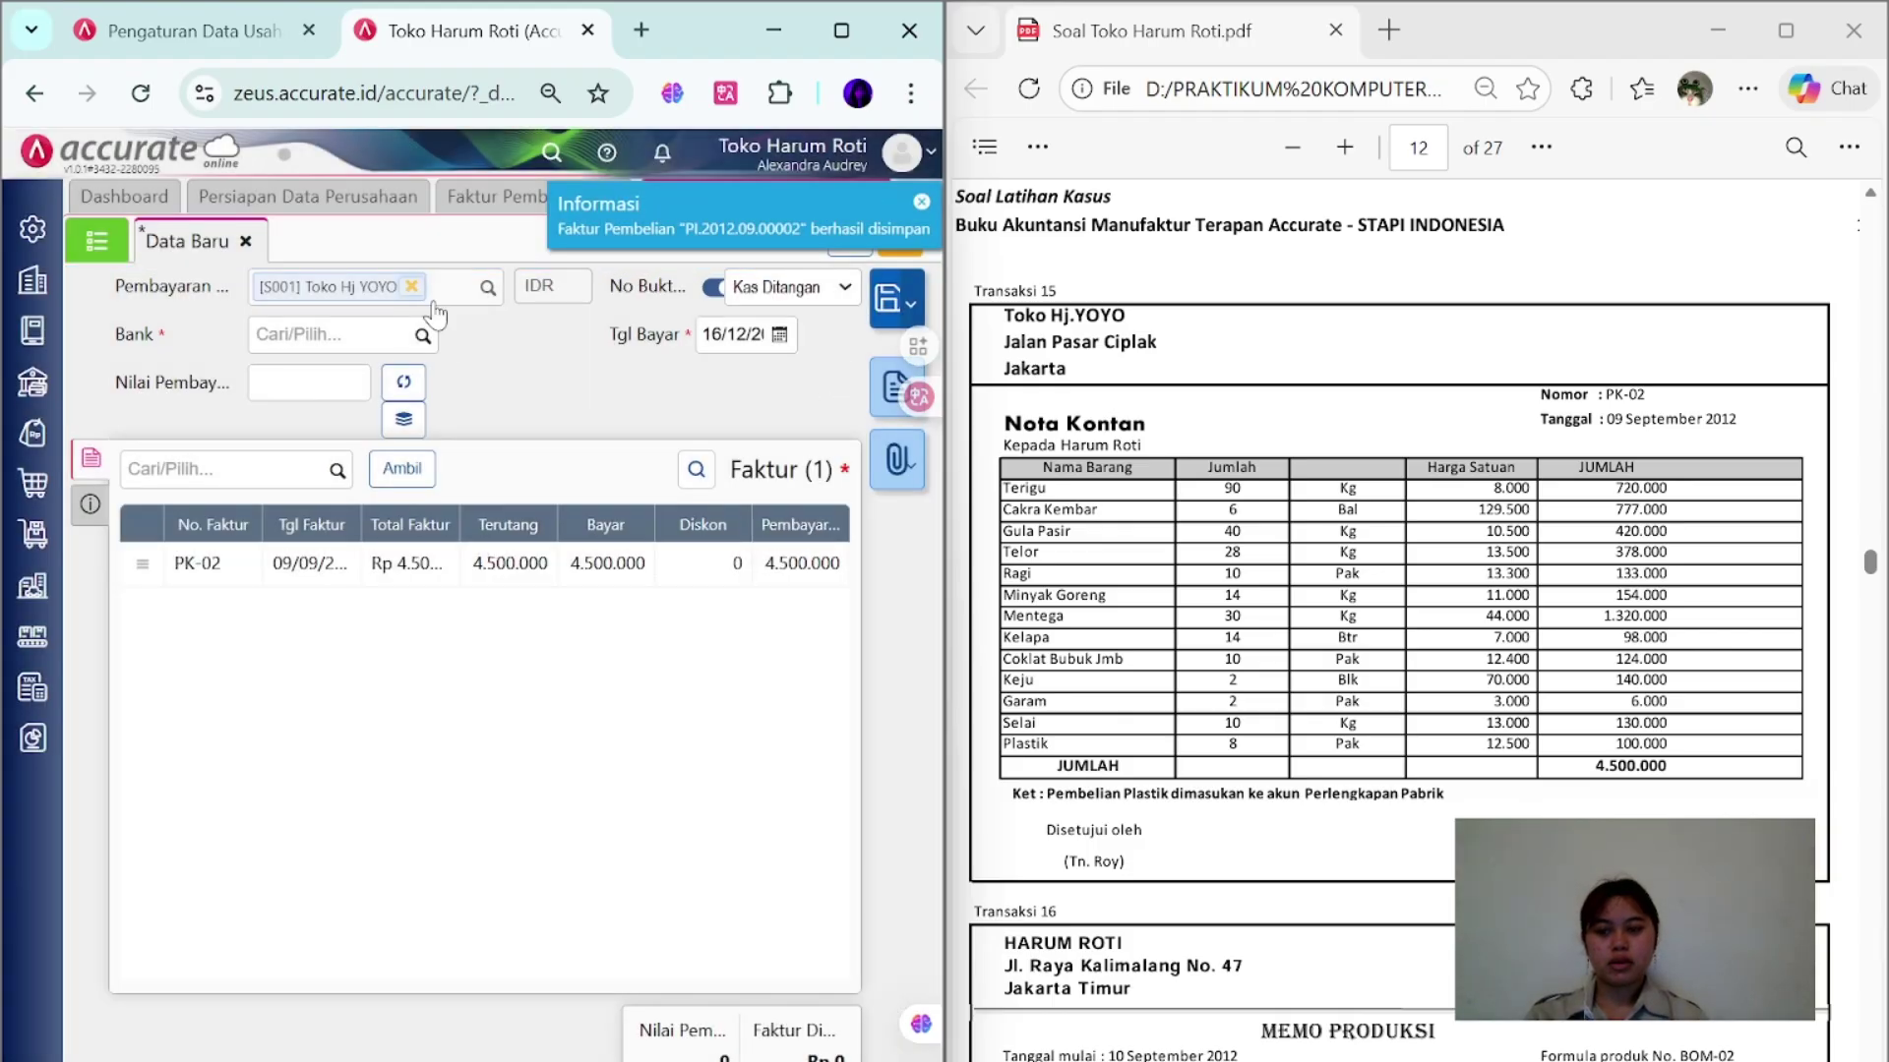
{"action": "left_click", "coordinate": [421, 350]}
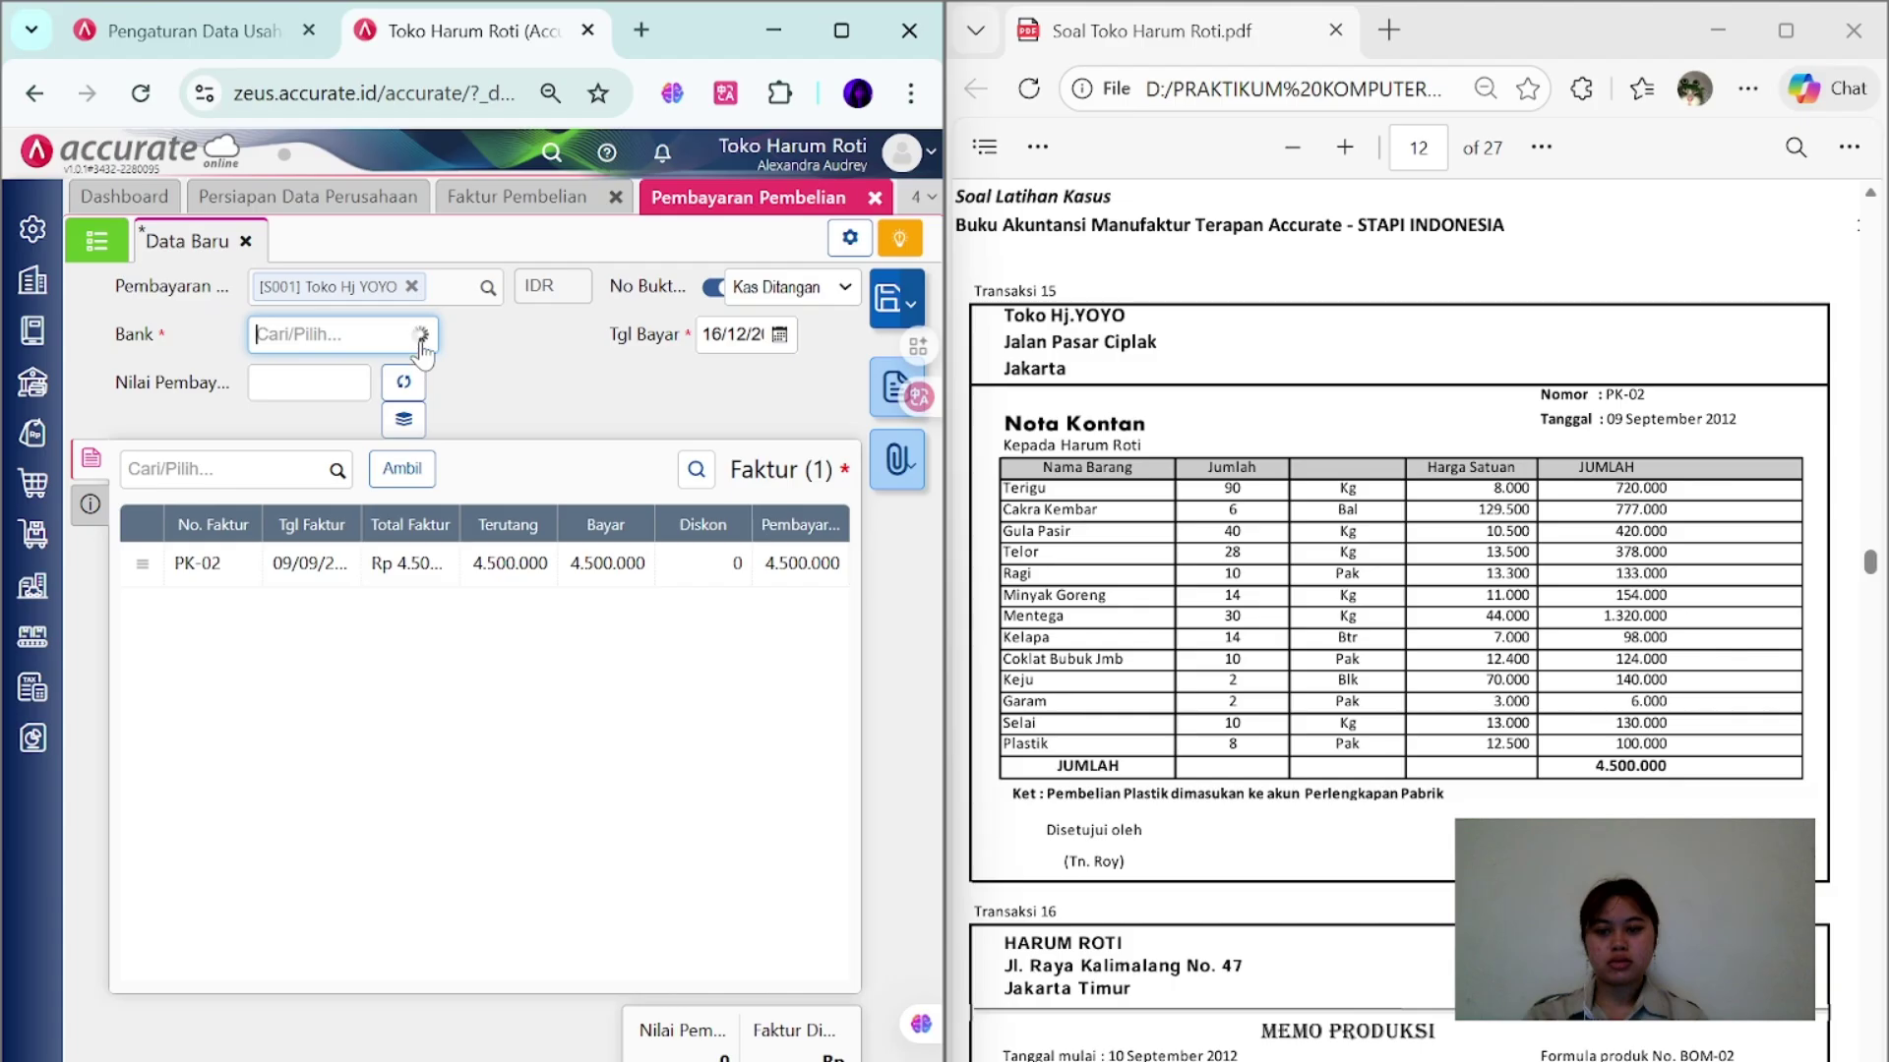
{"action": "left_click", "coordinate": [403, 378]}
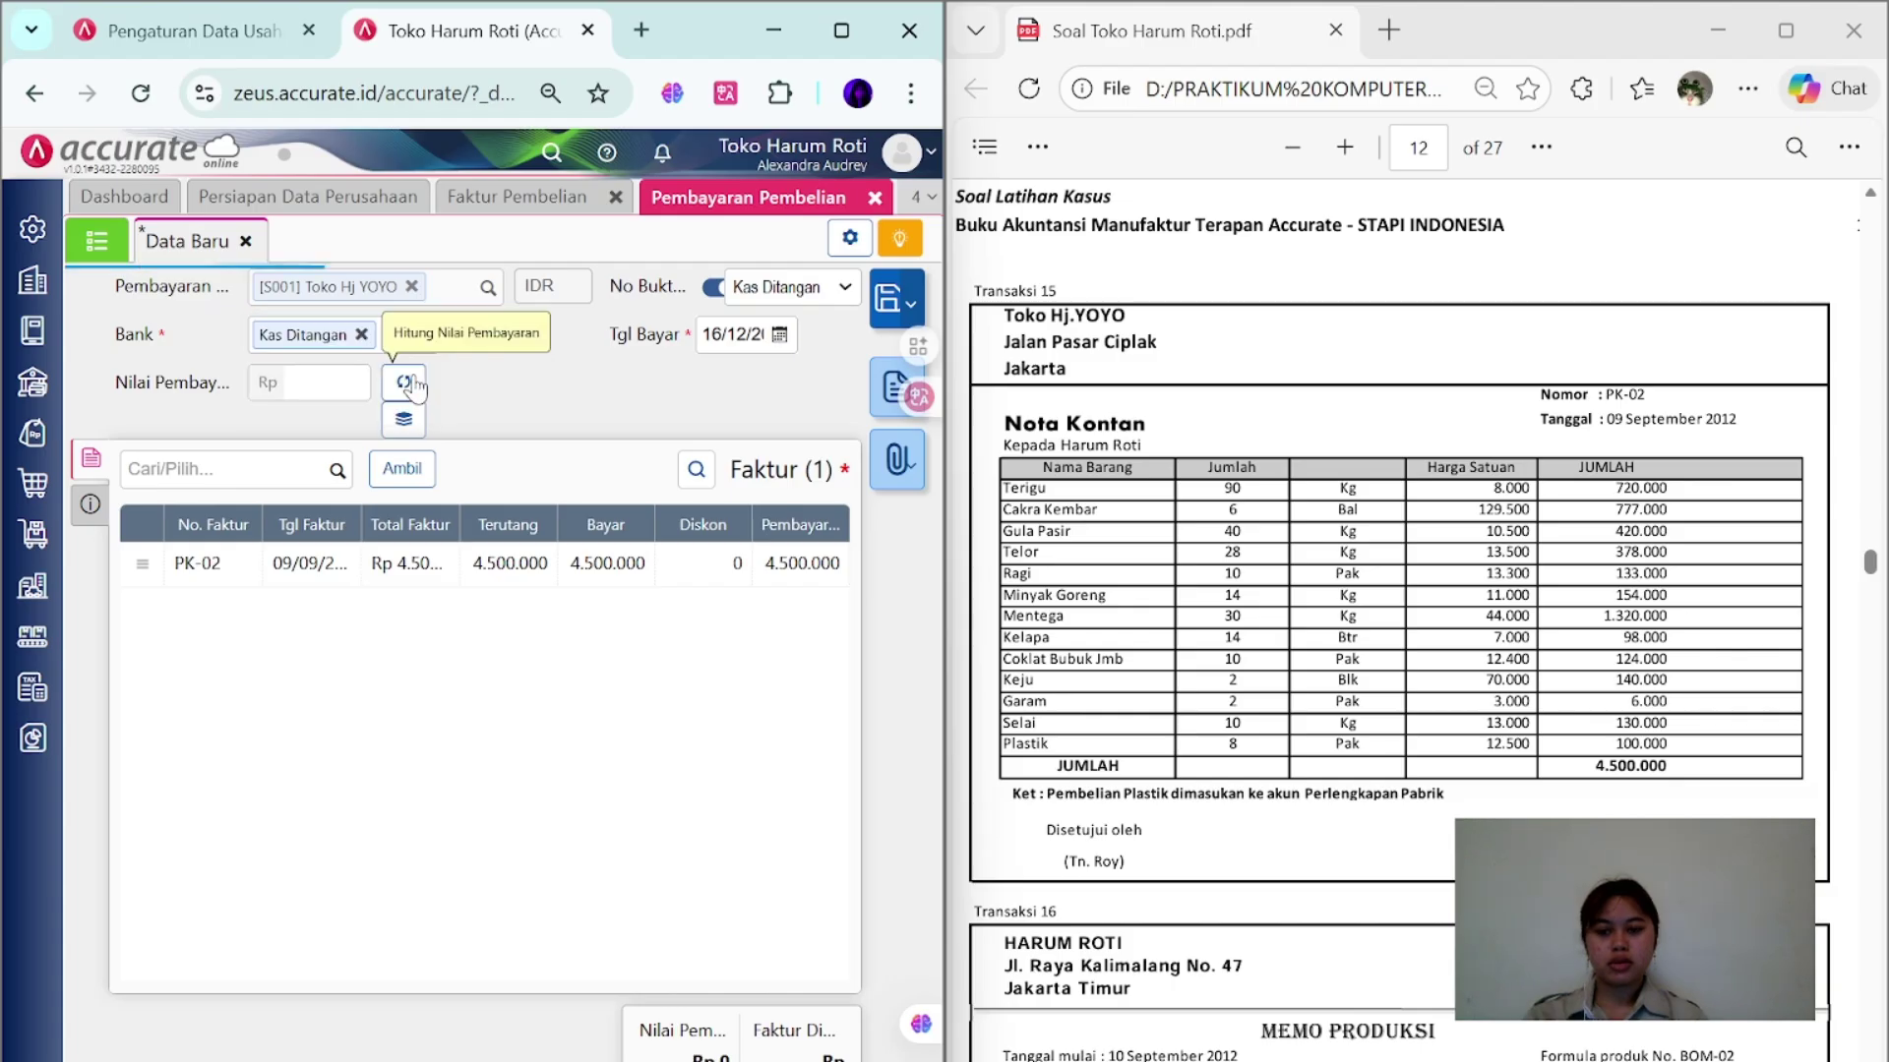
{"action": "left_click", "coordinate": [733, 335]}
{"action": "type", "text": "09/09/2012"}
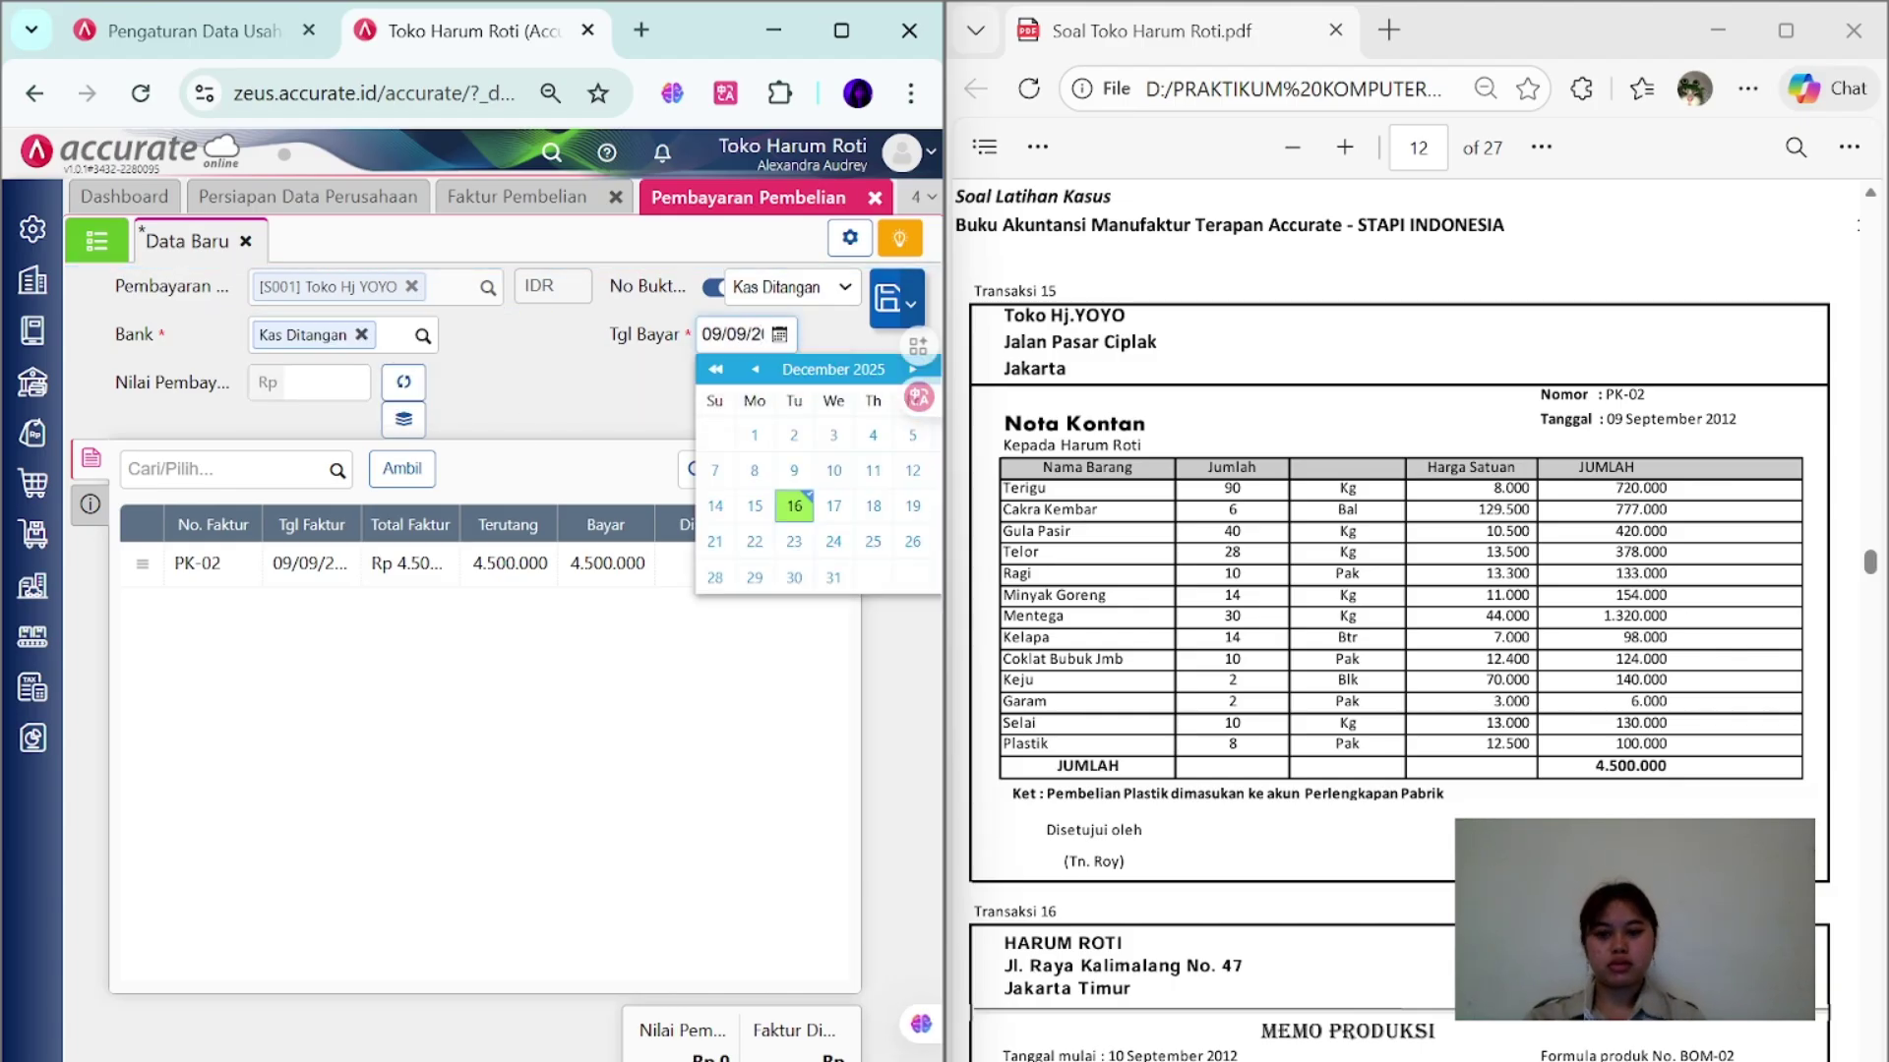
{"action": "left_click", "coordinate": [397, 389]}
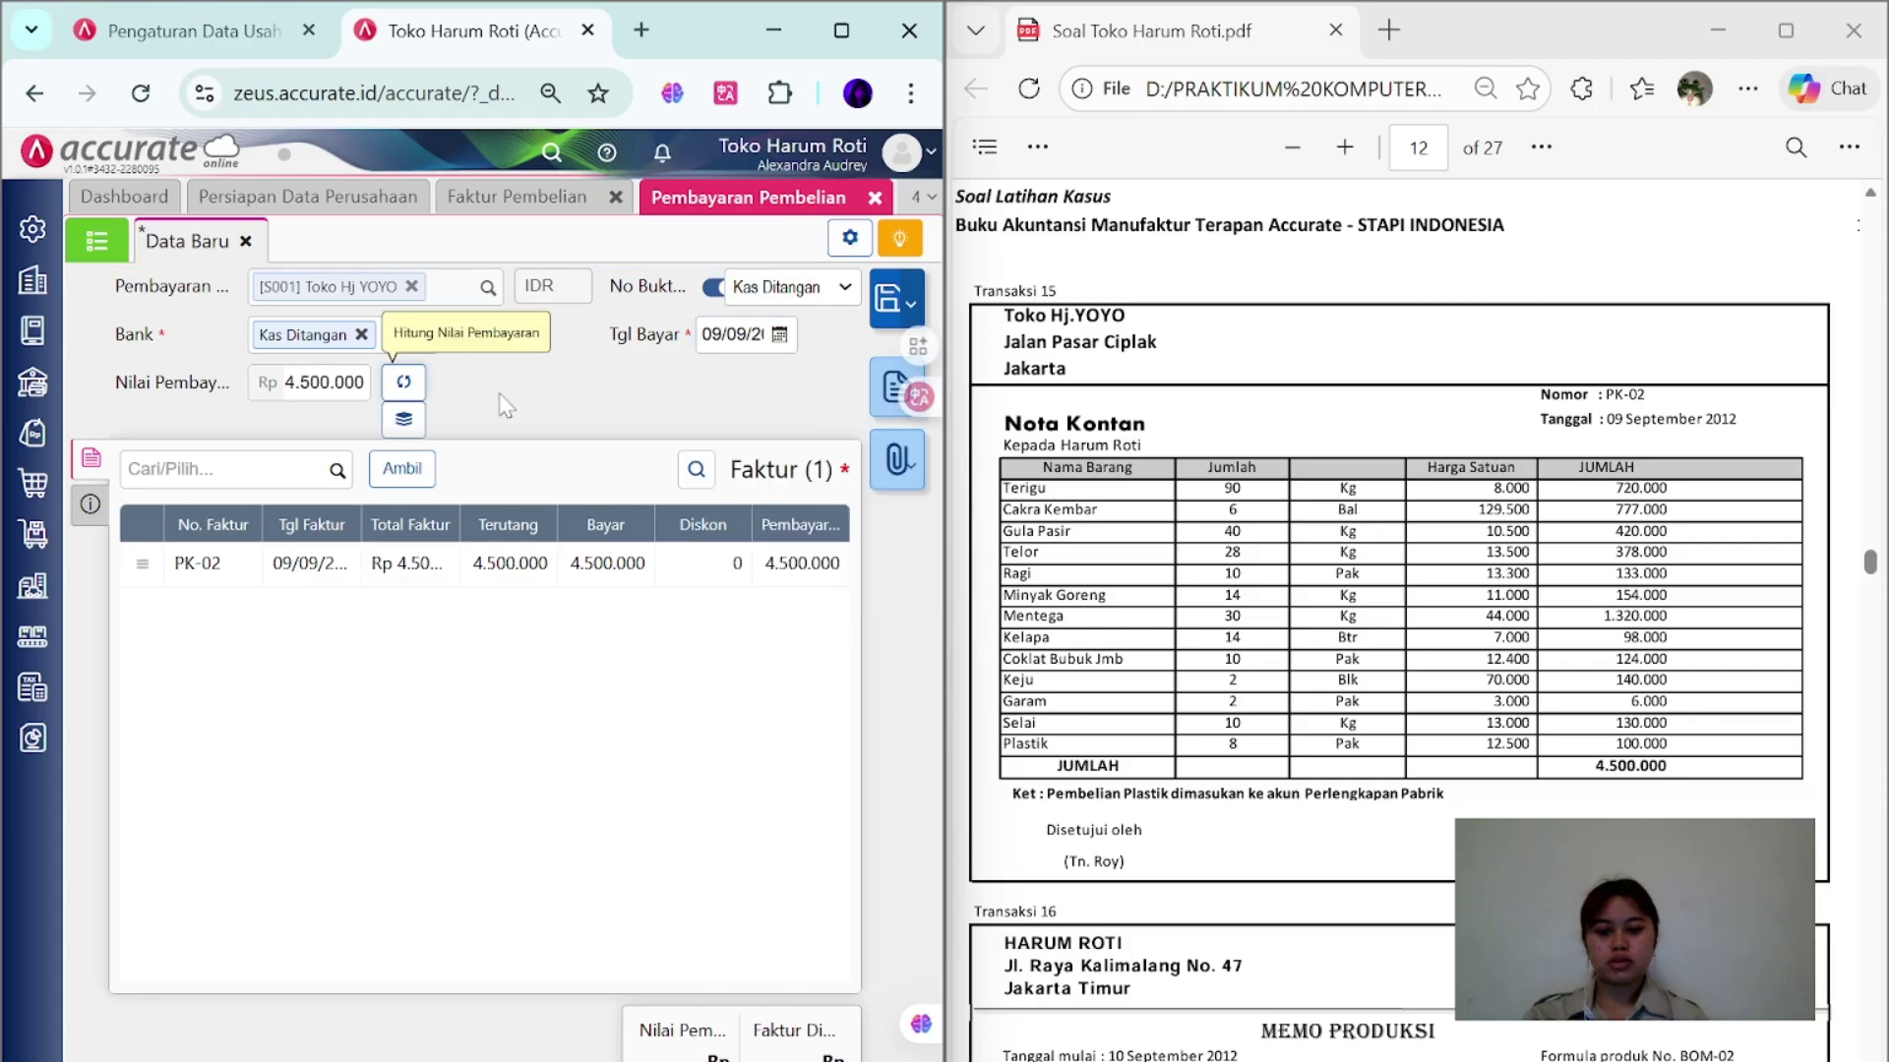
{"action": "left_click", "coordinate": [886, 305]}
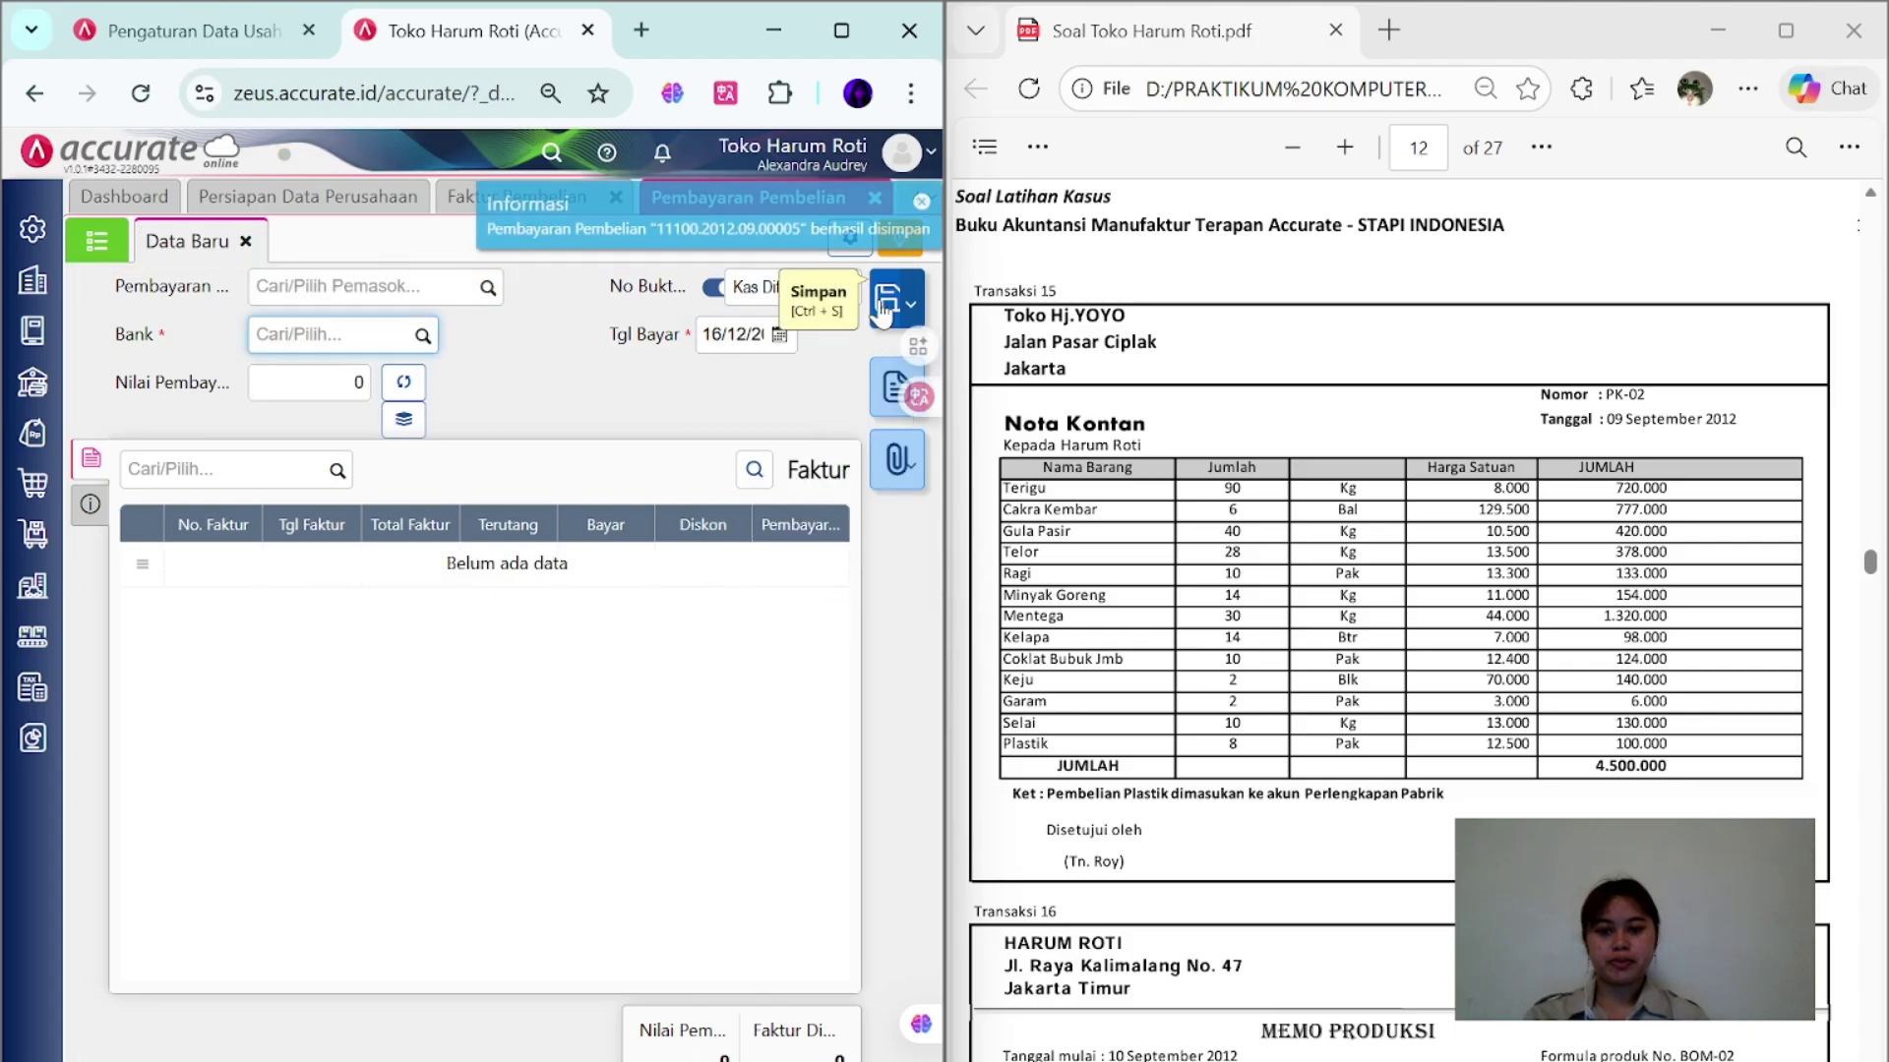
{"action": "left_click", "coordinate": [312, 202]}
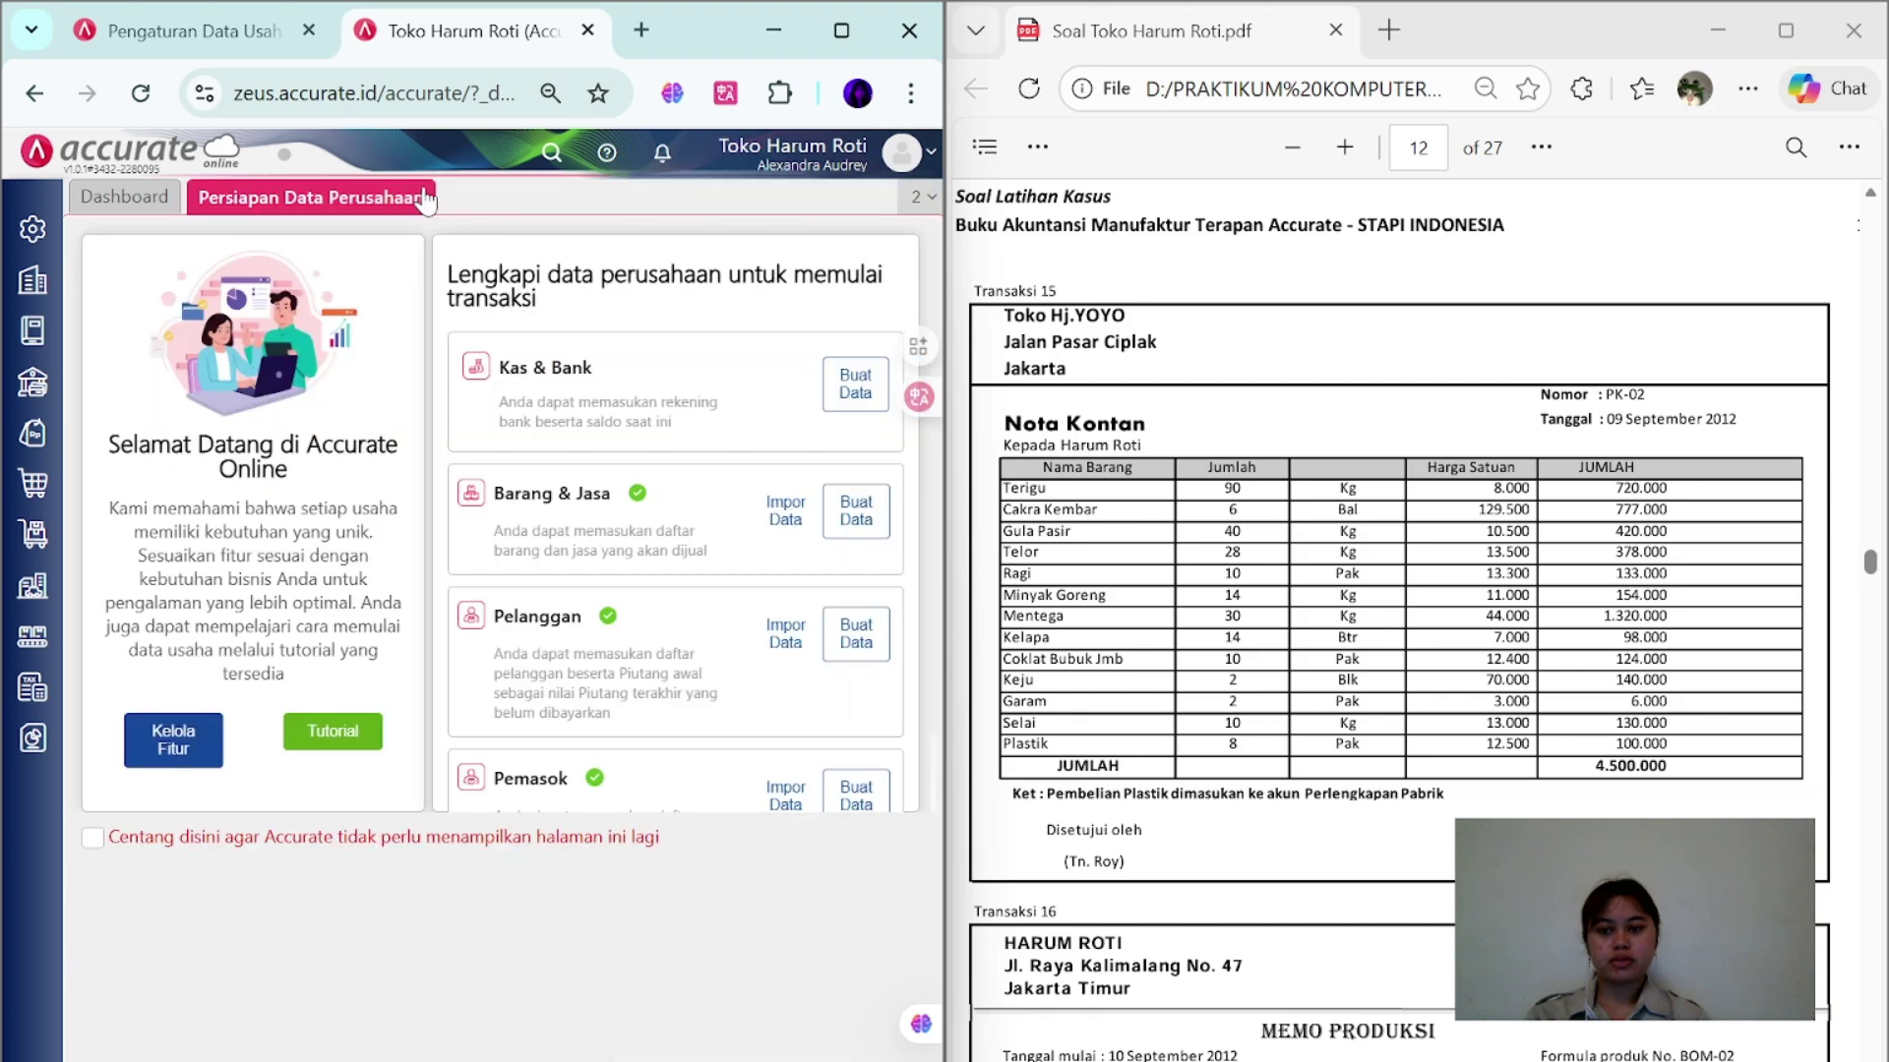
- Start a production standard cost record for Transaksi 16 effective 10/09/2012 and load all items of the Umum category
{"action": "scroll", "coordinate": [1436, 570], "scroll_direction": "down", "scroll_amount": 5}
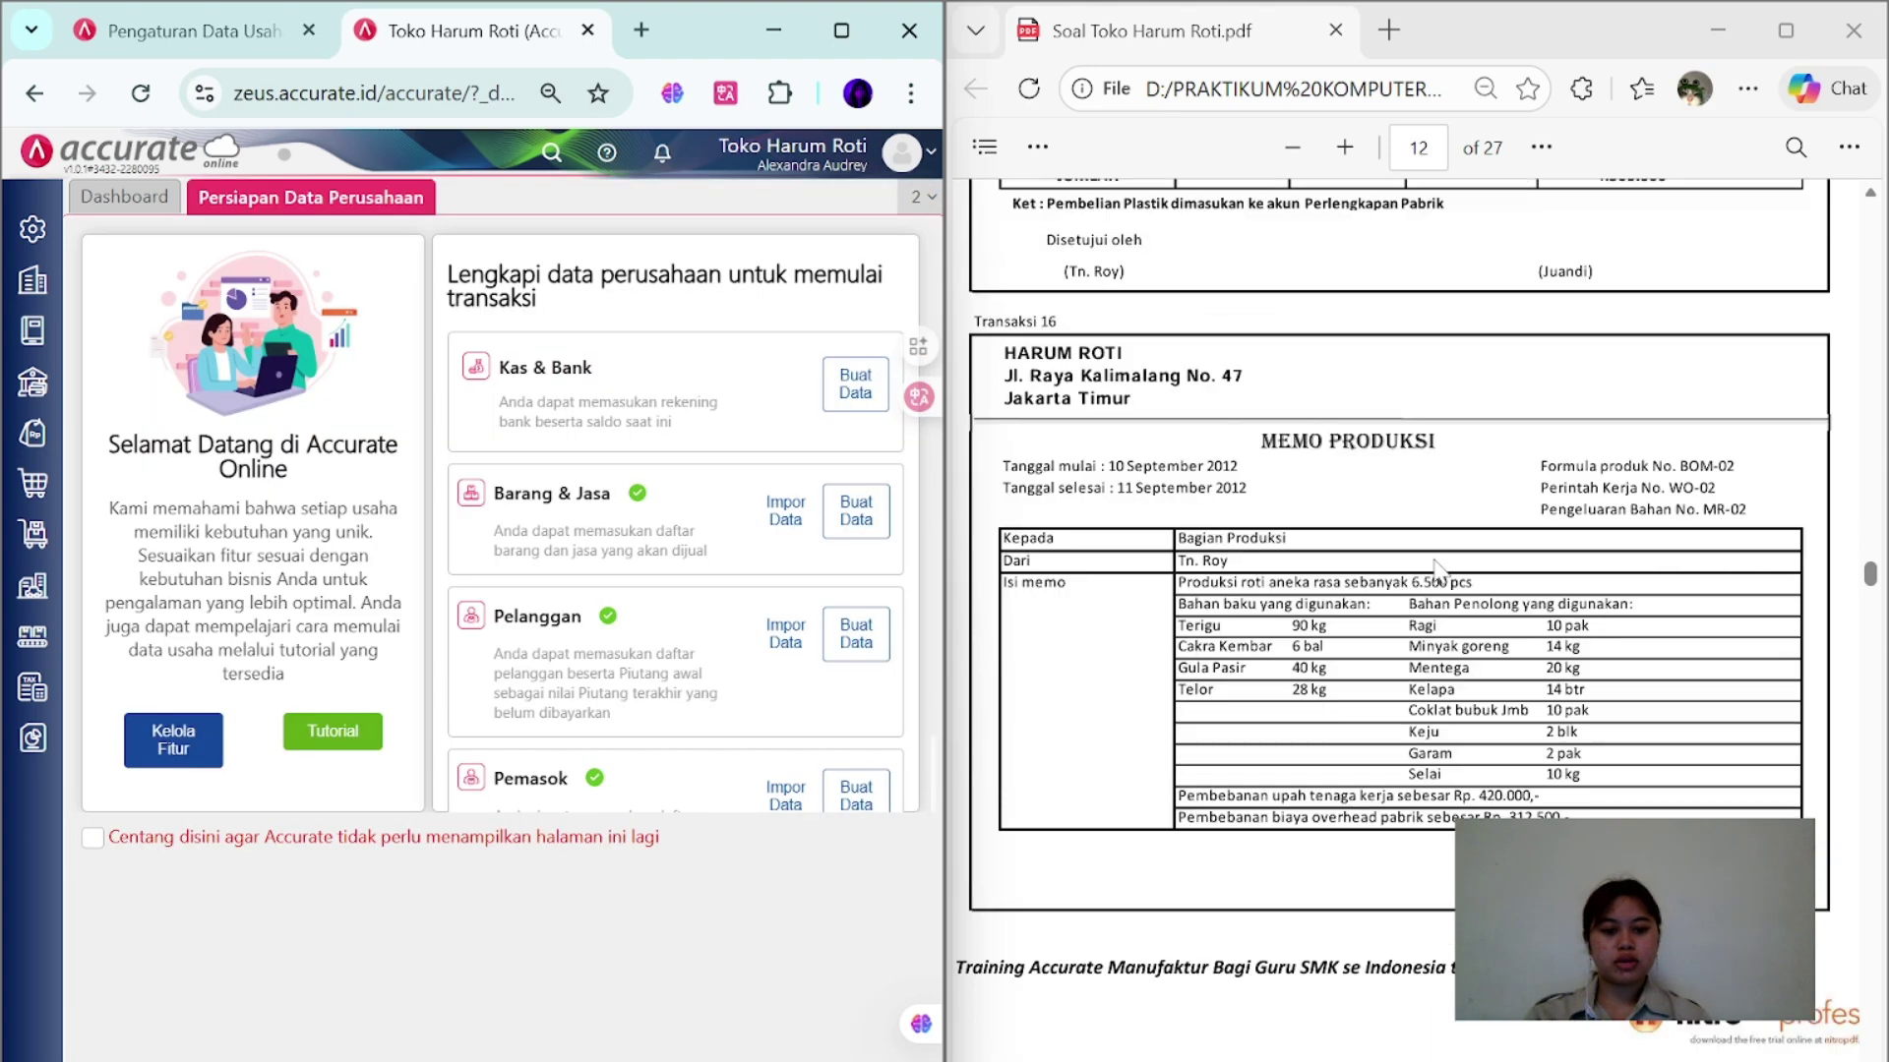
{"action": "left_click", "coordinate": [37, 630]}
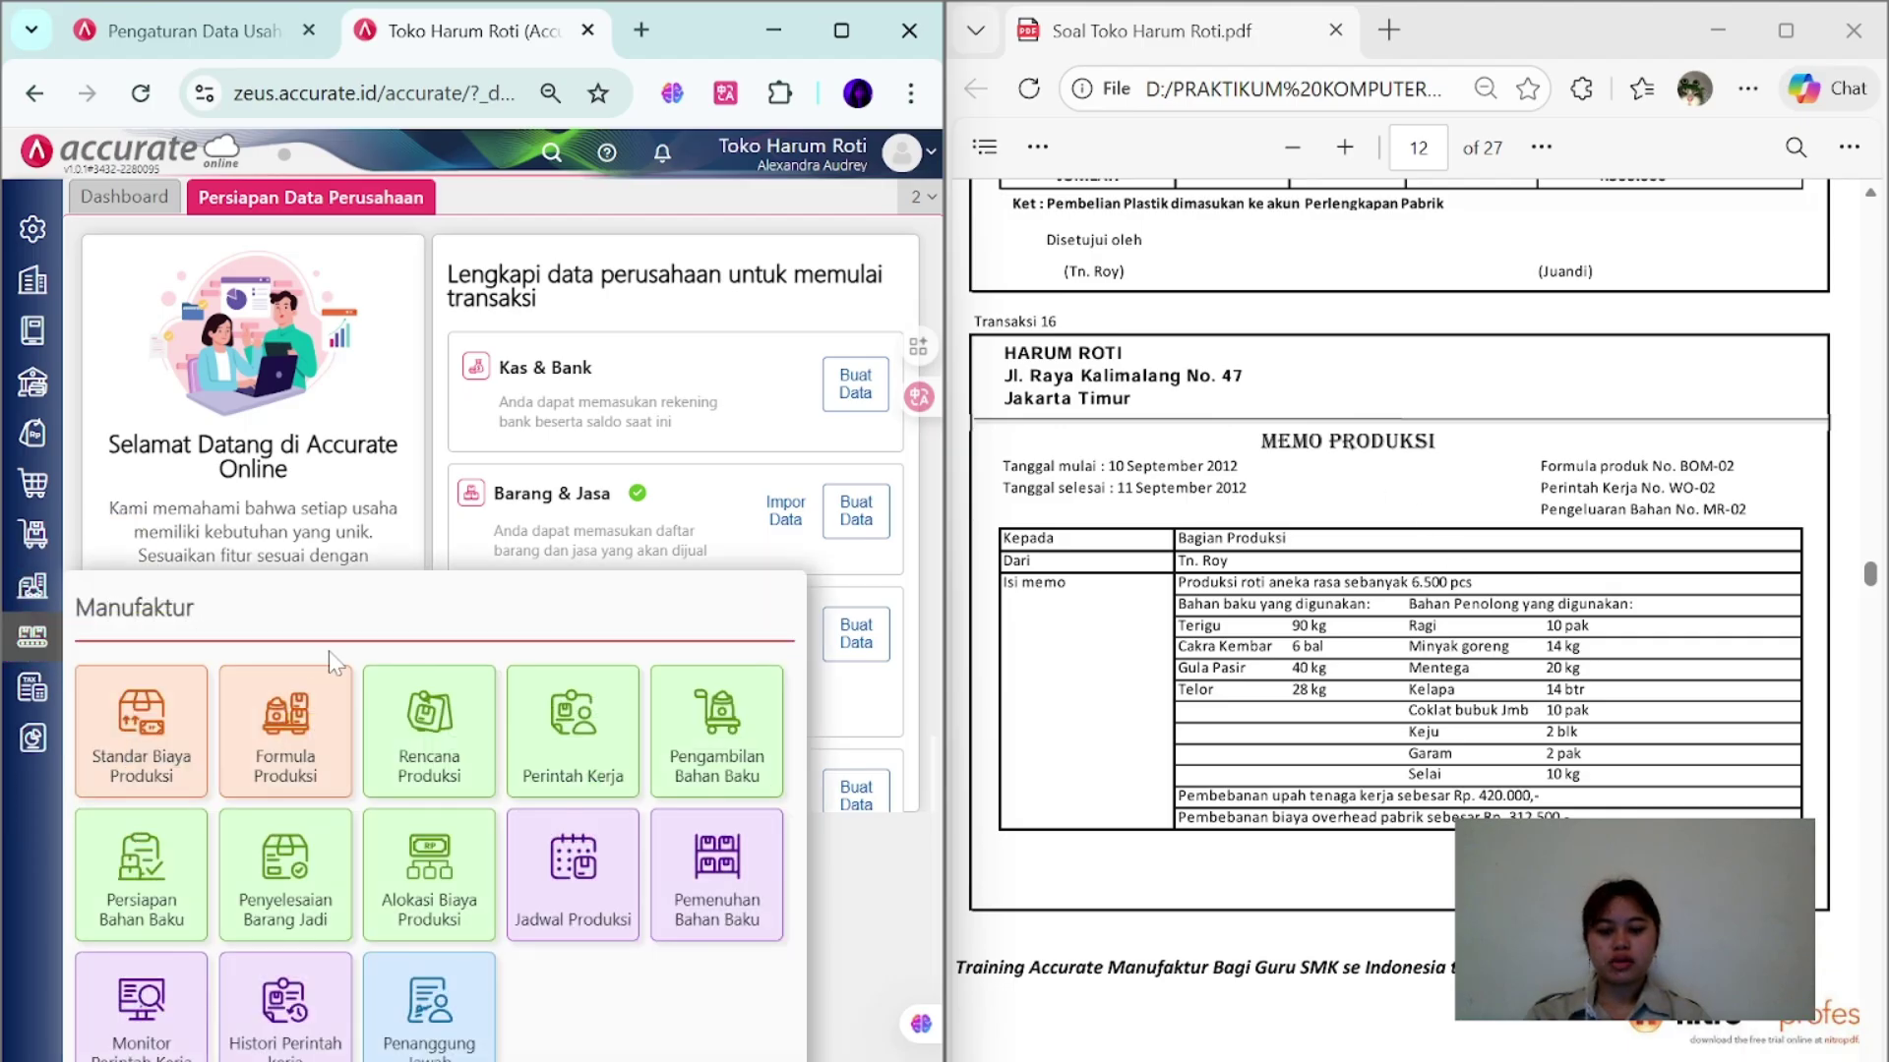
{"action": "left_click", "coordinate": [140, 698]}
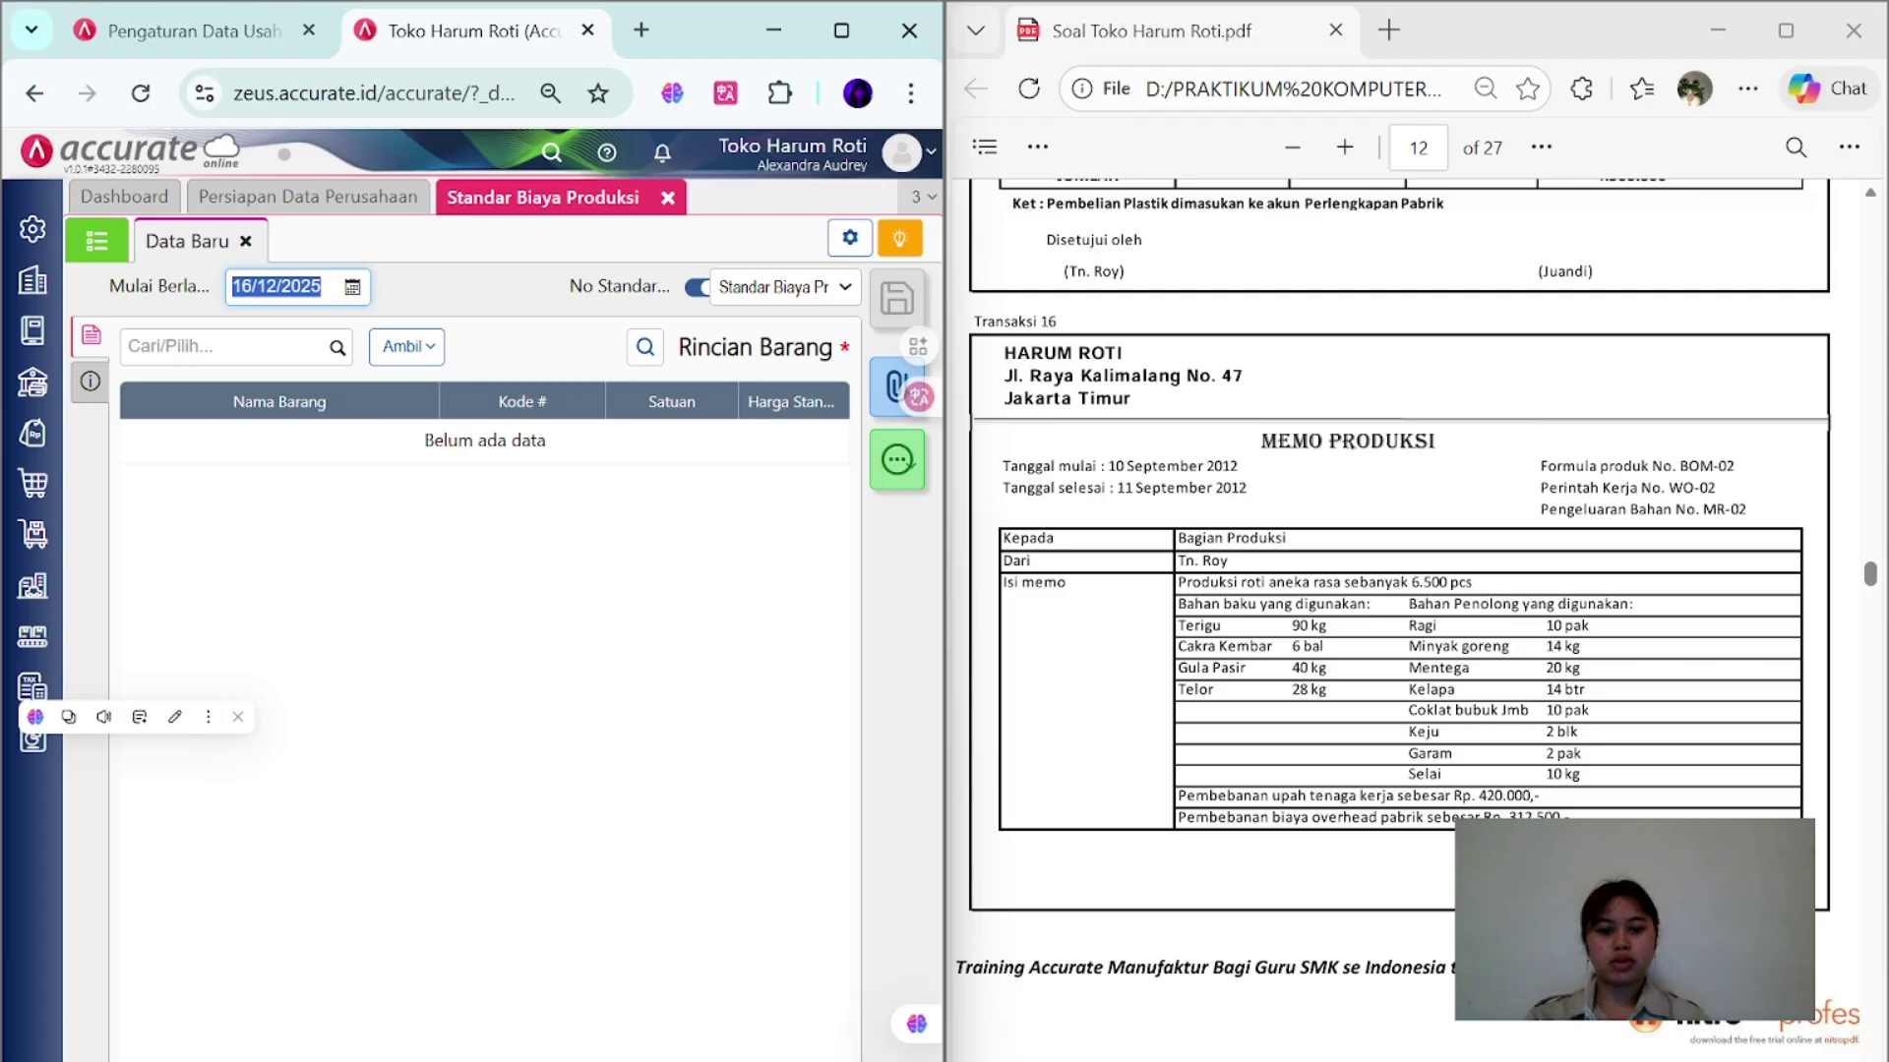
{"action": "type", "text": "10/9"}
{"action": "type", "text": "092012"}
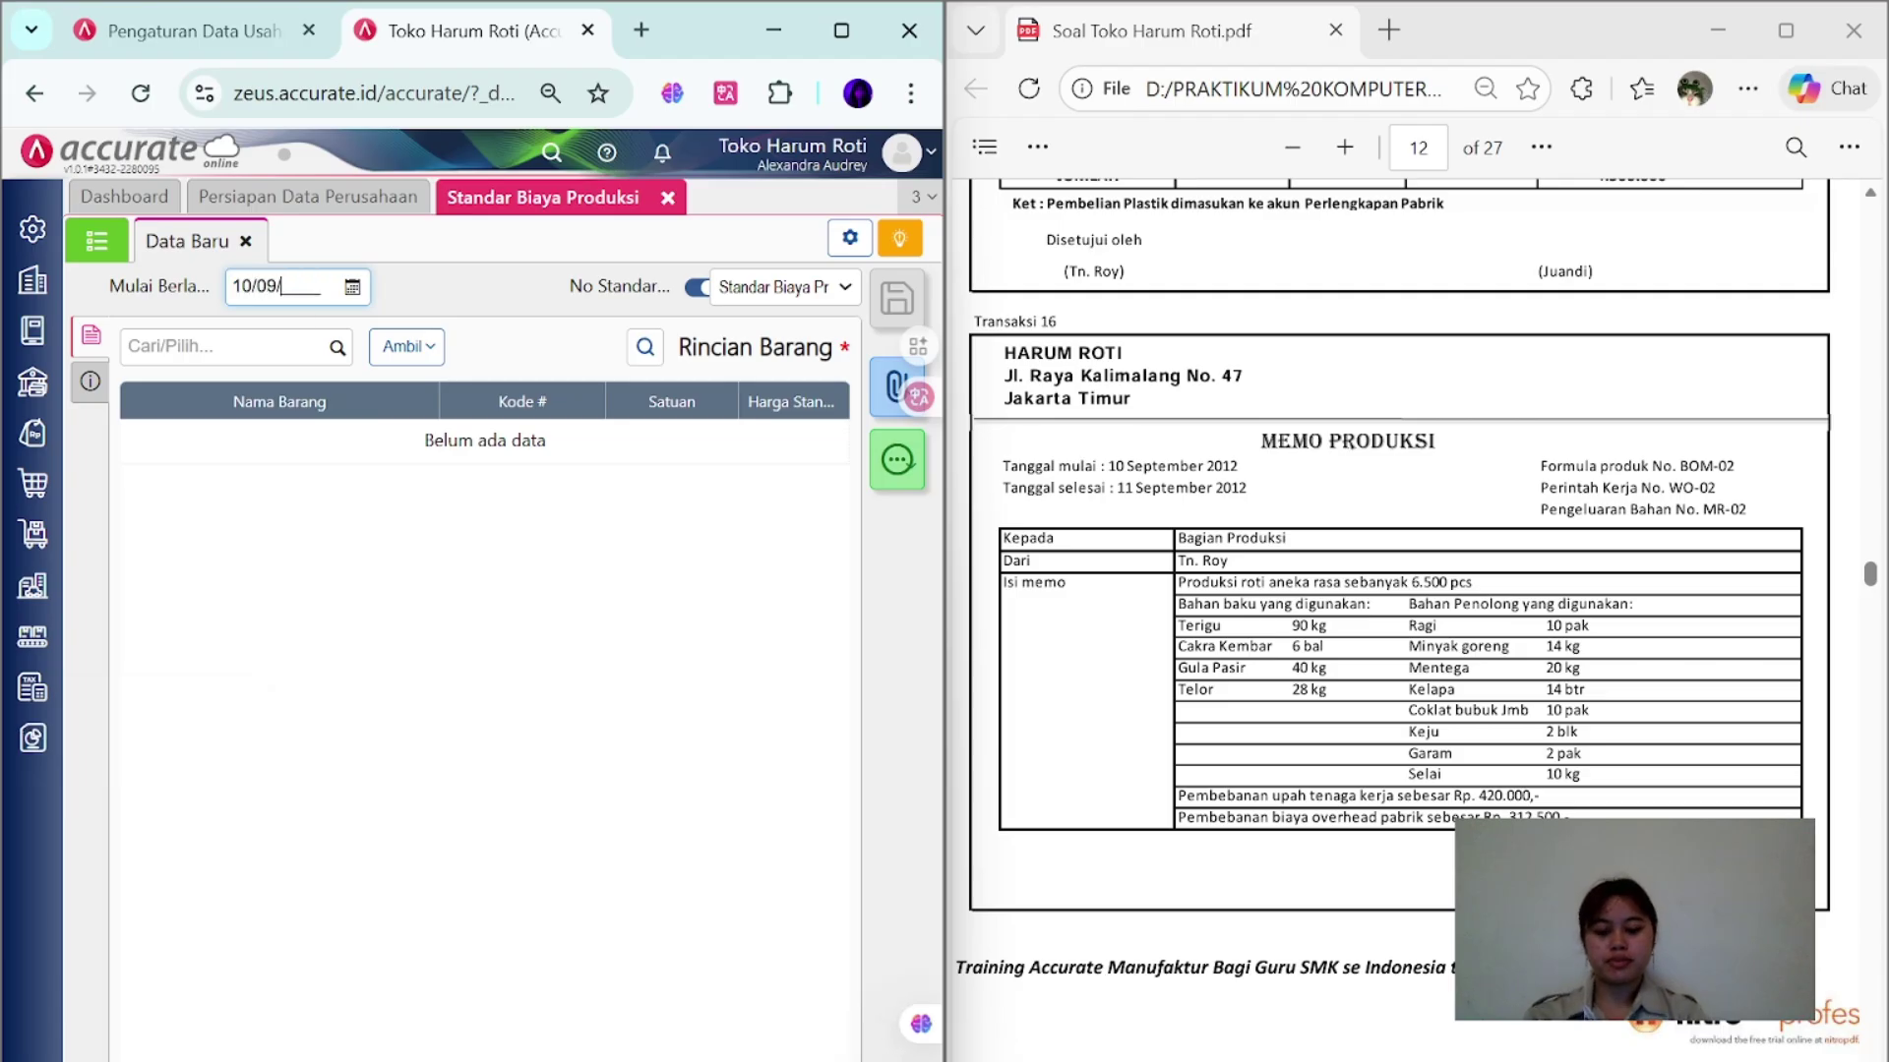
{"action": "left_click", "coordinate": [399, 364]}
{"action": "left_click", "coordinate": [417, 388]}
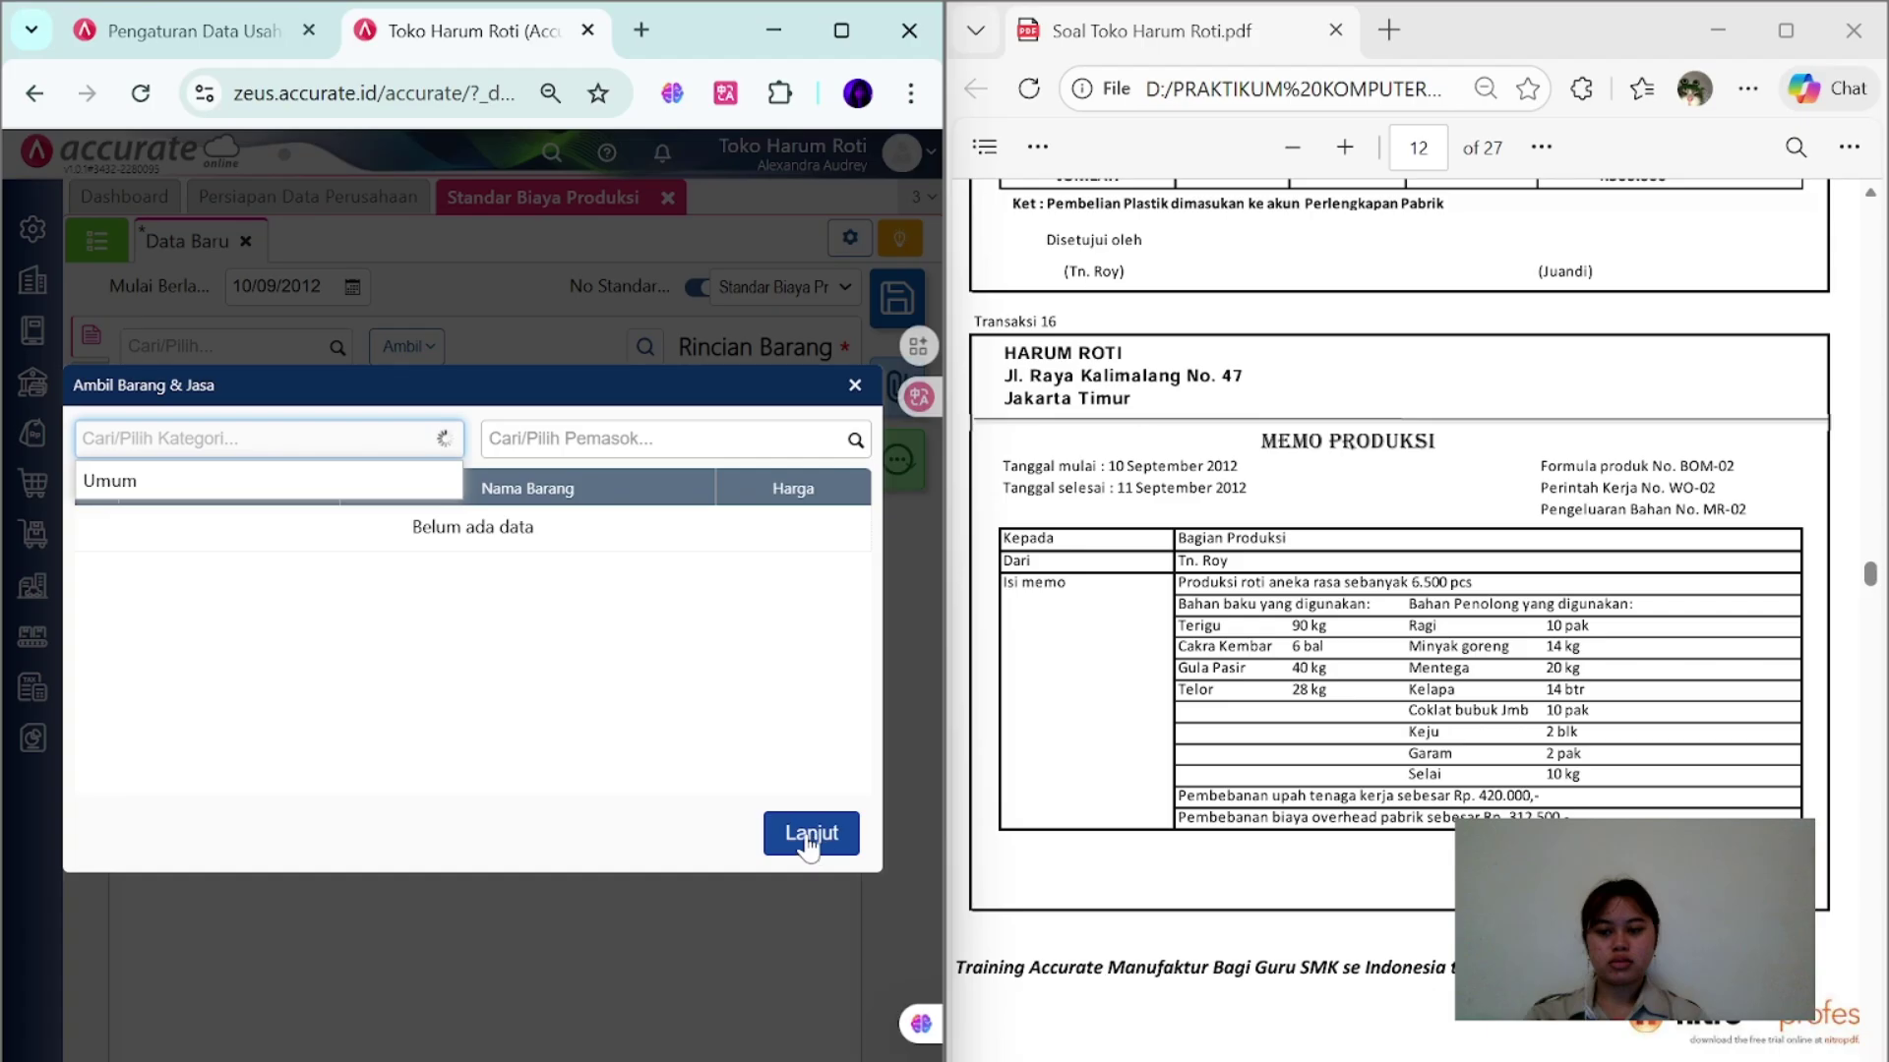
{"action": "left_click", "coordinate": [237, 492]}
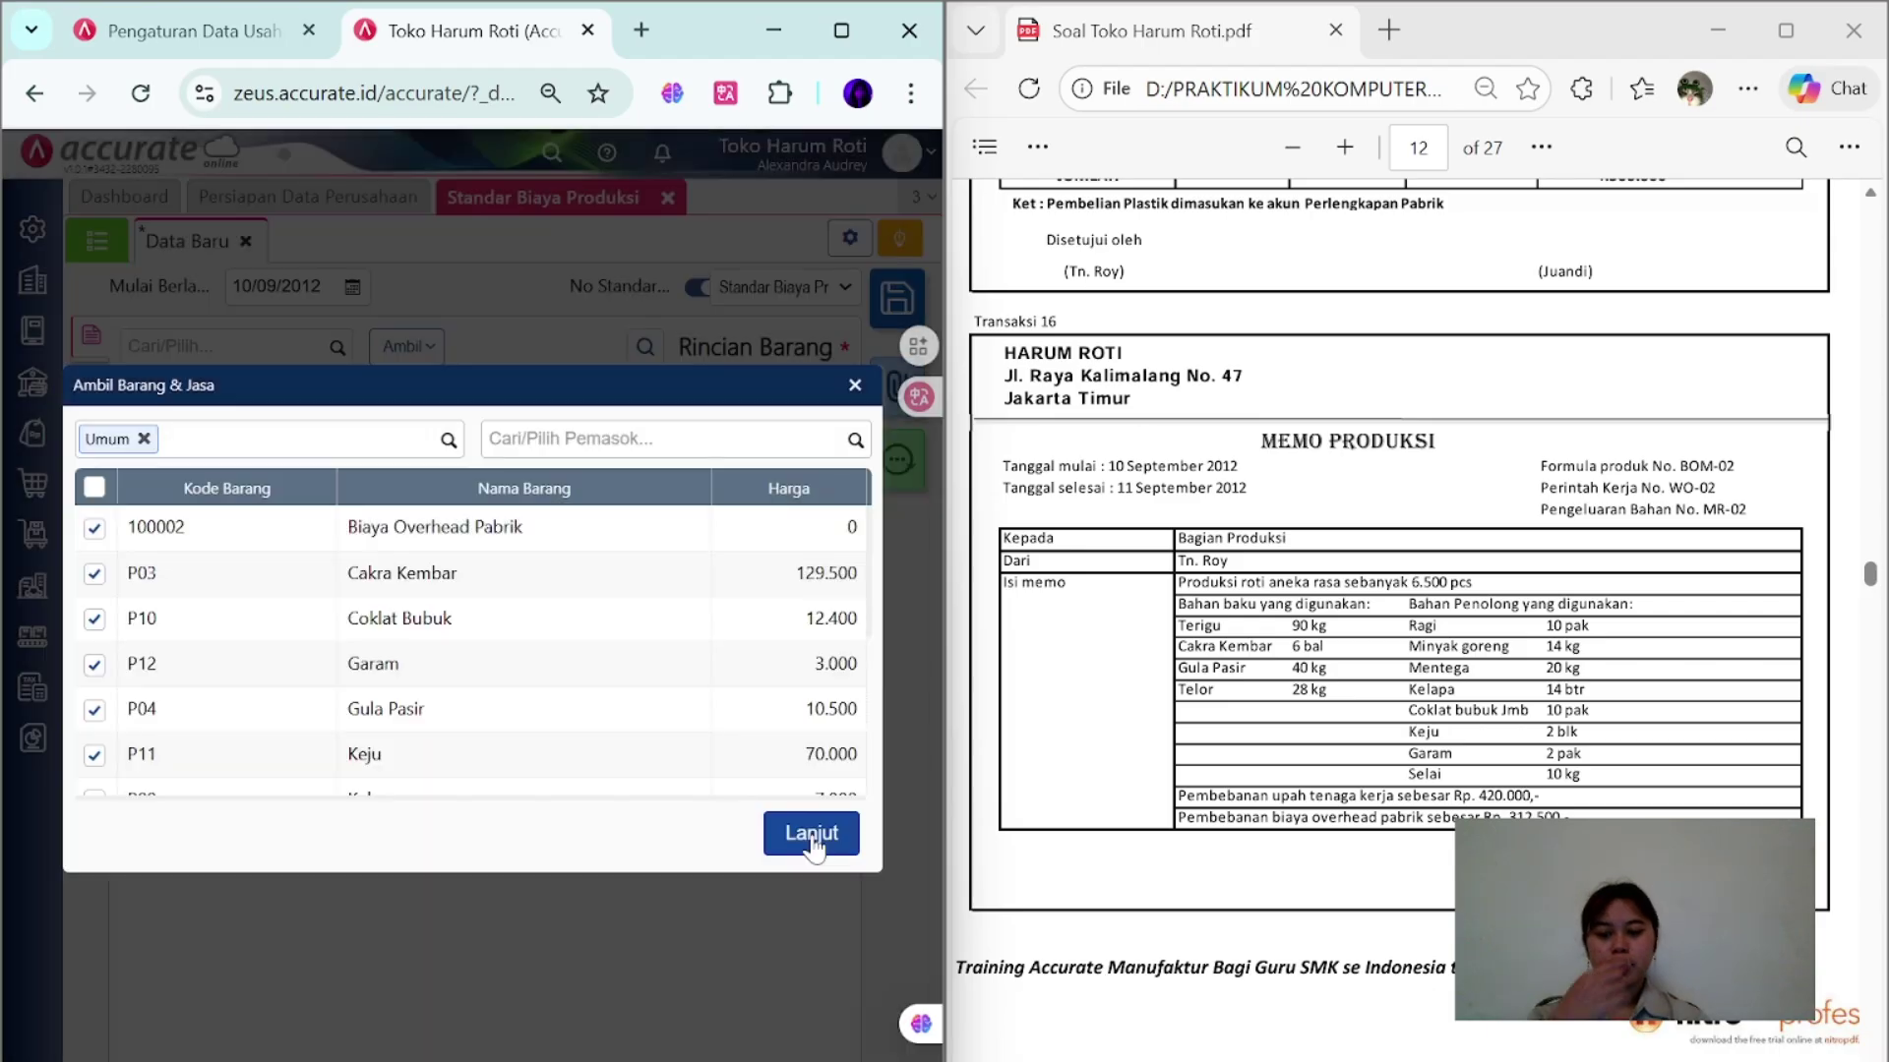
{"action": "left_click", "coordinate": [813, 836]}
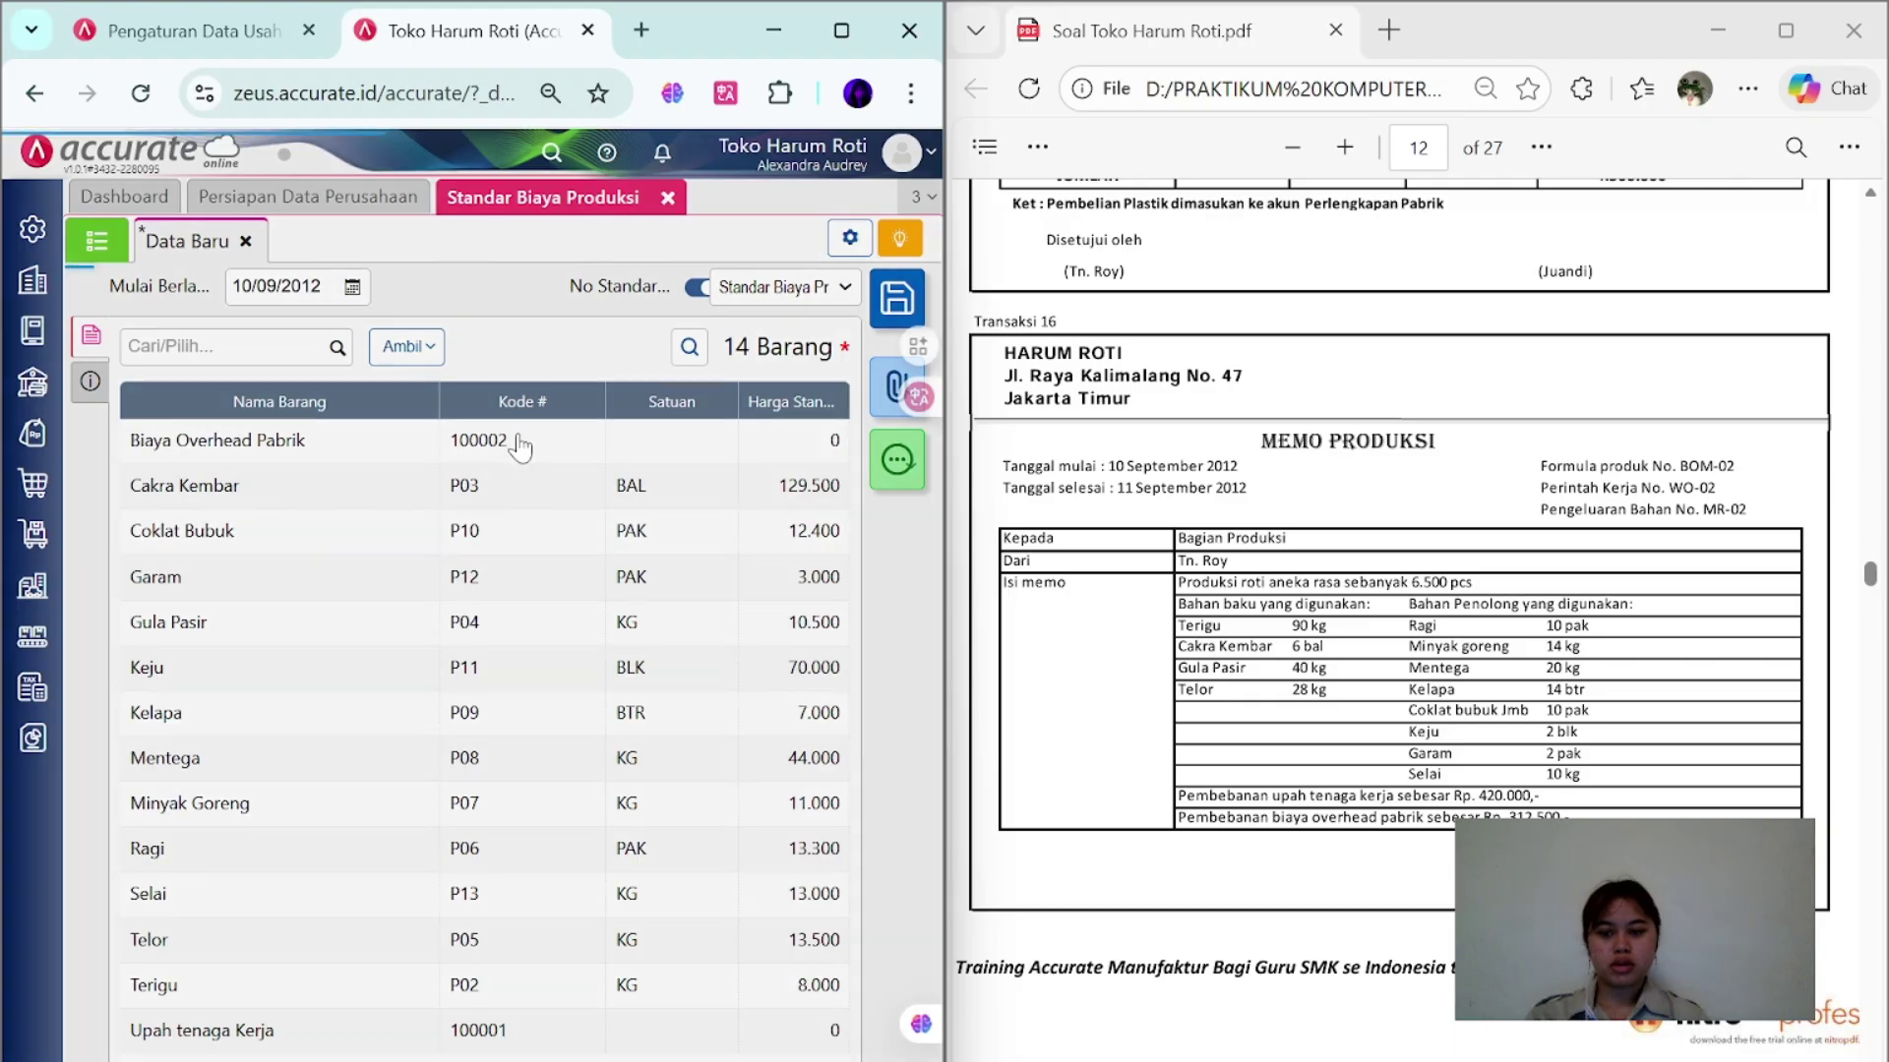
- Set the standard price of Biaya Overhead Pabrik to 312.500
{"action": "left_click", "coordinate": [462, 440]}
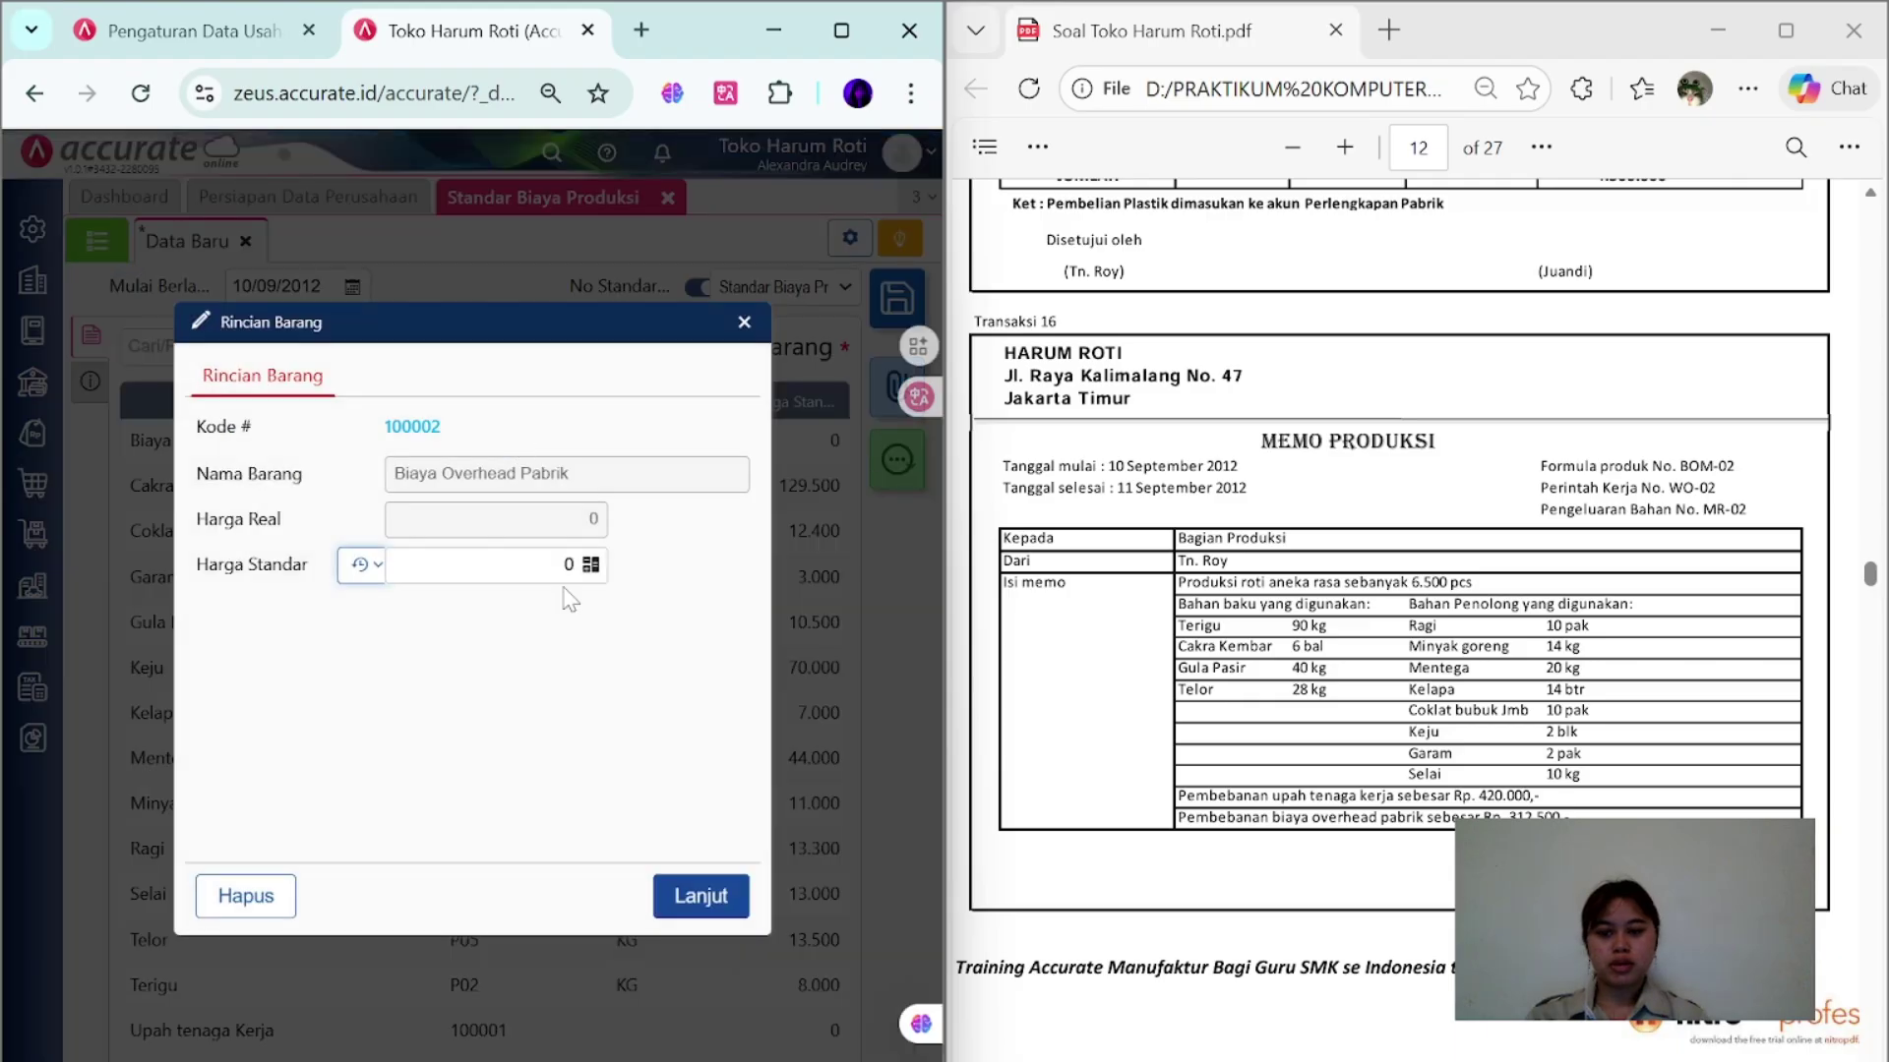
{"action": "left_click", "coordinate": [566, 564]}
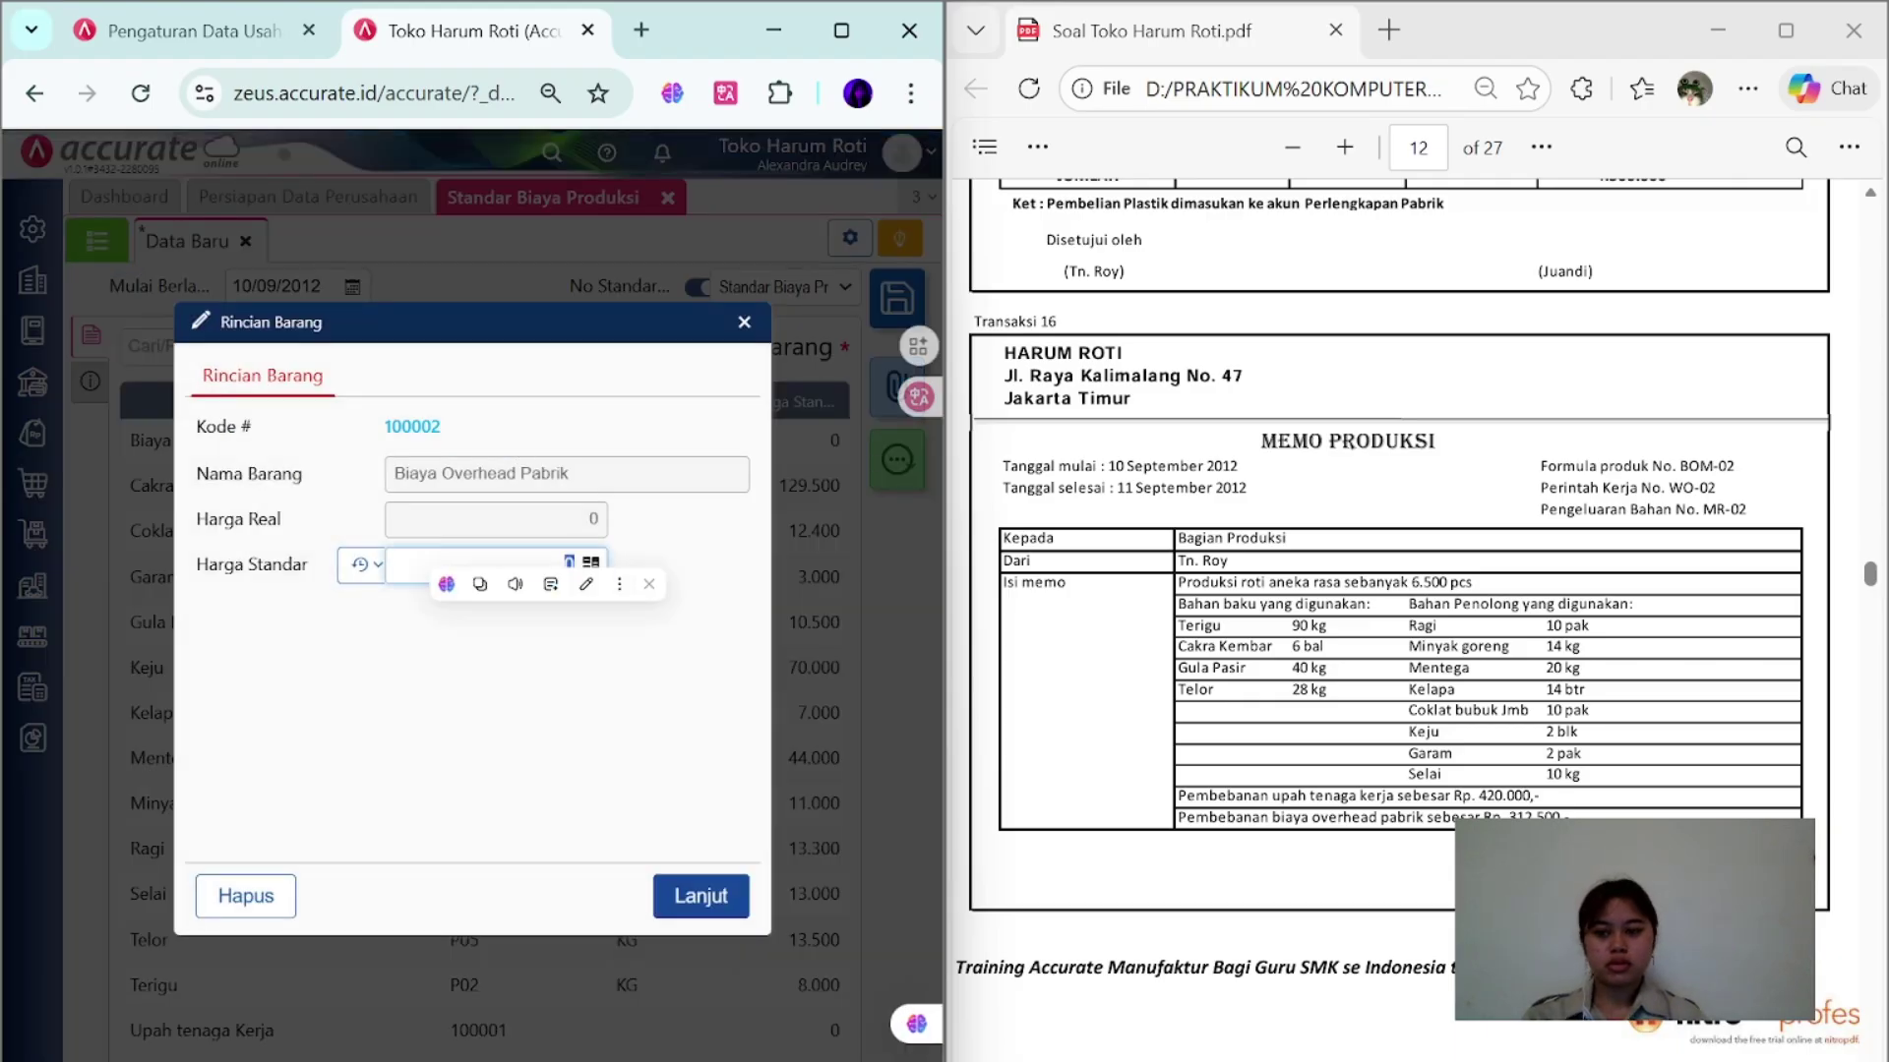
{"action": "type", "text": "312500"}
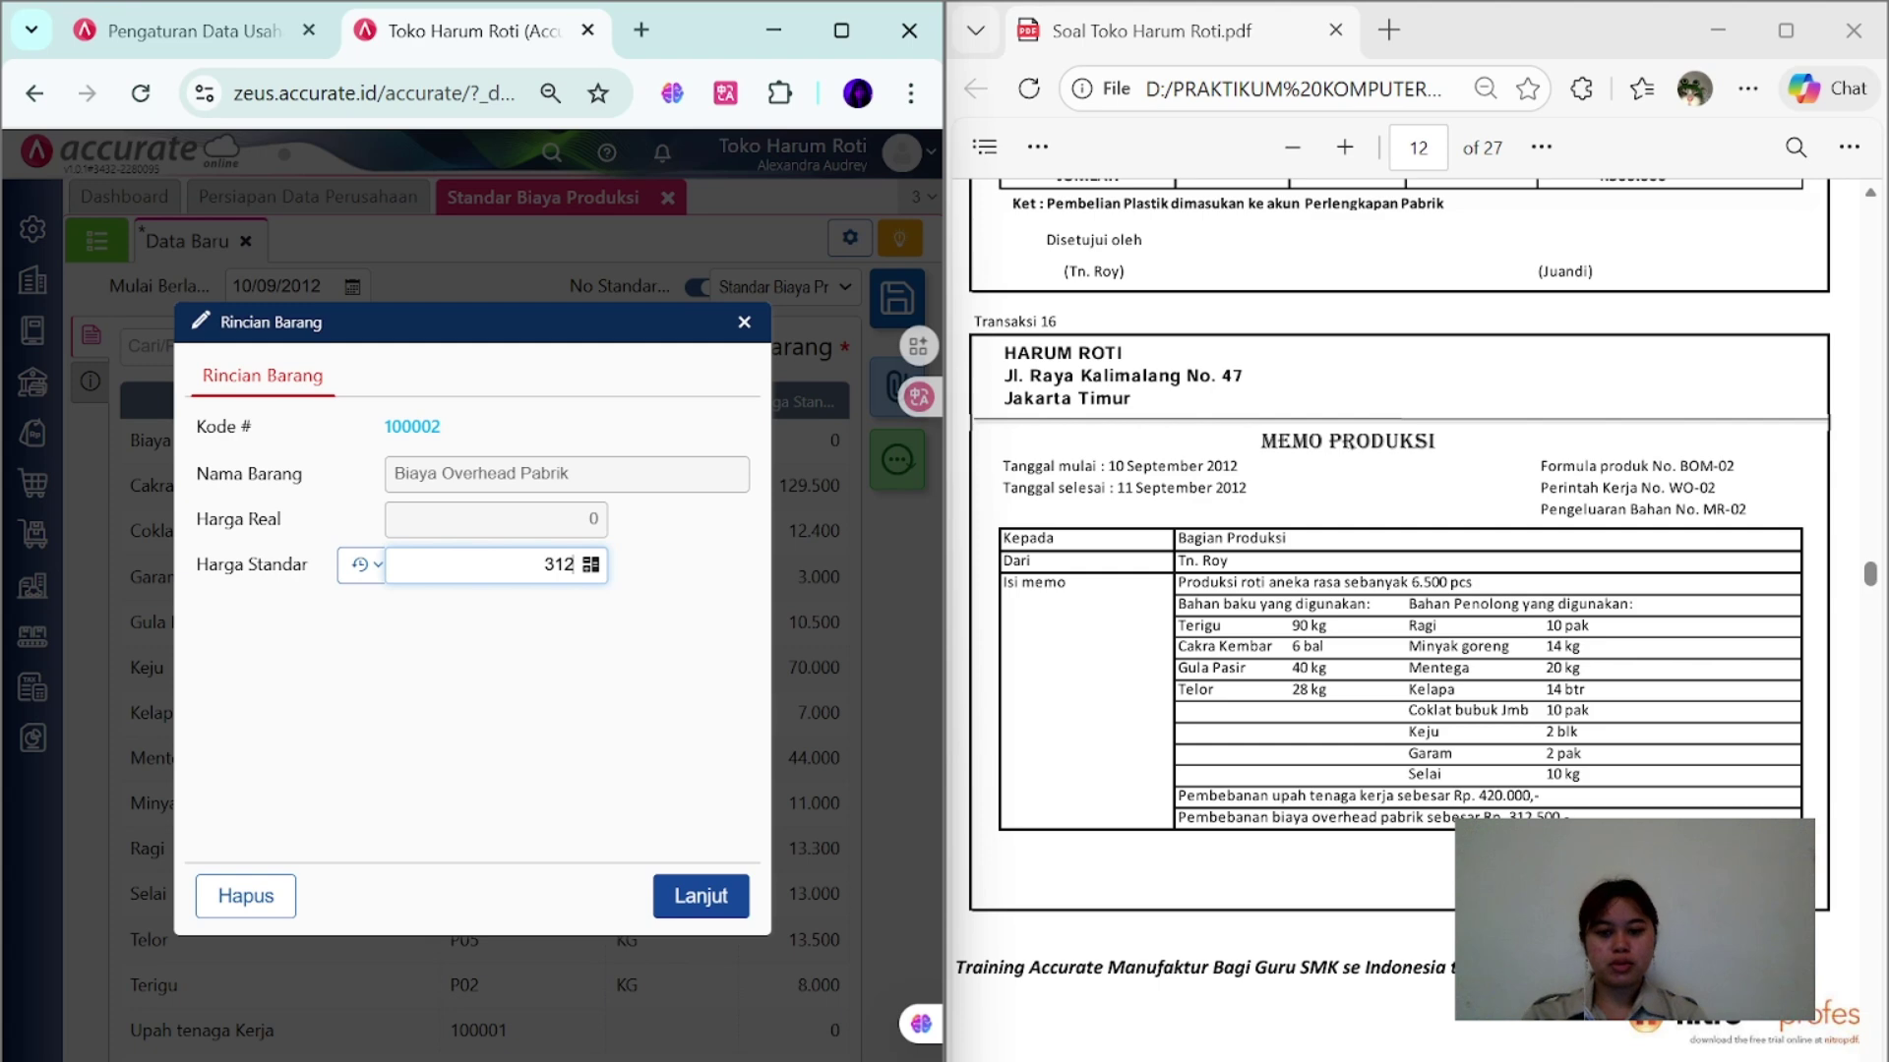
{"action": "left_click", "coordinate": [700, 893]}
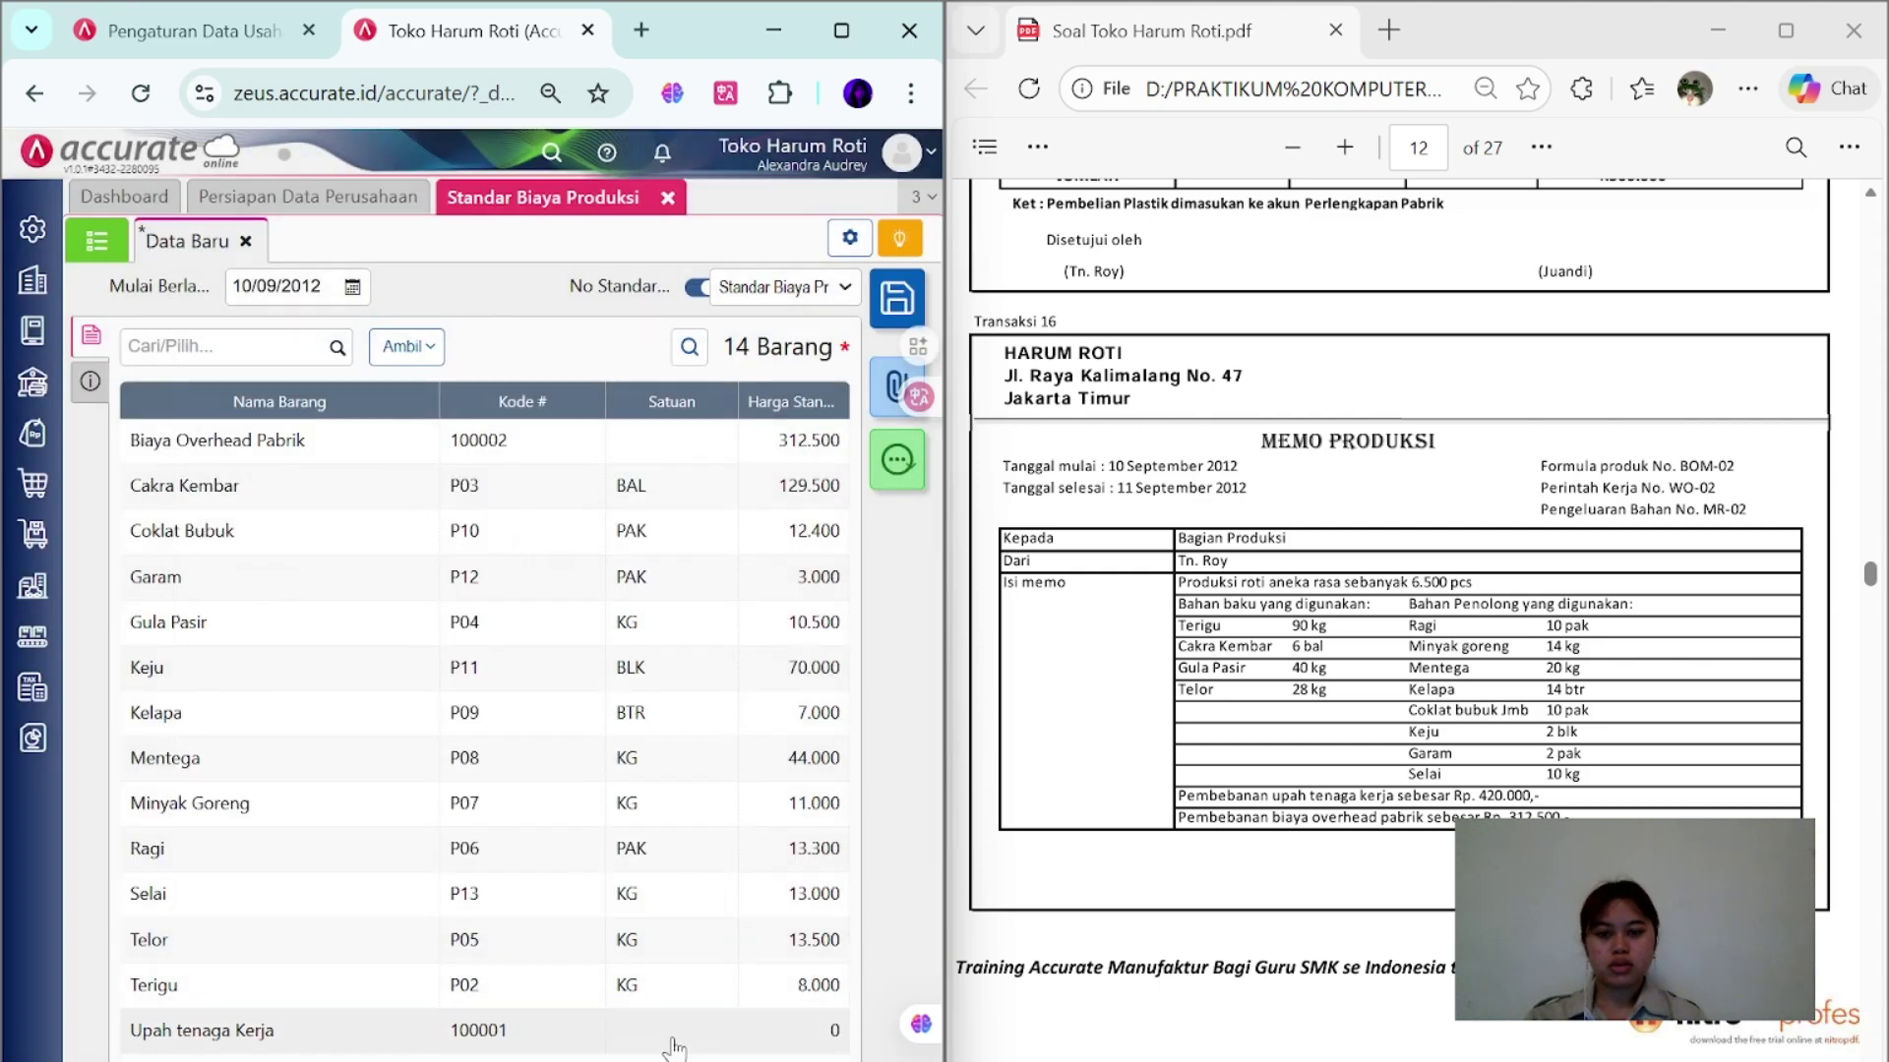
- Set the standard price of Upah tenaga Kerja to 420.000, then save and close the standard cost record
{"action": "left_click", "coordinate": [666, 1031]}
{"action": "left_click", "coordinate": [568, 564]}
{"action": "type", "text": "4"}
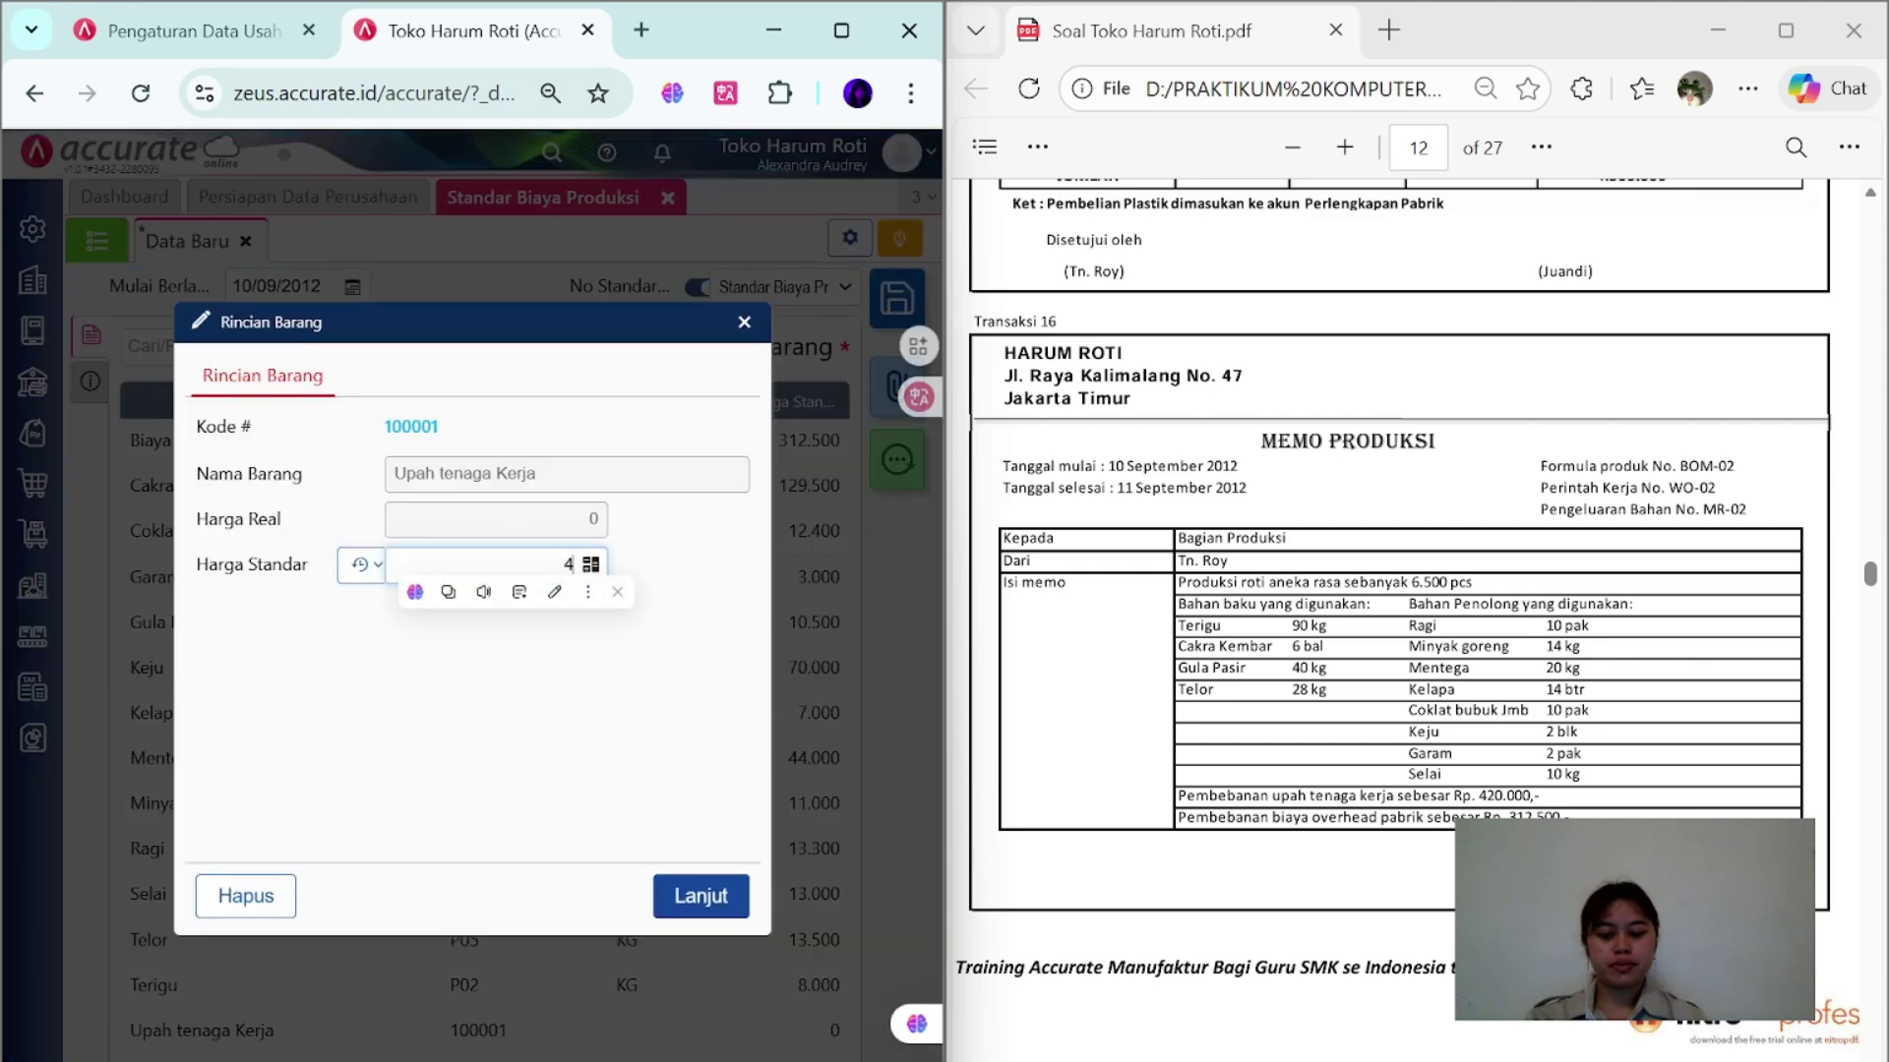
{"action": "type", "text": "20.000"}
{"action": "left_click", "coordinate": [674, 897]}
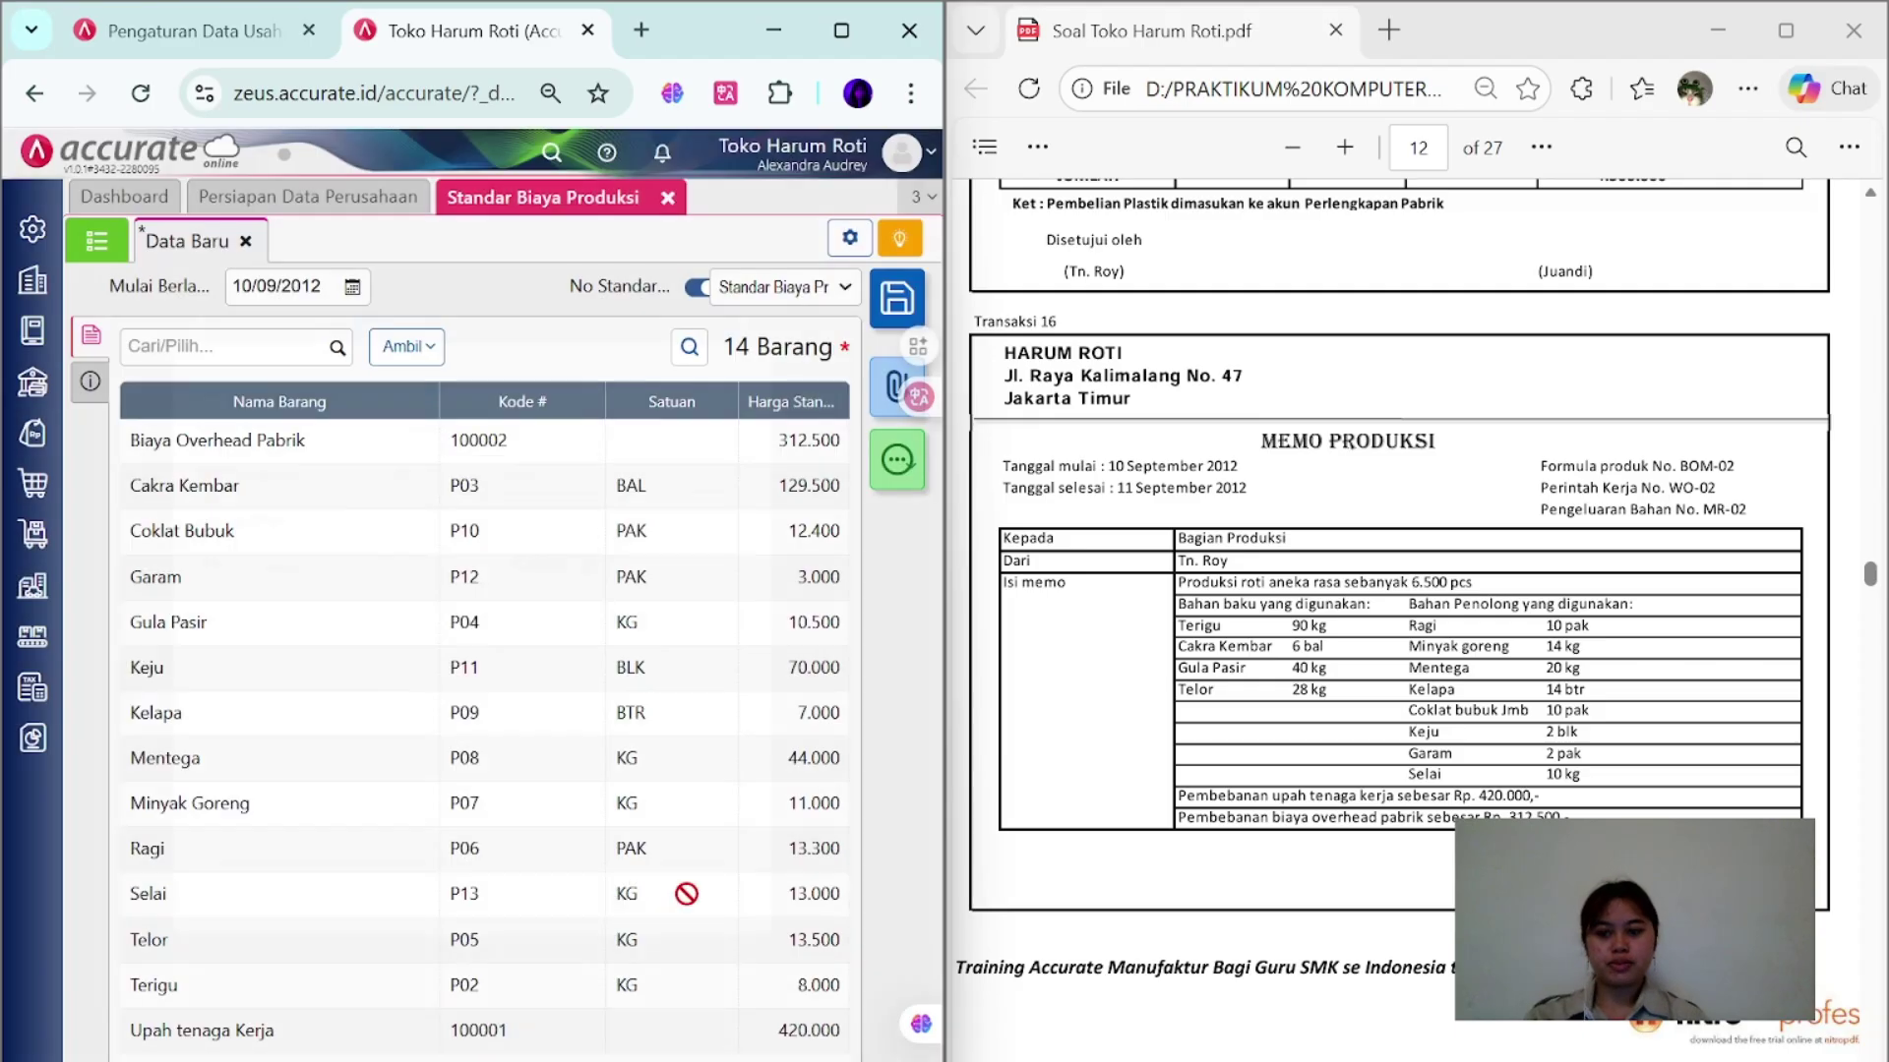
{"action": "left_click", "coordinate": [91, 337]}
{"action": "left_click", "coordinate": [92, 339]}
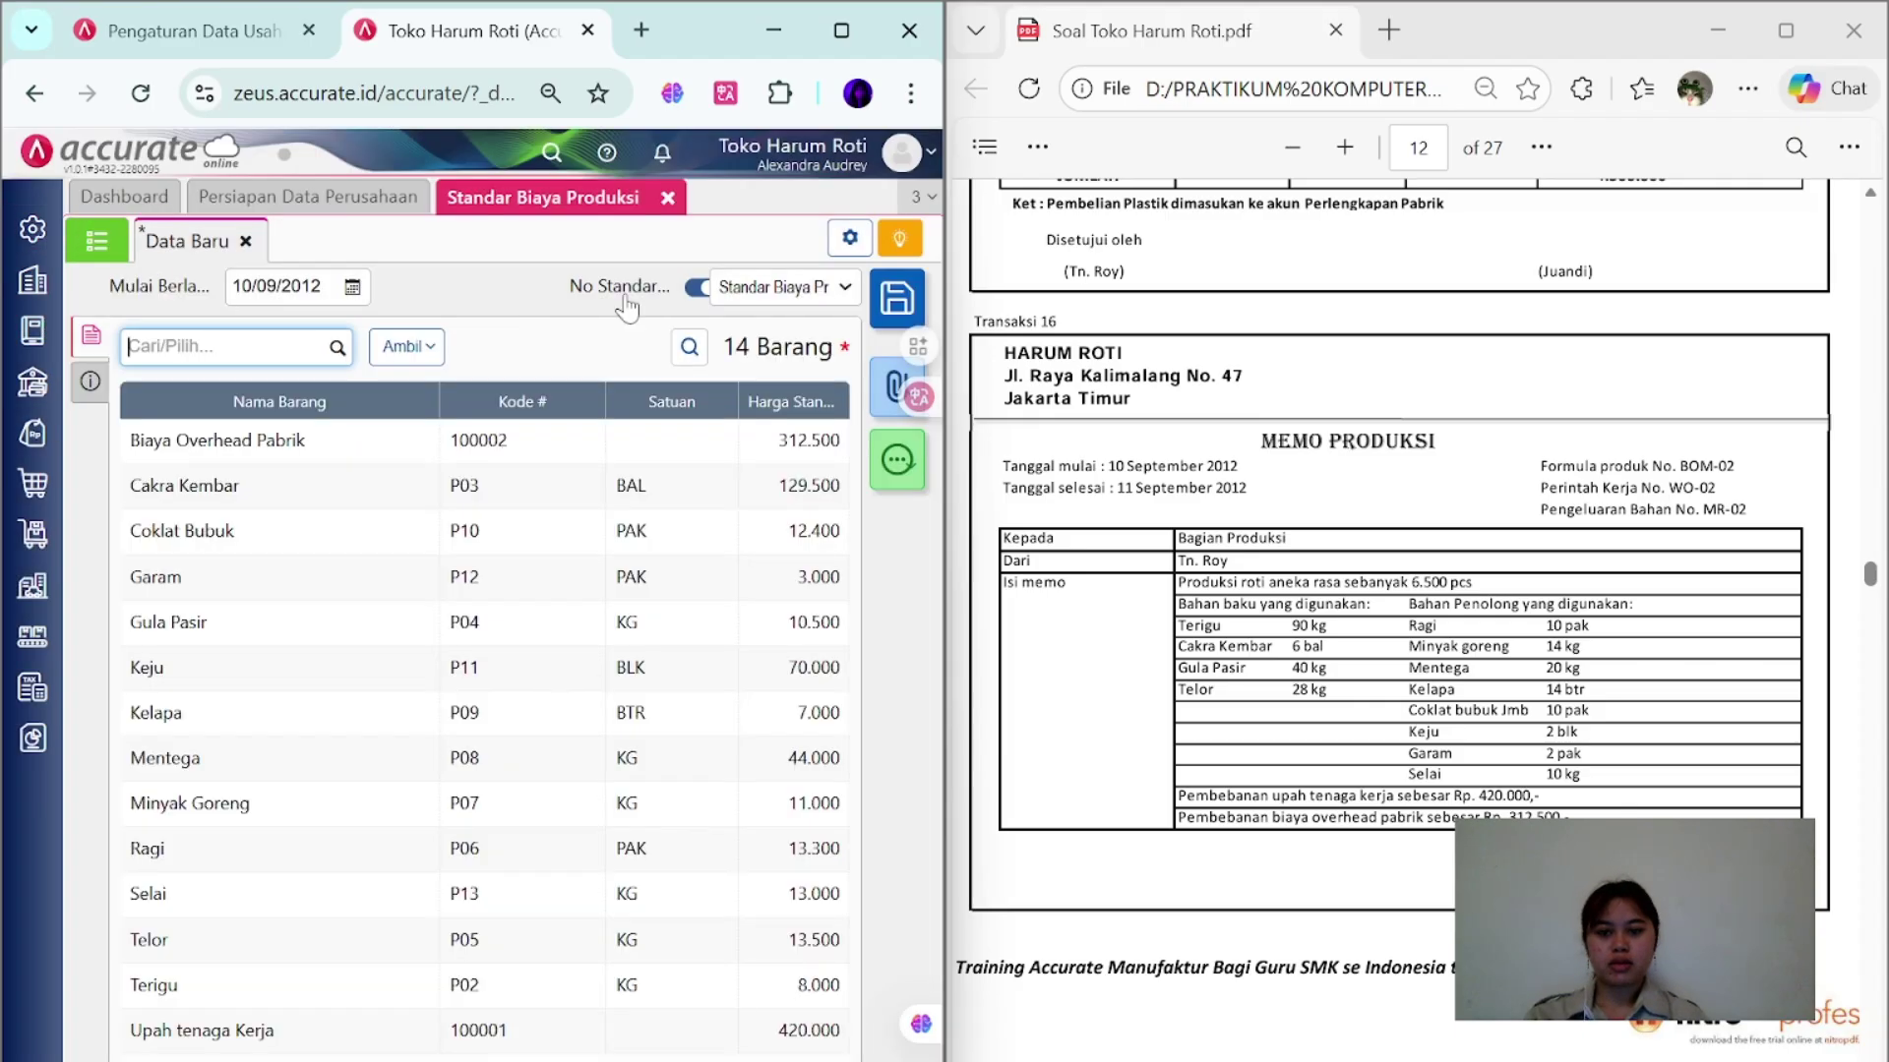
{"action": "left_click", "coordinate": [896, 301]}
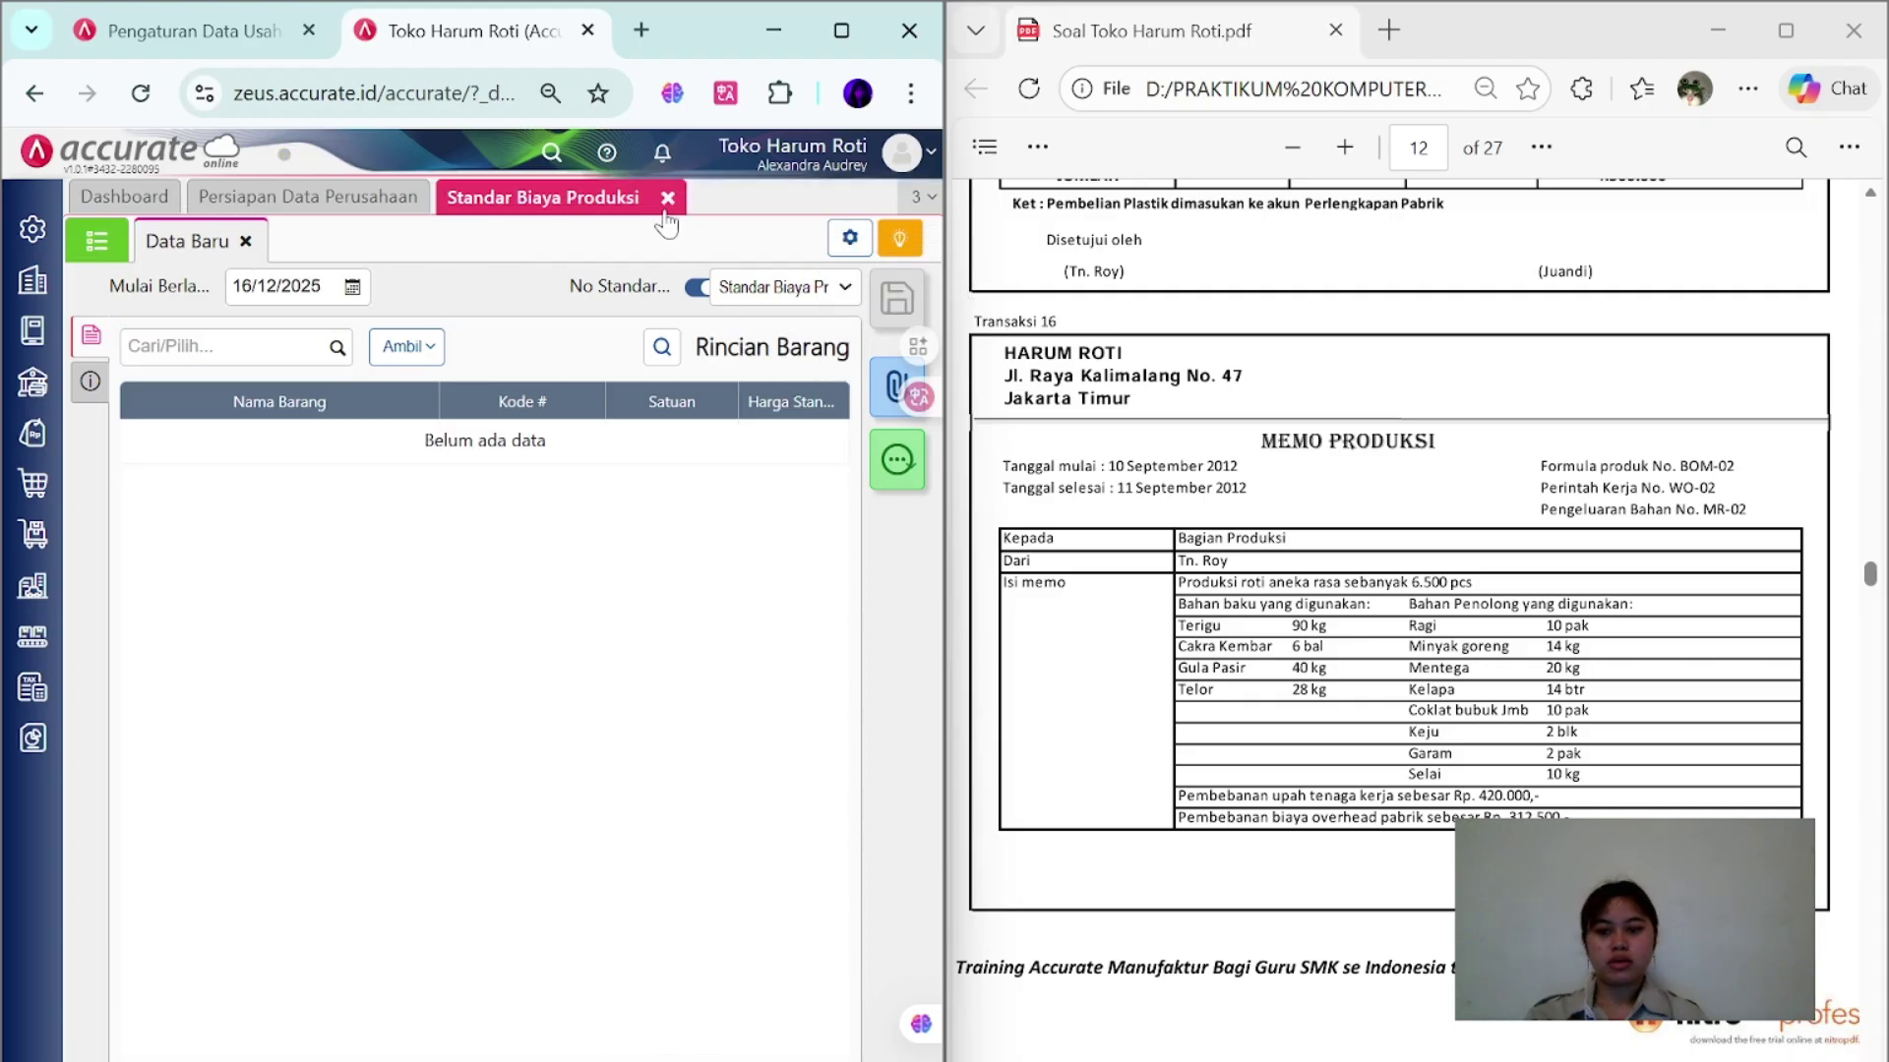
{"action": "left_click", "coordinate": [665, 198]}
- Start a production formula for ROTI ANEKA RASA with the manual number BOM-02 and a quantity of 6.500 PCS
{"action": "left_click", "coordinate": [32, 637]}
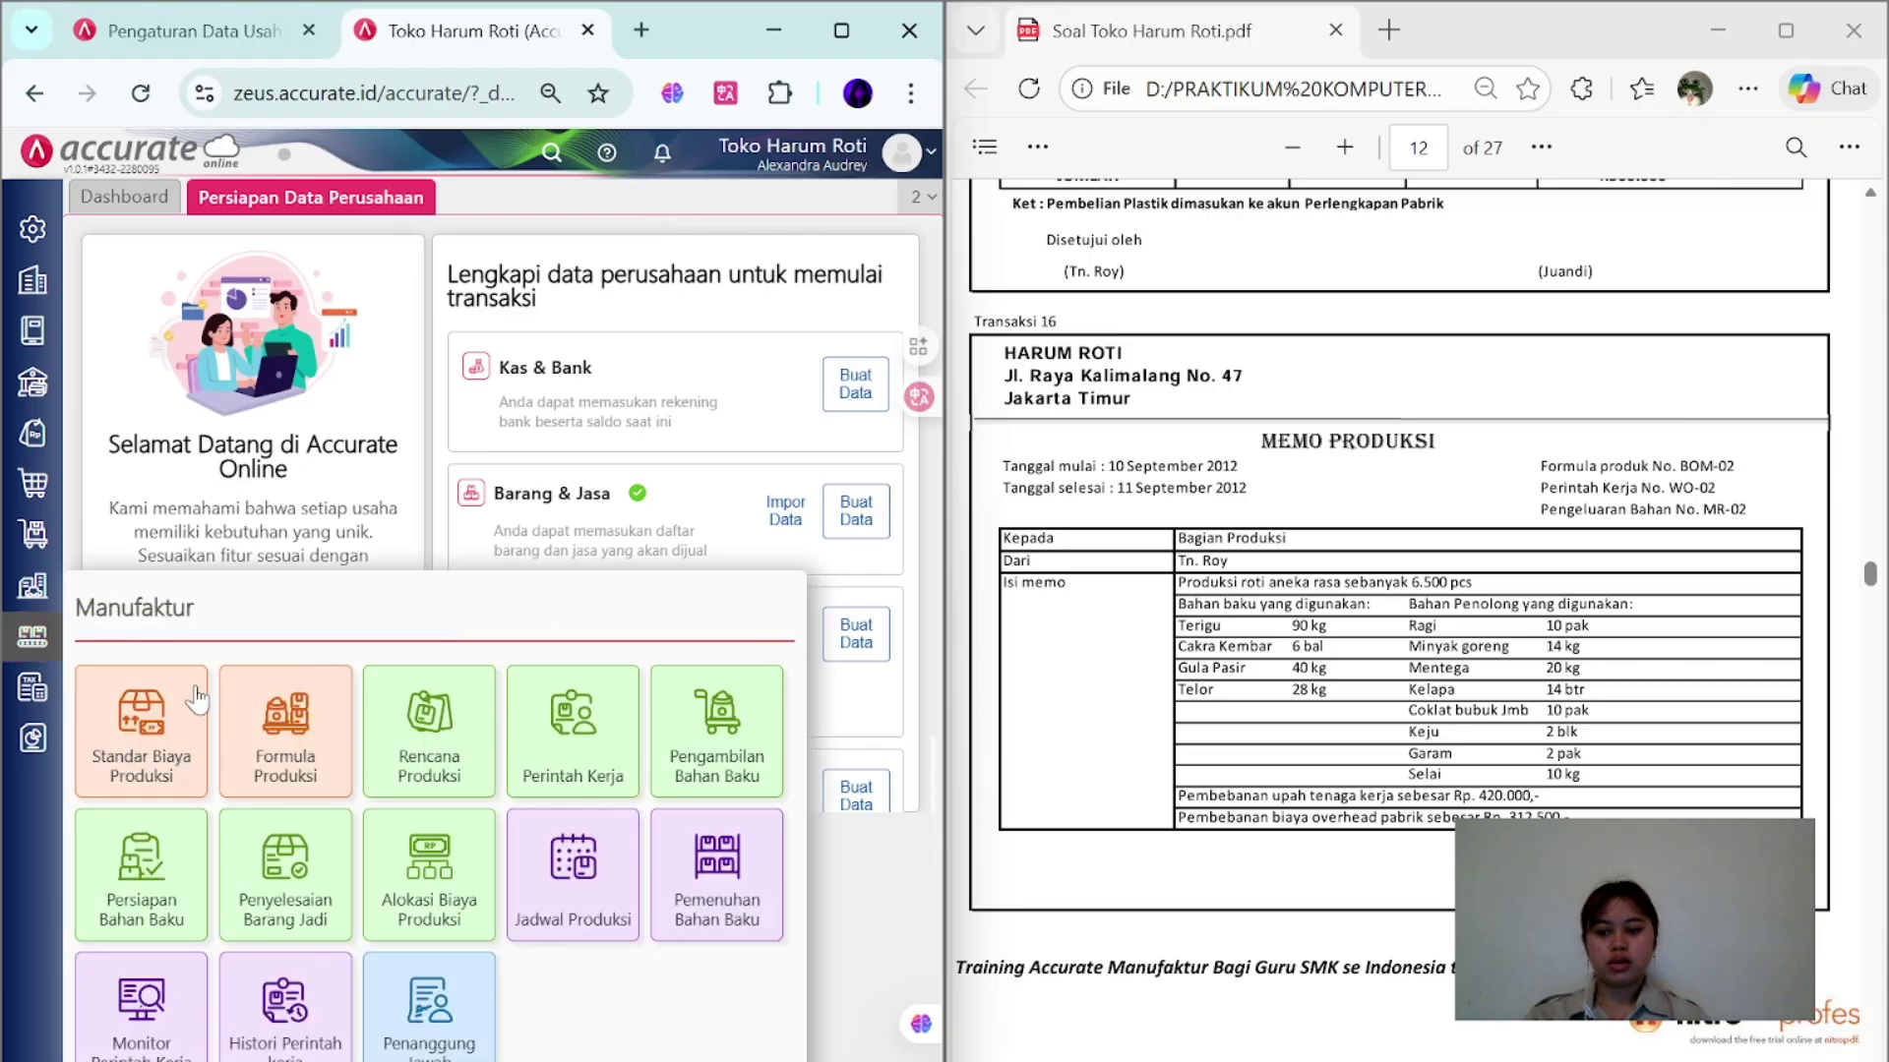
{"action": "left_click", "coordinate": [273, 764]}
{"action": "left_click", "coordinate": [500, 287]}
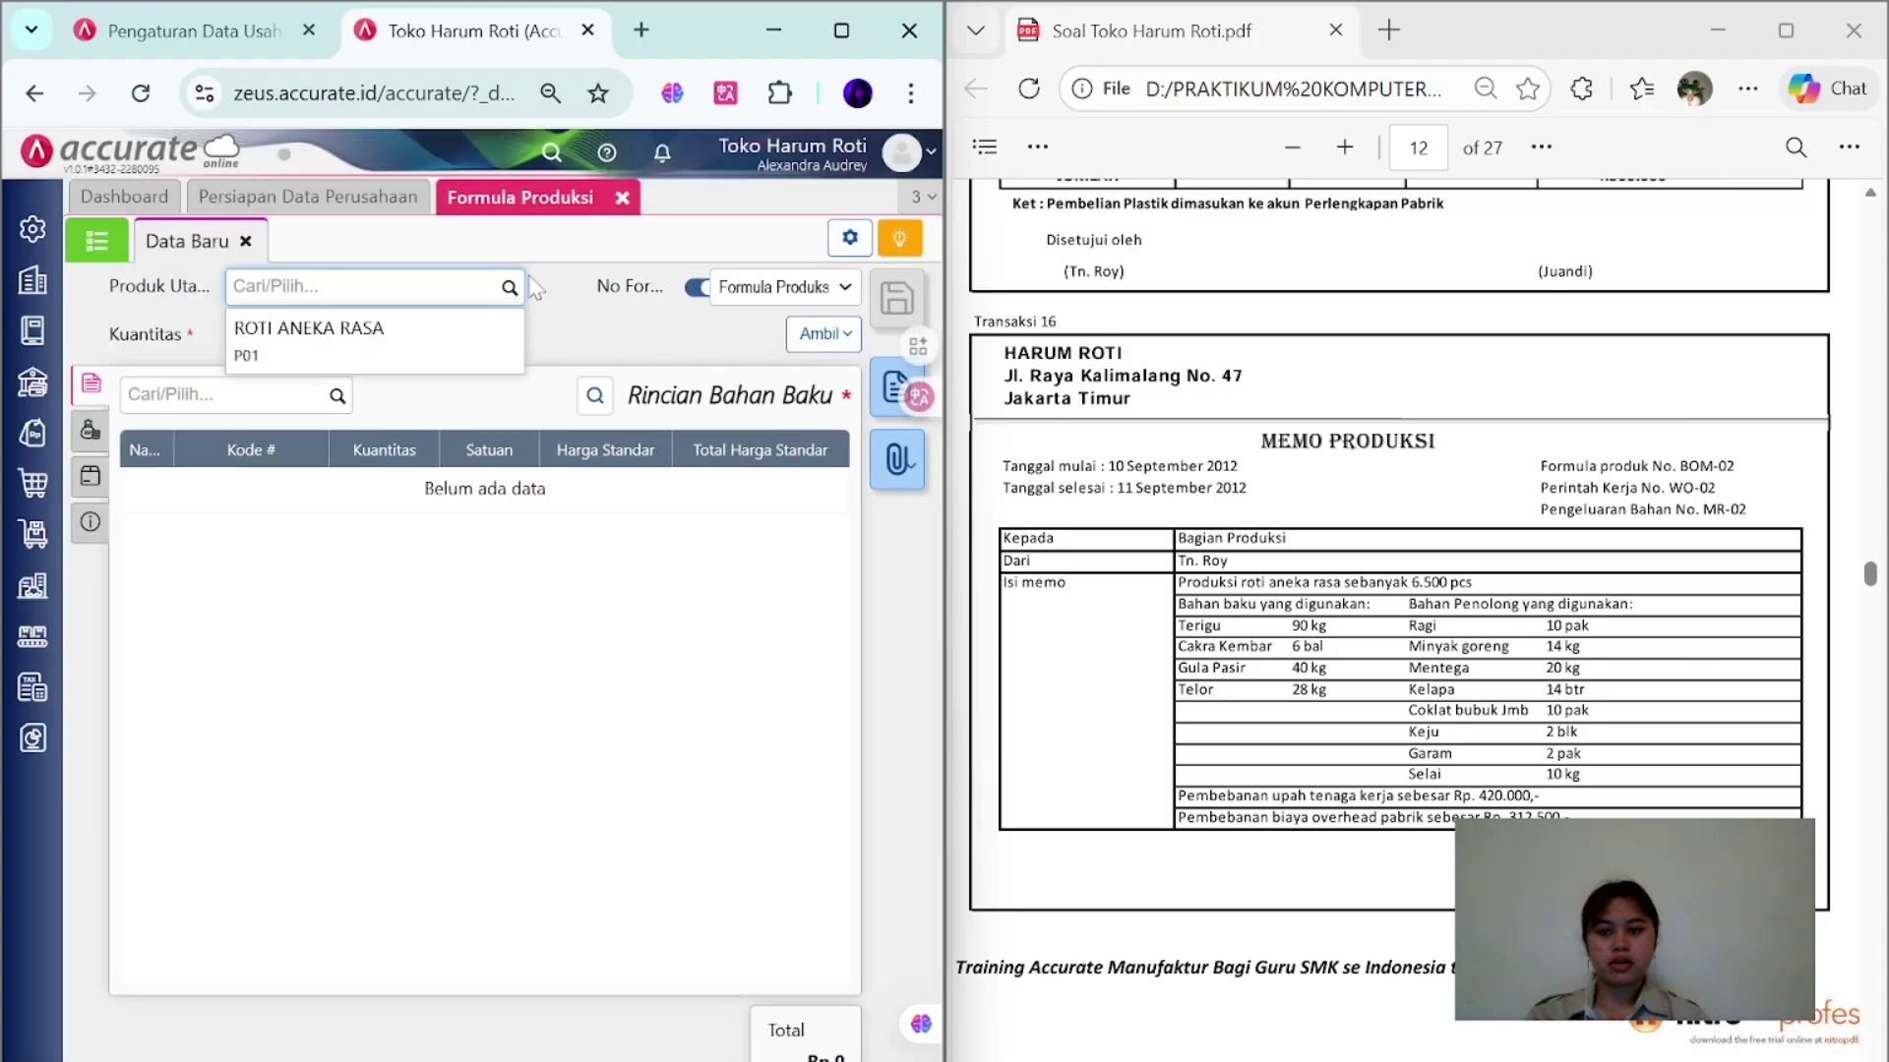
{"action": "left_click", "coordinate": [468, 329]}
{"action": "left_click", "coordinate": [697, 287]}
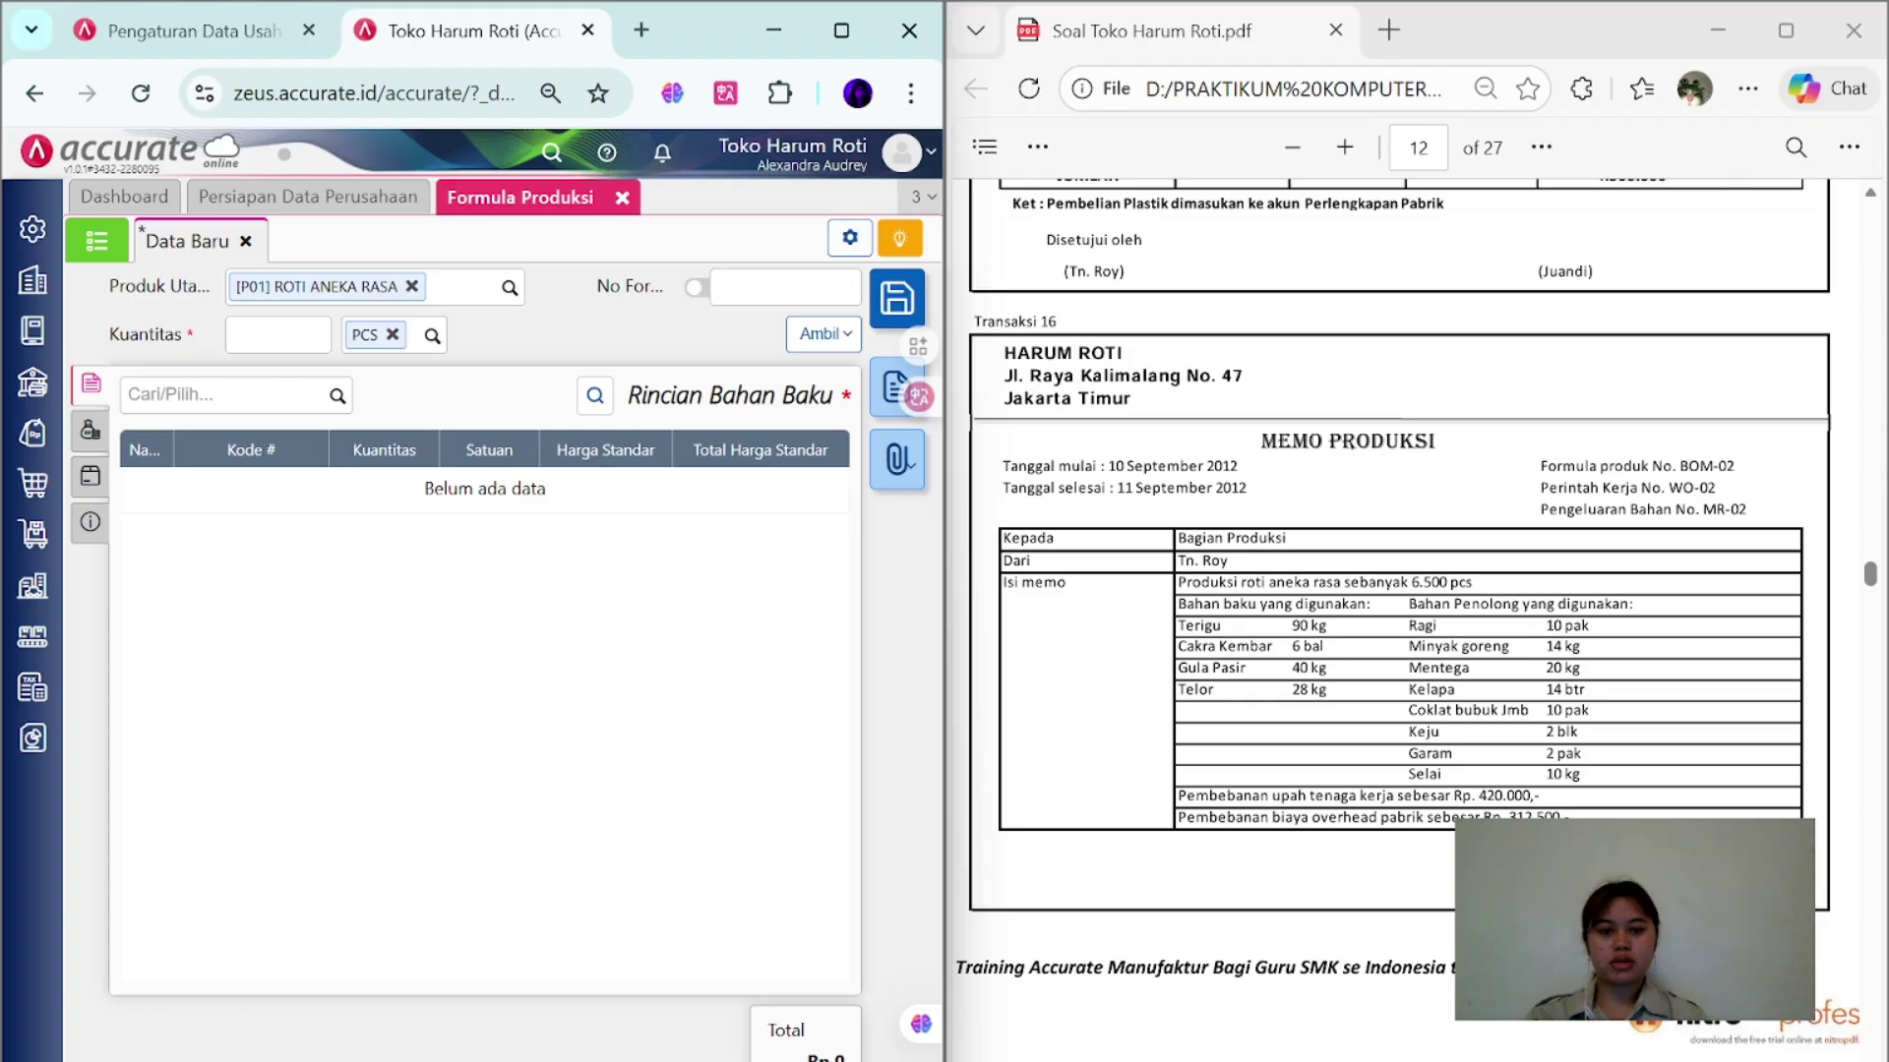
{"action": "left_click", "coordinate": [784, 287]}
{"action": "type", "text": "BOM-02"}
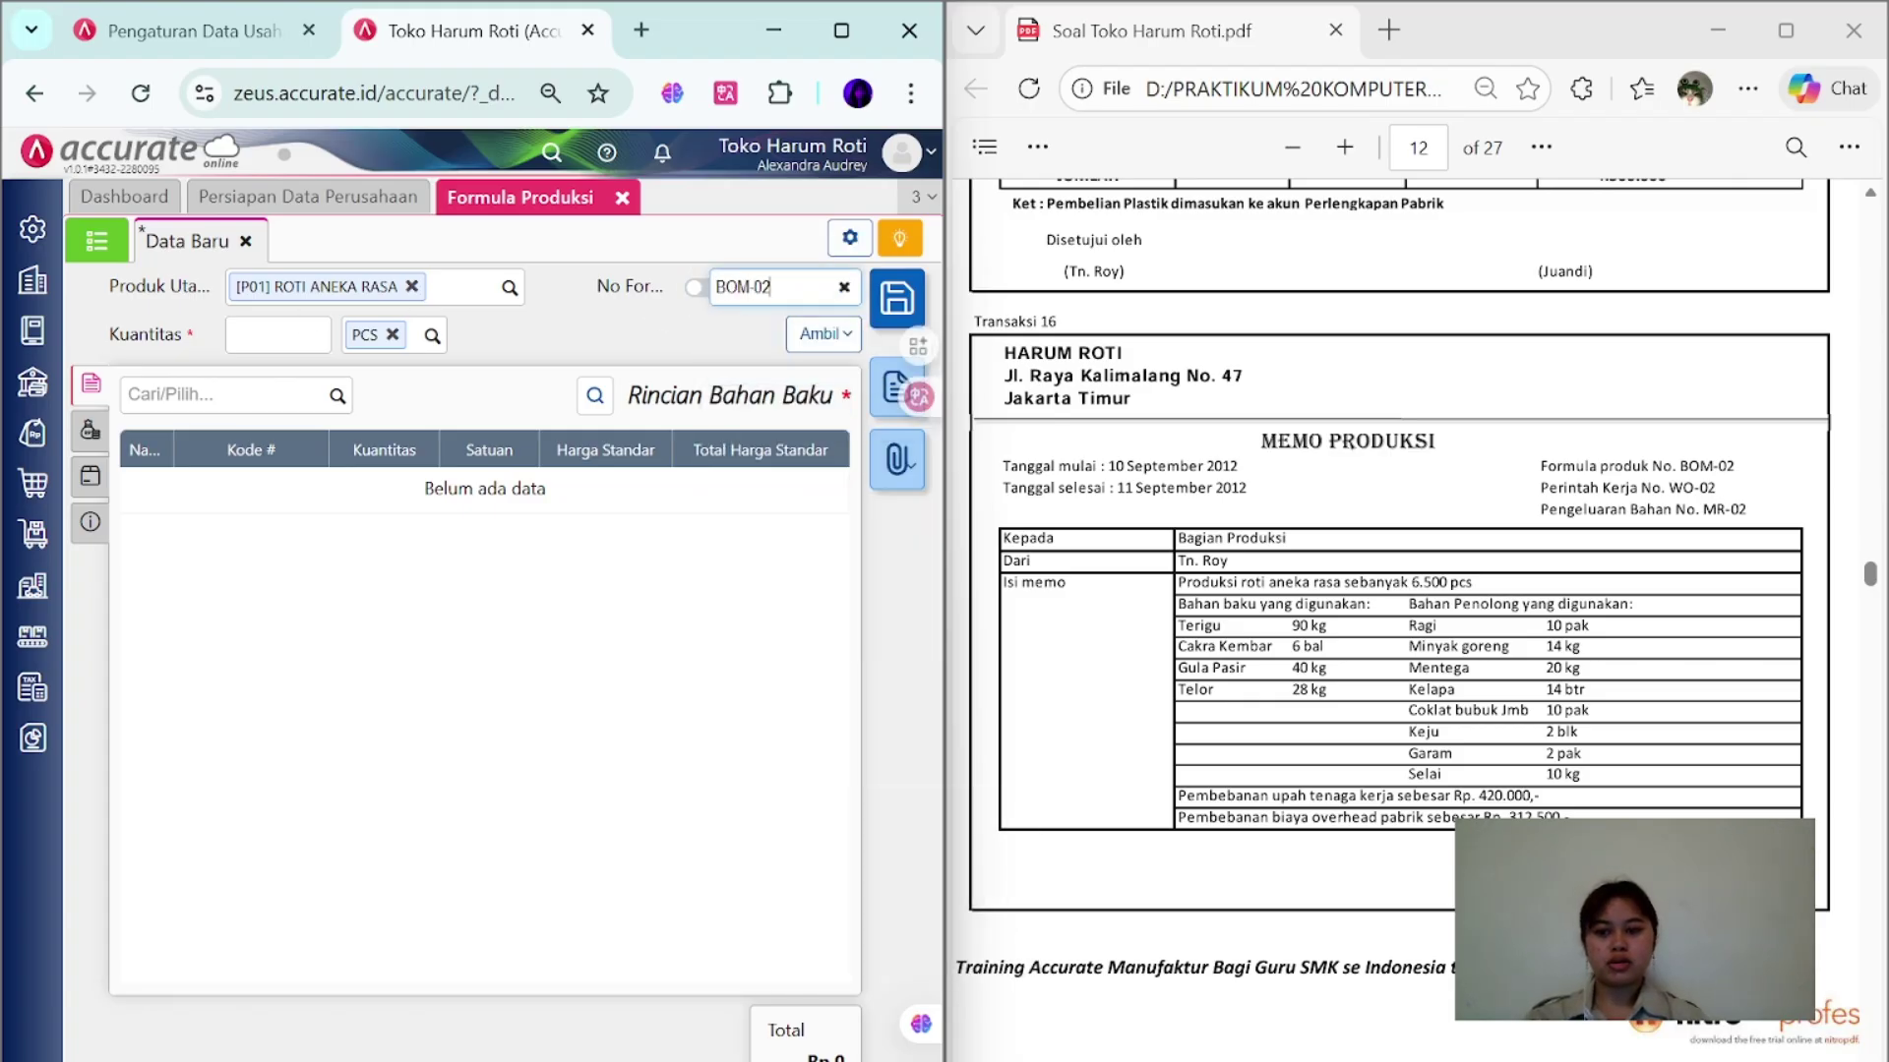
{"action": "left_click", "coordinate": [278, 335]}
{"action": "type", "text": "6.500"}
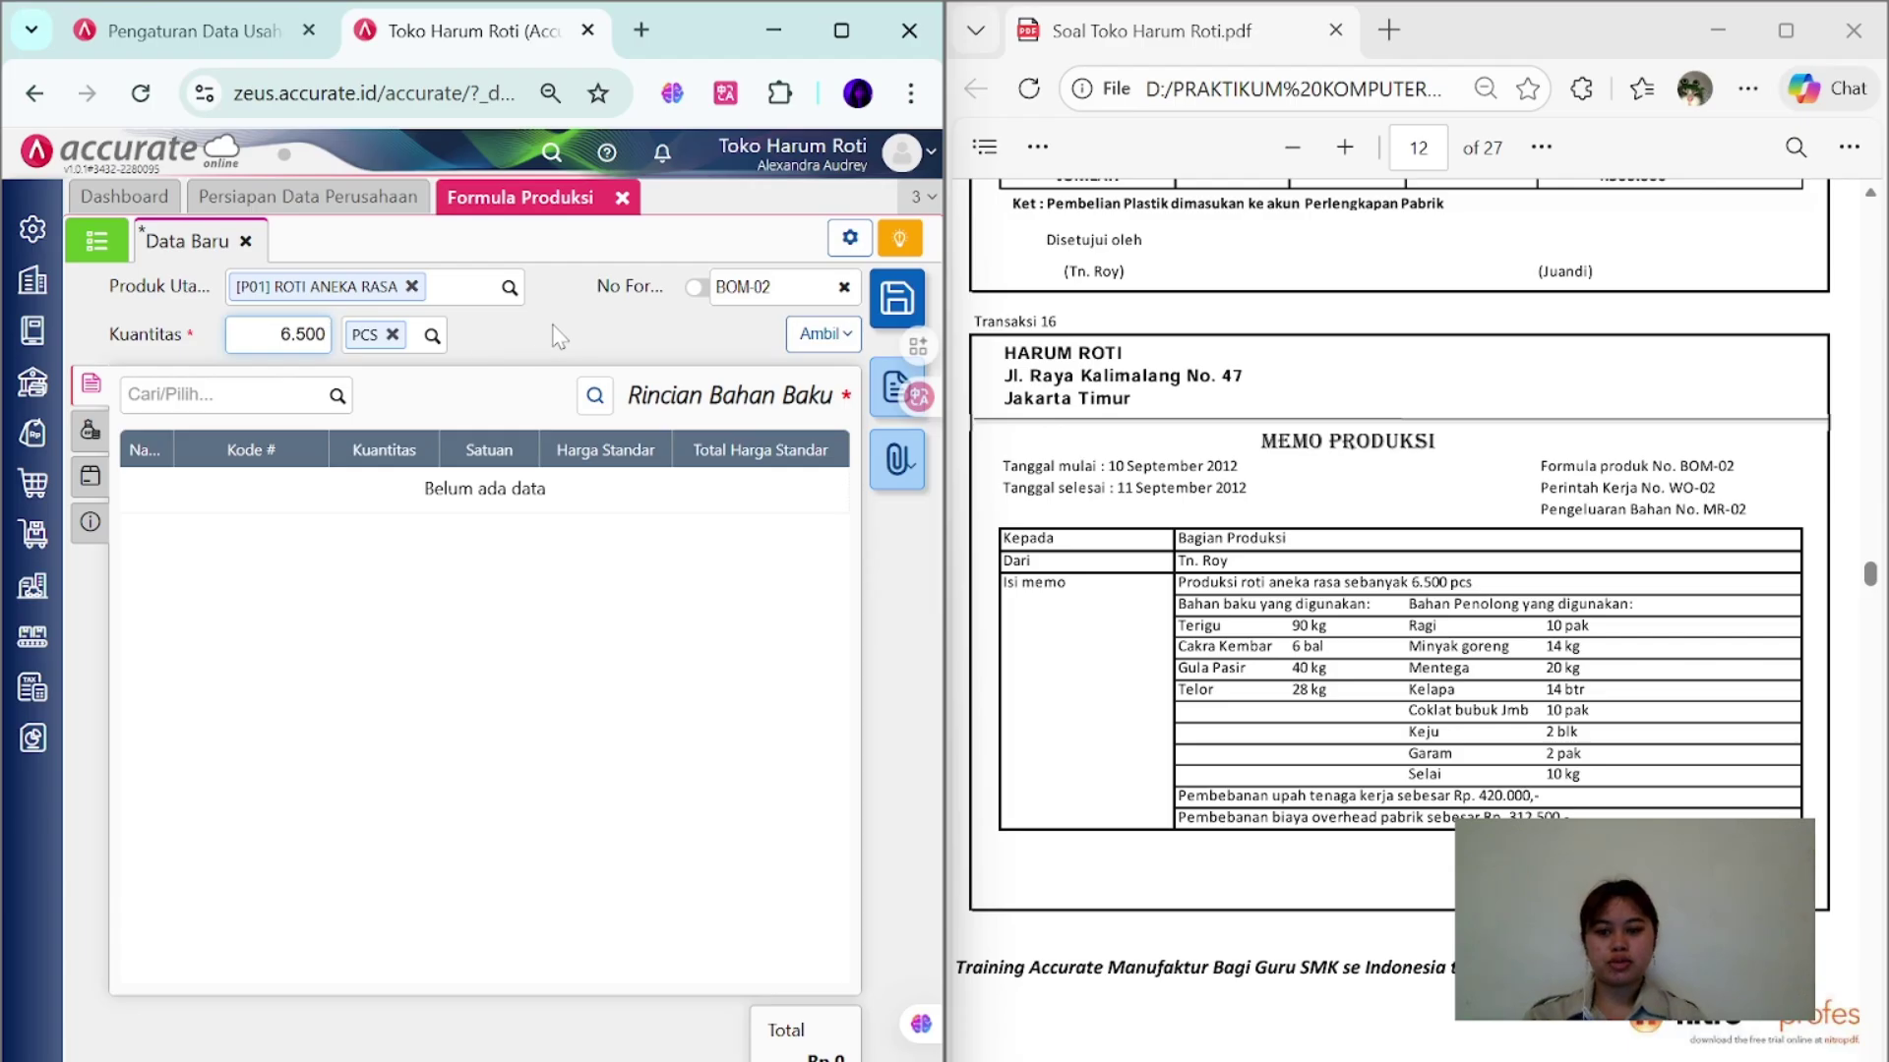
- Add the twelve materials from the production memo to the formula's raw material details with their listed quantities
{"action": "left_click", "coordinate": [345, 407]}
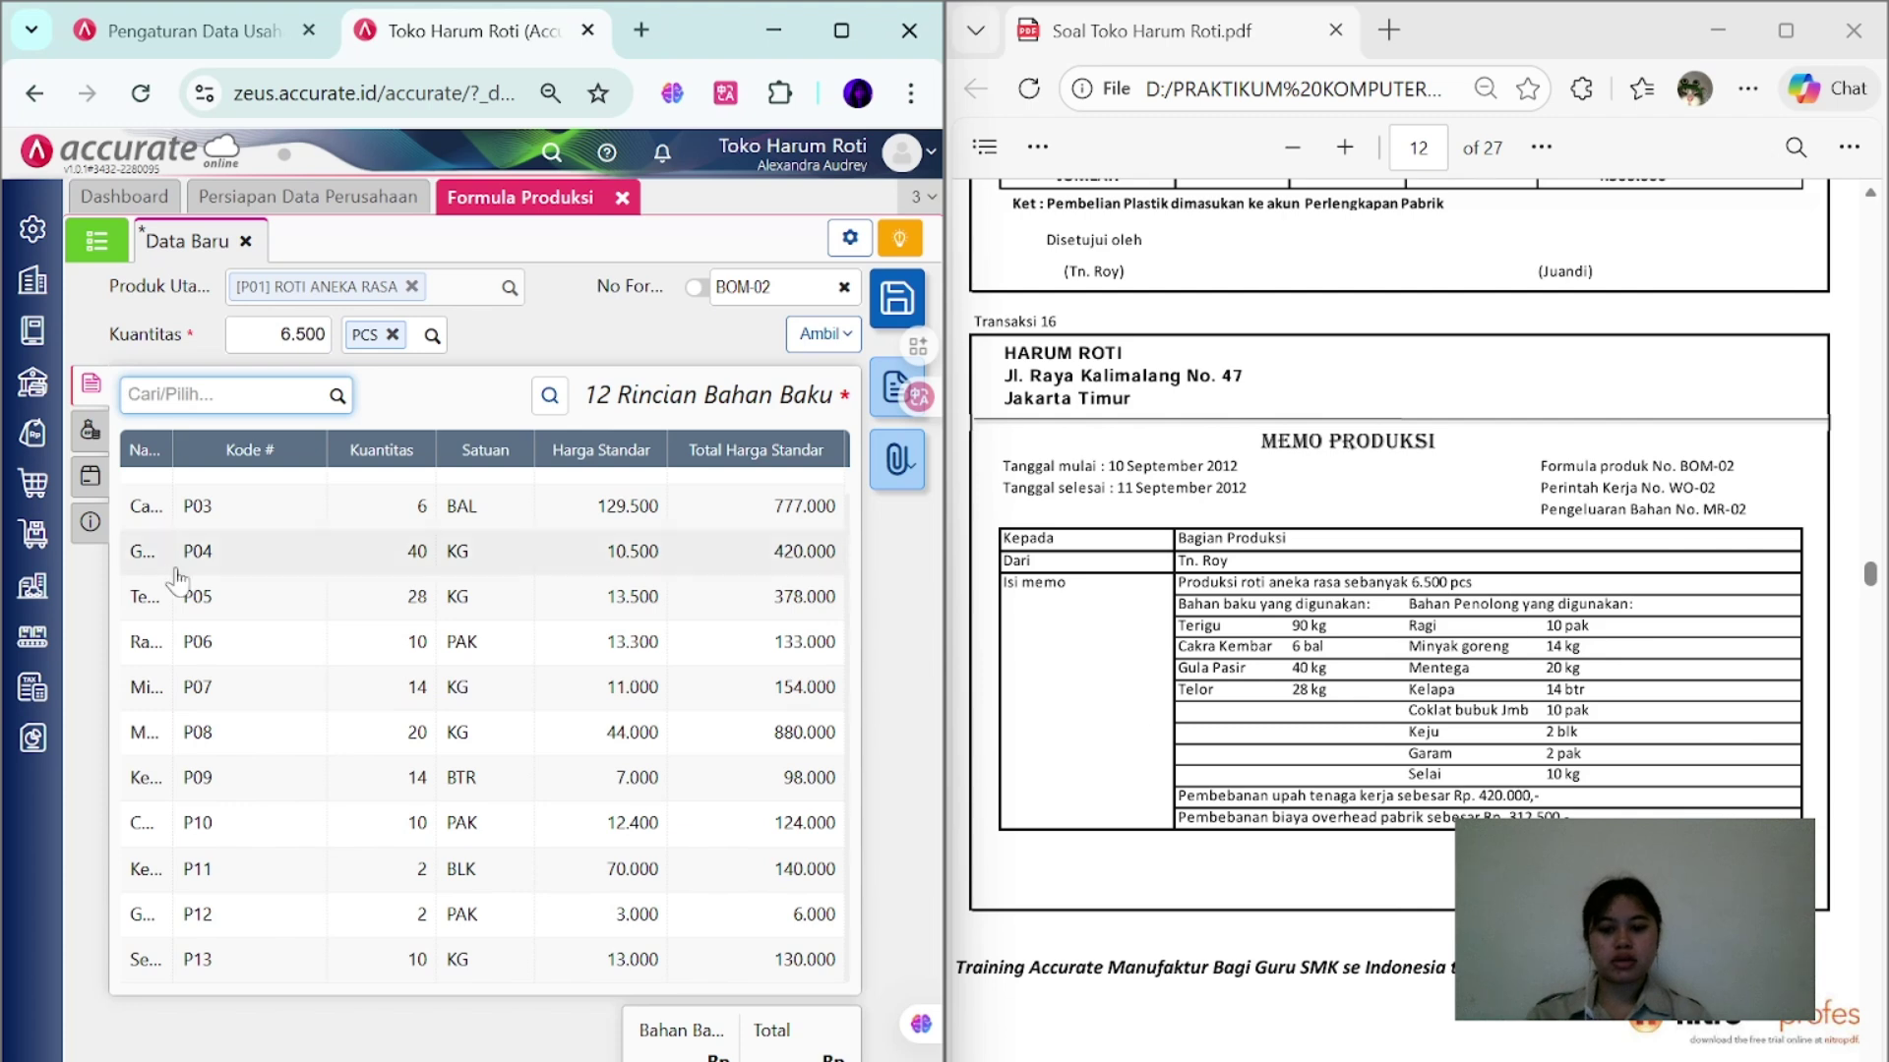
{"action": "scroll", "coordinate": [463, 708], "scroll_direction": "up", "scroll_amount": 1}
- Add Upah tenaga Kerja with quantity 1 to the formula's cost details
{"action": "left_click", "coordinate": [90, 430]}
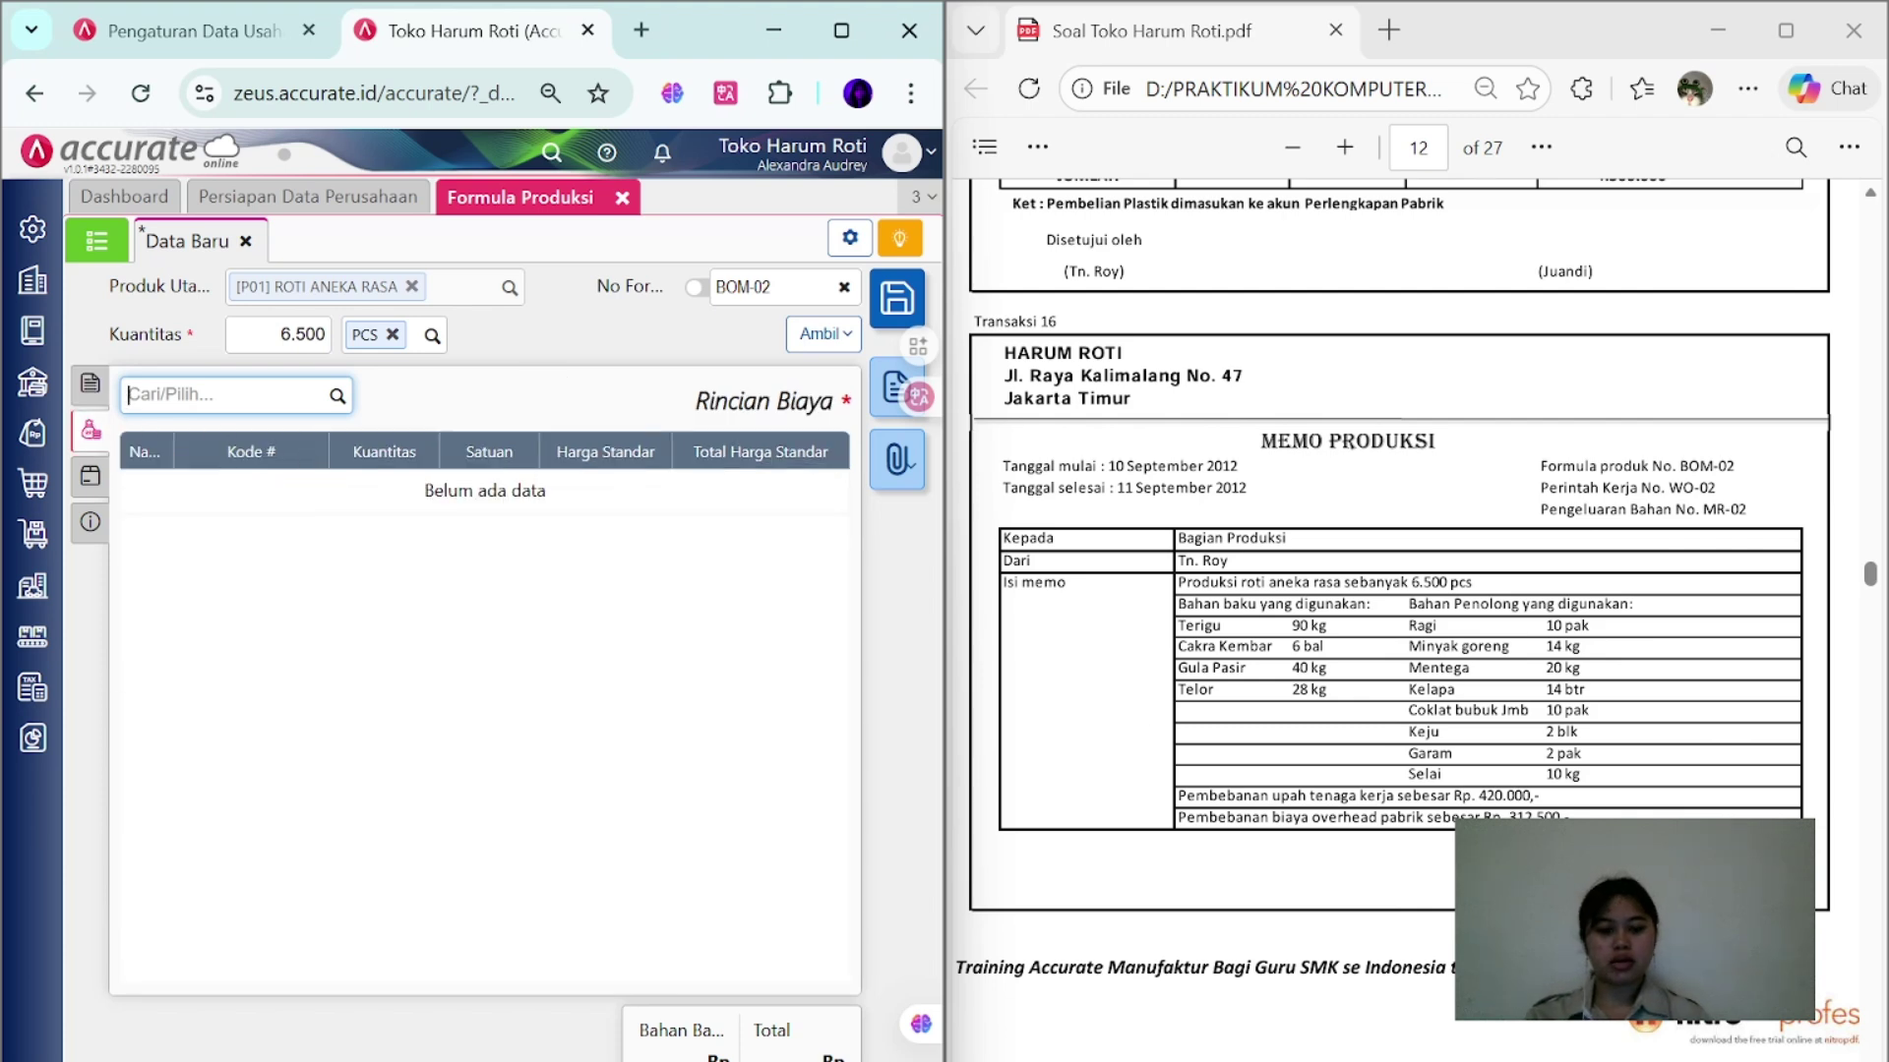
{"action": "type", "text": "upah"}
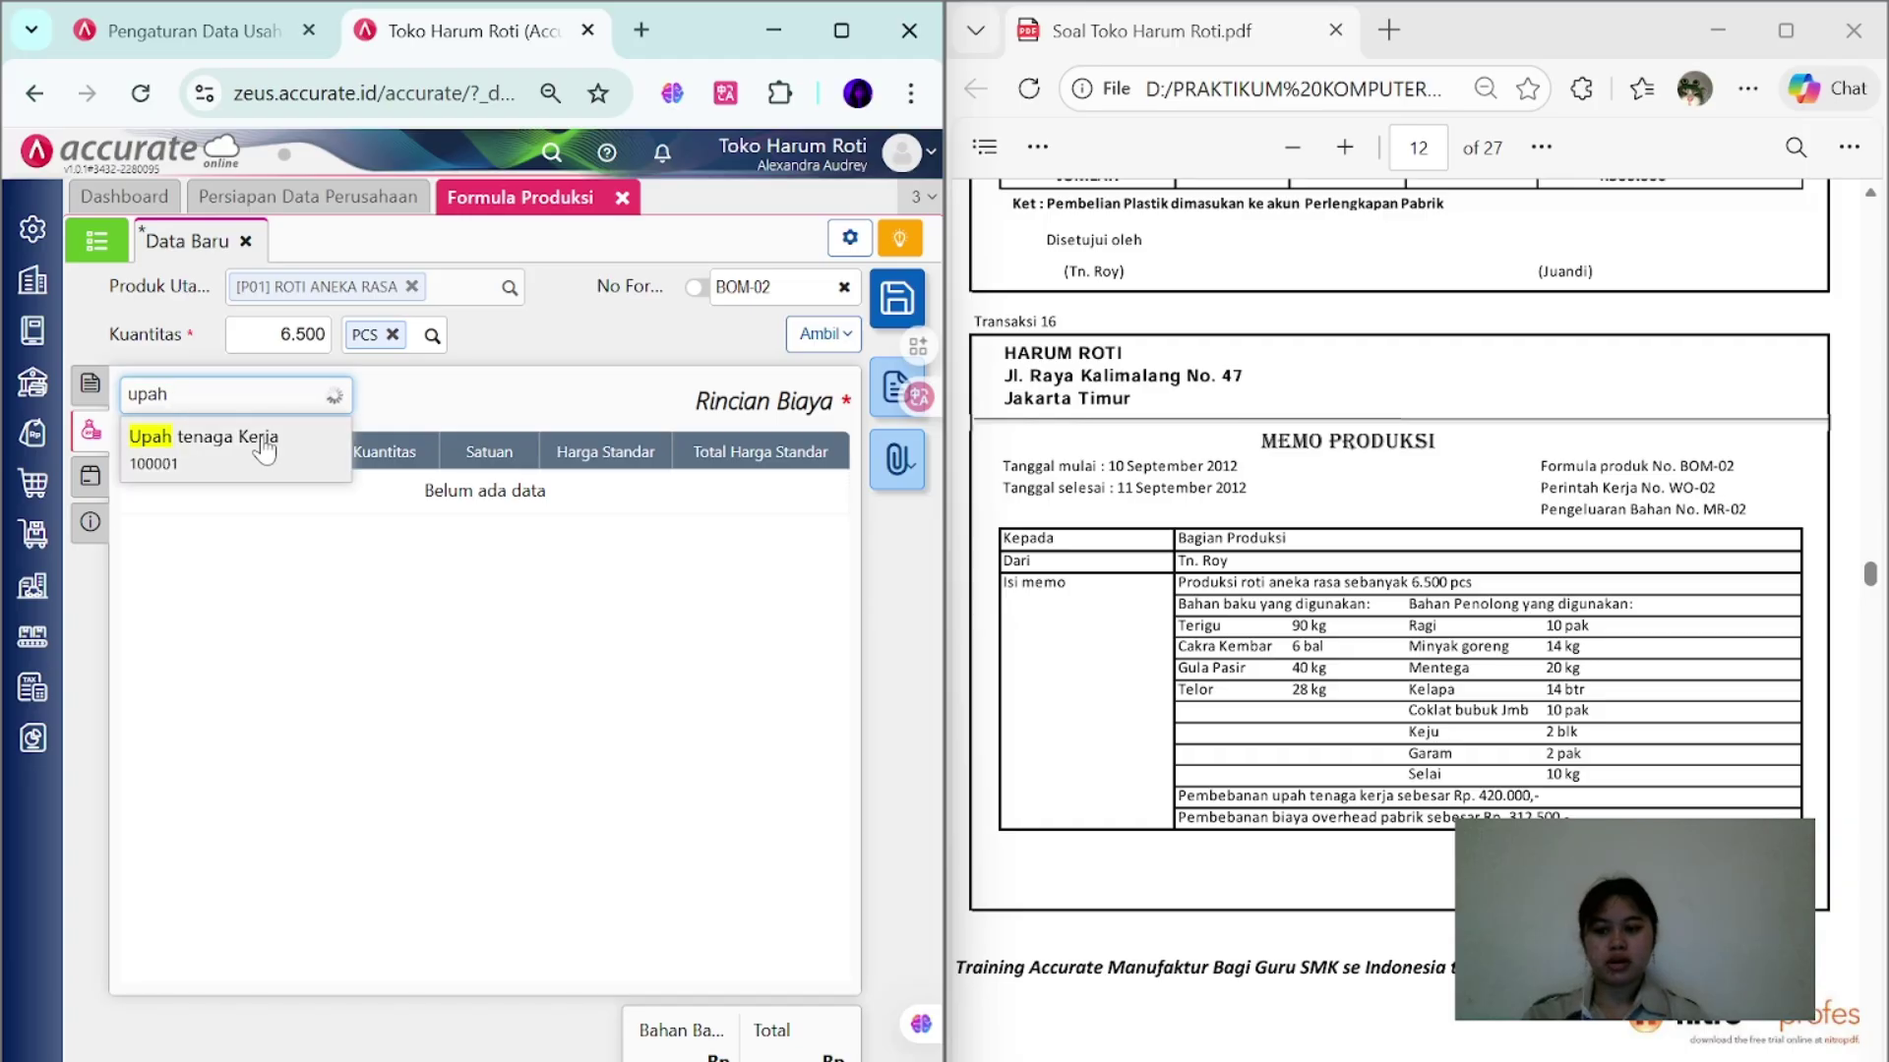
{"action": "left_click", "coordinate": [260, 433]}
{"action": "left_click", "coordinate": [701, 898]}
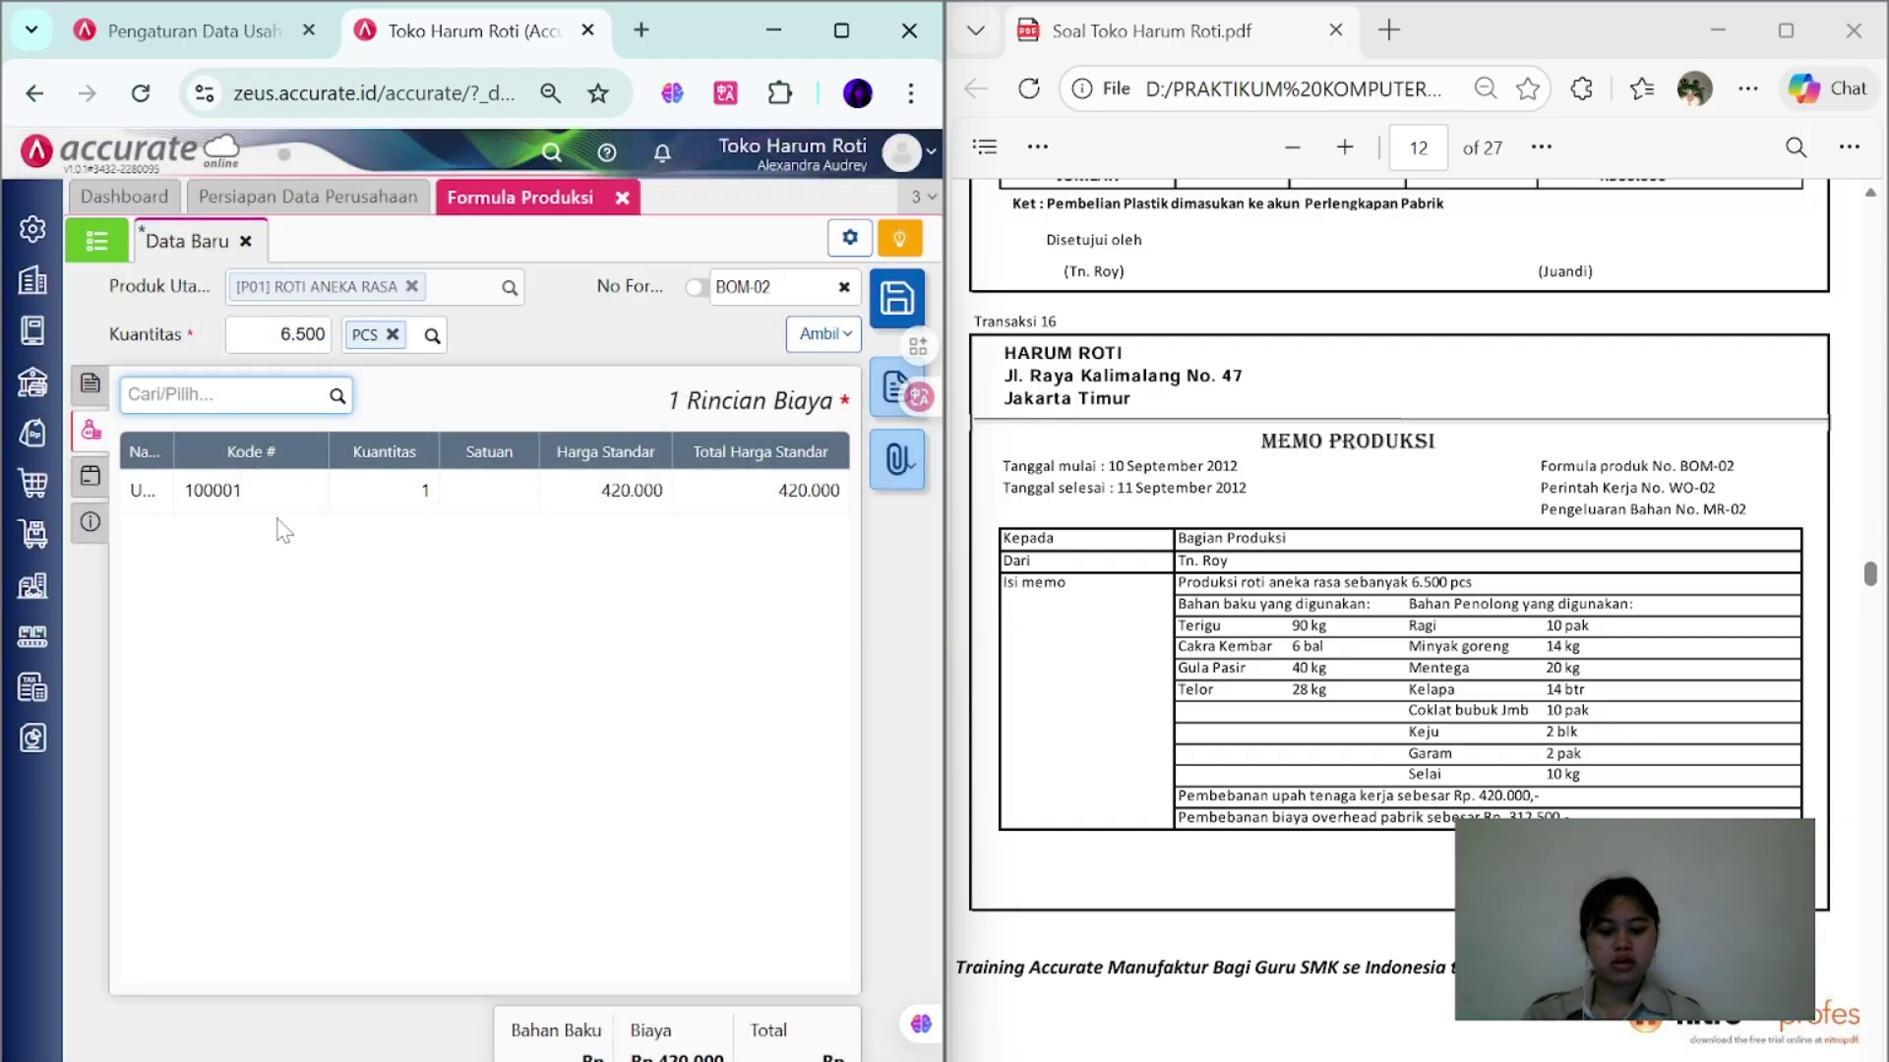
- Add Biaya Overhead Pabrik with quantity 1 to the formula's cost details and save the production formula
{"action": "type", "text": "bia"}
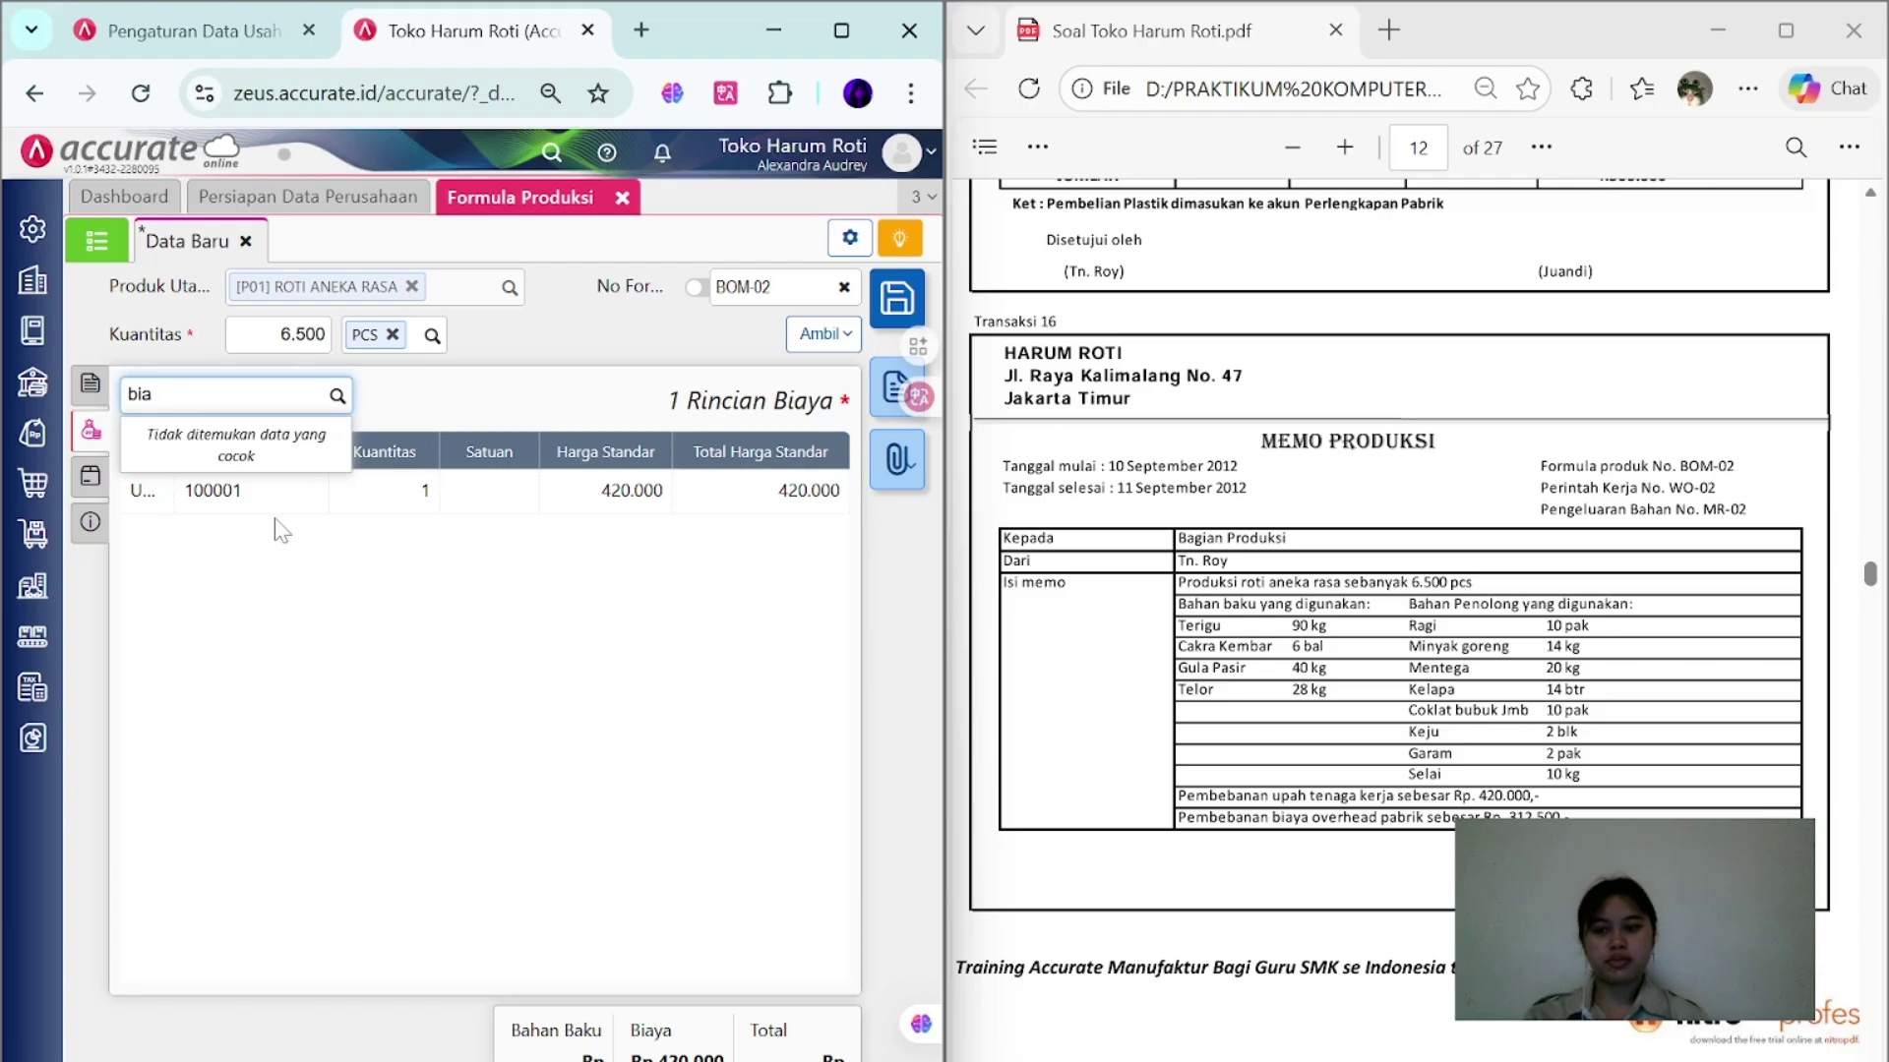
{"action": "left_click", "coordinate": [236, 433]}
{"action": "left_click", "coordinate": [700, 897]}
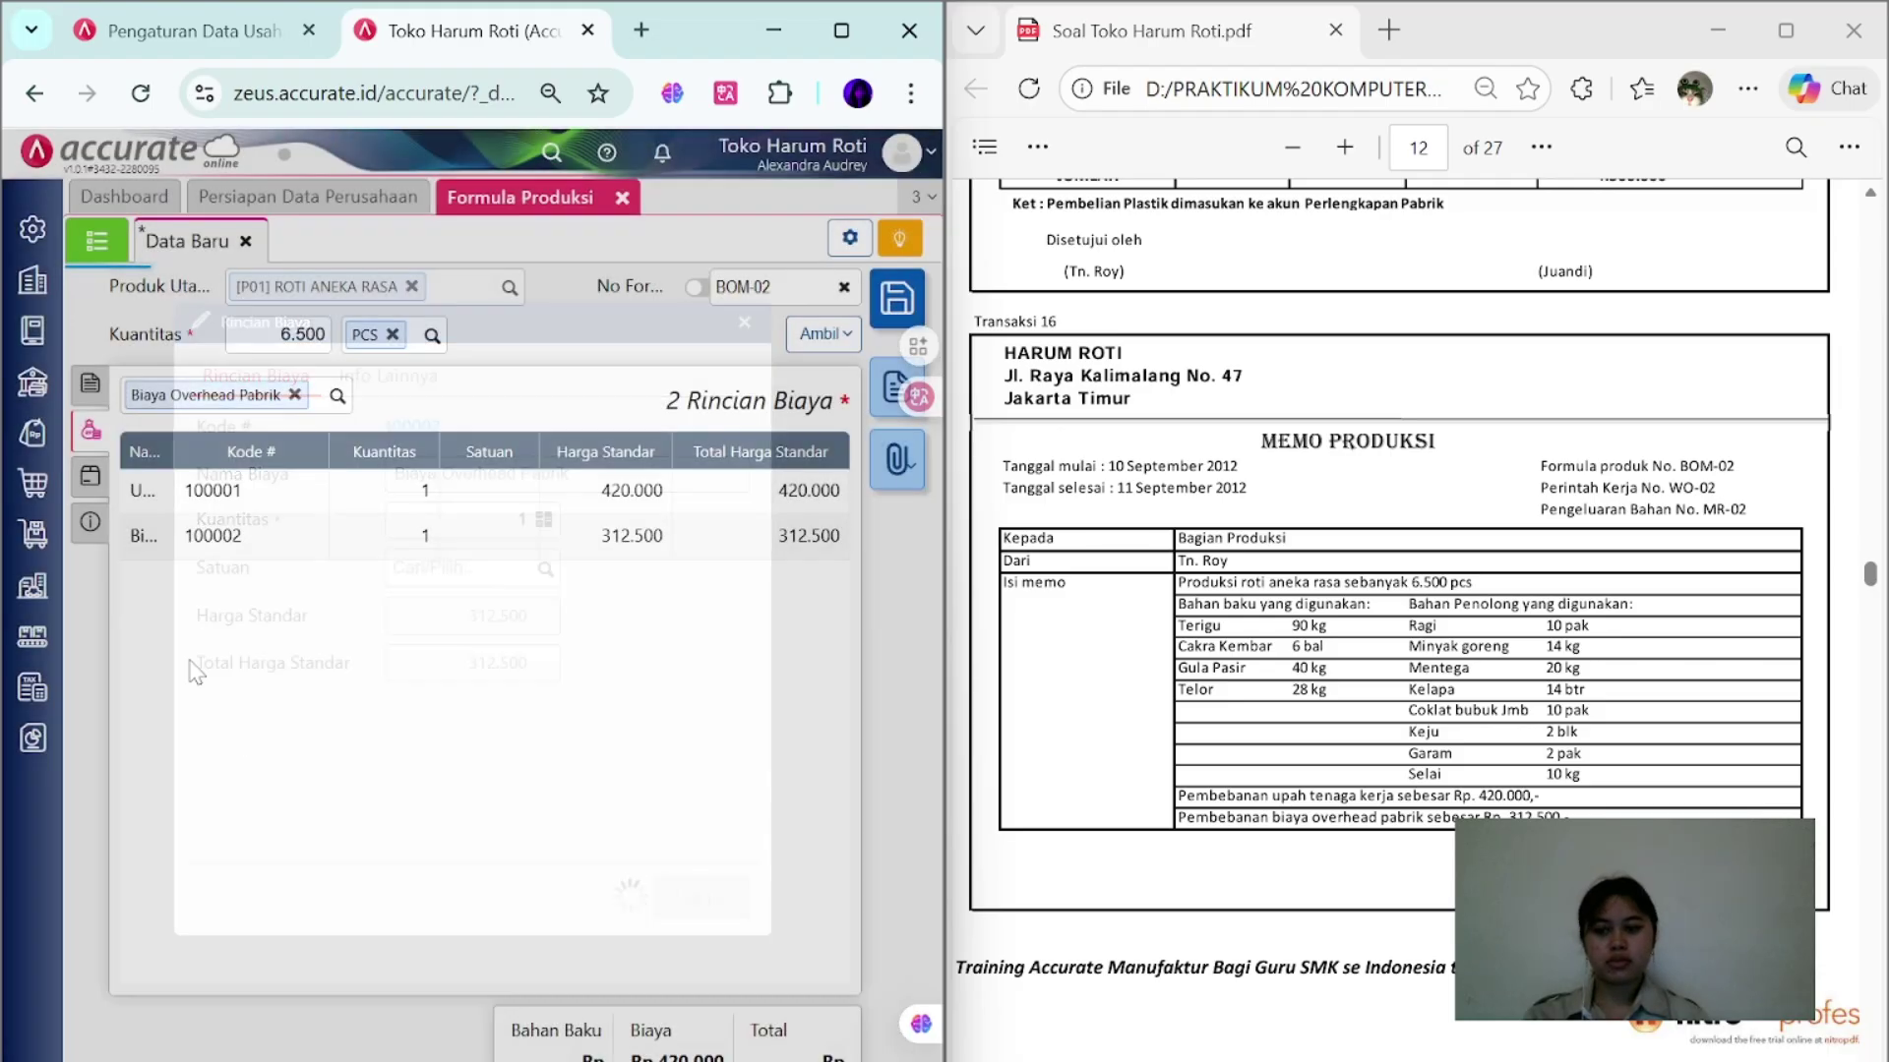
{"action": "left_click", "coordinate": [91, 522]}
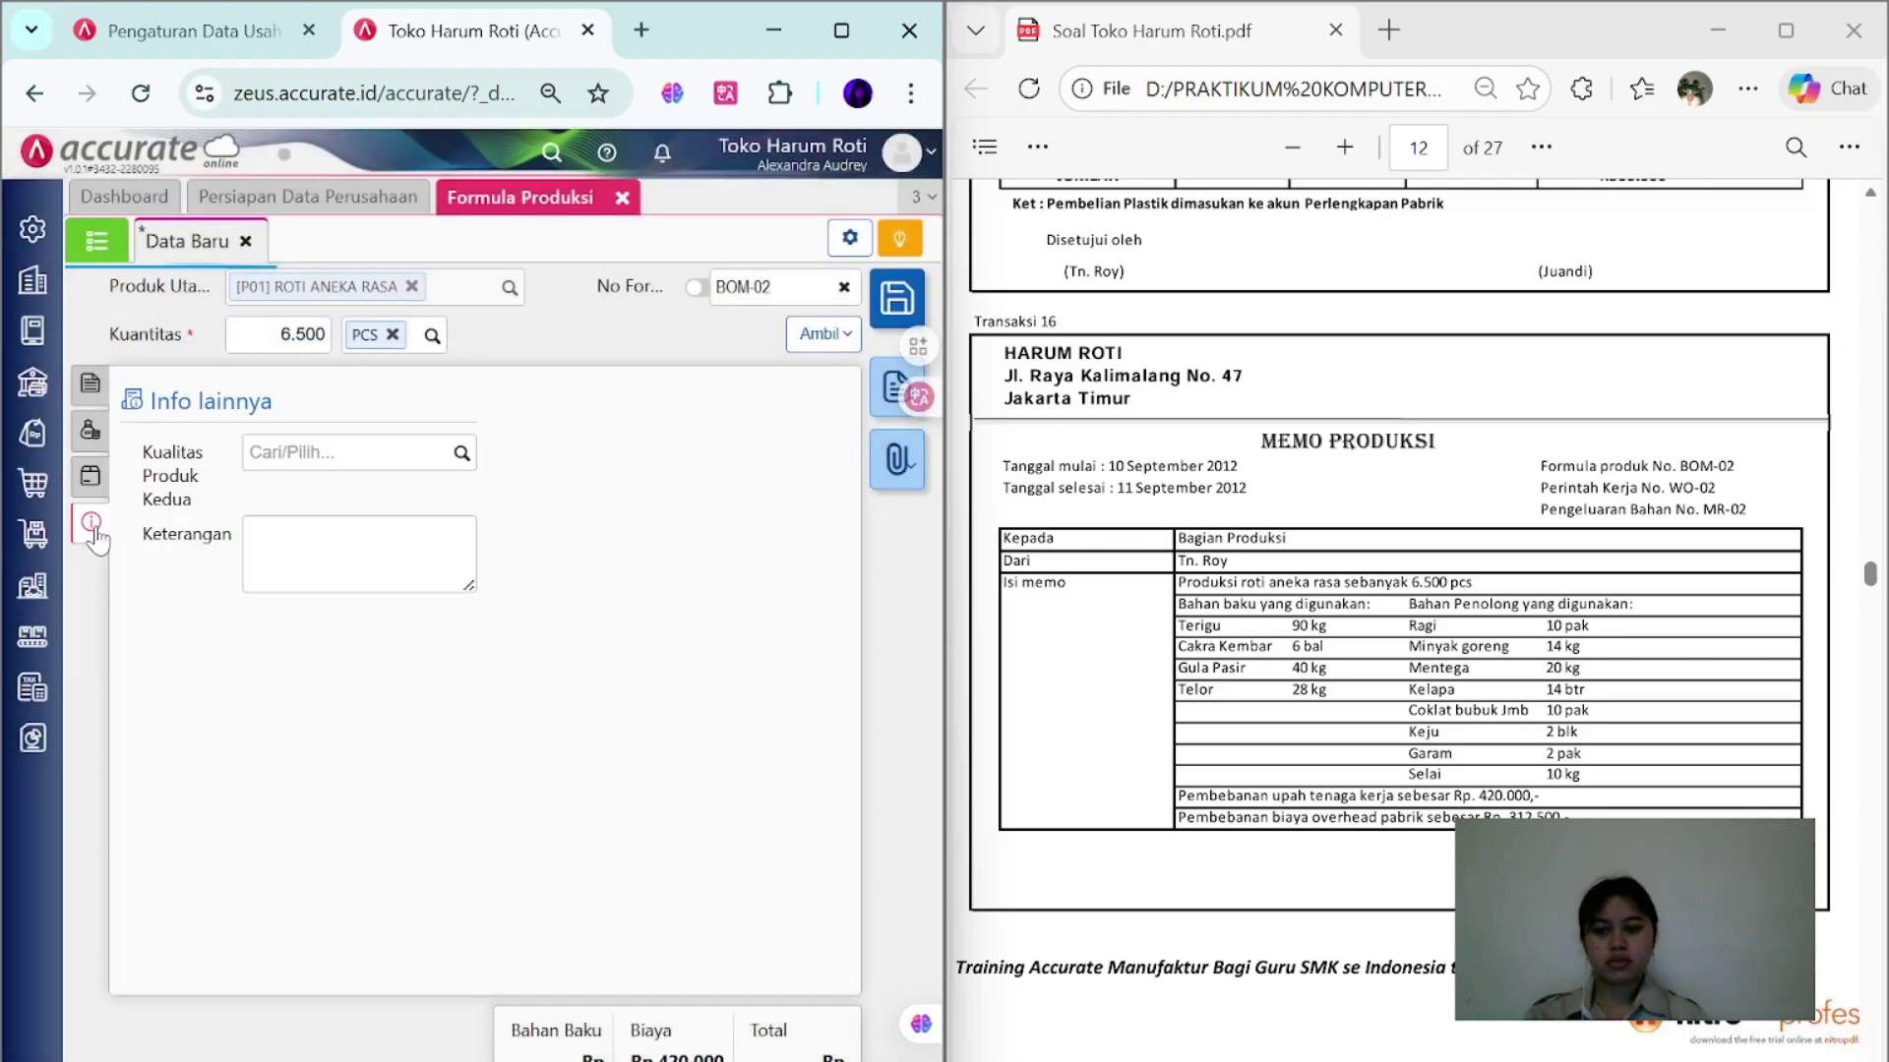
{"action": "left_click", "coordinate": [90, 389]}
{"action": "left_click", "coordinate": [829, 337]}
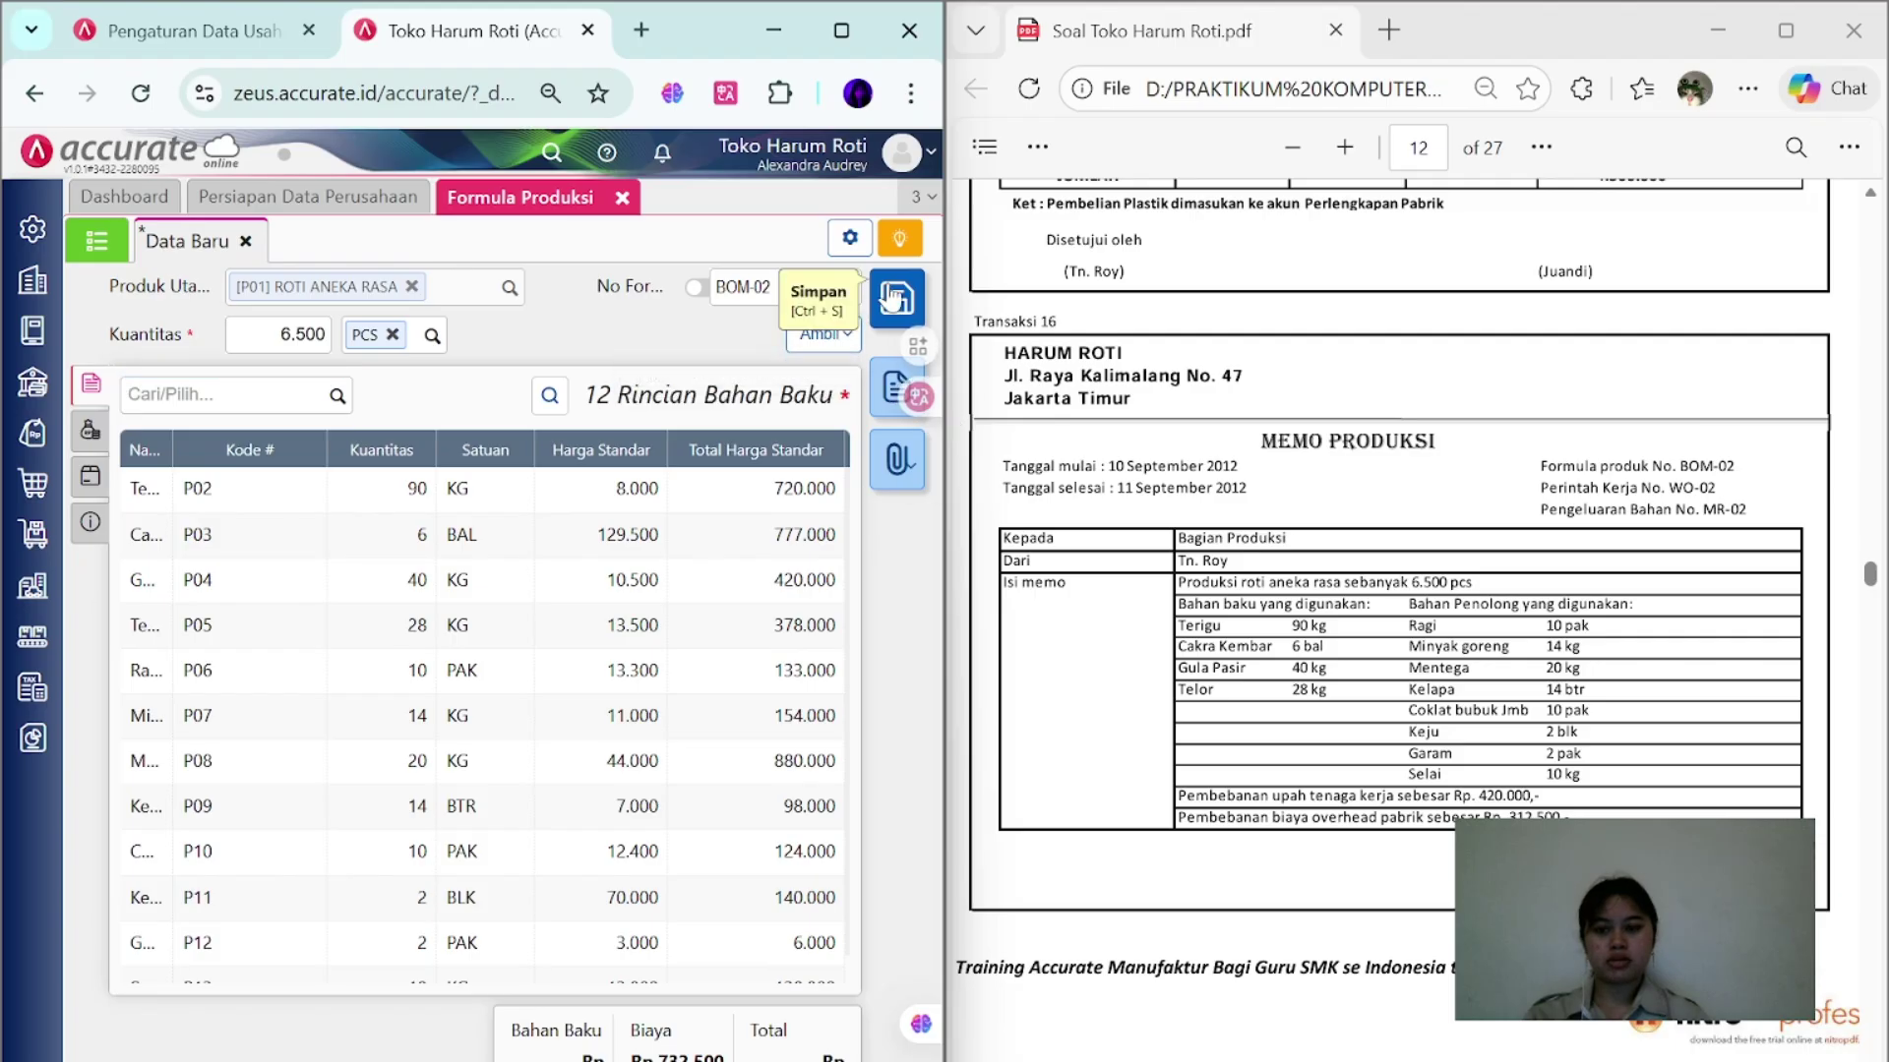
{"action": "left_click", "coordinate": [891, 297]}
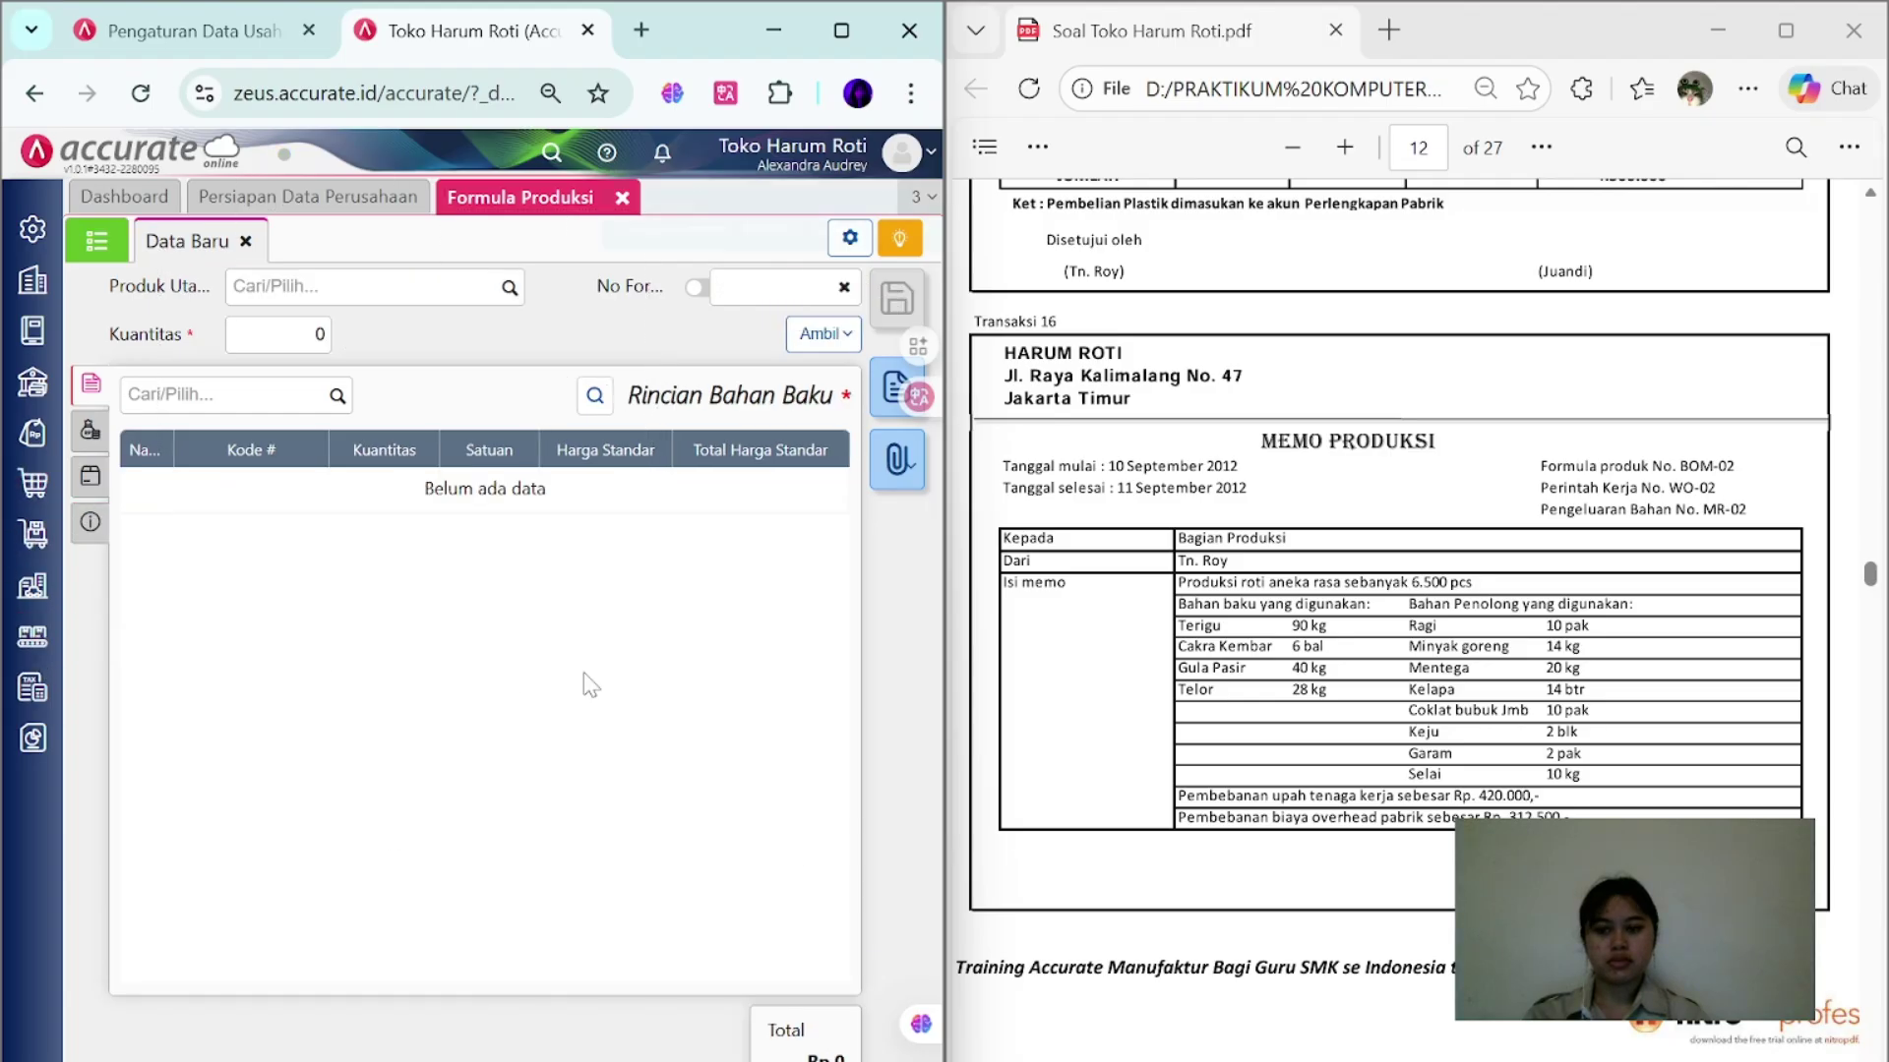
- Start a work order of type Formula Produksi from formula BOM-02 with the manual number WO-02
{"action": "left_click", "coordinate": [32, 642]}
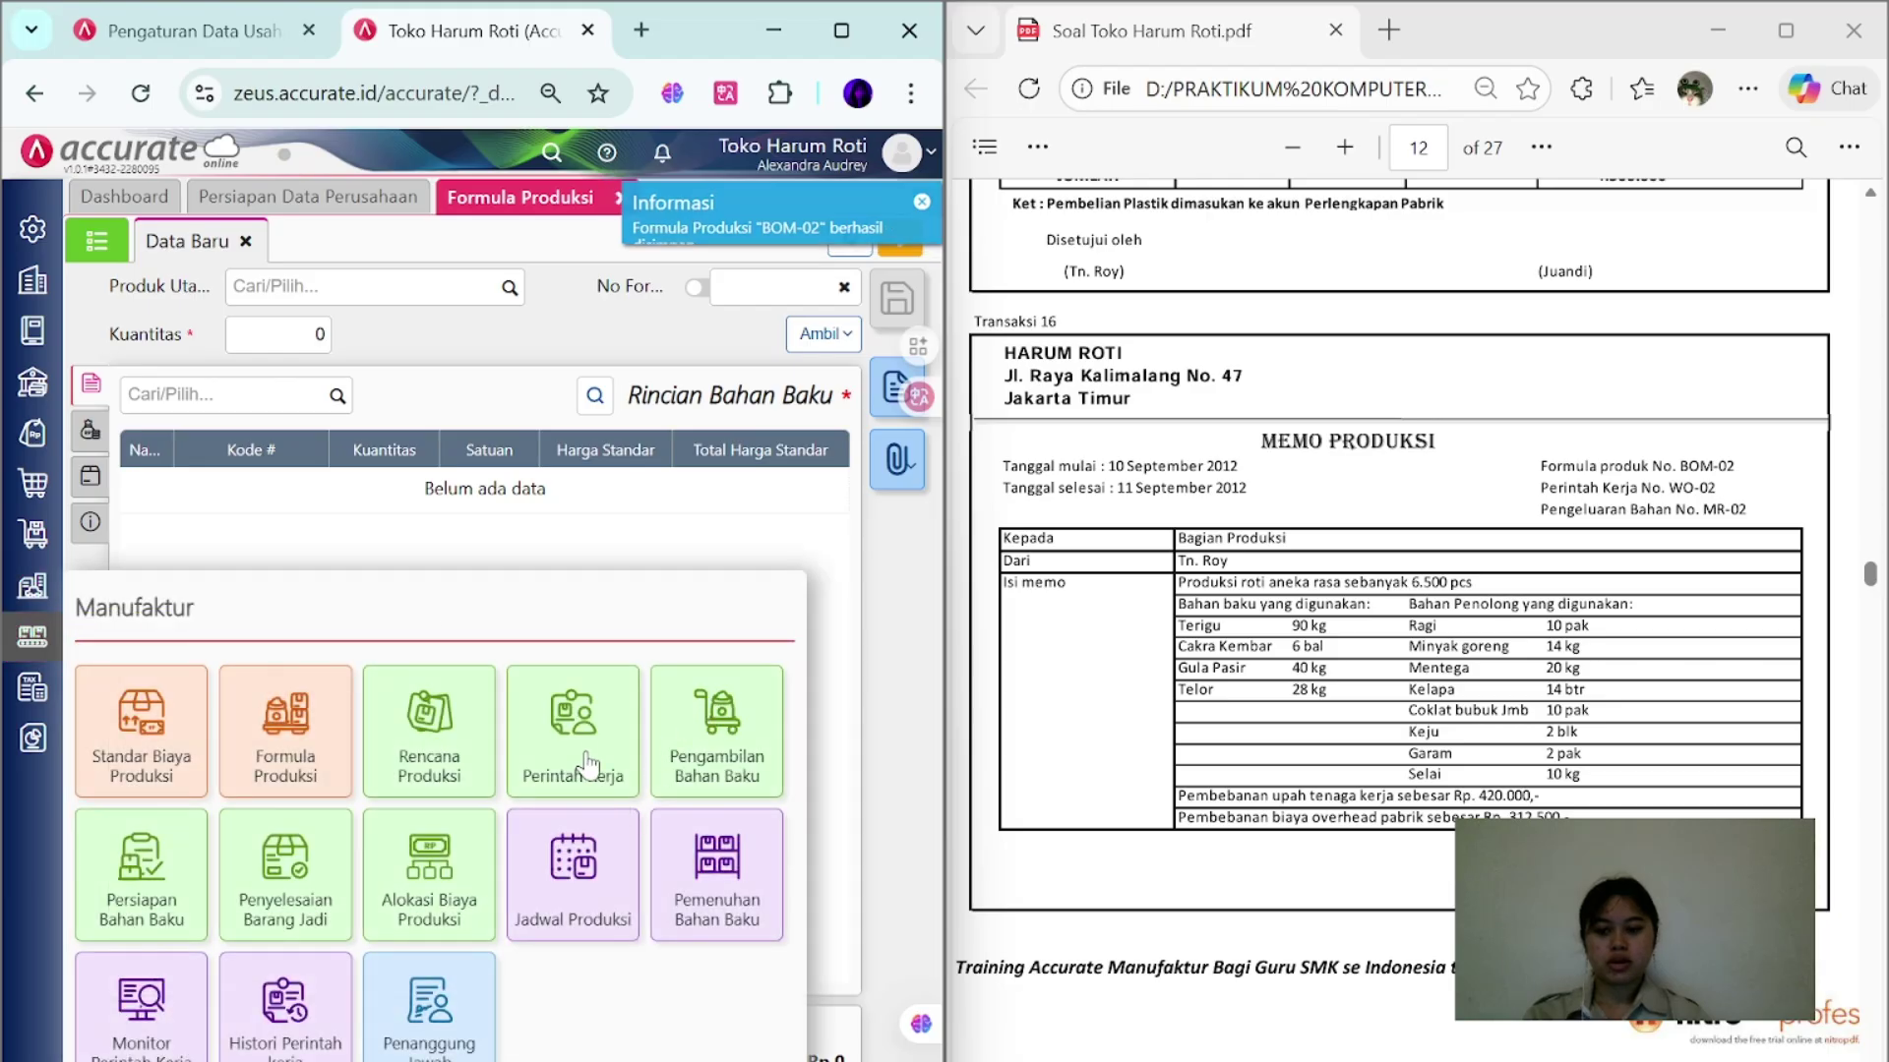
{"action": "left_click", "coordinate": [573, 726]}
{"action": "left_click", "coordinate": [263, 286]}
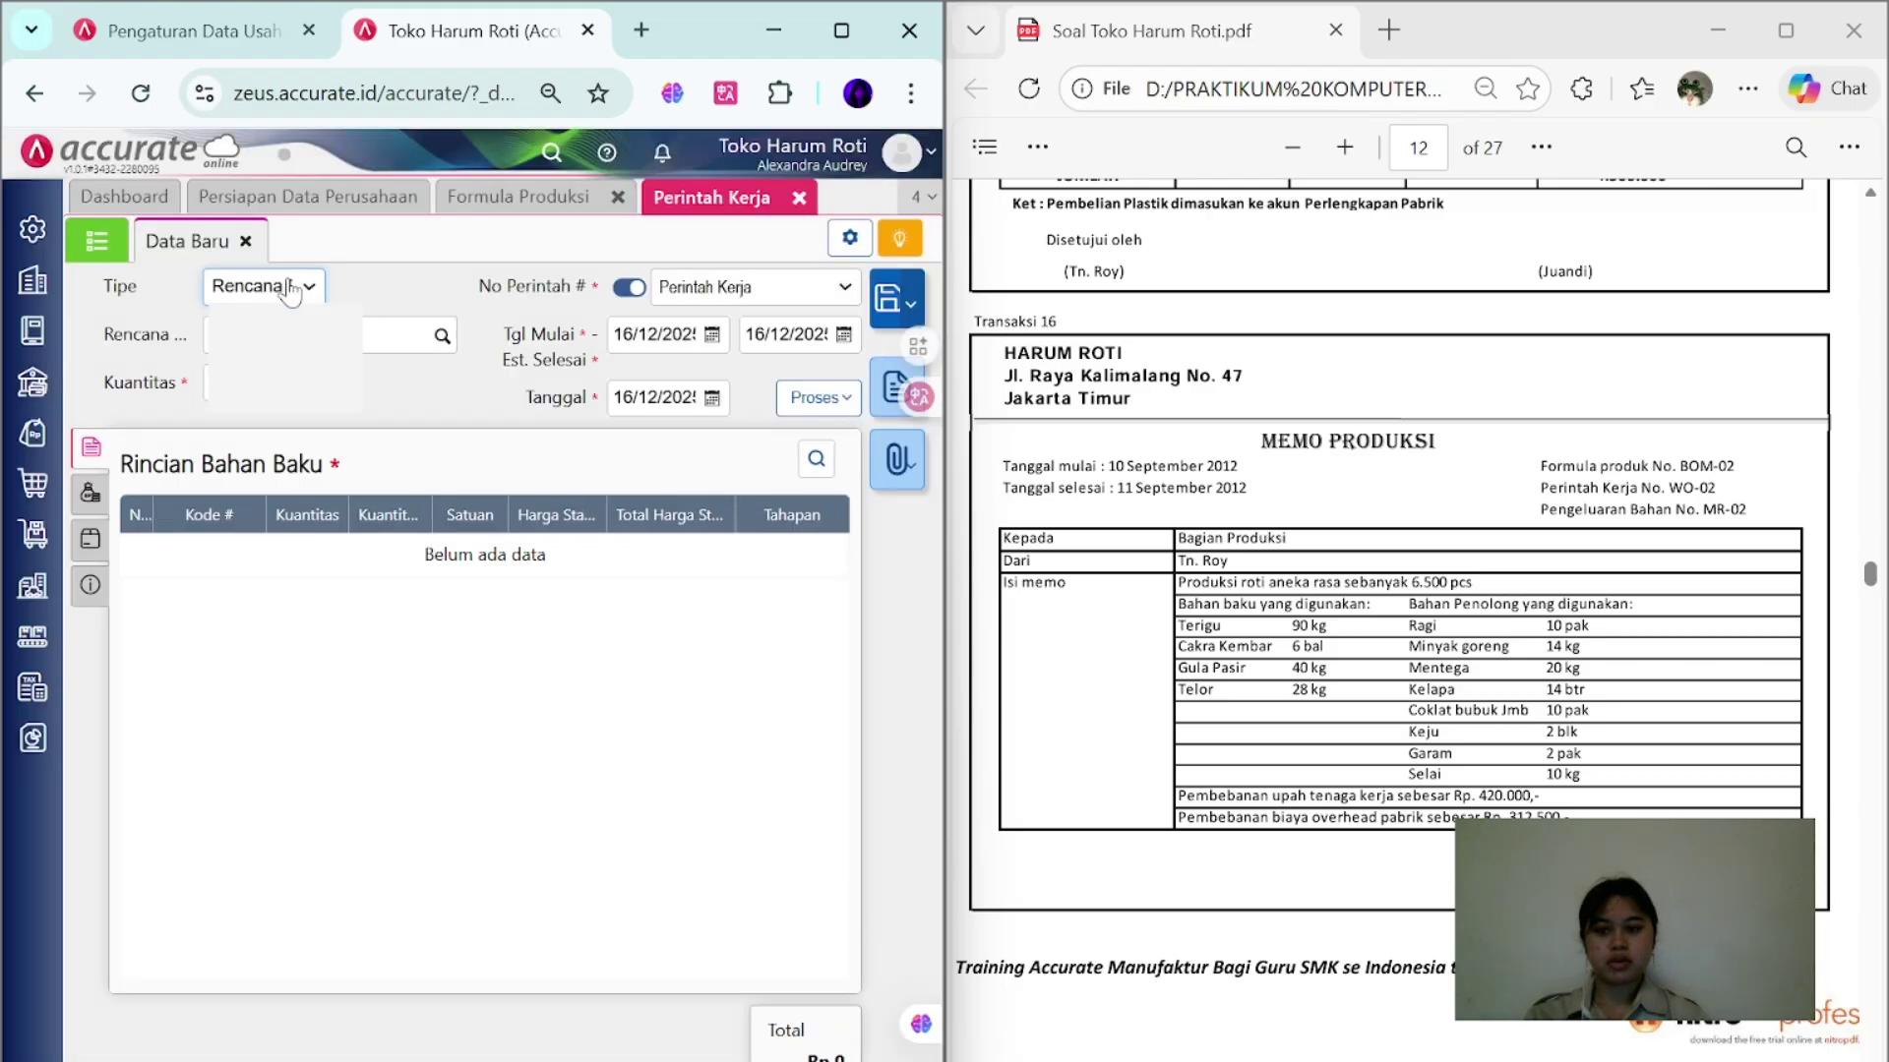
{"action": "left_click", "coordinate": [284, 366]}
{"action": "left_click", "coordinate": [442, 336]}
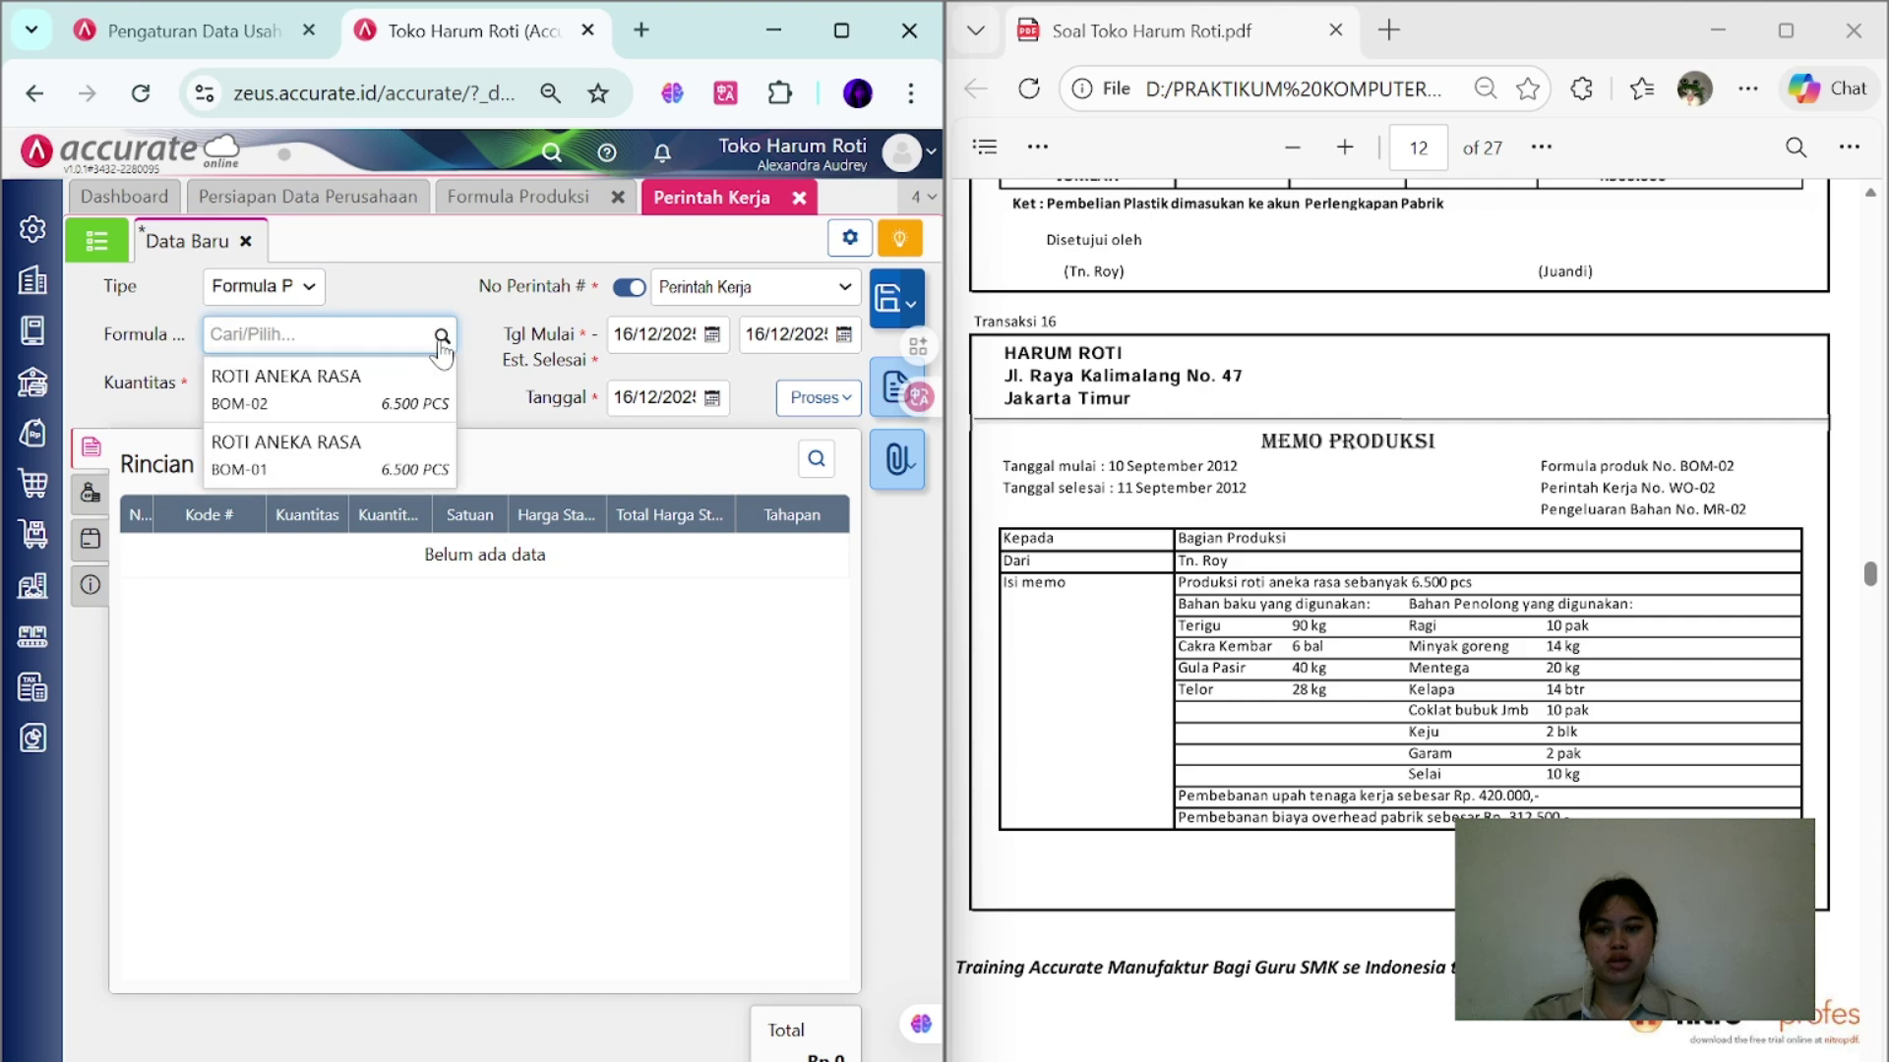
{"action": "left_click", "coordinate": [394, 408]}
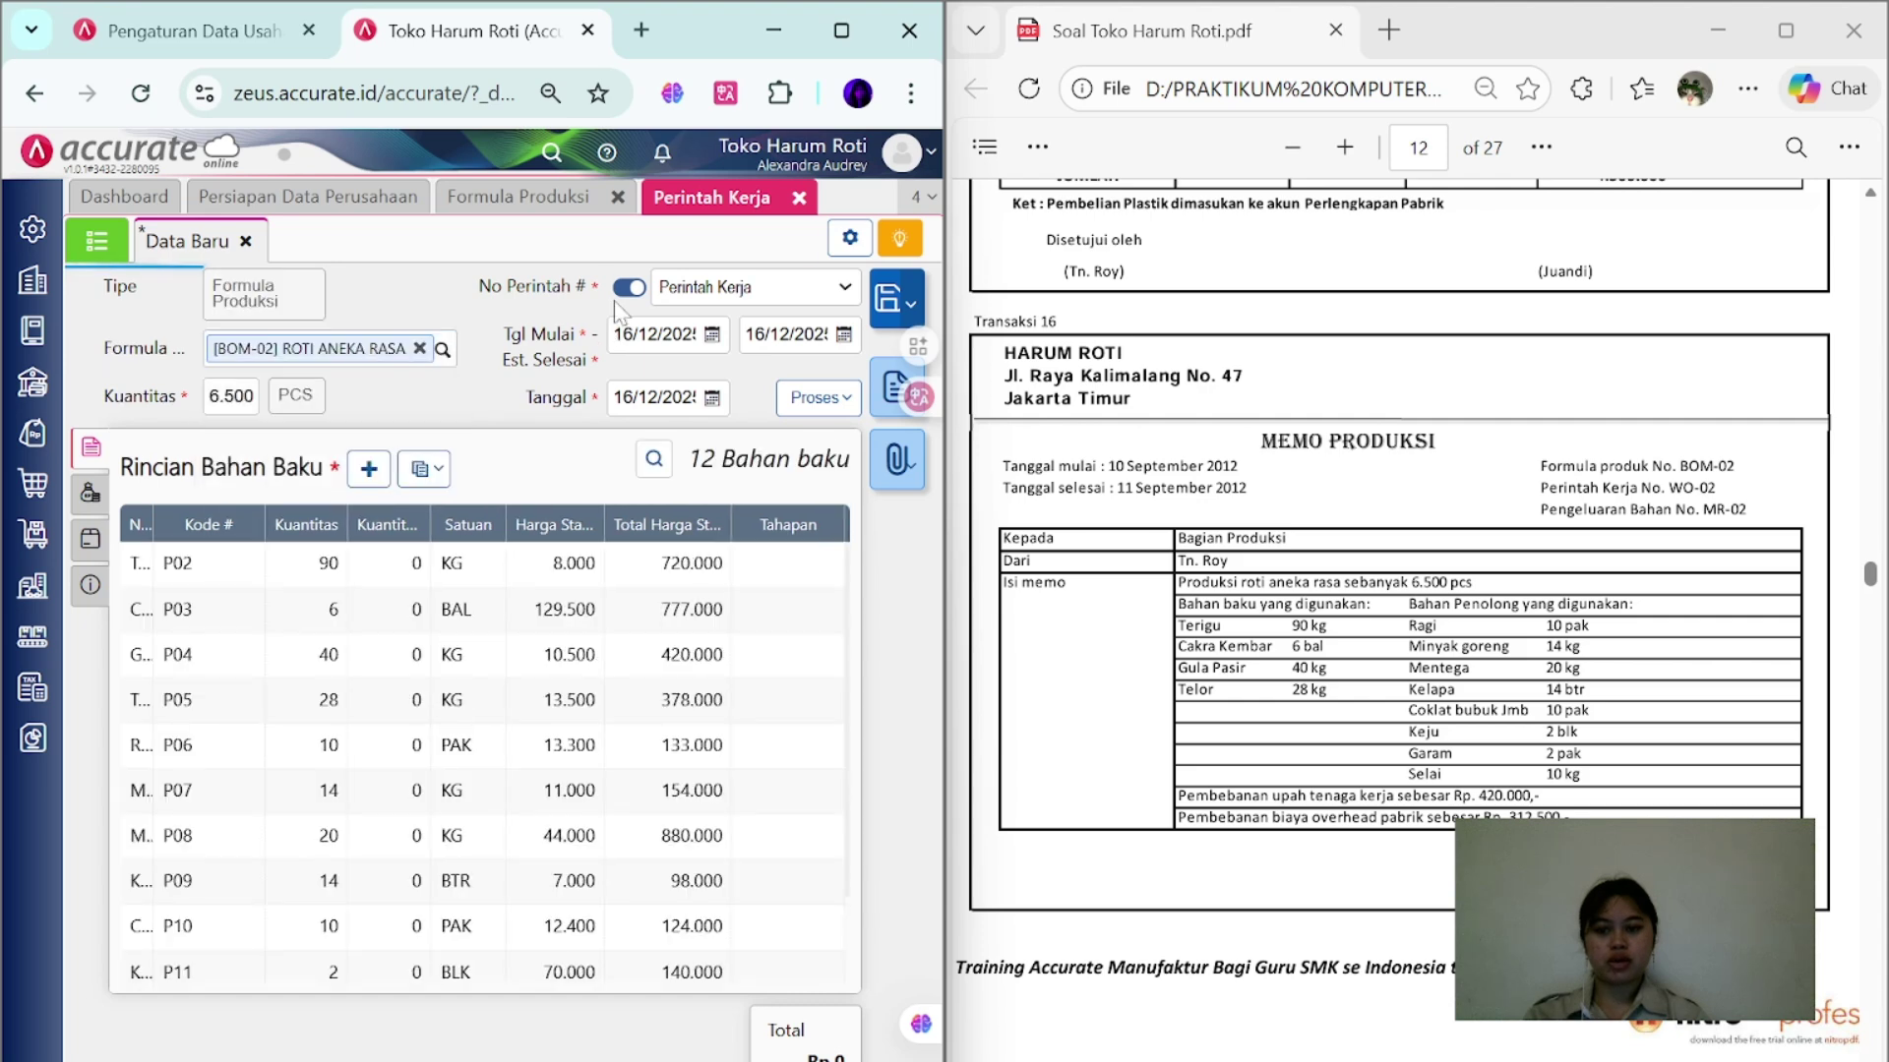
{"action": "left_click", "coordinate": [629, 287]}
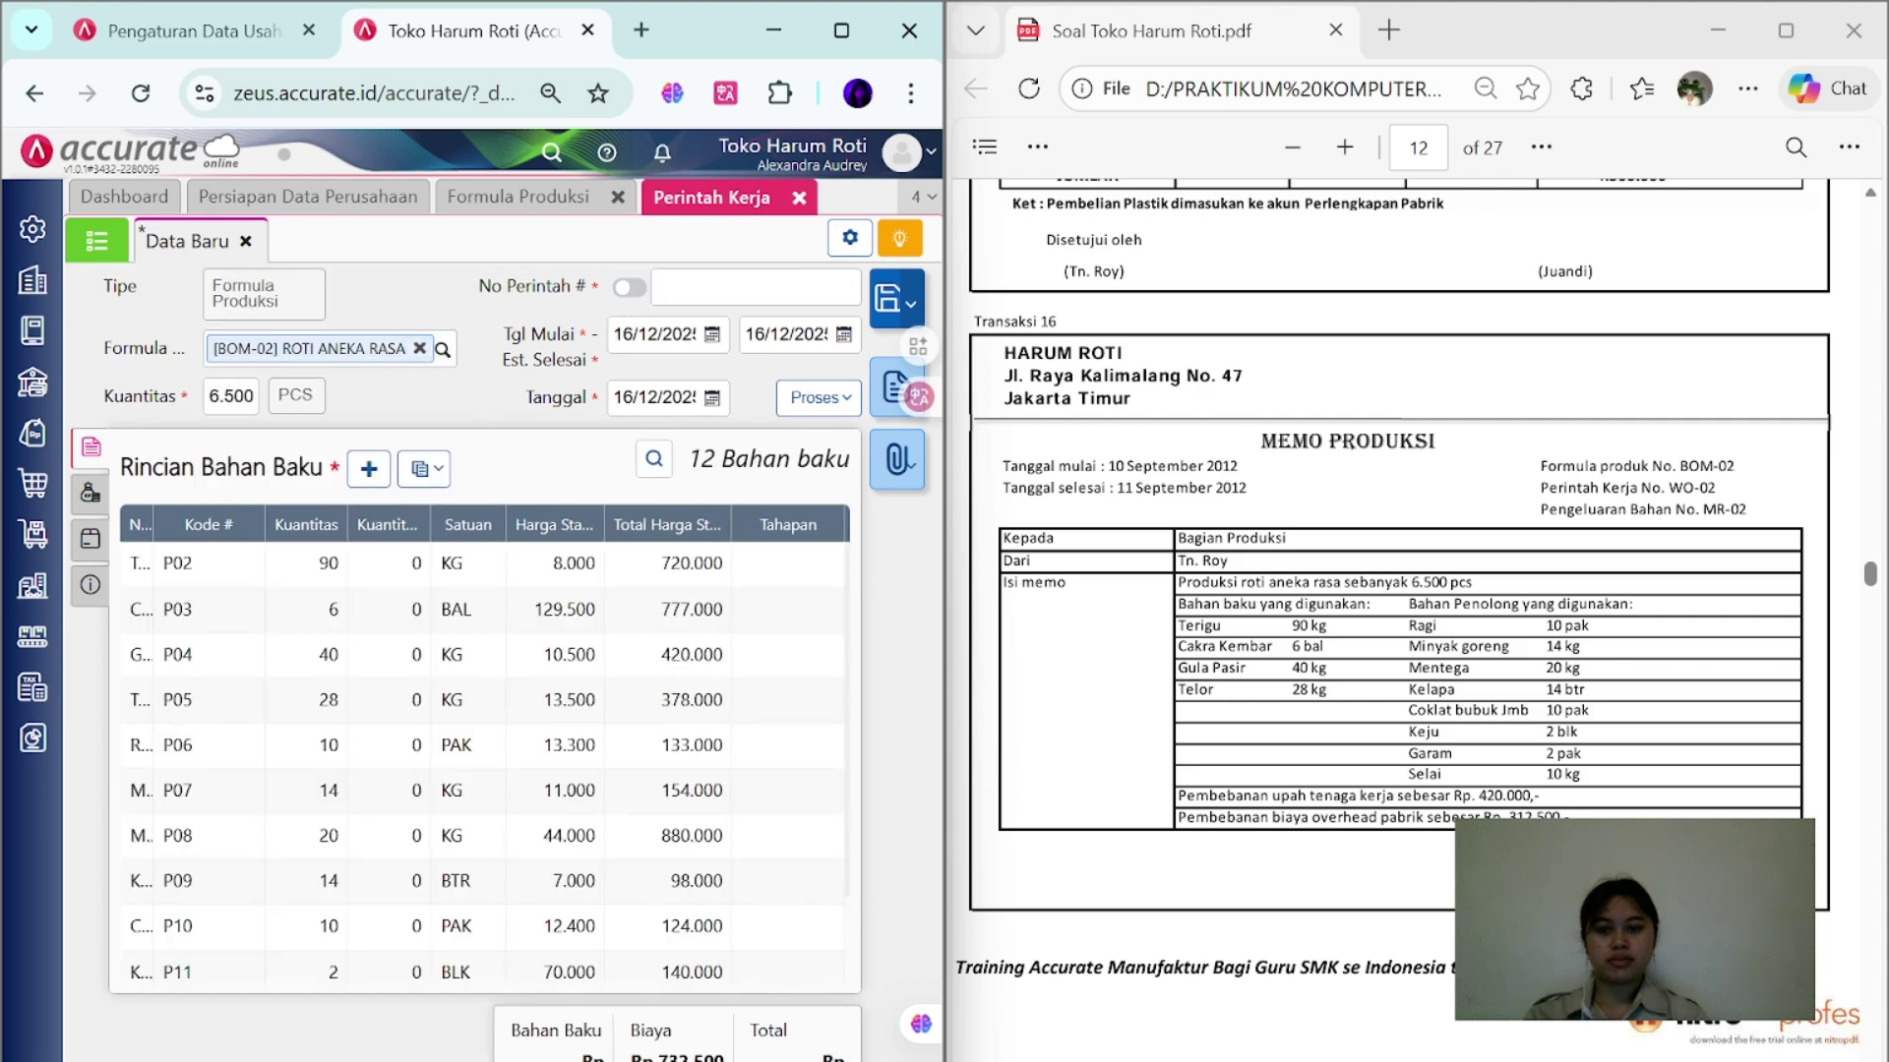
{"action": "left_click", "coordinate": [756, 287]}
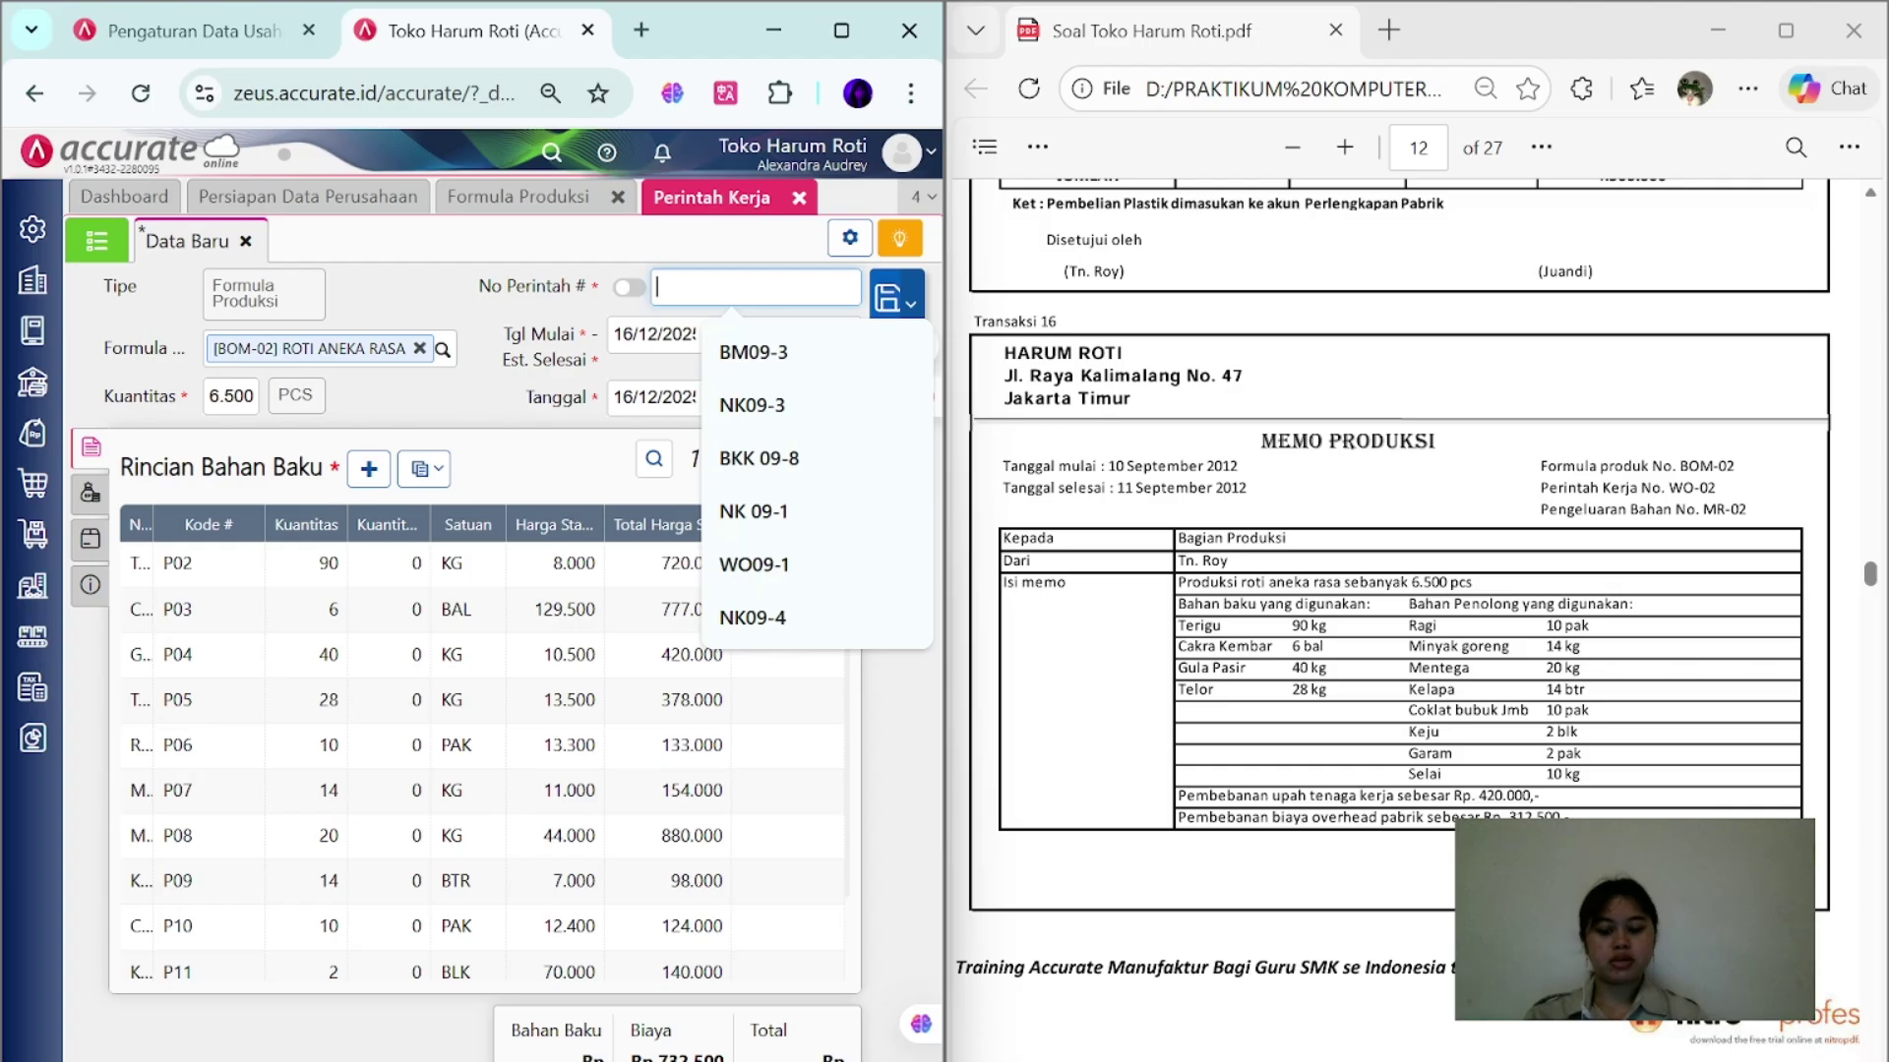
{"action": "type", "text": "WO-02"}
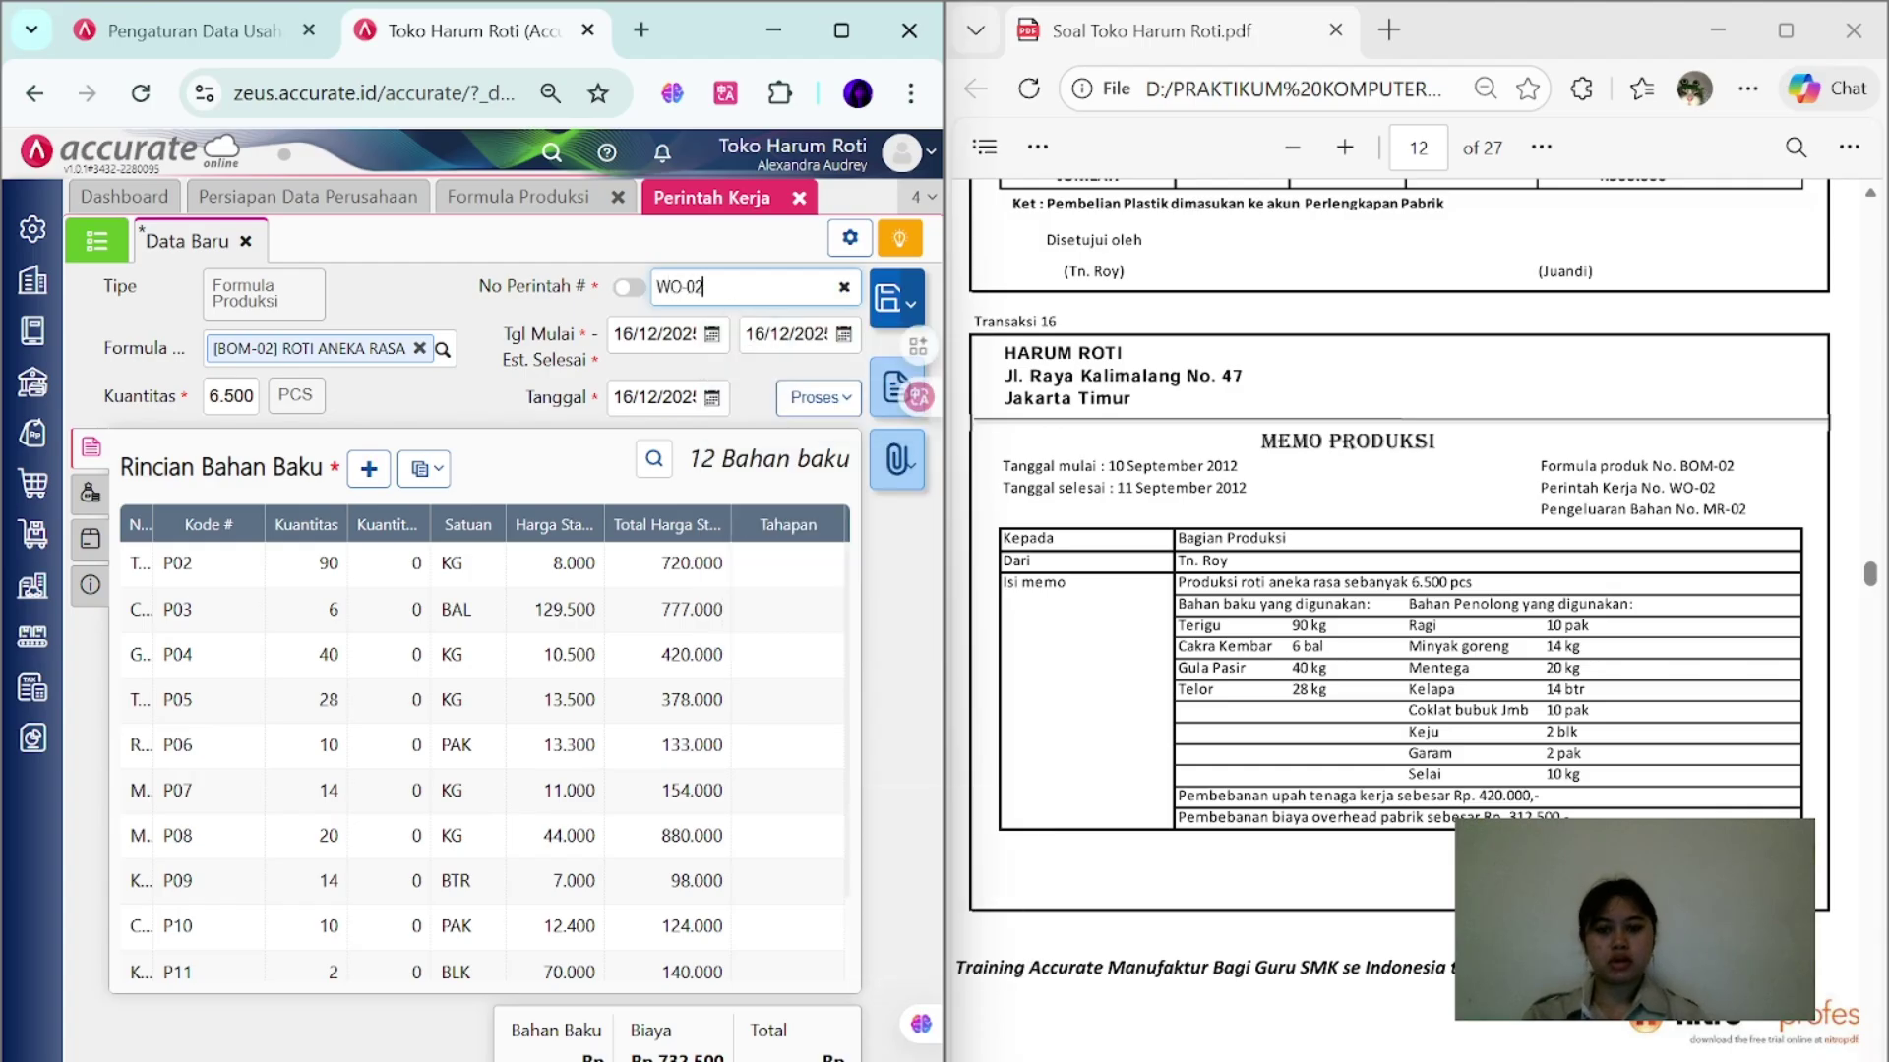
- Set the work order's start date to 10/09/2012, estimated finish to 11/09/2012 and transaction date to 10/09/2012
{"action": "key", "text": "Tab"}
{"action": "type", "text": "1009"}
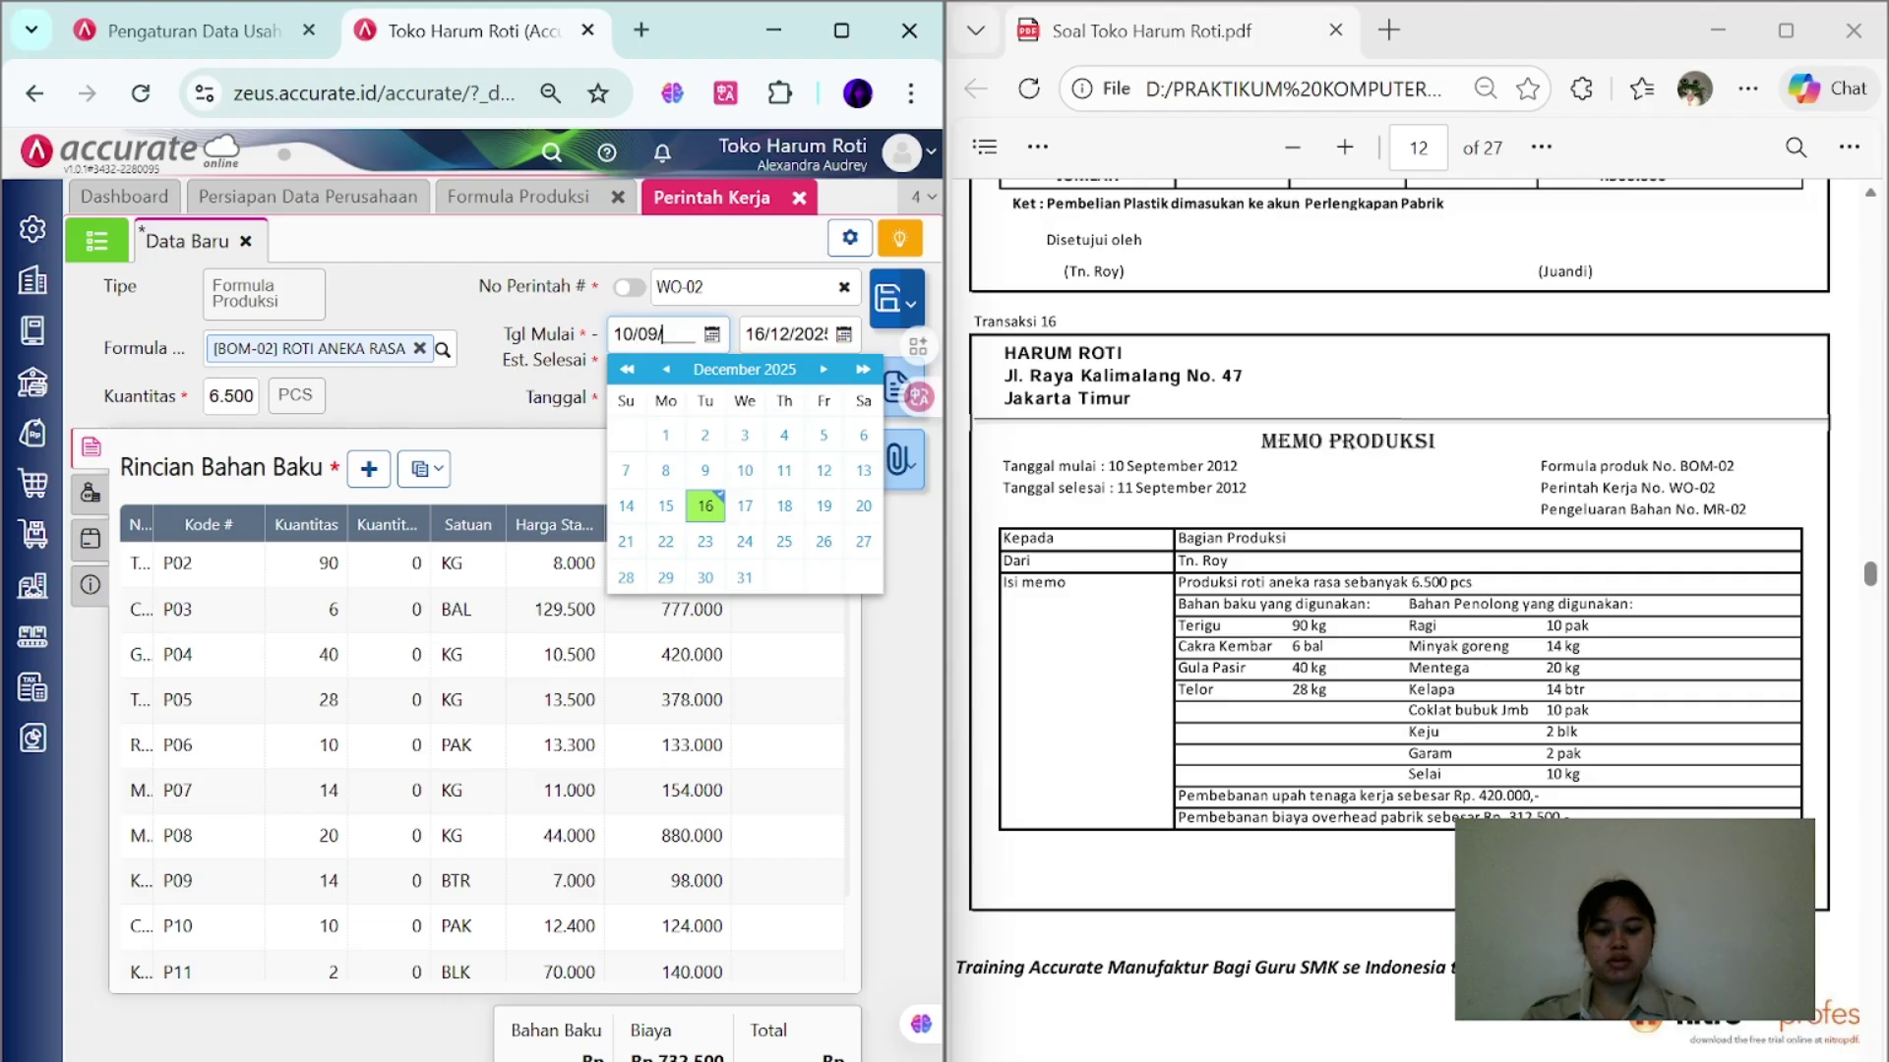
{"action": "type", "text": "2012"}
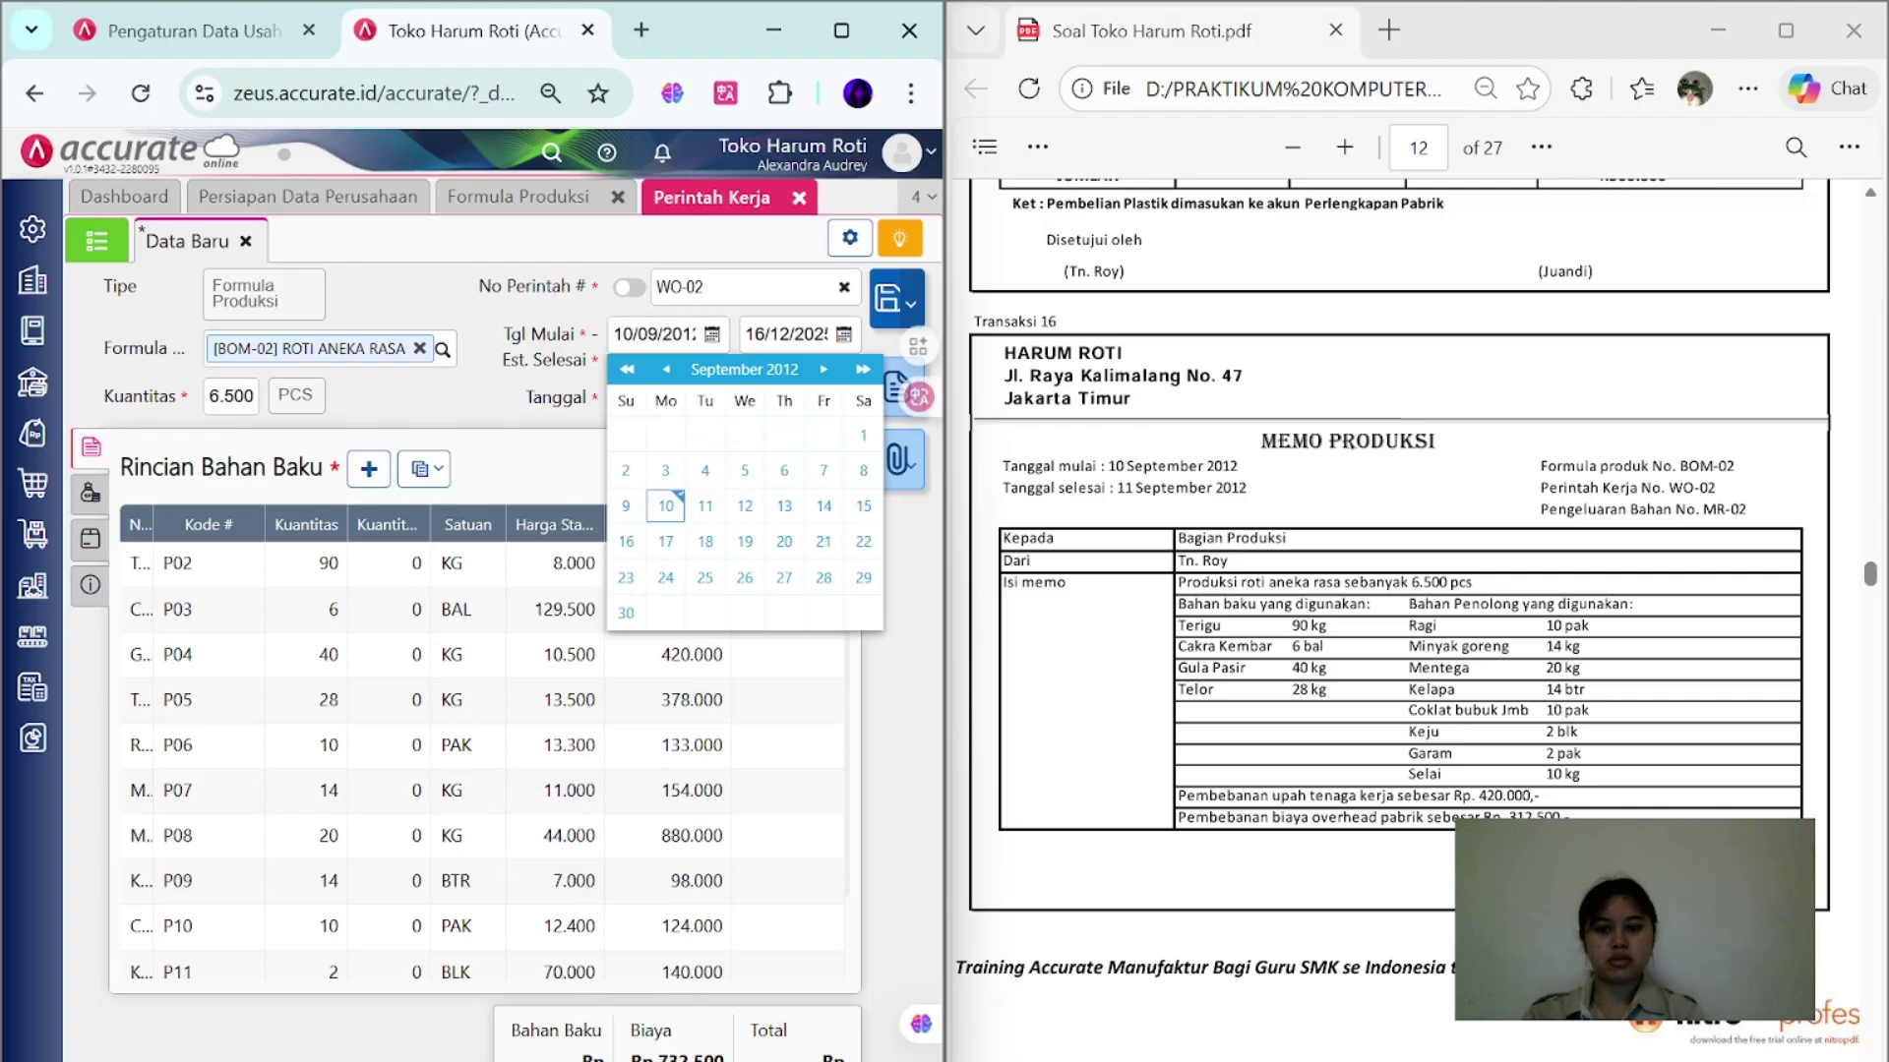
{"action": "left_click", "coordinate": [753, 338]}
{"action": "type", "text": "11"}
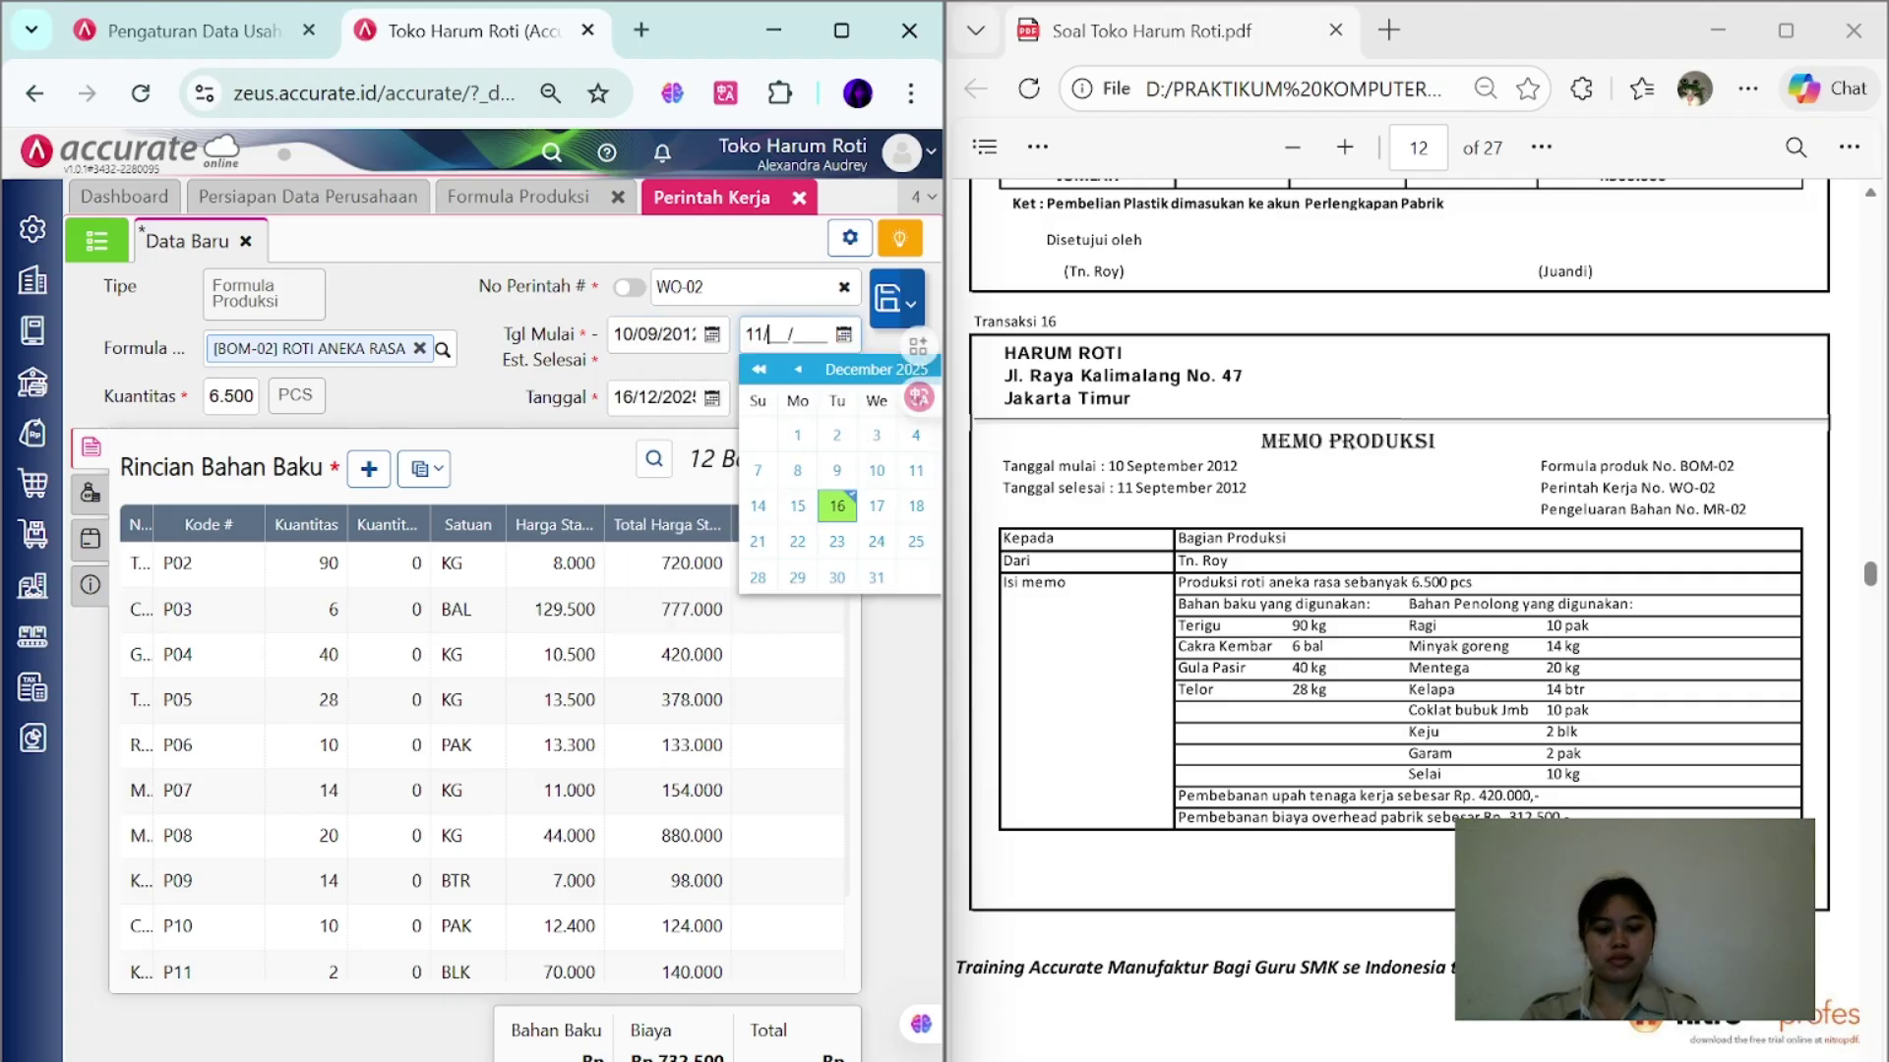
{"action": "key", "text": "Tab"}
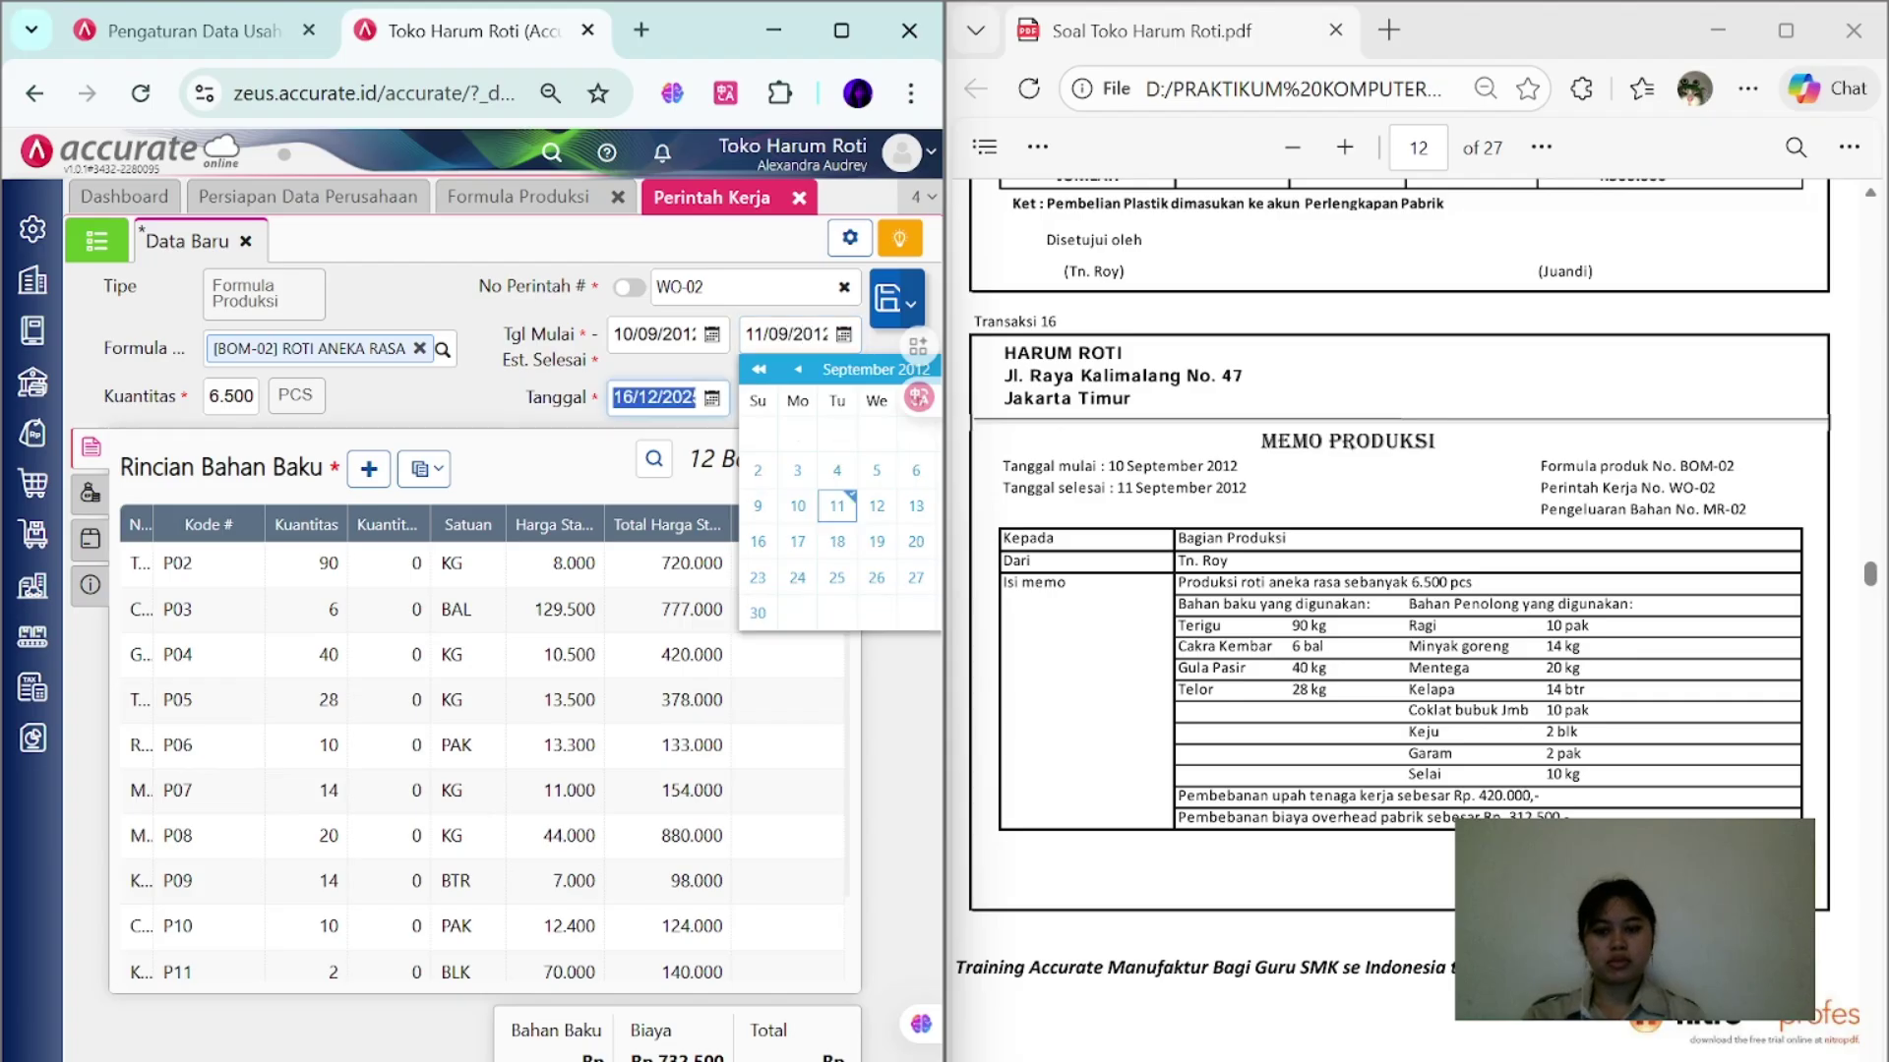
{"action": "type", "text": "10"}
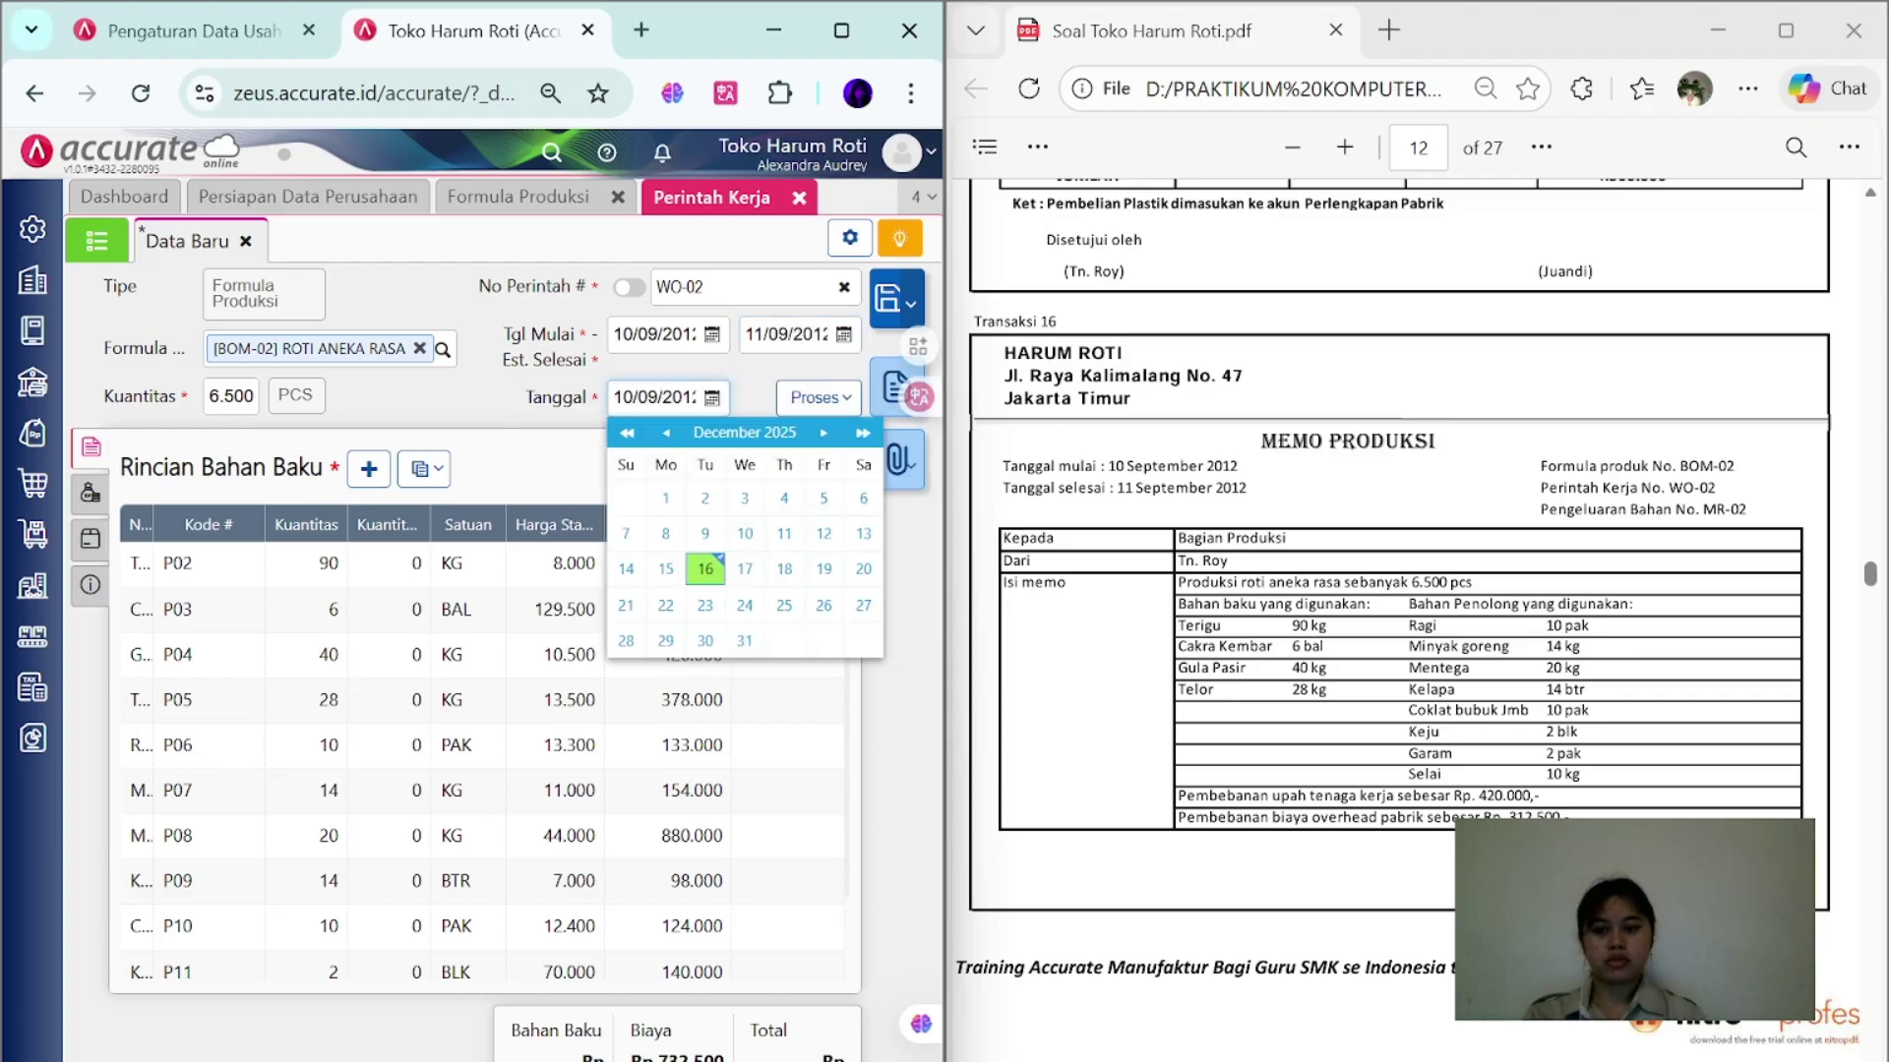
{"action": "key", "text": "Tab"}
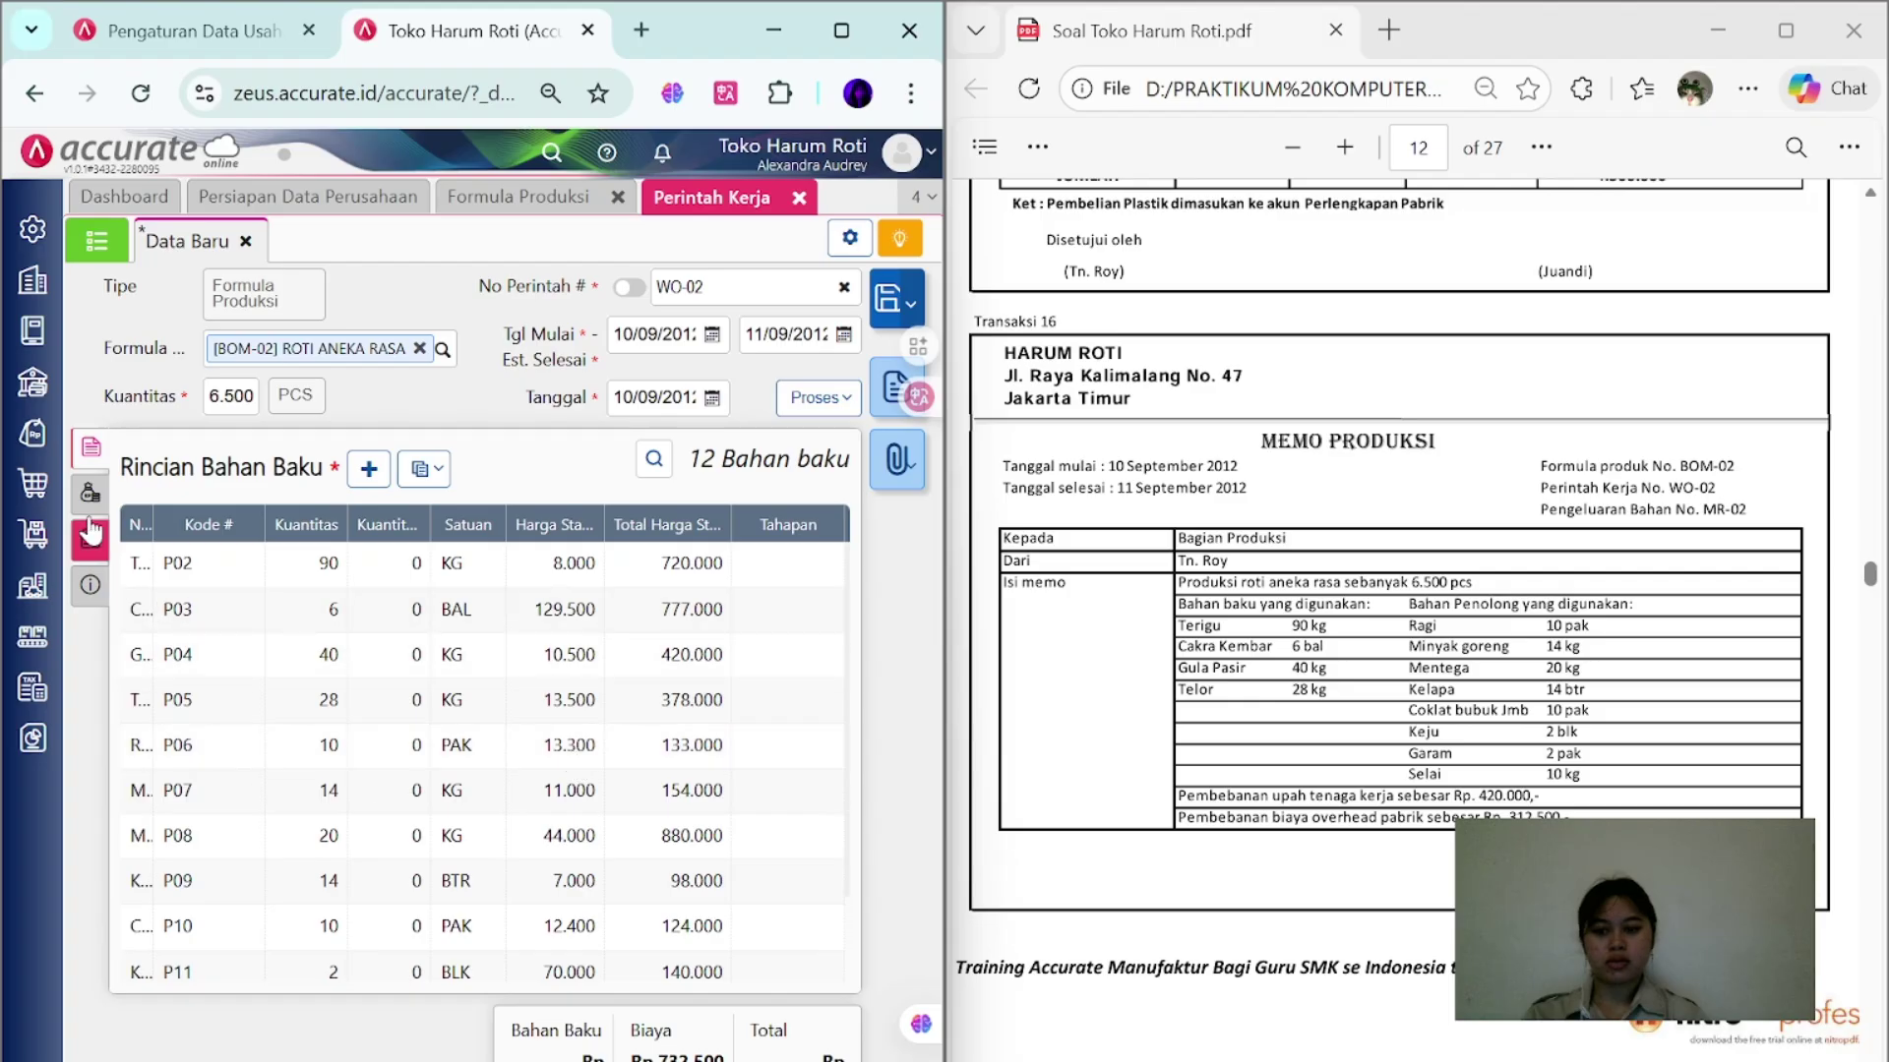
- Check the work order's additional information, then save it and process it into a raw material withdrawal
{"action": "left_click", "coordinate": [91, 587]}
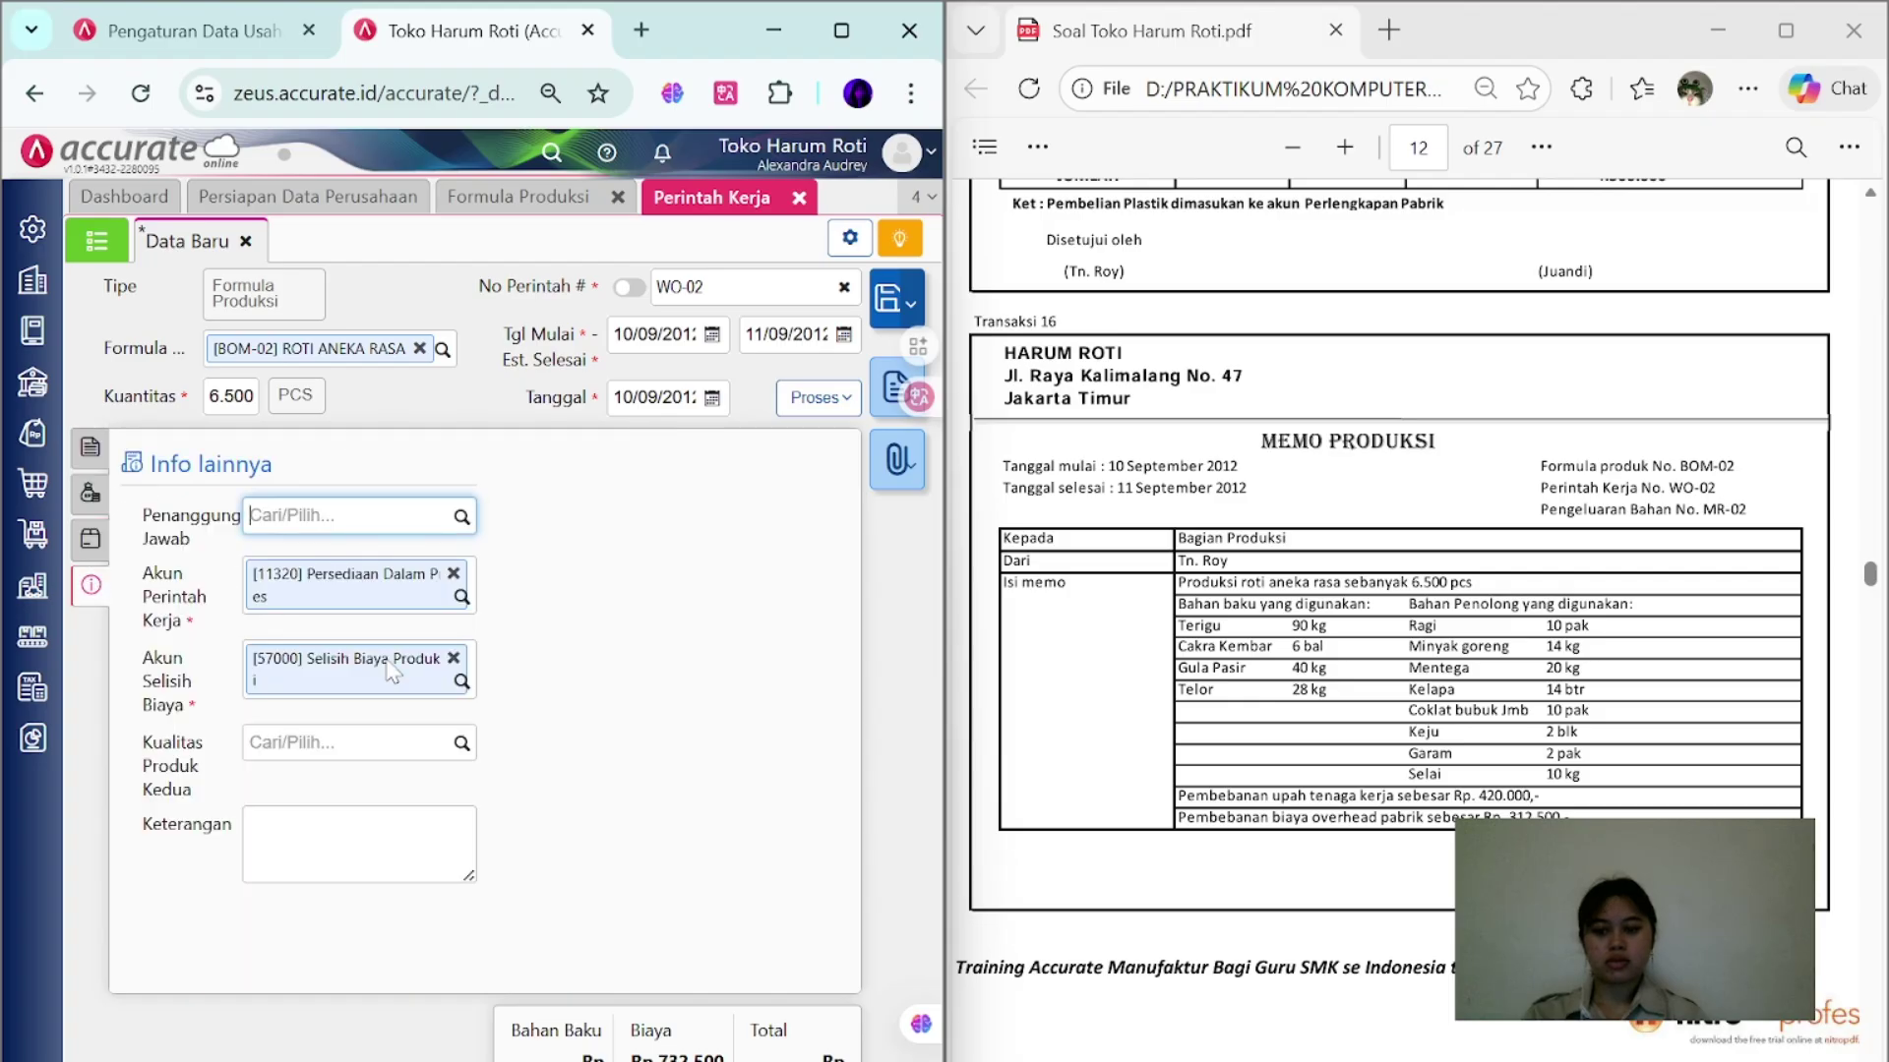
{"action": "left_click", "coordinate": [90, 448]}
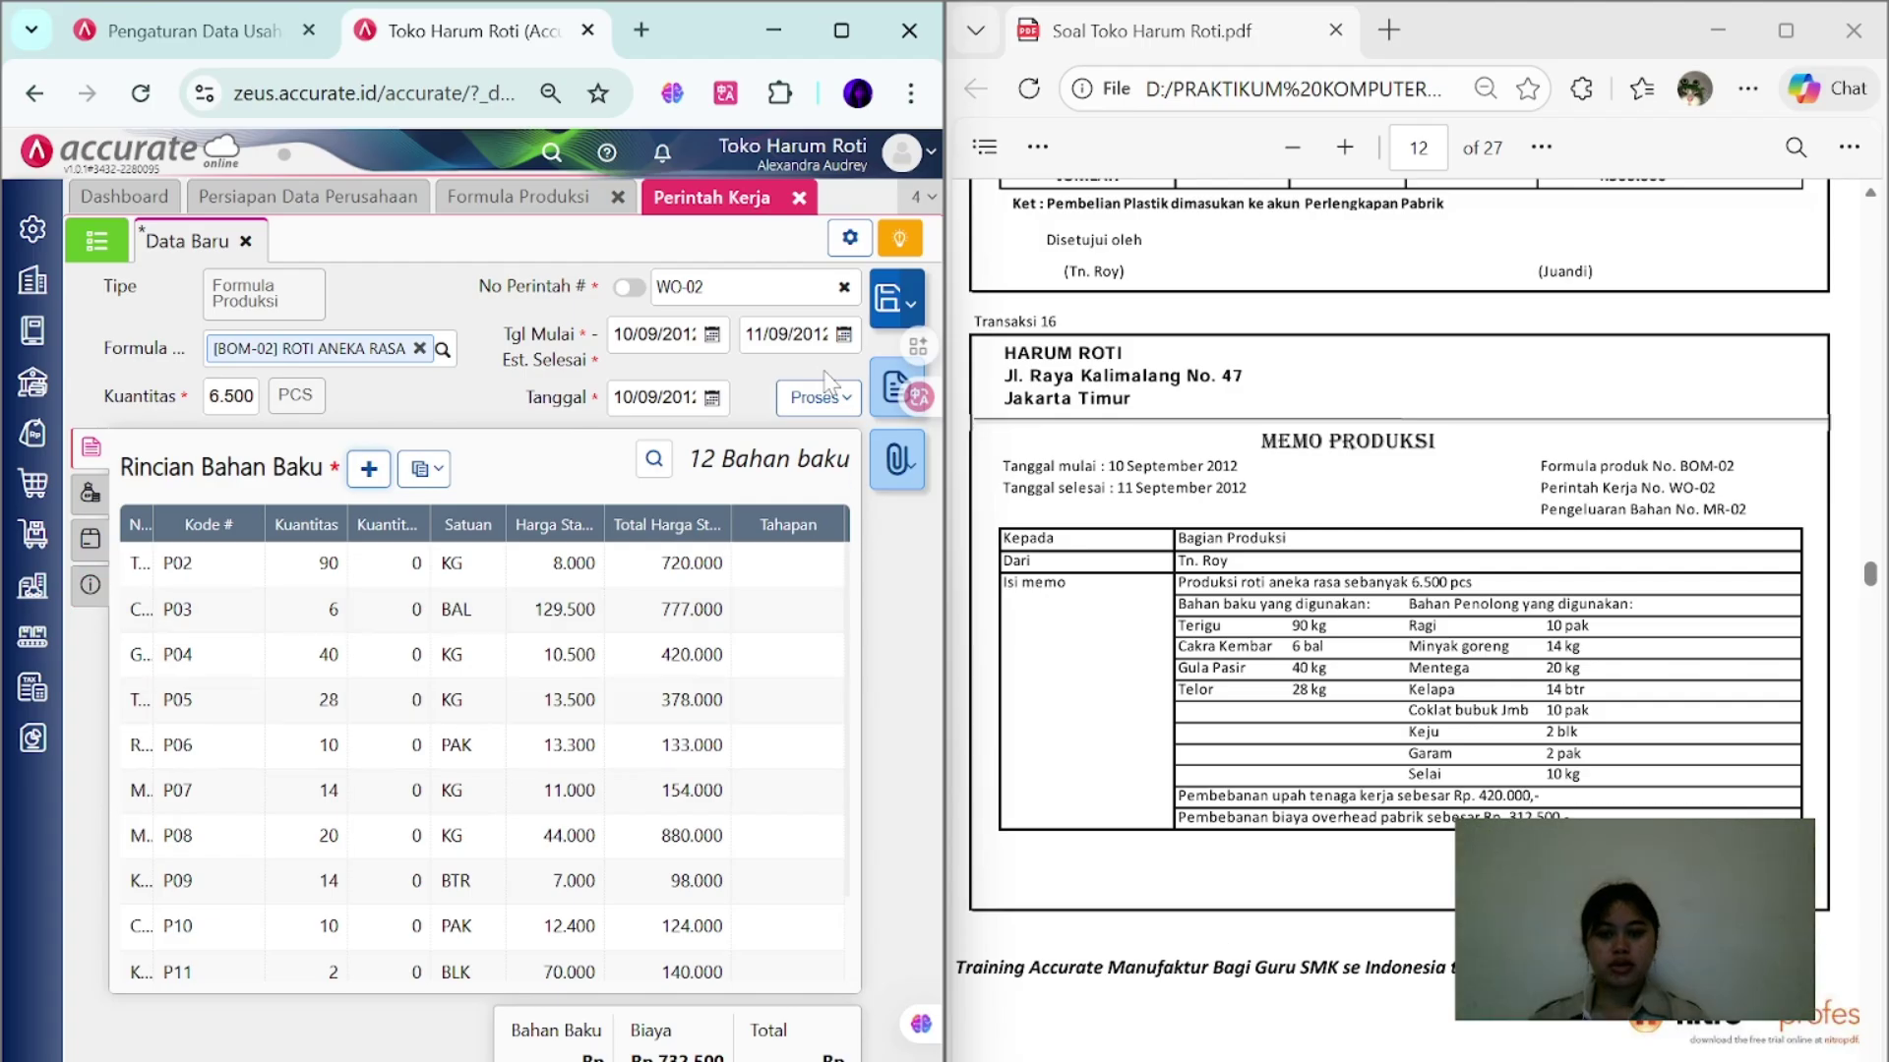
{"action": "left_click", "coordinate": [816, 401]}
{"action": "left_click", "coordinate": [737, 434]}
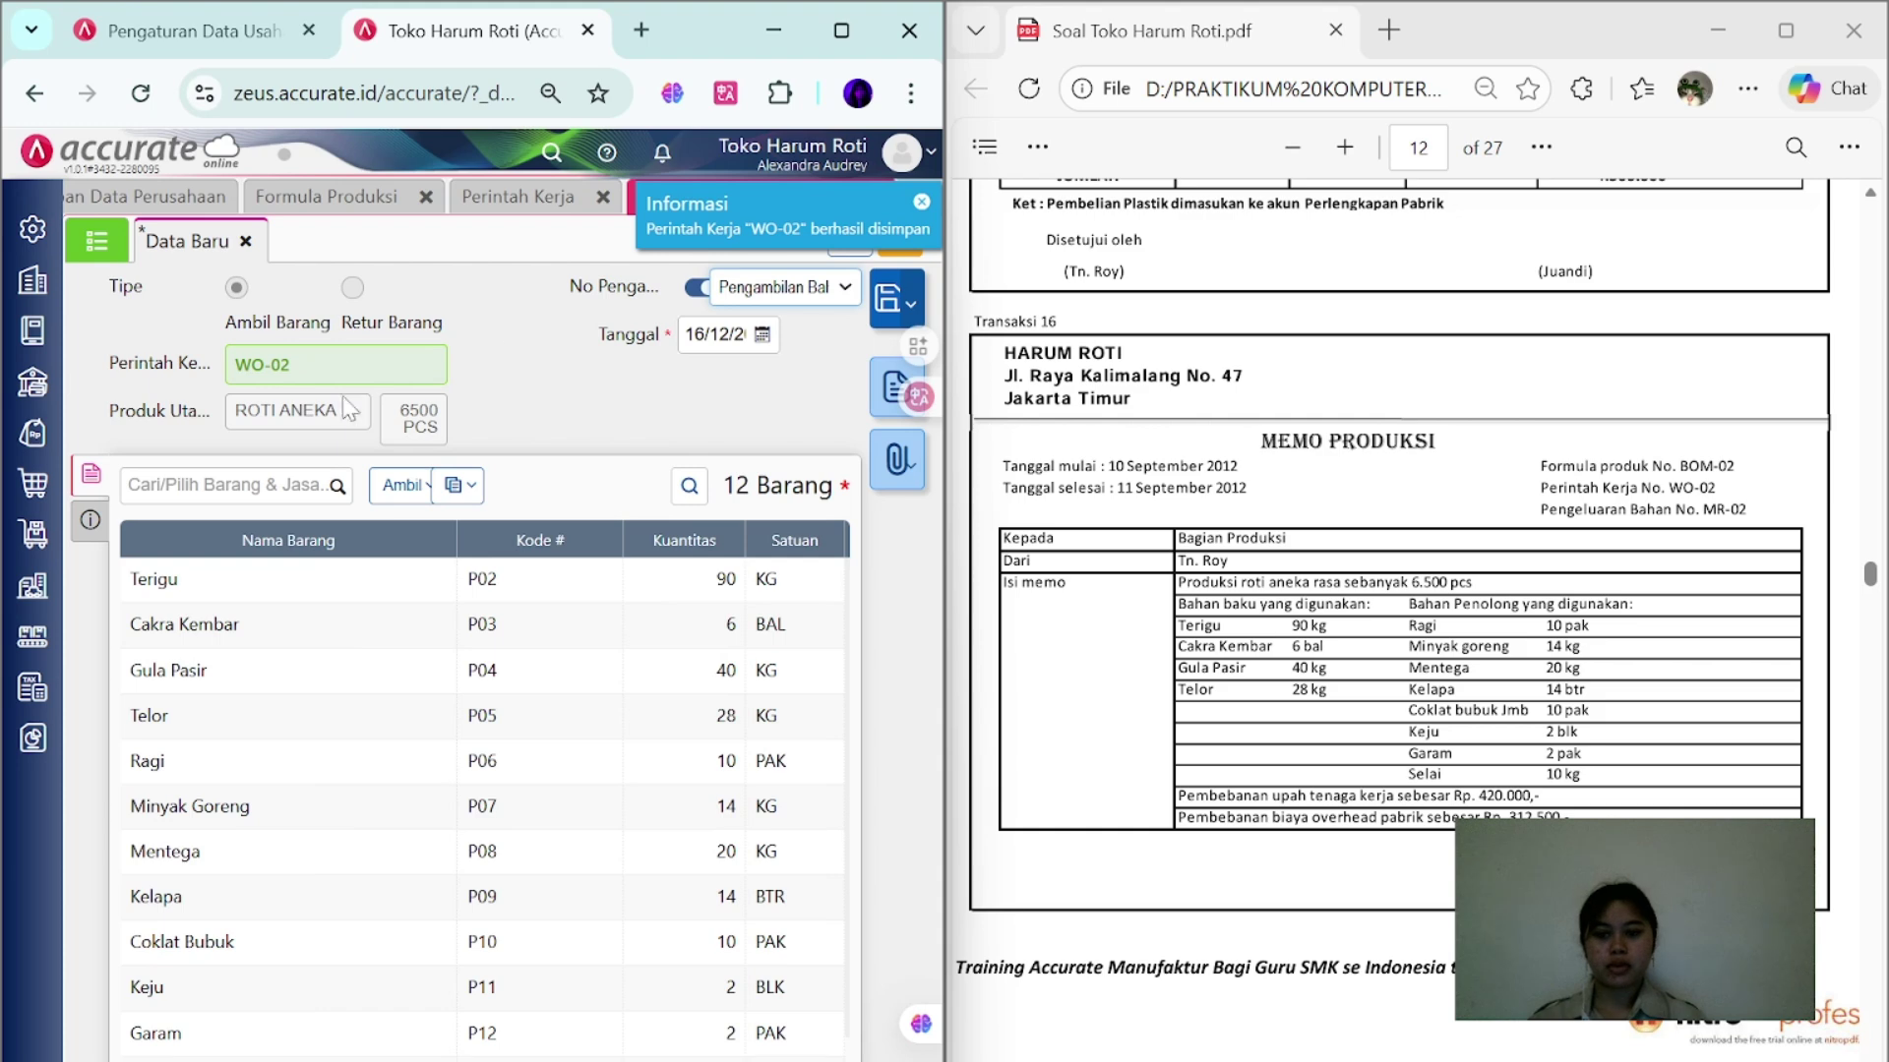
- Give the material withdrawal for WO-02 the manual number MR-02, date it 10 September 2012 and save it
{"action": "left_click", "coordinate": [696, 288]}
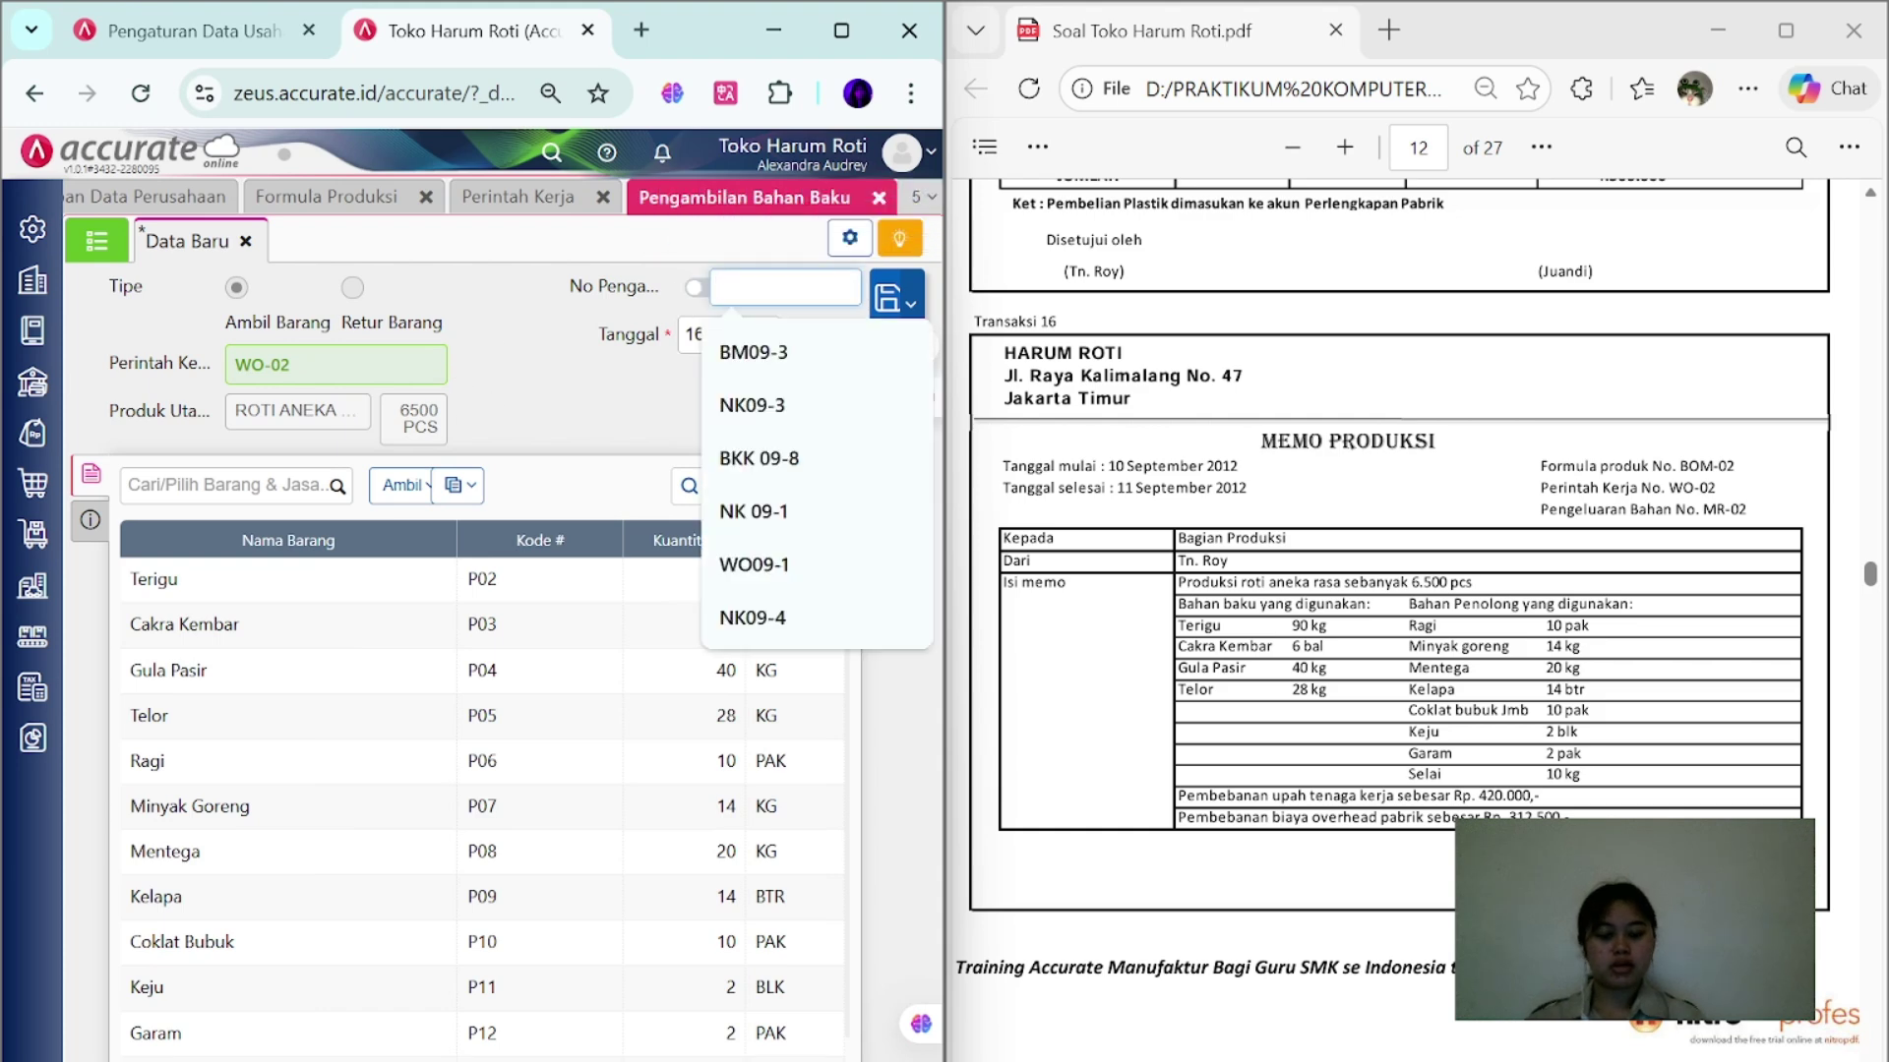
{"action": "type", "text": "MR-02"}
{"action": "key", "text": "Tab"}
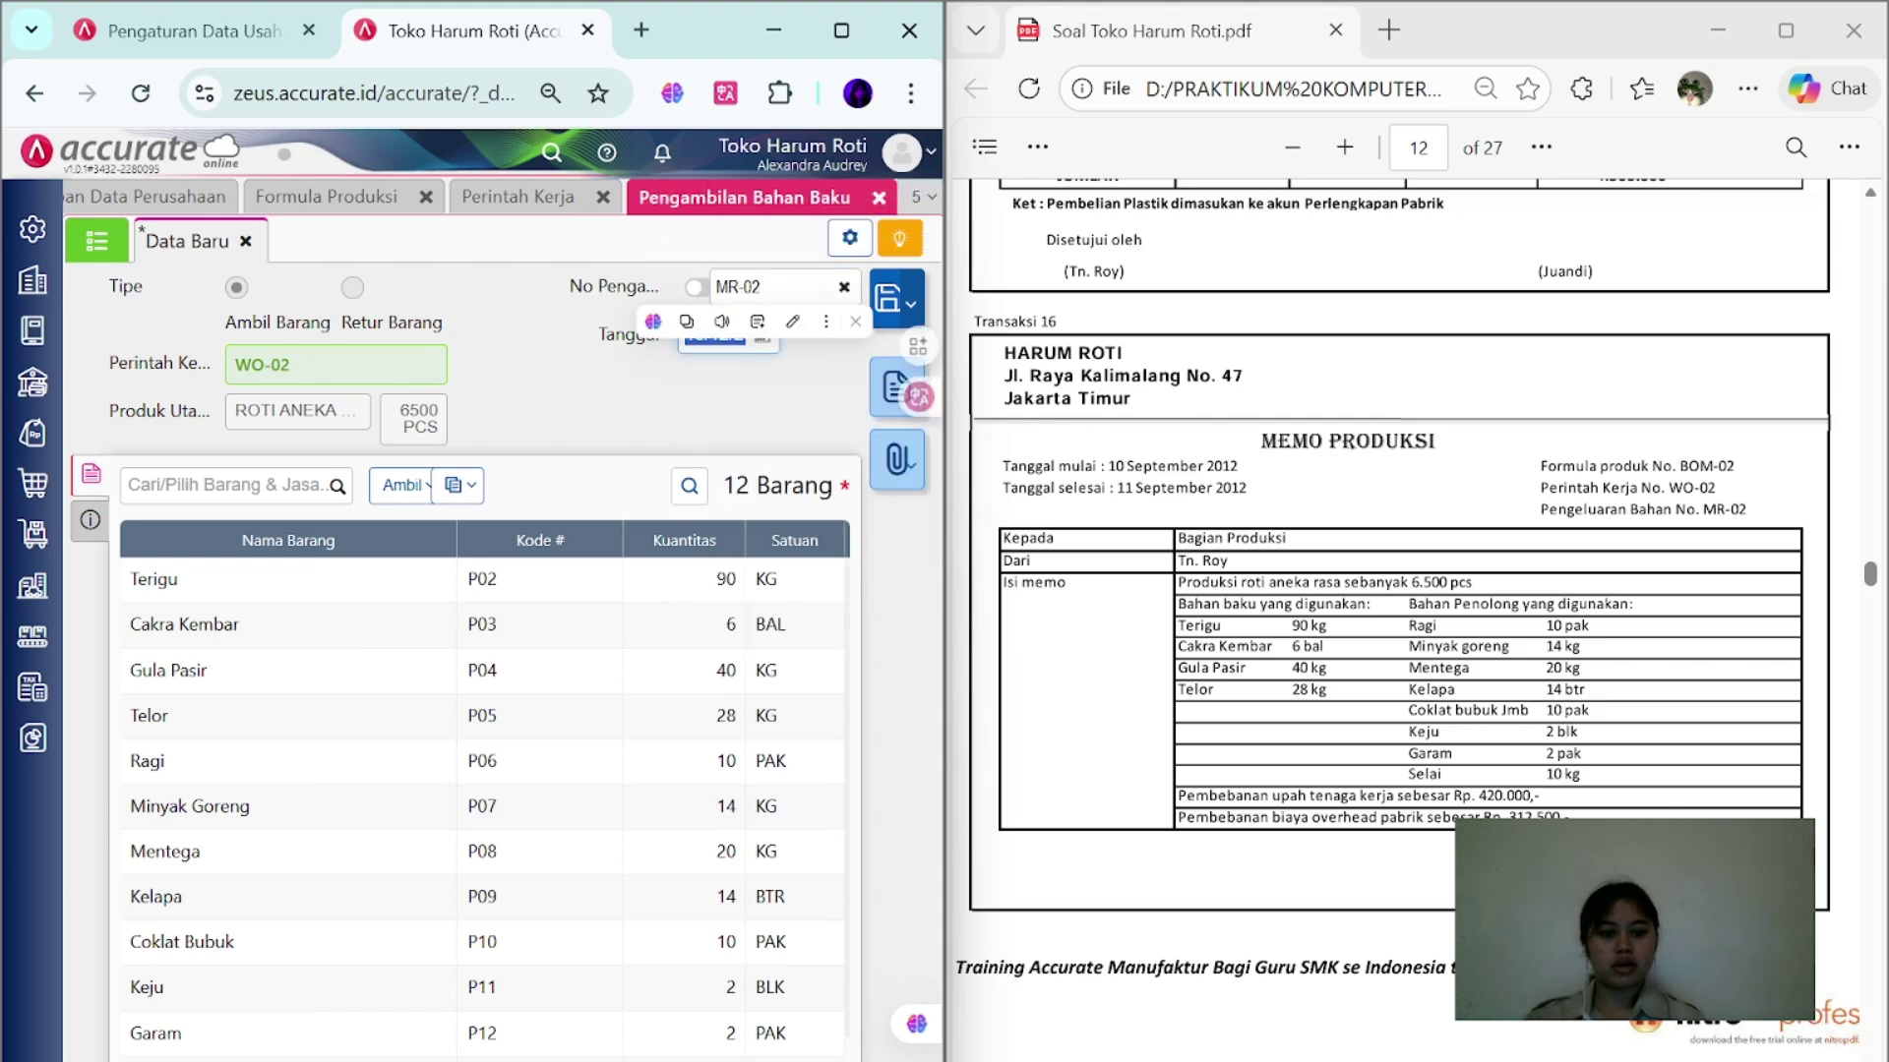
{"action": "type", "text": "100"}
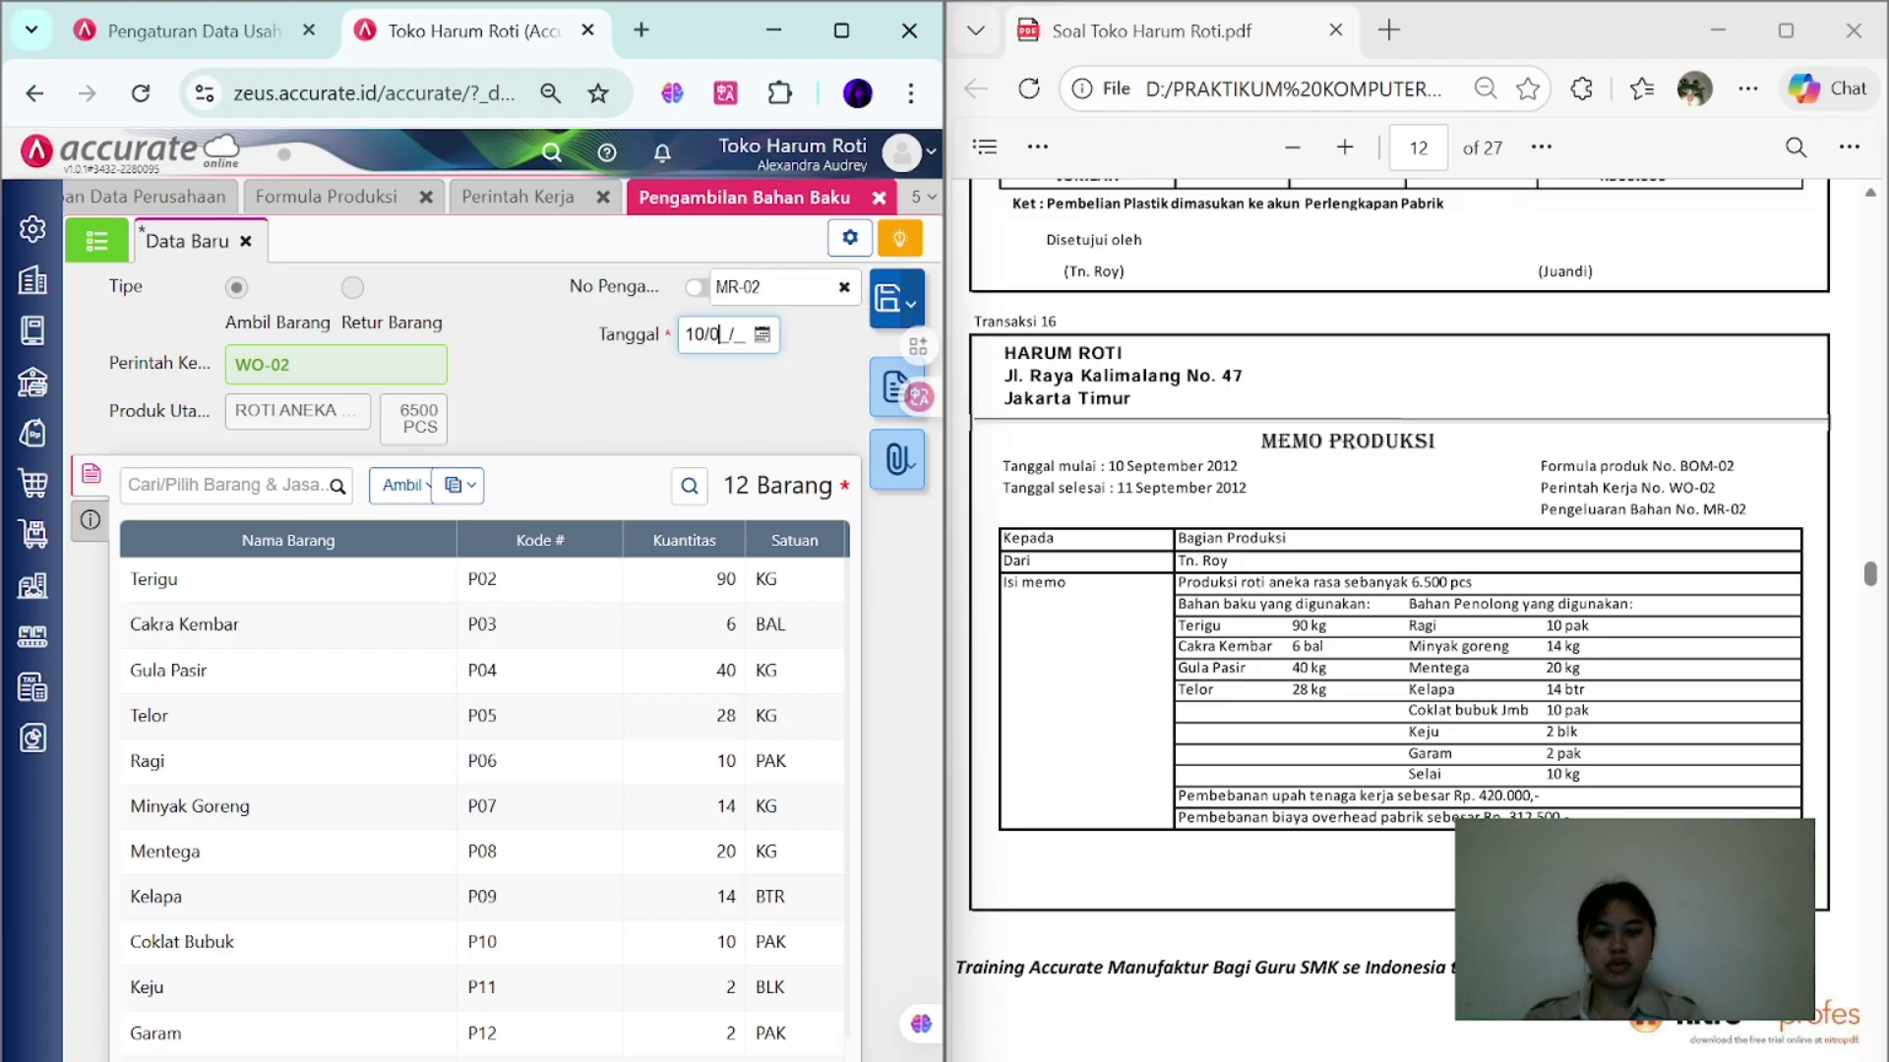
{"action": "left_click", "coordinate": [91, 520]}
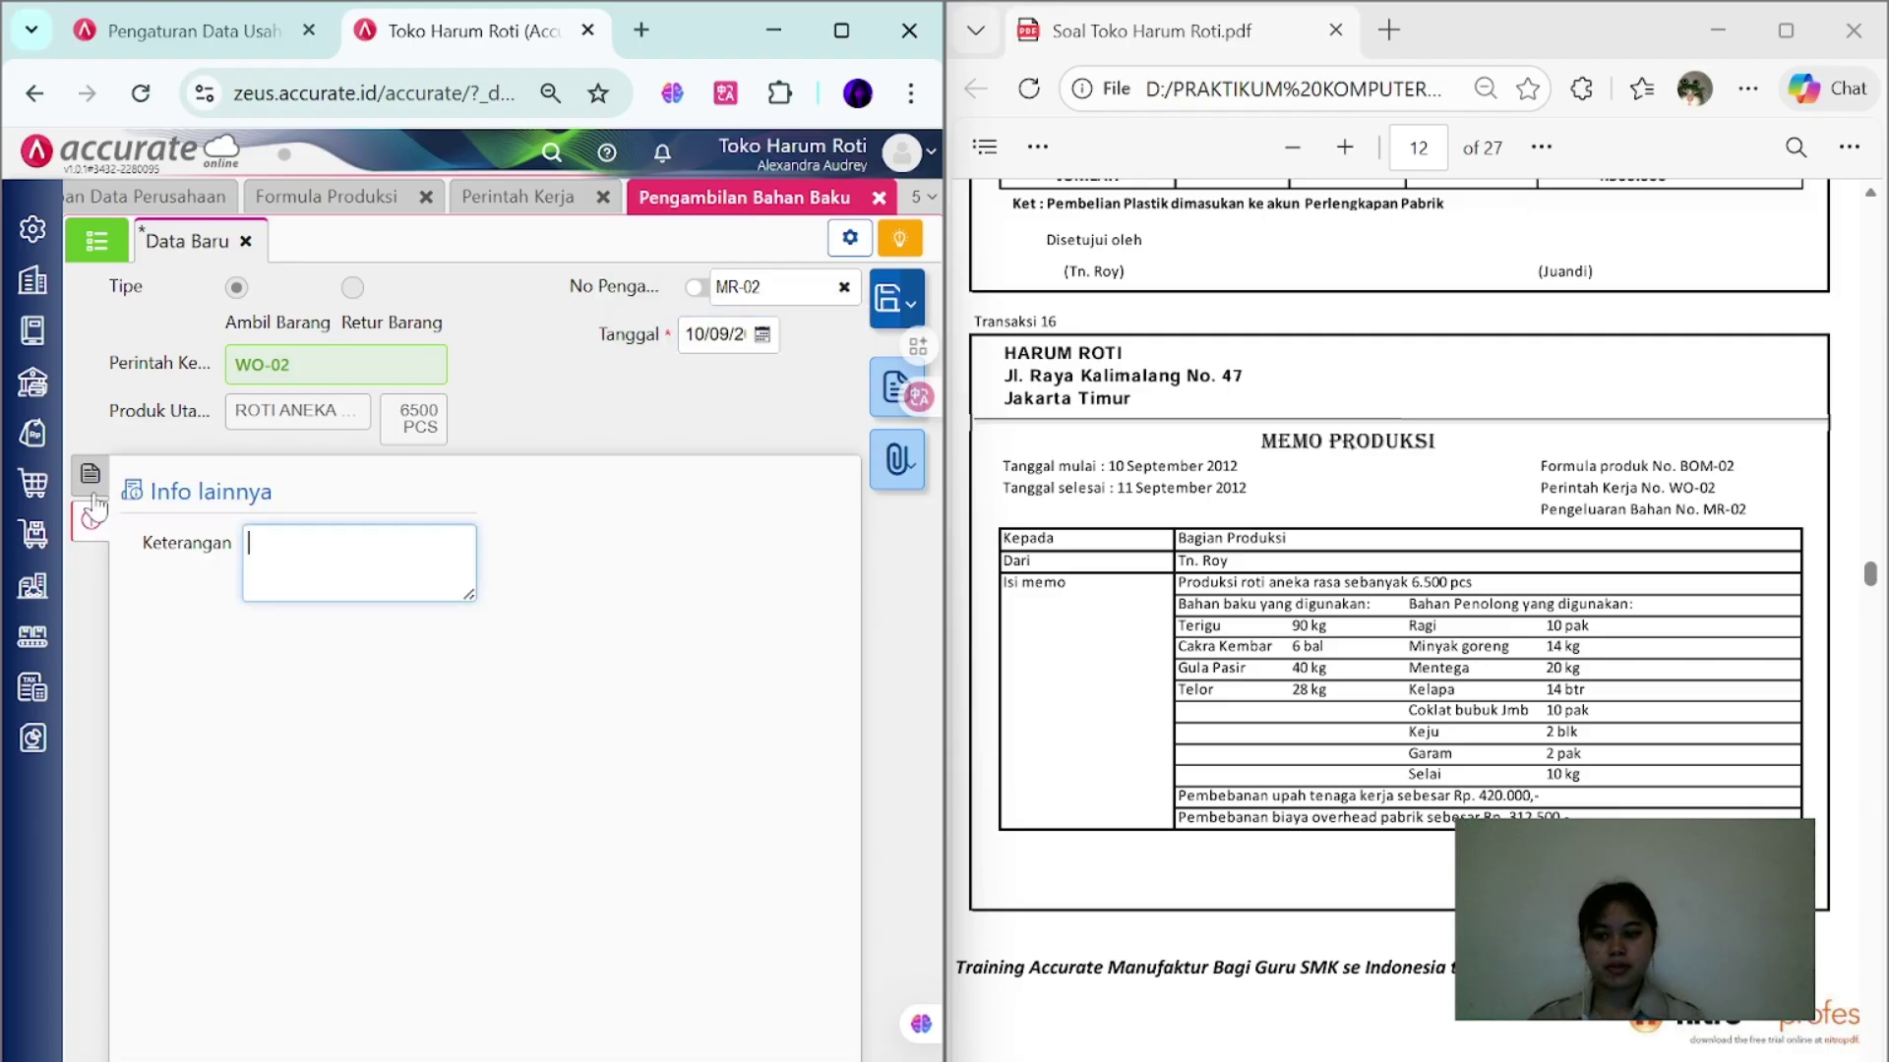
{"action": "left_click", "coordinate": [92, 482]}
{"action": "scroll", "coordinate": [581, 692], "scroll_direction": "down", "scroll_amount": 1}
{"action": "scroll", "coordinate": [581, 610], "scroll_direction": "up", "scroll_amount": 1}
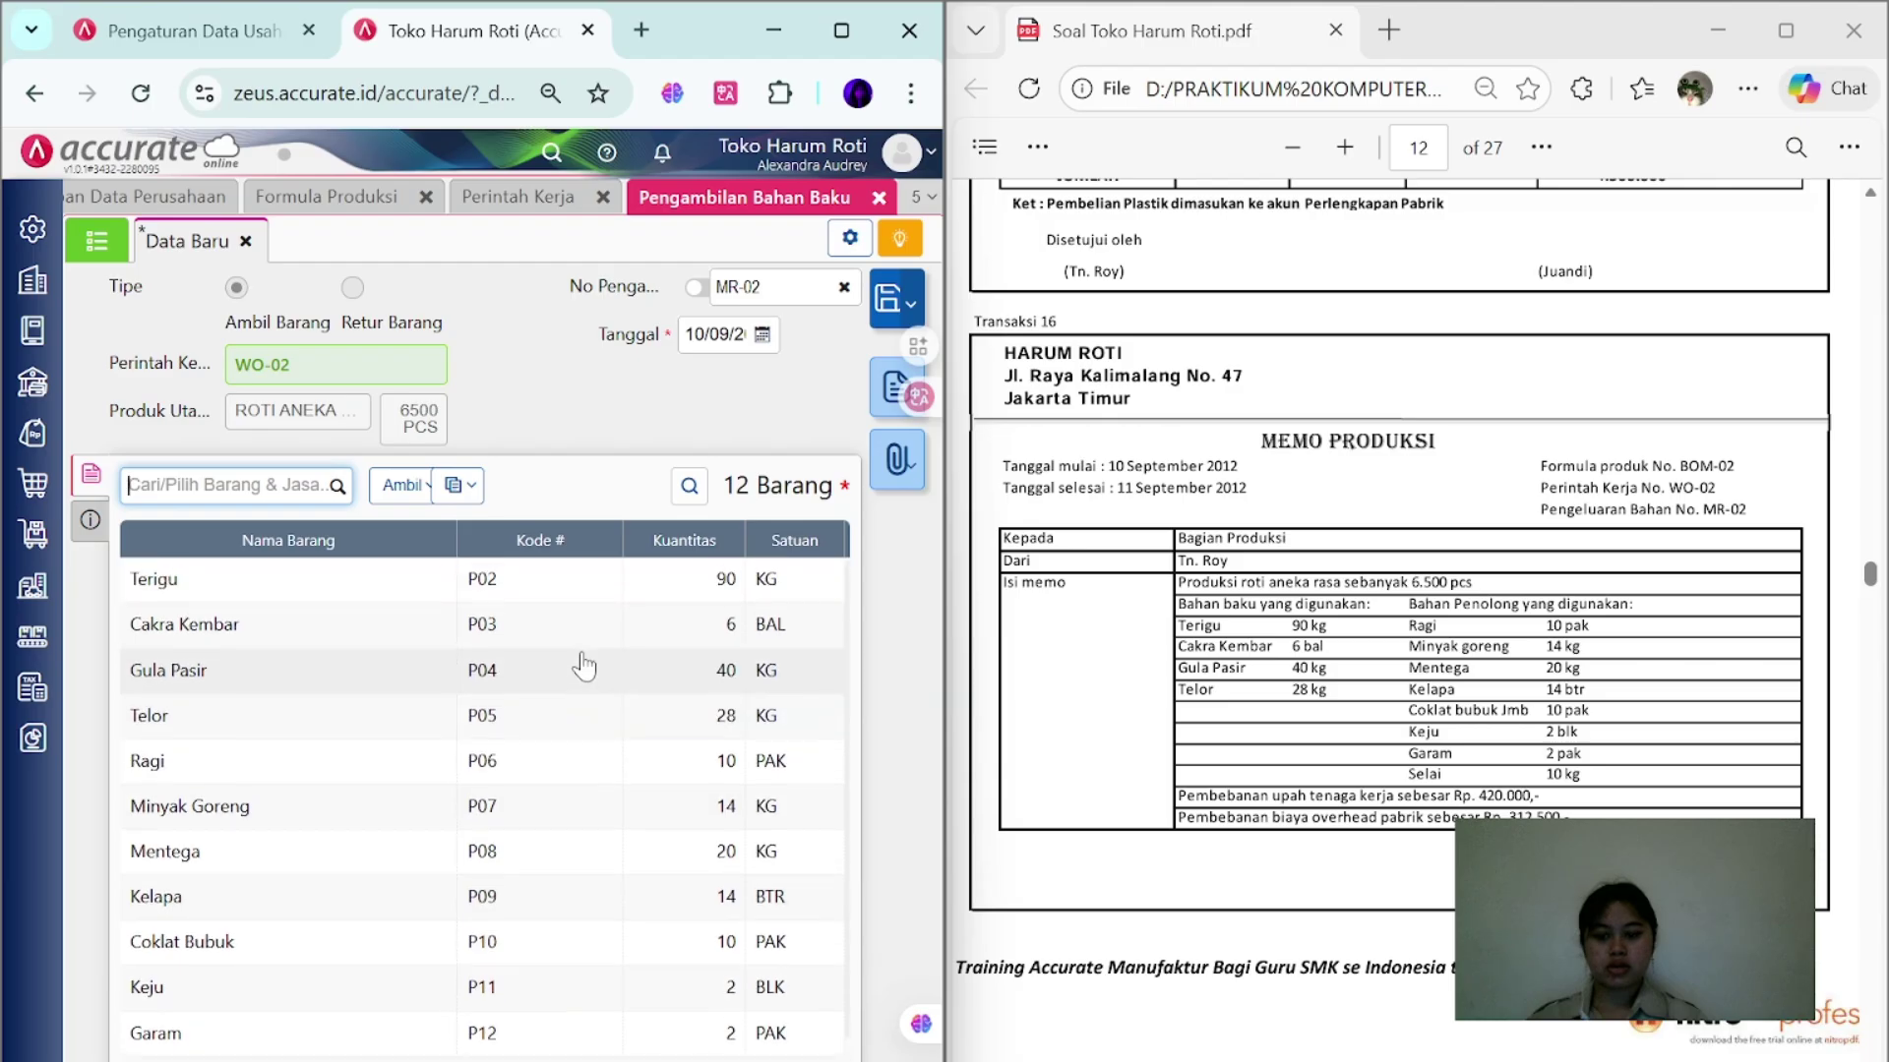
{"action": "left_click", "coordinate": [610, 421]}
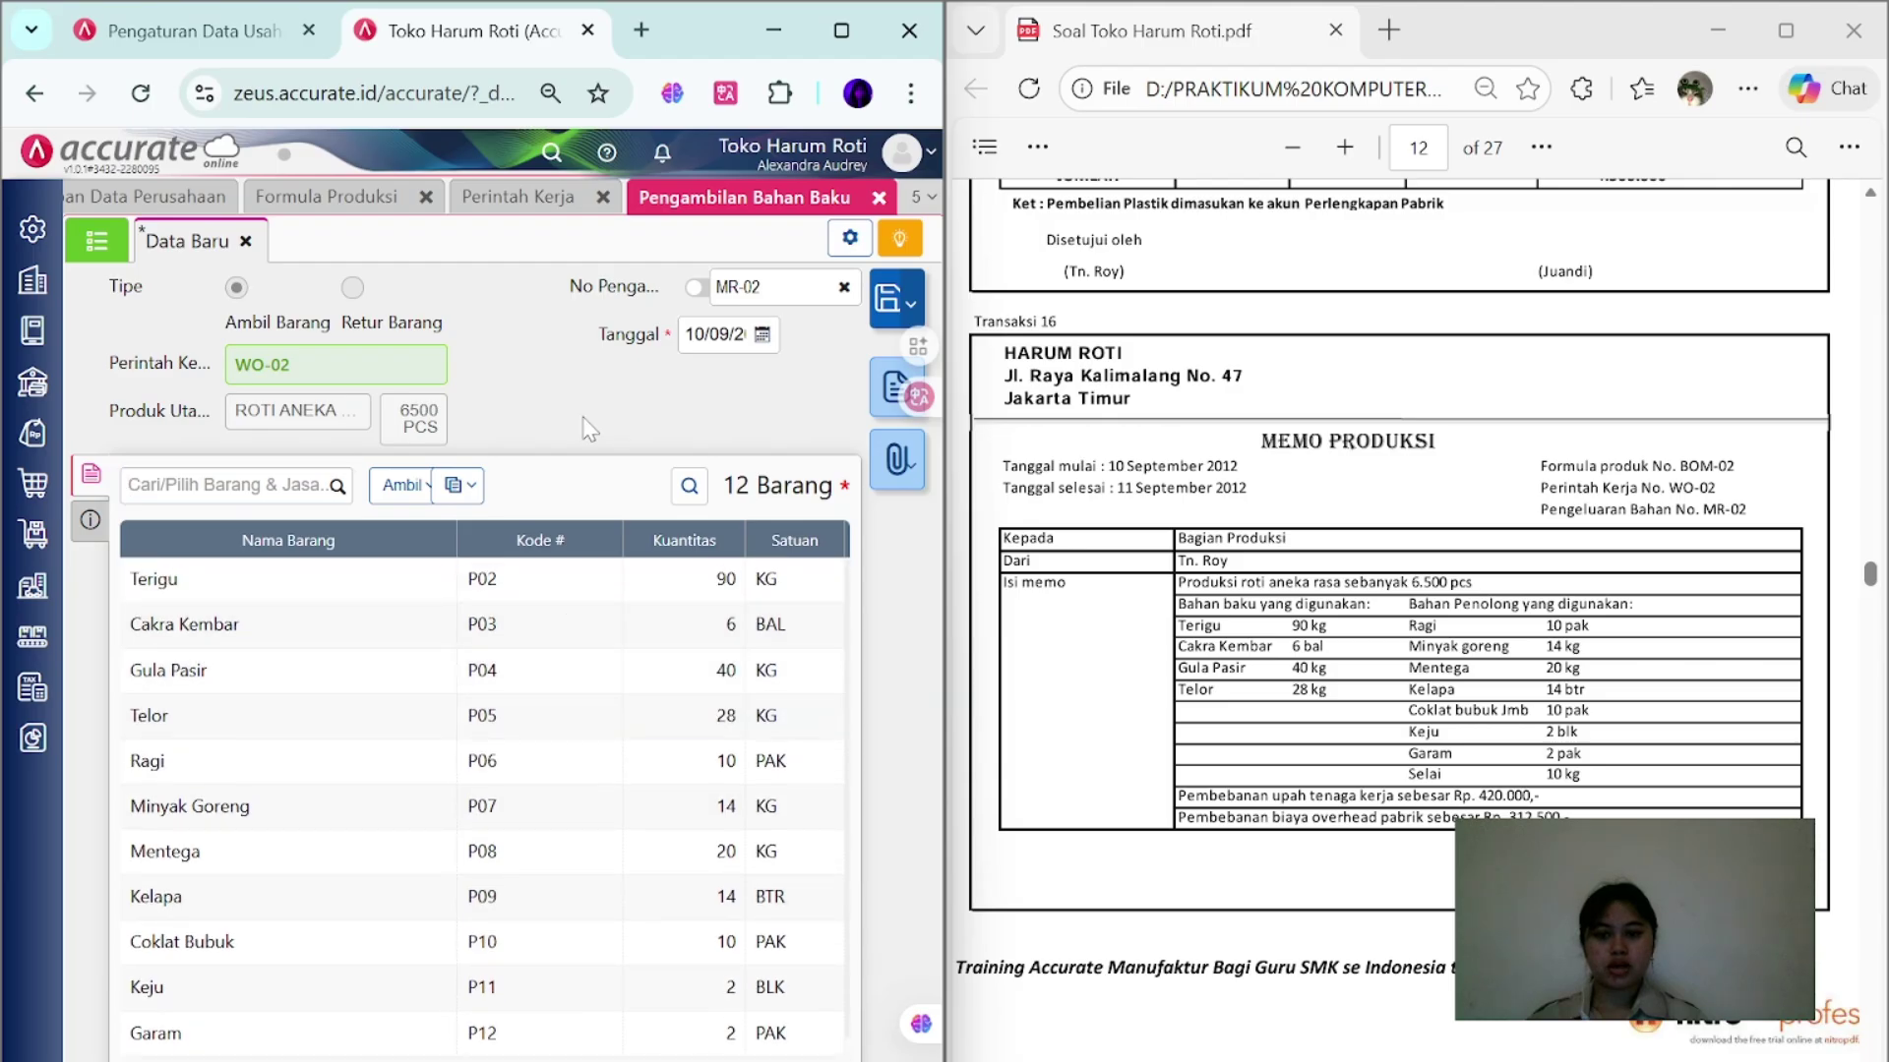
{"action": "left_click", "coordinate": [888, 298]}
- Start the Transaksi 17 finished goods completion for work order WO-02, dated 11 September 2012, with the manual number M-02
{"action": "scroll", "coordinate": [1511, 646], "scroll_direction": "down", "scroll_amount": 7}
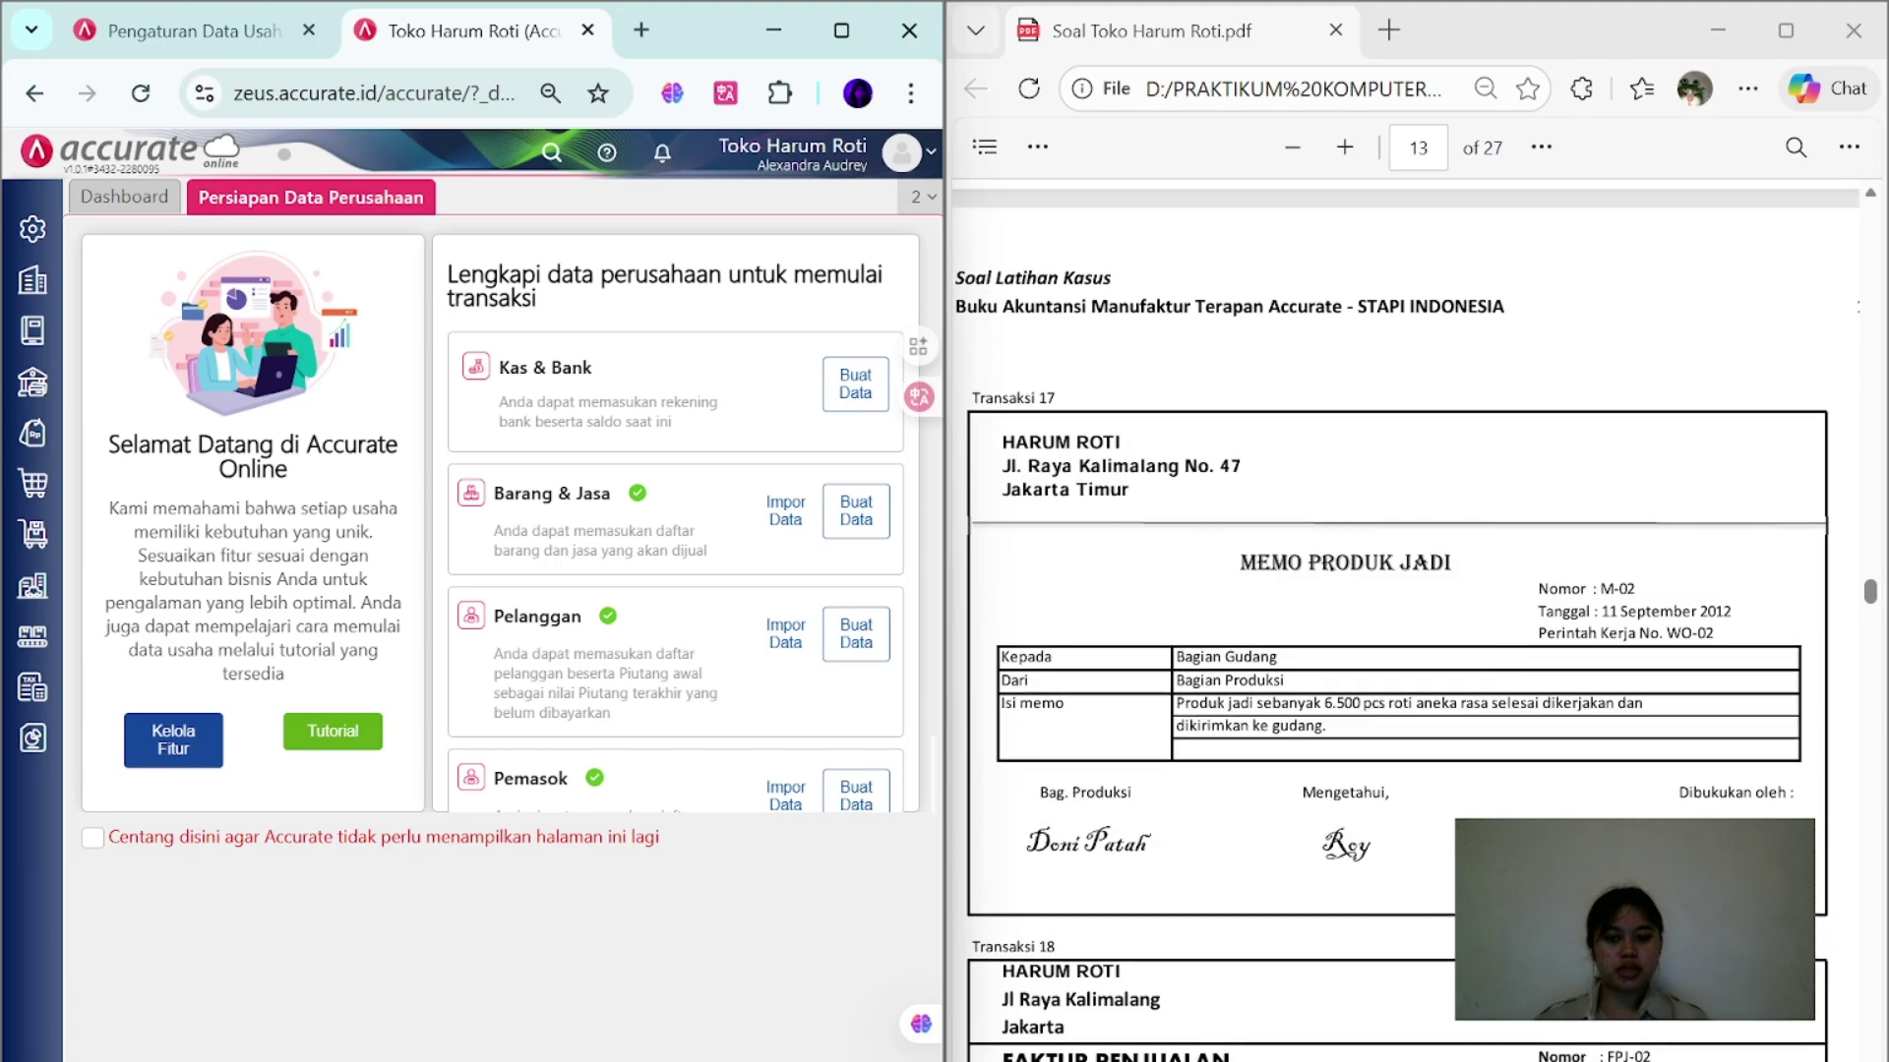
{"action": "left_click", "coordinate": [33, 637]}
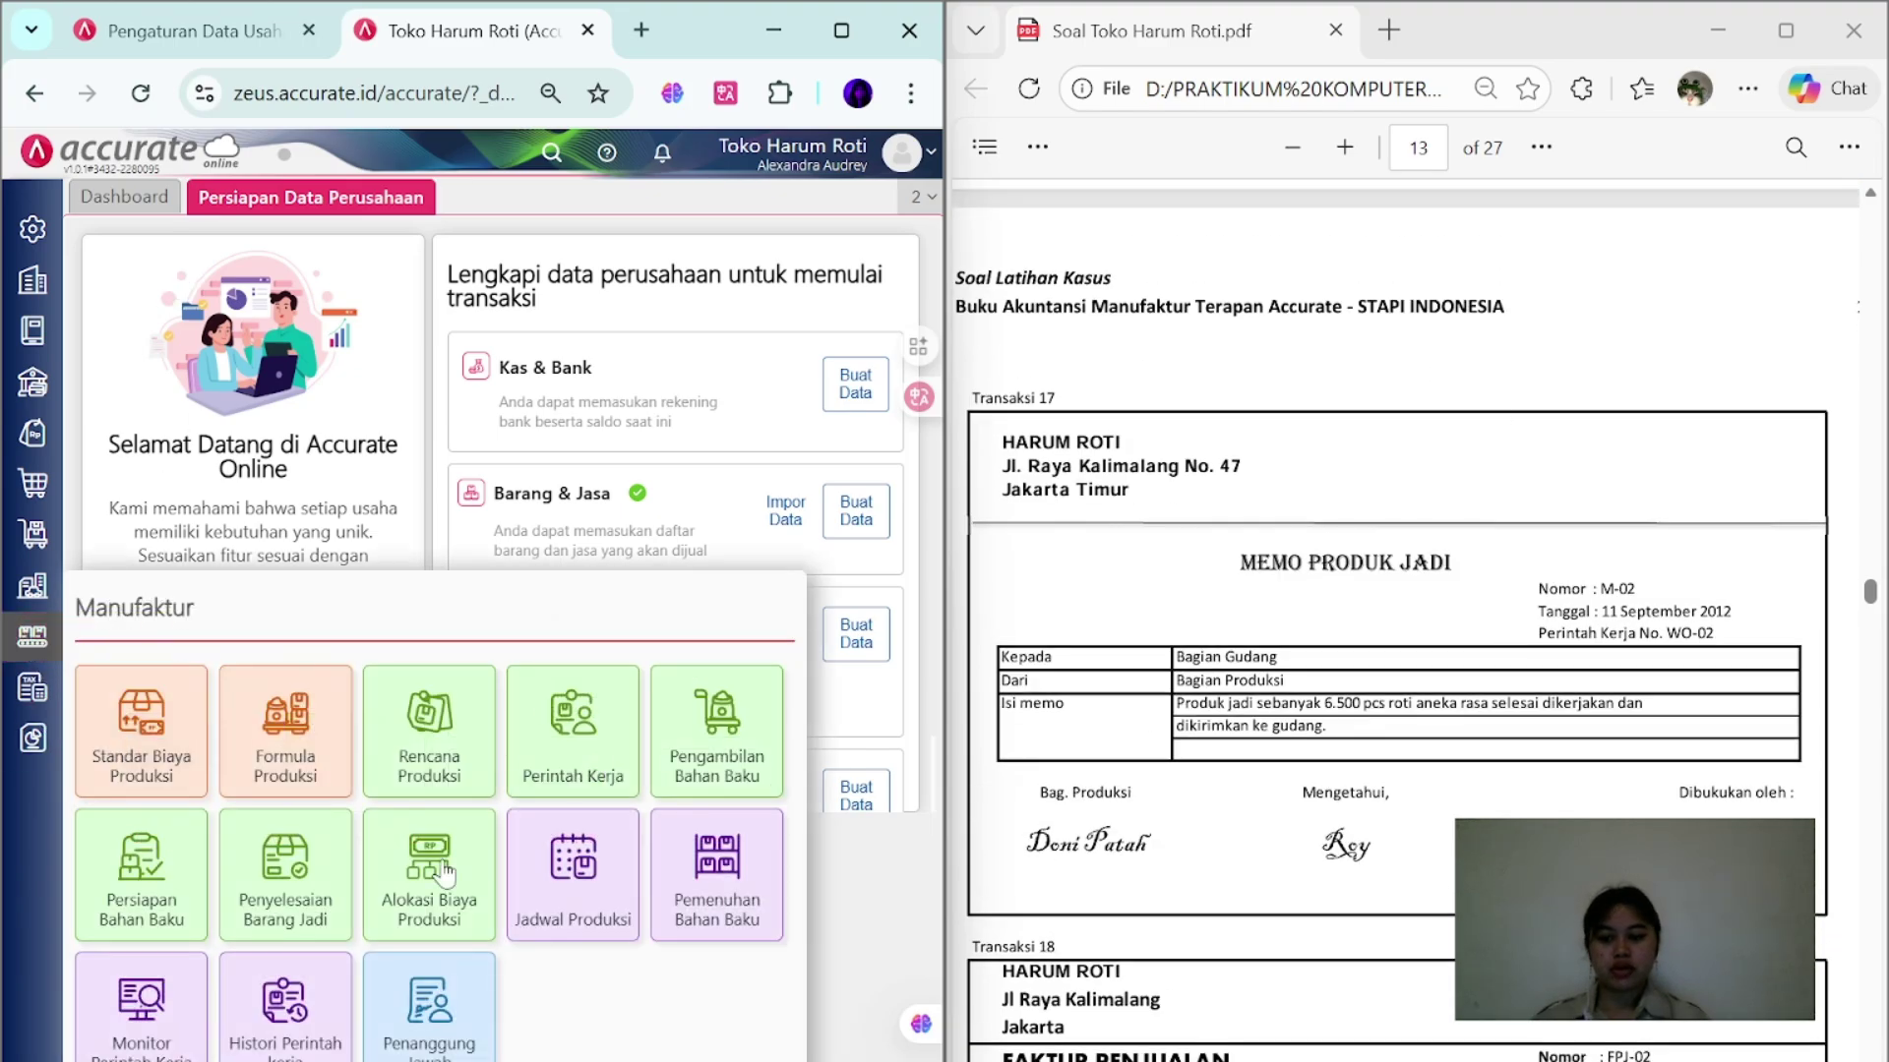
{"action": "left_click", "coordinate": [299, 870]}
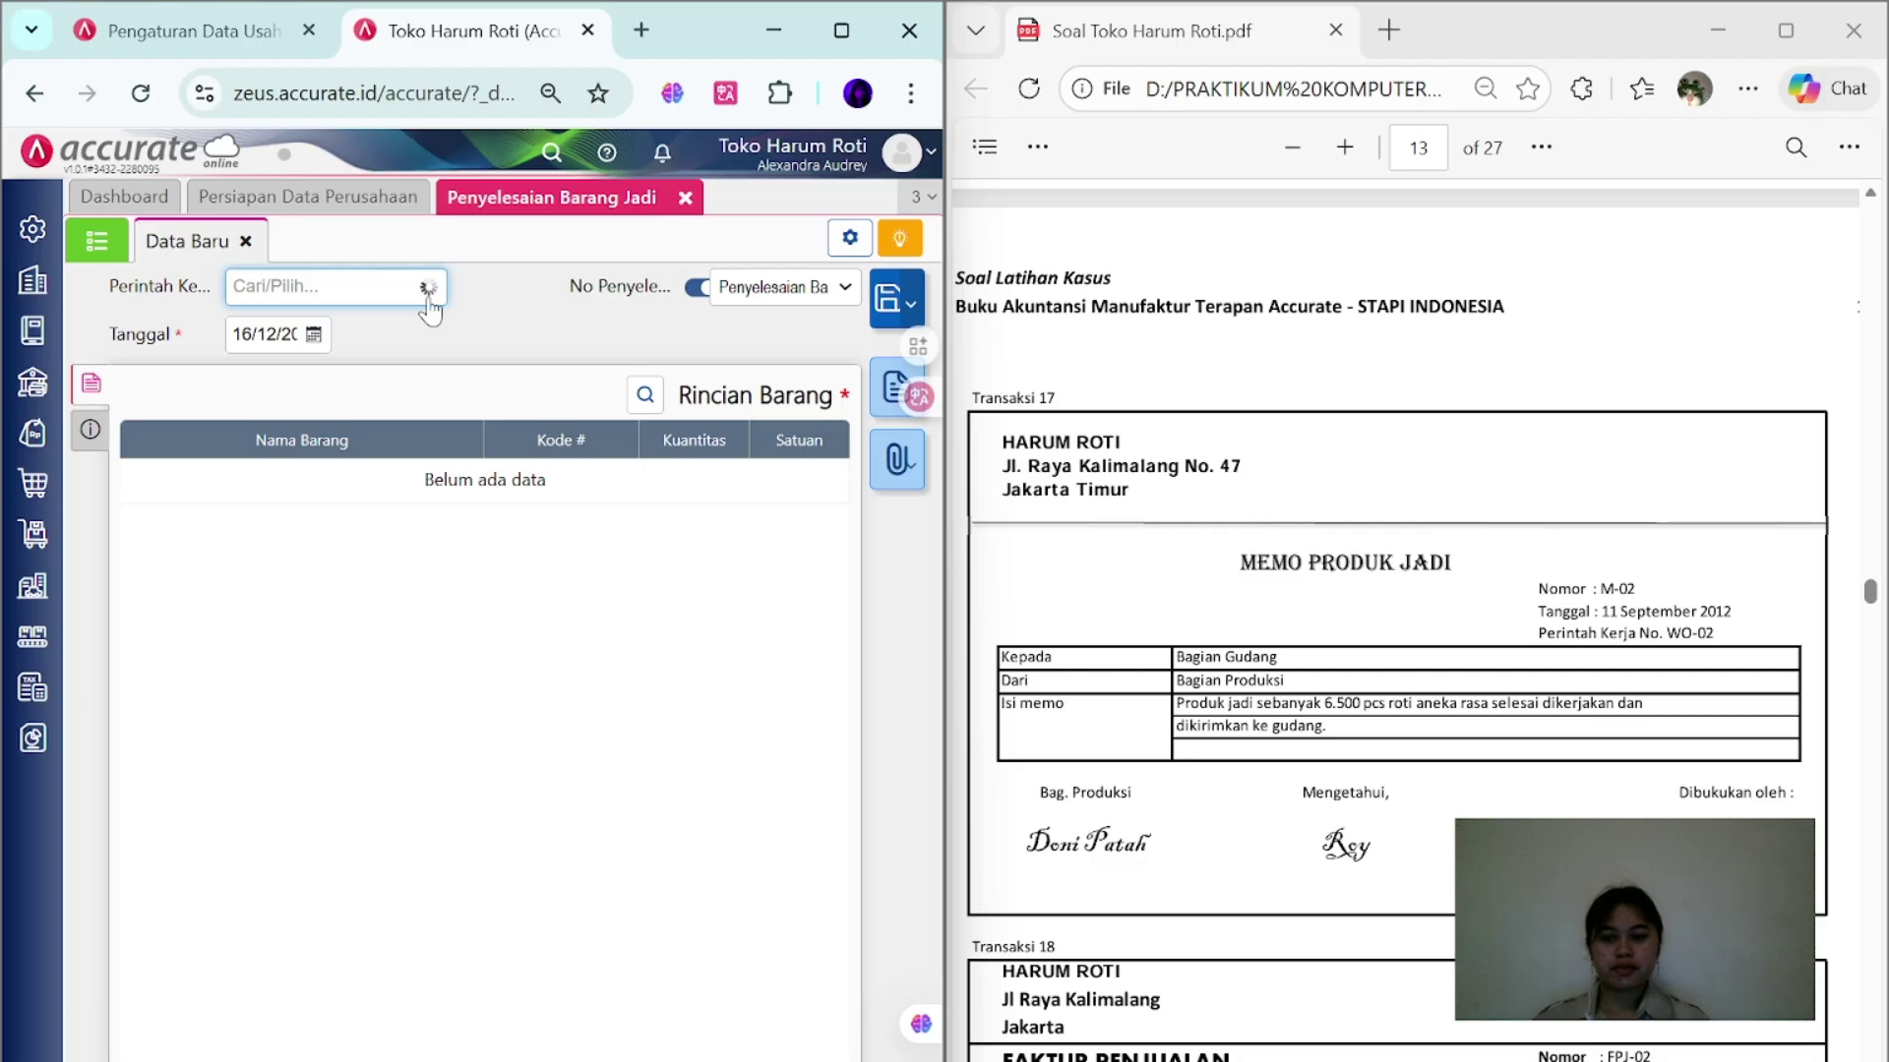
{"action": "left_click", "coordinate": [376, 344]}
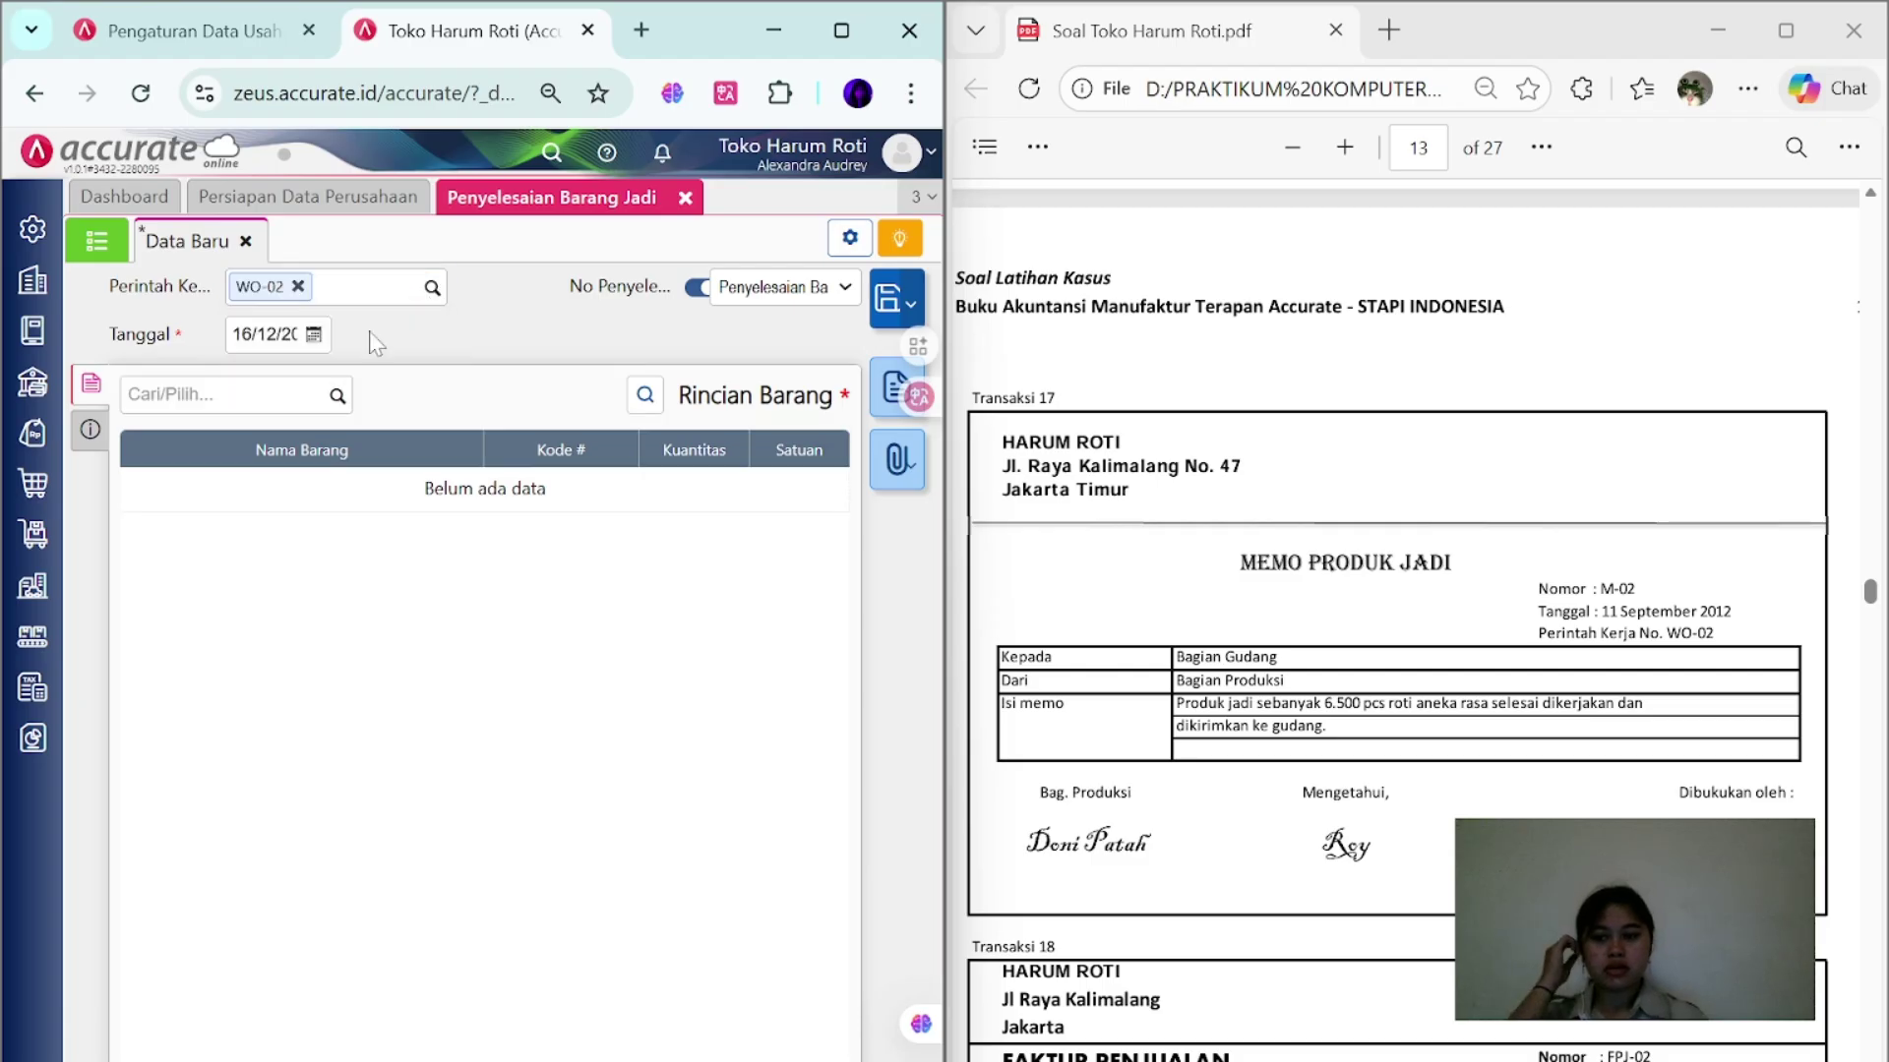
{"action": "type", "text": "11"}
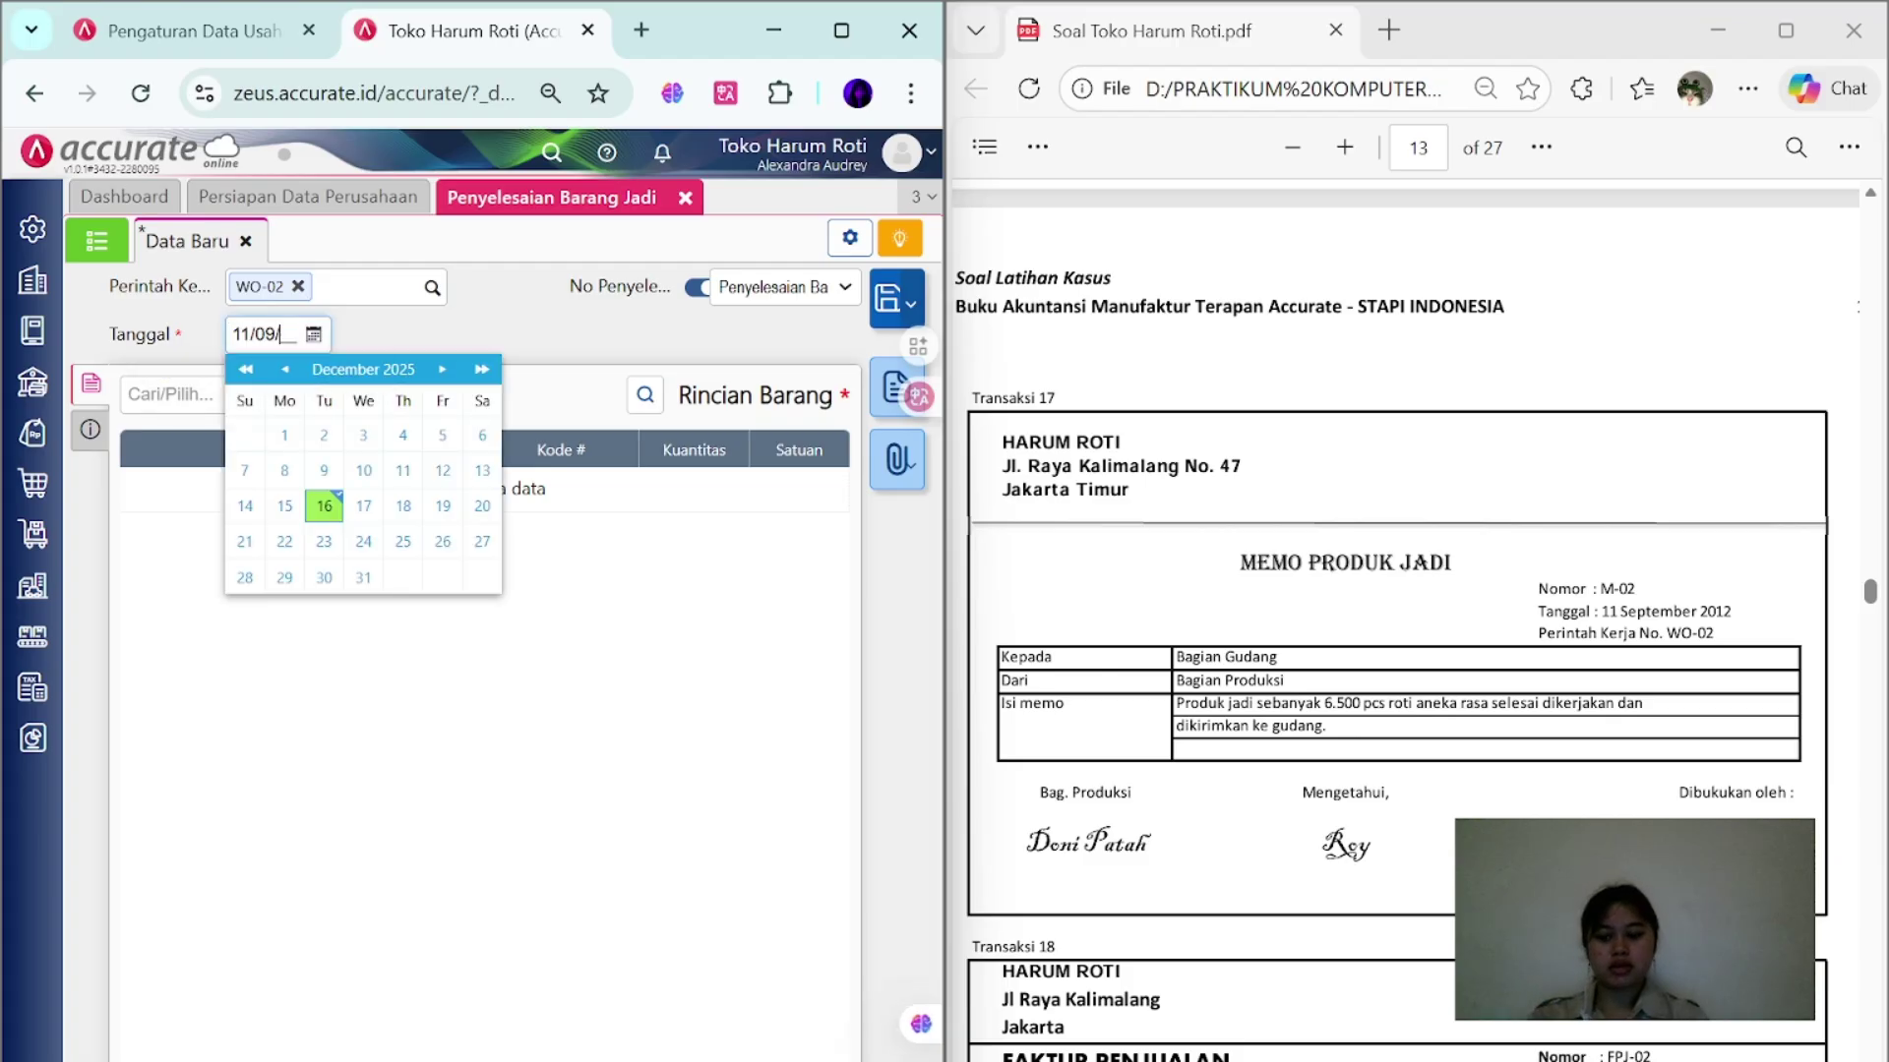
{"action": "left_click", "coordinate": [695, 287]}
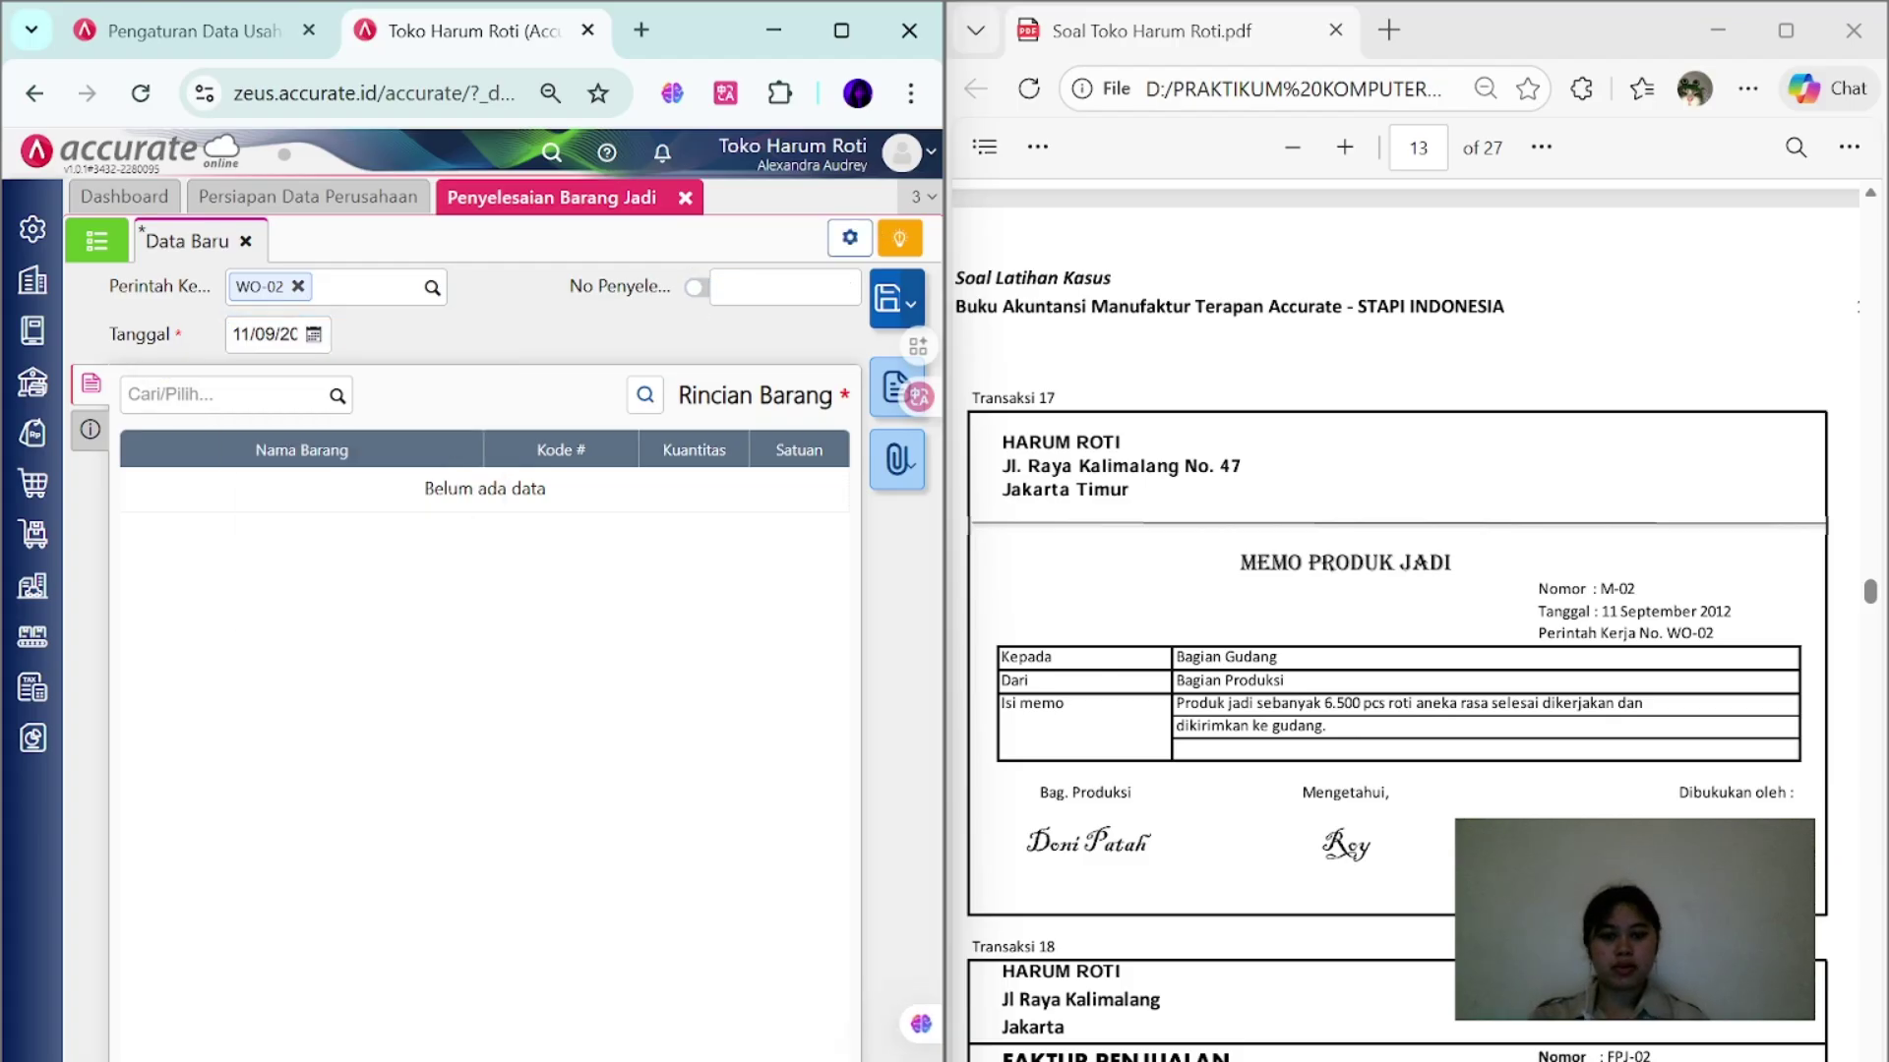
{"action": "left_click", "coordinate": [777, 287]}
{"action": "type", "text": "M-02"}
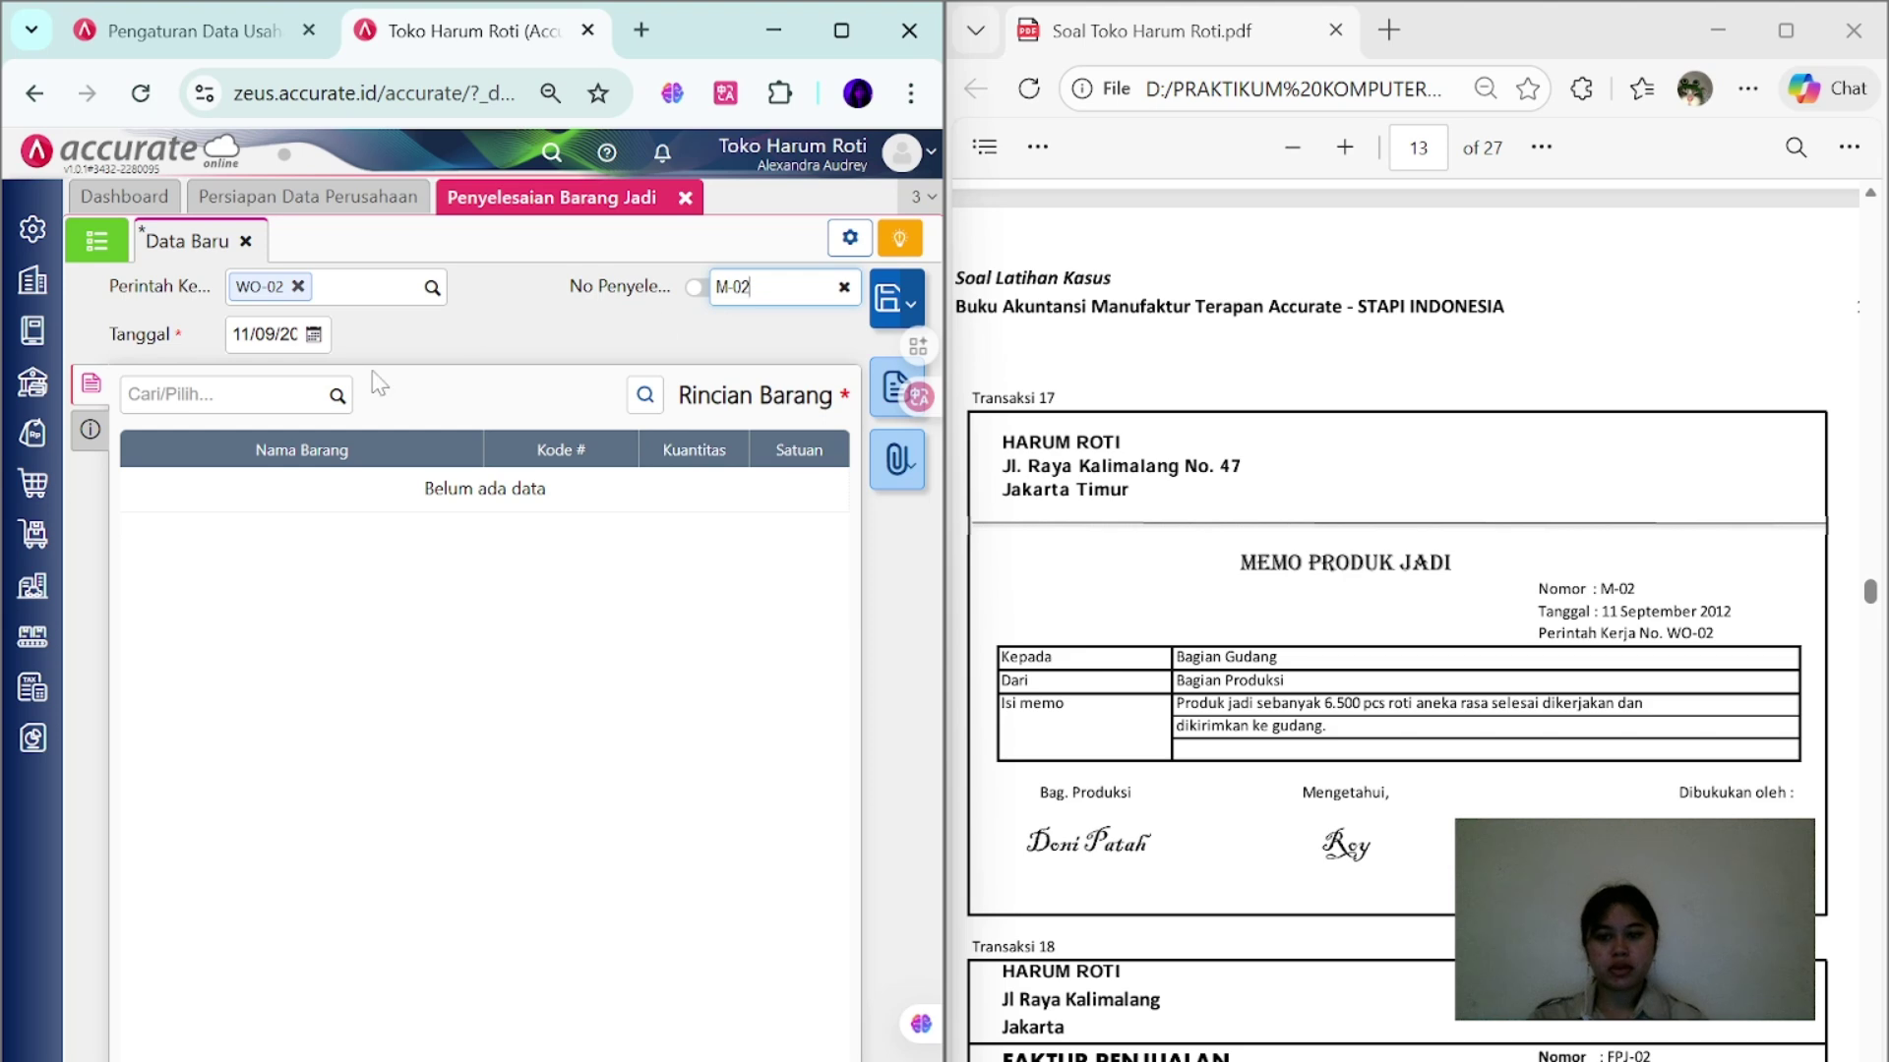
- Add 6.500 PCS of ROTI ANEKA RASA in the Utama warehouse to the finished goods completion's item details
{"action": "left_click", "coordinate": [330, 394]}
{"action": "left_click", "coordinate": [261, 455]}
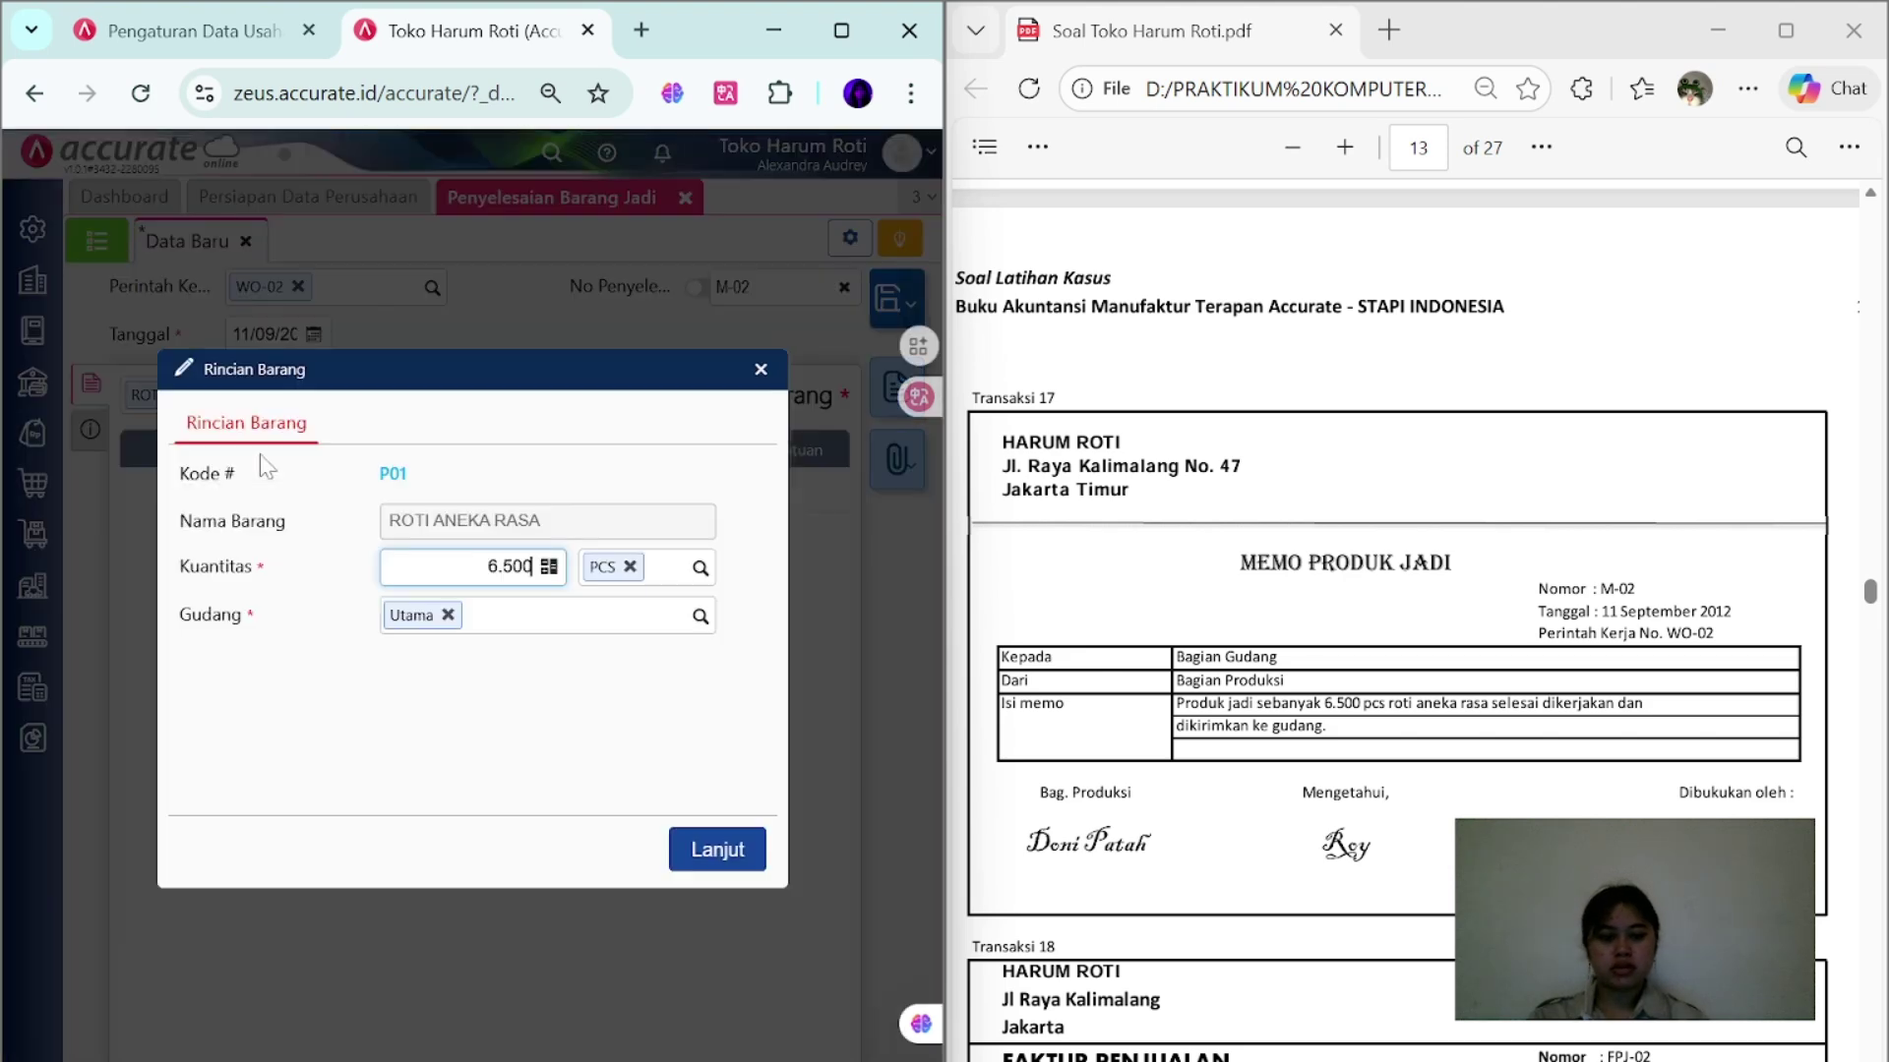
{"action": "left_click", "coordinate": [706, 850]}
- Enter the description "Produk jadi sebanyak 6500 pcs roti aneka rasa" in the additional information and save the finished goods completion
{"action": "left_click", "coordinate": [90, 430]}
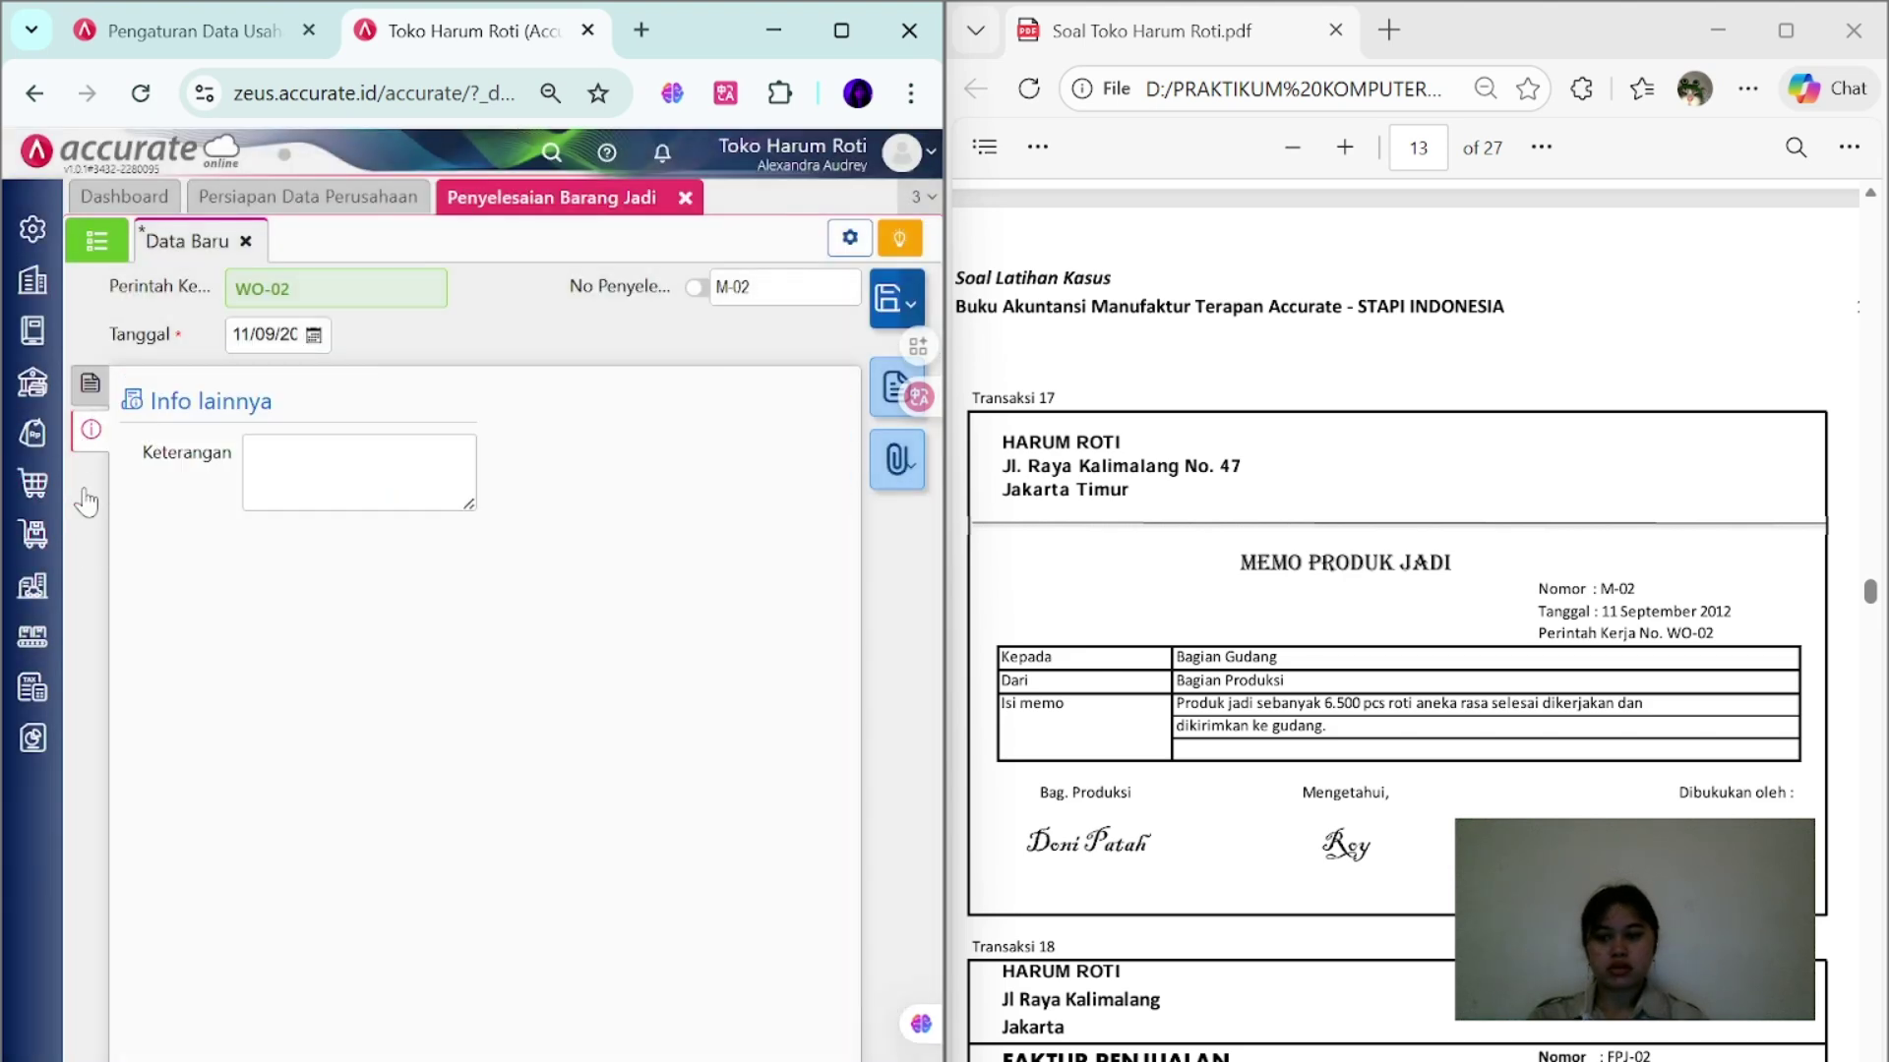
{"action": "left_click", "coordinate": [324, 473]}
{"action": "type", "text": "Produk jadi sebanyak 6500 pcs roti"}
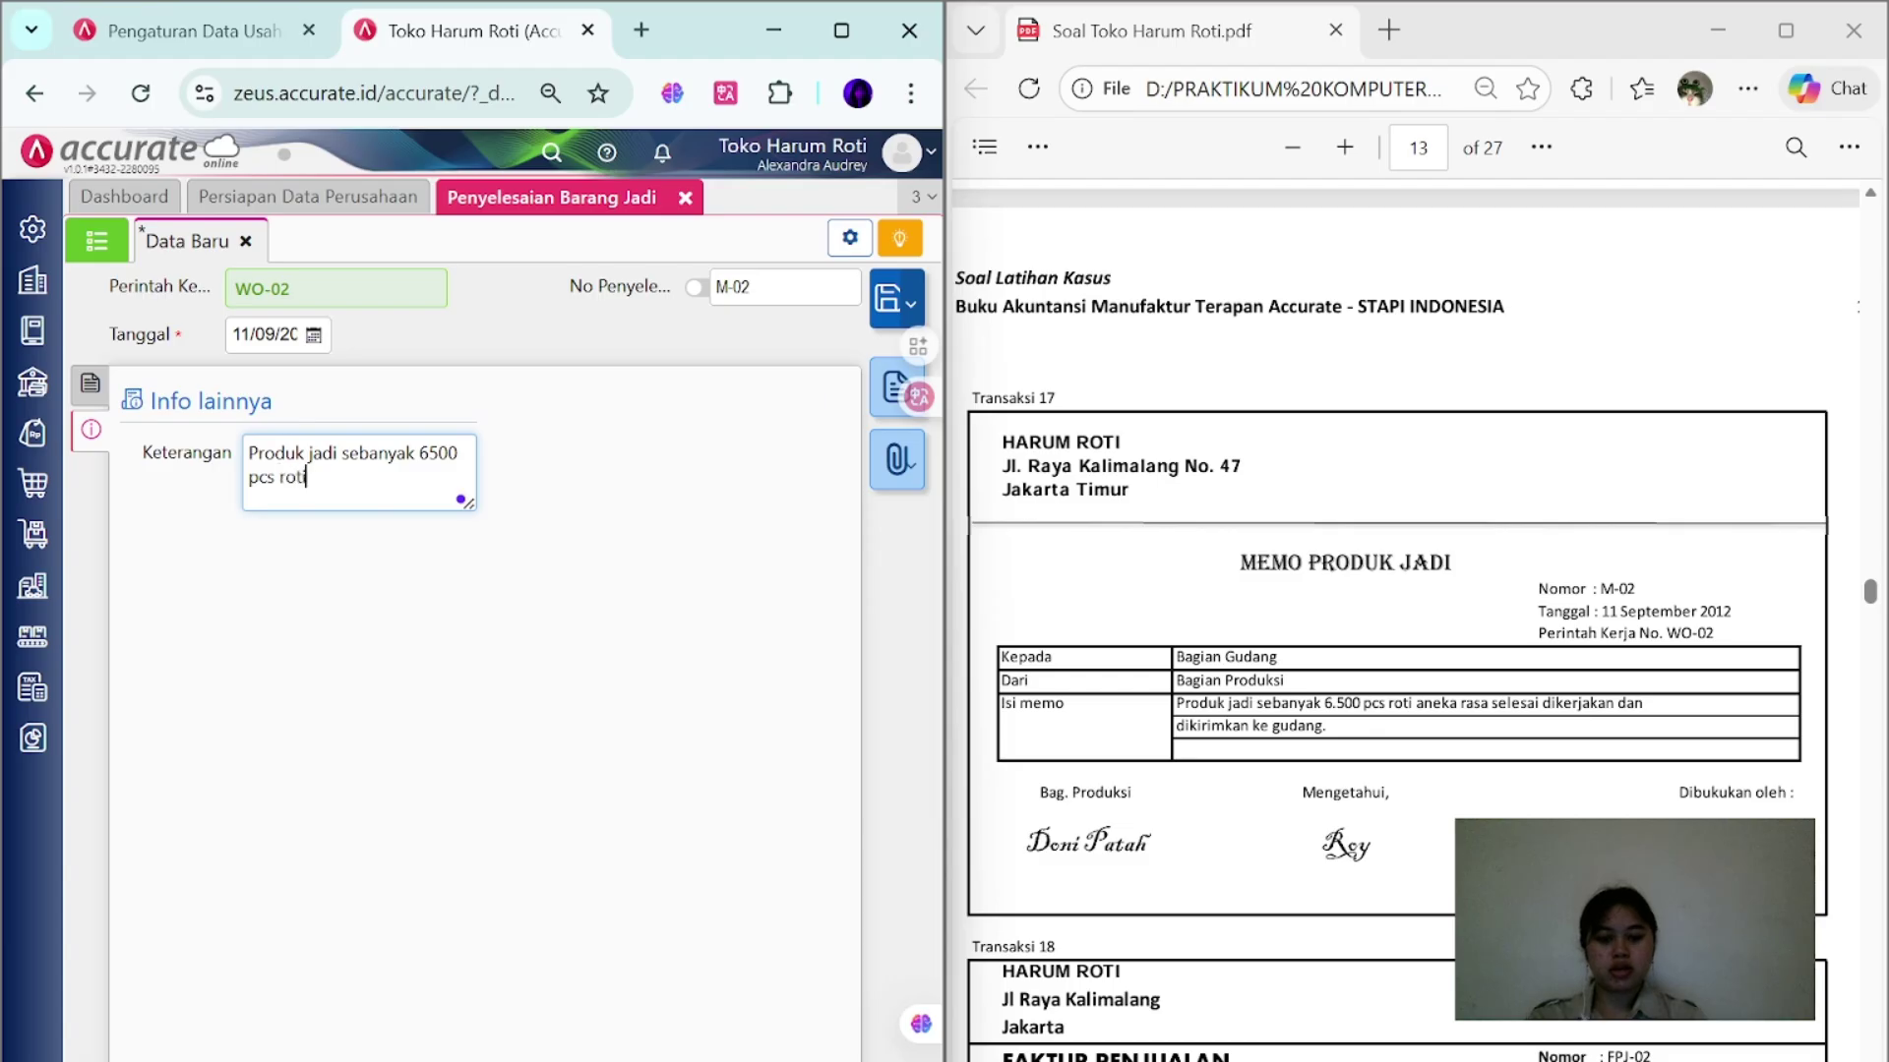
{"action": "type", "text": " rasa"}
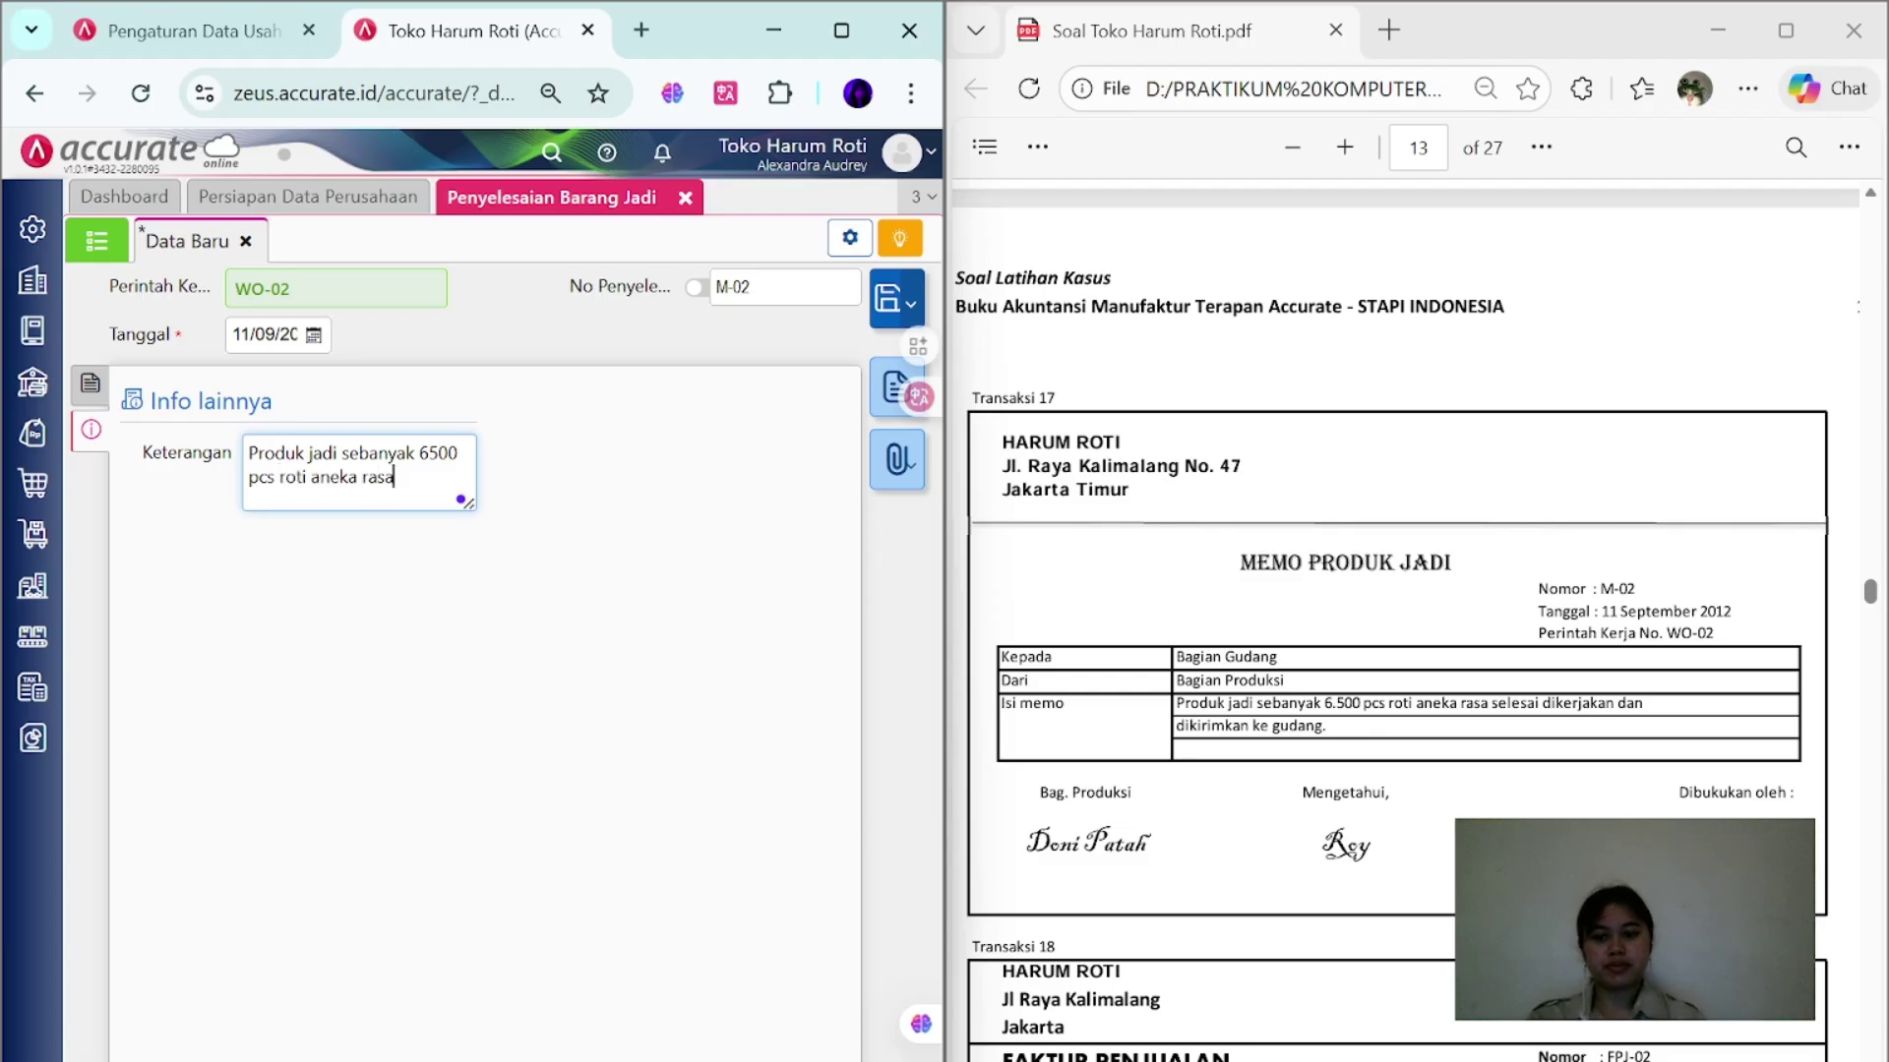
{"action": "left_click", "coordinate": [886, 297]}
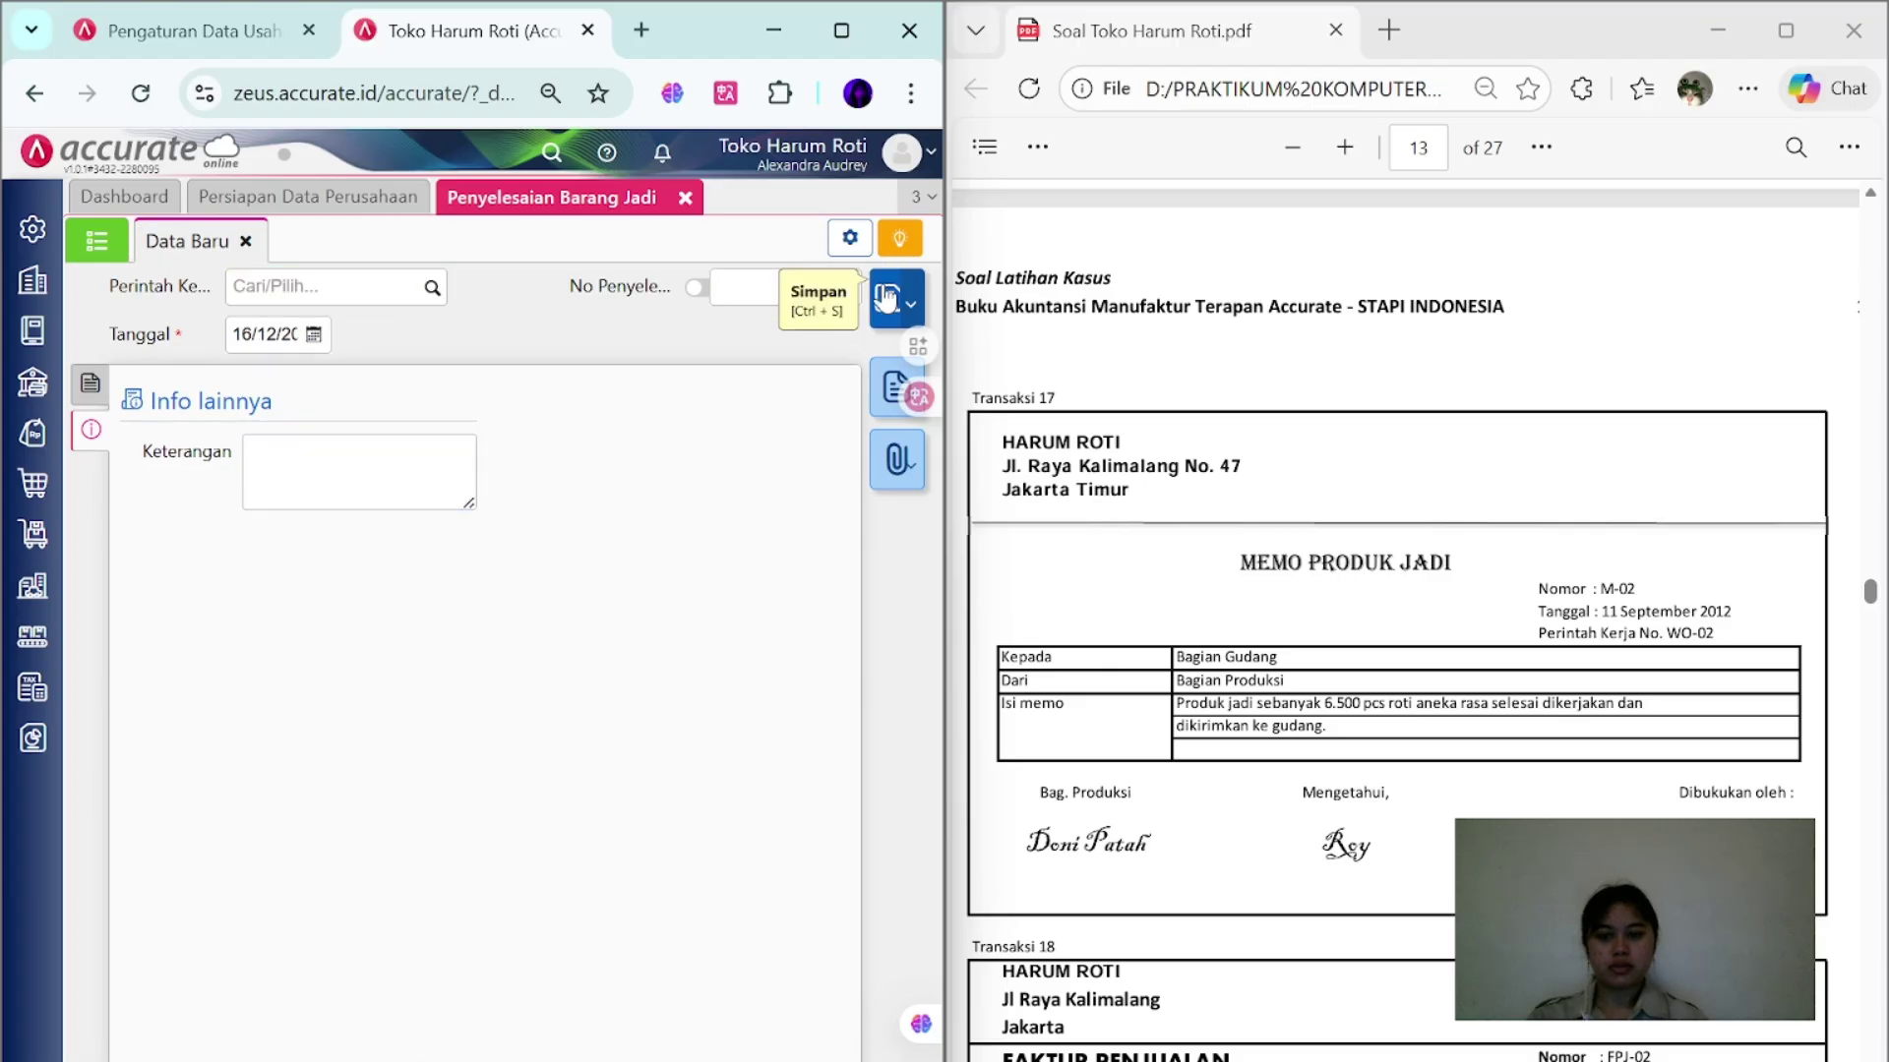
- Start a sales invoice for the customer named in Transaksi 18, closing the finished goods completion form
{"action": "scroll", "coordinate": [1420, 681], "scroll_direction": "down", "scroll_amount": 5}
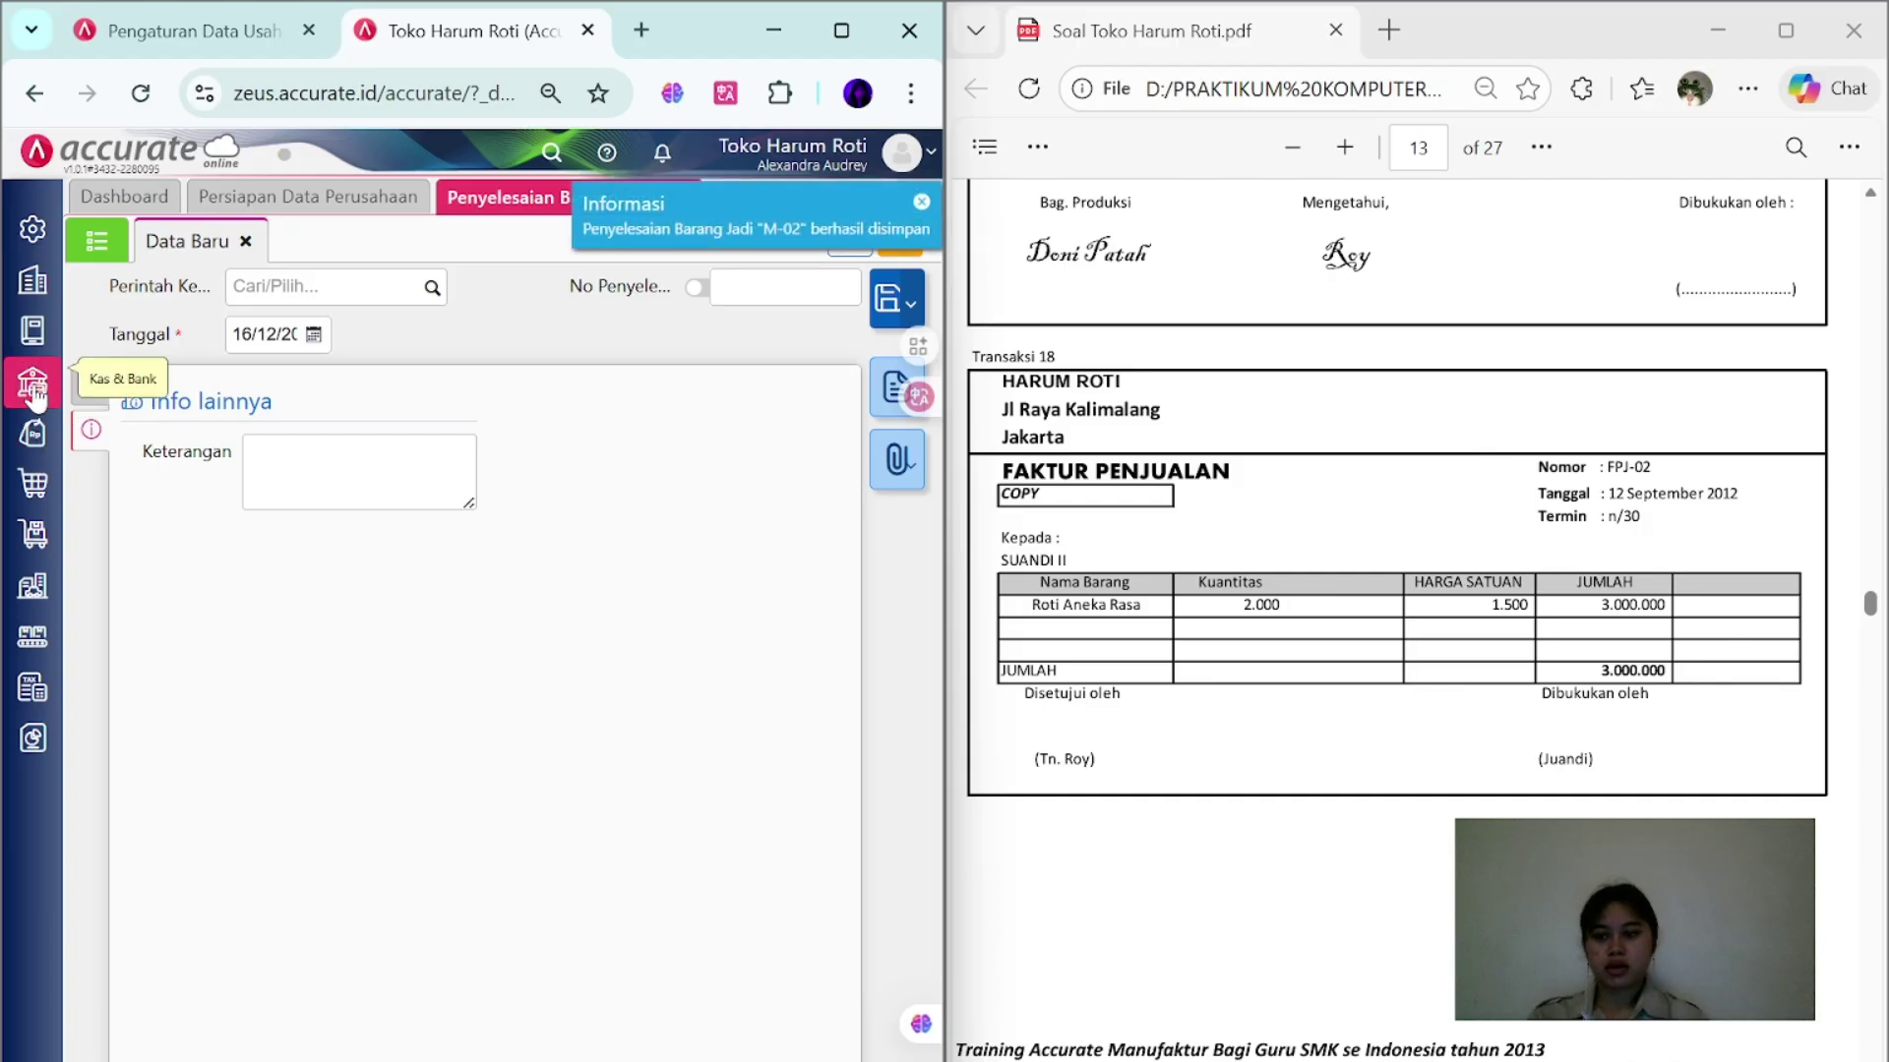
{"action": "left_click", "coordinate": [33, 434]}
{"action": "left_click", "coordinate": [730, 591]}
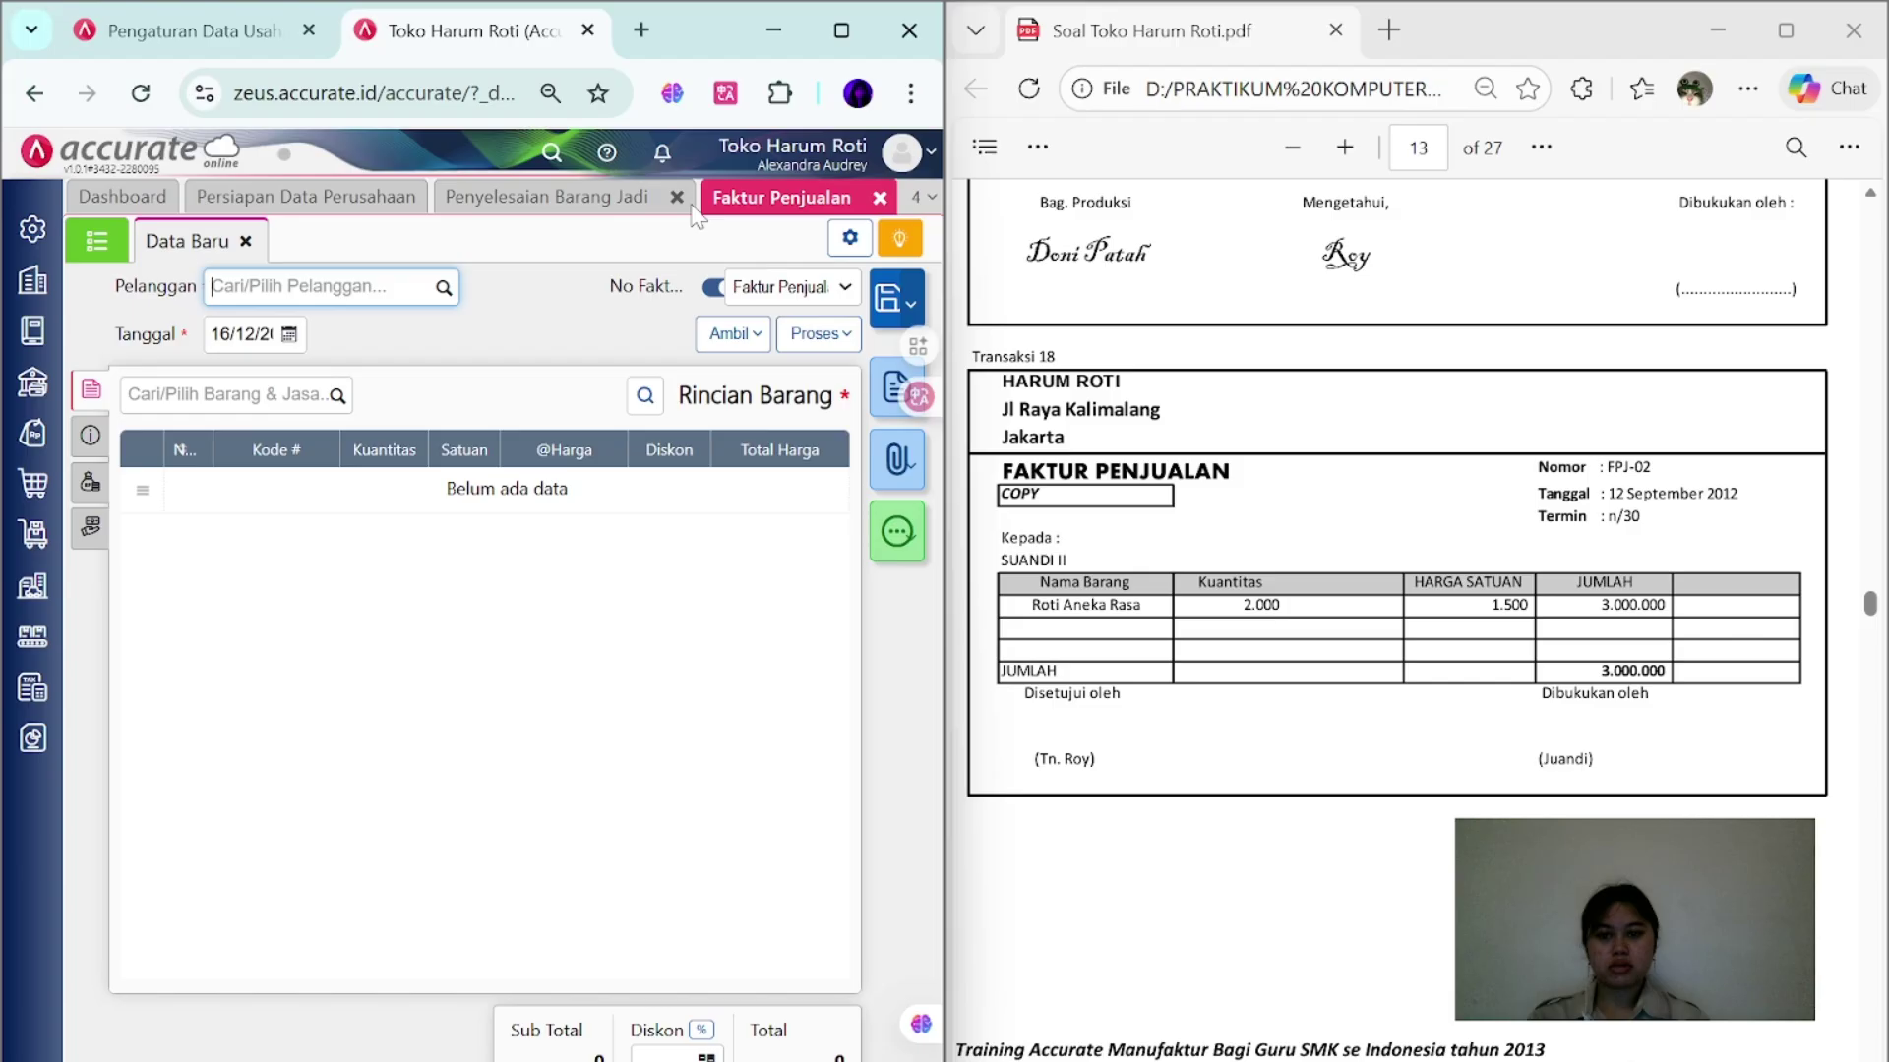
{"action": "left_click", "coordinate": [676, 197]}
{"action": "left_click", "coordinate": [460, 201]}
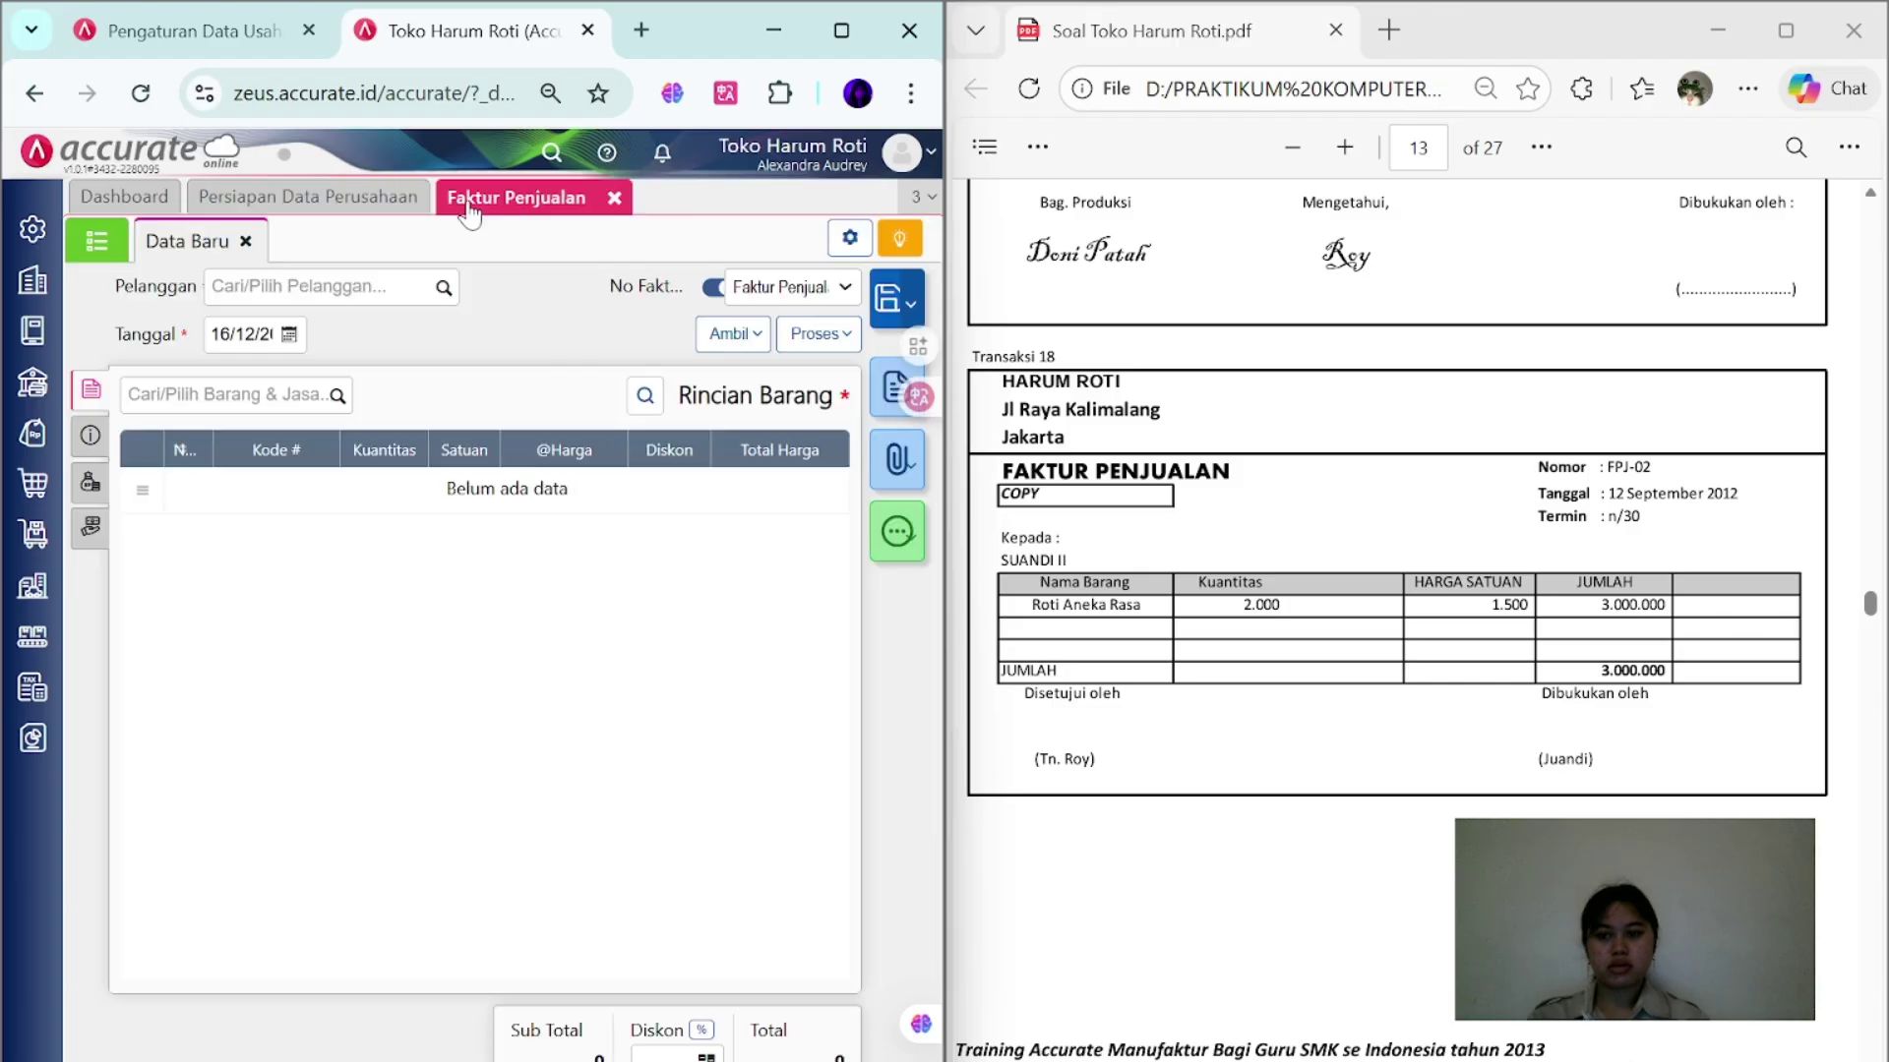
{"action": "left_click", "coordinate": [437, 288]}
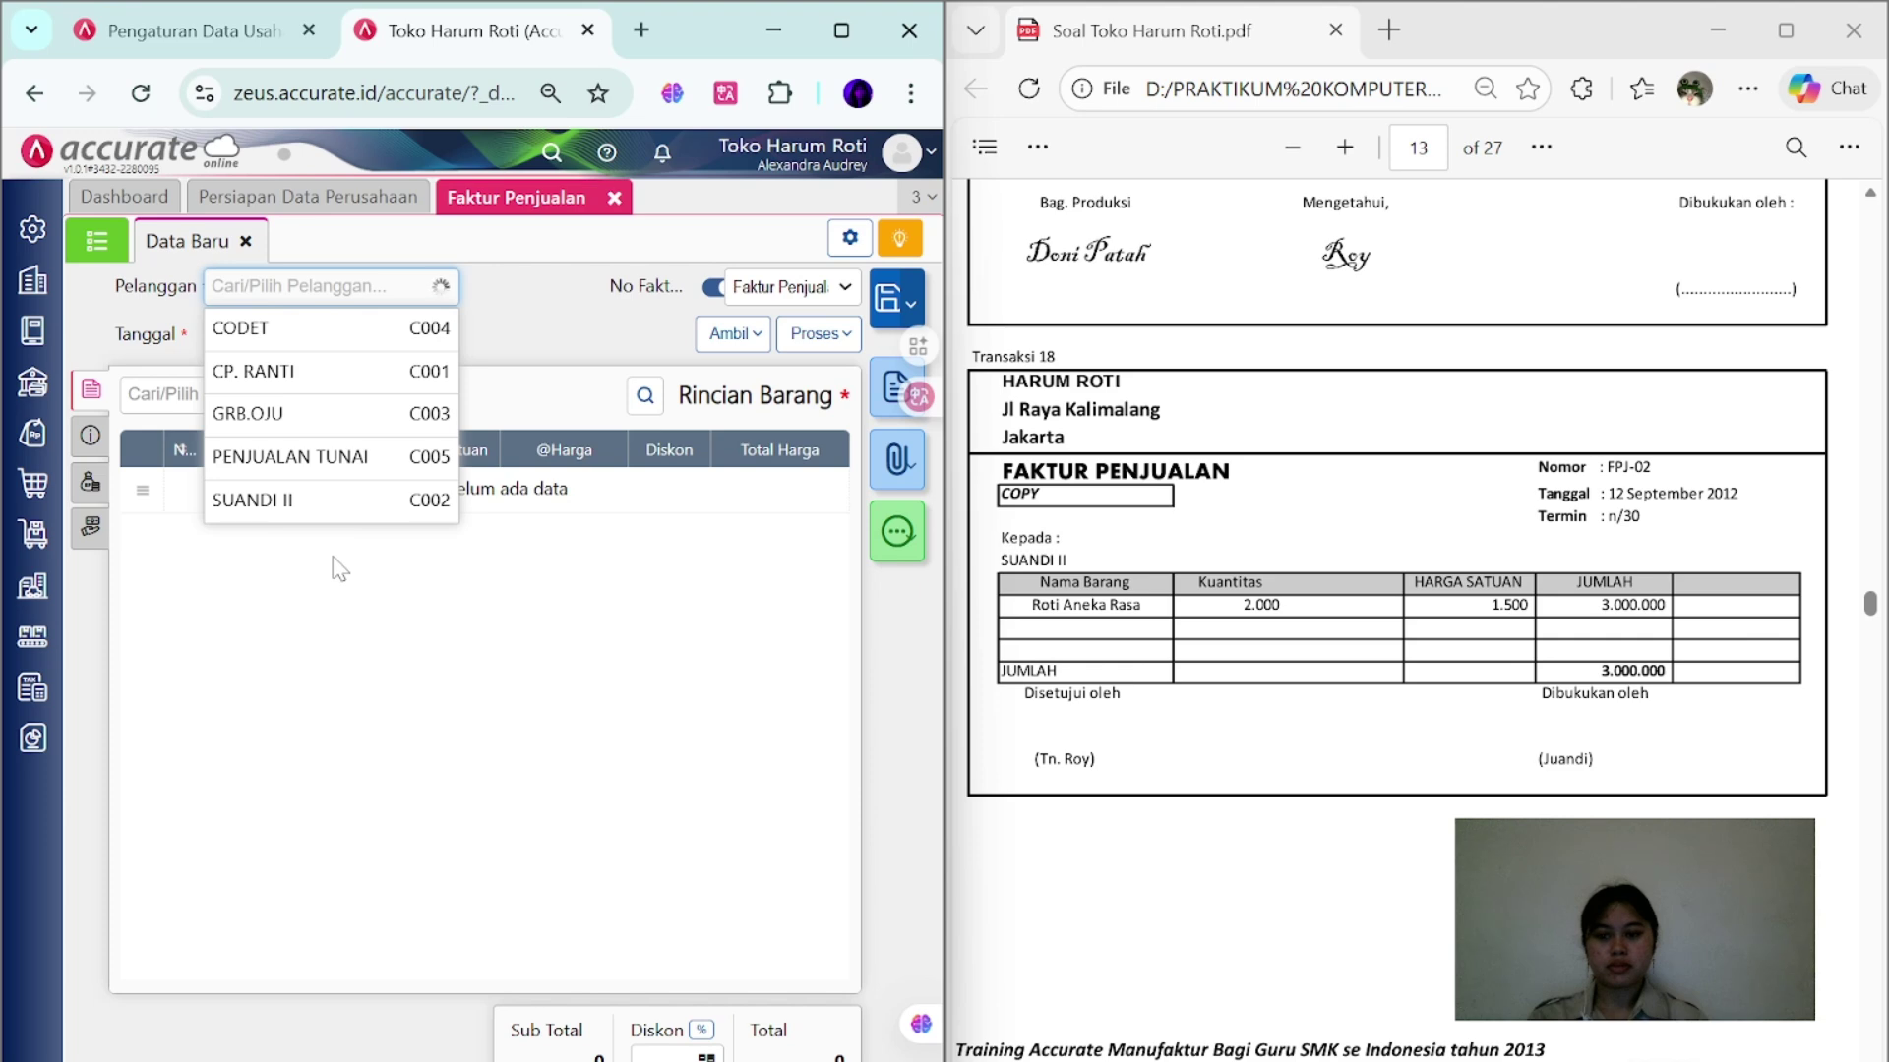
{"action": "left_click", "coordinate": [295, 499]}
- Give the sales invoice the manual number FPJ-02 and date it 12 September 2012
{"action": "left_click", "coordinate": [713, 287]}
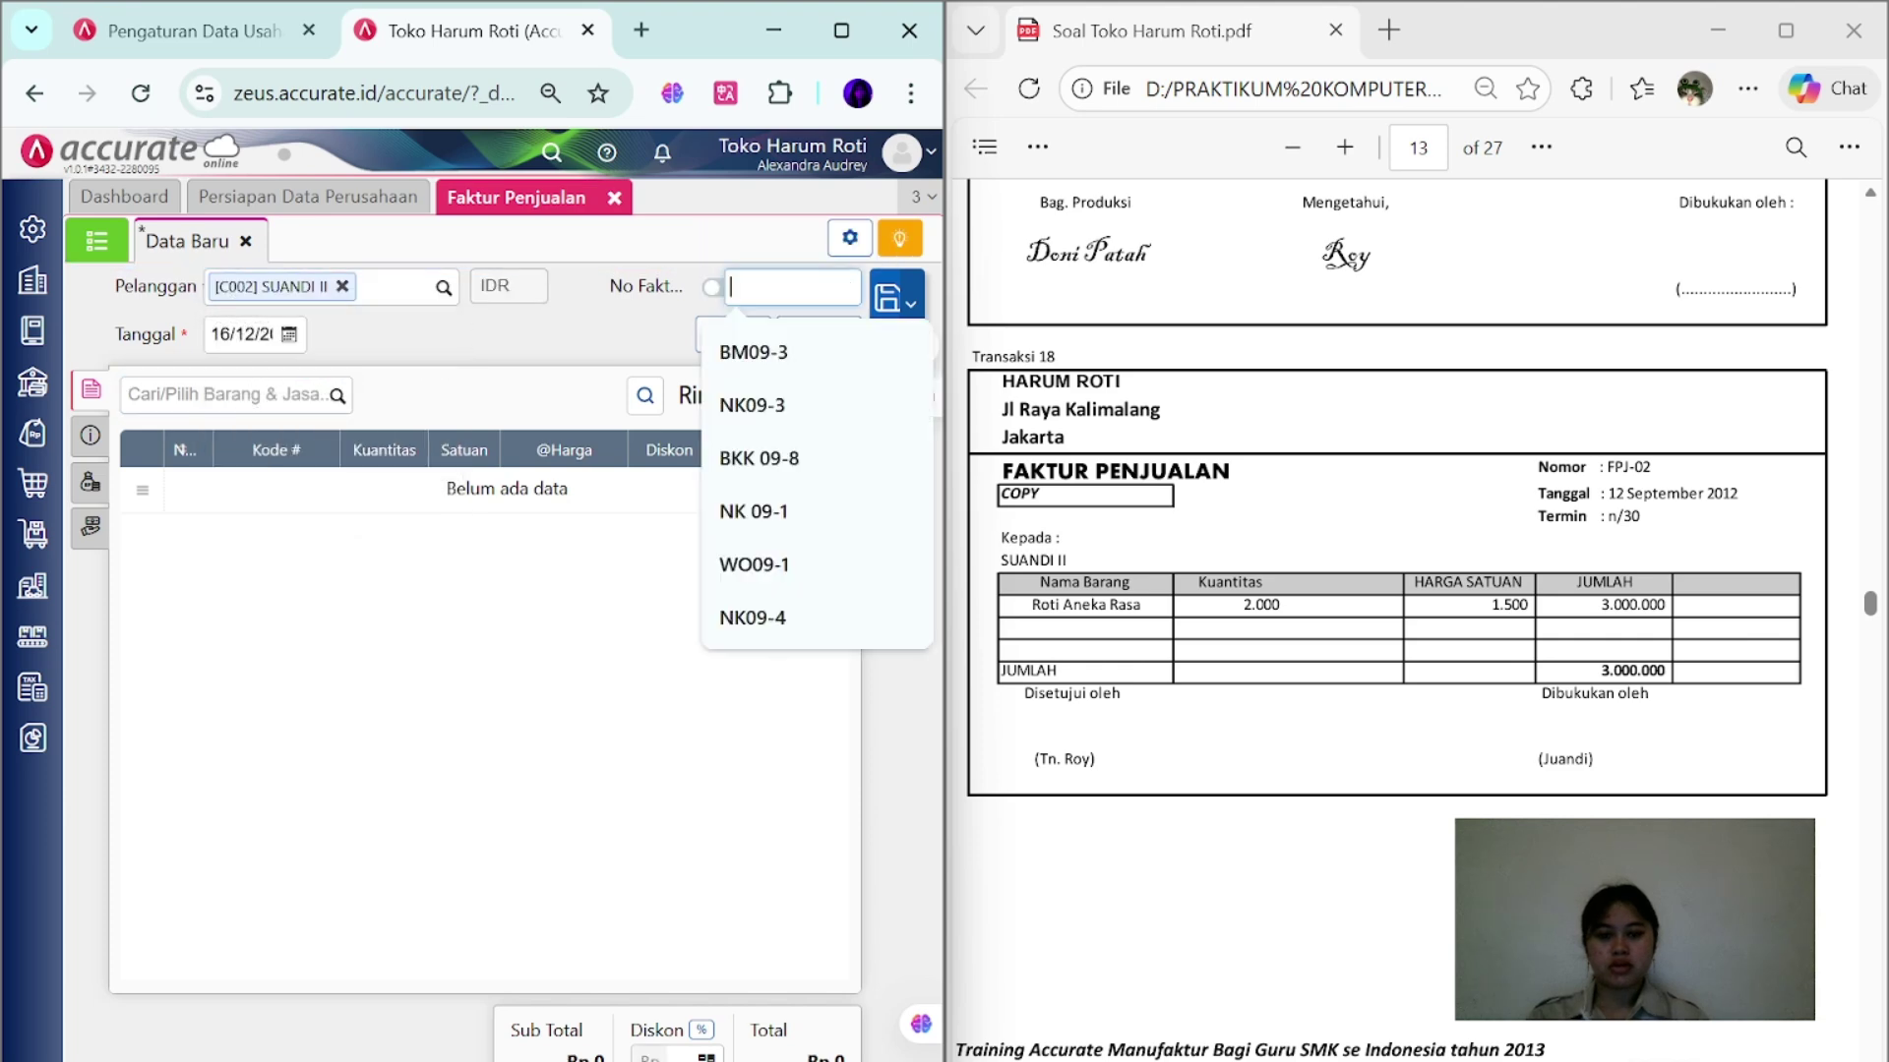
{"action": "key", "text": "Caps_Lock"}
{"action": "type", "text": "FPJ"}
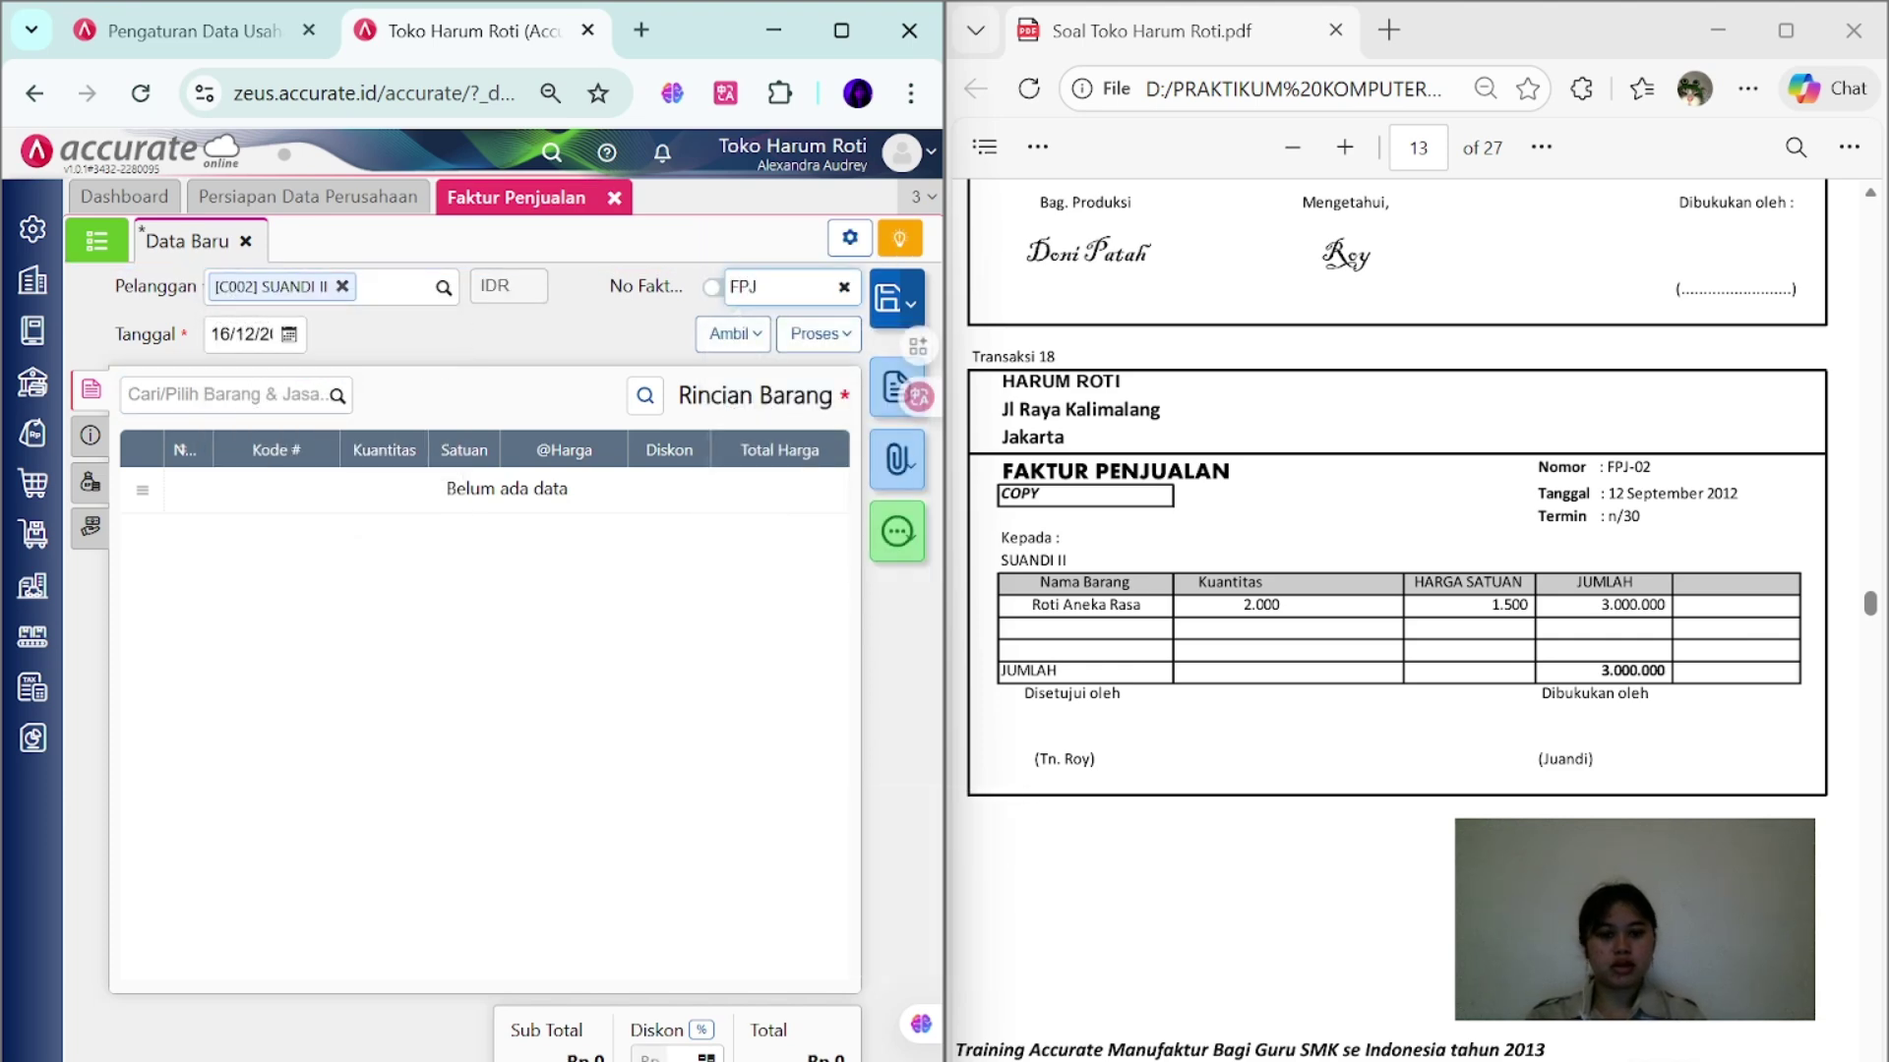
{"action": "type", "text": "-02"}
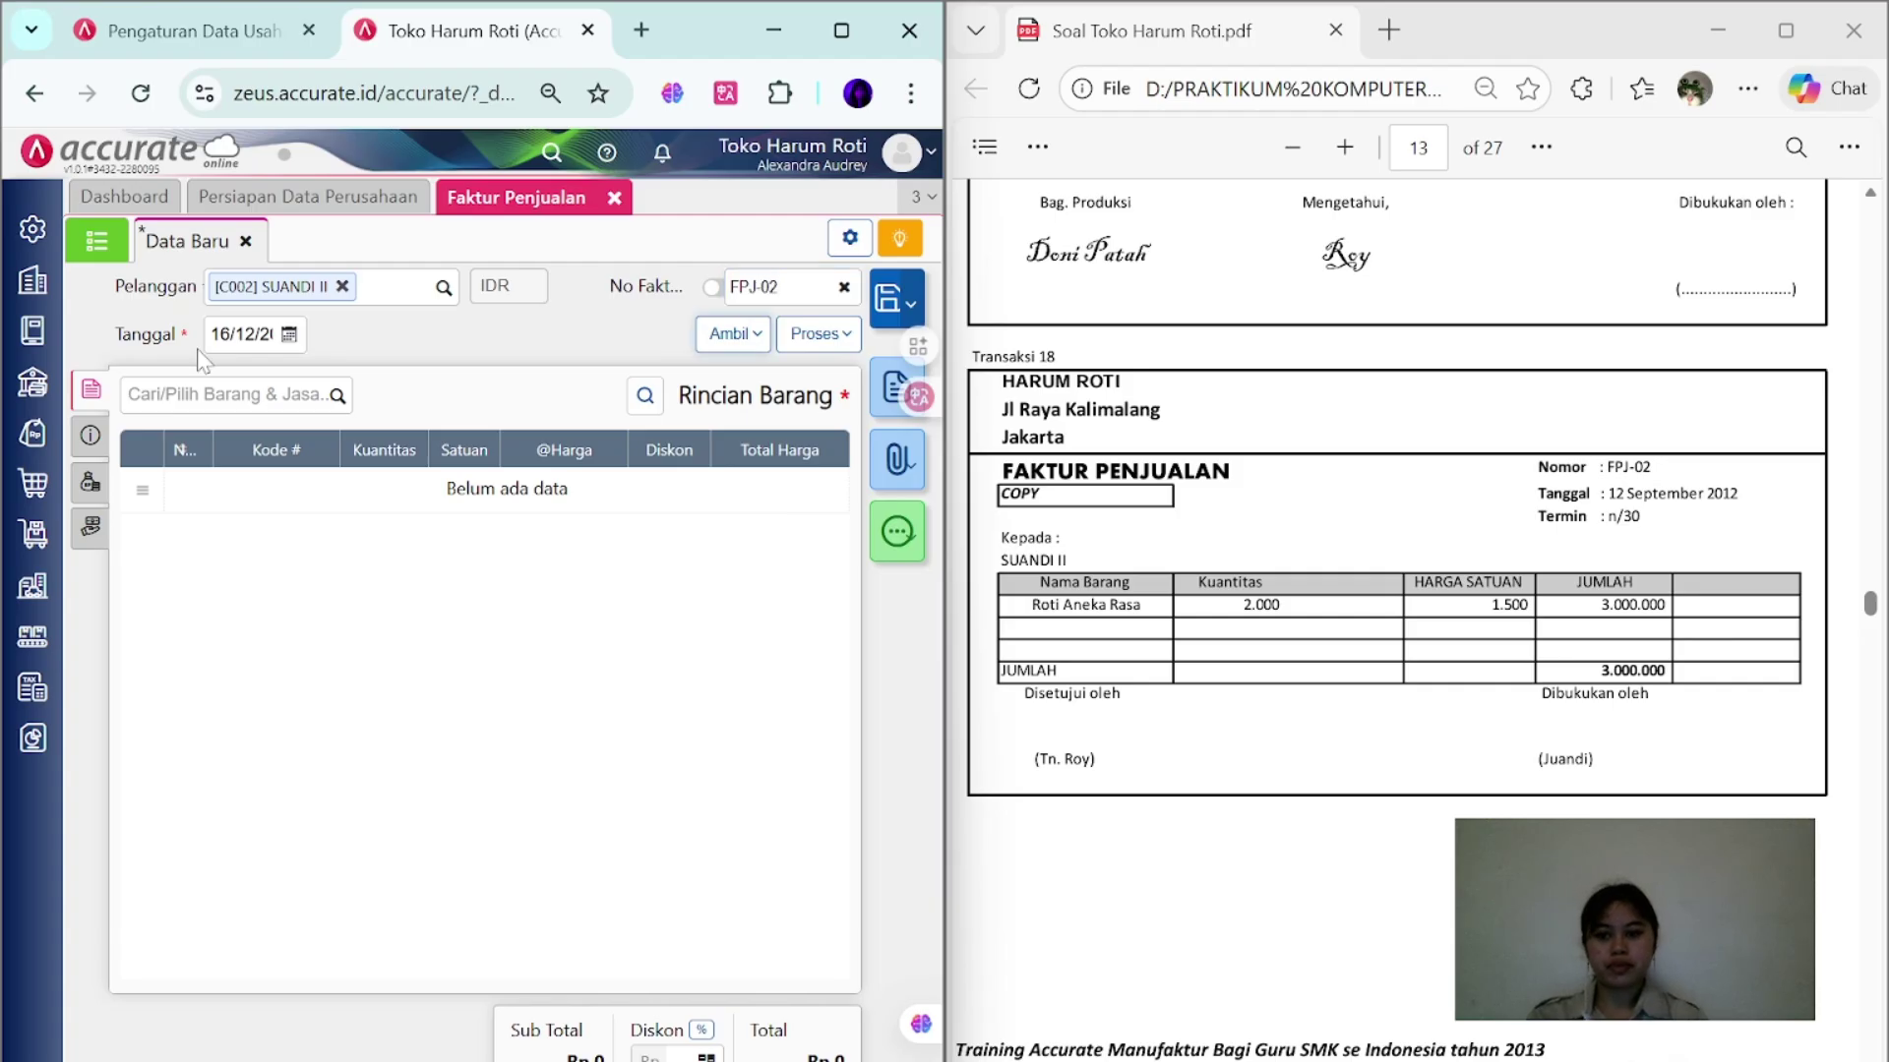
{"action": "left_click", "coordinate": [241, 335]}
{"action": "type", "text": "1209"}
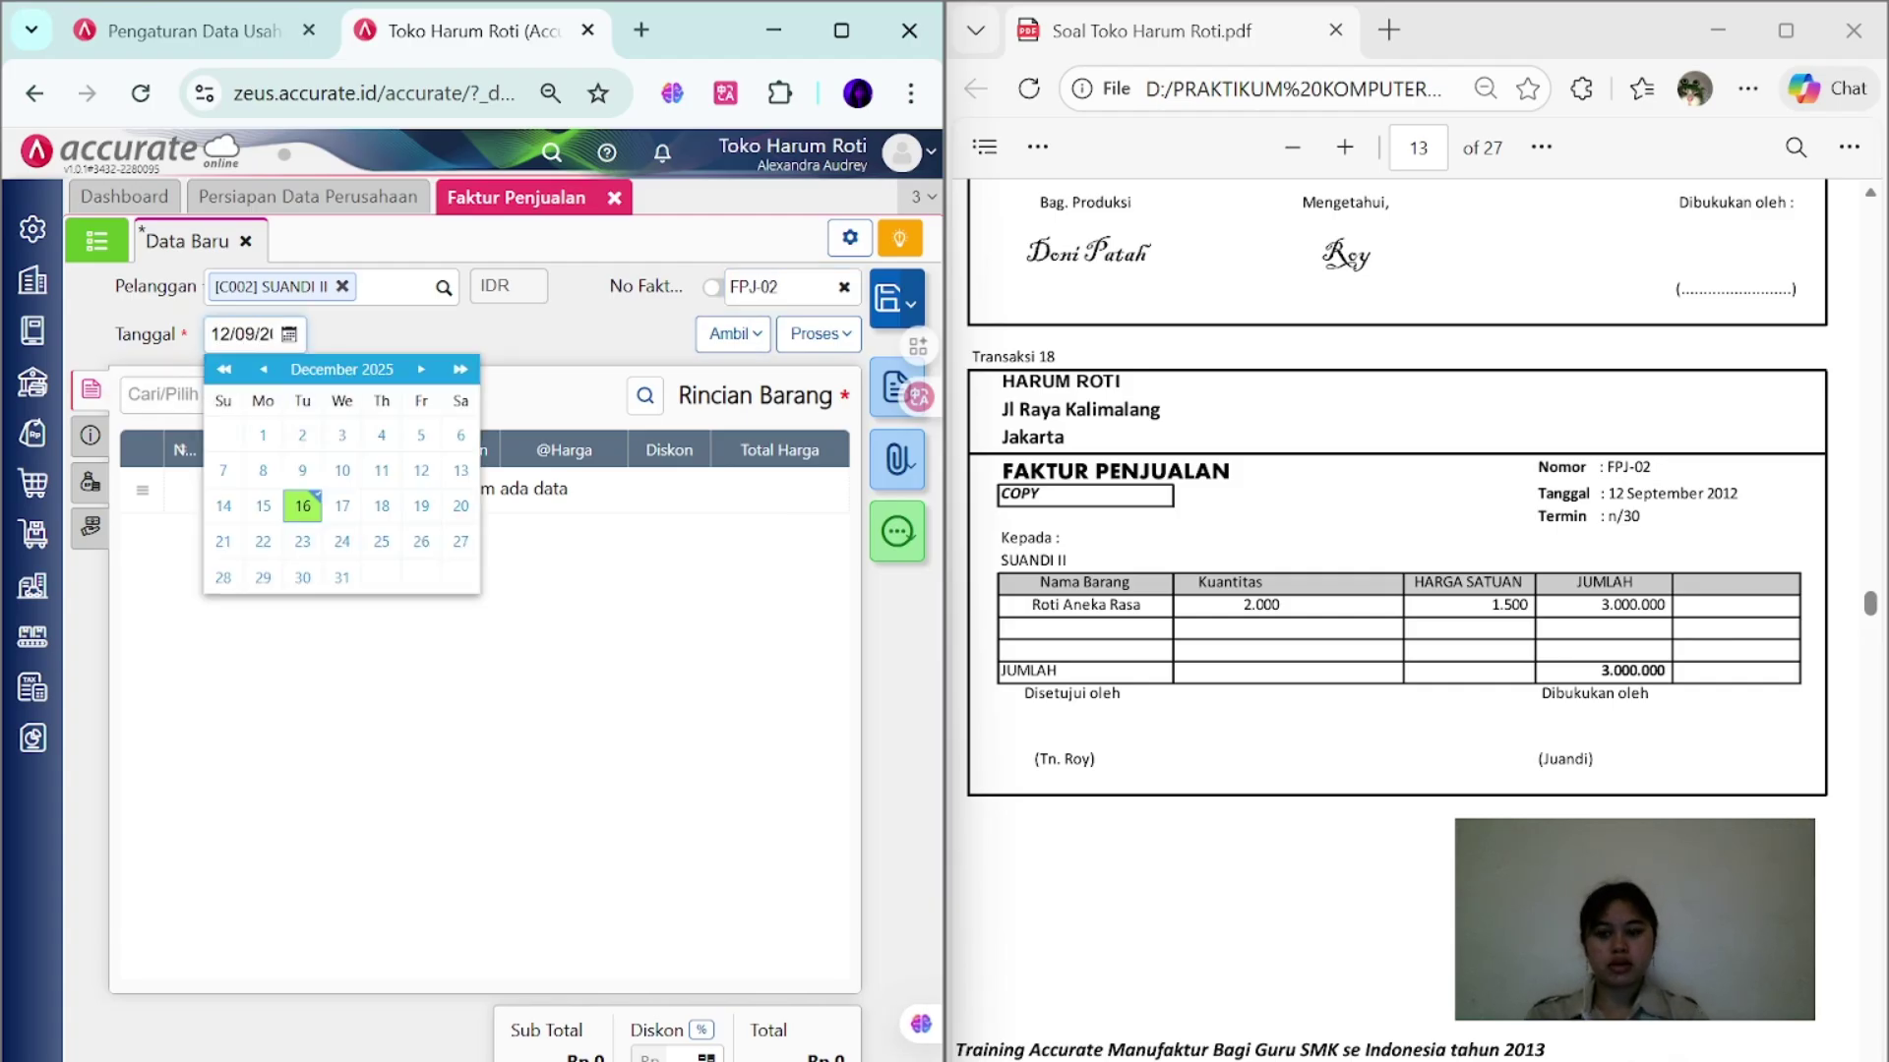
- Add ROTI ANEKA RASA to the sales invoice with a quantity of 2.000 PCS
{"action": "left_click", "coordinate": [337, 395]}
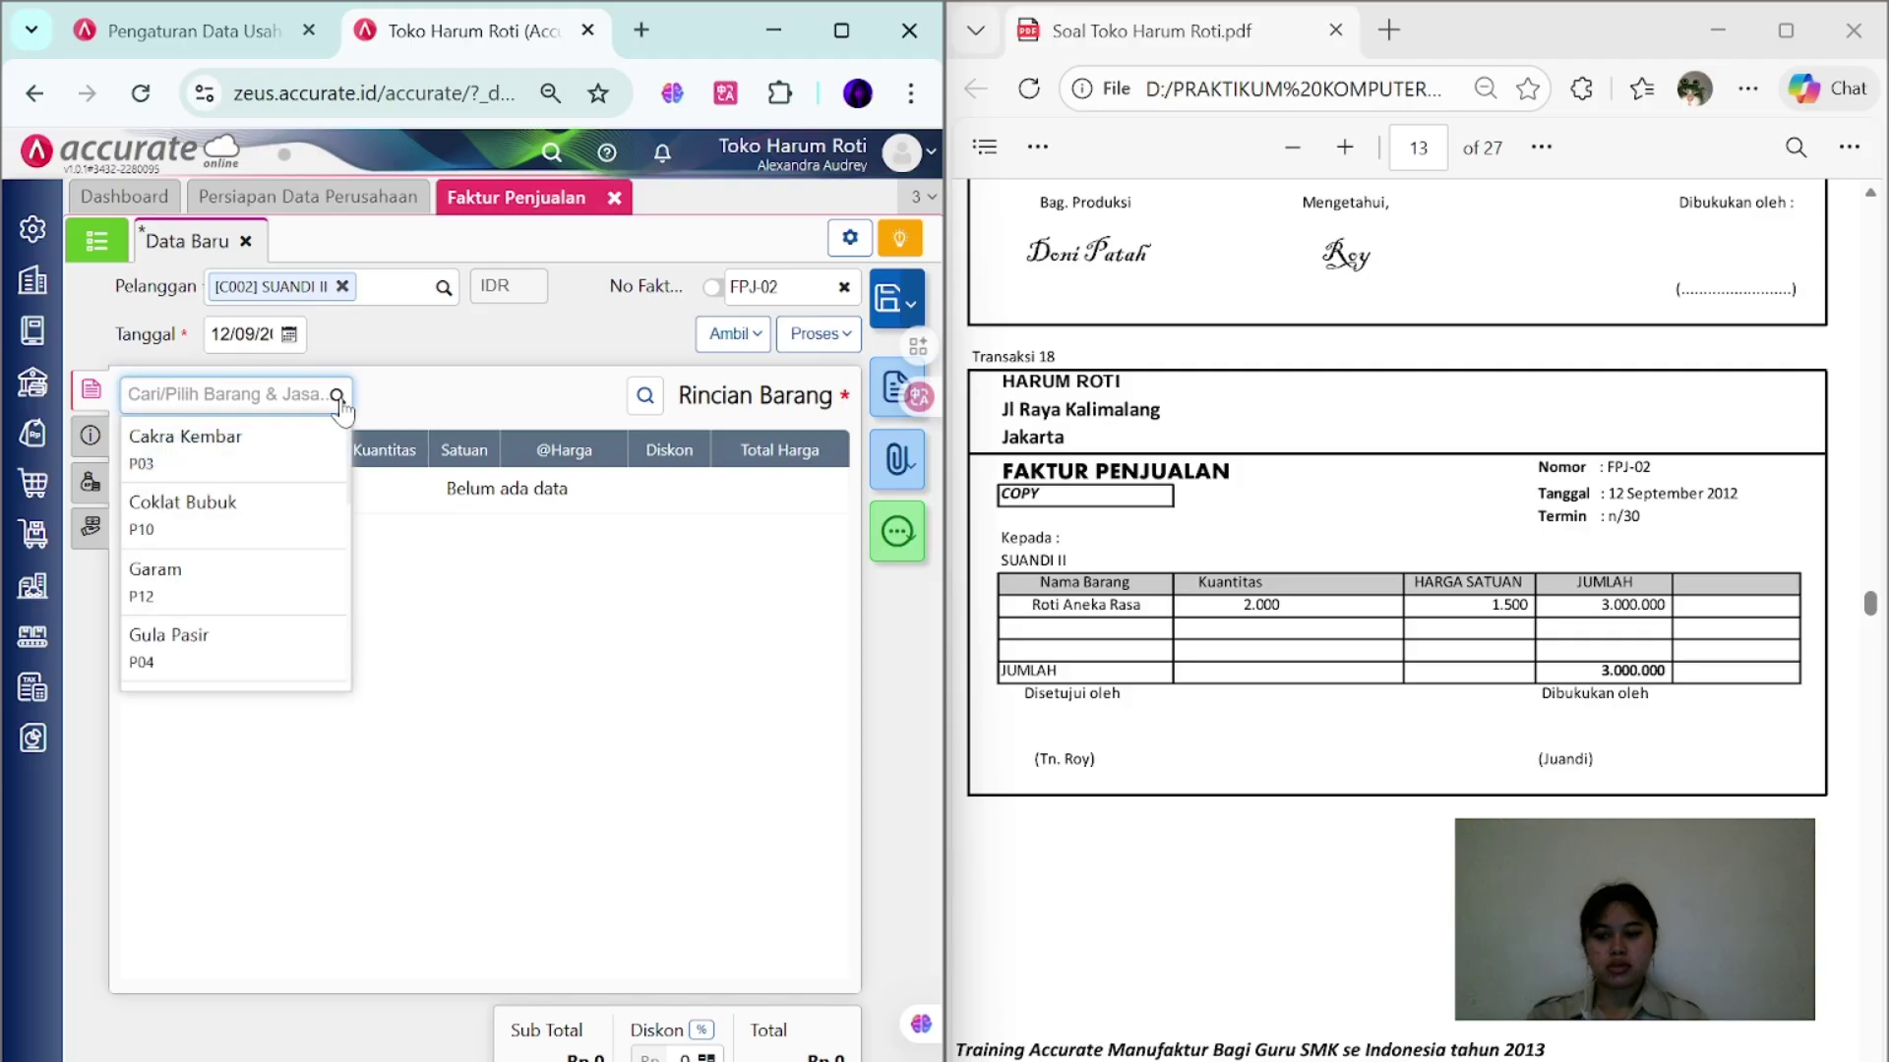
{"action": "scroll", "coordinate": [253, 551], "scroll_direction": "down", "scroll_amount": 5}
{"action": "left_click", "coordinate": [251, 522]}
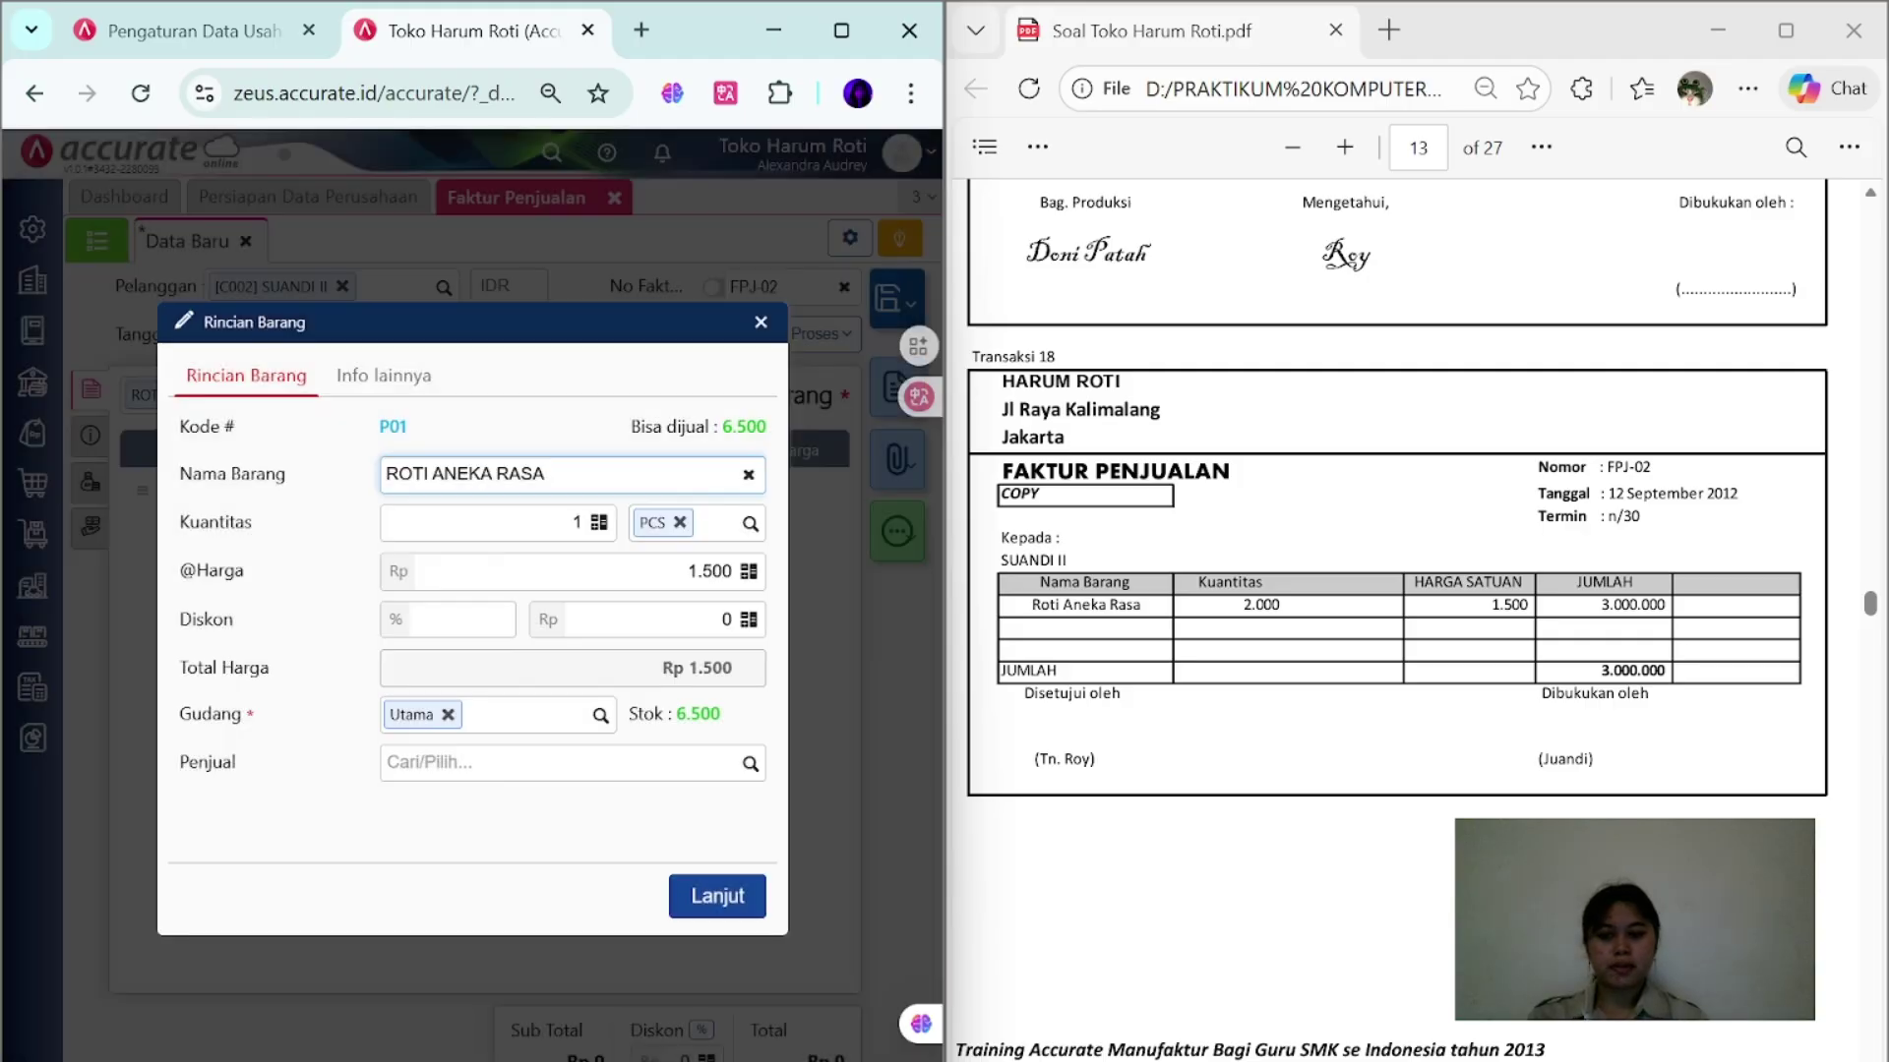
{"action": "left_click", "coordinate": [575, 522]}
{"action": "type", "text": "2.000"}
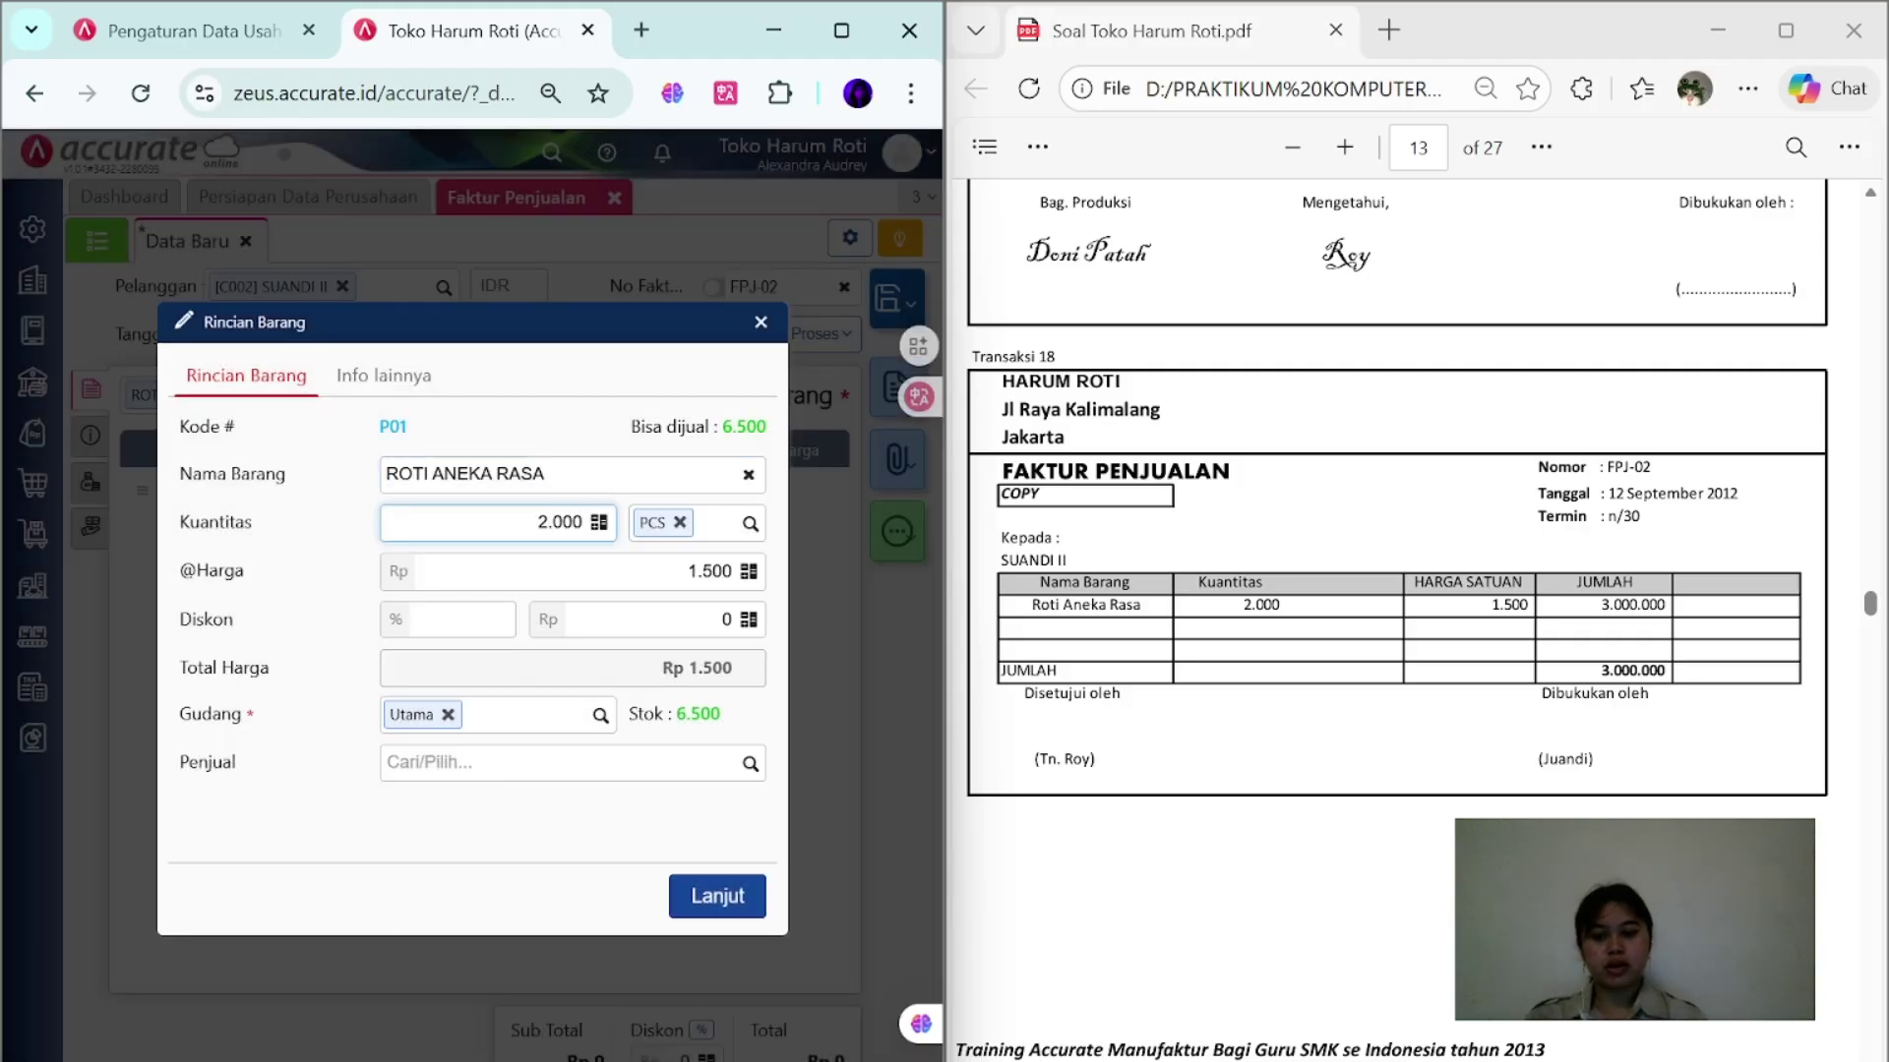
{"action": "left_click", "coordinate": [717, 895]}
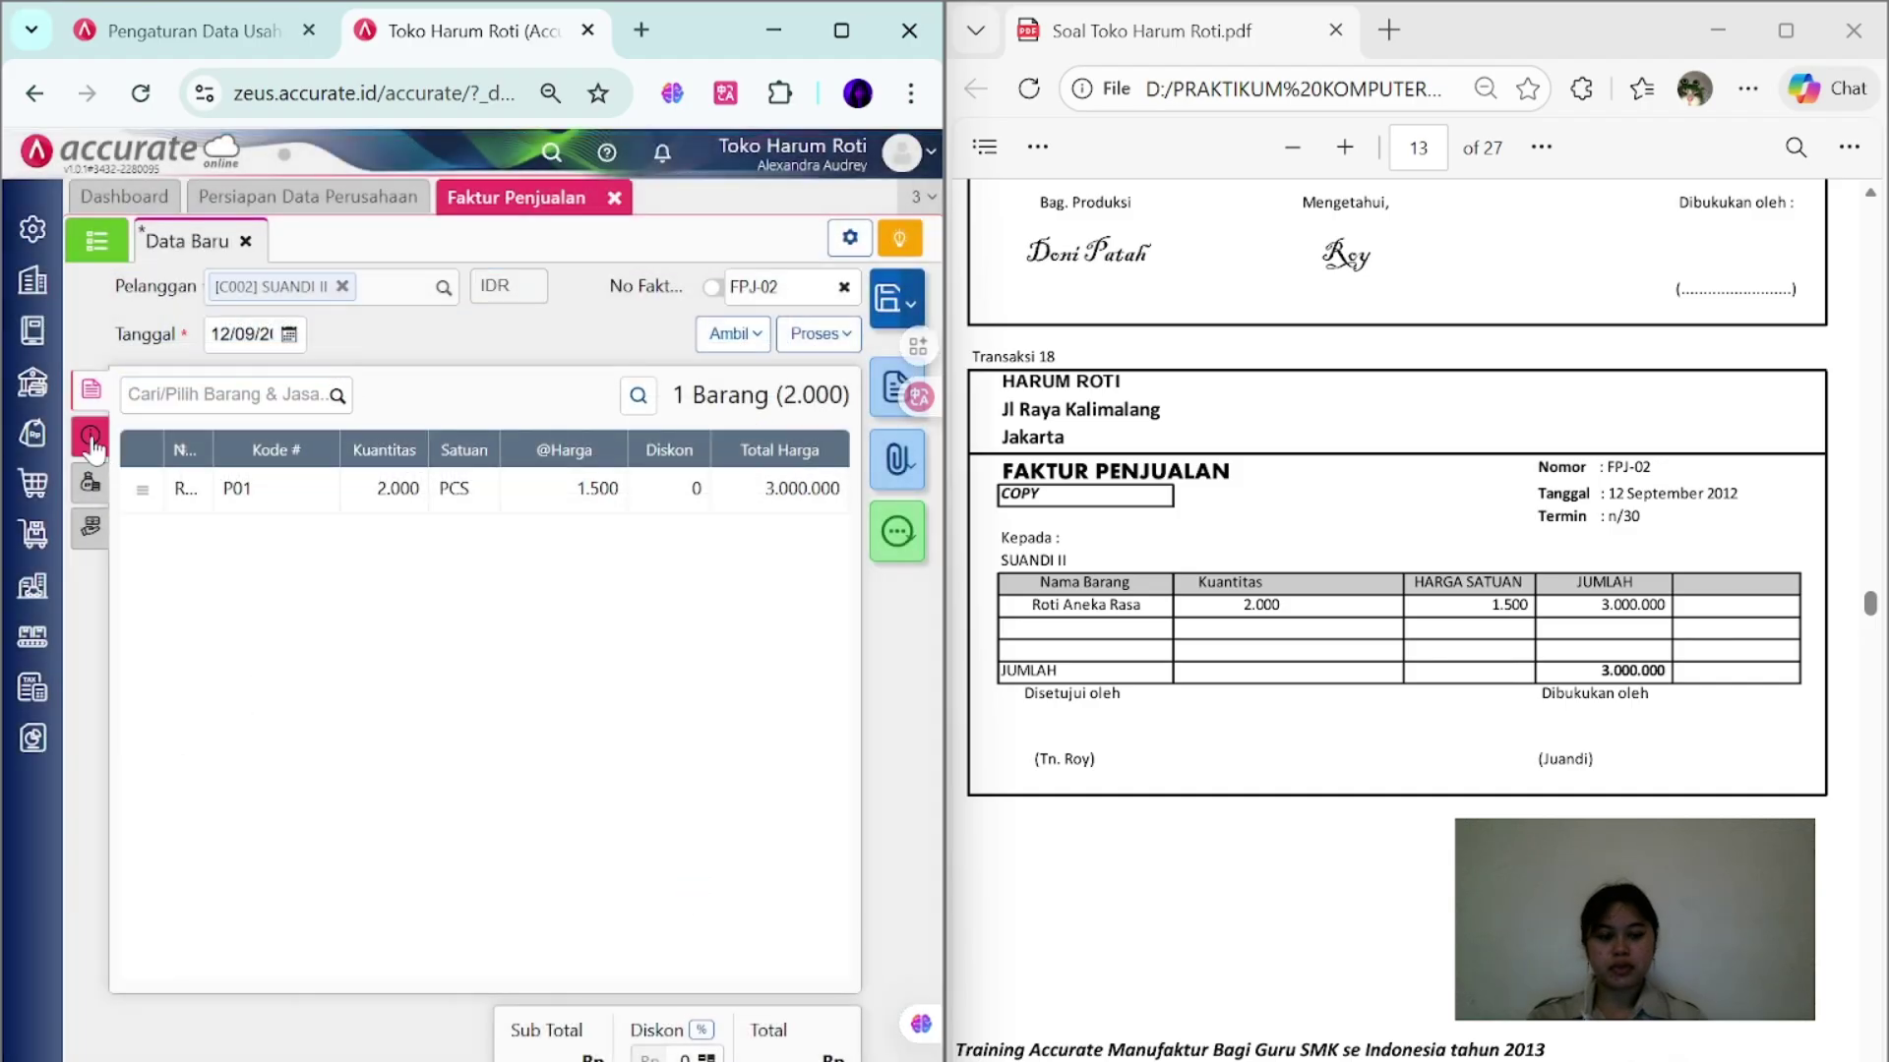
- Set the invoice's delivery date to 12 September 2012, check its remaining sections and save invoice FPJ-02
{"action": "left_click", "coordinate": [91, 437]}
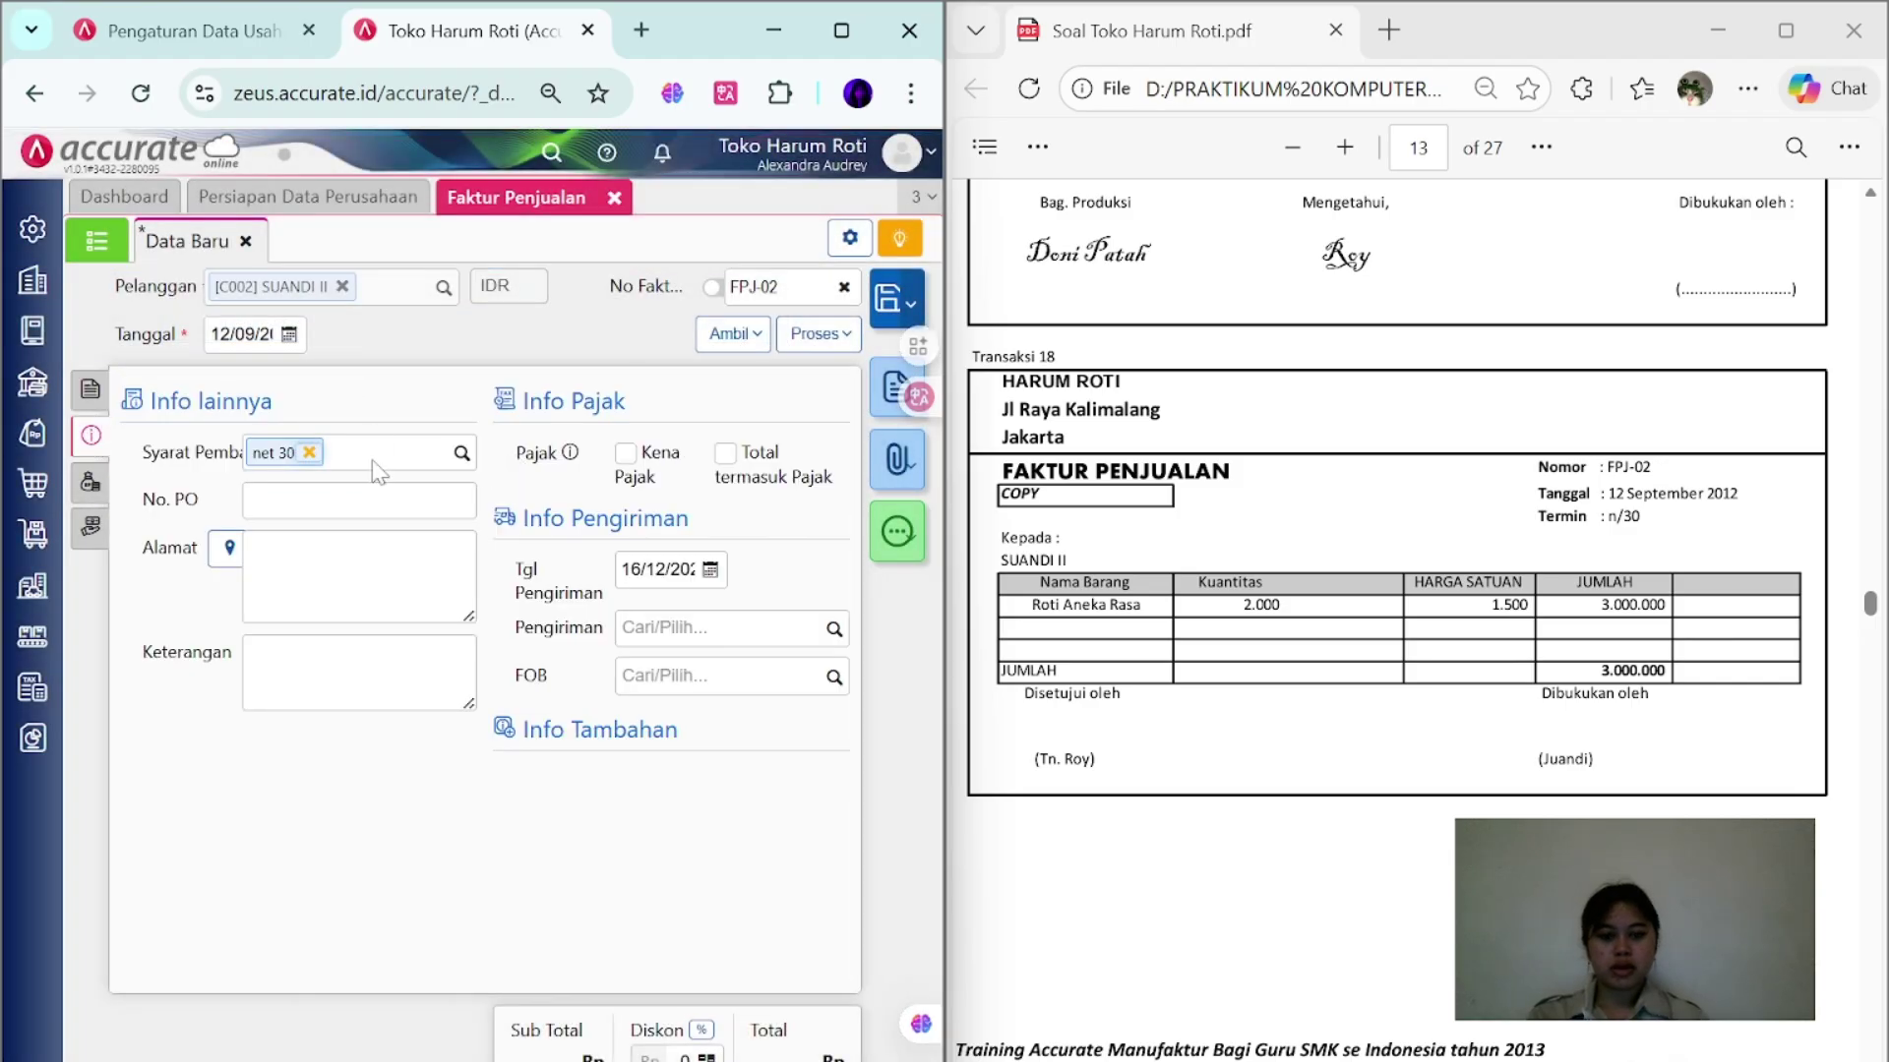
{"action": "left_click", "coordinate": [657, 569]}
{"action": "type", "text": "12/09/"}
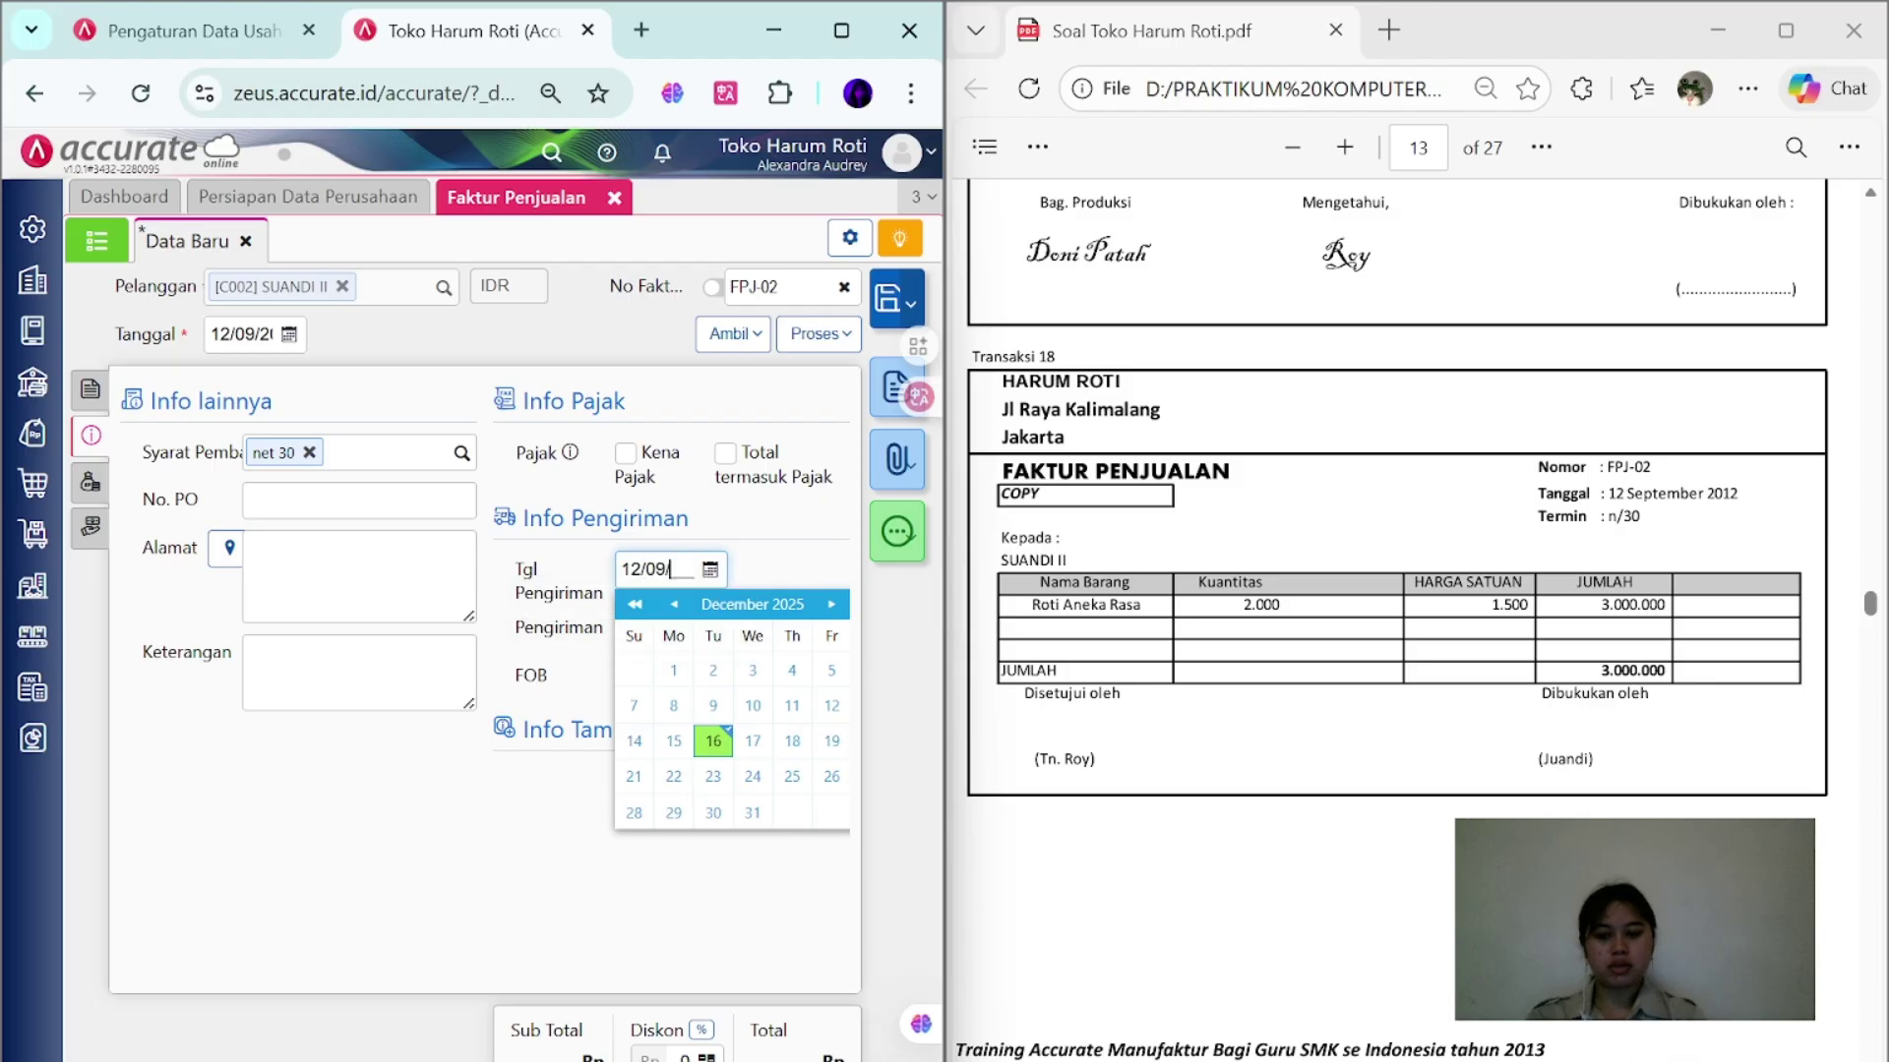
{"action": "left_click", "coordinate": [86, 487]}
{"action": "left_click", "coordinate": [91, 526]}
{"action": "left_click", "coordinate": [90, 389]}
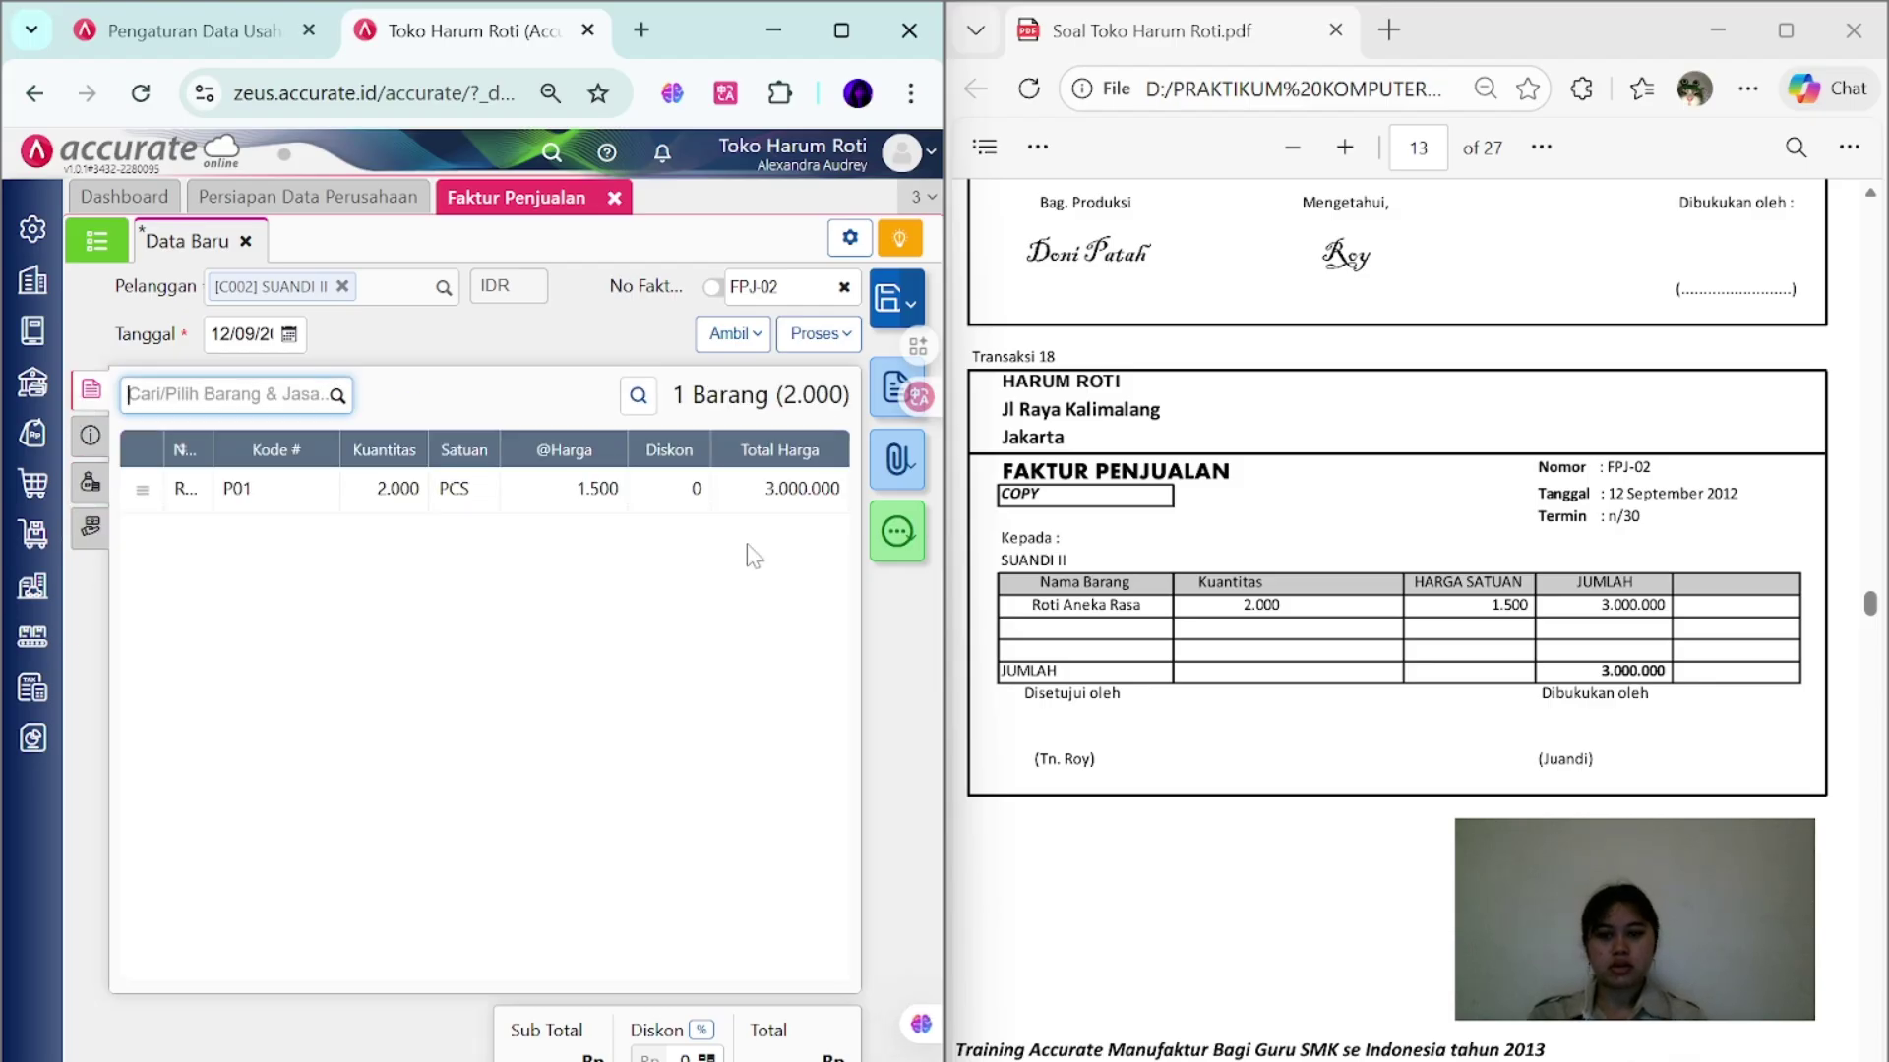
{"action": "left_click", "coordinate": [887, 308]}
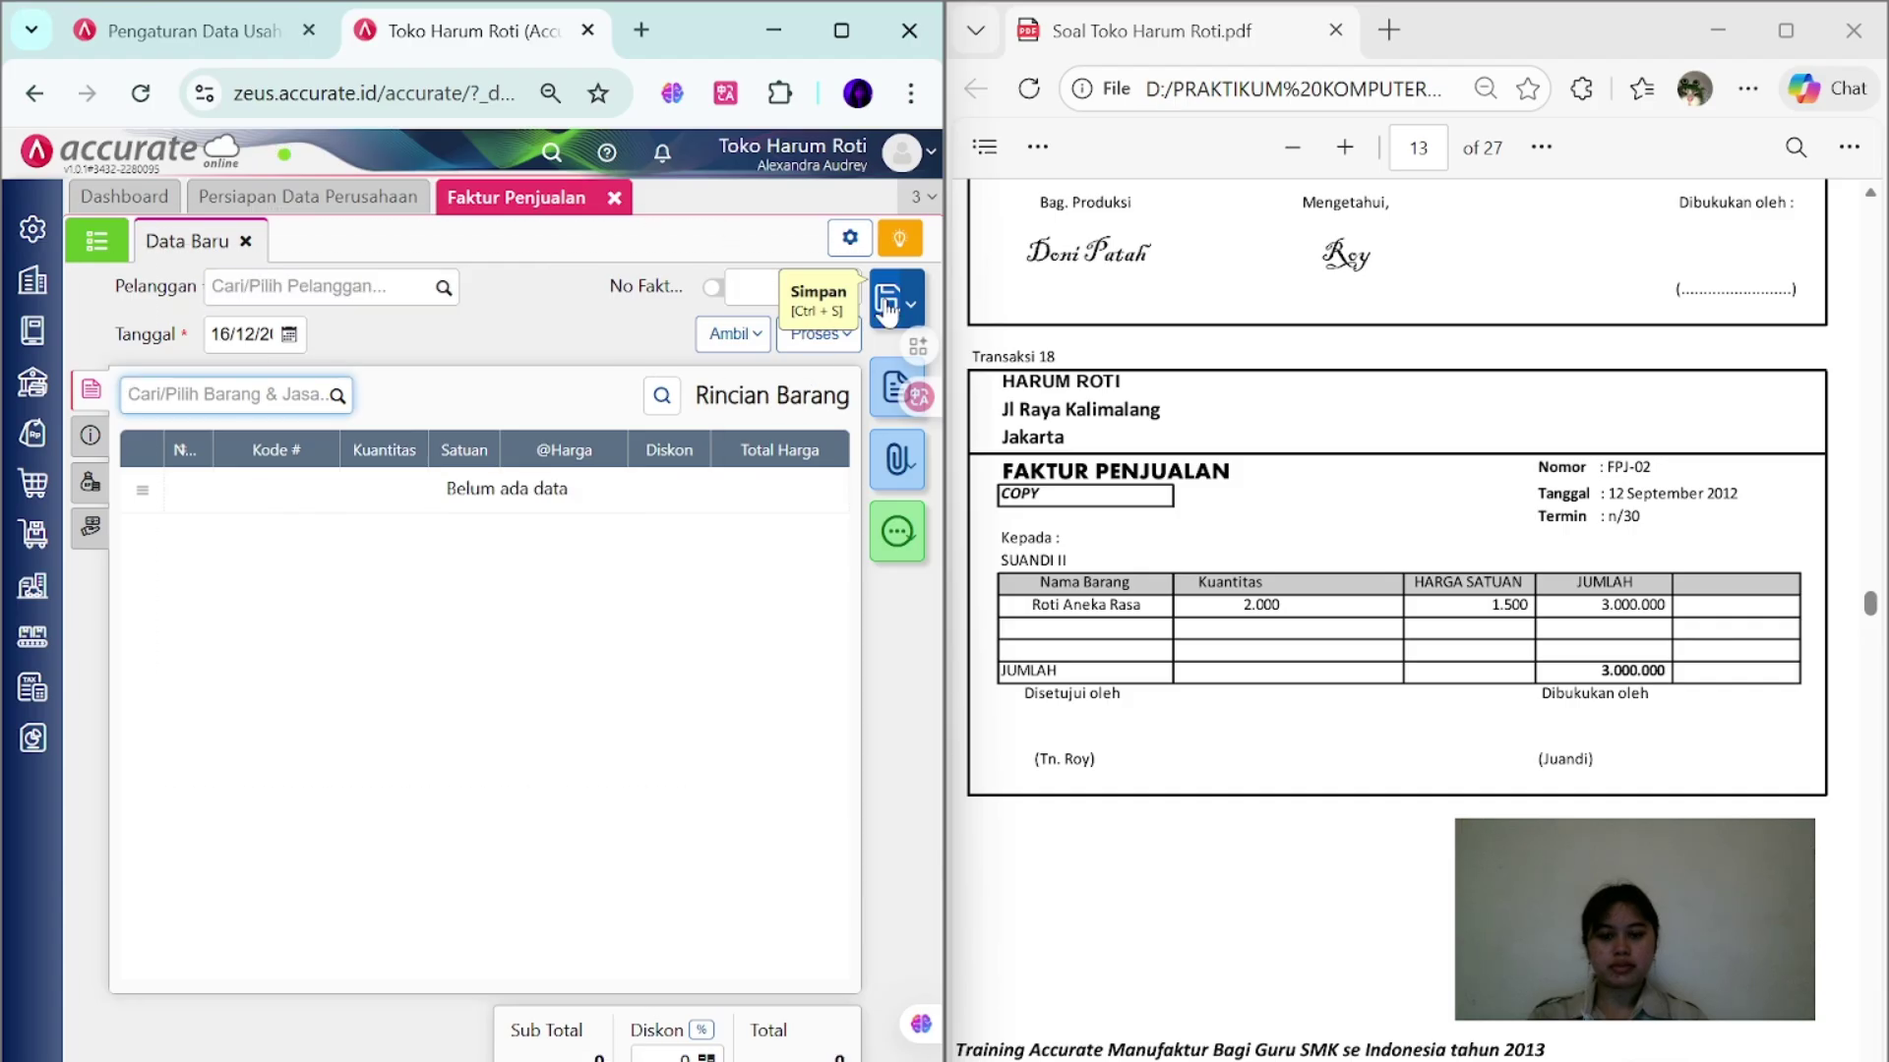
- Start the Transaksi 19 sales invoice for PENJUALAN TUNAI, dated 13 September 2012, with the manual number KN-04
{"action": "scroll", "coordinate": [1323, 608], "scroll_direction": "down", "scroll_amount": 10}
{"action": "scroll", "coordinate": [1323, 608], "scroll_direction": "up", "scroll_amount": 1}
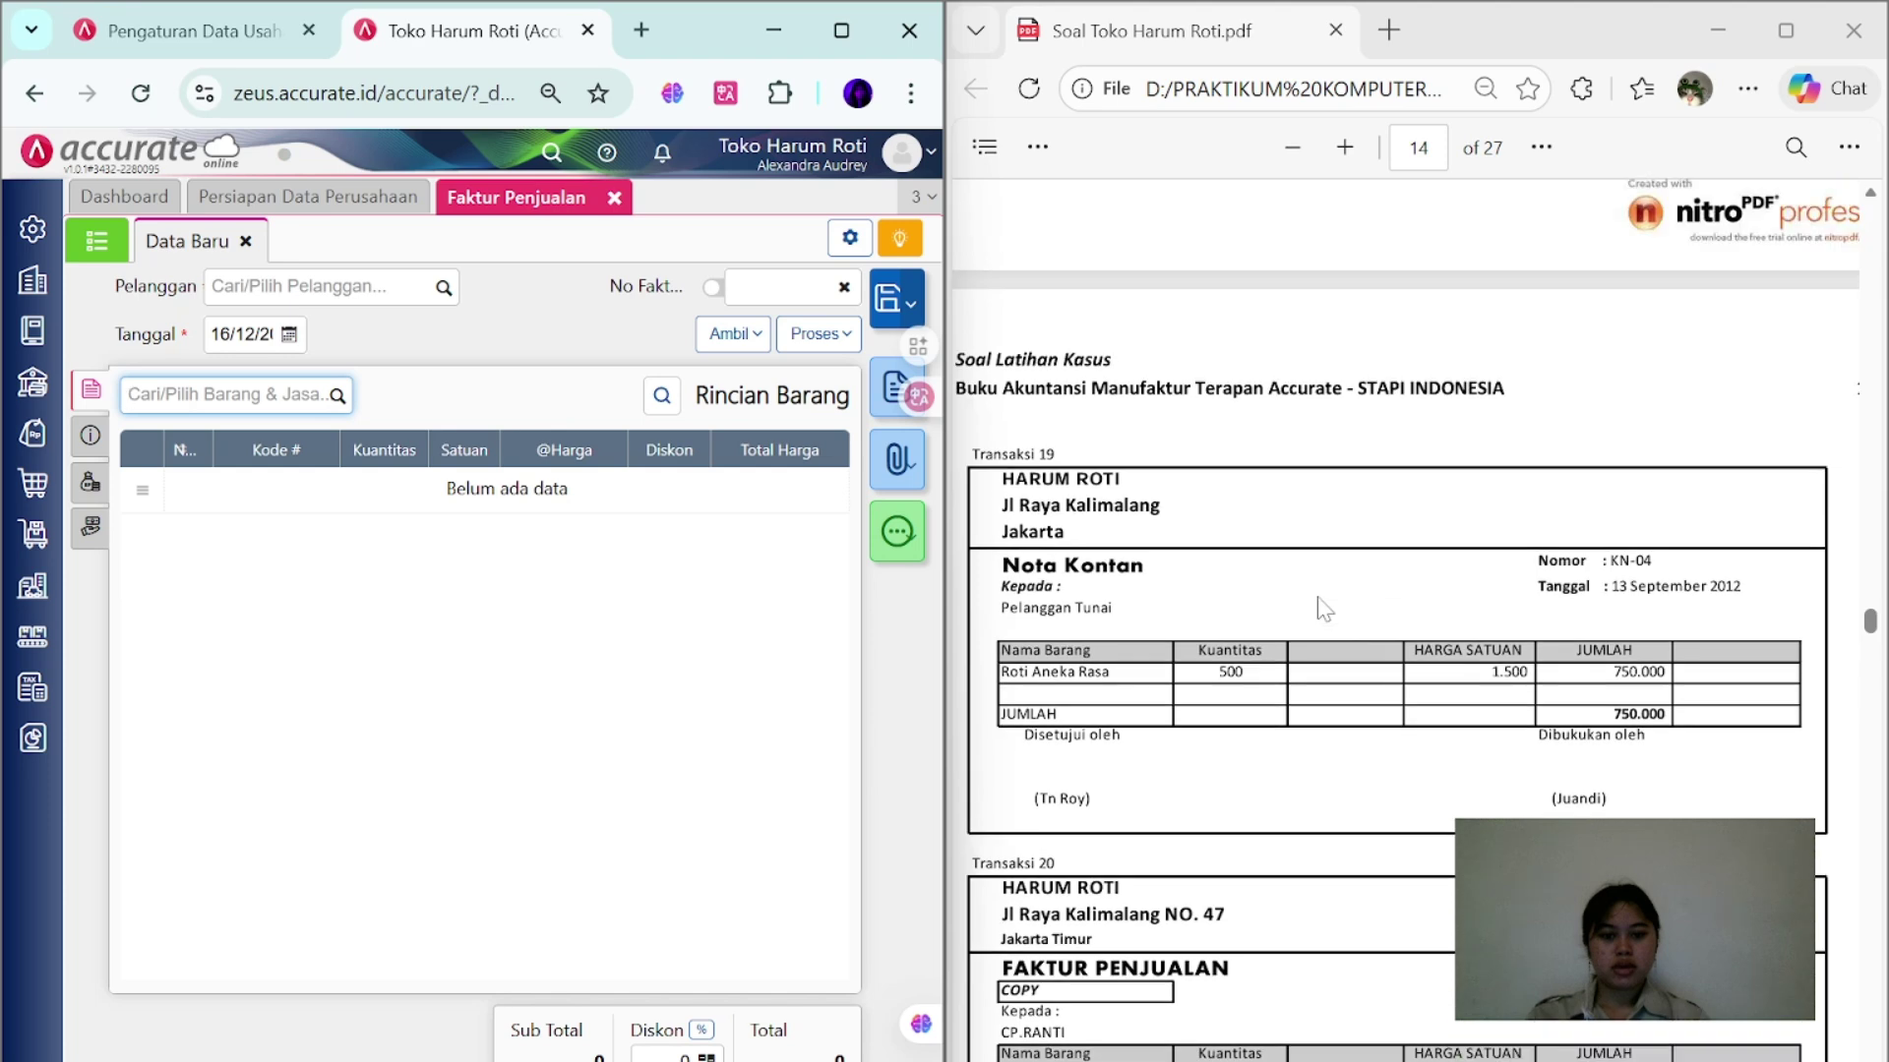
{"action": "left_click", "coordinate": [305, 286]}
{"action": "left_click", "coordinate": [379, 458]}
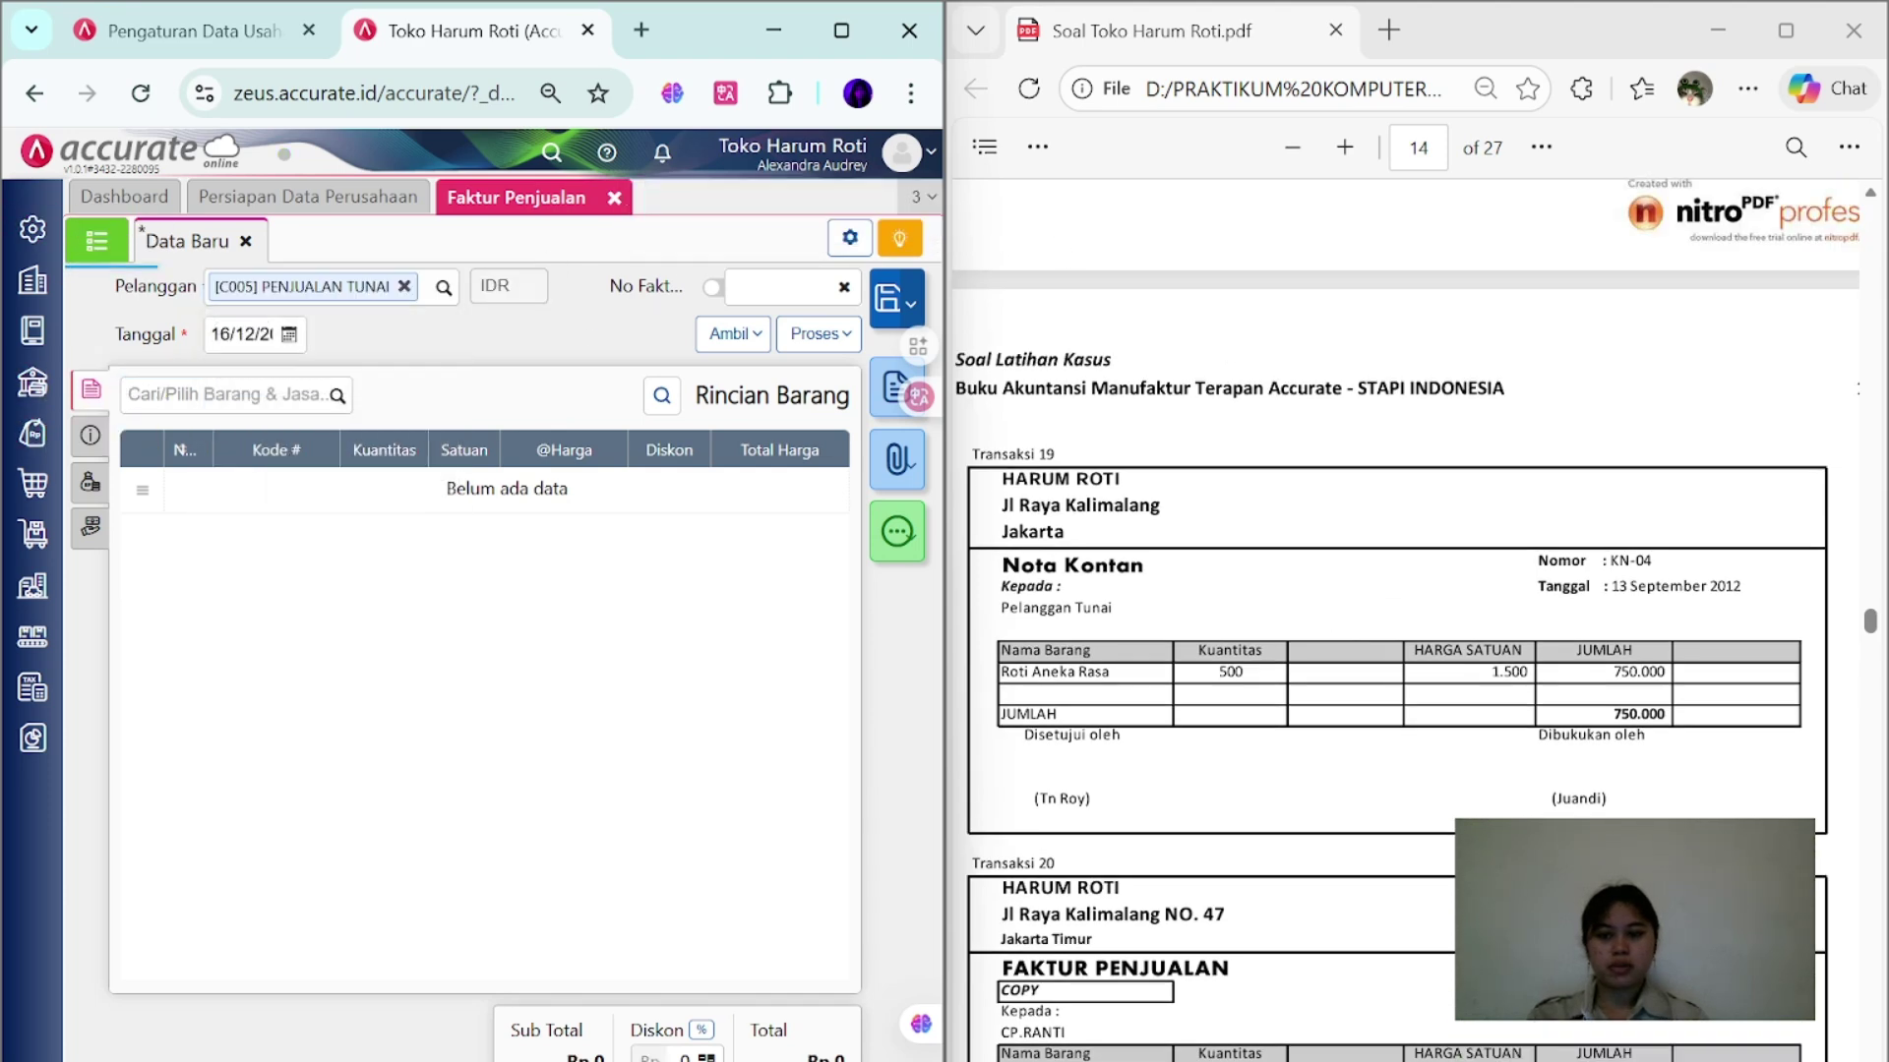
{"action": "left_click", "coordinate": [241, 334]}
{"action": "type", "text": "13/09"}
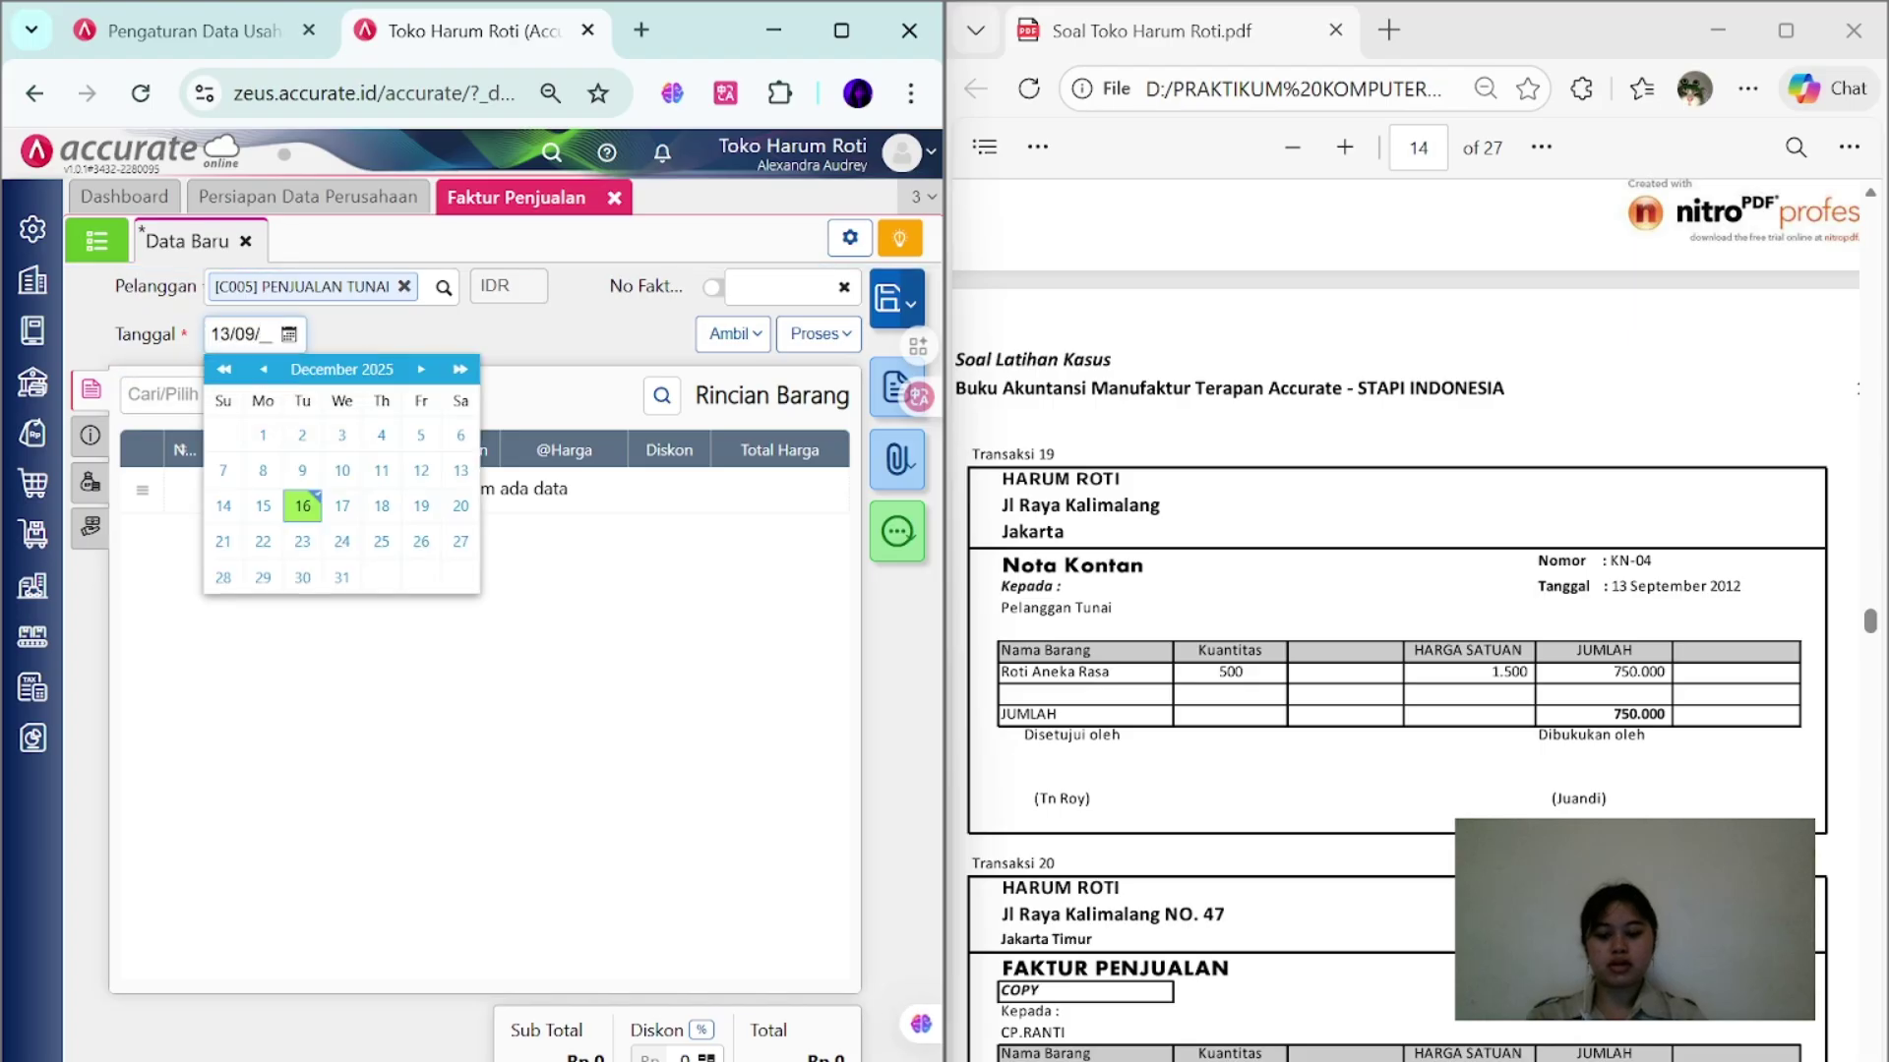
{"action": "left_click", "coordinate": [782, 286]}
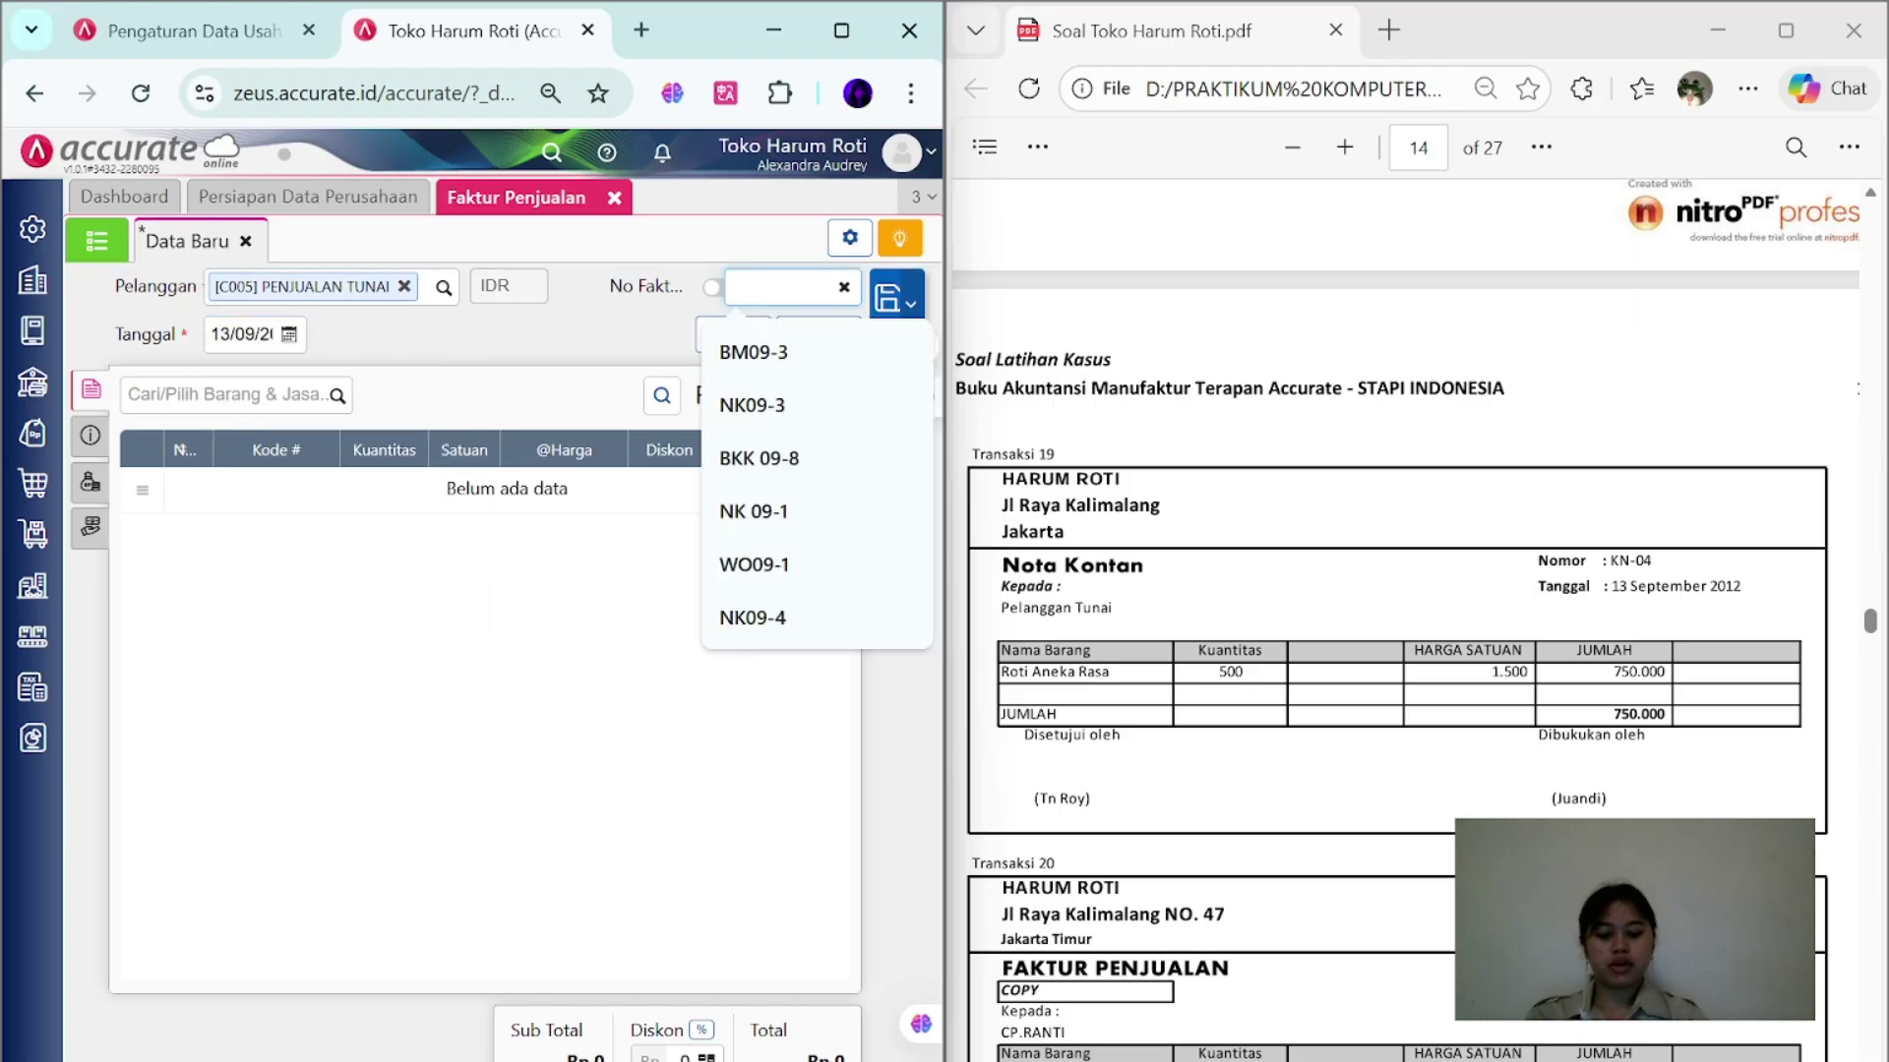
{"action": "type", "text": "KN-04"}
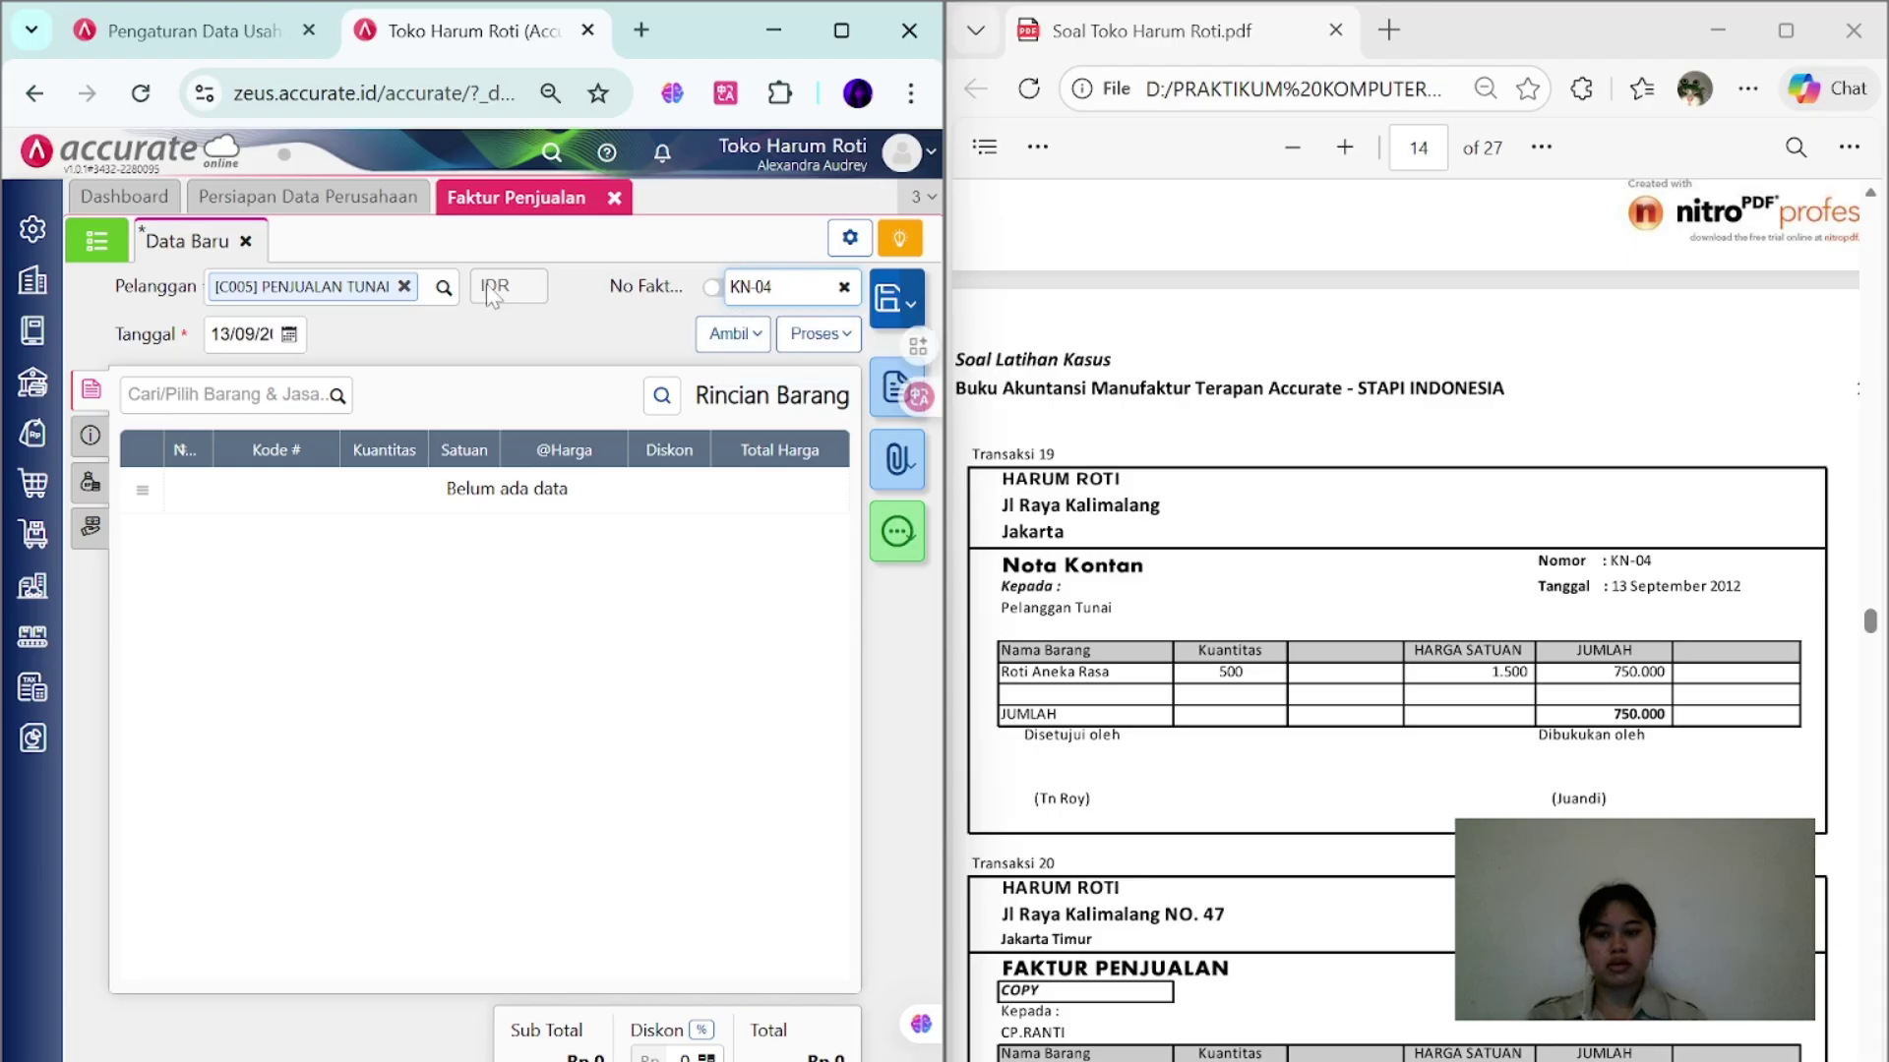
- Add ROTI ANEKA RASA to the cash sales invoice with a quantity of 500 PCS
{"action": "left_click", "coordinate": [336, 403]}
{"action": "scroll", "coordinate": [251, 580], "scroll_direction": "down", "scroll_amount": 5}
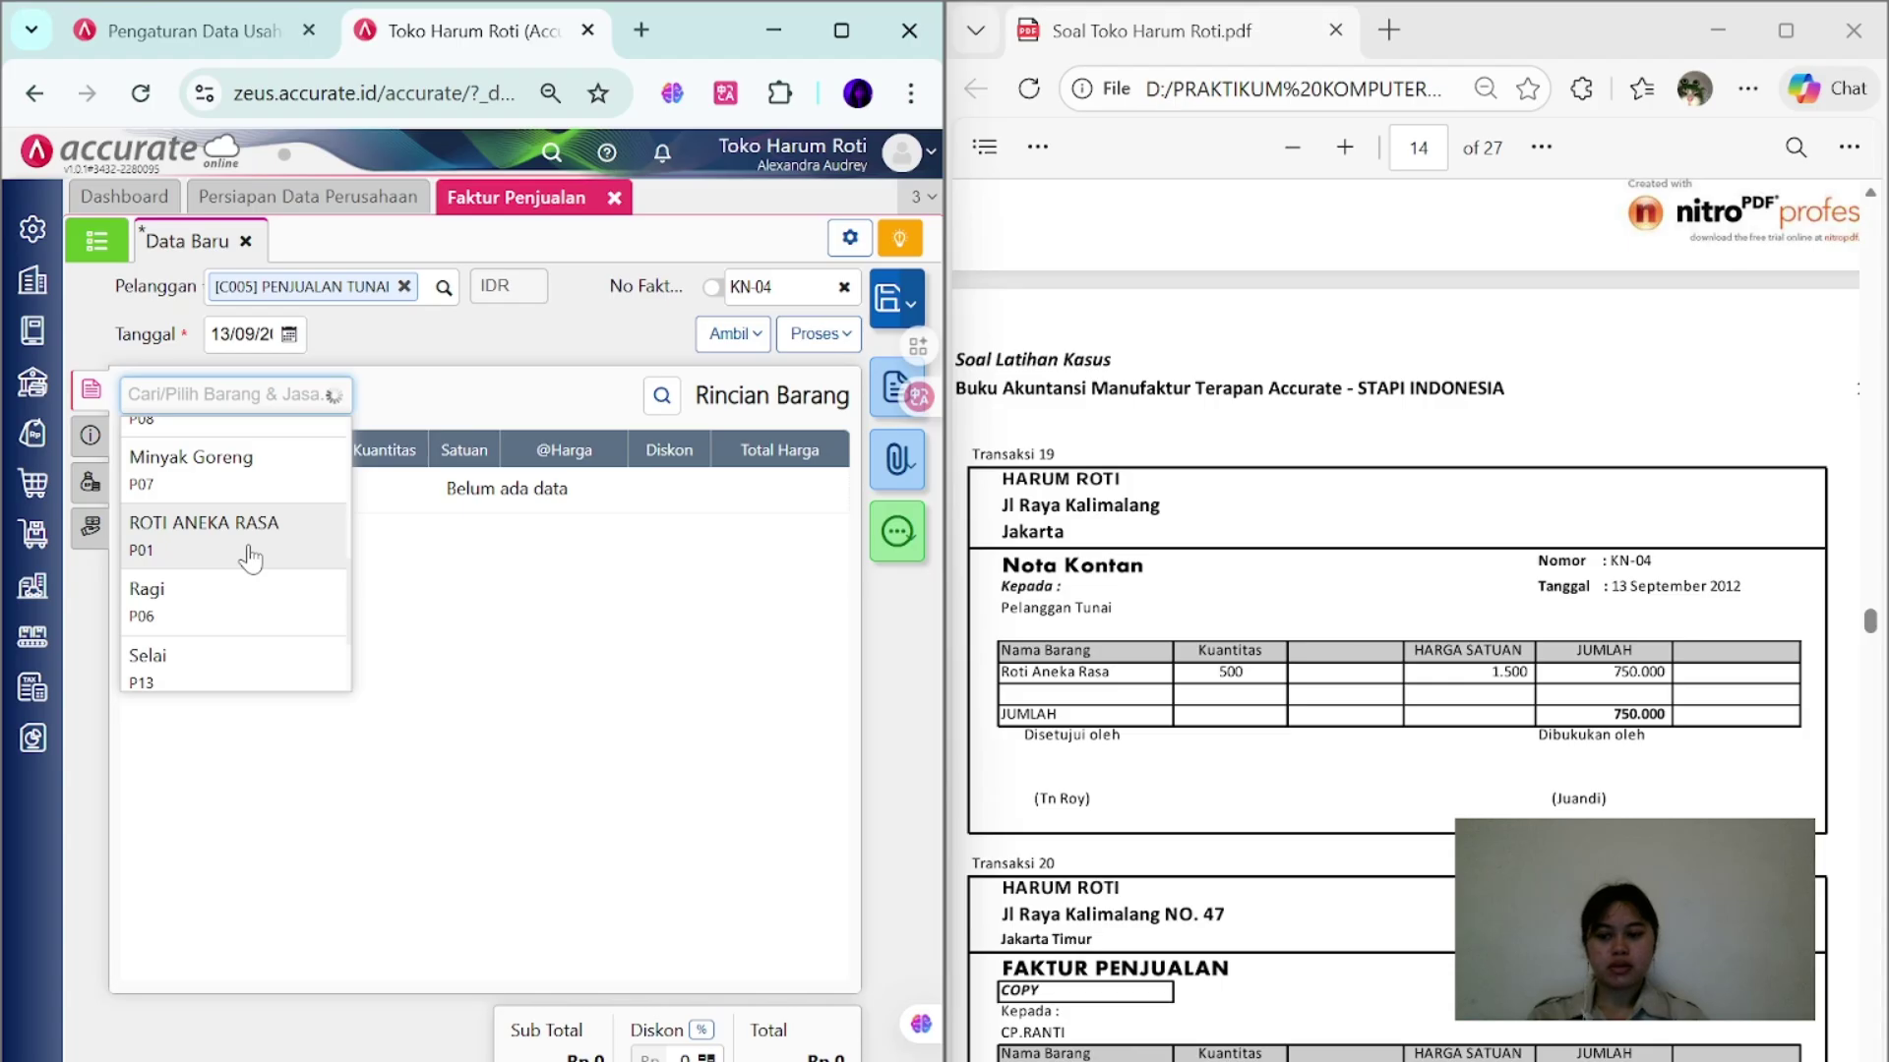
{"action": "left_click", "coordinate": [251, 557]}
{"action": "type", "text": "500"}
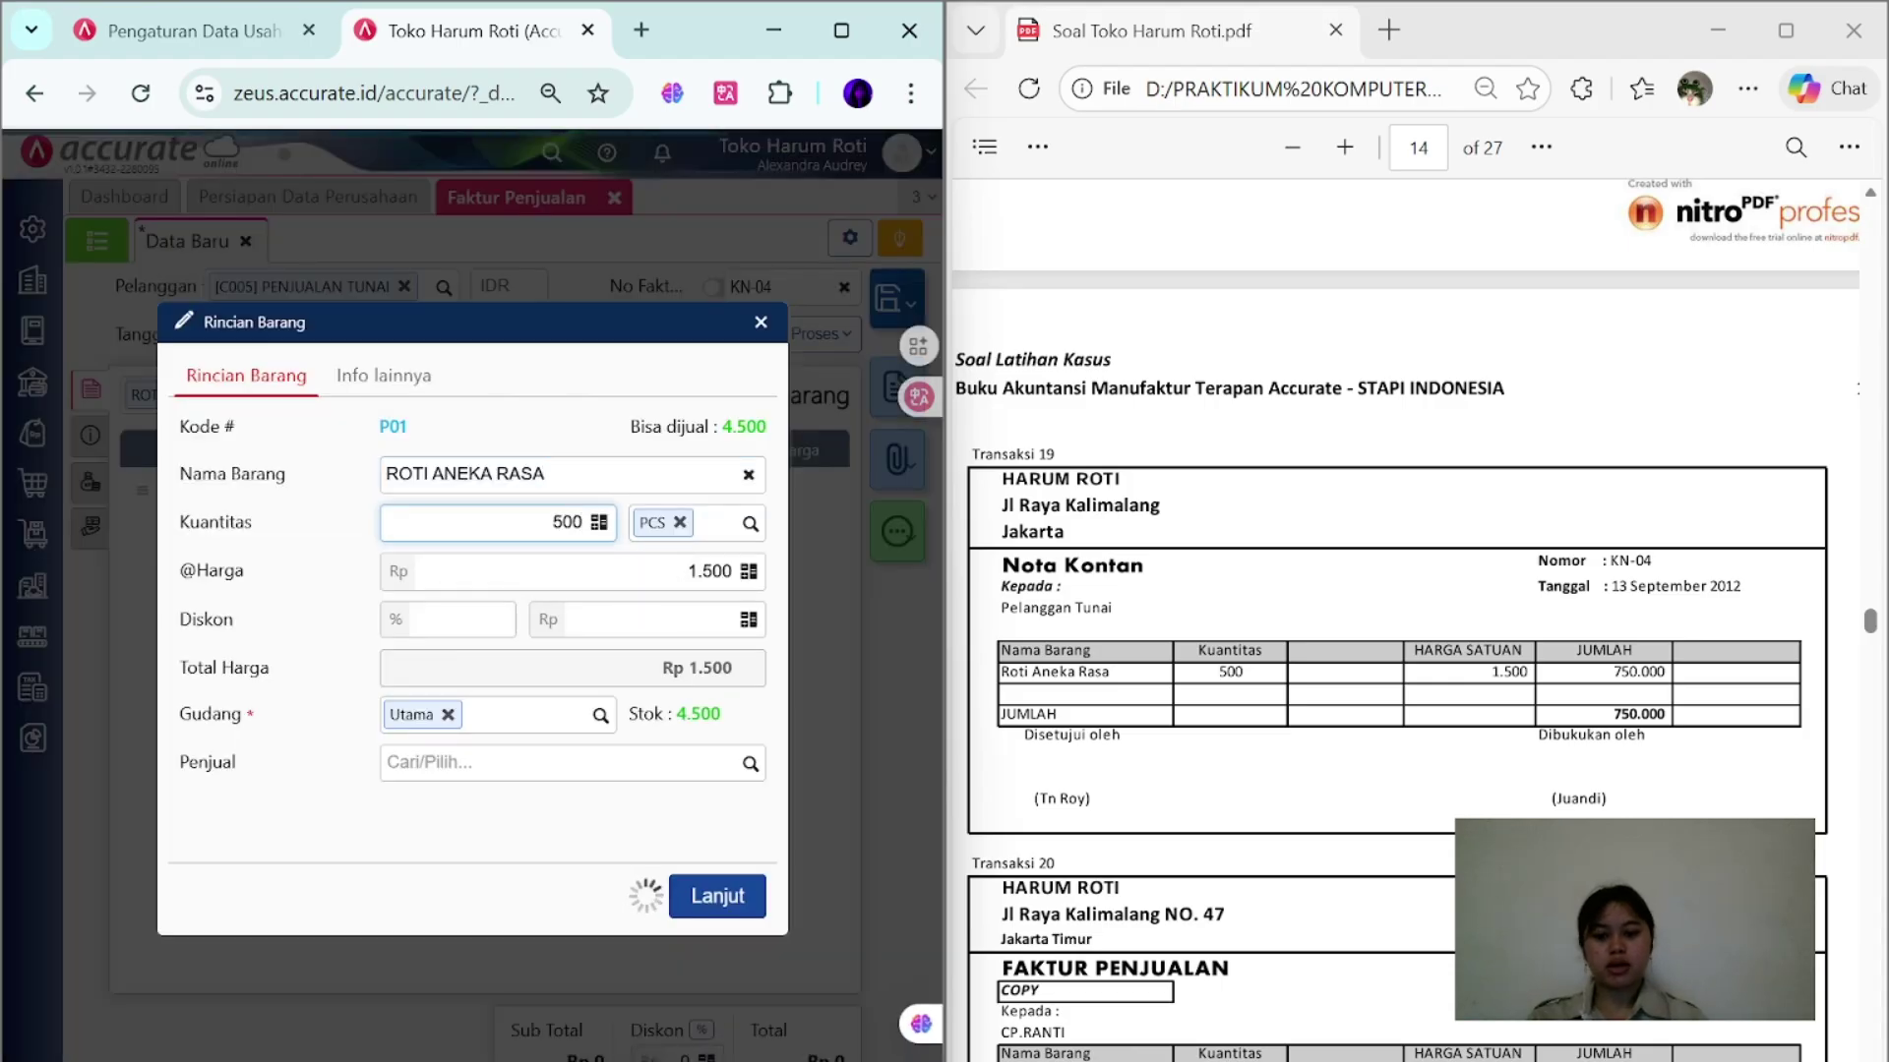
{"action": "left_click", "coordinate": [713, 897]}
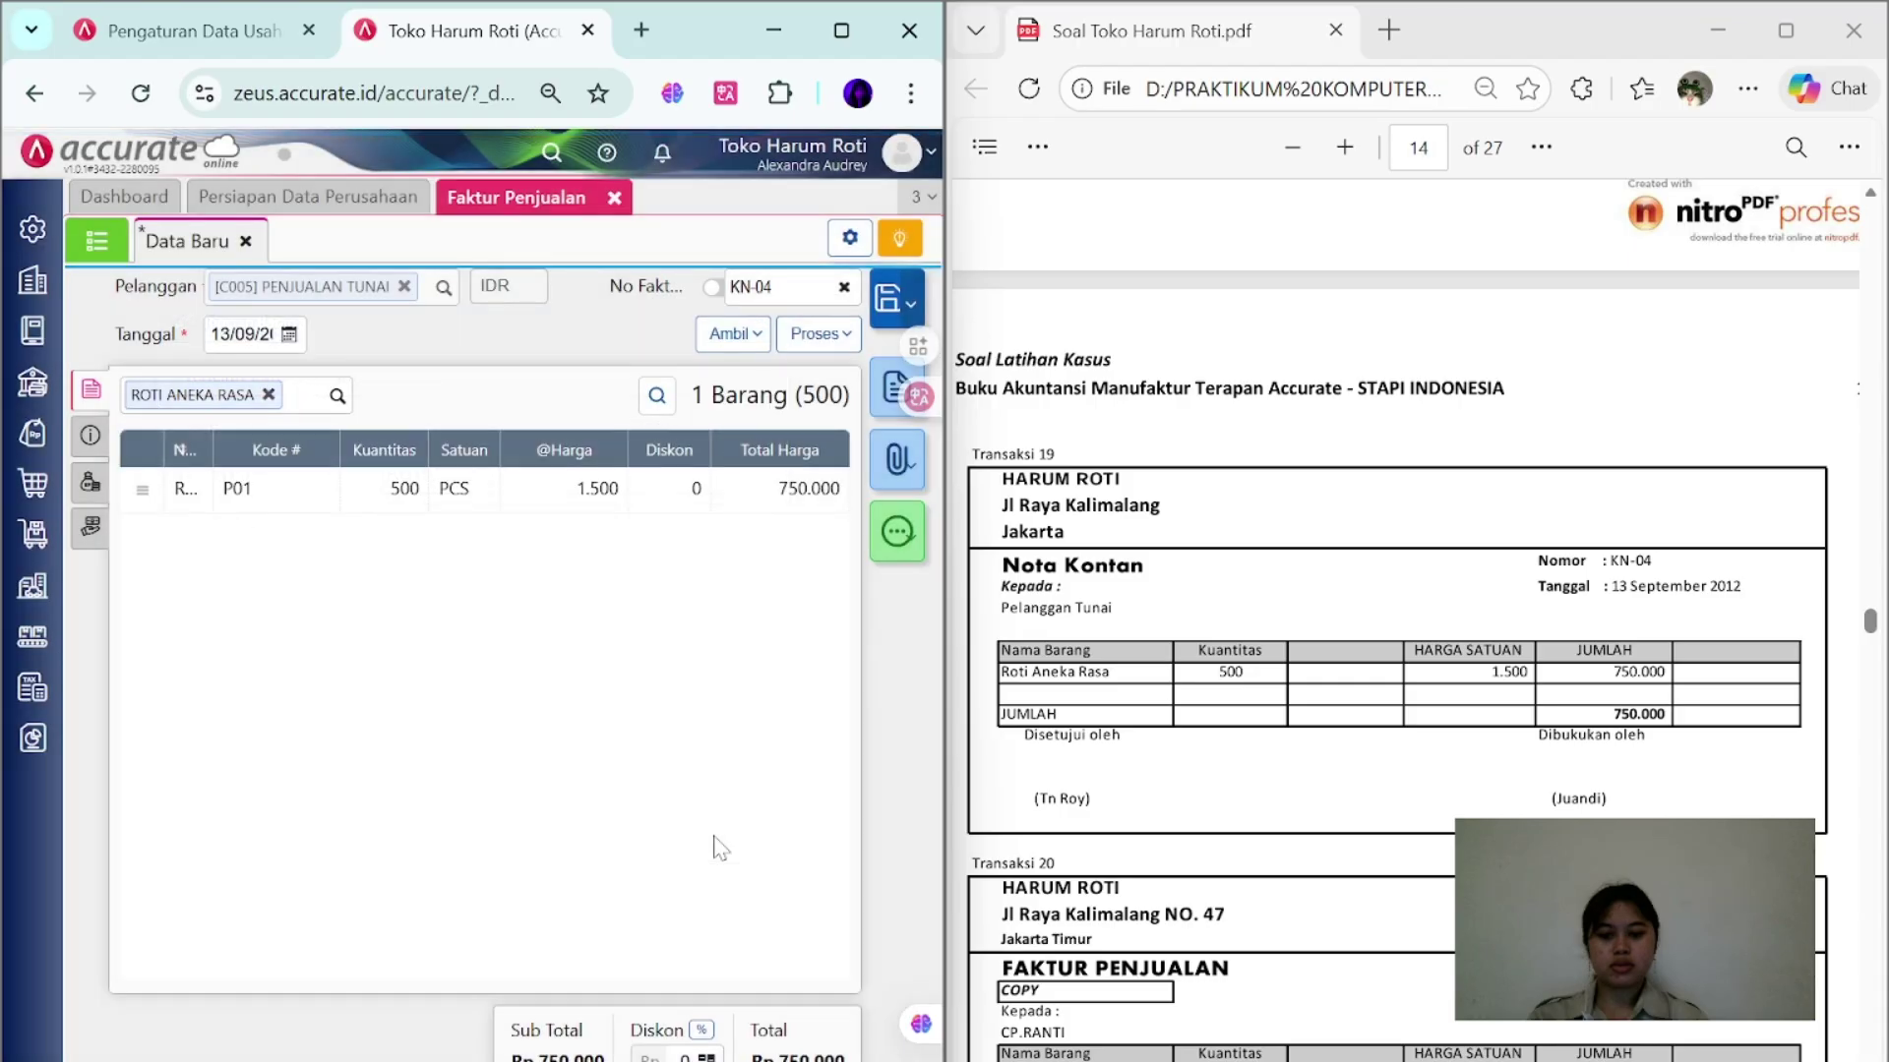
- Set the cash invoice's payment terms to C.O.D and its delivery date to 13 September 2012
{"action": "left_click", "coordinate": [87, 439]}
{"action": "left_click", "coordinate": [308, 452]}
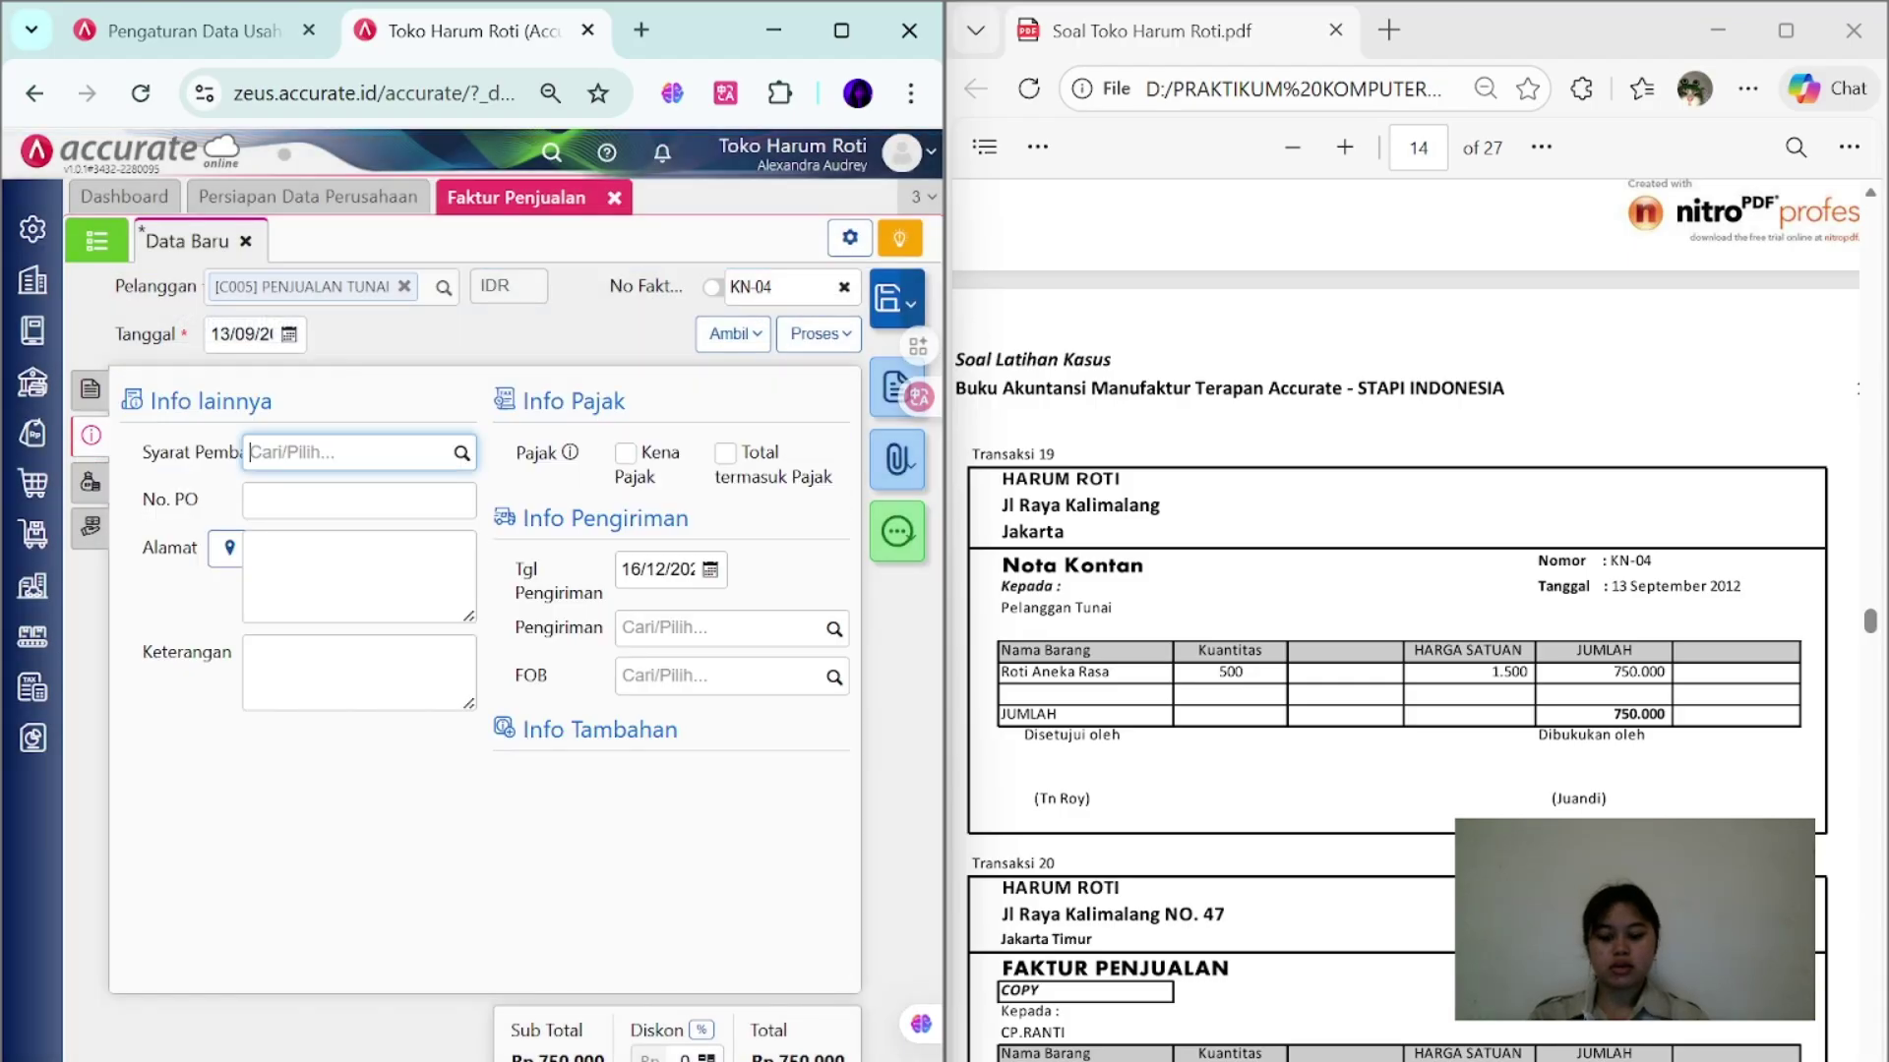
{"action": "type", "text": "CO"}
{"action": "key", "text": "Return"}
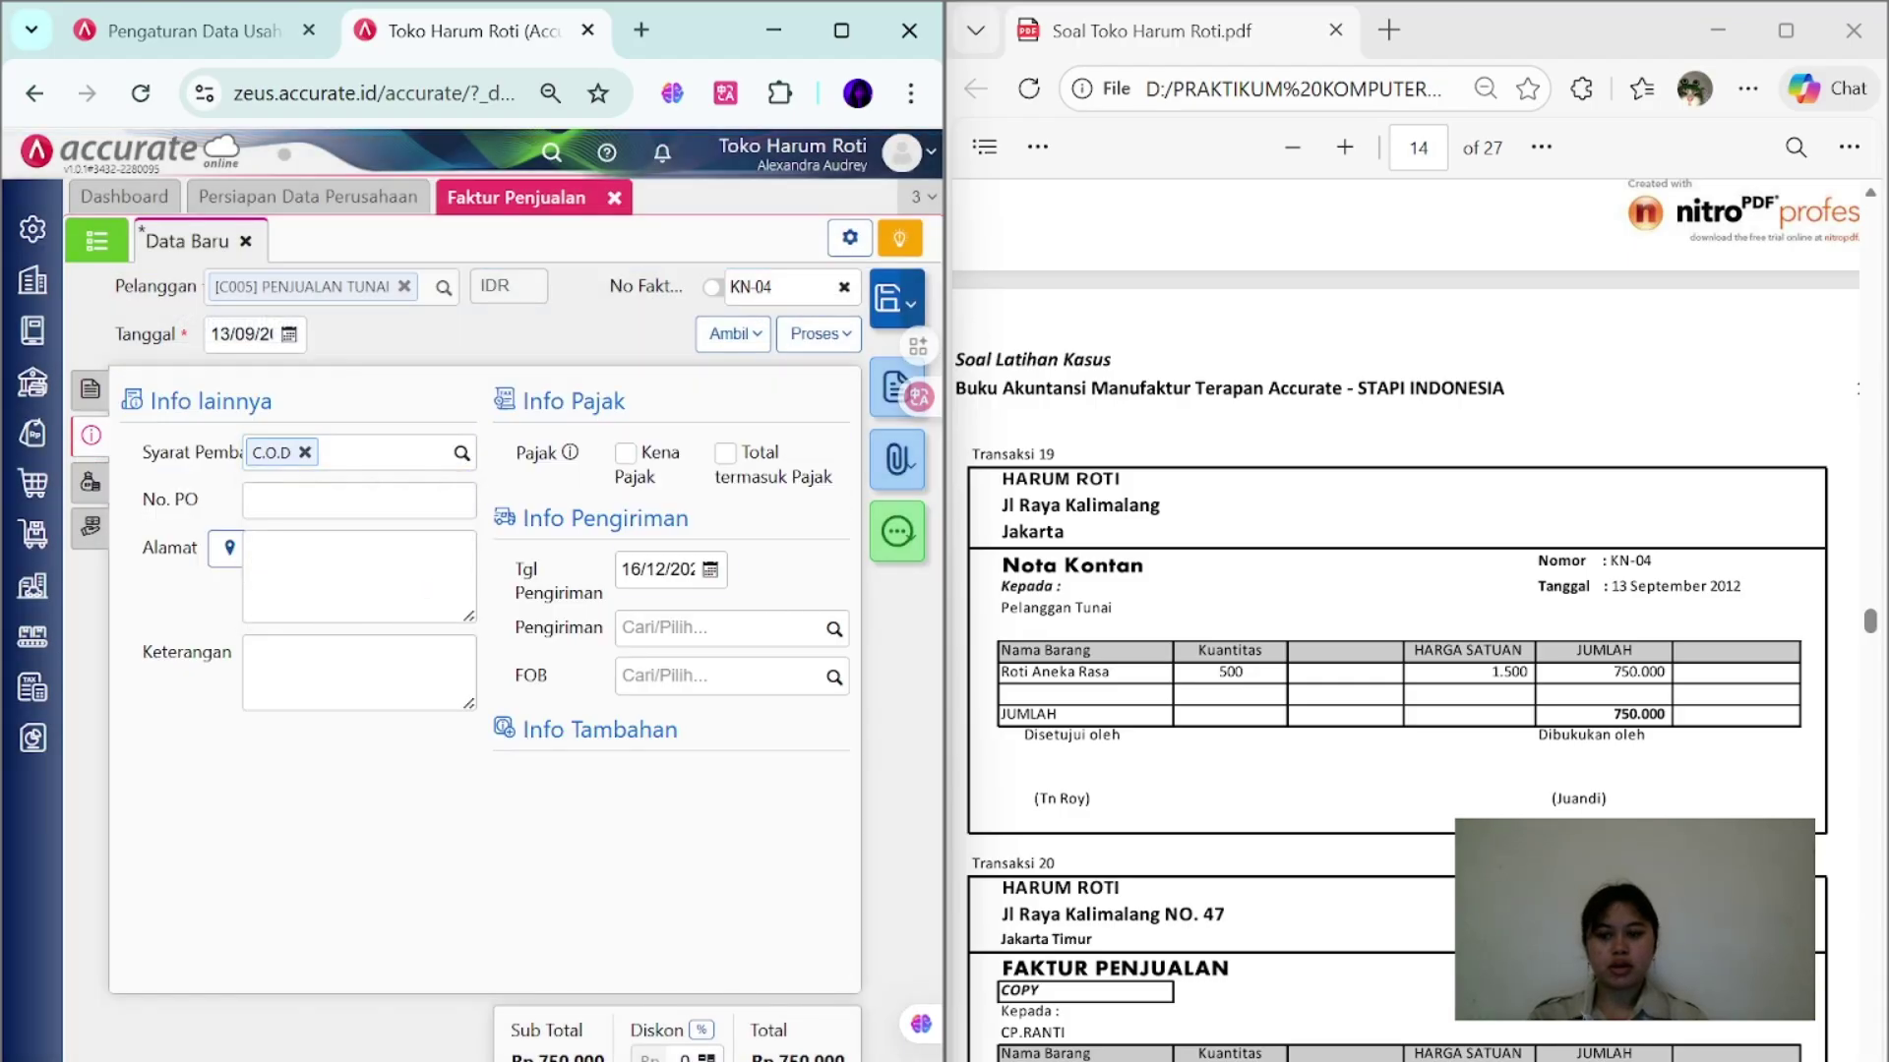
{"action": "left_click", "coordinate": [657, 570]}
{"action": "type", "text": "13/09/201"}
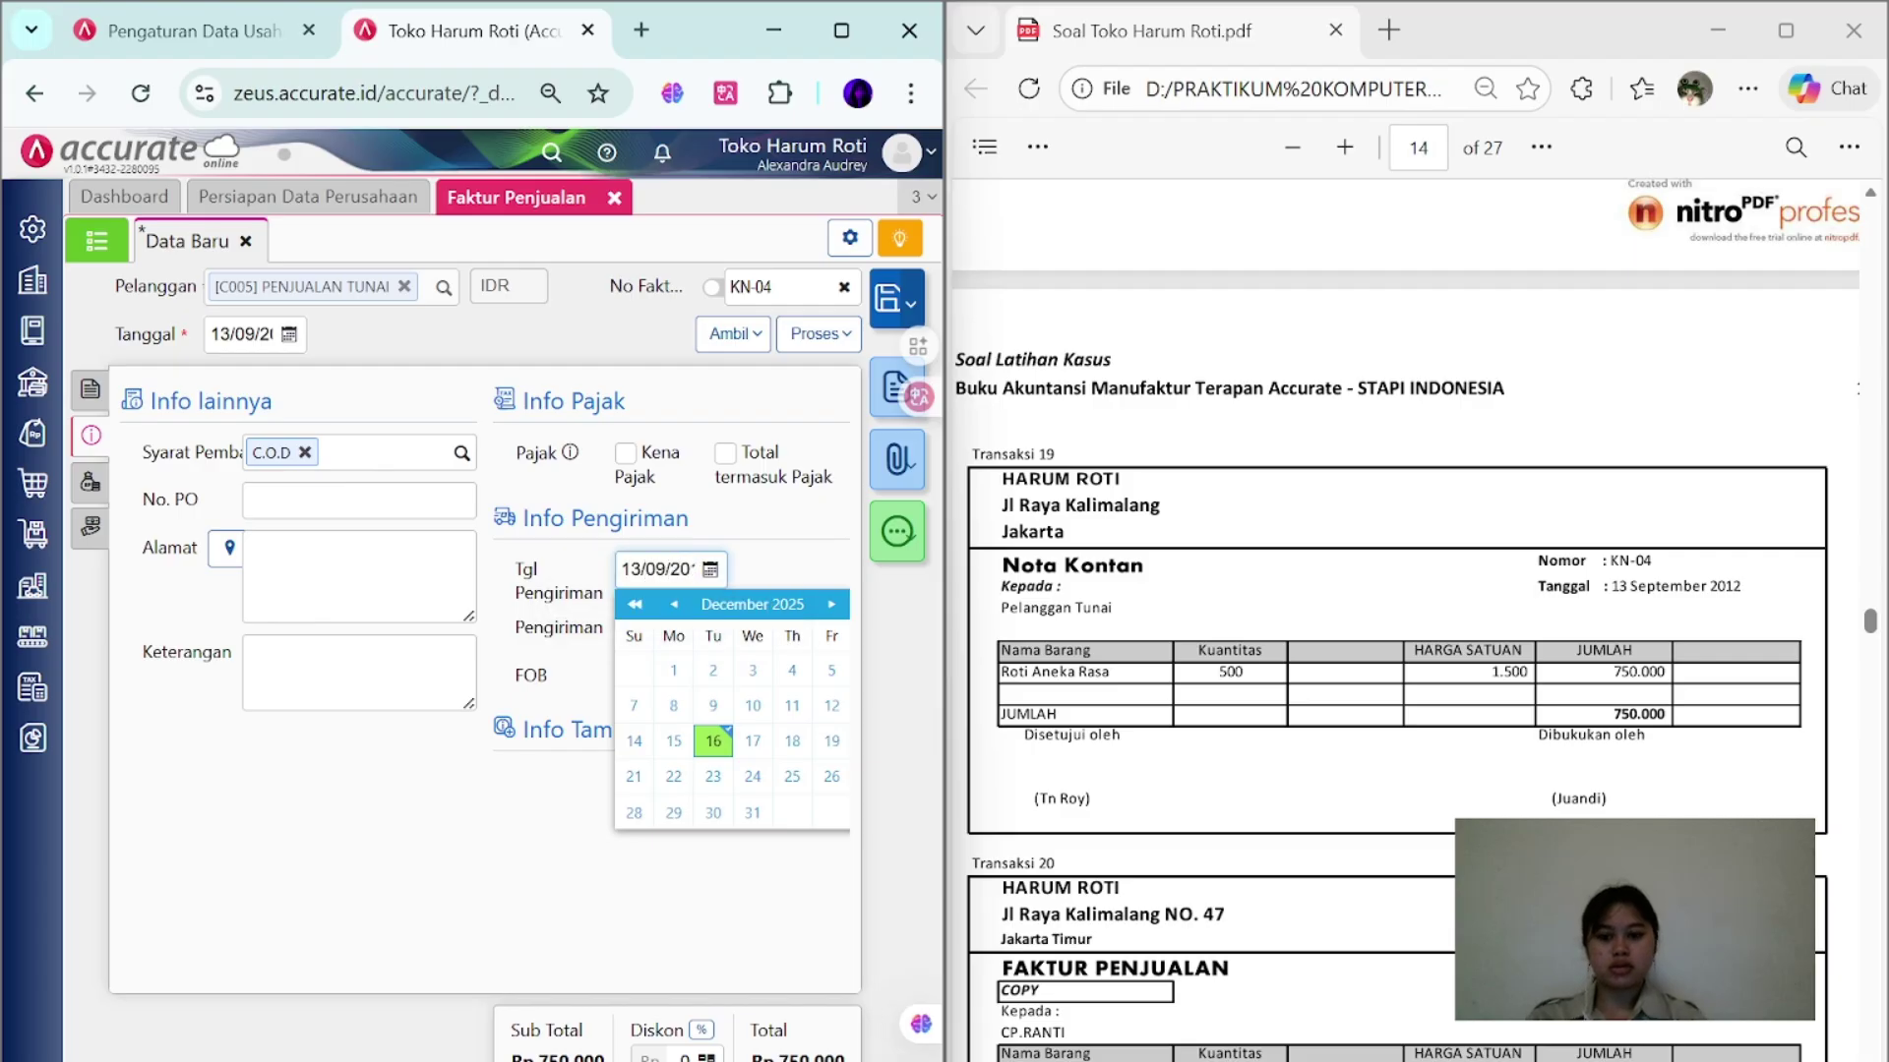
{"action": "left_click", "coordinate": [443, 871]}
- Create the payment receipt for cash invoice KN-04 and set its payment date to 13 September 2012
{"action": "left_click", "coordinate": [839, 340]}
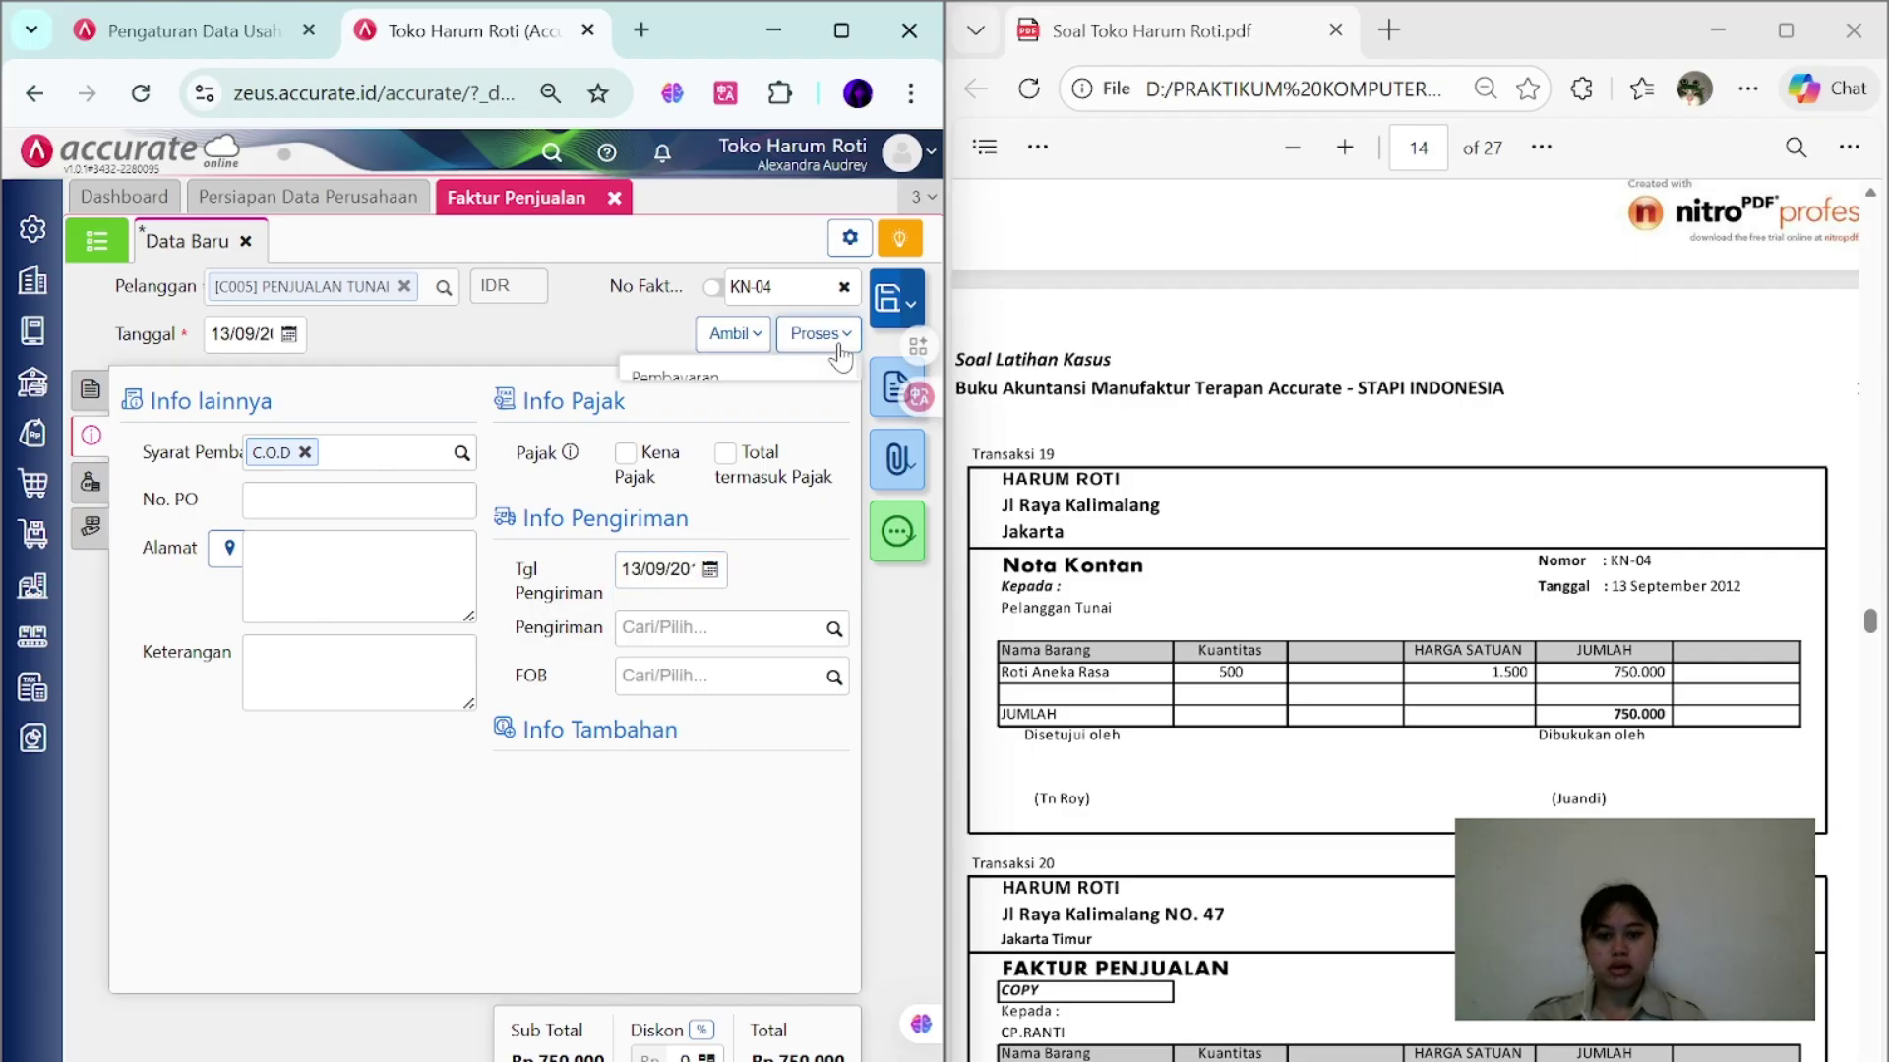
{"action": "left_click", "coordinate": [649, 382]}
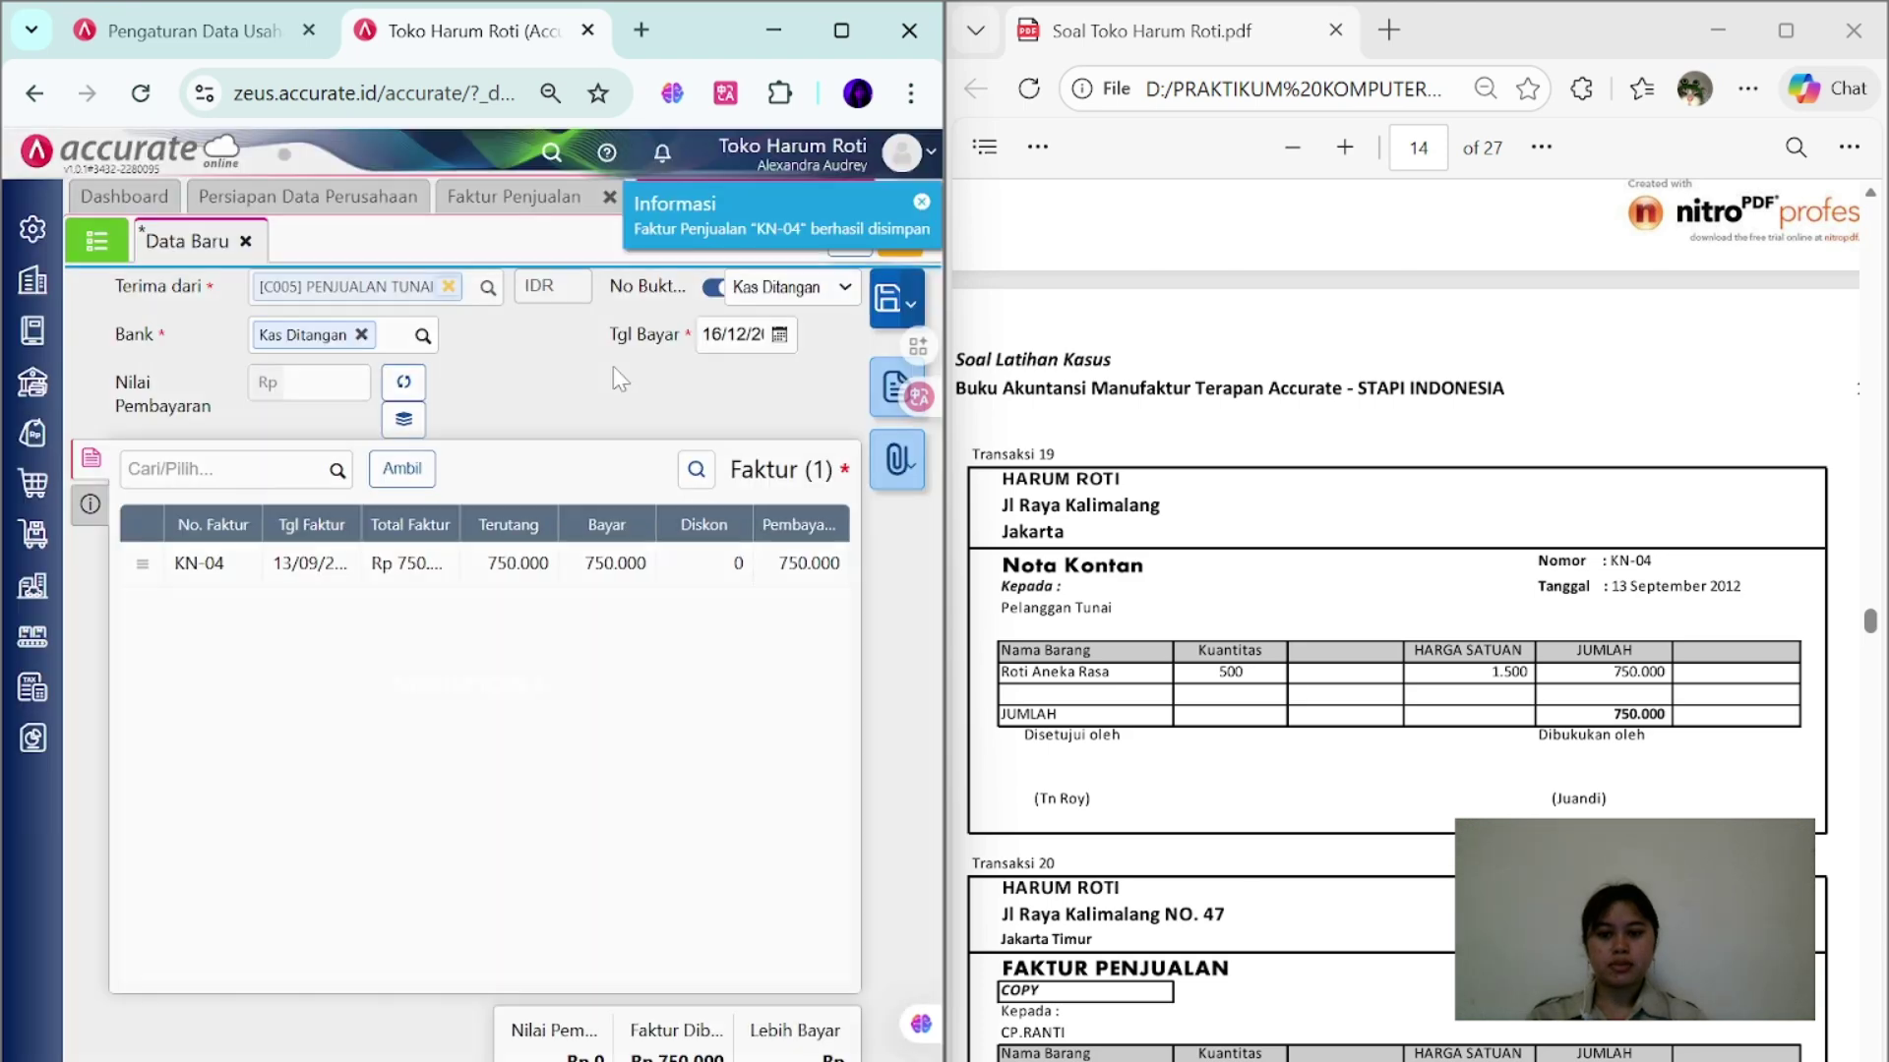
{"action": "left_click", "coordinate": [733, 335]}
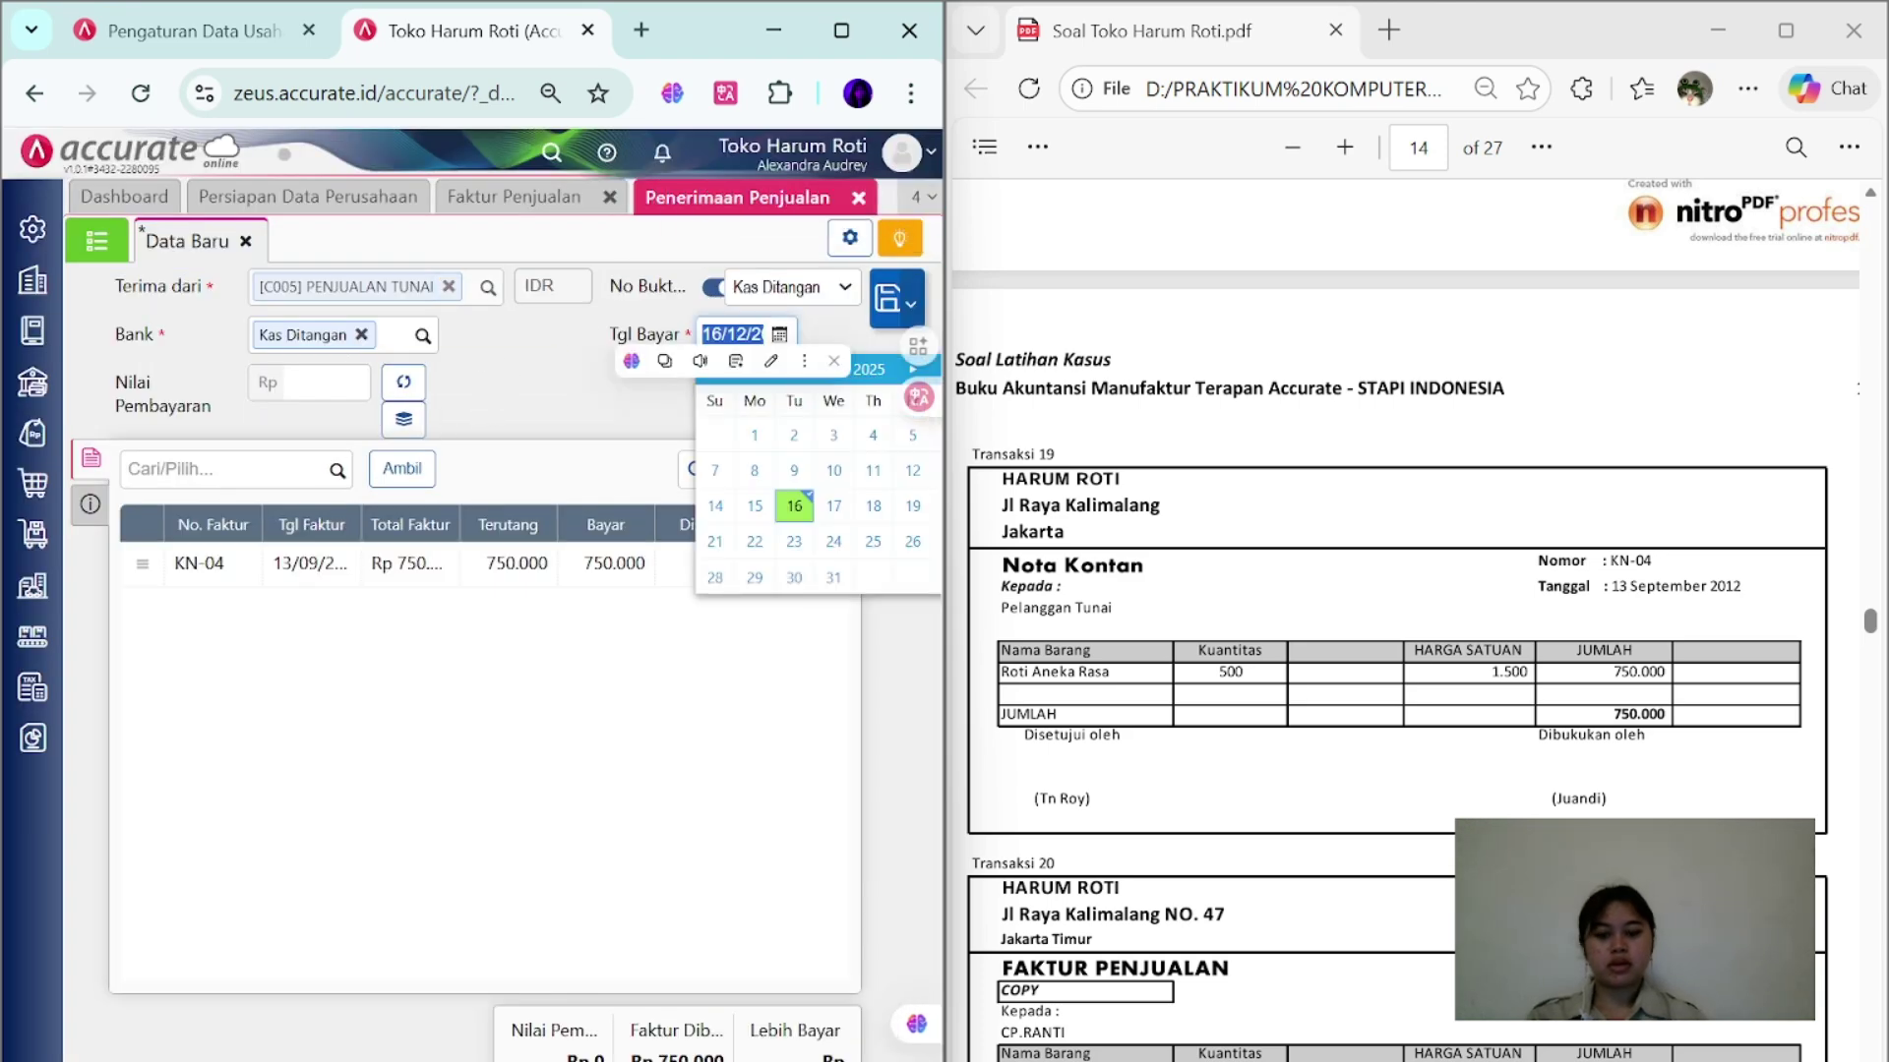
{"action": "type", "text": "13/09/2"}
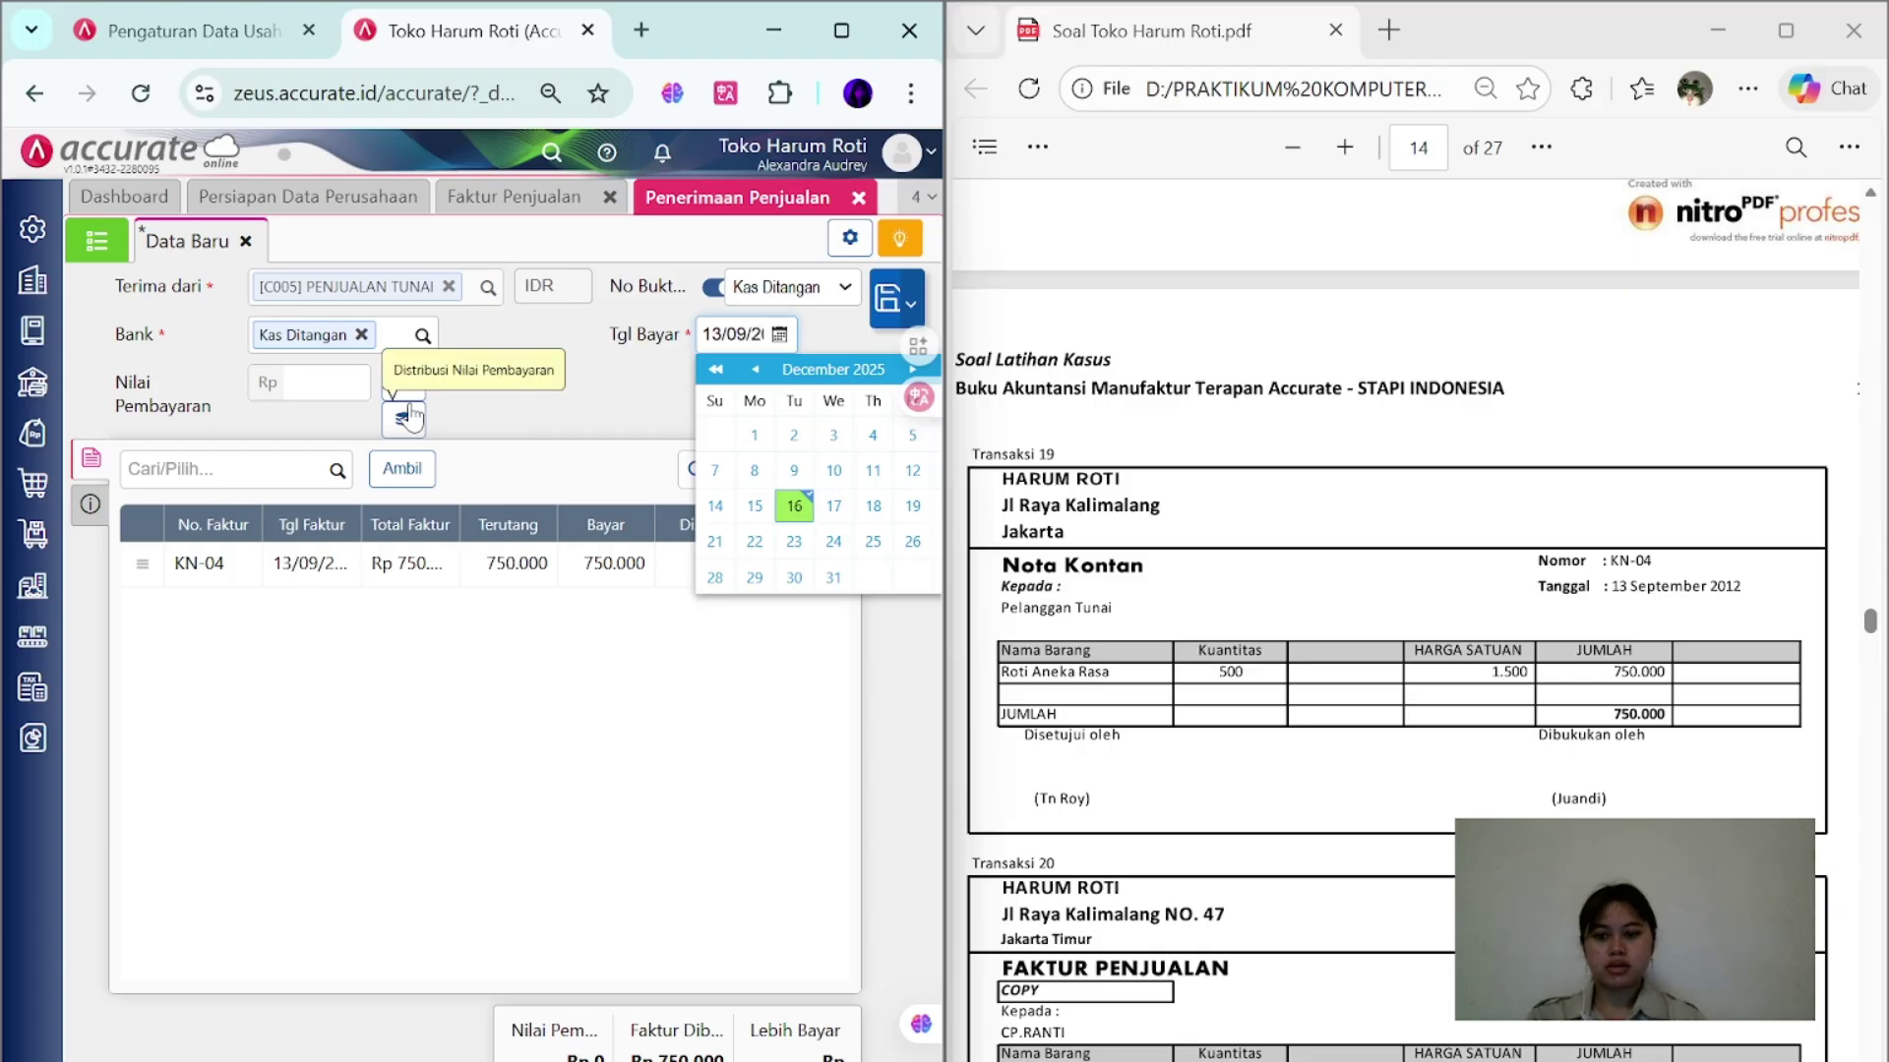
{"action": "left_click", "coordinate": [569, 379]}
- Check the receipt's other information, calculate the payment value from invoice KN-04 and save the receipt
{"action": "left_click", "coordinate": [90, 505]}
{"action": "left_click", "coordinate": [325, 602]}
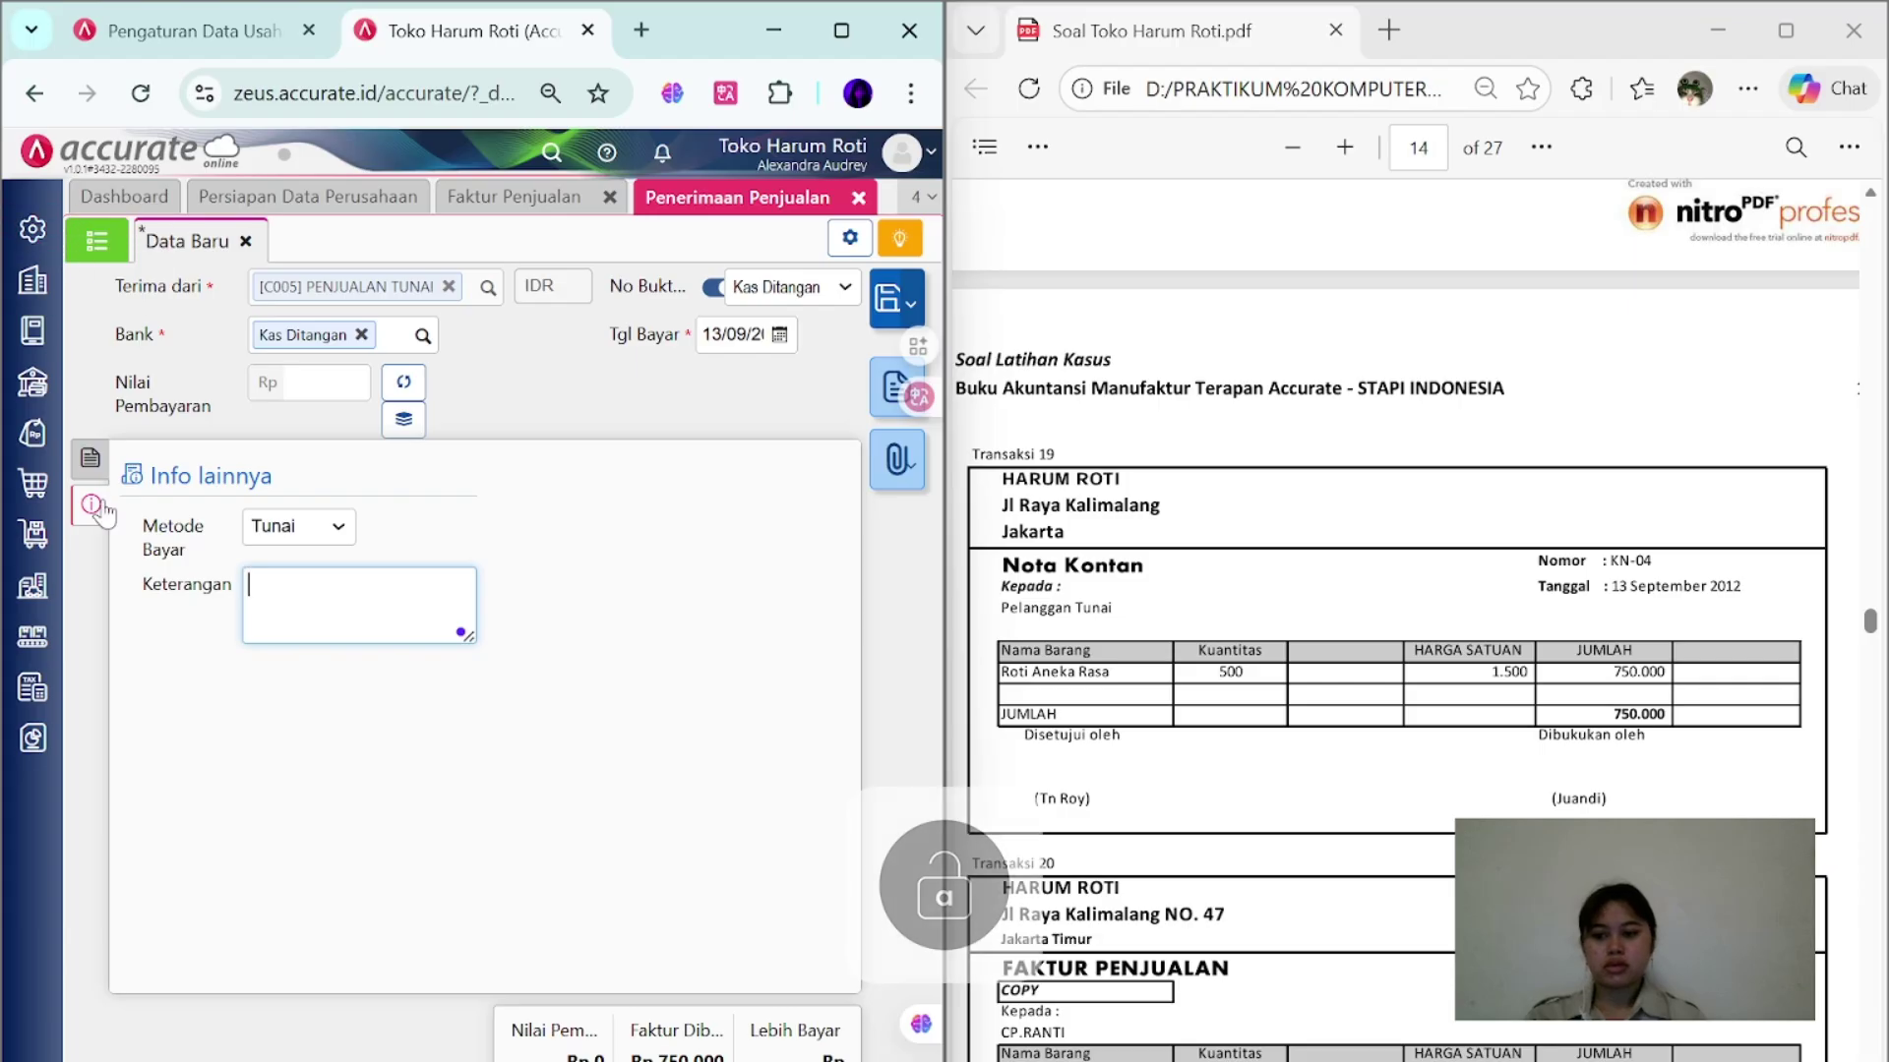
{"action": "left_click", "coordinate": [91, 458]}
{"action": "left_click", "coordinate": [403, 386]}
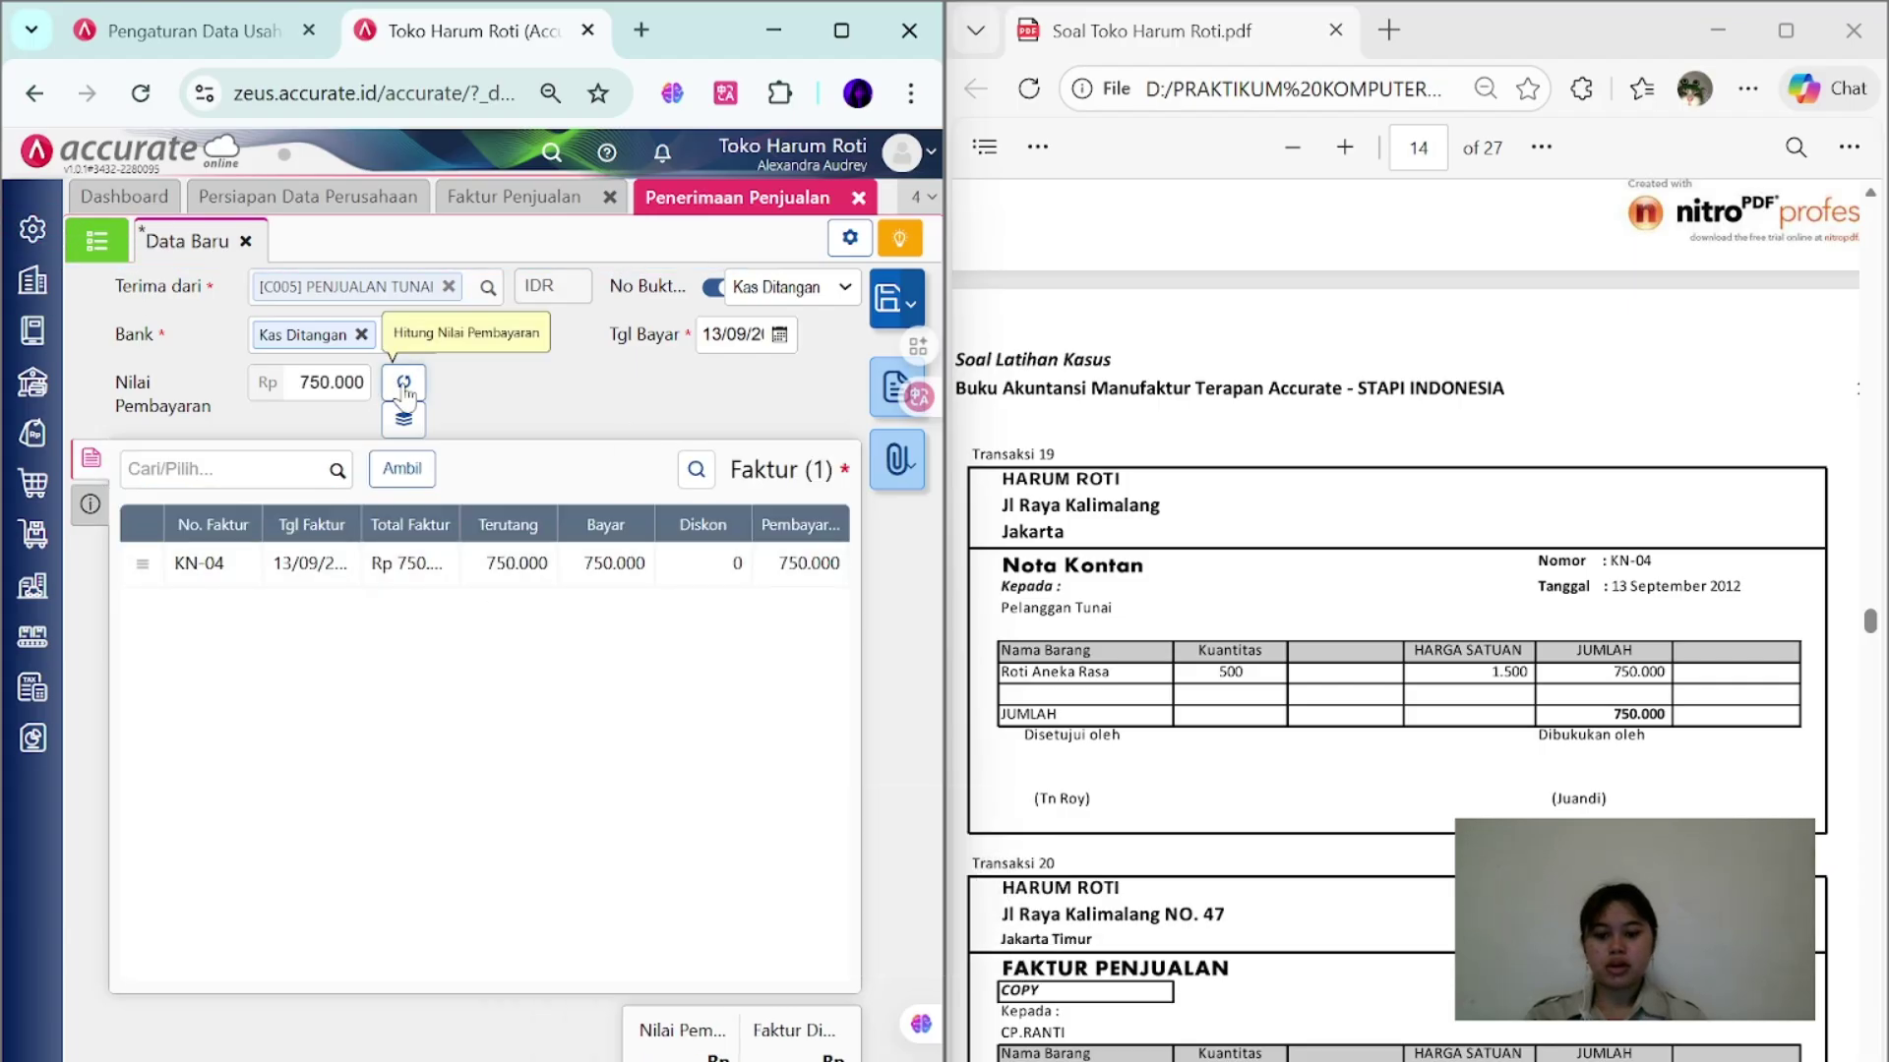
{"action": "left_click", "coordinate": [889, 300]}
- Start the Transaksi 20 sales invoice for the customer named in the document, dated 13 September 2012, with the number FPJ-03
{"action": "scroll", "coordinate": [1384, 624], "scroll_direction": "down", "scroll_amount": 7}
{"action": "scroll", "coordinate": [1385, 624], "scroll_direction": "up", "scroll_amount": 5}
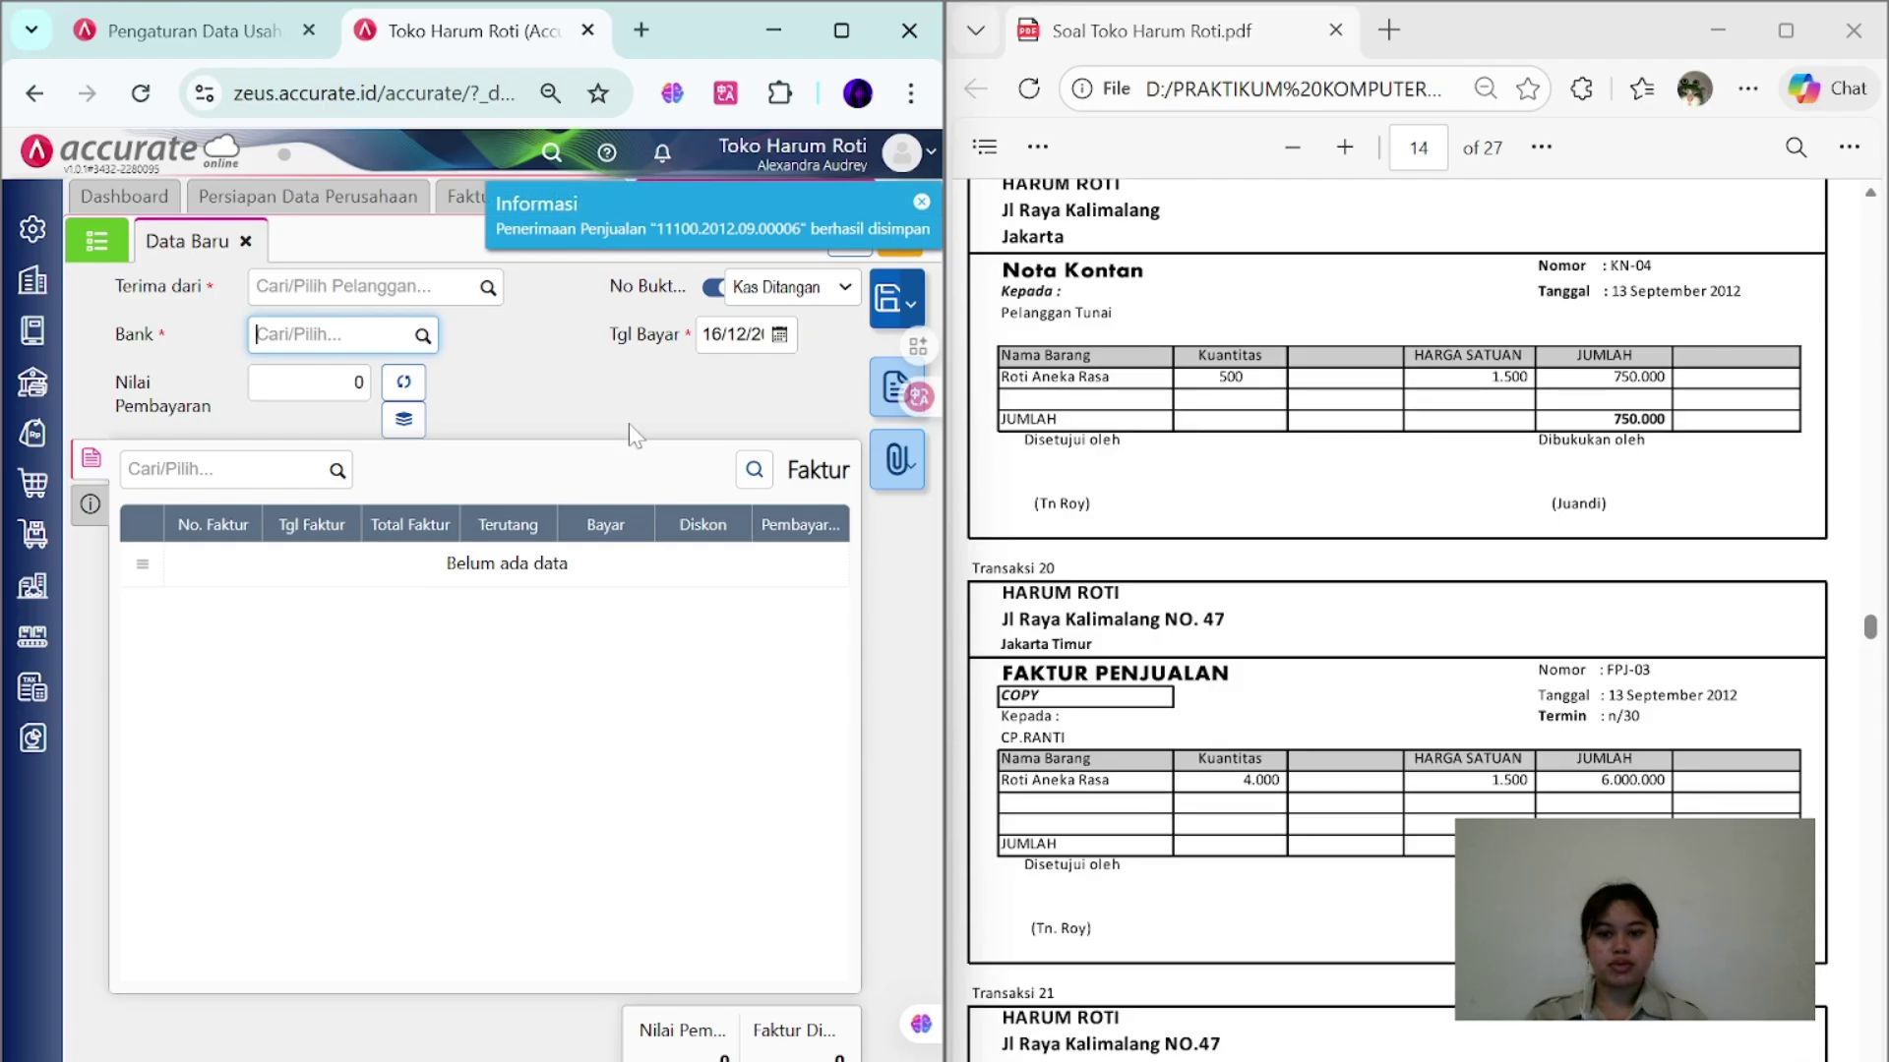
{"action": "left_click", "coordinate": [512, 196]}
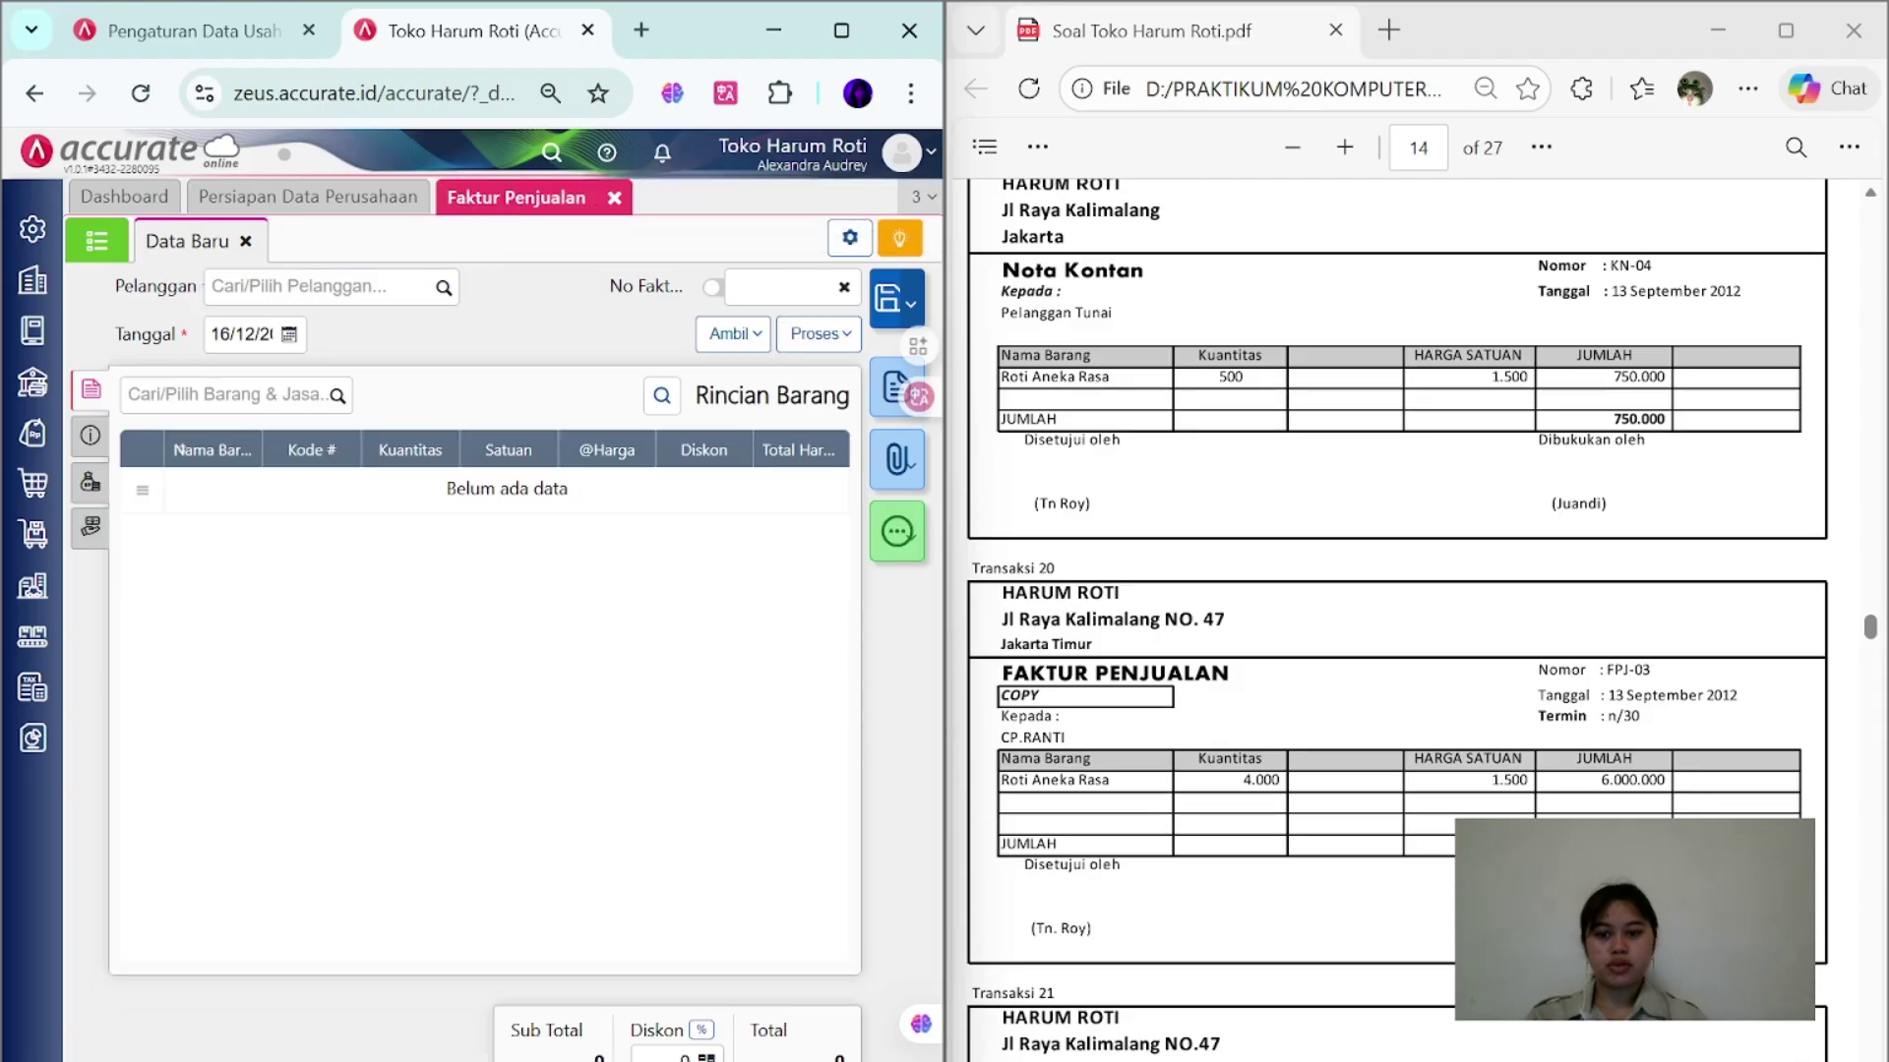
{"action": "left_click", "coordinate": [443, 288]}
{"action": "left_click", "coordinate": [291, 367]}
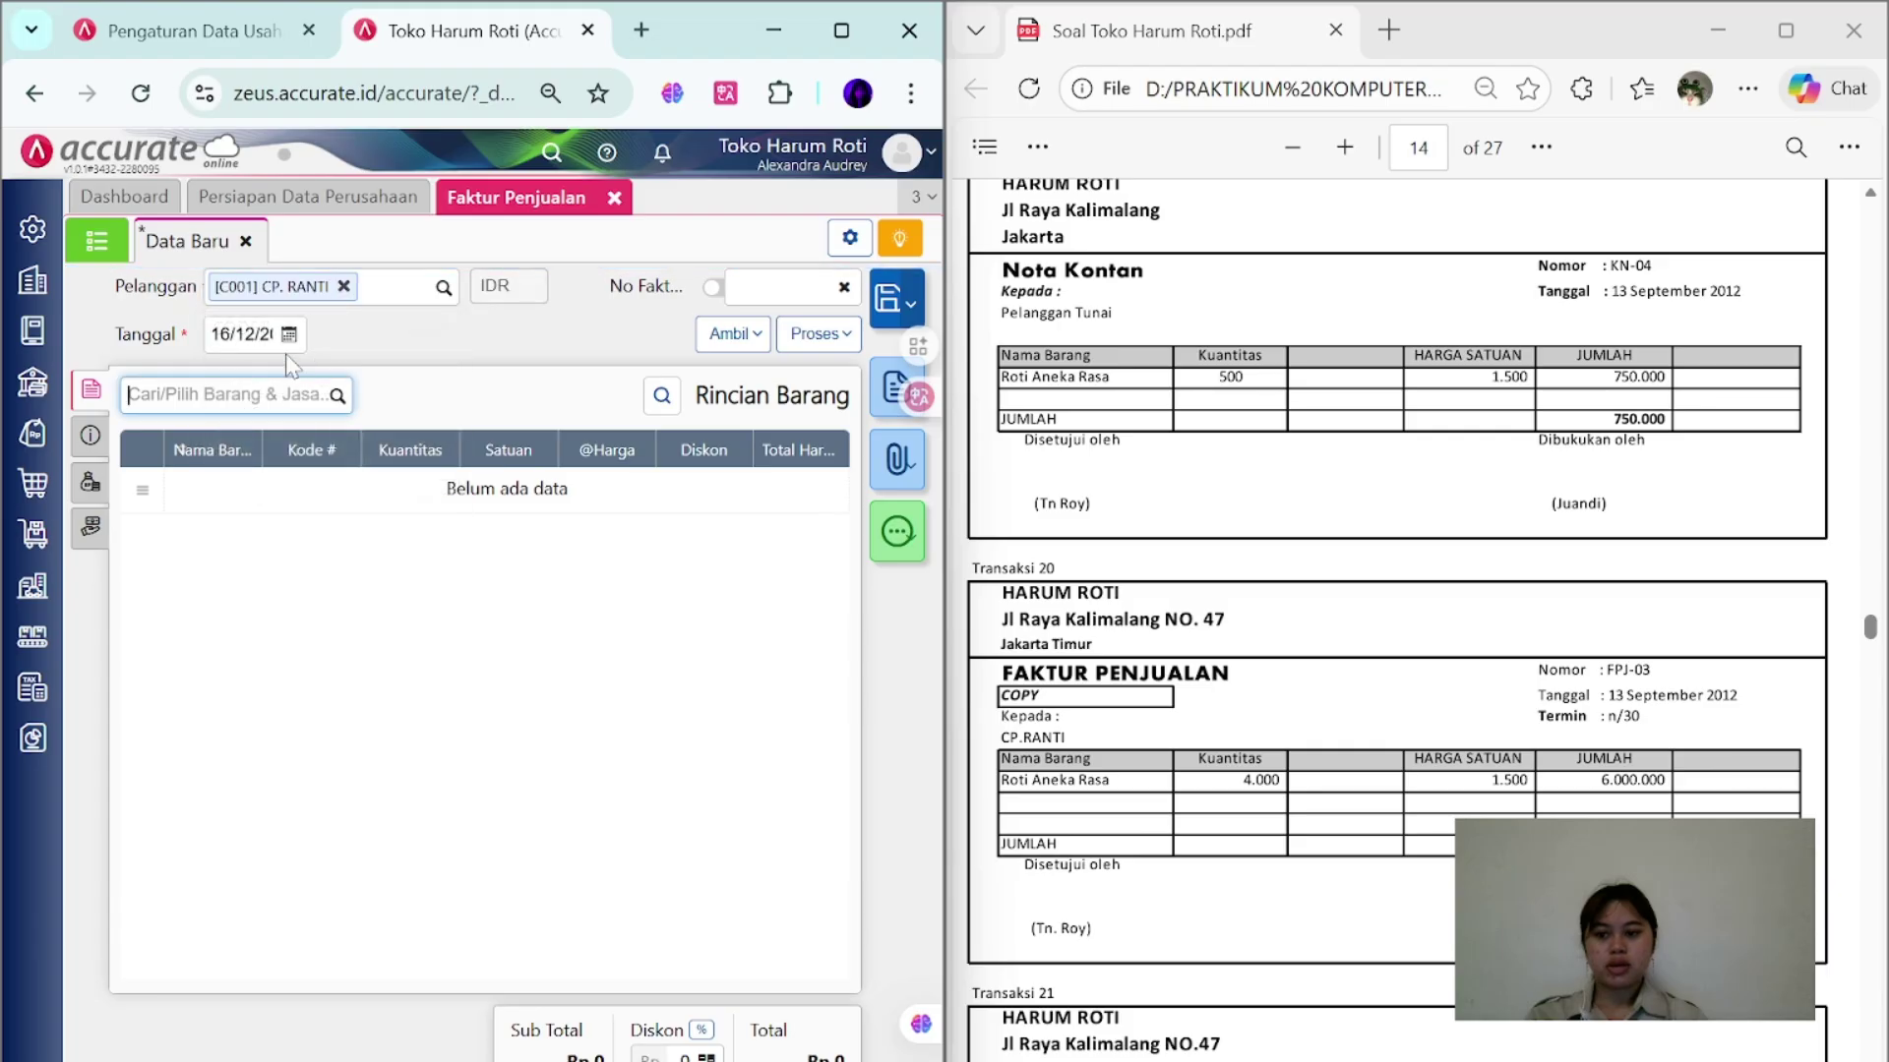
{"action": "left_click", "coordinate": [241, 335]}
{"action": "type", "text": "1_/__/__"}
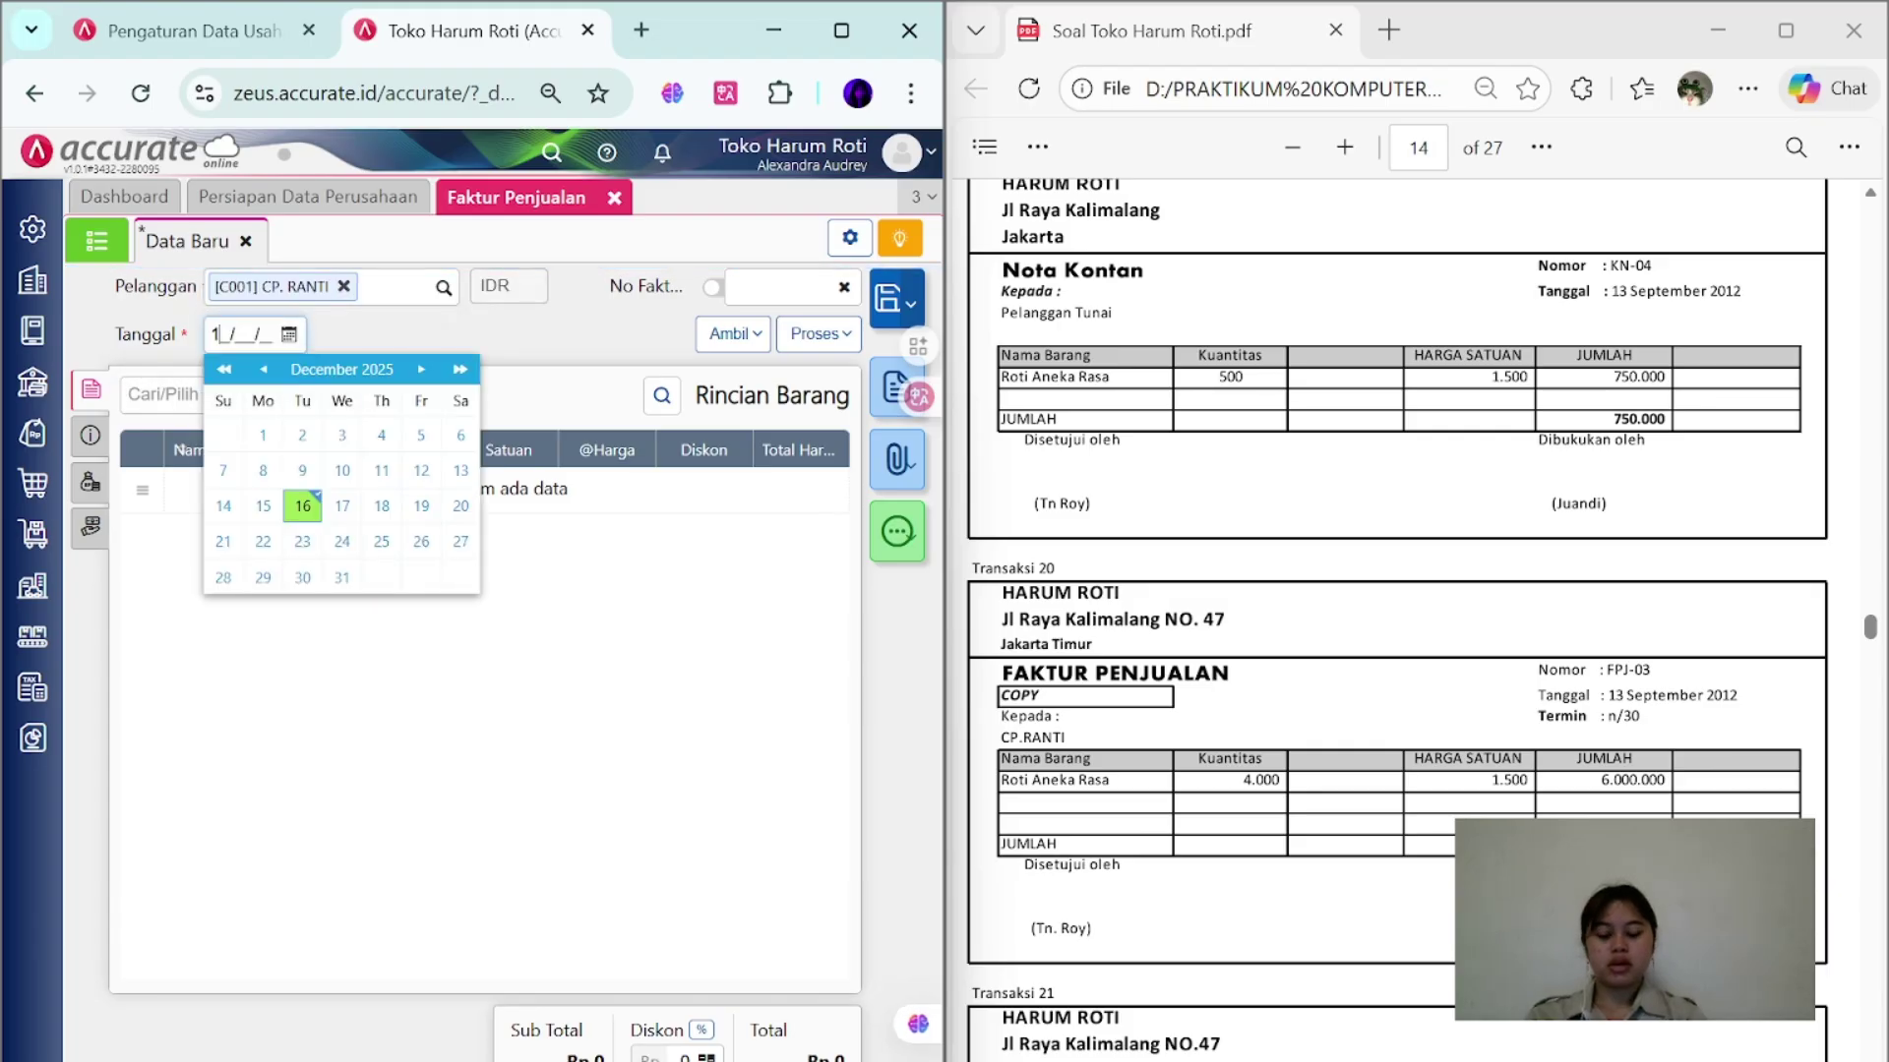
{"action": "left_click", "coordinate": [777, 287]}
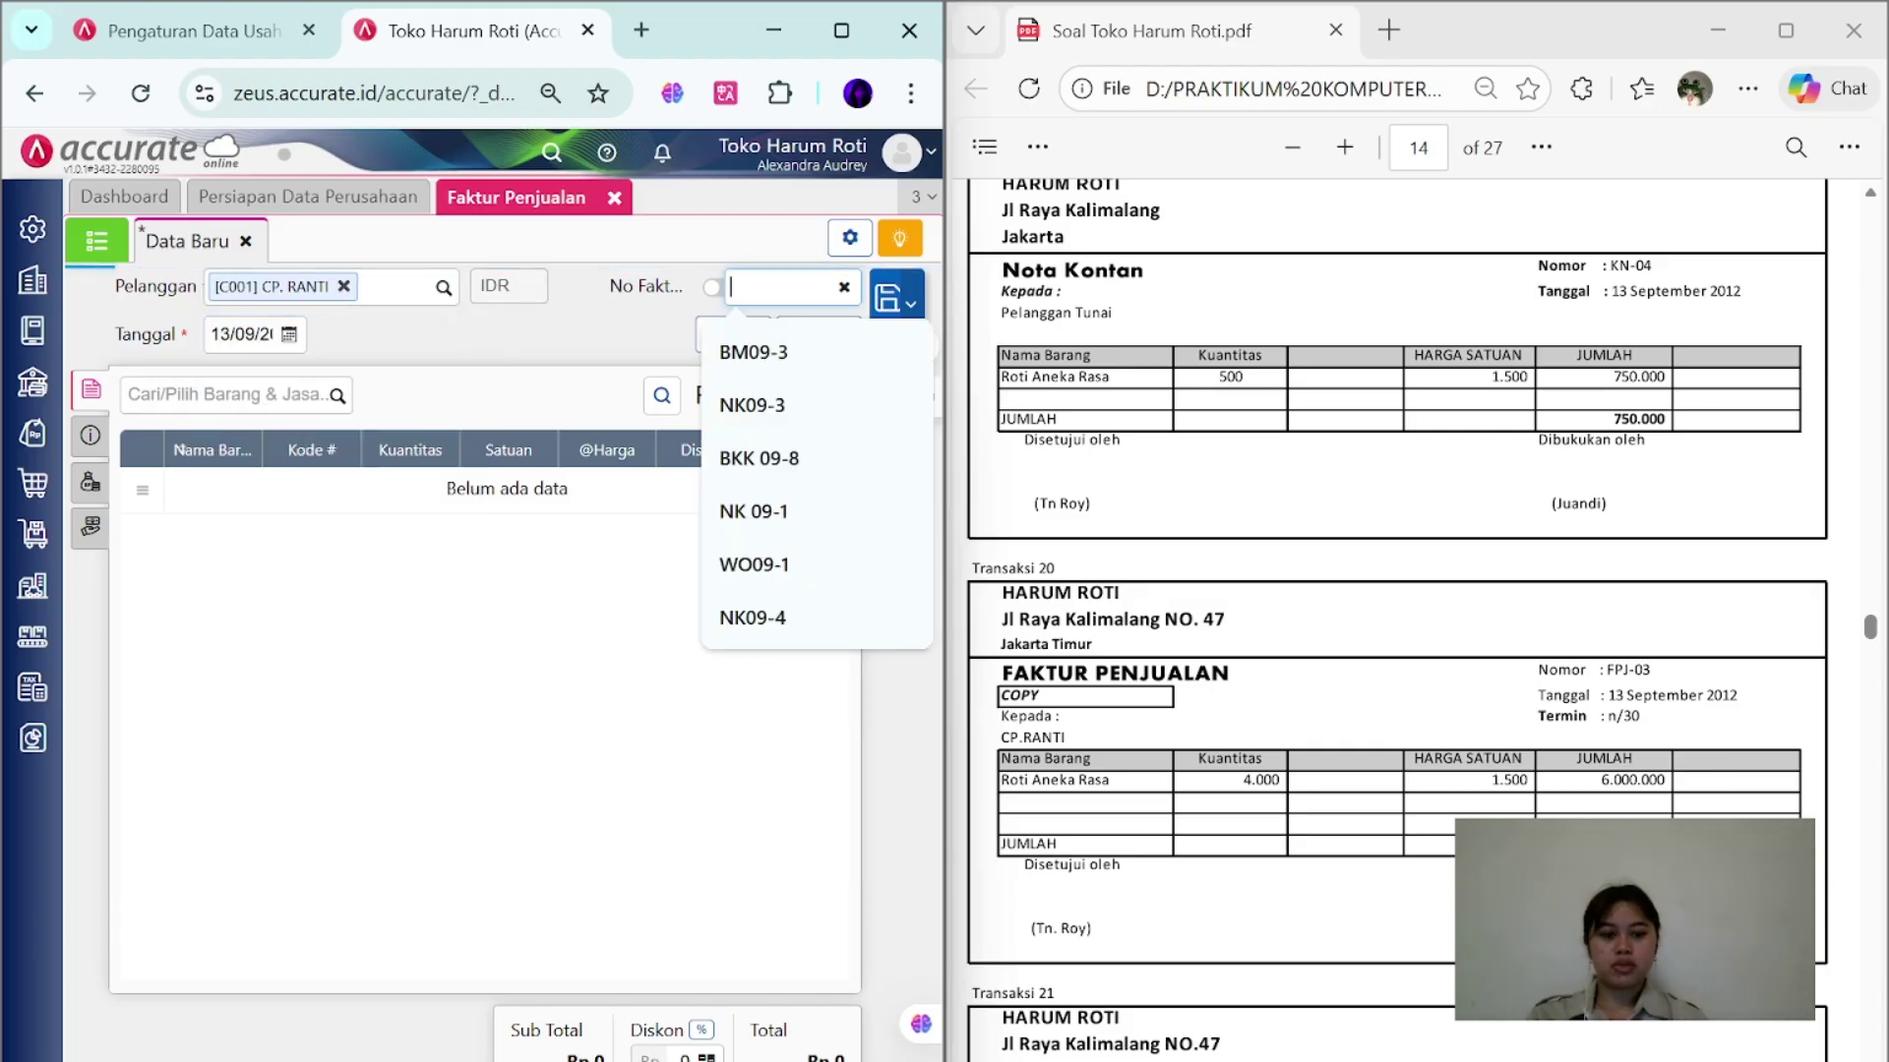
{"action": "type", "text": "fPJ-03"}
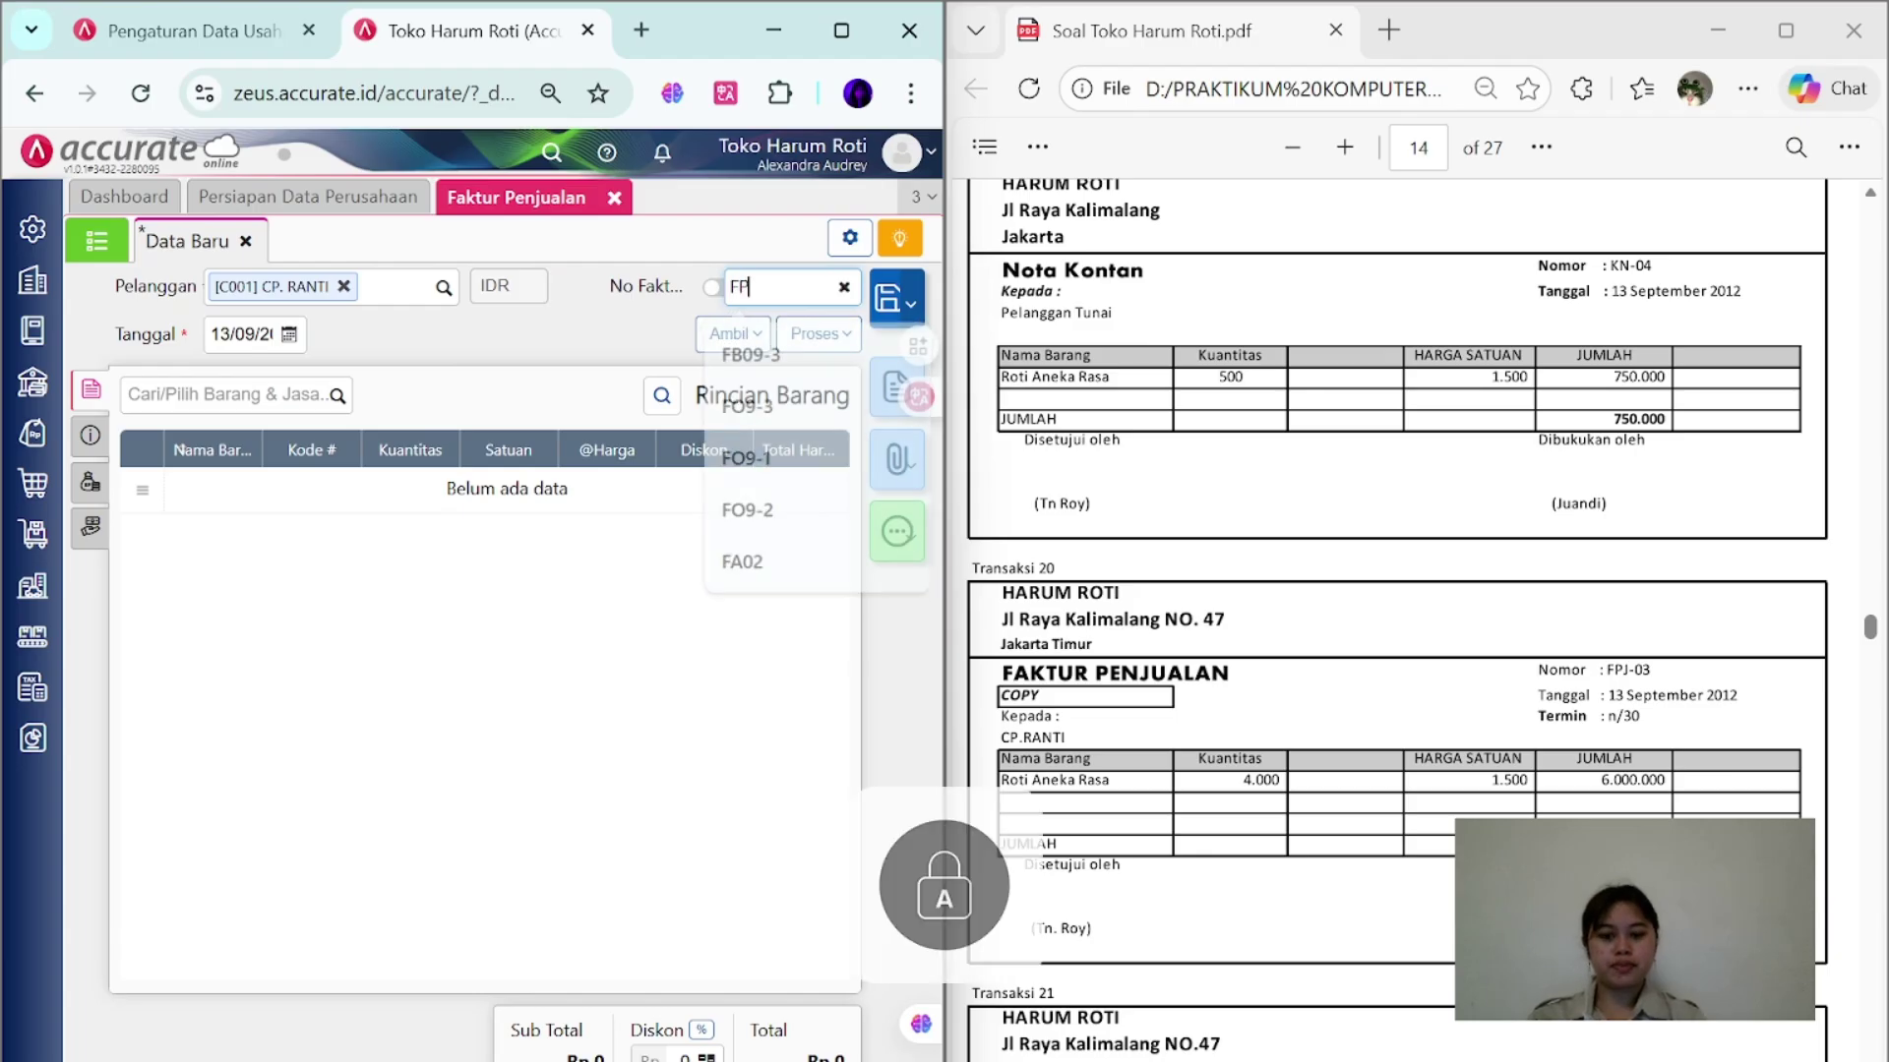
- Add ROTI ANEKA RASA to invoice FPJ-03 with a quantity of 4.000 PCS
{"action": "left_click", "coordinate": [337, 396]}
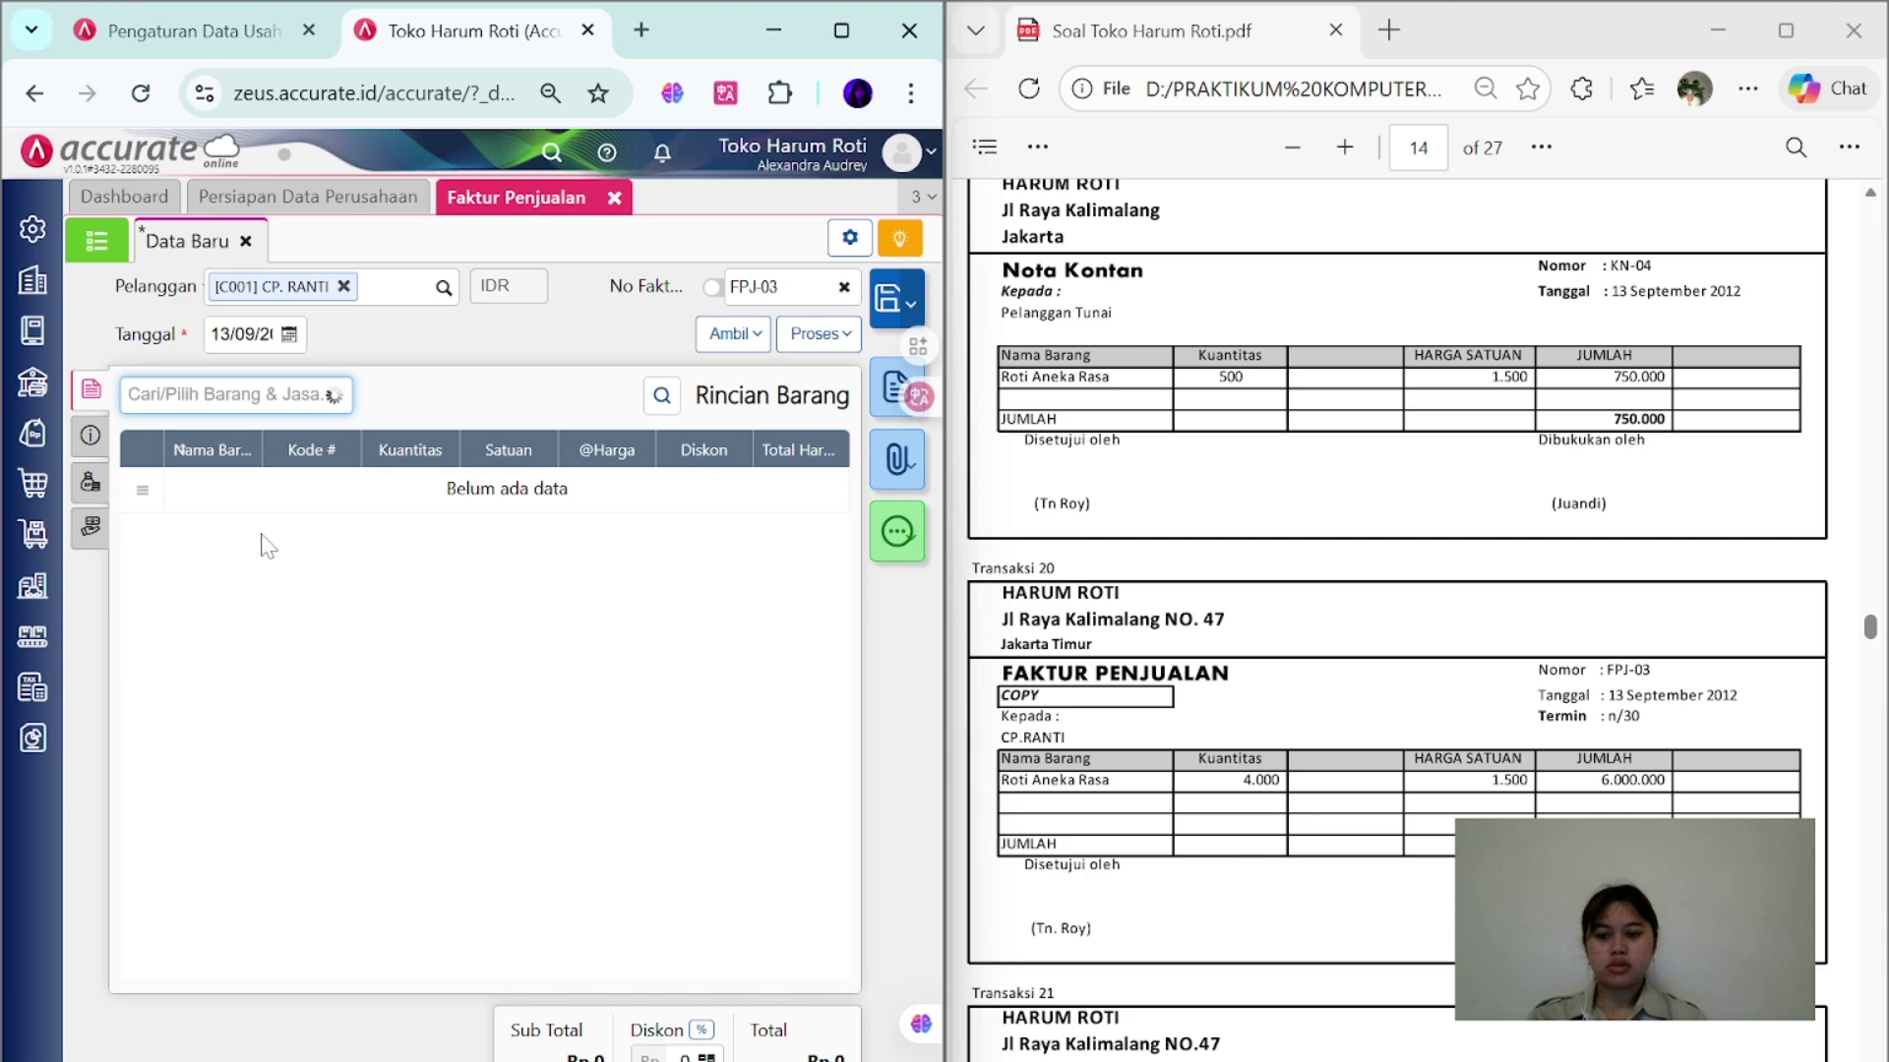
{"action": "scroll", "coordinate": [265, 541], "scroll_direction": "down", "scroll_amount": 3}
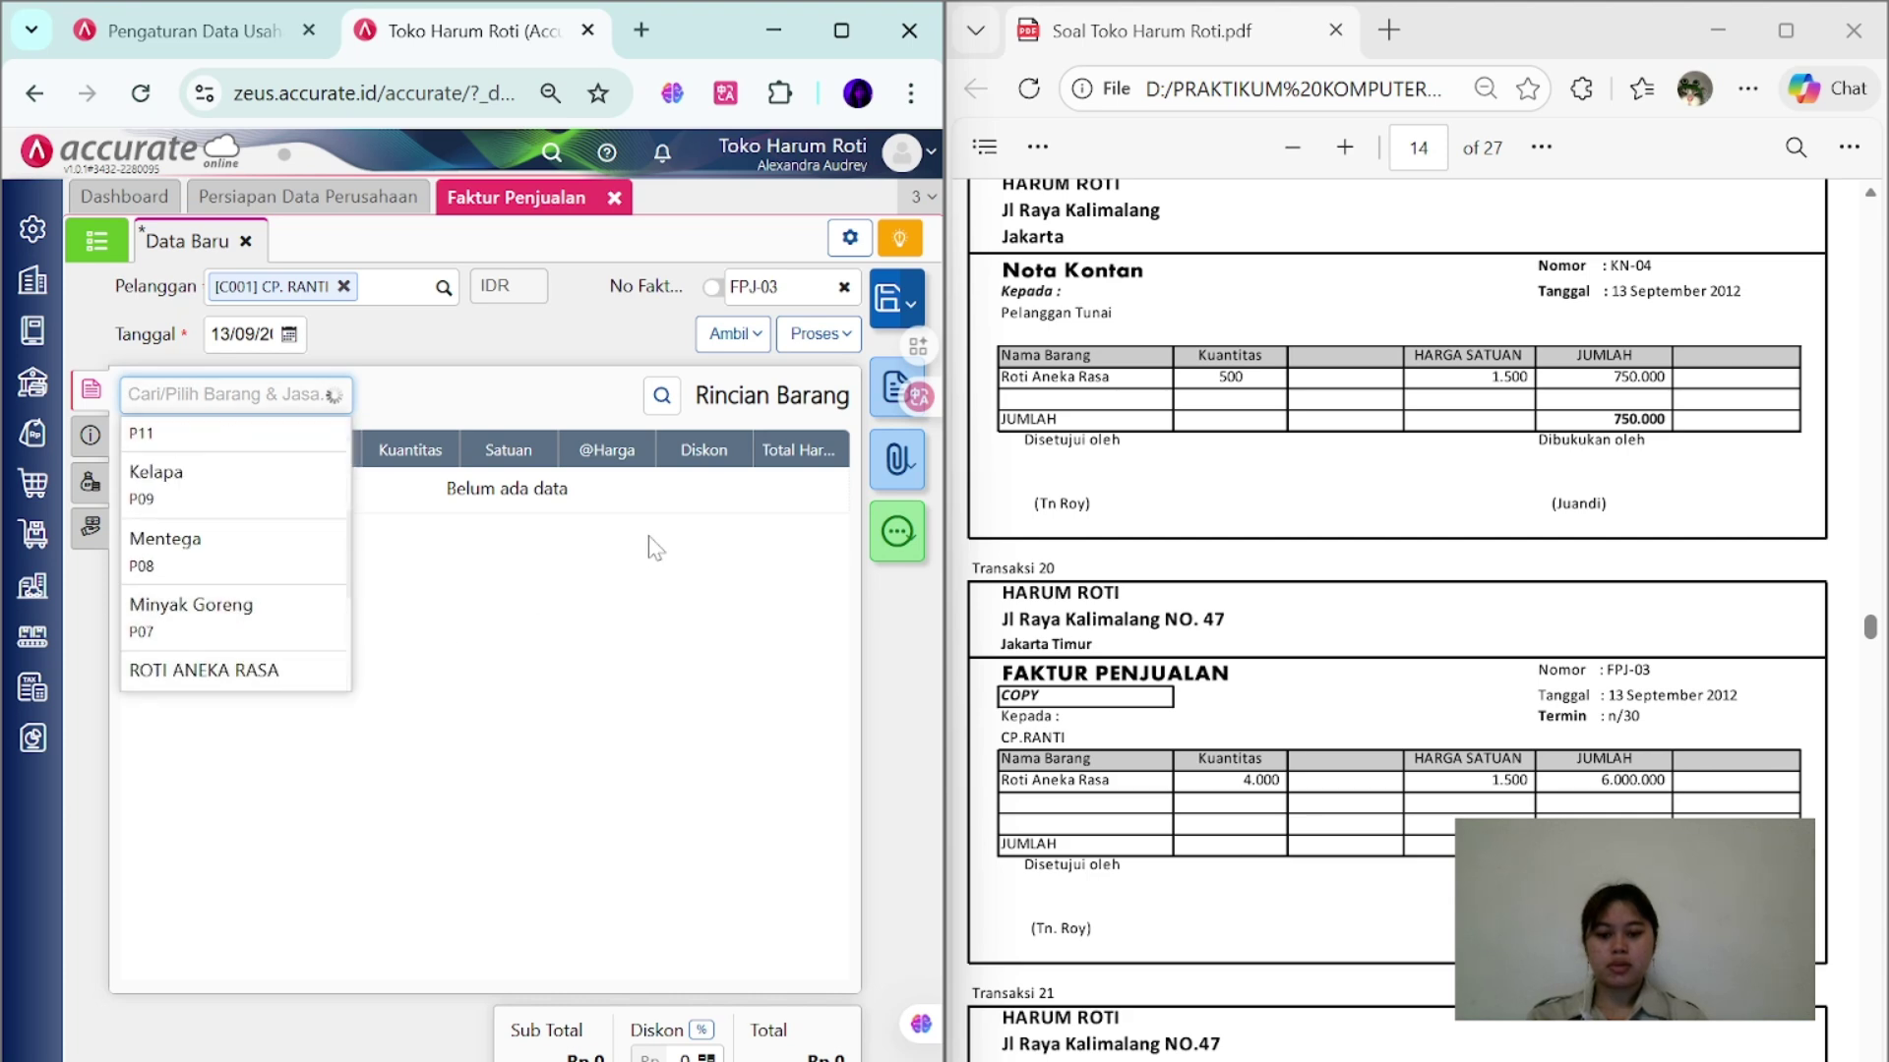
{"action": "key", "text": "Return"}
{"action": "type", "text": "40000"}
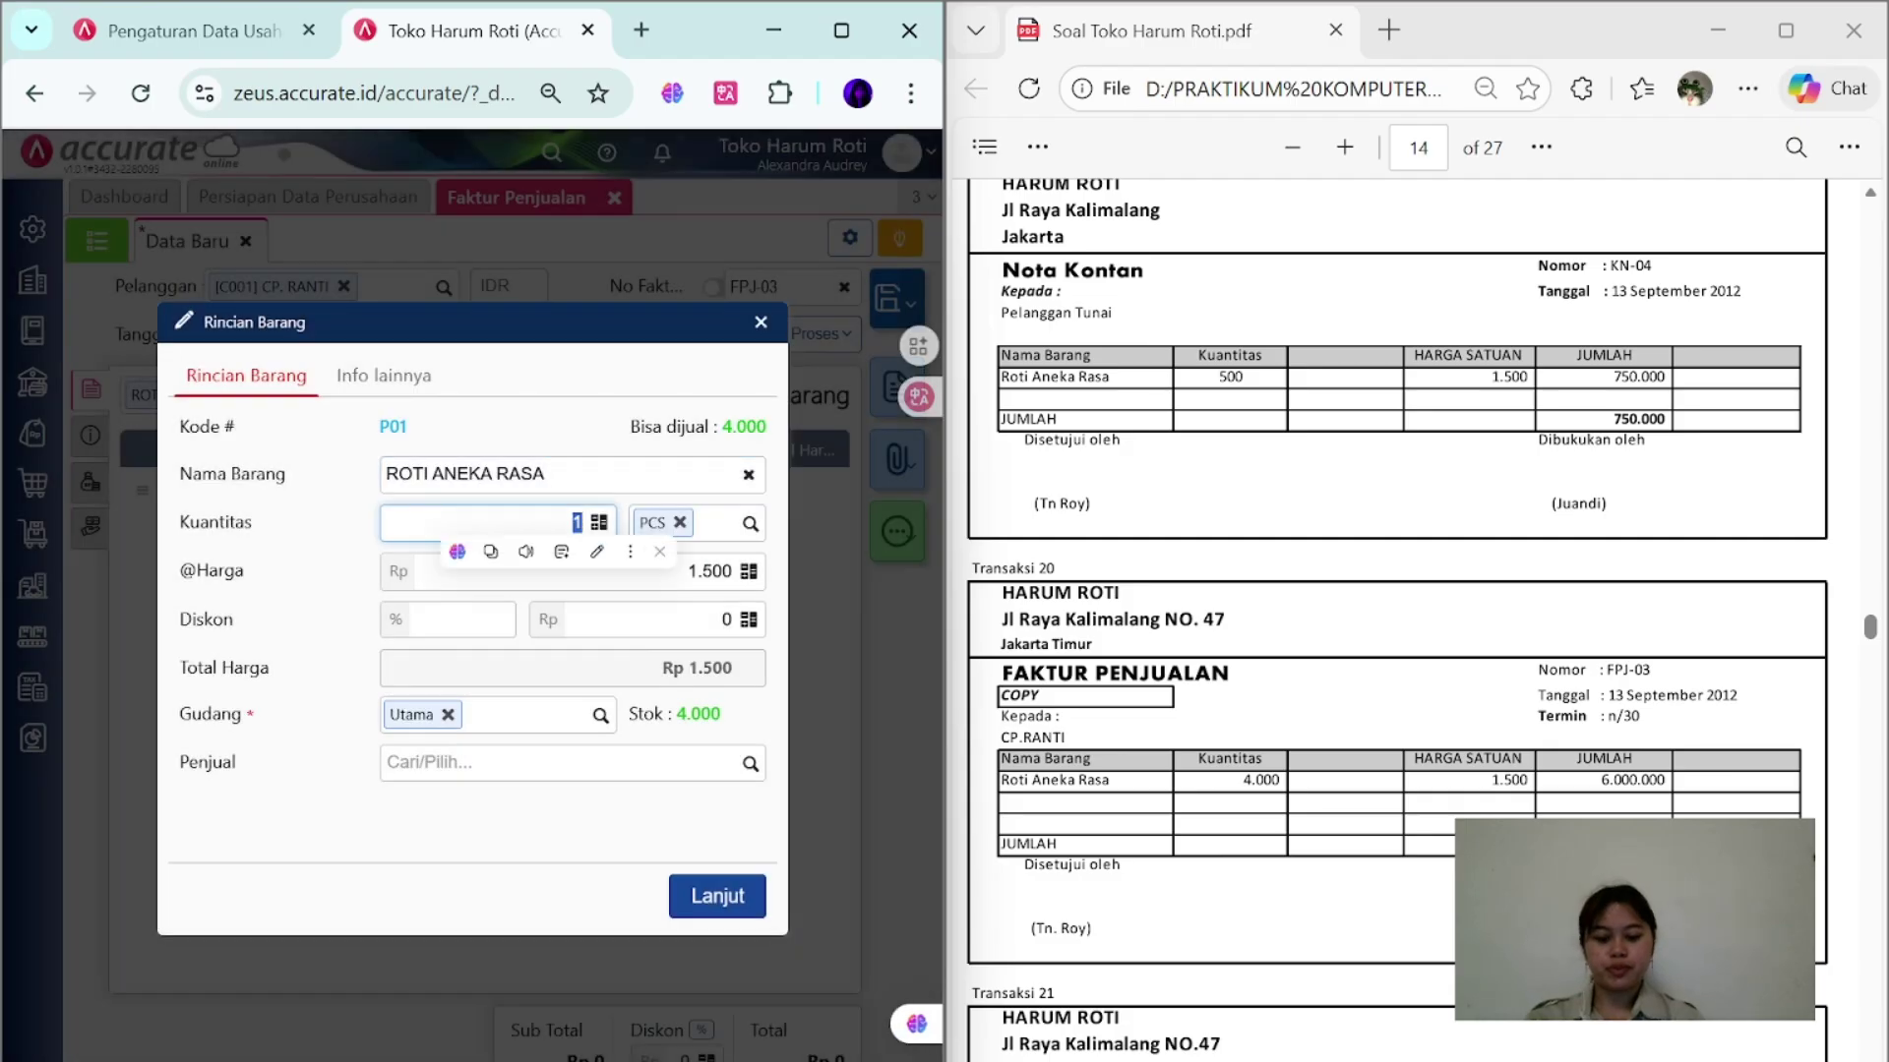
{"action": "left_click", "coordinate": [723, 896]}
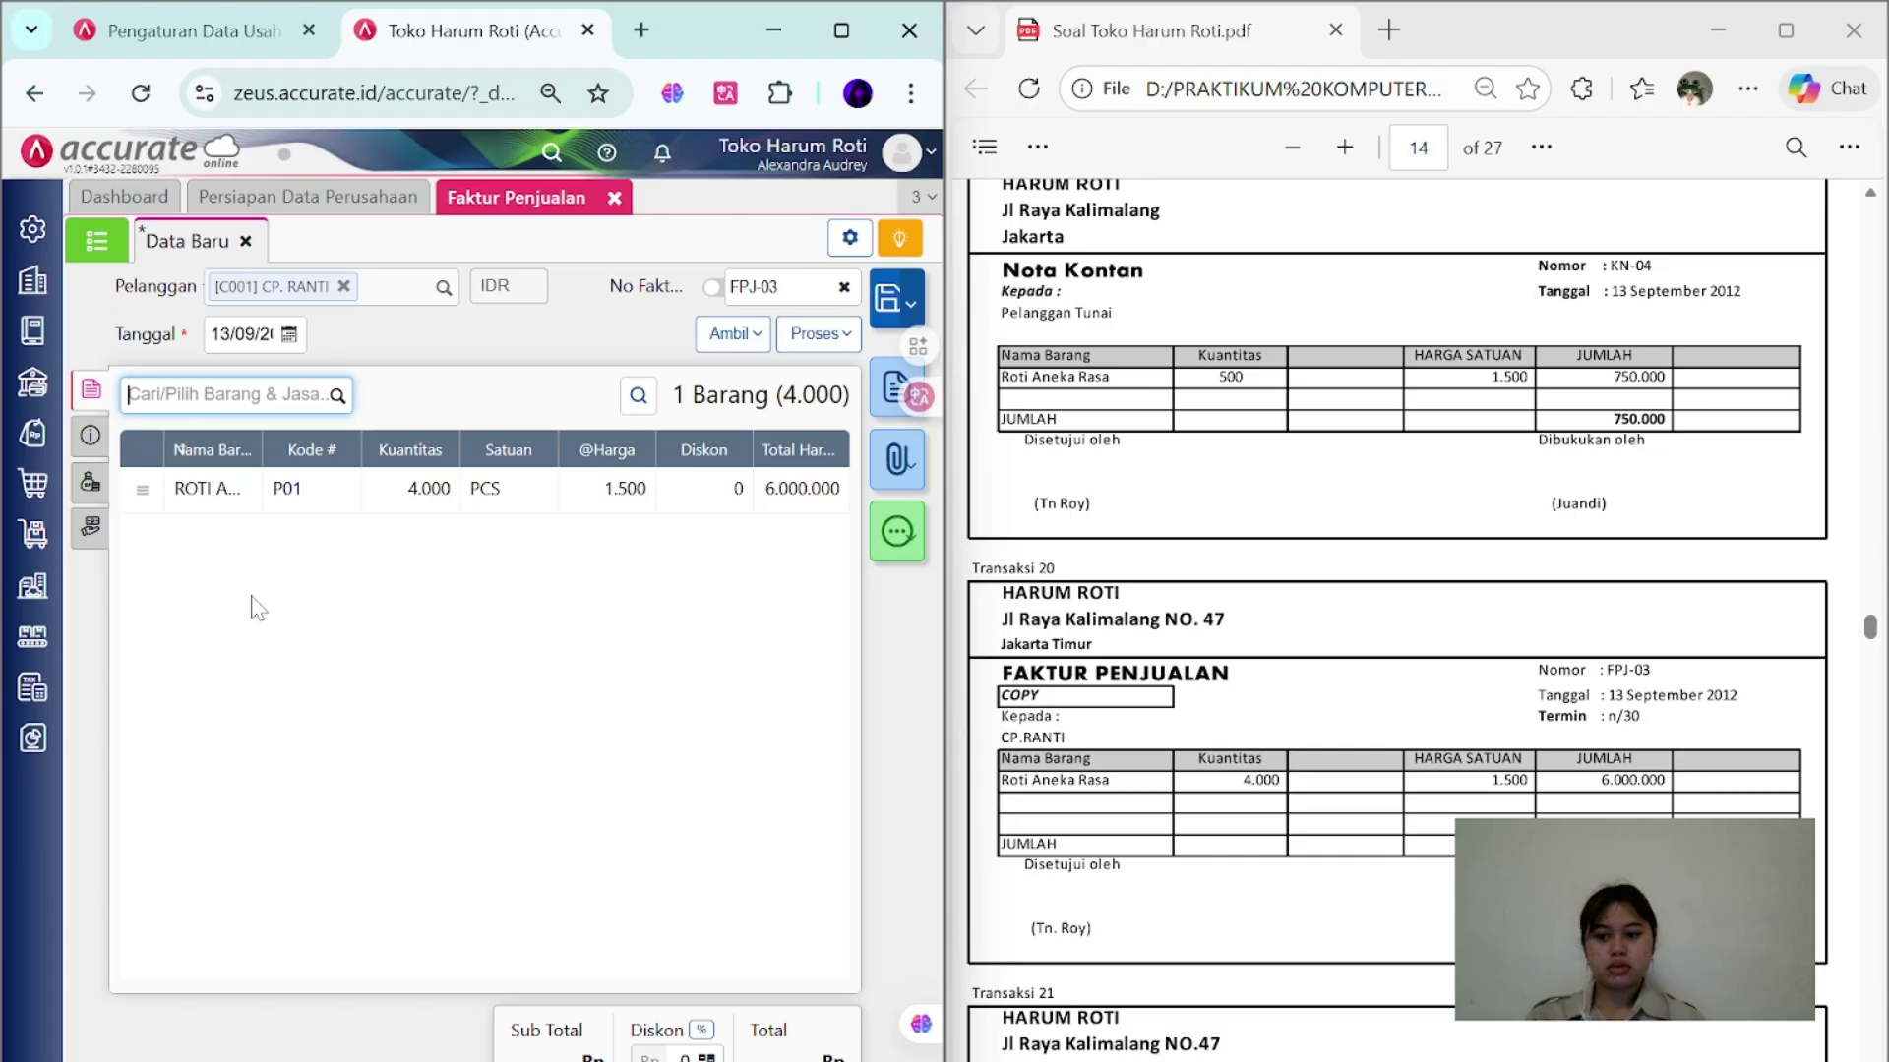
- Set the delivery date of invoice FPJ-03 to 13 September 2012 and save the invoice
{"action": "left_click", "coordinate": [90, 435]}
{"action": "left_click", "coordinate": [657, 570]}
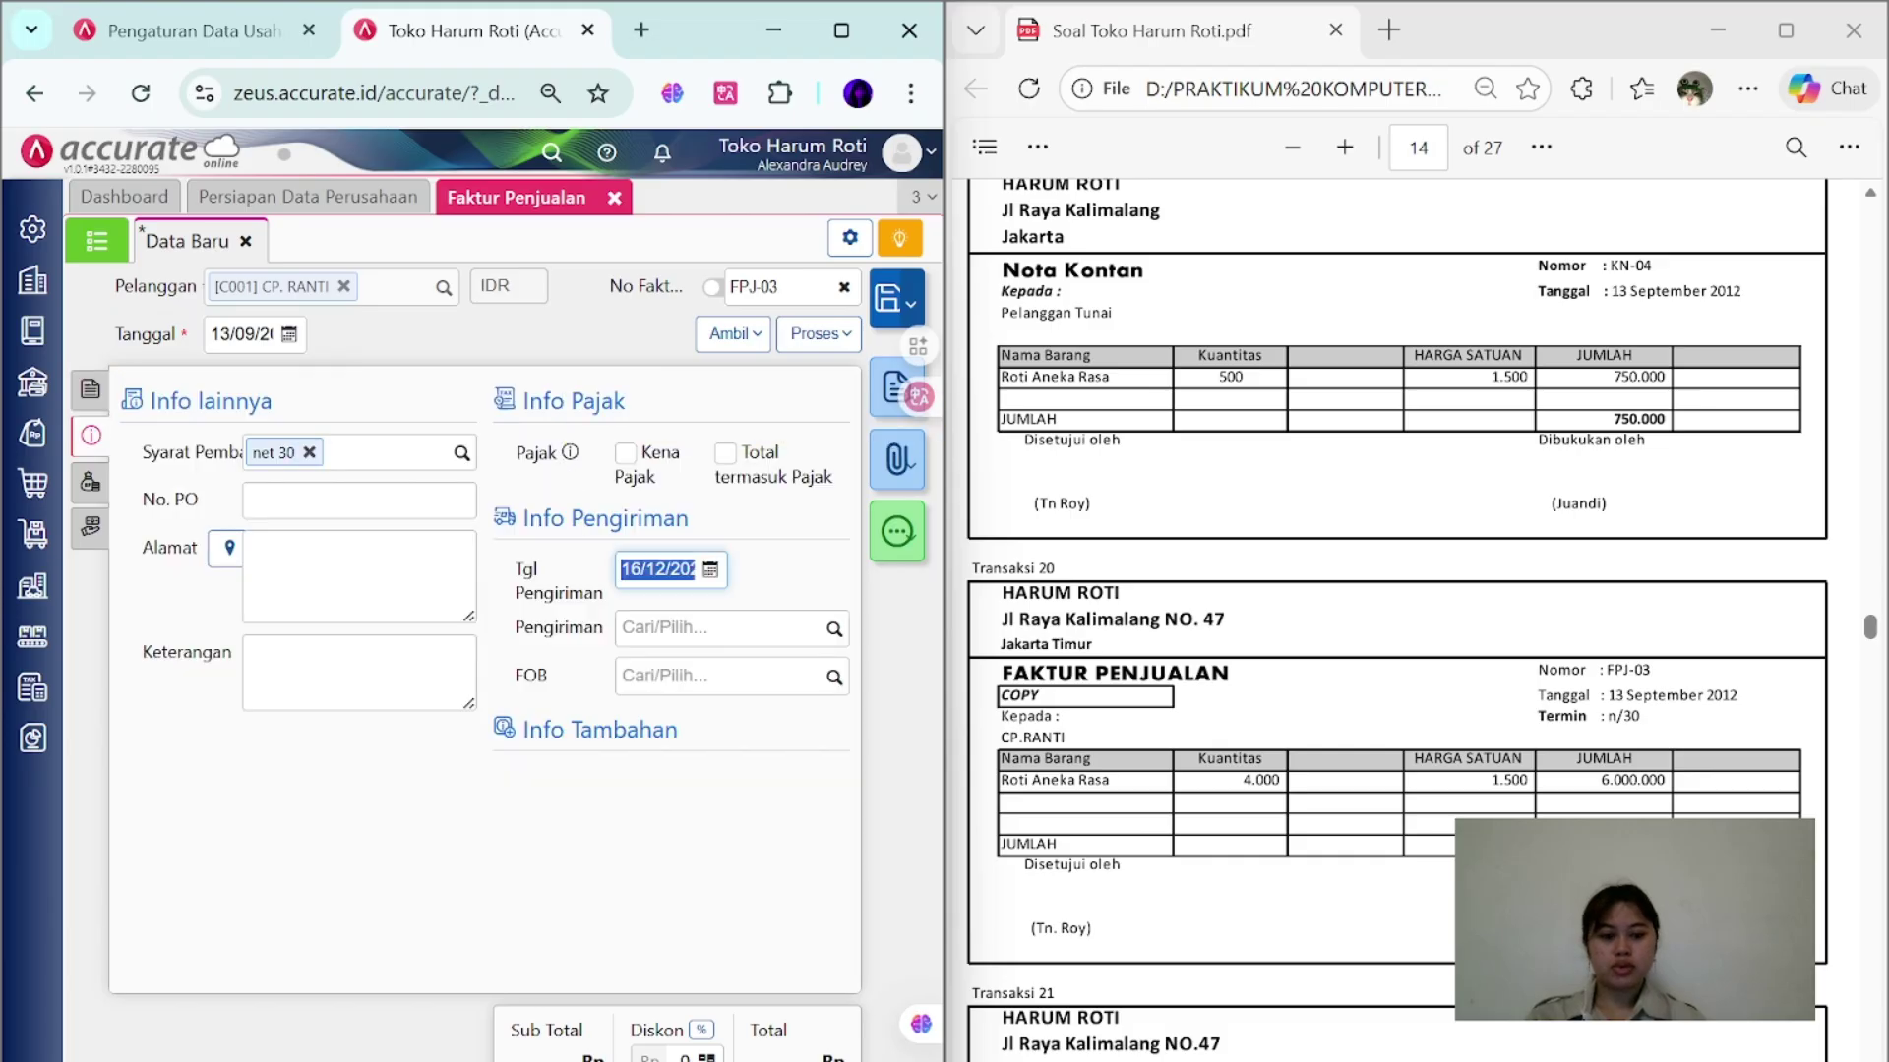
{"action": "type", "text": "13"}
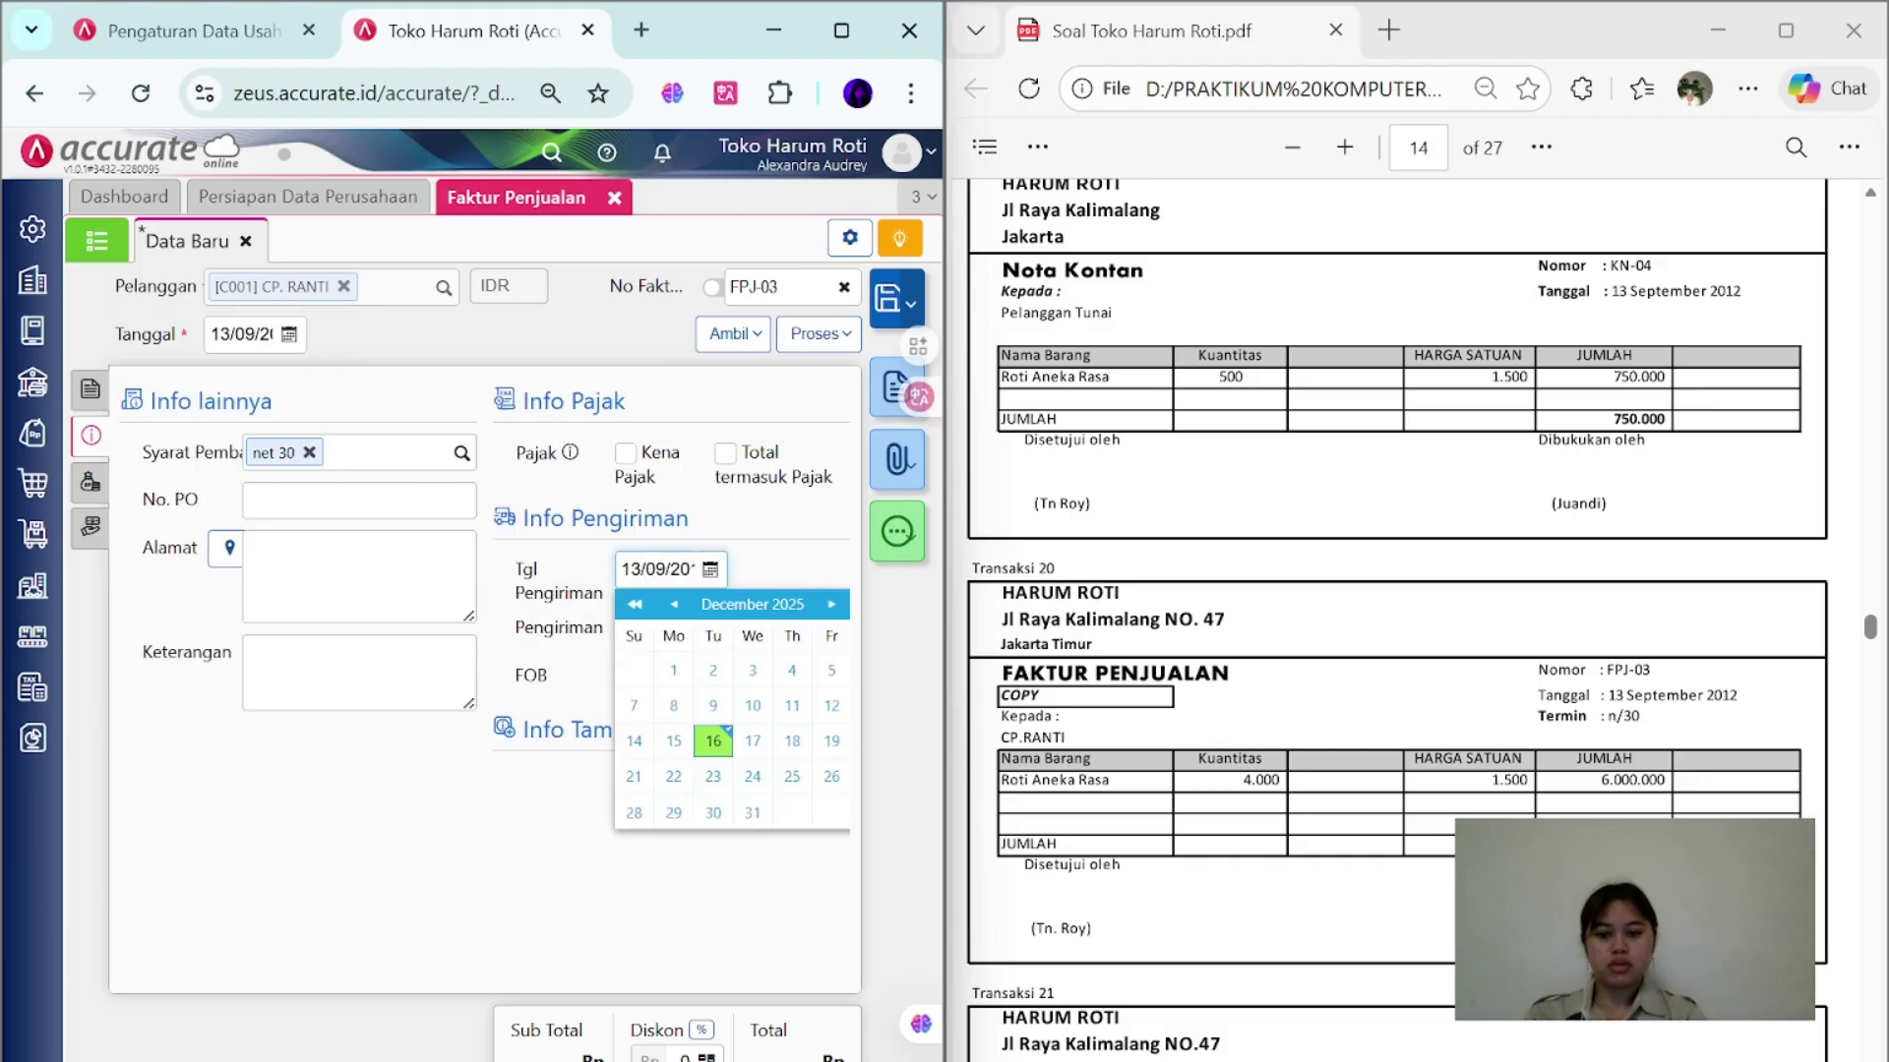
{"action": "left_click", "coordinate": [91, 389]}
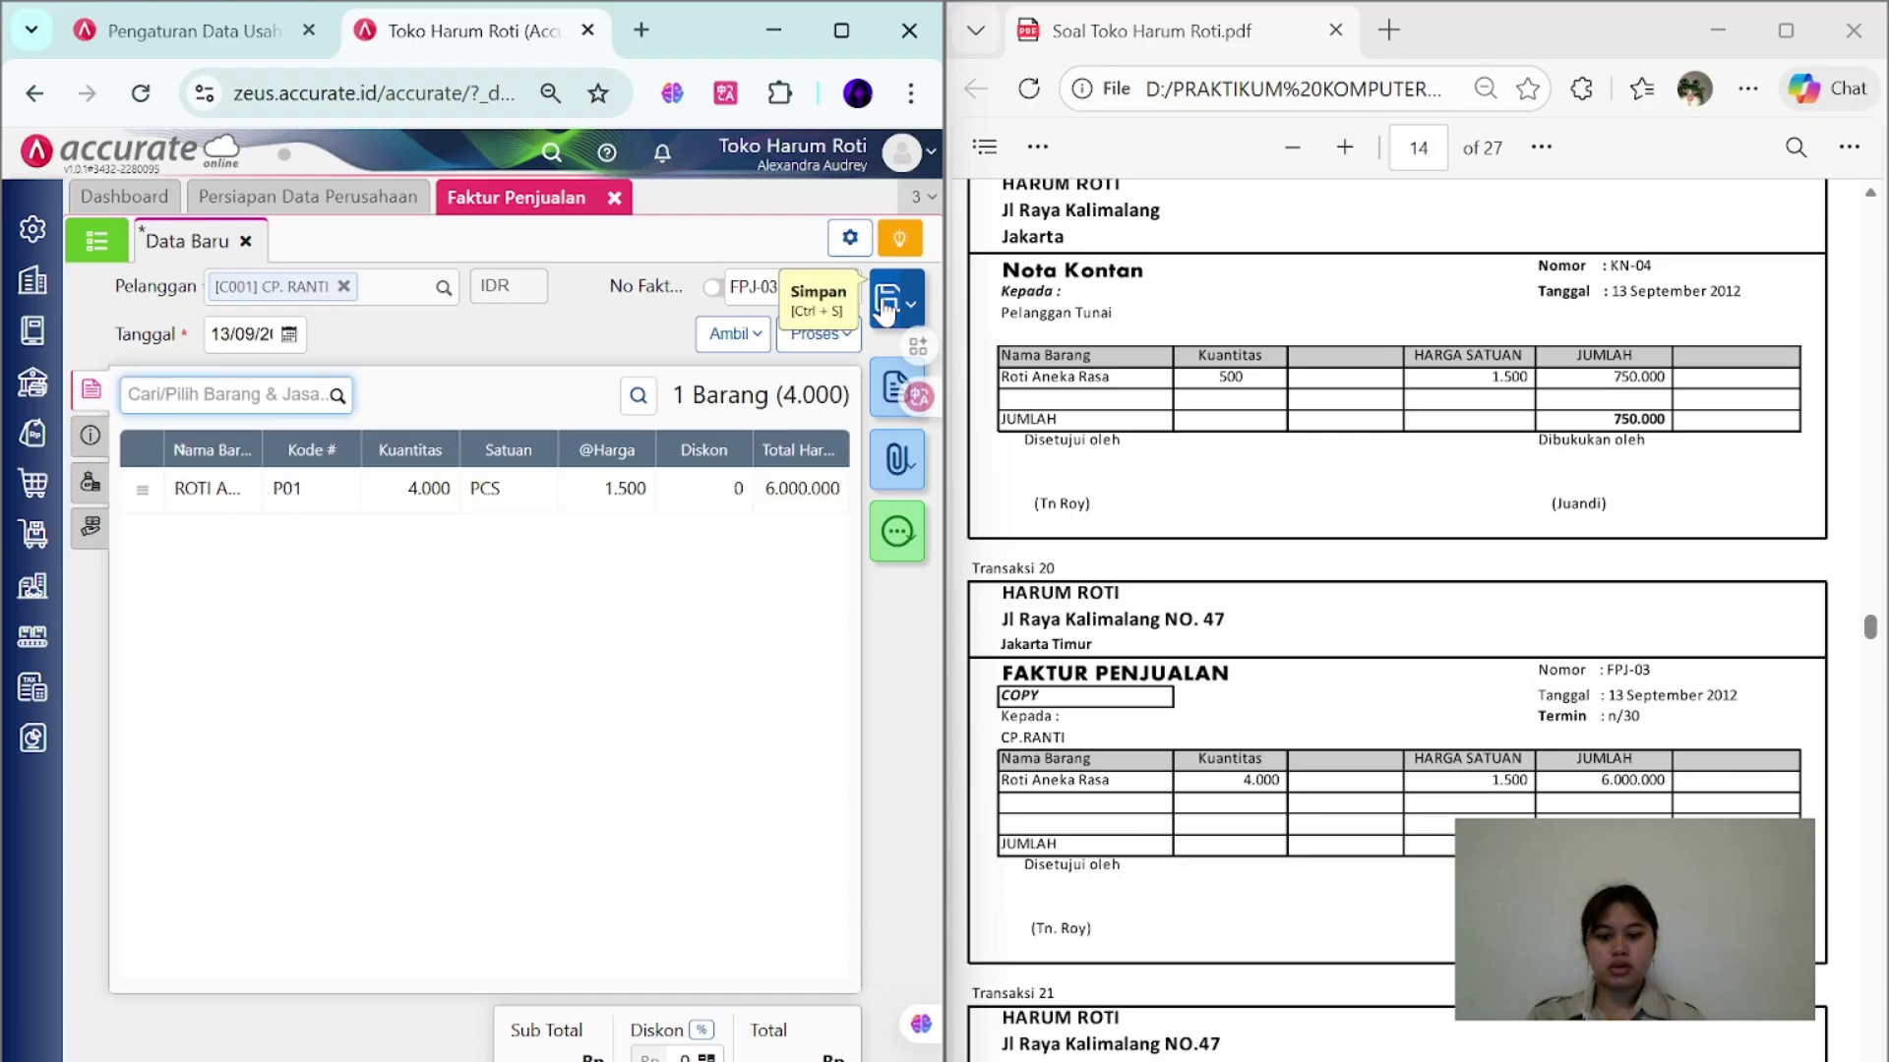
{"action": "left_click", "coordinate": [885, 307]}
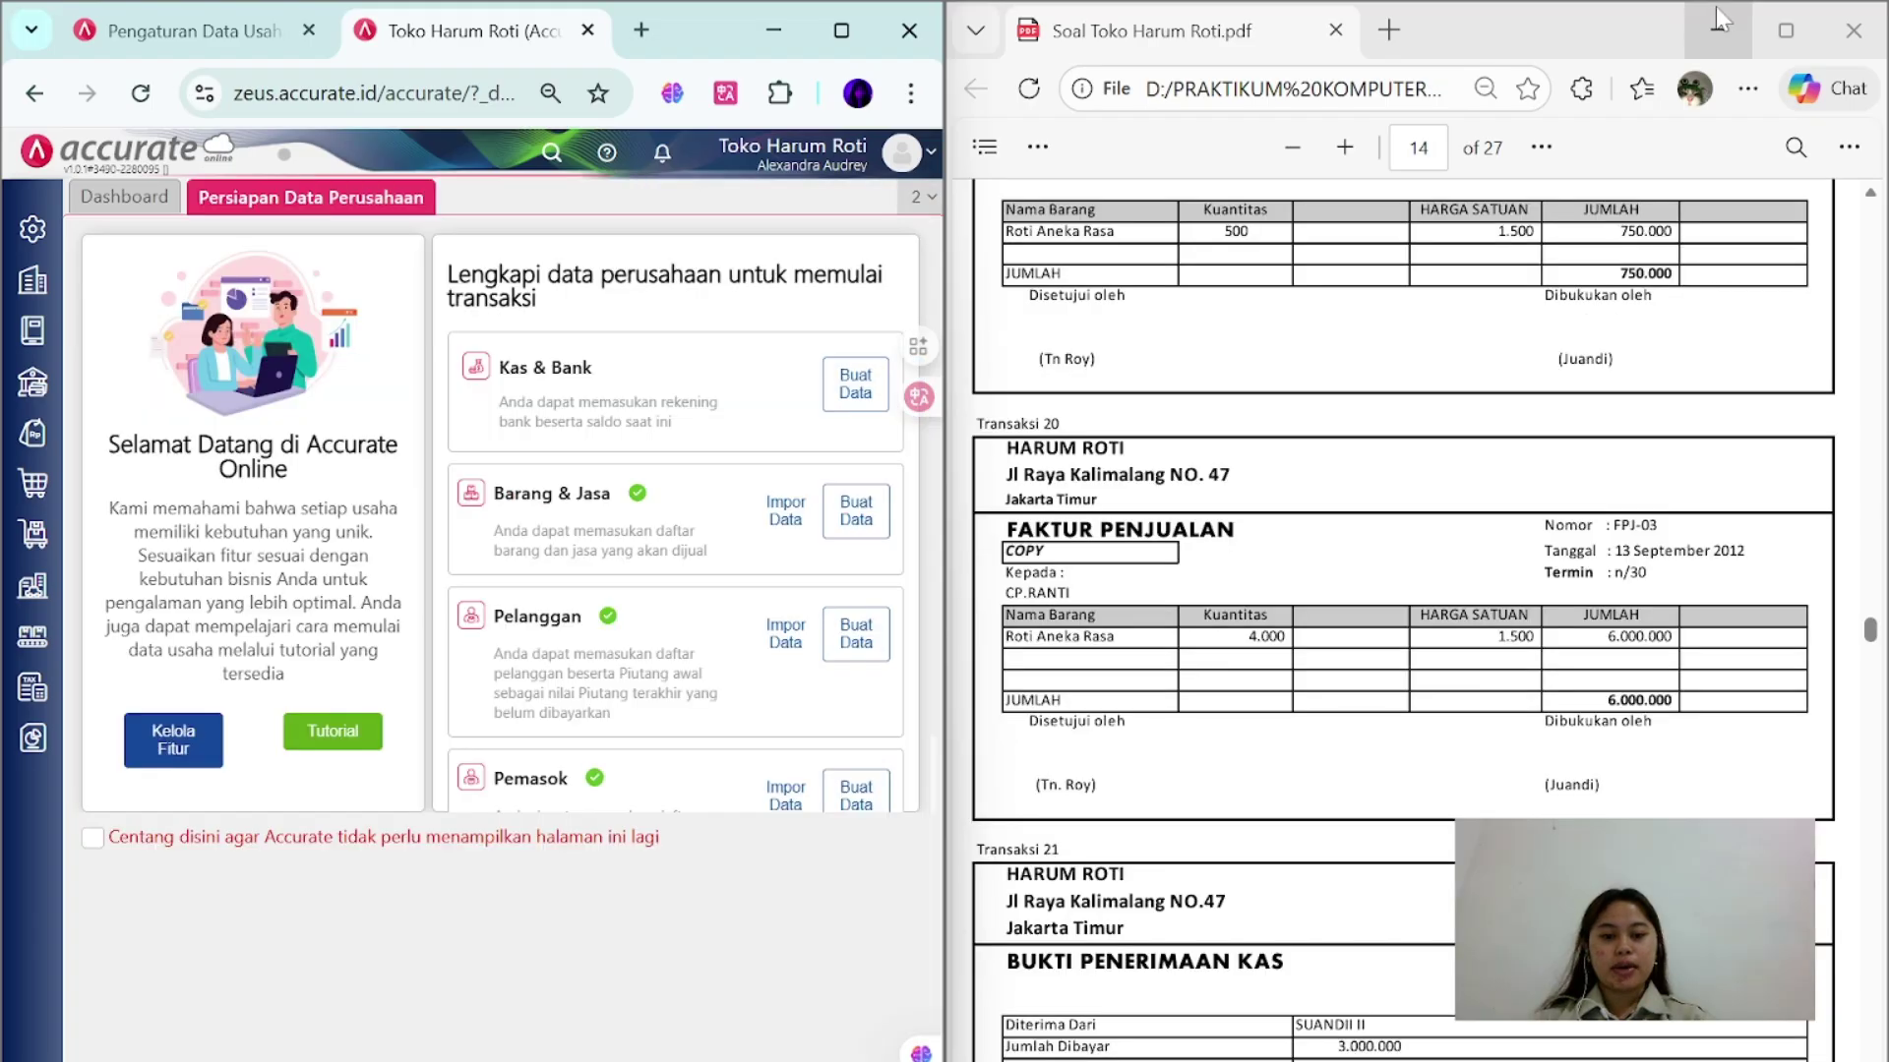
- Start a sales receipt for Transaksi 21's paying customer, with Kas Ditangan as the bank
{"action": "scroll", "coordinate": [1450, 551], "scroll_direction": "down", "scroll_amount": 5}
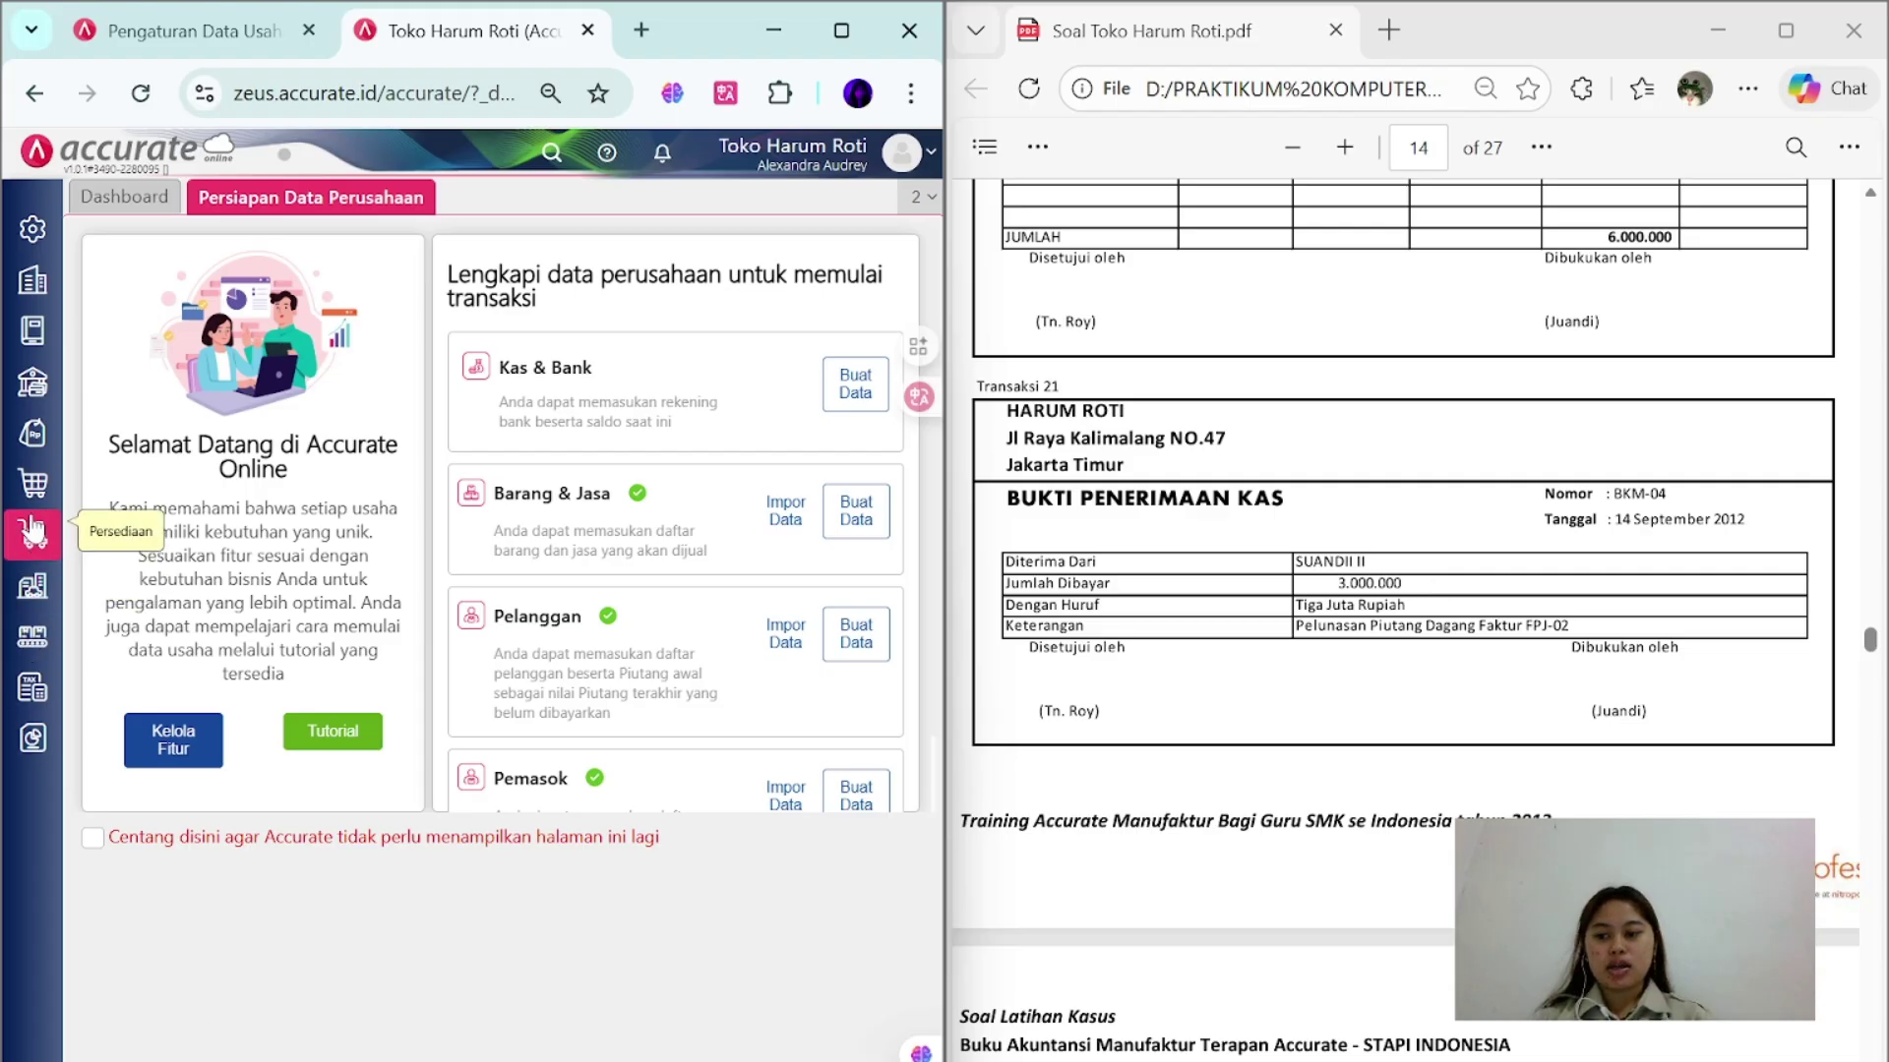
{"action": "left_click", "coordinate": [32, 432]}
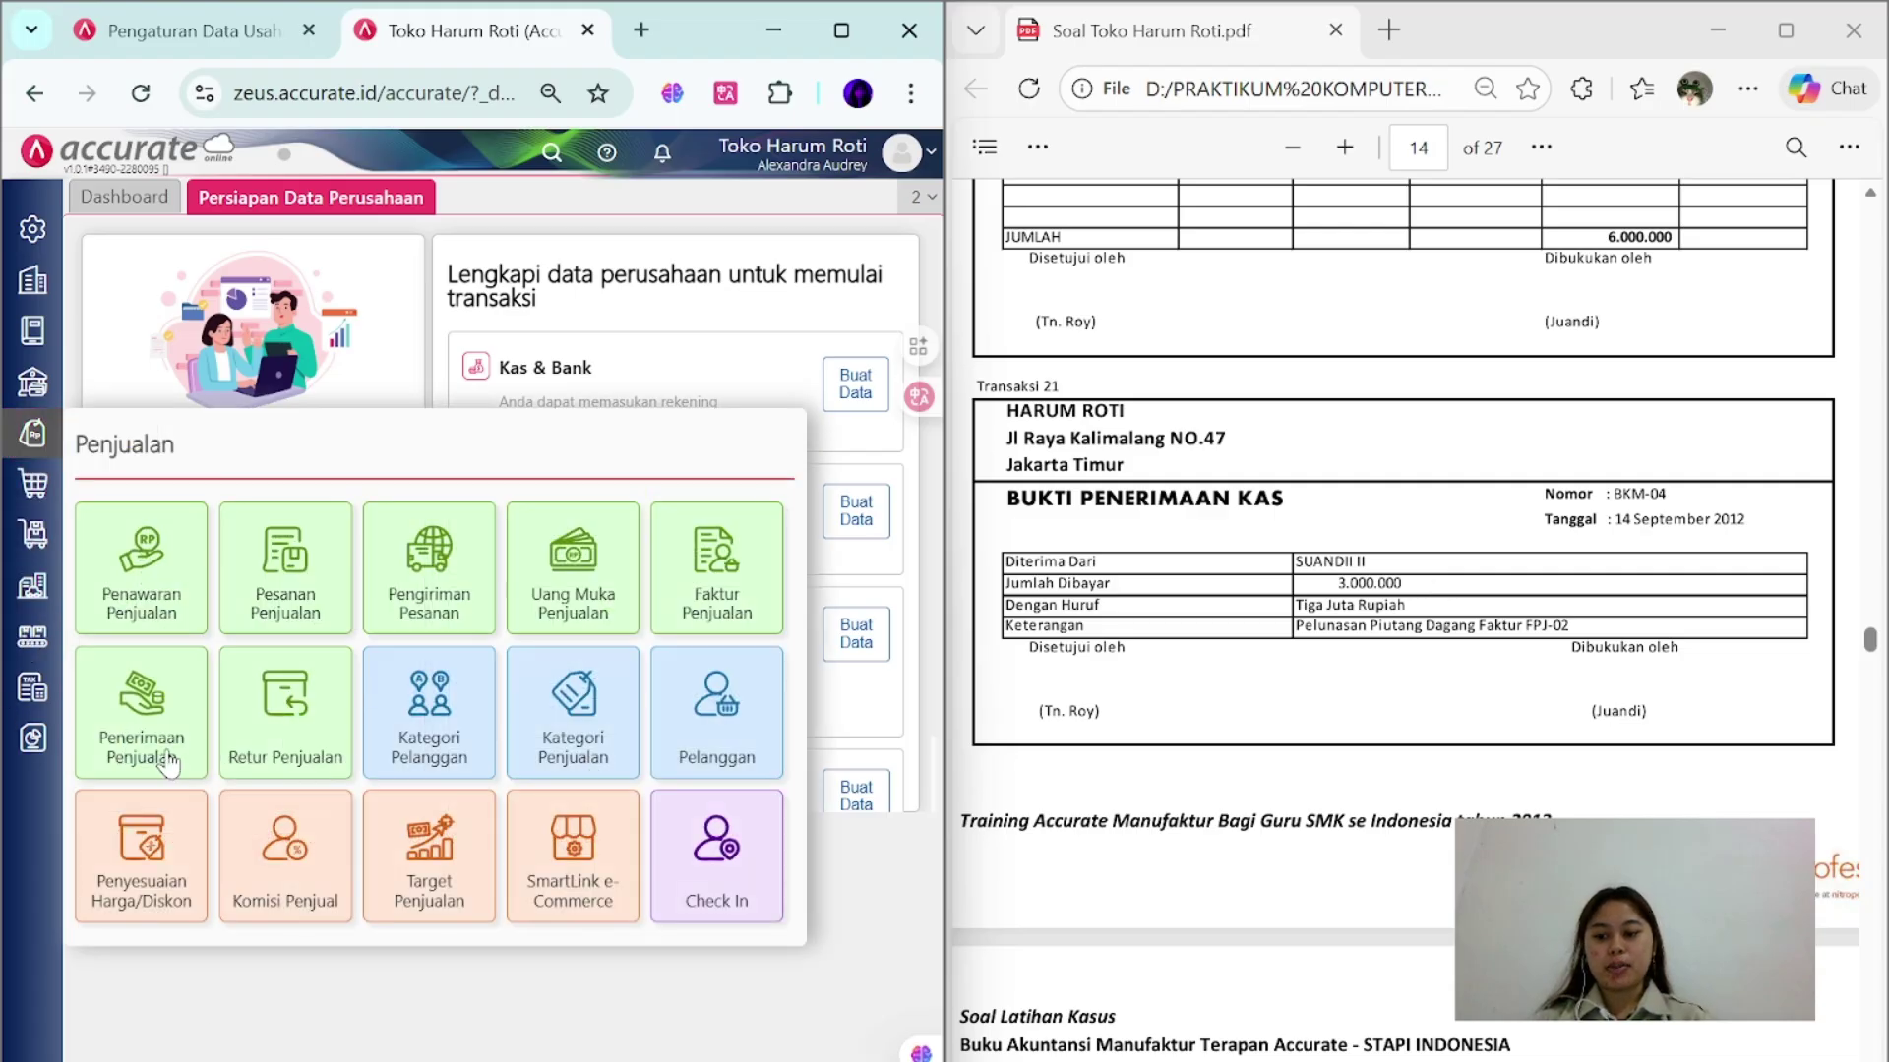
{"action": "left_click", "coordinate": [168, 761]}
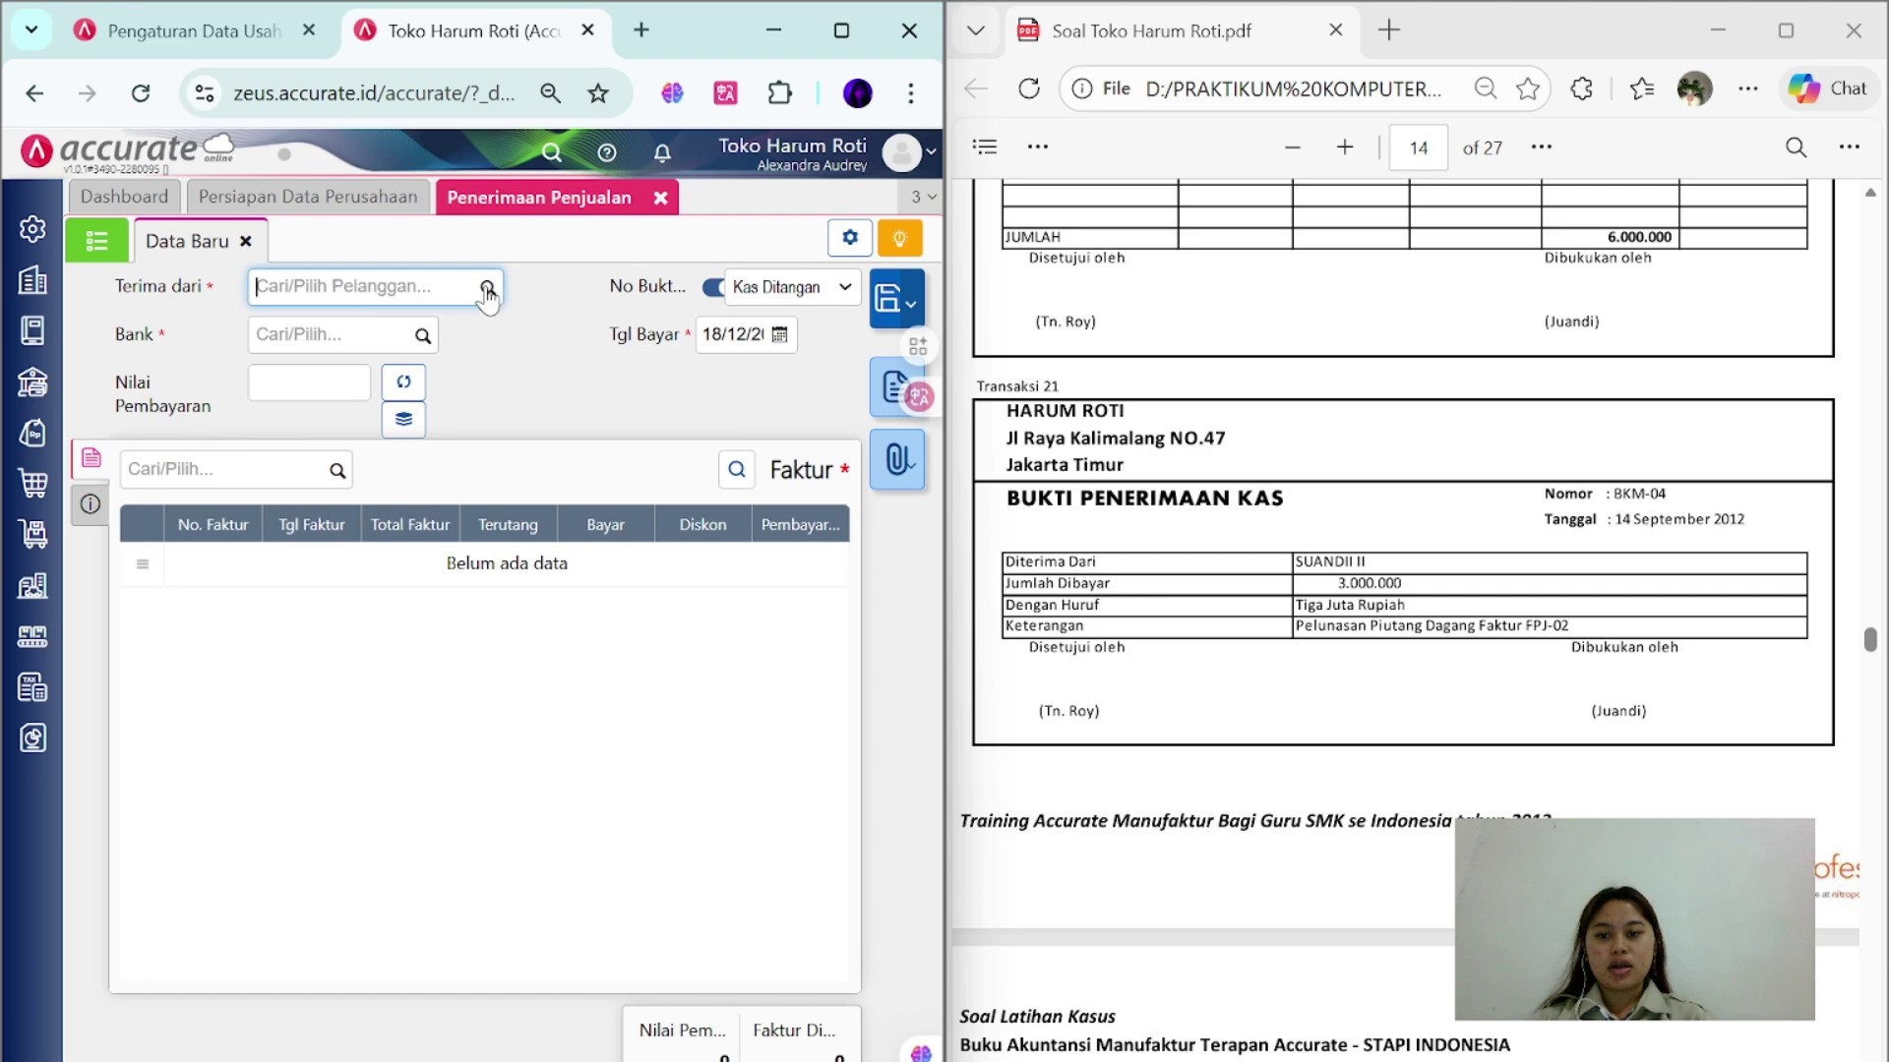
{"action": "left_click", "coordinate": [487, 289]}
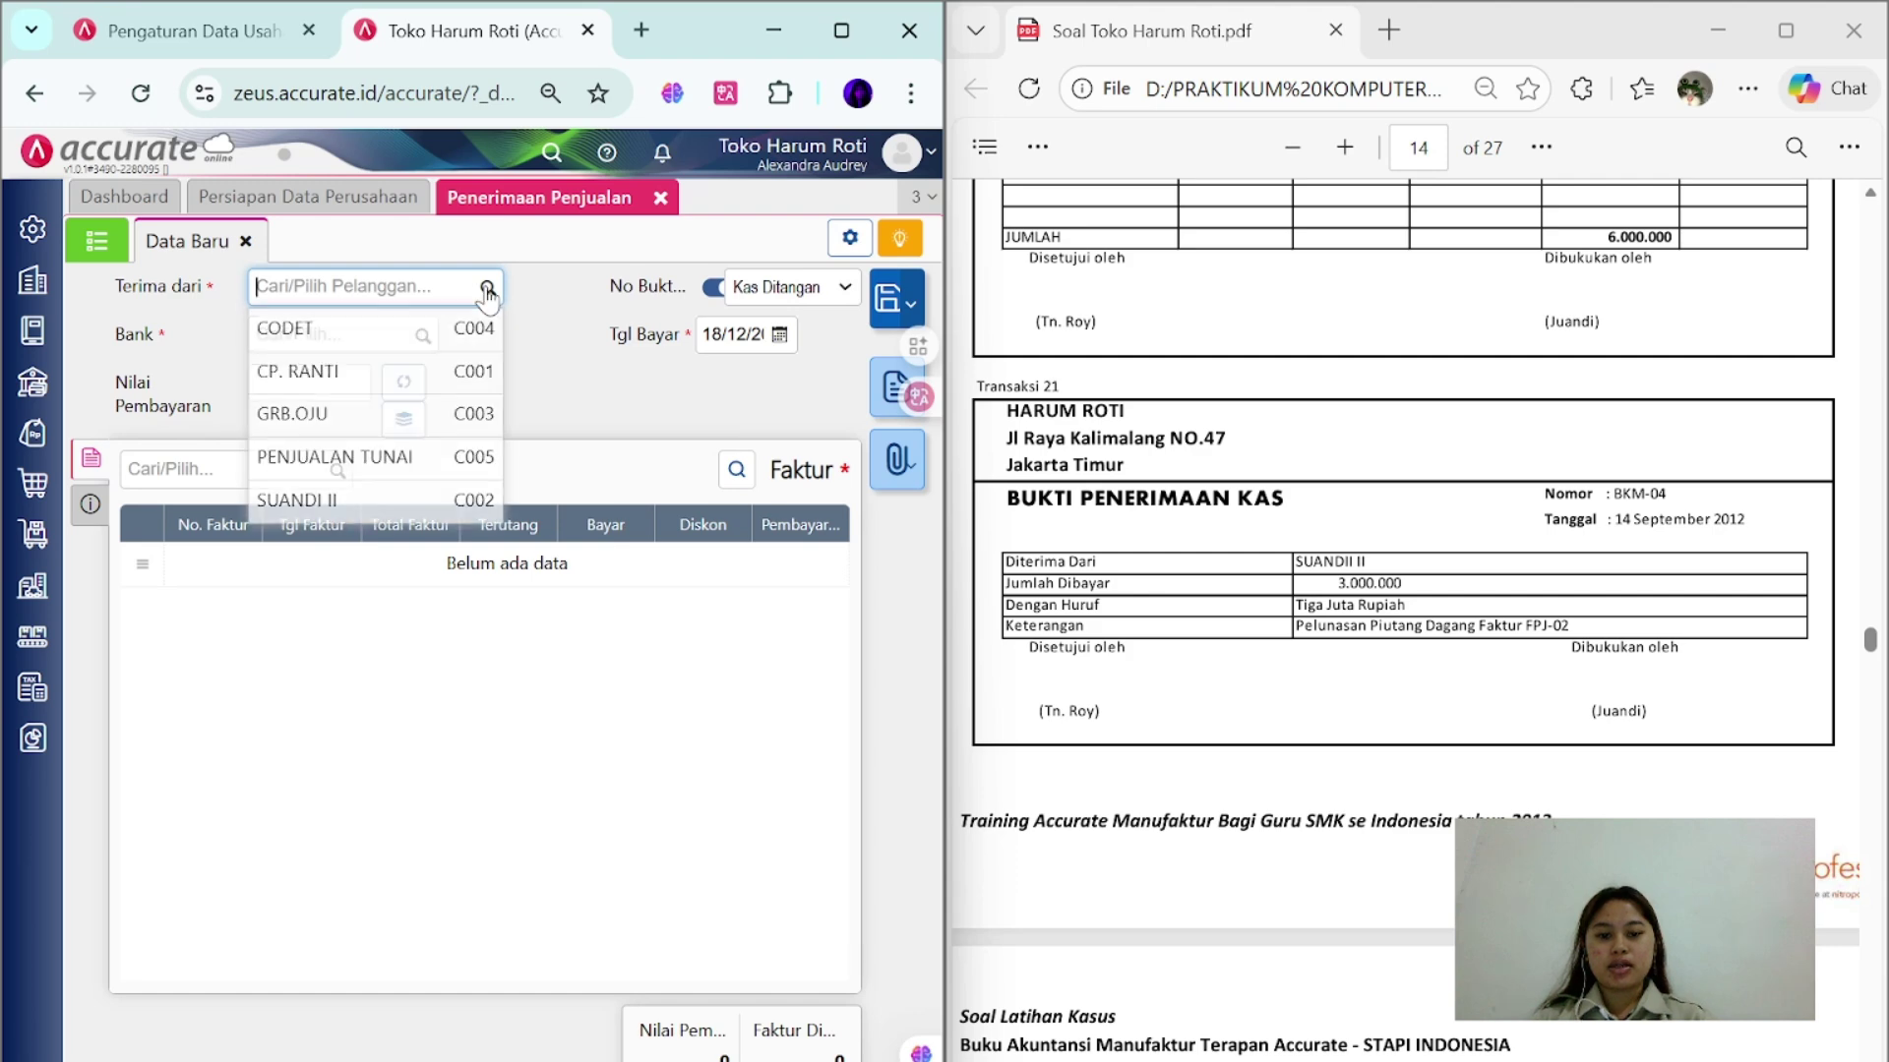
{"action": "left_click", "coordinate": [439, 500]}
{"action": "left_click", "coordinate": [423, 334]}
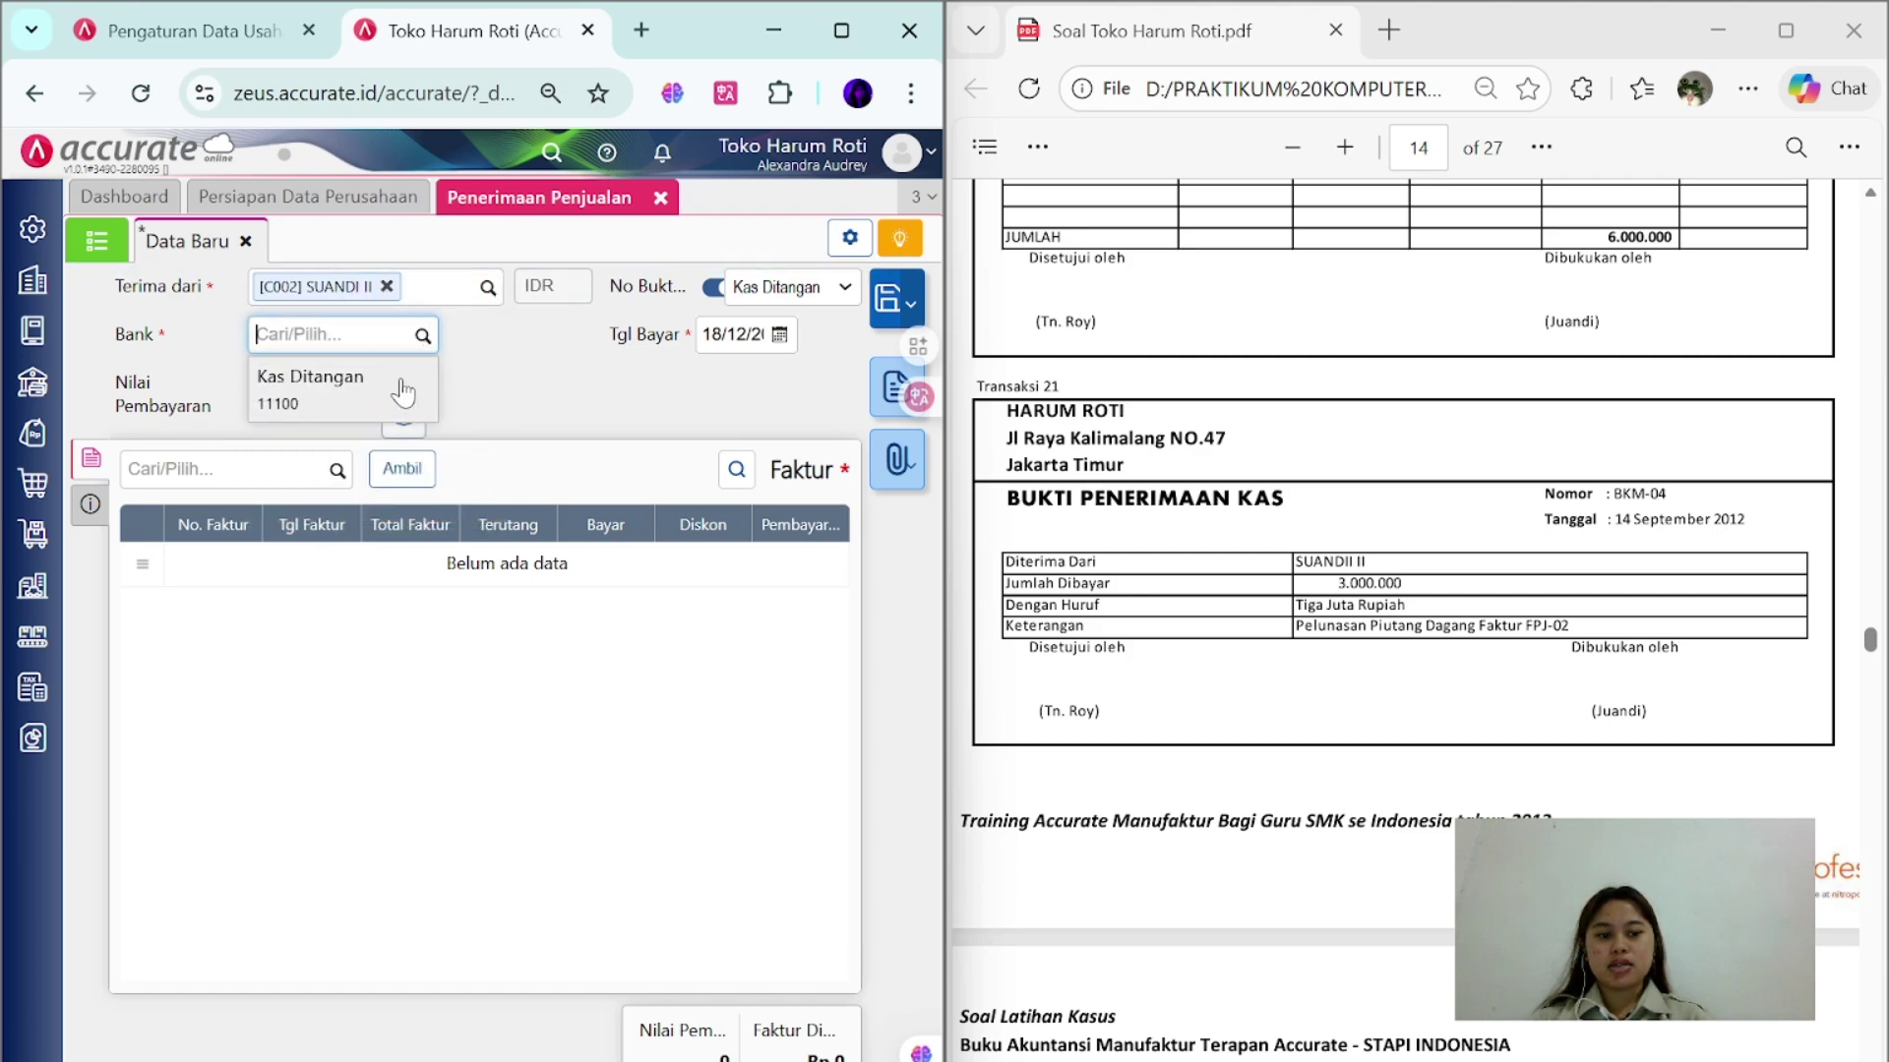
{"action": "left_click", "coordinate": [402, 392]}
- Give the sales receipt the manual number BKM-04 and the payment date 14 September 2012
{"action": "left_click", "coordinate": [710, 287]}
{"action": "left_click", "coordinate": [791, 287]}
{"action": "key", "text": "Caps_Lock"}
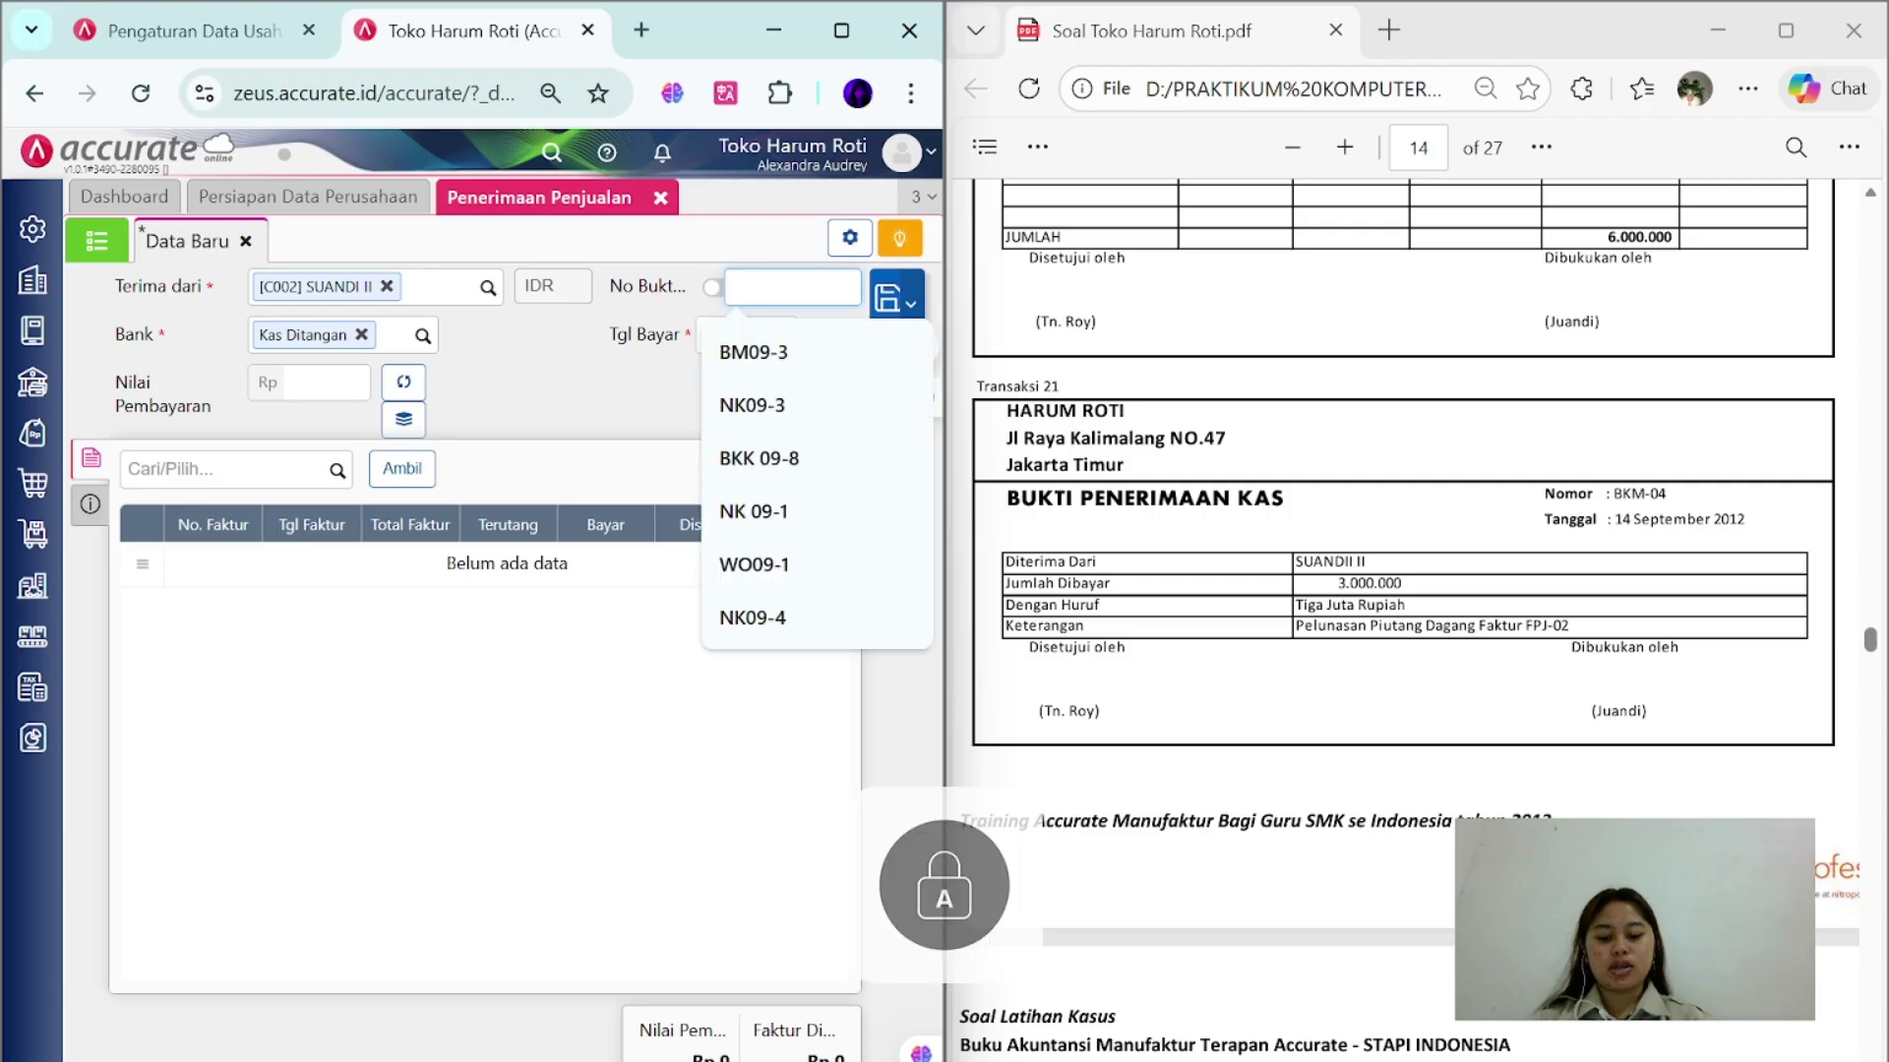
{"action": "type", "text": "BKM-04"}
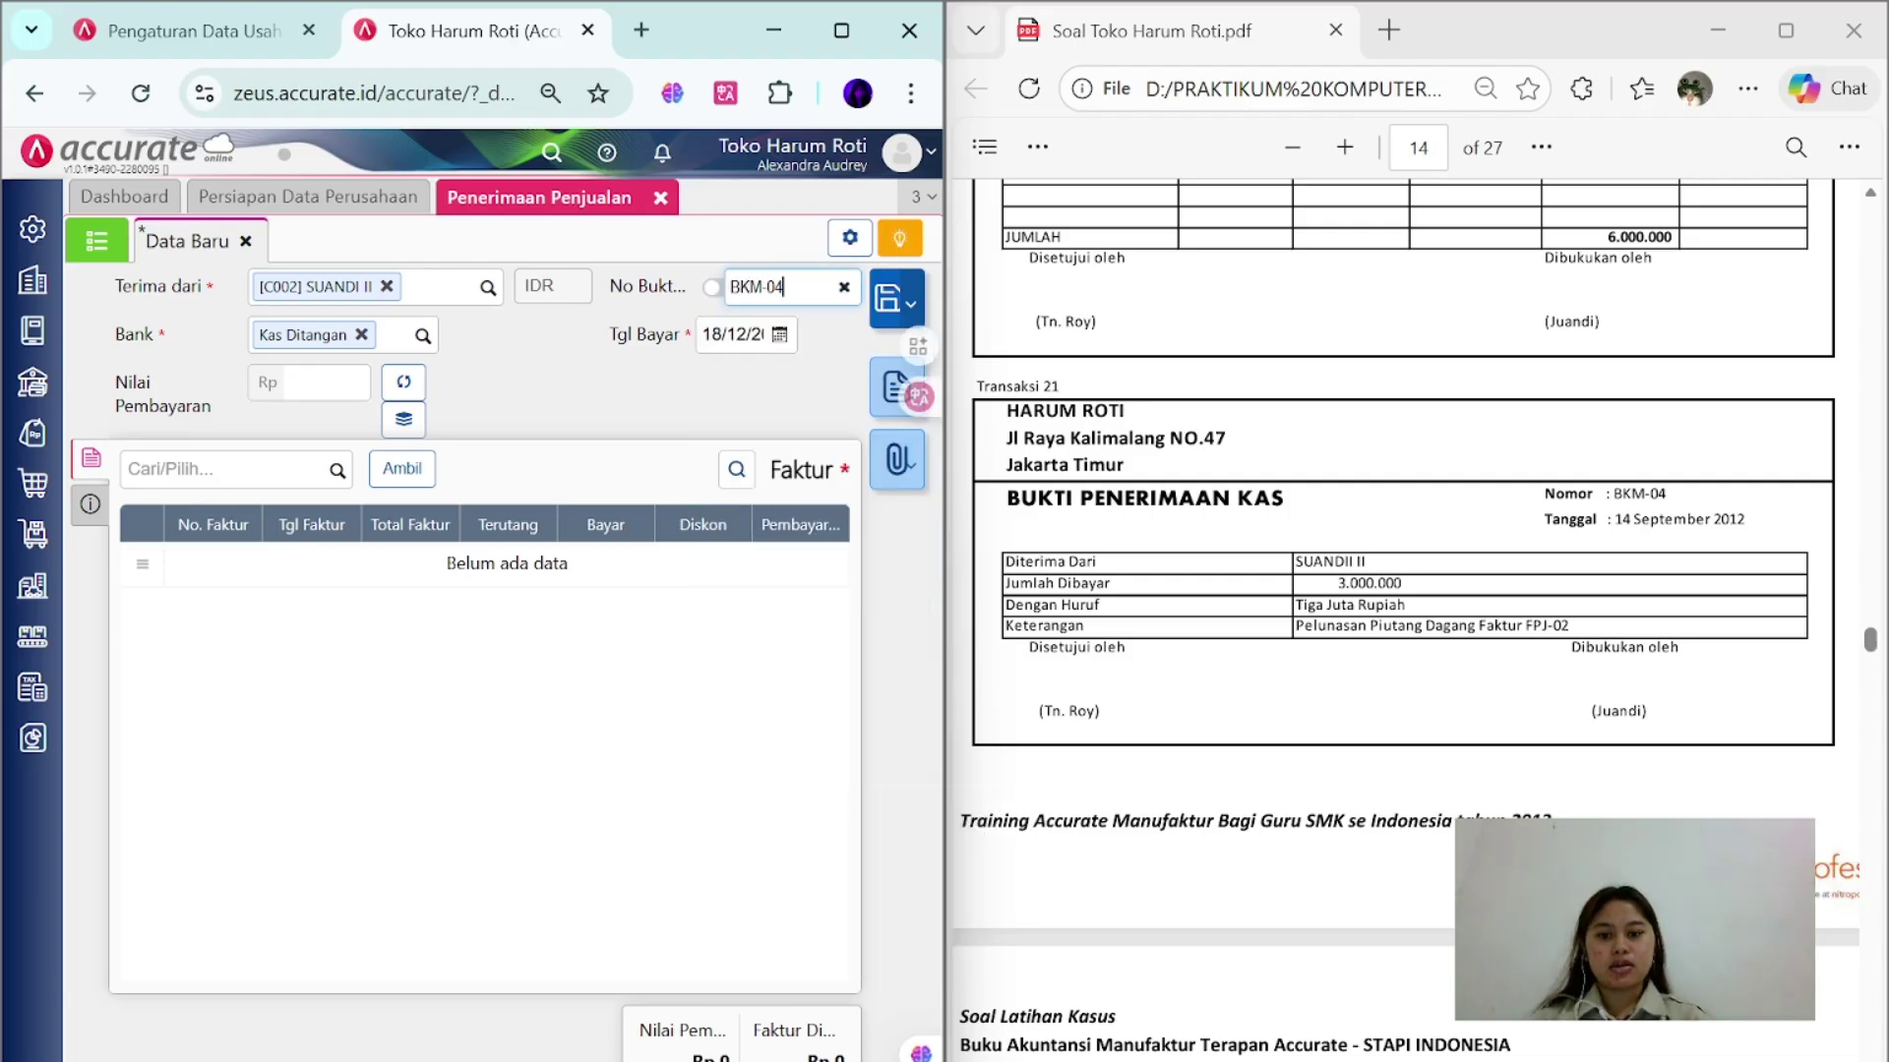
{"action": "left_click", "coordinate": [728, 334]}
{"action": "type", "text": "14/09/_"}
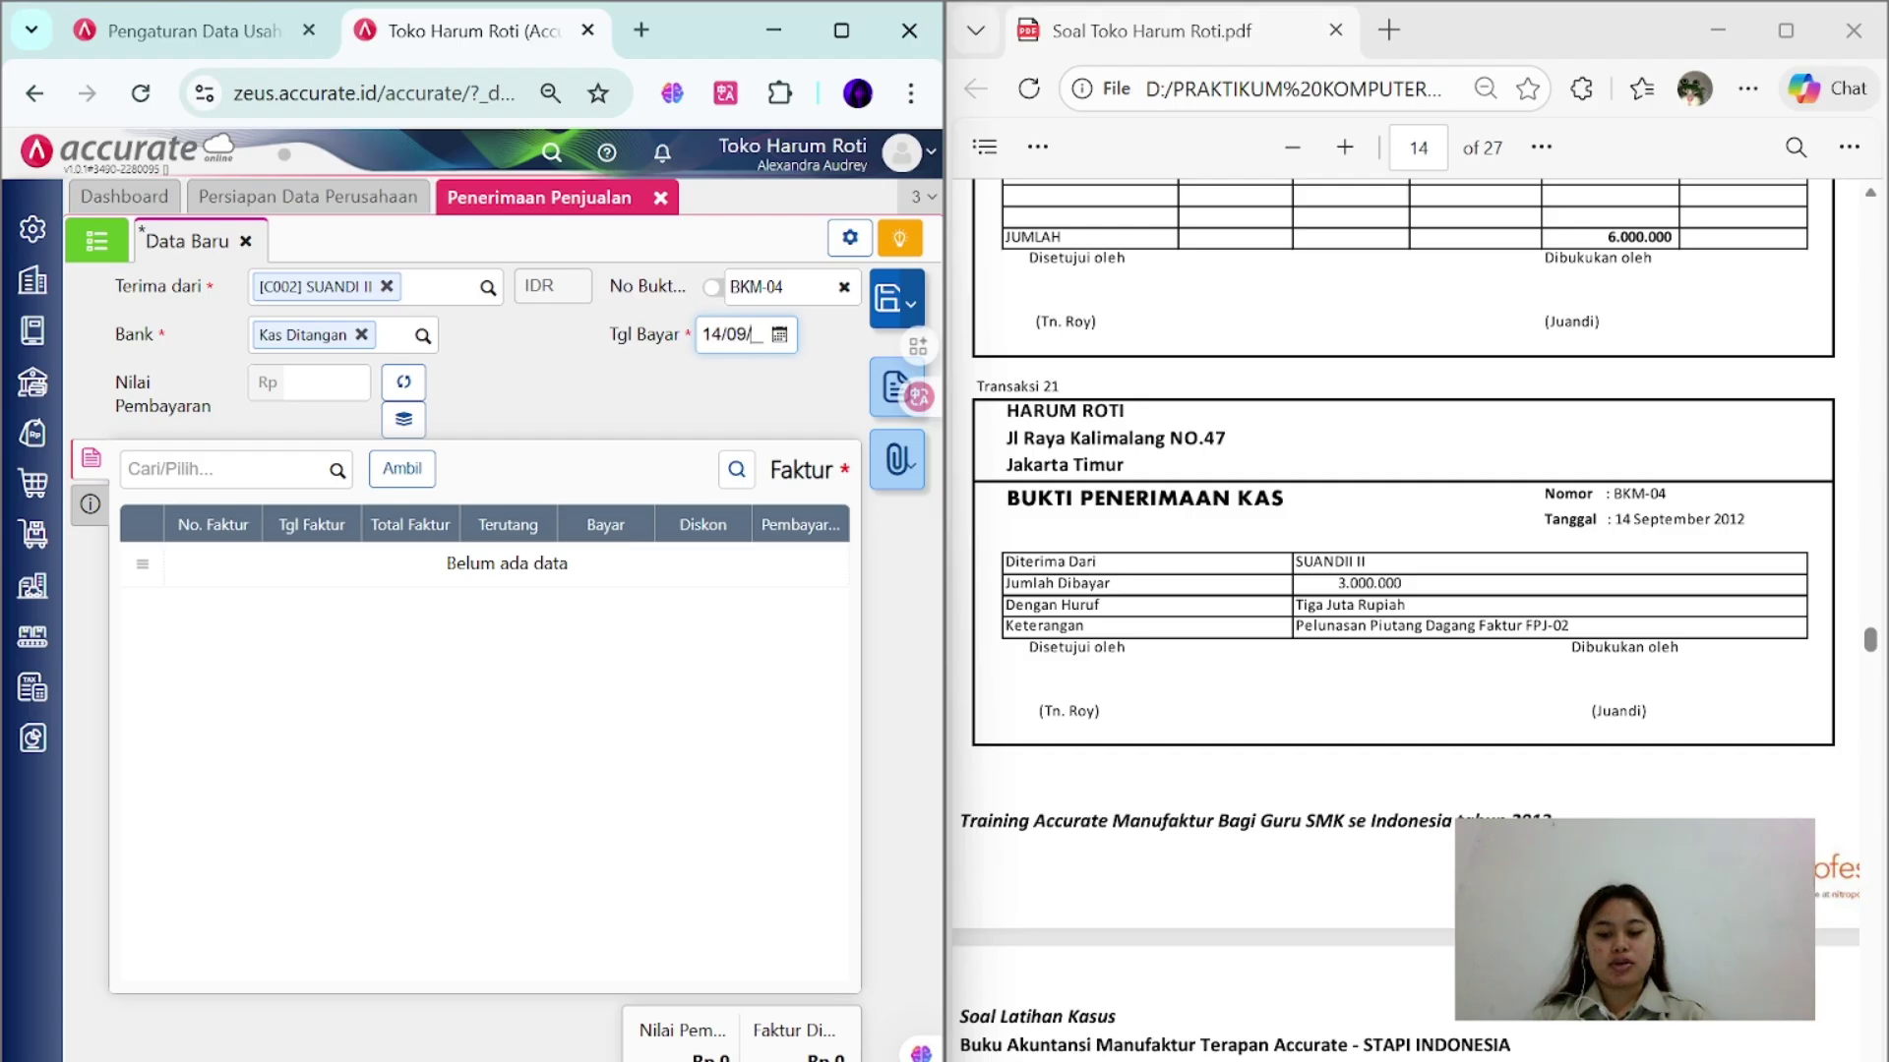
- Load unpaid invoice FPJ-02 into the receipt and enter the description "Pelunasan Piutang Dagang Faktur FPJ-02"
{"action": "left_click", "coordinate": [404, 468]}
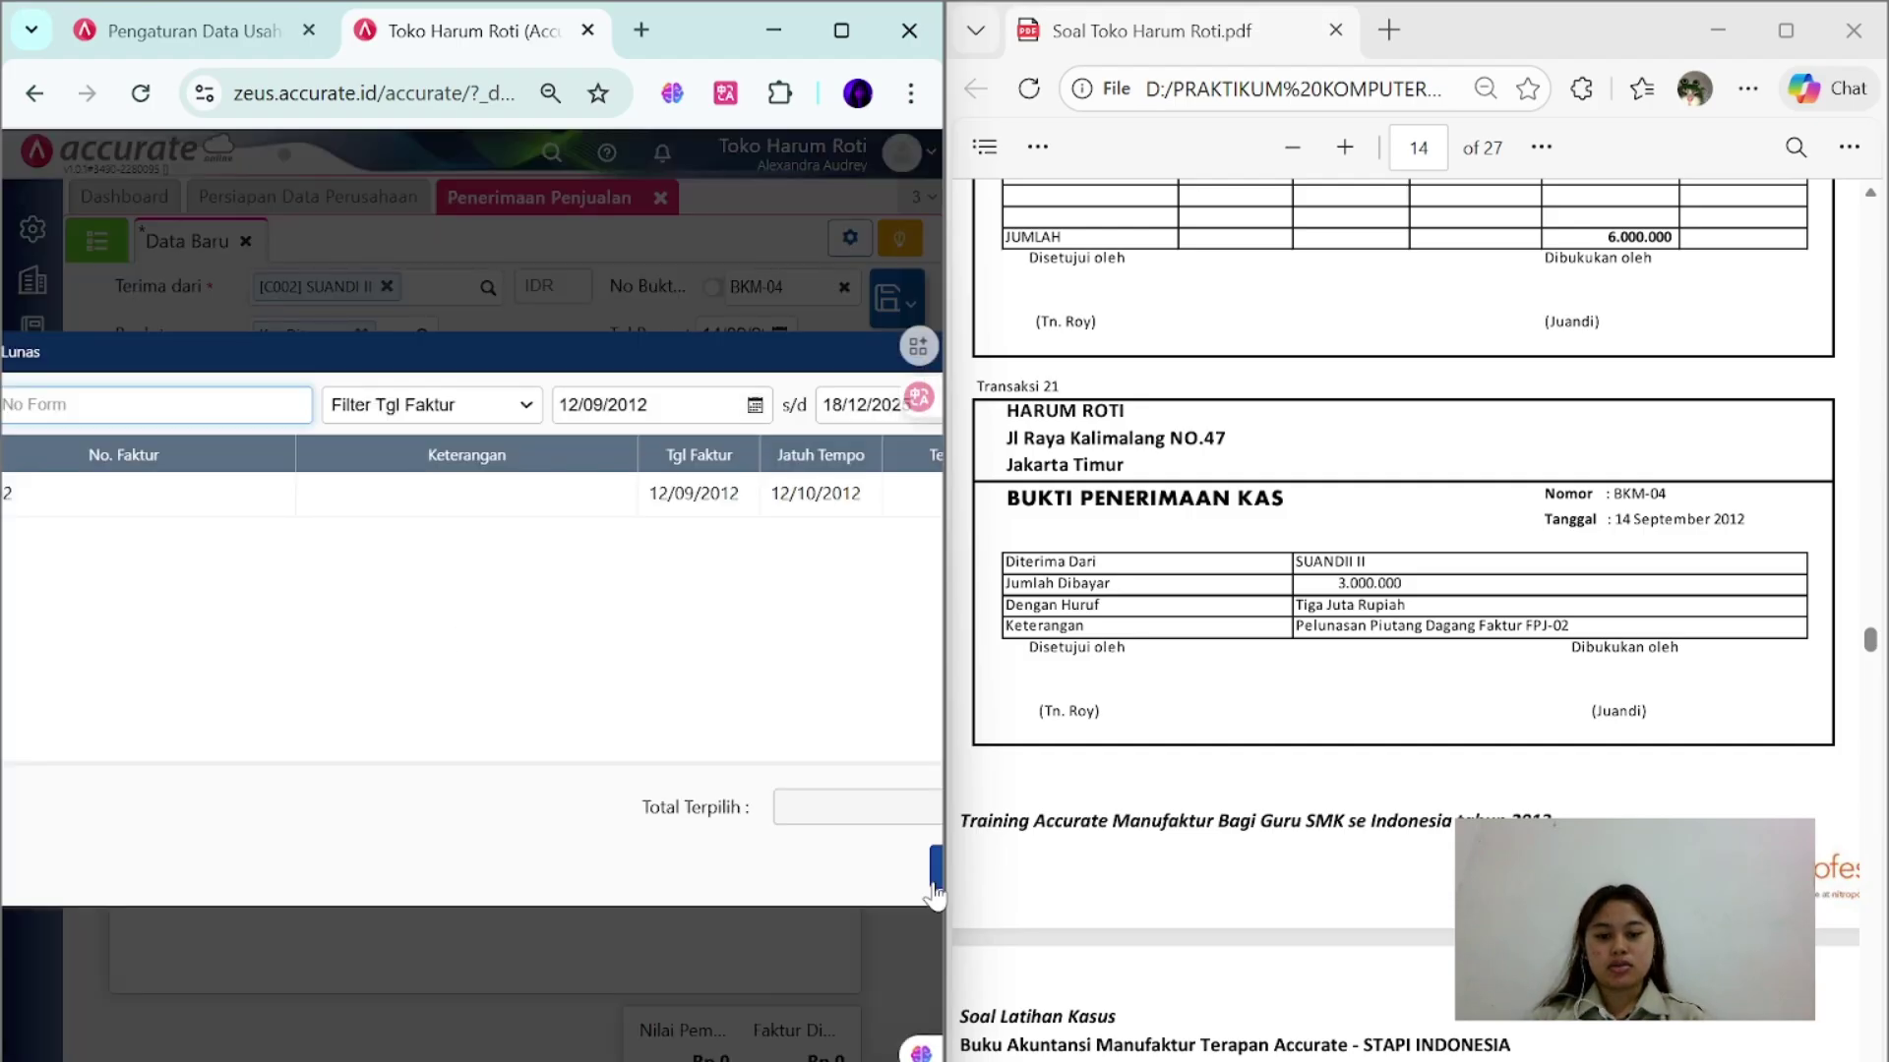
{"action": "left_click", "coordinate": [934, 878]}
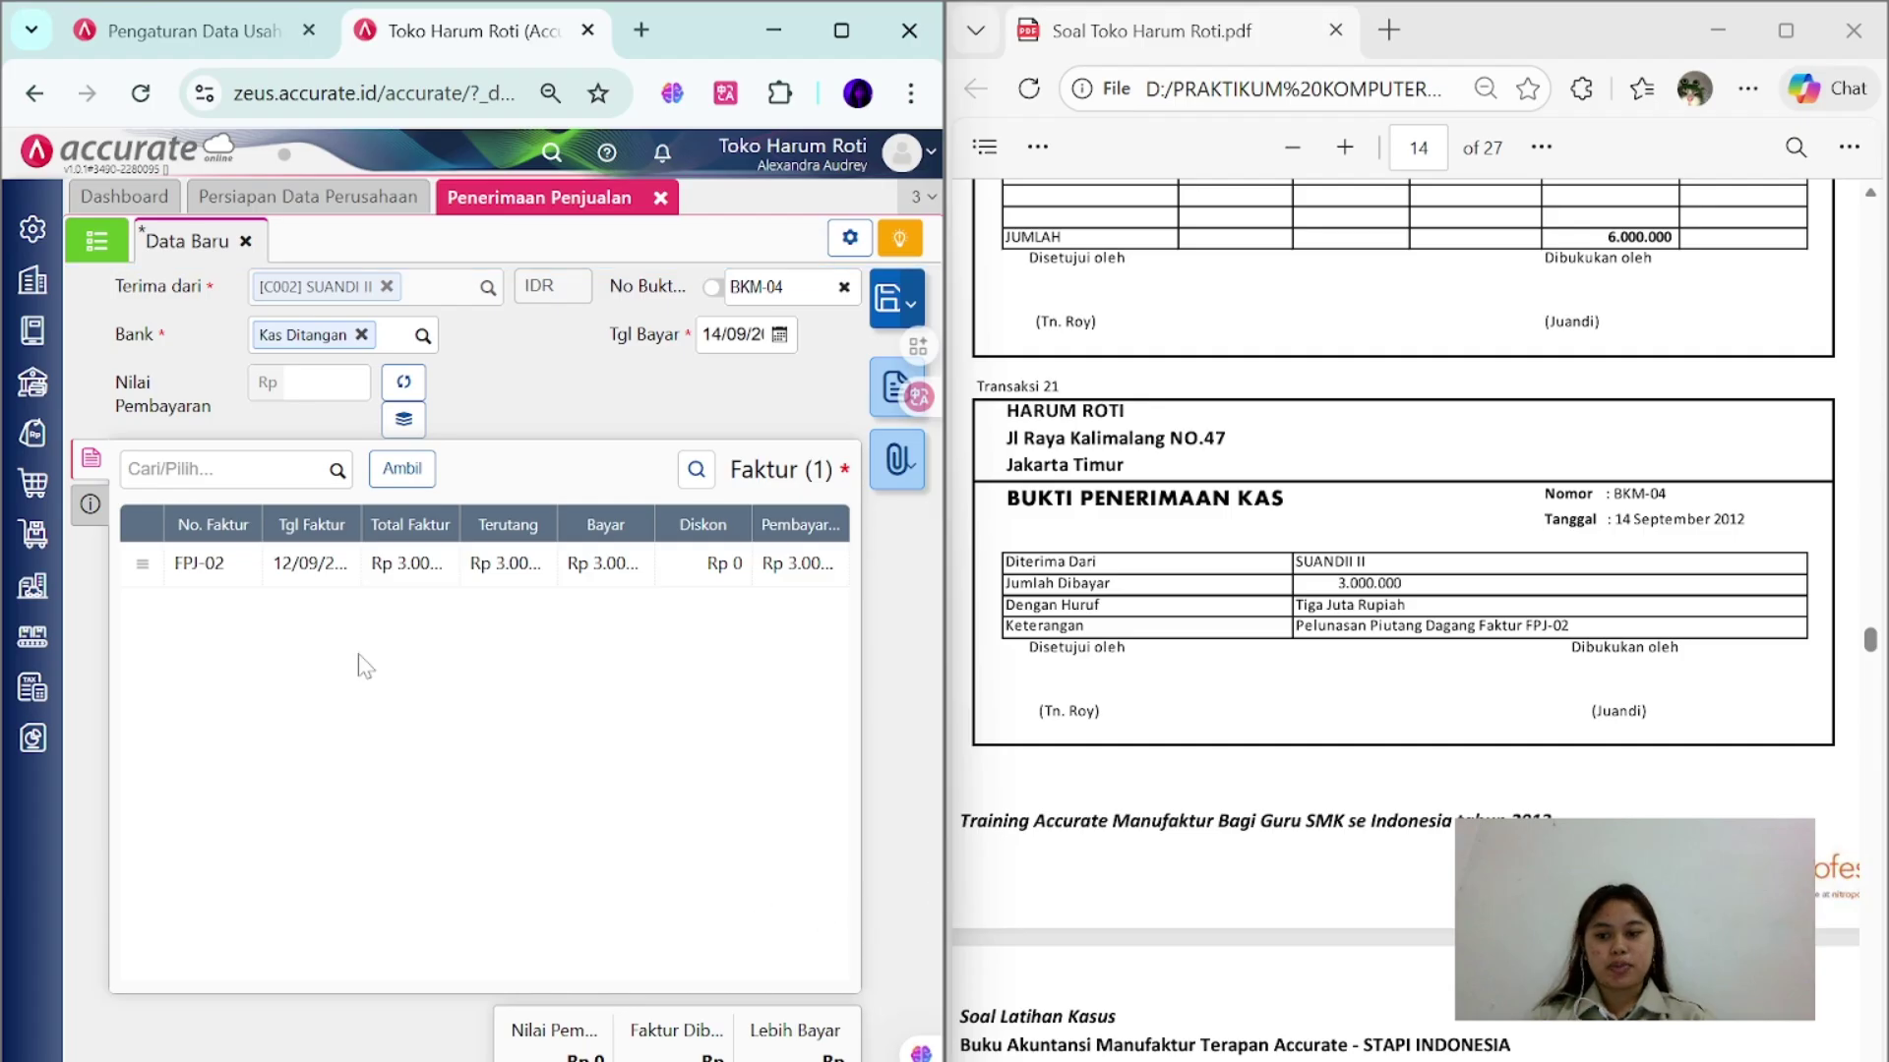
{"action": "left_click", "coordinate": [90, 504]}
{"action": "left_click", "coordinate": [359, 605]}
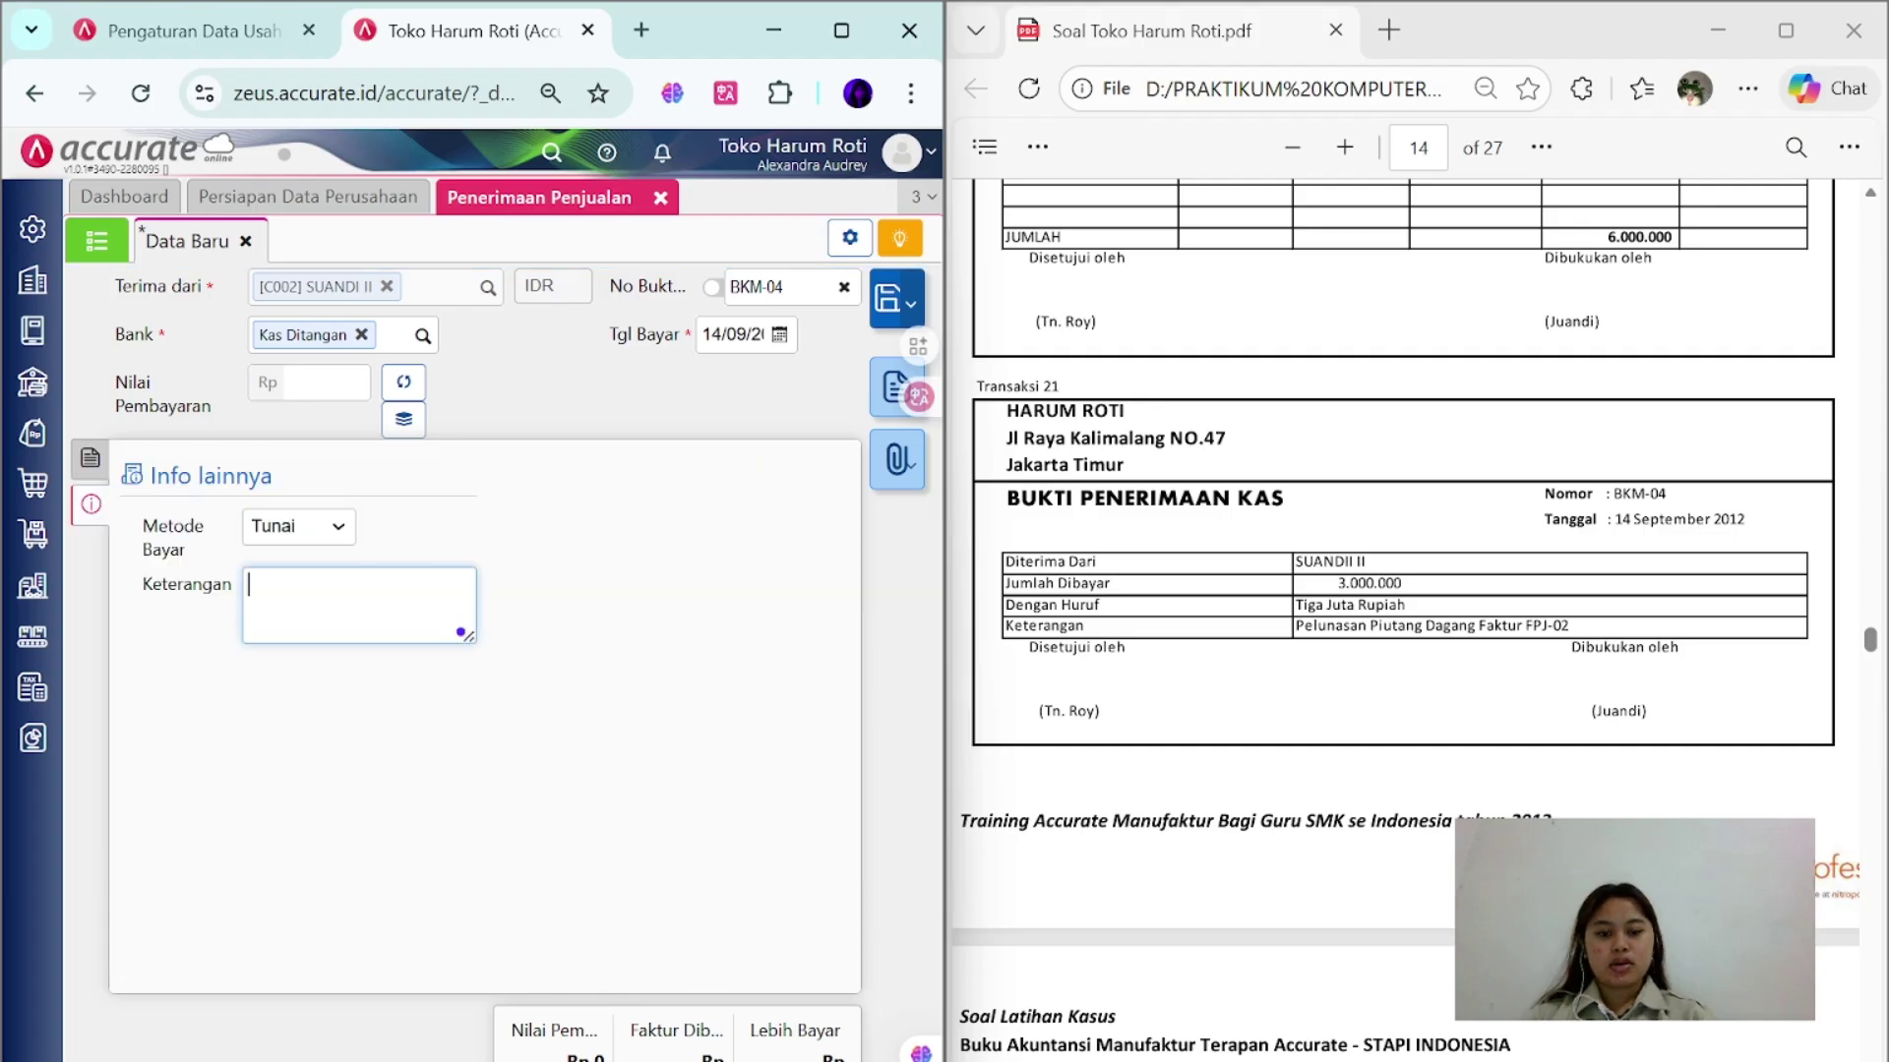
{"action": "type", "text": "P"}
{"action": "key", "text": "Caps_Lock"}
{"action": "type", "text": "elunasan Piu"}
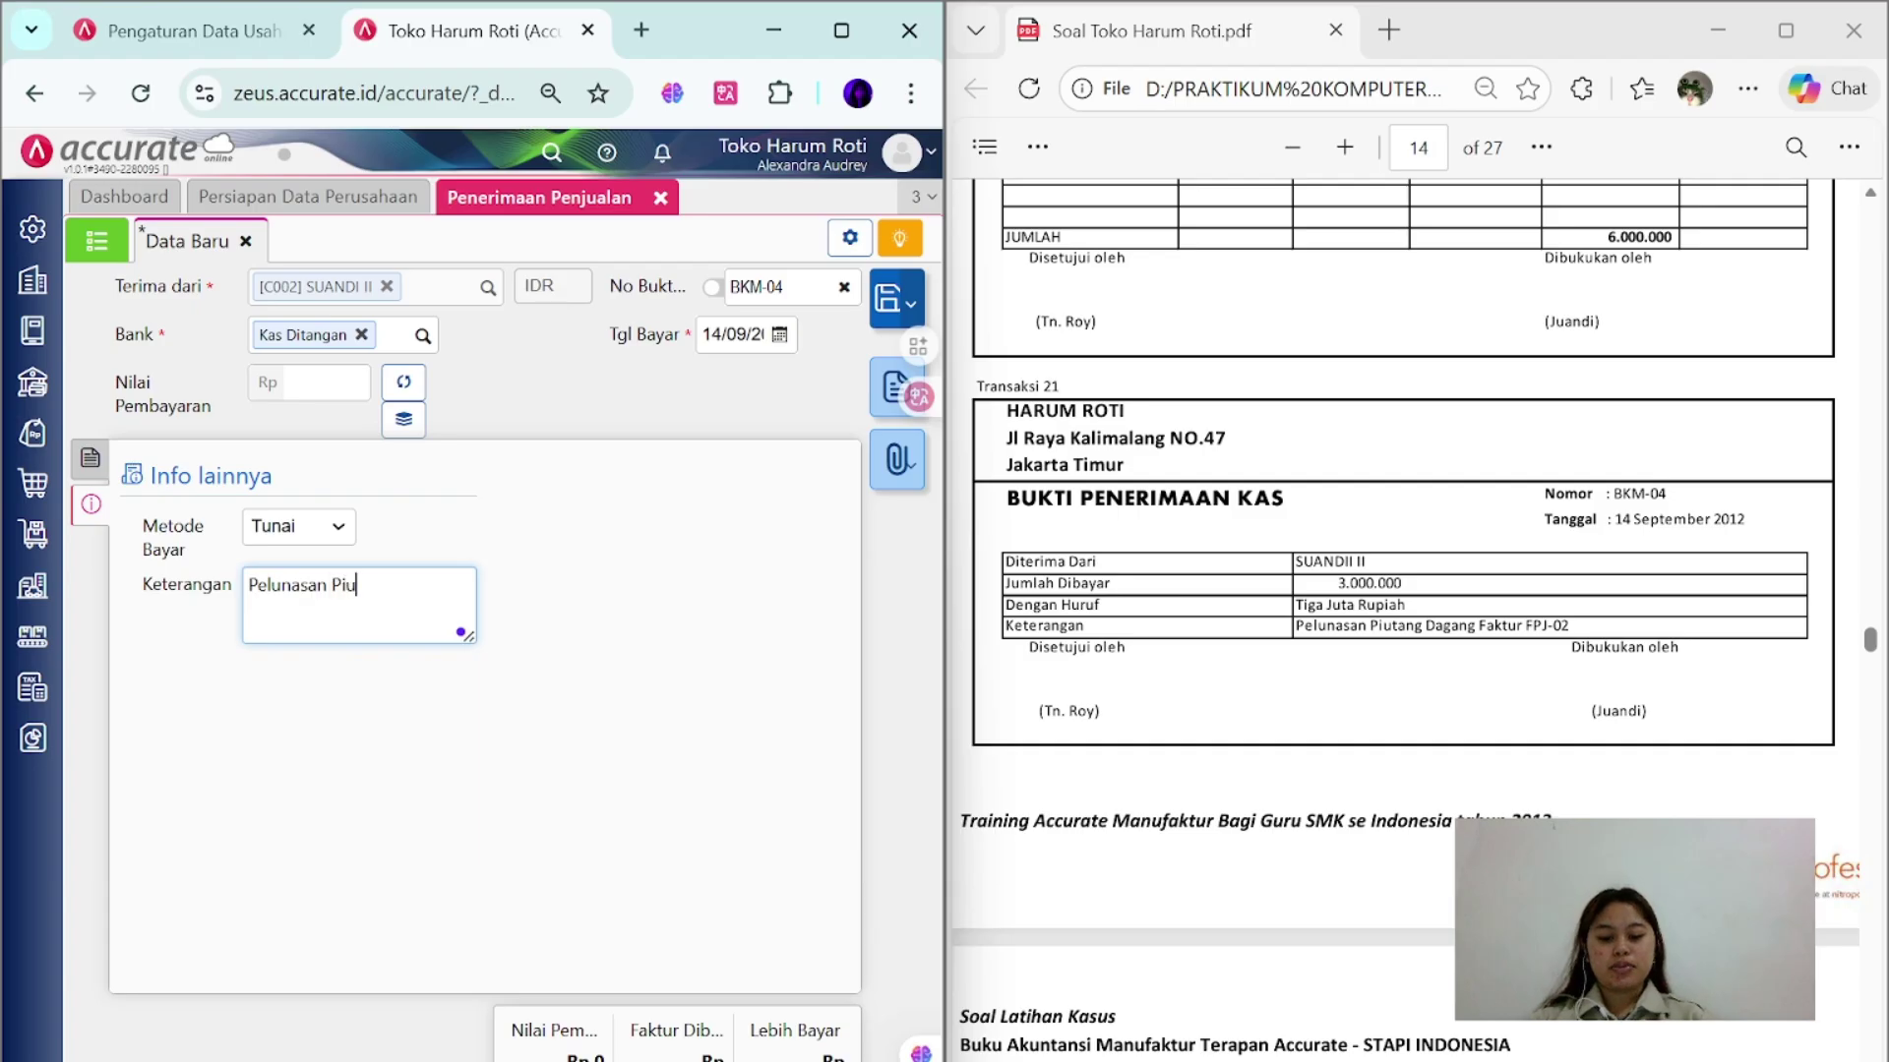
{"action": "type", "text": "tang Dagang Faktur FPJ-02"}
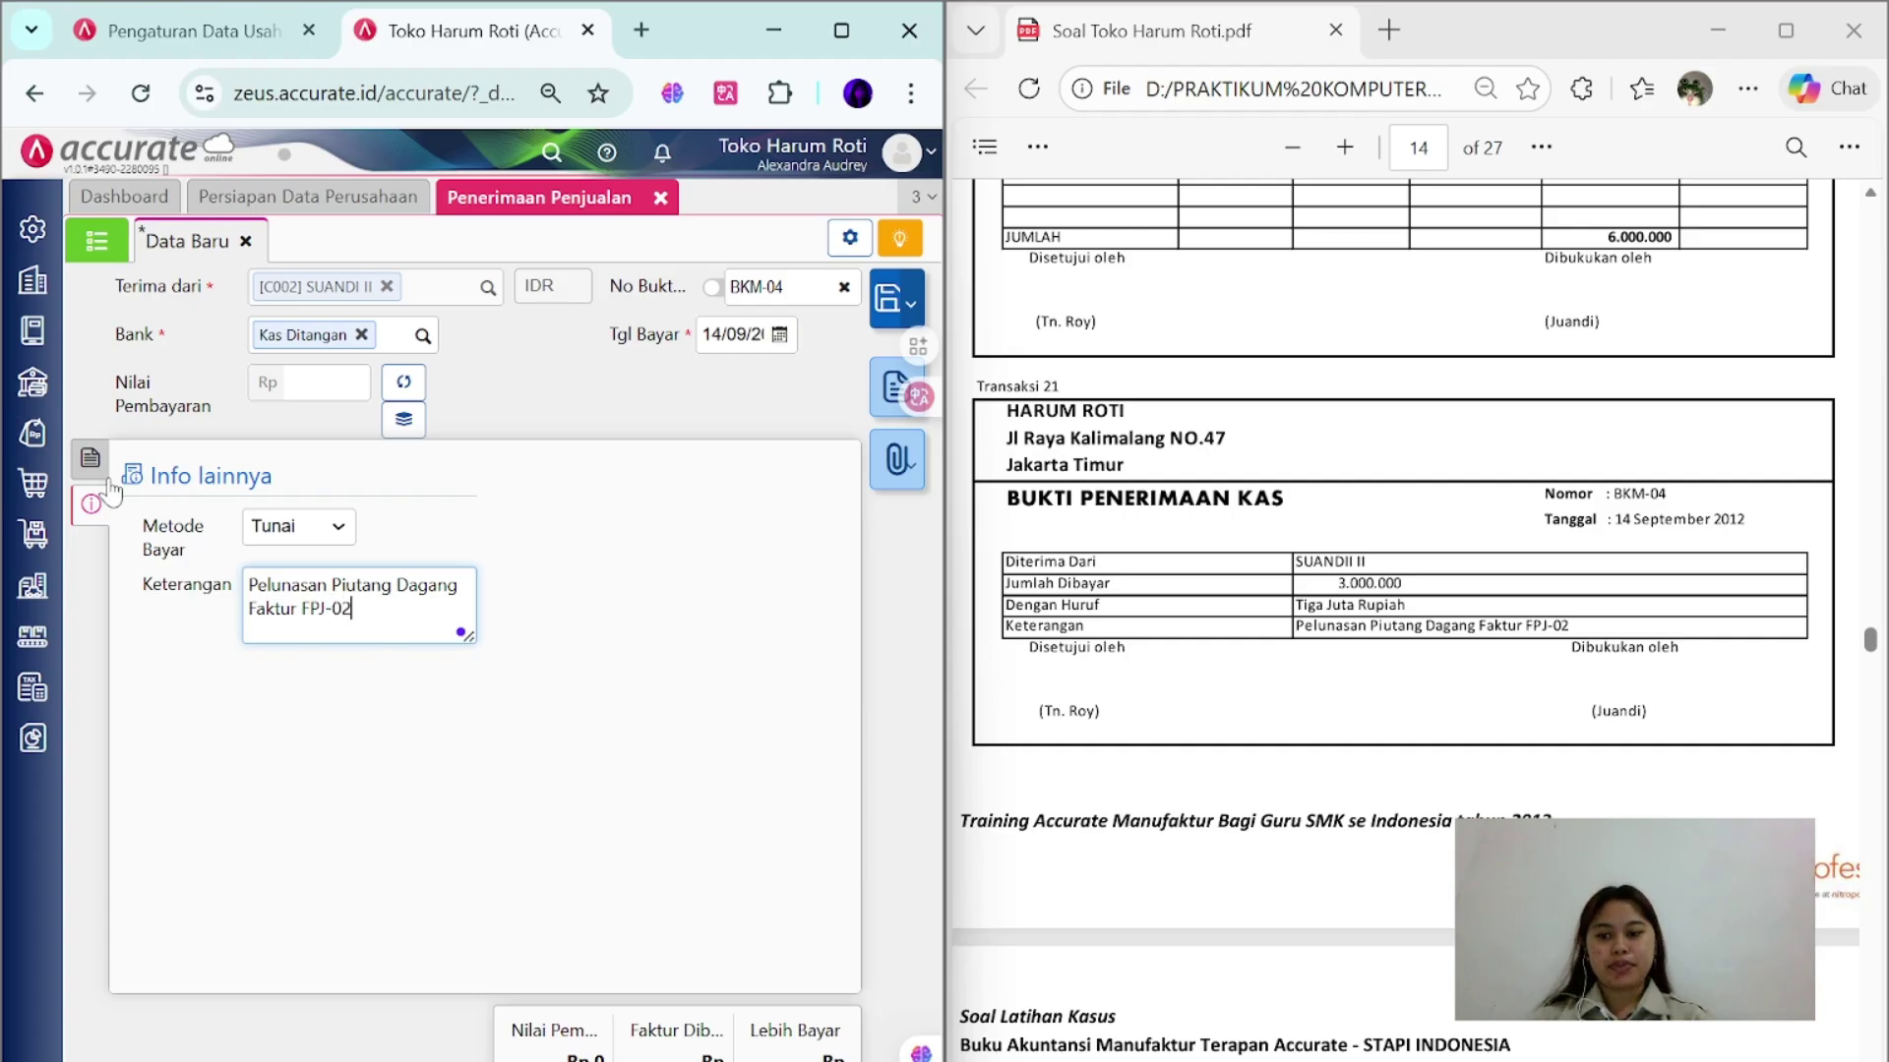
- Calculate the payment value of receipt BKM-04 from invoice FPJ-02 and save the receipt
{"action": "left_click", "coordinate": [91, 458]}
{"action": "left_click", "coordinate": [404, 389]}
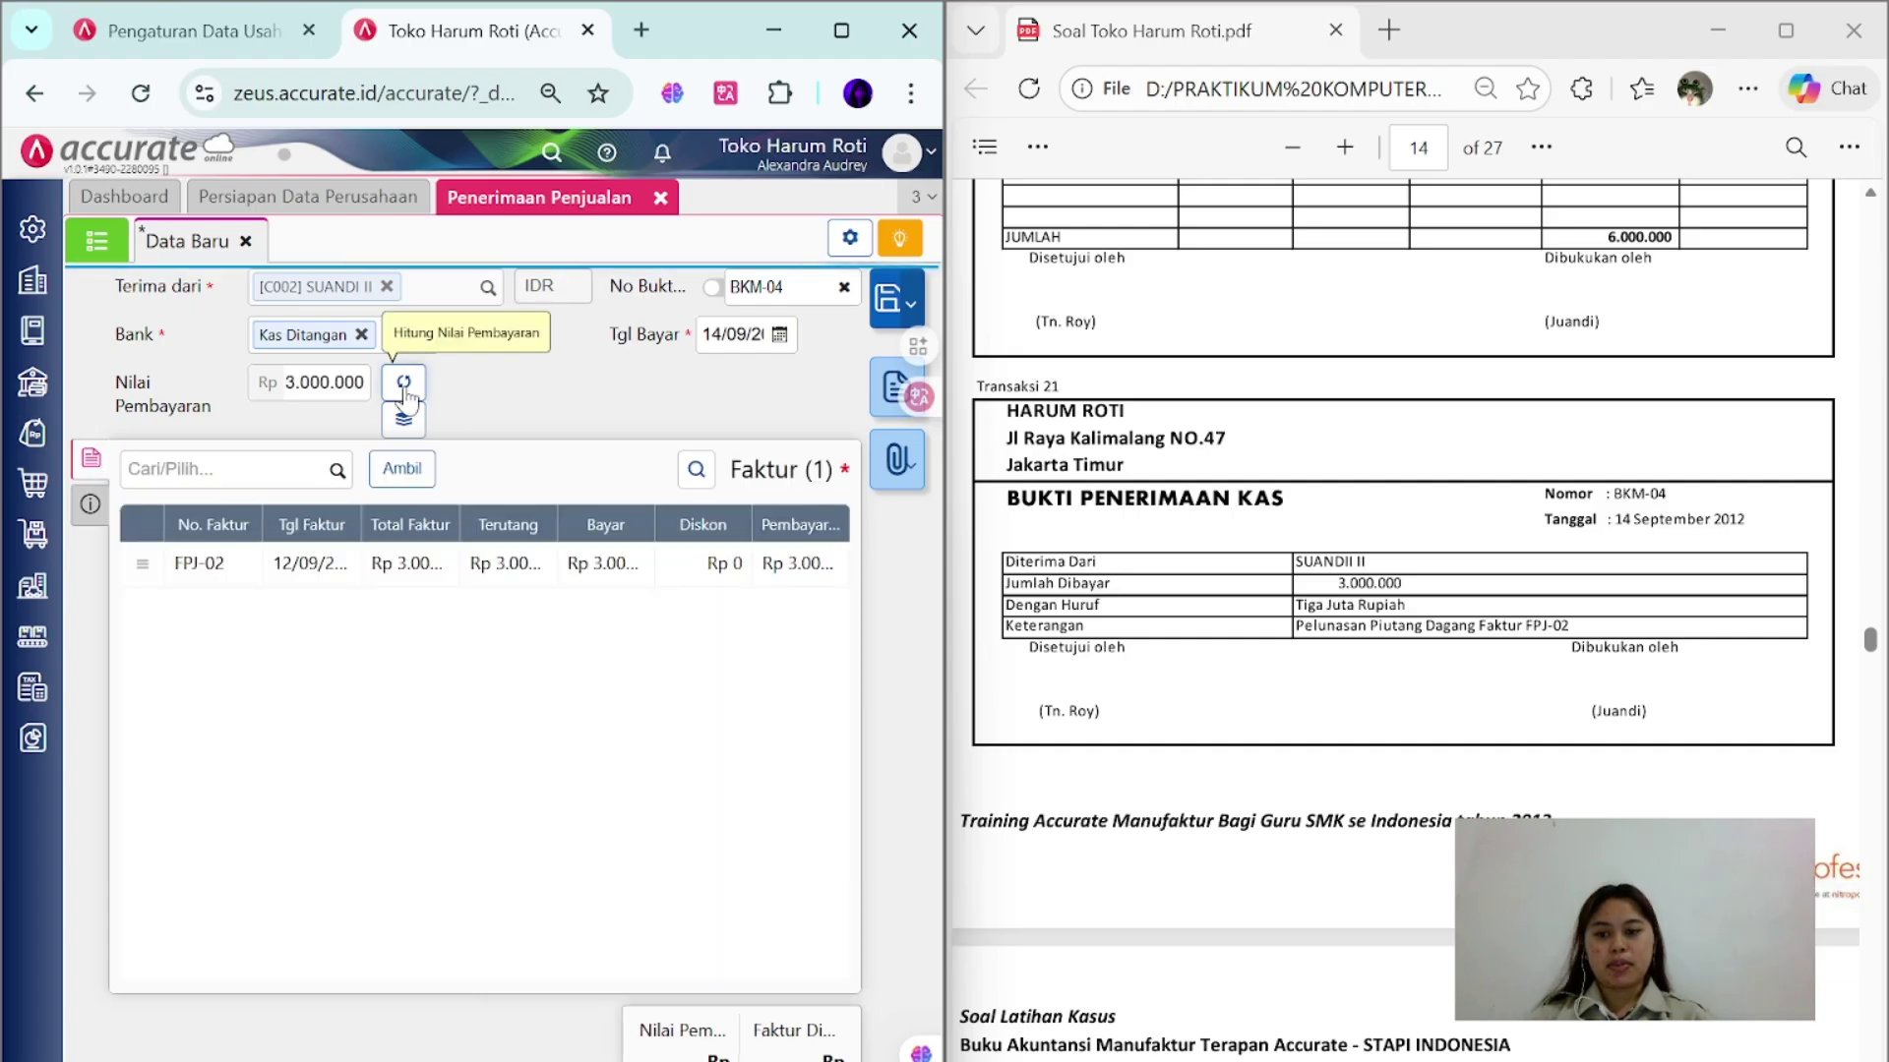
{"action": "left_click", "coordinate": [884, 313]}
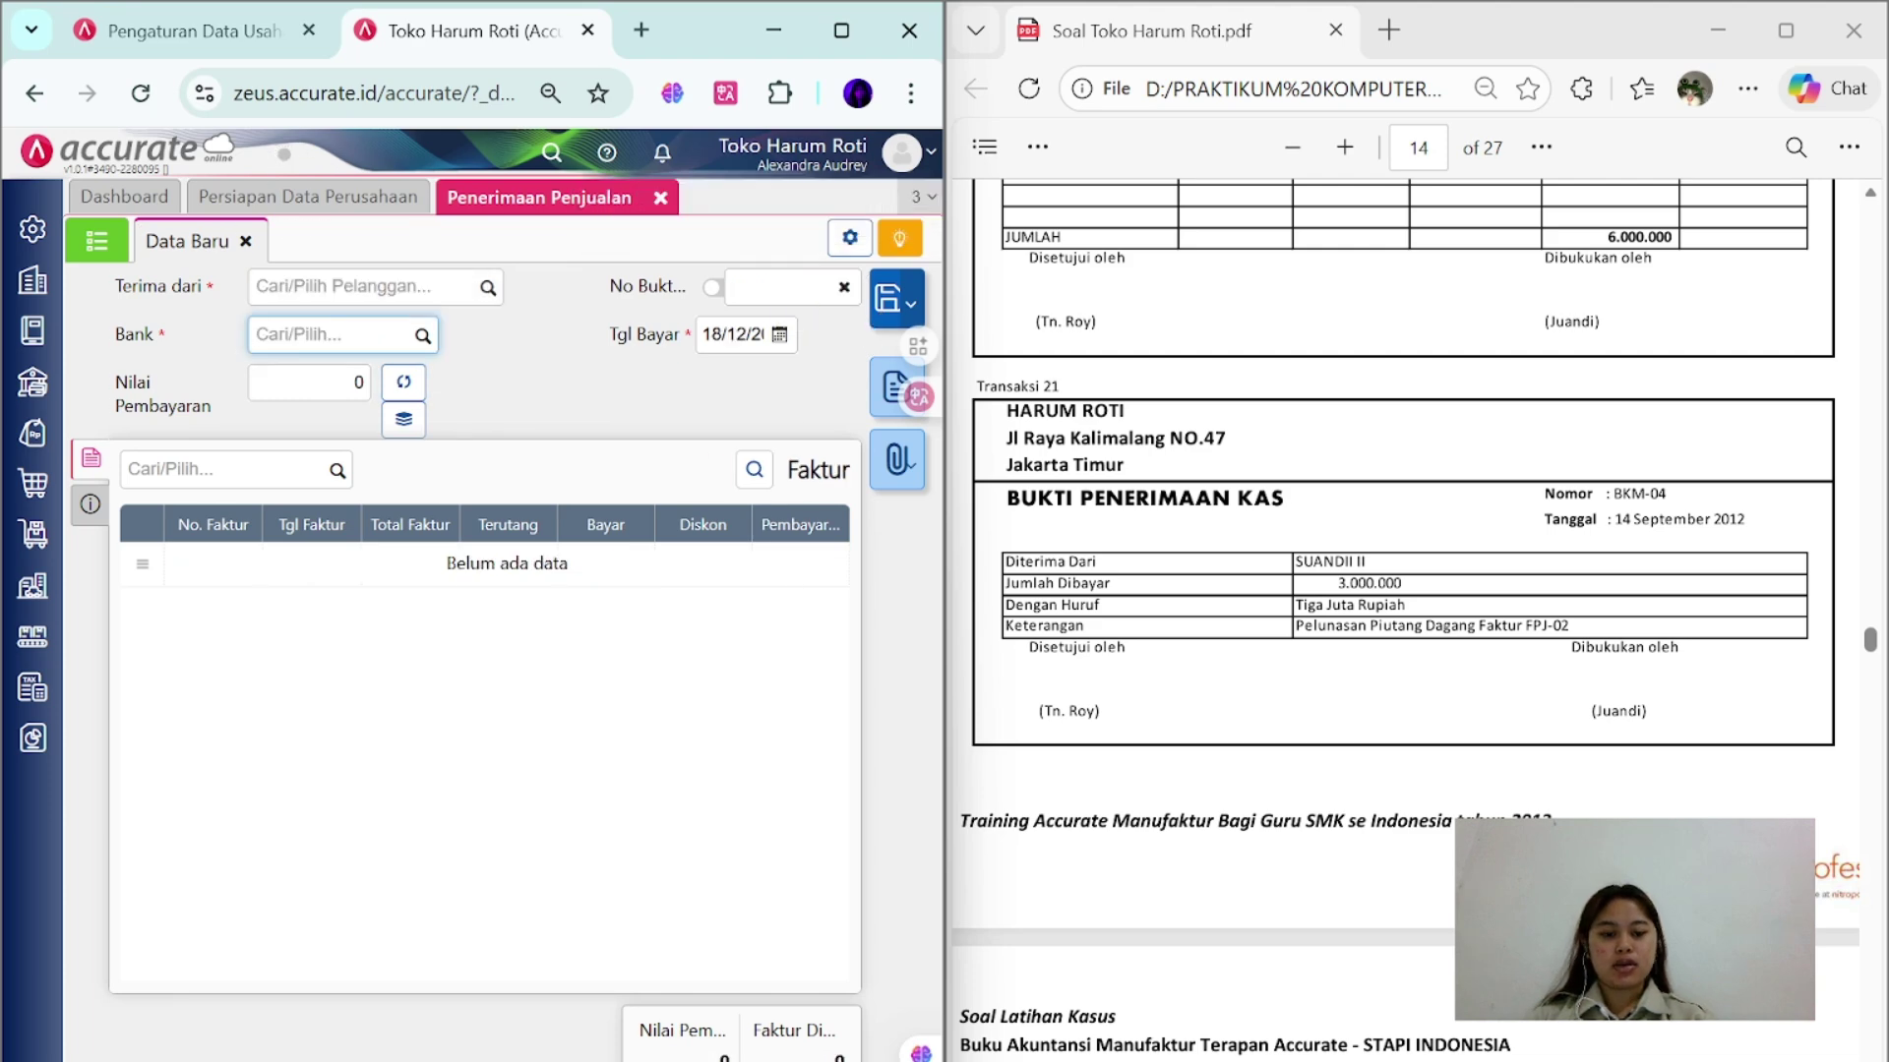
- Select Transaksi 22's paying customer for the new sales receipt
{"action": "scroll", "coordinate": [1407, 610], "scroll_direction": "down", "scroll_amount": 5}
{"action": "scroll", "coordinate": [1407, 610], "scroll_direction": "down", "scroll_amount": 3}
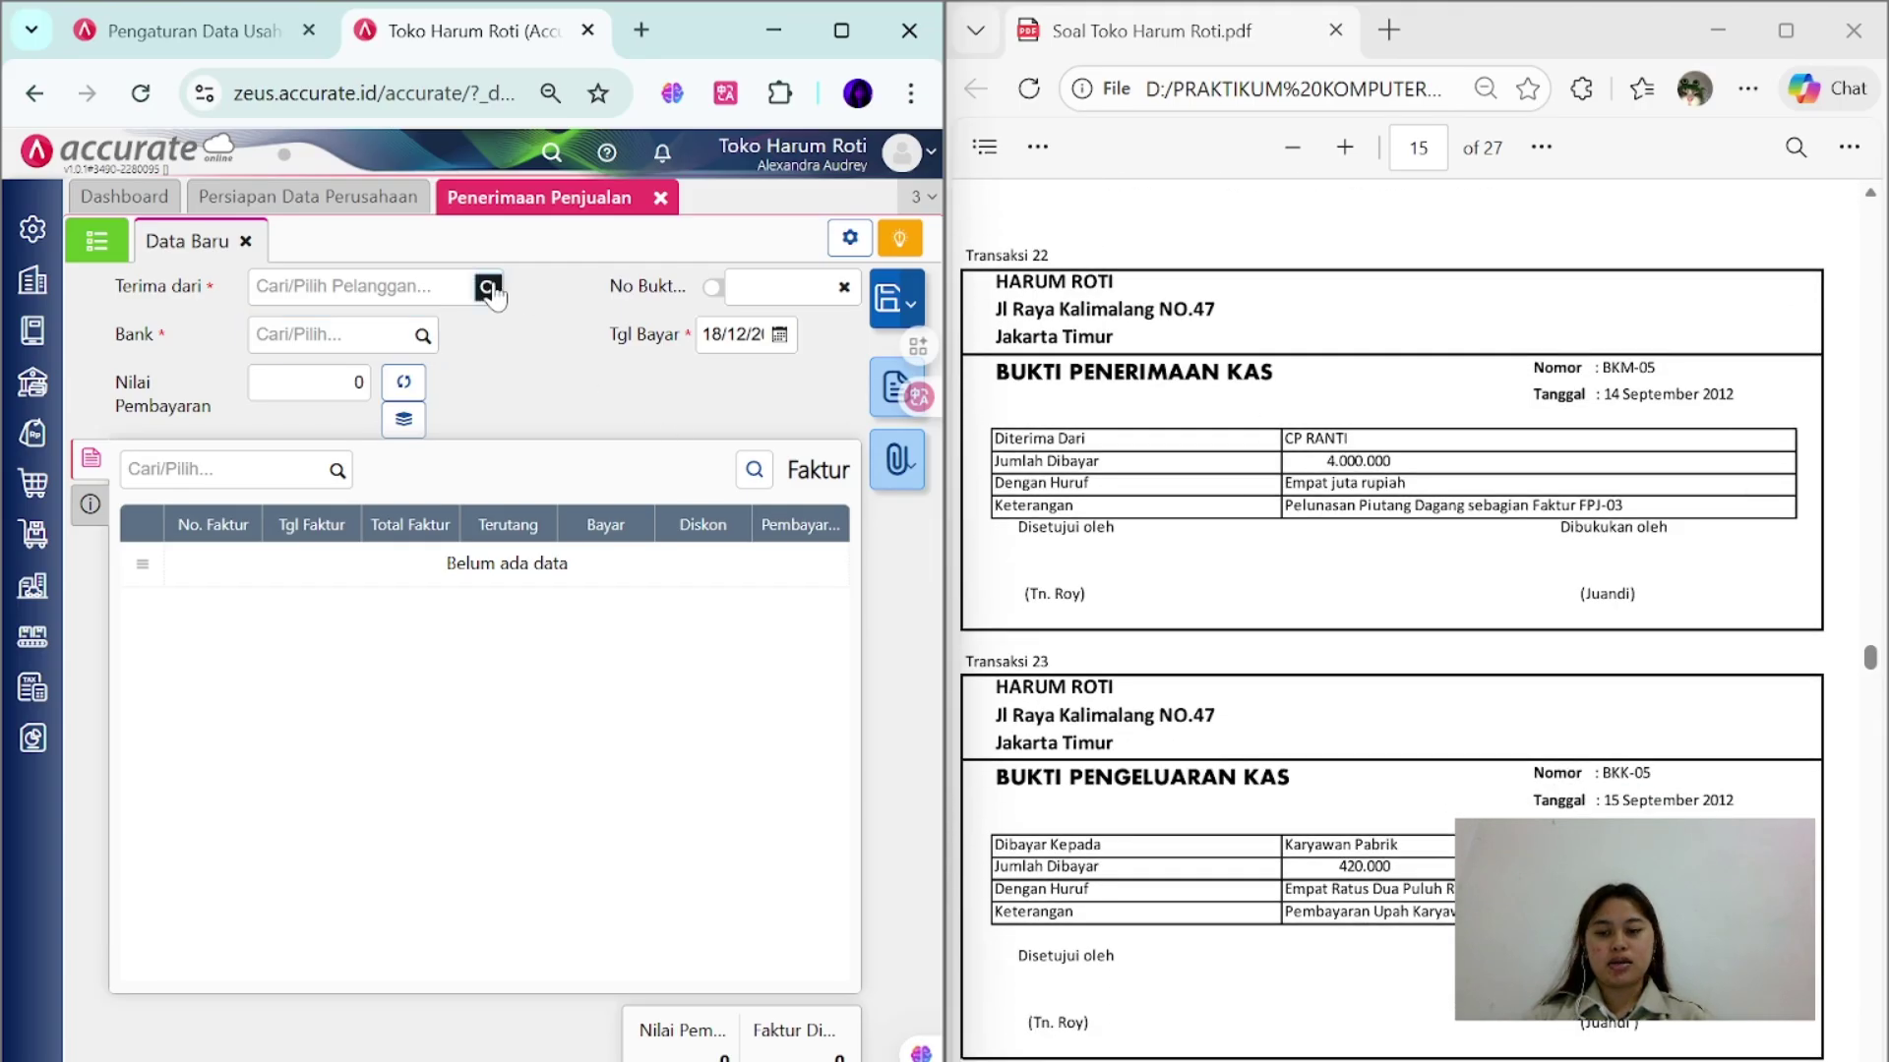
{"action": "left_click", "coordinate": [487, 286]}
{"action": "left_click", "coordinate": [480, 361]}
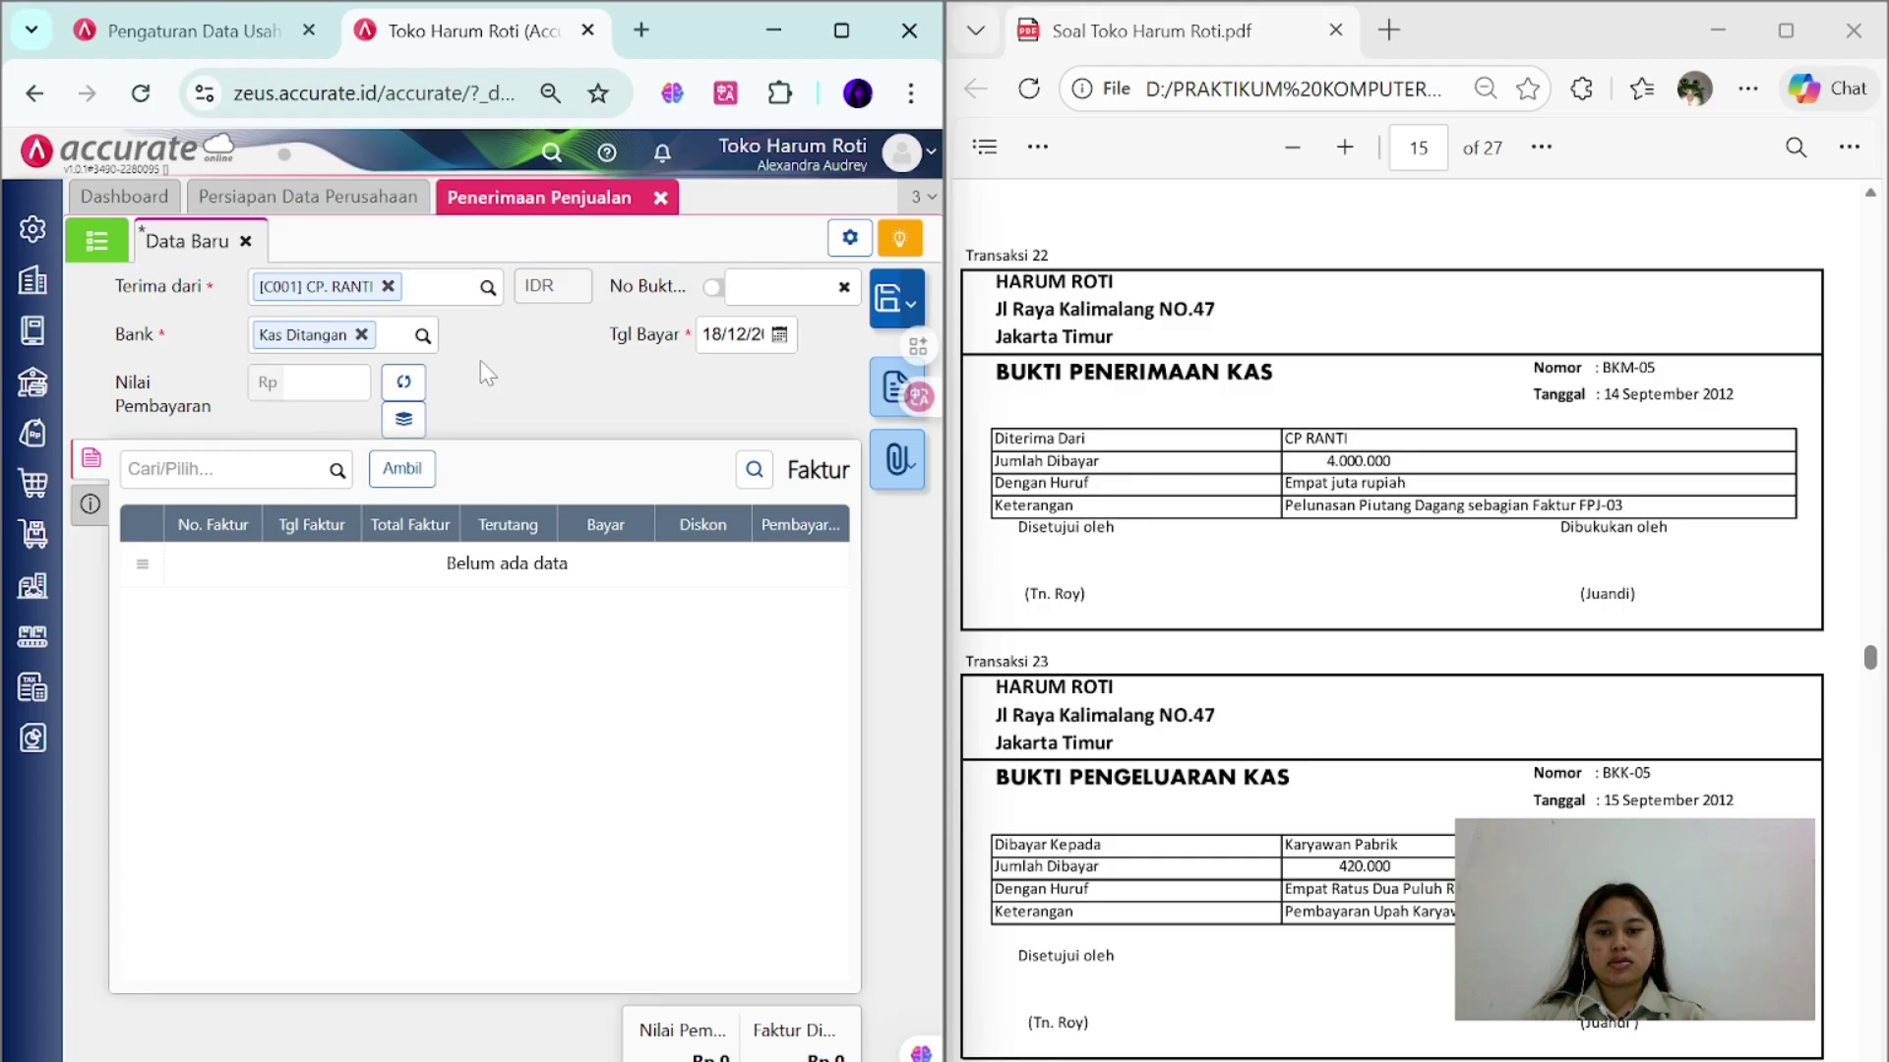
- Give the sales receipt the manual number BKM-05 and the payment date 14 September 2012
{"action": "left_click", "coordinate": [782, 286]}
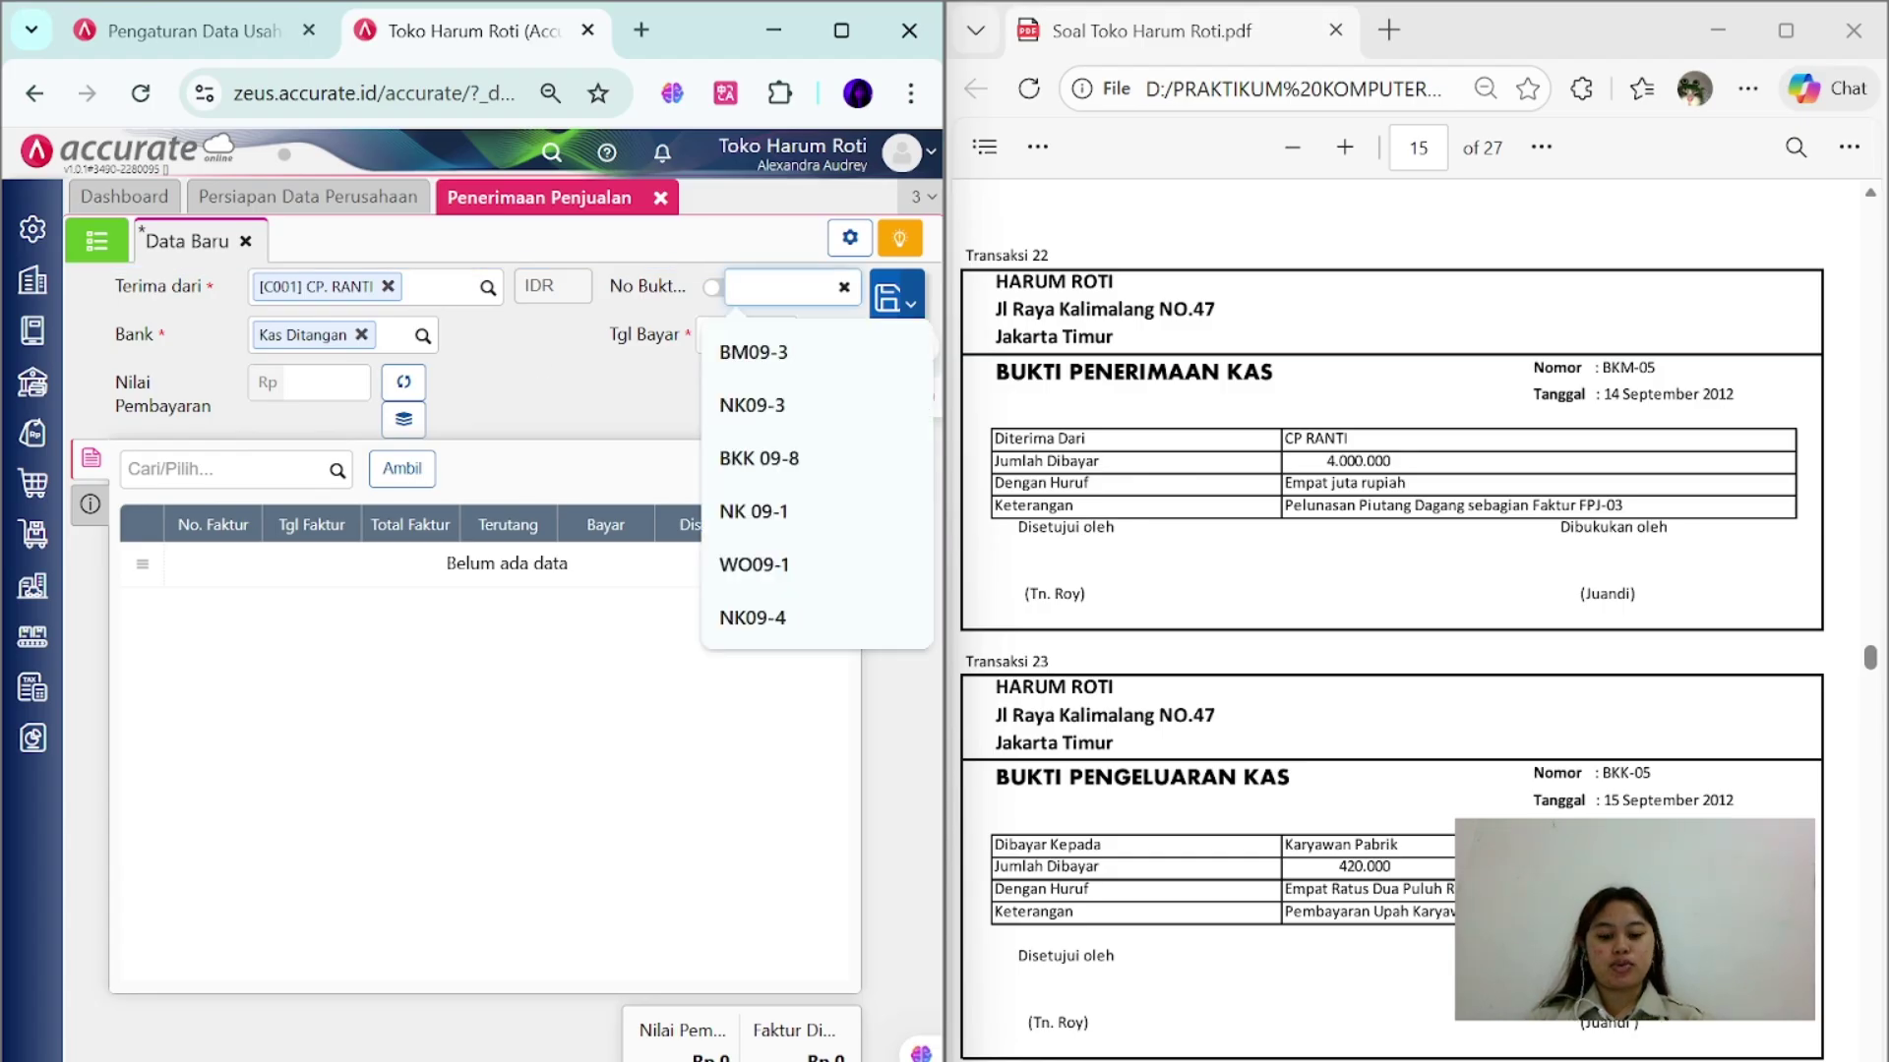
{"action": "key", "text": "Caps_Lock"}
{"action": "type", "text": "BKM-05"}
{"action": "key", "text": "Tab"}
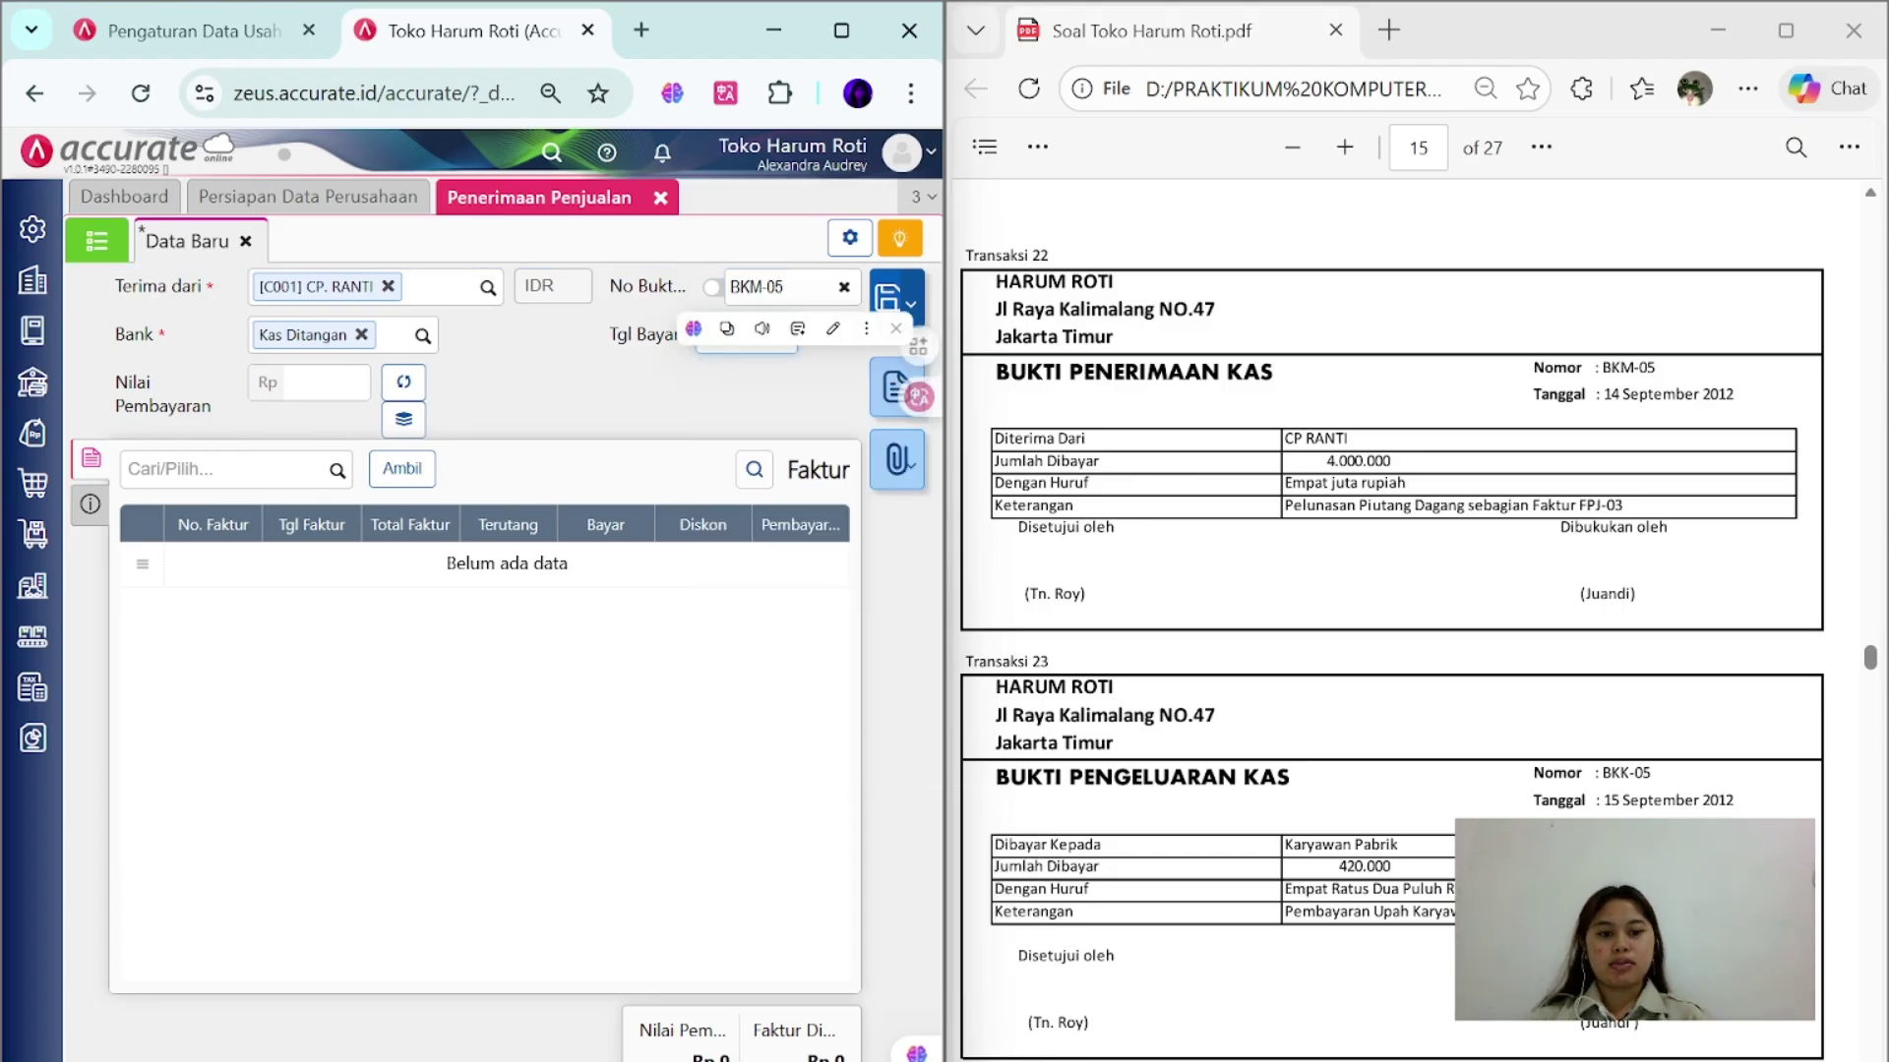
{"action": "type", "text": "14/09/2"}
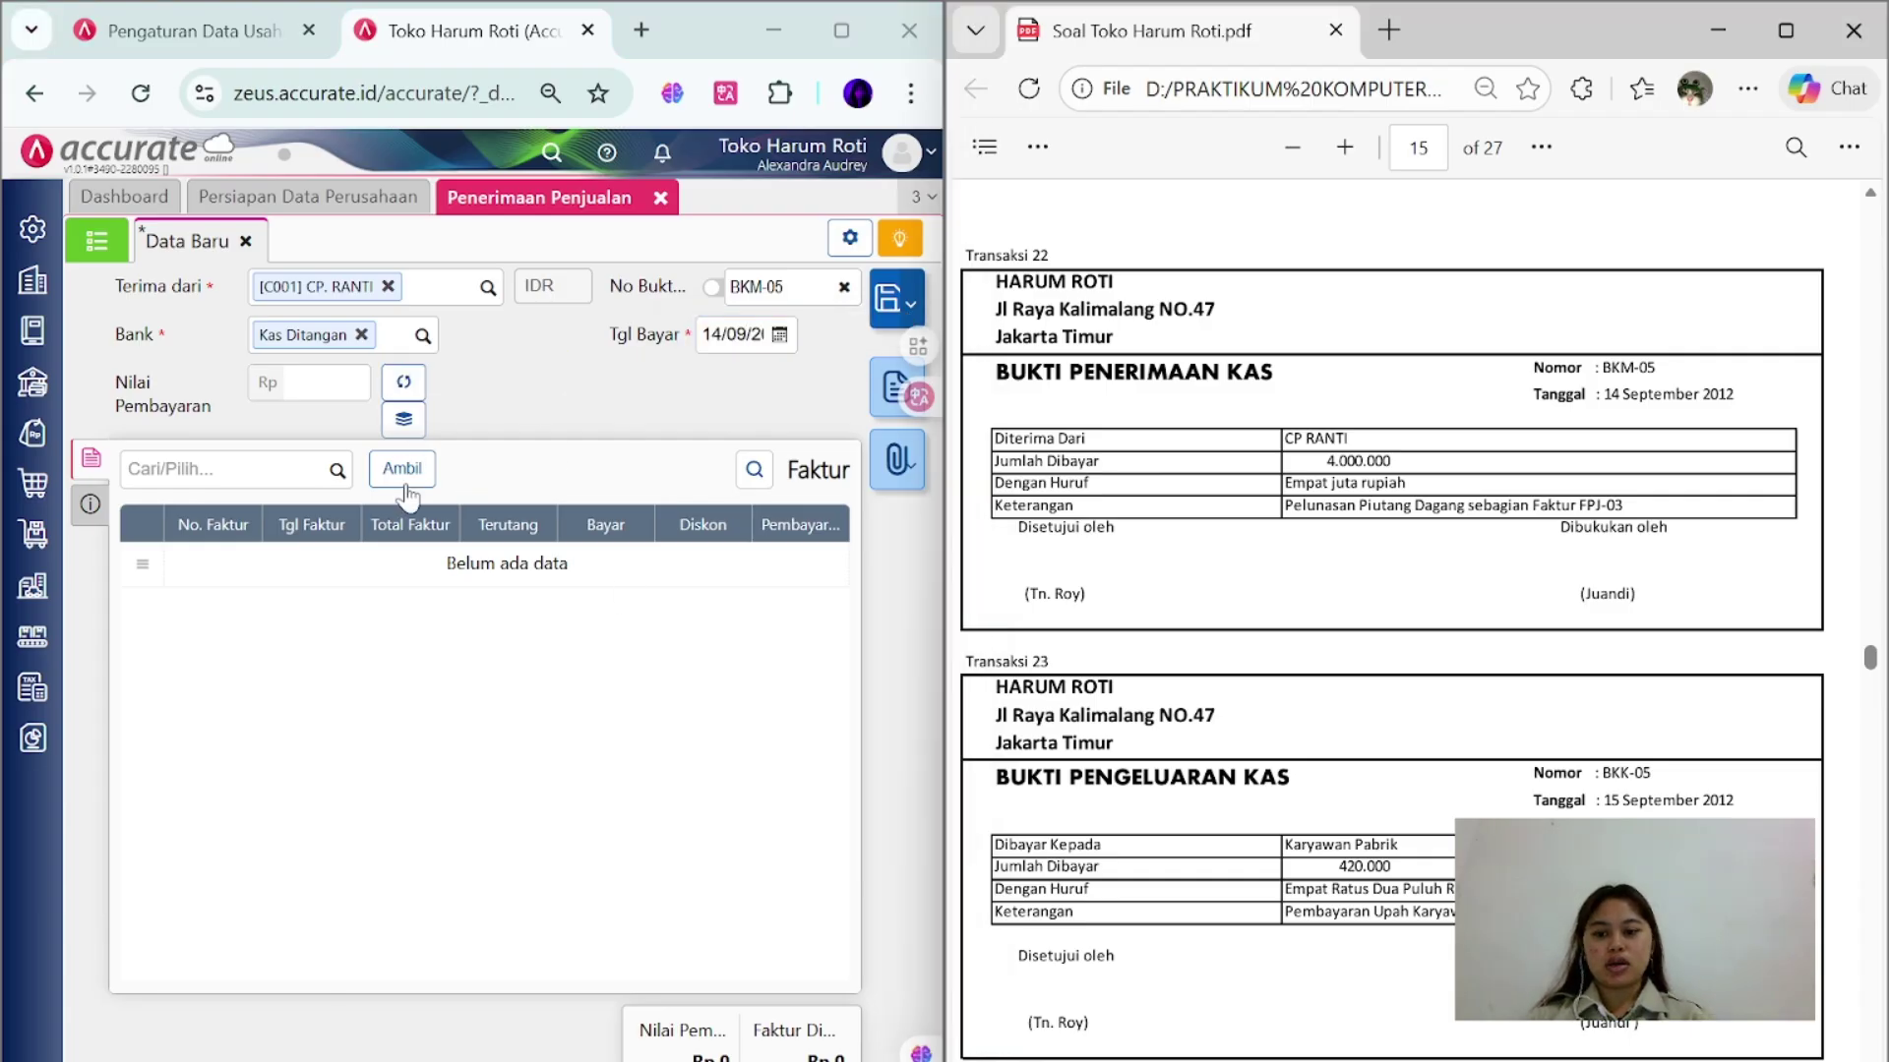
- Load unpaid invoice FPJ-03 into the receipt and set its paid amount to Rp 4.000.000
{"action": "left_click", "coordinate": [404, 419]}
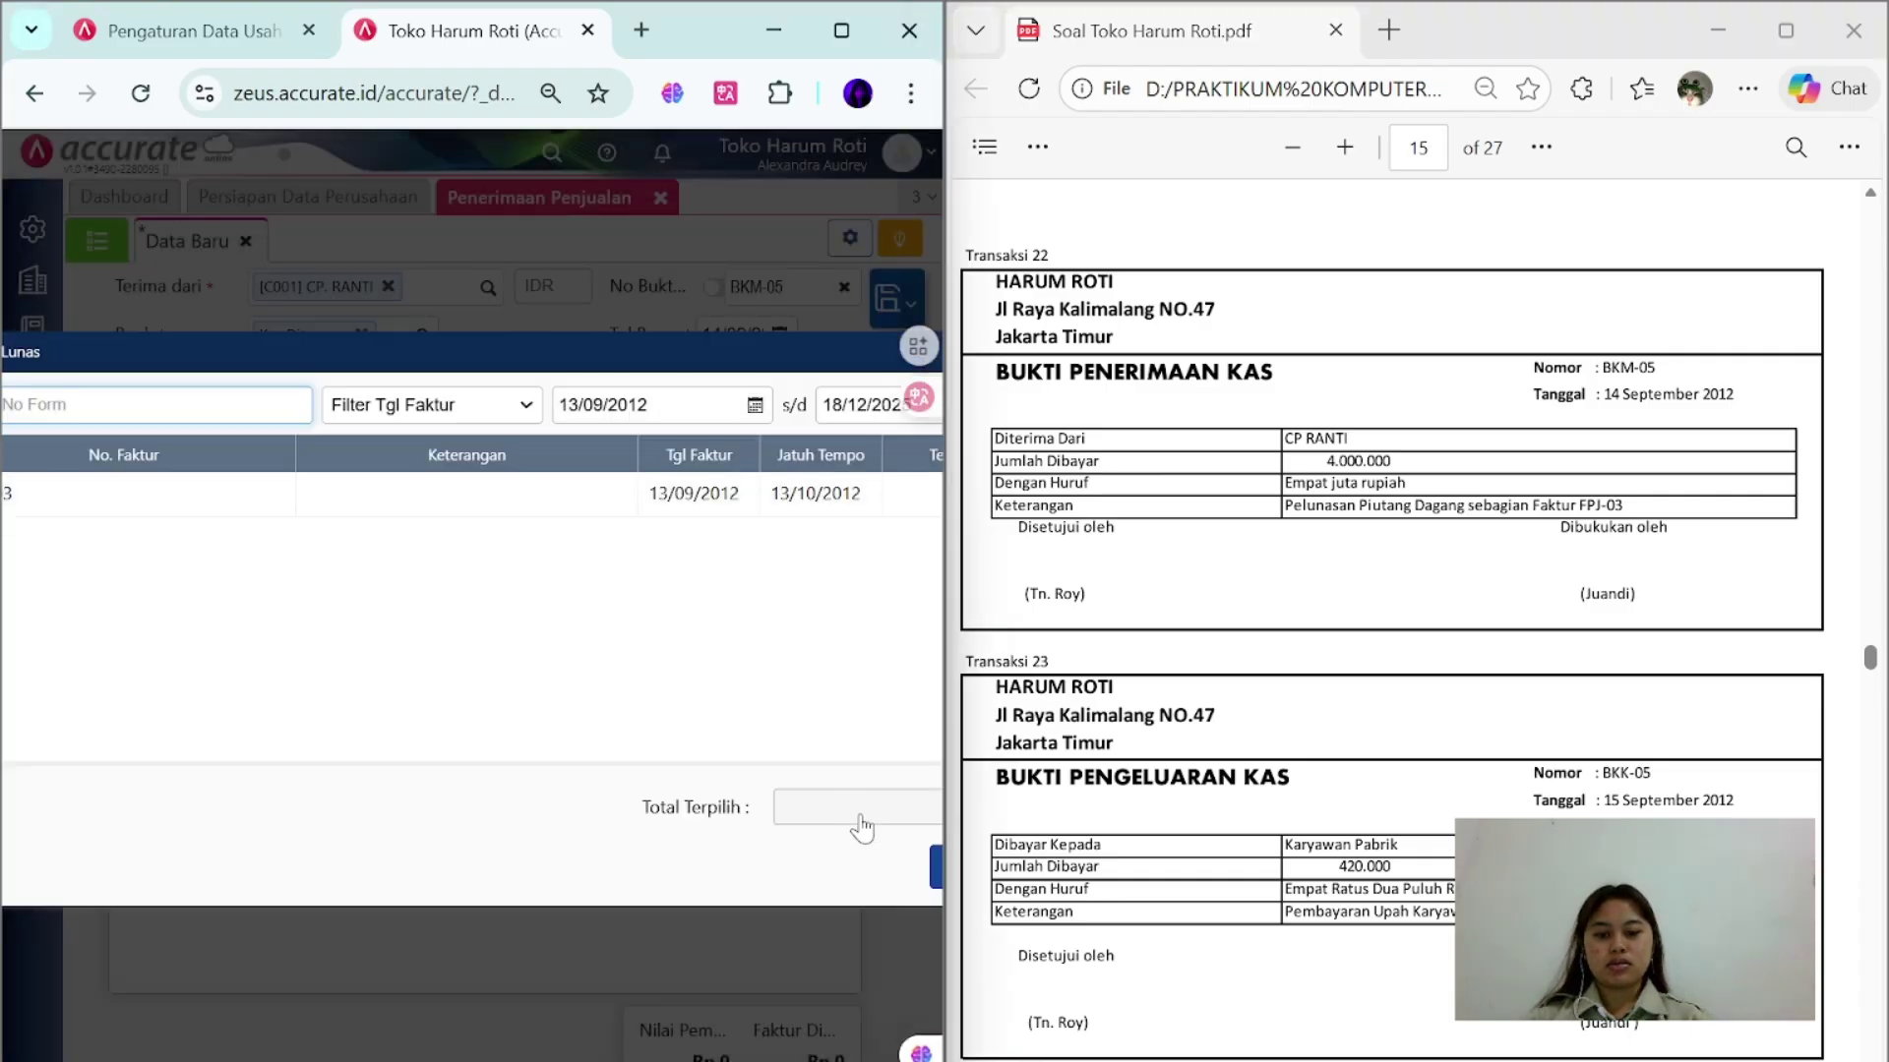
{"action": "left_click", "coordinate": [933, 868]}
{"action": "left_click", "coordinate": [503, 582]}
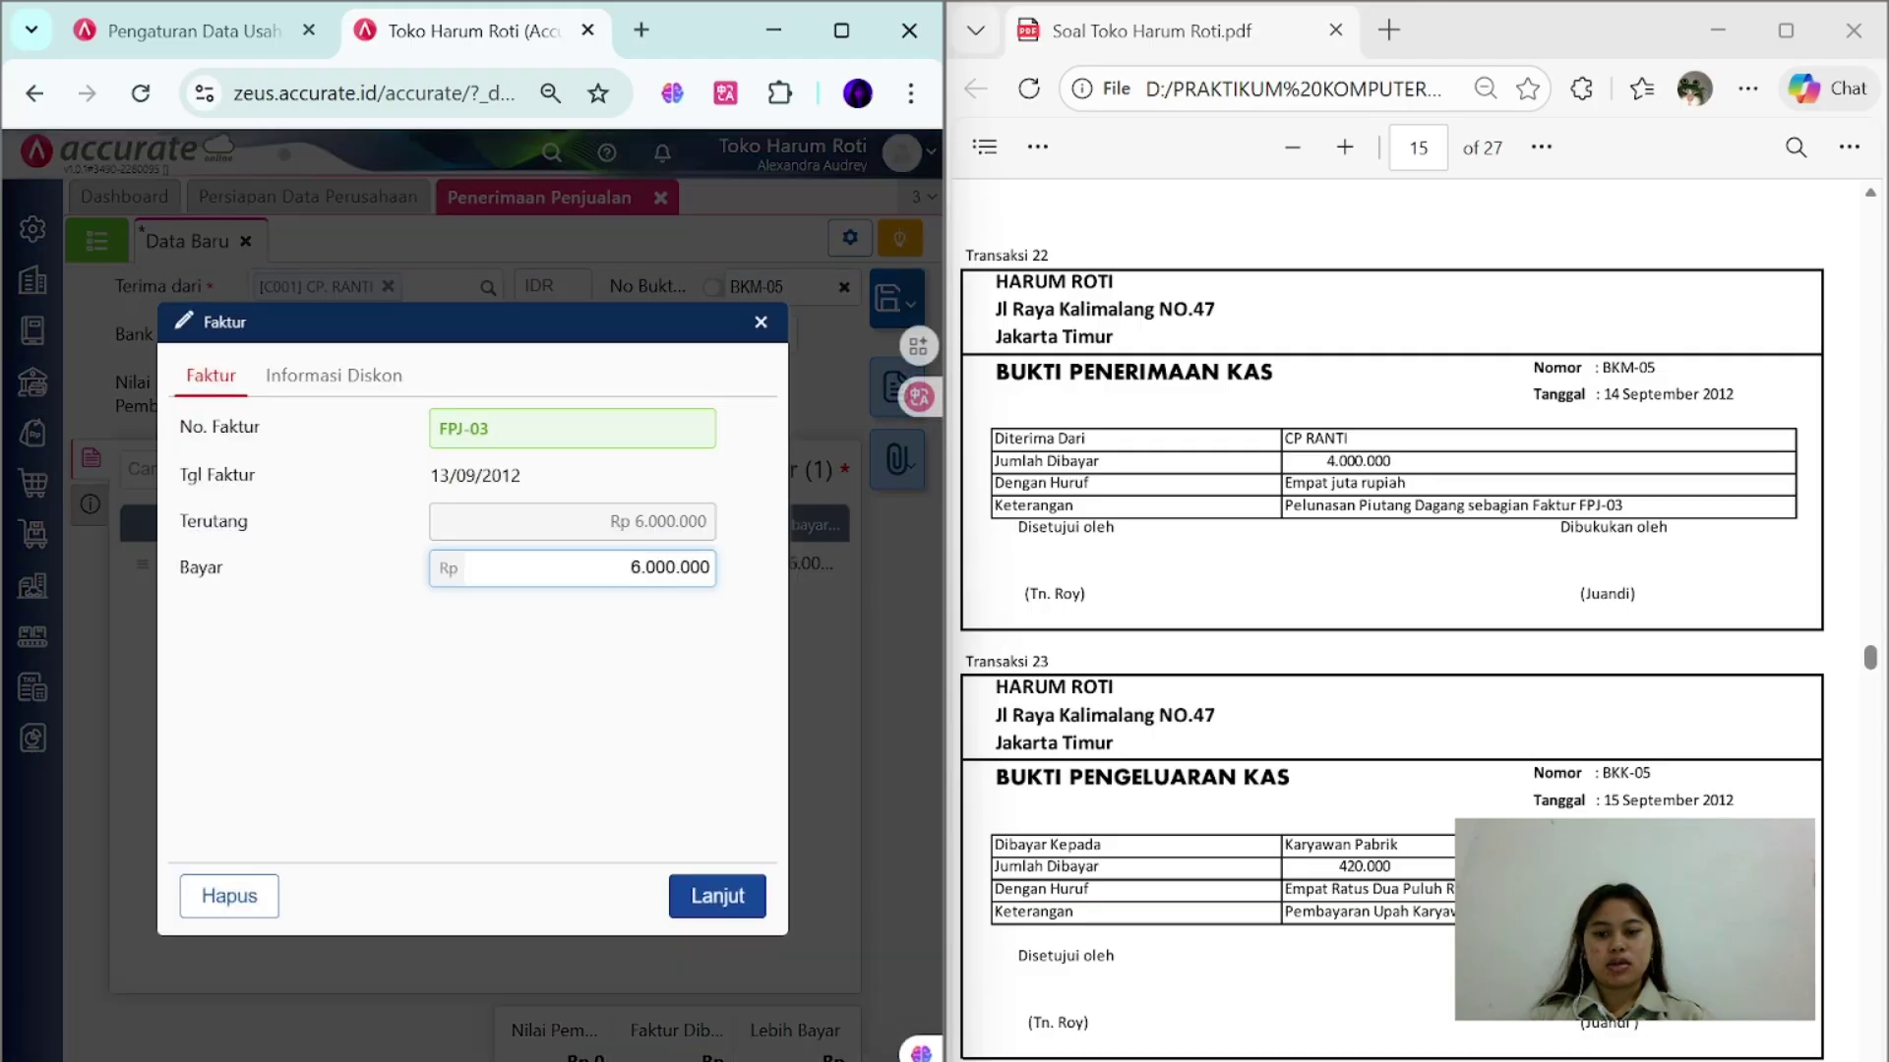
{"action": "key", "text": "BackSpace"}
{"action": "key", "text": "BackSpace"}
{"action": "key", "text": "BackSpace"}
{"action": "key", "text": "BackSpace"}
{"action": "key", "text": "BackSpace"}
{"action": "key", "text": "BackSpace"}
{"action": "key", "text": "BackSpace"}
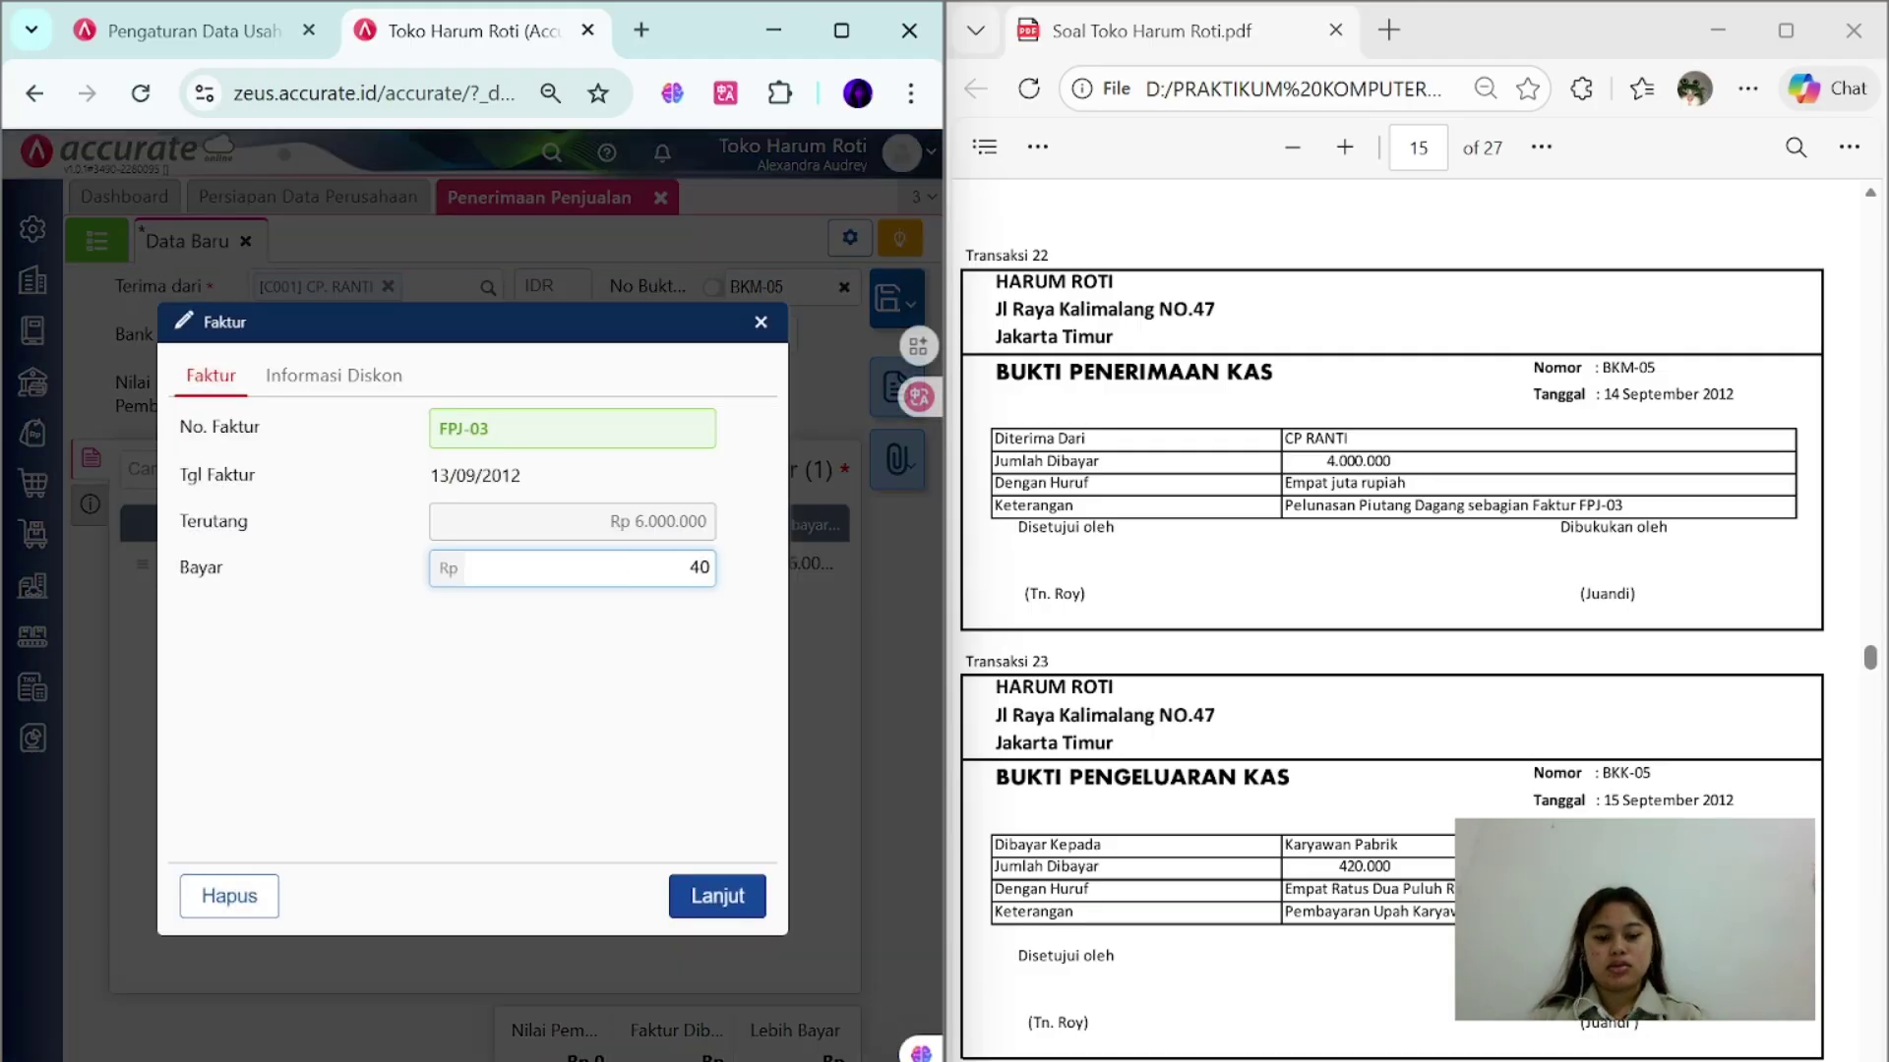
{"action": "type", "text": "400000"}
{"action": "left_click", "coordinate": [698, 903]}
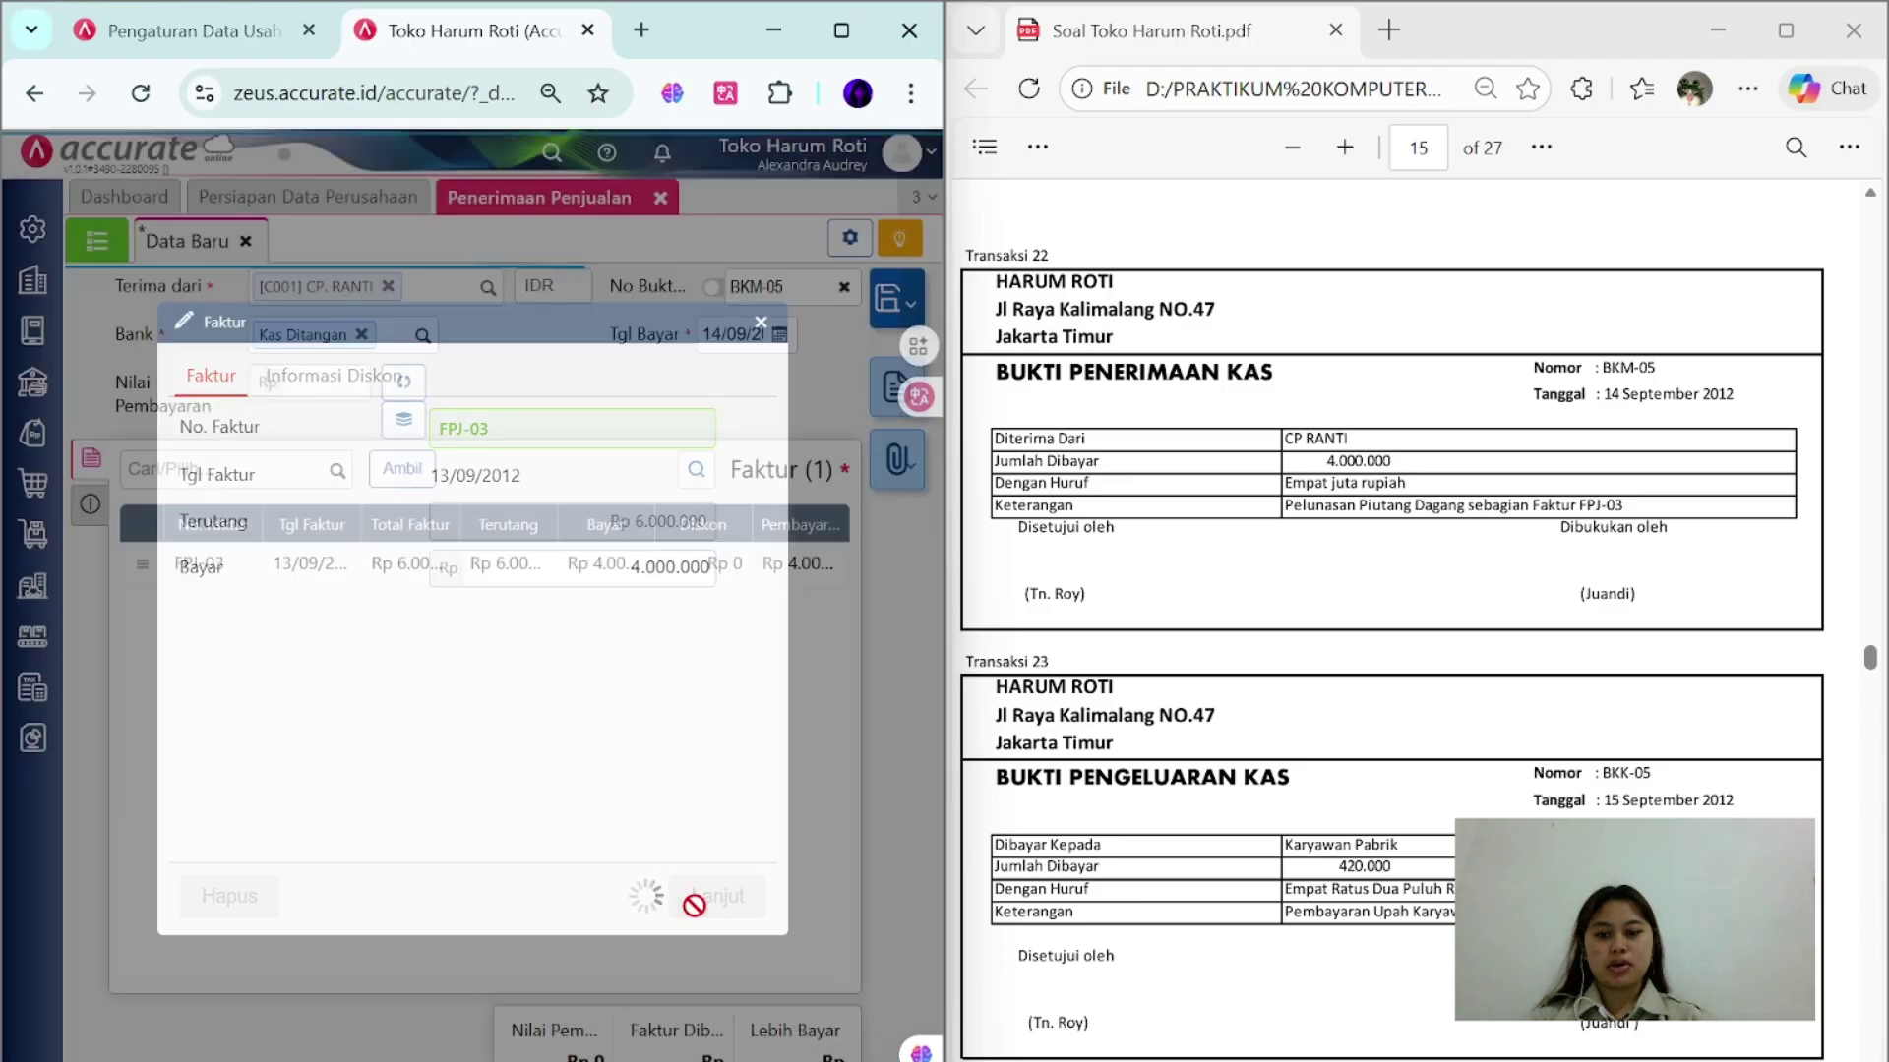
- Enter the receipt description "Pelunasan Piutang Dagang sebagian Faktur FPJ-03"
{"action": "left_click", "coordinate": [90, 509]}
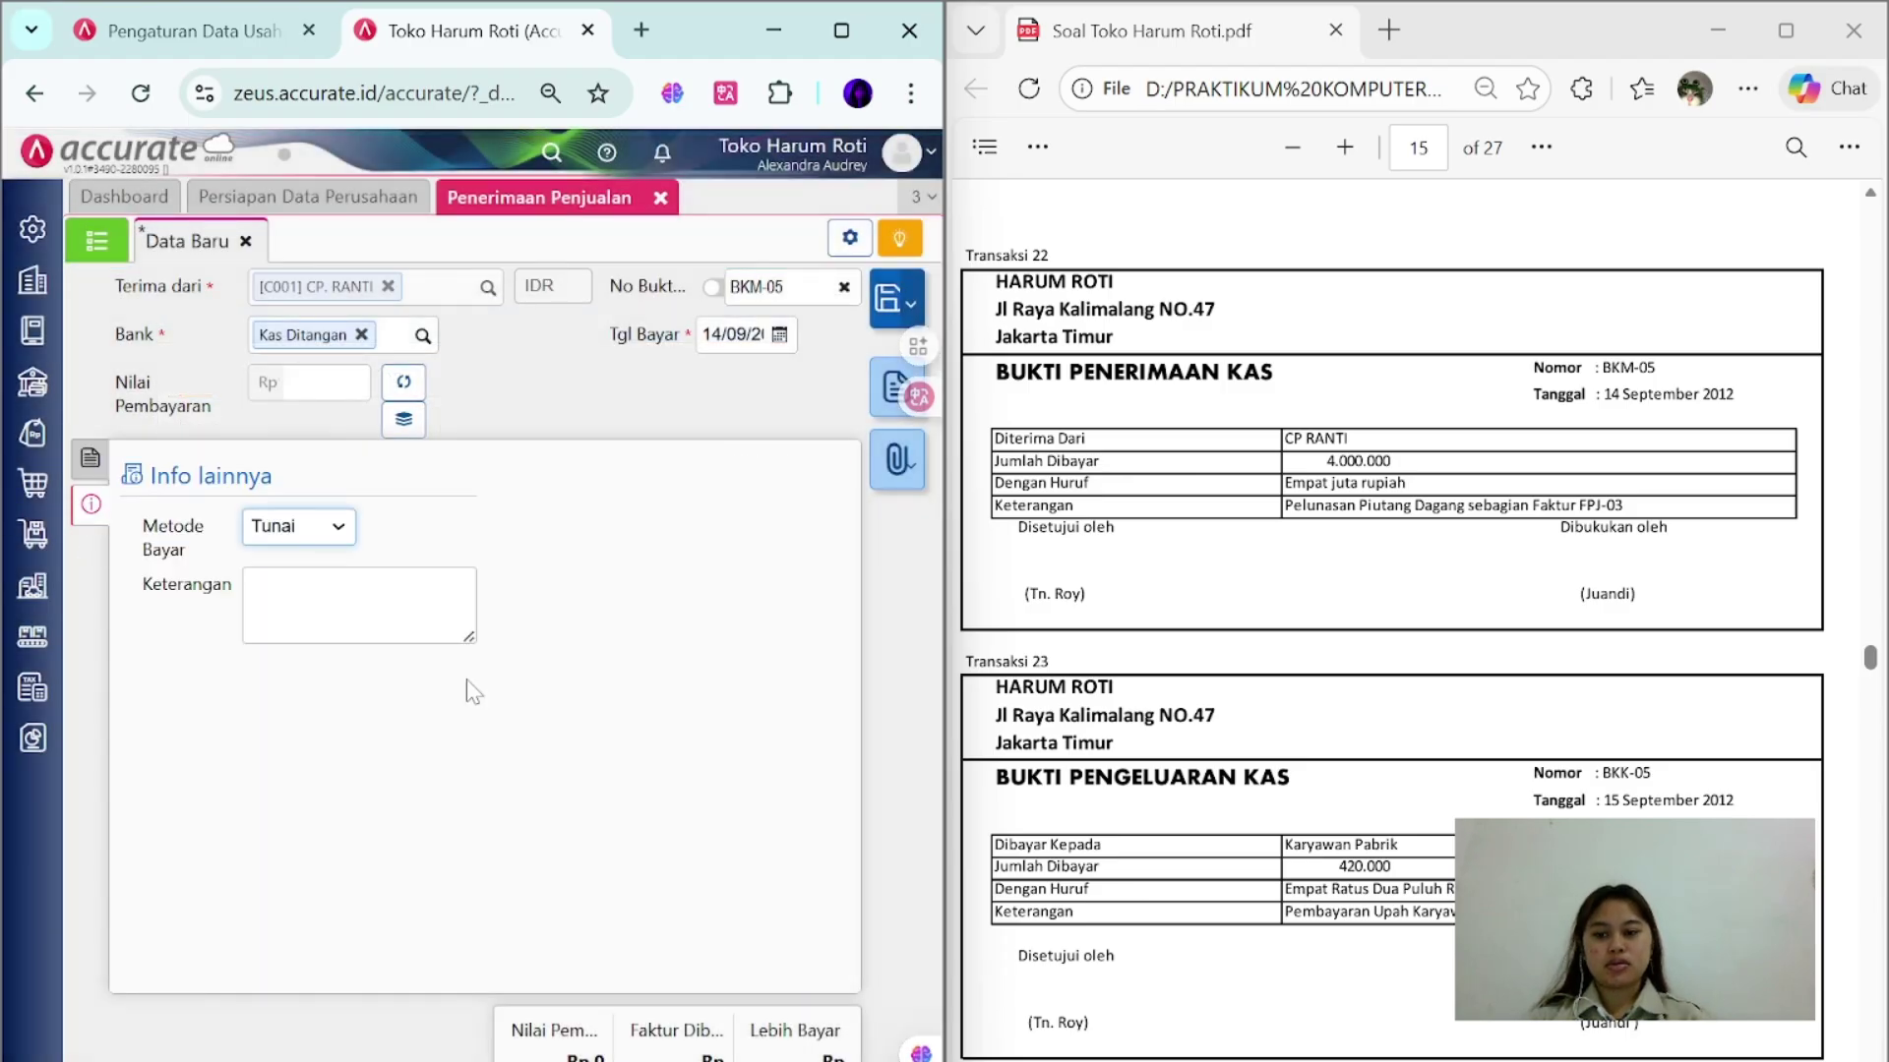
{"action": "left_click", "coordinate": [462, 585]}
{"action": "type", "text": "P"}
{"action": "key", "text": "Caps_Lock"}
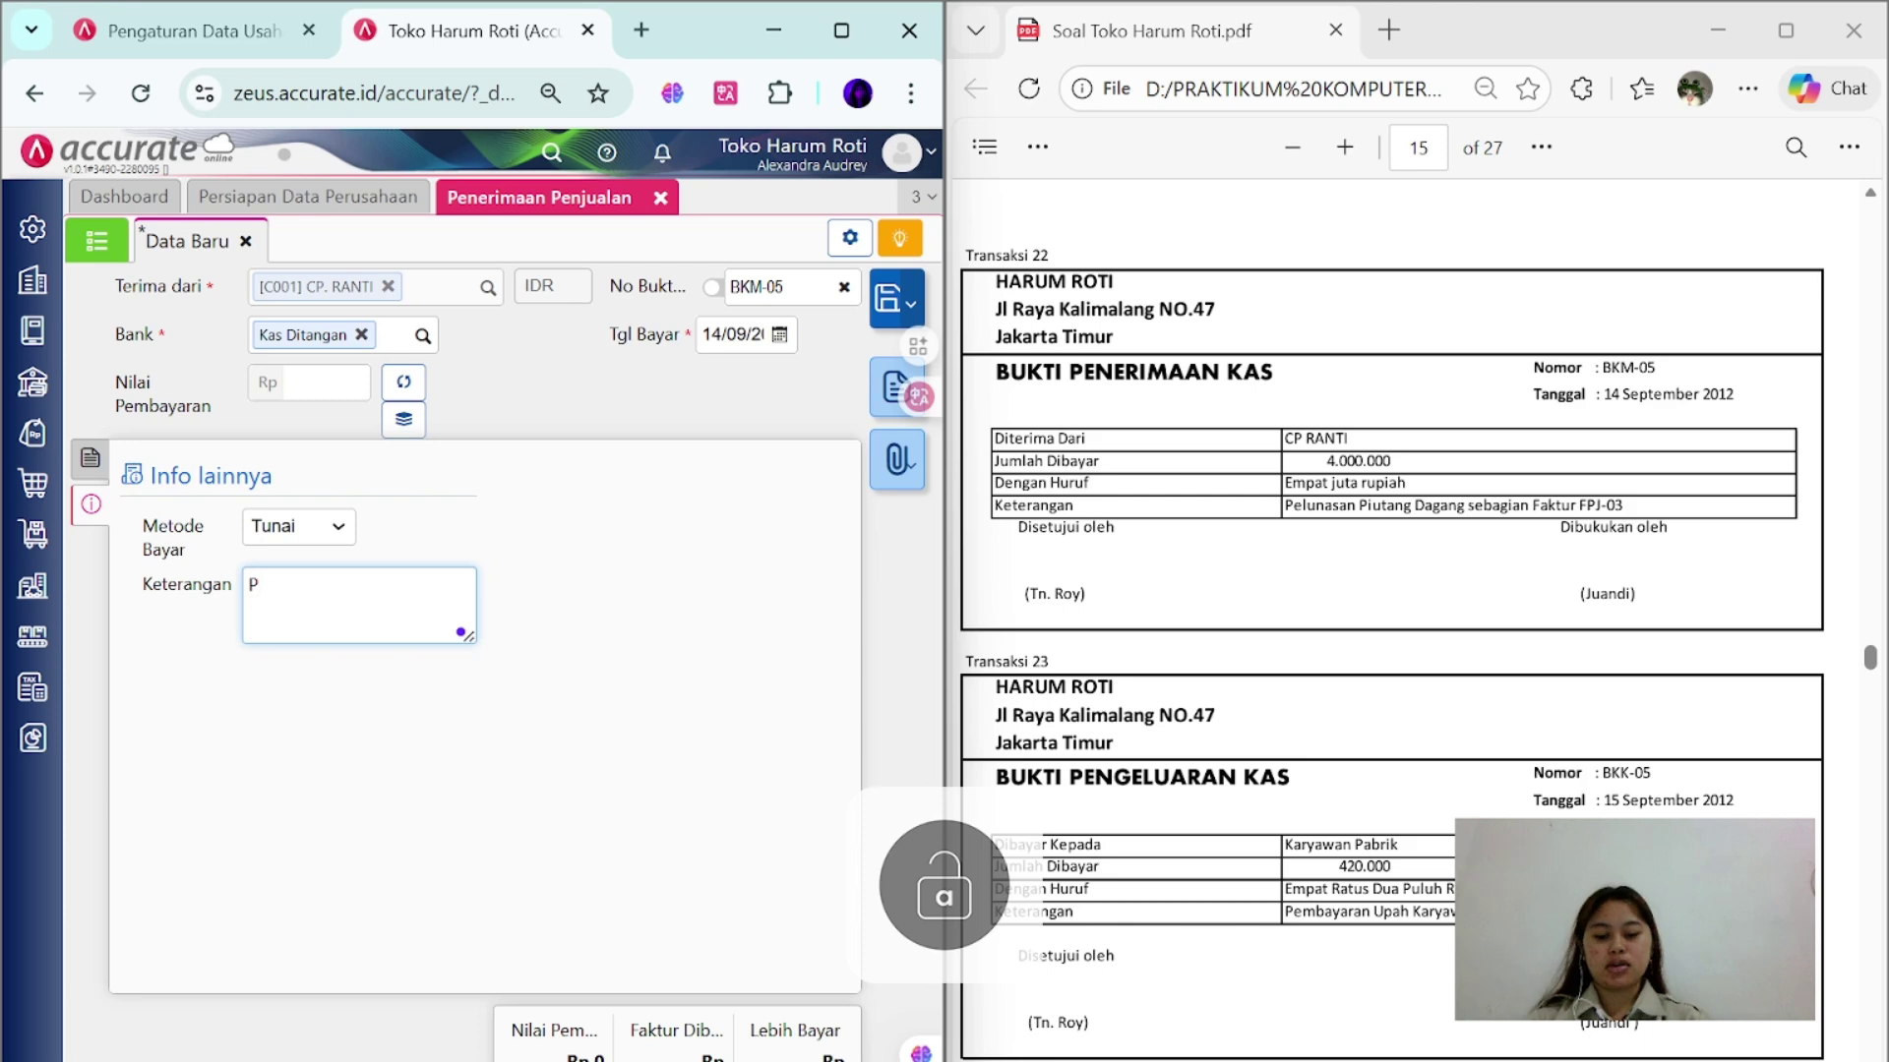
{"action": "type", "text": "elunasan Piu"}
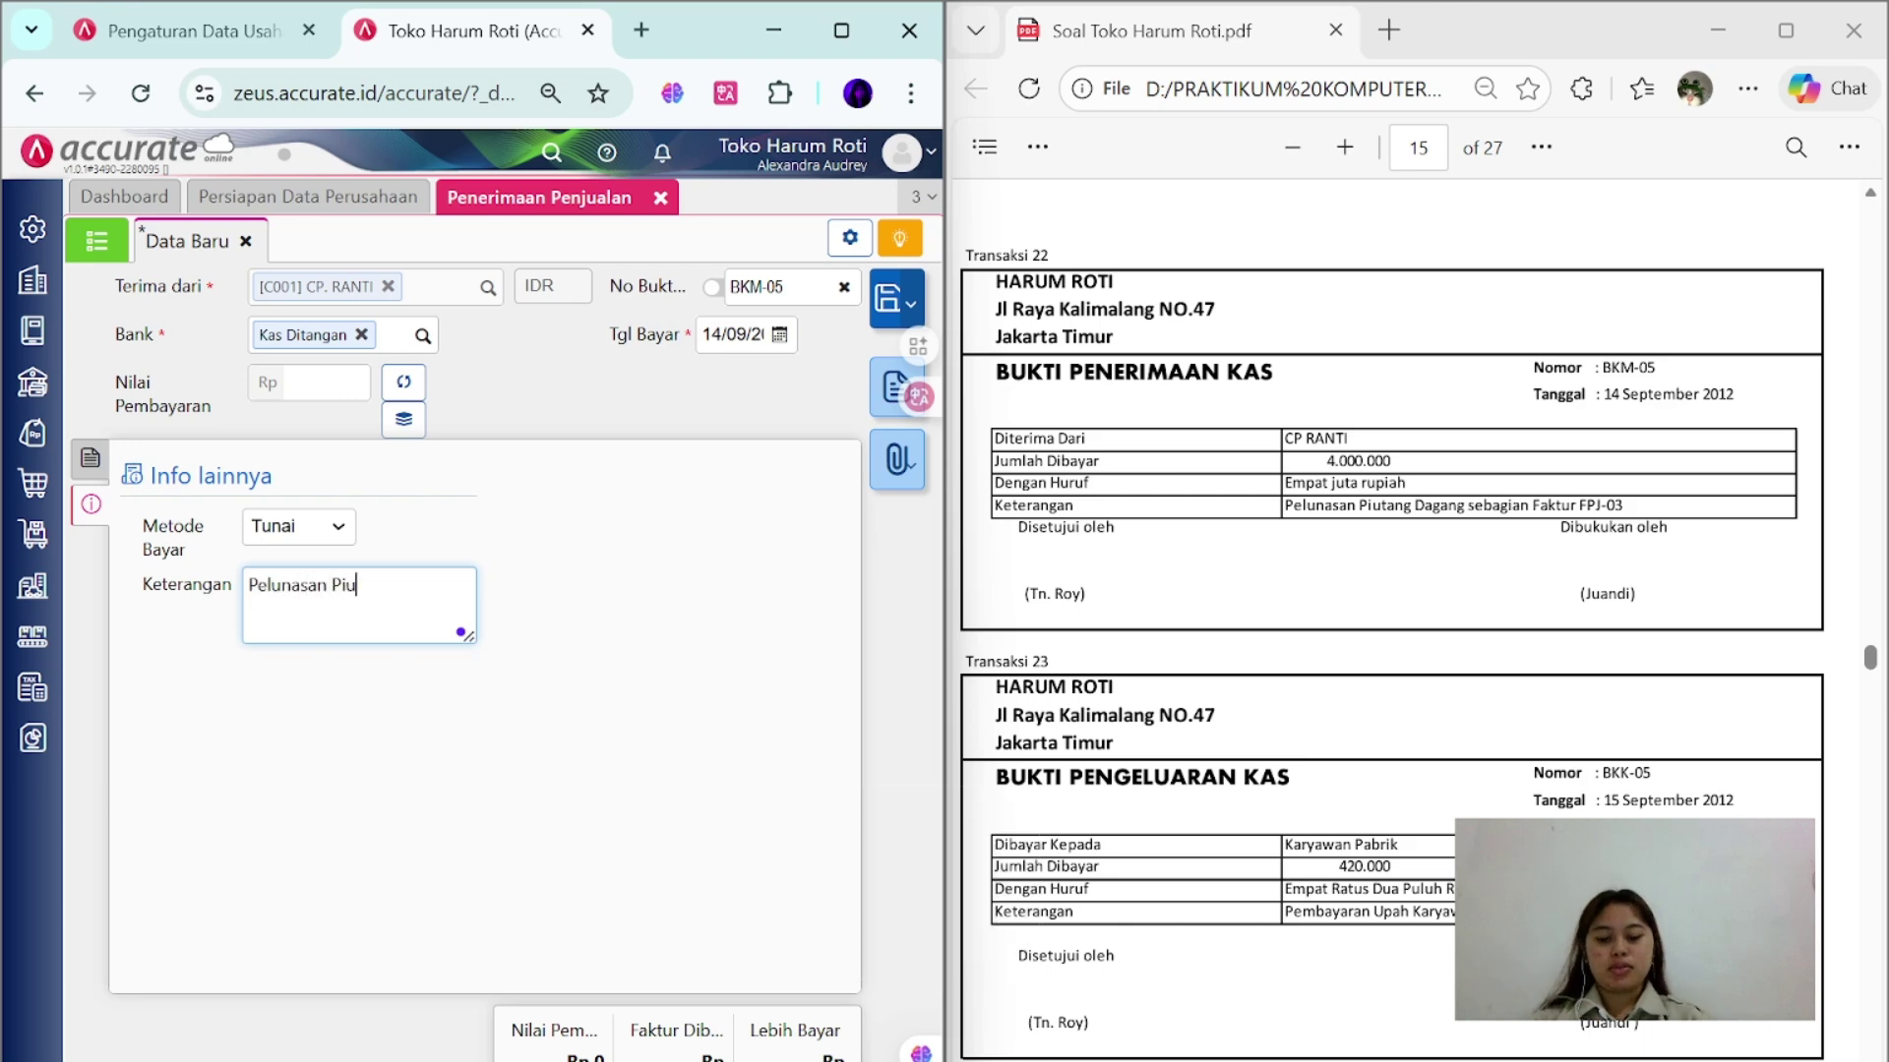
{"action": "type", "text": "tang Dagang se"}
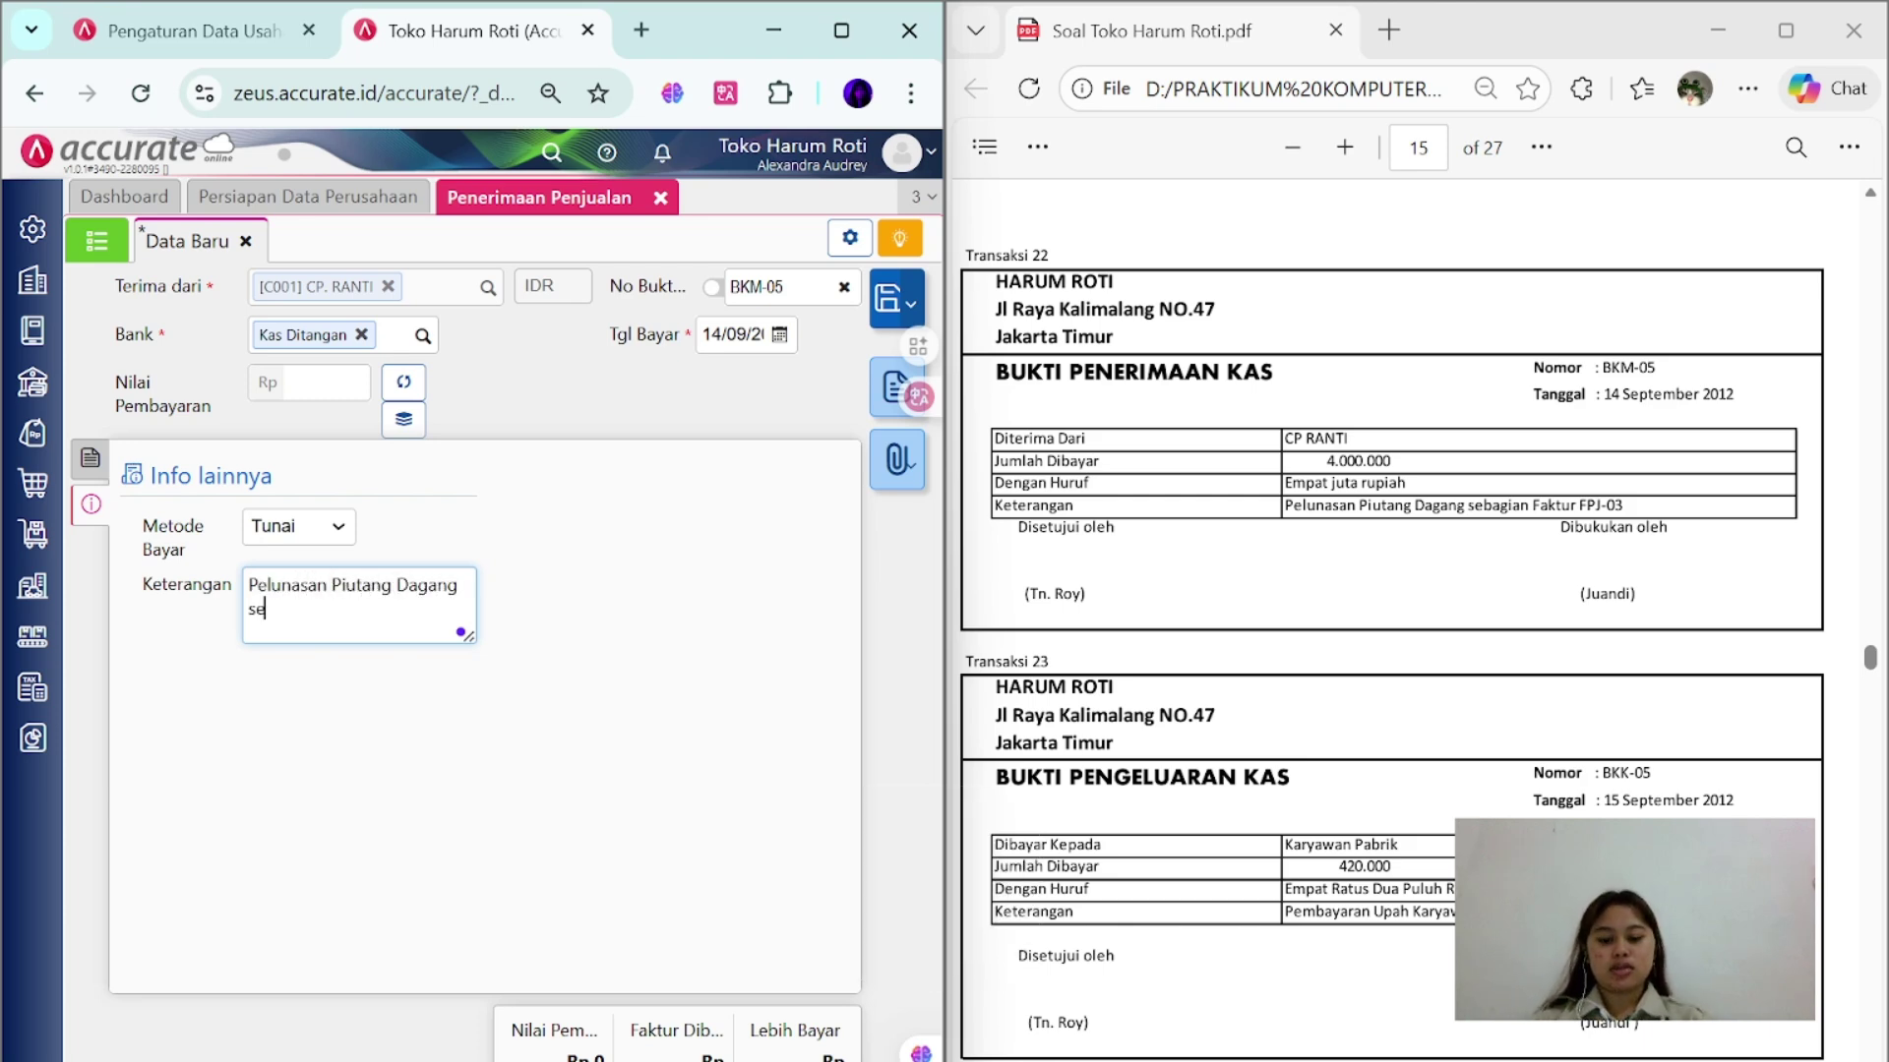
{"action": "type", "text": "bagian Faktur"}
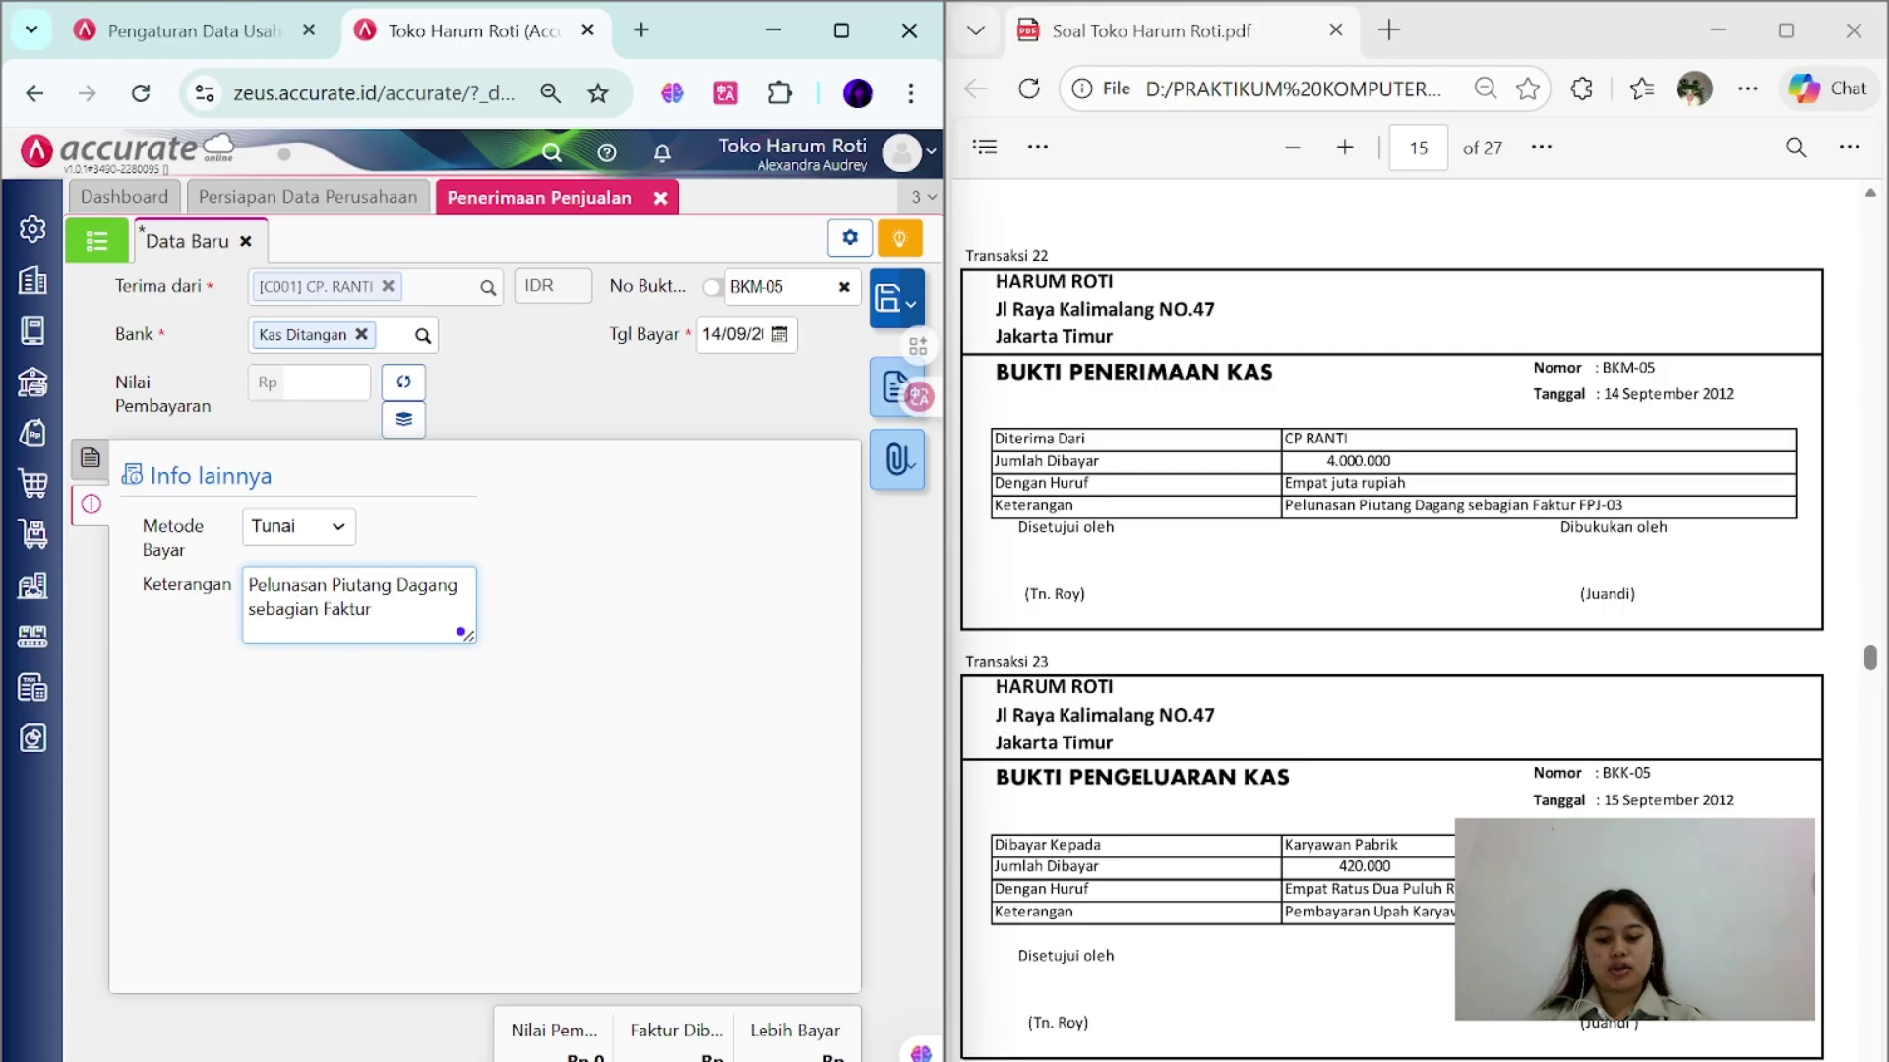
{"action": "type", "text": " FPJ-03"}
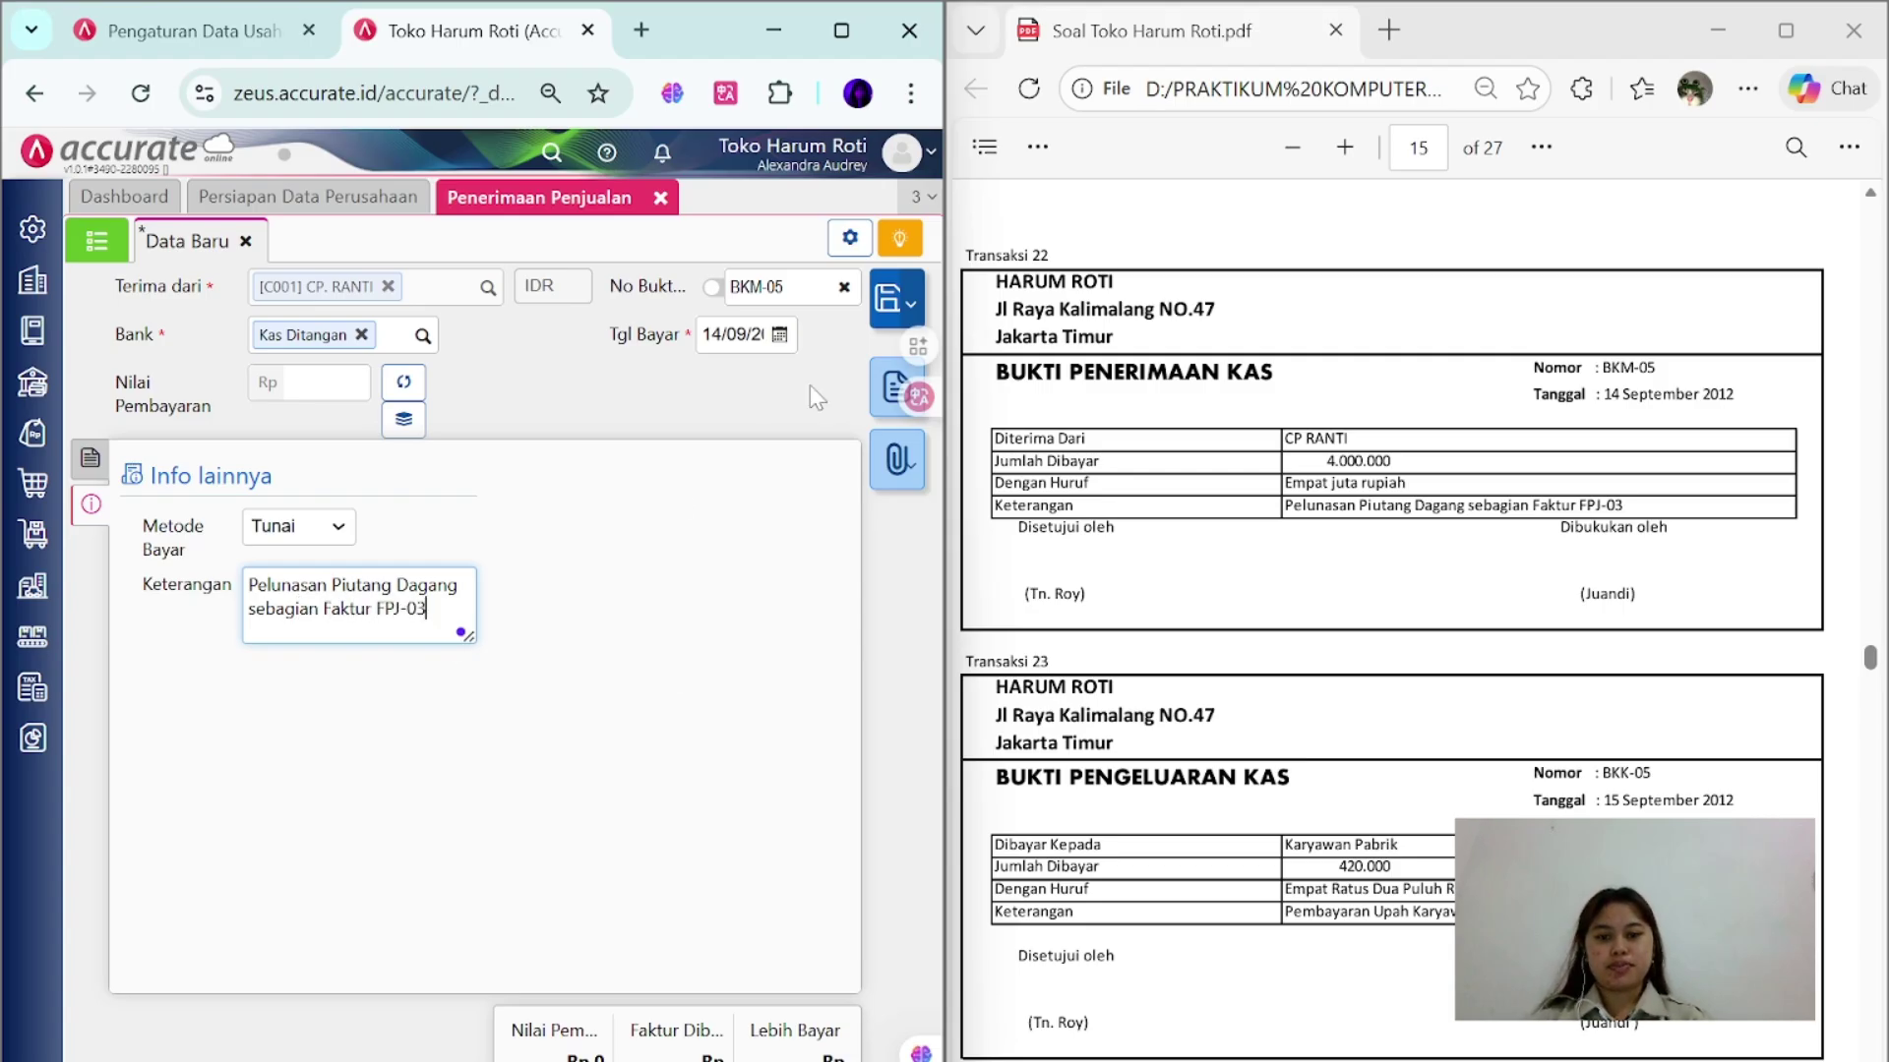
- Calculate the payment value of receipt BKM-05 from invoice FPJ-03 and save the receipt
{"action": "left_click", "coordinate": [91, 457]}
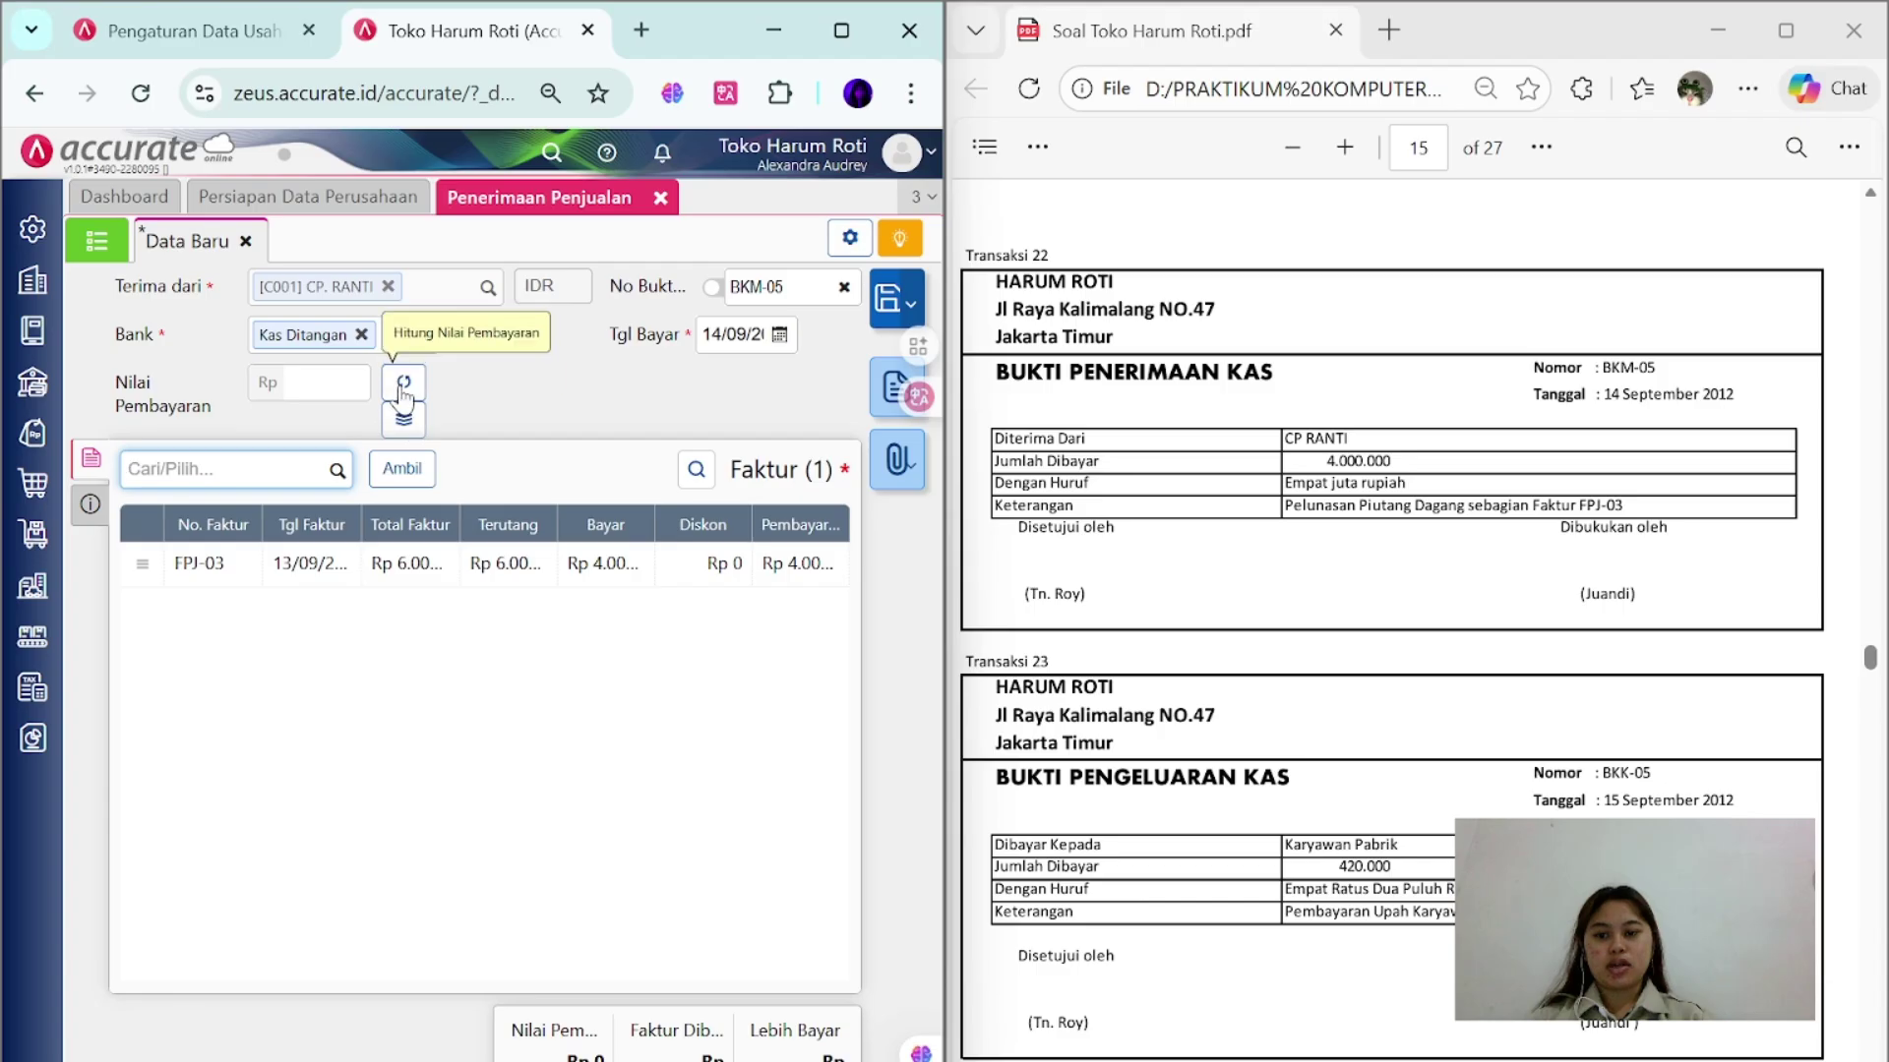
{"action": "left_click", "coordinate": [404, 384]}
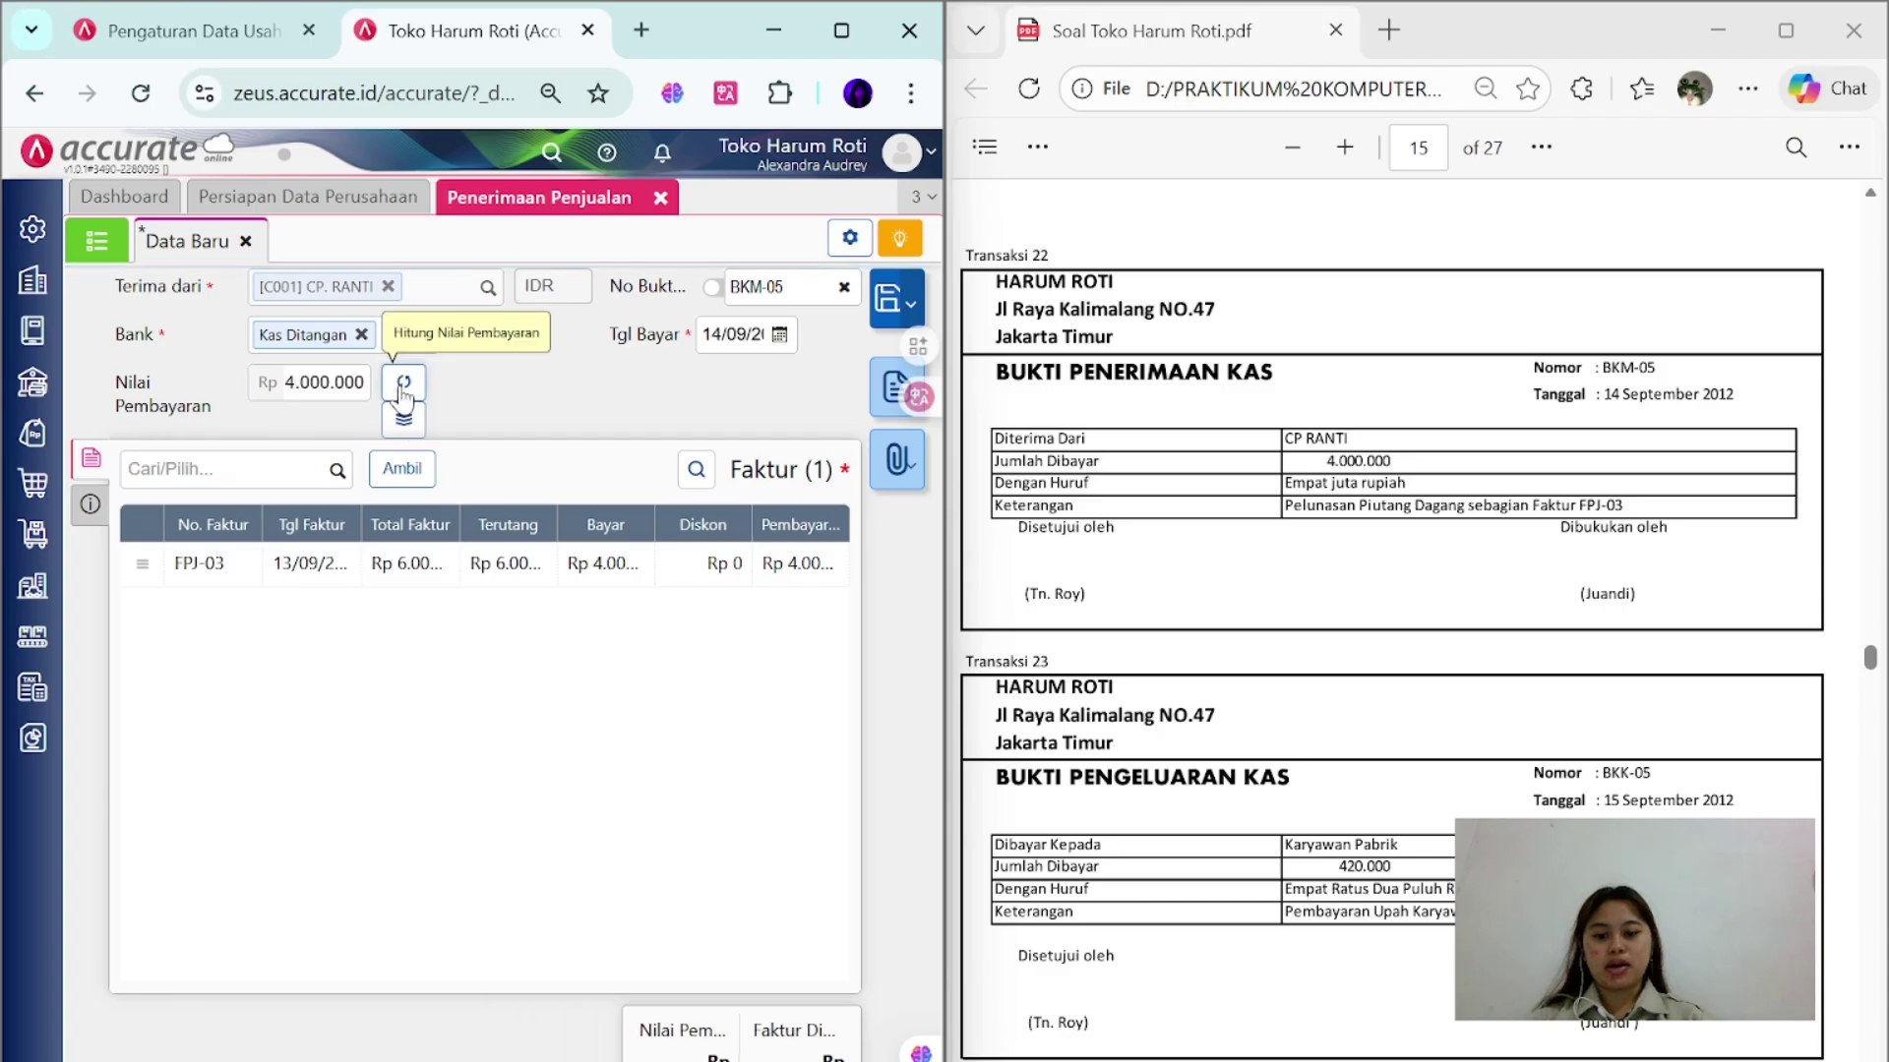
{"action": "left_click", "coordinate": [886, 327]}
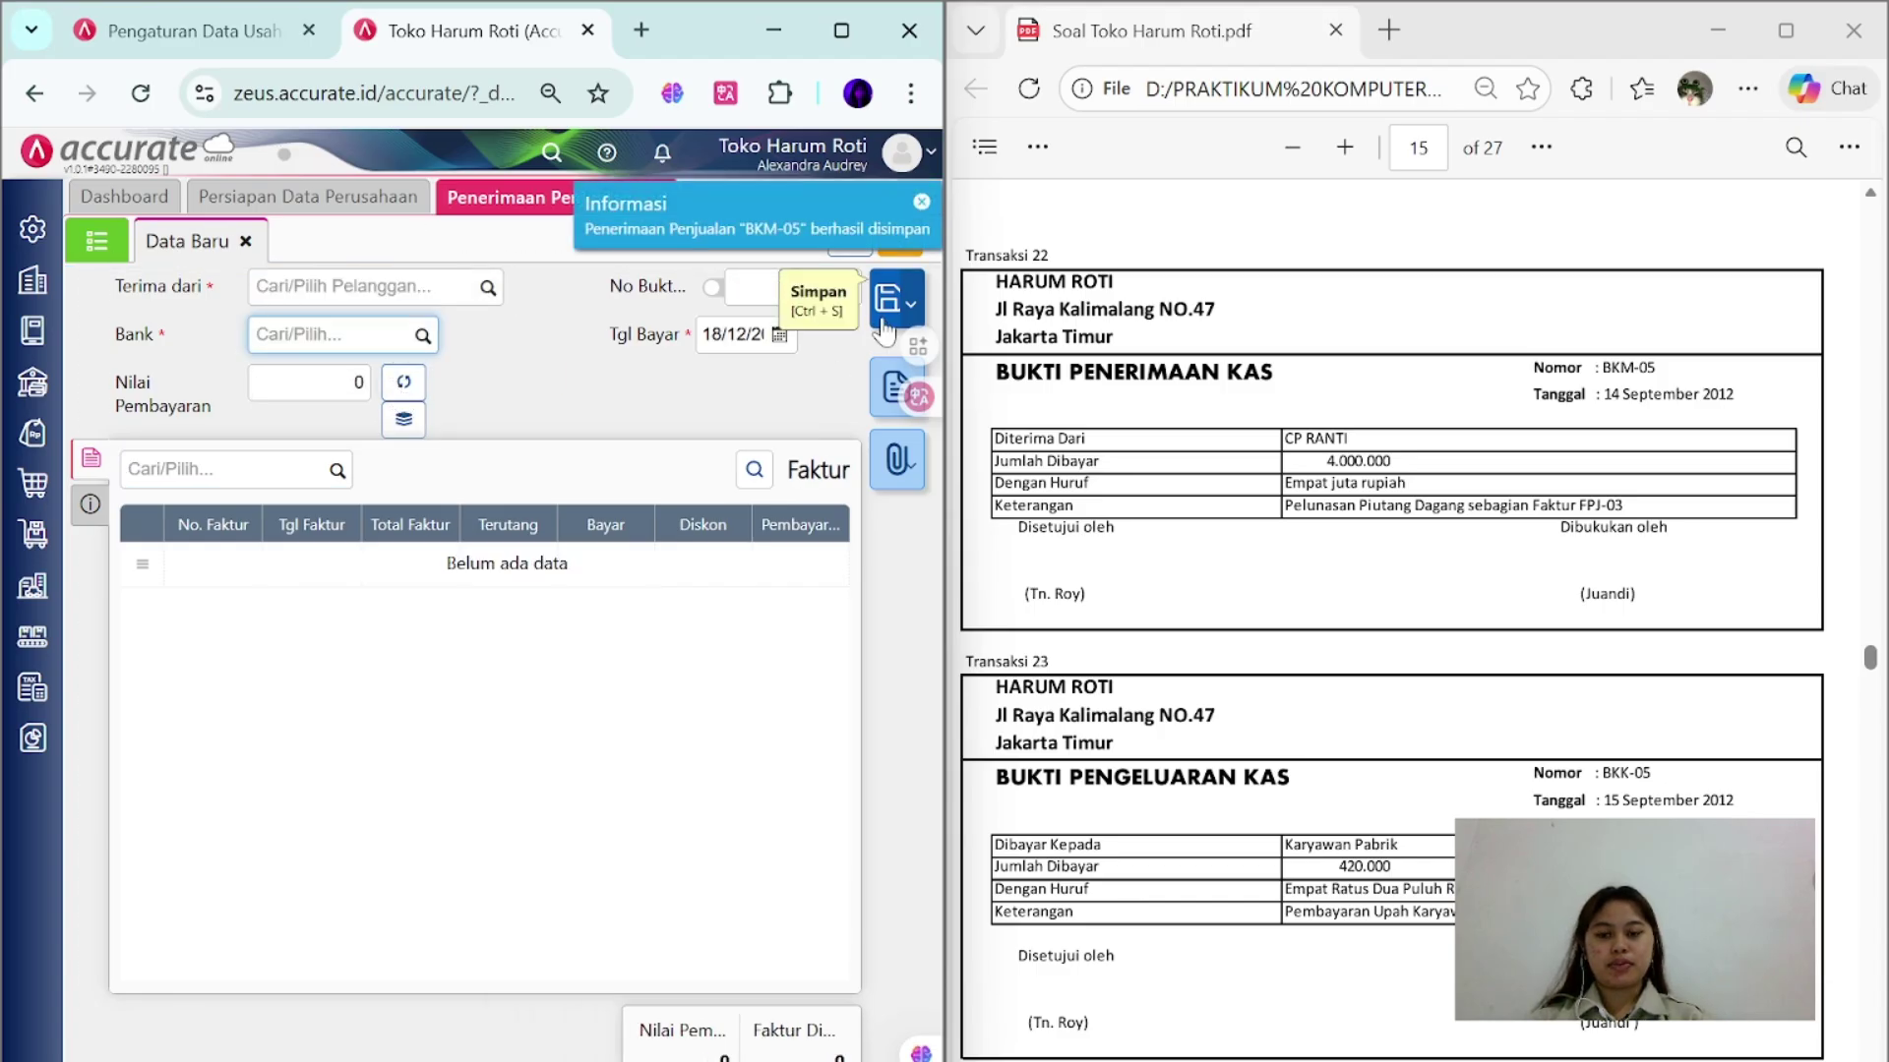
- Close the sales receipt form and start a cash payment for Transaksi 23 from Kas Ditangan
{"action": "scroll", "coordinate": [1181, 640], "scroll_direction": "down", "scroll_amount": 4}
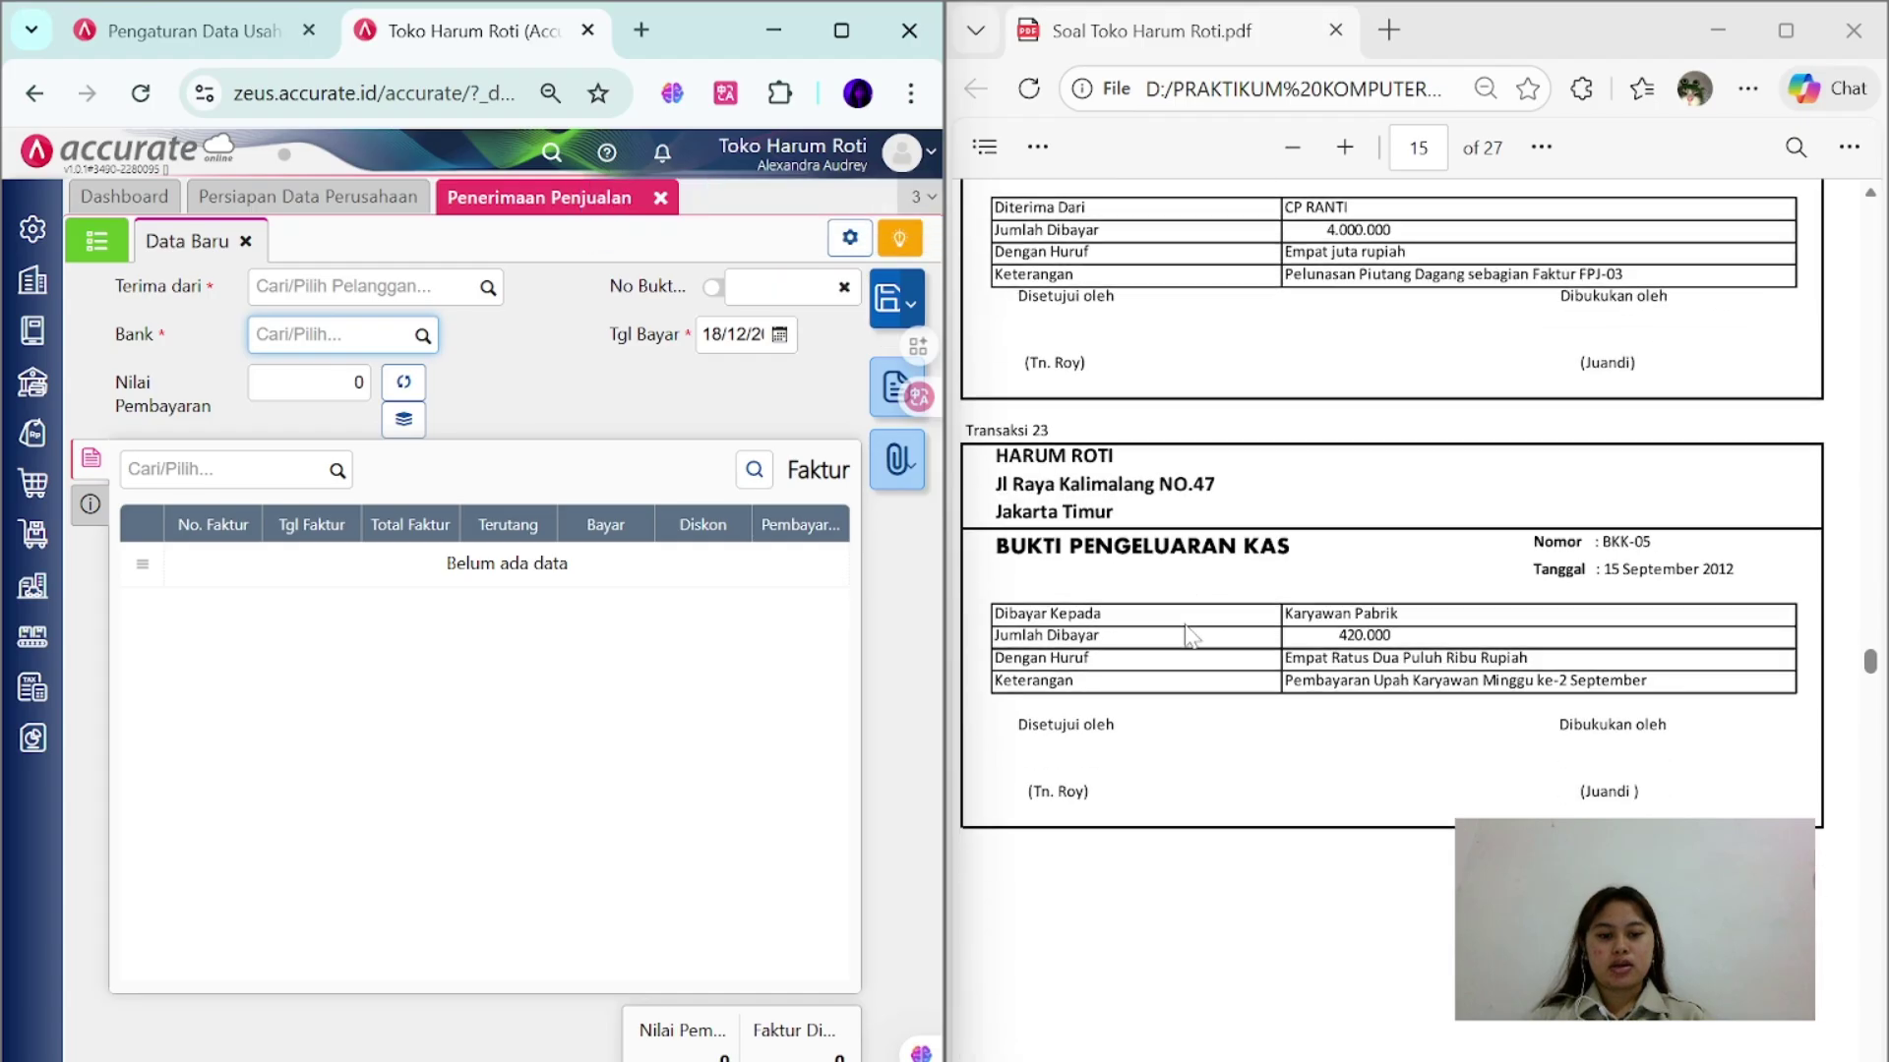
{"action": "left_click", "coordinate": [660, 198]}
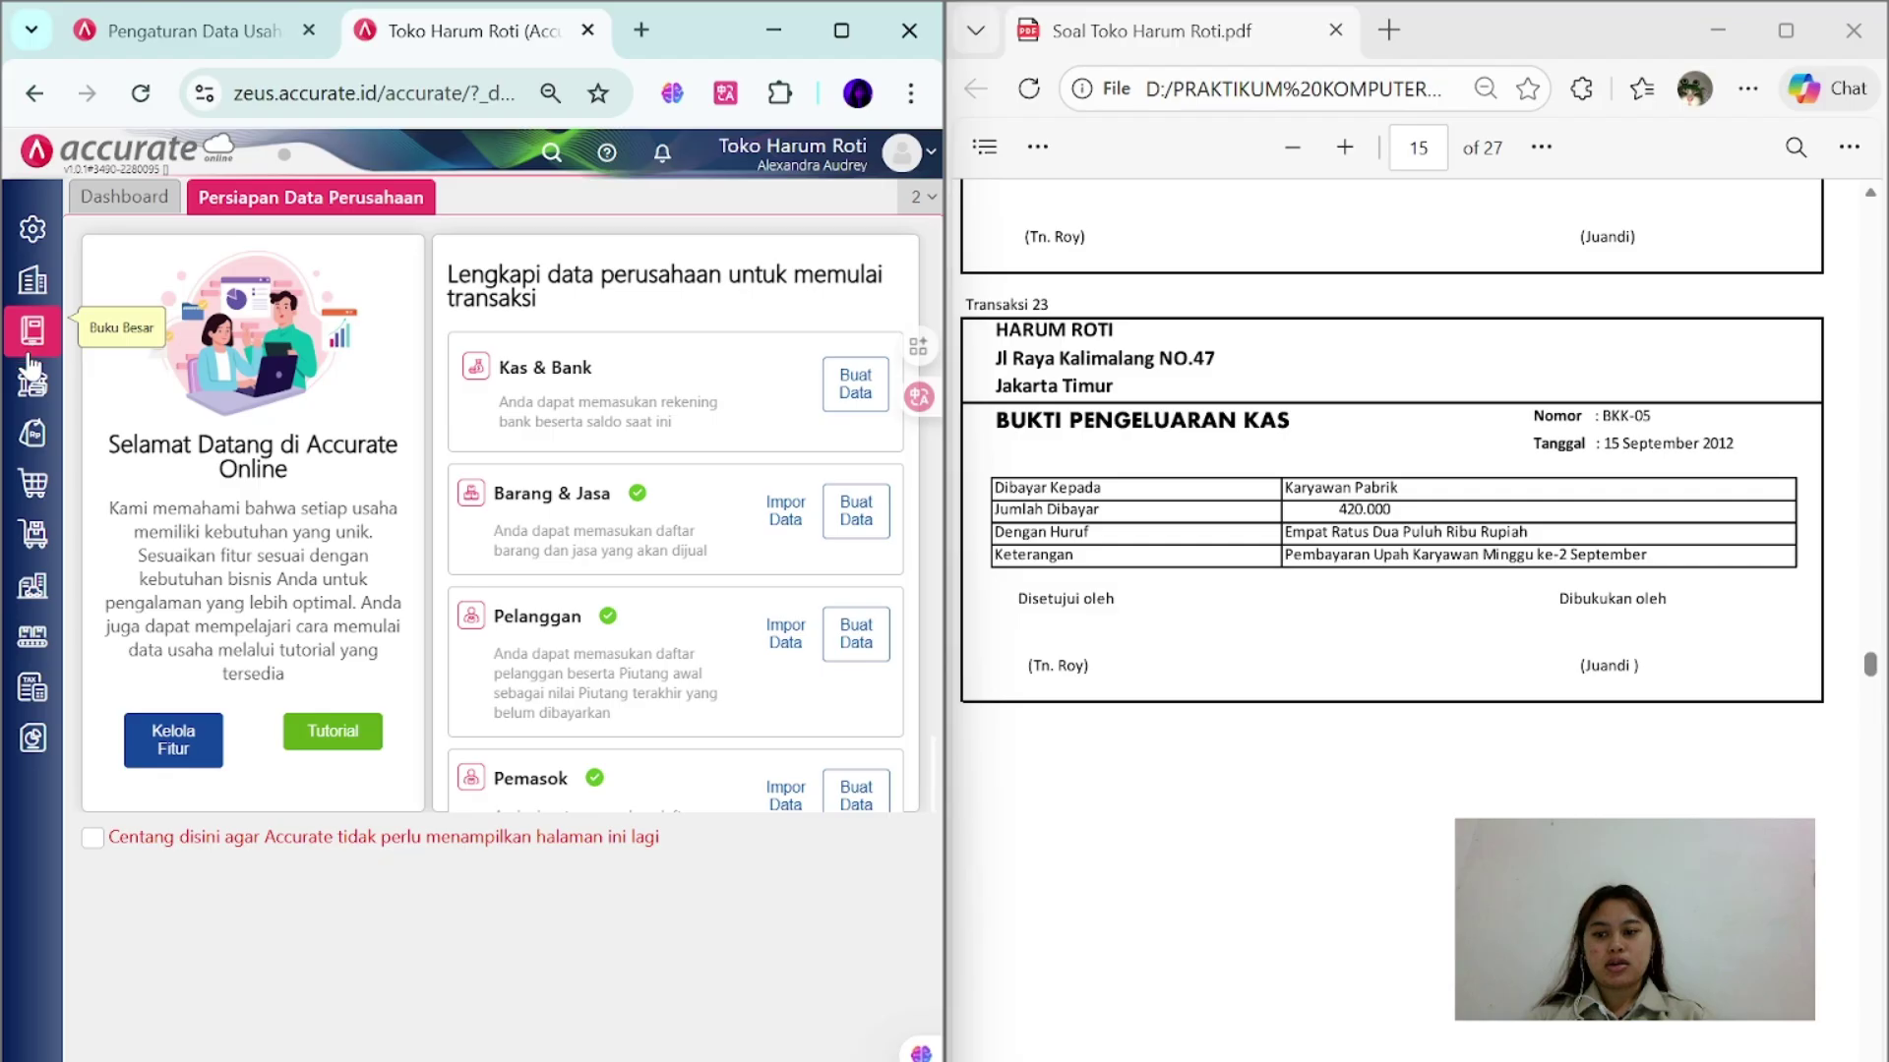
{"action": "left_click", "coordinate": [32, 393]}
{"action": "left_click", "coordinate": [138, 478]}
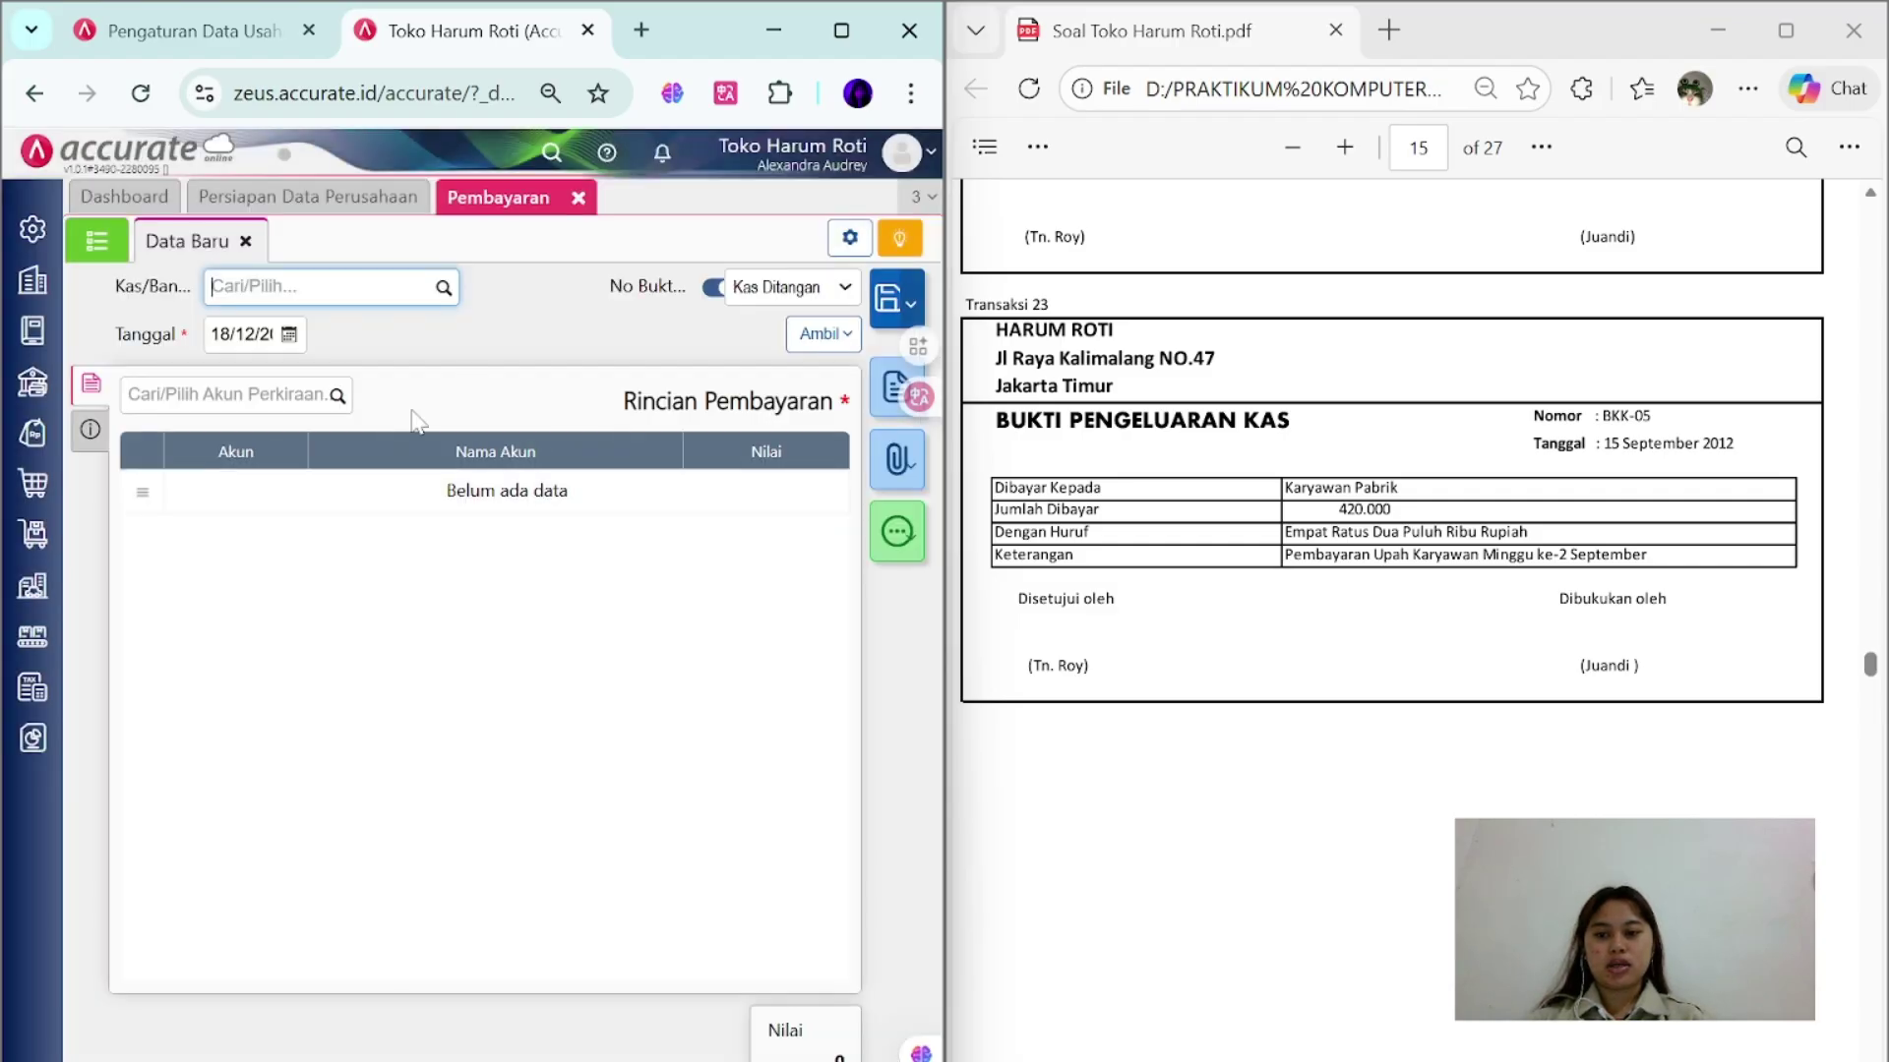
{"action": "left_click", "coordinate": [443, 286]}
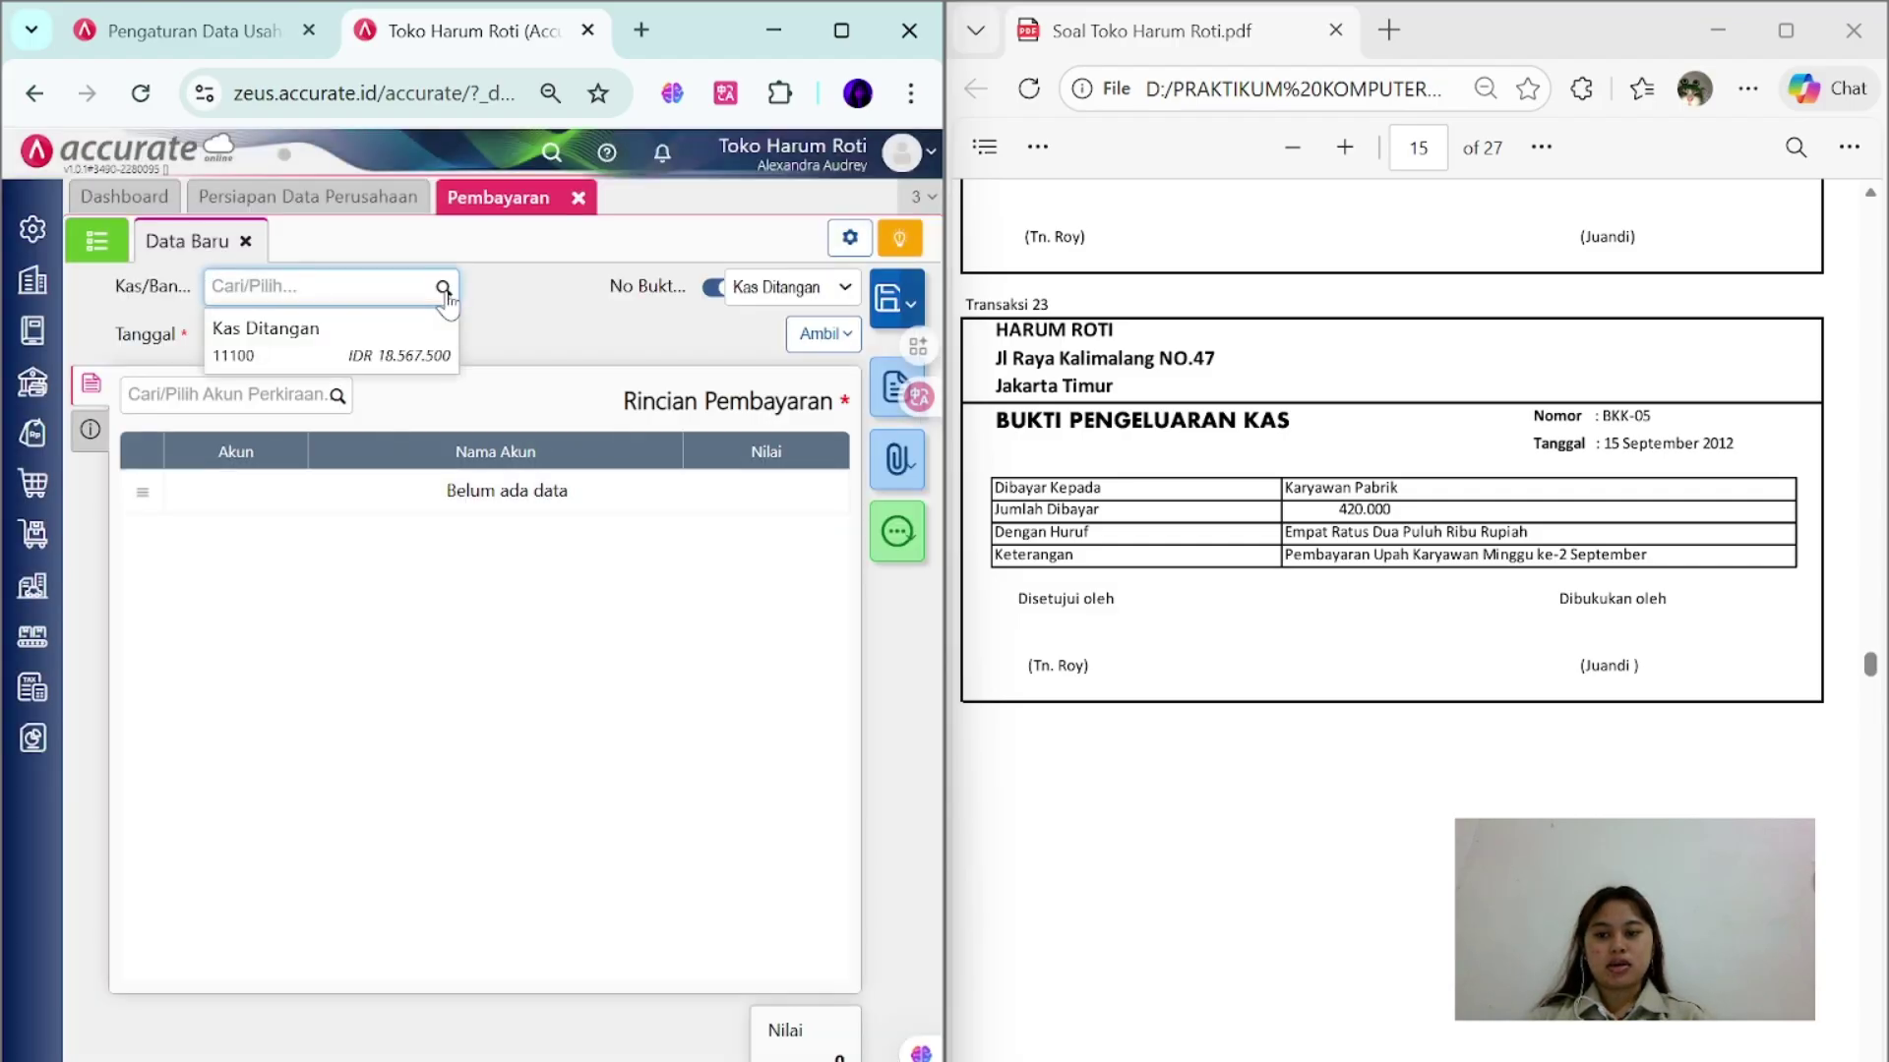
{"action": "left_click", "coordinate": [438, 345]}
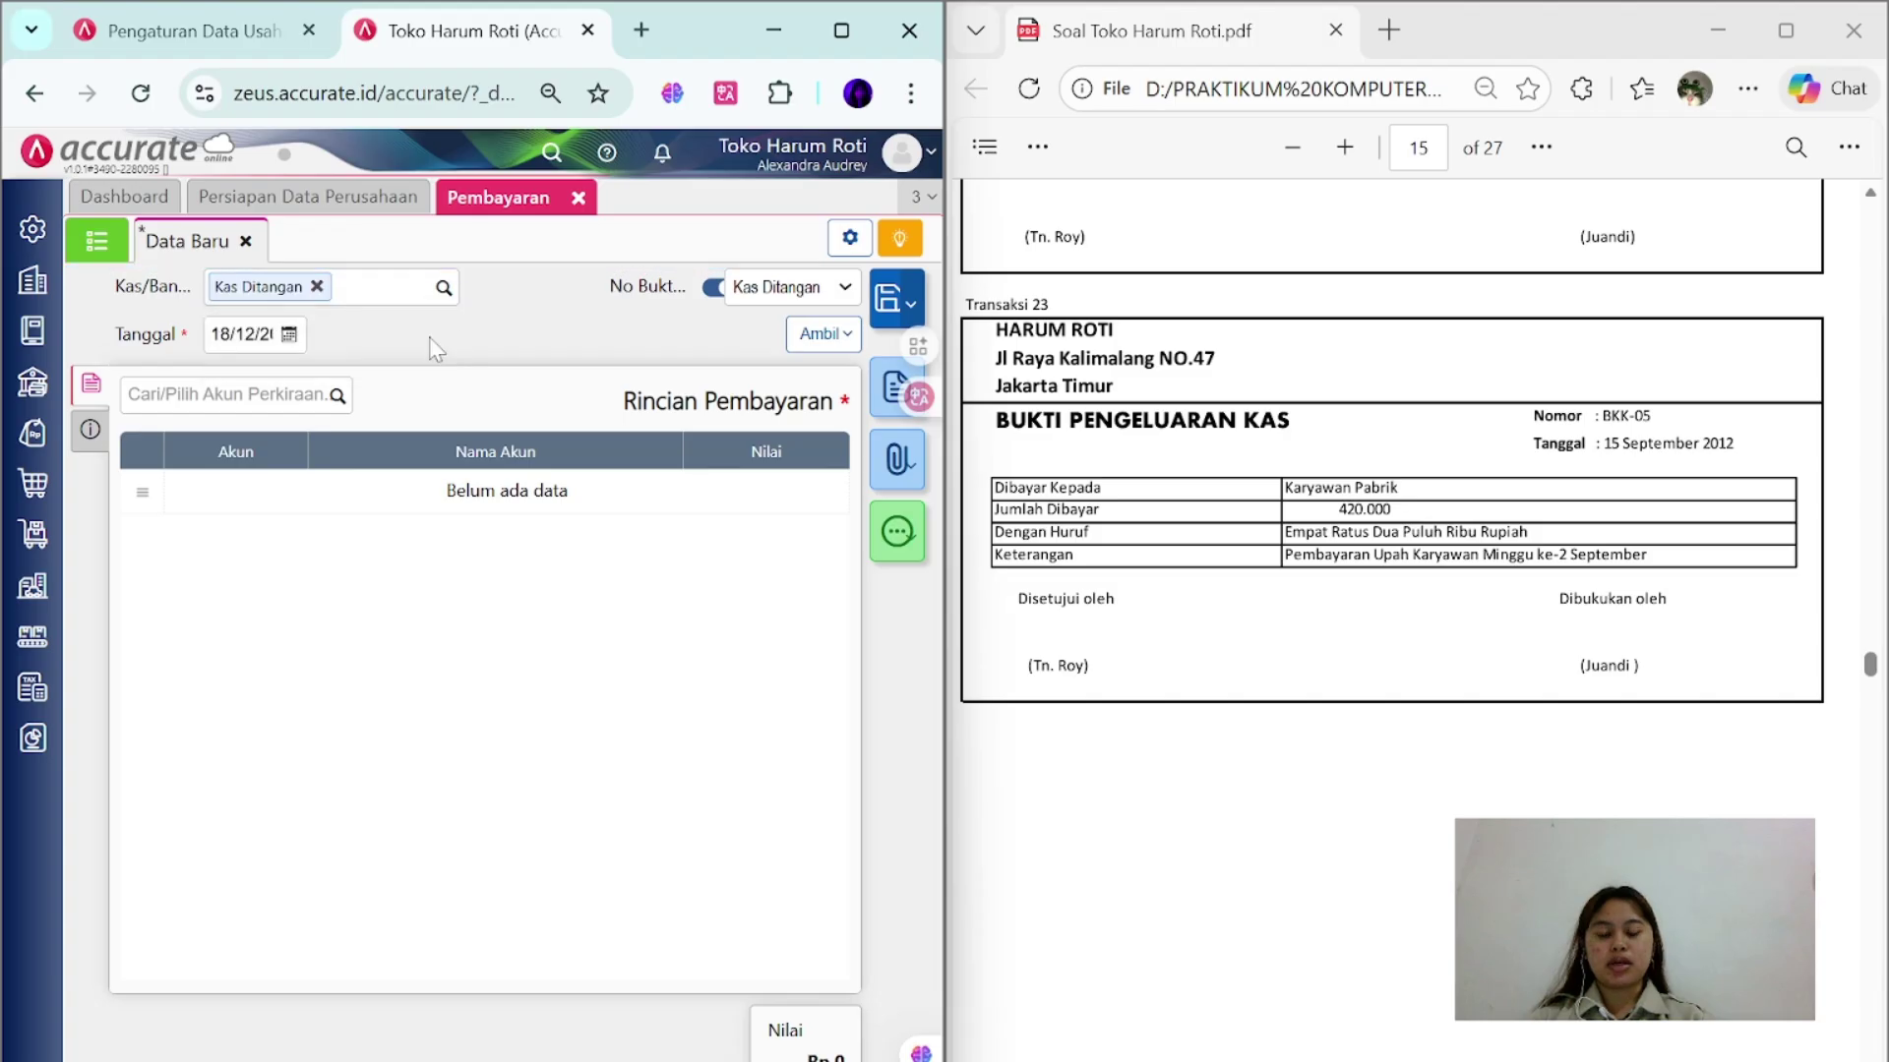
- Give the cash payment the manual number BKK-05 and the date 15 September 2012
{"action": "left_click", "coordinate": [712, 286]}
{"action": "key", "text": "Caps_Lock"}
{"action": "type", "text": "BKK-05"}
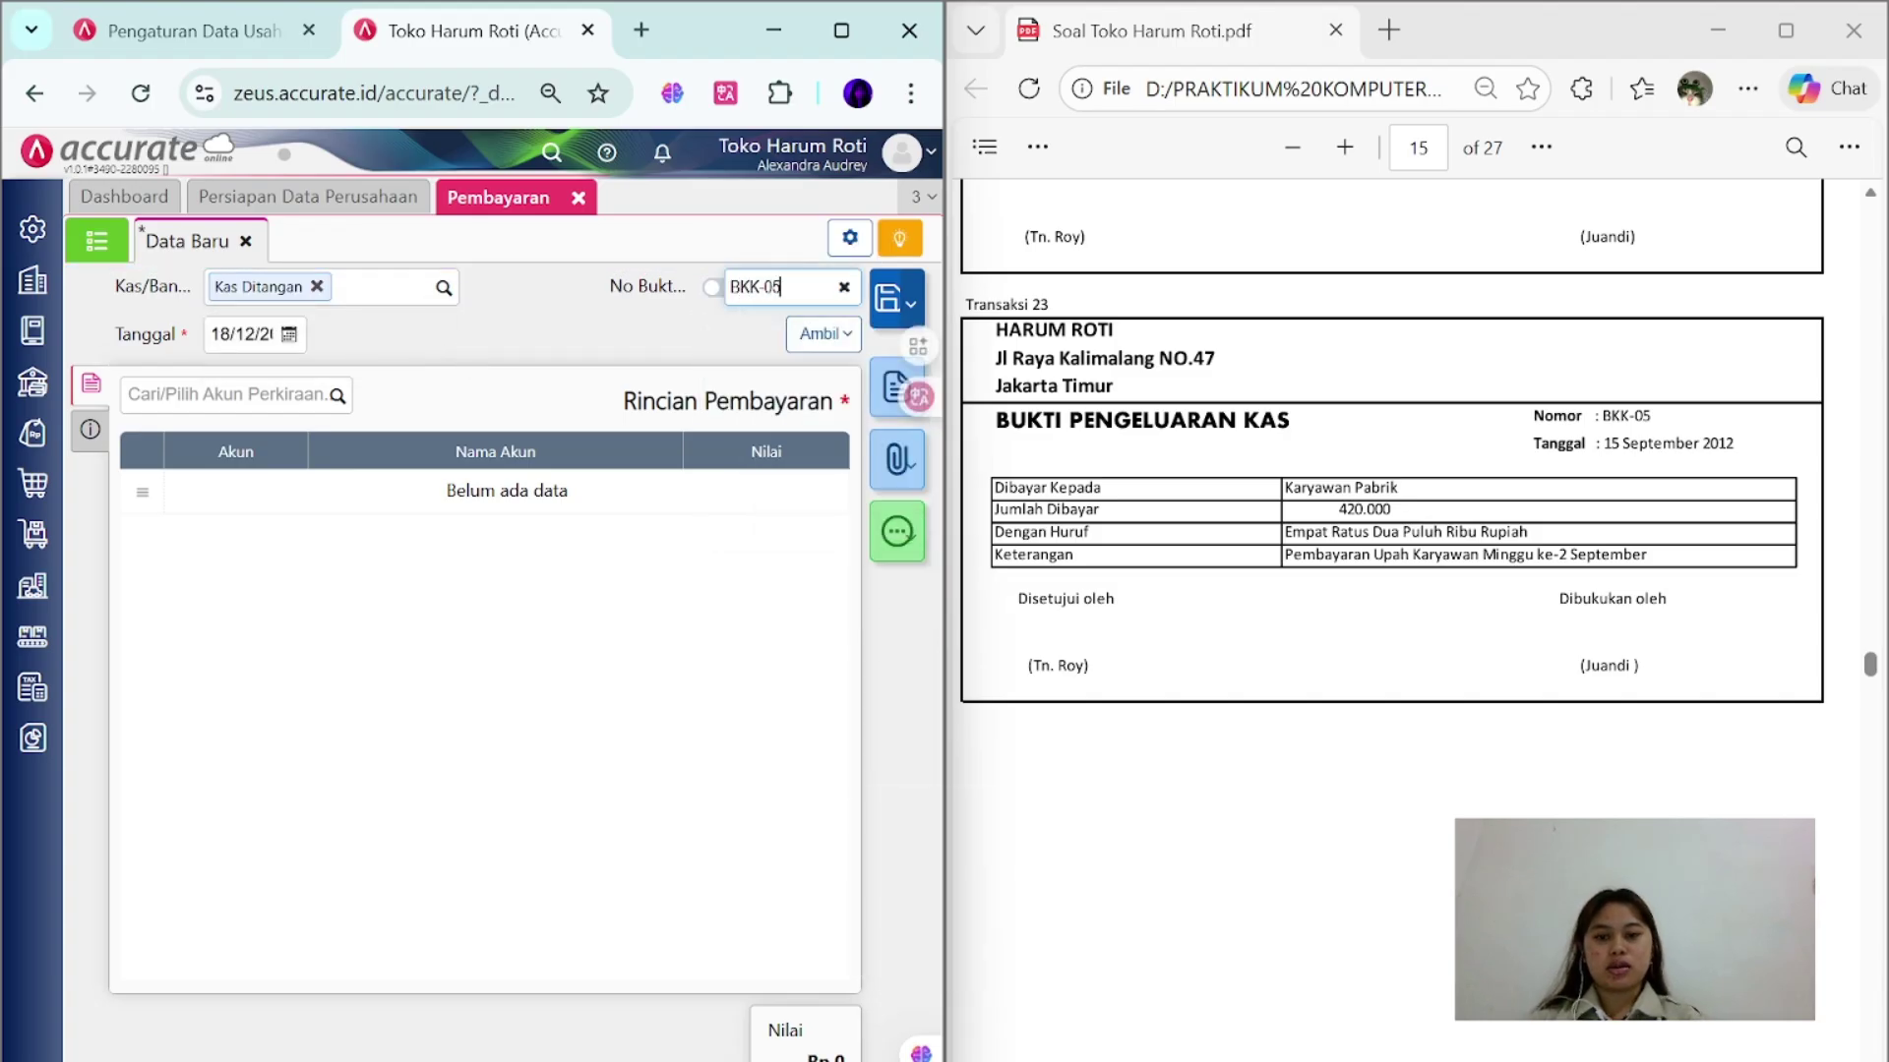
{"action": "left_click", "coordinate": [241, 333]}
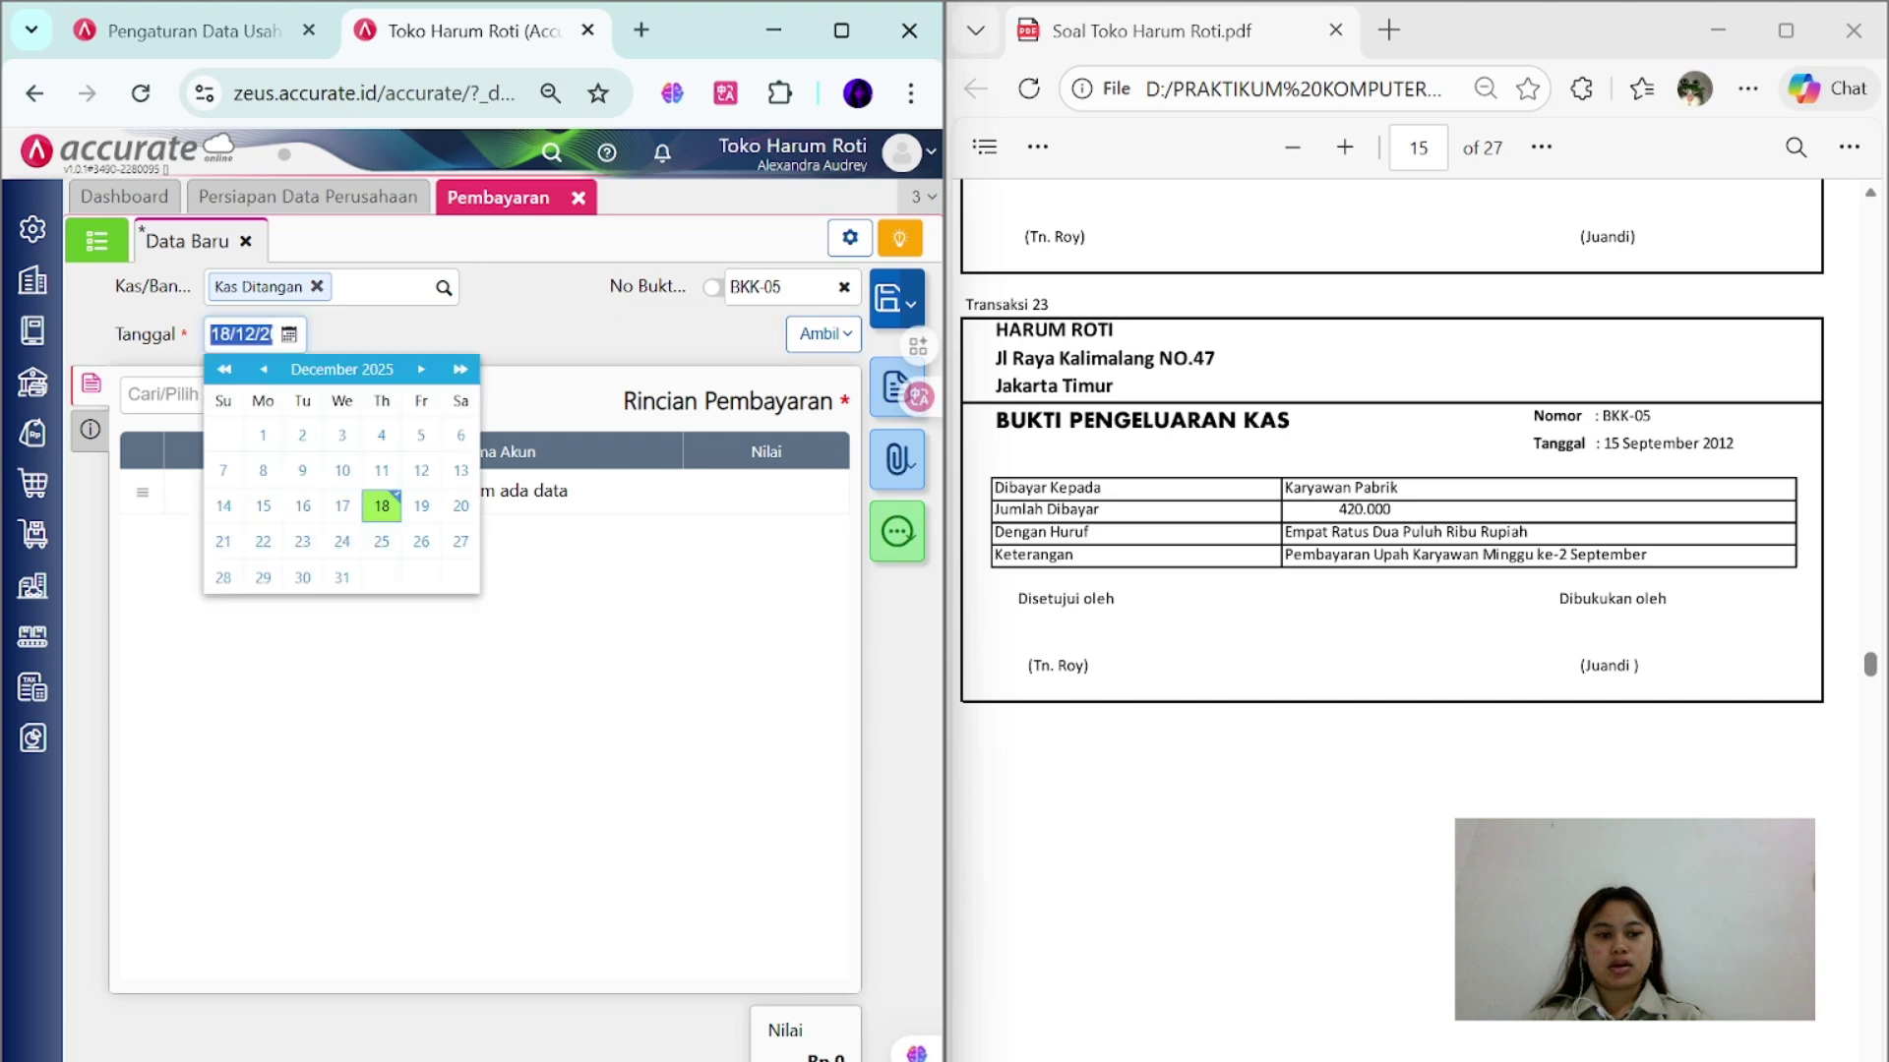
{"action": "type", "text": "15"}
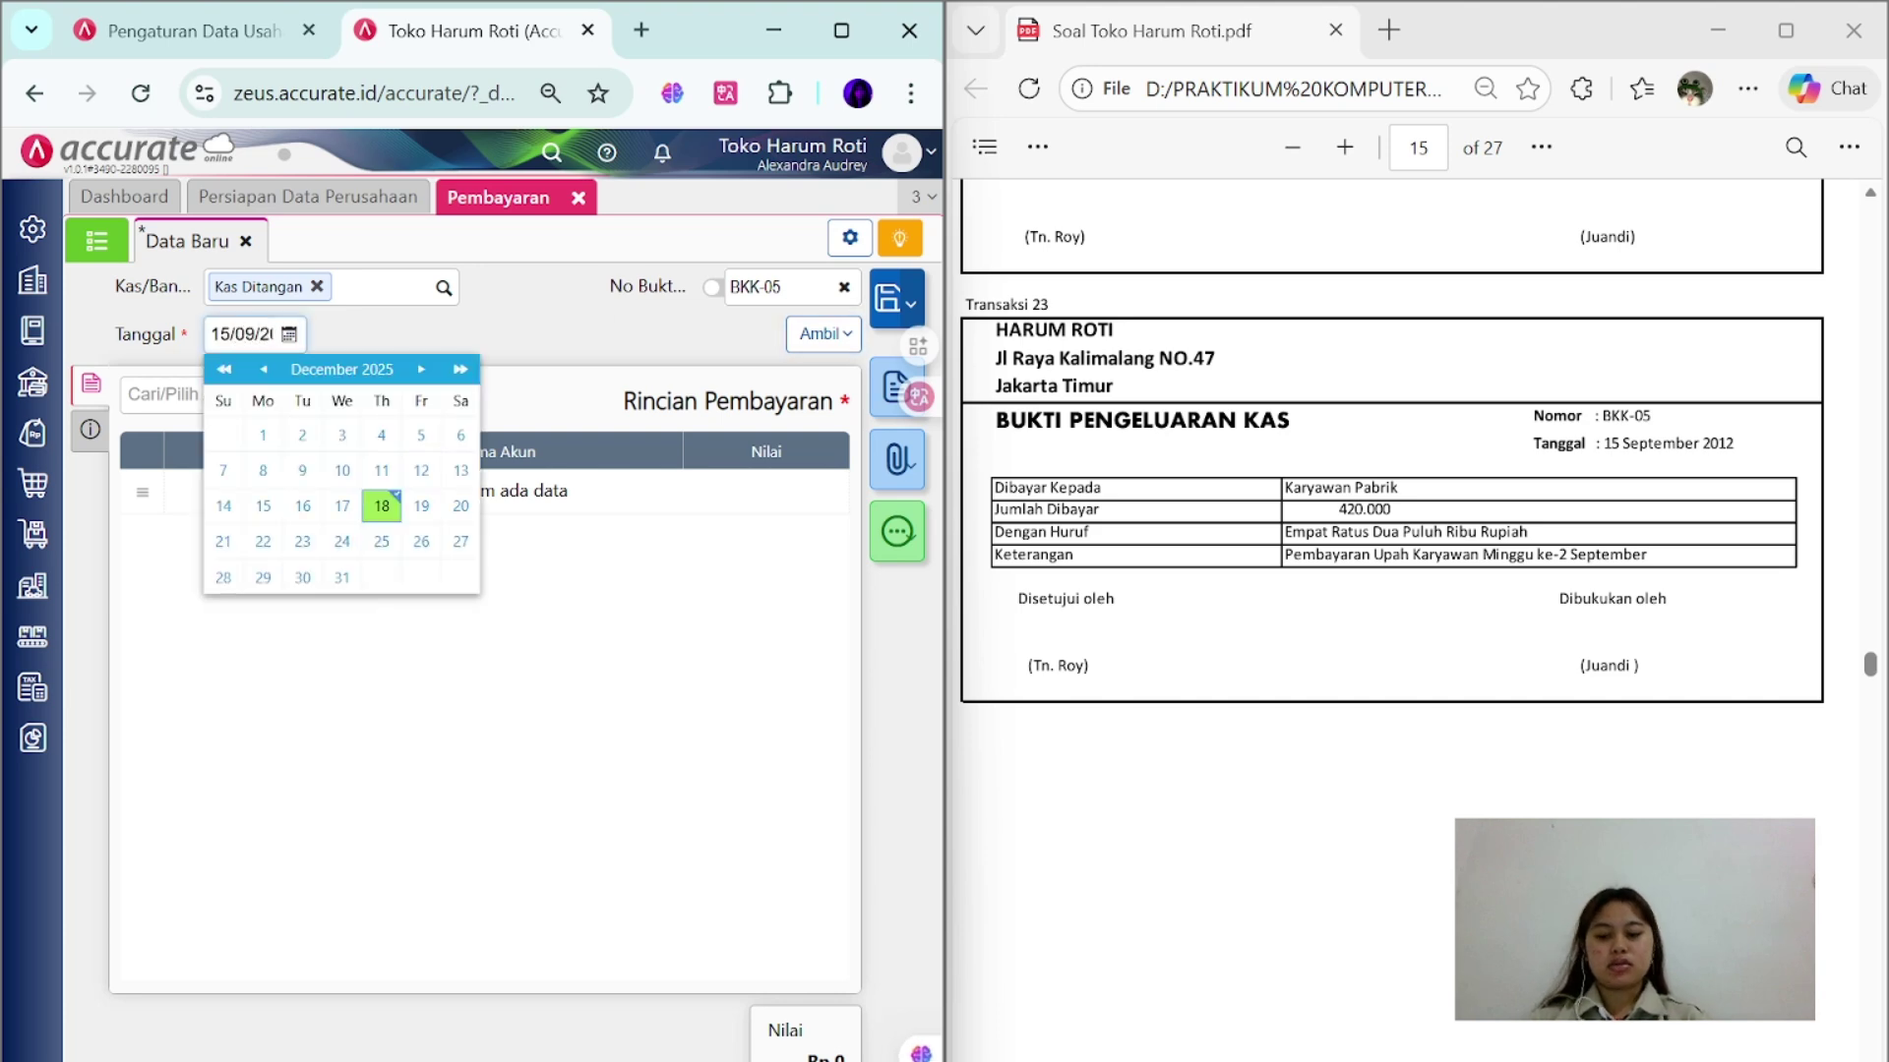
- Add the account Beban Gaji & Upah to the payment details with a value of Rp 420.000
{"action": "left_click", "coordinate": [157, 394]}
{"action": "key", "text": "Caps_Lock"}
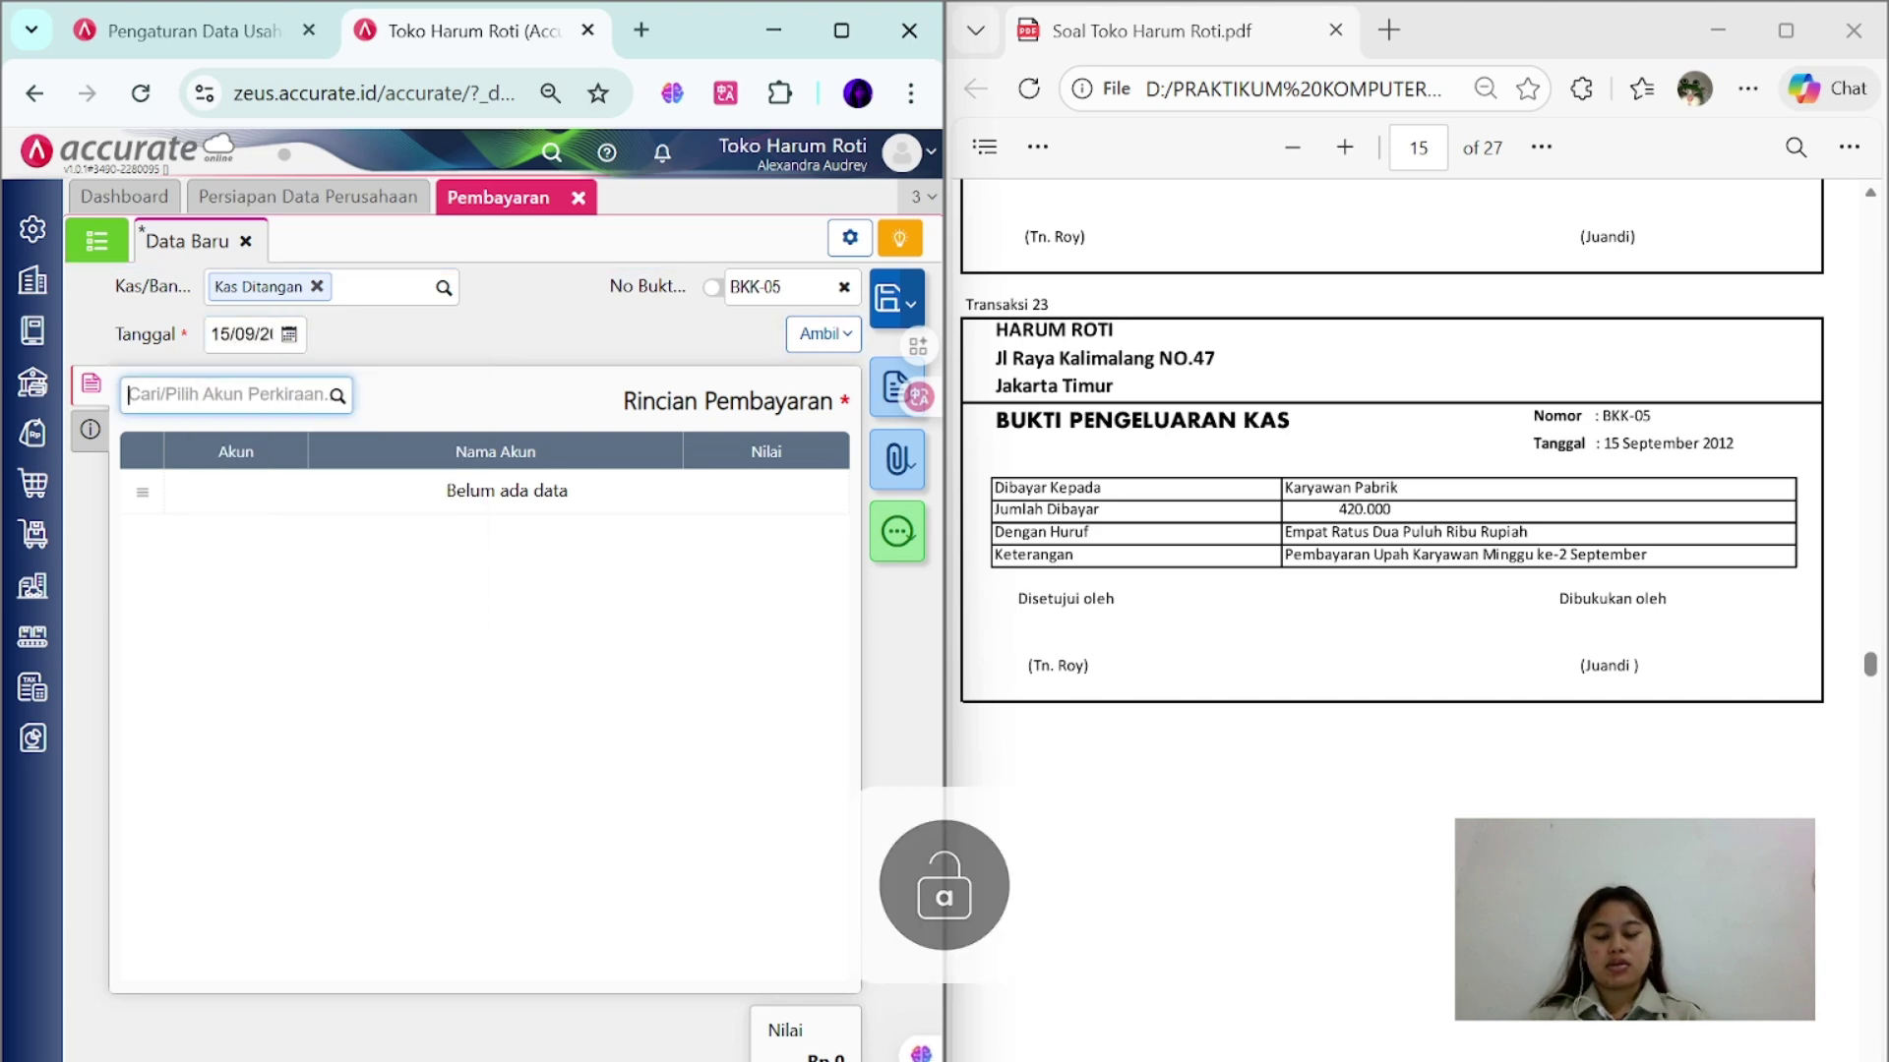
{"action": "type", "text": "beban"}
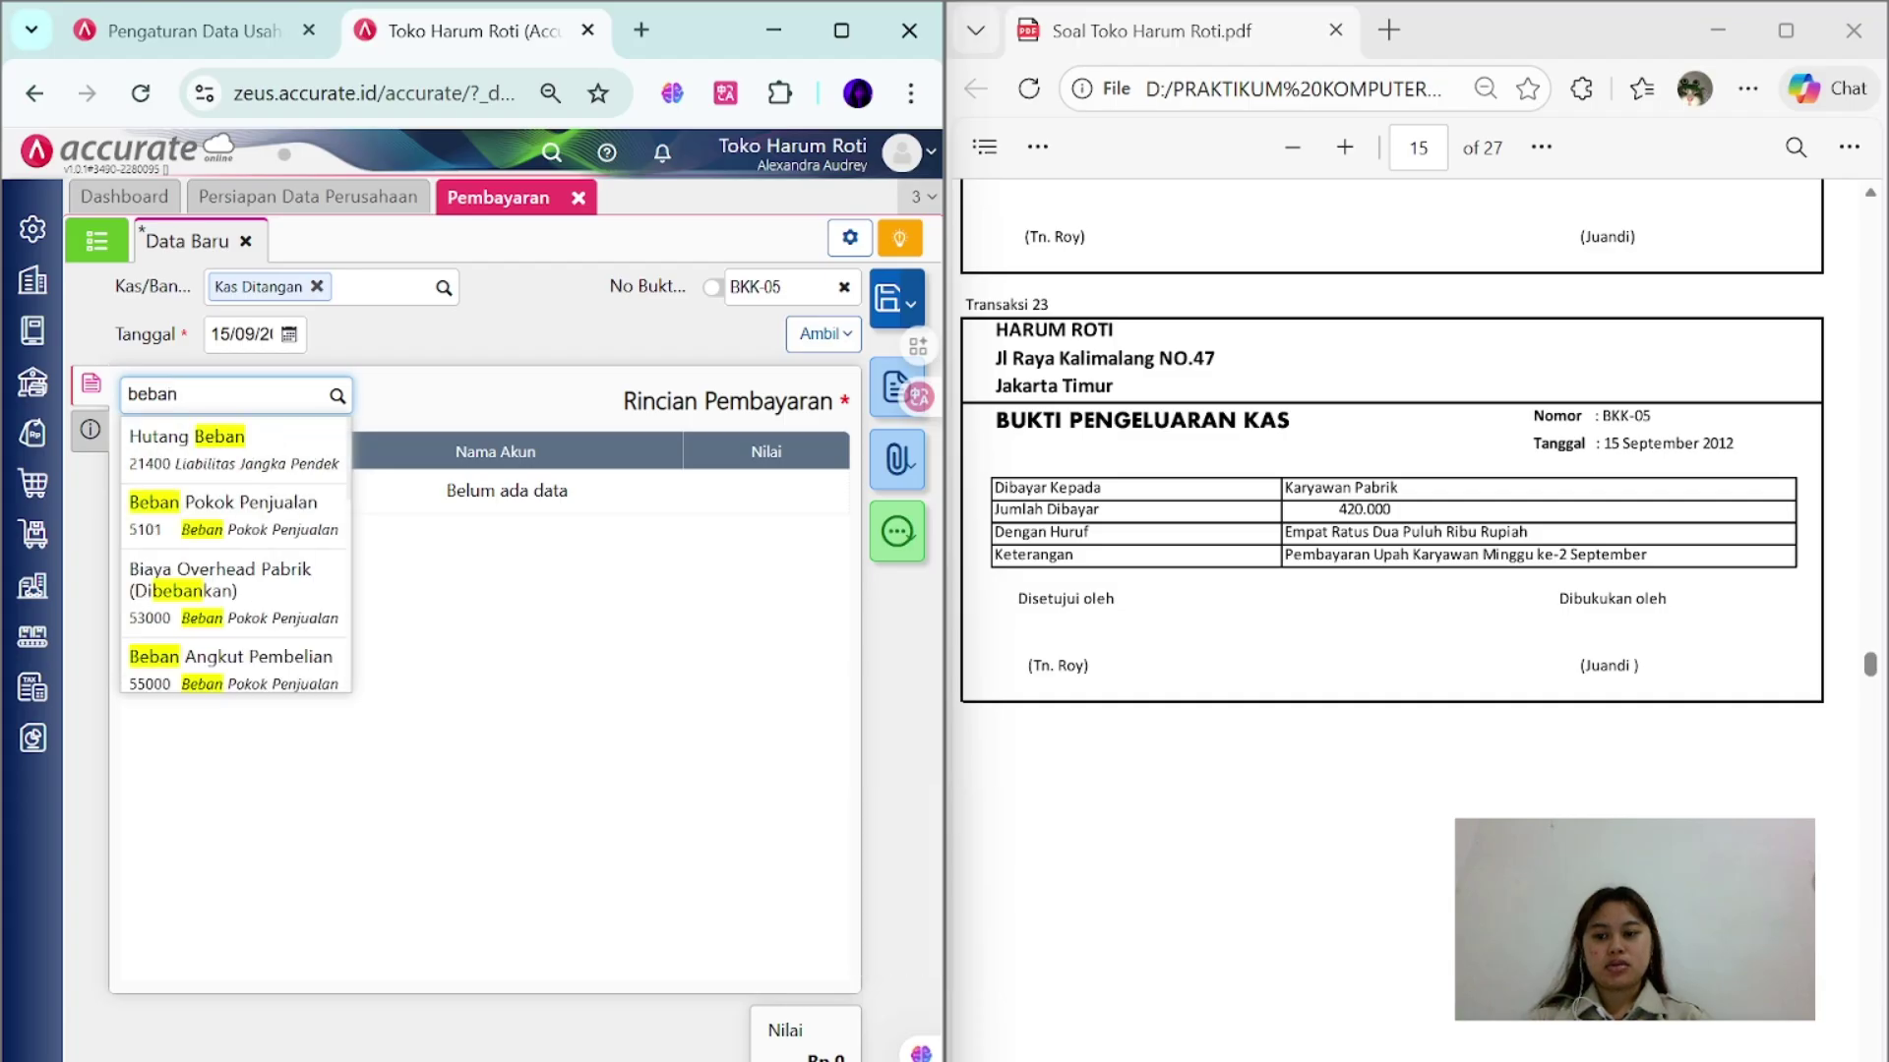
{"action": "scroll", "coordinate": [204, 546], "scroll_direction": "down", "scroll_amount": 6}
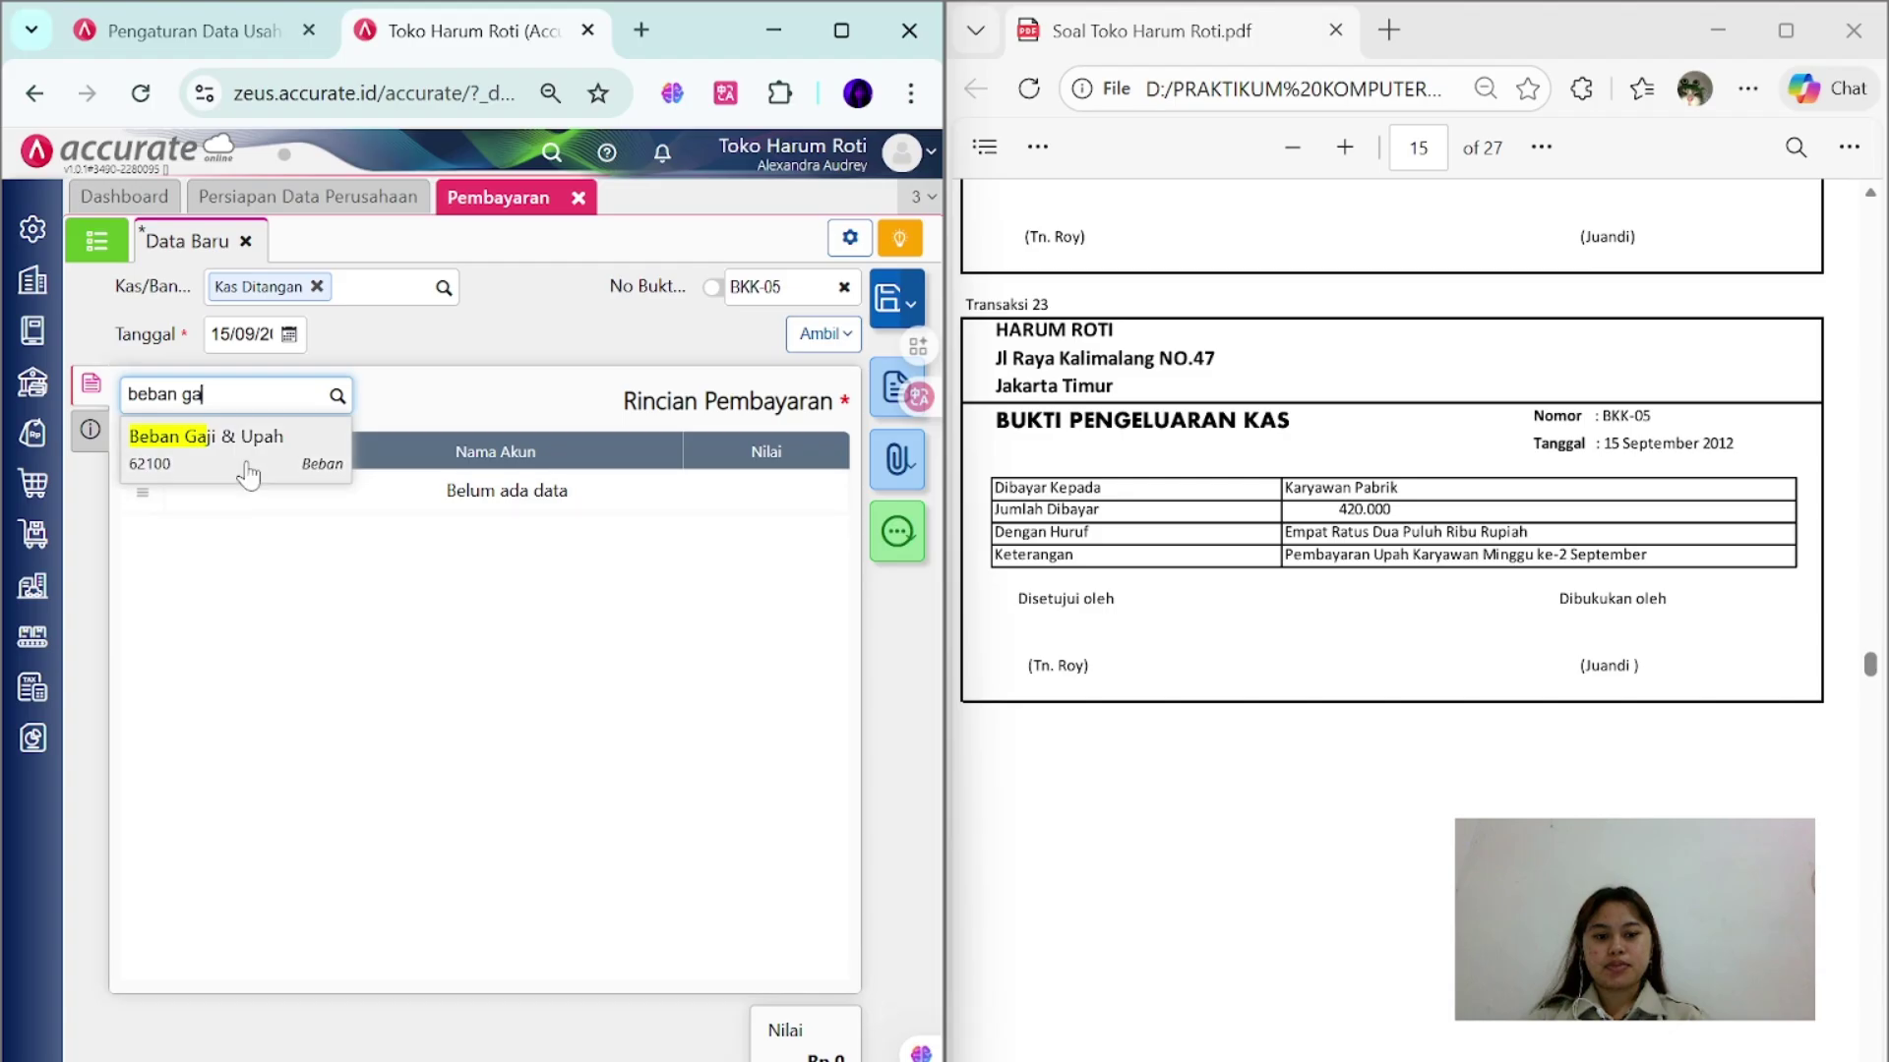
{"action": "left_click", "coordinate": [252, 470]}
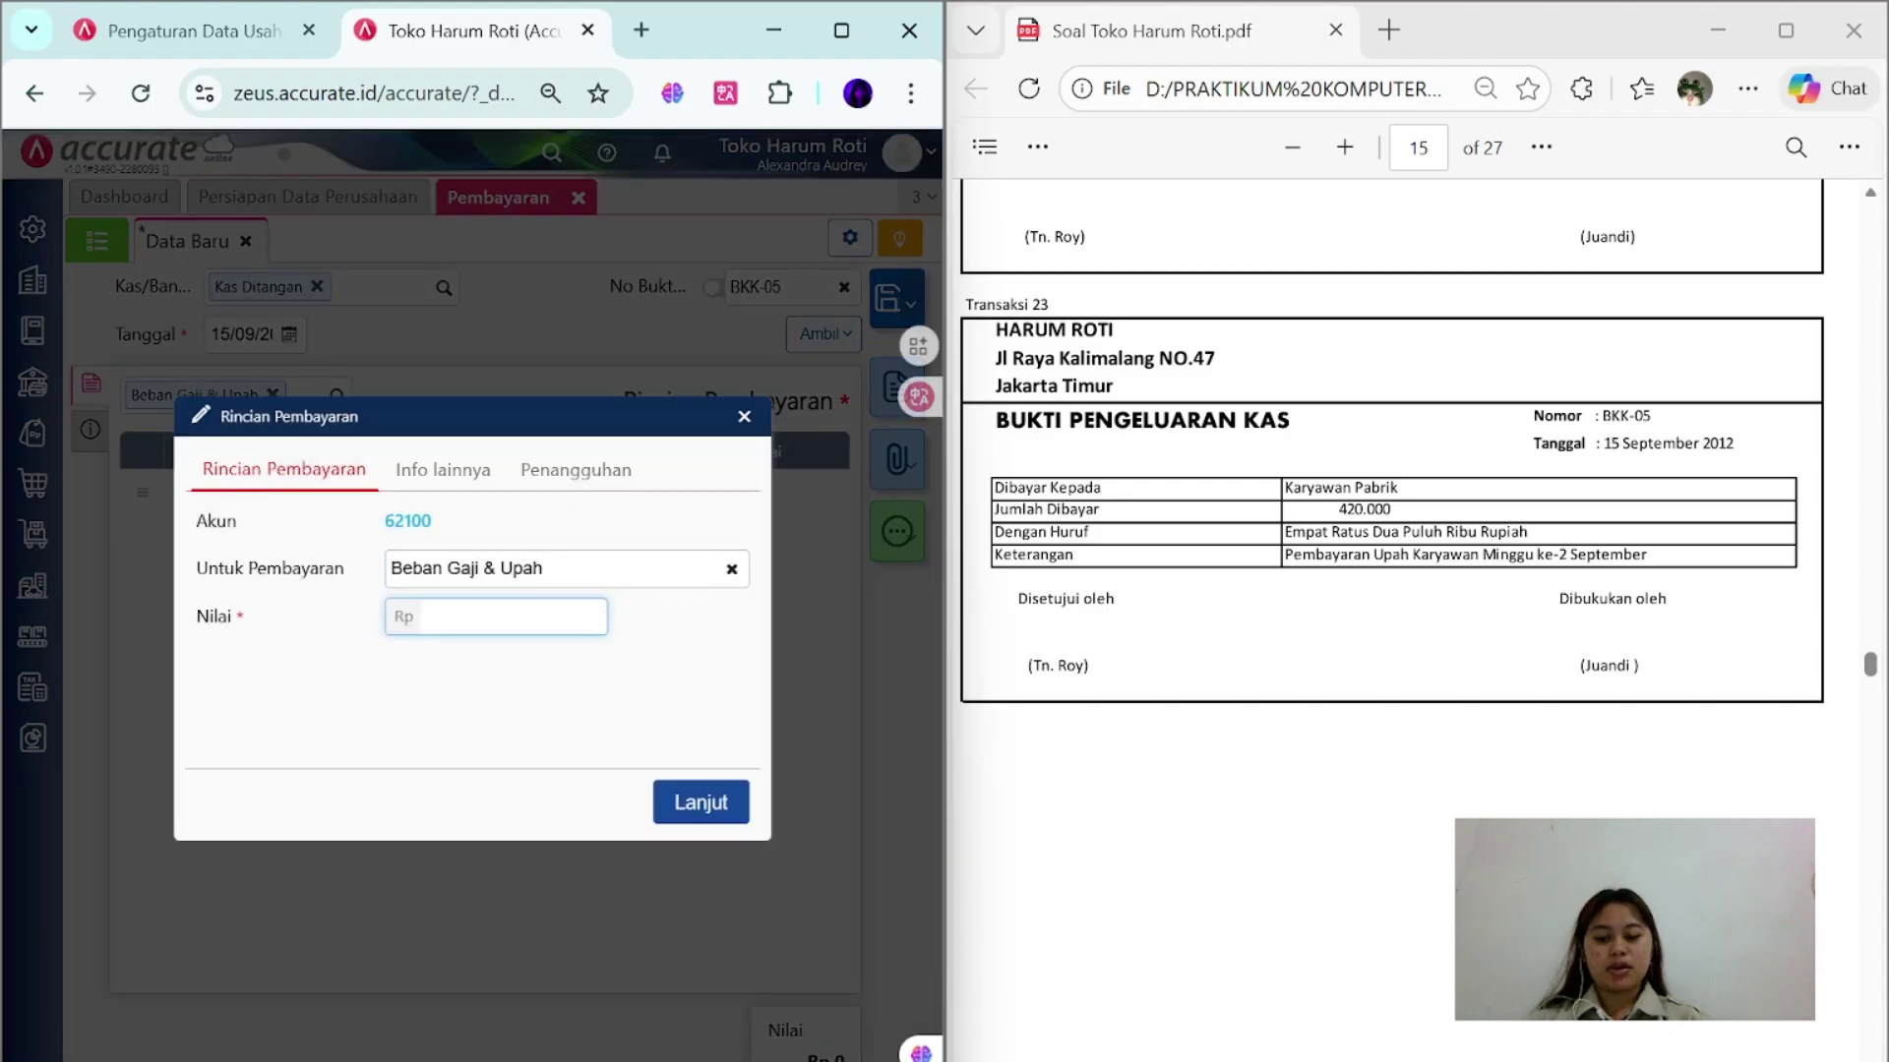
{"action": "type", "text": "42.000"}
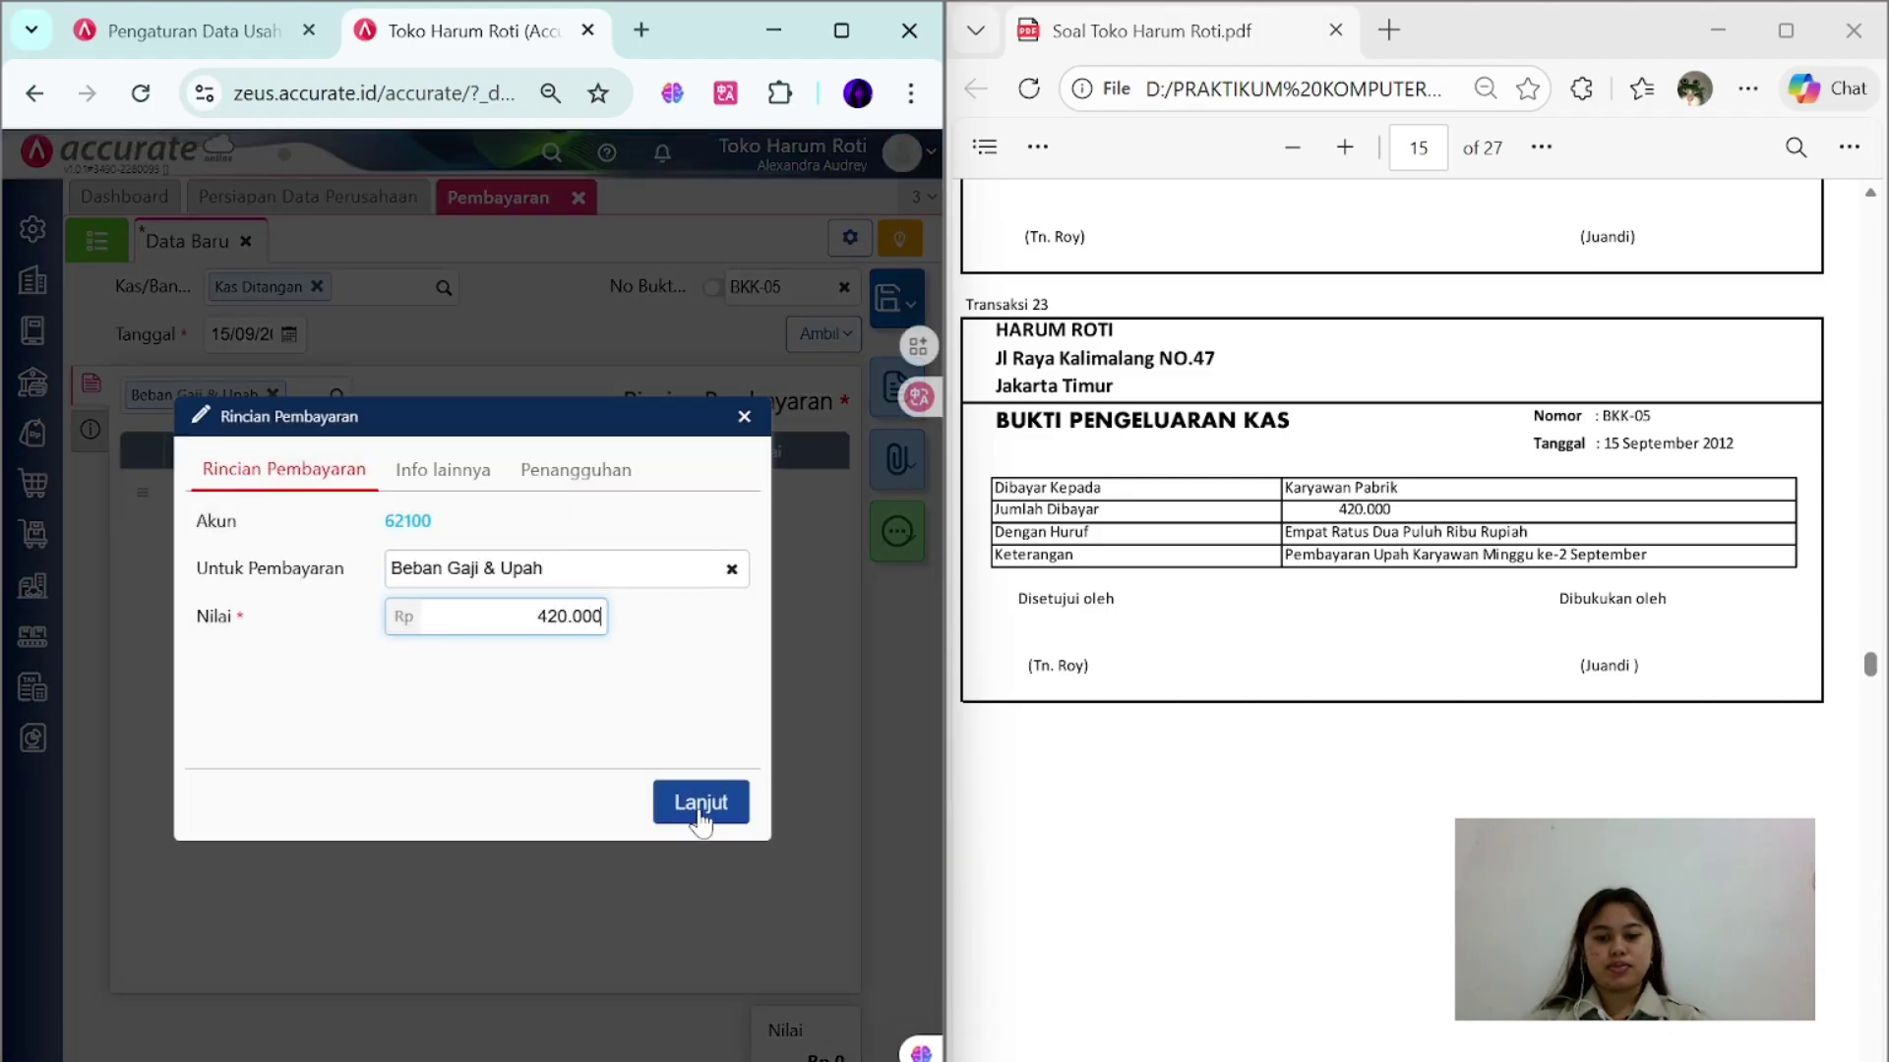
{"action": "left_click", "coordinate": [699, 804]}
- Set the check number to BKK-05 and the recipient to Karyawan Pabrik in the payment's additional information
{"action": "left_click", "coordinate": [92, 432]}
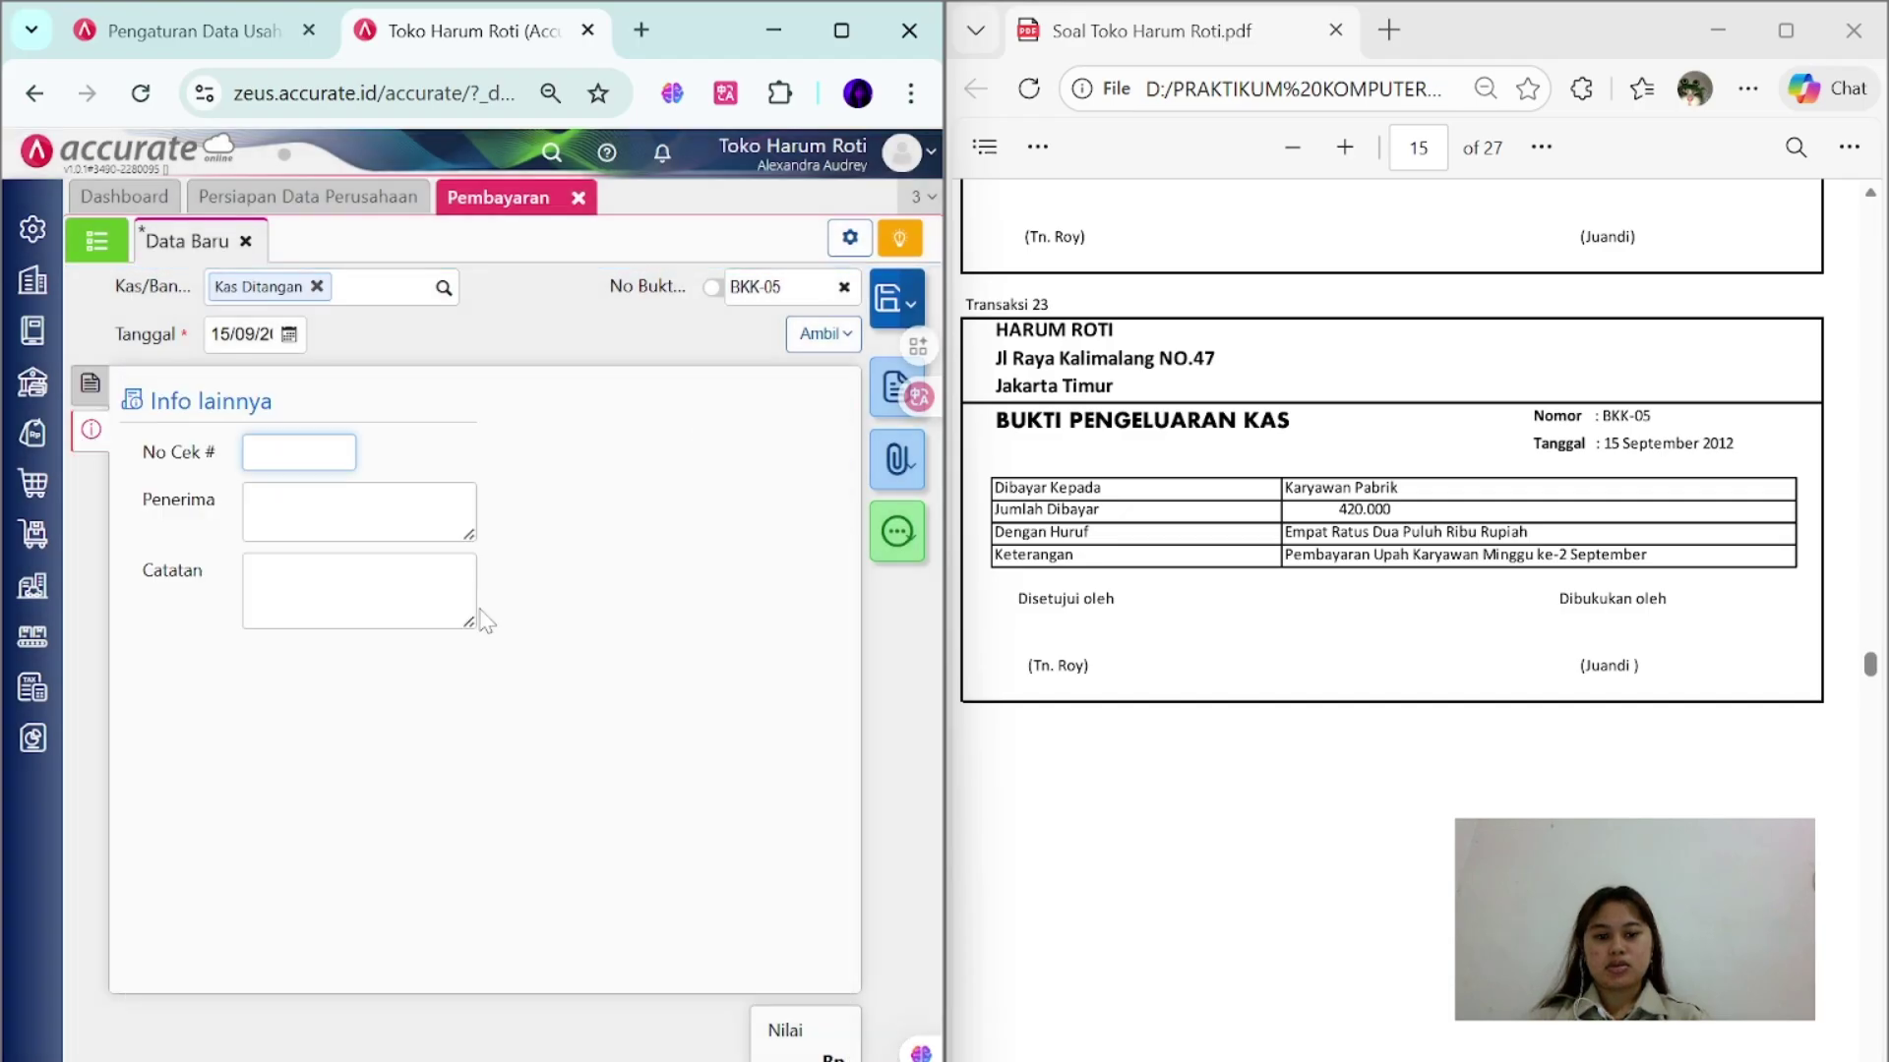
{"action": "key", "text": "Caps_Lock"}
{"action": "type", "text": "BKK"}
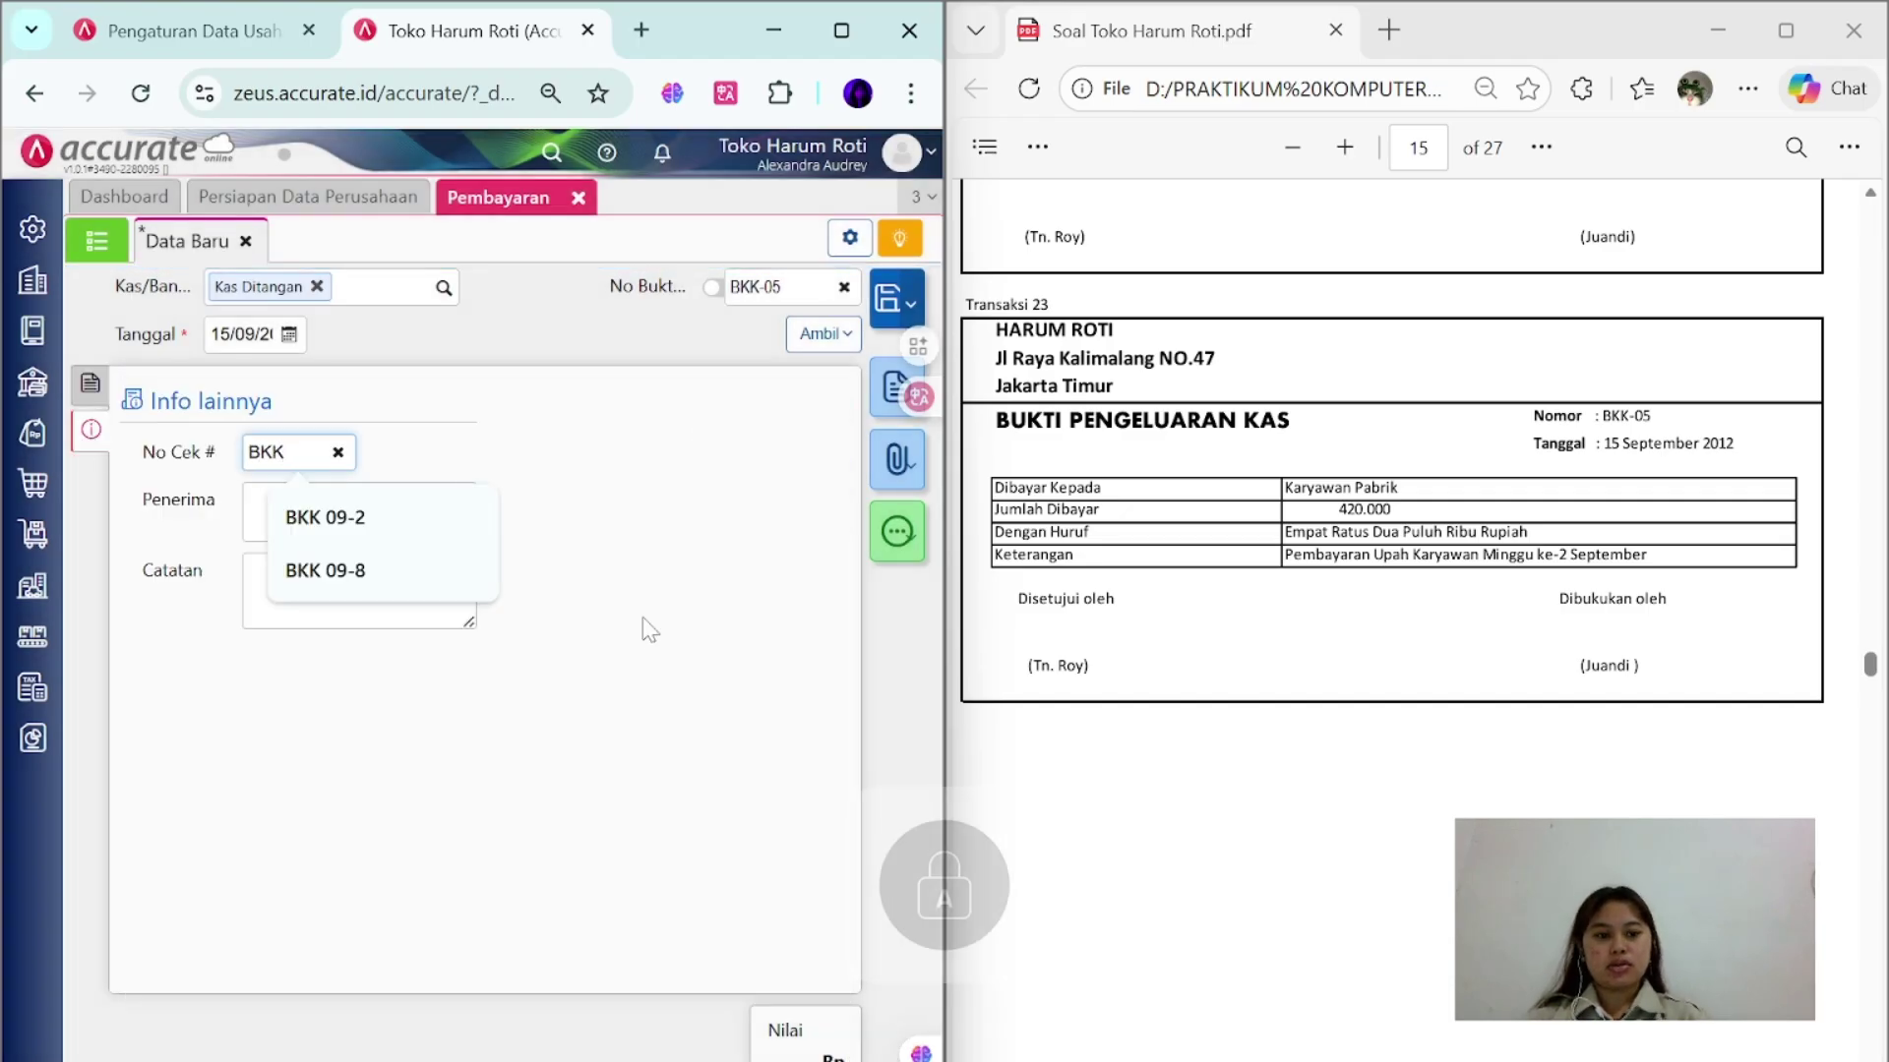
{"action": "type", "text": "-05"}
{"action": "key", "text": "Tab"}
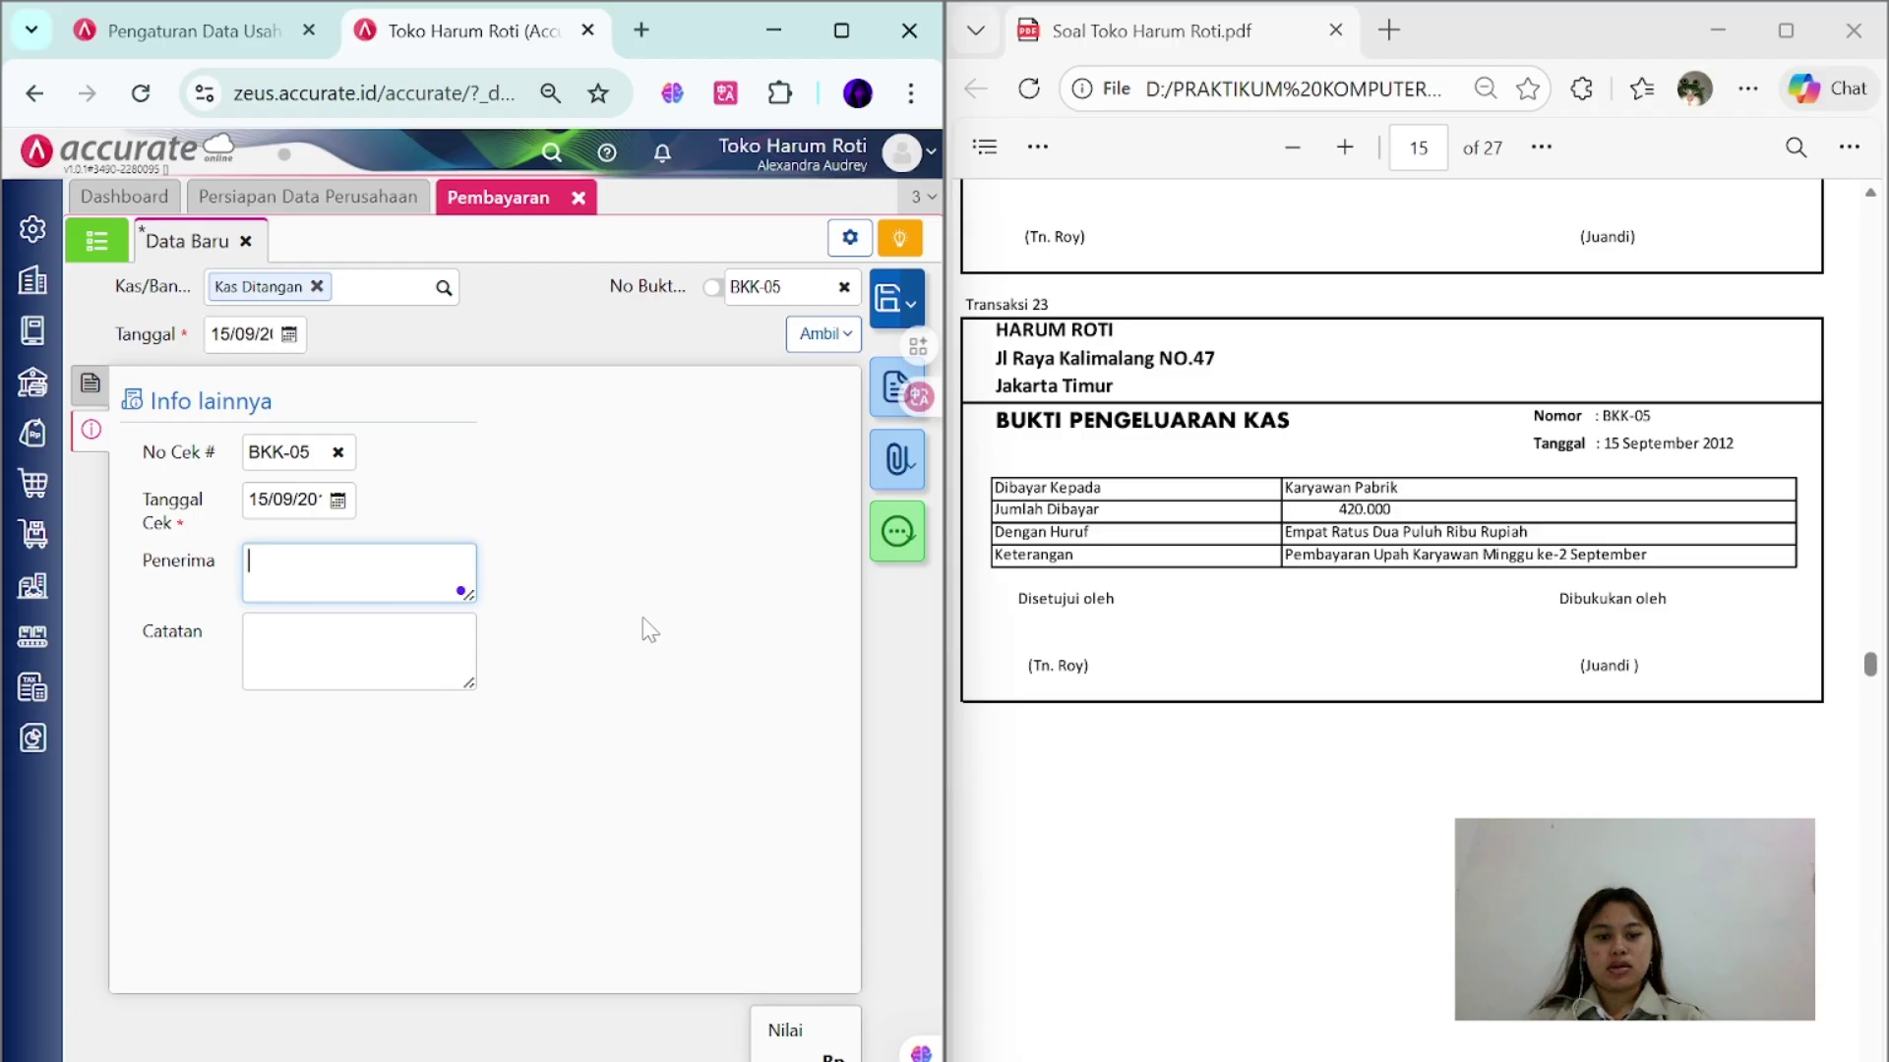
{"action": "type", "text": "K"}
{"action": "key", "text": "Caps_Lock"}
{"action": "type", "text": "aryawan P"}
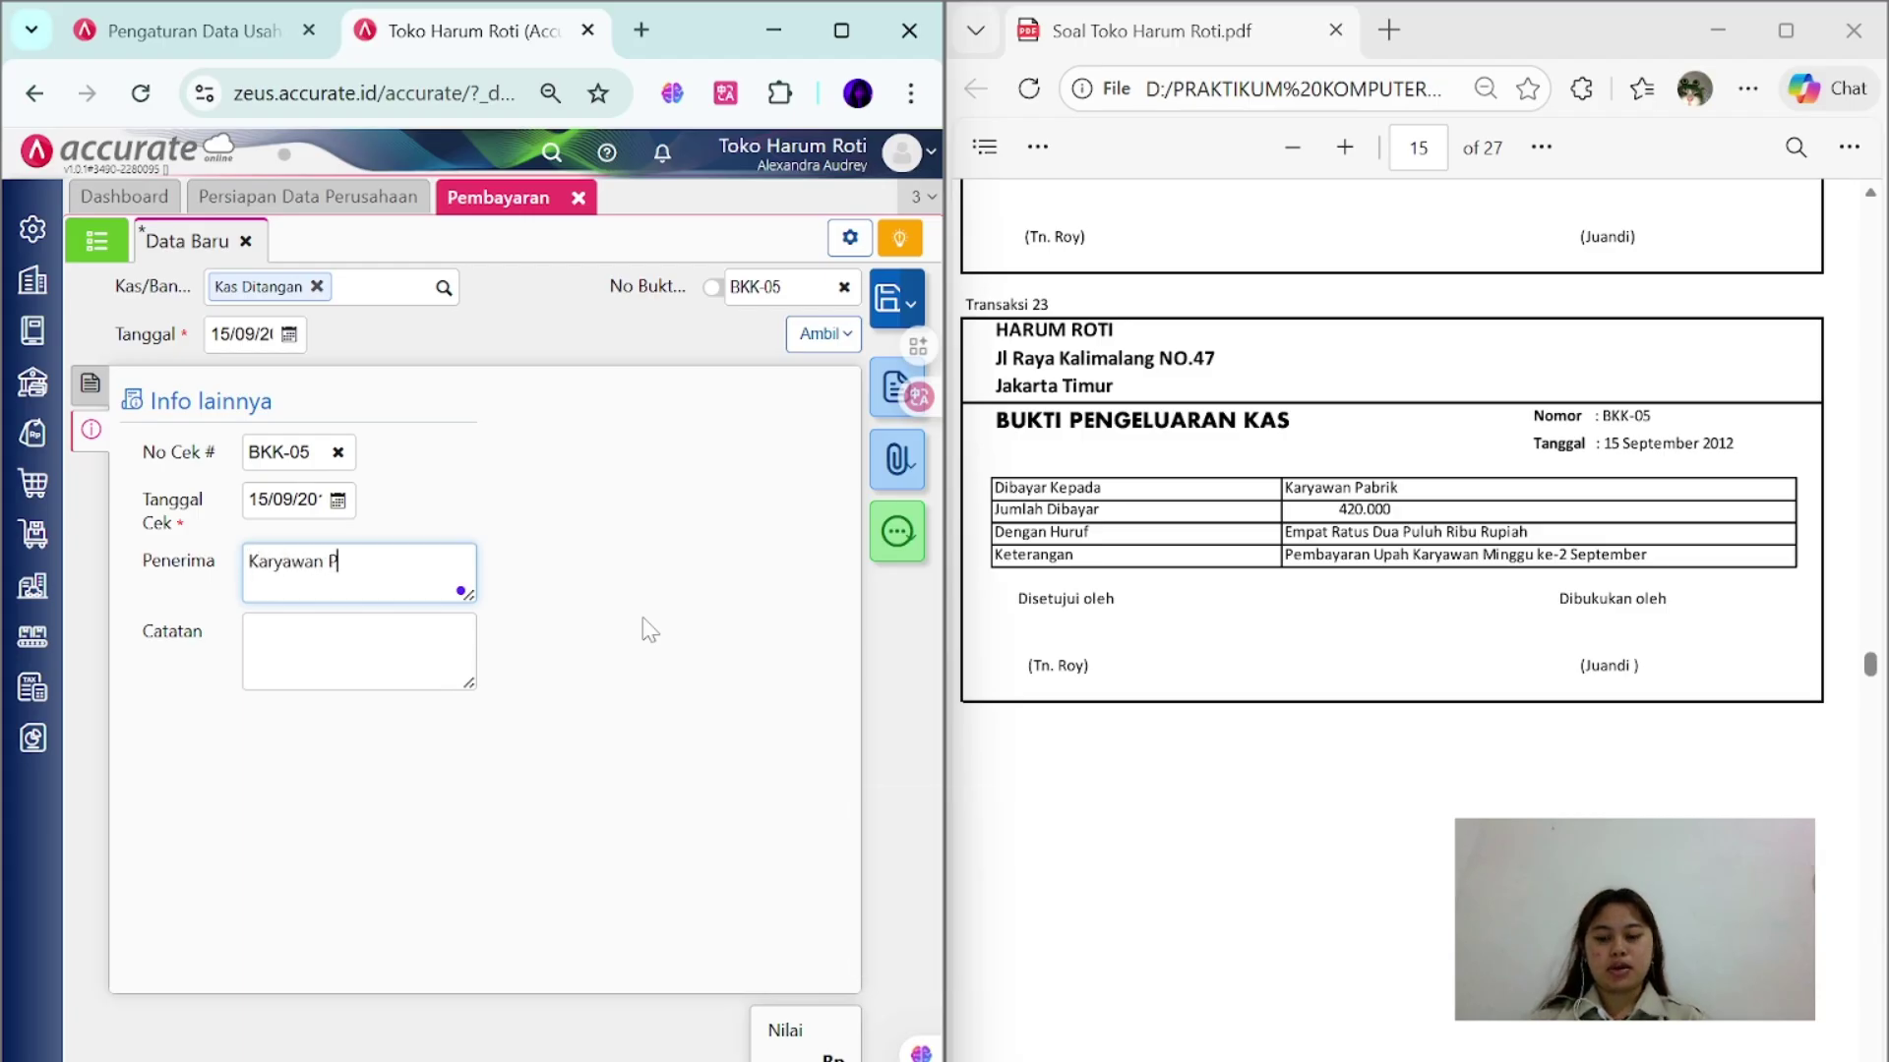
{"action": "type", "text": "abrik"}
{"action": "key", "text": "Tab"}
- Enter the note "Pembayaran Upah Karyawan Minggu ke-2 September" and save the cash payment
{"action": "type", "text": "Pemb"}
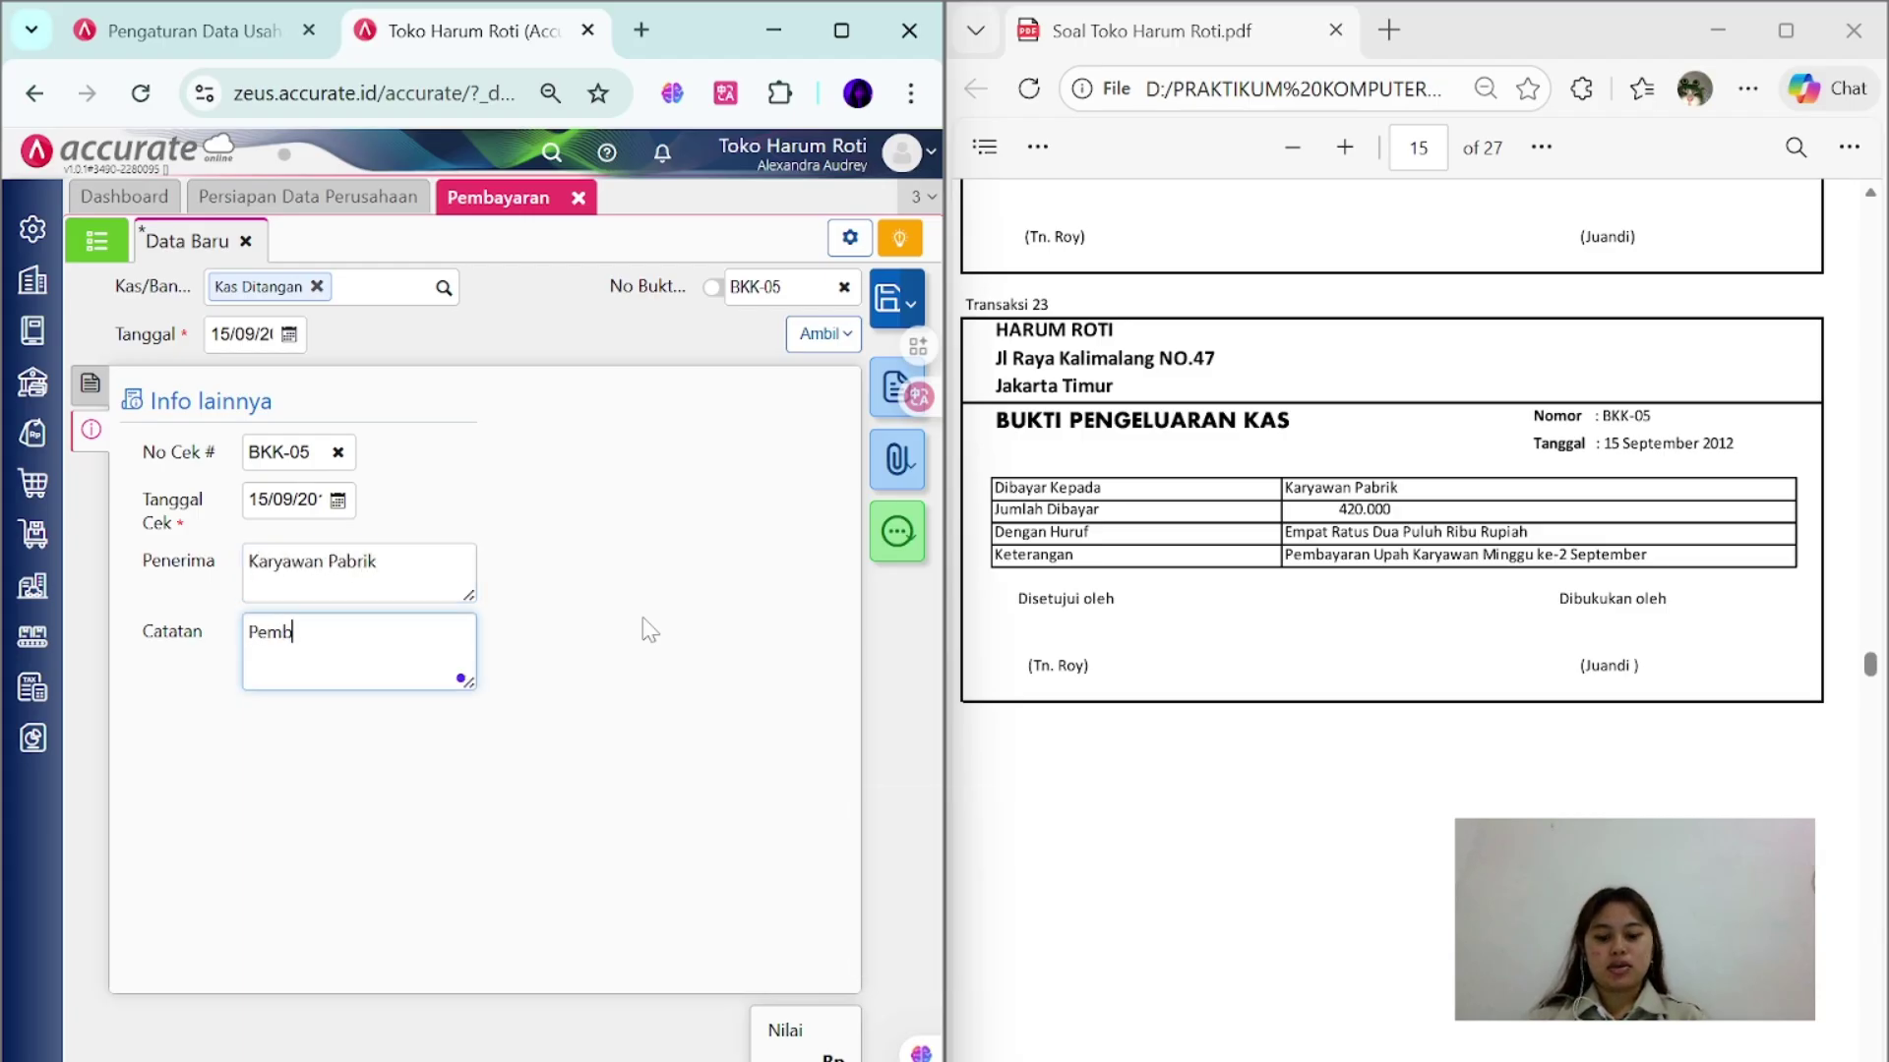
{"action": "type", "text": "ayaran "}
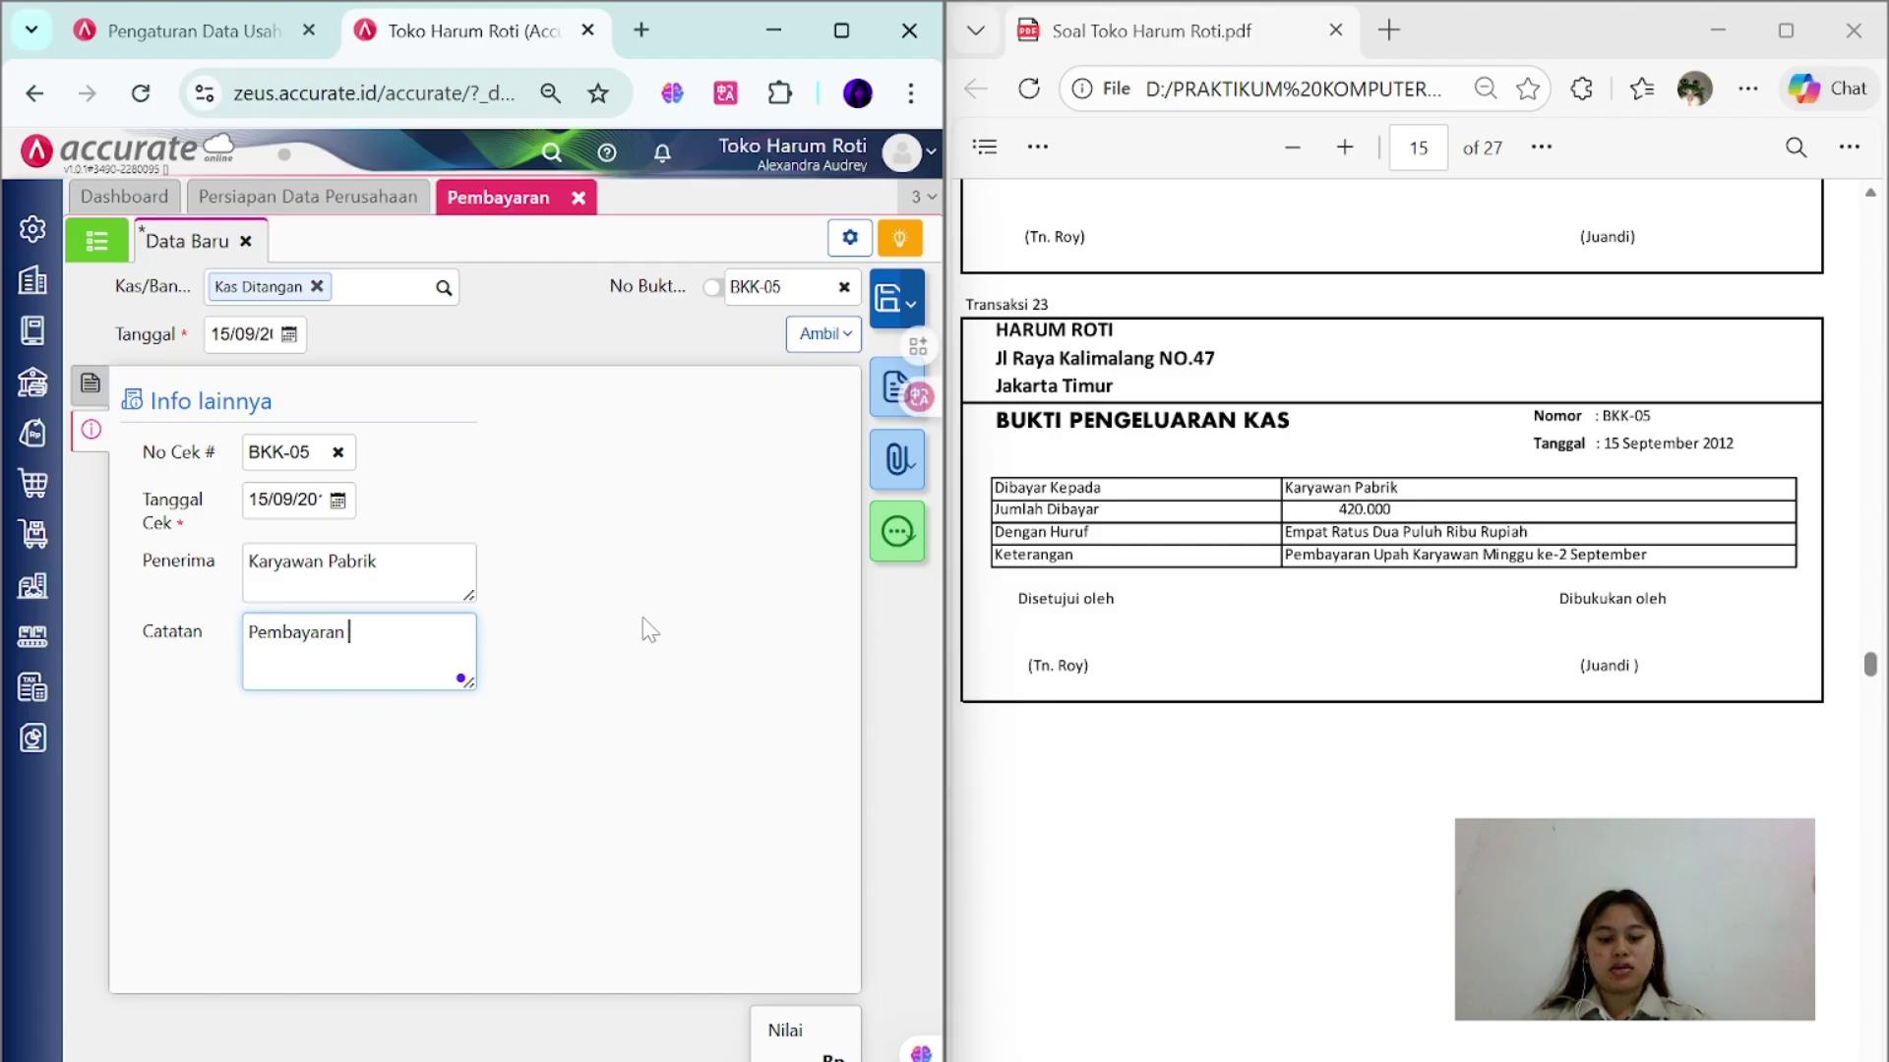
{"action": "type", "text": "Upah Karyawan mi"}
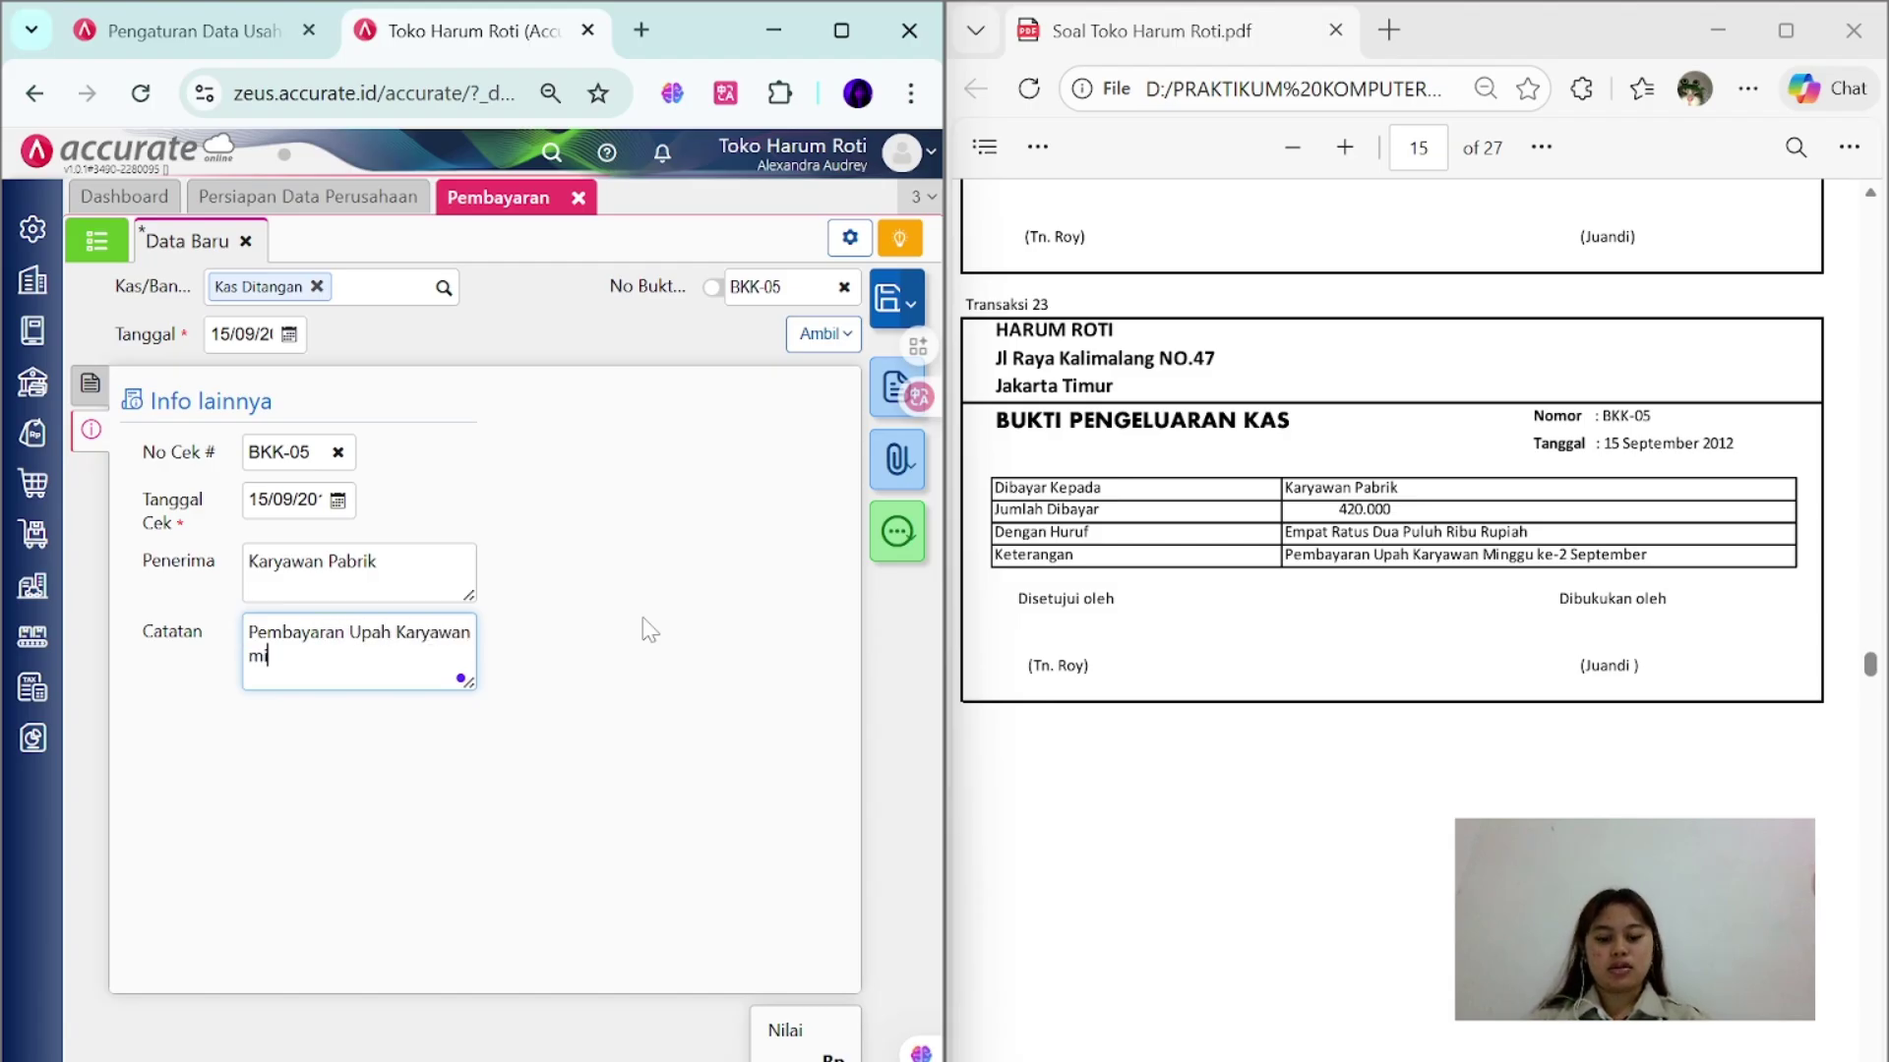
{"action": "type", "text": "nggu ke-2 September"}
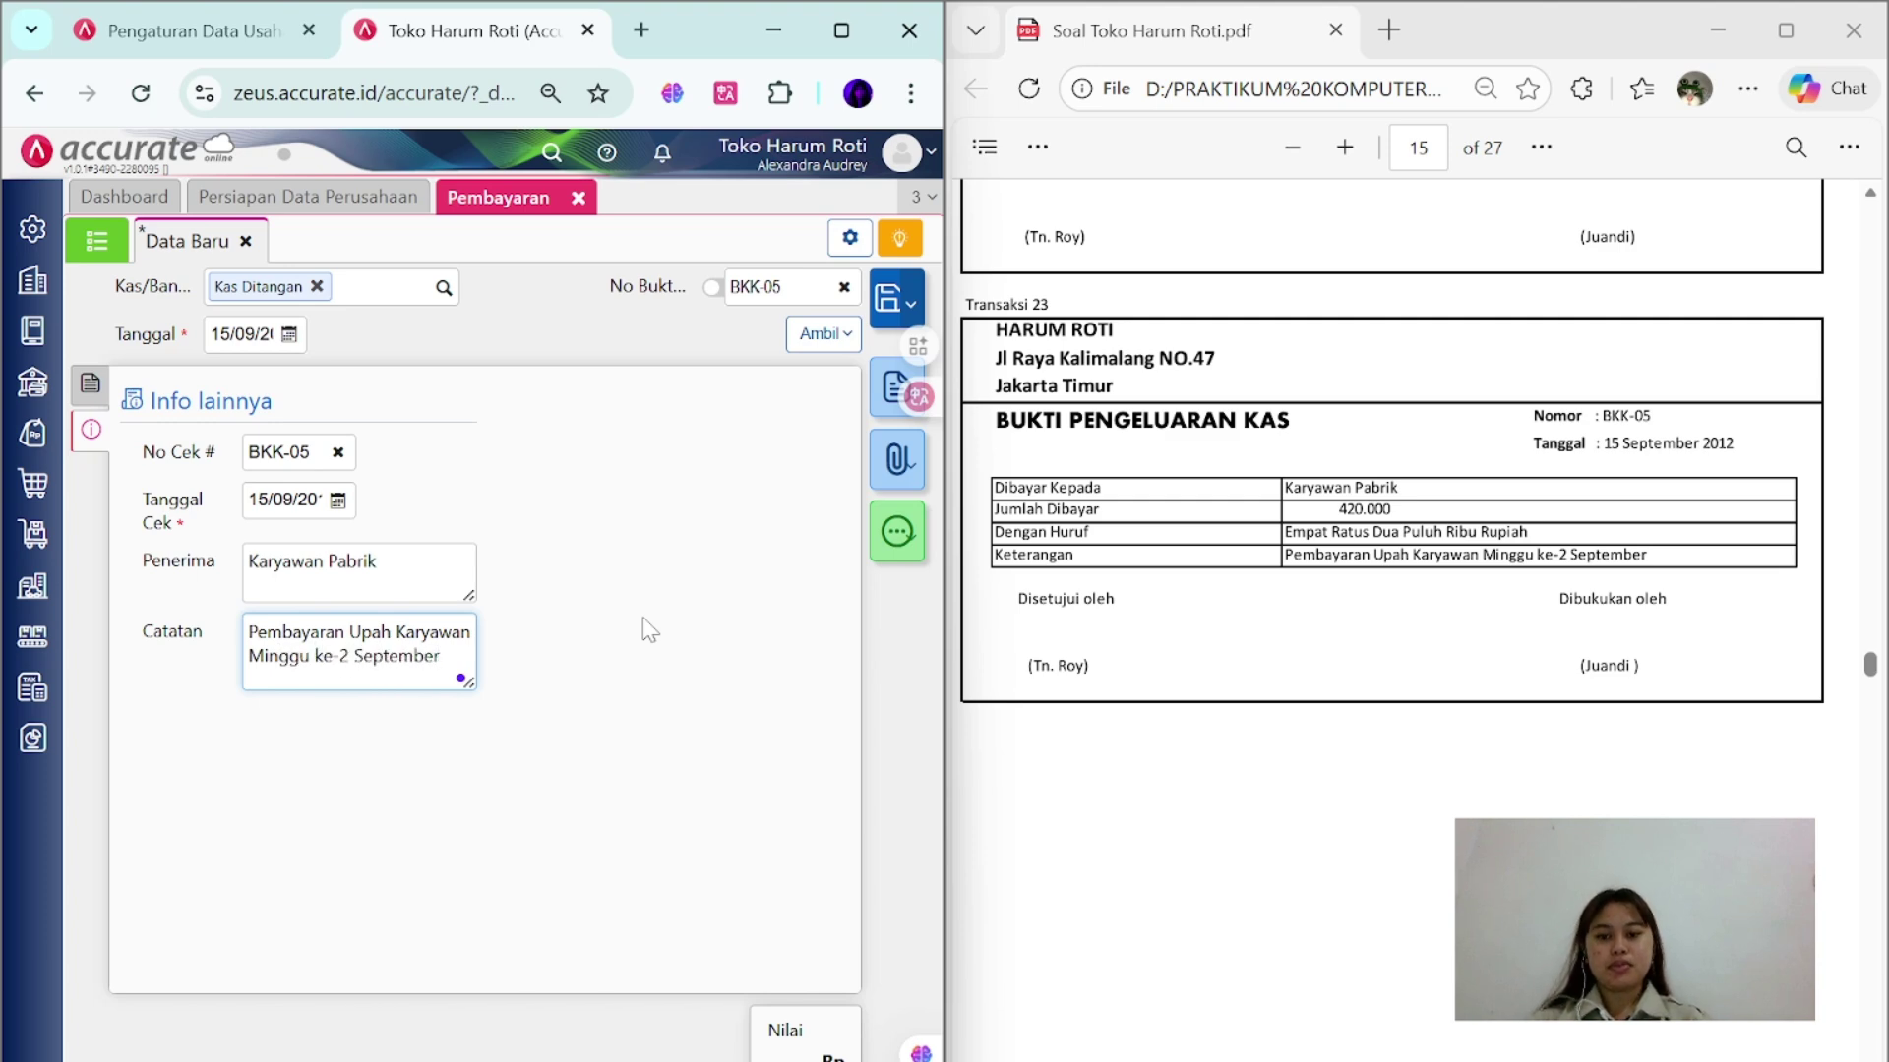
{"action": "left_click", "coordinate": [649, 629]}
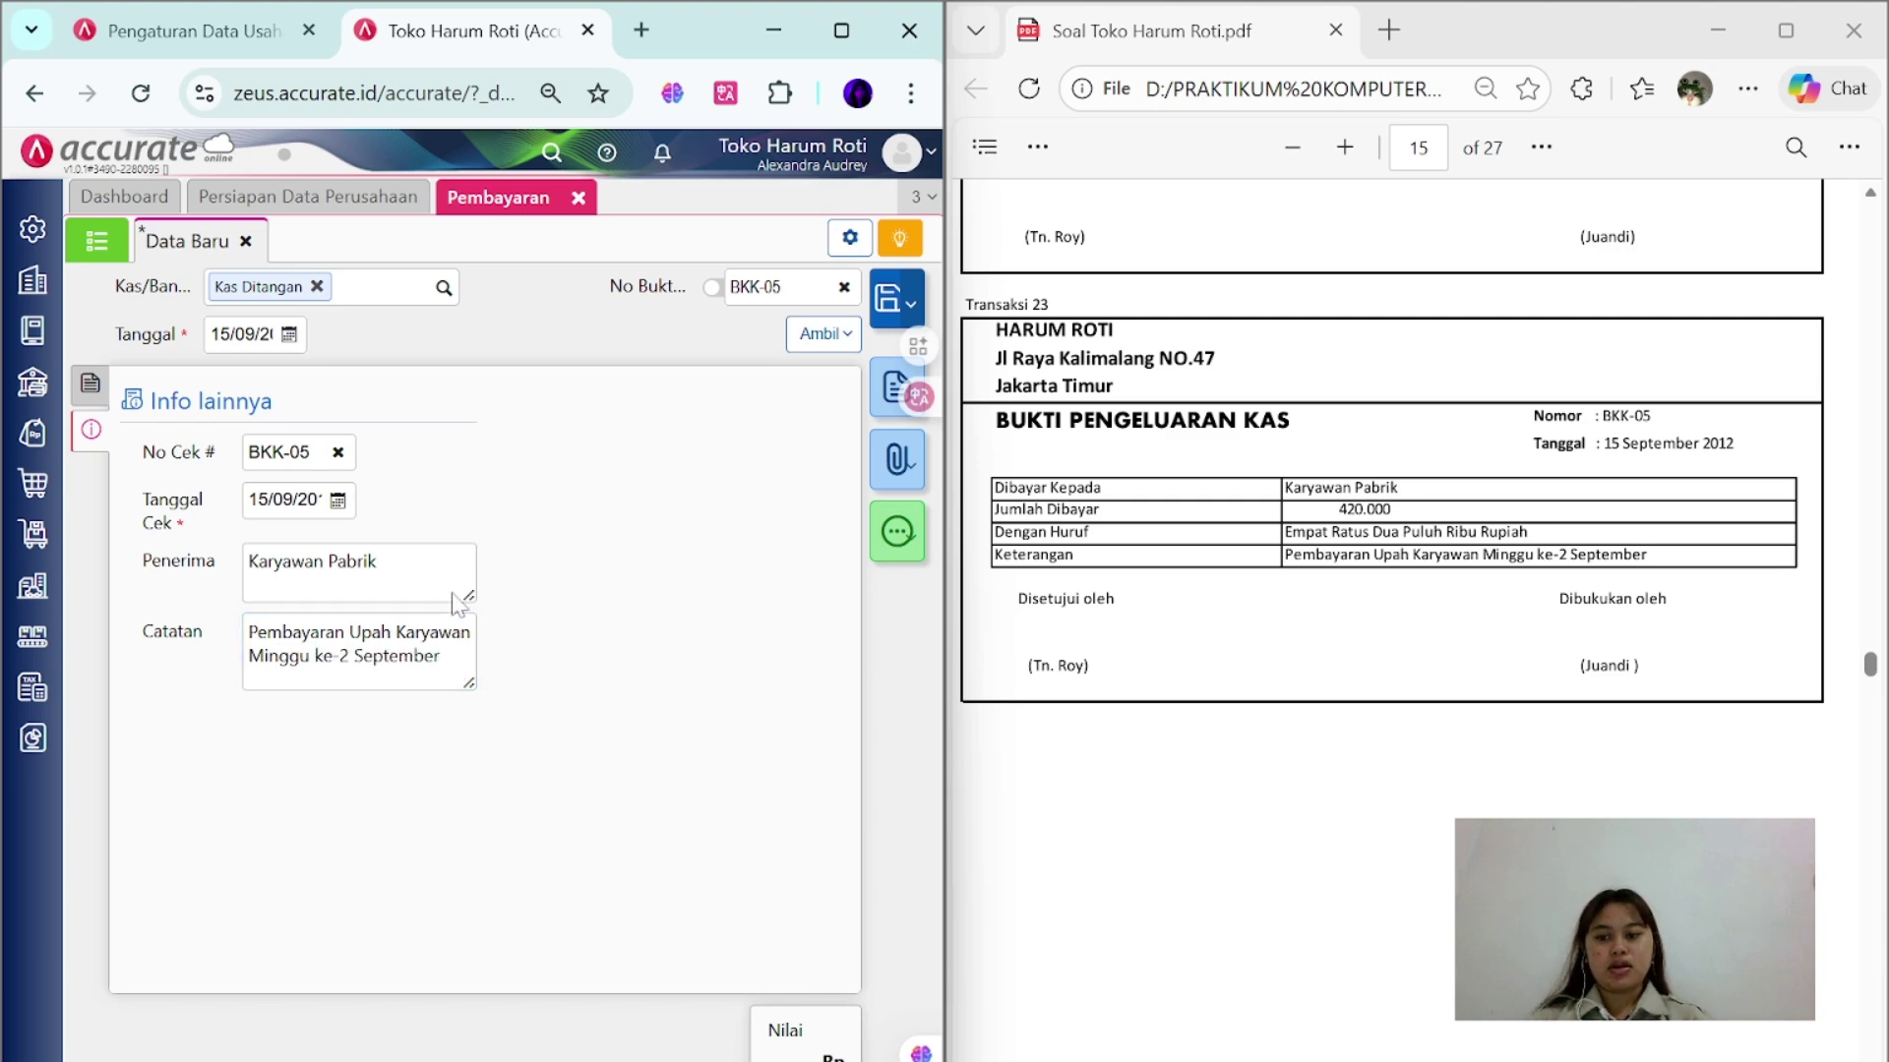
{"action": "left_click", "coordinate": [882, 317]}
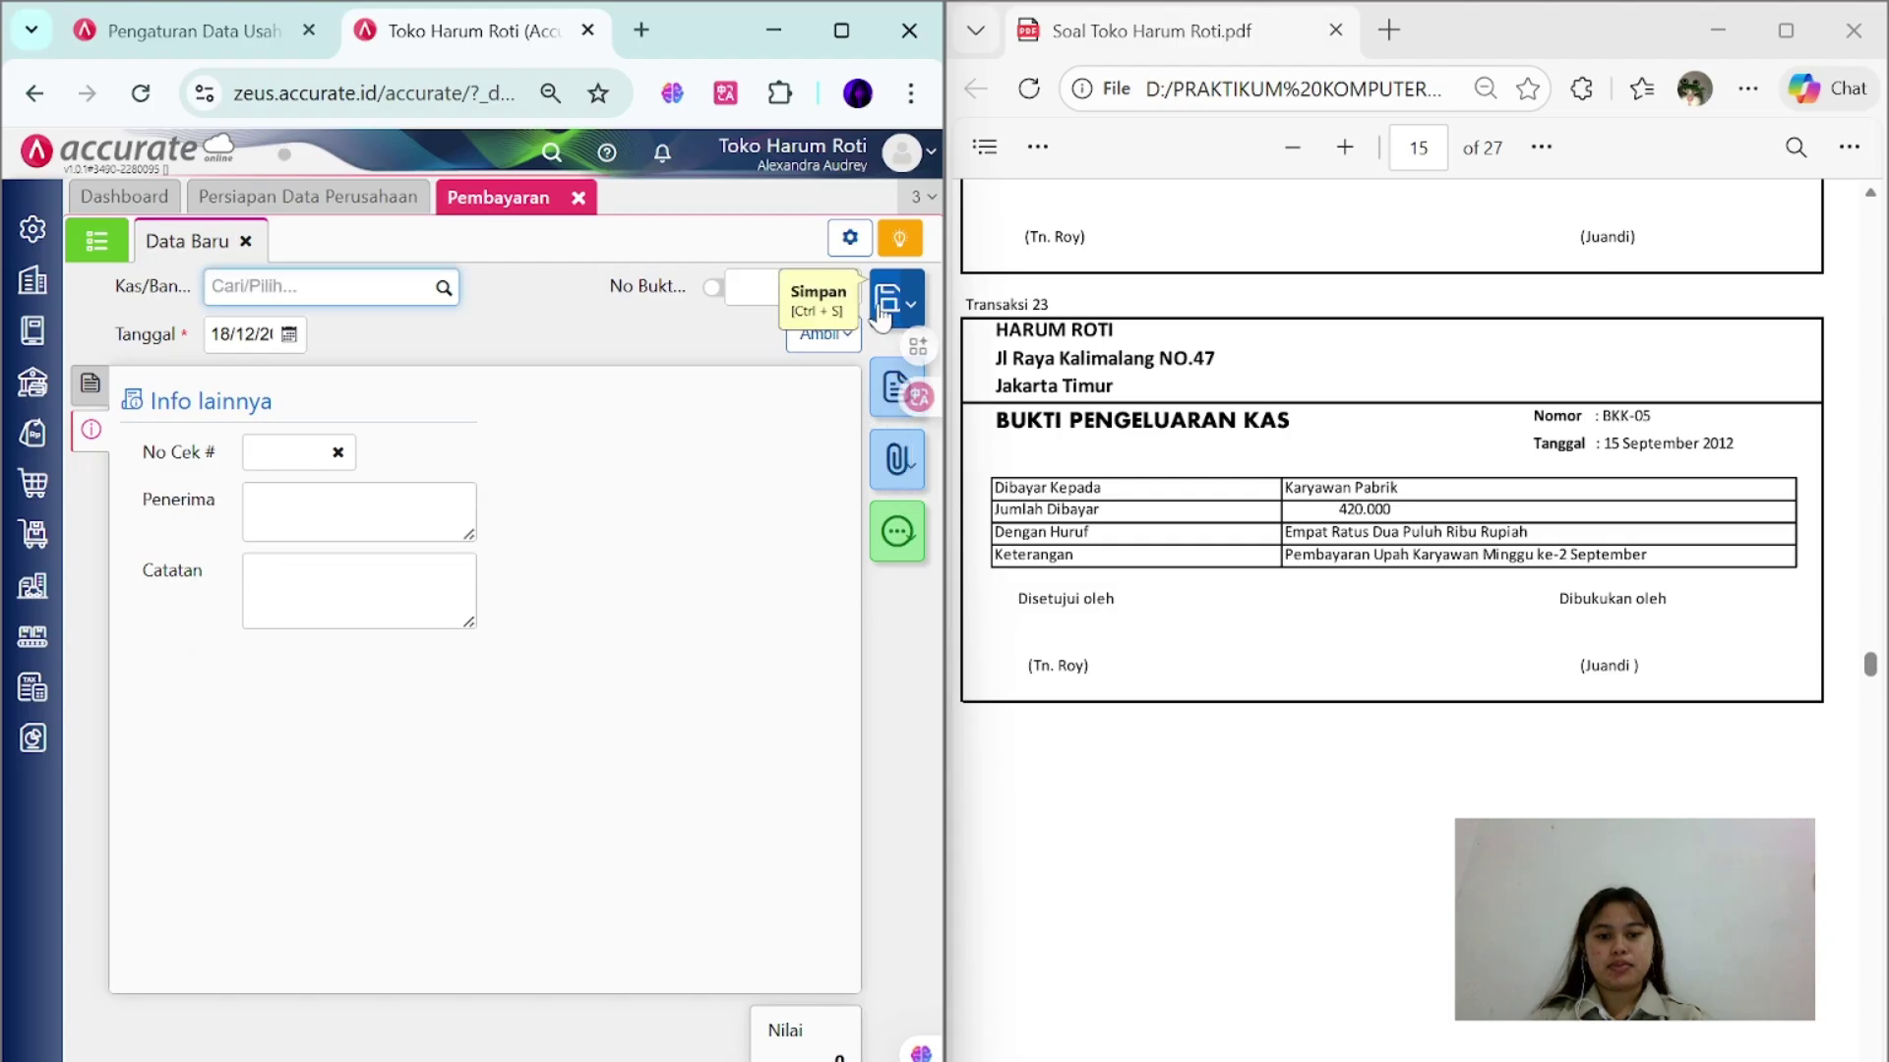
- Close the payment form and start a purchase invoice for Transaksi 24 with Toko Hj YOYO as the supplier
{"action": "scroll", "coordinate": [1490, 641], "scroll_direction": "down", "scroll_amount": 10}
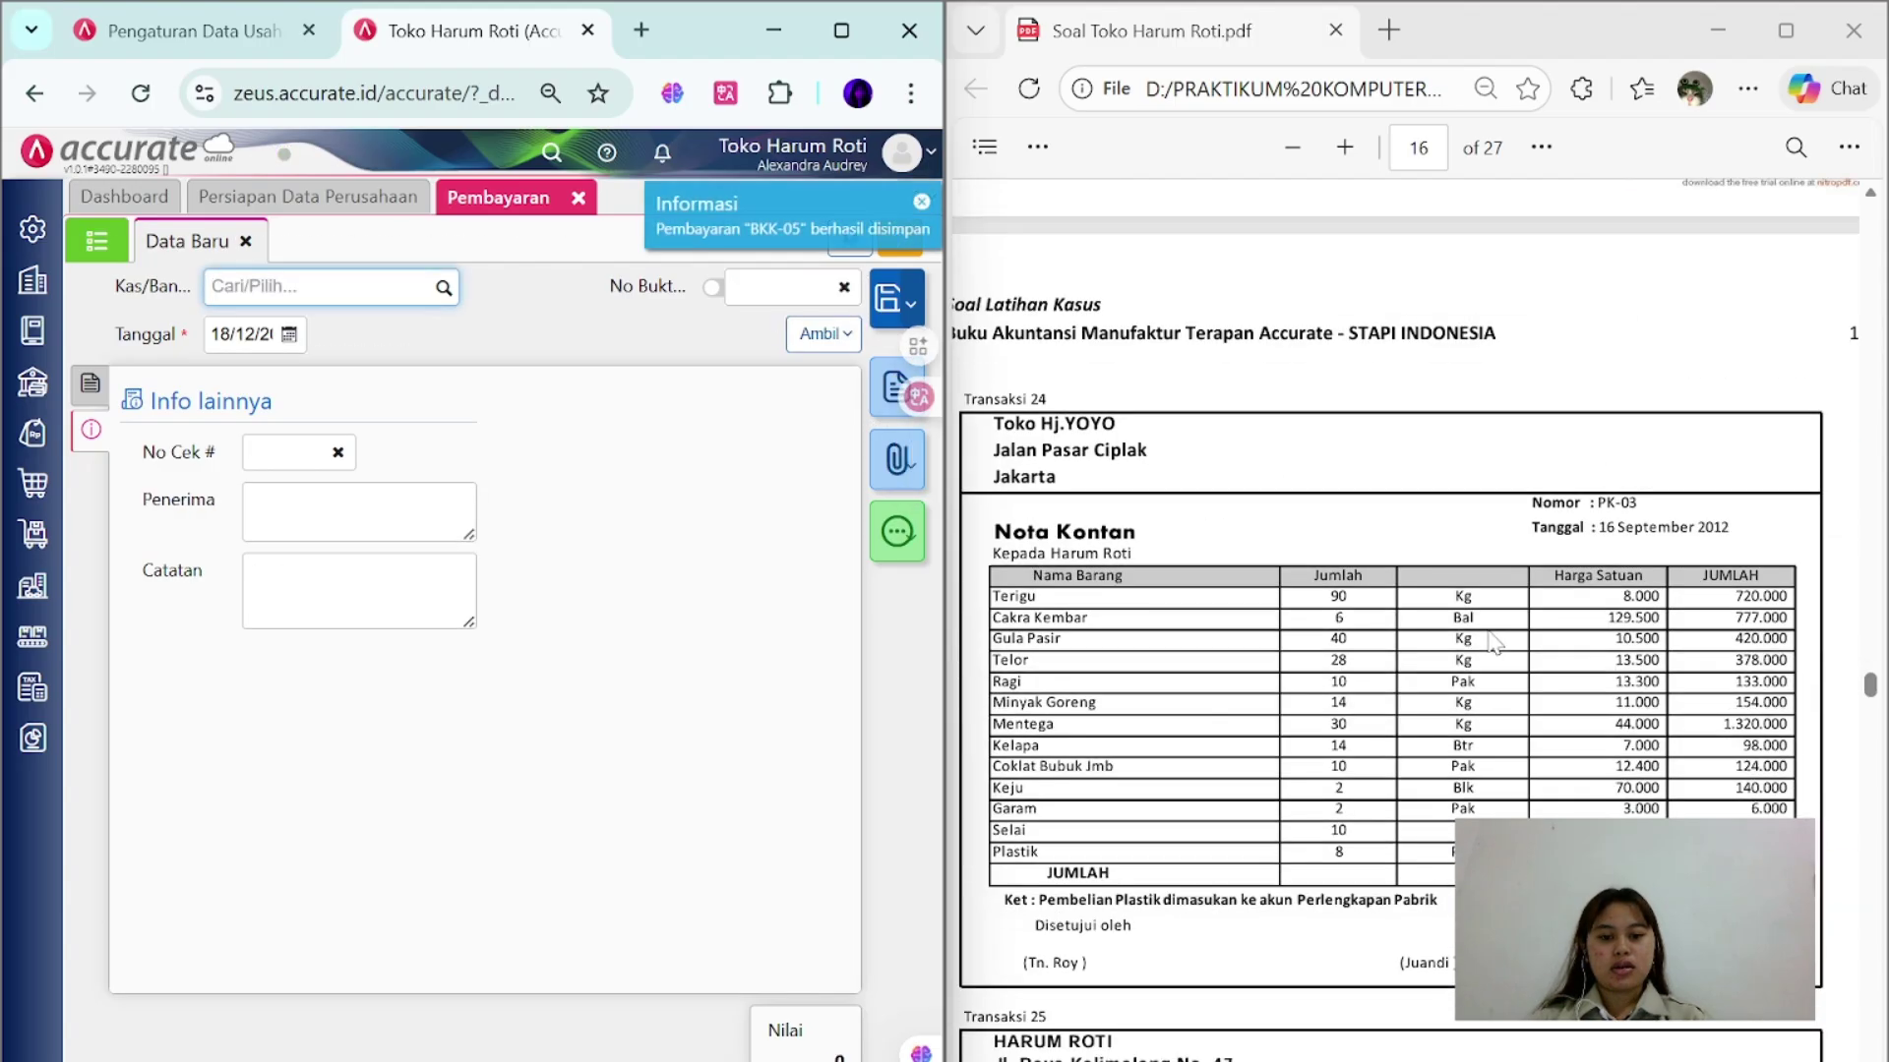
{"action": "scroll", "coordinate": [1490, 642], "scroll_direction": "down", "scroll_amount": 3}
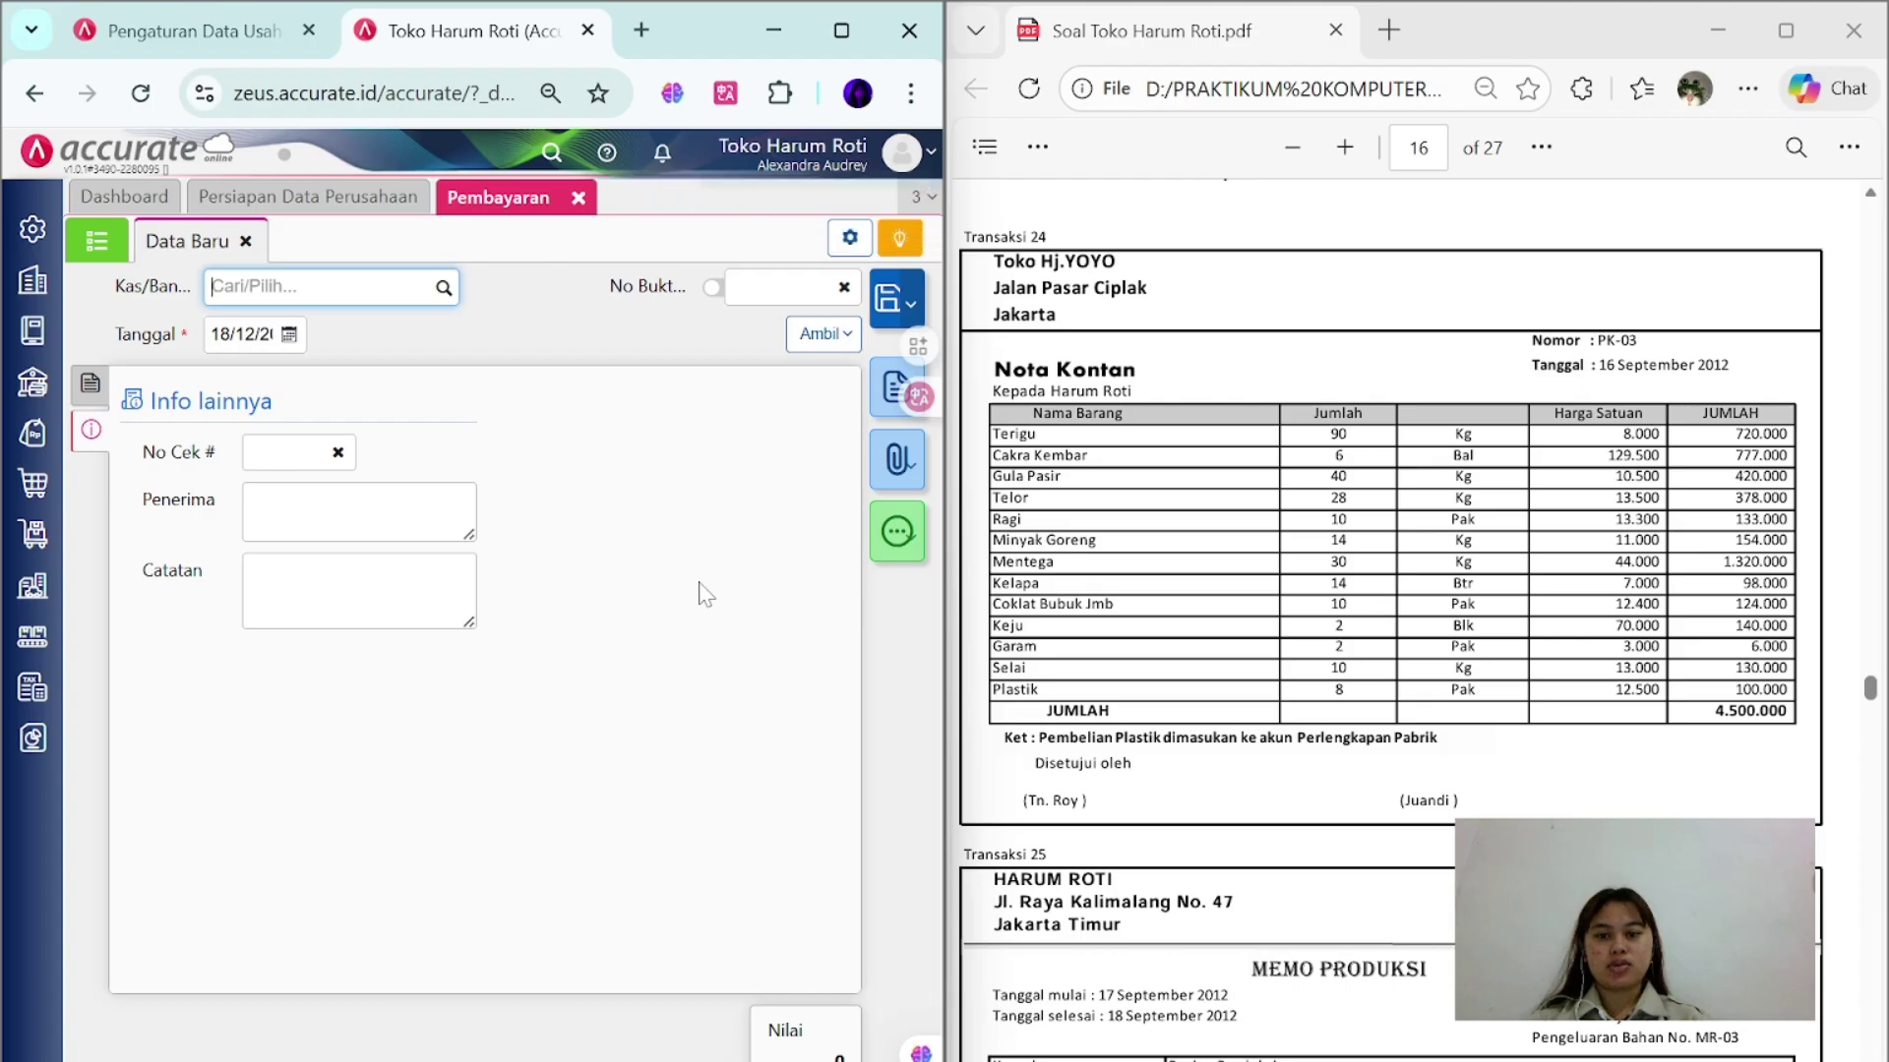
{"action": "left_click", "coordinate": [579, 198]}
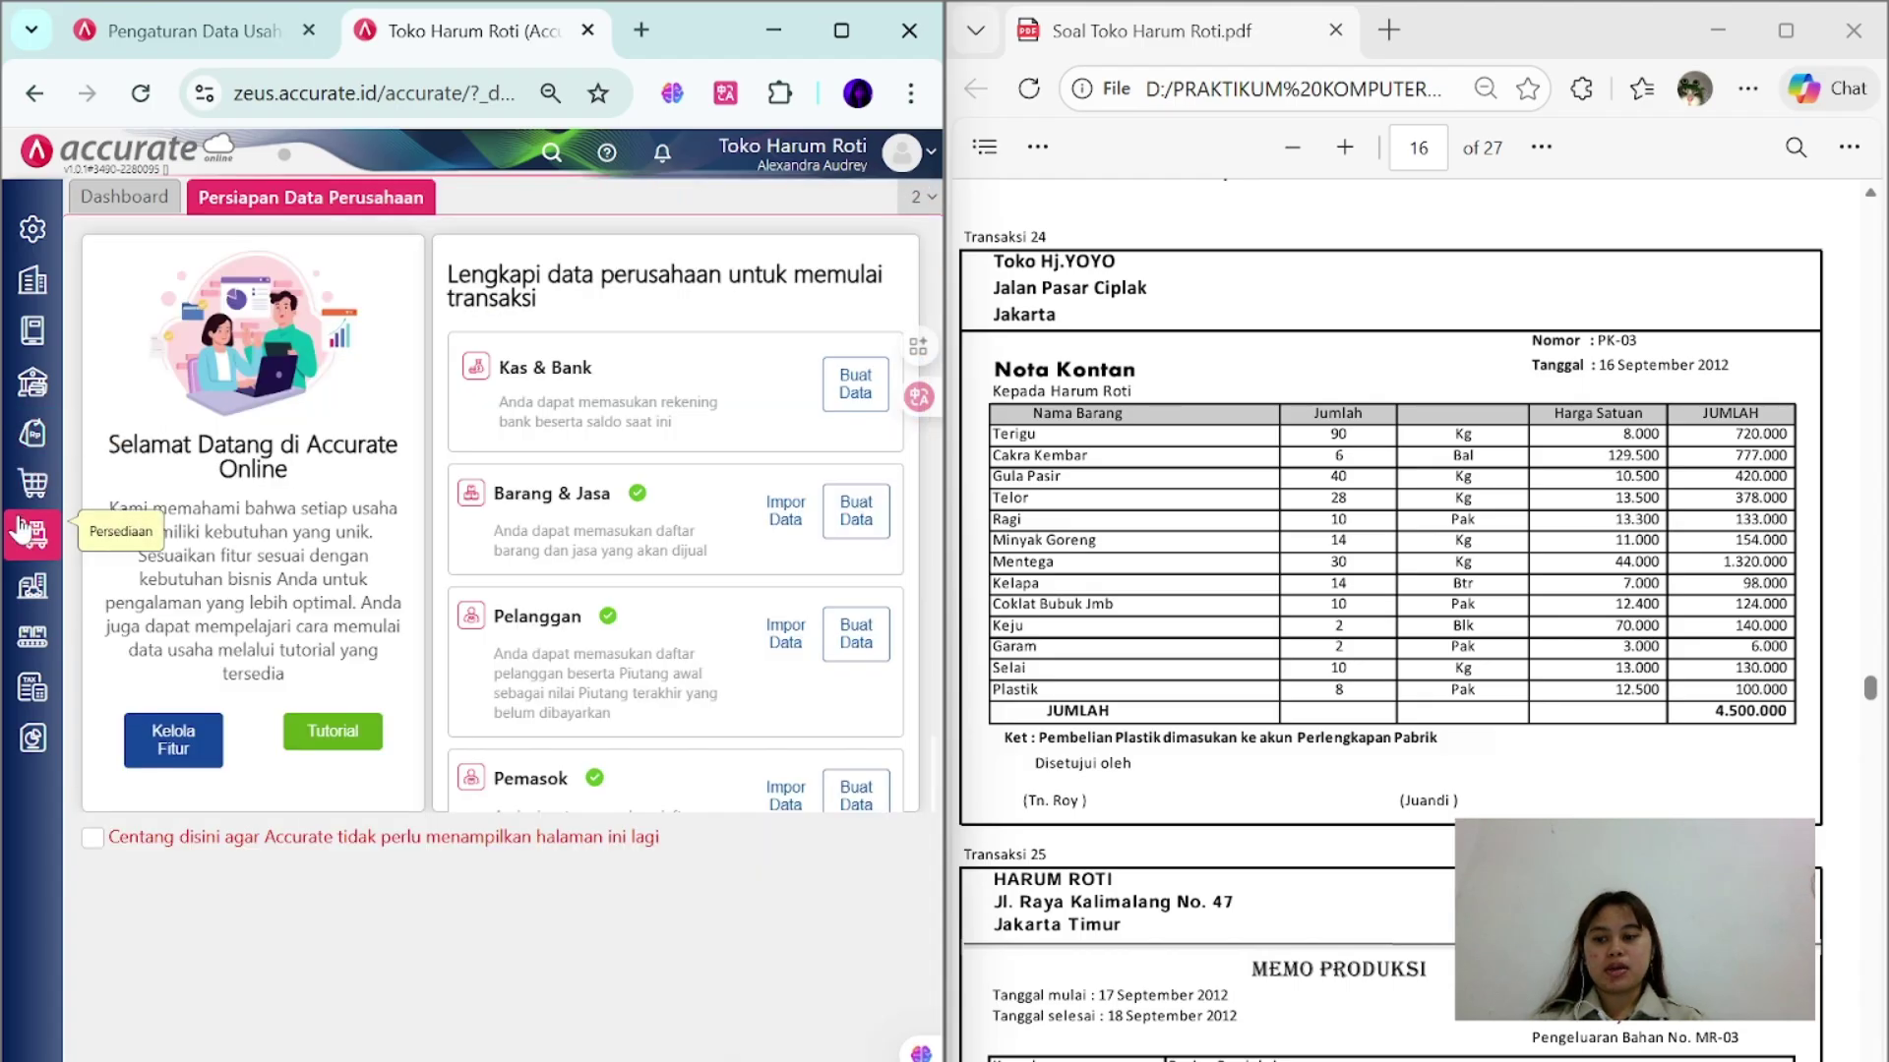
{"action": "left_click", "coordinate": [36, 484]}
{"action": "left_click", "coordinate": [572, 619]}
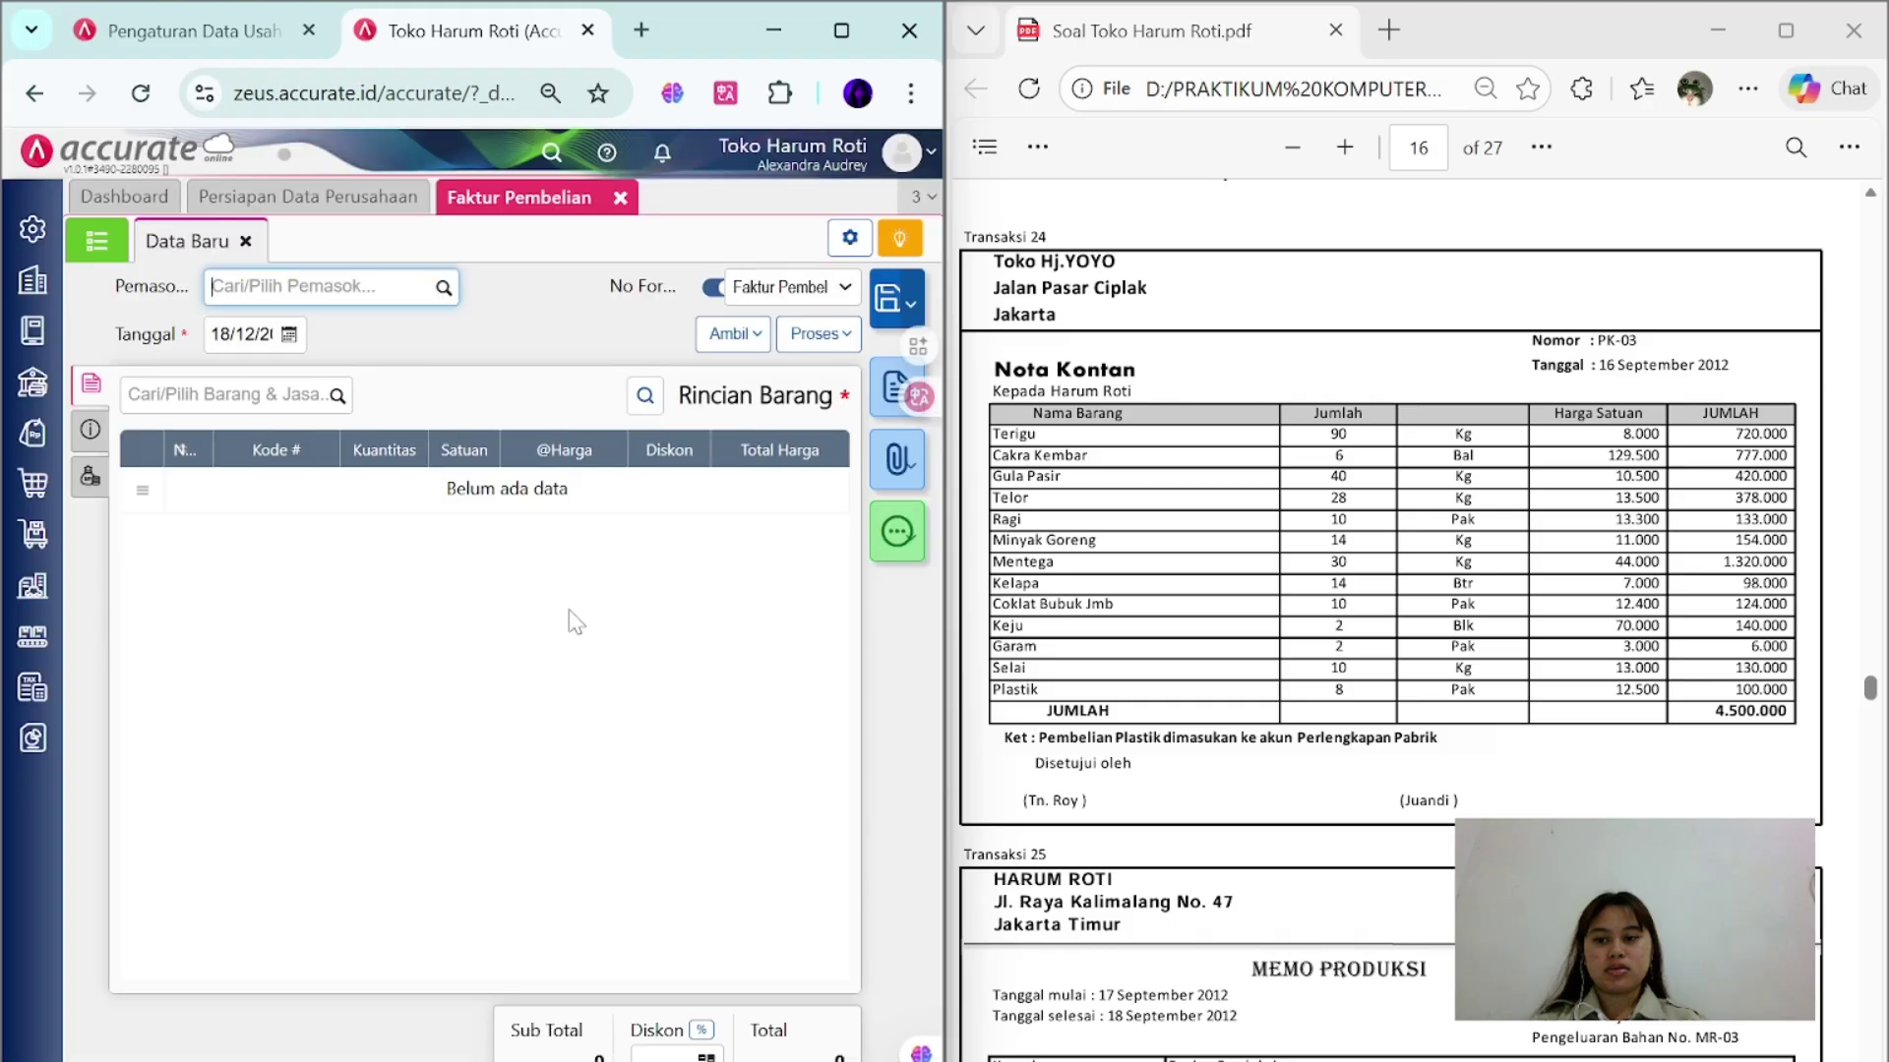
{"action": "left_click", "coordinate": [443, 288]}
{"action": "left_click", "coordinate": [448, 322]}
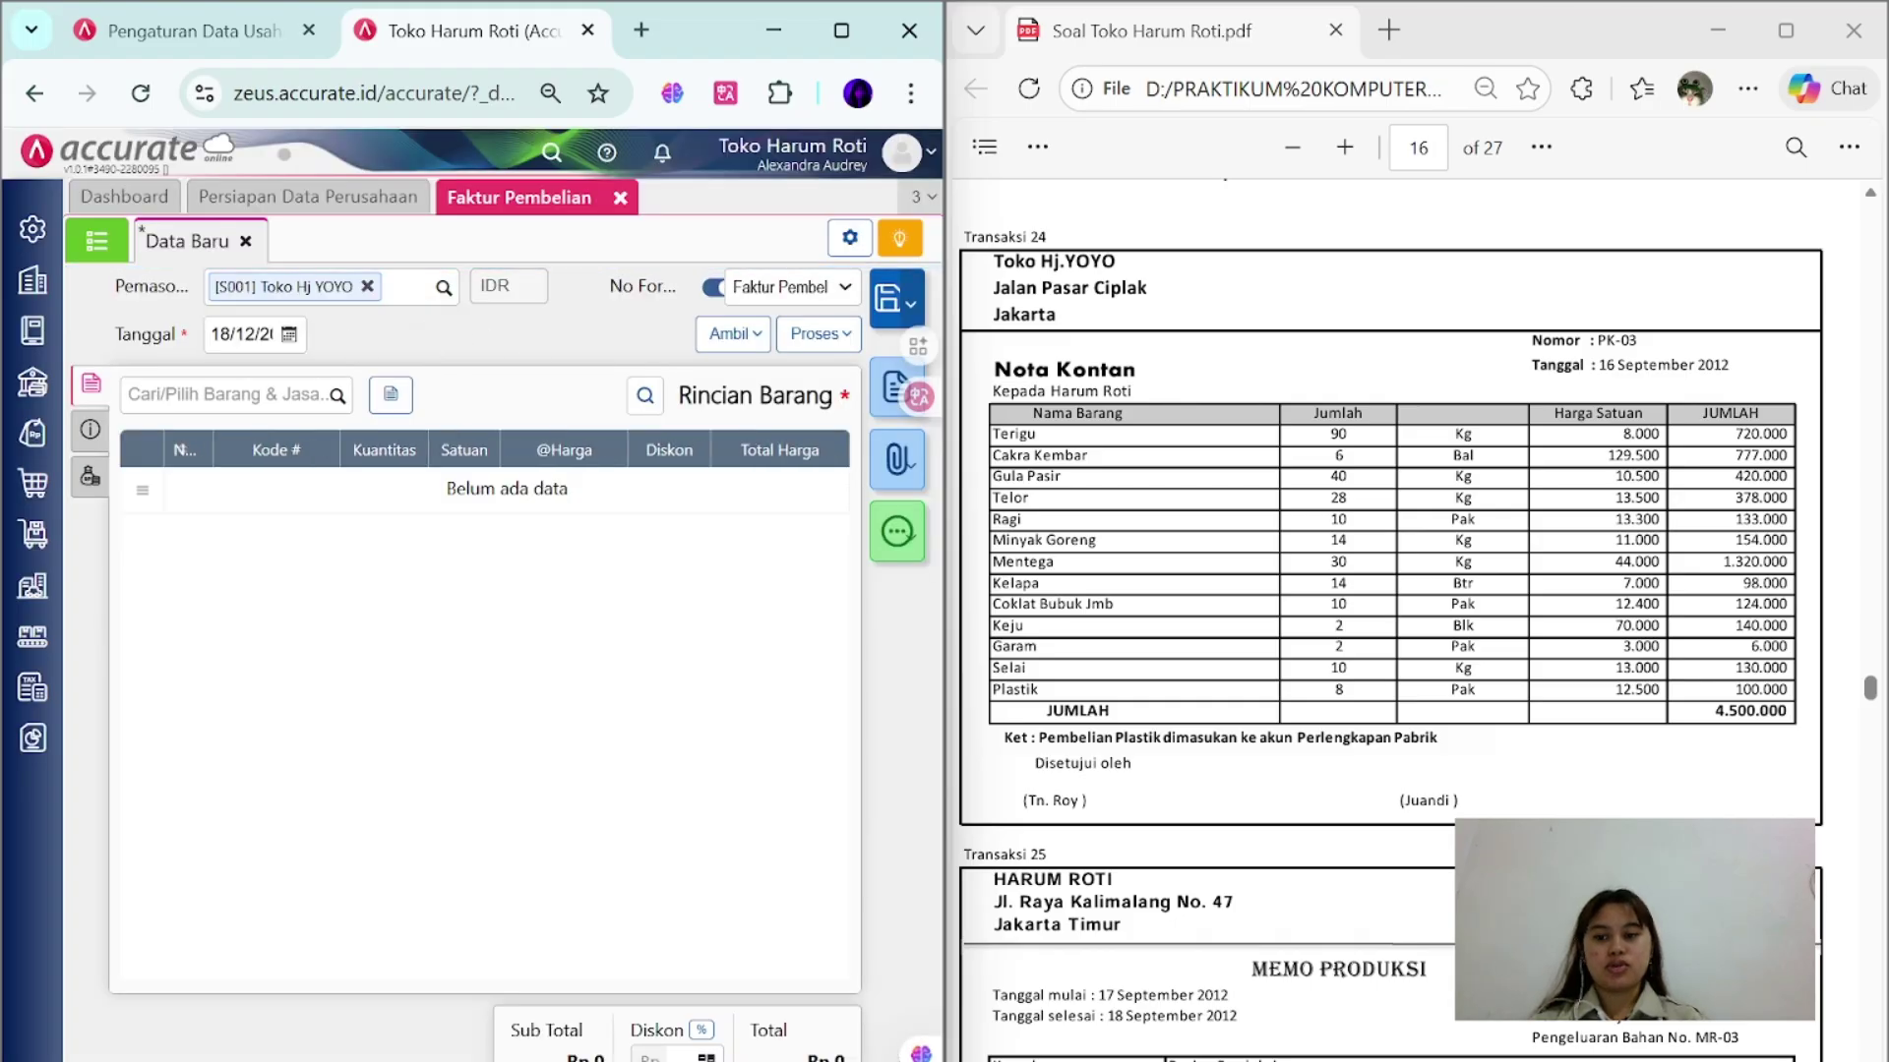
- Set the purchase invoice date to 16 September 2012
{"action": "left_click", "coordinate": [244, 335]}
{"action": "type", "text": "16"}
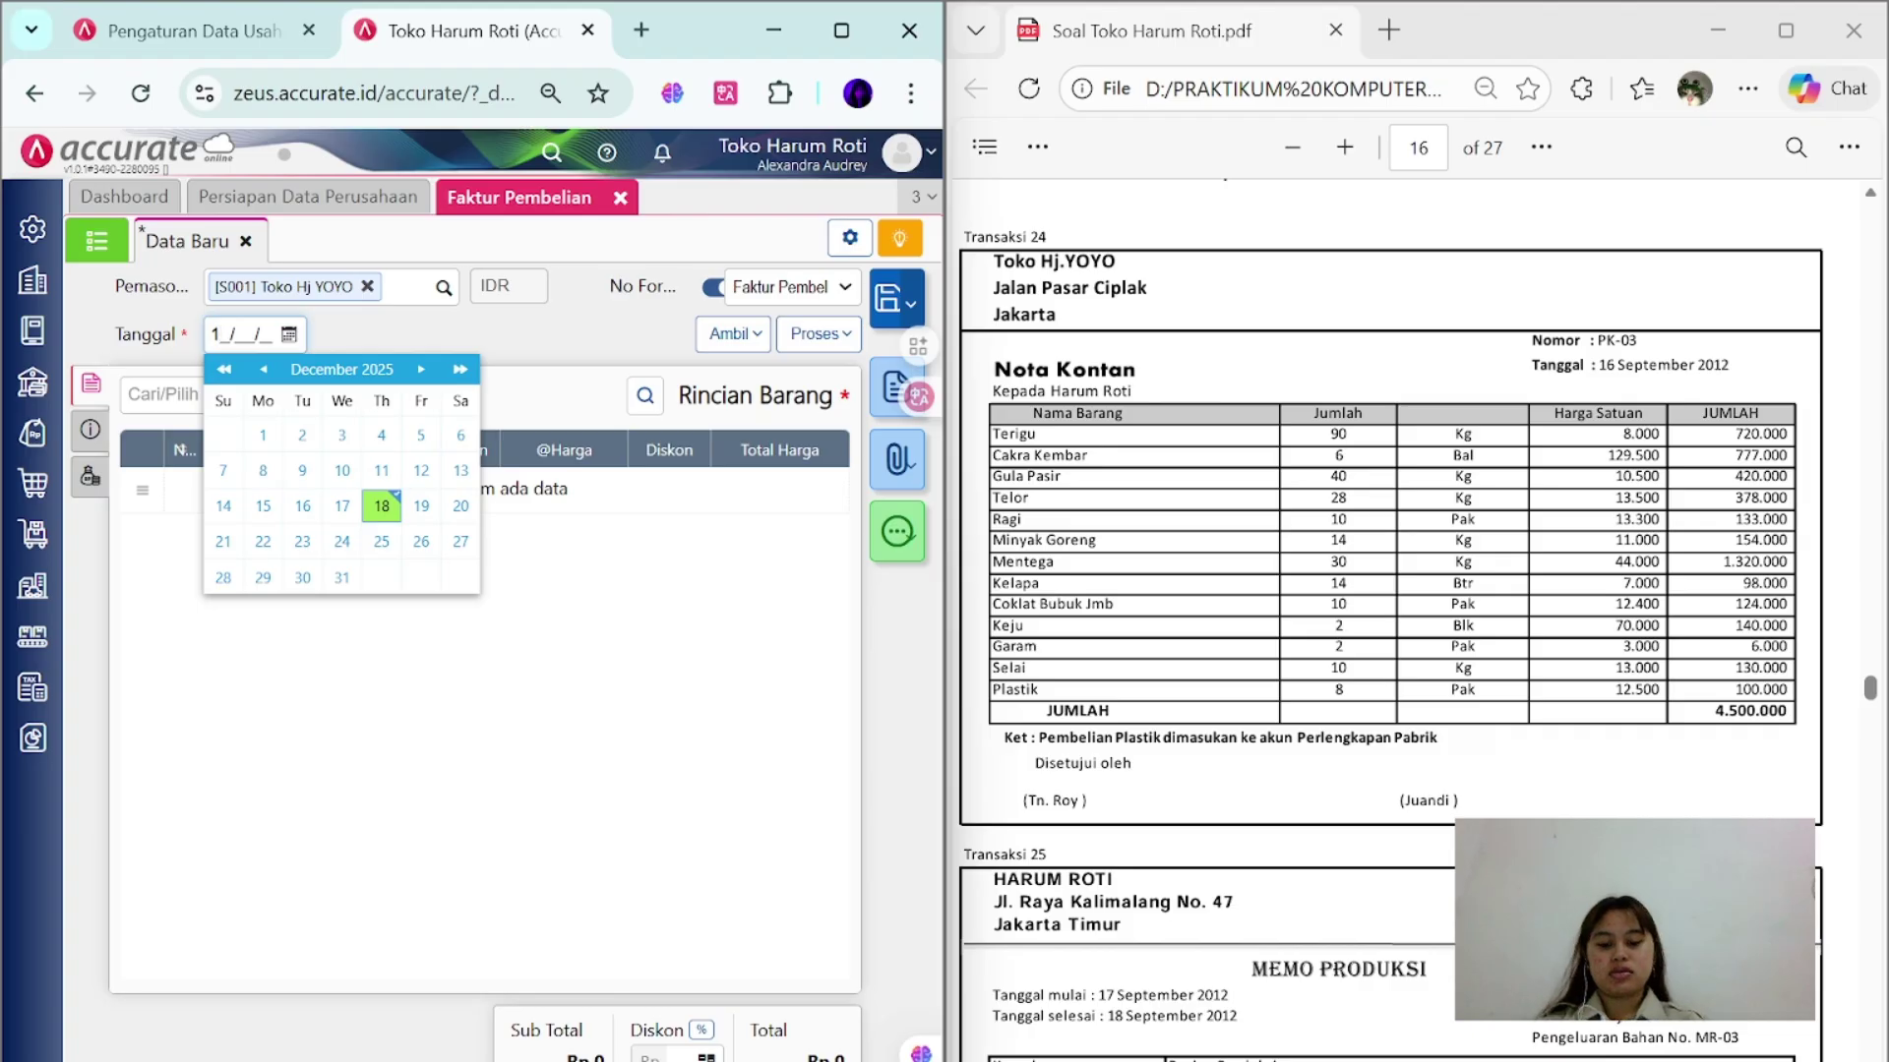
{"action": "type", "text": "12"}
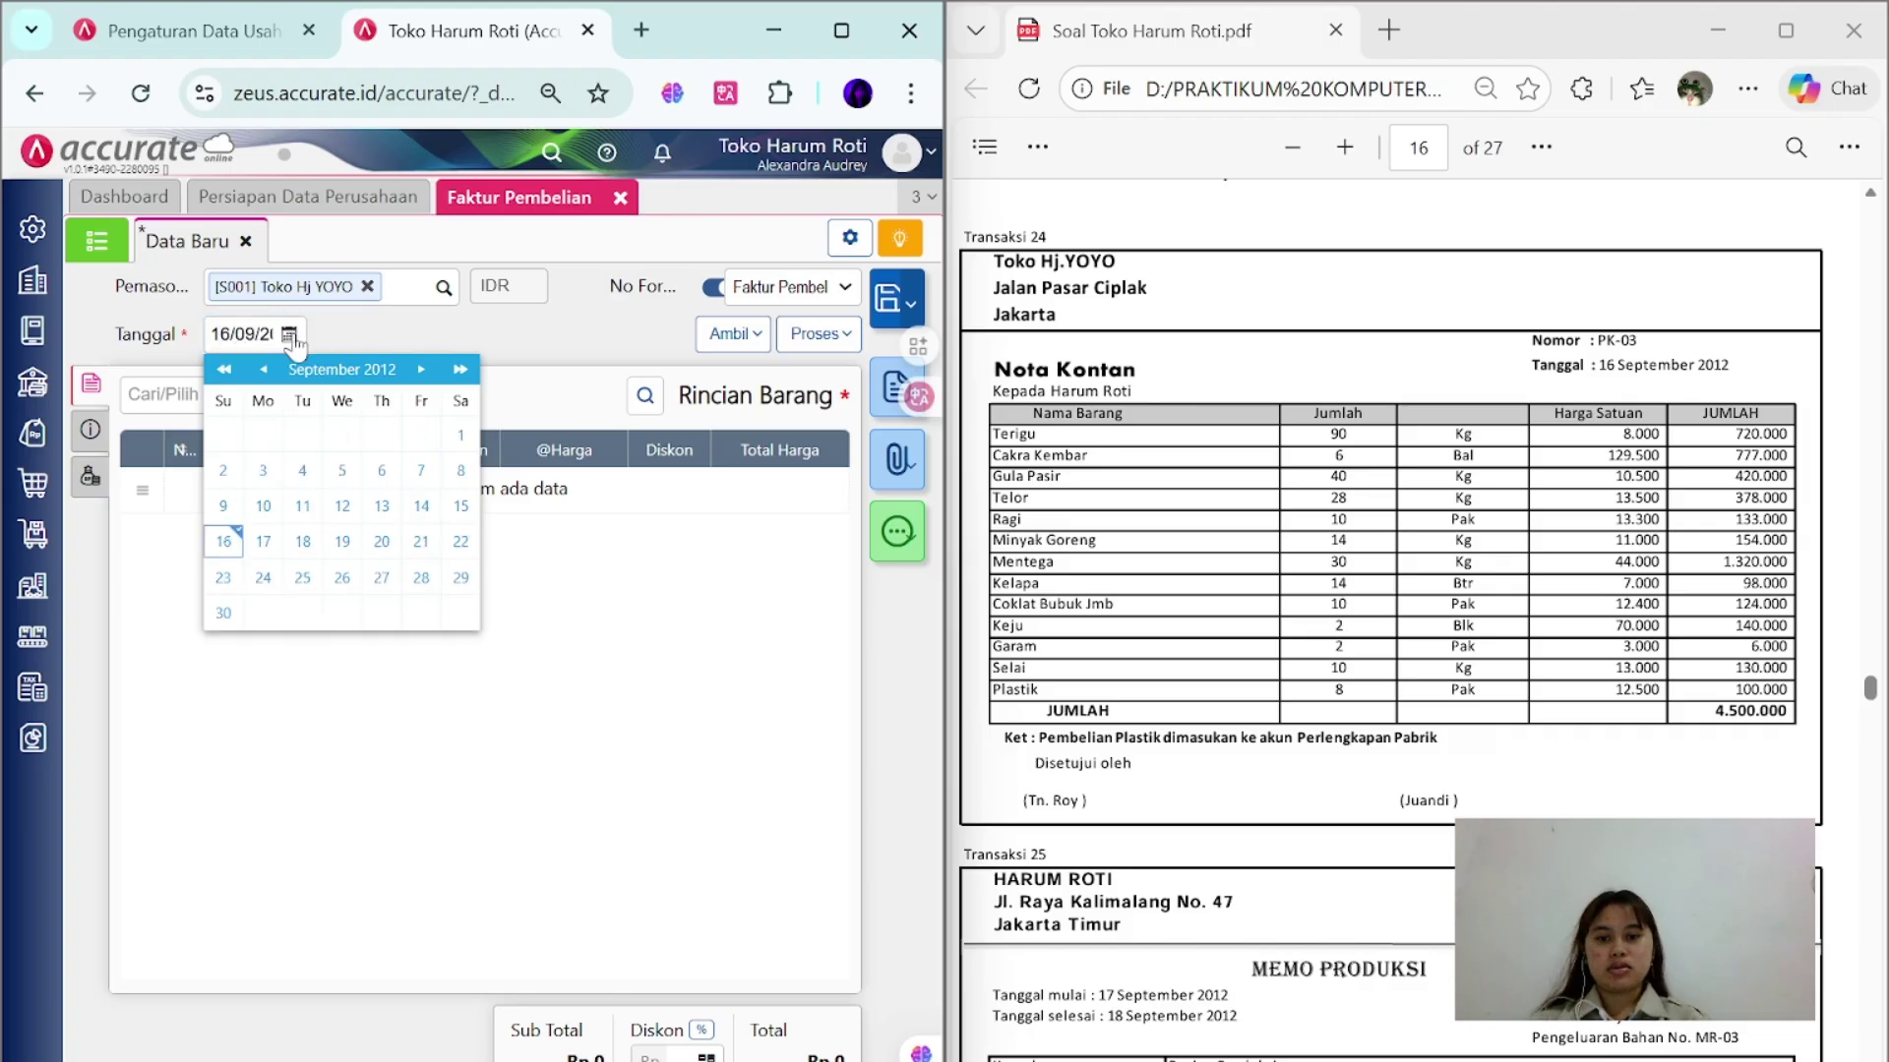
{"action": "left_click", "coordinate": [581, 324]}
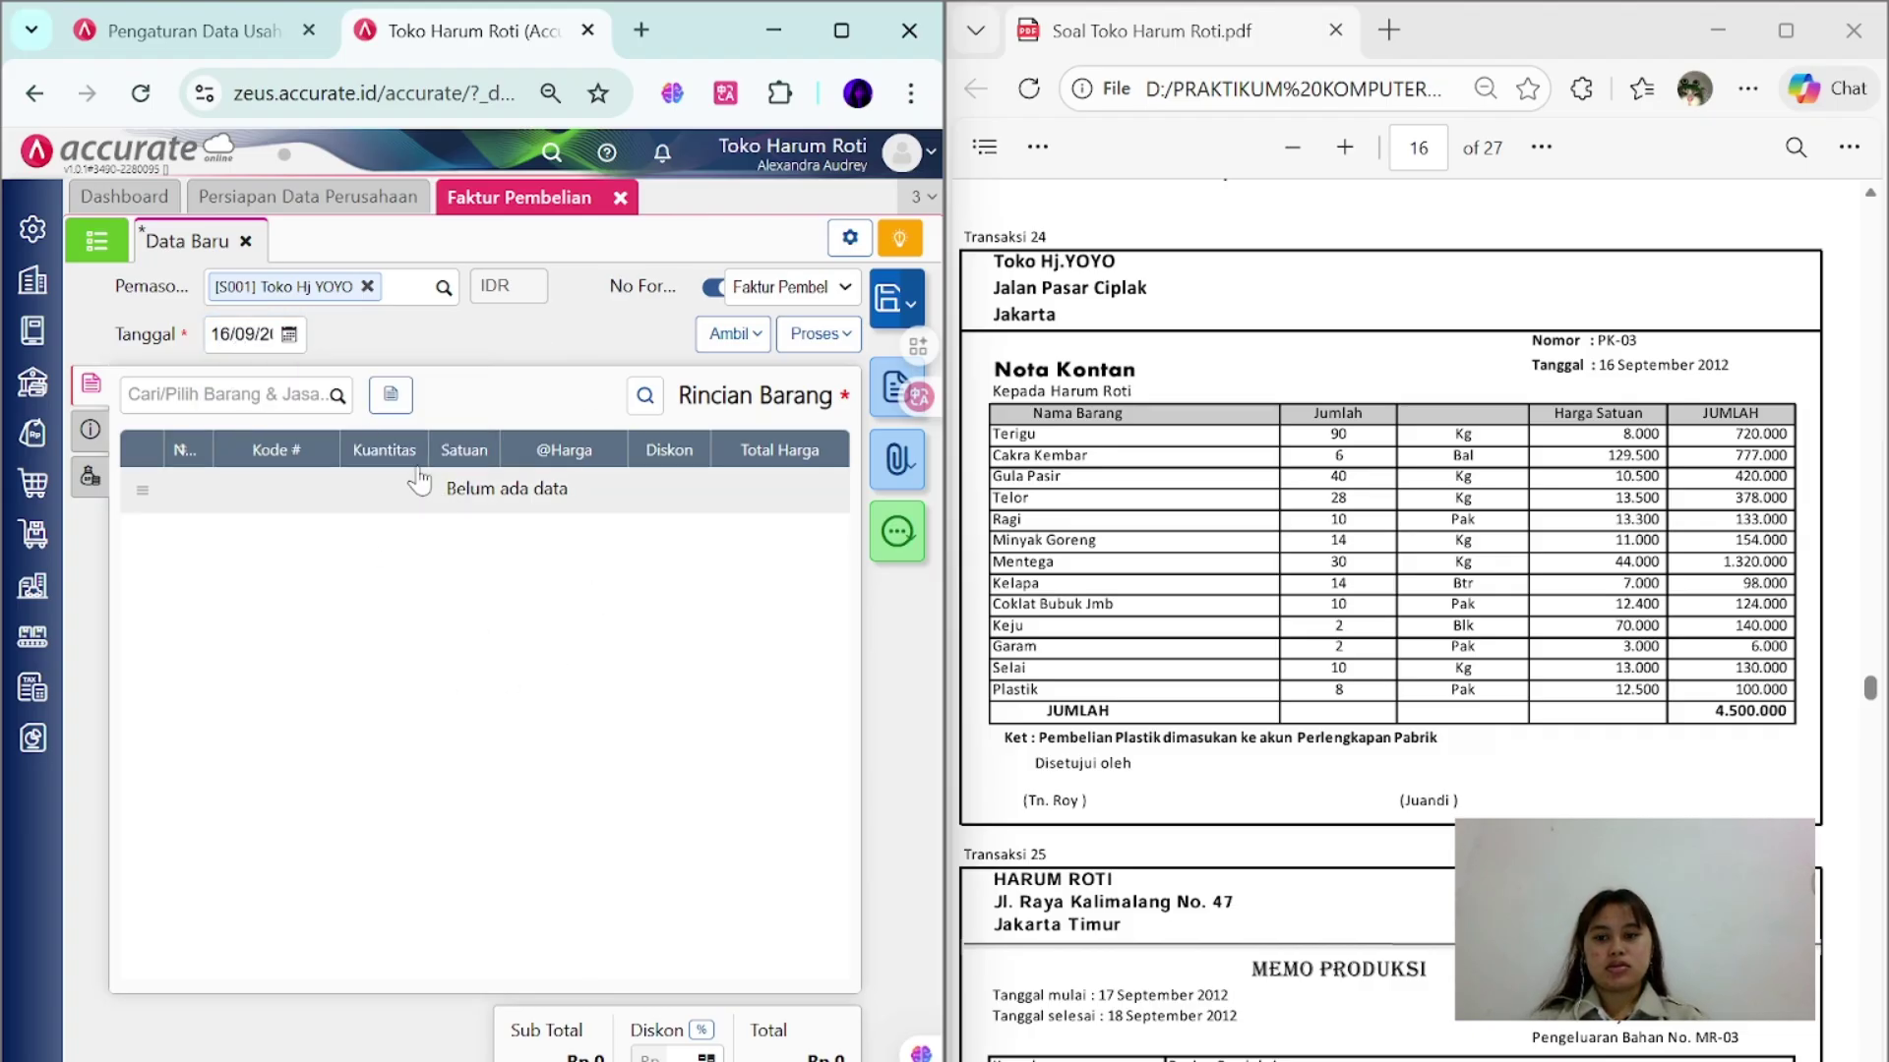
- Add the item Terigu to the purchase invoice with a quantity of 90 KG at Rp 8.000 each
{"action": "left_click", "coordinate": [336, 395]}
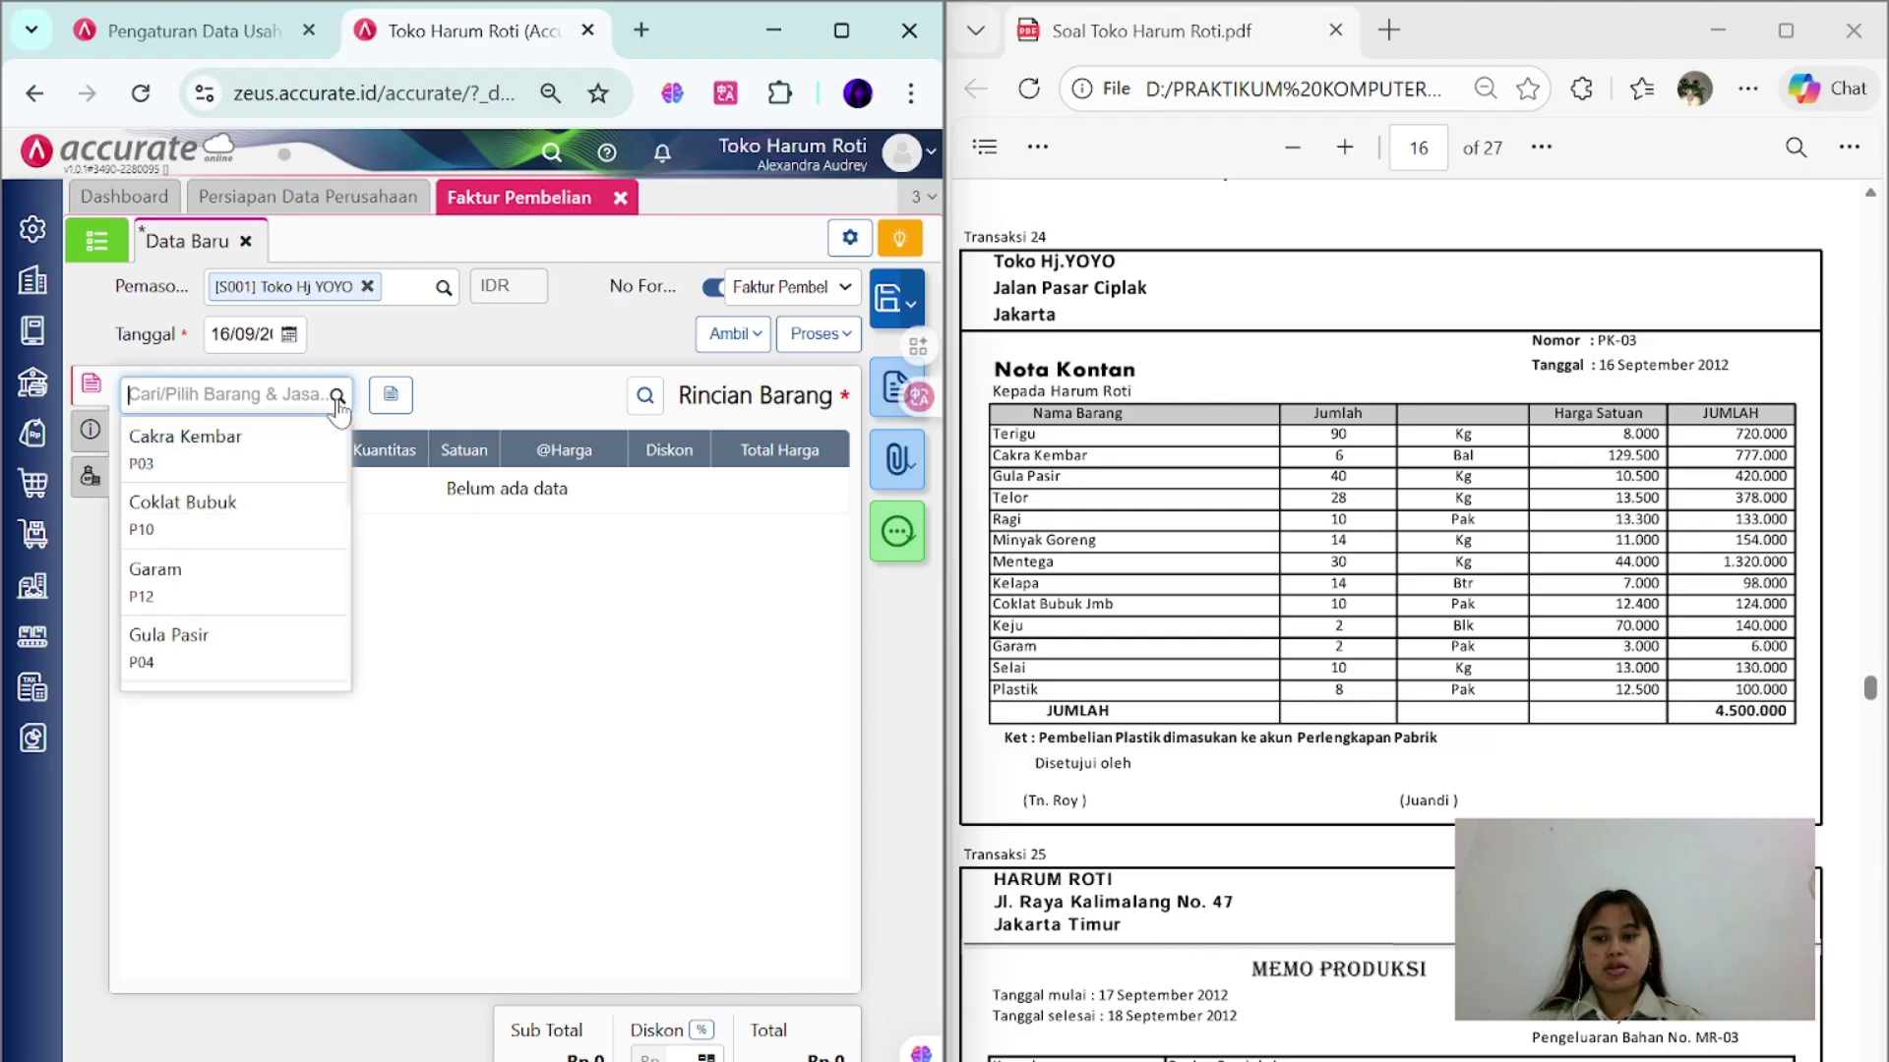
{"action": "type", "text": "ter"}
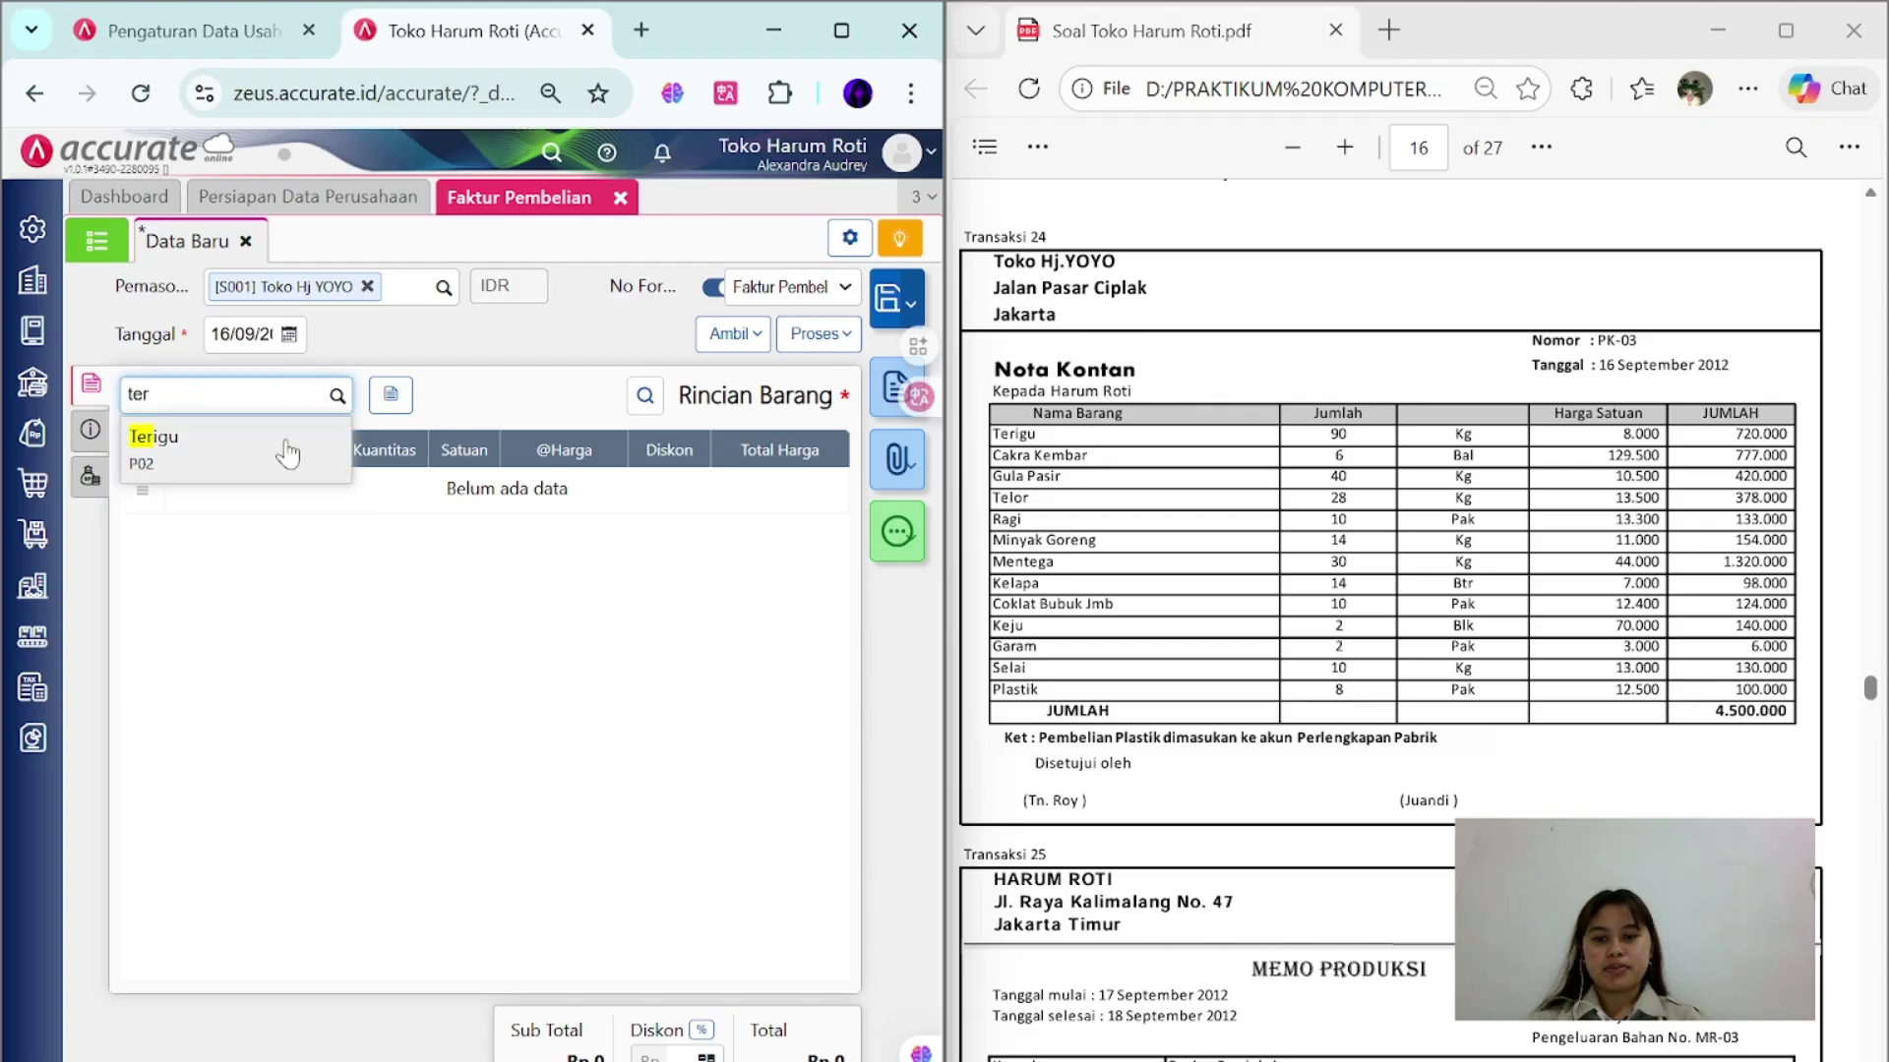
{"action": "left_click", "coordinate": [286, 448]}
{"action": "key", "text": "Tab"}
{"action": "type", "text": "90"}
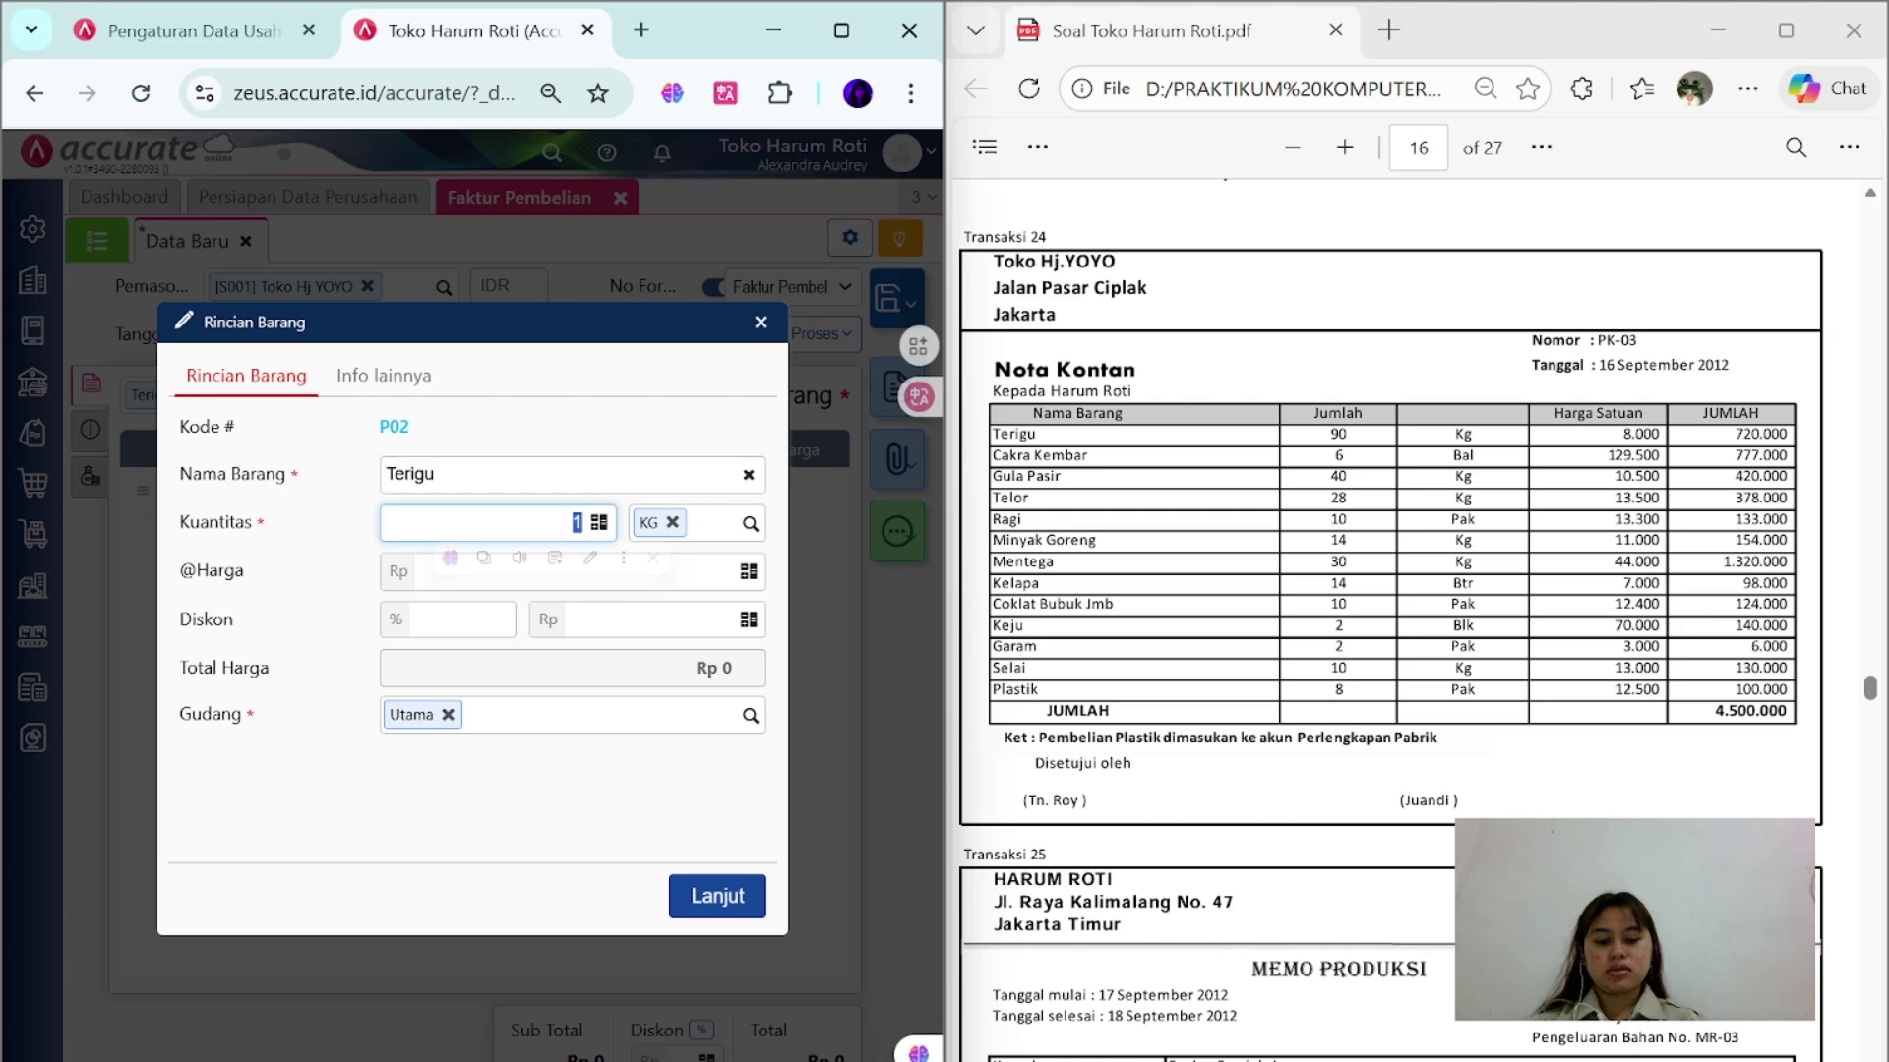
{"action": "key", "text": "Tab"}
{"action": "left_click", "coordinate": [571, 571]}
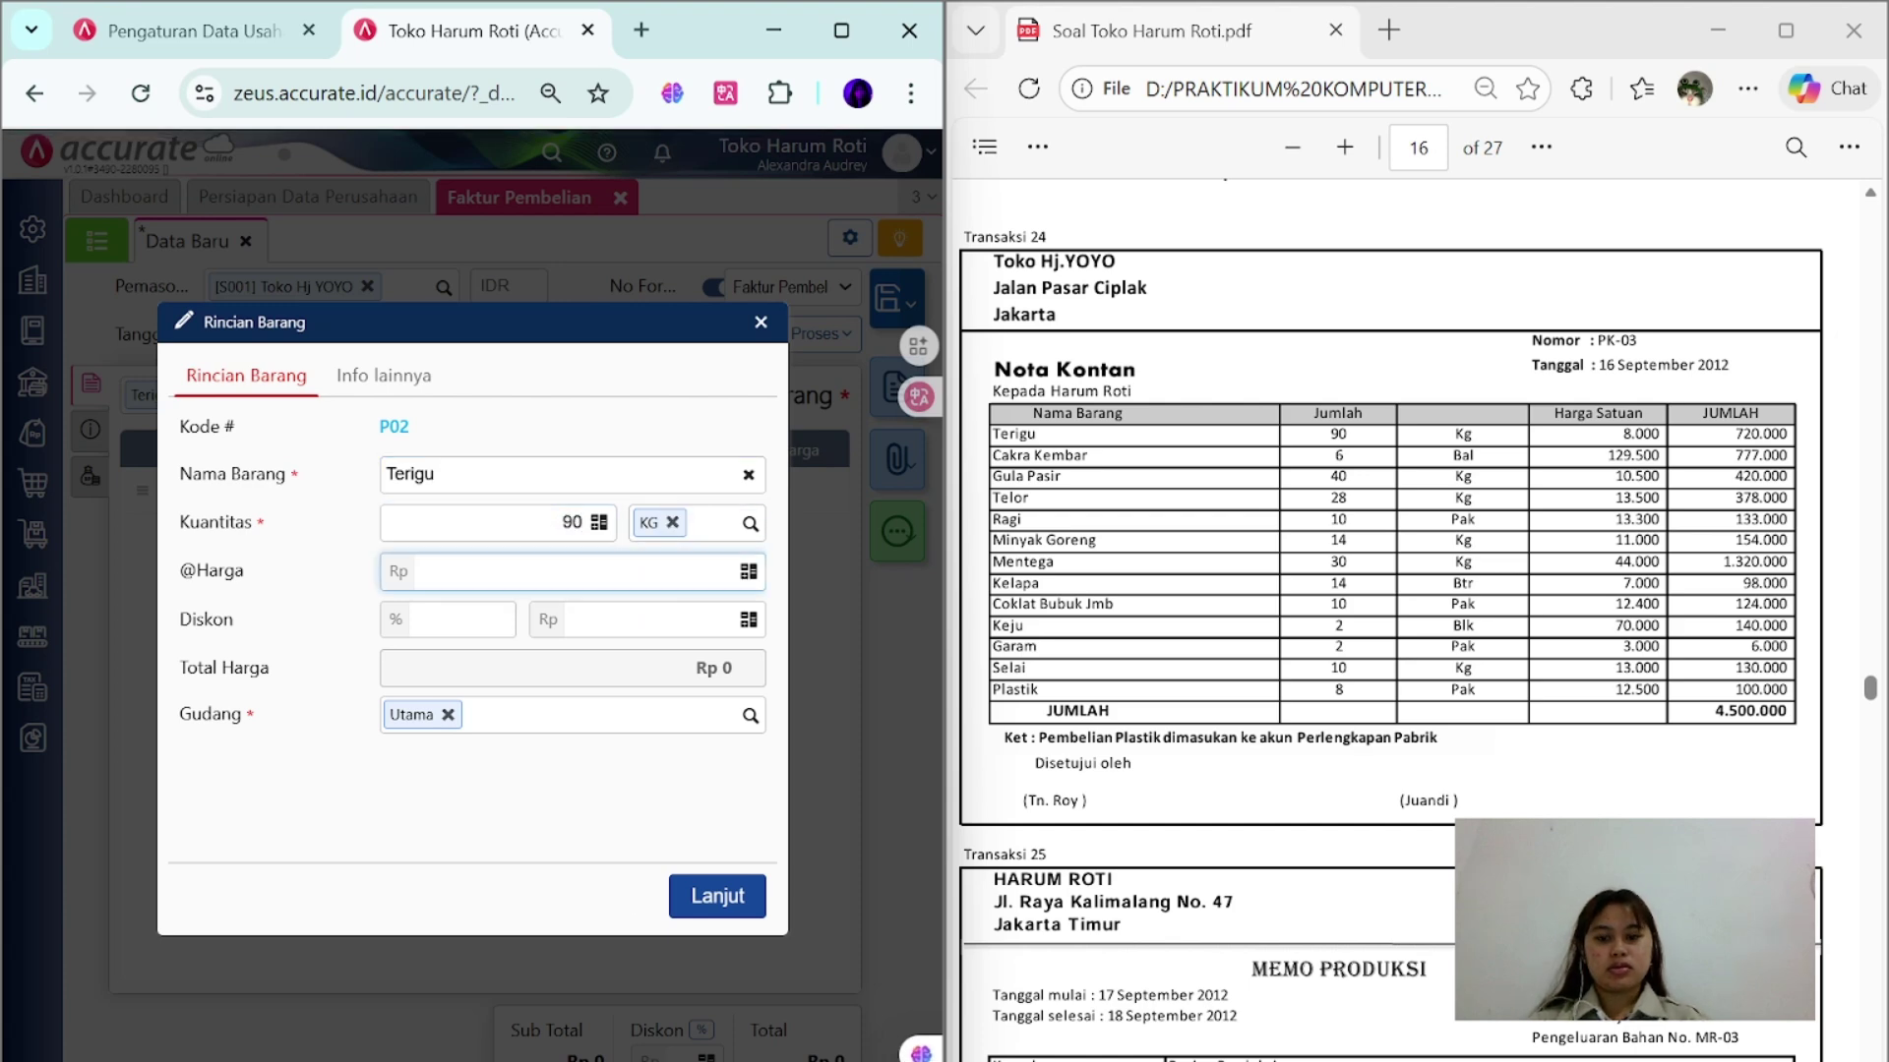
{"action": "type", "text": "8.000"}
{"action": "left_click", "coordinate": [720, 895]}
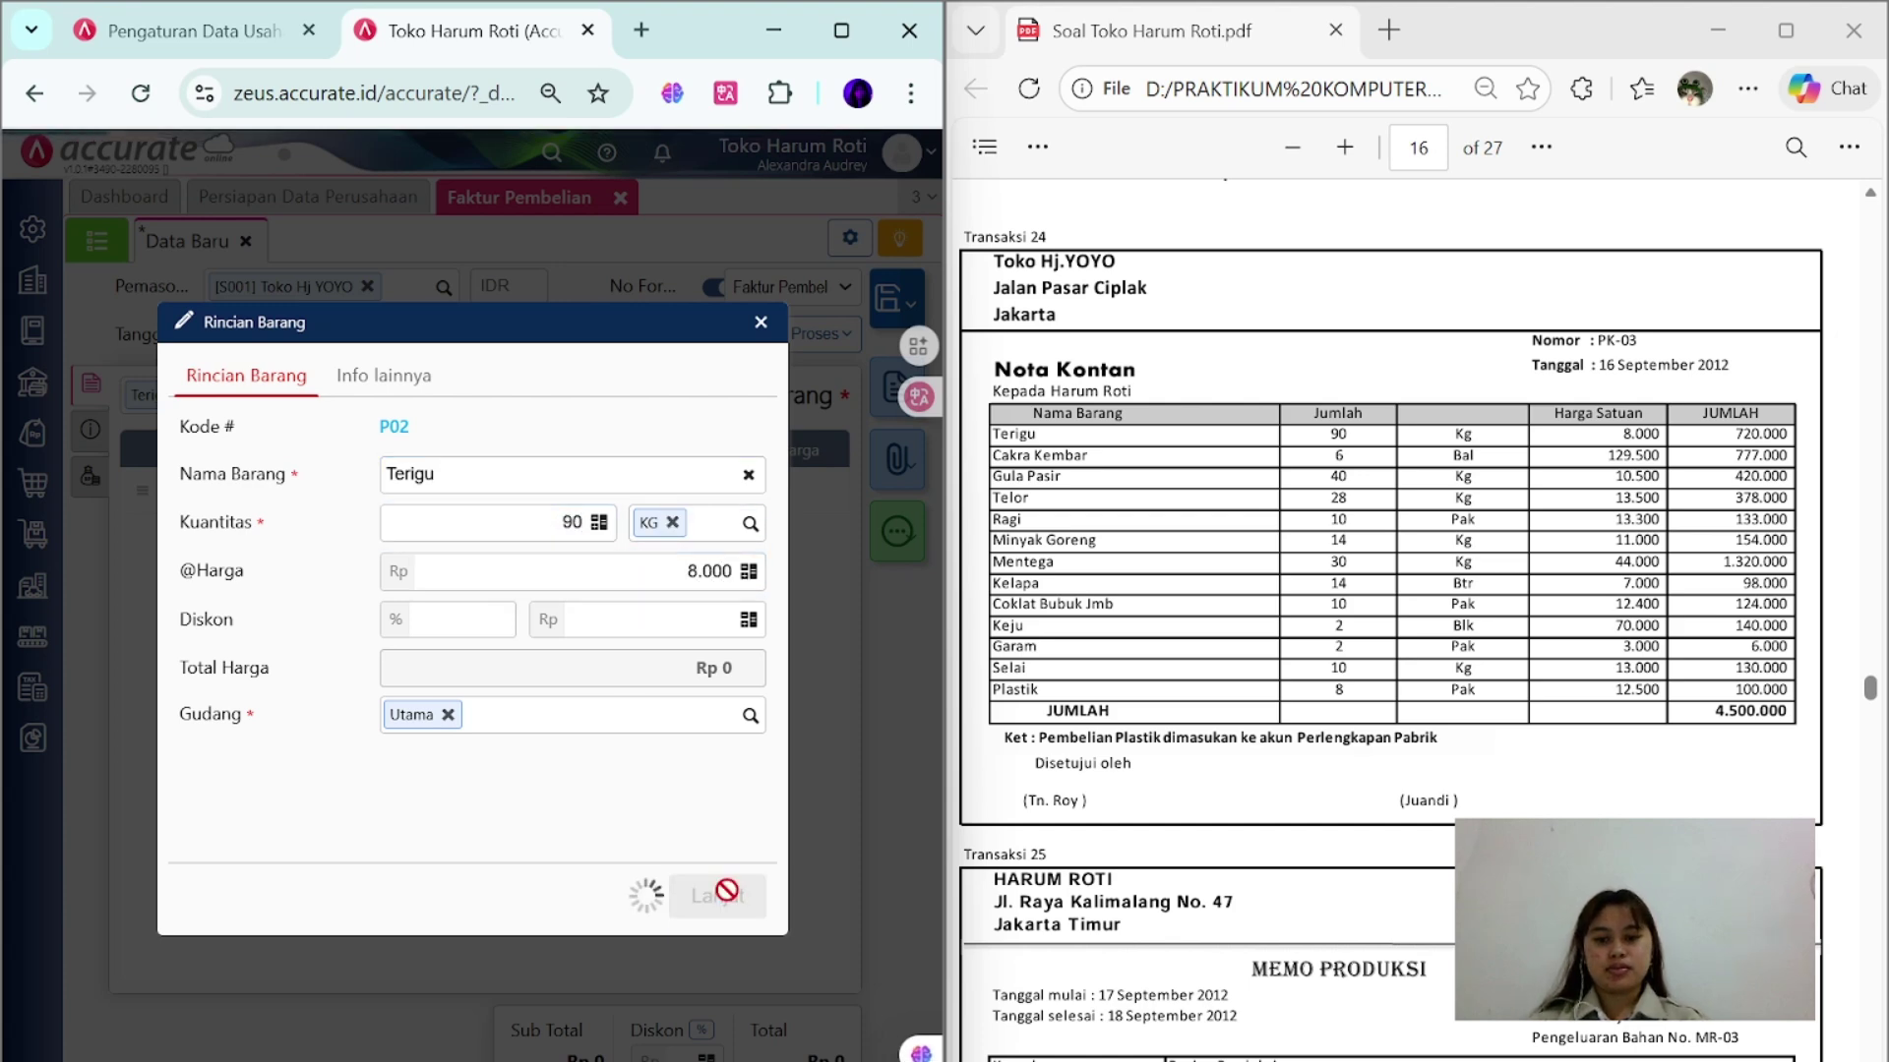
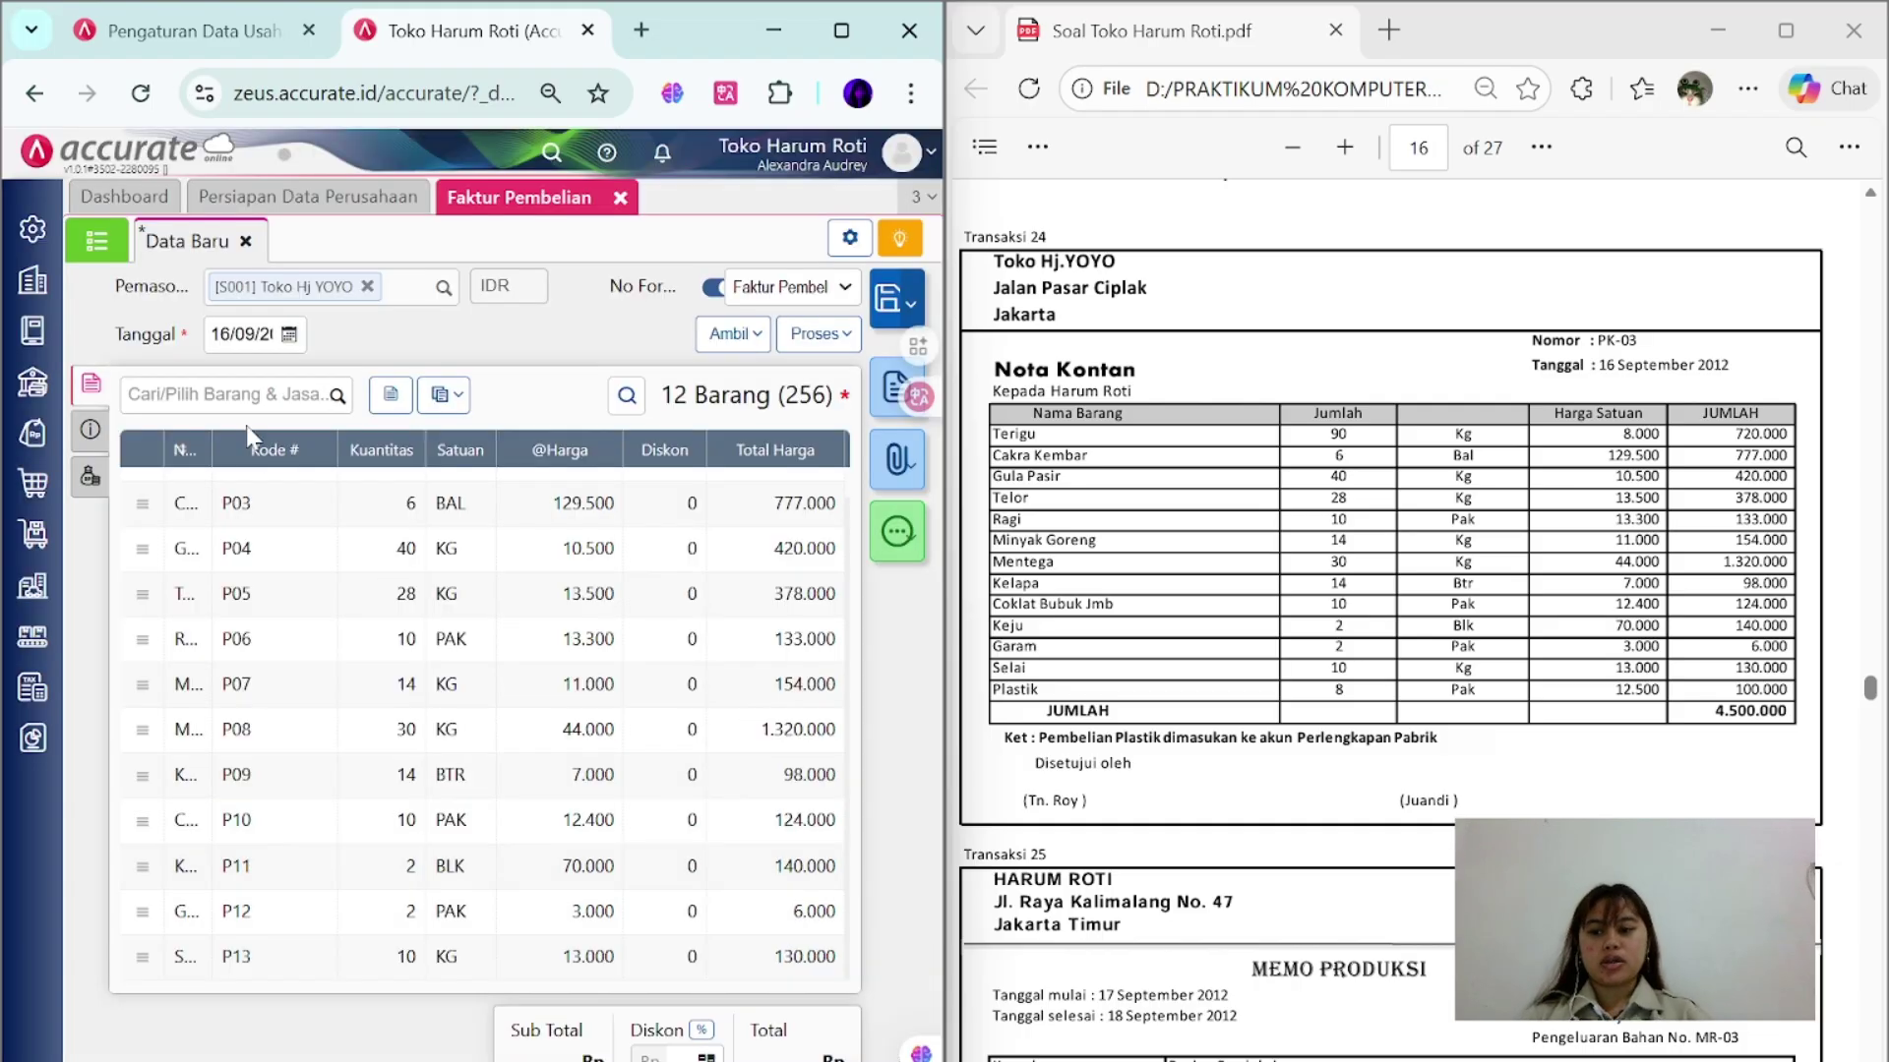
- Give the purchase invoice the invoice number PK-03 and the delivery date 16 September 2012
{"action": "left_click", "coordinate": [90, 430]}
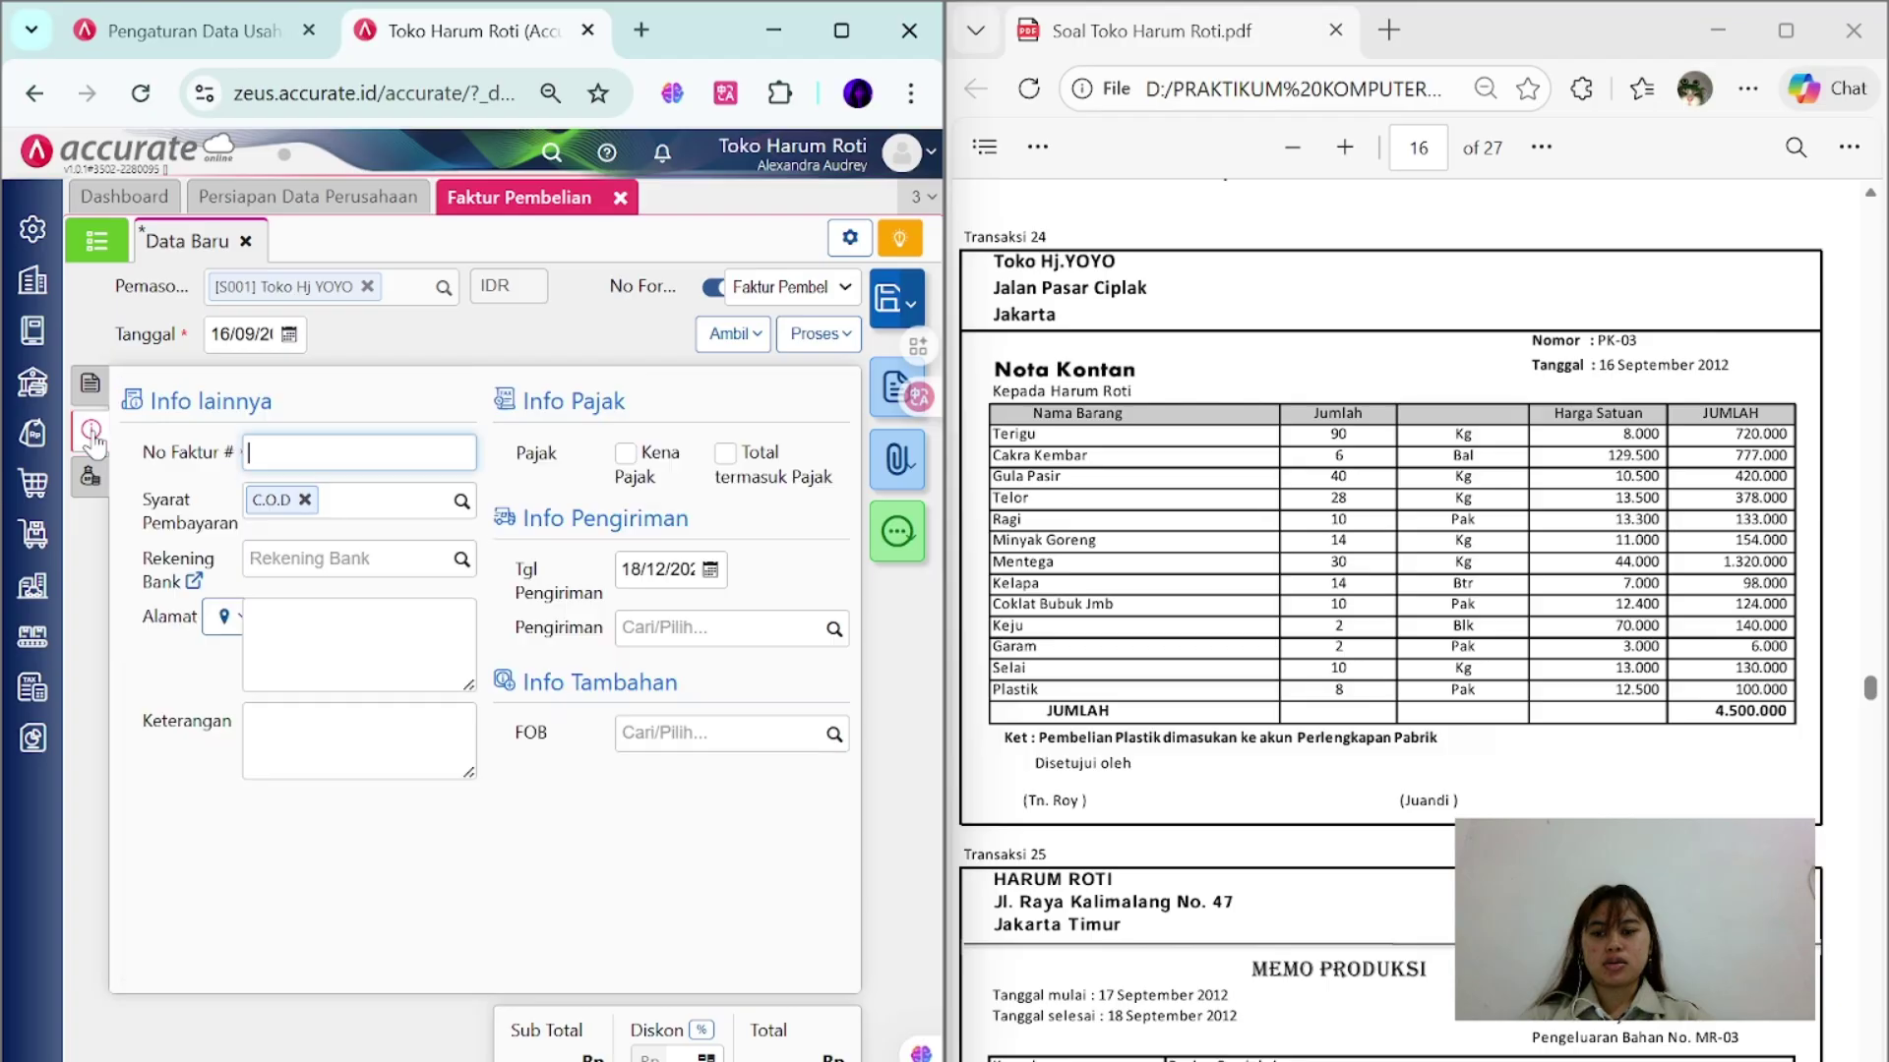
{"action": "type", "text": "PK-03"}
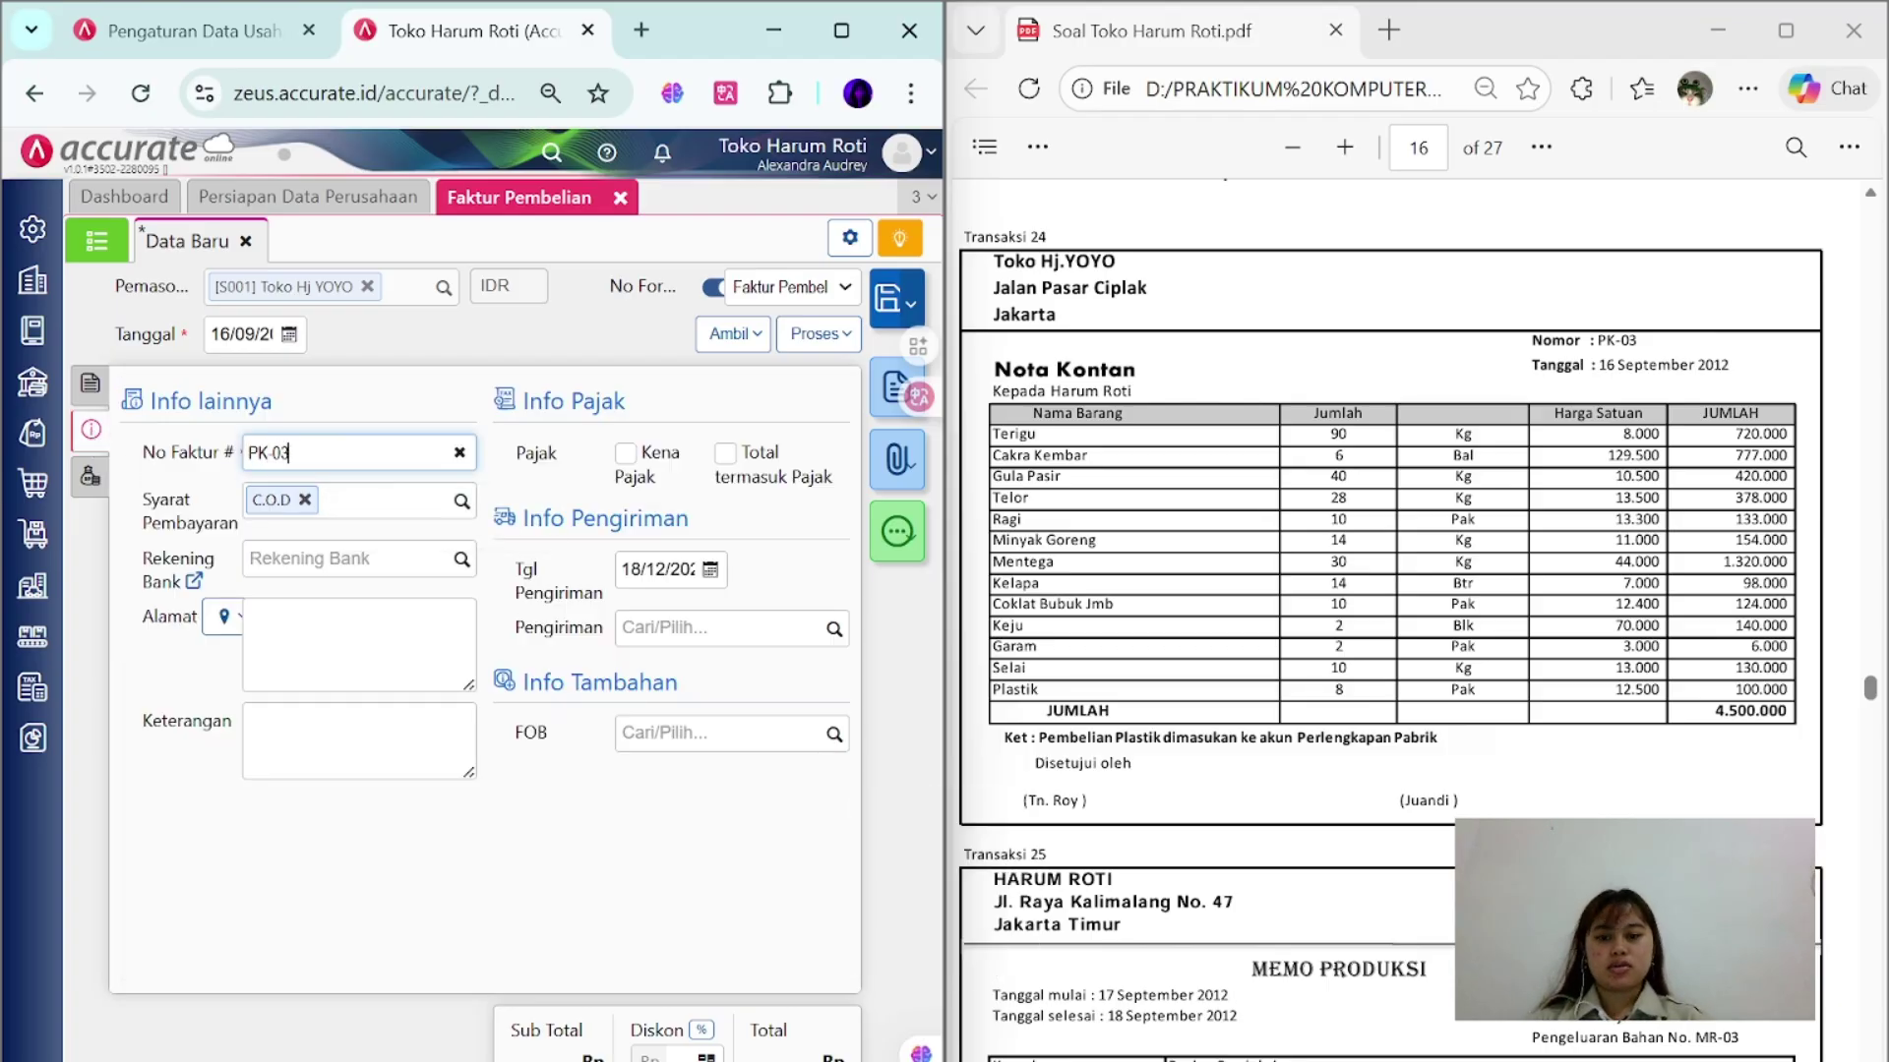
{"action": "left_click", "coordinate": [657, 570]}
{"action": "type", "text": "16/0"}
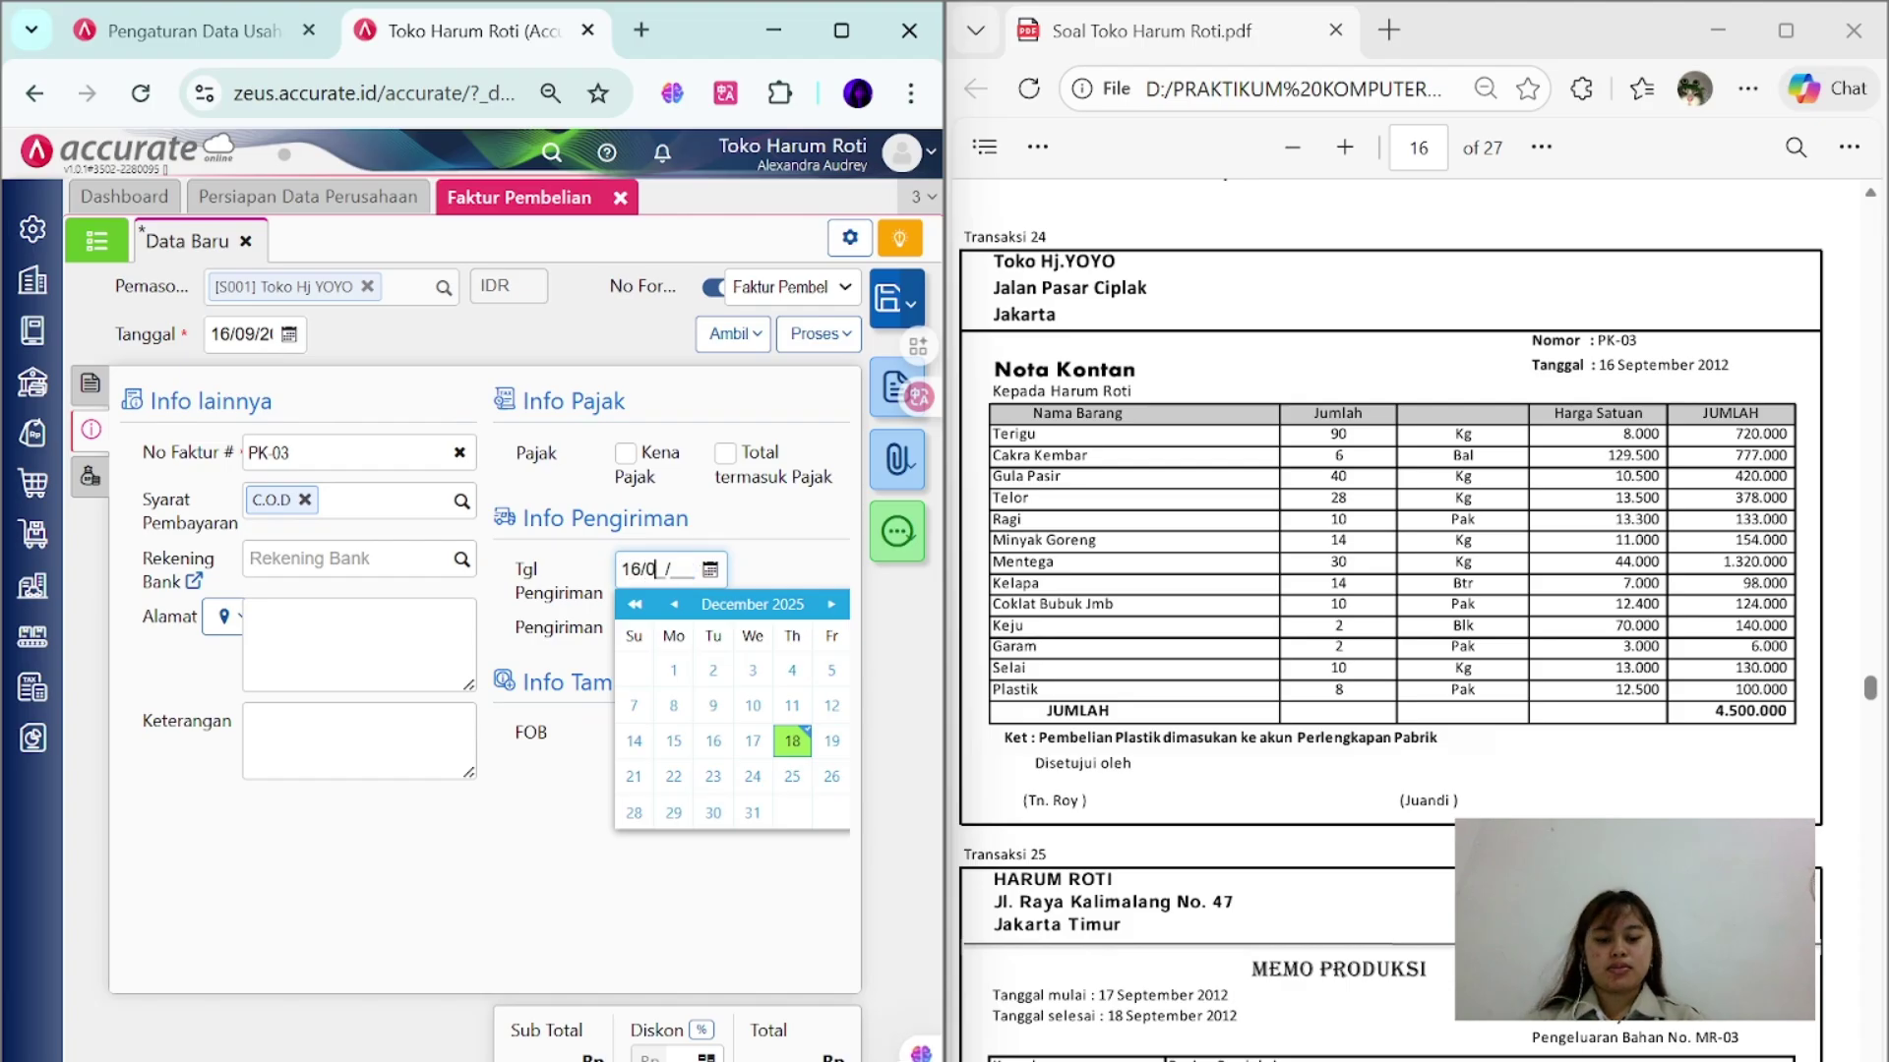
{"action": "type", "text": "9/20"}
{"action": "left_click", "coordinate": [366, 949]}
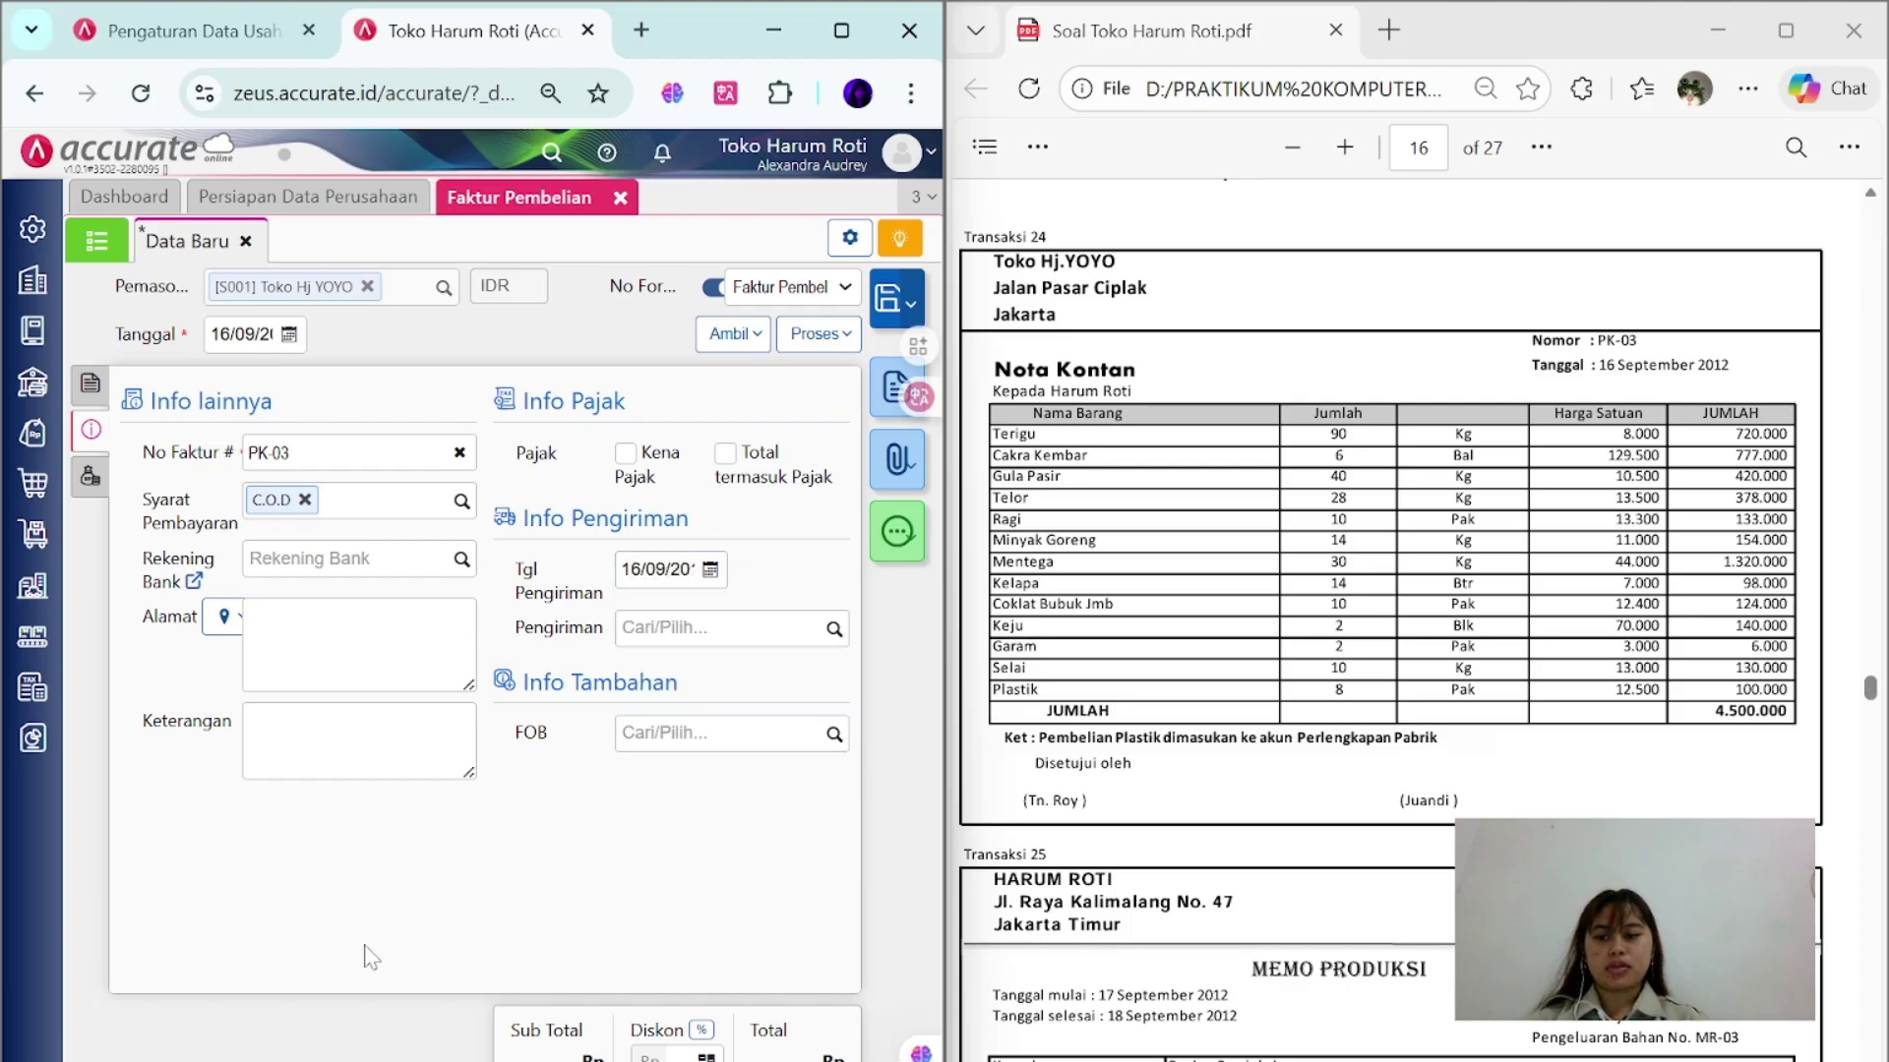
- Add Perlengkapan Pabrik as another cost of Rp 100.000 with the description "Plastik 8 PAK"
{"action": "left_click", "coordinate": [90, 477]}
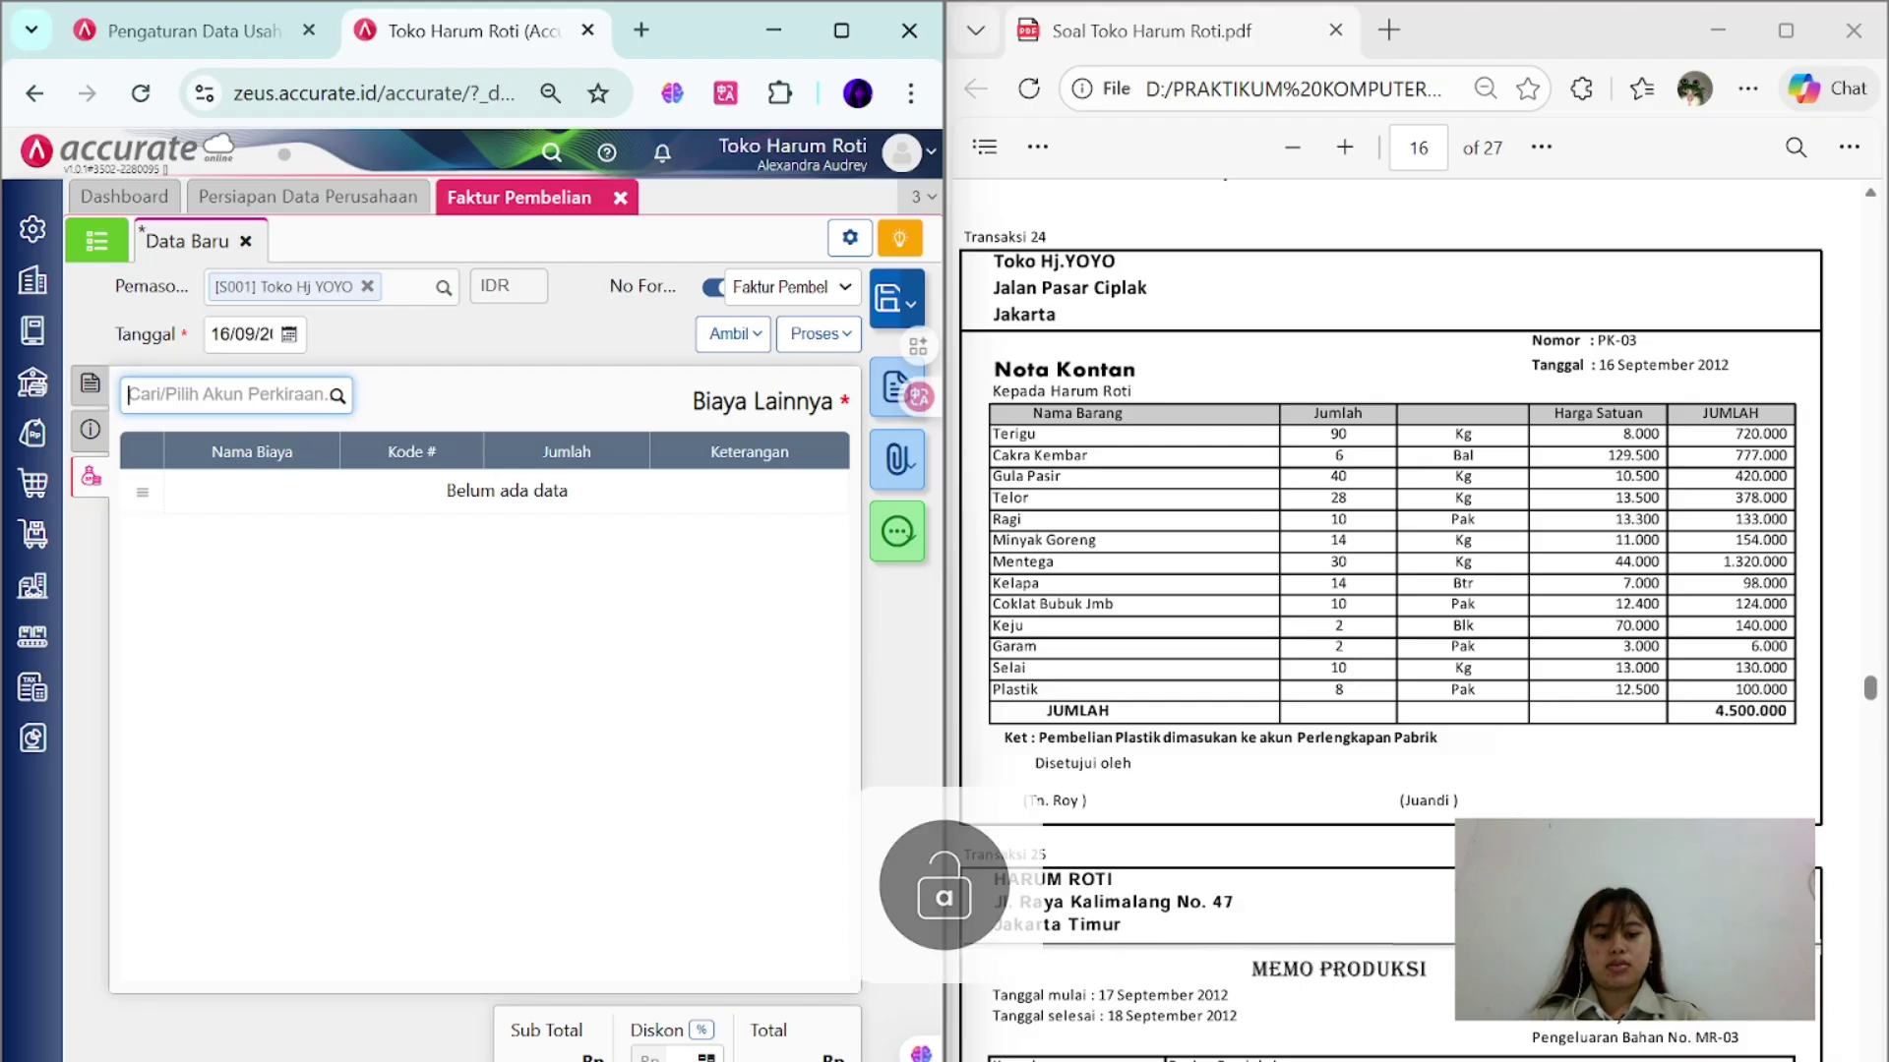
{"action": "type", "text": "perlengk"}
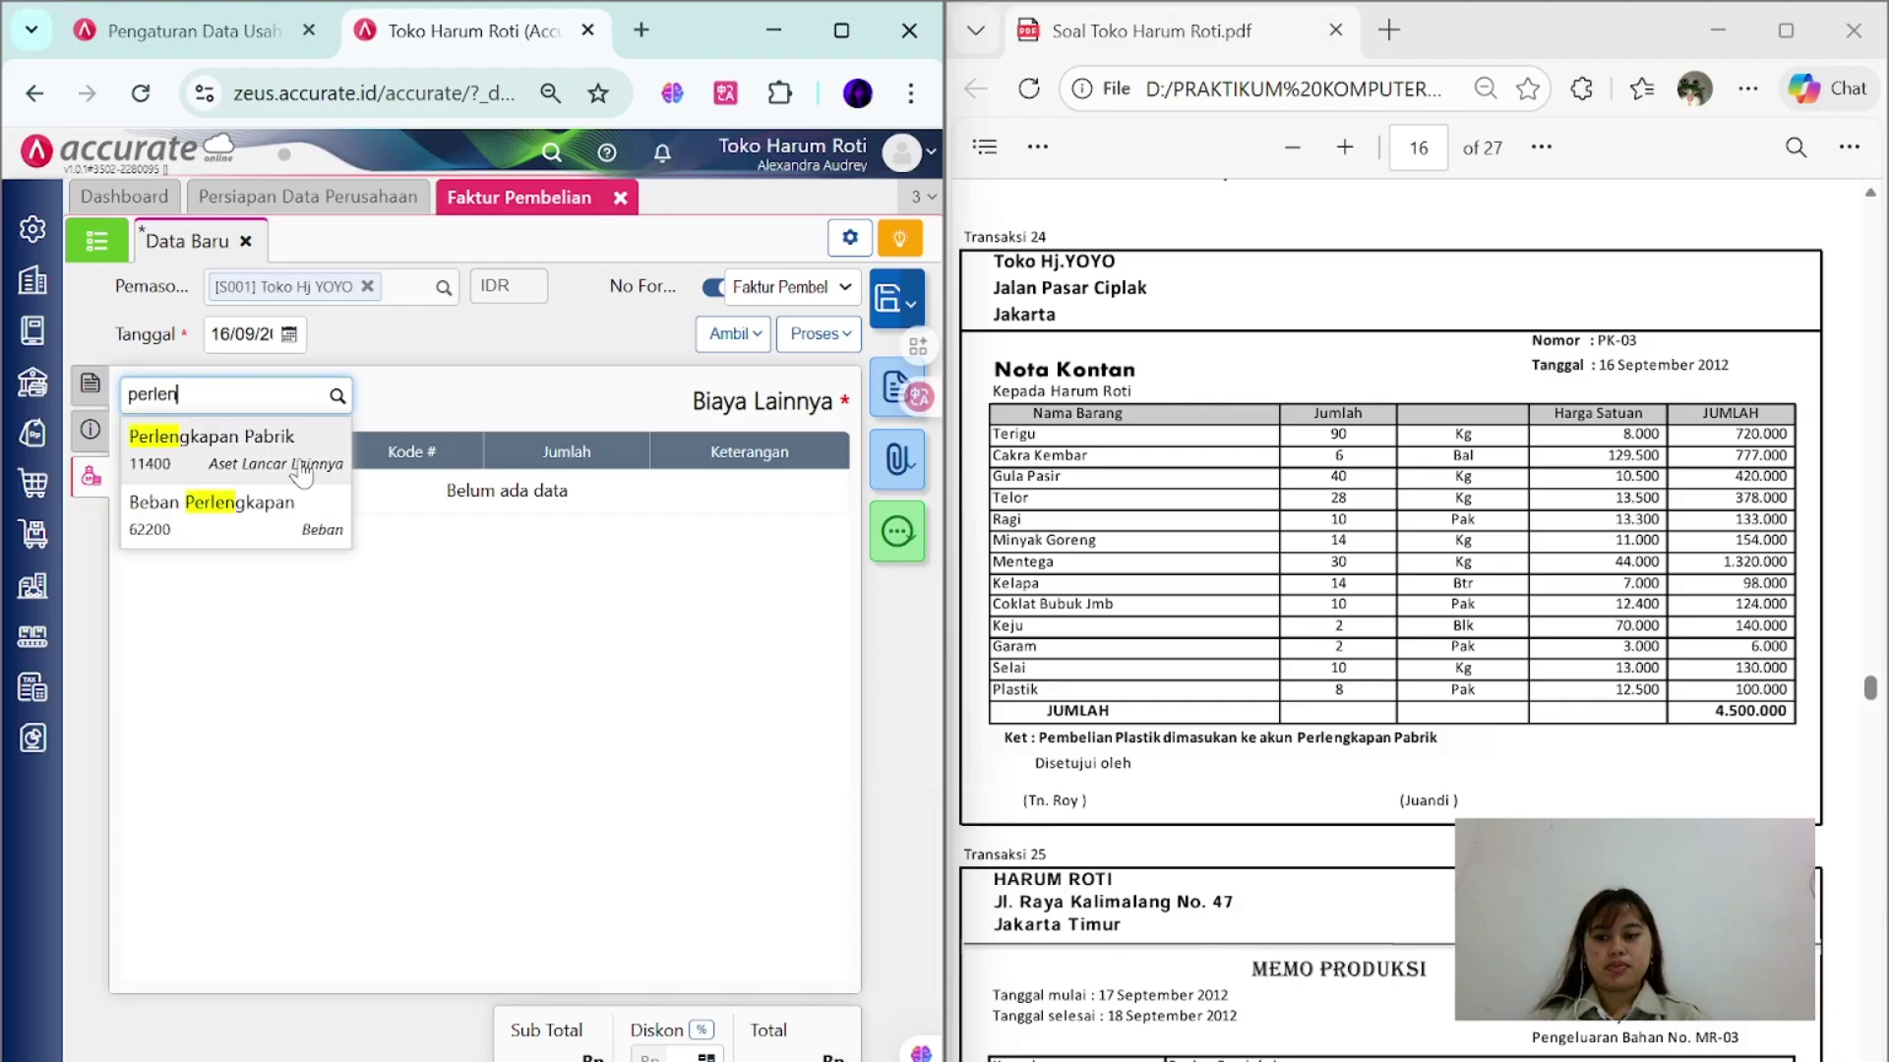
{"action": "key", "text": "Return"}
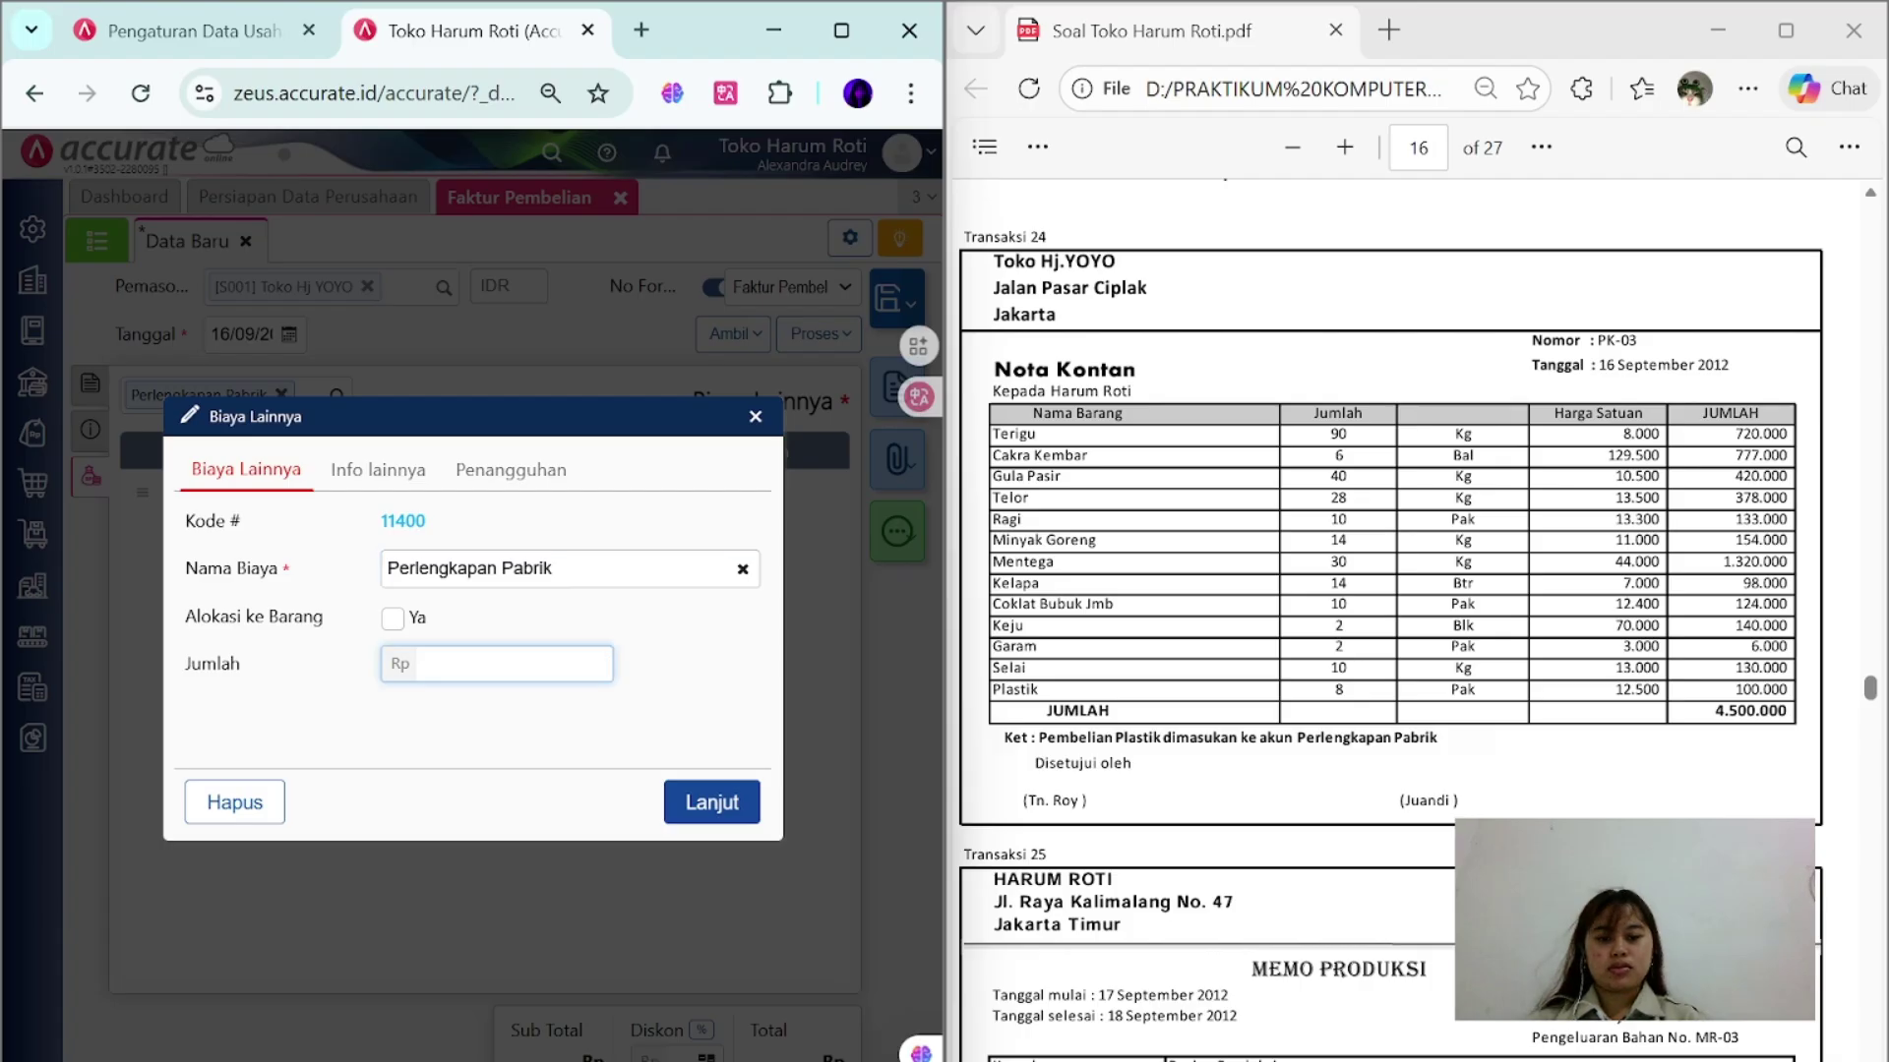
{"action": "type", "text": "10000"}
{"action": "left_click", "coordinate": [357, 464]}
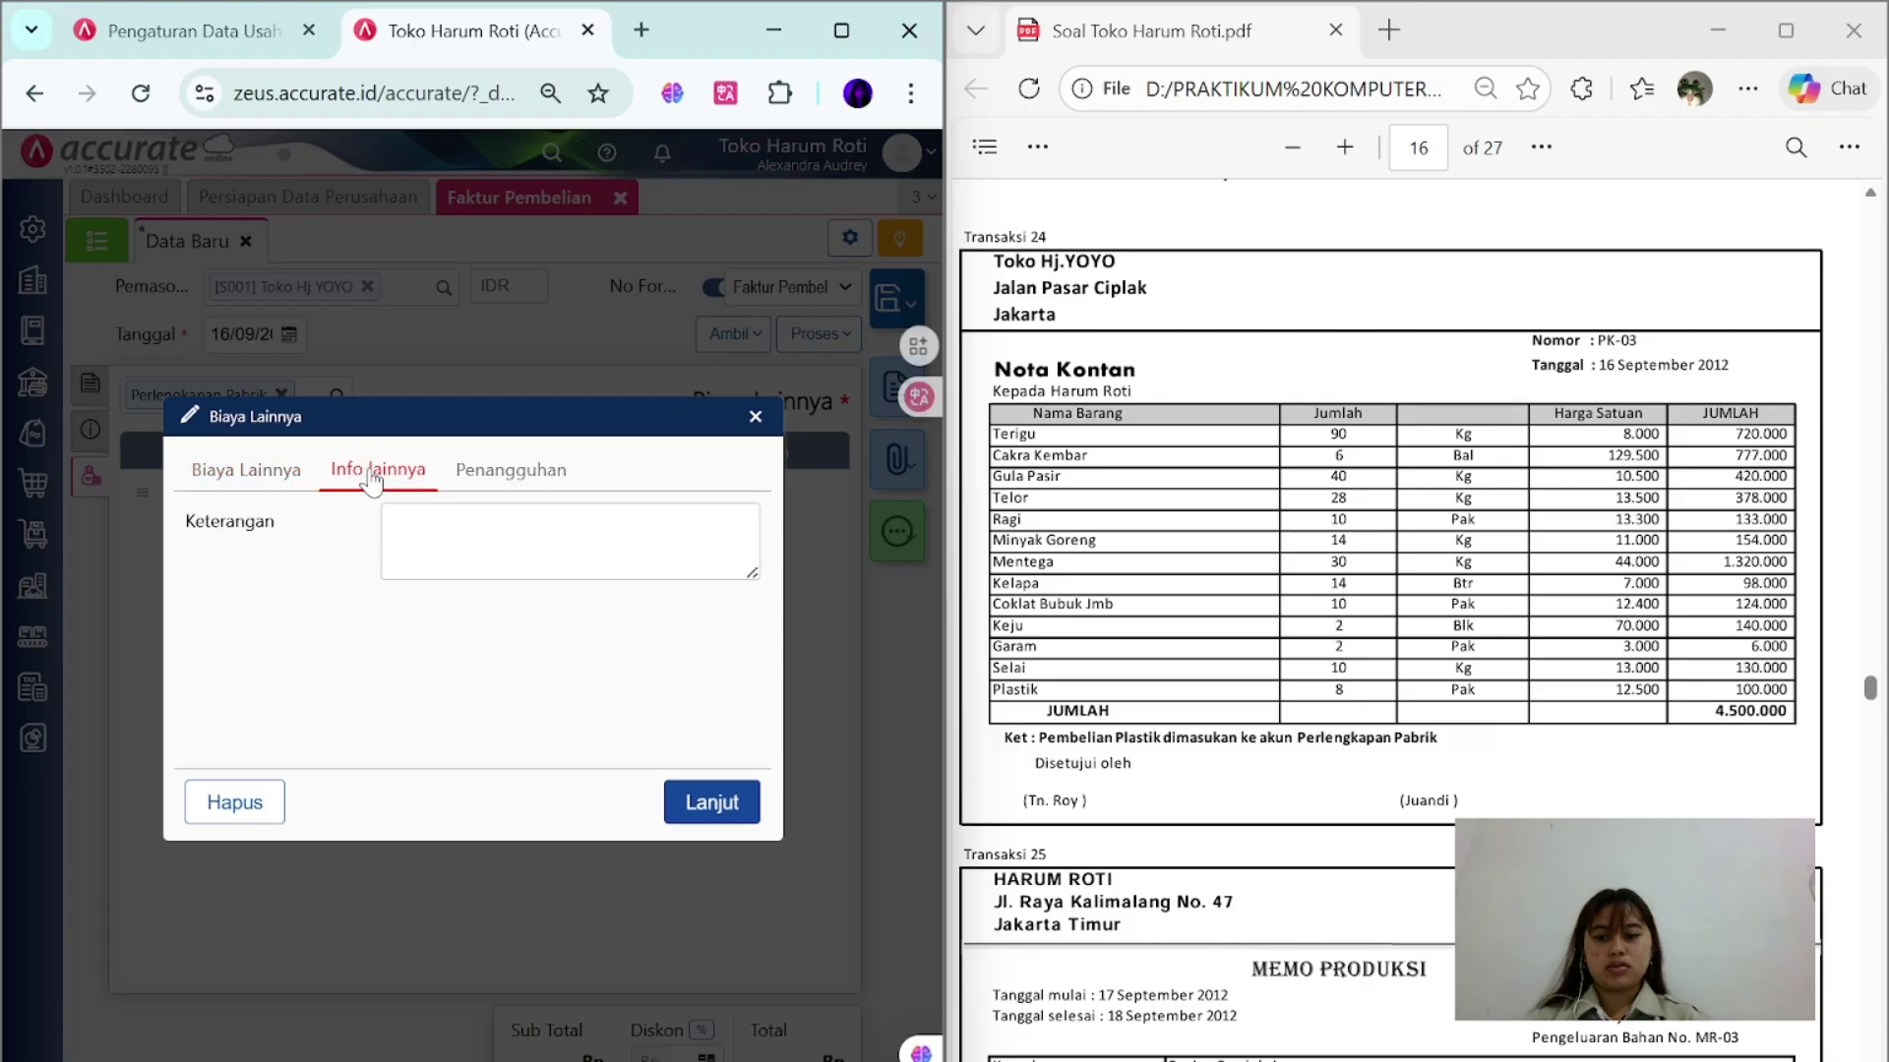
{"action": "type", "text": "Plastik 8 PAK"}
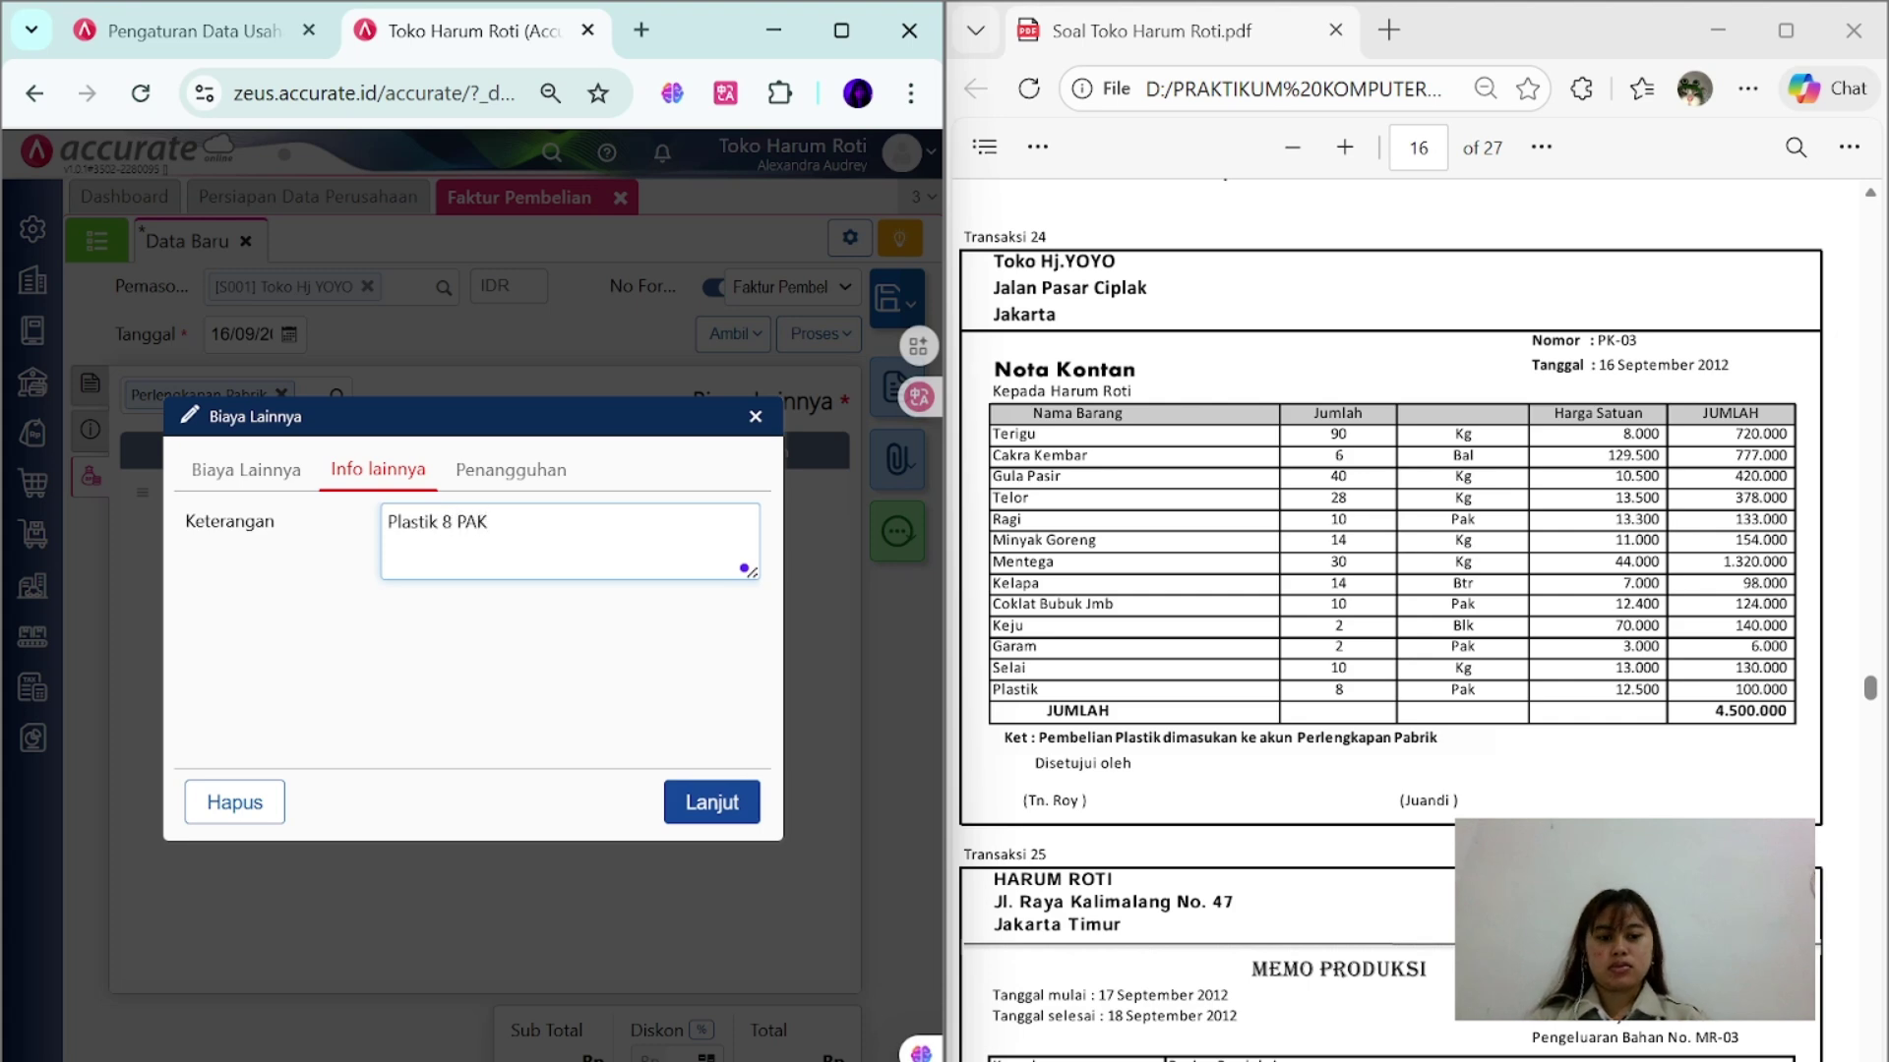
{"action": "left_click", "coordinate": [710, 801]}
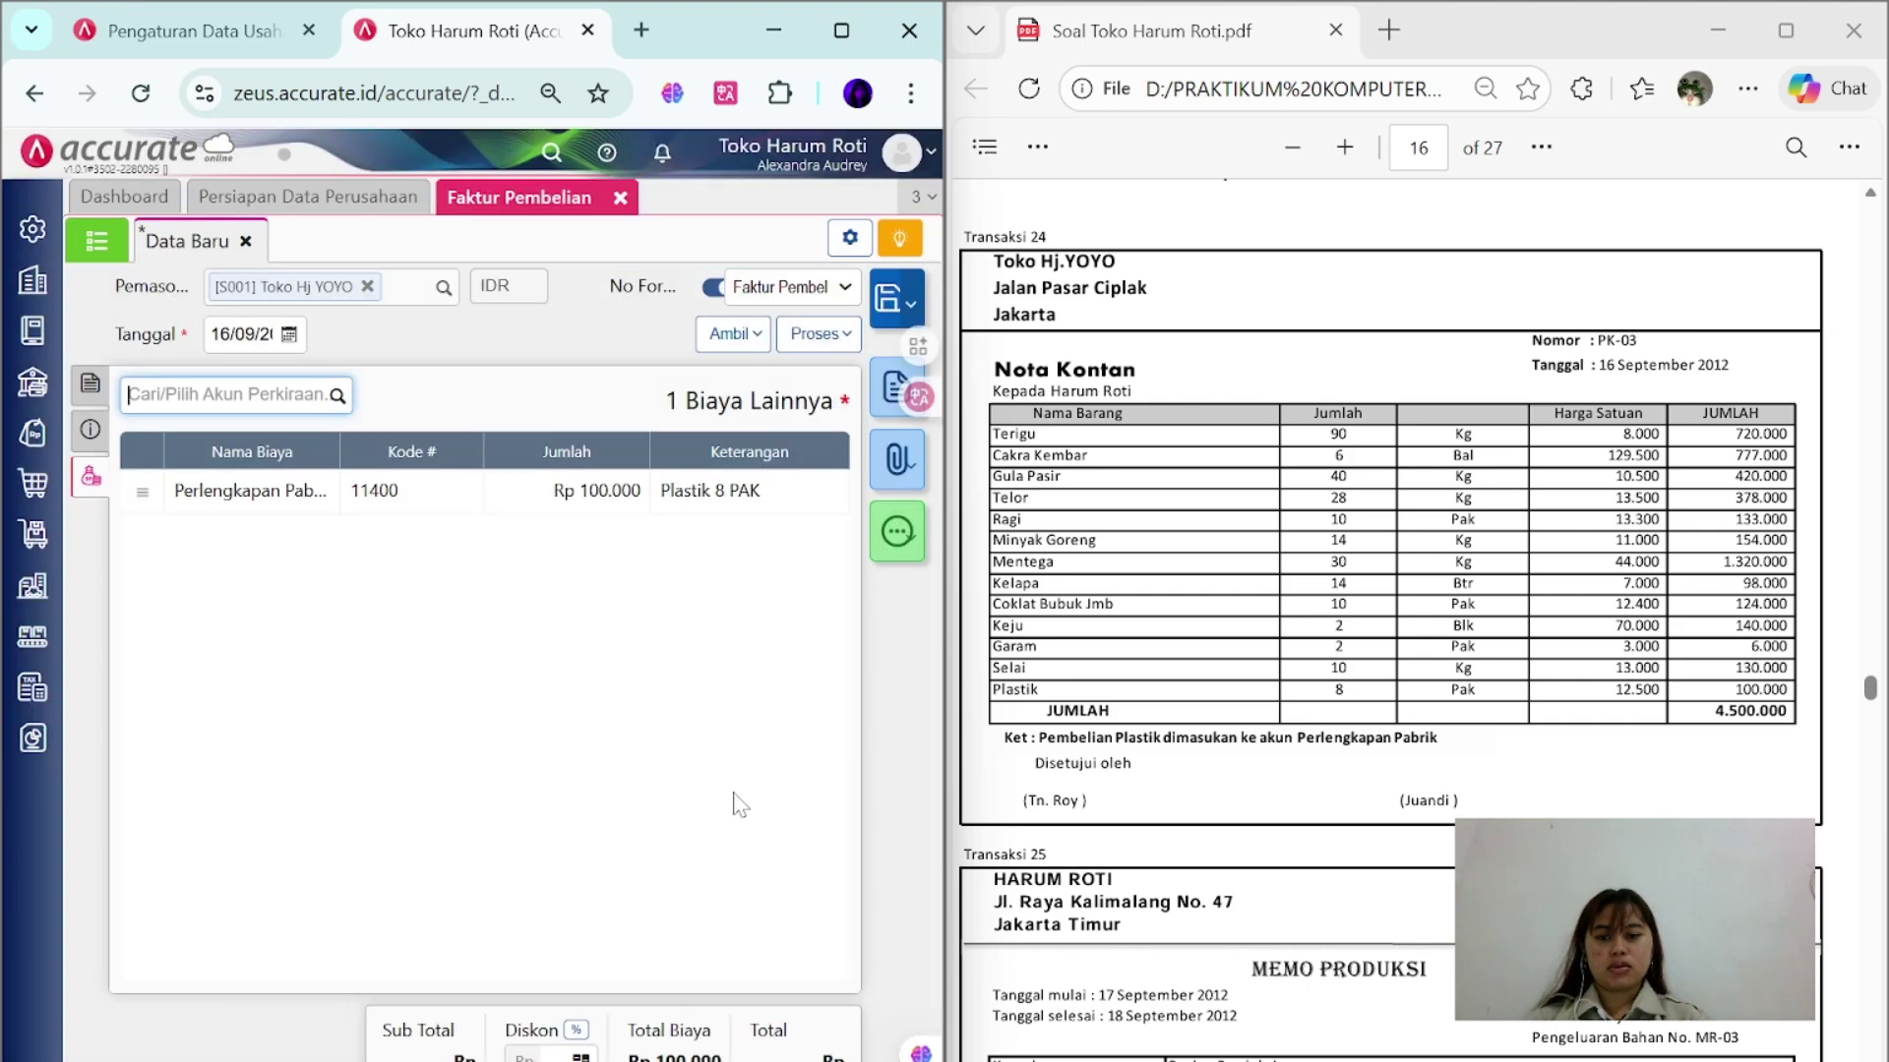
- Process the purchase invoice PK-03 into a purchase payment dated 16 September 2012
{"action": "left_click", "coordinate": [815, 335]}
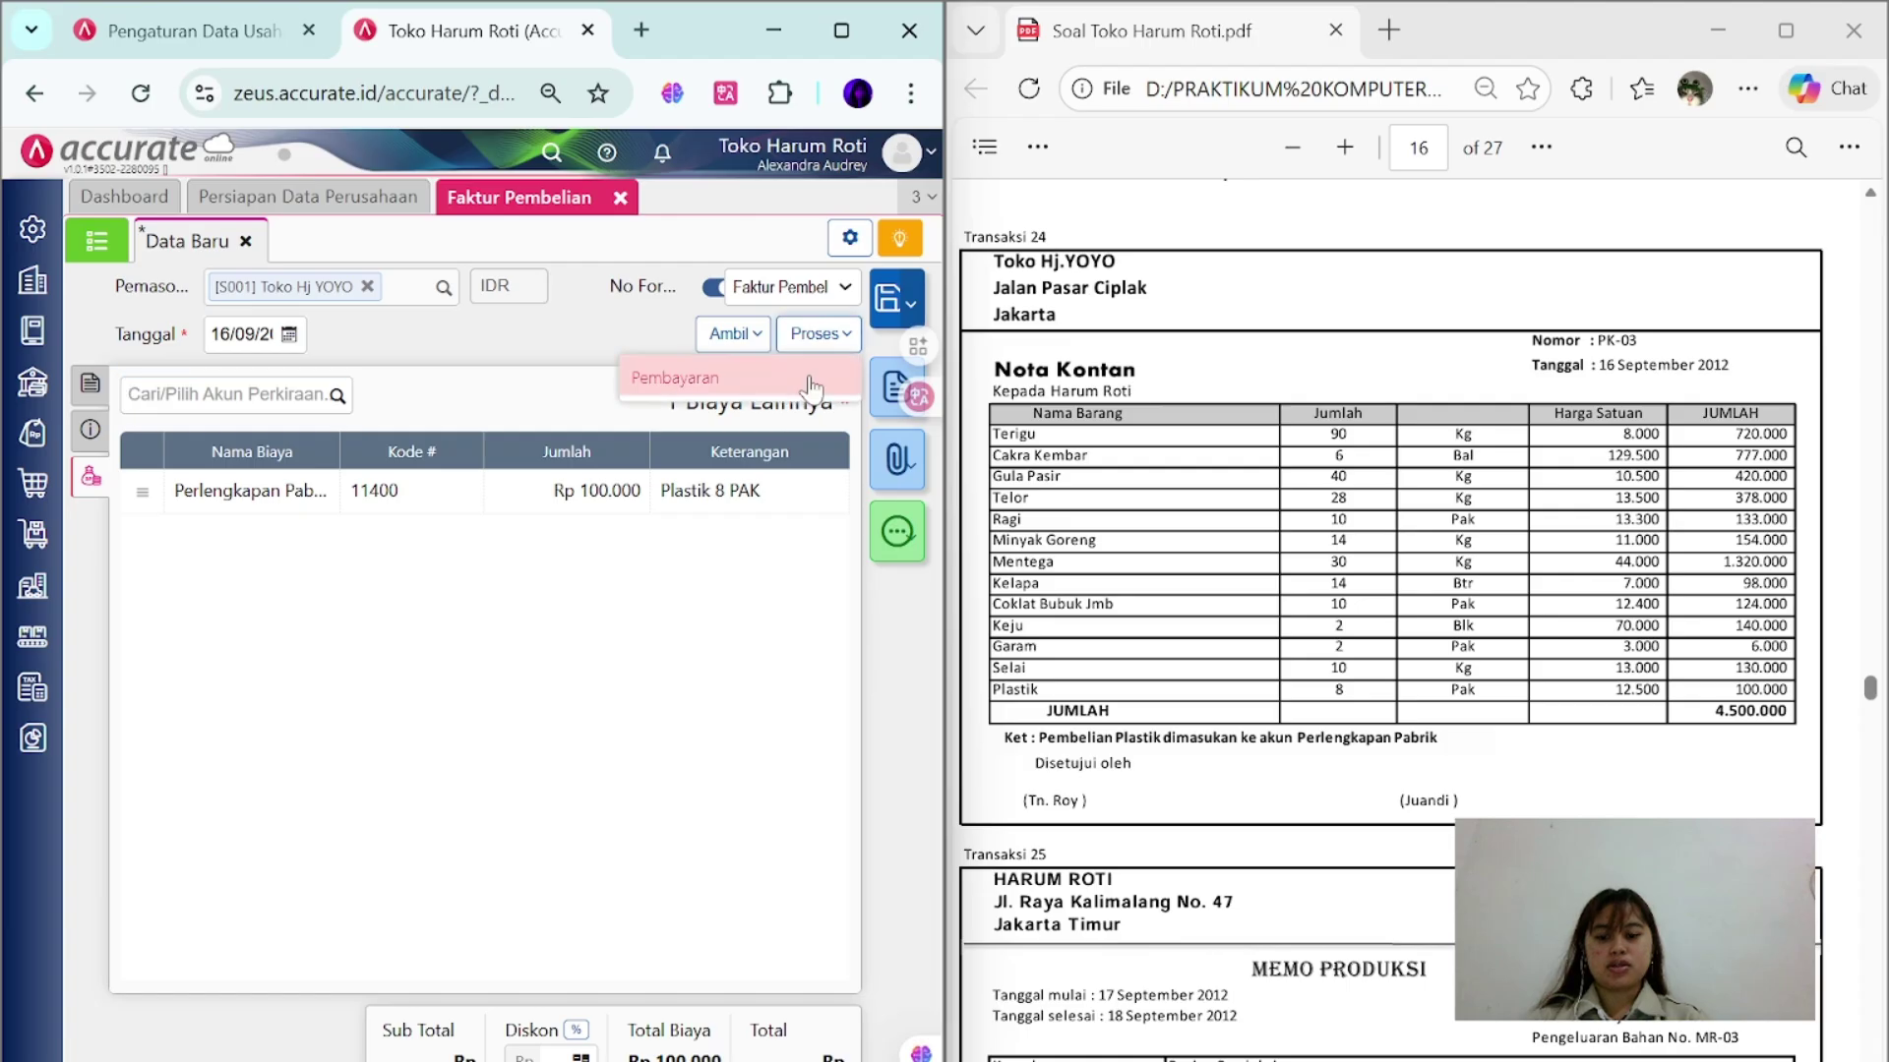
{"action": "left_click", "coordinate": [809, 380]}
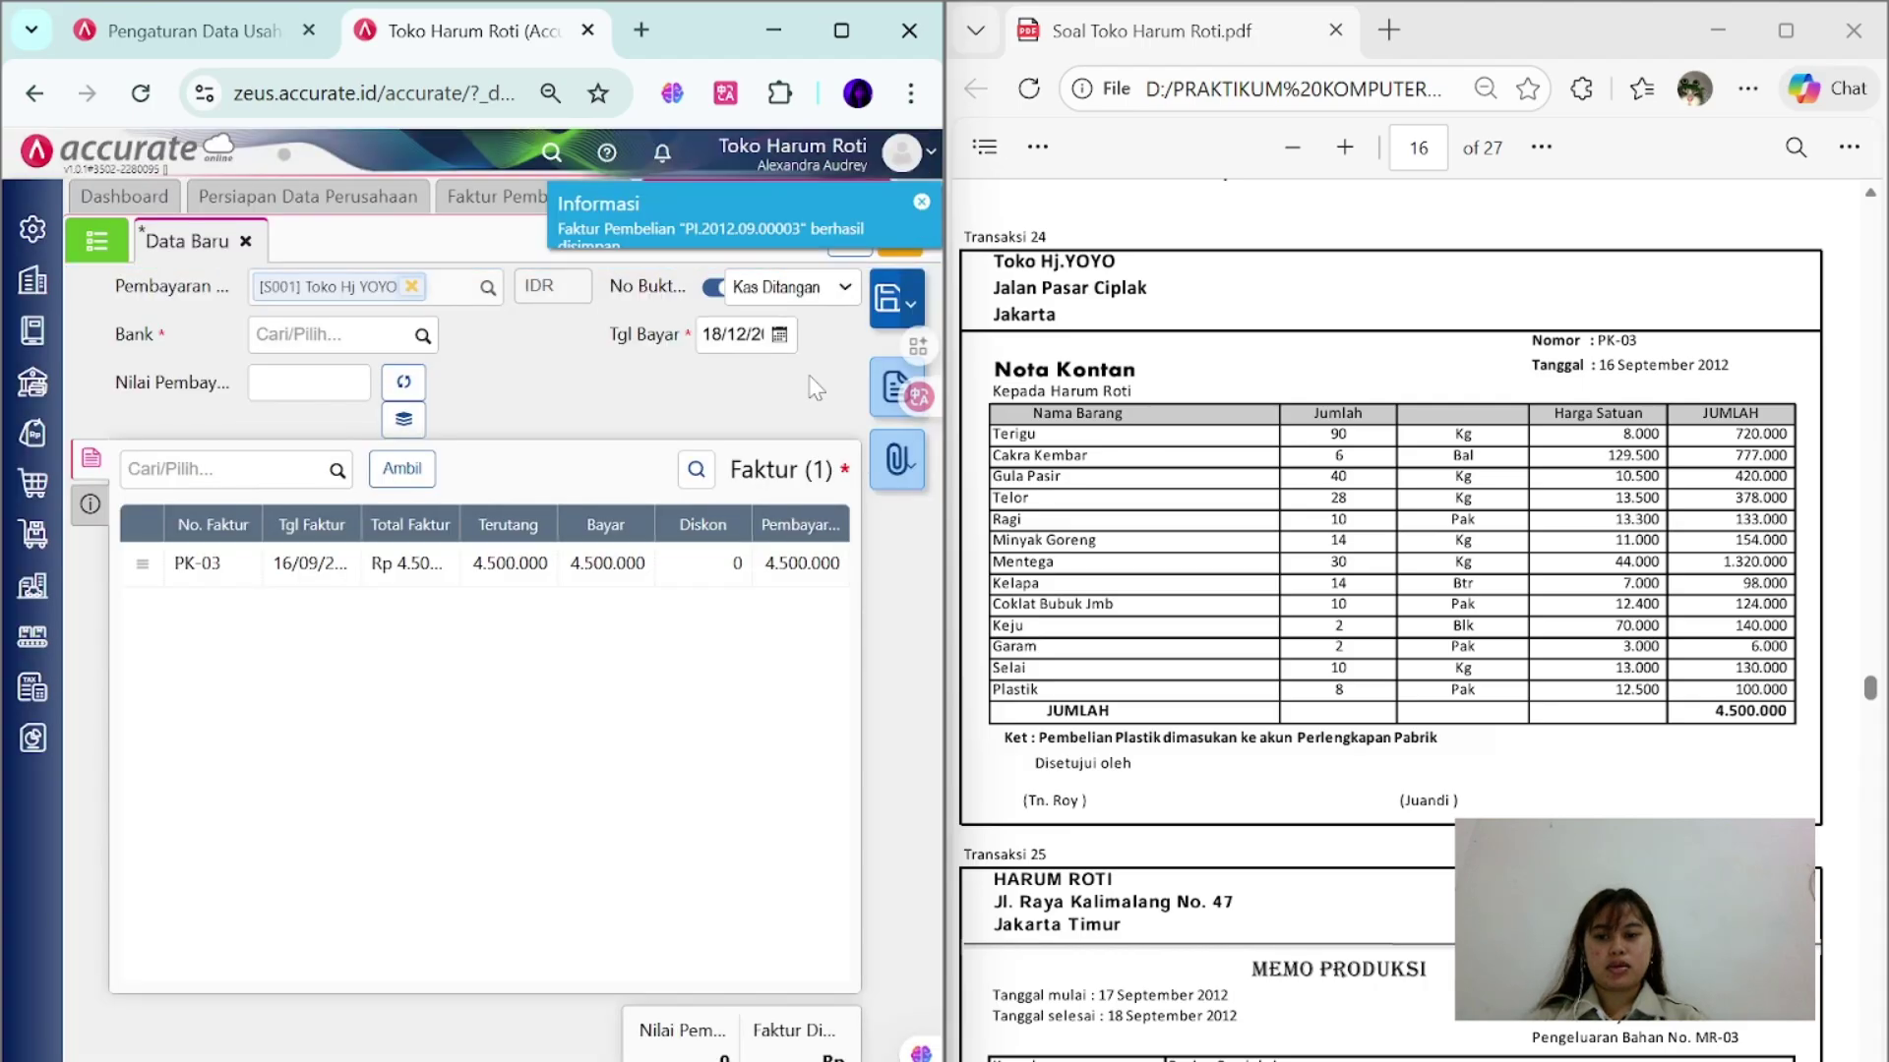
{"action": "left_click", "coordinate": [732, 334]}
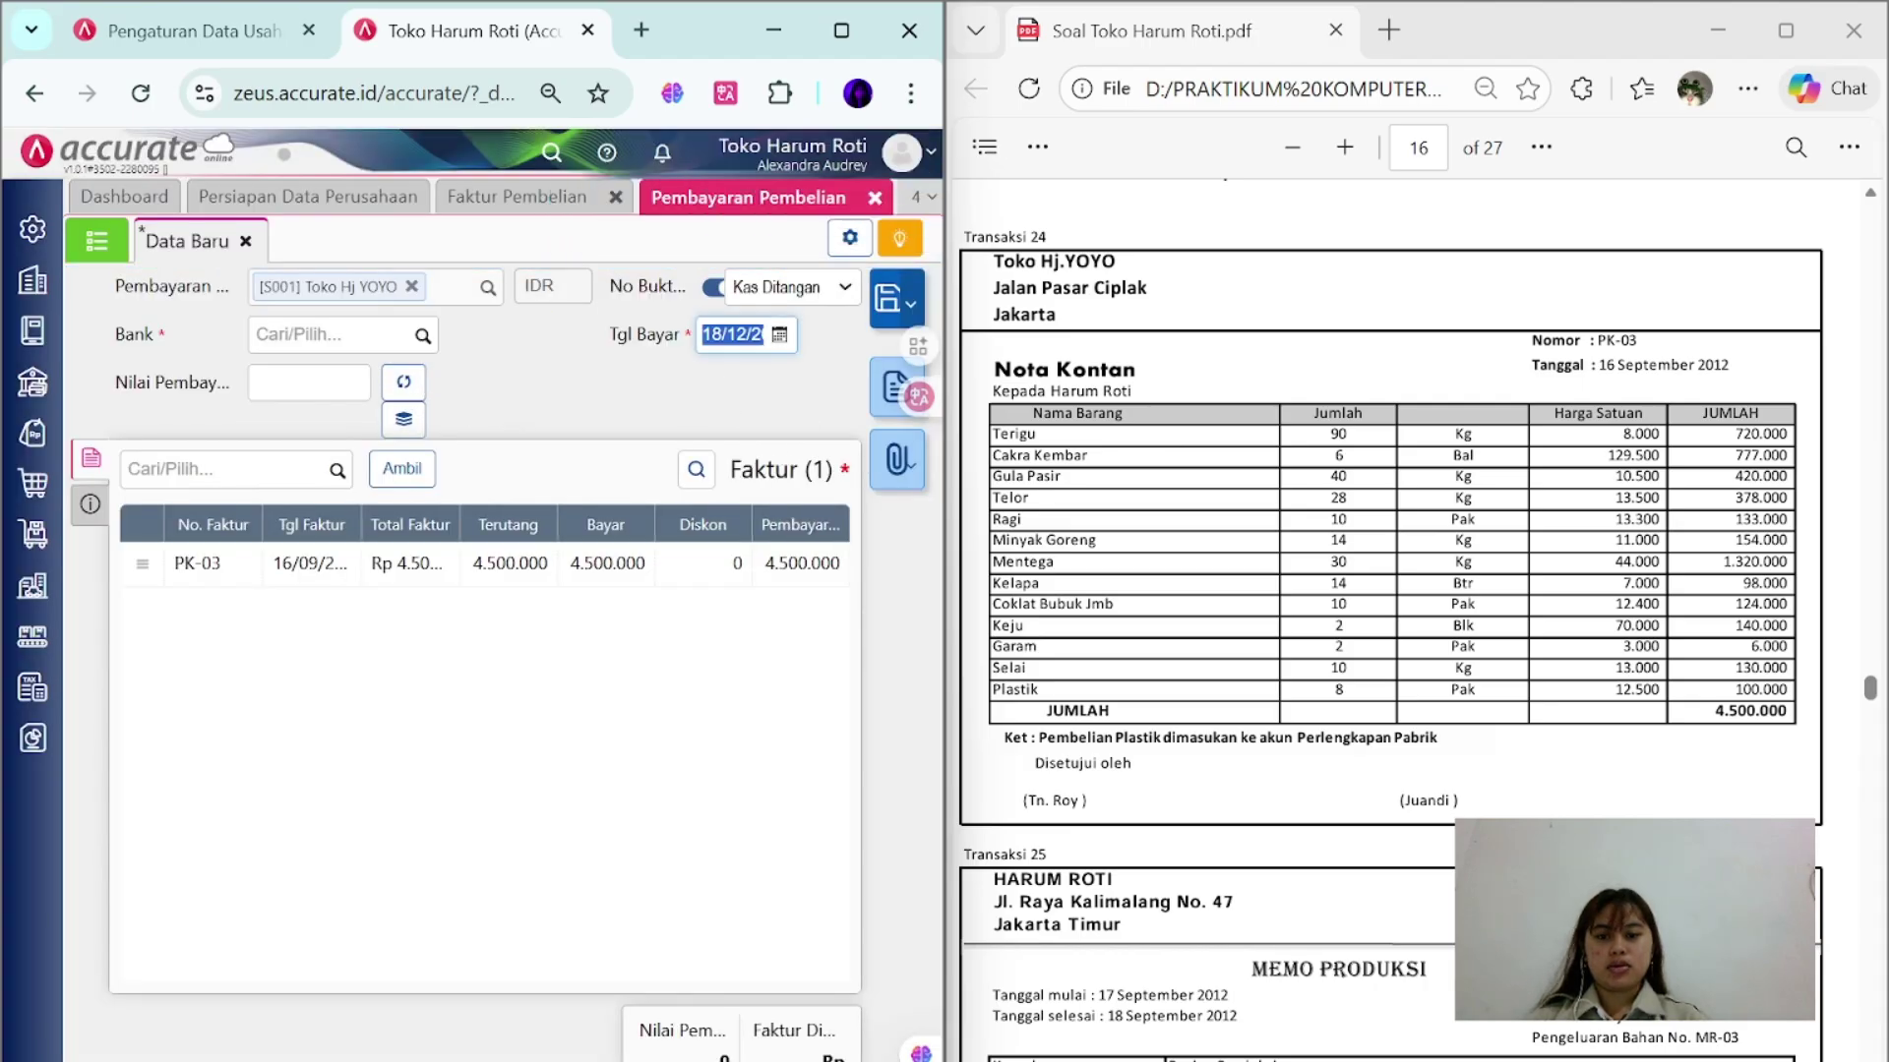
{"action": "type", "text": "1609"}
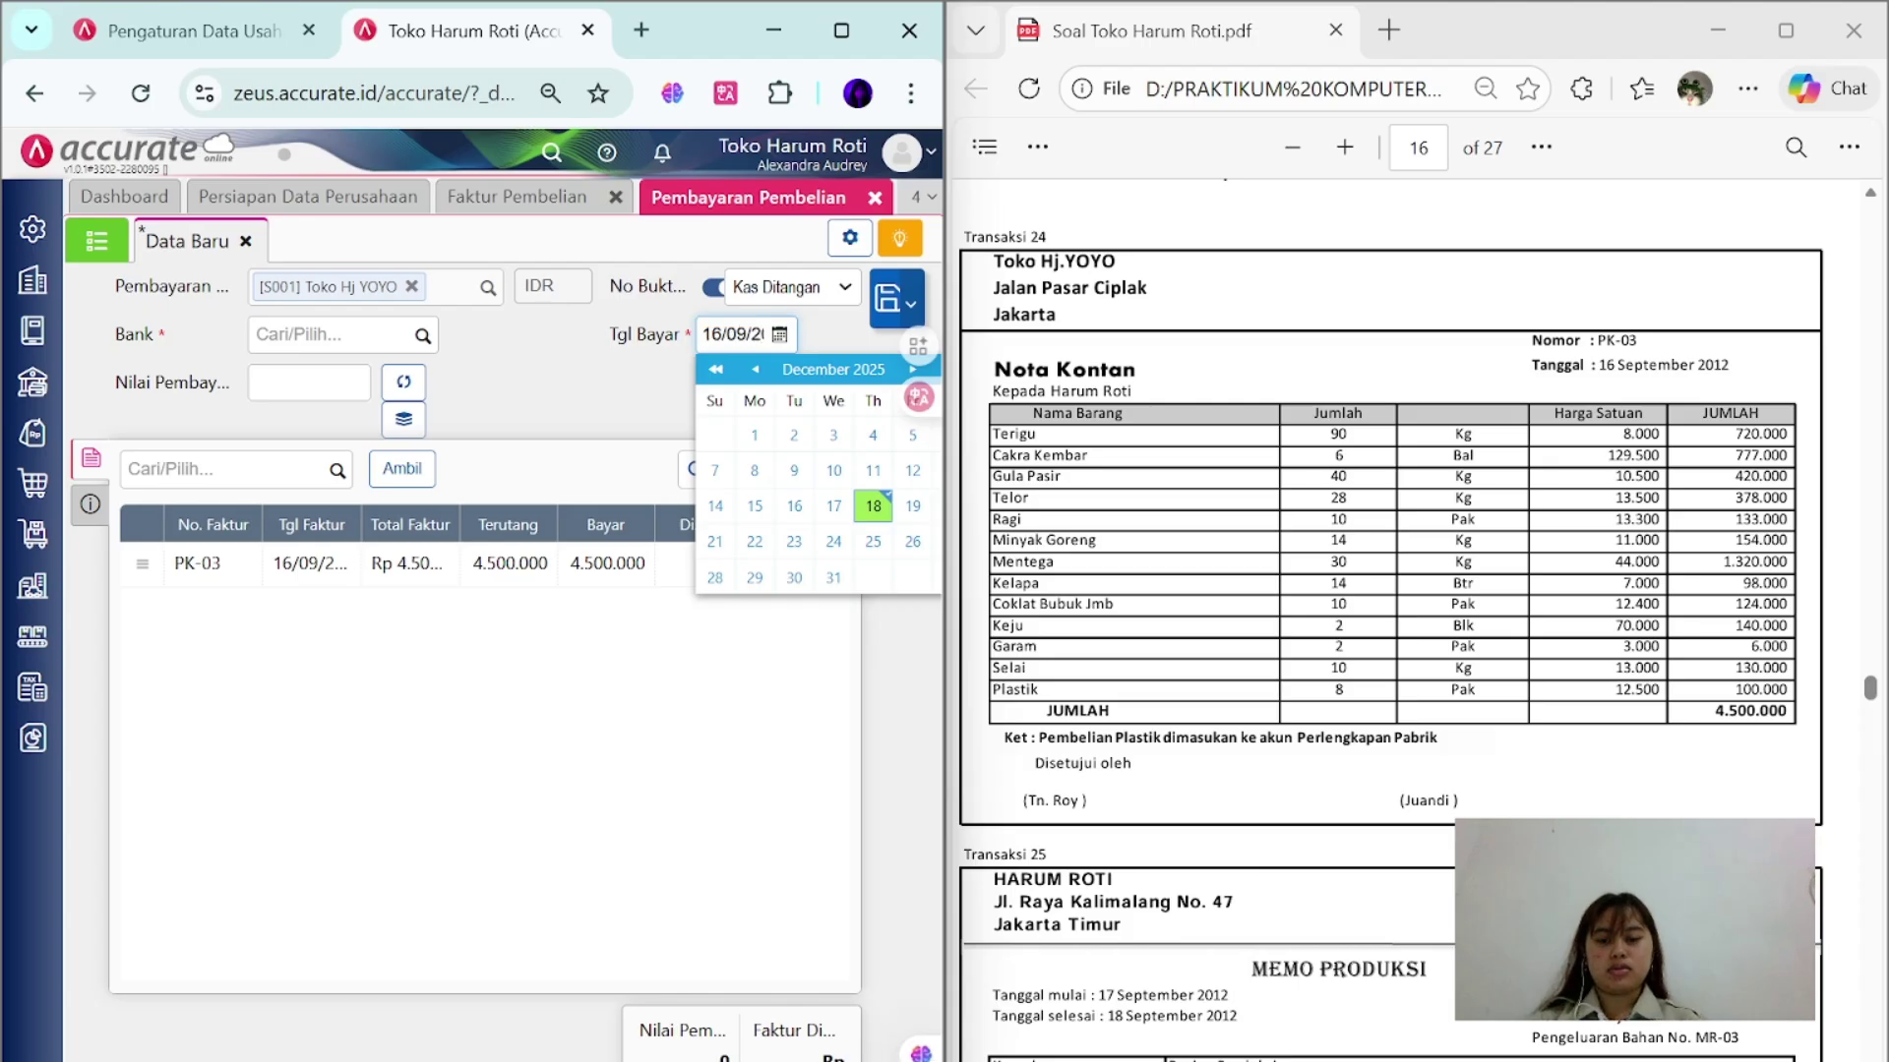
- Pay invoice PK-03 from Kas Ditangan with the calculated payment value, save the payment, and close the purchase invoice and payment forms
{"action": "left_click", "coordinate": [423, 335]}
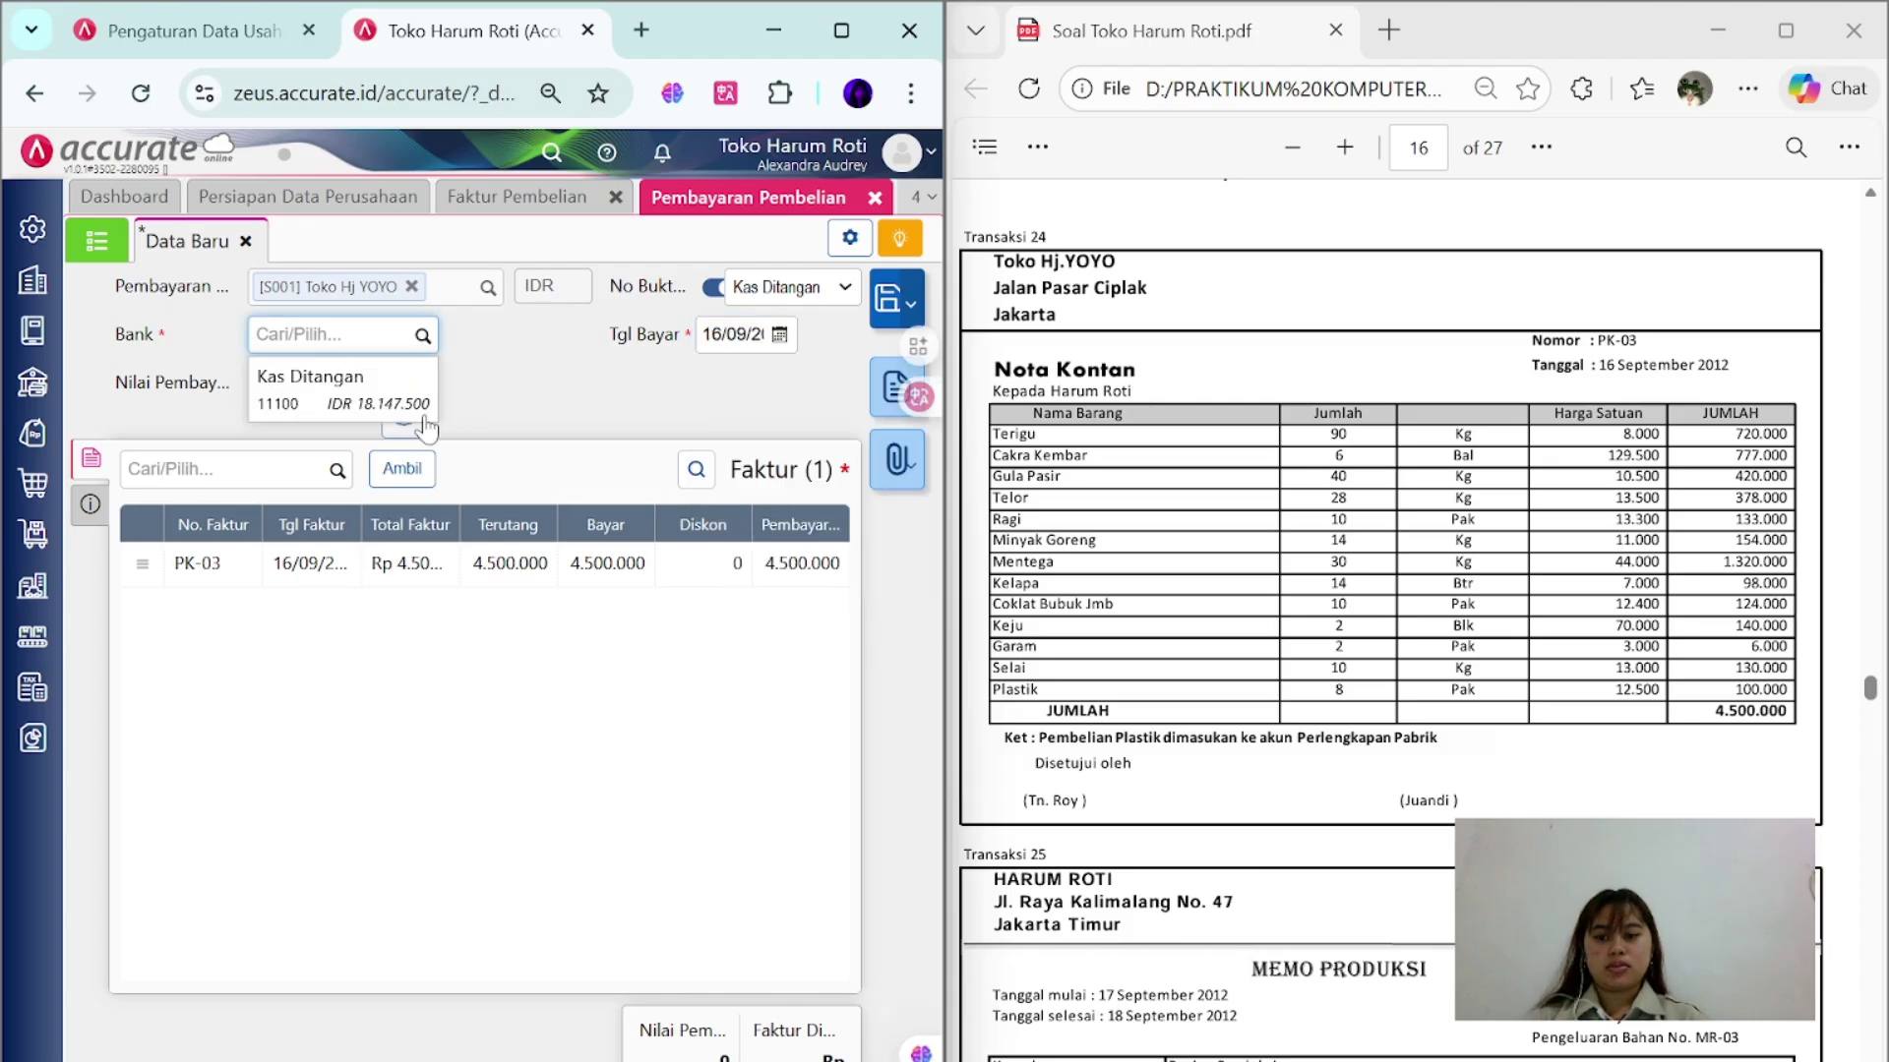
{"action": "left_click", "coordinate": [410, 419]}
{"action": "left_click", "coordinate": [90, 504]}
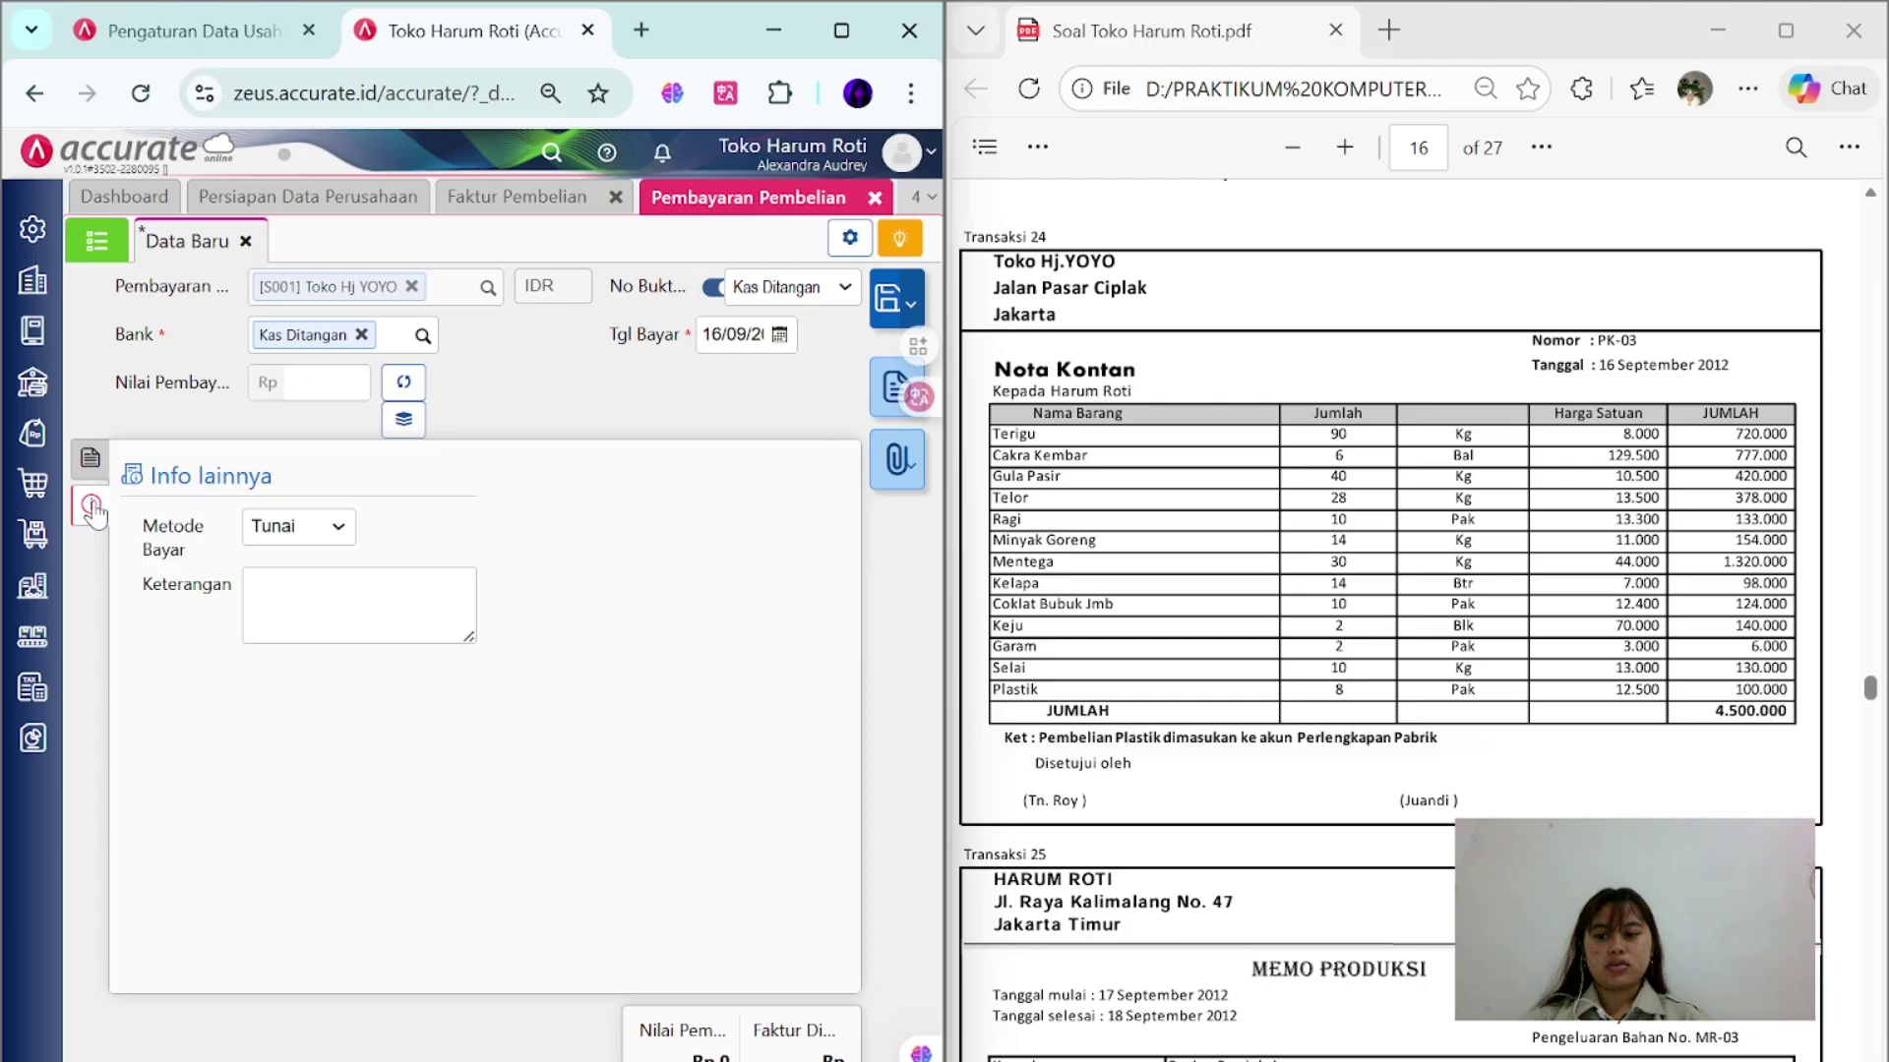
{"action": "left_click", "coordinate": [91, 458]}
{"action": "left_click", "coordinate": [404, 381]}
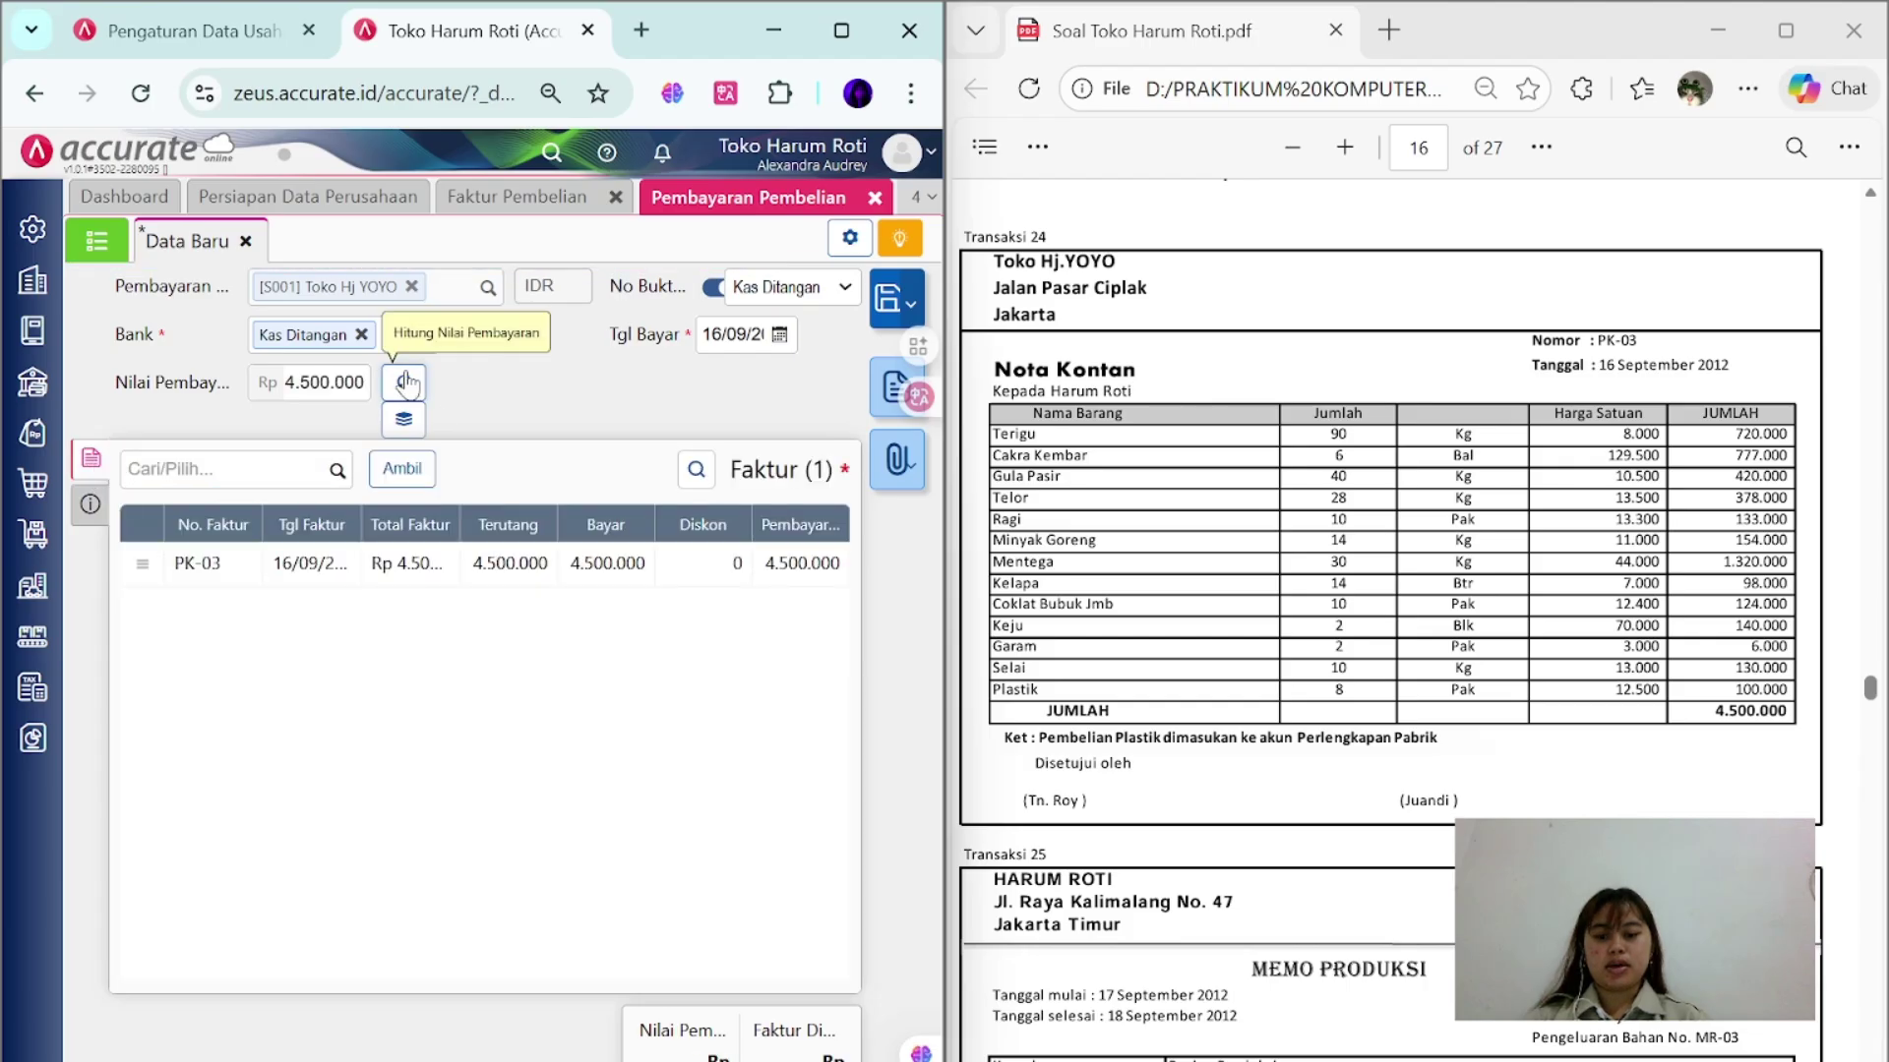
{"action": "left_click", "coordinate": [875, 317]}
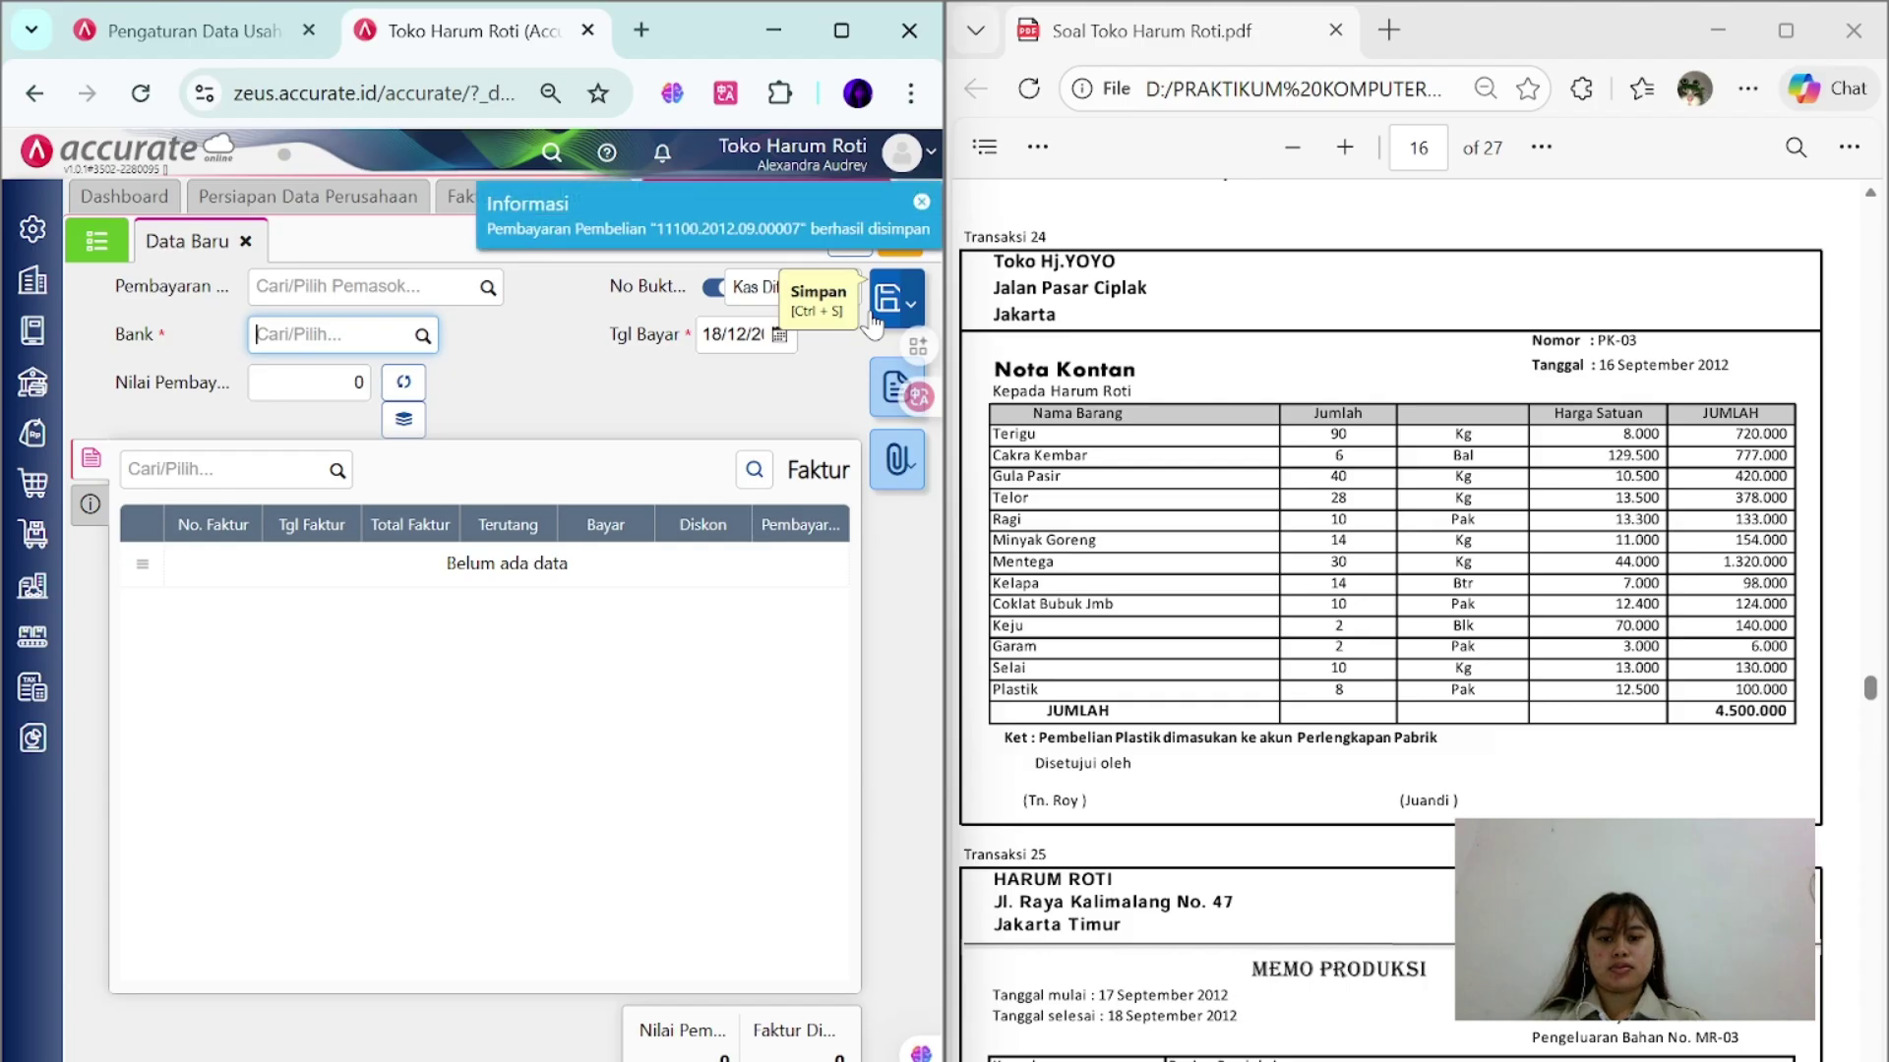
{"action": "left_click", "coordinate": [621, 203]}
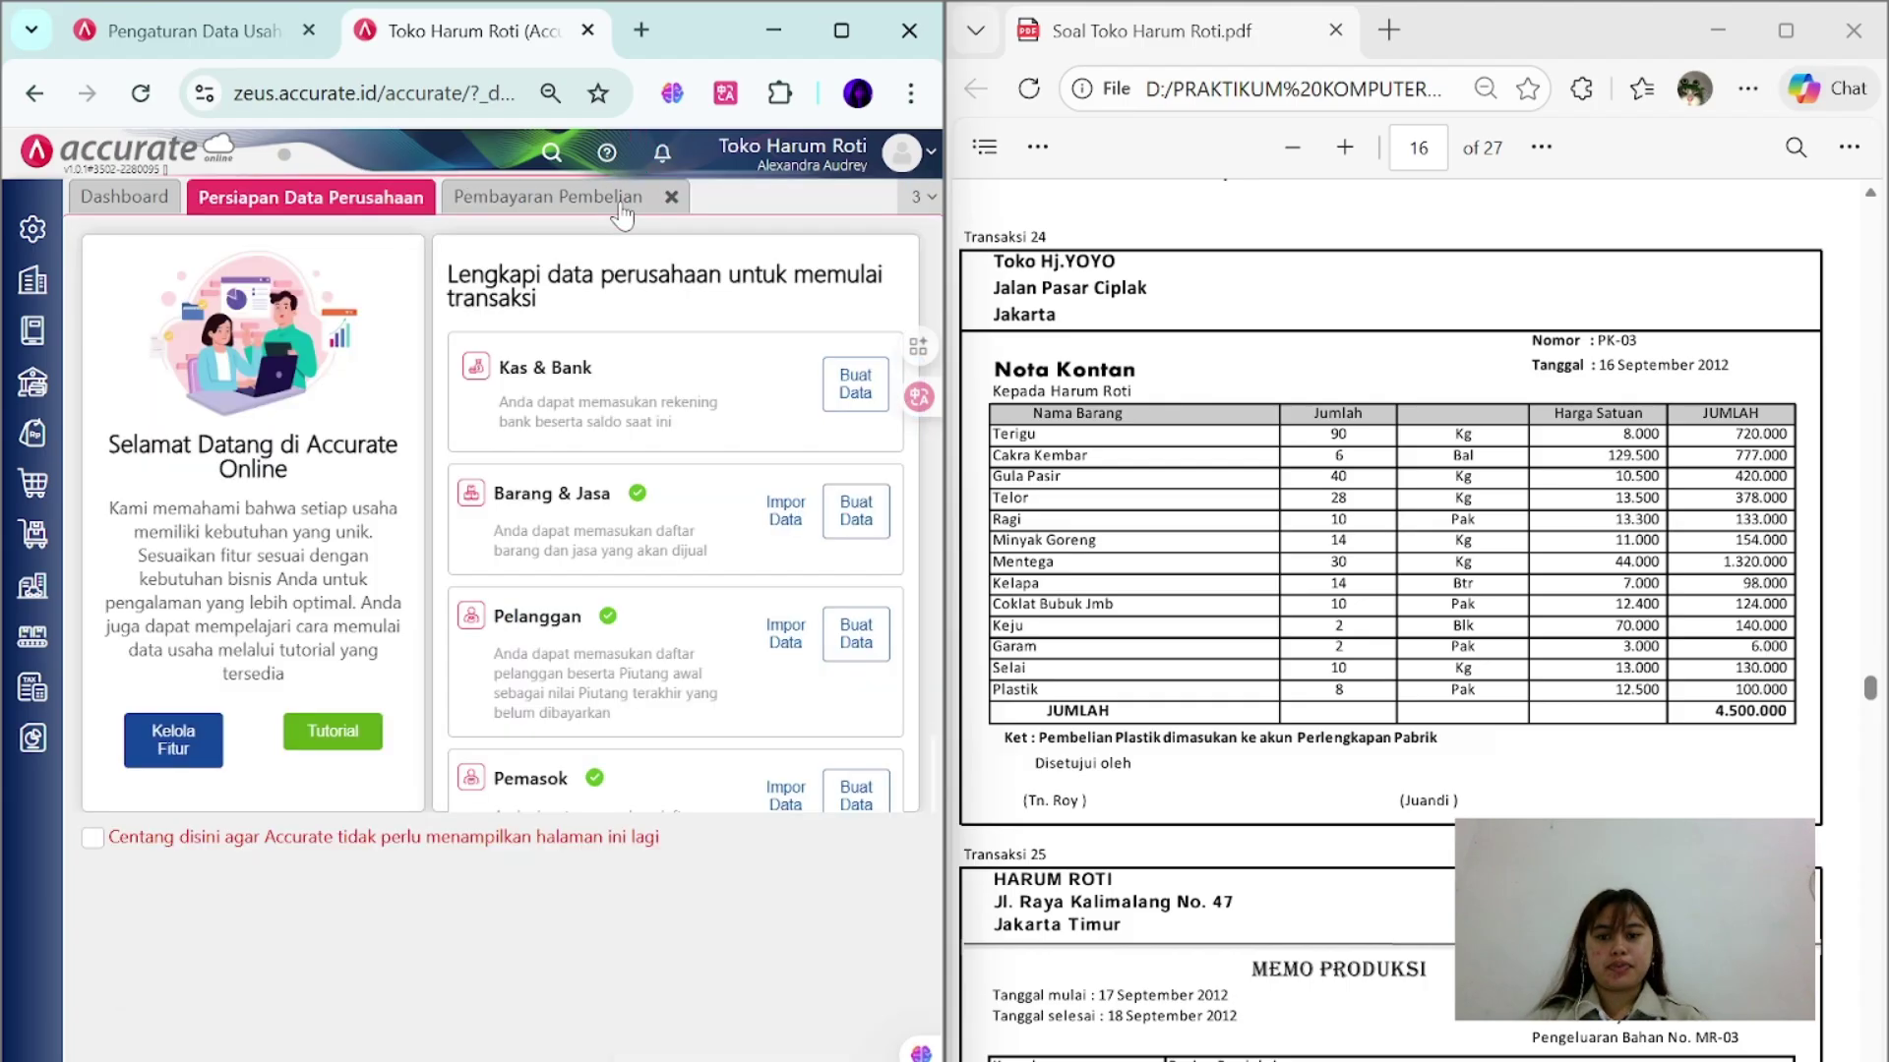
{"action": "left_click", "coordinate": [670, 196]}
- Start a new production standard cost record effective from 17/09/2012 for the Transaksi 25 production memo
{"action": "scroll", "coordinate": [1430, 573], "scroll_direction": "down", "scroll_amount": 3}
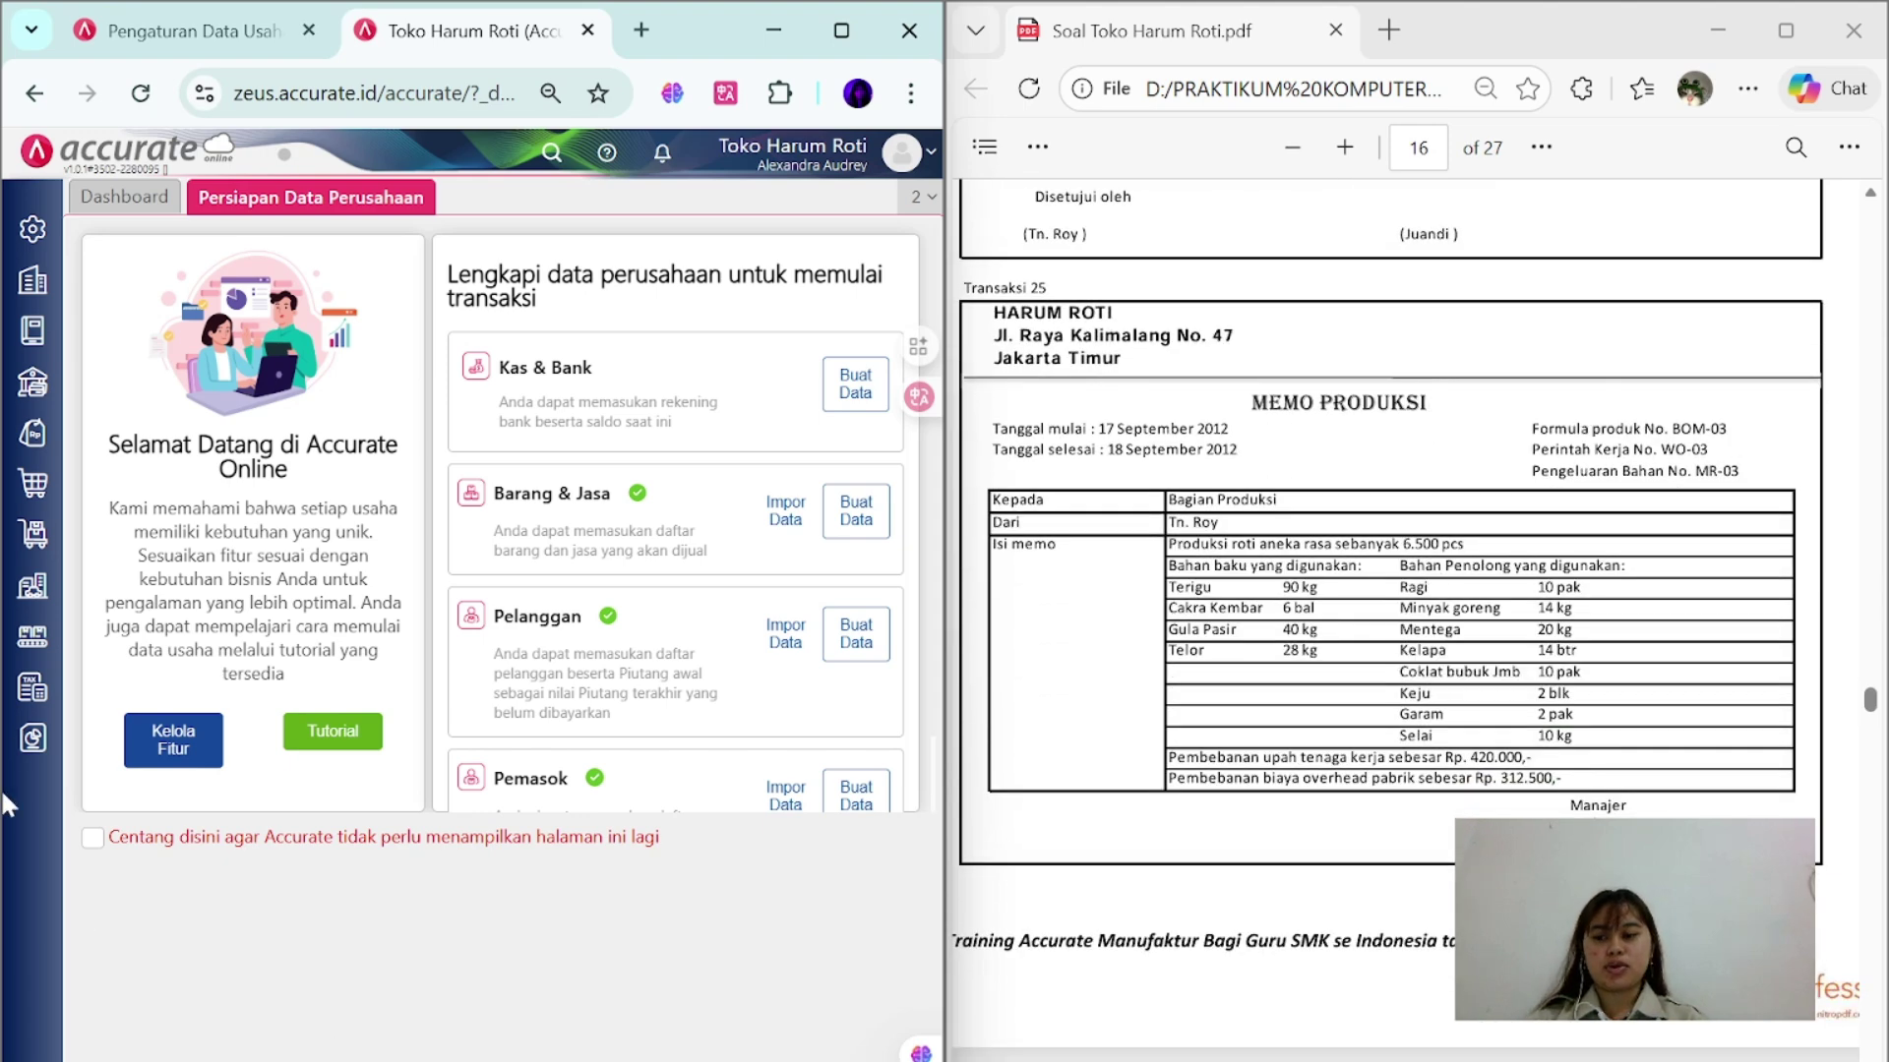
{"action": "left_click", "coordinate": [33, 637]}
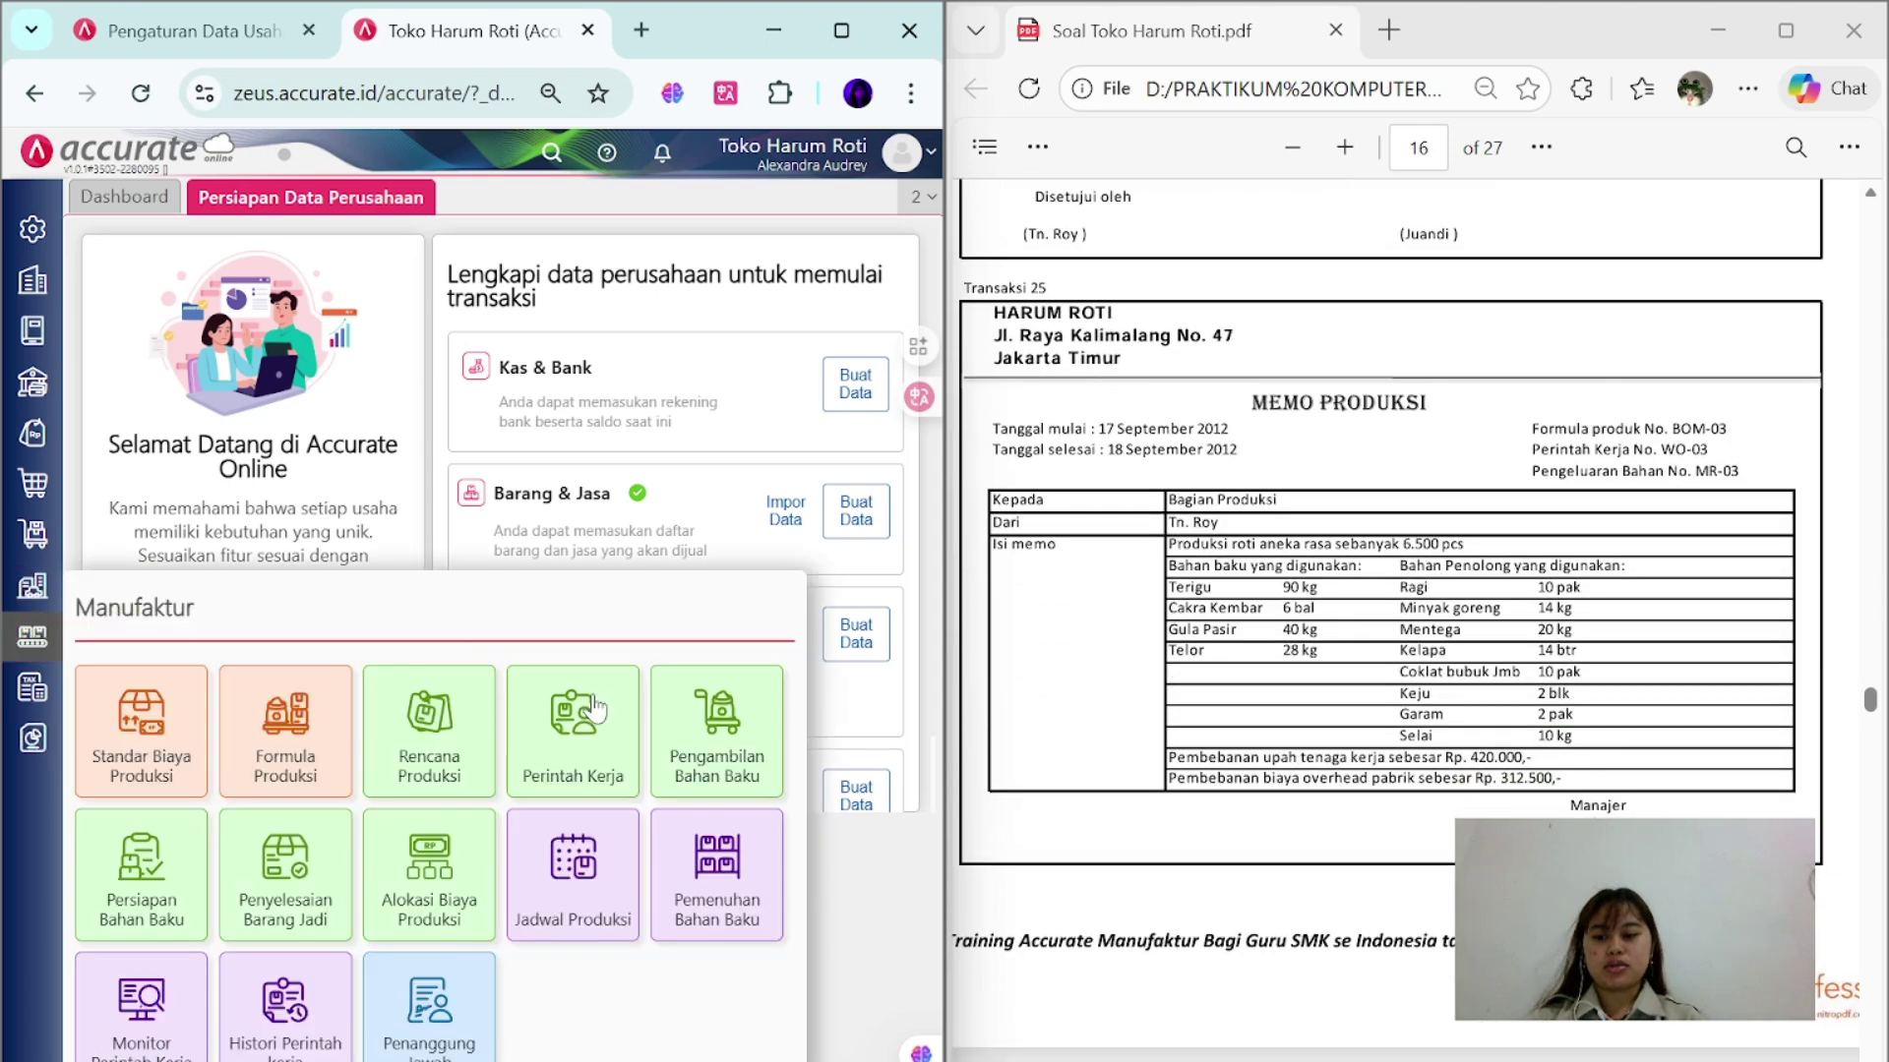
{"action": "left_click", "coordinate": [164, 763]}
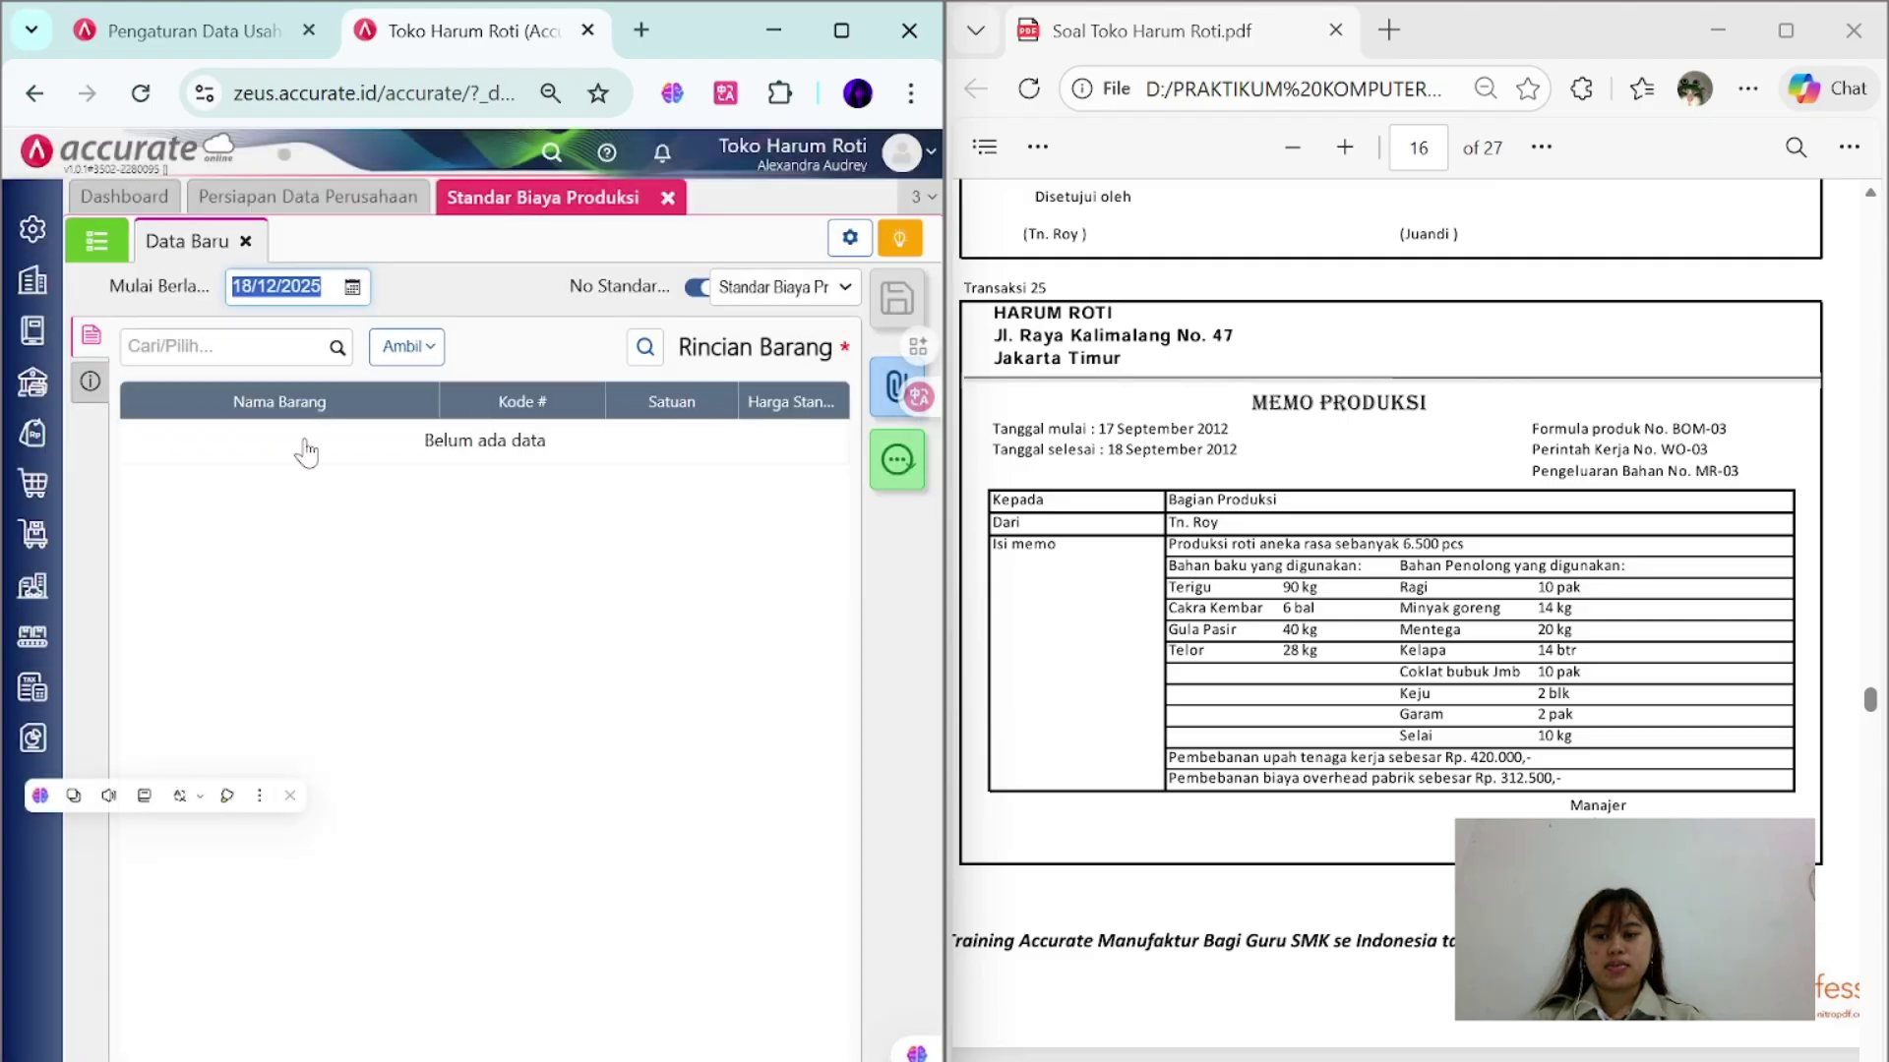
{"action": "type", "text": "17/09/"}
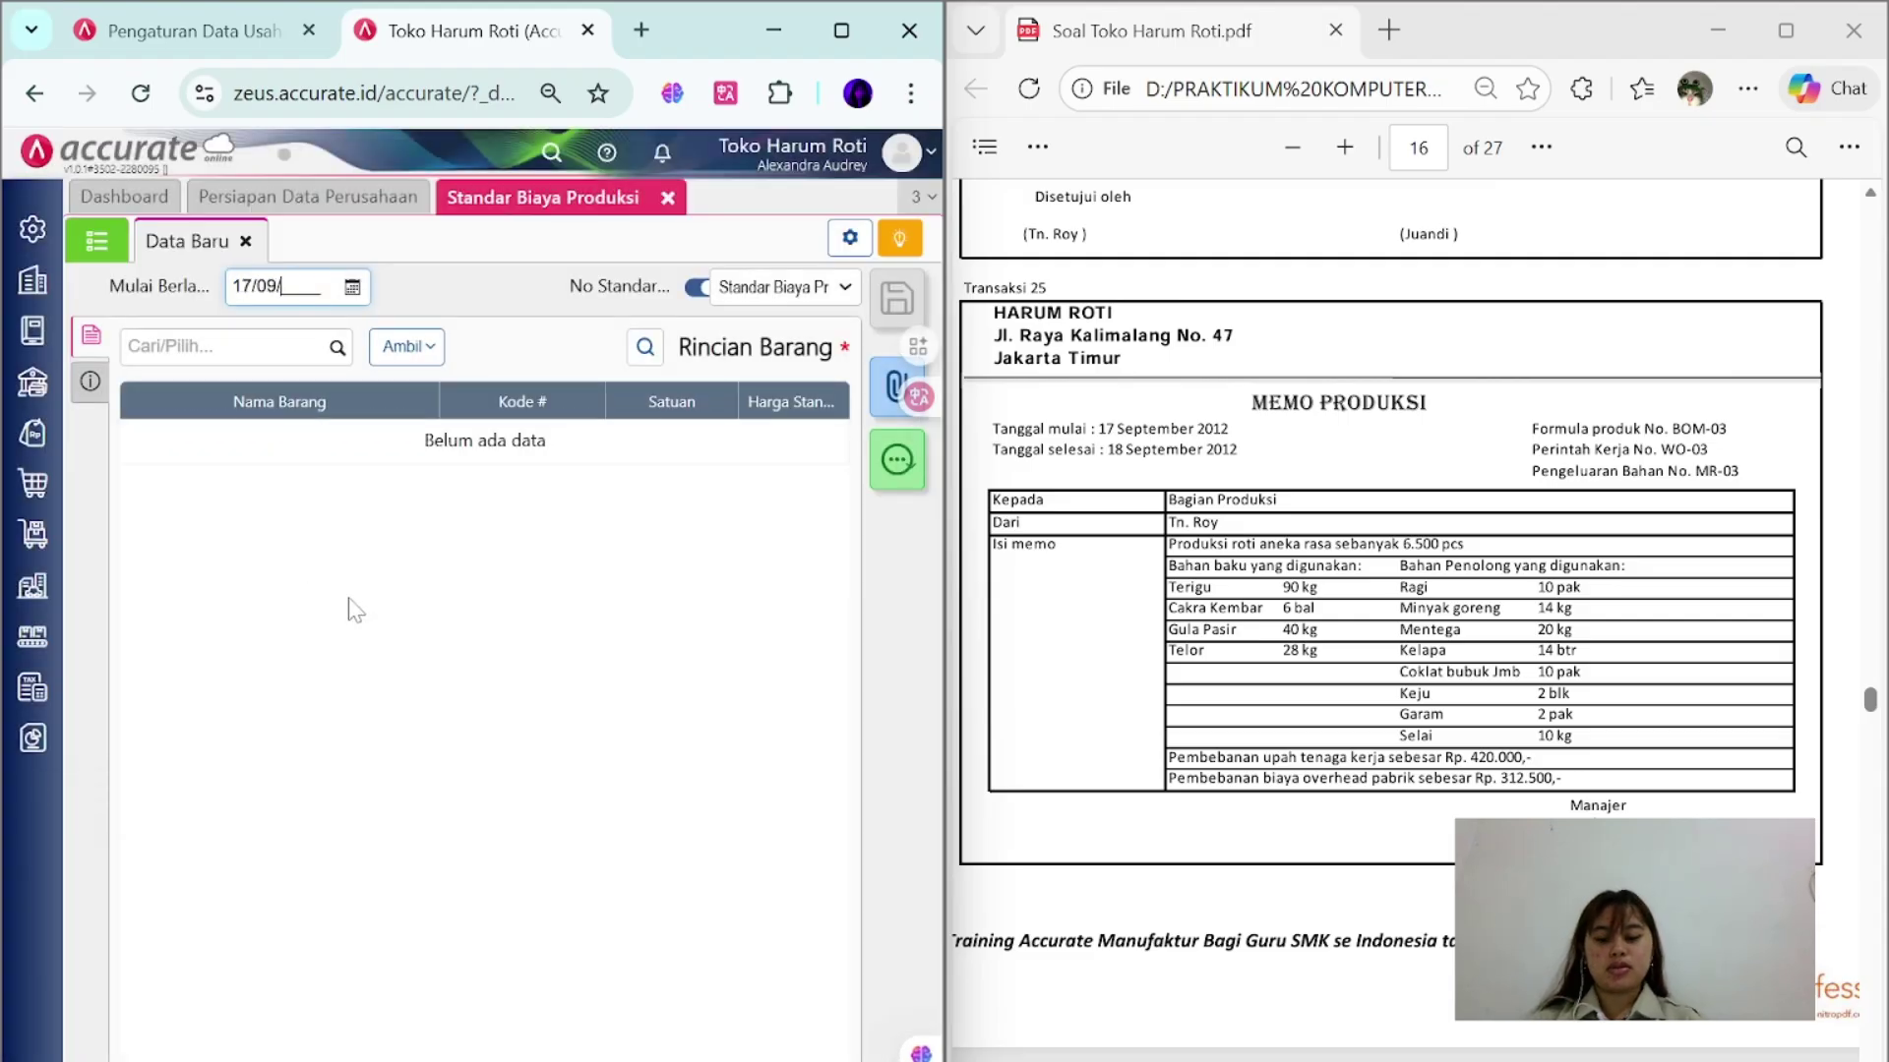
{"action": "type", "text": "2012"}
- Load all items of the Umum category into the production standard cost record
{"action": "left_click", "coordinate": [406, 346]}
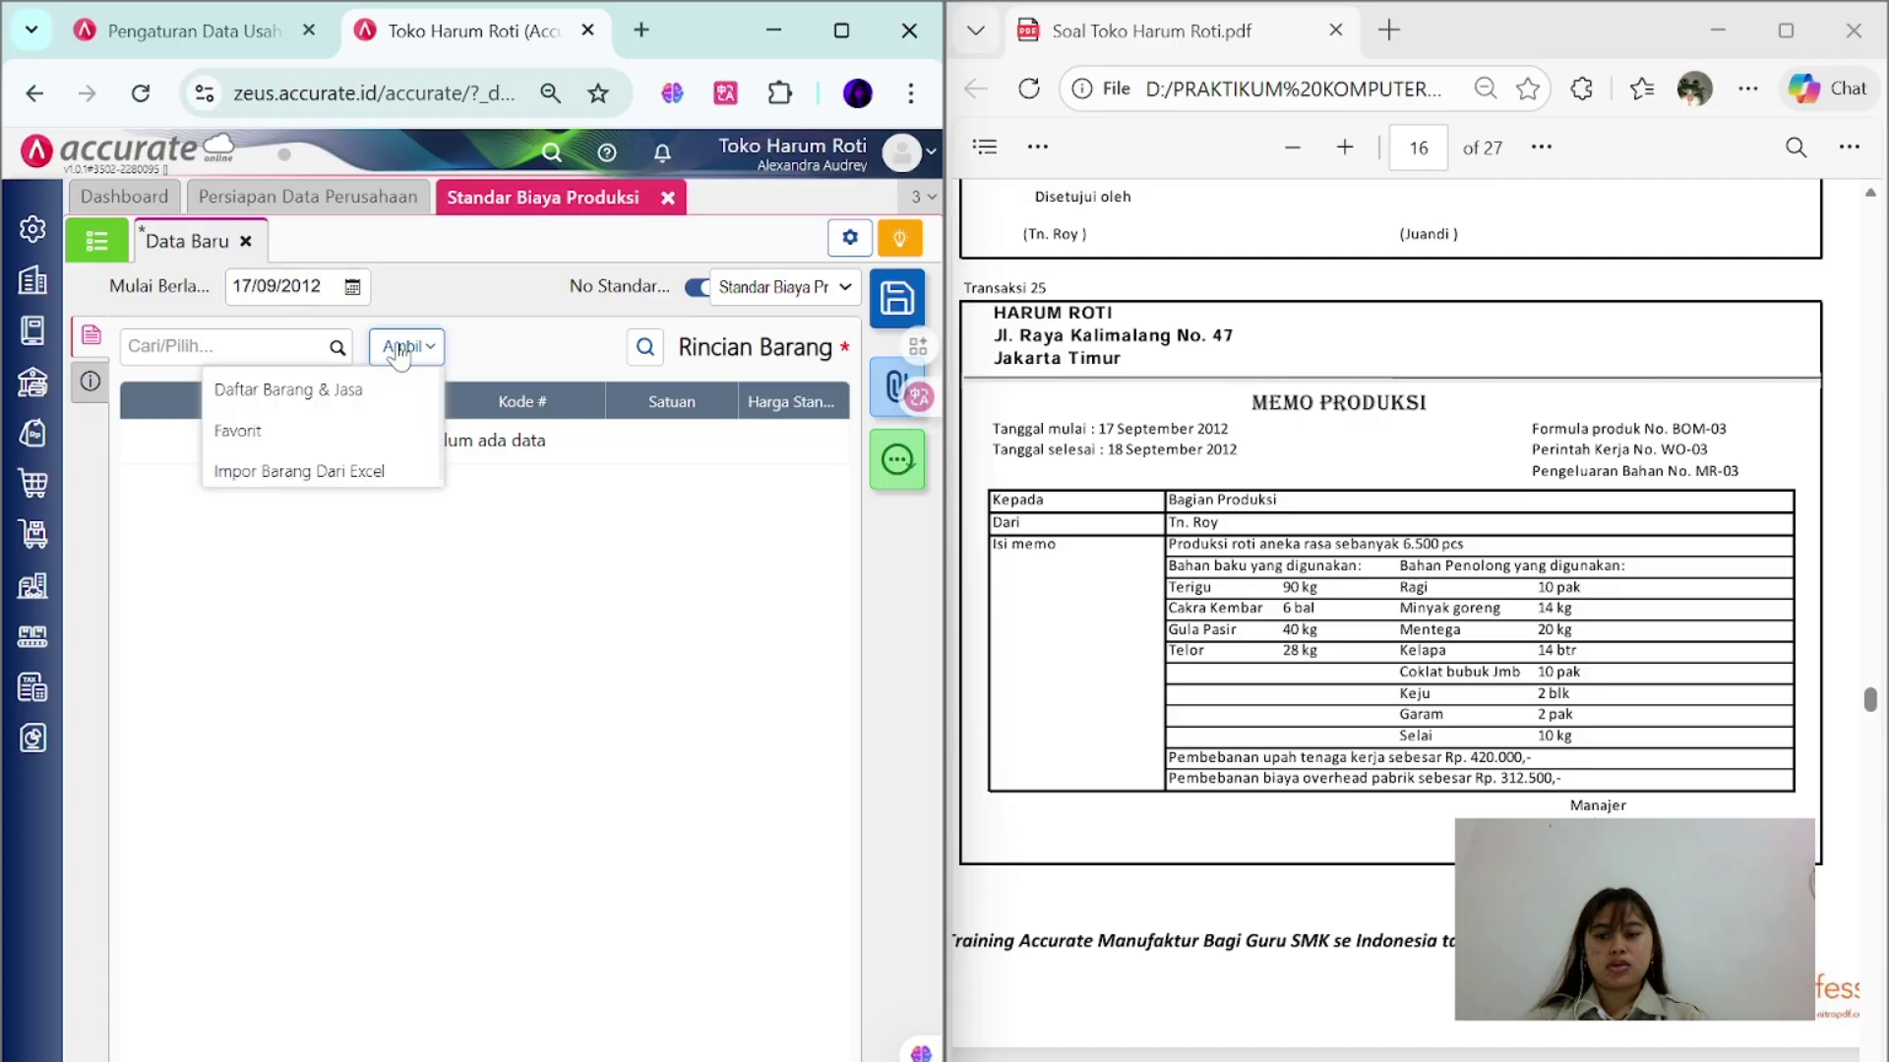
{"action": "left_click", "coordinate": [384, 388]}
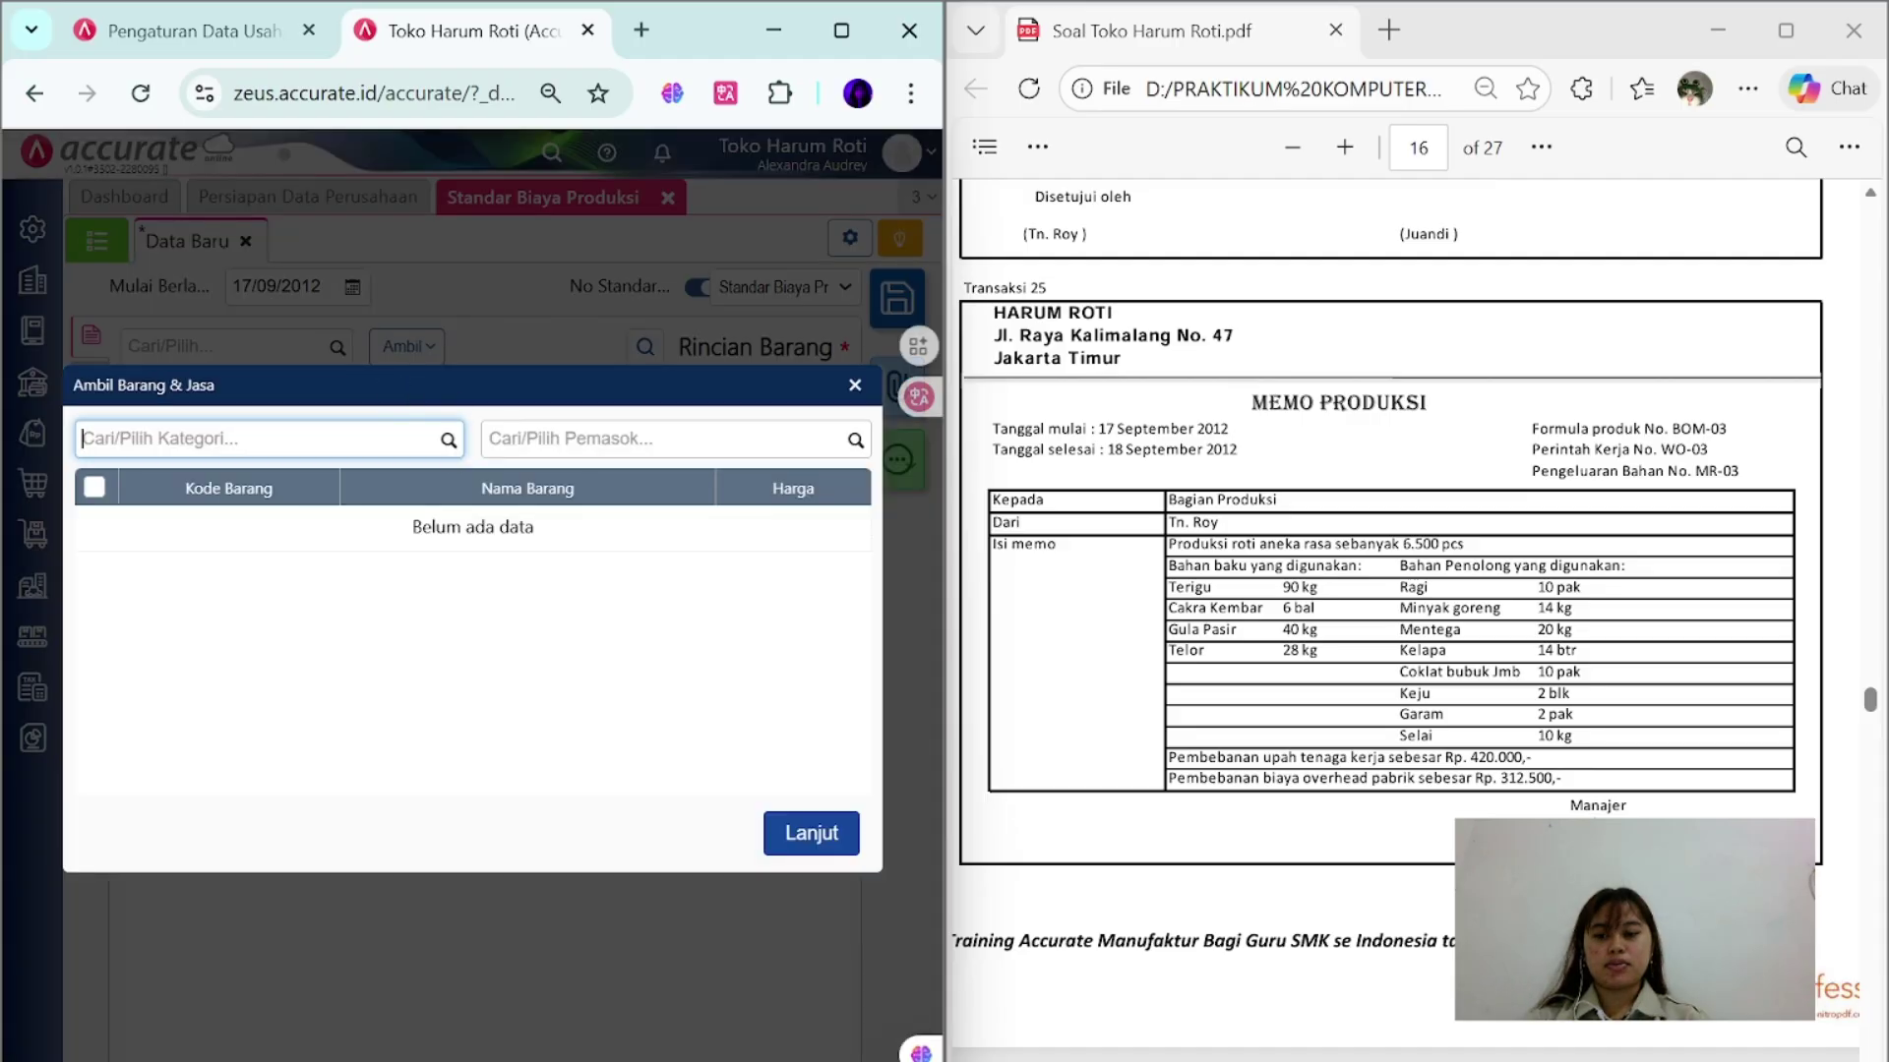
{"action": "left_click", "coordinate": [442, 481]}
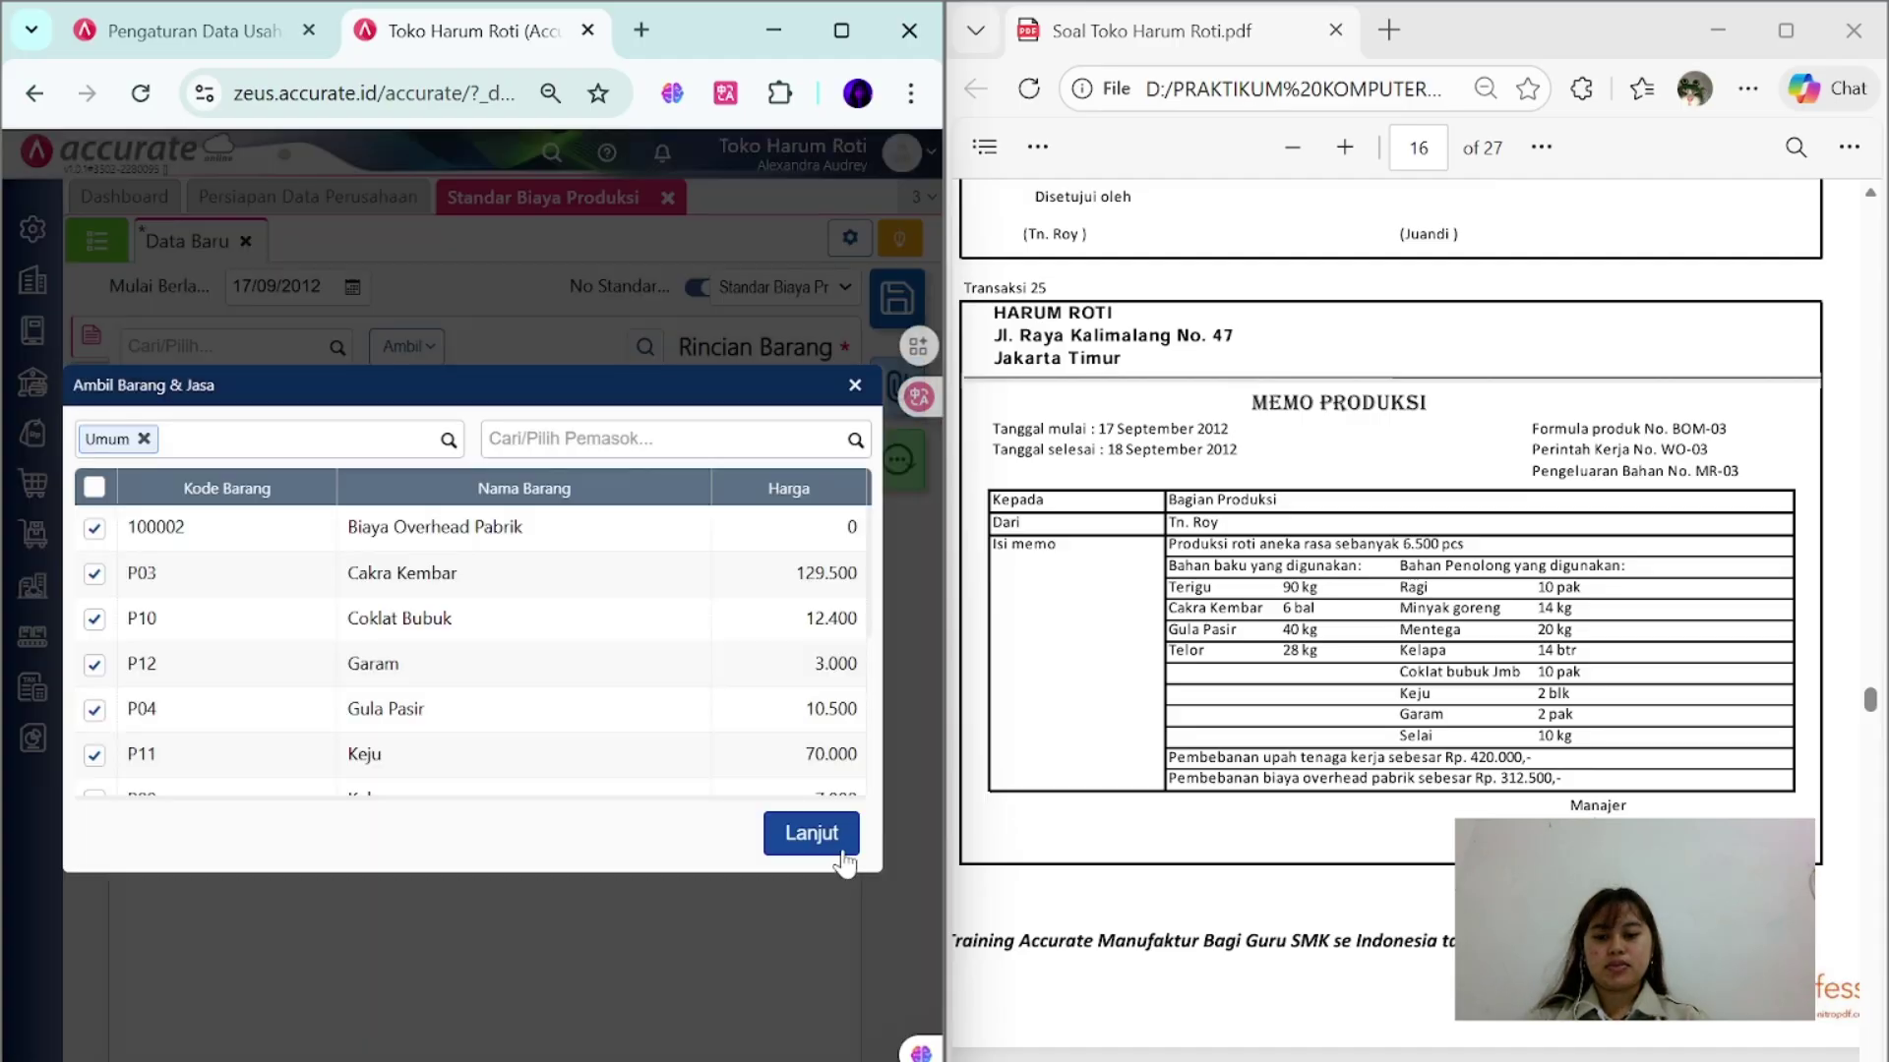
{"action": "left_click", "coordinate": [813, 838]}
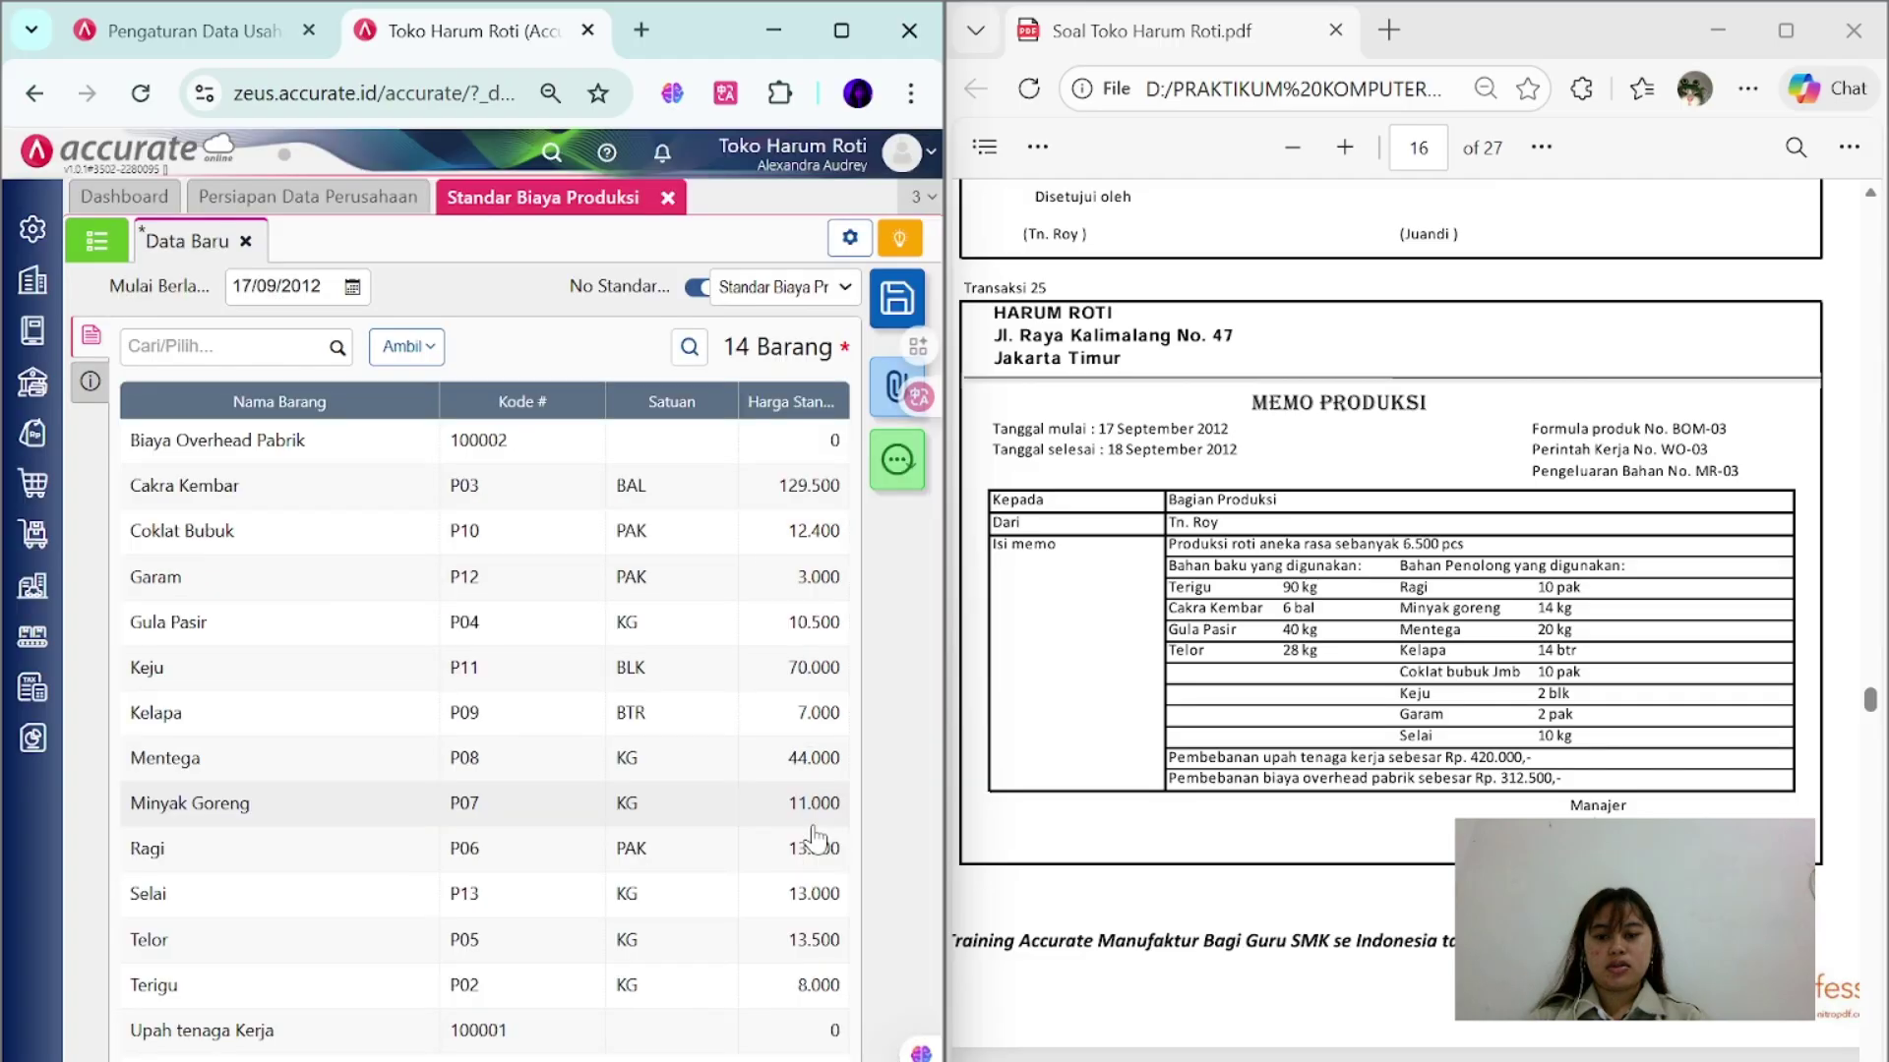
- Set the standard price of Biaya Overhead Pabrik to 312.500
{"action": "left_click", "coordinate": [711, 445]}
{"action": "left_click", "coordinate": [566, 564]}
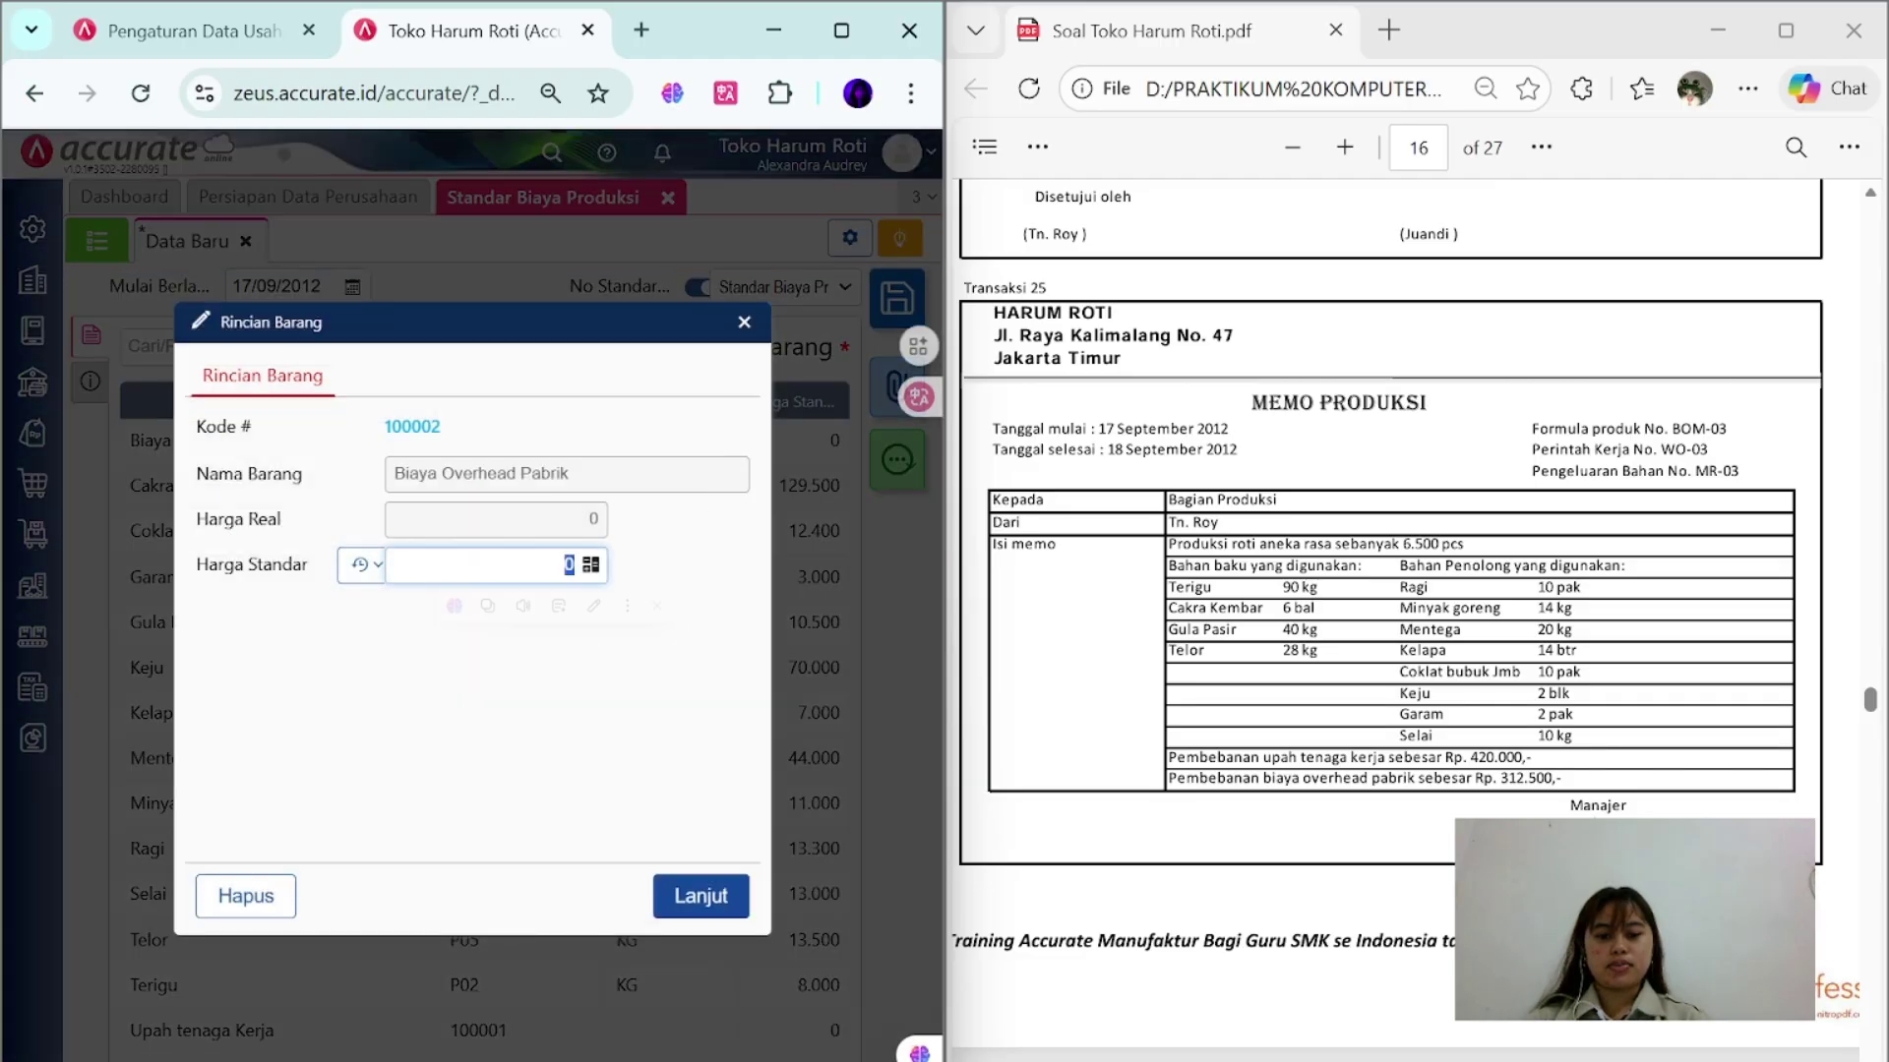
{"action": "type", "text": "312.50"}
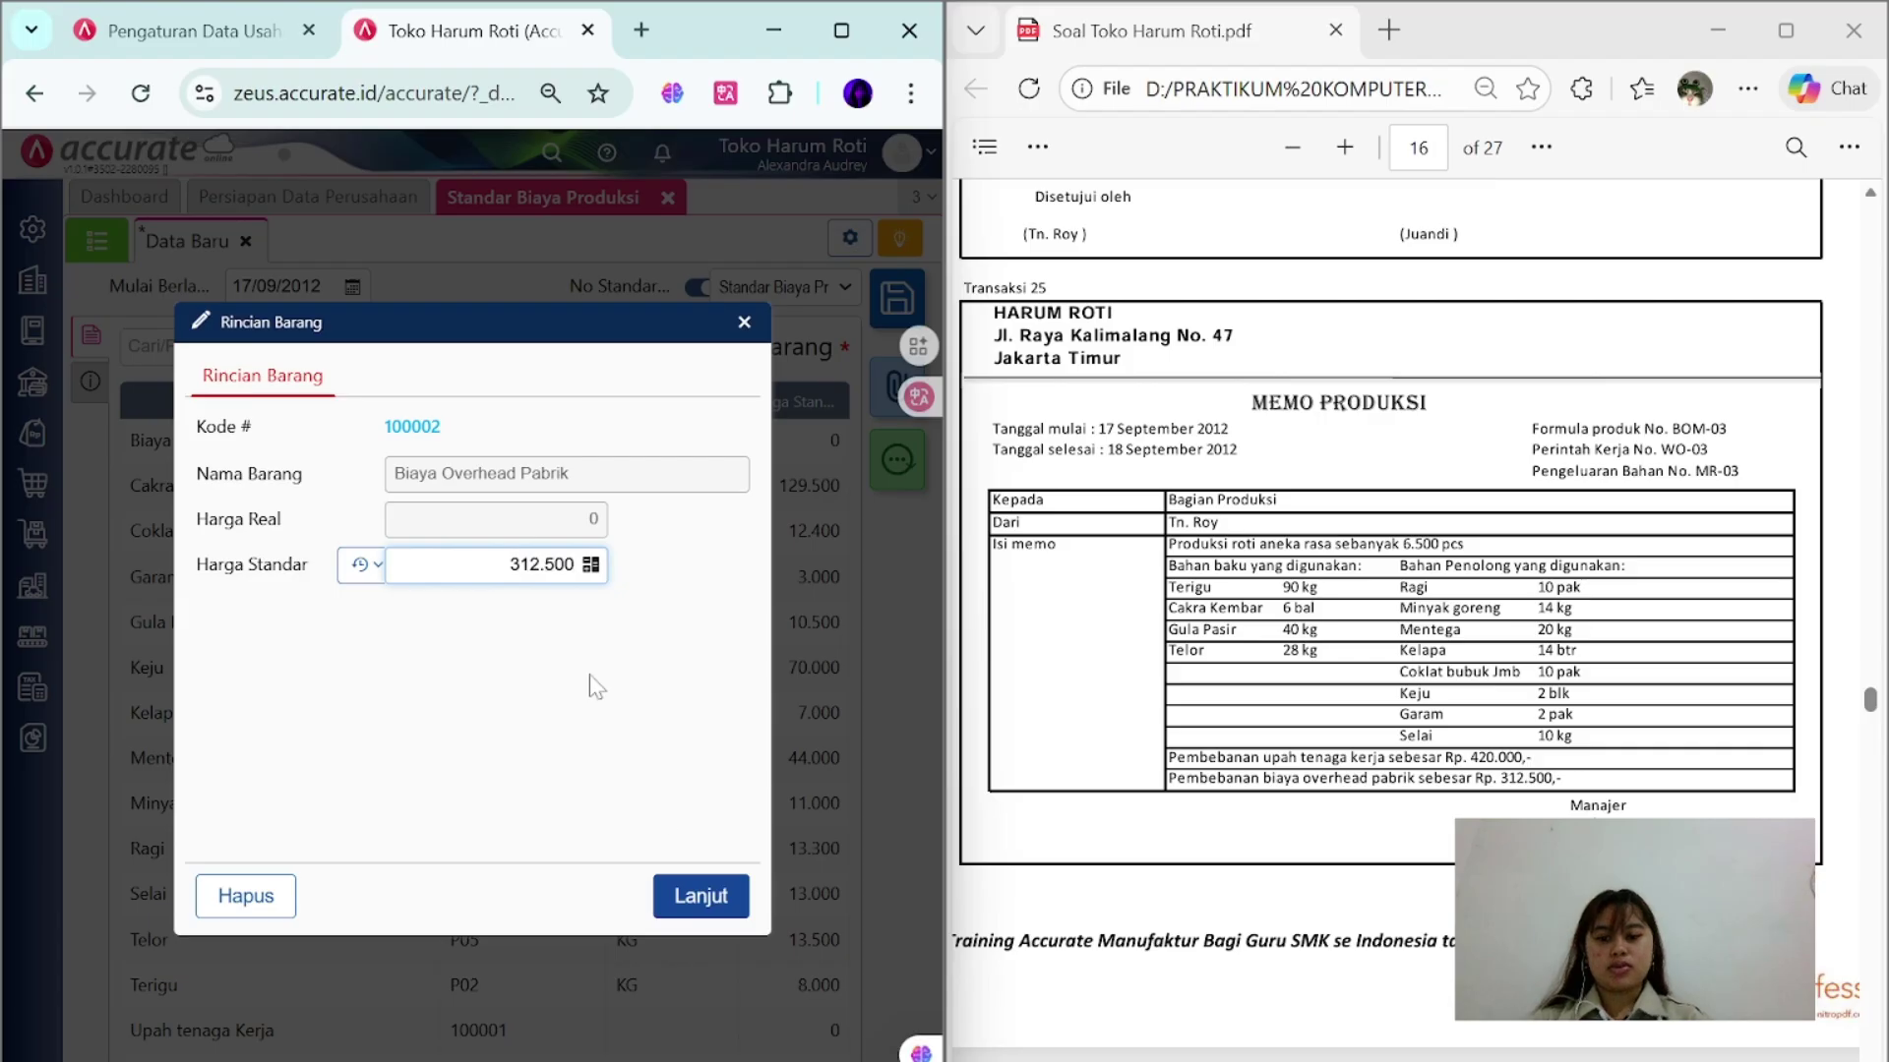
{"action": "type", "text": "0"}
{"action": "left_click", "coordinate": [692, 896]}
- Set the standard price of Upah tenaga Kerja to 420.000 and save the production standard cost record
{"action": "left_click", "coordinate": [771, 1029]}
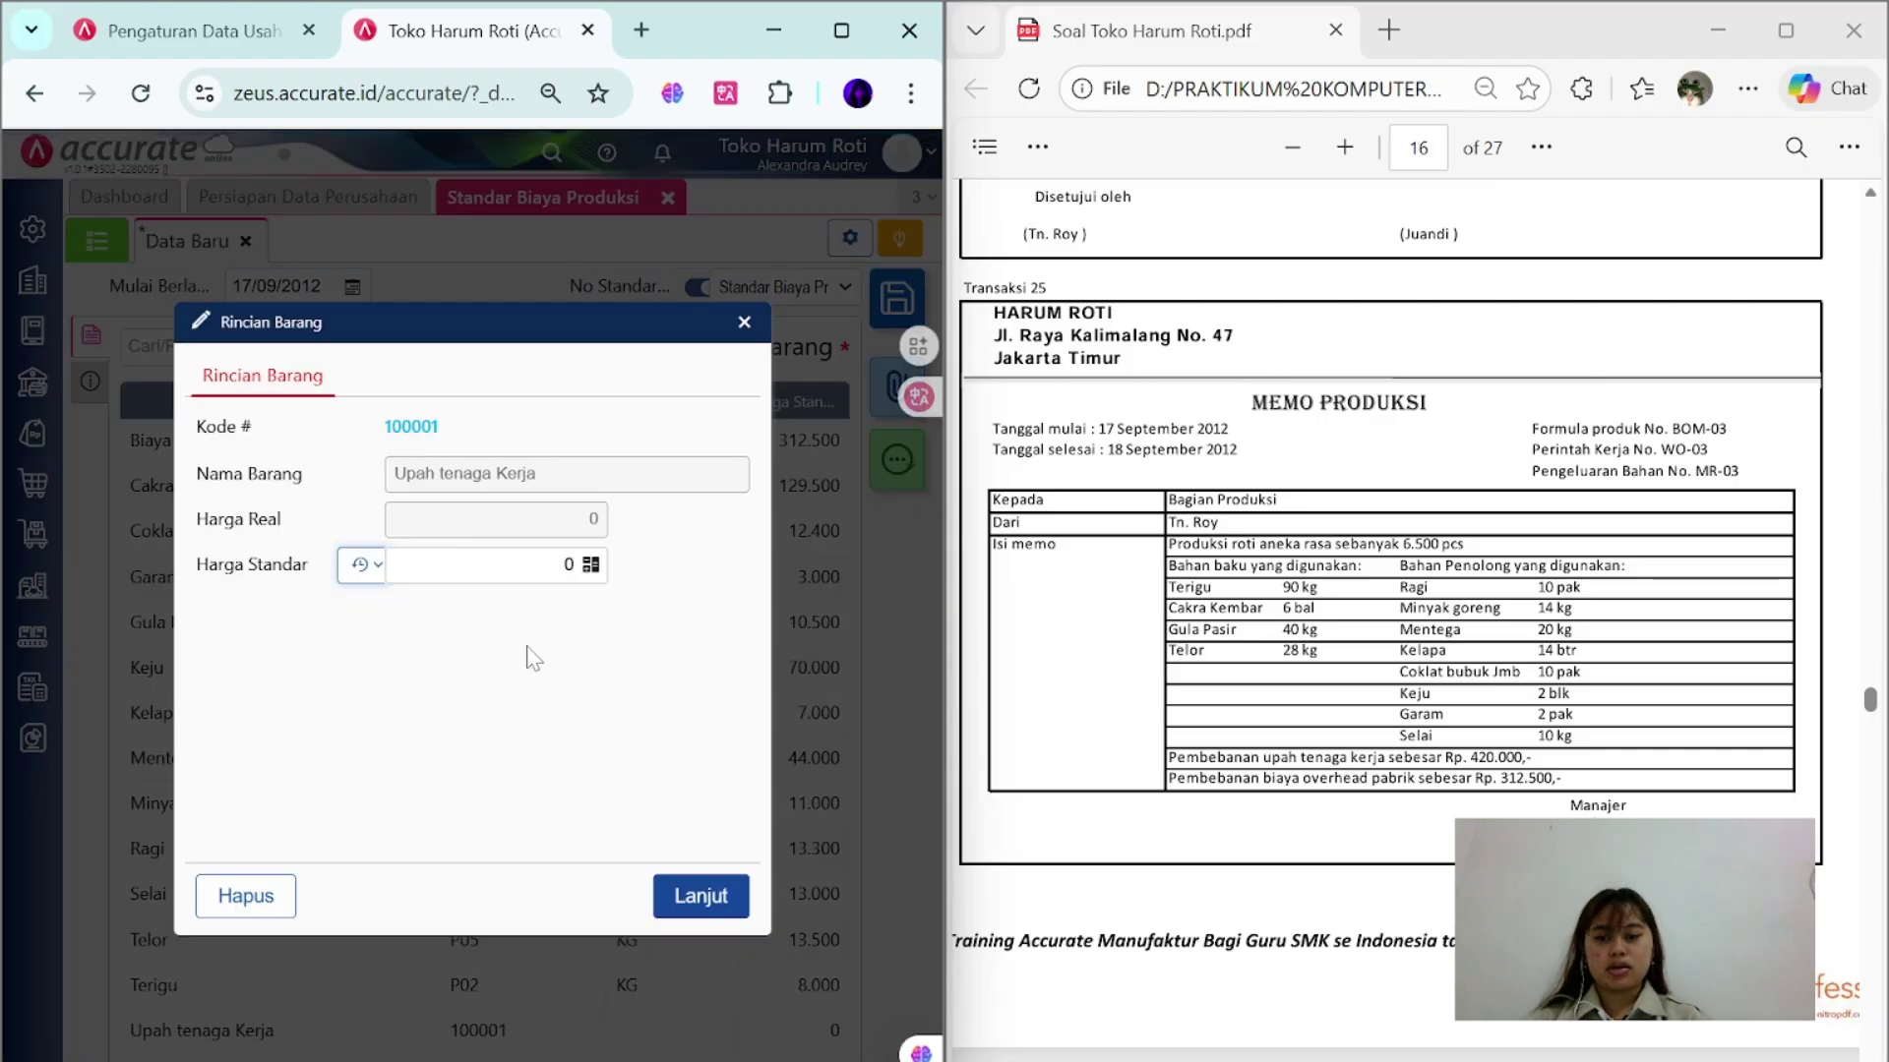
{"action": "left_click", "coordinate": [567, 565]}
{"action": "type", "text": "420"}
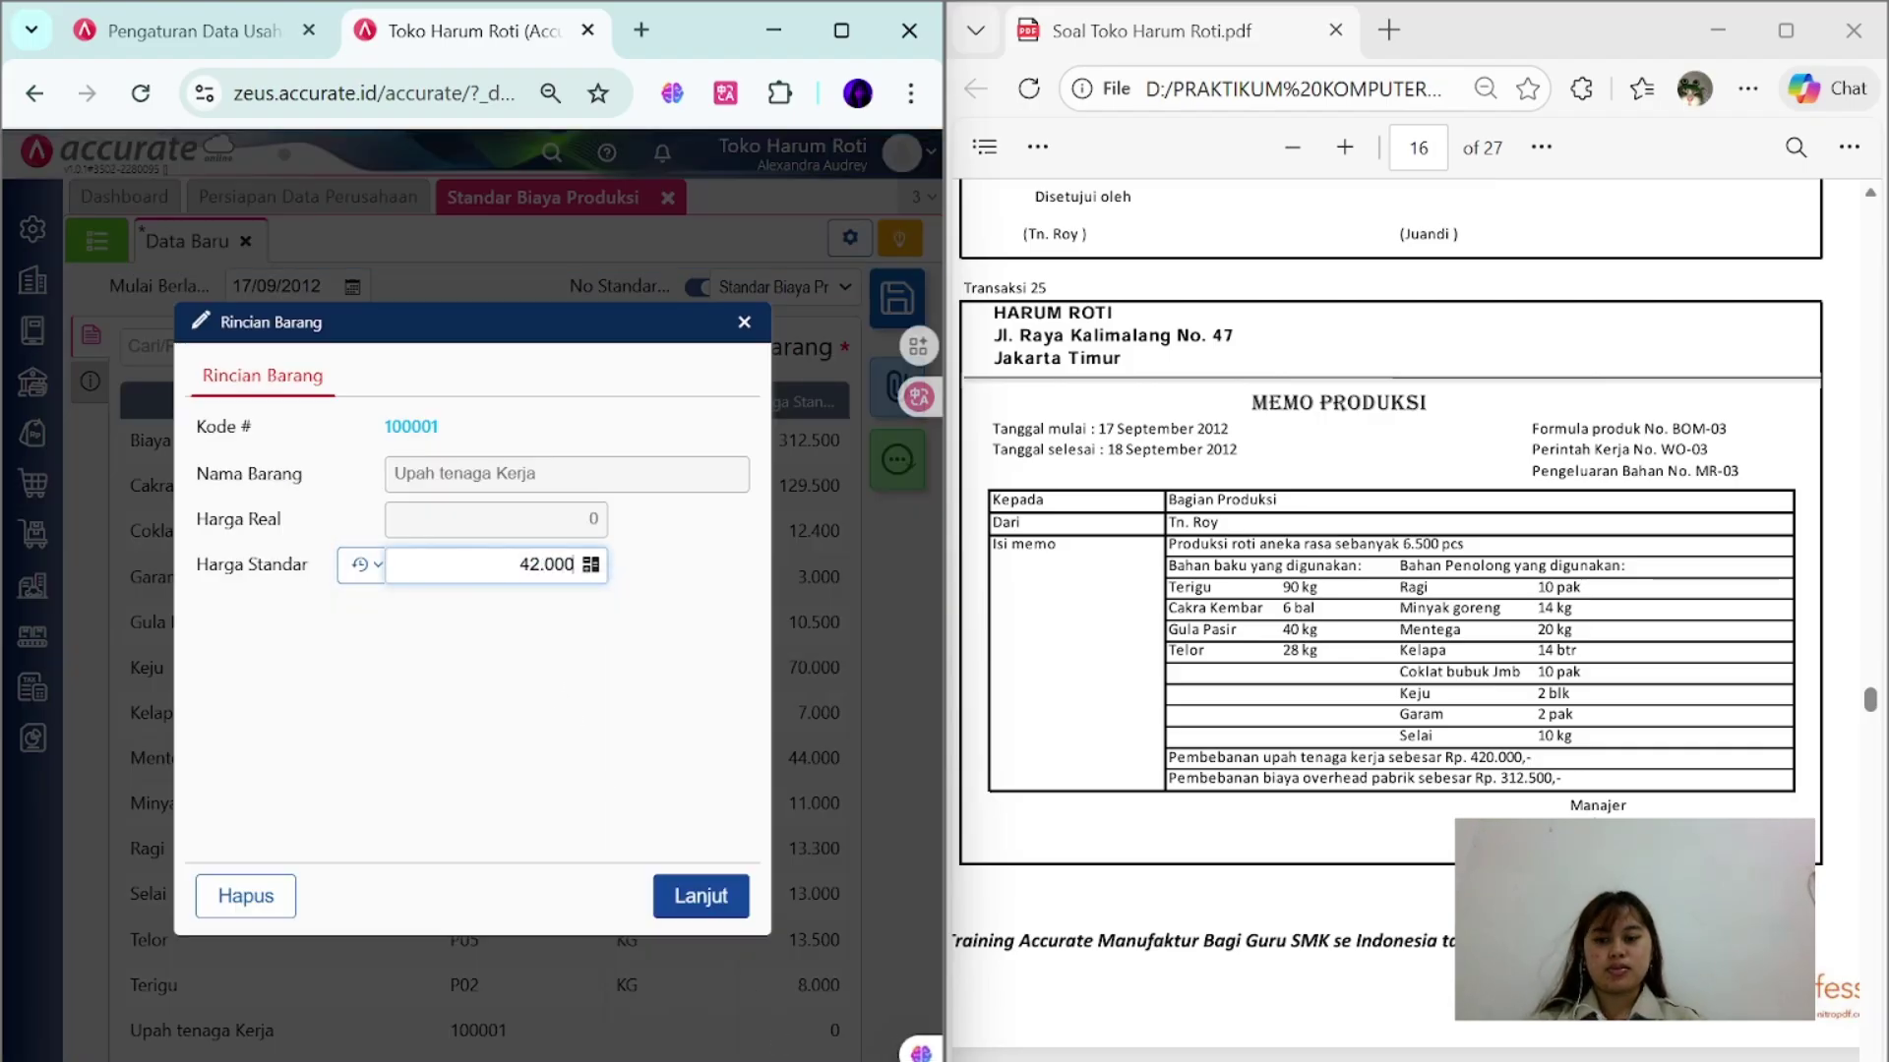
{"action": "left_click", "coordinate": [699, 896]}
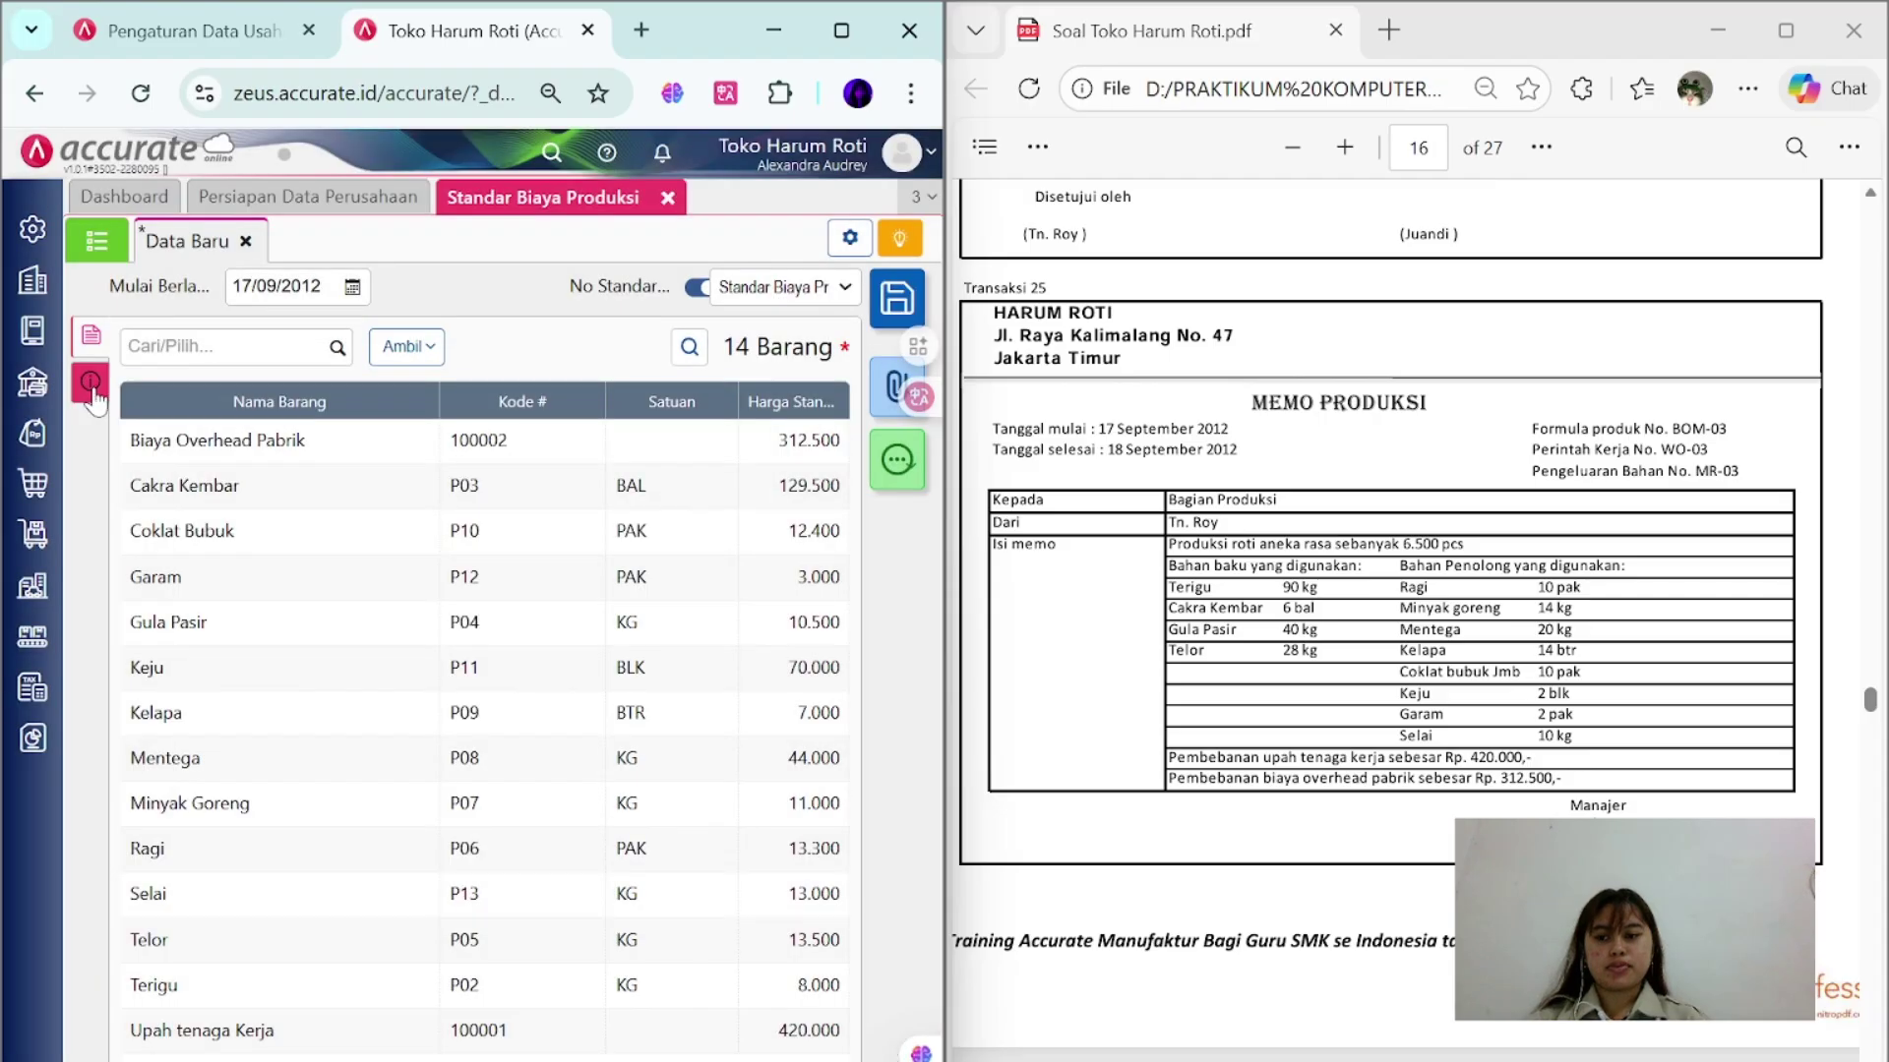
{"action": "left_click", "coordinate": [90, 386]}
{"action": "left_click", "coordinate": [90, 335]}
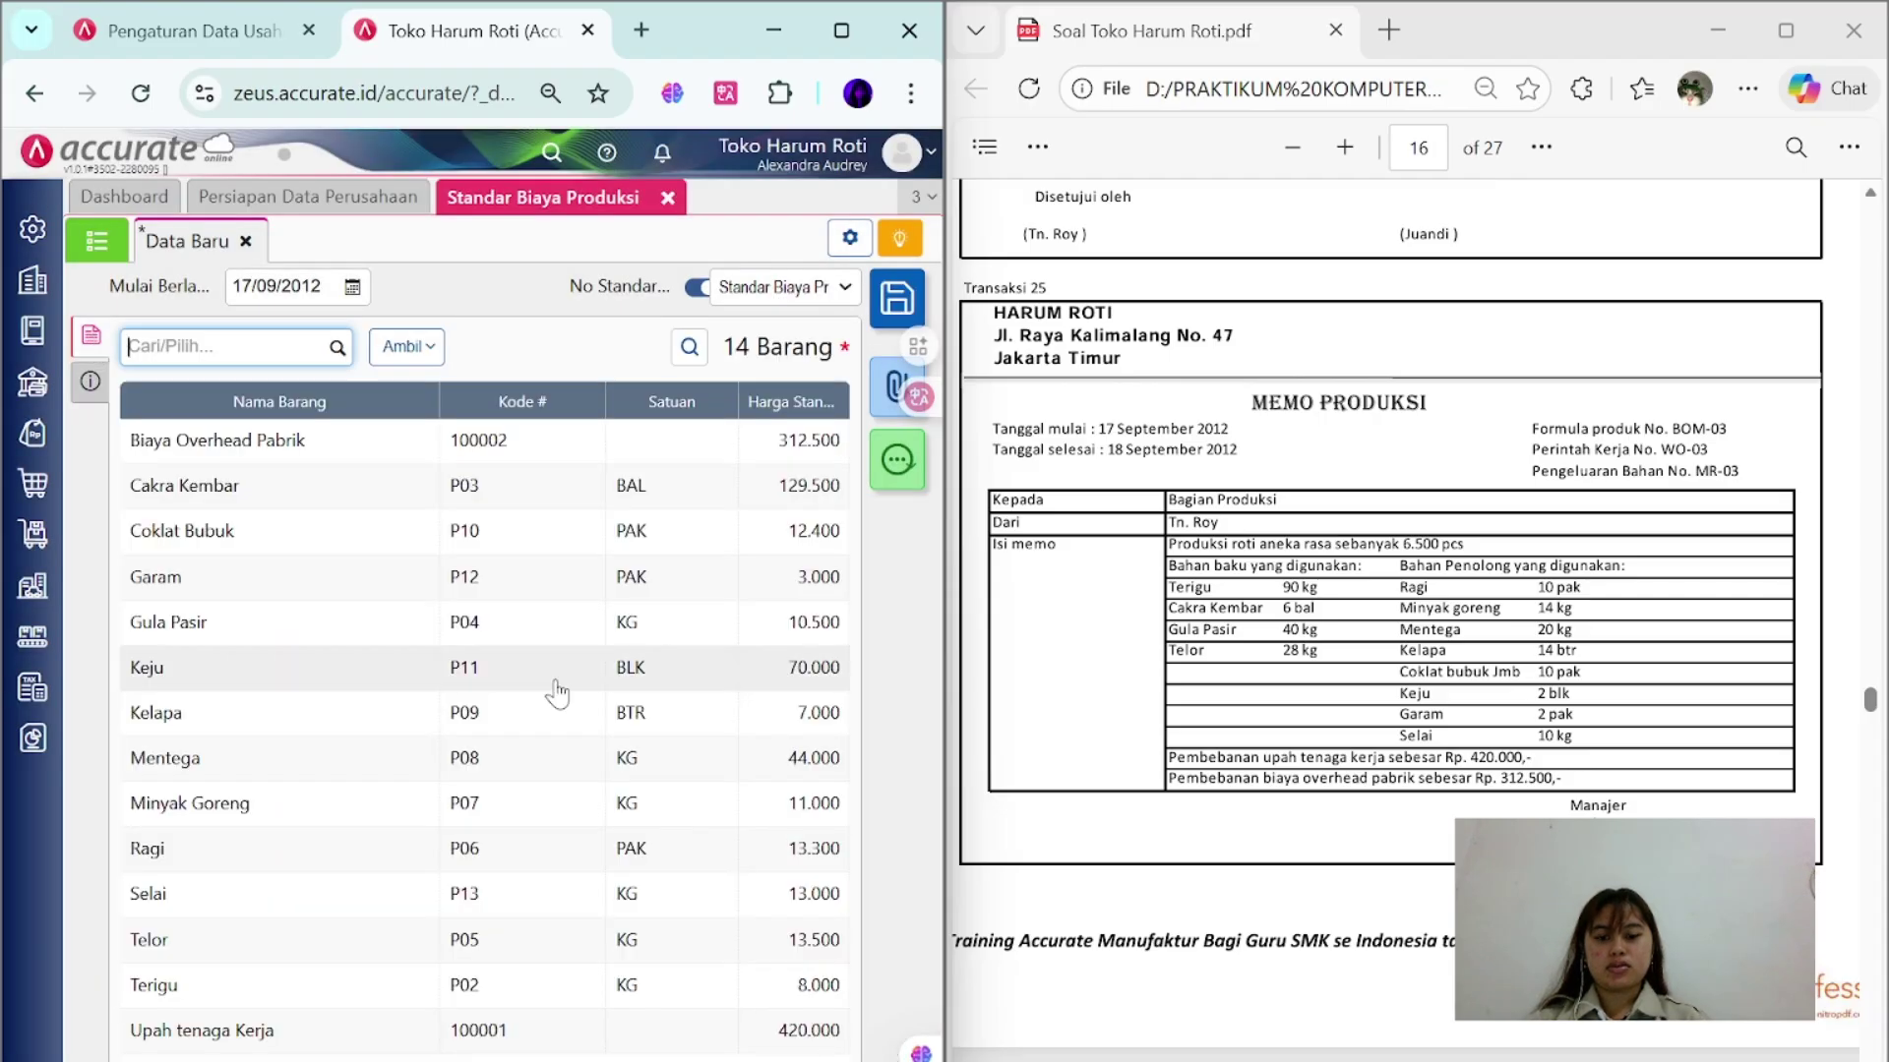
{"action": "left_click", "coordinate": [878, 320]}
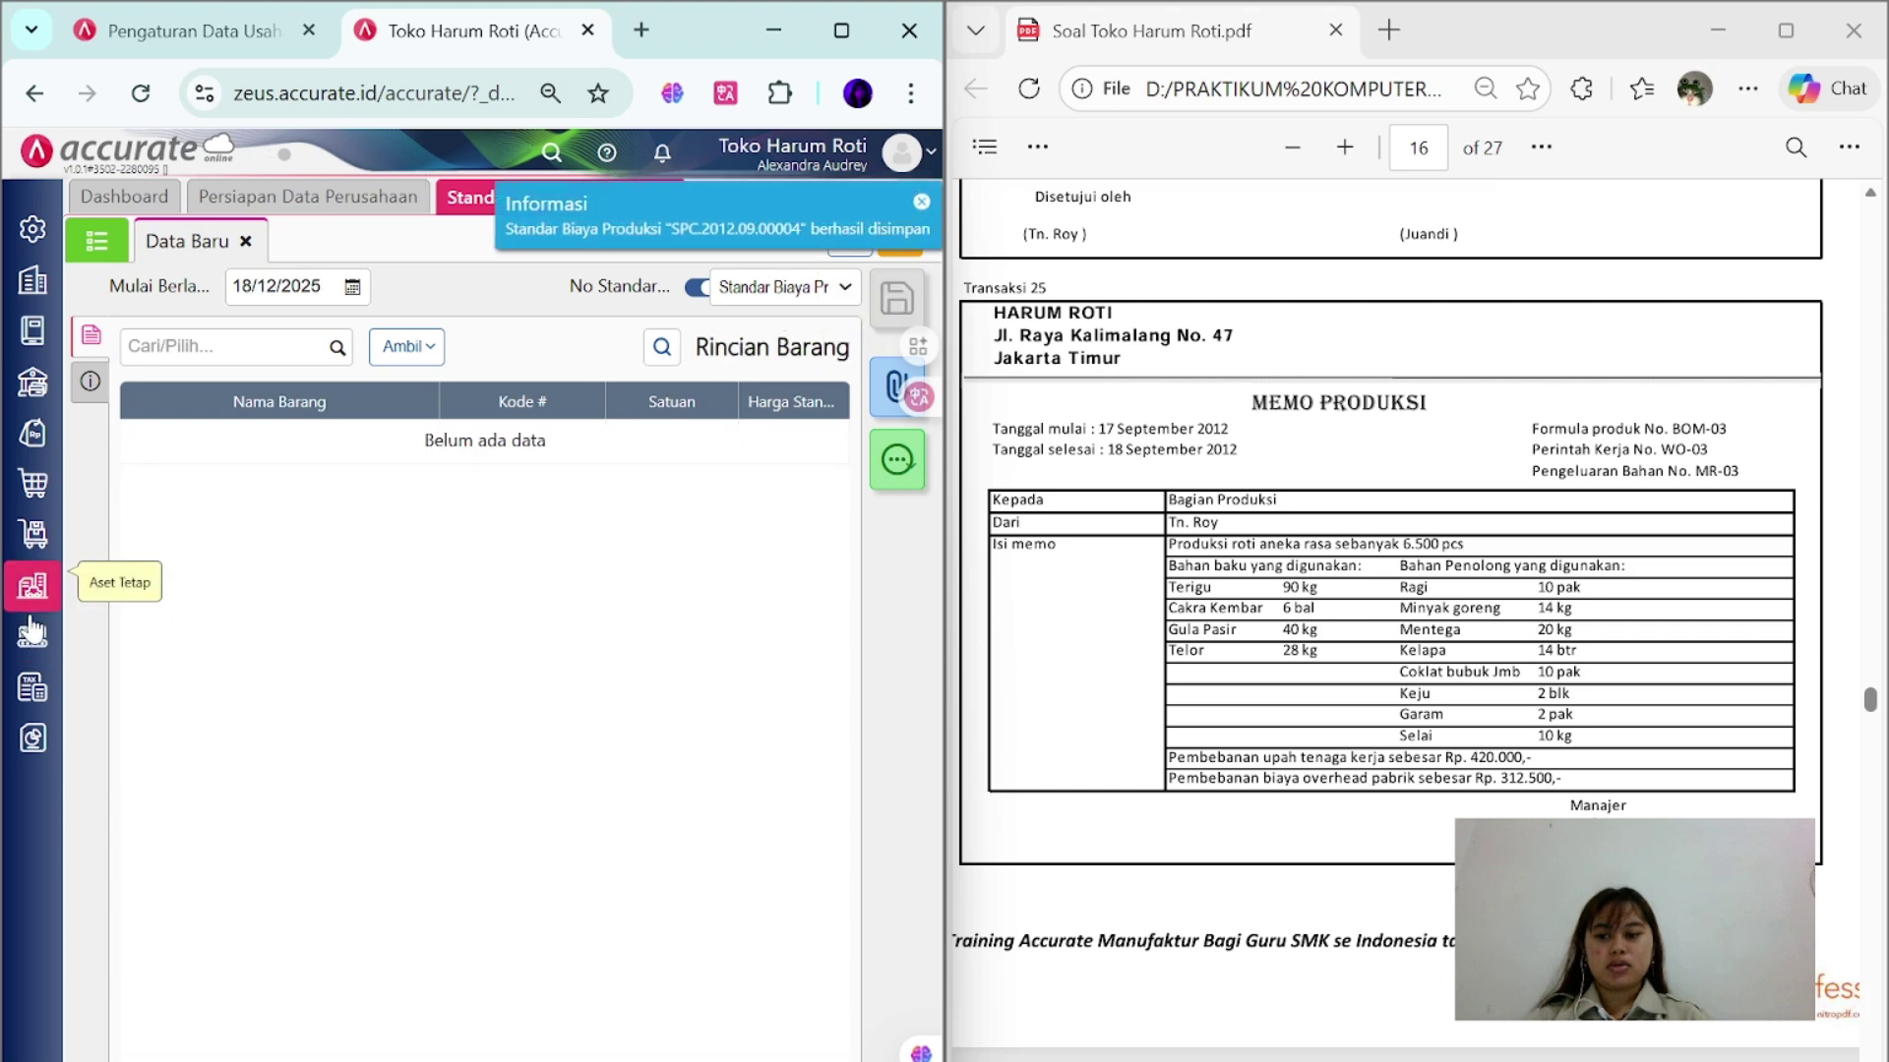
- Start a new production formula for the main product ROTI ANEKA RASA with a quantity of 6.500 PCS
{"action": "left_click", "coordinate": [32, 639]}
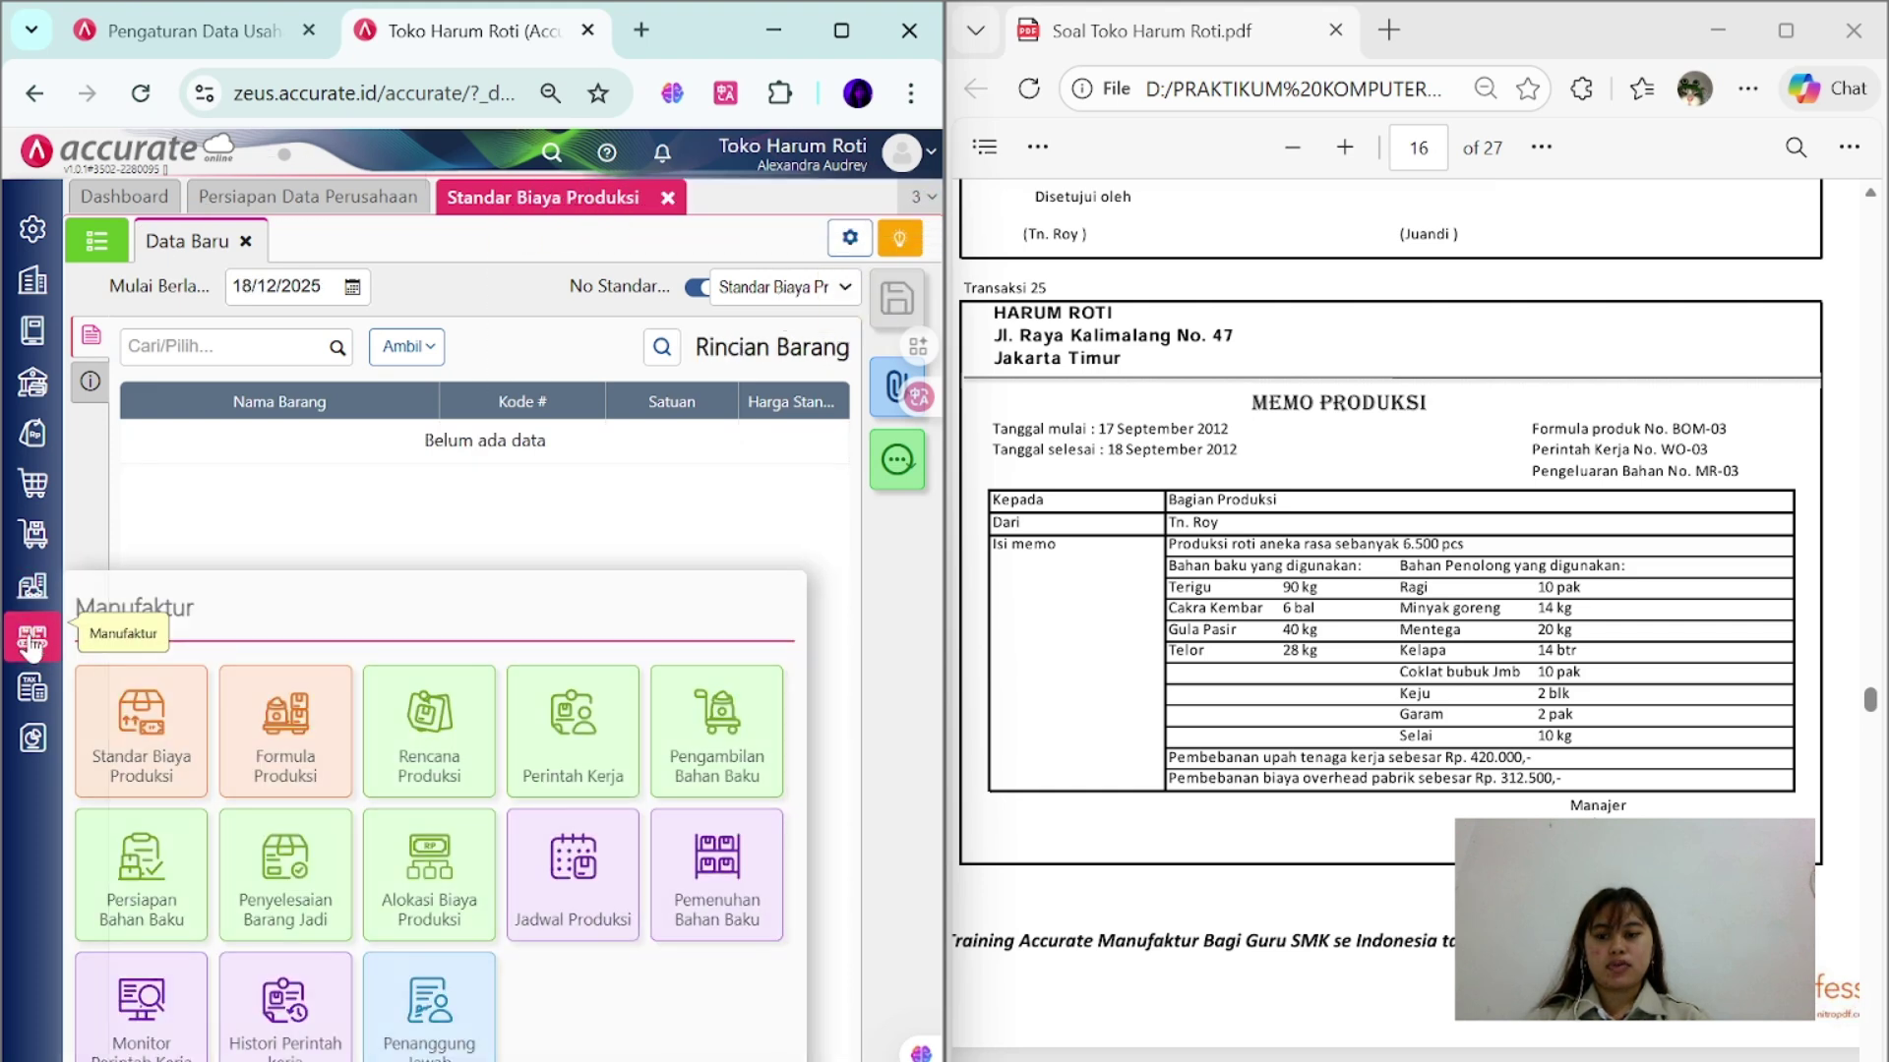
{"action": "left_click", "coordinate": [258, 753]}
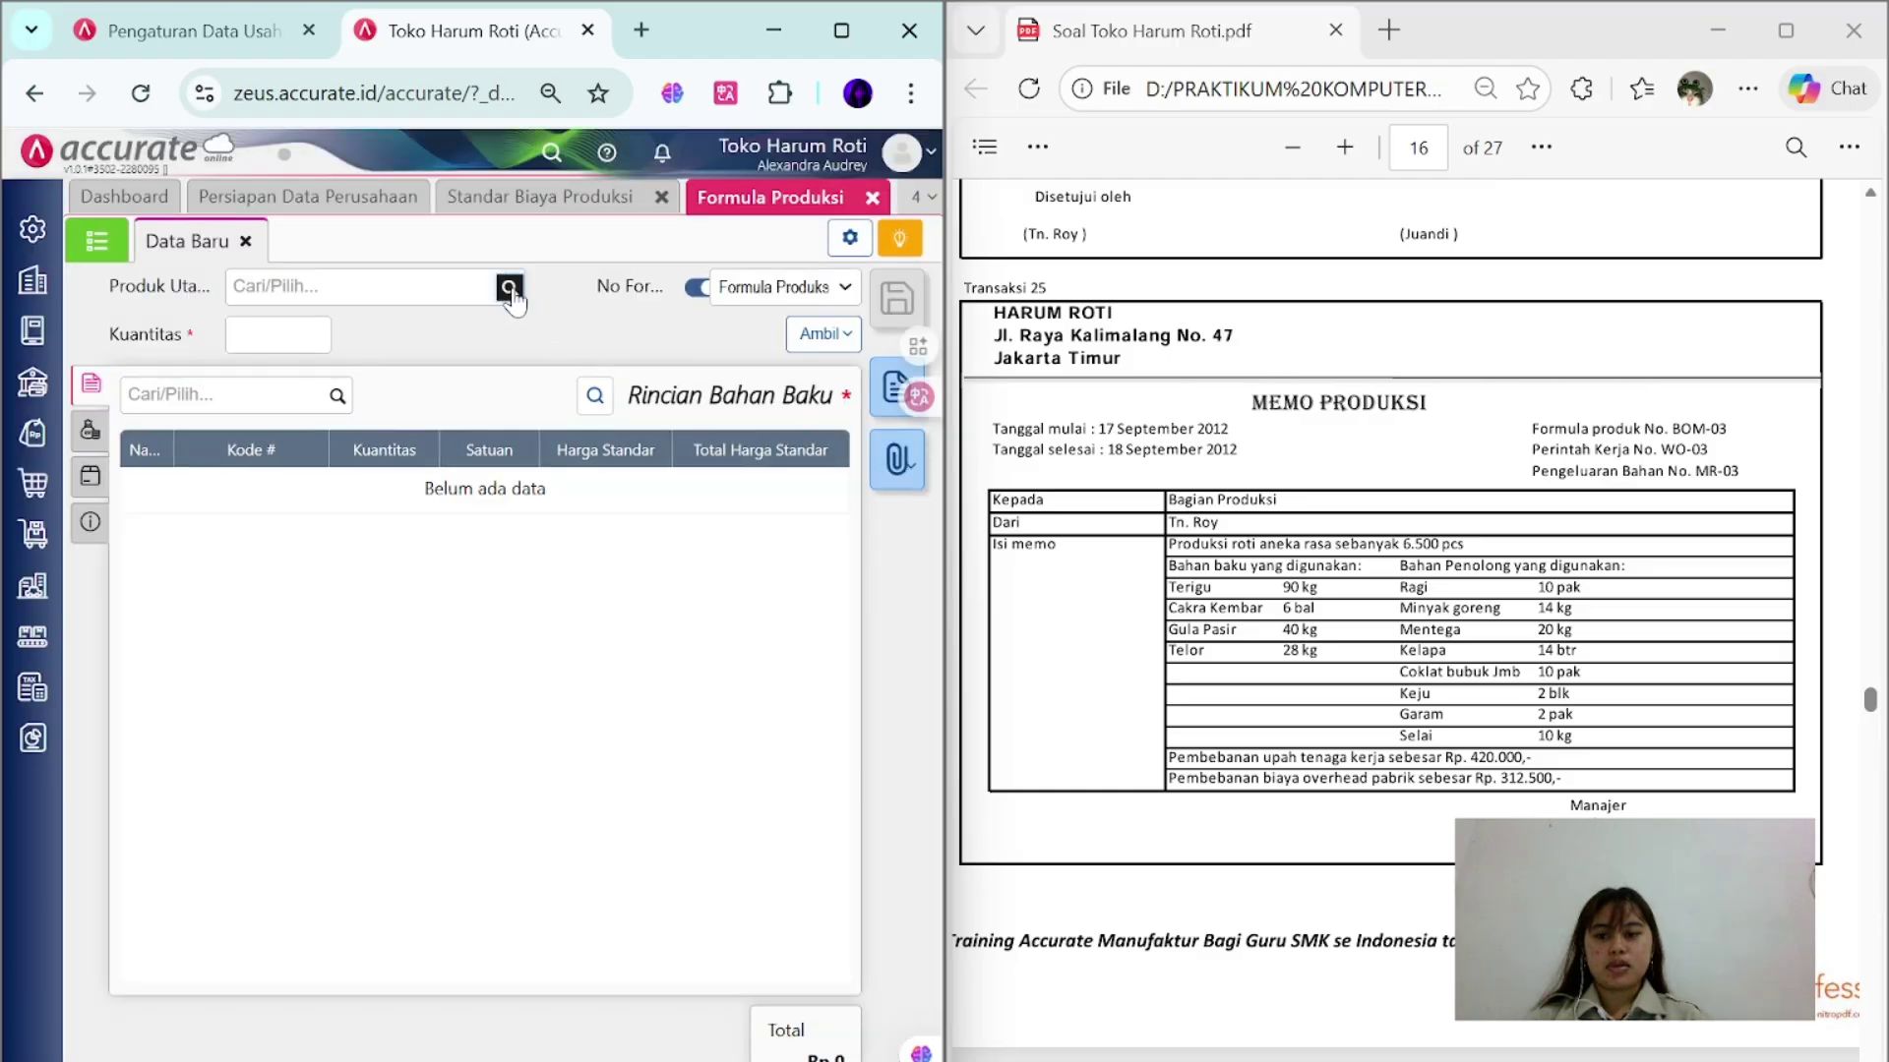
{"action": "left_click", "coordinate": [508, 286]}
{"action": "left_click", "coordinate": [506, 345]}
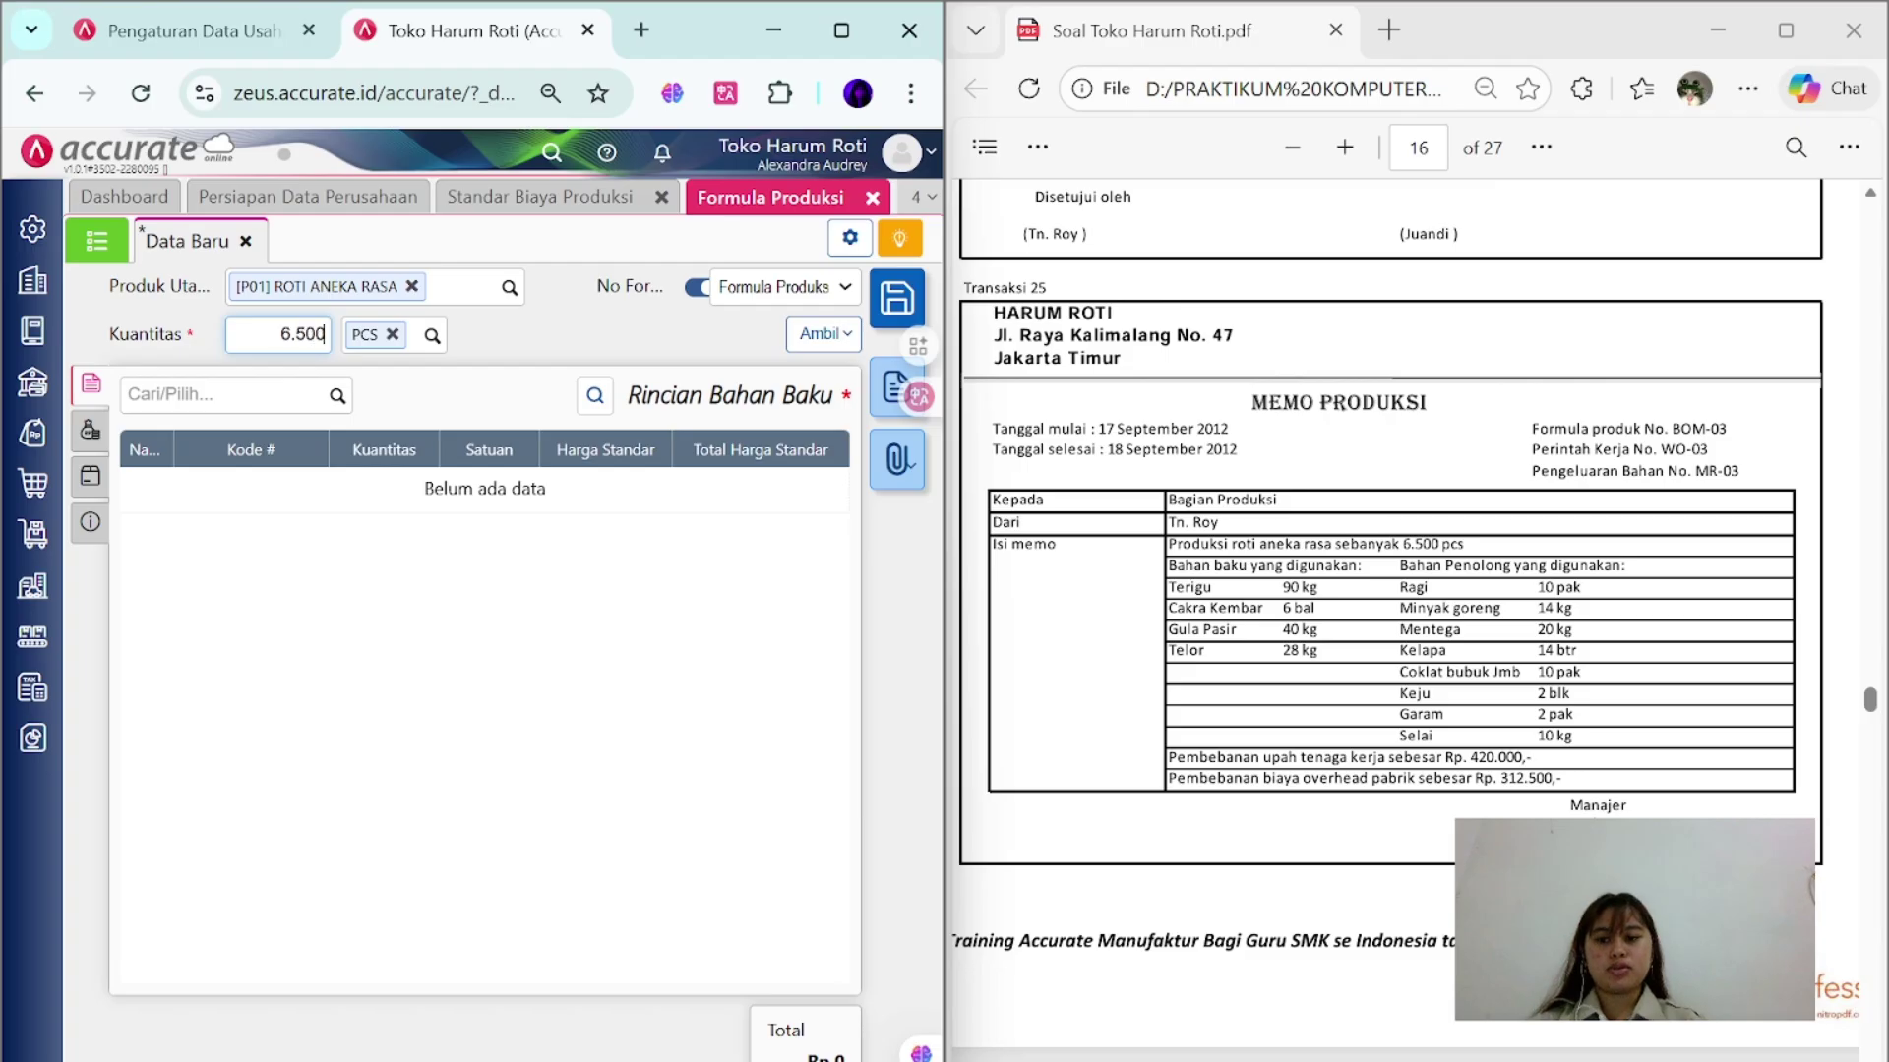
- Switch the production formula to manual numbering and give it the number BOM-03
{"action": "left_click", "coordinate": [698, 288]}
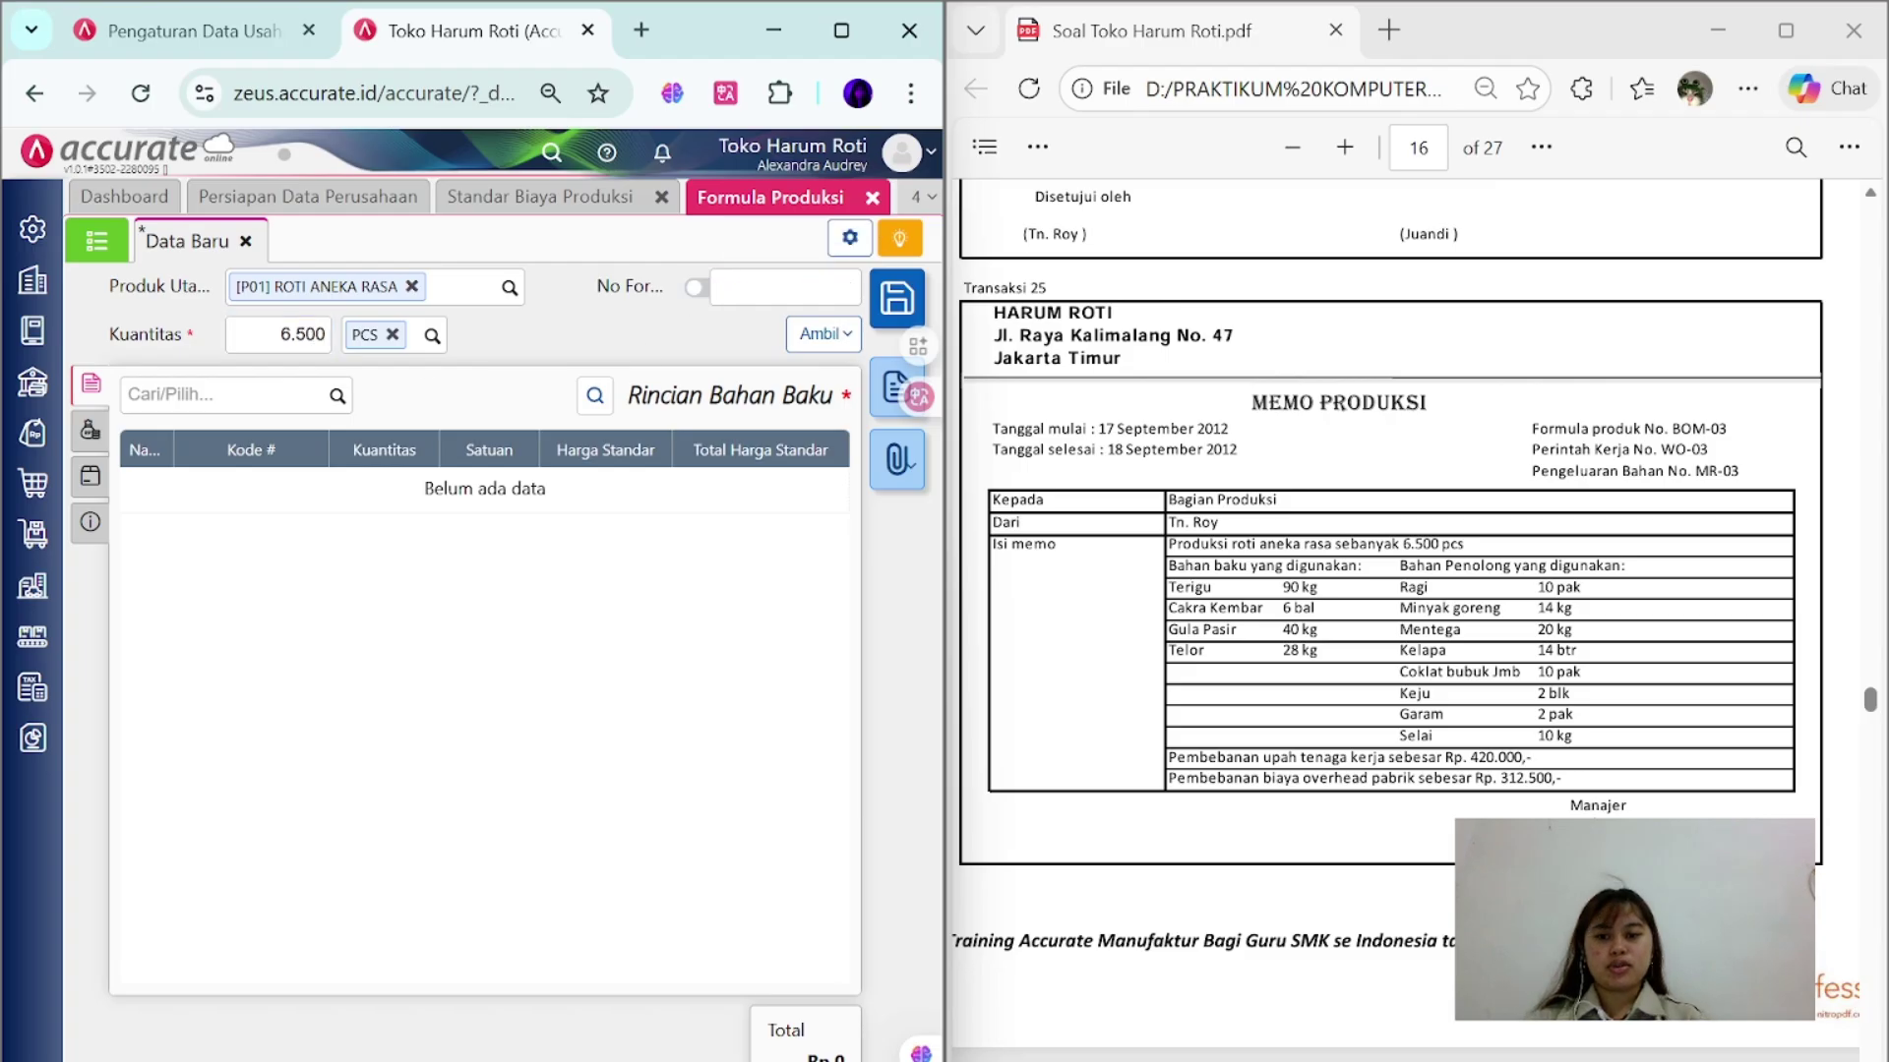
{"action": "left_click", "coordinate": [784, 288]}
{"action": "type", "text": "BOM-0"}
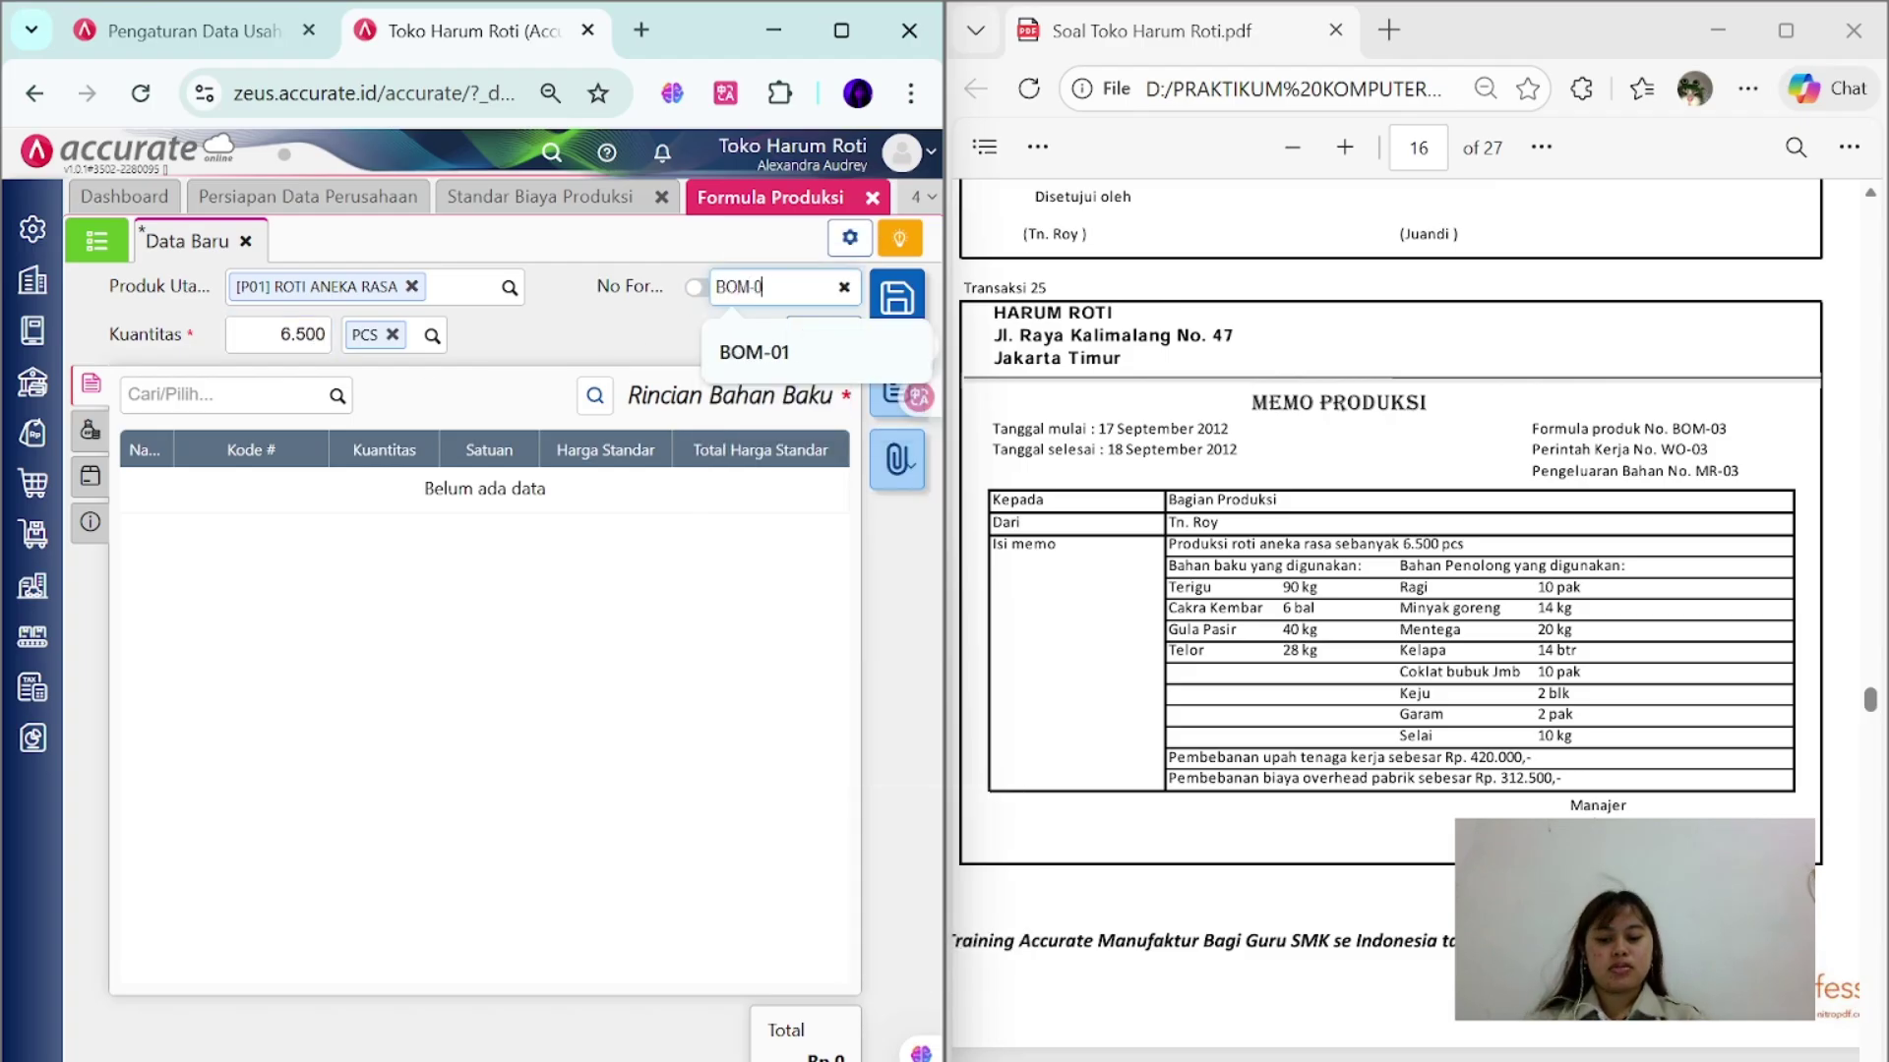
{"action": "type", "text": "3"}
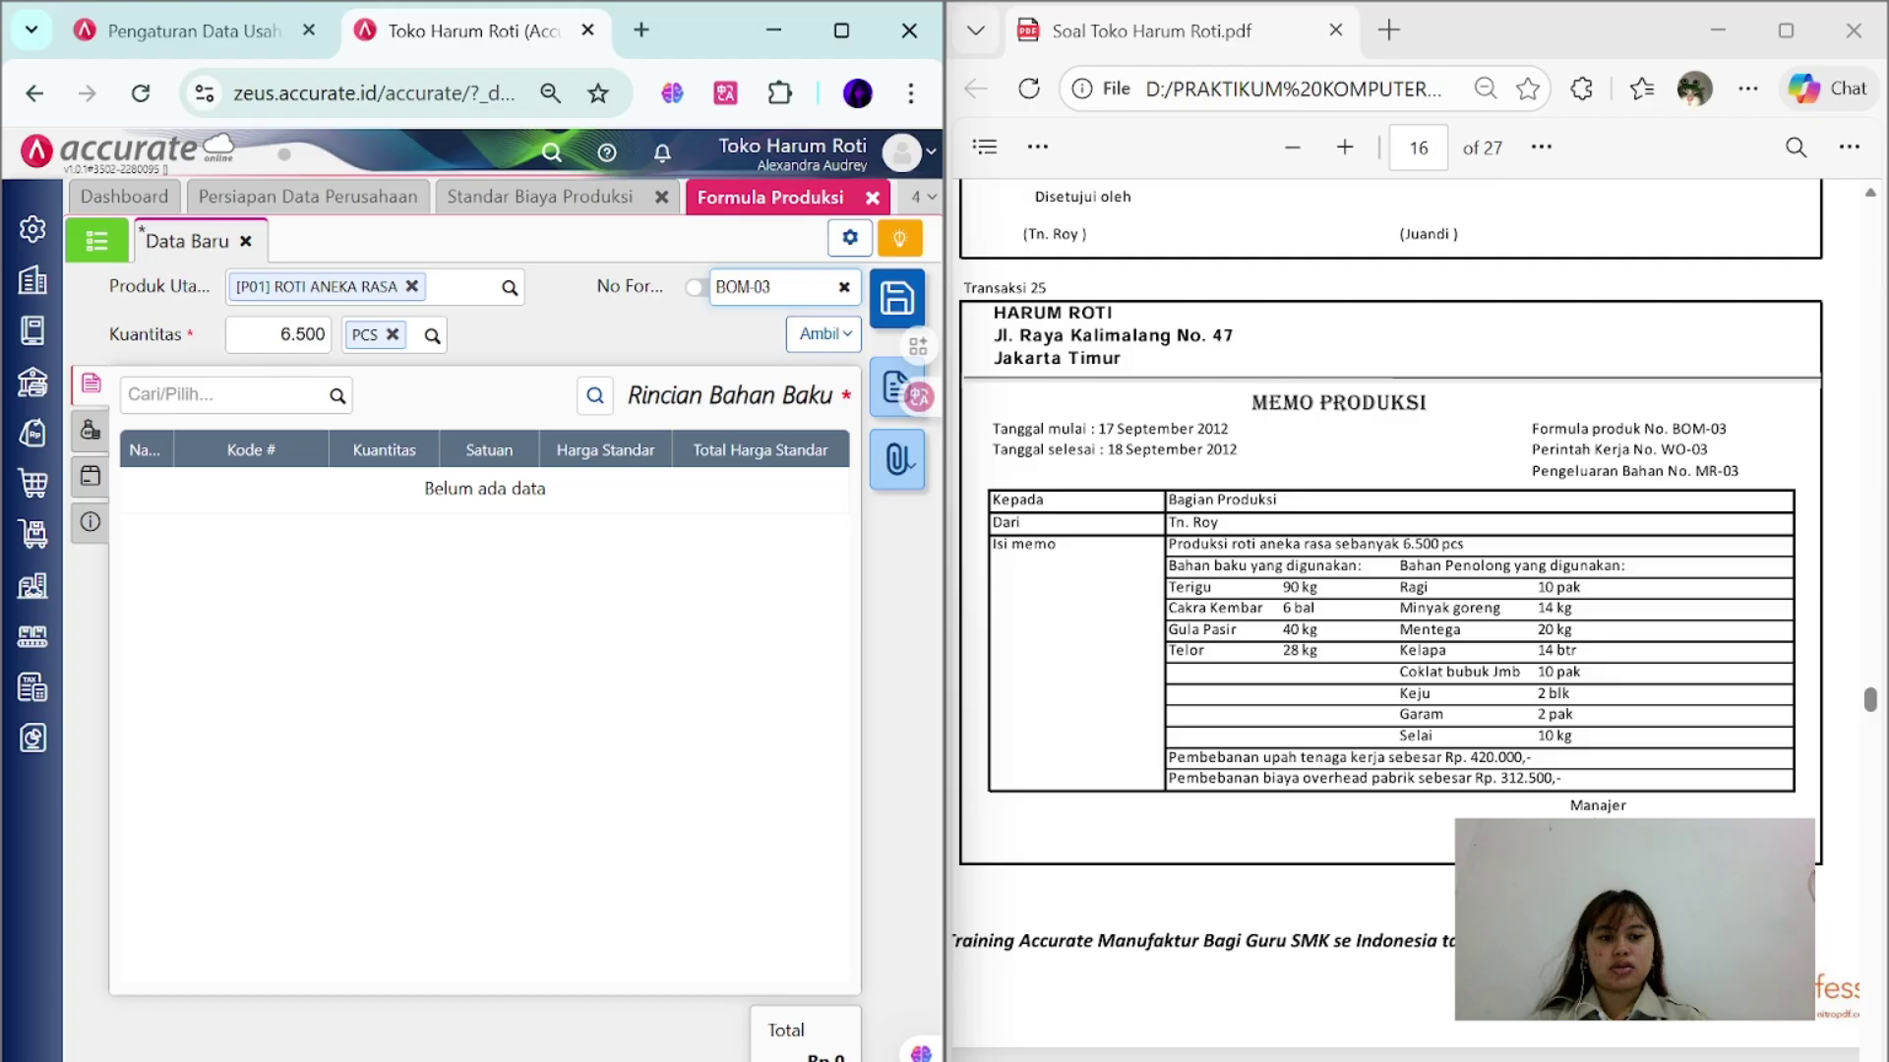
- Add Terigu as a raw material of the production formula with a quantity of 90 KG
{"action": "left_click", "coordinate": [336, 397]}
{"action": "scroll", "coordinate": [260, 590], "scroll_direction": "down", "scroll_amount": 5}
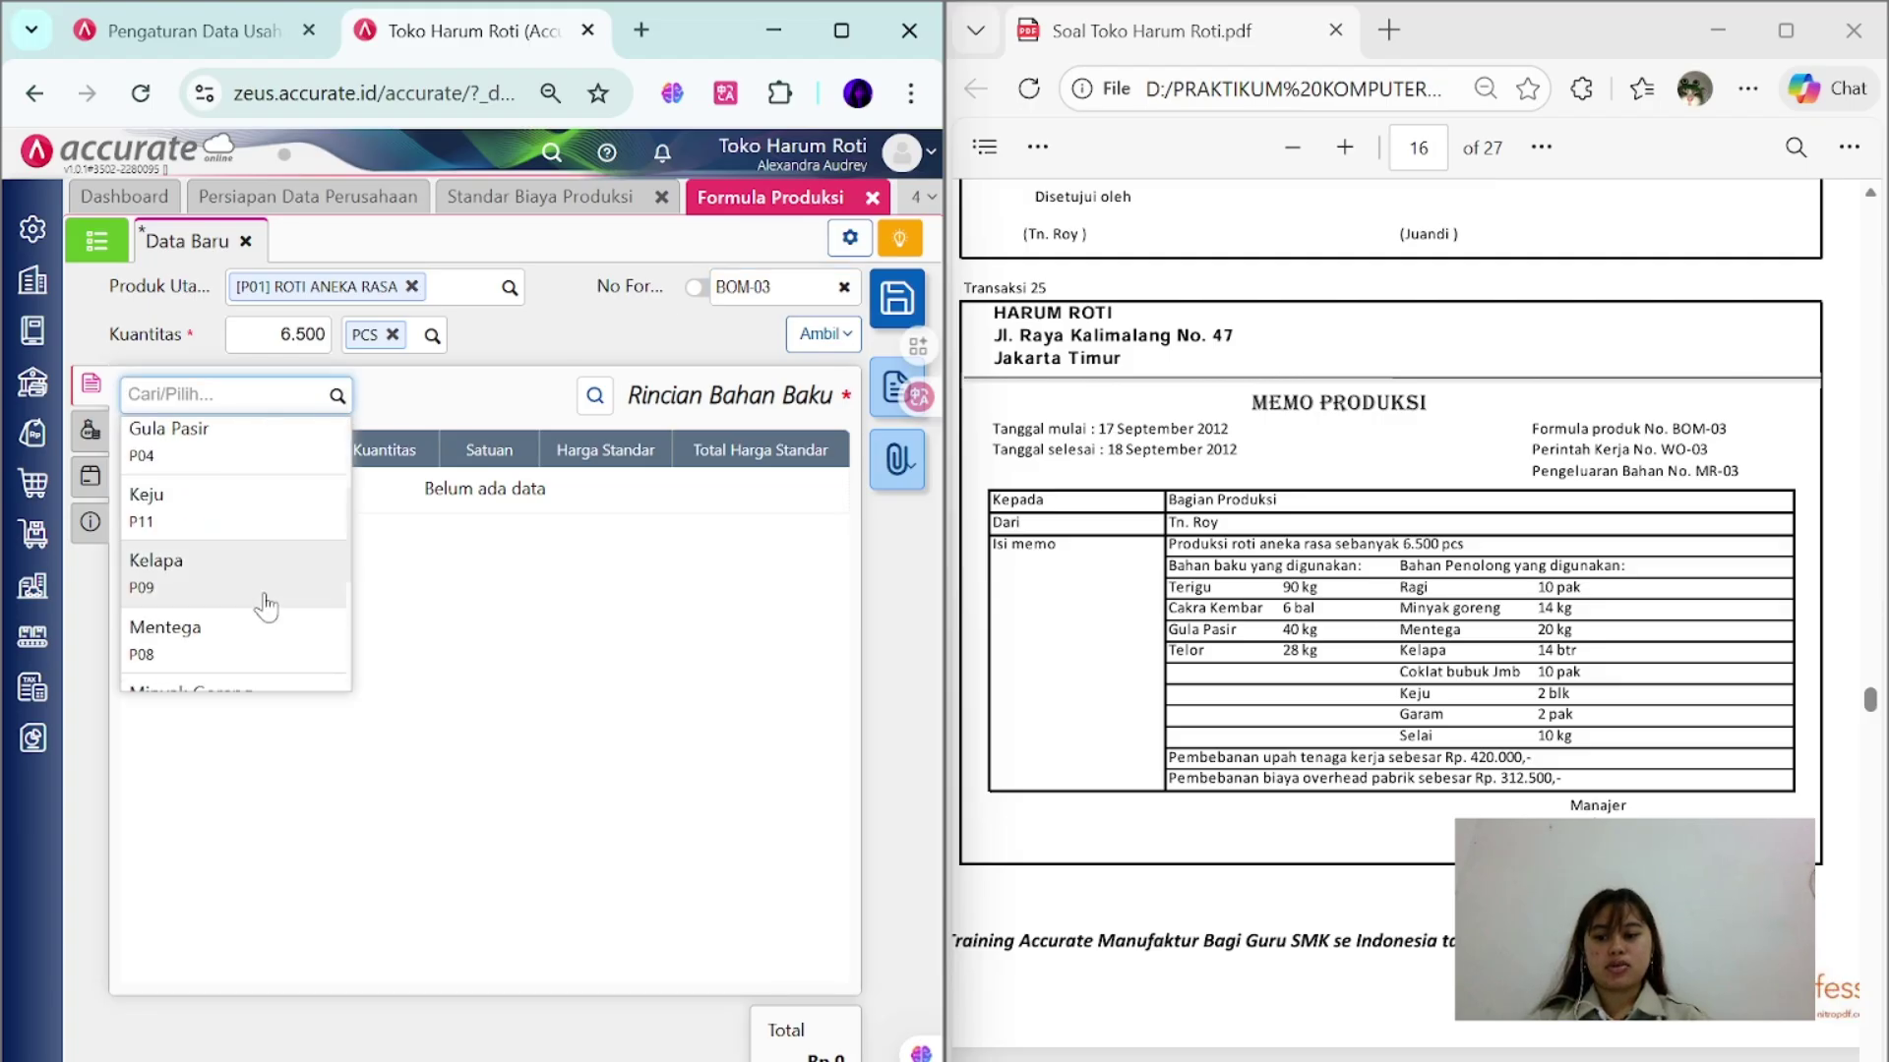
{"action": "left_click", "coordinate": [256, 659]}
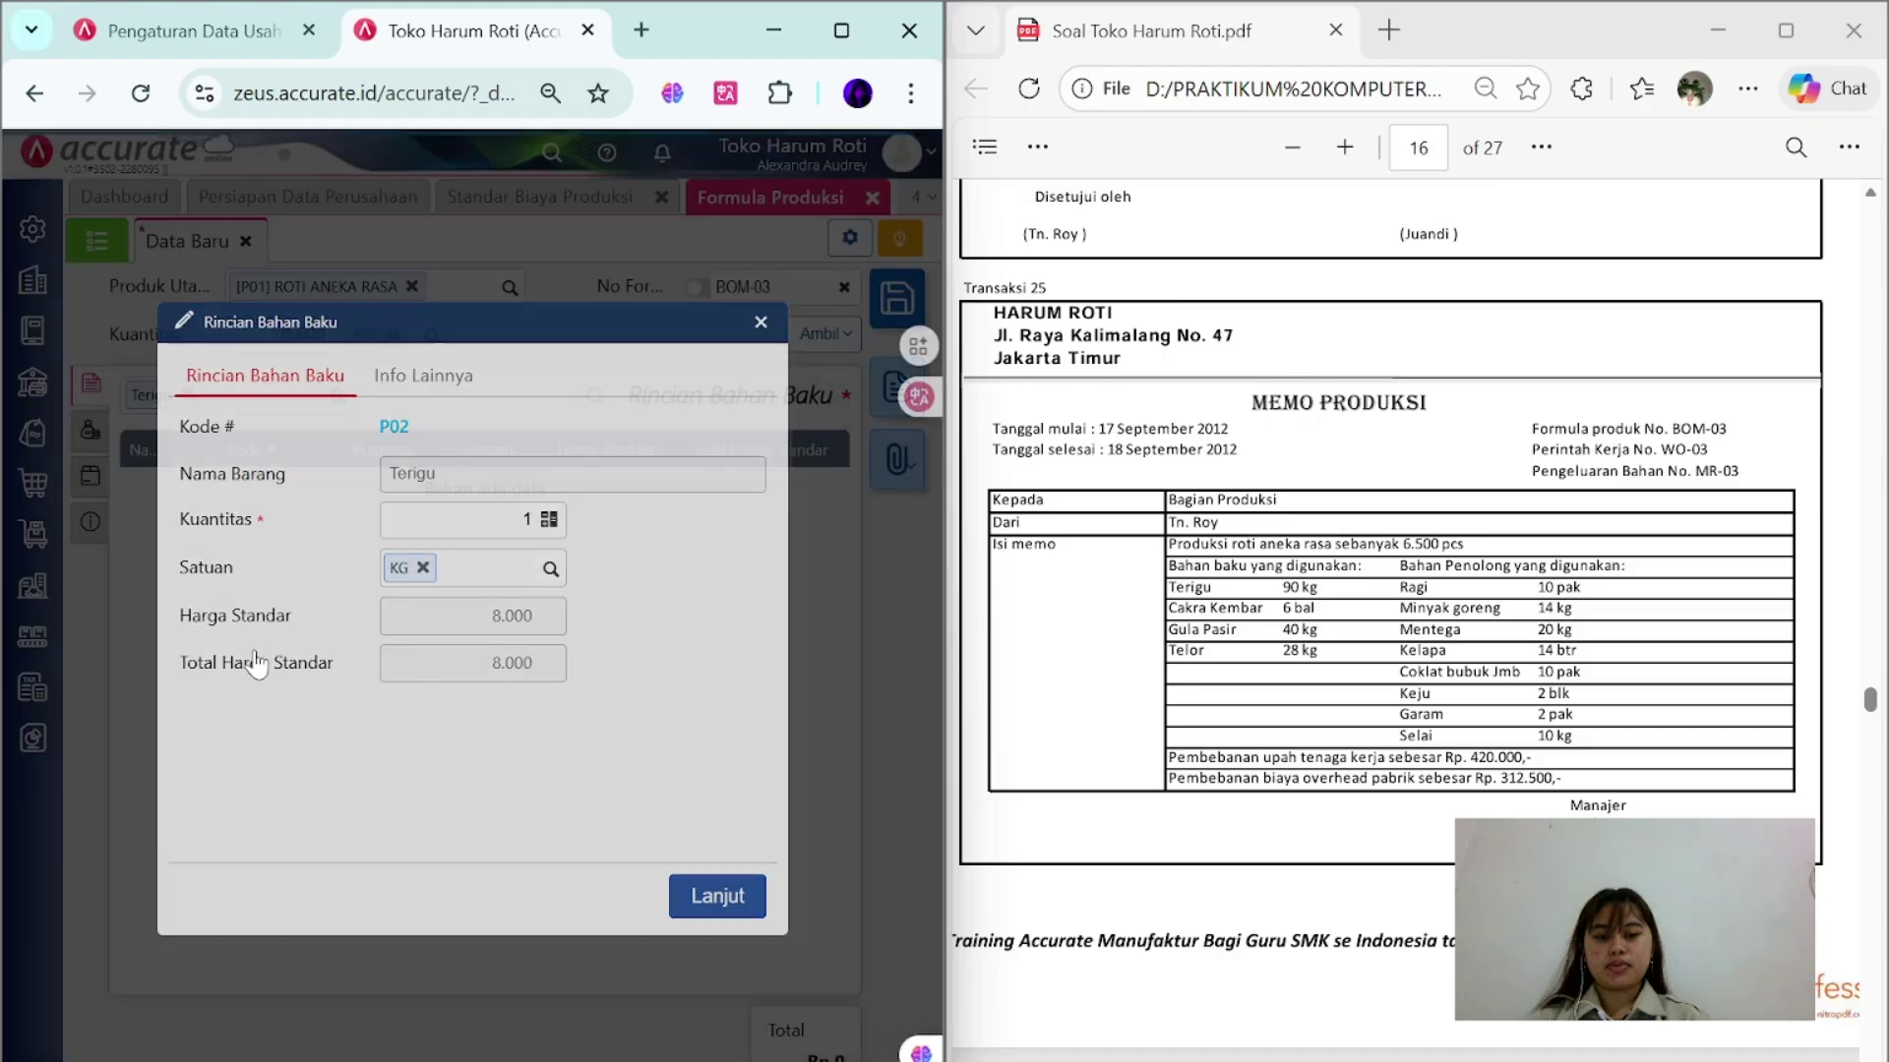
{"action": "type", "text": "90"}
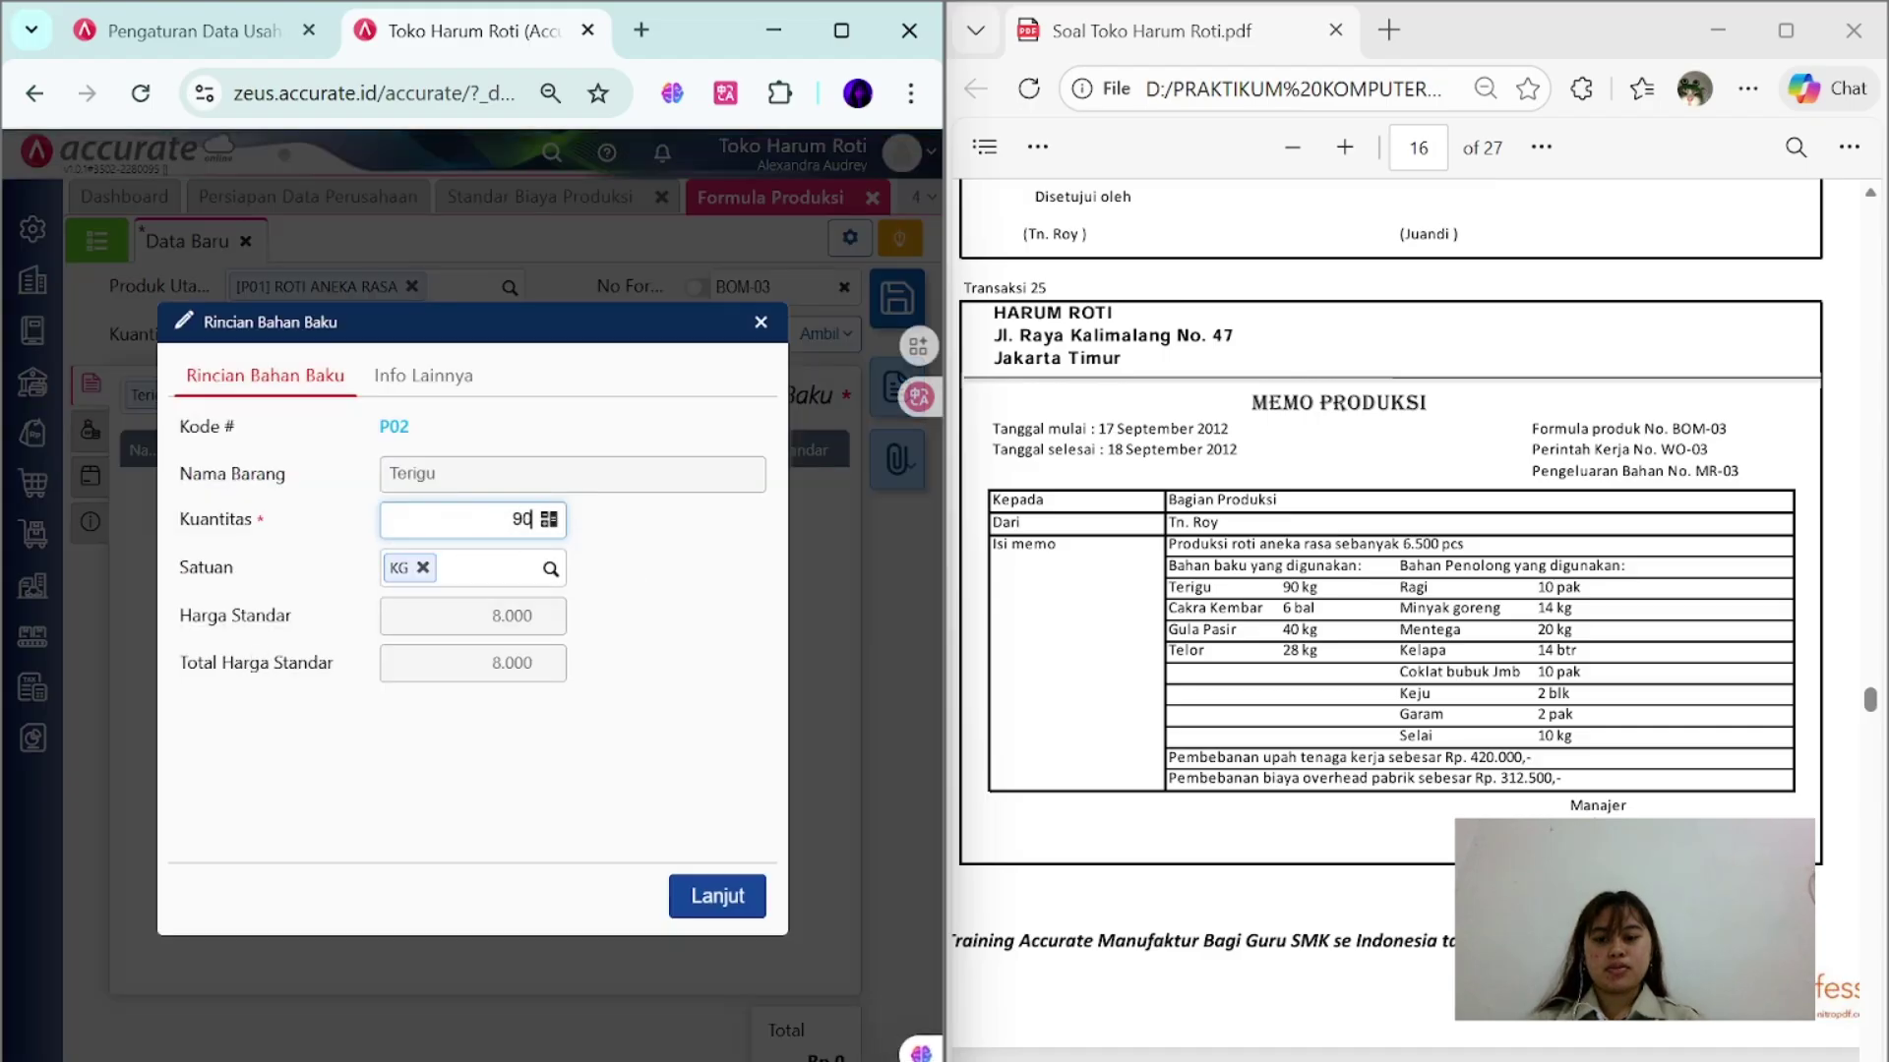
{"action": "left_click", "coordinate": [693, 891]}
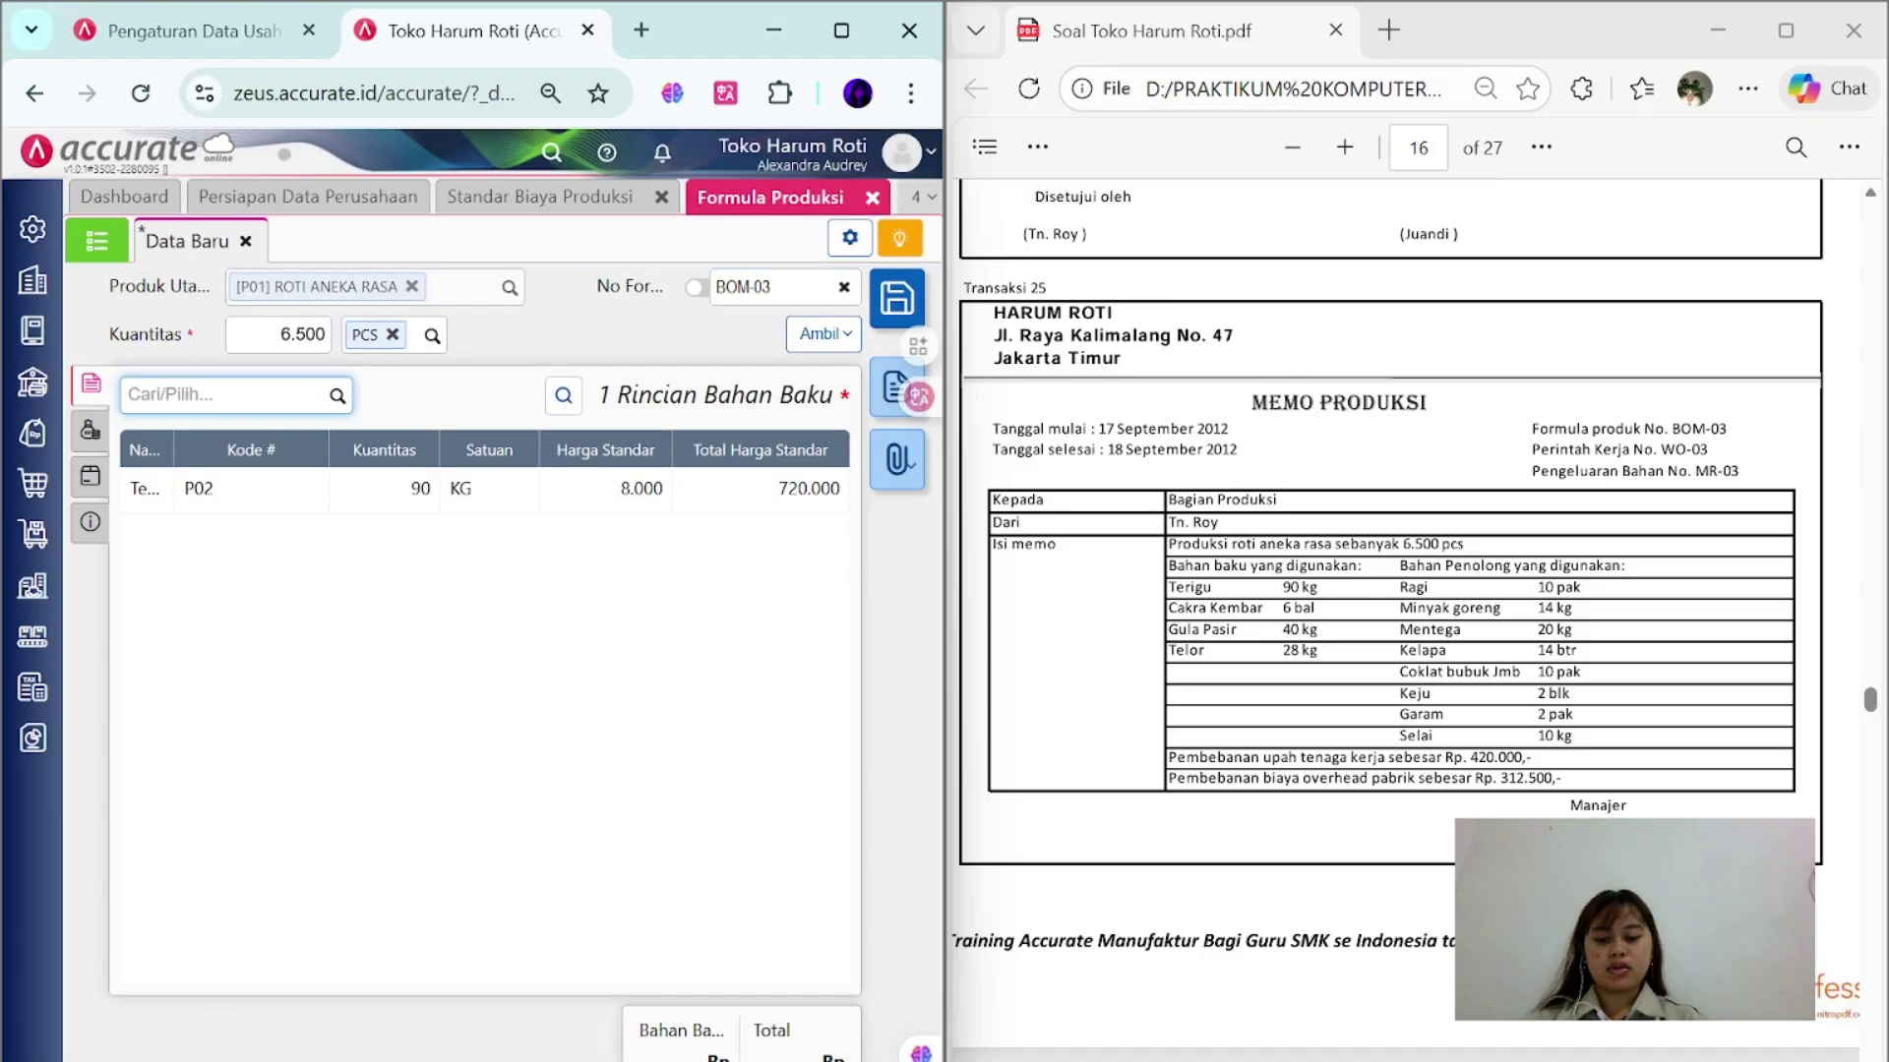
- Add Cakra Kembar as a raw material of the production formula with a quantity of 6 BAL
{"action": "type", "text": "CA"}
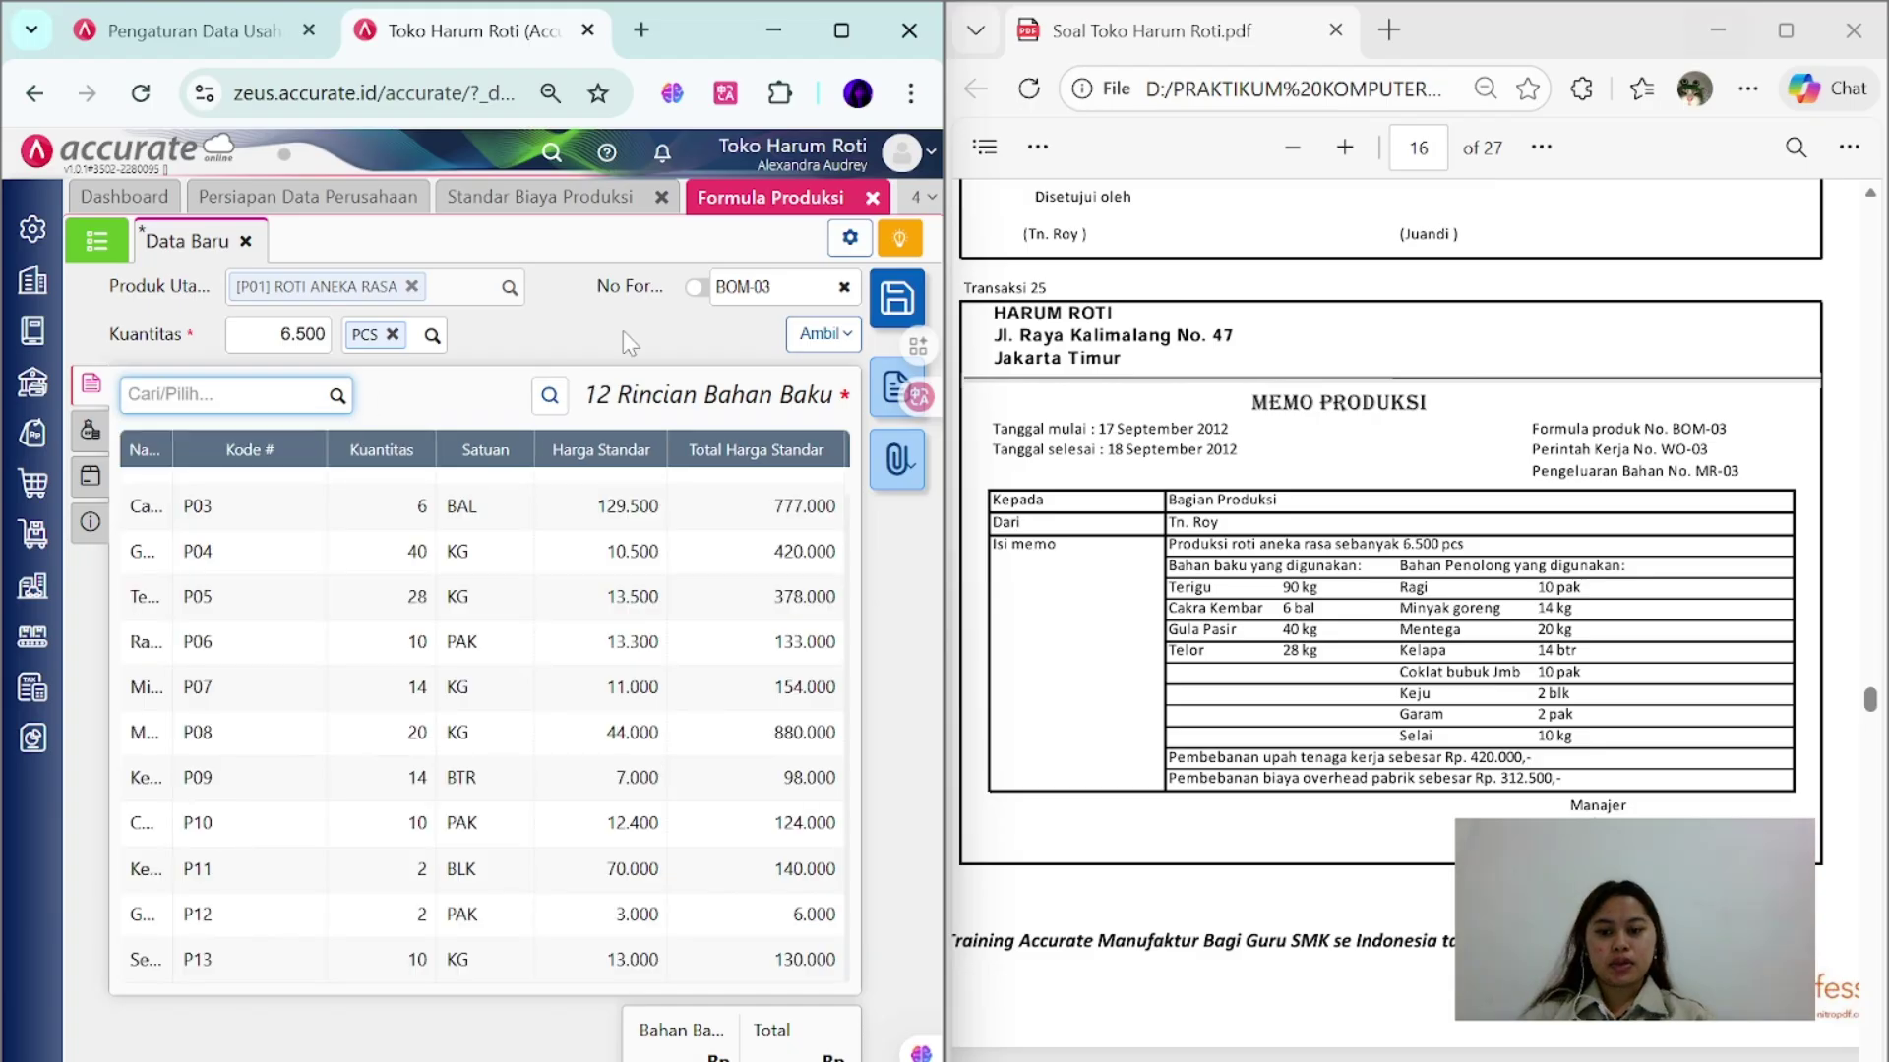
- Add the labour wage cost (upah, code 100001) and Biaya Overhead Pabrik to the production formula's cost details
{"action": "left_click", "coordinate": [91, 430]}
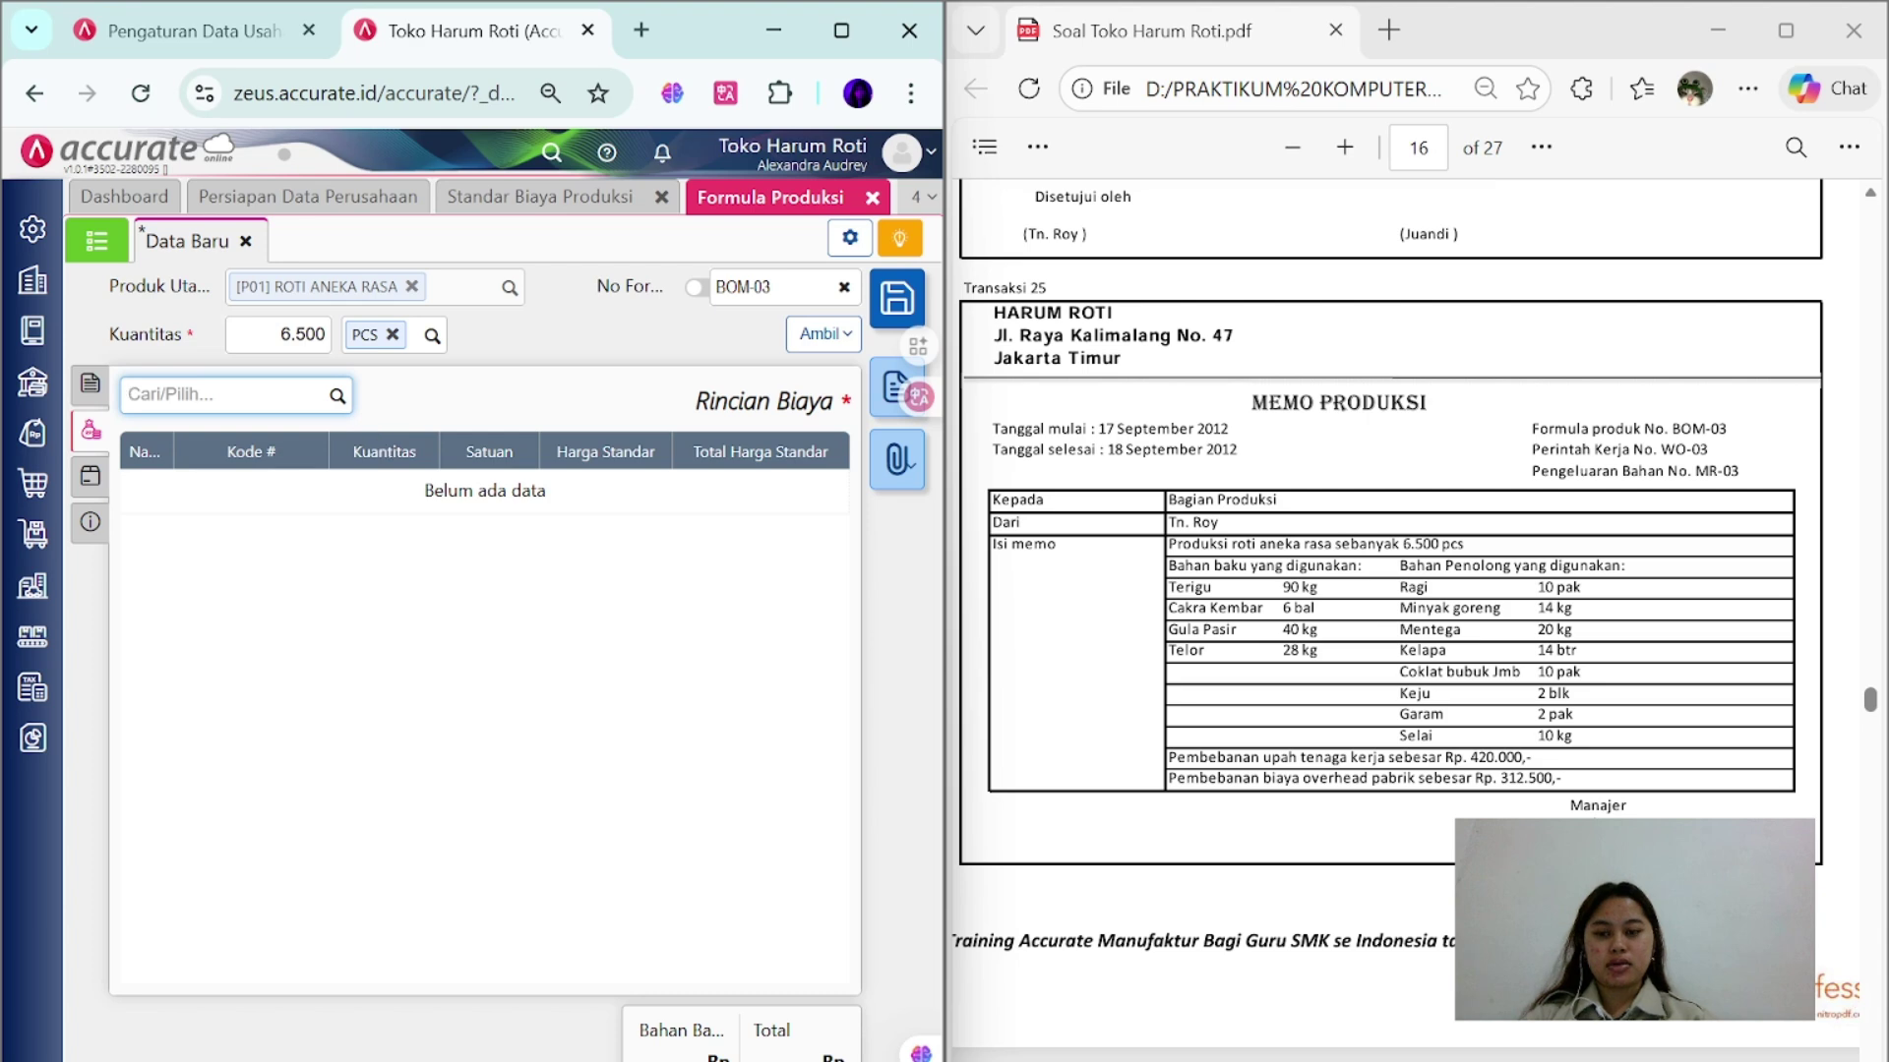
{"action": "type", "text": "upah"}
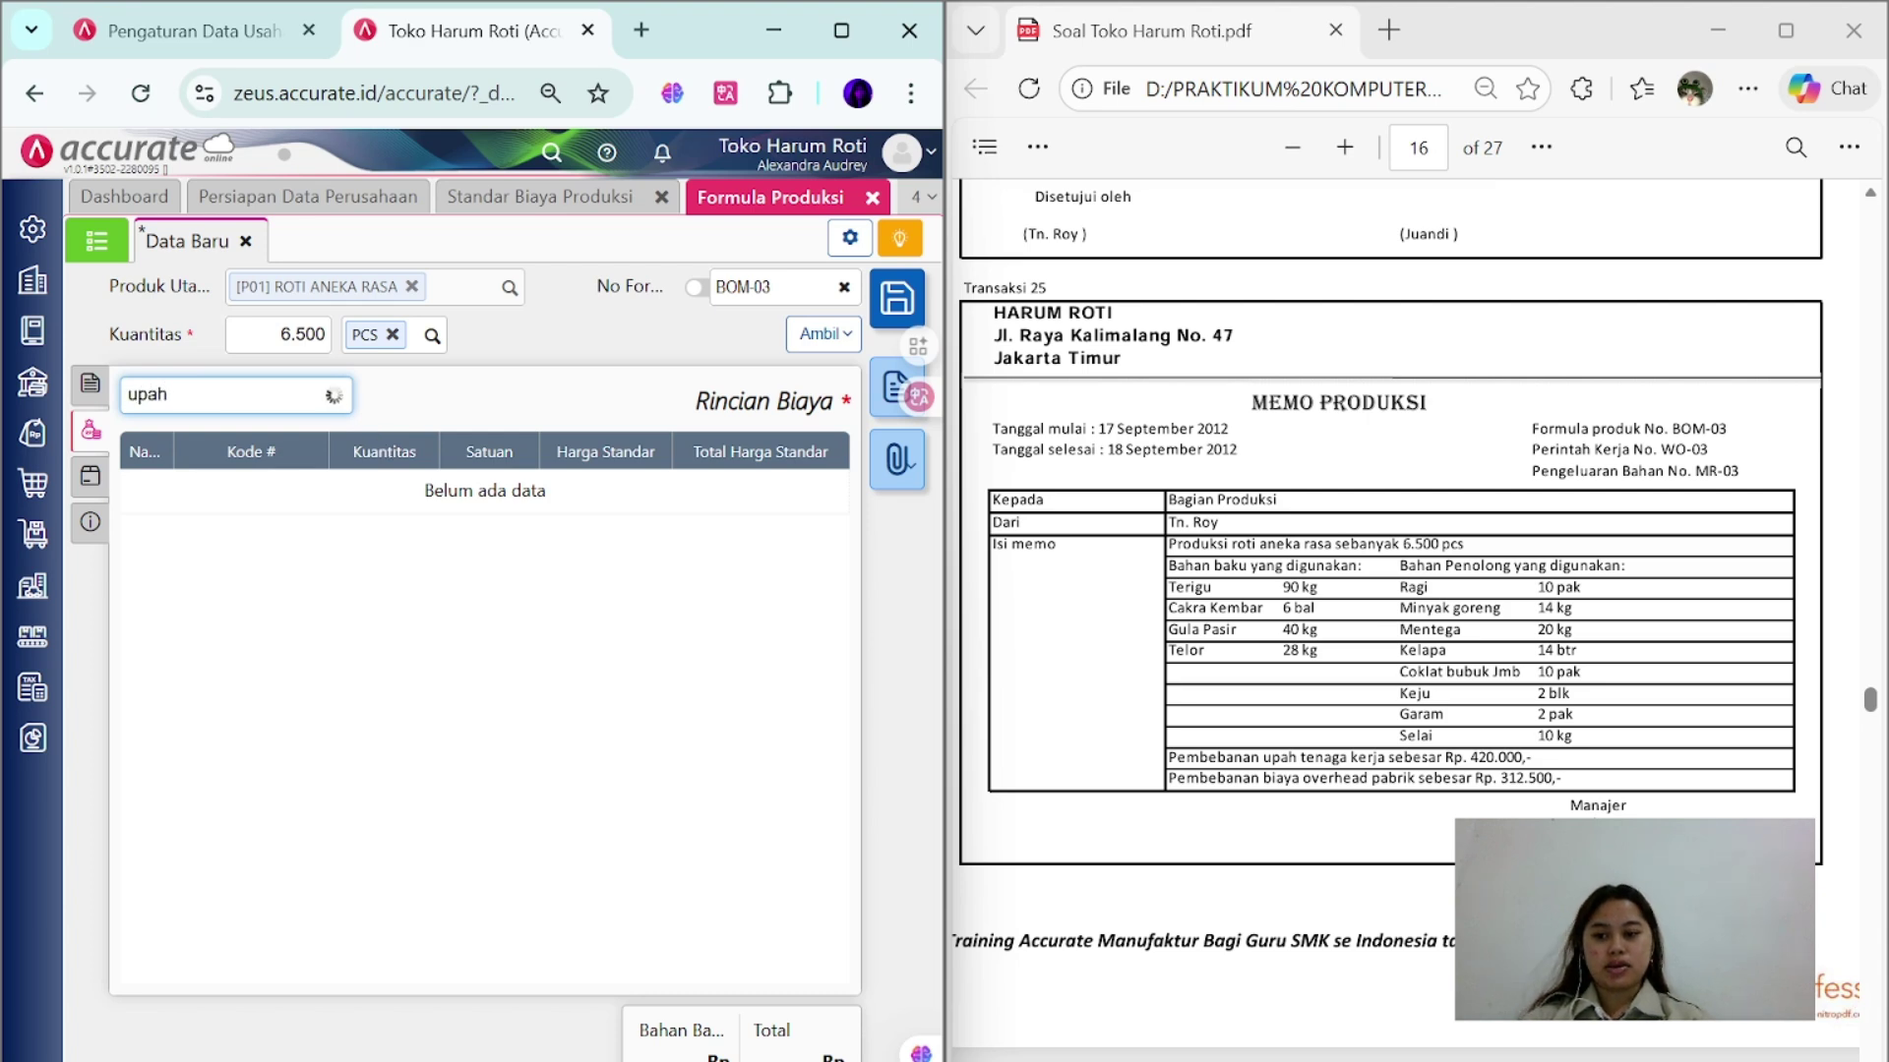
{"action": "left_click", "coordinate": [277, 455]}
{"action": "left_click", "coordinate": [713, 893]}
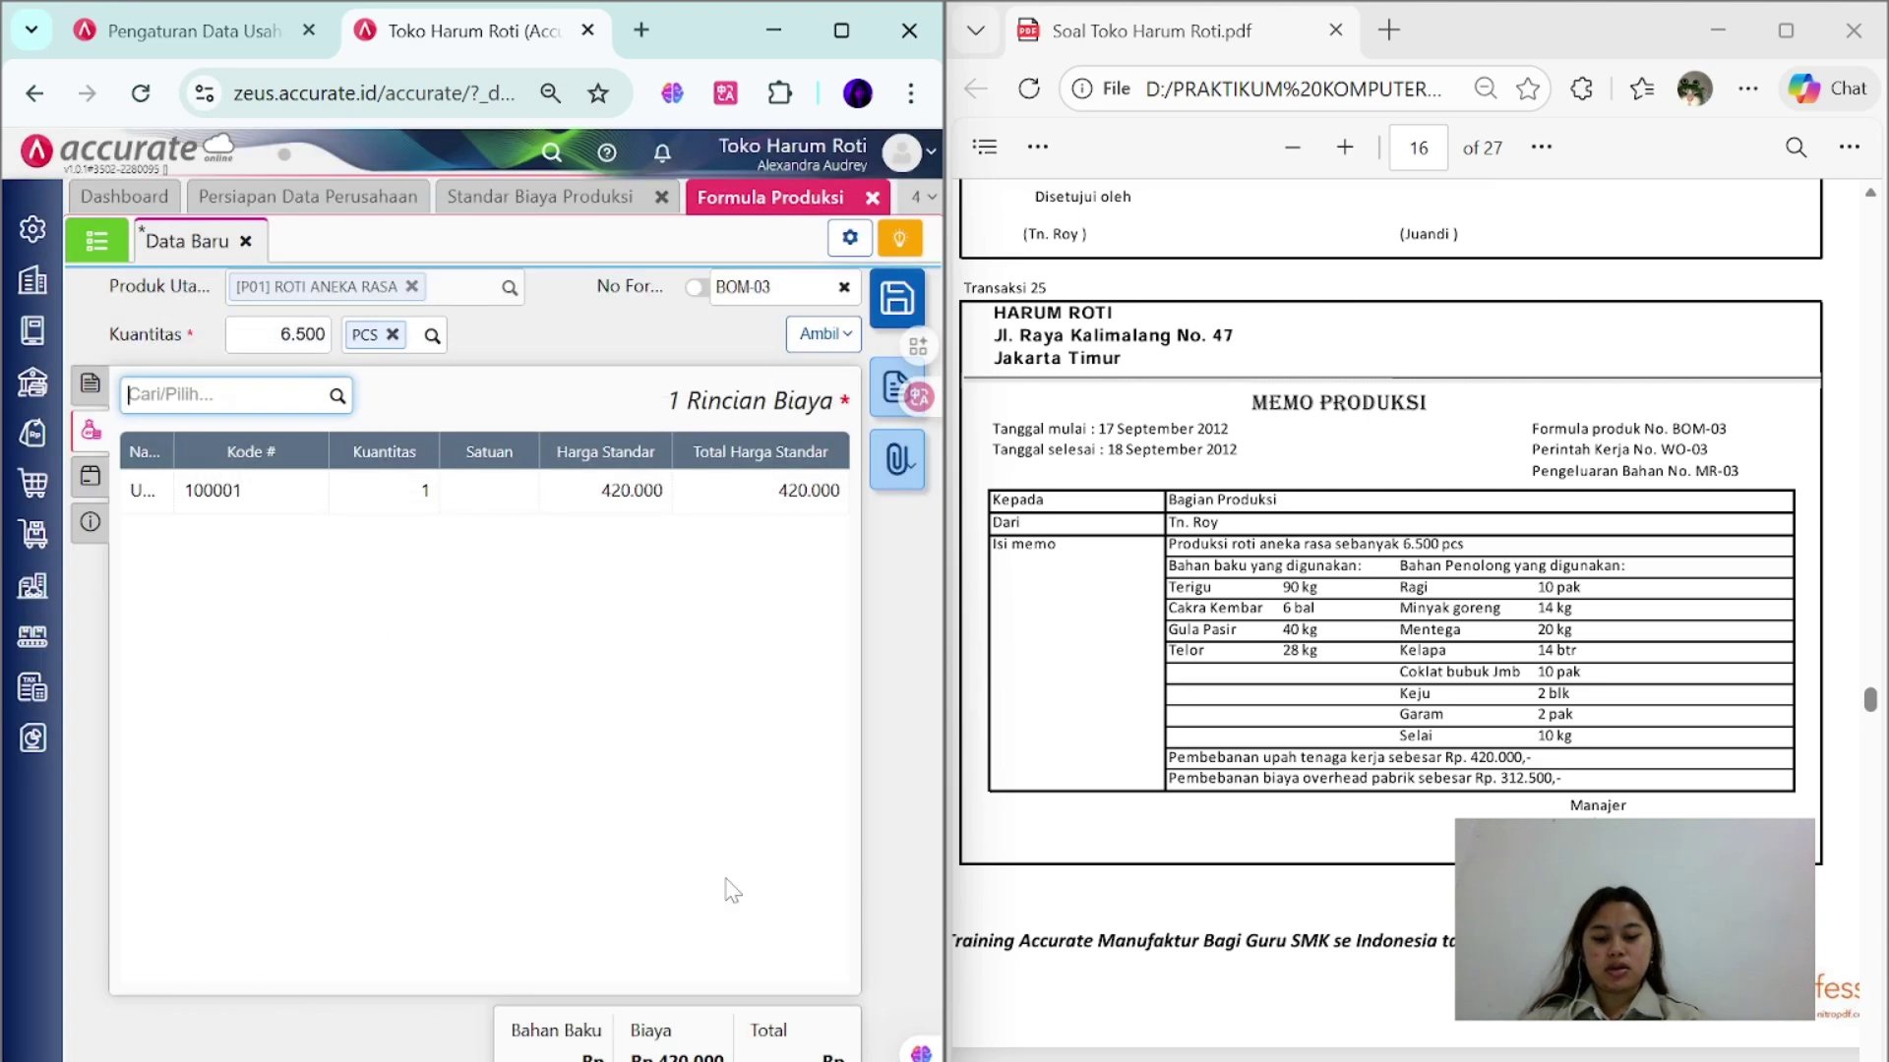
{"action": "type", "text": "biaya"}
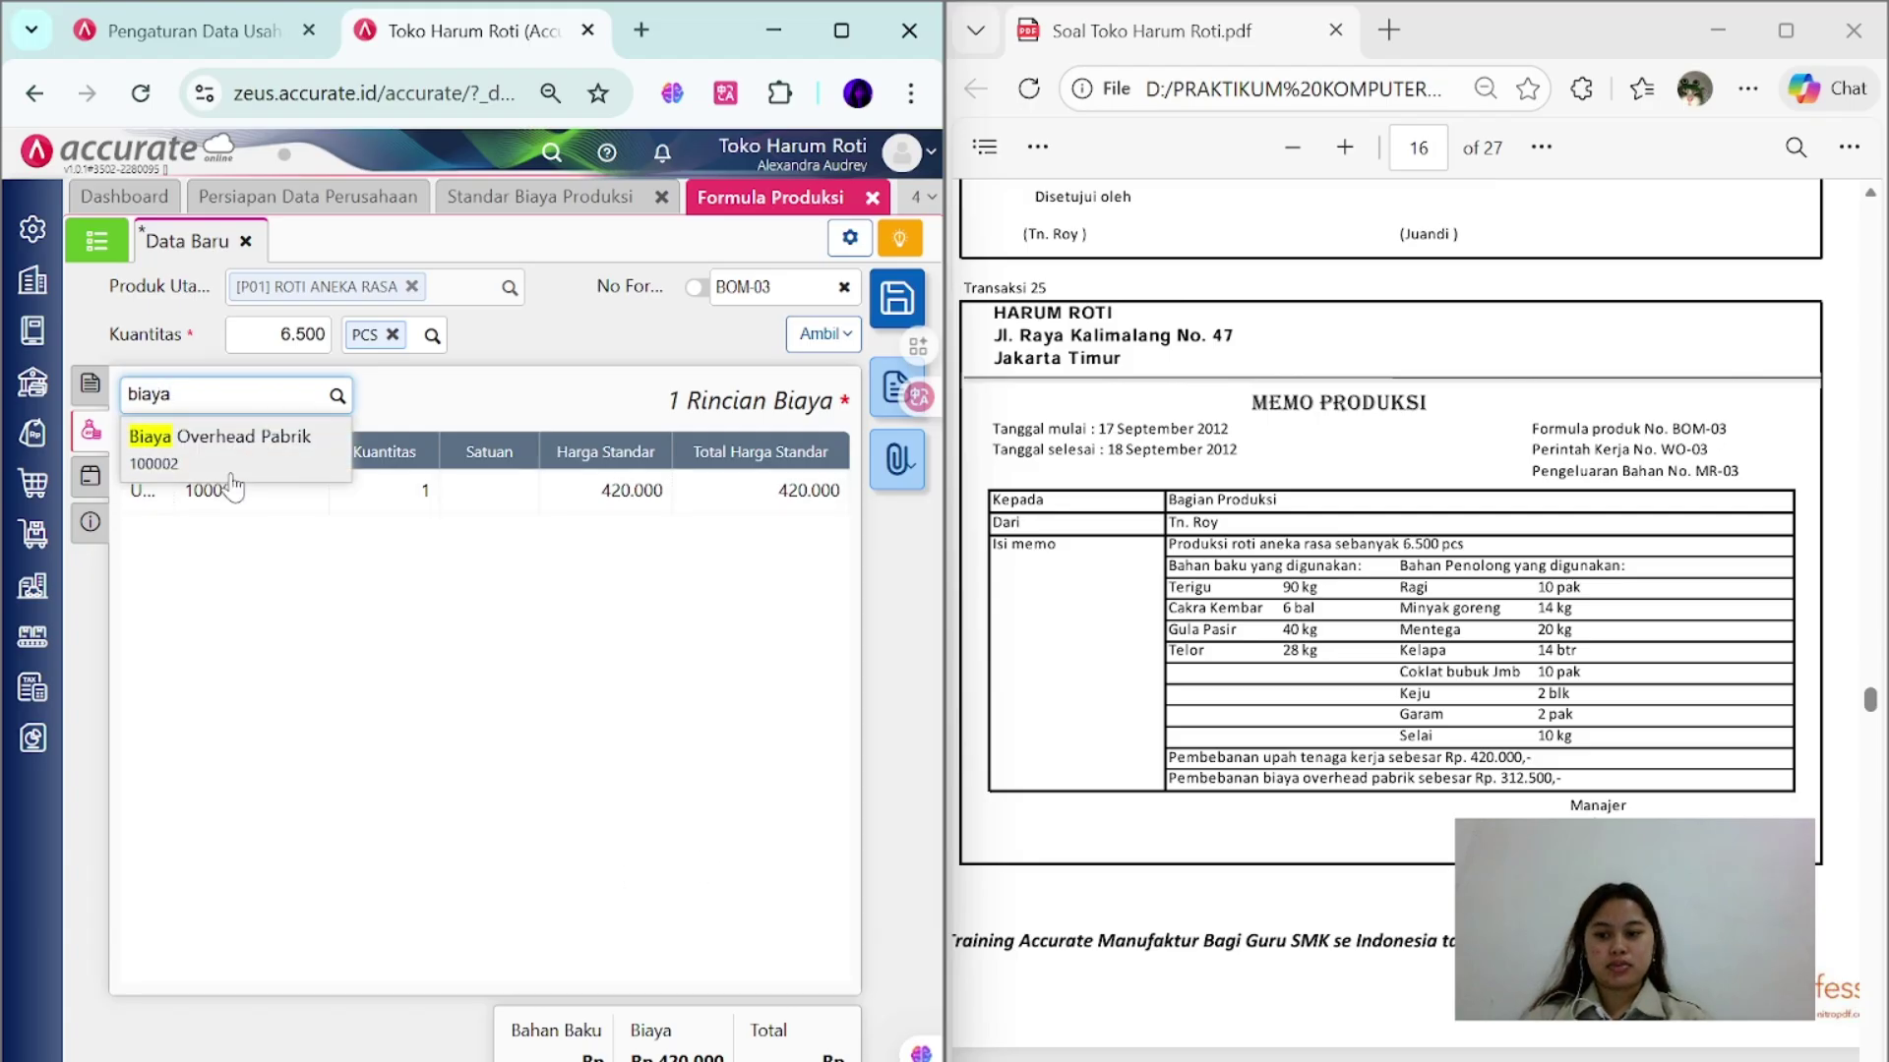
{"action": "left_click", "coordinate": [261, 452]}
{"action": "left_click", "coordinate": [713, 898]}
- Check the production formula's additional information and raw material list, and save the formula
{"action": "left_click", "coordinate": [90, 521]}
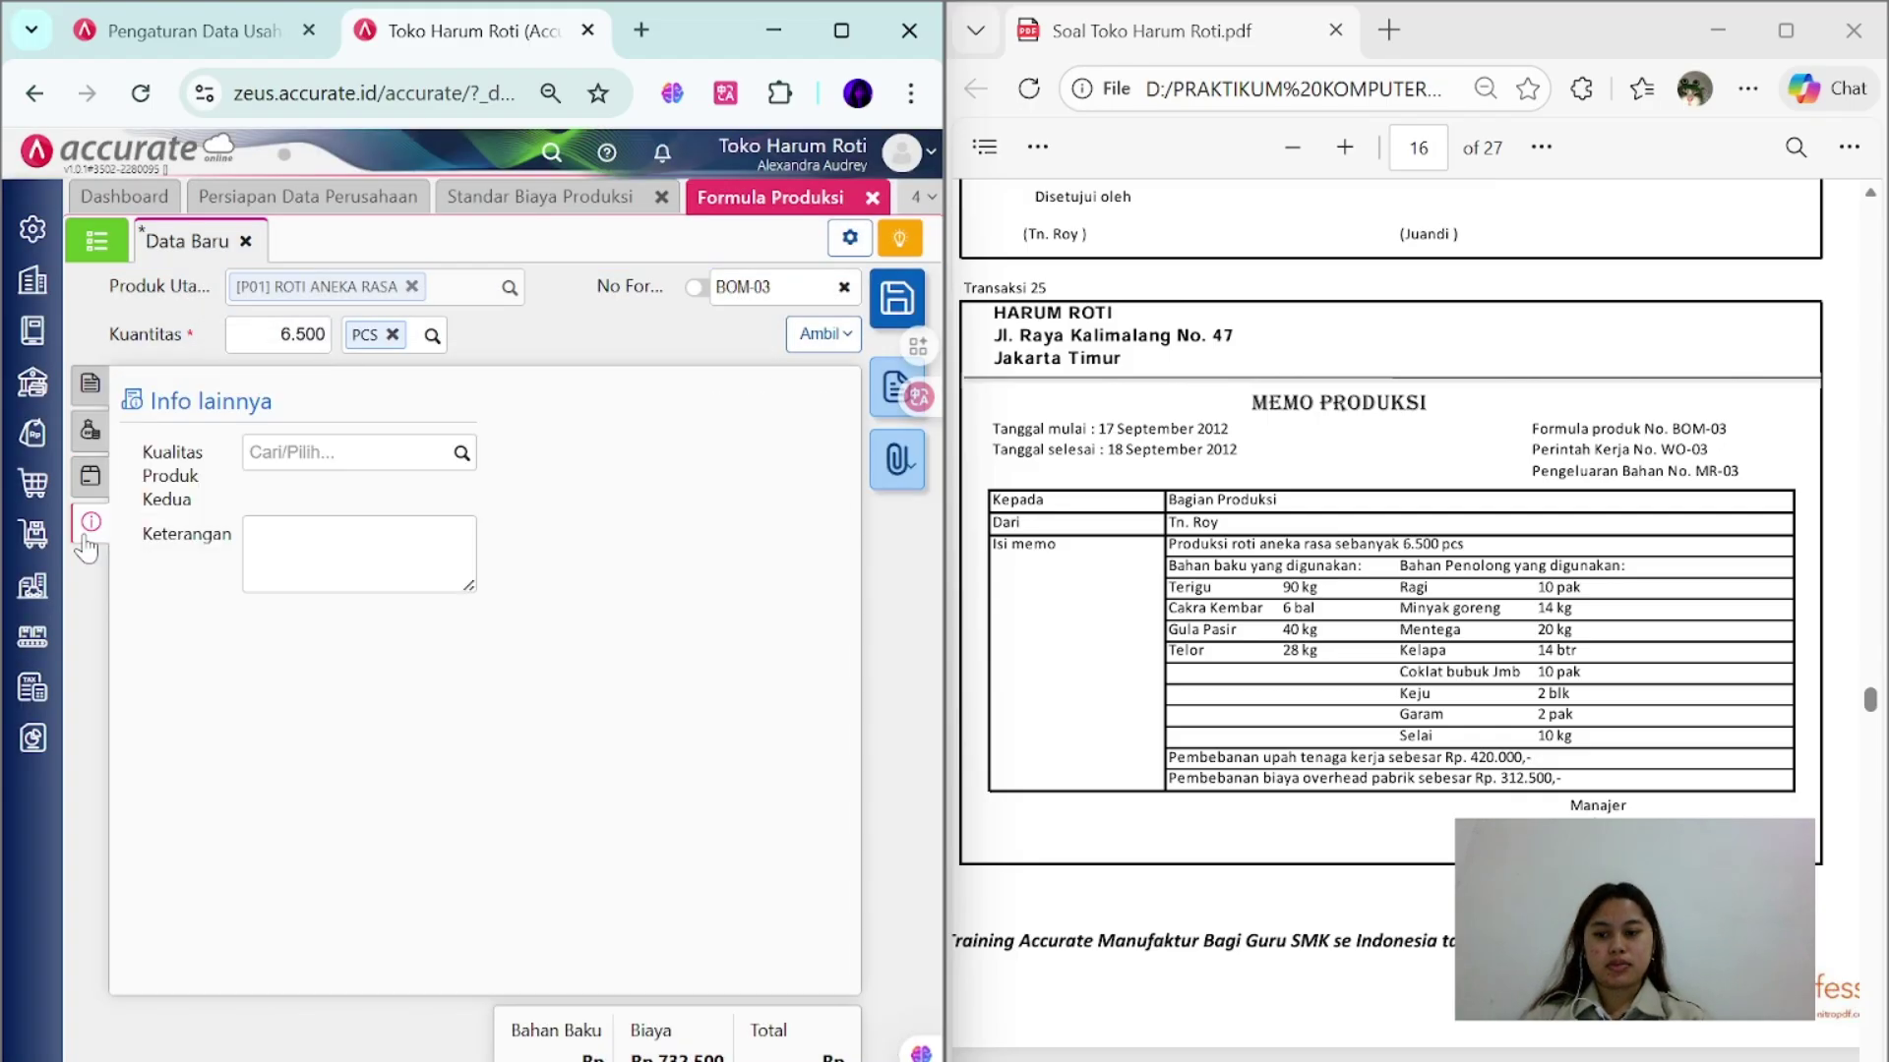
{"action": "left_click", "coordinate": [92, 383]}
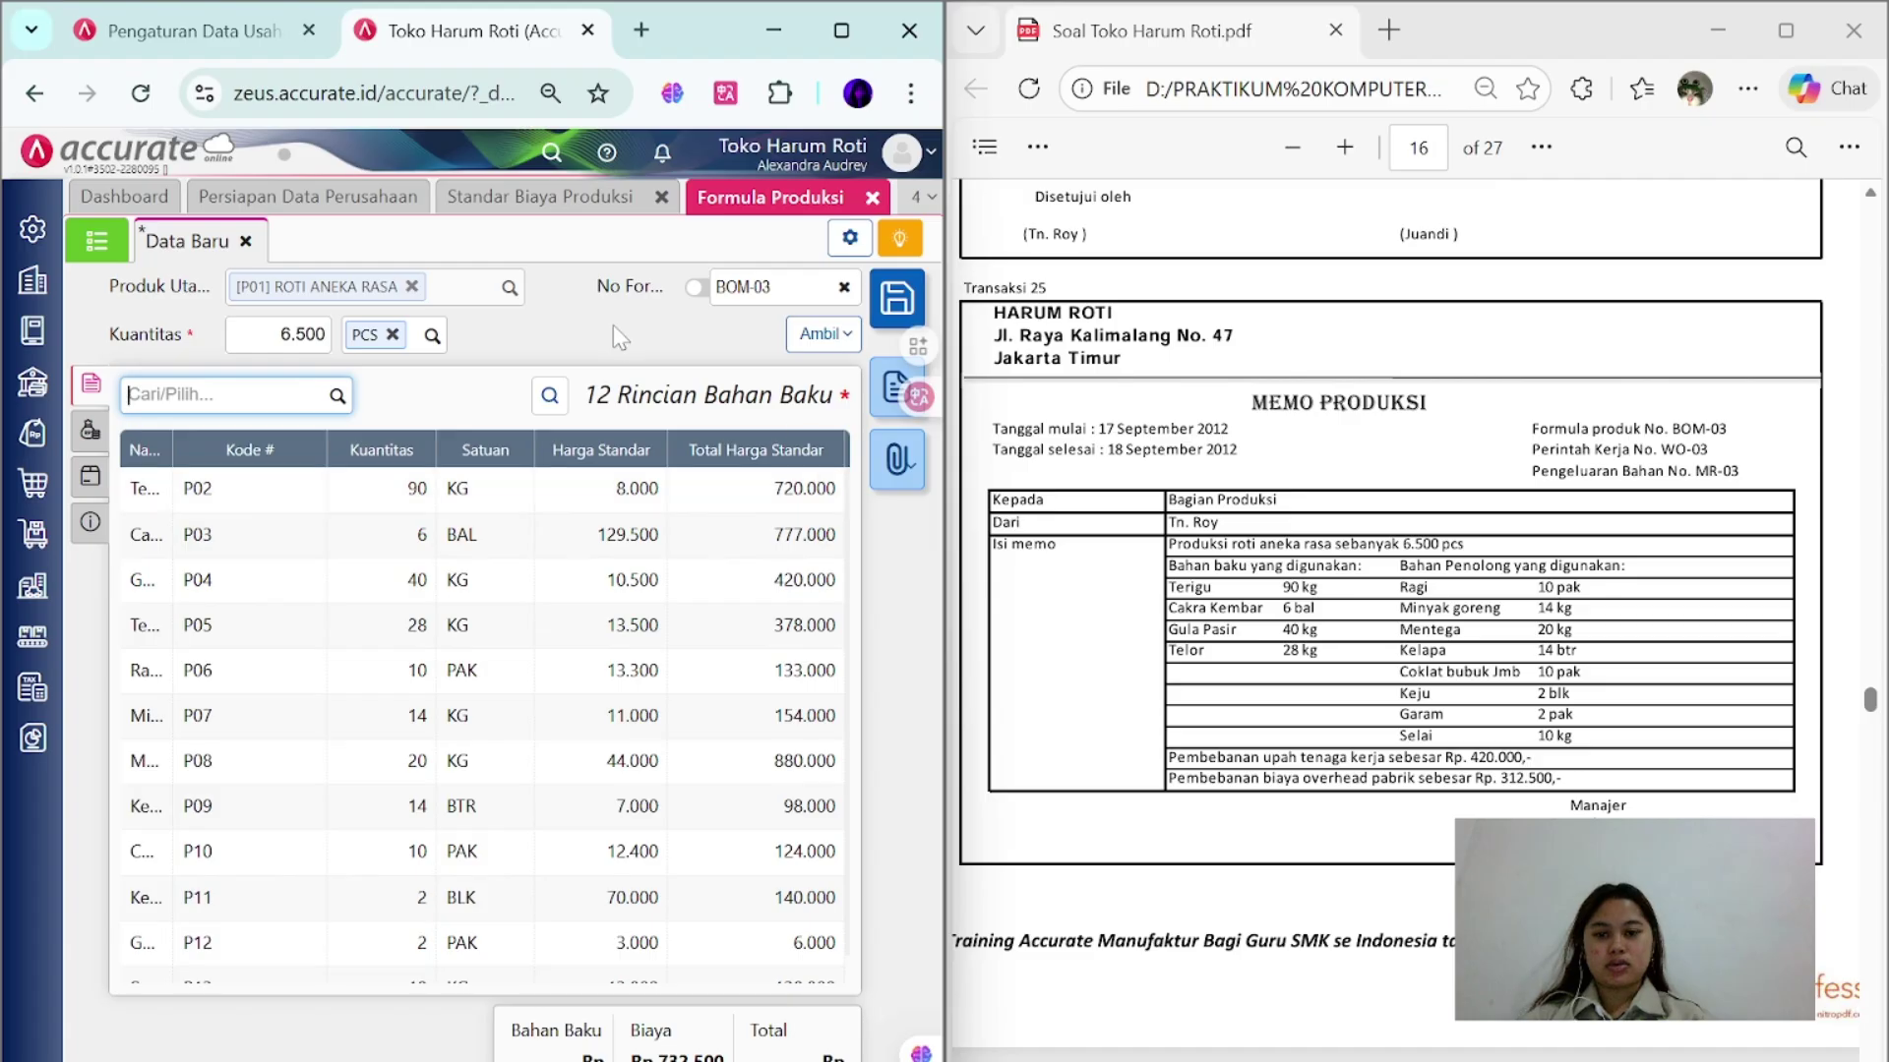
{"action": "left_click", "coordinate": [885, 311]}
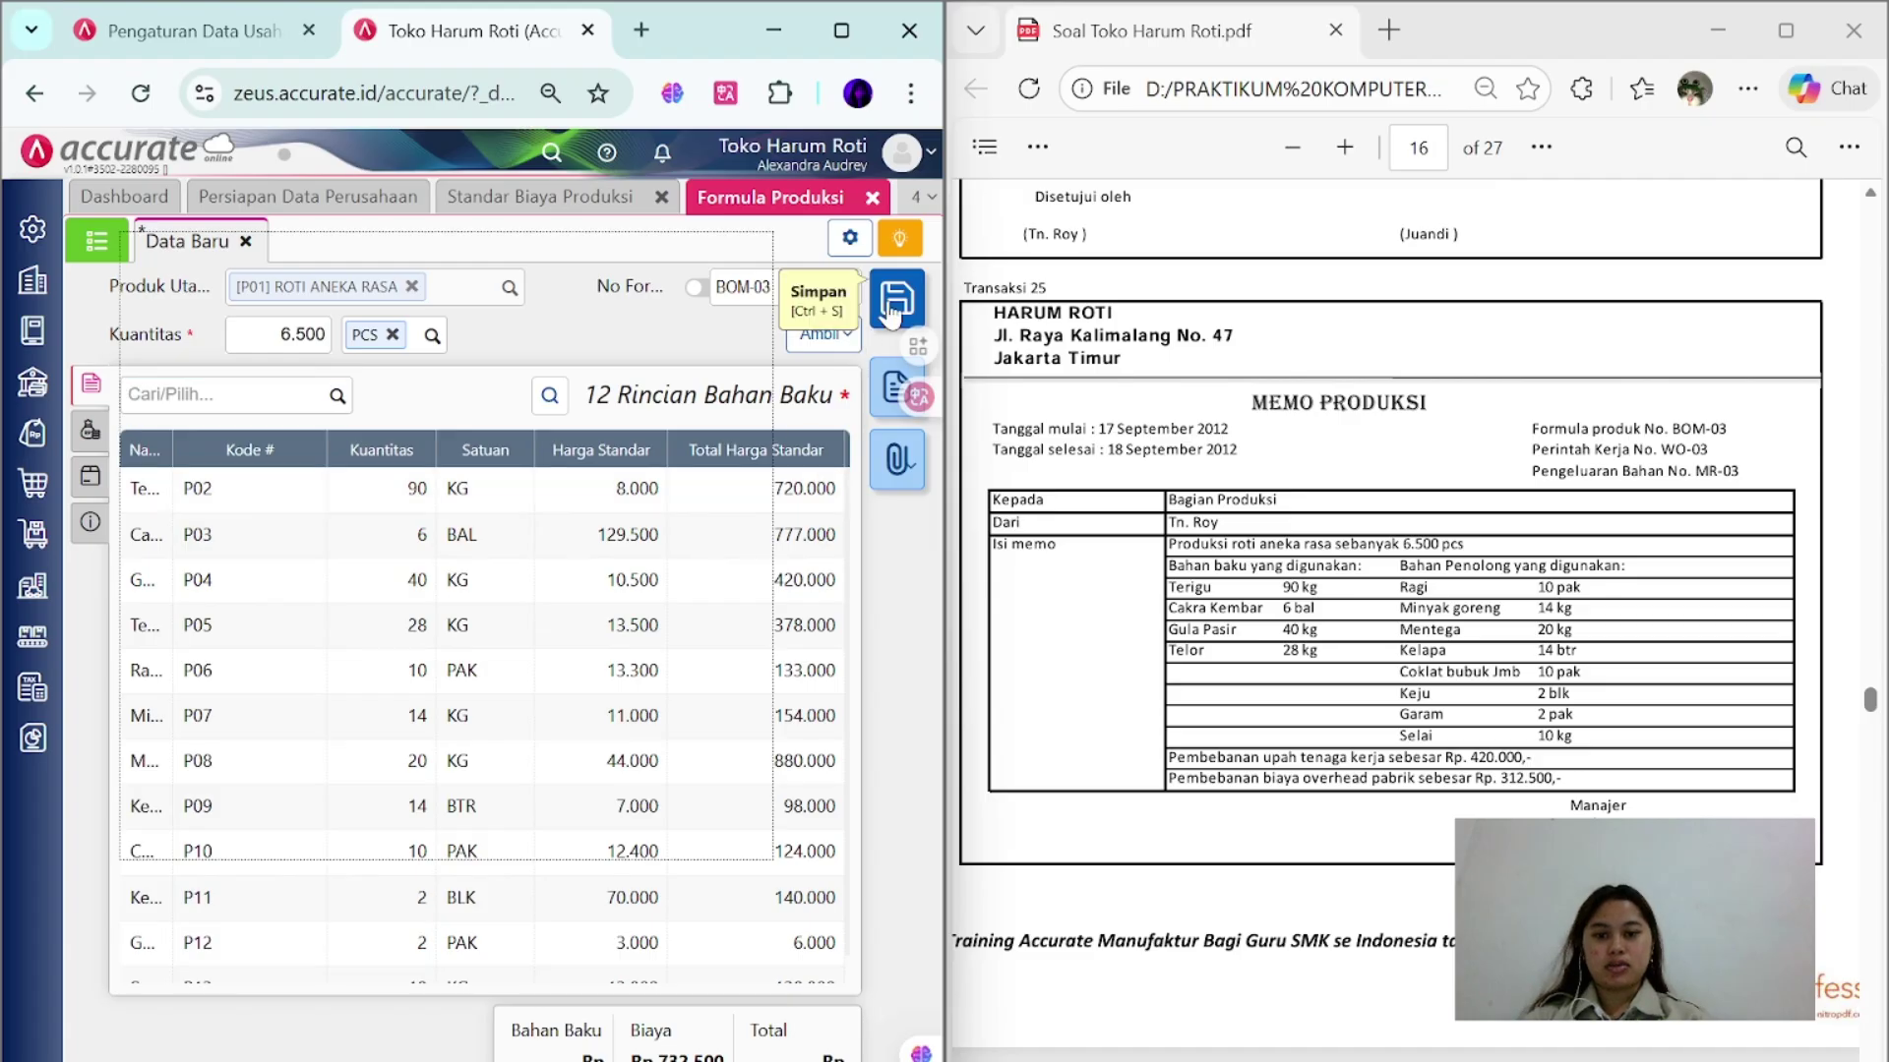
- Start a new work order (Perintah Kerja) of type Formula Produksi based on formula BOM-03 ROTI ANEKA RASA
{"action": "left_click", "coordinate": [33, 639]}
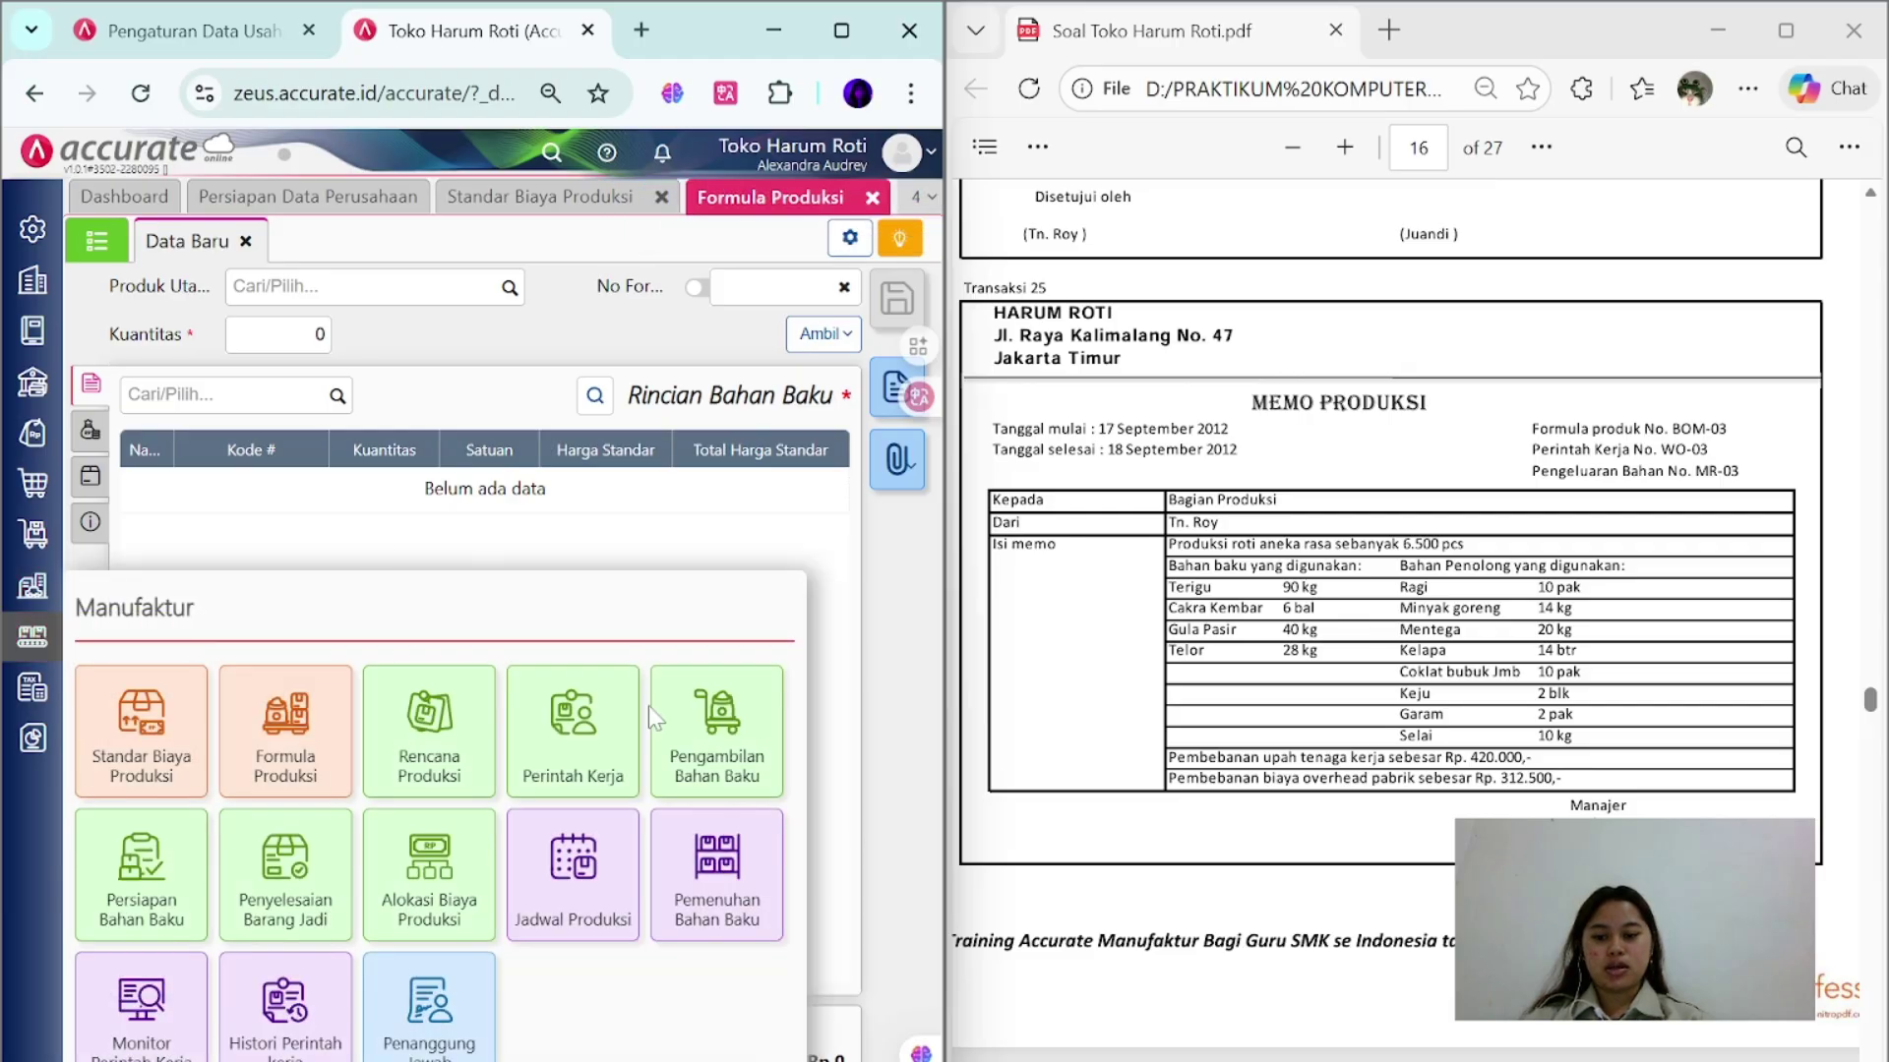
{"action": "left_click", "coordinate": [590, 778]}
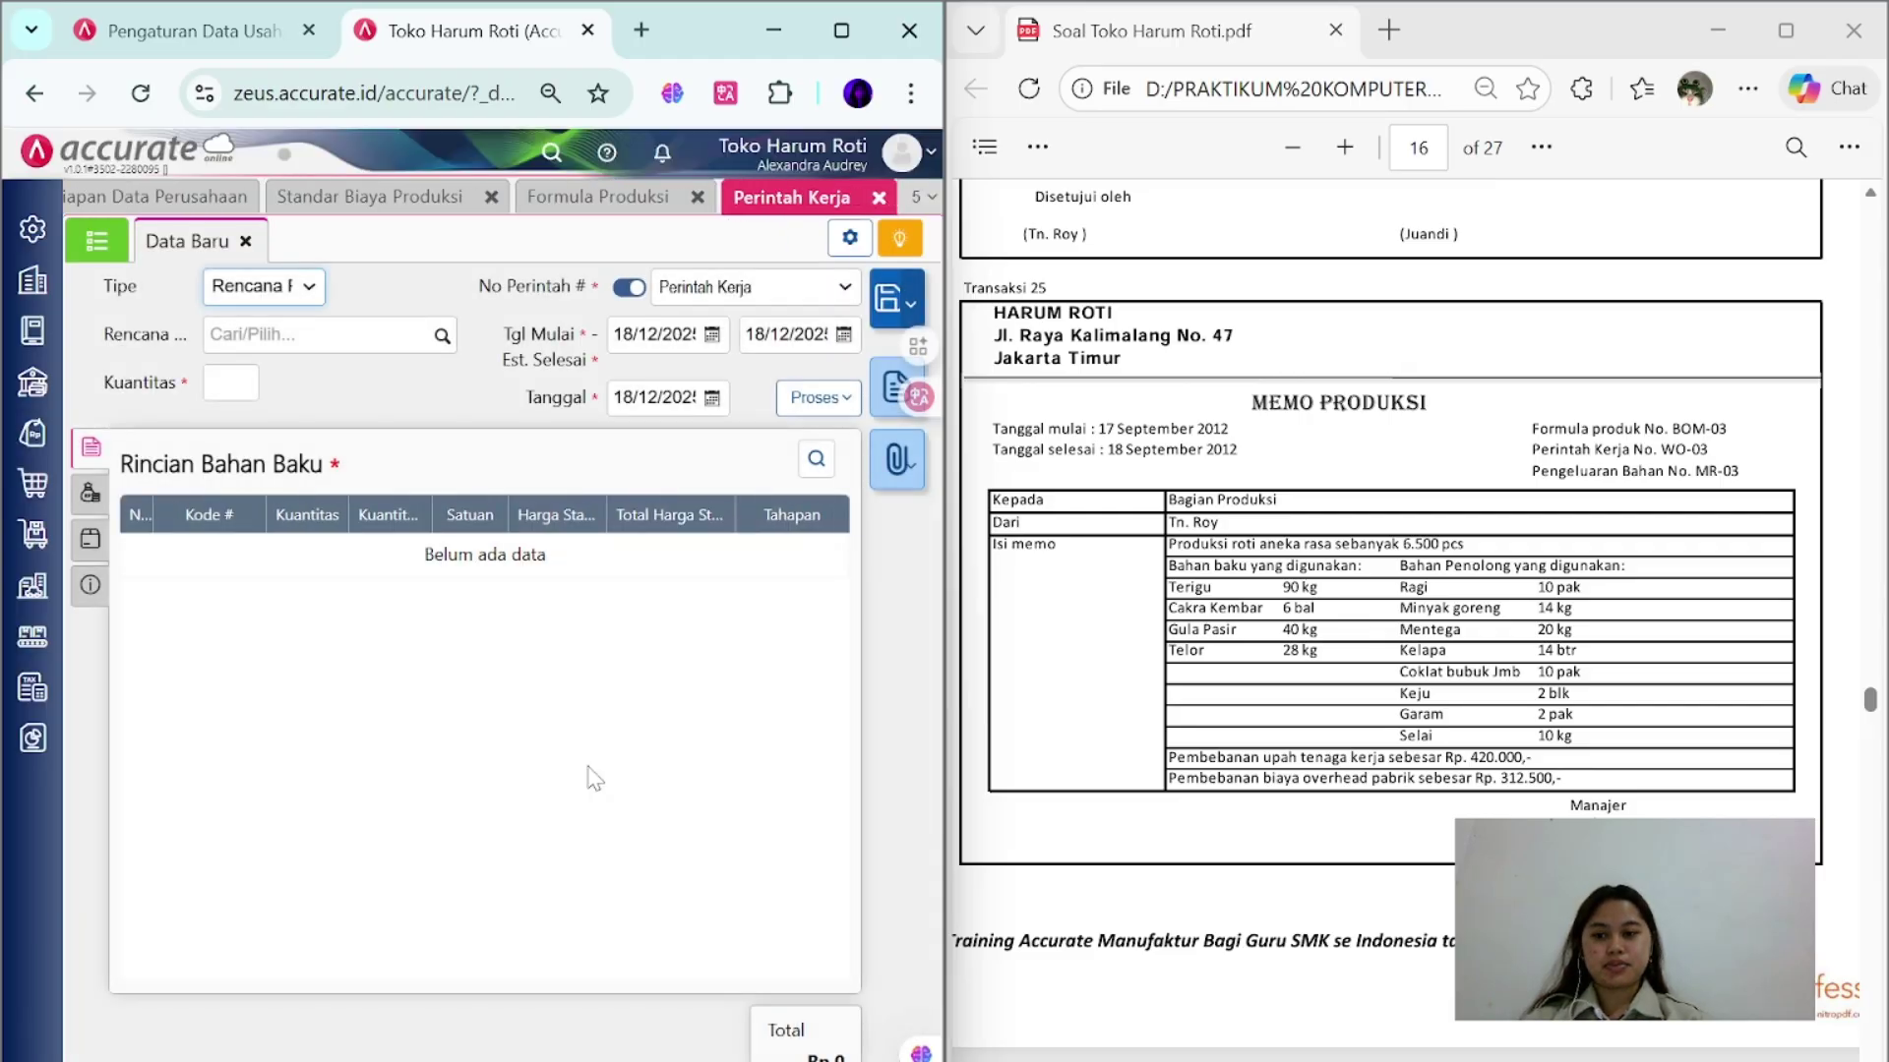
{"action": "left_click", "coordinate": [310, 289]}
{"action": "left_click", "coordinate": [323, 350]}
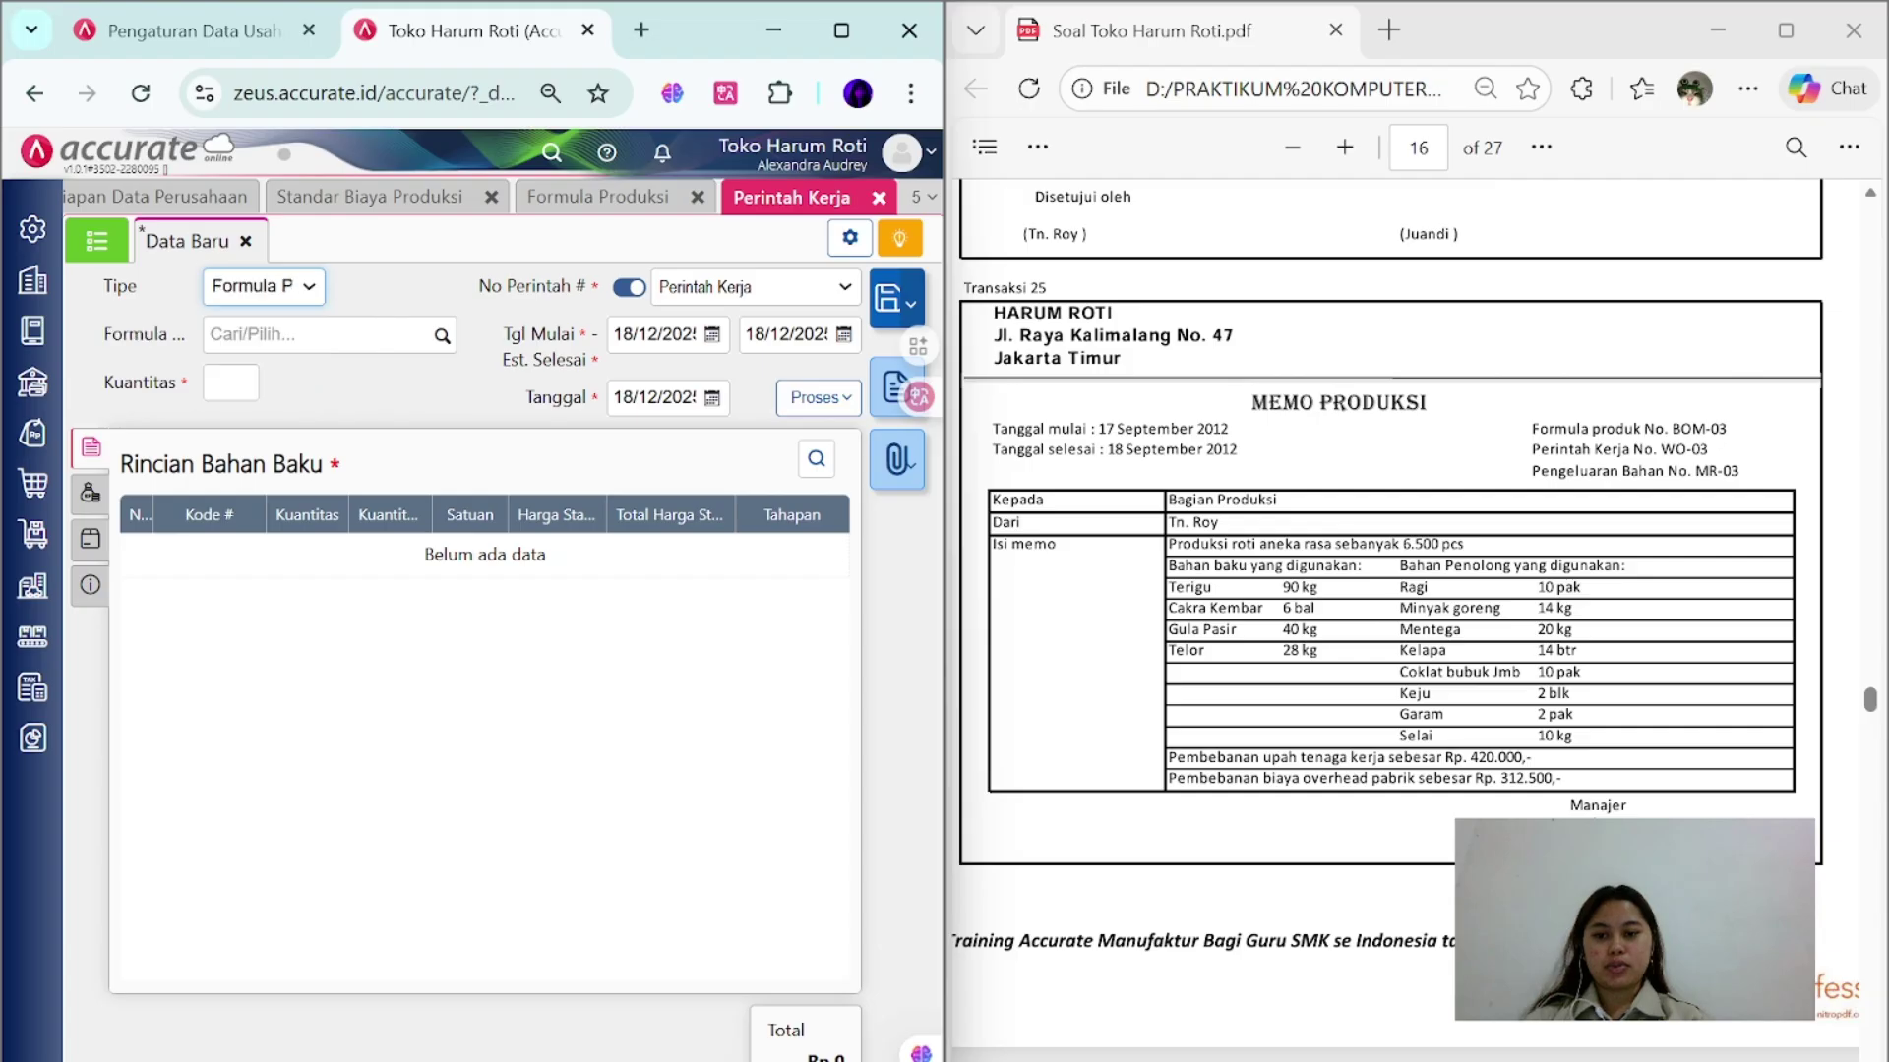
{"action": "left_click", "coordinate": [442, 337]}
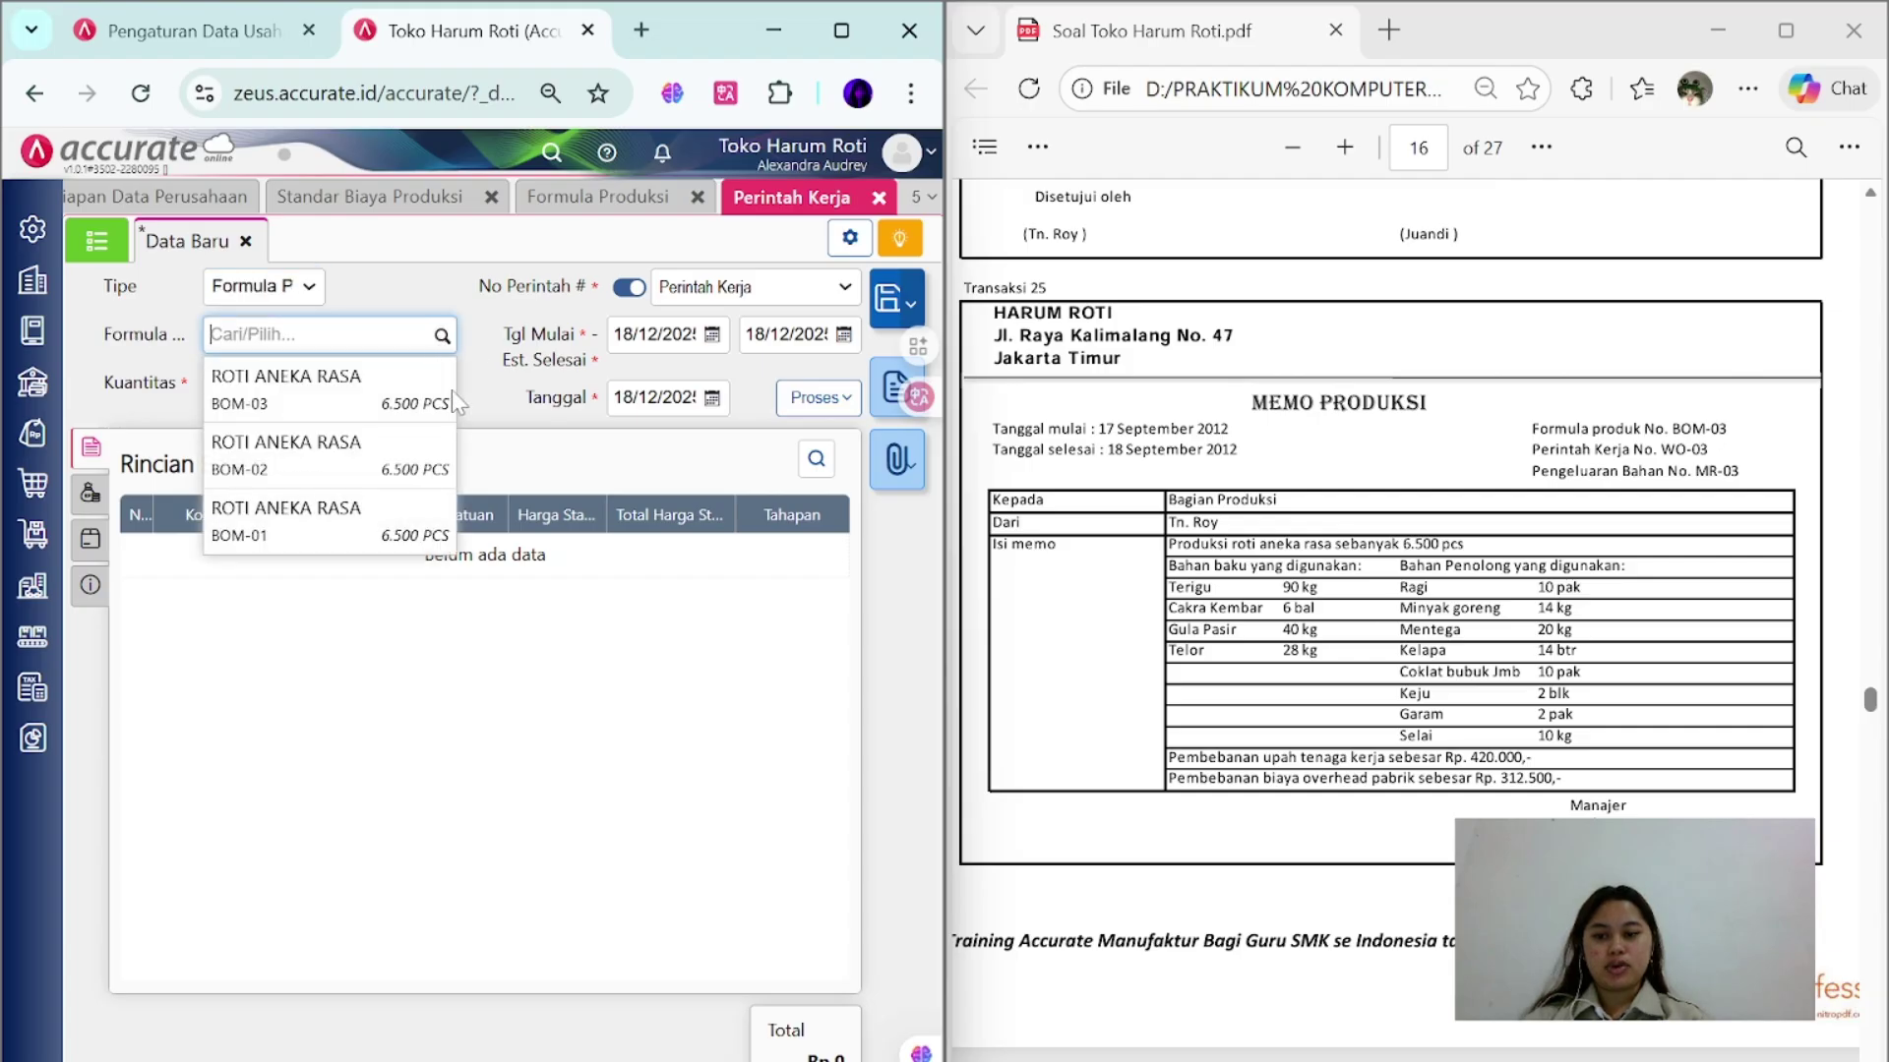
{"action": "left_click", "coordinate": [417, 392]}
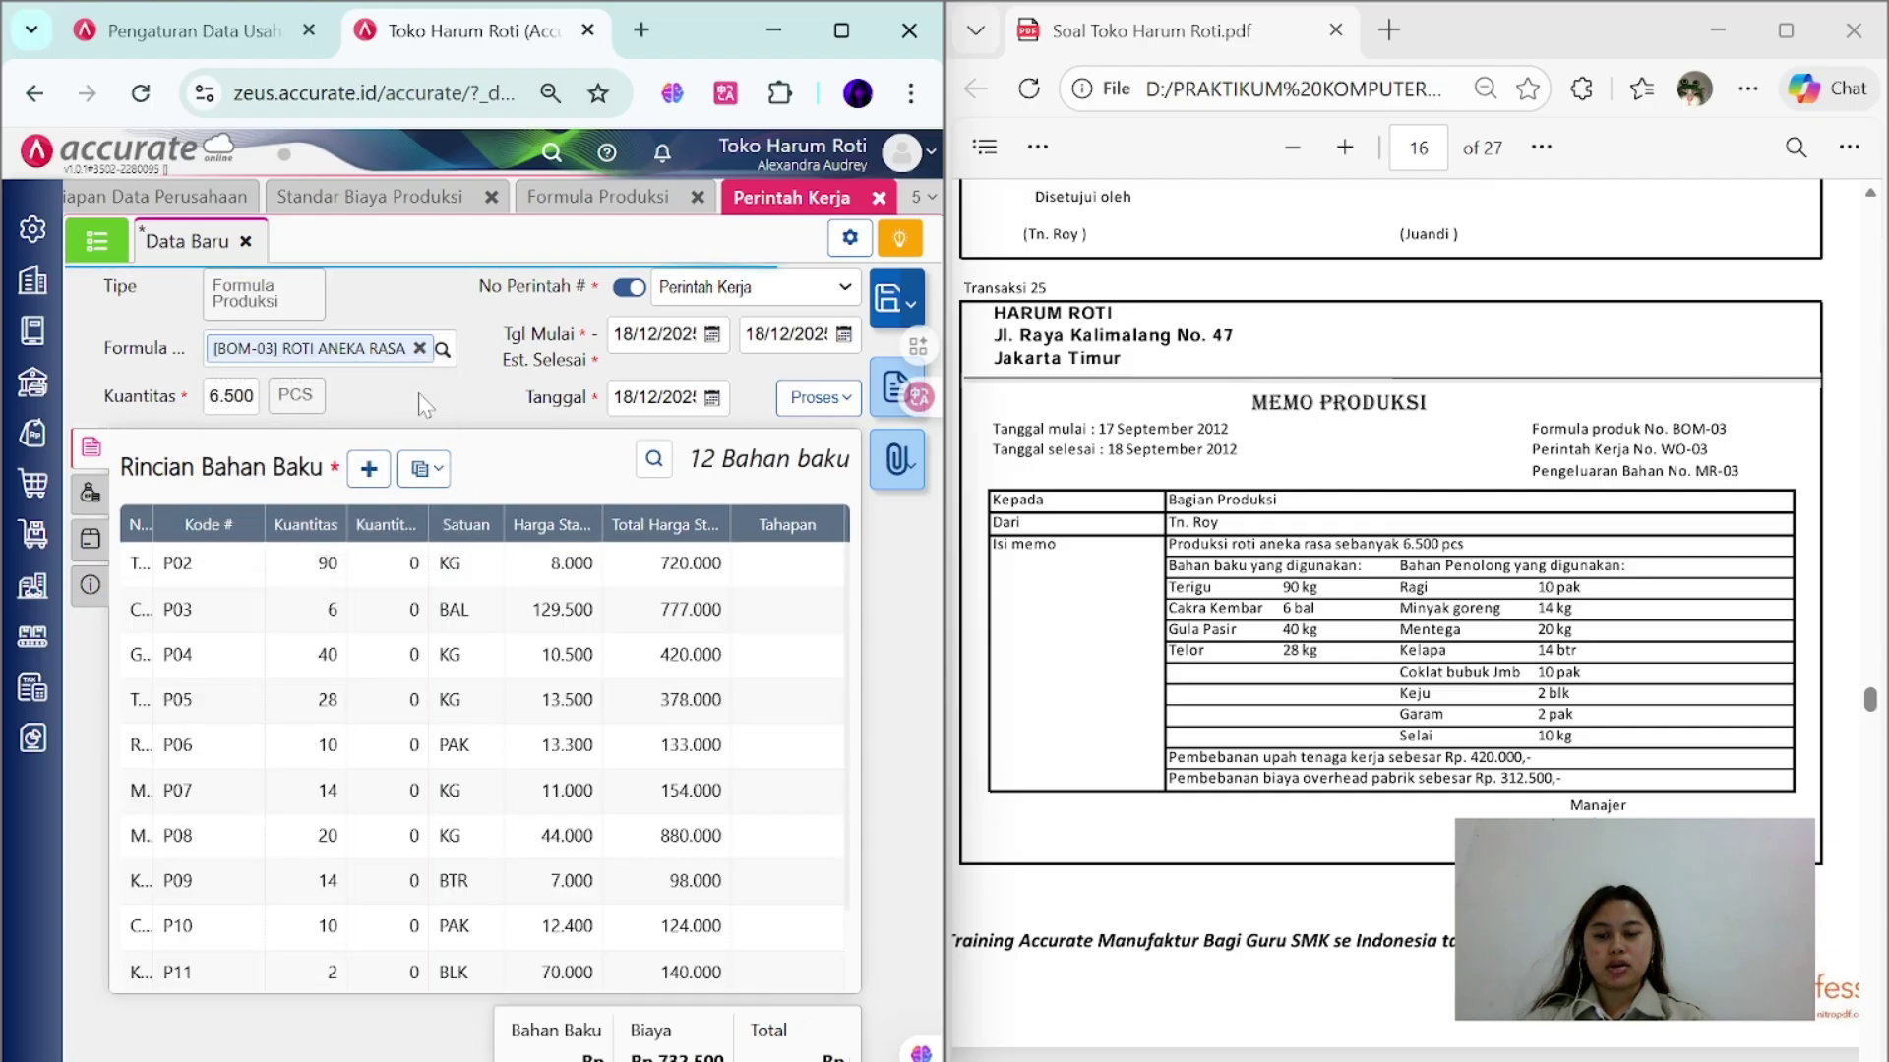
- Switch the work order to manual numbering and give it the number WO-03
{"action": "left_click", "coordinate": [625, 289]}
{"action": "type", "text": "WO-0"}
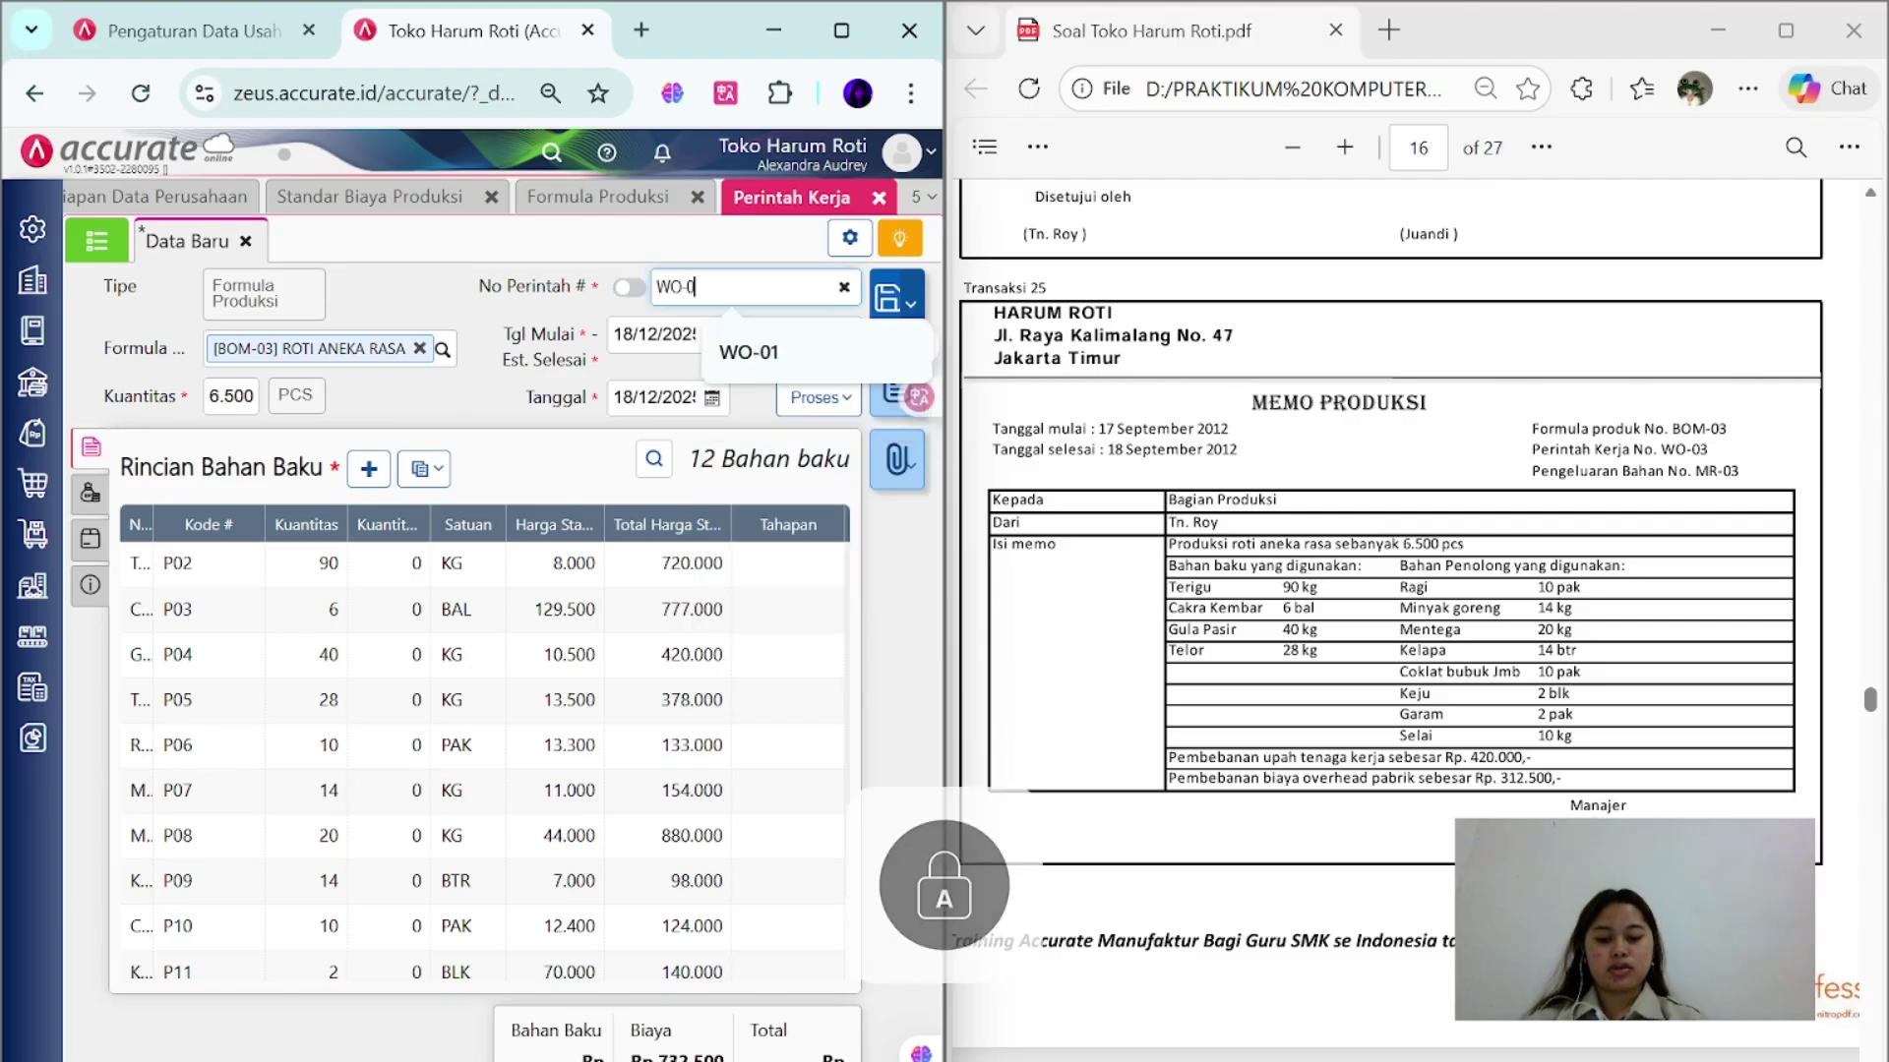
{"action": "type", "text": "3"}
{"action": "key", "text": "Tab"}
- Set the work order's start date to 17/09/2012, estimated completion to 18/09/2012 and order date to 17/09/2012
{"action": "type", "text": "17"}
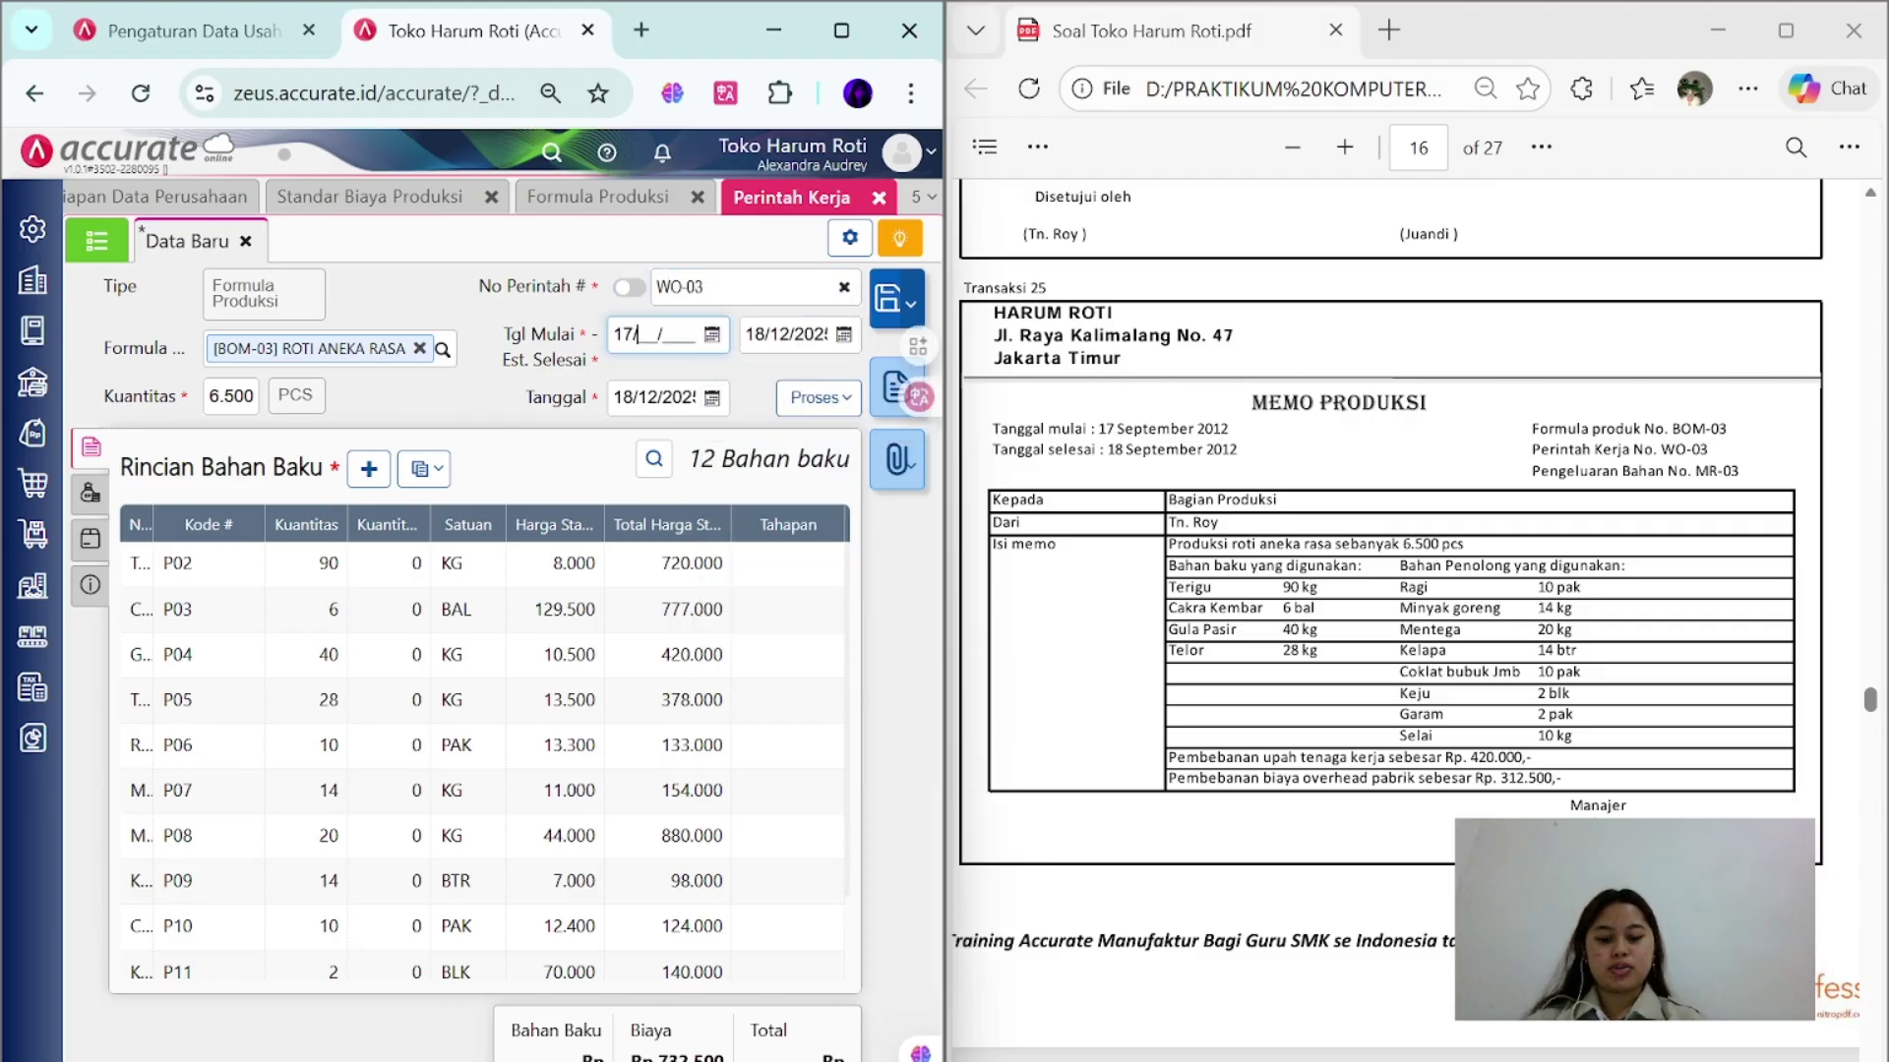
{"action": "type", "text": "092012"}
{"action": "key", "text": "Tab"}
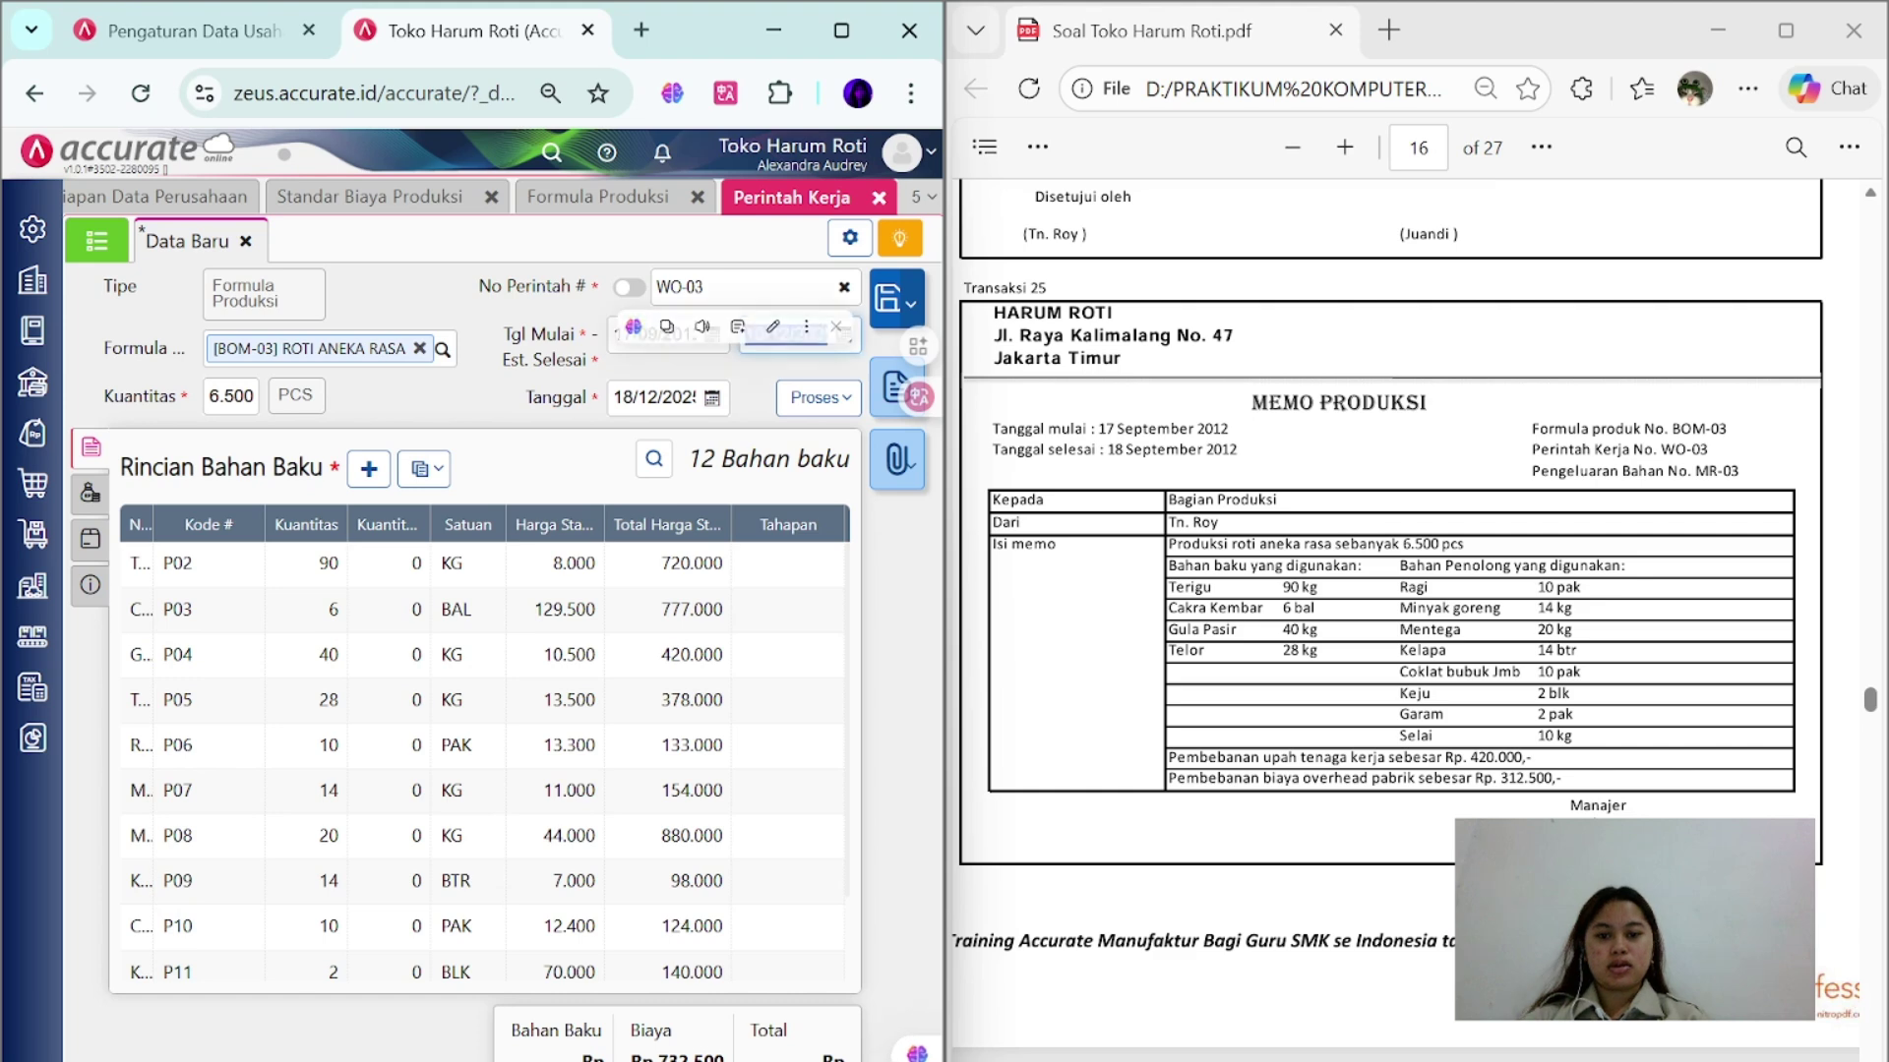
{"action": "type", "text": "18/09201"}
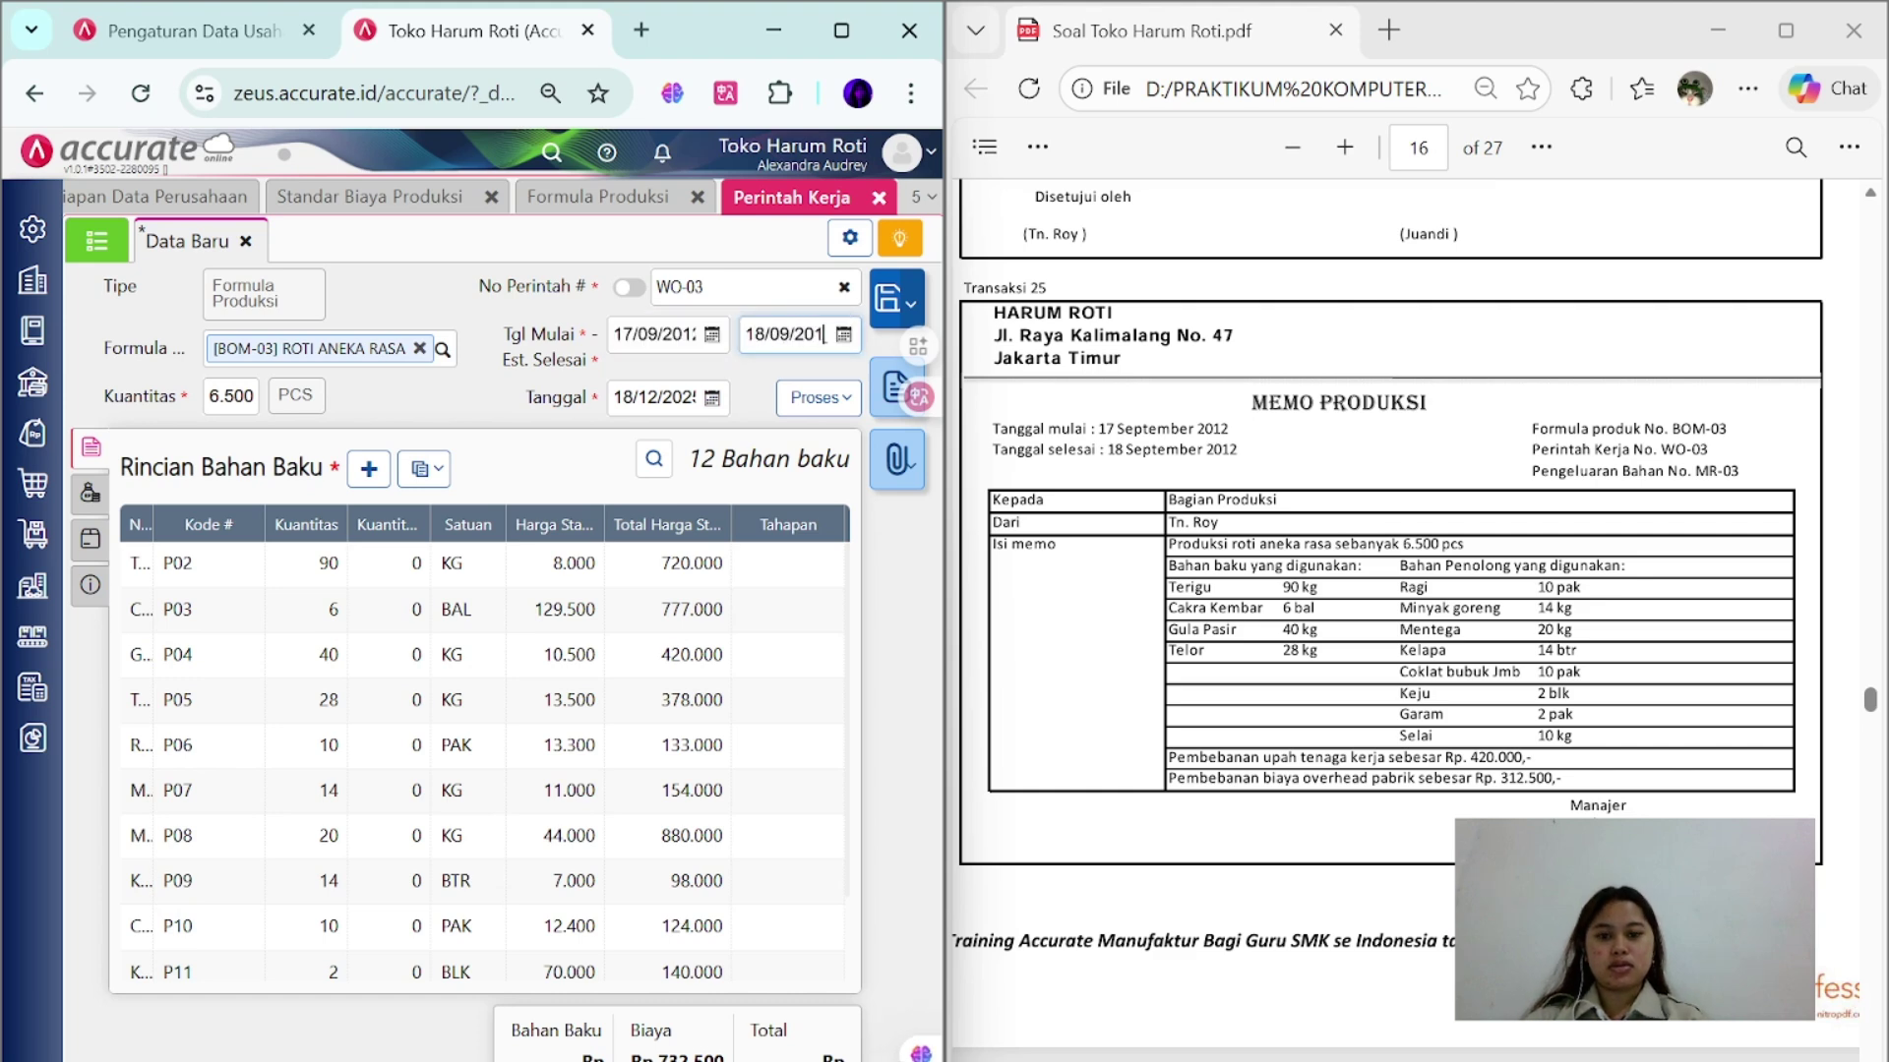
{"action": "type", "text": "2"}
{"action": "key", "text": "Tab"}
{"action": "type", "text": "17"}
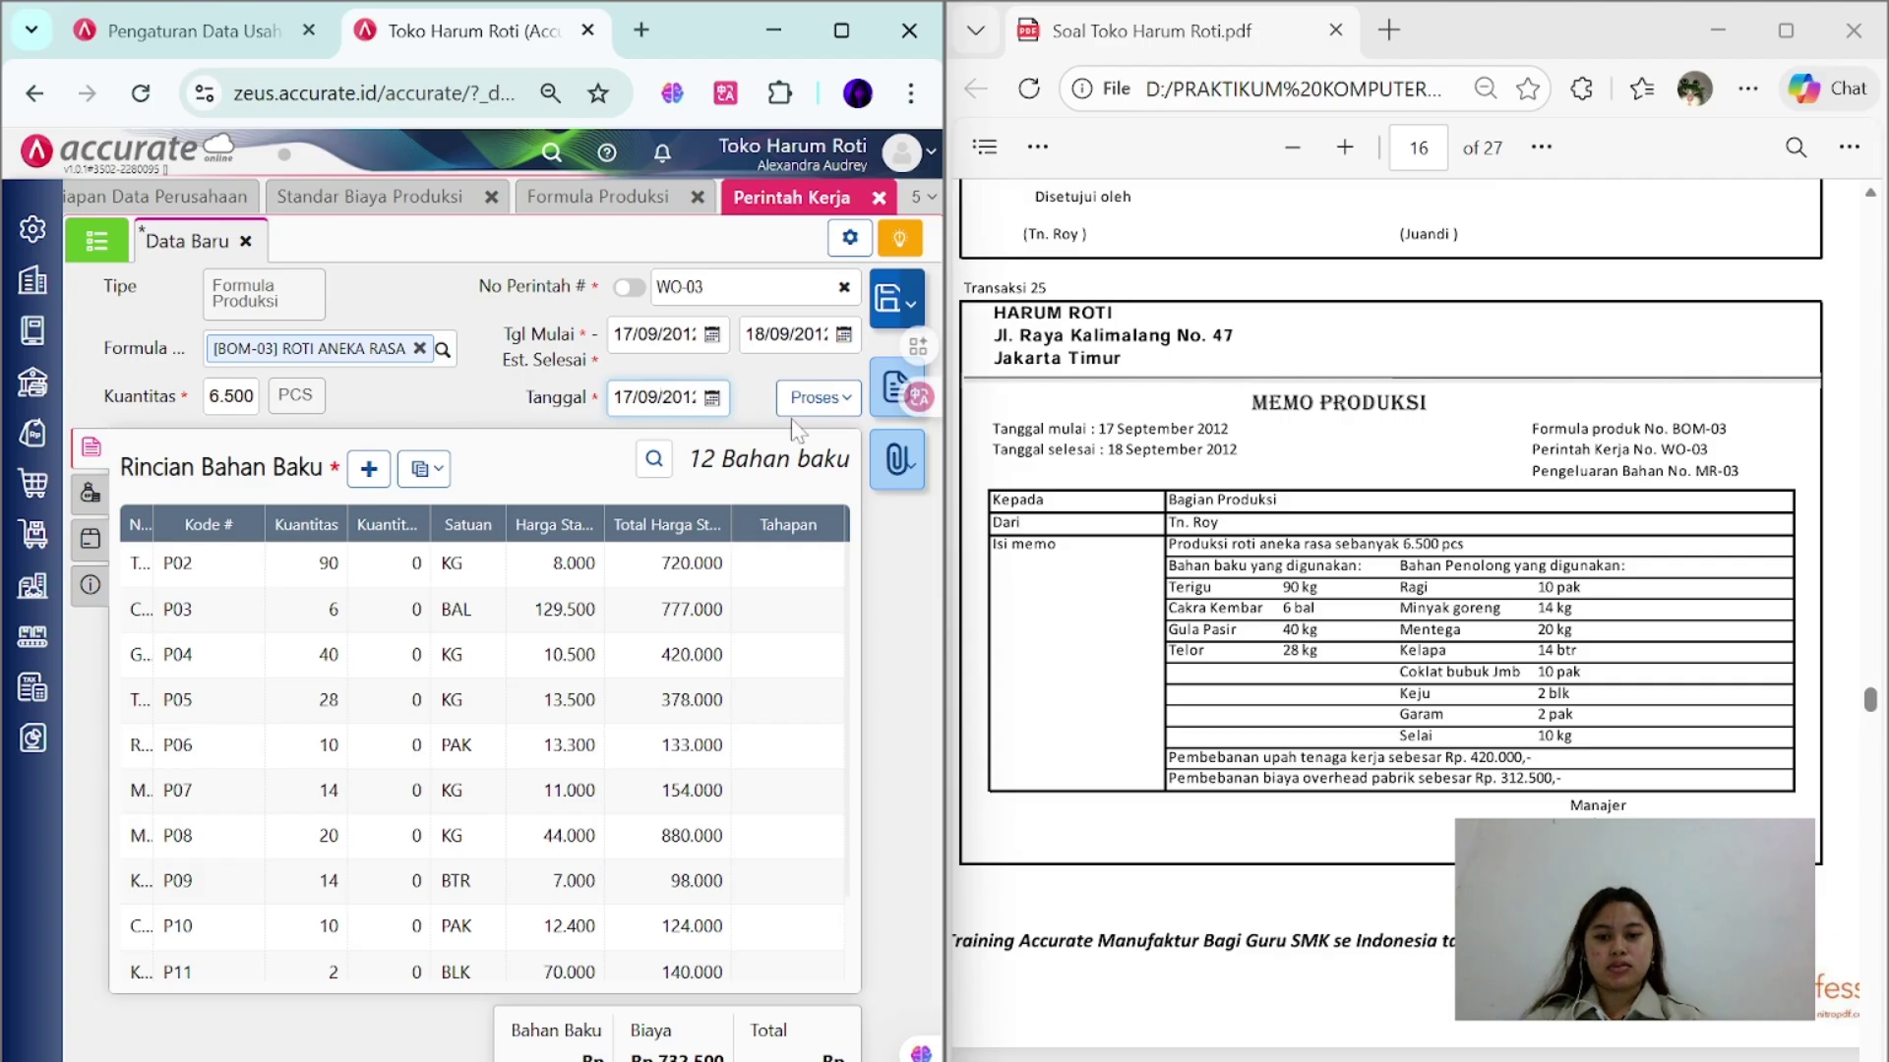
{"action": "type", "text": "092012"}
- Review the work order's costs, other products and account information, and process it into a raw material withdrawal (Pengambilan Bahan Baku)
{"action": "left_click", "coordinate": [90, 492]}
{"action": "left_click", "coordinate": [90, 538]}
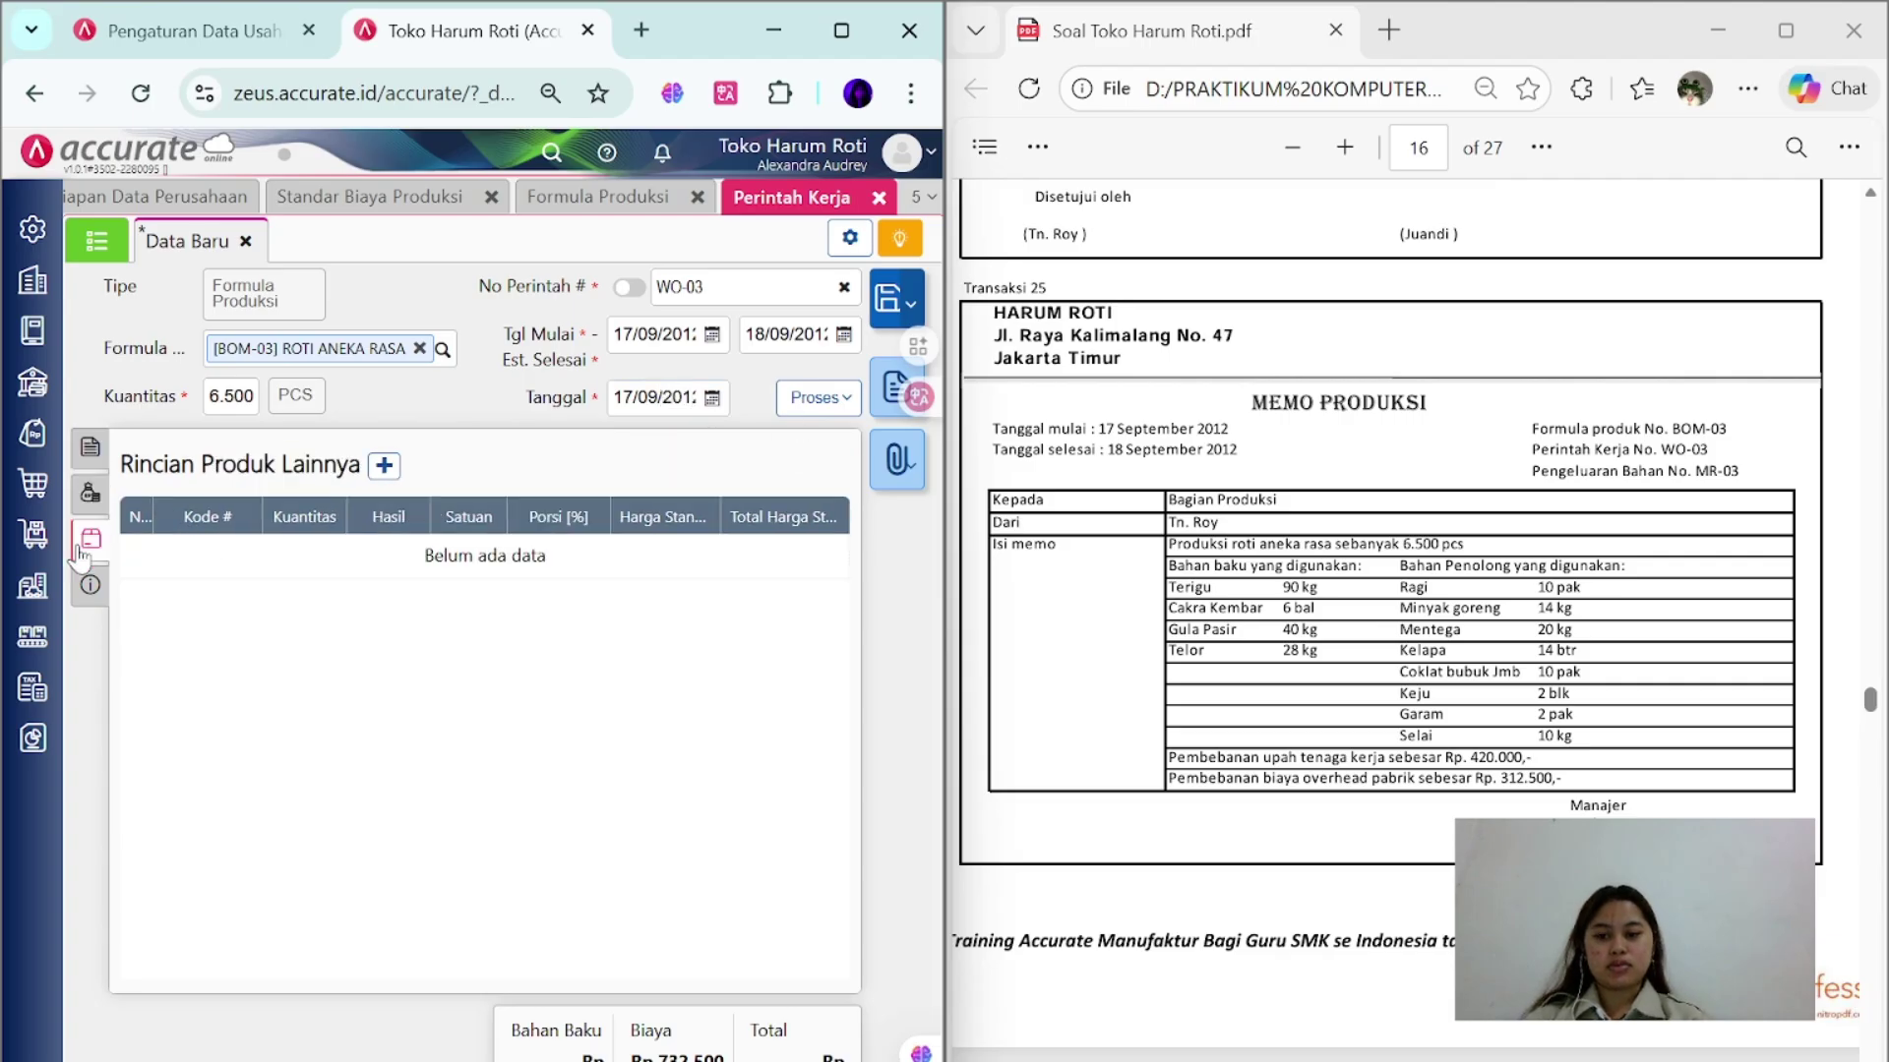
{"action": "left_click", "coordinate": [92, 587]}
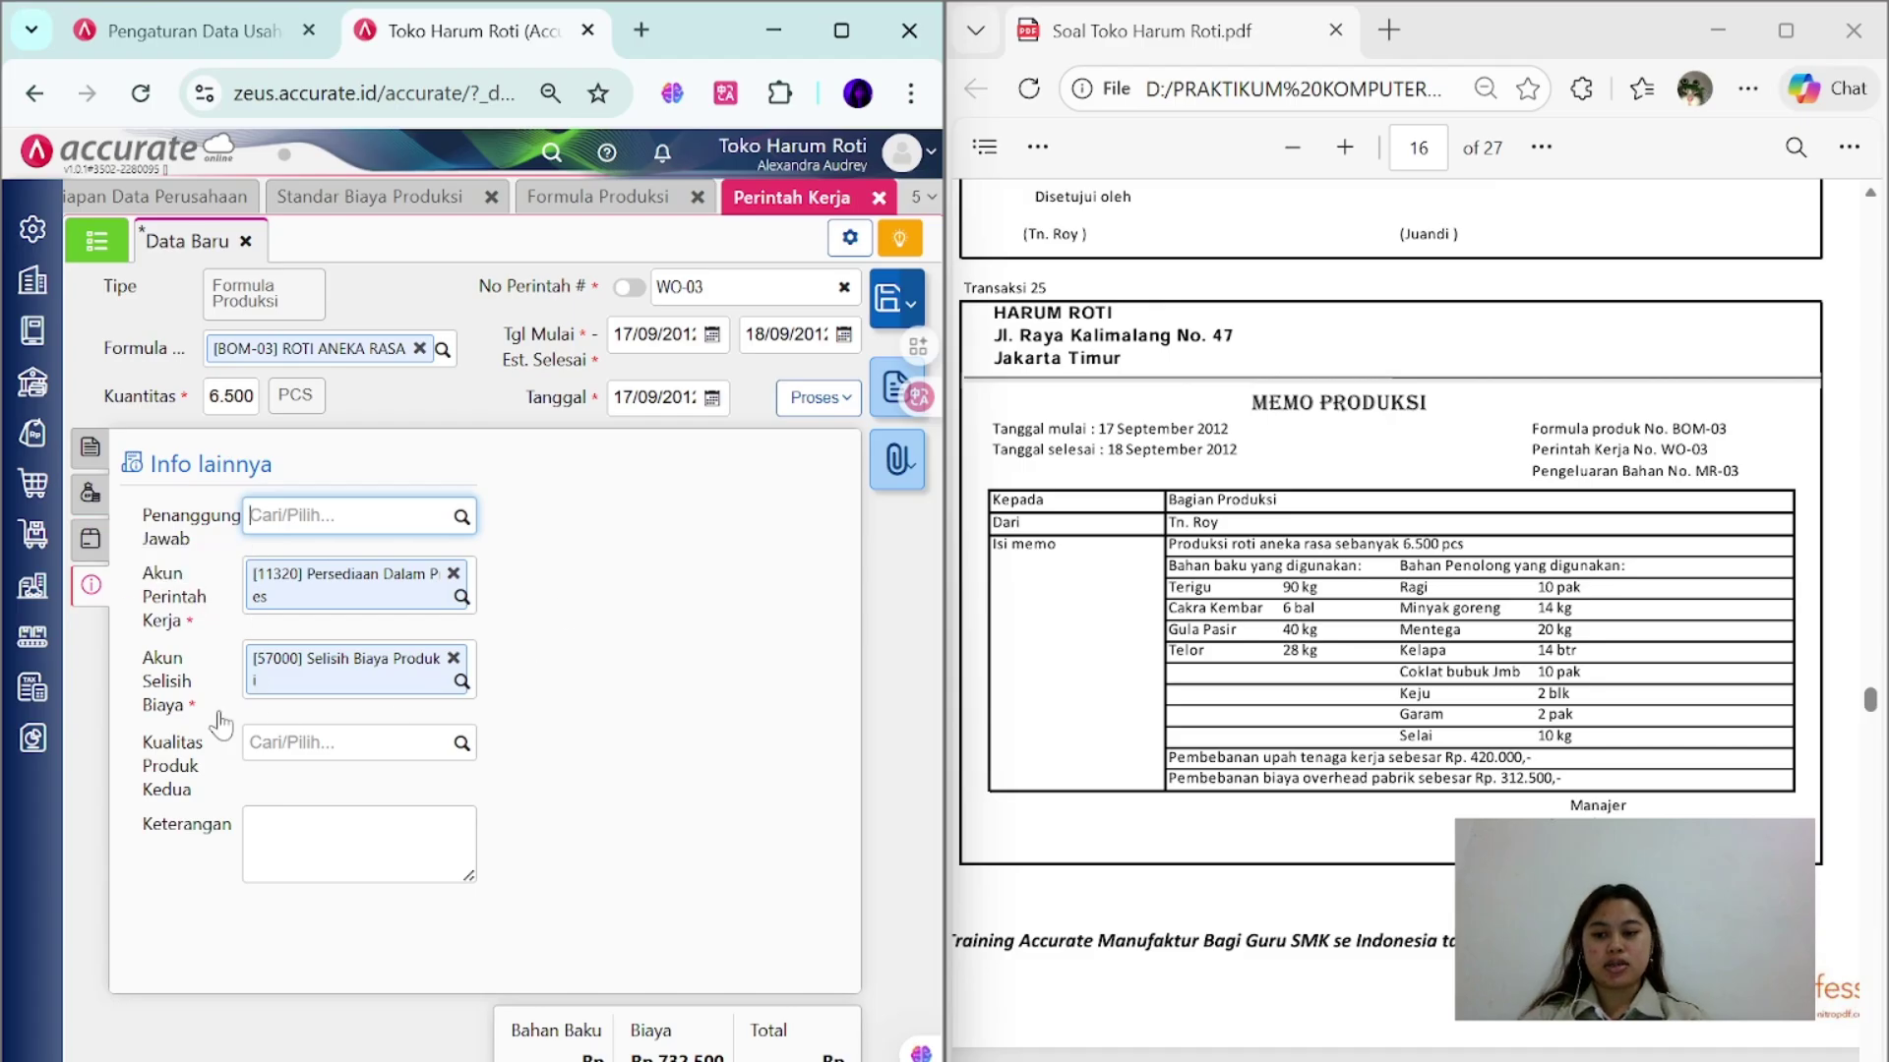
{"action": "left_click", "coordinate": [89, 451]}
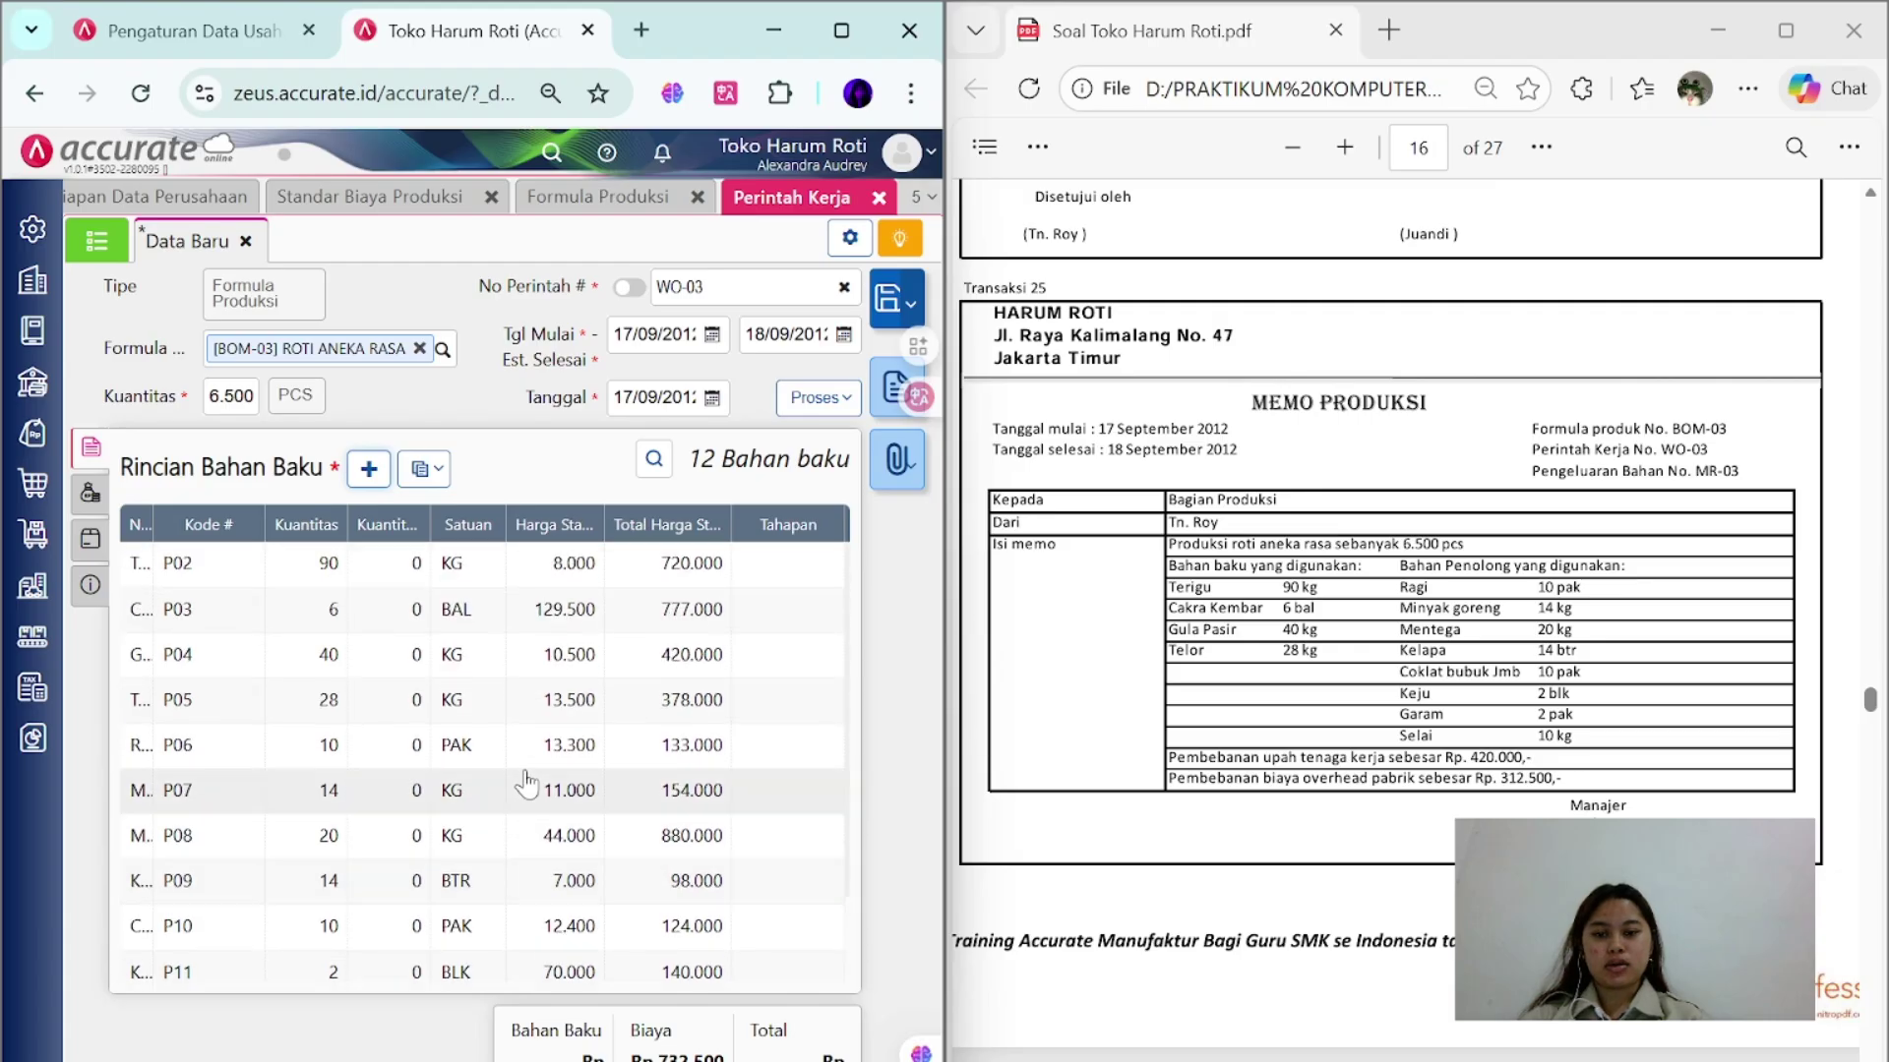
{"action": "left_click", "coordinate": [825, 402]}
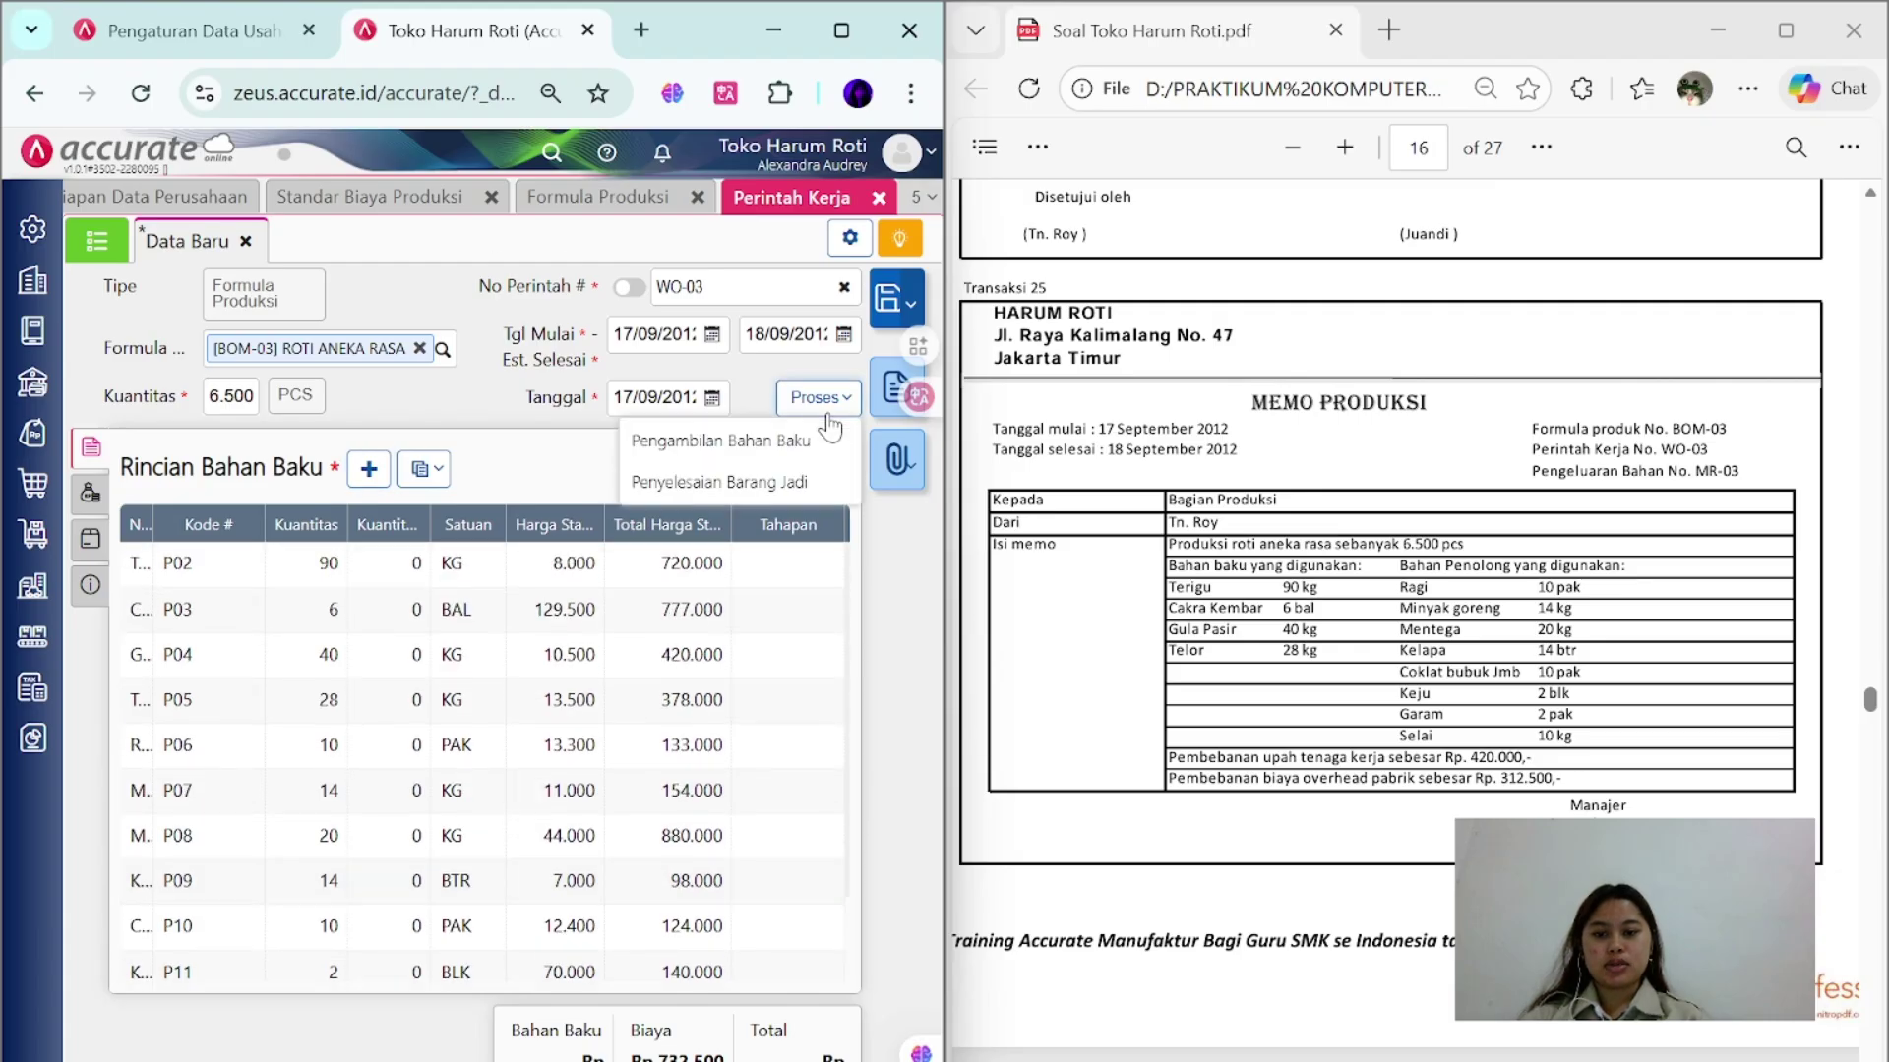
{"action": "left_click", "coordinate": [787, 450]}
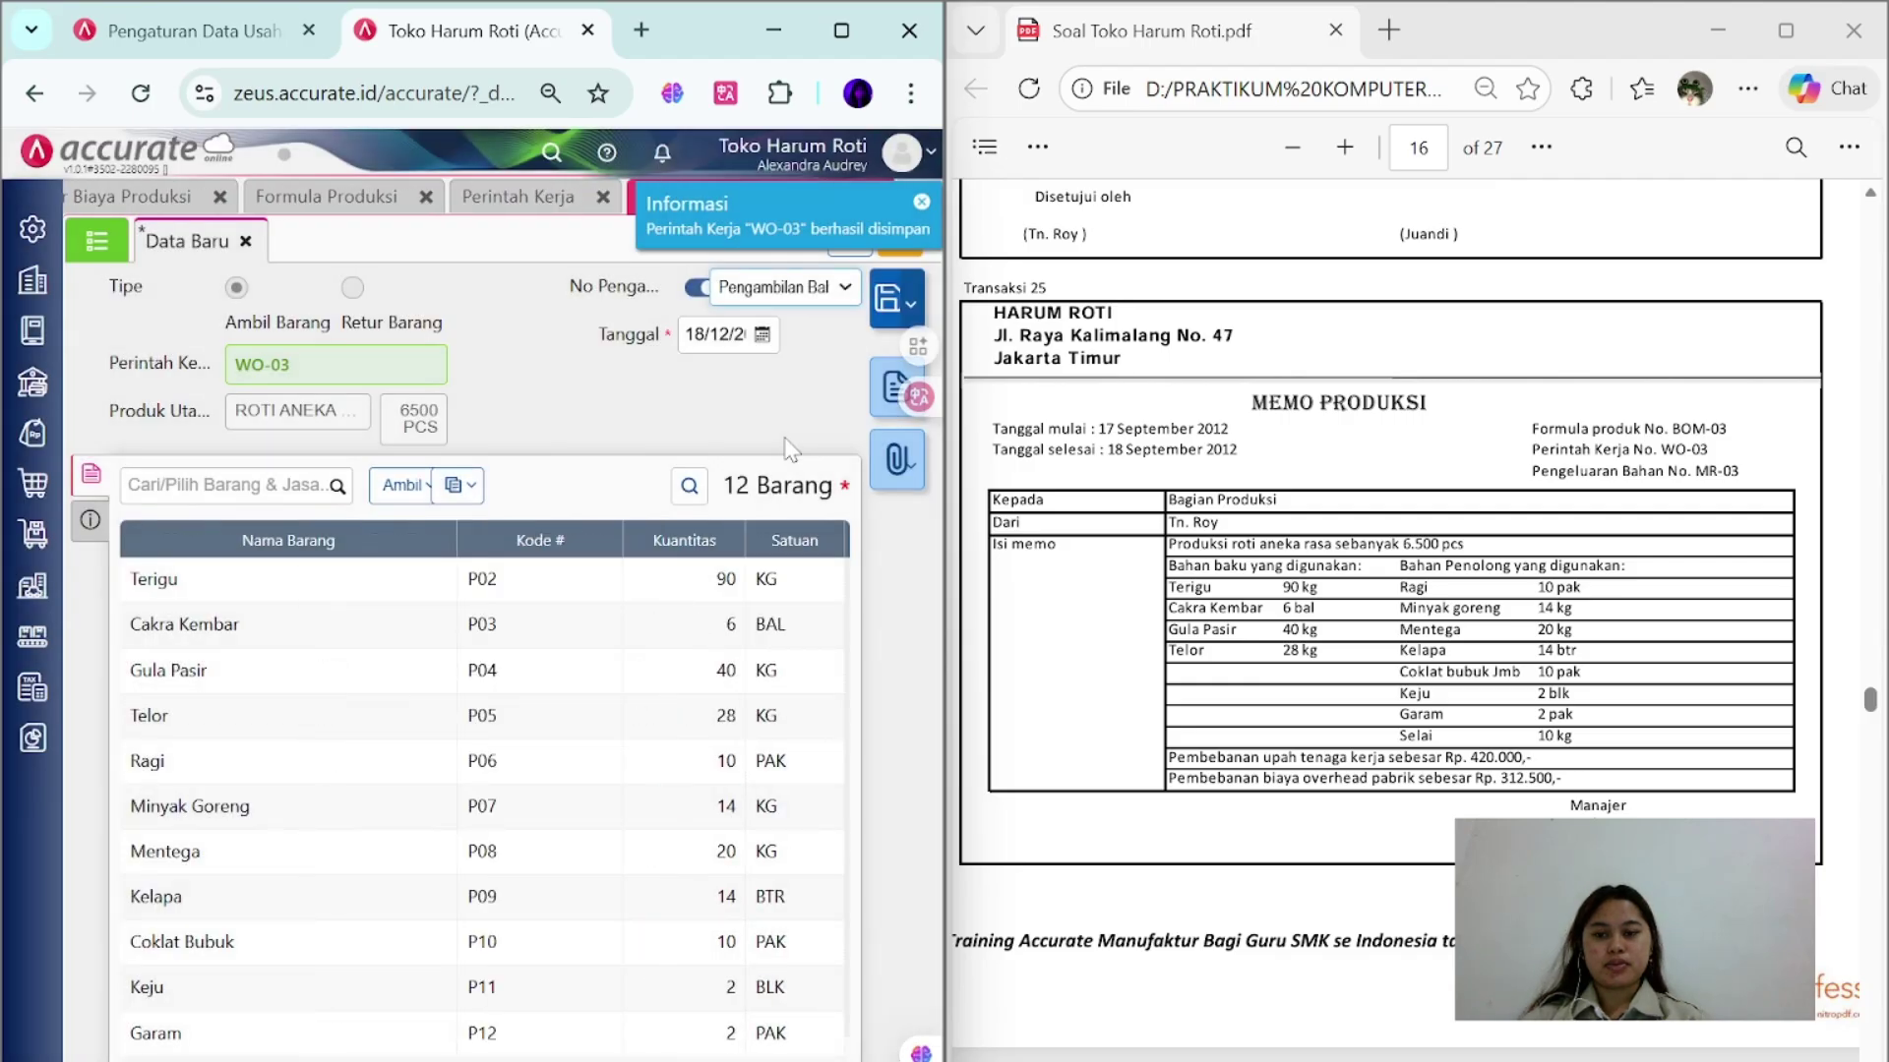
- Switch the raw material withdrawal to manual numbering, number it MR-03 and date it 17/09/2012
{"action": "left_click", "coordinate": [696, 288]}
{"action": "left_click", "coordinate": [772, 287]}
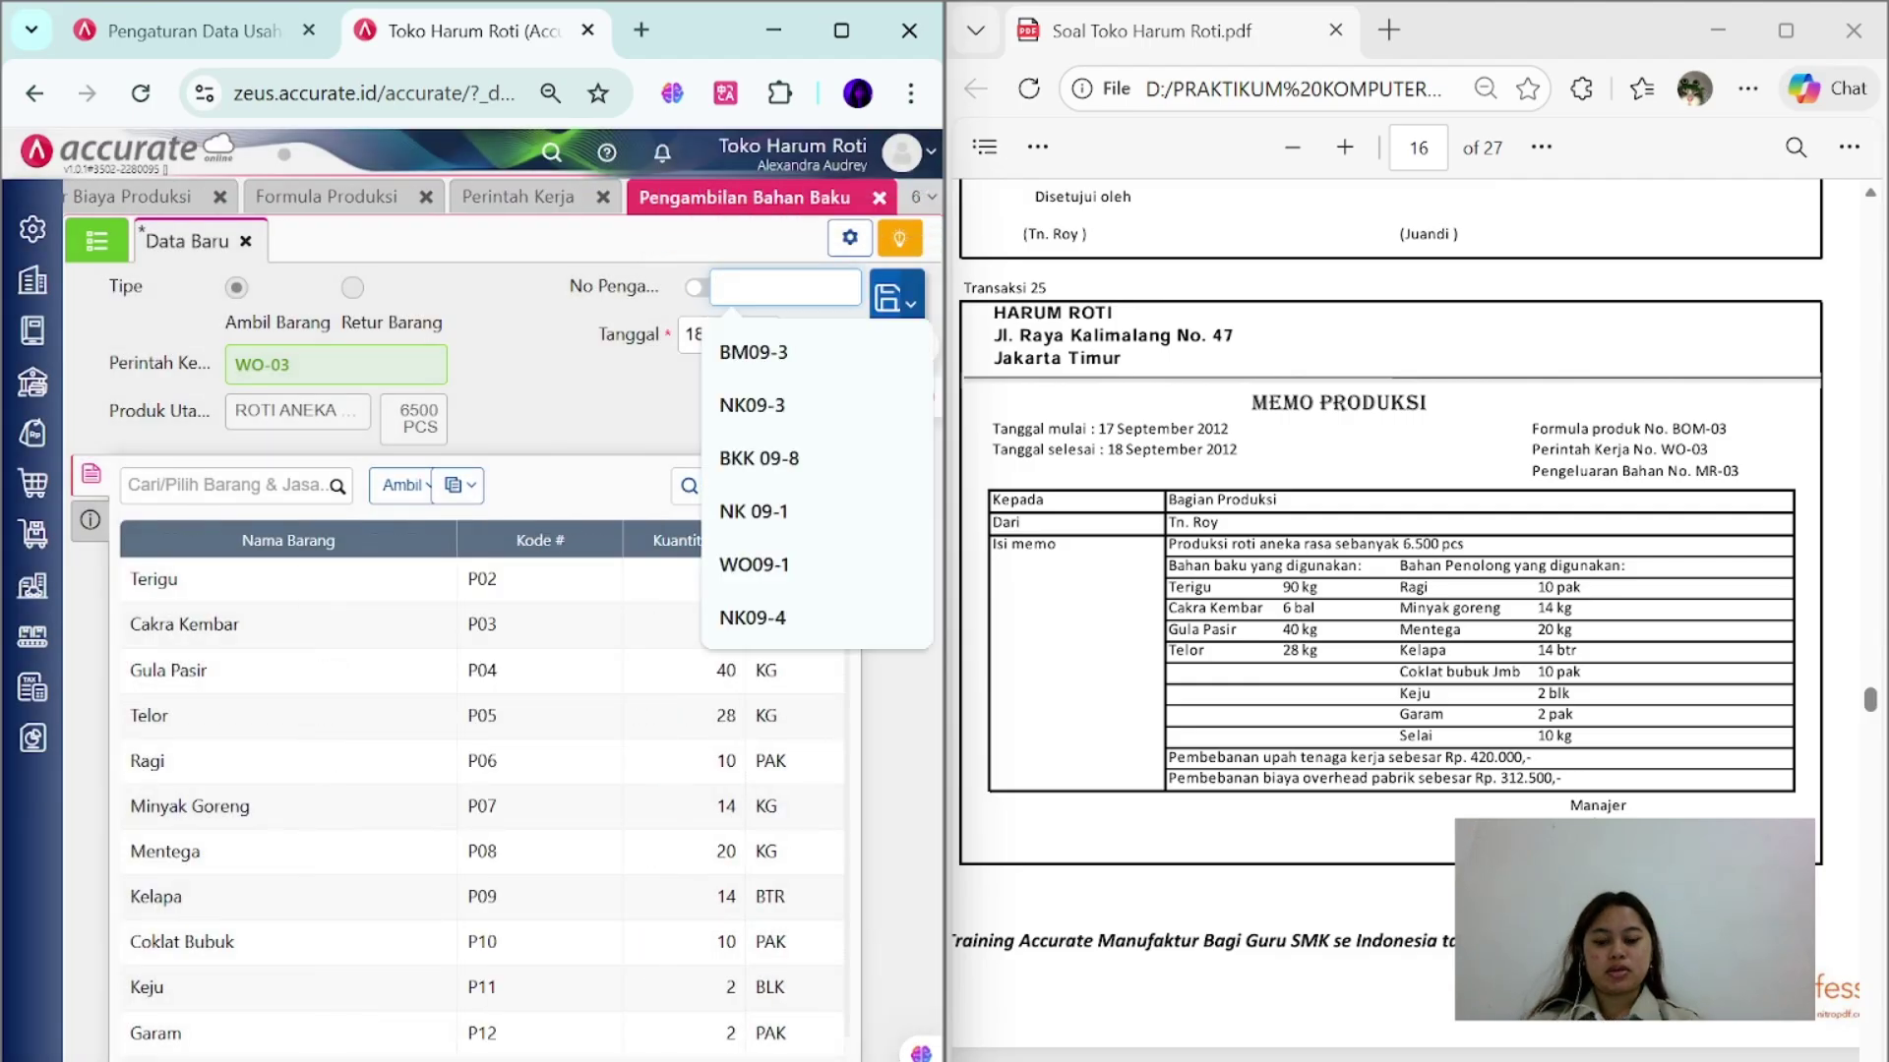
{"action": "type", "text": "MR-03"}
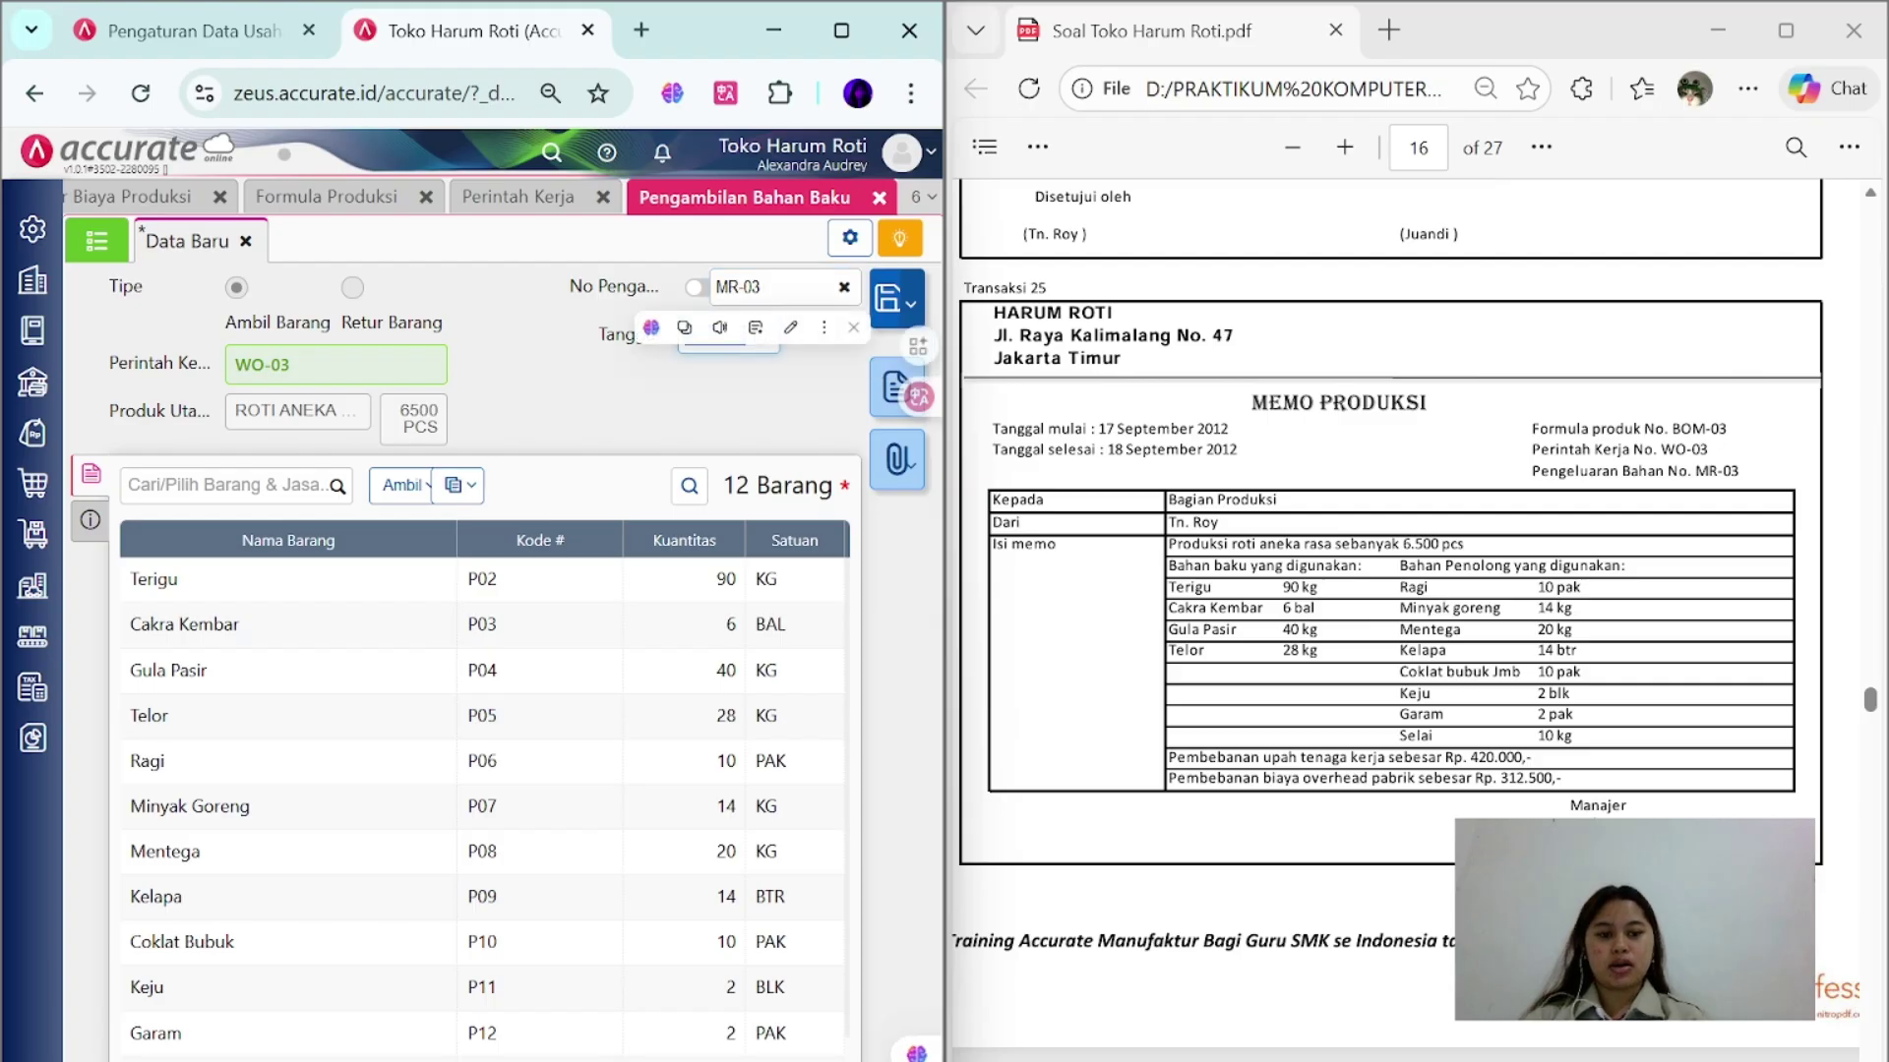
{"action": "type", "text": "17/09/2"}
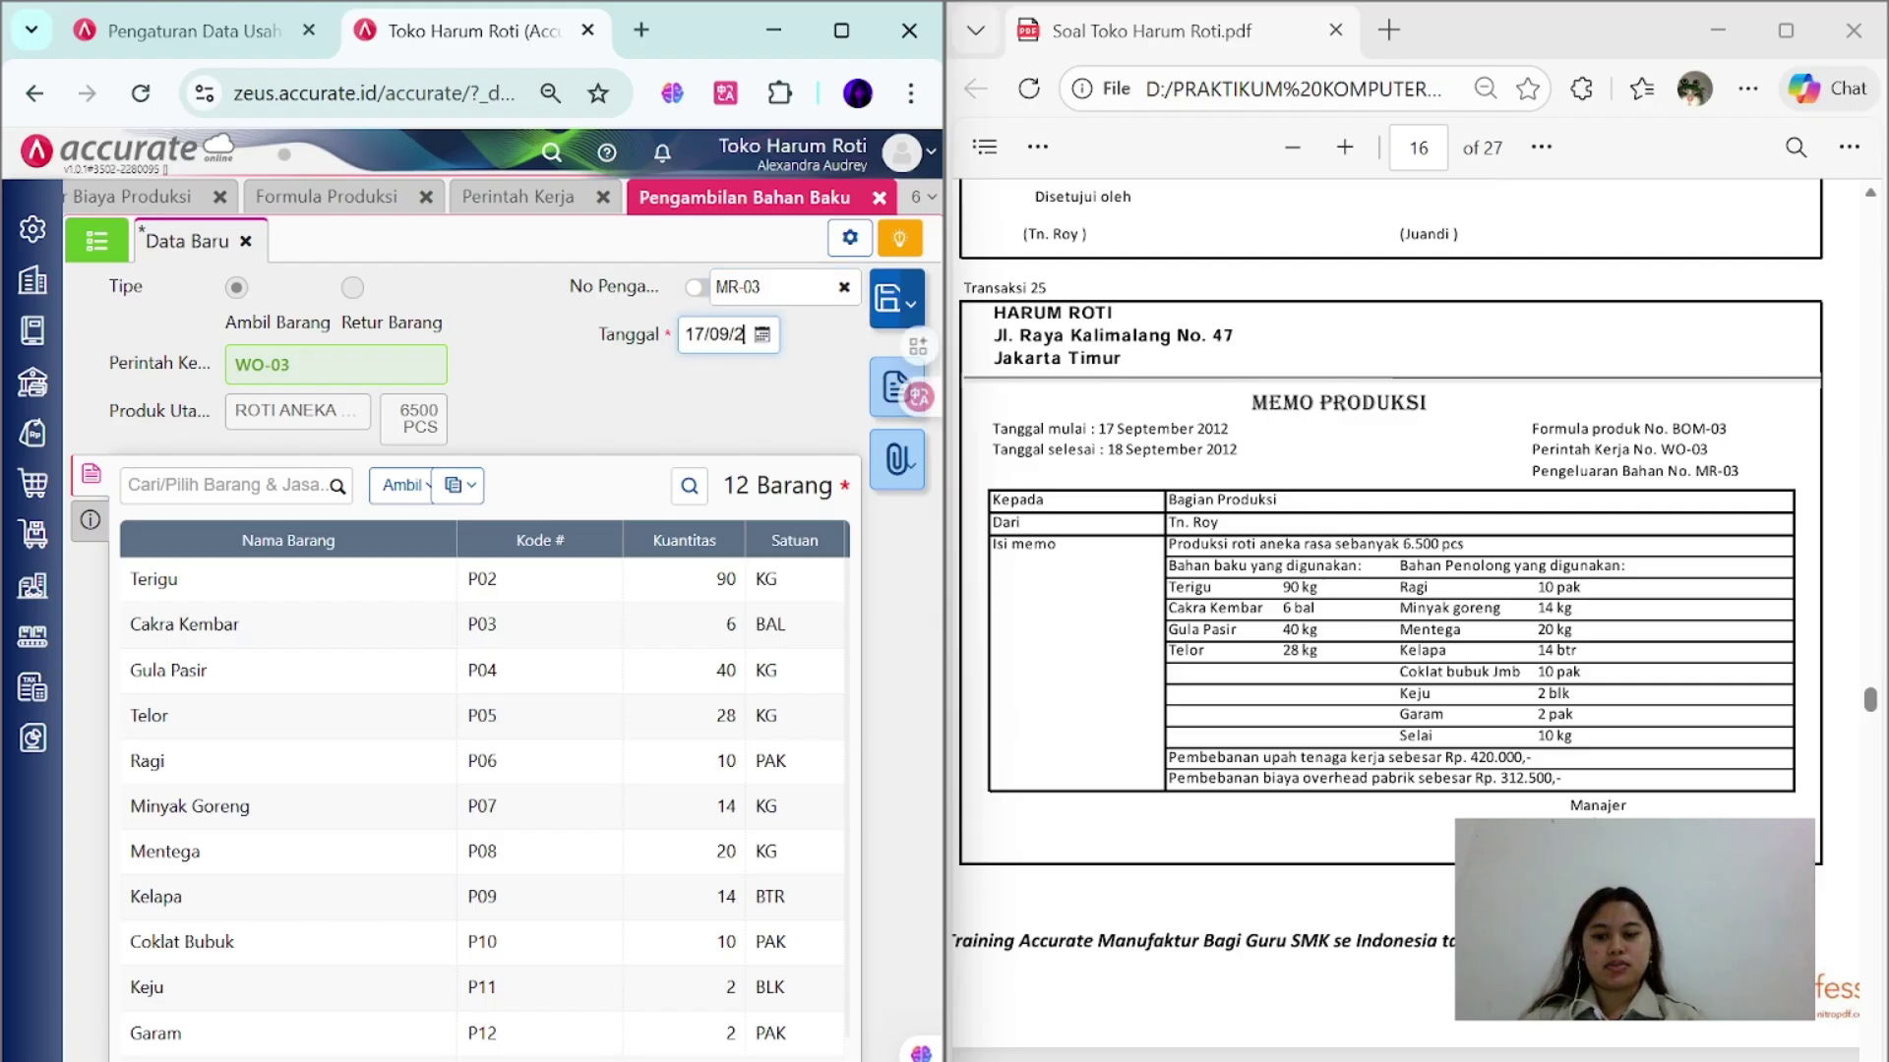
- Check the additional information and item list of the raw material withdrawal, and save it
{"action": "left_click", "coordinate": [90, 519]}
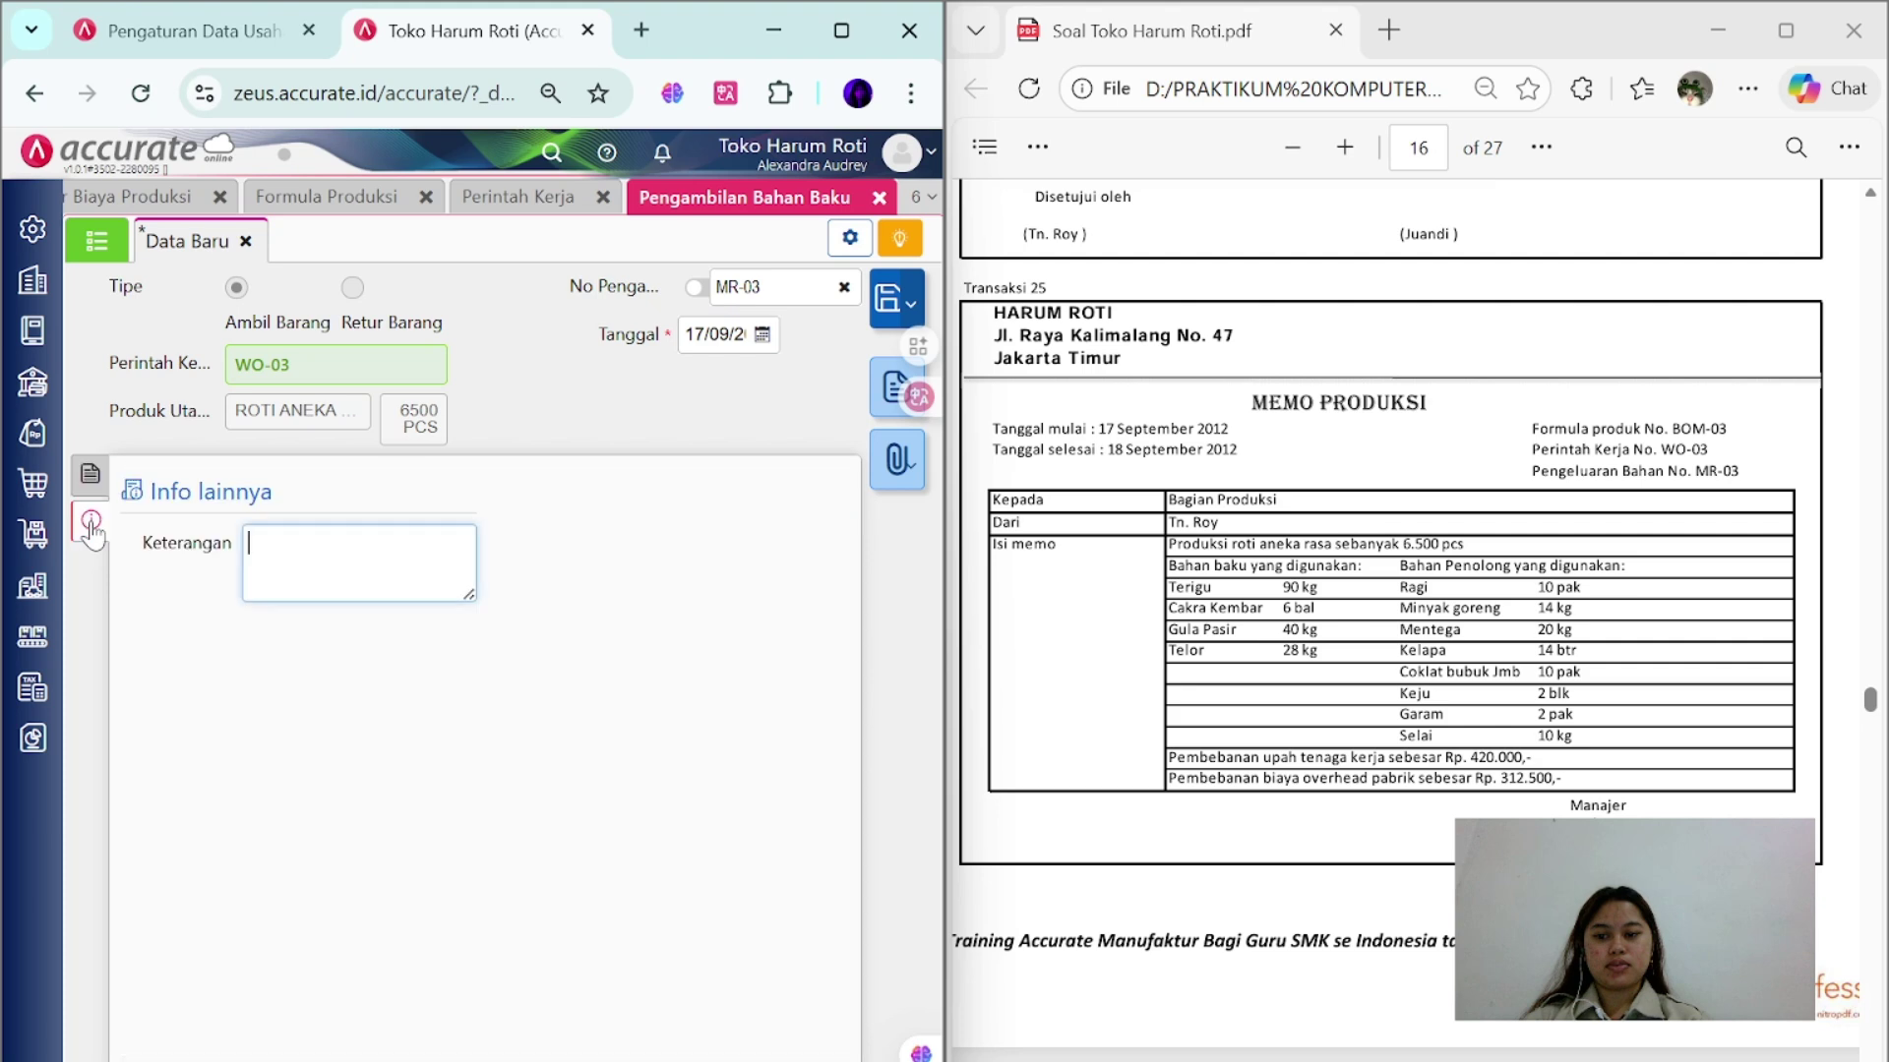
{"action": "left_click", "coordinate": [93, 490]}
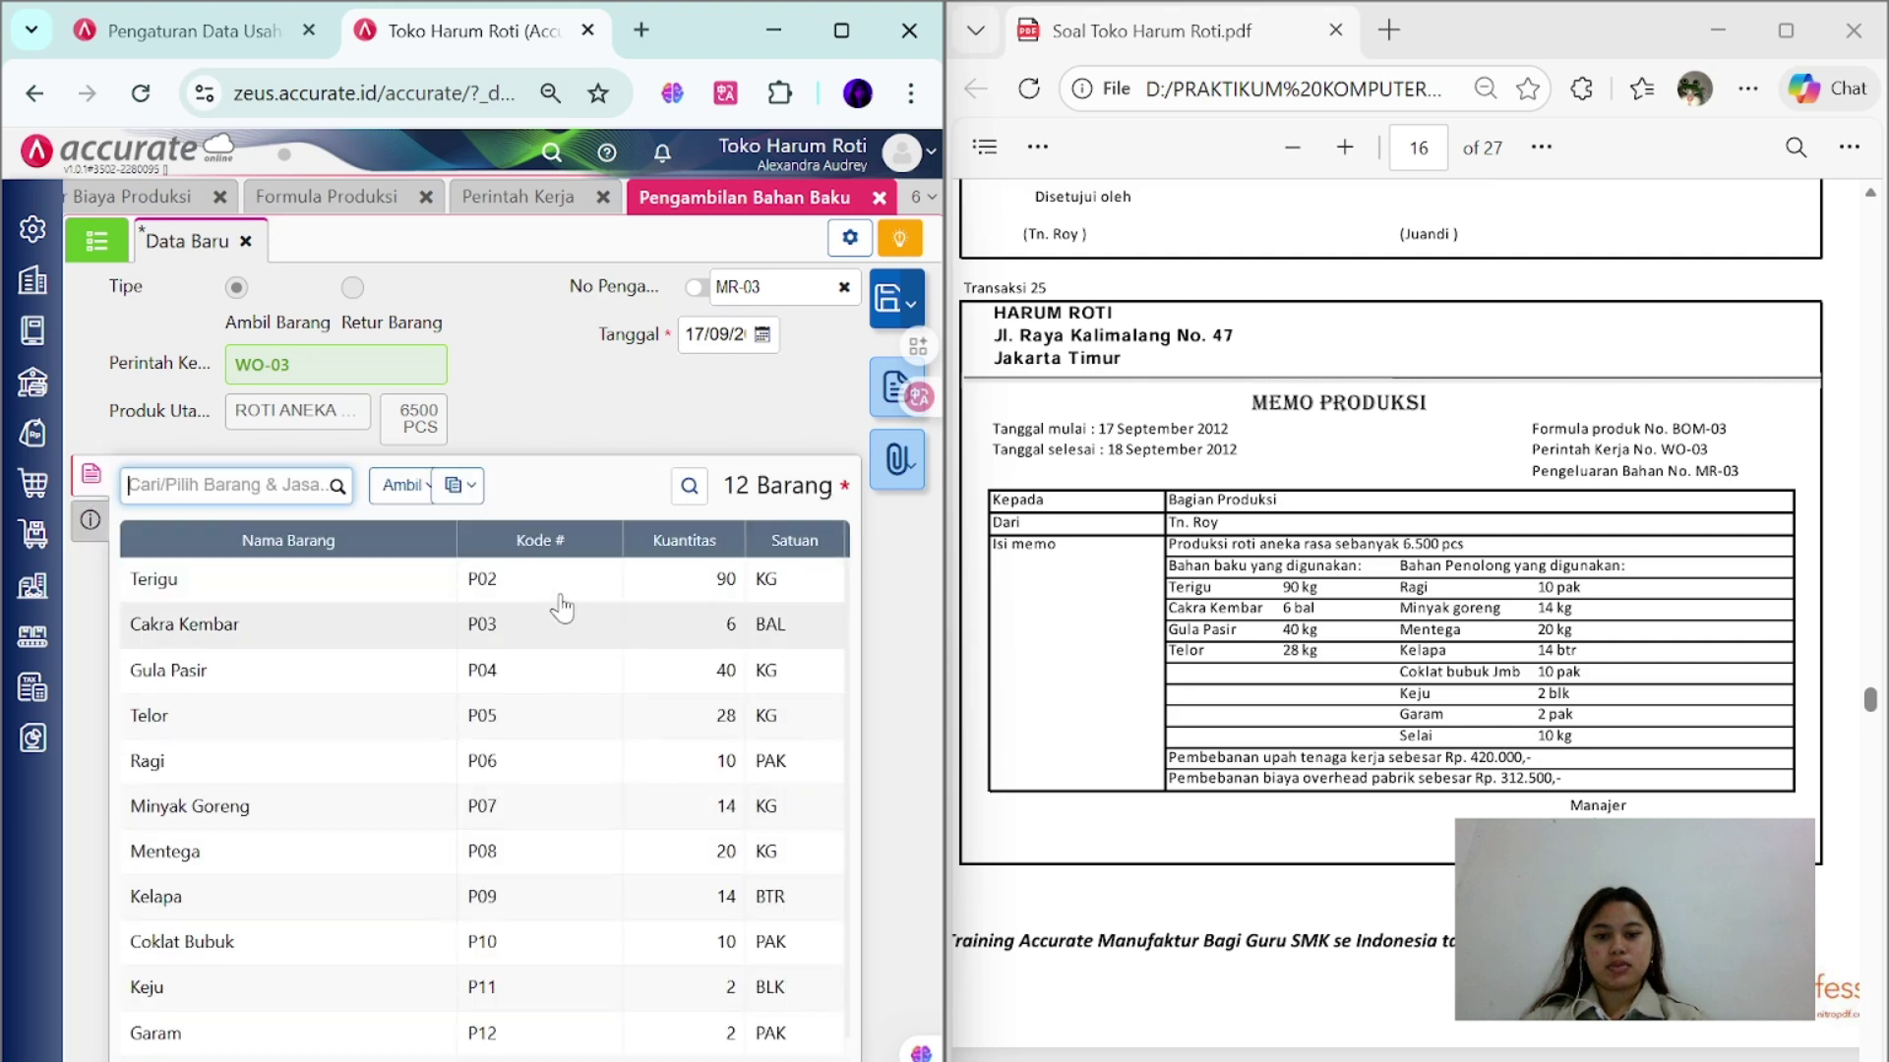
{"action": "left_click", "coordinate": [649, 404]}
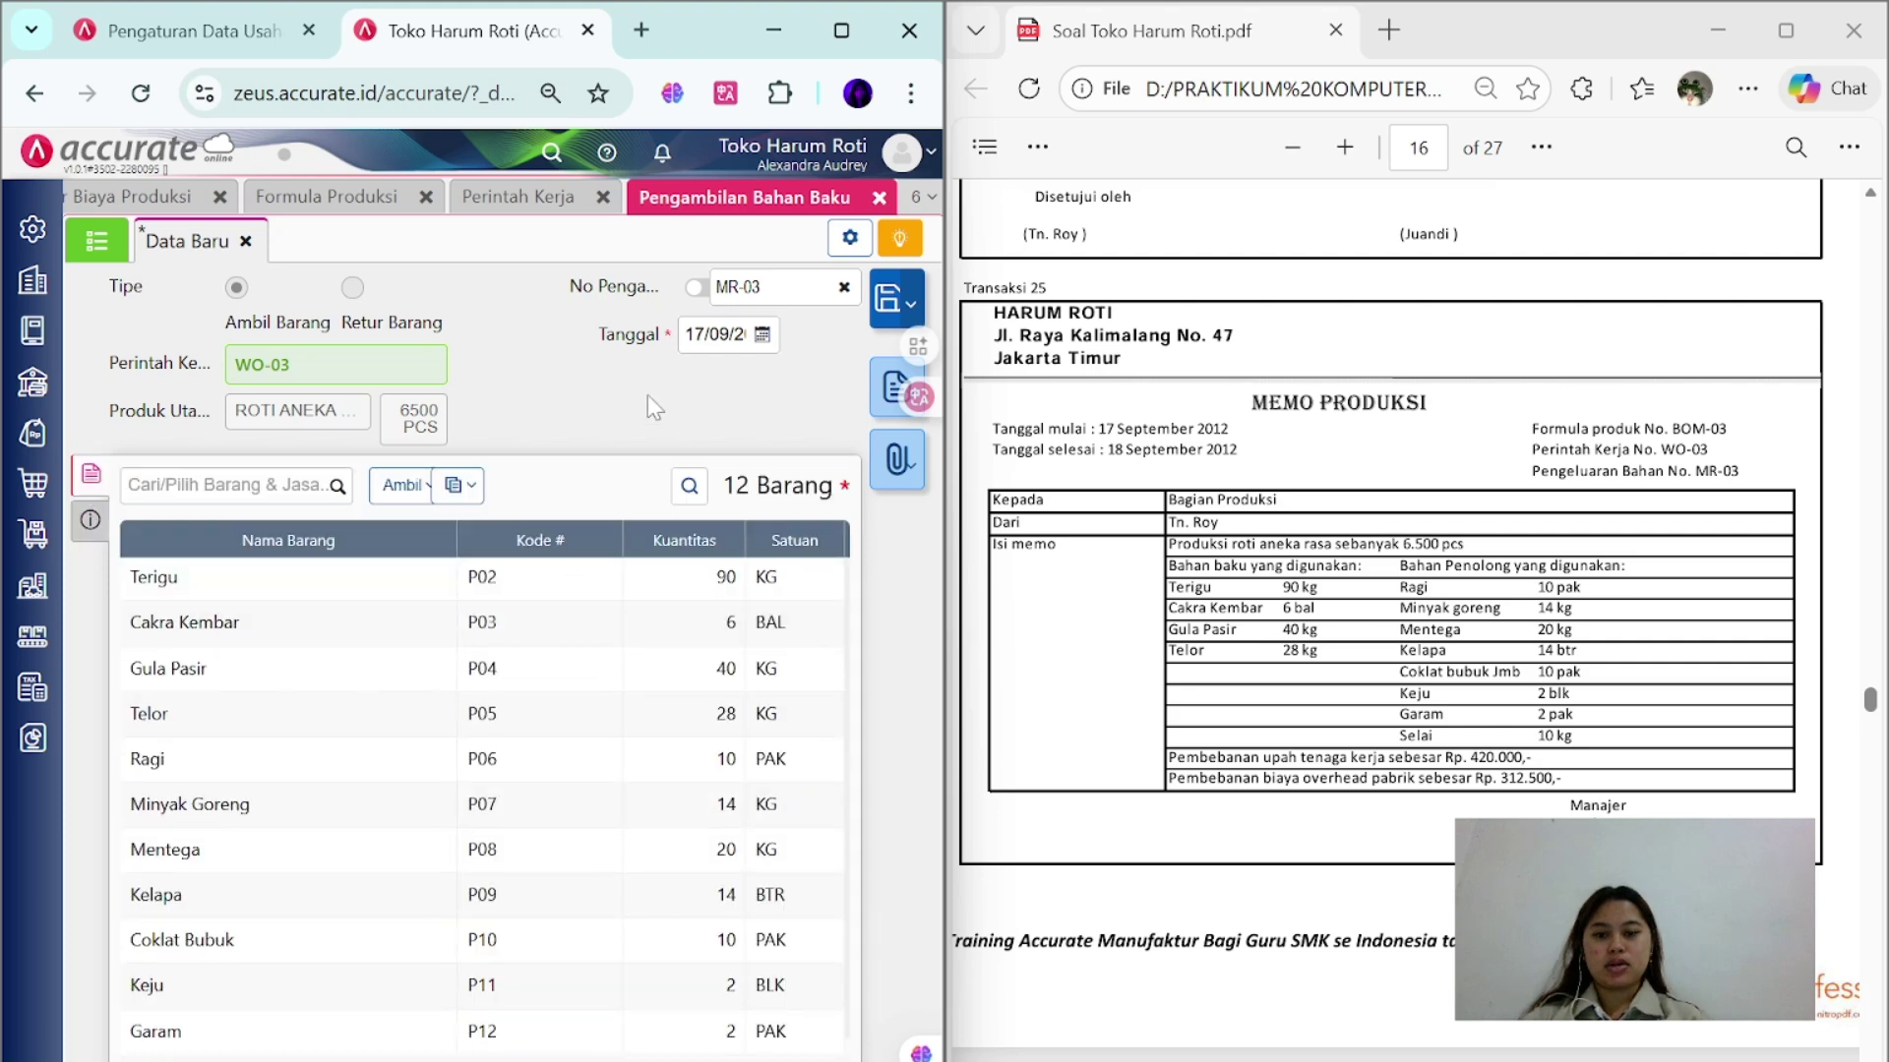
{"action": "left_click", "coordinate": [886, 313]}
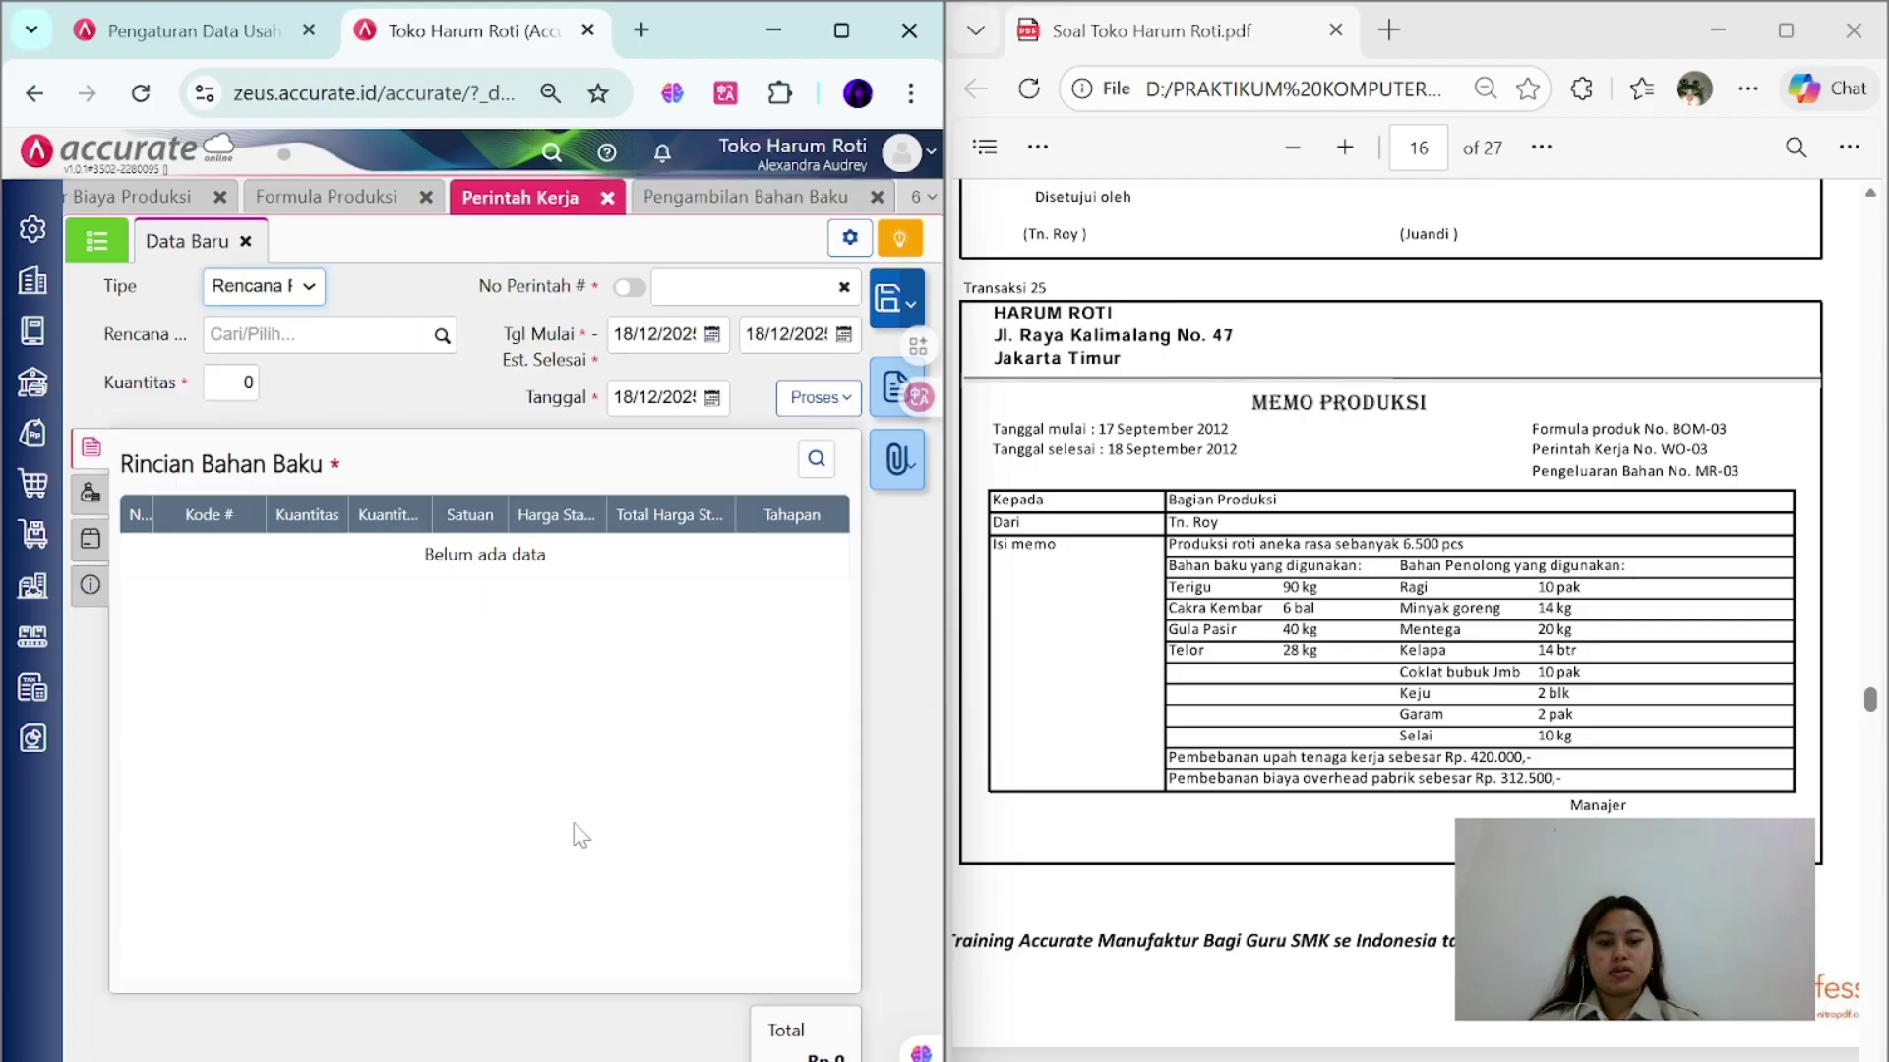
- Close the Standar Biaya Produksi, Formula Produksi, Perintah Kerja and Pengambilan Bahan Baku forms
{"action": "left_click", "coordinate": [220, 196]}
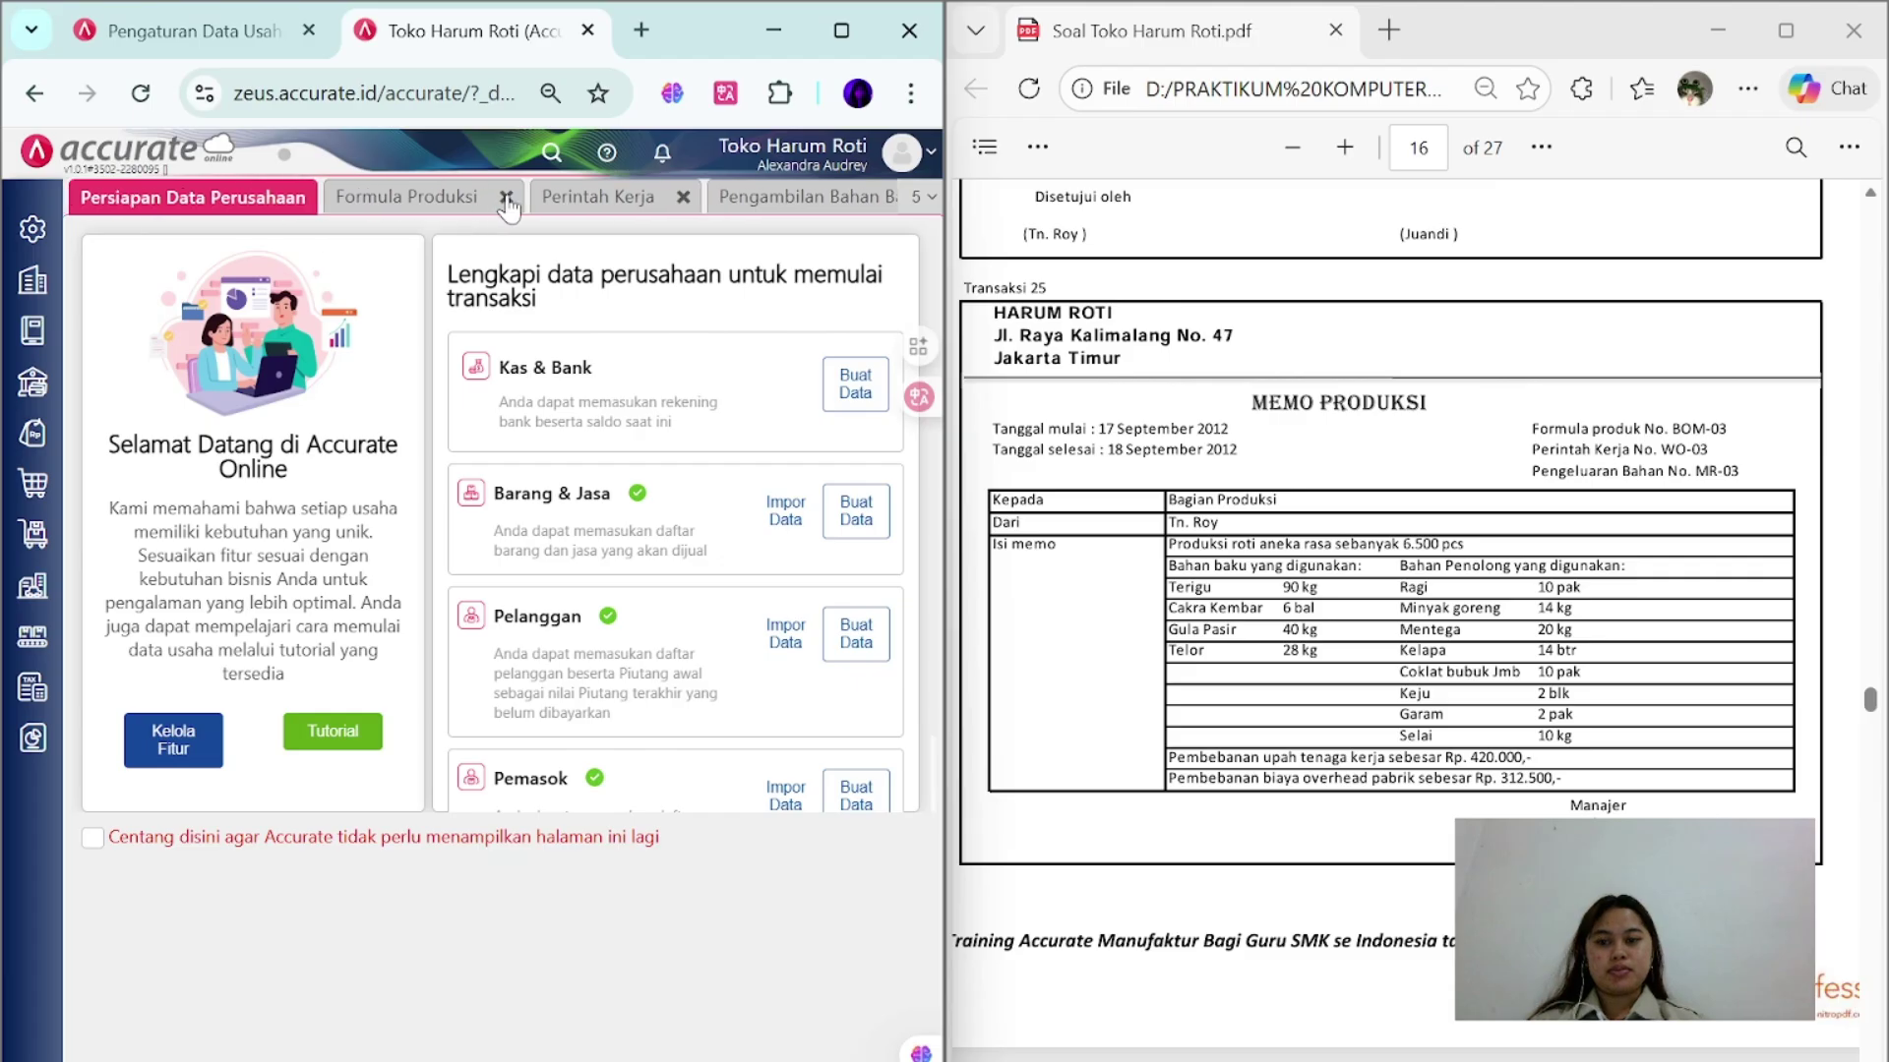
{"action": "left_click", "coordinate": [500, 197]}
{"action": "left_click", "coordinate": [594, 197]}
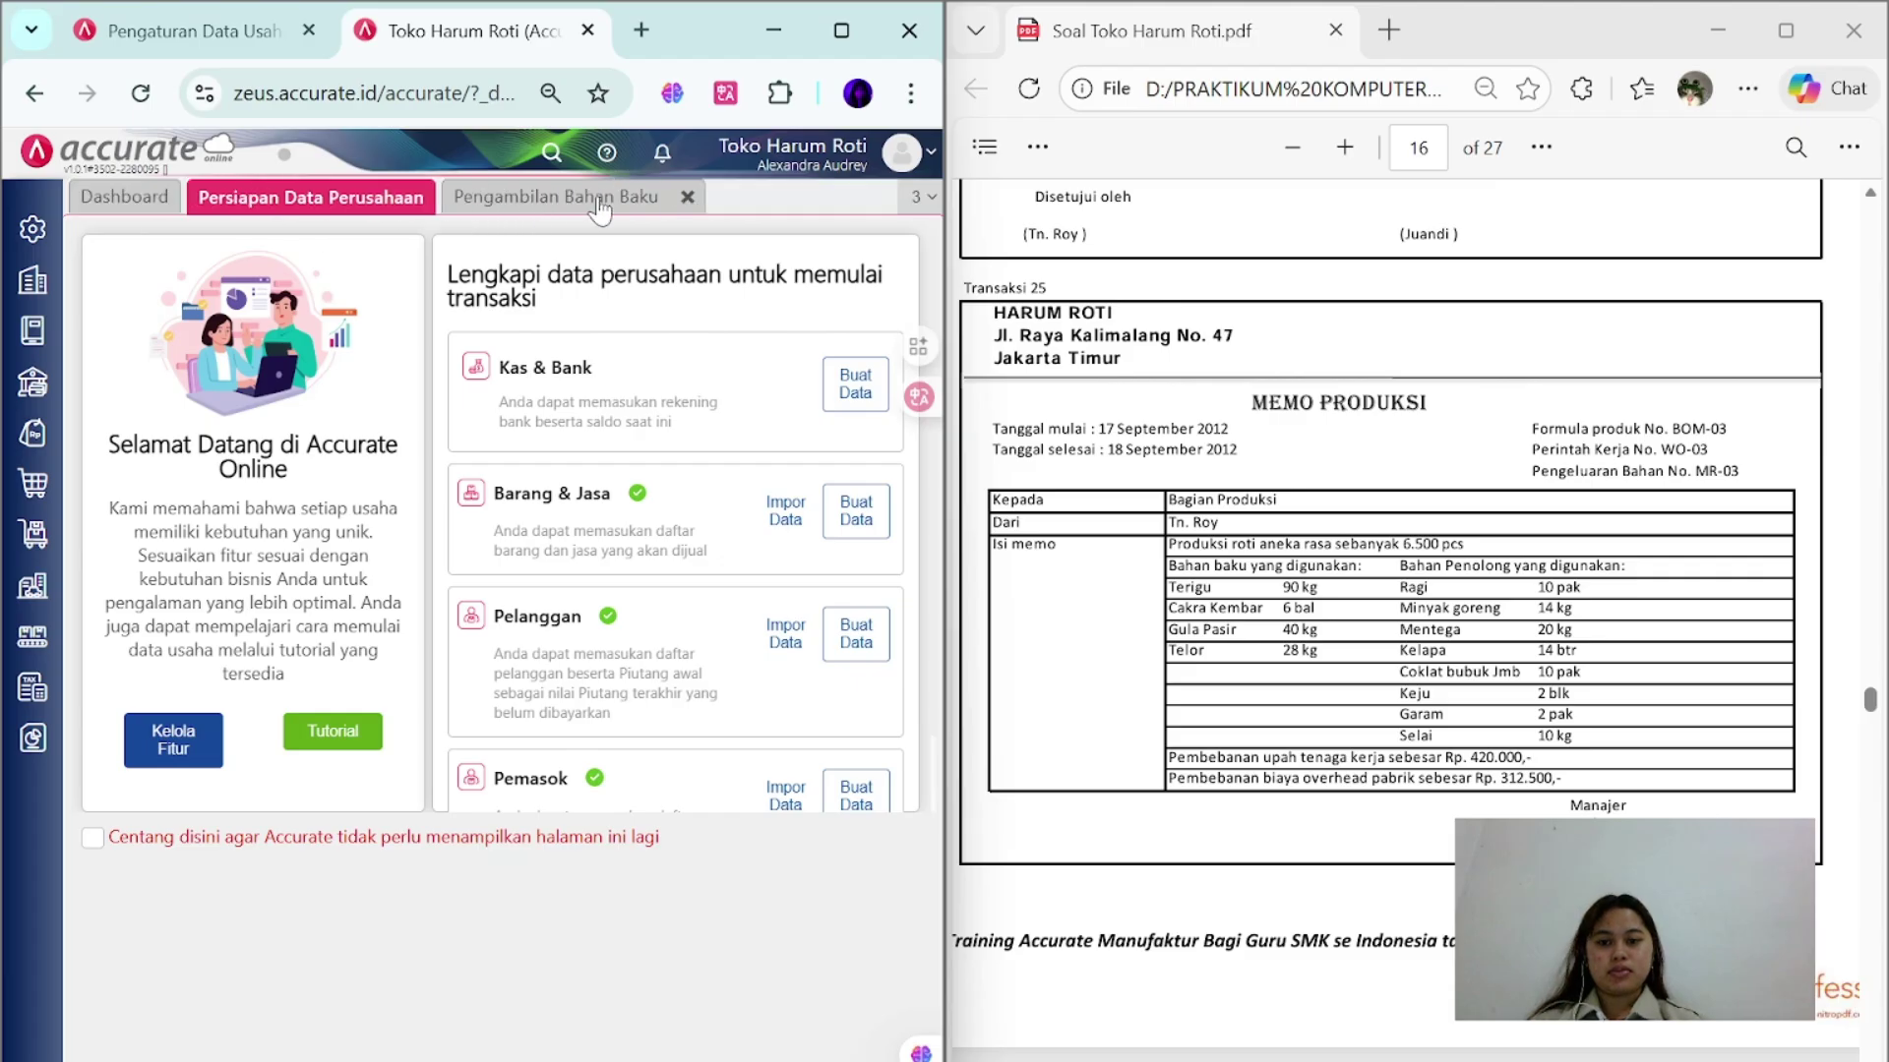
{"action": "left_click", "coordinate": [689, 197]}
- Start a new finished goods completion (Penyelesaian Barang Jadi) for work order WO-03
{"action": "scroll", "coordinate": [1405, 620], "scroll_direction": "down", "scroll_amount": 10}
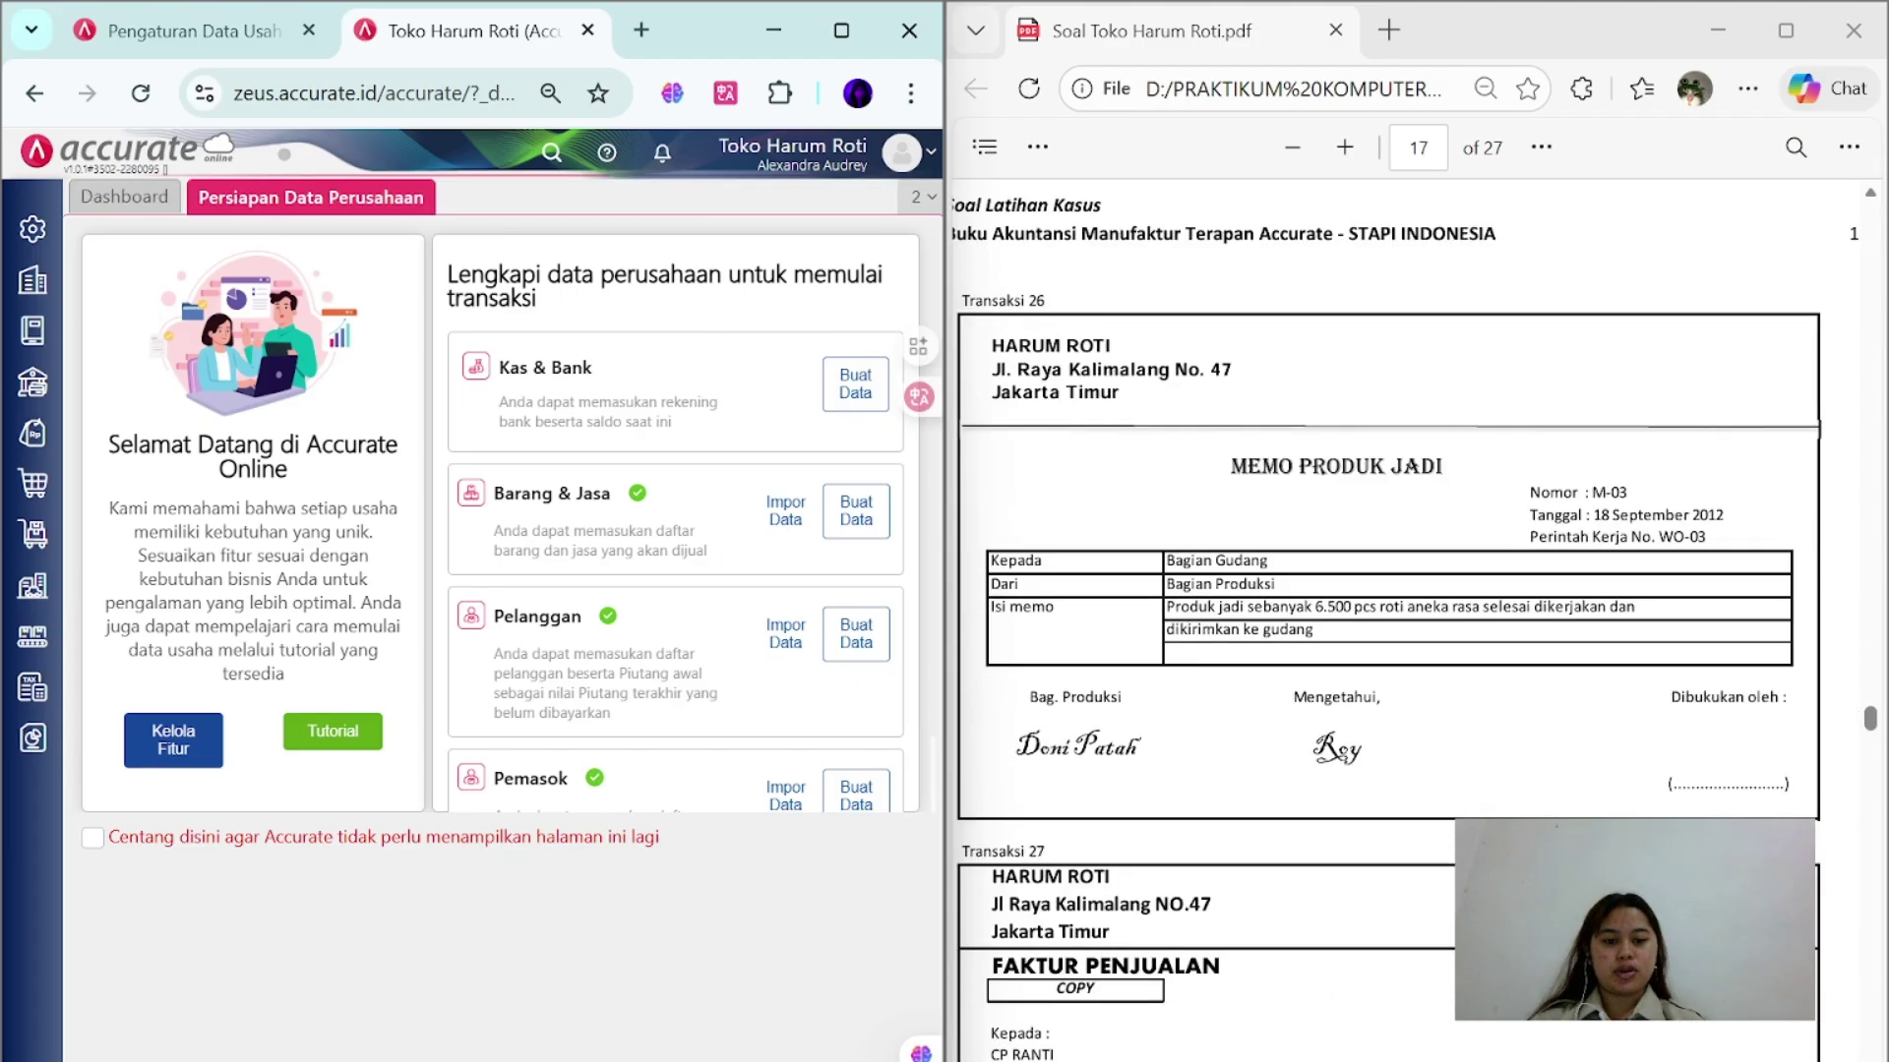
{"action": "scroll", "coordinate": [1405, 620], "scroll_direction": "up", "scroll_amount": 1}
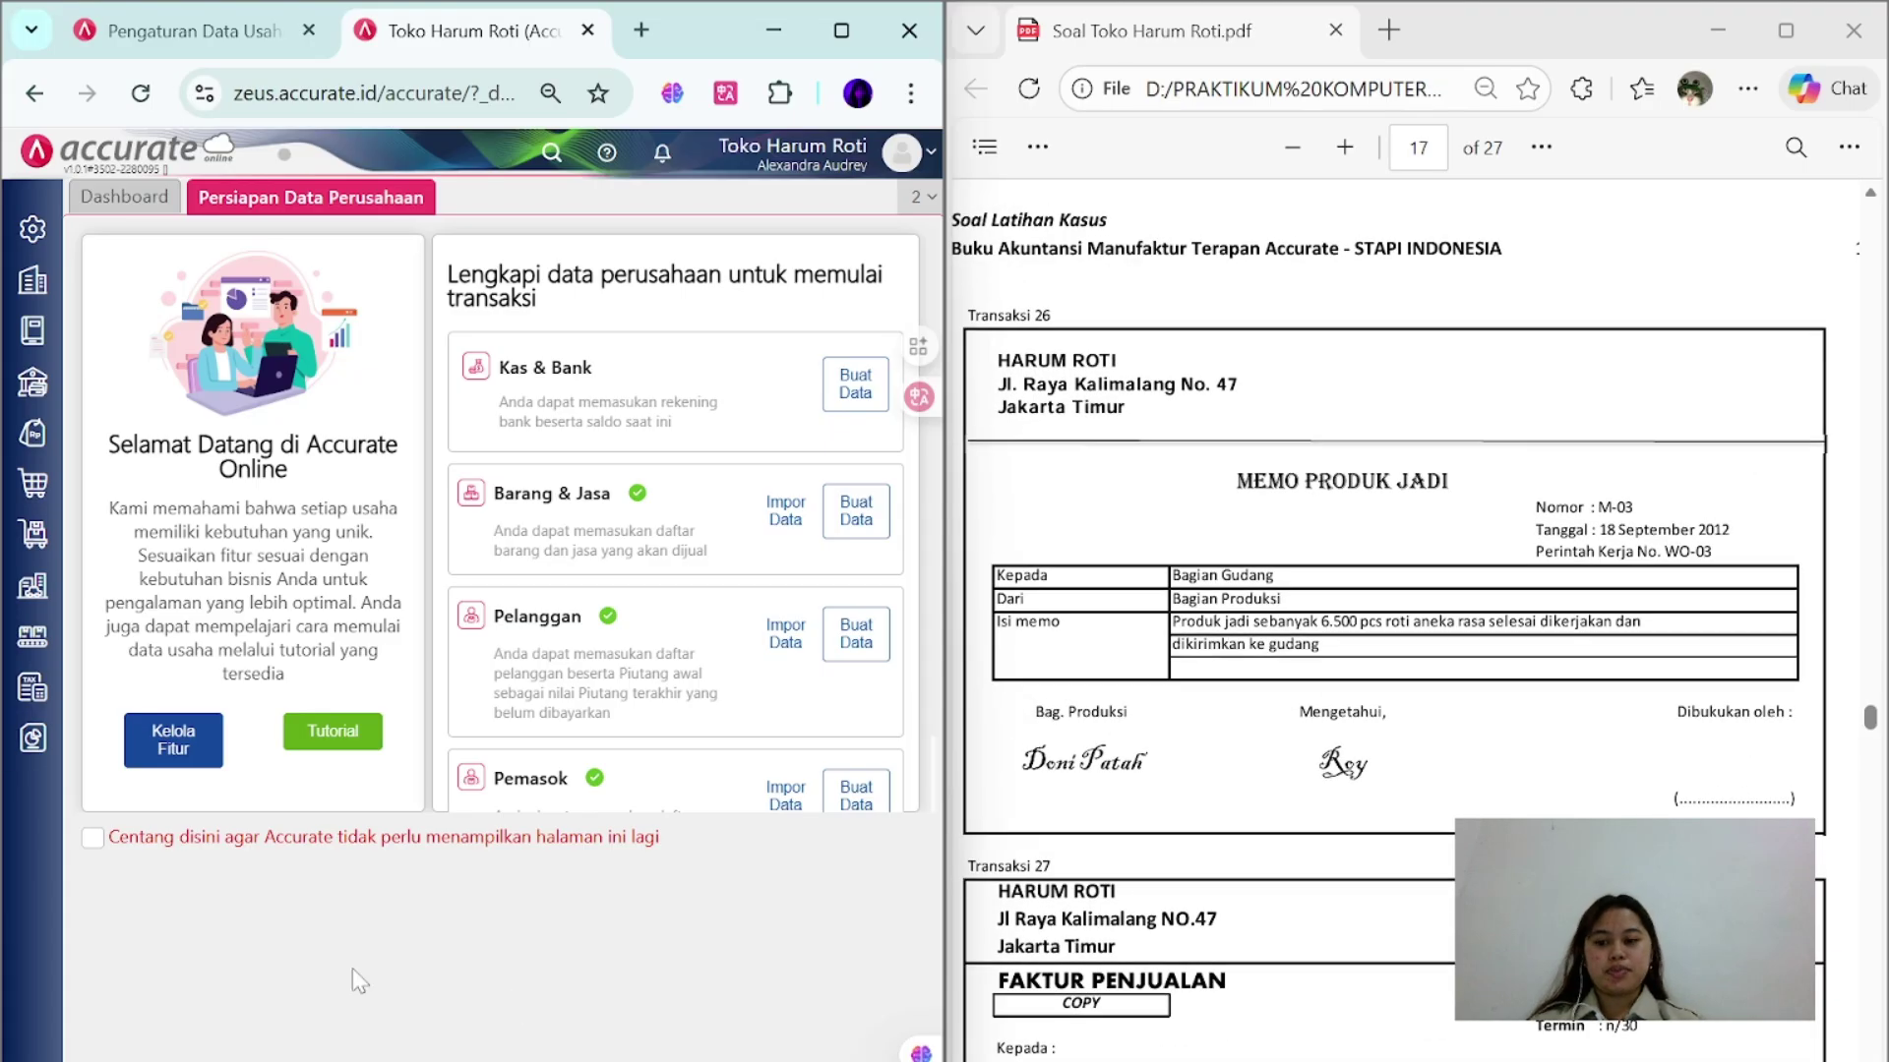
{"action": "left_click", "coordinate": [33, 636]}
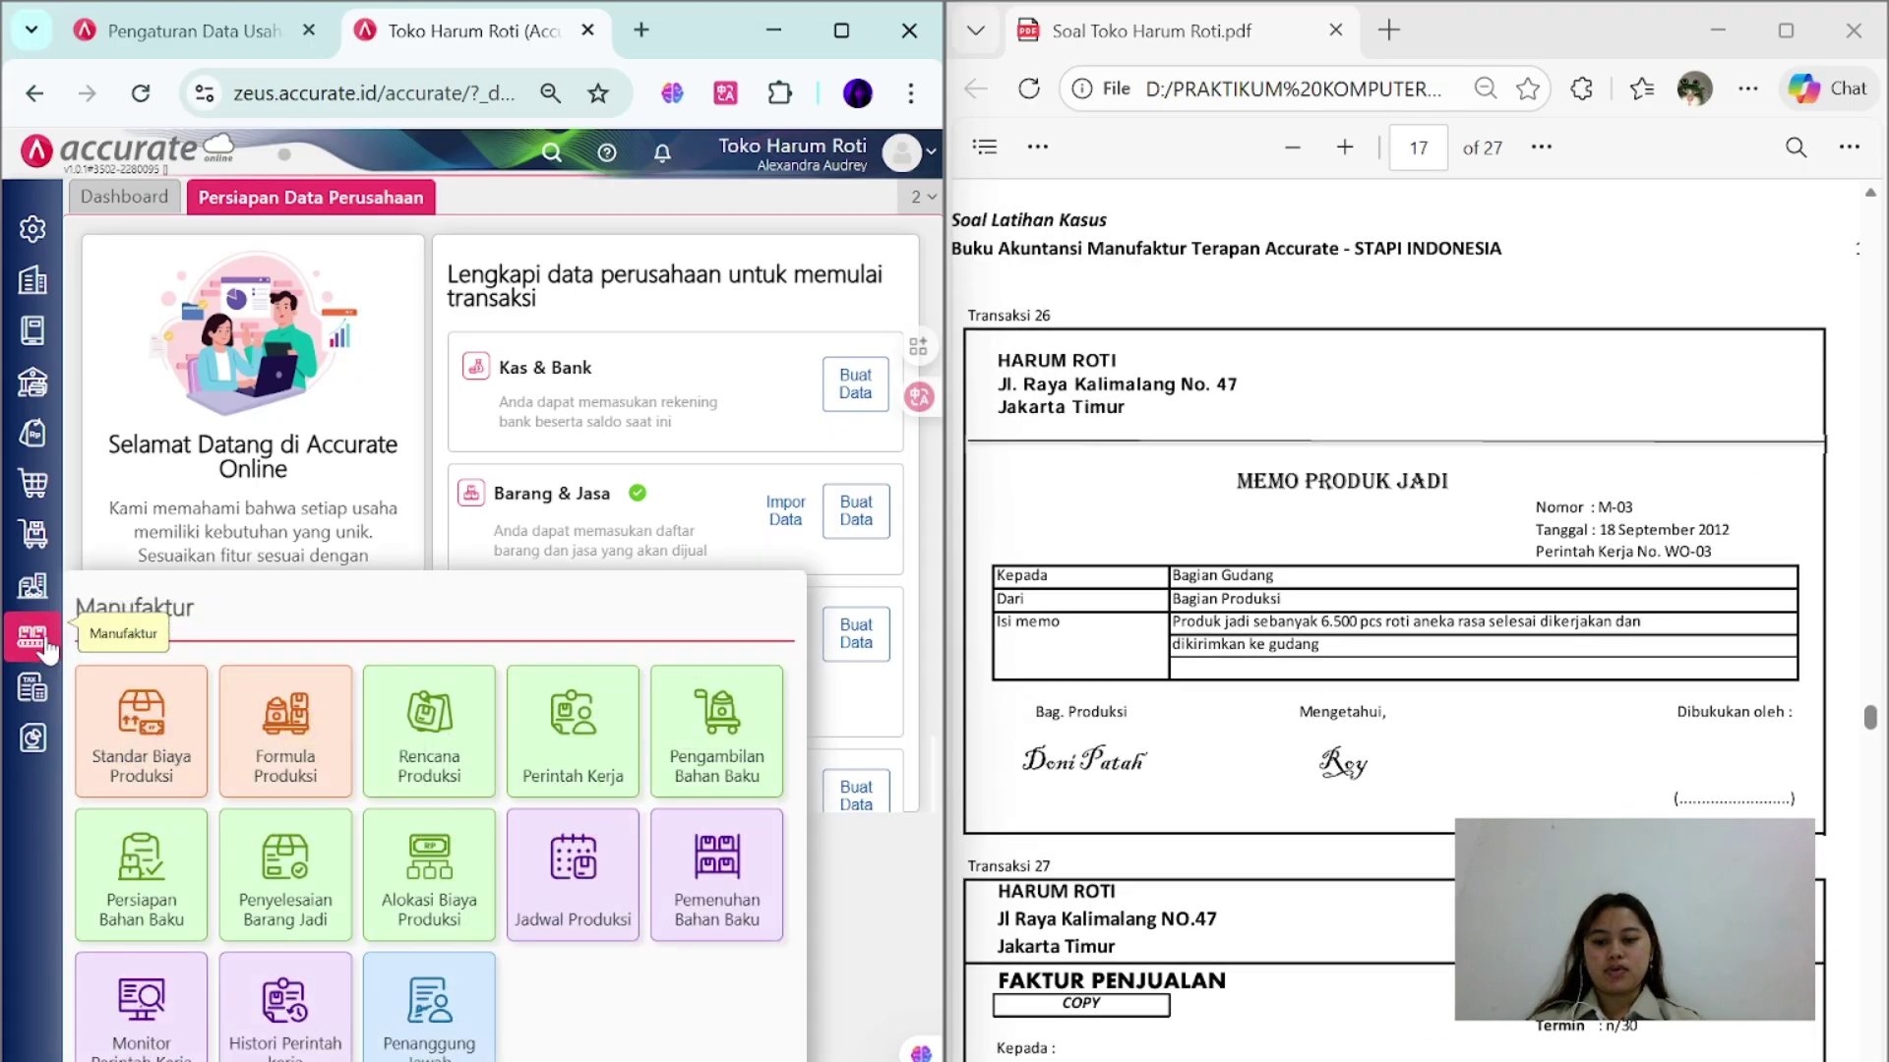
{"action": "left_click", "coordinate": [276, 897]}
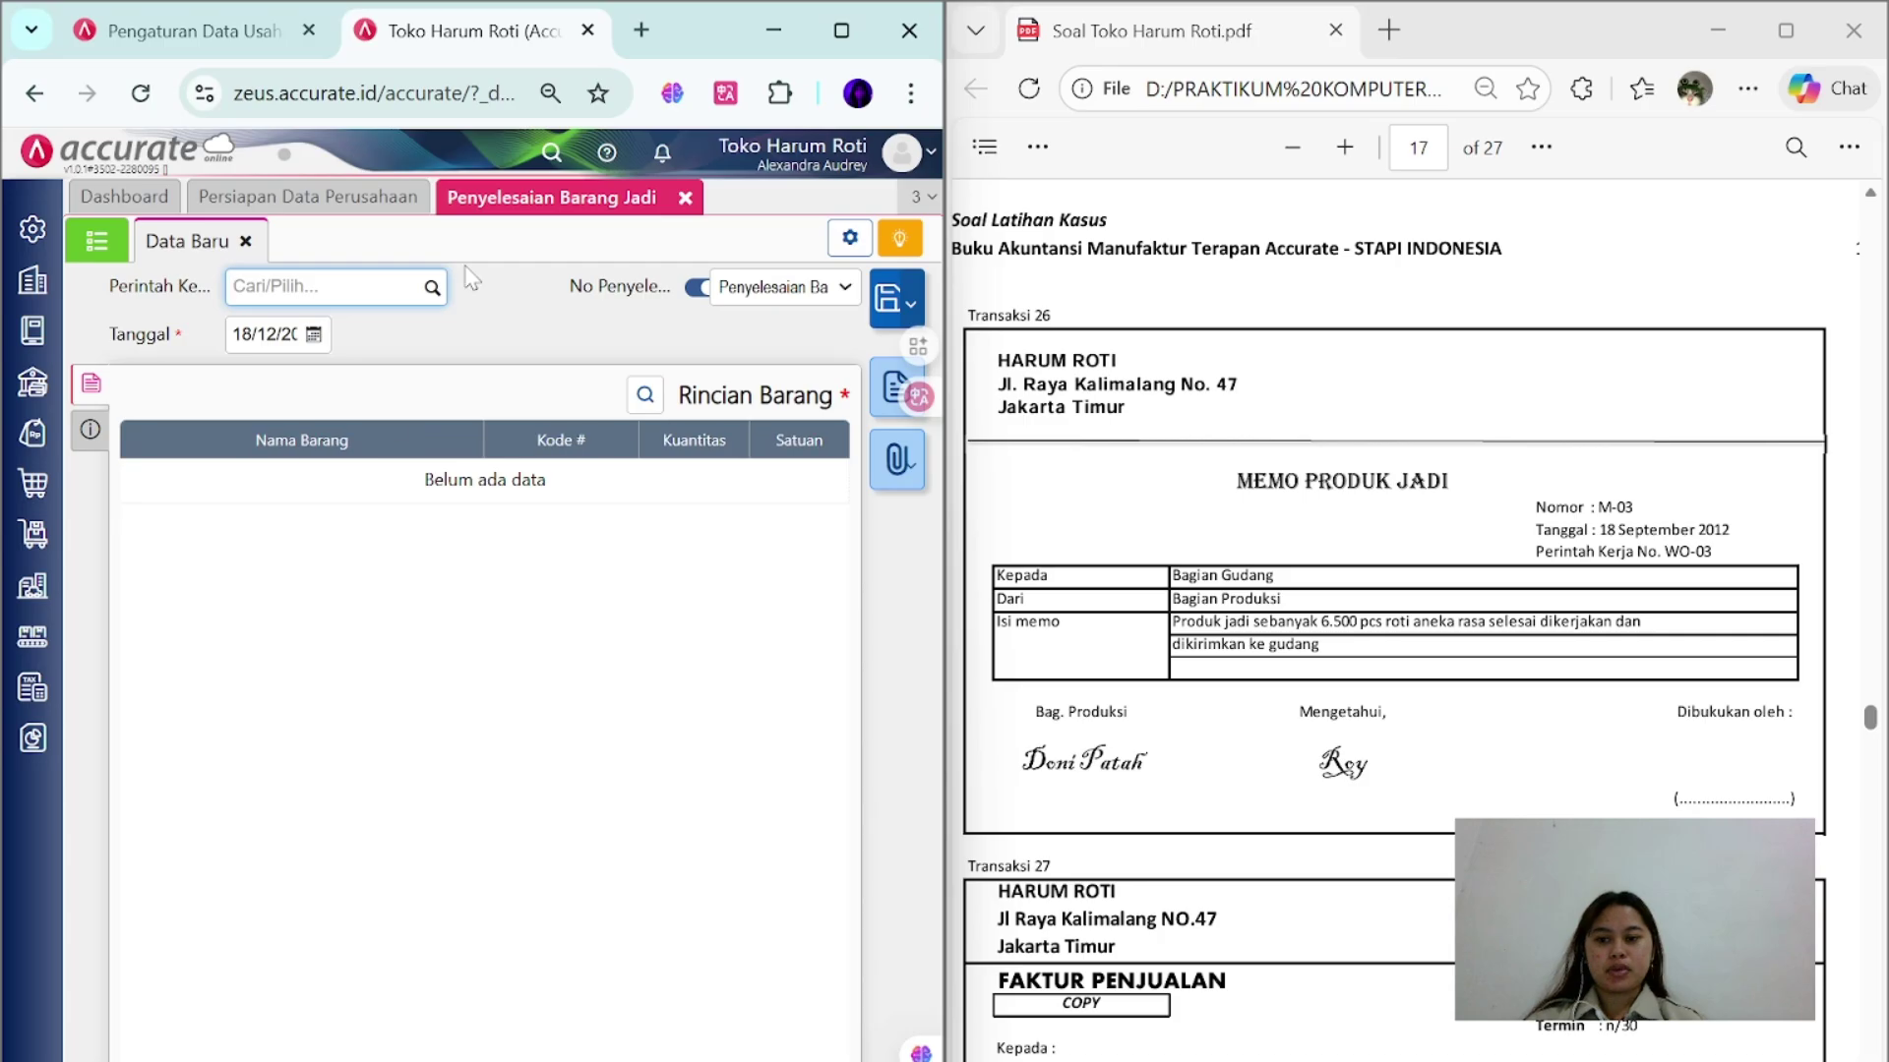
{"action": "left_click", "coordinate": [431, 286]}
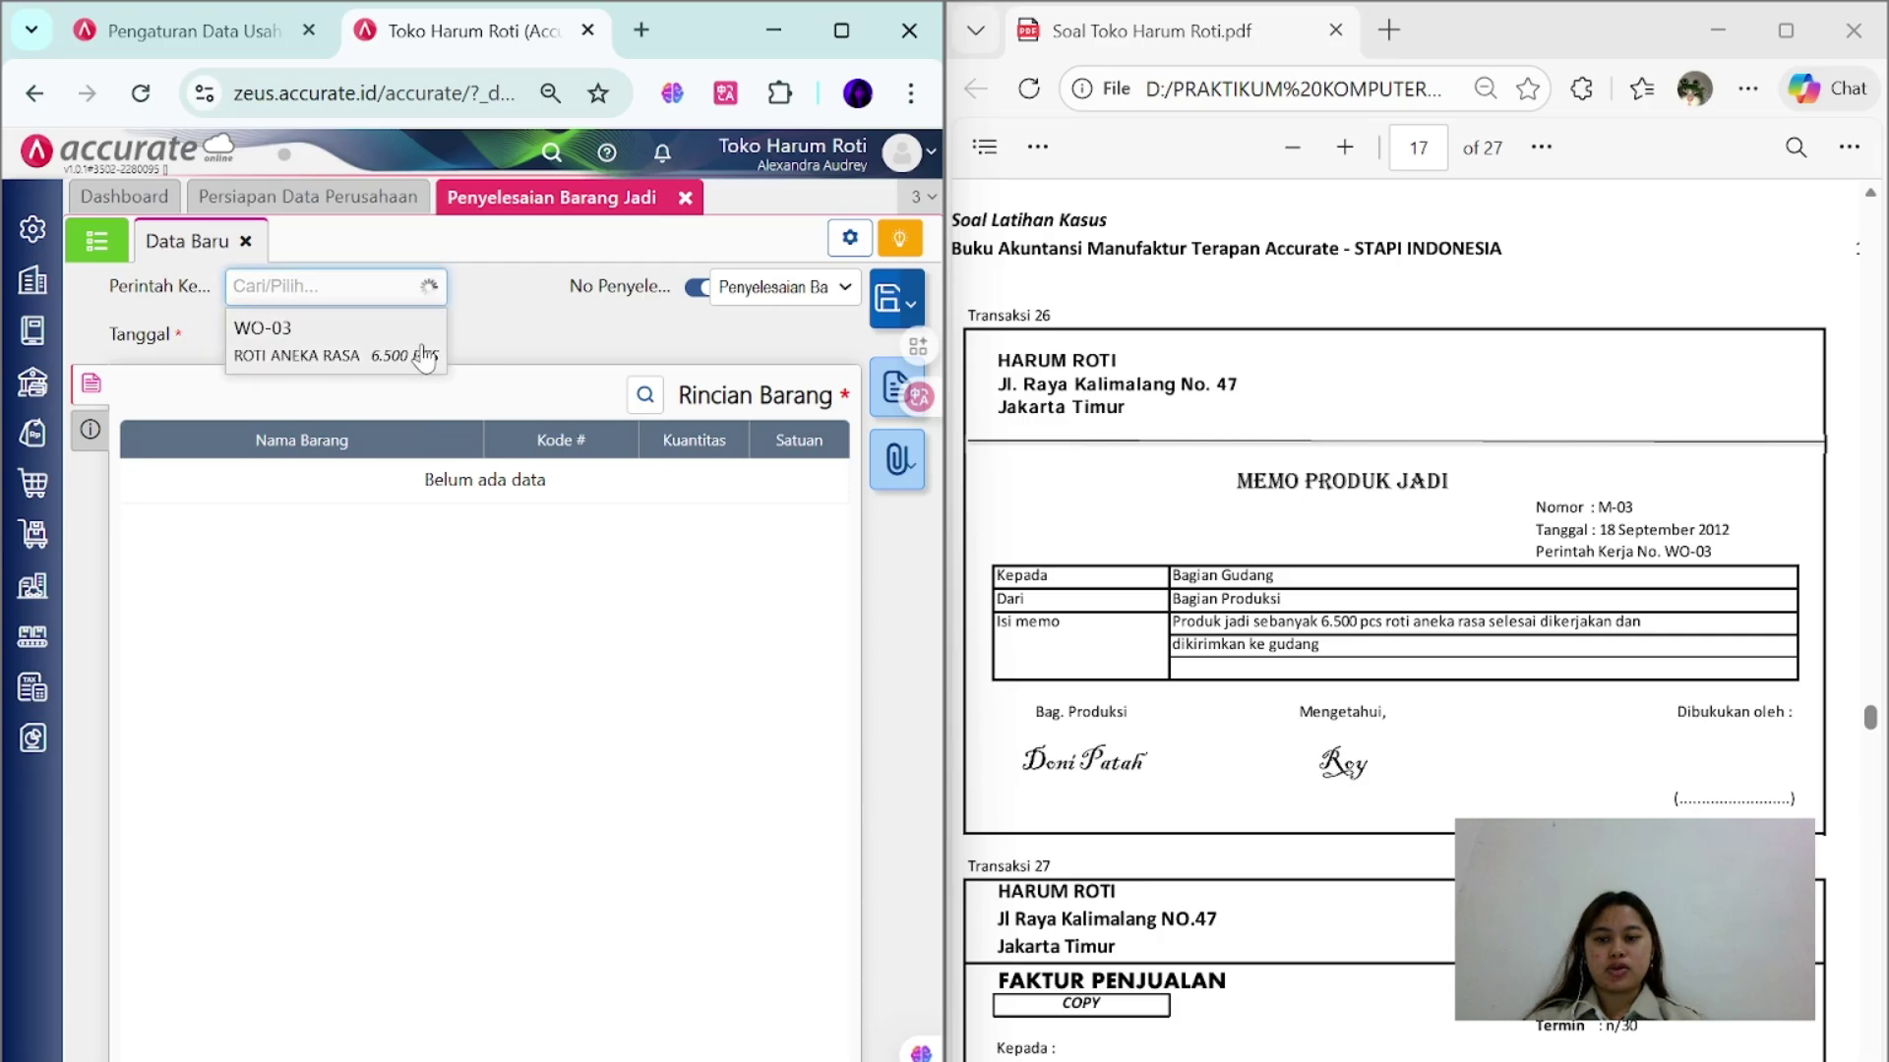
{"action": "left_click", "coordinate": [424, 360]}
- Date the finished goods completion 18/09/2012, switch it to manual numbering and number it M-03
{"action": "left_click", "coordinate": [263, 333]}
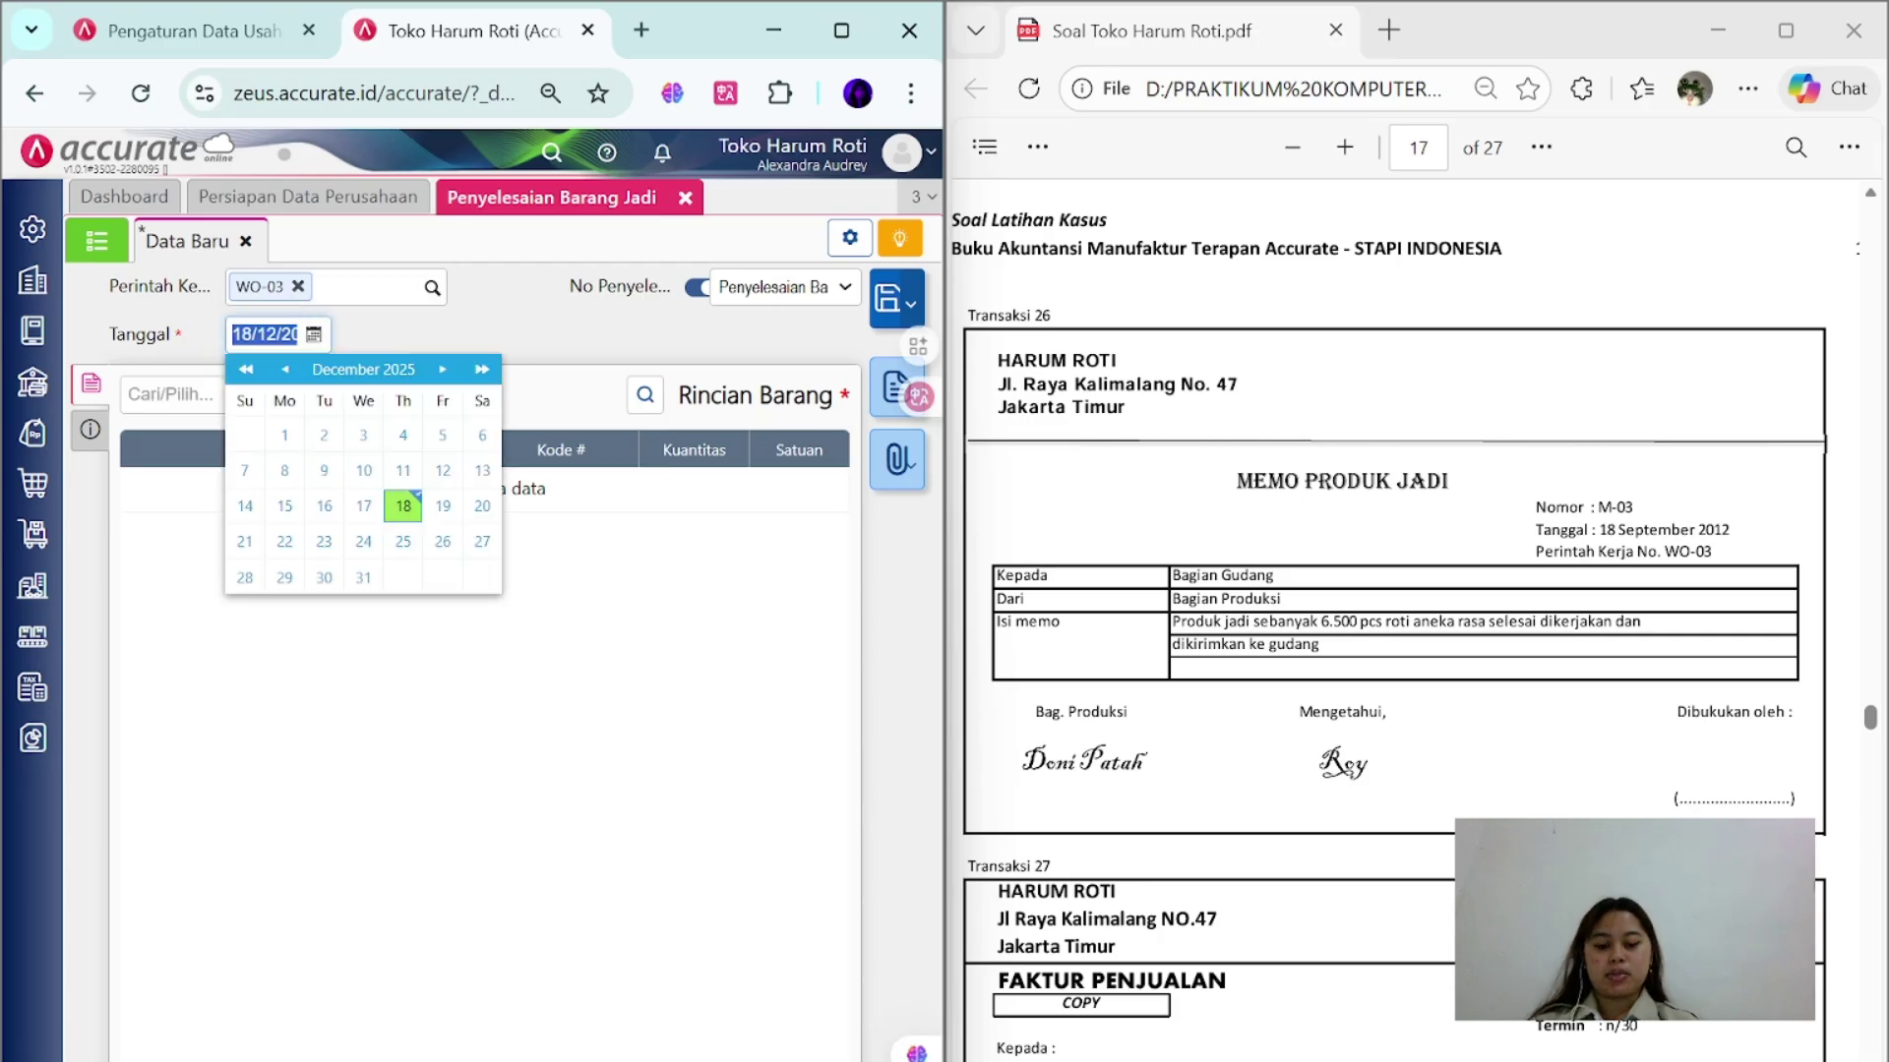
{"action": "type", "text": "18"}
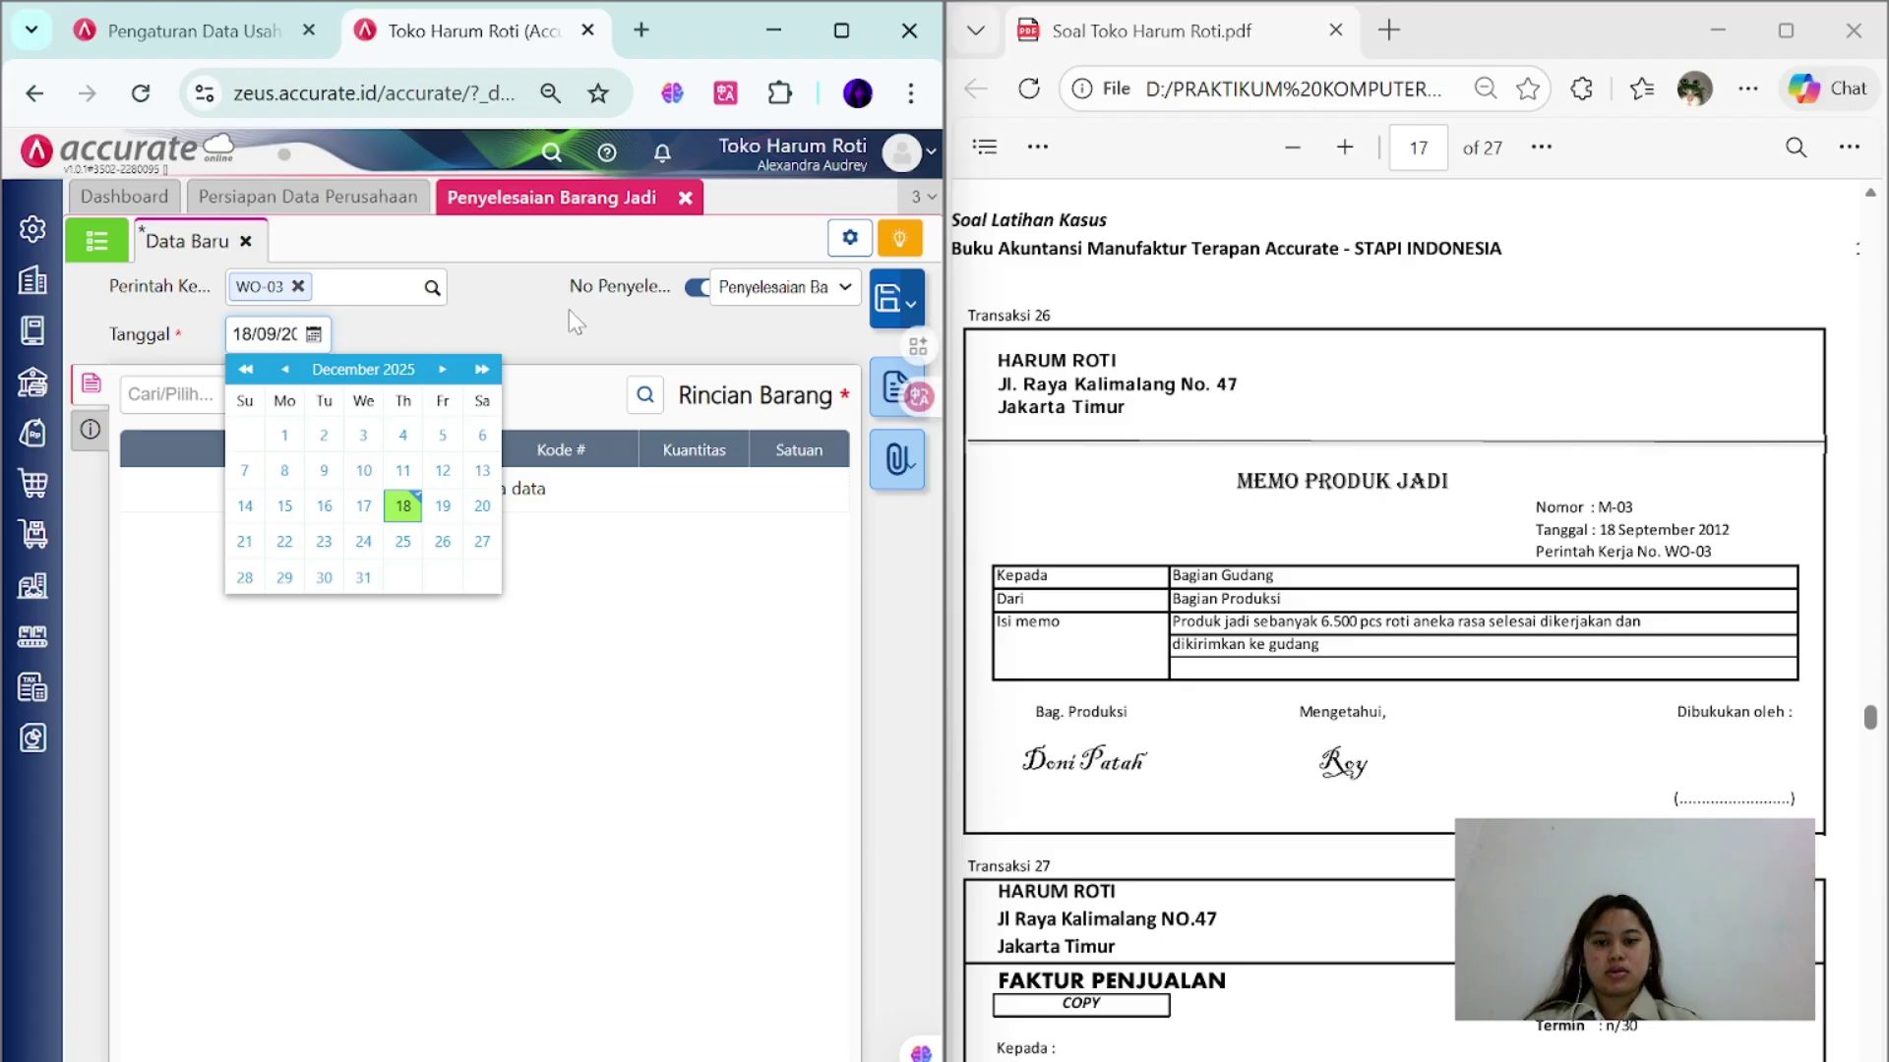
{"action": "left_click", "coordinate": [695, 286]}
{"action": "left_click", "coordinate": [767, 288]}
{"action": "type", "text": "M-"}
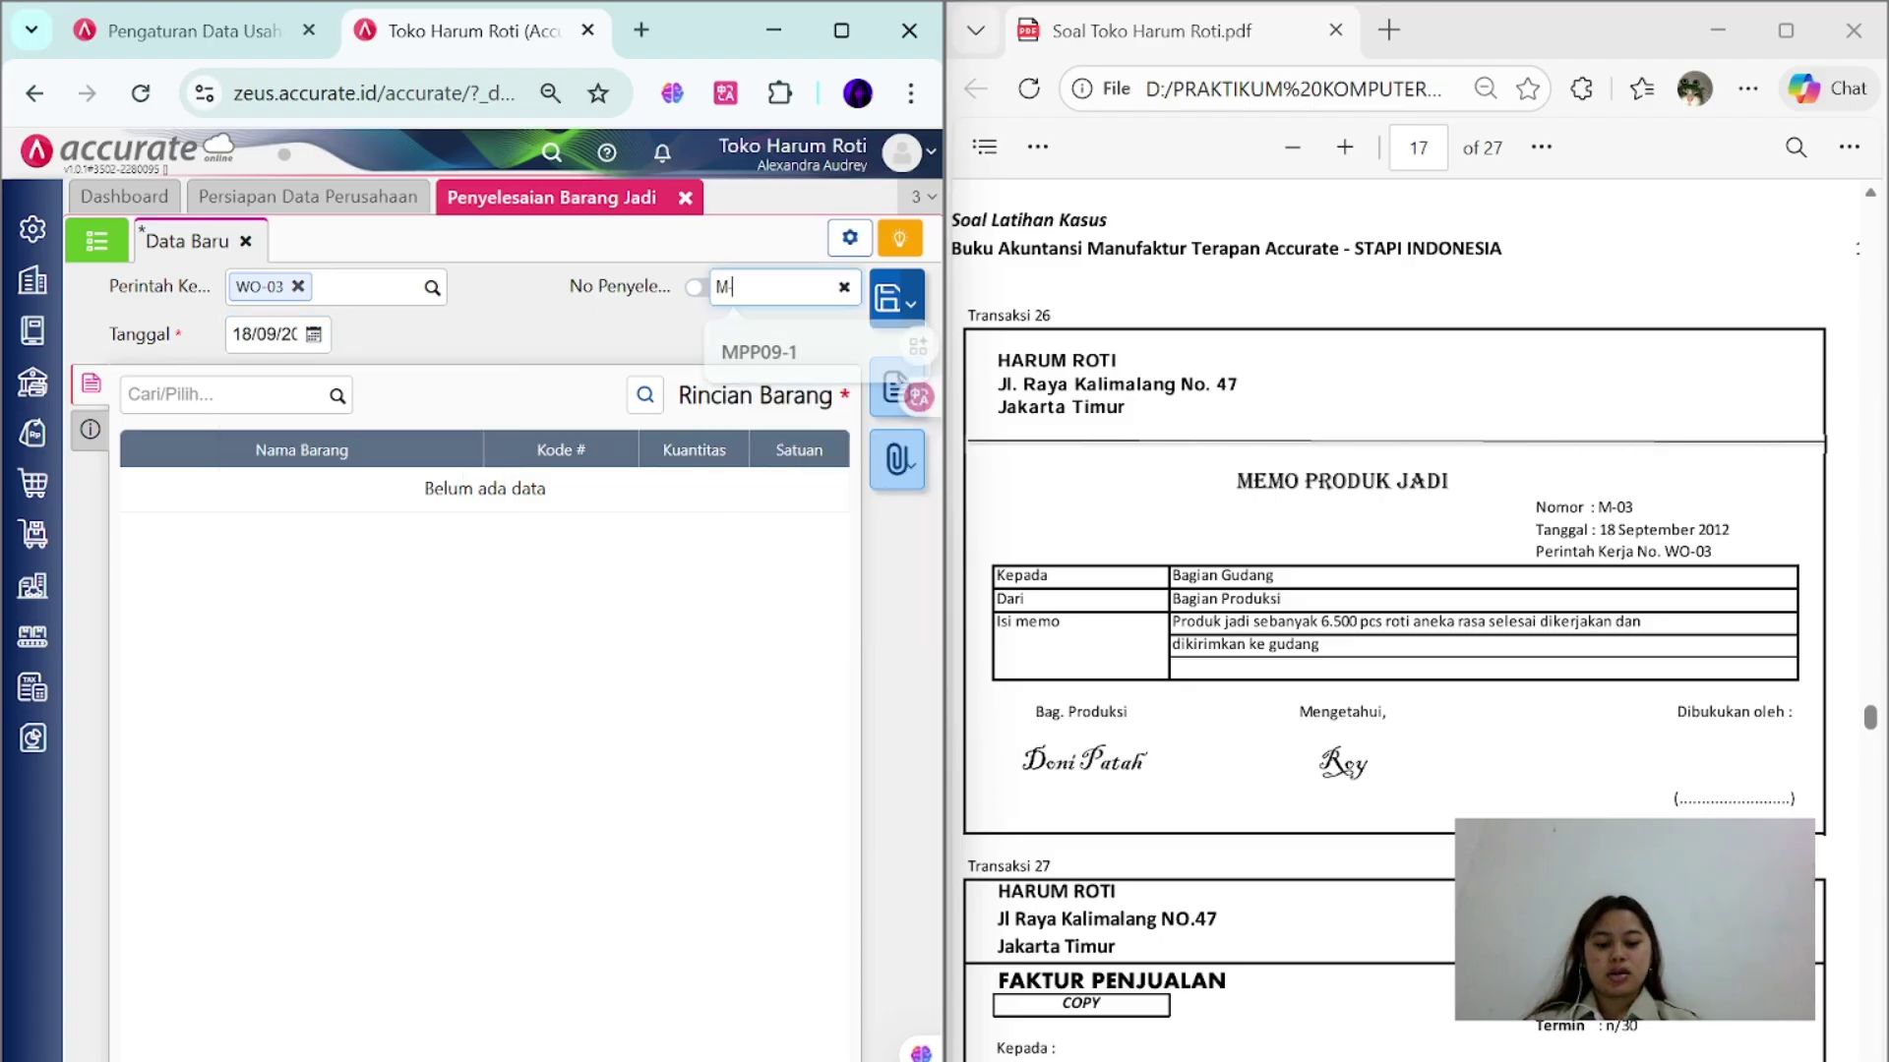
{"action": "type", "text": "03"}
- Add 6.500 PCS of ROTI ANEKA RASA from the Utama warehouse to the finished goods completion
{"action": "left_click", "coordinate": [331, 405]}
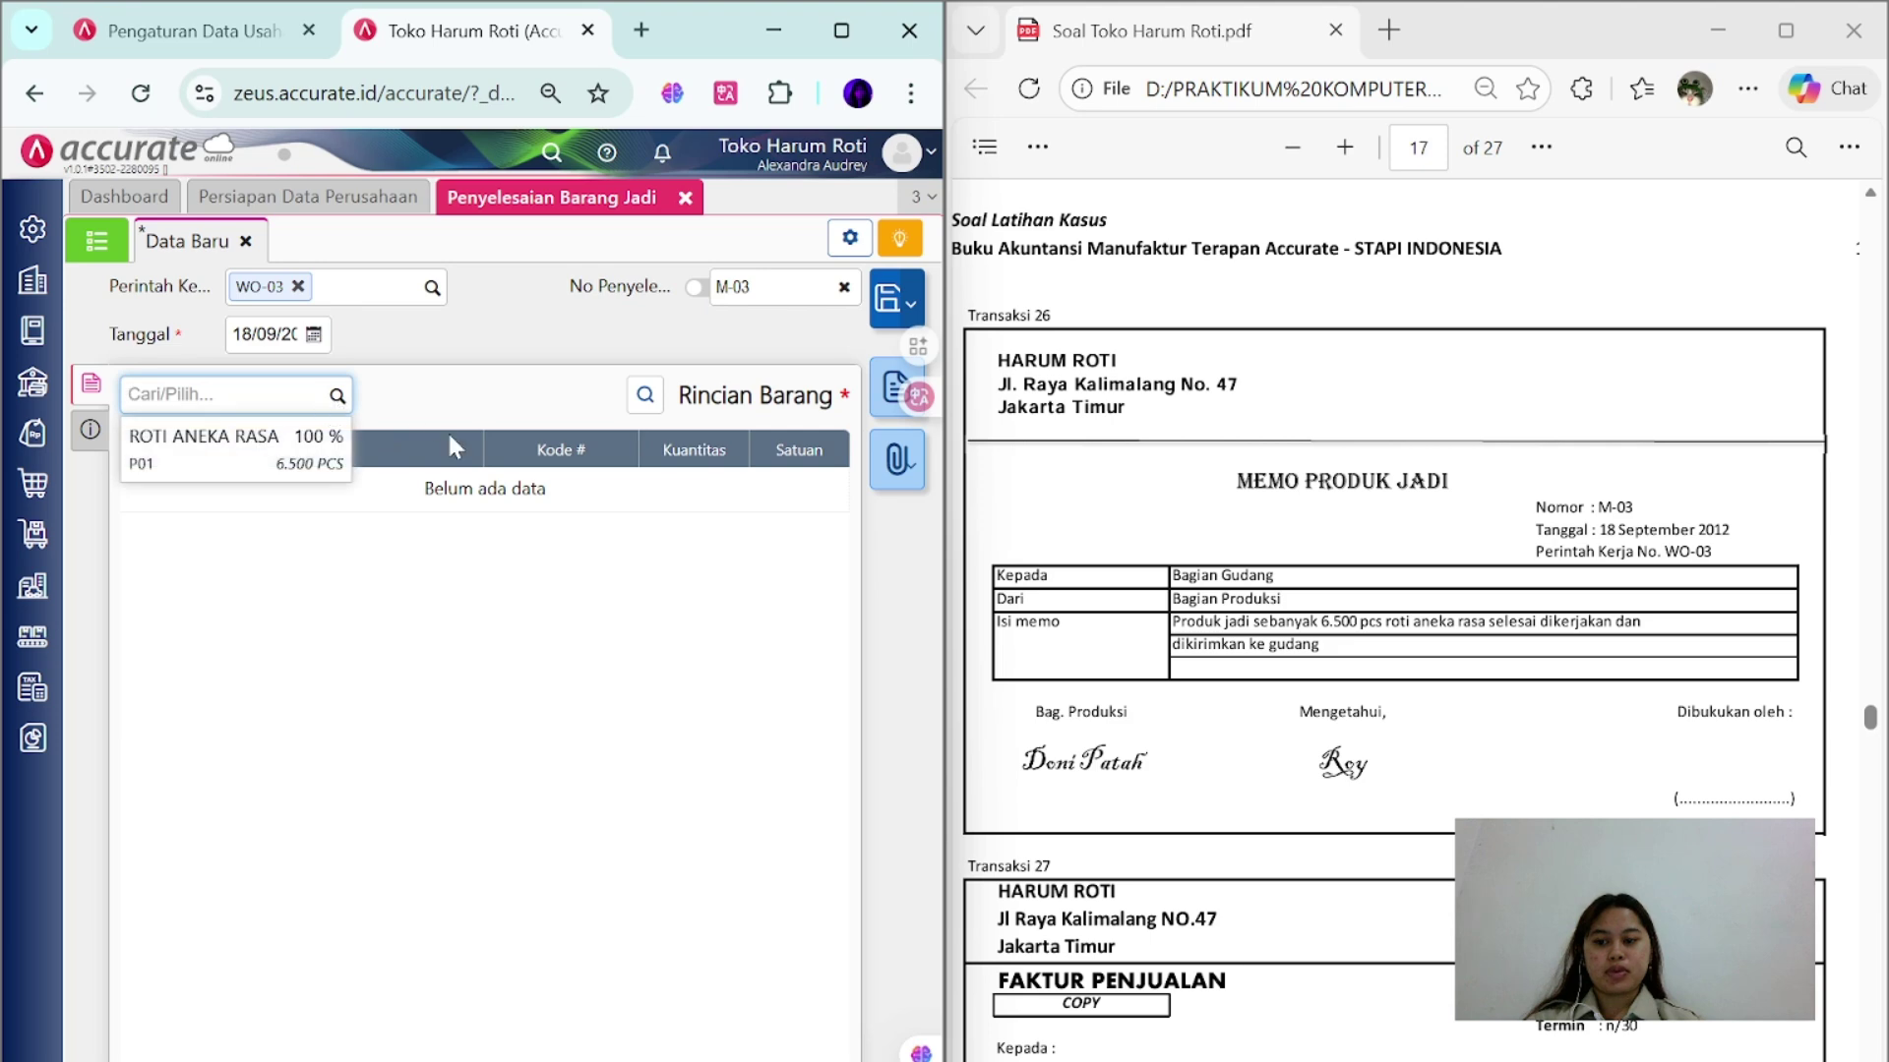
{"action": "left_click", "coordinate": [328, 466]}
{"action": "left_click", "coordinate": [745, 853]}
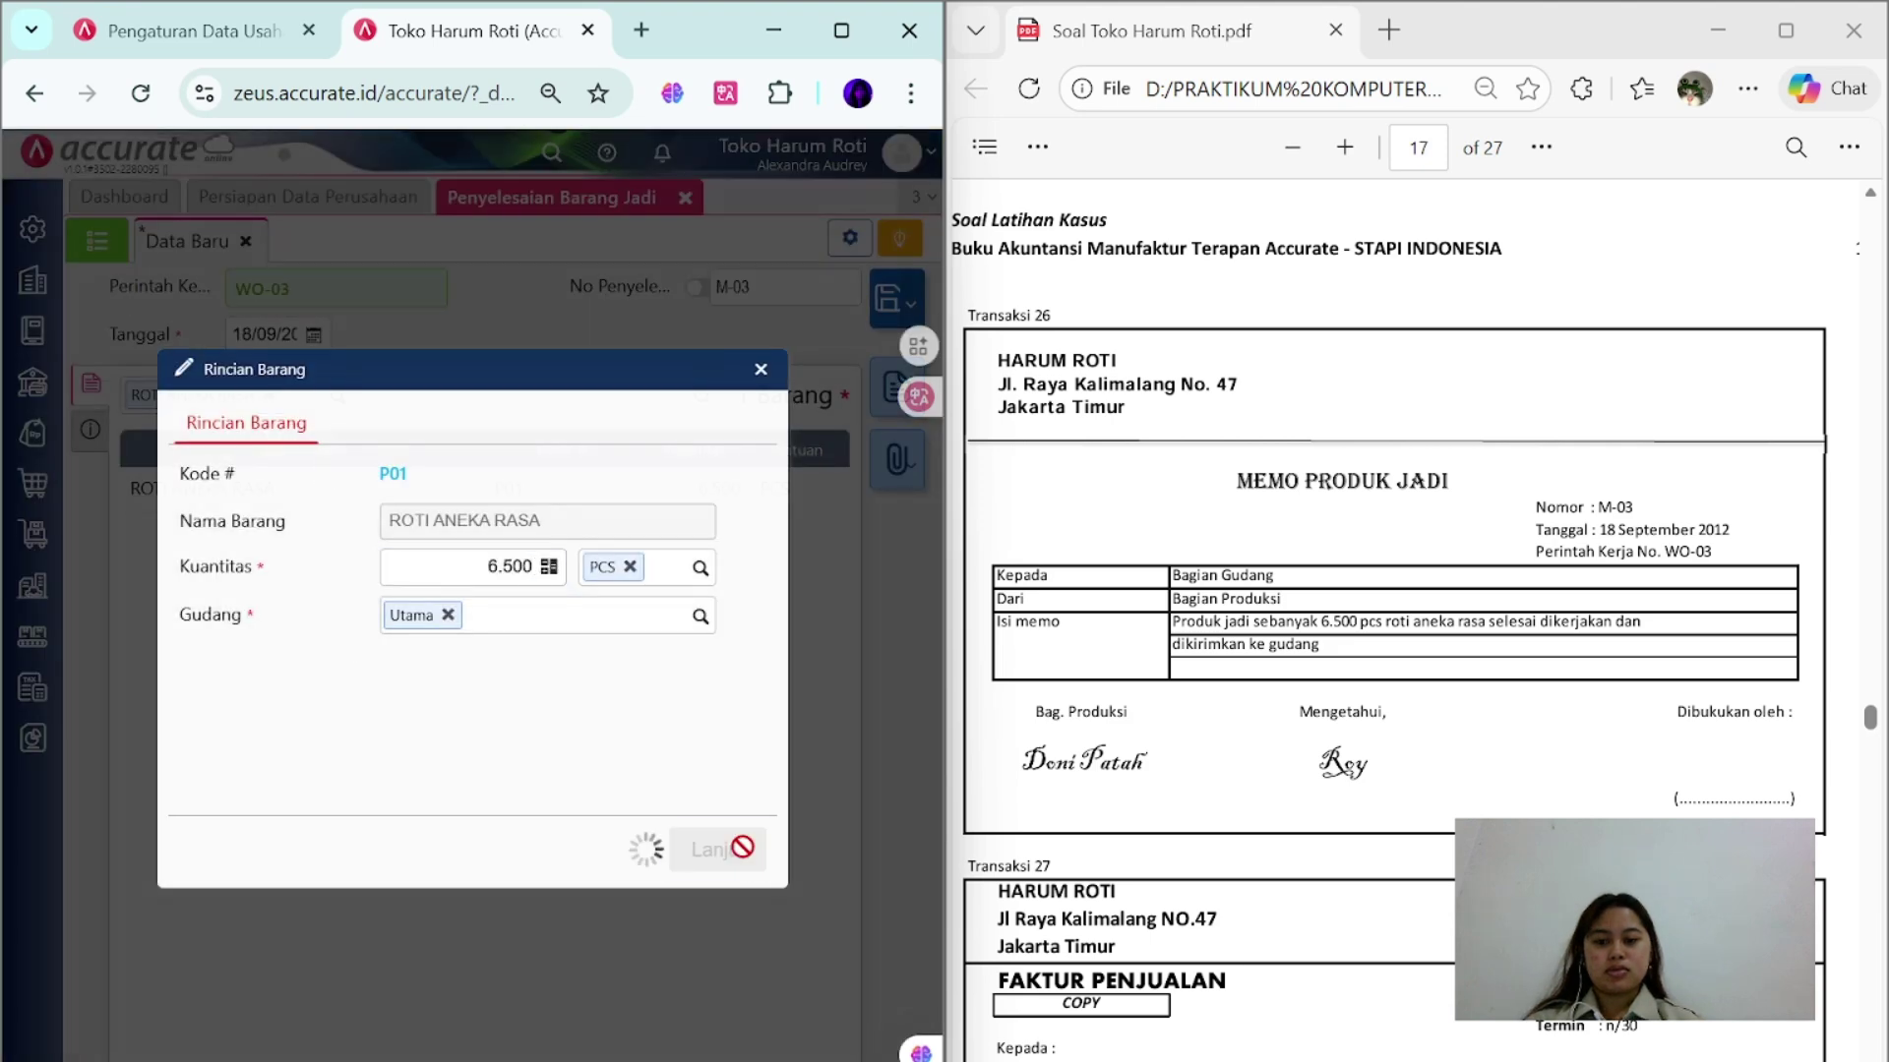
- Enter the description "Produk jadi sebanyak 65000 pcs roti aneka rasa selesai" and save and close the finished goods completion
{"action": "left_click", "coordinate": [89, 430]}
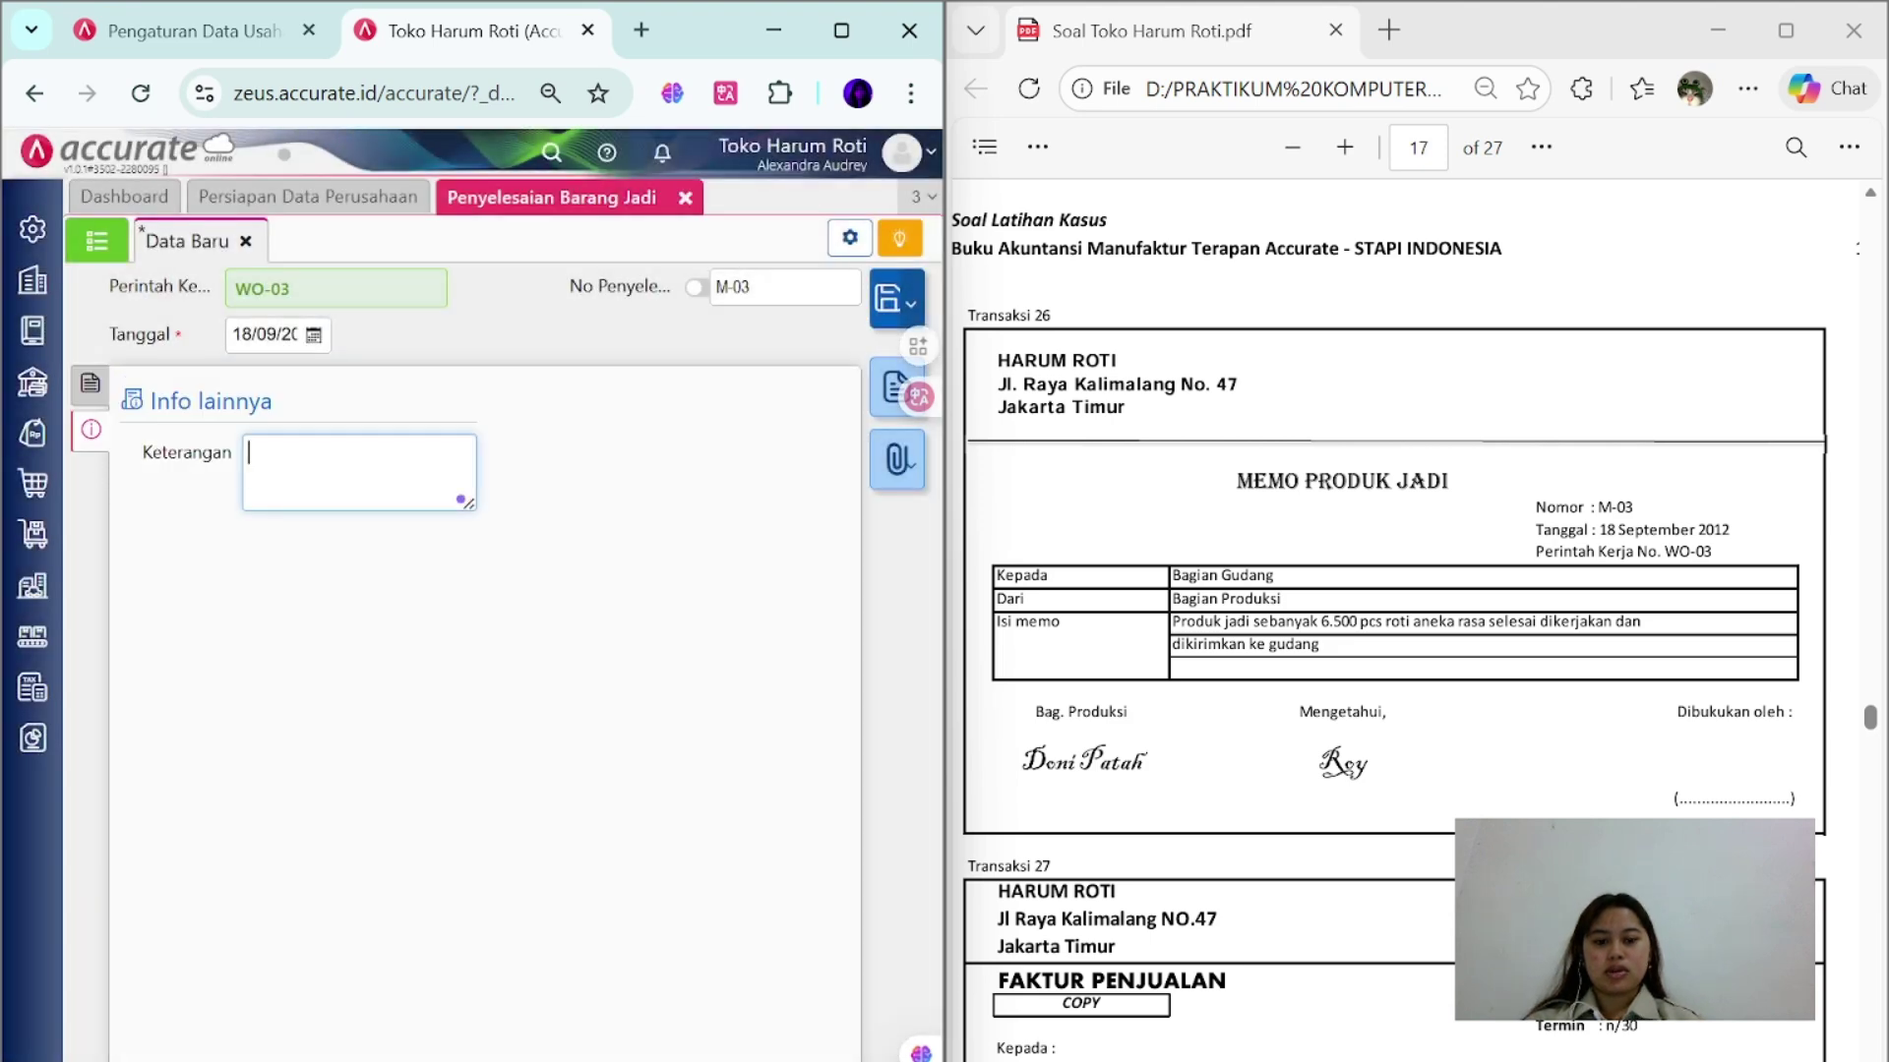
{"action": "type", "text": "Produk jadi sebanyak 65000 pcs roti aneka rasa selesai"}
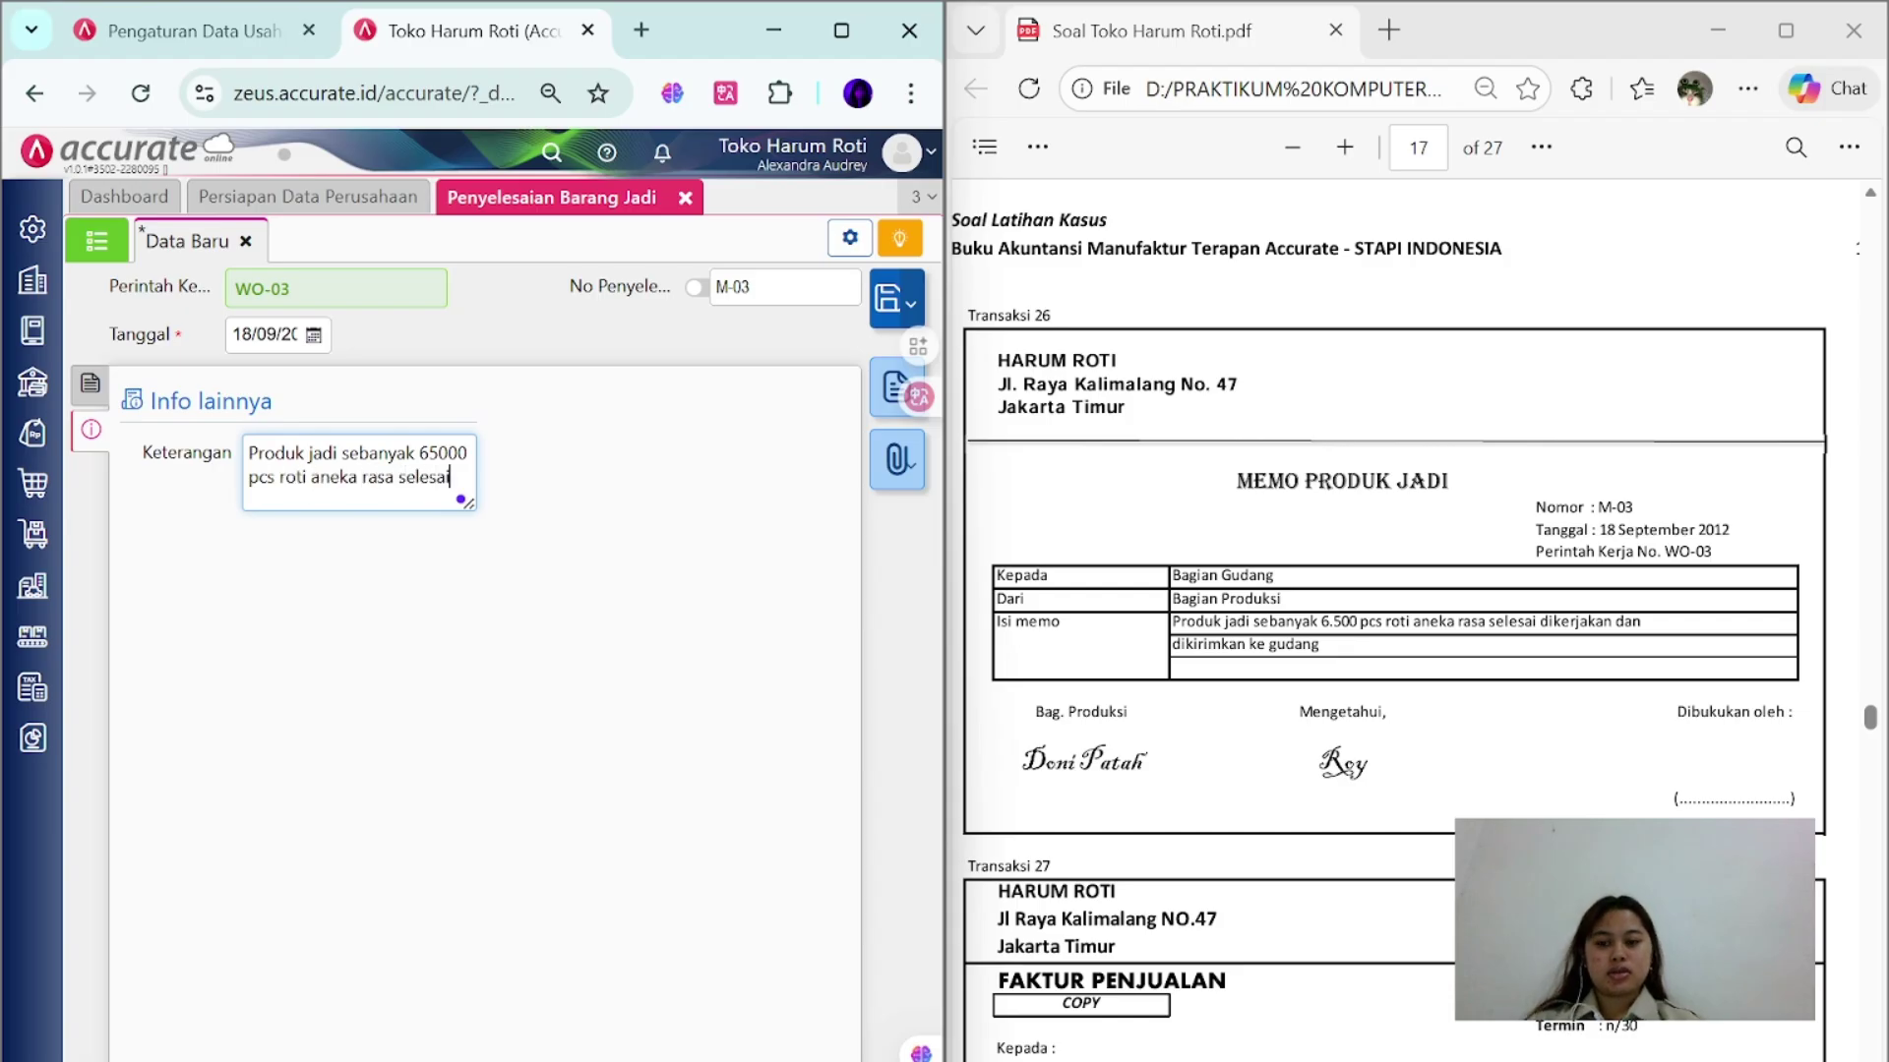
{"action": "left_click", "coordinate": [576, 600]}
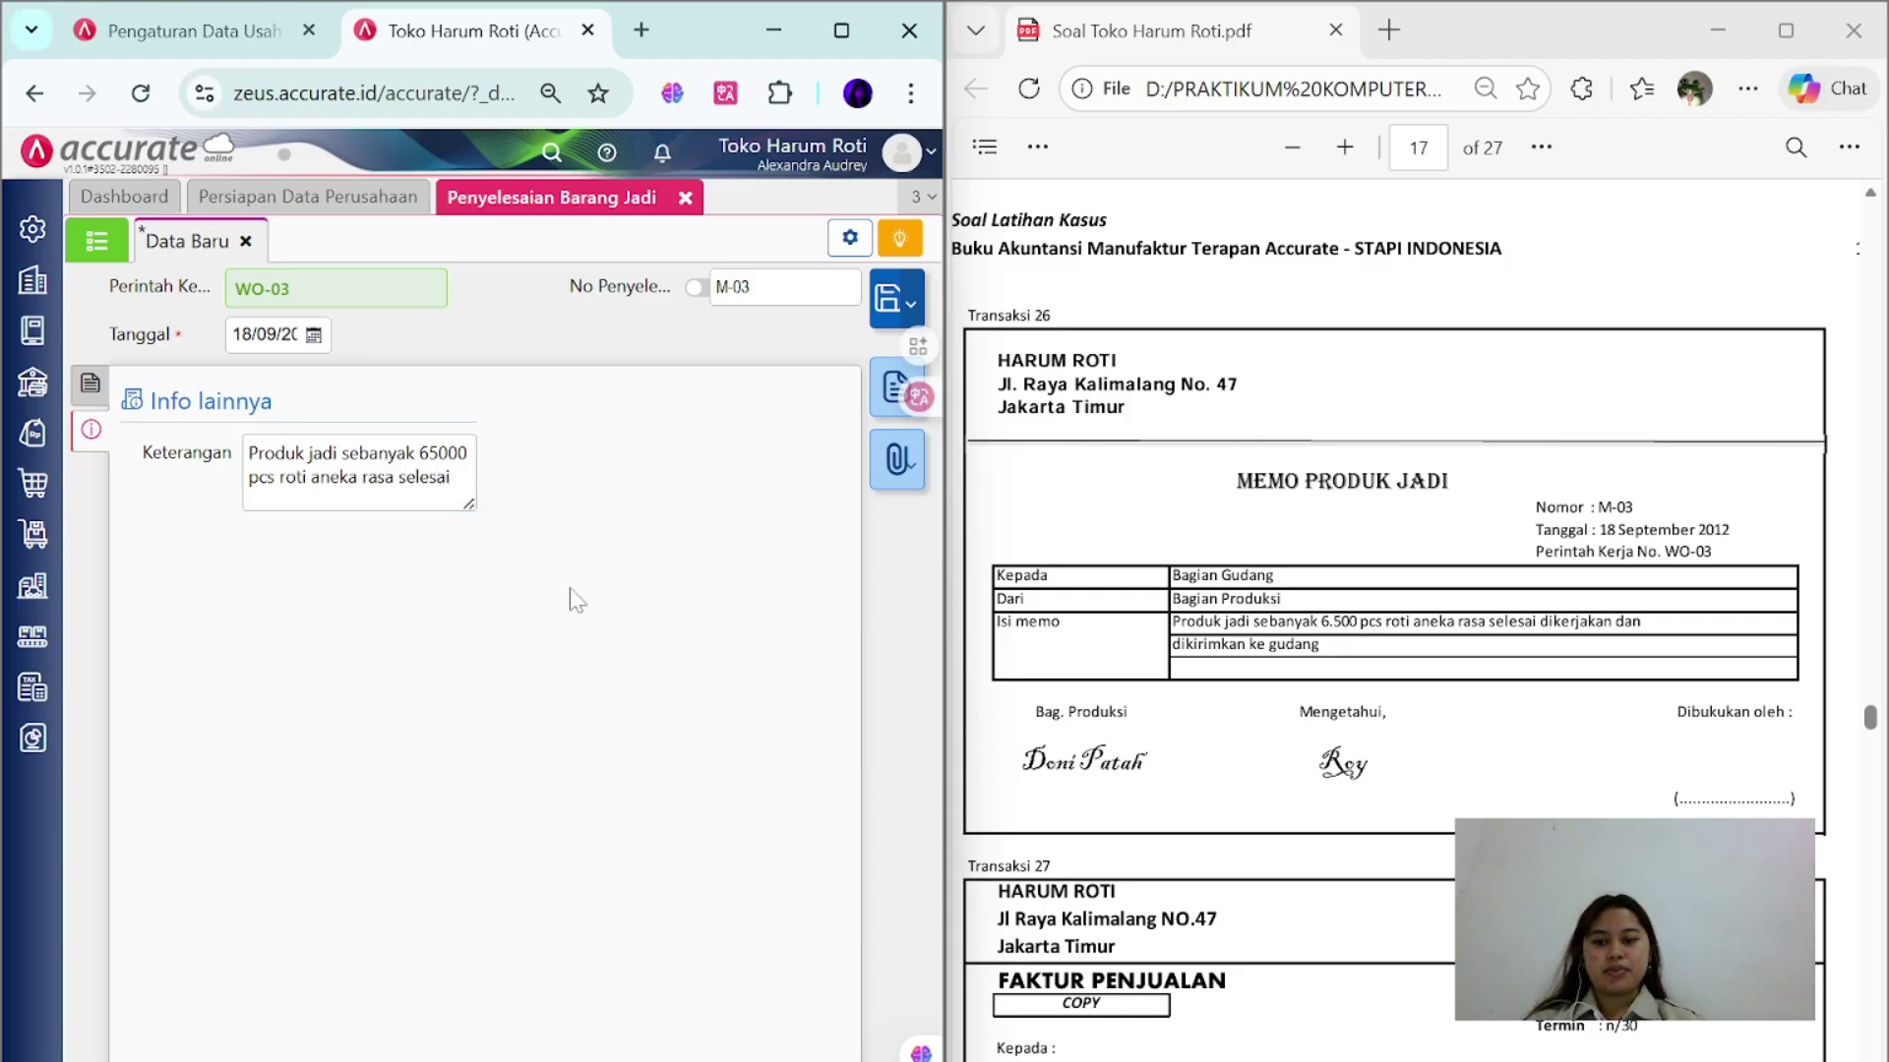
{"action": "left_click", "coordinate": [884, 317]}
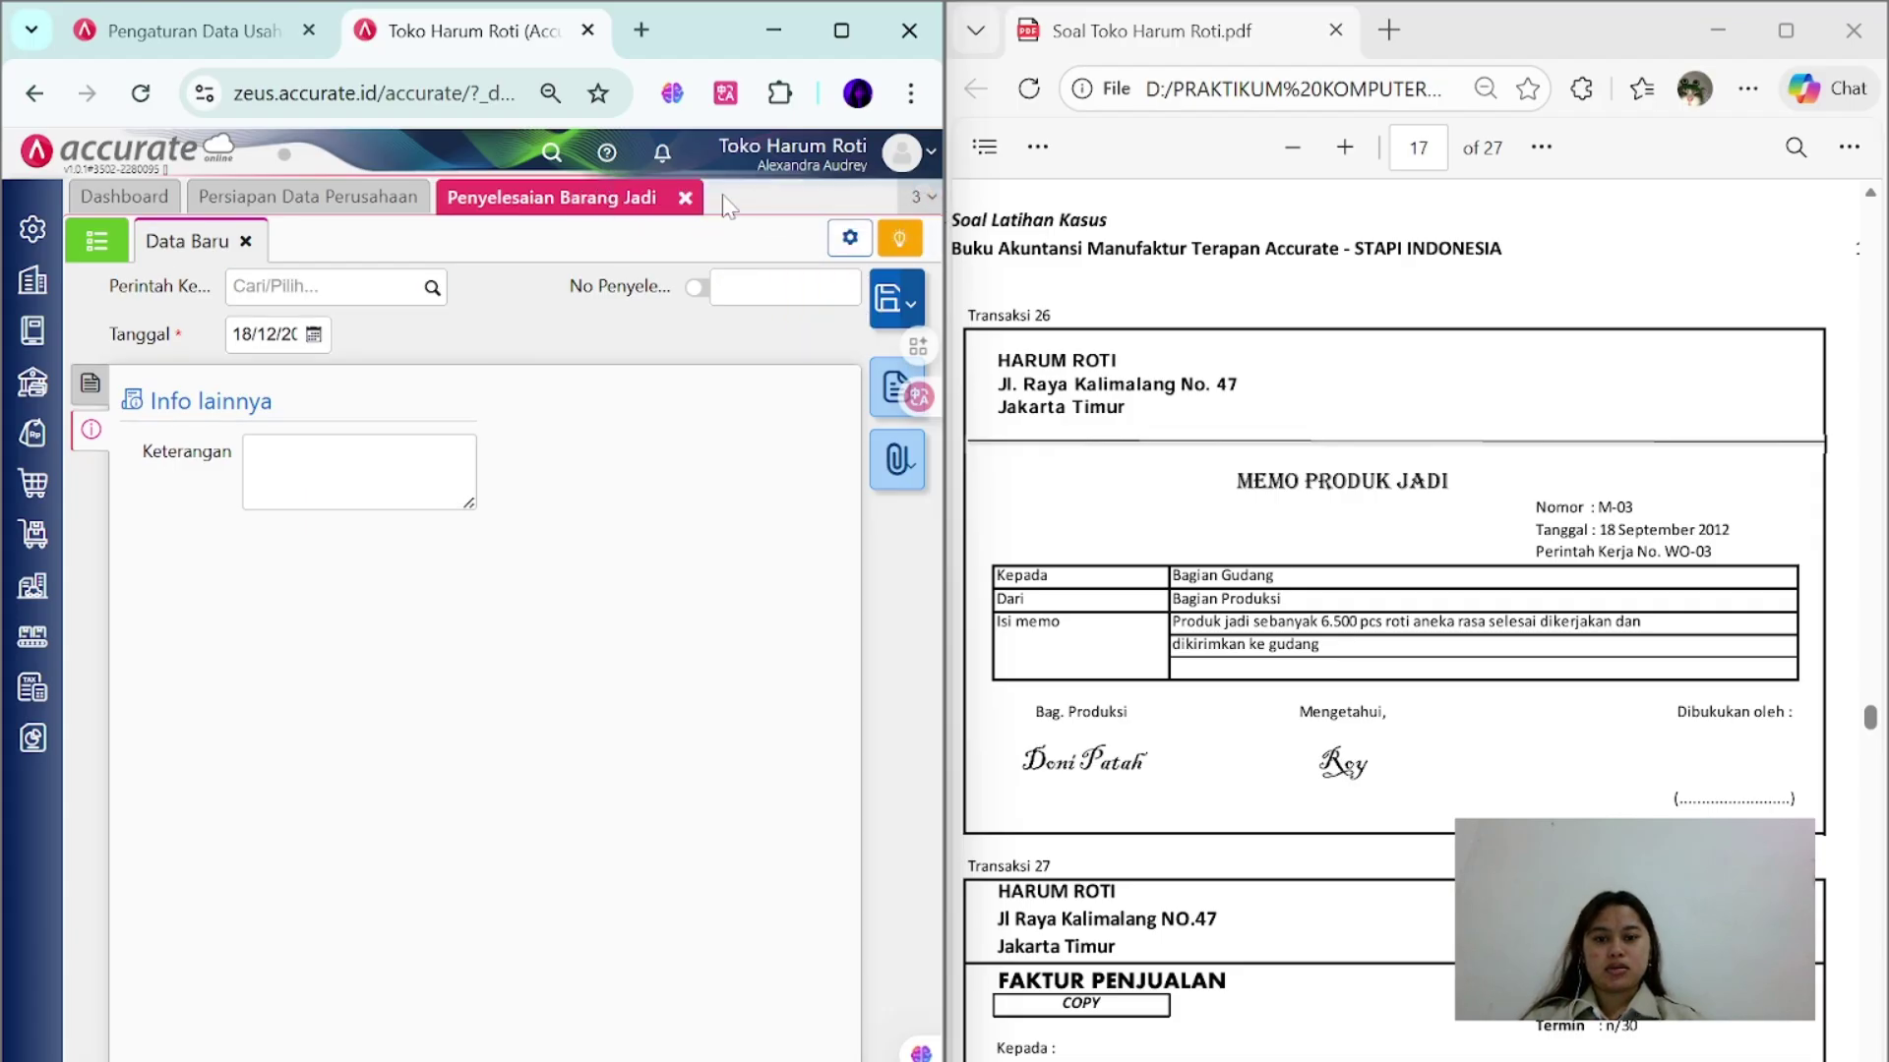
{"action": "left_click", "coordinate": [682, 197]}
- Start a new sales invoice (Faktur Penjualan) for customer CP. RANTI from Transaksi 27
{"action": "scroll", "coordinate": [1482, 478], "scroll_direction": "down", "scroll_amount": 5}
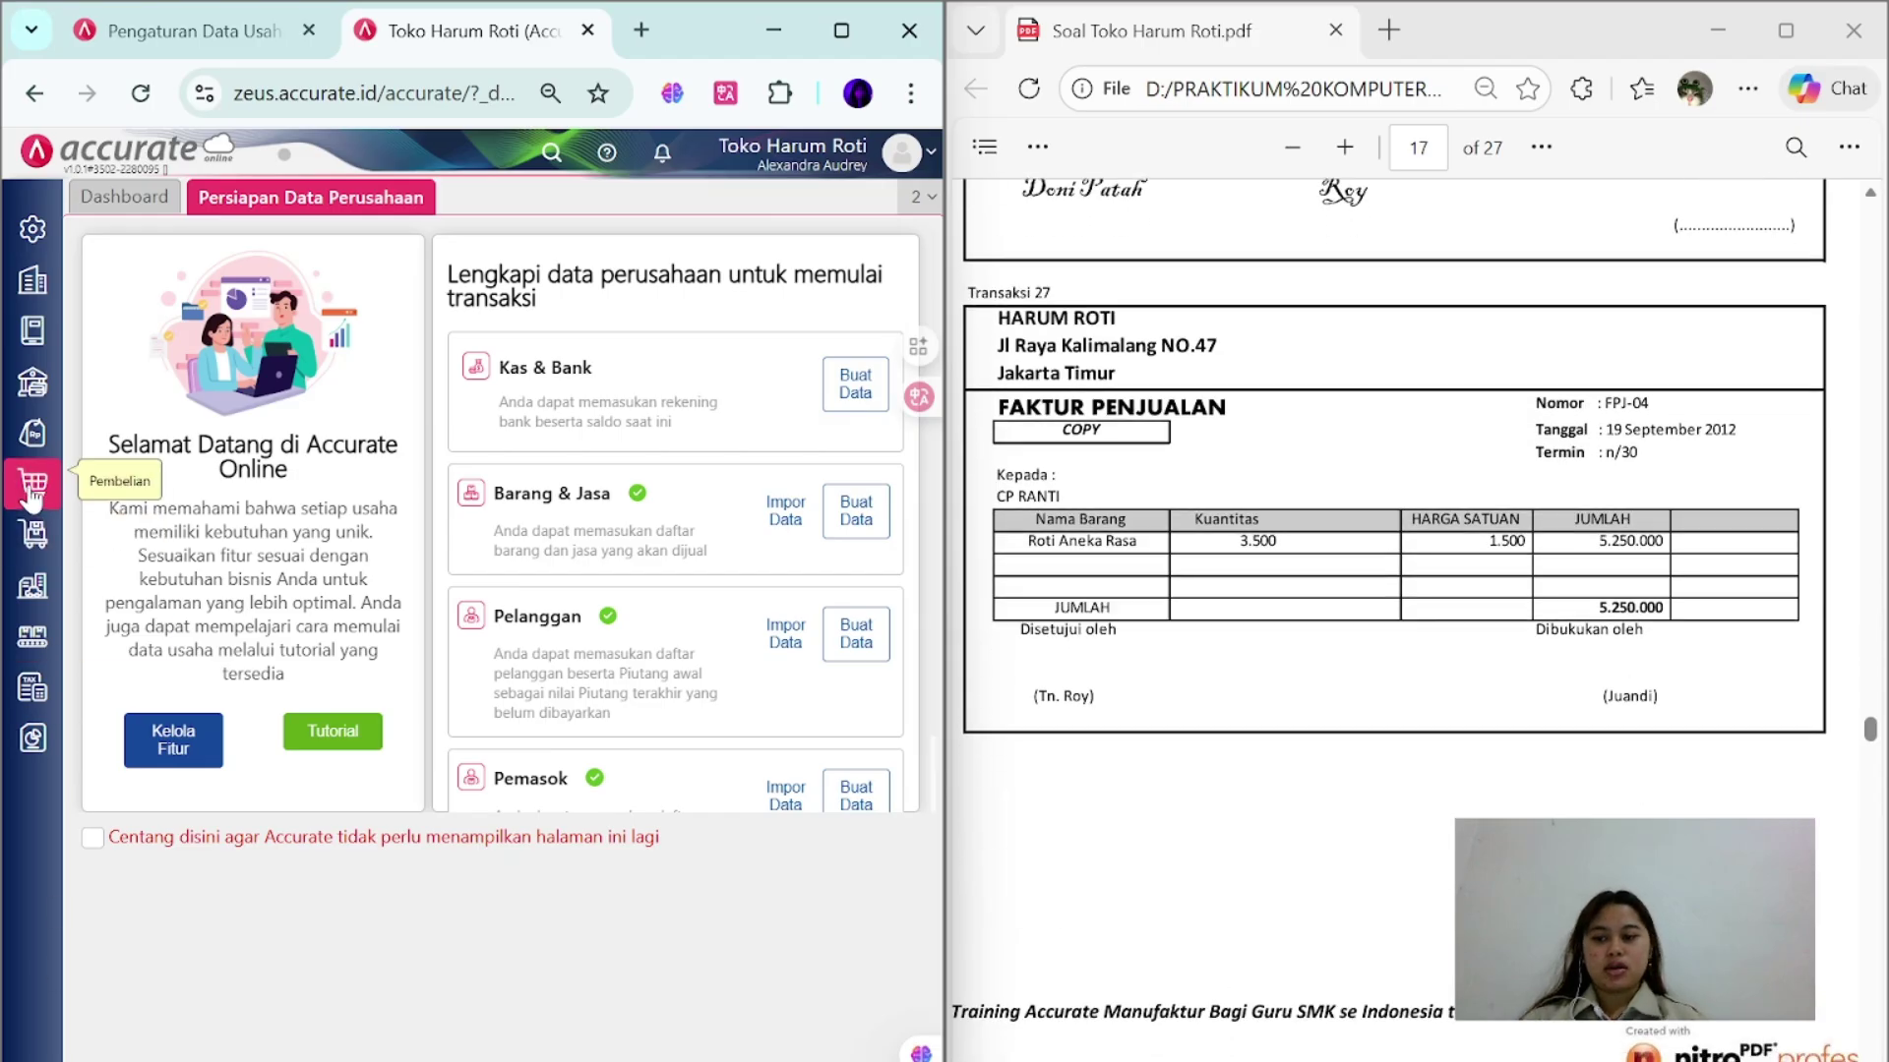
{"action": "left_click", "coordinate": [33, 433]}
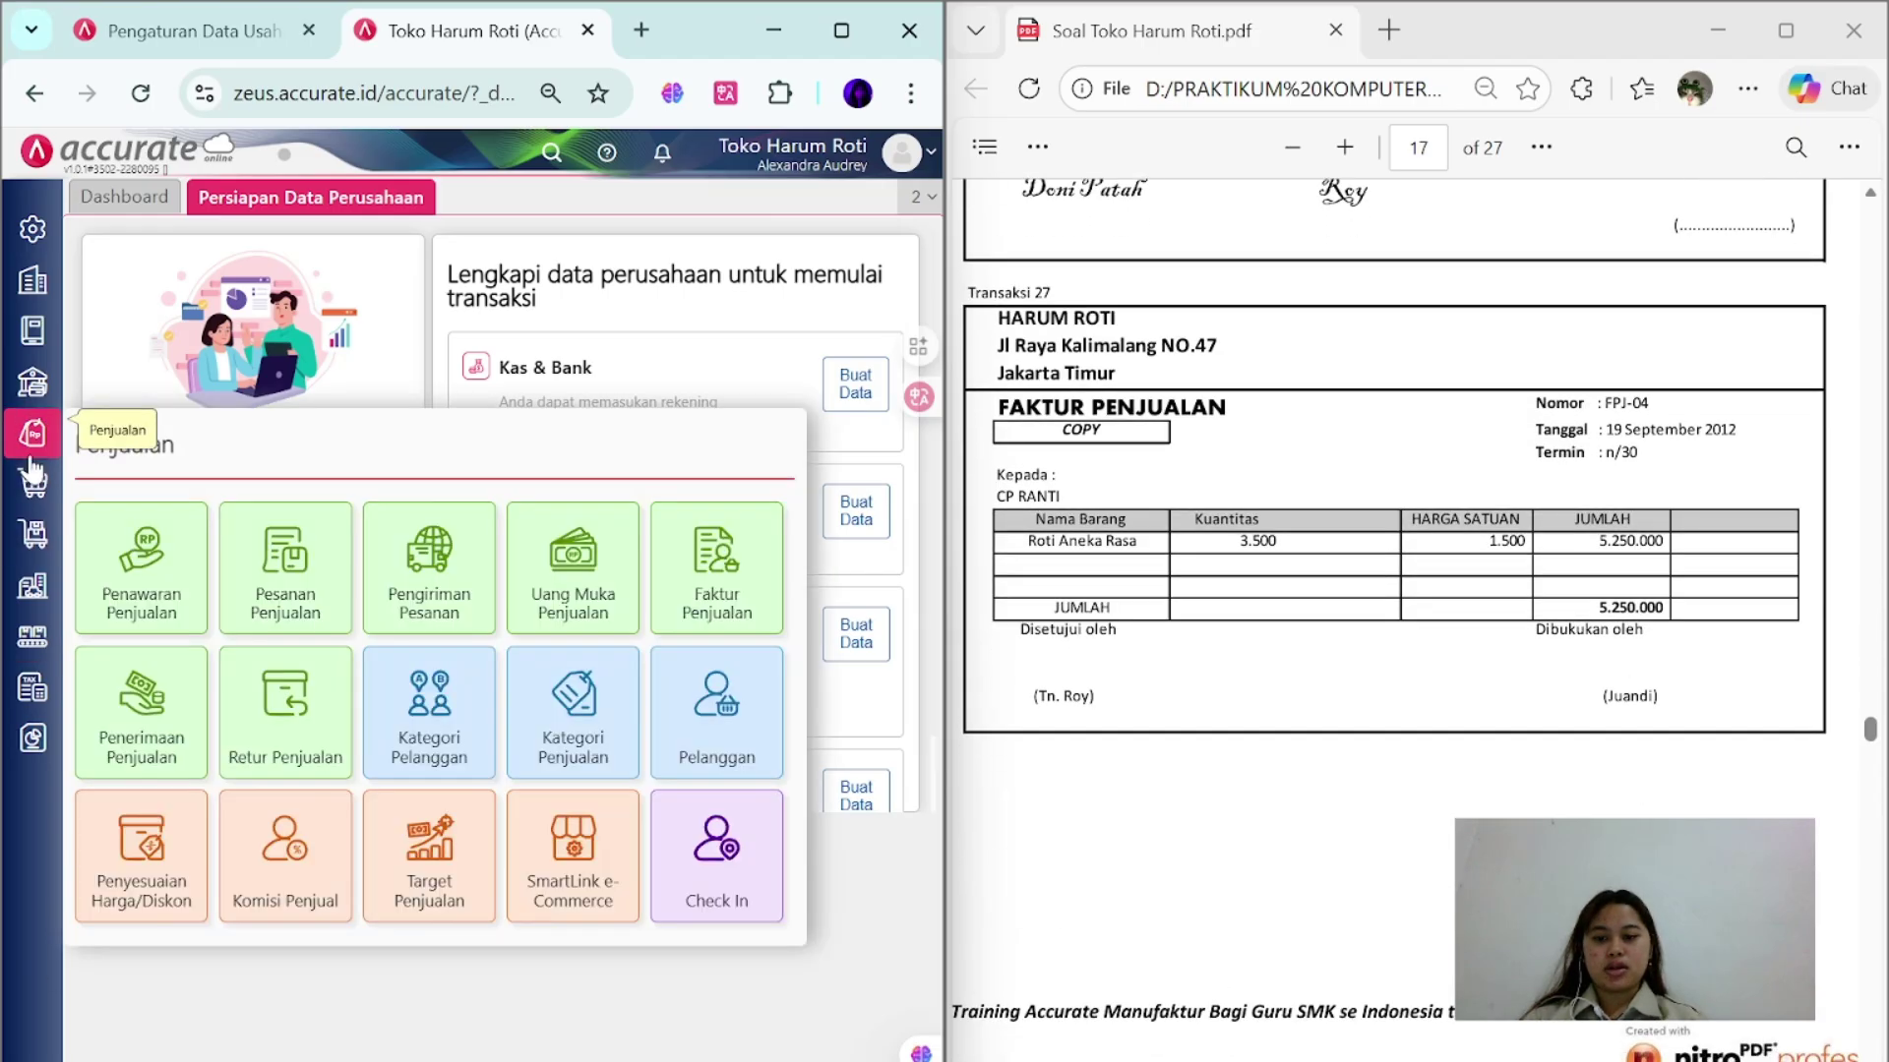
{"action": "left_click", "coordinate": [754, 602]}
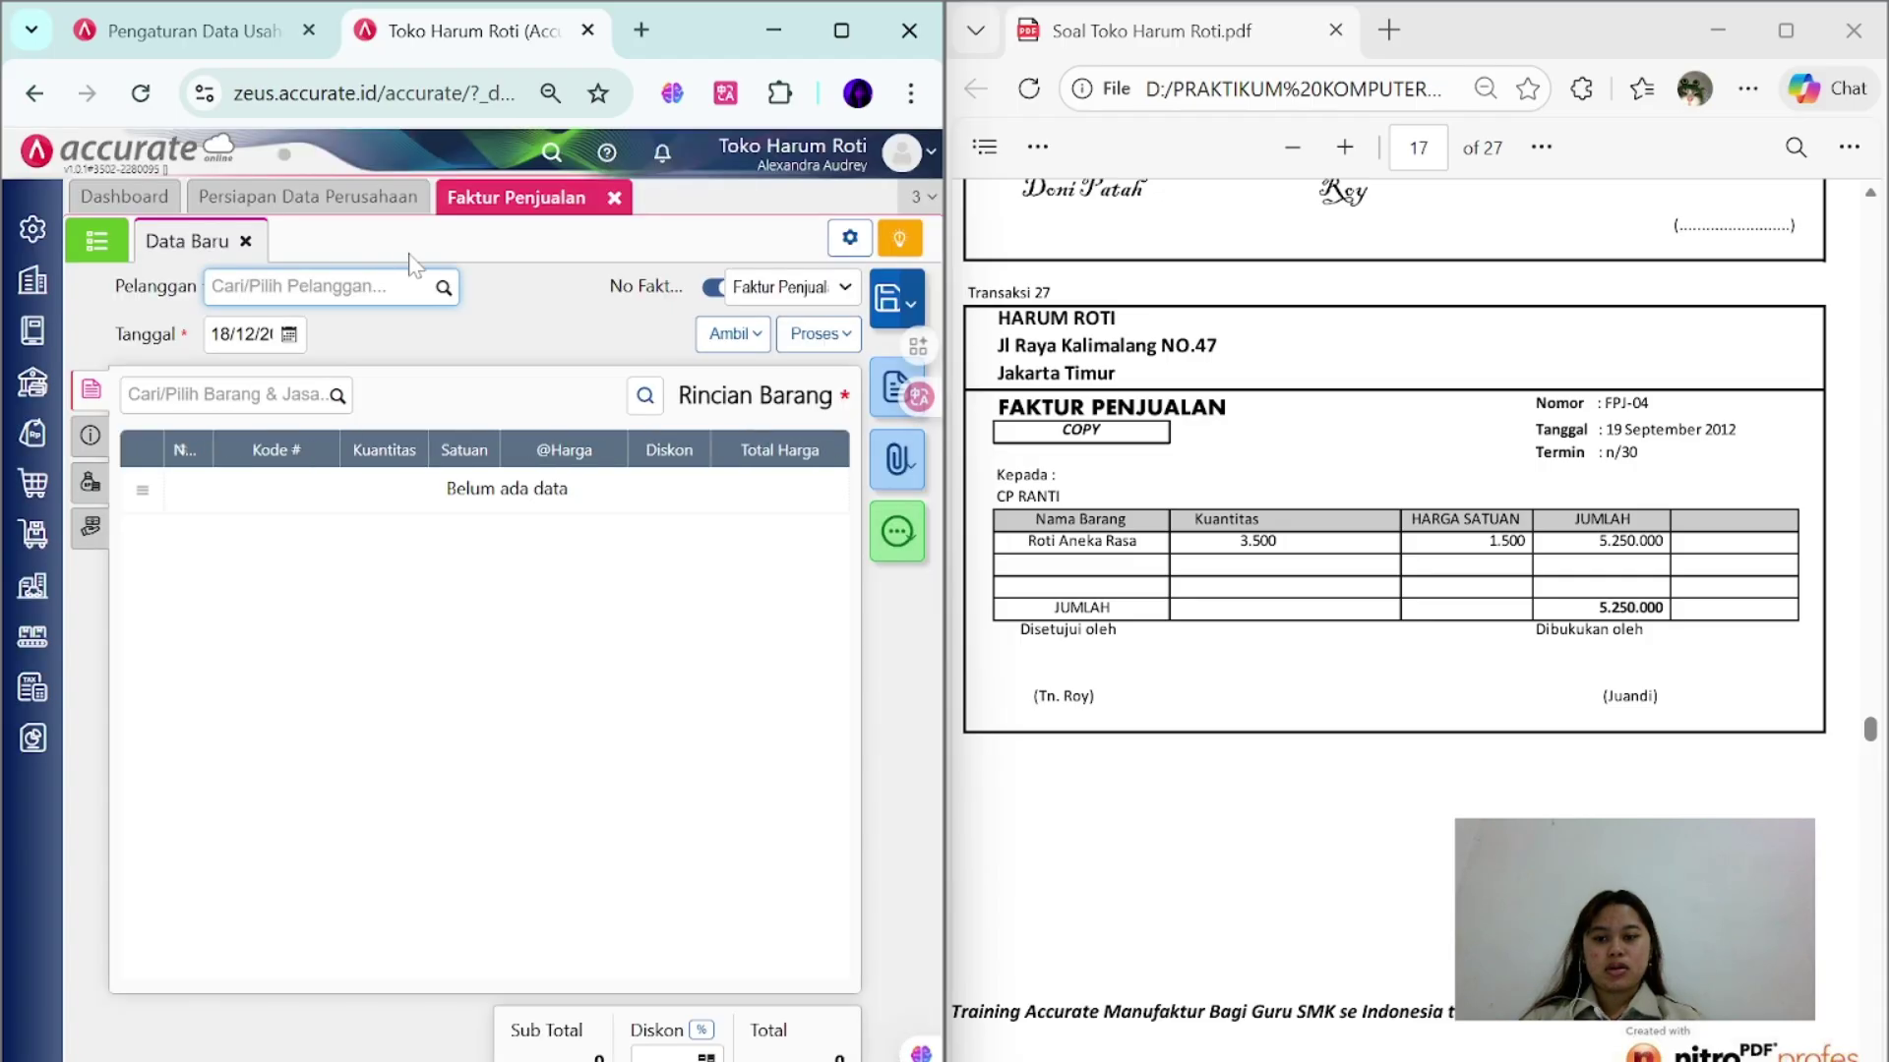
{"action": "left_click", "coordinate": [439, 287]}
{"action": "left_click", "coordinate": [432, 374]}
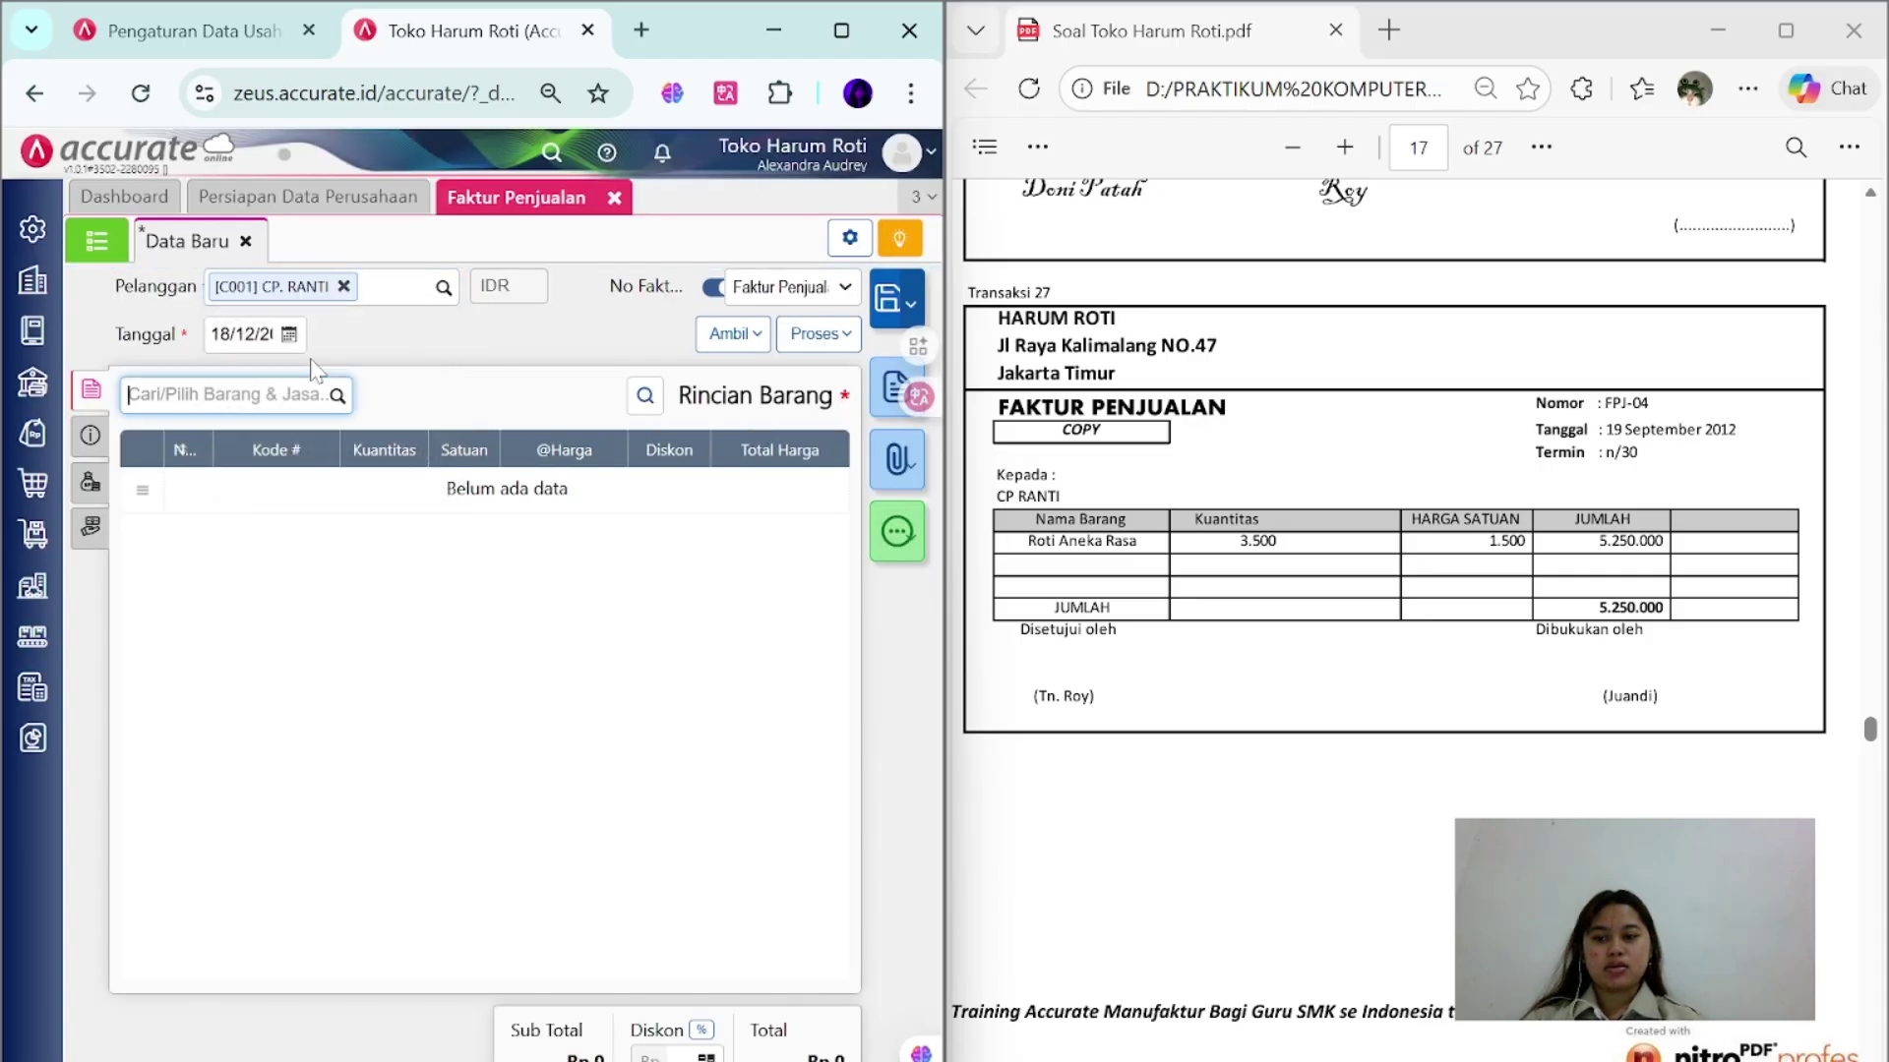
- Date the sales invoice 19/09/2012, switch it to manual numbering and number it FPJ-04
{"action": "left_click", "coordinate": [246, 335]}
{"action": "type", "text": "19"}
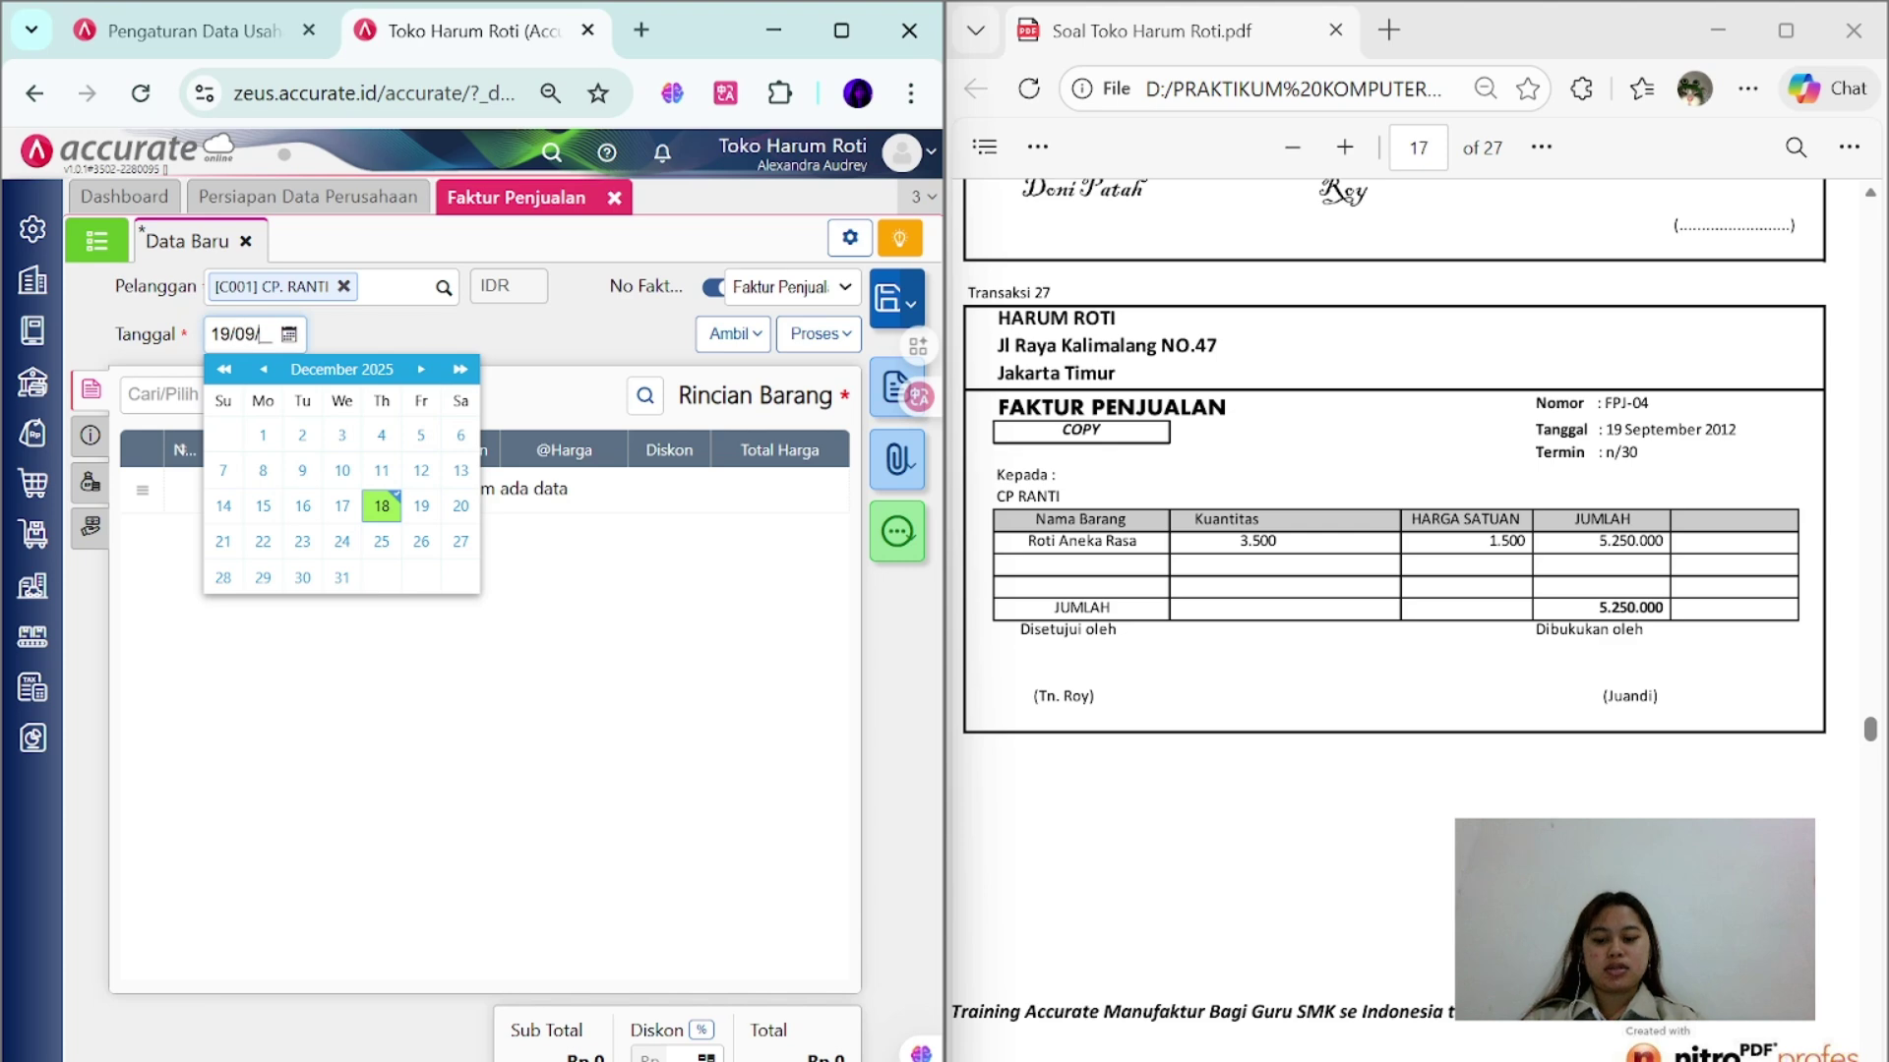
{"action": "left_click", "coordinate": [716, 290]}
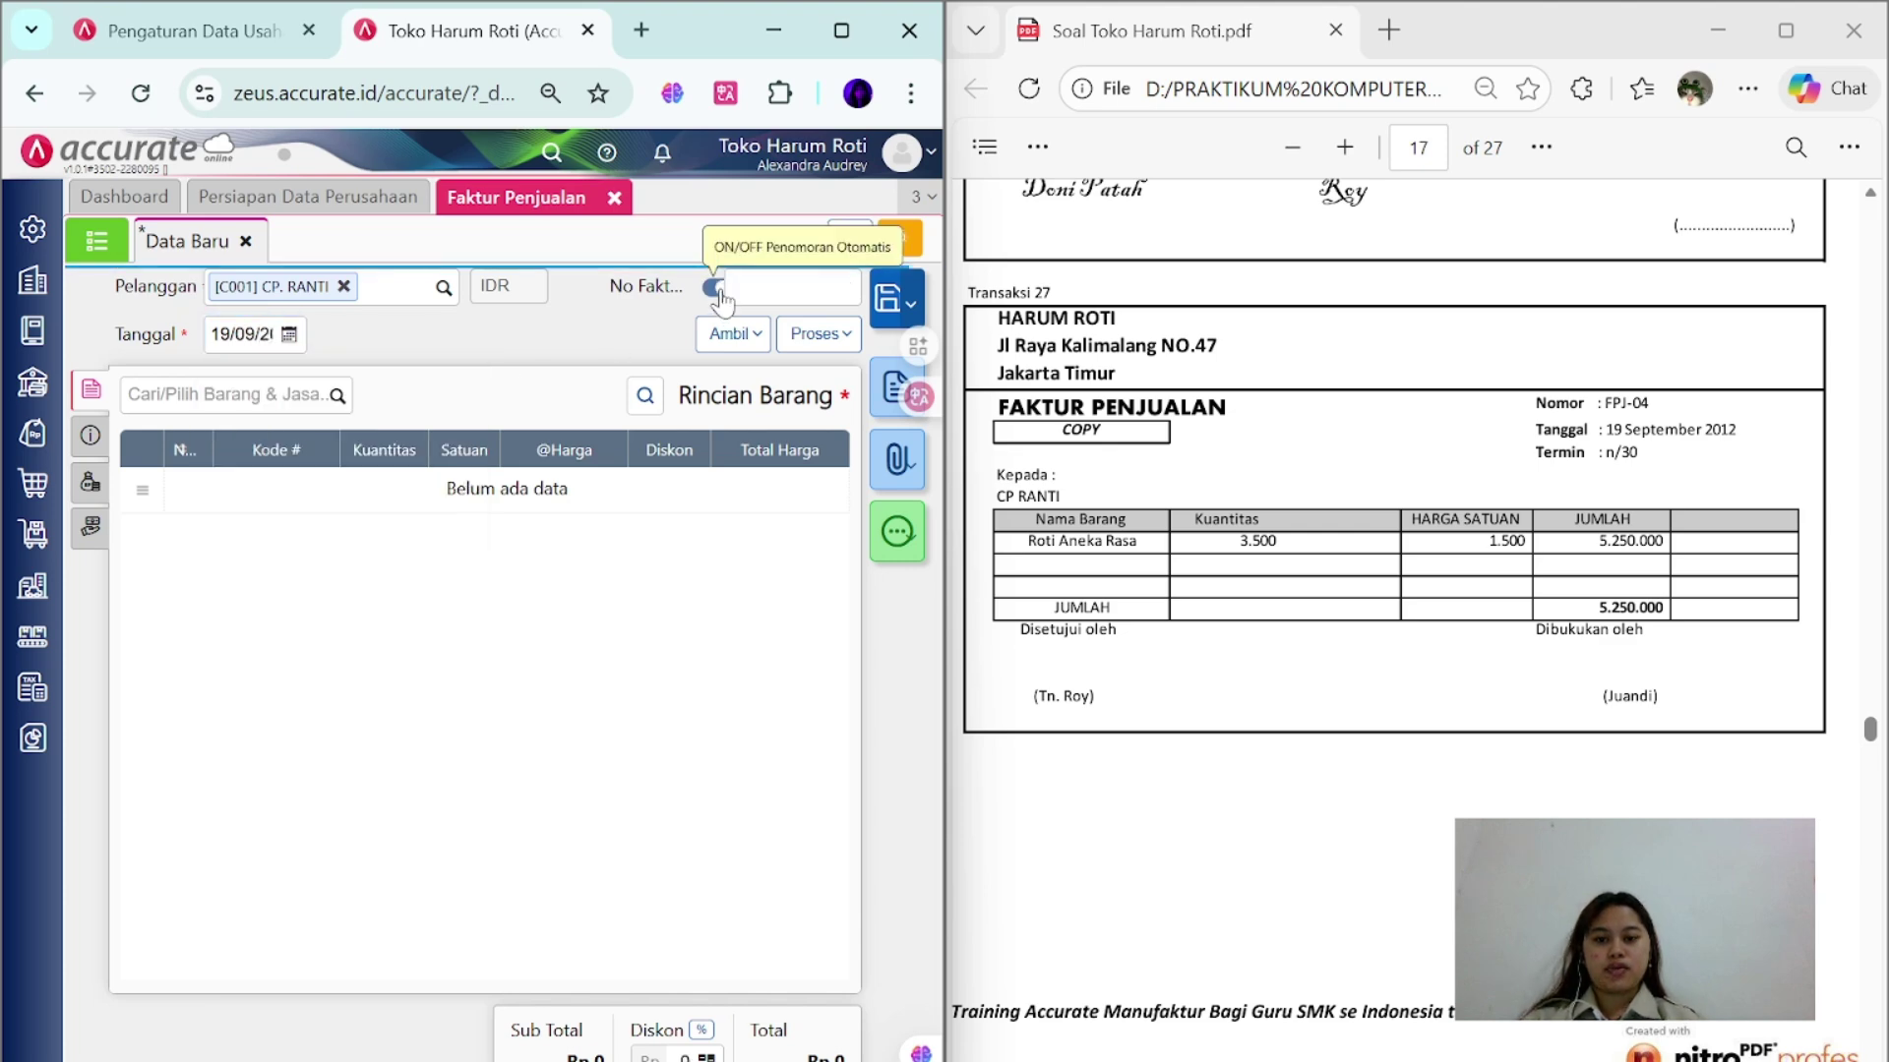
{"action": "type", "text": "FPJ-04"}
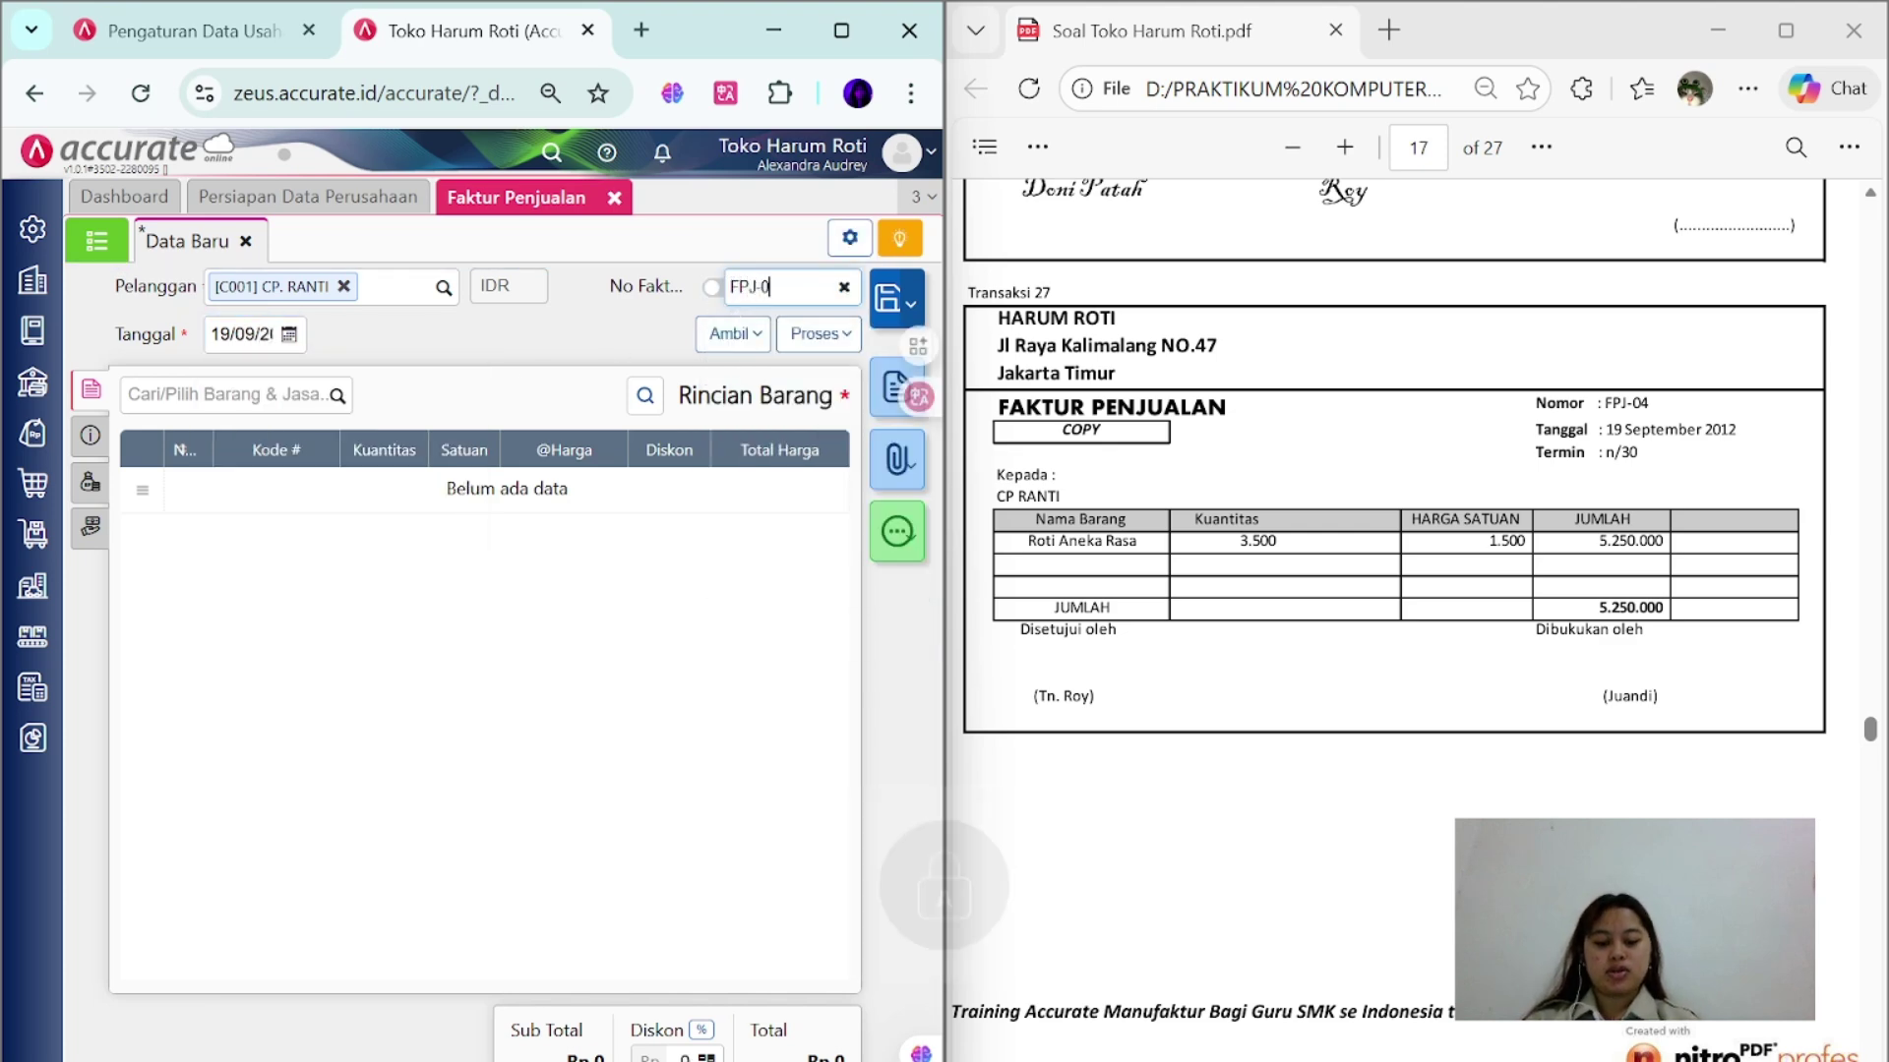
- Add 3.500 PCS of ROTI ANEKA RASA to the sales invoice, keeping the unit price of 1.500
{"action": "left_click", "coordinate": [341, 400]}
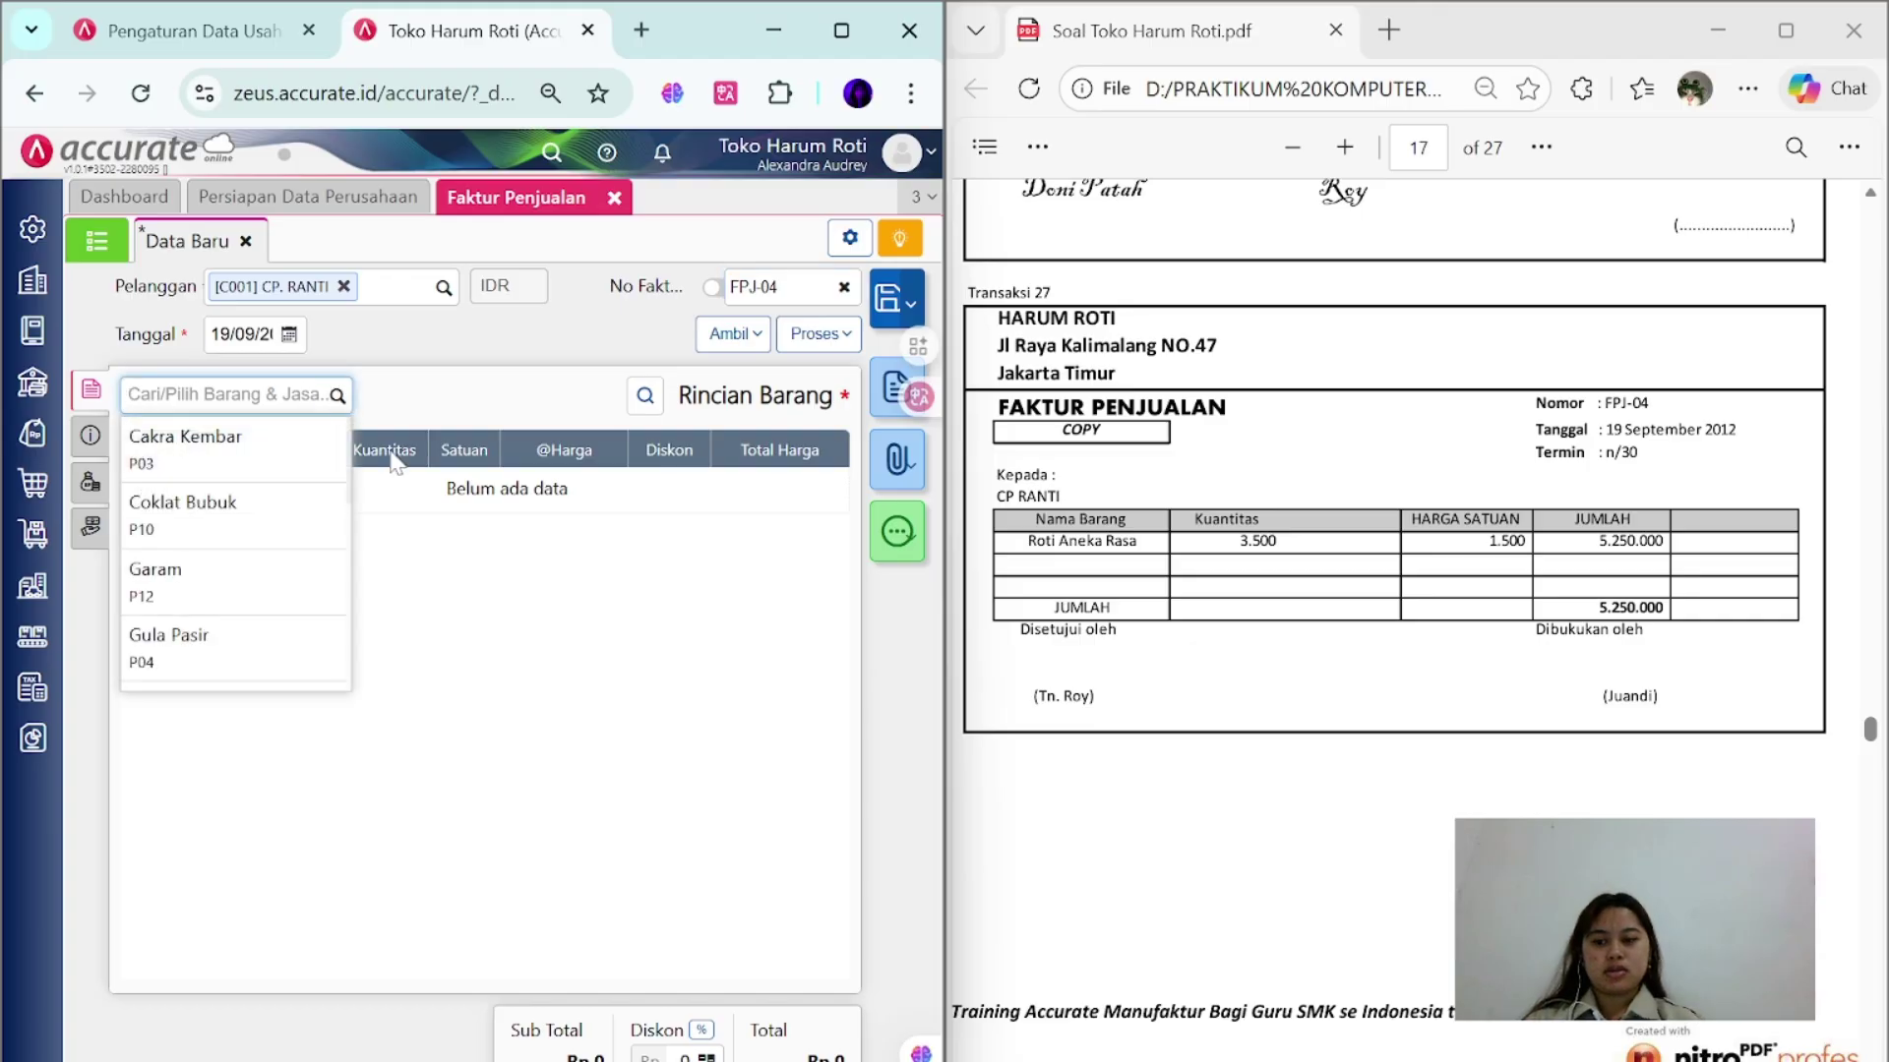
{"action": "scroll", "coordinate": [270, 497], "scroll_direction": "down", "scroll_amount": 3}
{"action": "scroll", "coordinate": [270, 497], "scroll_direction": "up", "scroll_amount": 2}
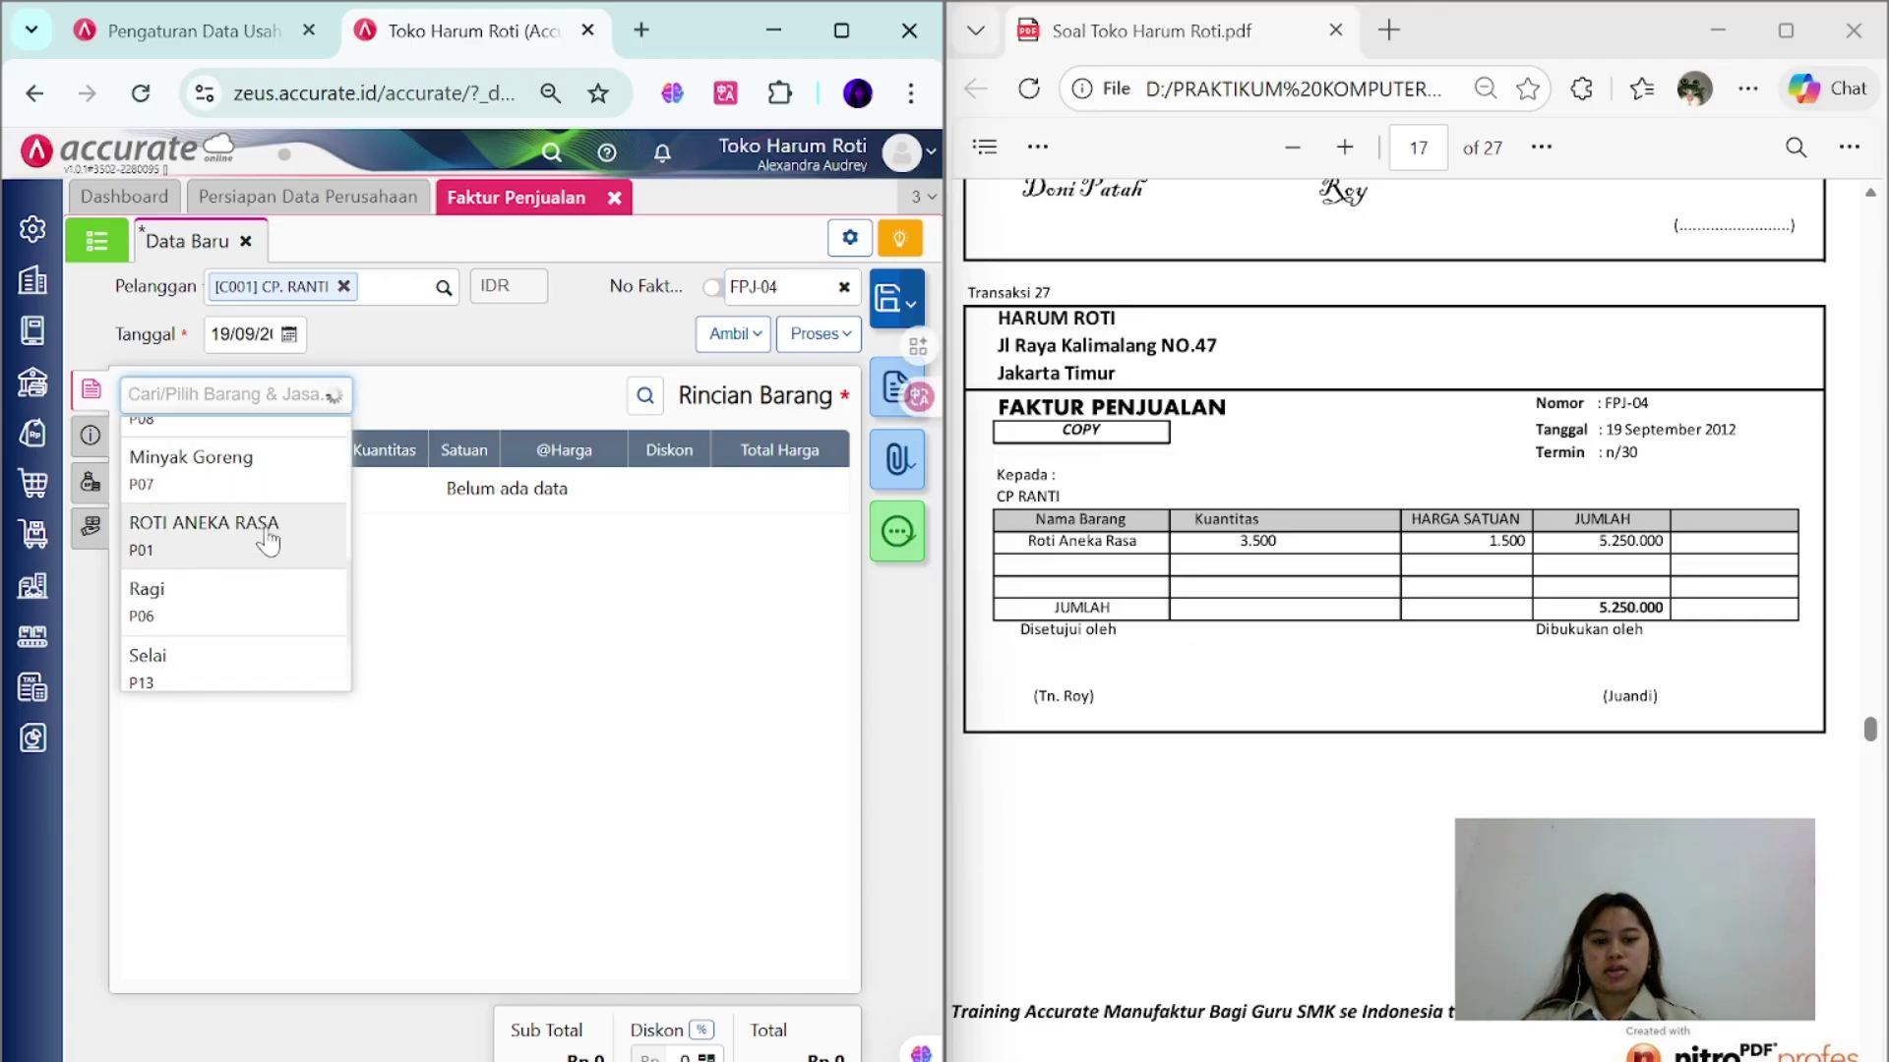
{"action": "left_click", "coordinate": [260, 527]}
{"action": "left_click", "coordinate": [575, 522]}
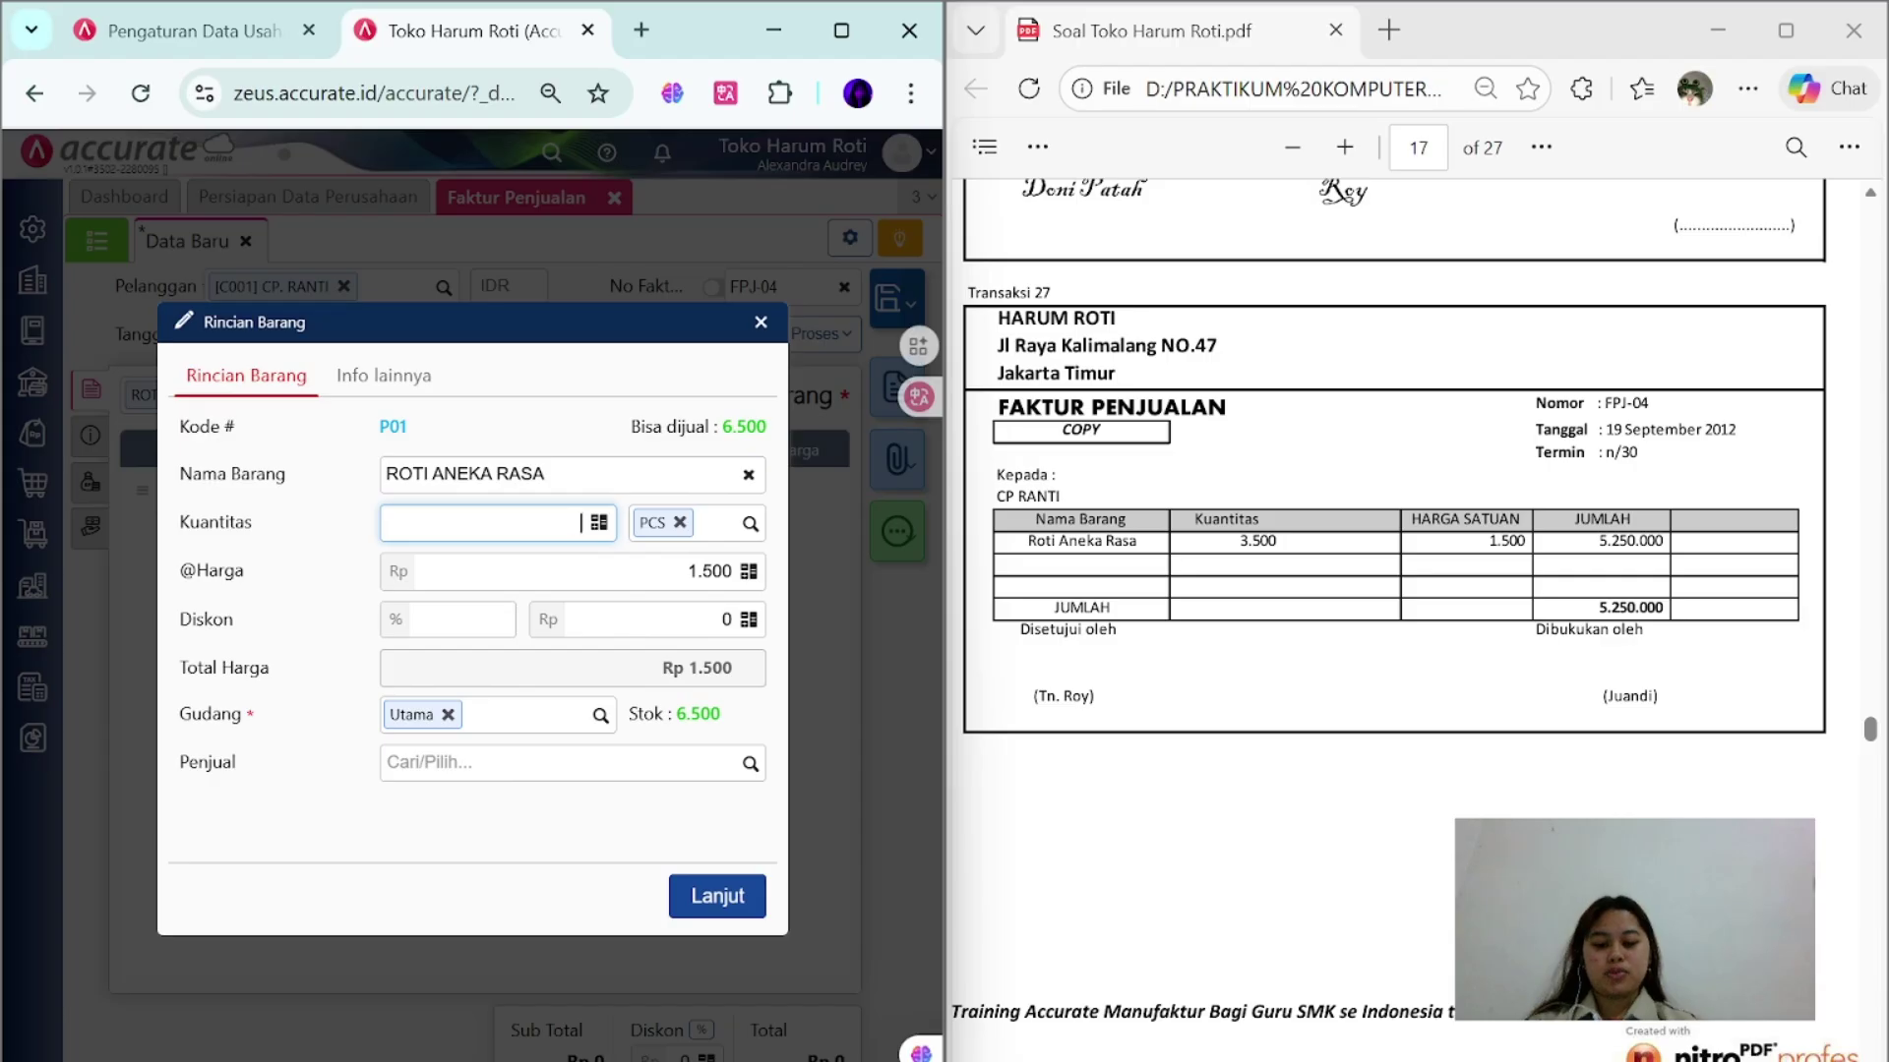
{"action": "left_click", "coordinate": [717, 896]}
- Set the invoice's shipping date to 19/09/2012, and save and close the sales invoice
{"action": "left_click", "coordinate": [91, 435]}
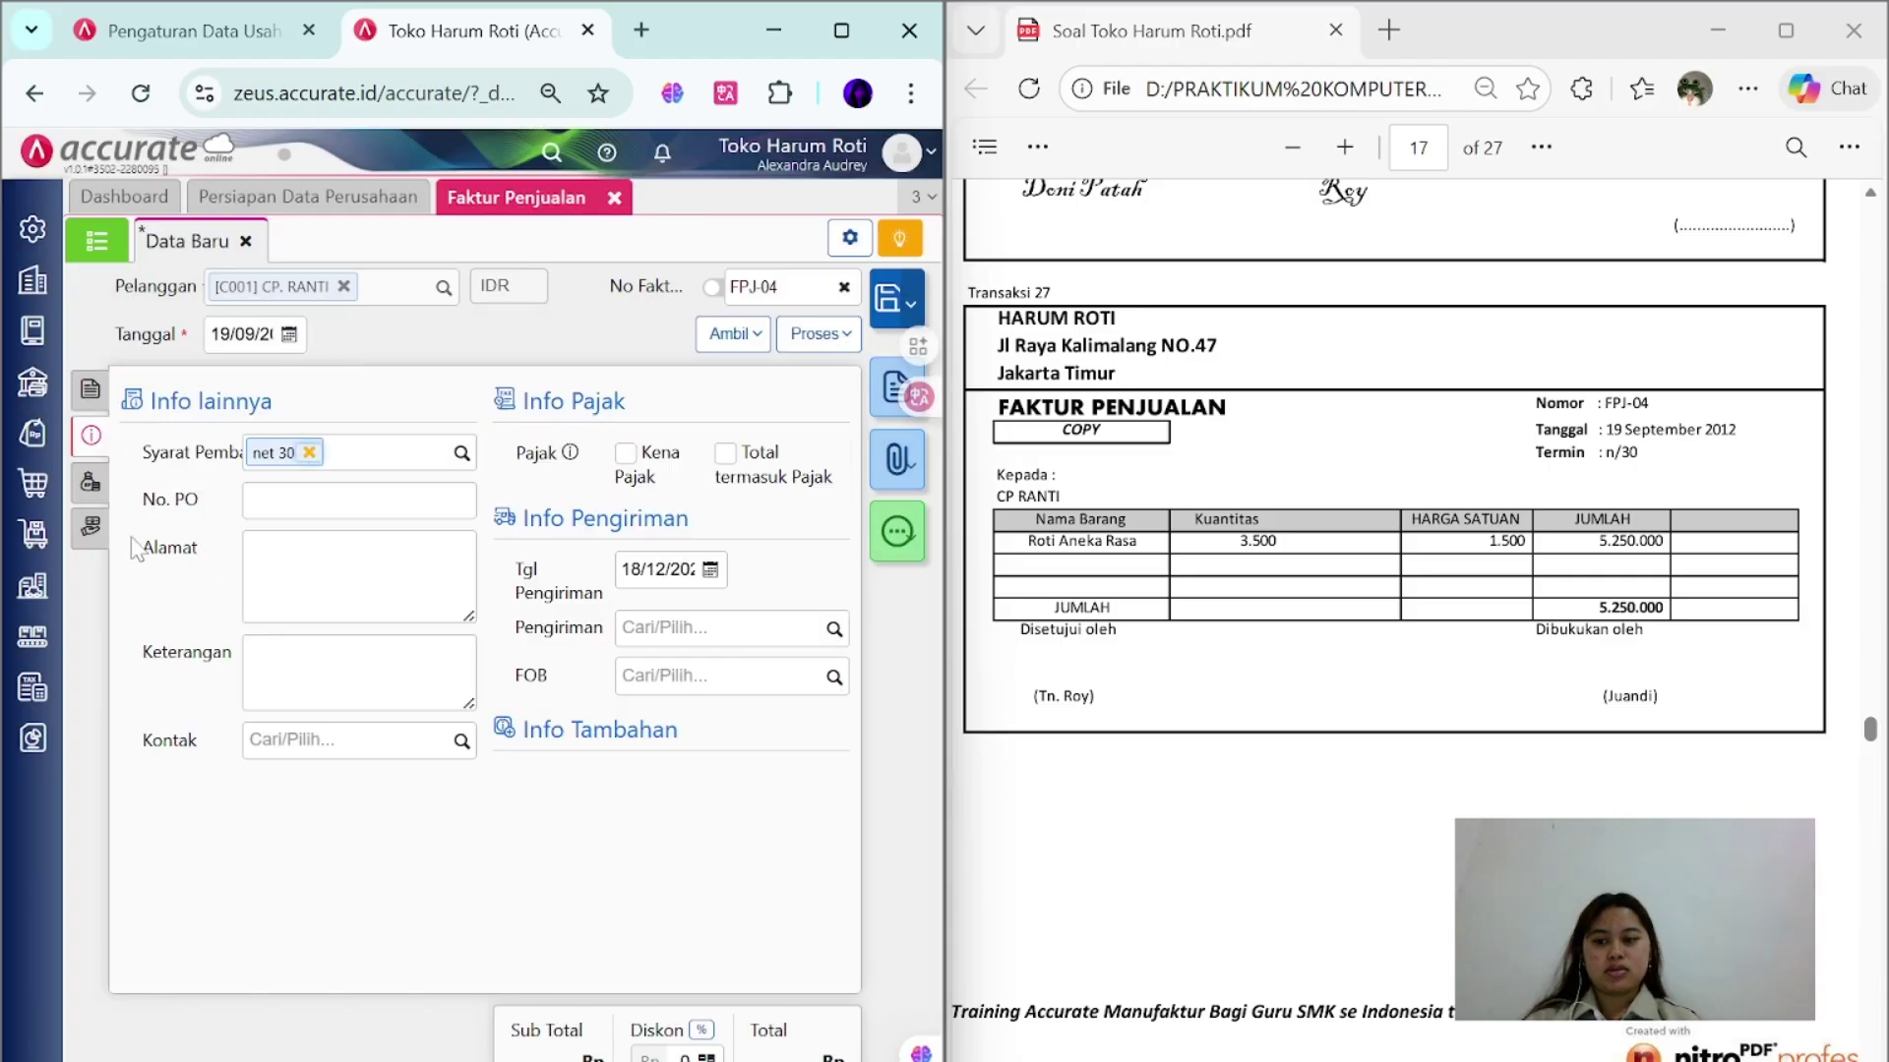
{"action": "left_click", "coordinate": [657, 568]}
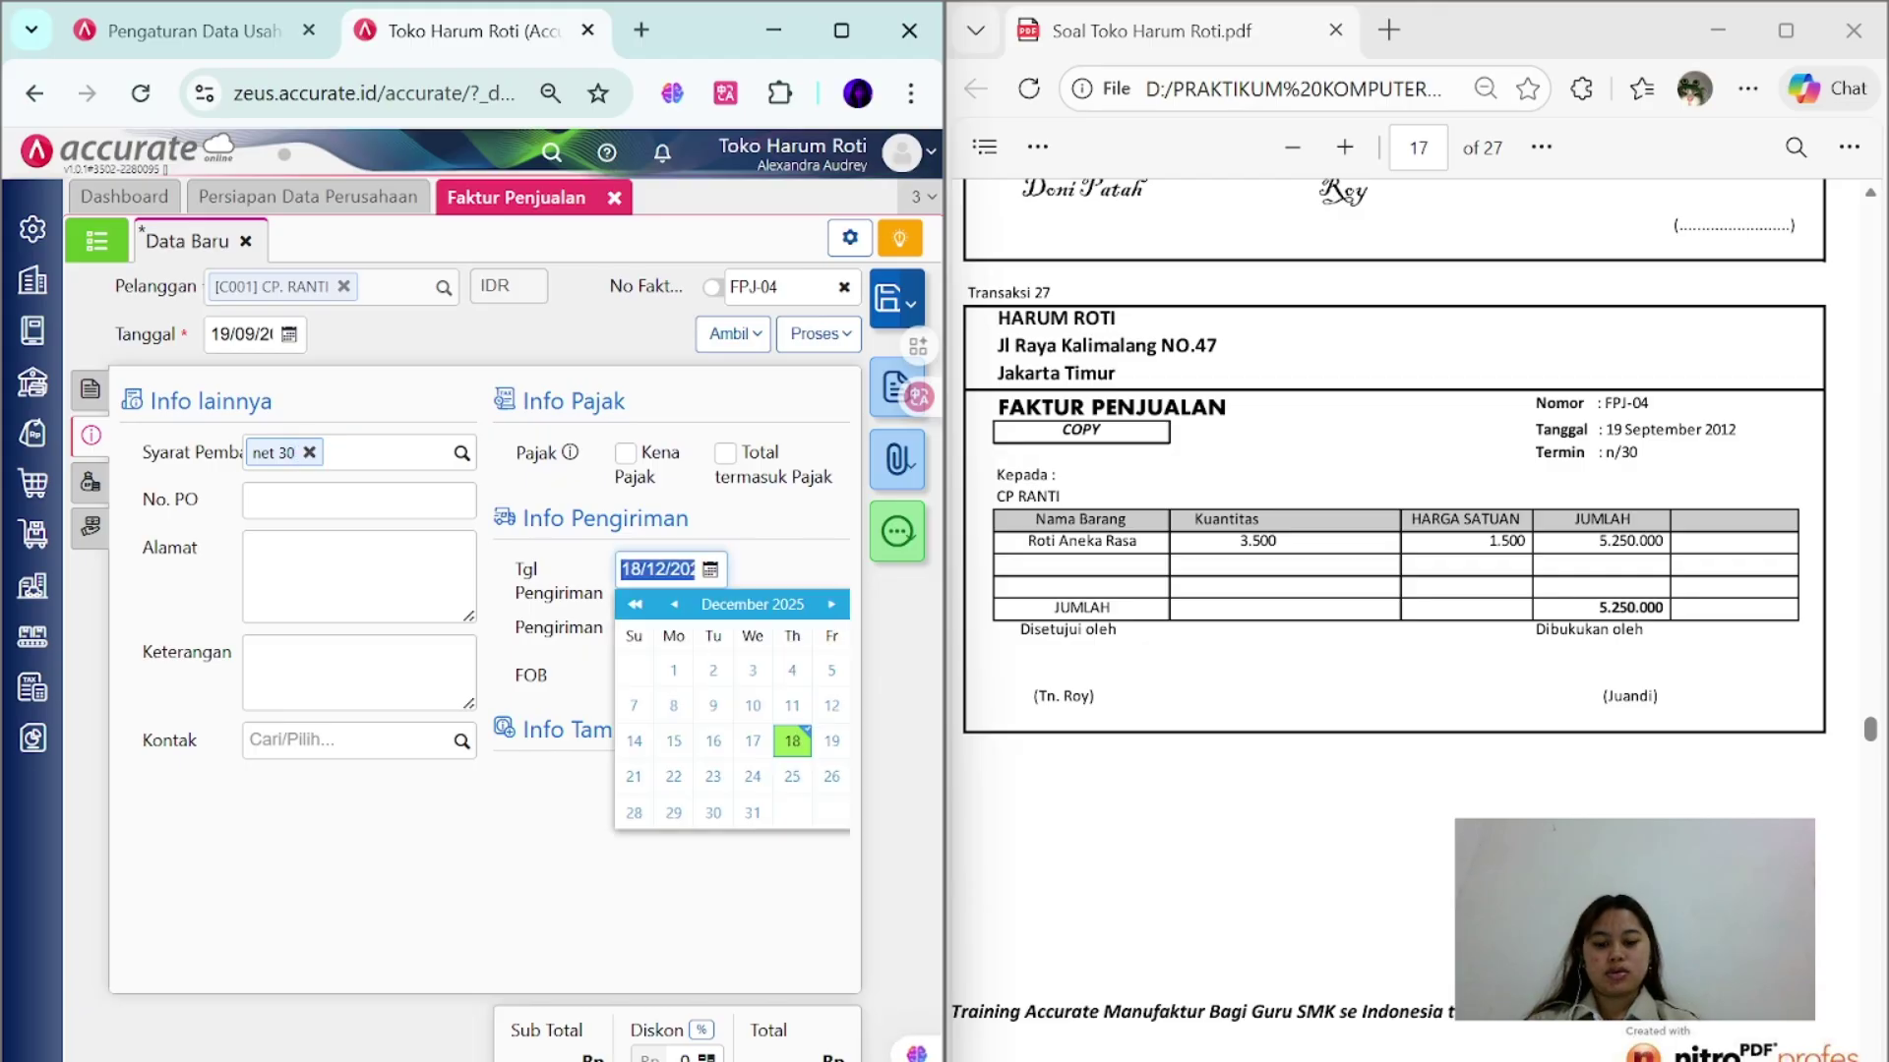
{"action": "type", "text": "190"}
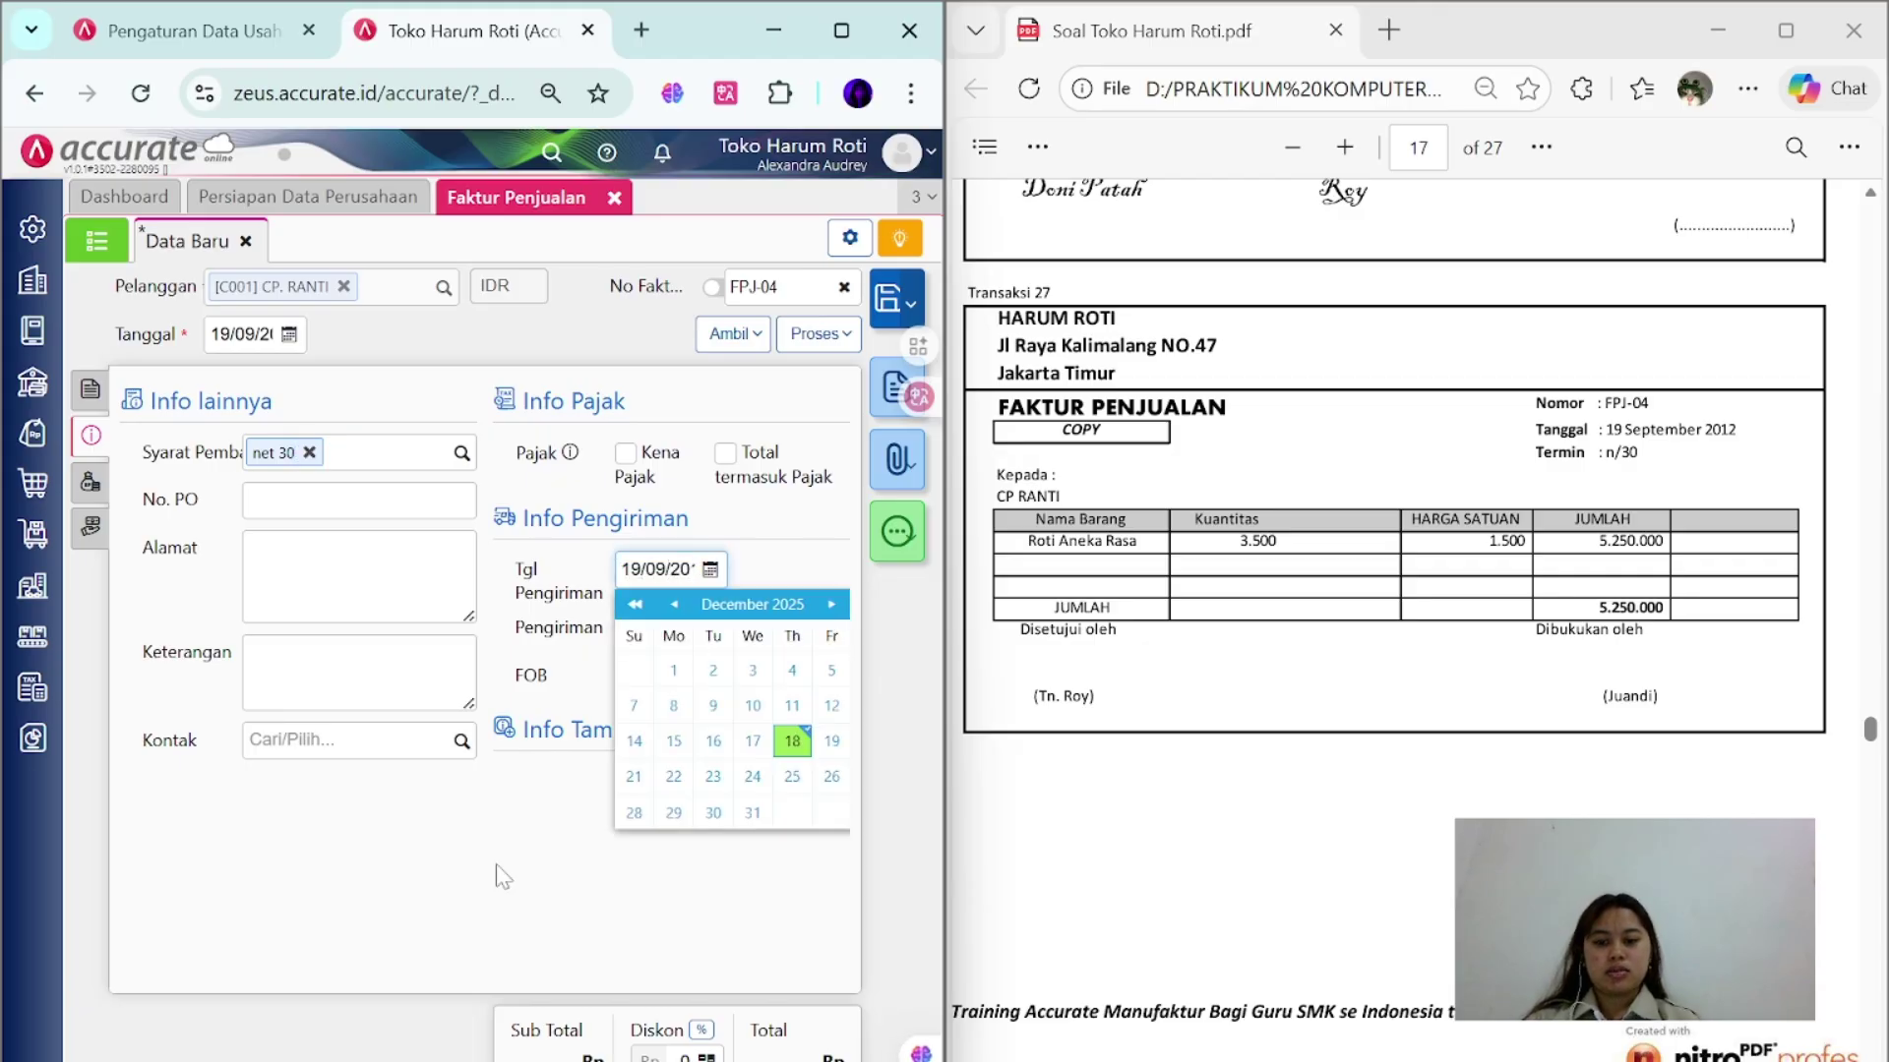
{"action": "left_click", "coordinate": [500, 905]}
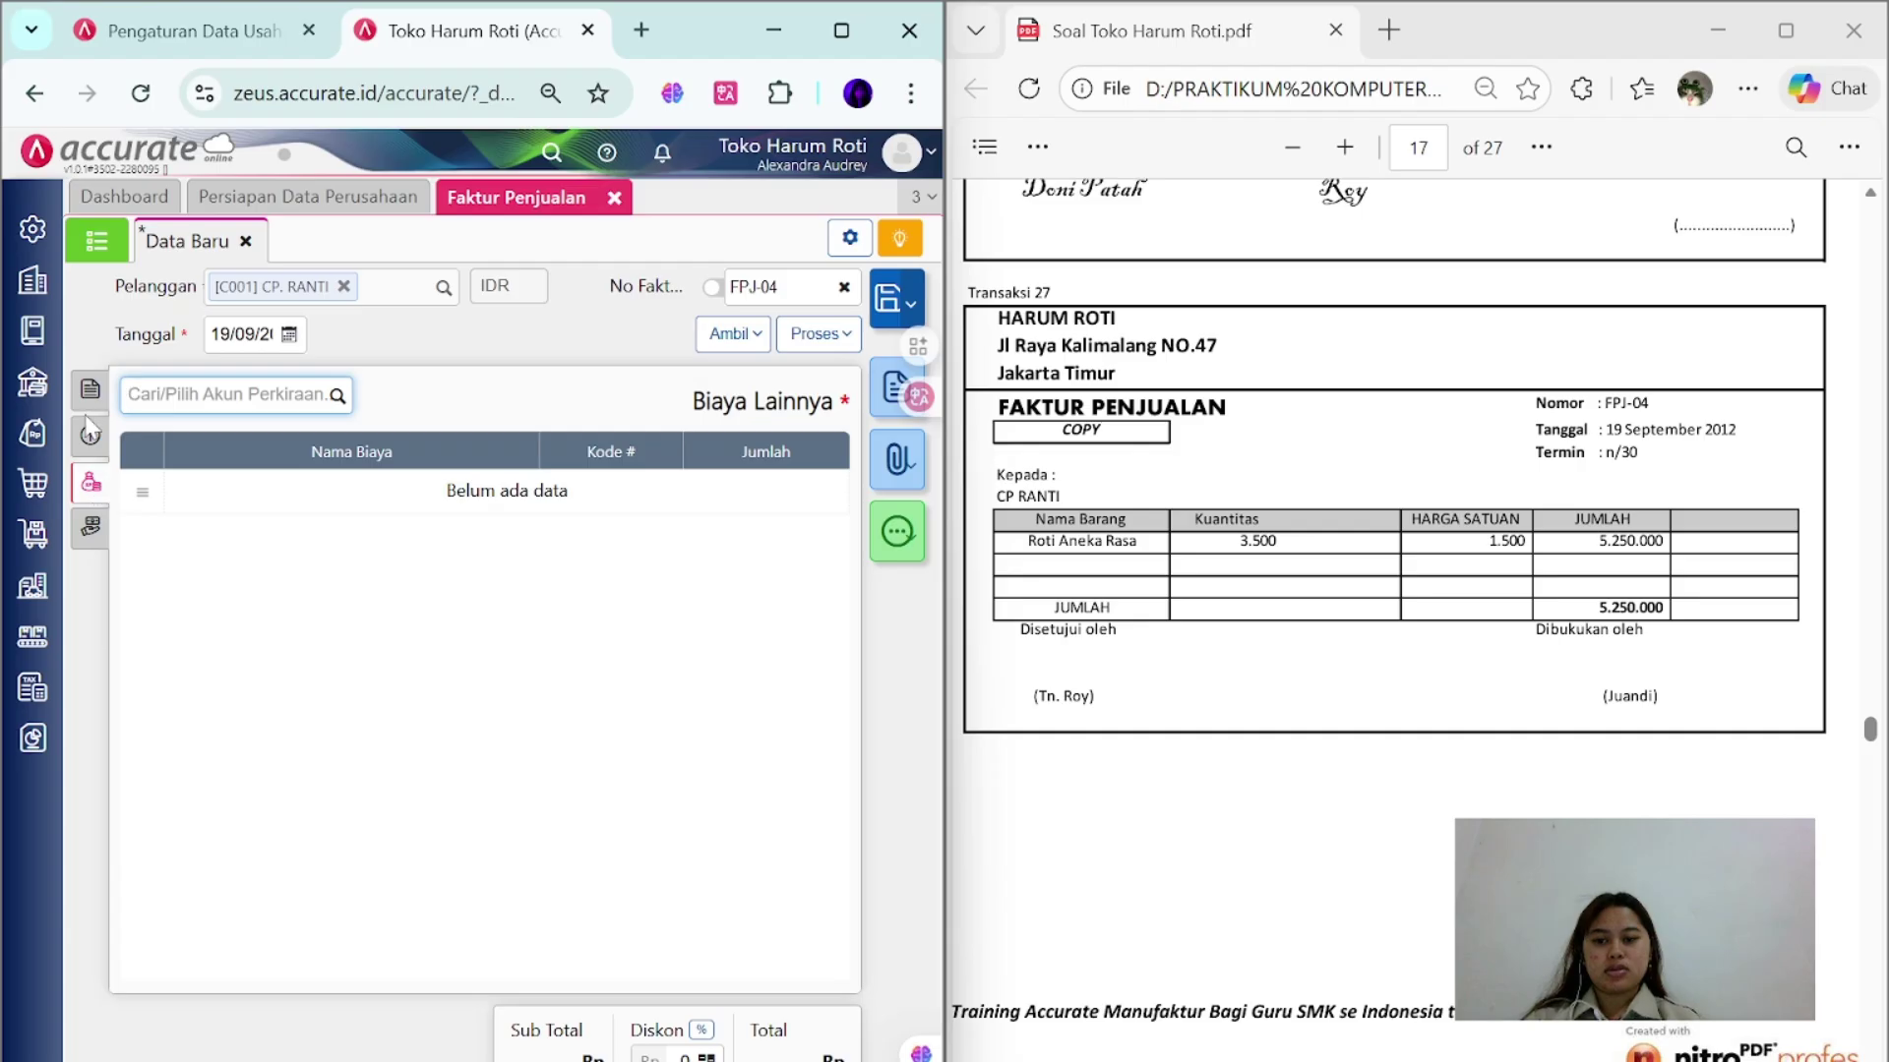
{"action": "left_click", "coordinate": [90, 389]}
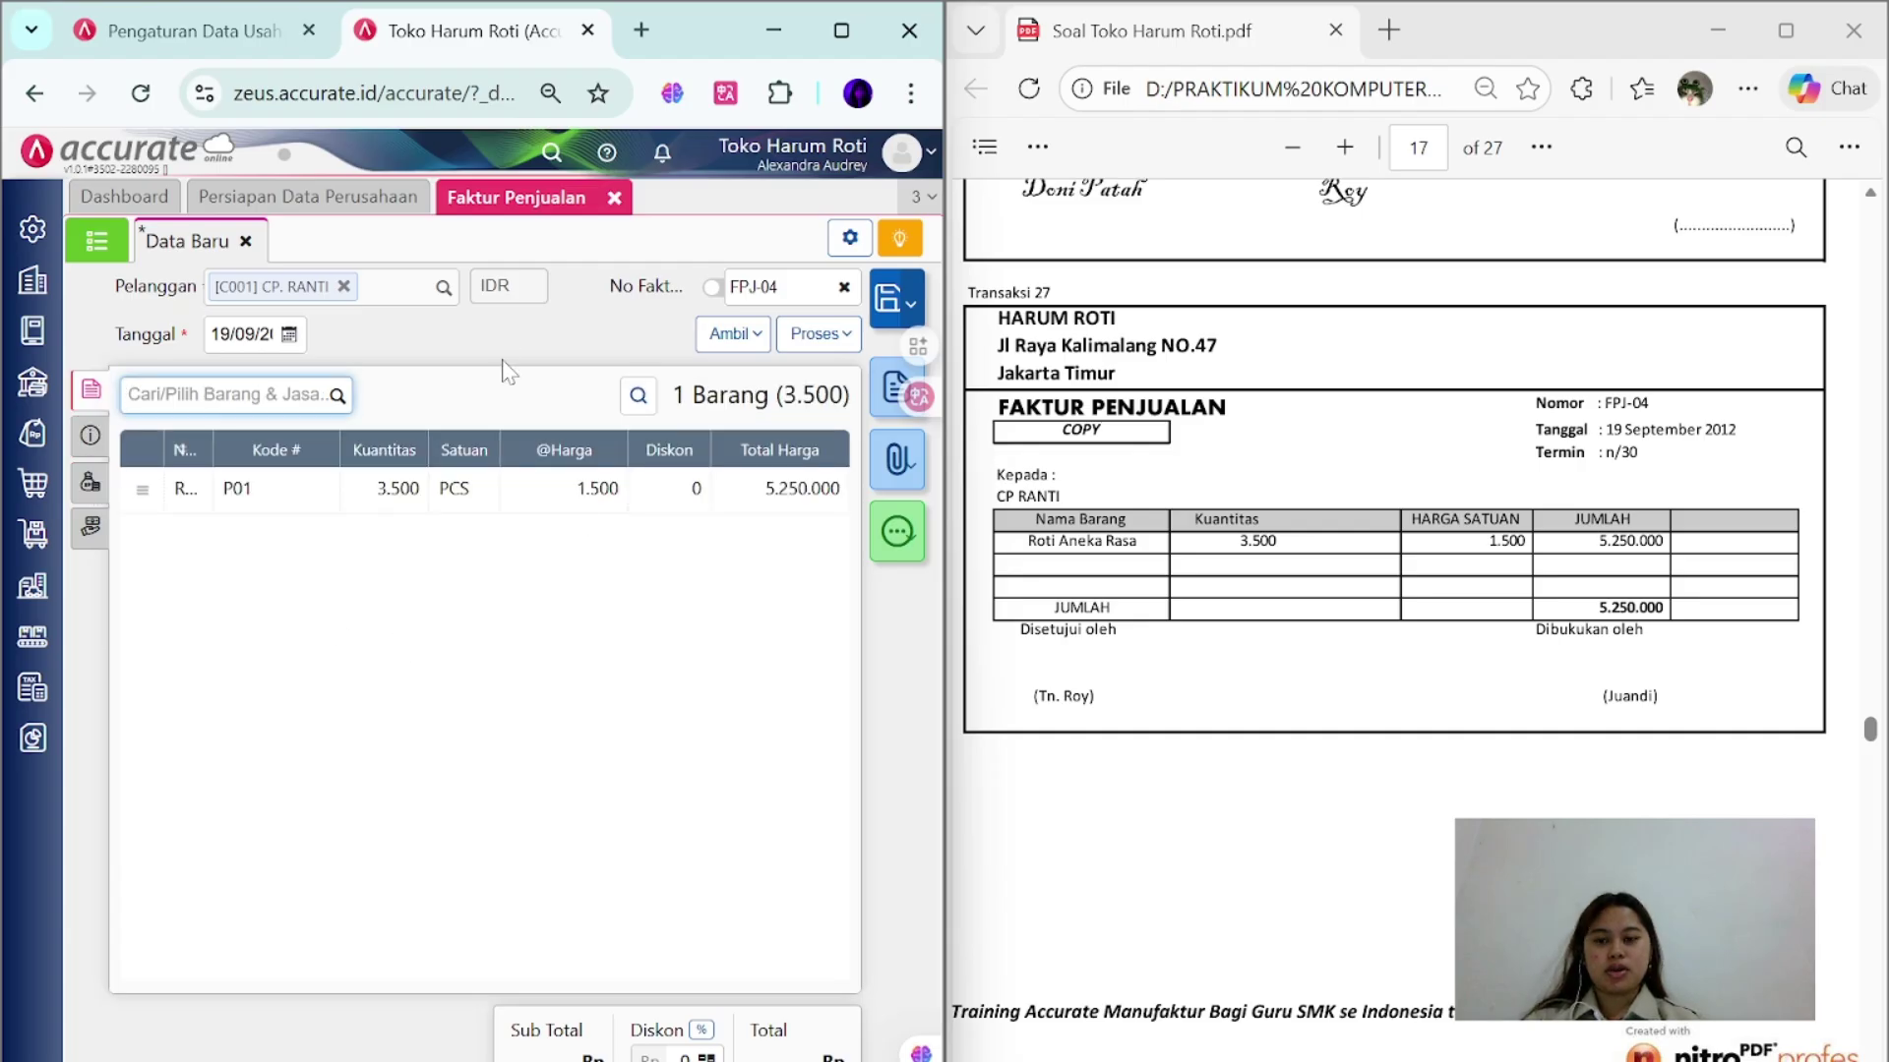
{"action": "left_click", "coordinate": [886, 315]}
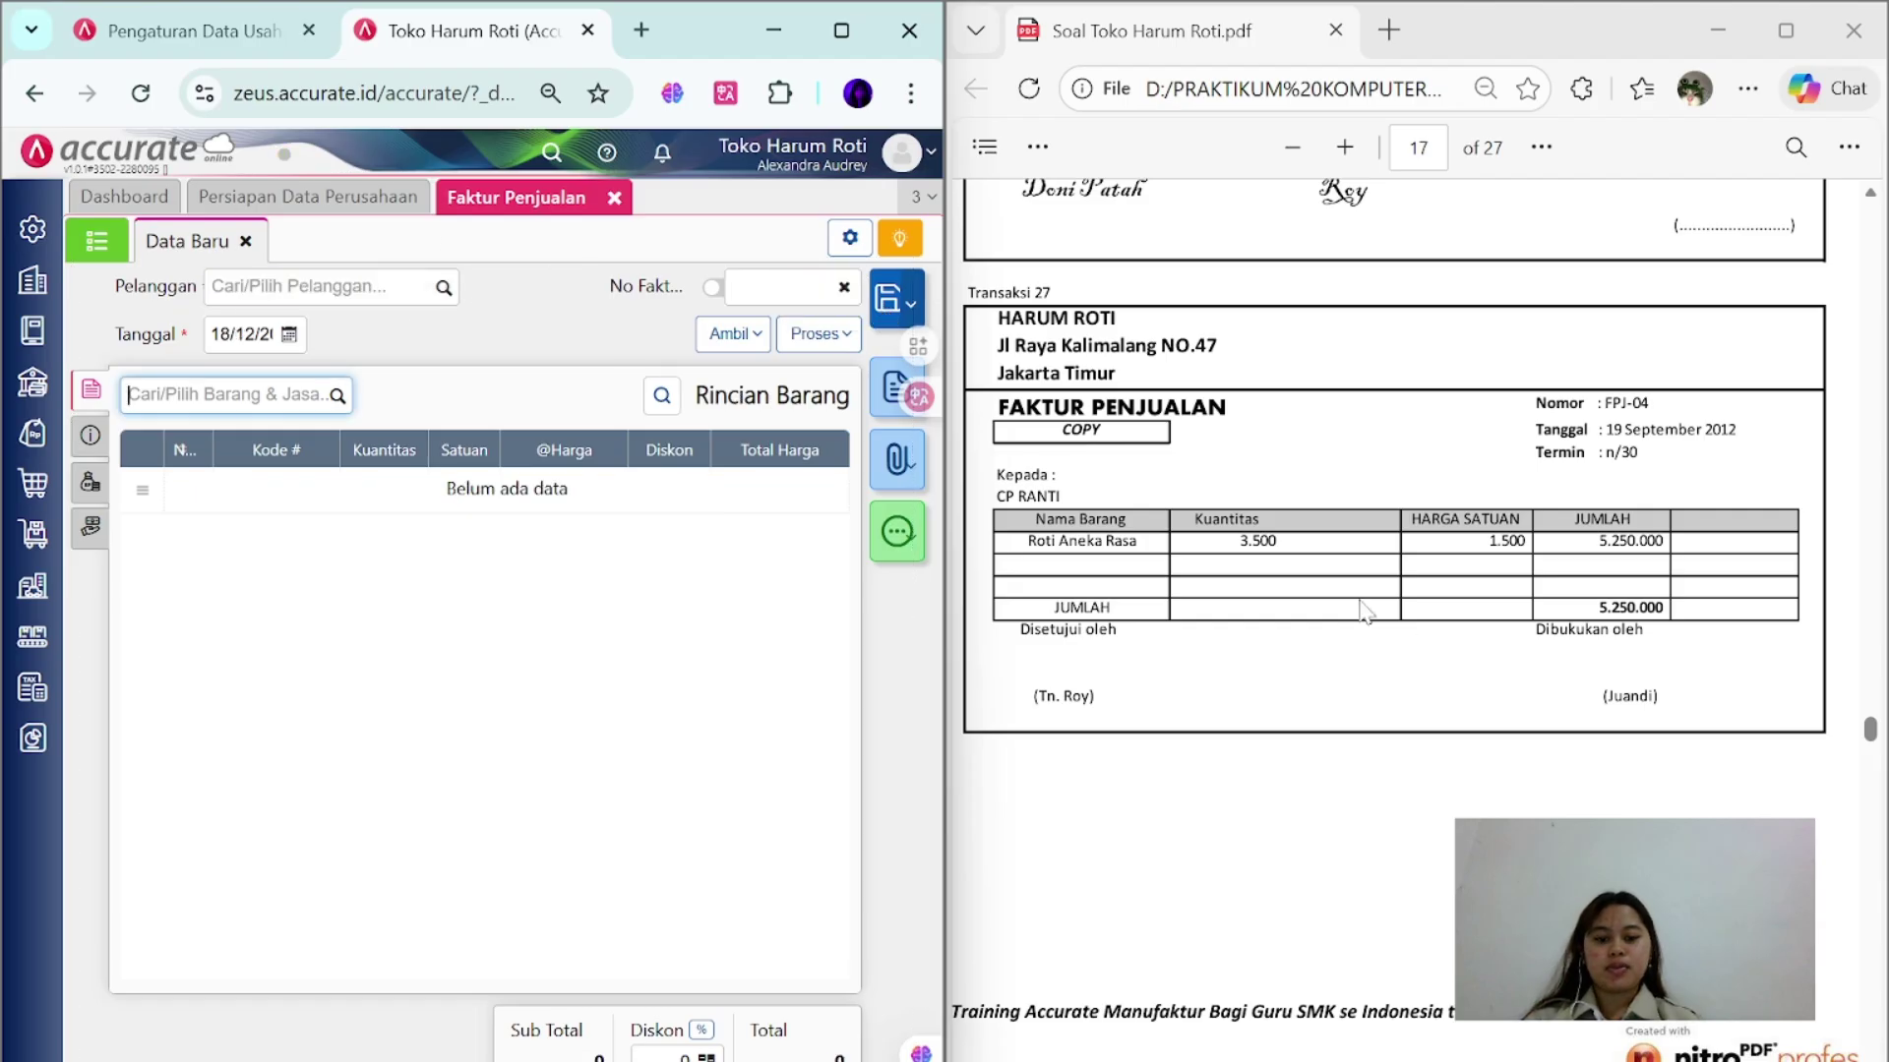
{"action": "scroll", "coordinate": [1405, 628], "scroll_direction": "down", "scroll_amount": 10}
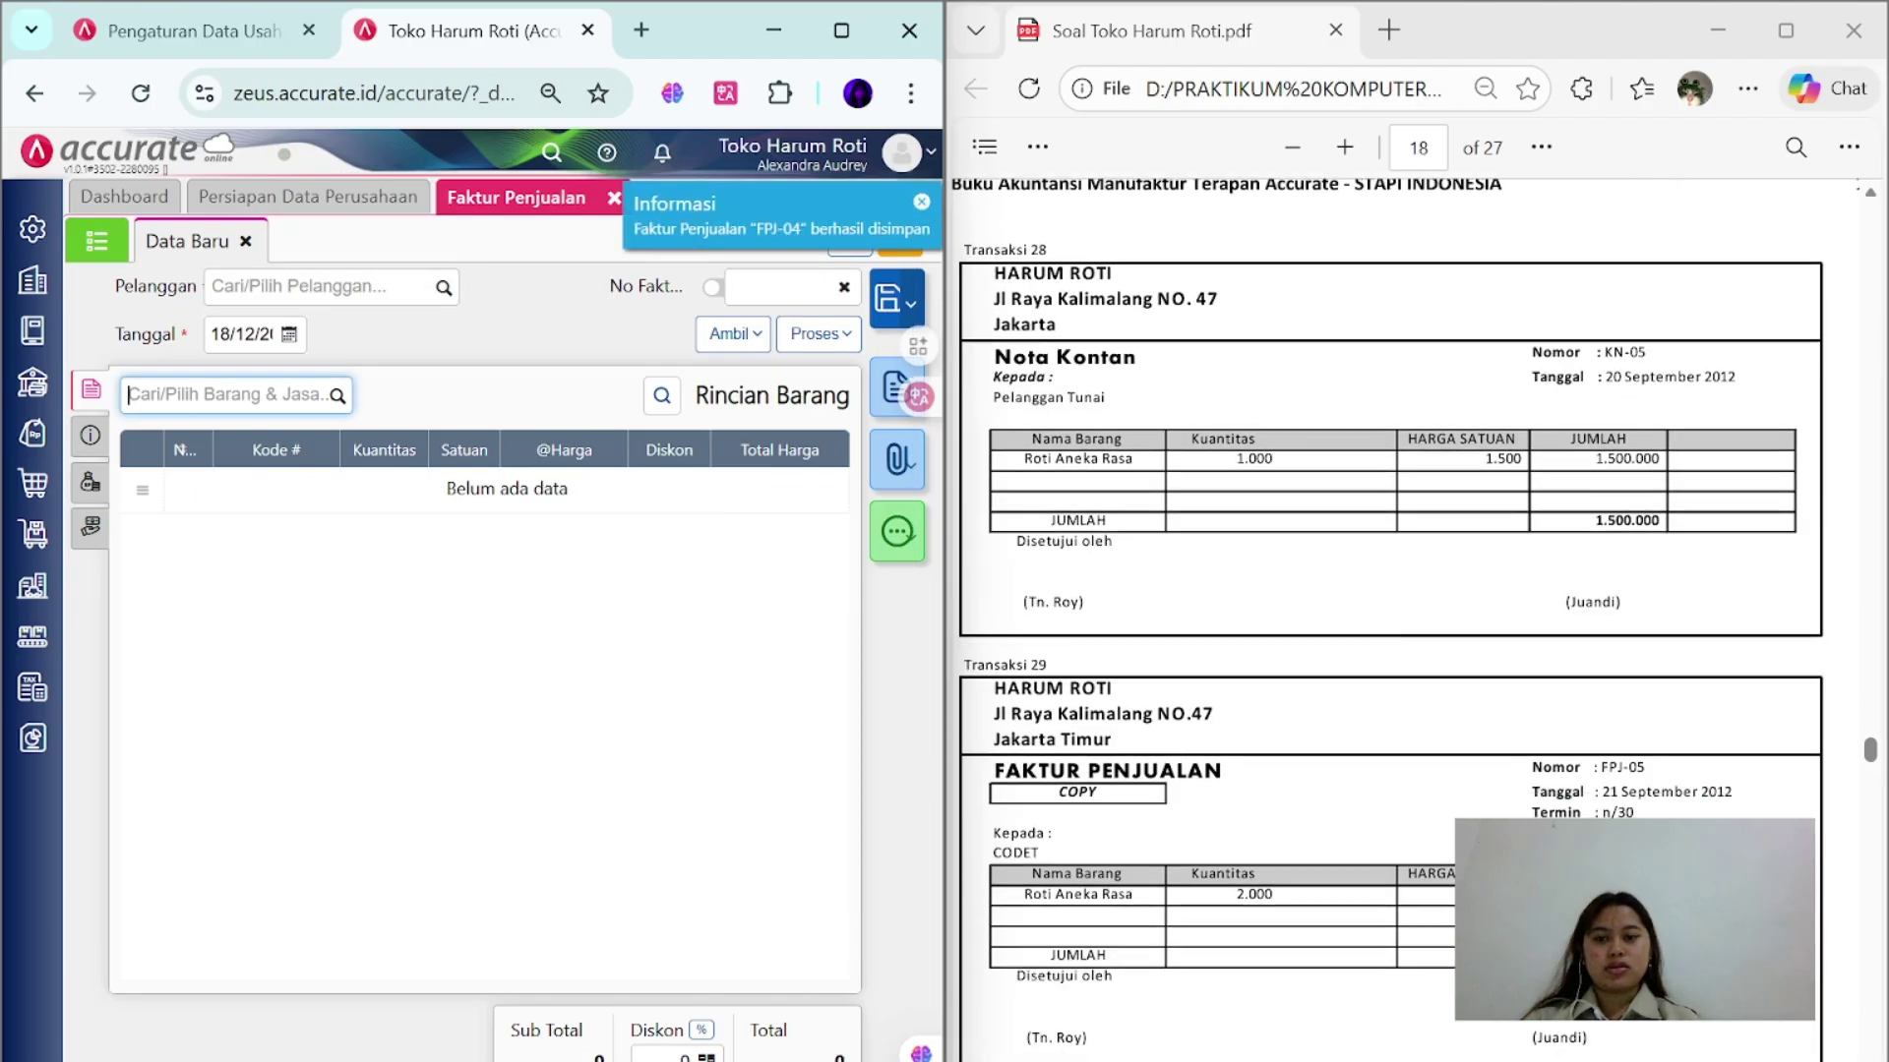
{"action": "left_click", "coordinate": [614, 198]}
- Start a new sales invoice for customer PENJUALAN TUNAI, dated 20/09/2012
{"action": "left_click", "coordinate": [35, 430]}
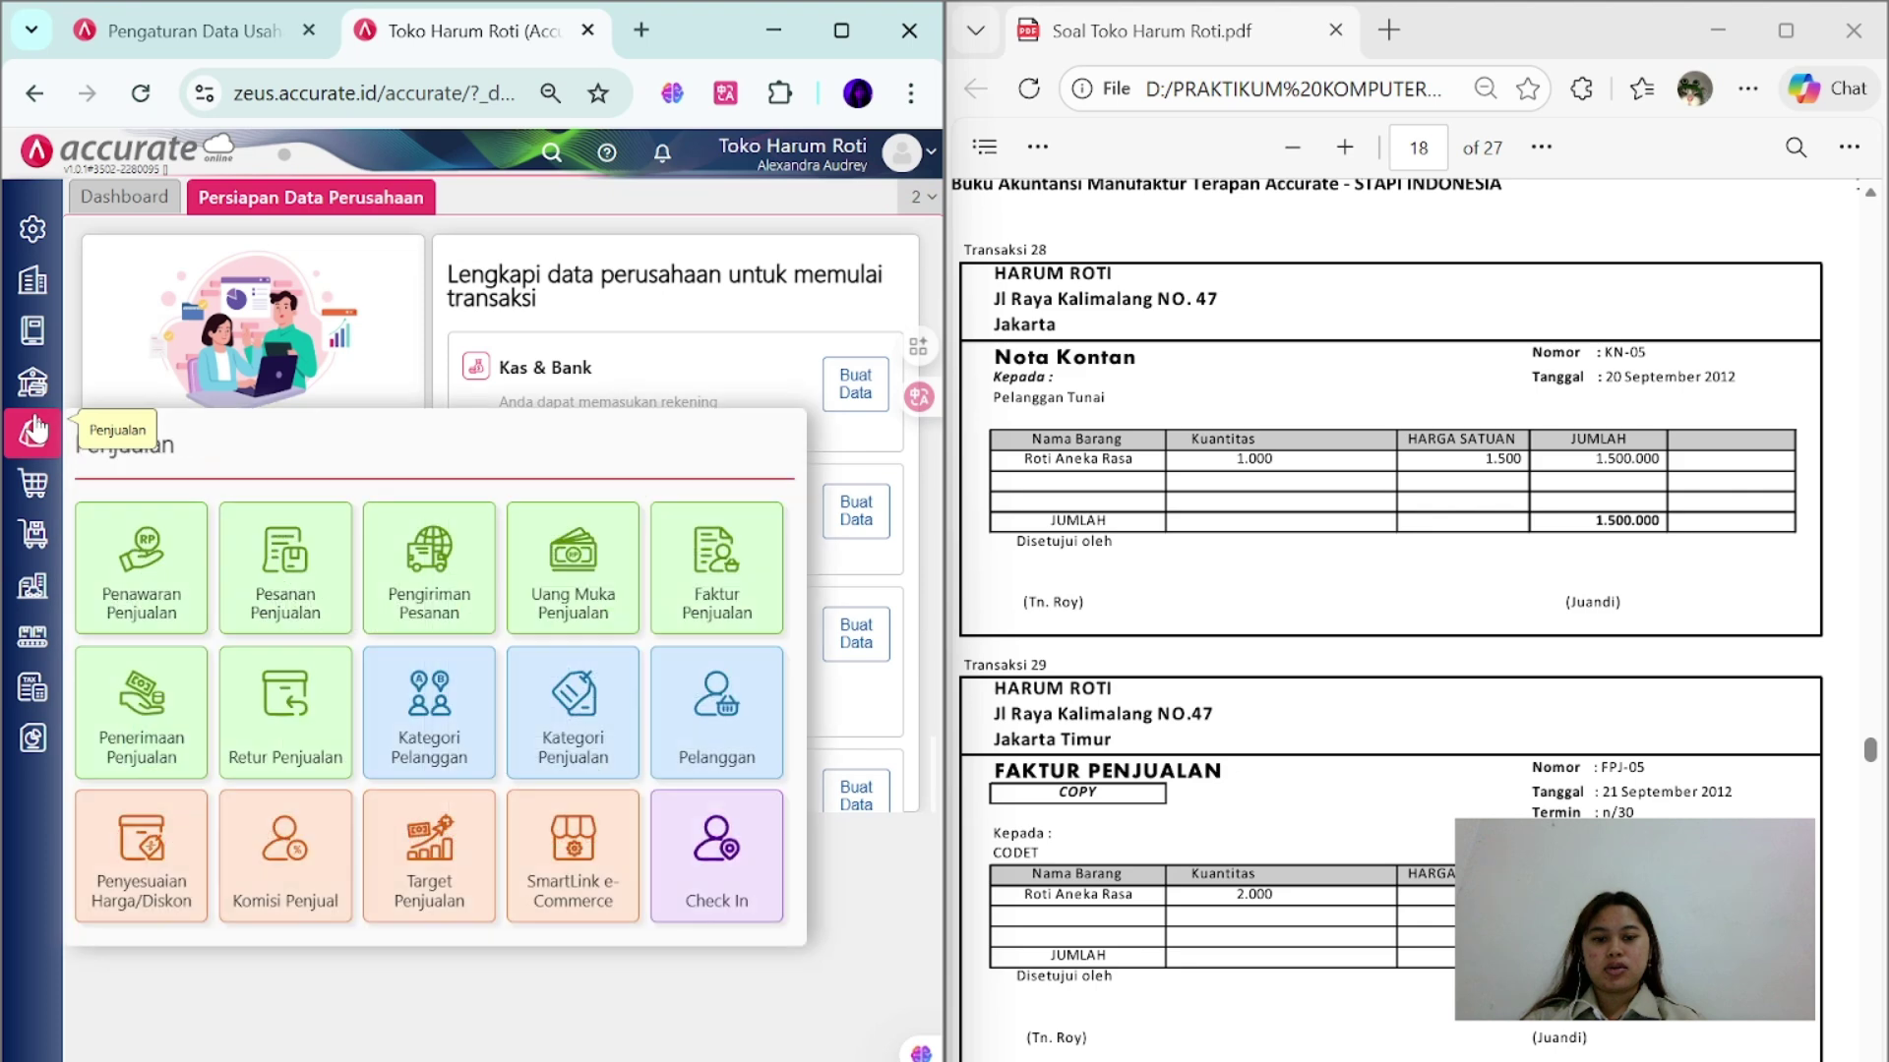
{"action": "left_click", "coordinate": [679, 559]}
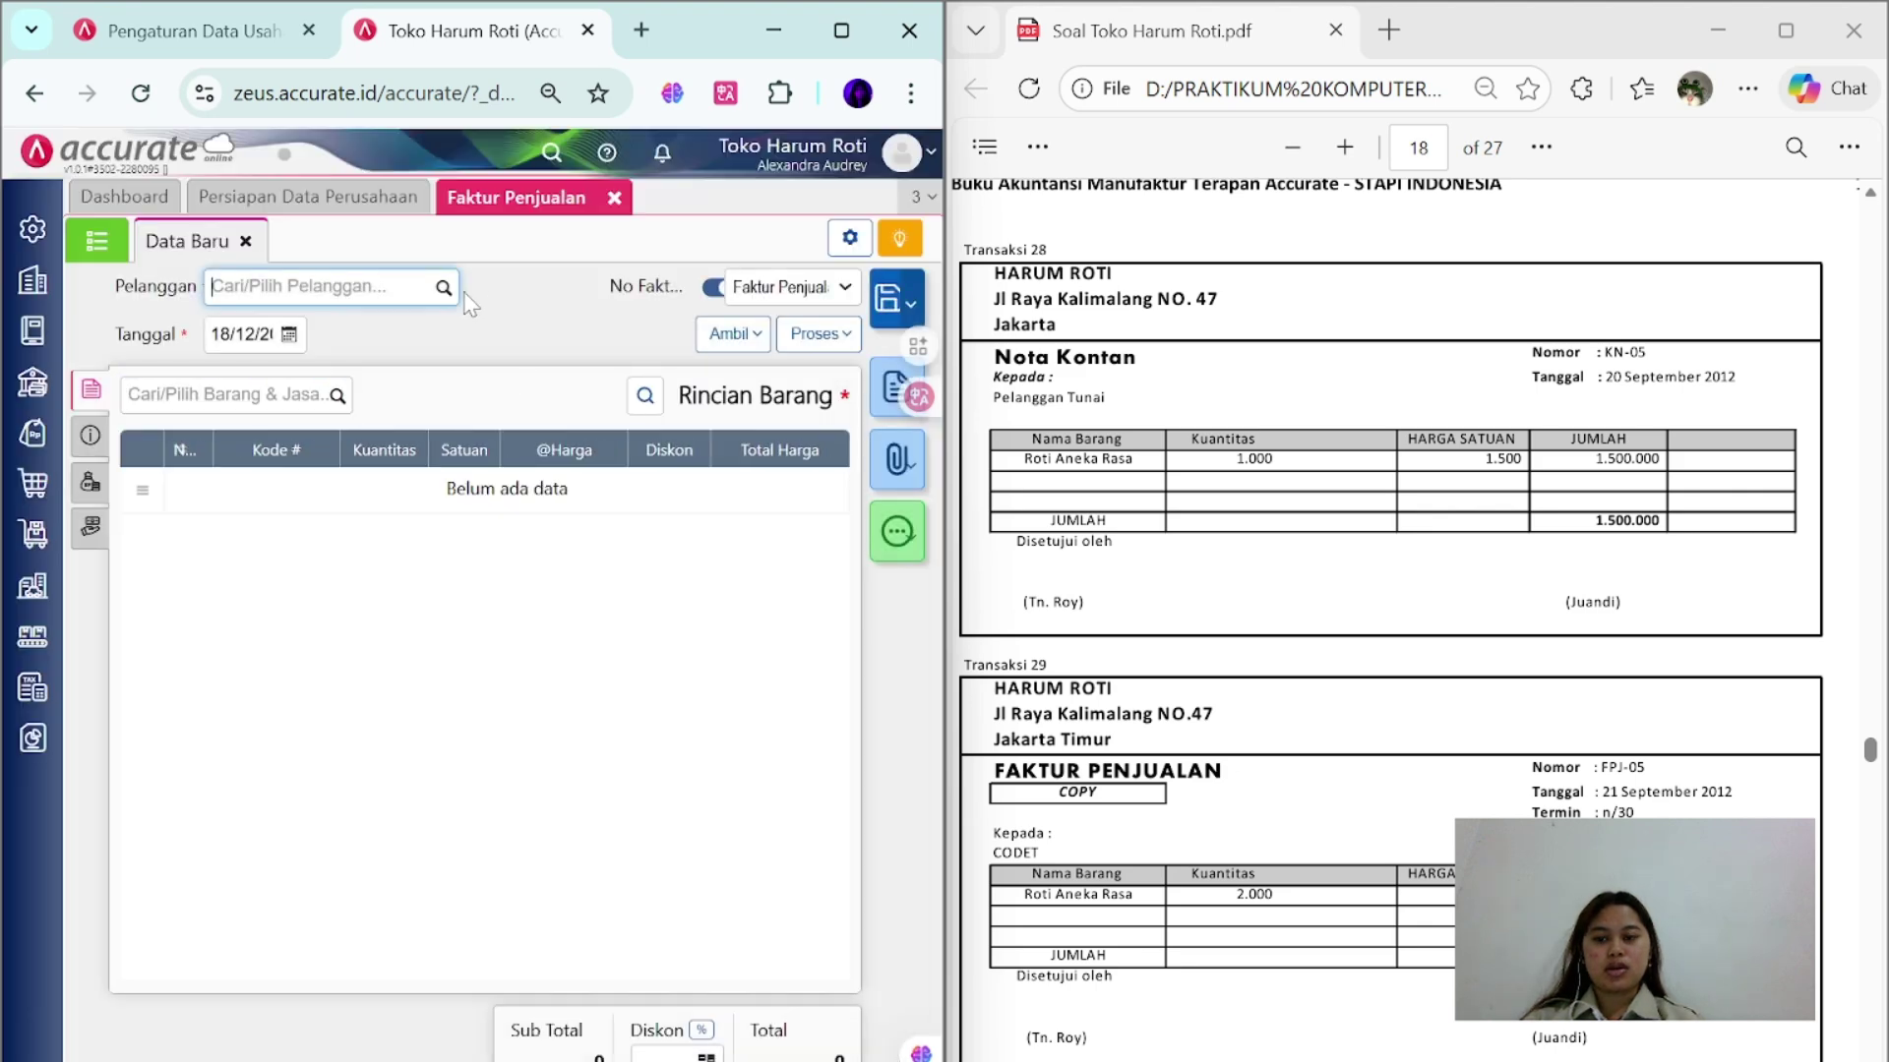
{"action": "left_click", "coordinate": [444, 287]}
{"action": "left_click", "coordinate": [265, 429]}
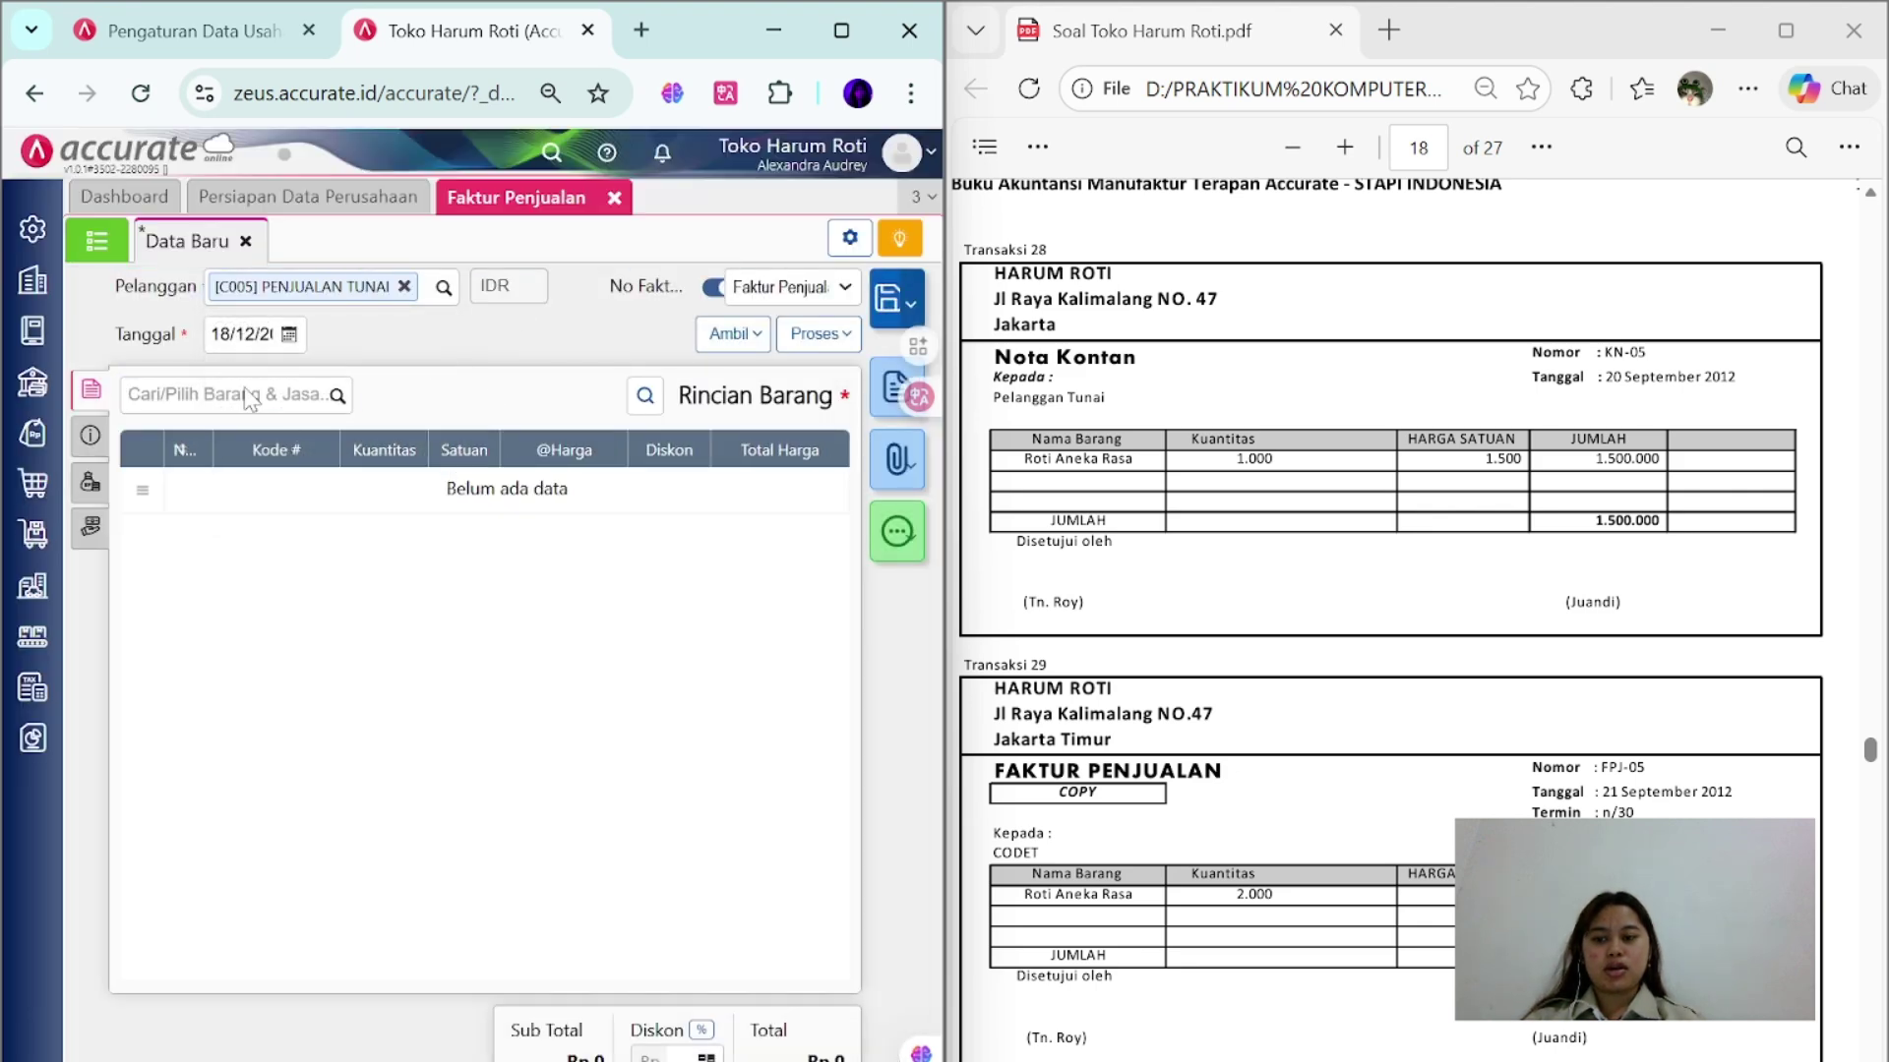
{"action": "left_click", "coordinate": [236, 334]}
{"action": "type", "text": "2009"}
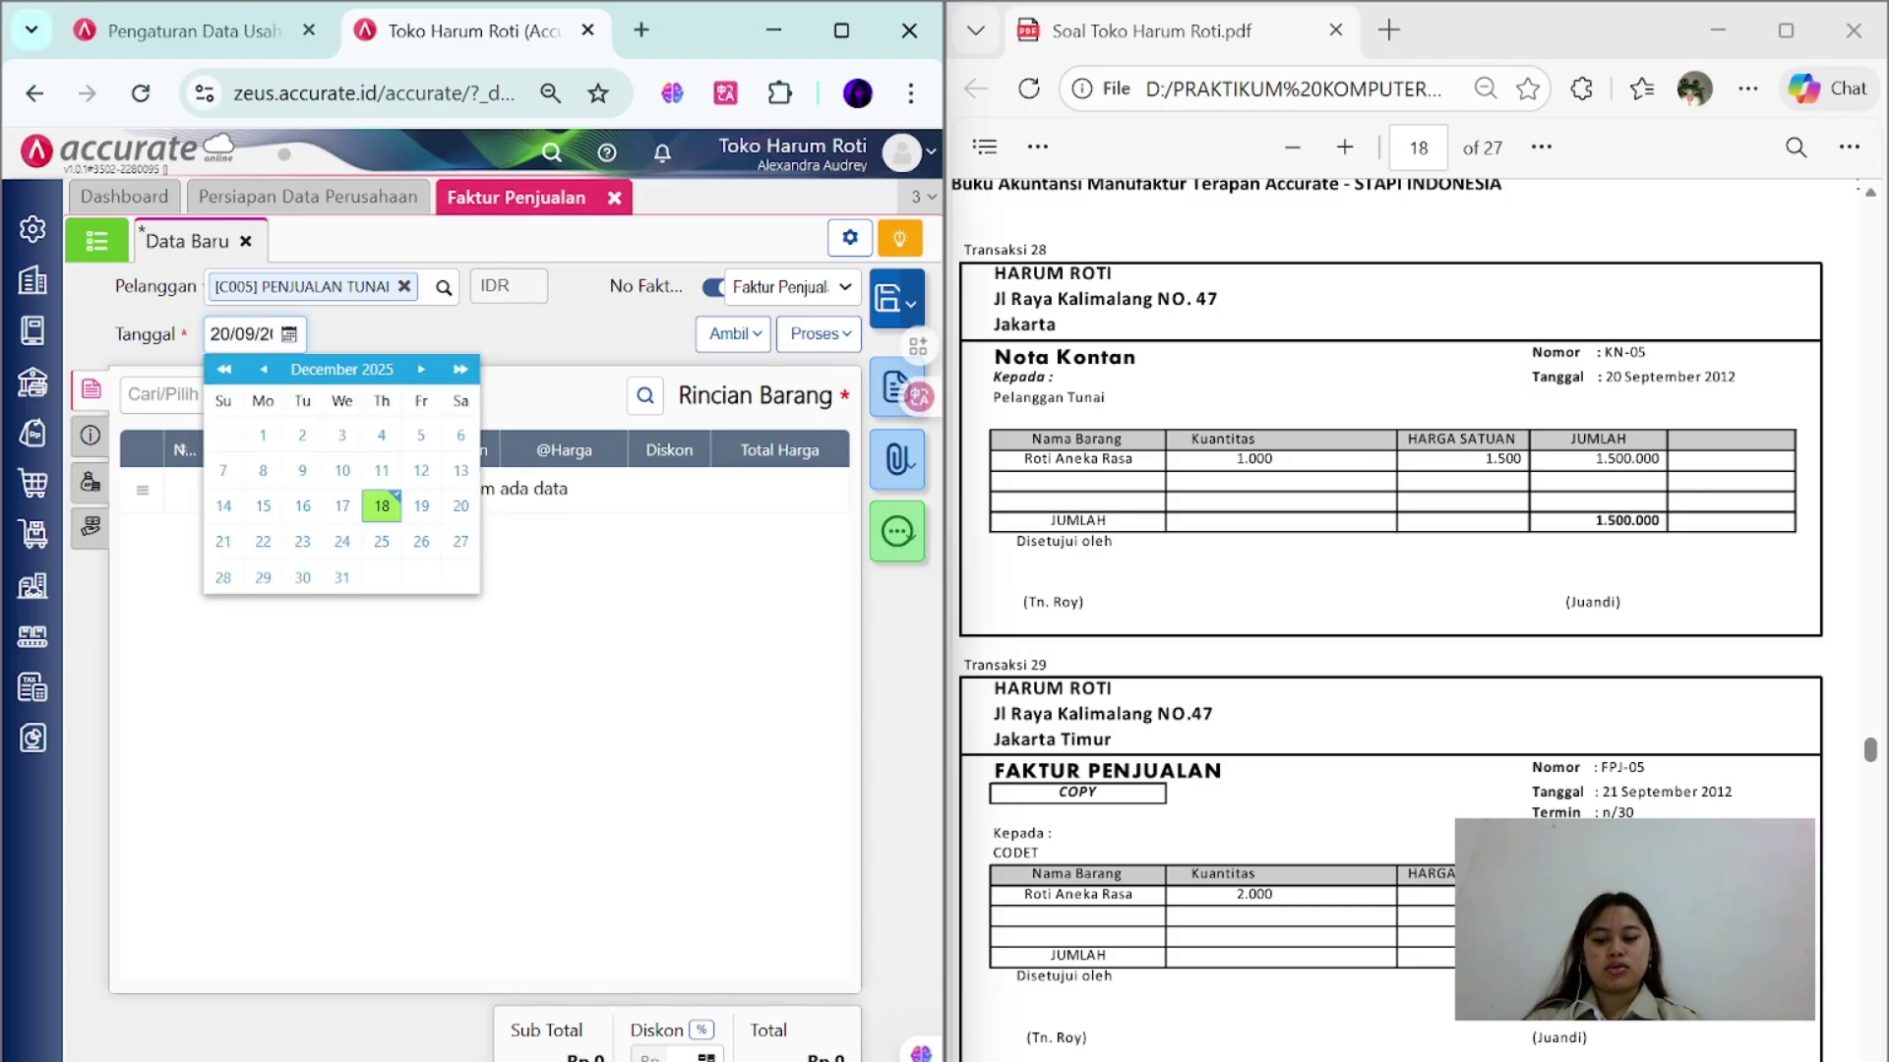
- Complete the invoice date as 20/09/2012, switch the invoice to manual numbering and number it KN-05
{"action": "type", "text": "12"}
{"action": "left_click", "coordinate": [712, 287]}
{"action": "left_click", "coordinate": [777, 287]}
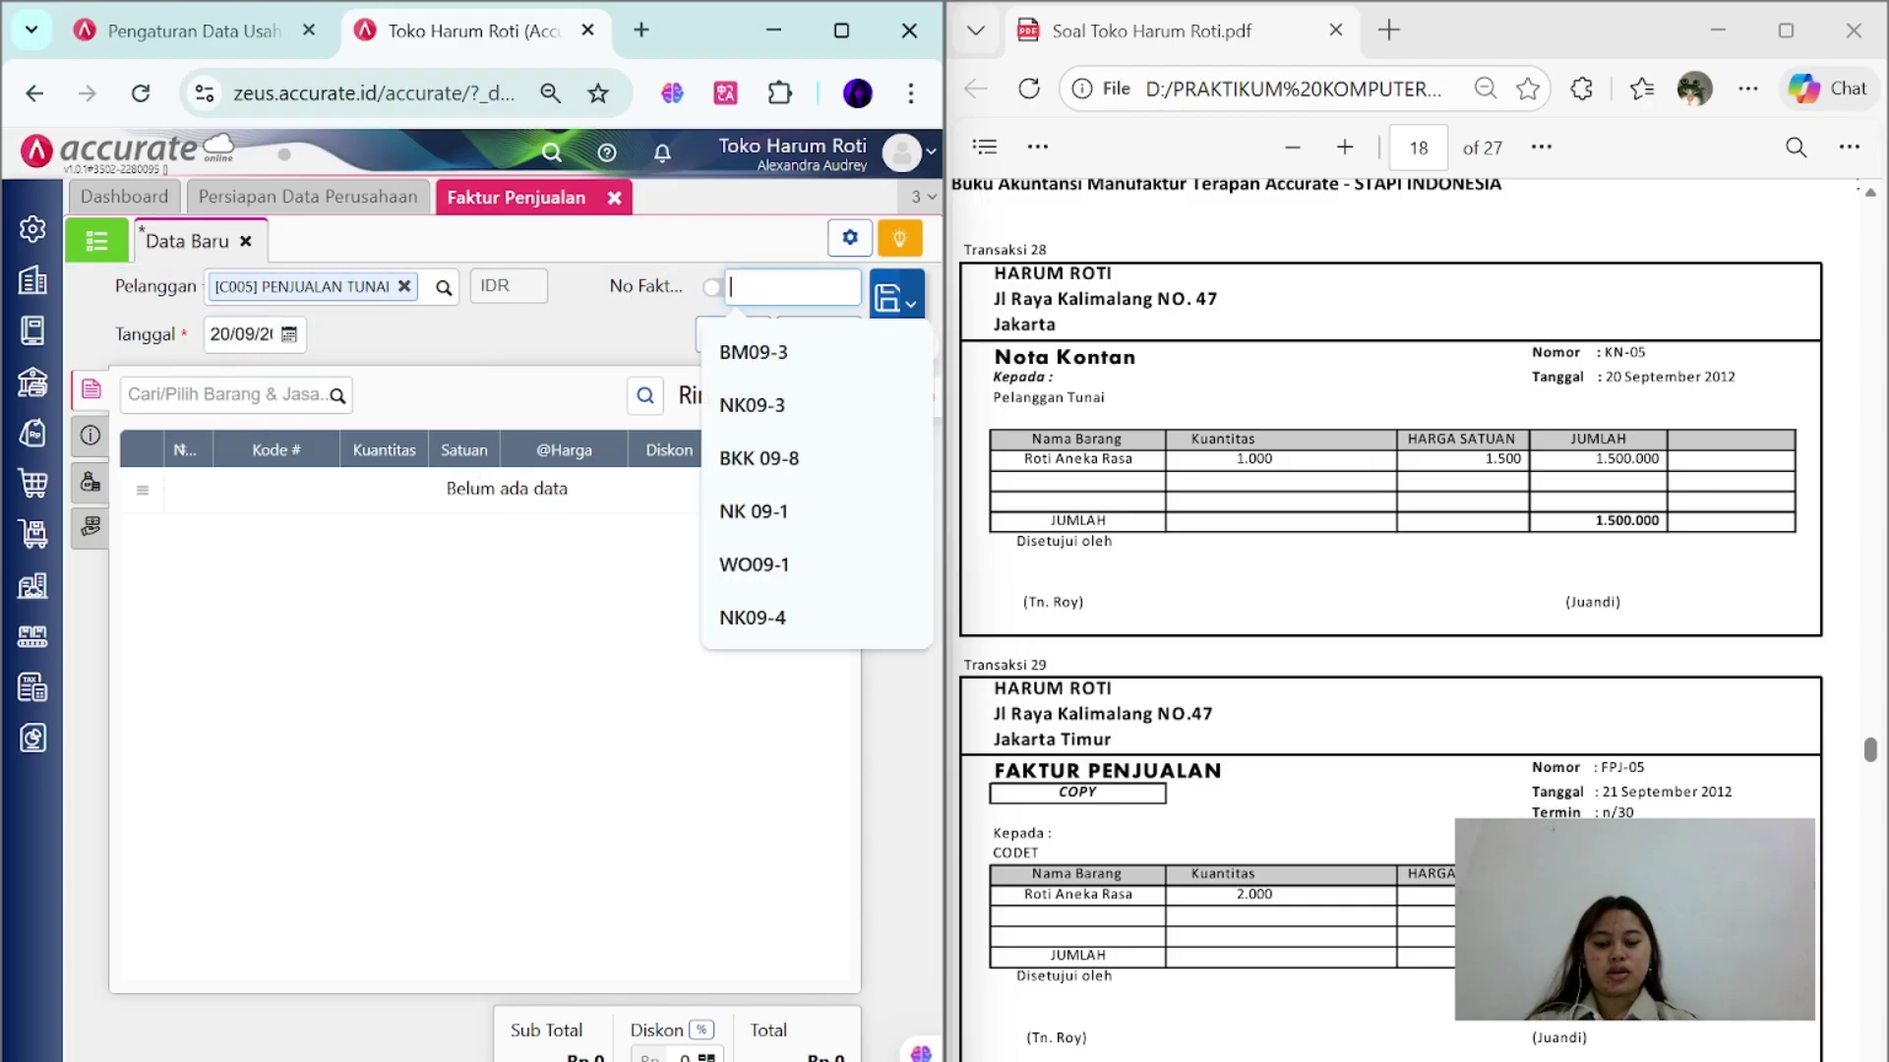
{"action": "type", "text": "KN-05"}
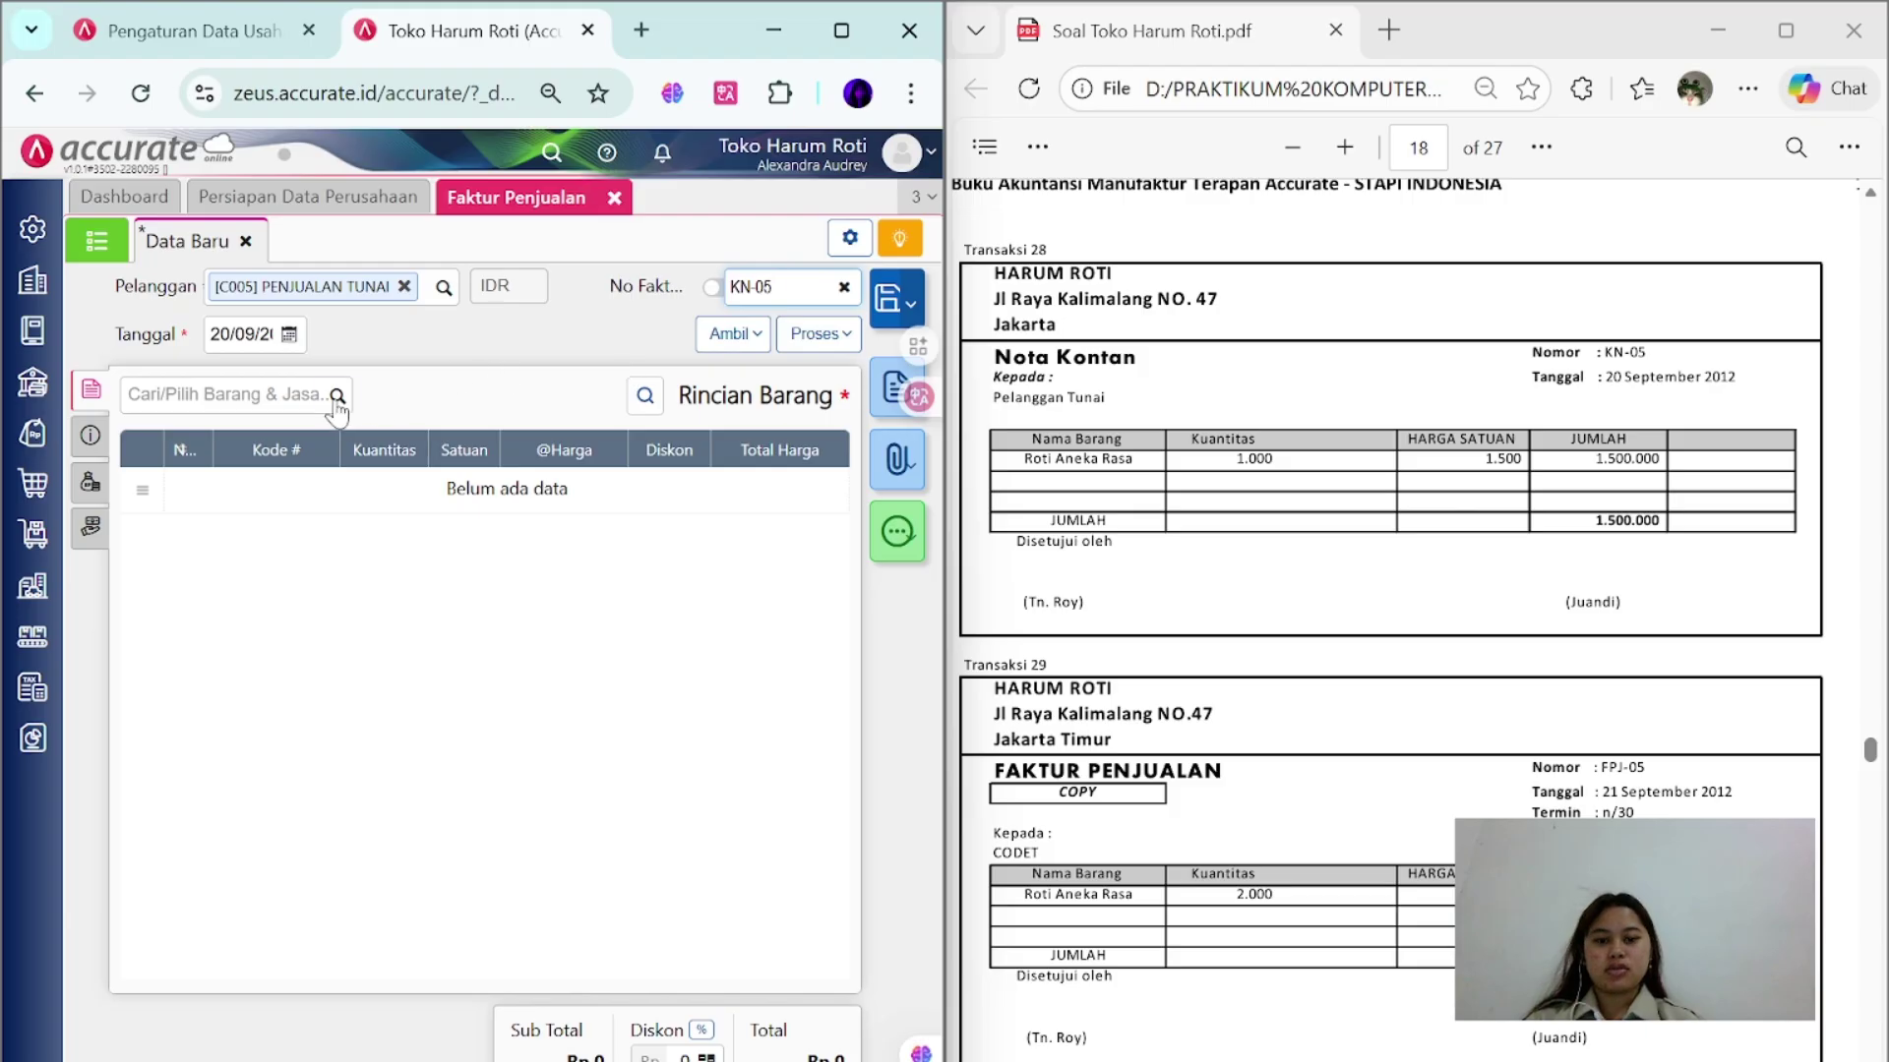
- Add 1.000 PCS of ROTI ANEKA RASA to the cash sale invoice, keeping the unit price of 1.500
{"action": "left_click", "coordinate": [333, 404]}
{"action": "scroll", "coordinate": [262, 642], "scroll_direction": "down", "scroll_amount": 5}
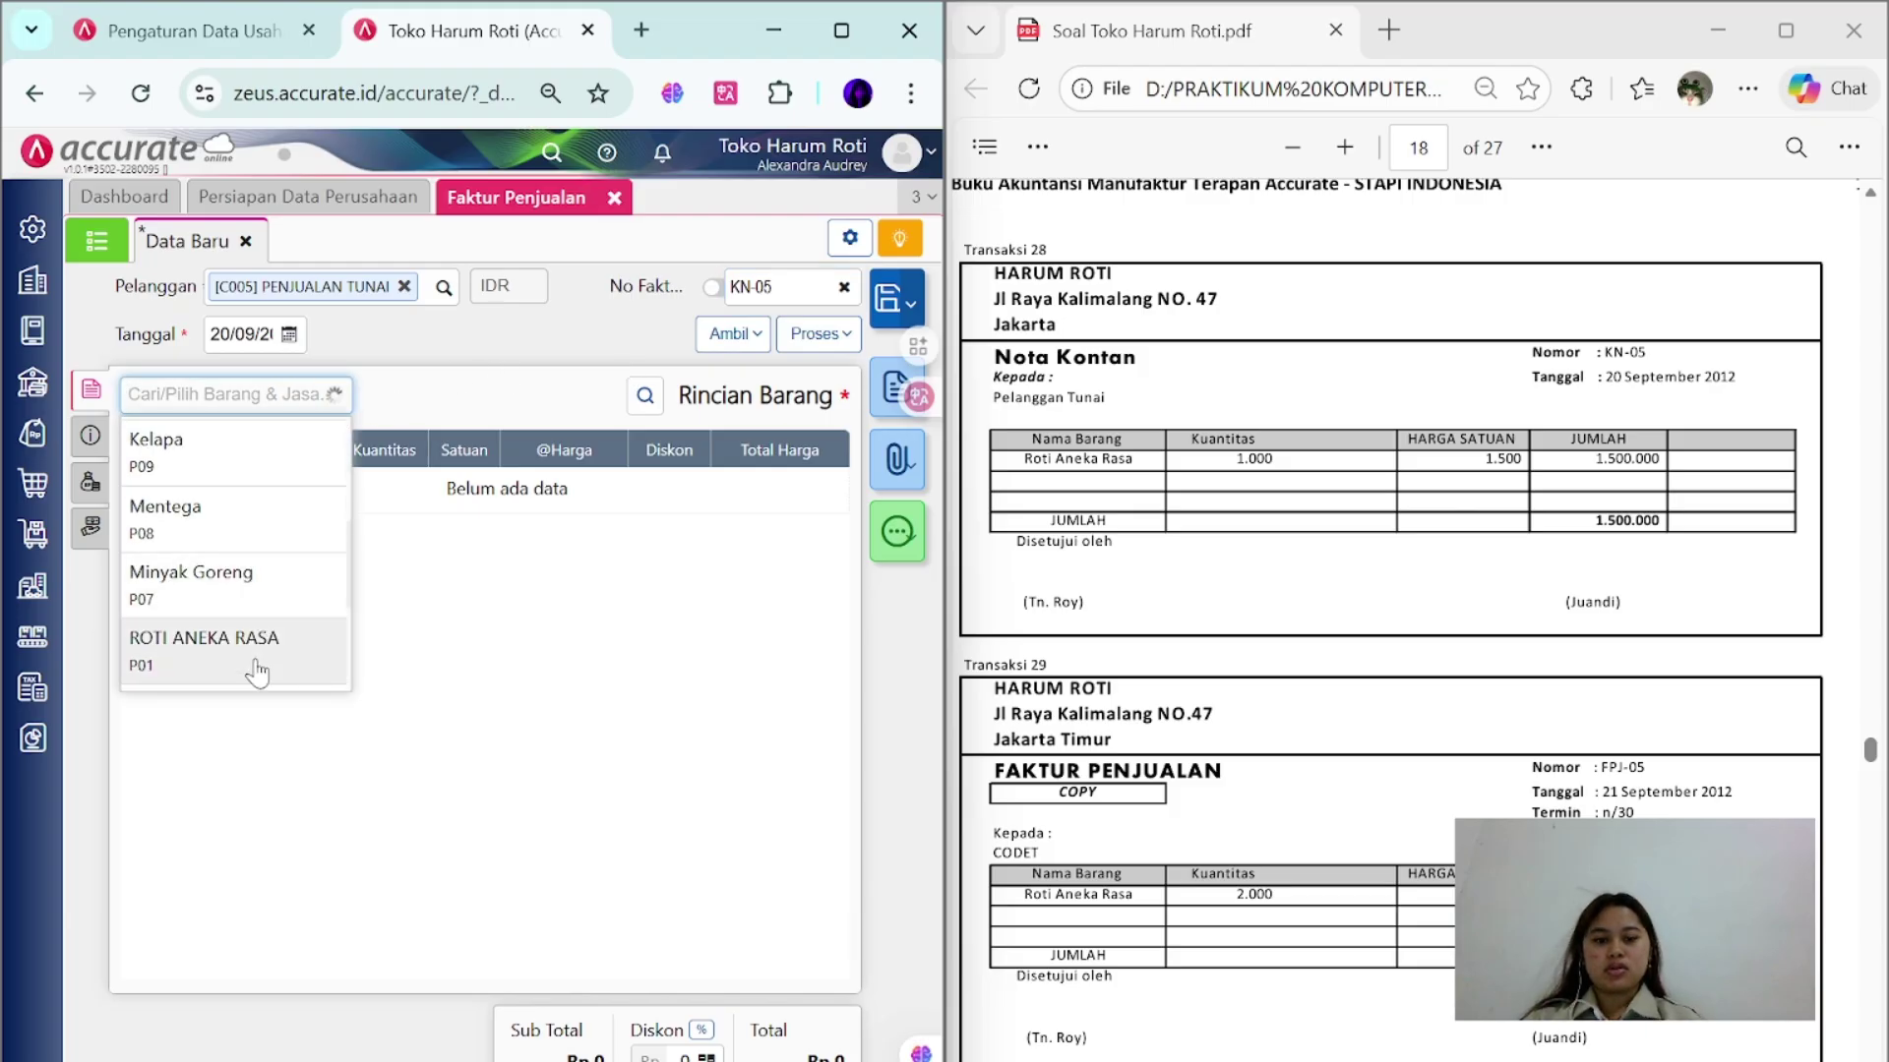
{"action": "left_click", "coordinate": [262, 684]}
{"action": "key", "text": "Tab"}
{"action": "key", "text": "Tab"}
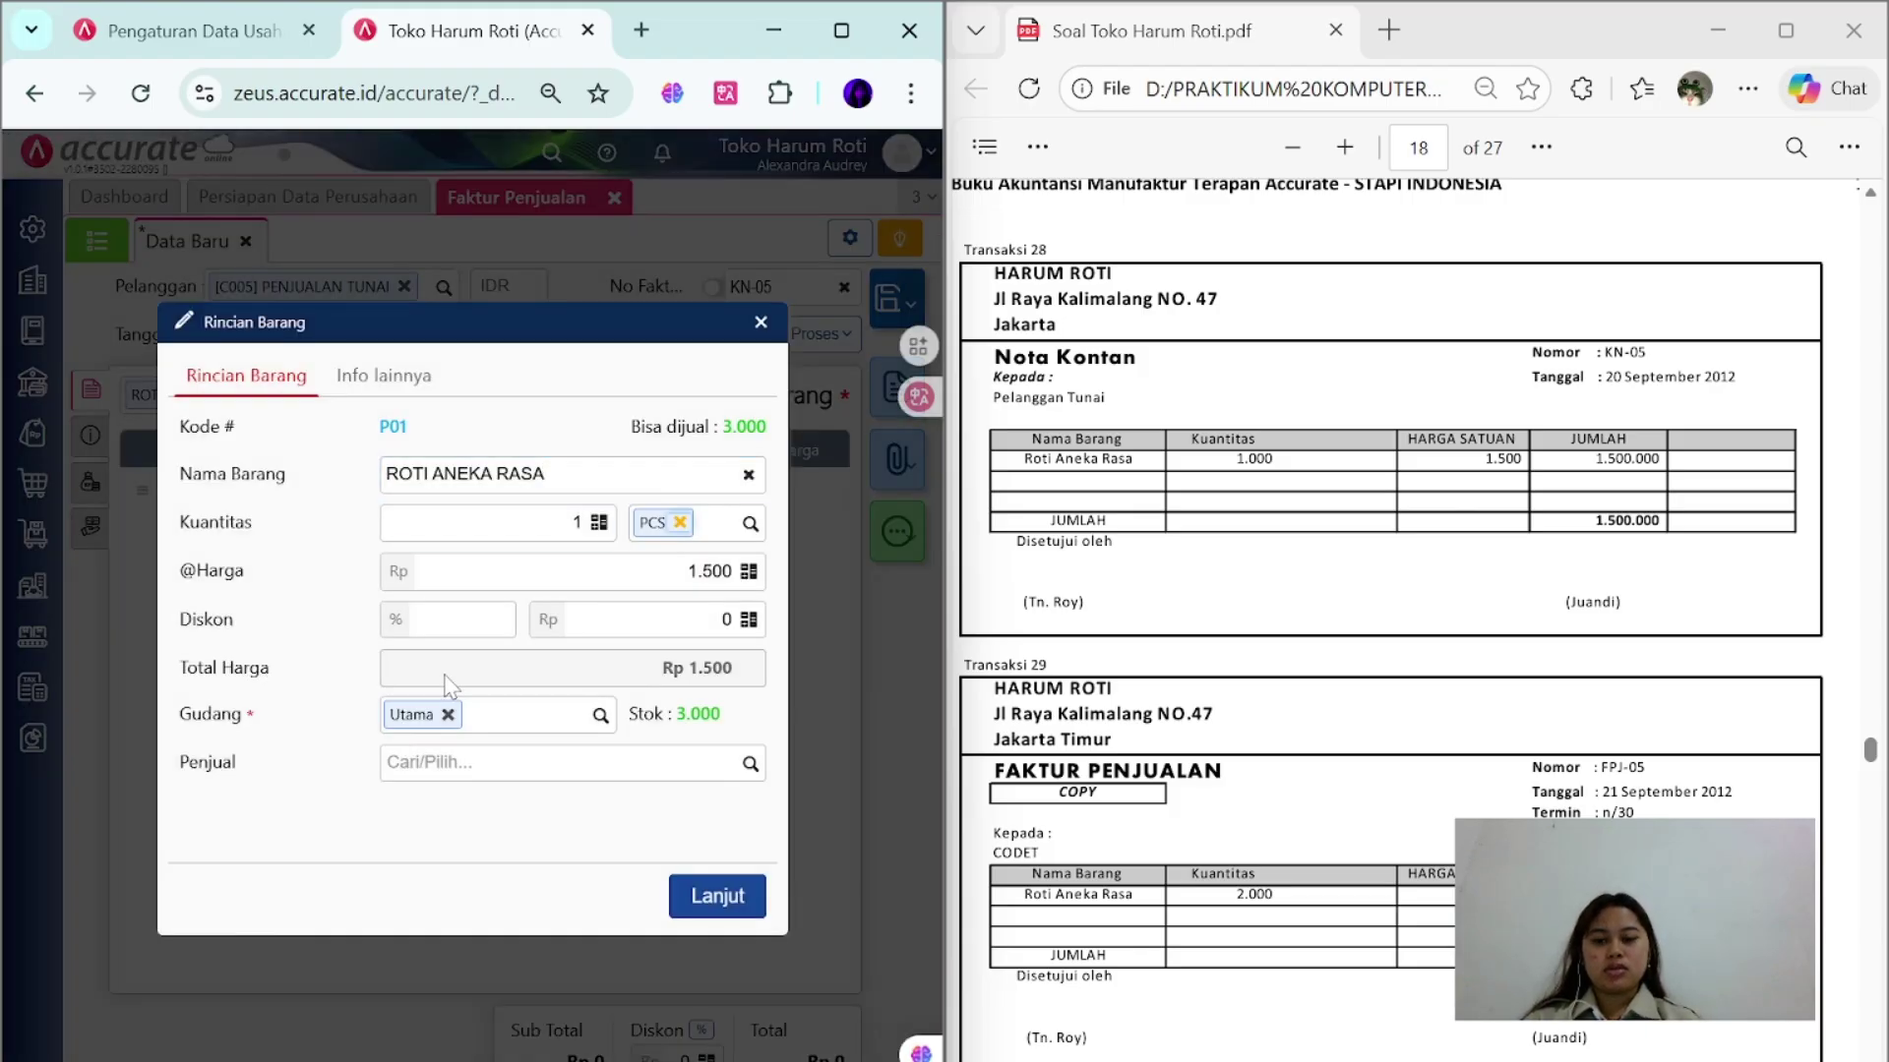
{"action": "left_click", "coordinate": [579, 523]}
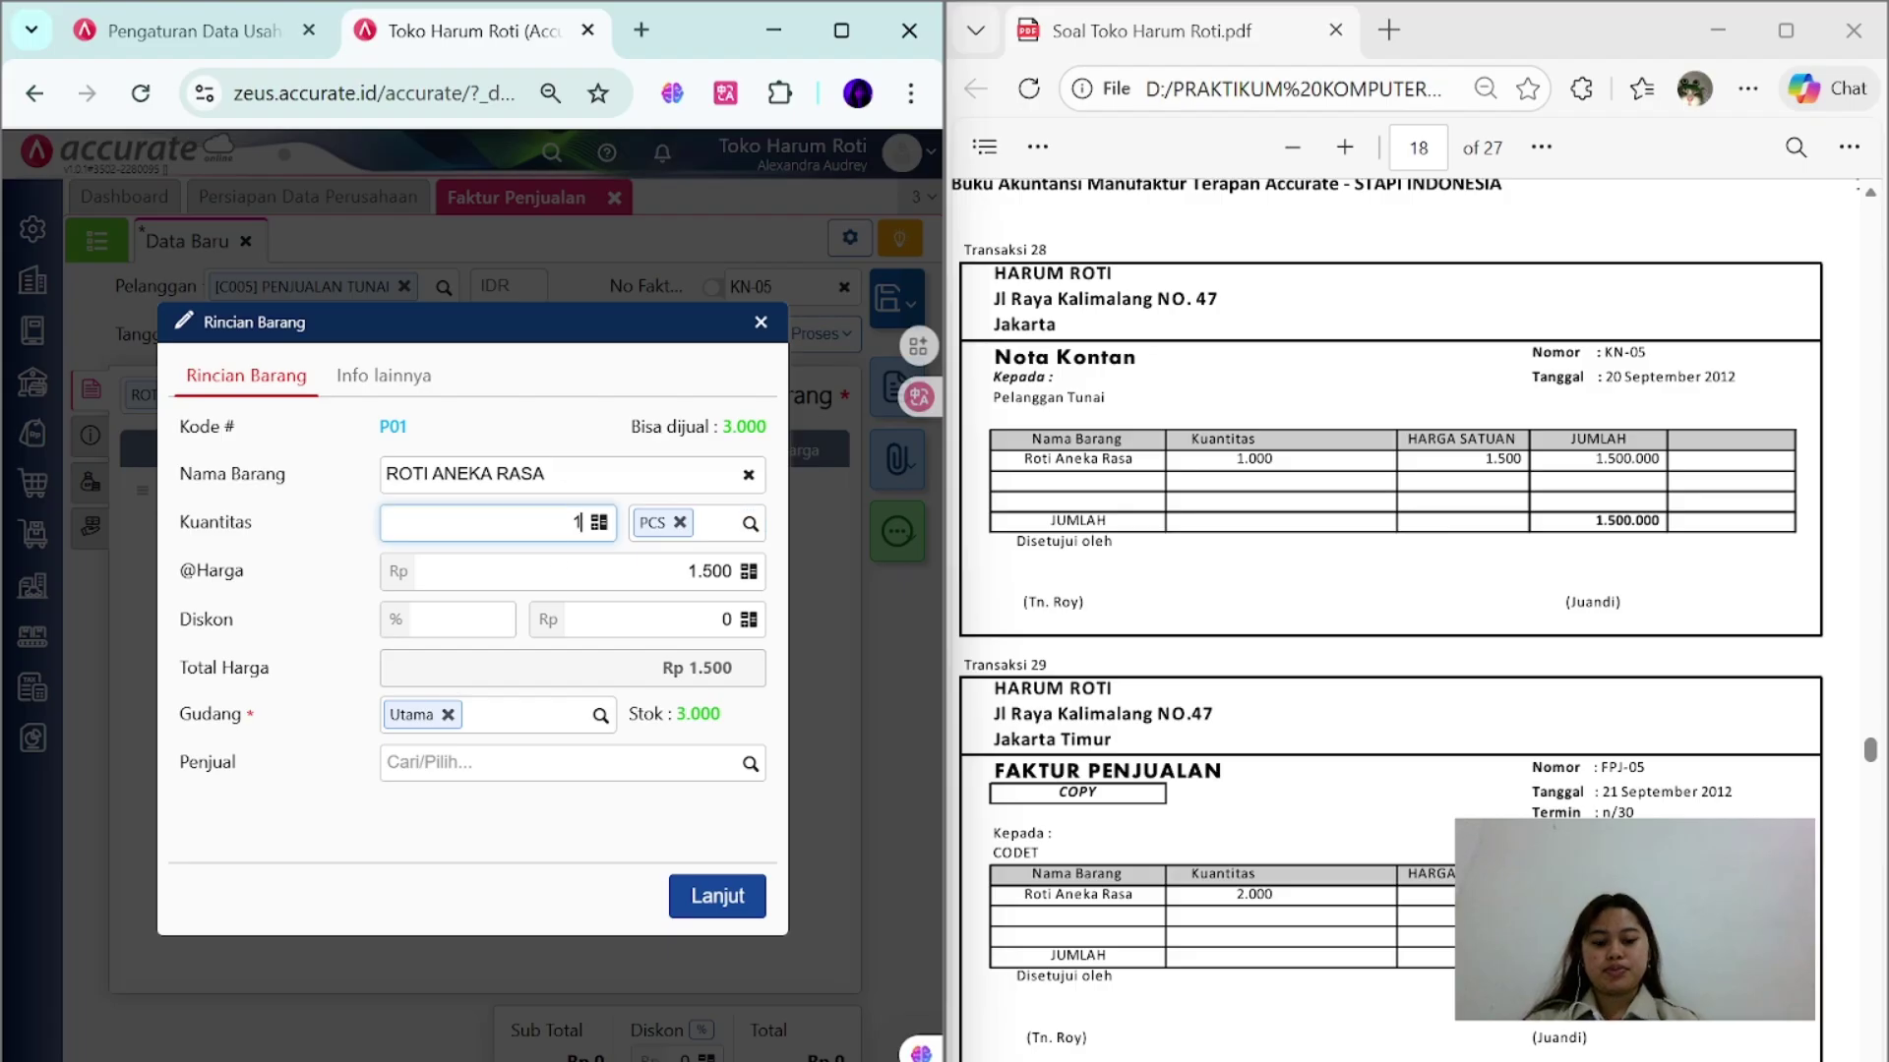
{"action": "left_click", "coordinate": [717, 896]}
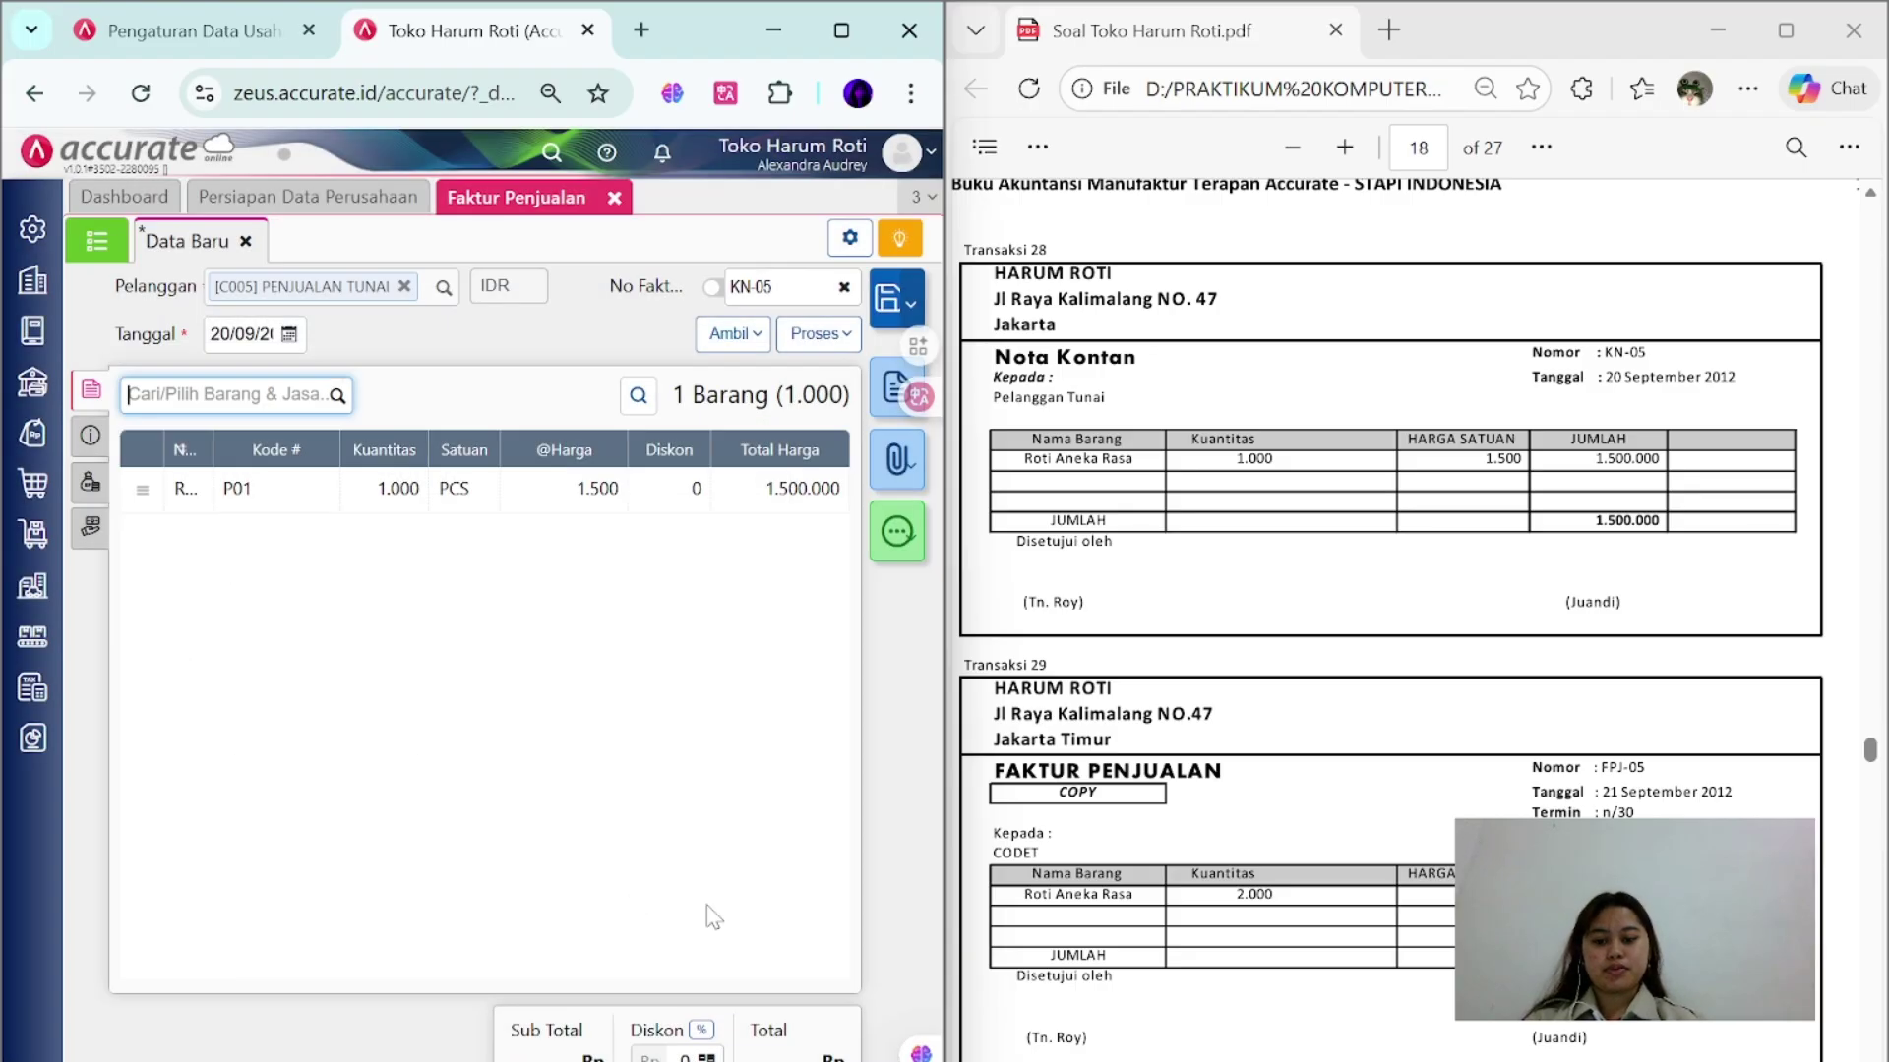
- Set the invoice's payment terms to C.O.D and its shipping date to 20/09/2012
{"action": "left_click", "coordinate": [89, 433]}
{"action": "left_click", "coordinate": [303, 452]}
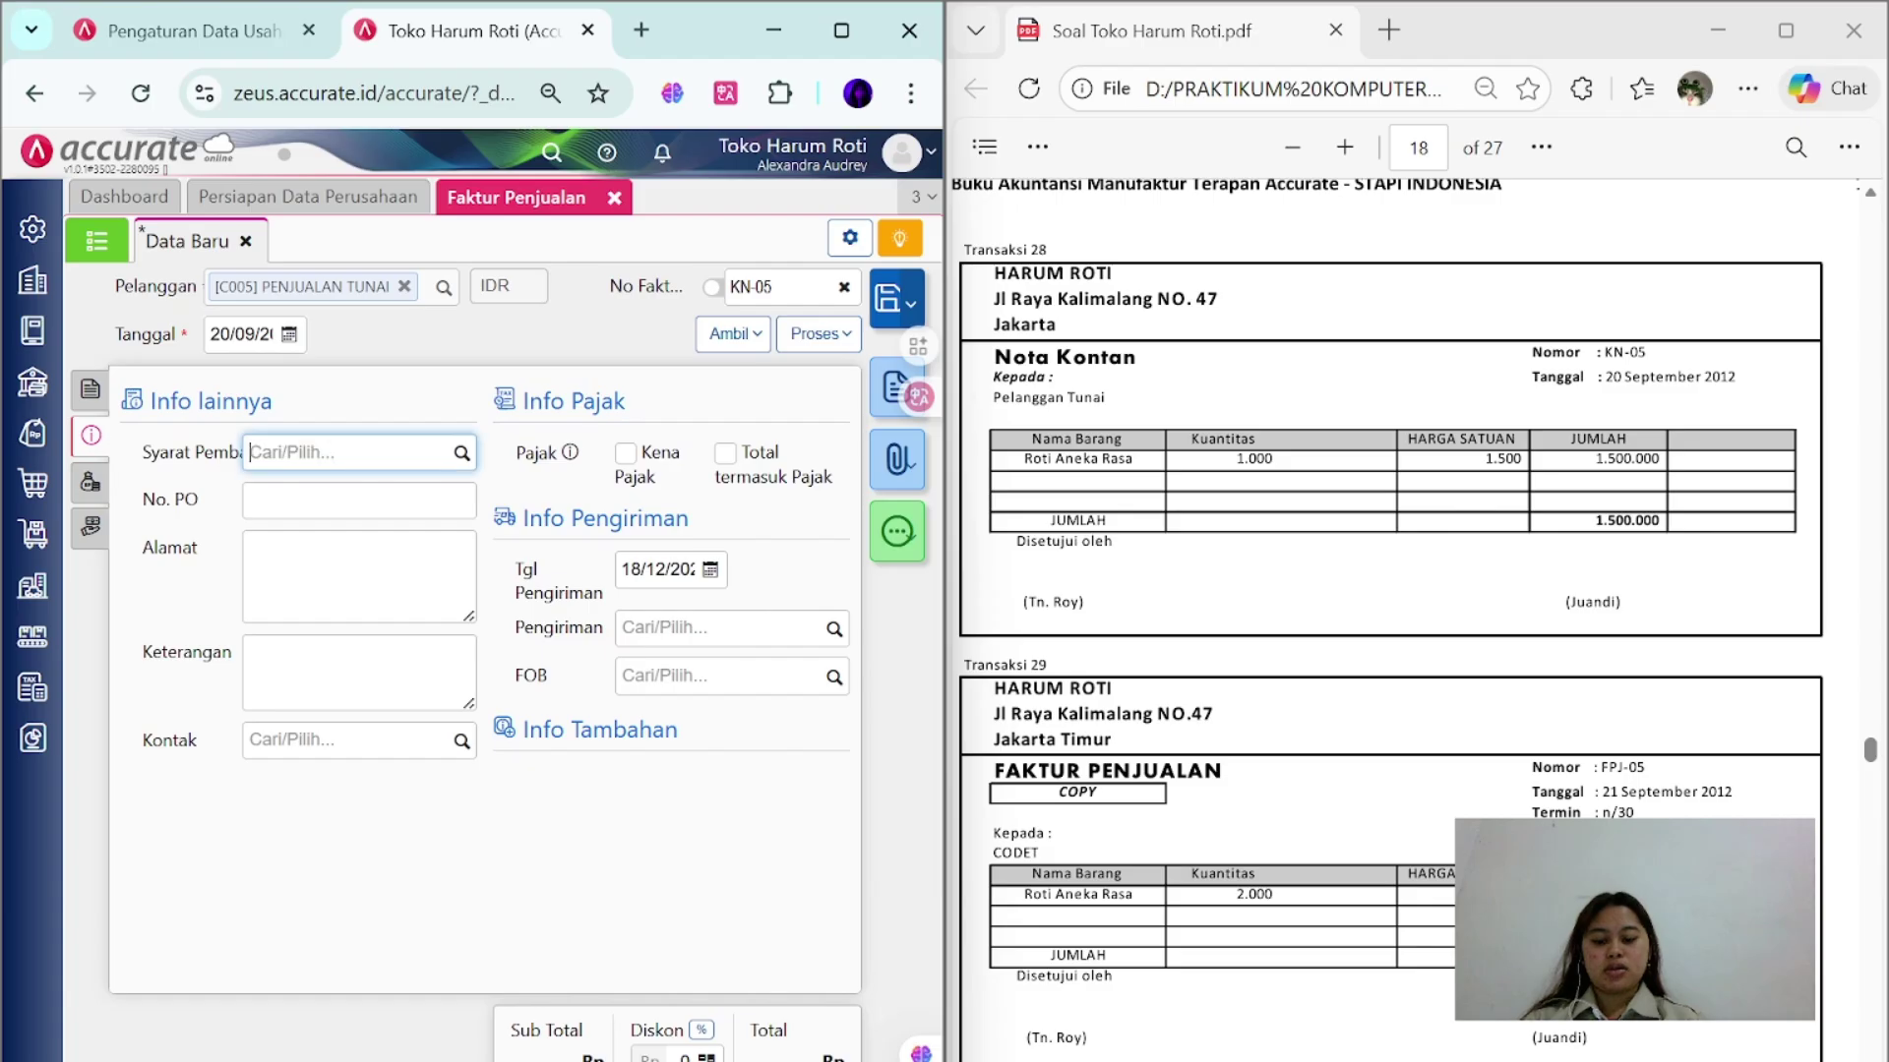
{"action": "type", "text": "C"}
{"action": "key", "text": "Return"}
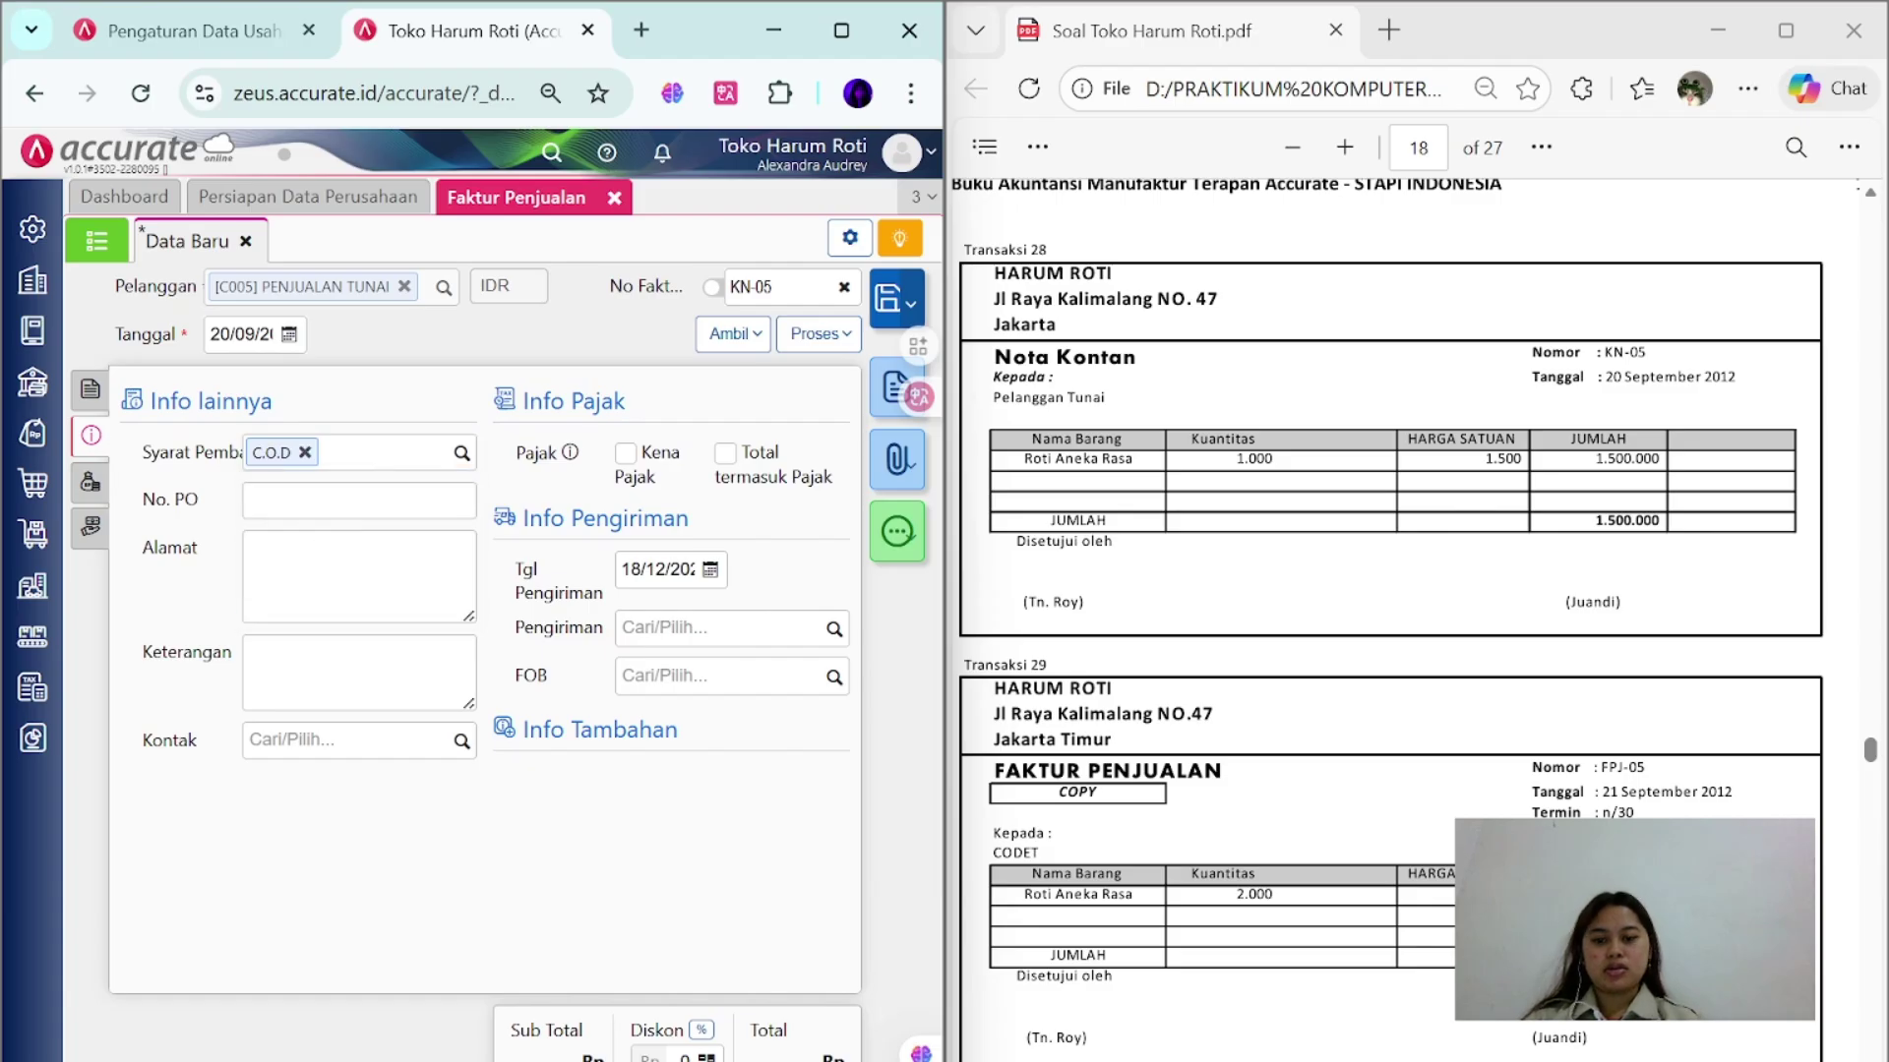
{"action": "left_click", "coordinate": [657, 569]}
{"action": "type", "text": "20"}
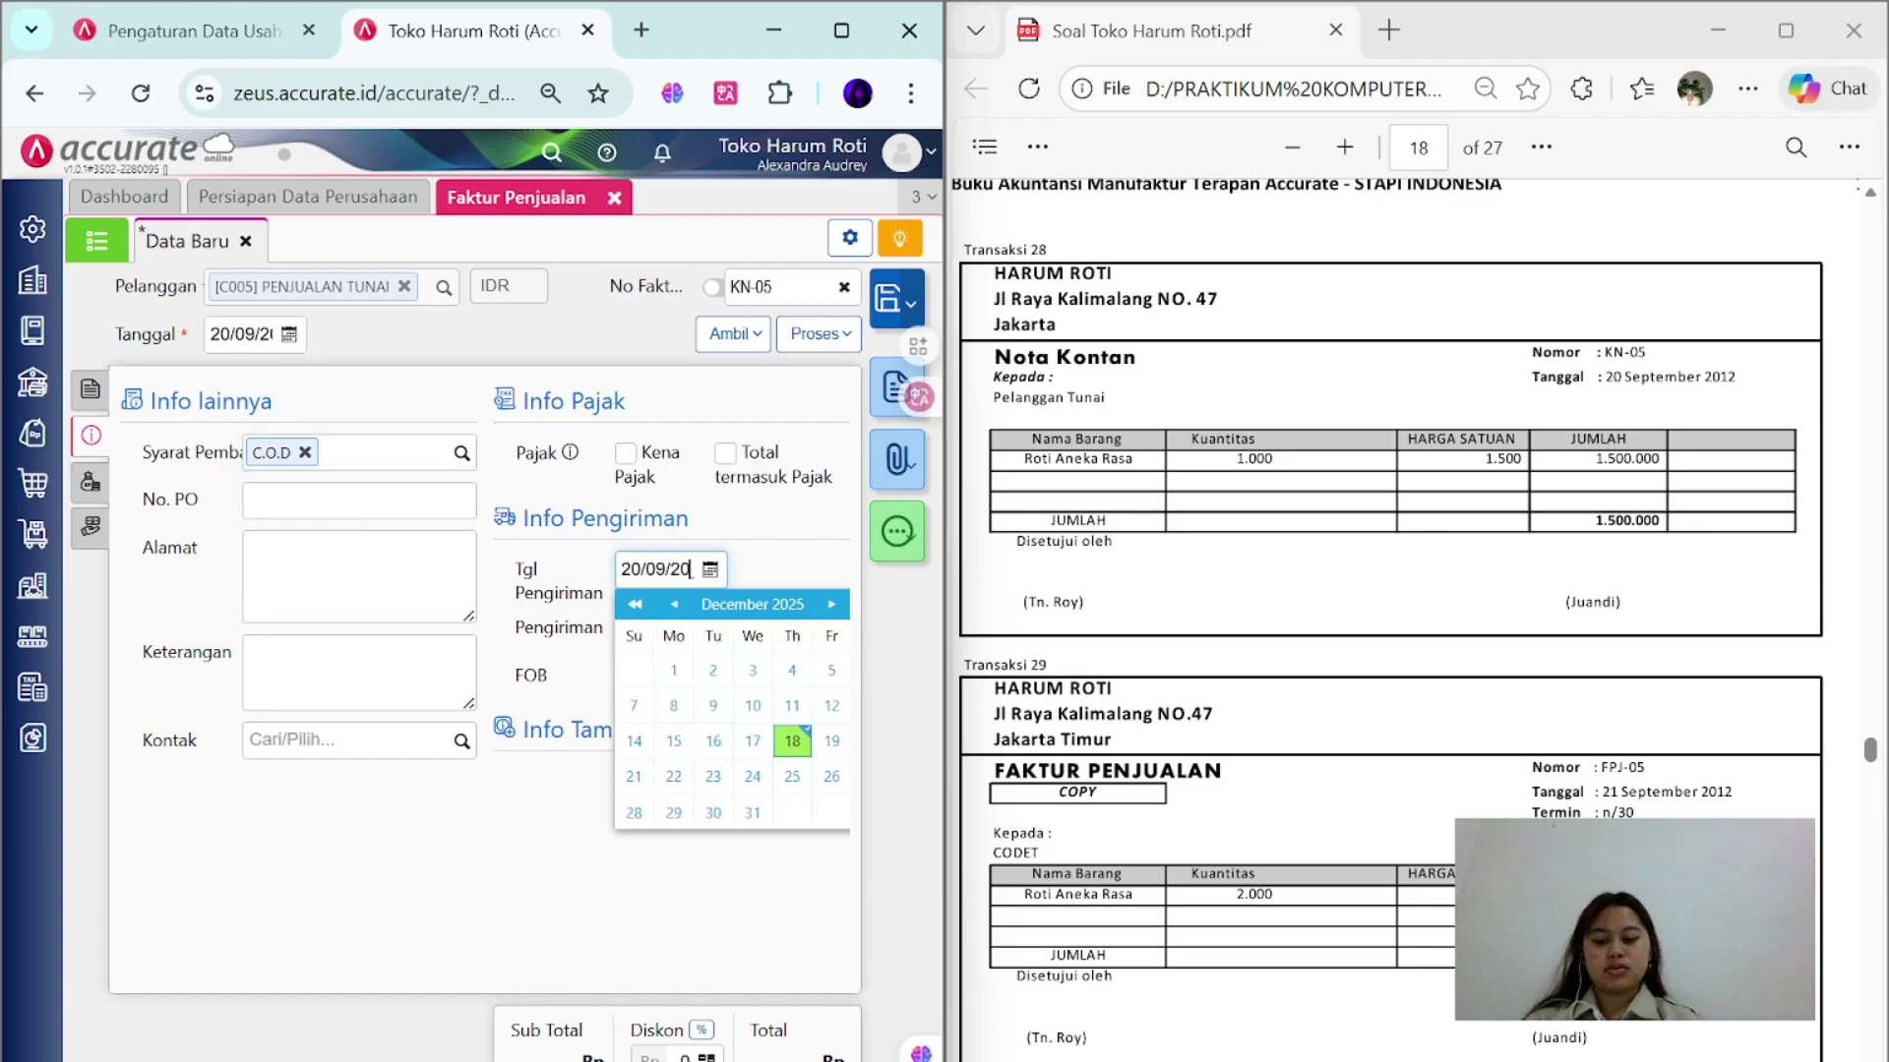
{"action": "type", "text": "0920"}
{"action": "type", "text": "12"}
{"action": "left_click", "coordinate": [90, 389]}
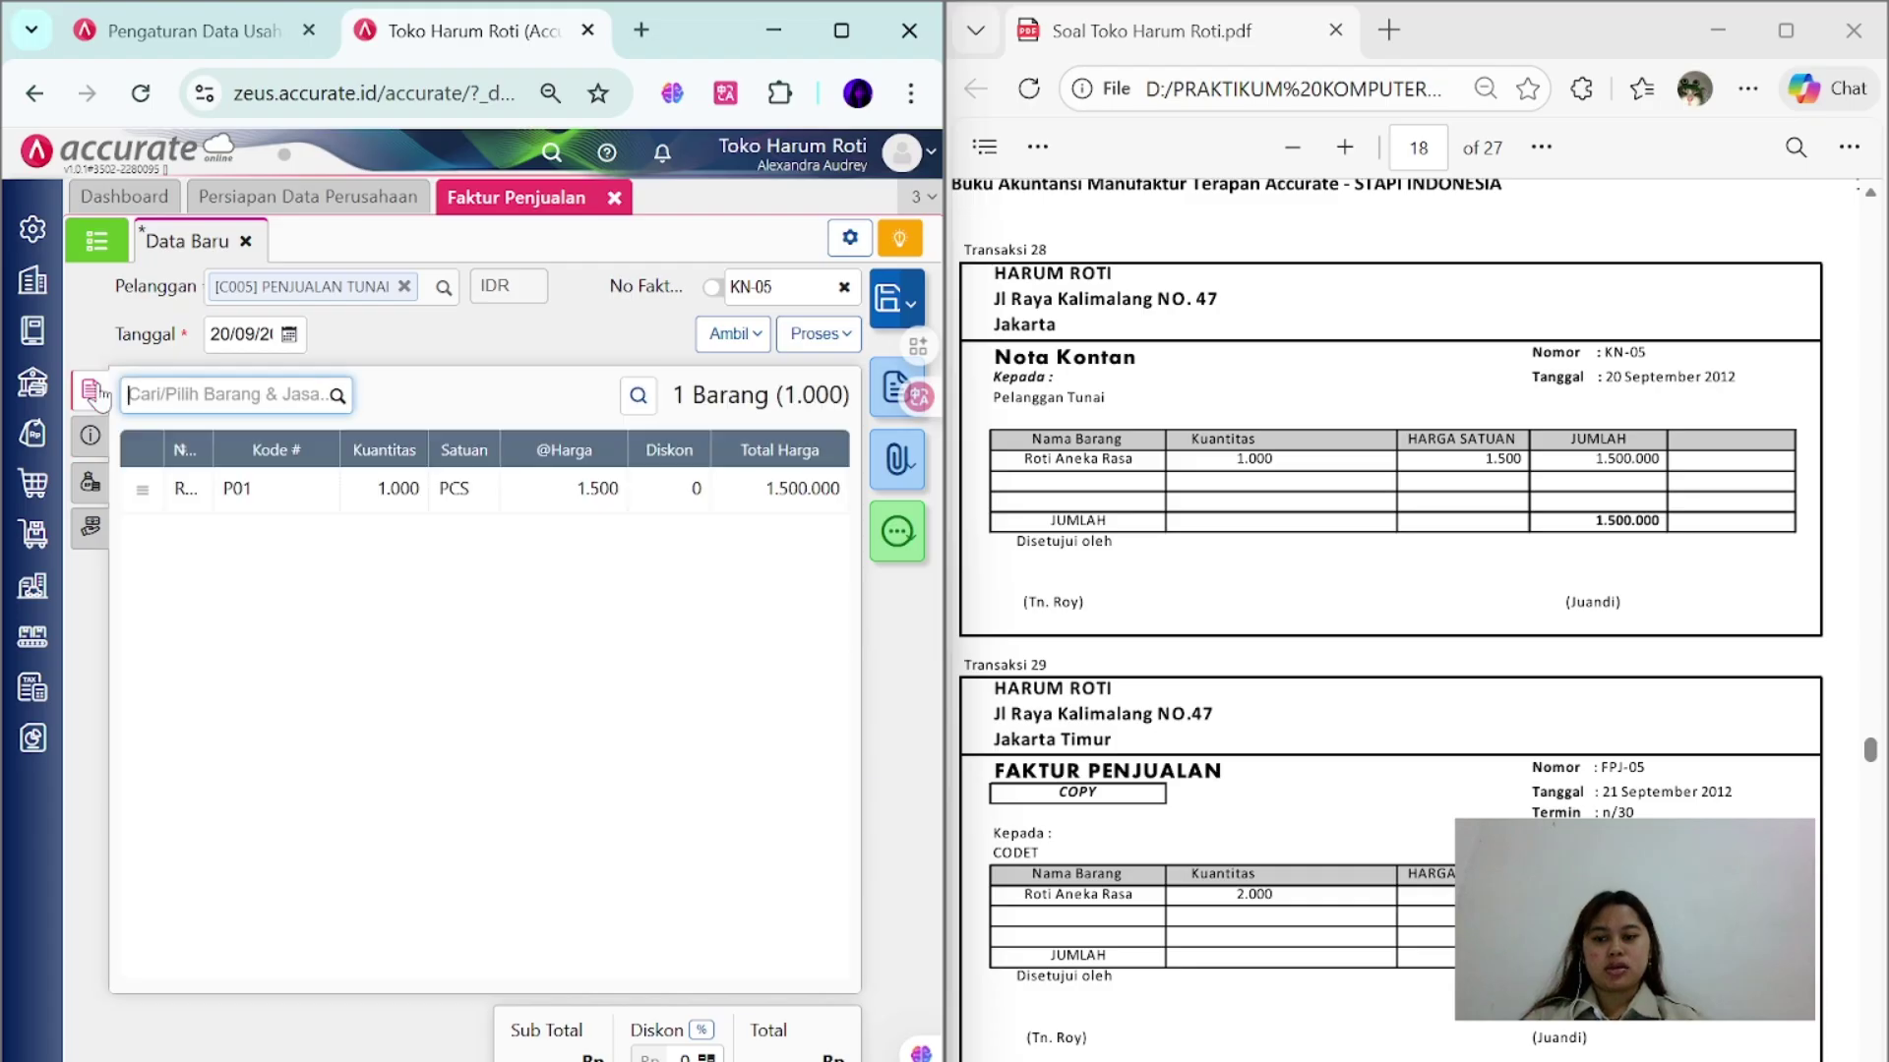
{"action": "left_click", "coordinate": [91, 435]}
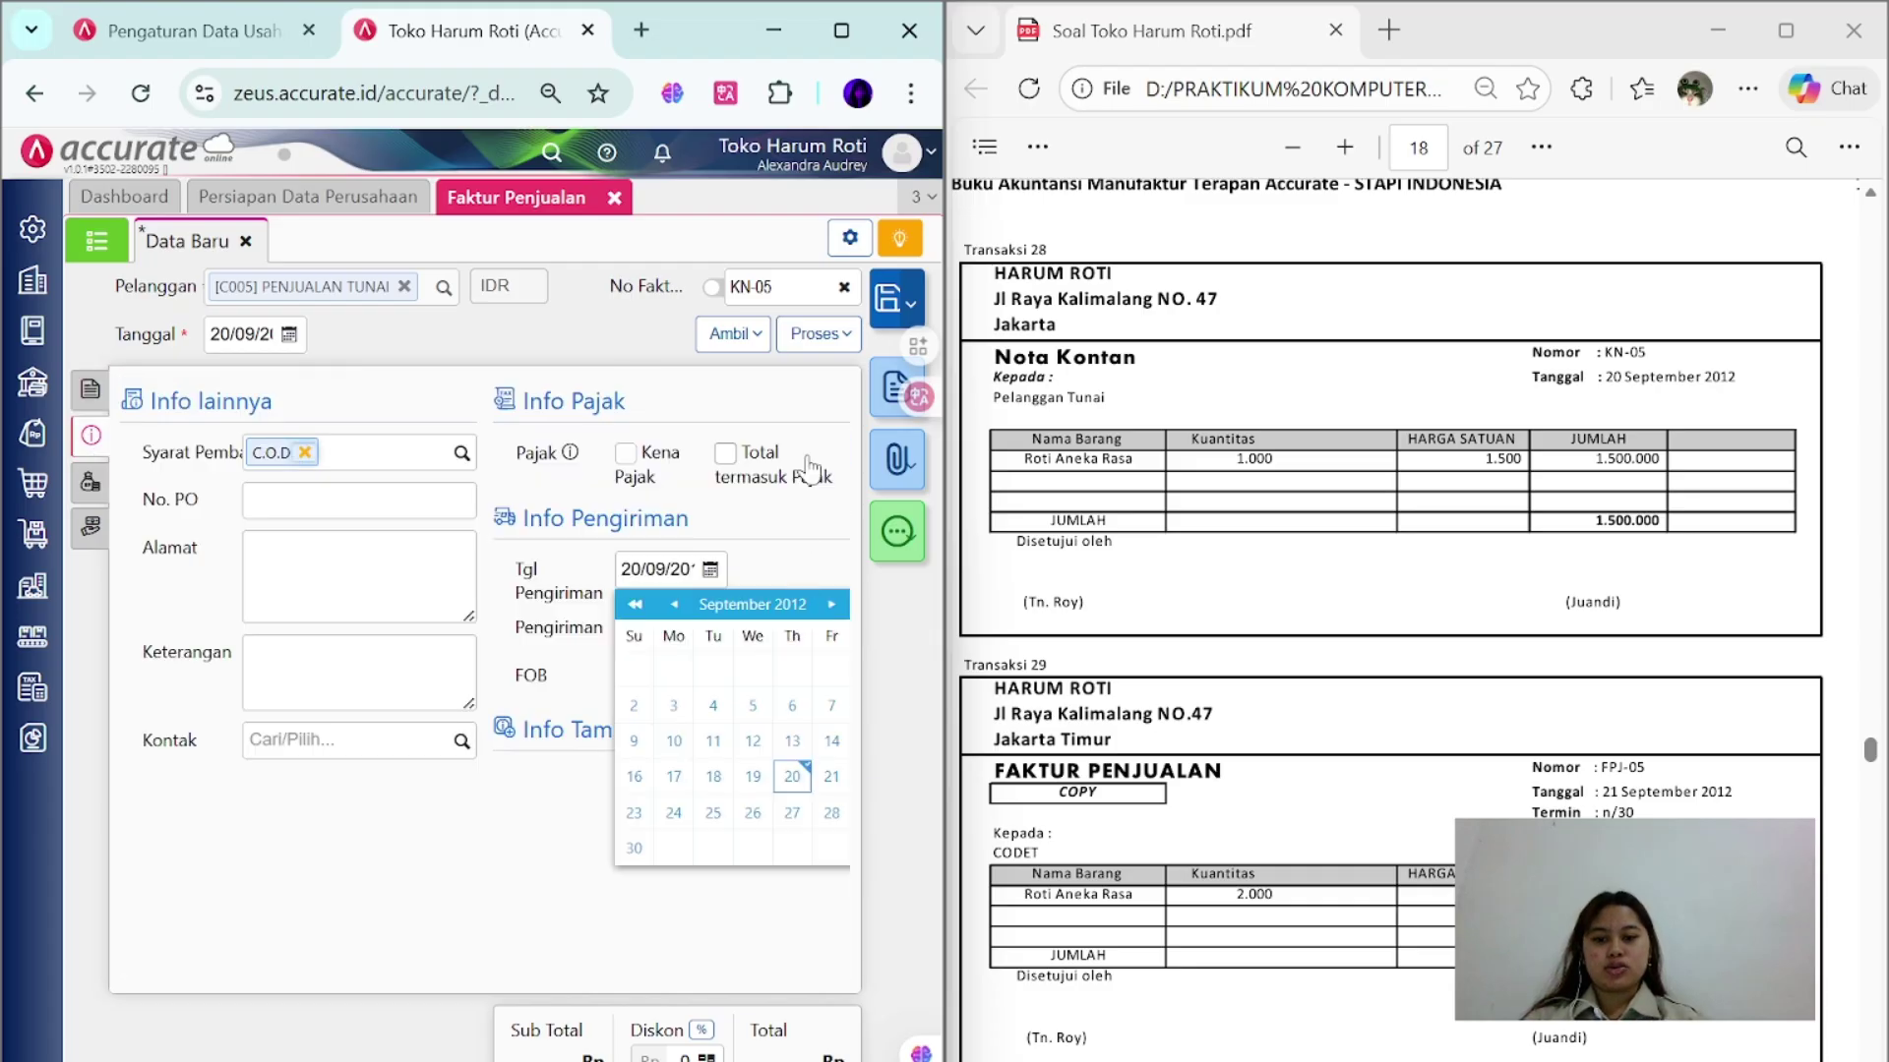
- Save invoice KN-05 by processing it into a sales receipt, and date the payment 20/09/2012
{"action": "left_click", "coordinate": [808, 334]}
{"action": "left_click", "coordinate": [824, 366]}
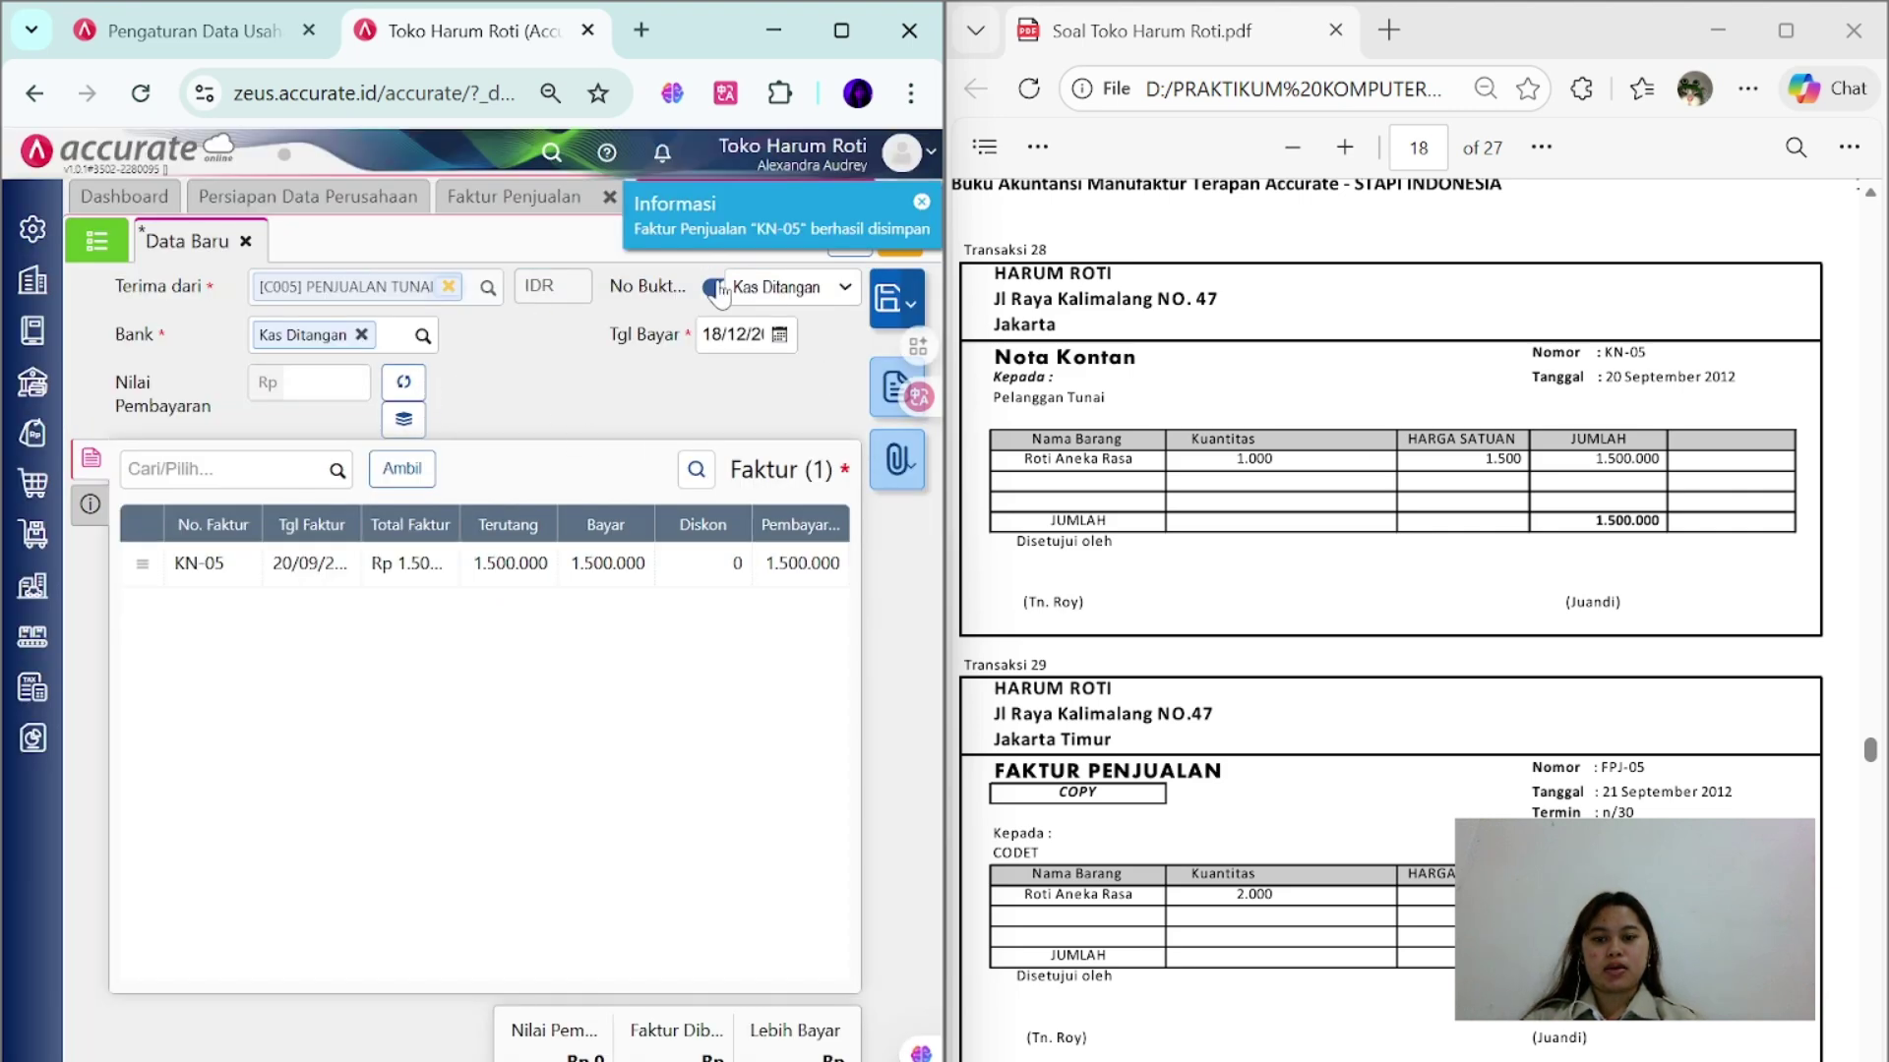
{"action": "left_click", "coordinate": [732, 335]}
{"action": "type", "text": "200"}
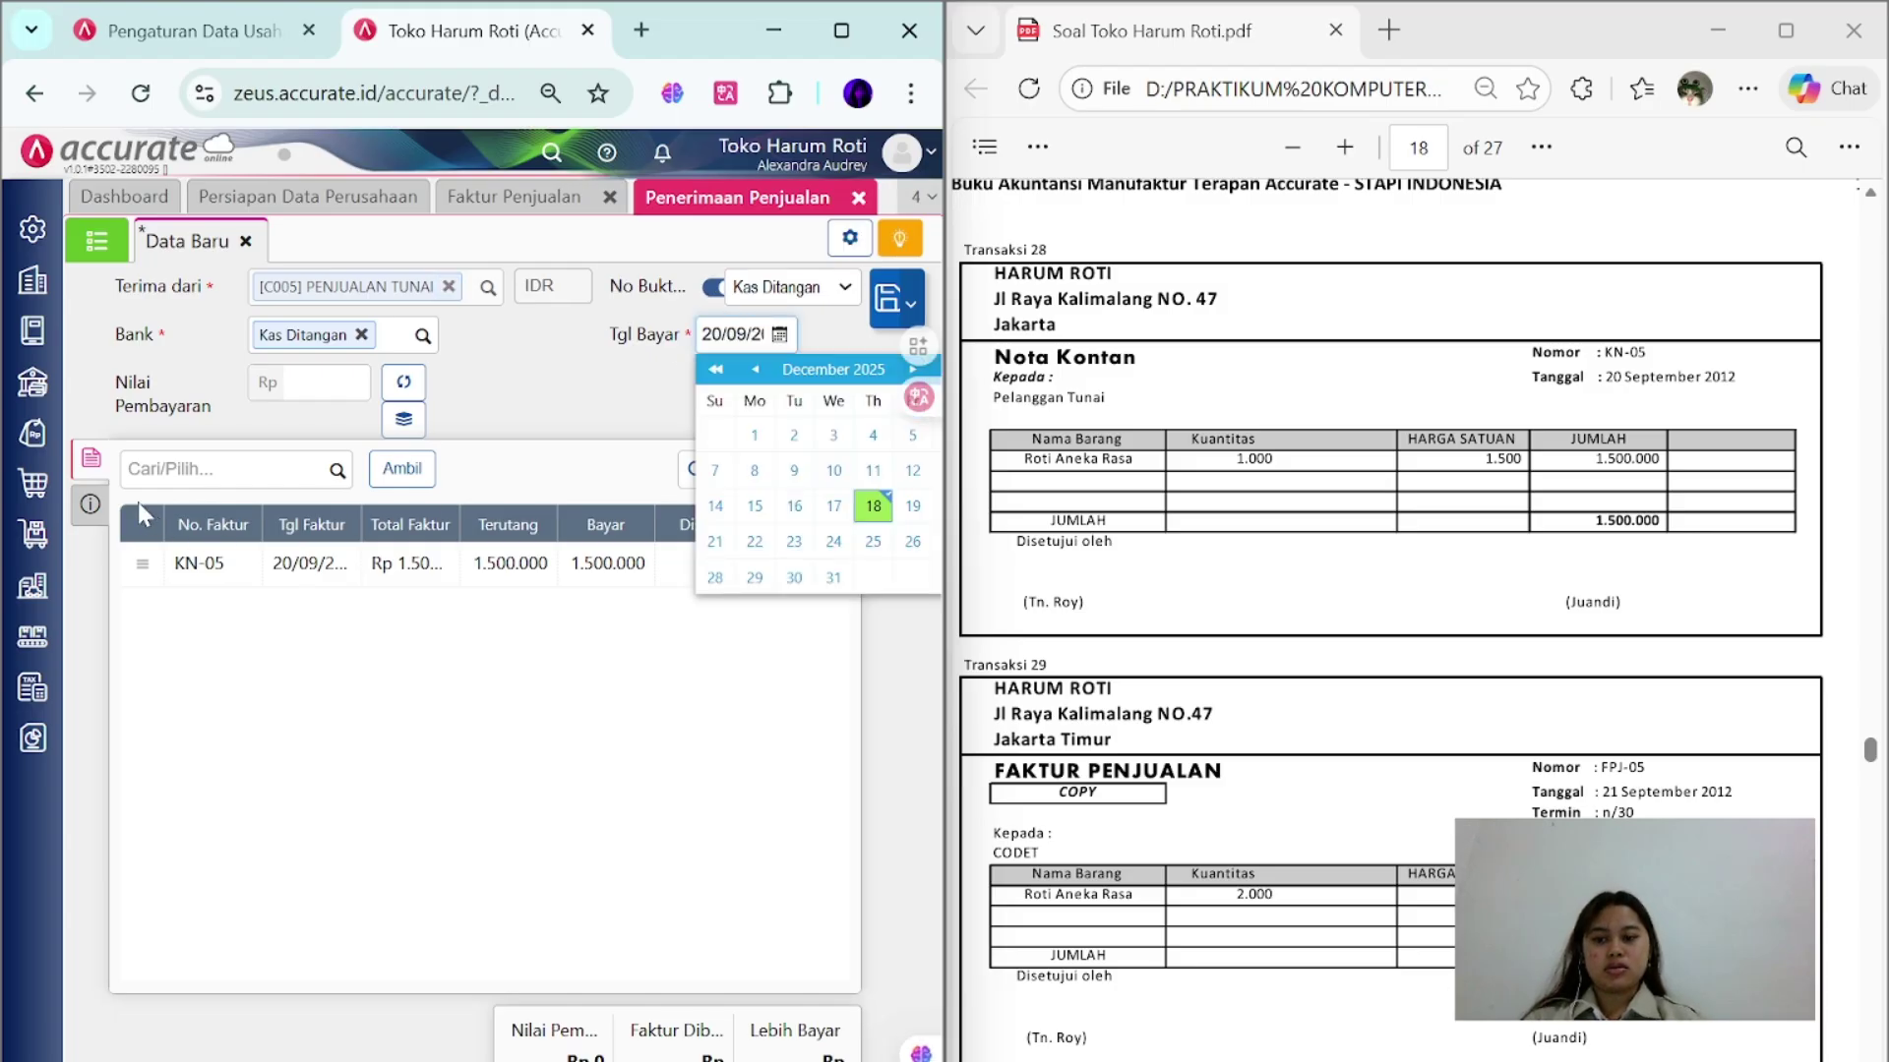
{"action": "type", "text": "92012"}
{"action": "left_click", "coordinate": [90, 504]}
{"action": "left_click", "coordinate": [91, 457]}
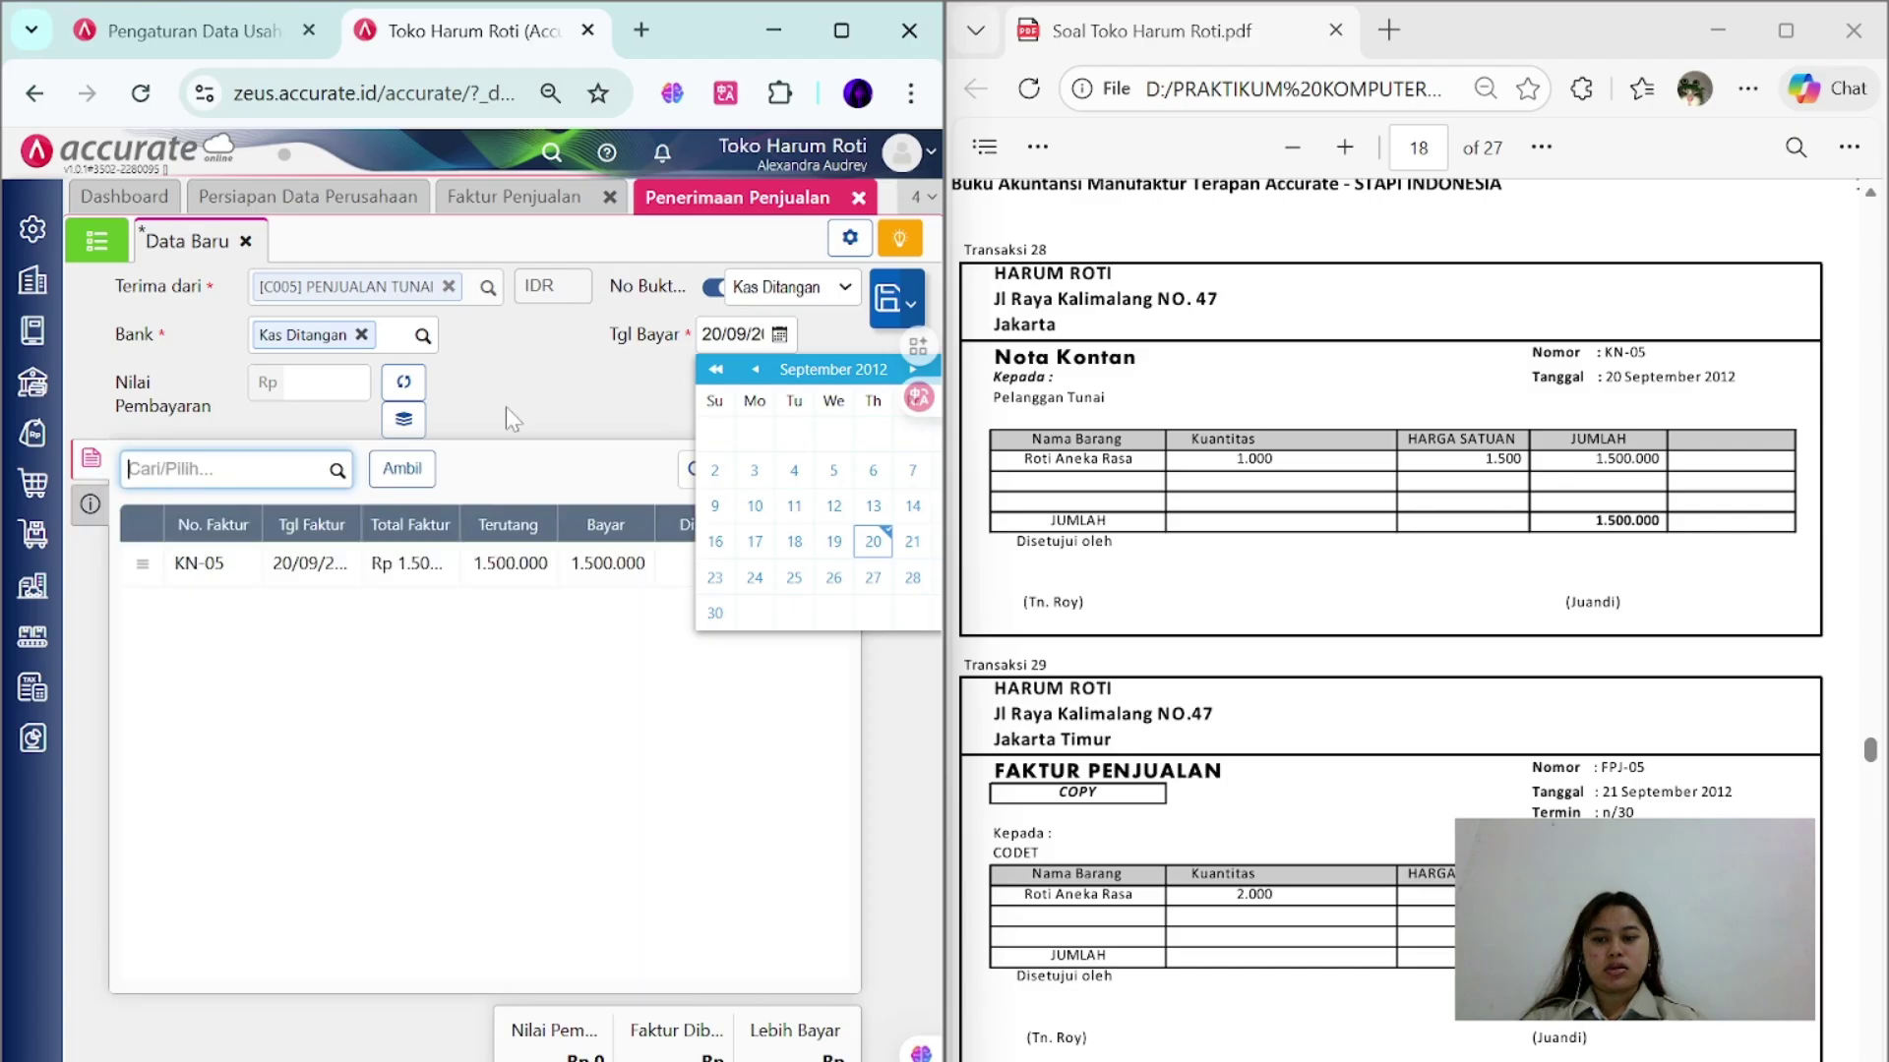
- Calculate the receipt's payment value of 1.500.000 from invoice KN-05, then save the sales receipt and close the receipt form
{"action": "left_click", "coordinate": [403, 383]}
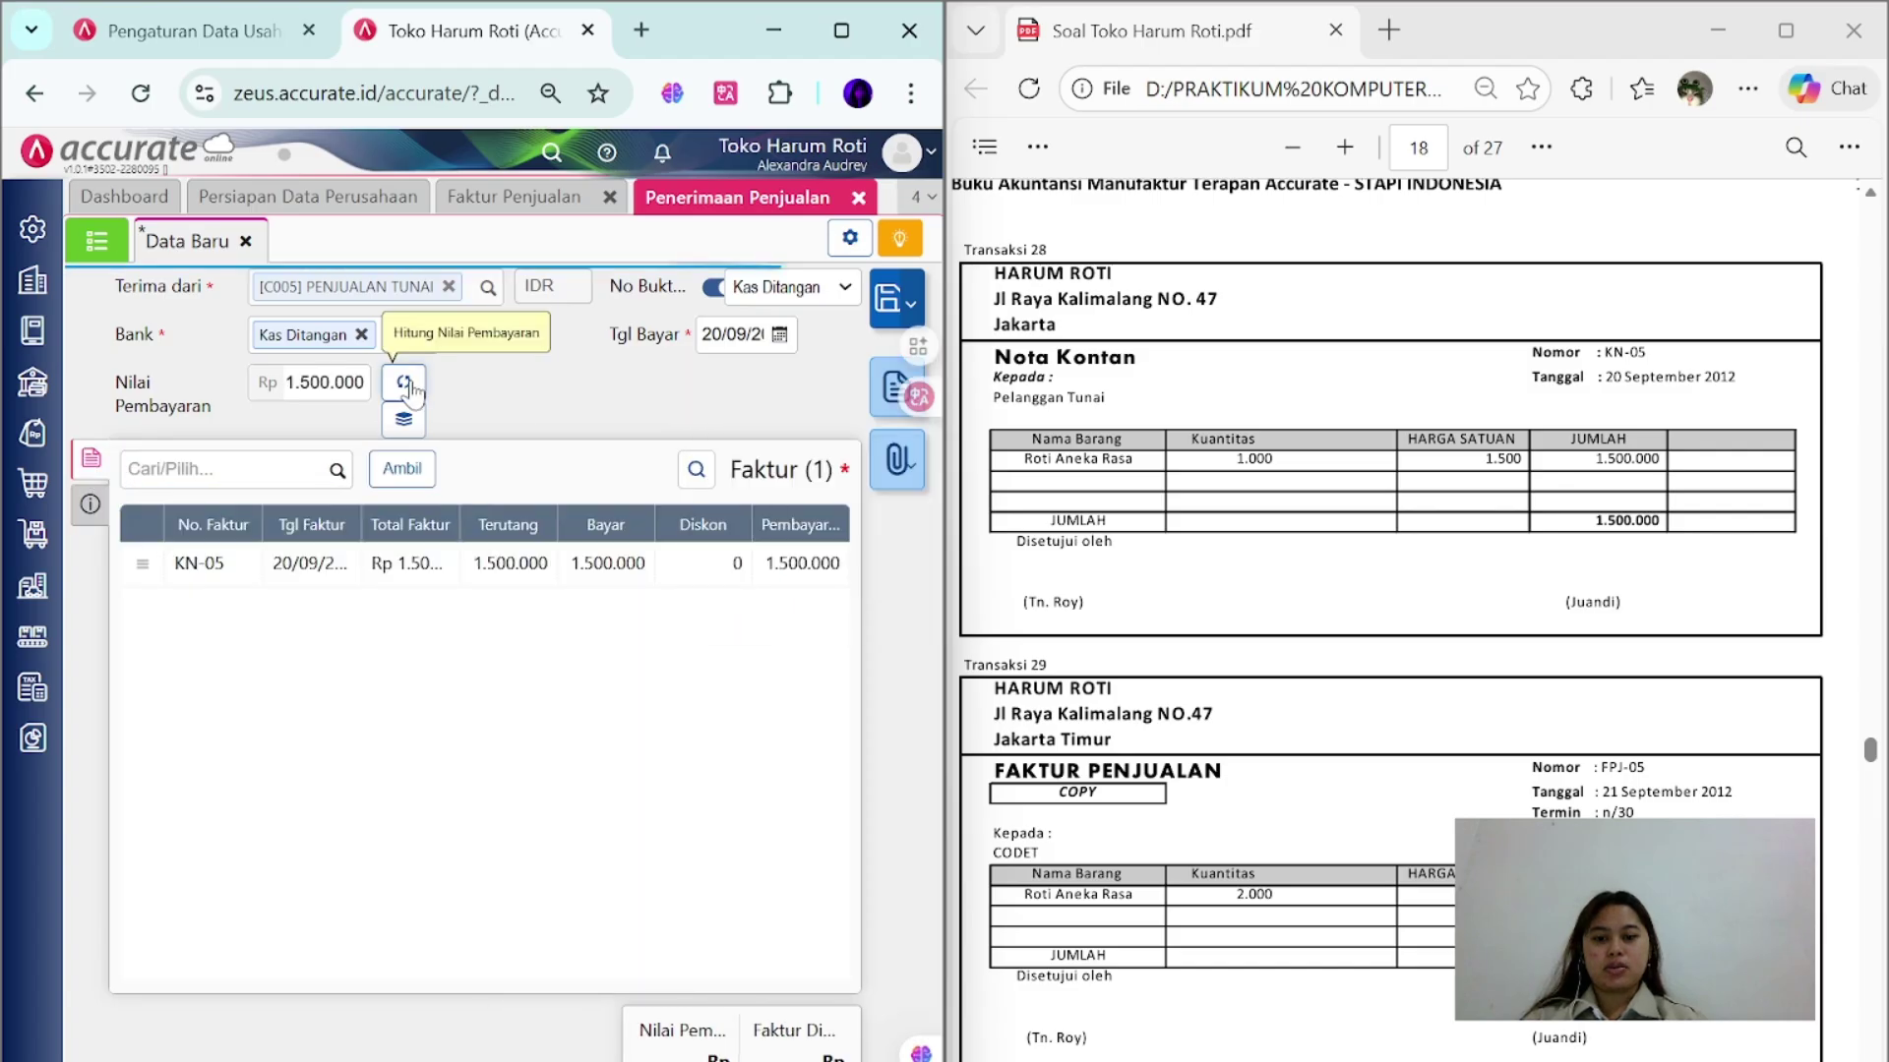
{"action": "left_click", "coordinate": [913, 297]}
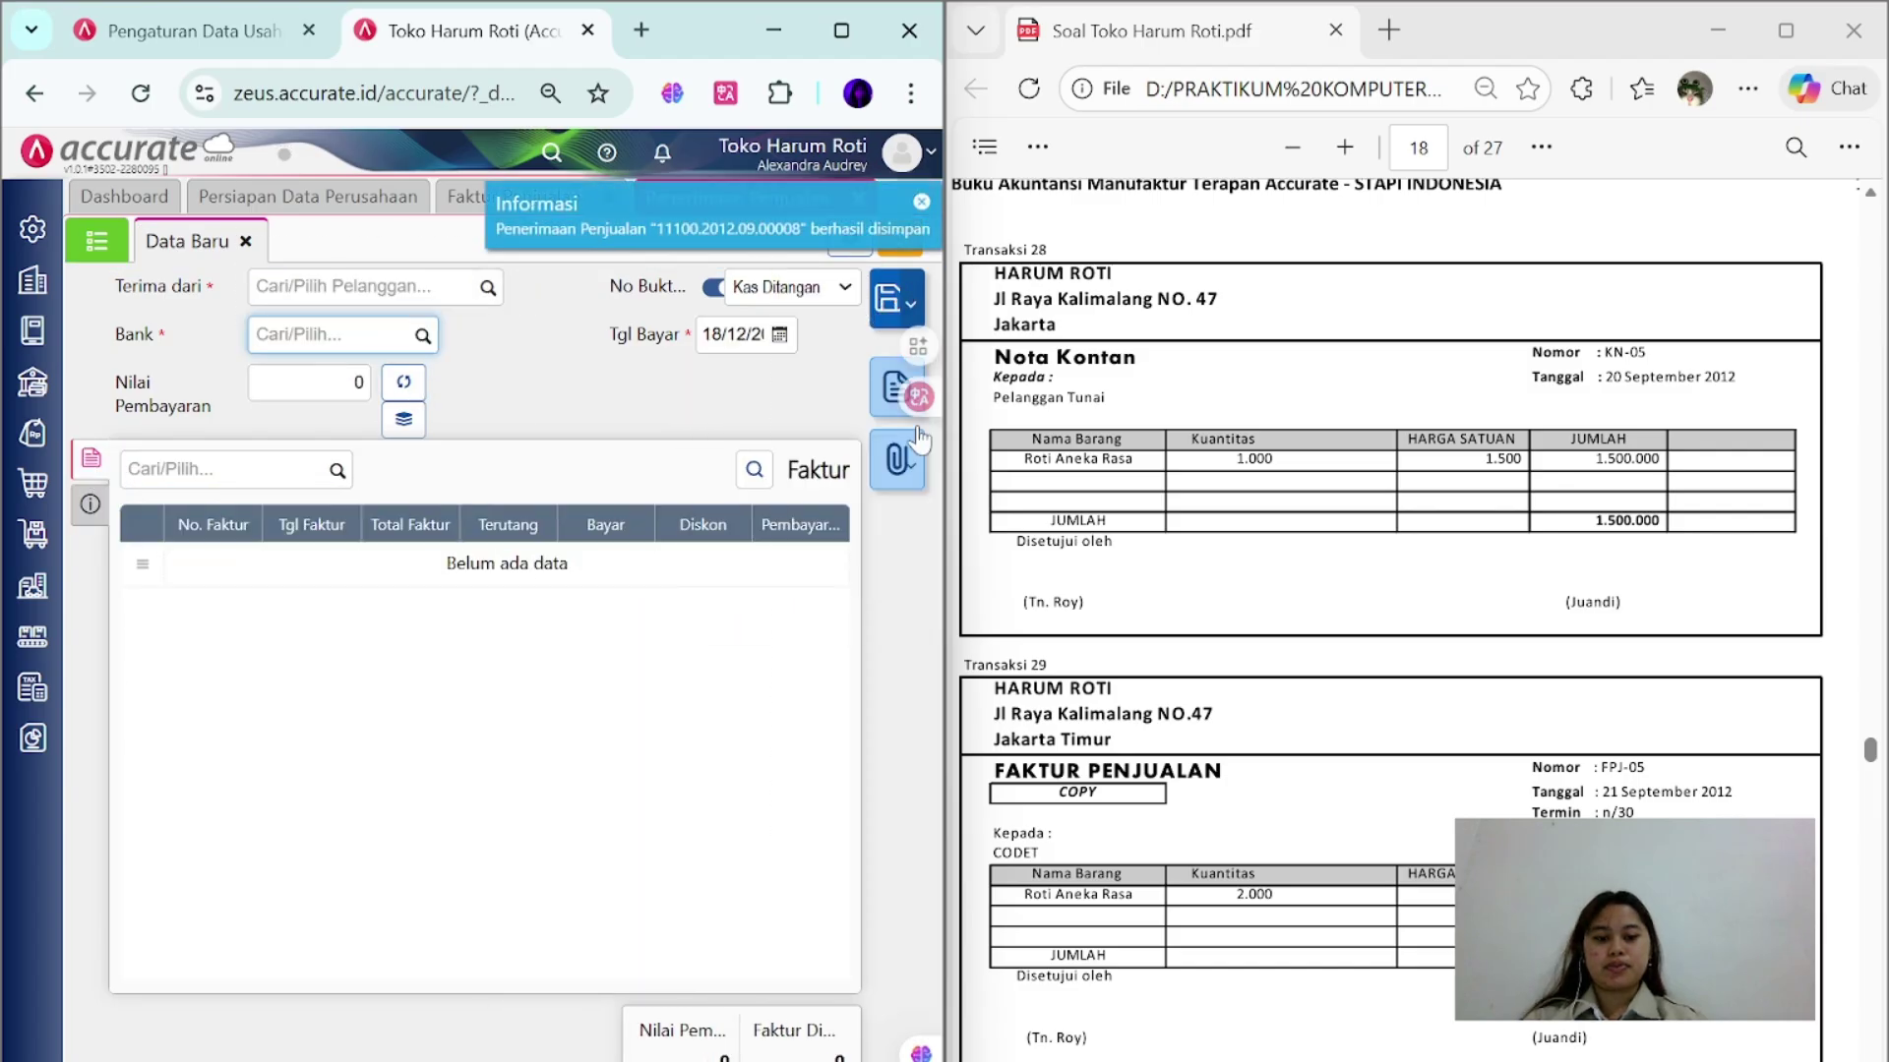
{"action": "scroll", "coordinate": [1387, 664], "scroll_direction": "down", "scroll_amount": 4}
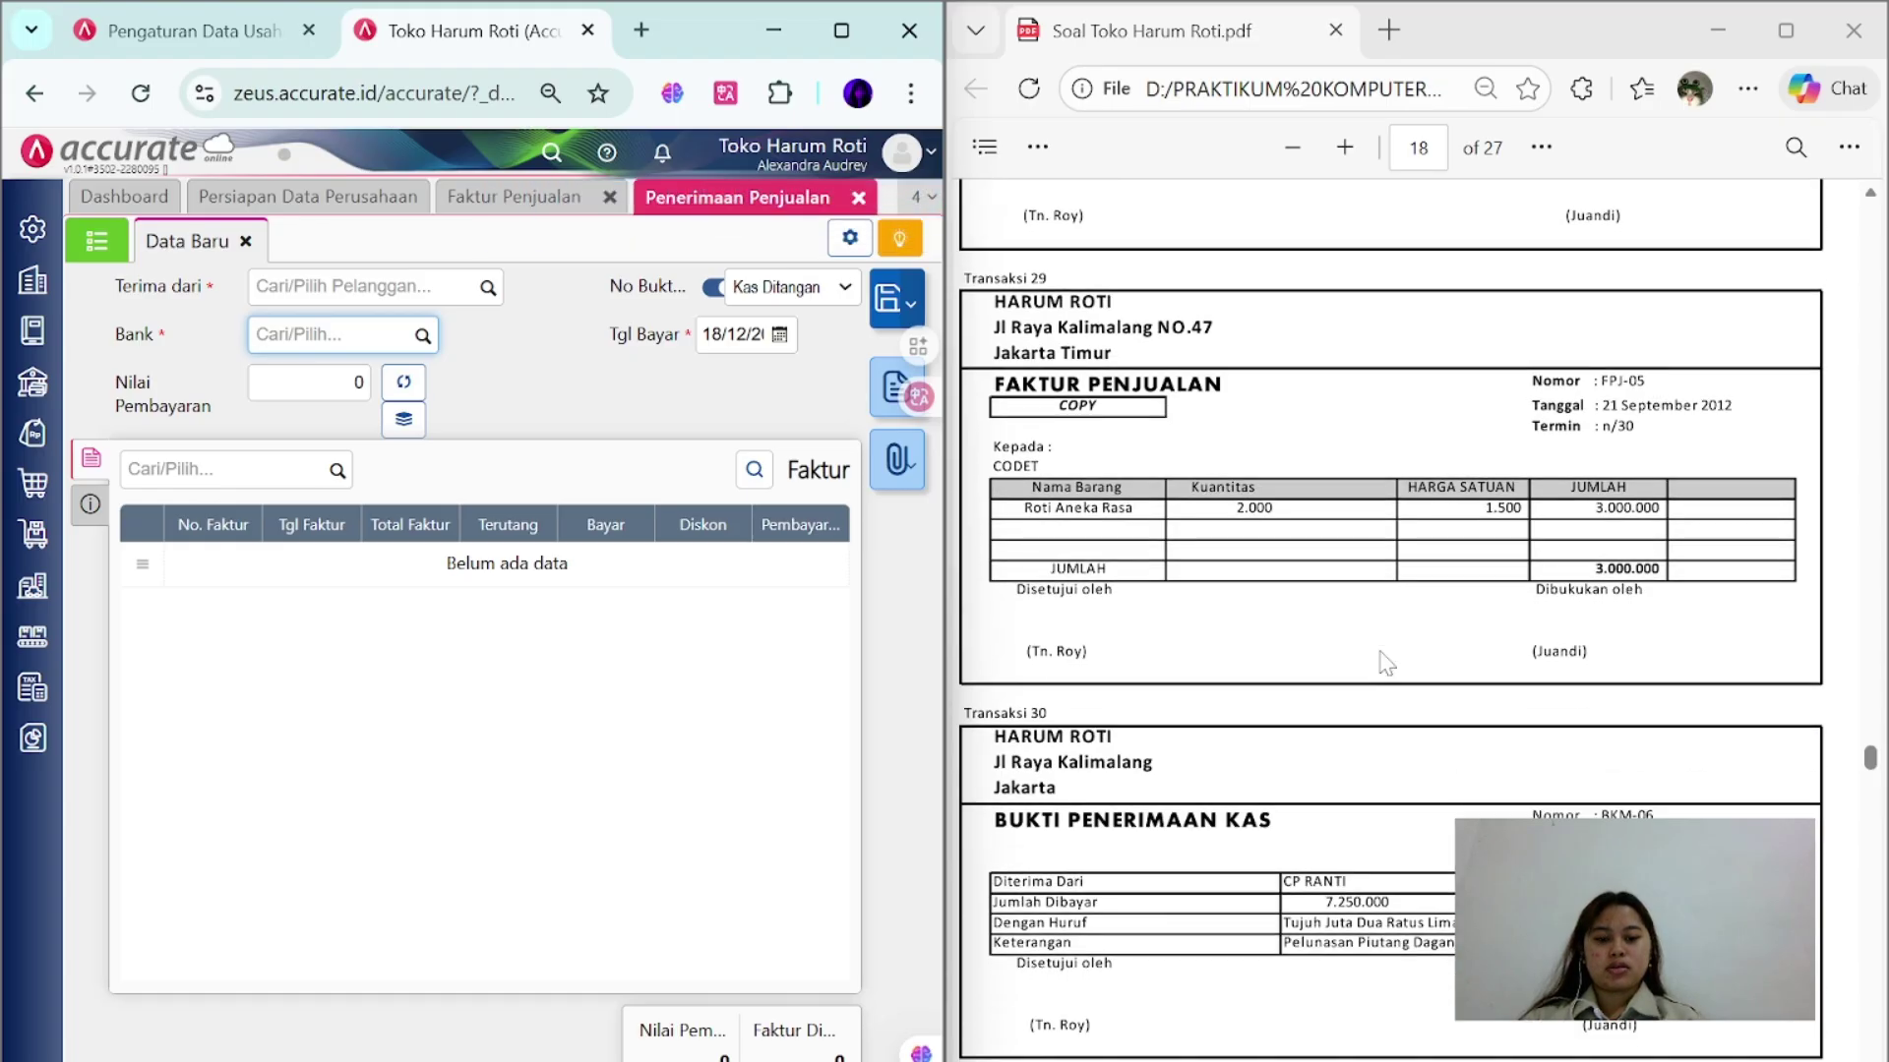
{"action": "left_click", "coordinate": [859, 201]}
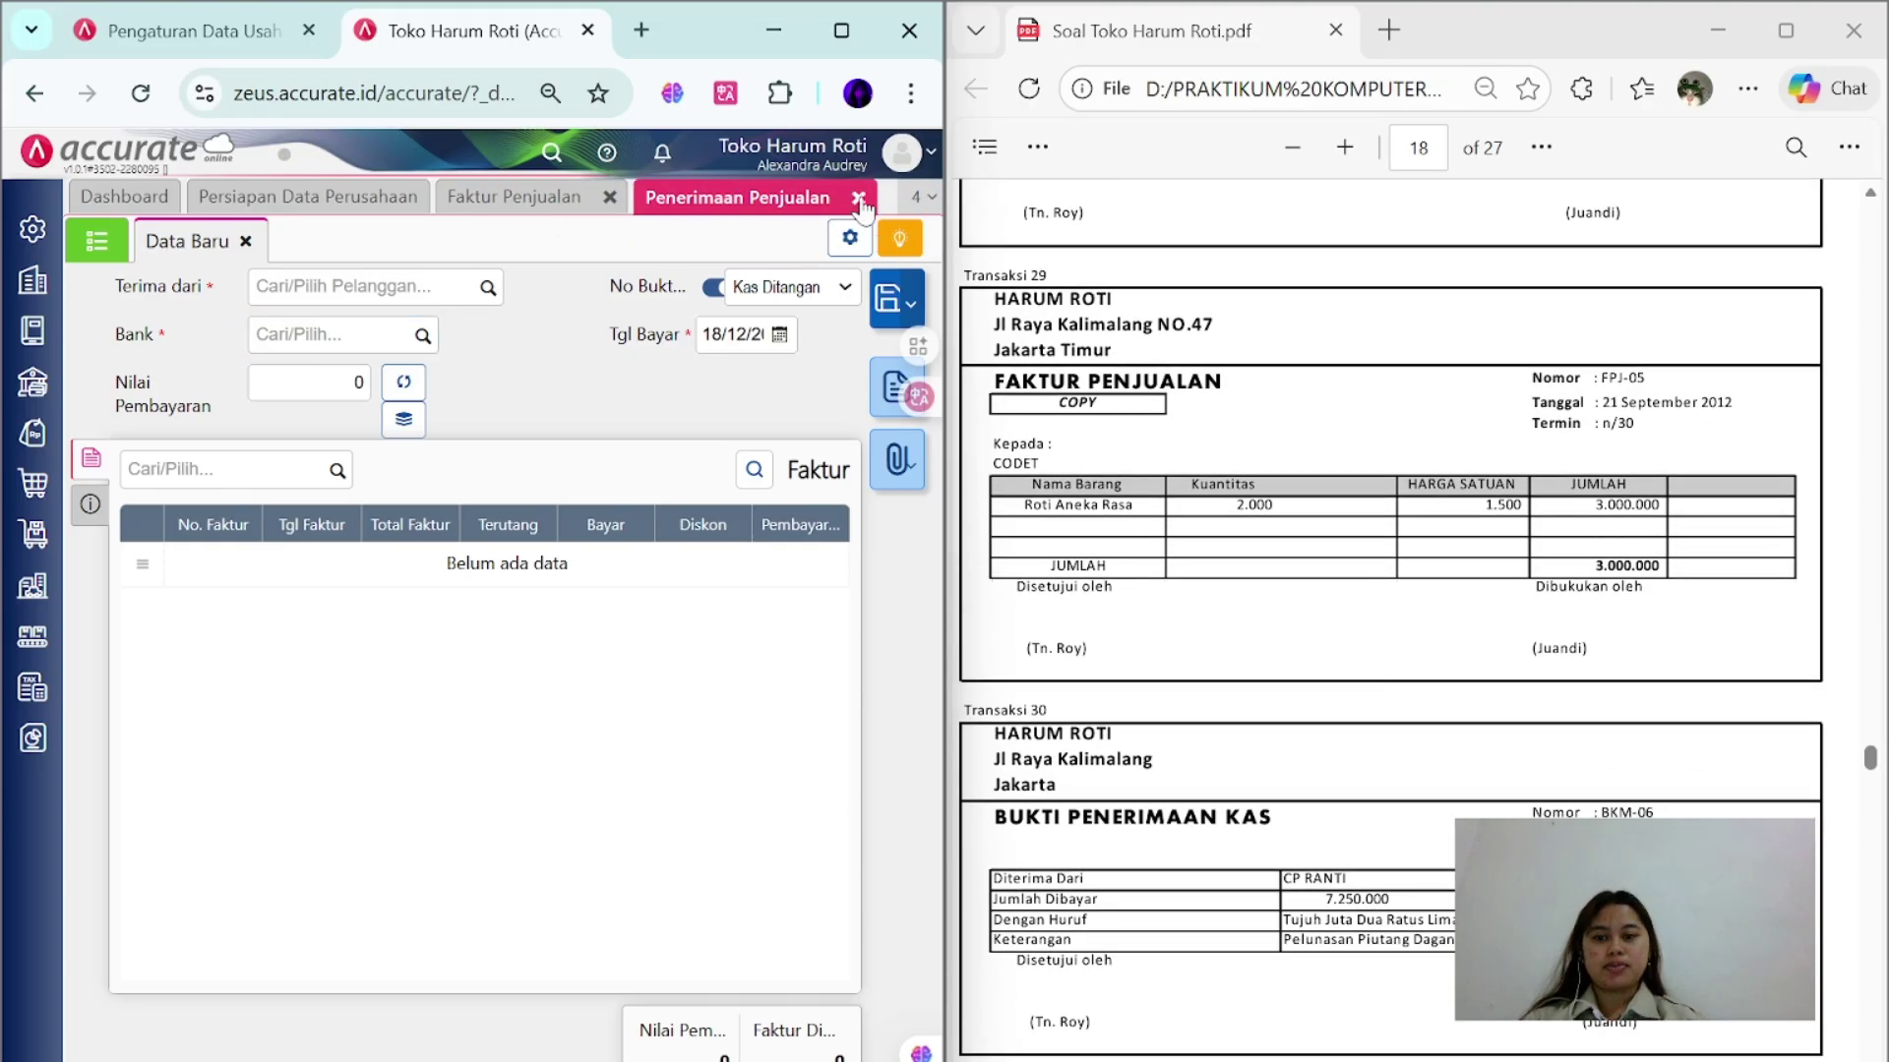
{"action": "left_click", "coordinate": [860, 200]}
- Start a new sales invoice for customer CODET, dated 21/09/2012
{"action": "left_click", "coordinate": [443, 287]}
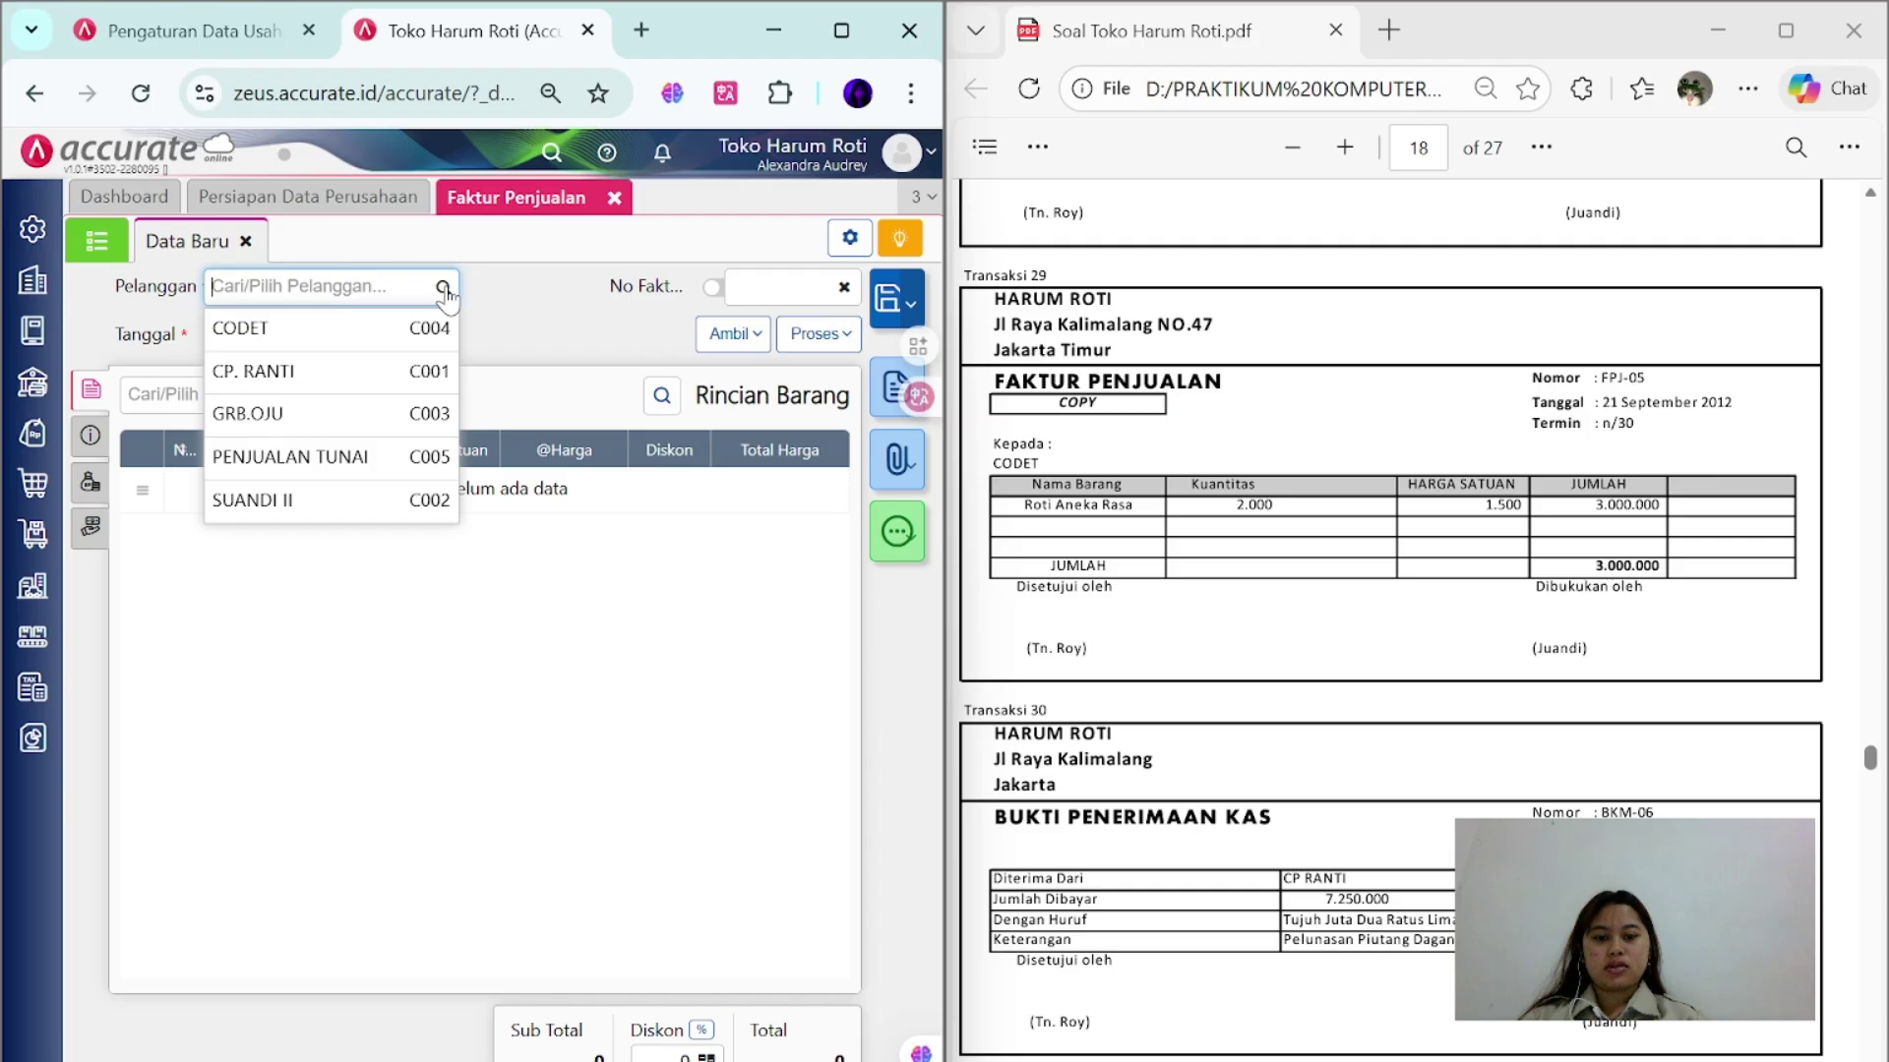
{"action": "left_click", "coordinate": [401, 339]}
{"action": "left_click", "coordinate": [246, 334]}
{"action": "type", "text": "2"}
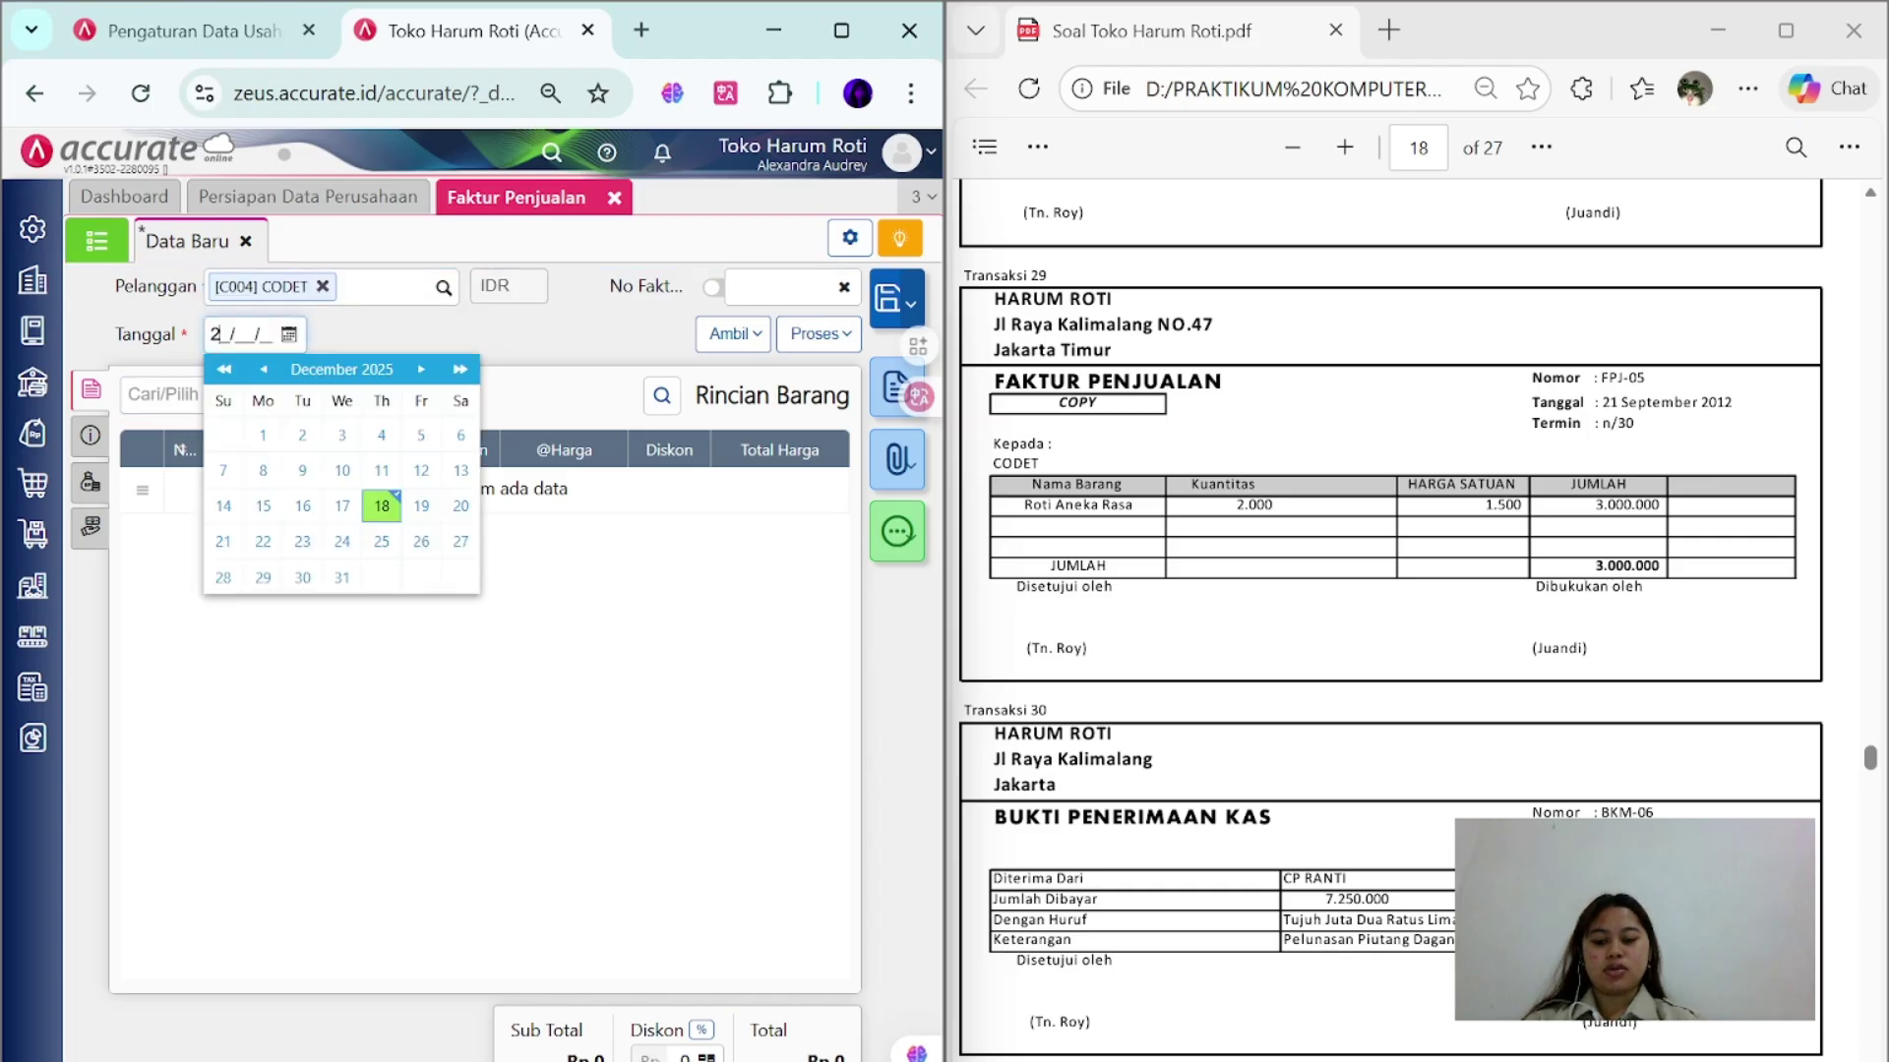
{"action": "type", "text": "1/09/2"}
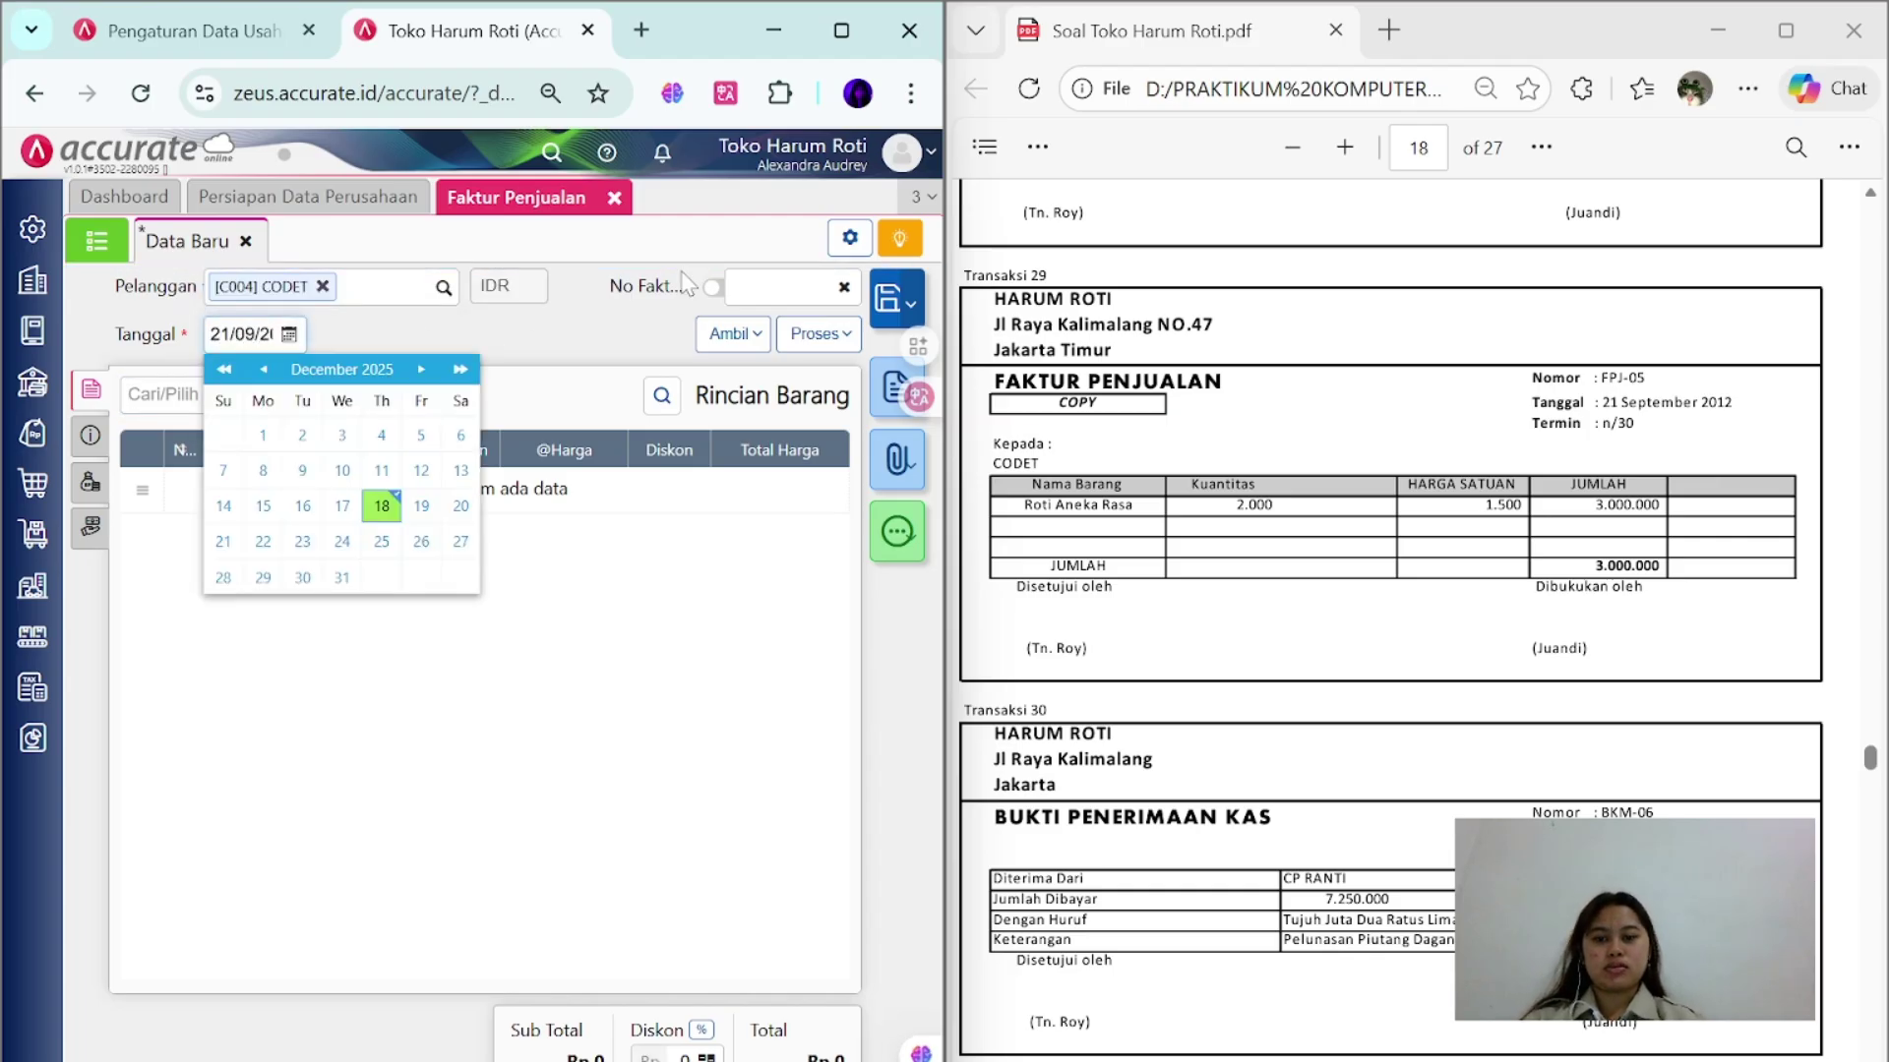
- Number the sales invoice FPJ-05 and add 2.000 PCS of ROTI ANEKA RASA as its item line
{"action": "left_click", "coordinate": [772, 286]}
{"action": "type", "text": "FPJ-05"}
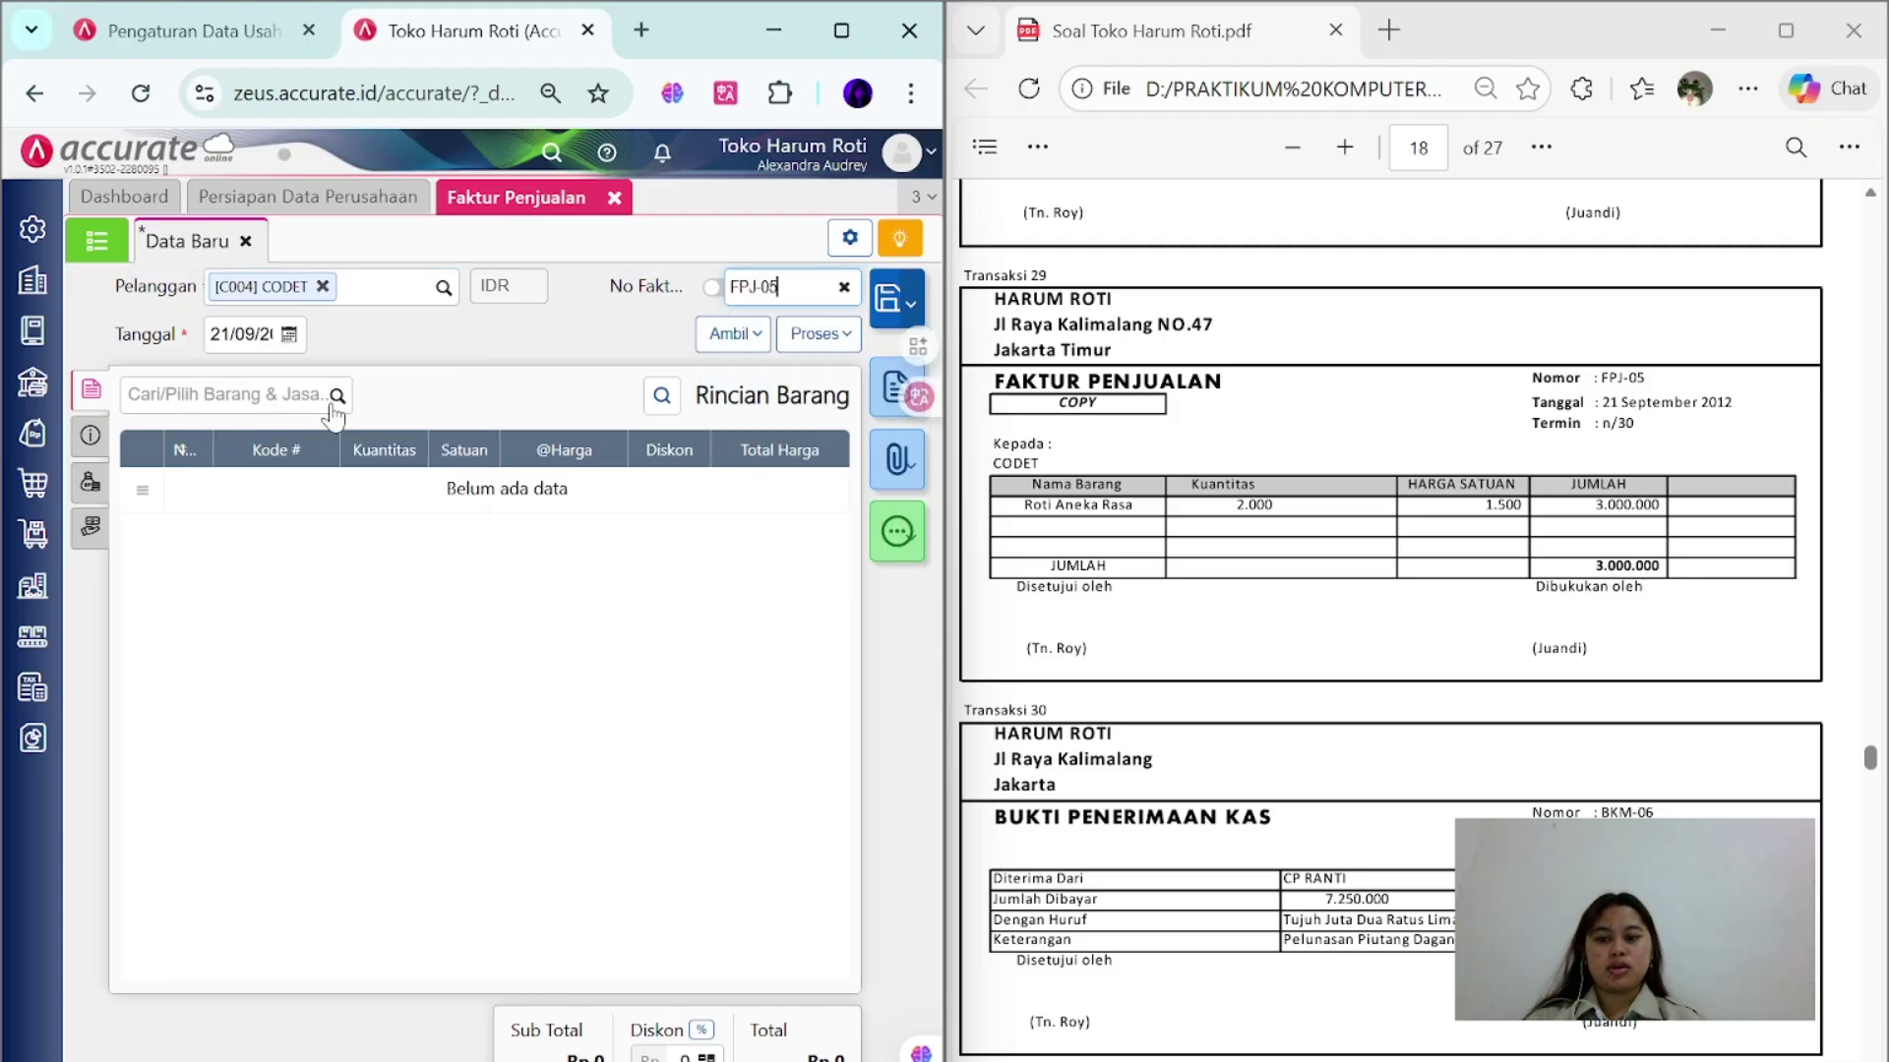
{"action": "left_click", "coordinate": [334, 407]}
{"action": "scroll", "coordinate": [221, 640], "scroll_direction": "down", "scroll_amount": 5}
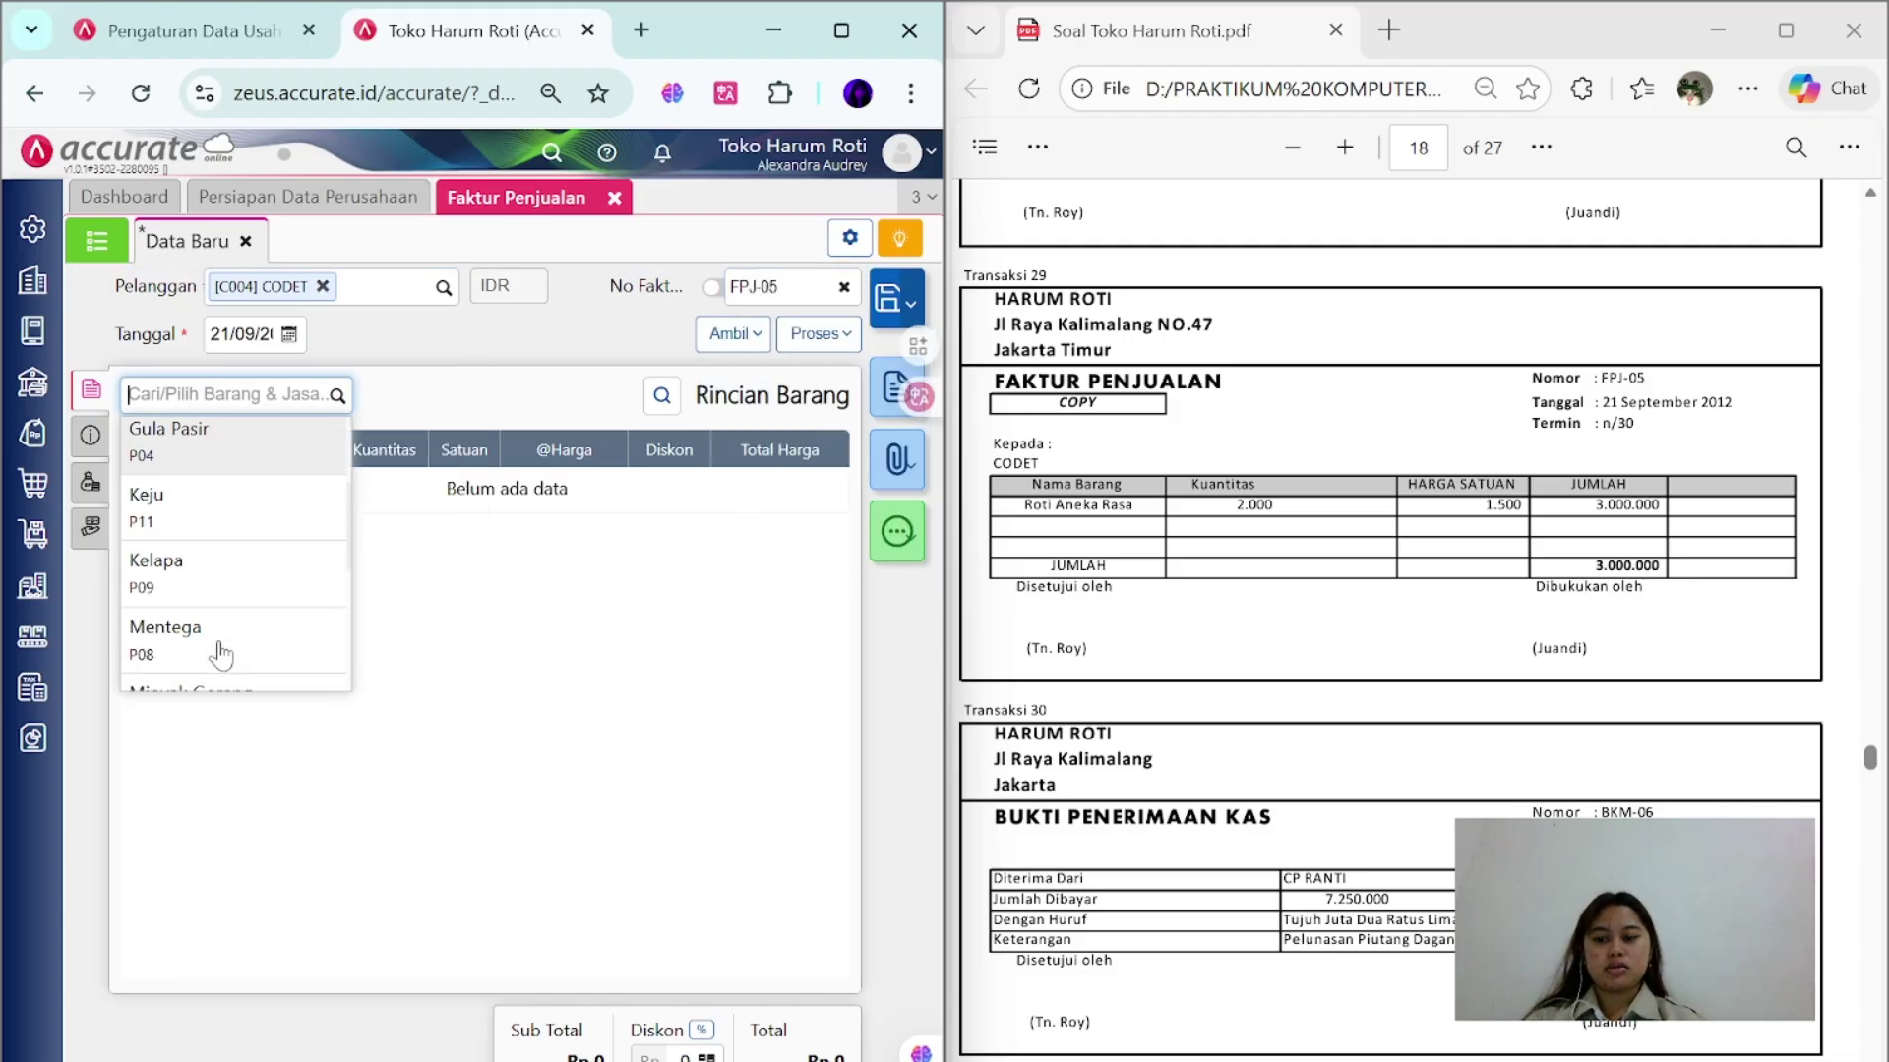
{"action": "left_click", "coordinate": [272, 534]}
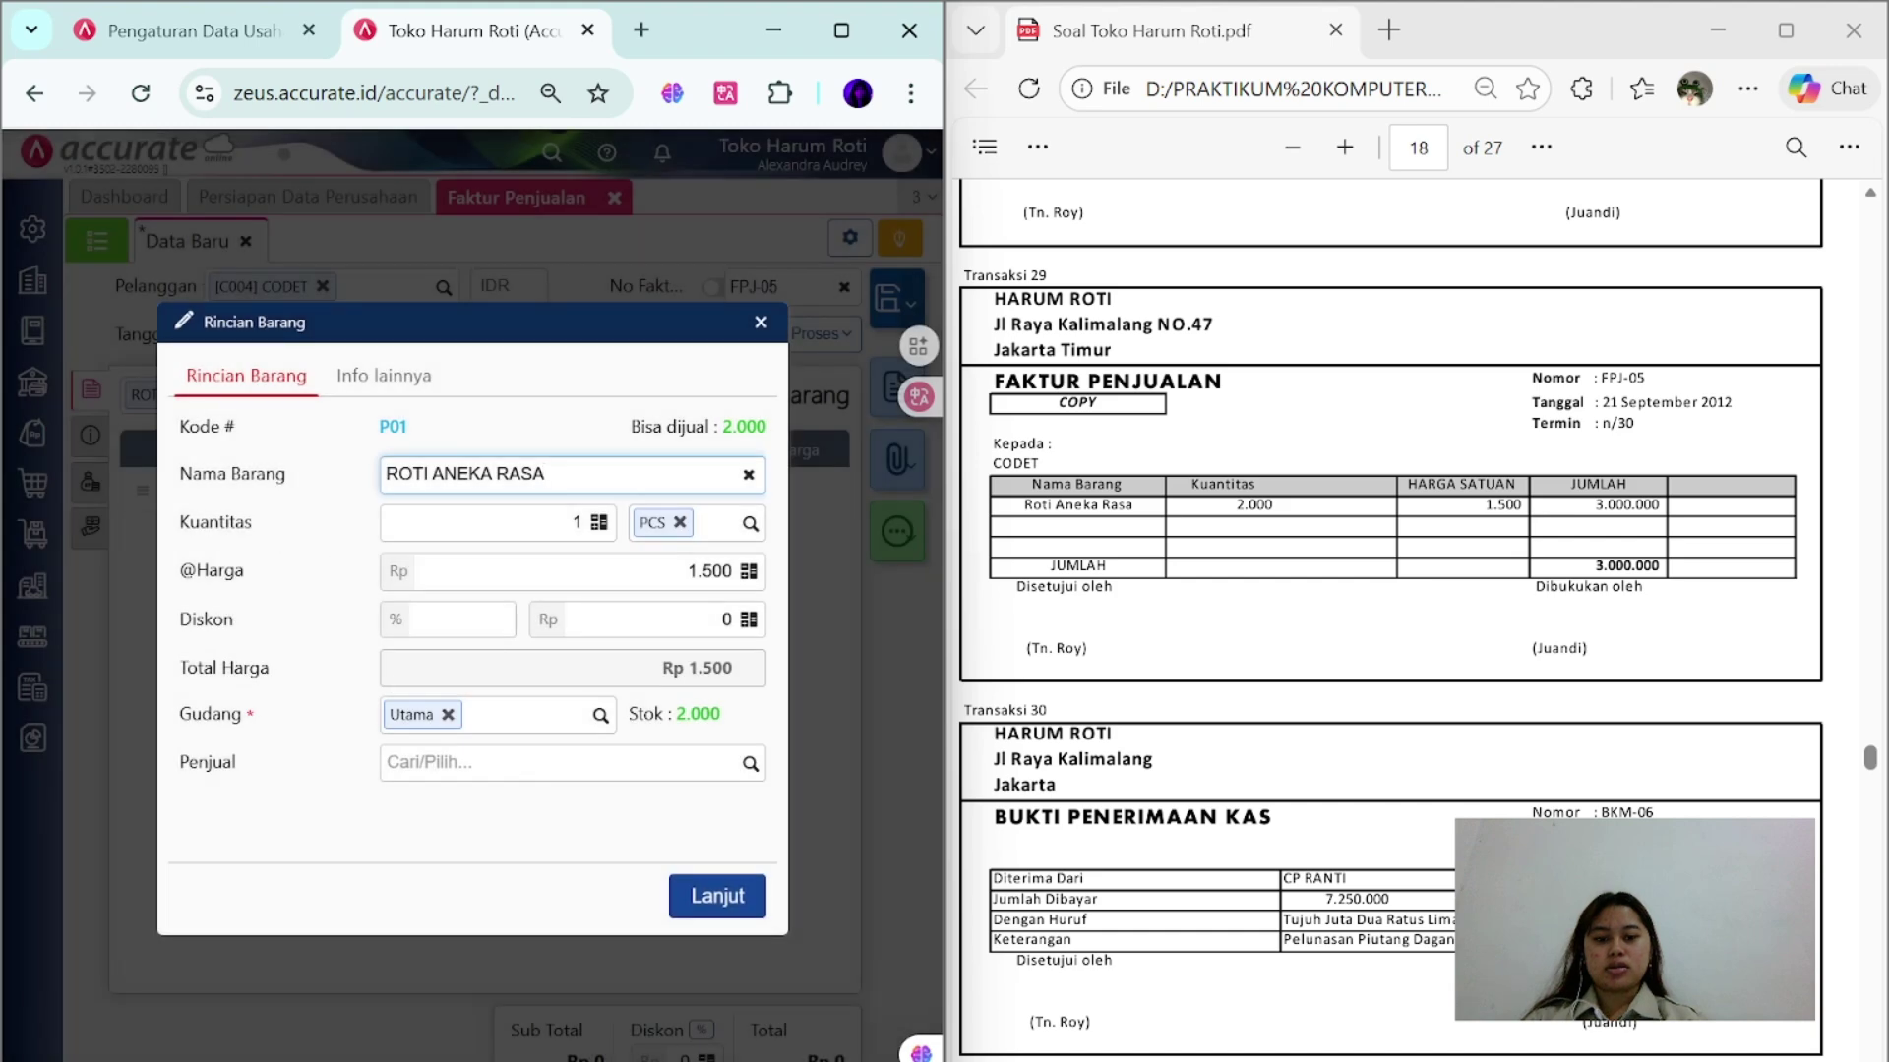
{"action": "type", "text": "2000"}
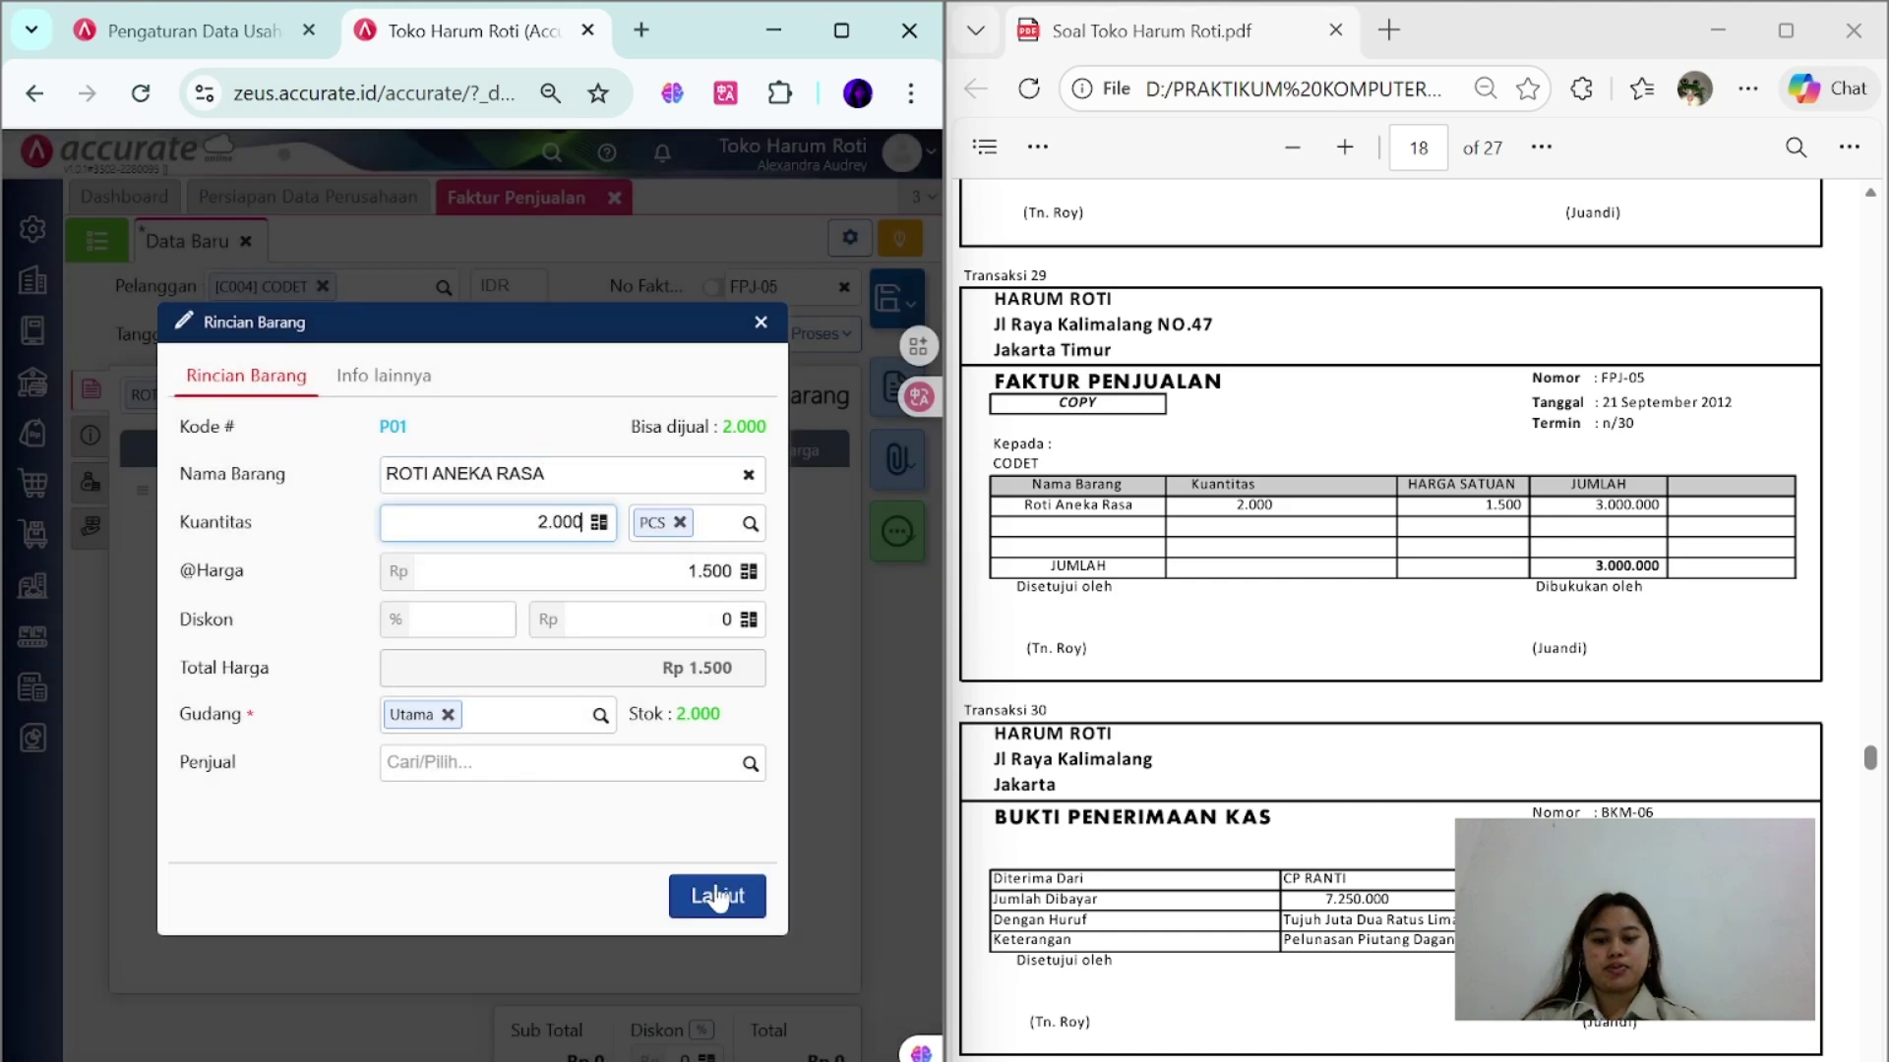
{"action": "left_click", "coordinate": [717, 896]}
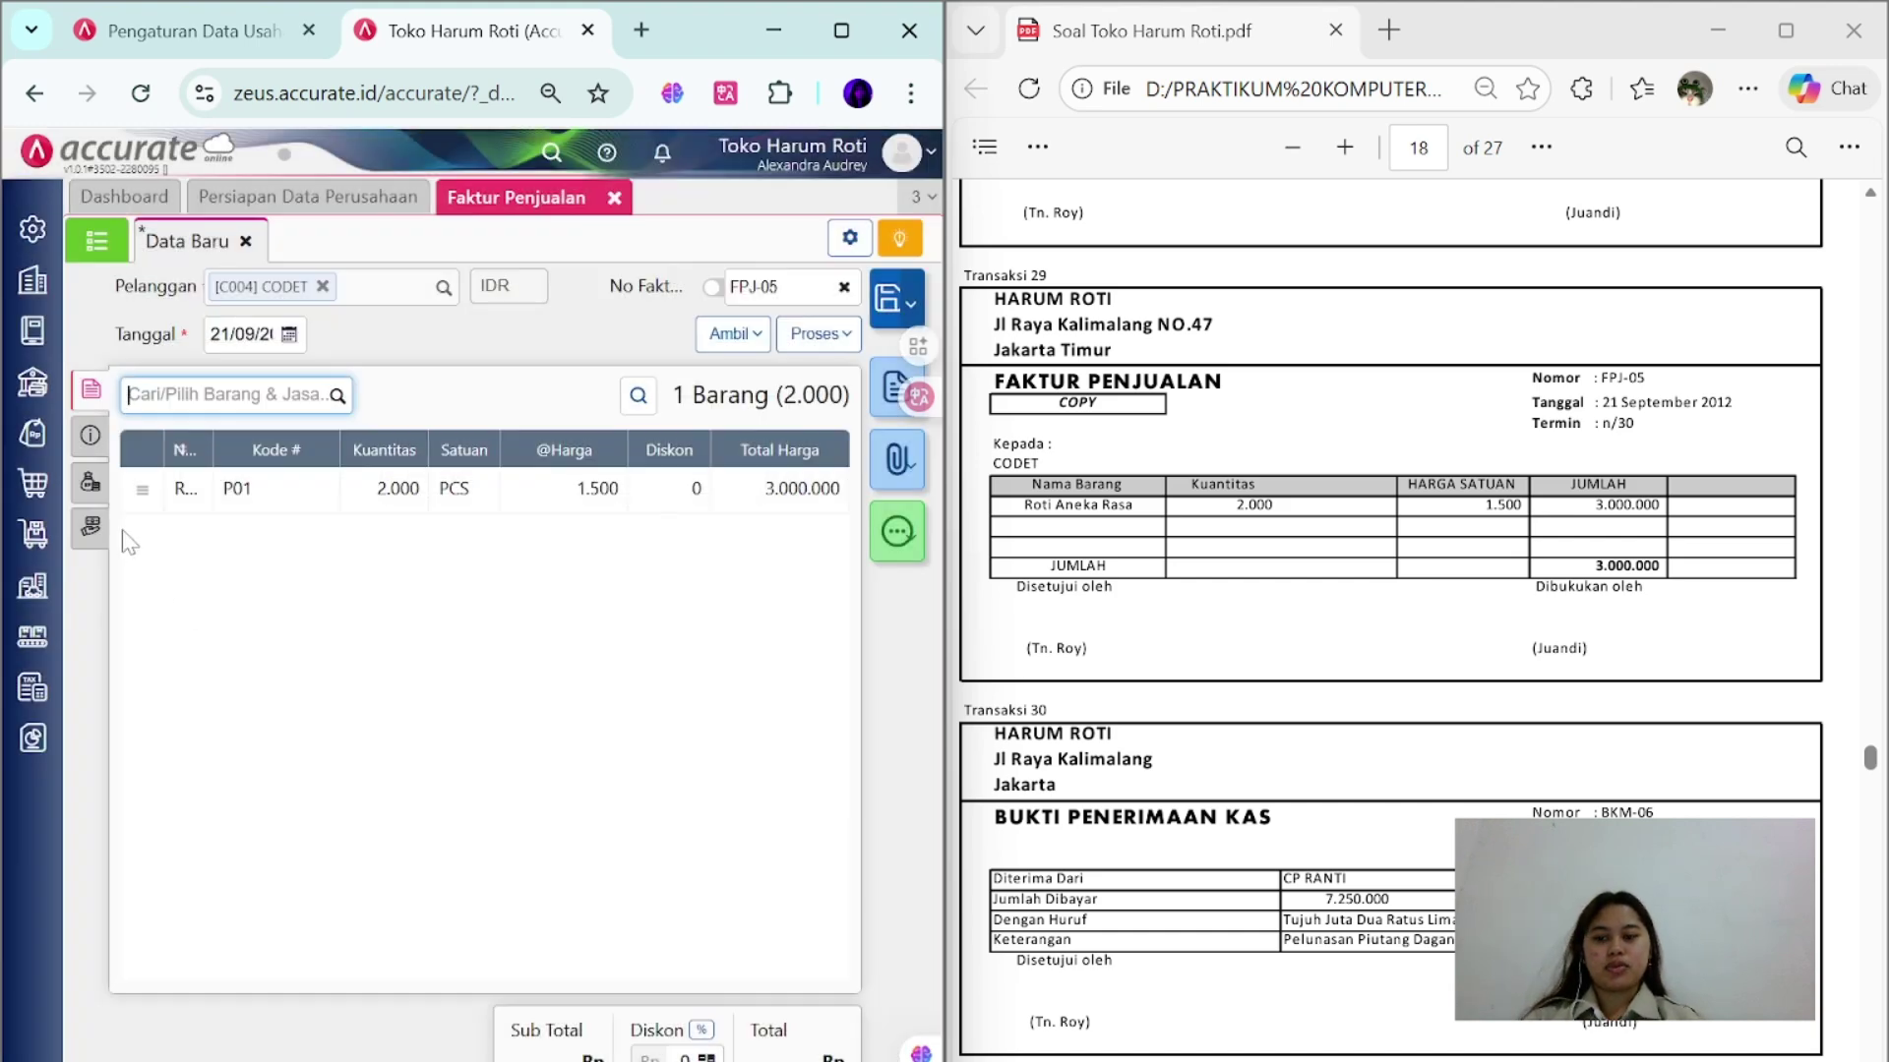
- Set the invoice's shipping date to 21 September 2012 and save the invoice
{"action": "left_click", "coordinate": [93, 442]}
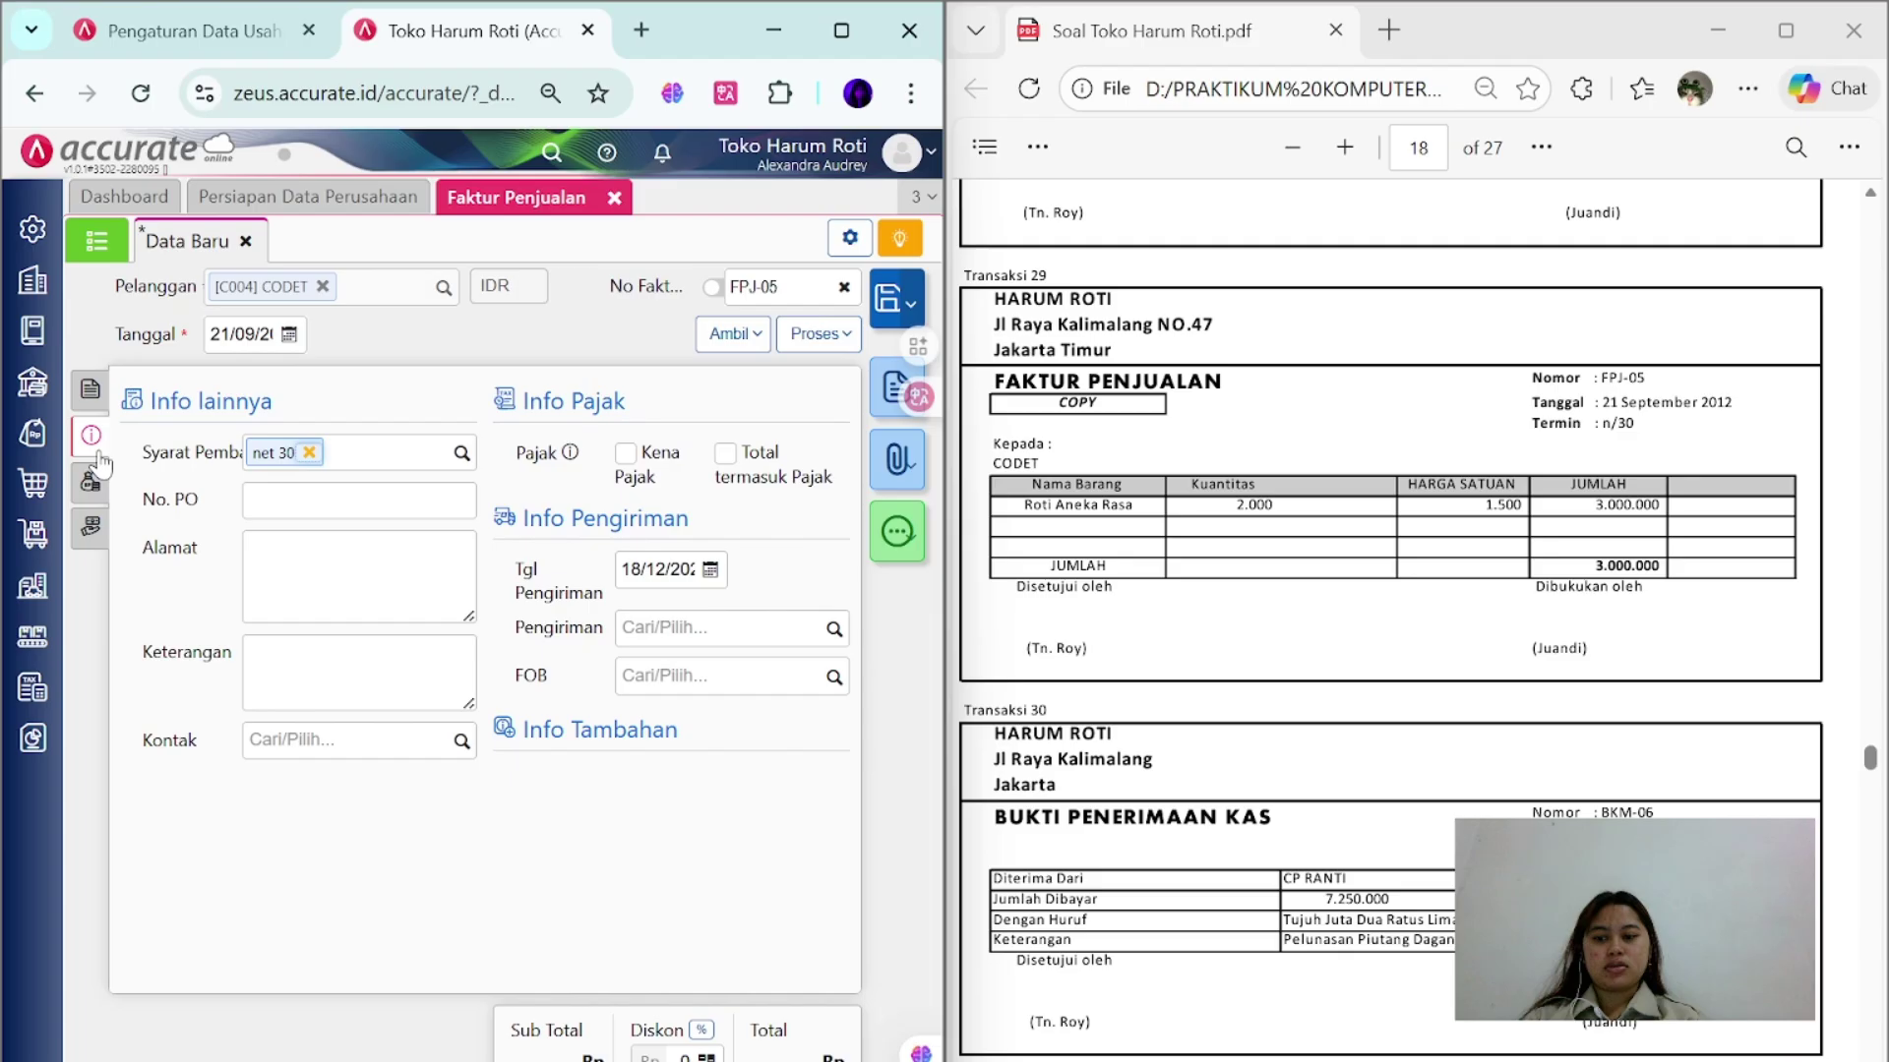
{"action": "left_click", "coordinate": [657, 569]}
{"action": "type", "text": "21"}
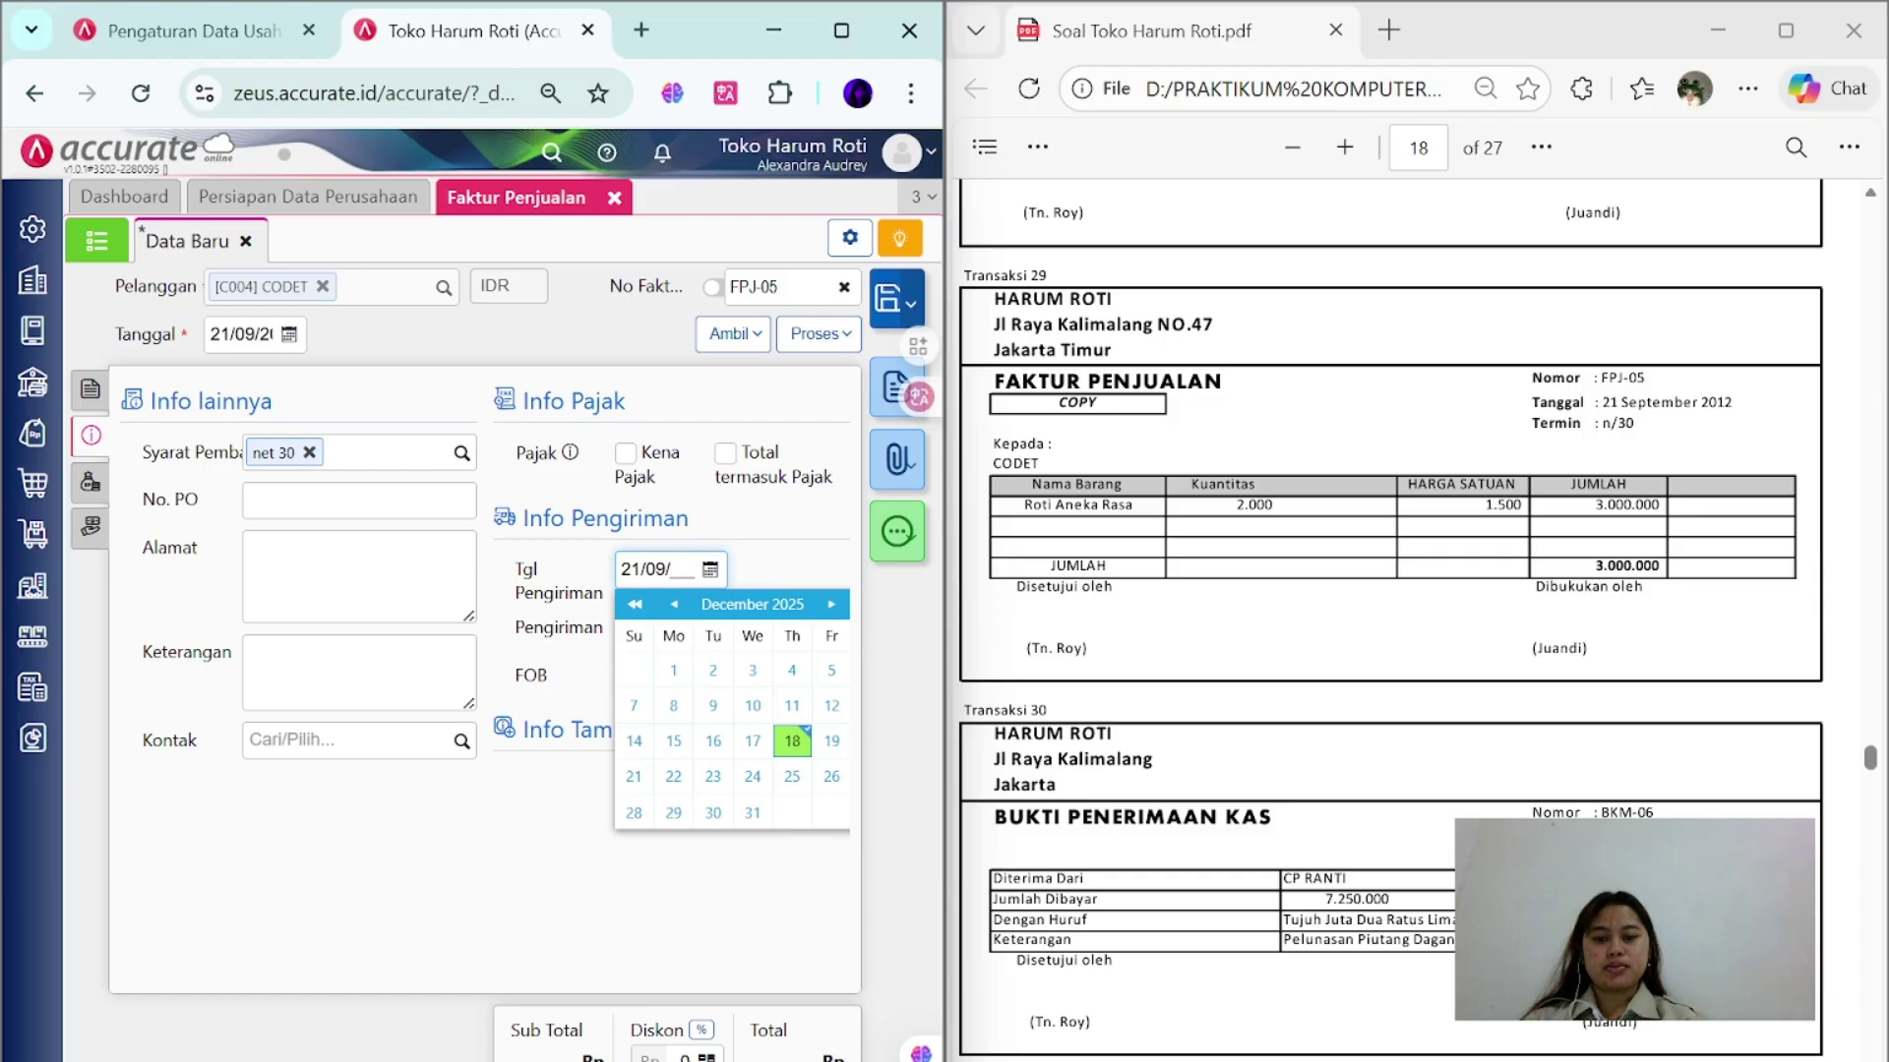
{"action": "left_click", "coordinate": [91, 389]}
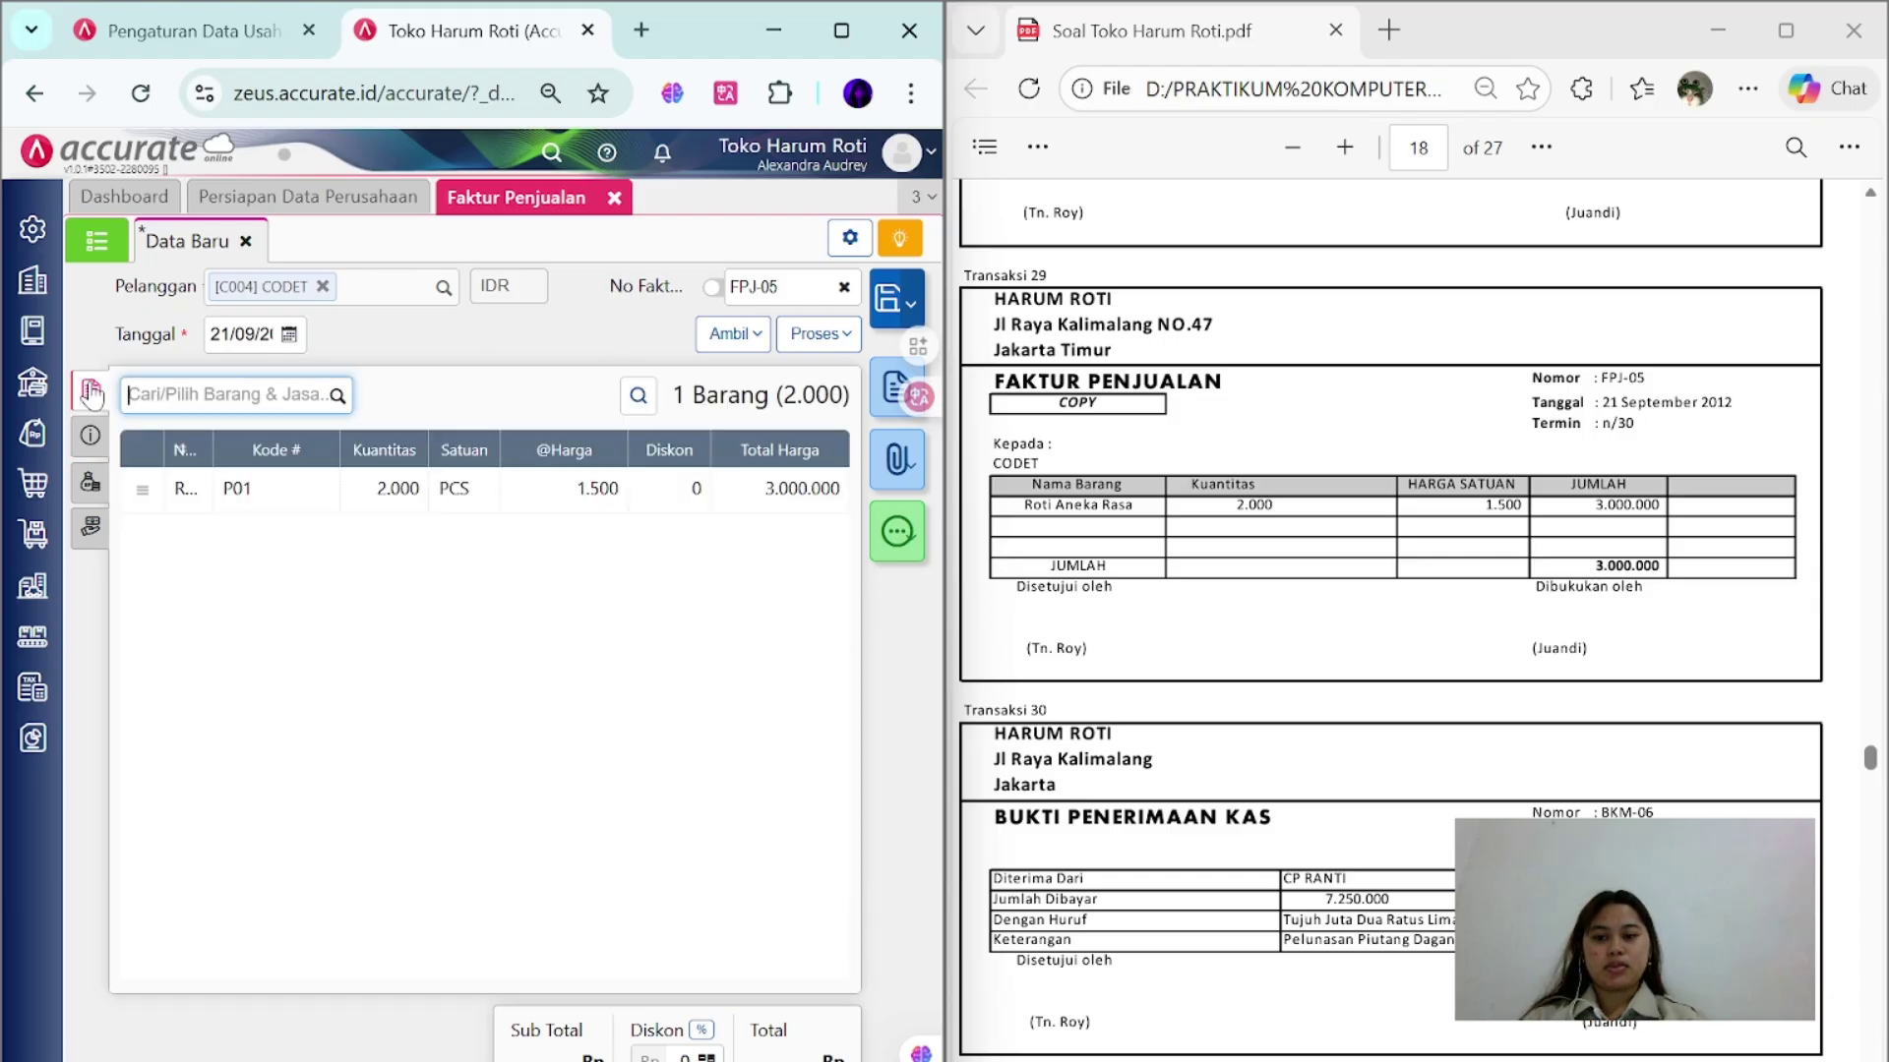
{"action": "left_click", "coordinate": [891, 301]}
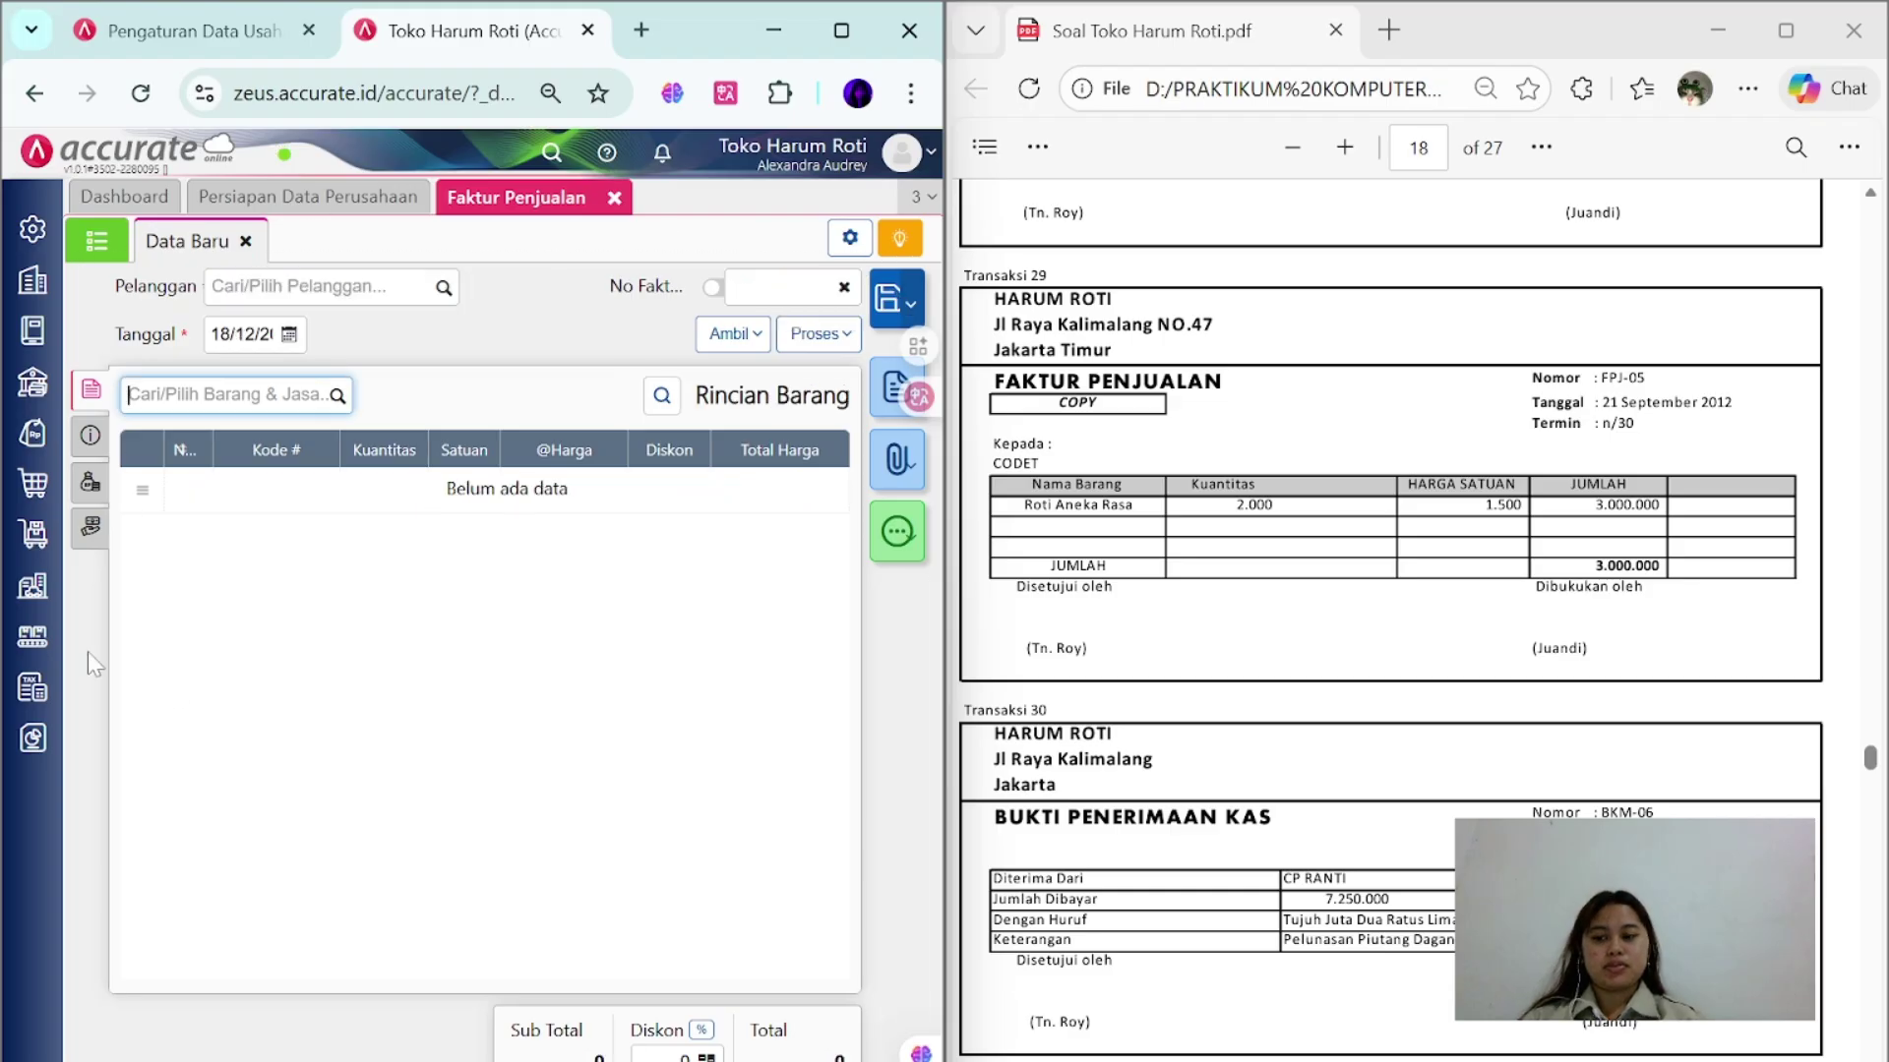
- Close the sales invoice form and start a new sales receipt (Penerimaan Penjualan) for the customer shown in Transaksi 30
{"action": "left_click", "coordinate": [614, 197]}
{"action": "scroll", "coordinate": [1264, 571], "scroll_direction": "down", "scroll_amount": 1}
{"action": "scroll", "coordinate": [1265, 572], "scroll_direction": "down", "scroll_amount": 3}
{"action": "scroll", "coordinate": [1264, 572], "scroll_direction": "up", "scroll_amount": 1}
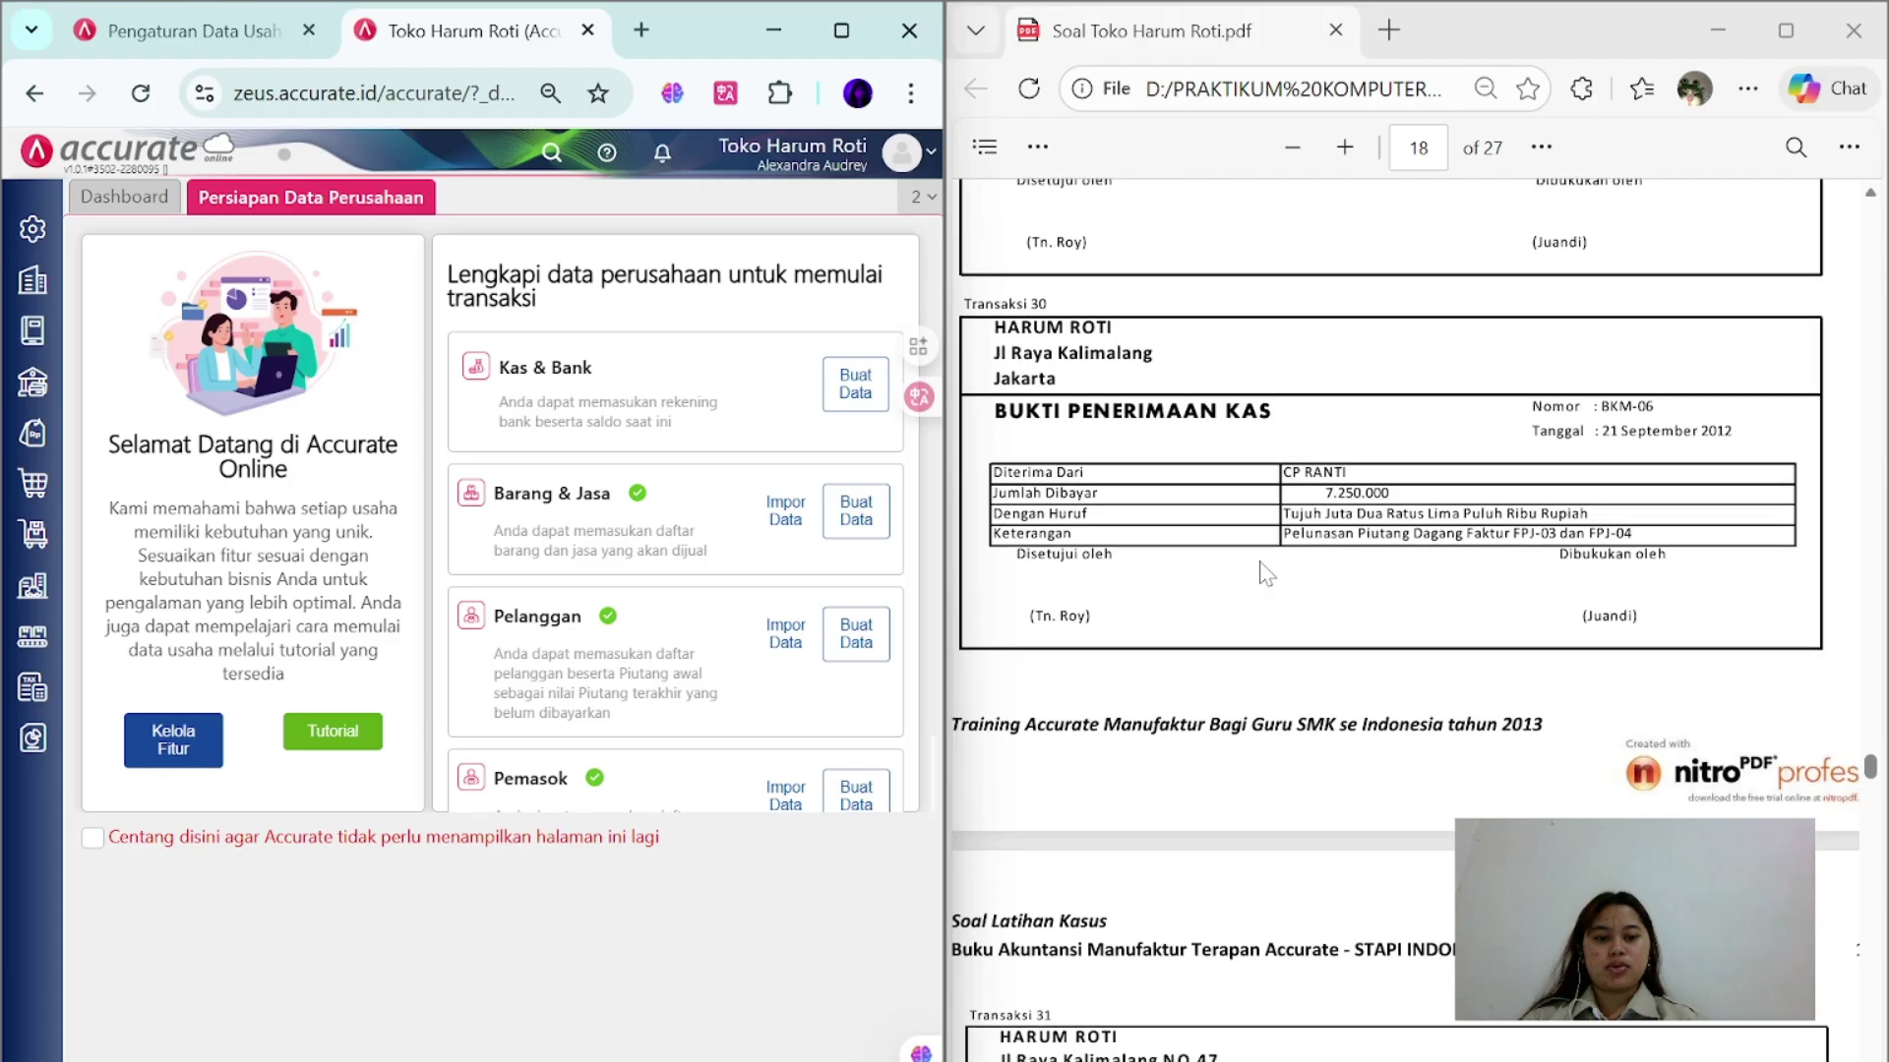
{"action": "left_click", "coordinate": [32, 433]}
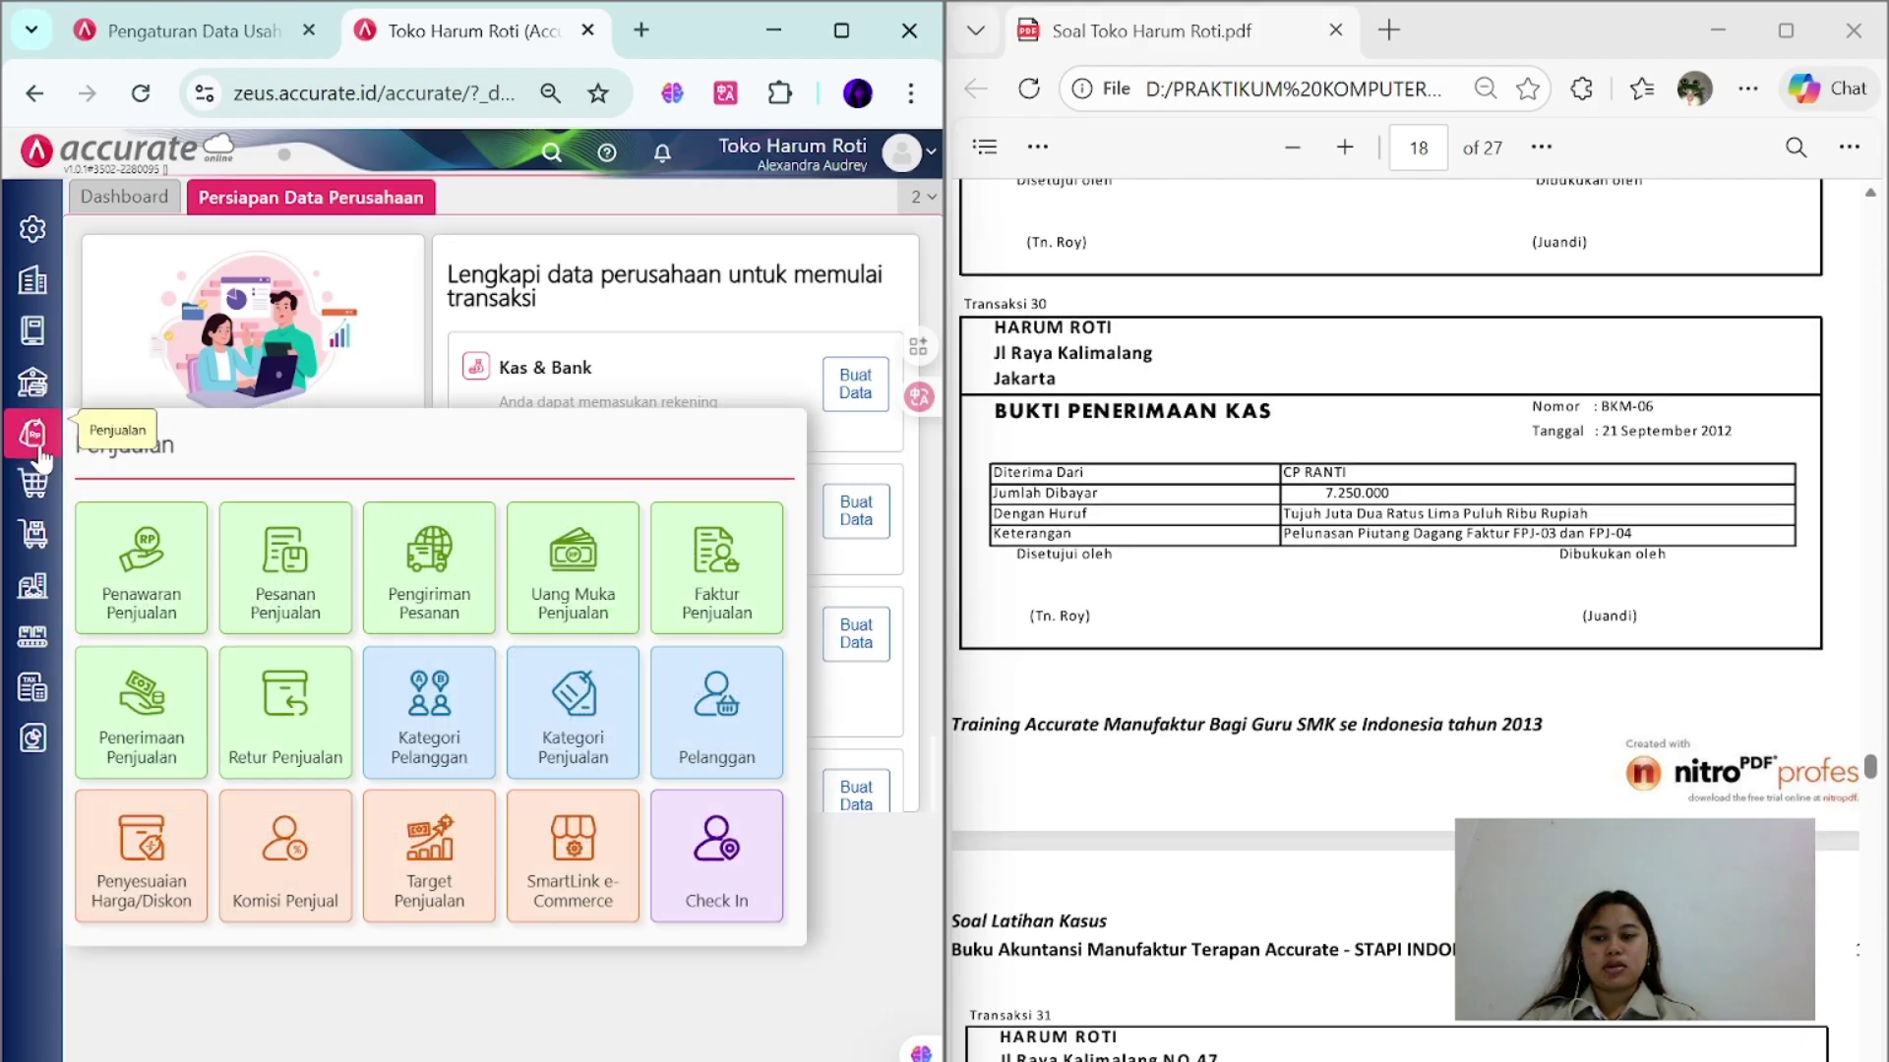
{"action": "left_click", "coordinate": [143, 756]}
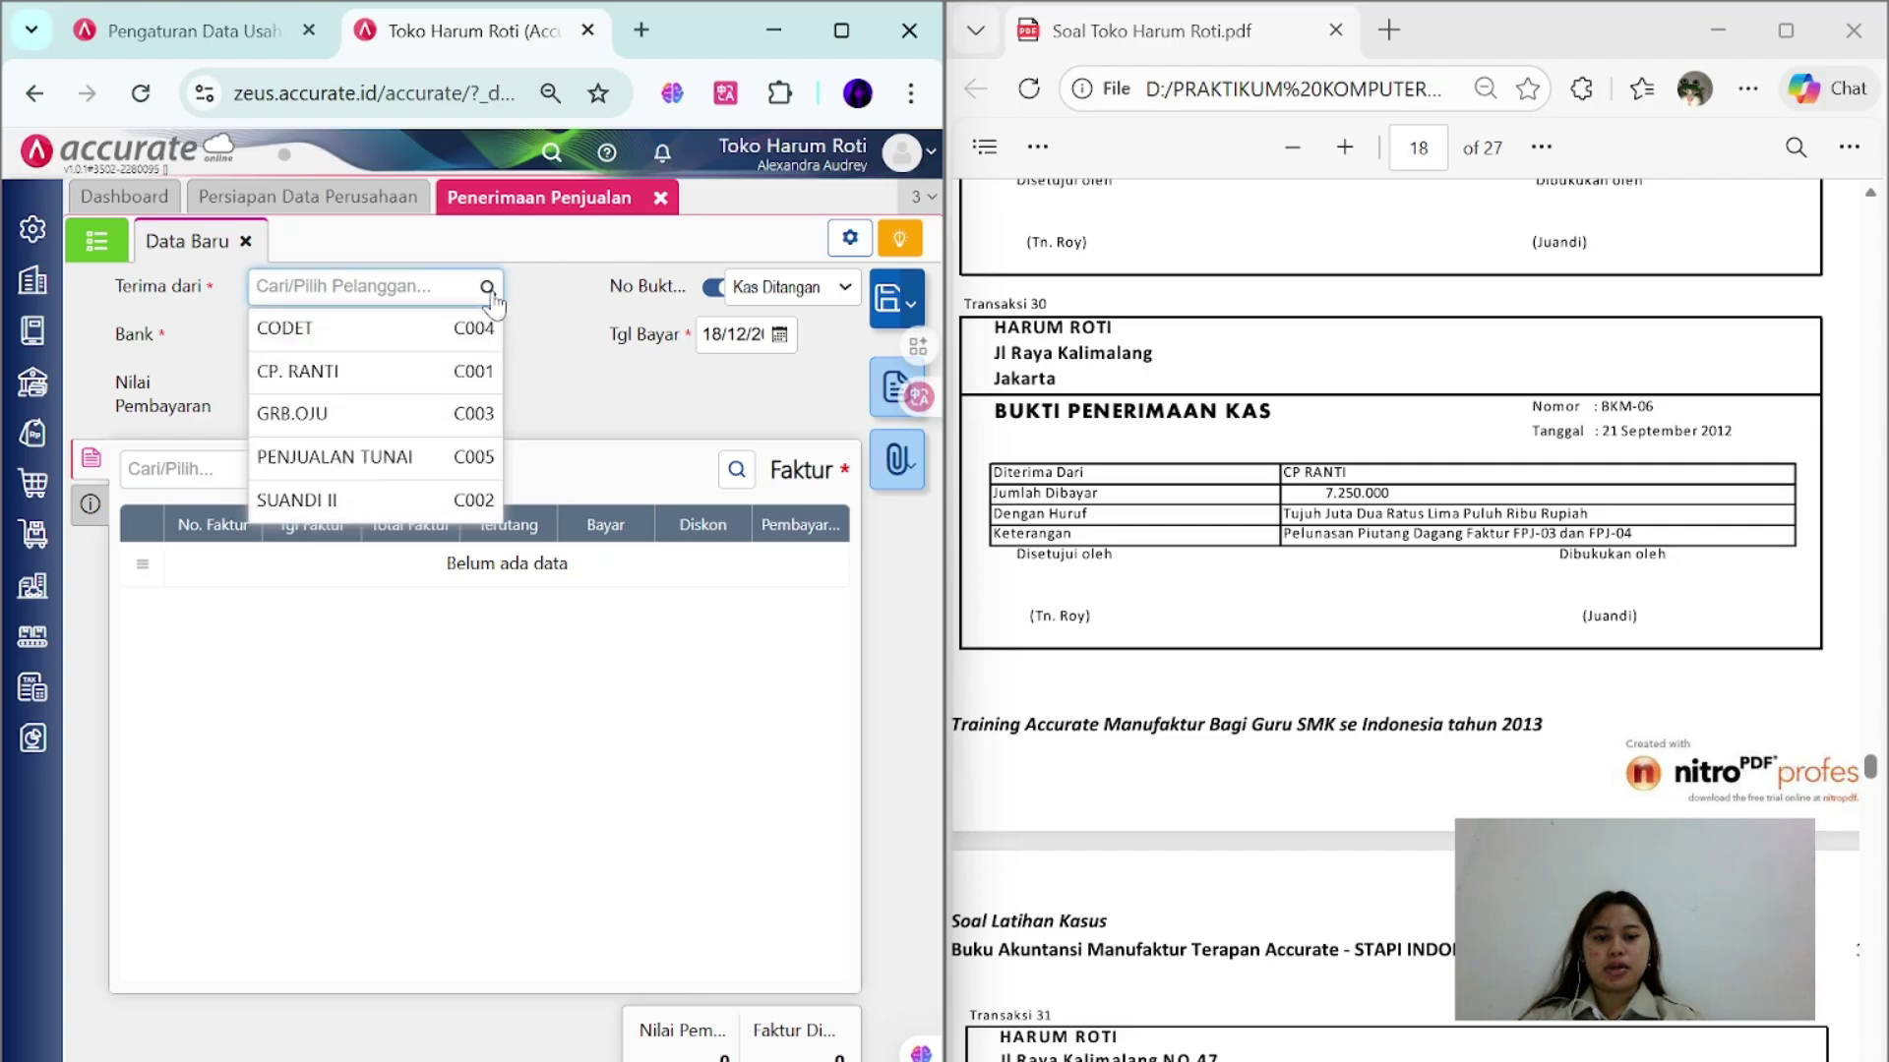
{"action": "left_click", "coordinate": [466, 366]}
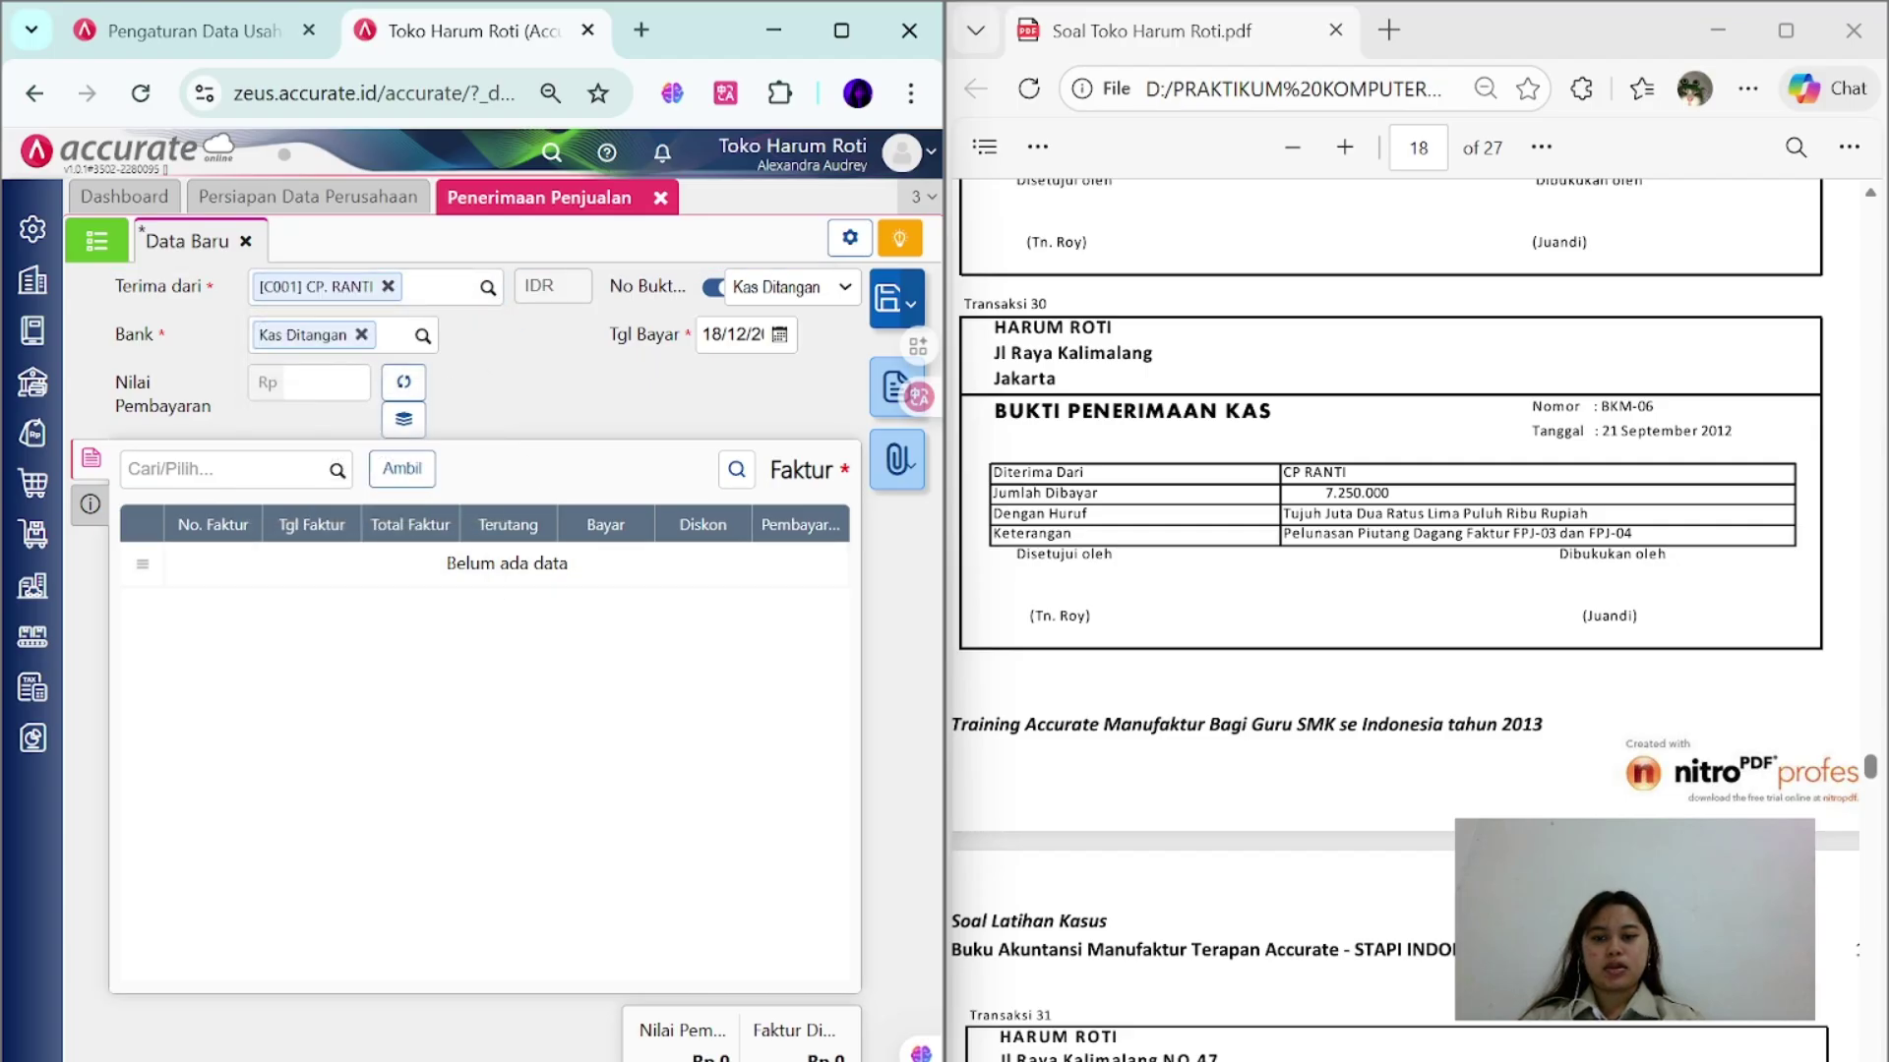
- Number the receipt BKM-06 with payment date 21 September 2012 and load the customer's unpaid invoices FPJ-03 and FPJ-04
{"action": "left_click", "coordinate": [711, 288]}
{"action": "type", "text": "BK"}
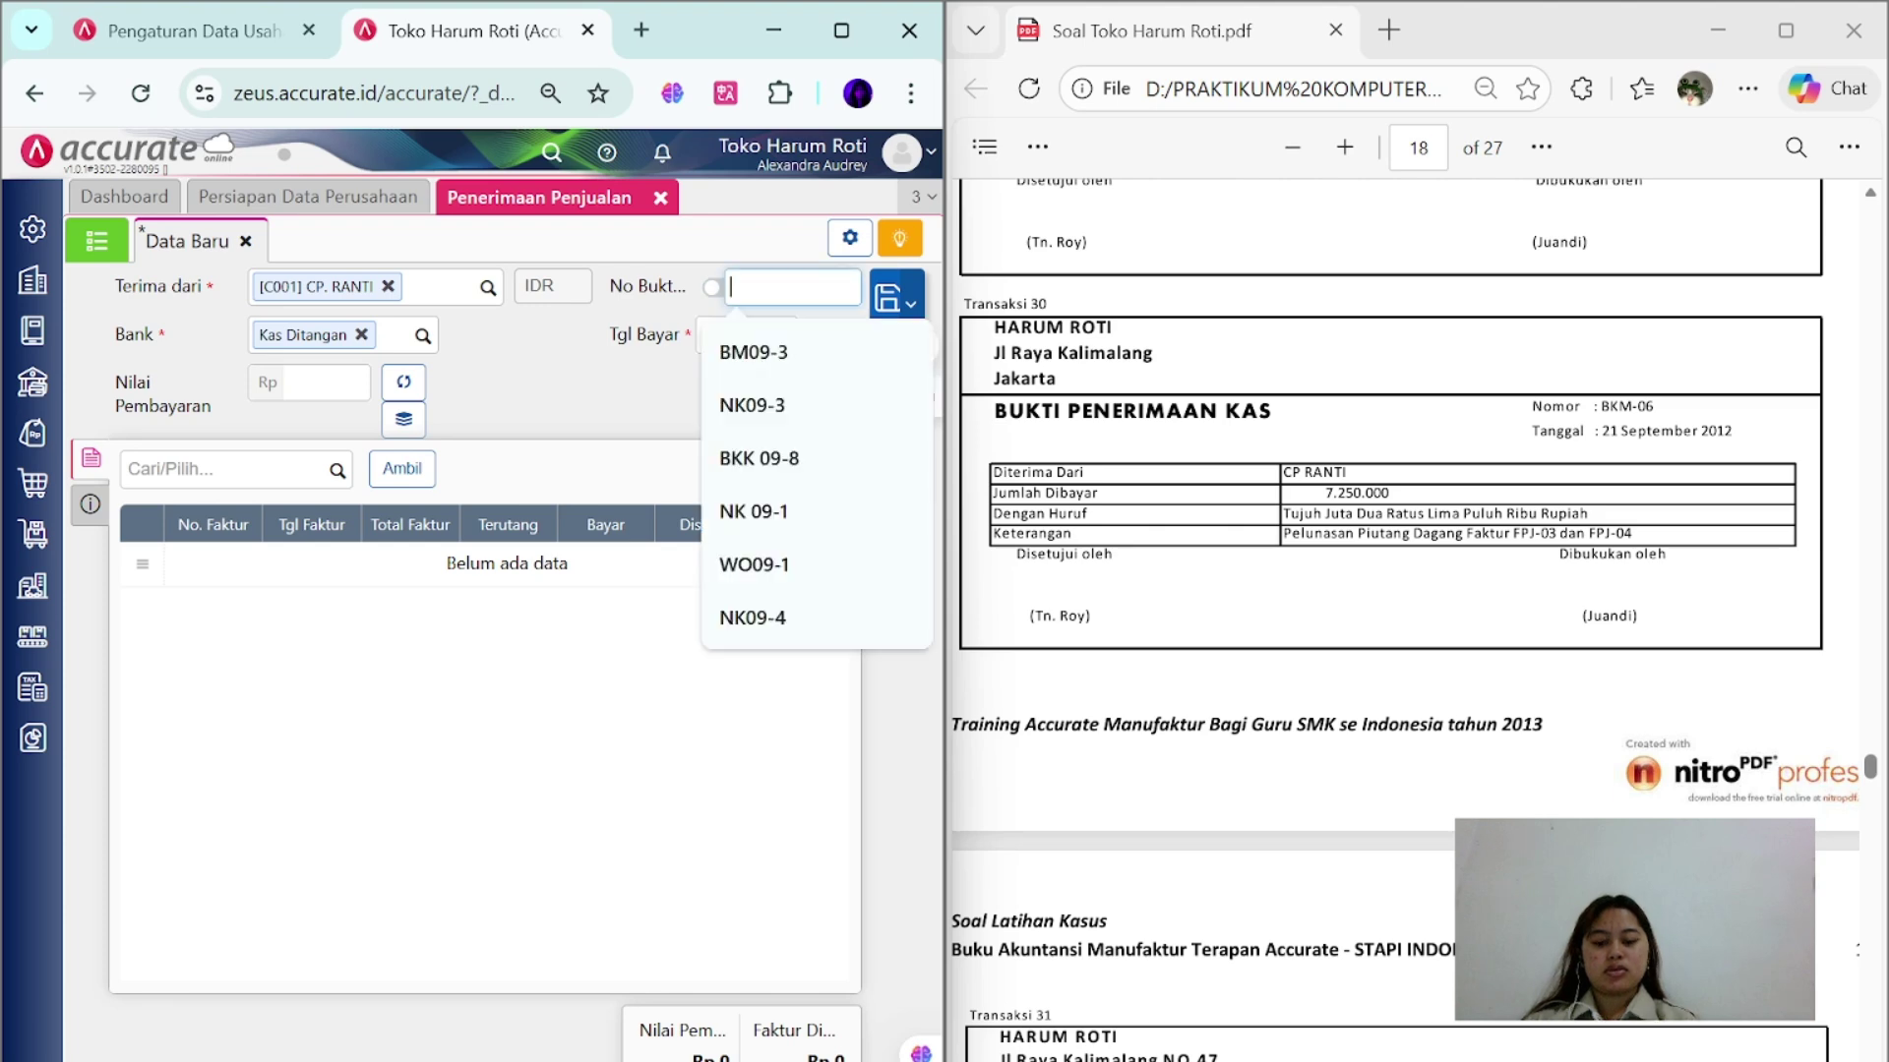
{"action": "type", "text": "M-06"}
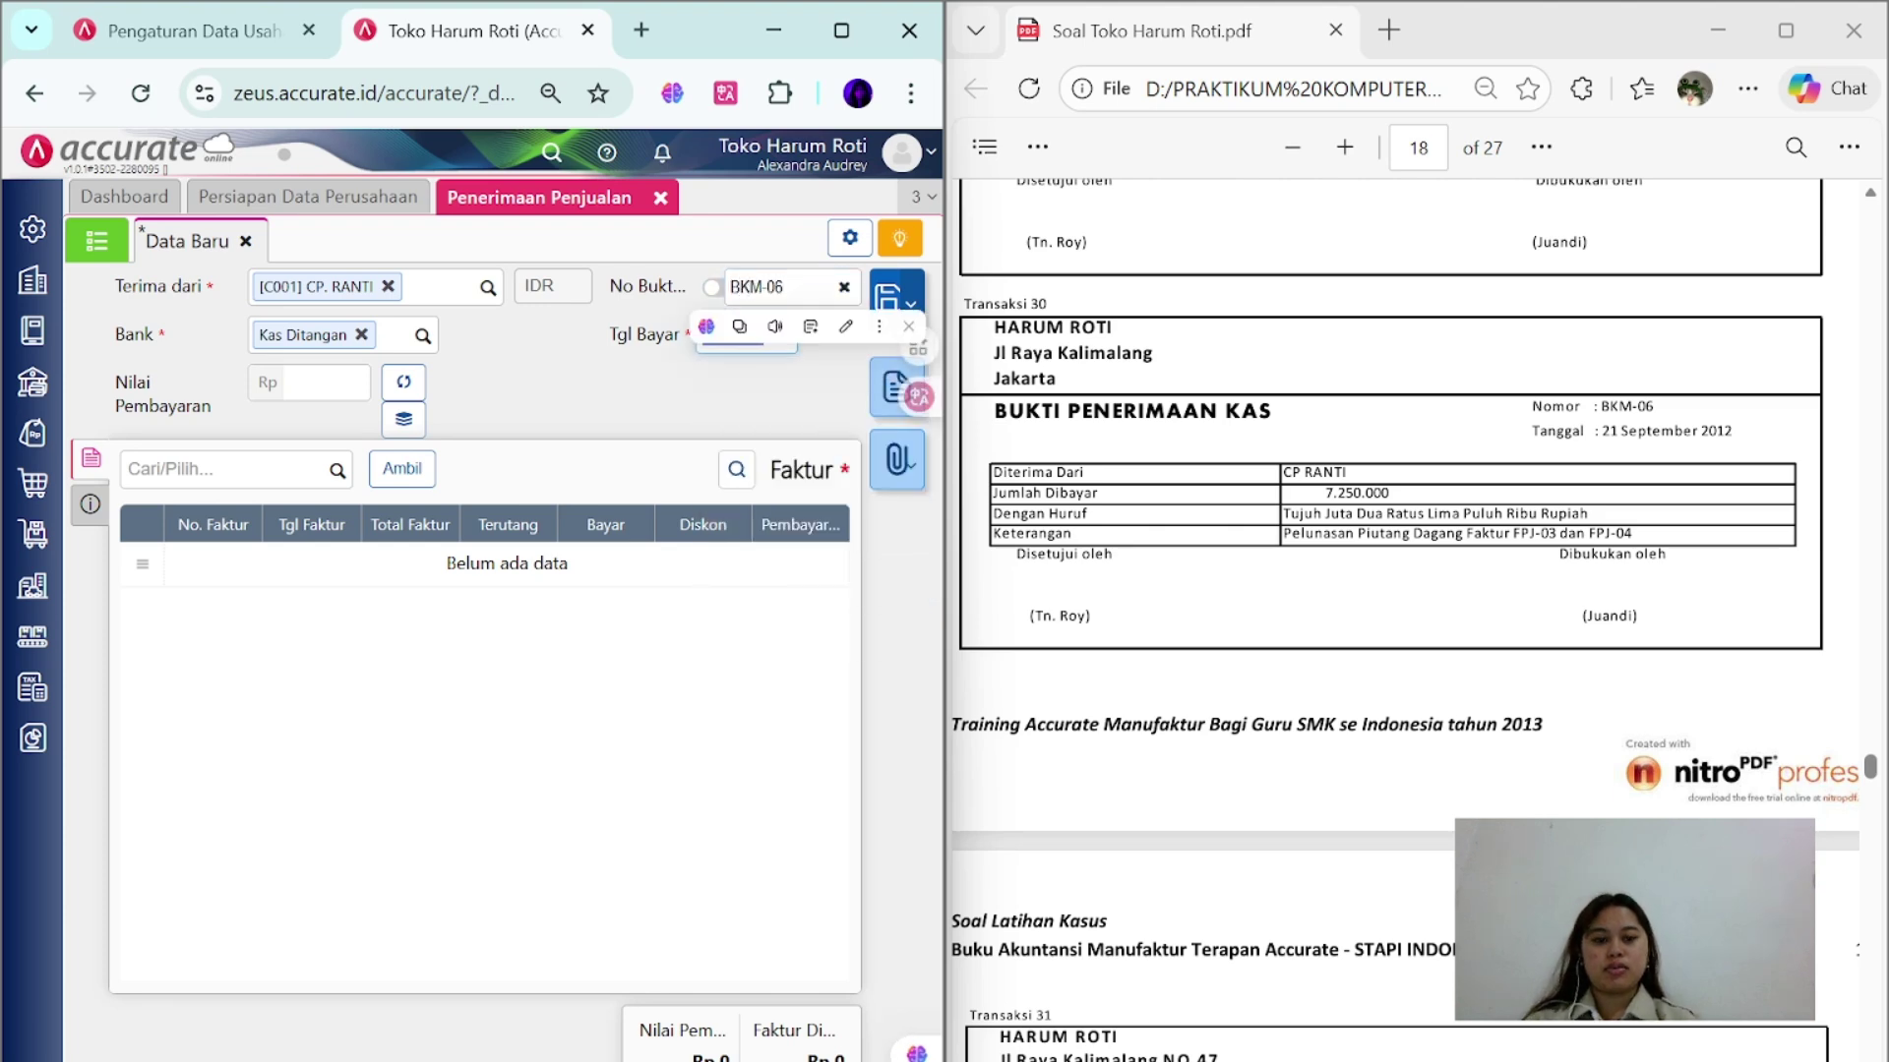
{"action": "type", "text": "2109"}
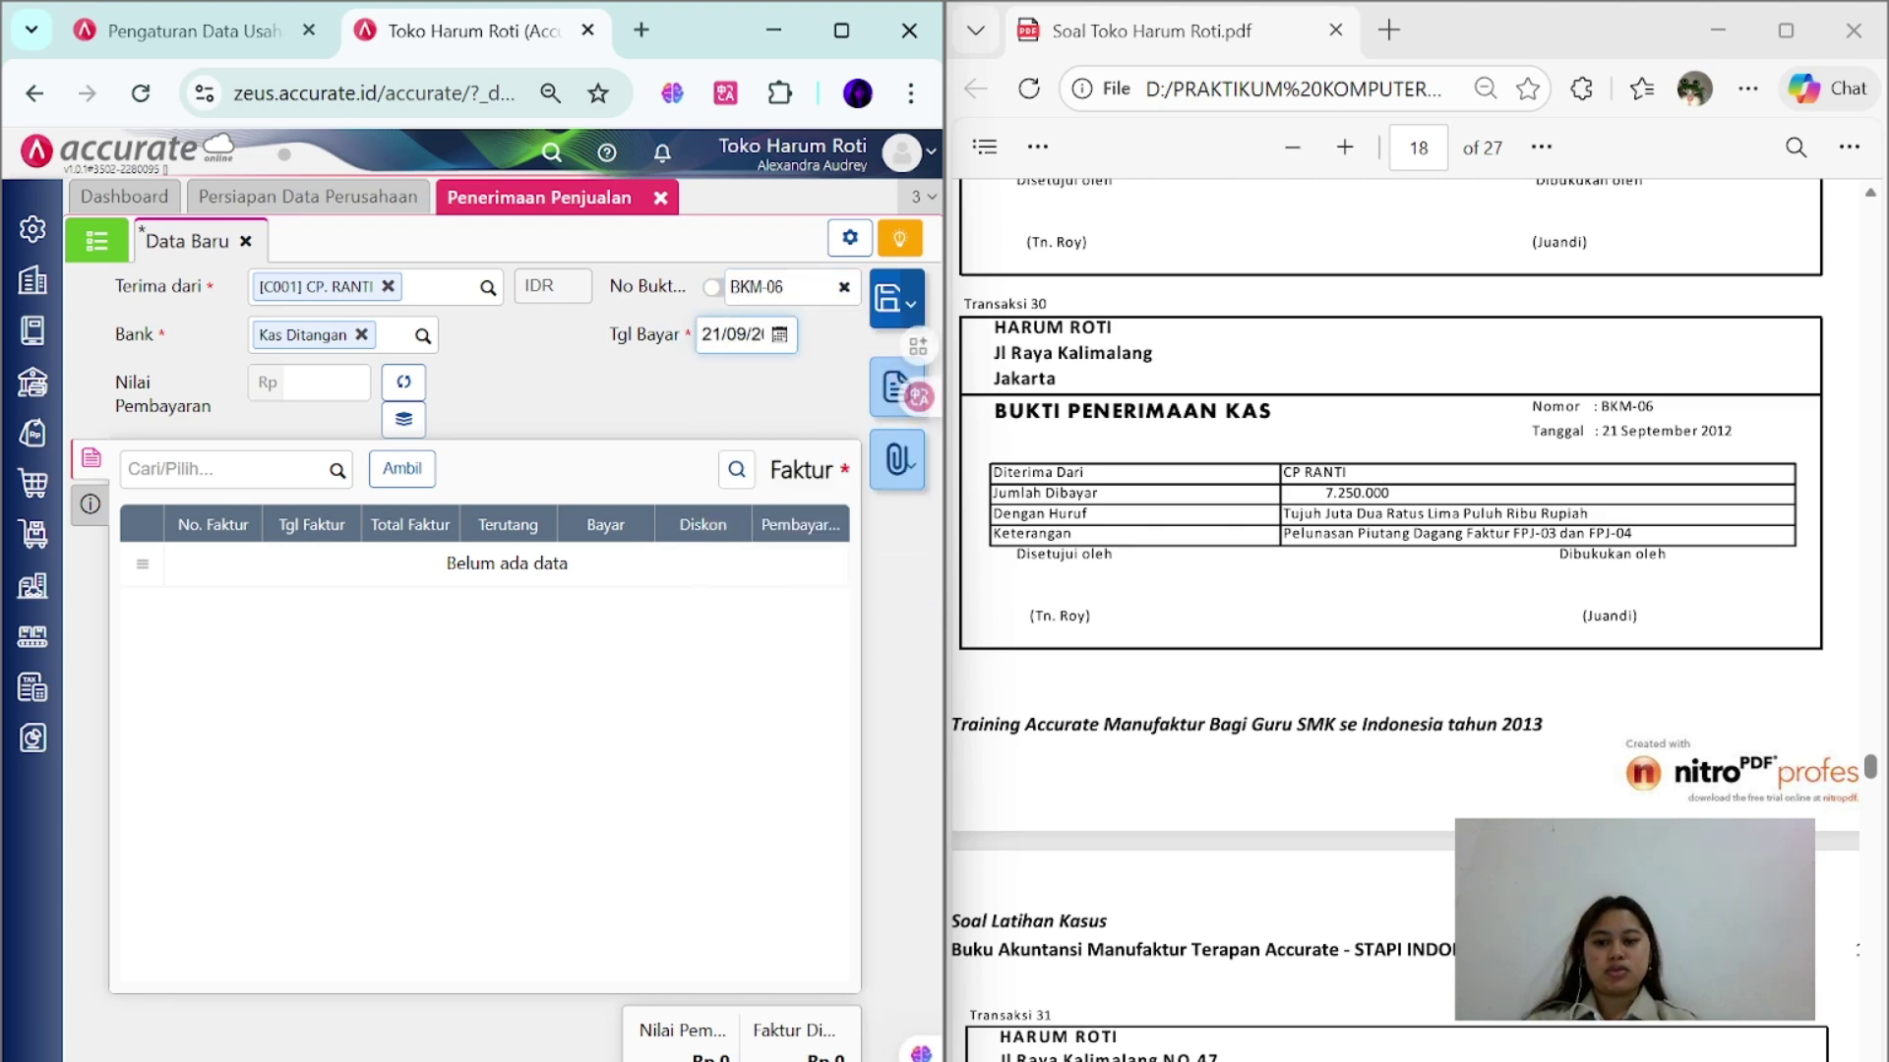
{"action": "left_click", "coordinate": [407, 476]}
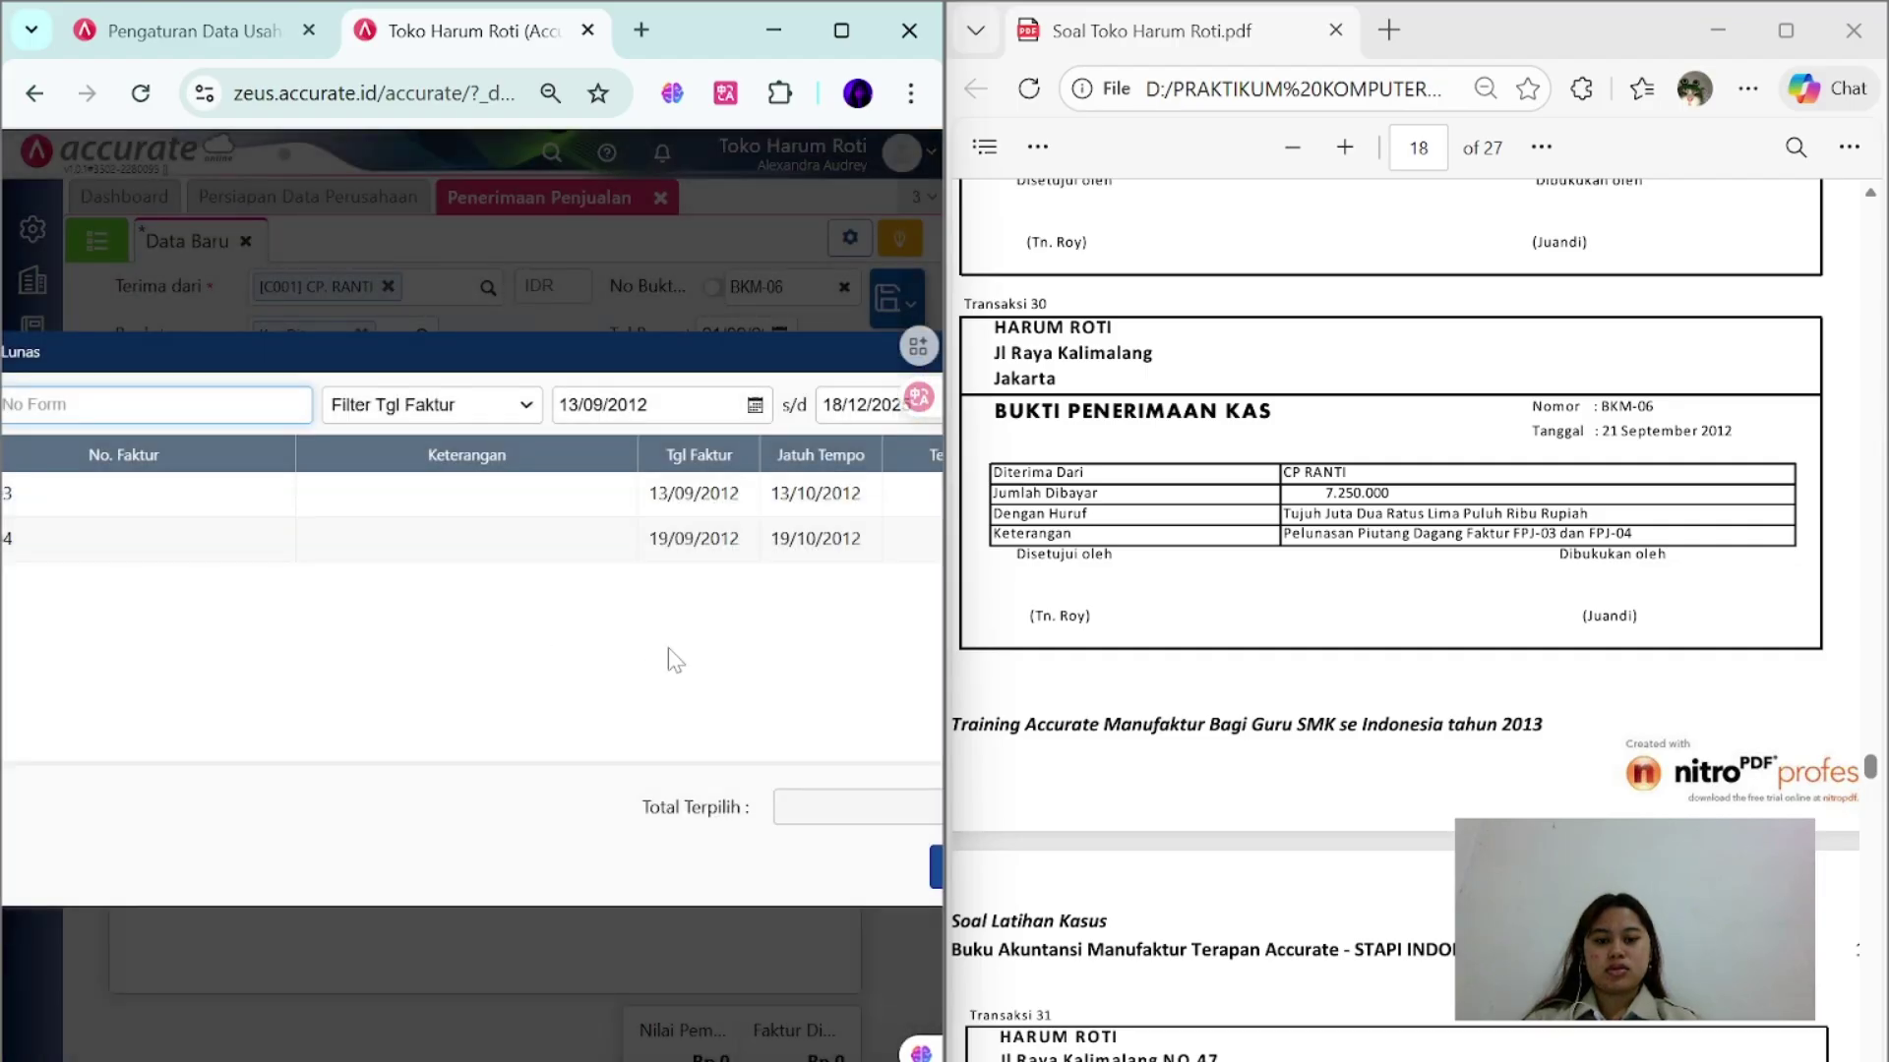
{"action": "left_click", "coordinate": [936, 874]}
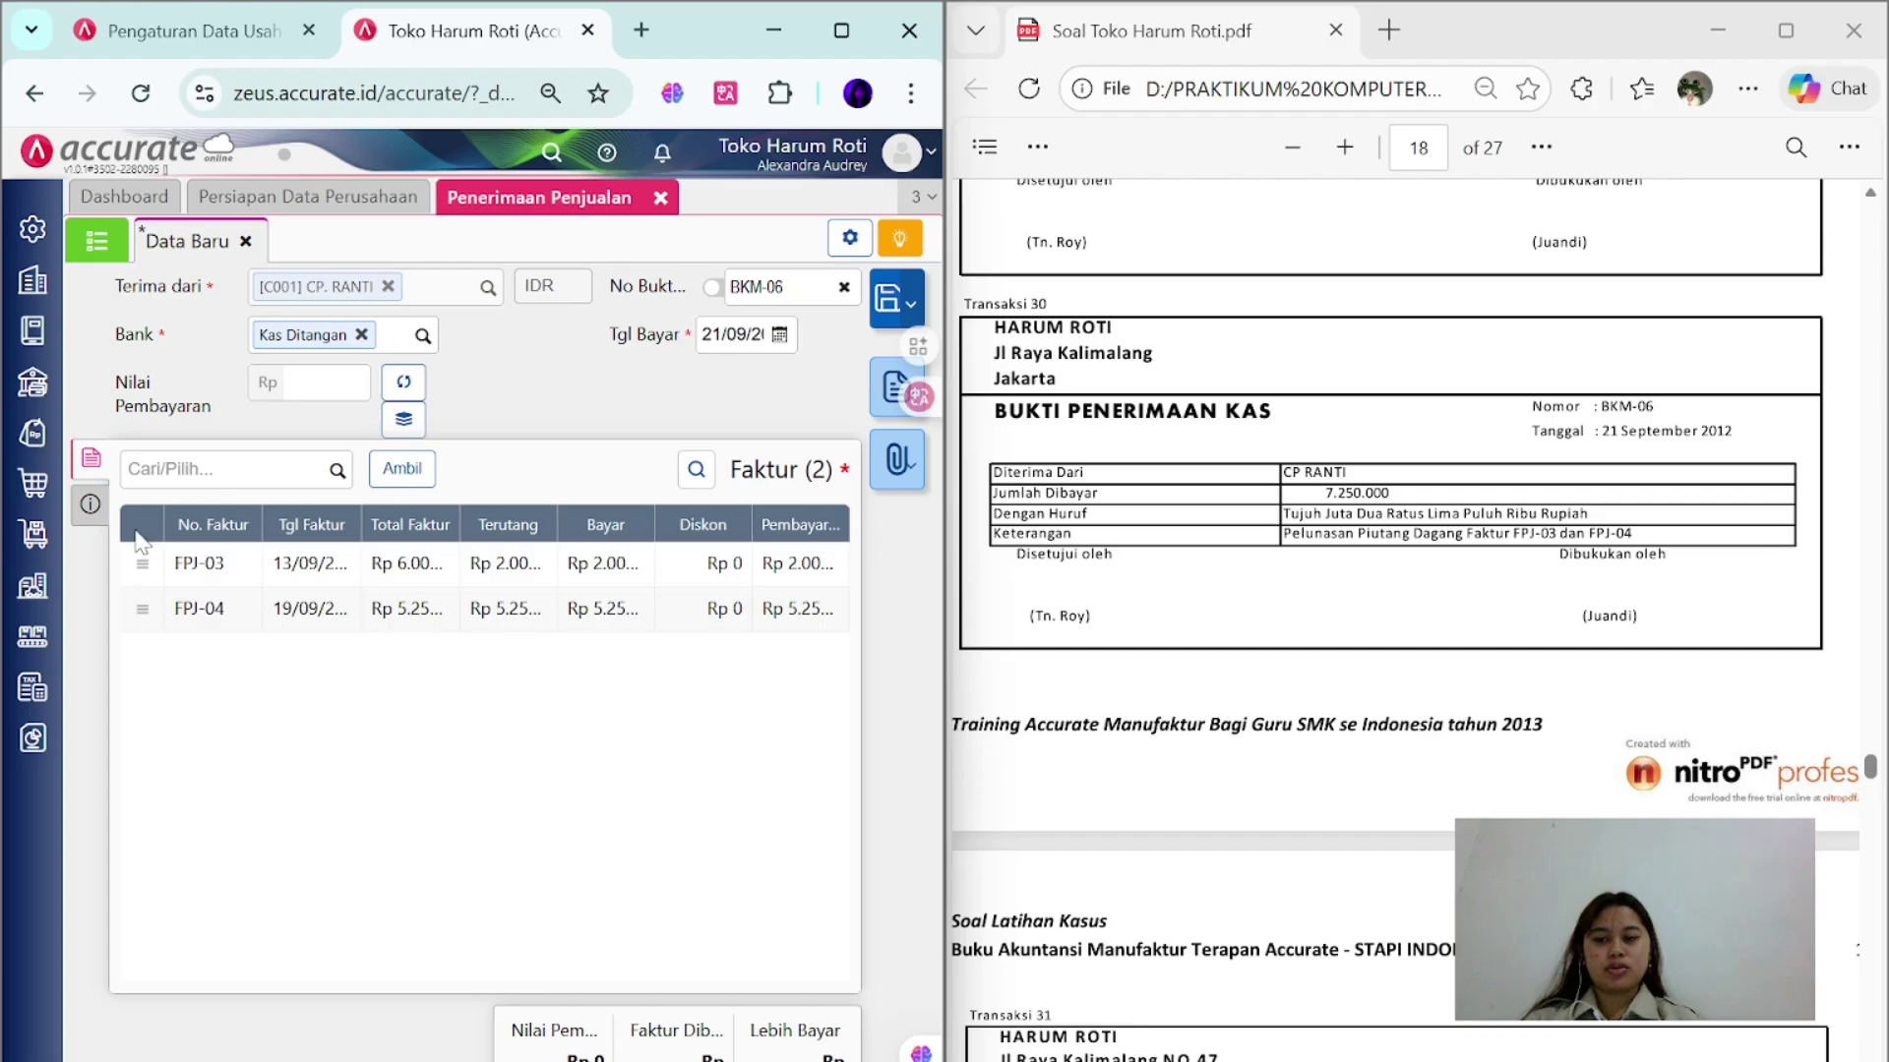
- Enter the receipt description "Pelunasan Piutang Dagang Faktur FPJ-03 dan FPJ-04"
{"action": "left_click", "coordinate": [90, 503]}
{"action": "left_click", "coordinate": [295, 591]}
{"action": "type", "text": "P"}
{"action": "key", "text": "Caps_Lock"}
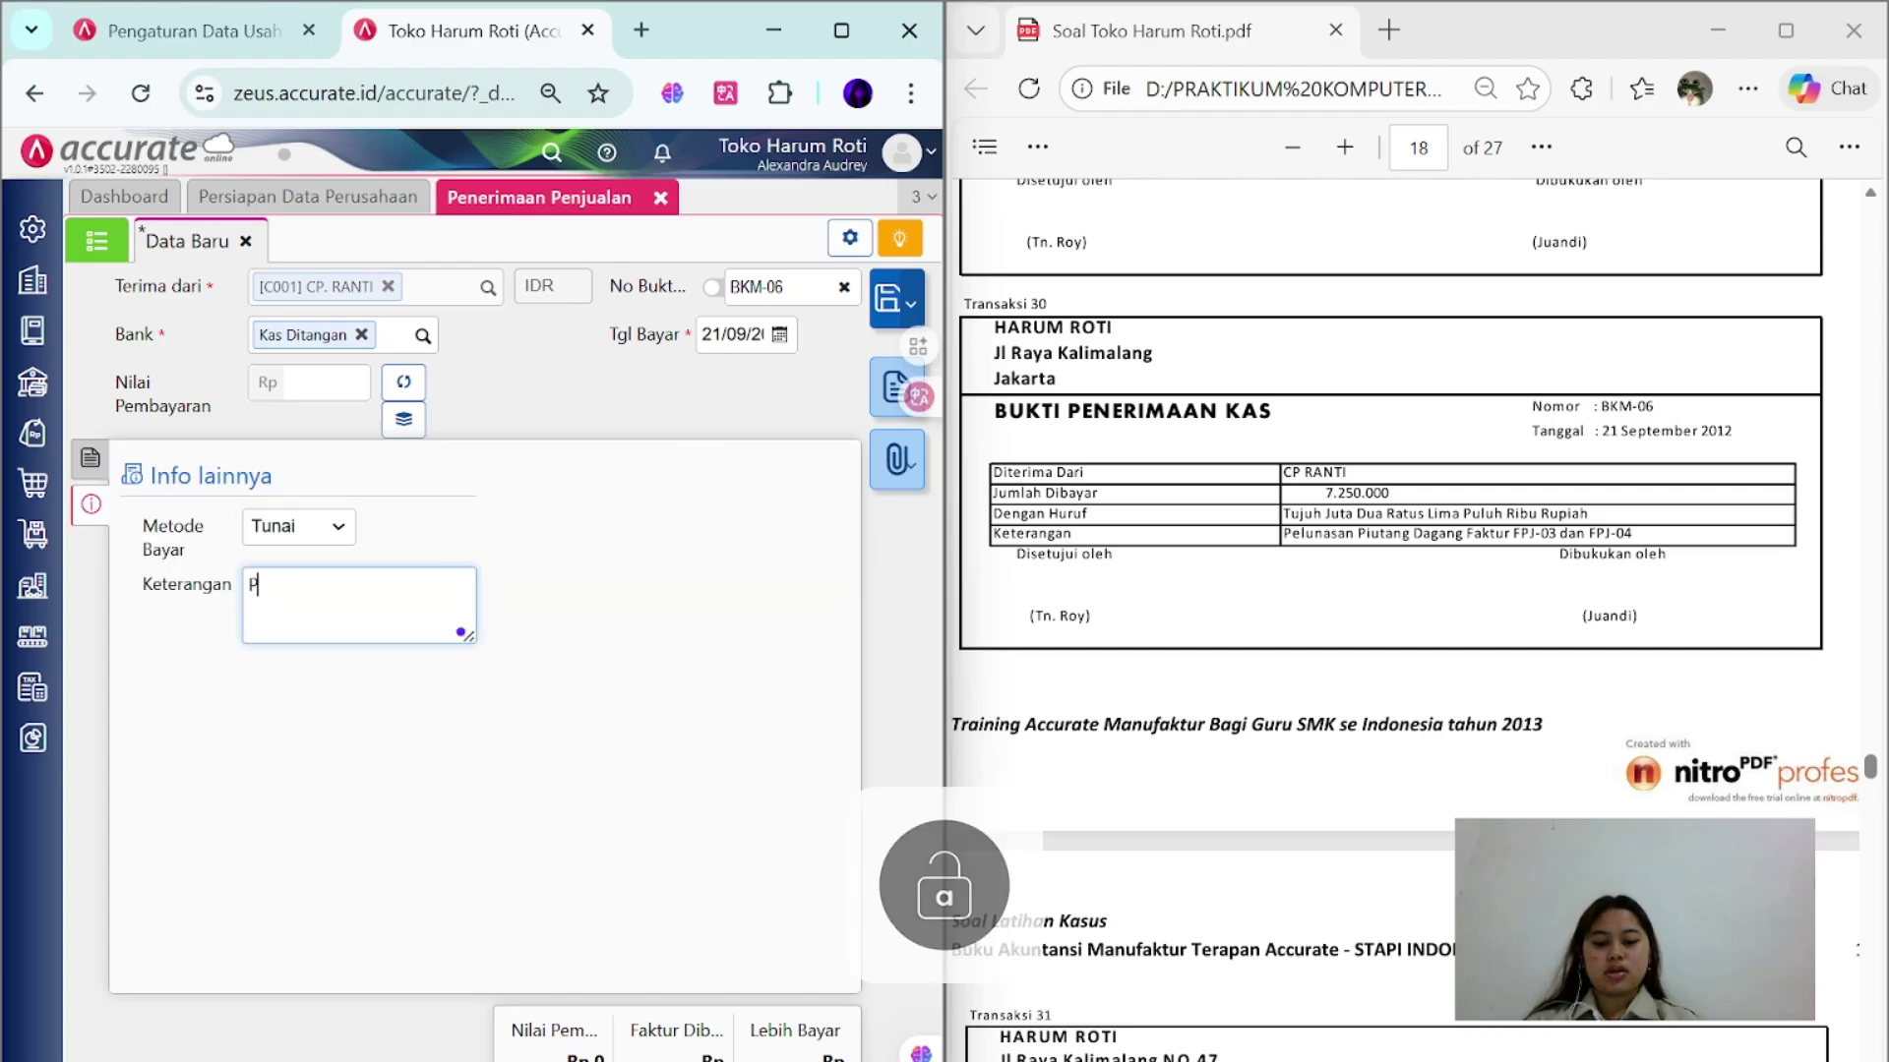
{"action": "type", "text": "elunasan Piutan"}
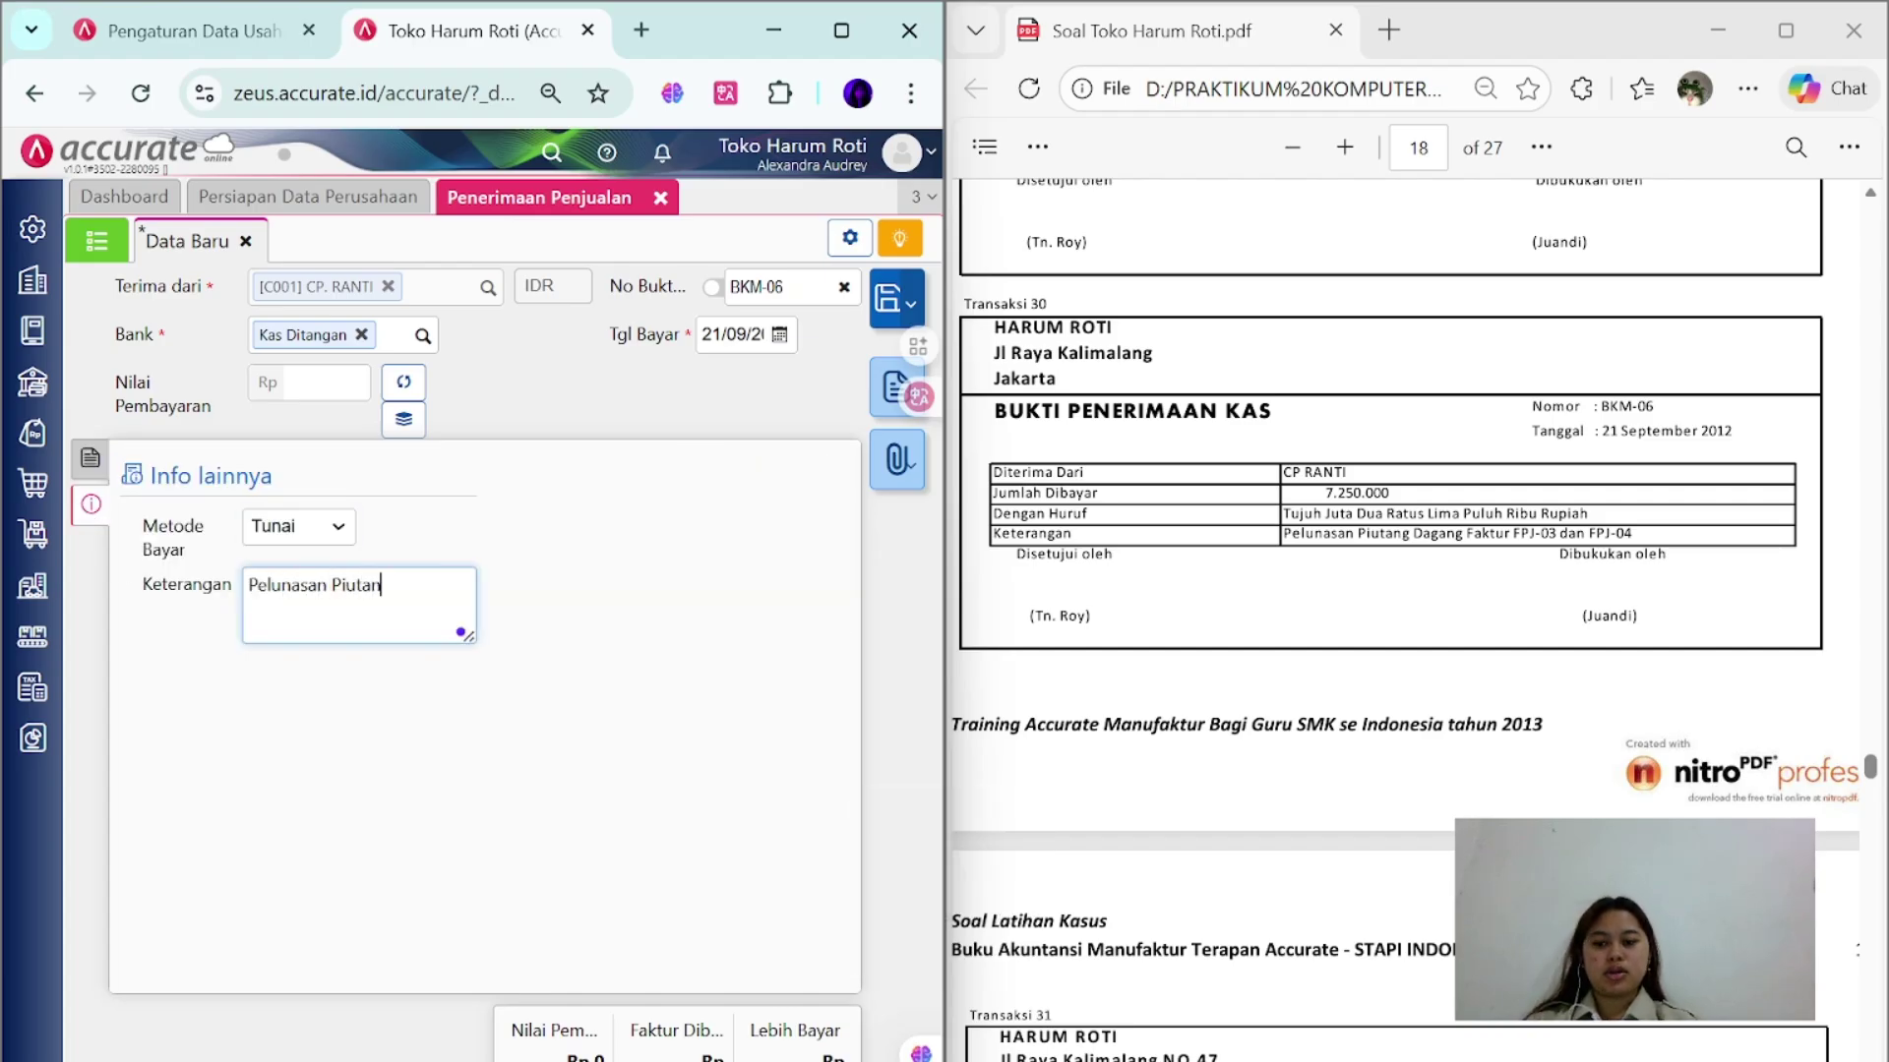
{"action": "type", "text": "g Dagang Faktur FPJ-03 dan FPJ-04"}
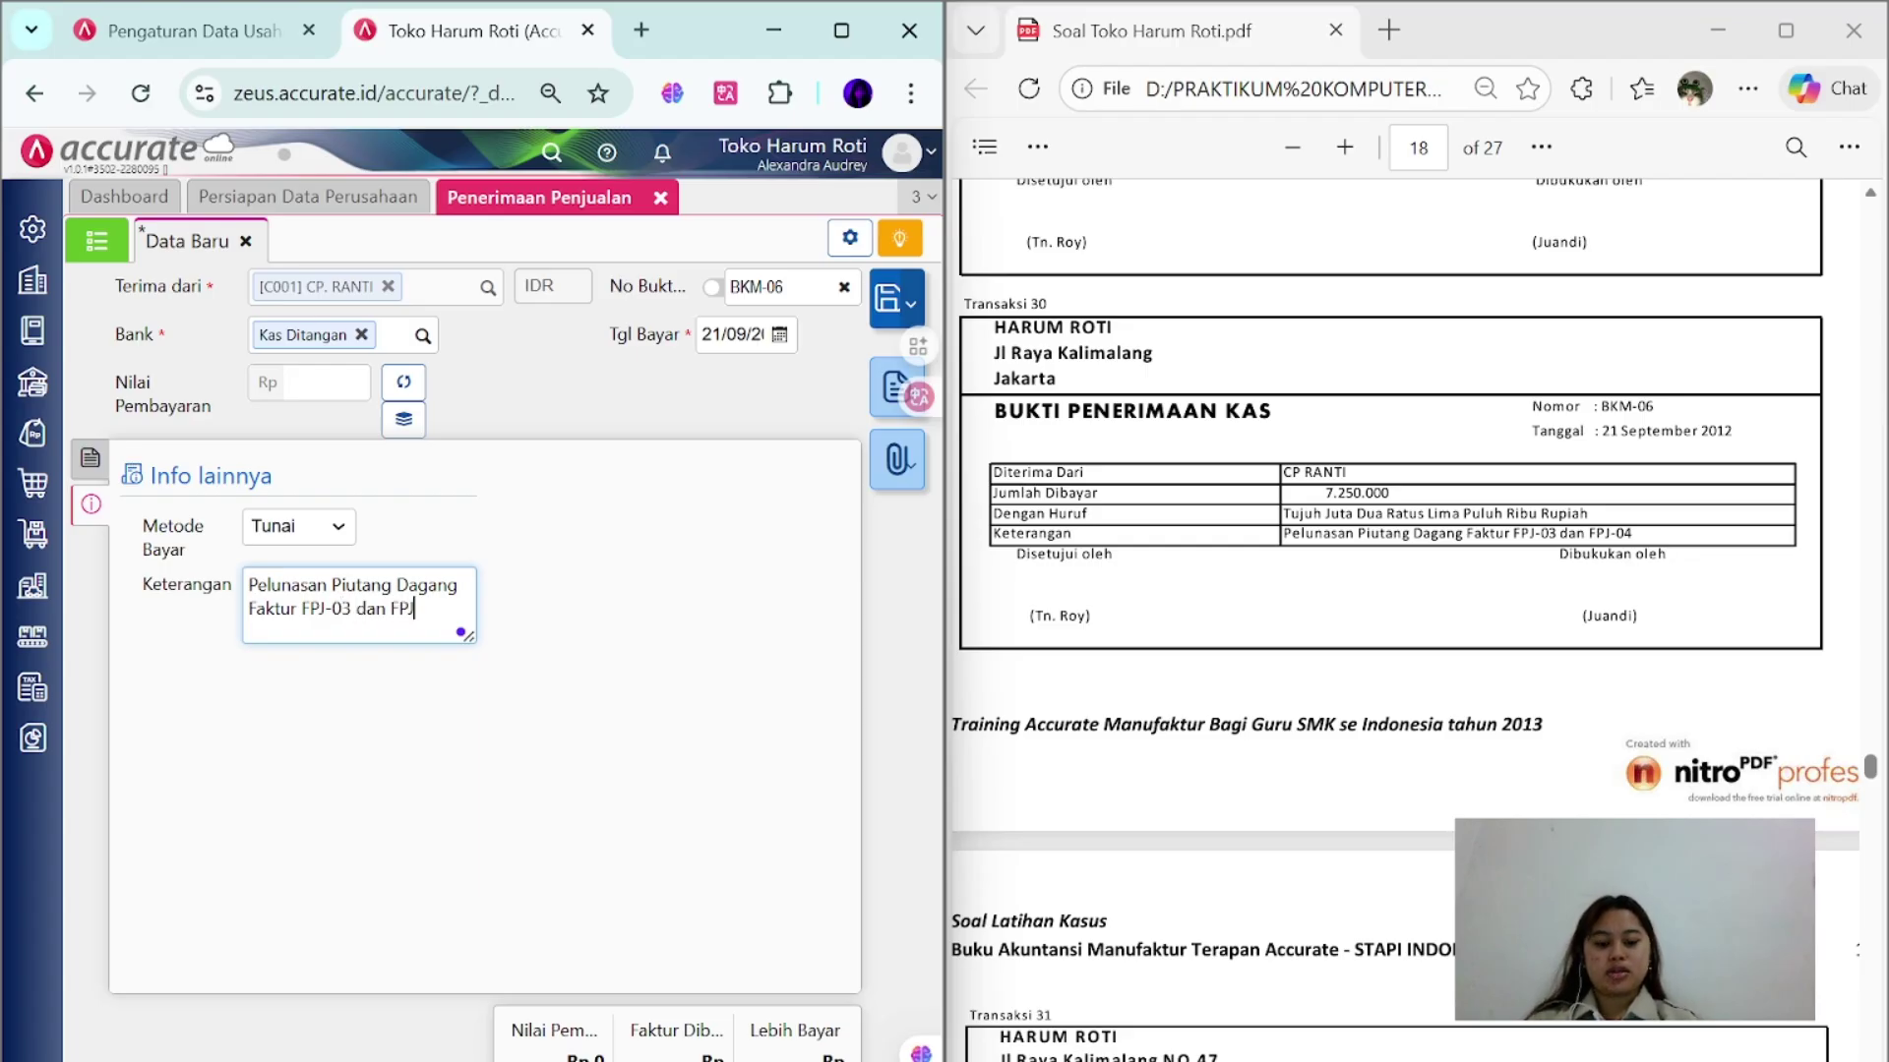
{"action": "left_click", "coordinate": [90, 459]}
{"action": "left_click", "coordinate": [106, 507]}
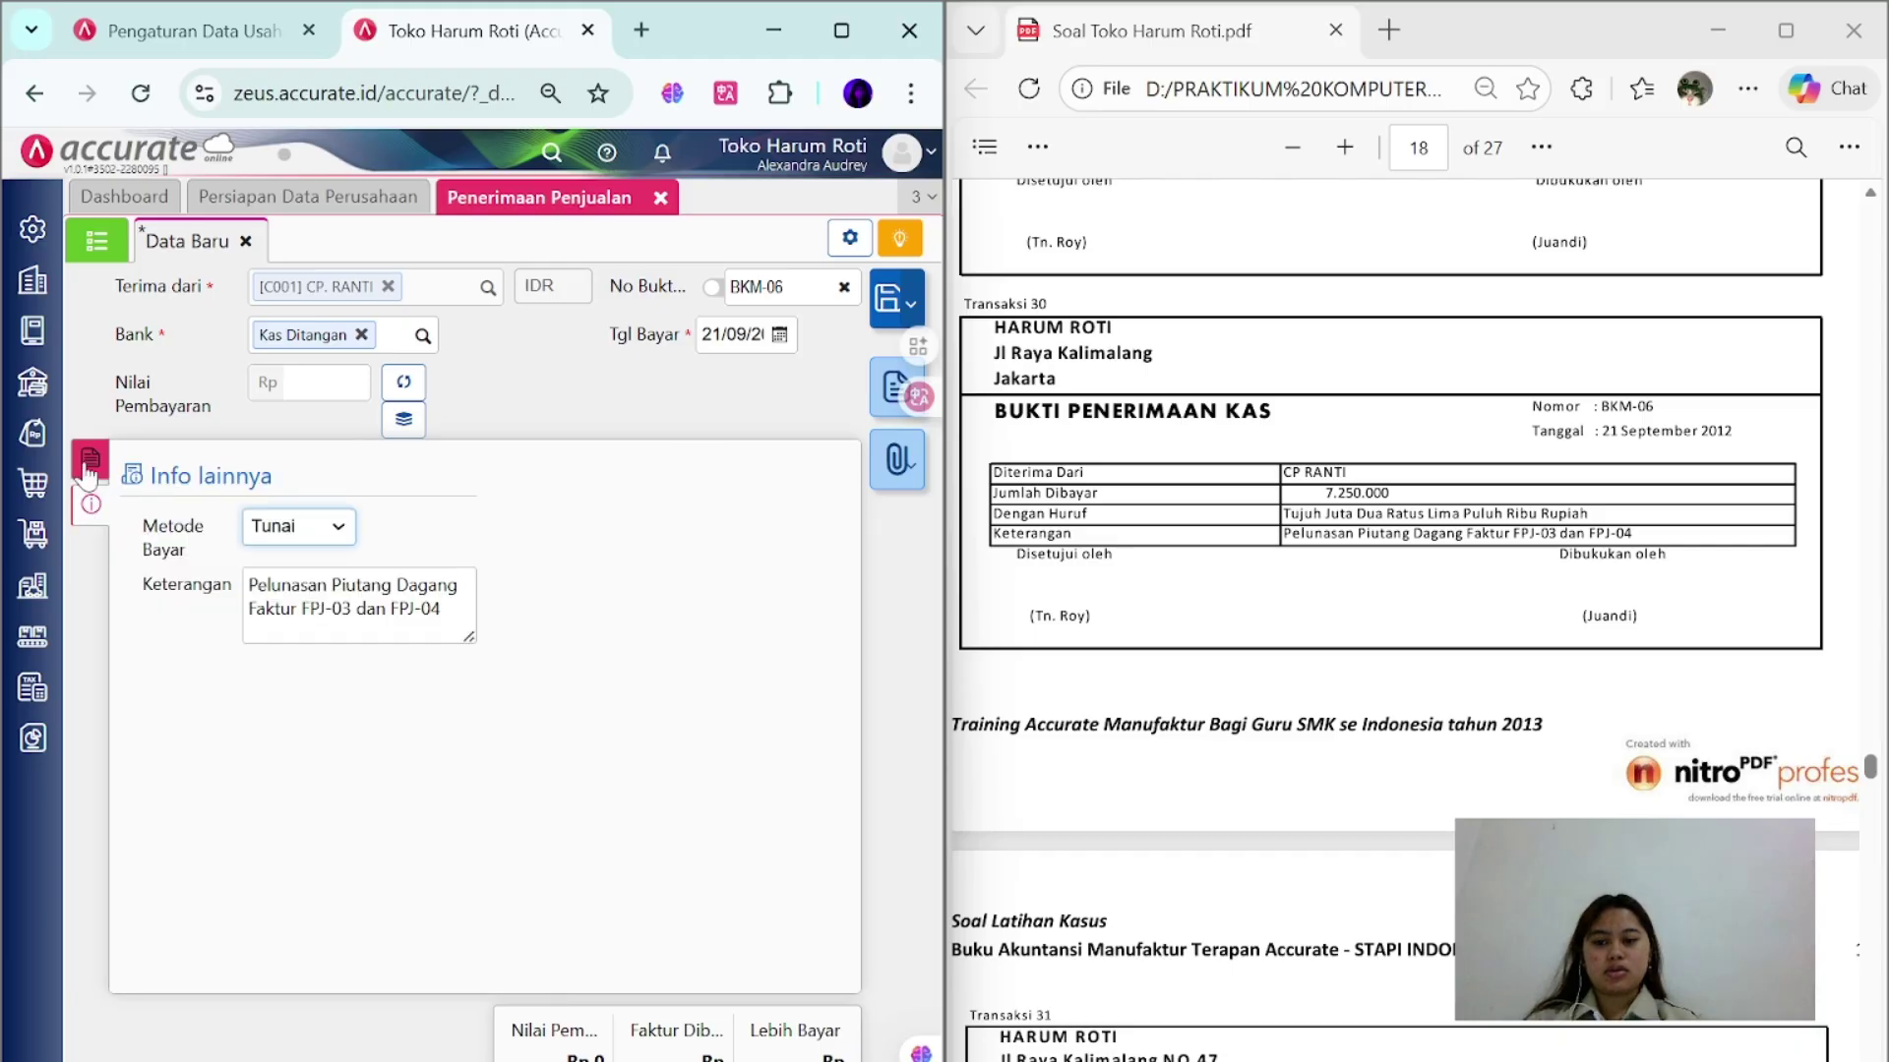
- Fill the payment value with the 7.250.000 total of the listed invoices and save receipt BKM-06
{"action": "left_click", "coordinate": [90, 458]}
{"action": "left_click", "coordinate": [424, 384]}
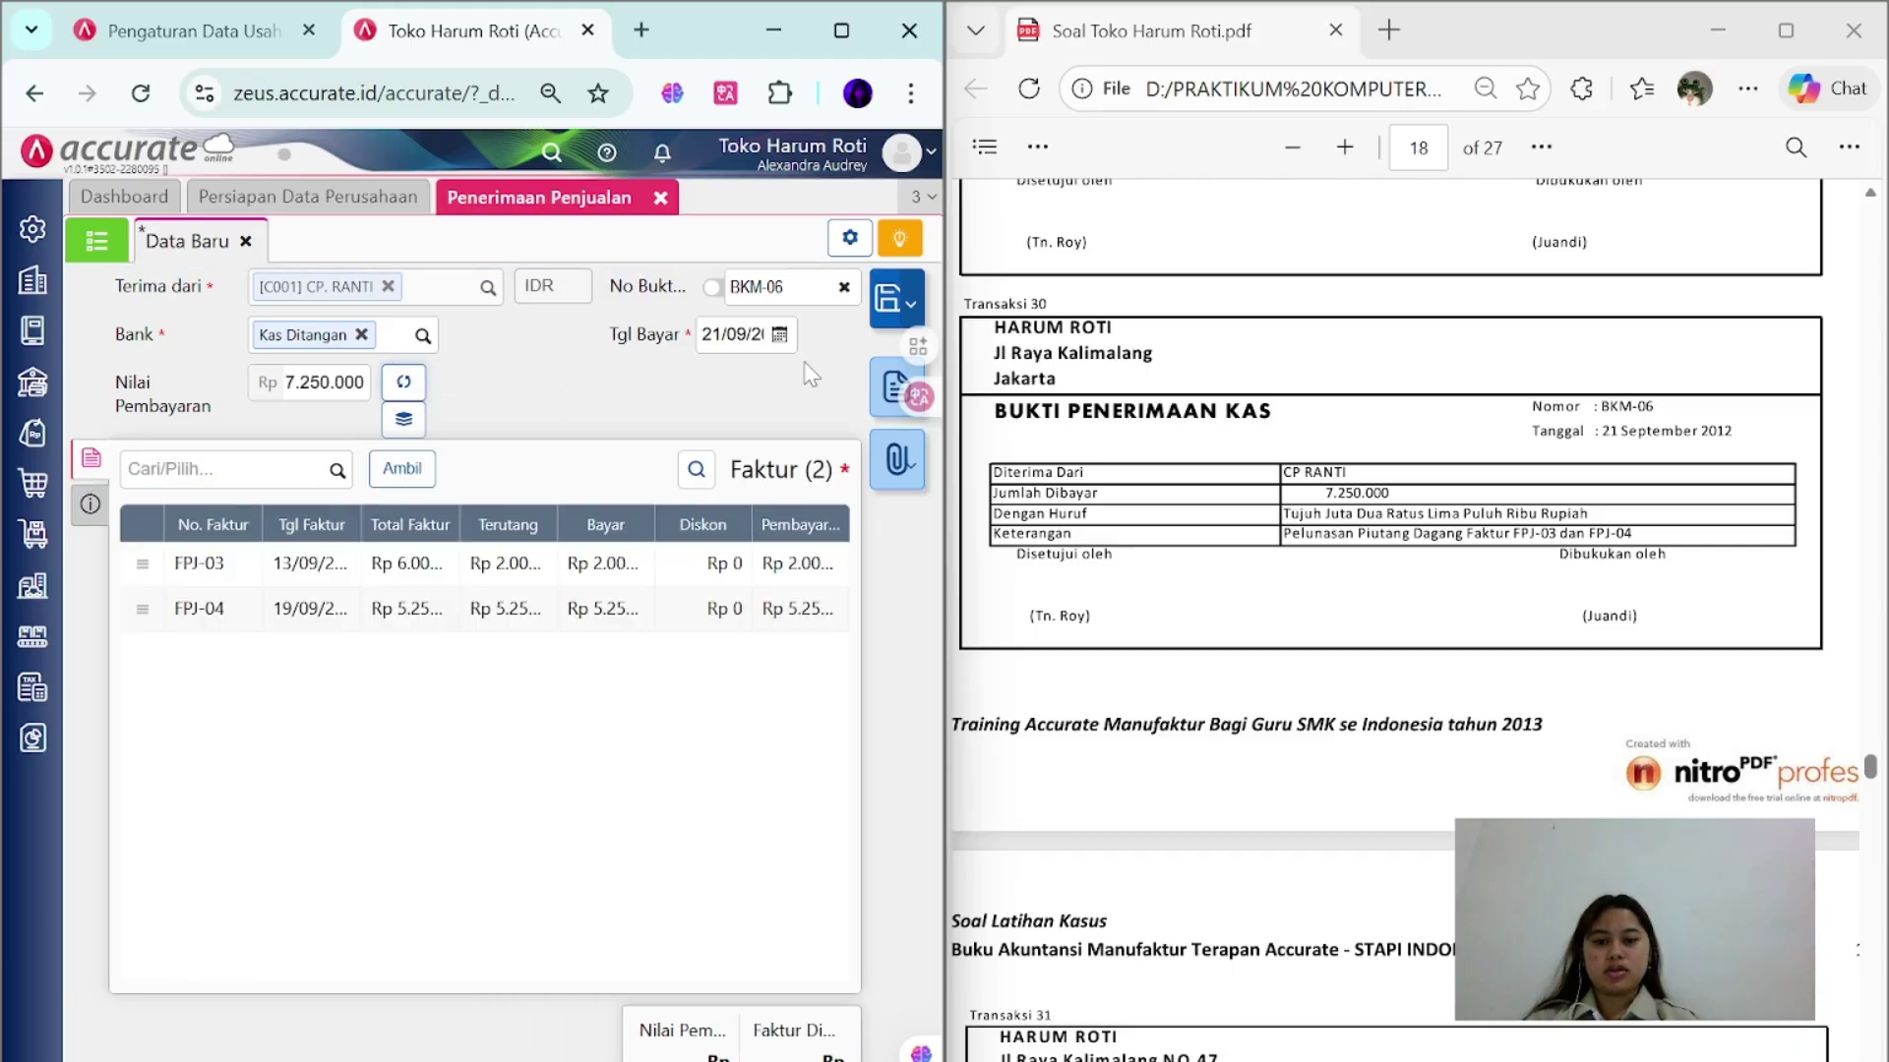
{"action": "left_click", "coordinate": [883, 313]}
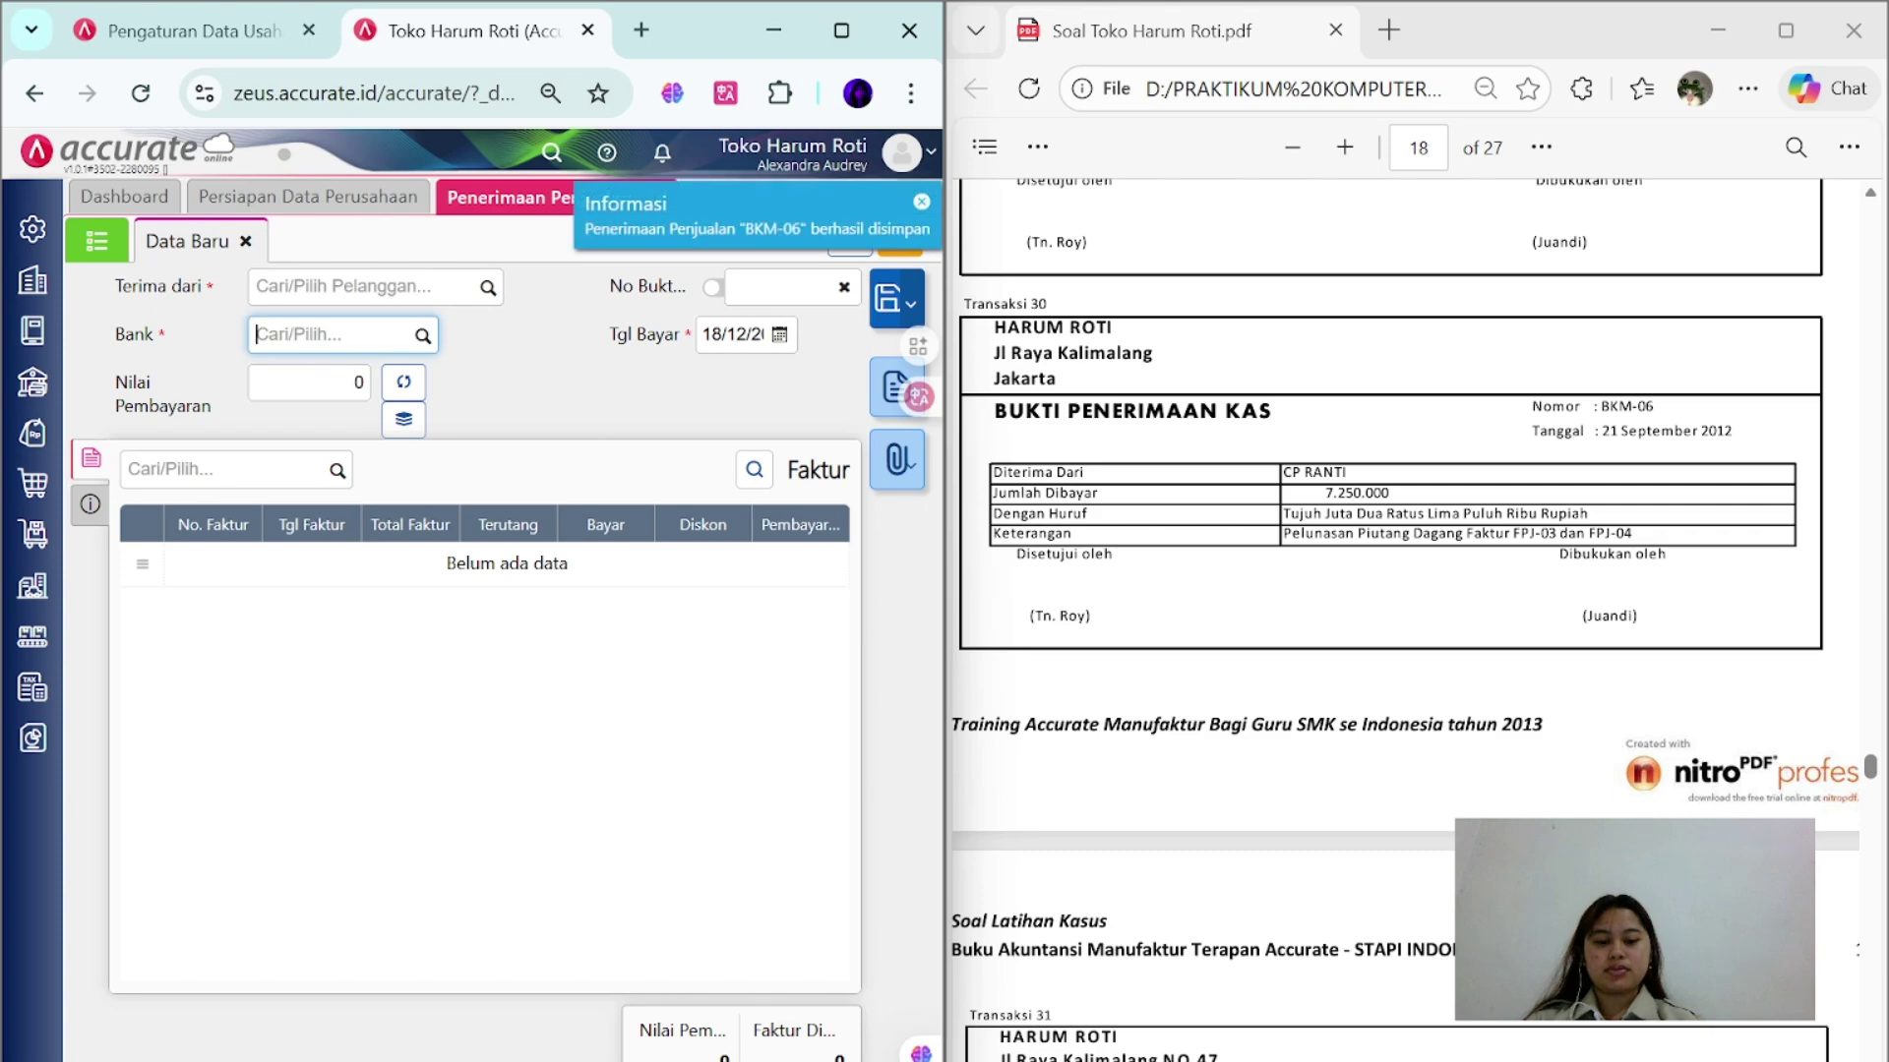
- Start the Transaksi 31 receipt for its customer, numbered BKM-07 with payment date 22 September 2012
{"action": "scroll", "coordinate": [1407, 590], "scroll_direction": "down", "scroll_amount": 4}
{"action": "scroll", "coordinate": [1406, 620], "scroll_direction": "down", "scroll_amount": 3}
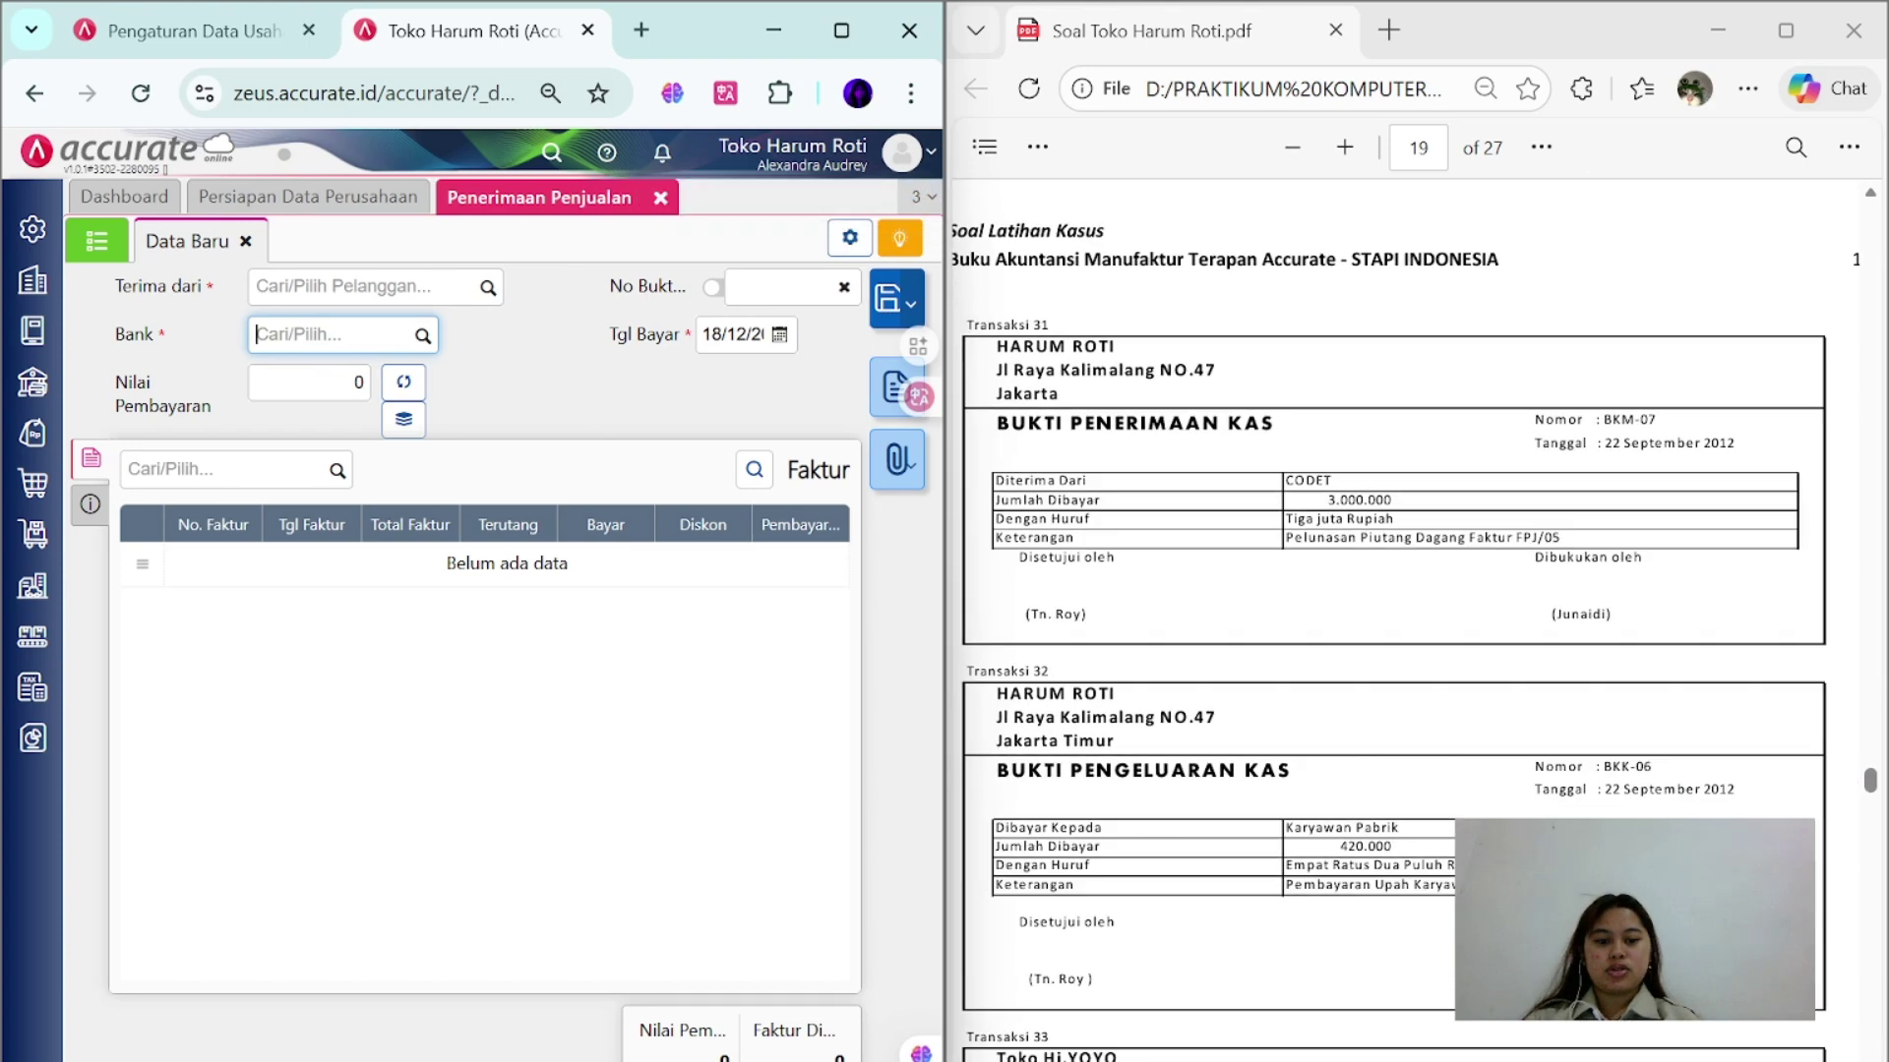
{"action": "left_click", "coordinate": [485, 286]}
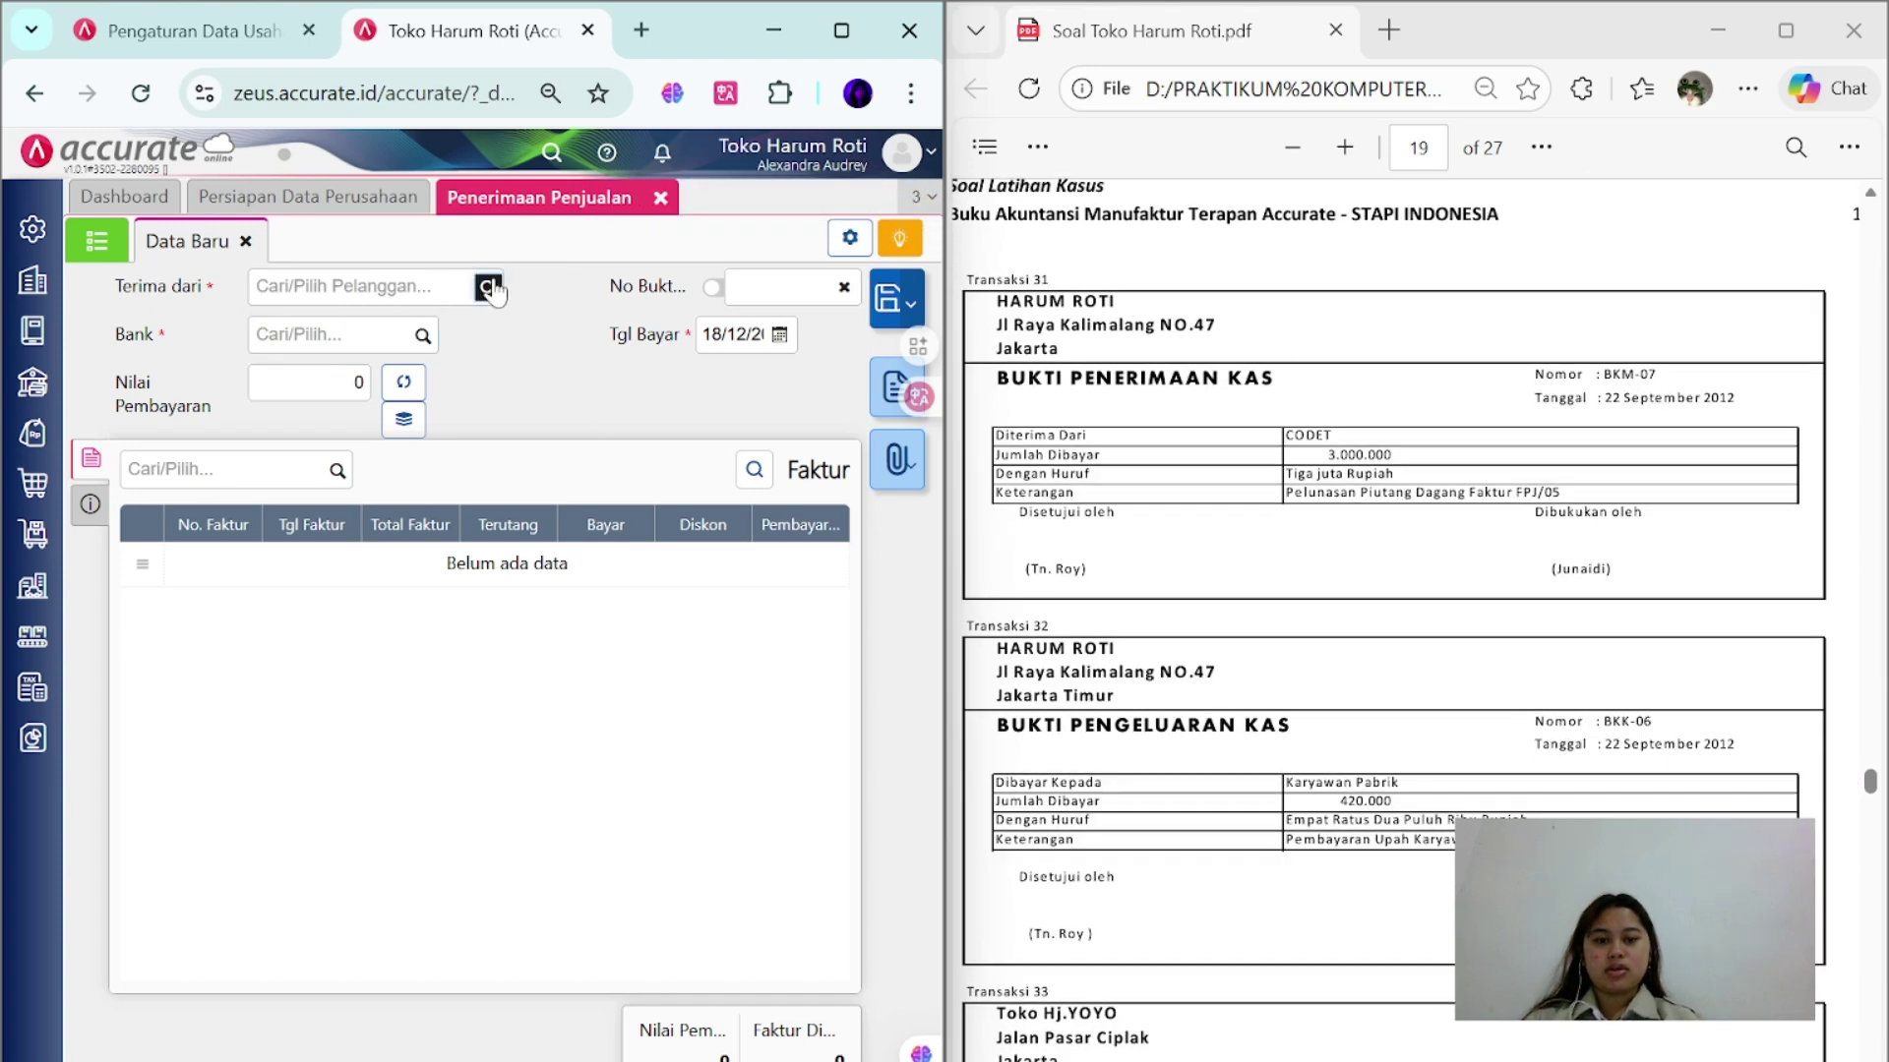
{"action": "left_click", "coordinate": [441, 334]}
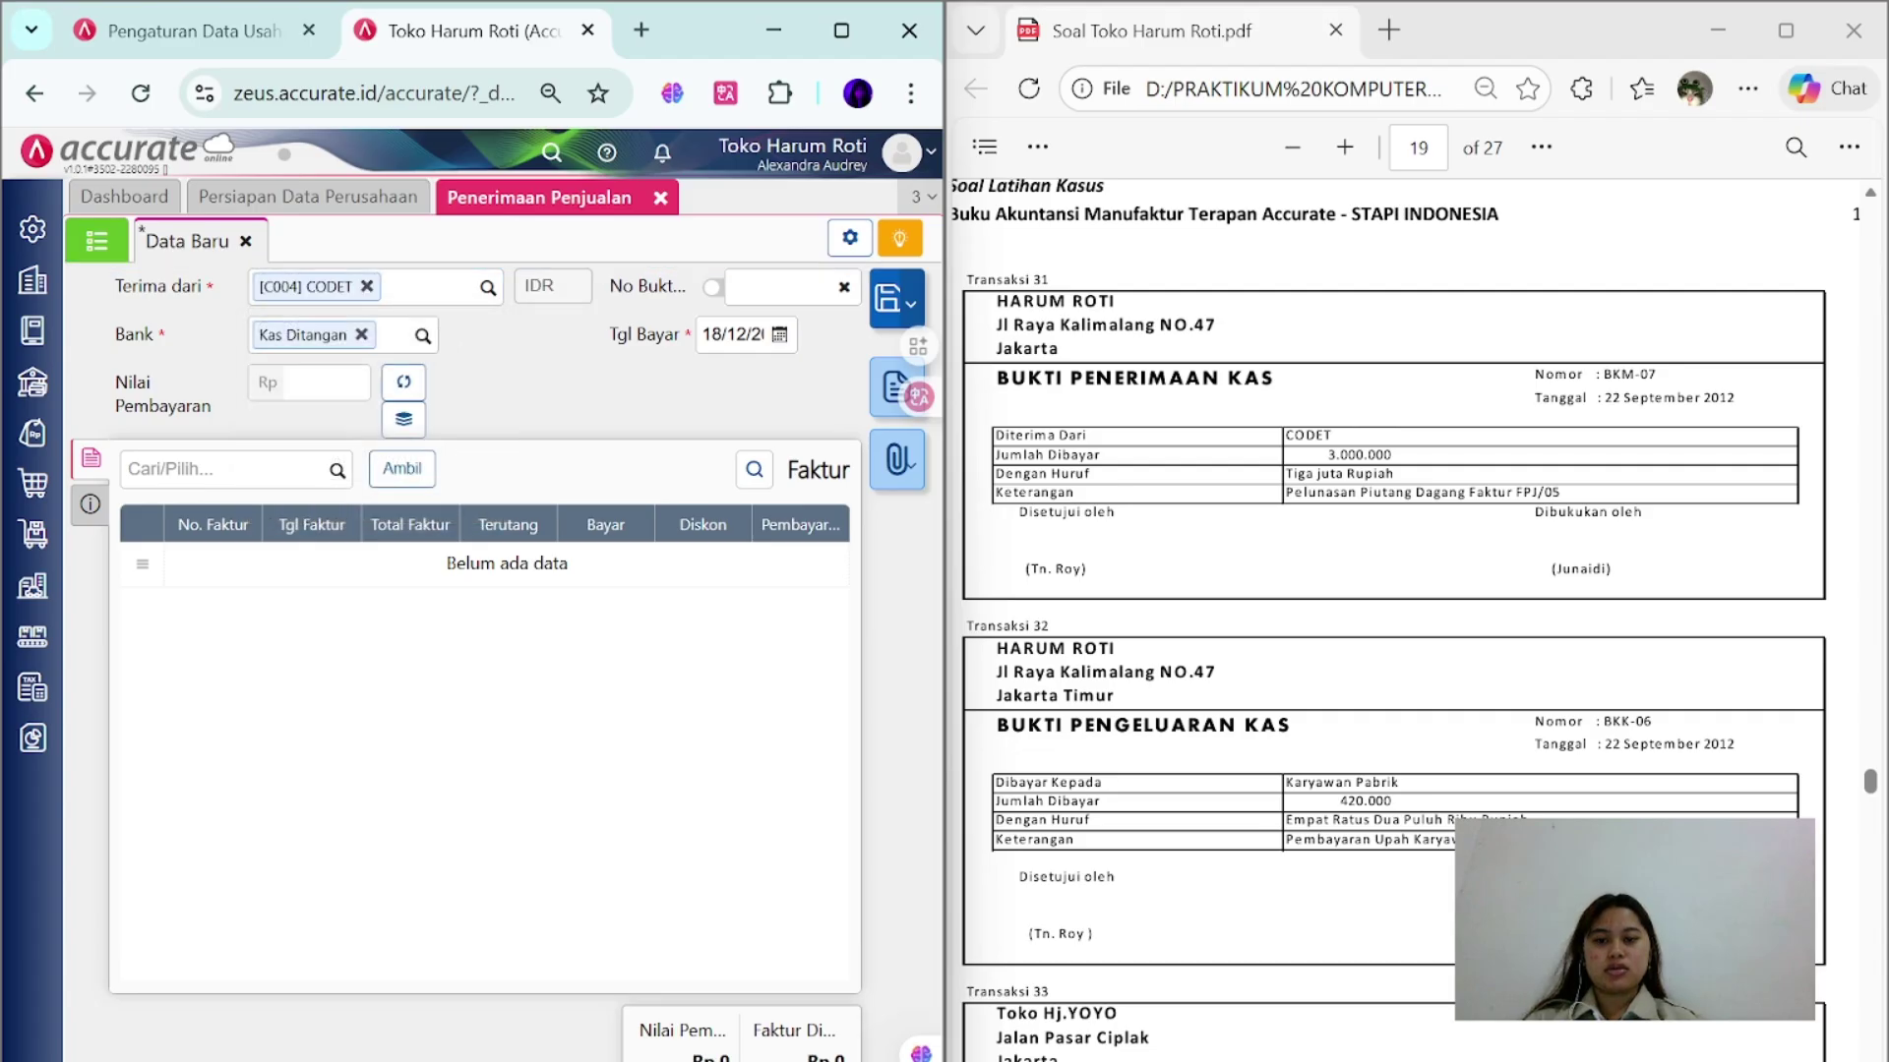
{"action": "left_click", "coordinate": [782, 287]}
{"action": "type", "text": "BKM-07"}
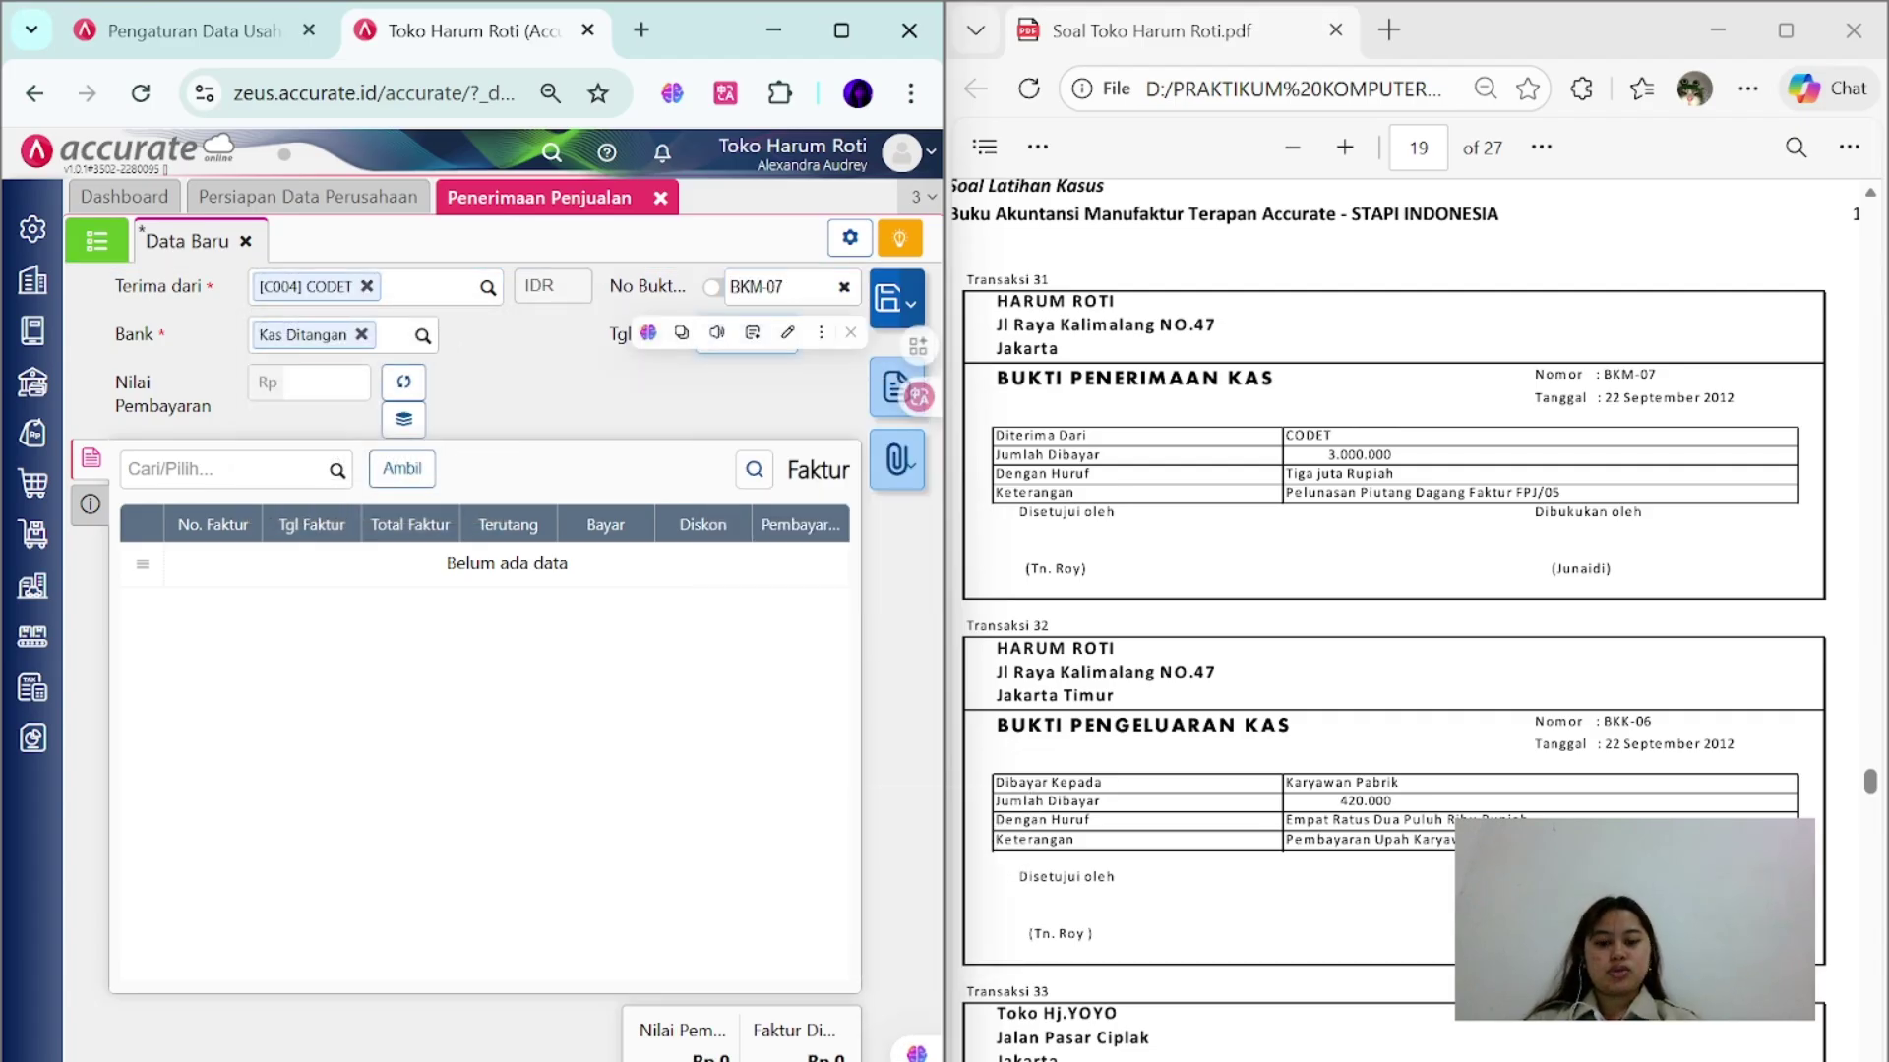
{"action": "key", "text": "Tab"}
{"action": "type", "text": "2209"}
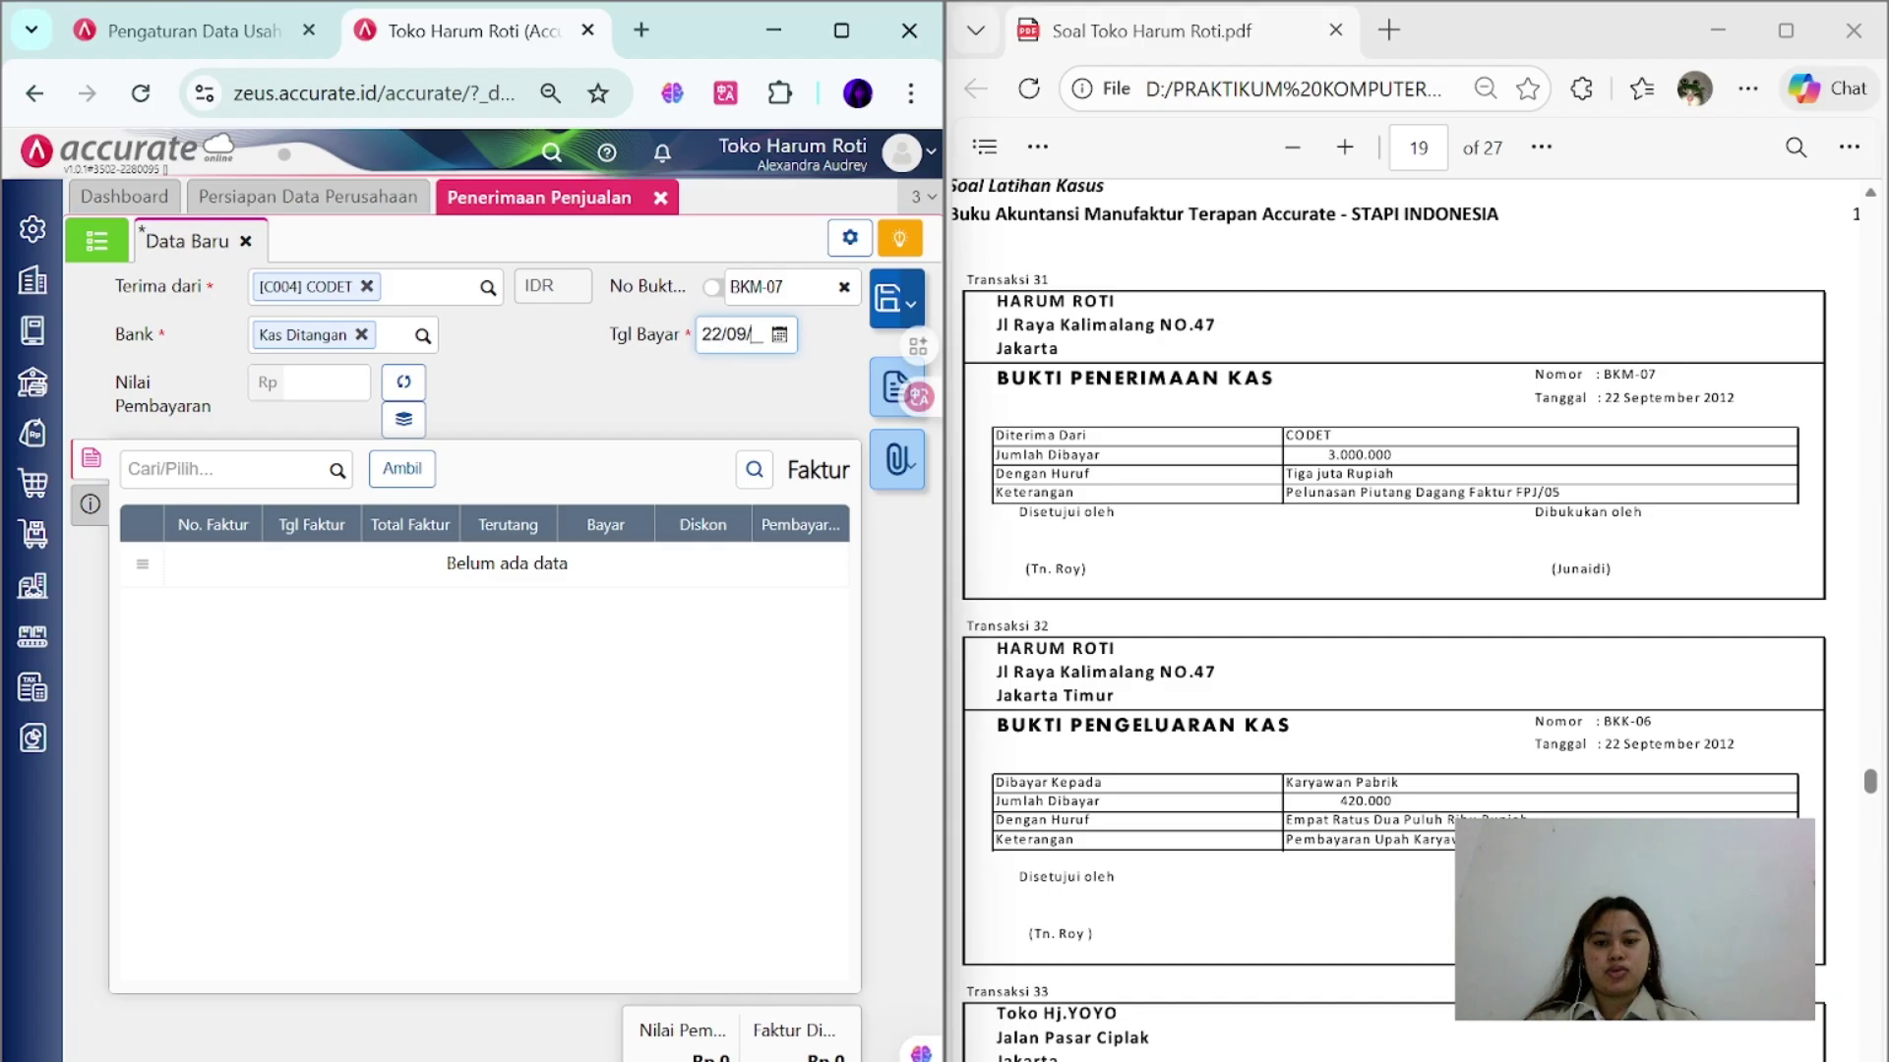
- Load unpaid invoice FPJ-05 into the receipt and enter the description "Pelunasan Piutang Dagang Faktur FPJ-05"
{"action": "left_click", "coordinate": [403, 470]}
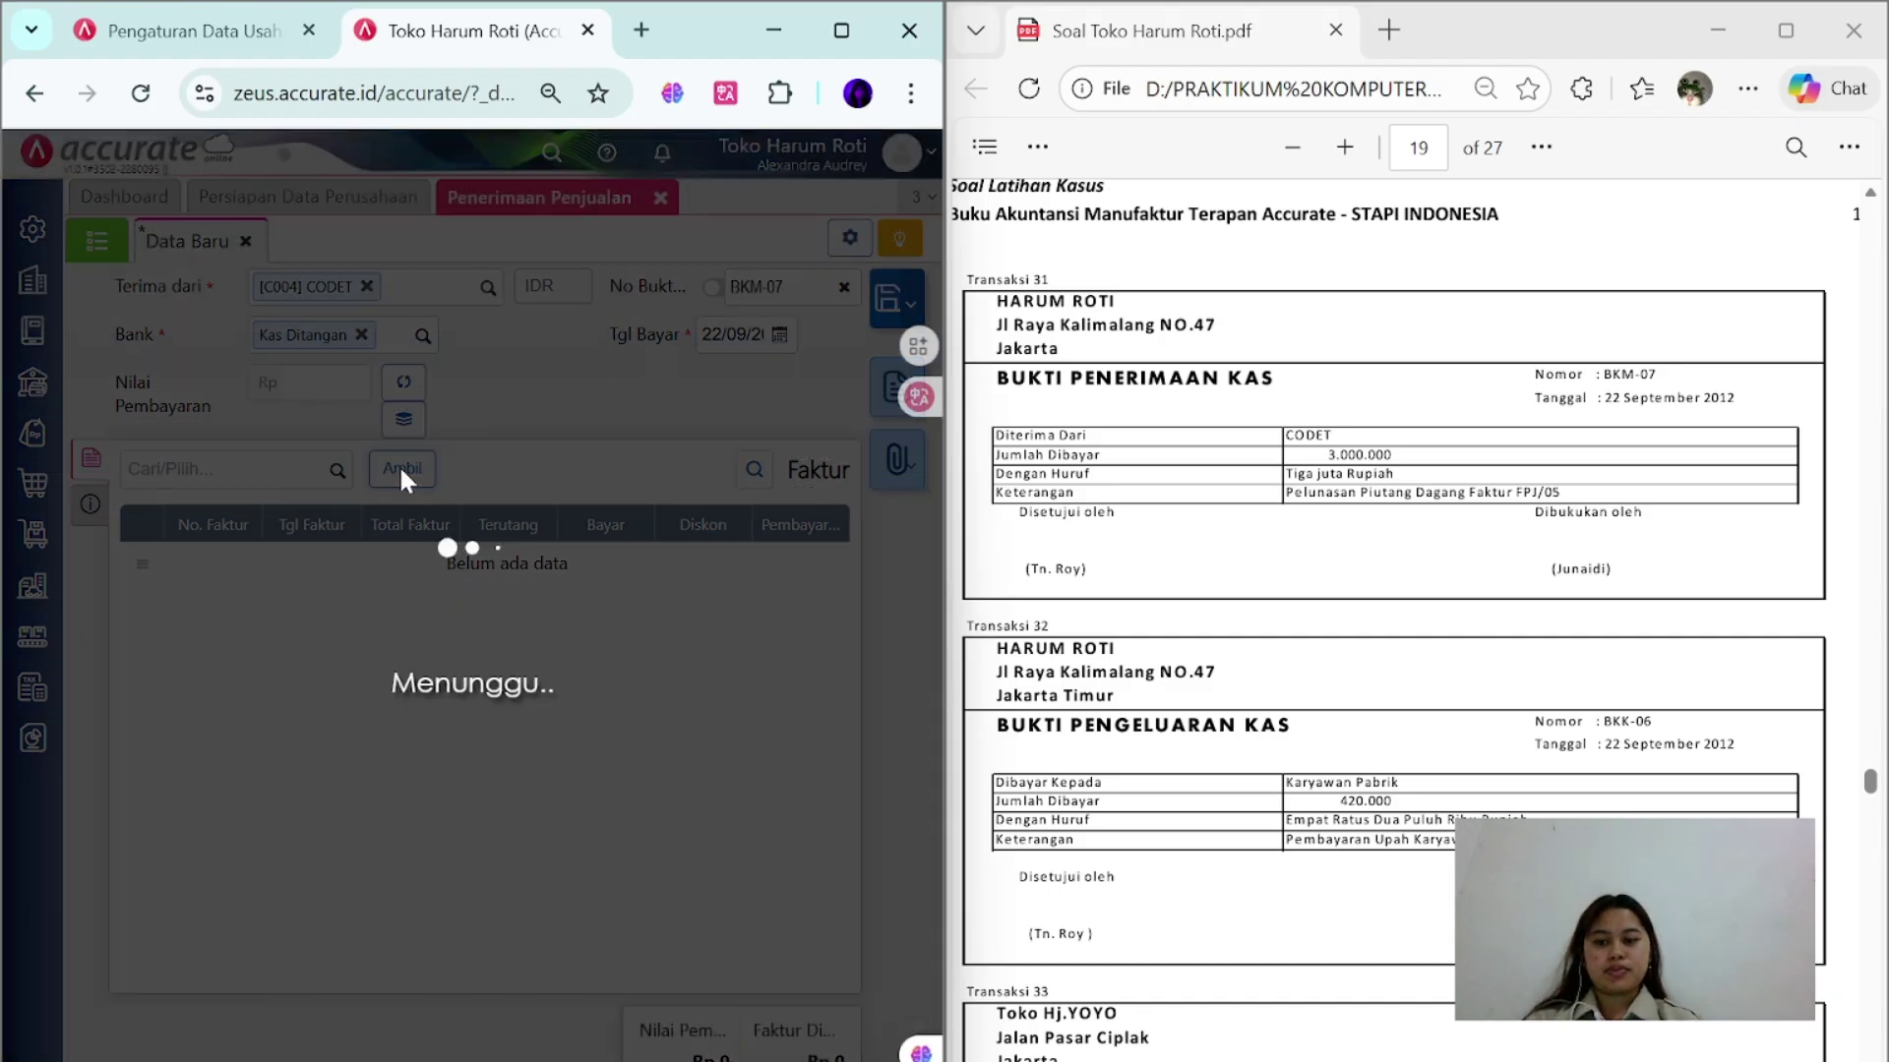
{"action": "left_click", "coordinate": [935, 867]}
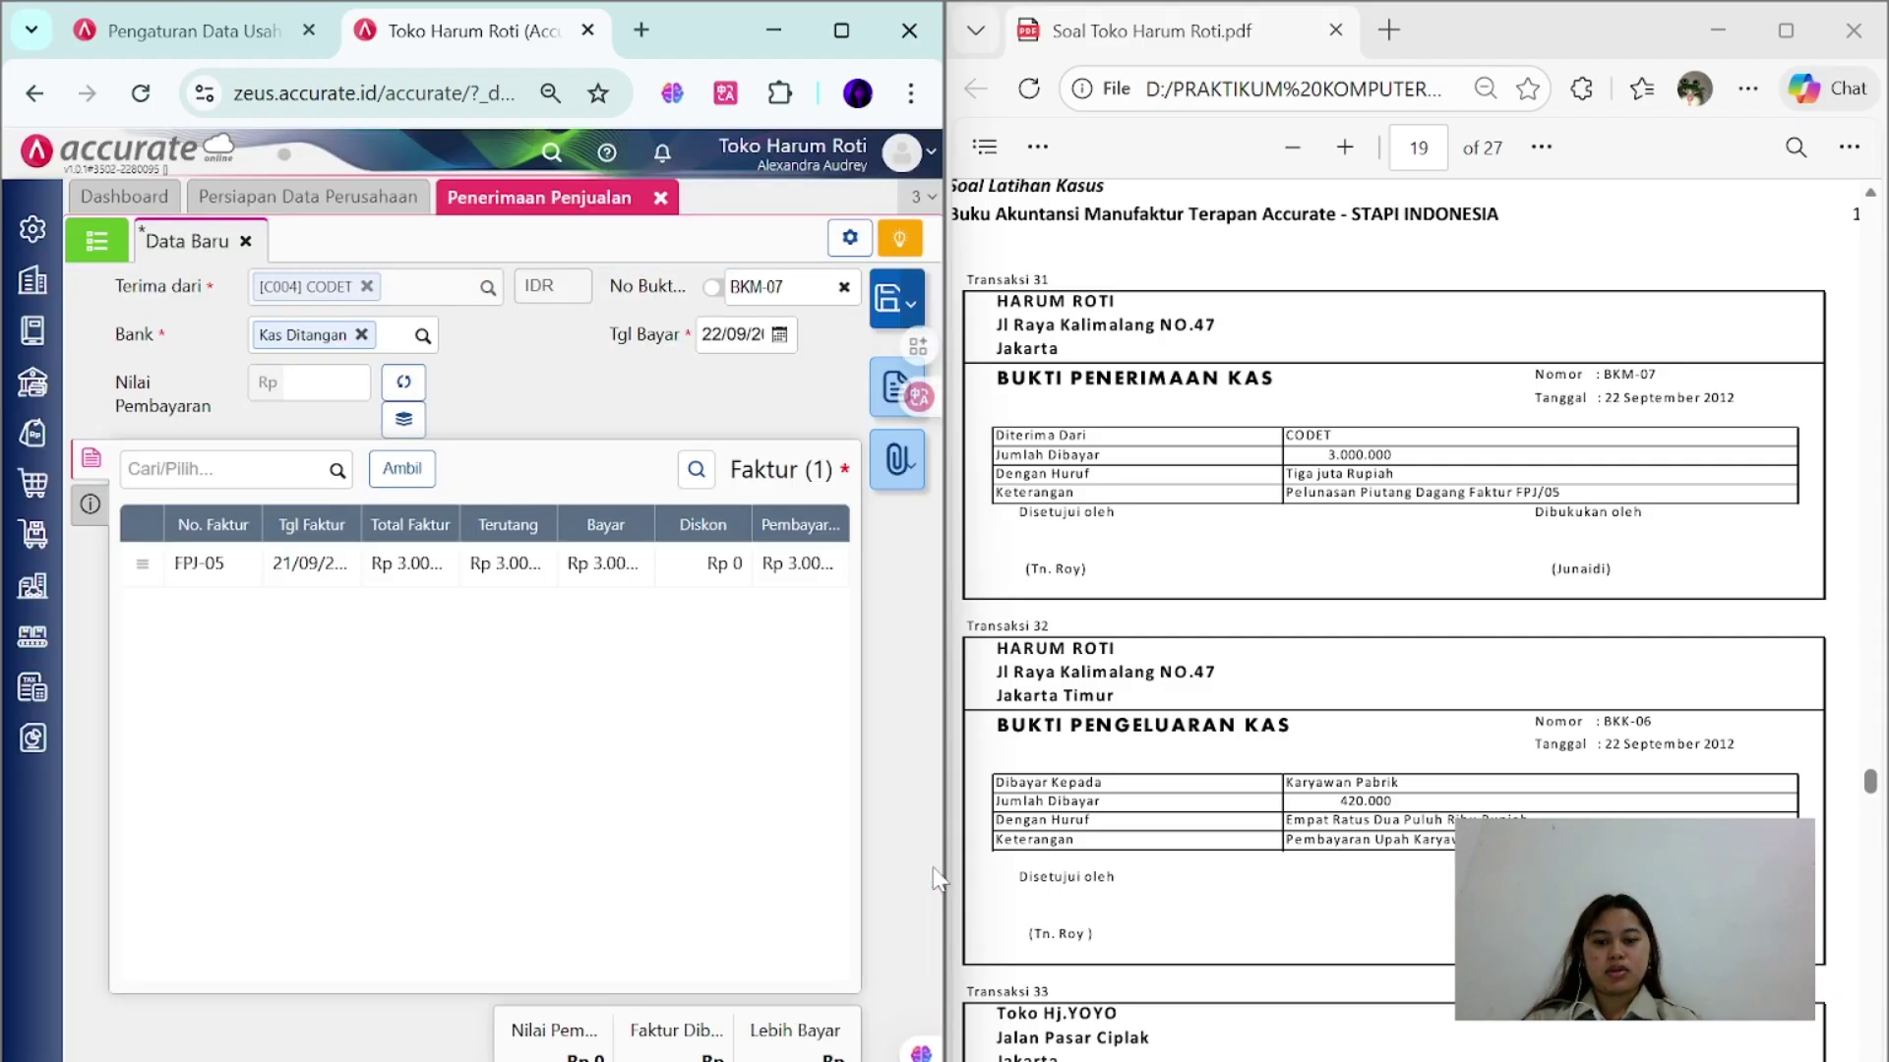
{"action": "left_click", "coordinate": [90, 503]}
{"action": "left_click", "coordinate": [258, 588]}
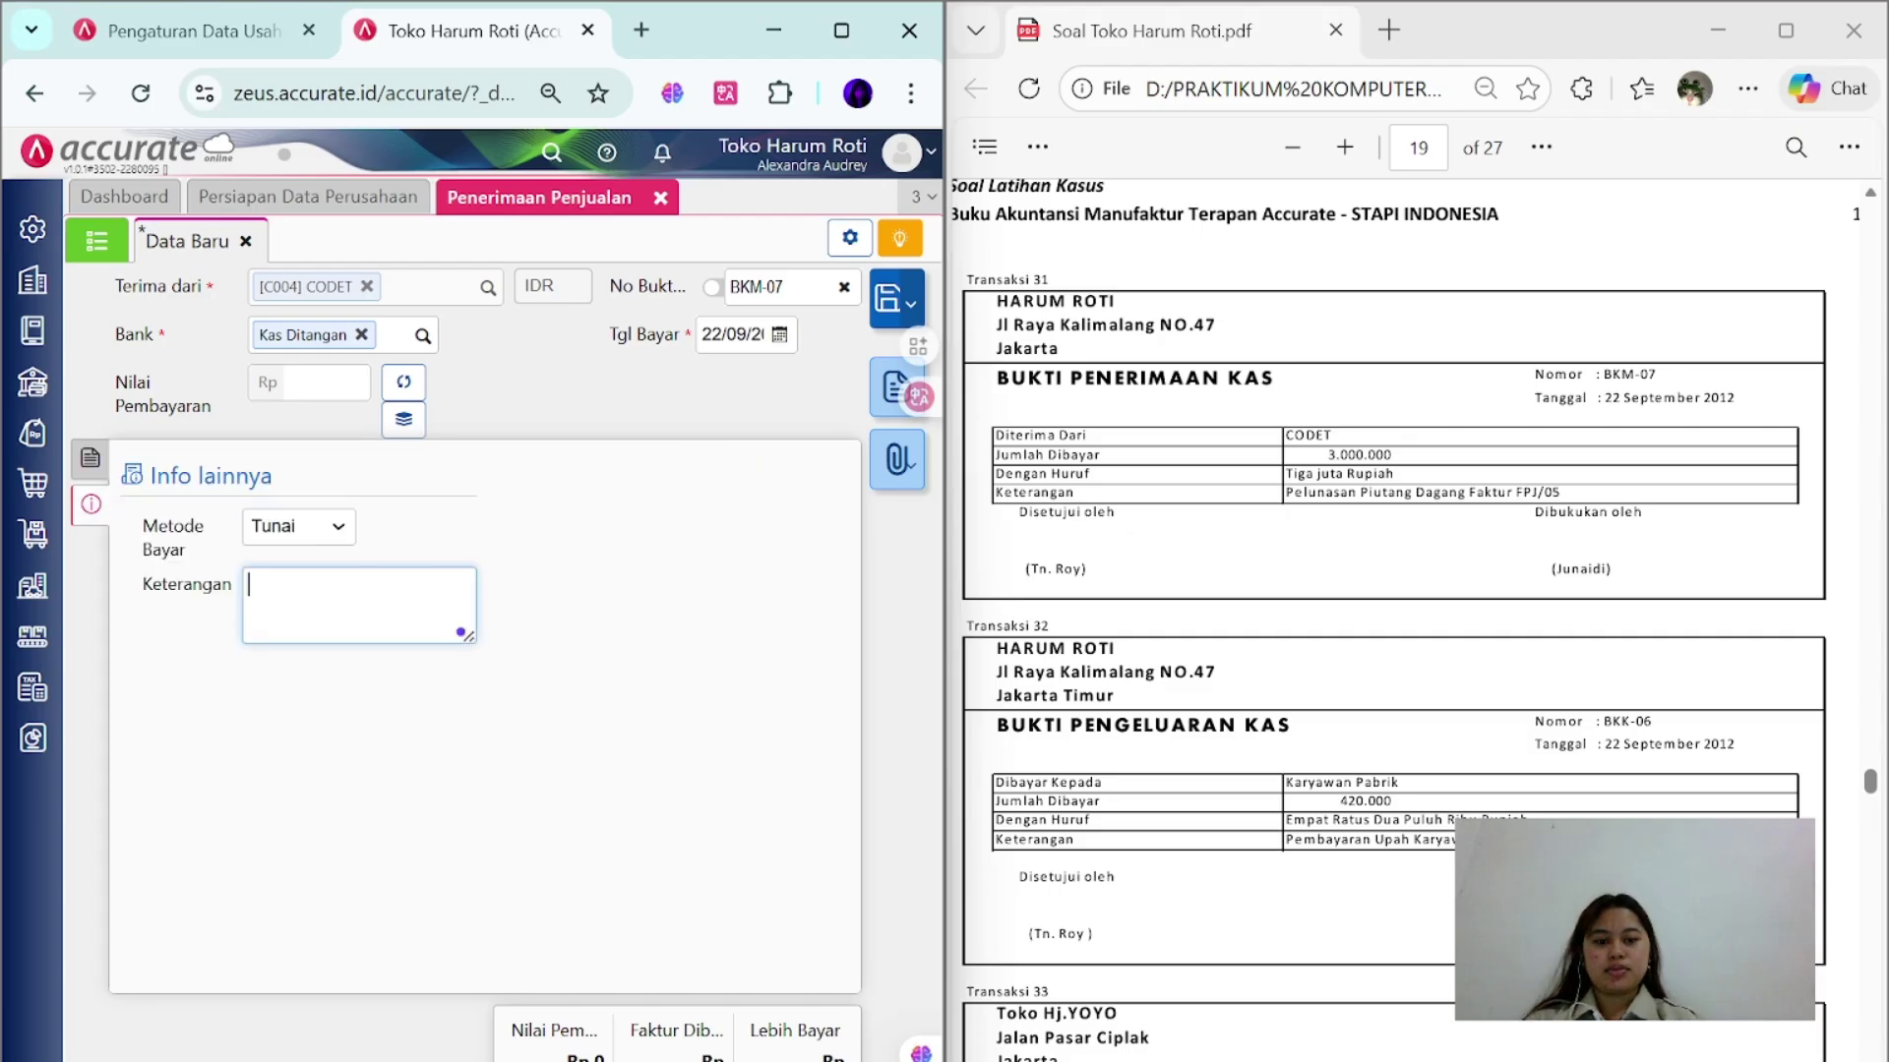
{"action": "type", "text": "Peluansa"}
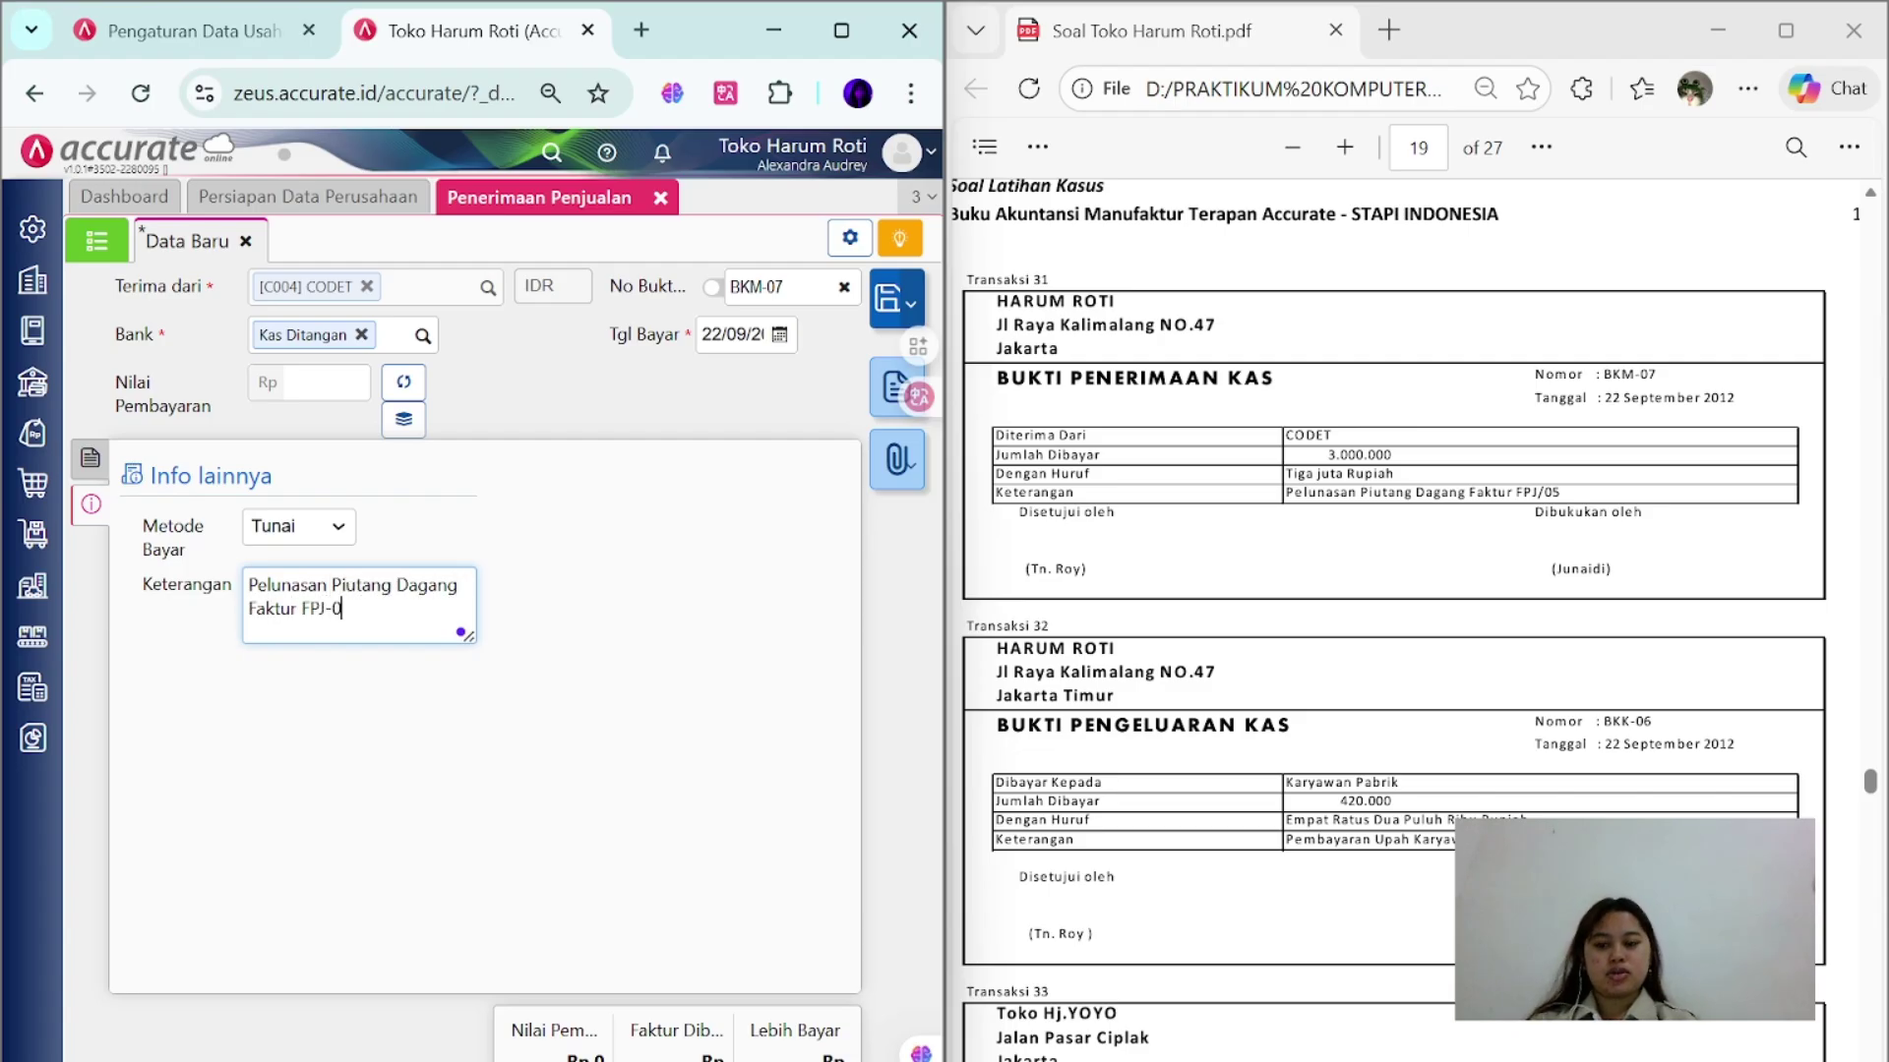
- Fill the payment value with the 3.000.000 invoice total and save receipt BKM-07
{"action": "left_click", "coordinate": [405, 385]}
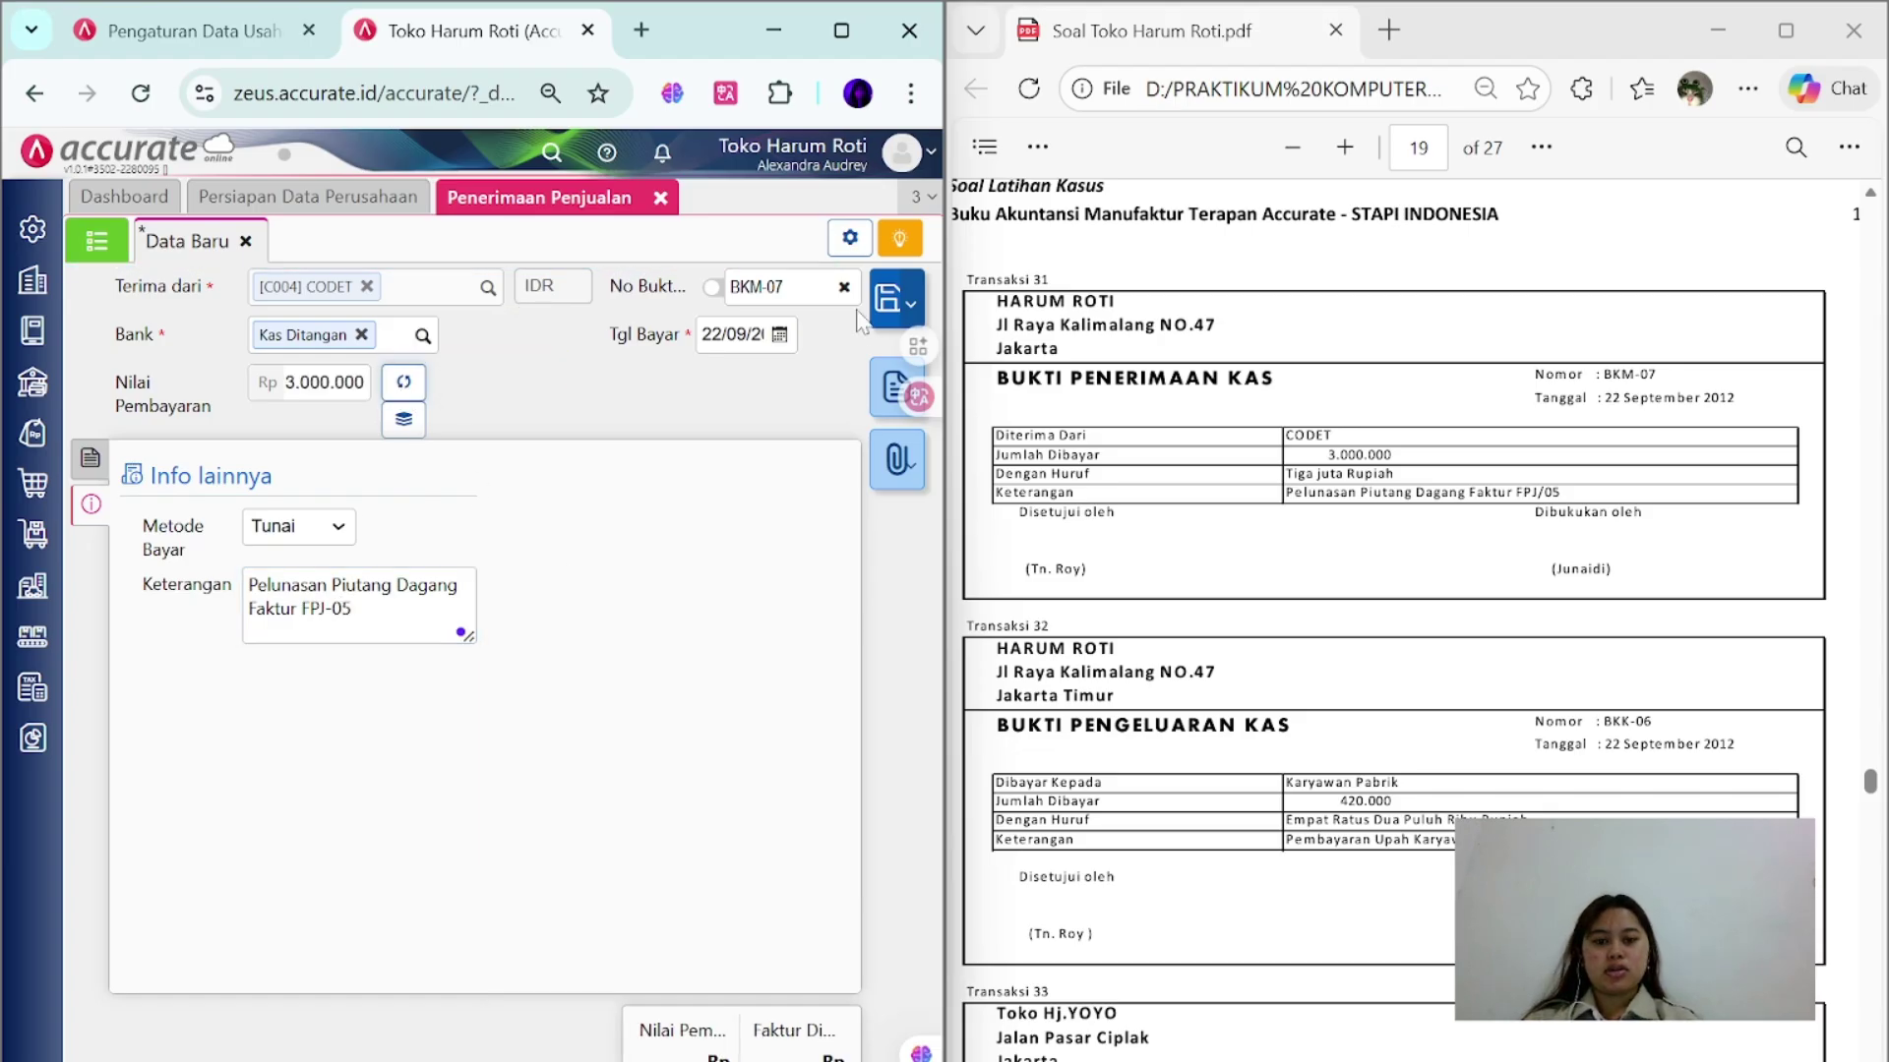
{"action": "left_click", "coordinate": [888, 299]}
{"action": "scroll", "coordinate": [1433, 471], "scroll_direction": "down", "scroll_amount": 4}
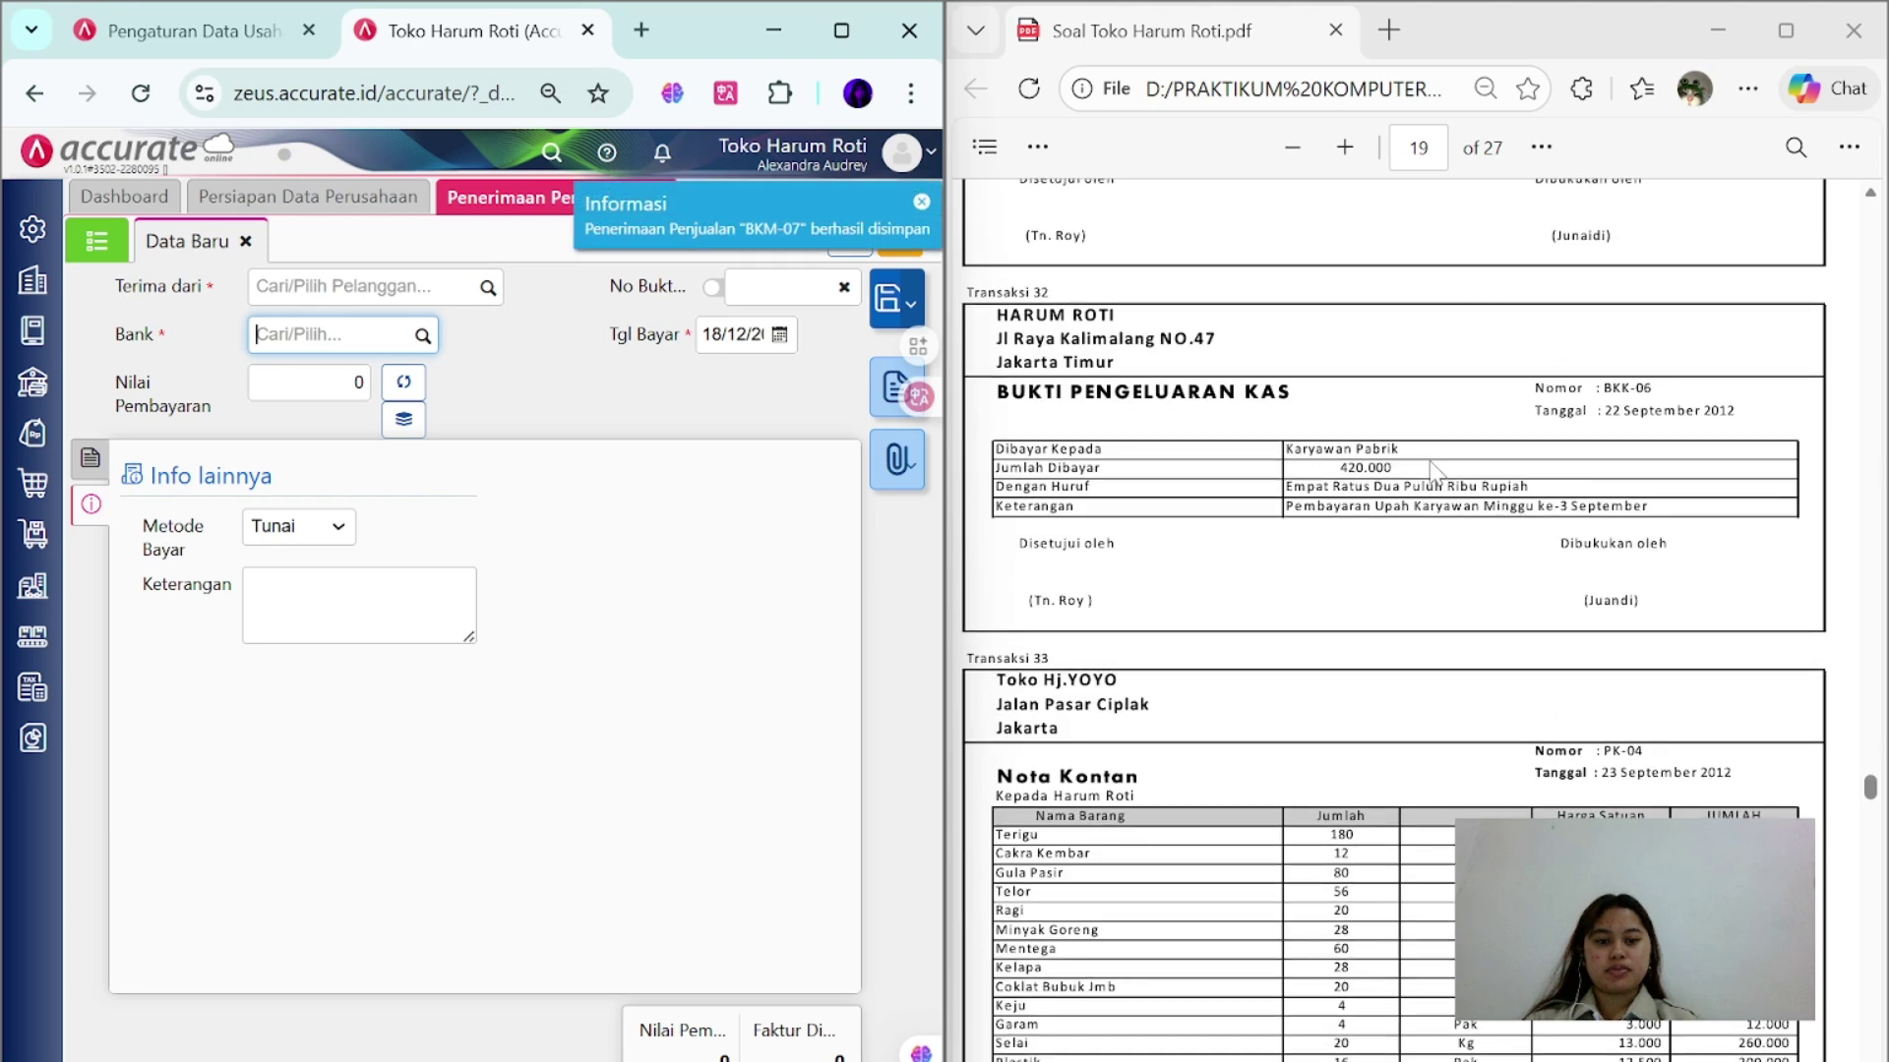
- Start a cash payment for Transaksi 32 from Kas Ditangan, dated 22 September 2012 and manually numbered BKK-06
{"action": "scroll", "coordinate": [1433, 470], "scroll_direction": "up", "scroll_amount": 1}
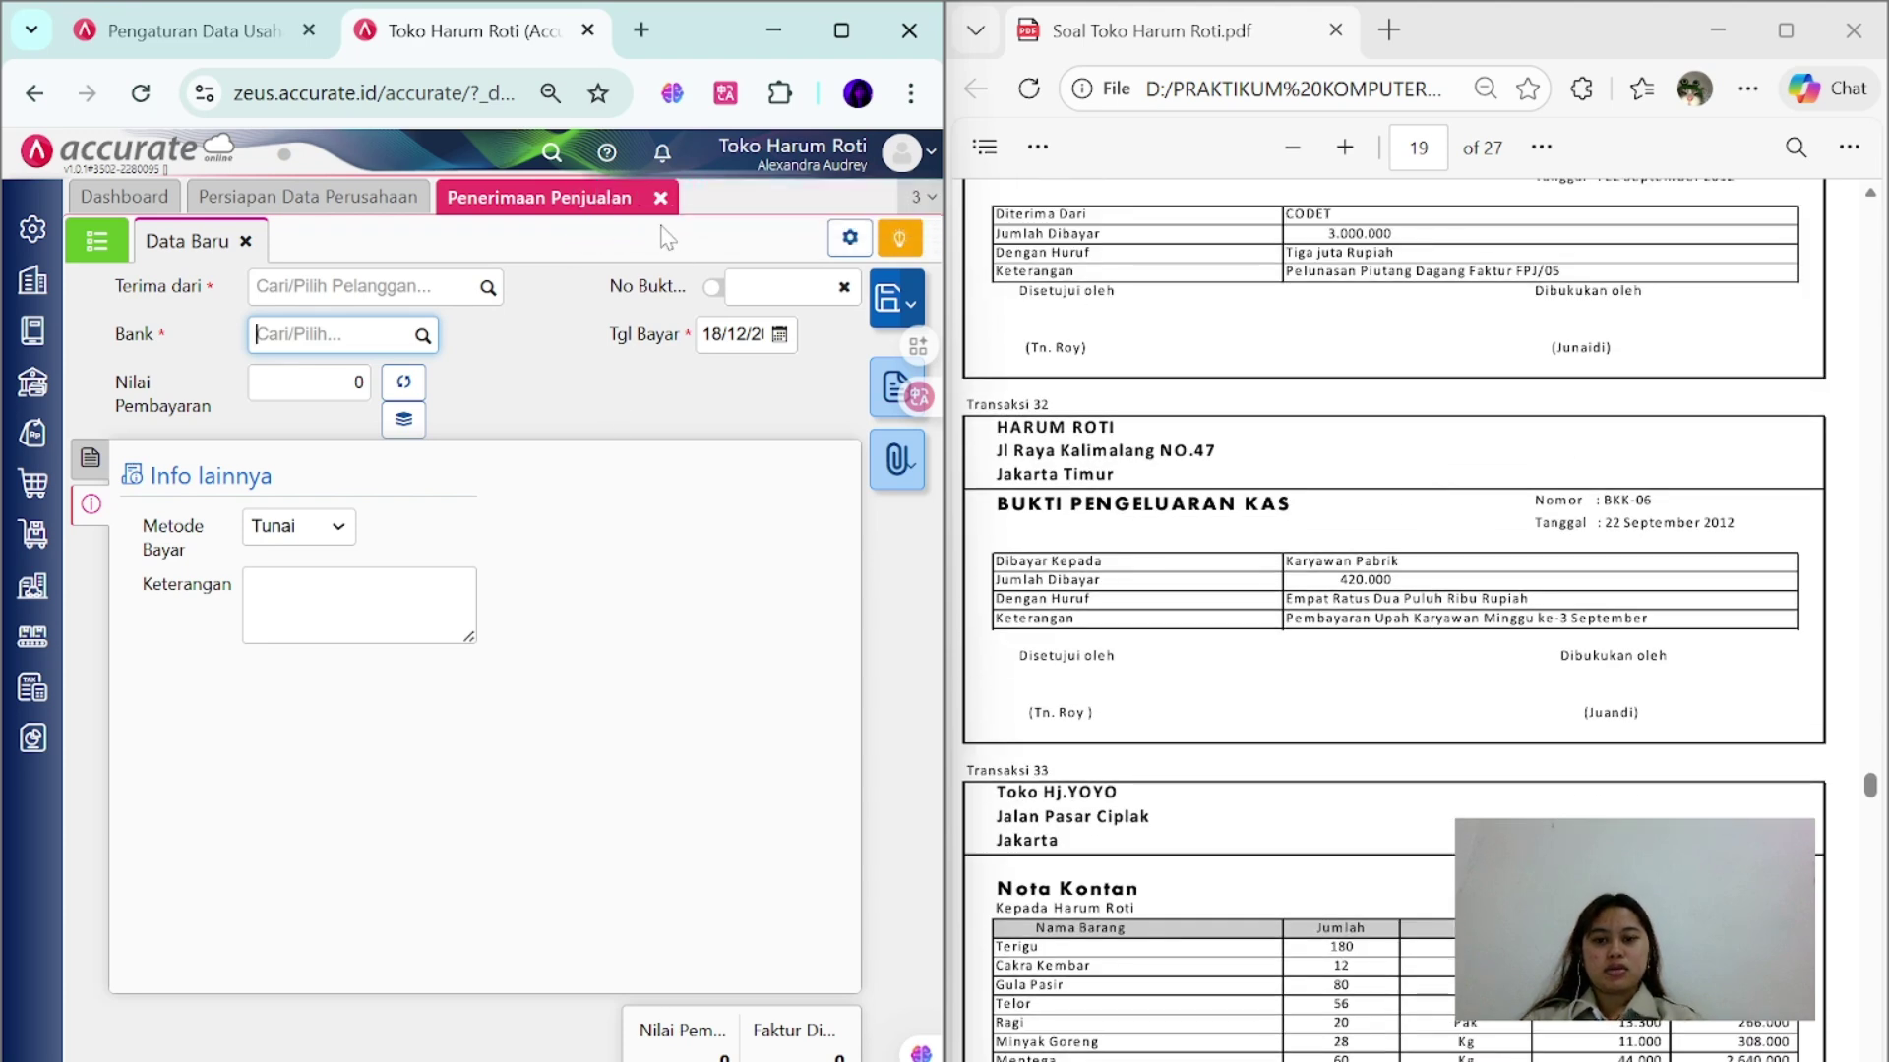
{"action": "left_click", "coordinate": [661, 198]}
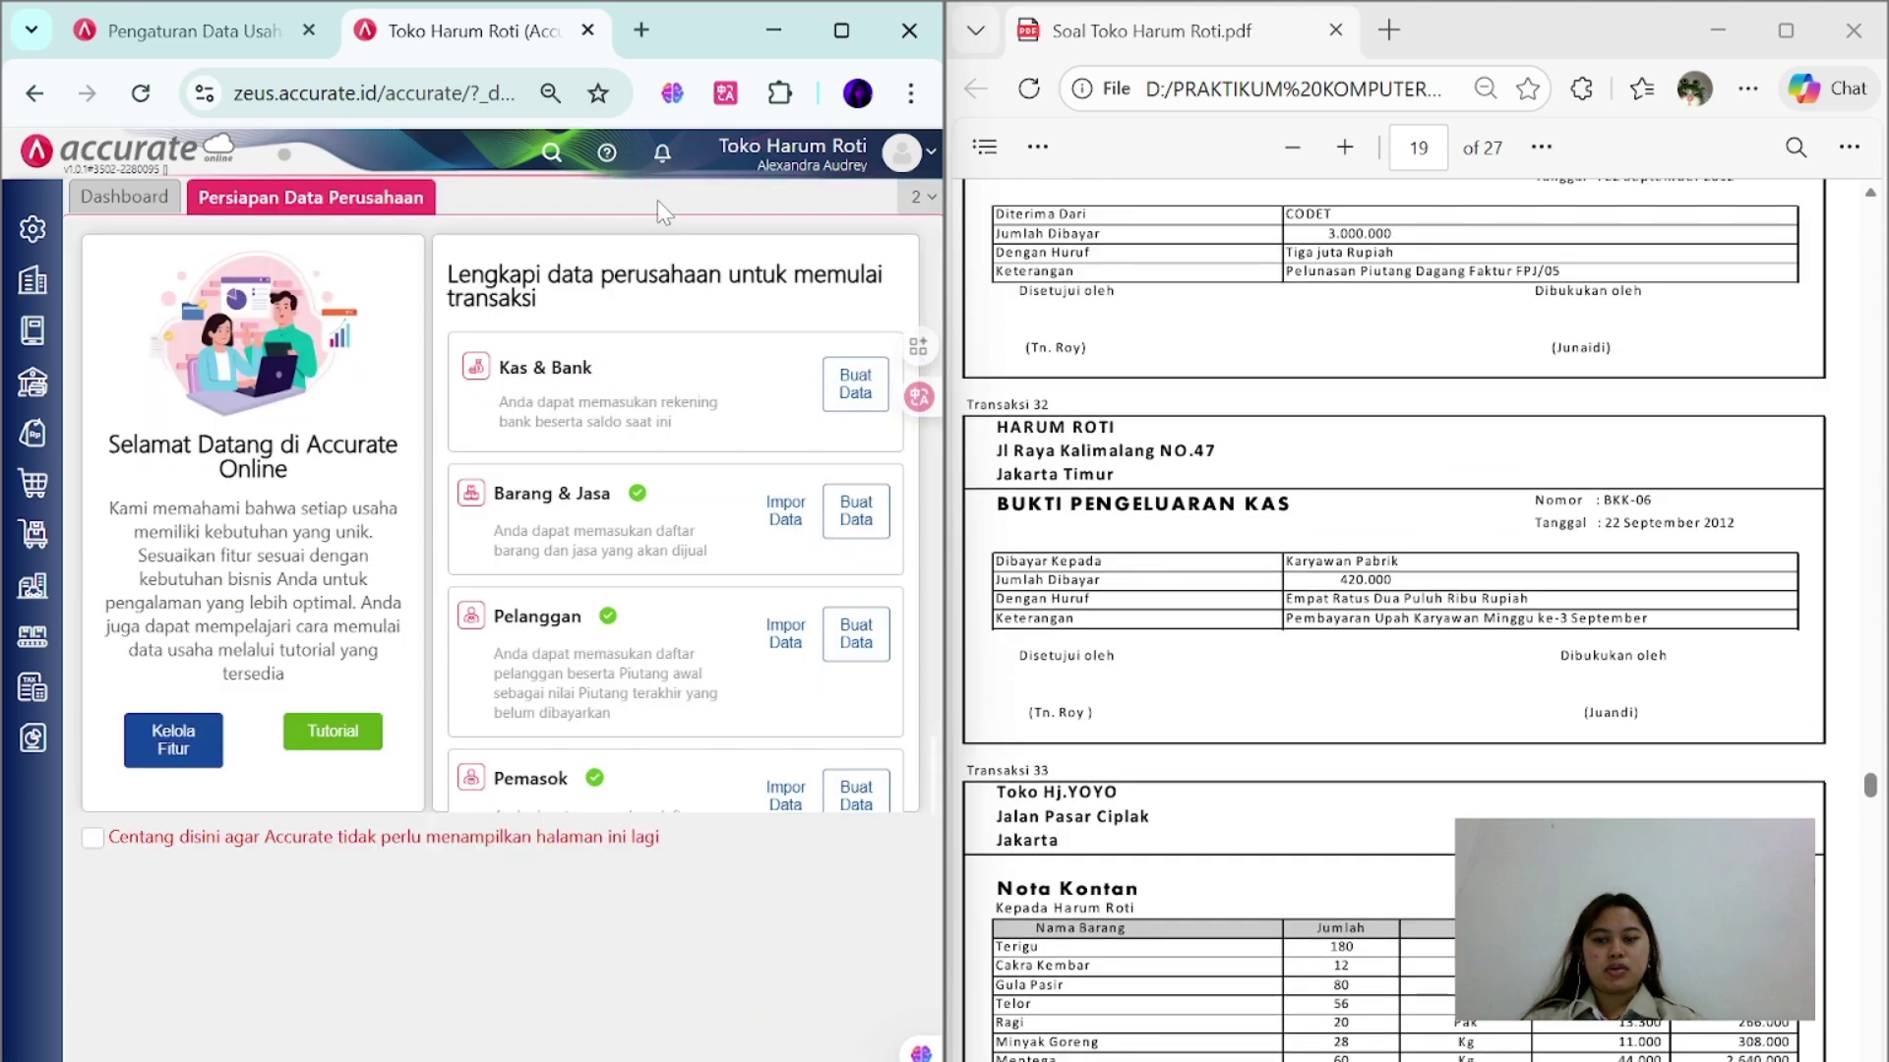
{"action": "left_click", "coordinate": [32, 379]}
{"action": "left_click", "coordinate": [162, 530]}
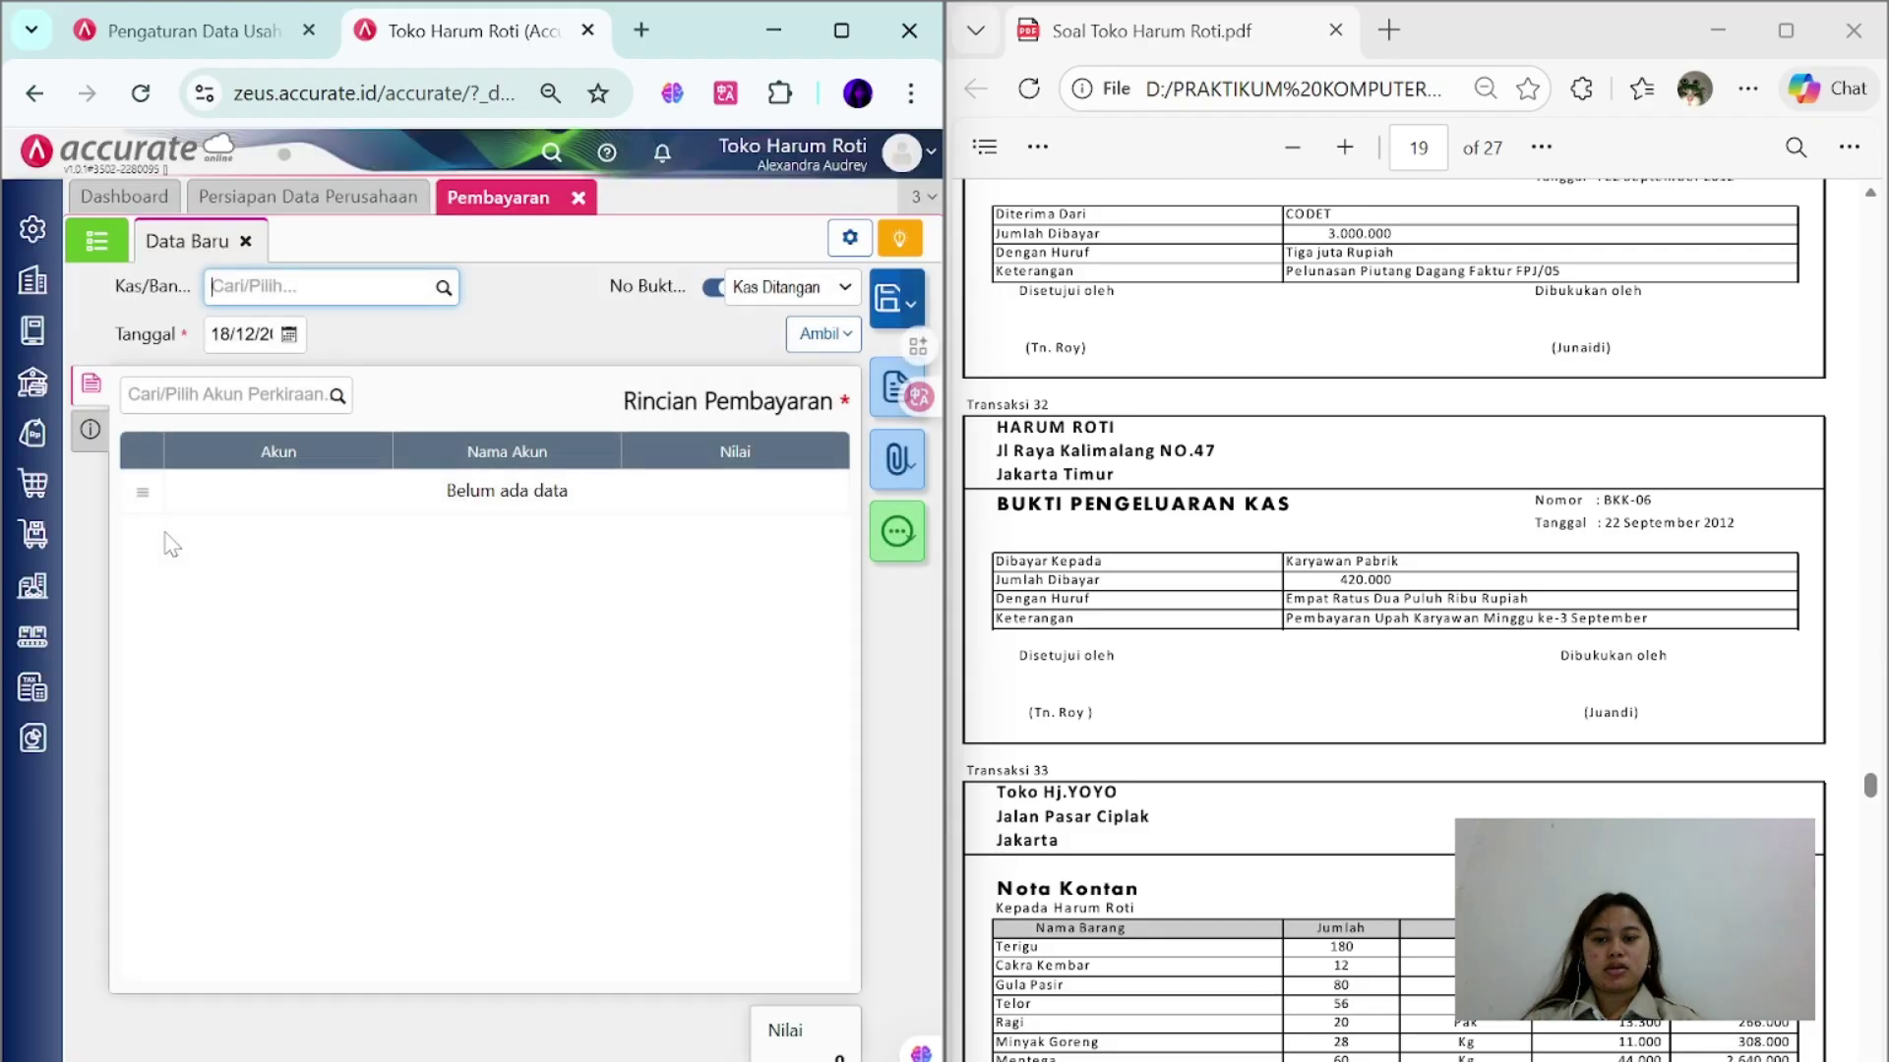
{"action": "left_click", "coordinate": [444, 287]}
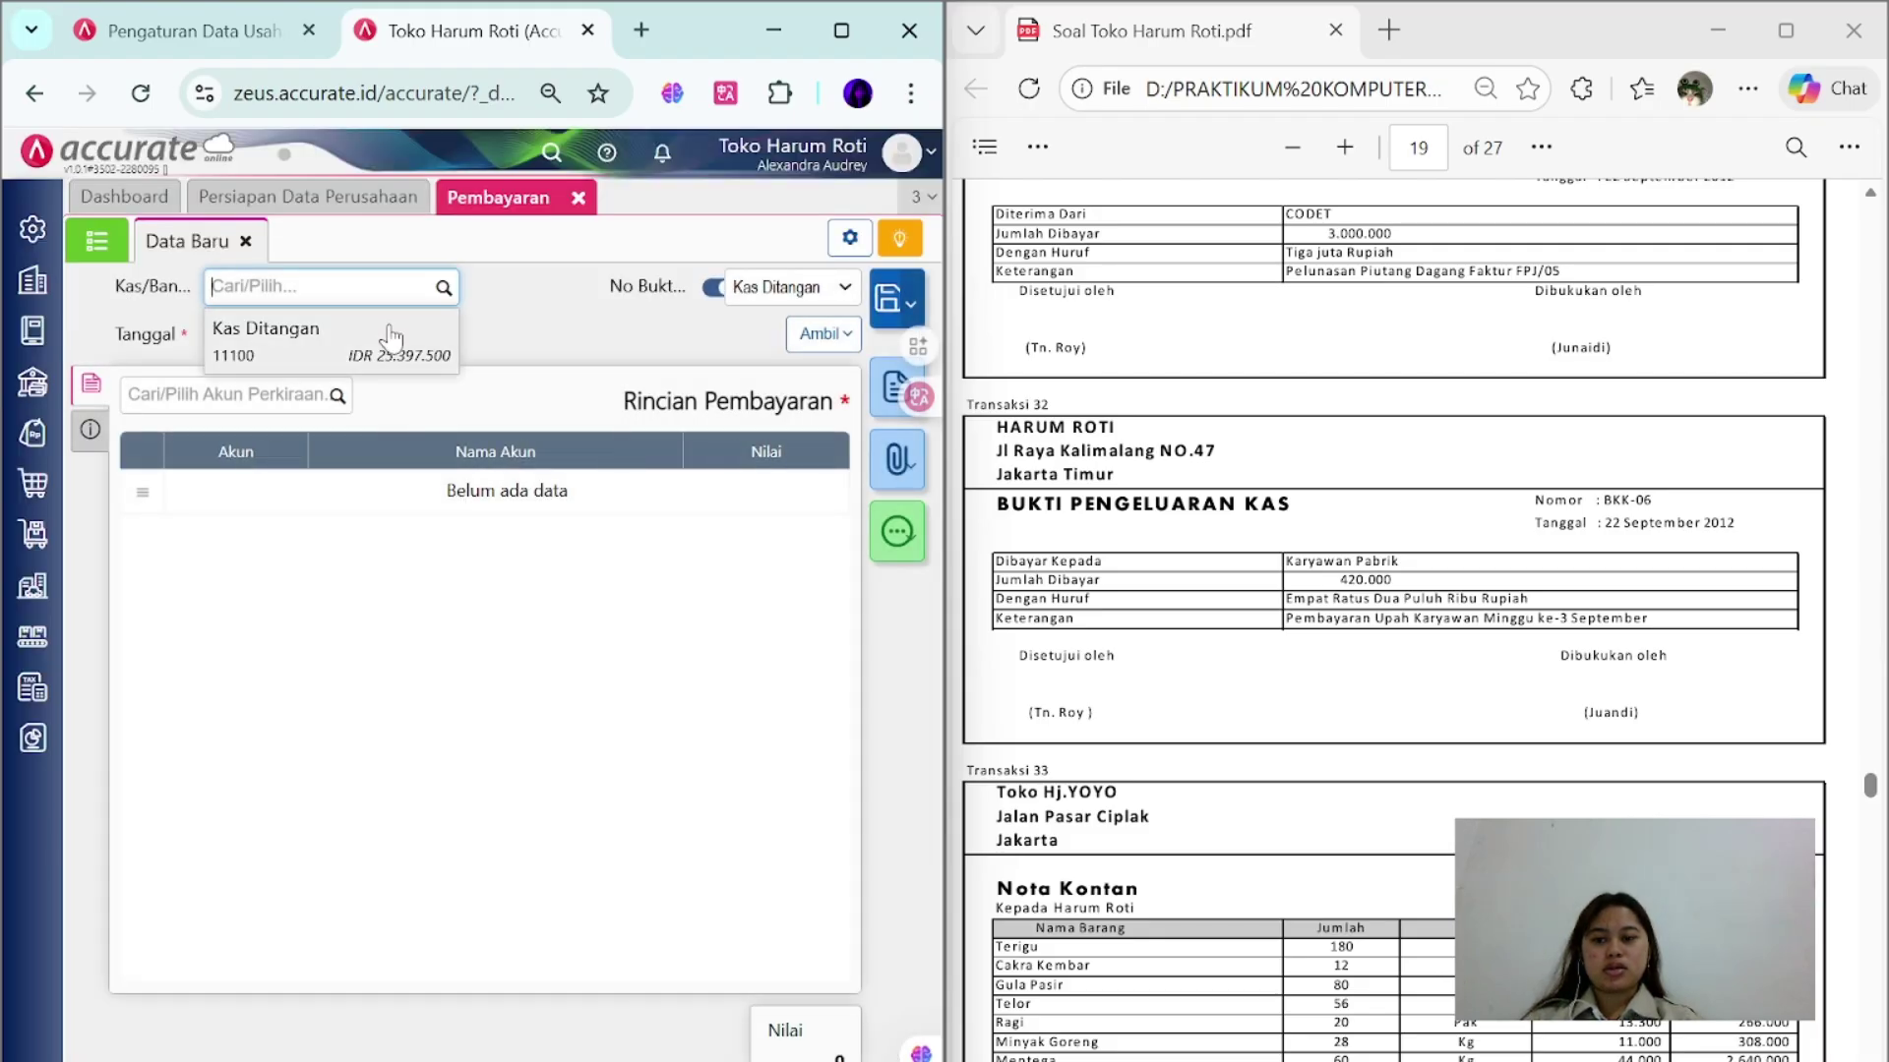
{"action": "left_click", "coordinate": [391, 338]}
{"action": "key", "text": "Tab"}
{"action": "type", "text": "2209"}
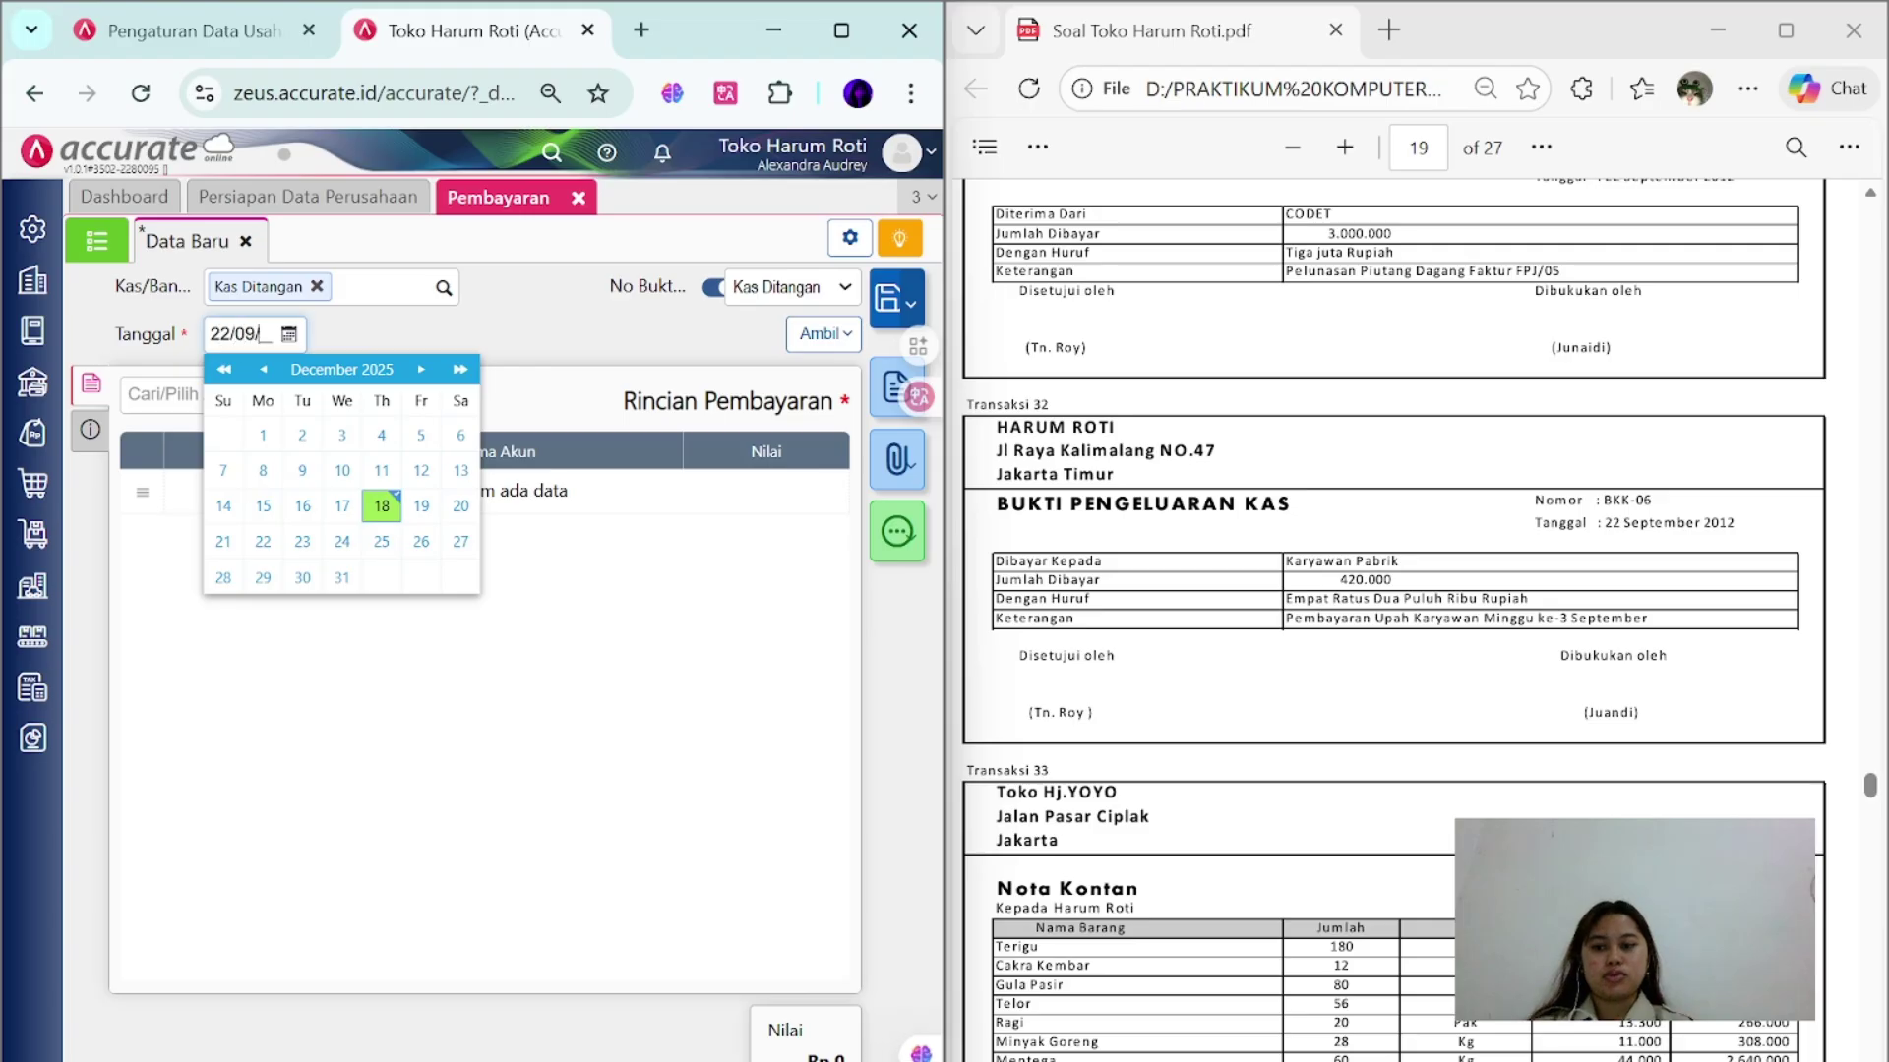
{"action": "left_click", "coordinate": [712, 287]}
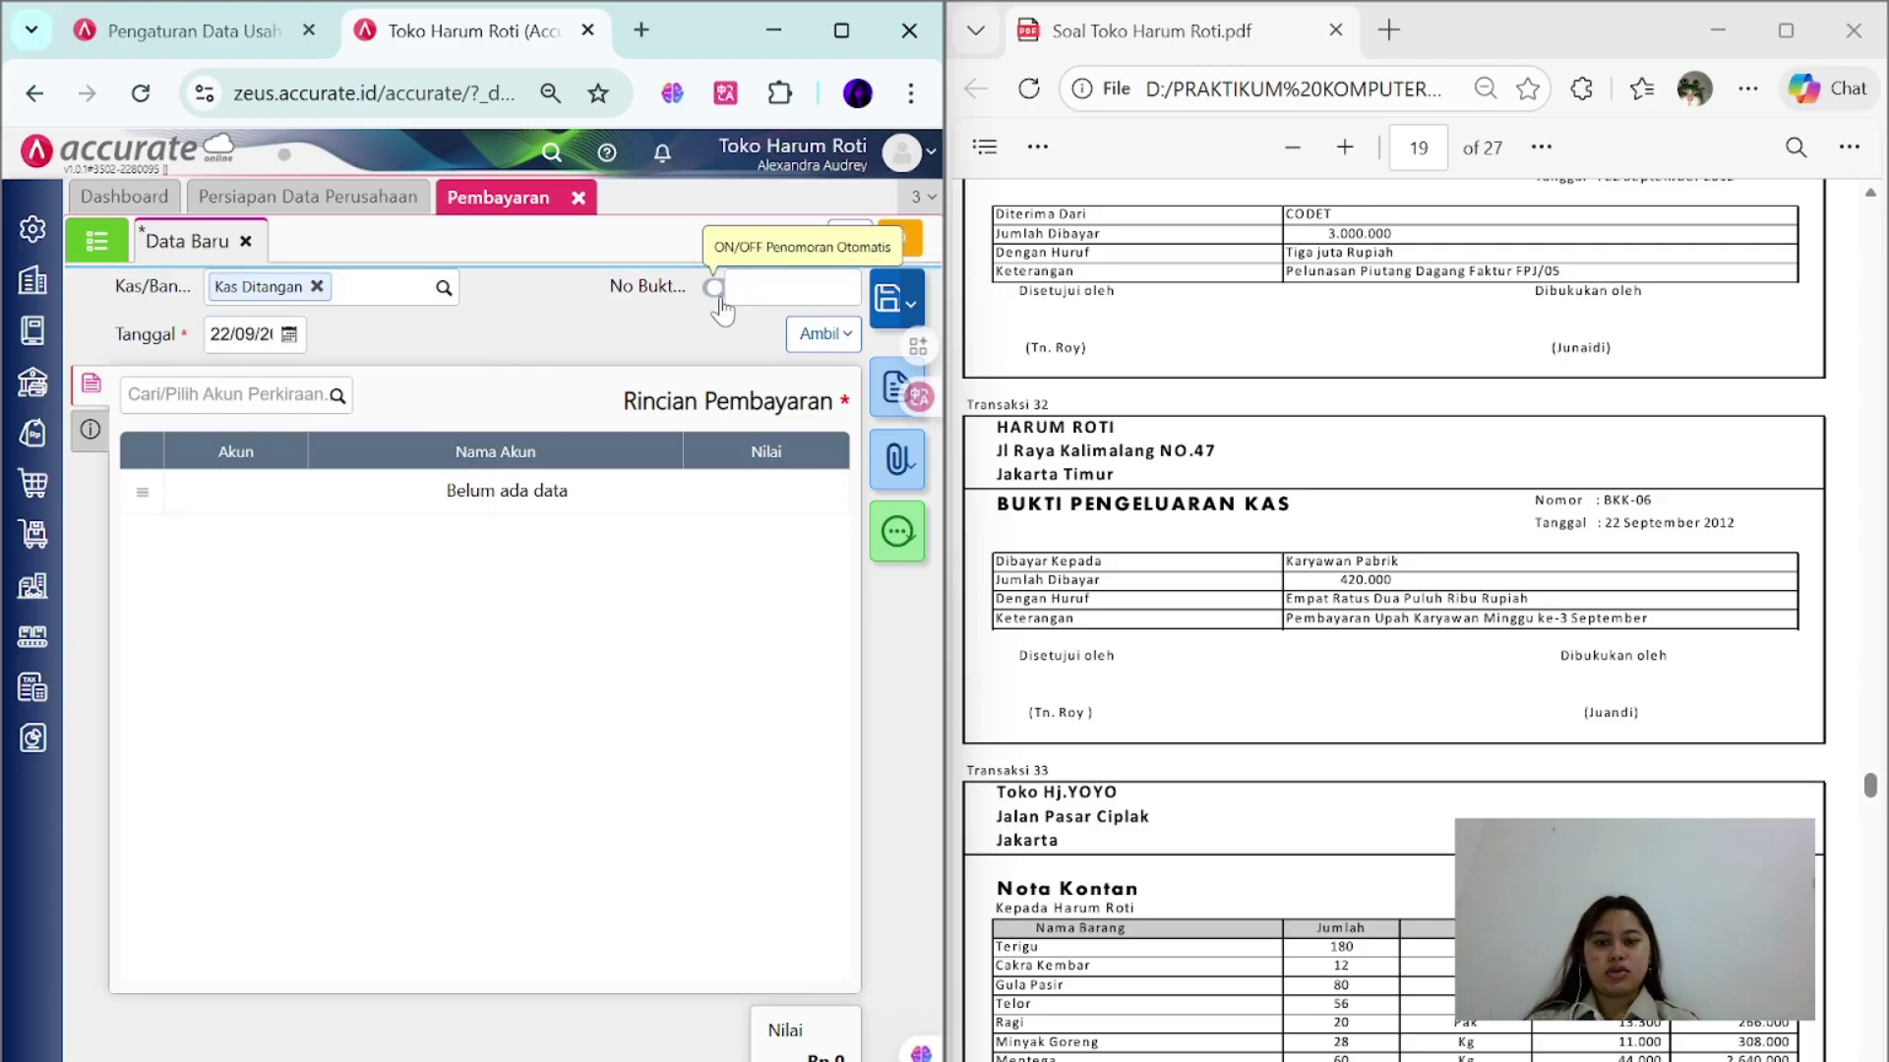
{"action": "key", "text": "Caps_Lock"}
{"action": "type", "text": "BKK-06"}
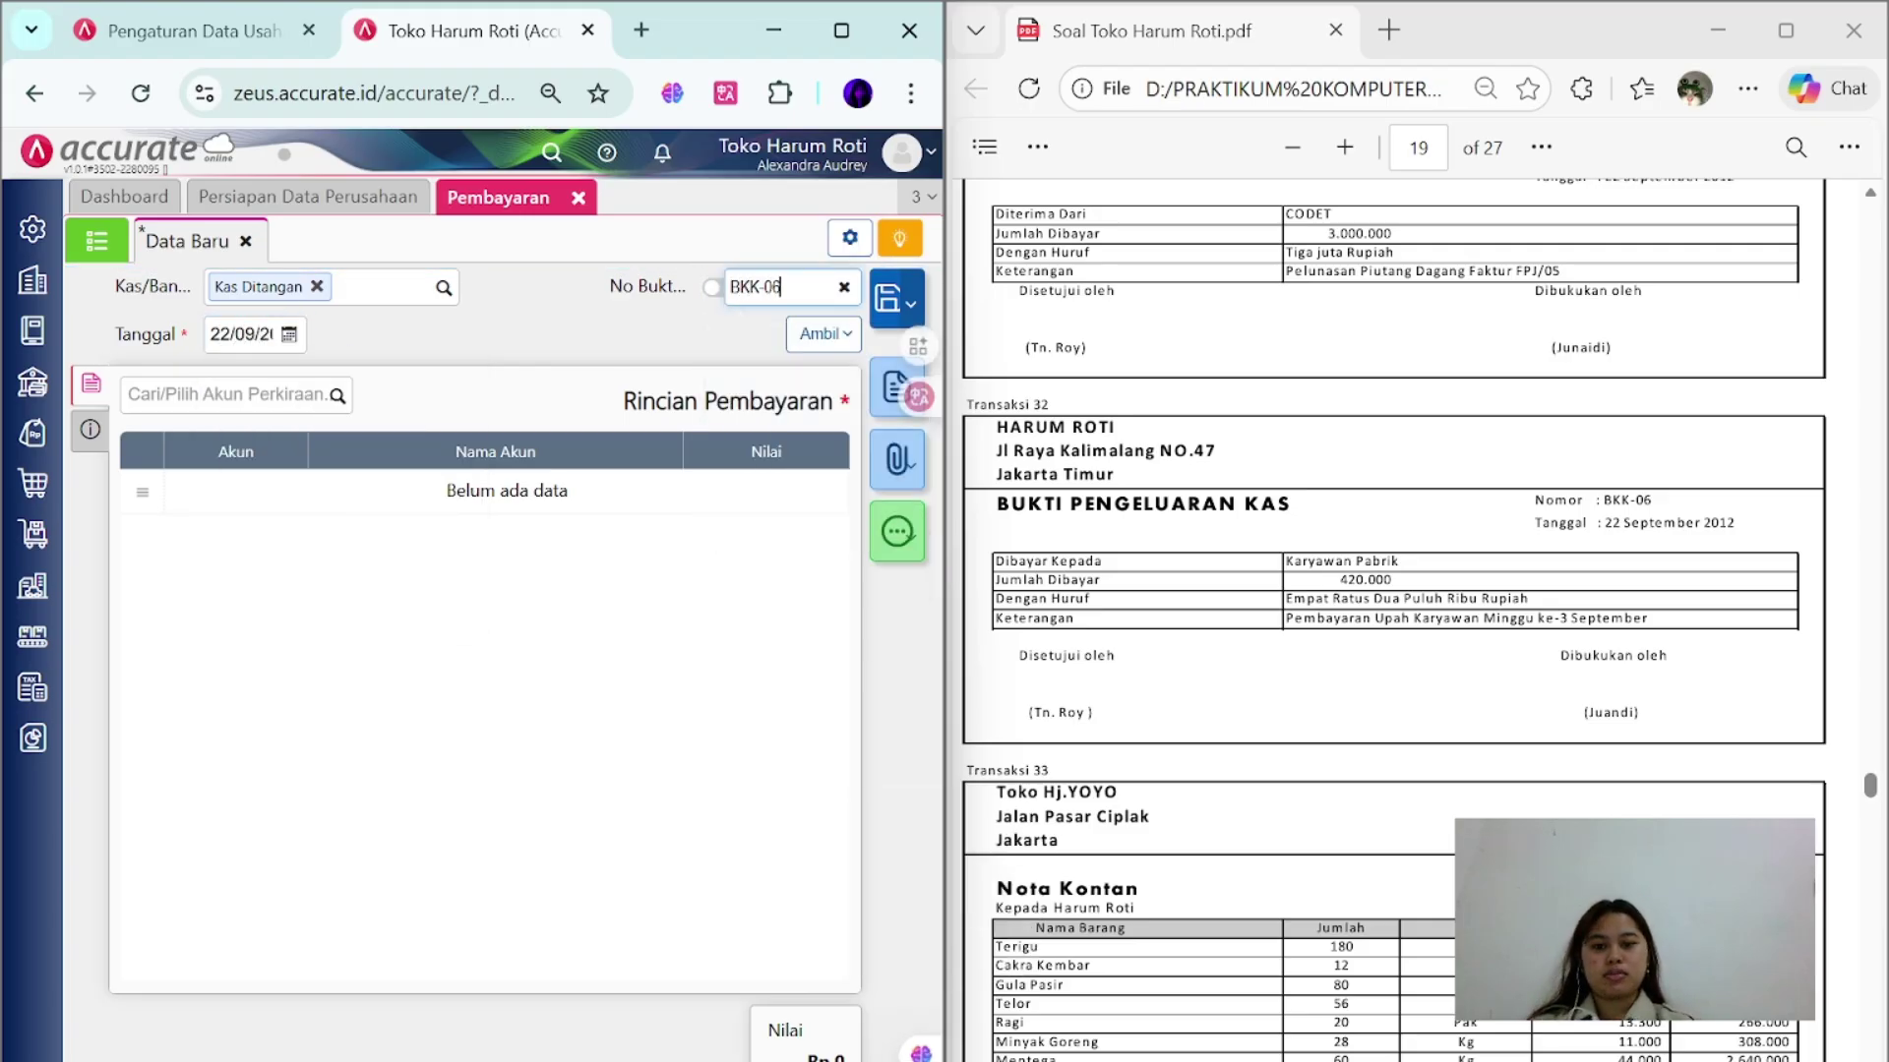
- Add the Beban Gaji & Upah account to the payment details with a value of 420.000
{"action": "left_click", "coordinate": [338, 395]}
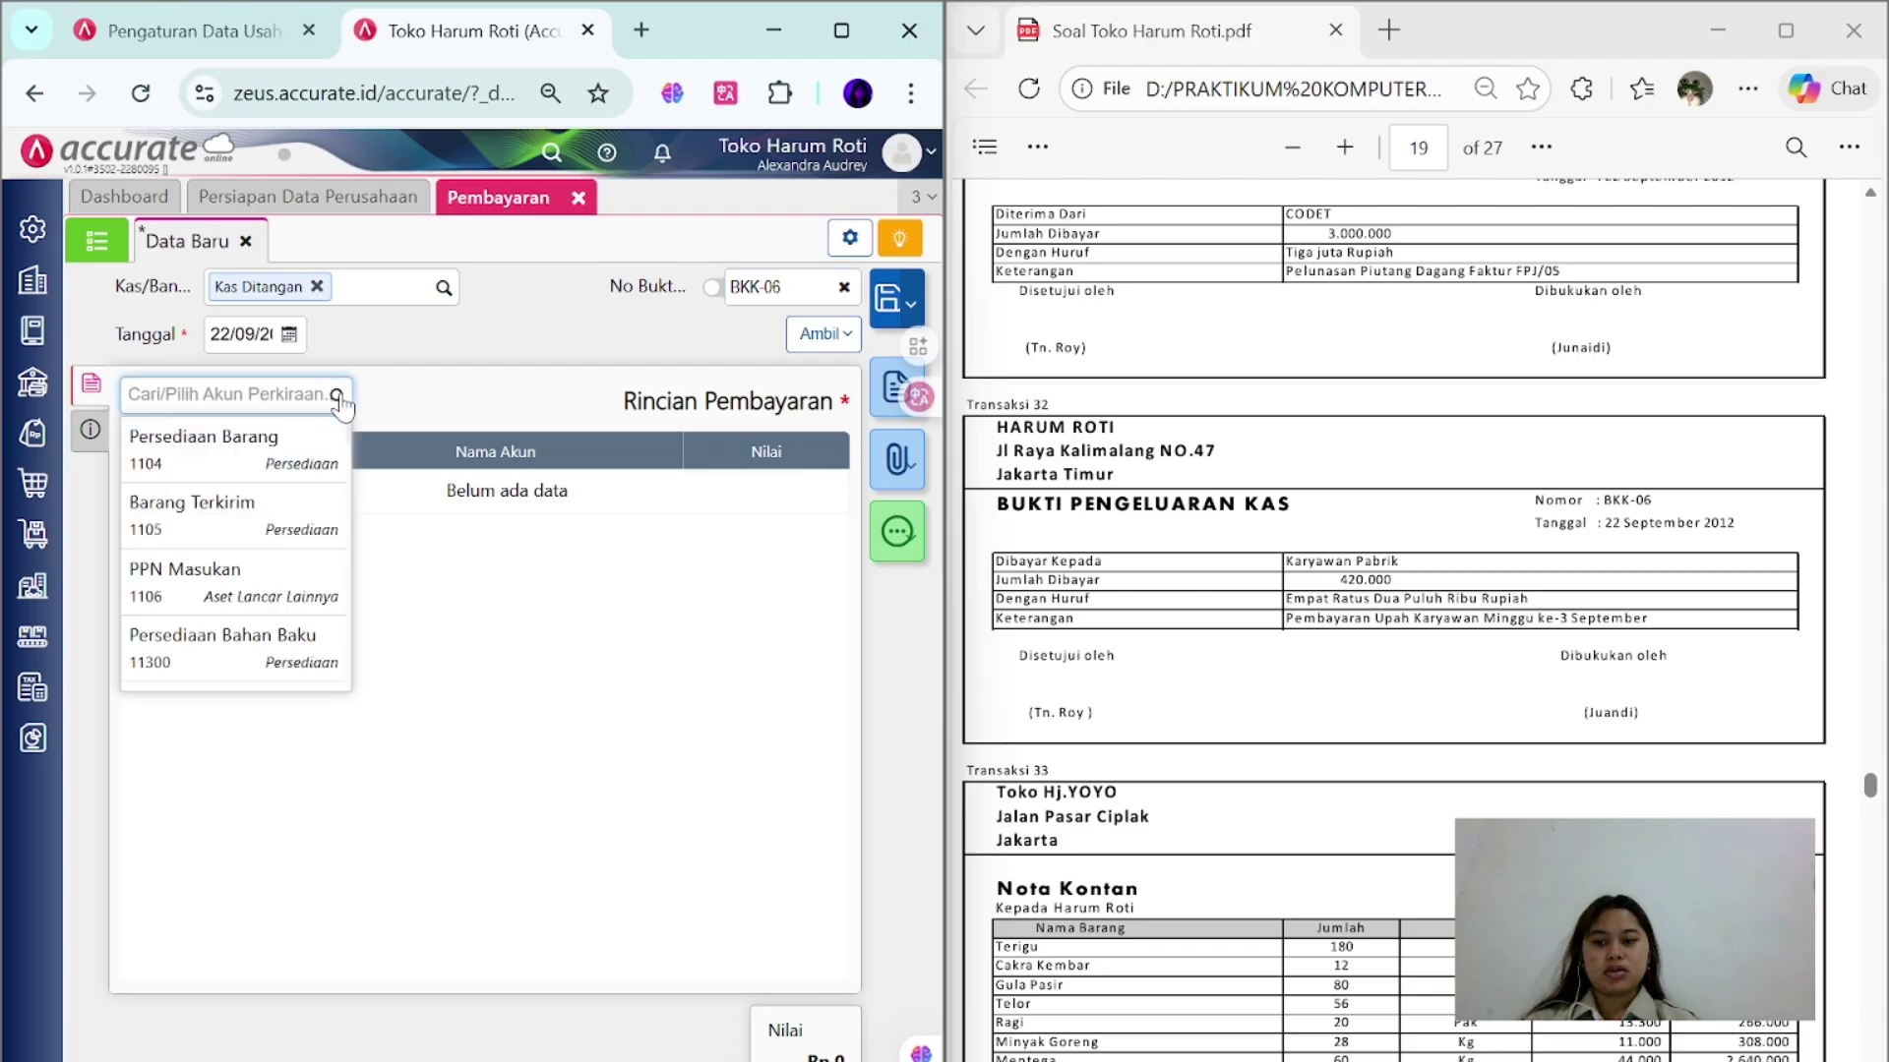
{"action": "key", "text": "Caps_Lock"}
{"action": "type", "text": "beban"}
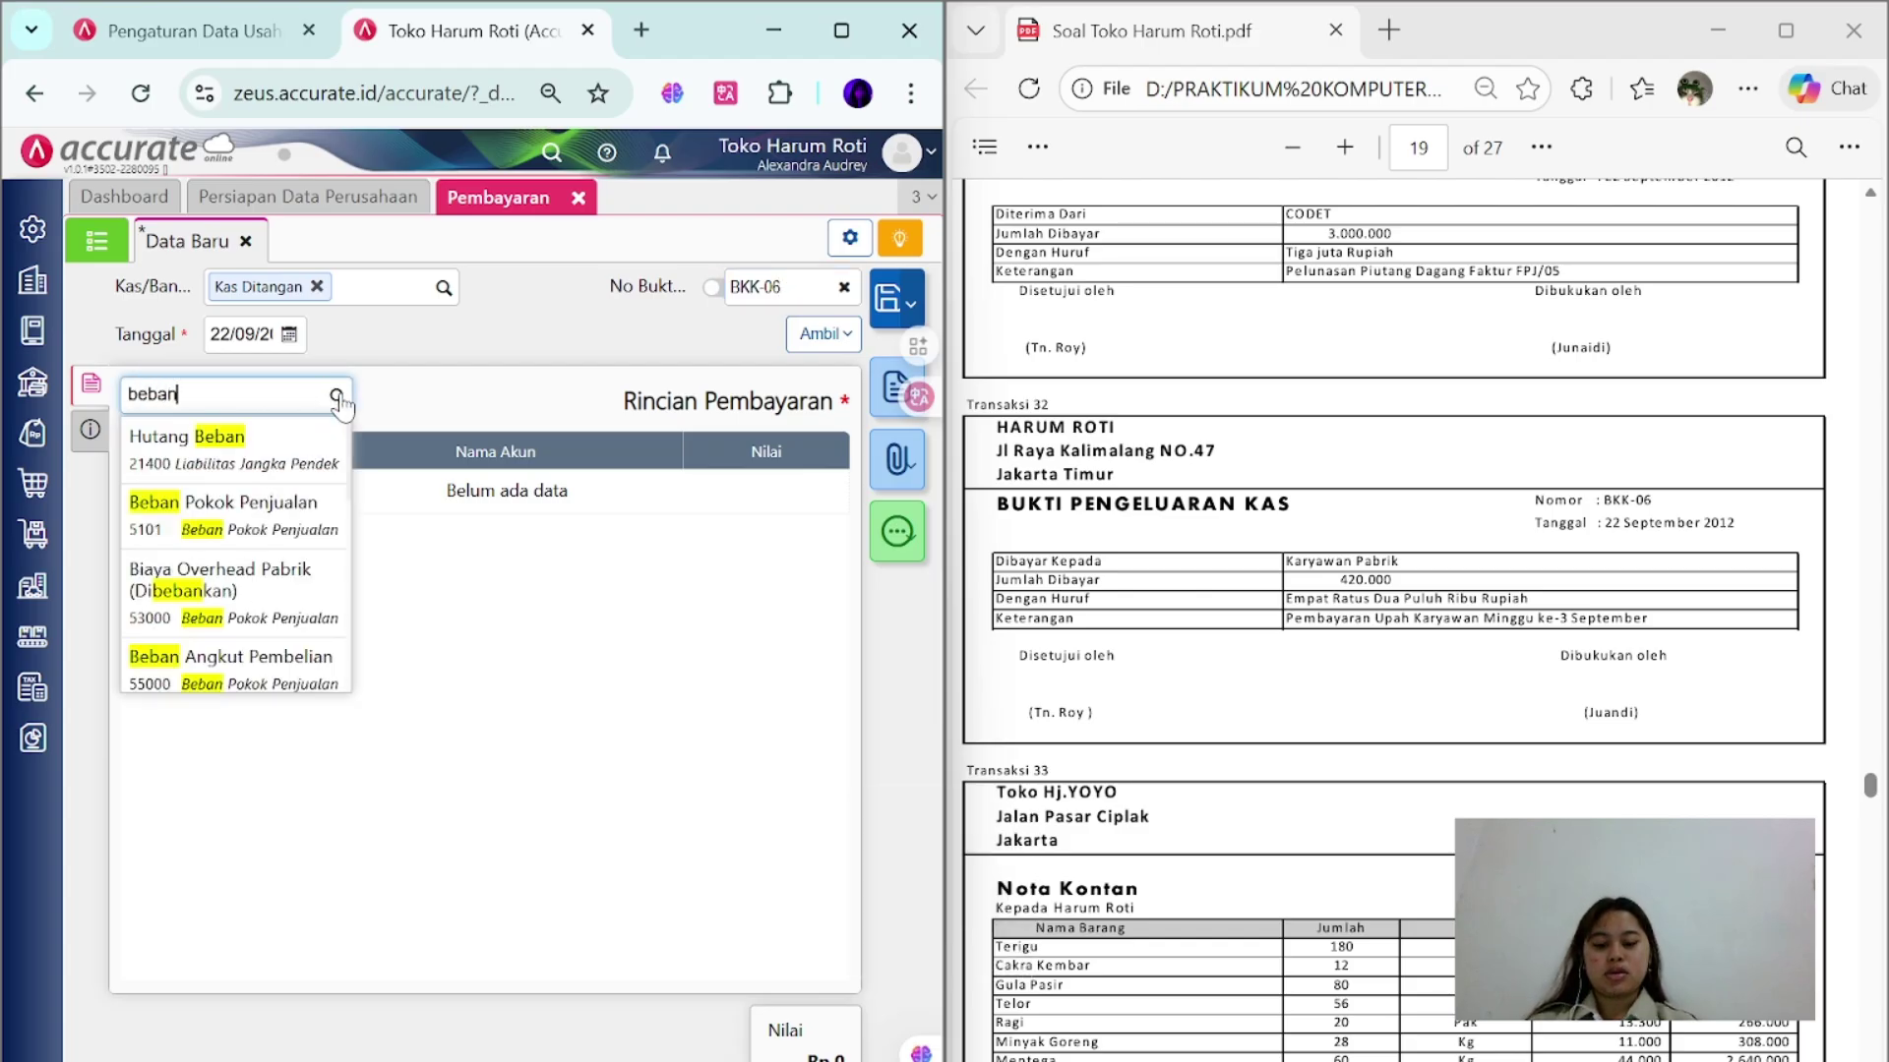
{"action": "type", "text": " gaji"}
{"action": "left_click", "coordinate": [275, 448]}
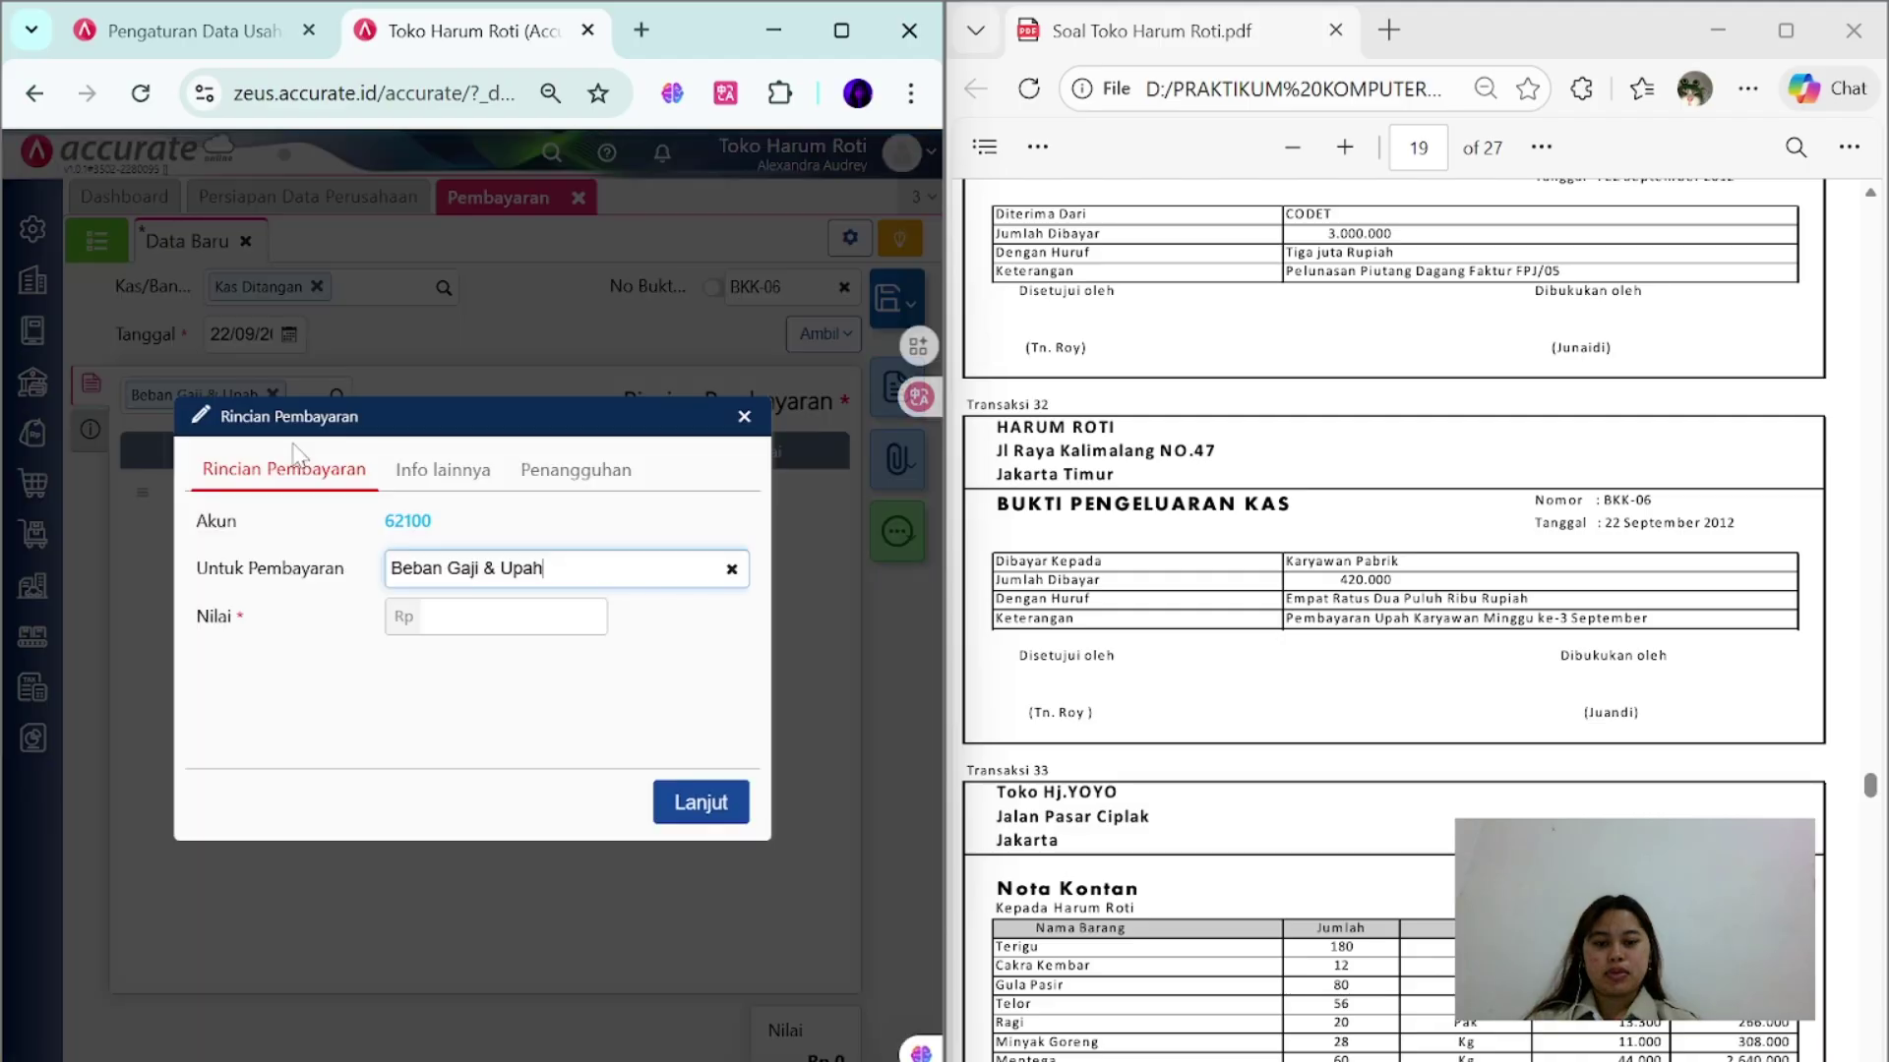
{"action": "type", "text": "42000"}
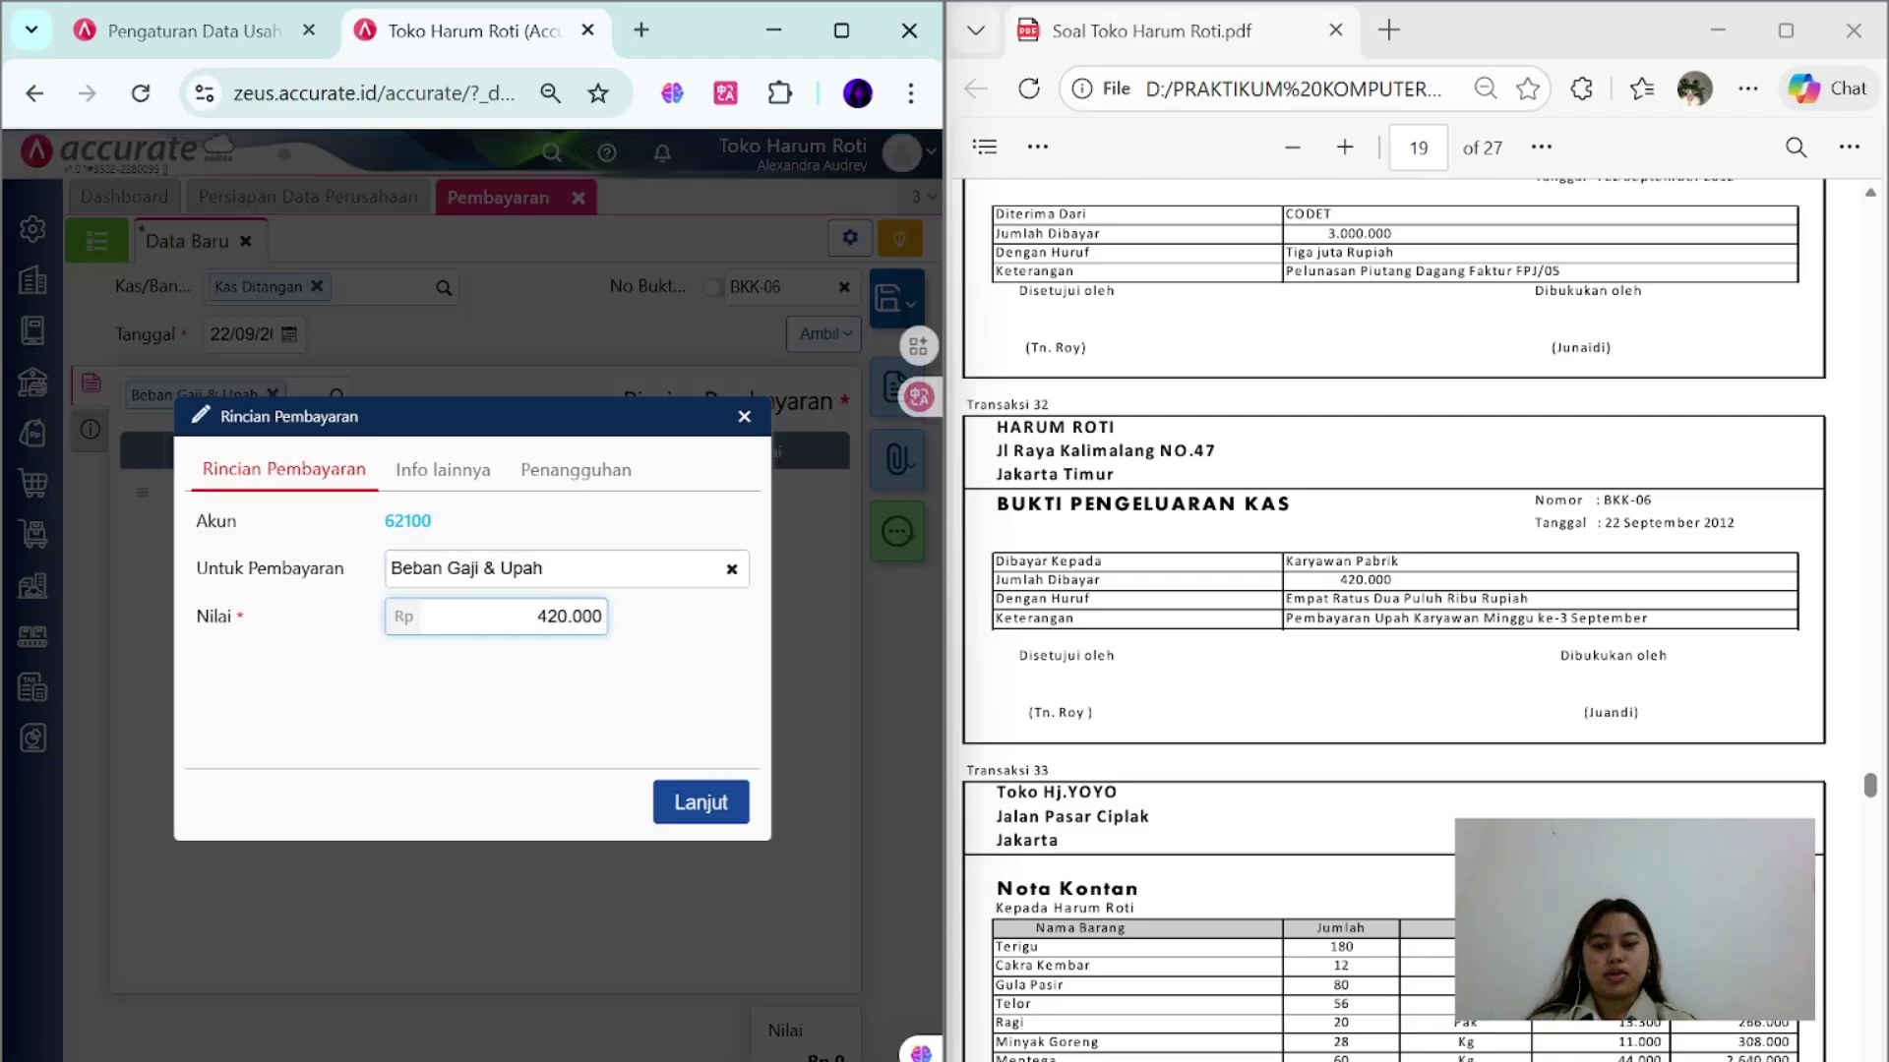
{"action": "left_click", "coordinate": [698, 802]}
- Enter check number BKK-06 and recipient "Karyawan Pabrik" in the payment's additional information
{"action": "left_click", "coordinate": [109, 440]}
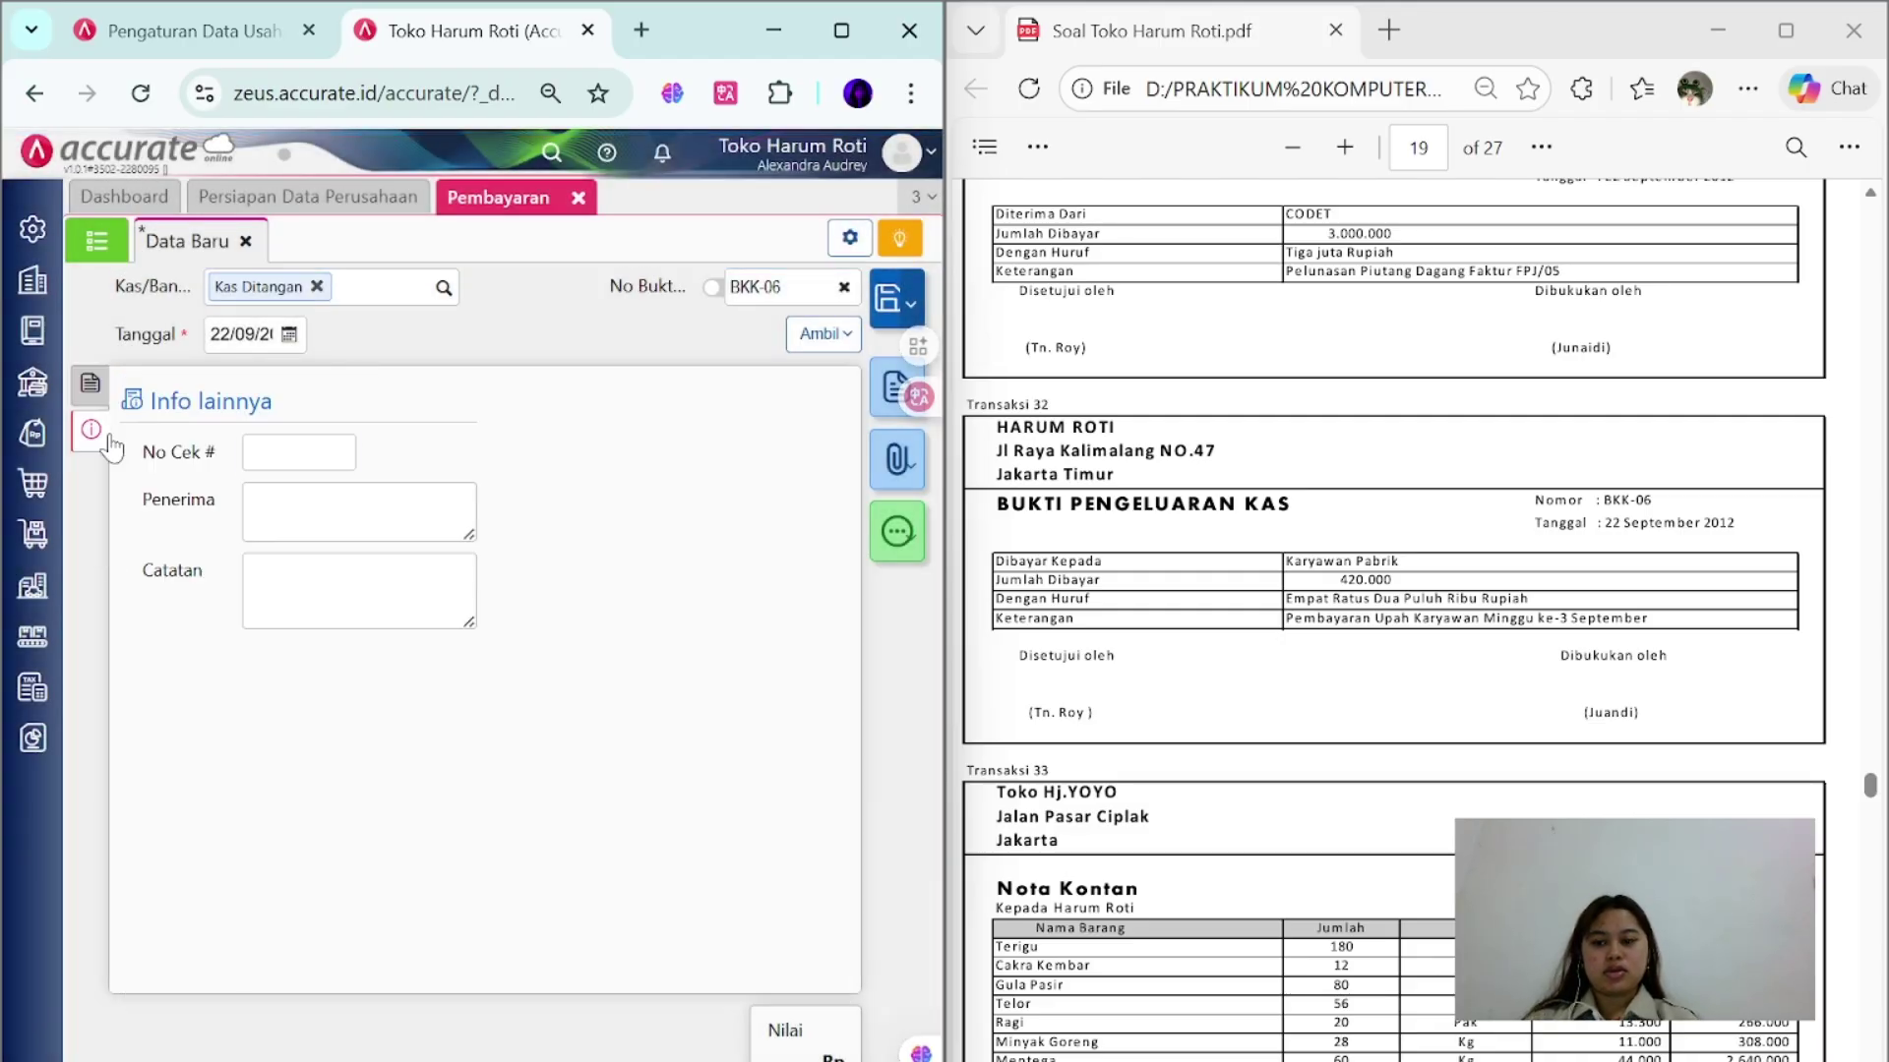
{"action": "left_click", "coordinate": [298, 452]}
{"action": "type", "text": "BKK-06"}
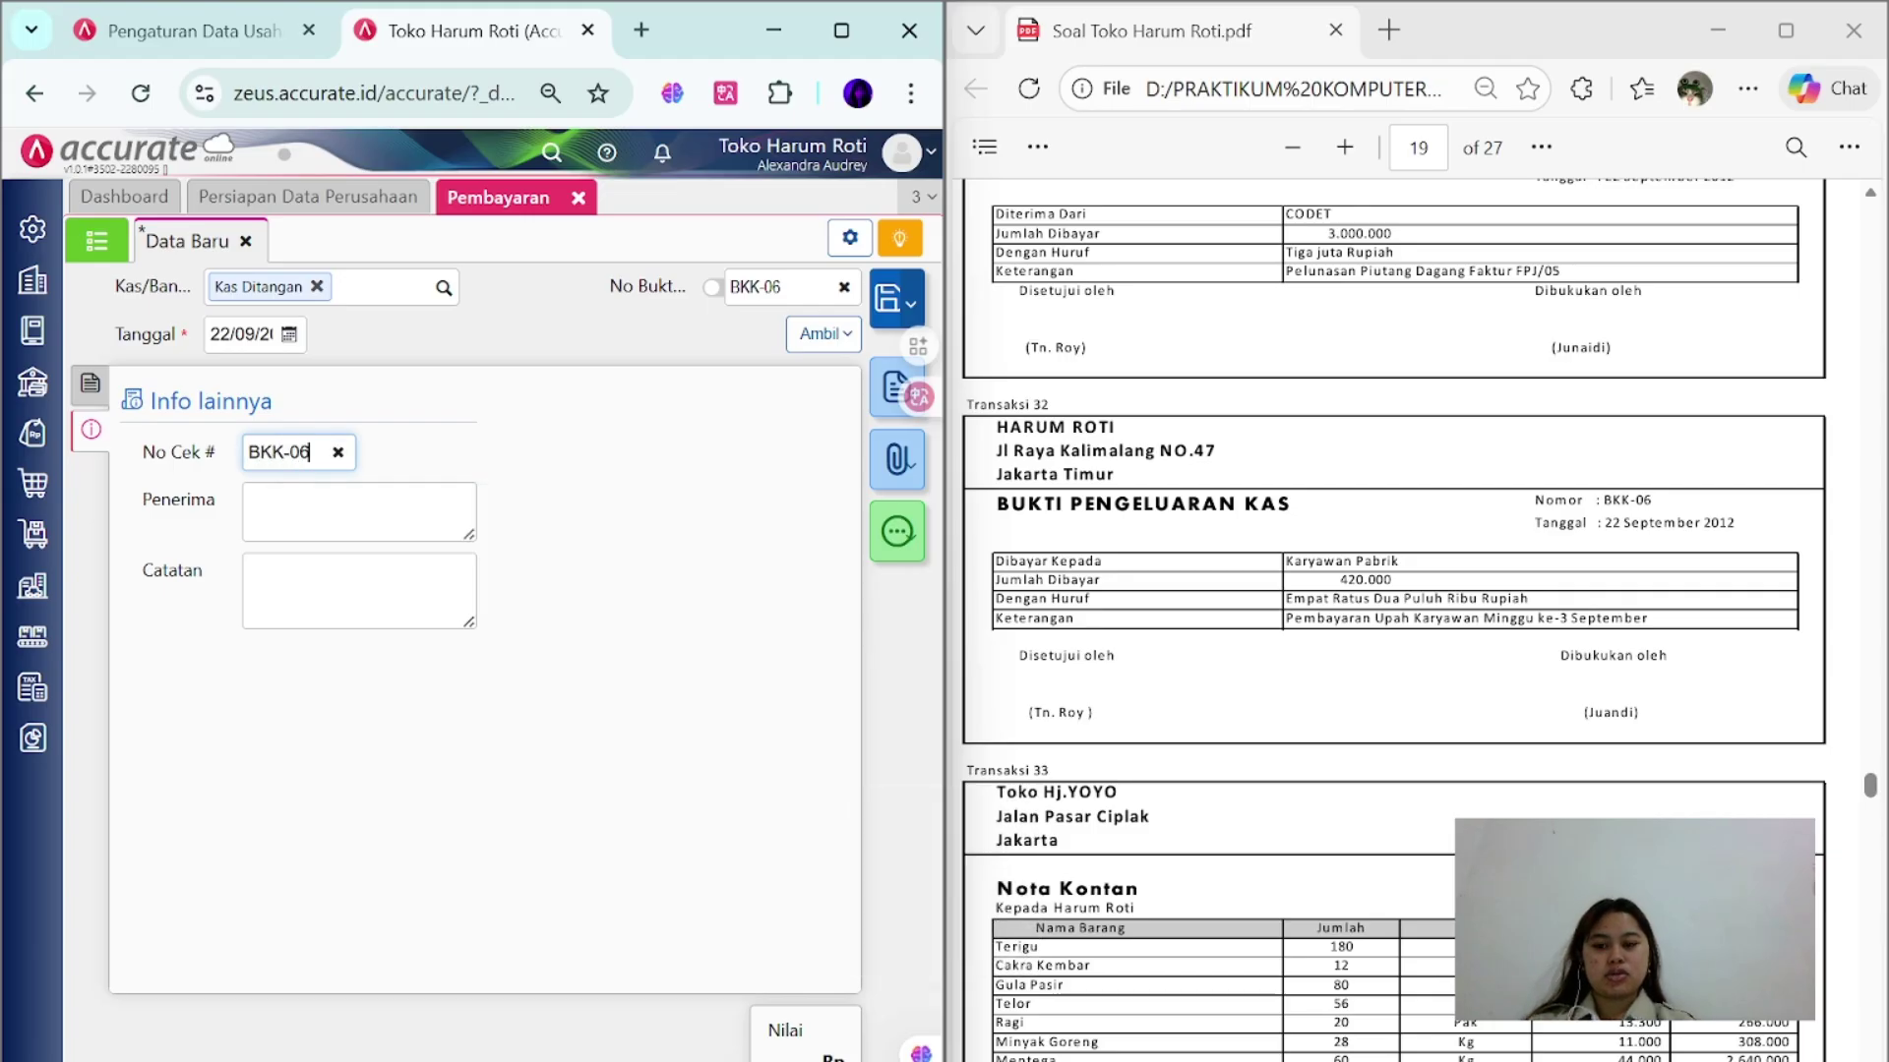
{"action": "key", "text": "Tab"}
{"action": "type", "text": "Ka"}
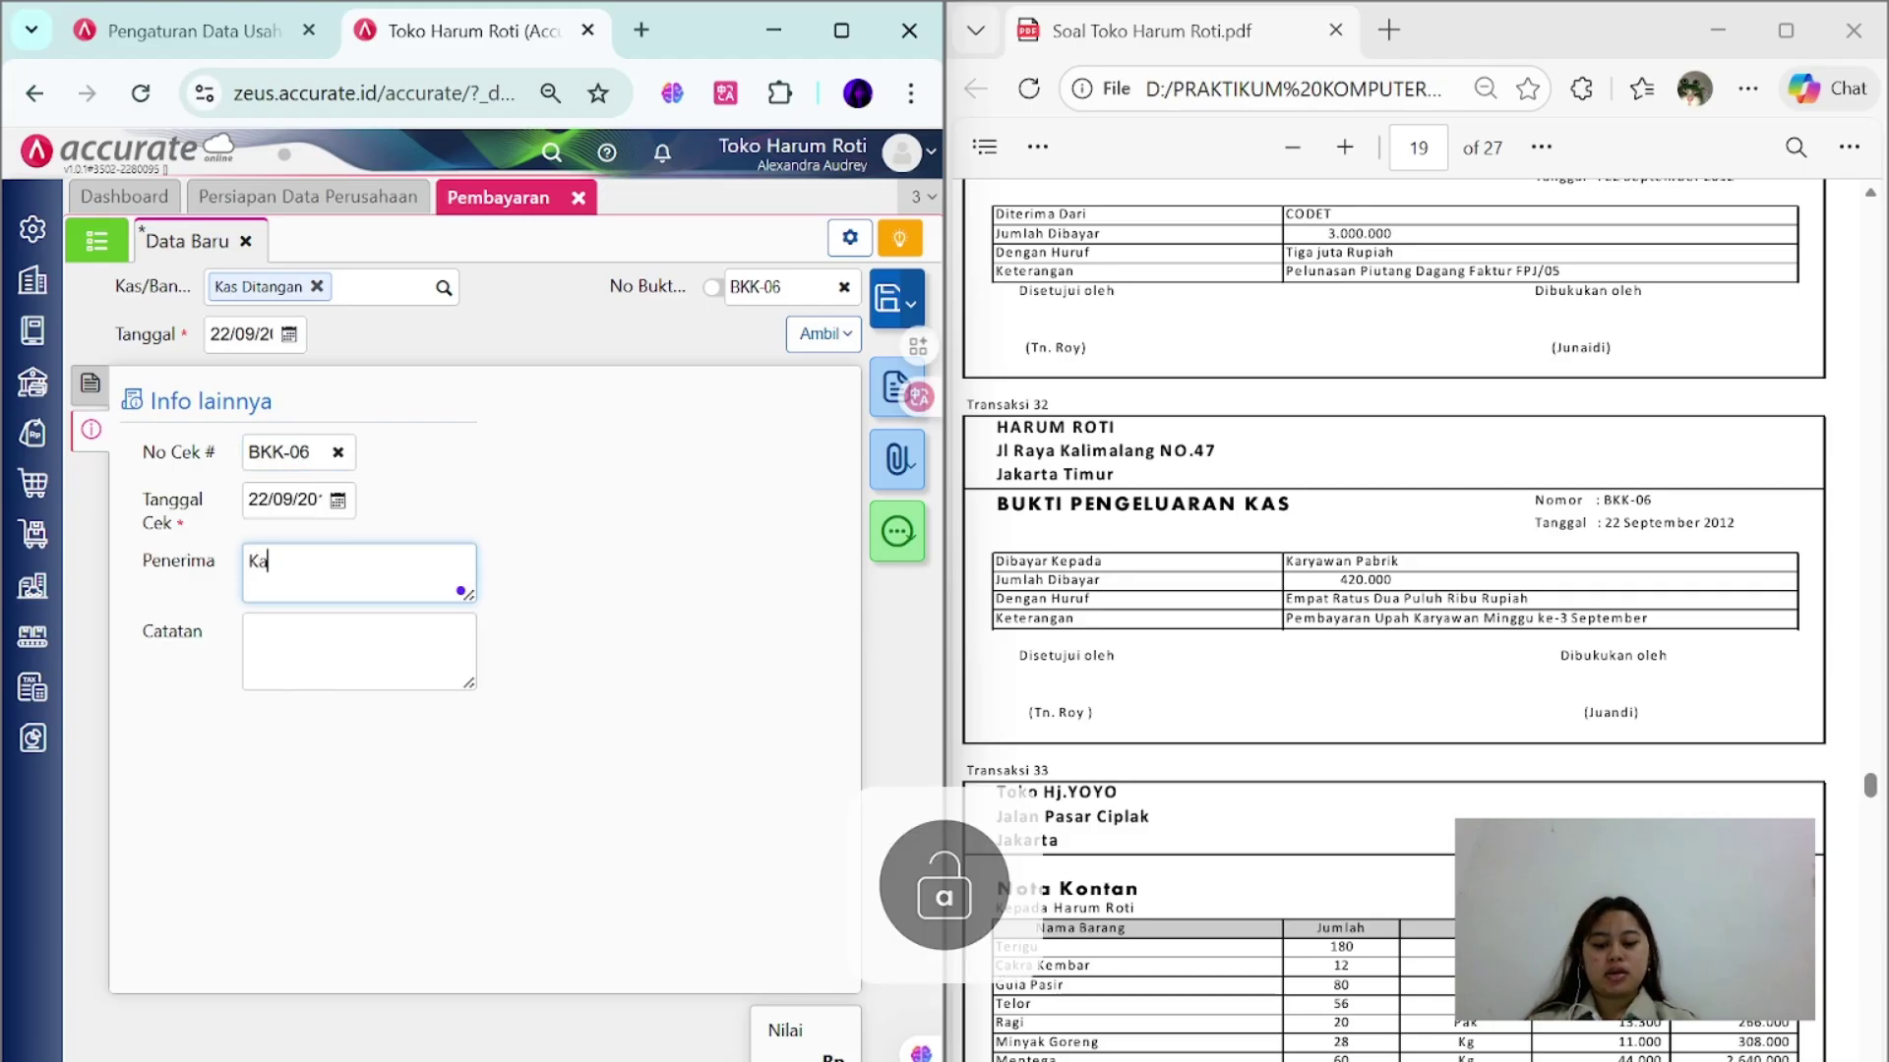
{"action": "type", "text": "ryawan Pabrik"}
{"action": "key", "text": "Tab"}
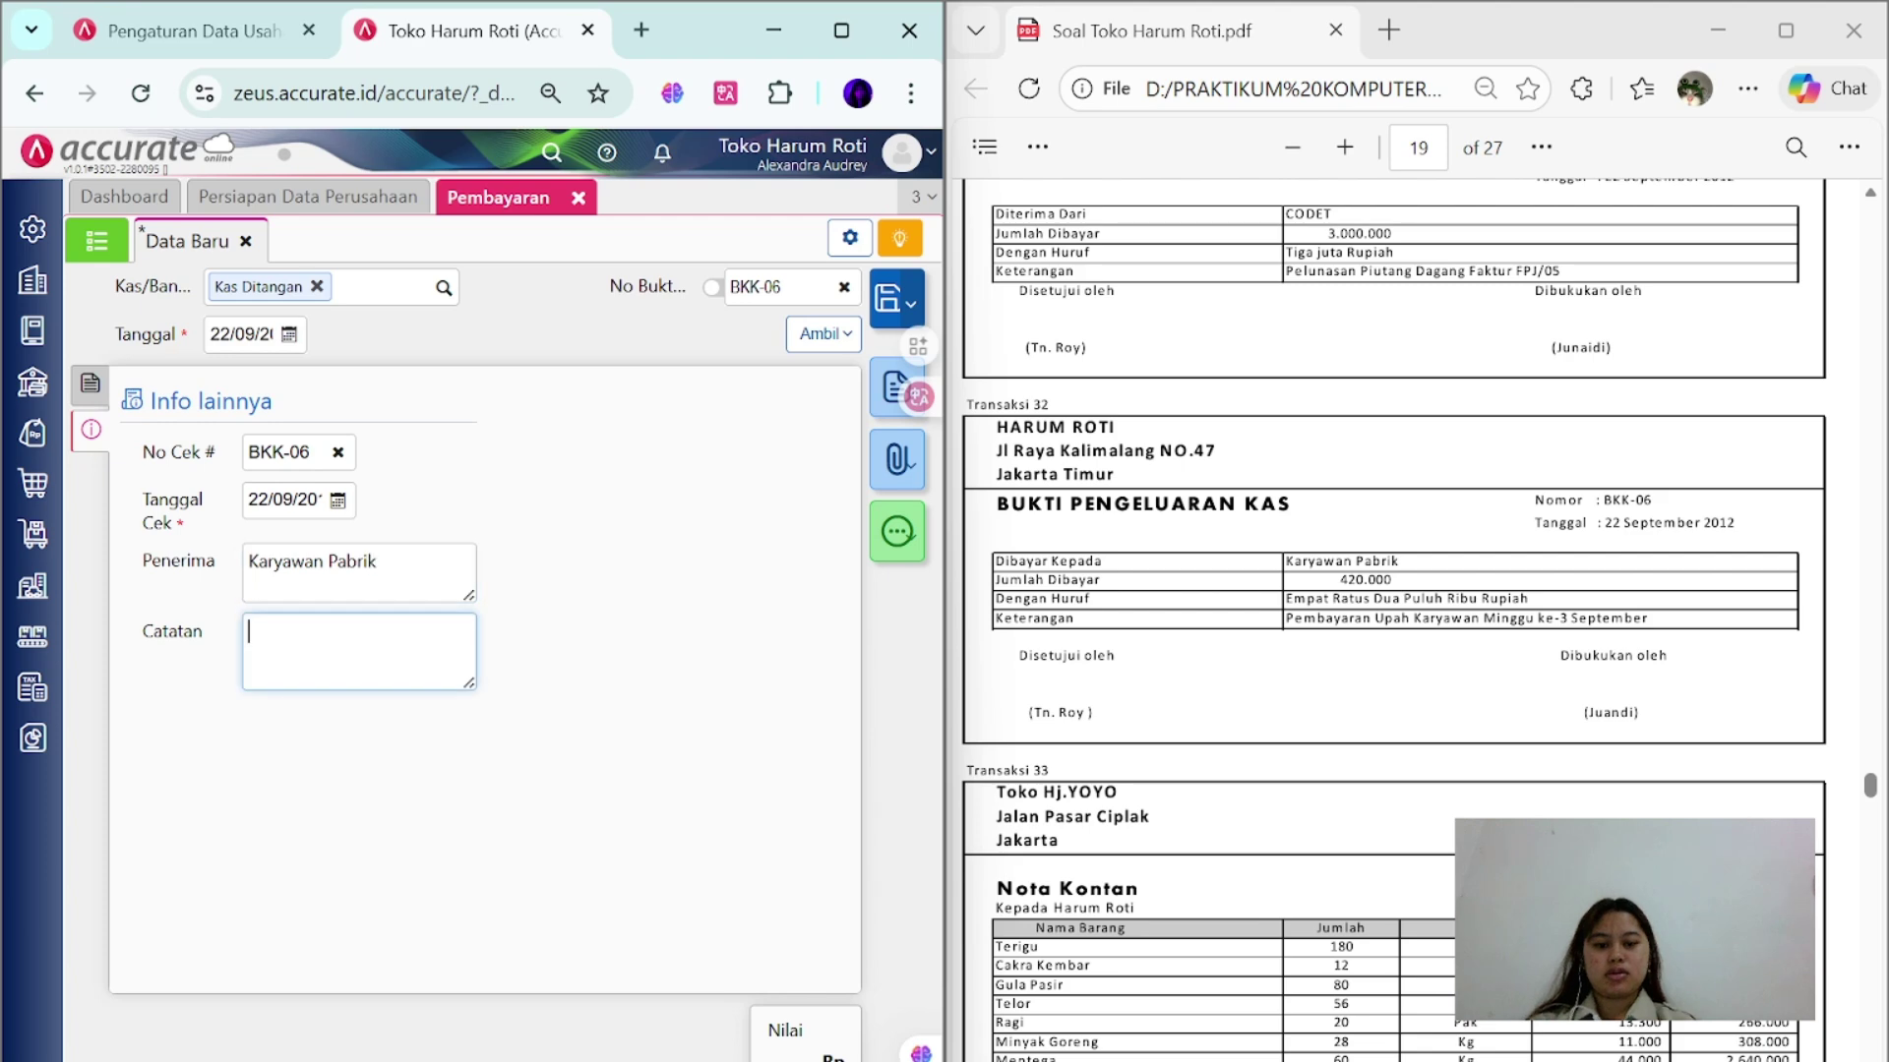
- Enter the note "Pembayaran Upah Karyawan Minggu ke-3 September" and save payment BKK-06
{"action": "type", "text": "Pembayaran"}
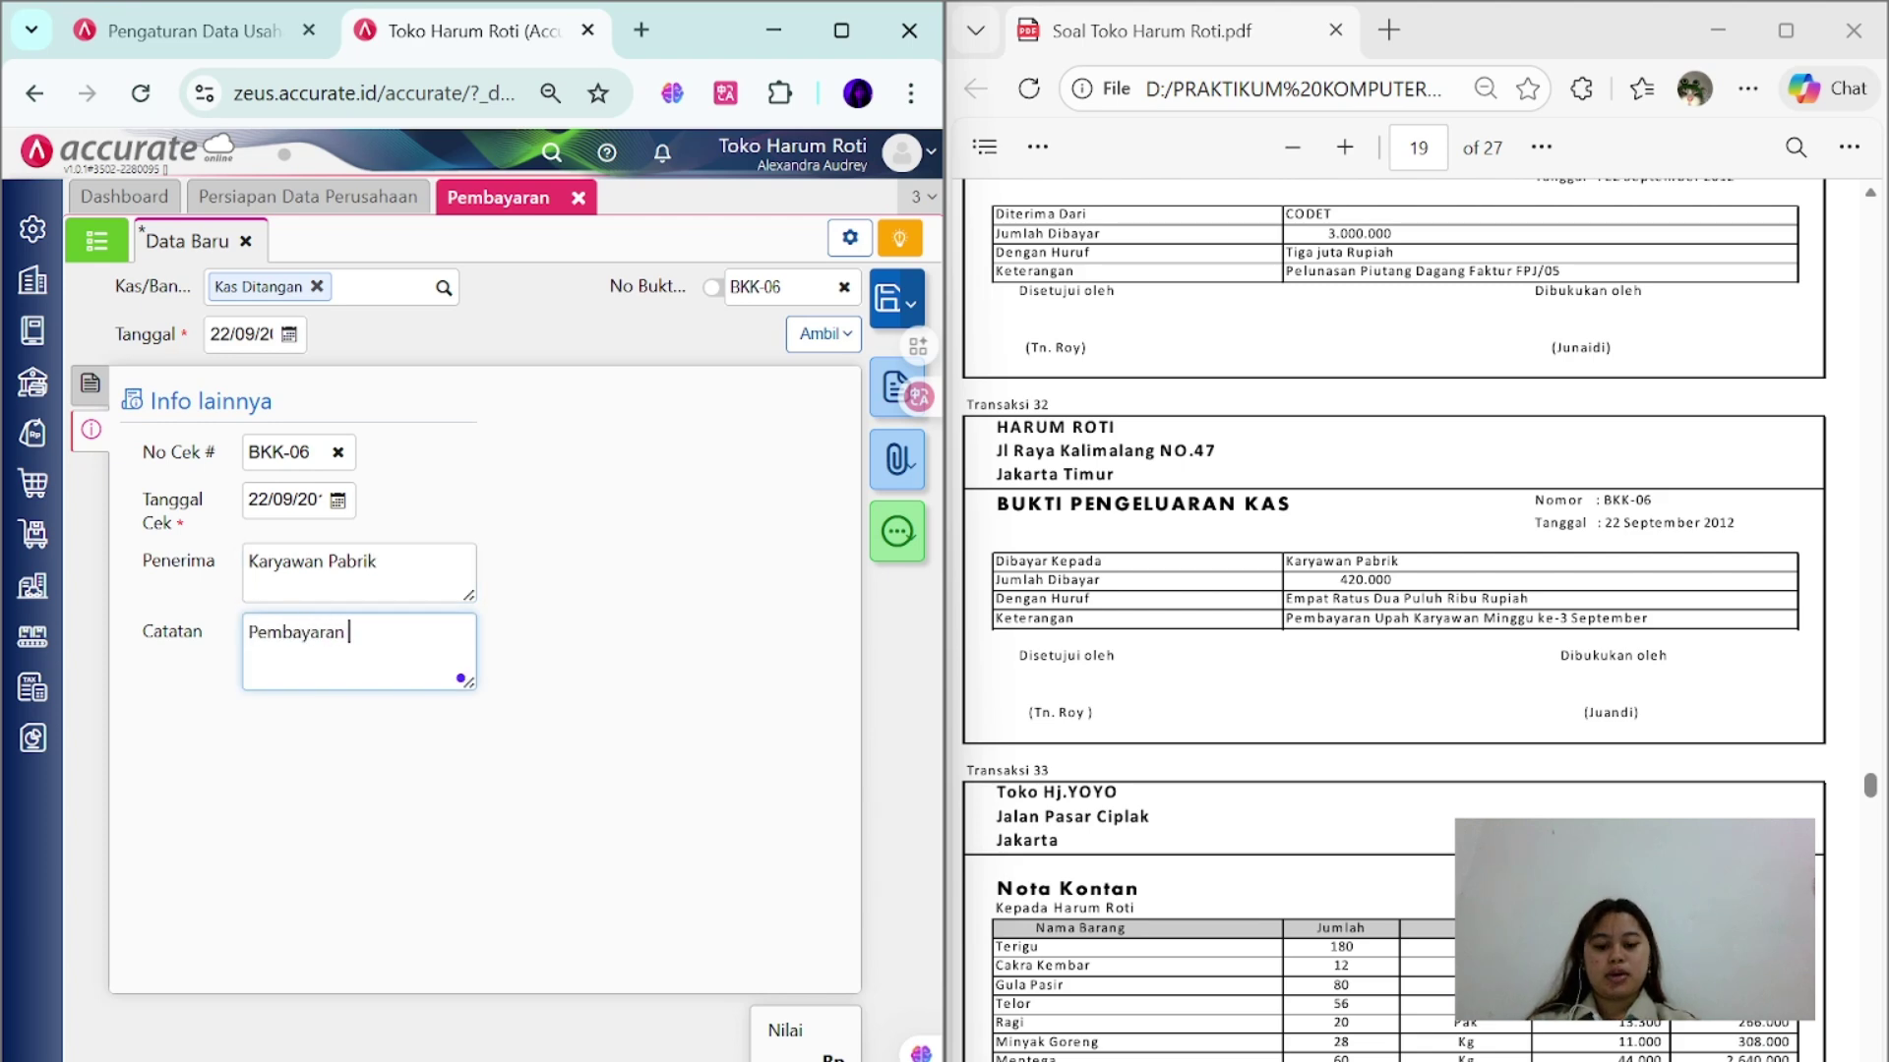
{"action": "type", "text": " Upah Karyawan"}
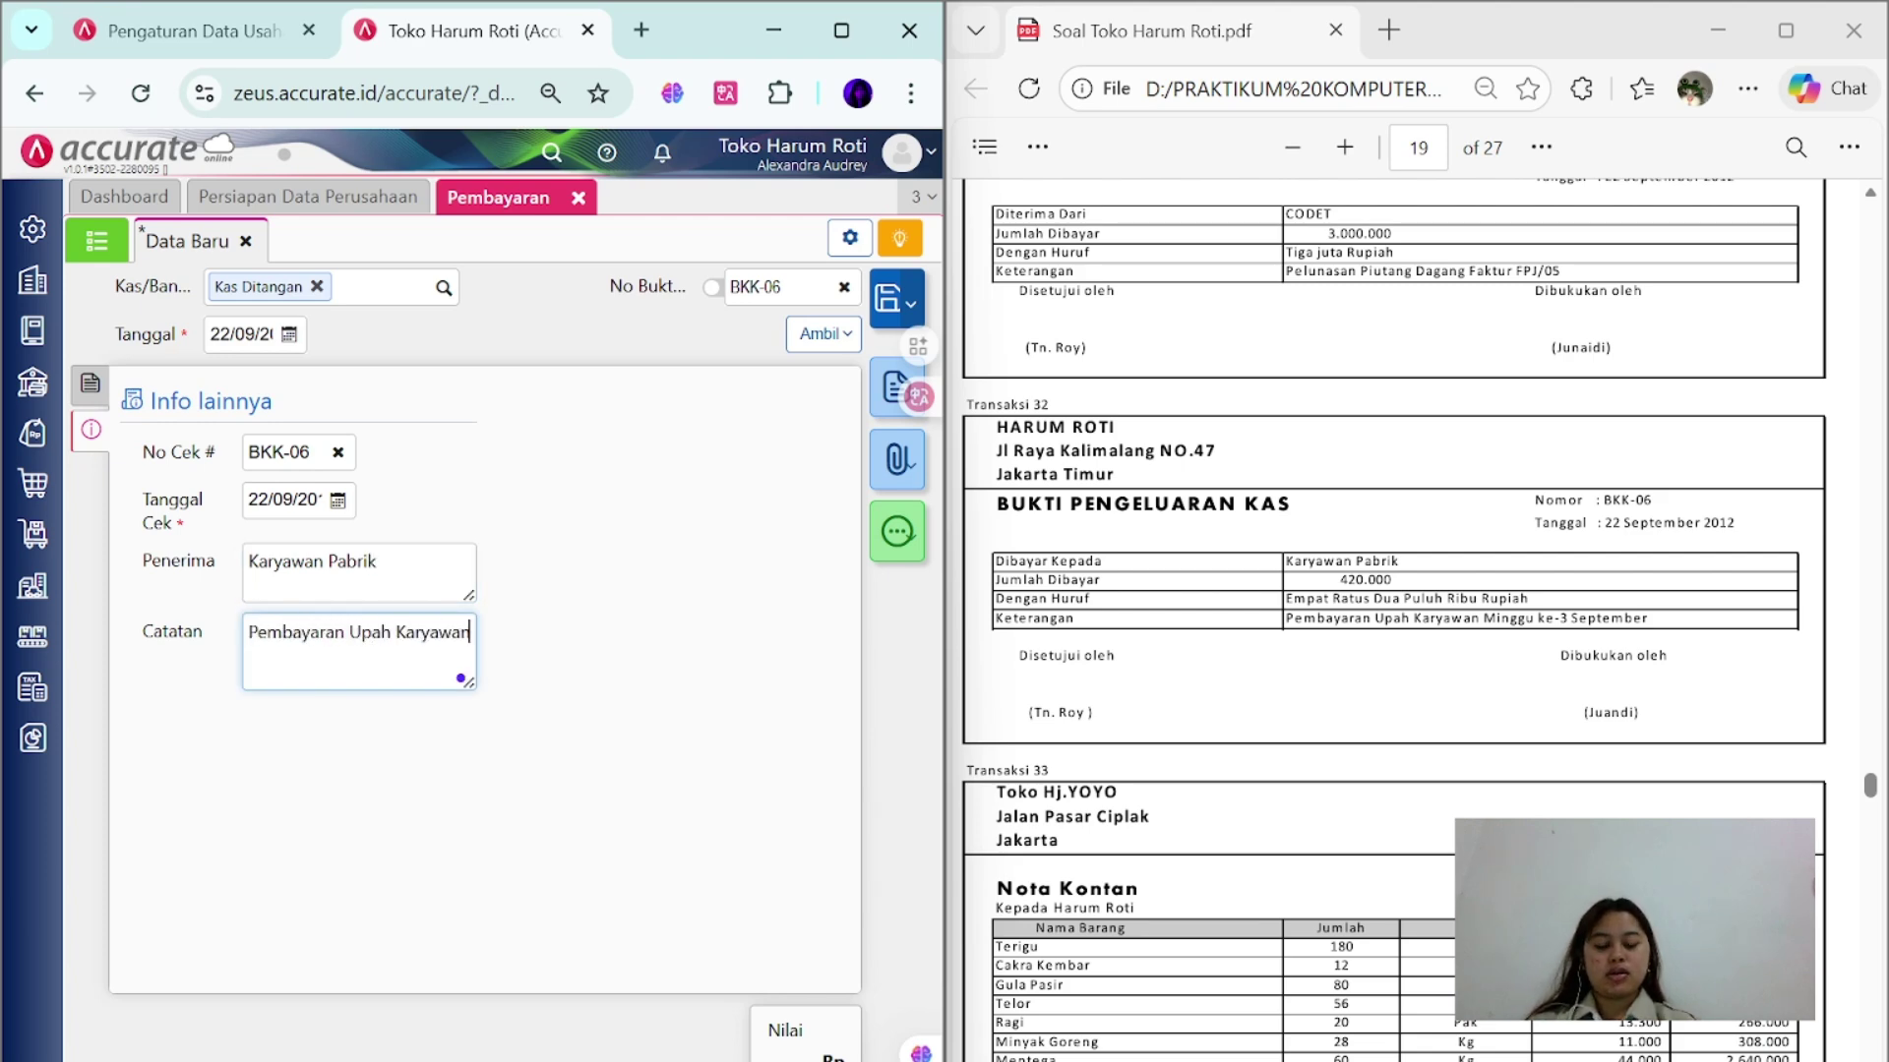
{"action": "type", "text": " Mingg"}
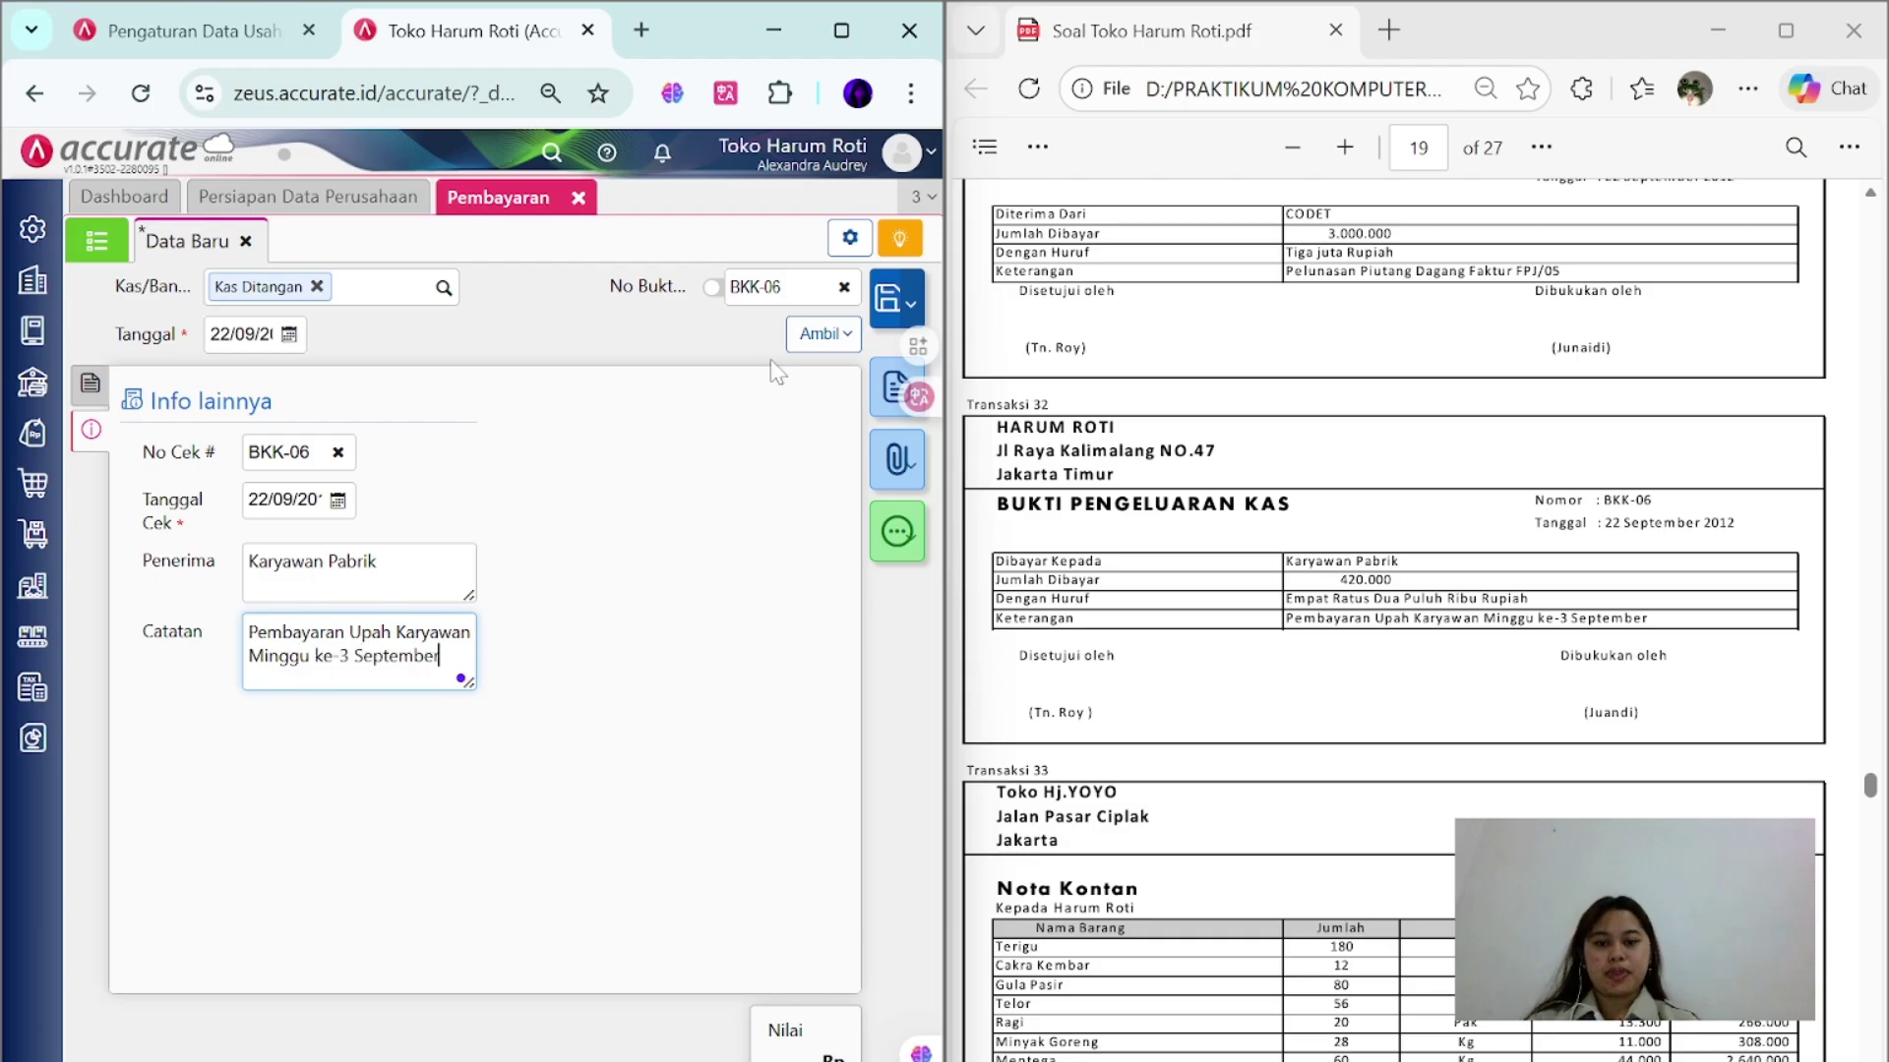
{"action": "type", "text": "u ke-3 September"}
{"action": "left_click", "coordinate": [884, 305]}
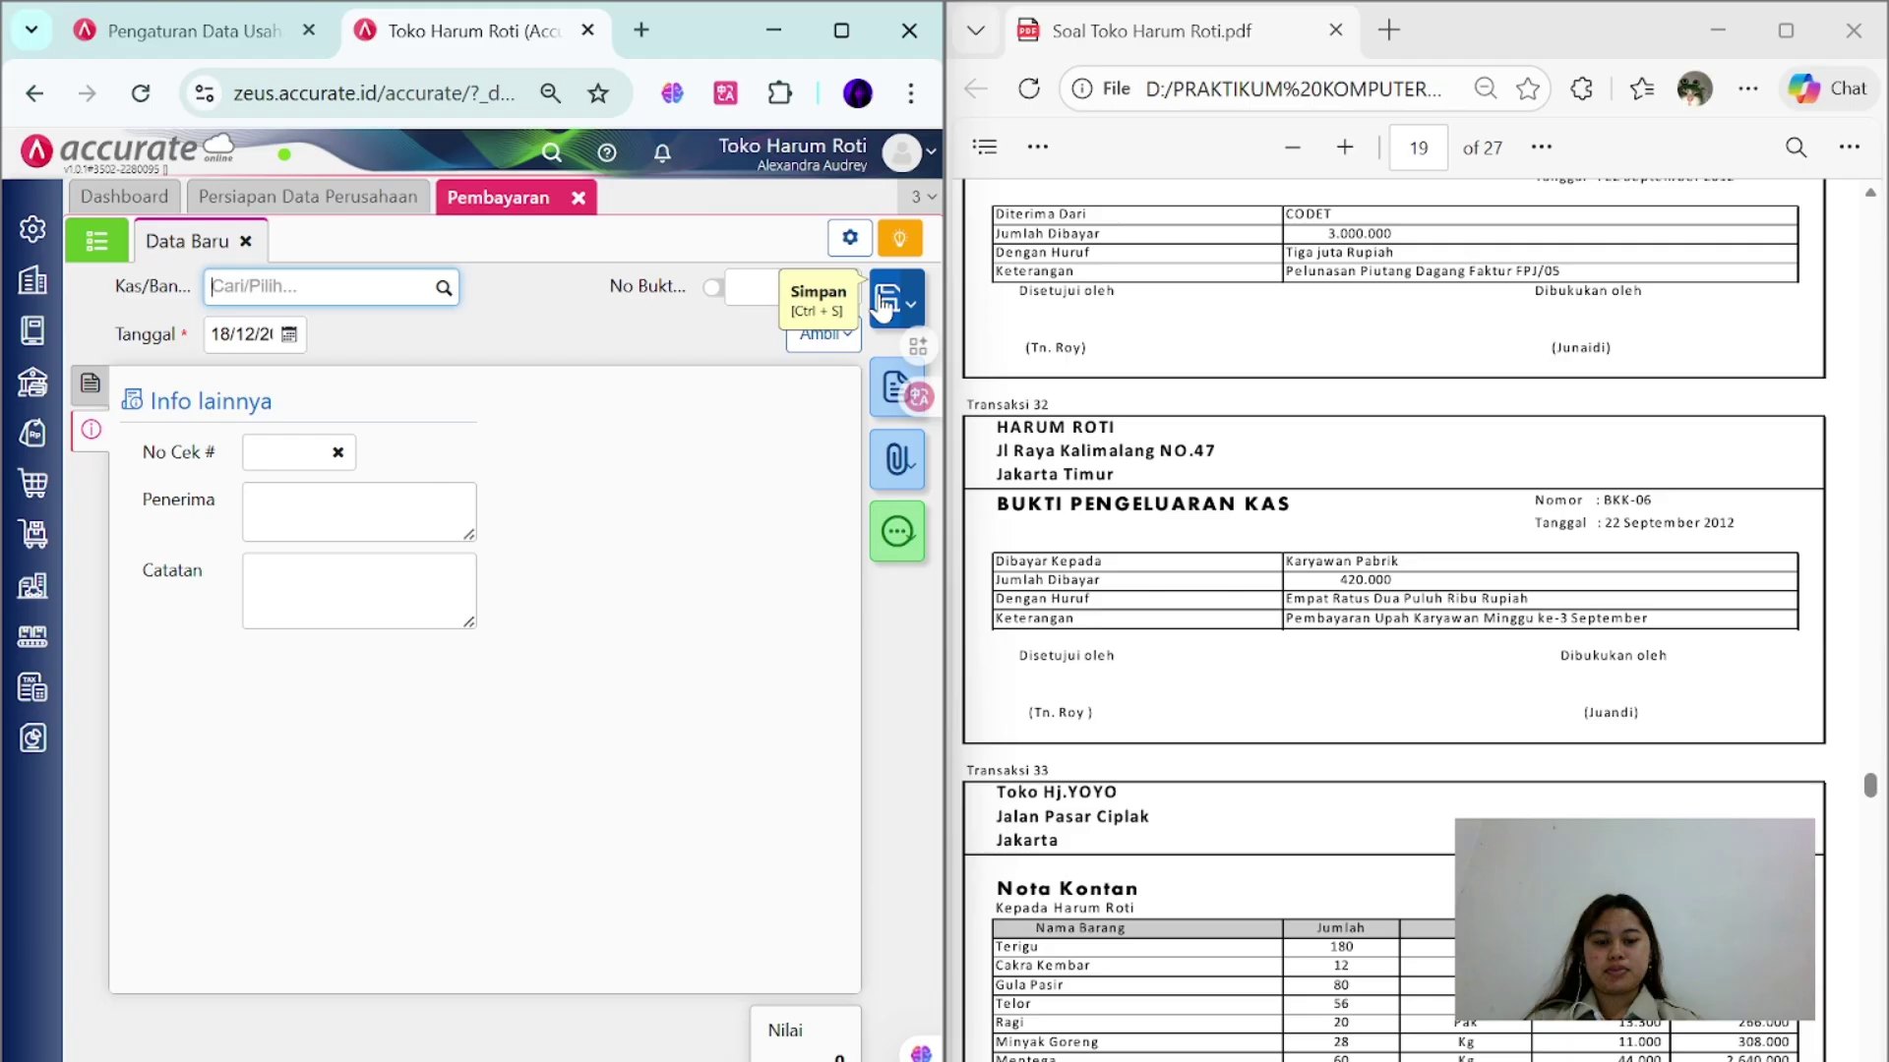
{"action": "left_click", "coordinate": [884, 306]}
- Start the Transaksi 33 purchase invoice for supplier Toko Hj YOYO, dated 23 September 2012
{"action": "scroll", "coordinate": [1393, 590], "scroll_direction": "down", "scroll_amount": 5}
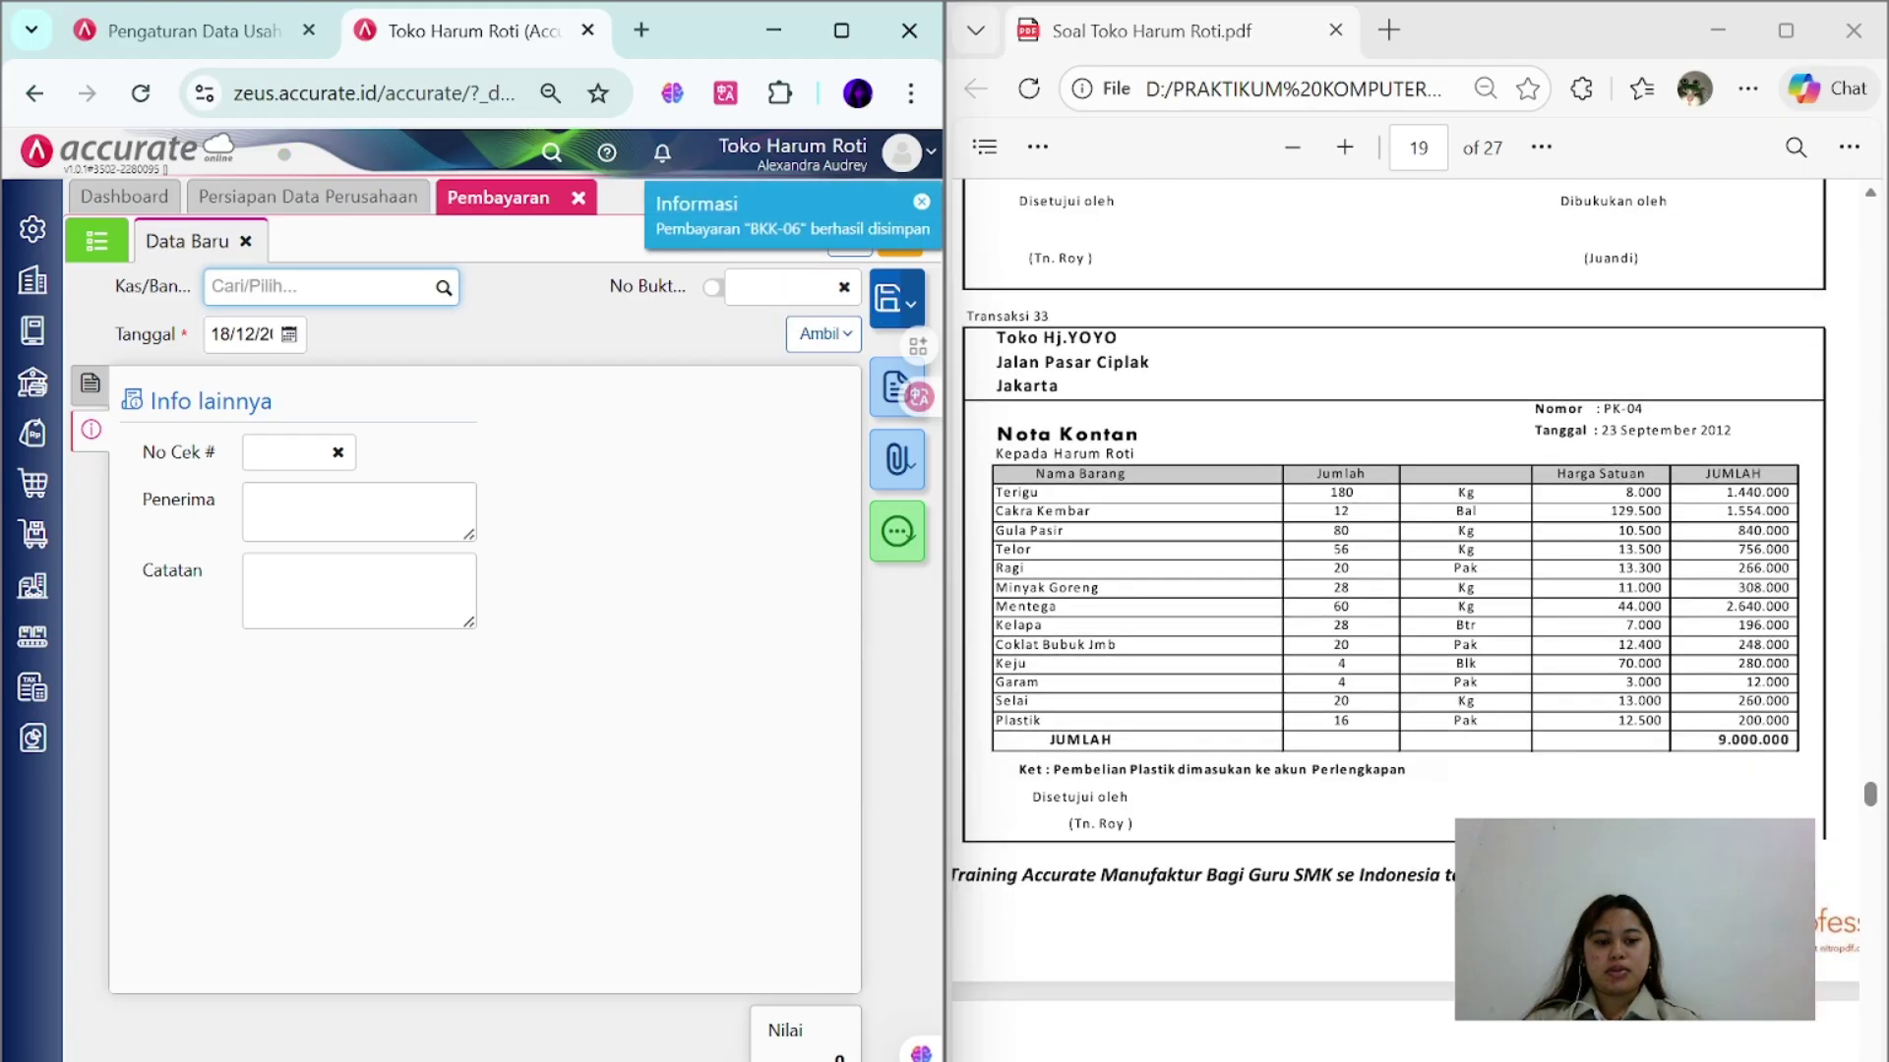
{"action": "left_click", "coordinate": [578, 197]}
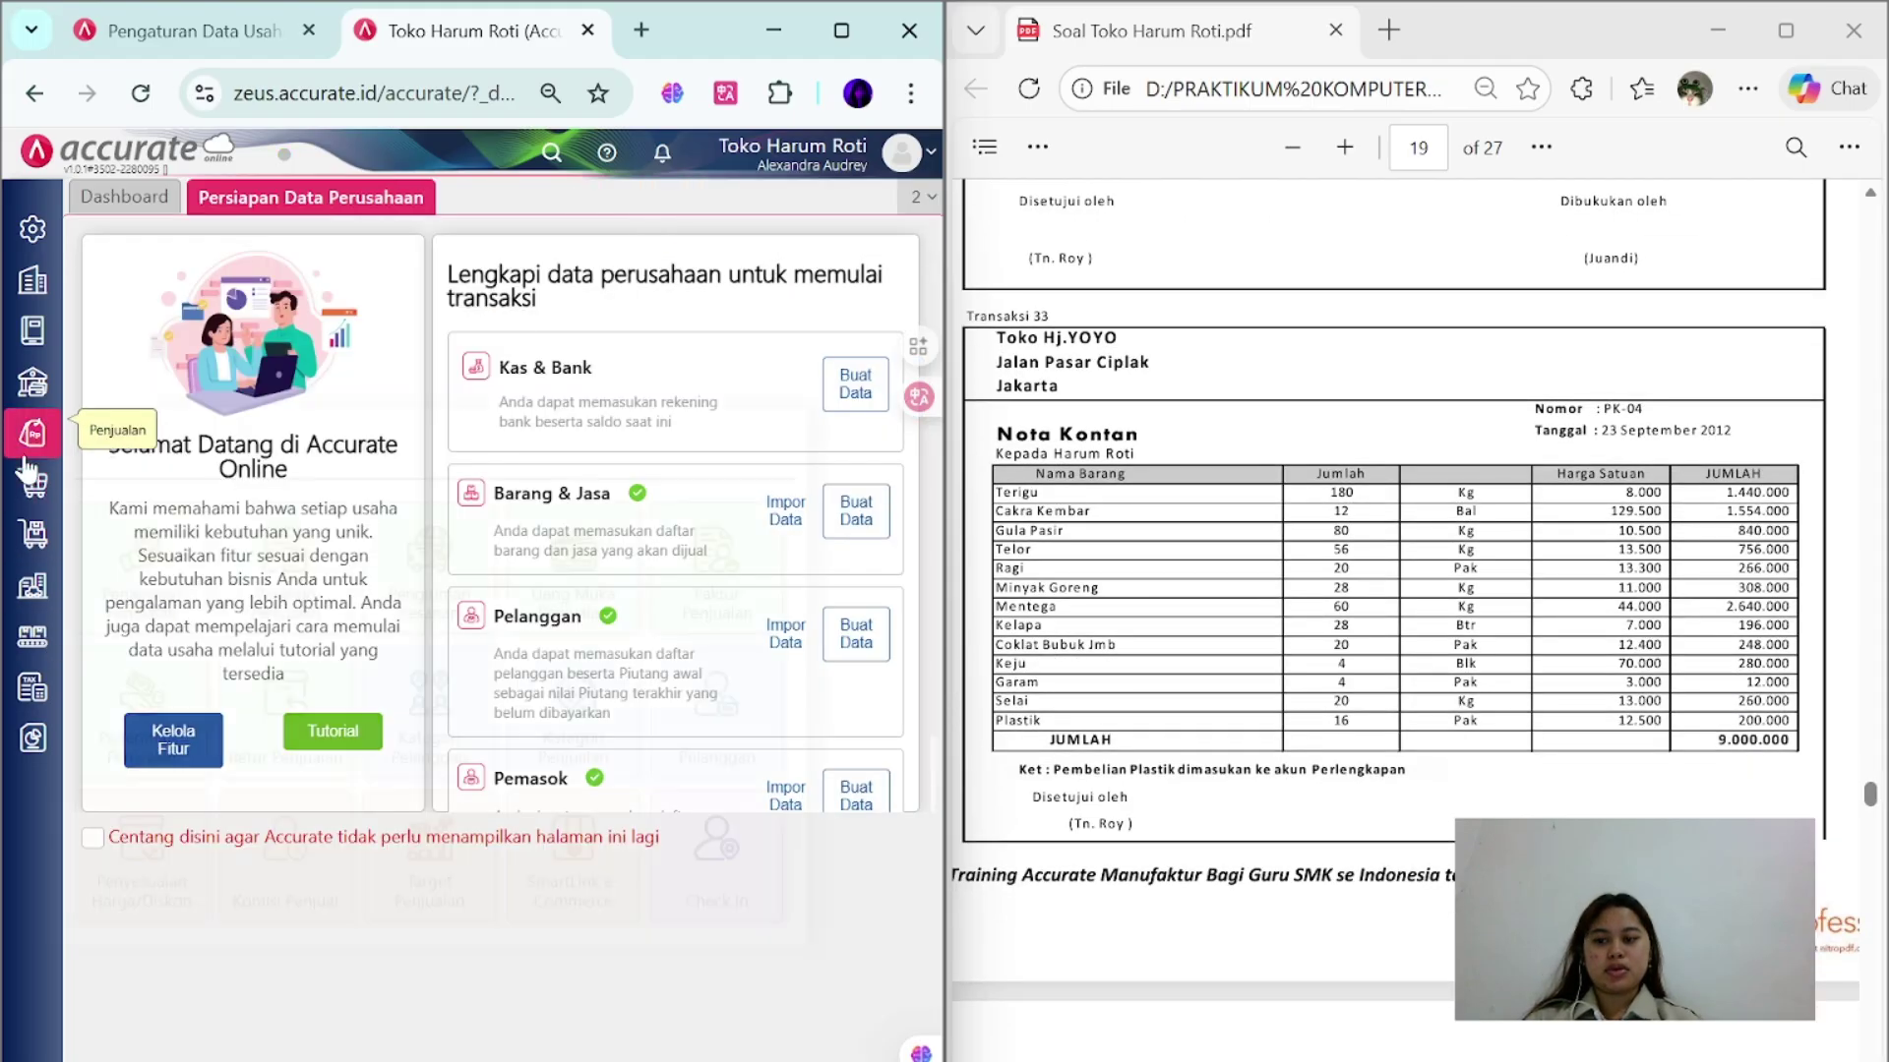
{"action": "mouse_move", "coordinate": [29, 484]}
{"action": "left_click", "coordinate": [587, 641]}
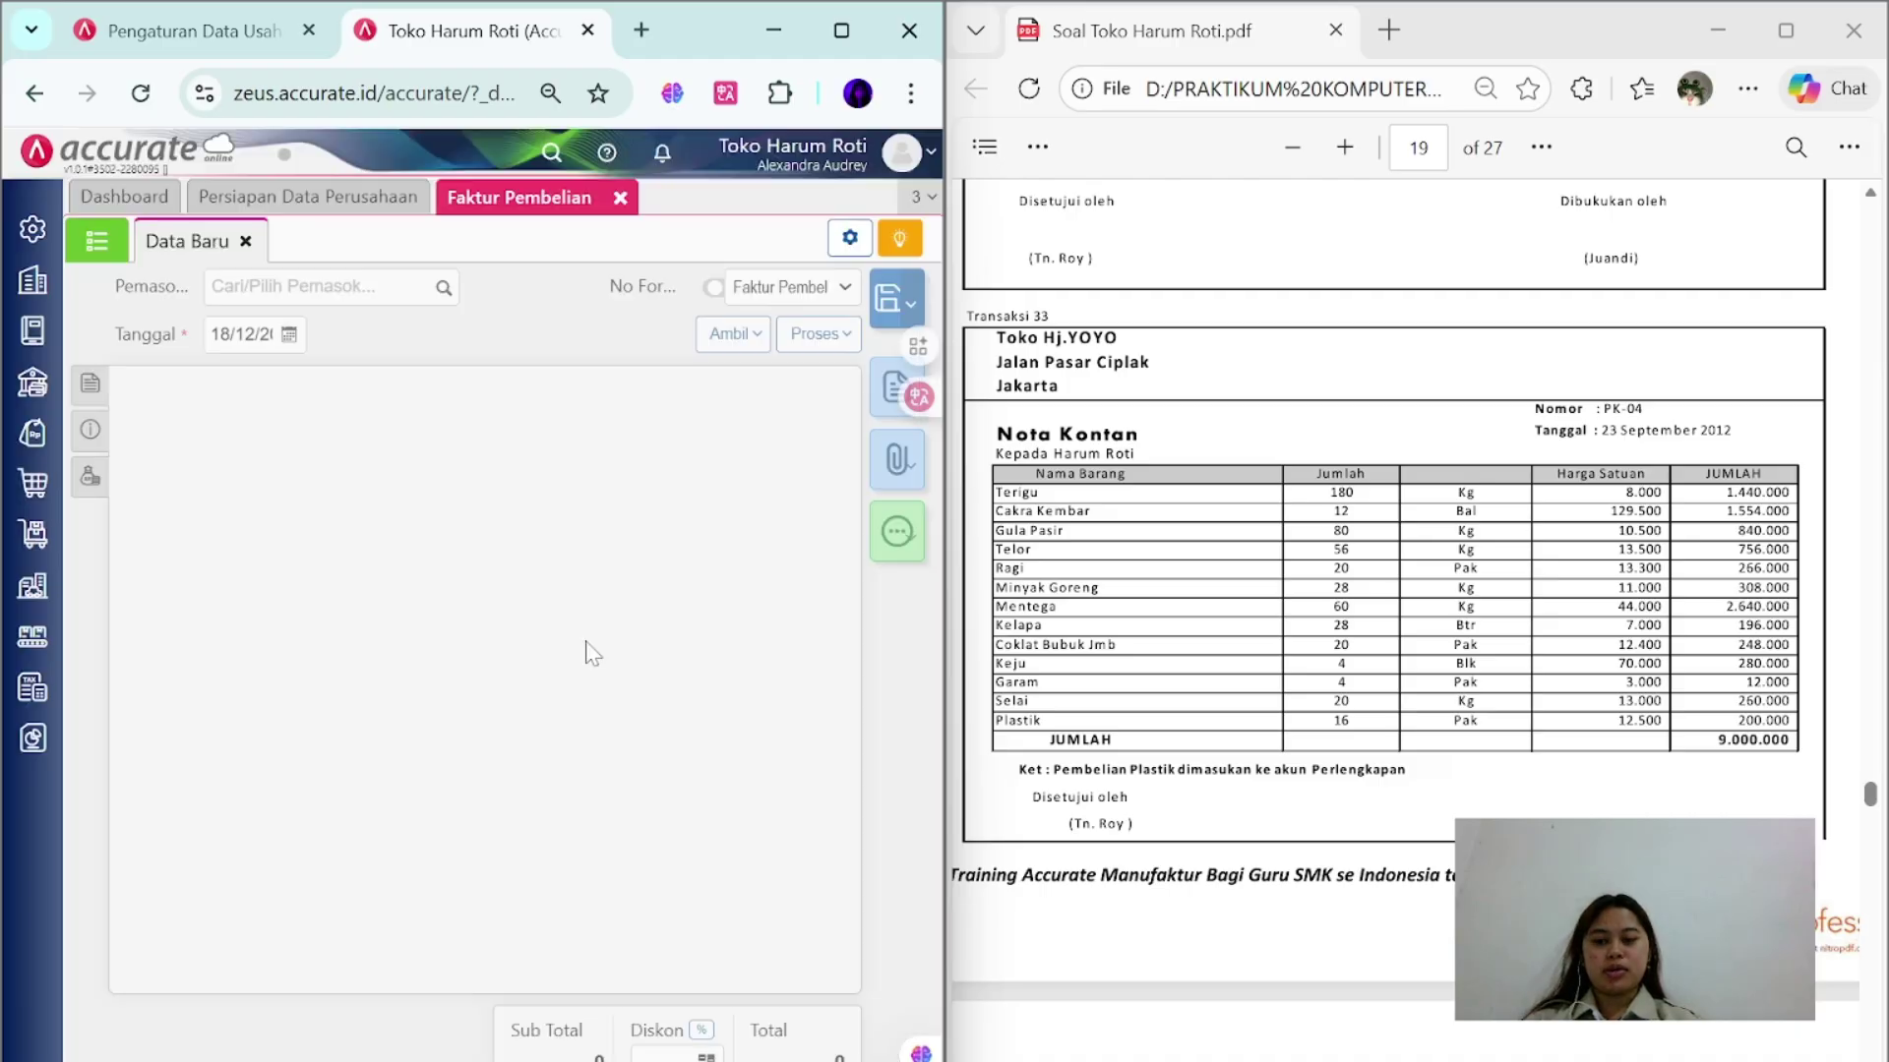
{"action": "left_click", "coordinate": [443, 287]}
{"action": "left_click", "coordinate": [281, 321]}
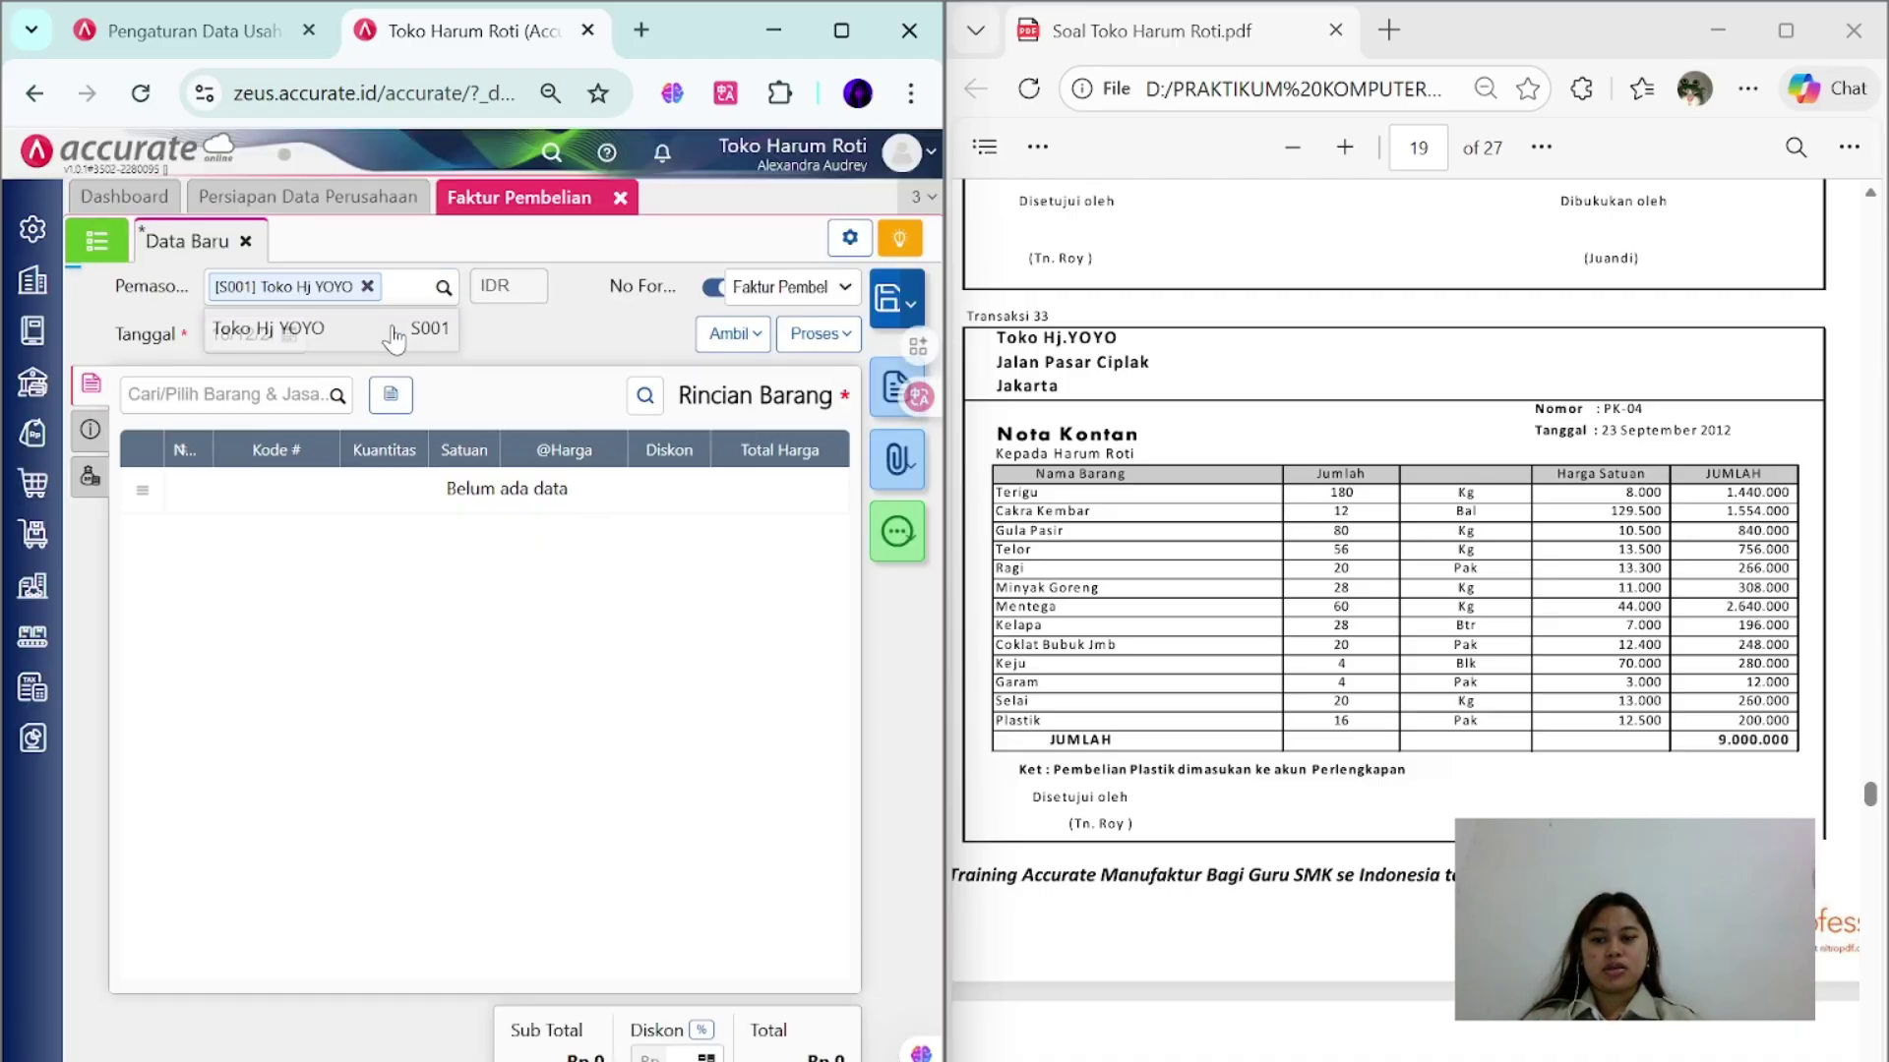
{"action": "left_click", "coordinate": [278, 339]}
{"action": "type", "text": "23/__/_"}
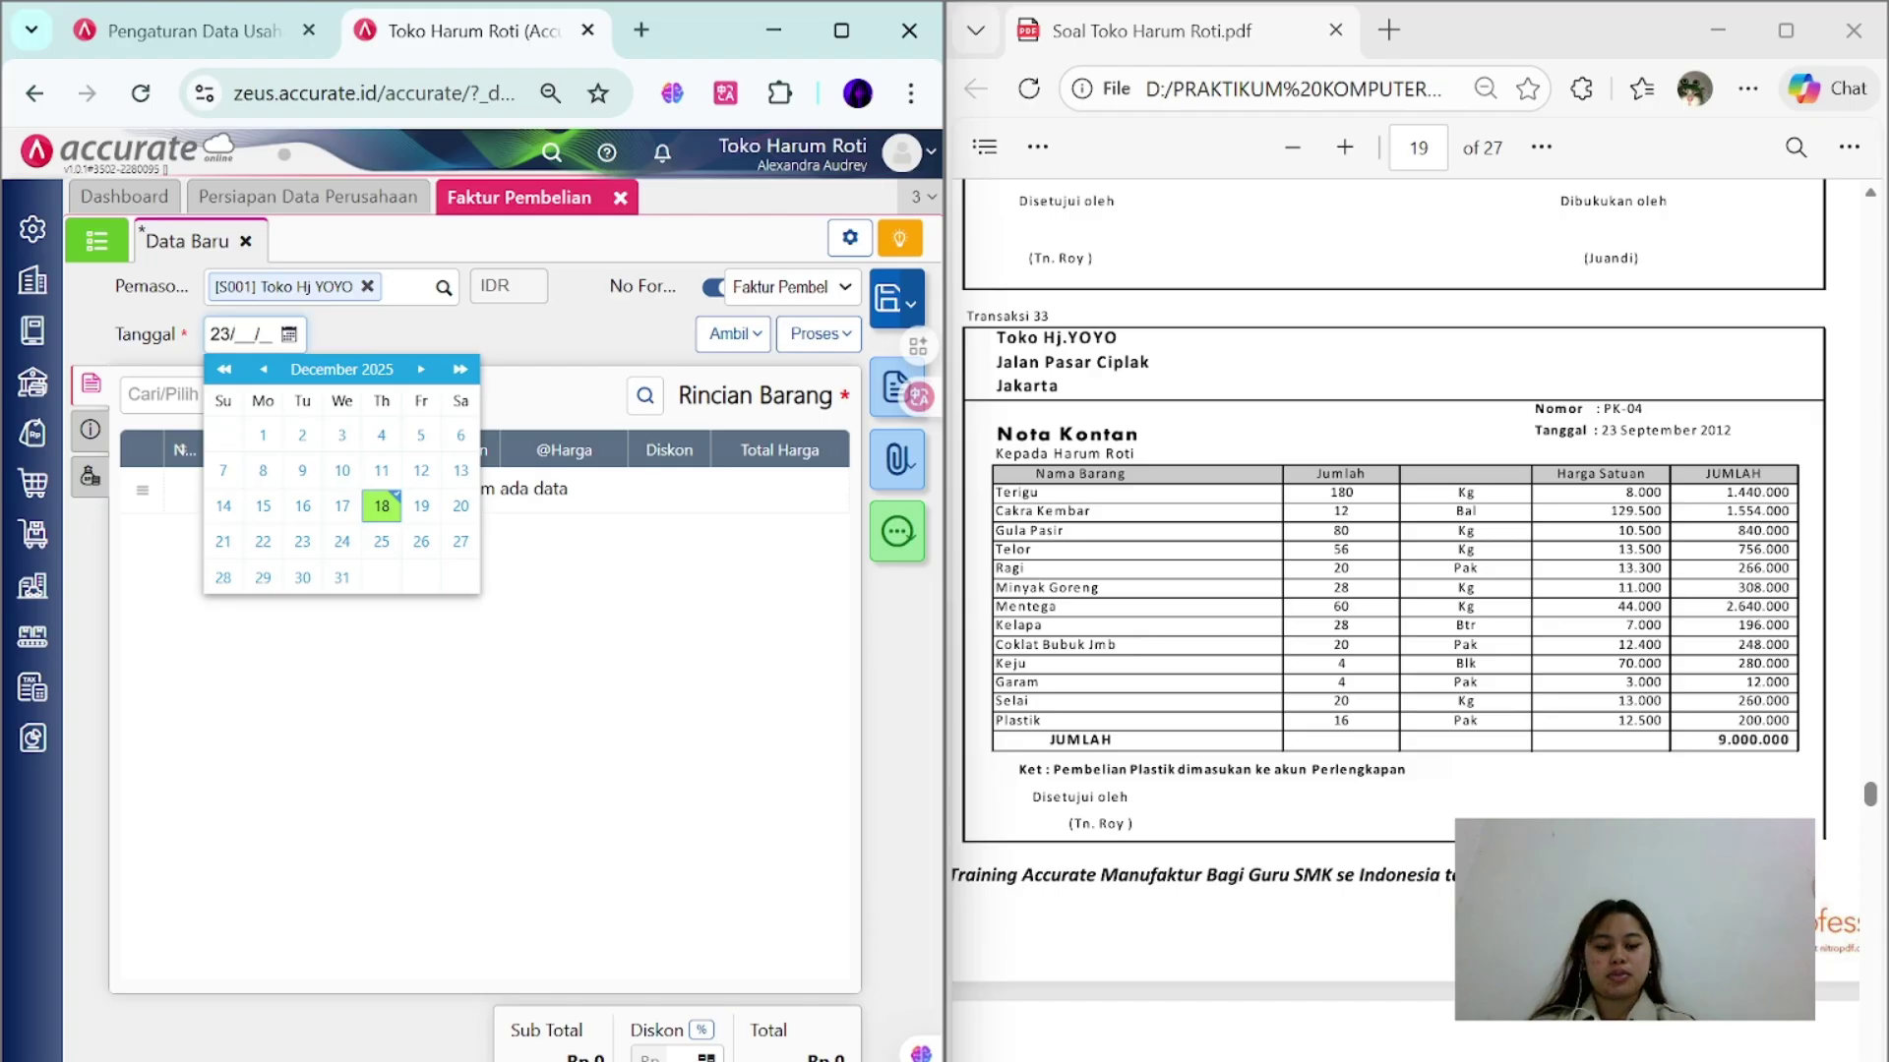
{"action": "type", "text": "092012"}
{"action": "key", "text": "Tab"}
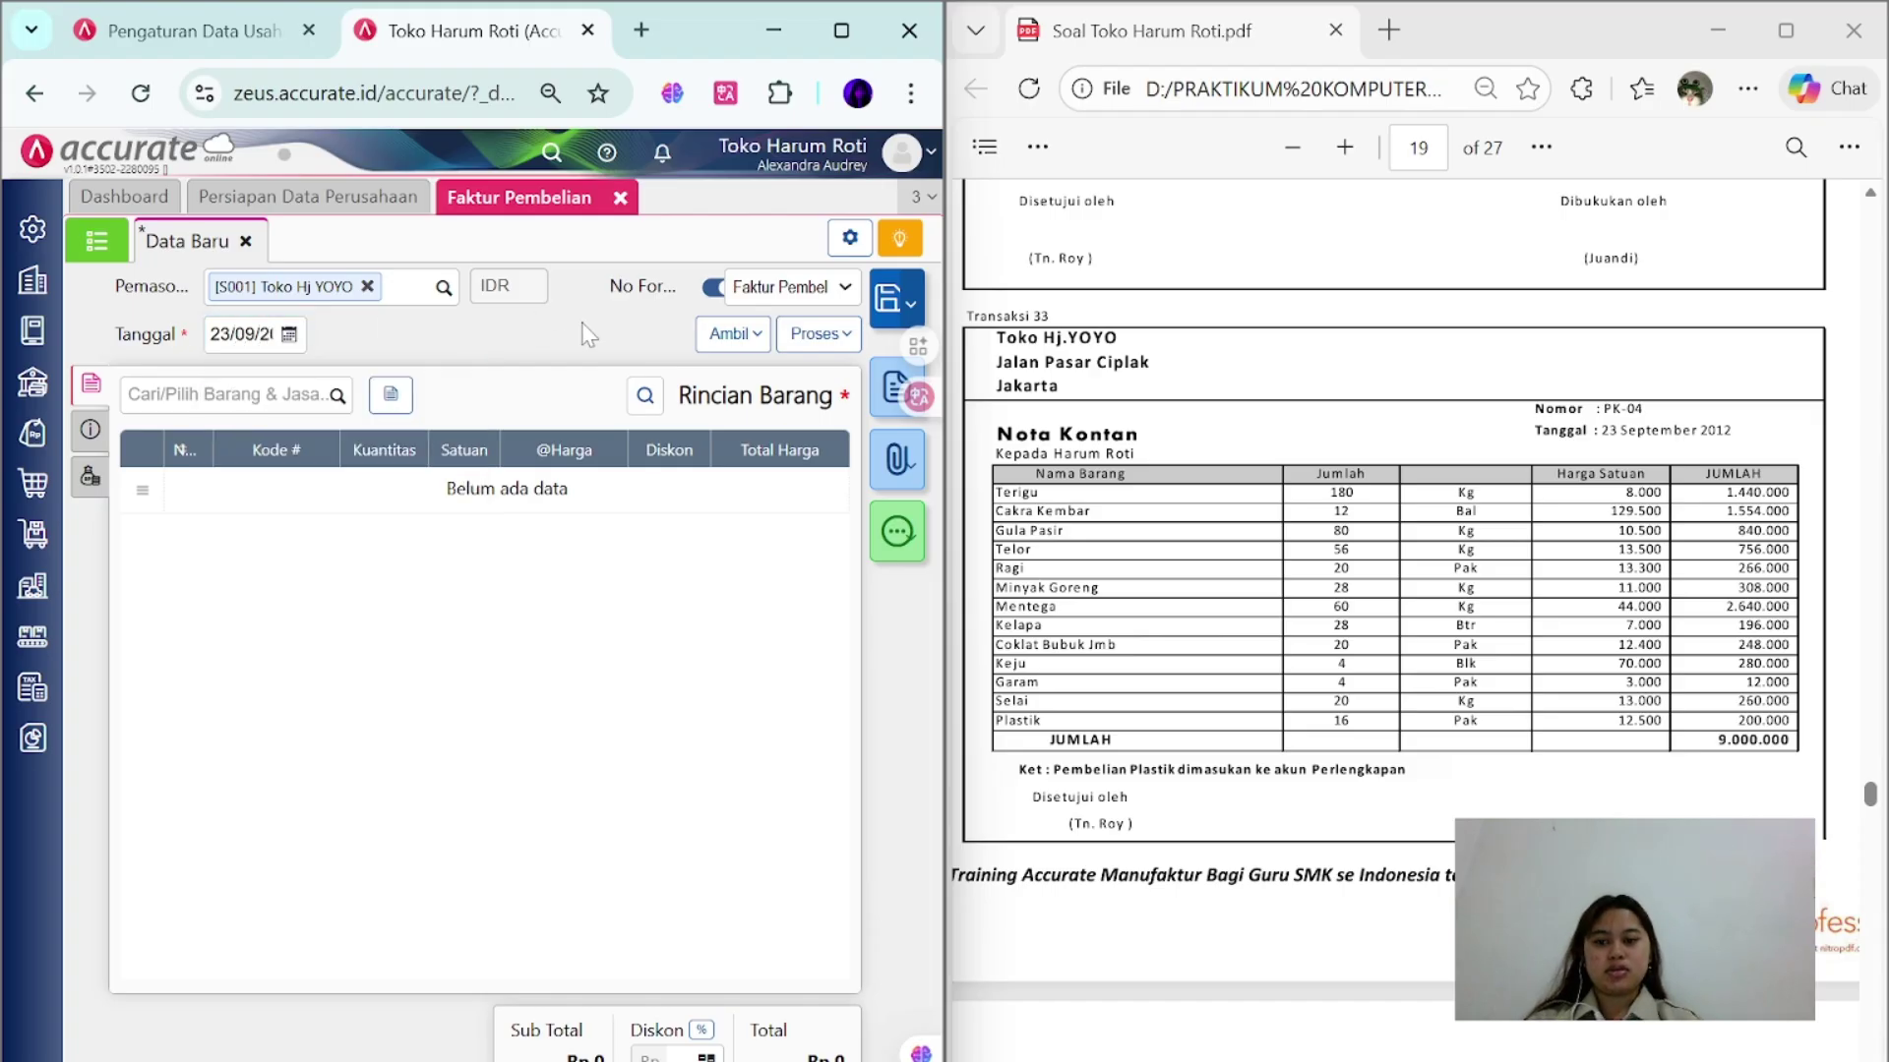
- Enter the Transaksi 33 goods in the purchase invoice's item lines, starting with Terigu
{"action": "left_click", "coordinate": [337, 395]}
{"action": "type", "text": "ter"}
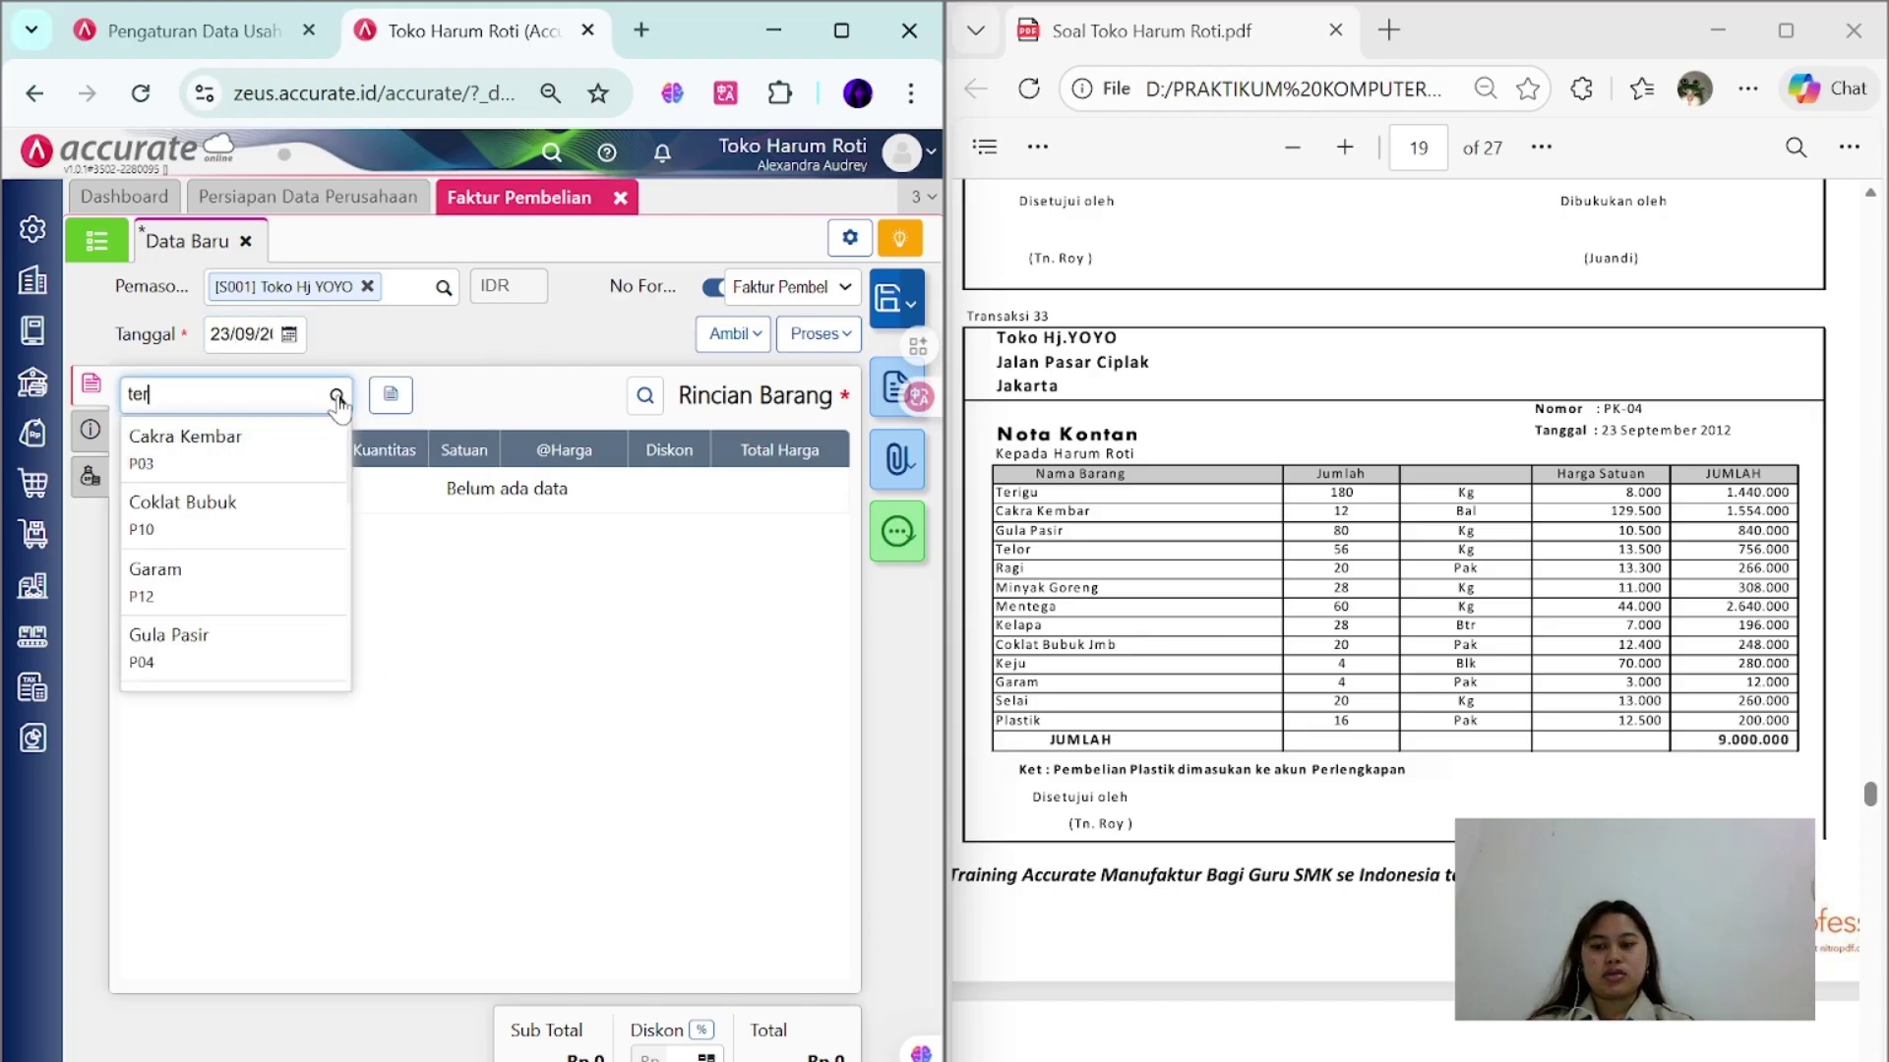
{"action": "type", "text": "iu"}
{"action": "key", "text": "BackSpace"}
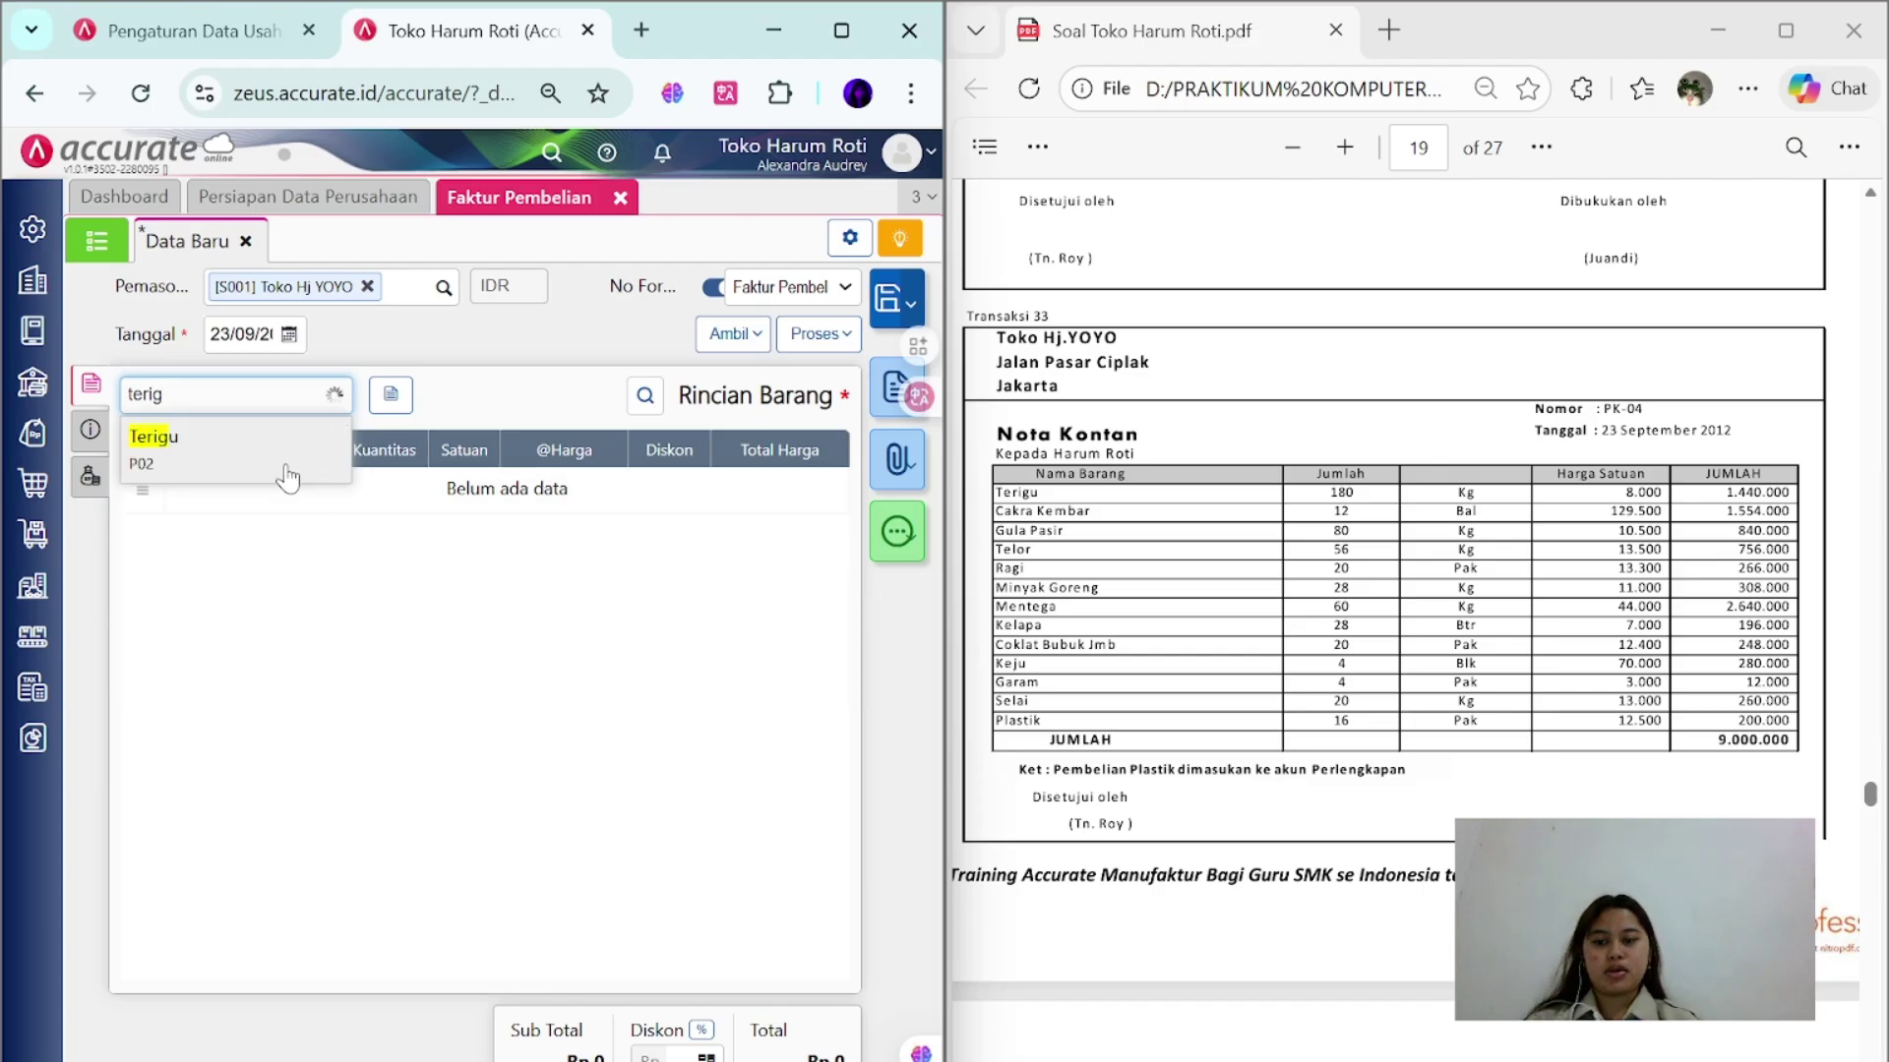
{"action": "left_click", "coordinate": [288, 477]}
{"action": "key", "text": "Tab"}
{"action": "key", "text": "Escape"}
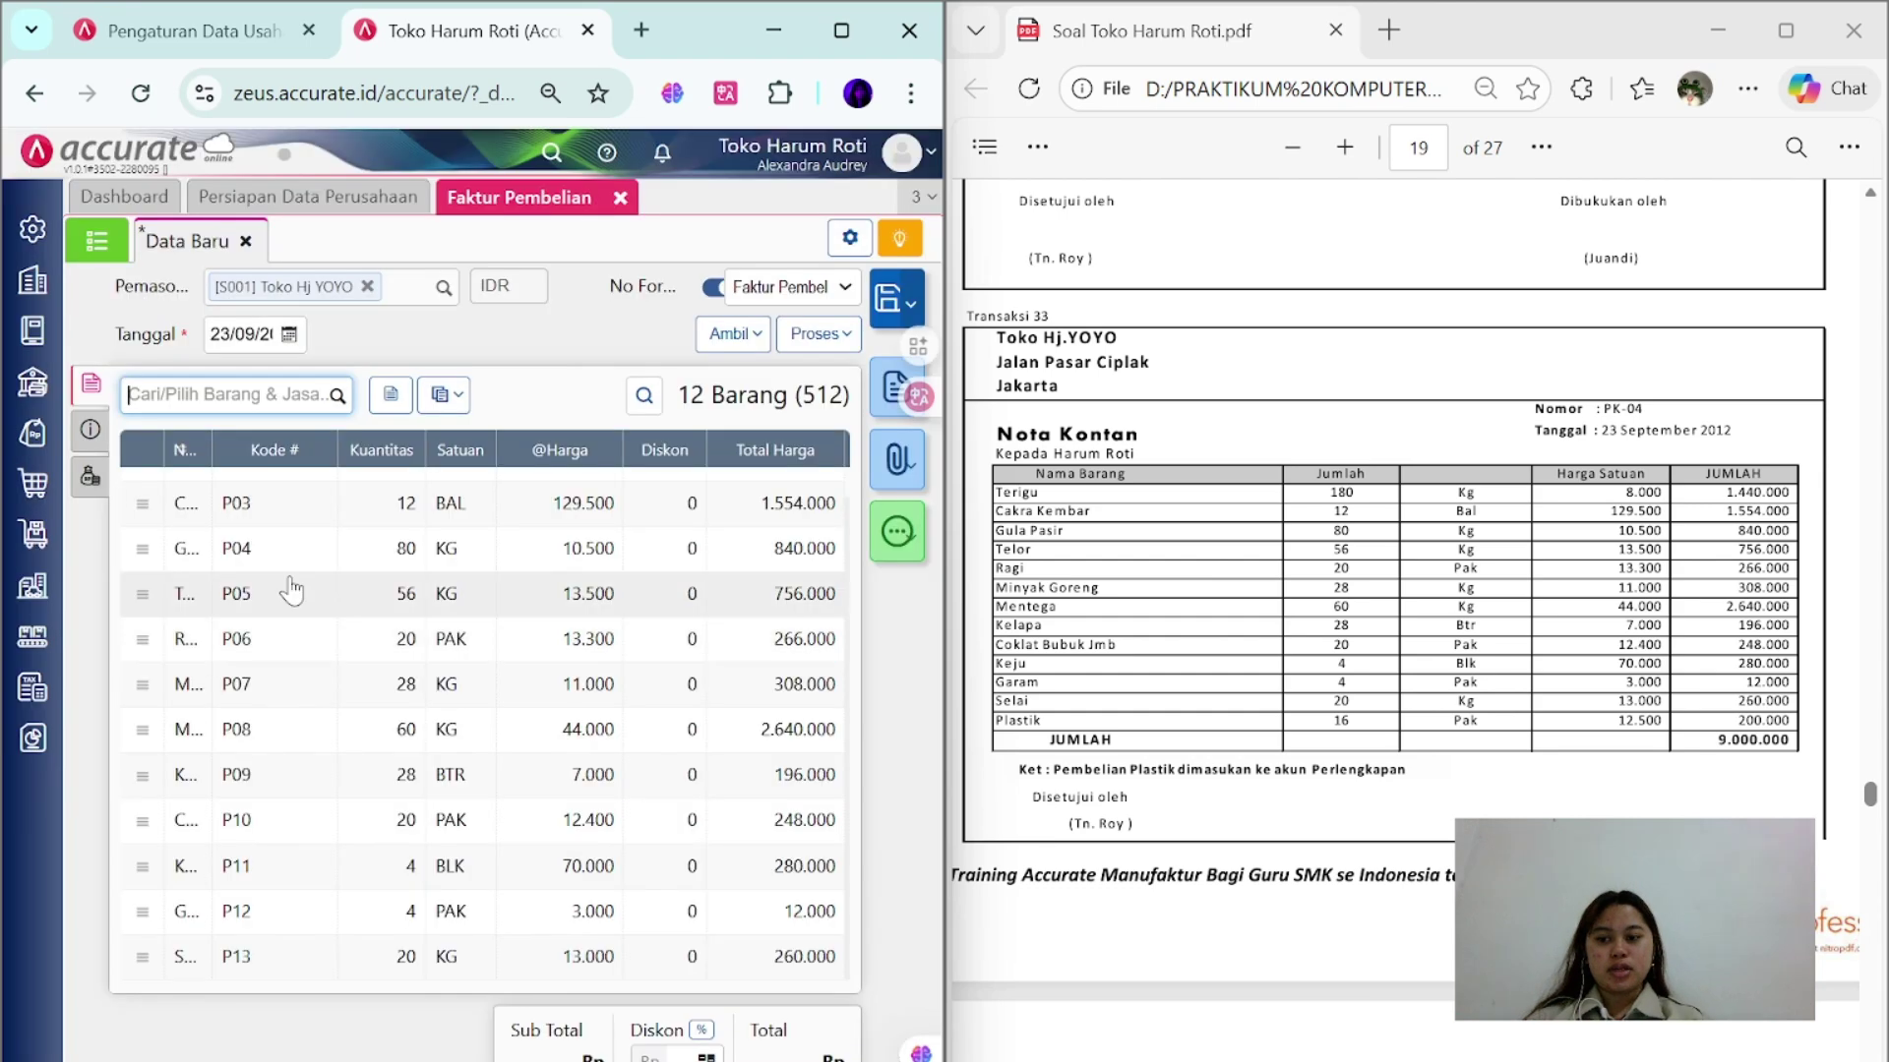
- Set the purchase invoice's supplier invoice number to PK-04 and its delivery date to 23 September 2012
{"action": "left_click", "coordinate": [96, 448]}
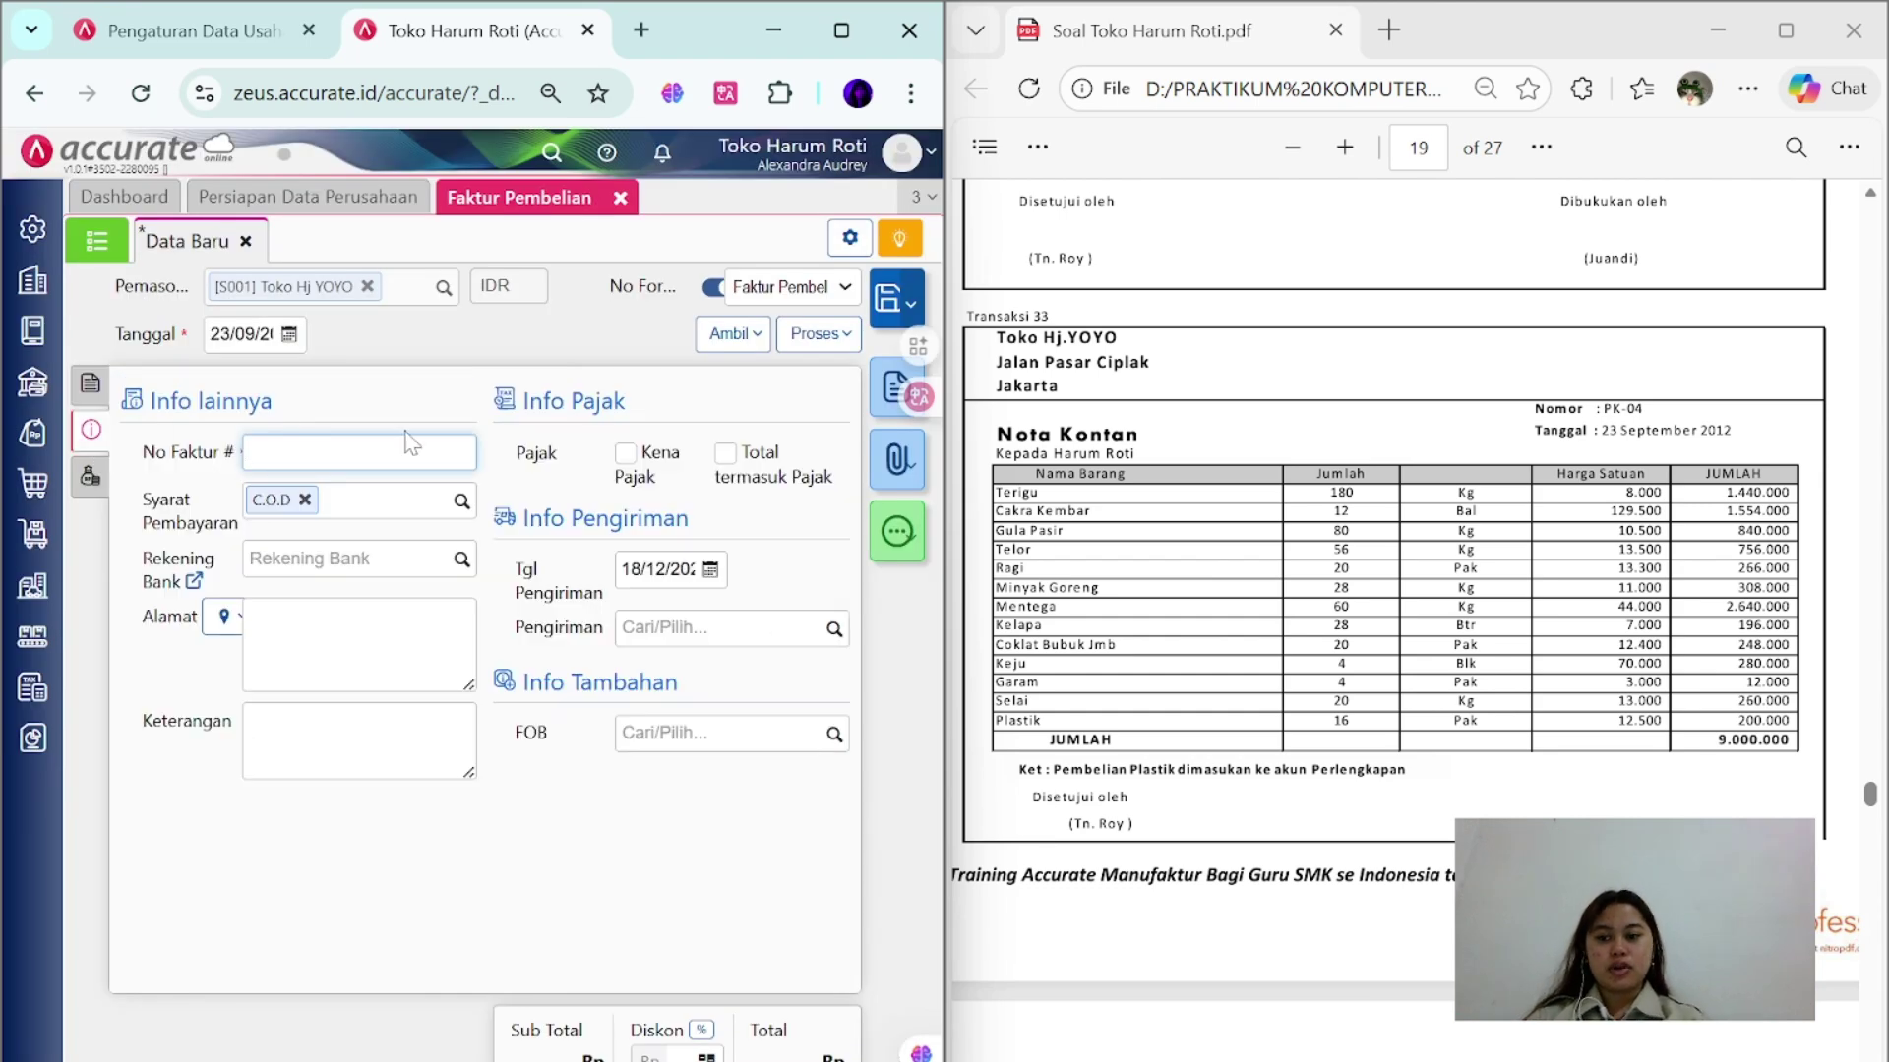
{"action": "type", "text": "PK-04"}
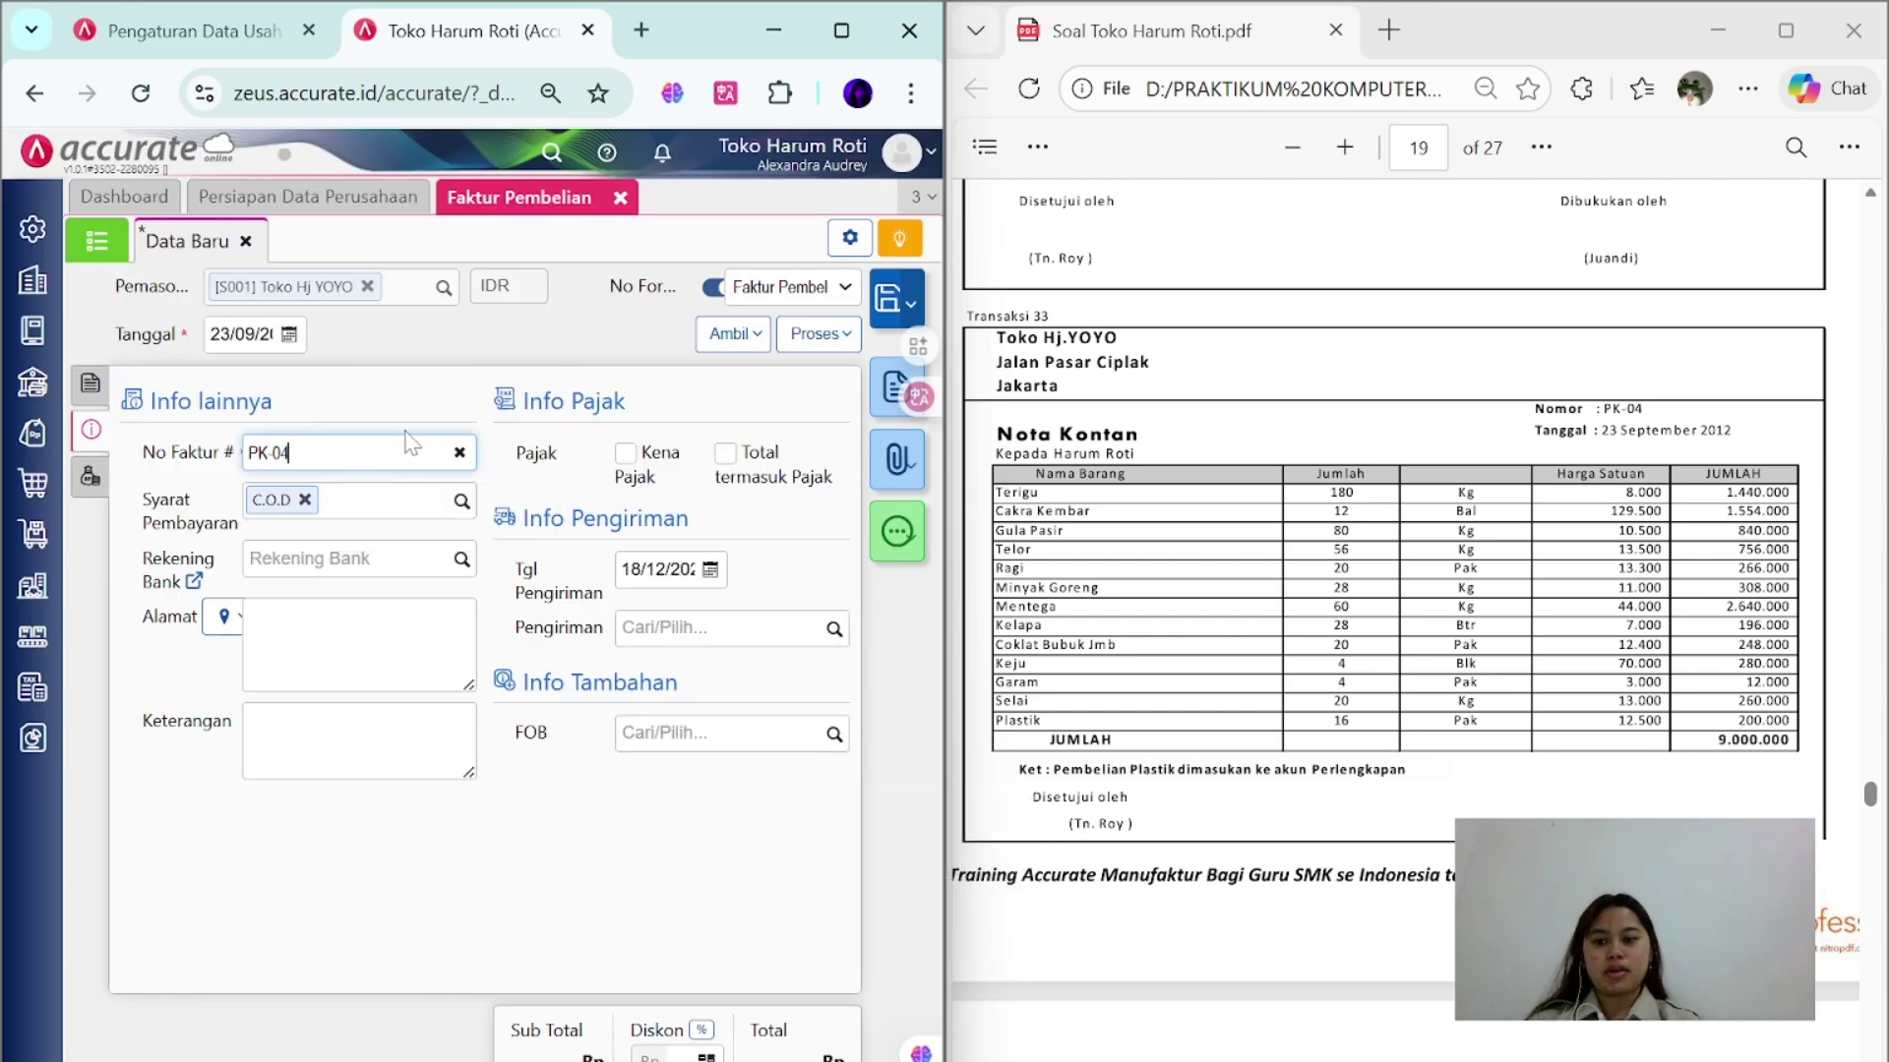
{"action": "left_click", "coordinate": [657, 568]}
{"action": "type", "text": "23/09/20"}
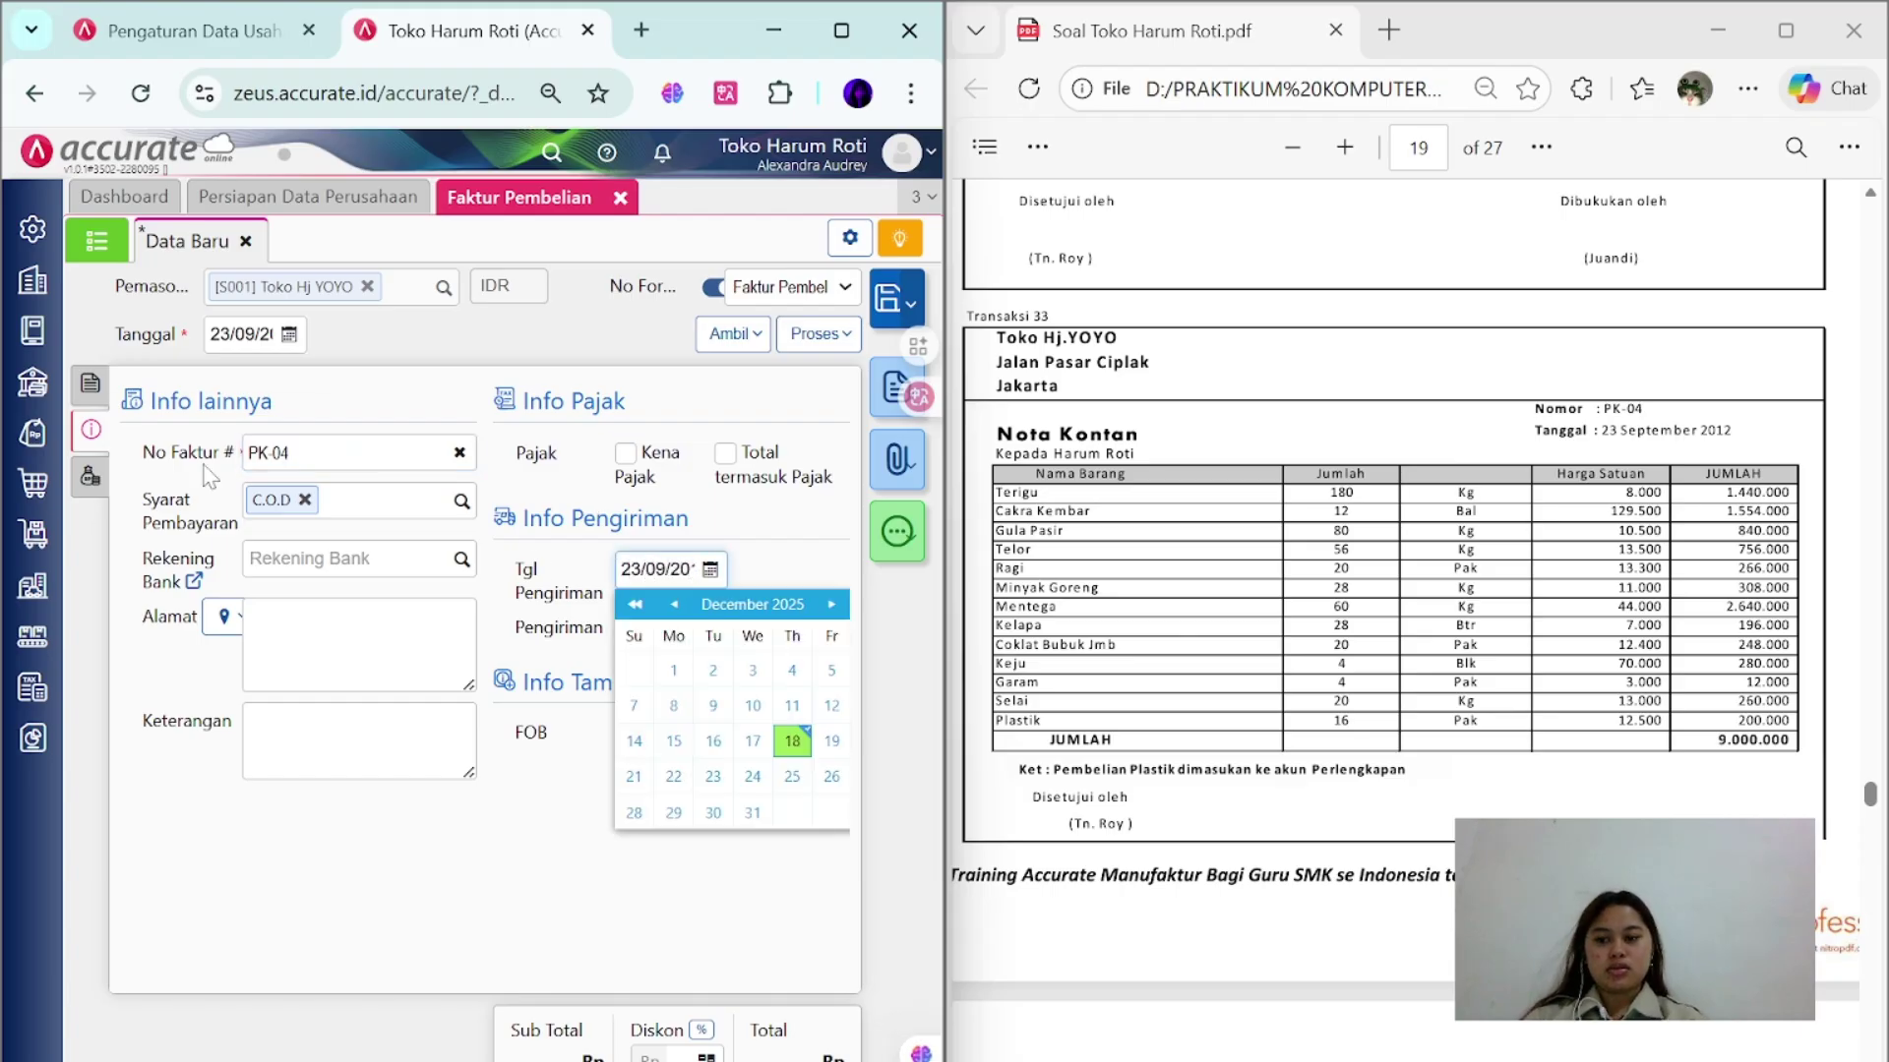
- Add a Perlengkapan Pabrik other cost of Rp 200.000 to the purchase invoice
{"action": "left_click", "coordinate": [90, 476]}
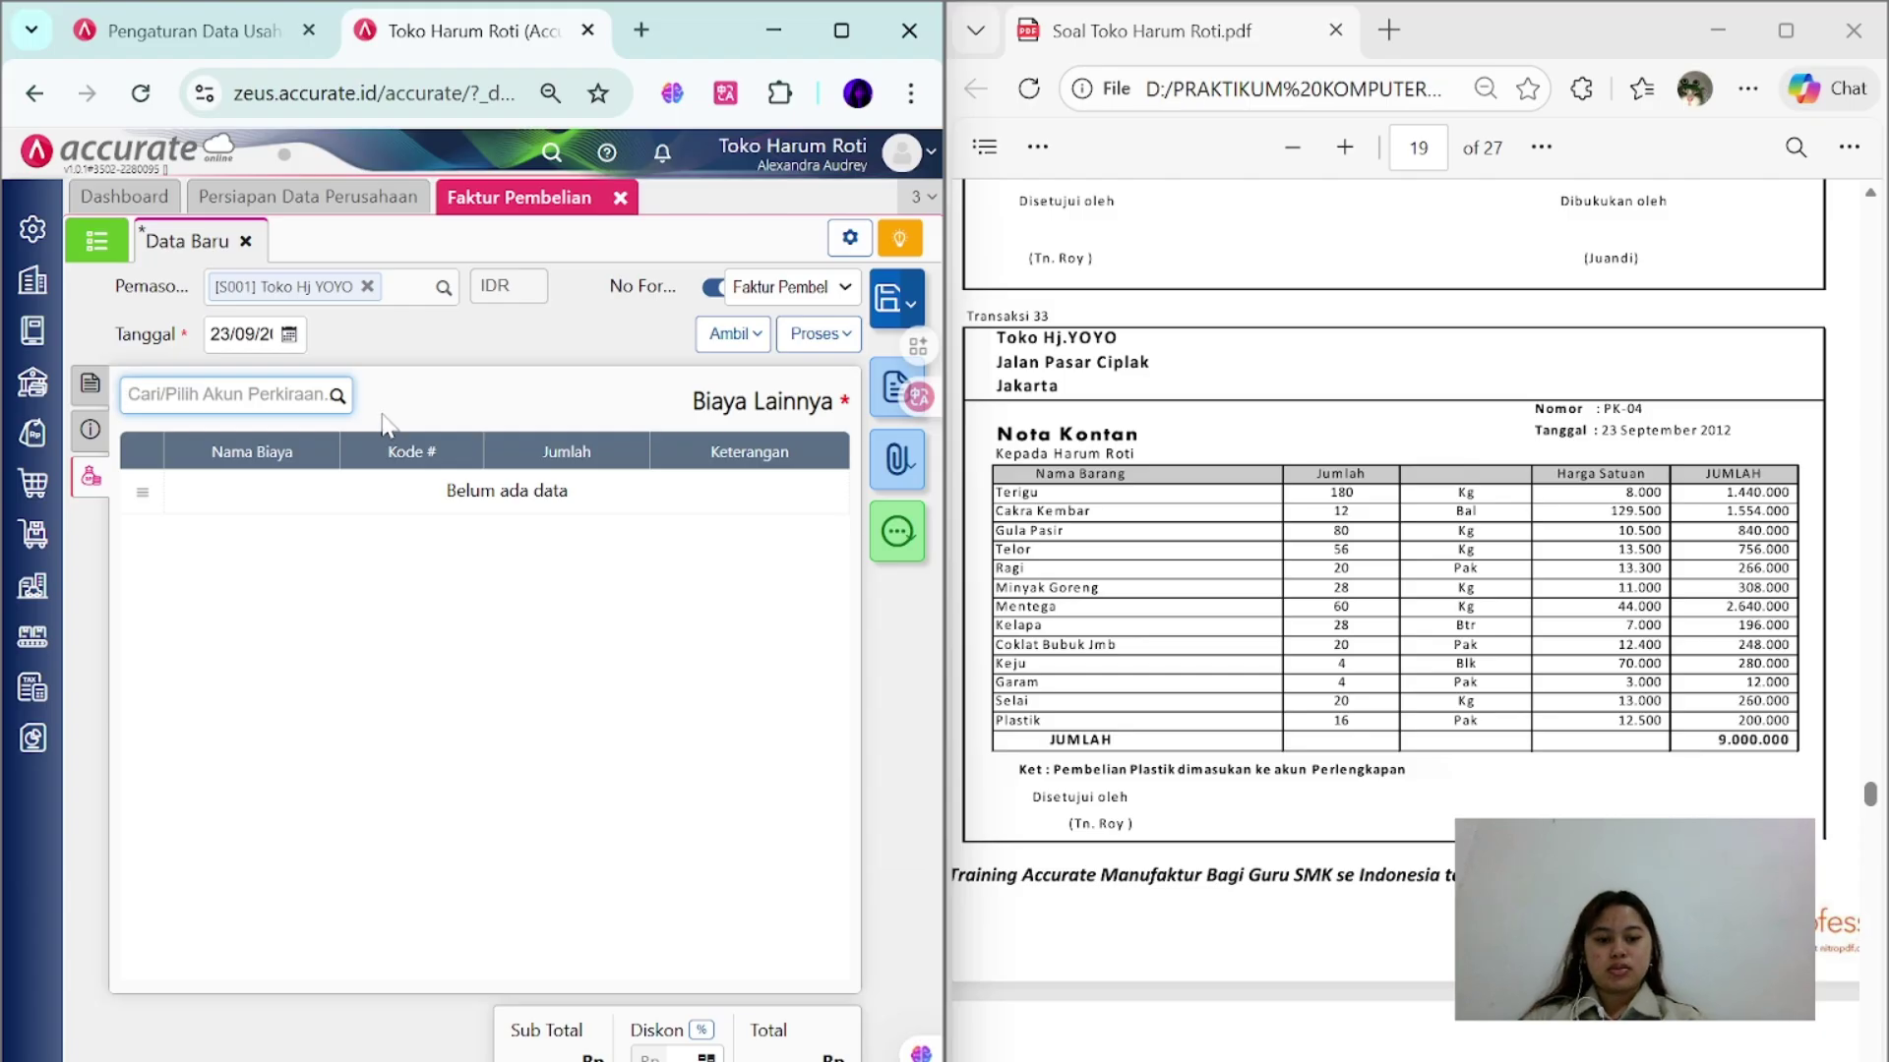
{"action": "type", "text": "PER"}
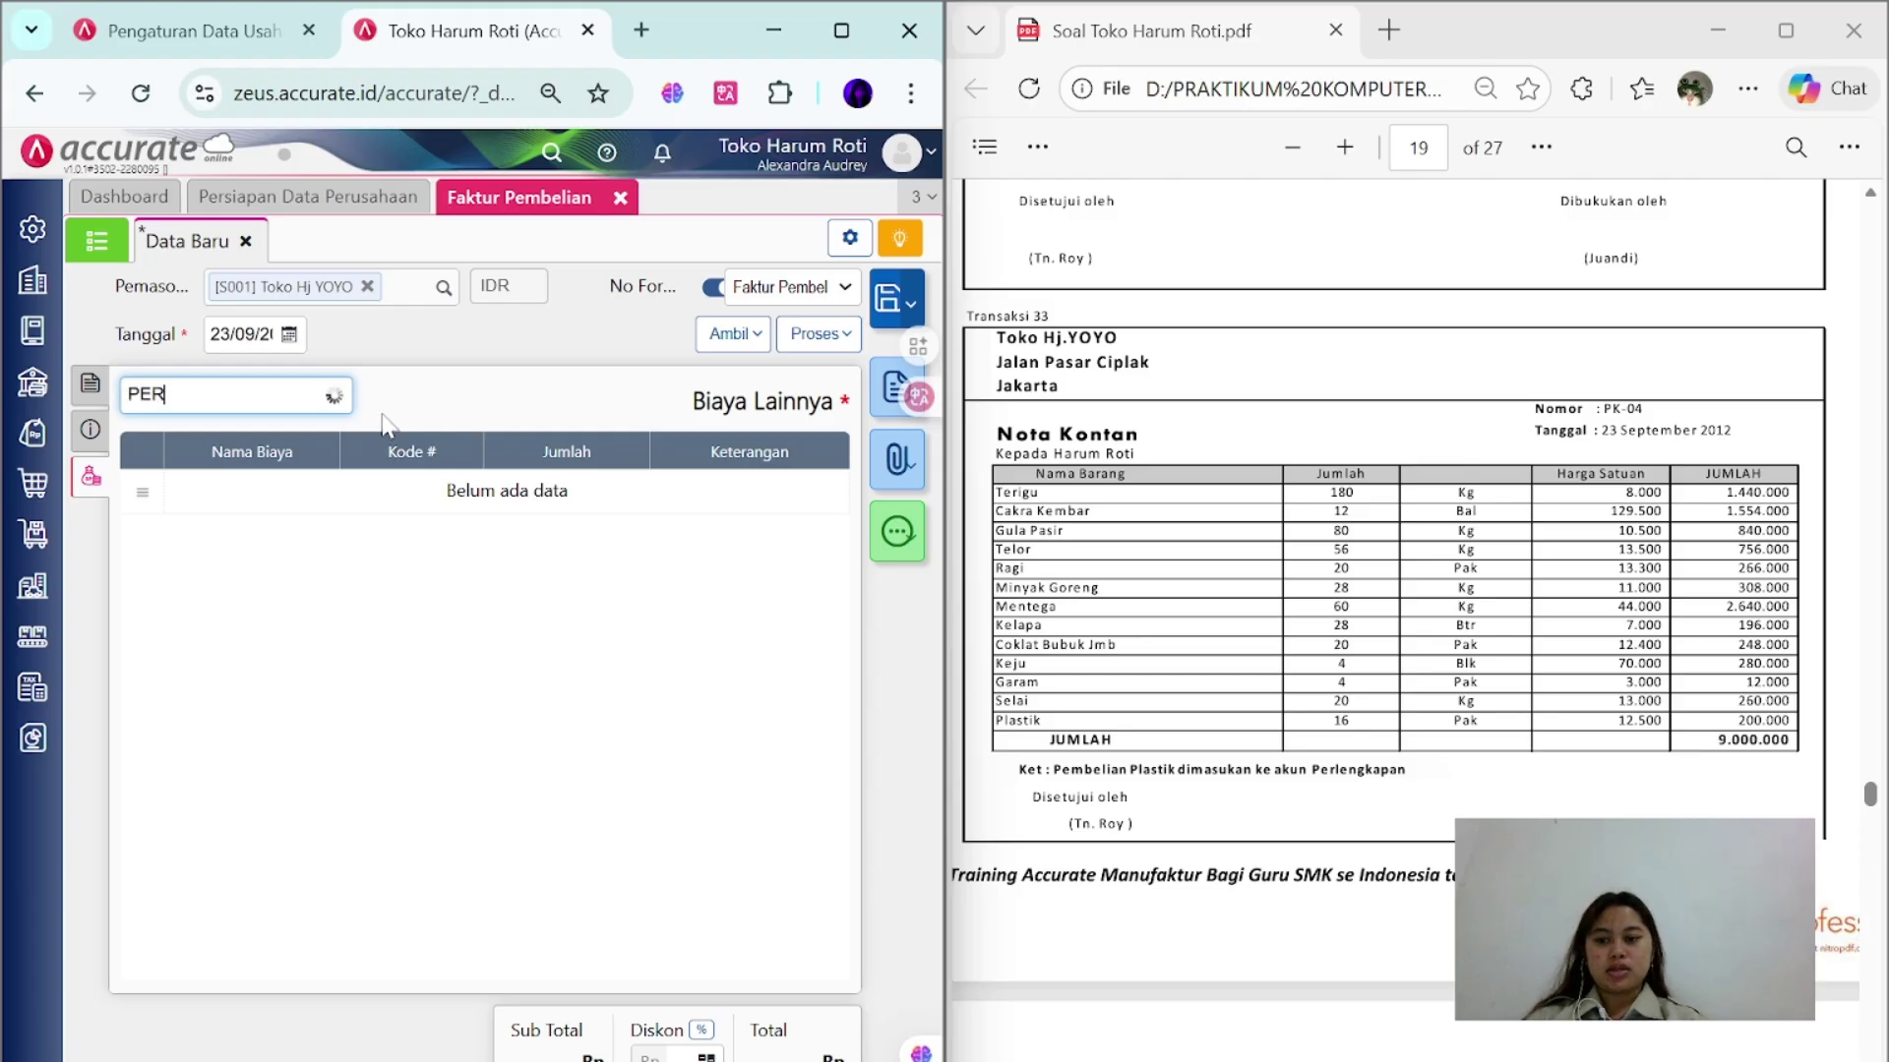
{"action": "type", "text": "LENG"}
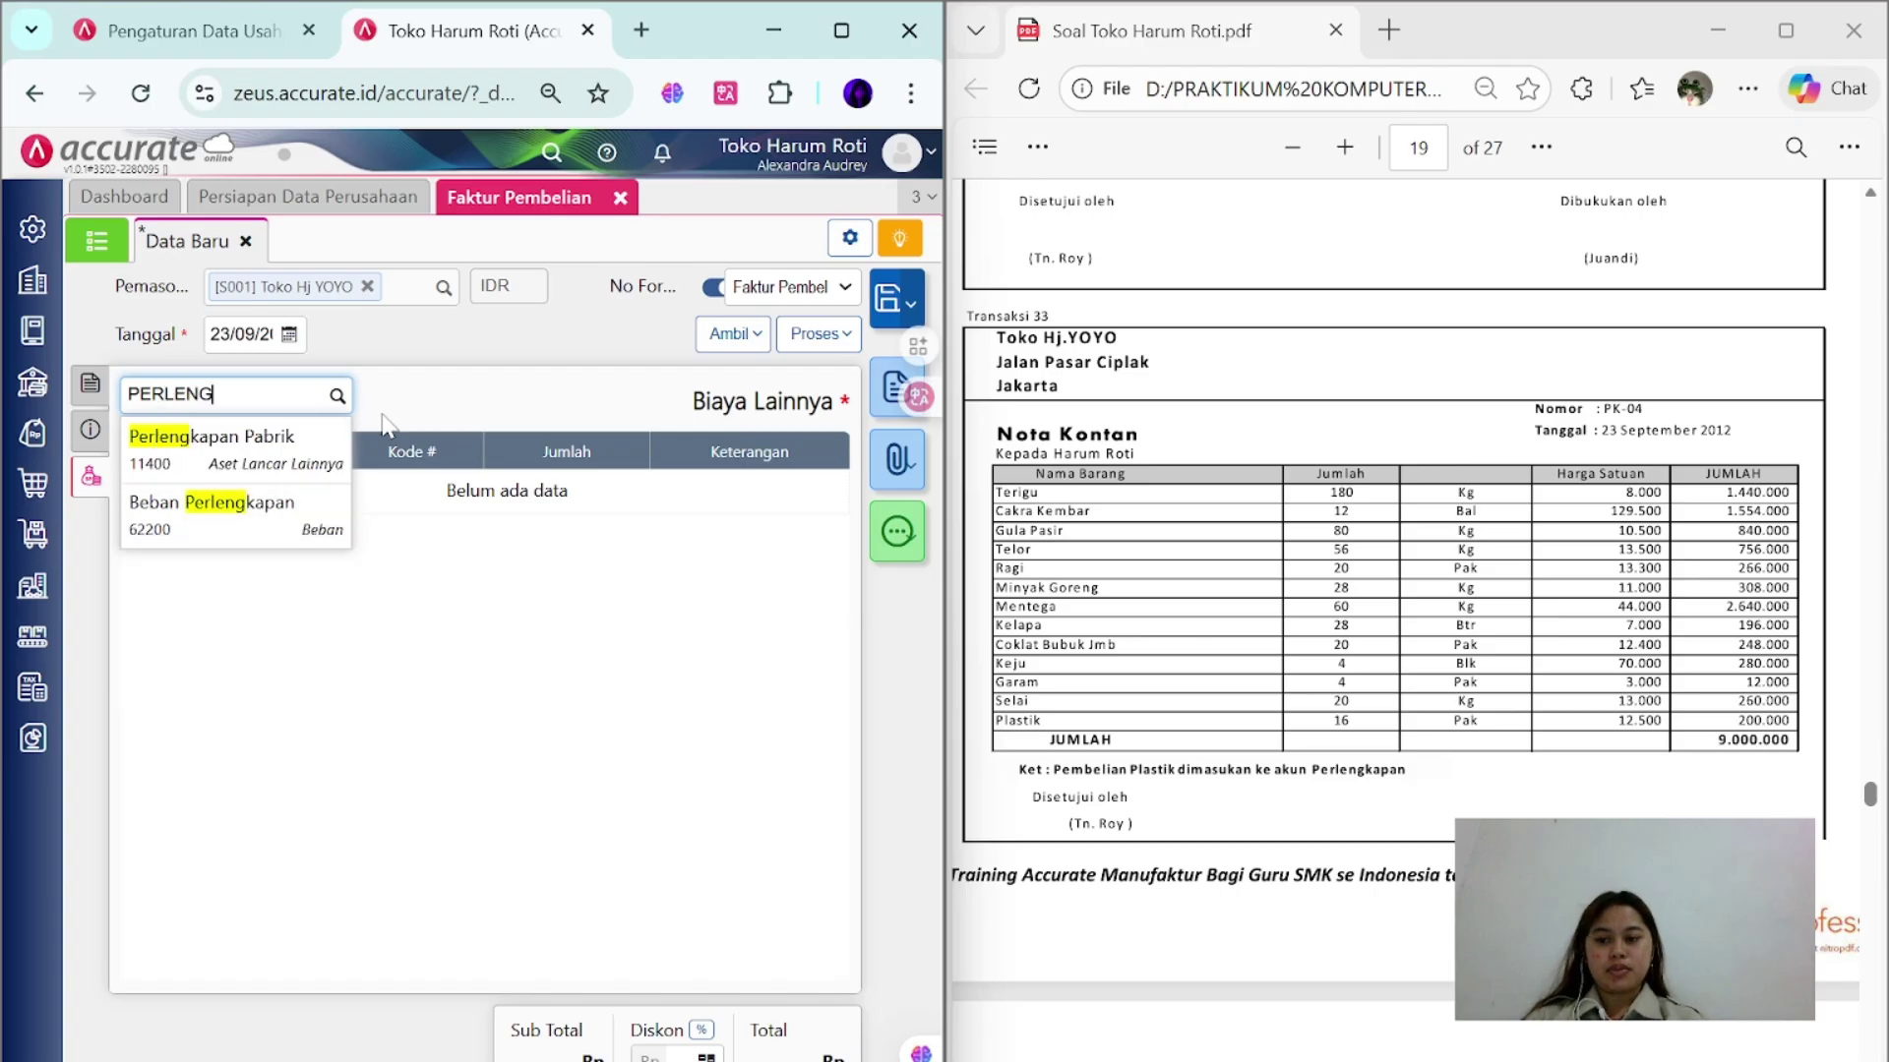
{"action": "left_click", "coordinate": [283, 455]}
{"action": "left_click", "coordinate": [608, 665]}
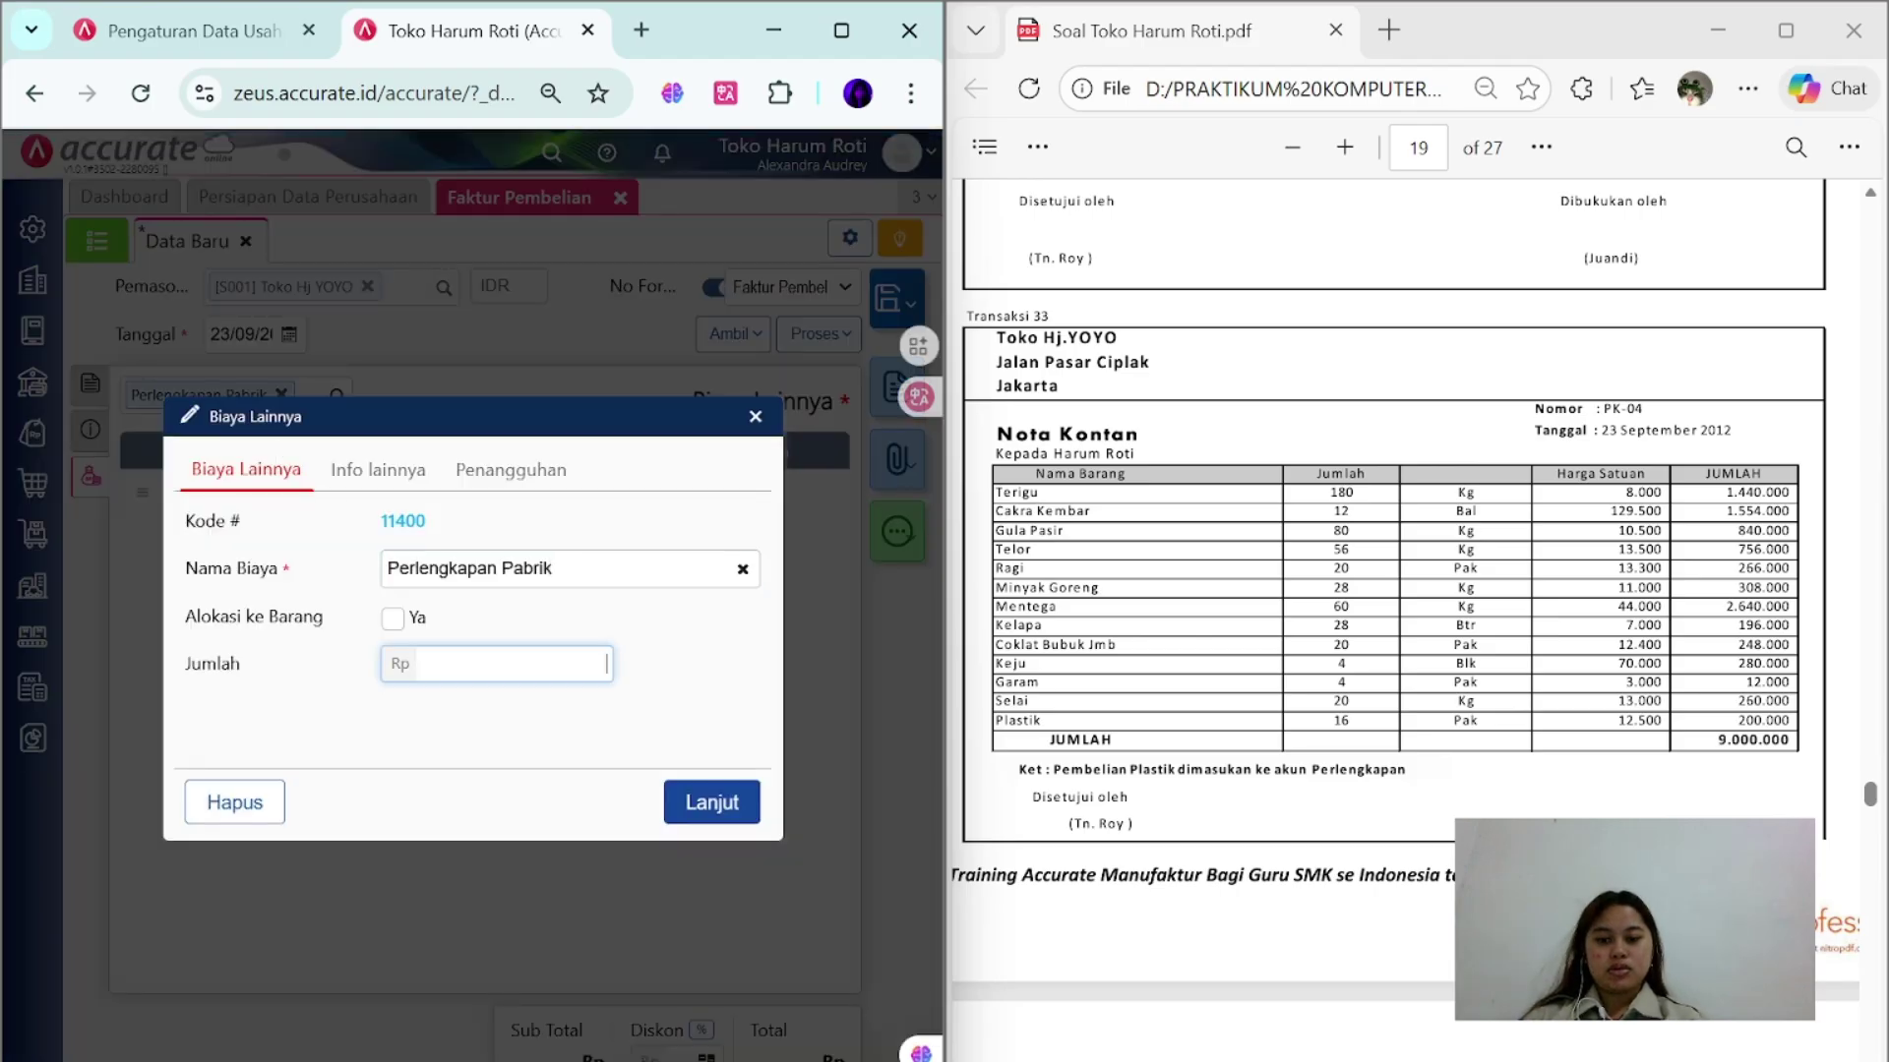
- Enter the description "Plastik 16 PAK" for the Perlengkapan Pabrik cost and confirm the cost line
{"action": "left_click", "coordinate": [378, 469]}
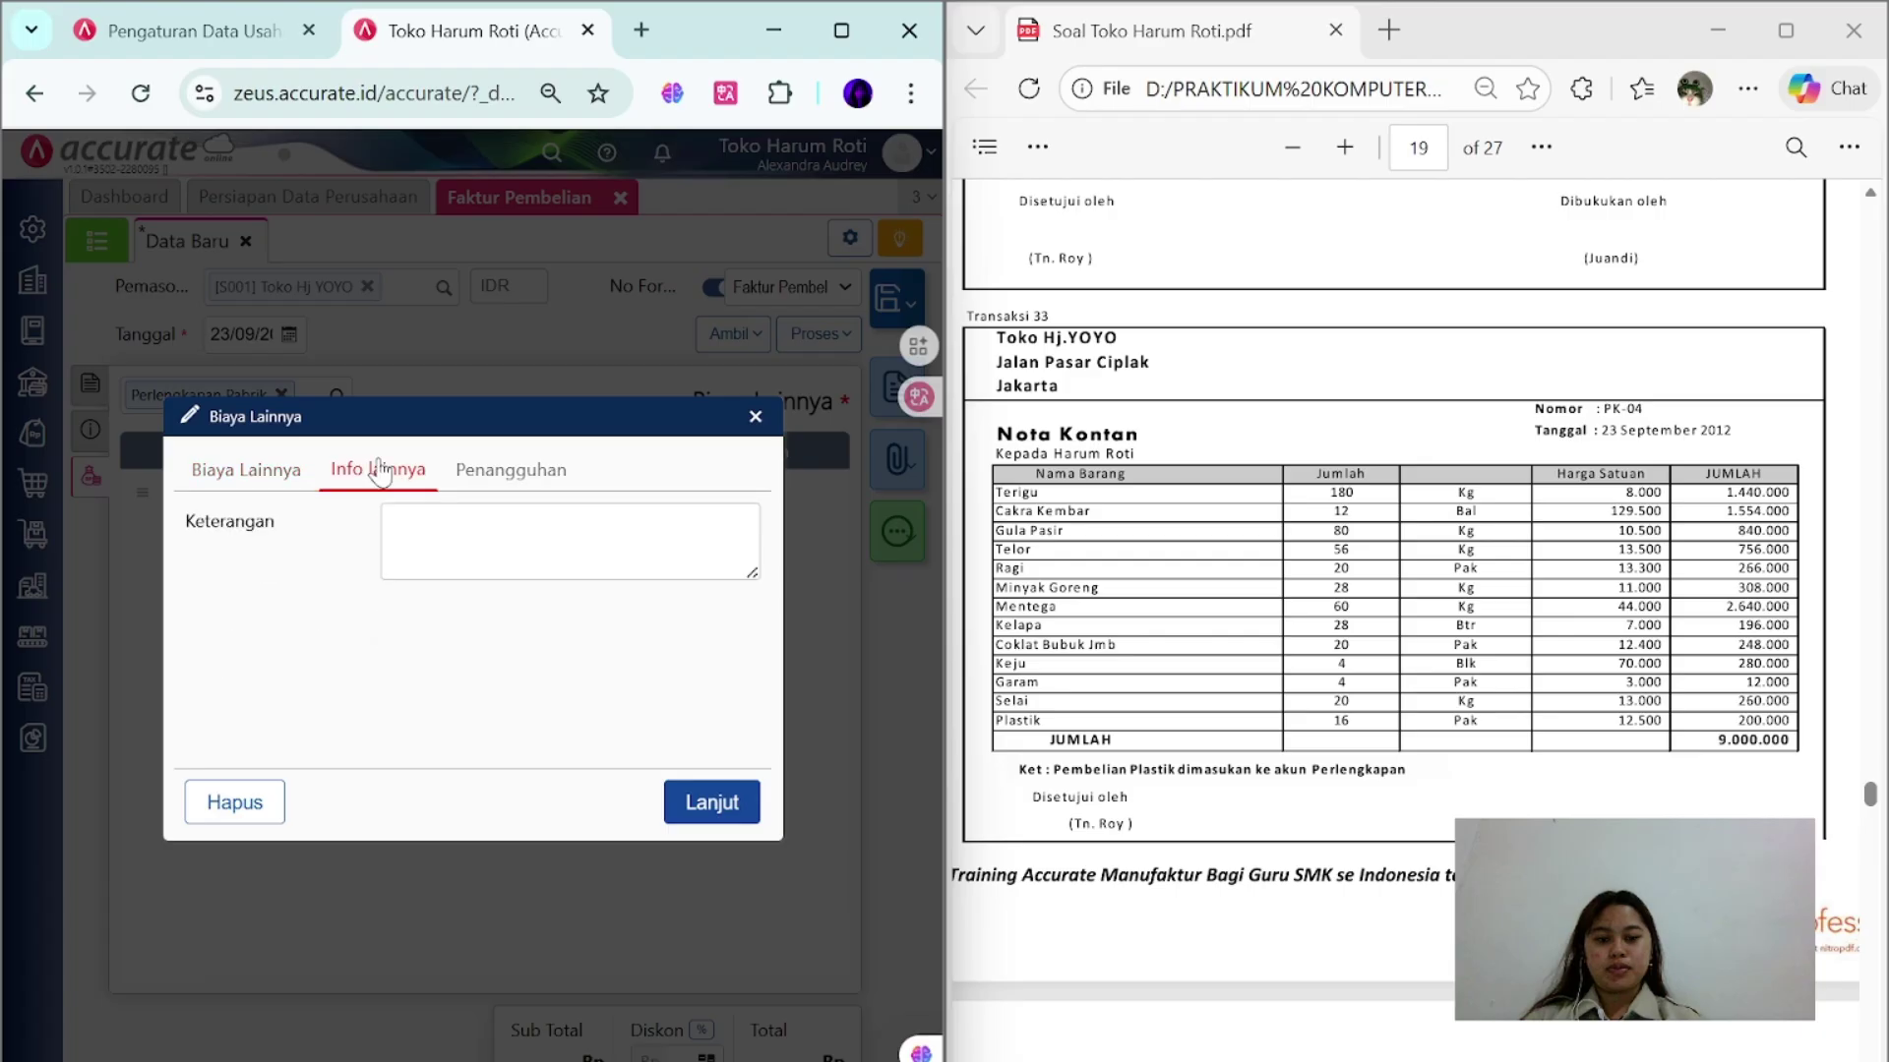
{"action": "type", "text": "P"}
{"action": "key", "text": "Caps_Lock"}
{"action": "type", "text": "lastik 16 PAK"}
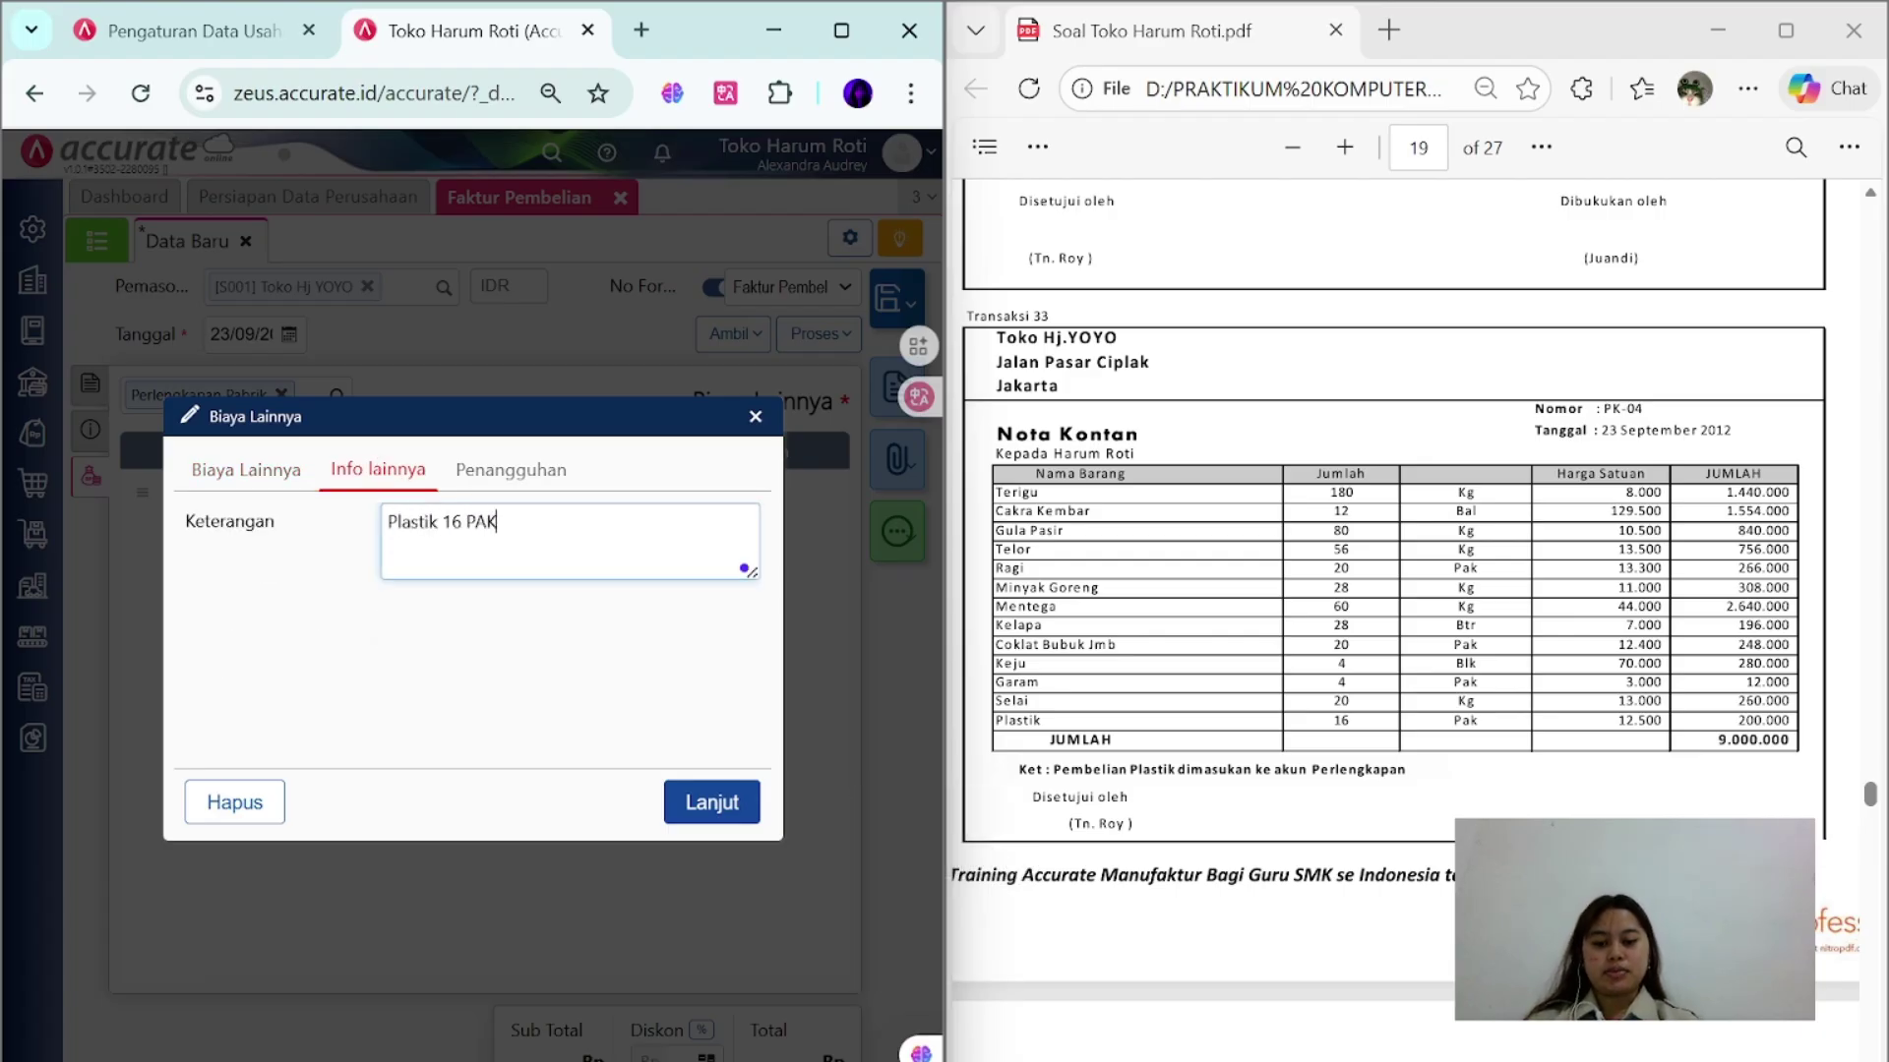
{"action": "left_click", "coordinate": [697, 802]}
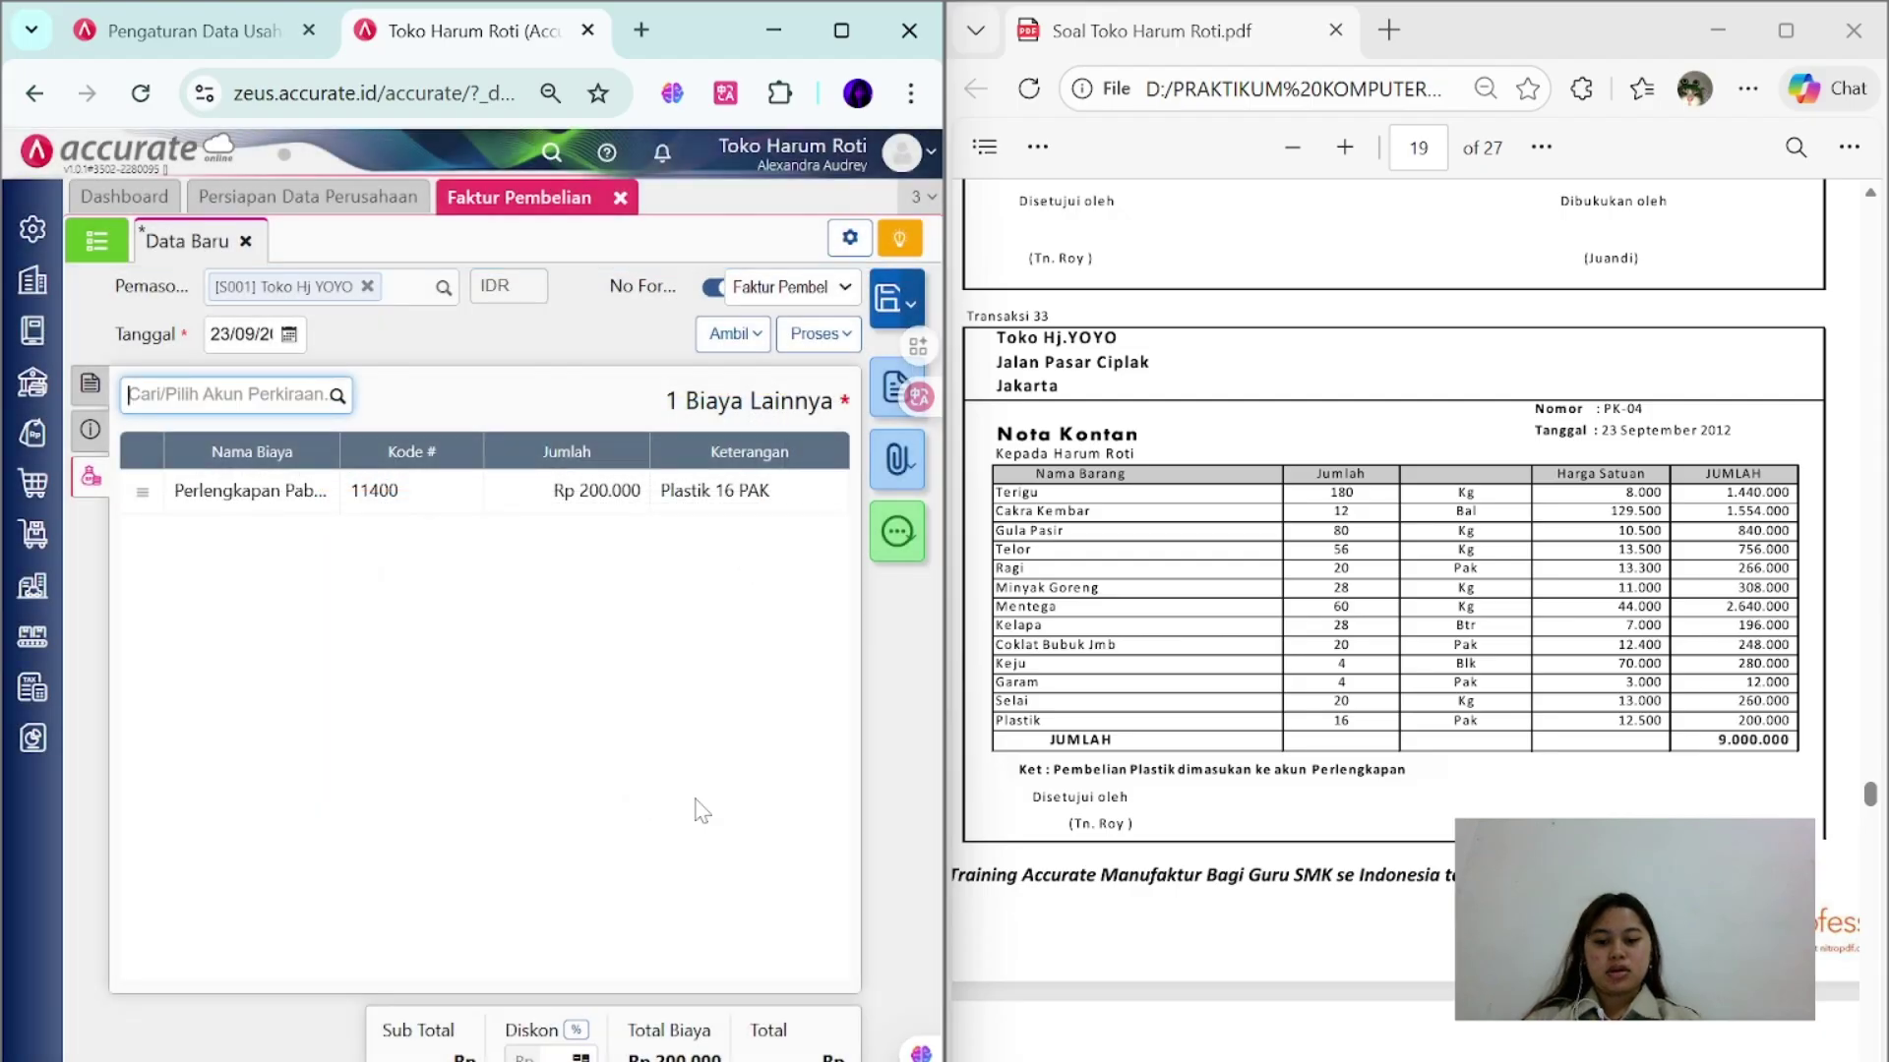
- Return to the invoice's item lines and process the purchase invoice into a supplier payment
{"action": "left_click", "coordinate": [91, 382]}
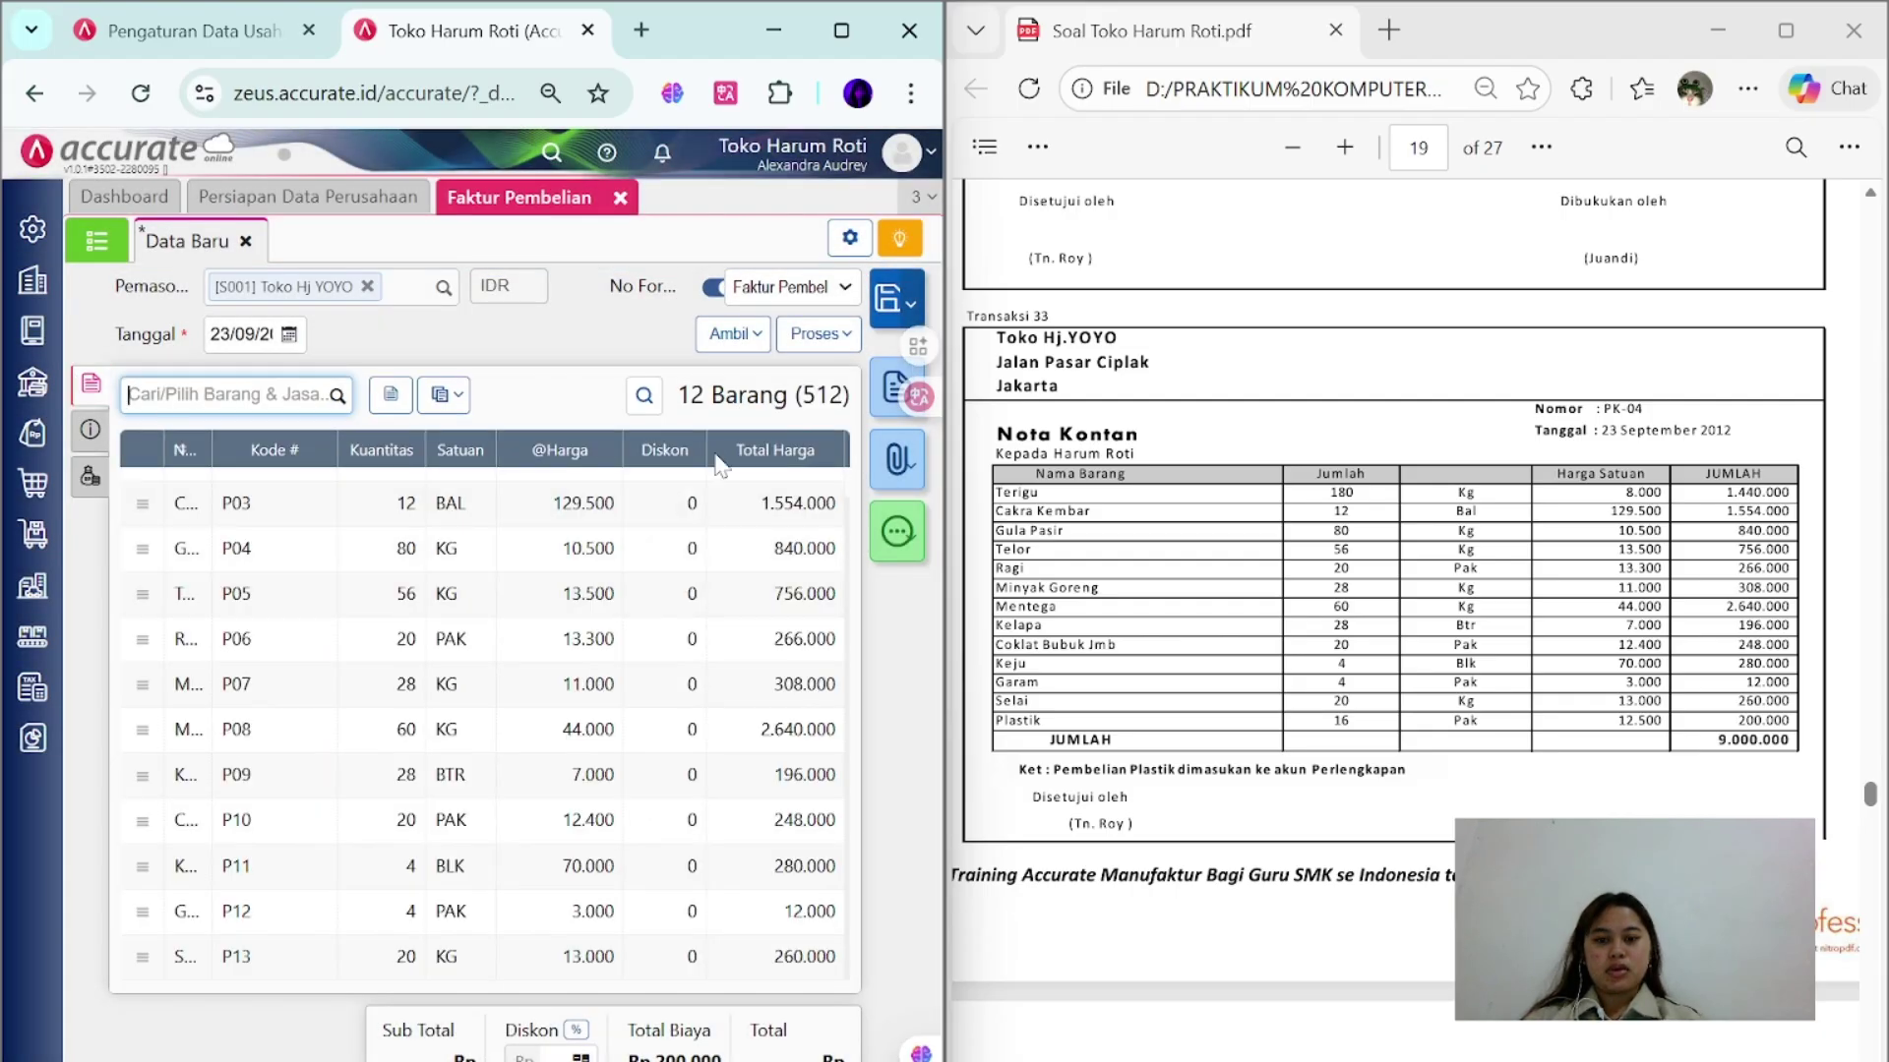
{"action": "left_click", "coordinate": [822, 336]}
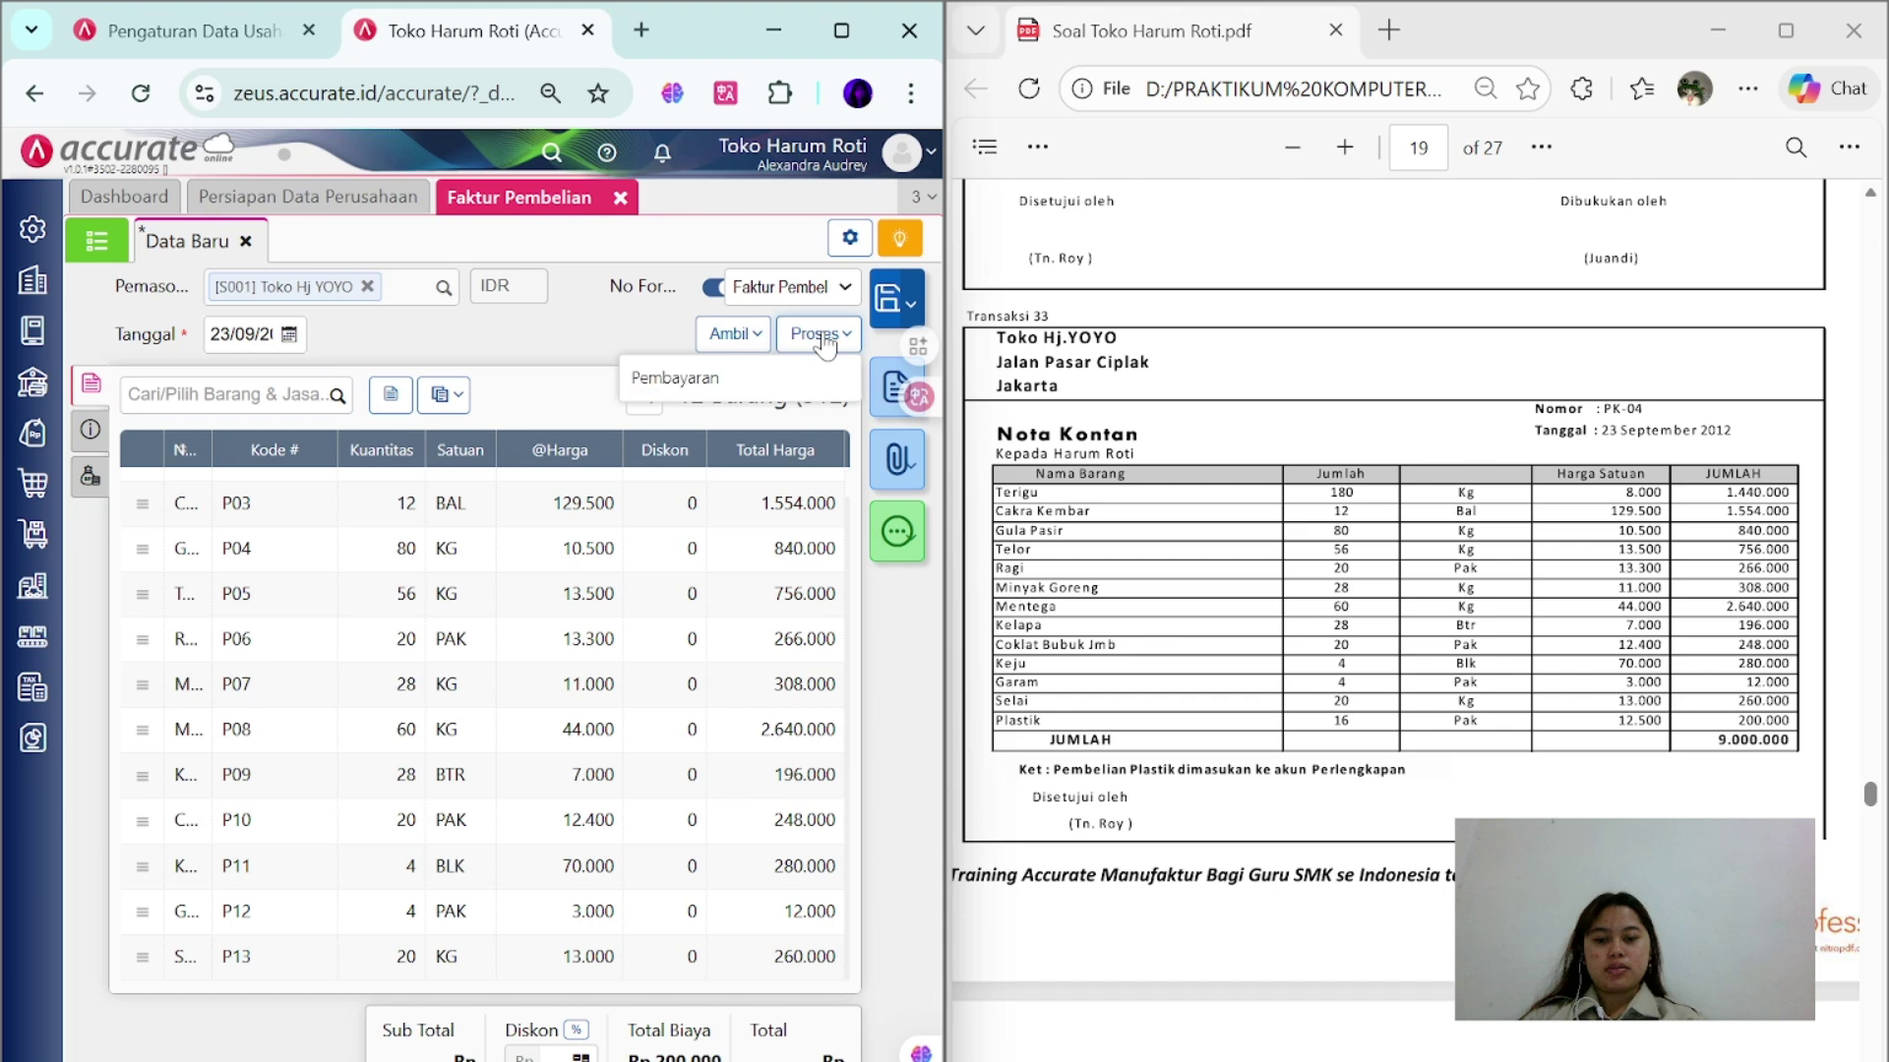
{"action": "left_click", "coordinate": [792, 374]}
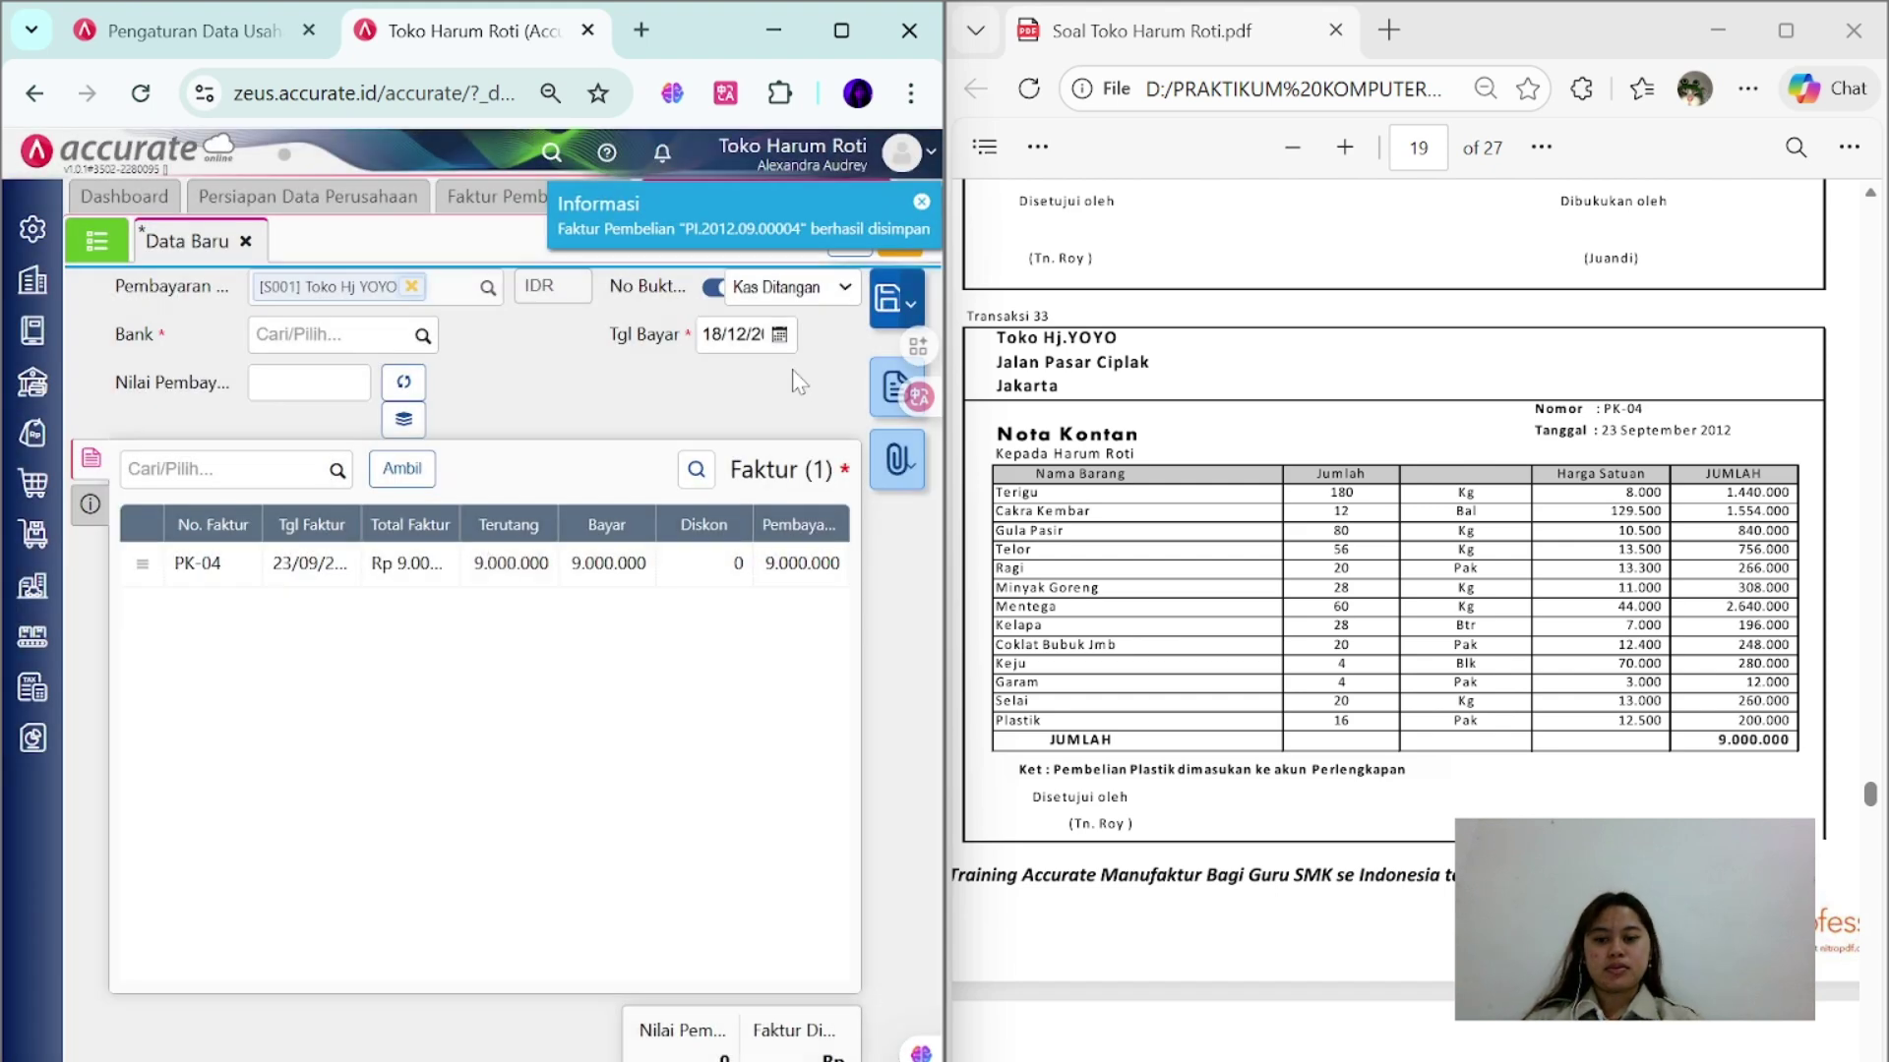
- Set the purchase payment's bank to Kas Ditangan and its payment date to 23 September 2012
{"action": "left_click", "coordinate": [423, 336]}
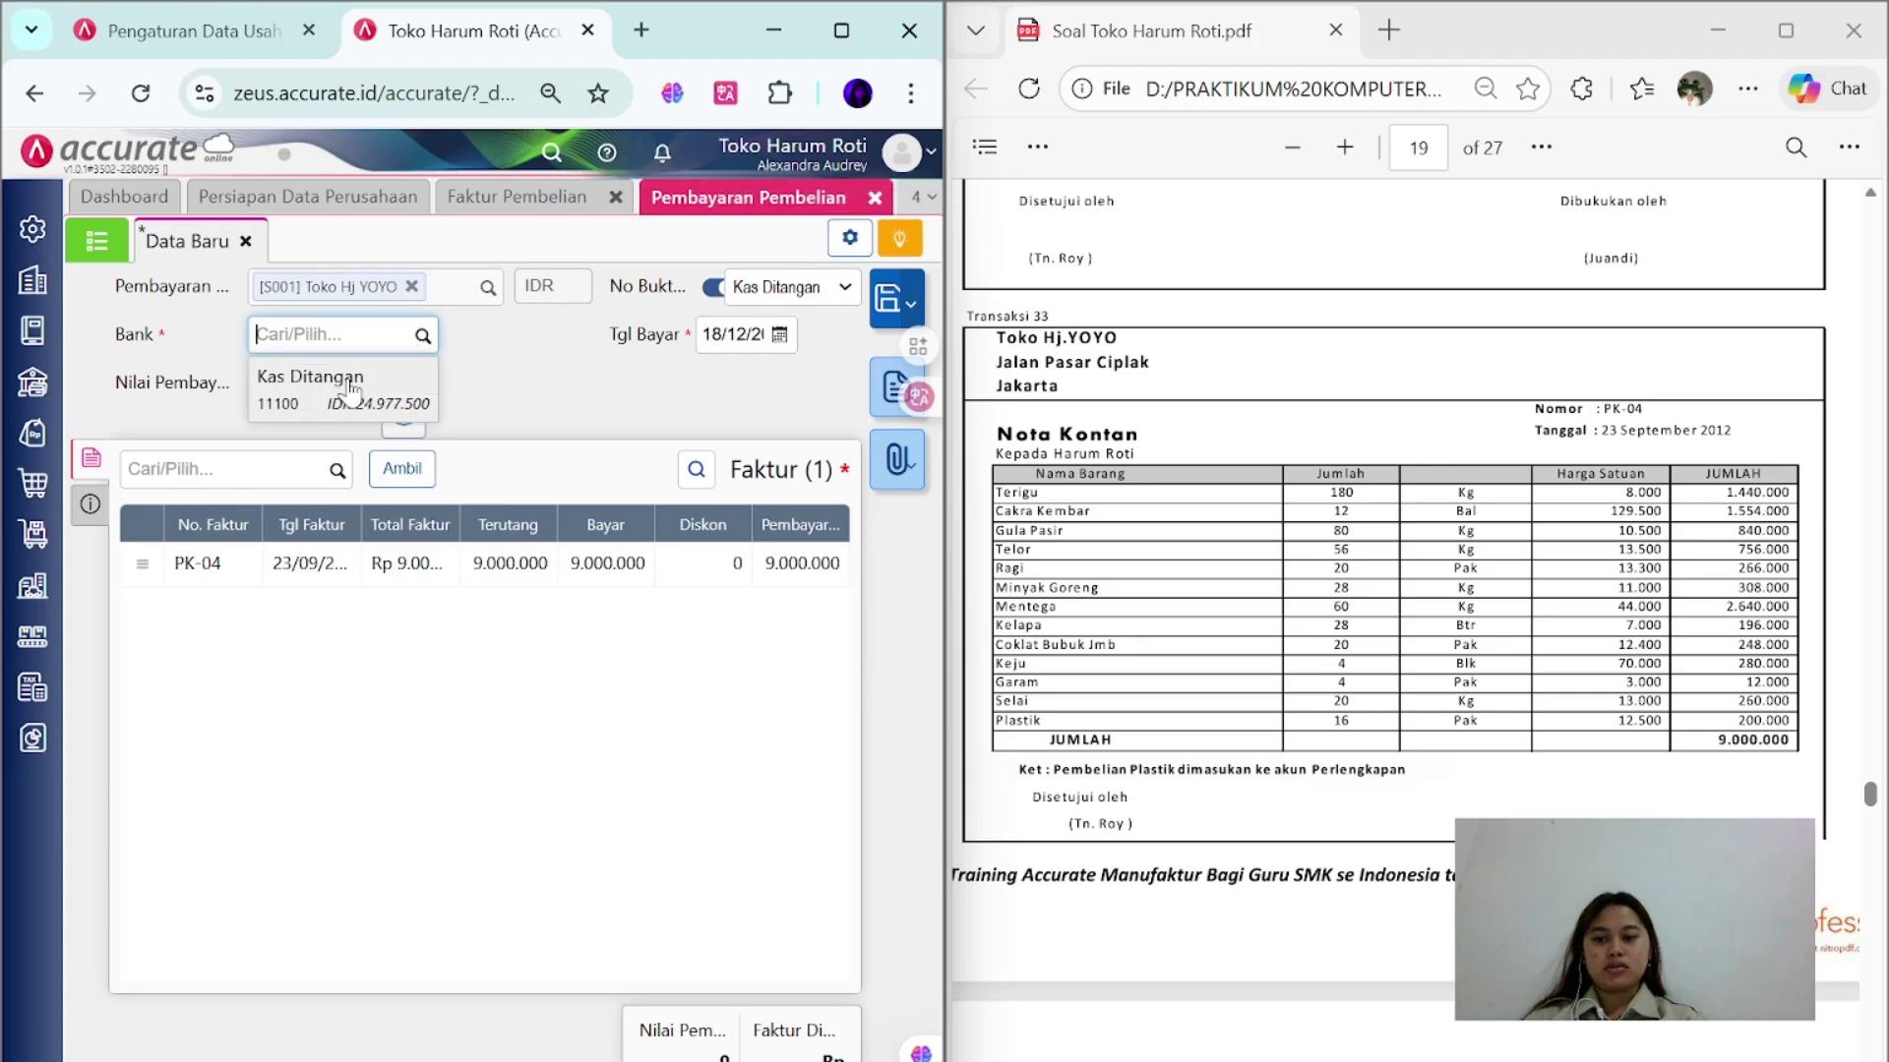
{"action": "left_click", "coordinate": [346, 386]}
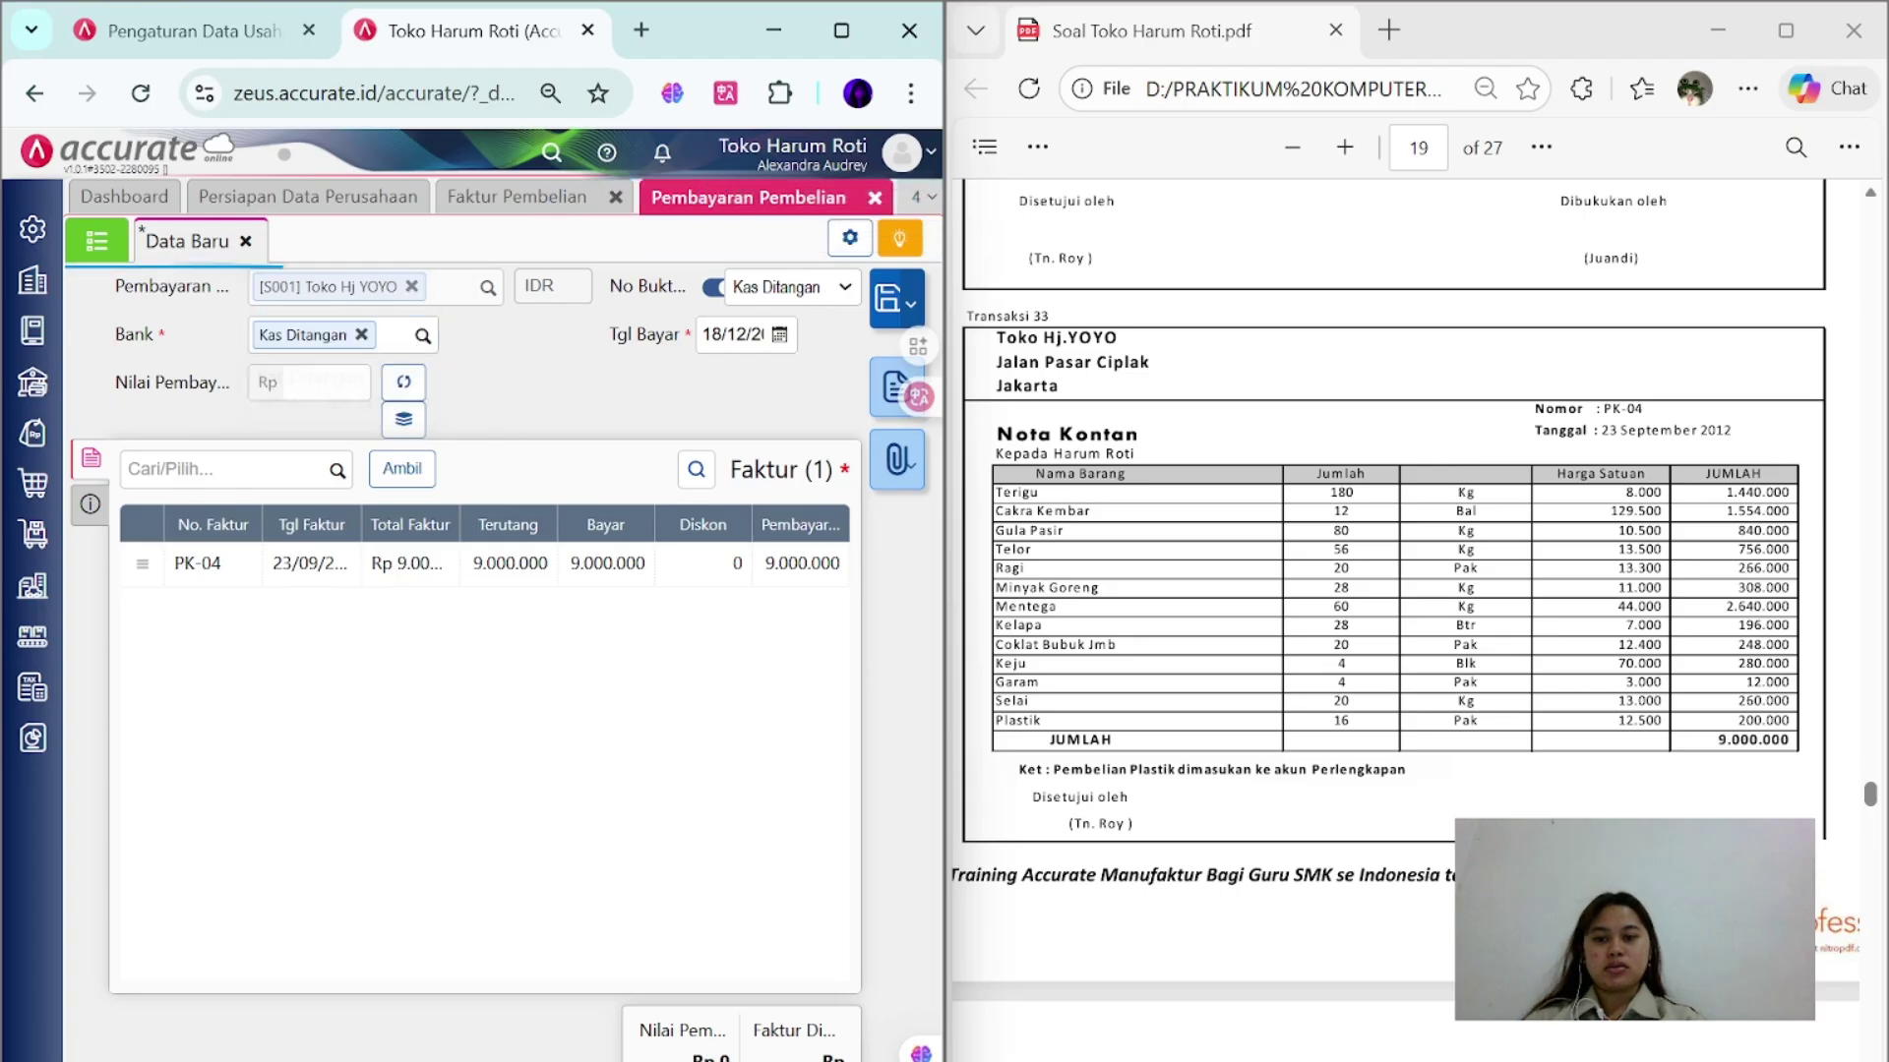
{"action": "left_click", "coordinate": [732, 334]}
{"action": "type", "text": "23"}
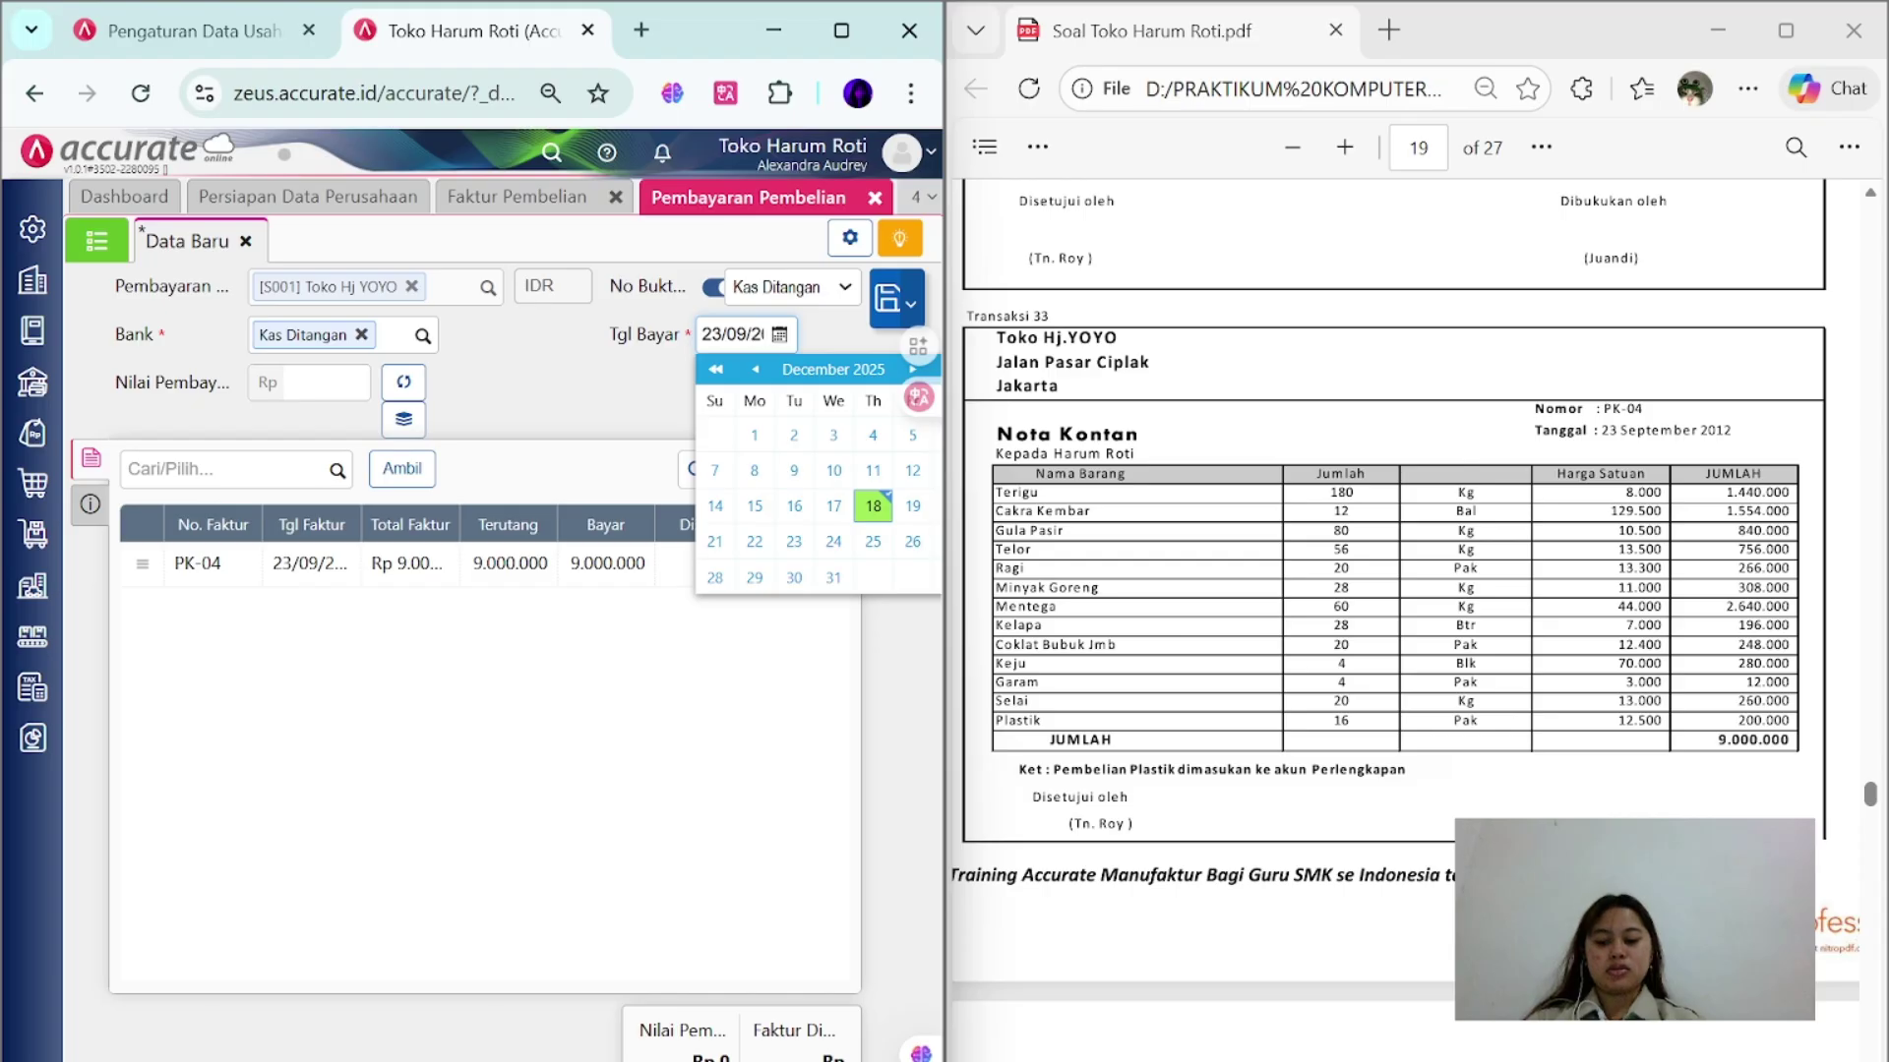
{"action": "type", "text": "092012"}
- Calculate the payment value from invoice PK-04, save the purchase payment and close the payment and invoice forms
{"action": "left_click", "coordinate": [90, 504]}
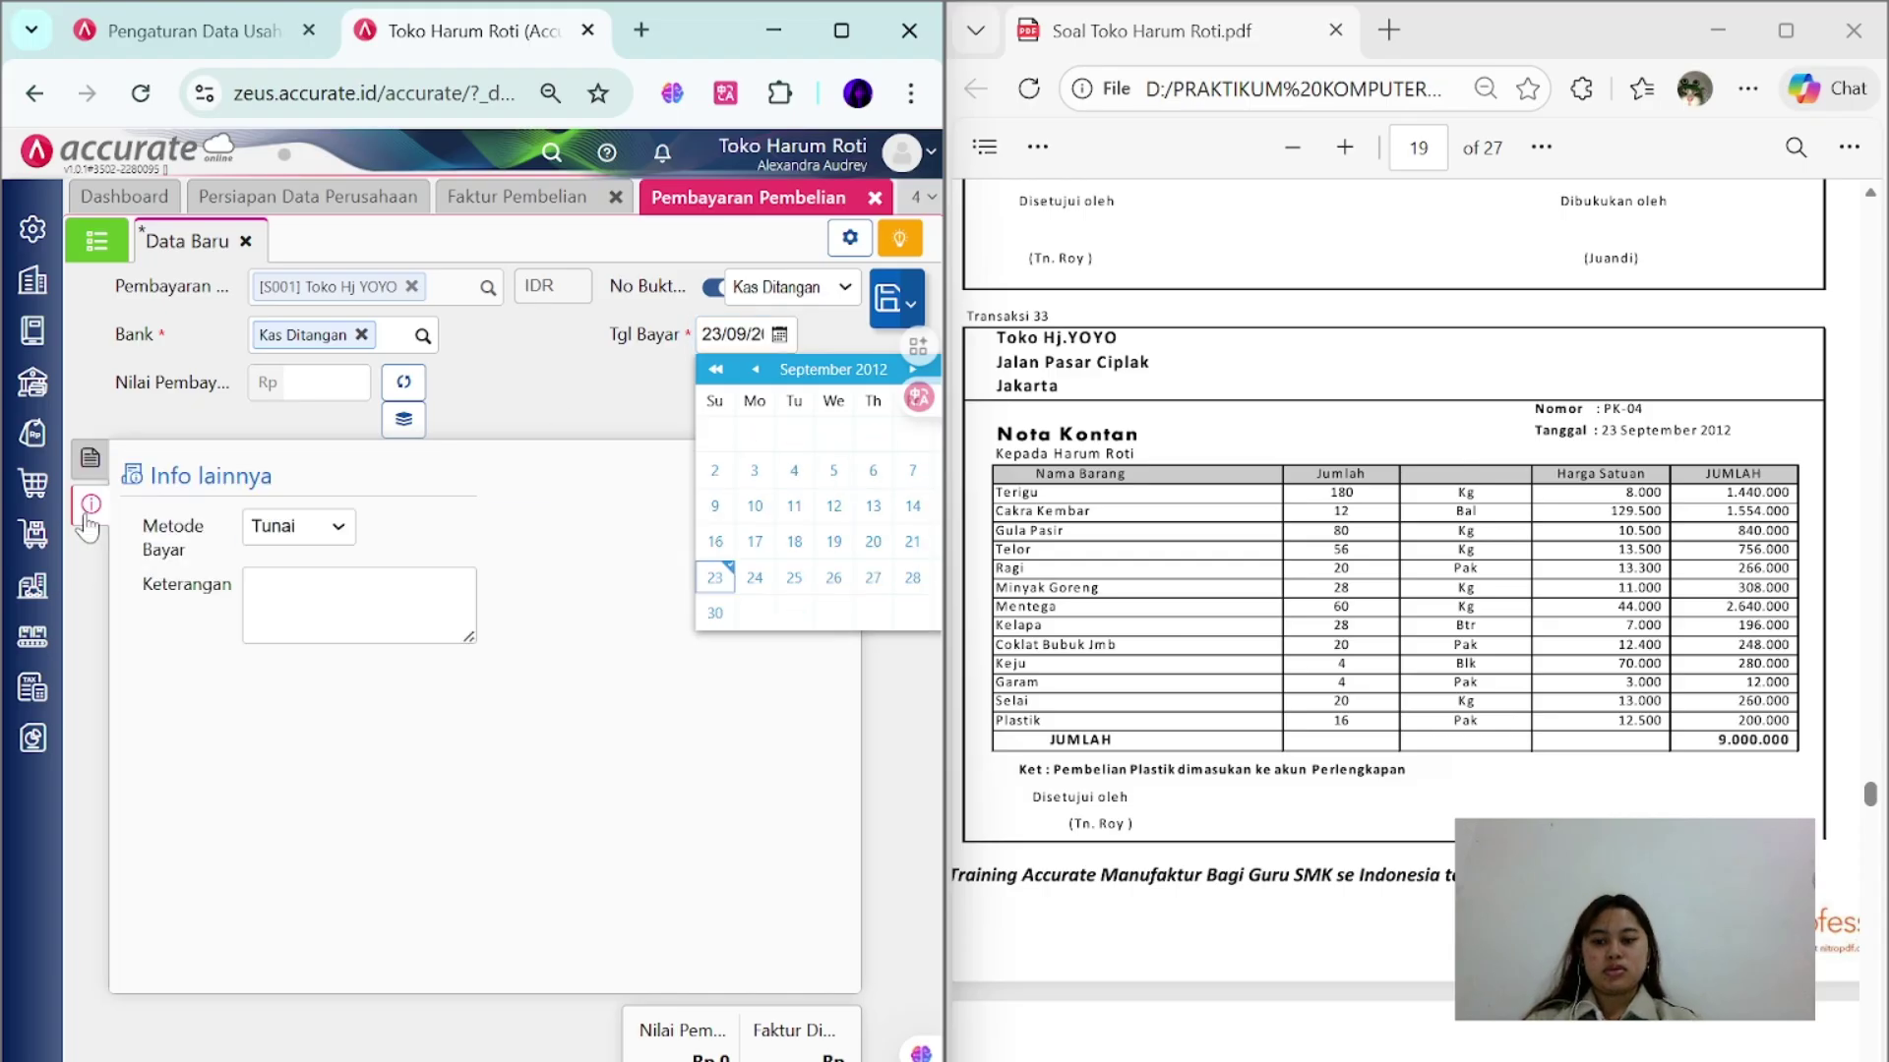
{"action": "left_click", "coordinate": [91, 457]}
{"action": "left_click", "coordinate": [403, 382]}
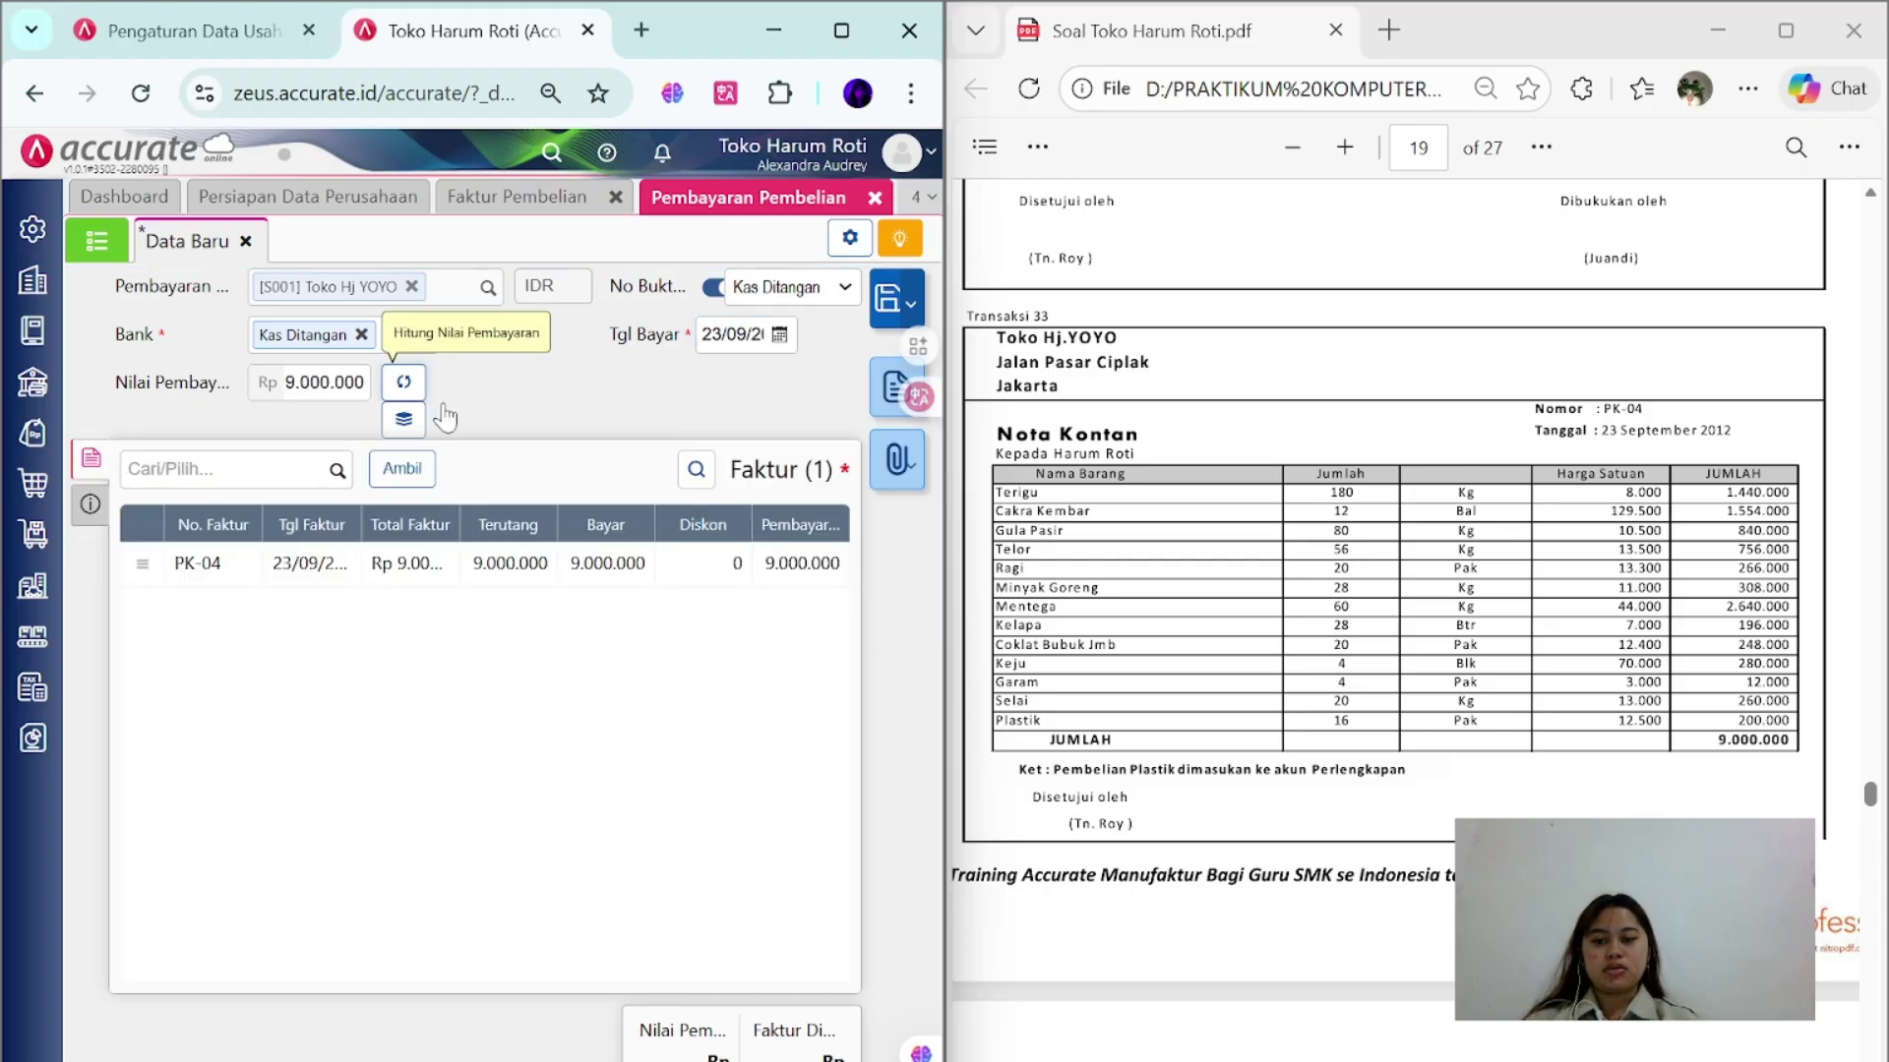
{"action": "left_click", "coordinate": [874, 317]}
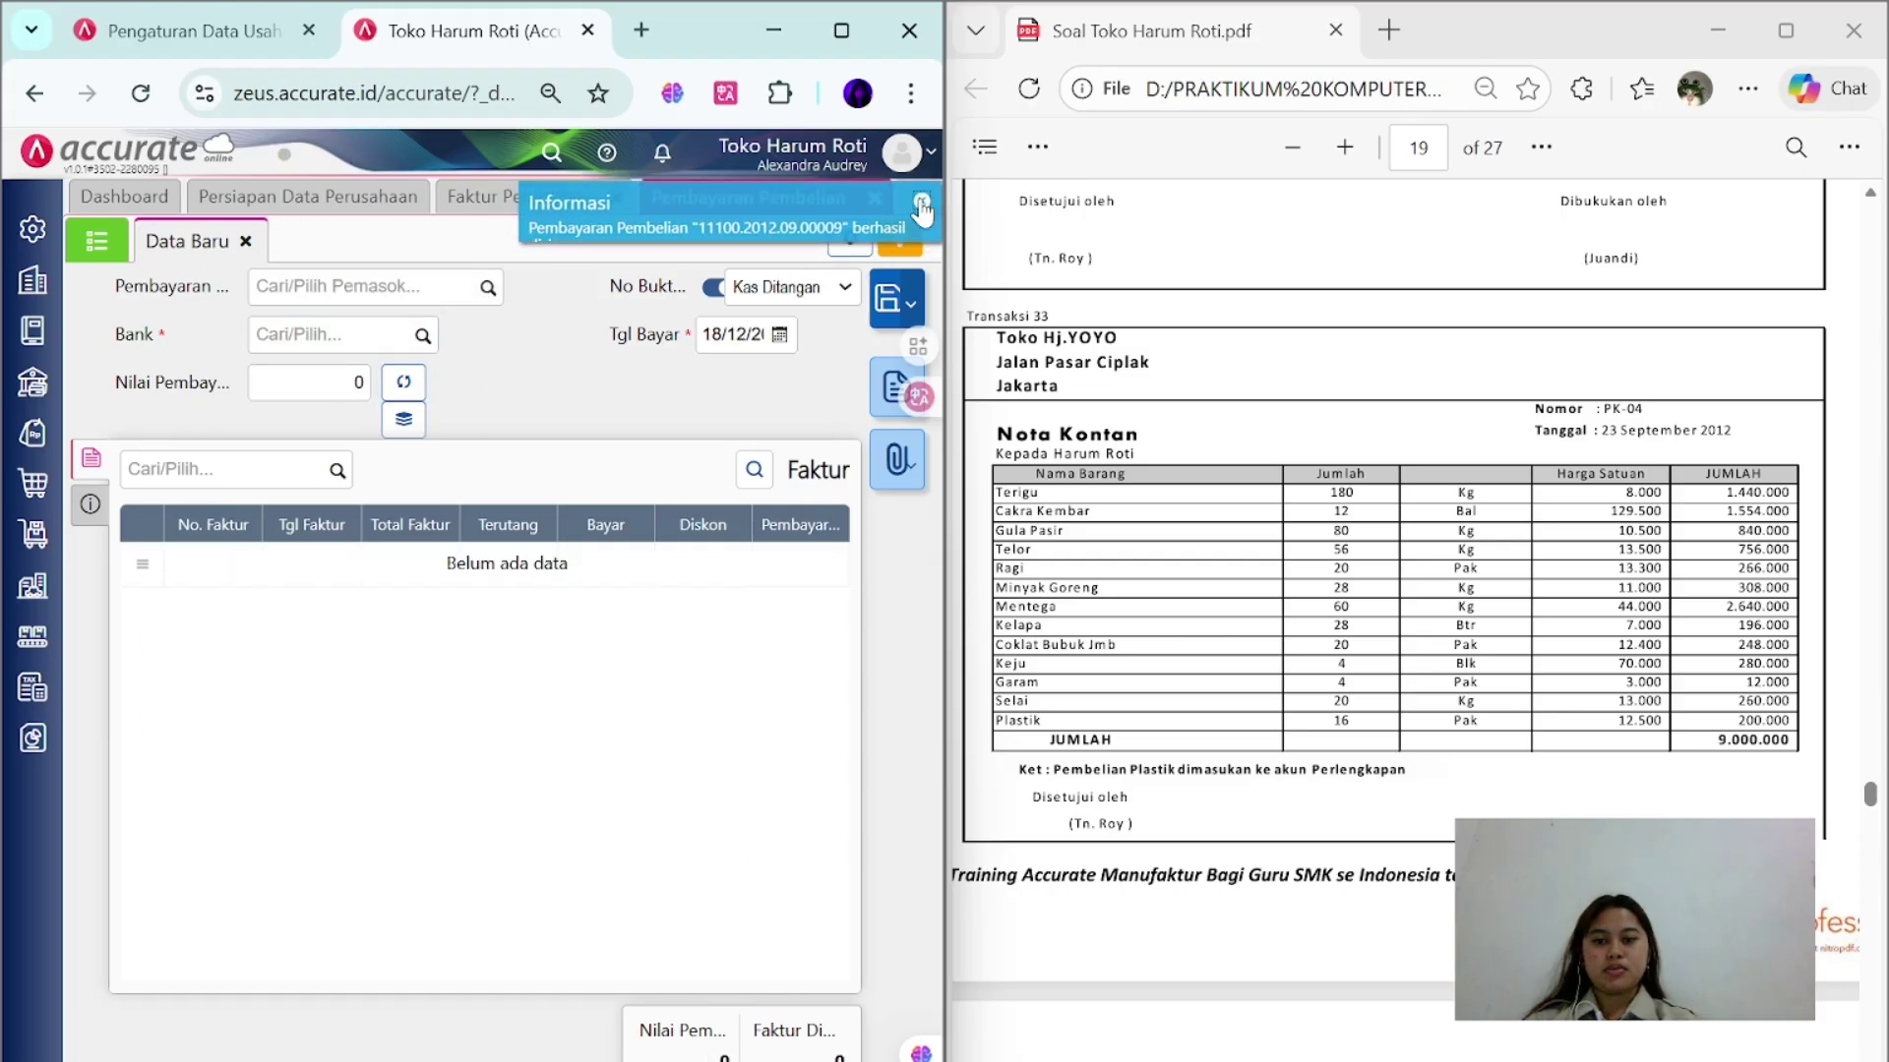
{"action": "left_click", "coordinate": [605, 202]}
{"action": "left_click", "coordinate": [621, 200]}
- Start a new standard production cost record for Transaksi 34, effective 24 September 2012
{"action": "scroll", "coordinate": [1276, 504], "scroll_direction": "down", "scroll_amount": 8}
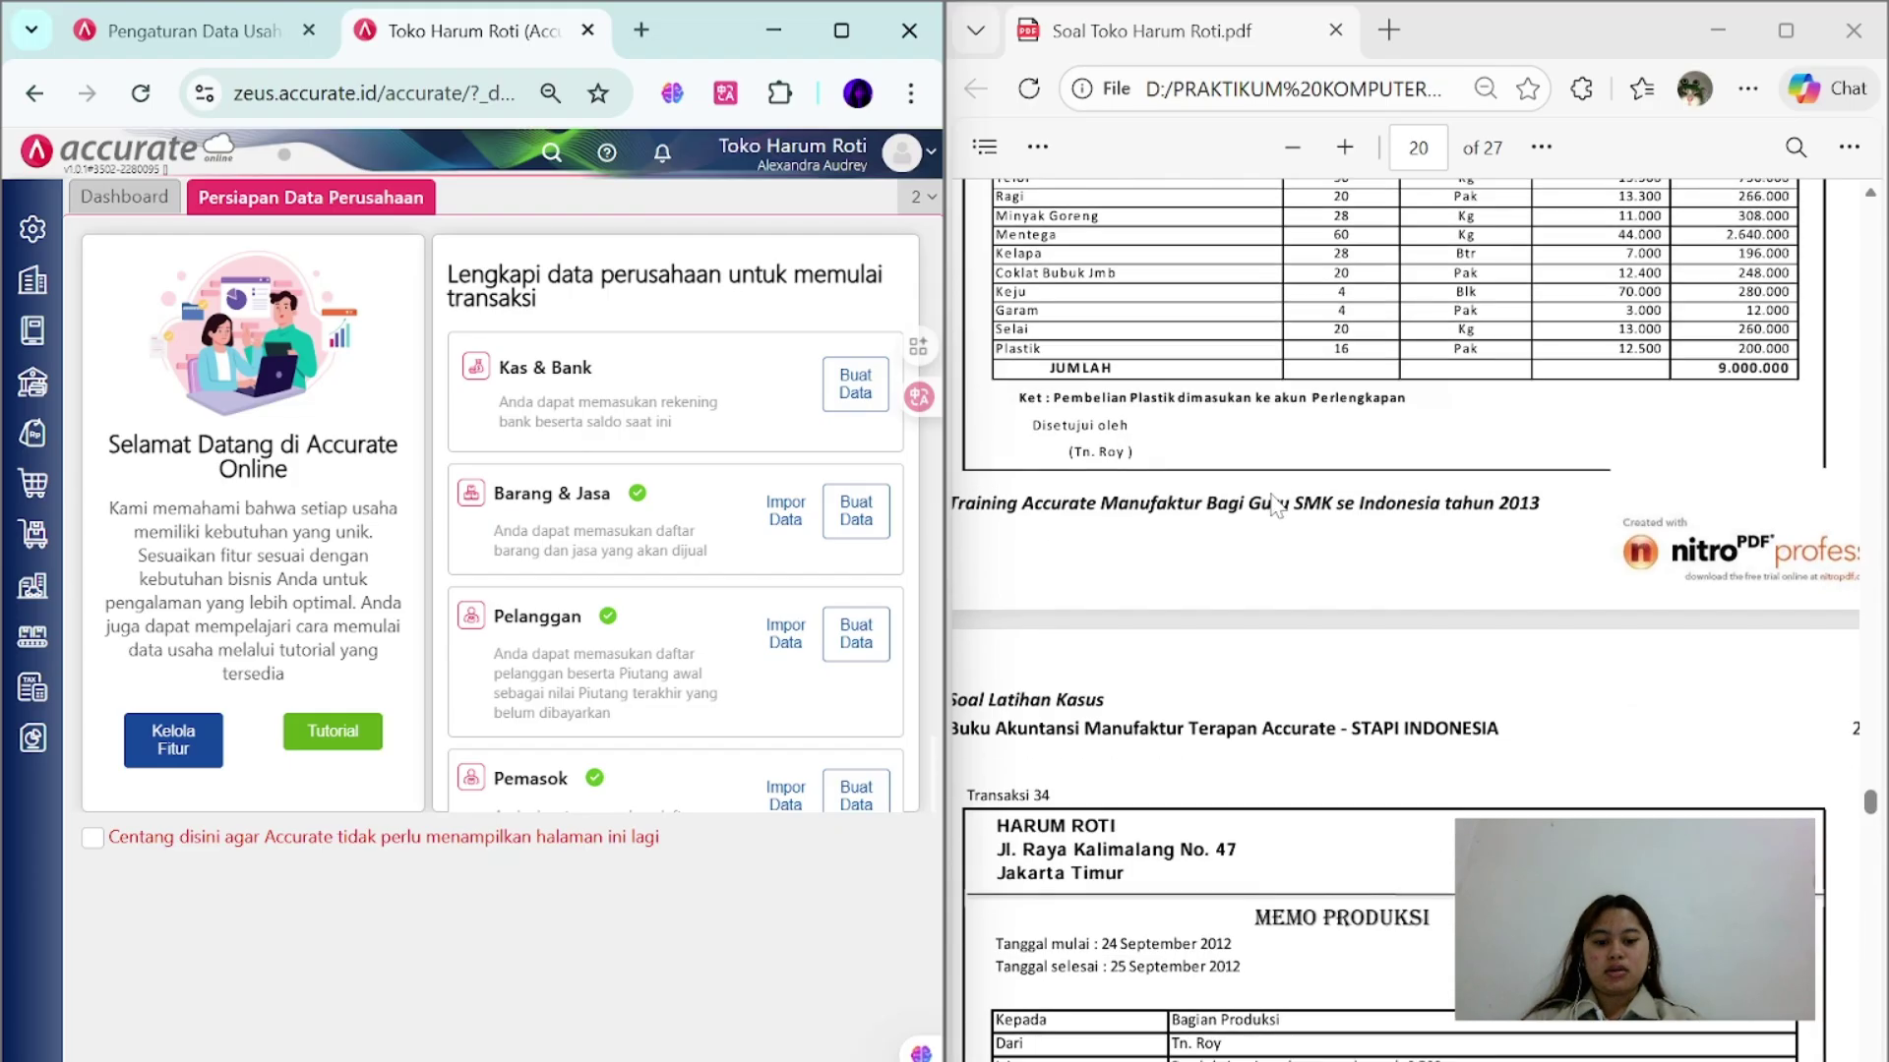
{"action": "scroll", "coordinate": [1276, 503], "scroll_direction": "up", "scroll_amount": 1}
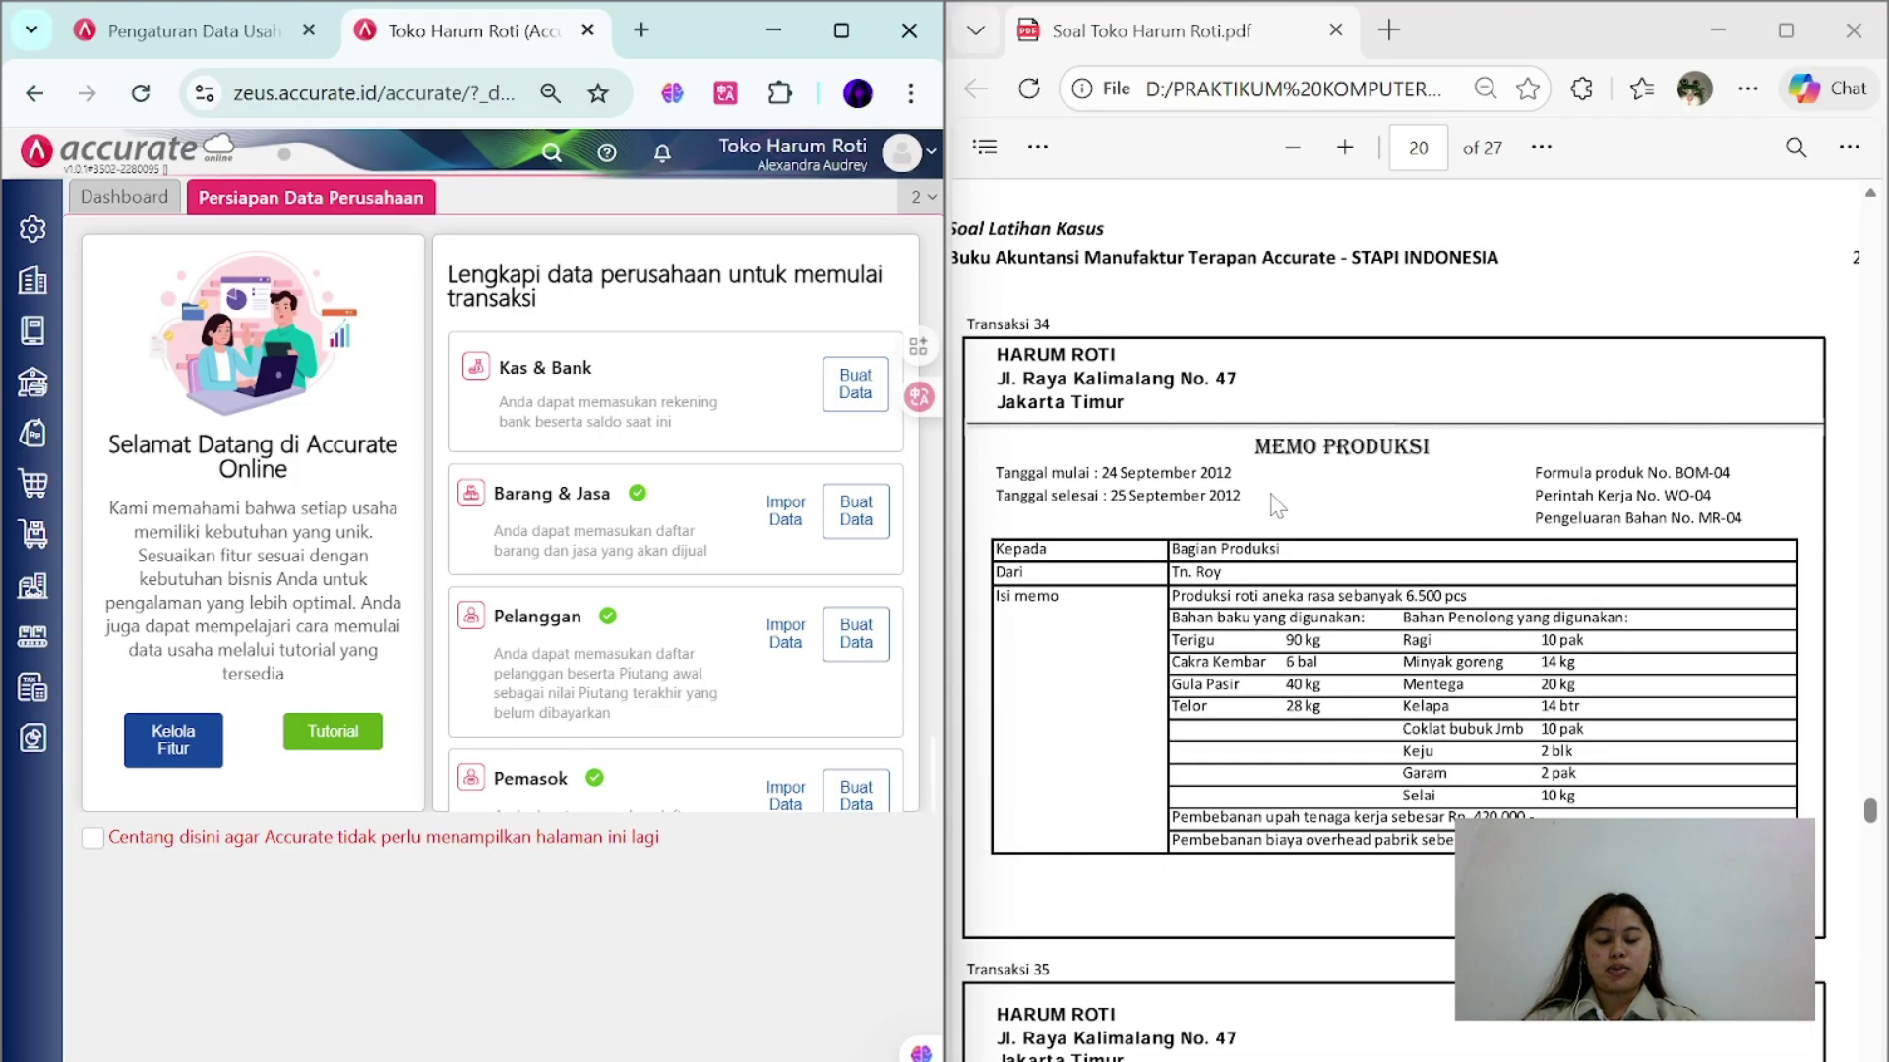
{"action": "left_click", "coordinate": [32, 636]}
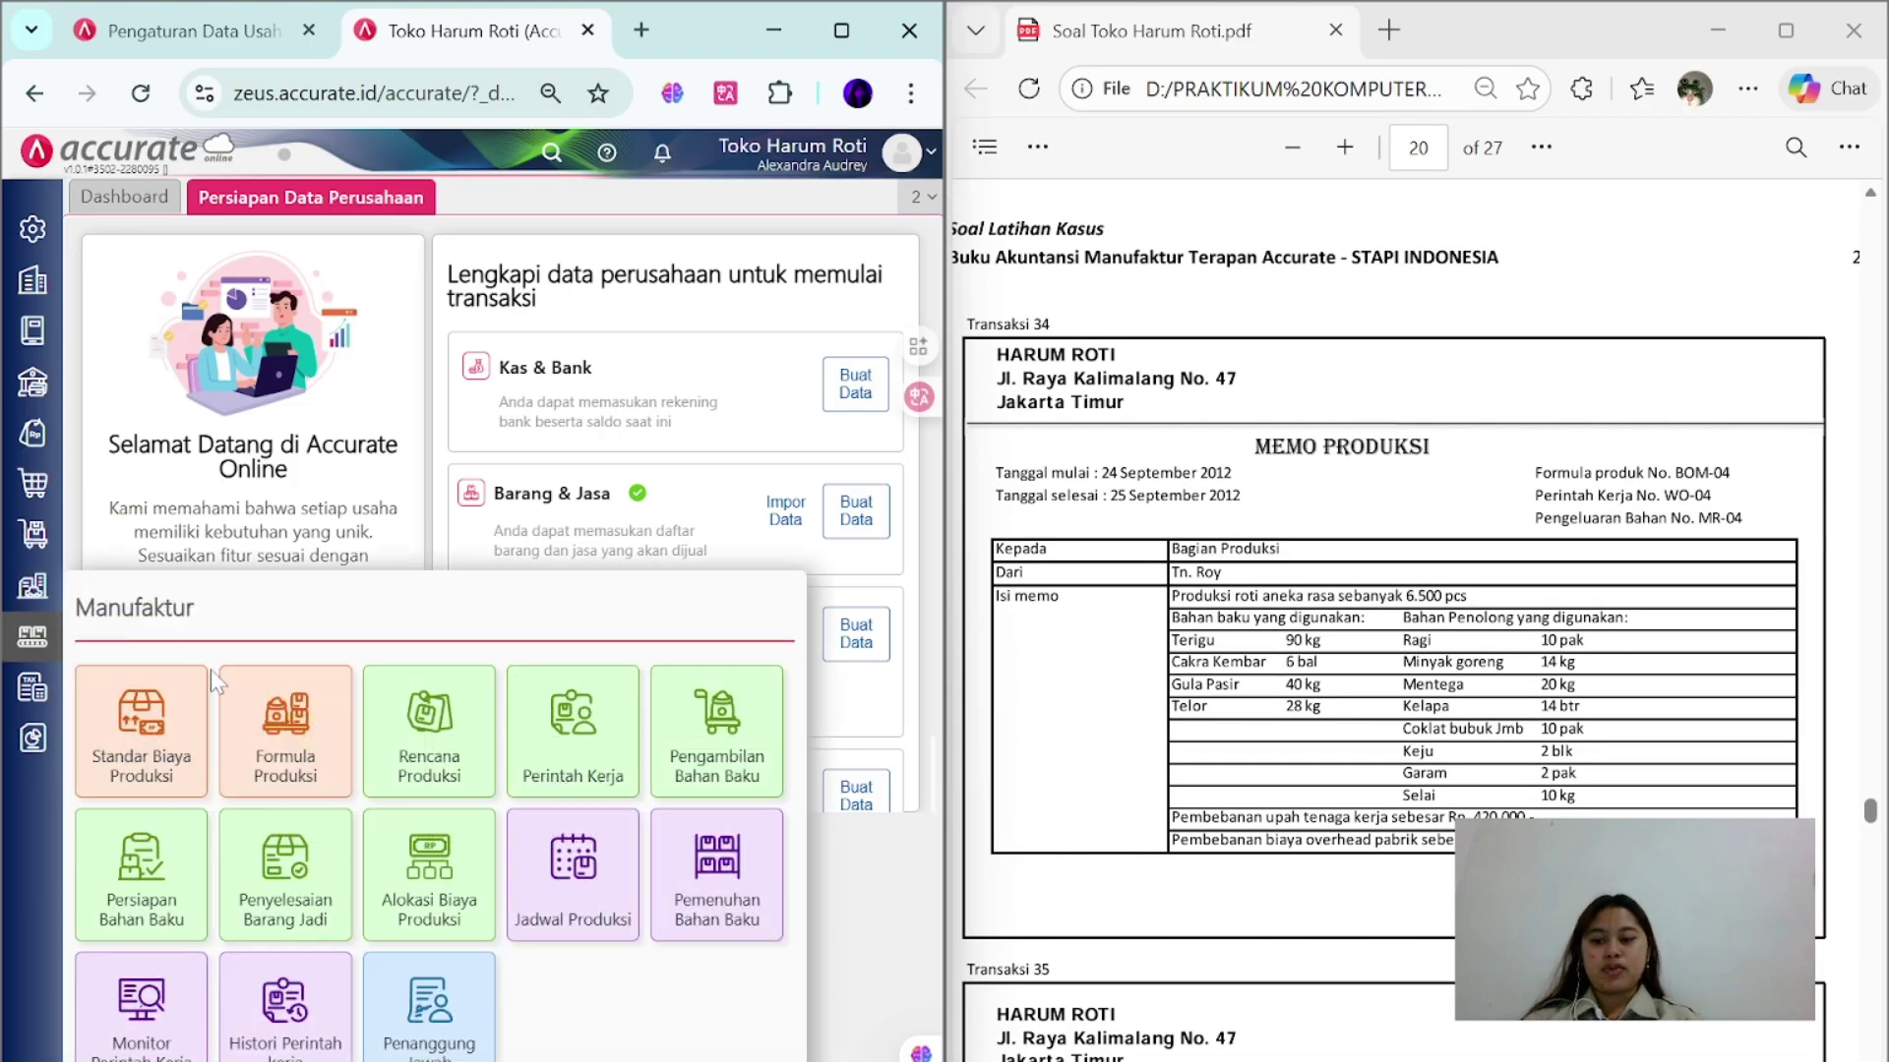
{"action": "left_click", "coordinate": [157, 769]}
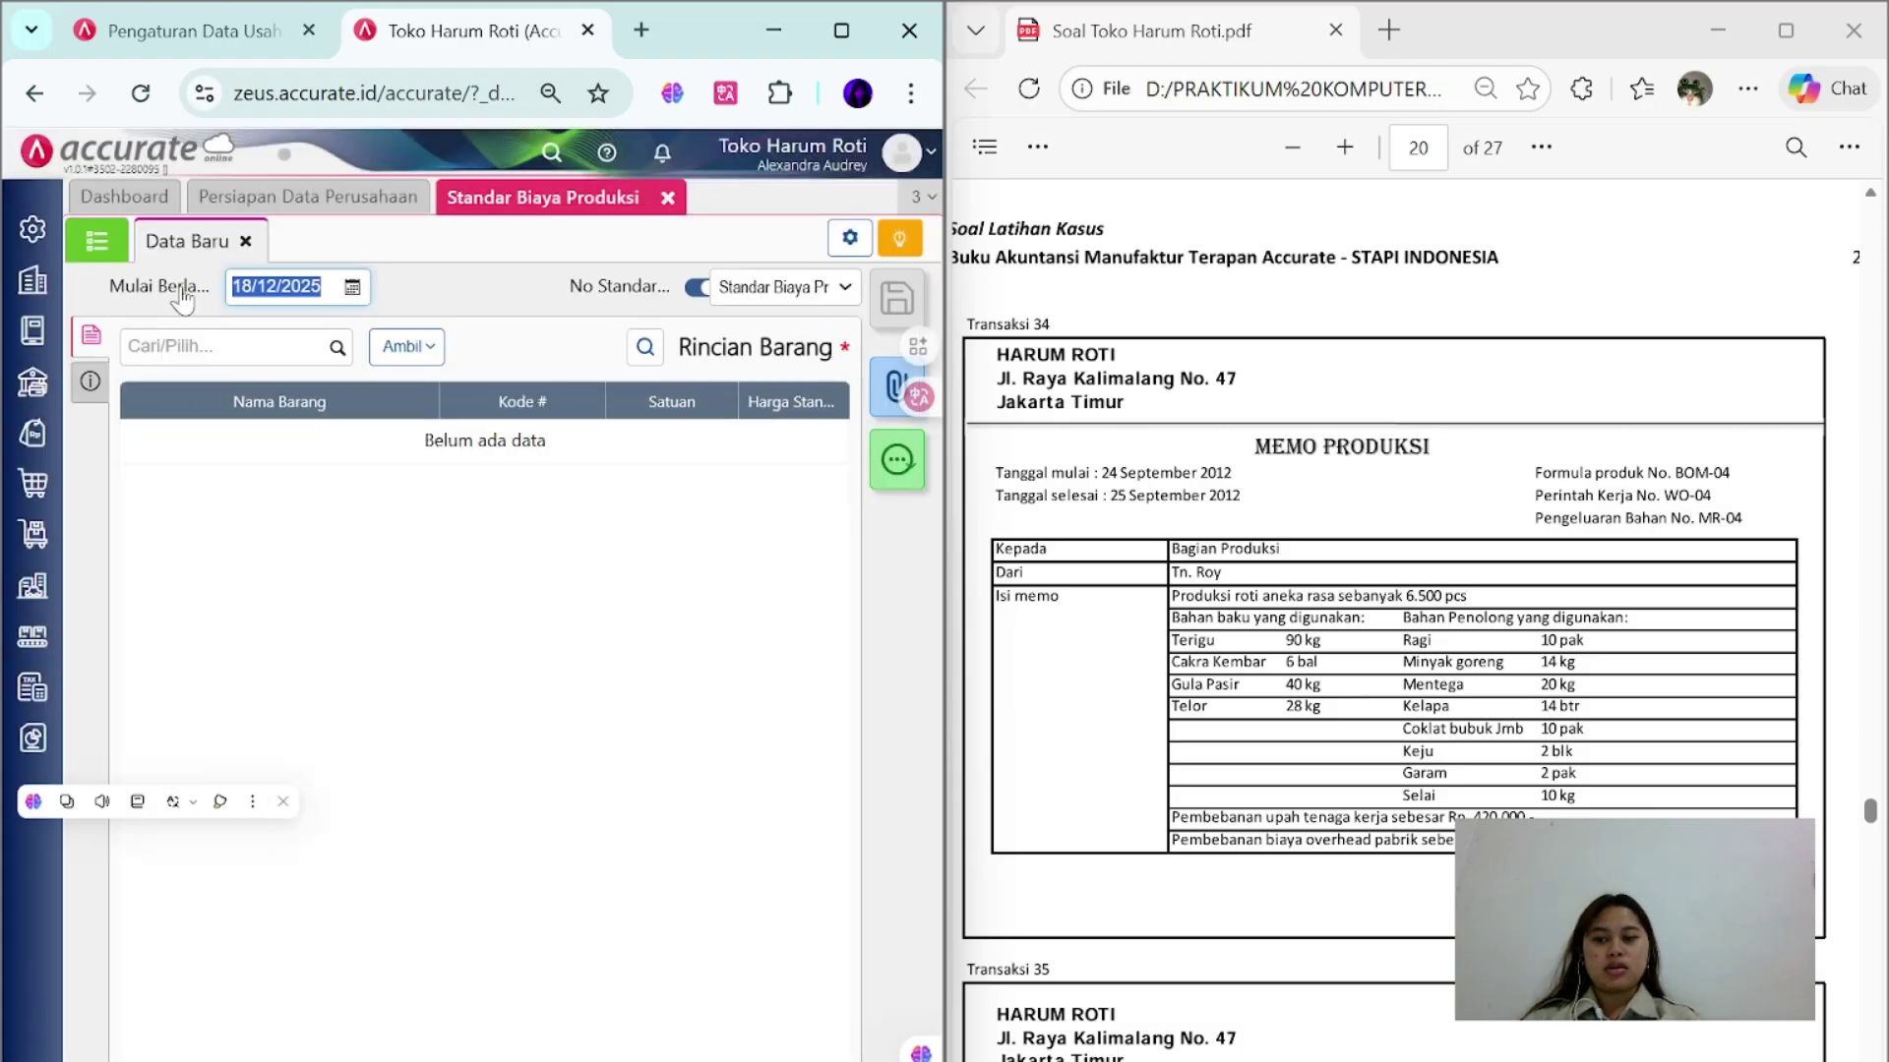
{"action": "type", "text": "24"}
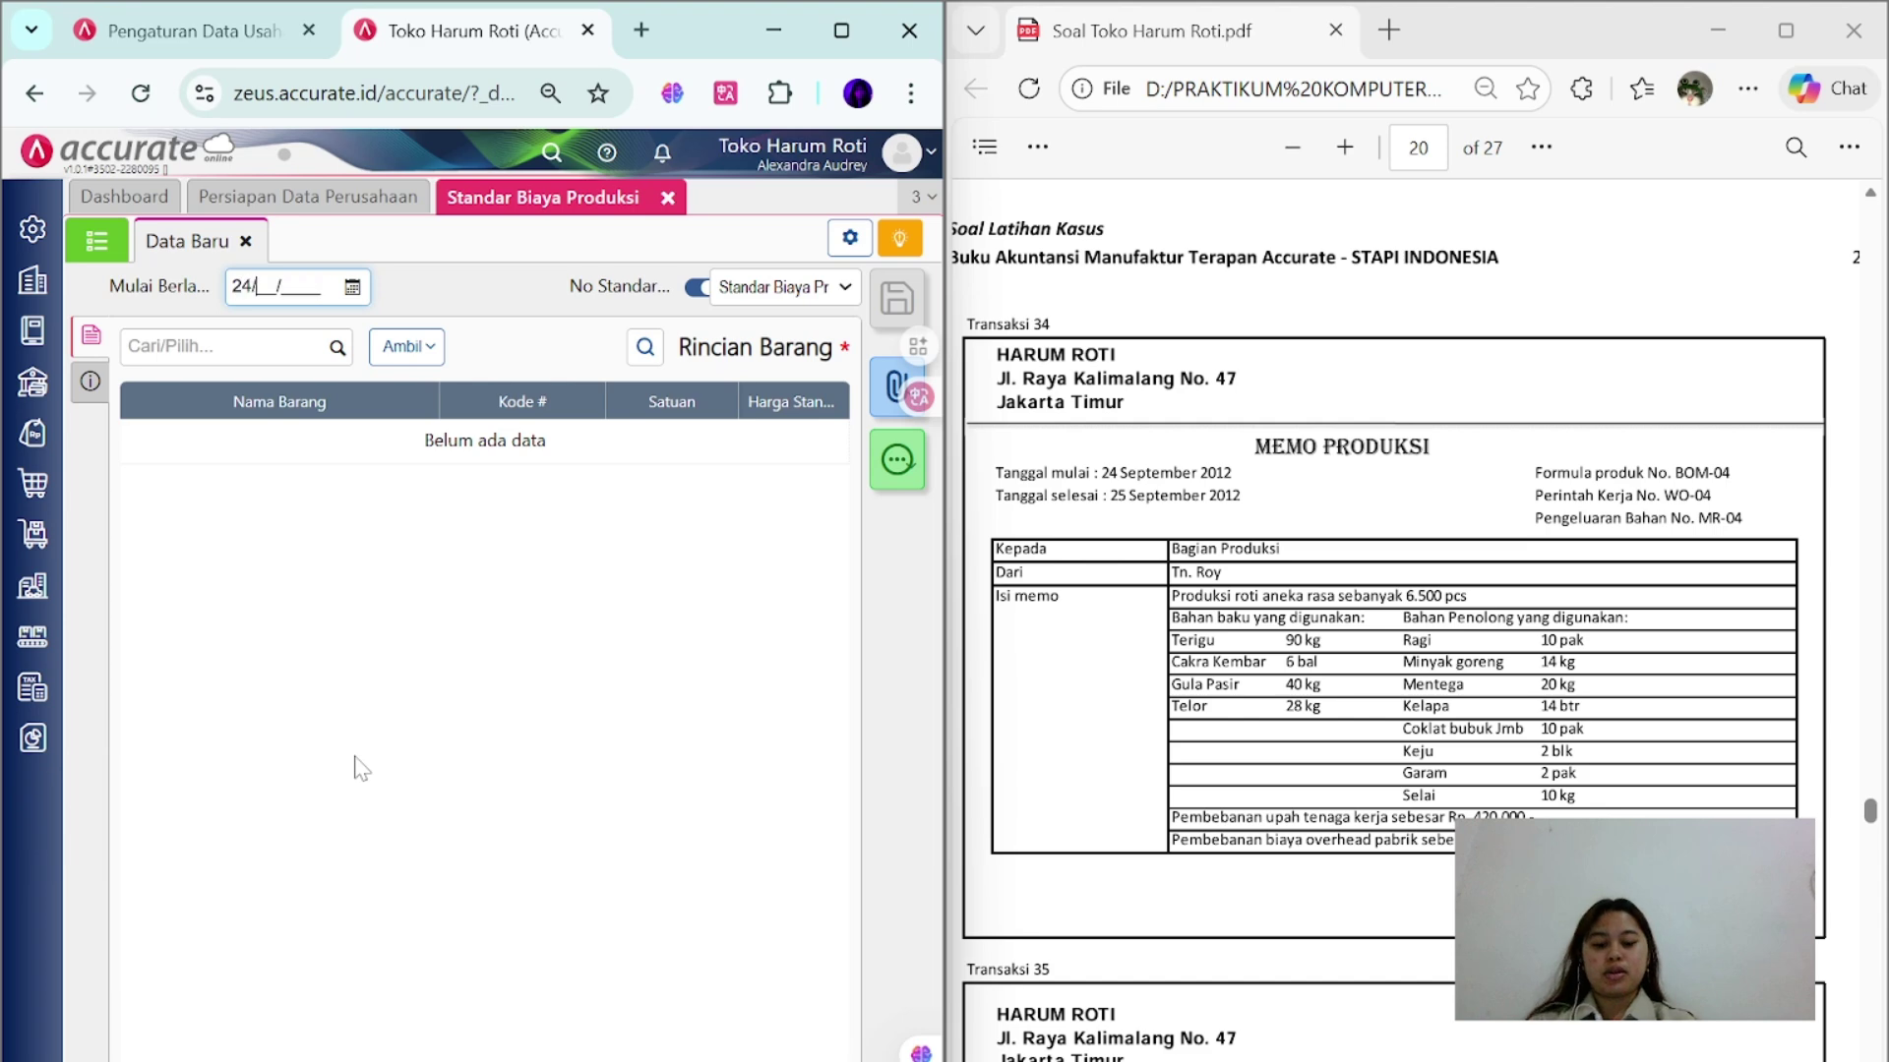
- Load all goods and services of the Umum category into the standard production cost record
{"action": "left_click", "coordinate": [403, 347]}
{"action": "left_click", "coordinate": [401, 387]}
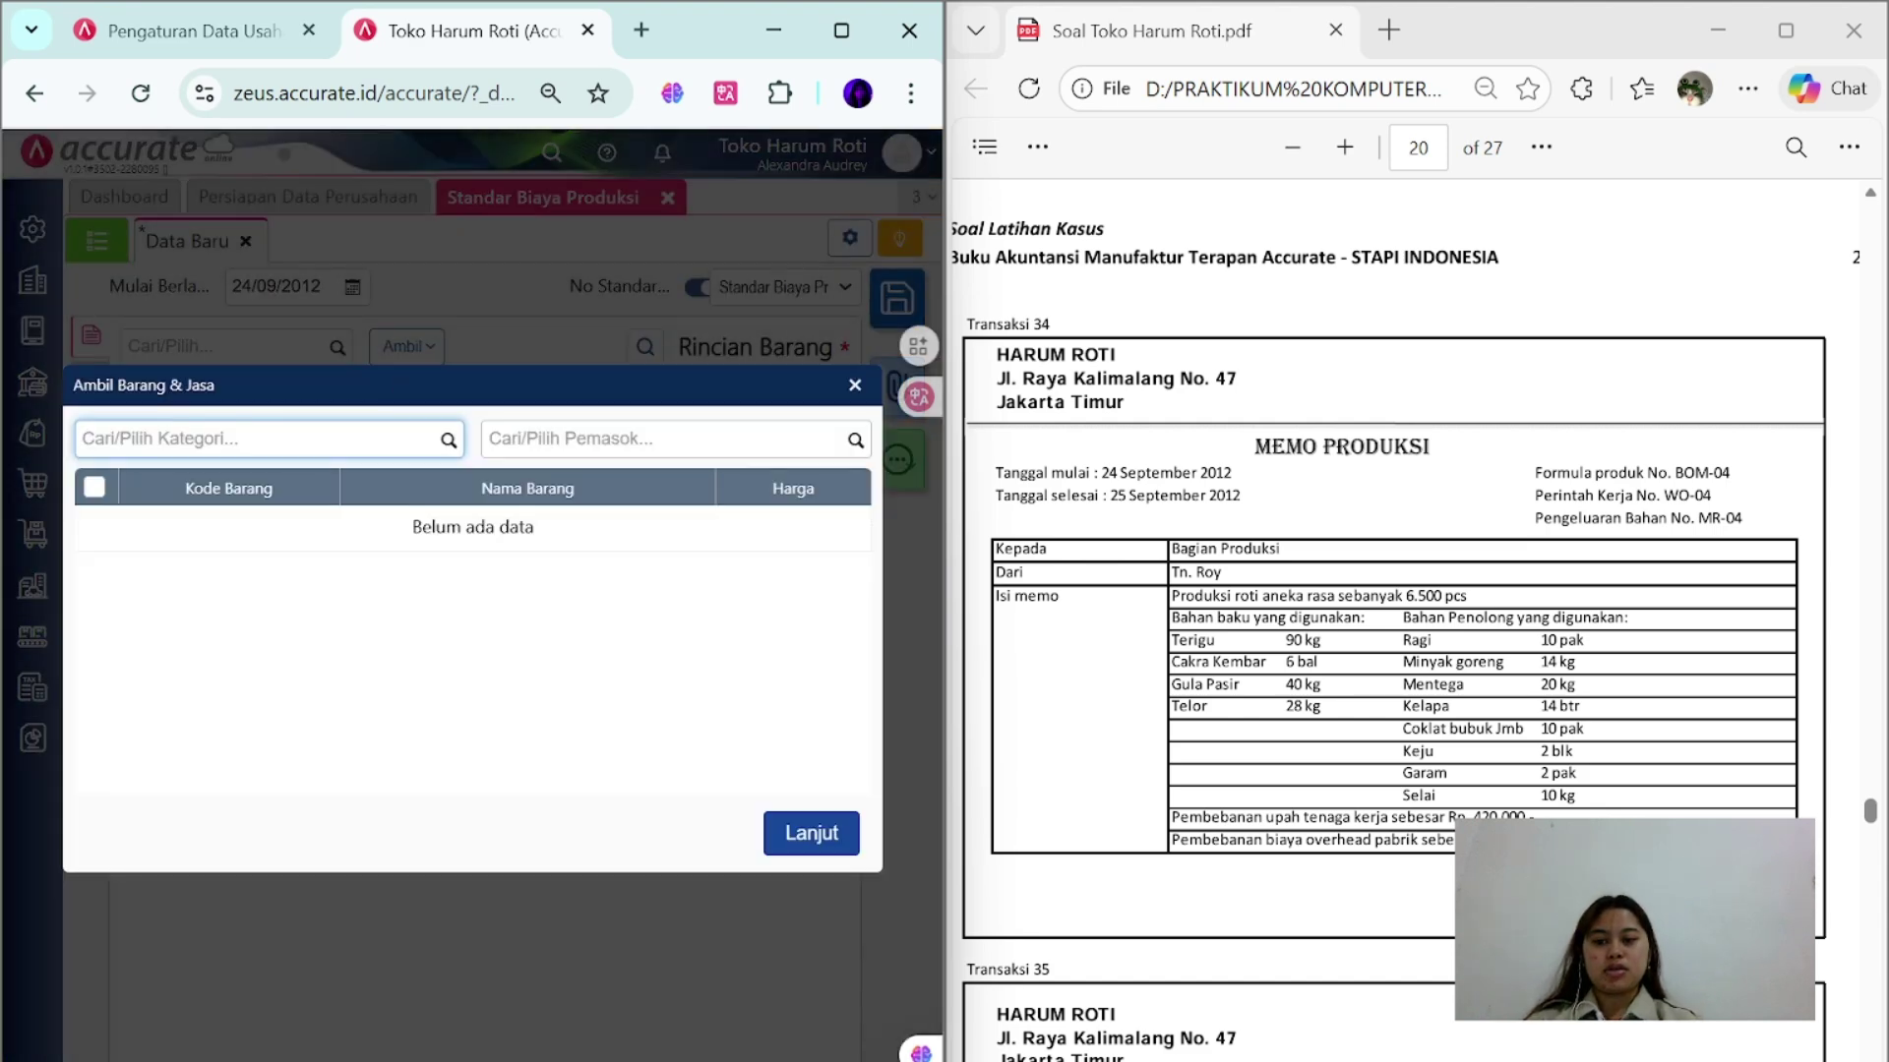
{"action": "left_click", "coordinate": [448, 443]}
{"action": "left_click", "coordinate": [408, 479]}
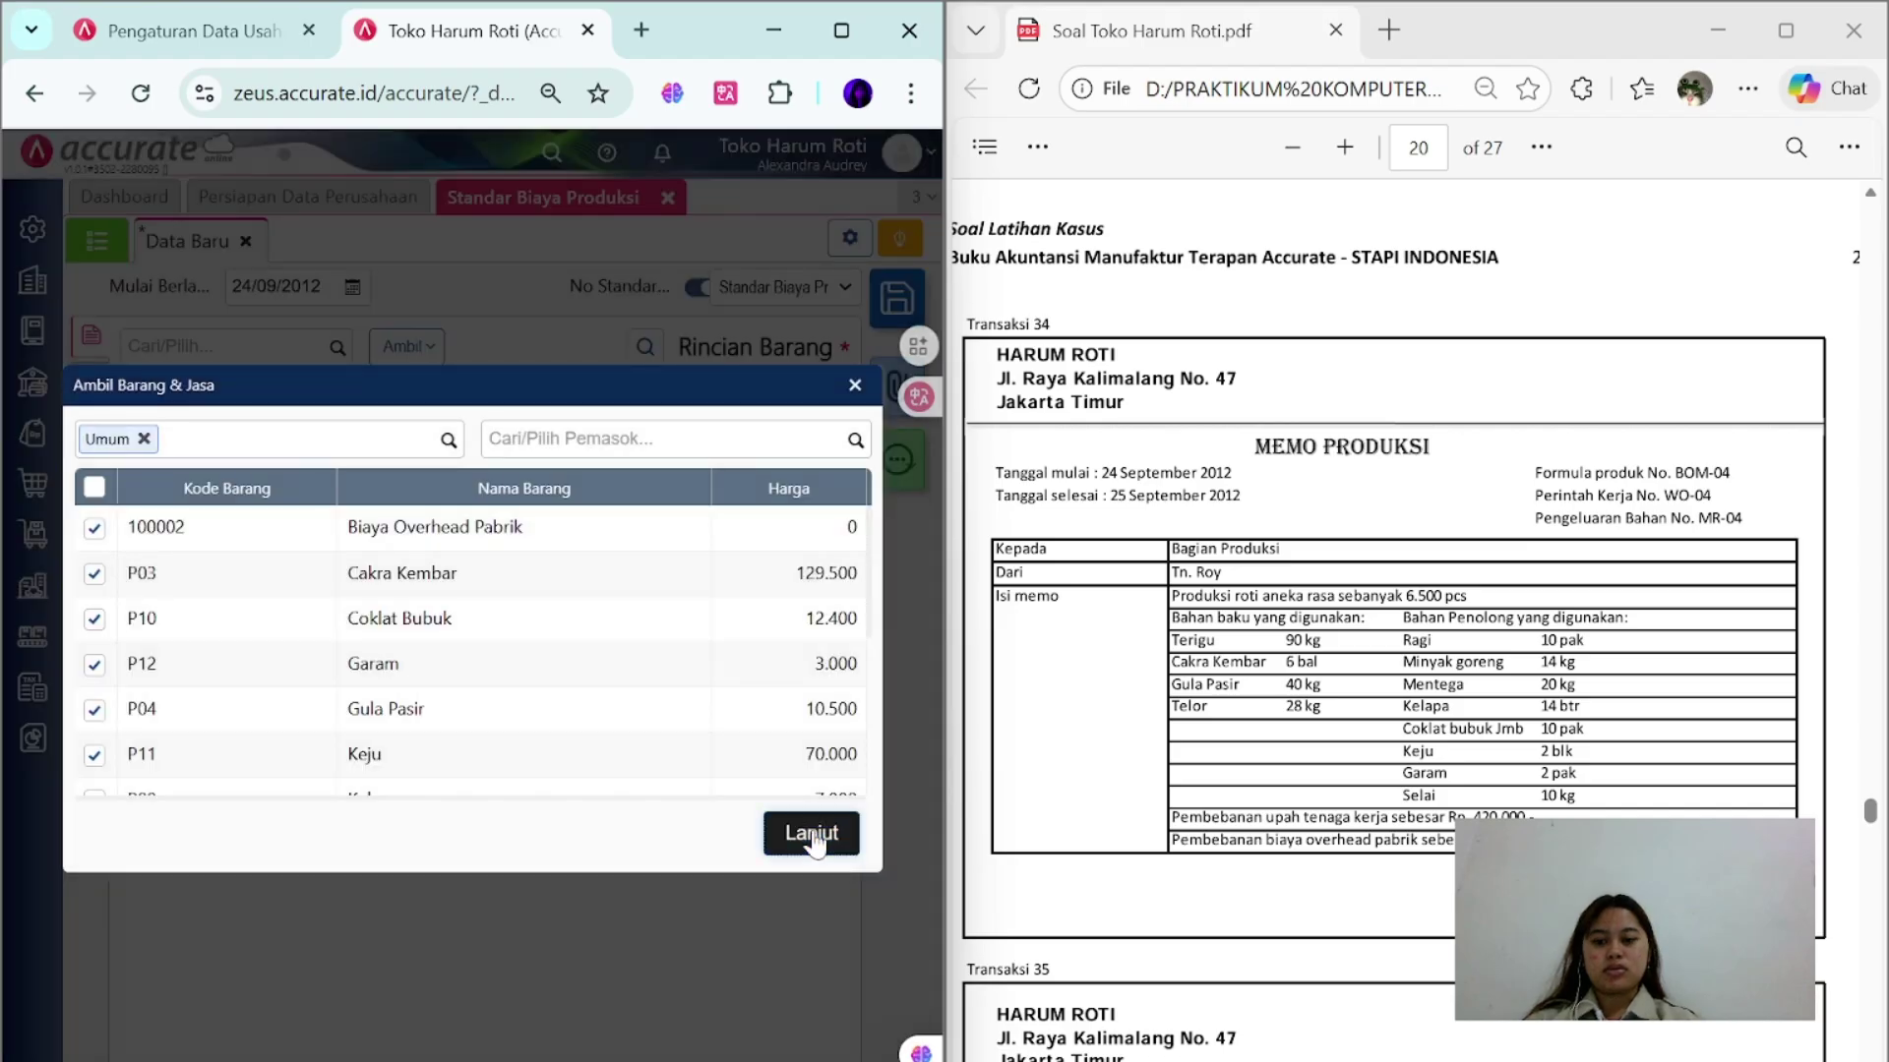
{"action": "left_click", "coordinate": [811, 833]}
- Set the standard price of Biaya Overhead Pabrik to 312.500
{"action": "left_click", "coordinate": [551, 440]}
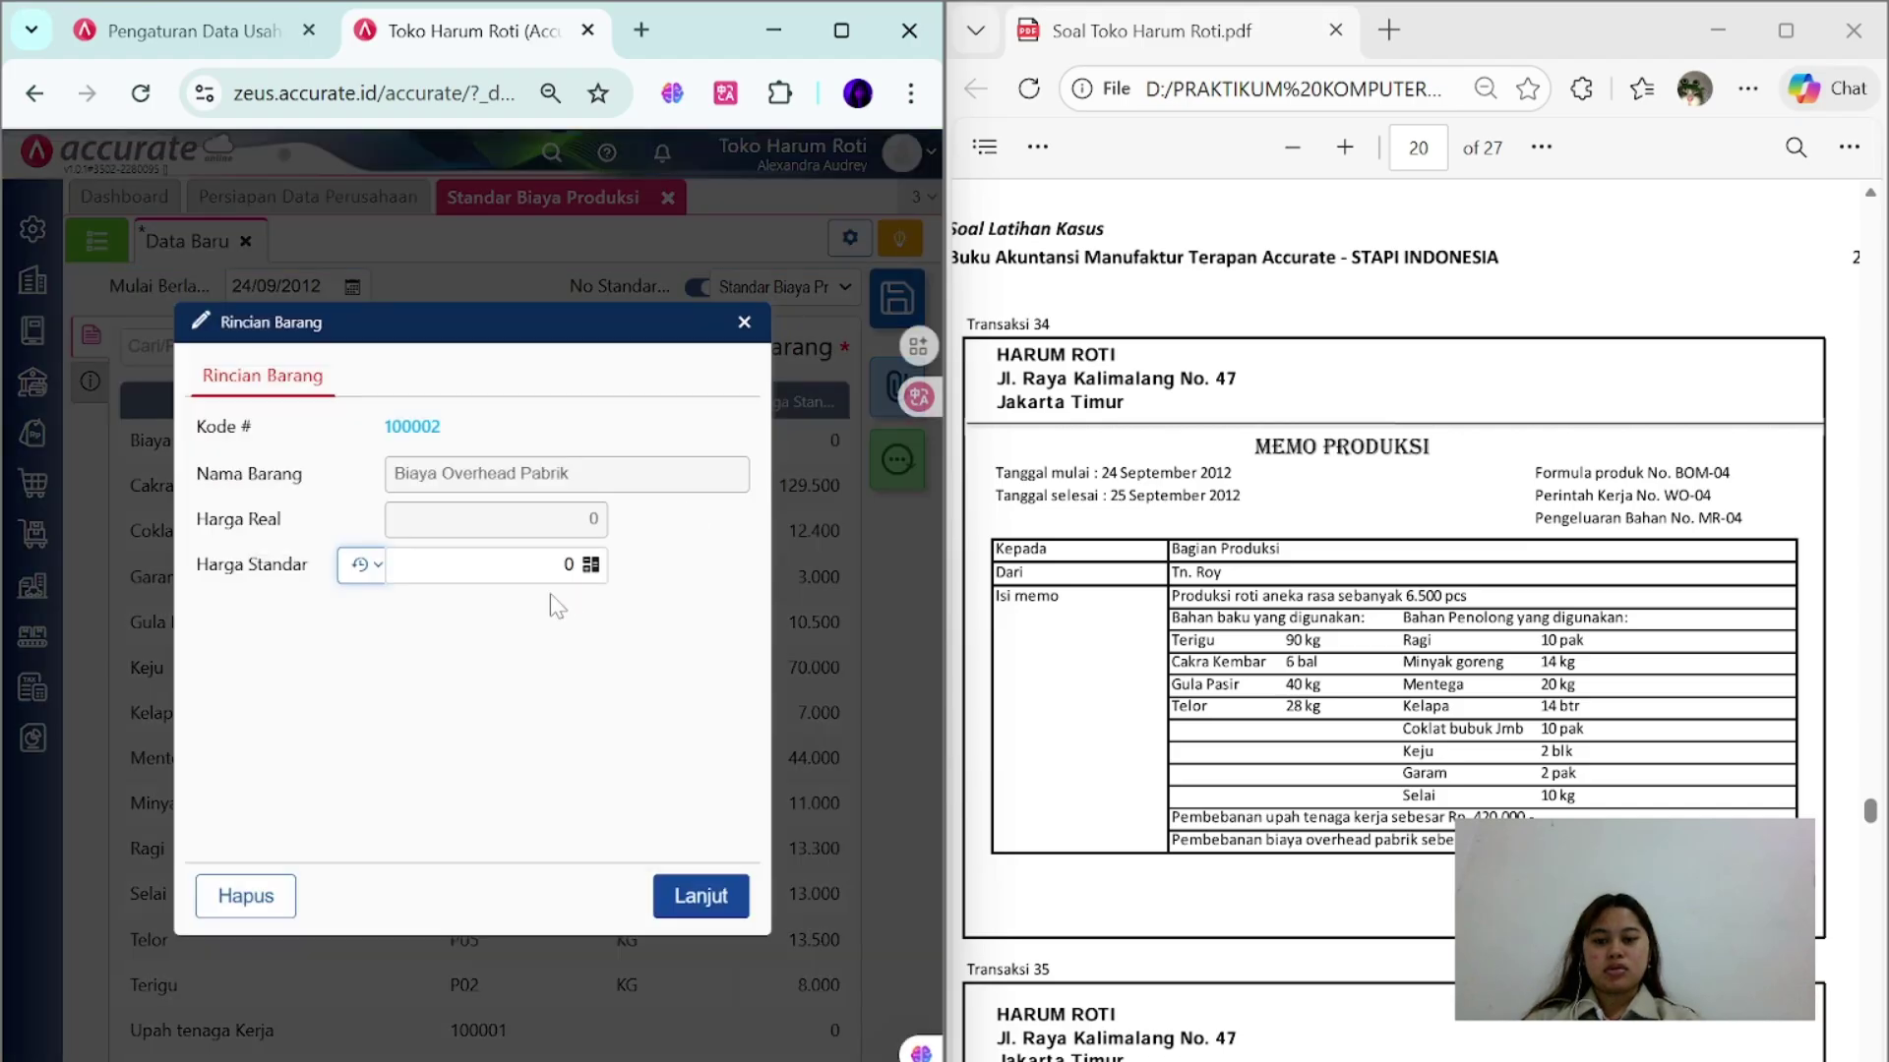
{"action": "left_click", "coordinate": [551, 566]}
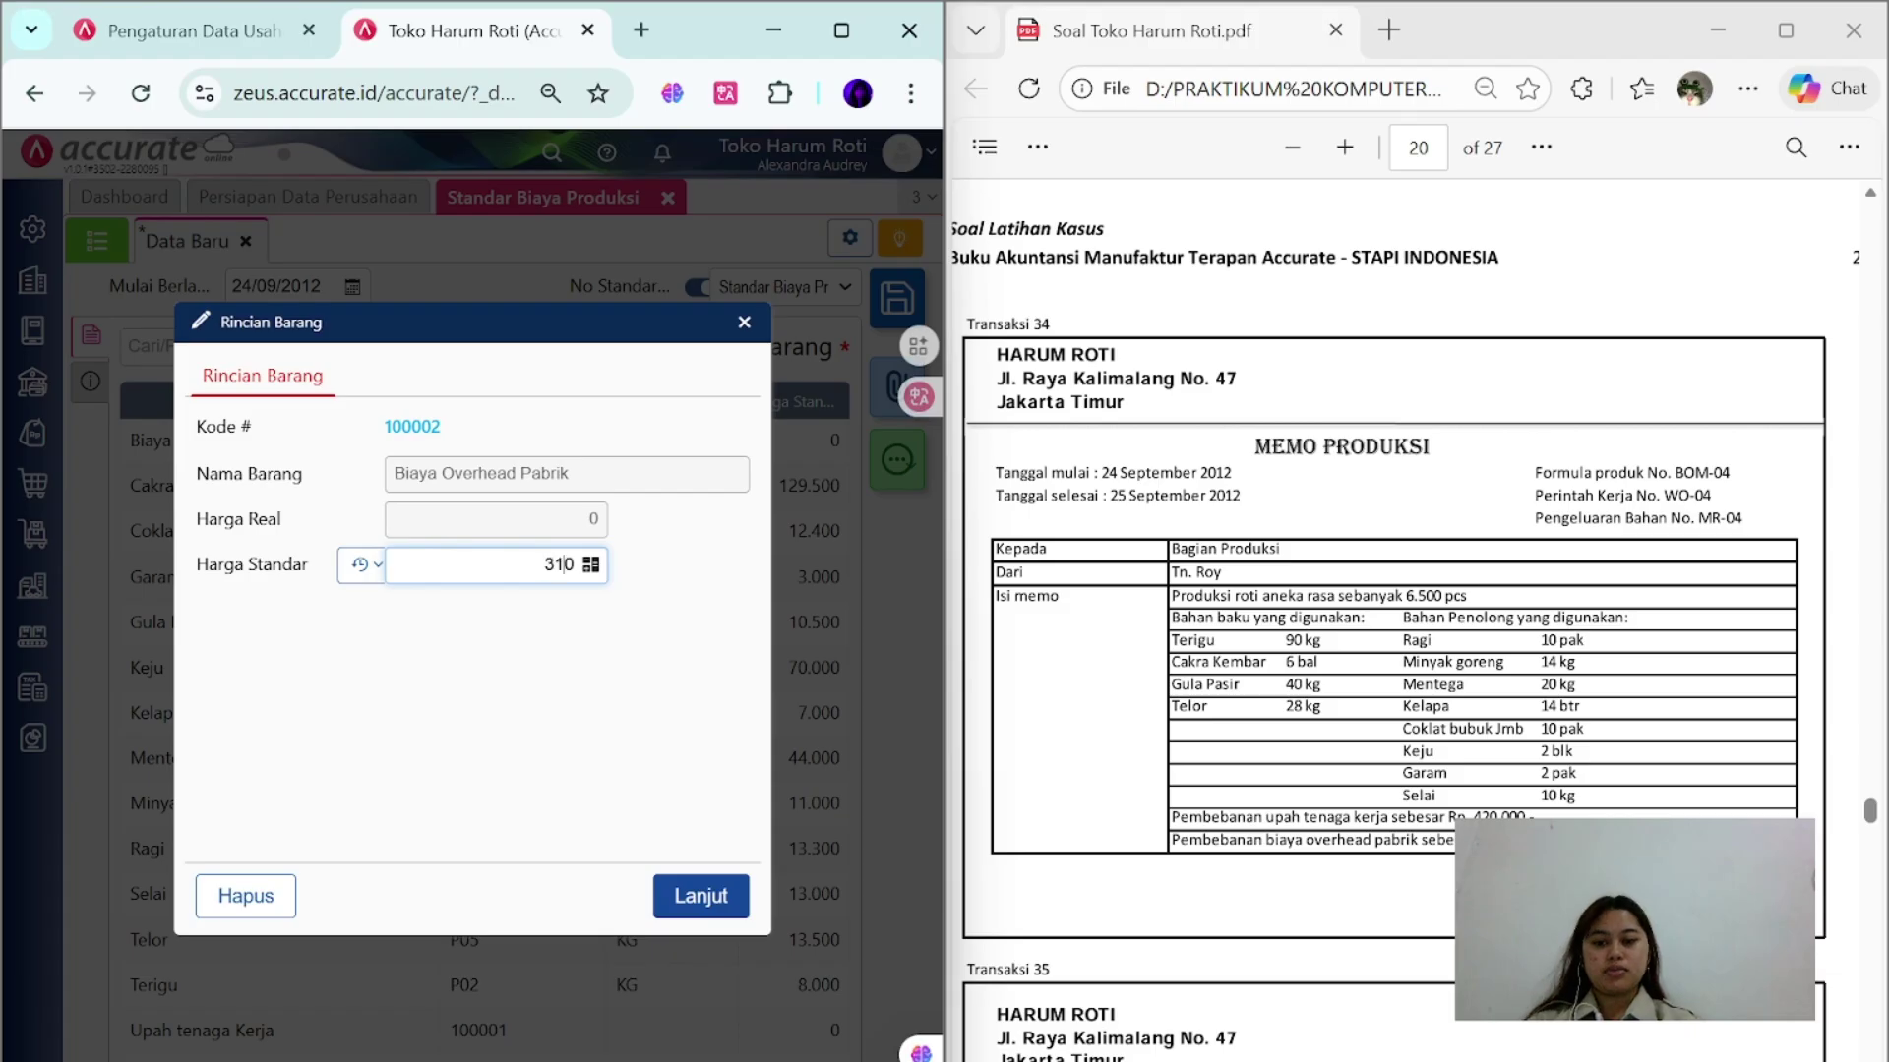
{"action": "type", "text": "312500"}
{"action": "left_click", "coordinate": [696, 901]}
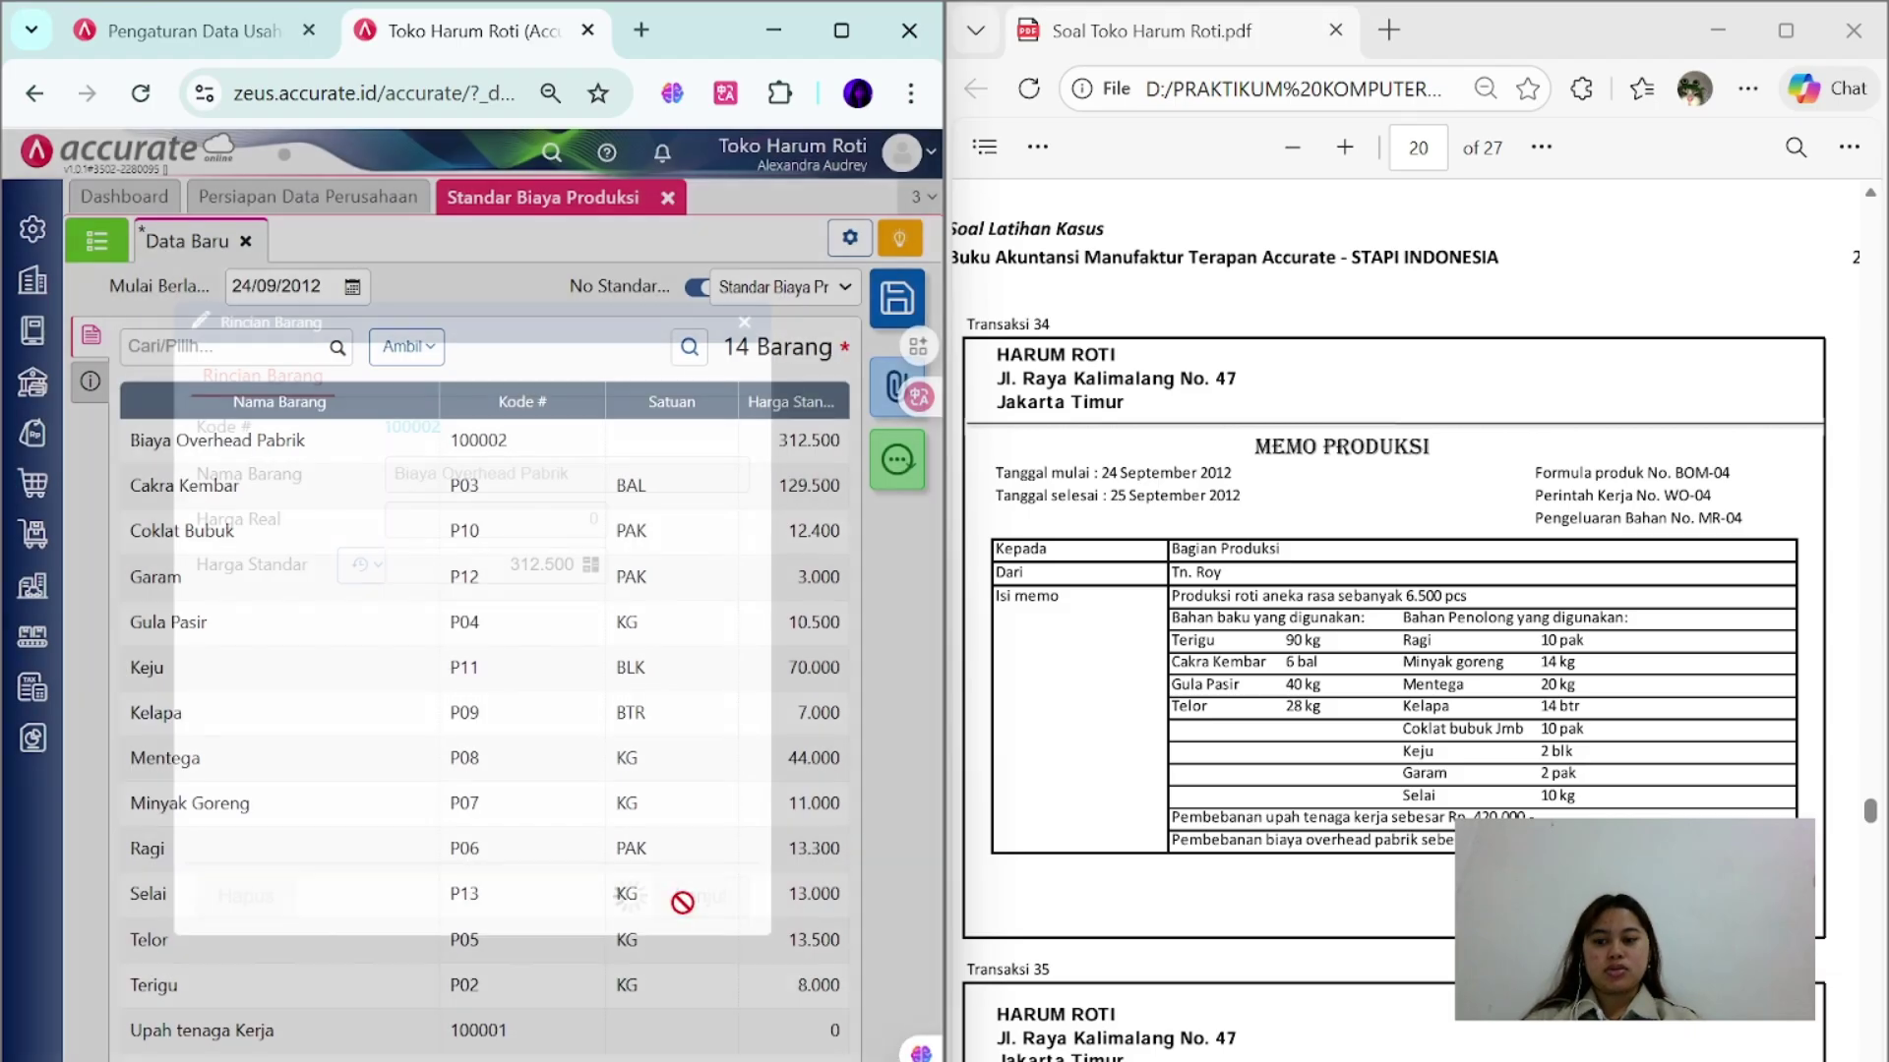
- Set the standard price of Upah tenaga Kerja to 420.000 and save the standard production cost record
{"action": "left_click", "coordinate": [686, 1049]}
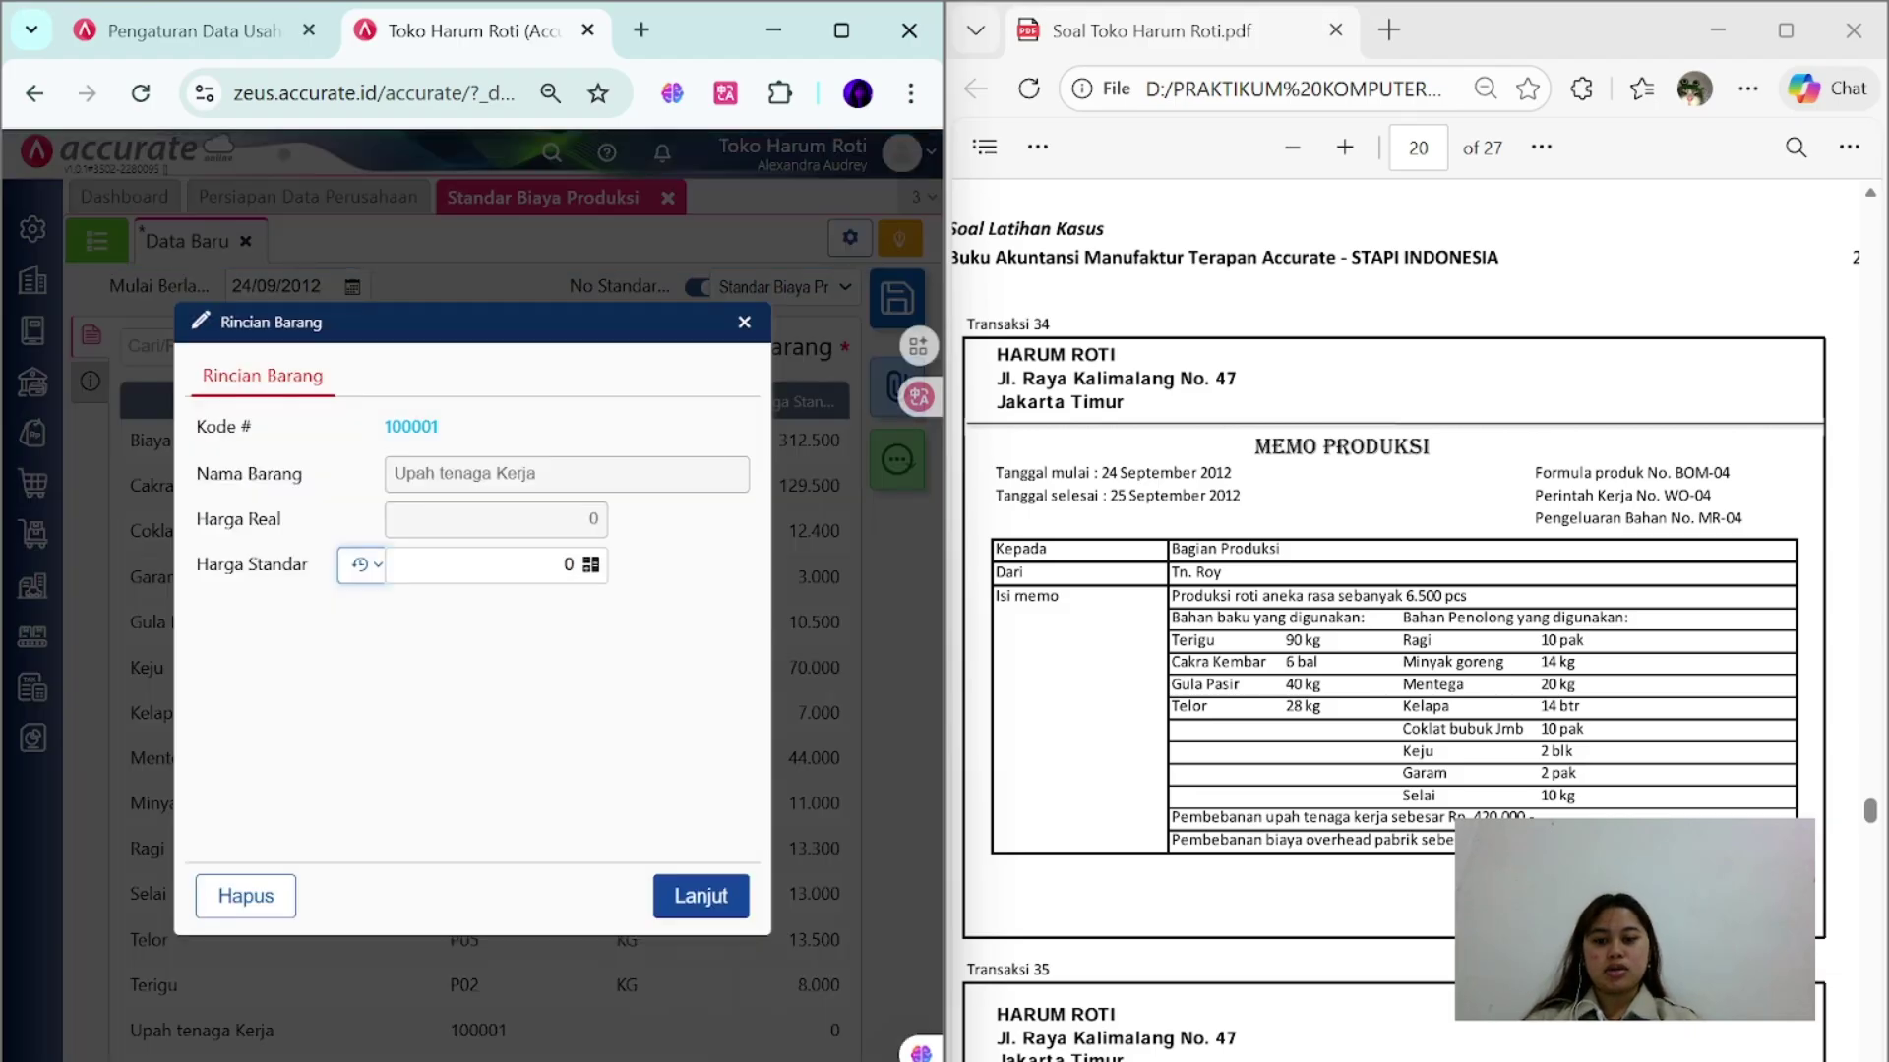
{"action": "left_click", "coordinate": [550, 566]}
{"action": "type", "text": "42000"}
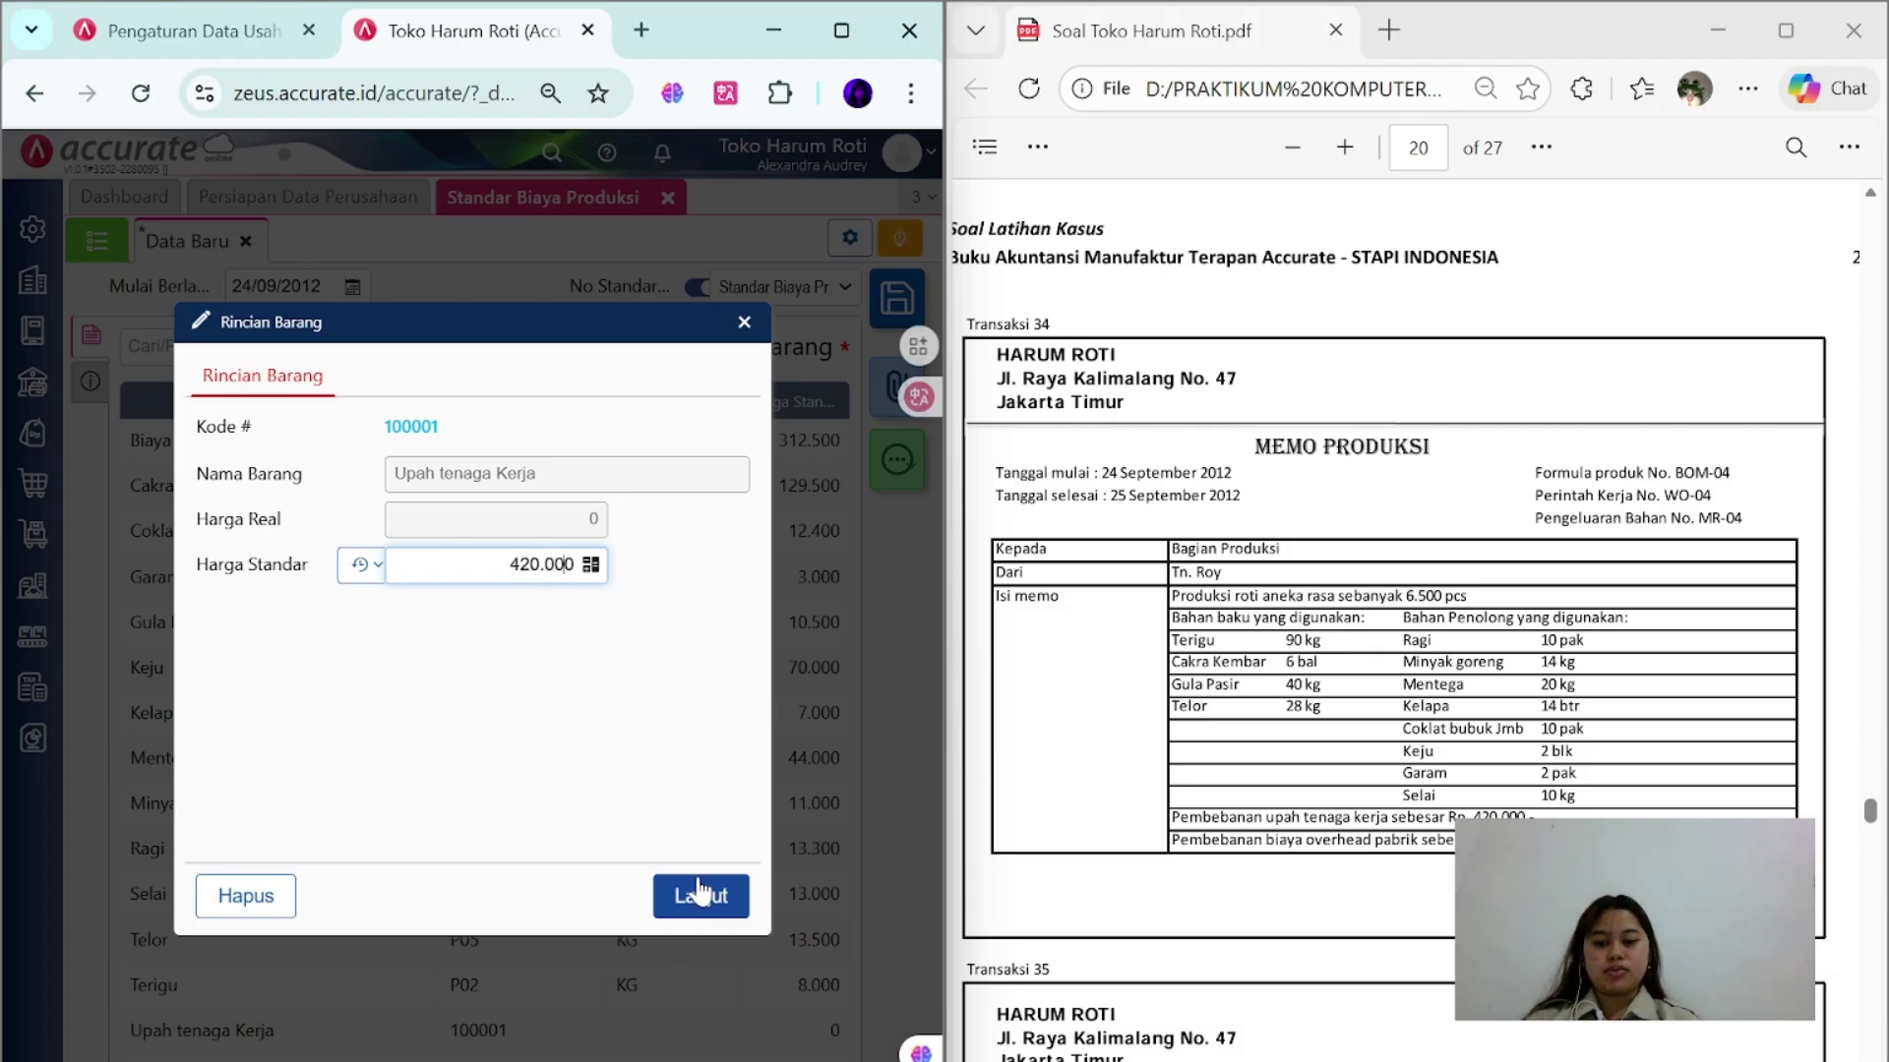
{"action": "left_click", "coordinate": [698, 897]}
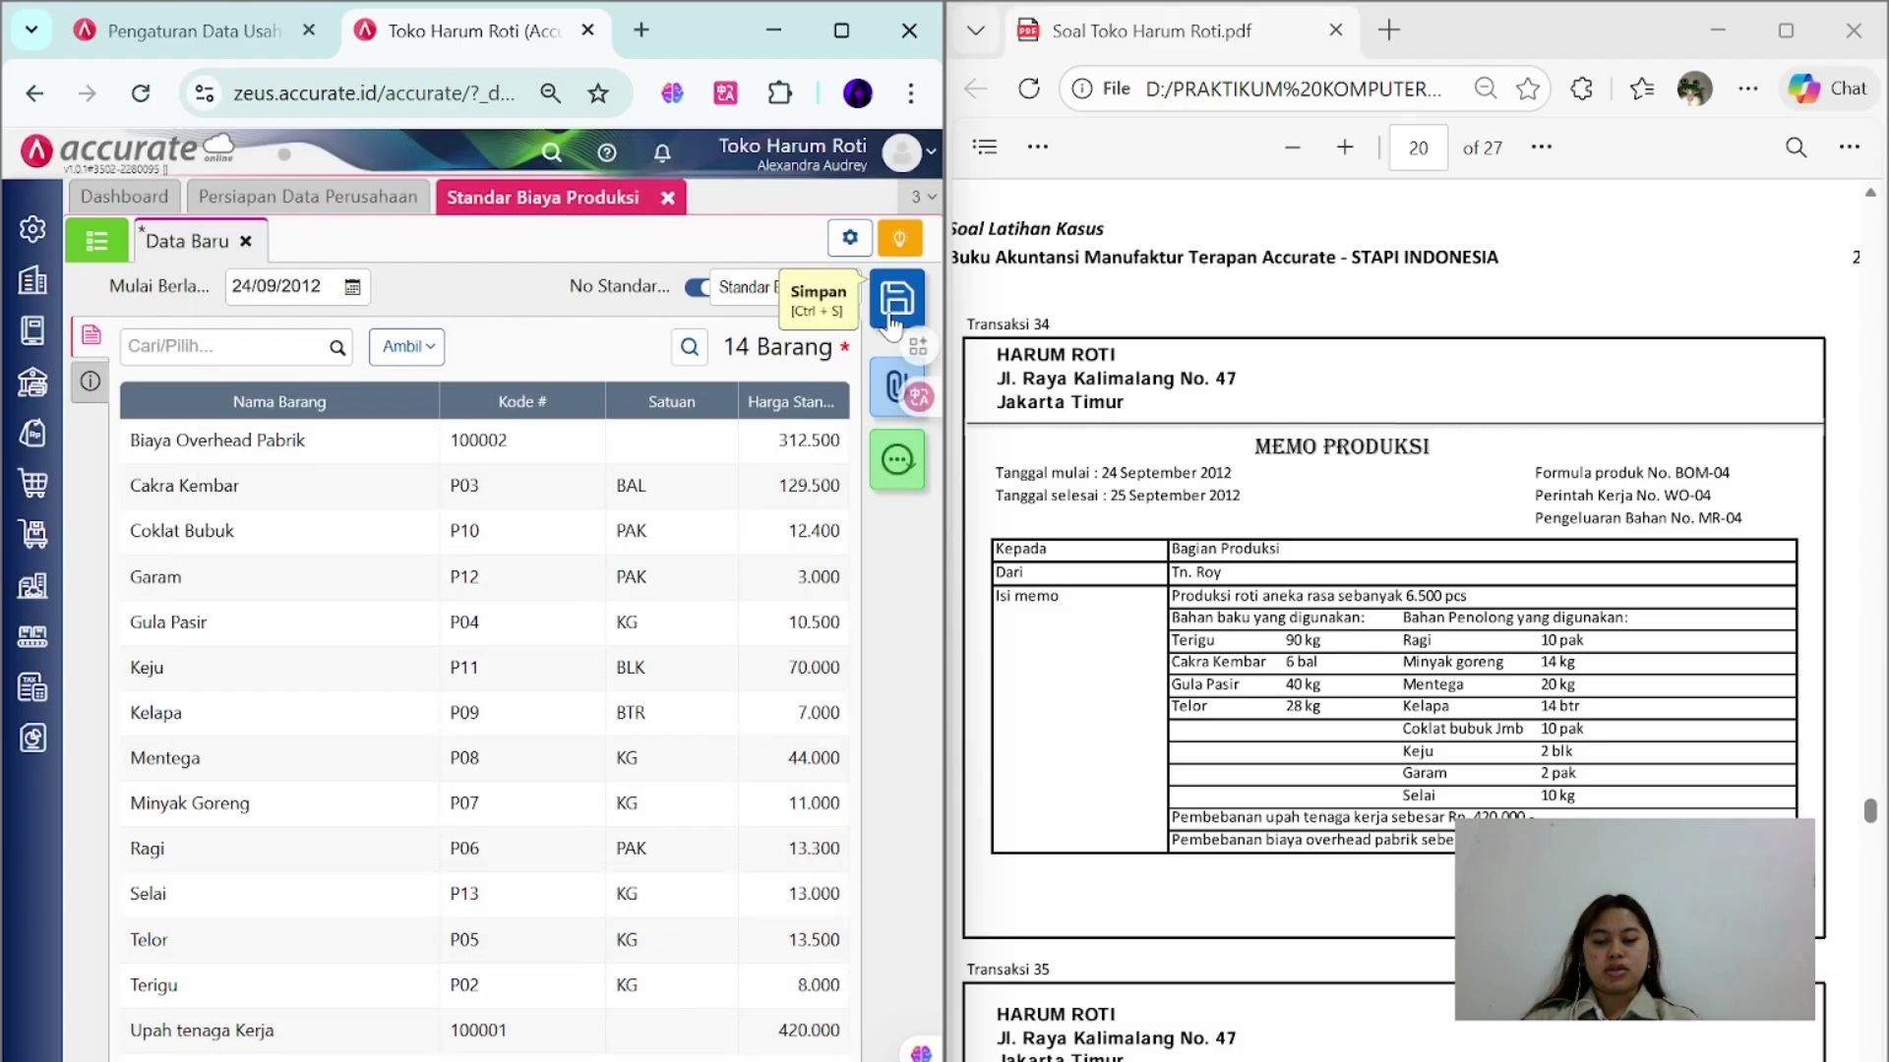
{"action": "left_click", "coordinate": [890, 316]}
- Start a production formula for ROTI ANEKA RASA with the manual number BOM-04 and a quantity of 6.500 PCS
{"action": "left_click", "coordinate": [55, 640]}
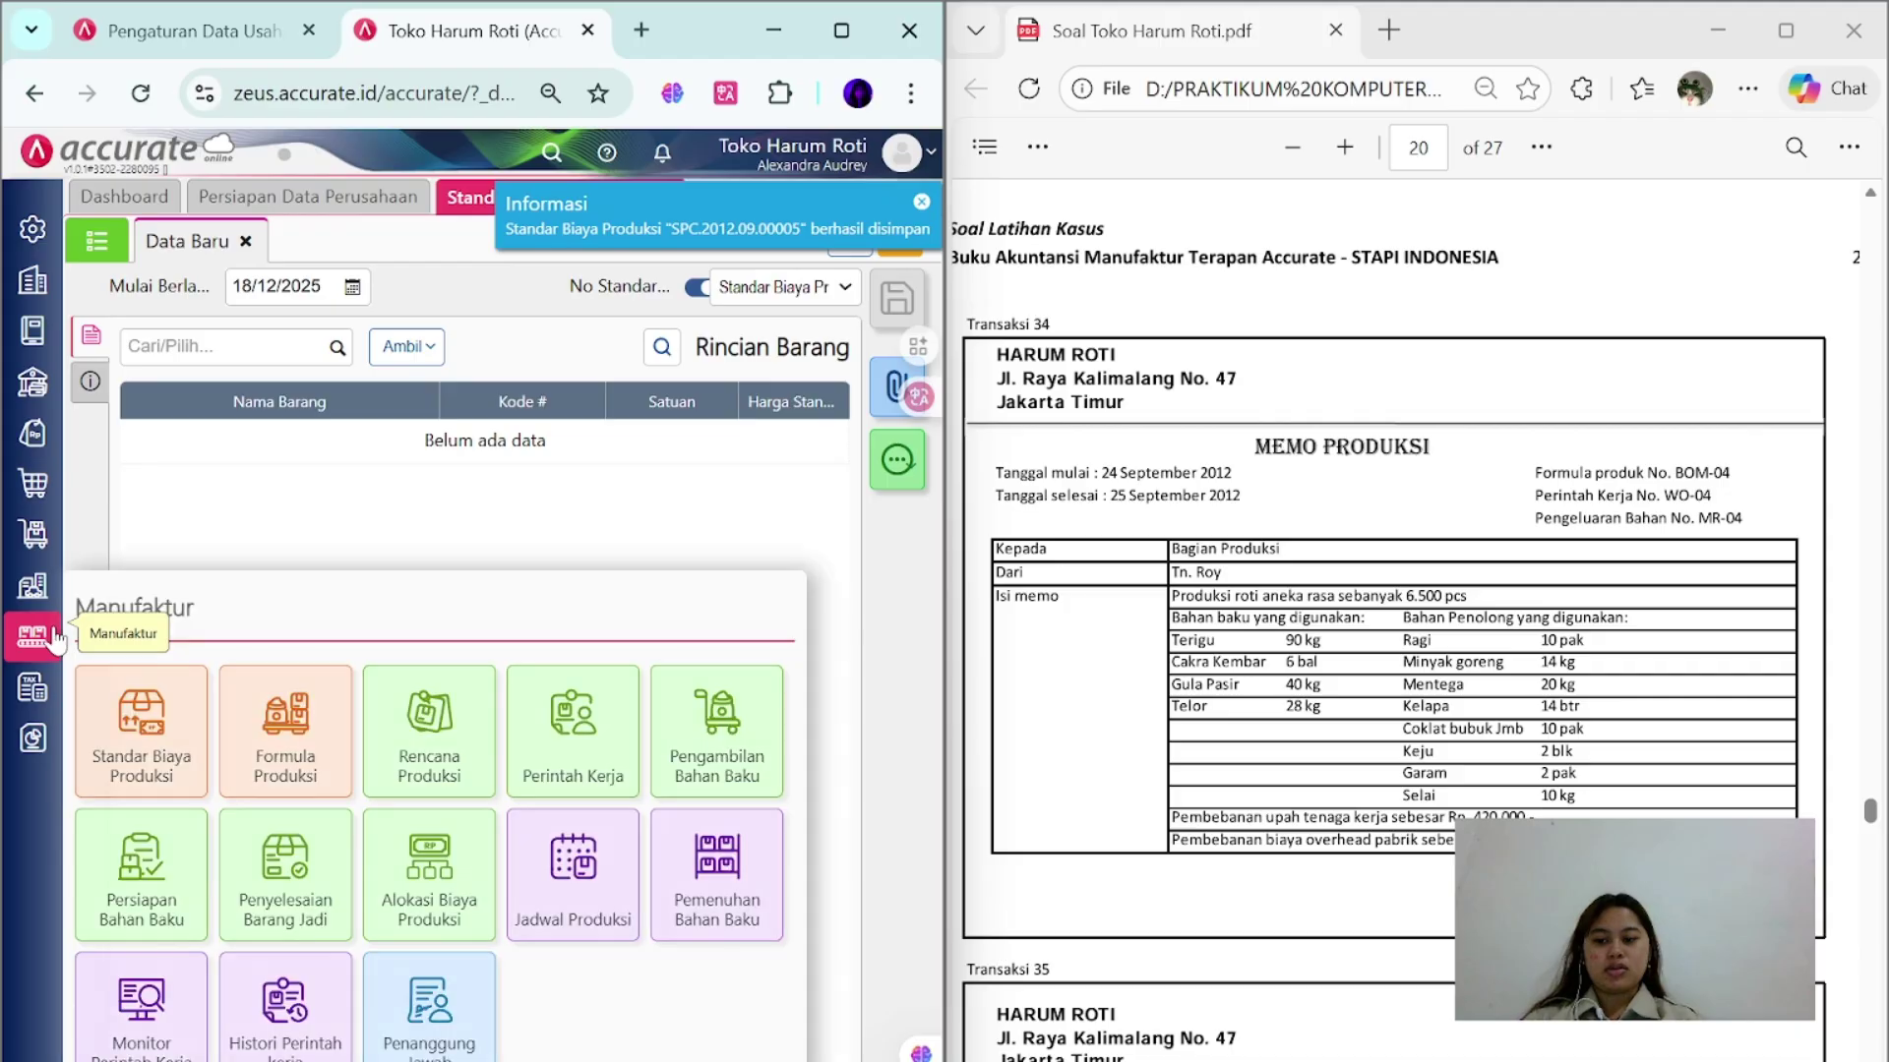
{"action": "left_click", "coordinate": [285, 733]}
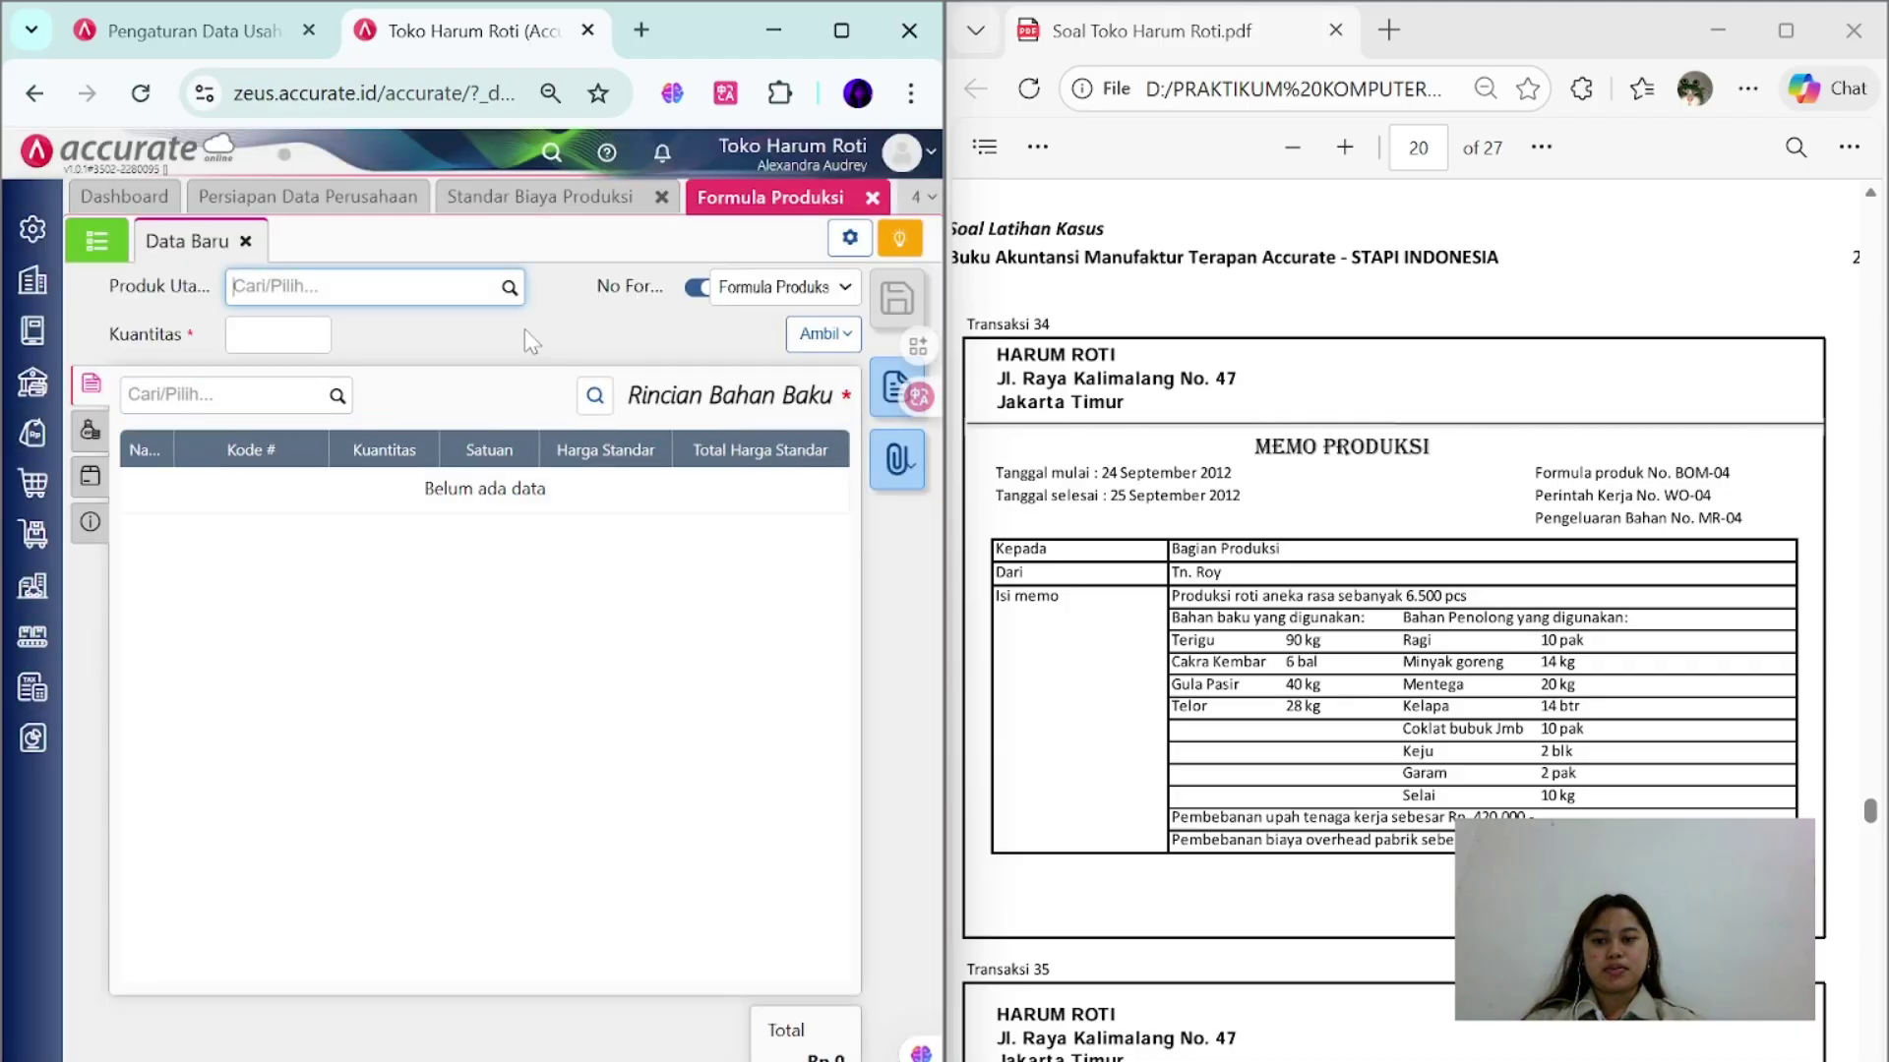
{"action": "left_click", "coordinate": [510, 287]}
{"action": "left_click", "coordinate": [467, 334]}
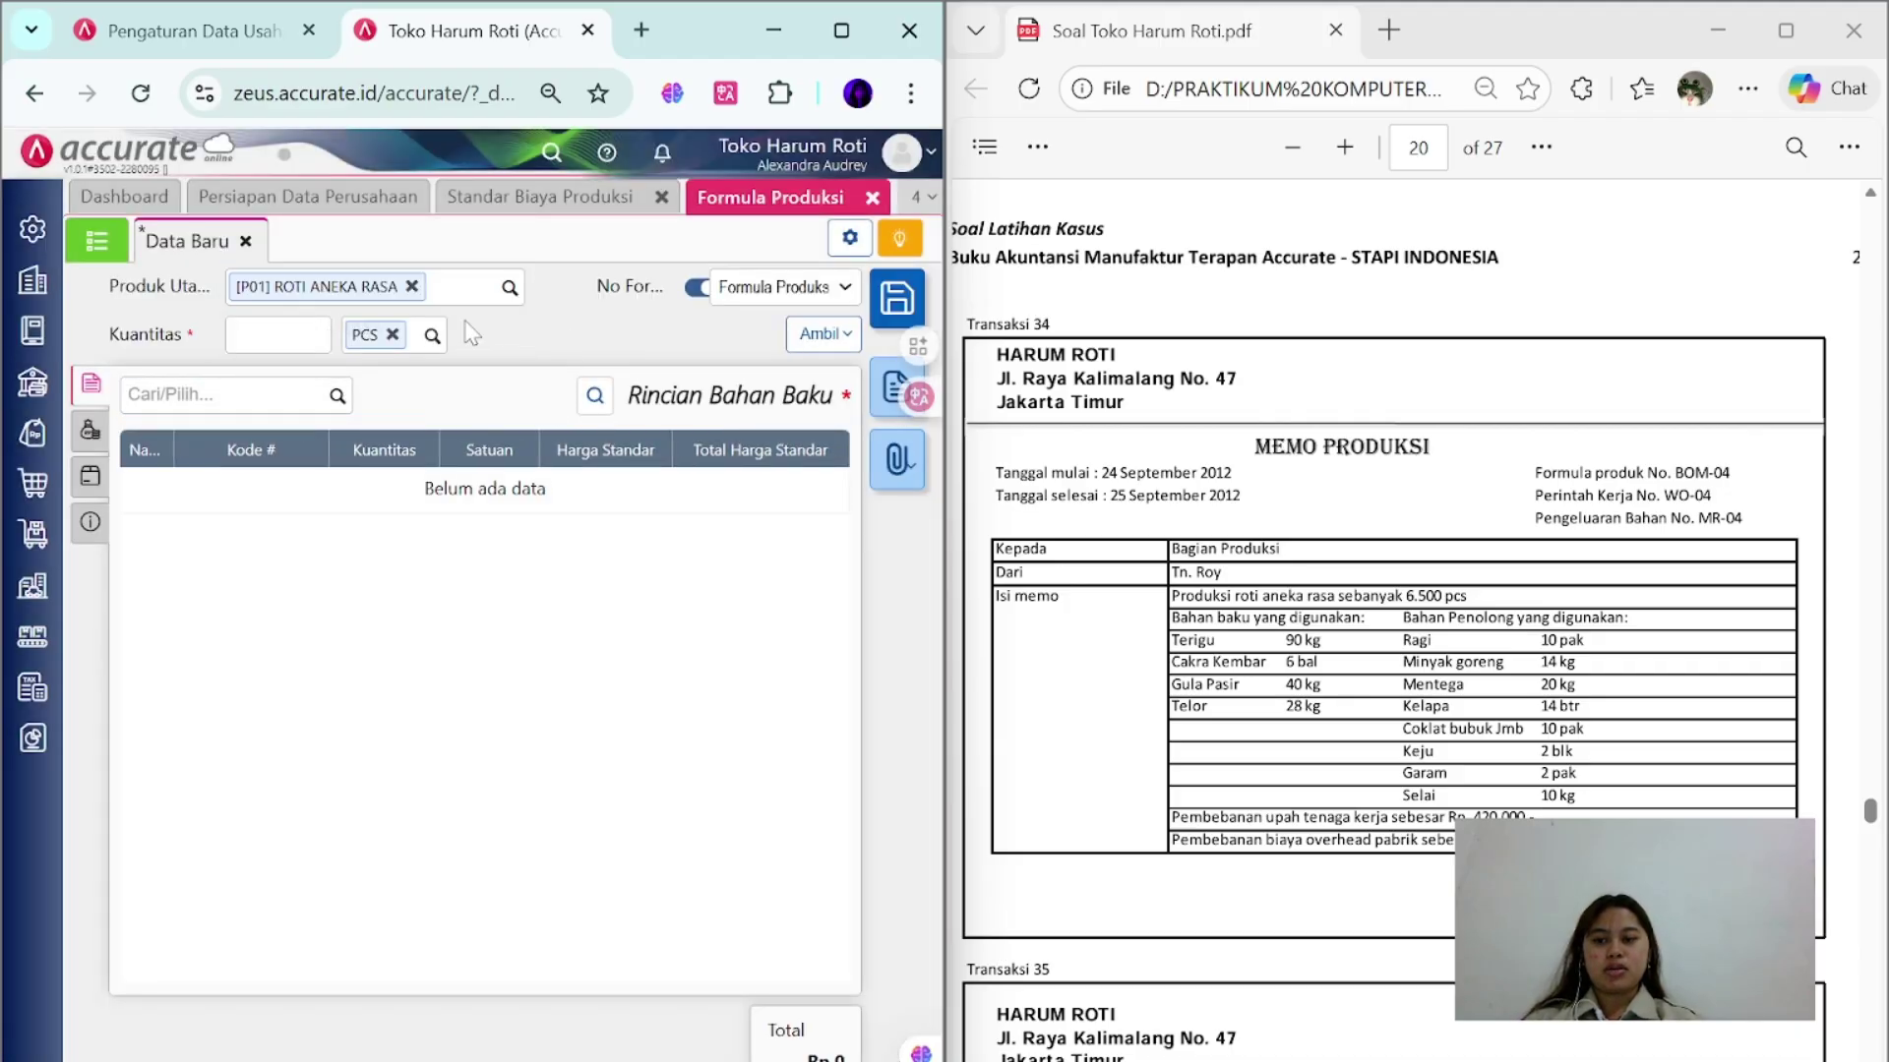
{"action": "left_click", "coordinate": [698, 287]}
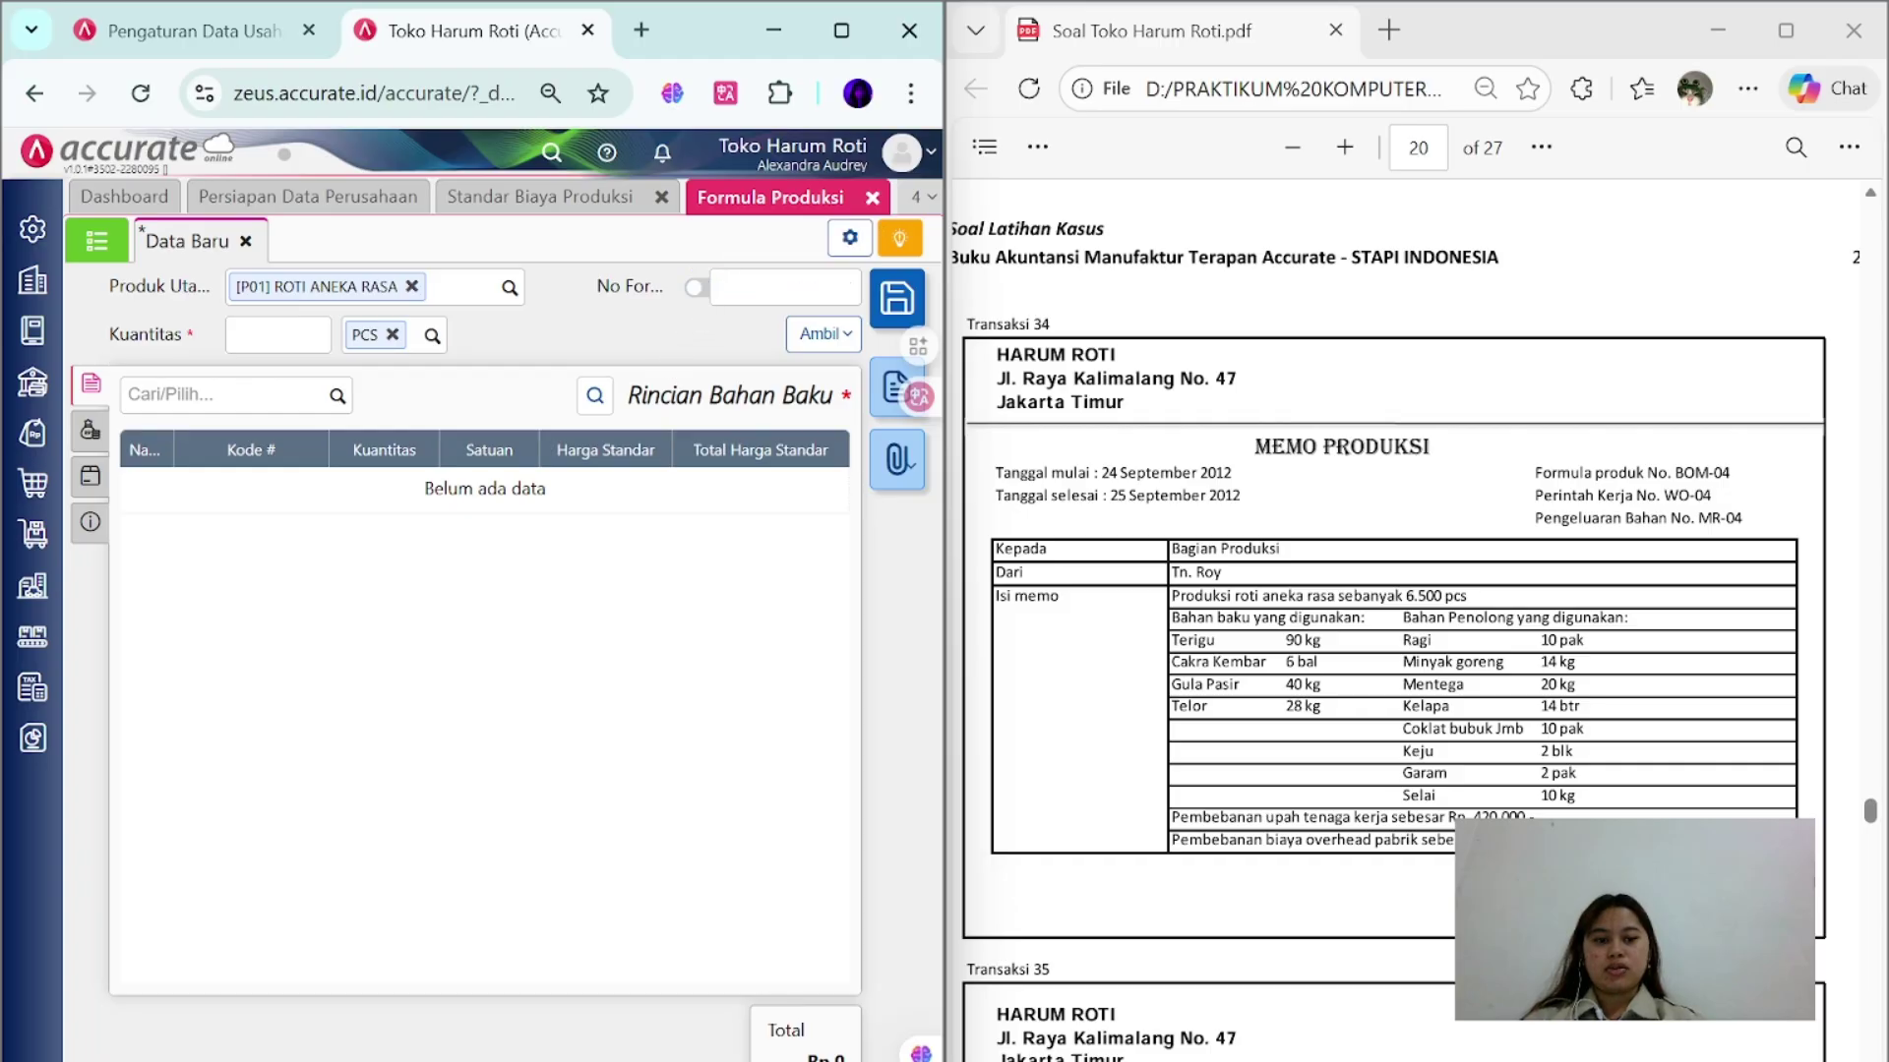
{"action": "key", "text": "Caps_Lock"}
{"action": "type", "text": "BOM-04"}
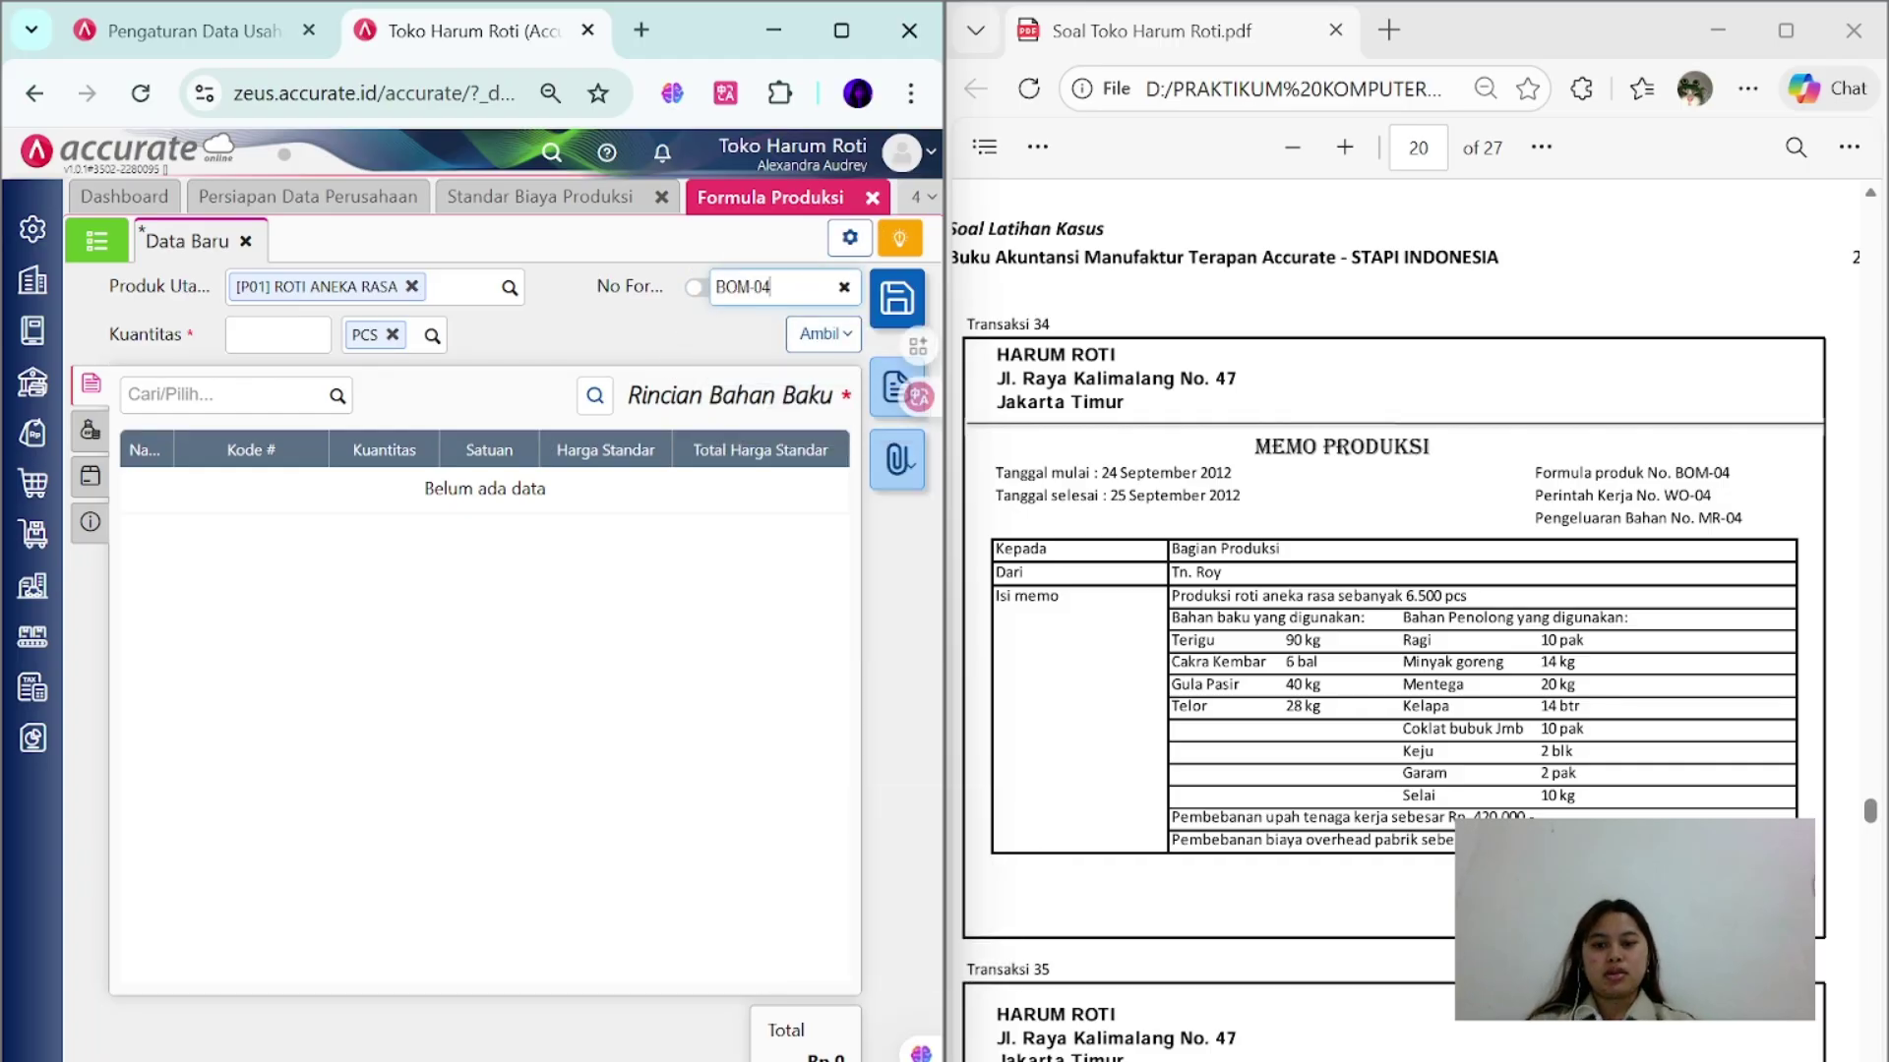
{"action": "left_click", "coordinate": [277, 334]}
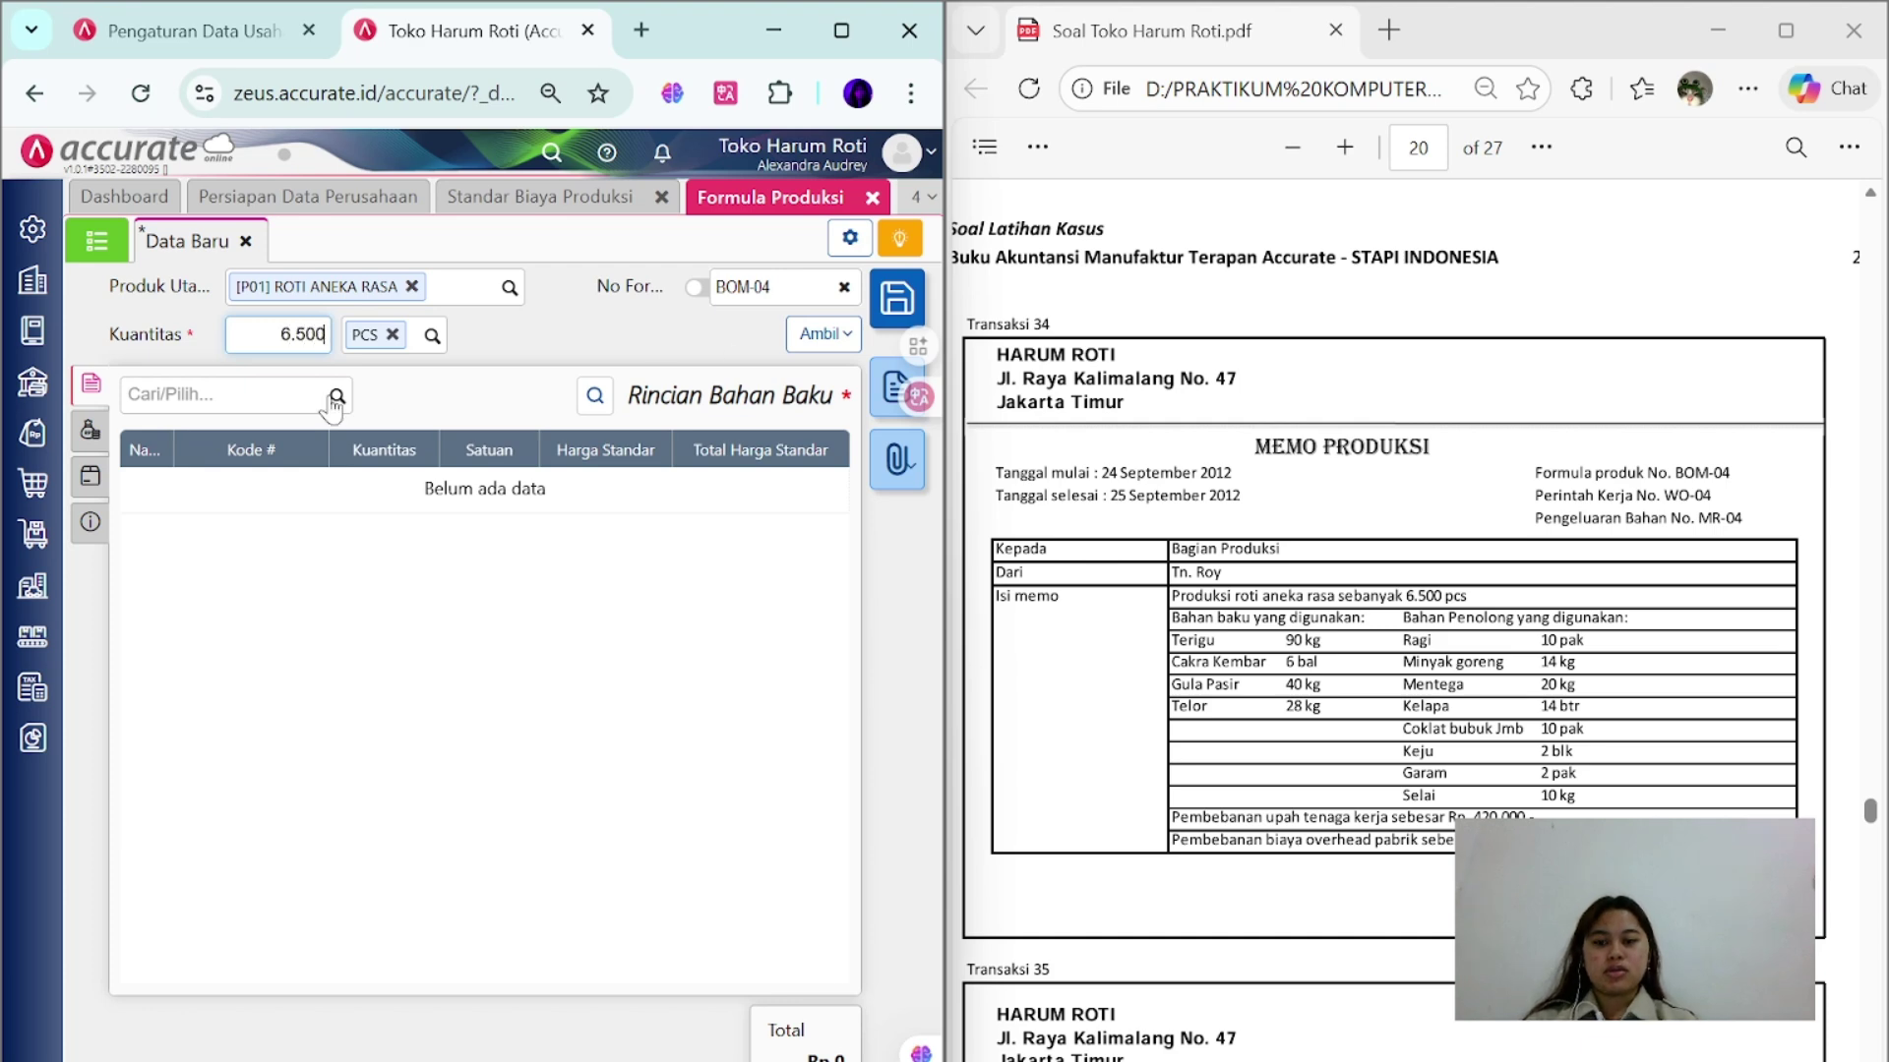
- Add 90 KG of Terigu and 6 BAL of Cakra Kembar to the formula's raw materials
{"action": "left_click", "coordinate": [359, 634]}
{"action": "left_click", "coordinate": [226, 394]}
{"action": "type", "text": "terigu"}
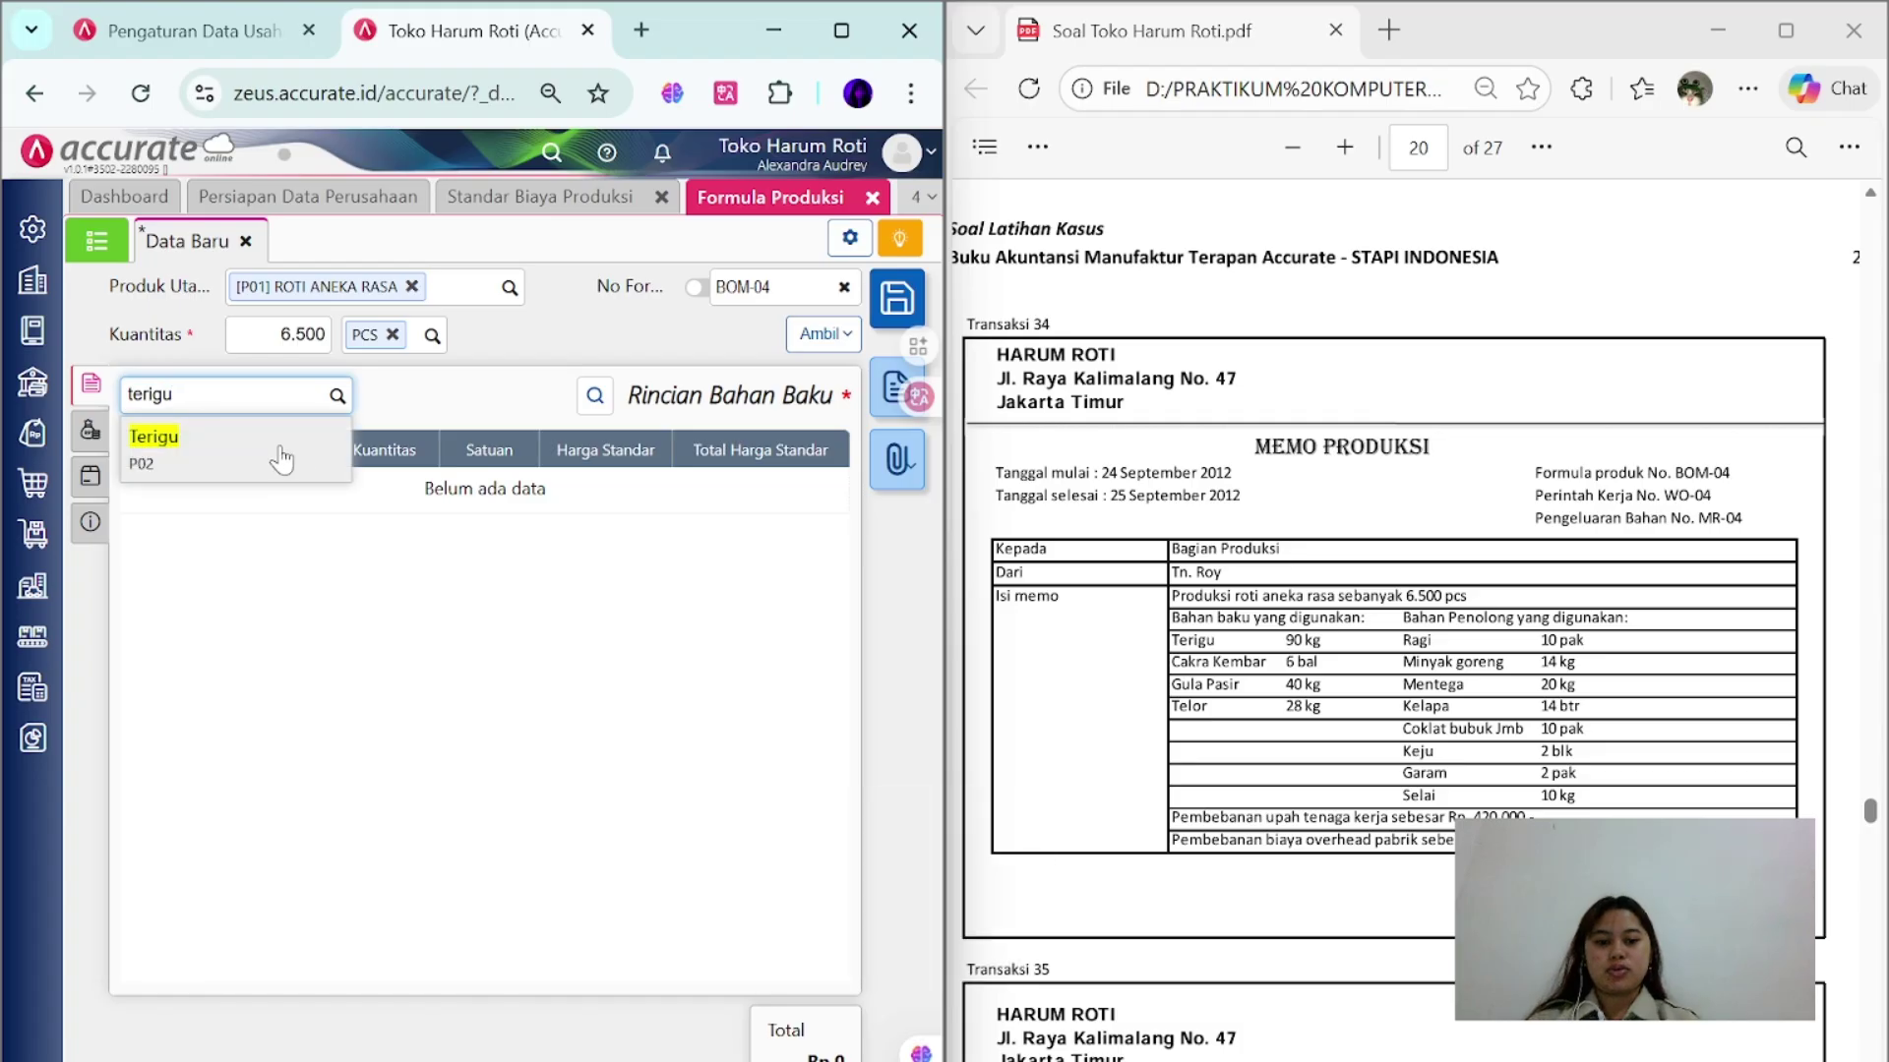
{"action": "key", "text": "Return"}
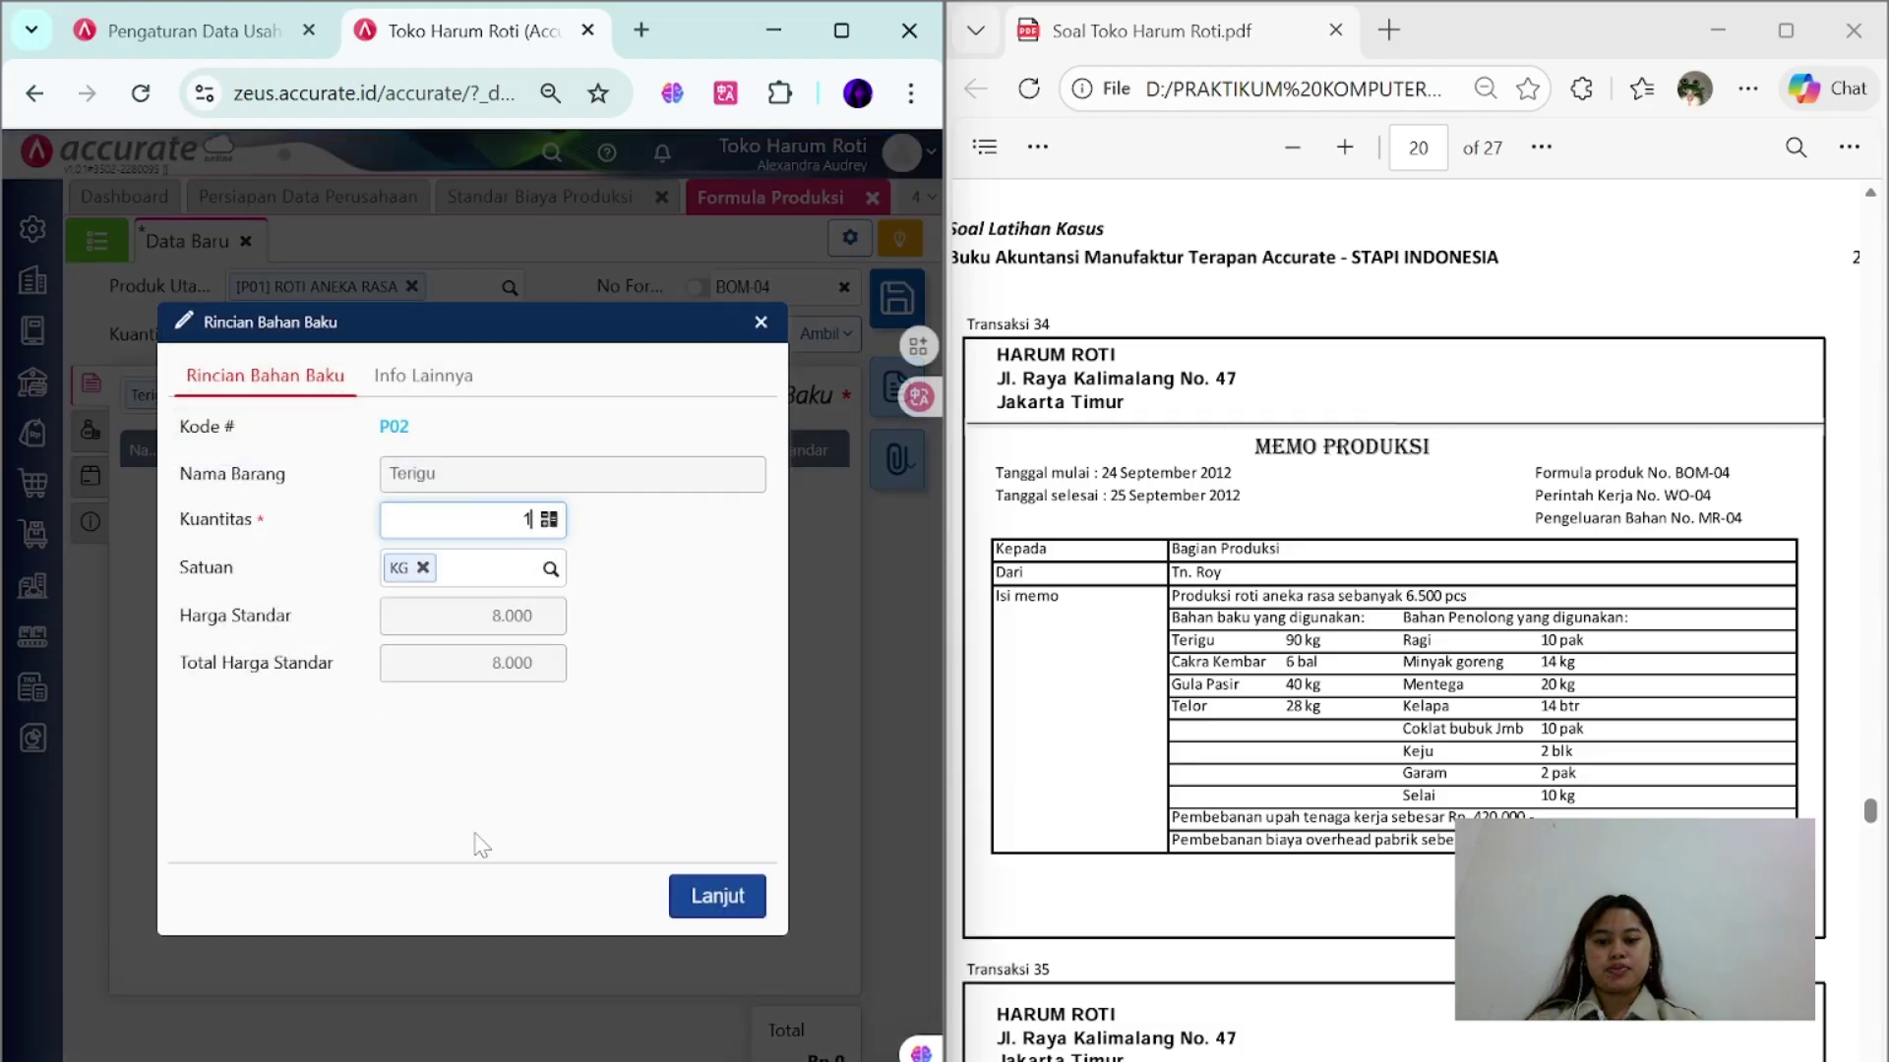
{"action": "left_click", "coordinate": [717, 896]}
{"action": "type", "text": "cakr"}
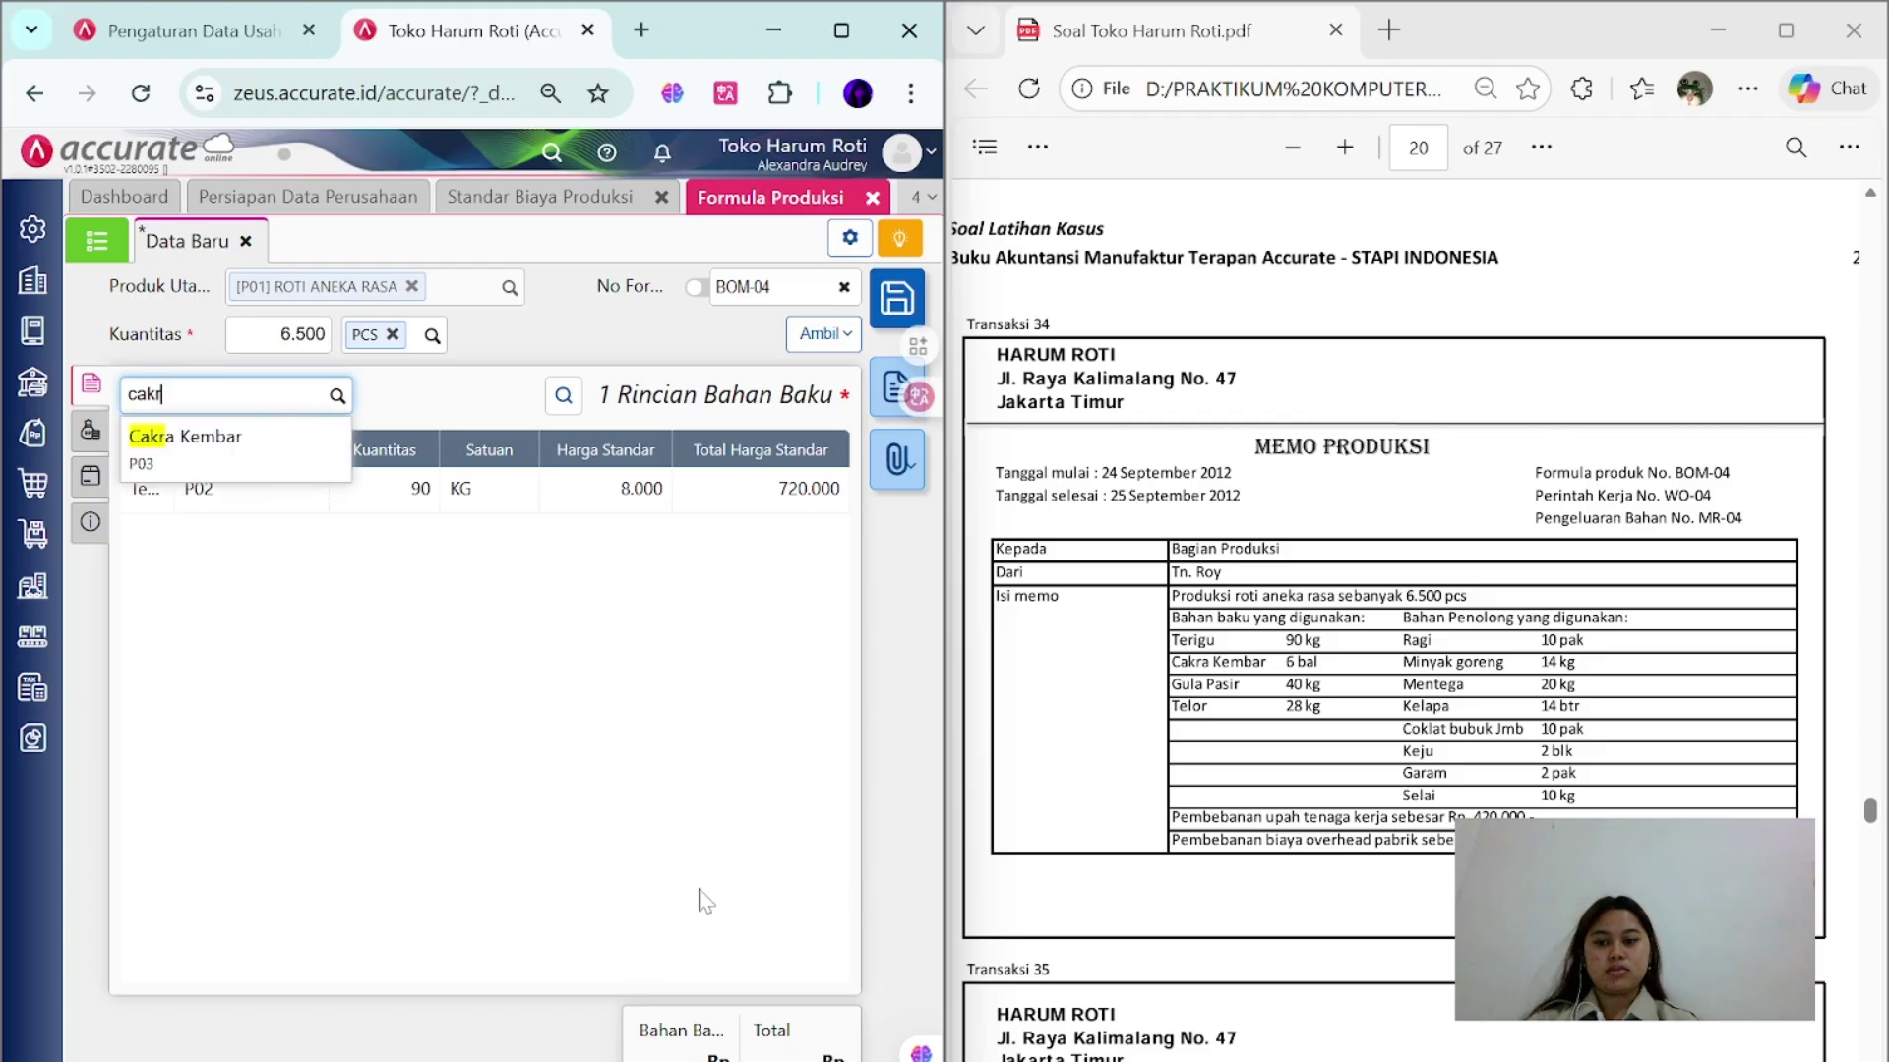
{"action": "key", "text": "Return"}
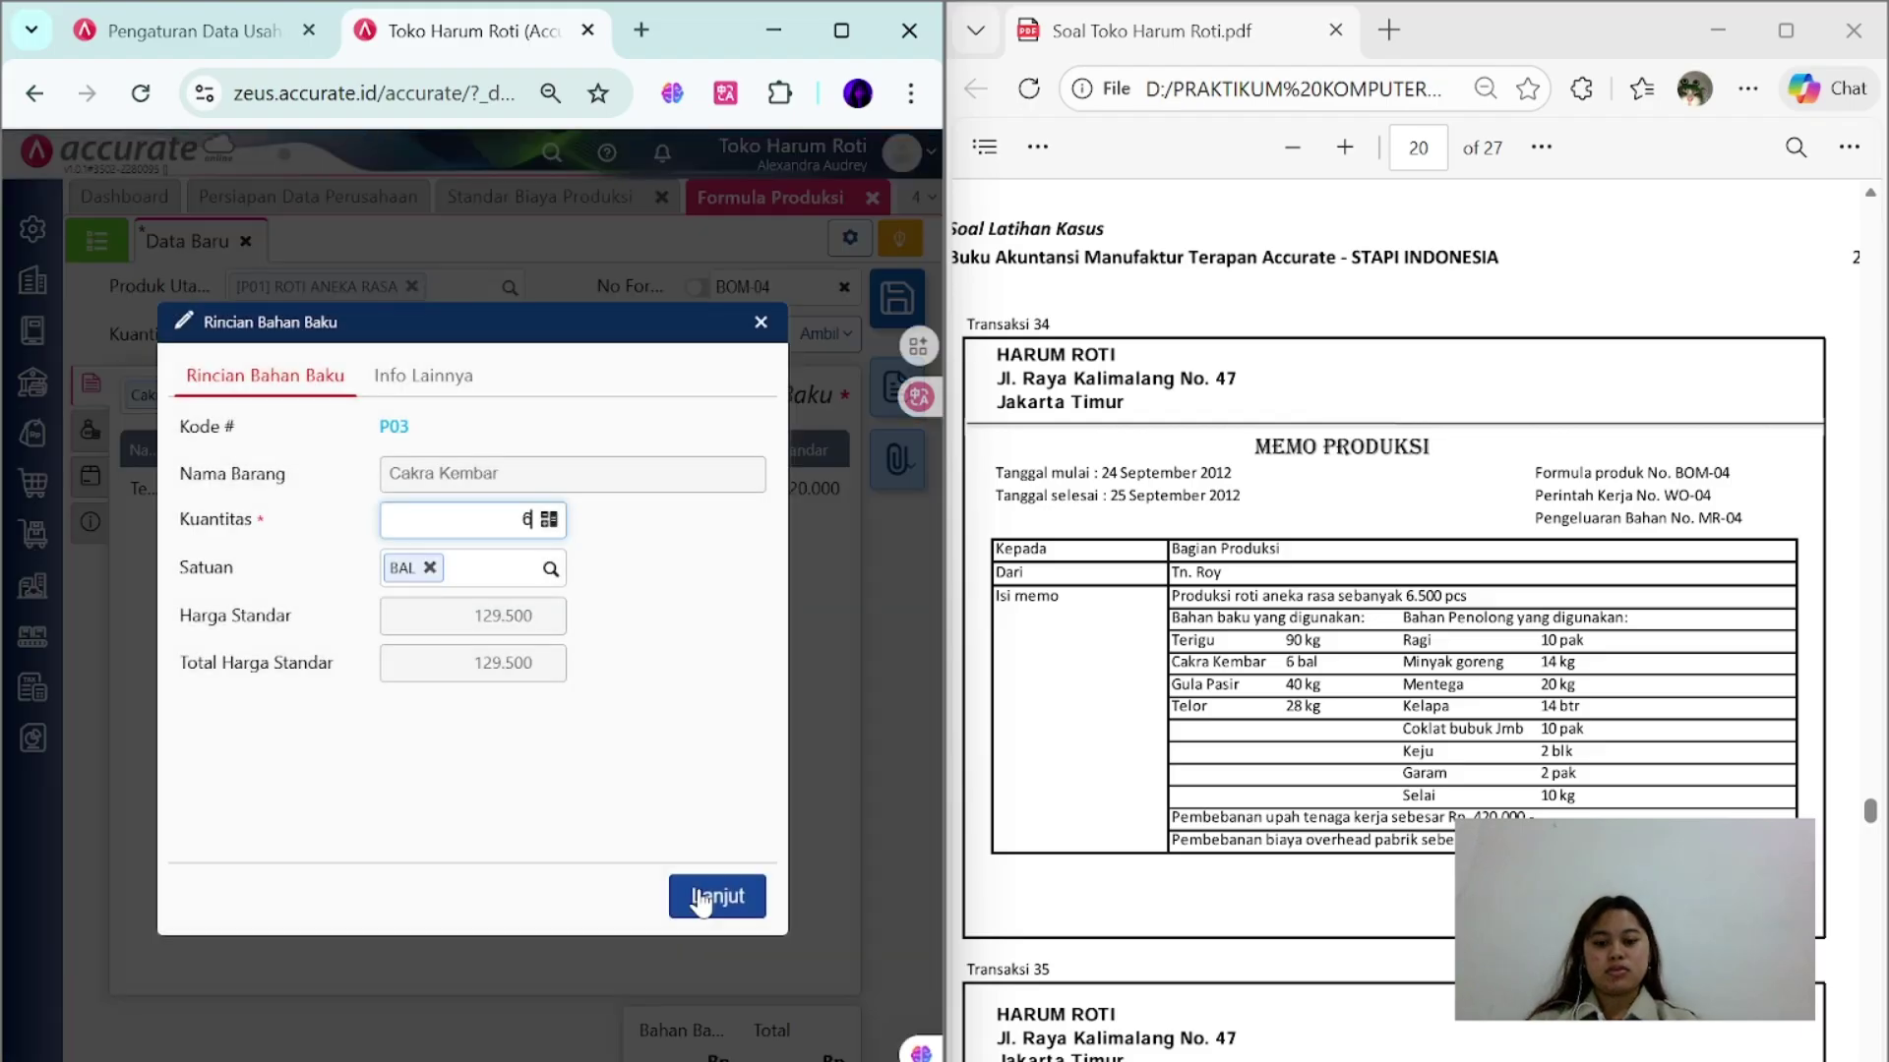
{"action": "left_click", "coordinate": [700, 901]}
- Add Upah tenaga Kerja and Biaya Overhead Pabrik to the formula's costs with quantity 1 each, and save the formula
{"action": "left_click", "coordinate": [89, 430]}
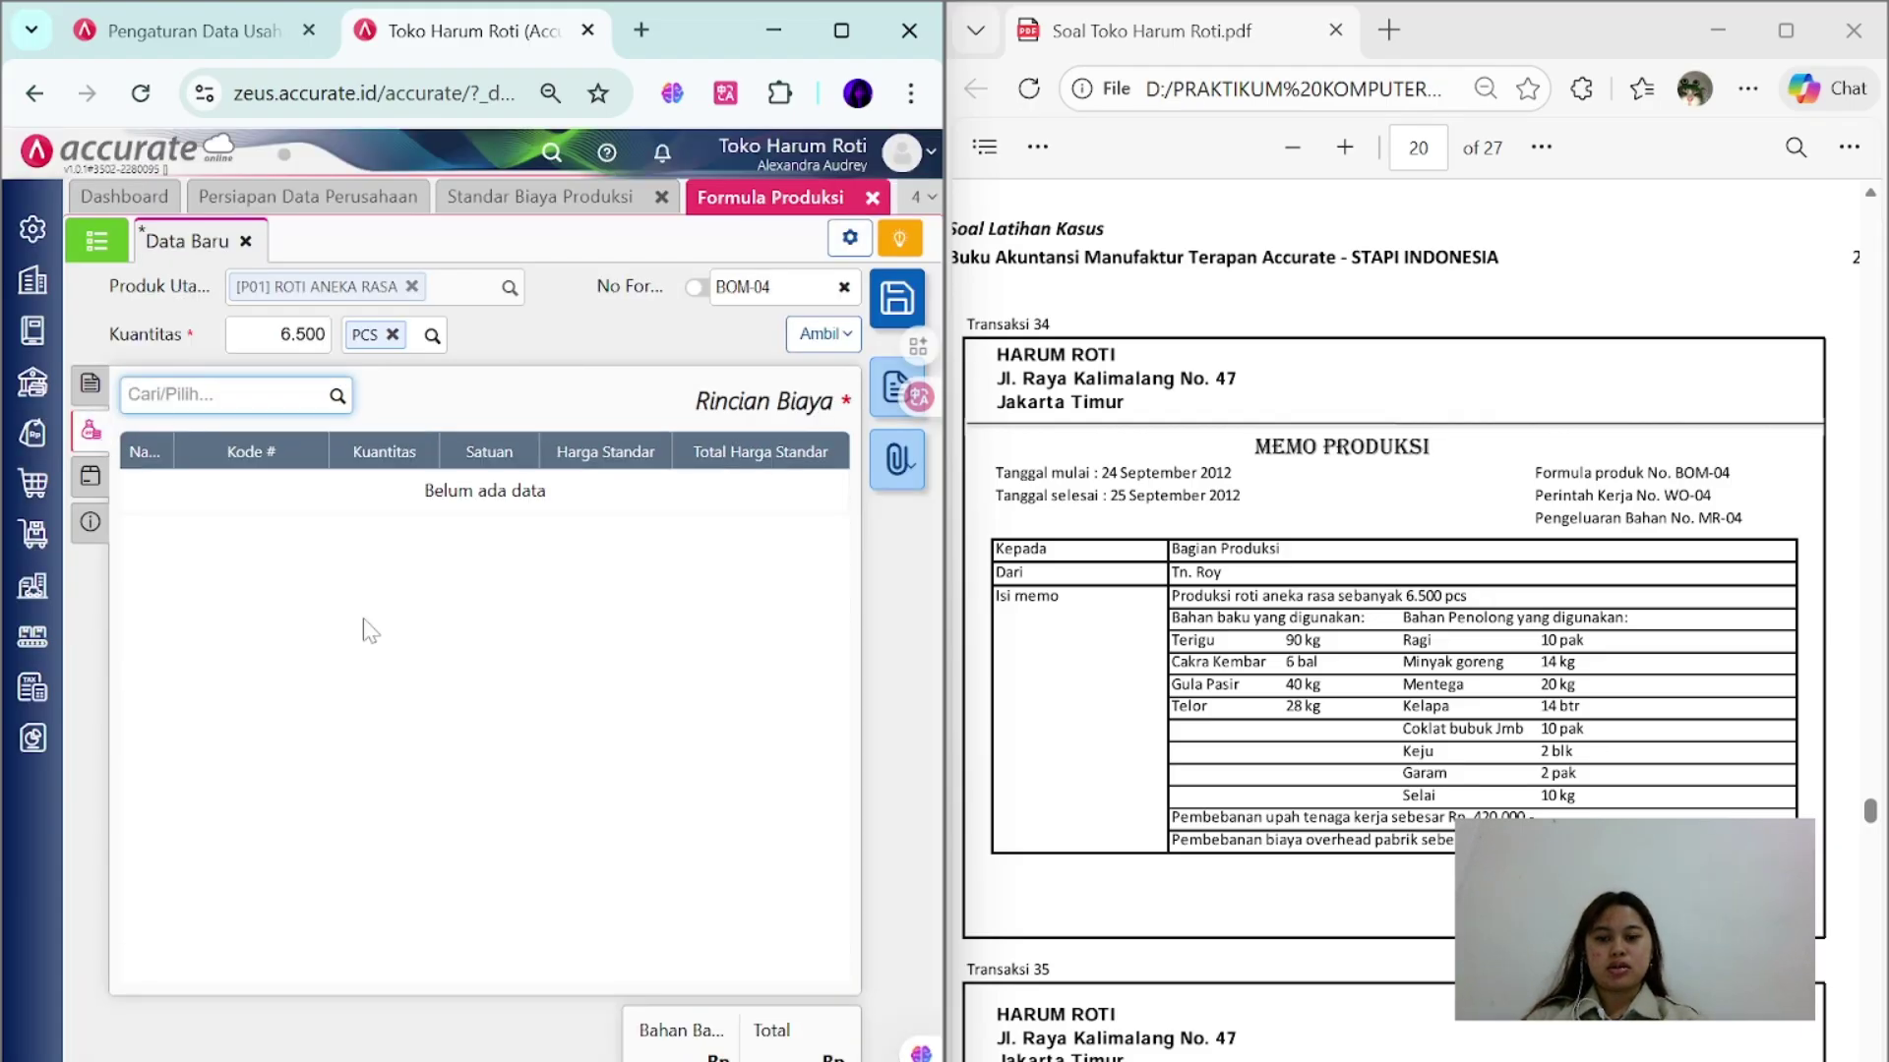
{"action": "type", "text": "up"}
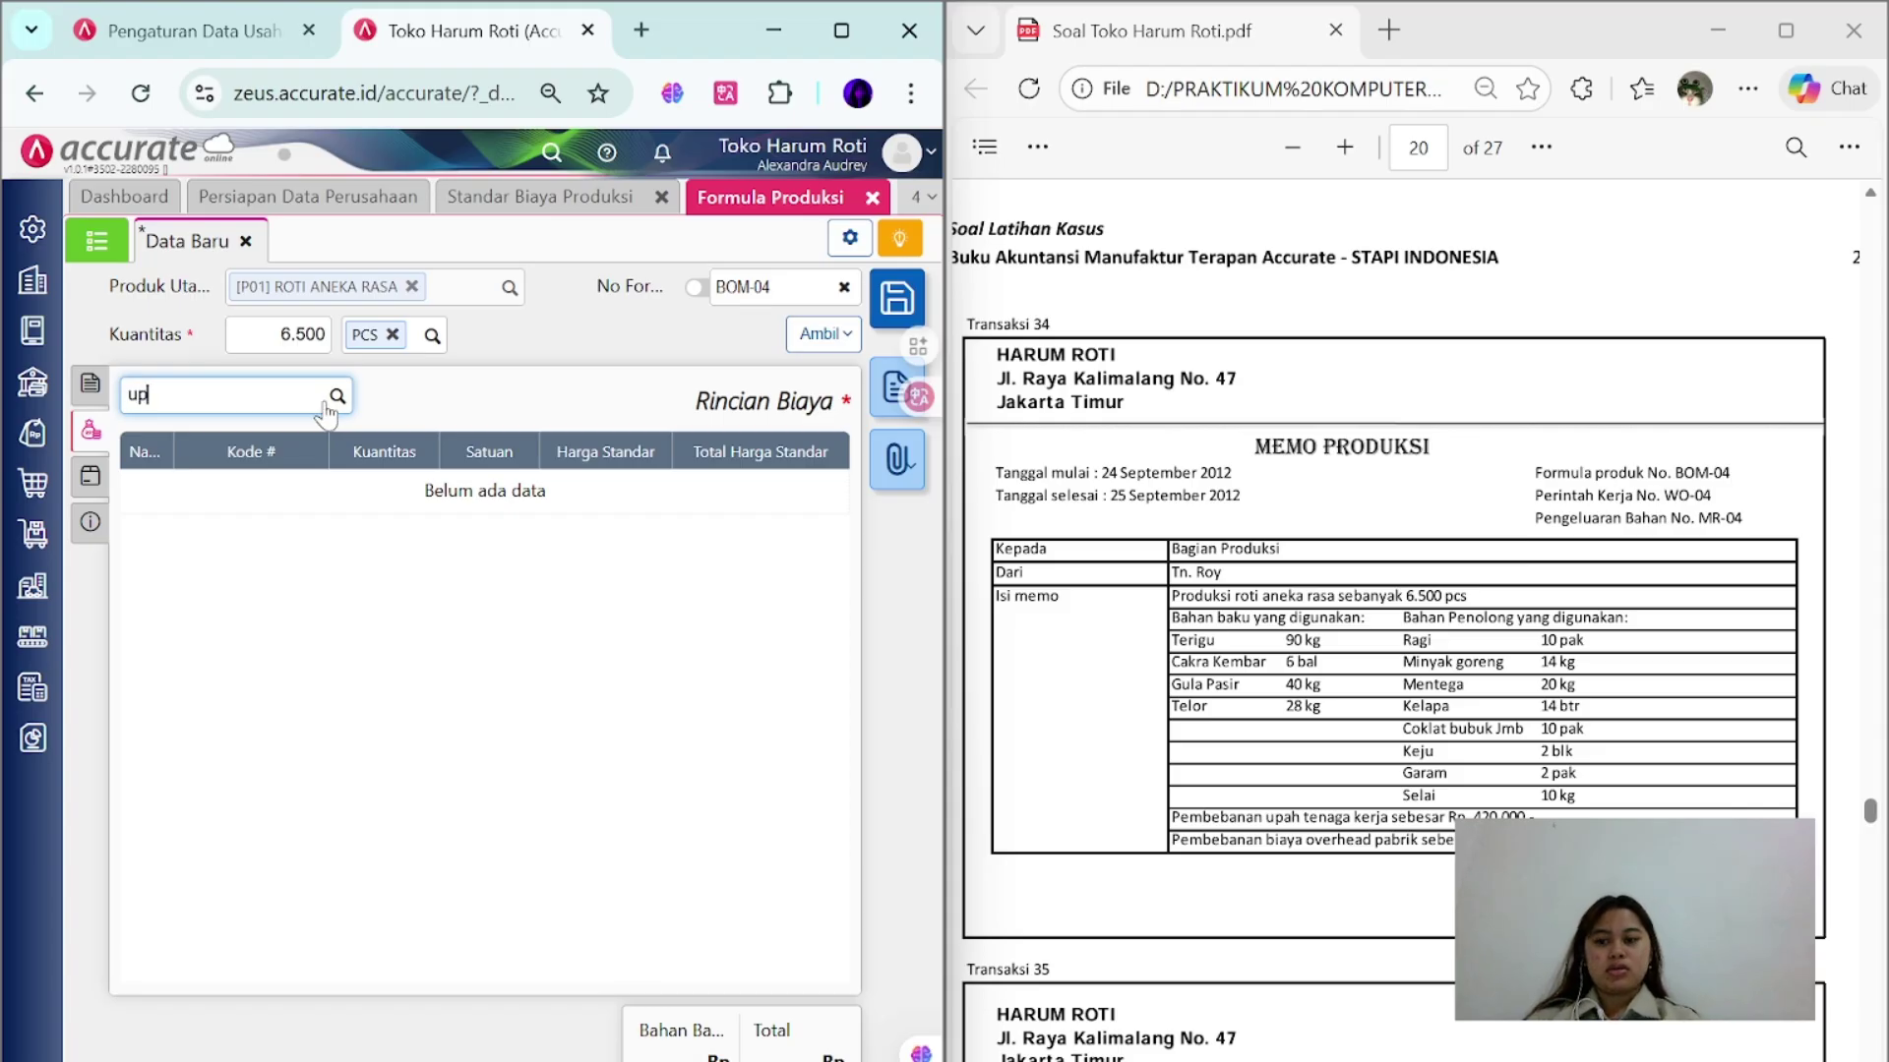
{"action": "key", "text": "Return"}
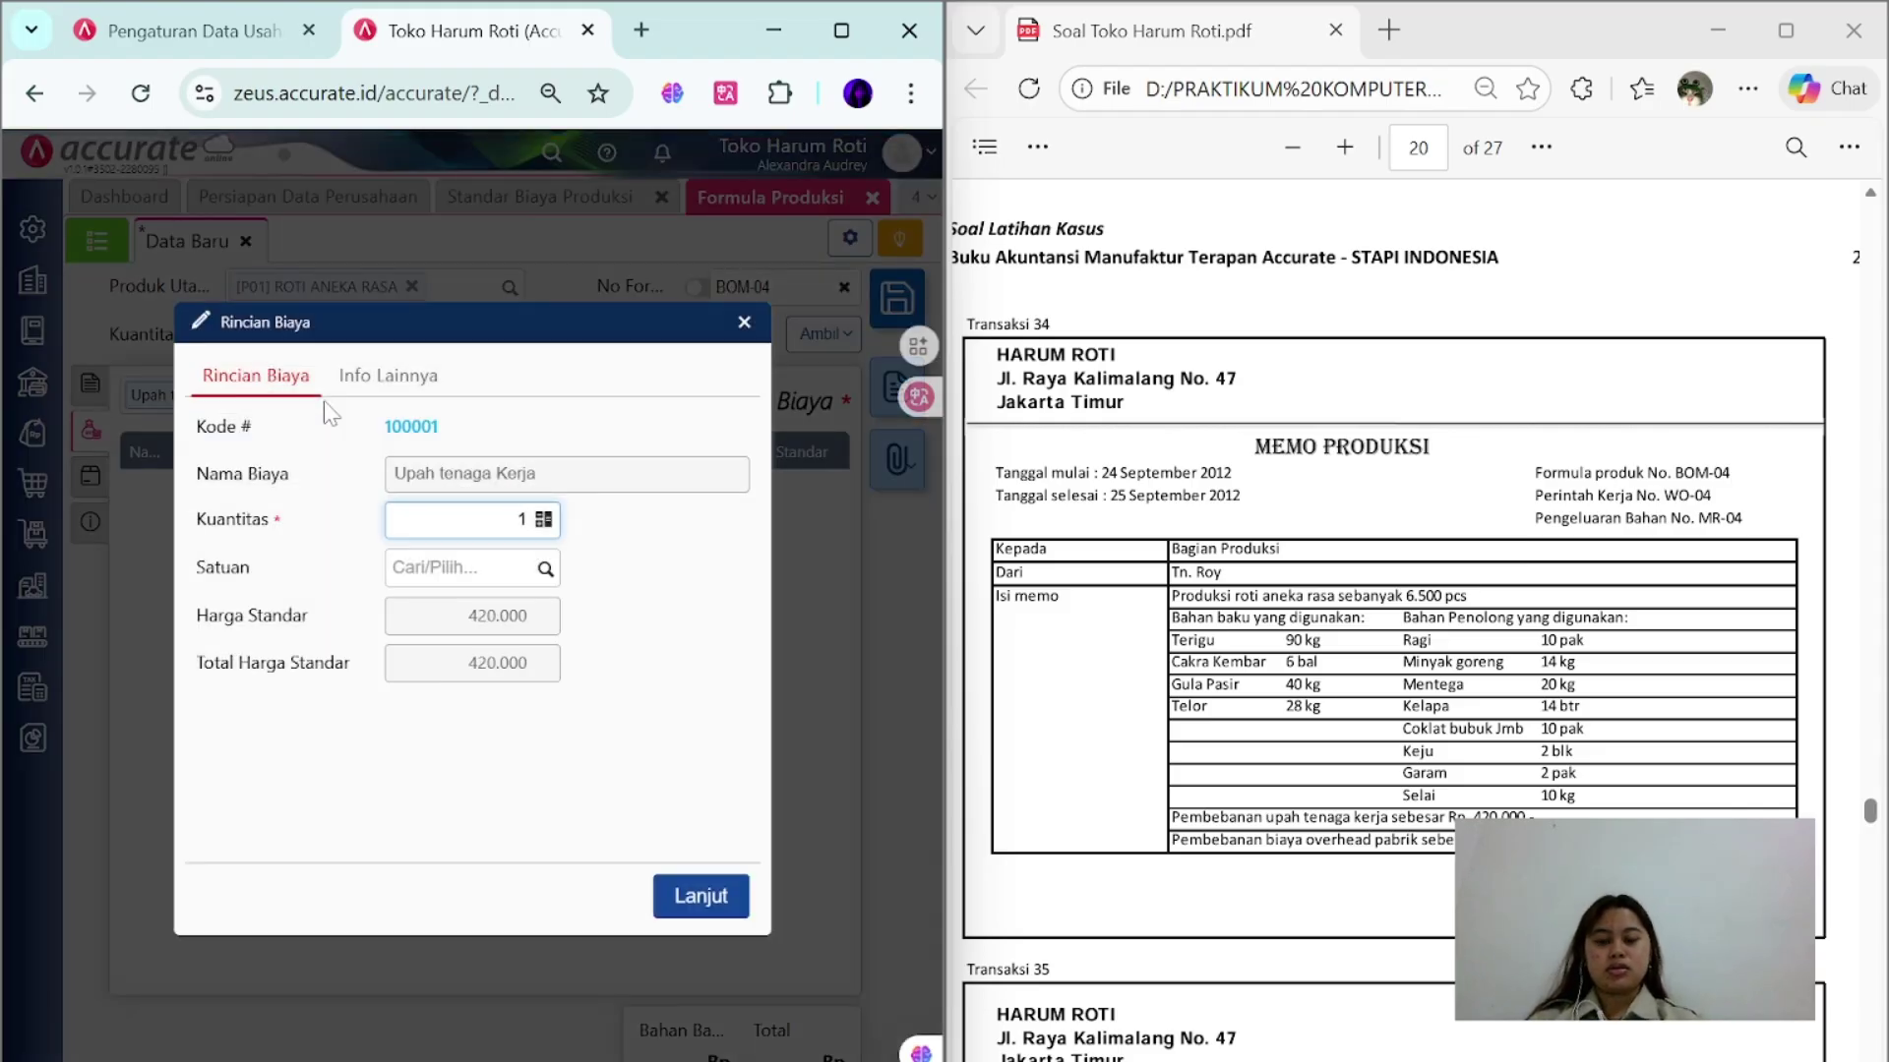
{"action": "left_click", "coordinate": [719, 903]}
{"action": "type", "text": "bia"}
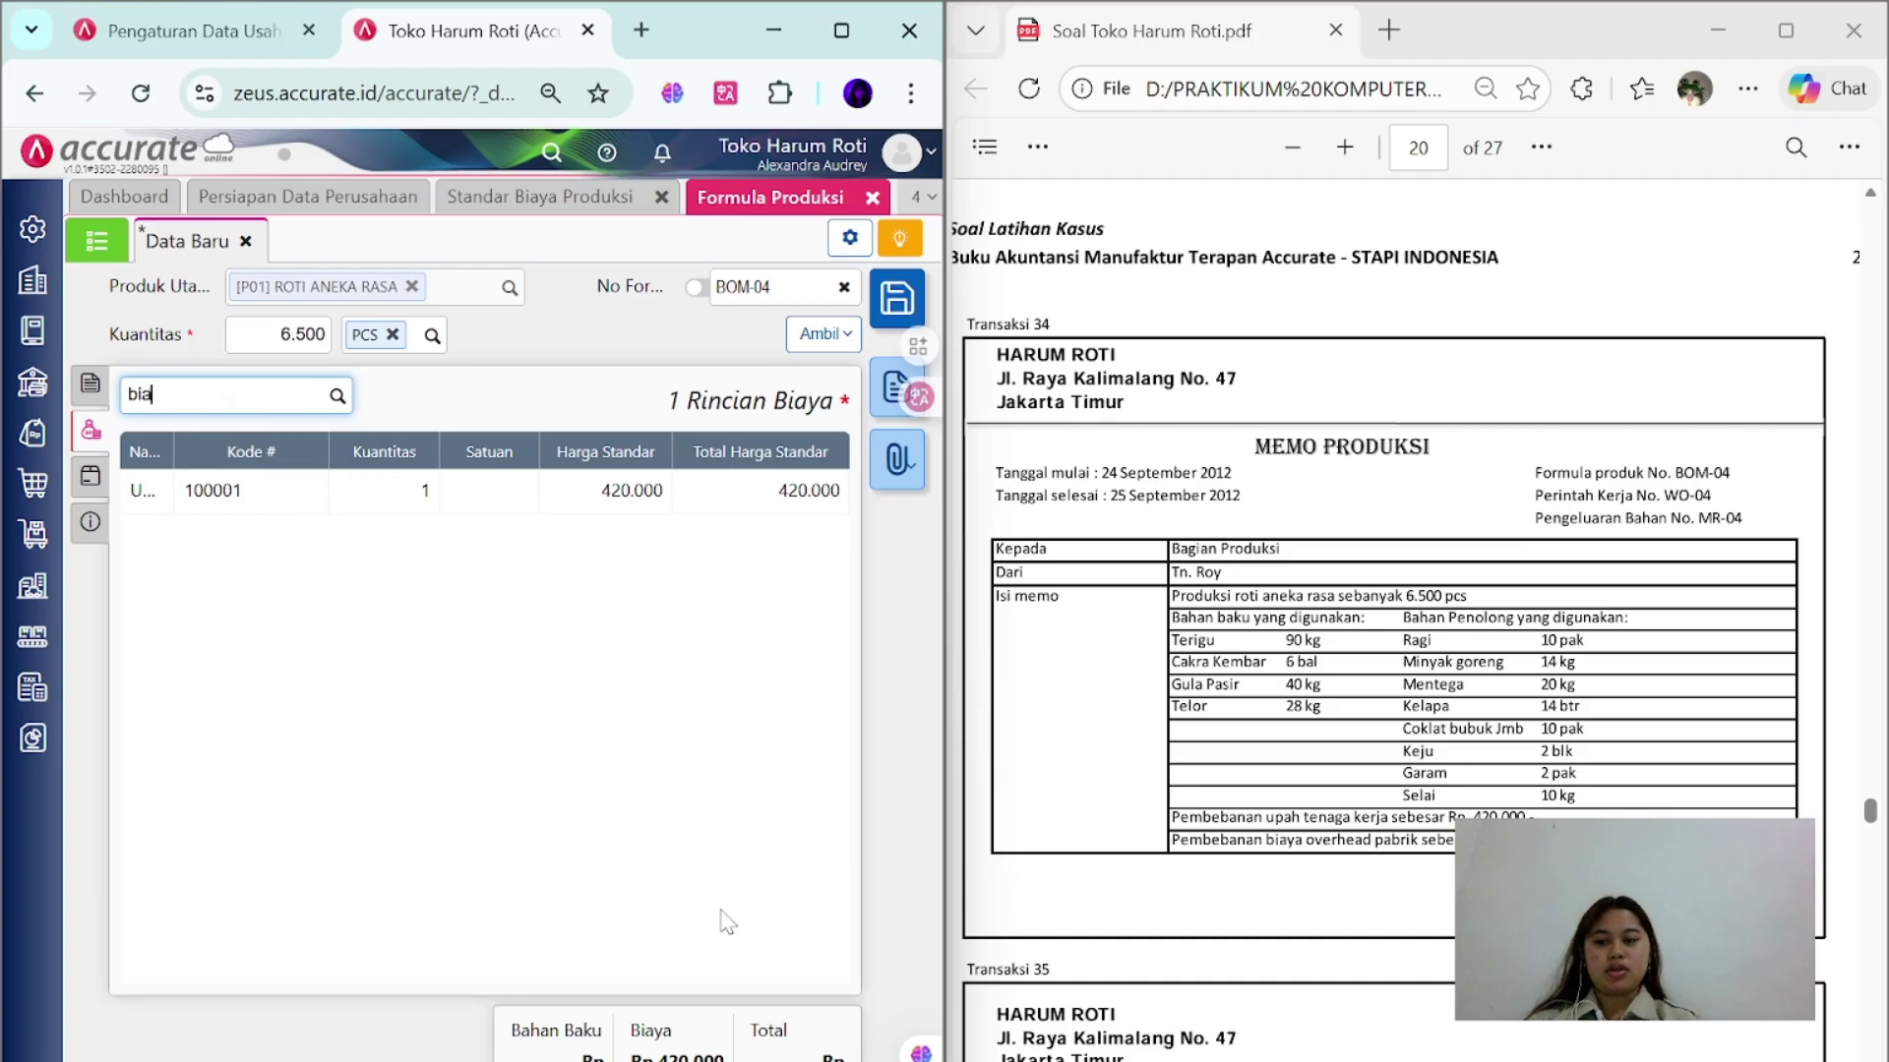
{"action": "key", "text": "Return"}
{"action": "left_click", "coordinate": [722, 910]}
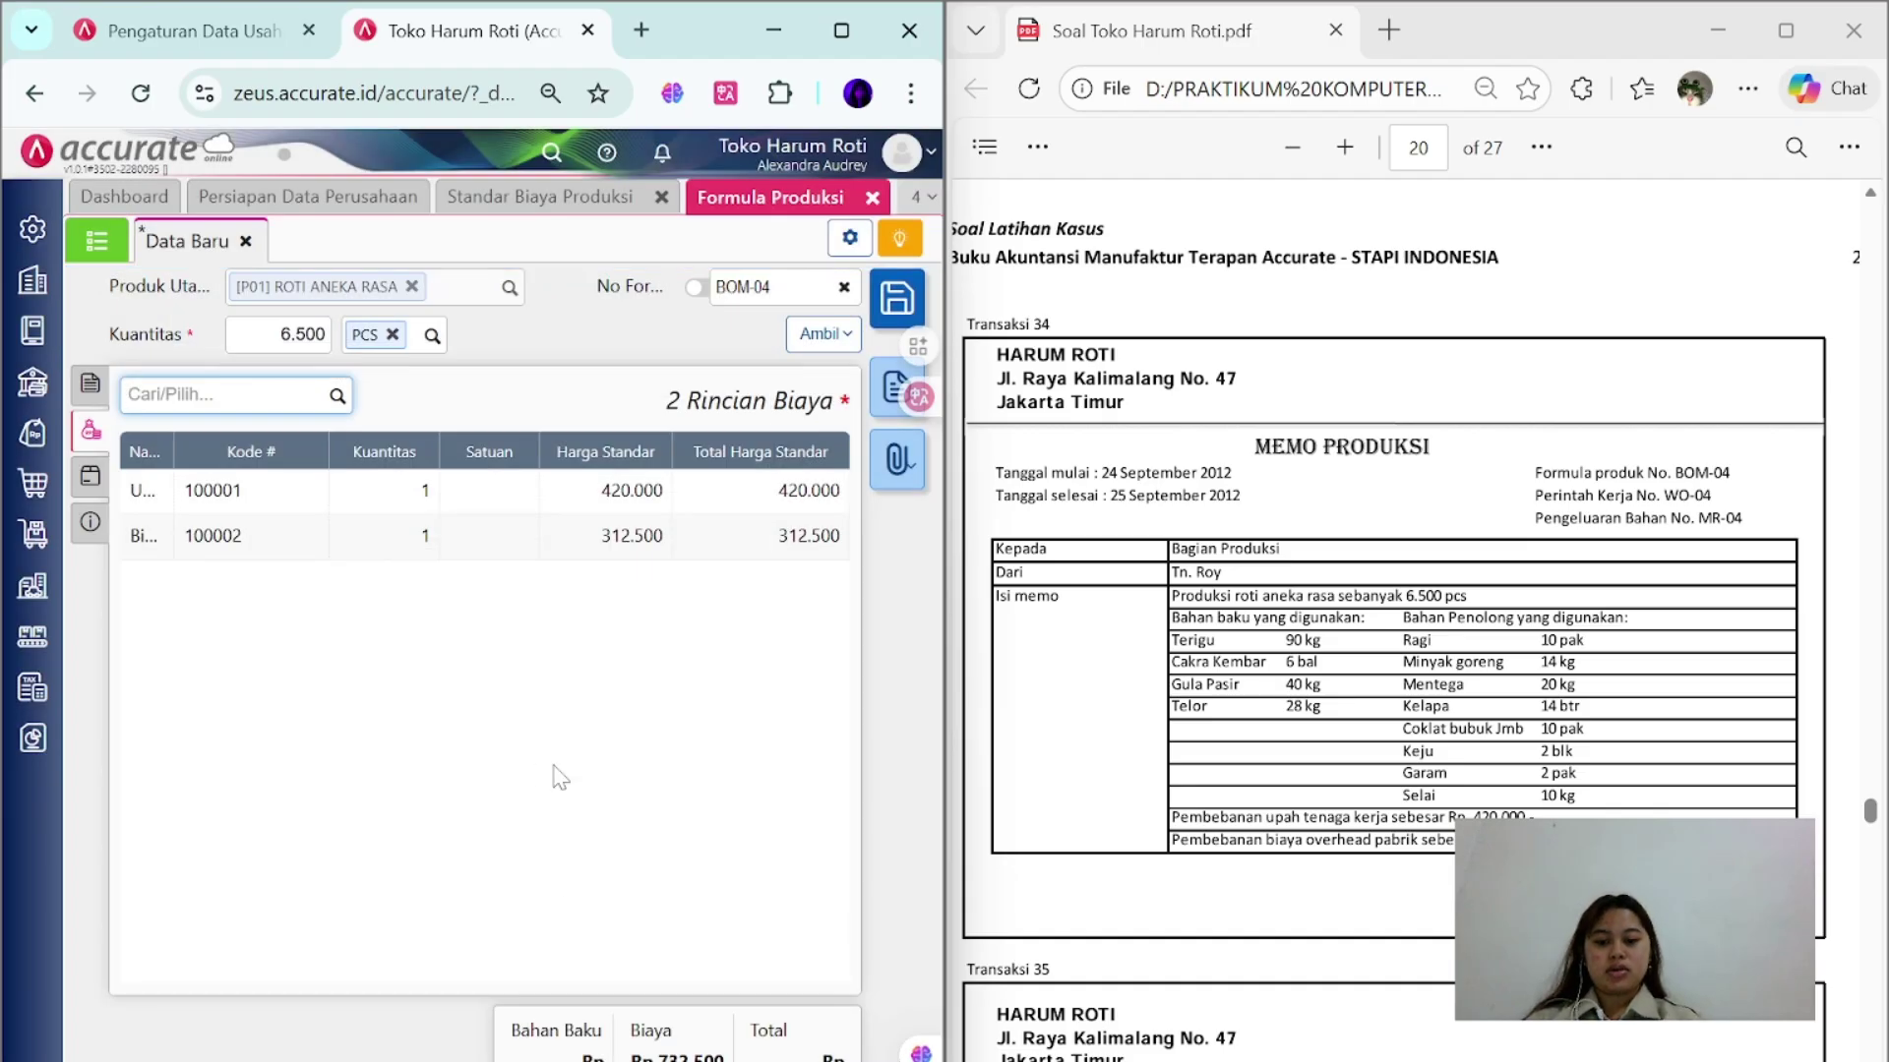
{"action": "left_click", "coordinate": [90, 522]}
{"action": "left_click", "coordinate": [93, 385]}
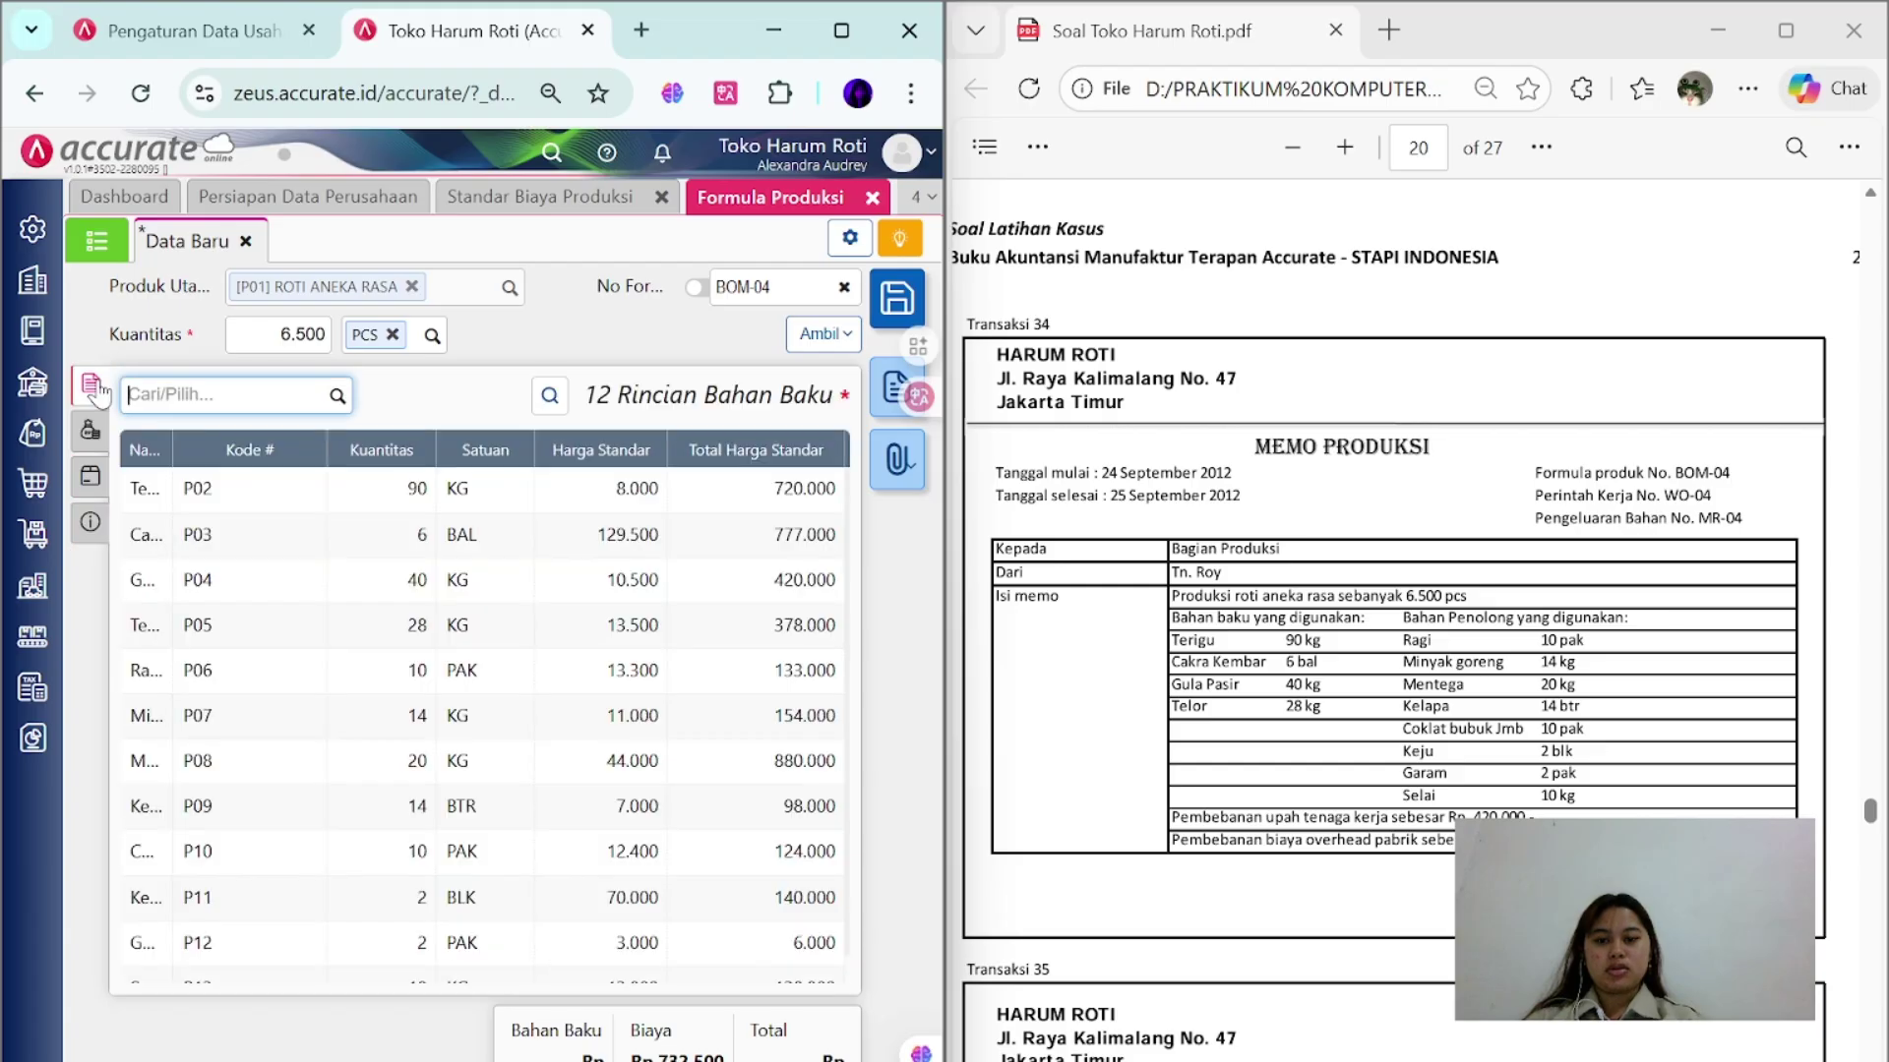
{"action": "left_click", "coordinate": [895, 303]}
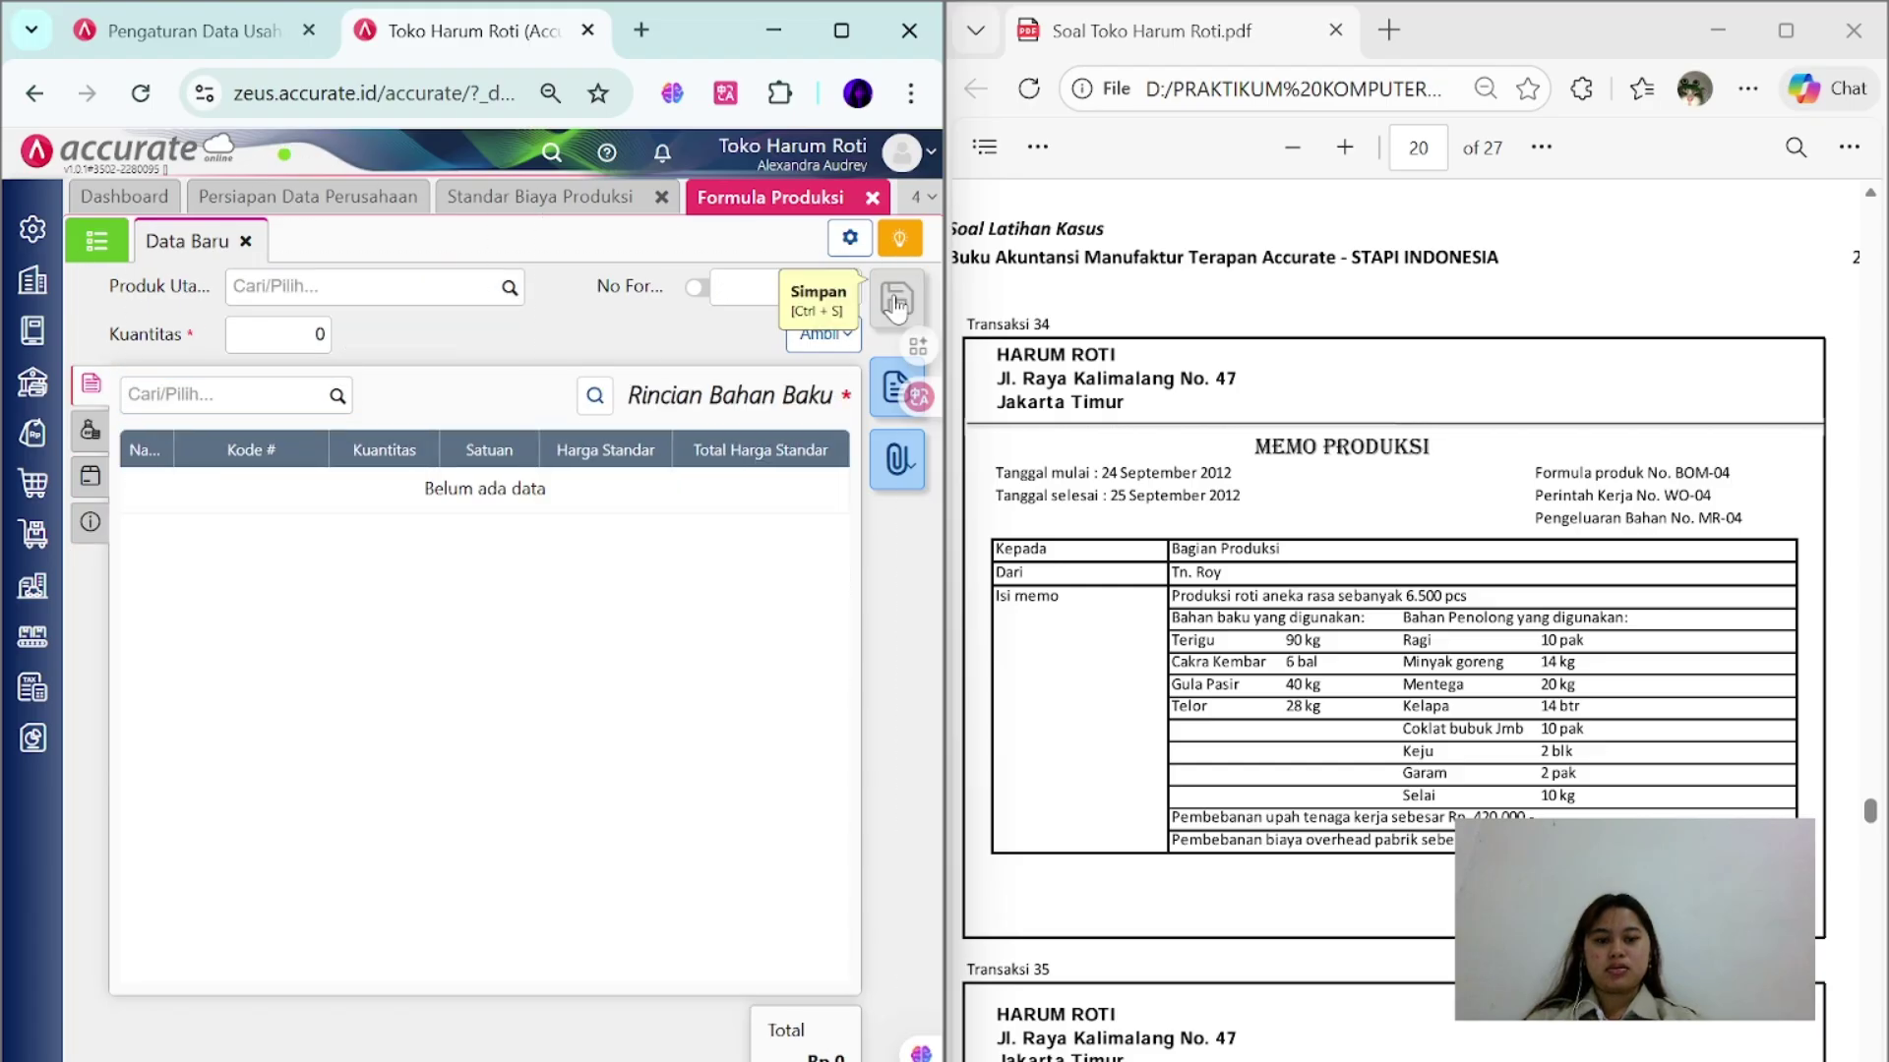
- Start a new Perintah Kerja of type Formula Produksi based on formula BOM-04 for ROTI ANEKA RASA
{"action": "left_click", "coordinate": [32, 637]}
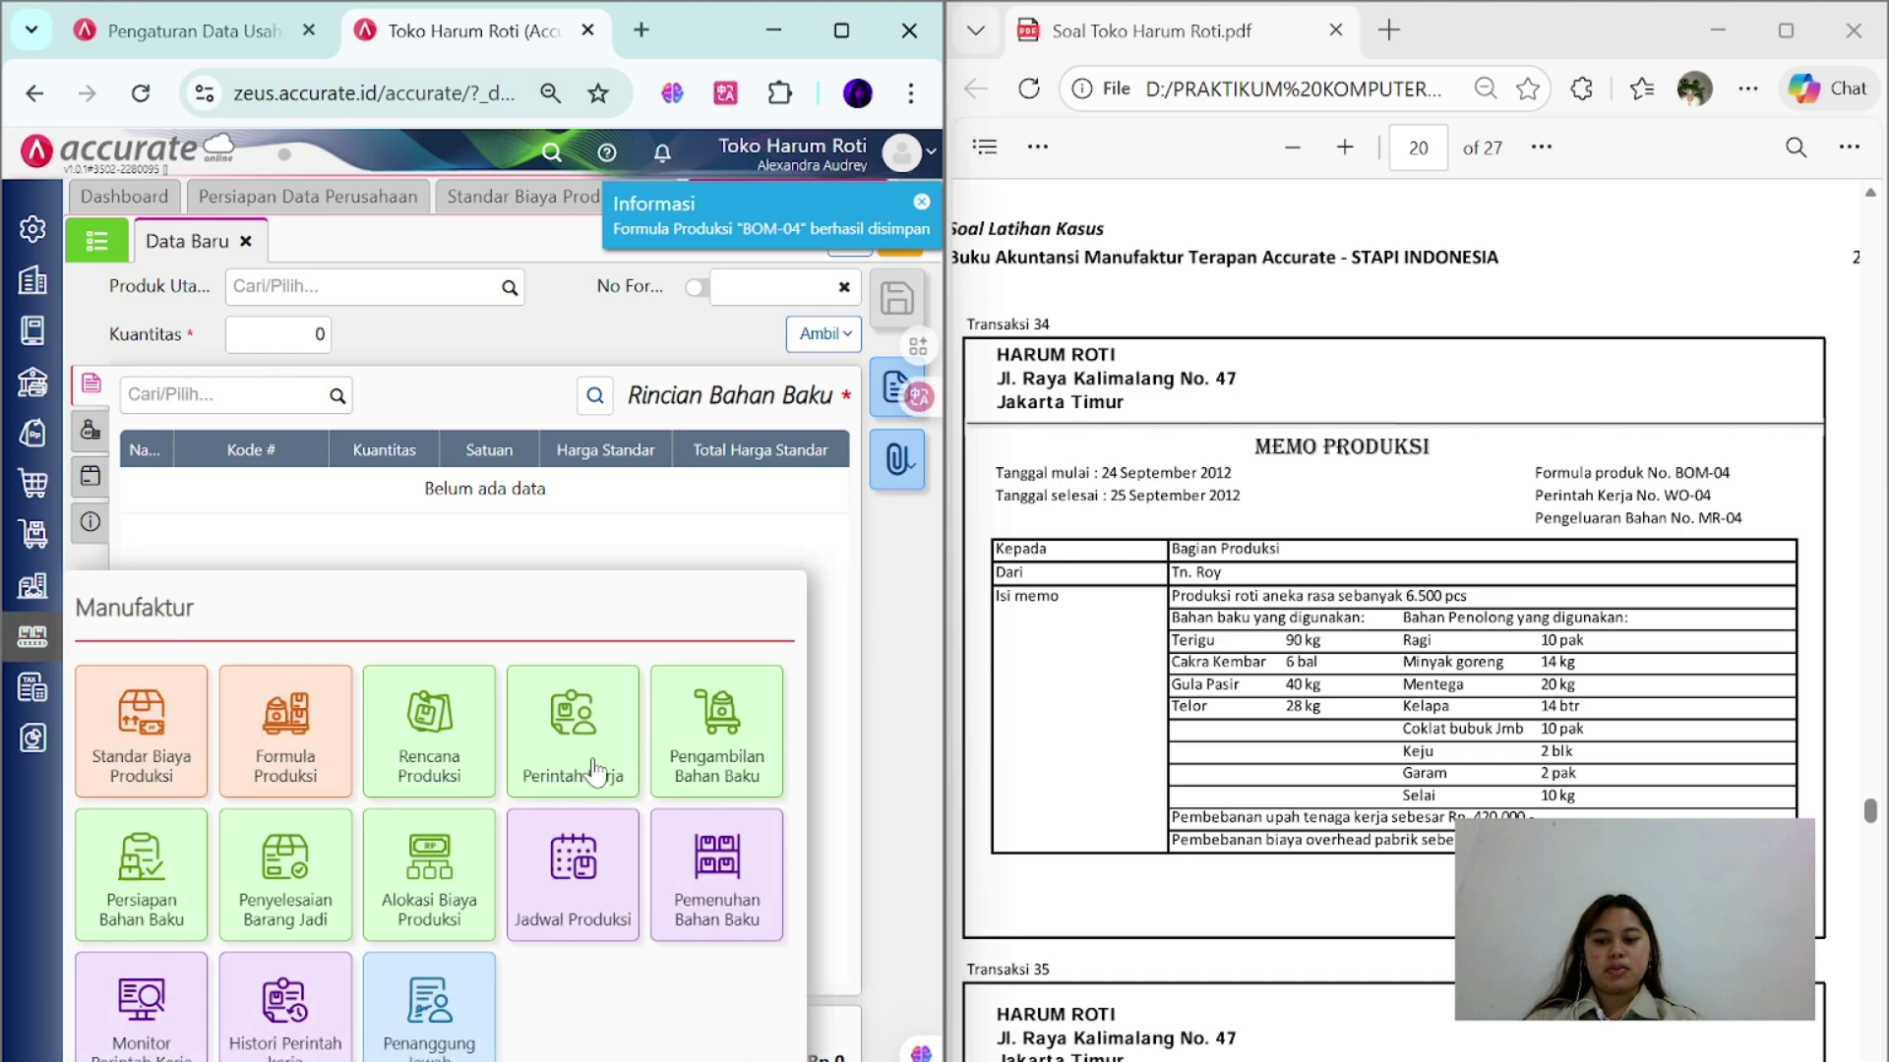
{"action": "left_click", "coordinate": [580, 728]}
{"action": "left_click", "coordinate": [268, 286]}
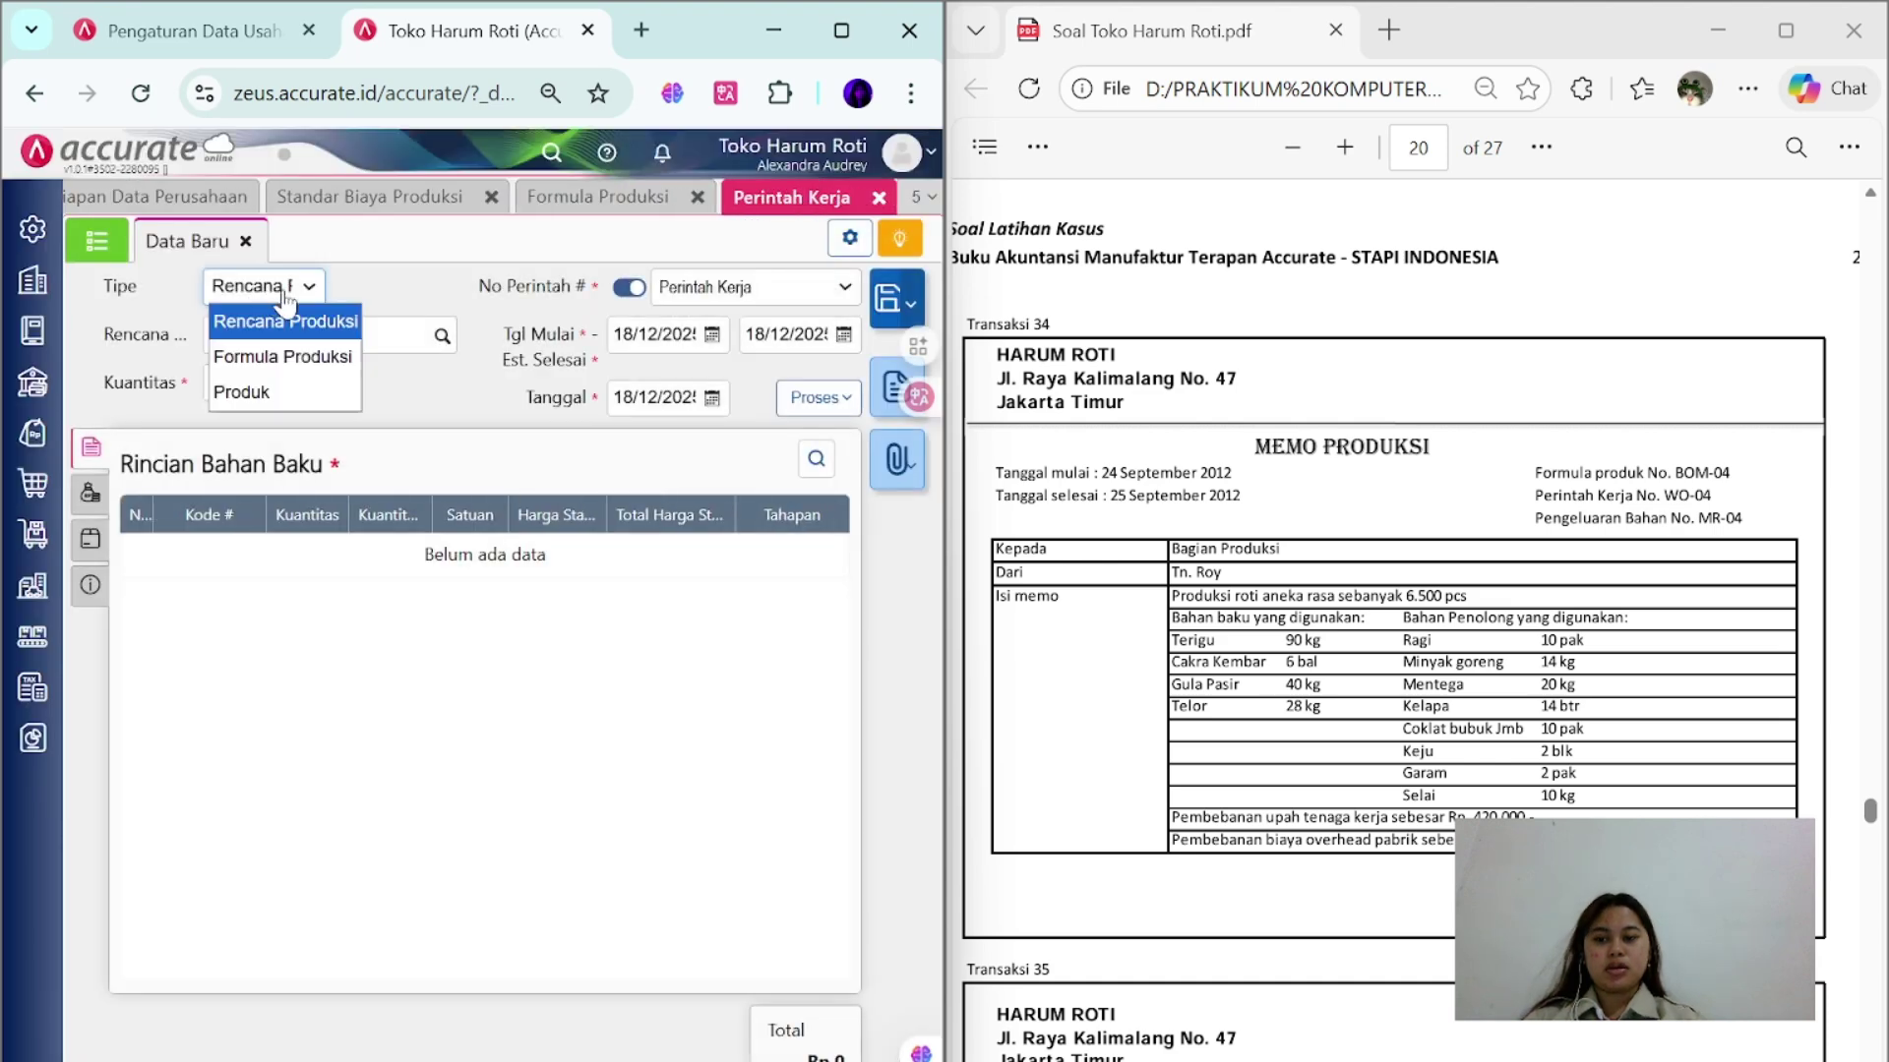
{"action": "left_click", "coordinate": [319, 359]}
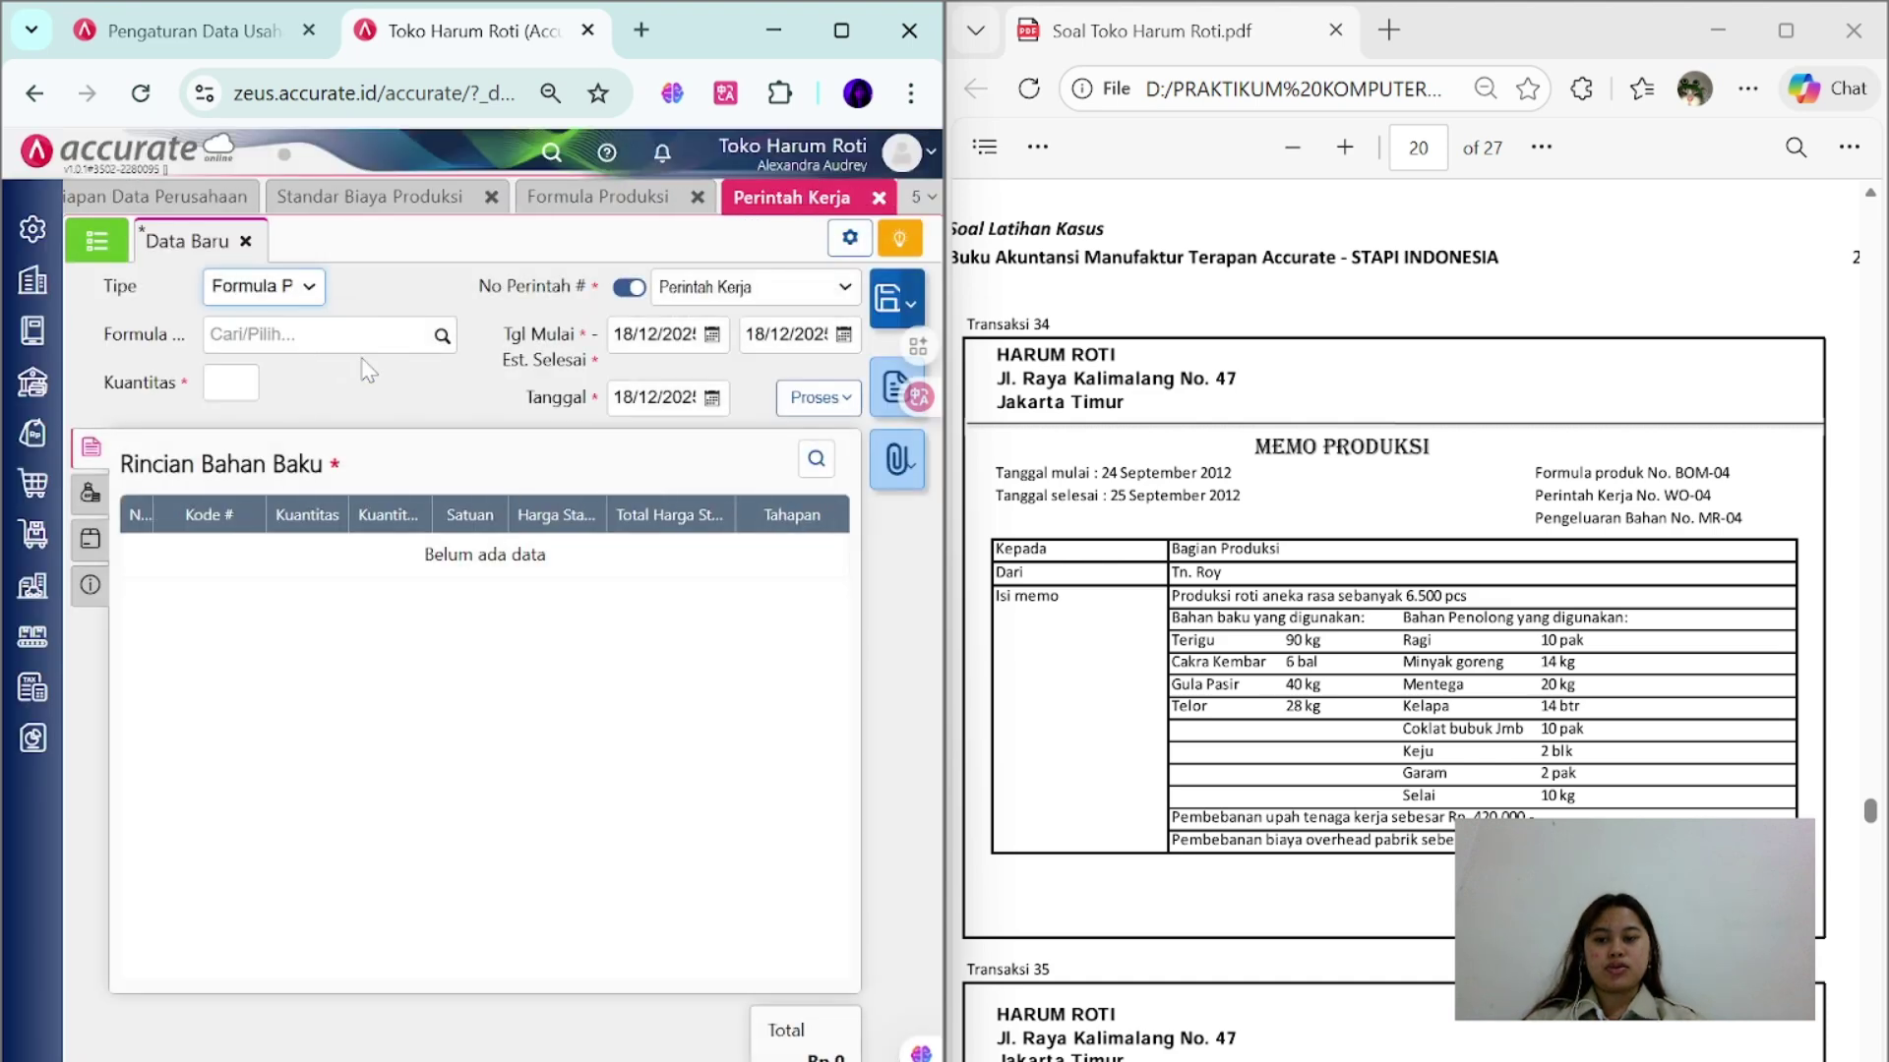
{"action": "left_click", "coordinate": [442, 335]}
{"action": "left_click", "coordinate": [411, 417]}
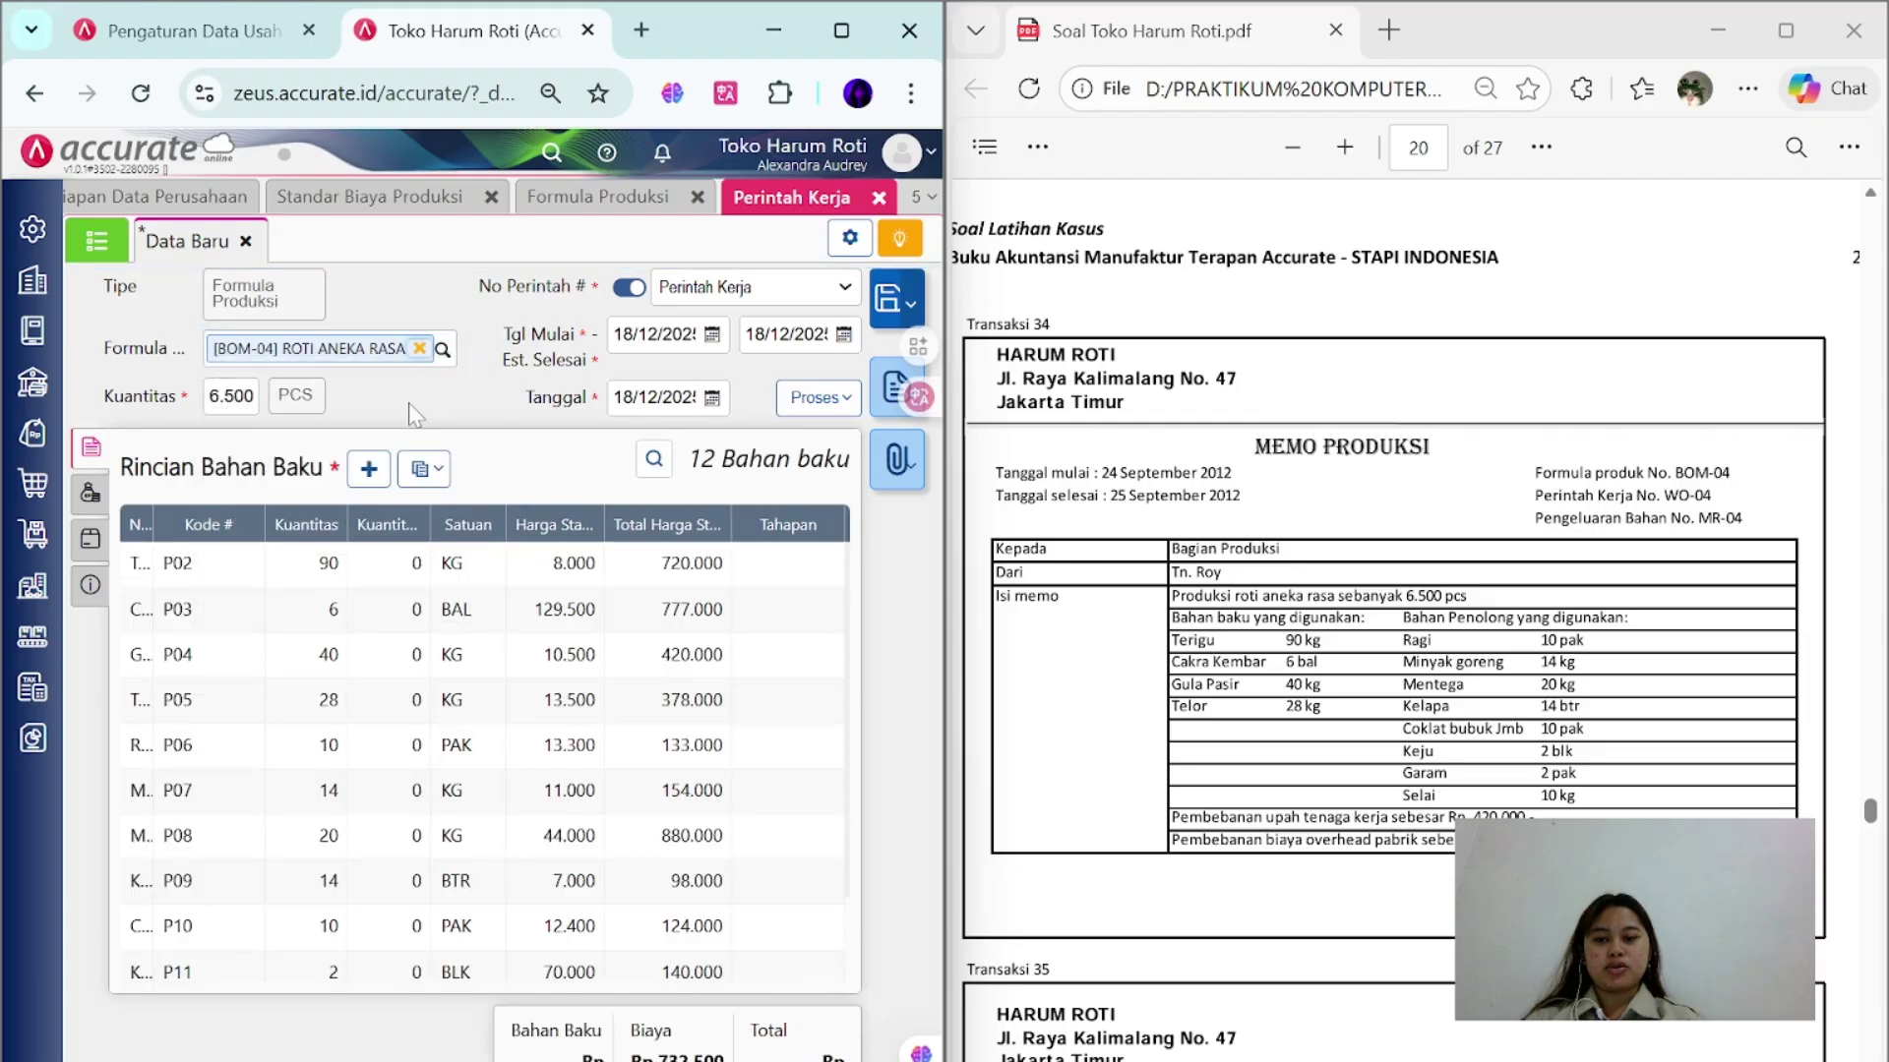
- Give the work order the manual number WO-04, start date 24/09/2012, estimated finish 25/09/2012 and document date 24/09/2012
{"action": "left_click", "coordinate": [638, 288]}
{"action": "left_click", "coordinate": [638, 288]}
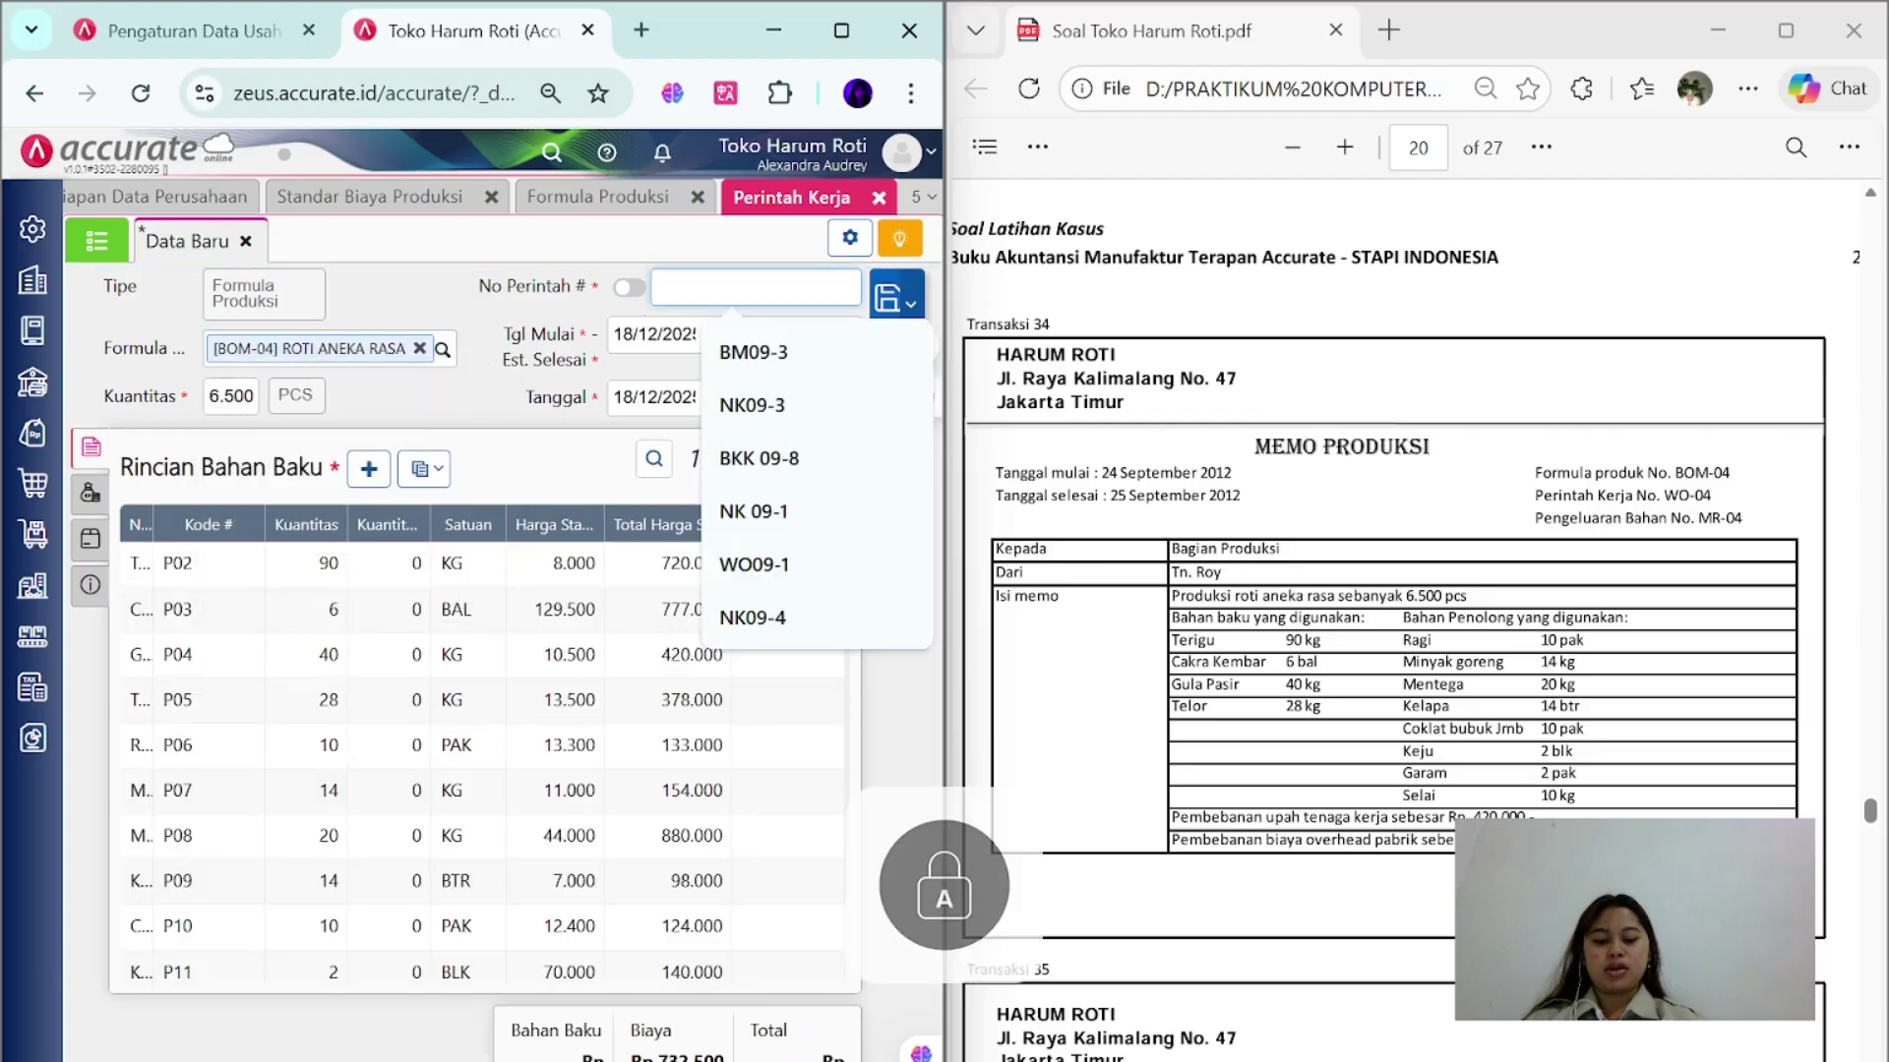
{"action": "type", "text": "WO-04"}
{"action": "key", "text": "Tab"}
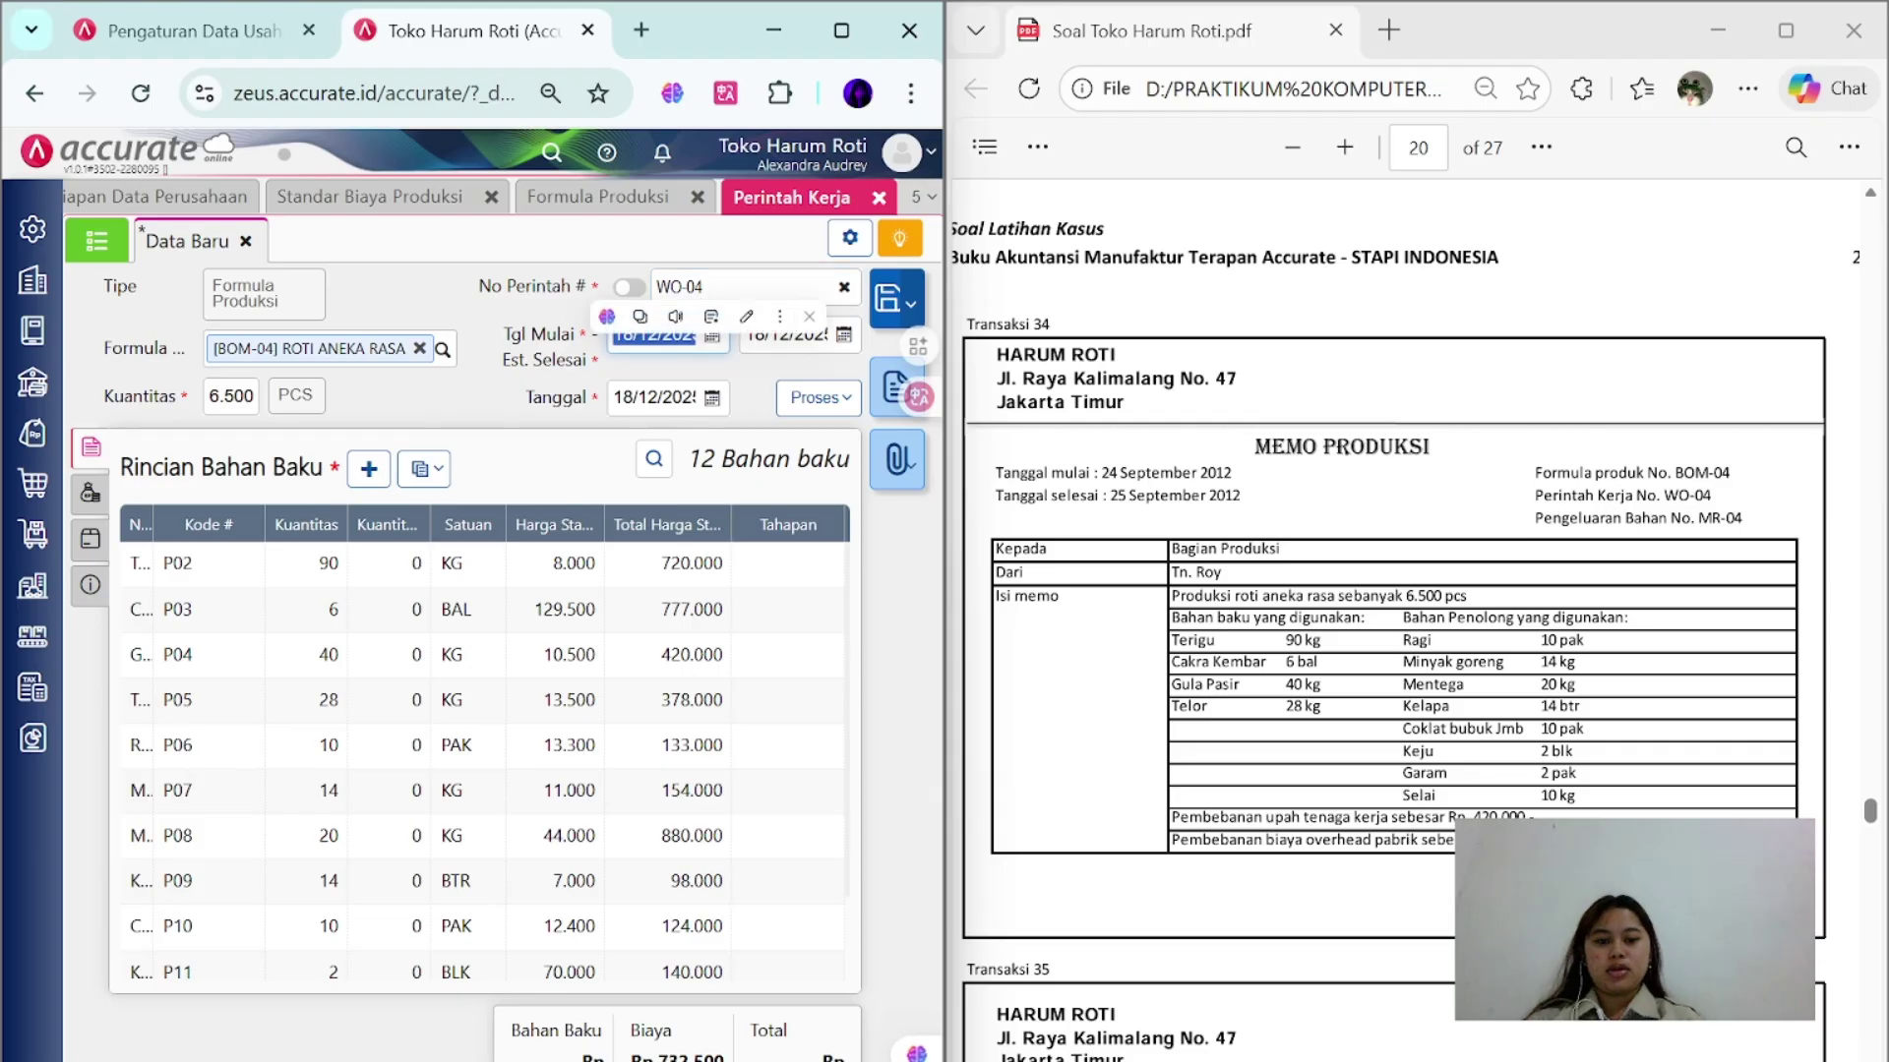
{"action": "type", "text": "24/09/201"}
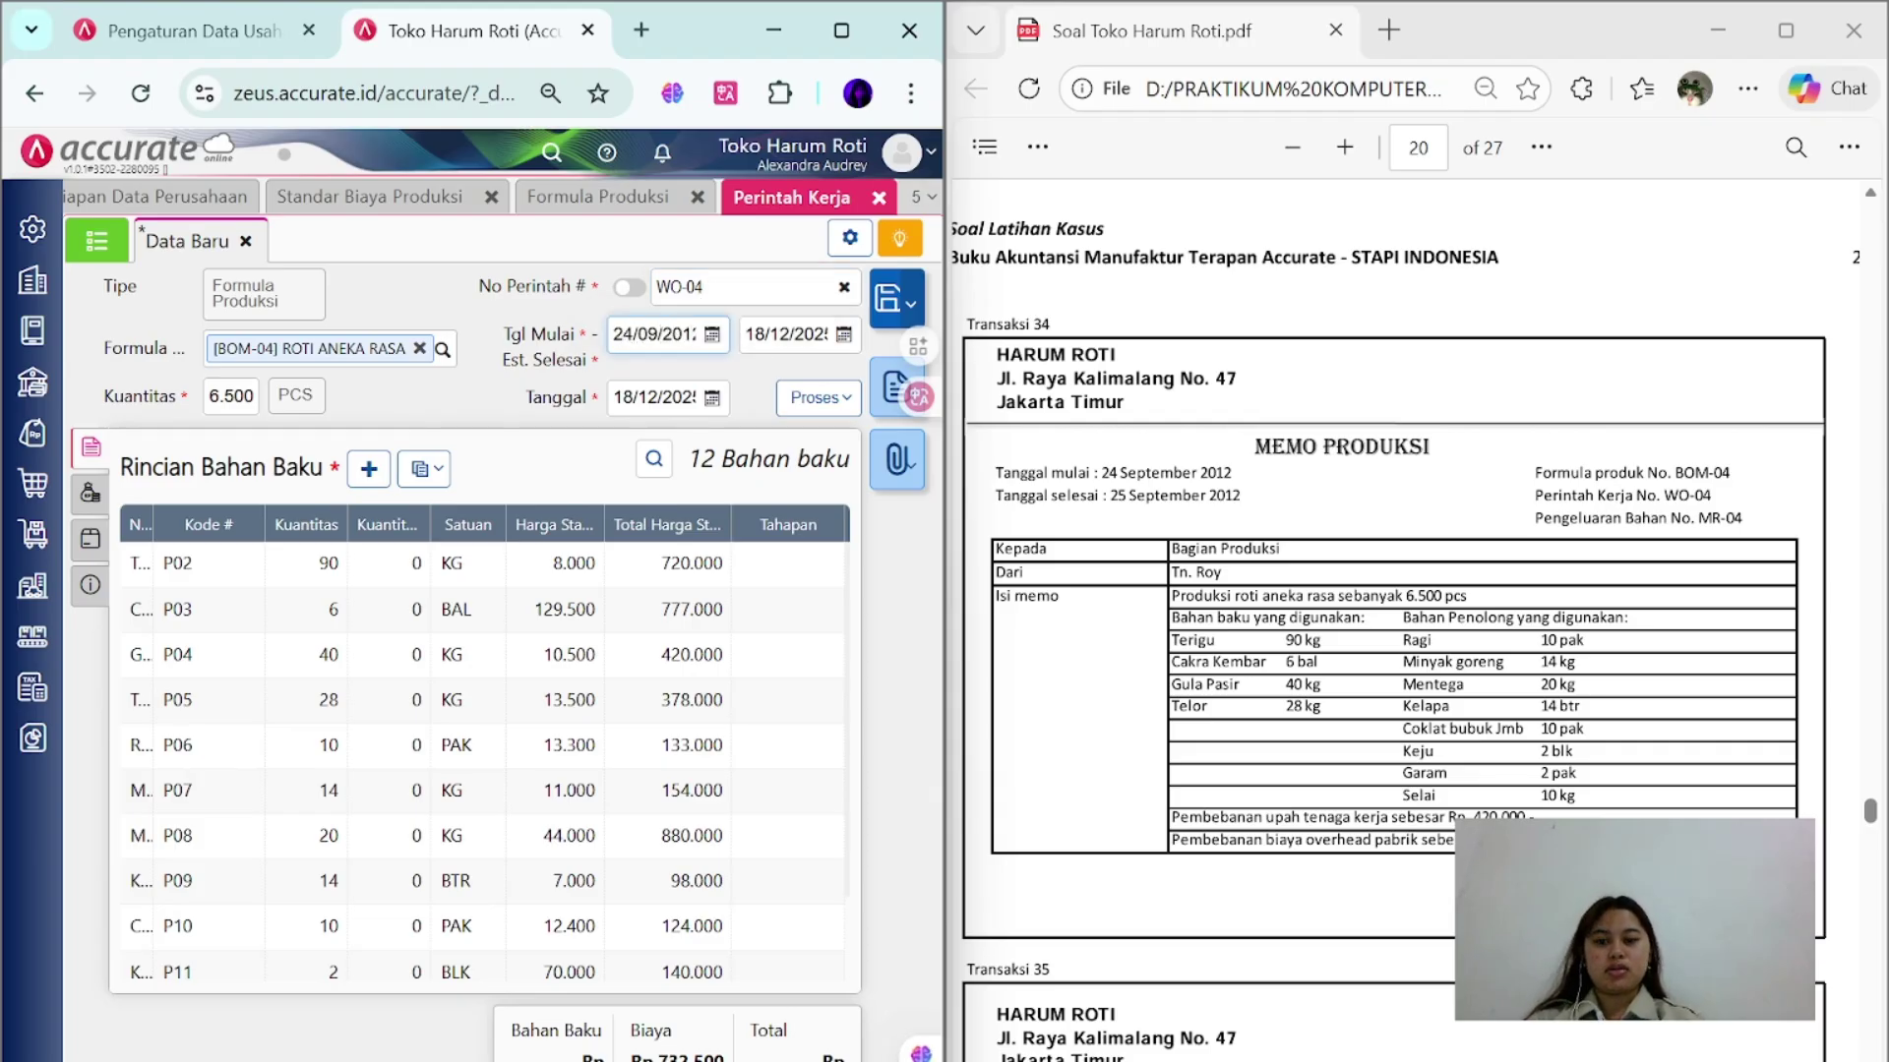
{"action": "key", "text": "Tab"}
{"action": "type", "text": "25"}
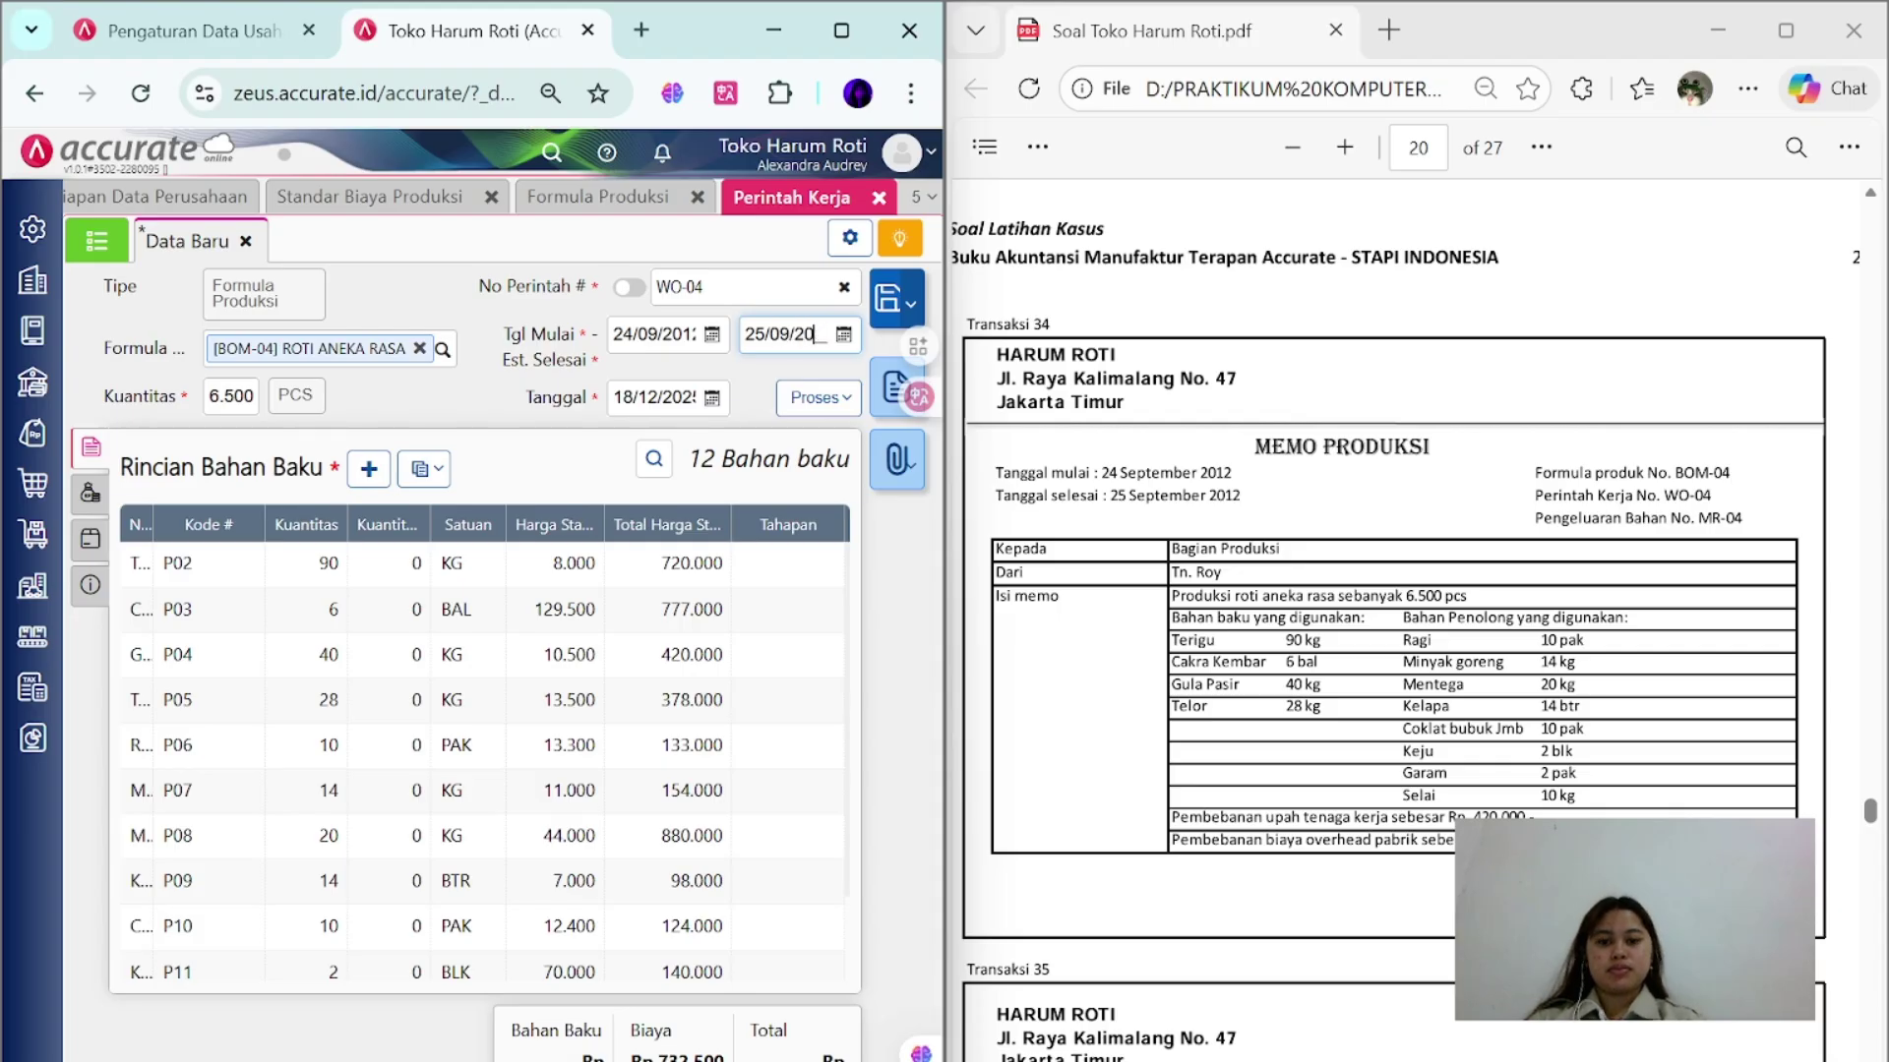
{"action": "key", "text": "Tab"}
{"action": "type", "text": "24"}
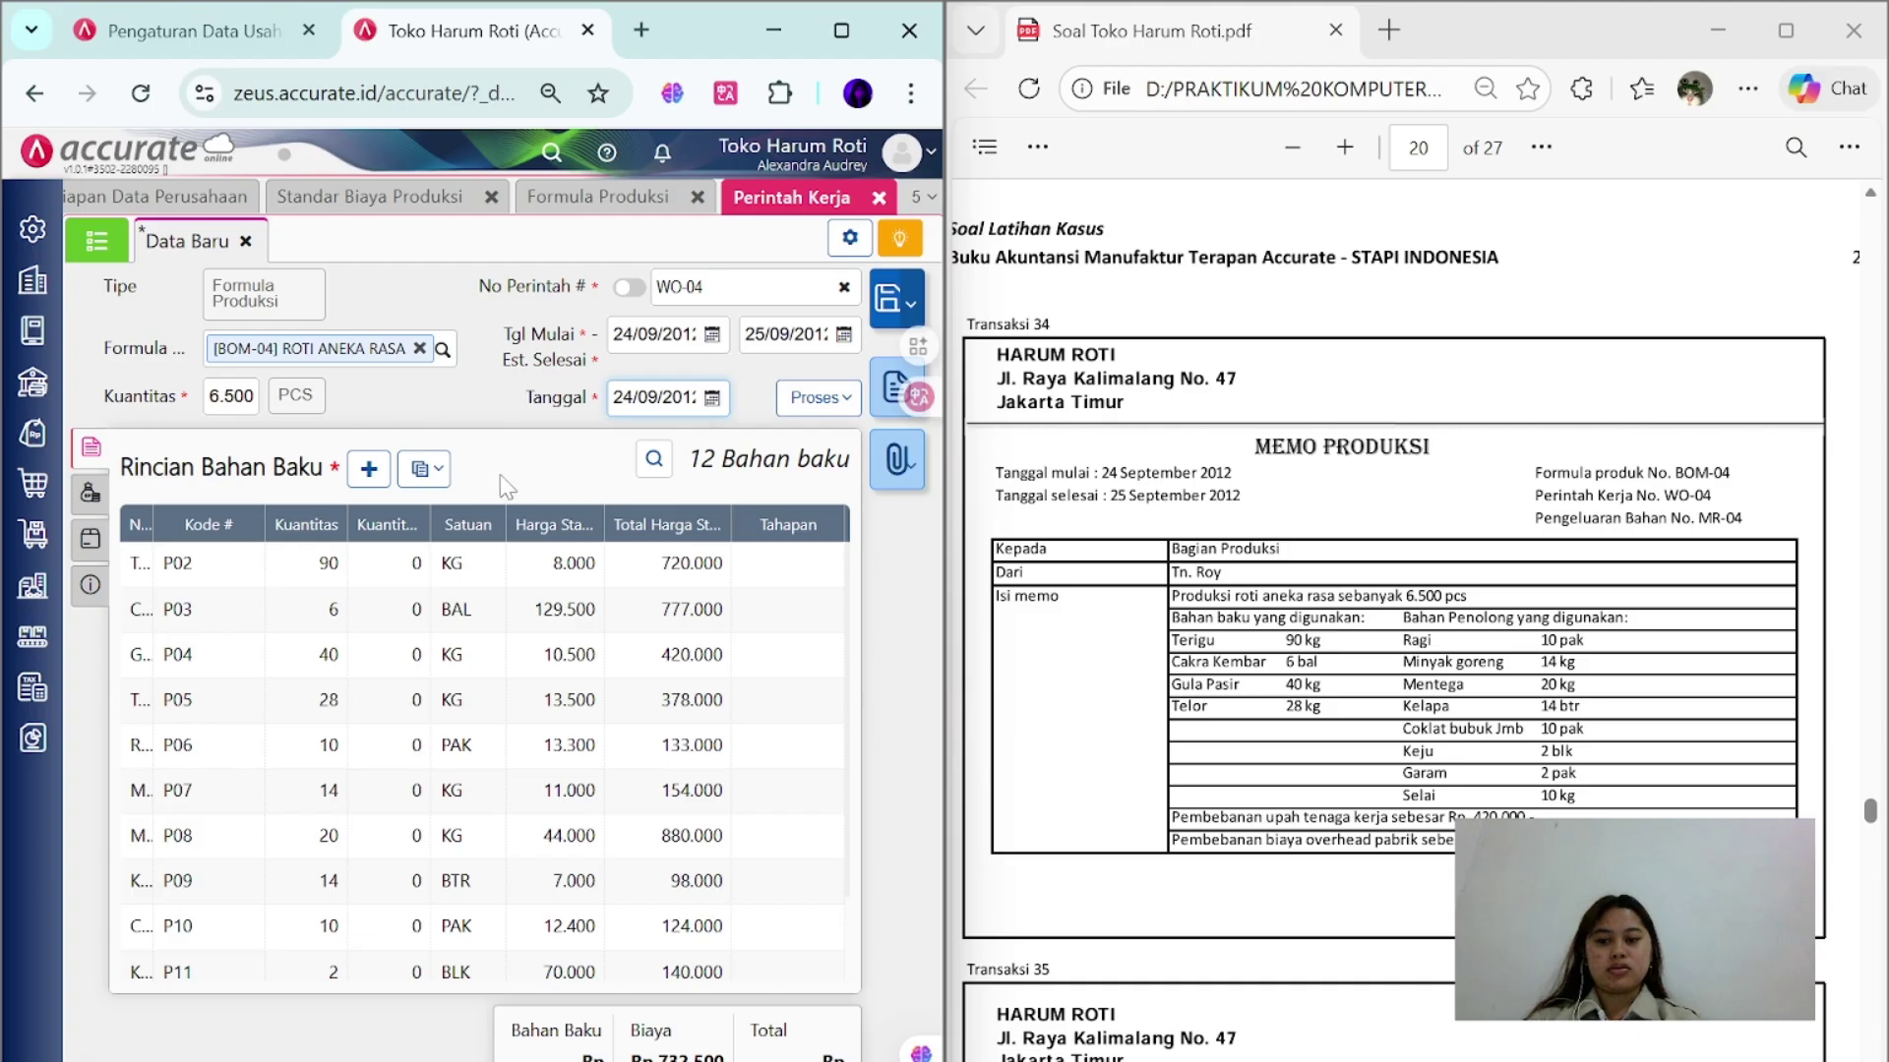
- Check the work order's cost, other product and info details, and process it into a Pengambilan Bahan Baku
{"action": "left_click", "coordinate": [90, 492]}
{"action": "left_click", "coordinate": [90, 538]}
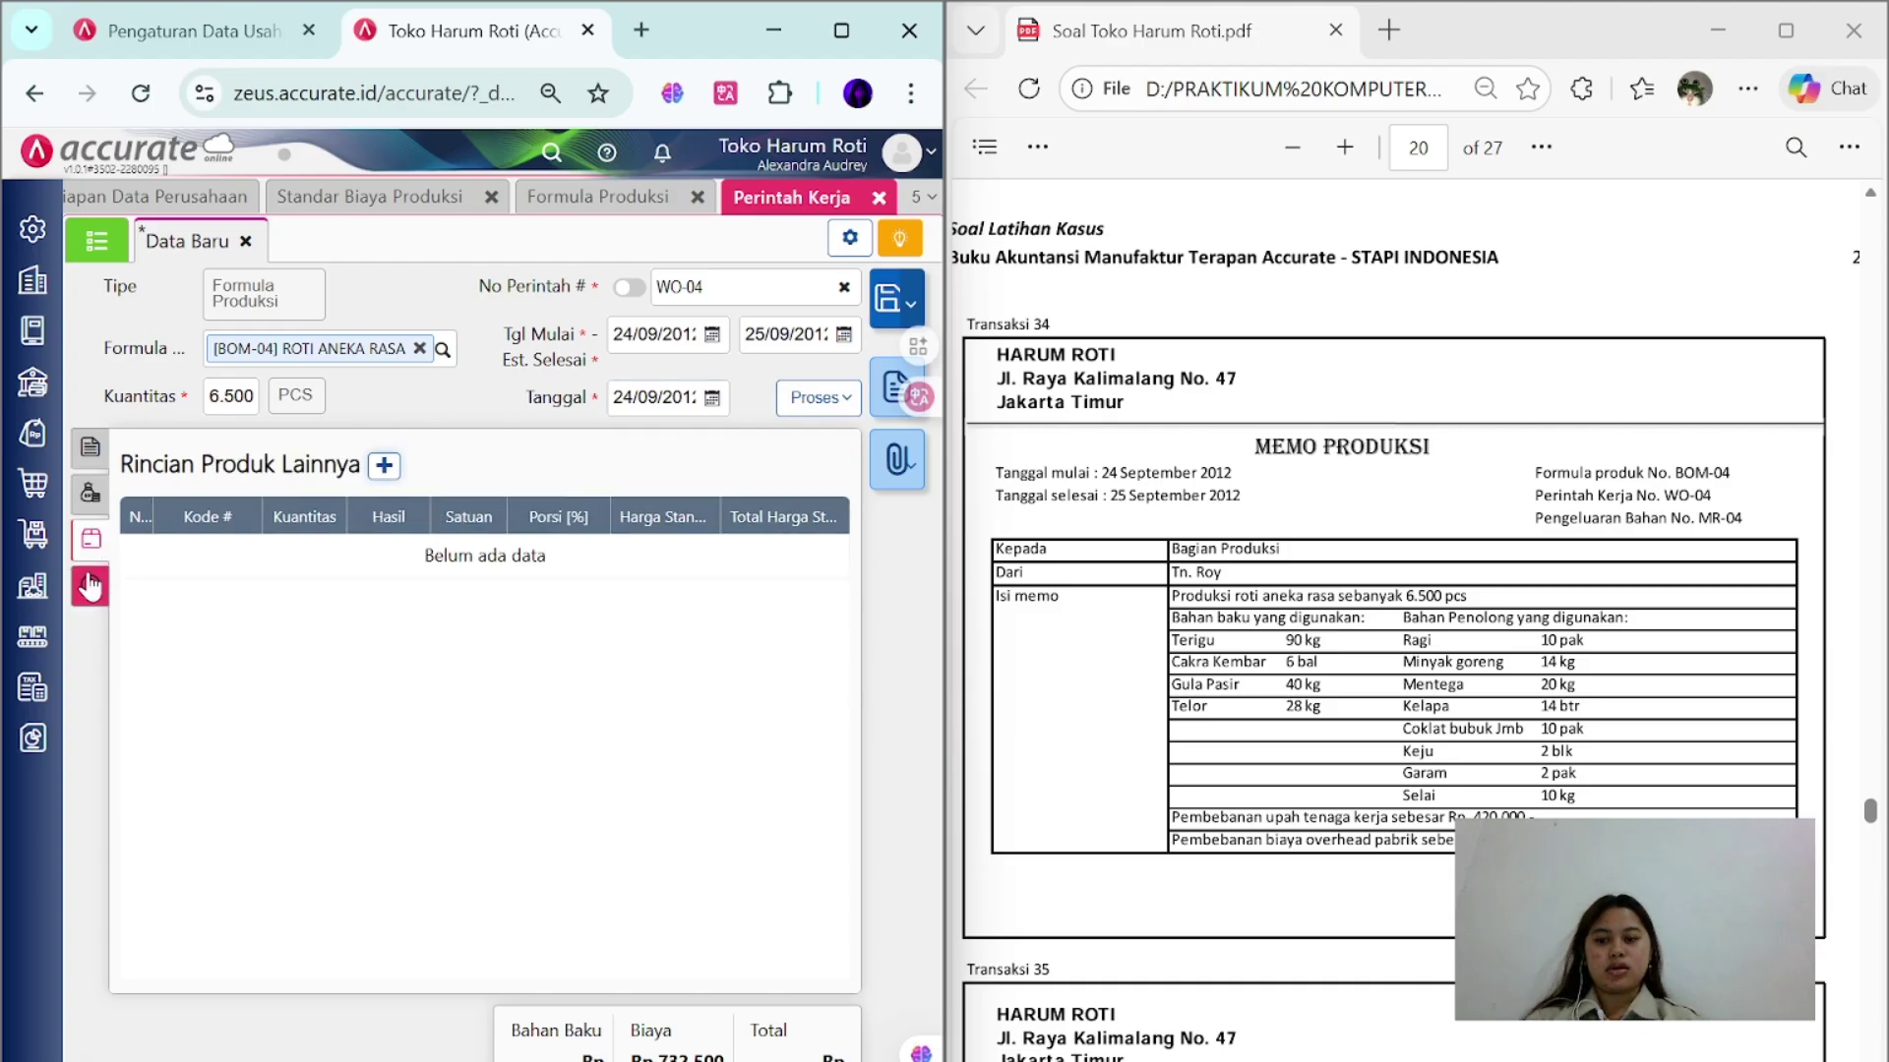
{"action": "left_click", "coordinate": [90, 586]}
{"action": "left_click", "coordinate": [91, 448]}
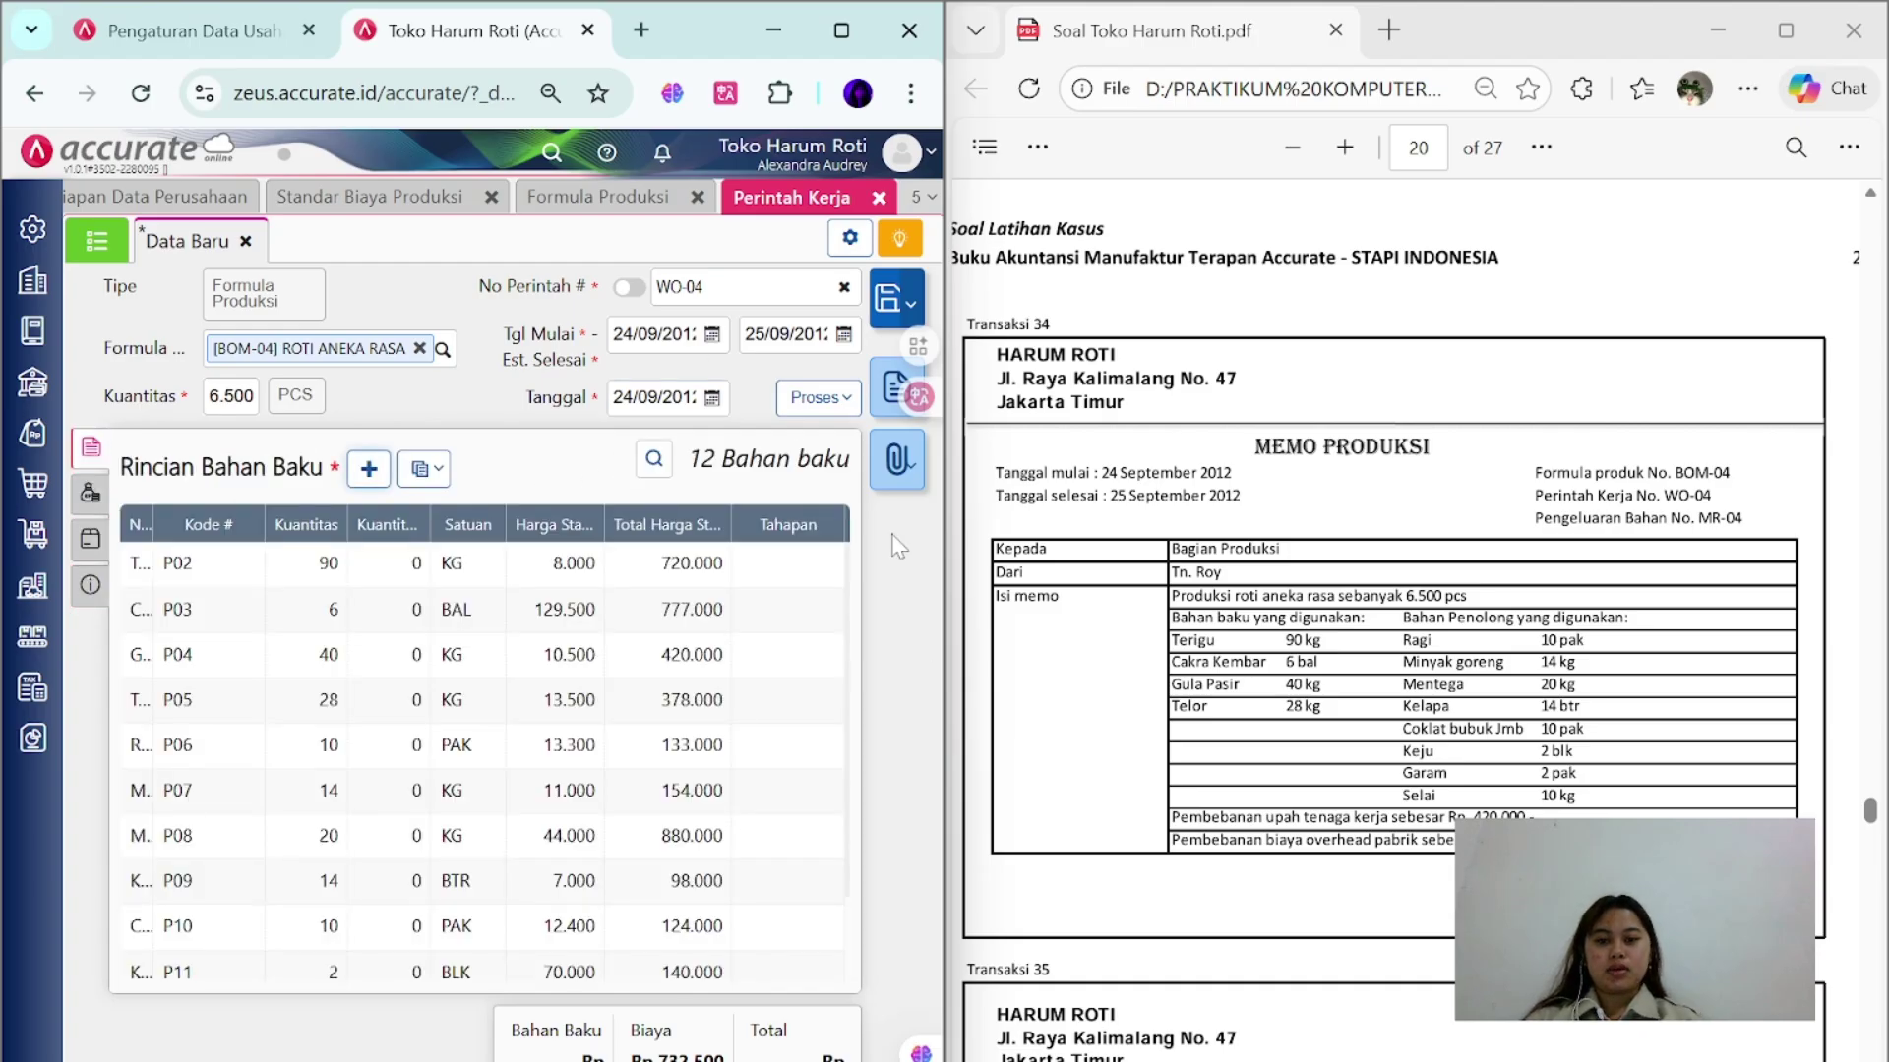
{"action": "left_click", "coordinate": [846, 405]}
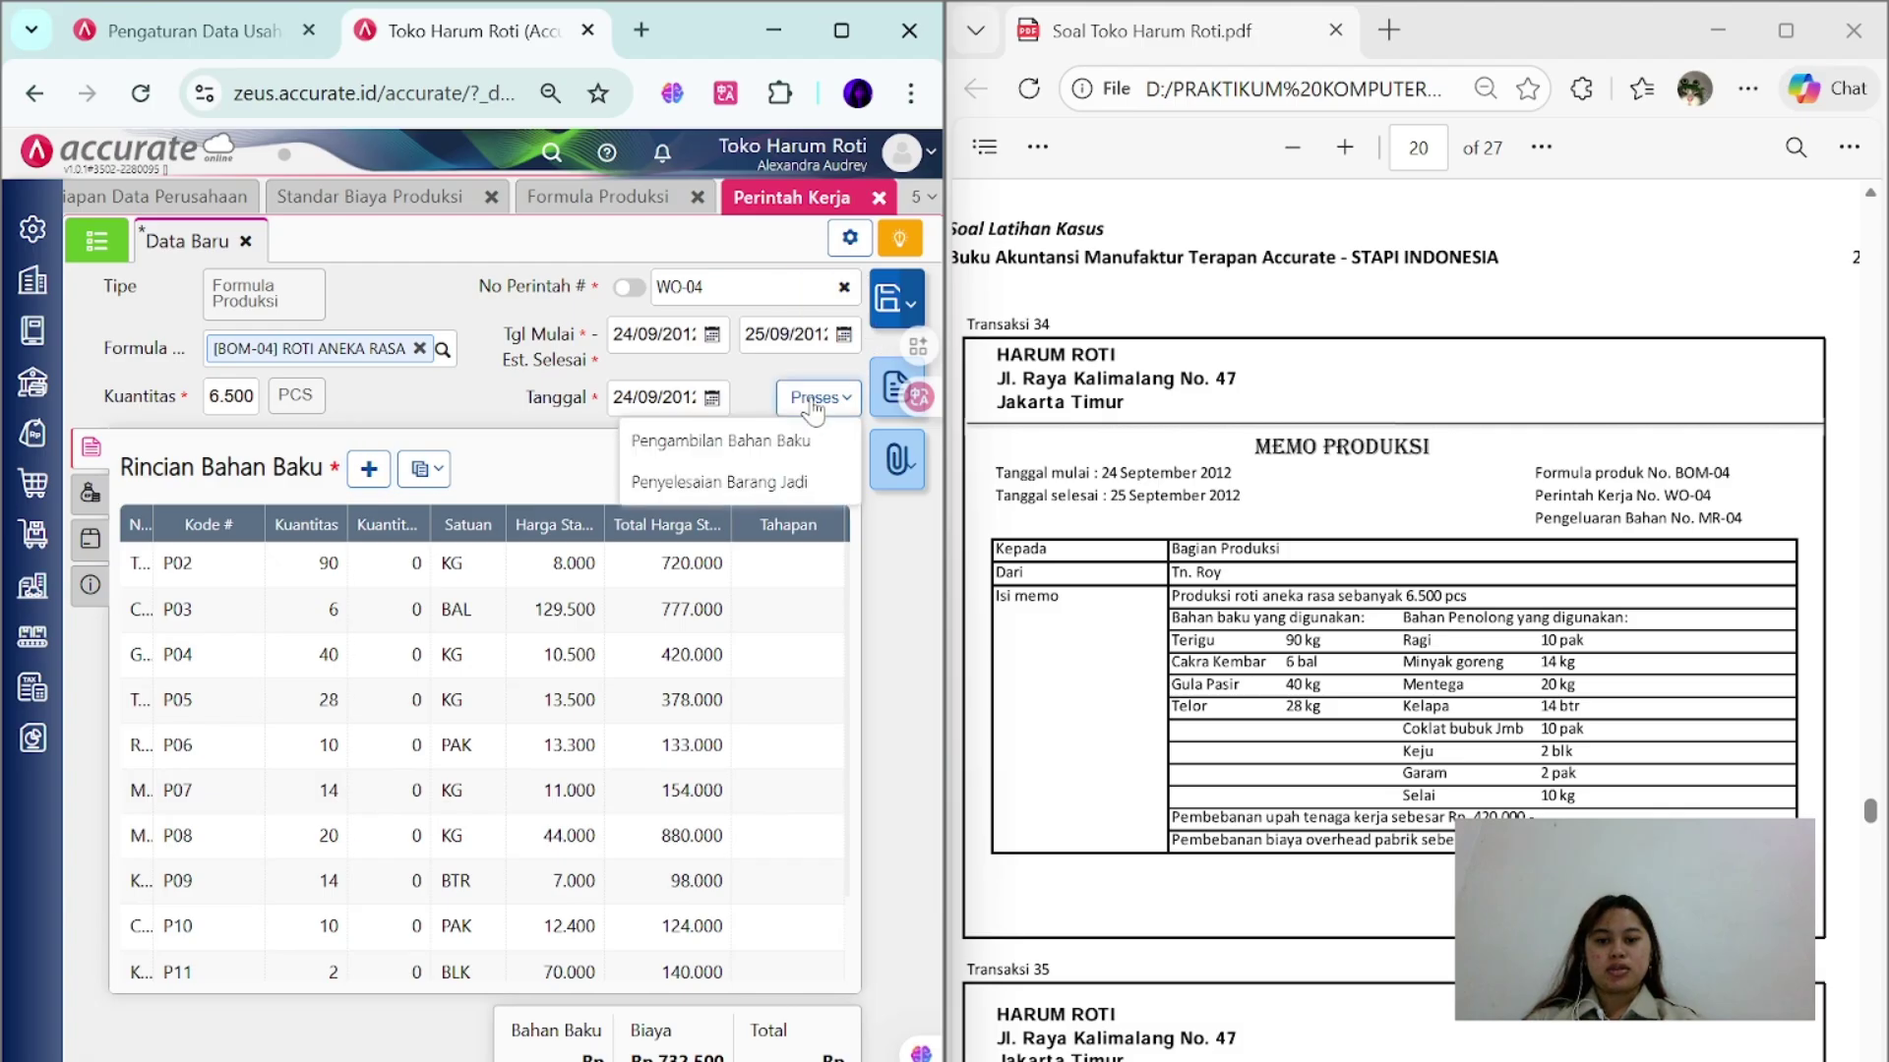
{"action": "left_click", "coordinate": [804, 445]}
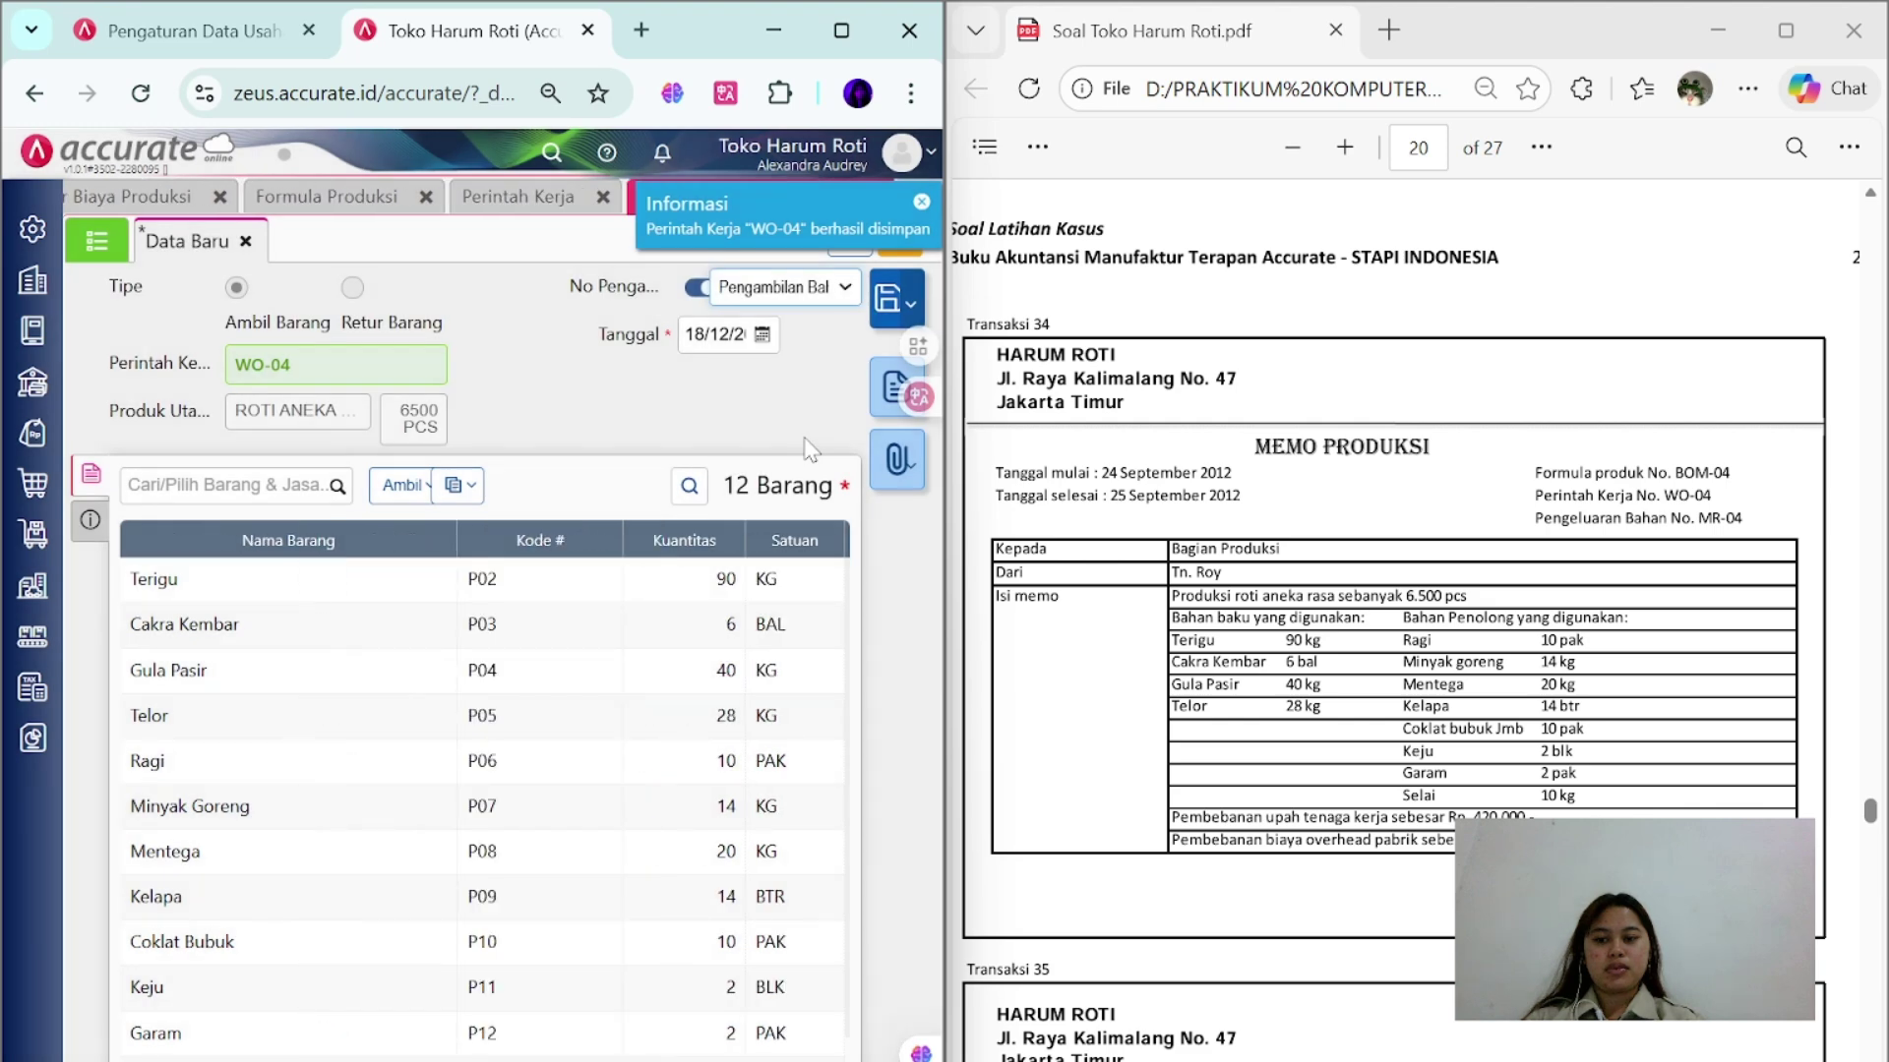
- Number the material withdrawal for WO-04 manually as MR-04, date it 24/09/2012 and save it
{"action": "scroll", "coordinate": [514, 999], "scroll_direction": "down", "scroll_amount": 1}
{"action": "scroll", "coordinate": [514, 1000], "scroll_direction": "up", "scroll_amount": 1}
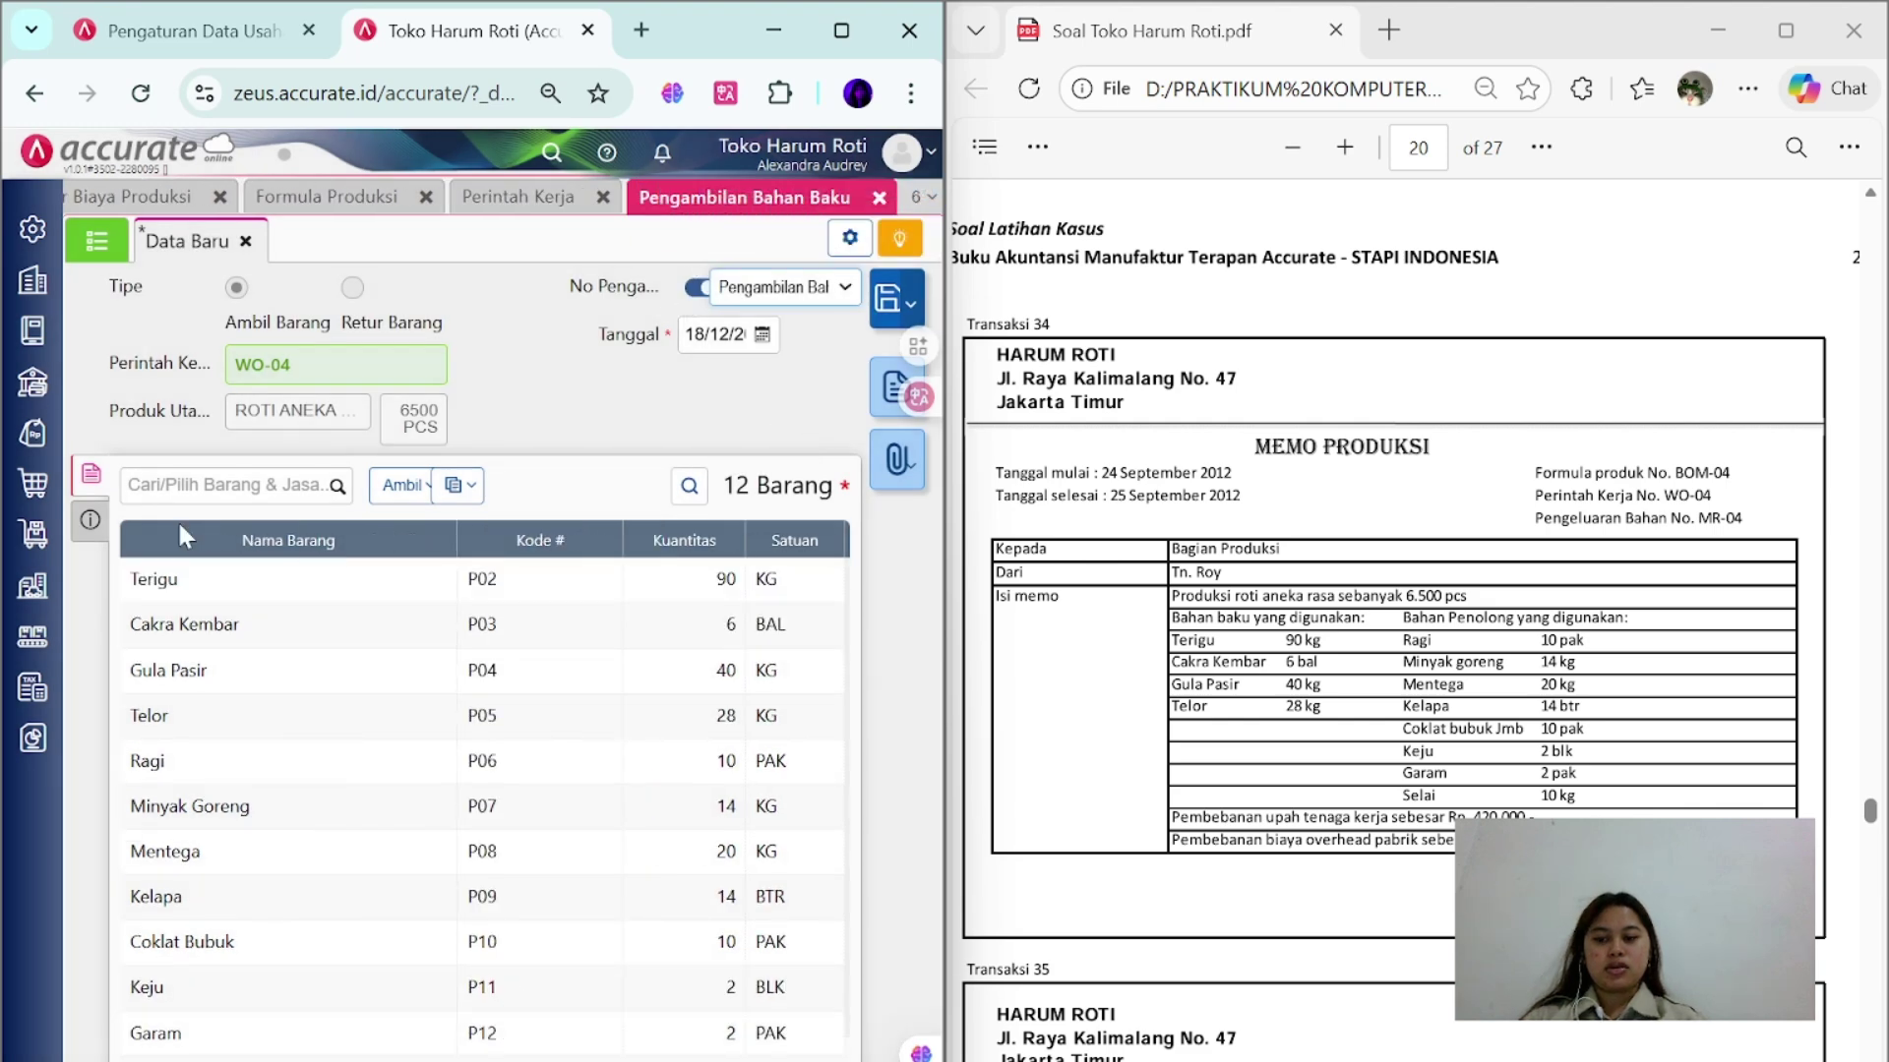
{"action": "left_click", "coordinate": [89, 520]}
{"action": "left_click", "coordinate": [90, 474]}
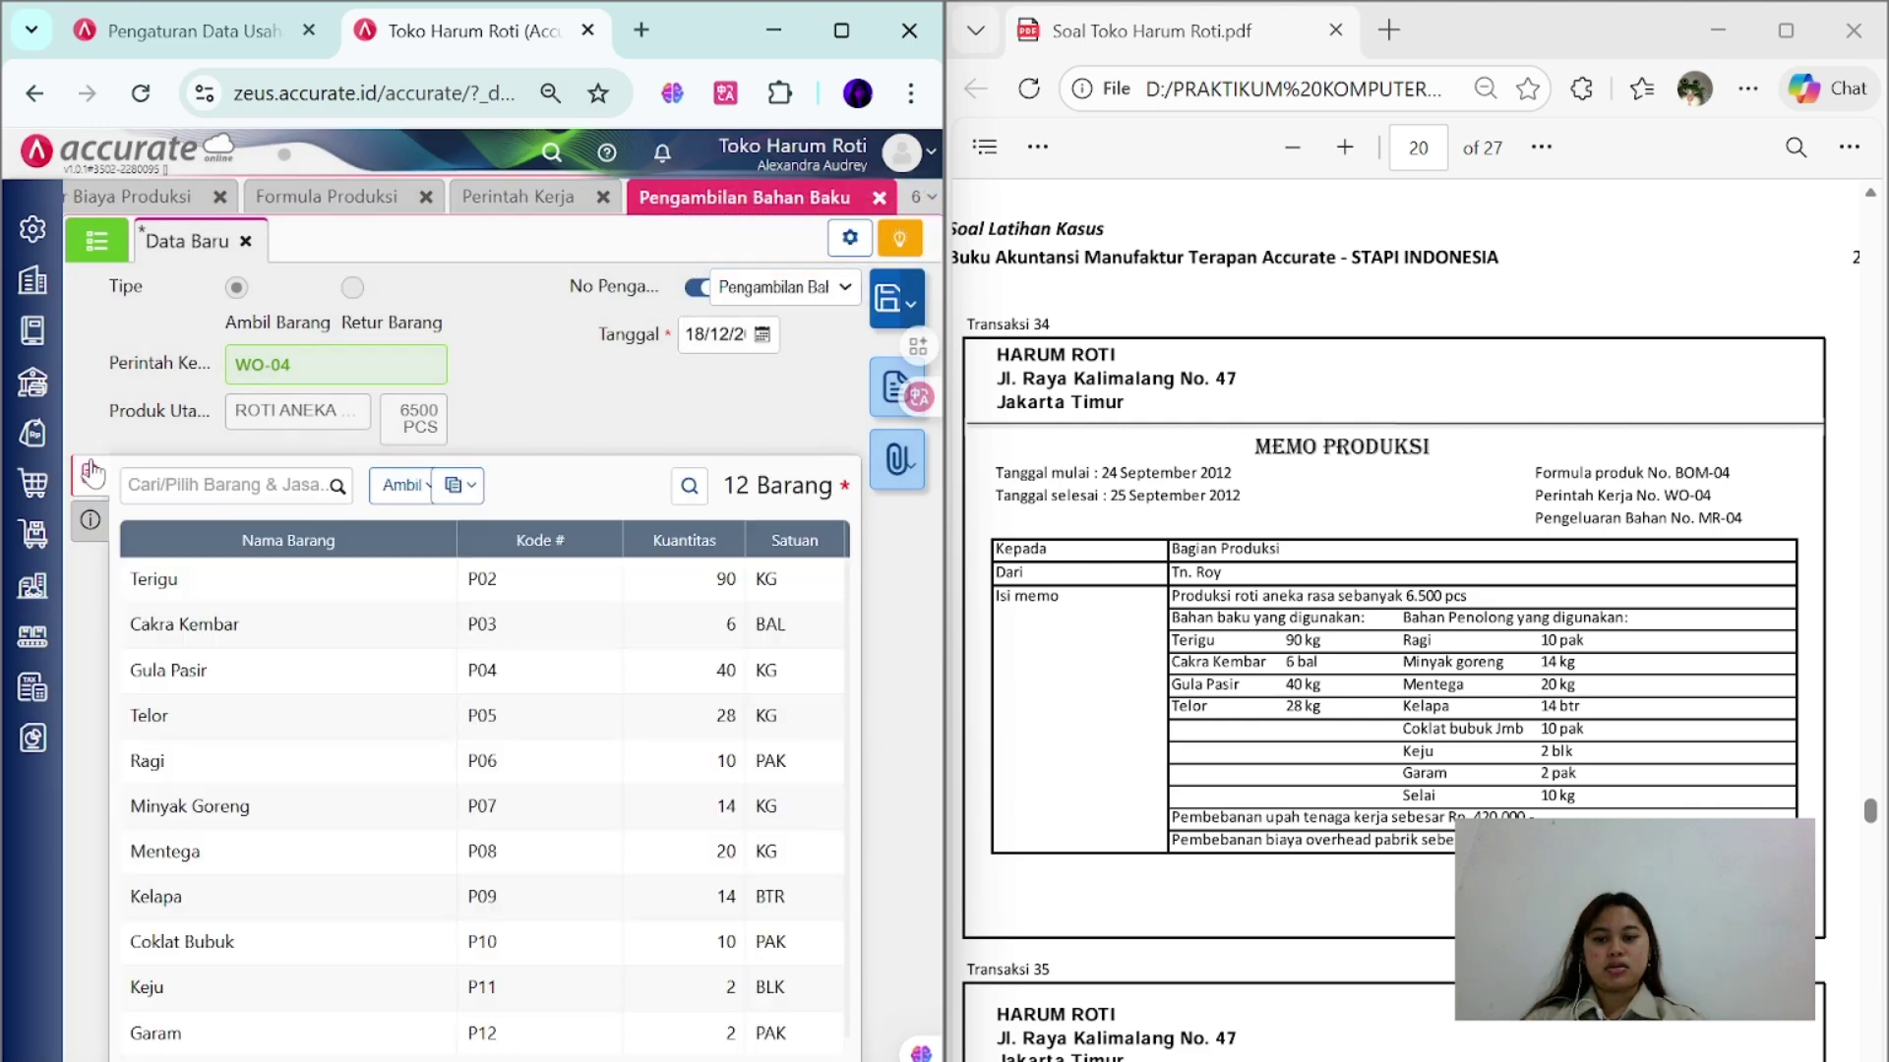
{"action": "left_click", "coordinate": [697, 286]}
{"action": "type", "text": "M"}
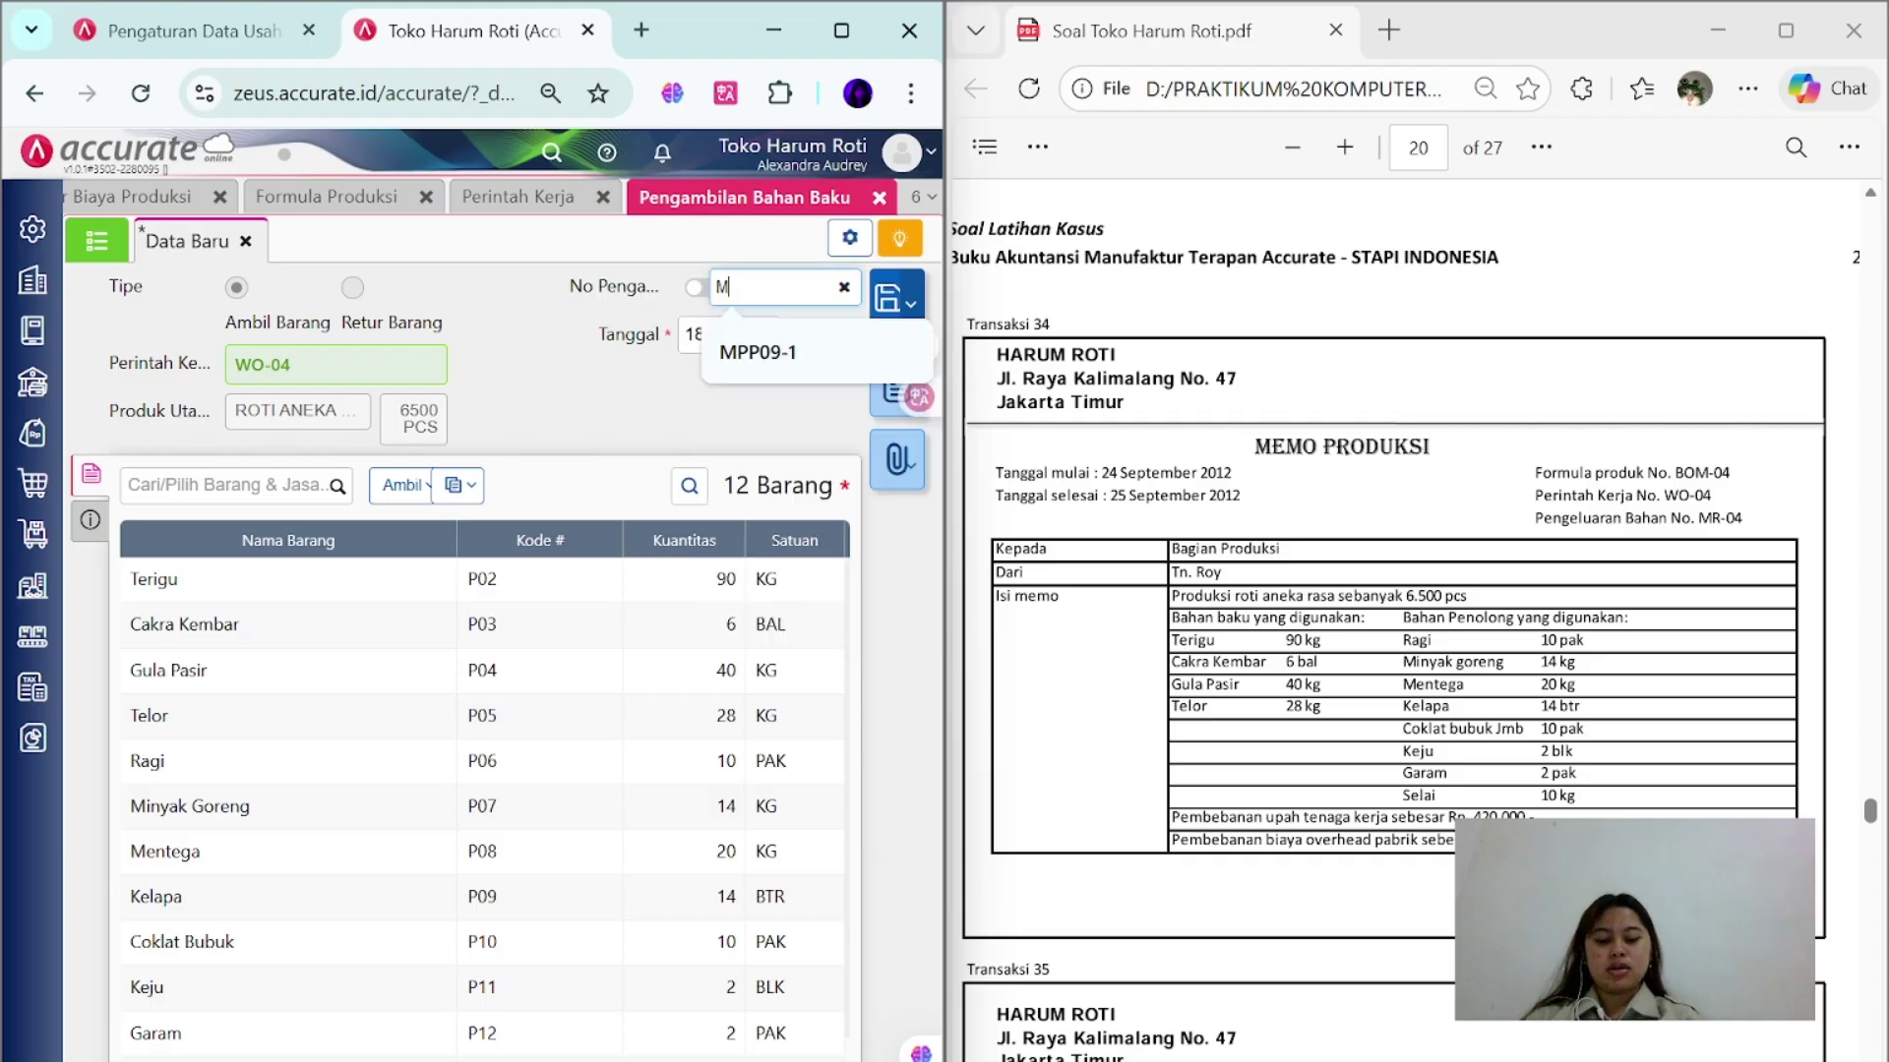
{"action": "type", "text": "R-04"}
{"action": "key", "text": "Tab"}
{"action": "type", "text": "24"}
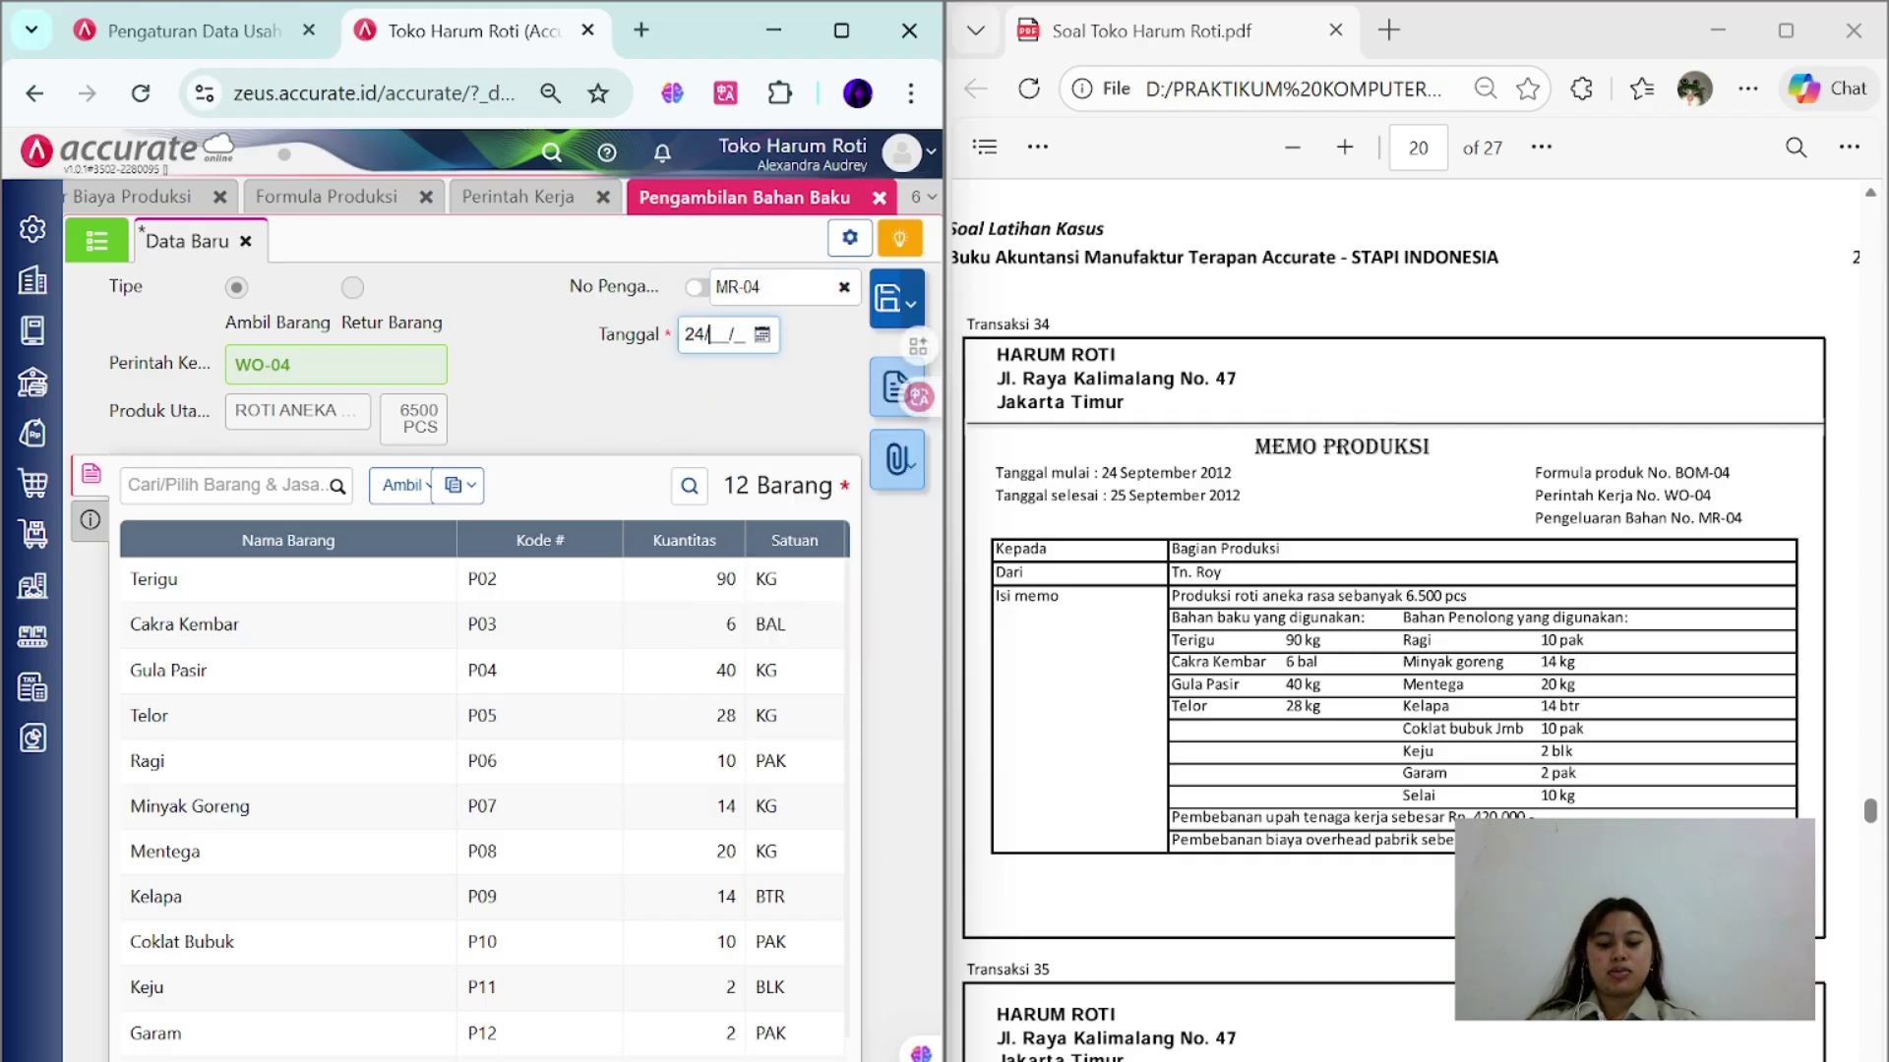
{"action": "left_click", "coordinate": [888, 315]}
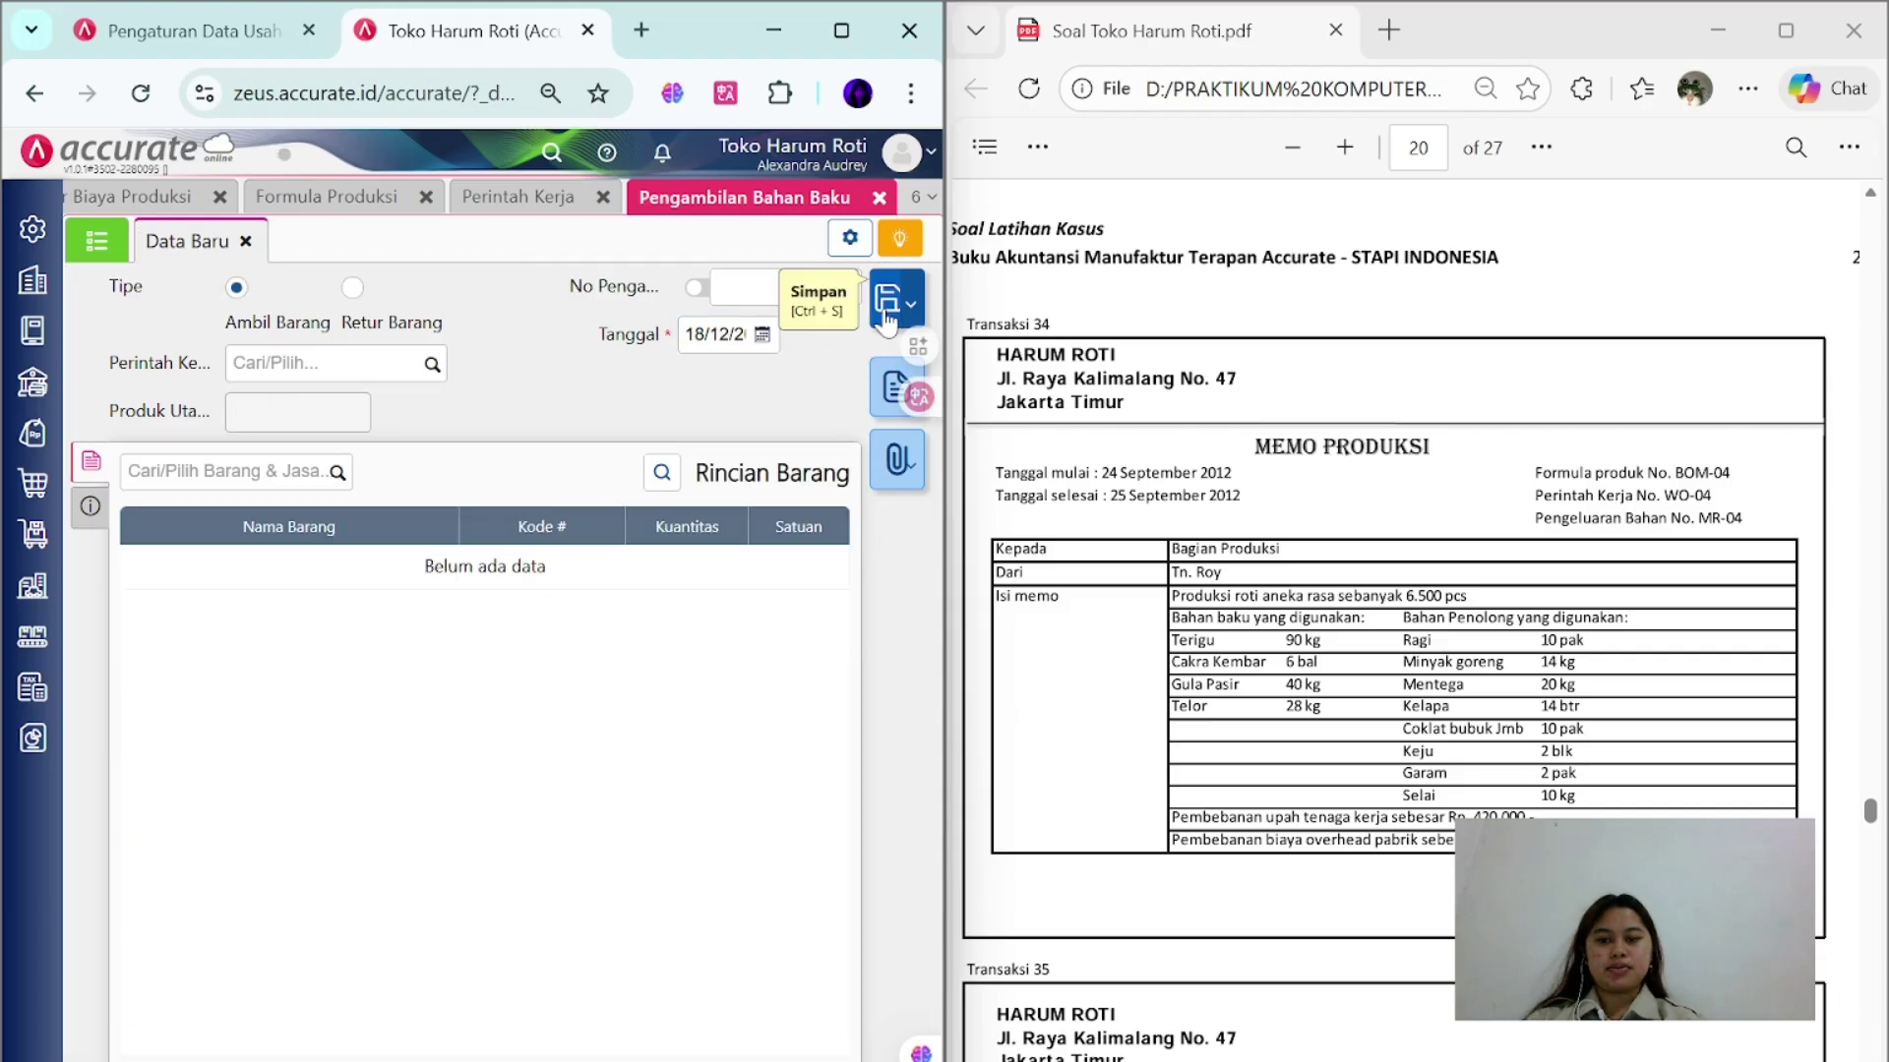
- Close the Formula Produksi, Standar Biaya Produksi, Perintah Kerja and Pengambilan Bahan Baku forms
{"action": "left_click", "coordinate": [427, 196]}
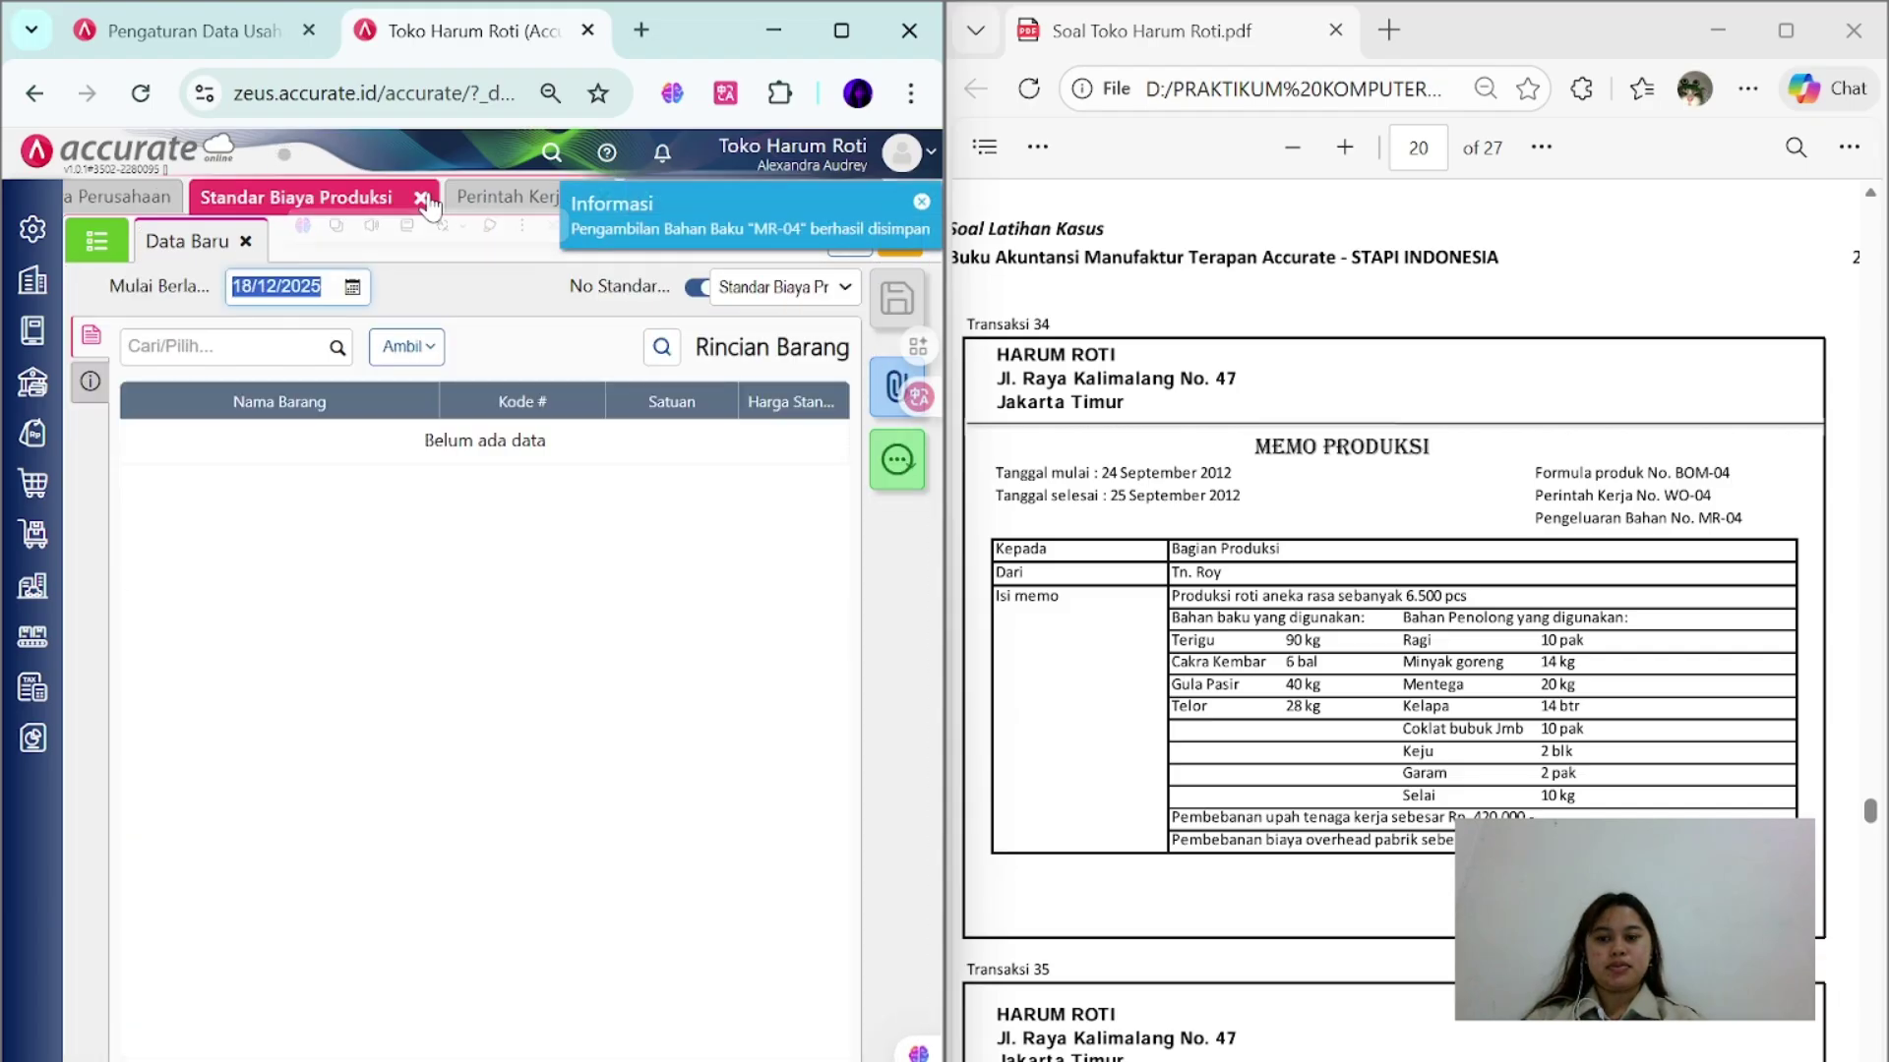
{"action": "left_click", "coordinate": [524, 197]}
{"action": "left_click", "coordinate": [593, 197]}
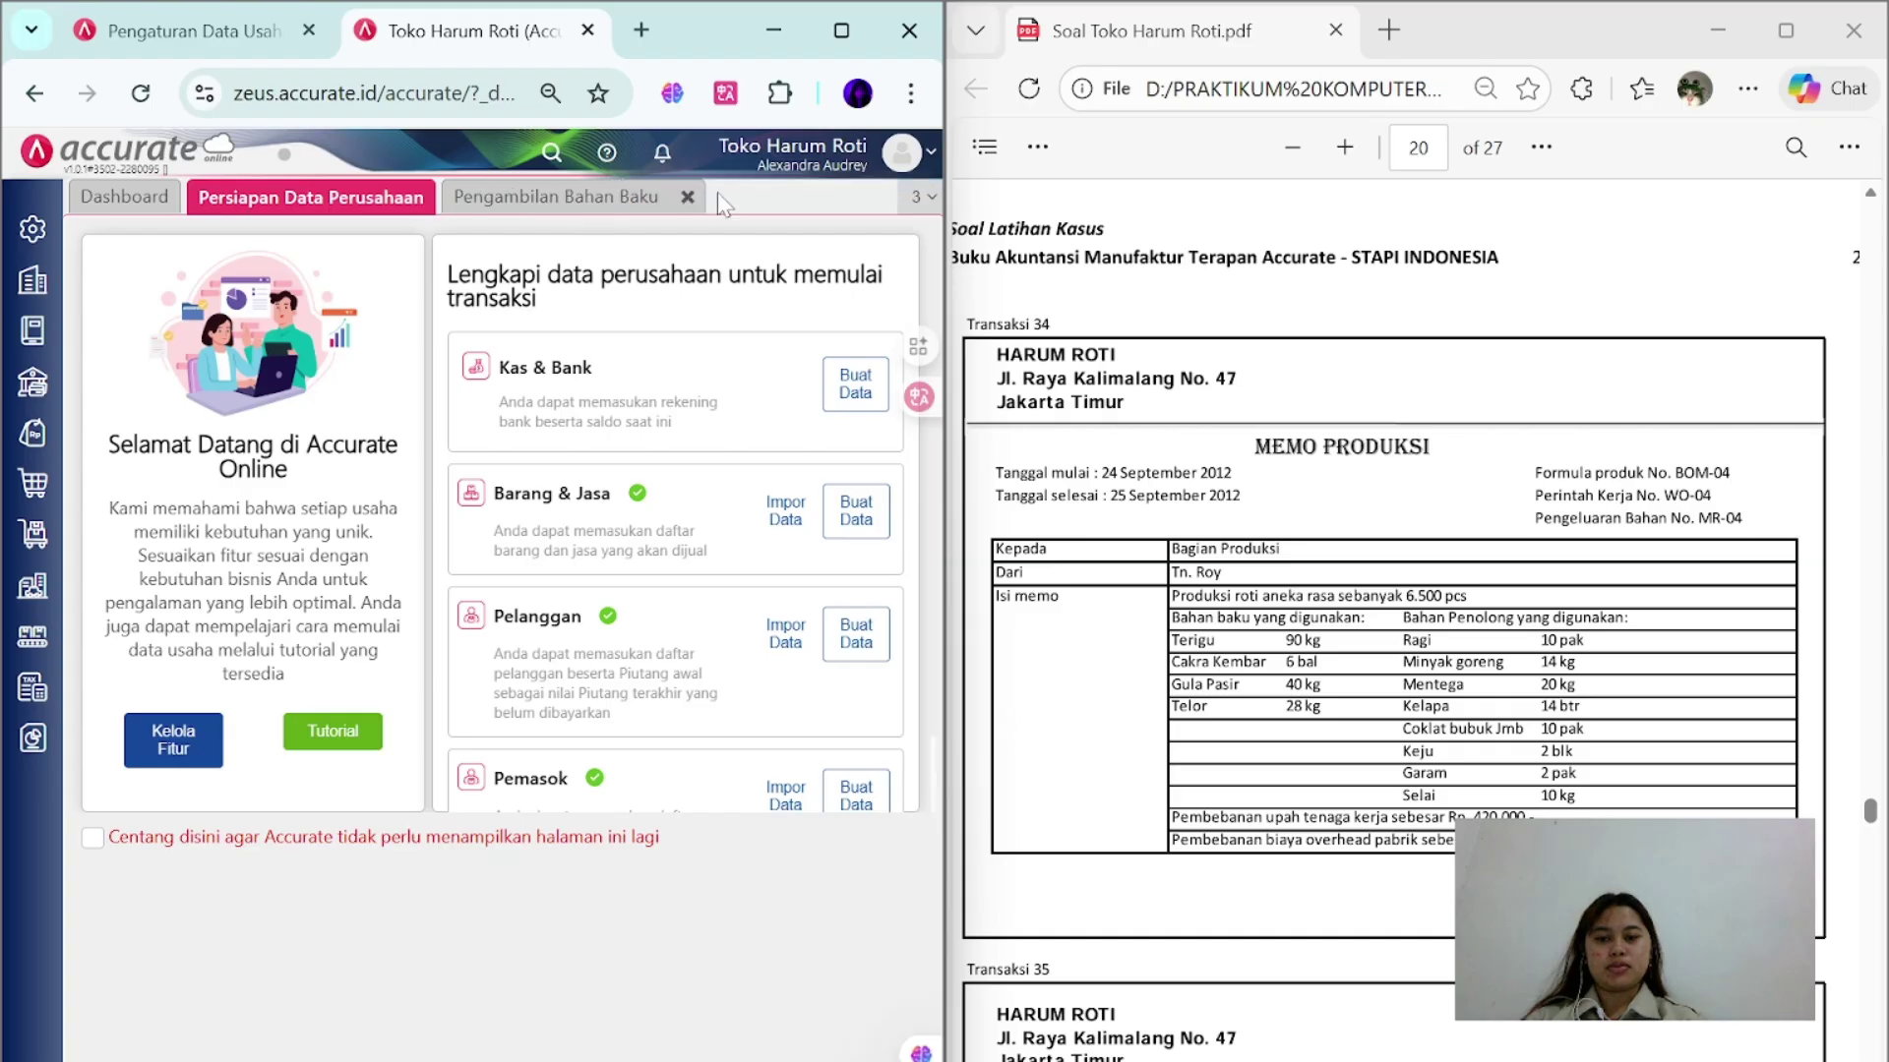
{"action": "left_click", "coordinate": [686, 201]}
- Start a new Penyelesaian Barang Jadi record for work order WO-04, following the Transaksi 35 memo
{"action": "scroll", "coordinate": [1361, 549], "scroll_direction": "down", "scroll_amount": 5}
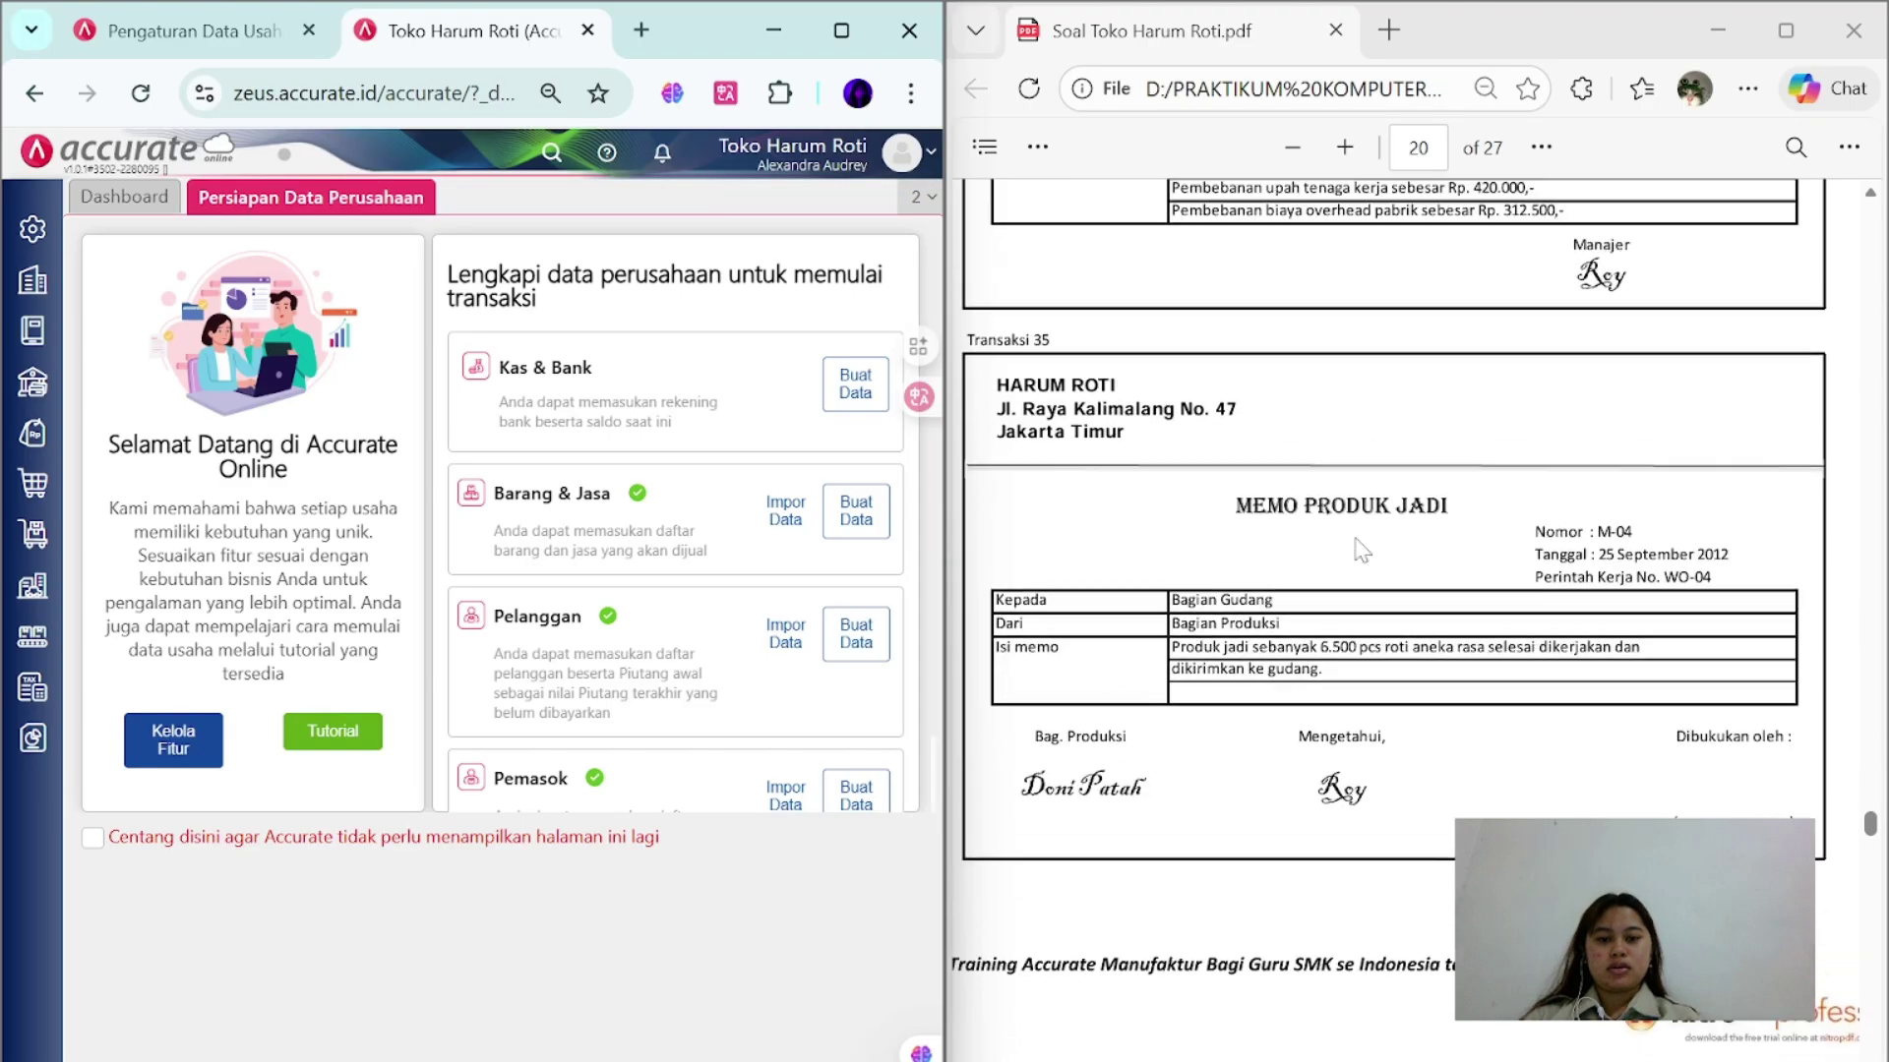
{"action": "left_click", "coordinate": [32, 637]}
{"action": "left_click", "coordinate": [295, 905]}
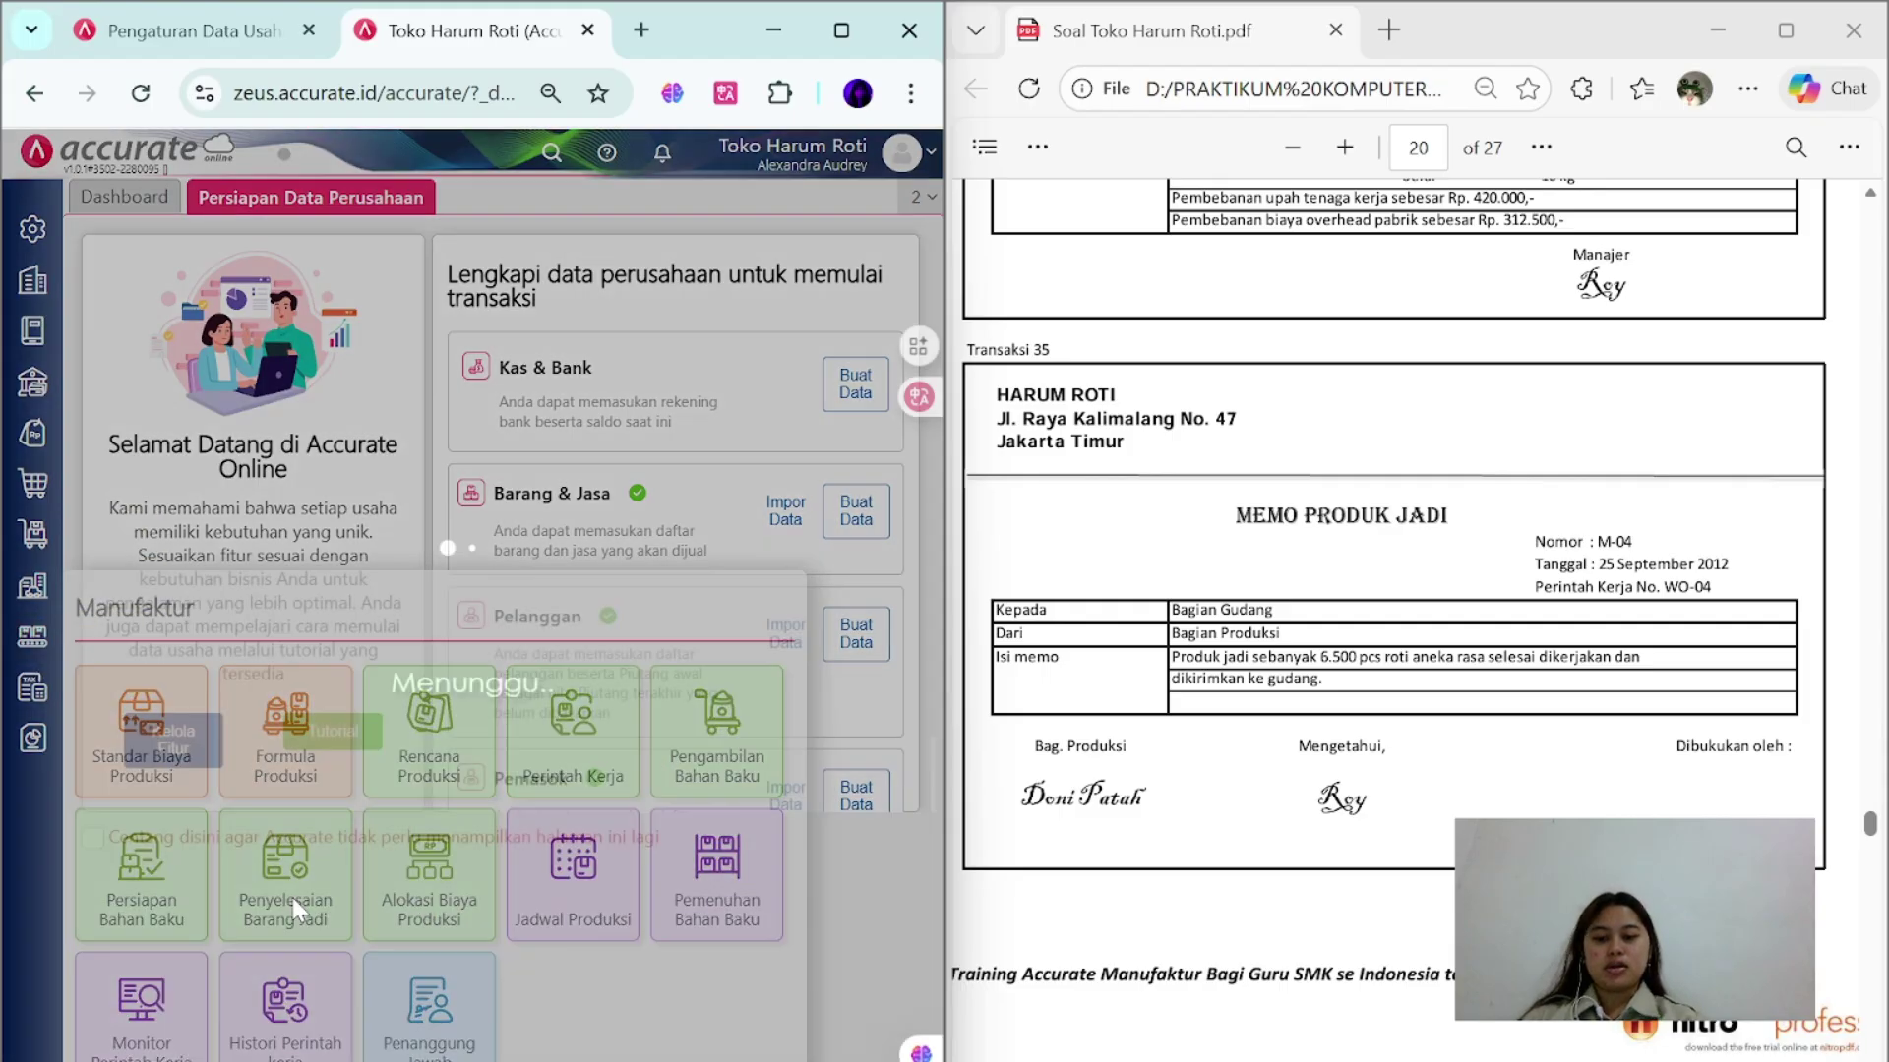
{"action": "left_click", "coordinate": [430, 289]}
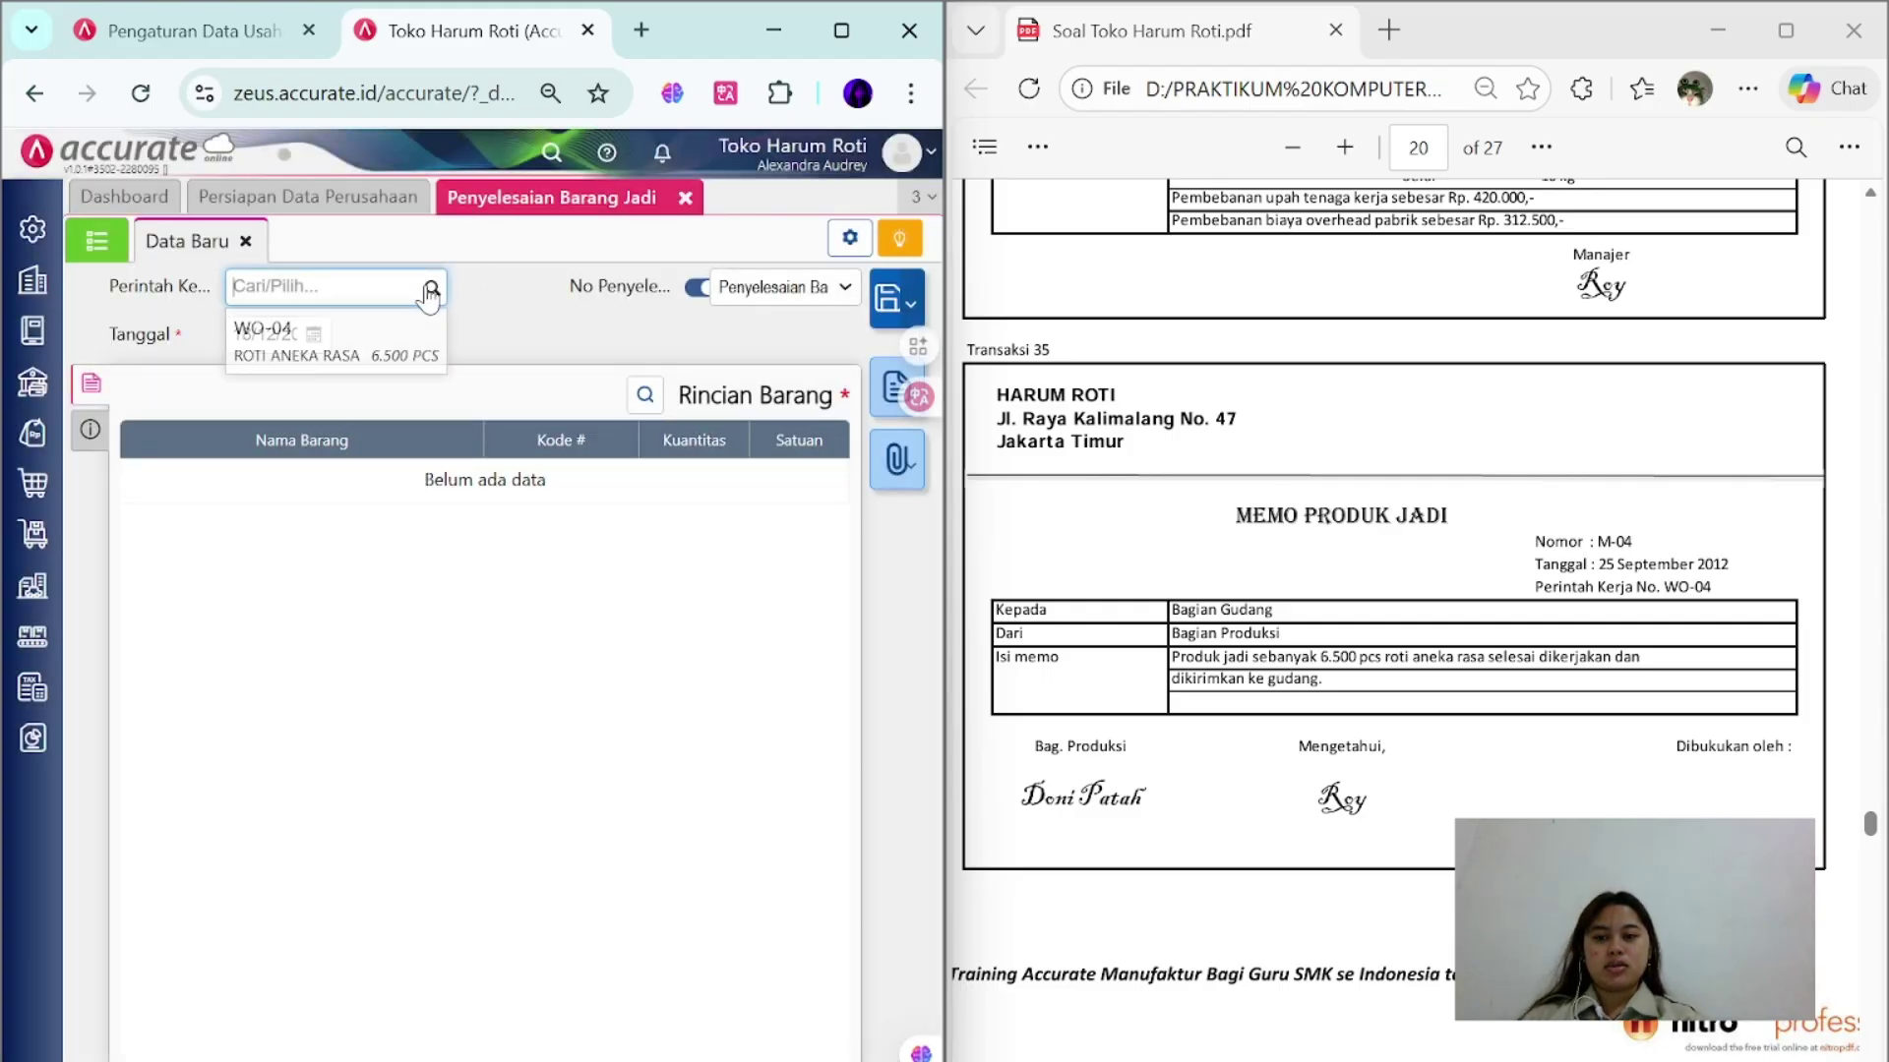
{"action": "left_click", "coordinate": [446, 337]}
- Date the finished goods completion 25/09/2012 and number it manually as M-04
{"action": "left_click", "coordinate": [266, 335]}
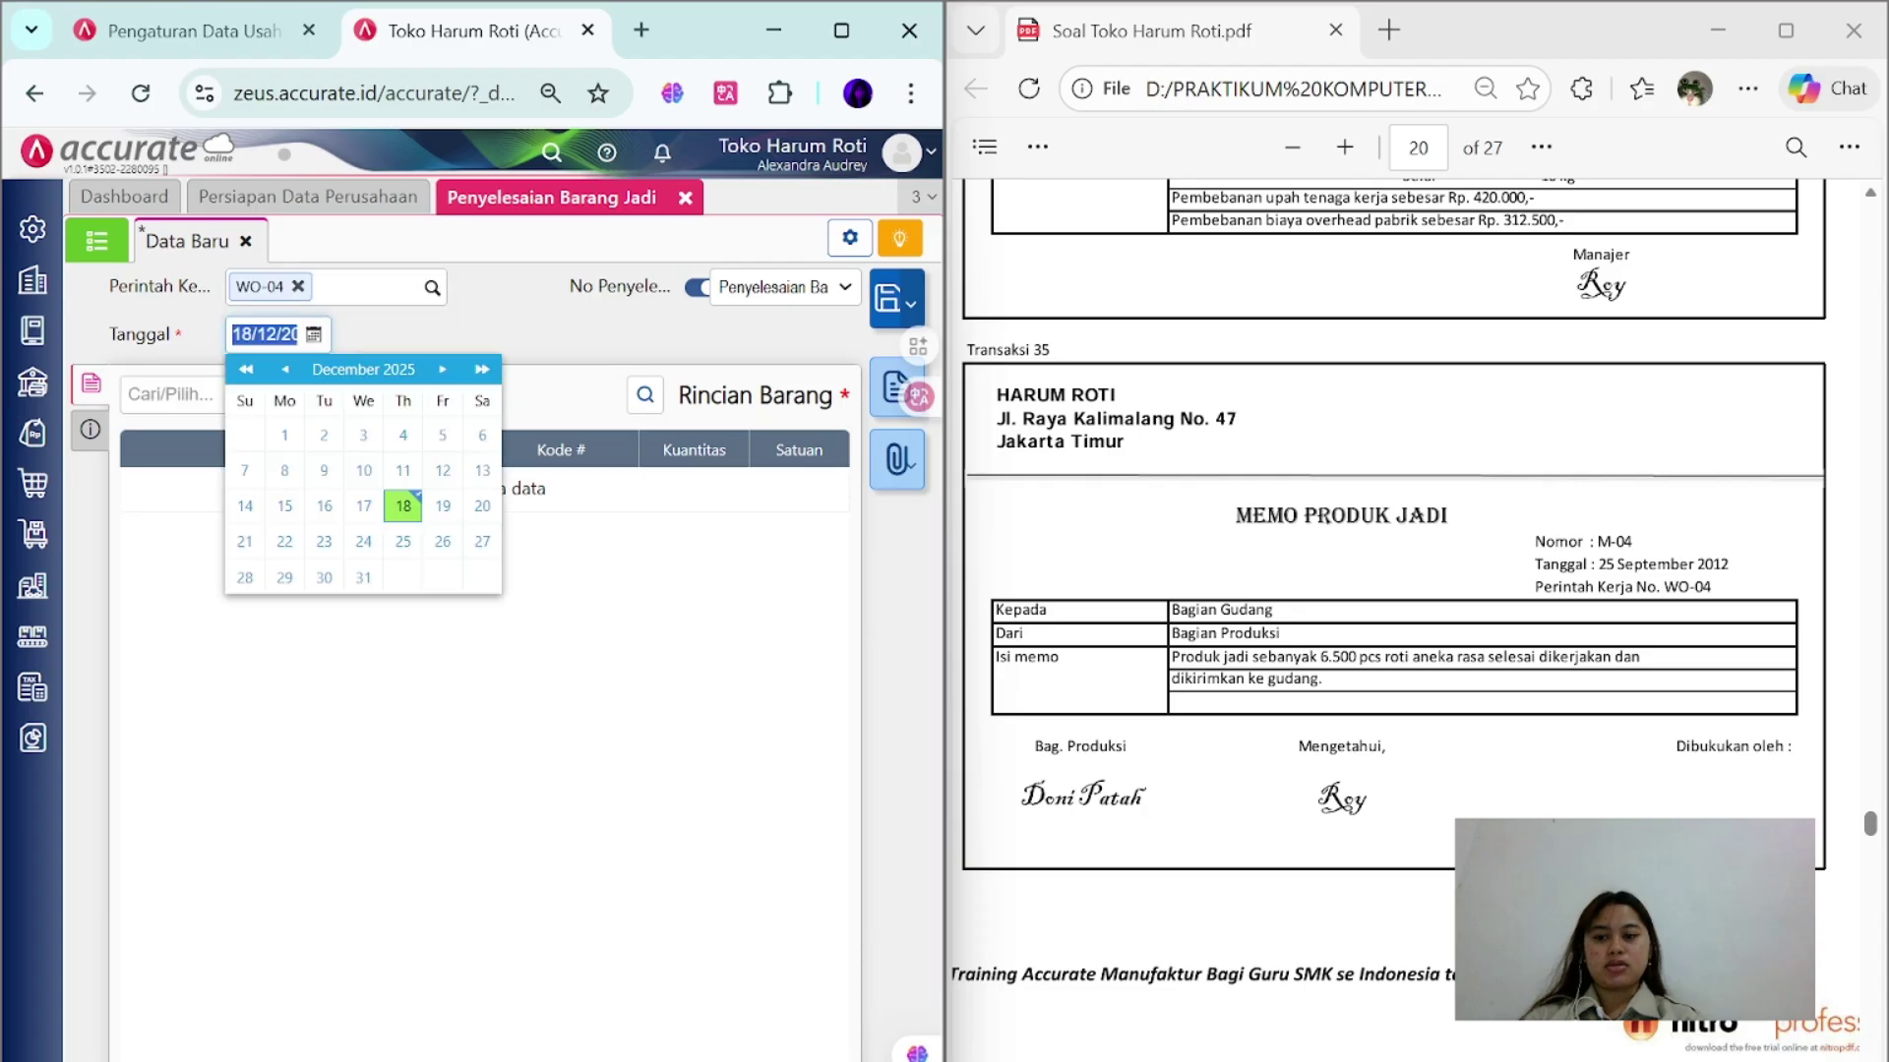
{"action": "type", "text": "25/09/20"}
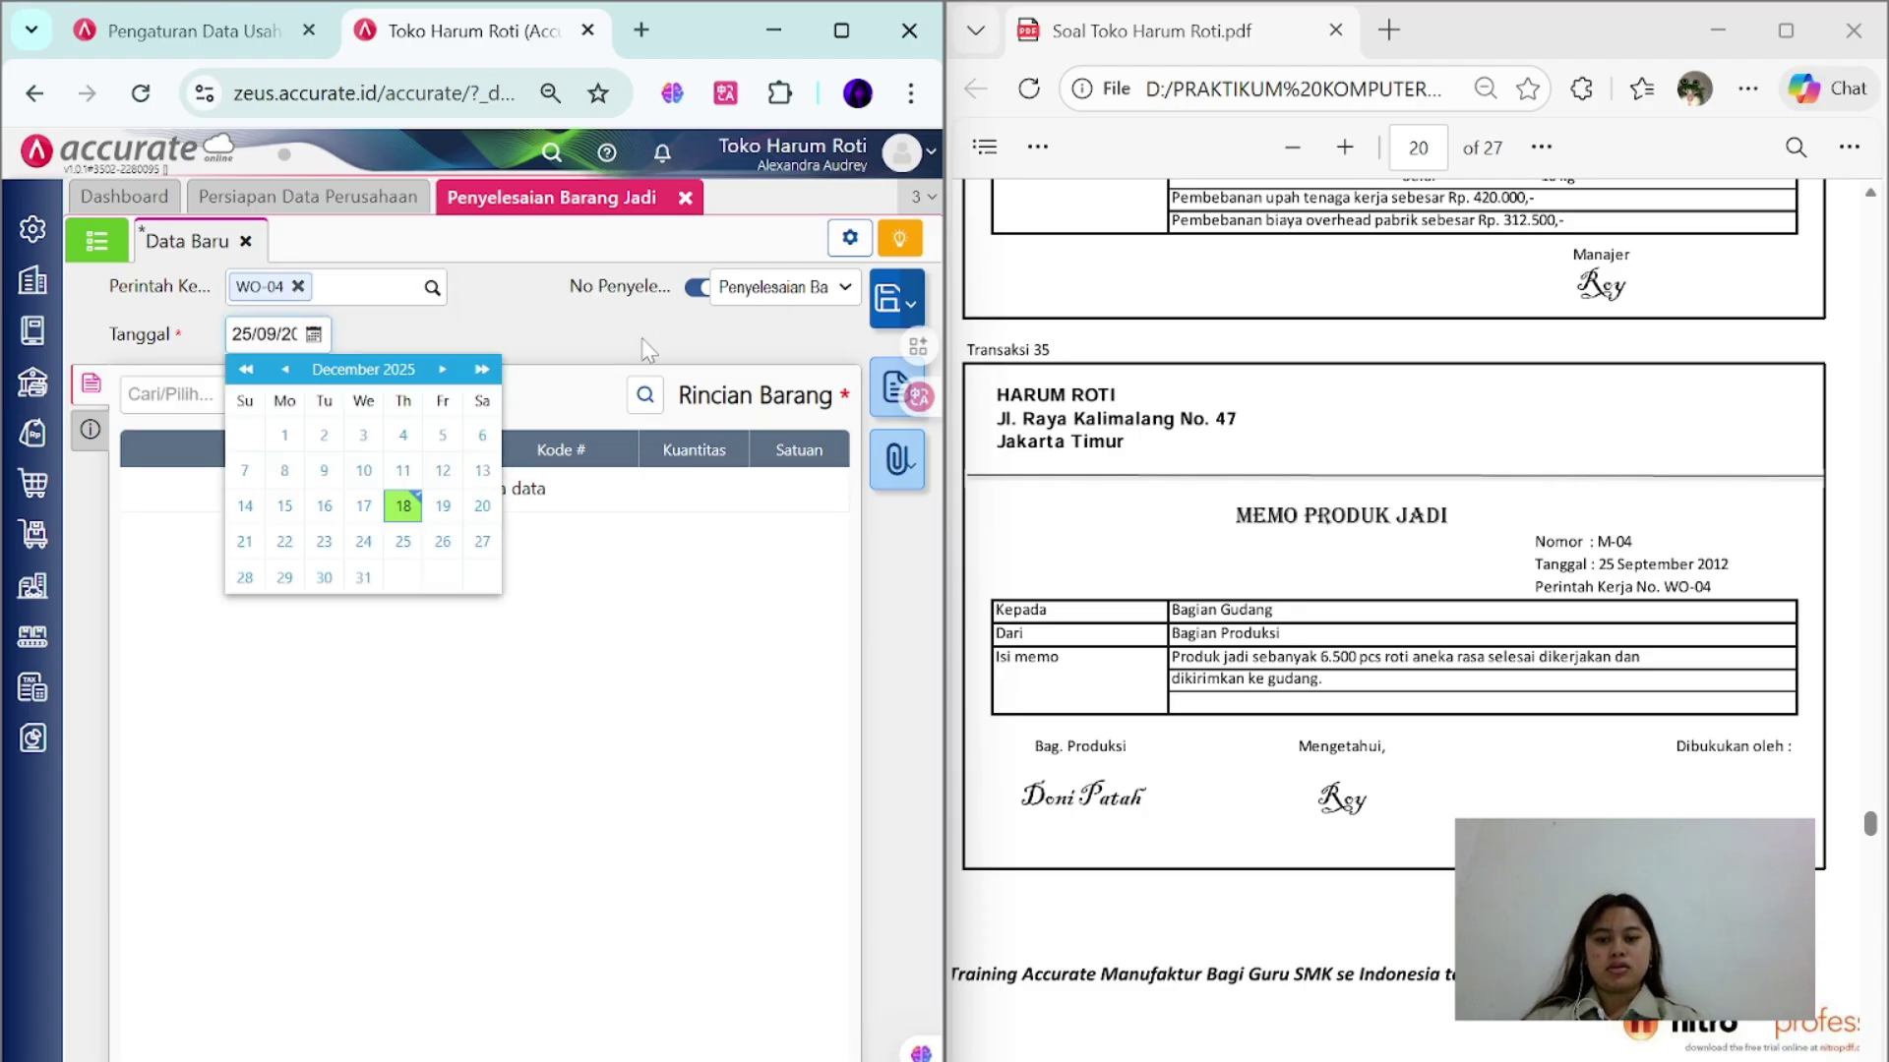
{"action": "type", "text": "12"}
{"action": "key", "text": "Tab"}
{"action": "type", "text": "M-04"}
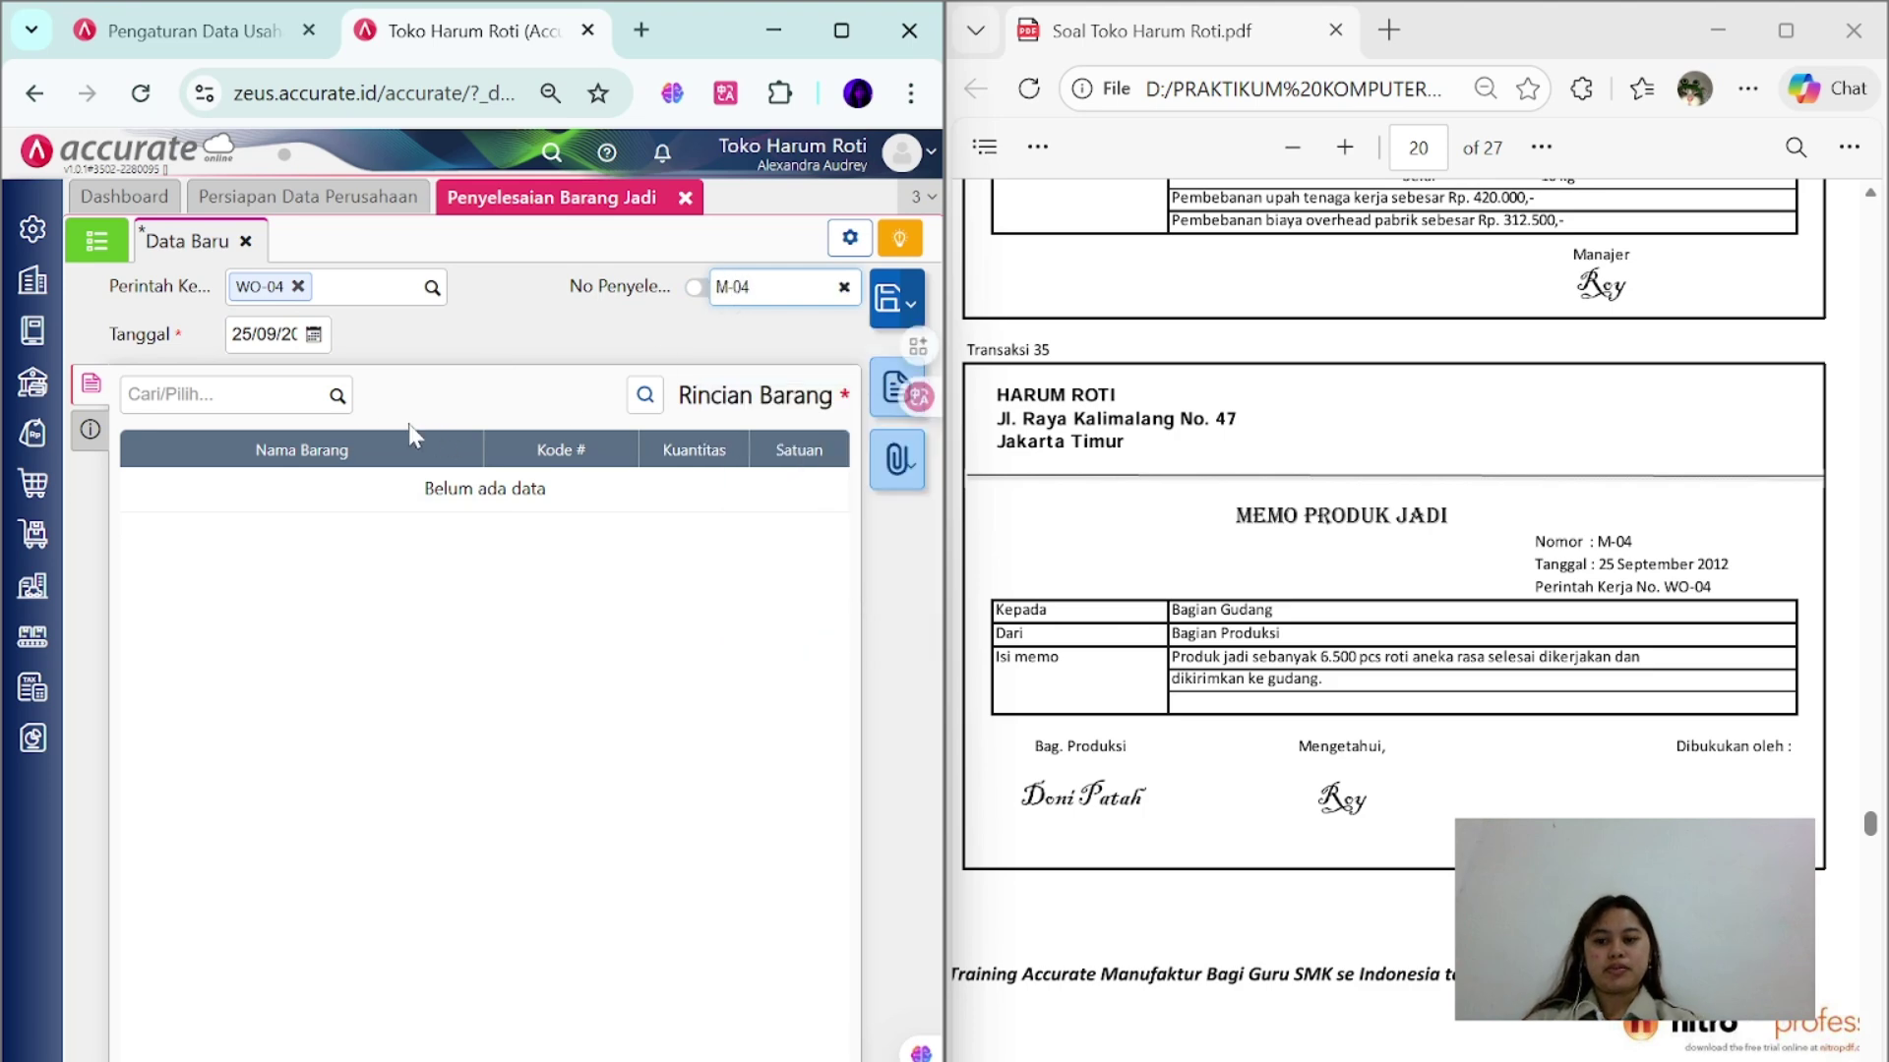
- Add ROTI ANEKA RASA with 6.500 PCS to the completion's item details
{"action": "left_click", "coordinate": [337, 394]}
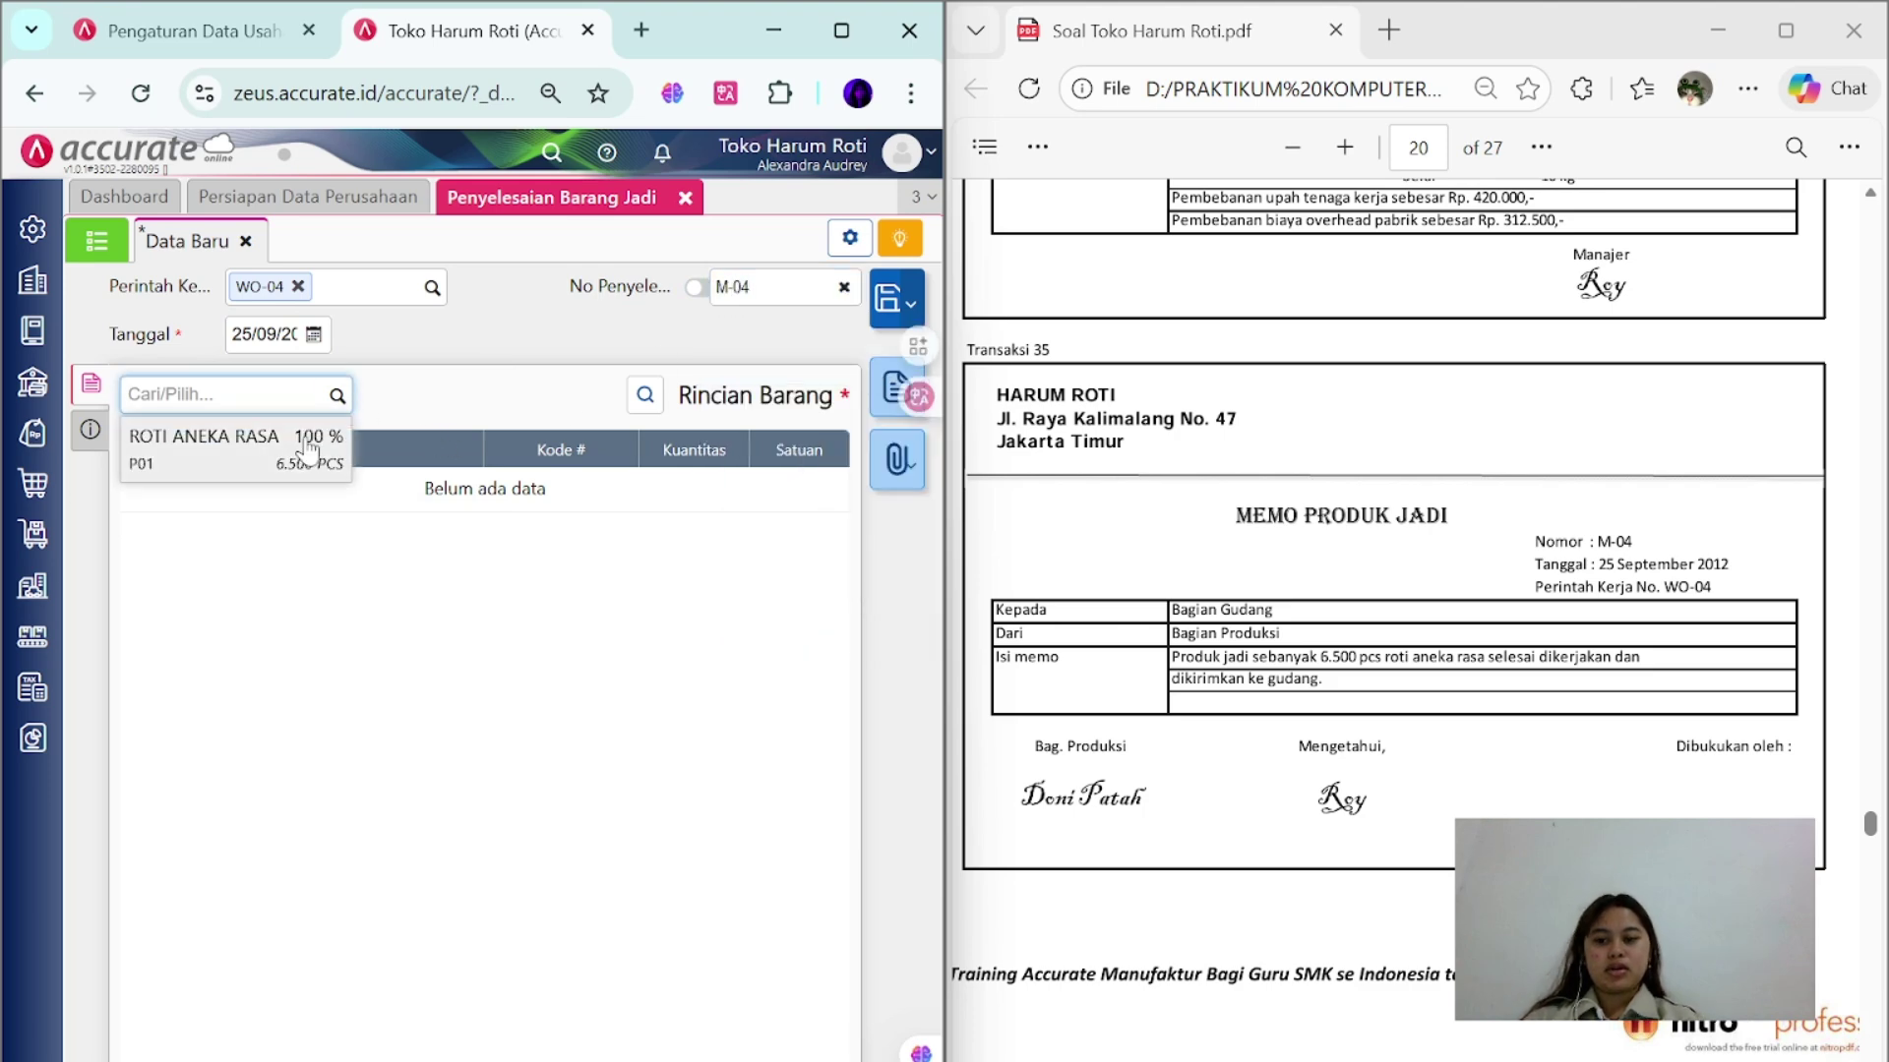
{"action": "left_click", "coordinate": [308, 441]}
{"action": "left_click", "coordinate": [728, 850]}
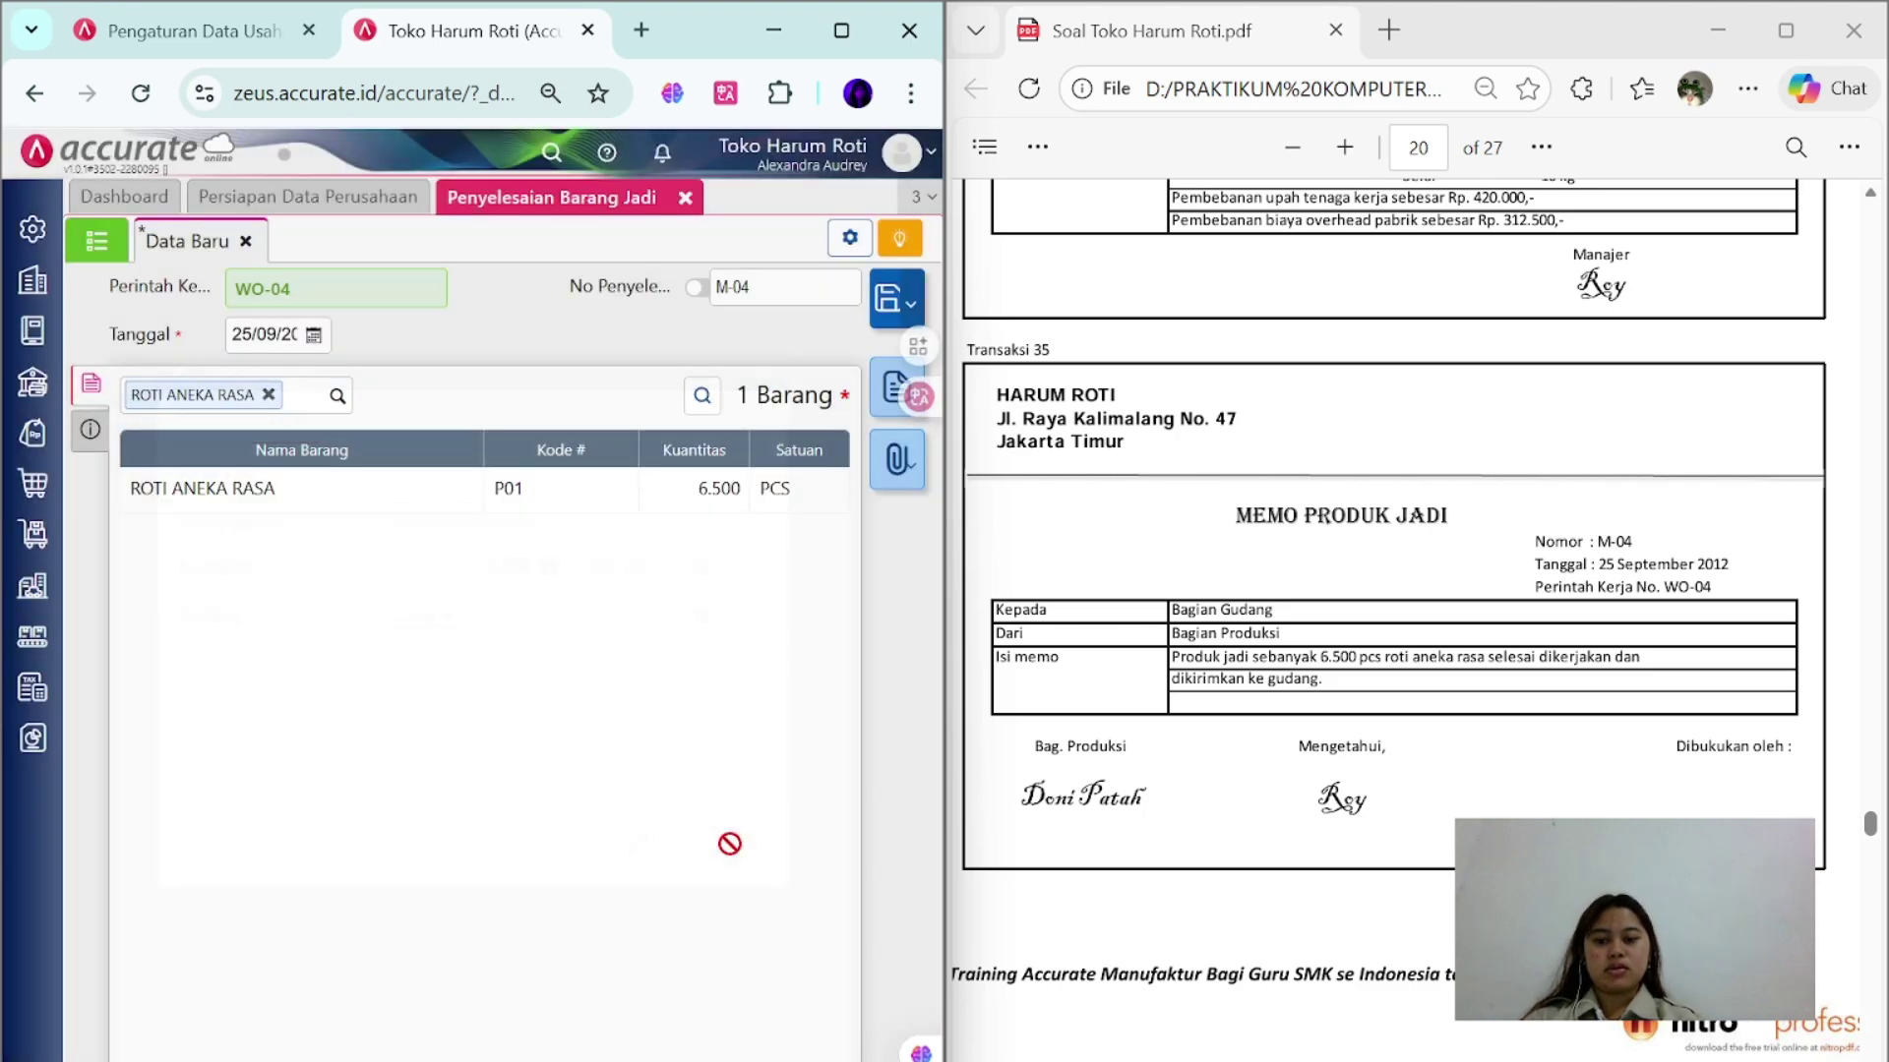
- Enter the Keterangan "Produk jadi sebanyak 6500 pcs roti aneka rasa selesai dikerjakan", save the completion and close its form
{"action": "left_click", "coordinate": [92, 431]}
{"action": "type", "text": "Pr"}
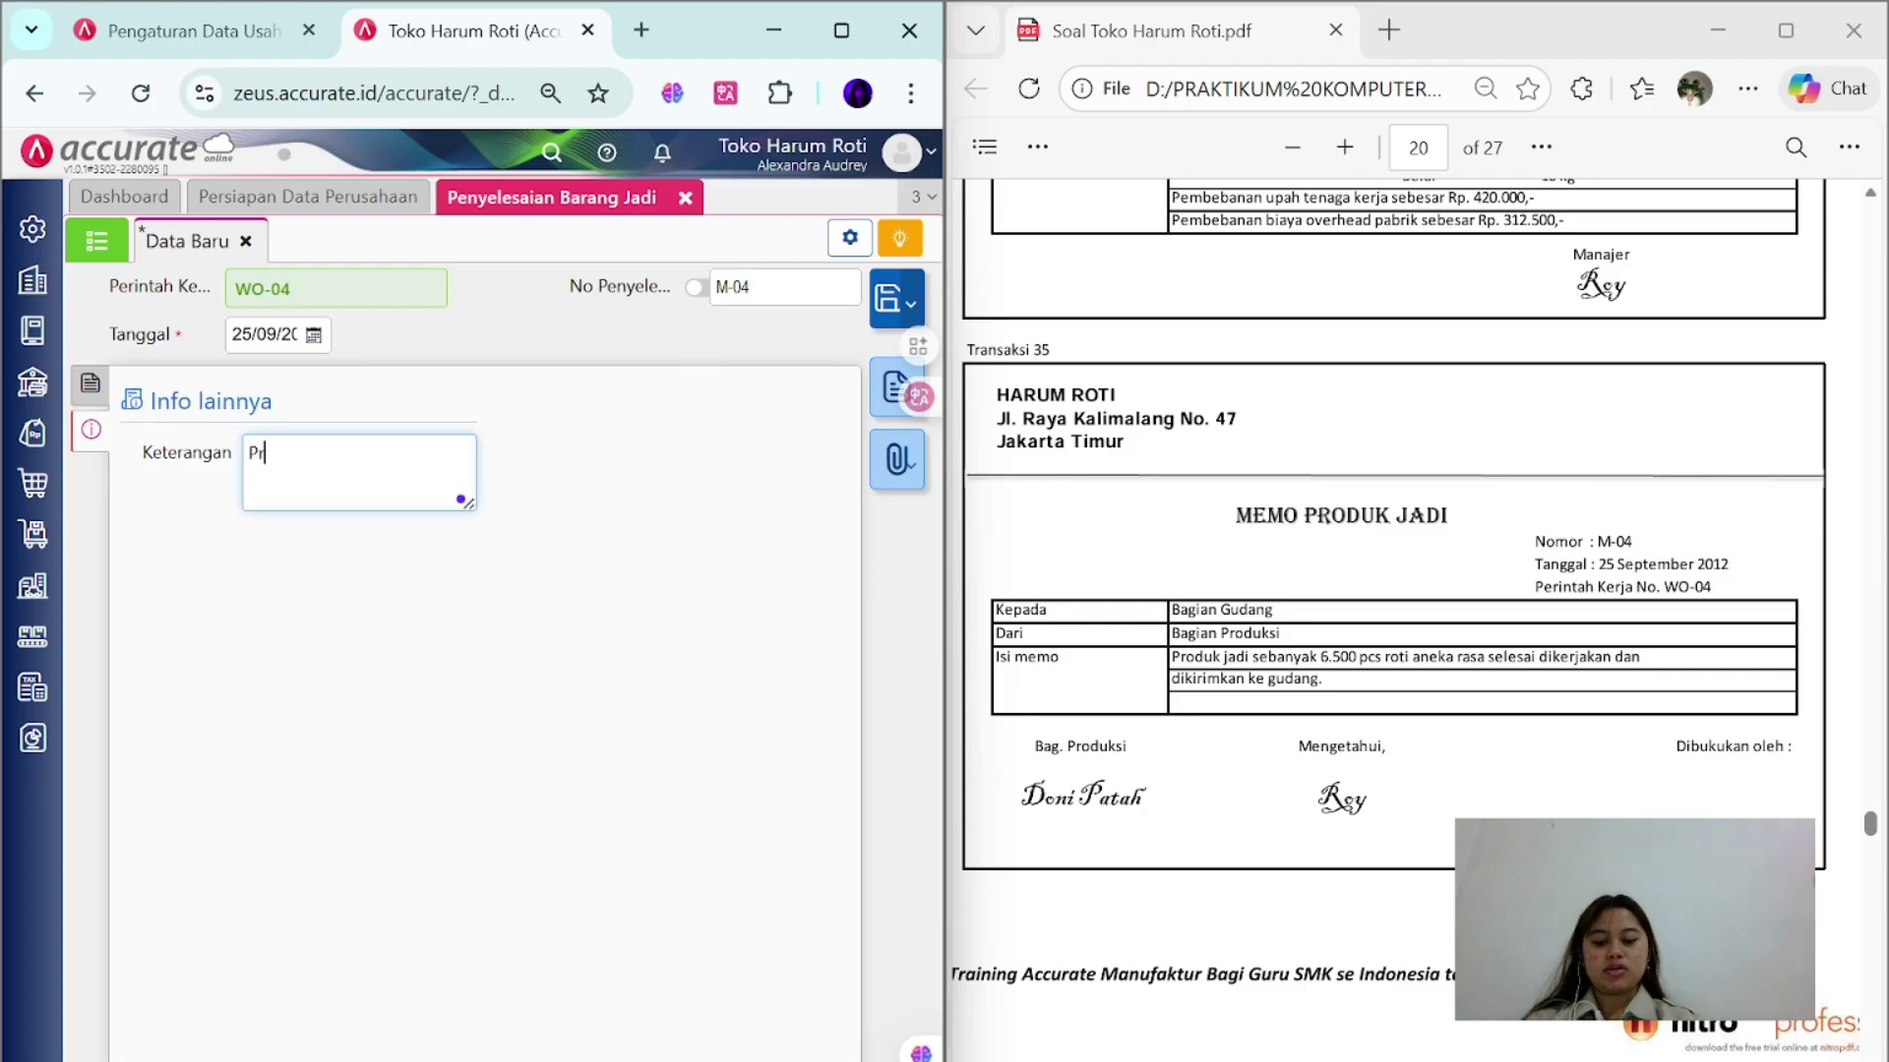
{"action": "type", "text": "oduk jadi sebanyak 6500 pcs roti aneka rasa selesai dikerjakan"}
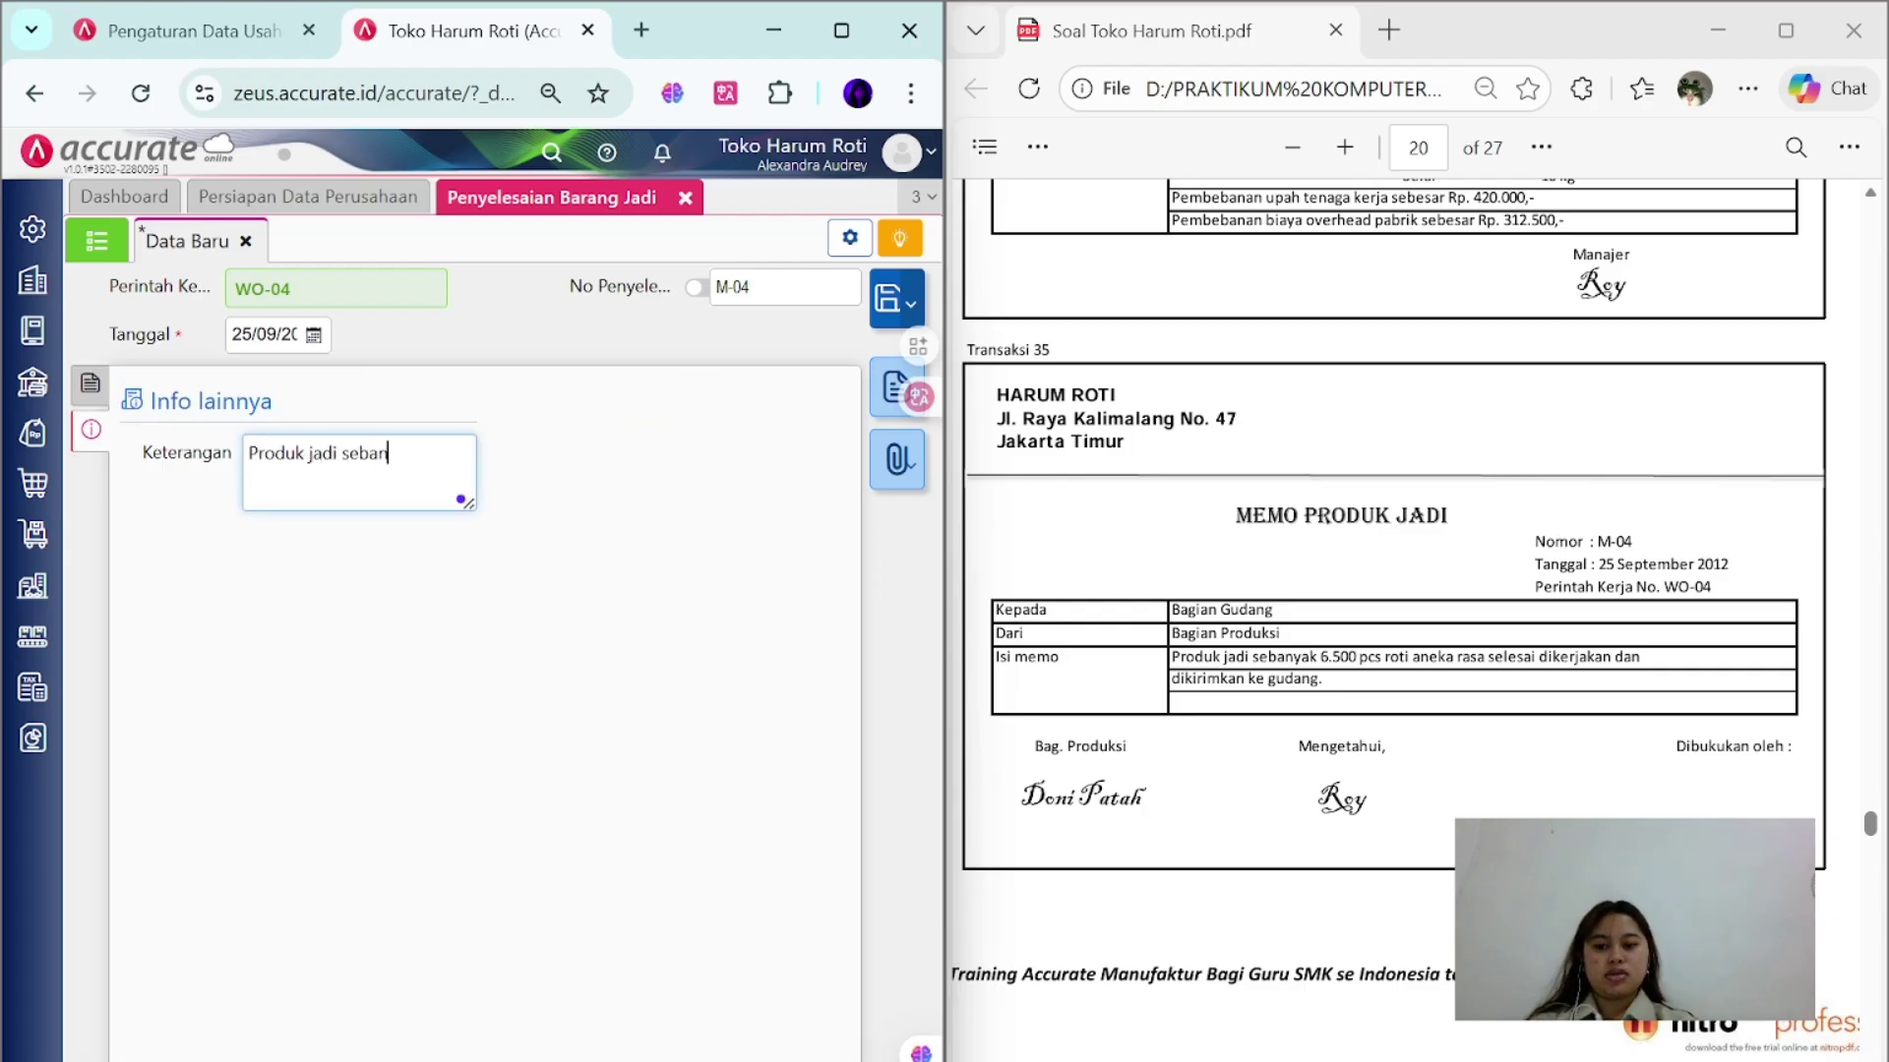
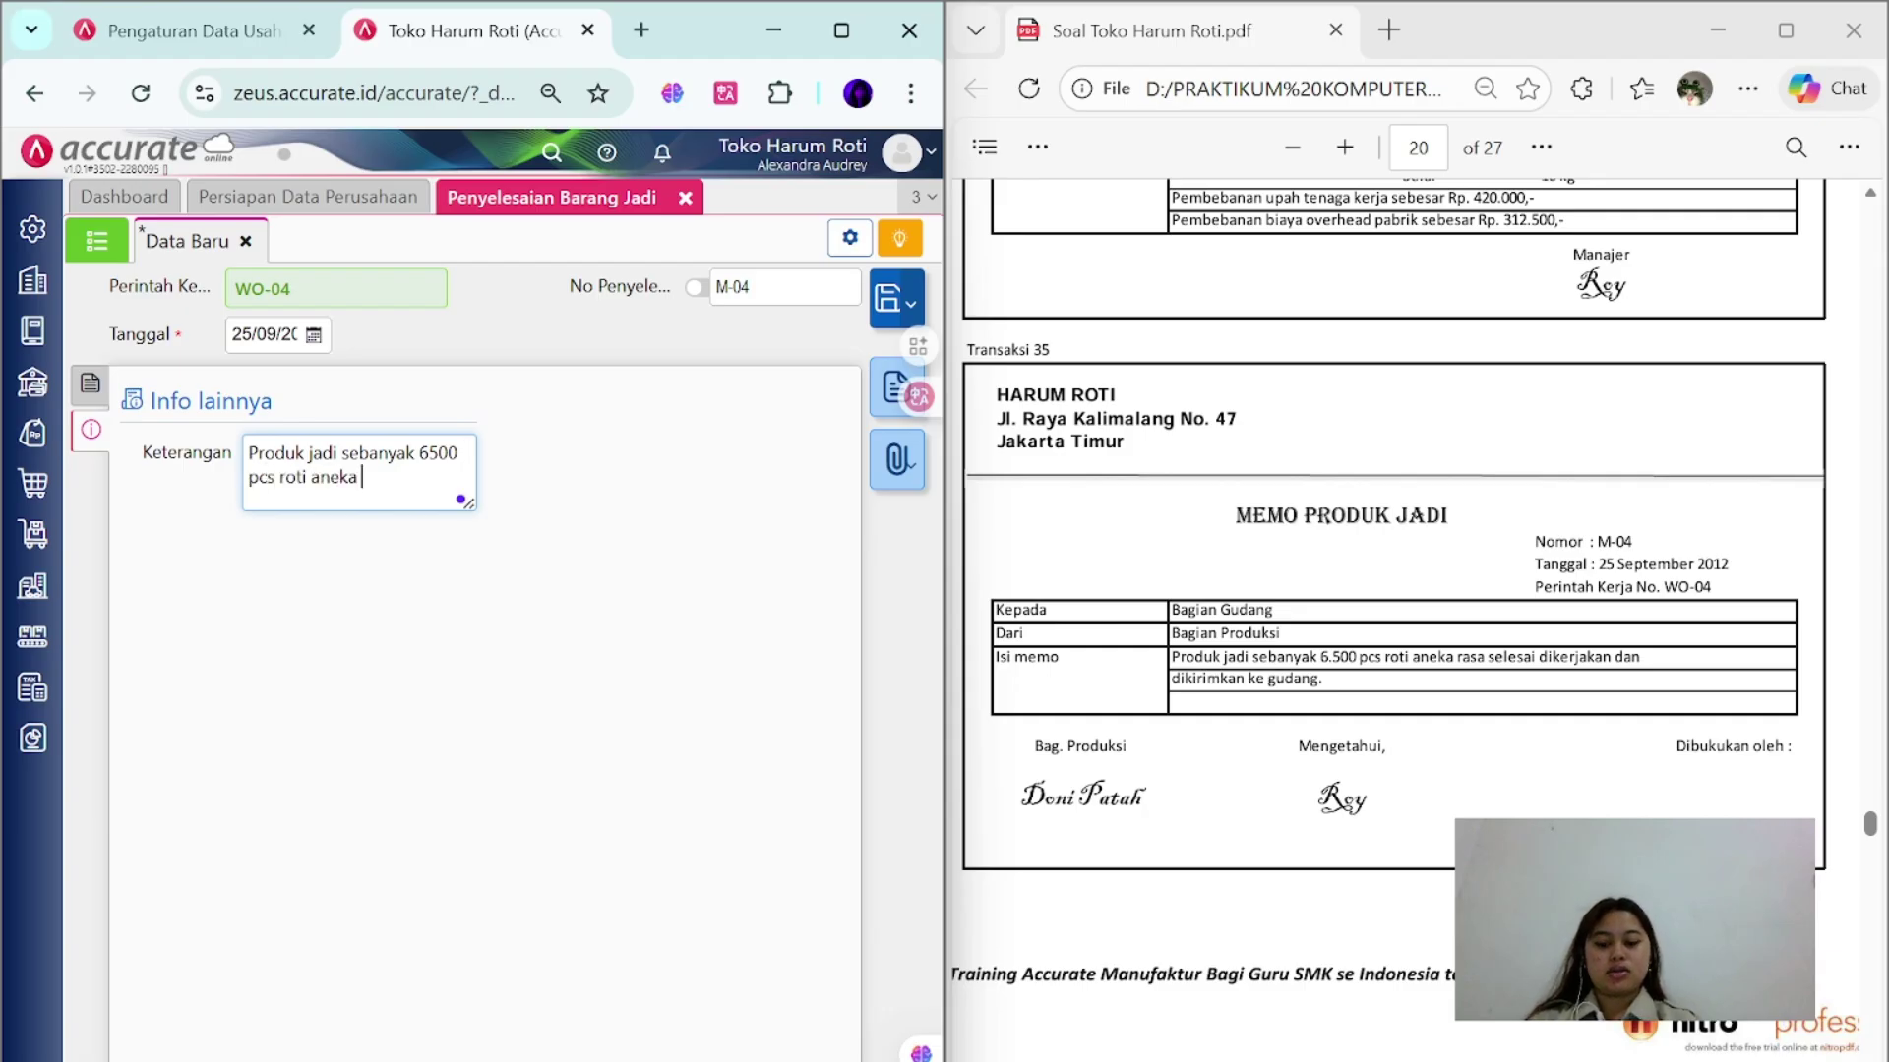
{"action": "type", "text": "pcs roti aneka rasa selesai diker"}
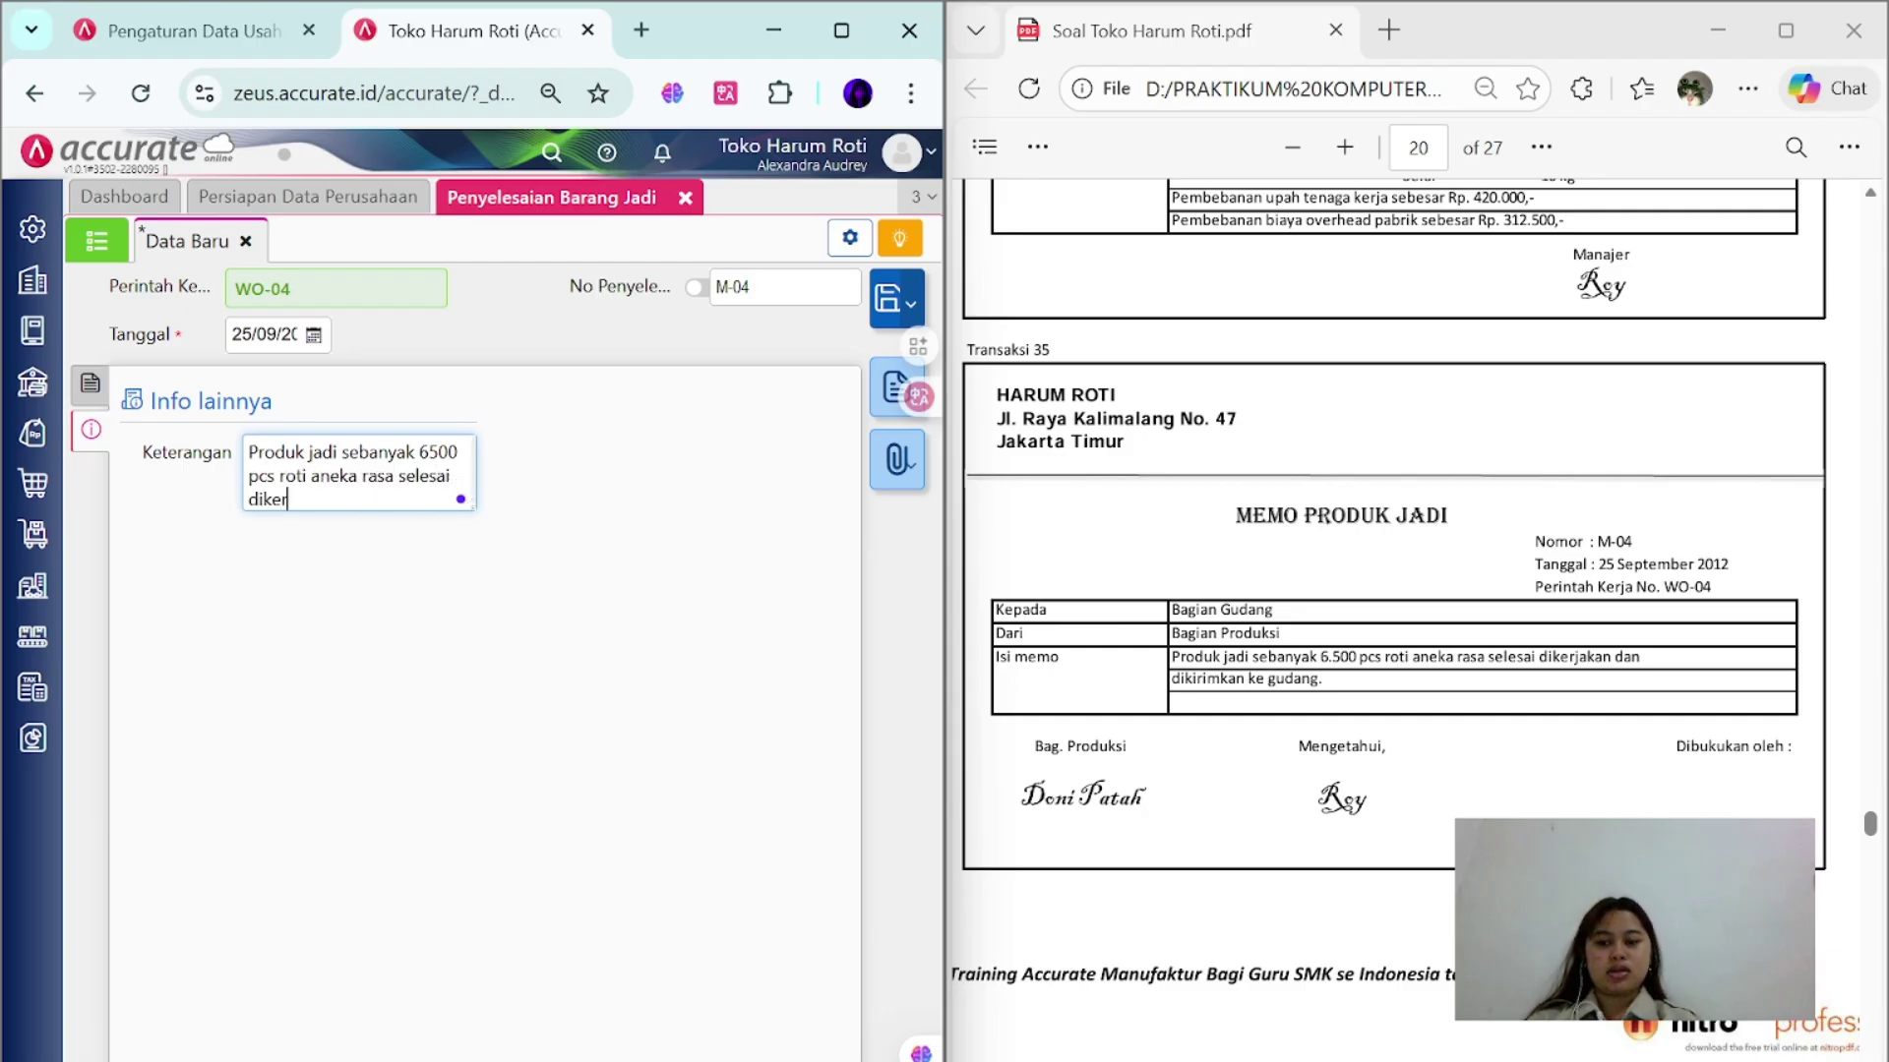
{"action": "type", "text": "jakan"}
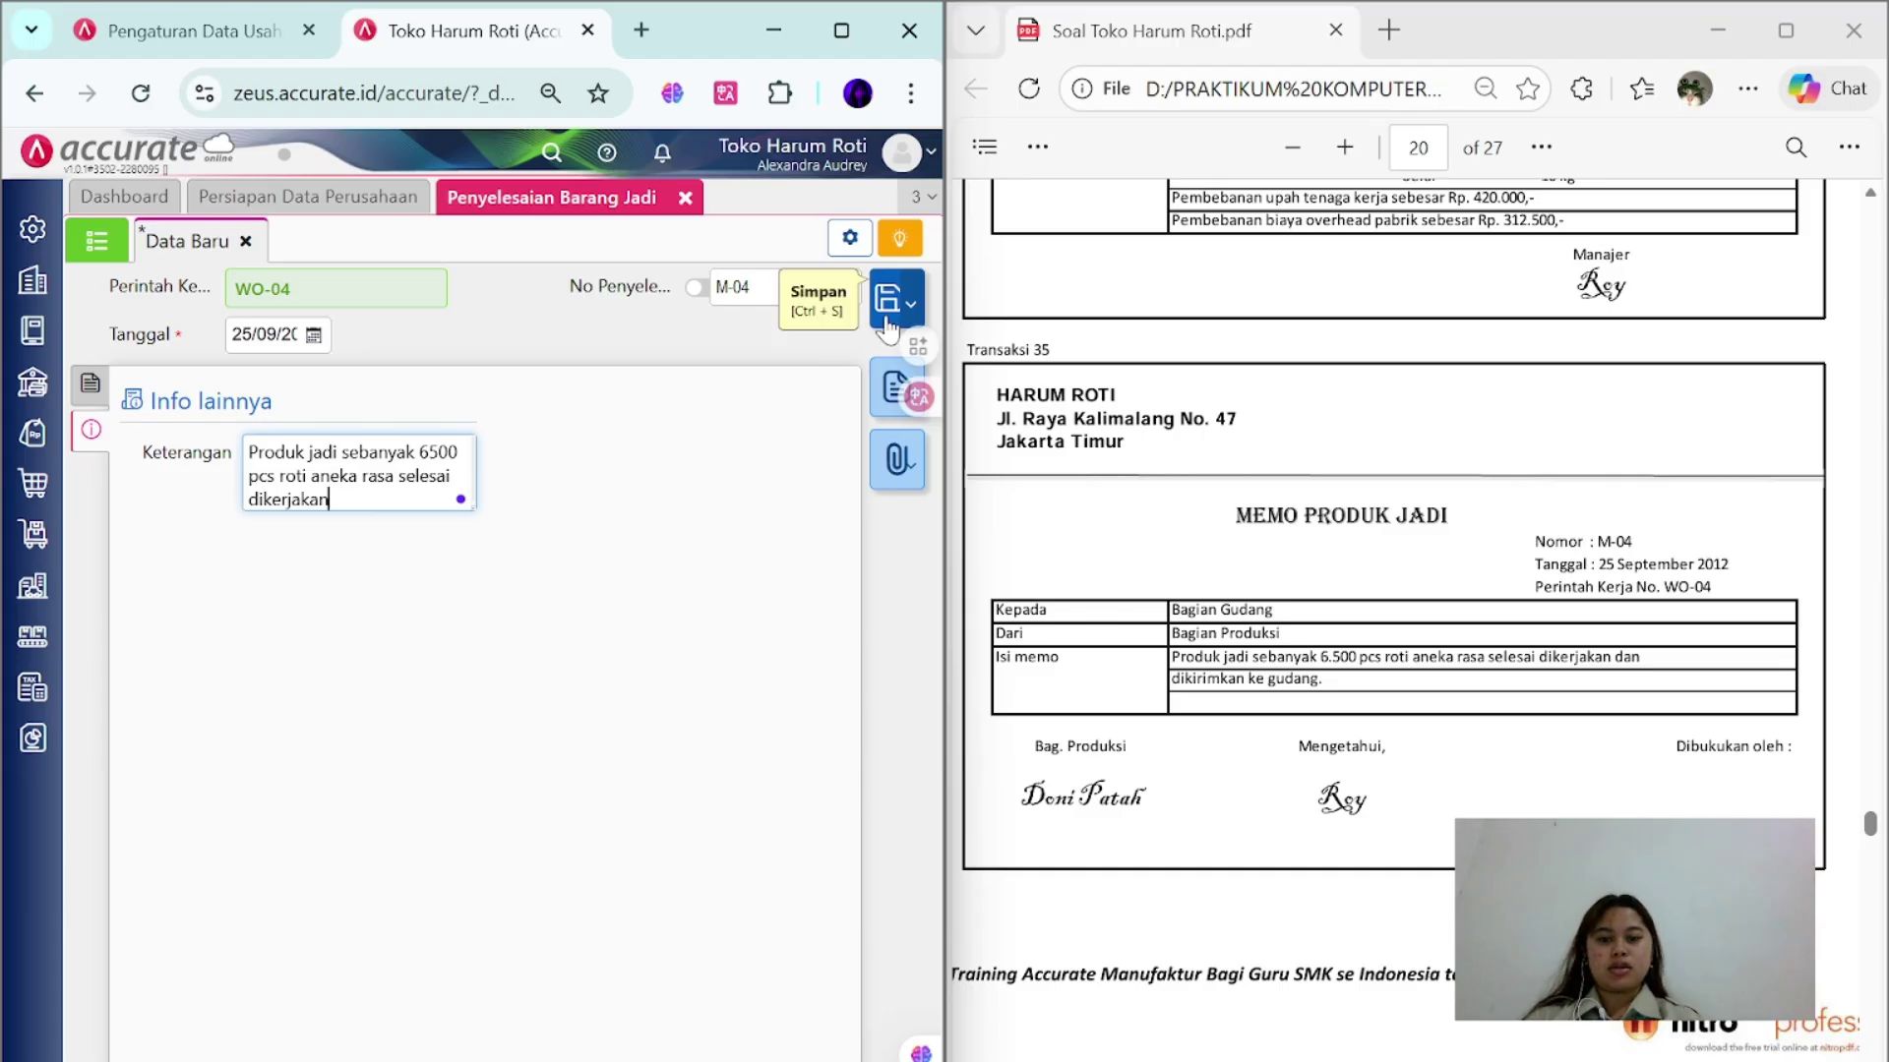
{"action": "left_click", "coordinate": [888, 299]}
{"action": "scroll", "coordinate": [1378, 587], "scroll_direction": "down", "scroll_amount": 10}
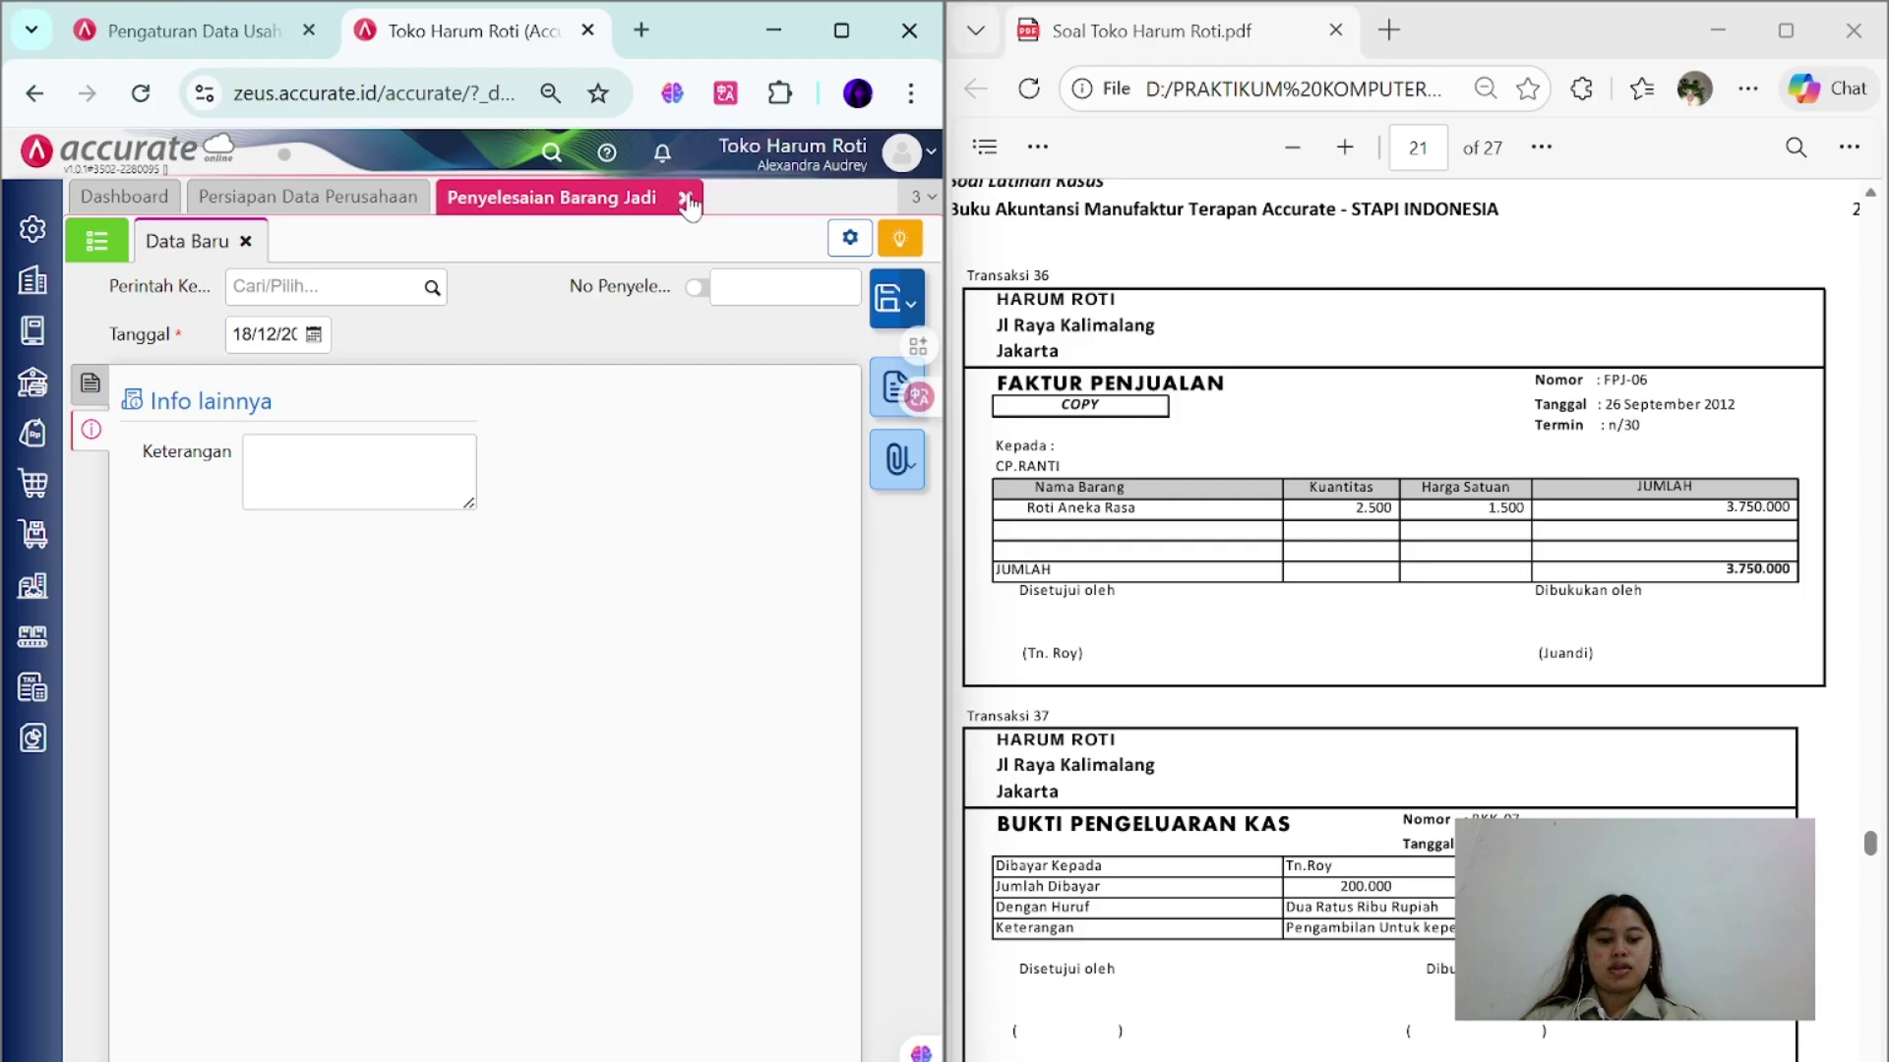
{"action": "left_click", "coordinate": [688, 195]}
- Create a Faktur Penjualan for customer CP. RANTI dated 26/09/2012 with the manual number FPJ-06
{"action": "left_click", "coordinate": [33, 433]}
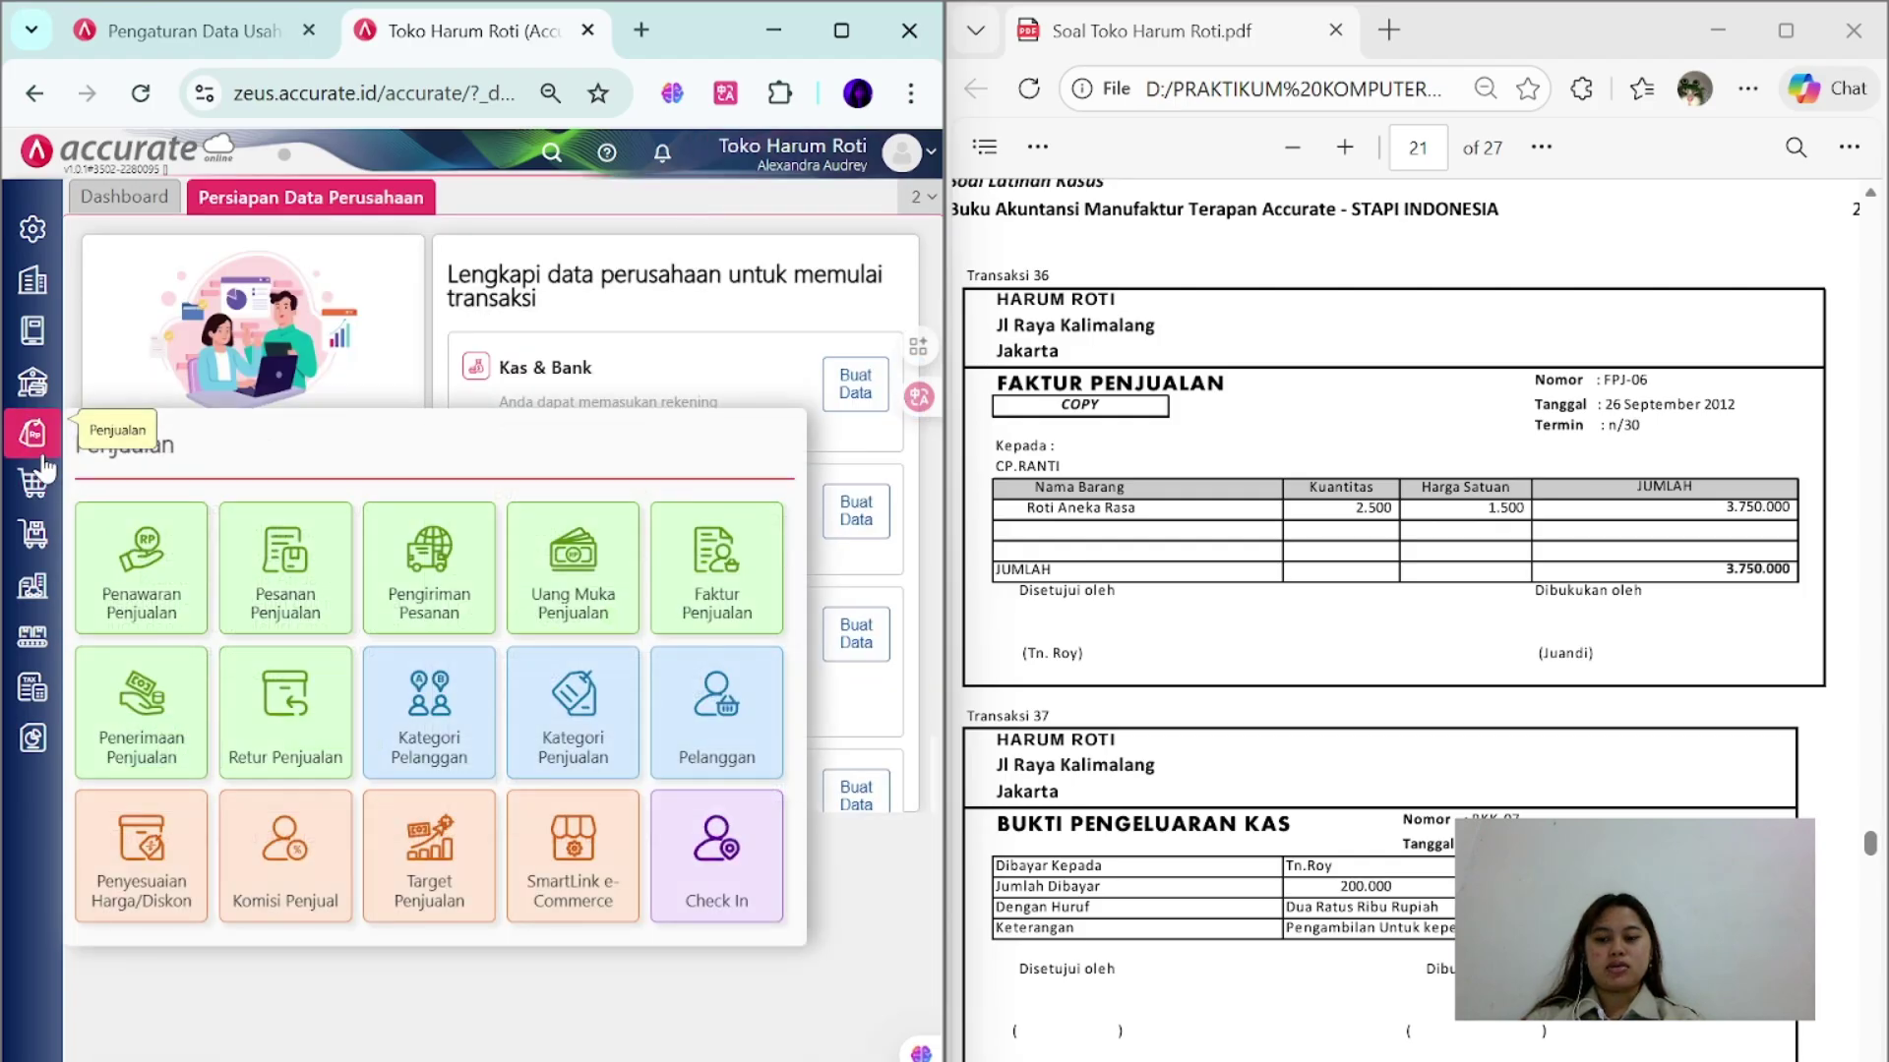
{"action": "left_click", "coordinate": [760, 612]}
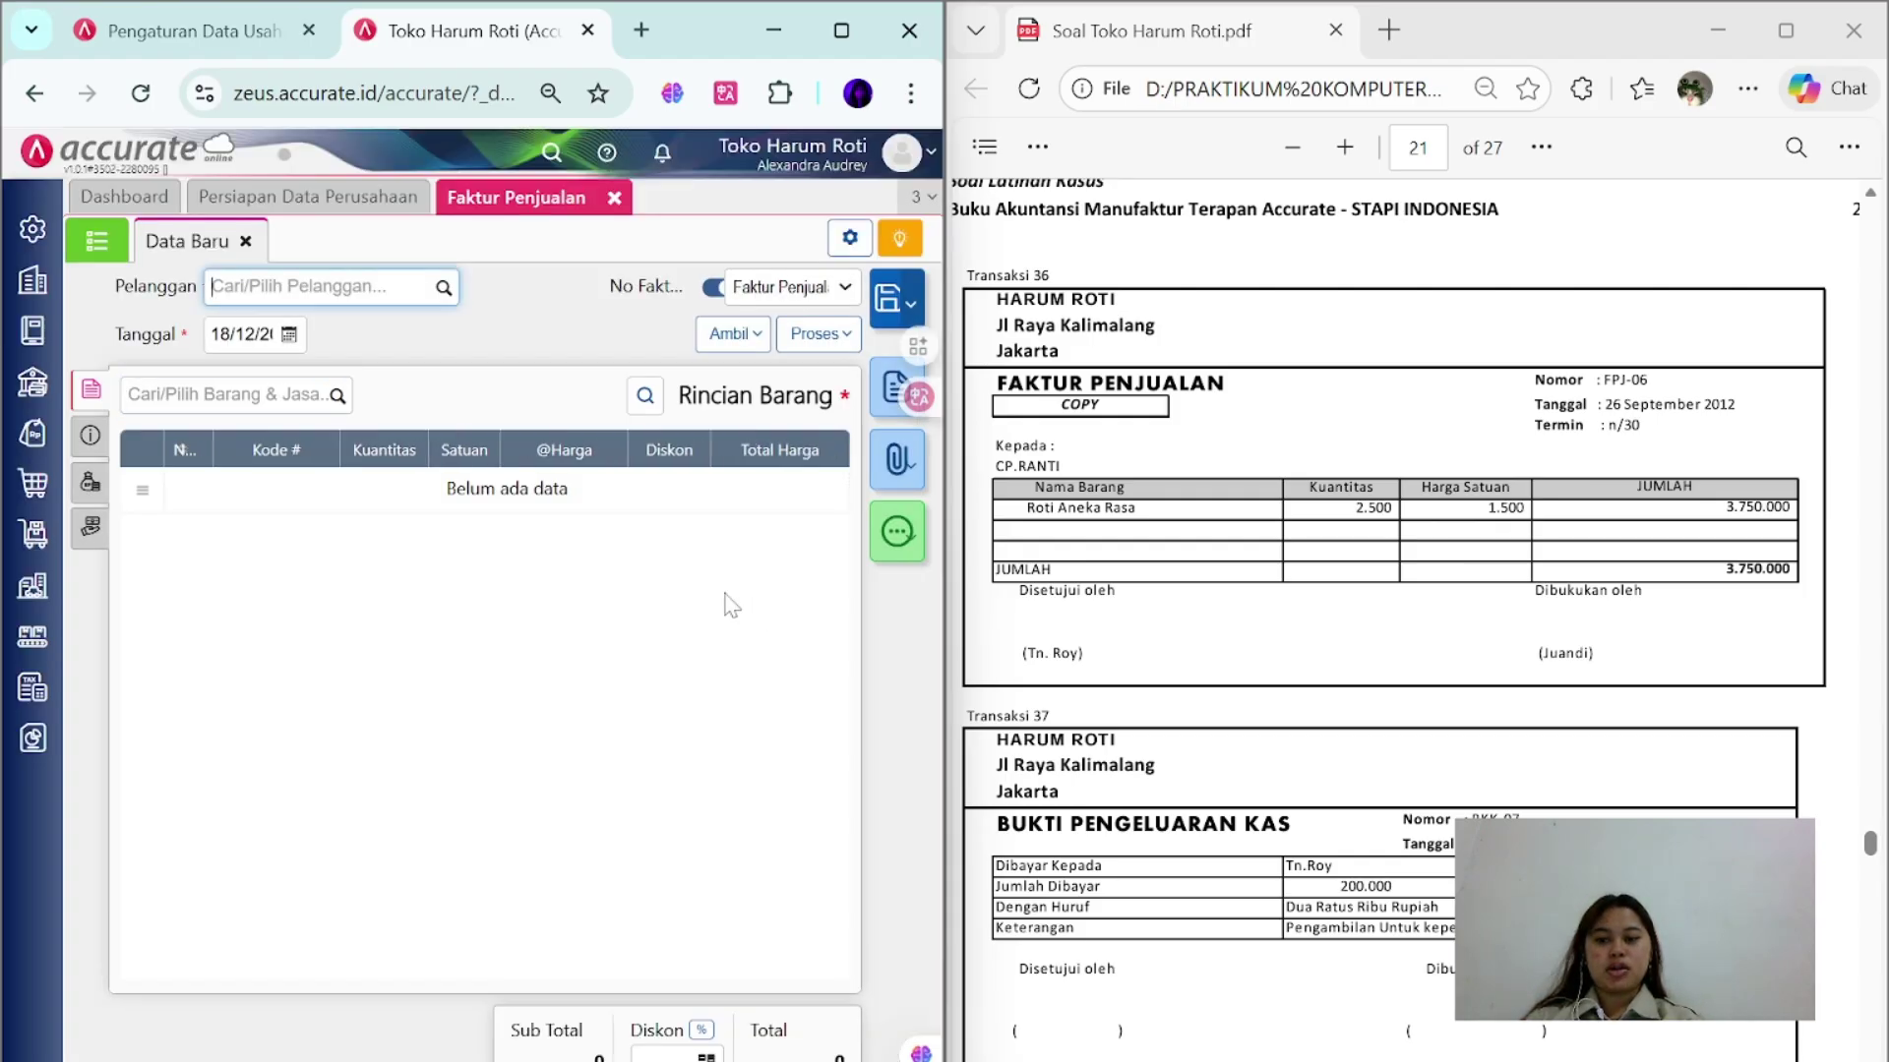
{"action": "left_click", "coordinate": [443, 290]}
{"action": "key", "text": "Down"}
{"action": "key", "text": "Down"}
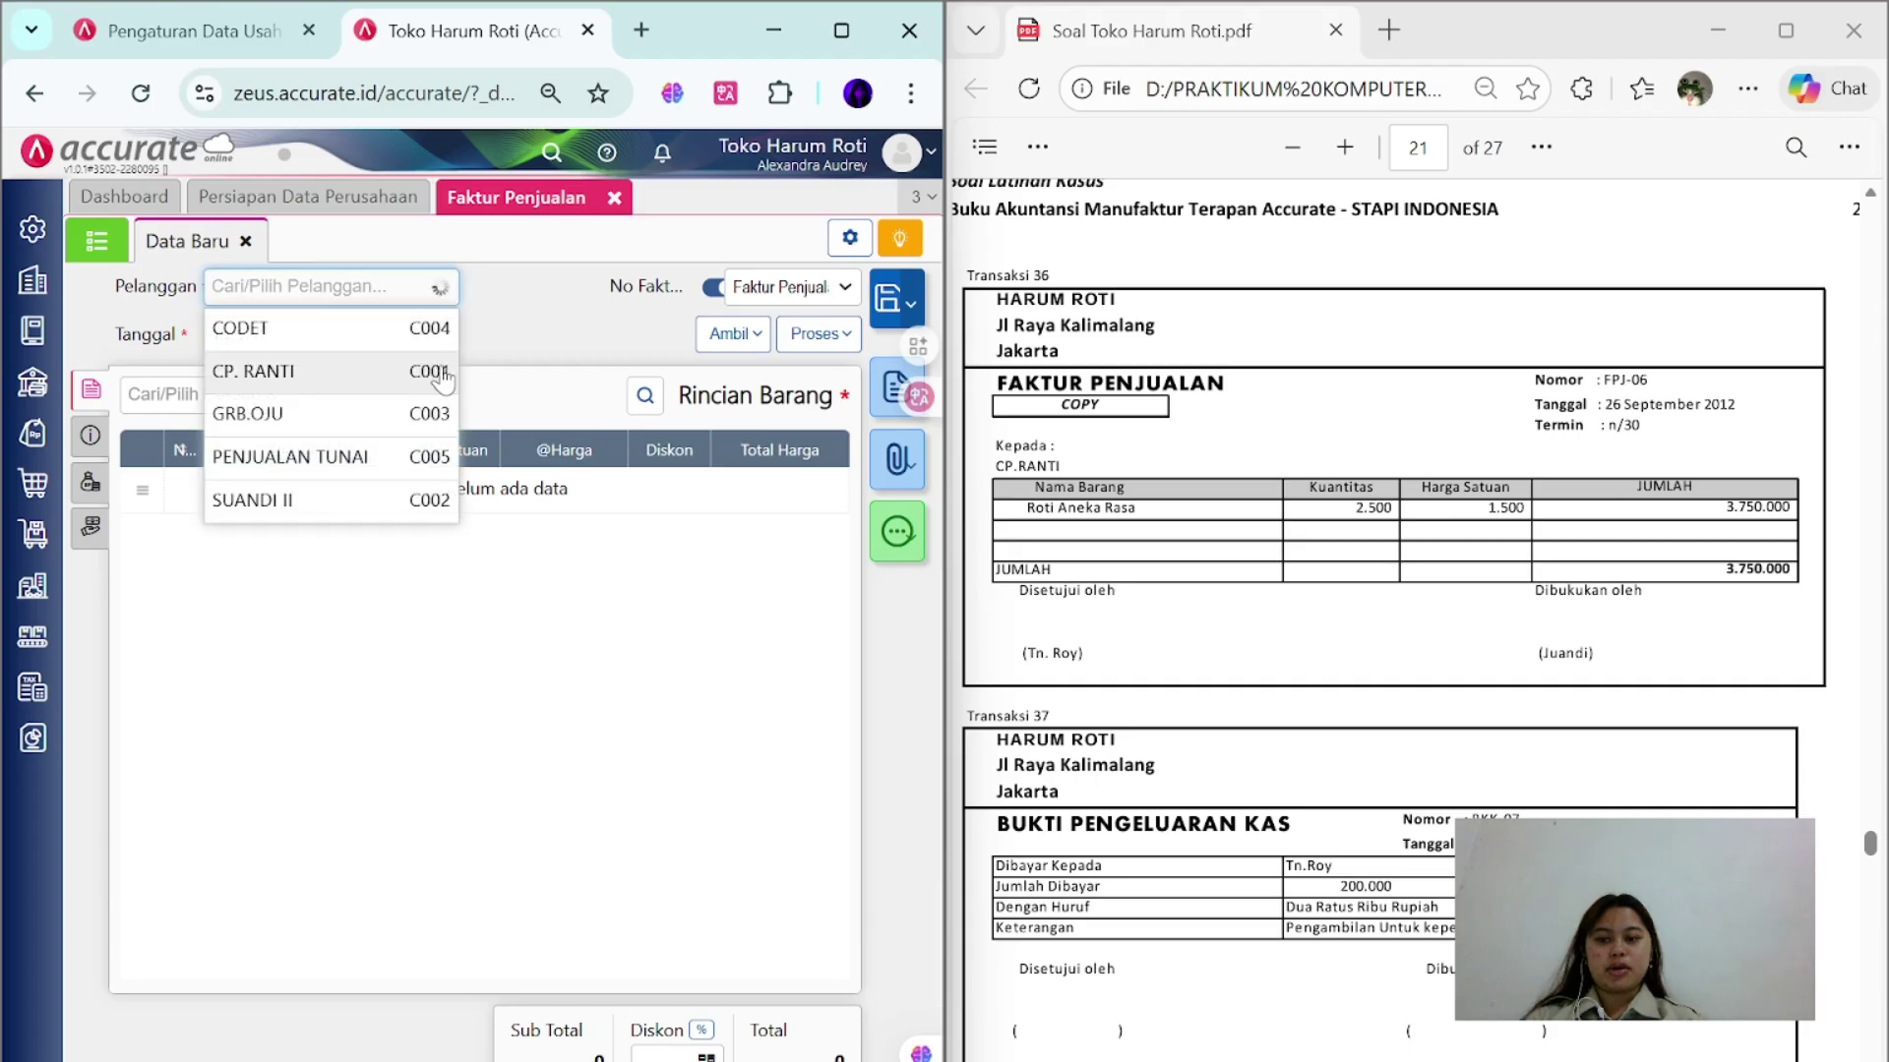
{"action": "key", "text": "Return"}
{"action": "key", "text": "Tab"}
{"action": "type", "text": "26"}
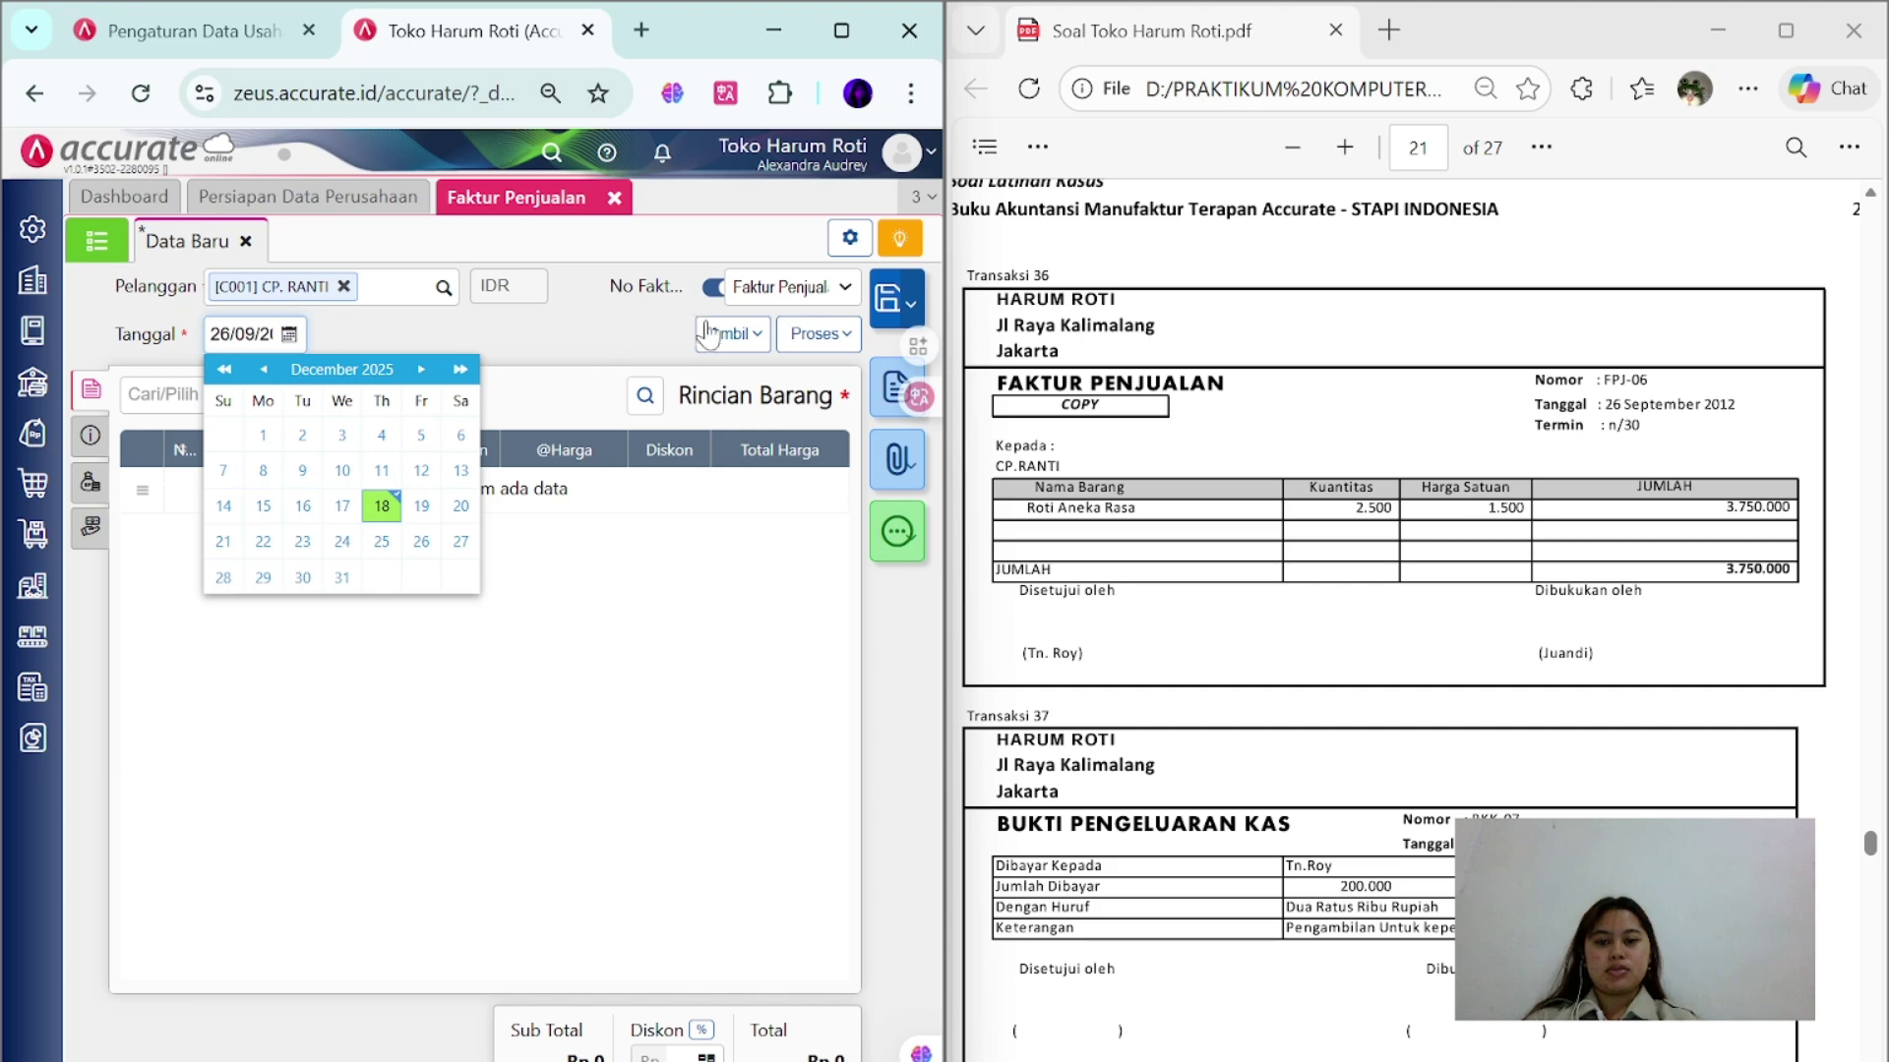
{"action": "left_click", "coordinate": [712, 287]}
{"action": "type", "text": "FPJ-06"}
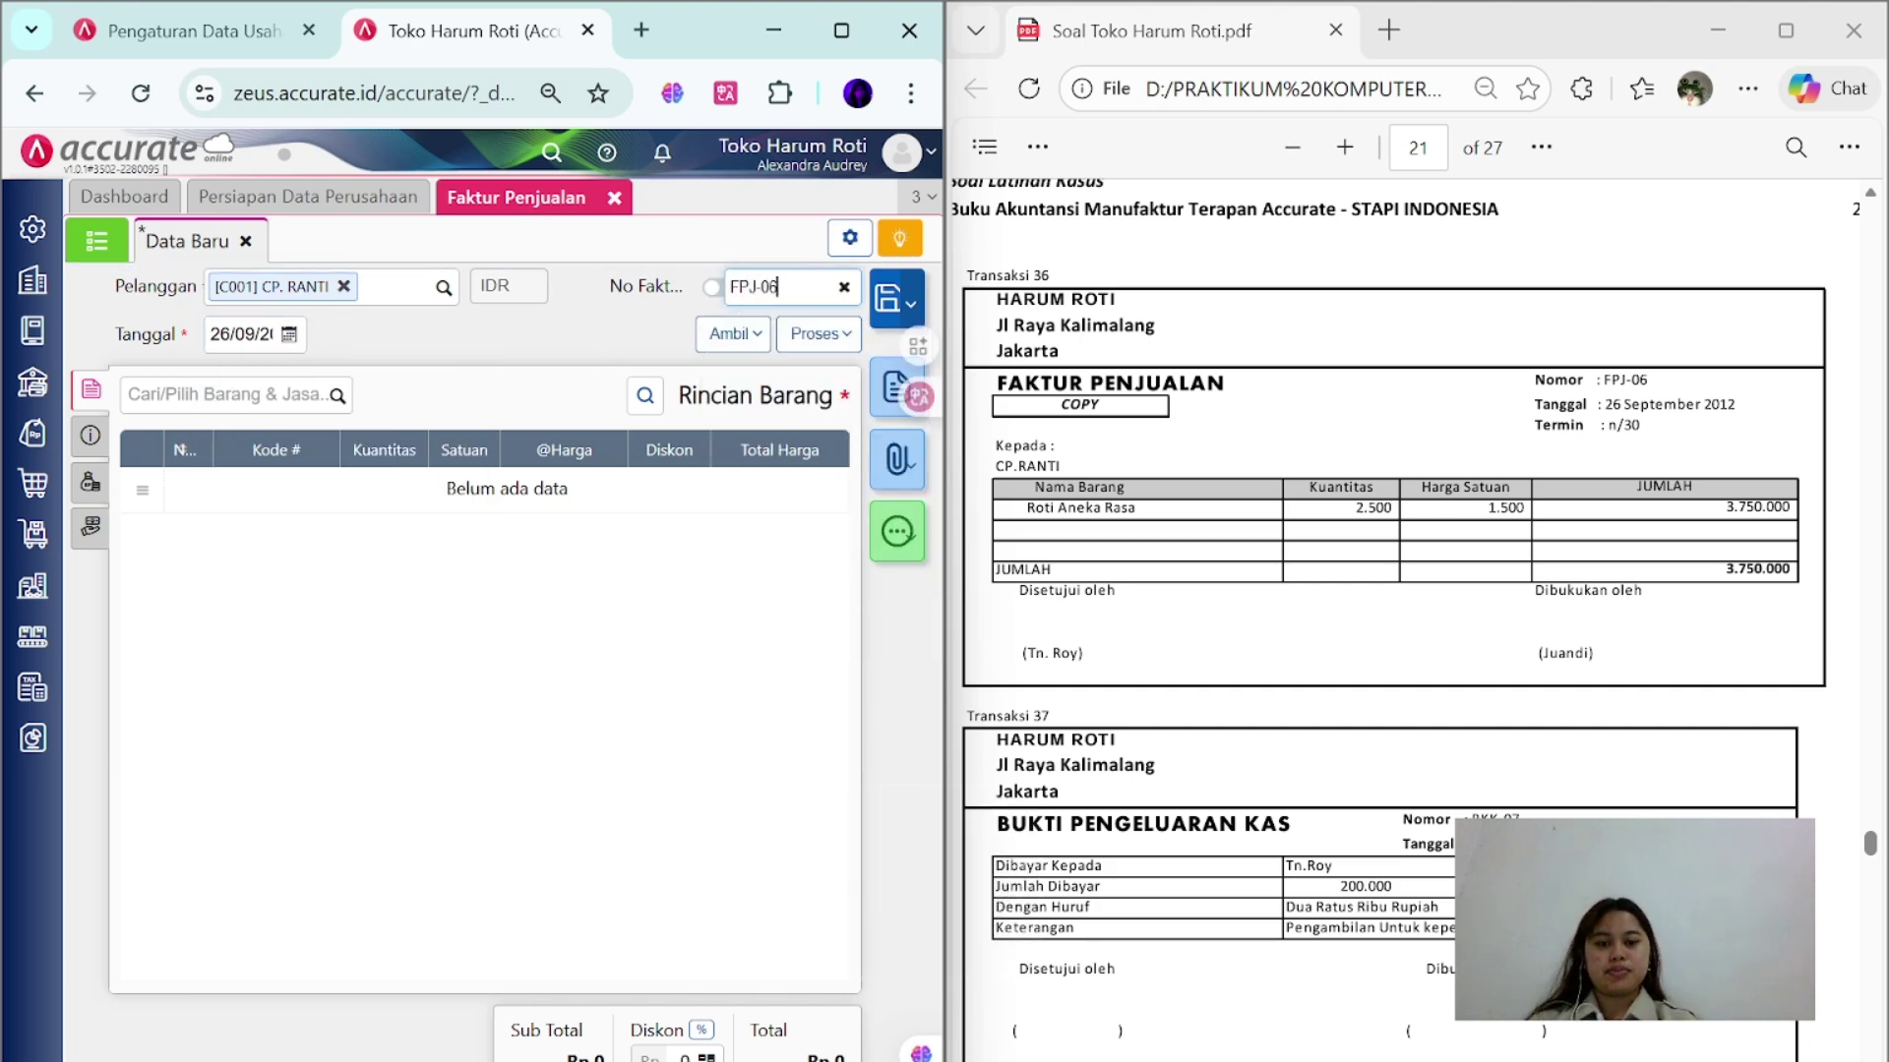
- Add ROTI ANEKA RASA to the sales invoice with a quantity of 2.500 PCS
{"action": "left_click", "coordinate": [236, 394]}
{"action": "scroll", "coordinate": [282, 688], "scroll_direction": "down", "scroll_amount": 3}
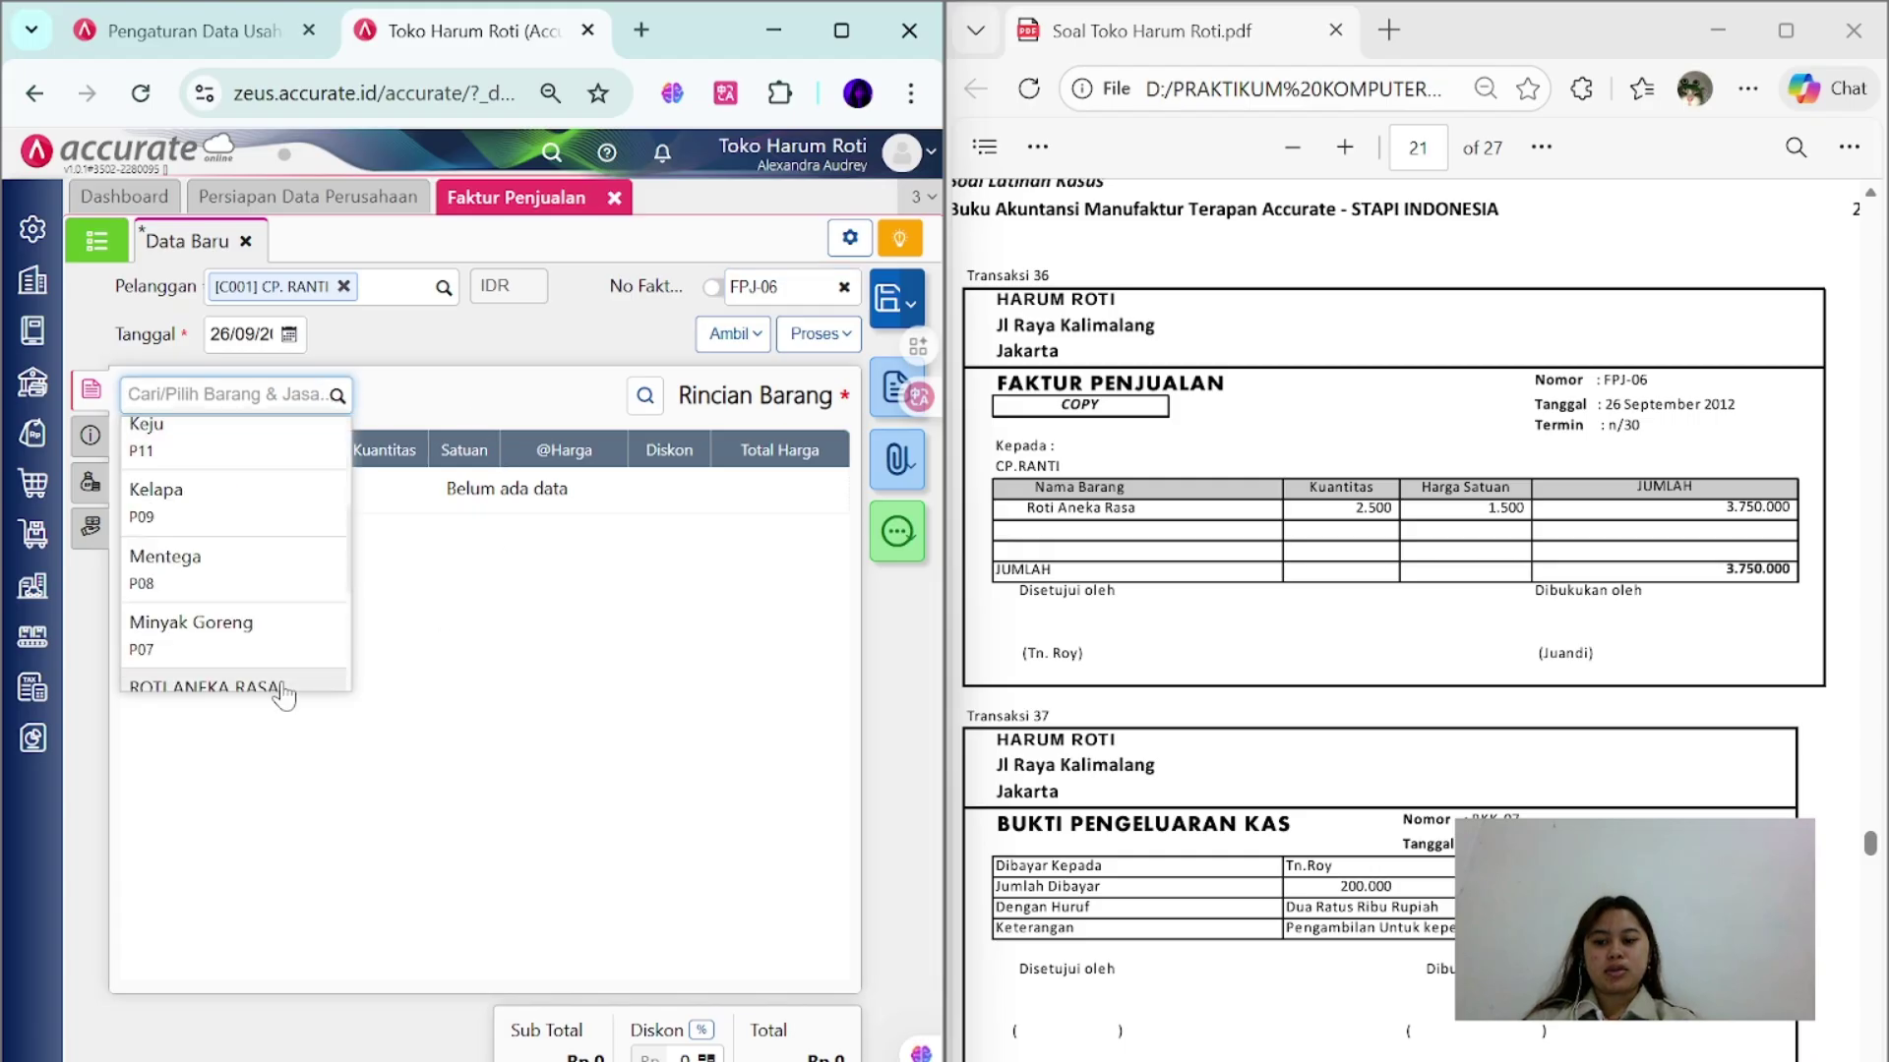
{"action": "left_click", "coordinate": [283, 689]}
{"action": "type", "text": "250"}
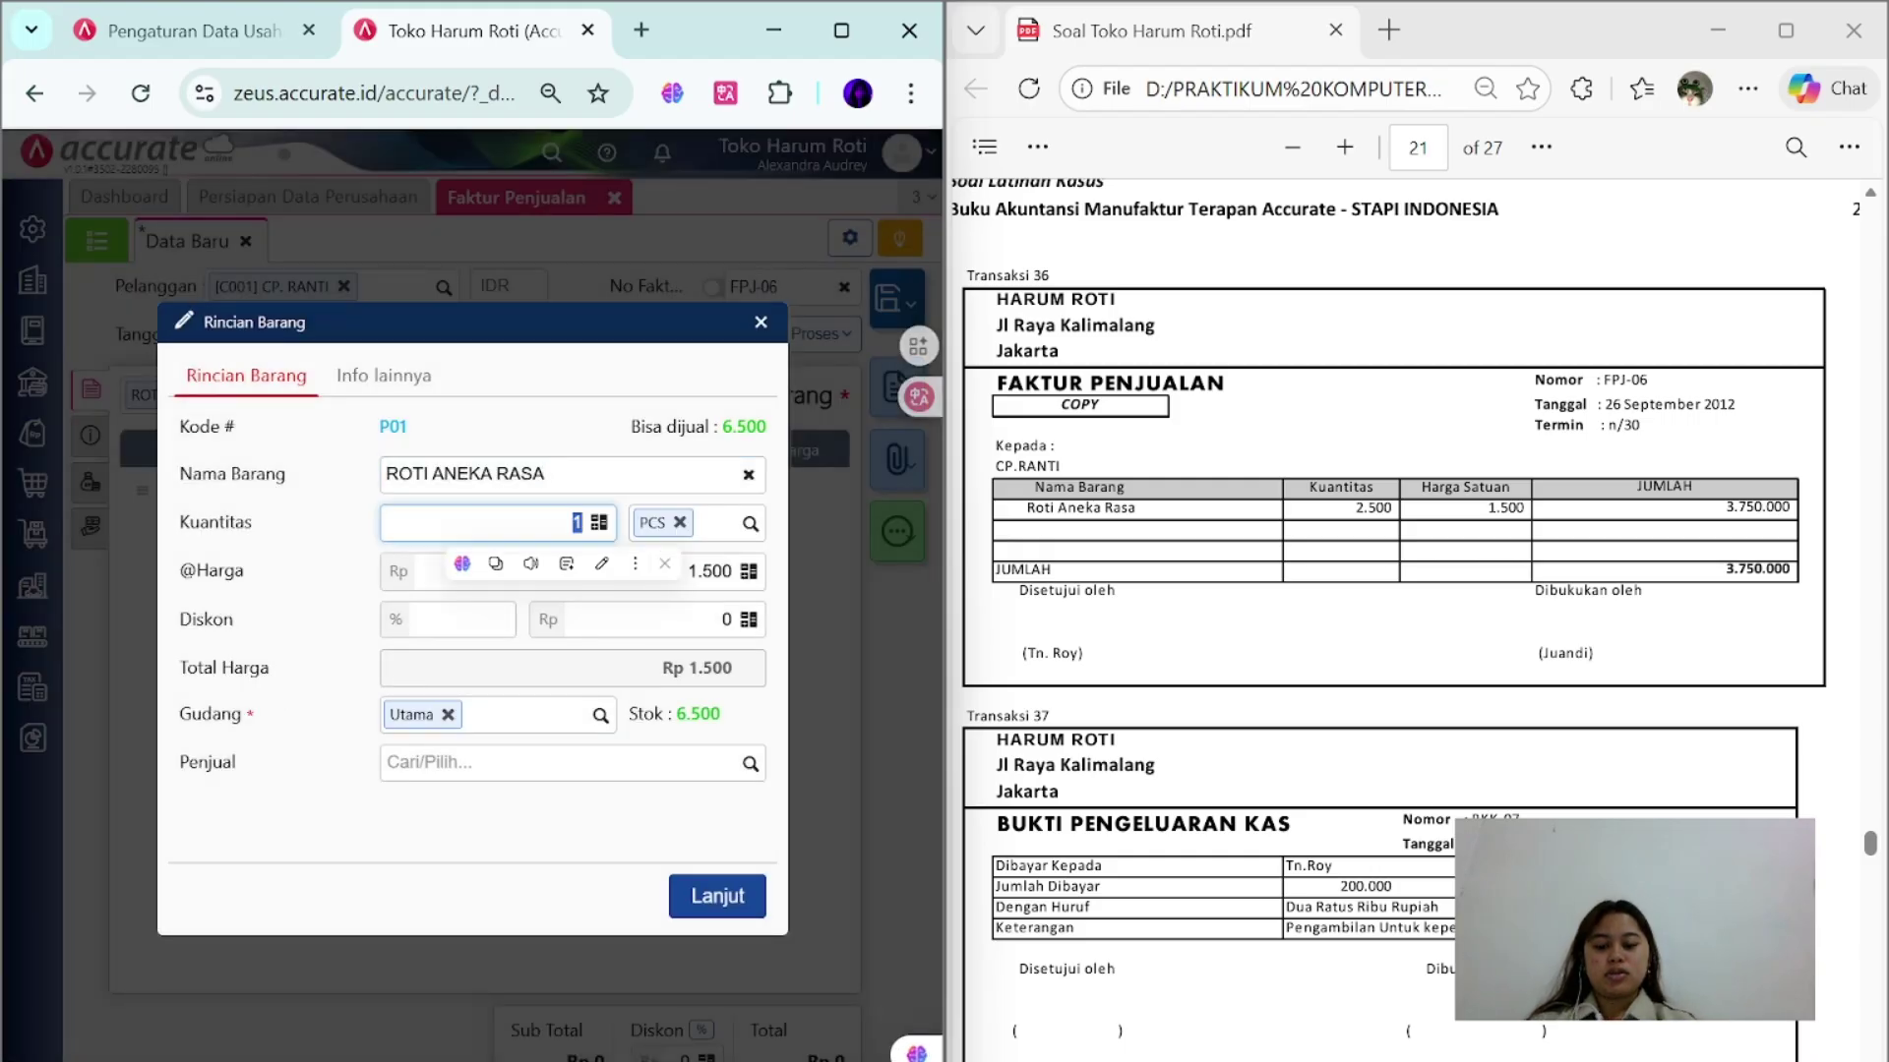
{"action": "left_click", "coordinate": [725, 897]}
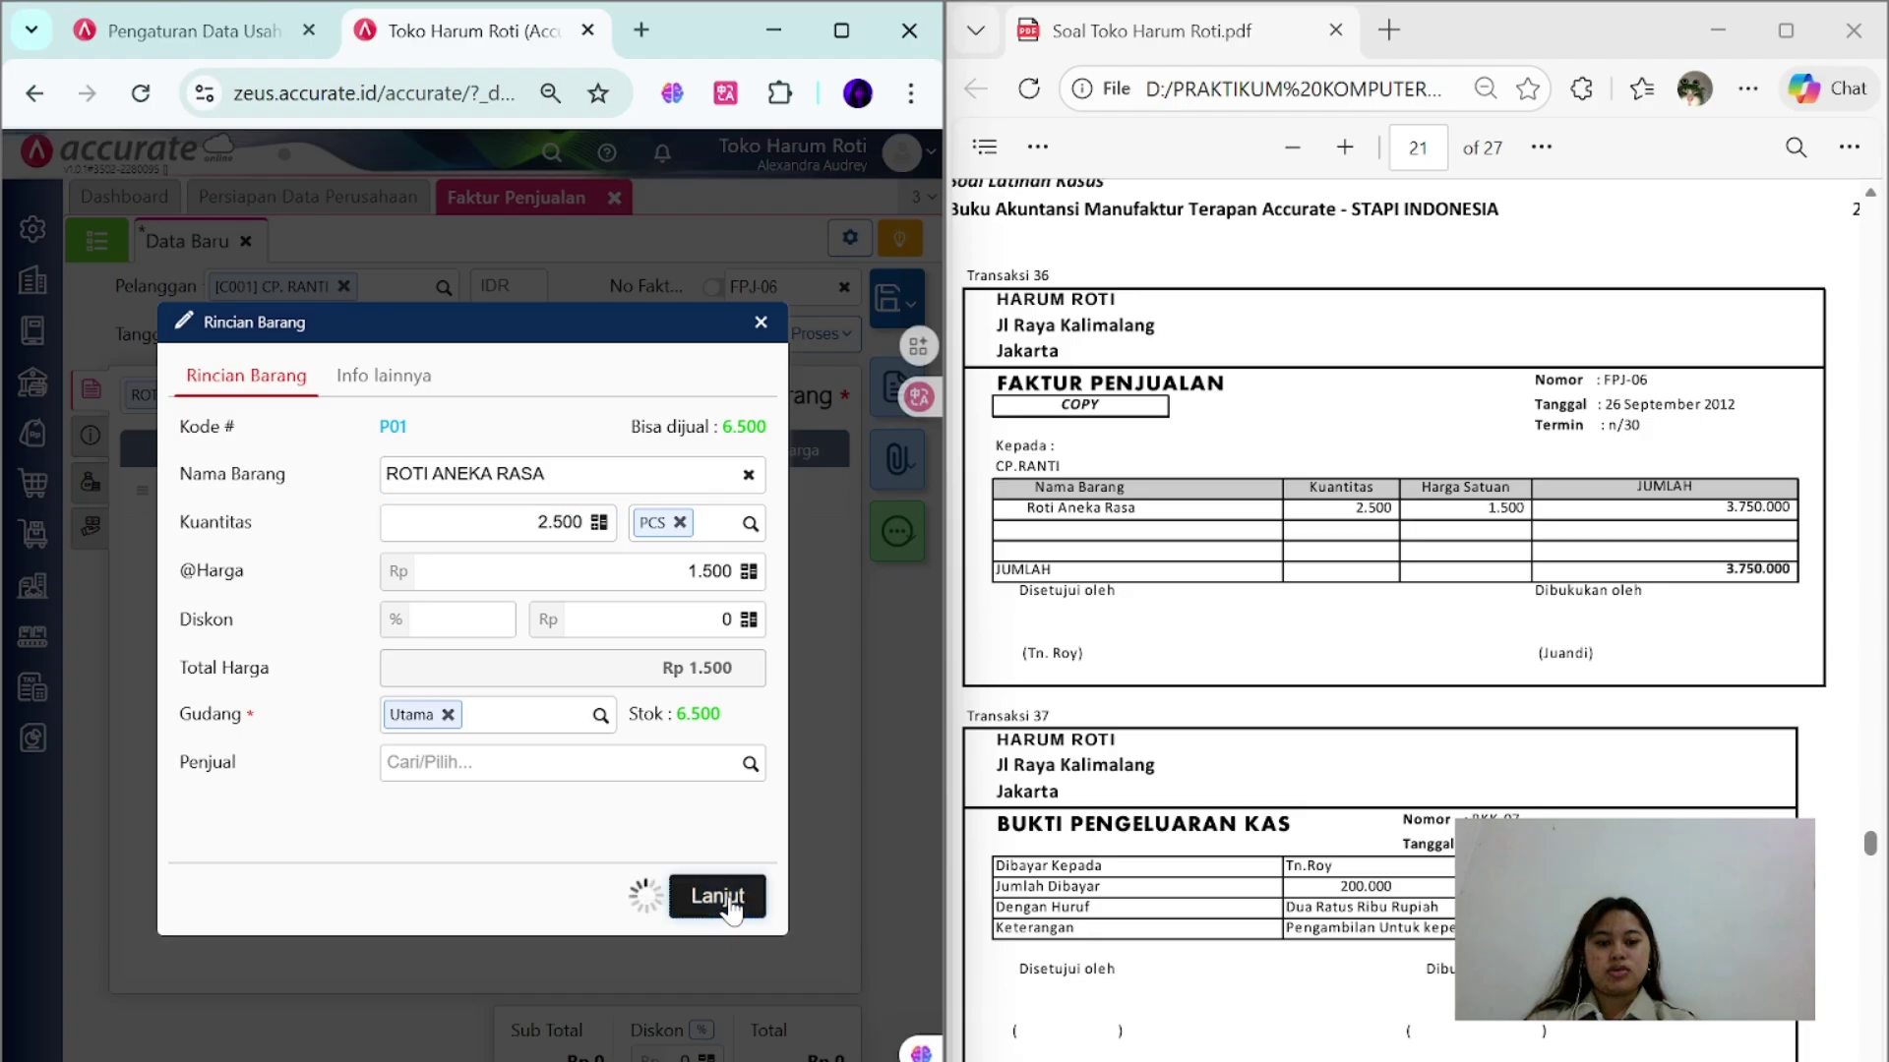
- Set the invoice's Tgl Pengiriman to 26/09/2012, save the invoice and close the Faktur Penjualan form
{"action": "left_click", "coordinate": [92, 435]}
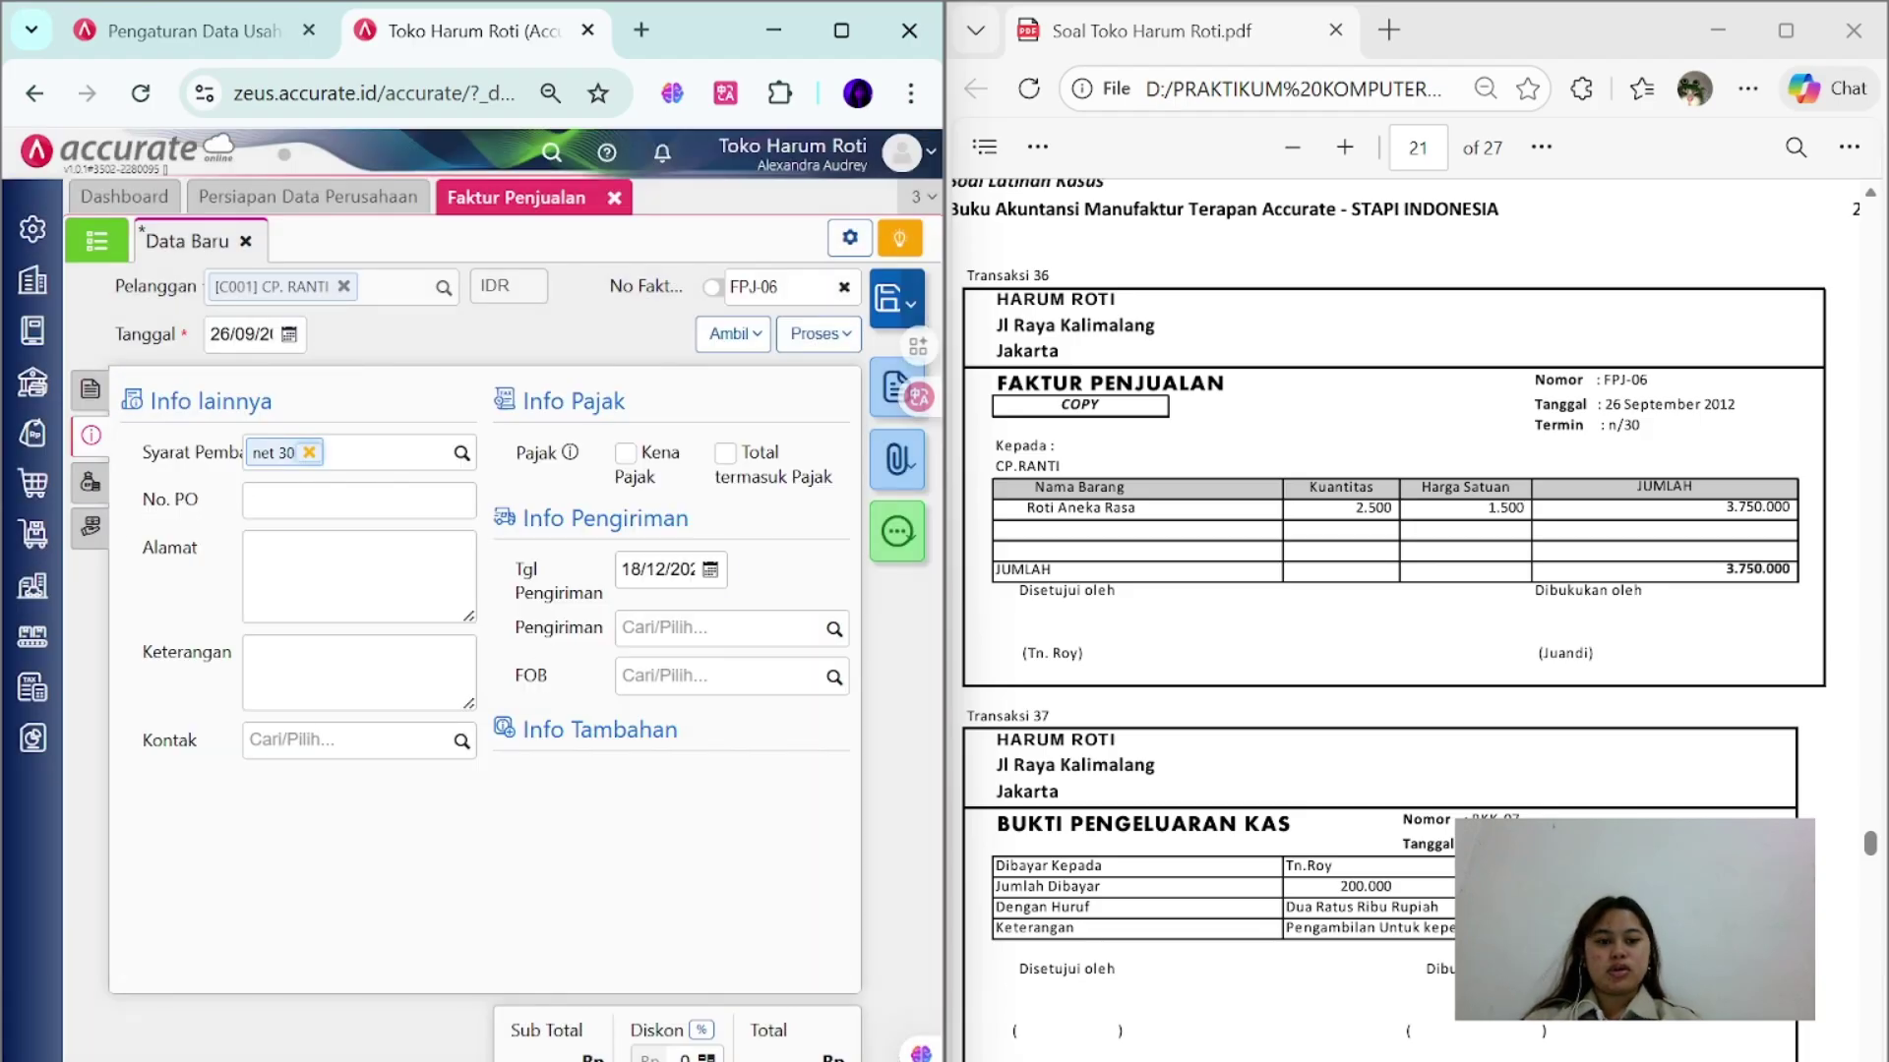
{"action": "left_click", "coordinate": [655, 569]}
{"action": "type", "text": "26/"}
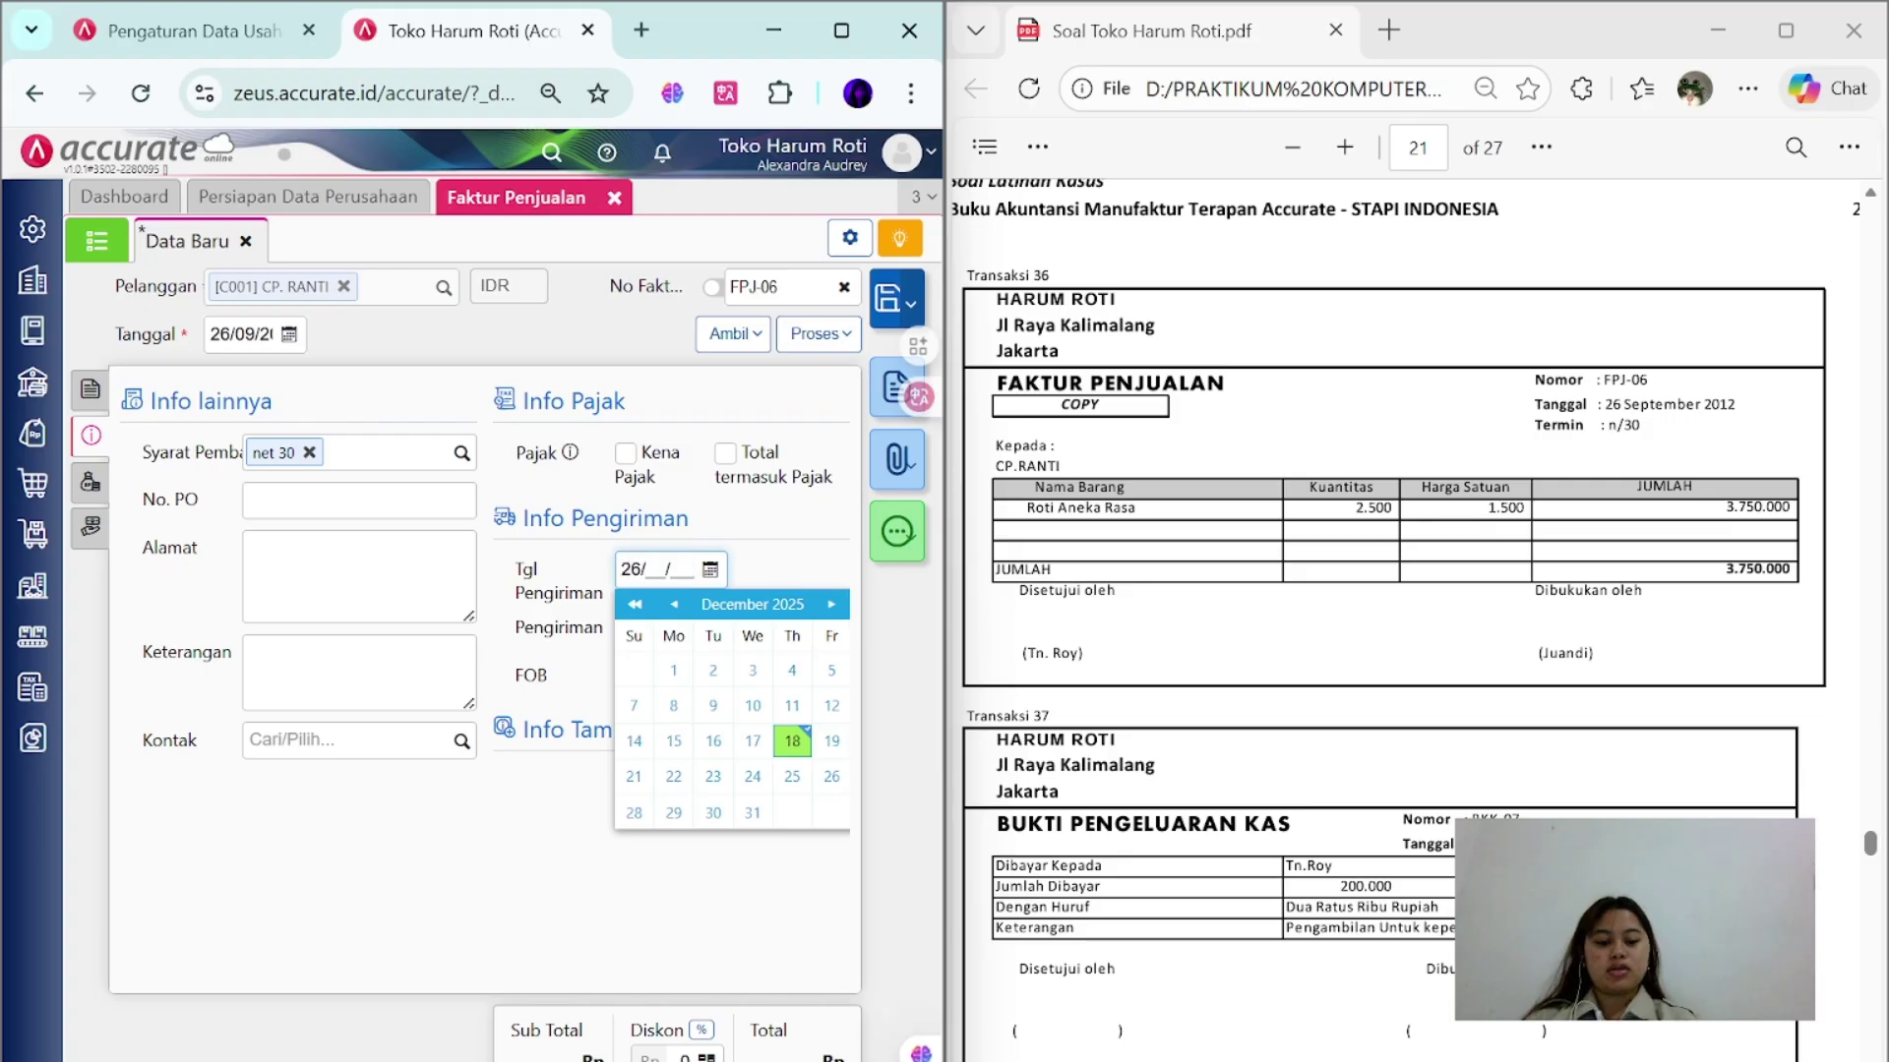
{"action": "type", "text": "09/20"}
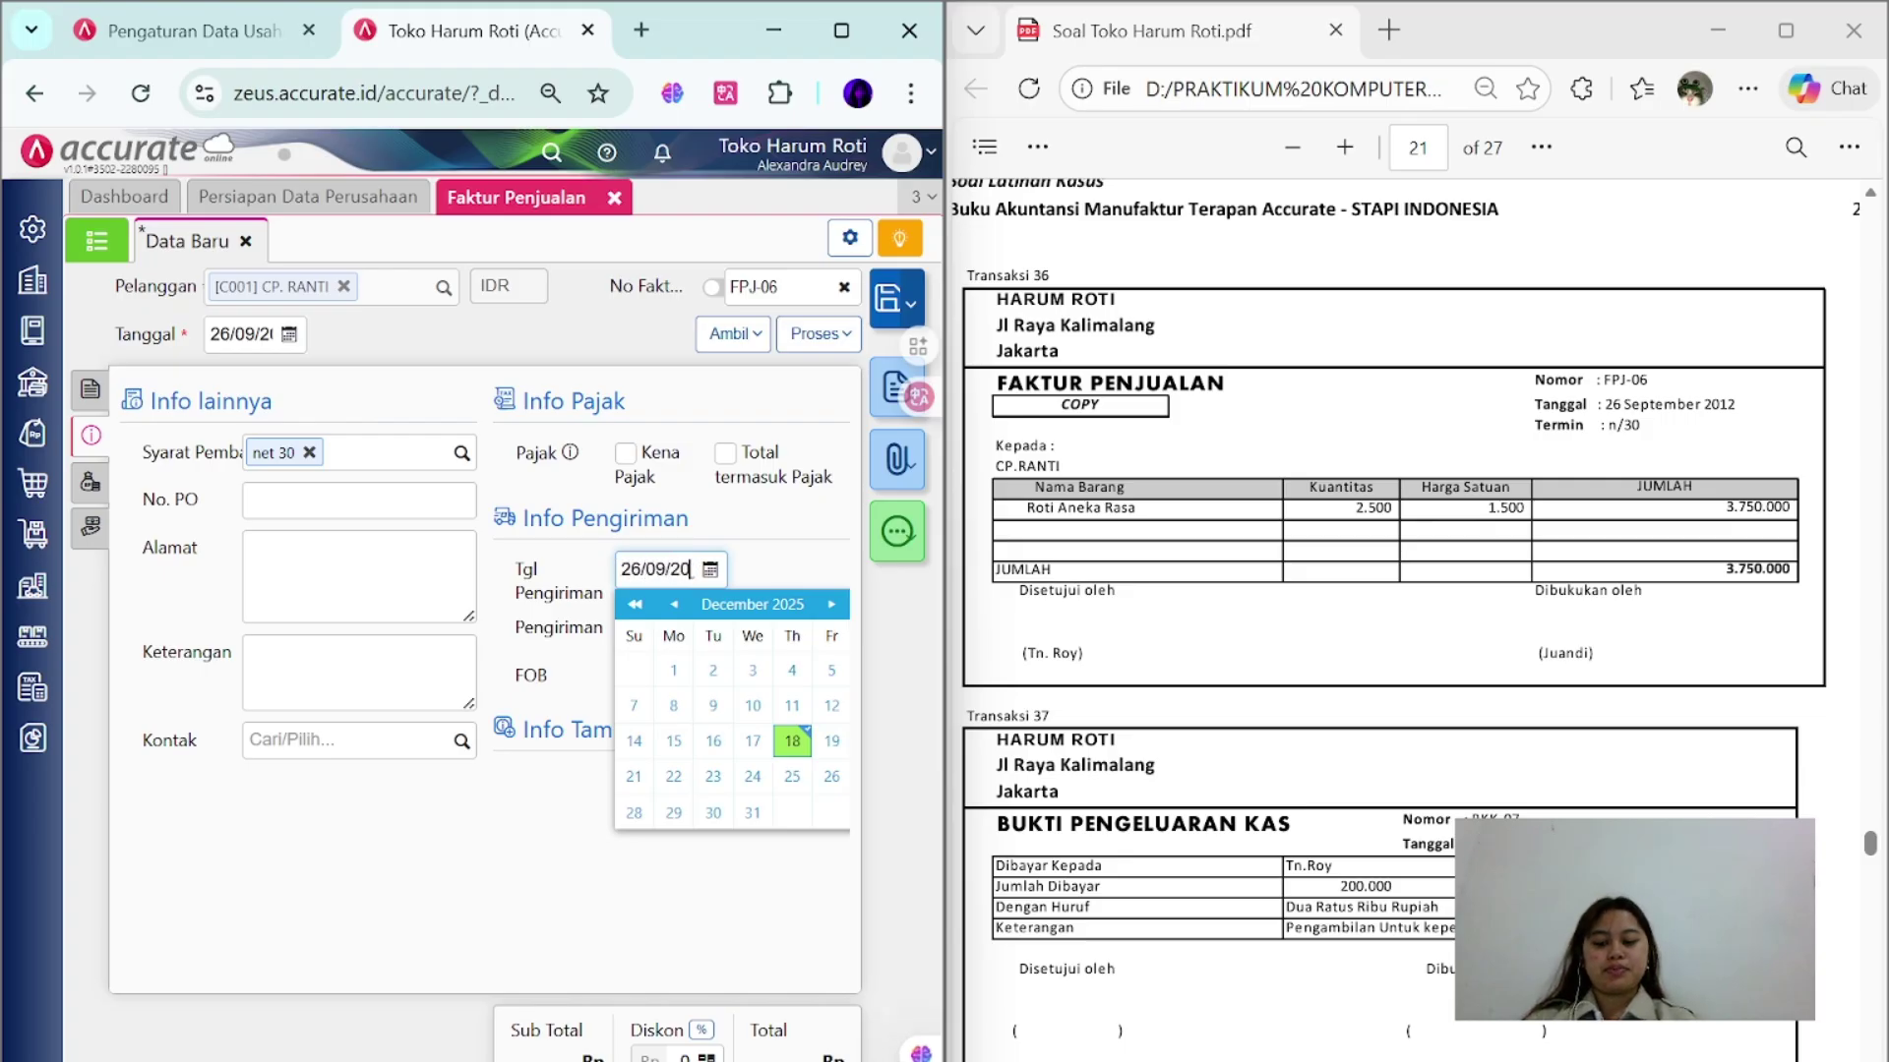
{"action": "left_click", "coordinate": [334, 922]}
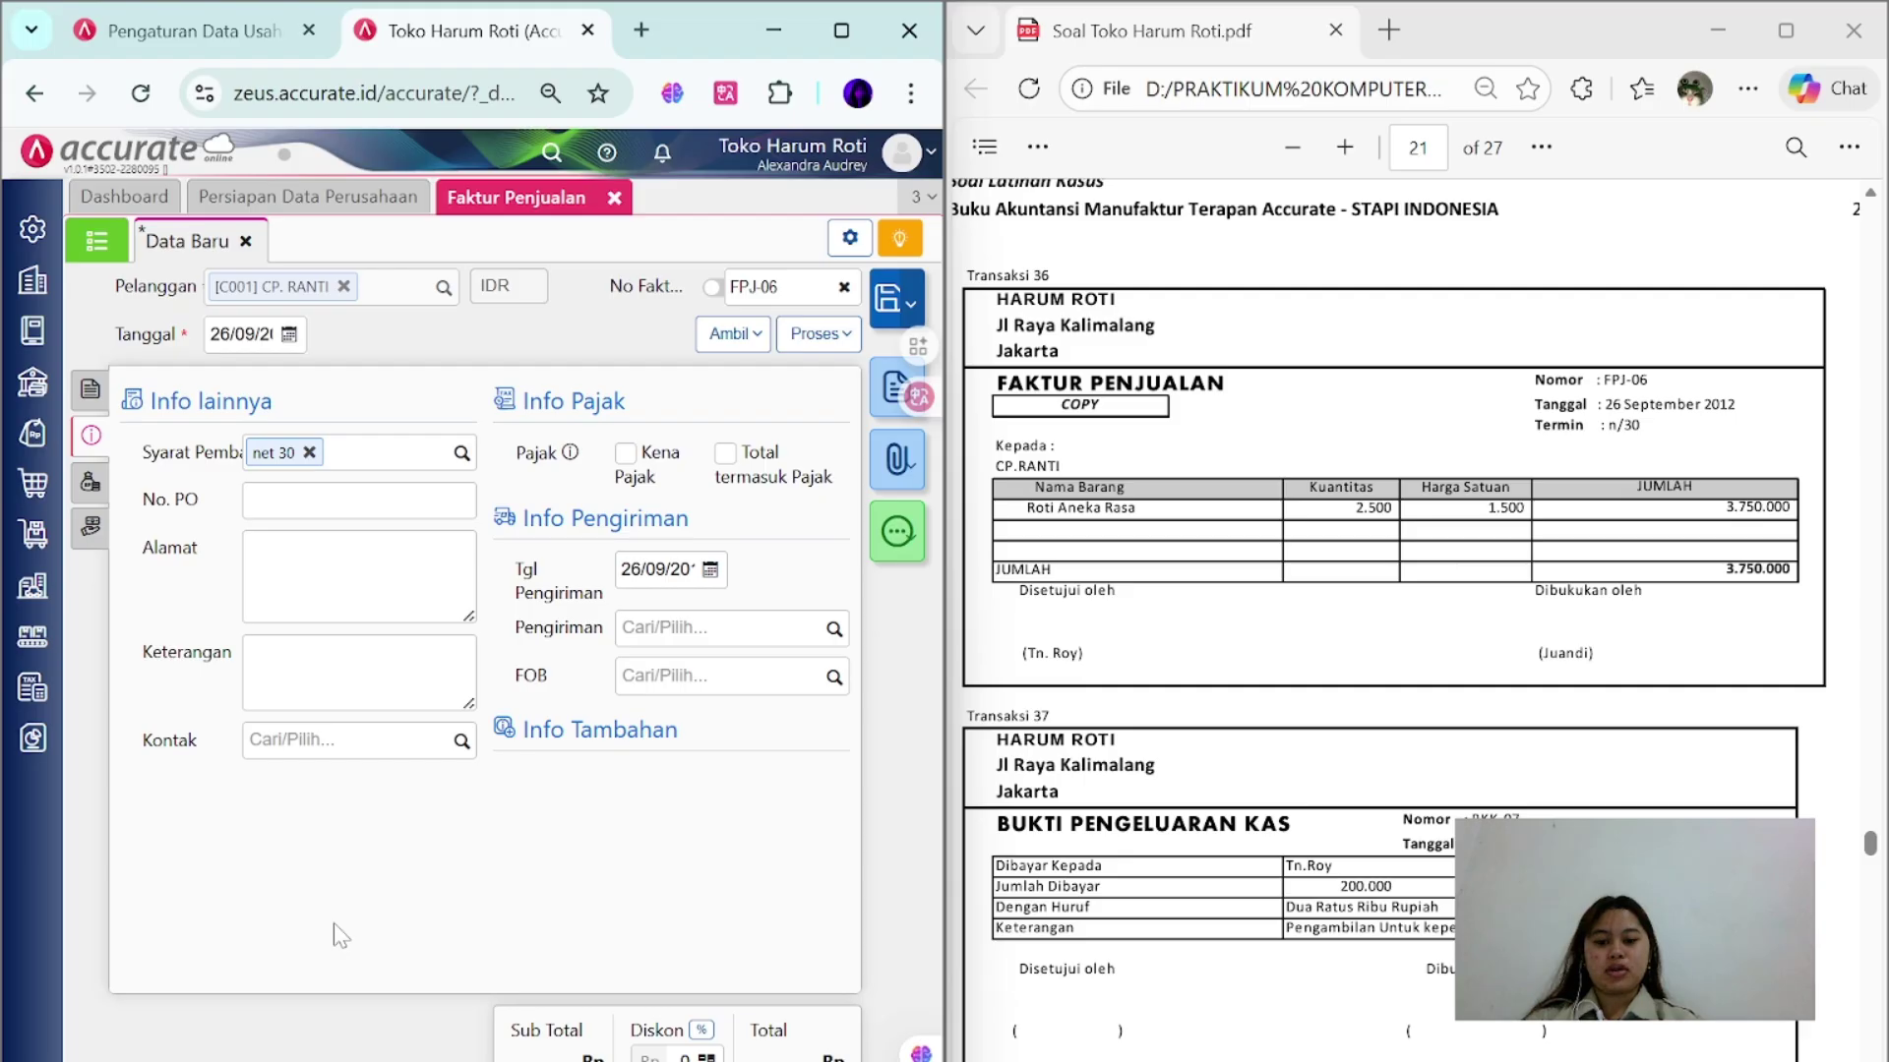
{"action": "left_click", "coordinate": [887, 320]}
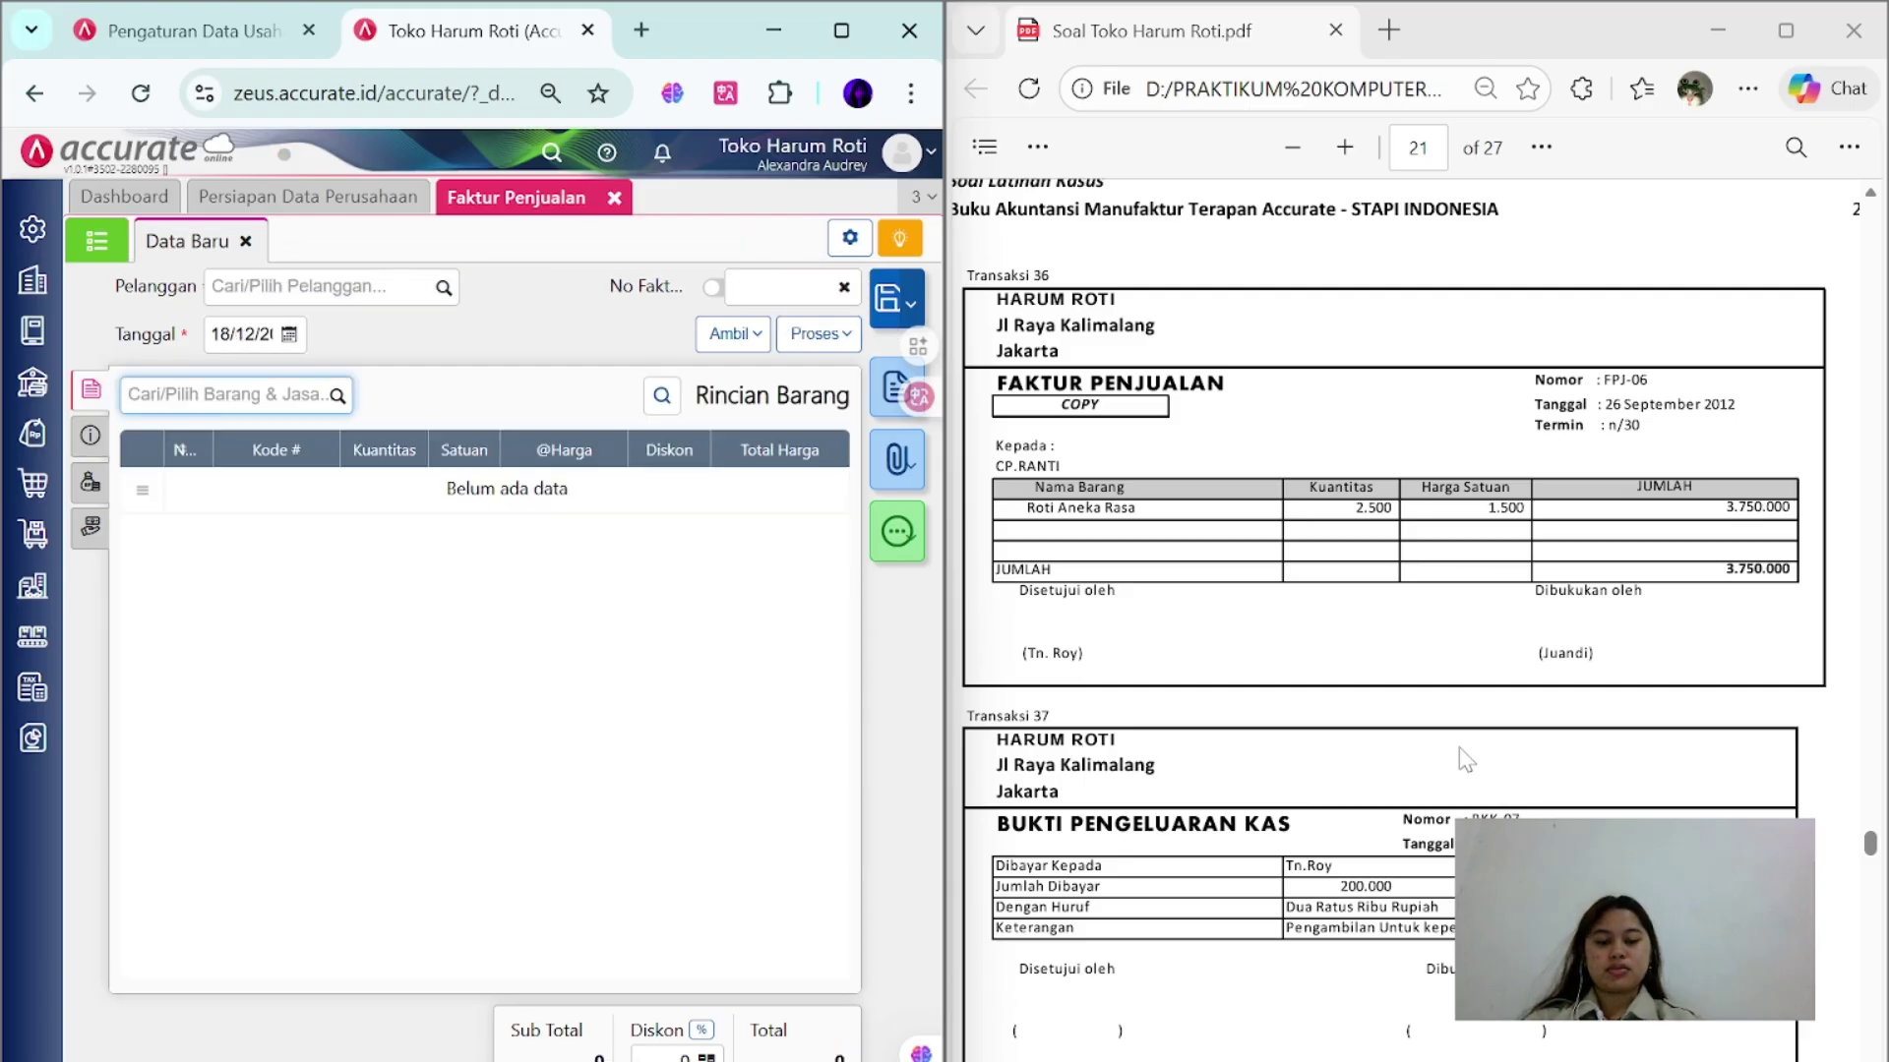
{"action": "scroll", "coordinate": [1466, 759], "scroll_direction": "down", "scroll_amount": 4}
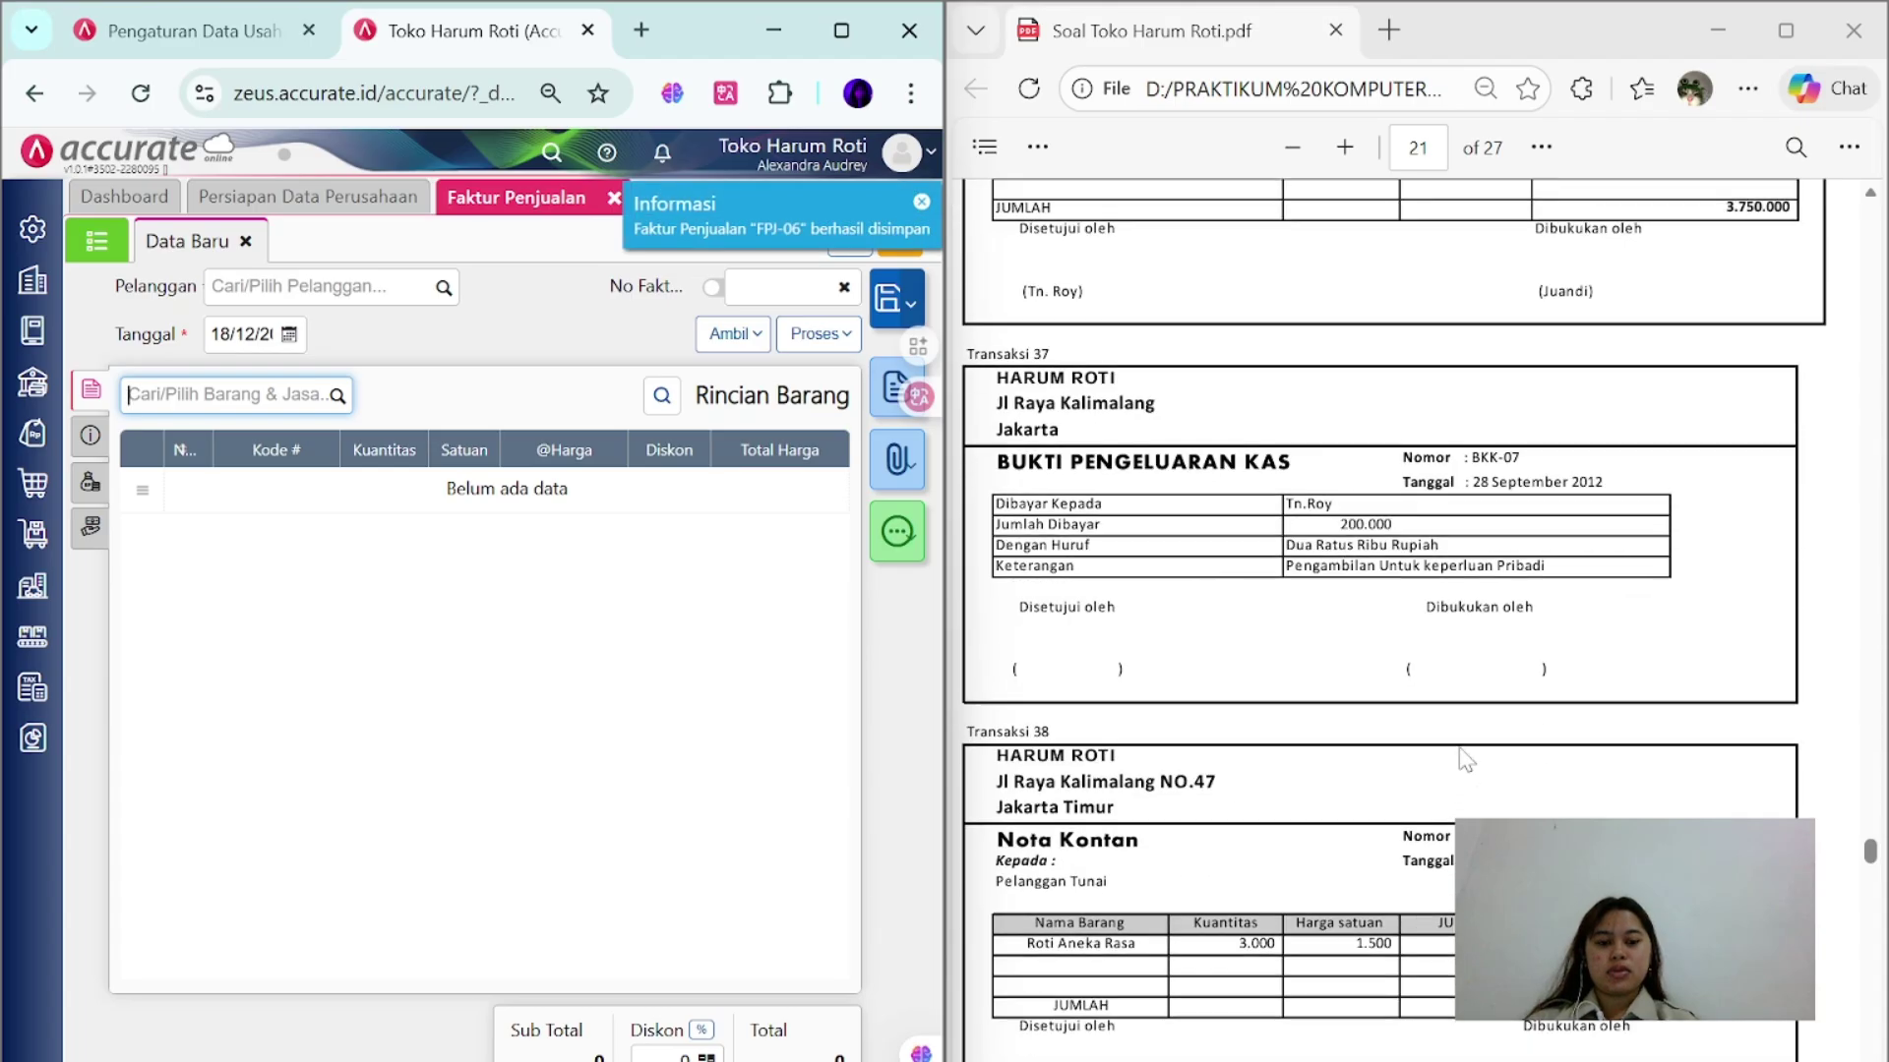
{"action": "left_click", "coordinate": [614, 198]}
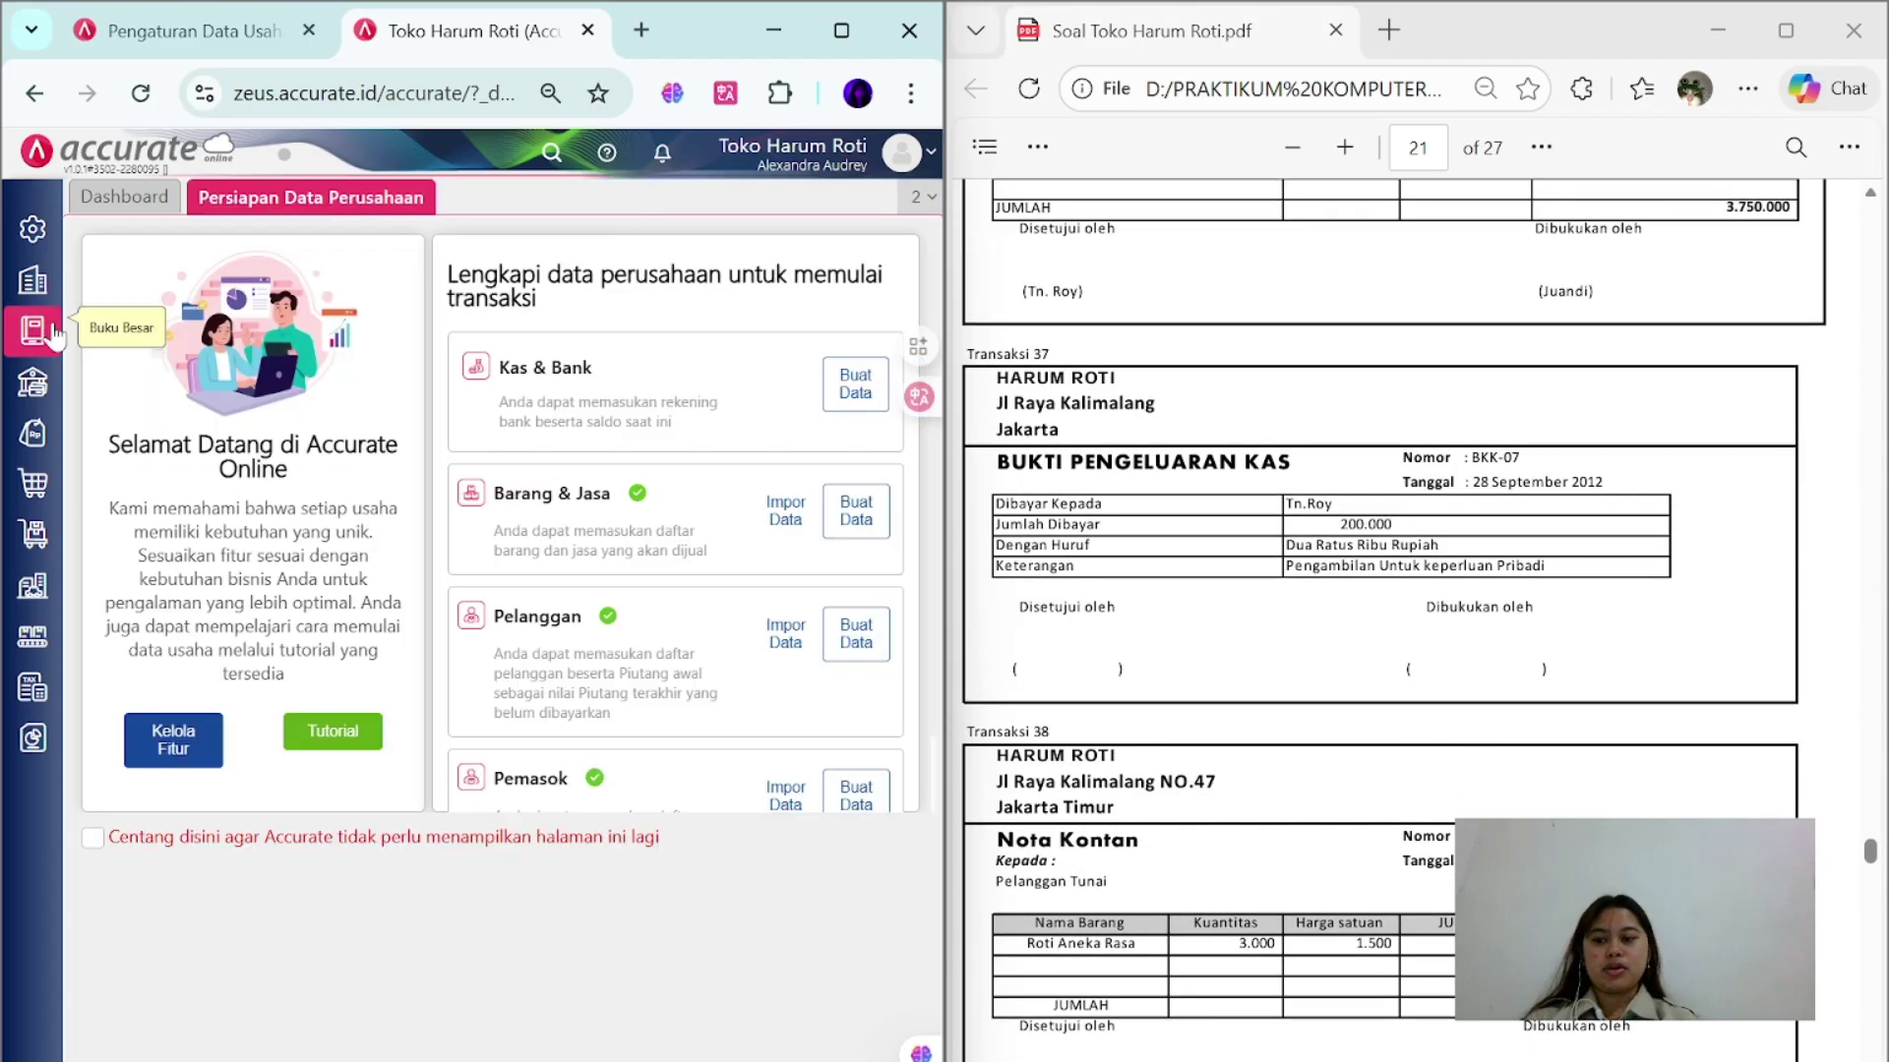
- Start a Pembayaran from Kas Ditangan dated 28/09/2012 with the manual voucher number BKK-07
{"action": "mouse_move", "coordinate": [33, 382]}
{"action": "left_click", "coordinate": [149, 541]}
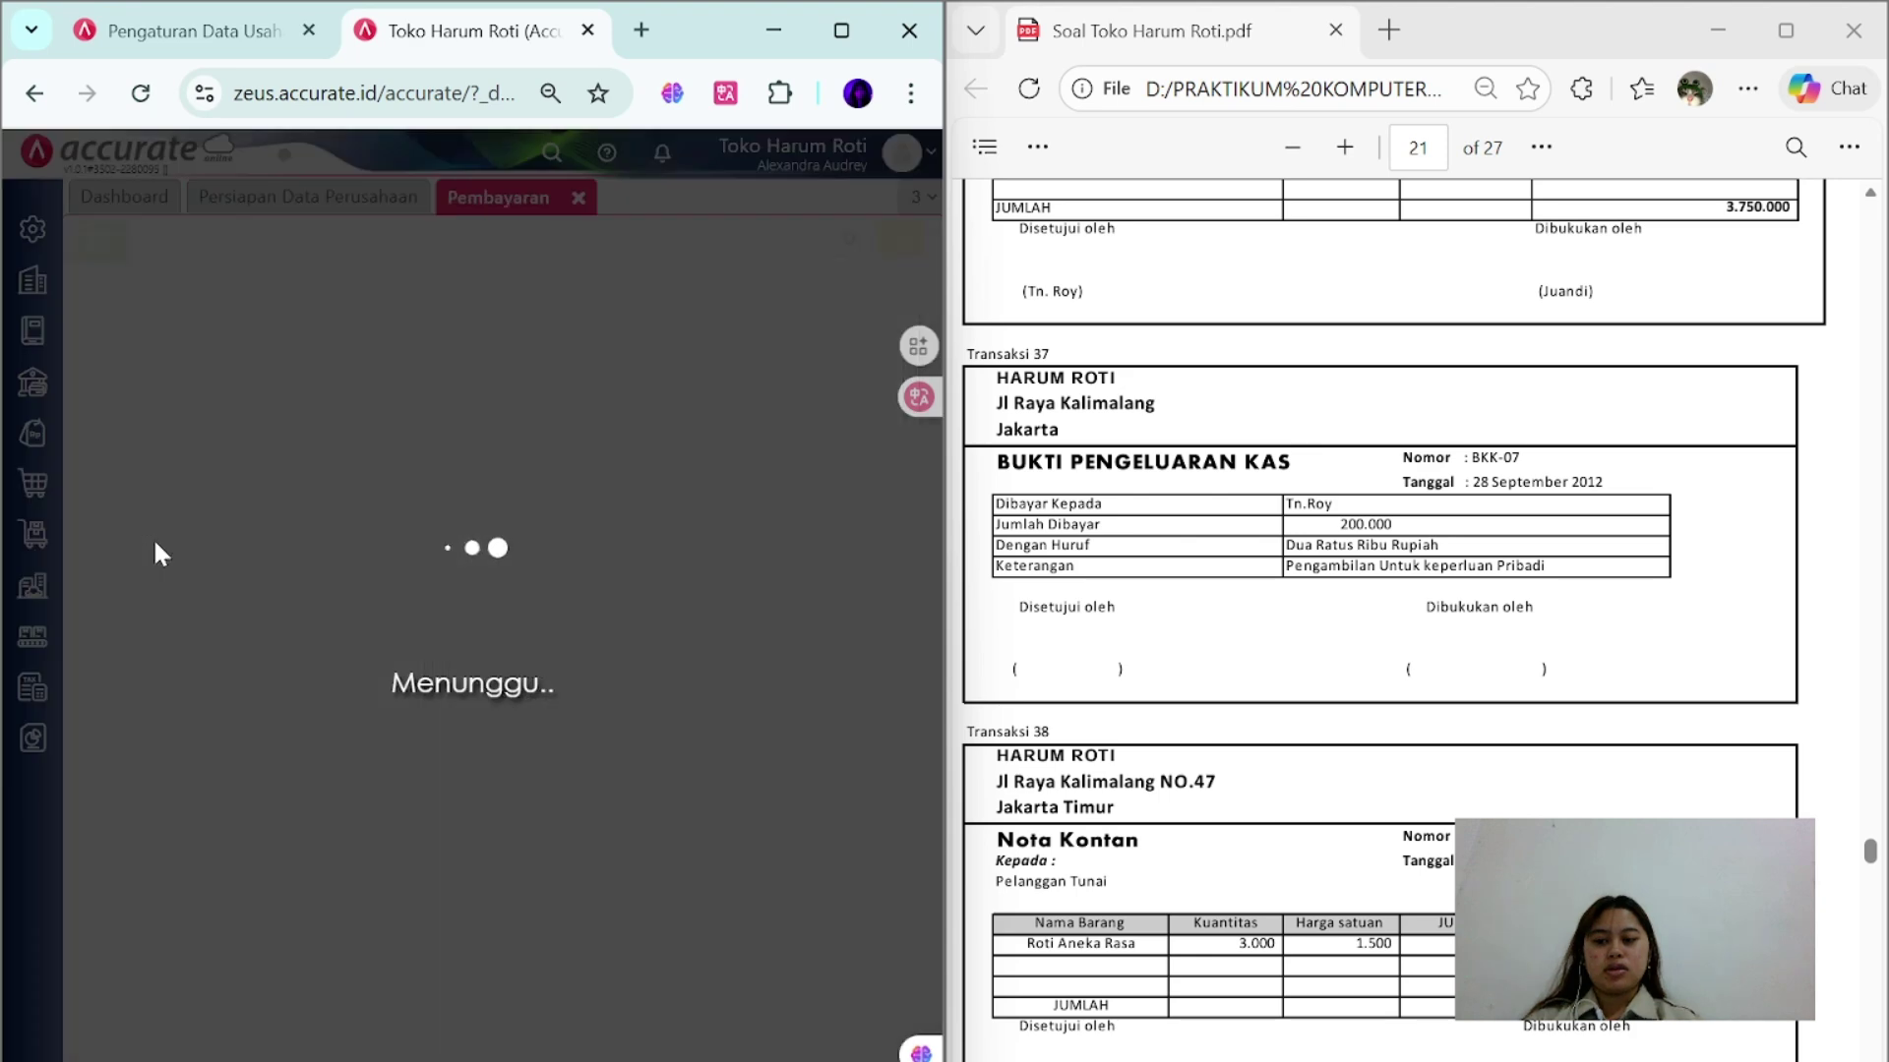
{"action": "left_click", "coordinate": [444, 288]}
{"action": "left_click", "coordinate": [425, 335]}
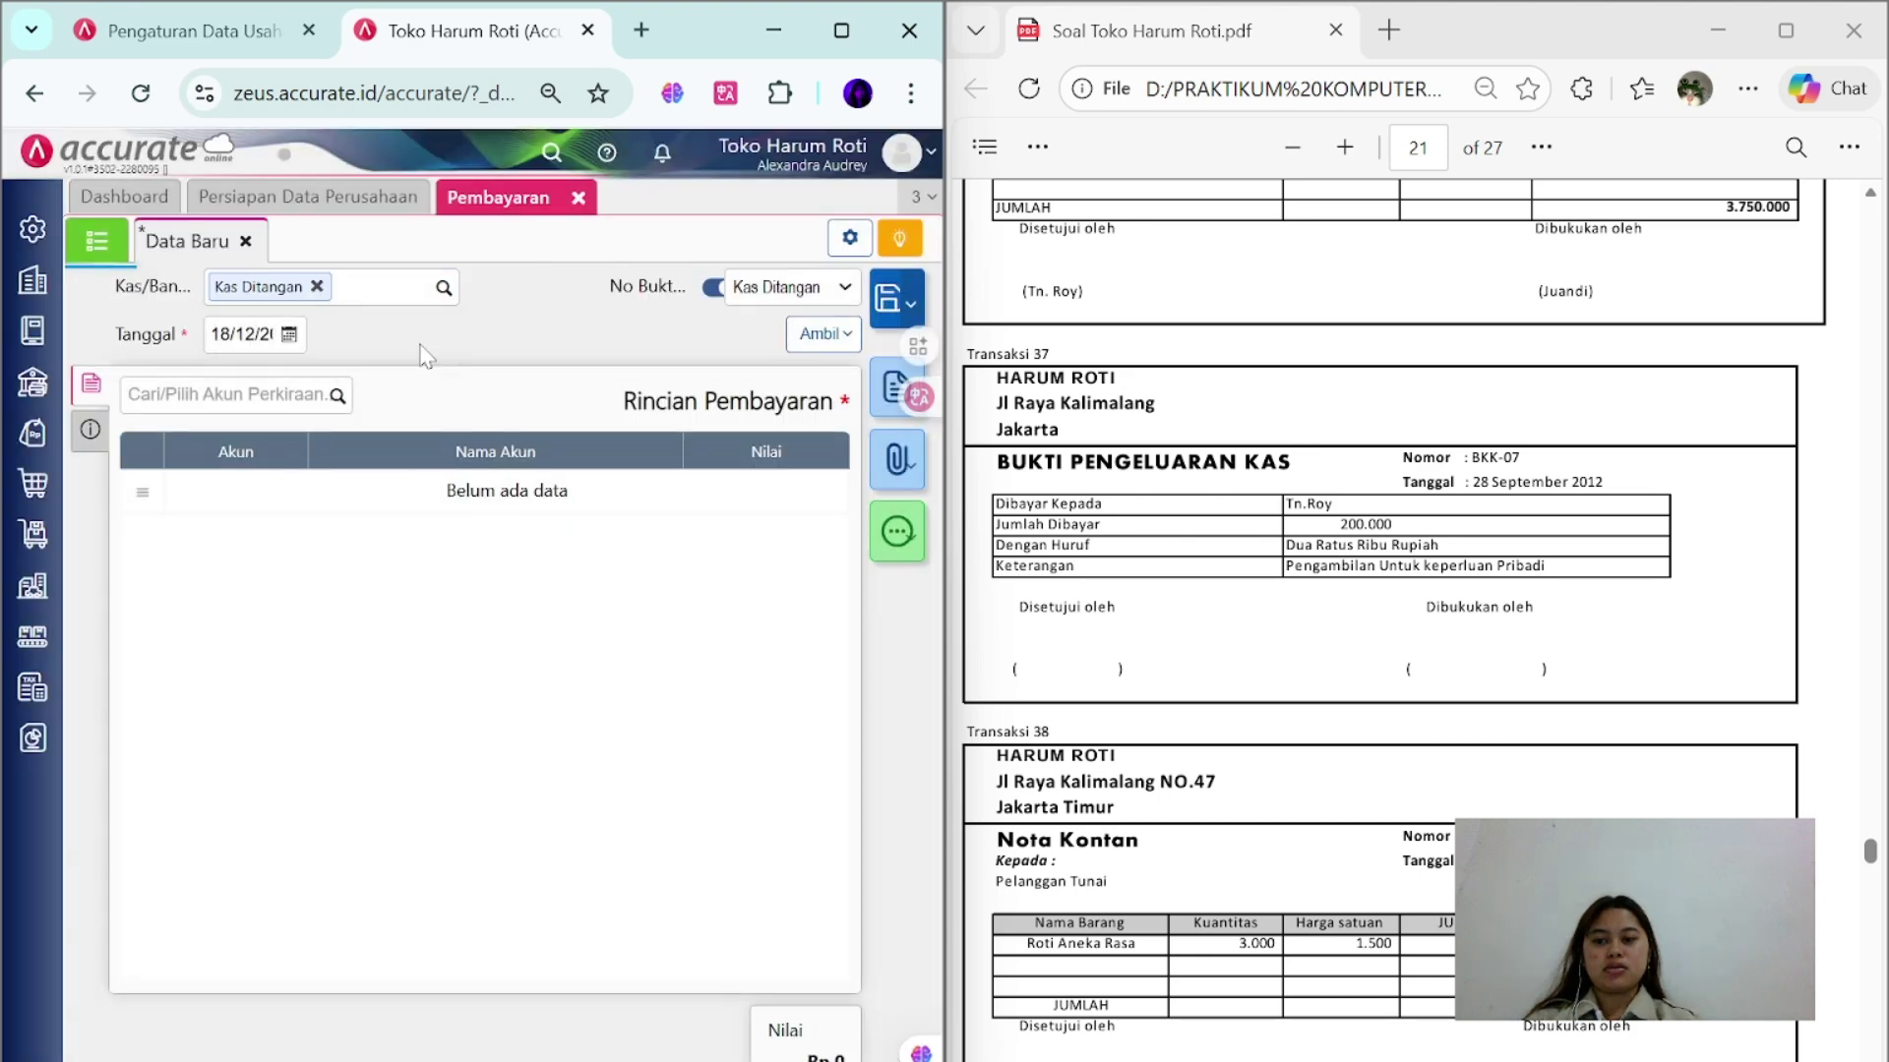
{"action": "left_click", "coordinate": [241, 335]}
{"action": "type", "text": "280"}
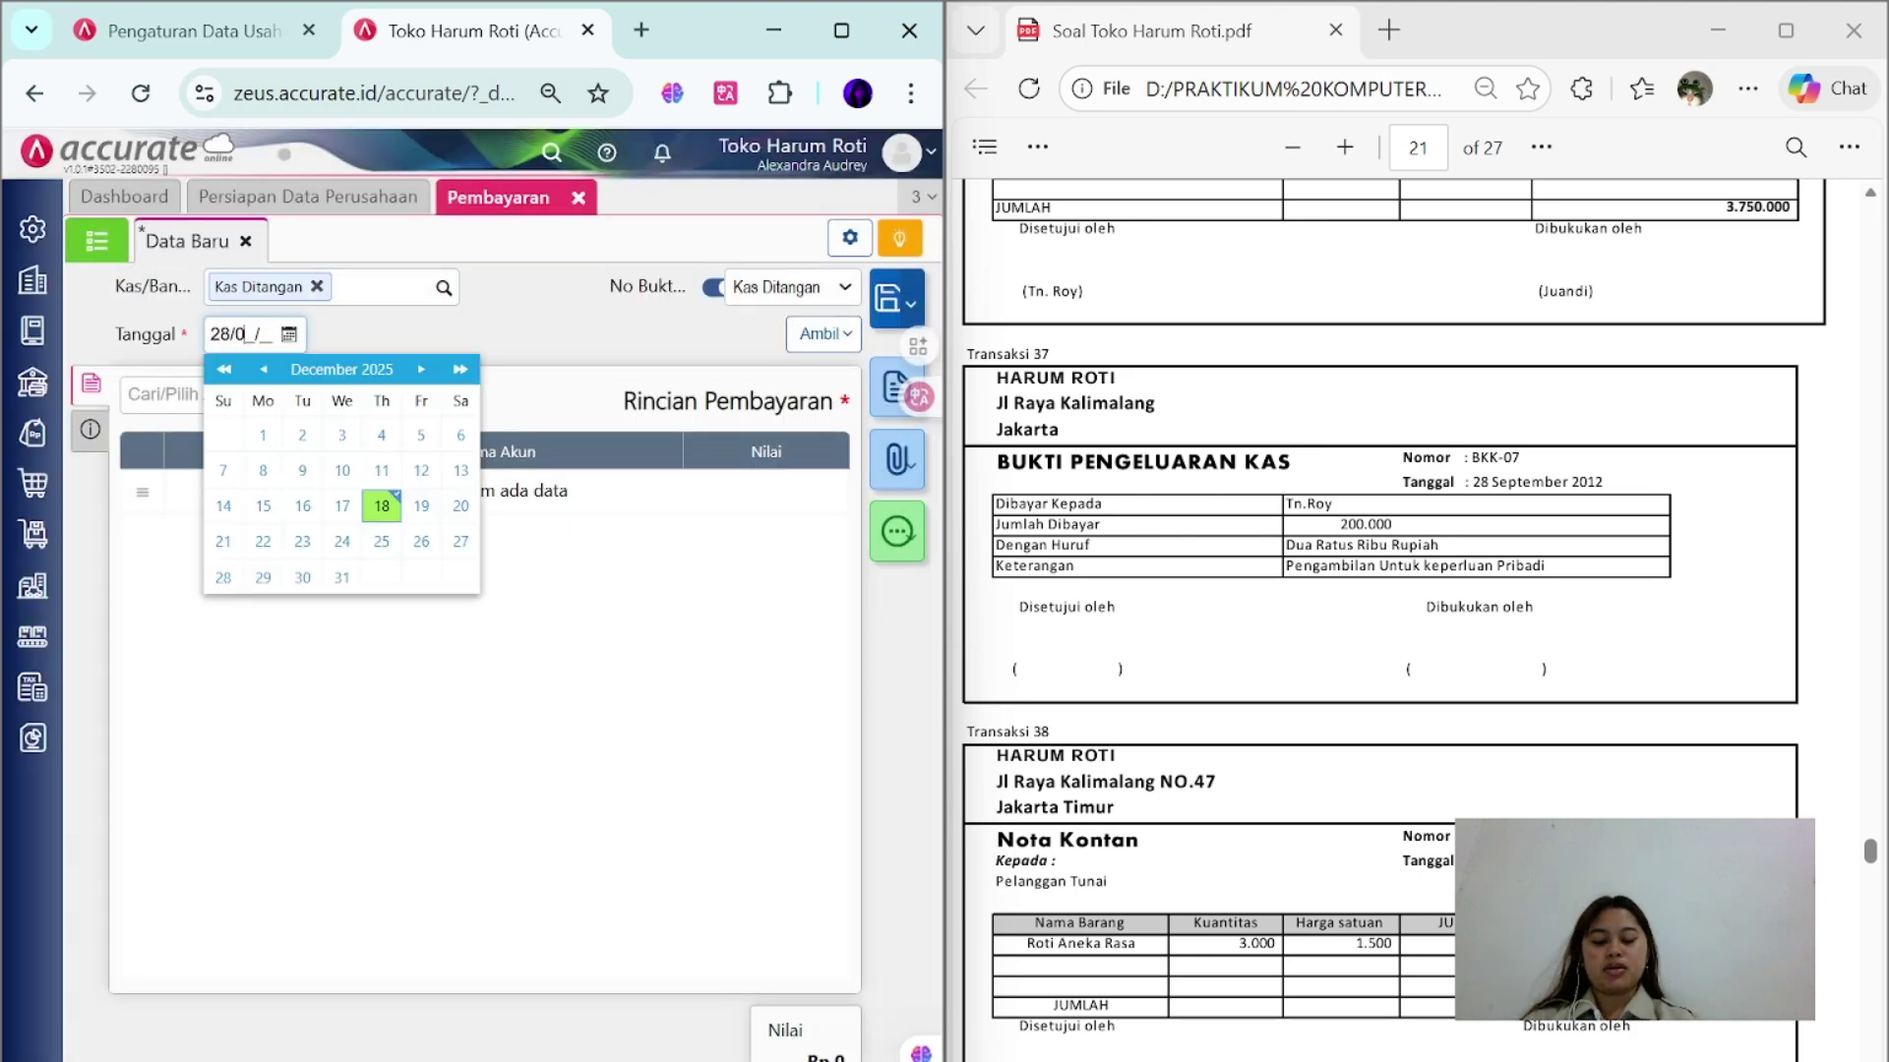
{"action": "left_click", "coordinate": [712, 287]}
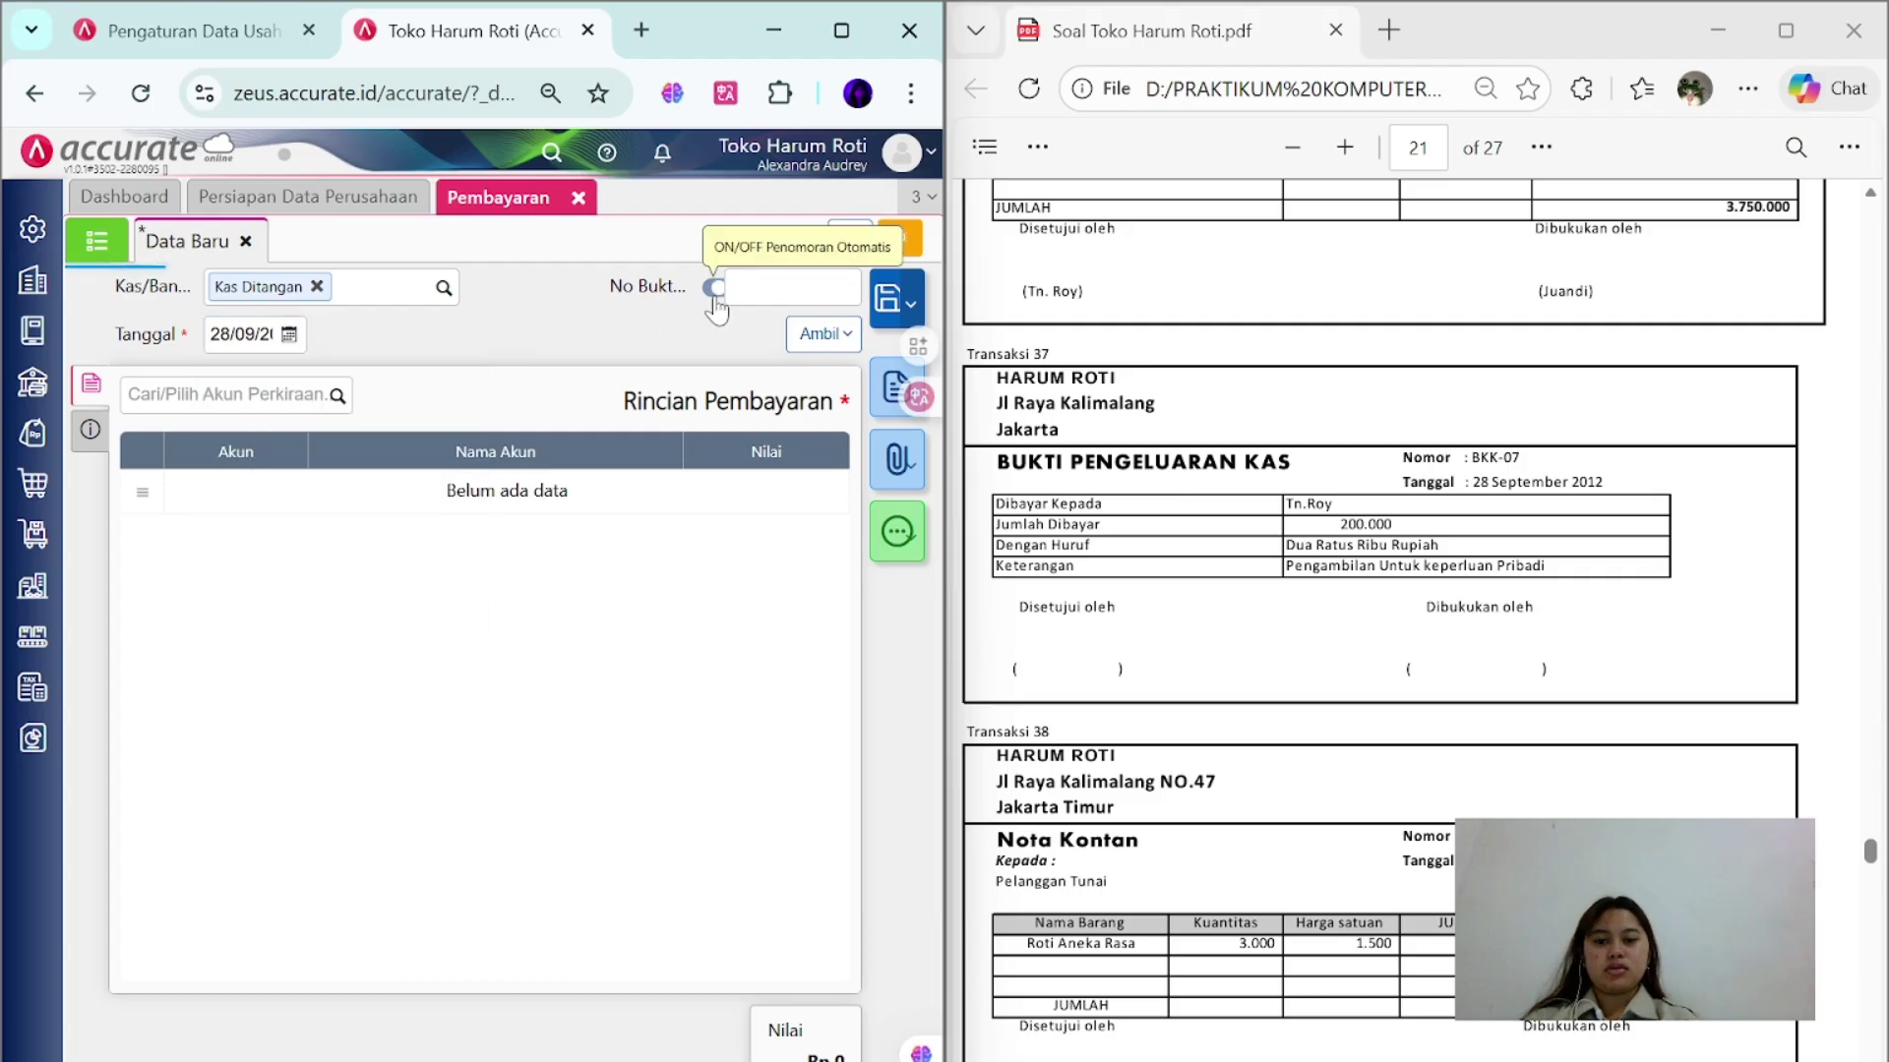
{"action": "left_click", "coordinate": [748, 287]}
{"action": "type", "text": "BKK-07"}
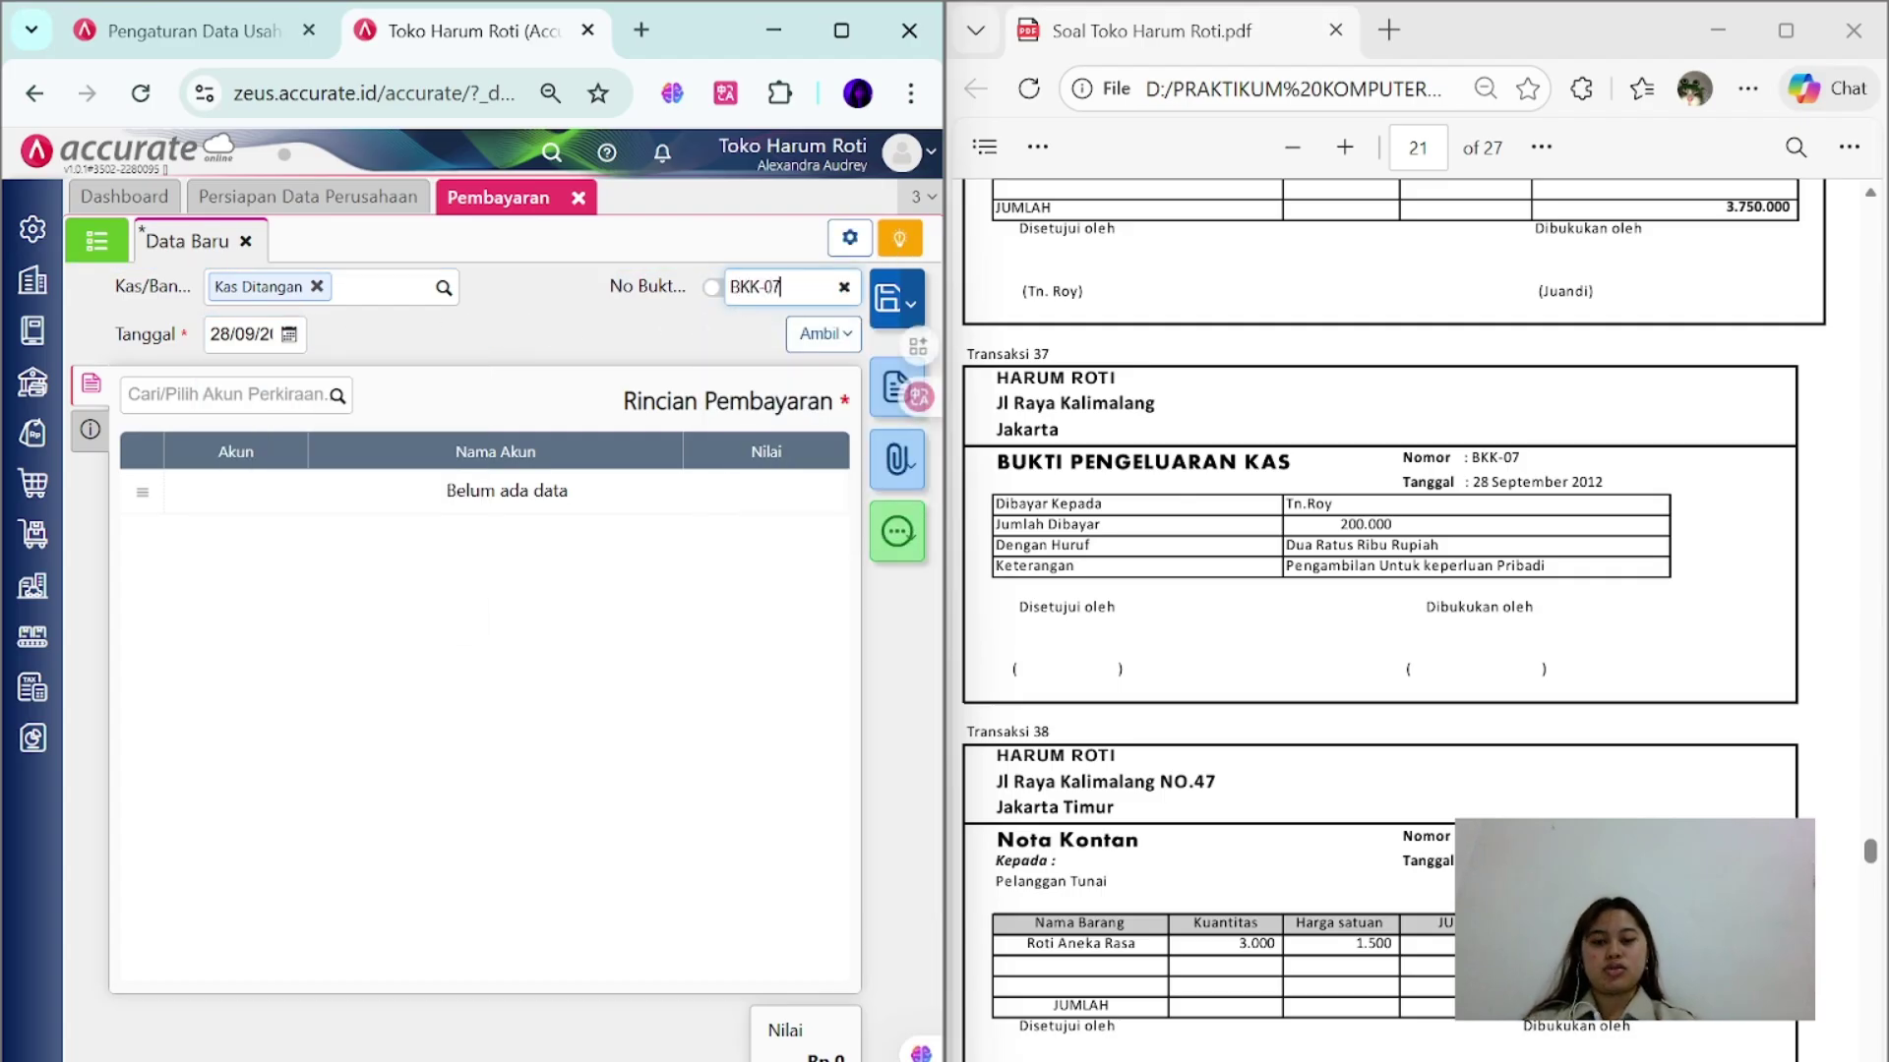
- Add the owner's Prive account to the payment details with a value of 200.000
{"action": "key", "text": "Tab"}
{"action": "type", "text": "prive"}
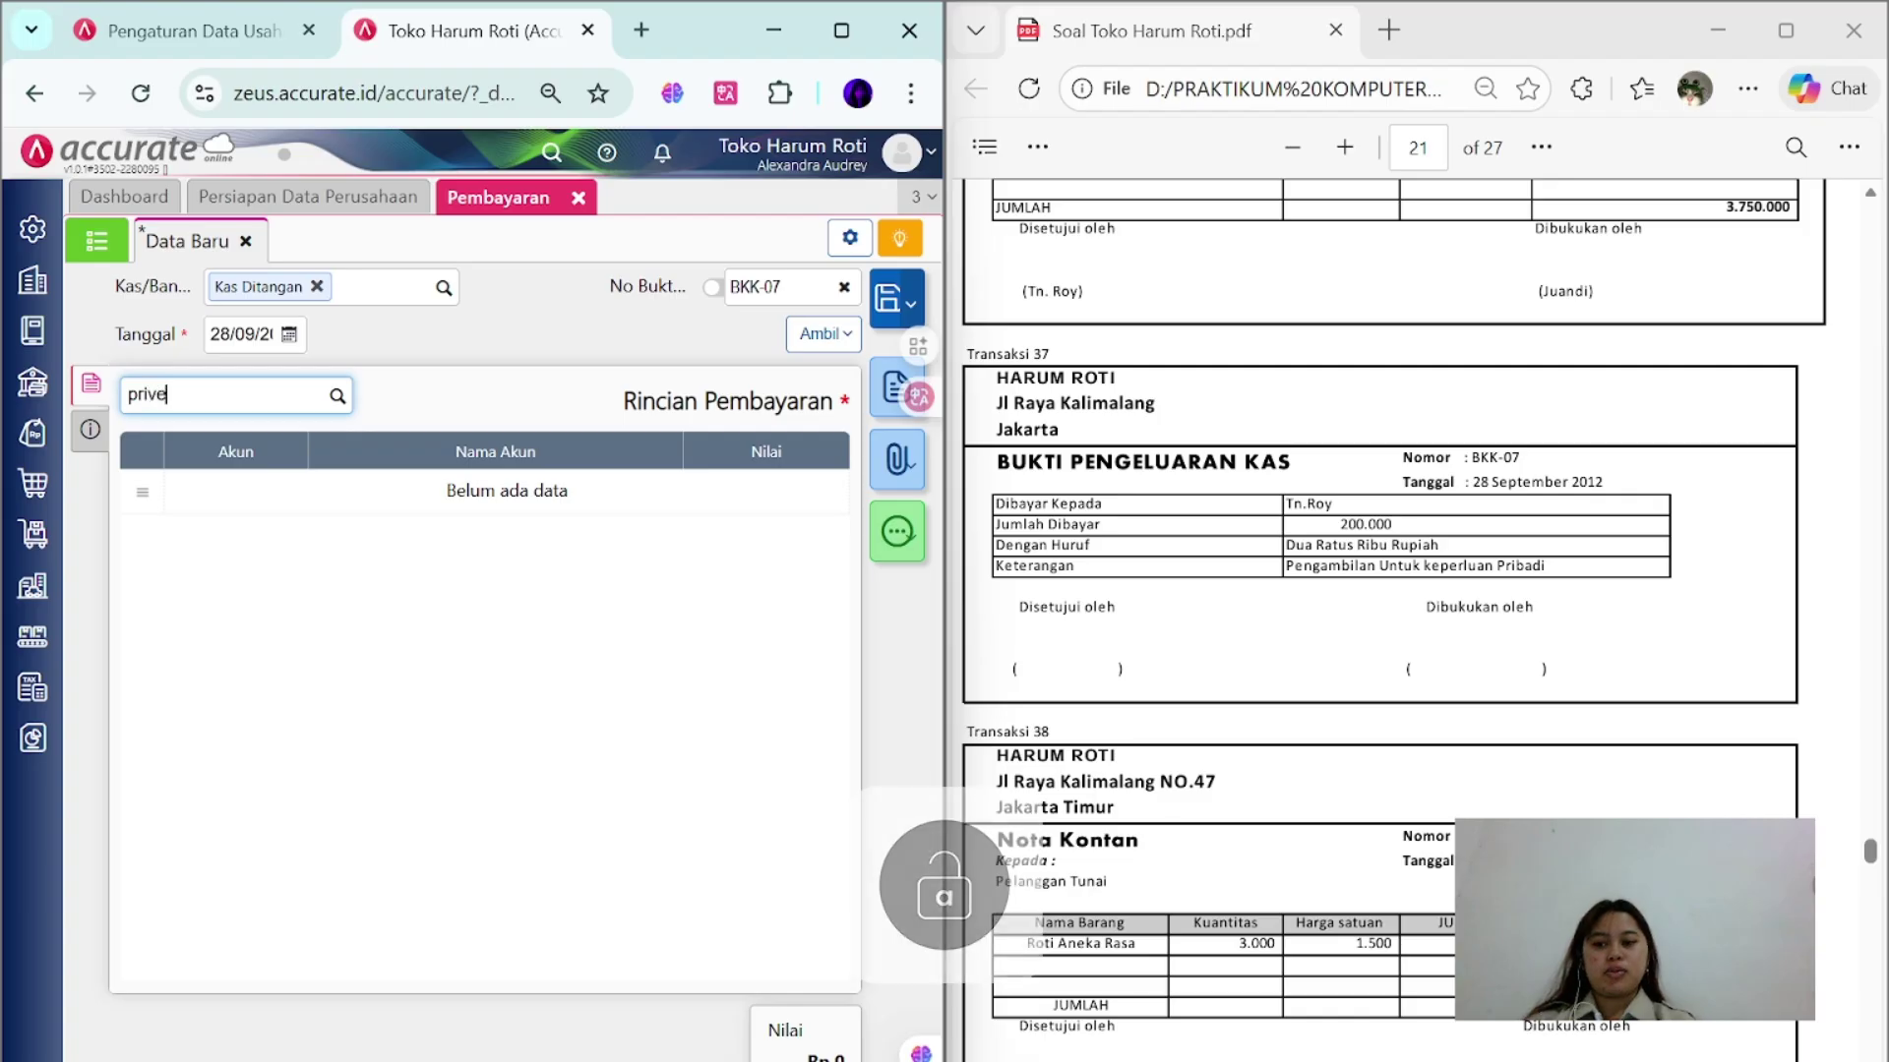
{"action": "left_click", "coordinate": [299, 463]}
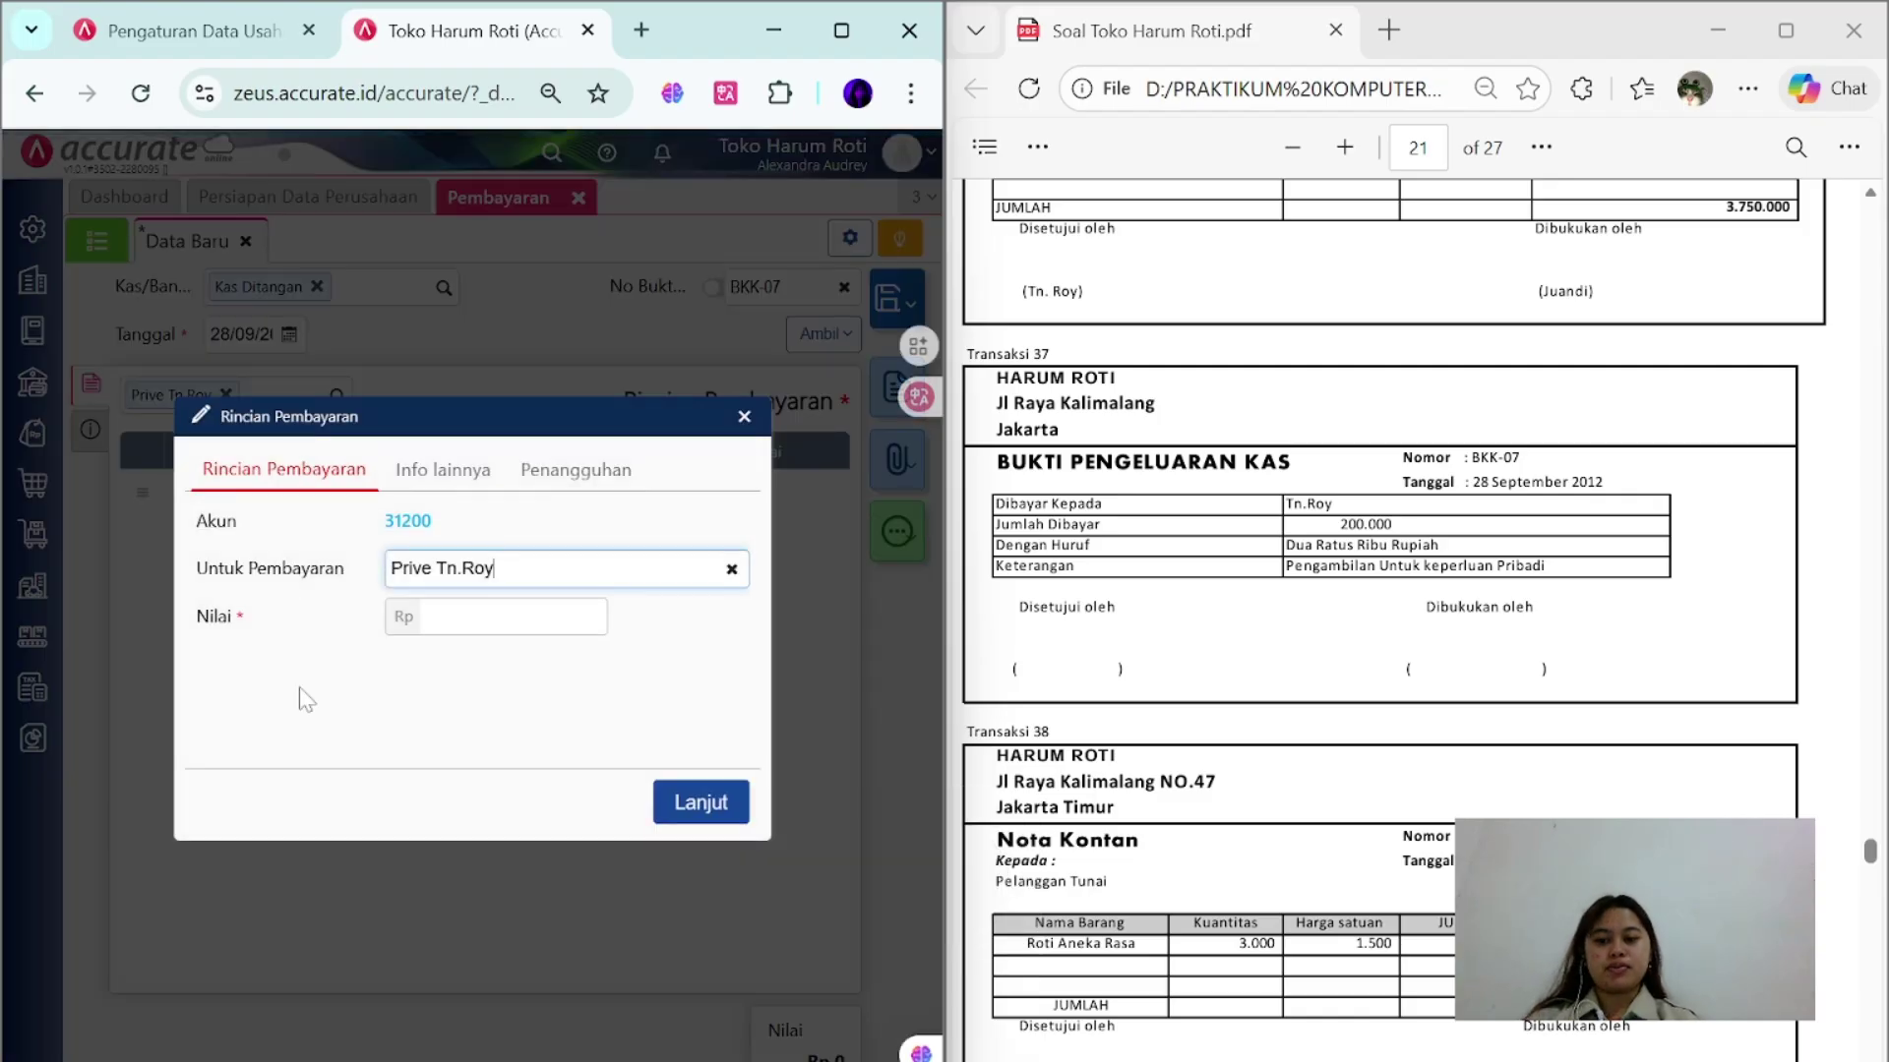
{"action": "left_click", "coordinate": [511, 616]}
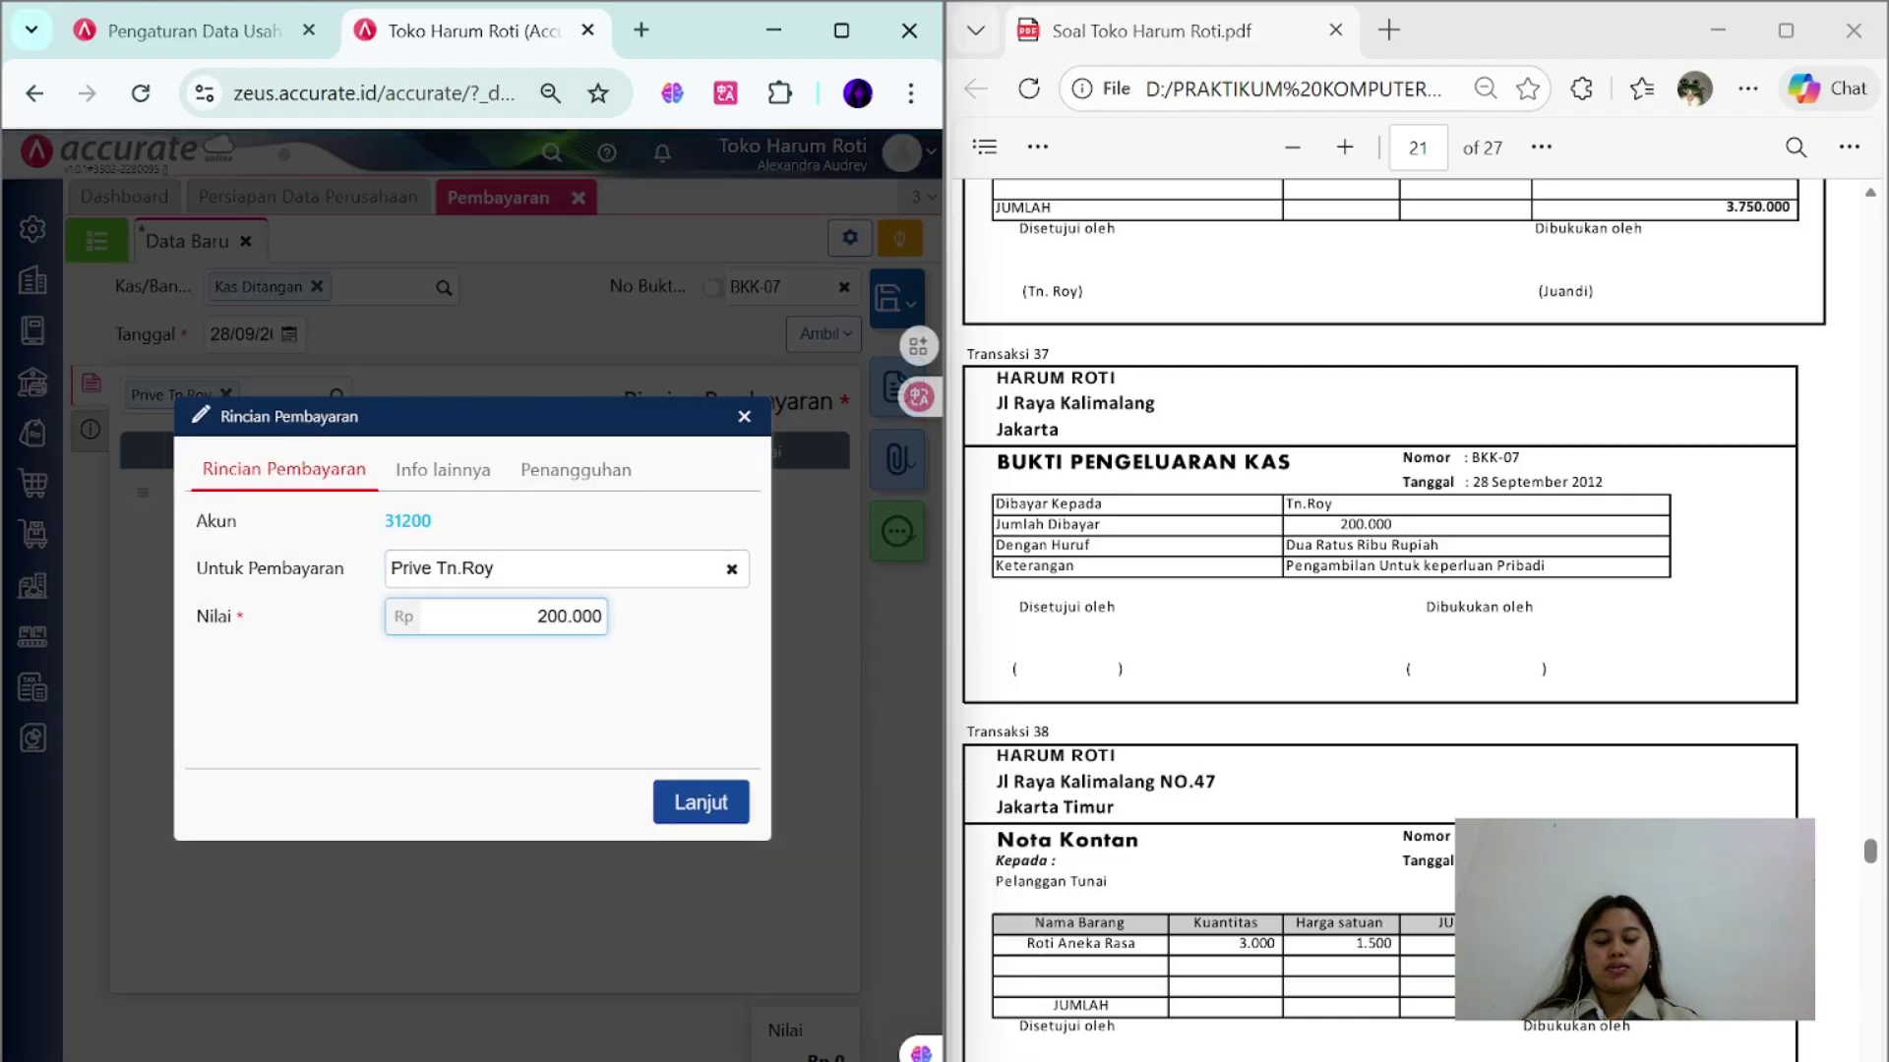
{"action": "left_click", "coordinate": [714, 802]}
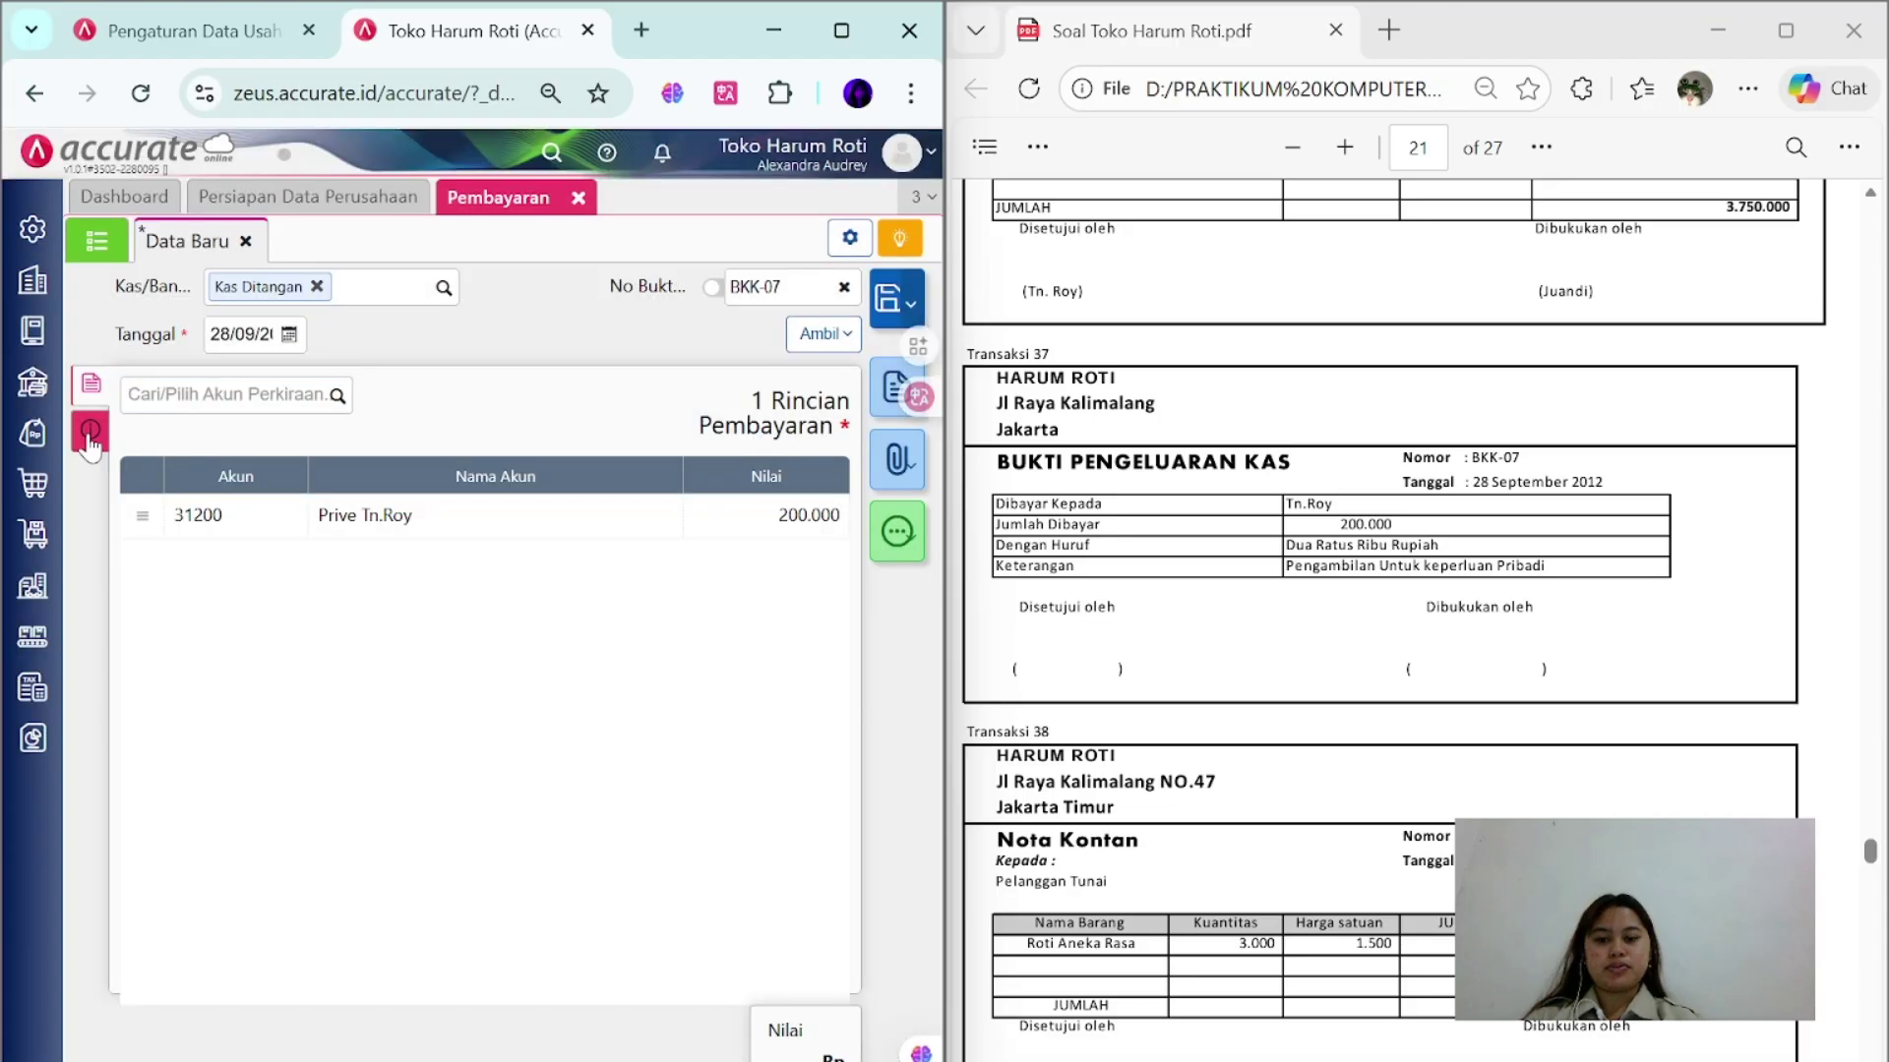
- In Info lainnya, enter No Cek BKK-07, the recipient's name as Penerima and the Catatan "Pengambilan untuk keperluan pribadi" followed by that name
{"action": "left_click", "coordinate": [89, 438]}
{"action": "type", "text": "BKK-07"}
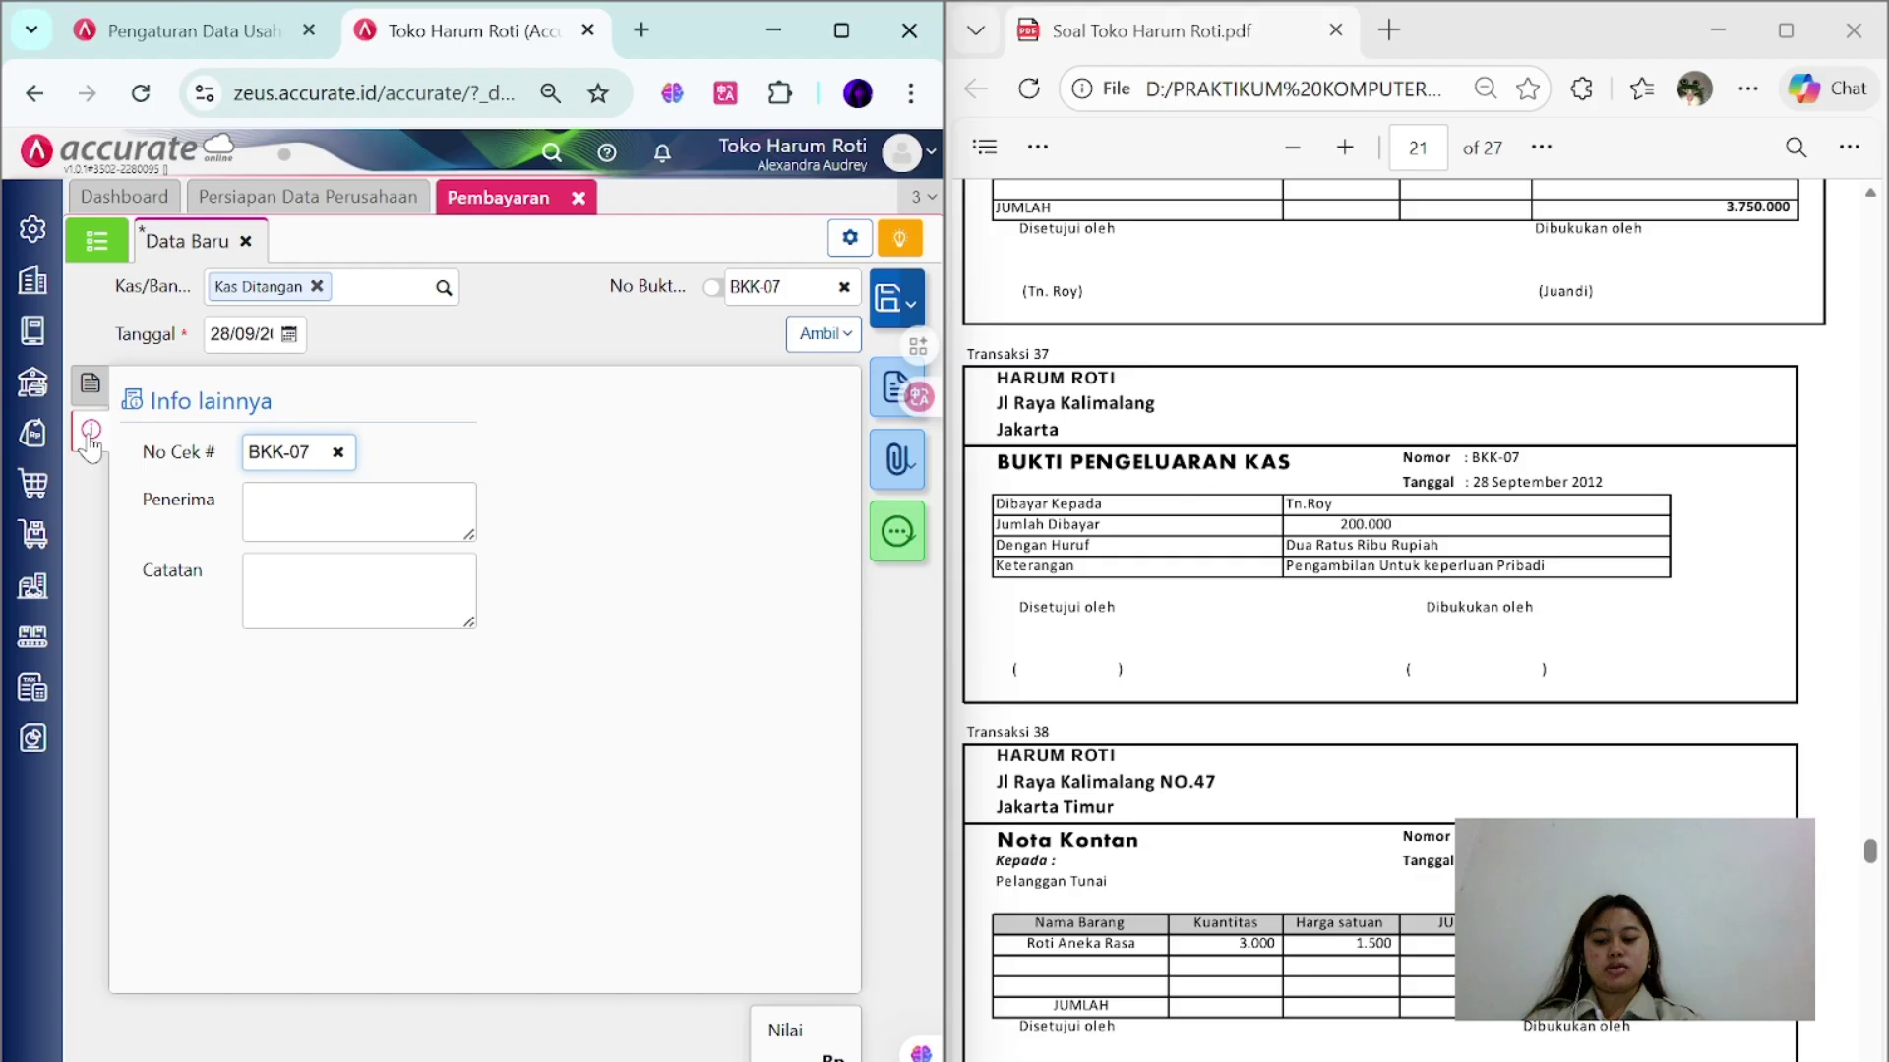
{"action": "key", "text": "Tab"}
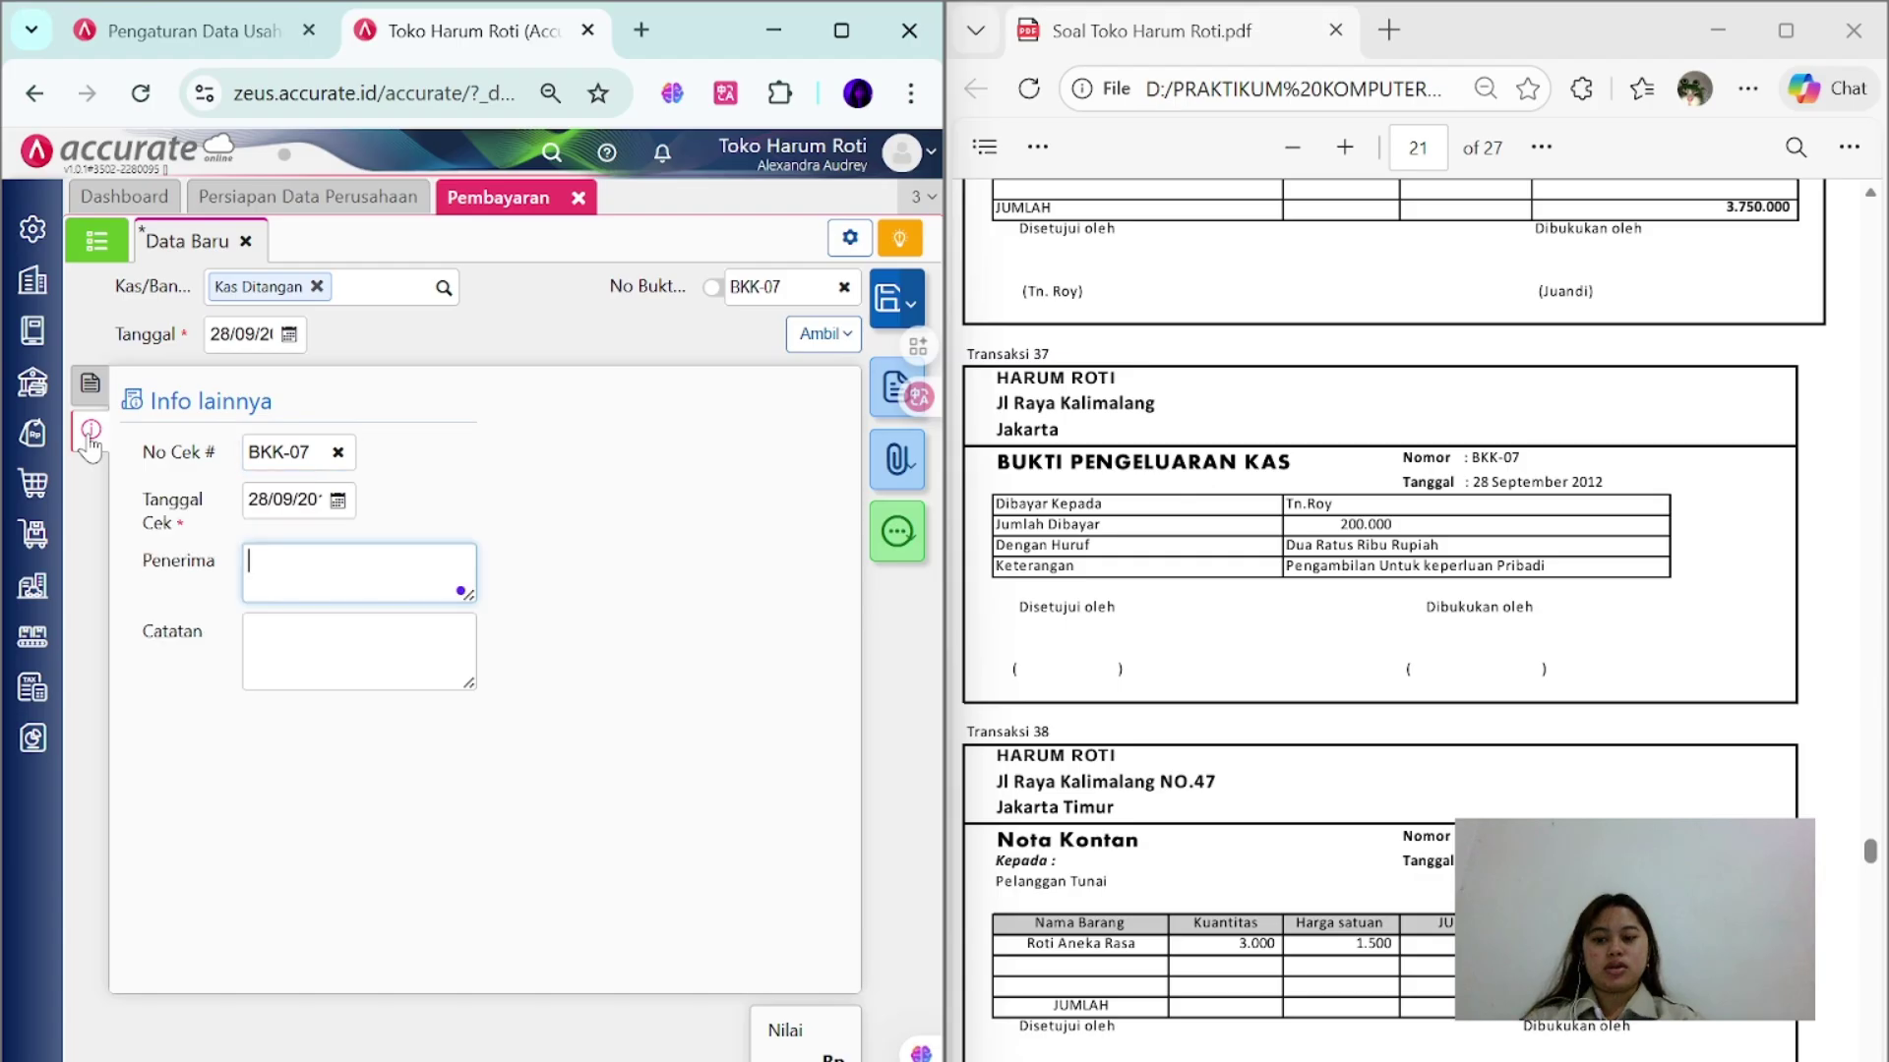
{"action": "type", "text": "Tn.Roy"}
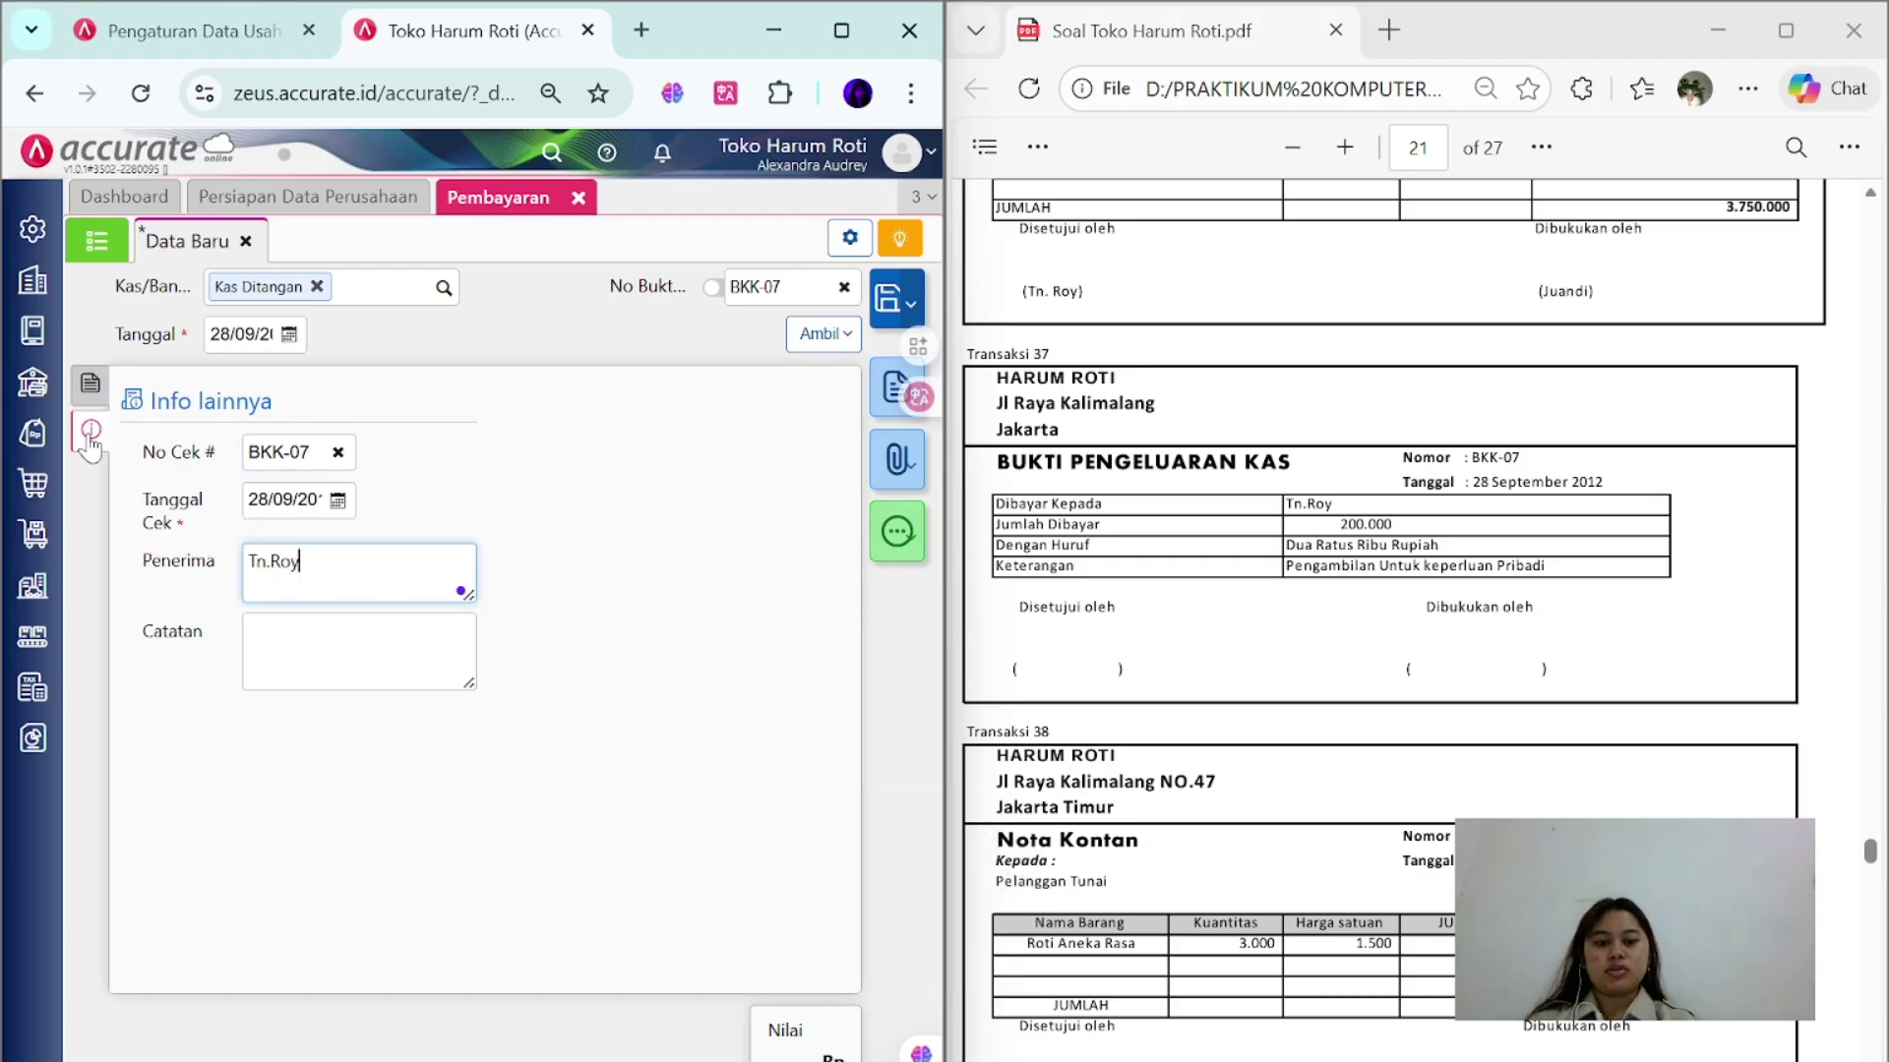
{"action": "key", "text": "Tab"}
{"action": "type", "text": "P"}
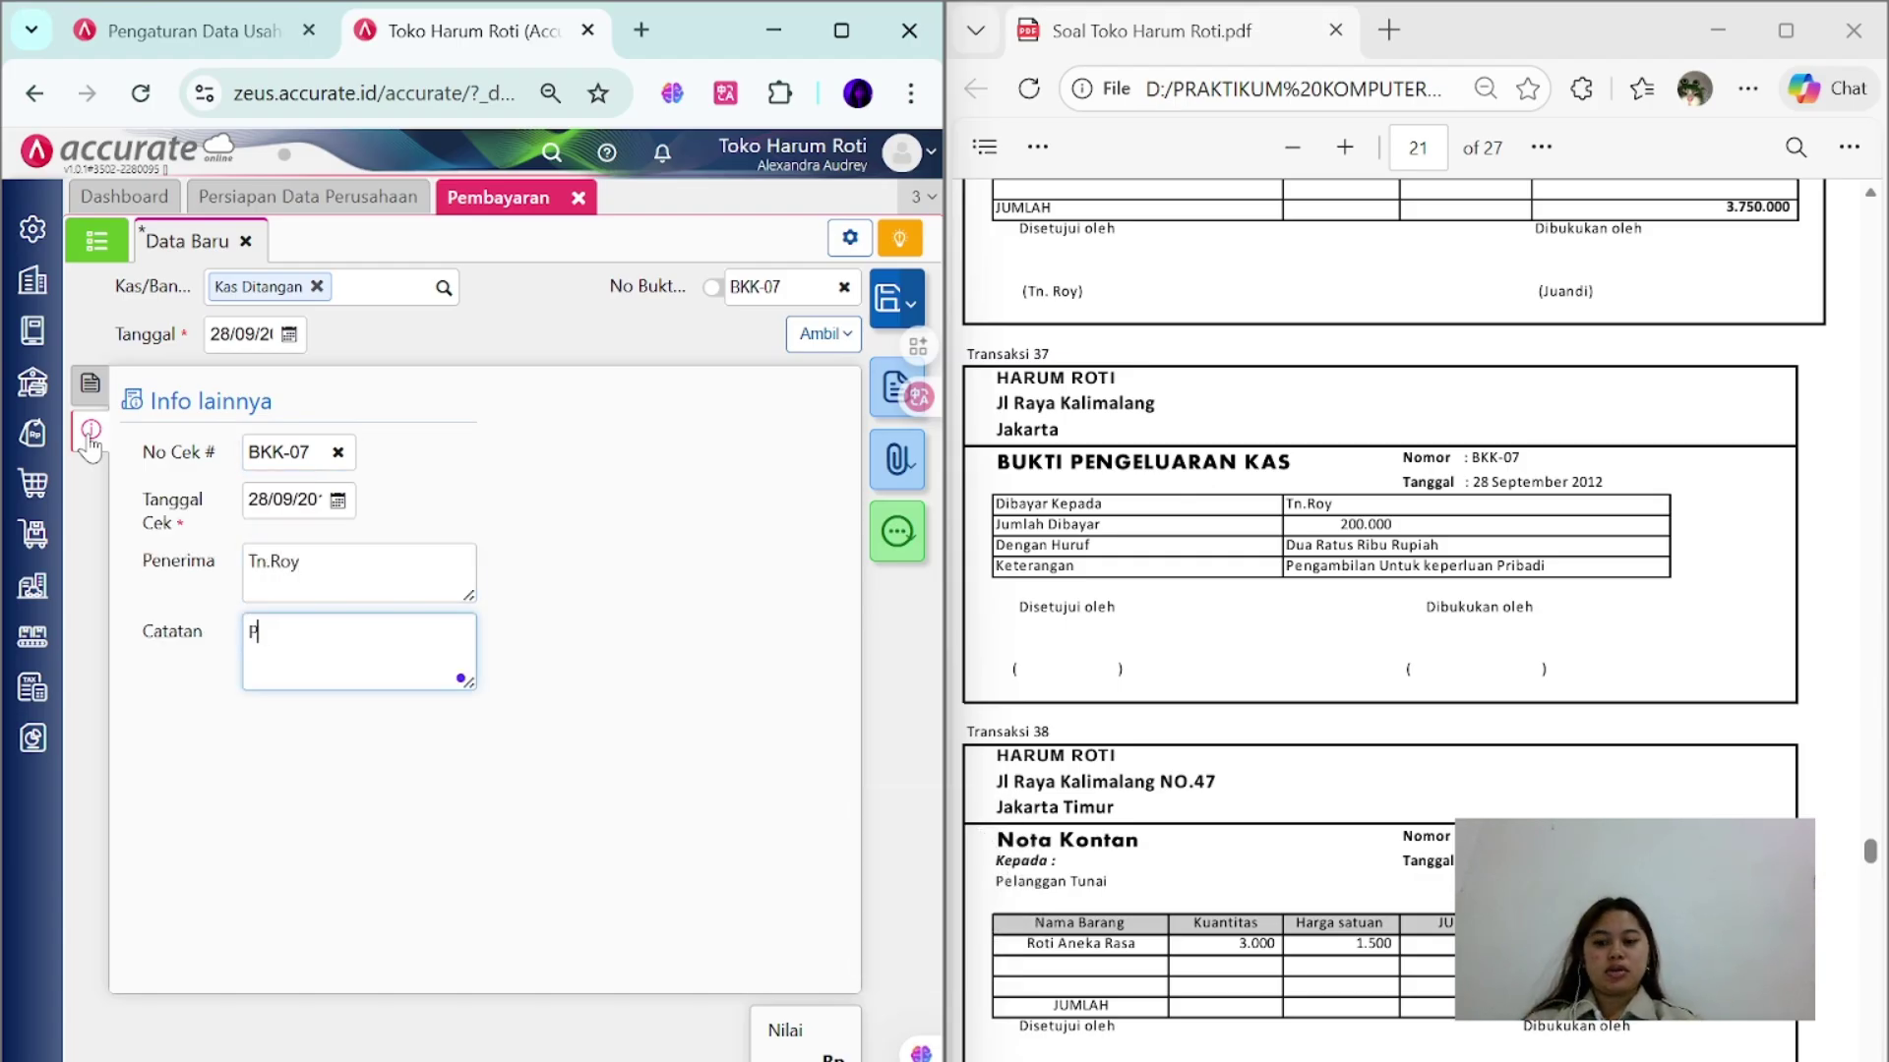
{"action": "type", "text": "engambilan untuk"}
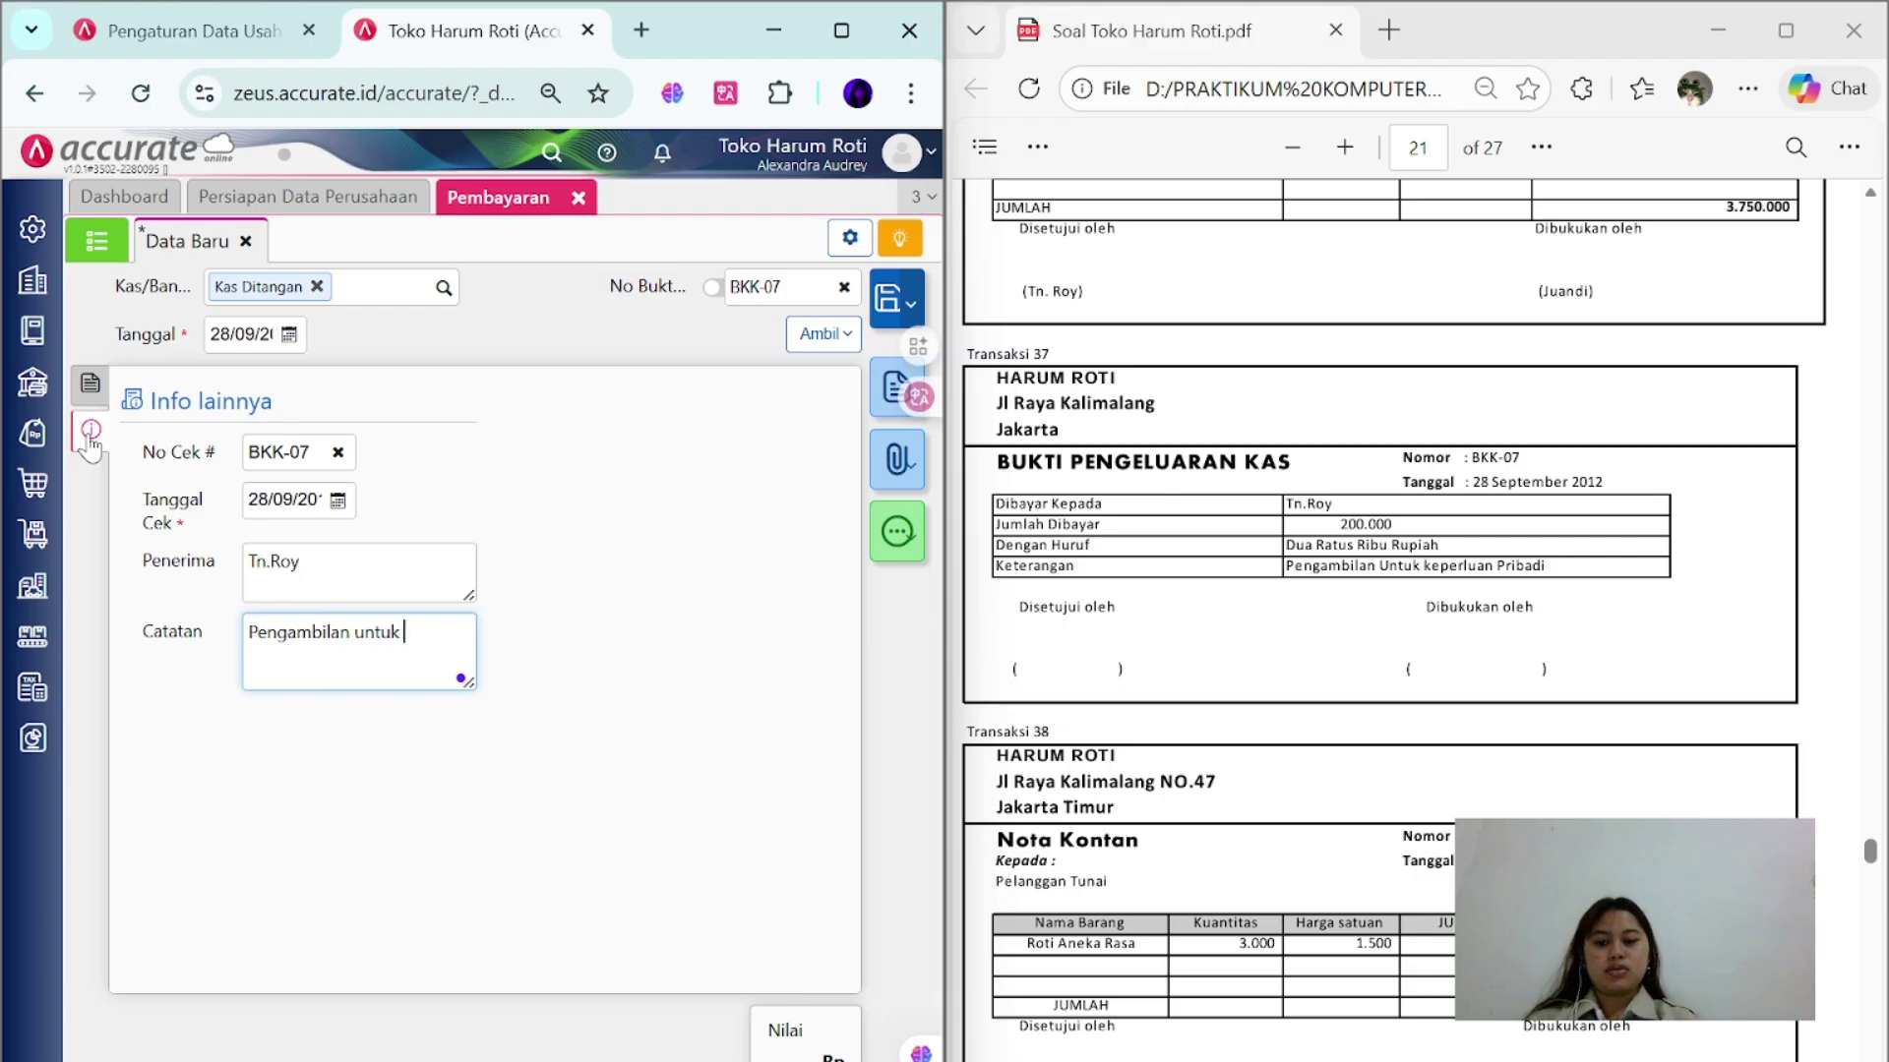
{"action": "type", "text": " keperluan pribadi Tn.Roy"}
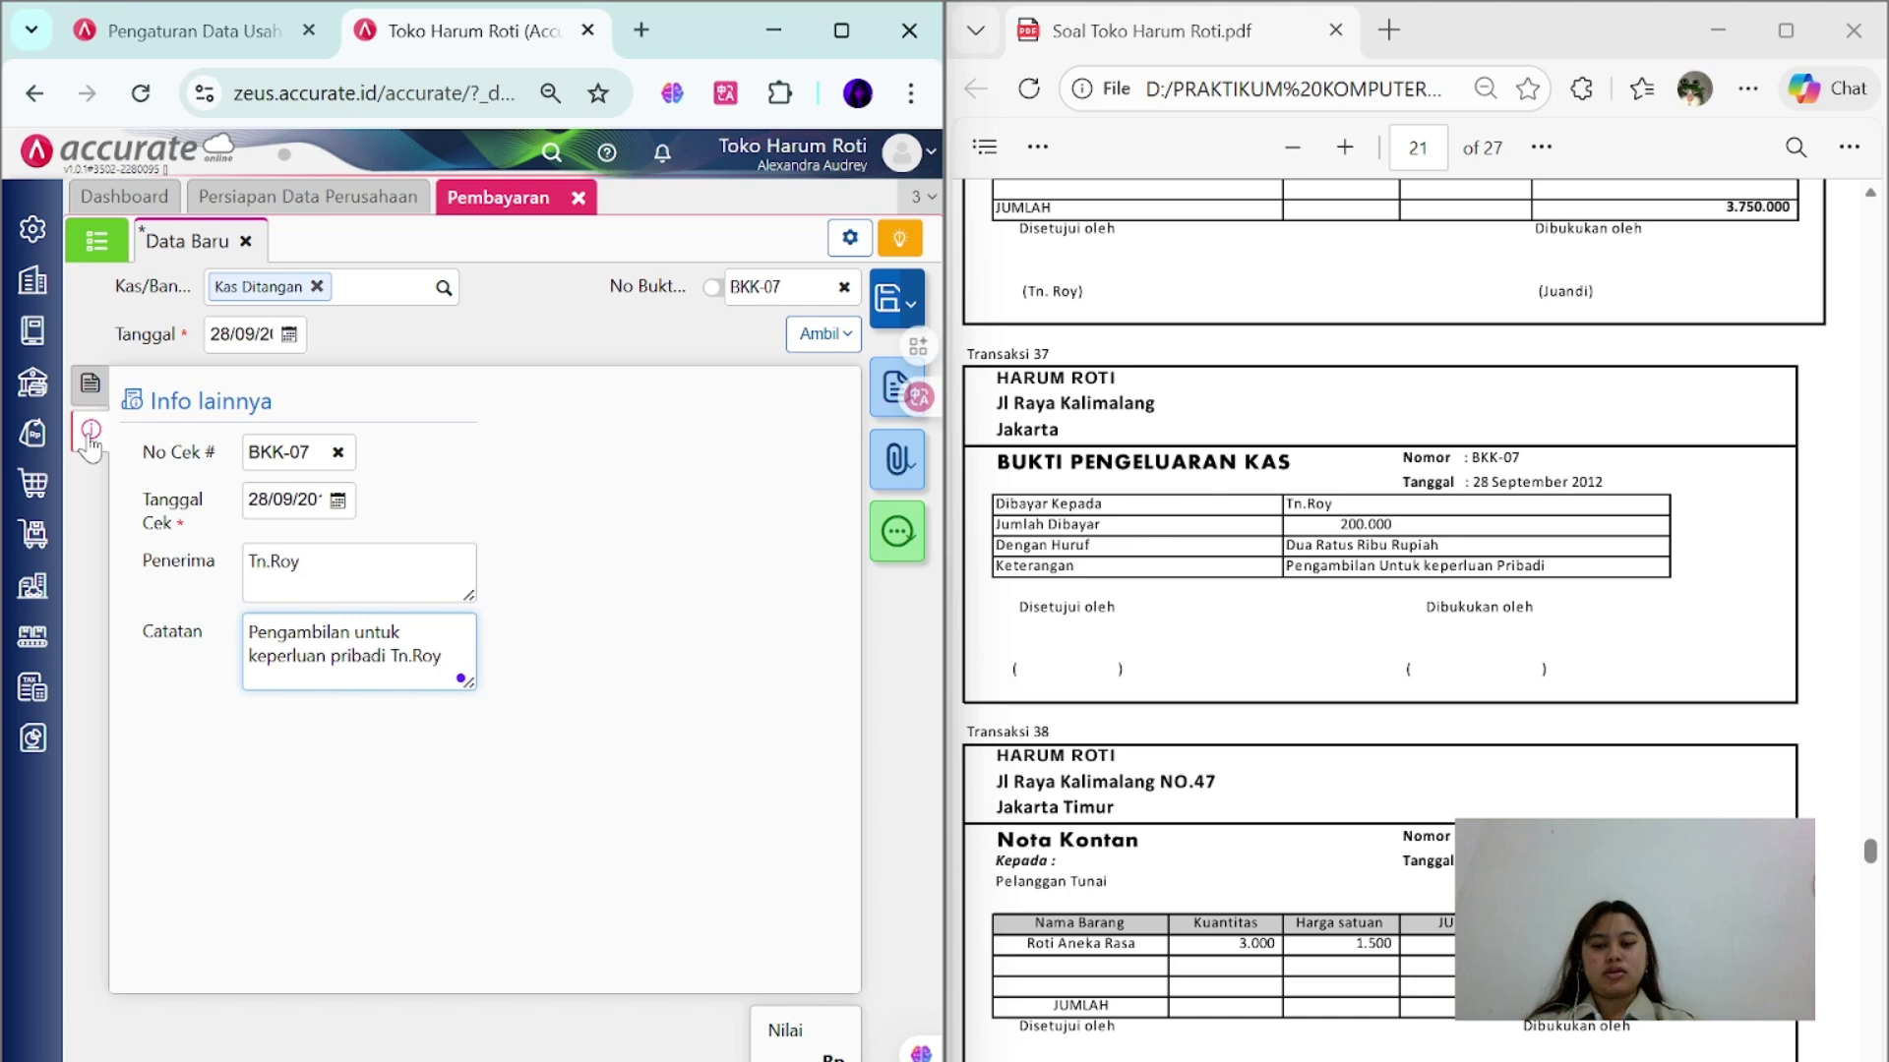
- Save the payment and close the Pembayaran form
{"action": "left_click", "coordinate": [901, 317]}
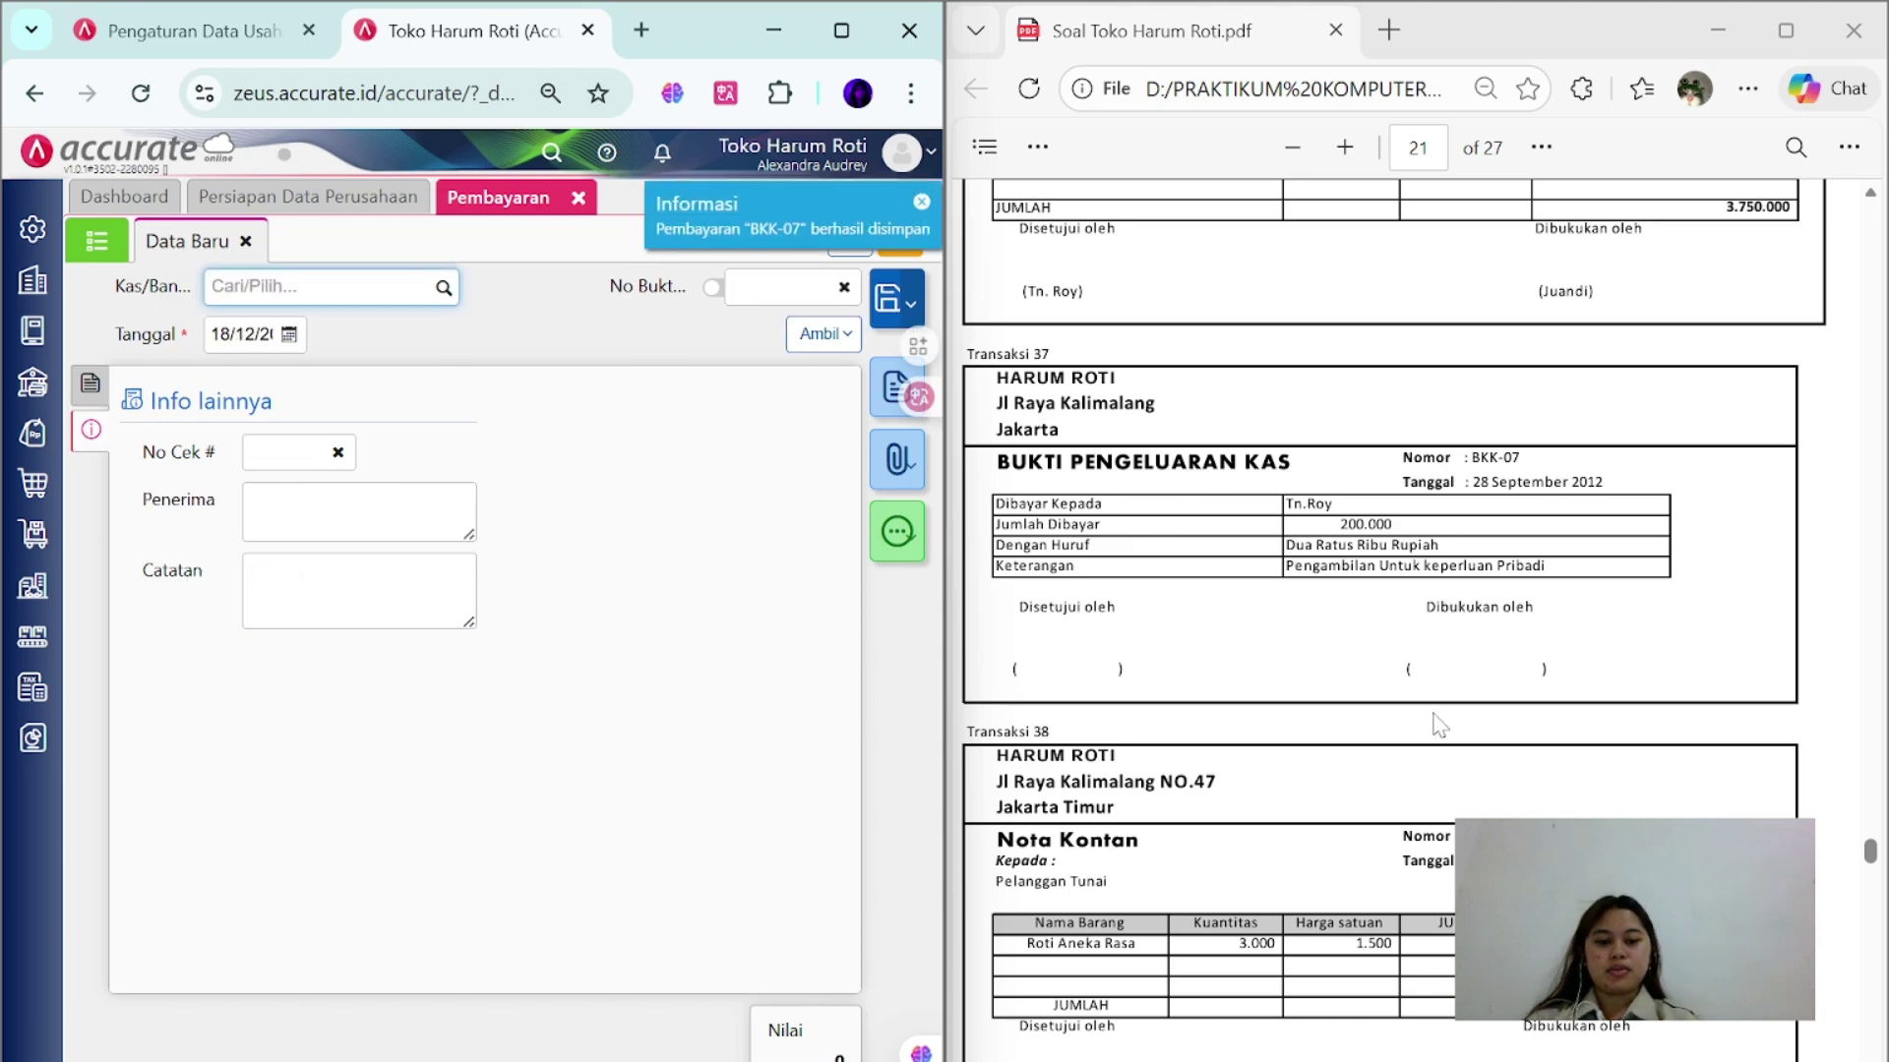
{"action": "scroll", "coordinate": [1438, 725], "scroll_direction": "down", "scroll_amount": 5}
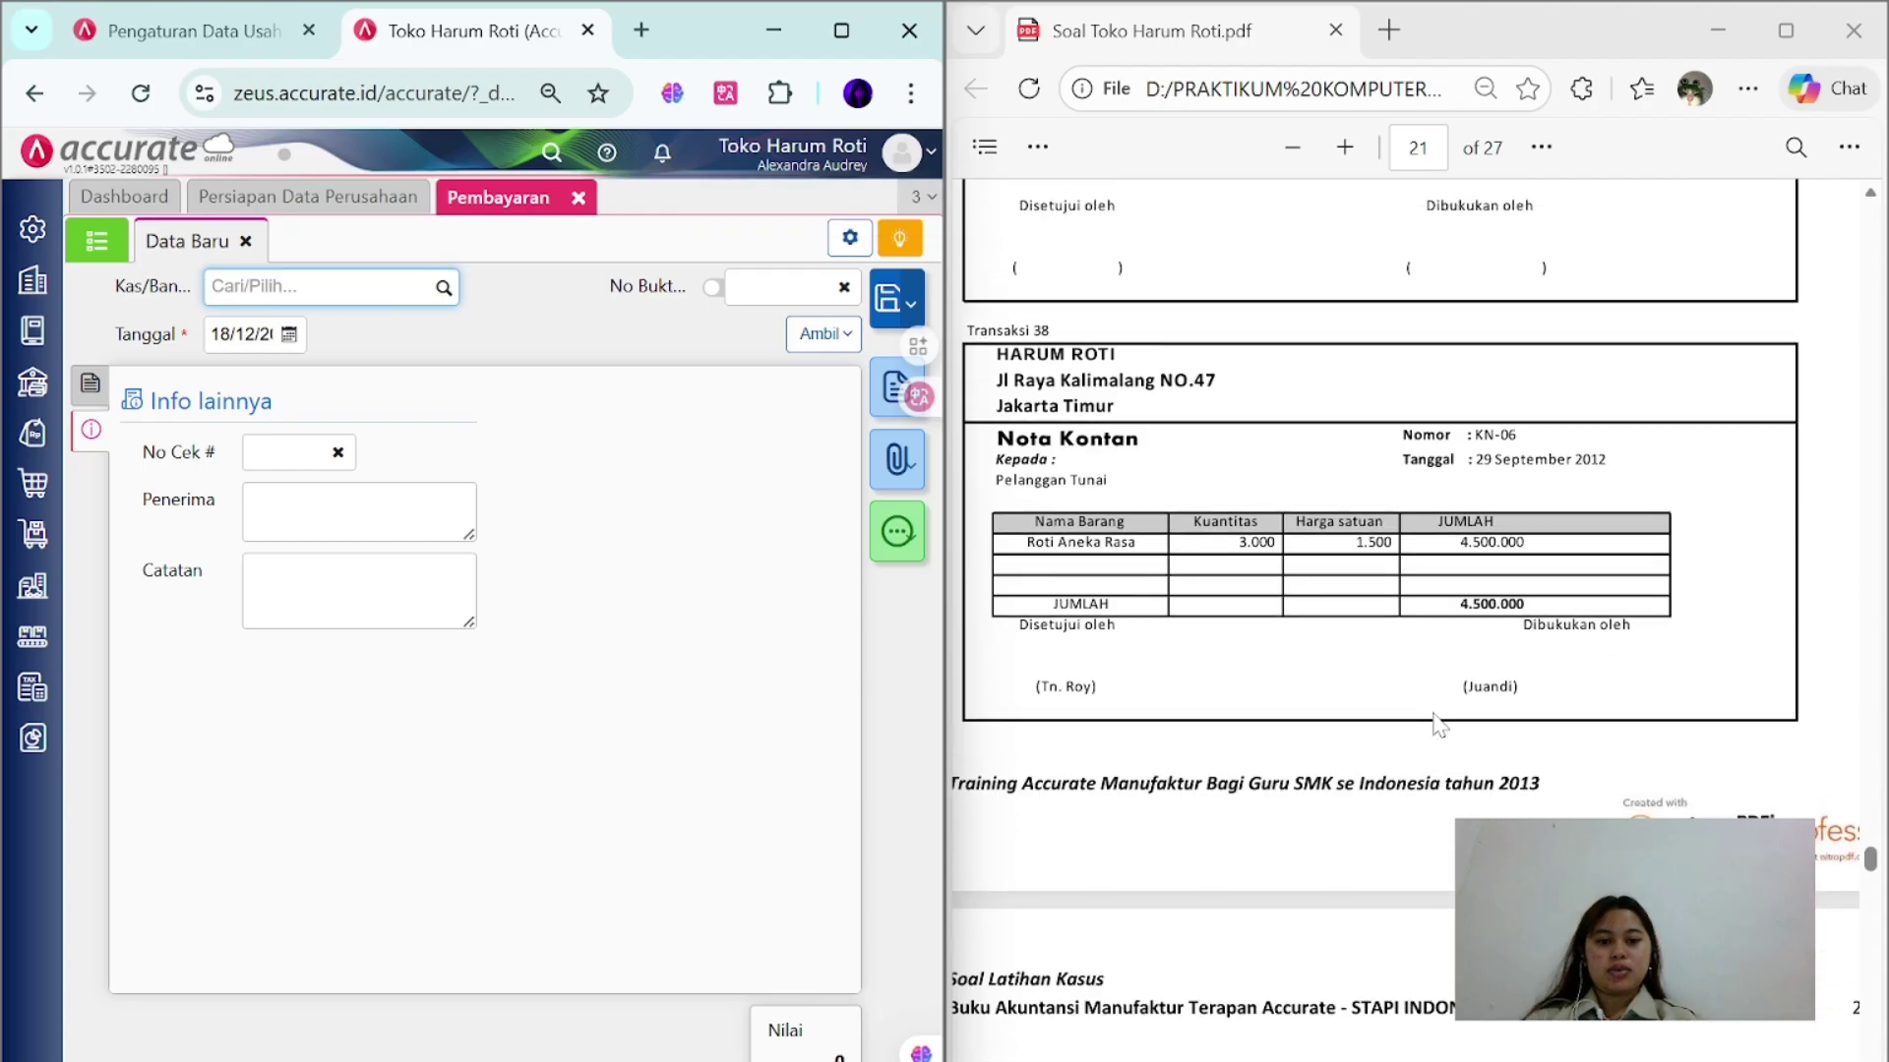
{"action": "left_click", "coordinate": [578, 198]}
- Create a Faktur Penjualan for customer PENJUALAN TUNAI dated 29/09/2012 with the manual number KN-06
{"action": "left_click", "coordinate": [32, 430]}
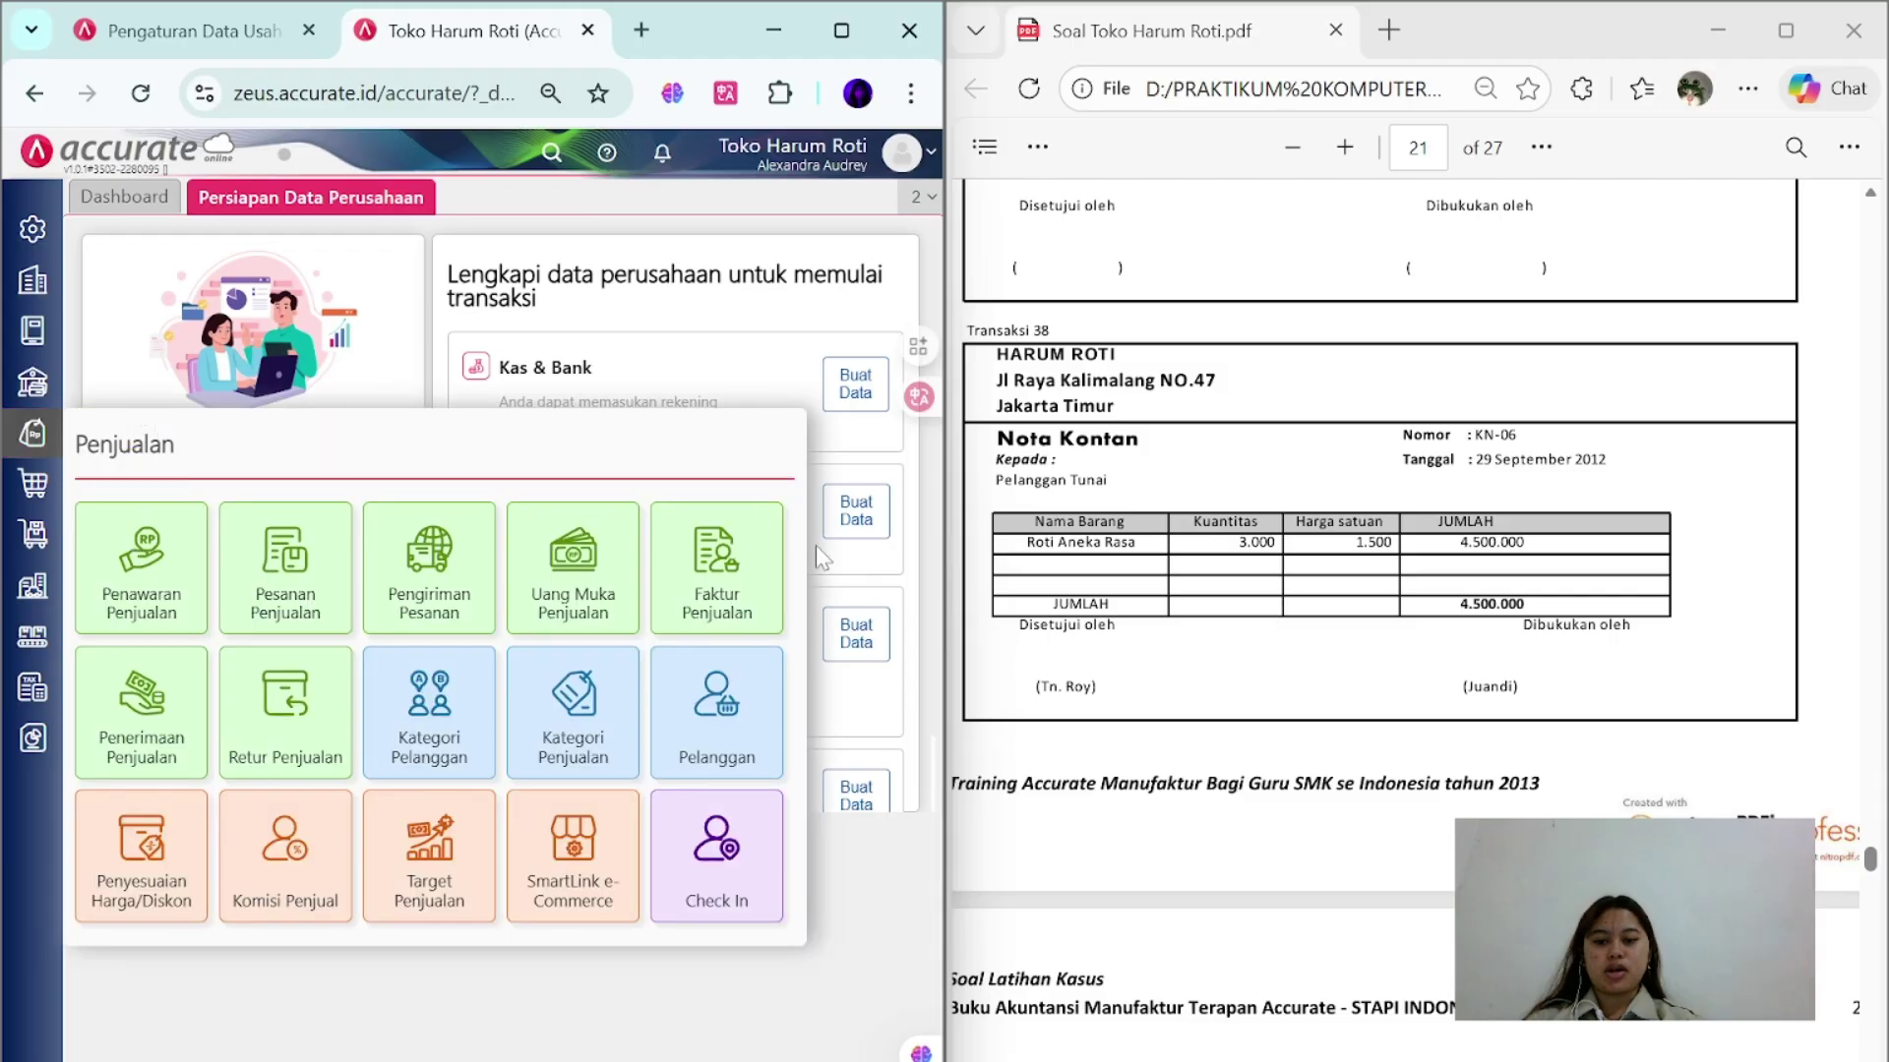
{"action": "left_click", "coordinate": [722, 567]}
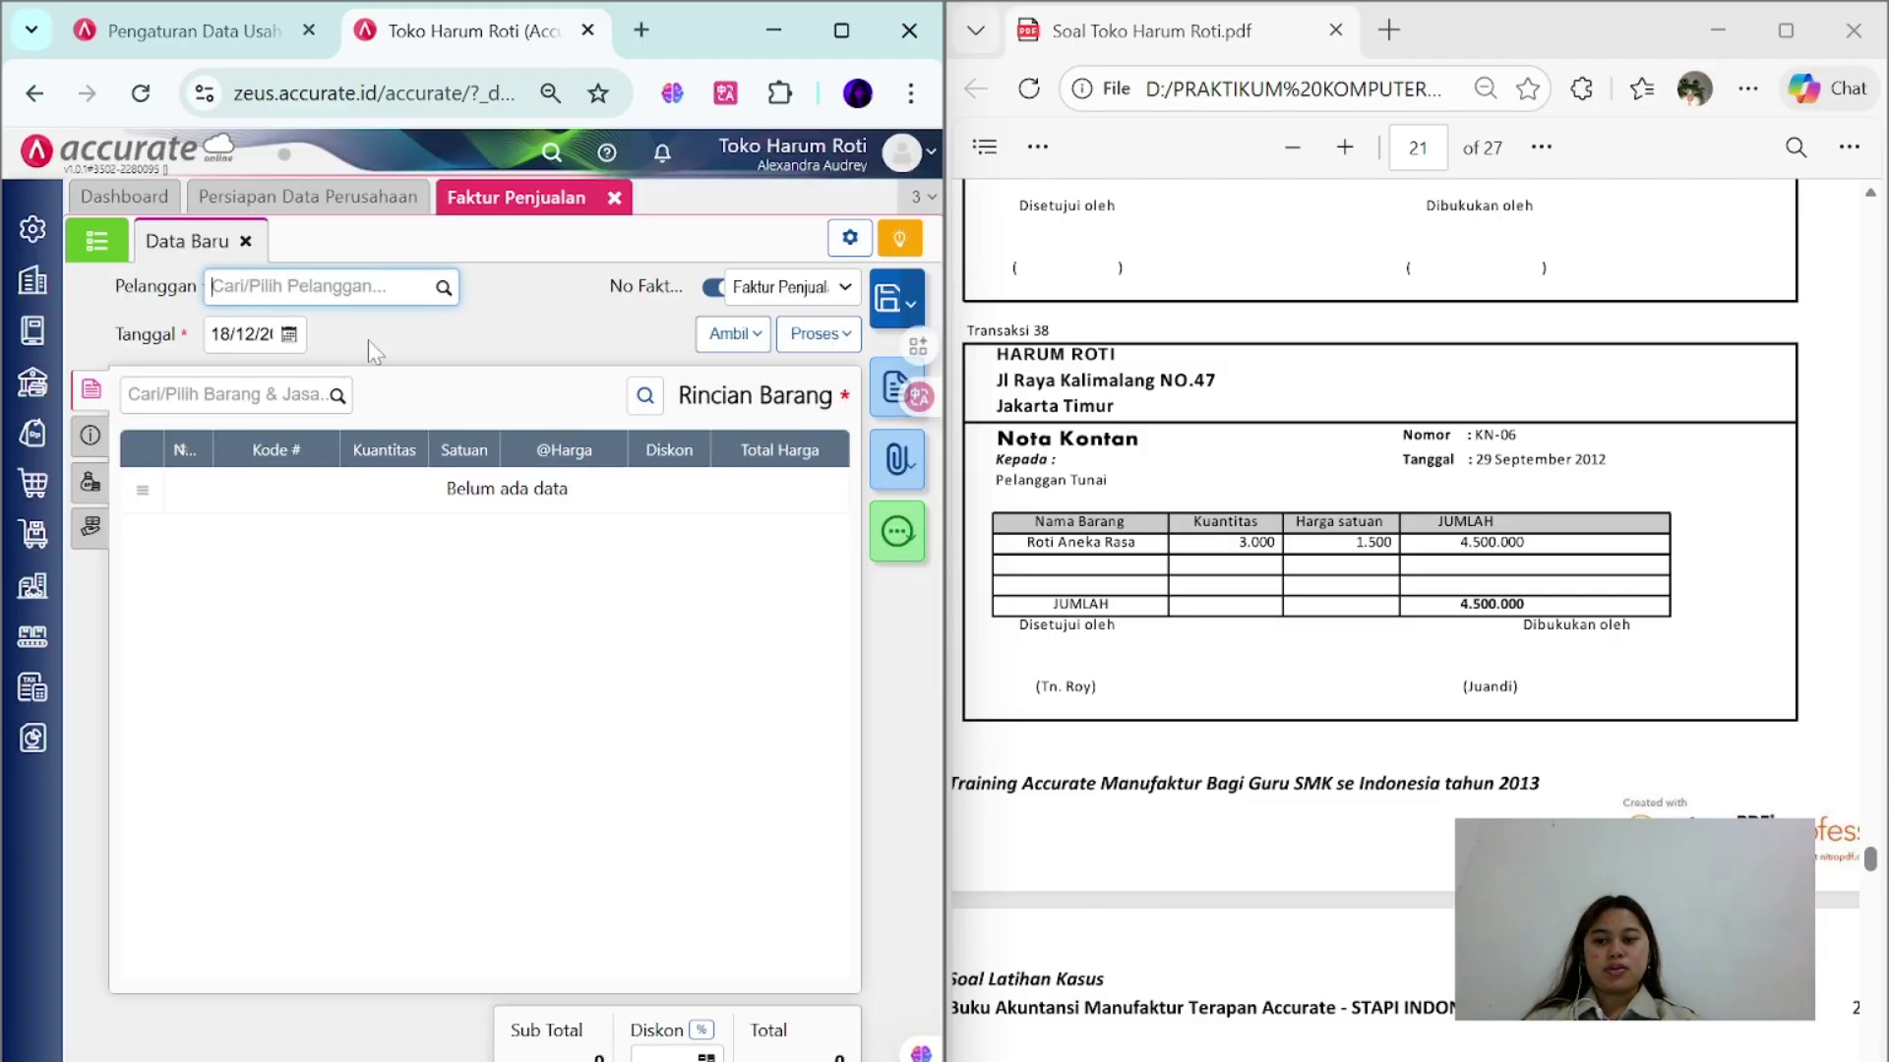
{"action": "left_click", "coordinate": [443, 287]}
{"action": "left_click", "coordinate": [429, 458]}
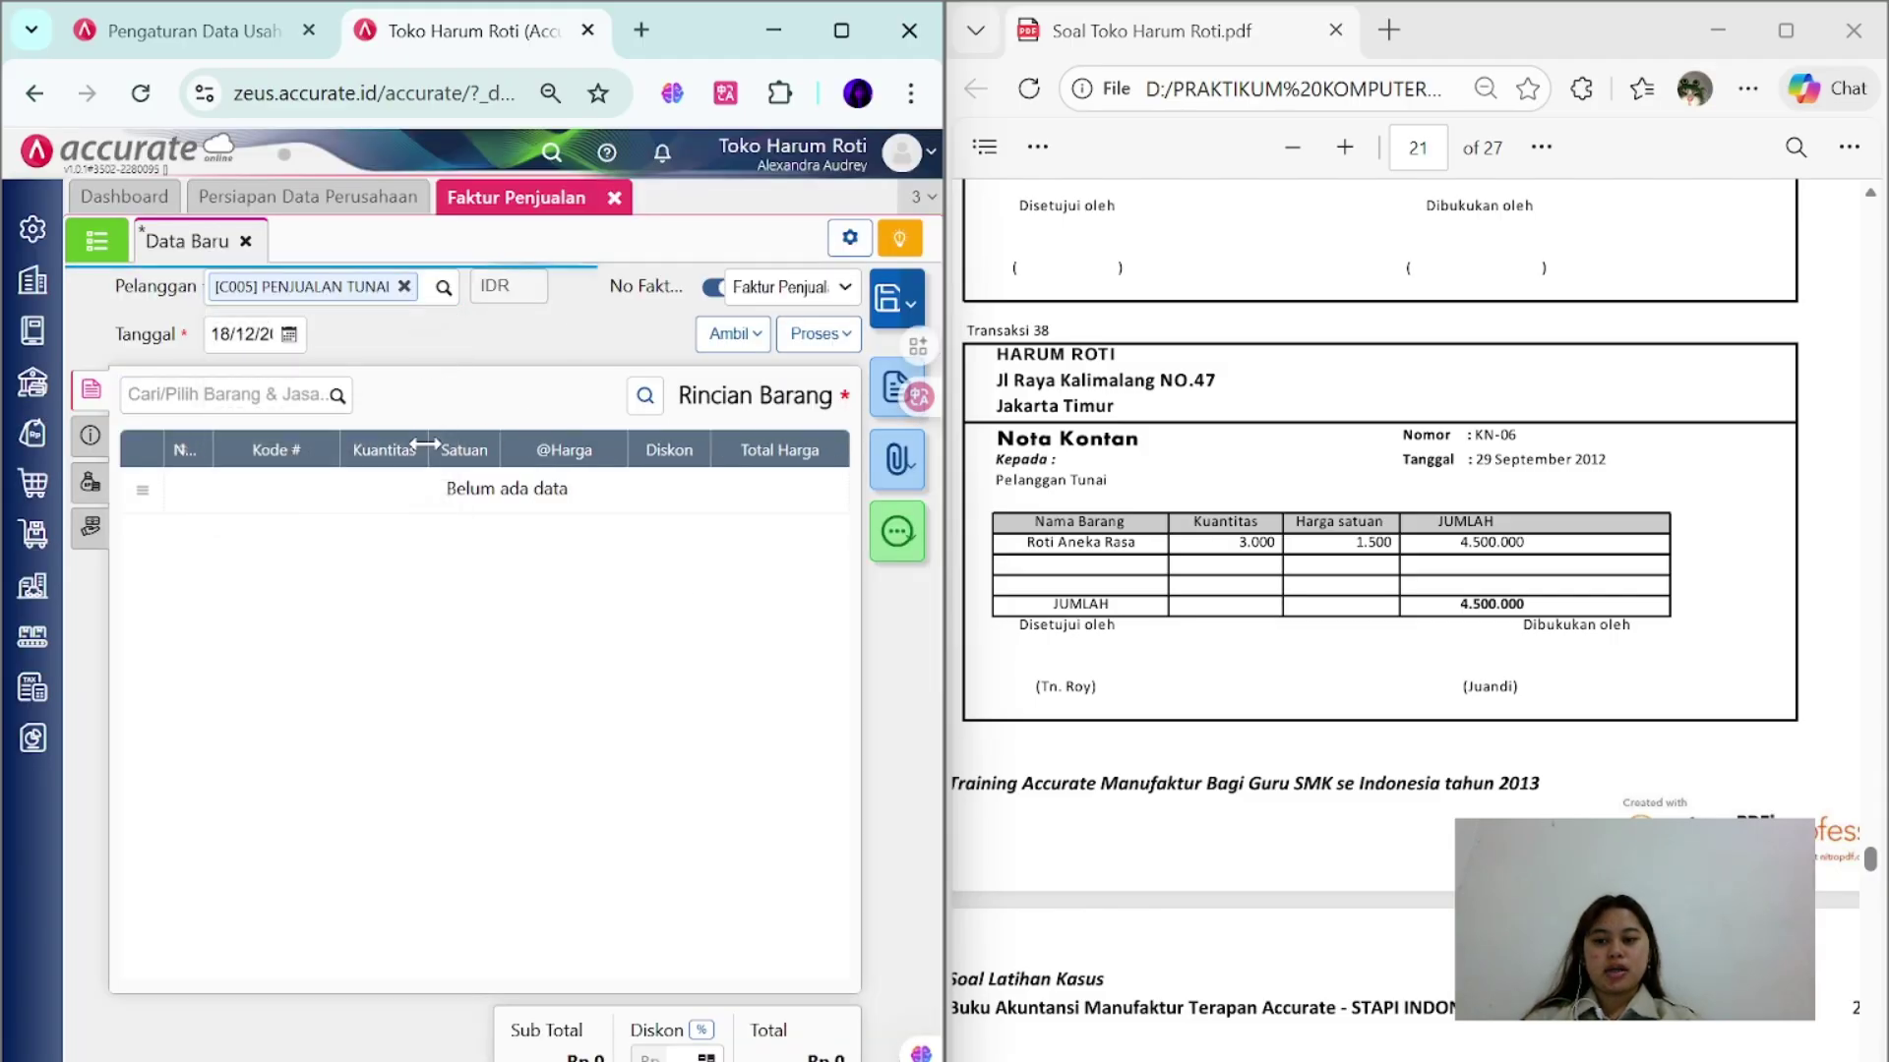
{"action": "left_click", "coordinate": [241, 335]}
{"action": "type", "text": "29"}
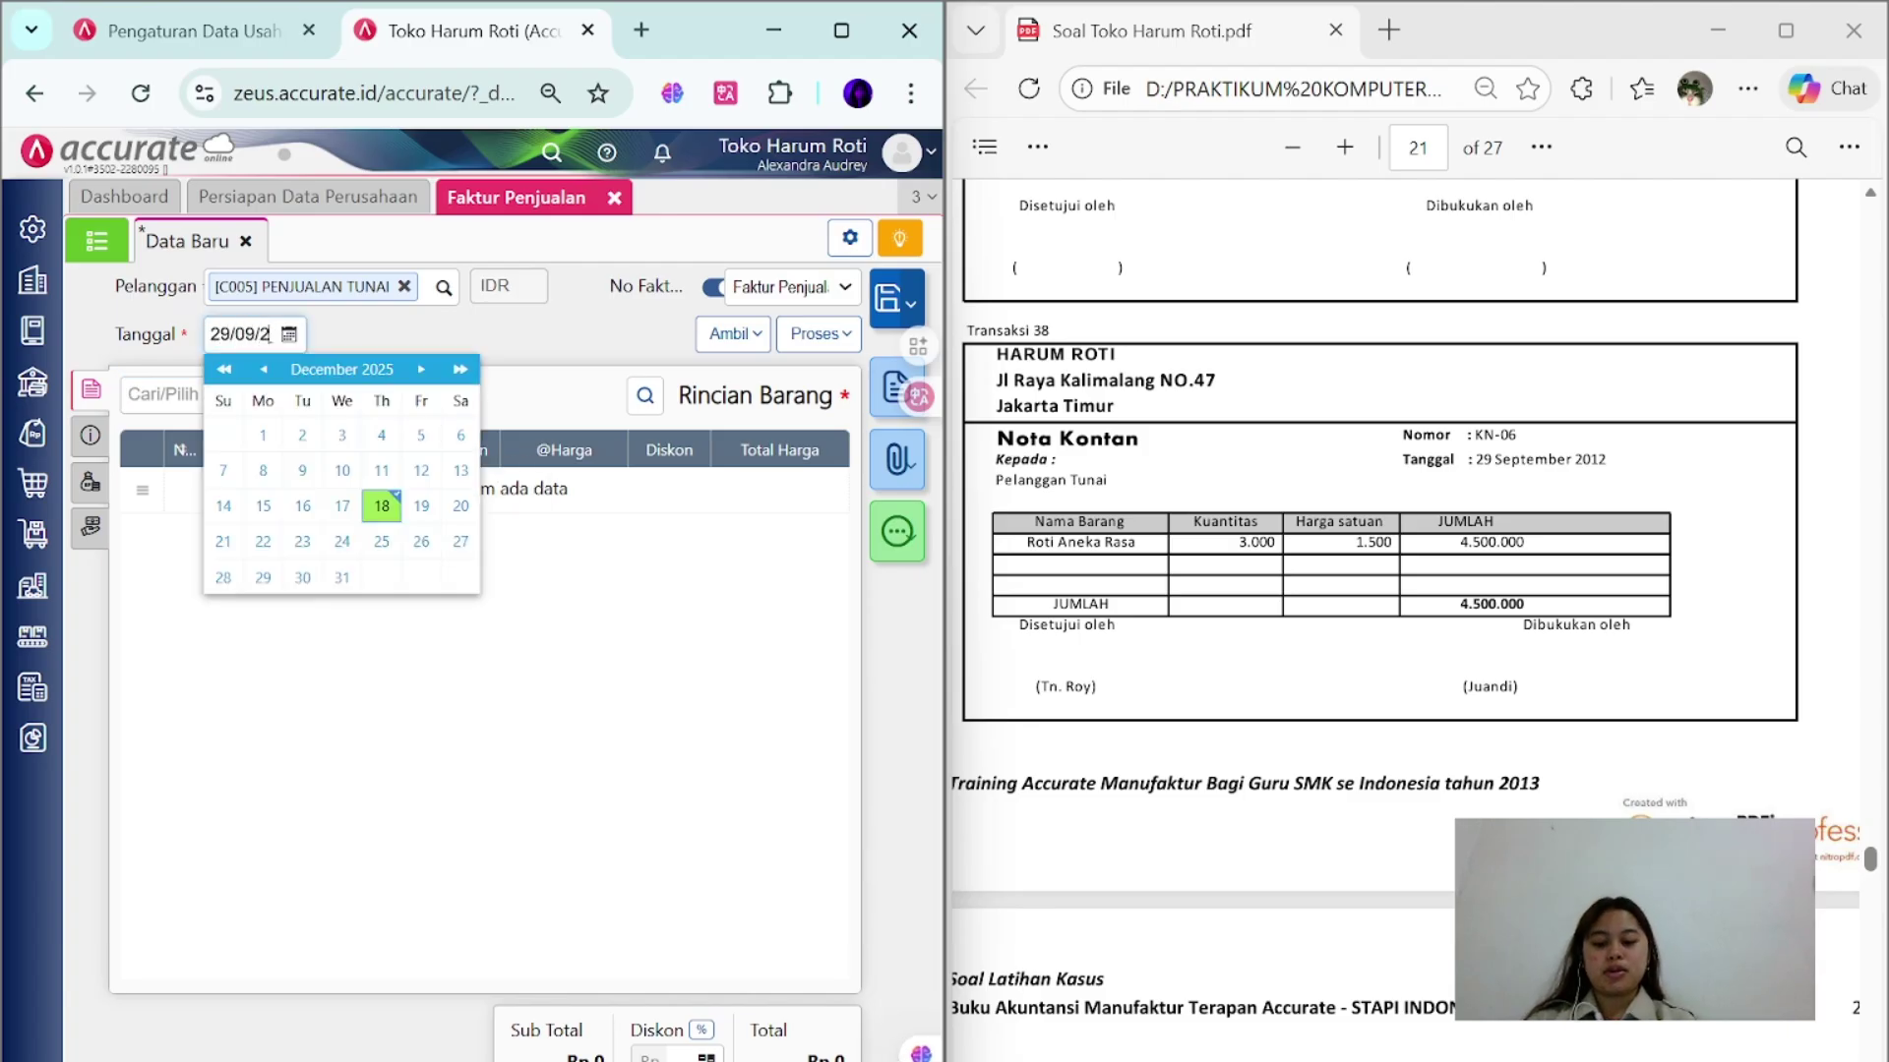
{"action": "left_click", "coordinate": [713, 287]}
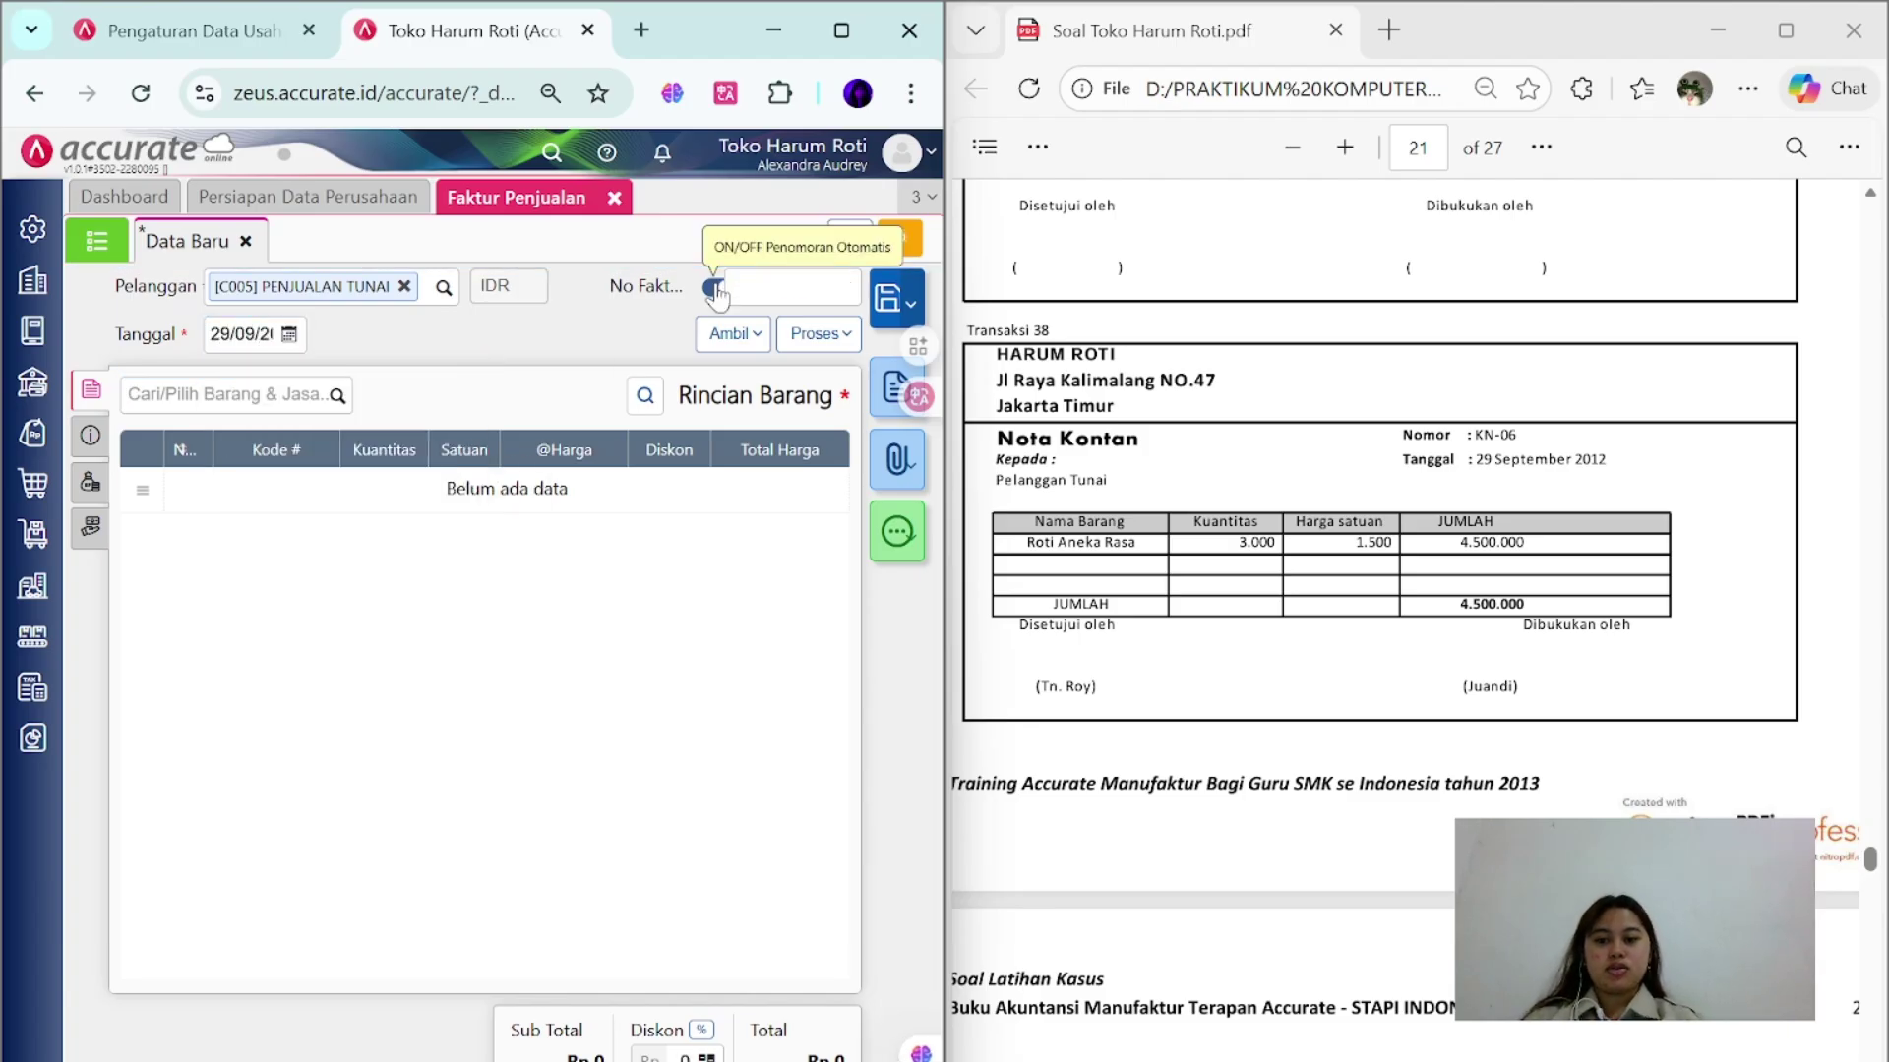
{"action": "left_click", "coordinate": [792, 287]}
{"action": "type", "text": "KN-06"}
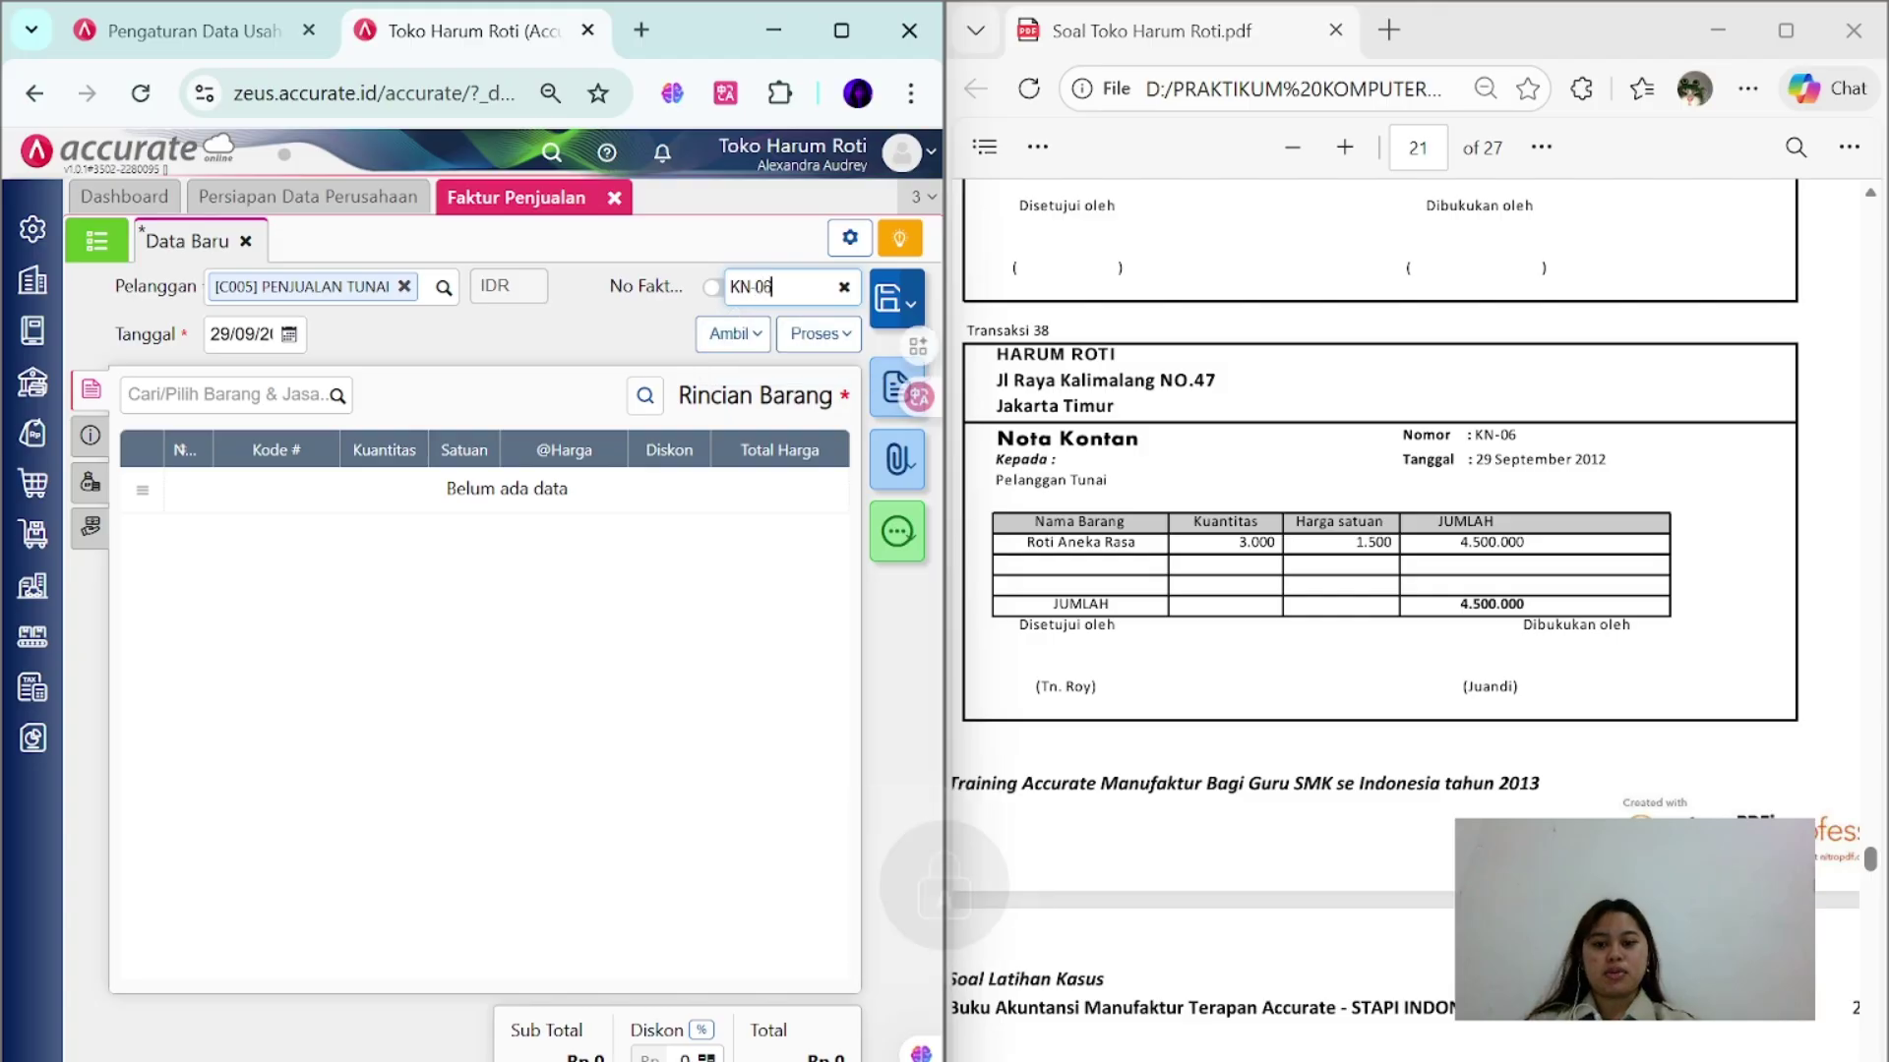
- Add ROTI ANEKA RASA to the cash sales invoice with a quantity of 3.000 PCS
{"action": "left_click", "coordinate": [337, 396]}
{"action": "scroll", "coordinate": [261, 540], "scroll_direction": "down", "scroll_amount": 2}
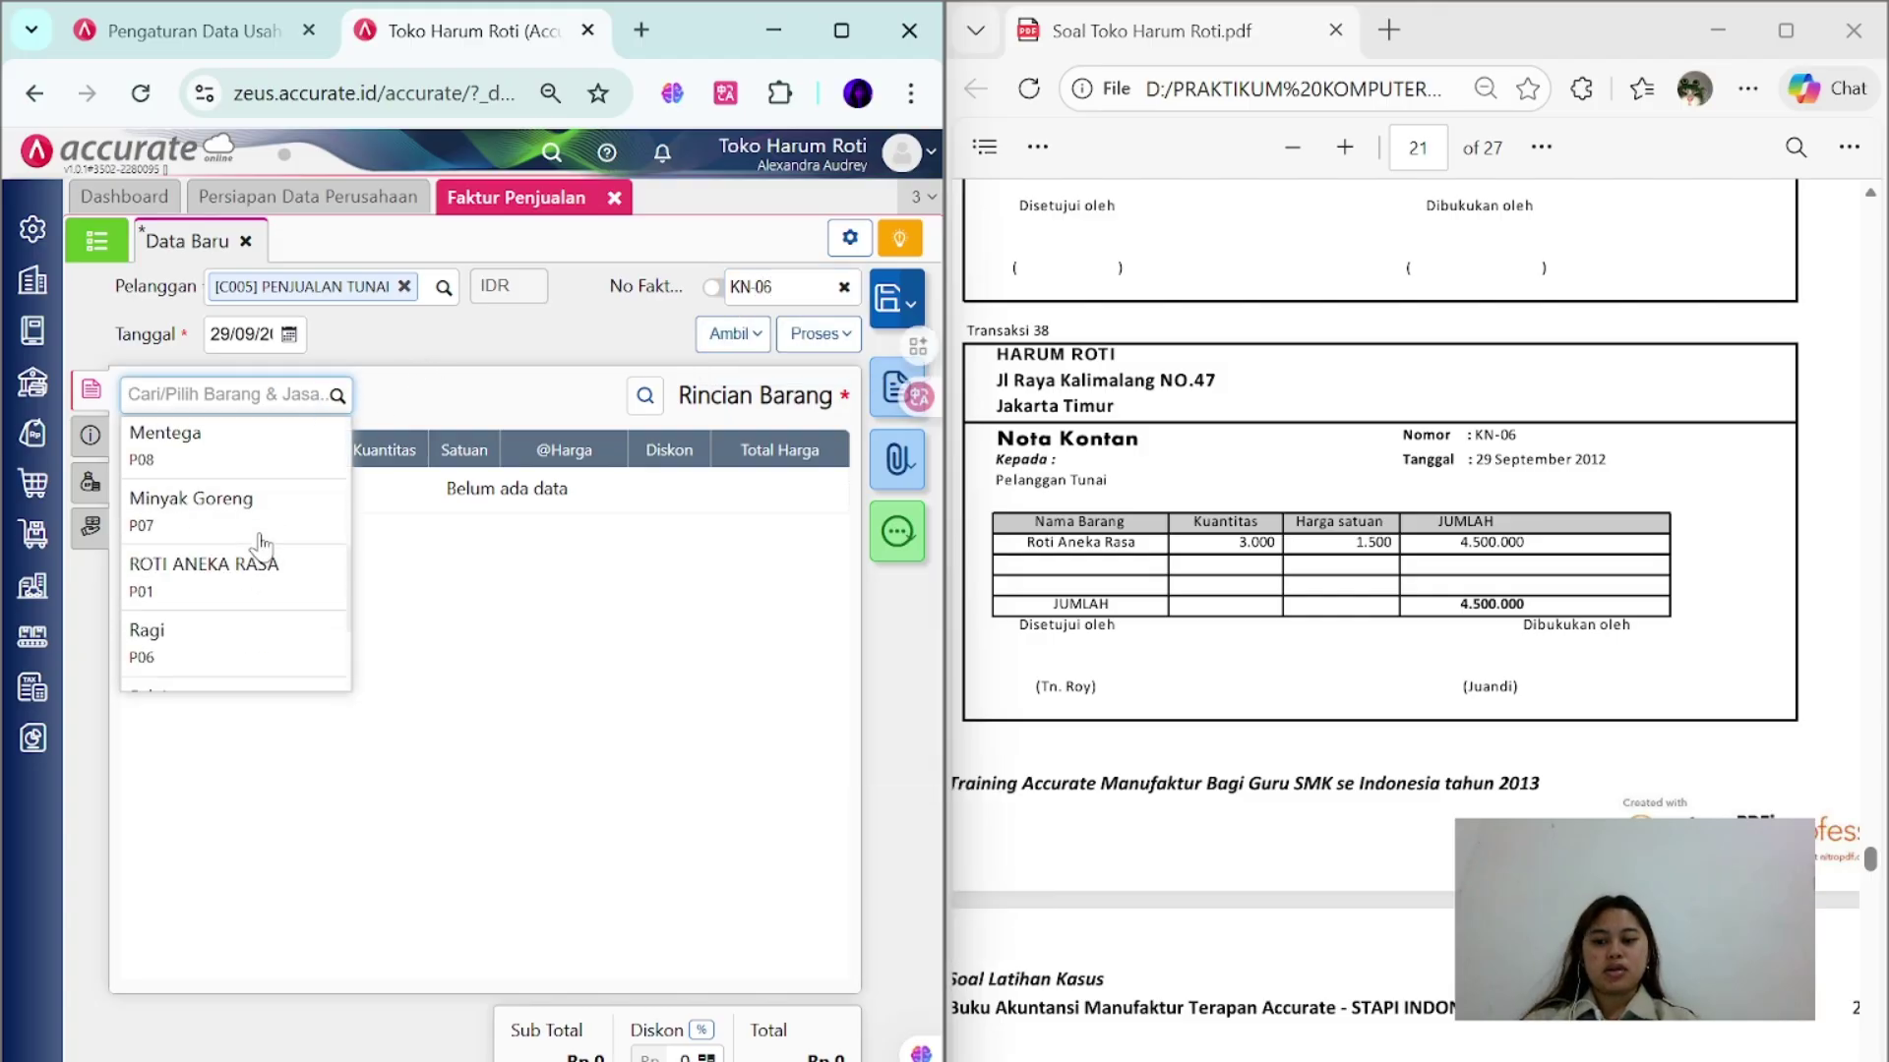
{"action": "left_click", "coordinate": [262, 561]}
{"action": "type", "text": "300"}
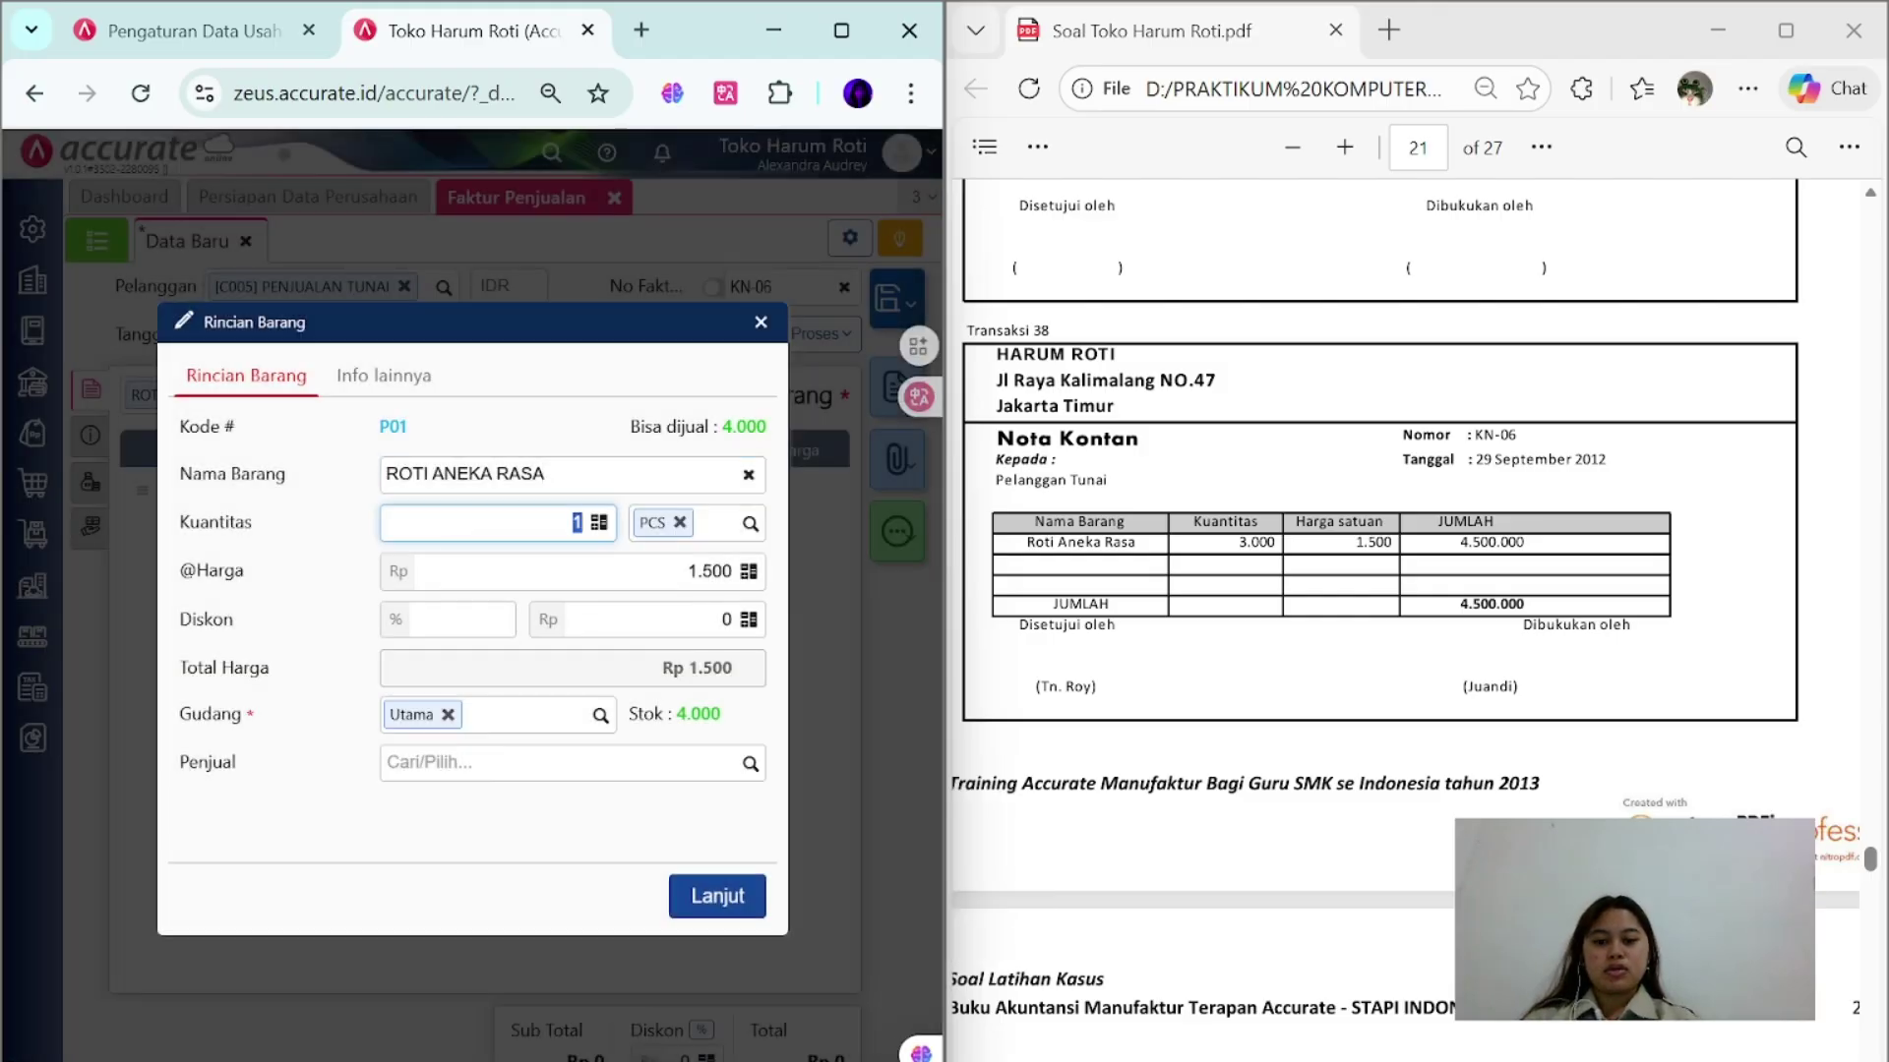
{"action": "left_click", "coordinate": [689, 896]}
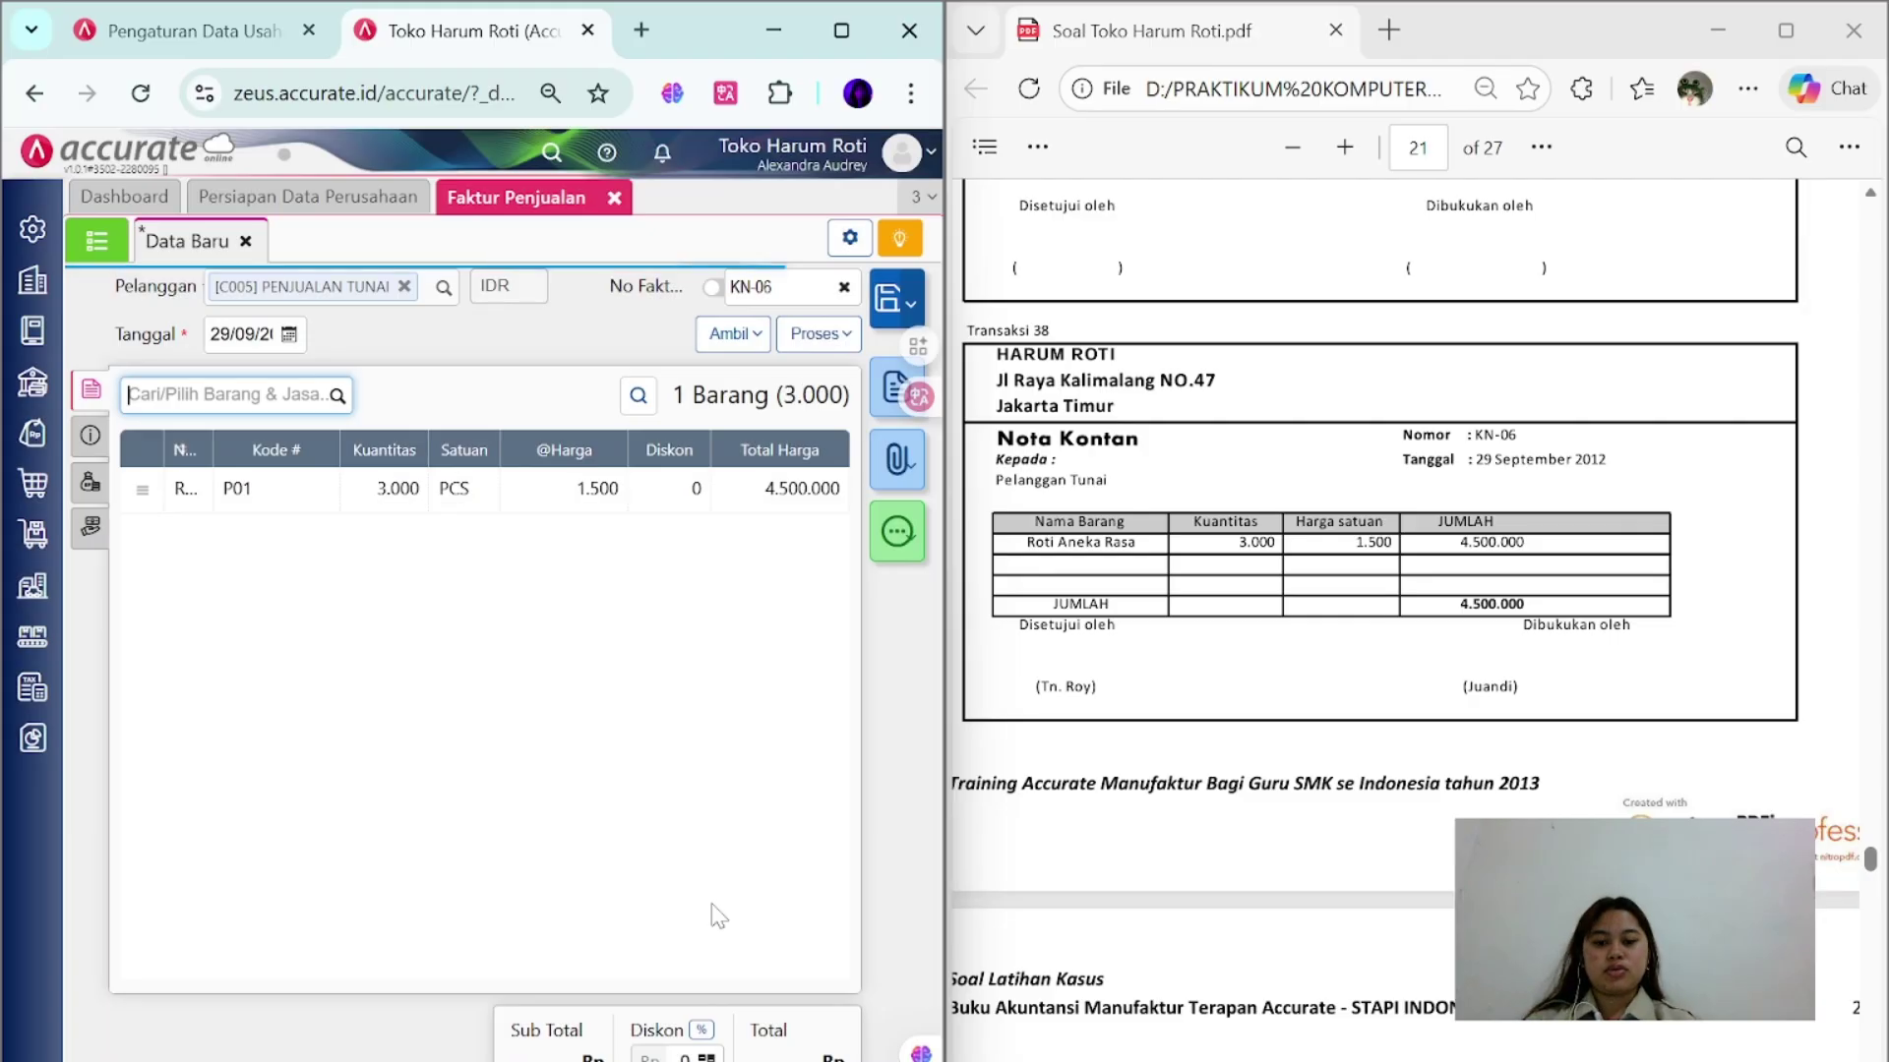
- Set the invoice's Syarat Pembayaran to C.O.D and its Tgl Pengiriman to 29/09/2012
{"action": "left_click", "coordinate": [91, 436]}
{"action": "left_click", "coordinate": [309, 452]}
{"action": "type", "text": "C"}
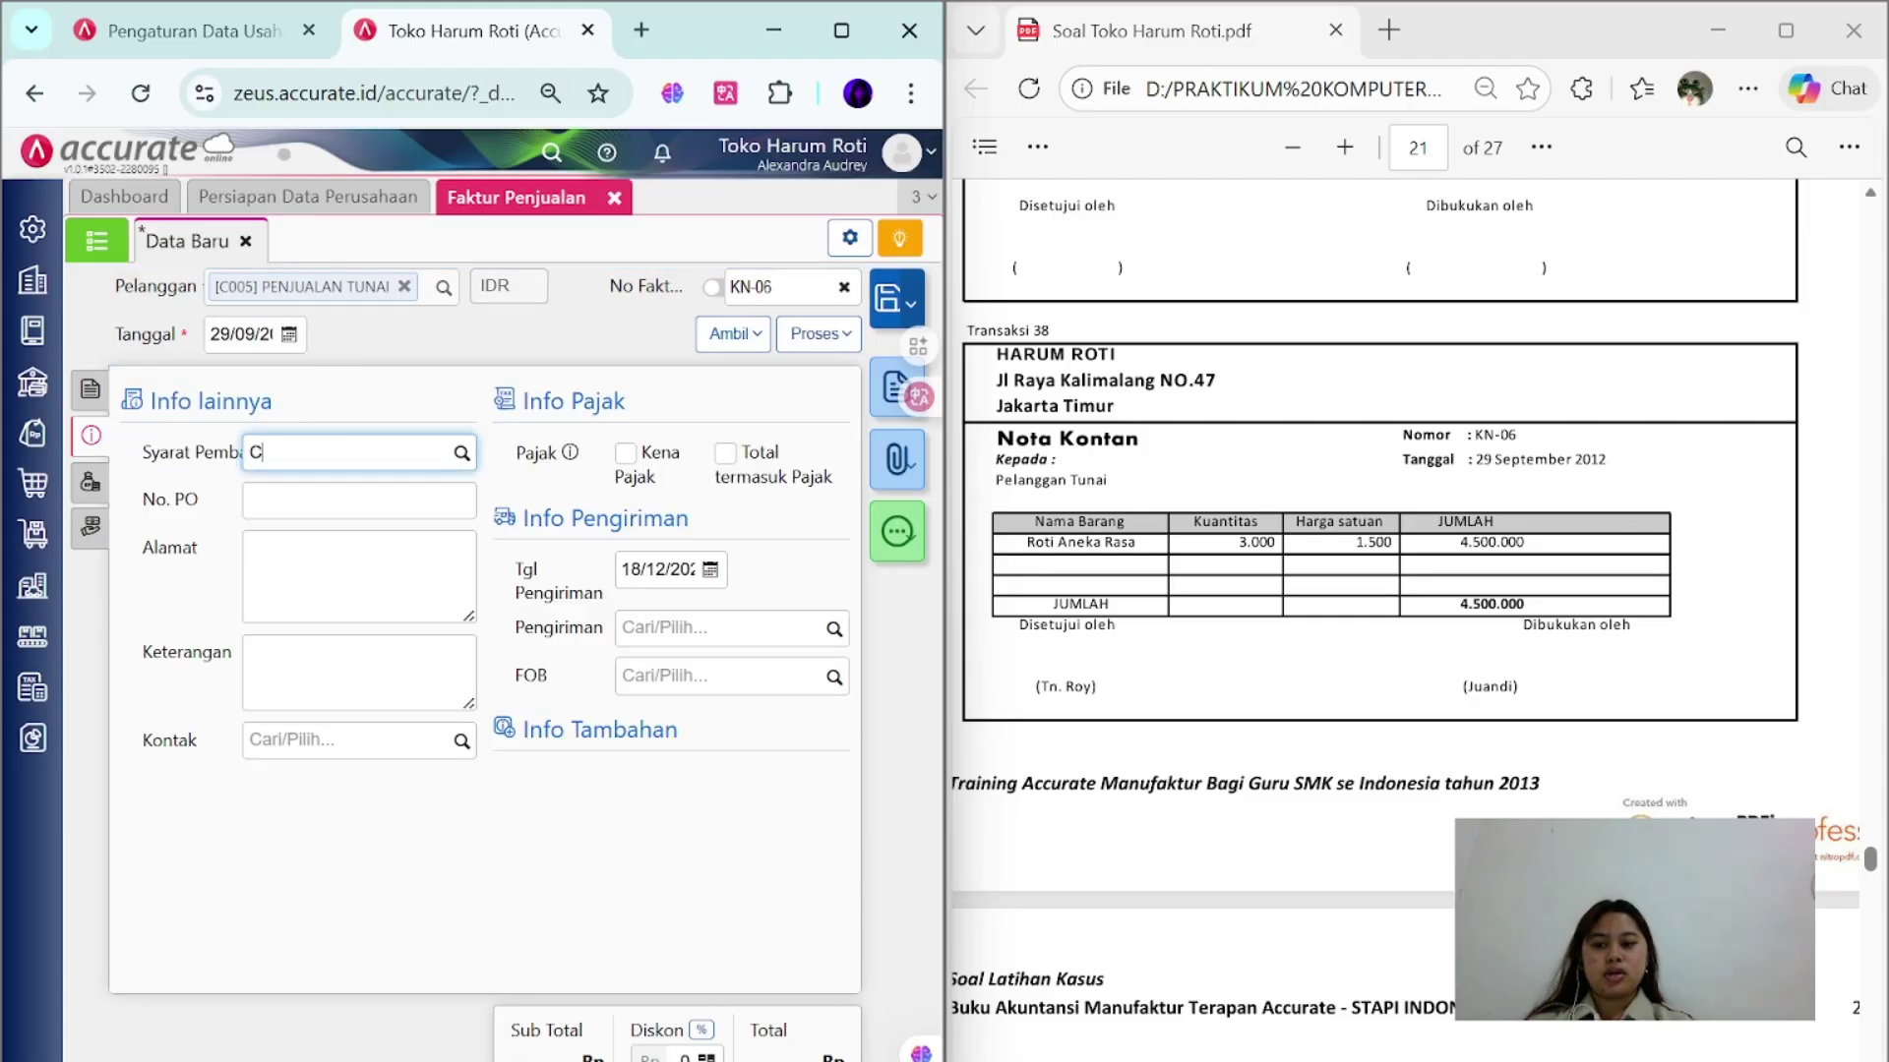
{"action": "left_click", "coordinate": [285, 502]}
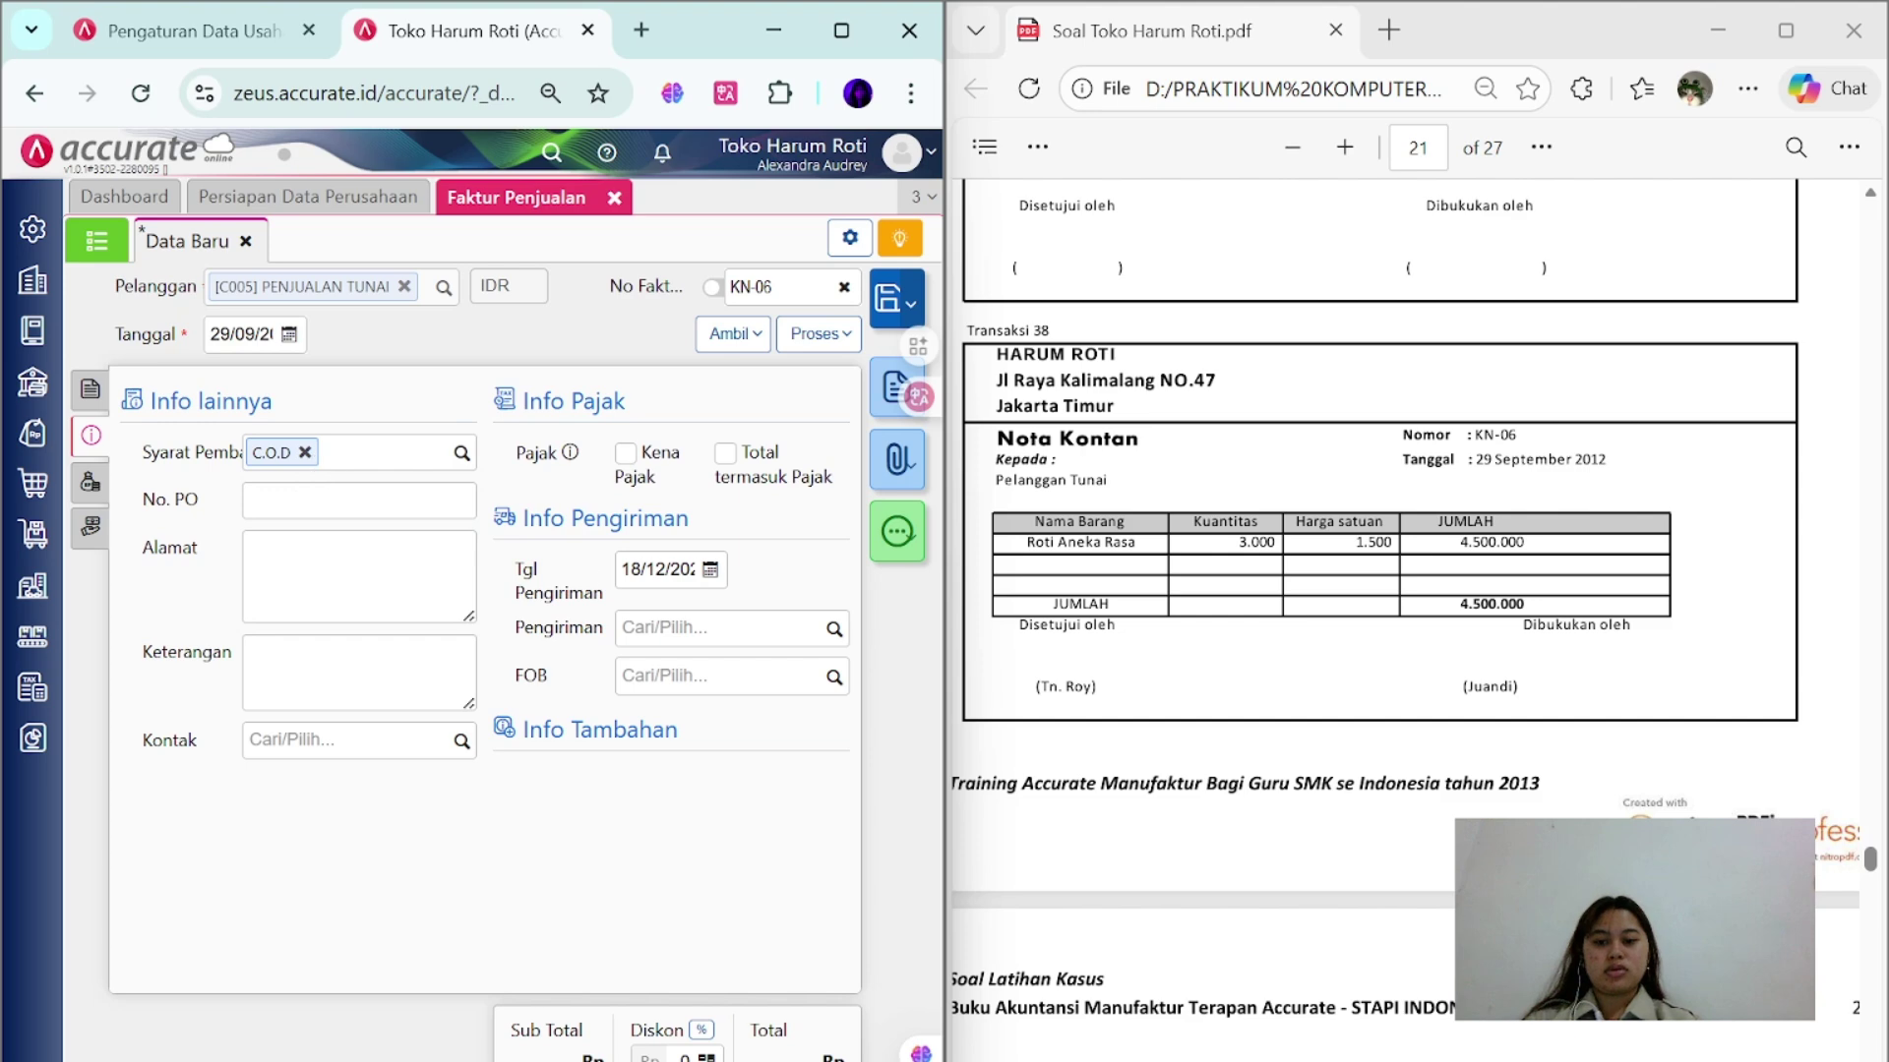
{"action": "left_click", "coordinate": [657, 568]}
{"action": "type", "text": "290"}
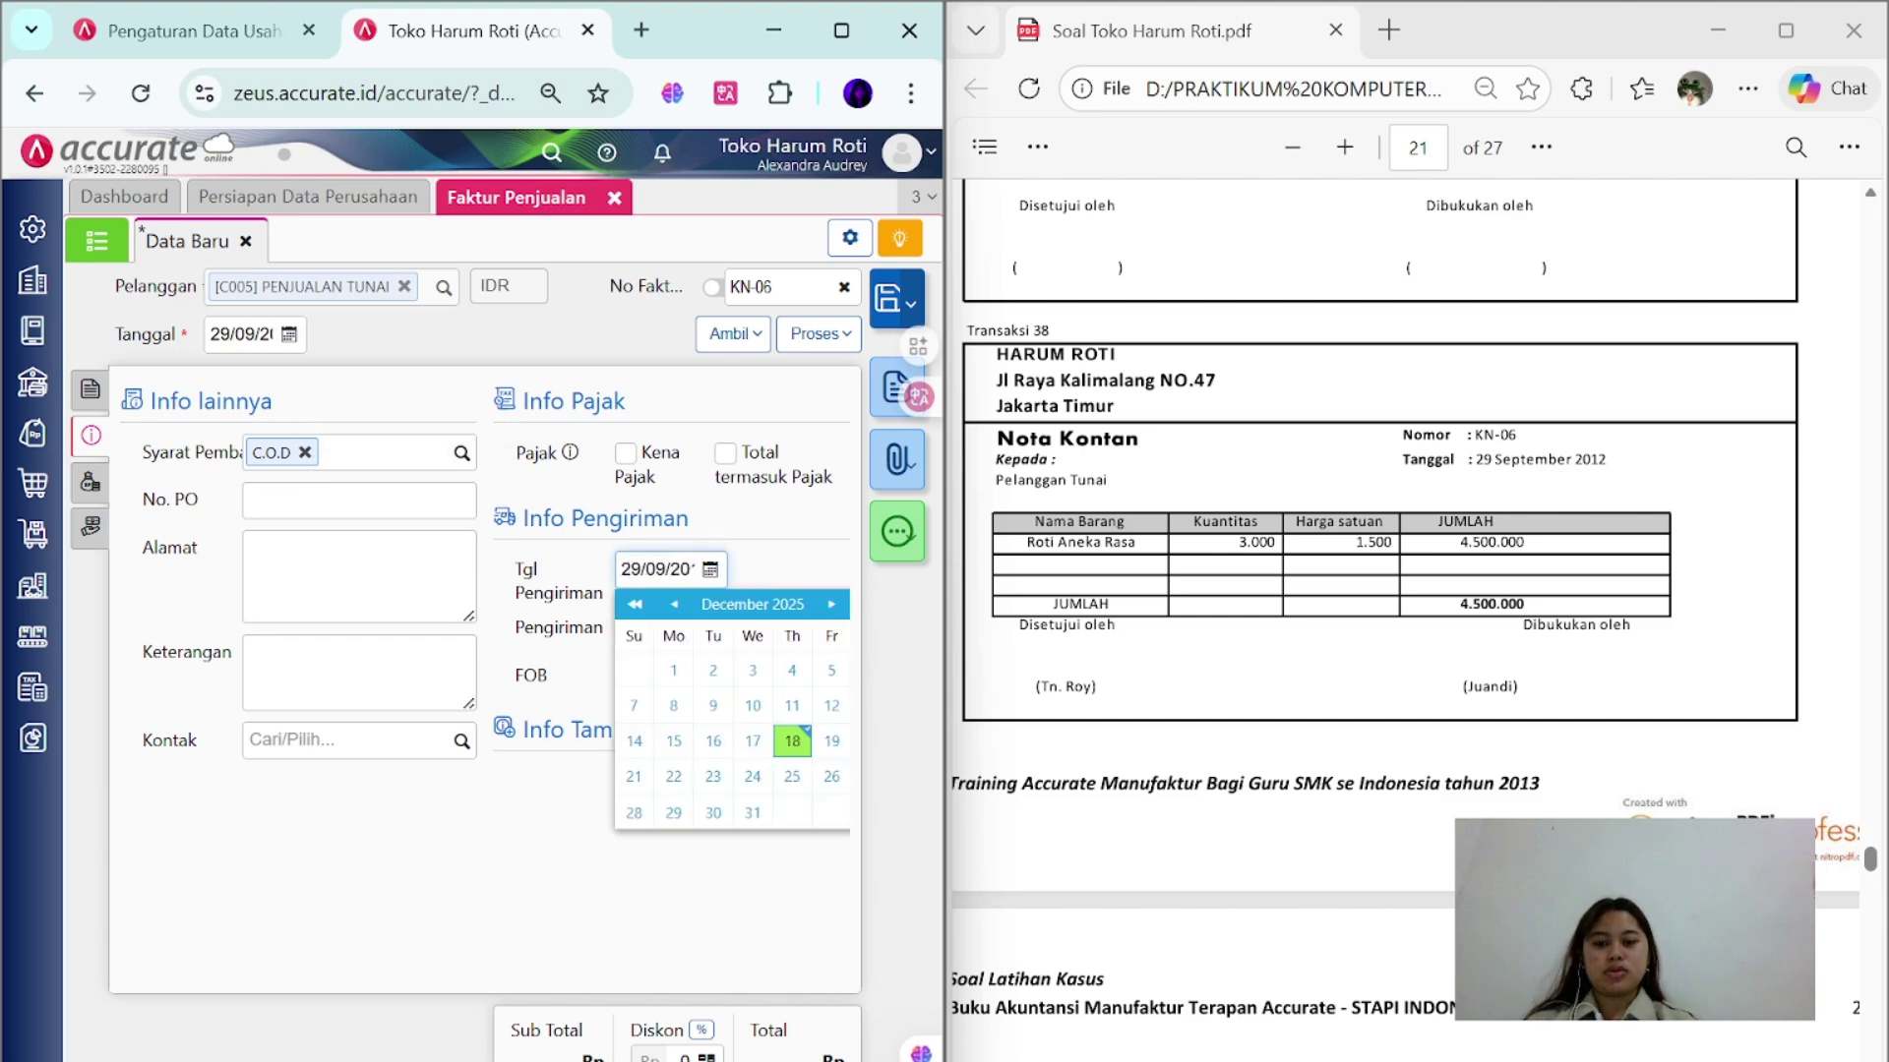
- Process invoice KN-06 into a Penerimaan Penjualan and set its Tgl Bayar to 29/09/2012
{"action": "left_click", "coordinate": [828, 351]}
{"action": "left_click", "coordinate": [830, 382]}
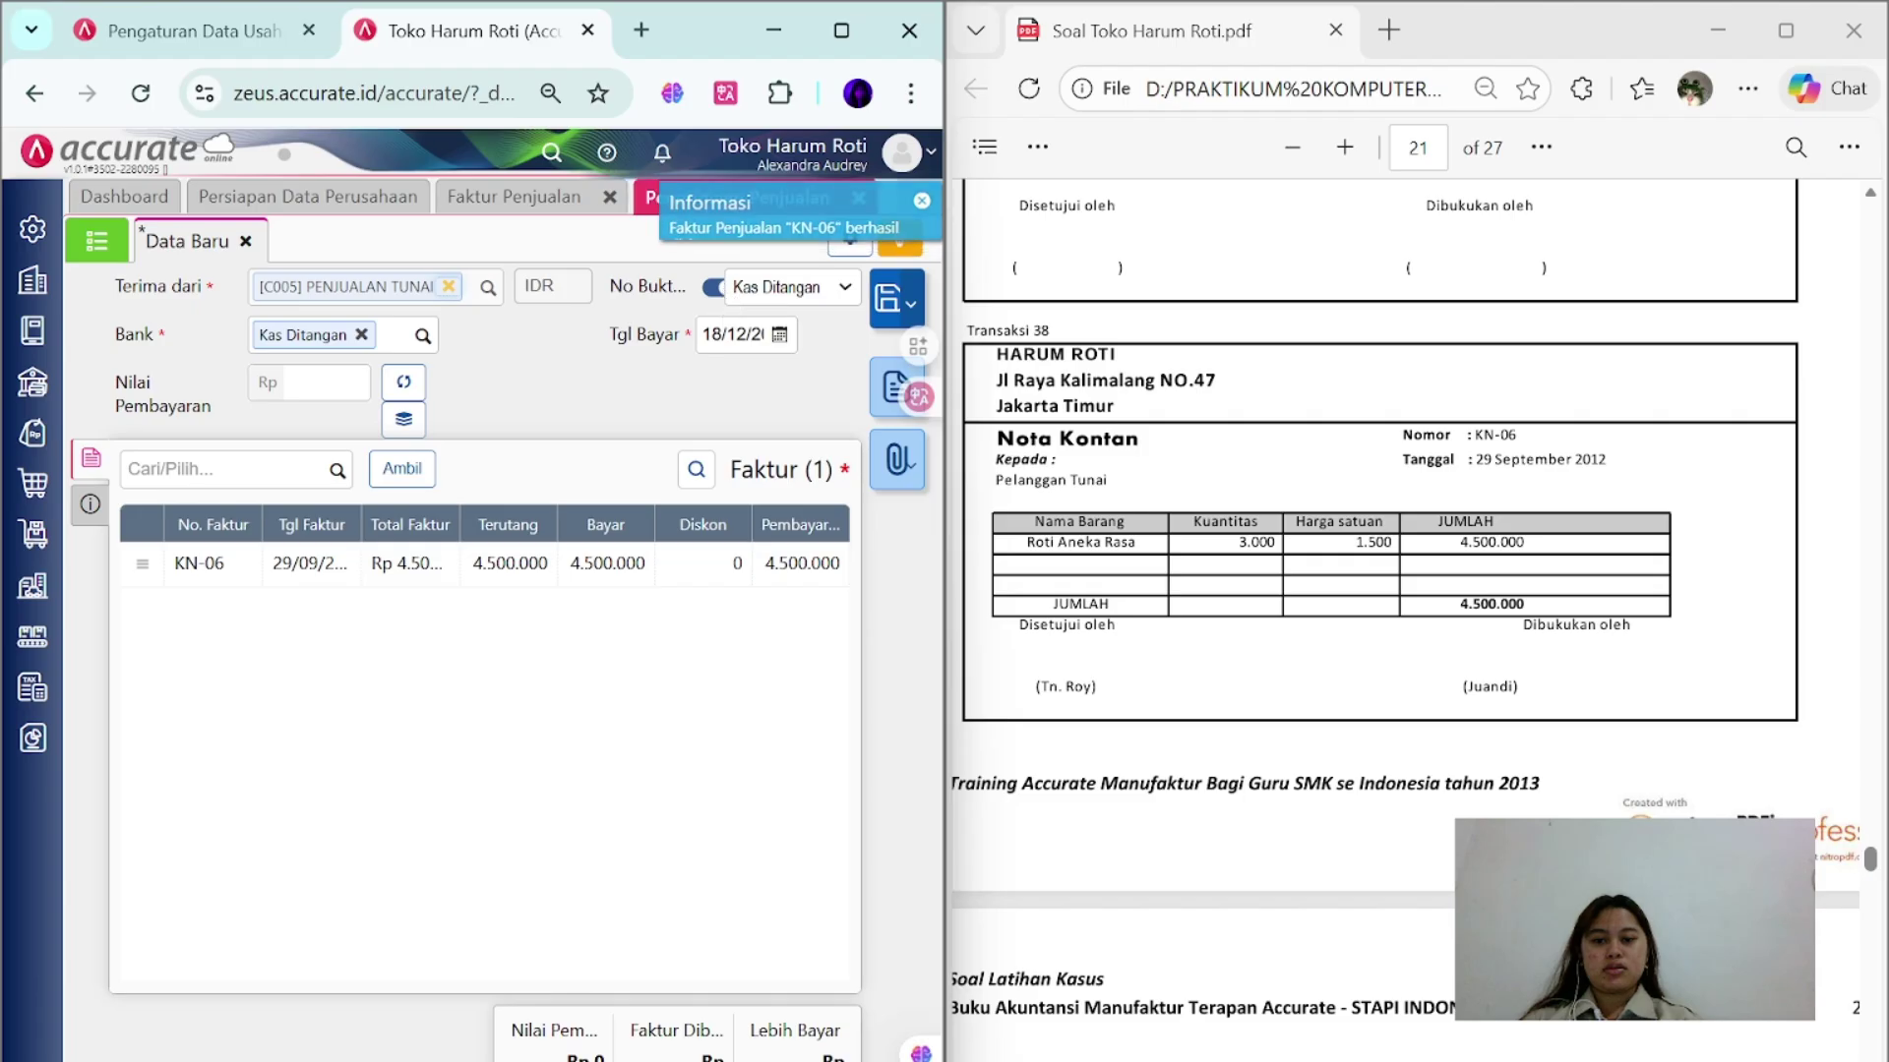
{"action": "left_click", "coordinate": [733, 334]}
{"action": "type", "text": "2909"}
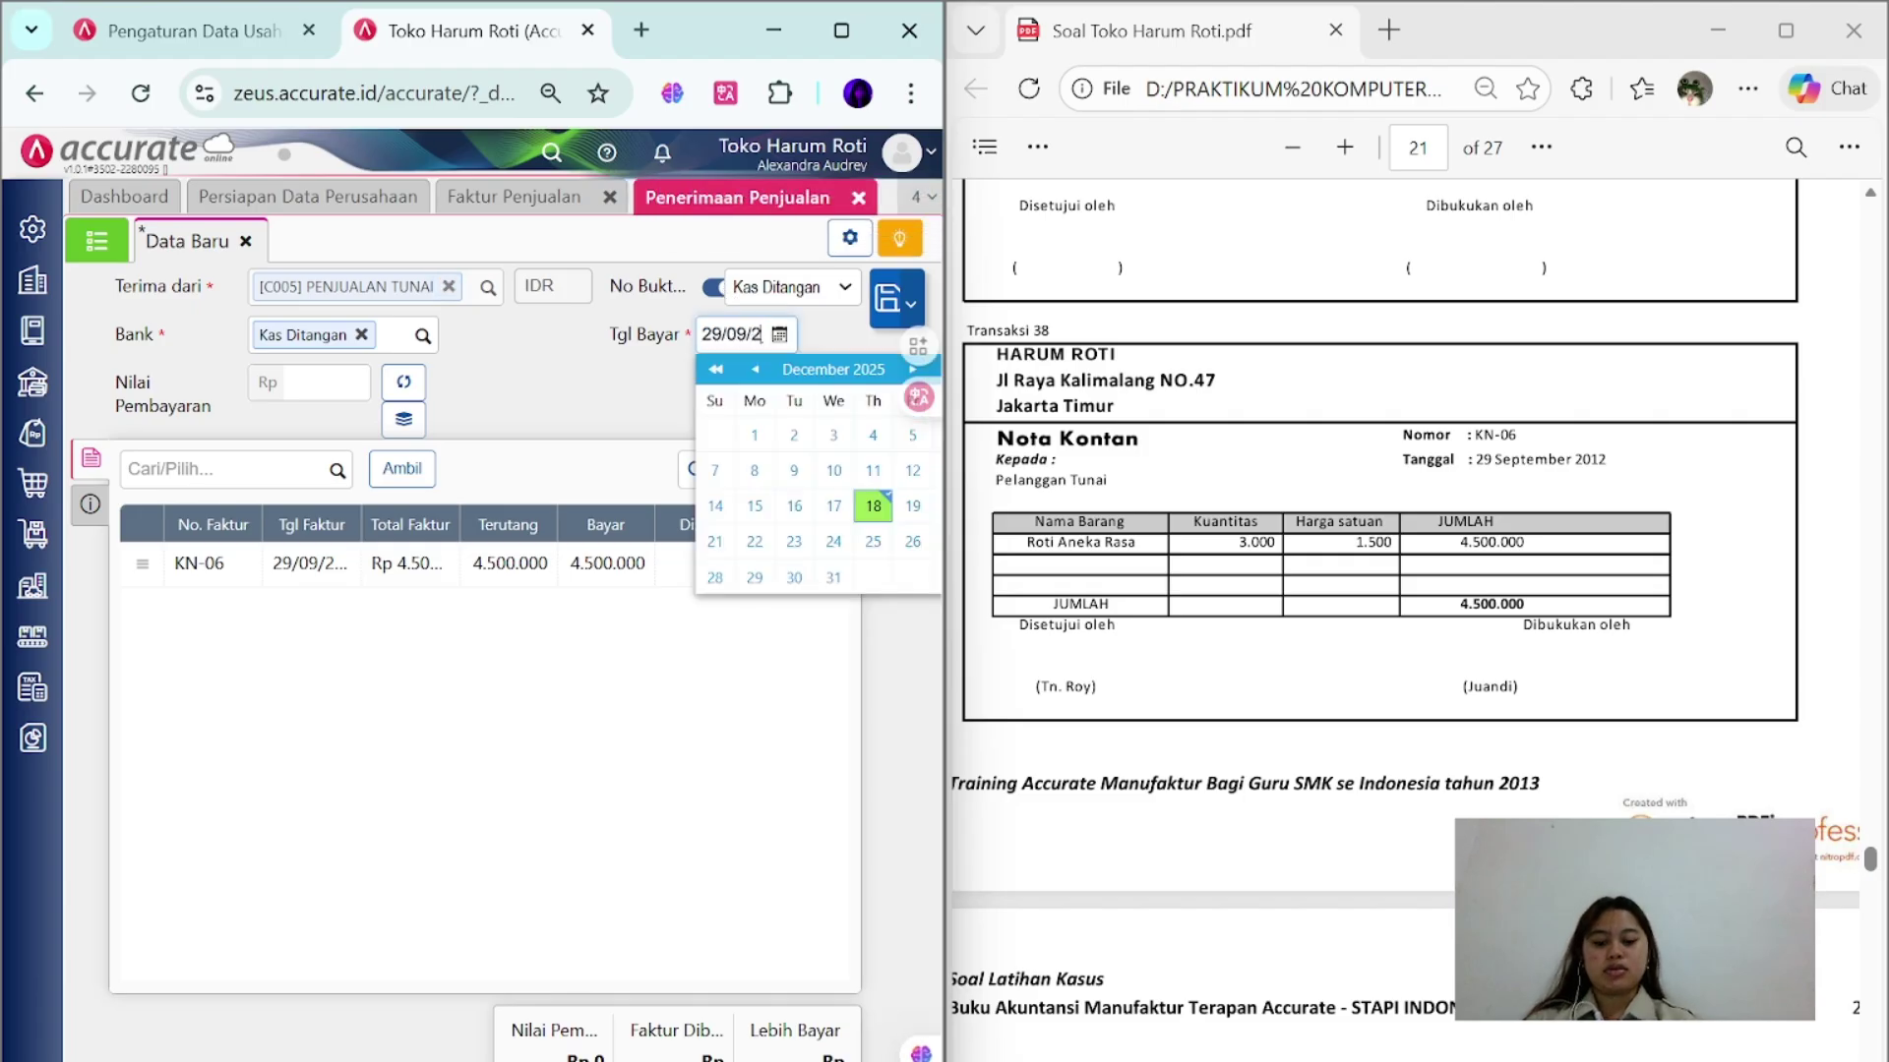
{"action": "type", "text": "2012"}
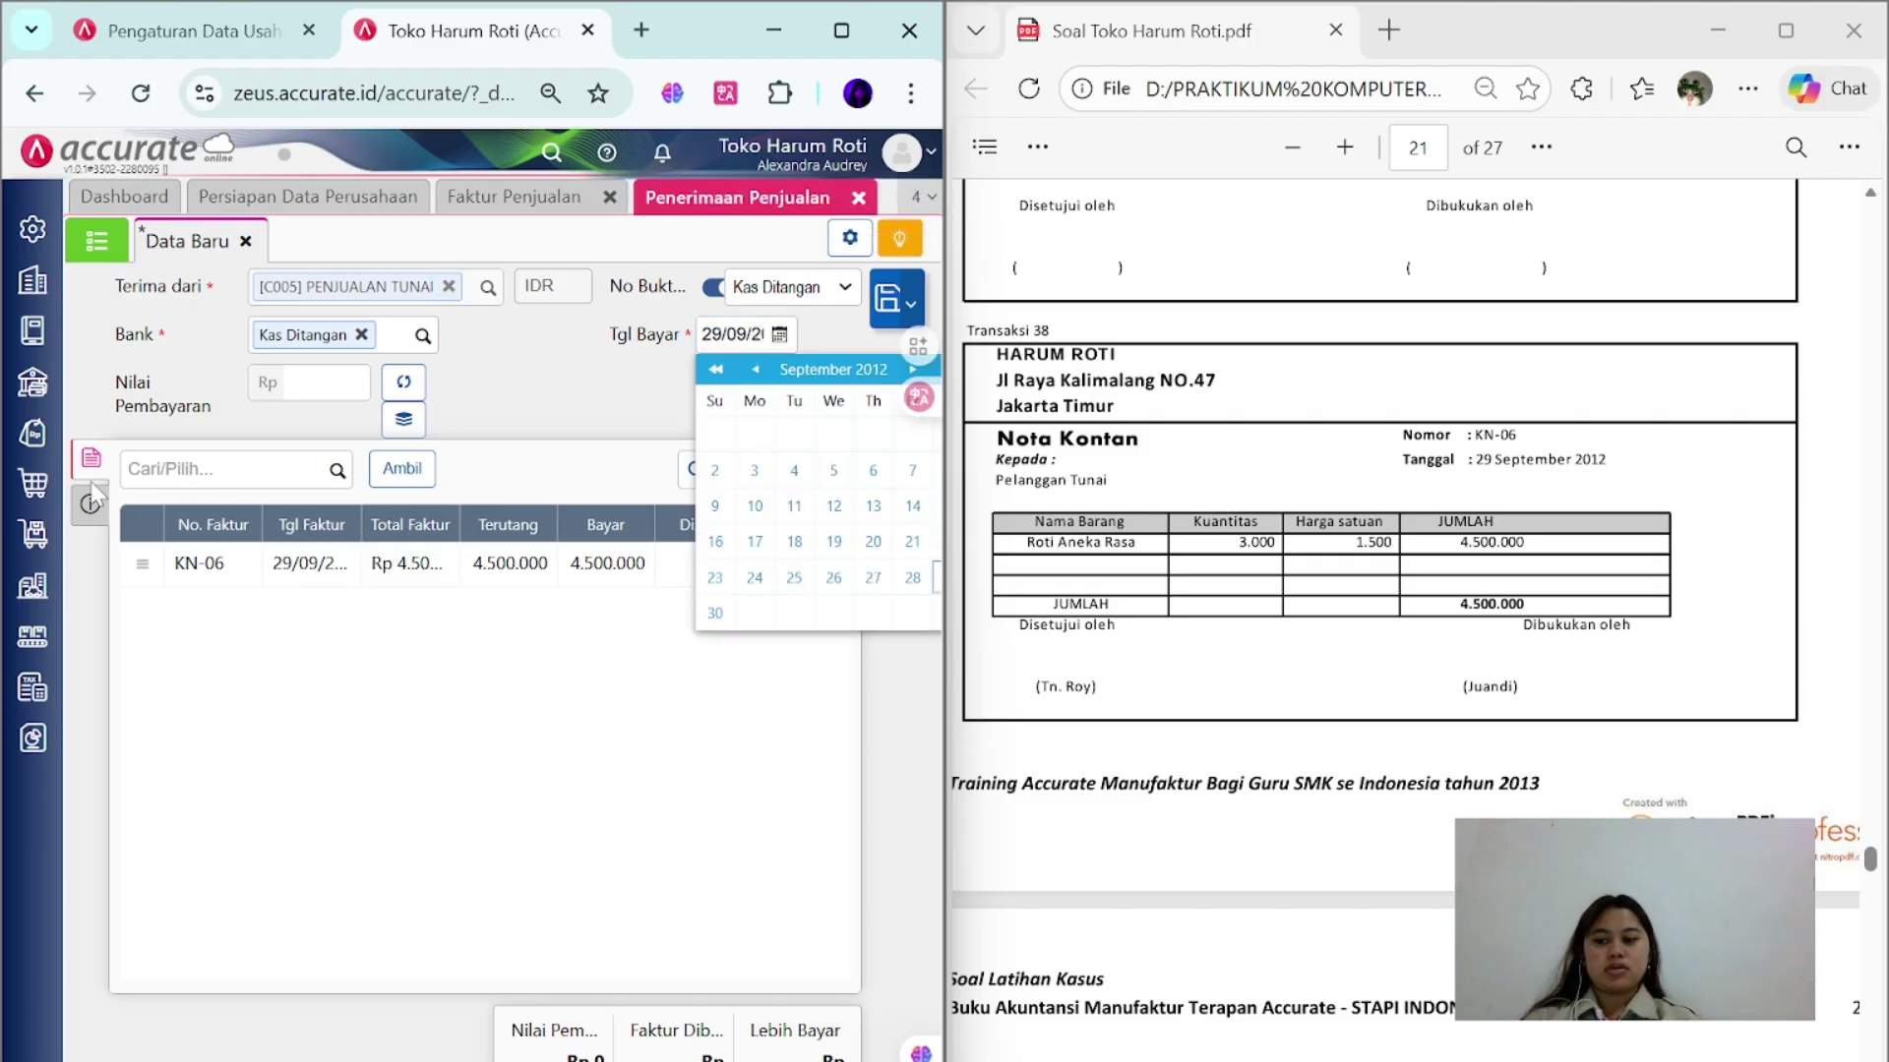
{"action": "left_click", "coordinate": [91, 504]}
{"action": "left_click", "coordinate": [91, 457]}
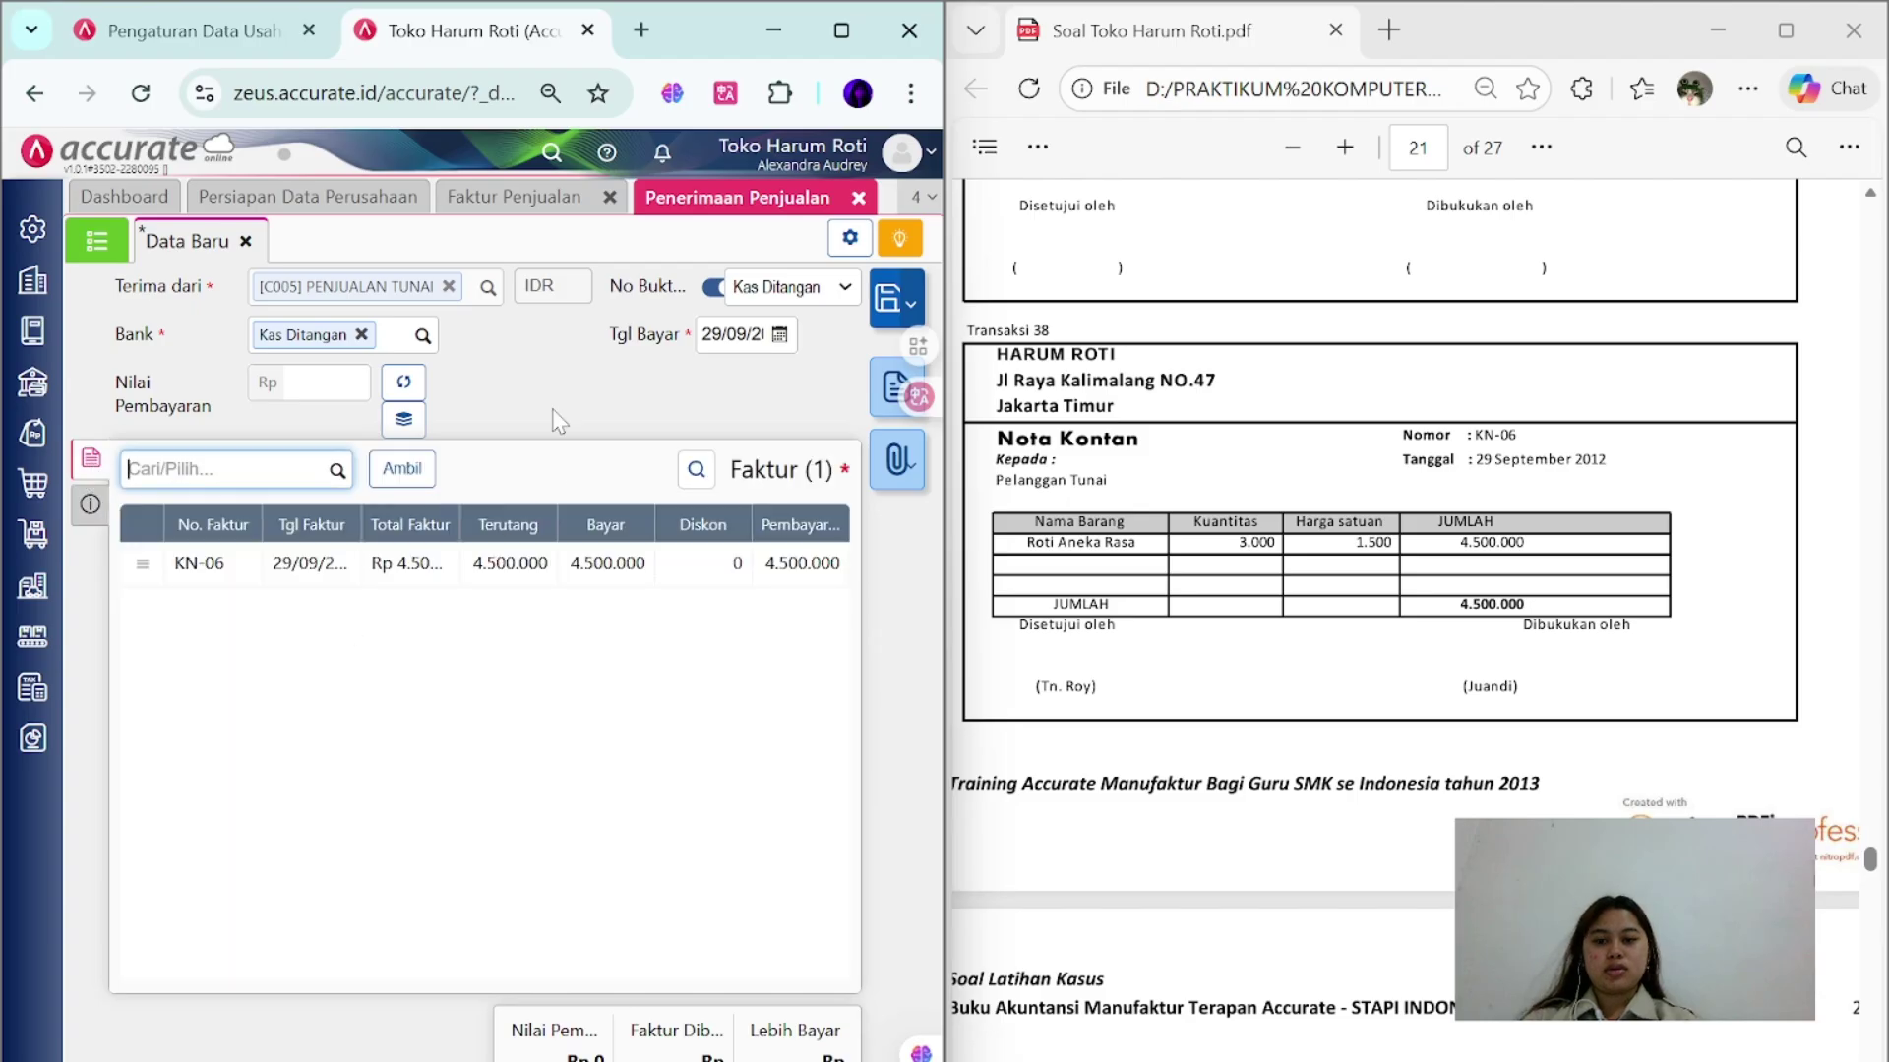
- Fill the receipt's Nilai Pembayaran with the full invoice amount of 4.500.000, save it and close the Penerimaan Penjualan form
{"action": "left_click", "coordinate": [404, 381]}
{"action": "left_click", "coordinate": [893, 312]}
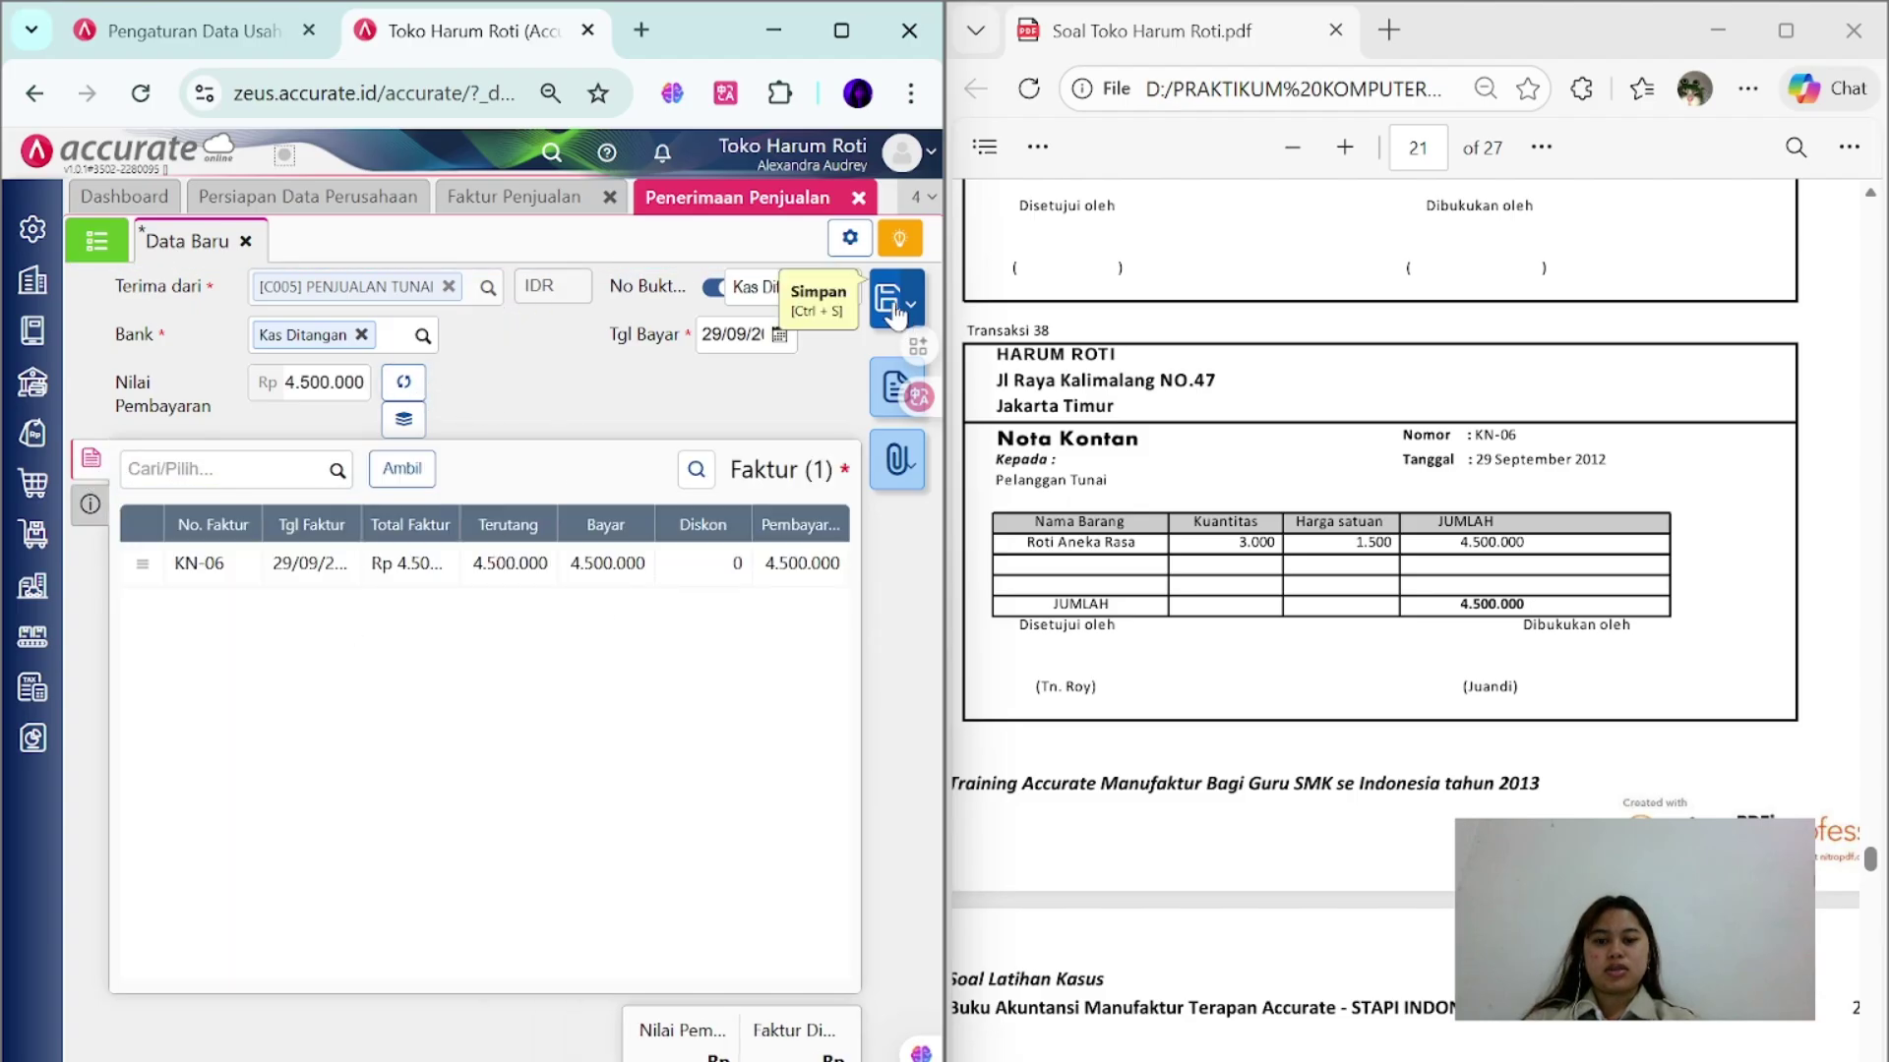
{"action": "scroll", "coordinate": [1377, 590], "scroll_direction": "down", "scroll_amount": 6}
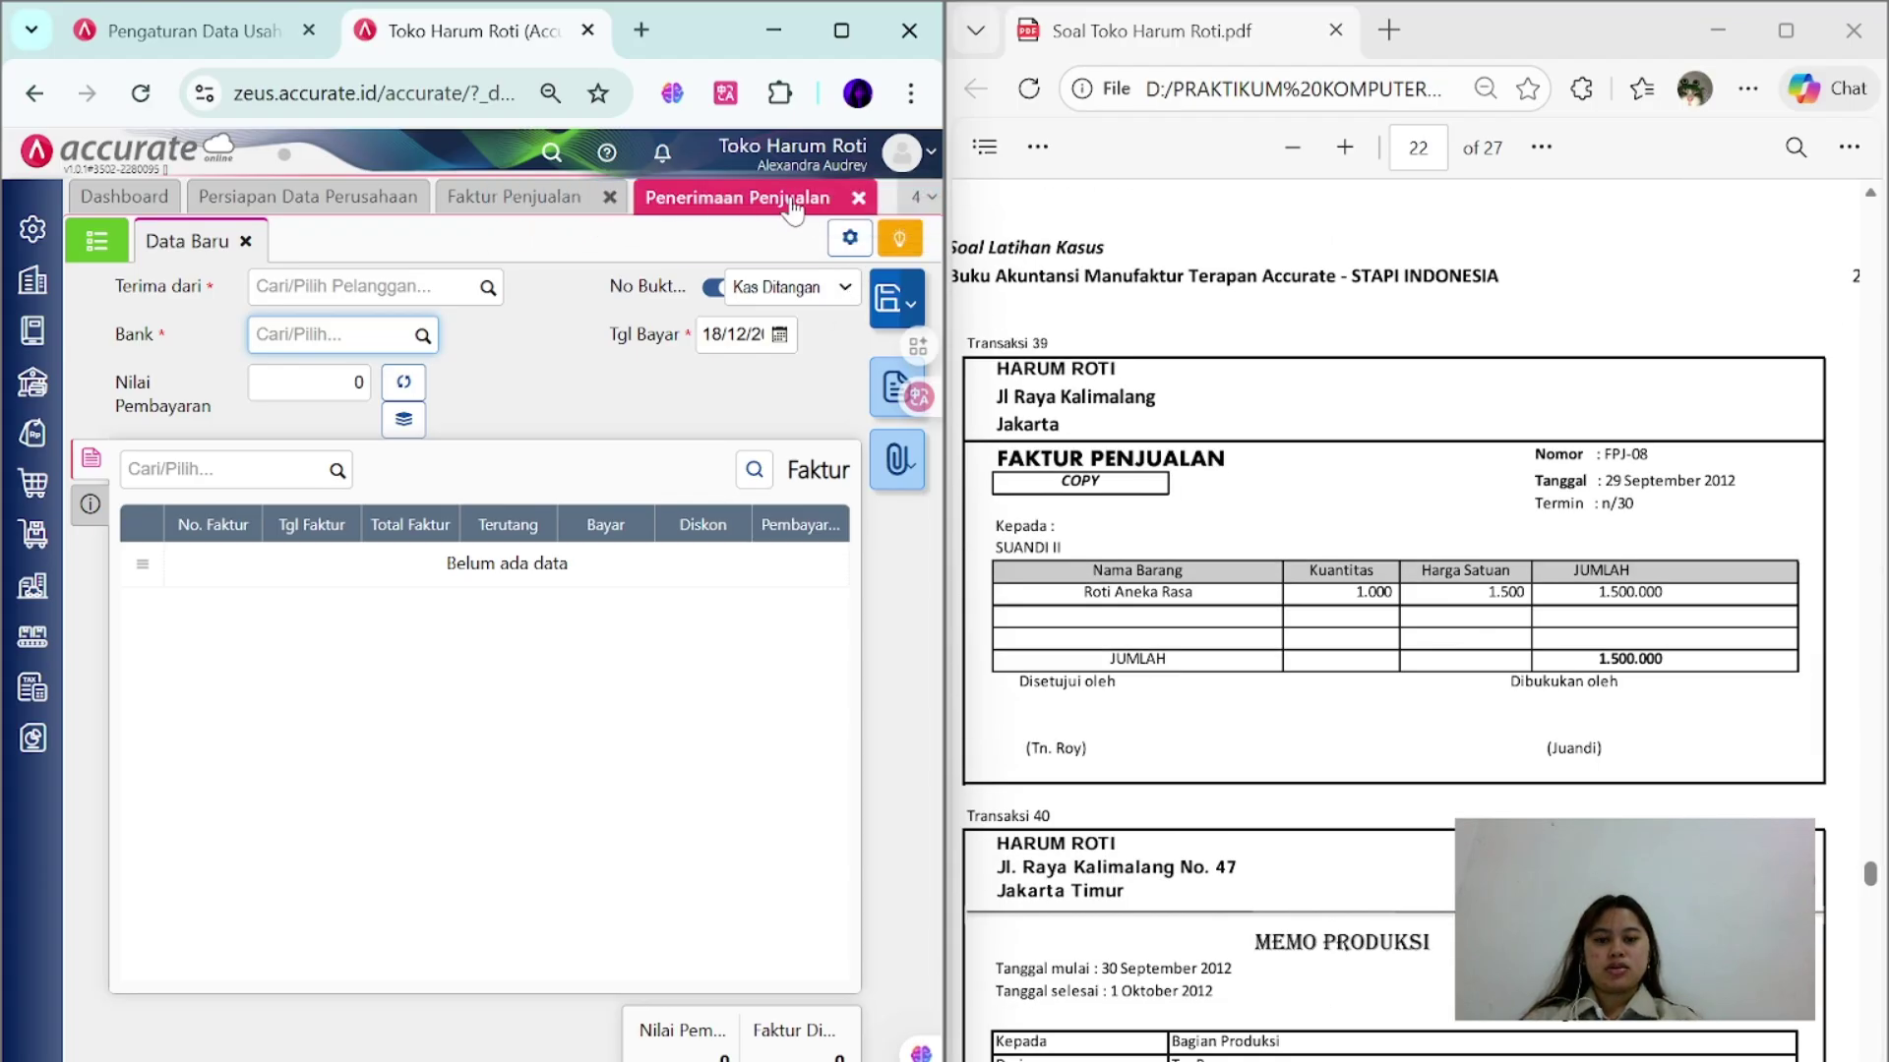
{"action": "left_click", "coordinate": [858, 196]}
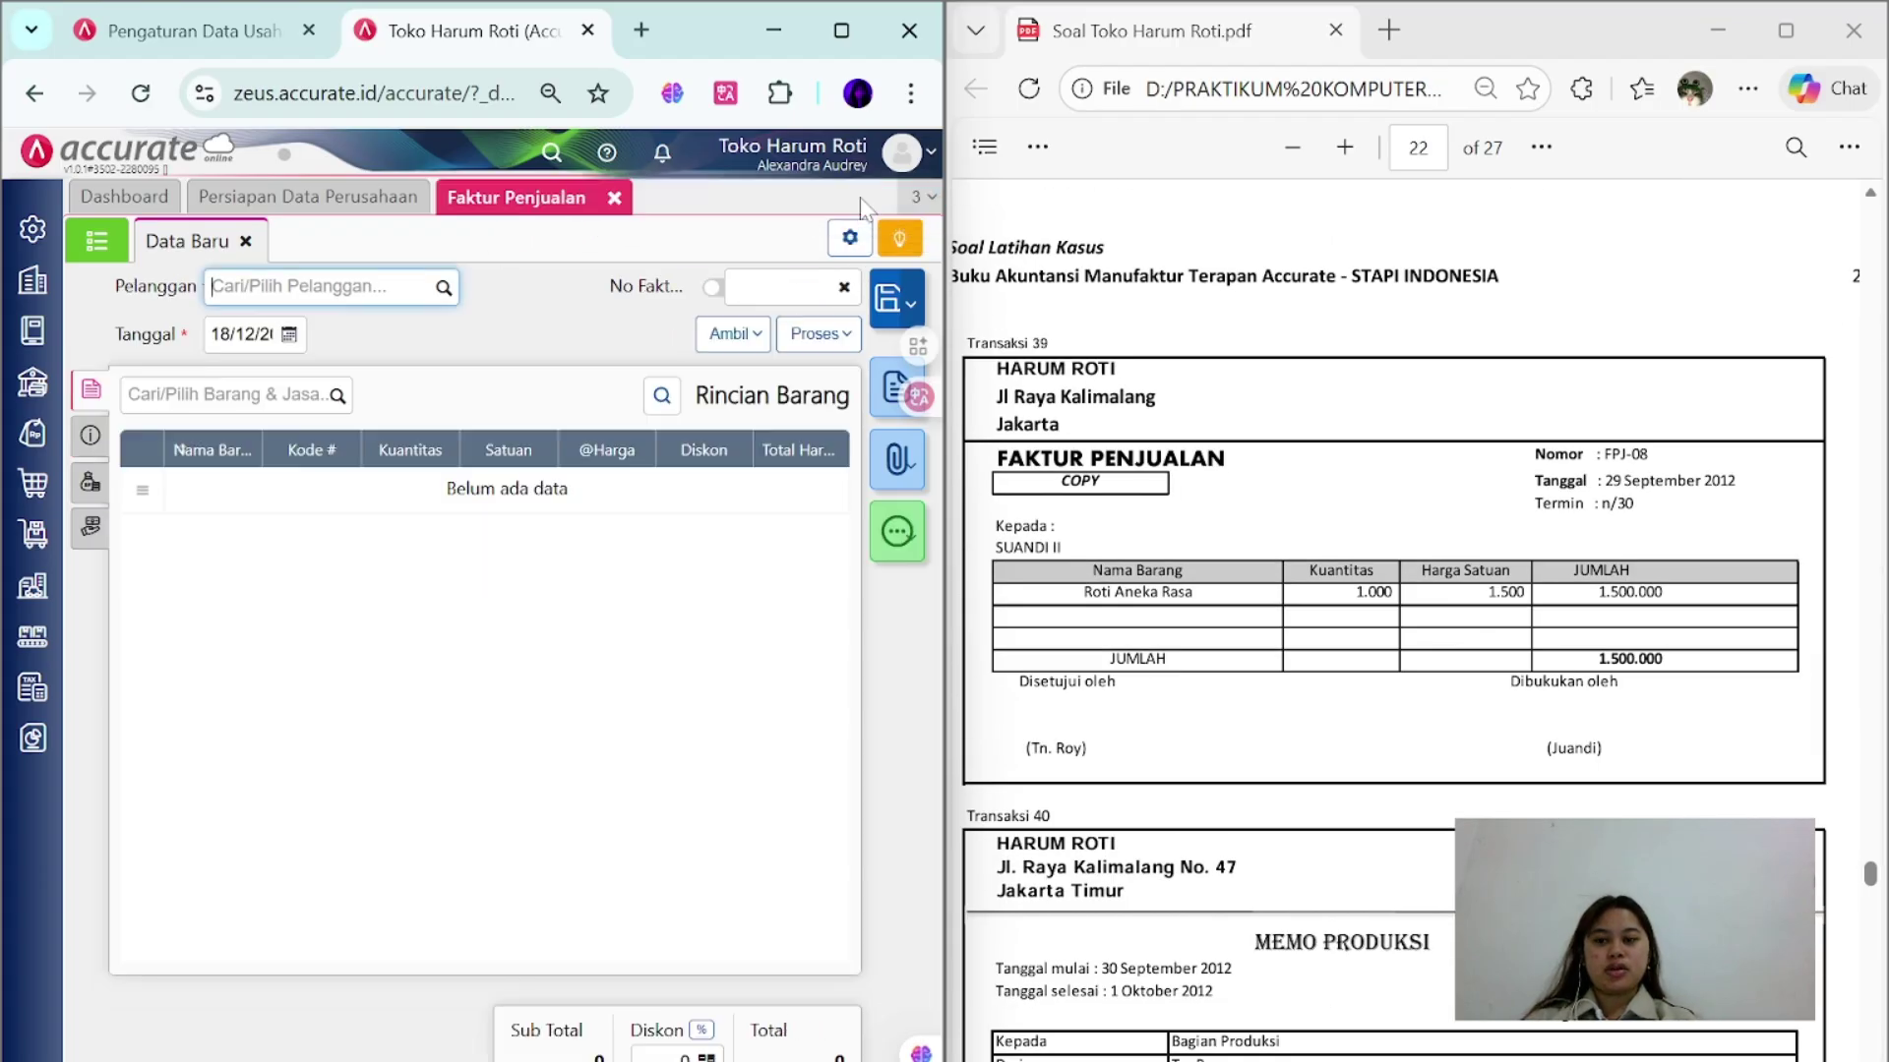
- Start a Faktur Penjualan for the customer named in Transaksi 39, dated 29/09/2012 with the manual number FPJ-08
{"action": "left_click", "coordinate": [442, 291]}
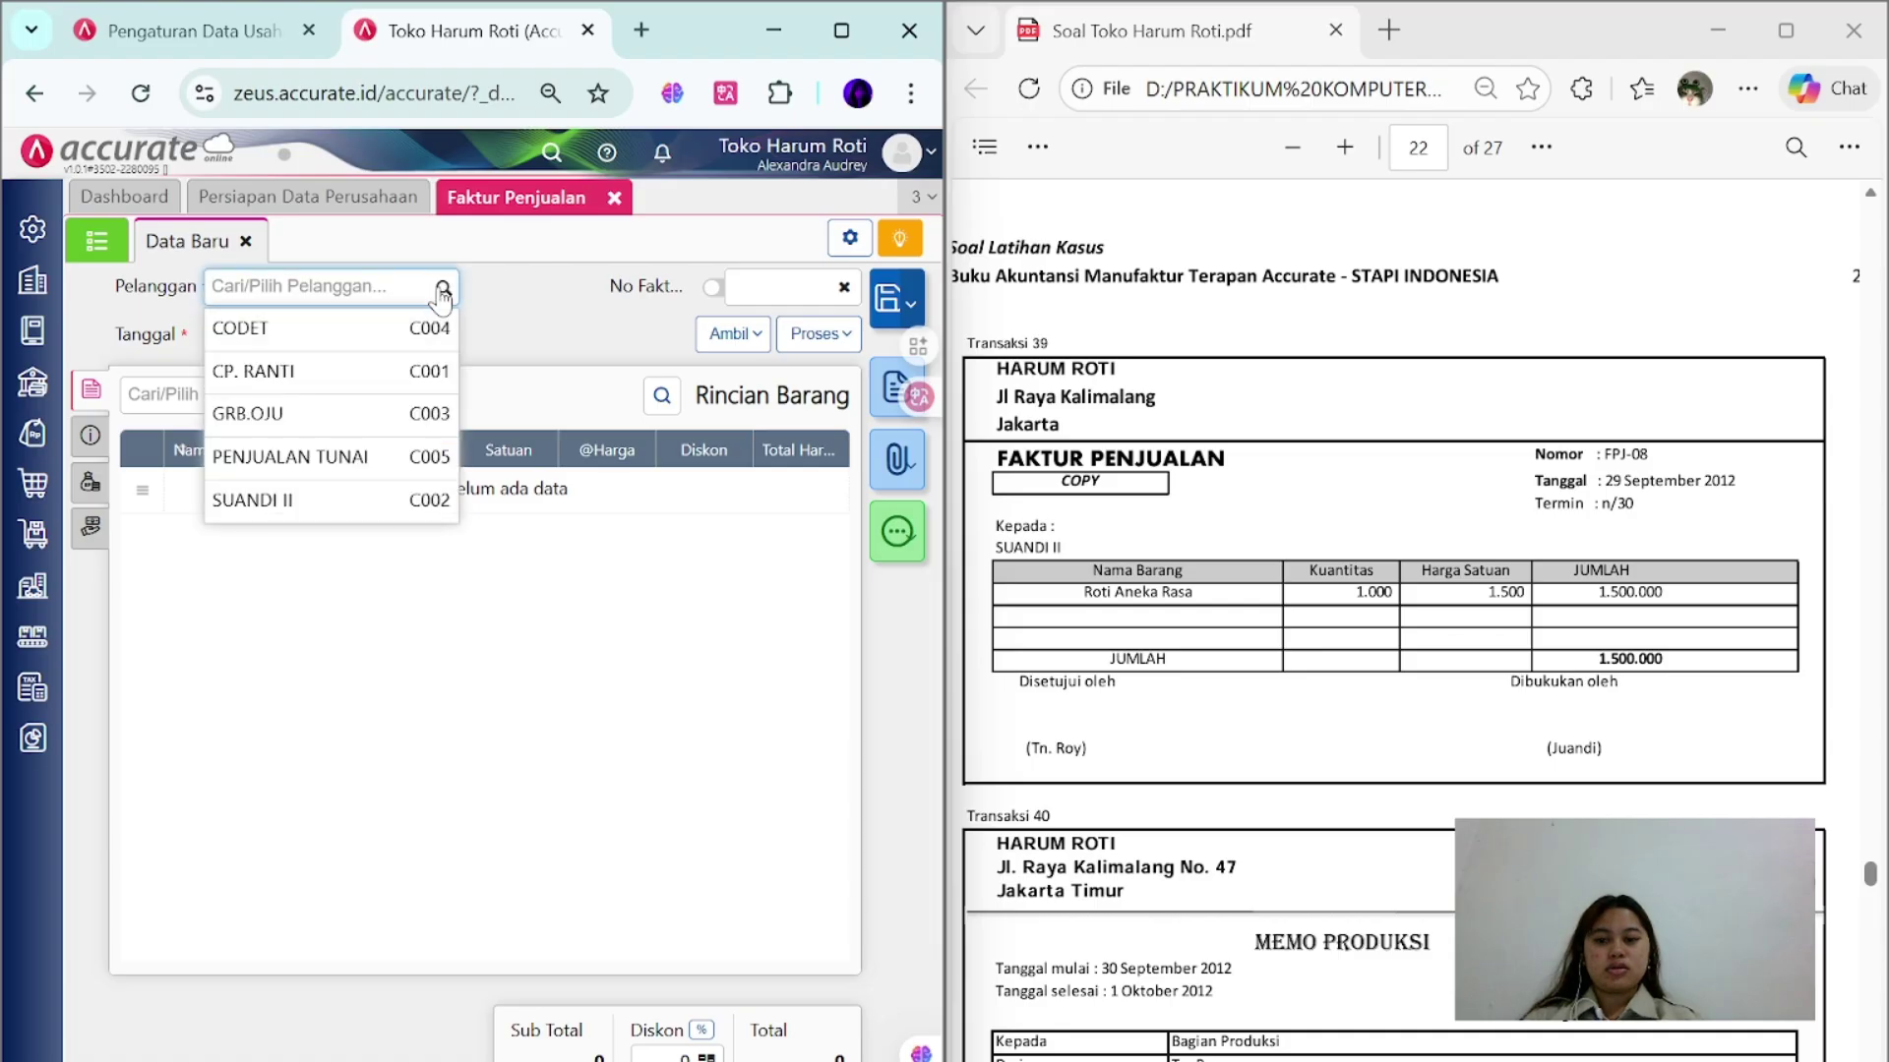
{"action": "left_click", "coordinate": [407, 502]}
{"action": "key", "text": "Tab"}
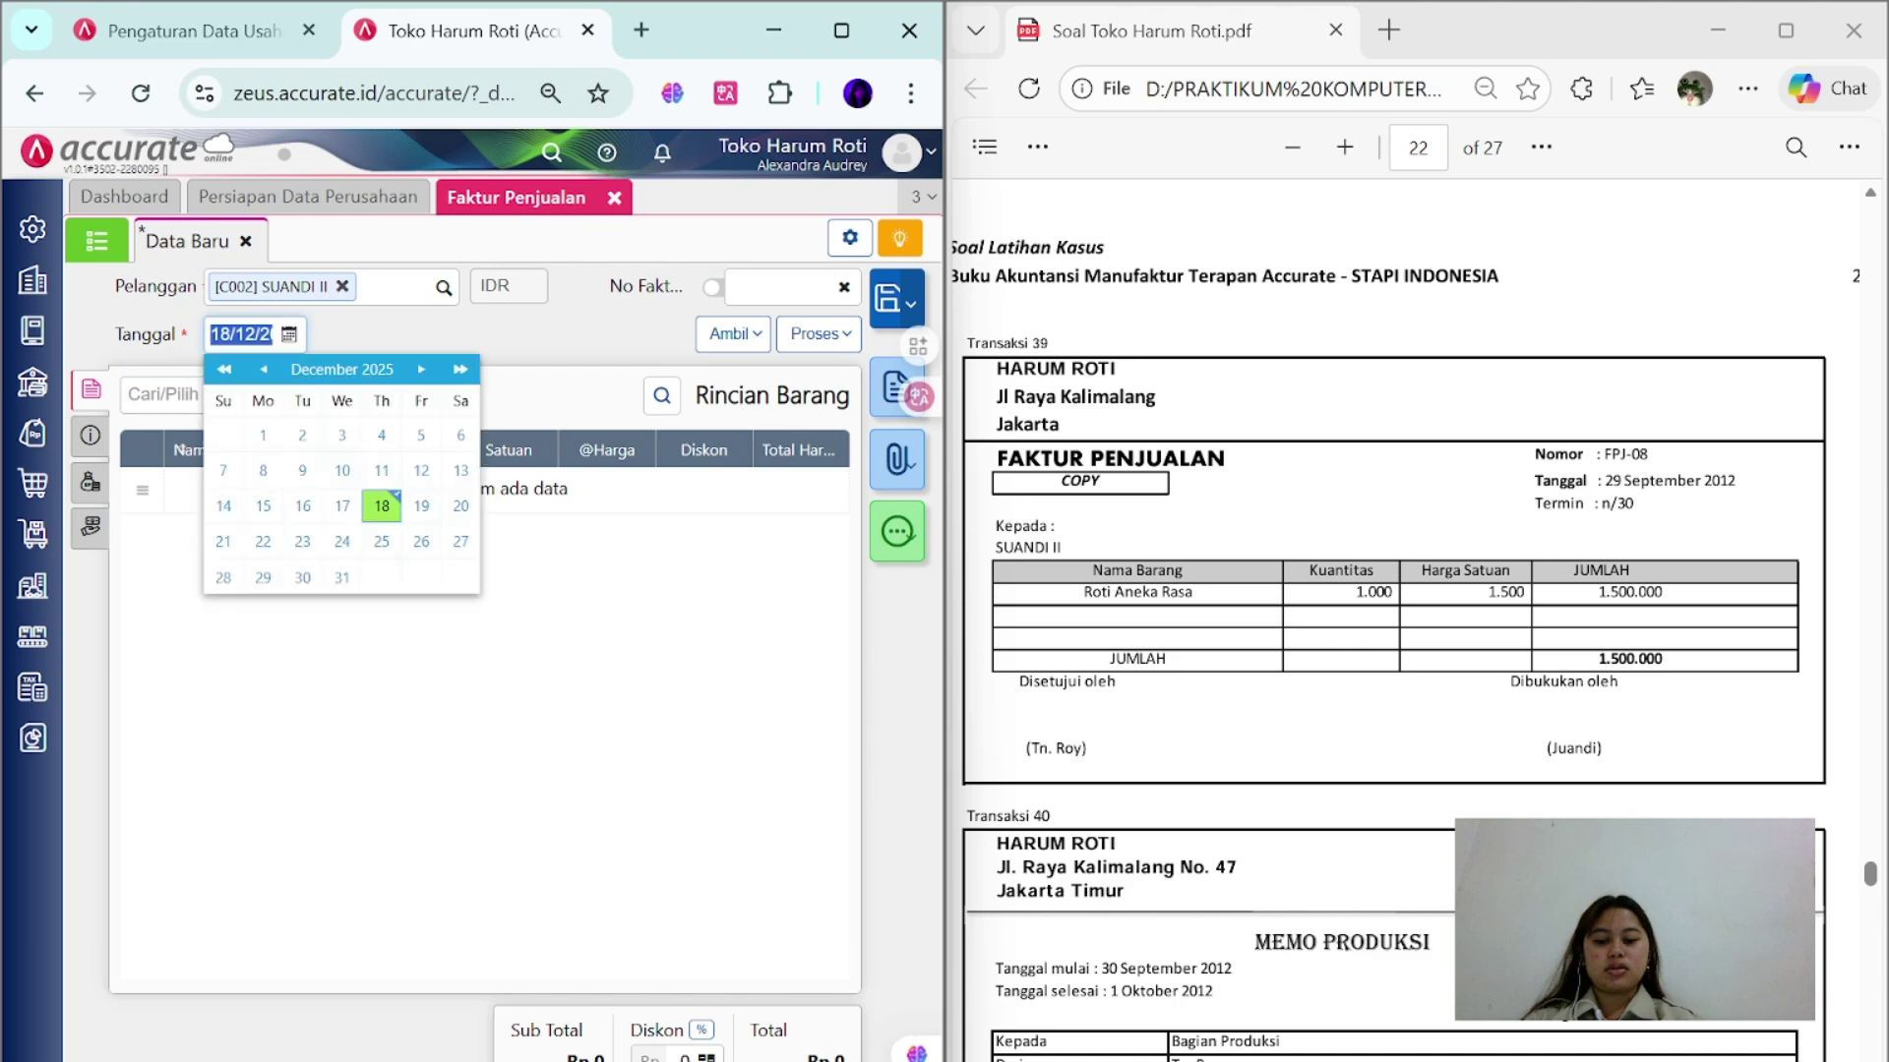
{"action": "type", "text": "29"}
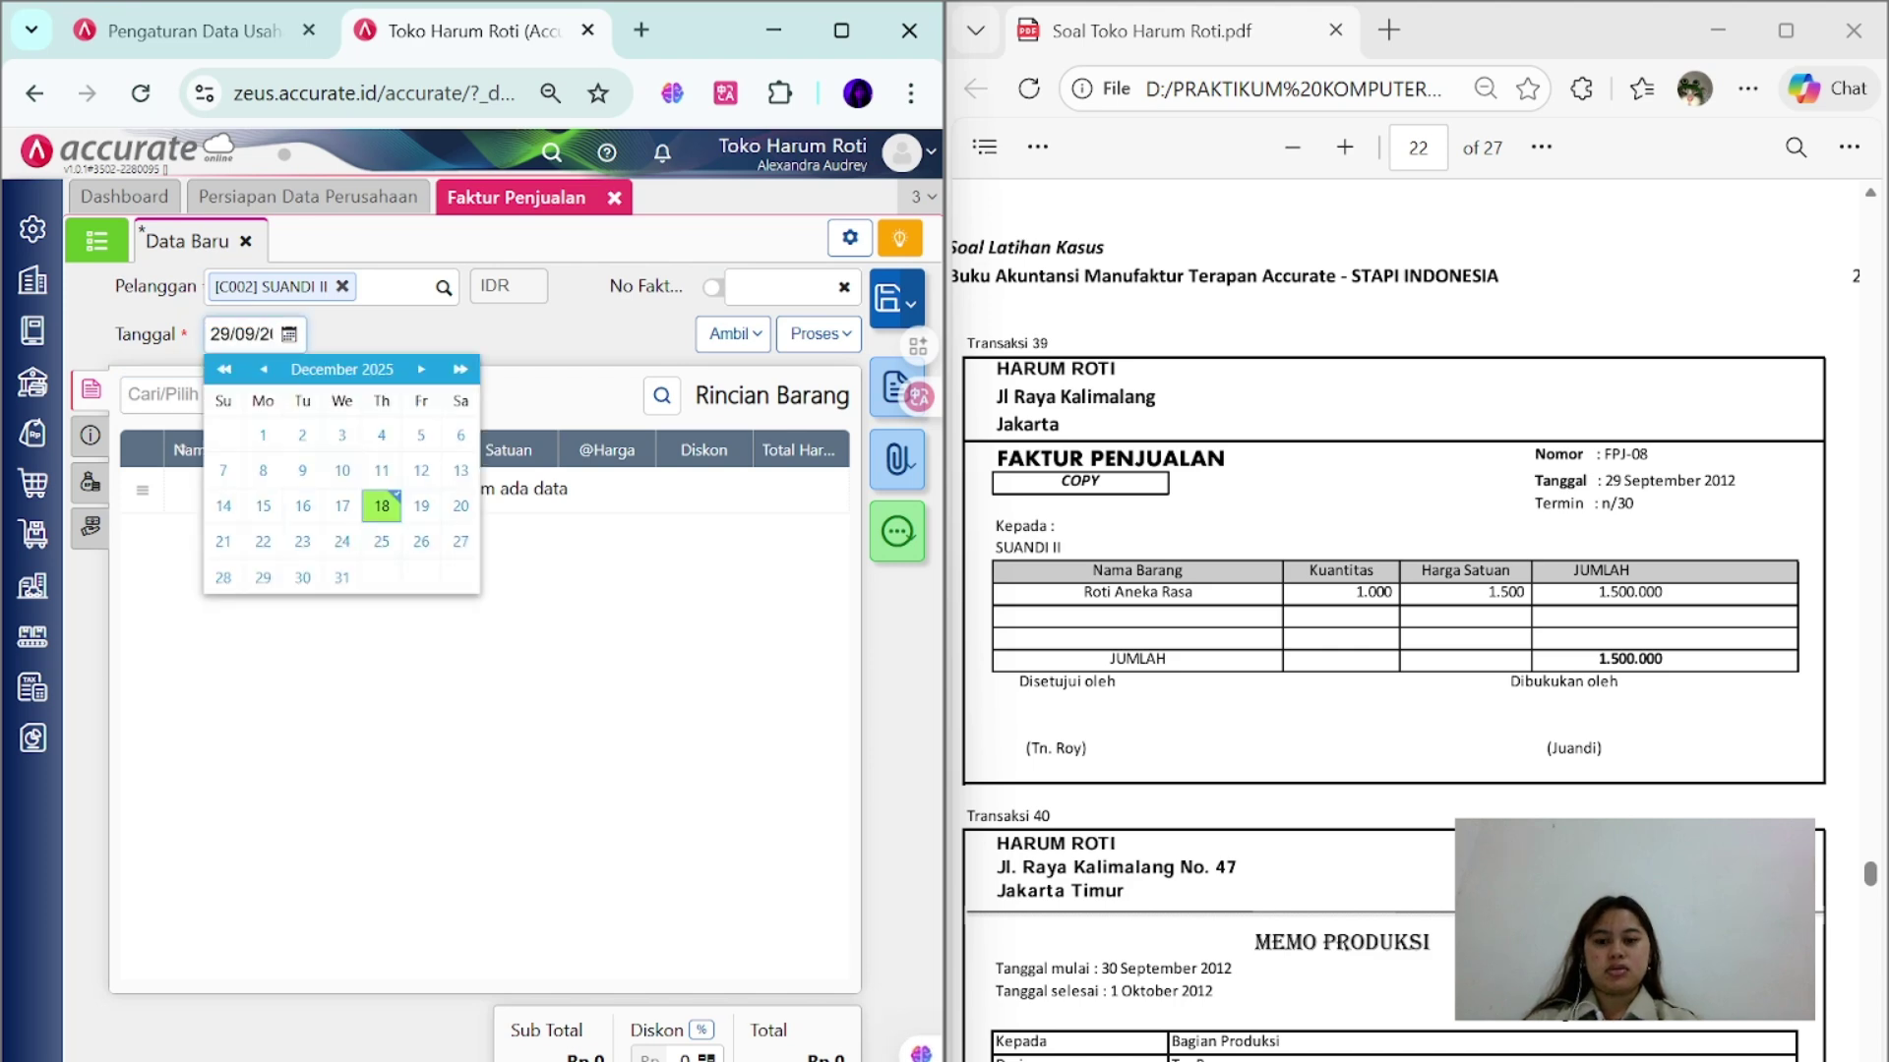
{"action": "left_click", "coordinate": [782, 286]}
{"action": "type", "text": "FPJ-08"}
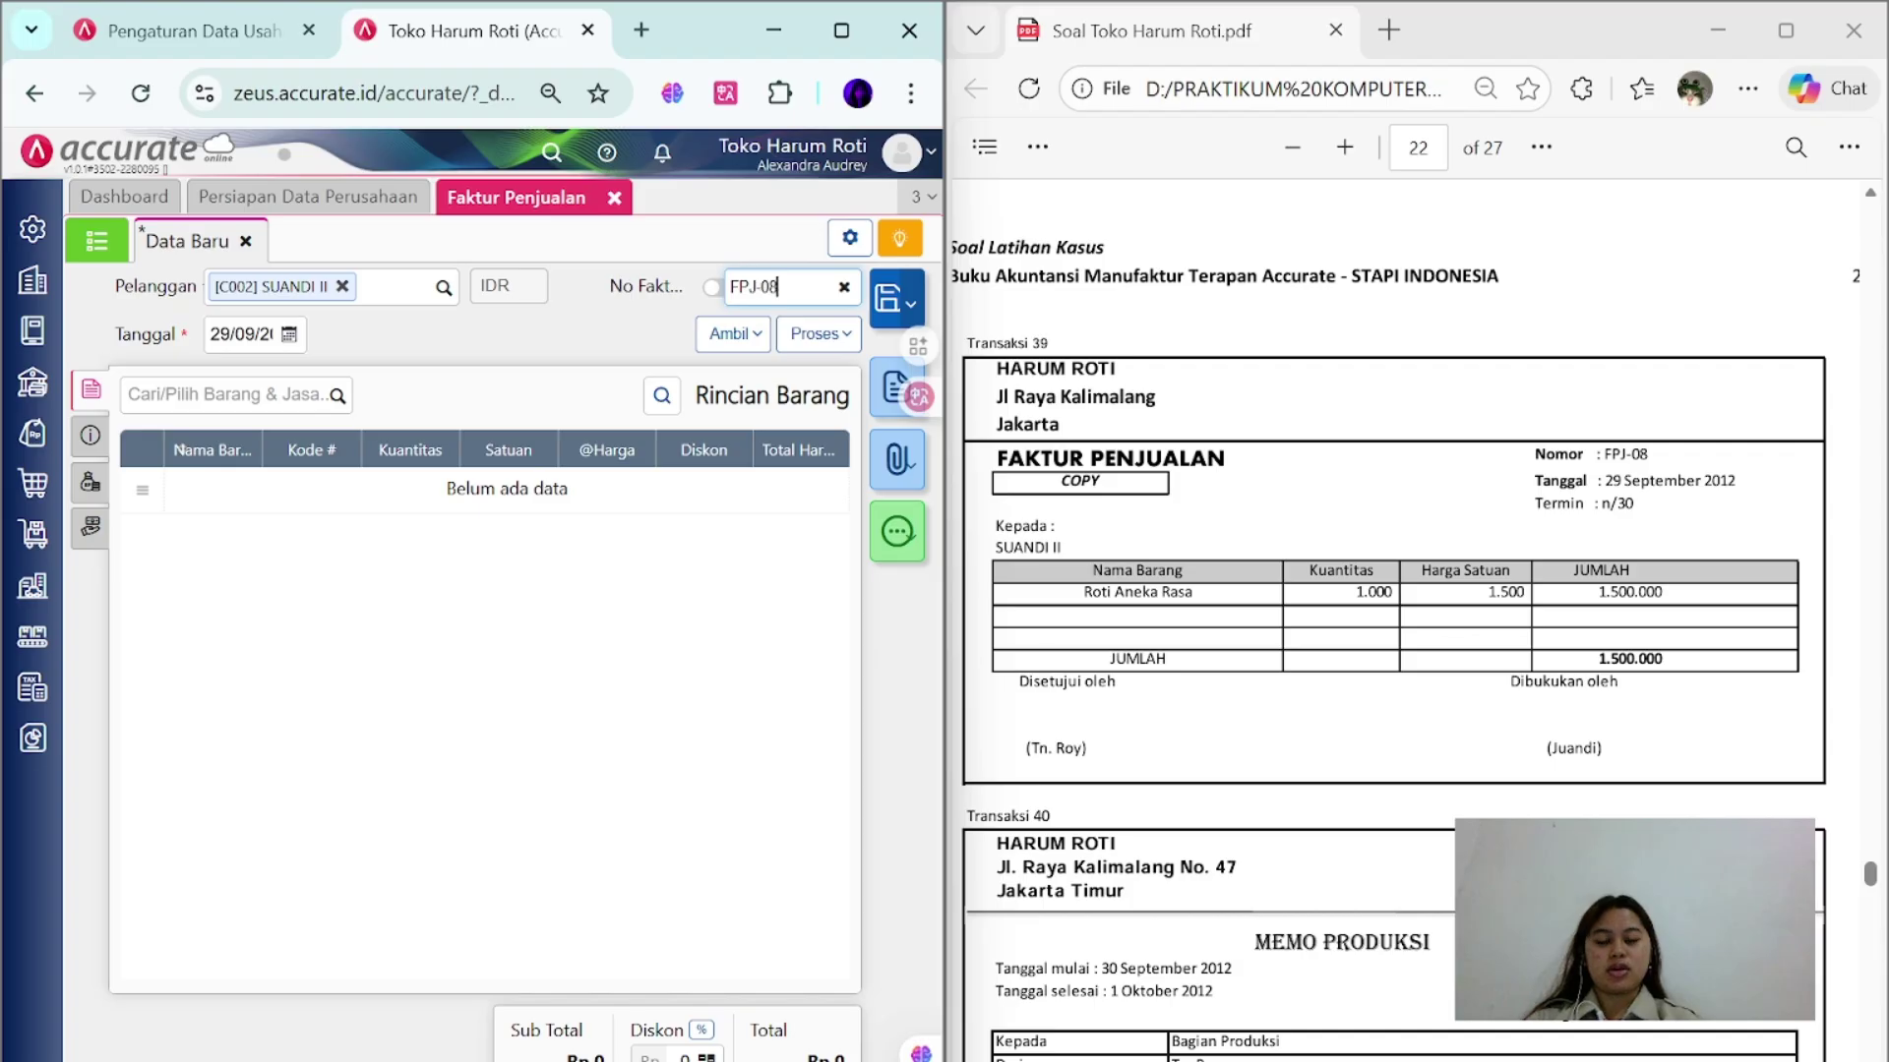
- Add ROTI ANEKA RASA to the sales invoice's item details with a Kuantitas of 1.000 PCS at 1.500 each
{"action": "left_click", "coordinate": [338, 396]}
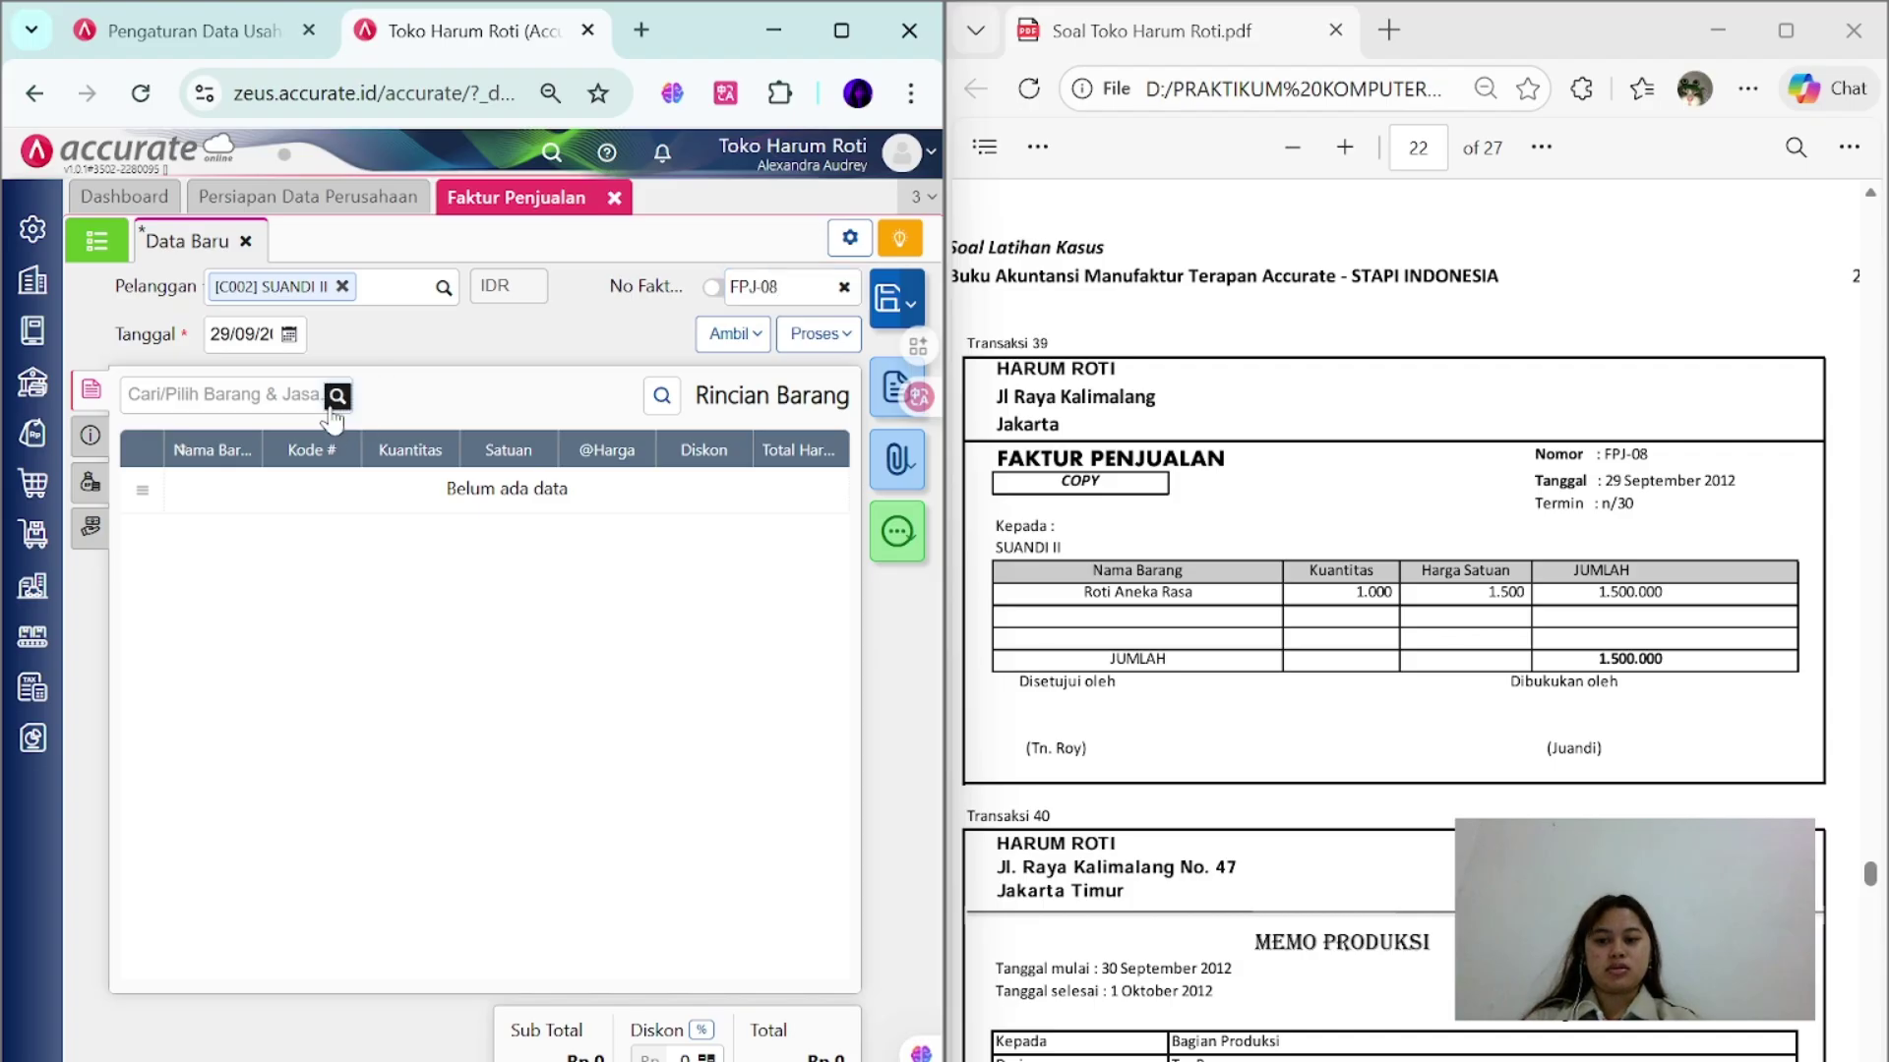
{"action": "scroll", "coordinate": [320, 597], "scroll_direction": "down", "scroll_amount": 3}
{"action": "left_click", "coordinate": [317, 562]}
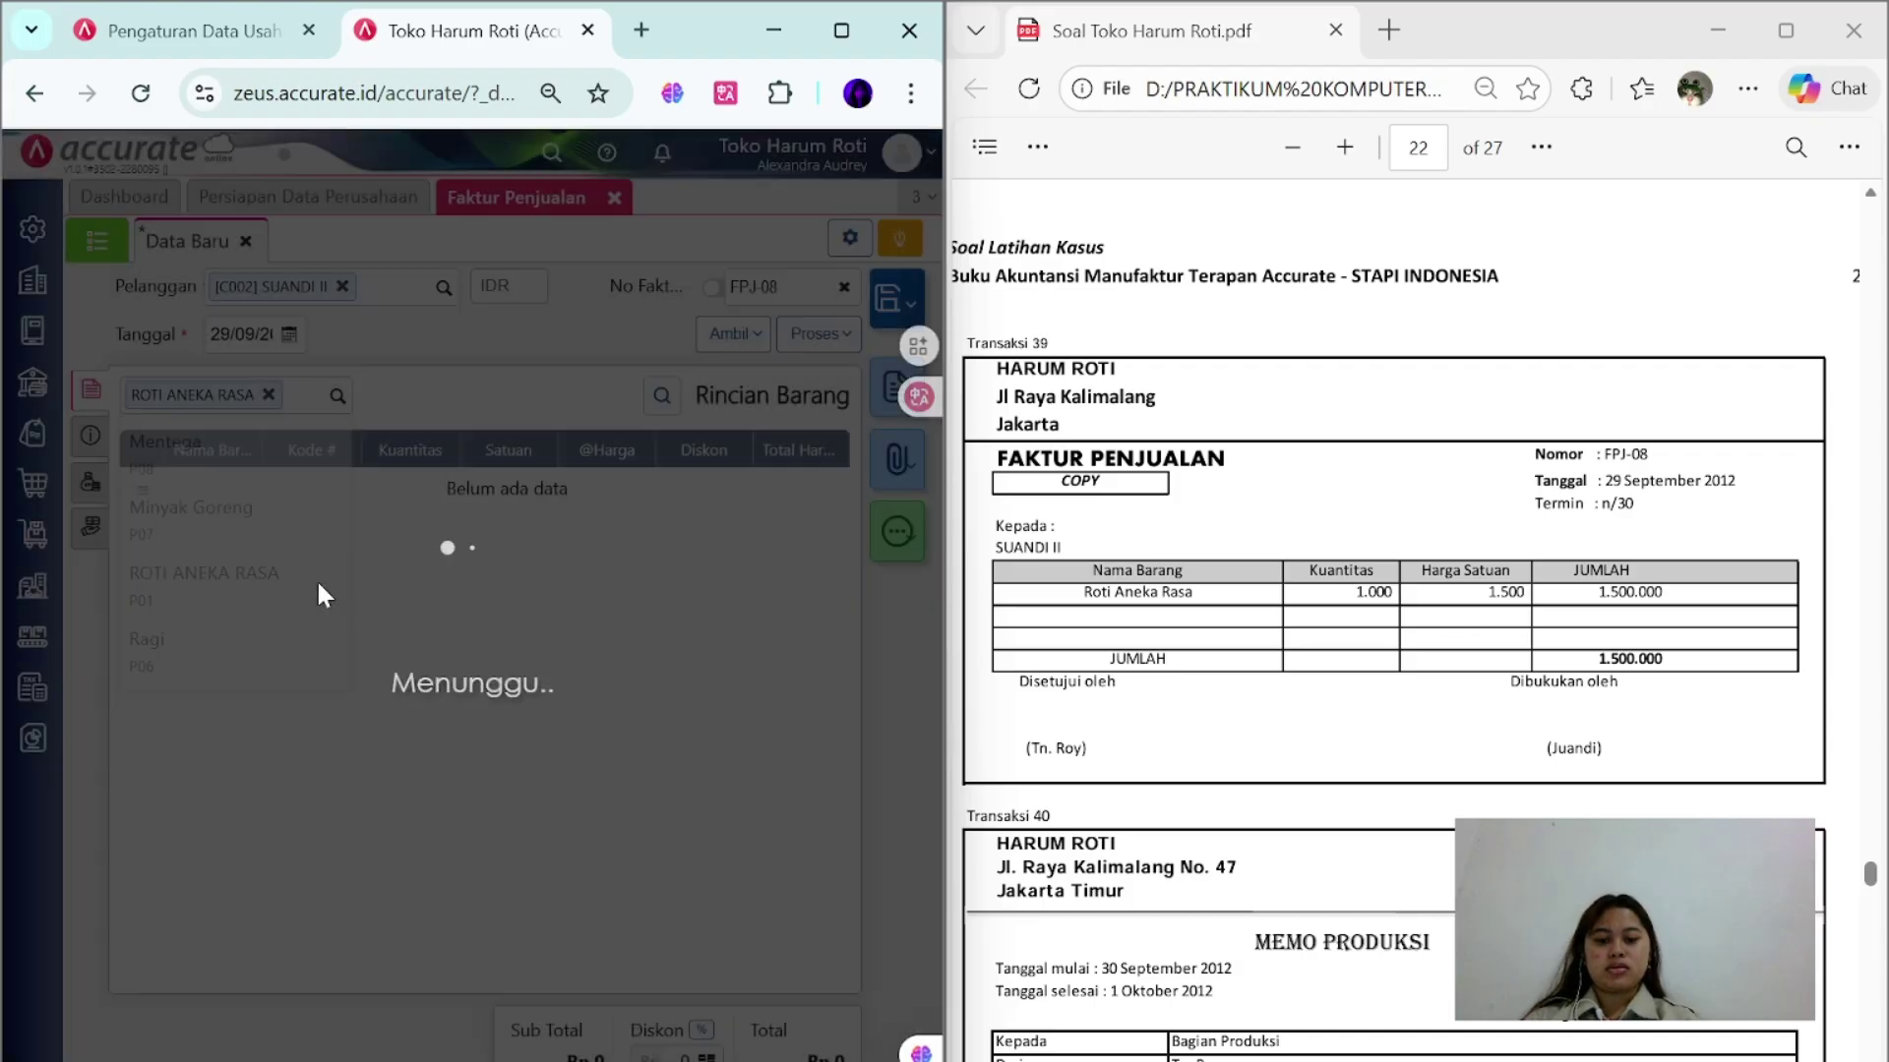
{"action": "left_click", "coordinate": [578, 523]}
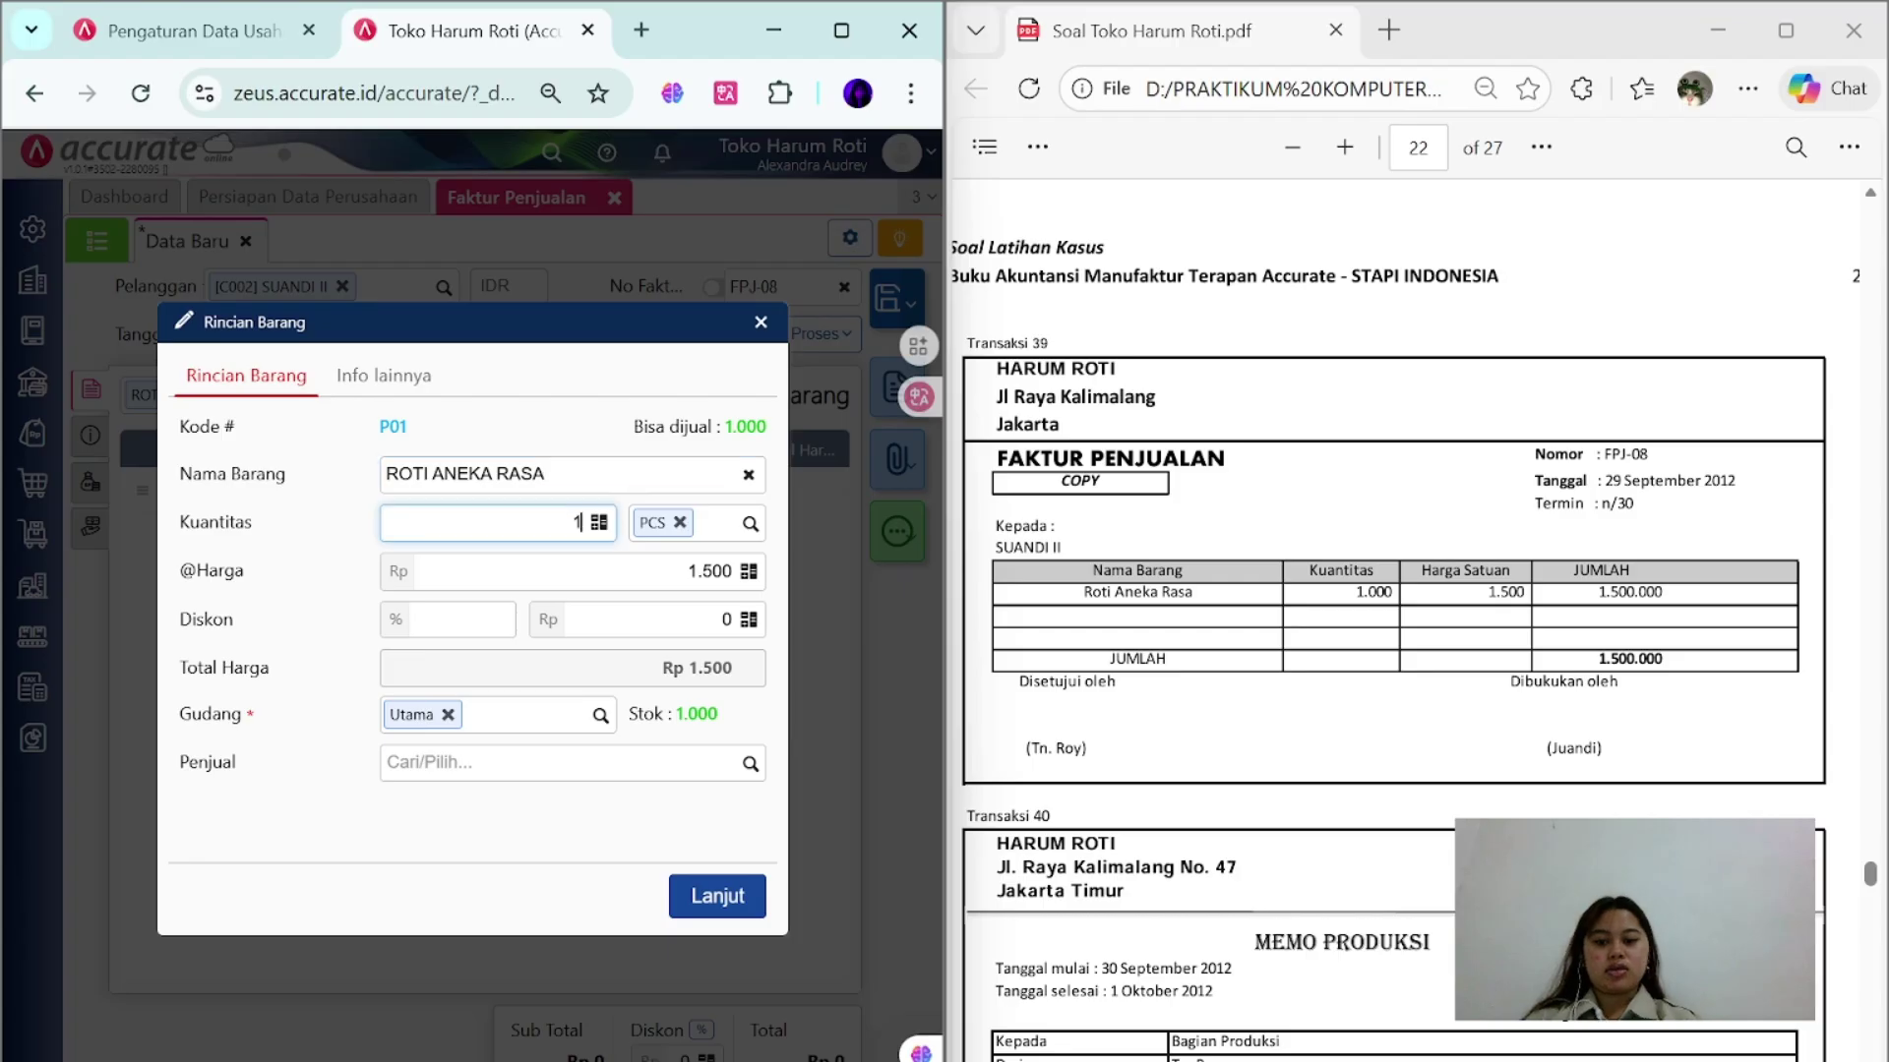
{"action": "left_click", "coordinate": [717, 896]}
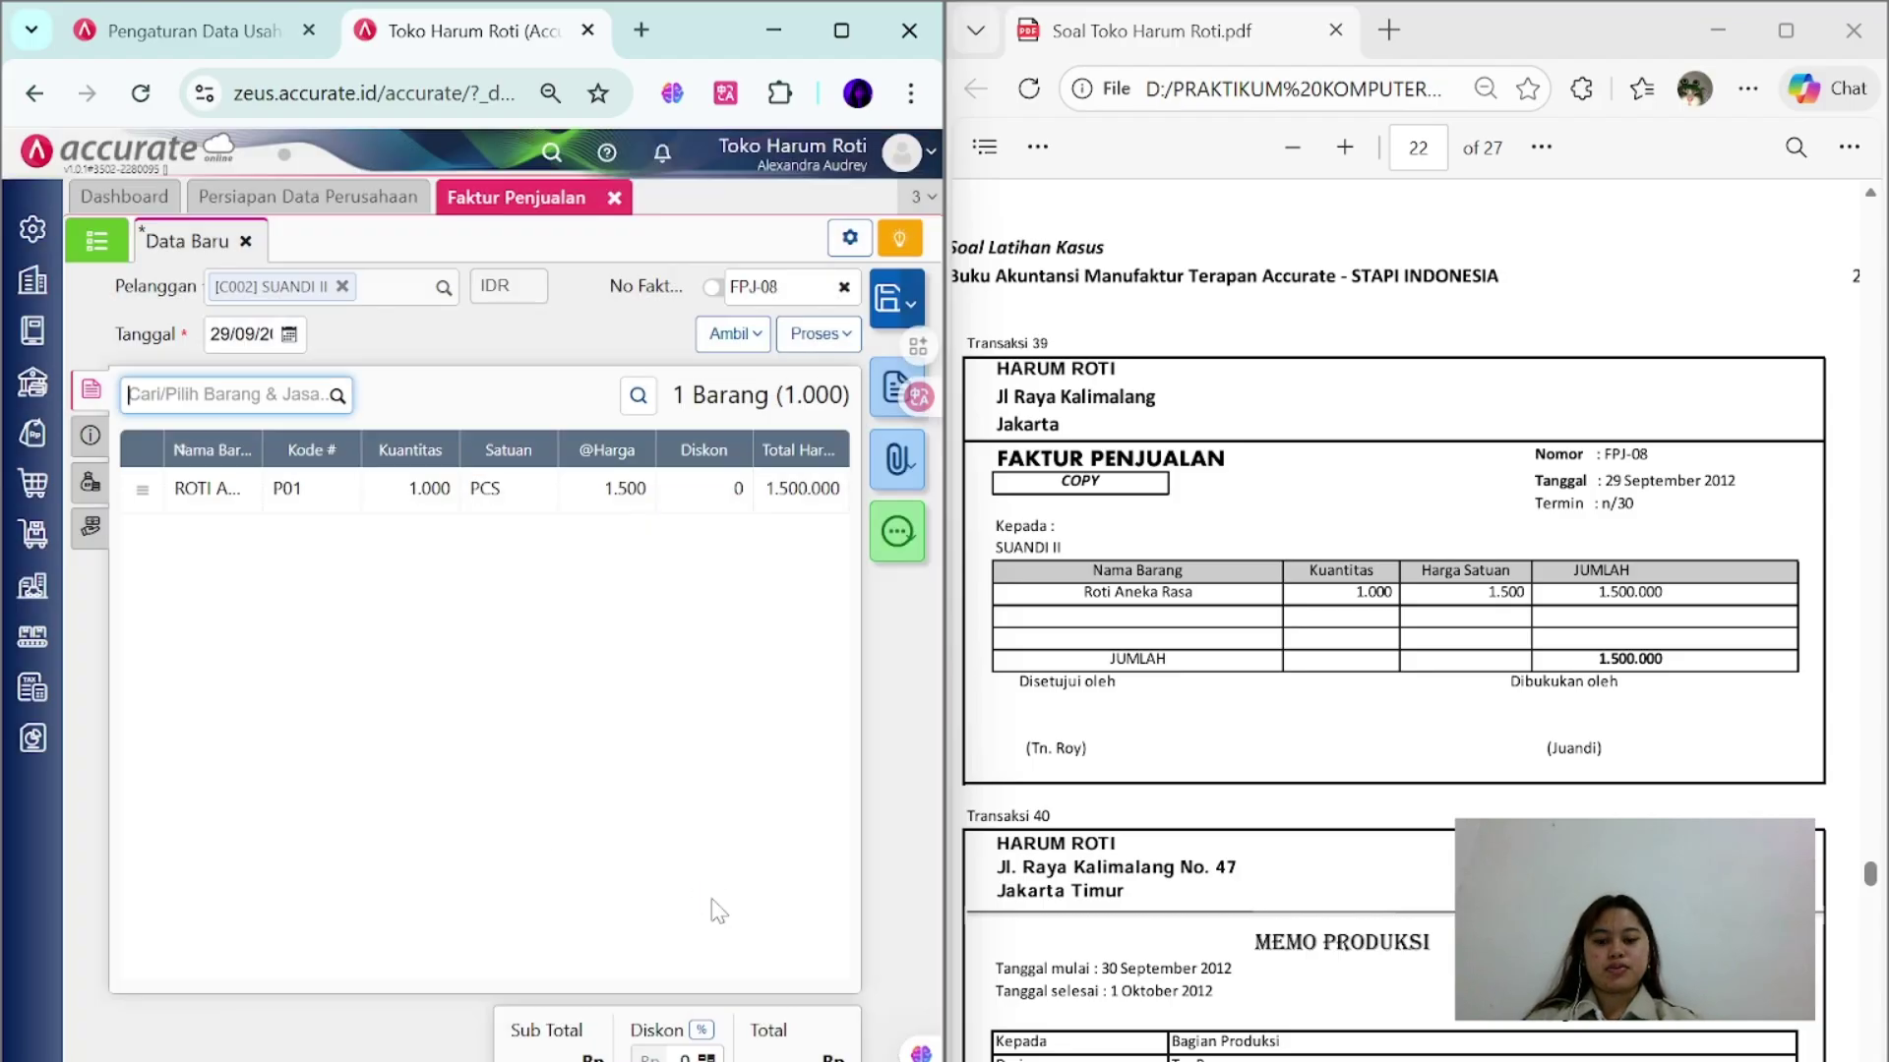
- Set invoice FPJ-08's Tgl Pengiriman to 29/09/2012, save the invoice and close the Faktur Penjualan form
{"action": "left_click", "coordinate": [89, 436]}
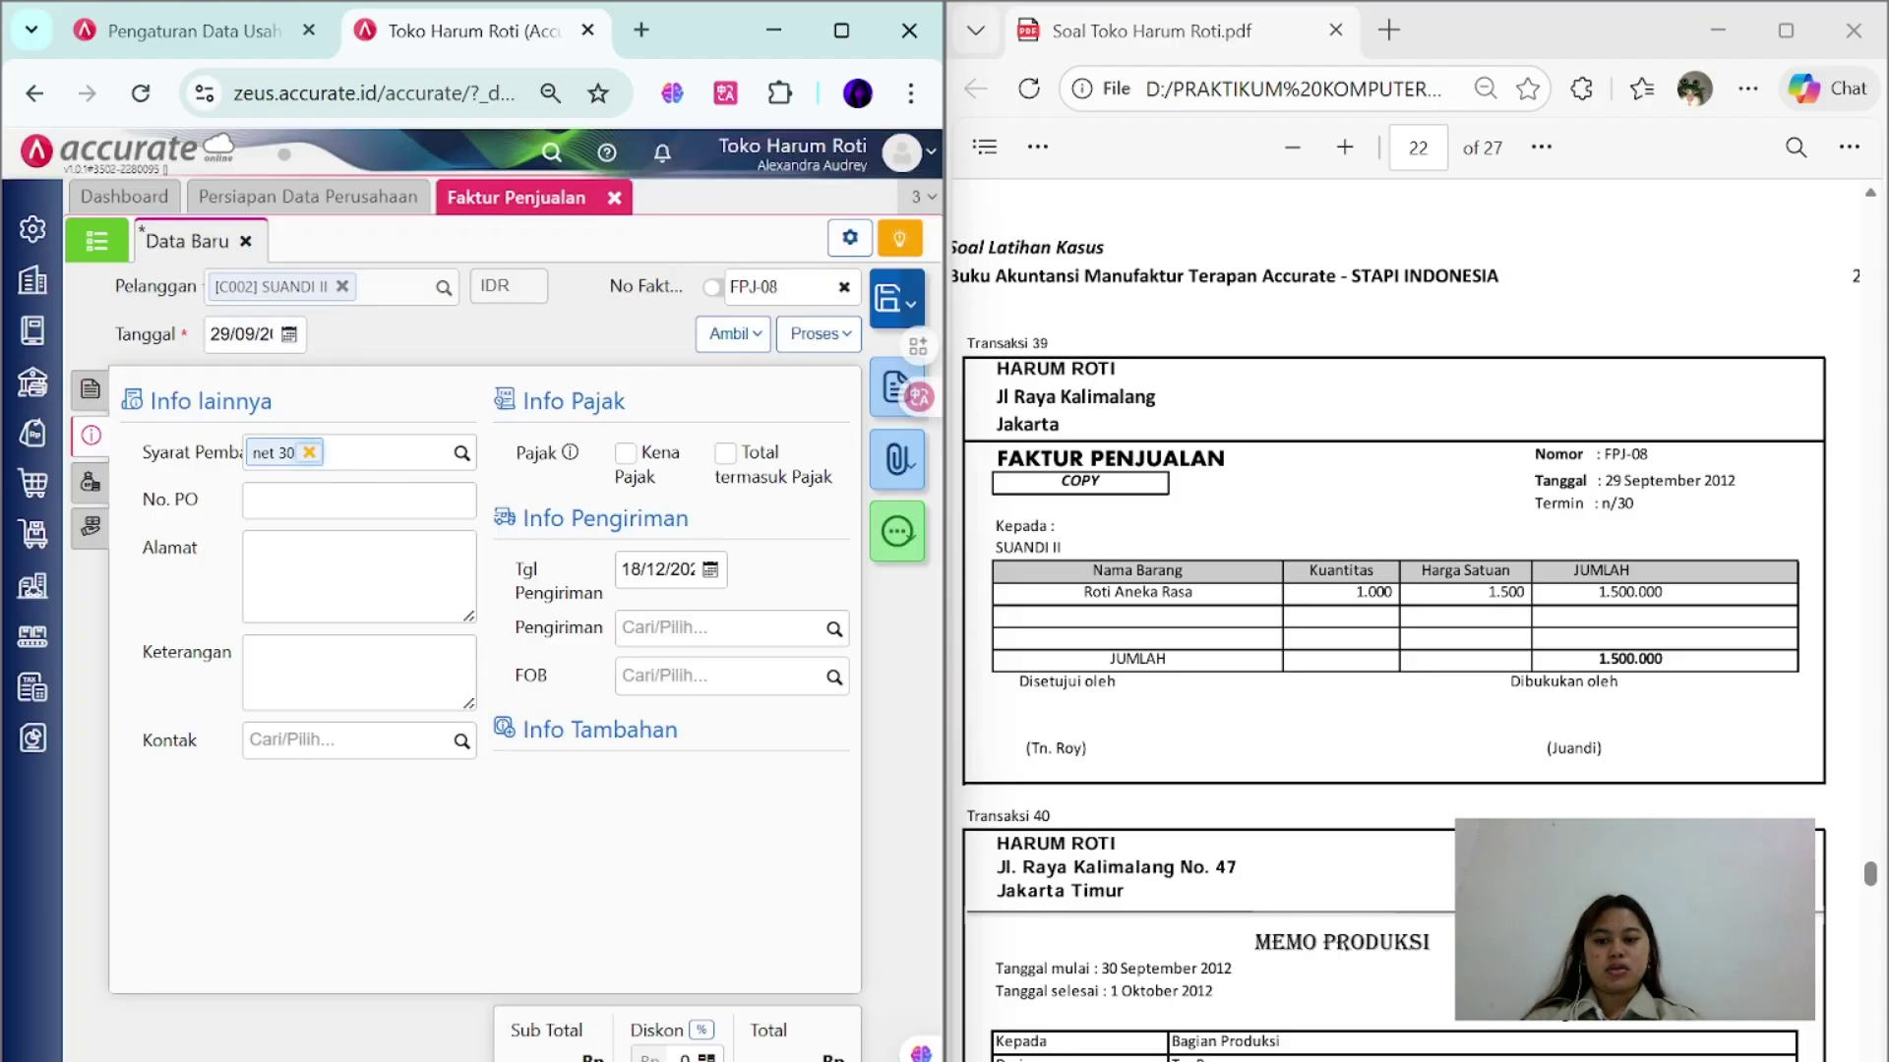
{"action": "left_click", "coordinate": [657, 569]}
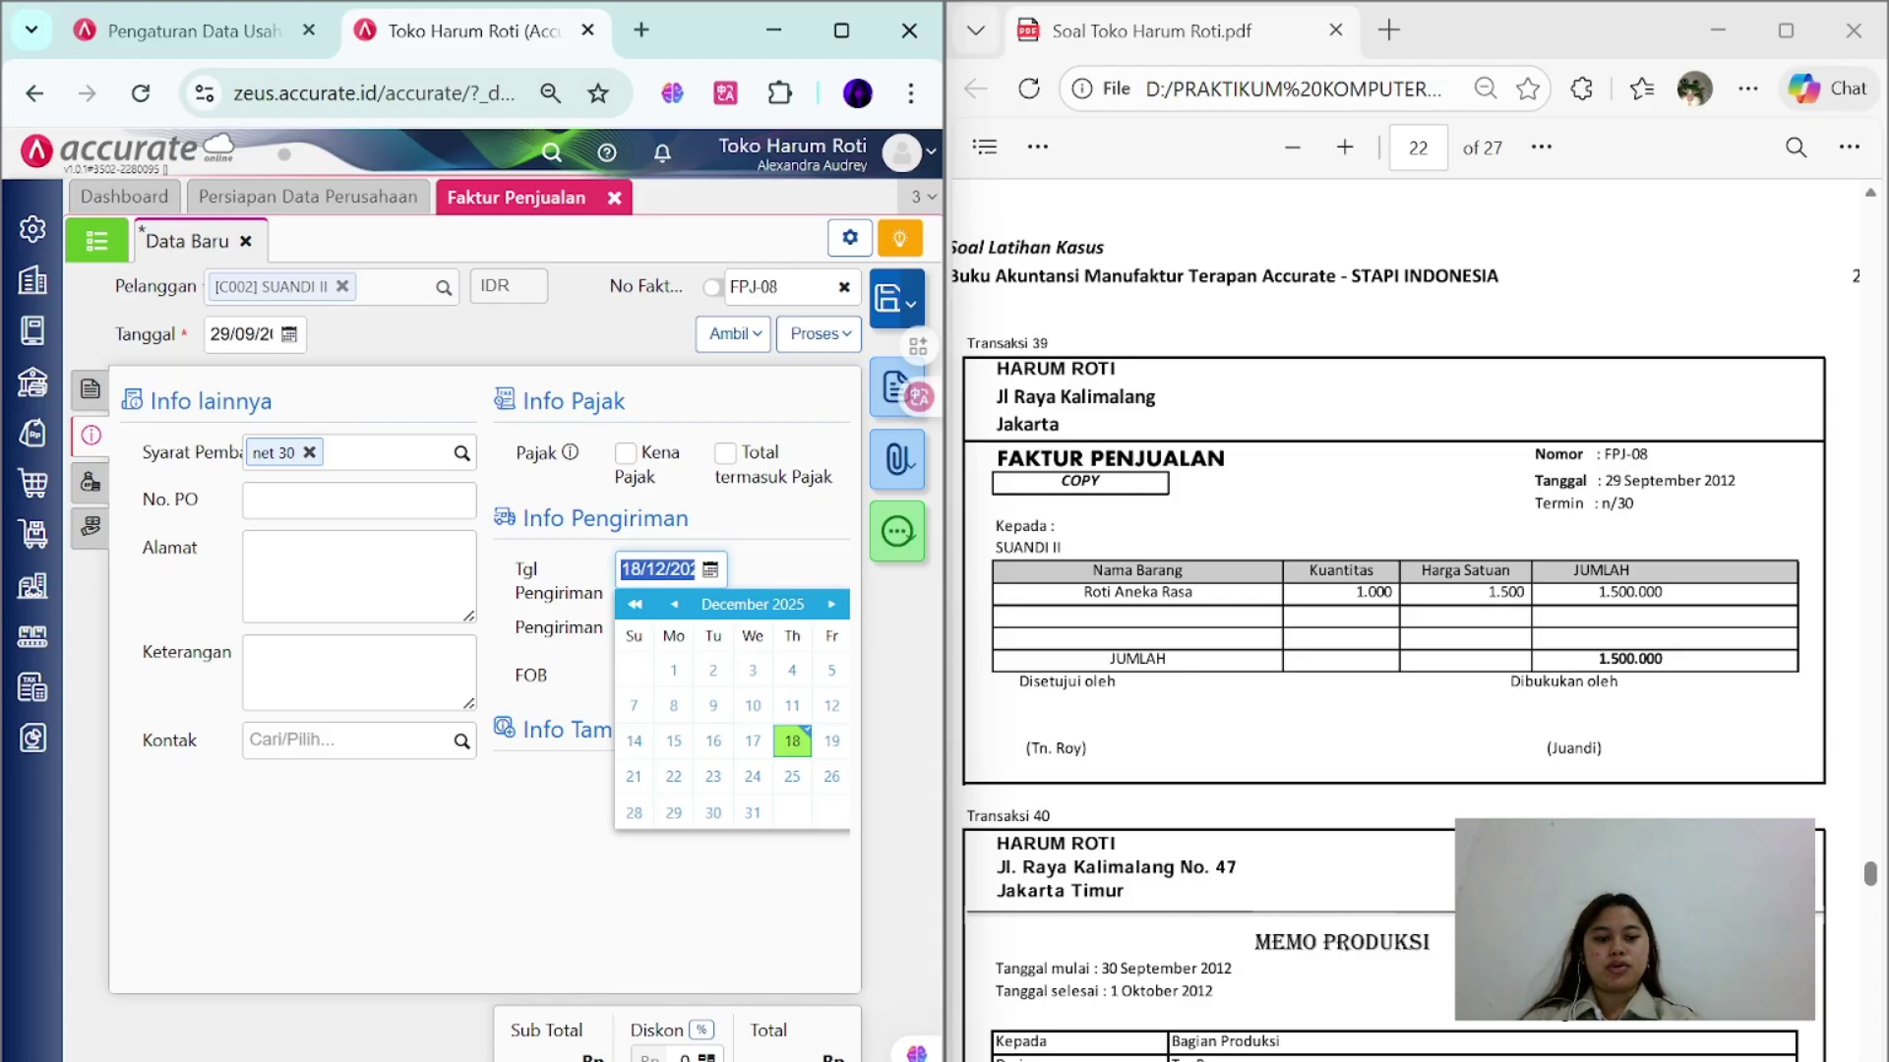
{"action": "type", "text": "29/09/20"}
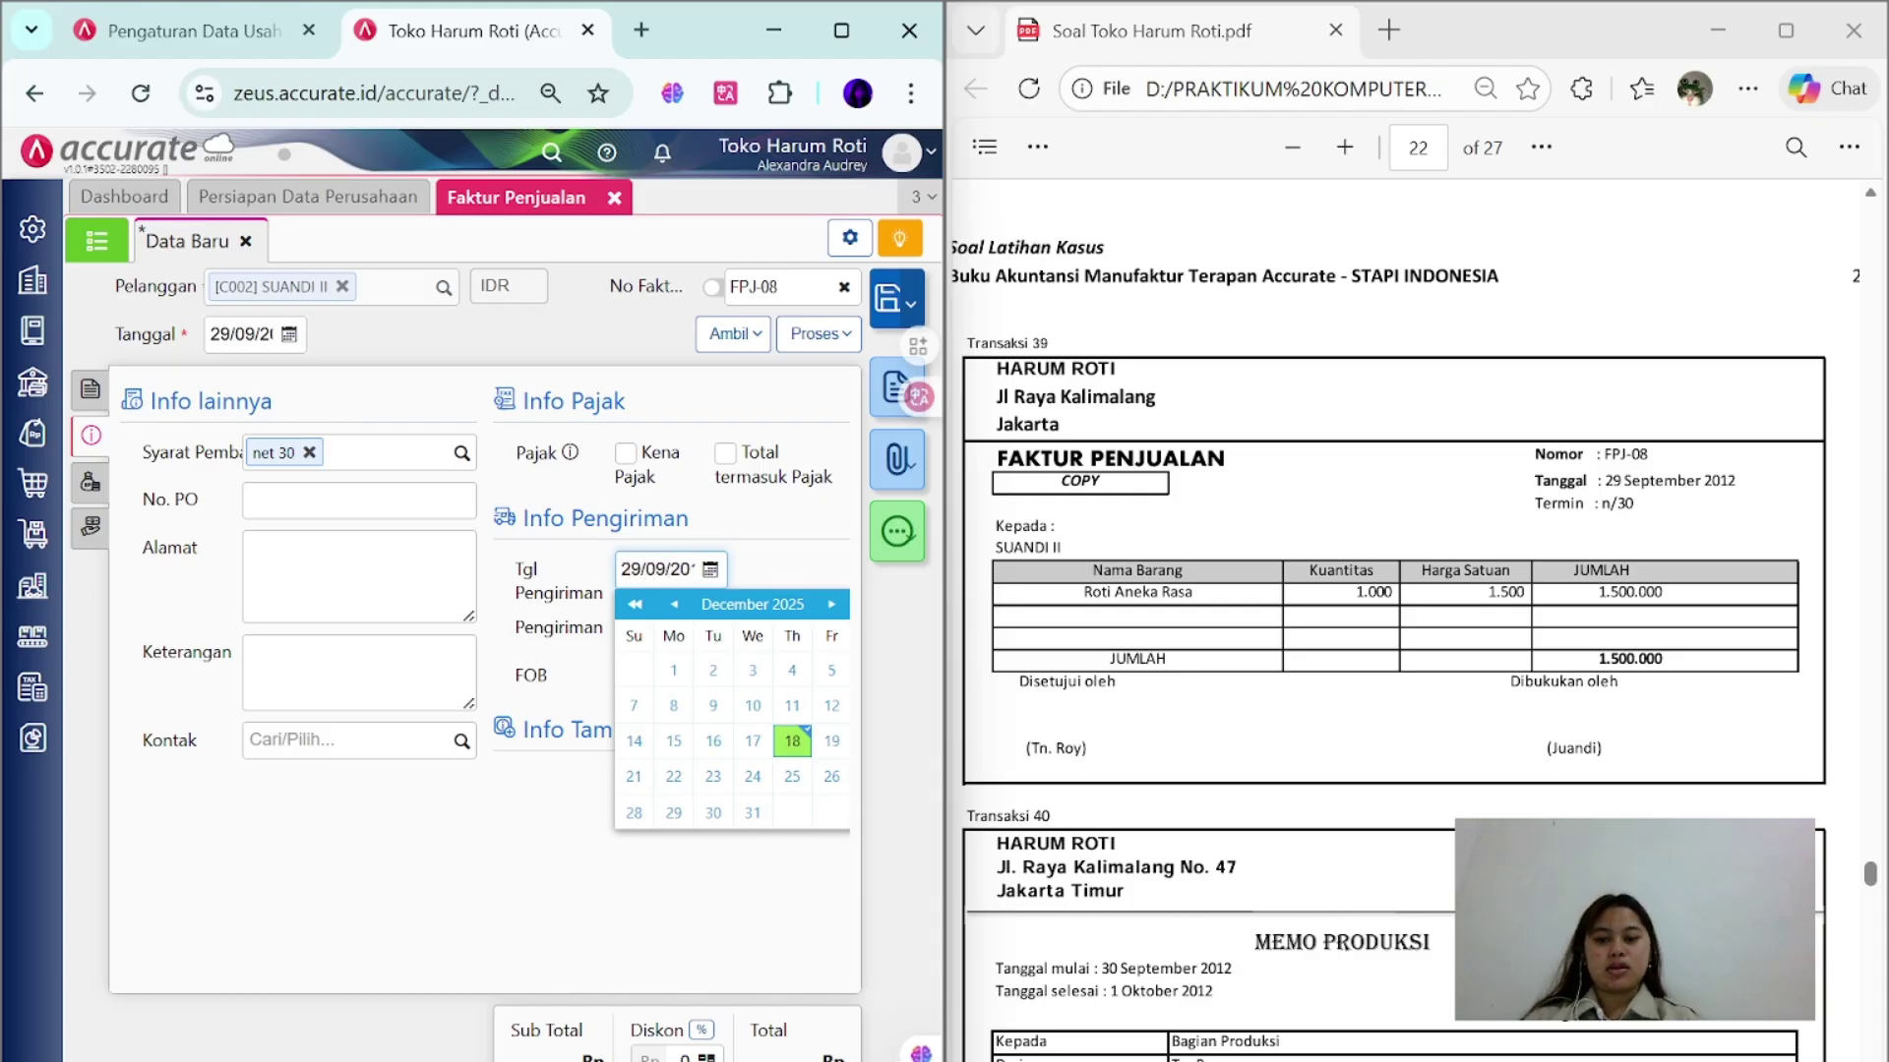
{"action": "left_click", "coordinate": [90, 388]}
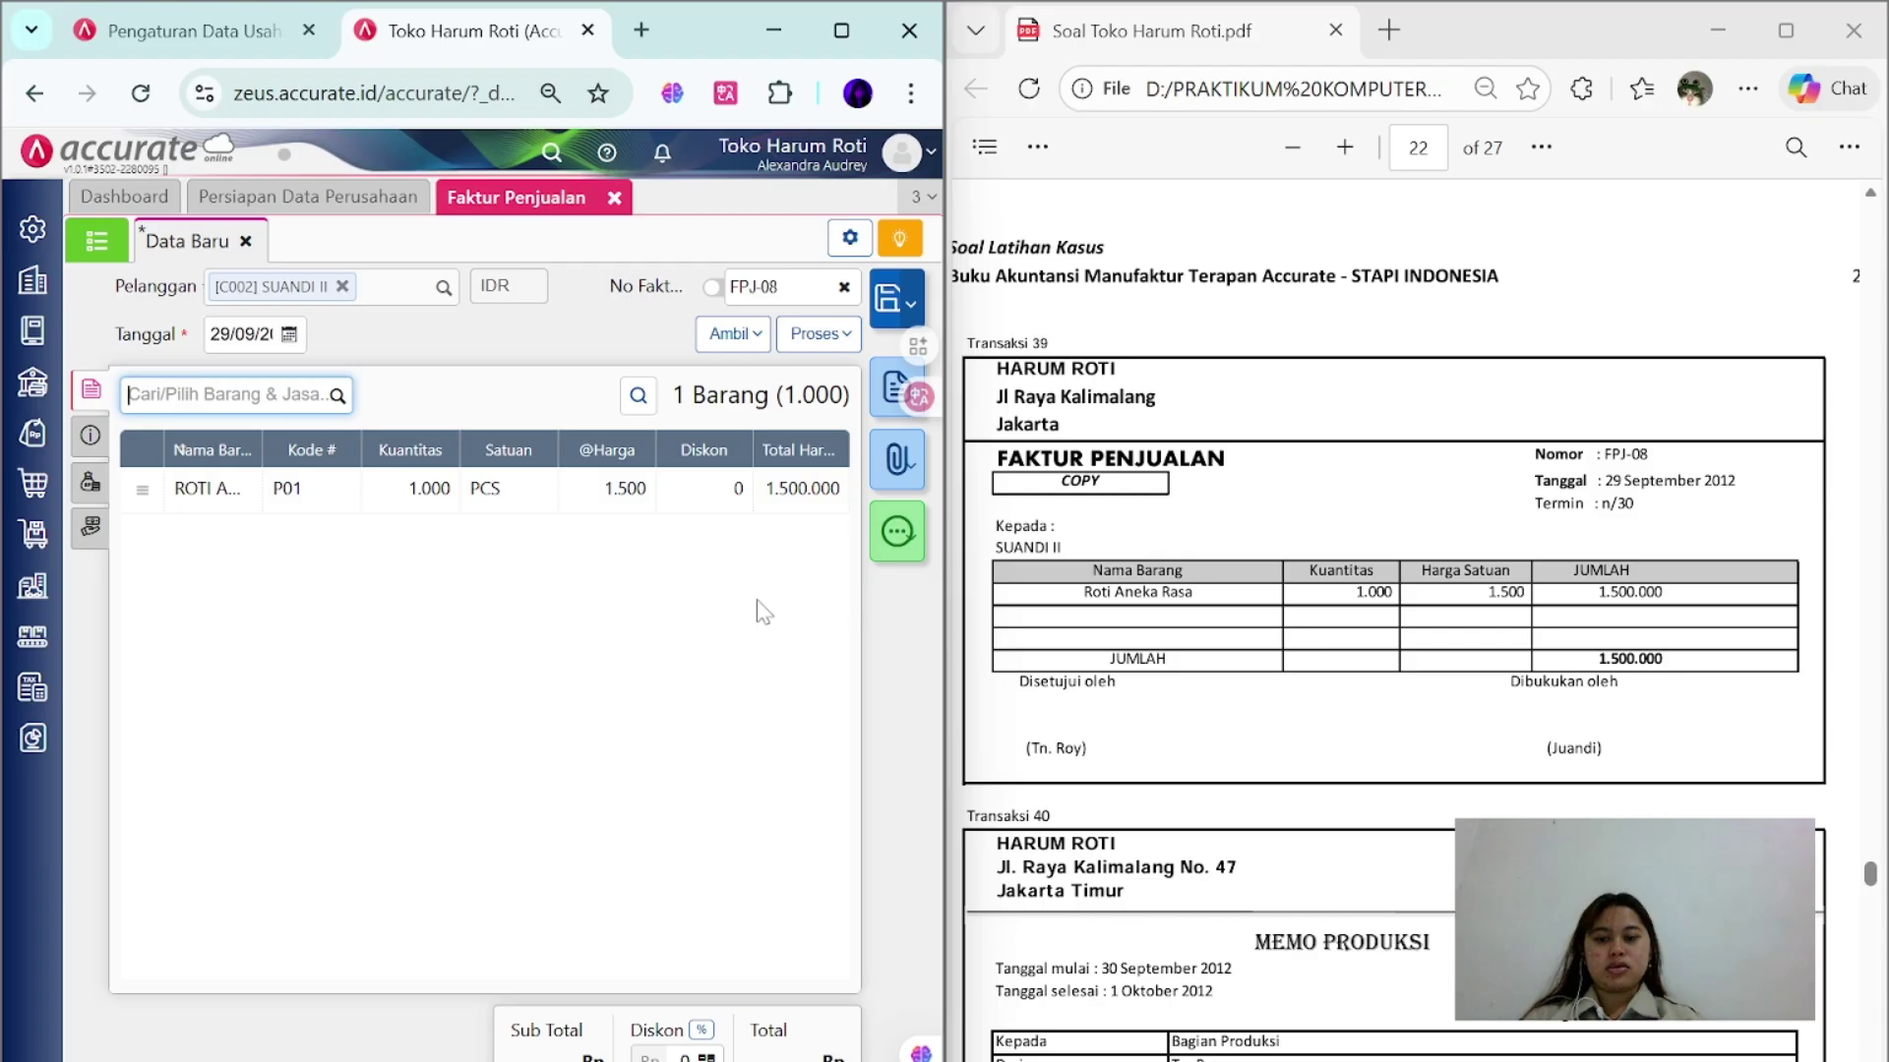
{"action": "left_click", "coordinate": [886, 320]}
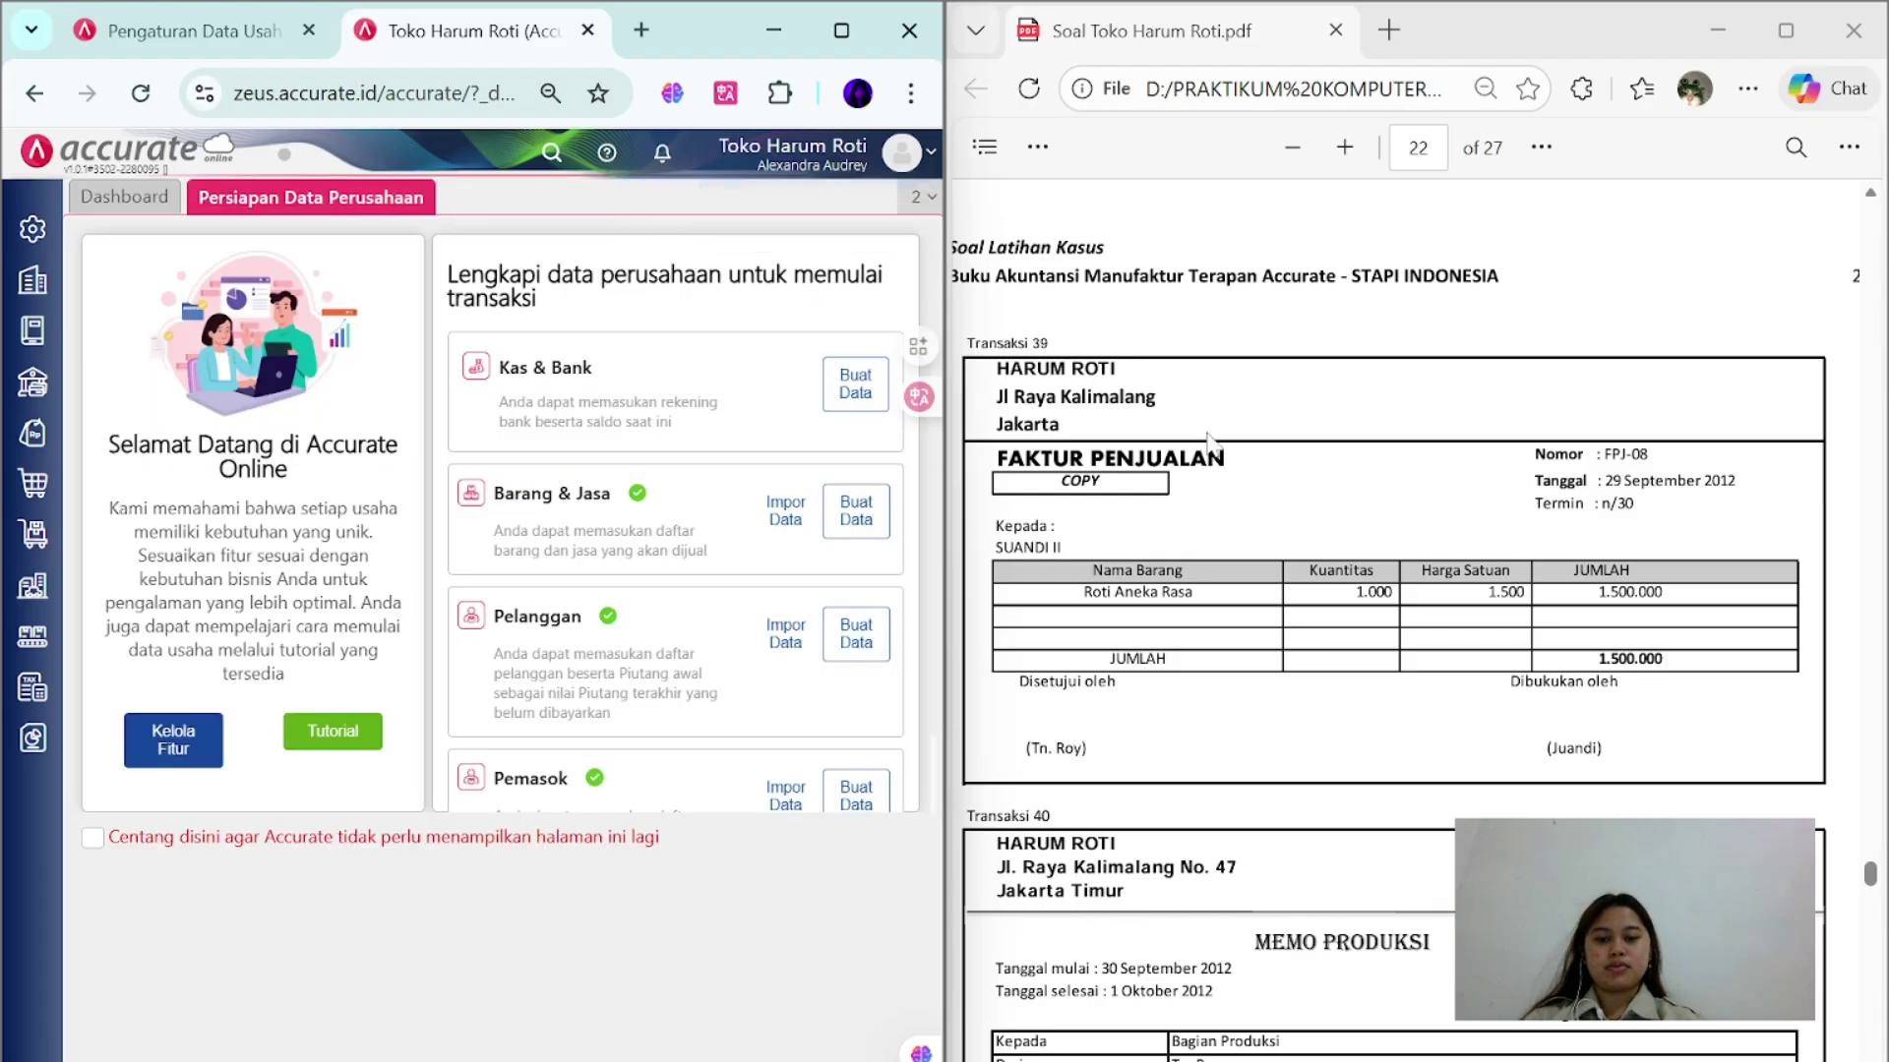
- For Transaksi 40, start a new Standar Biaya Produksi effective from 30/09/2012
{"action": "scroll", "coordinate": [1213, 445], "scroll_direction": "down", "scroll_amount": 5}
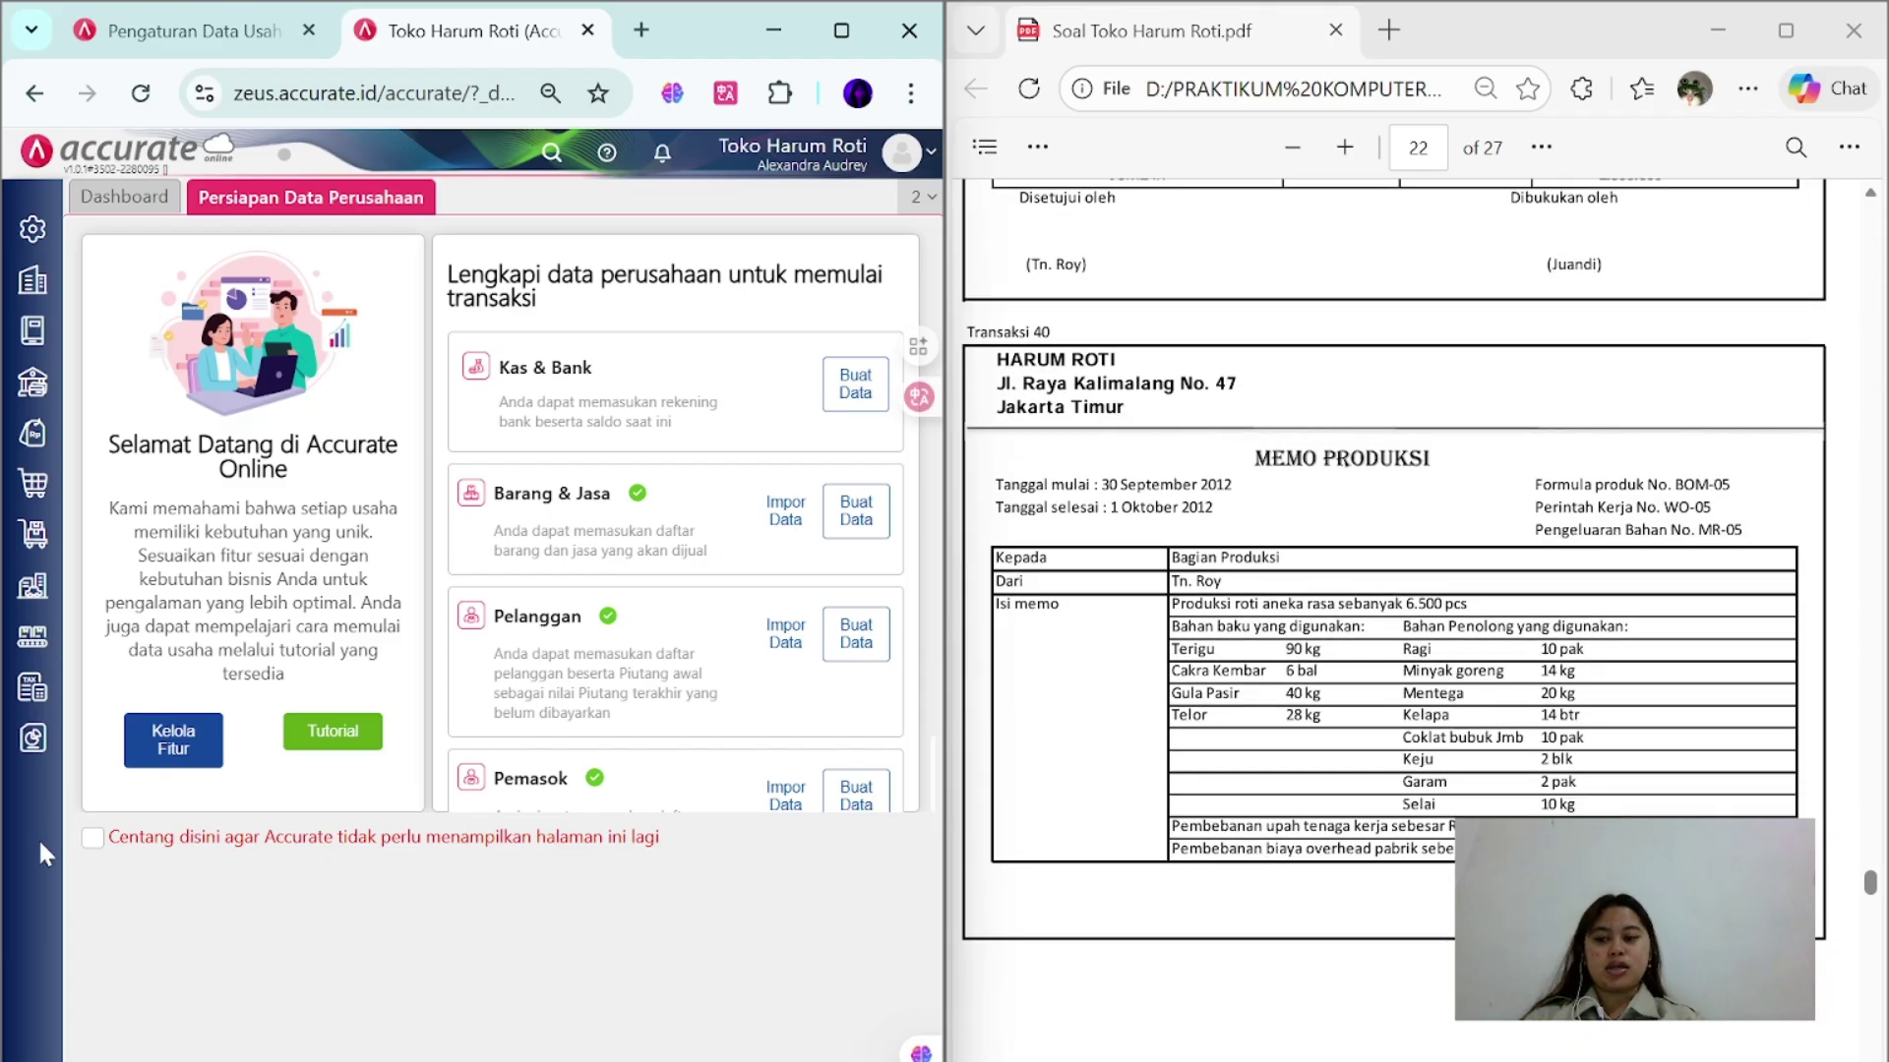
{"action": "left_click", "coordinate": [27, 654]}
{"action": "left_click", "coordinate": [156, 775]}
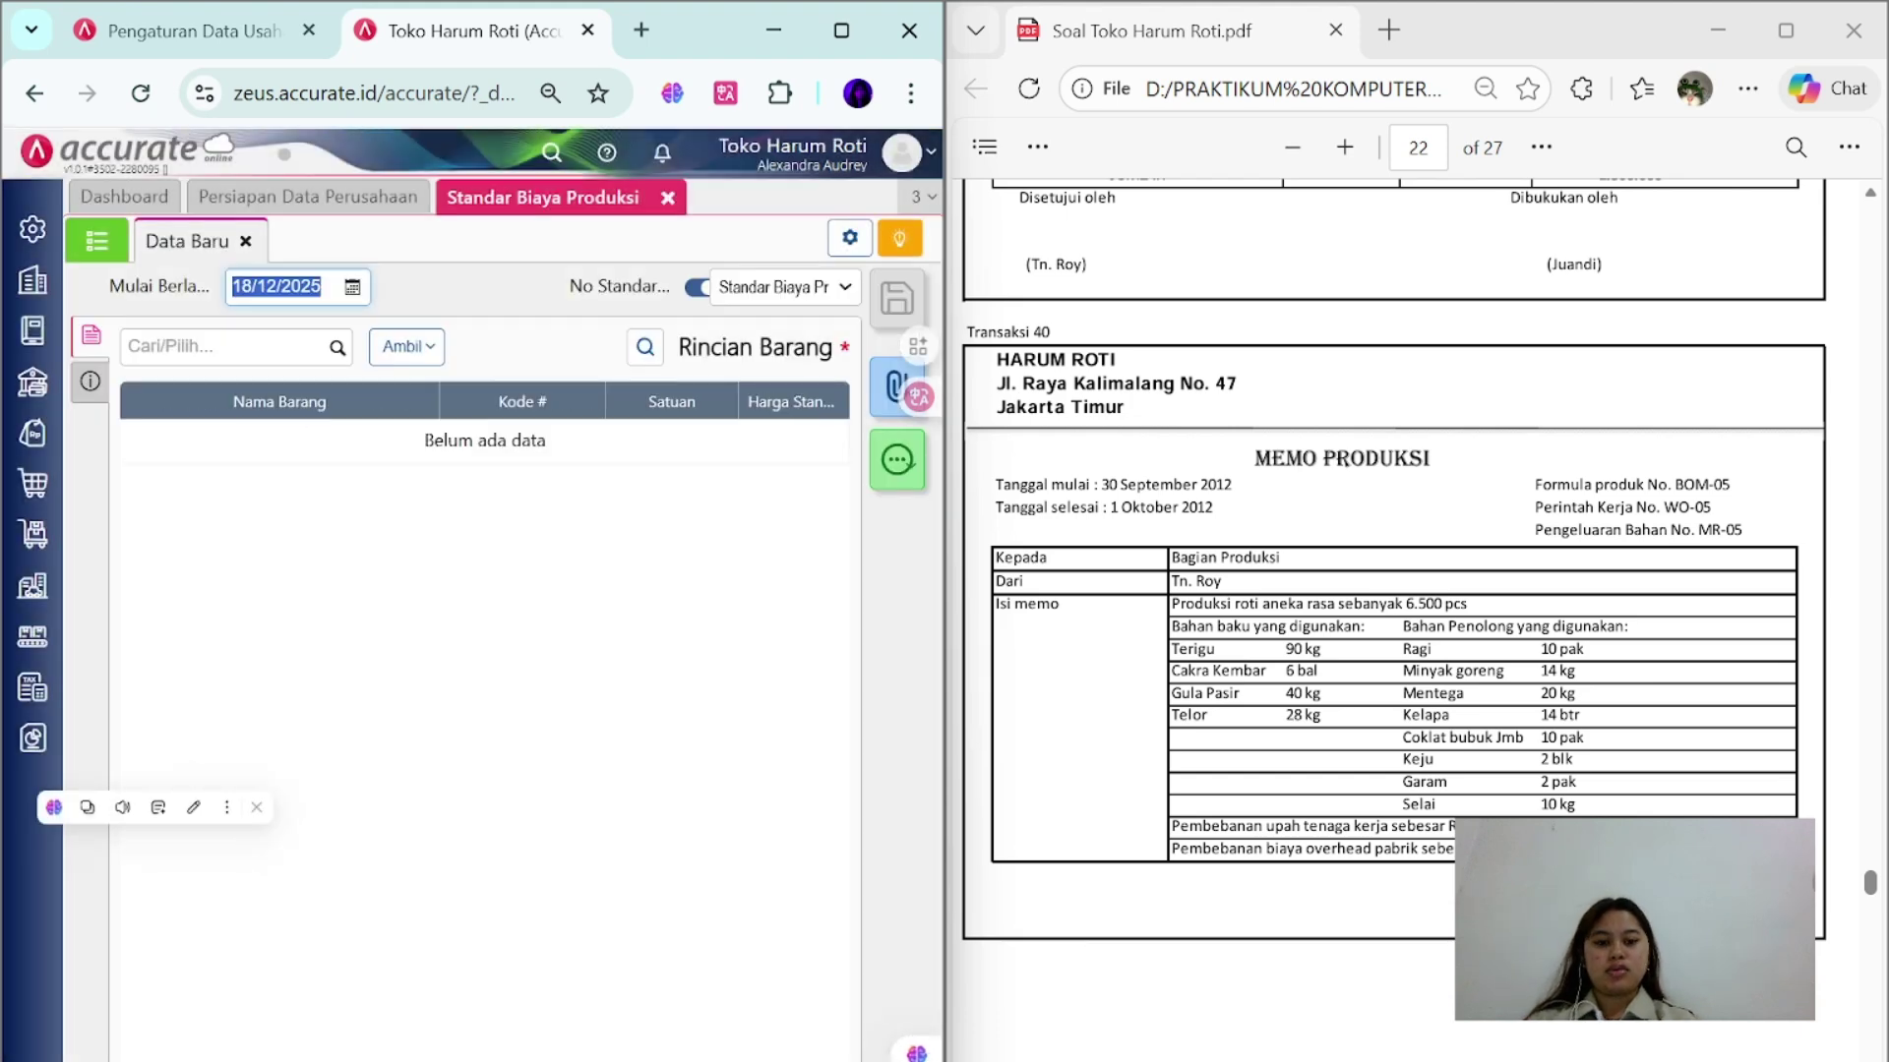
{"action": "type", "text": "30"}
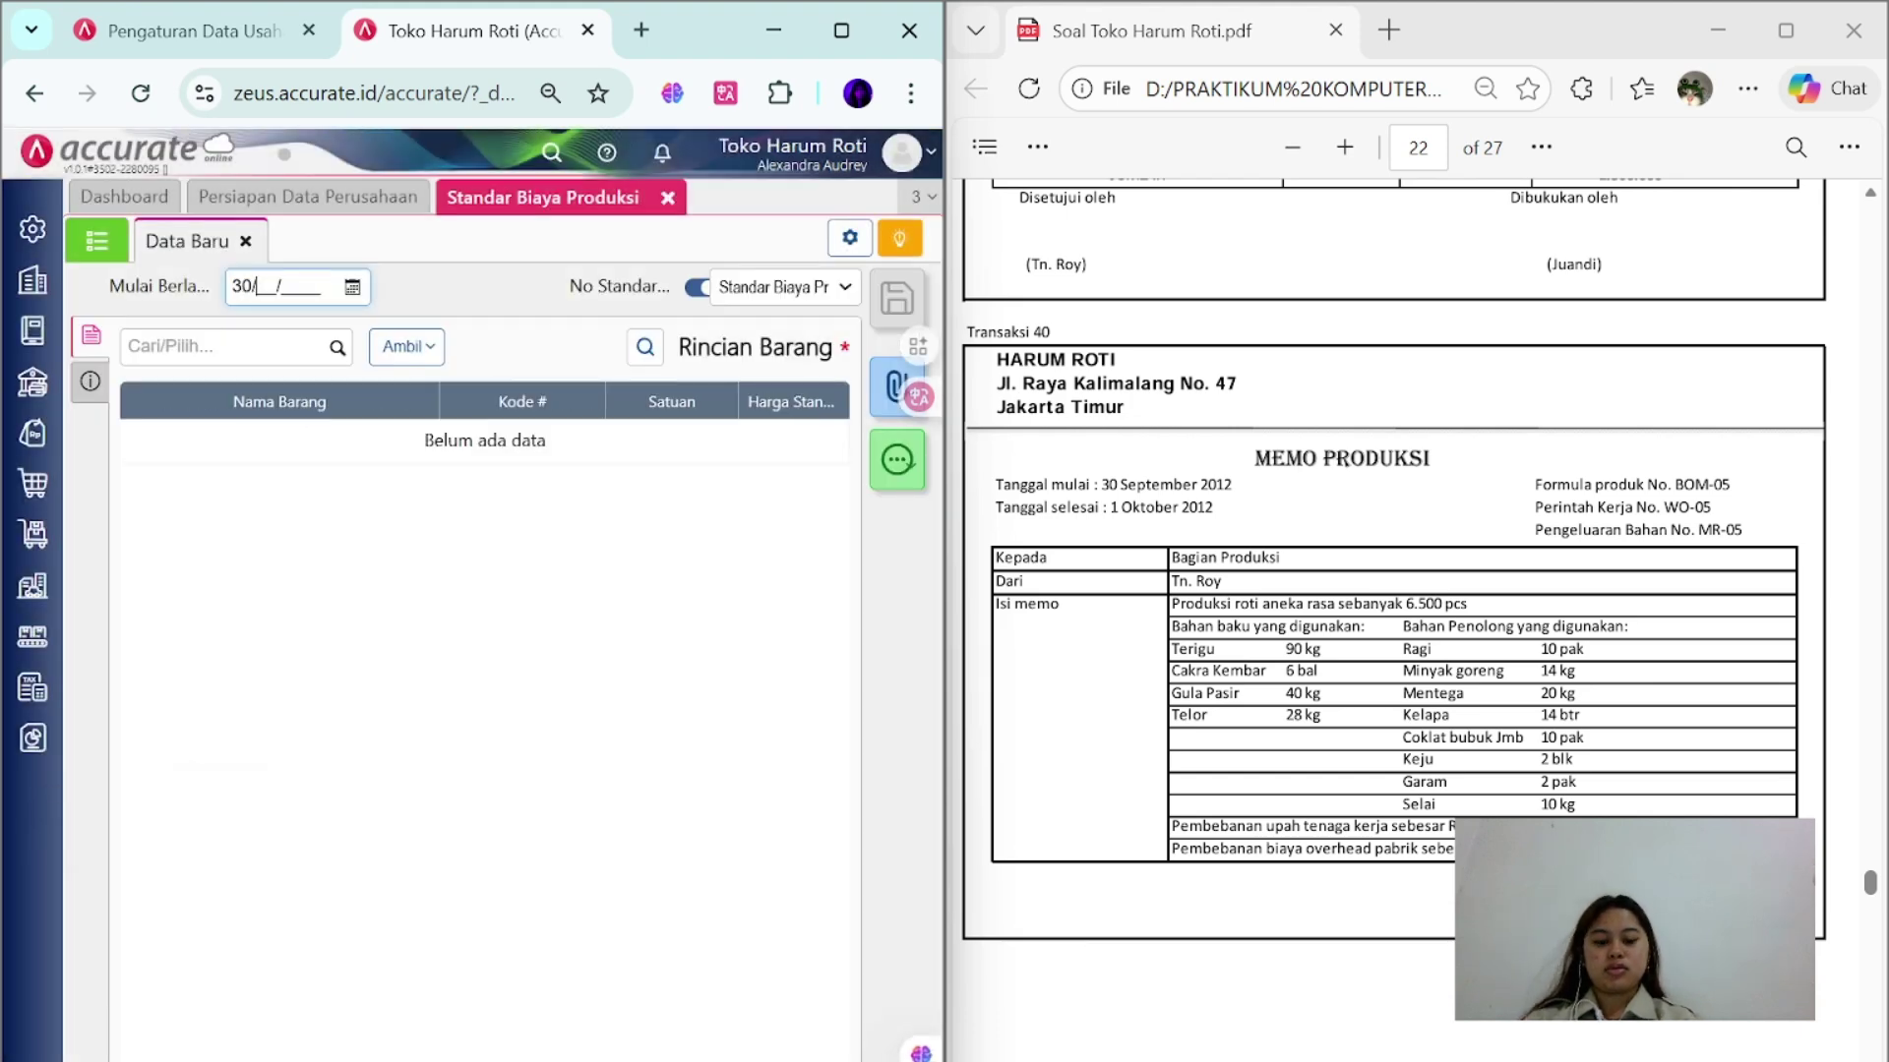
- Bring all Barang & Jasa items of the Umum category into the production cost standard
{"action": "left_click", "coordinate": [407, 346]}
{"action": "left_click", "coordinate": [398, 390]}
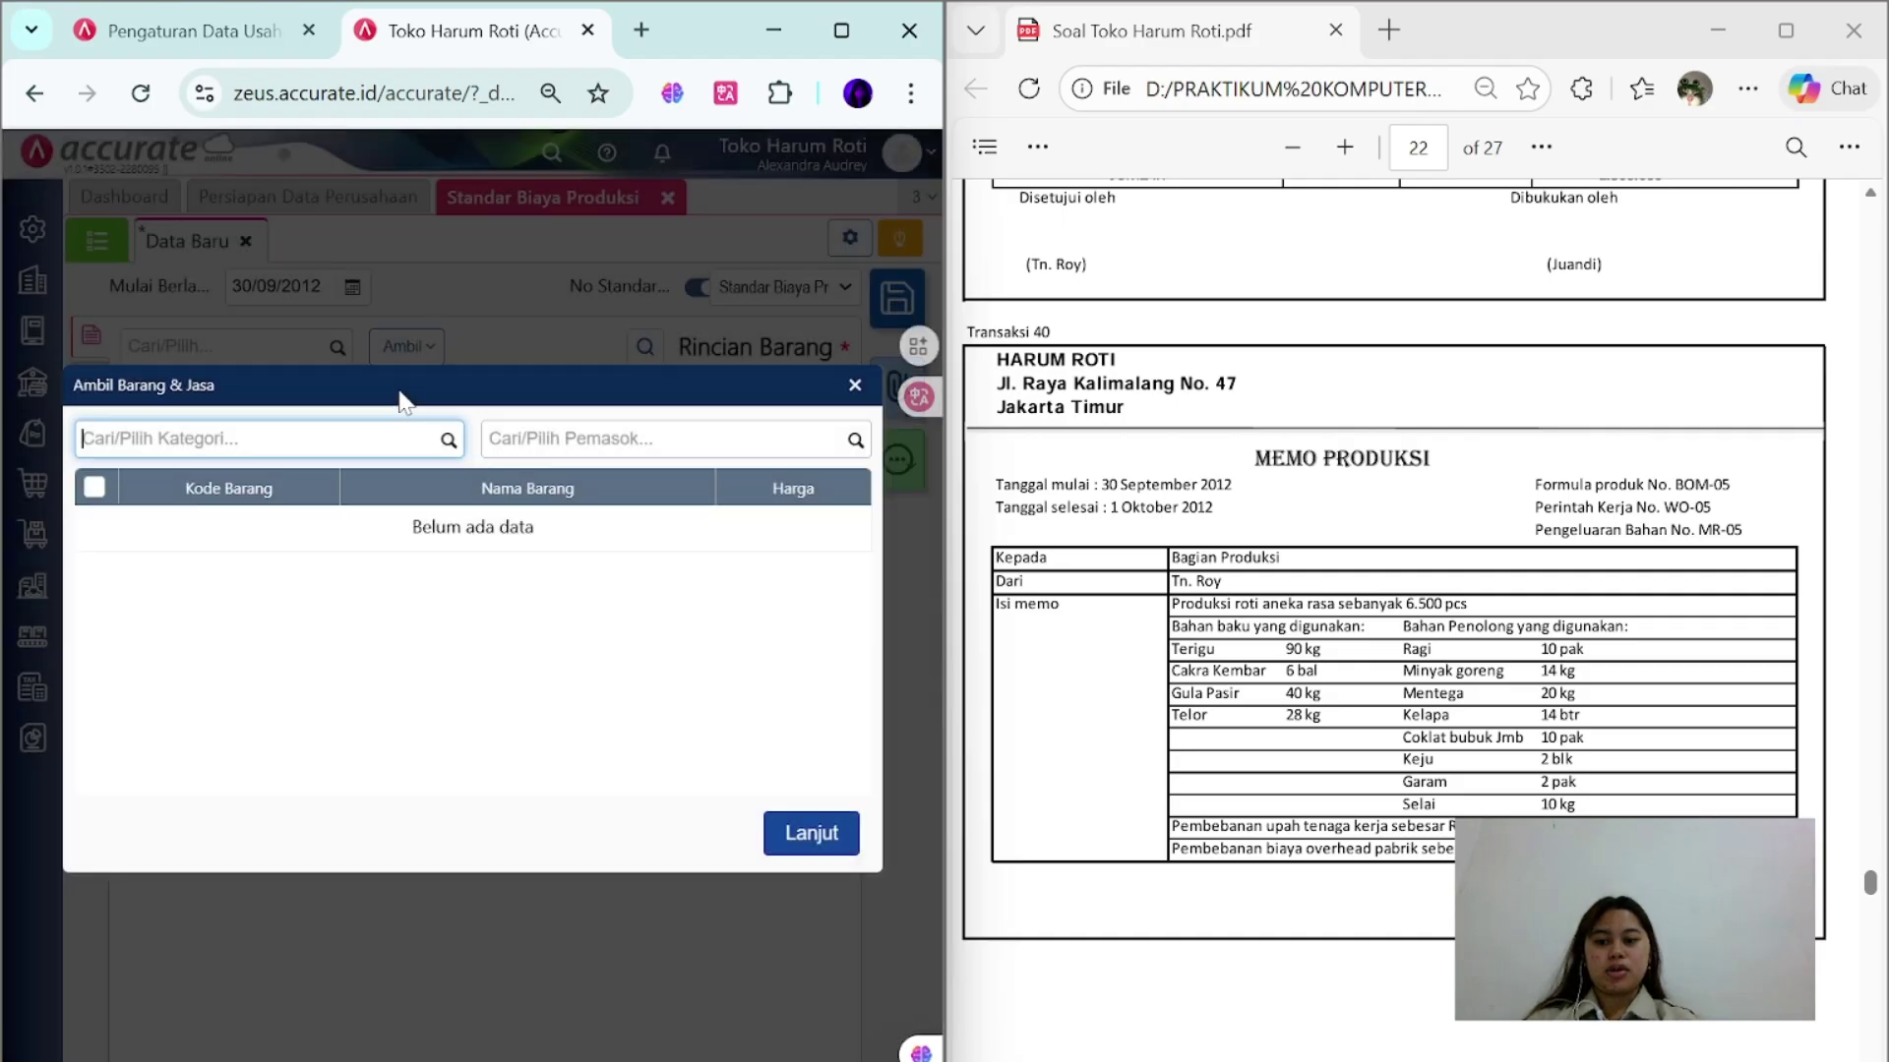
{"action": "left_click", "coordinate": [448, 440]}
{"action": "left_click", "coordinate": [388, 496]}
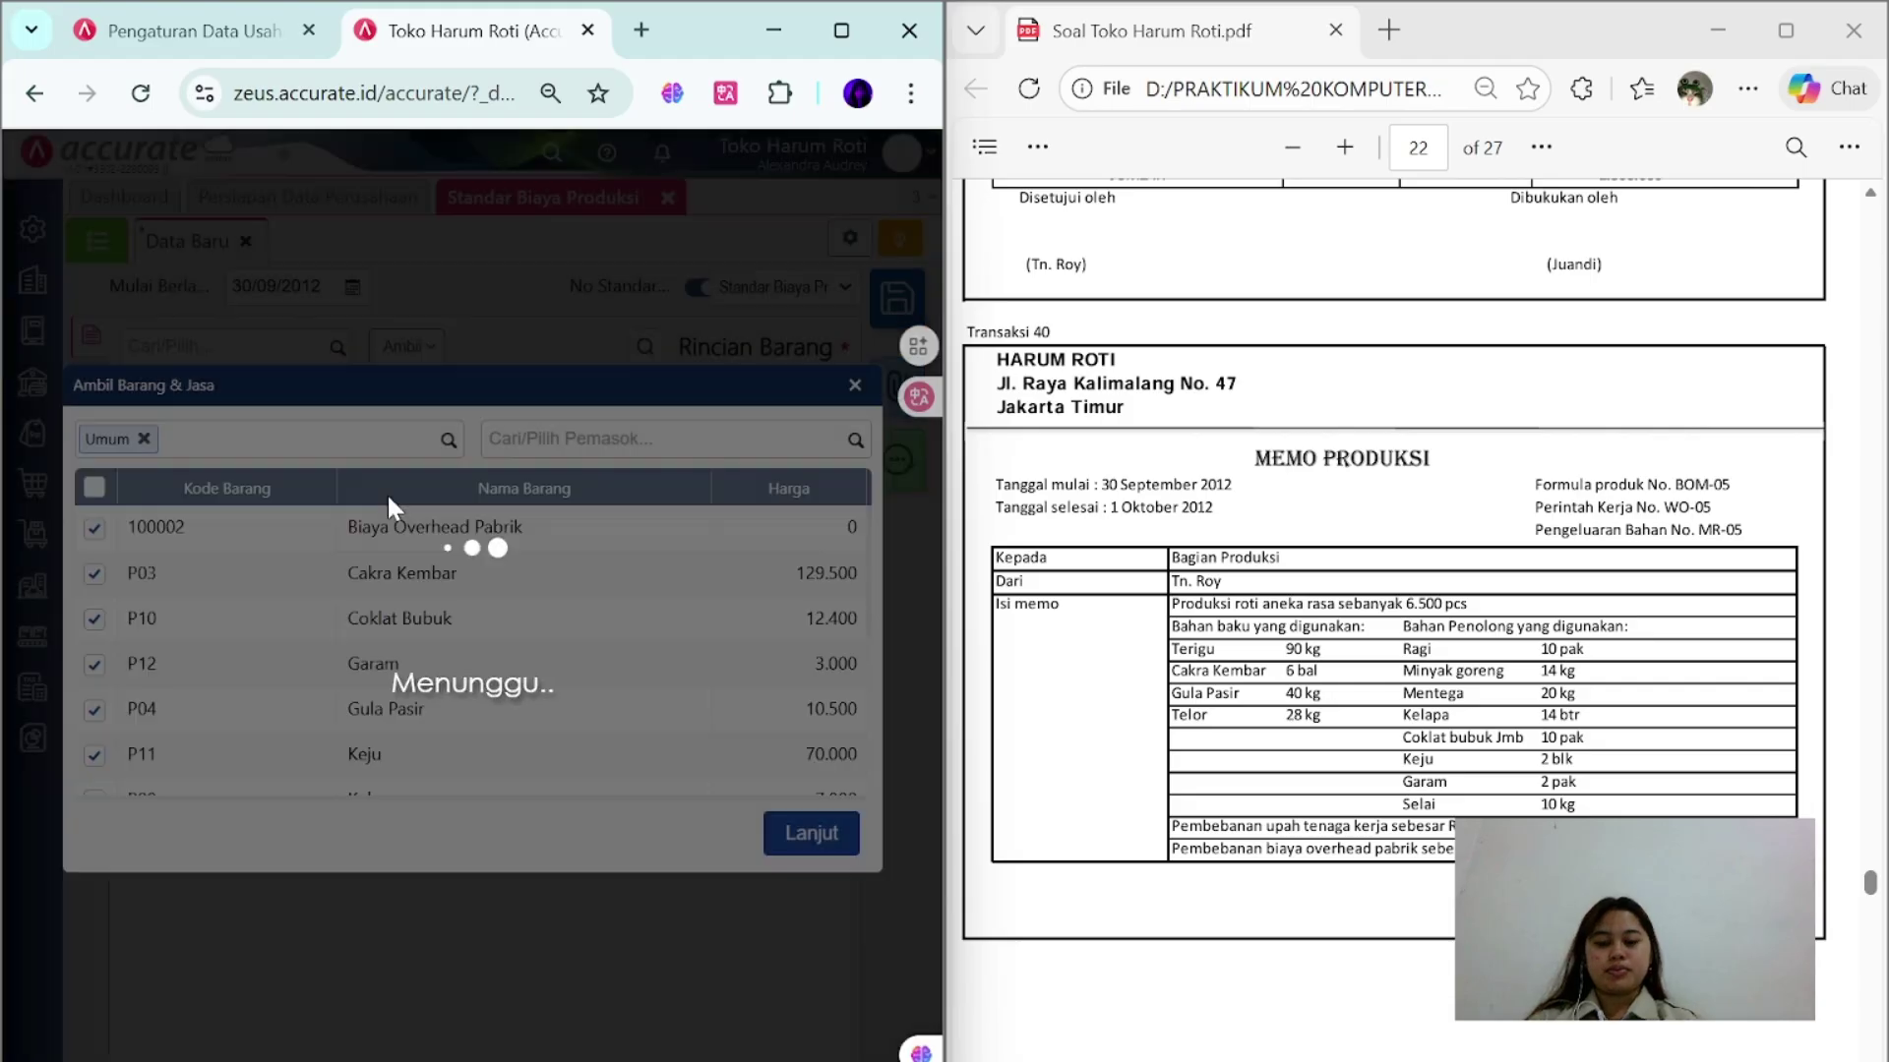
{"action": "left_click", "coordinate": [831, 838]}
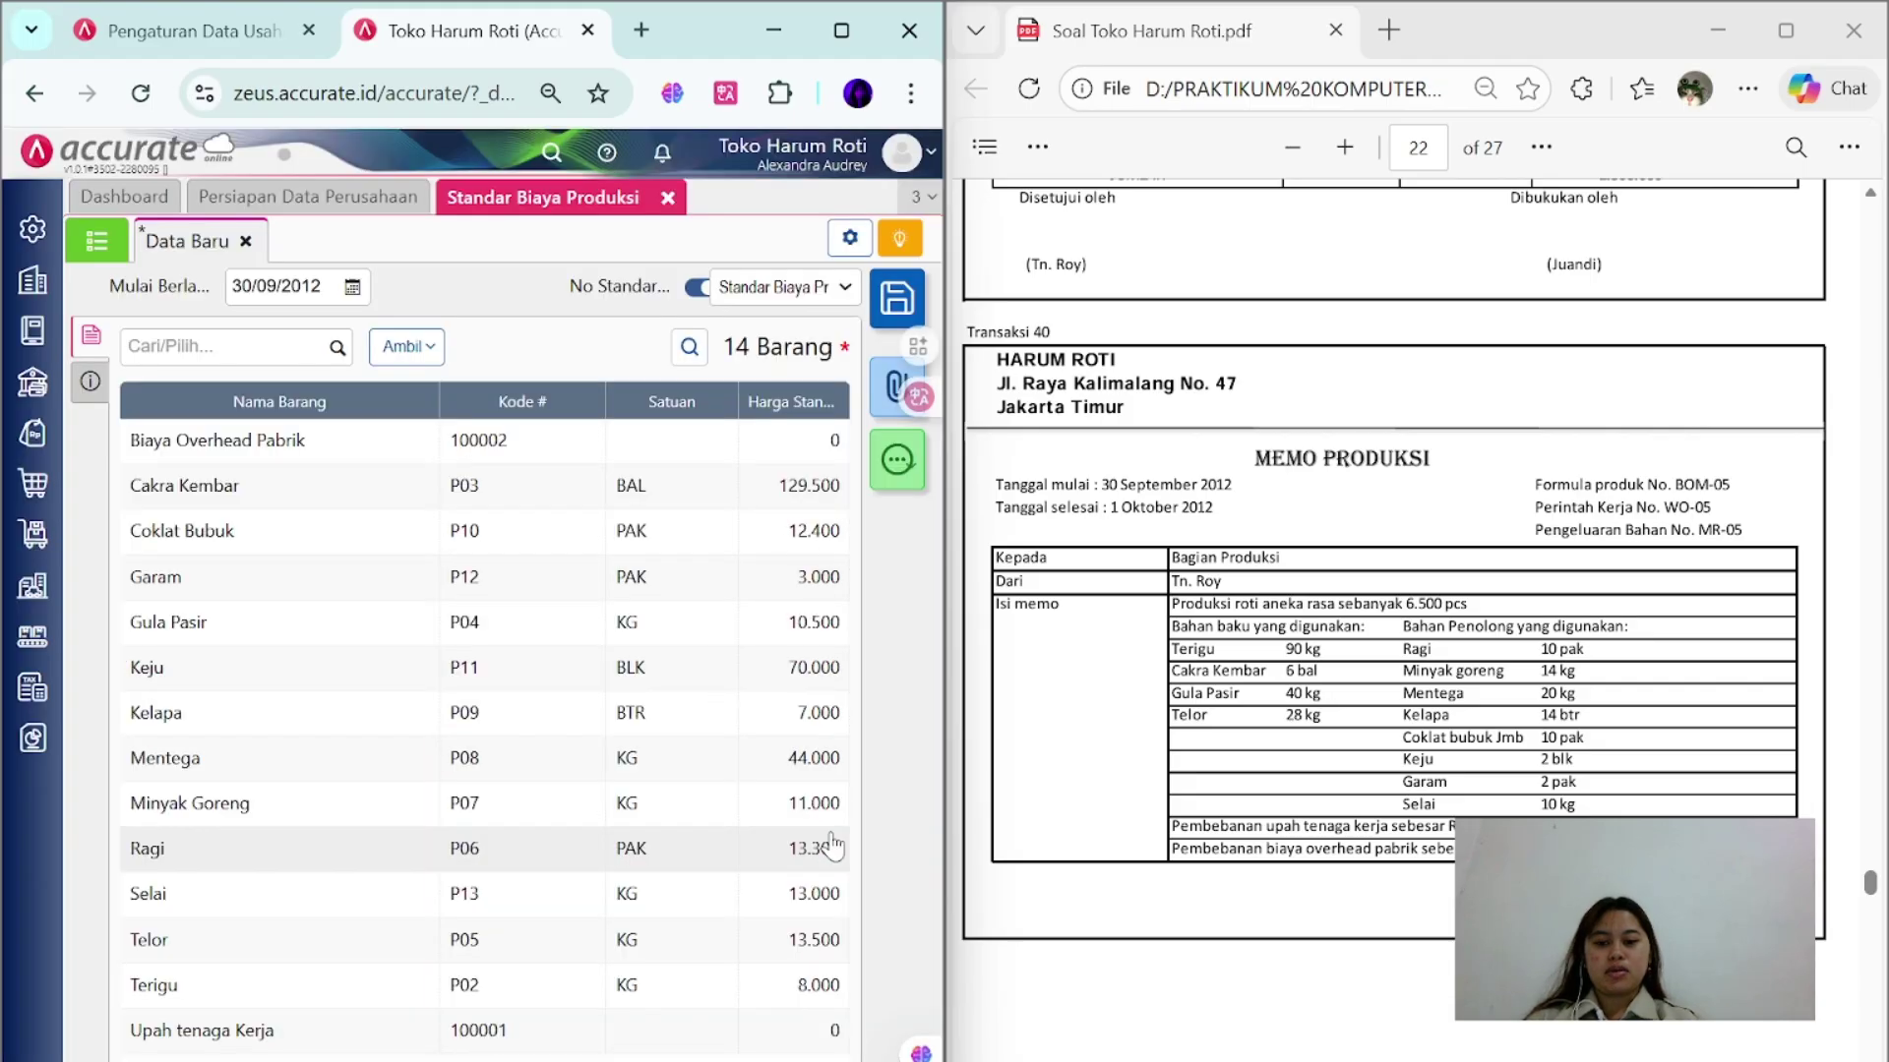
- Set the Harga Standar of Biaya Overhead Pabrik to 312.500
{"action": "left_click", "coordinate": [740, 459]}
{"action": "left_click", "coordinate": [569, 564]}
{"action": "type", "text": "31"}
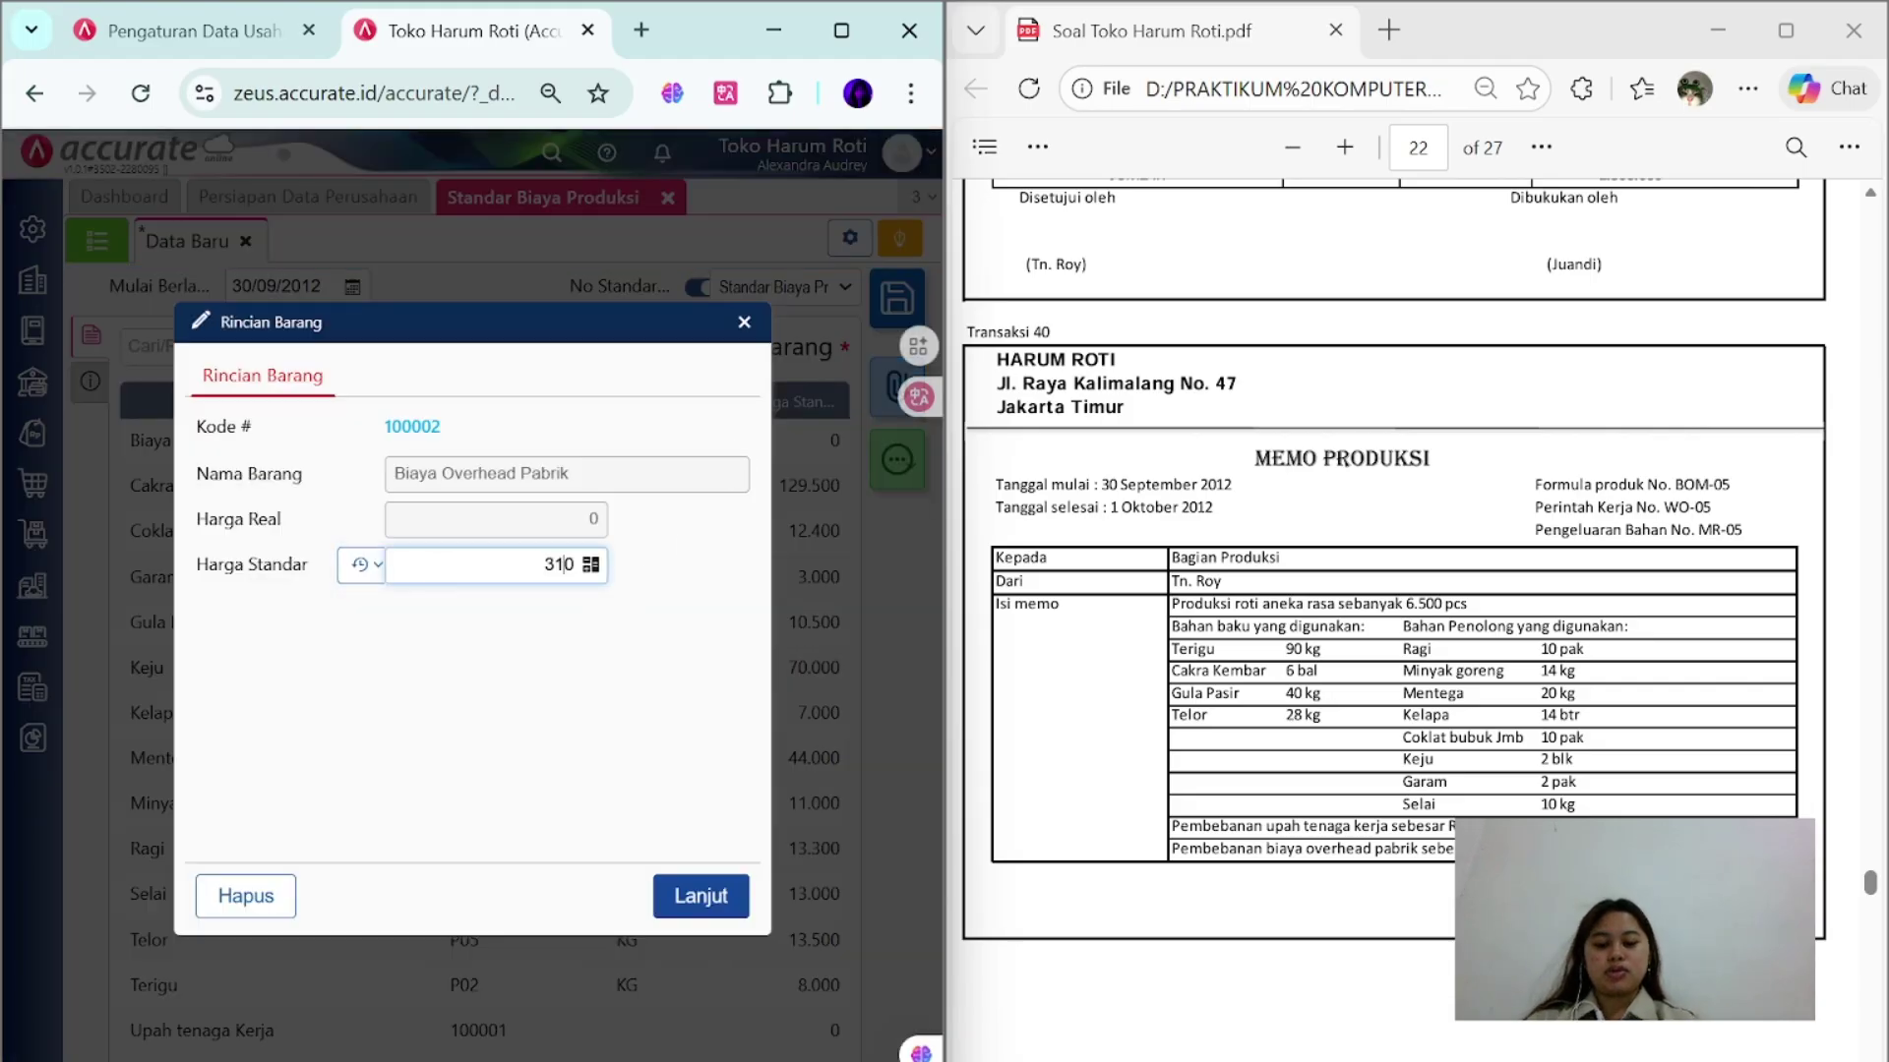
{"action": "type", "text": "2.50"}
{"action": "left_click", "coordinate": [700, 897]}
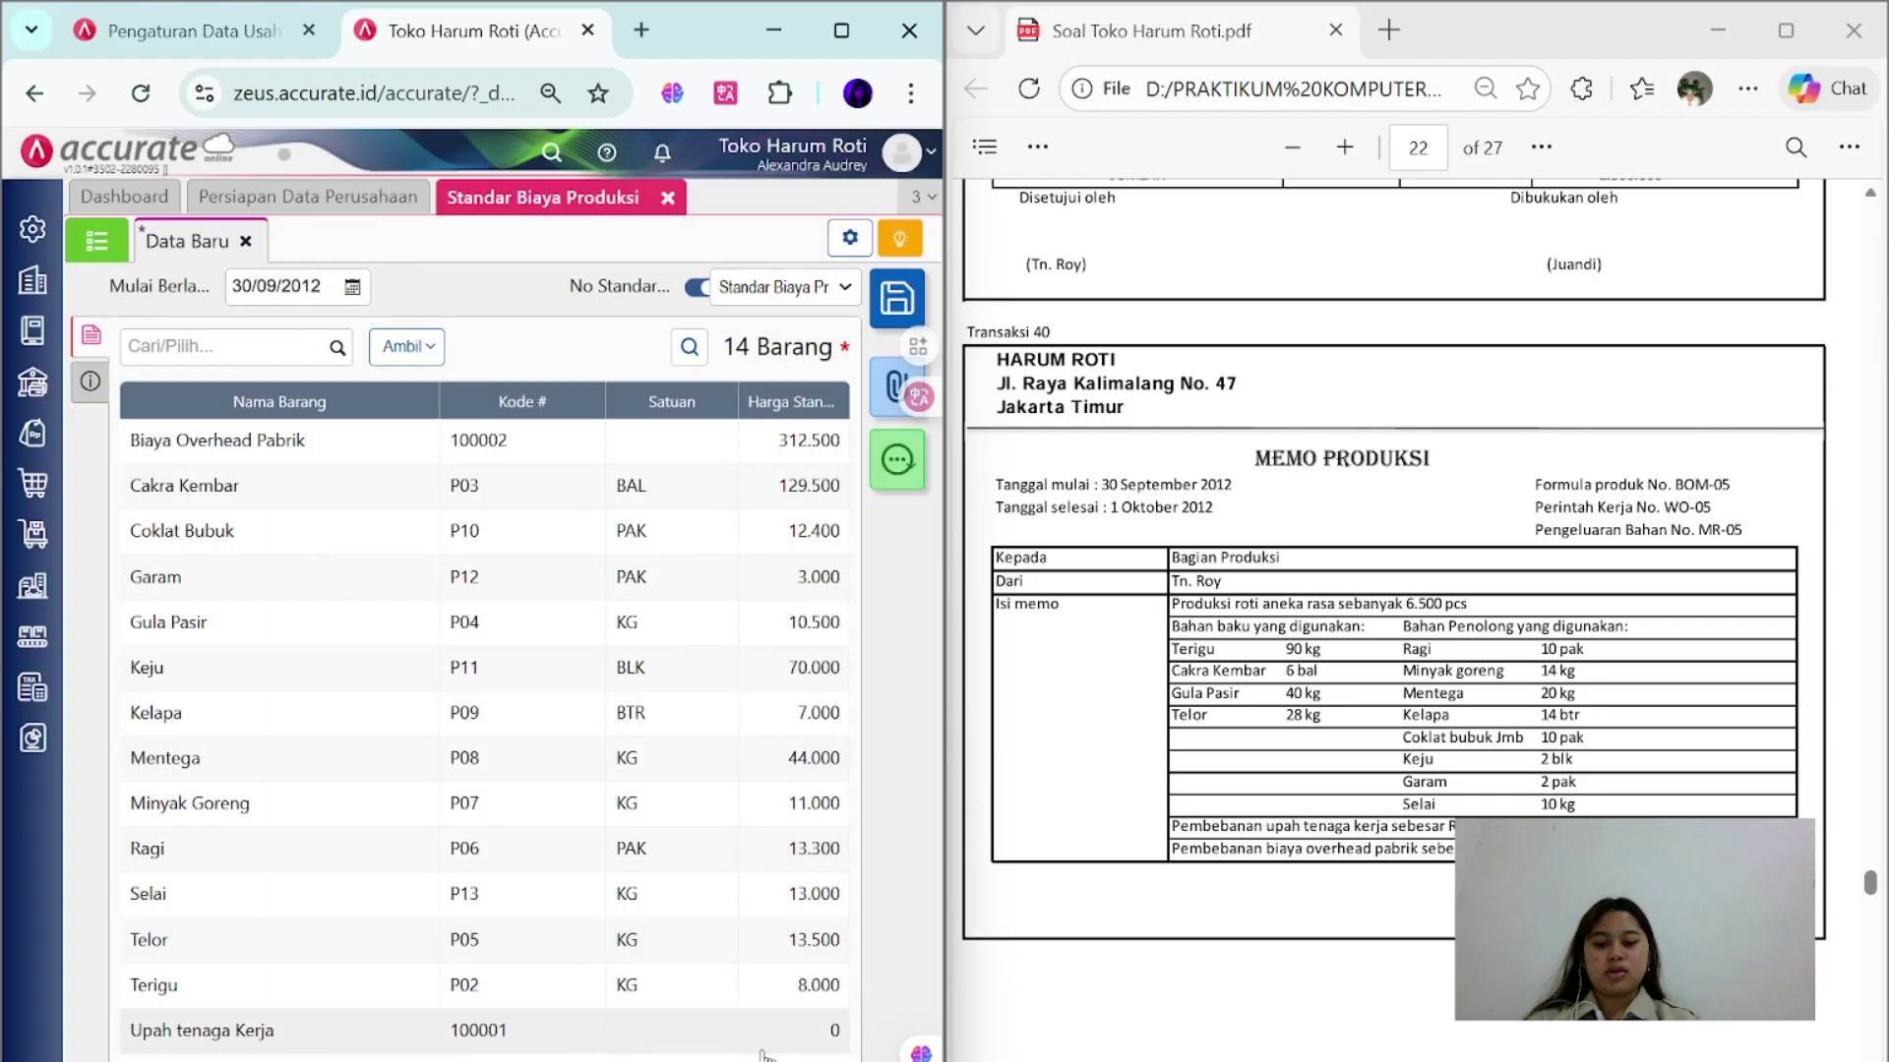
- Set the Harga Standar of Upah tenaga Kerja to 420.000 and save the production cost standard
{"action": "left_click", "coordinate": [765, 1049]}
{"action": "left_click", "coordinate": [567, 565]}
{"action": "type", "text": "40"}
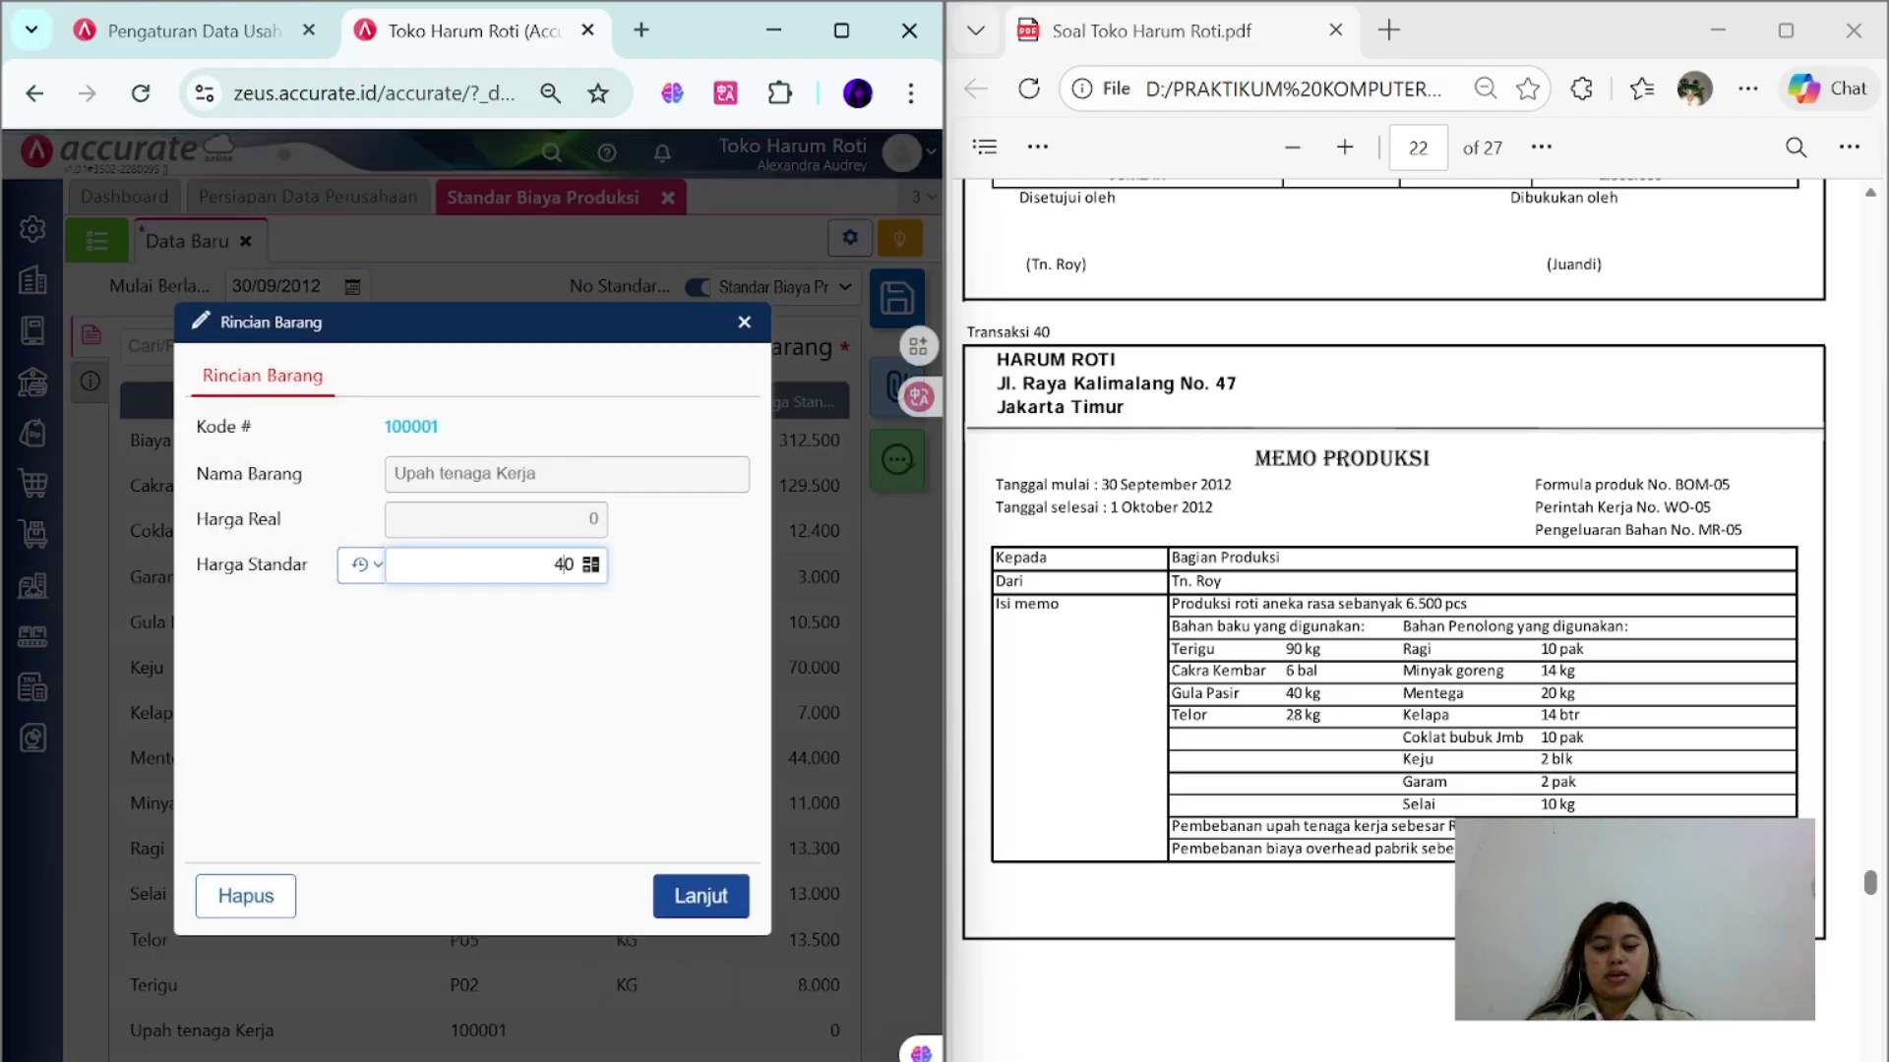
{"action": "type", "text": "20.00"}
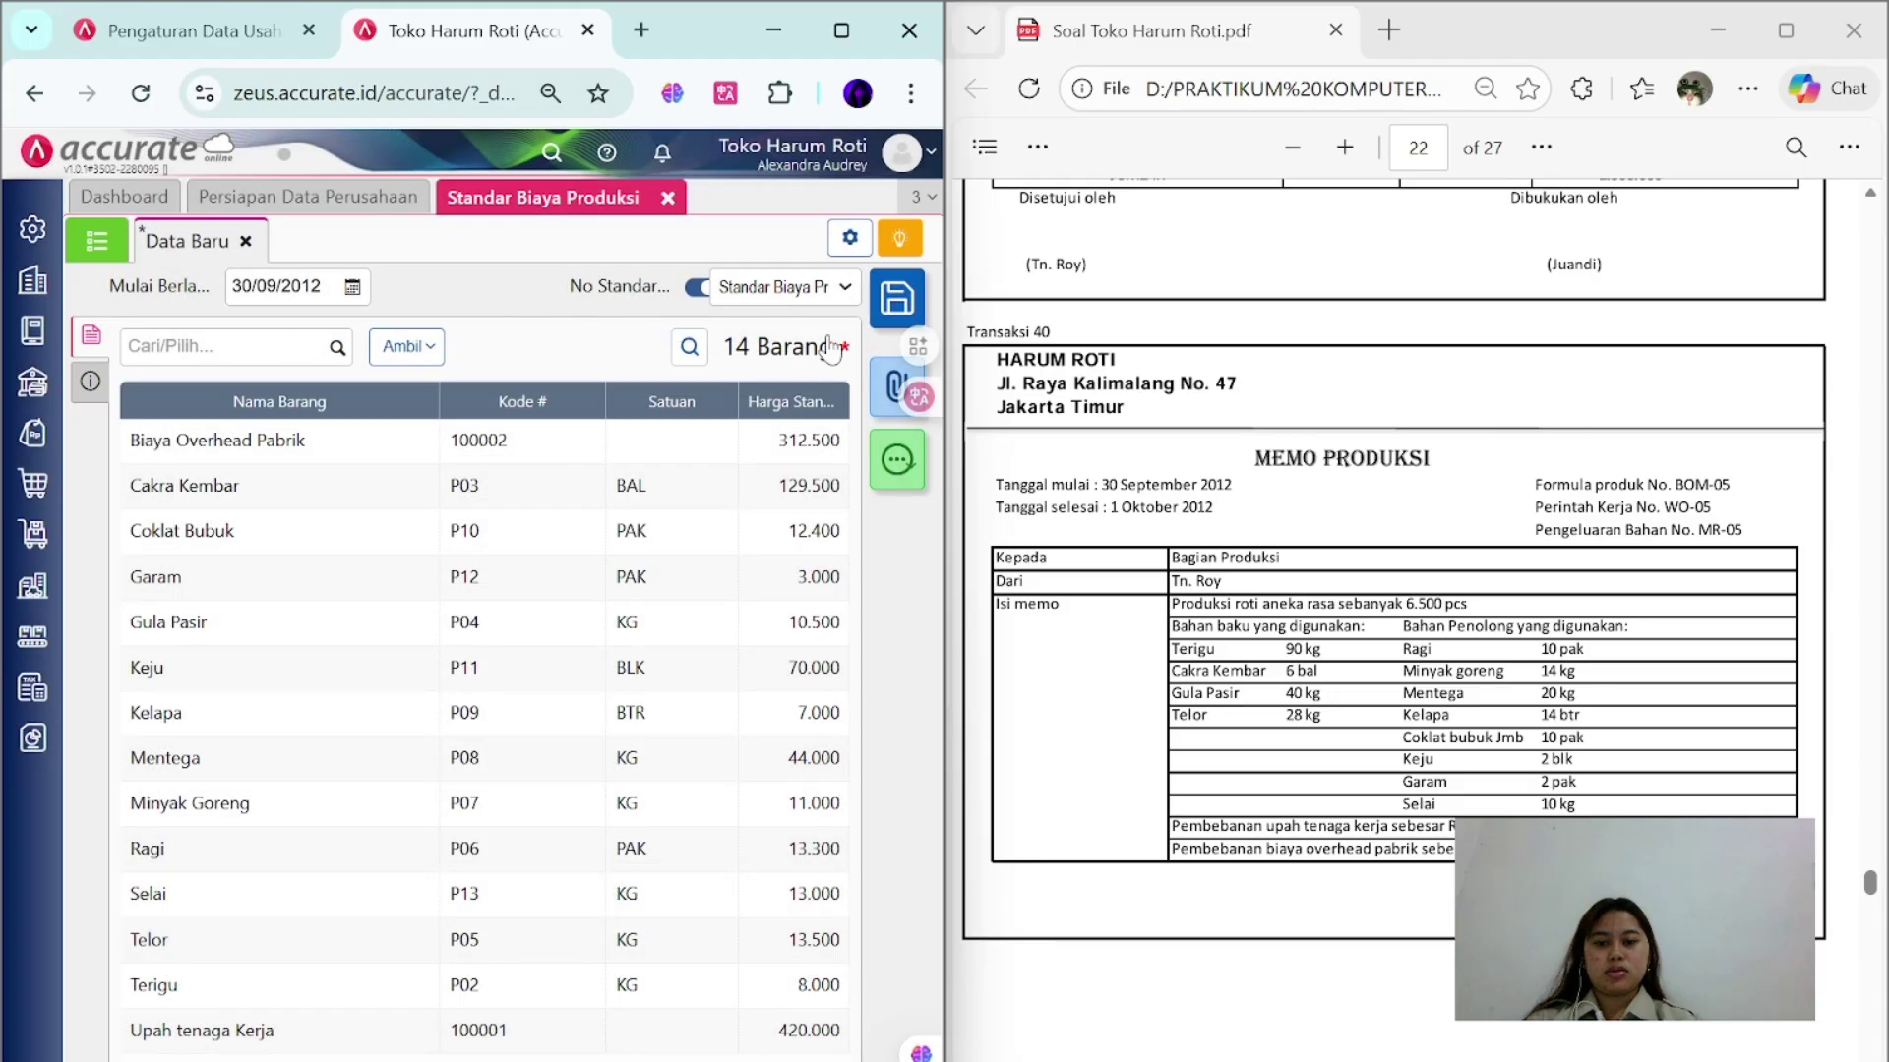
{"action": "left_click", "coordinate": [896, 298]}
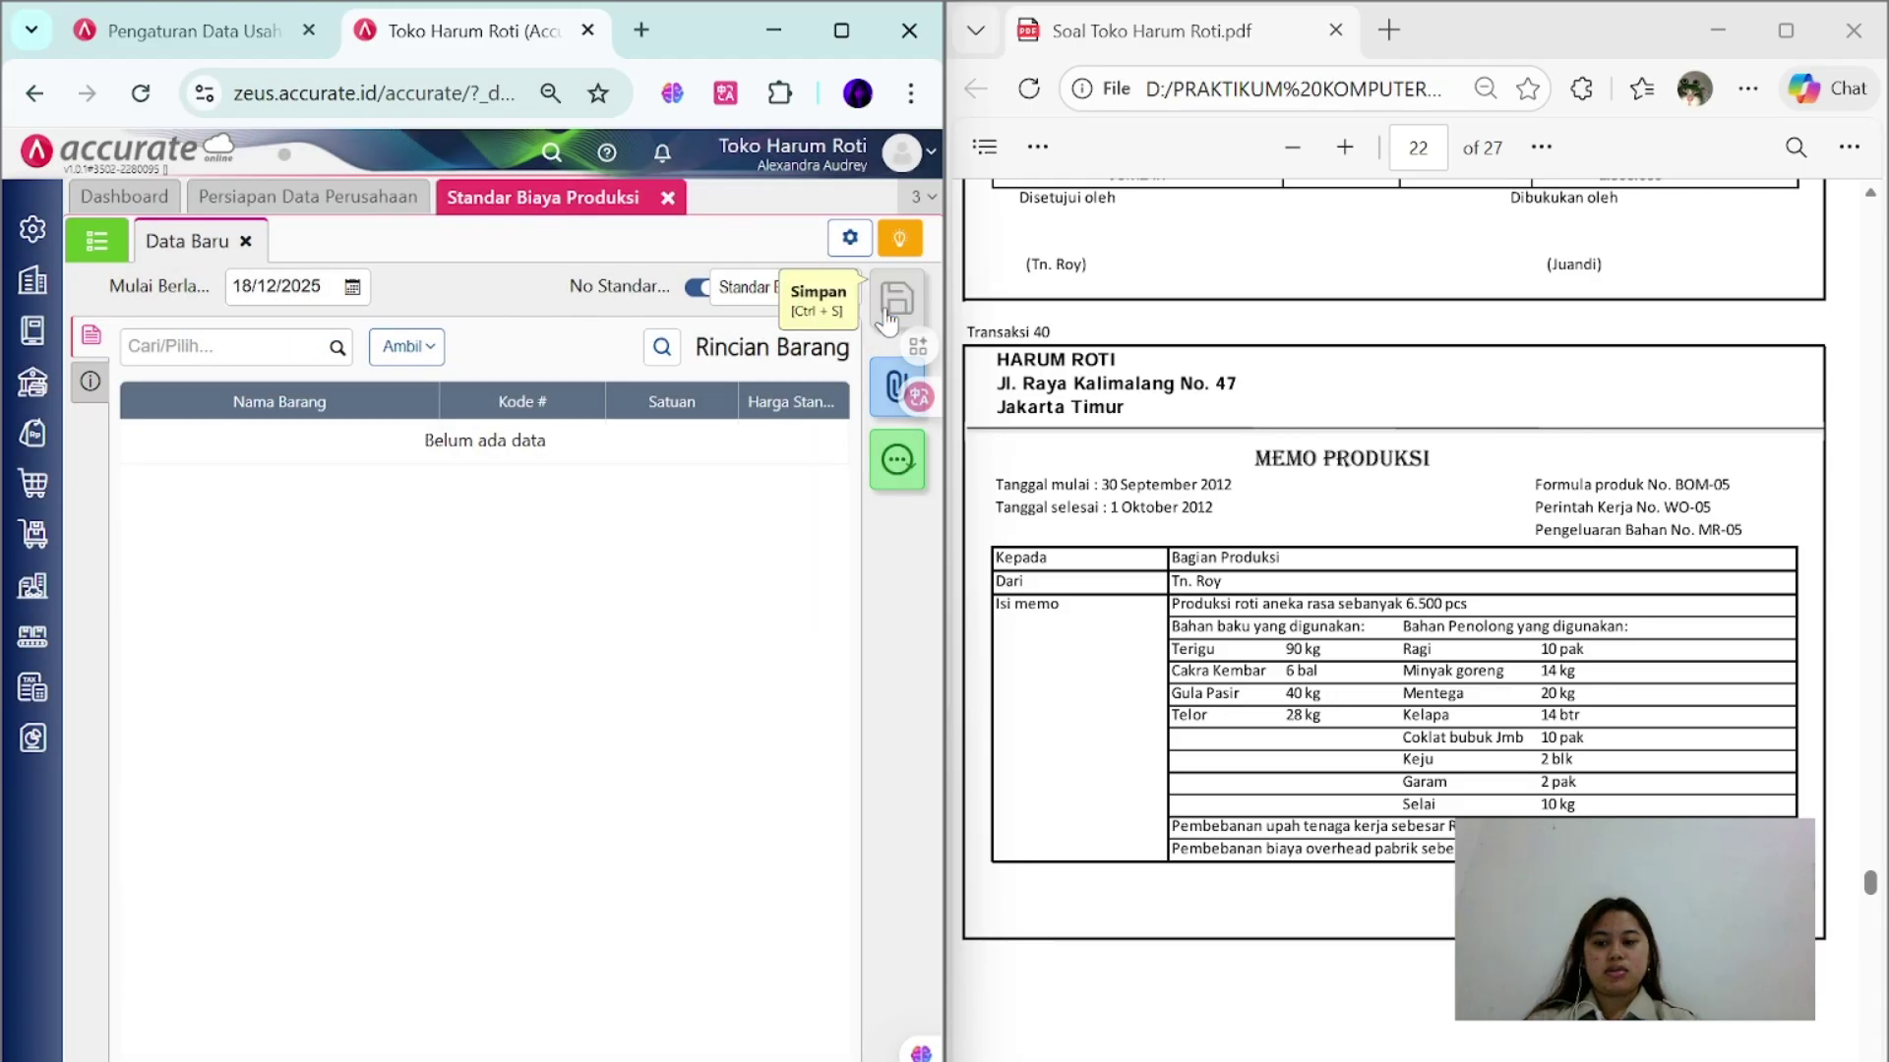
- Start a Formula Produksi for ROTI ANEKA RASA with a Kuantitas of 6.500 PCS and the manual number BOM-05
{"action": "left_click", "coordinate": [36, 637]}
{"action": "left_click", "coordinate": [303, 747]}
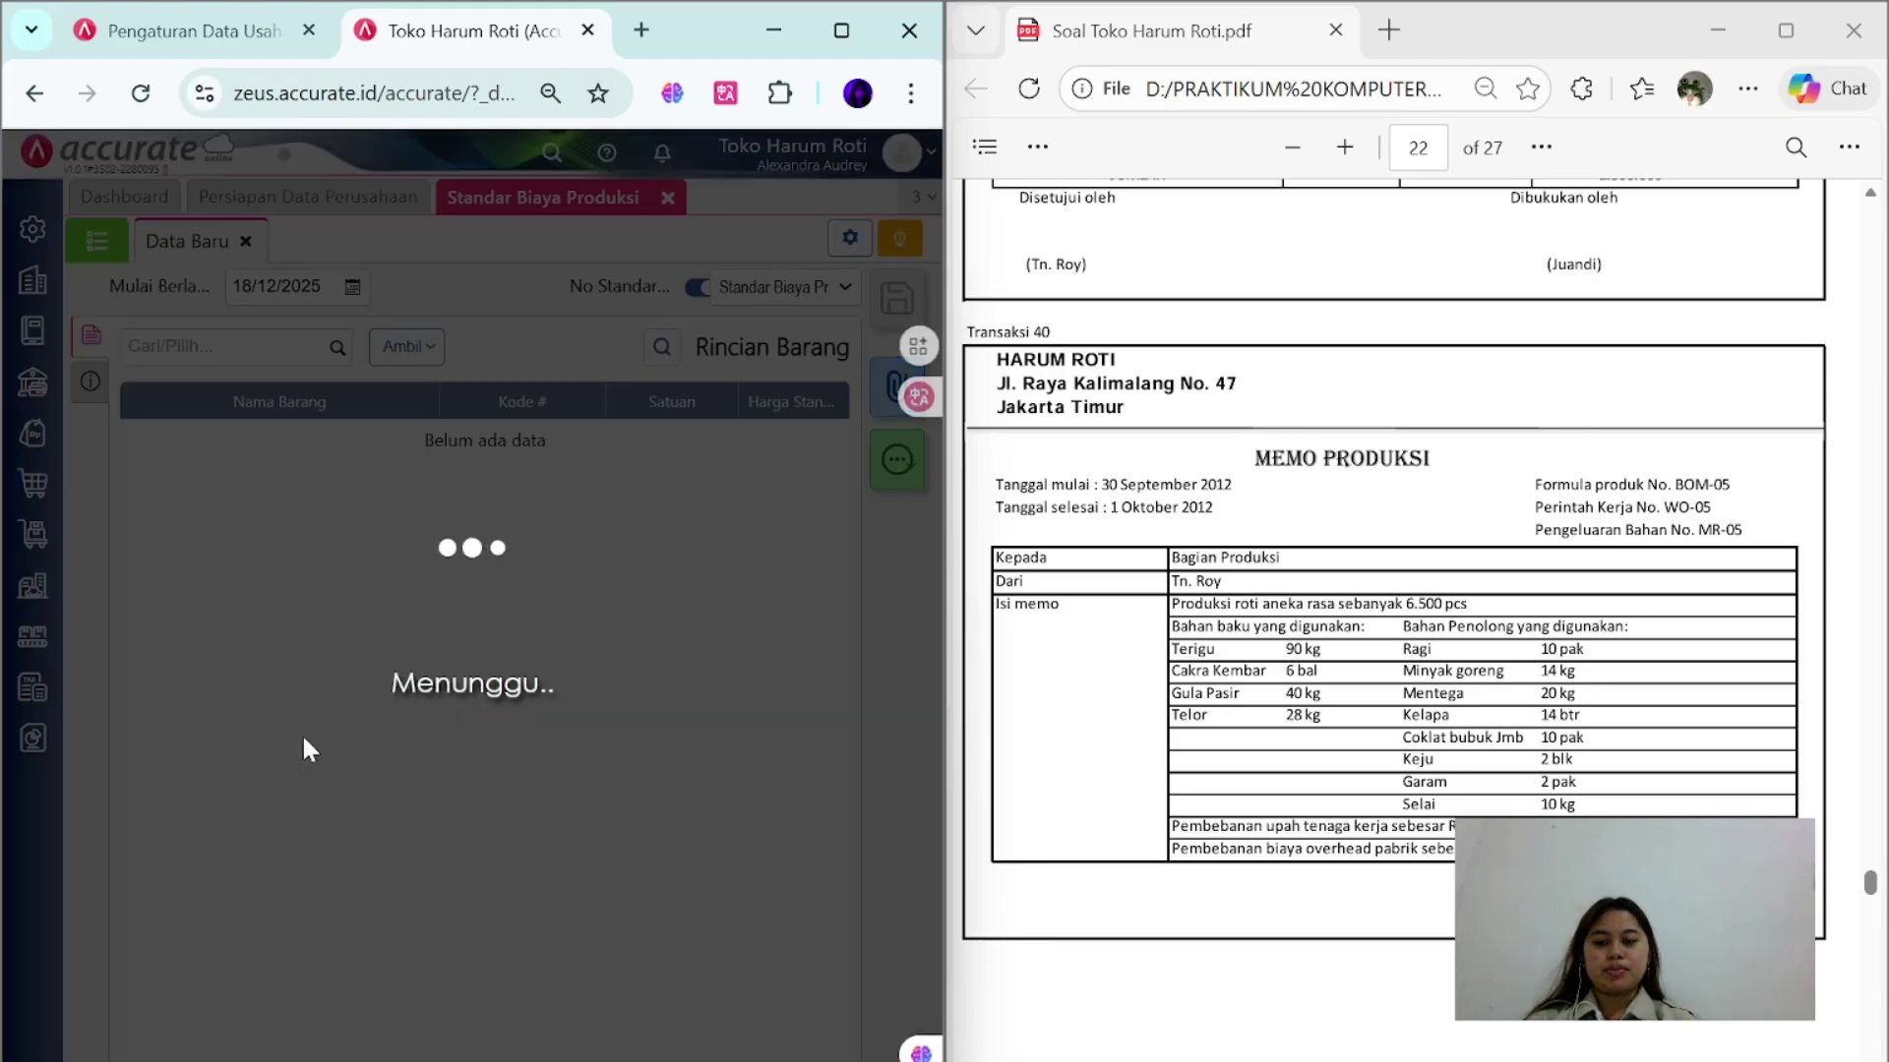
{"action": "left_click", "coordinate": [526, 286]}
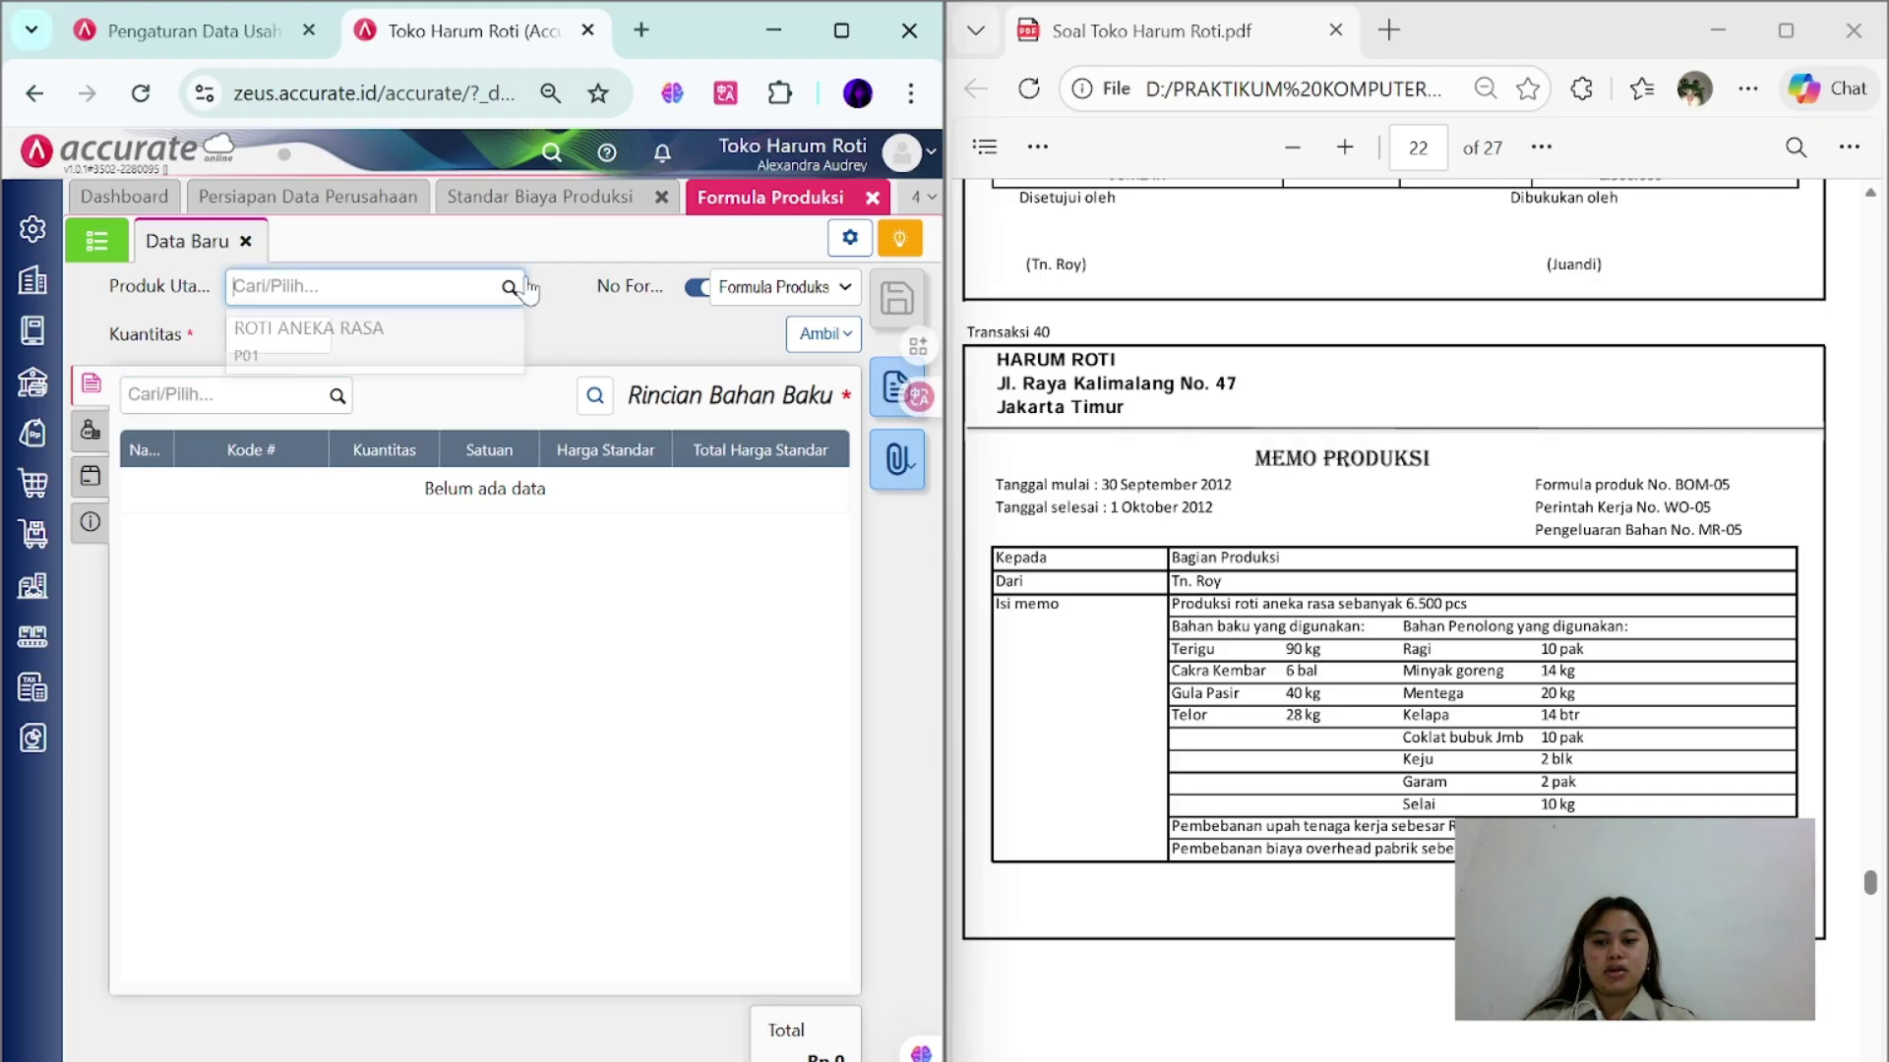
{"action": "left_click", "coordinate": [506, 346]}
{"action": "left_click", "coordinate": [325, 335]}
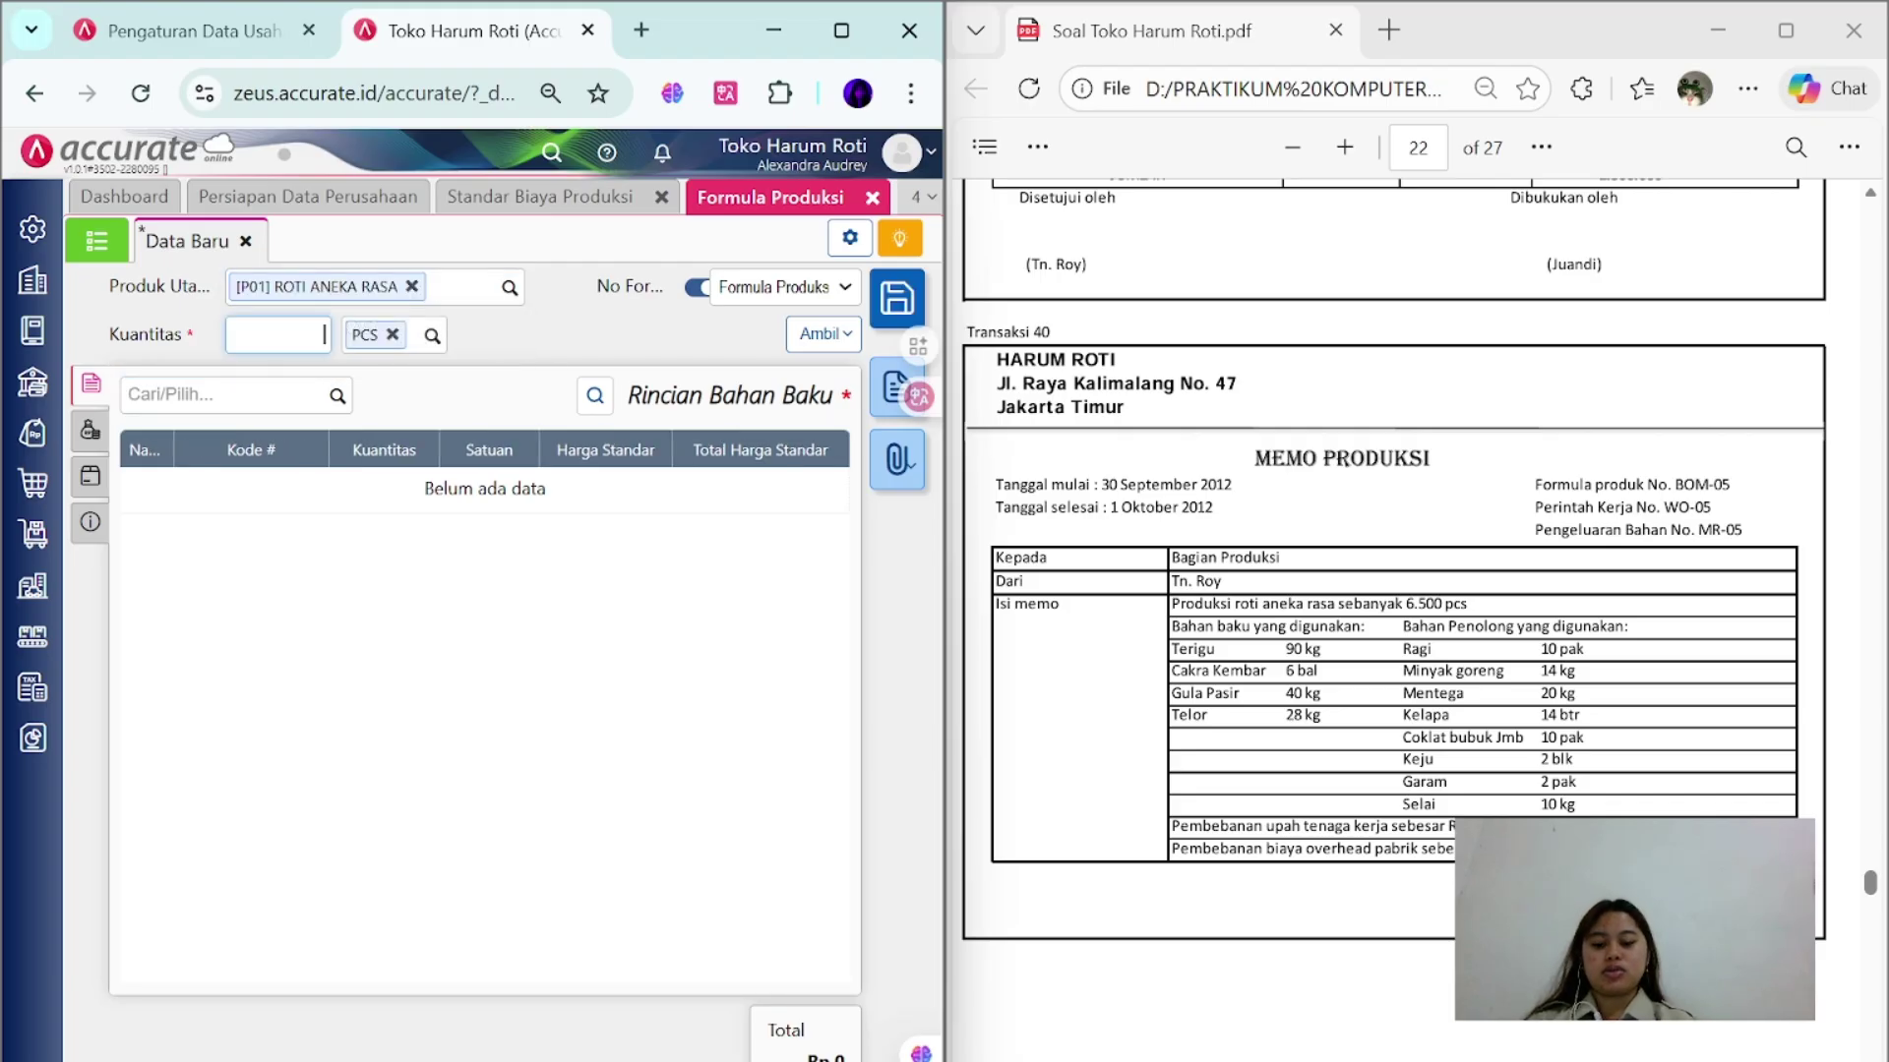
{"action": "left_click", "coordinate": [696, 286]}
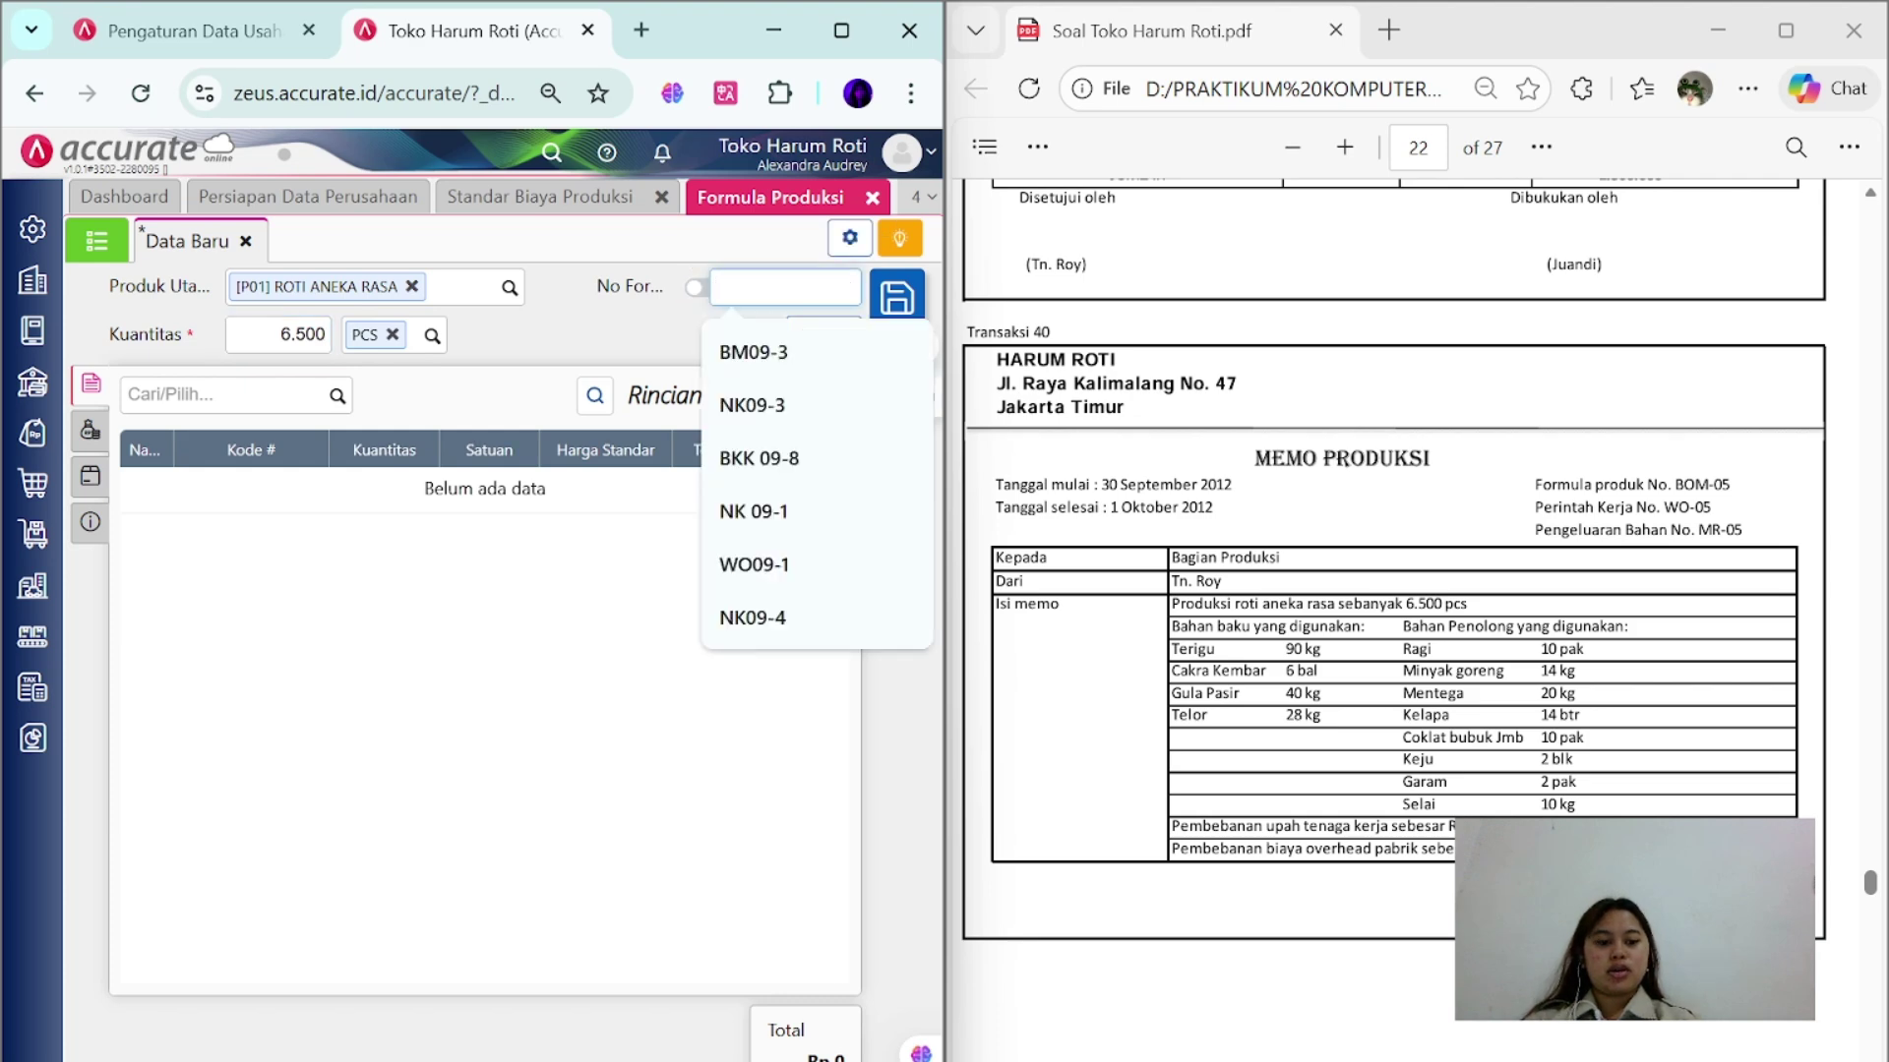
{"action": "type", "text": "BOM-05"}
{"action": "key", "text": "Return"}
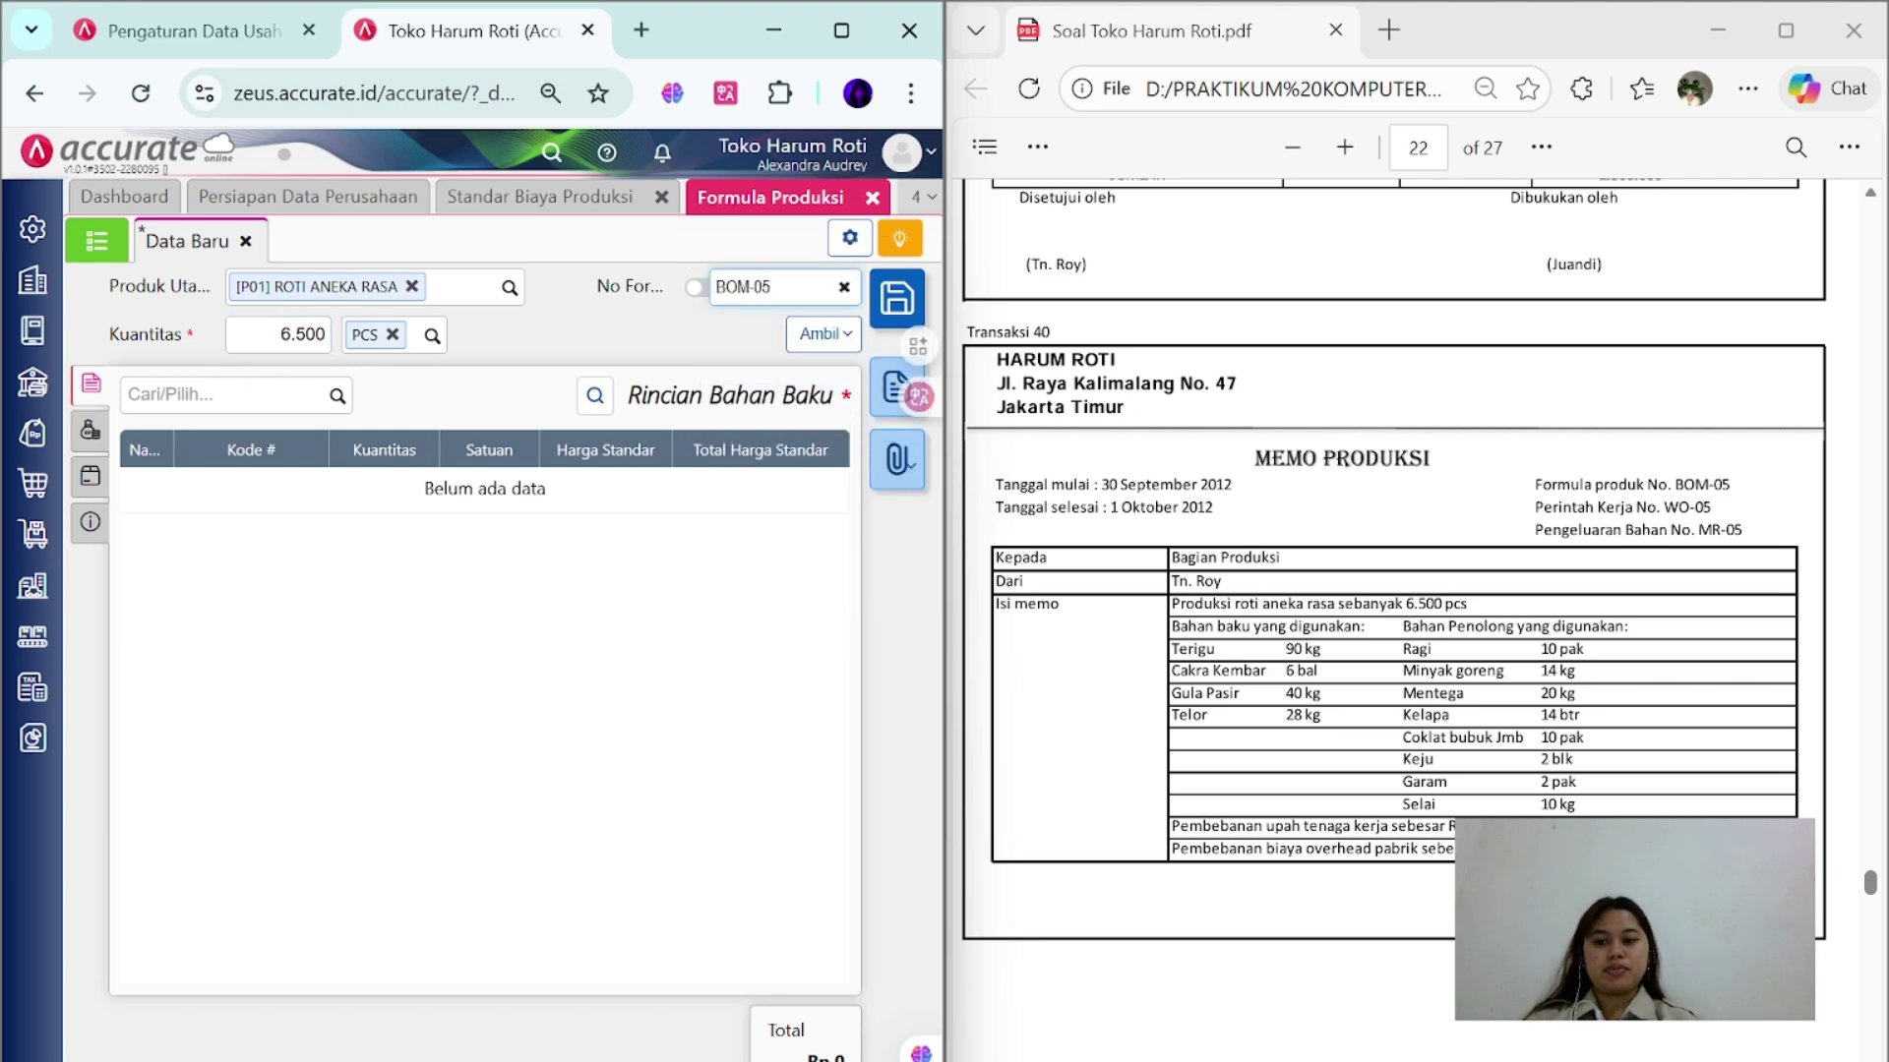
- Add Terigu with a Kuantitas of 90 KG to the formula's Rincian Bahan Baku
{"action": "left_click", "coordinate": [338, 397]}
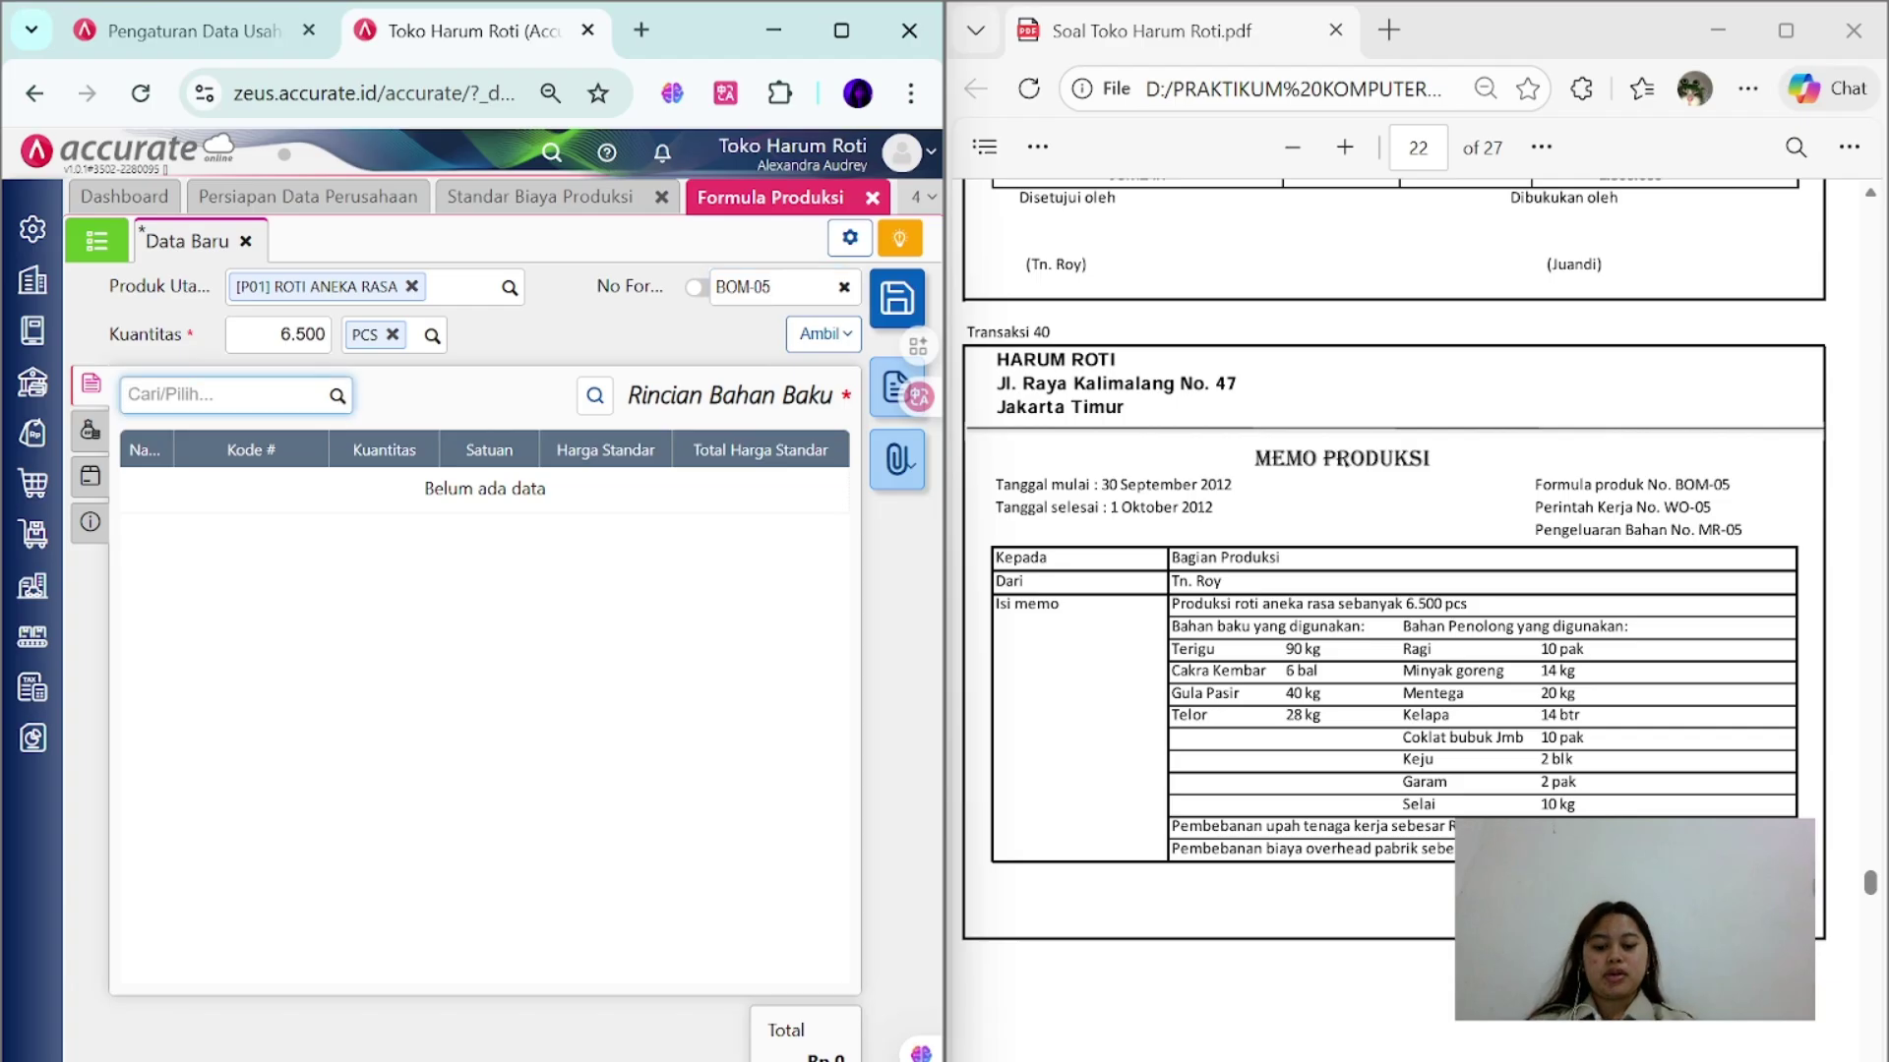
{"action": "type", "text": "Terigu"}
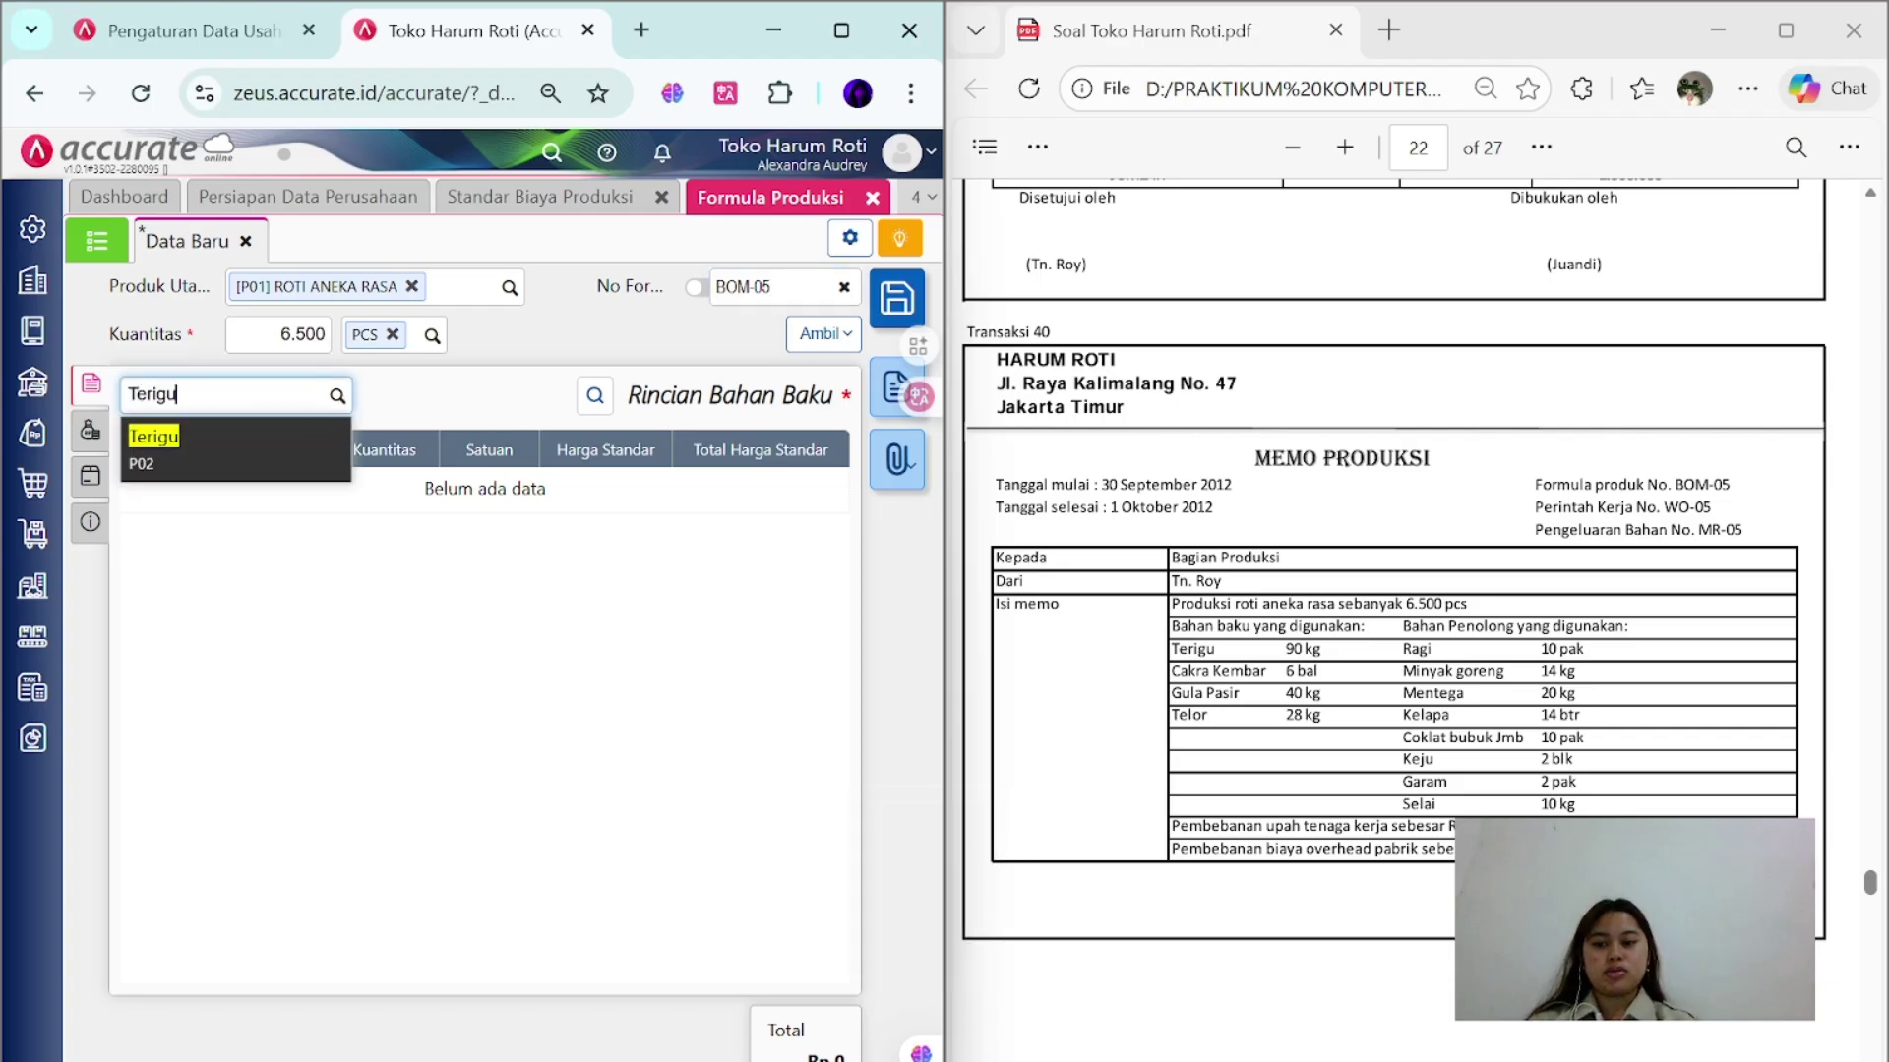
{"action": "key", "text": "Return"}
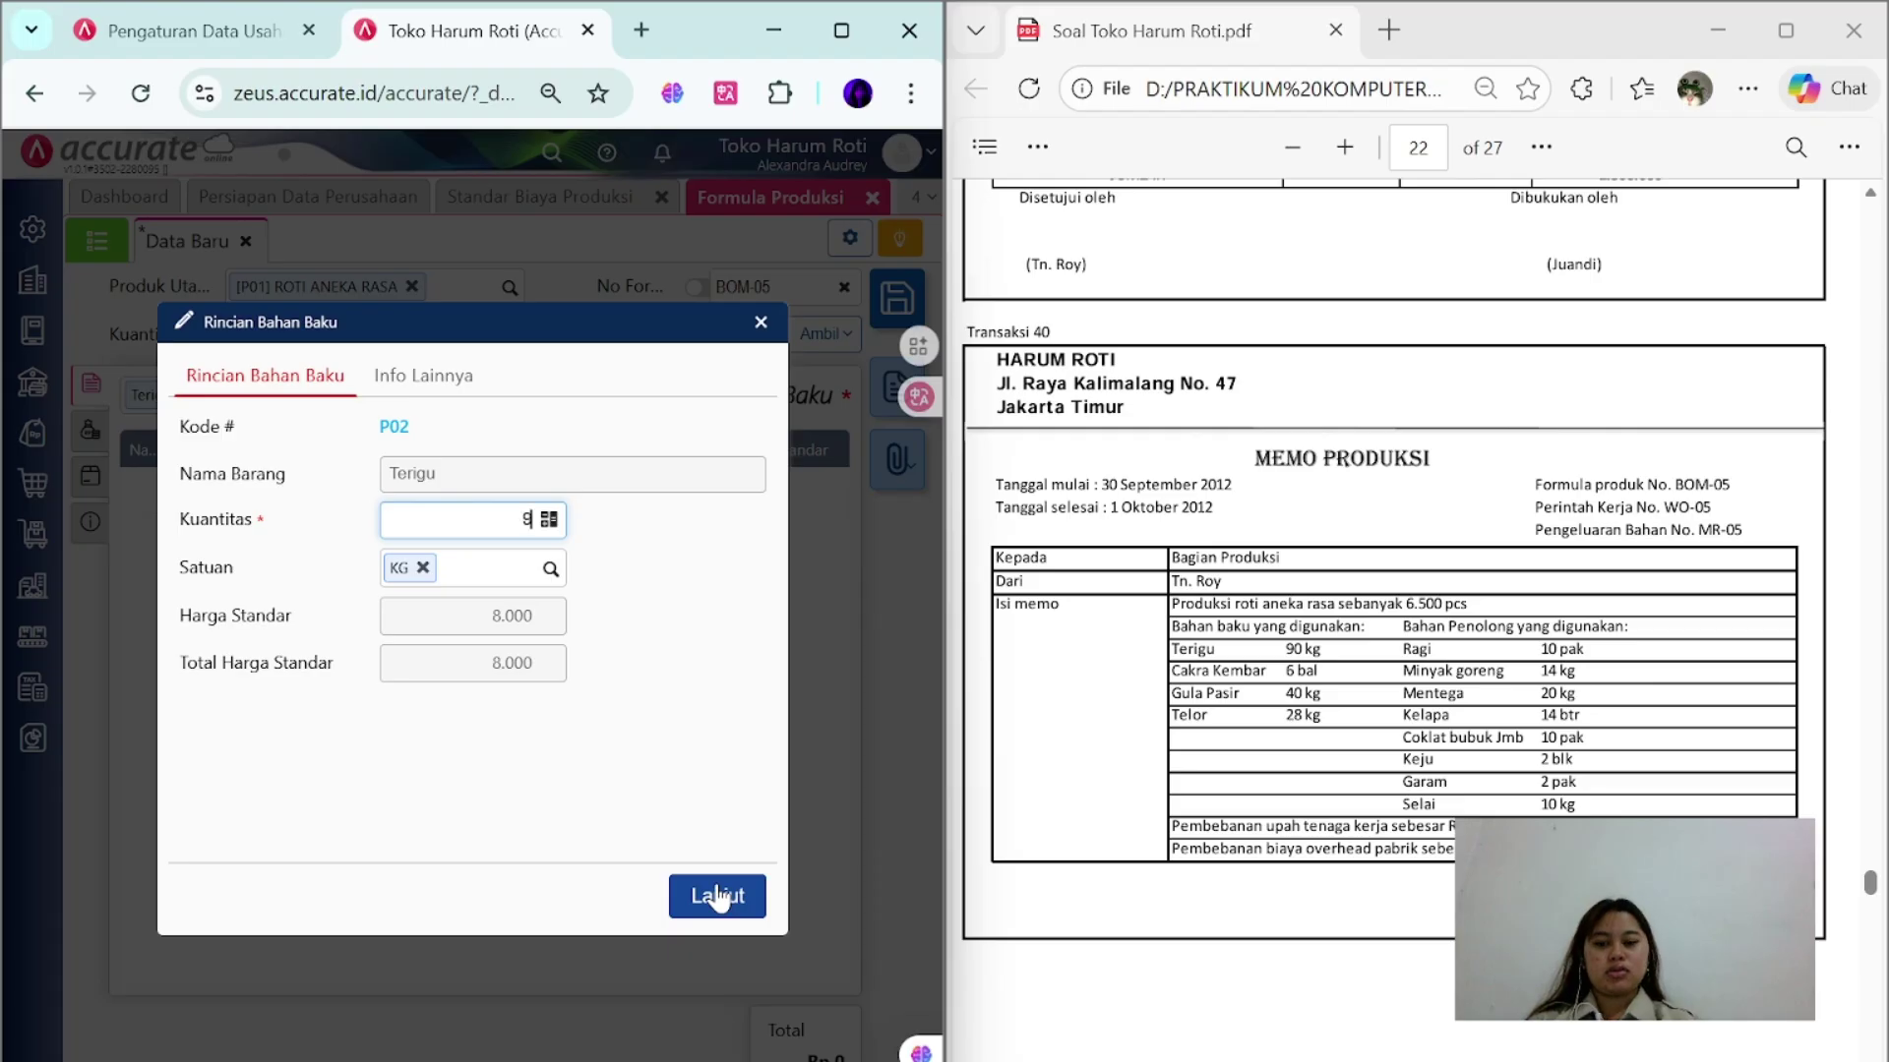
{"action": "left_click", "coordinate": [718, 898]}
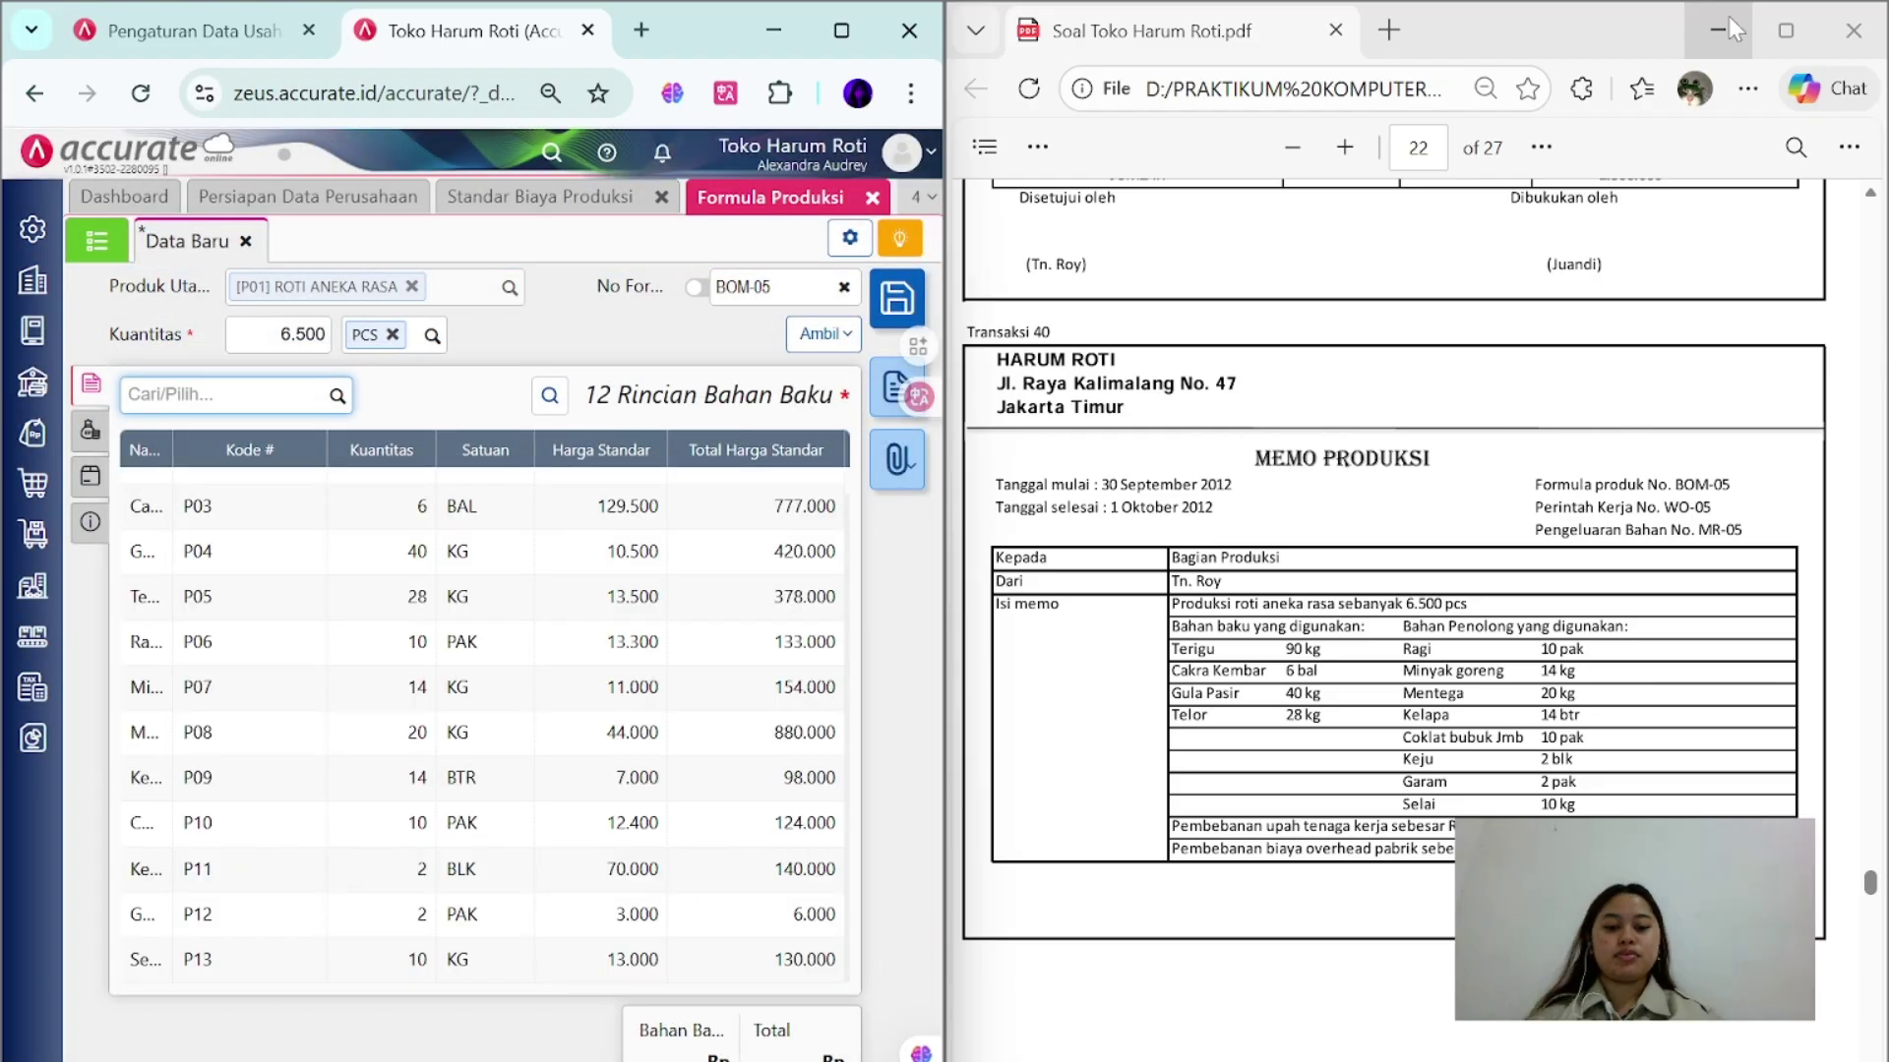
- Add Upah tenaga Kerja with a Kuantitas of 1 to the formula's Rincian Biaya
{"action": "left_click", "coordinate": [91, 430]}
{"action": "type", "text": "u"}
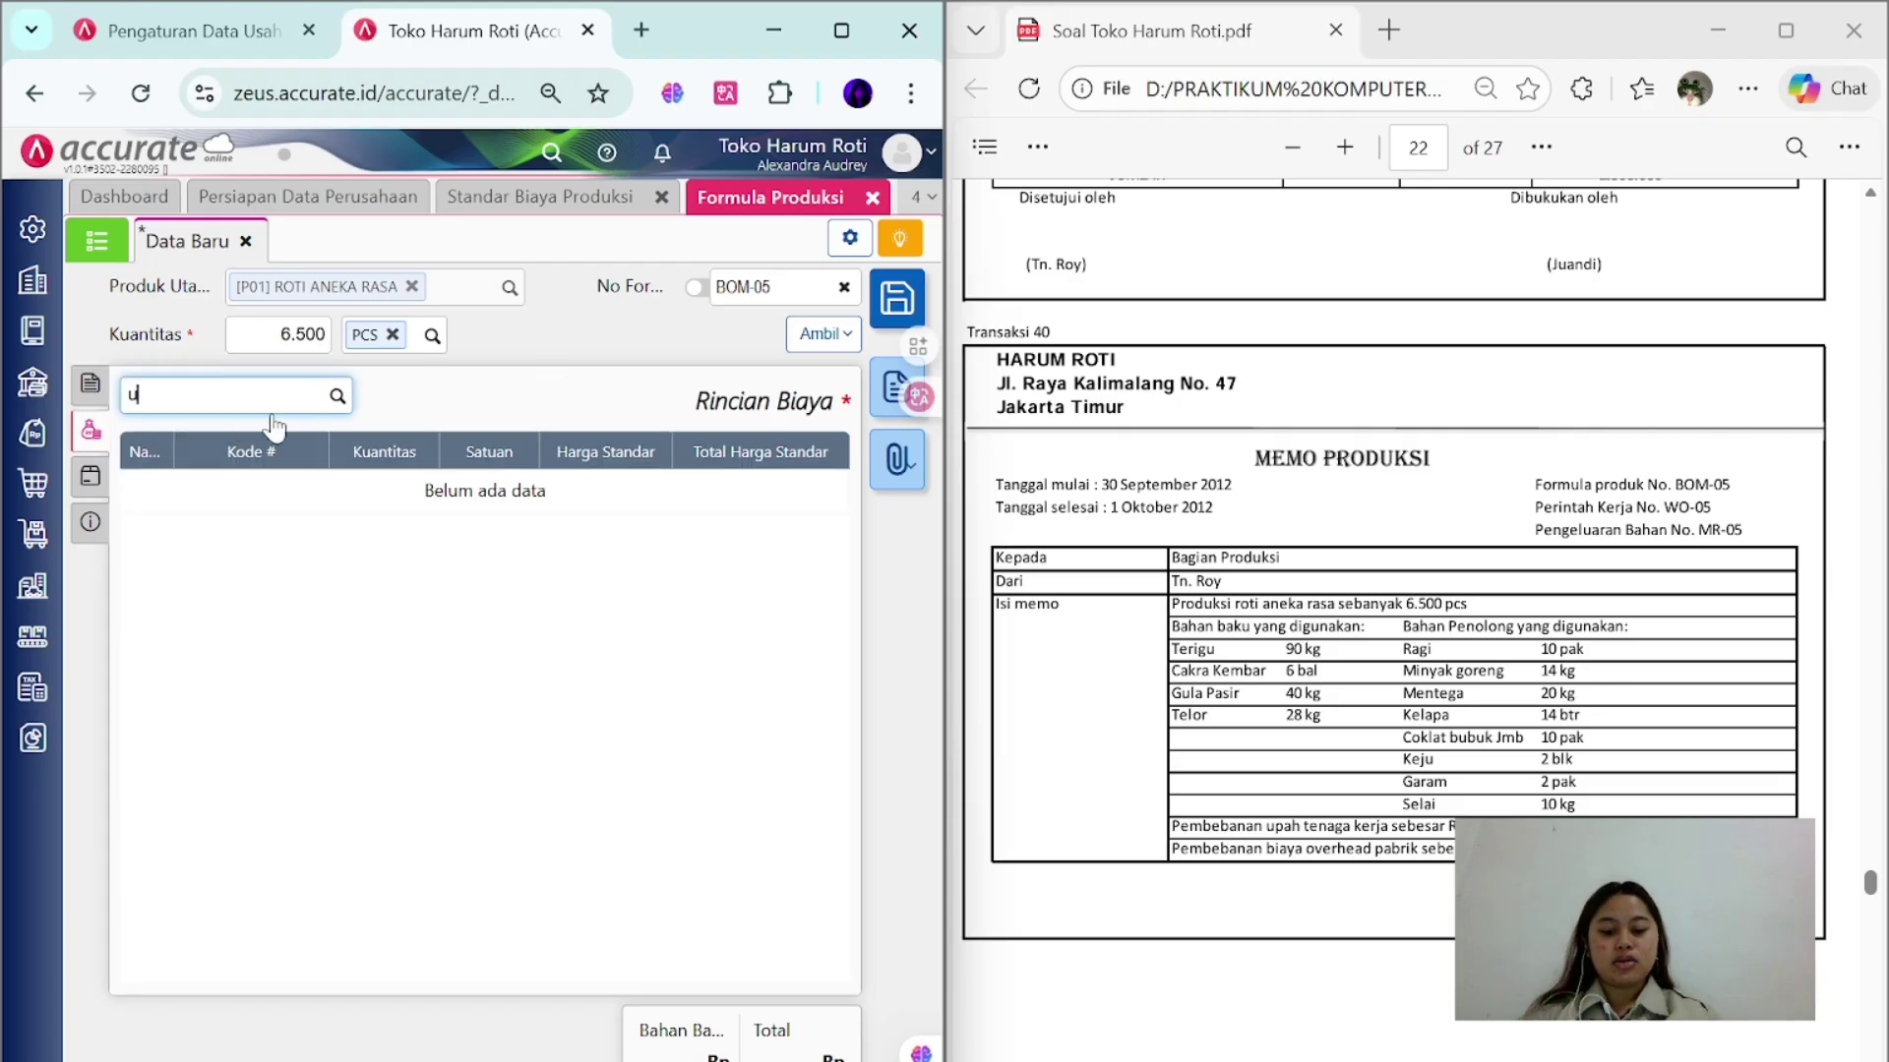
{"action": "type", "text": "p"}
{"action": "left_click", "coordinate": [274, 428]}
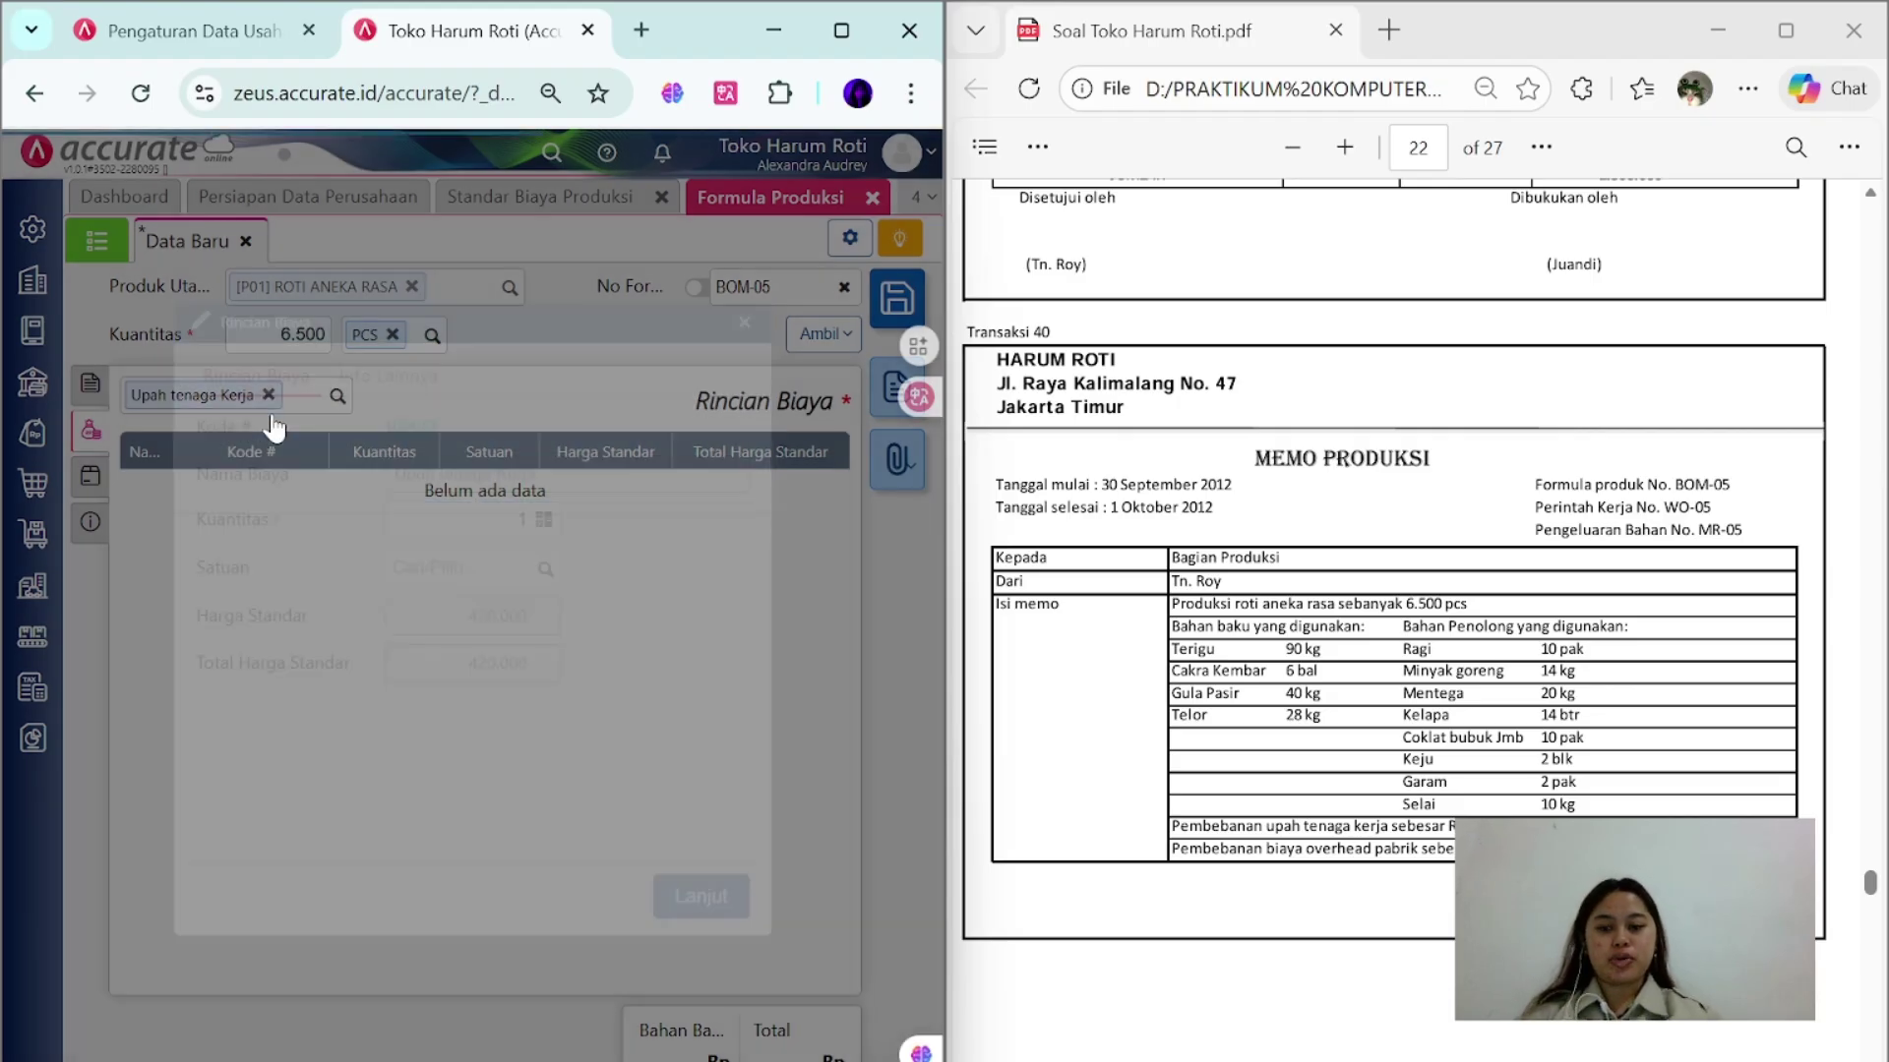
{"action": "left_click", "coordinate": [700, 896]}
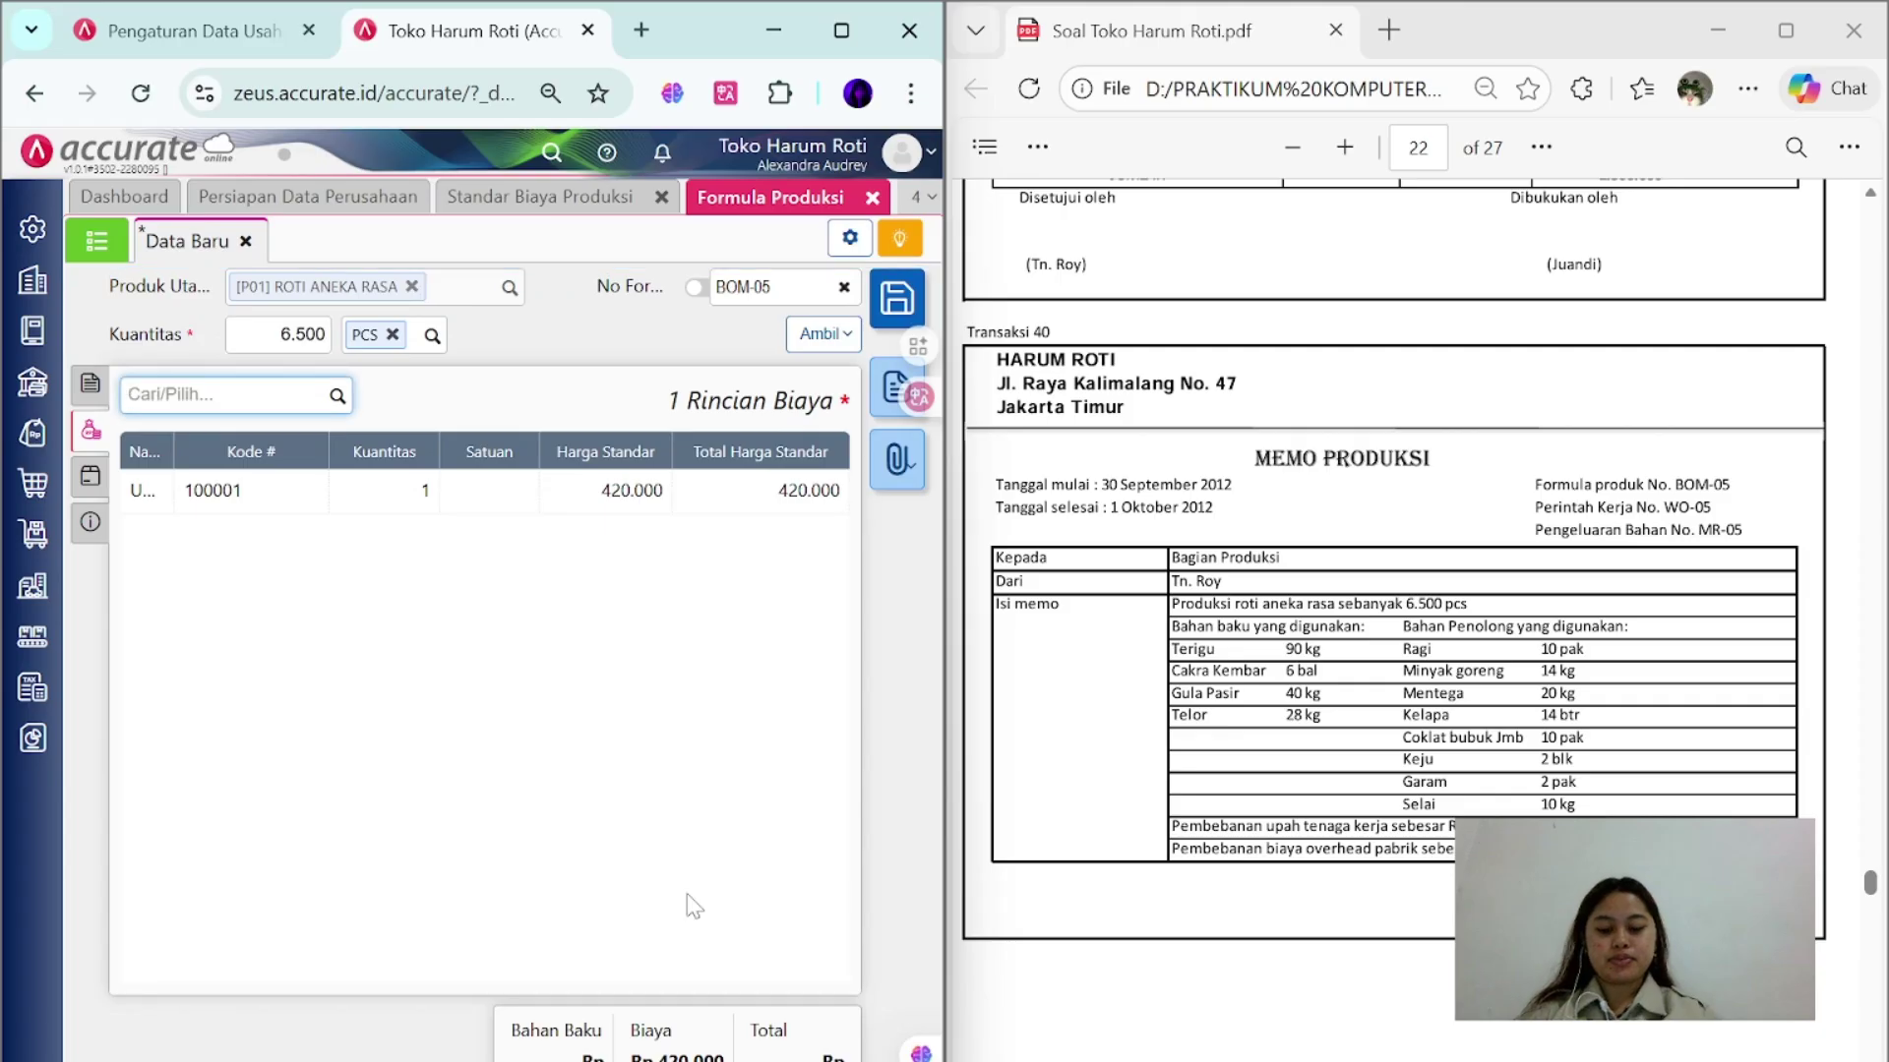
- Add Biaya Overhead Pabrik with a Kuantitas of 1 to the cost details and save formula BOM-05
{"action": "type", "text": "bi"}
{"action": "key", "text": "Return"}
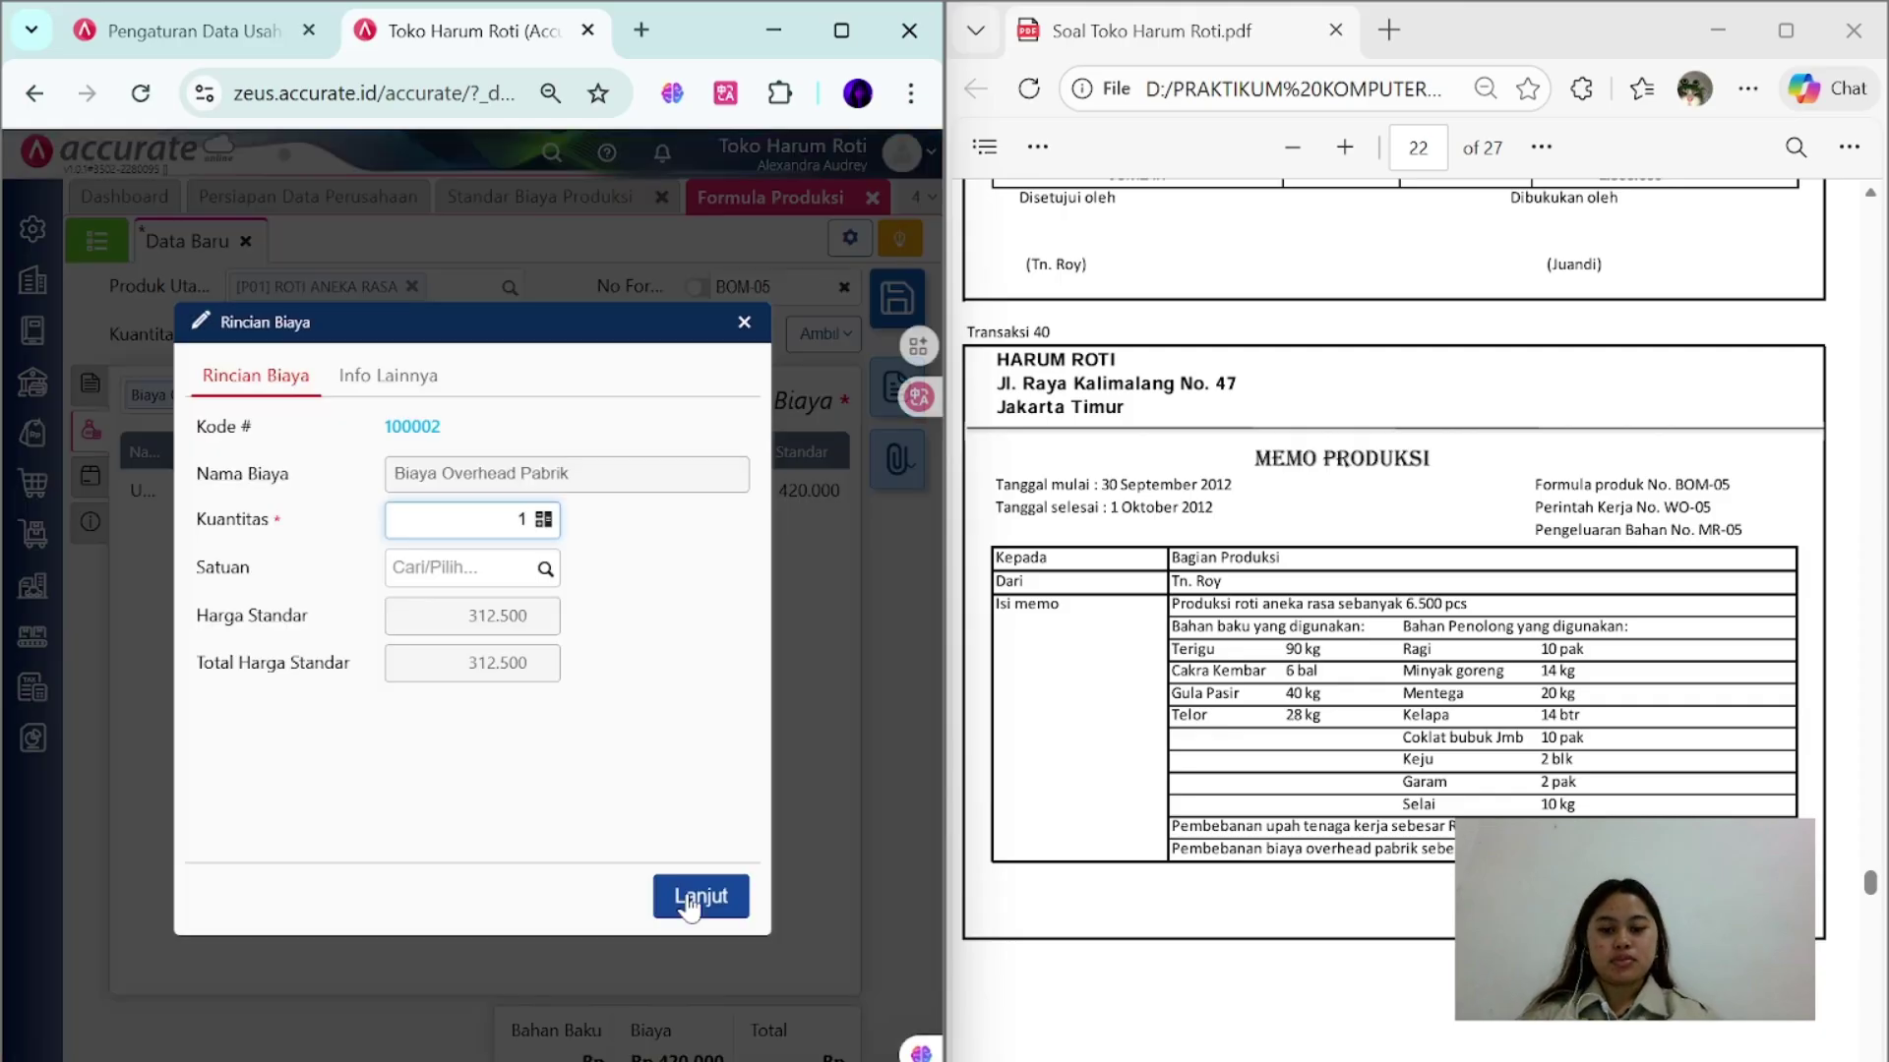
{"action": "left_click", "coordinate": [692, 898]}
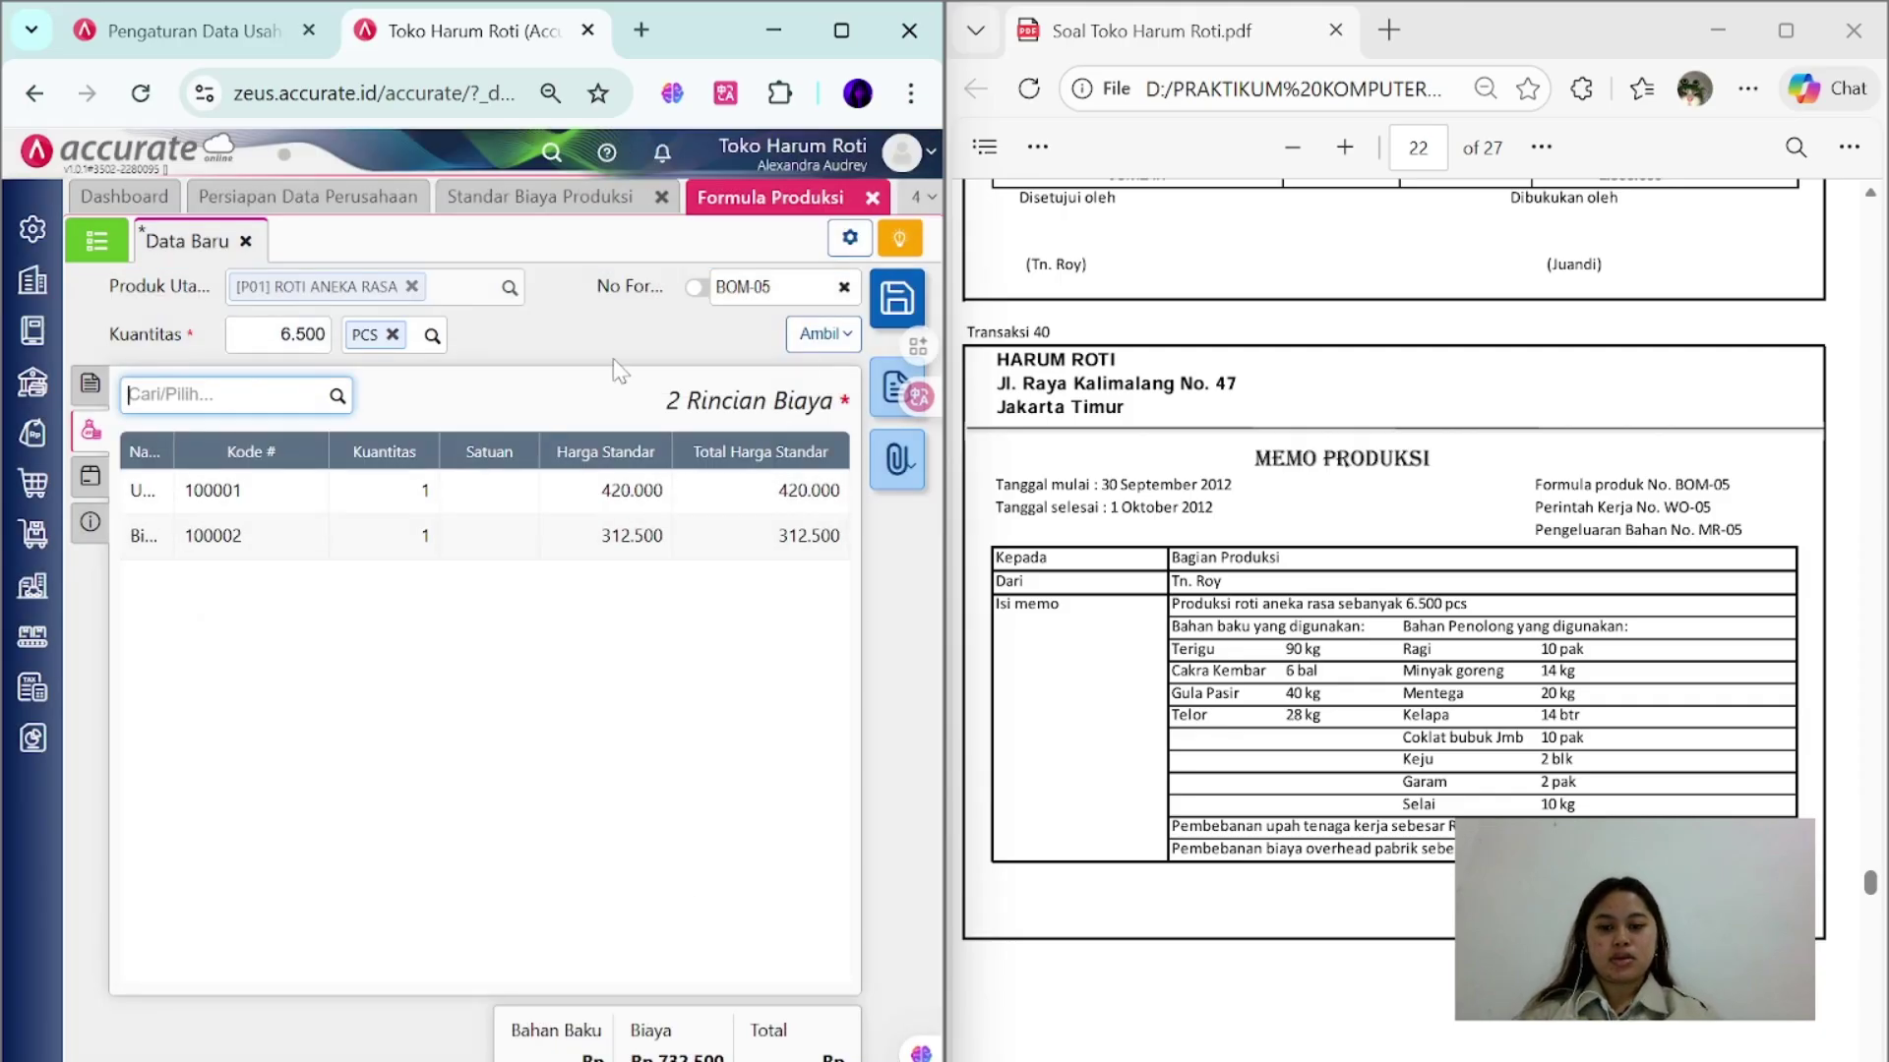
{"action": "left_click", "coordinate": [896, 298]}
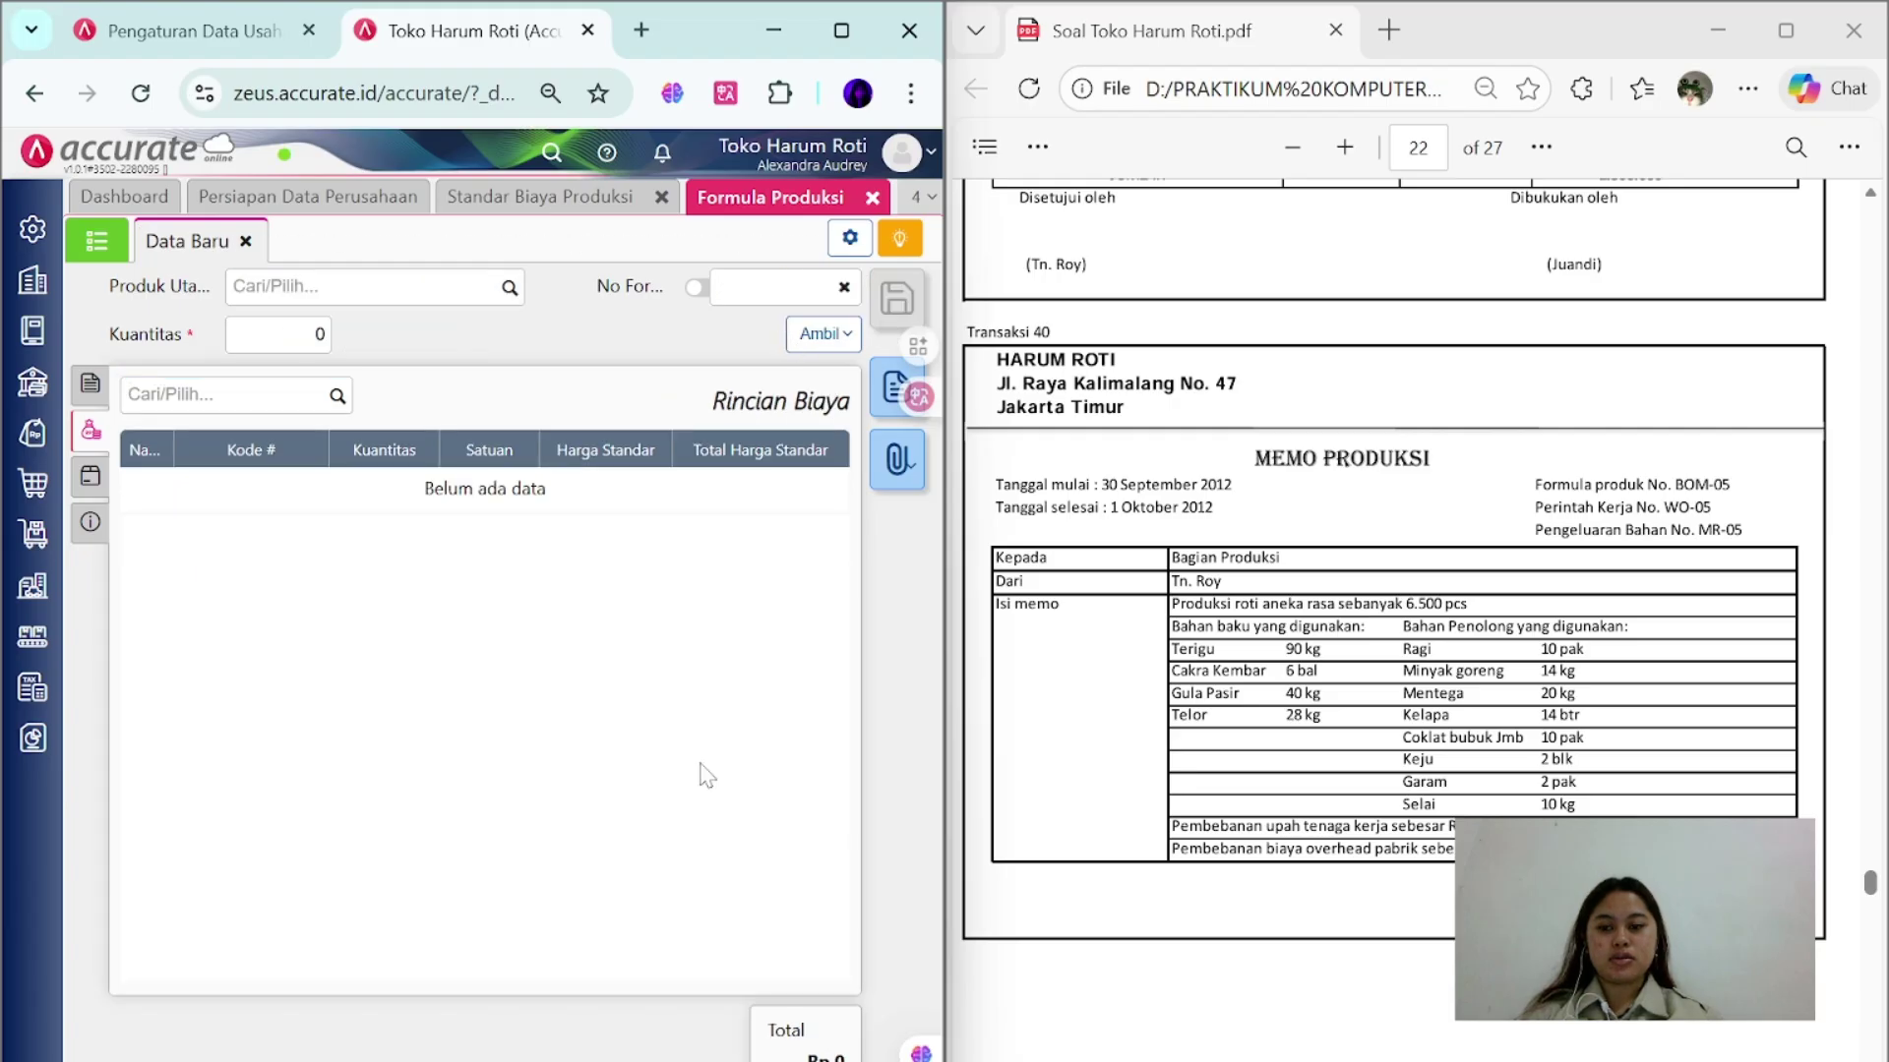
- Start a Perintah Kerja of type Formula Produksi from BOM-05 ROTI ANEKA RASA with the manual number WO-05
{"action": "left_click", "coordinate": [32, 636]}
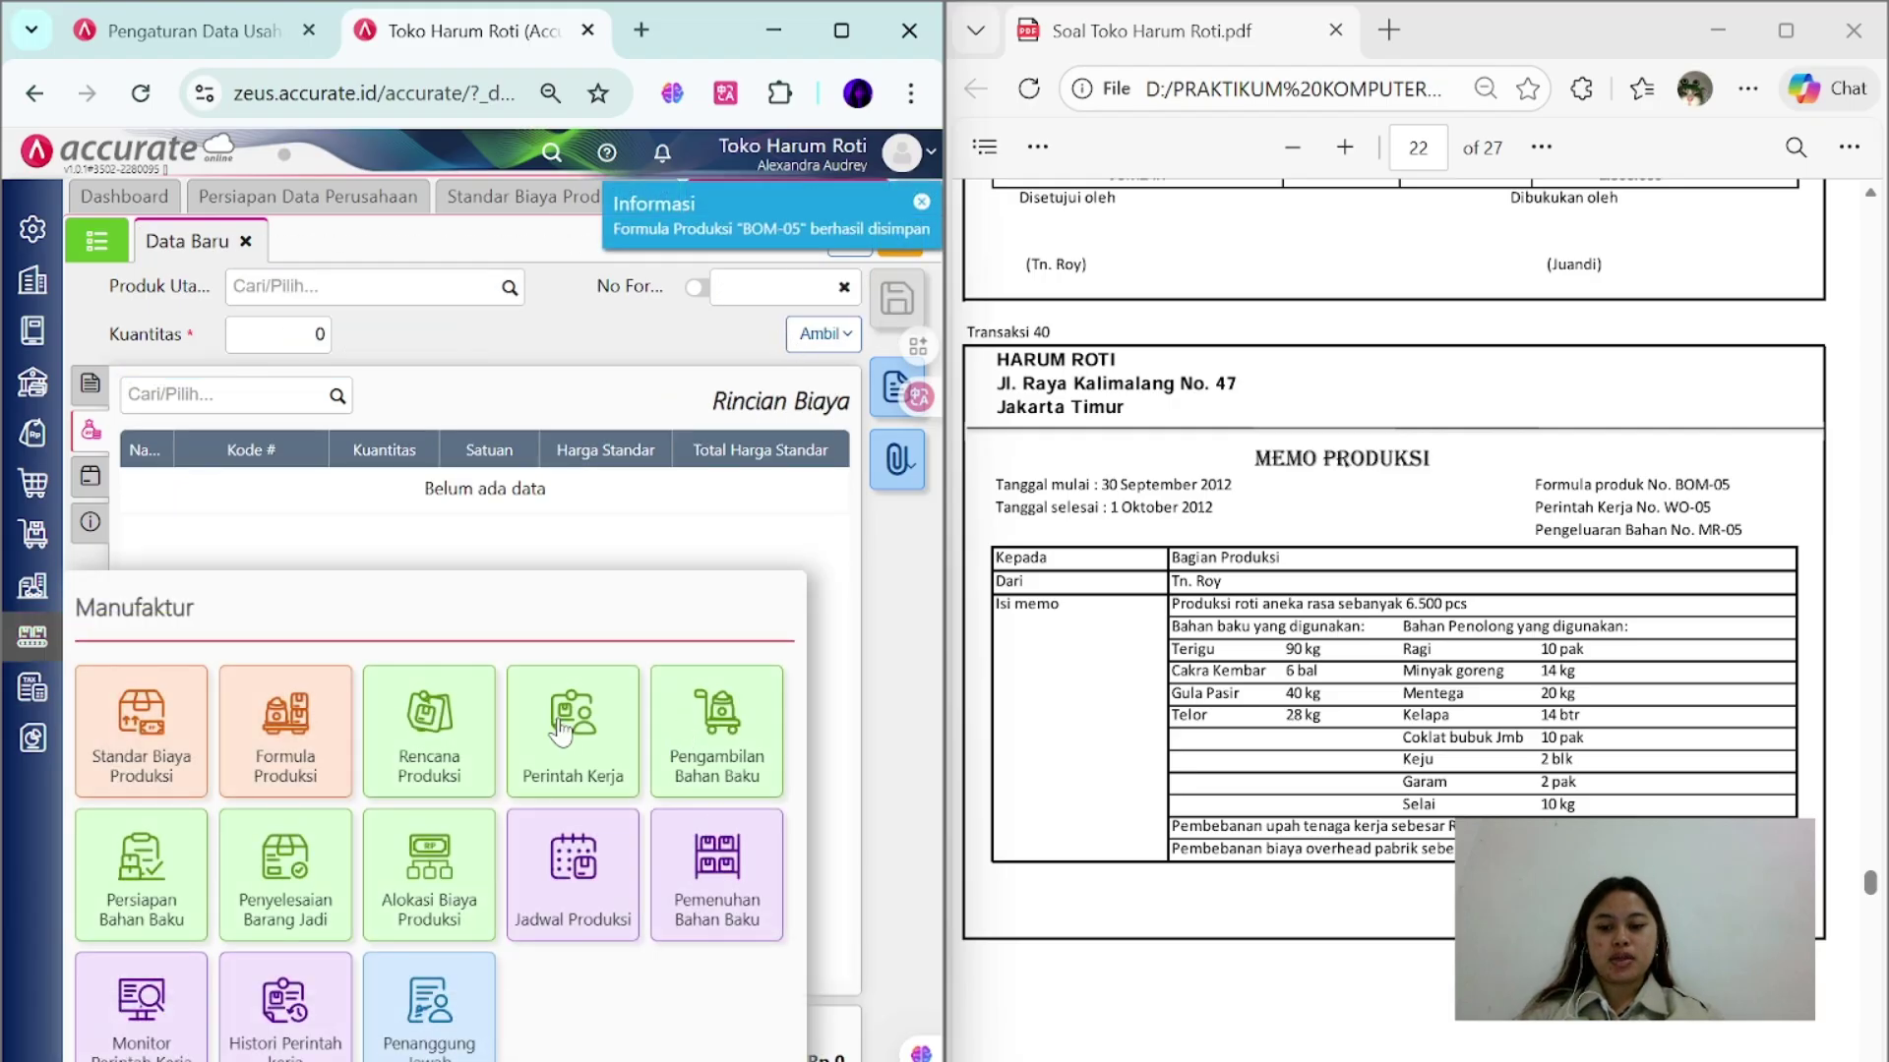
{"action": "left_click", "coordinate": [556, 730]}
{"action": "left_click", "coordinate": [295, 287]}
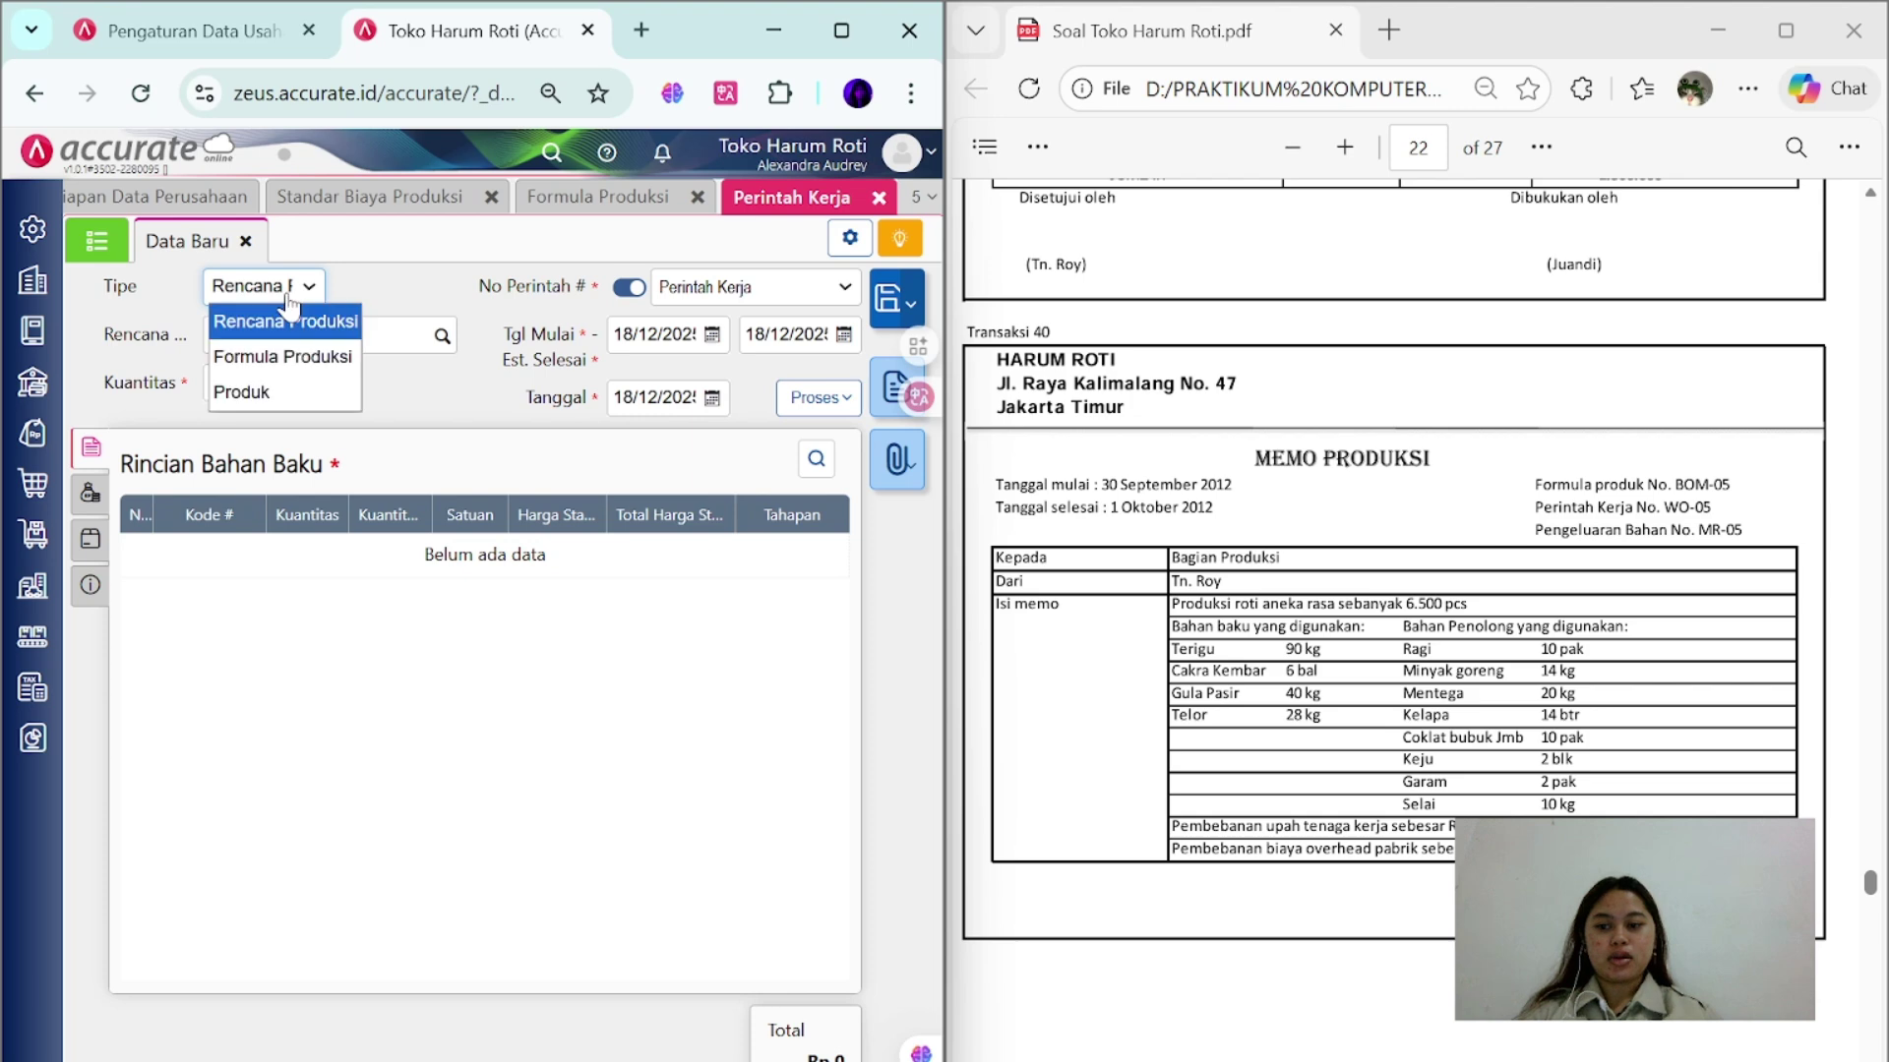
{"action": "left_click", "coordinate": [335, 357]}
{"action": "left_click", "coordinate": [440, 337]}
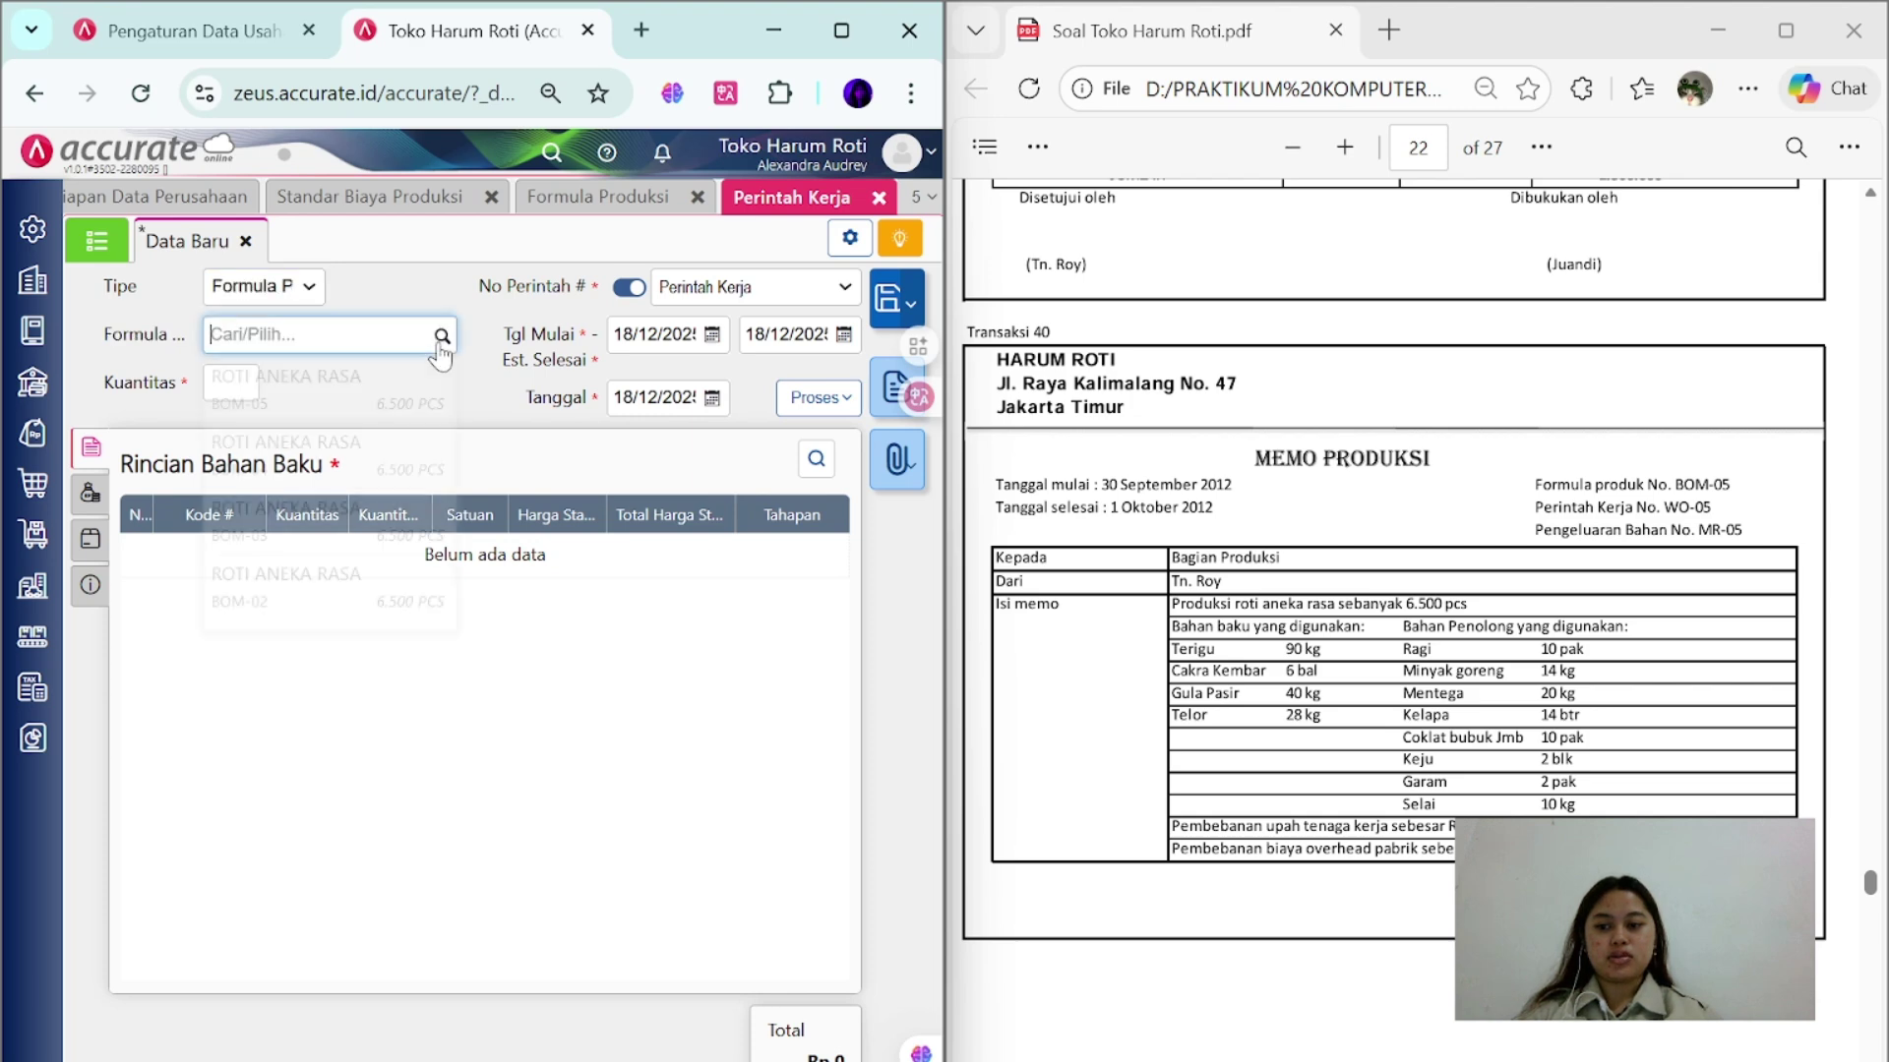
{"action": "left_click", "coordinate": [430, 404]}
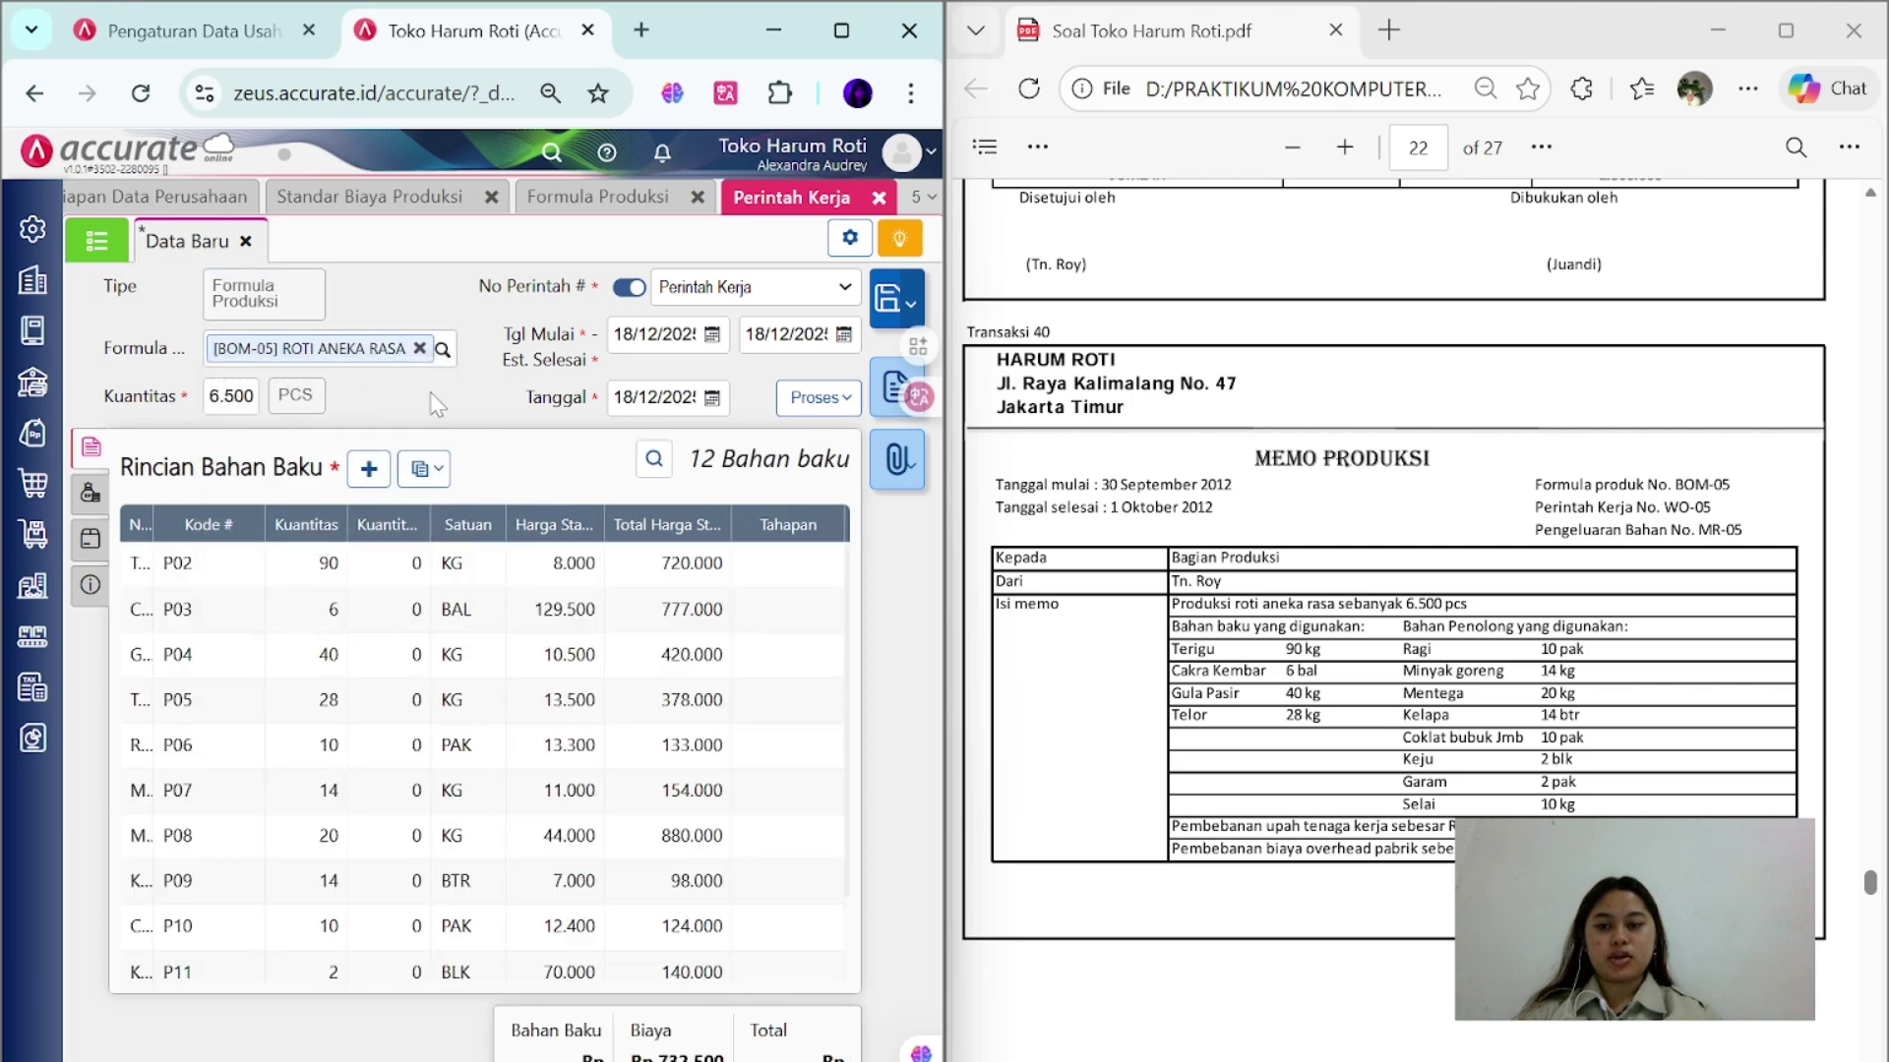
{"action": "left_click", "coordinate": [630, 287]}
{"action": "key", "text": "Caps_Lock"}
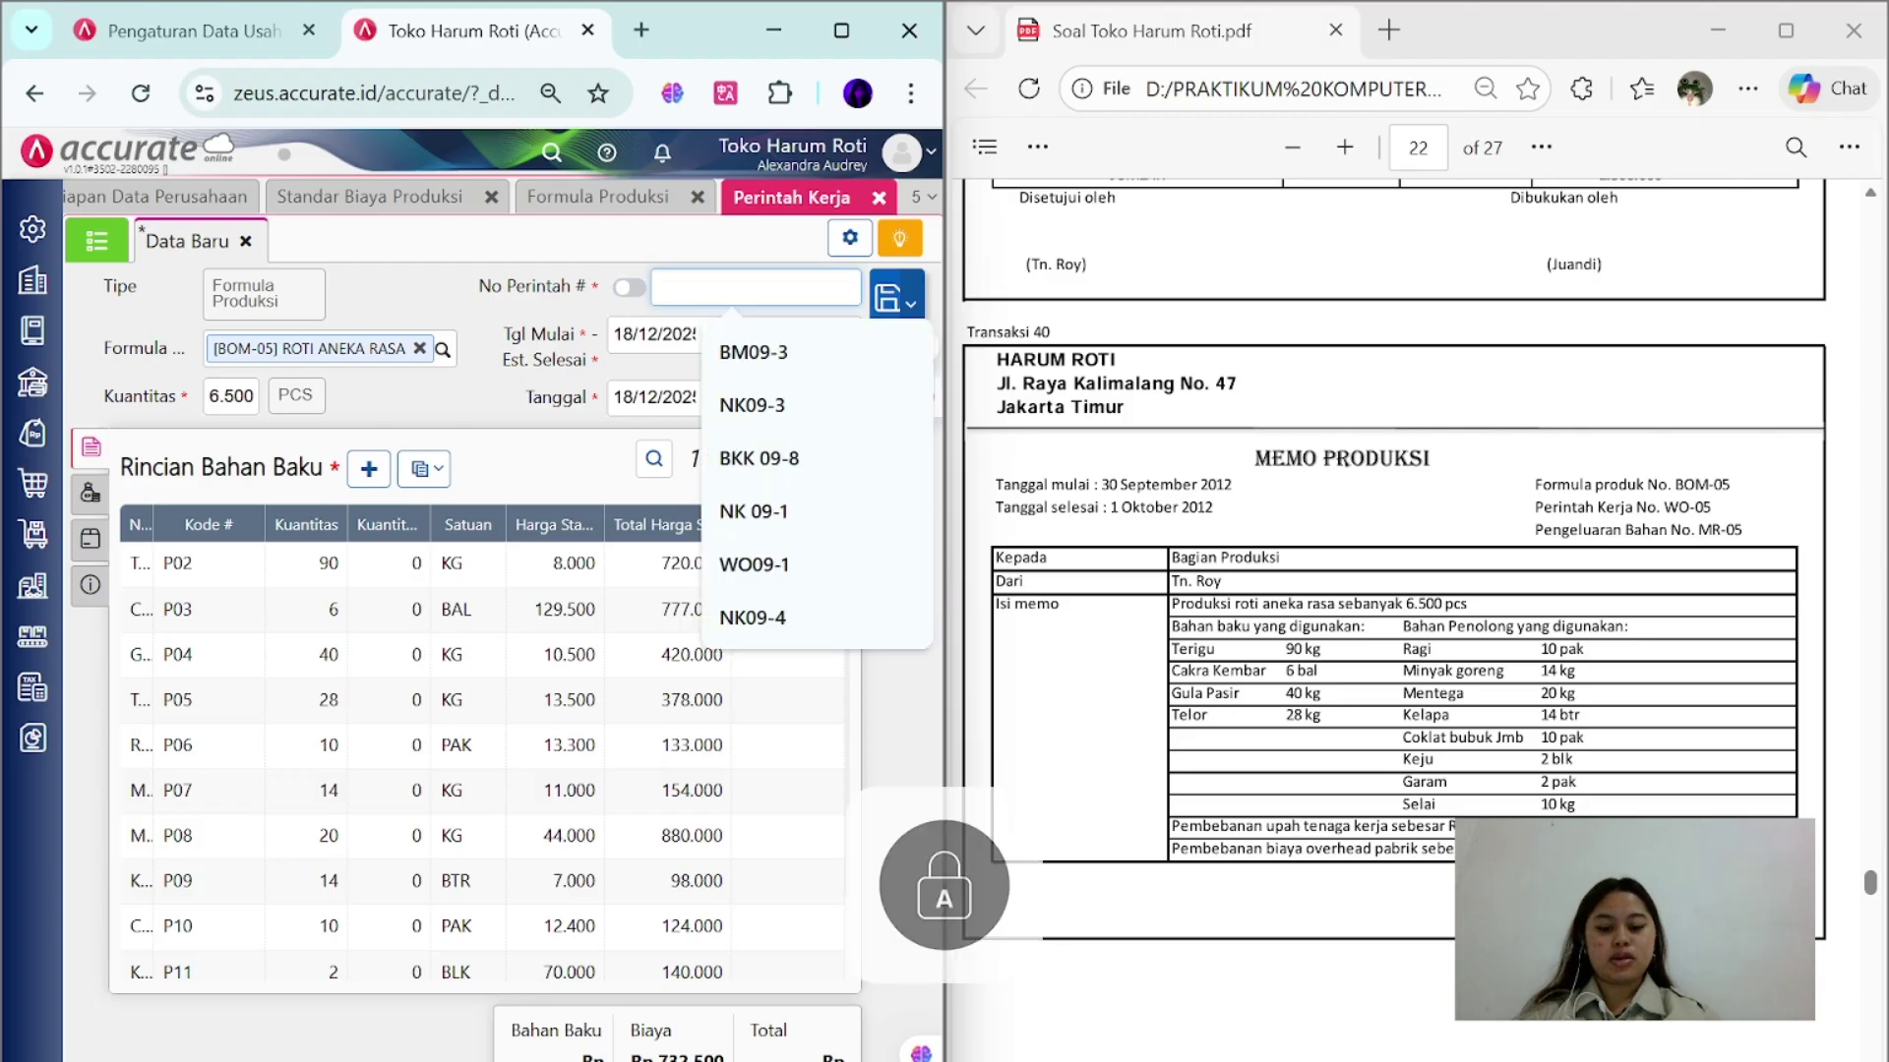
{"action": "type", "text": "WO-05"}
{"action": "key", "text": "Tab"}
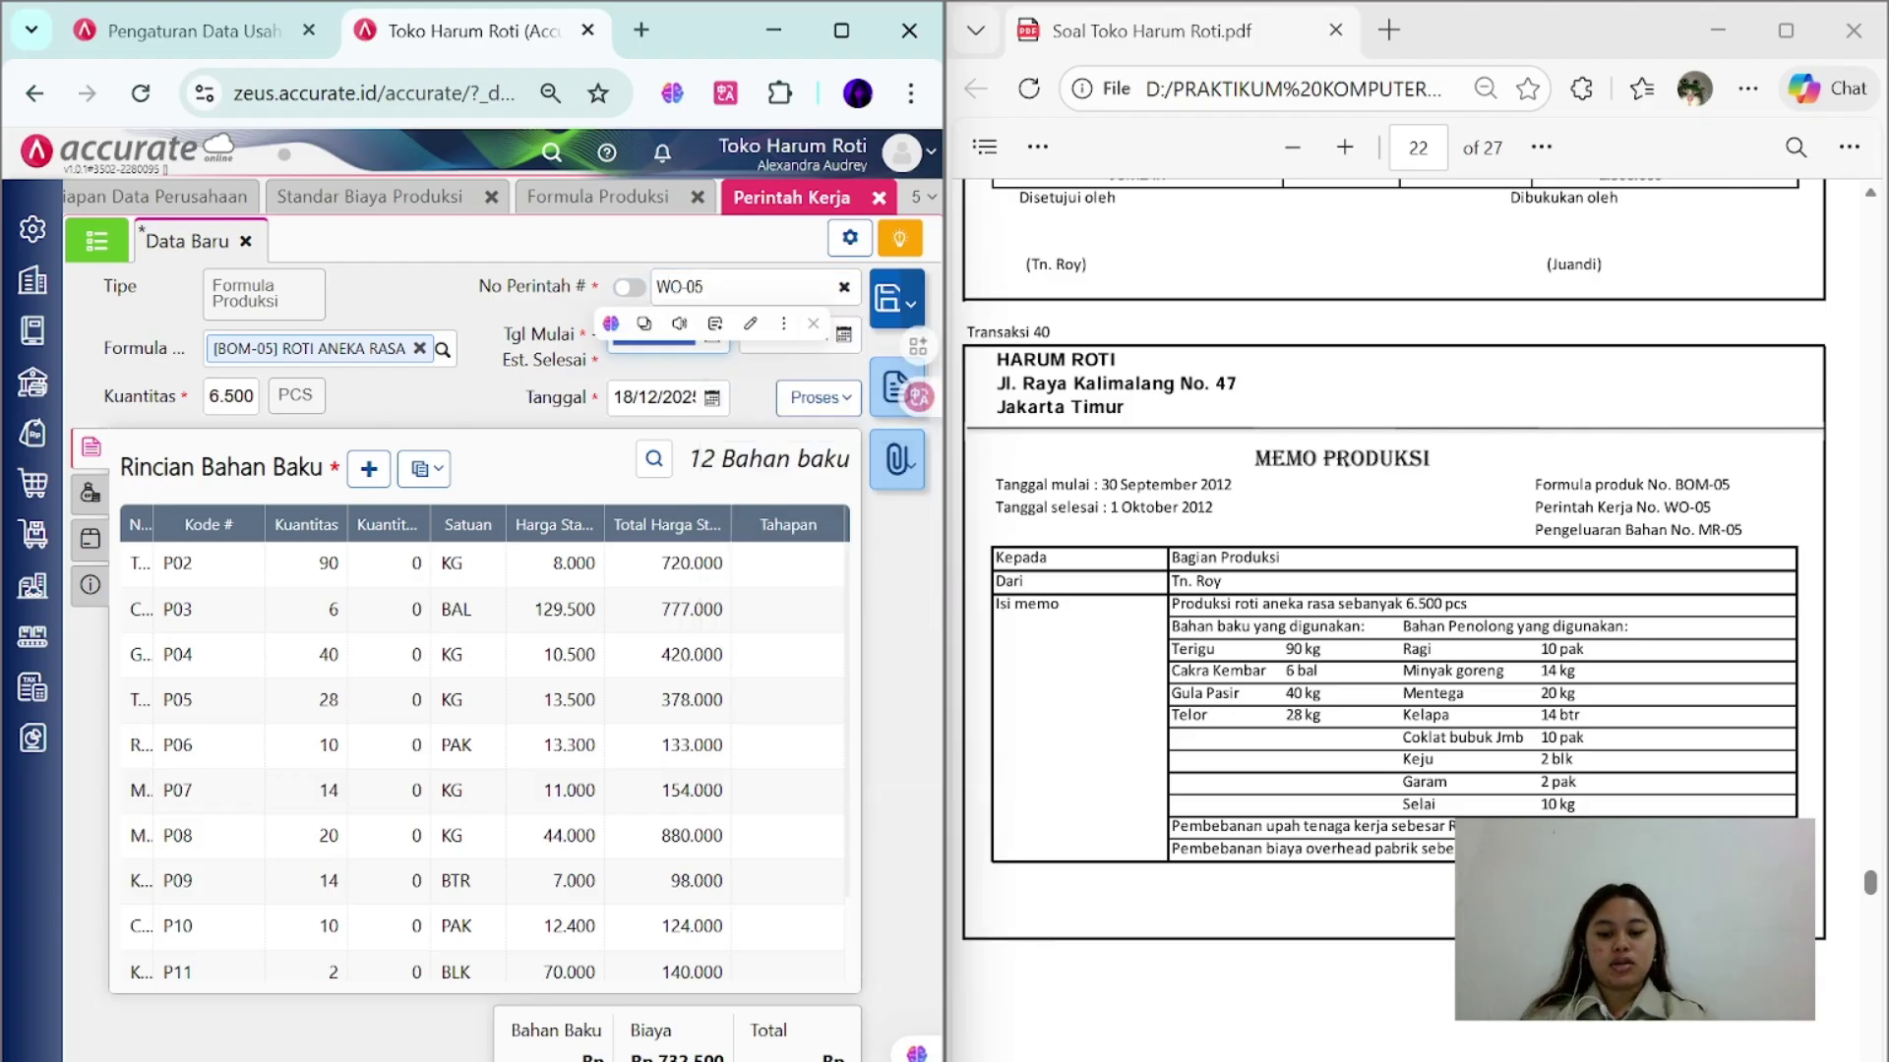
- Set the work order's start date to 30/09/2012, estimated completion to 01/10/2012 and Tanggal to 30/09/2012
{"action": "type", "text": "3009"}
{"action": "key", "text": "Tab"}
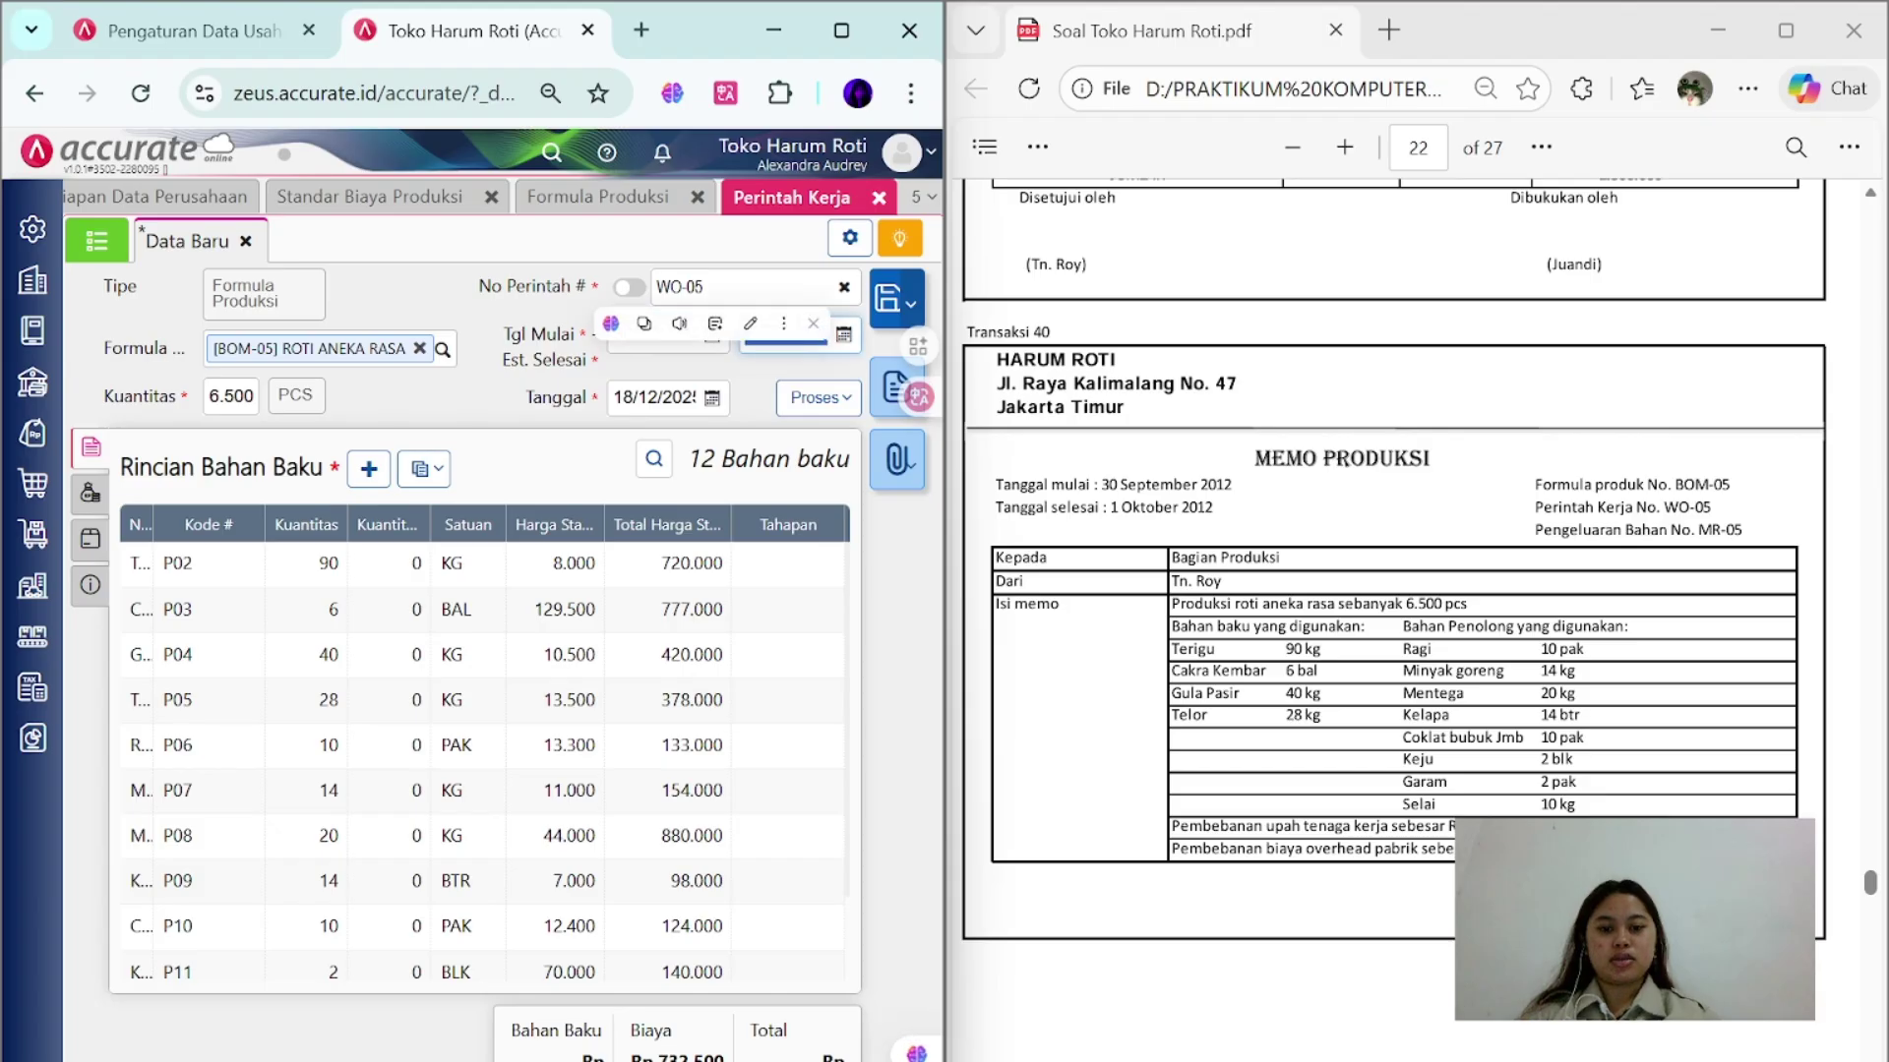
{"action": "type", "text": "1/1"}
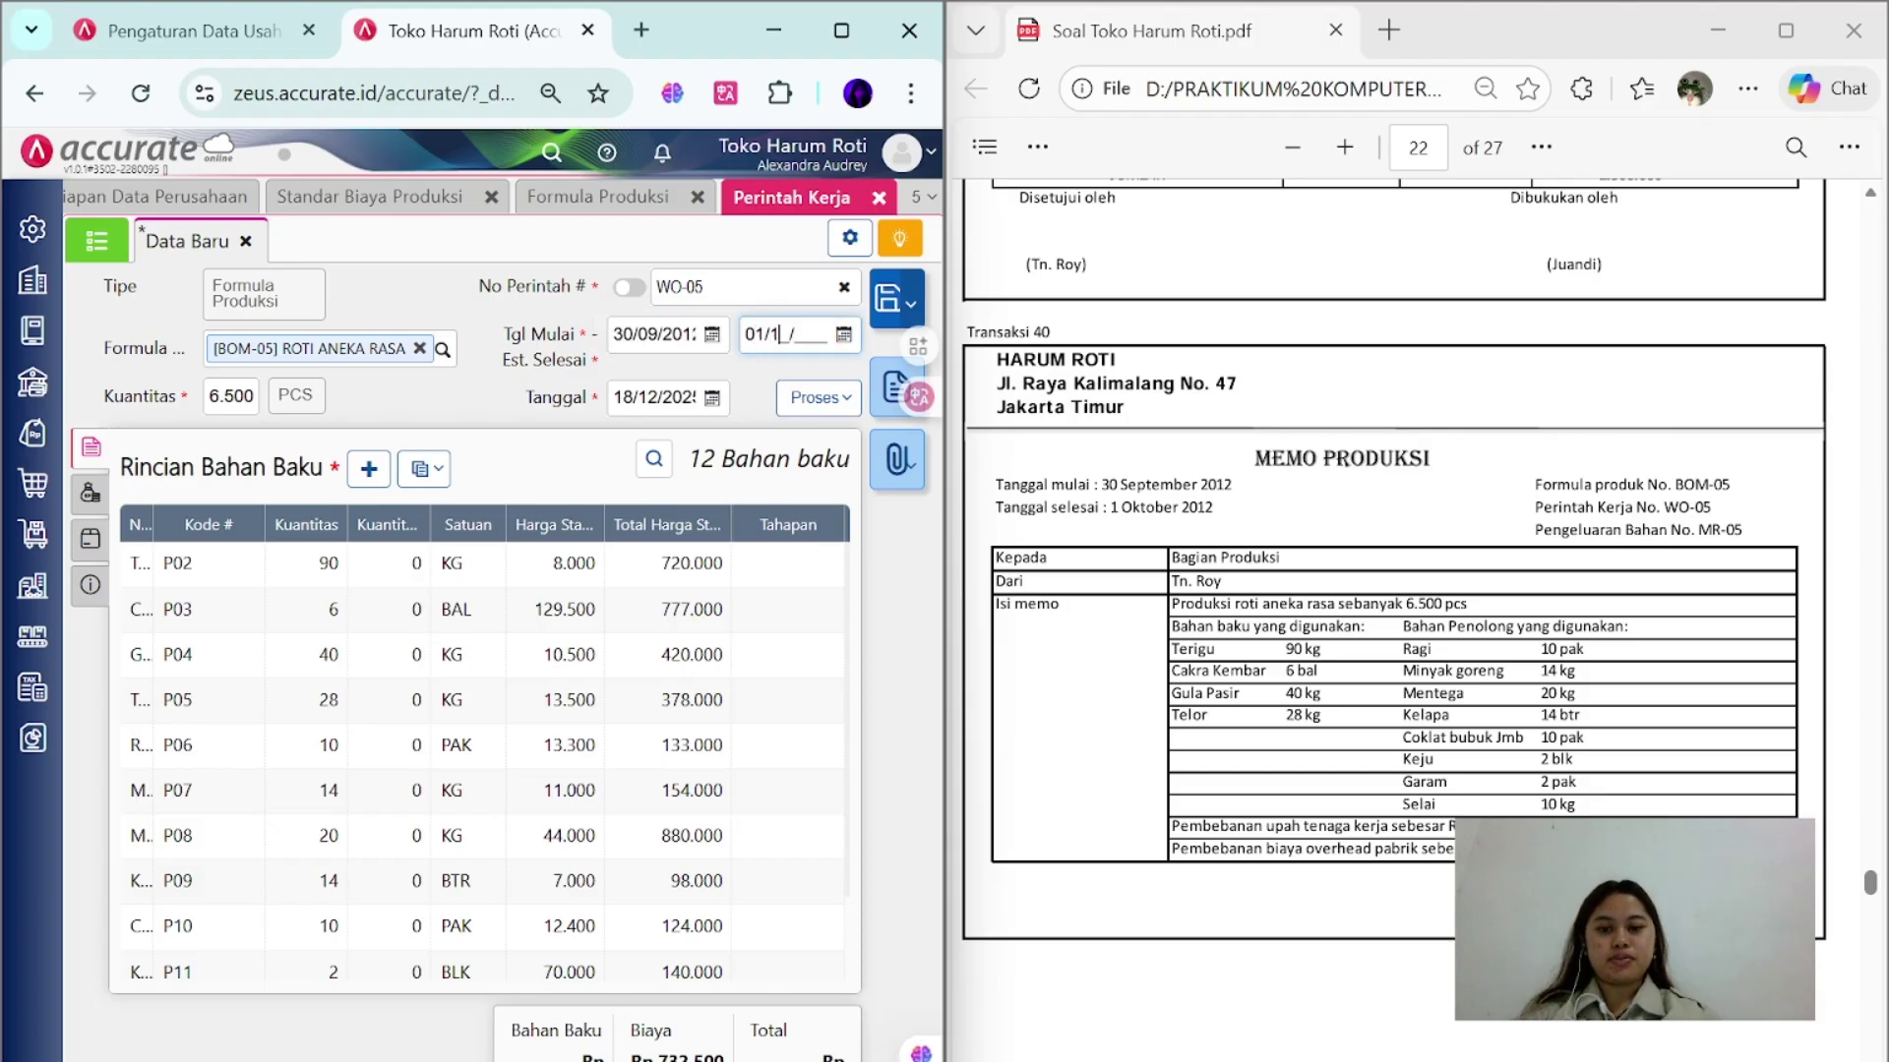
{"action": "key", "text": "BackSpace"}
{"action": "key", "text": "Tab"}
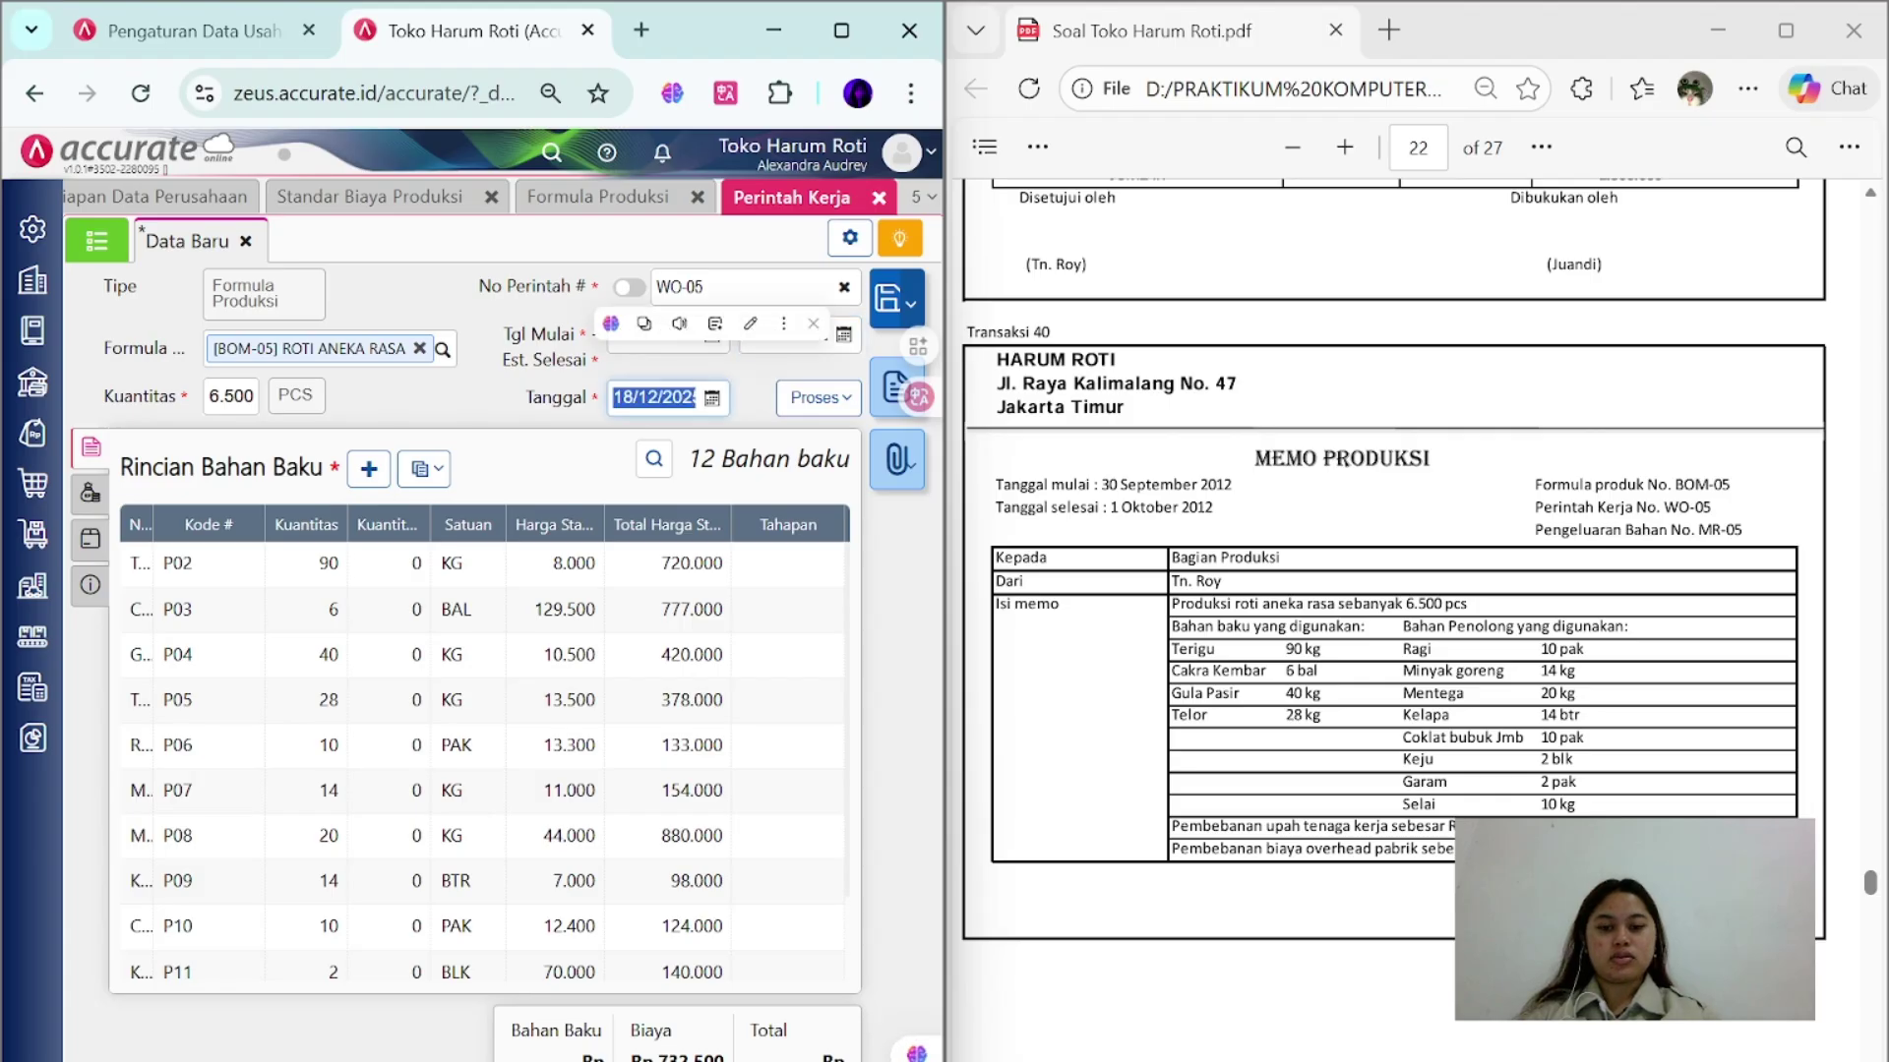
{"action": "type", "text": "30/"}
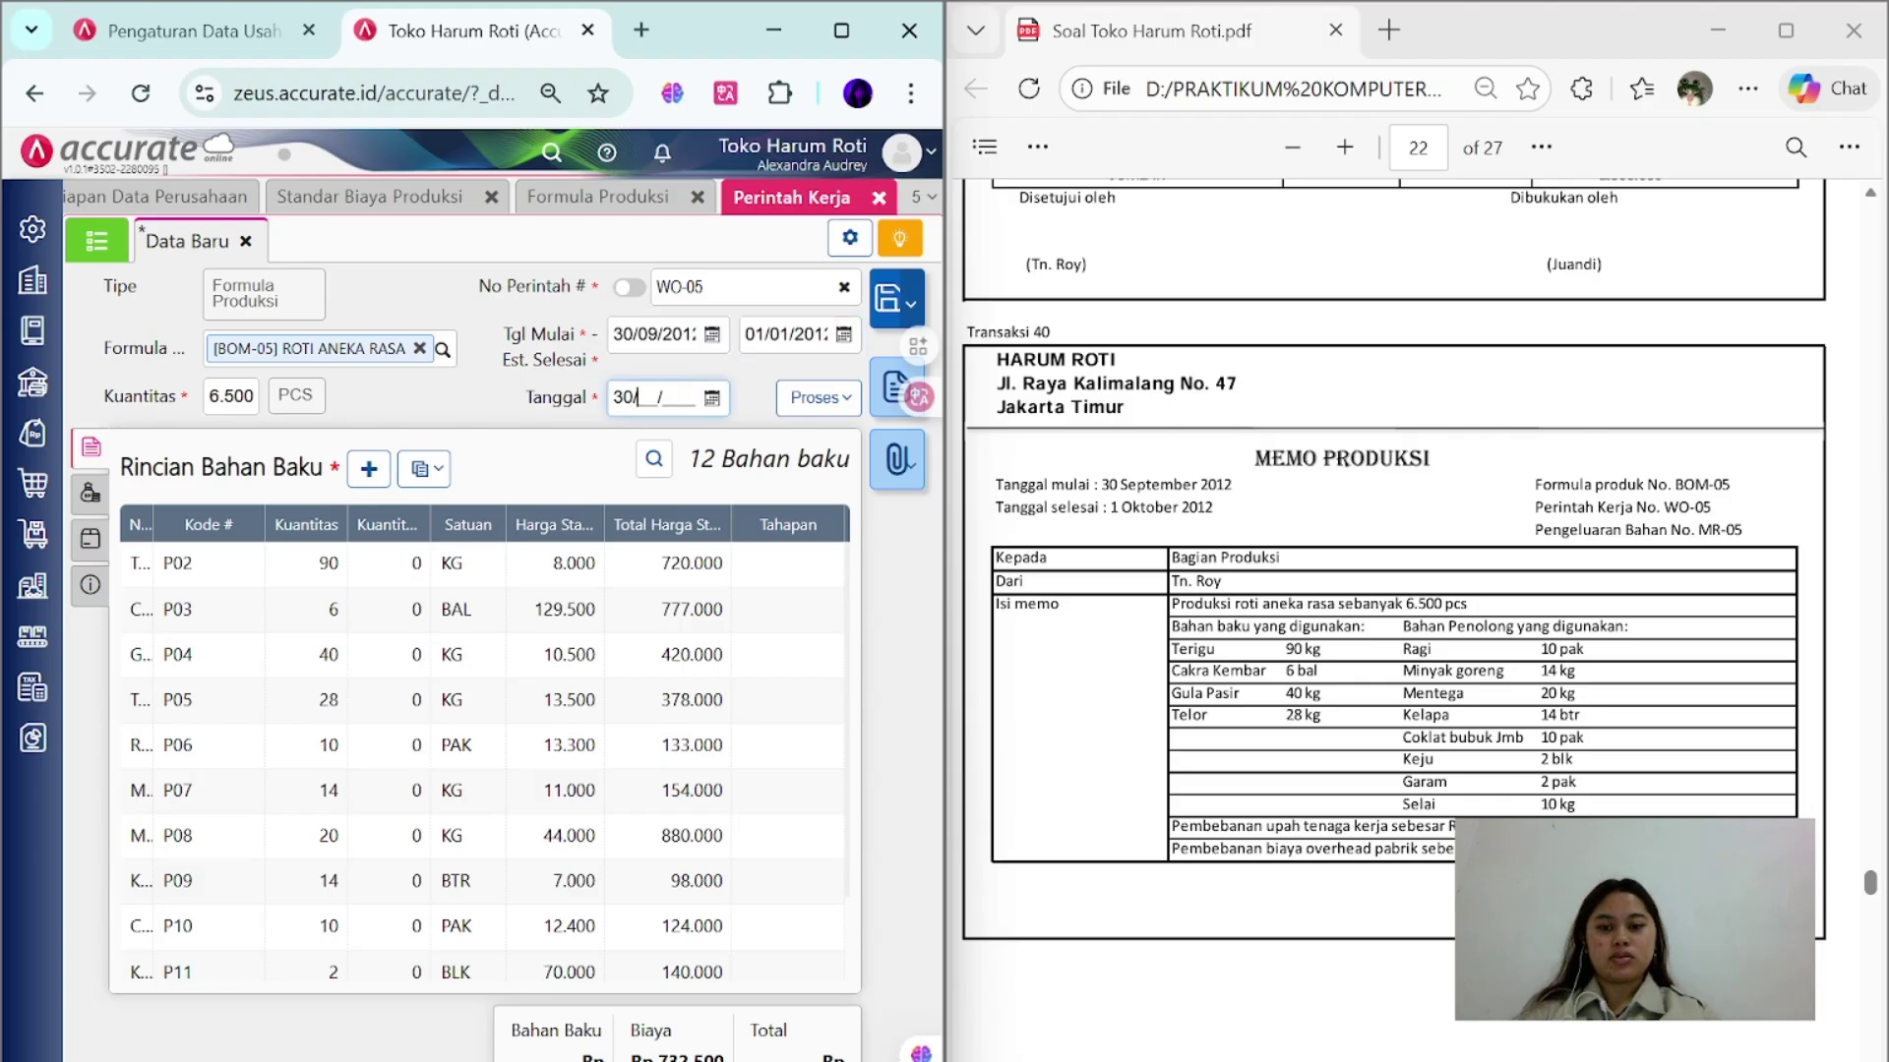
{"action": "type", "text": "09/201"}
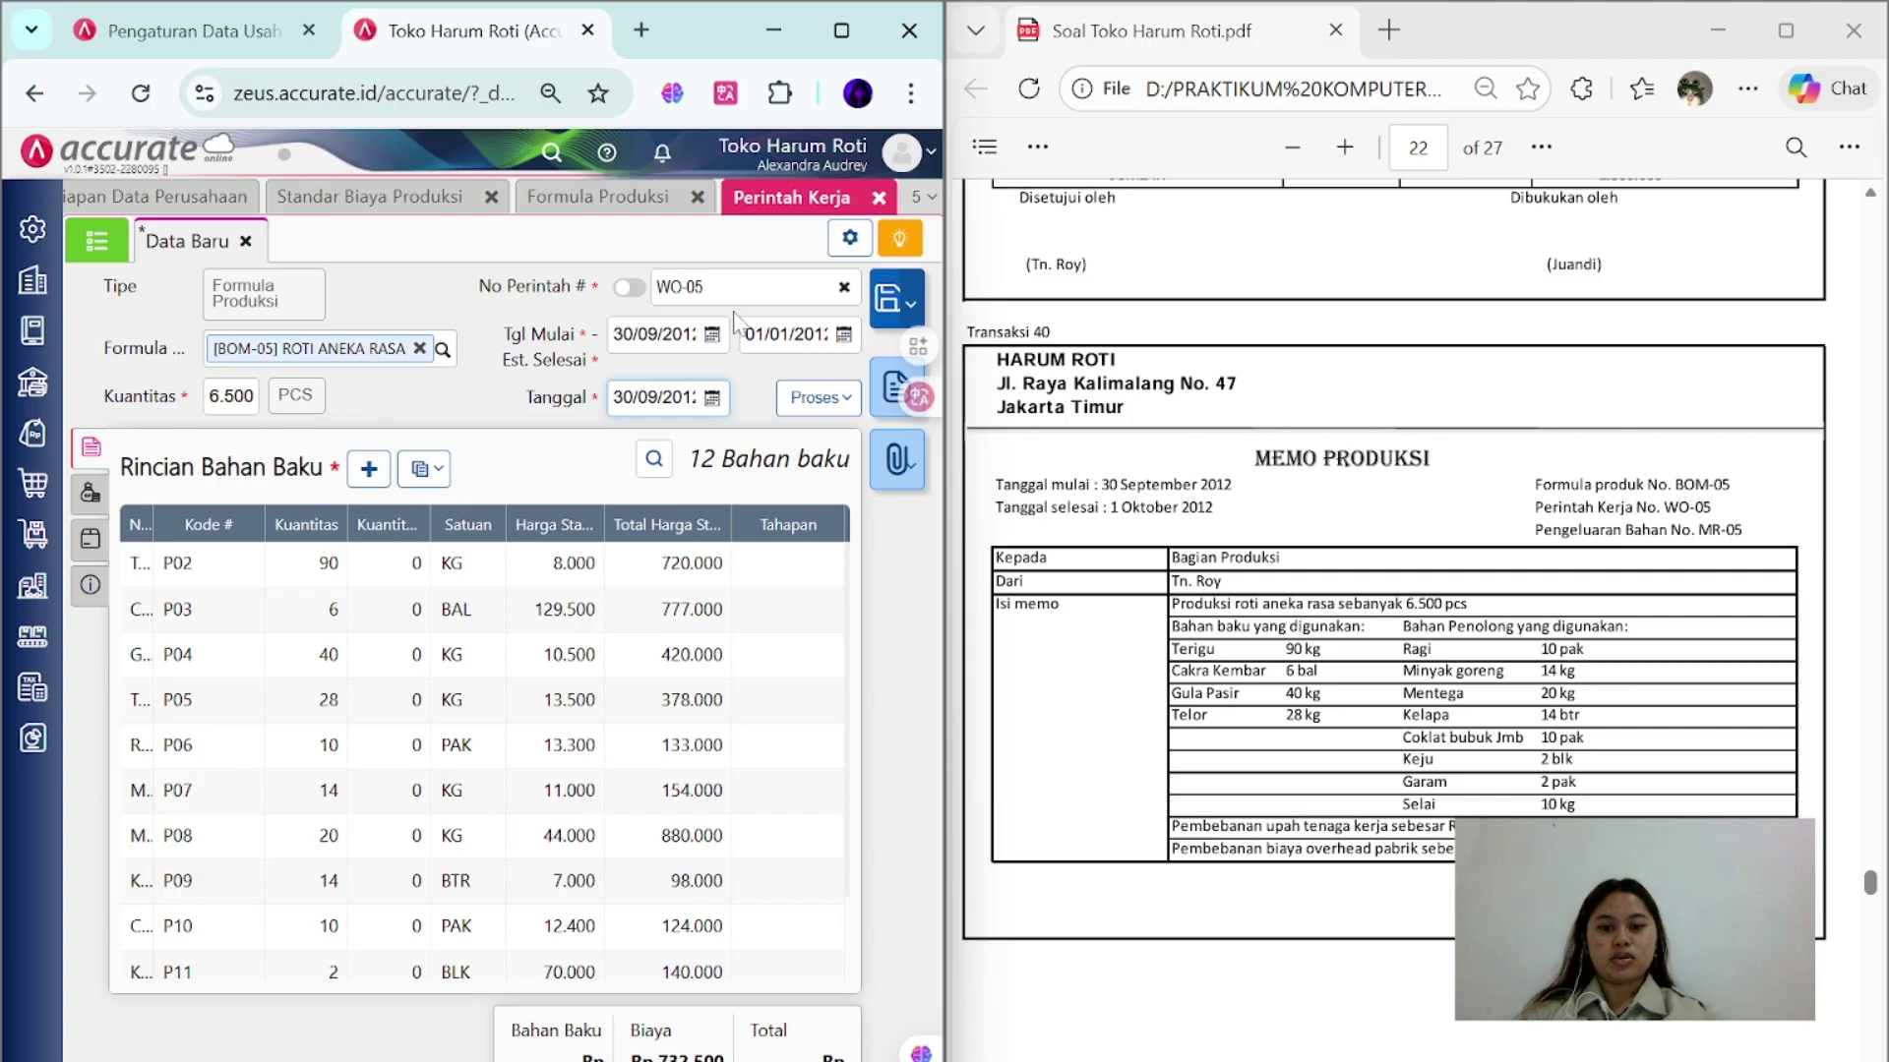
{"action": "left_click", "coordinate": [758, 335]}
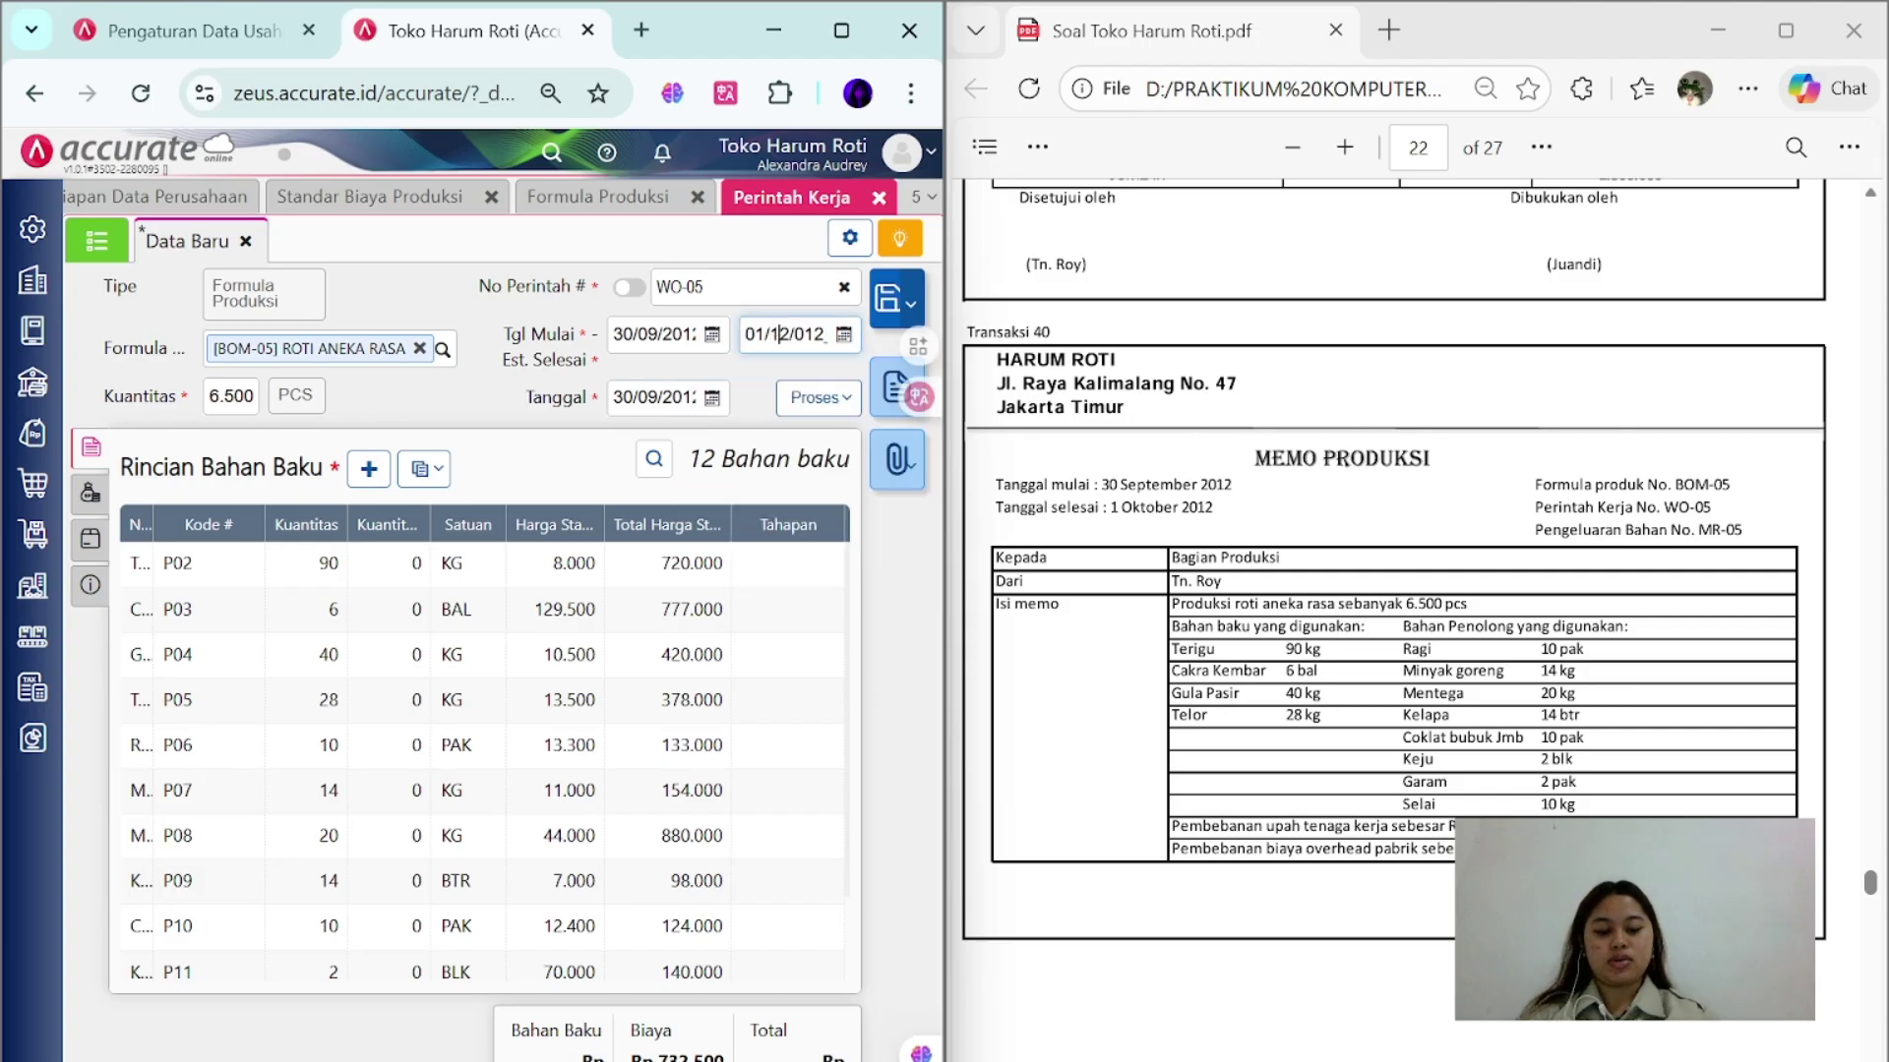
{"action": "type", "text": "02012"}
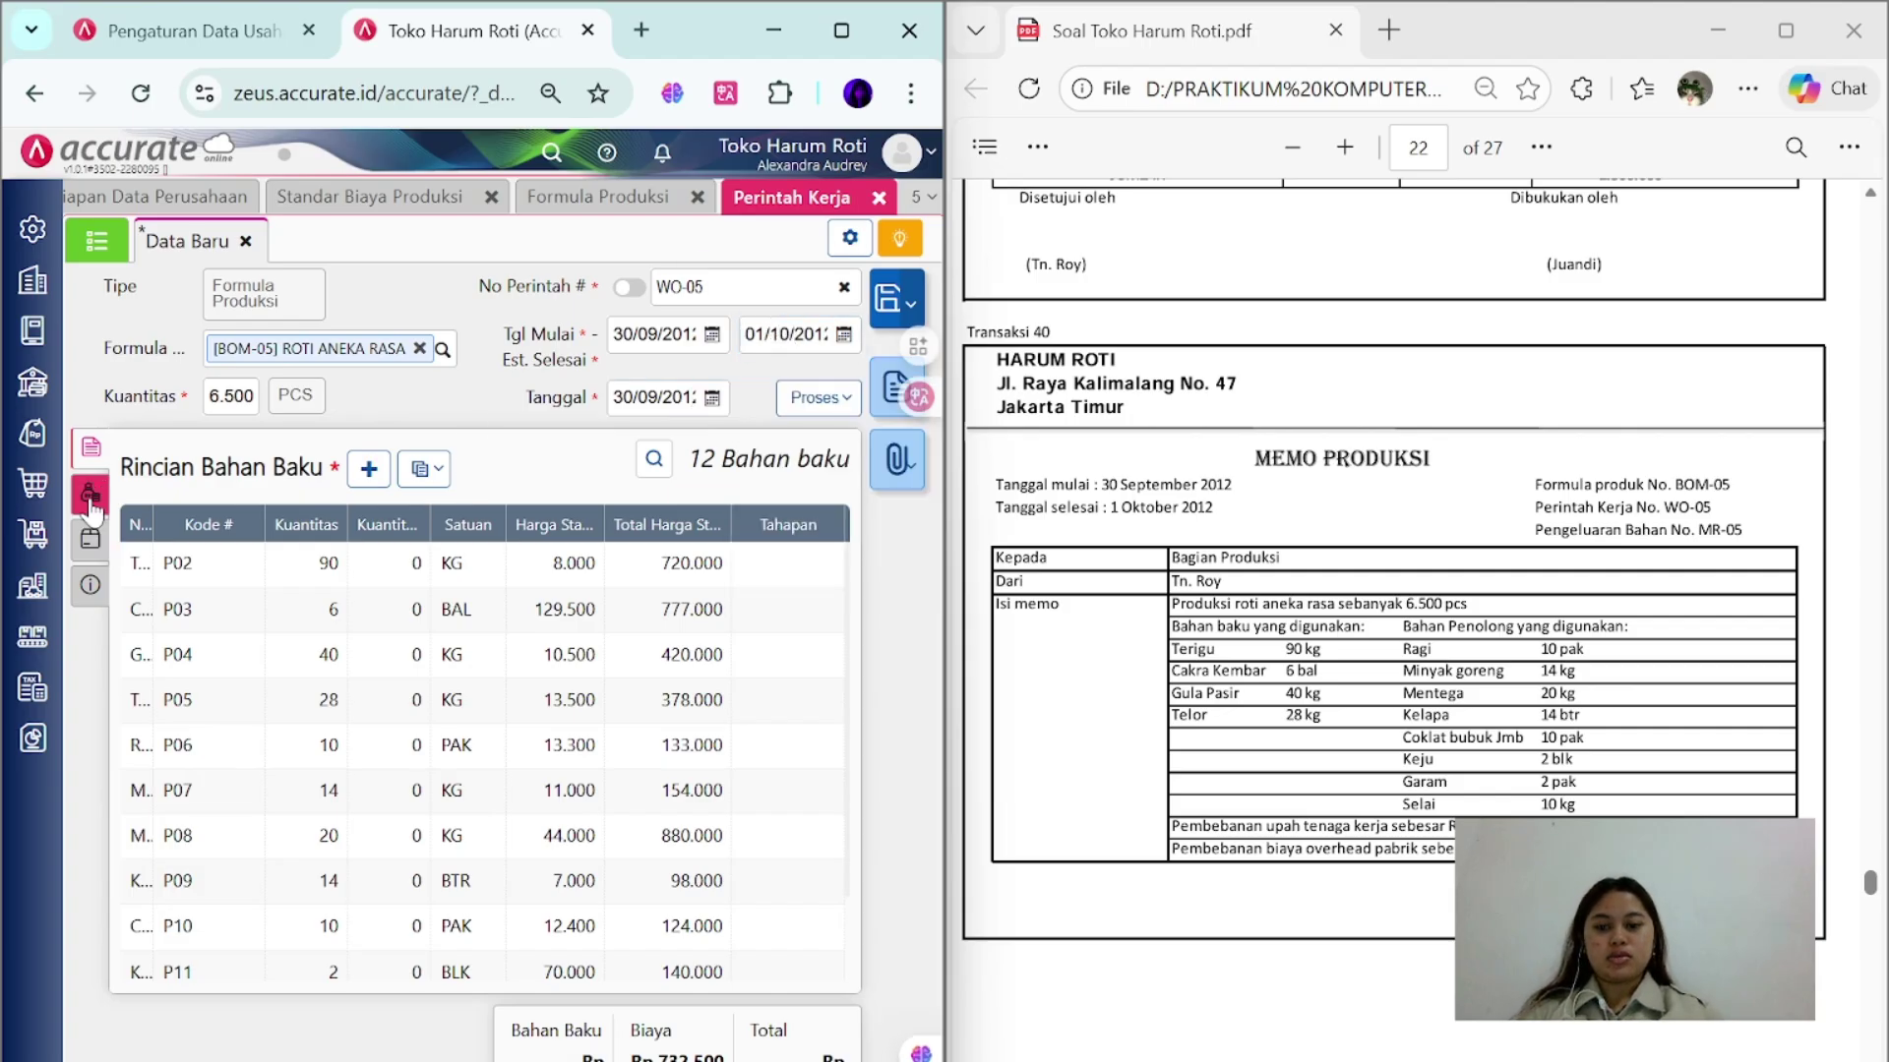
- Check work order WO-05's Rincian Biaya and process the order into a Pengambilan Bahan Baku
{"action": "left_click", "coordinate": [91, 500]}
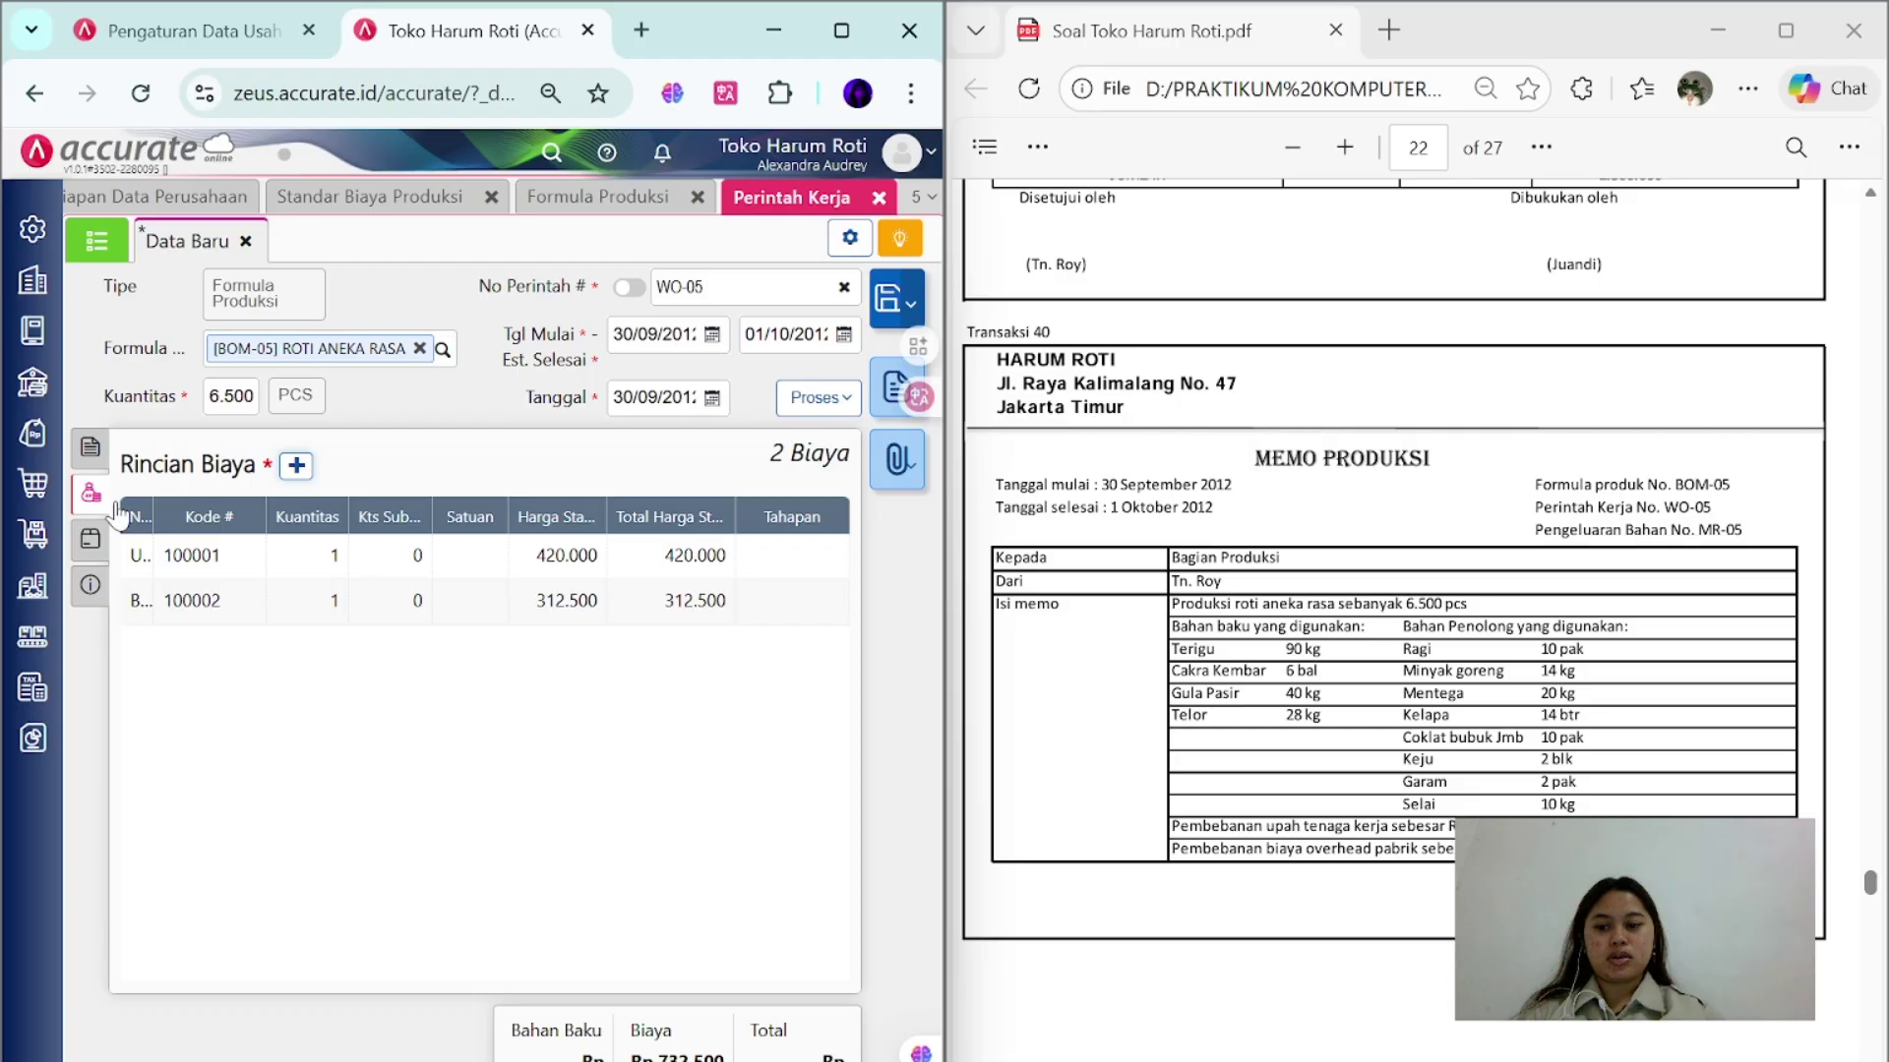
{"action": "left_click", "coordinate": [816, 405]}
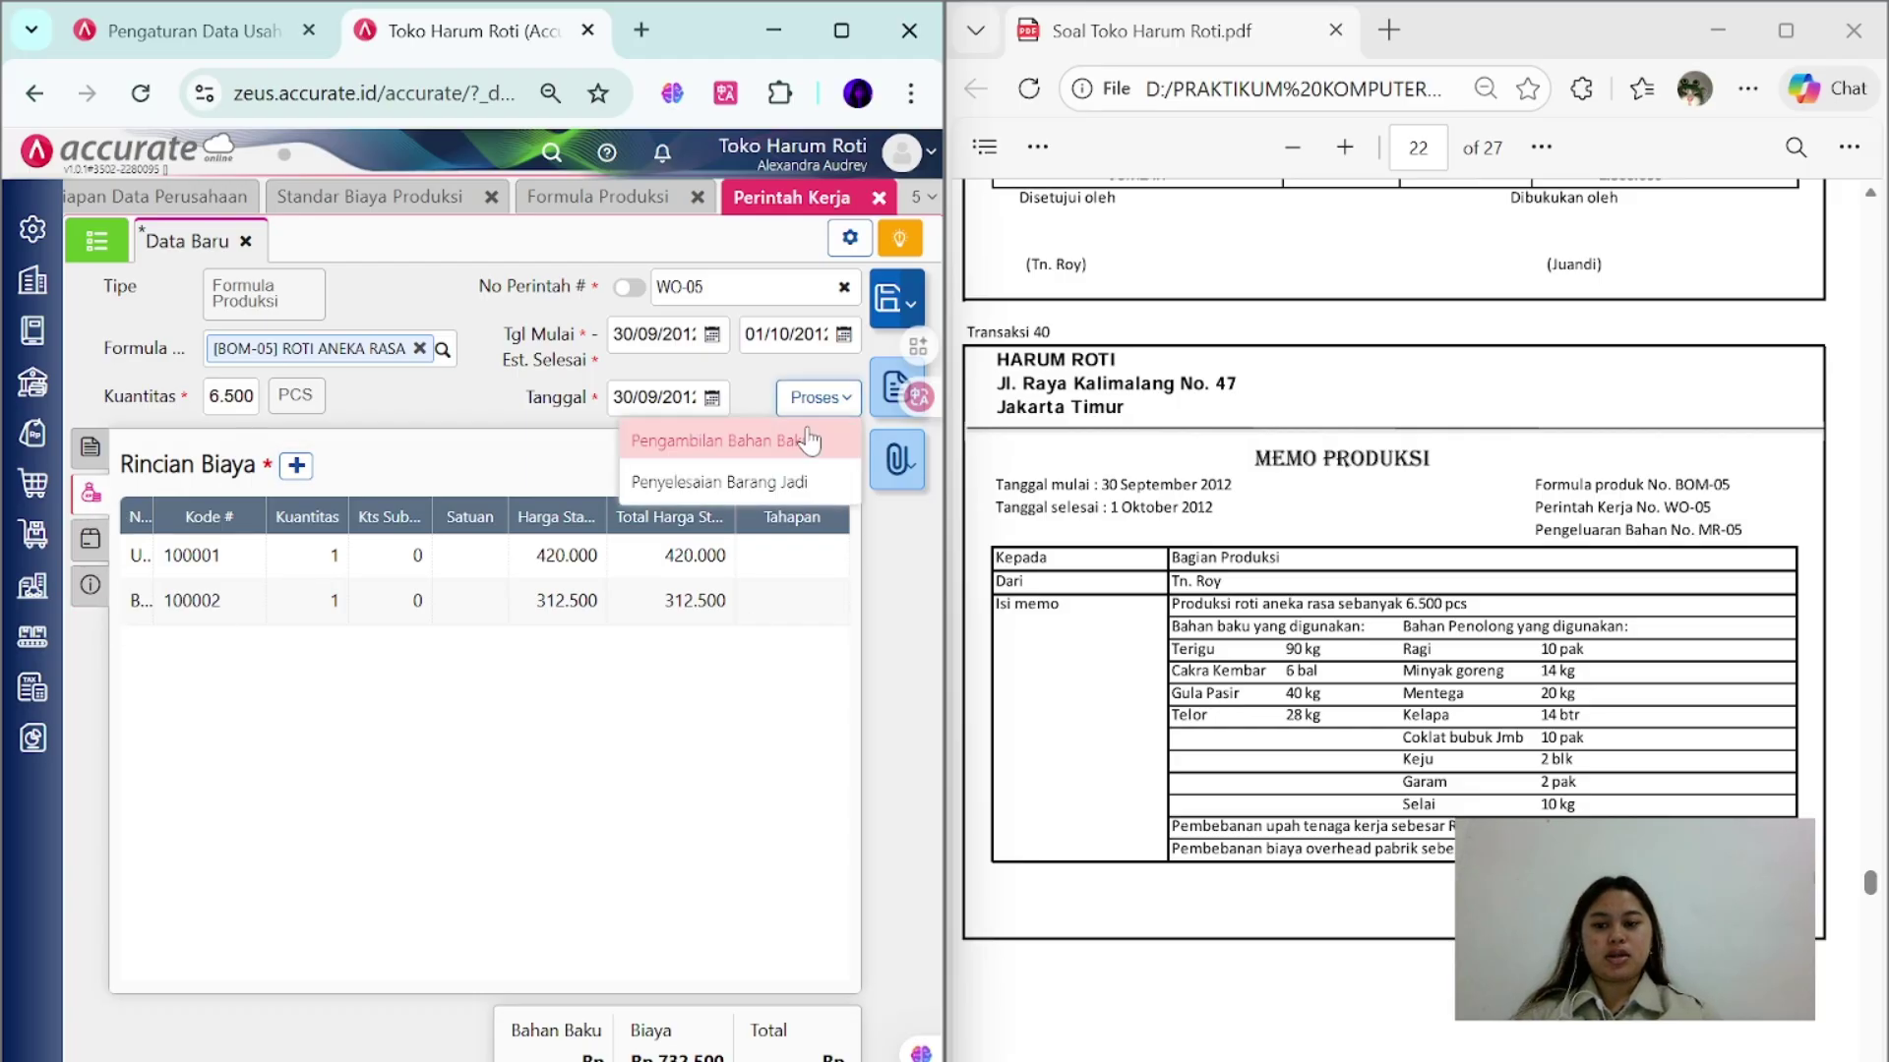
{"action": "left_click", "coordinate": [807, 439]}
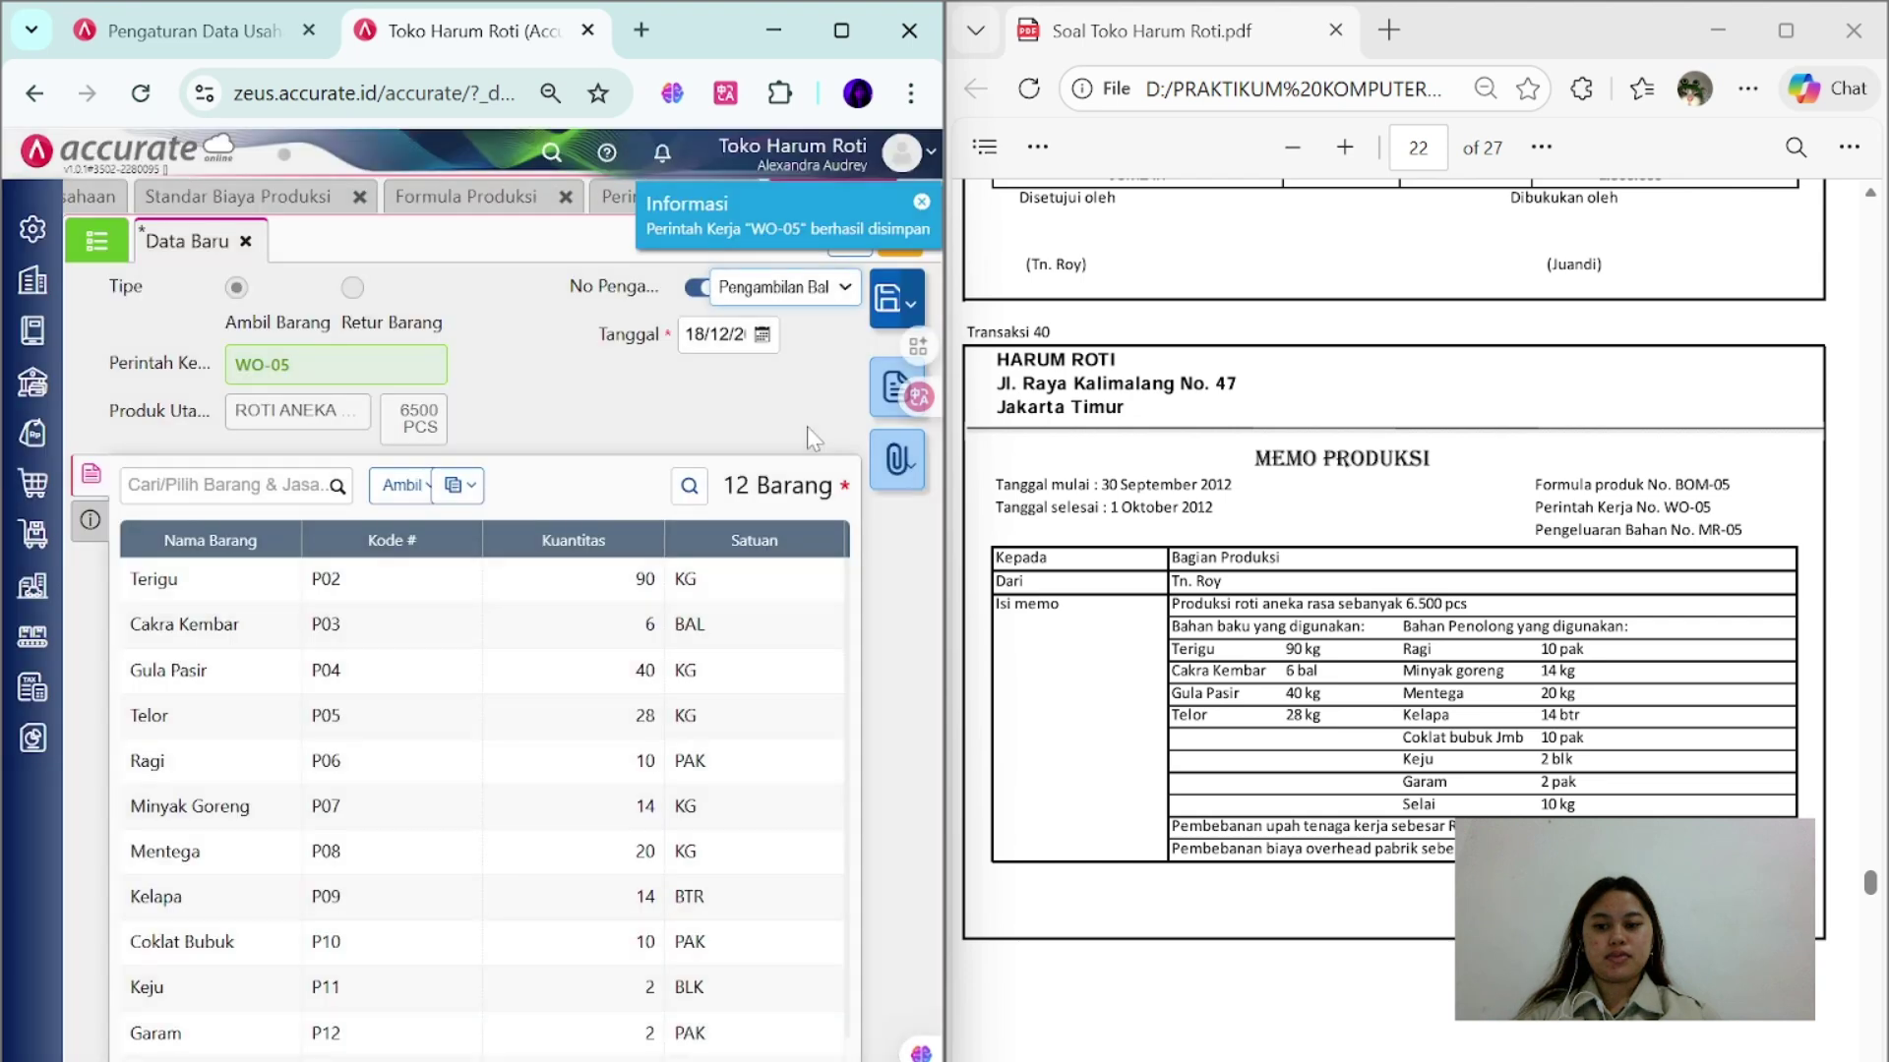
- Give the Pengambilan Bahan Baku the manual number MR-05 and the date 30/09/2012, and save it
{"action": "left_click", "coordinate": [698, 290]}
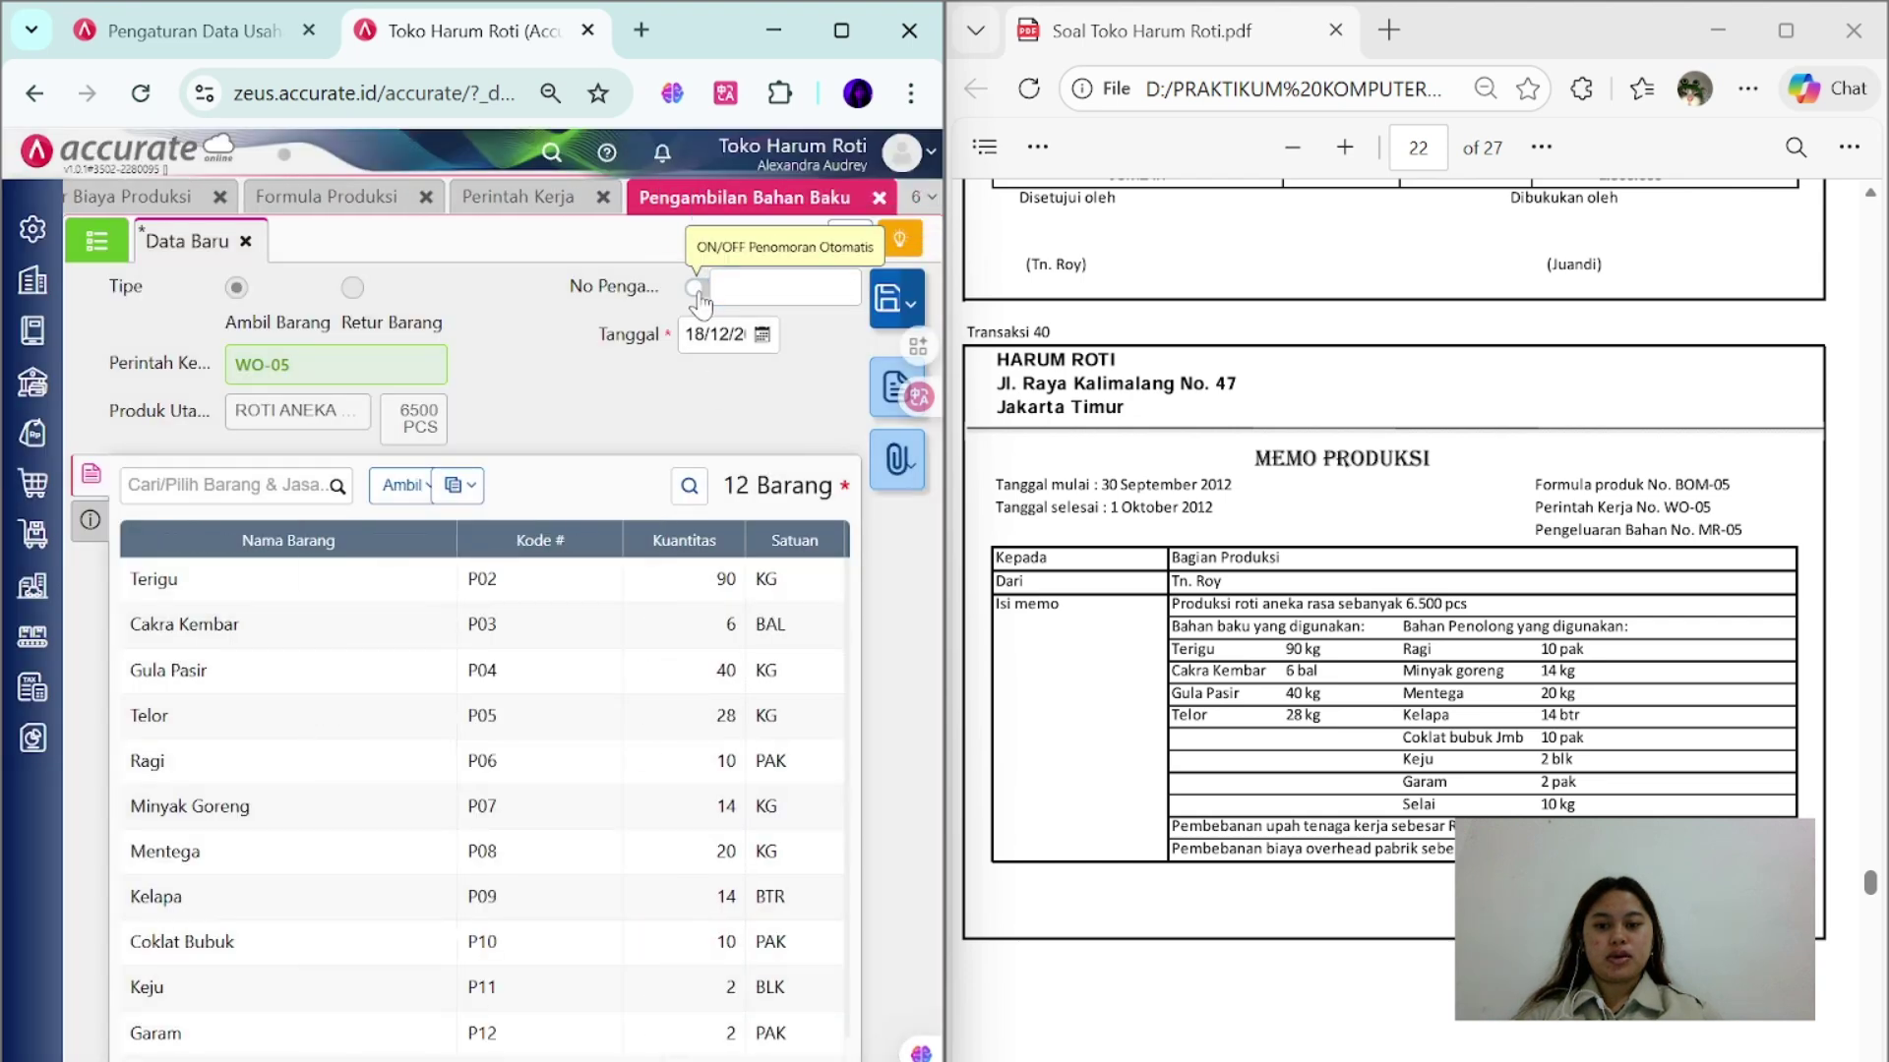
{"action": "left_click", "coordinate": [748, 287]}
{"action": "type", "text": "MR-05"}
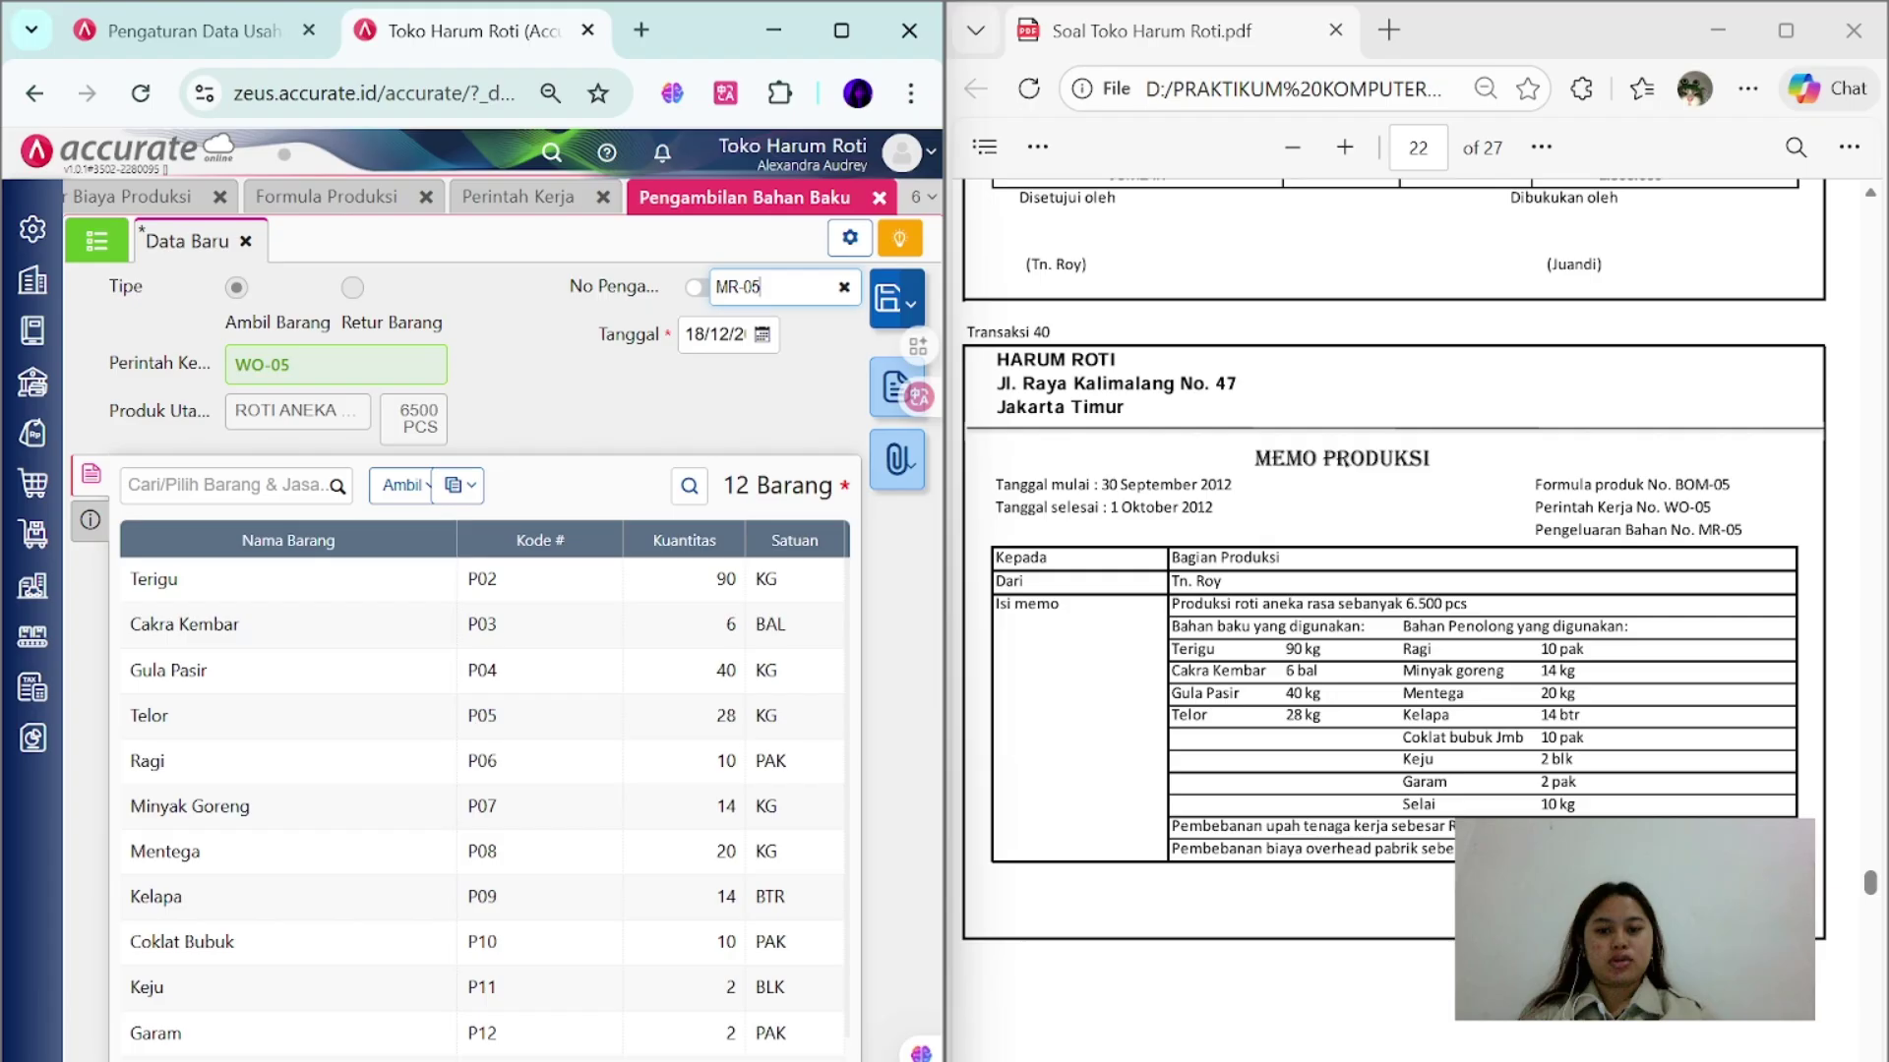
{"action": "key", "text": "Tab"}
{"action": "type", "text": "300"}
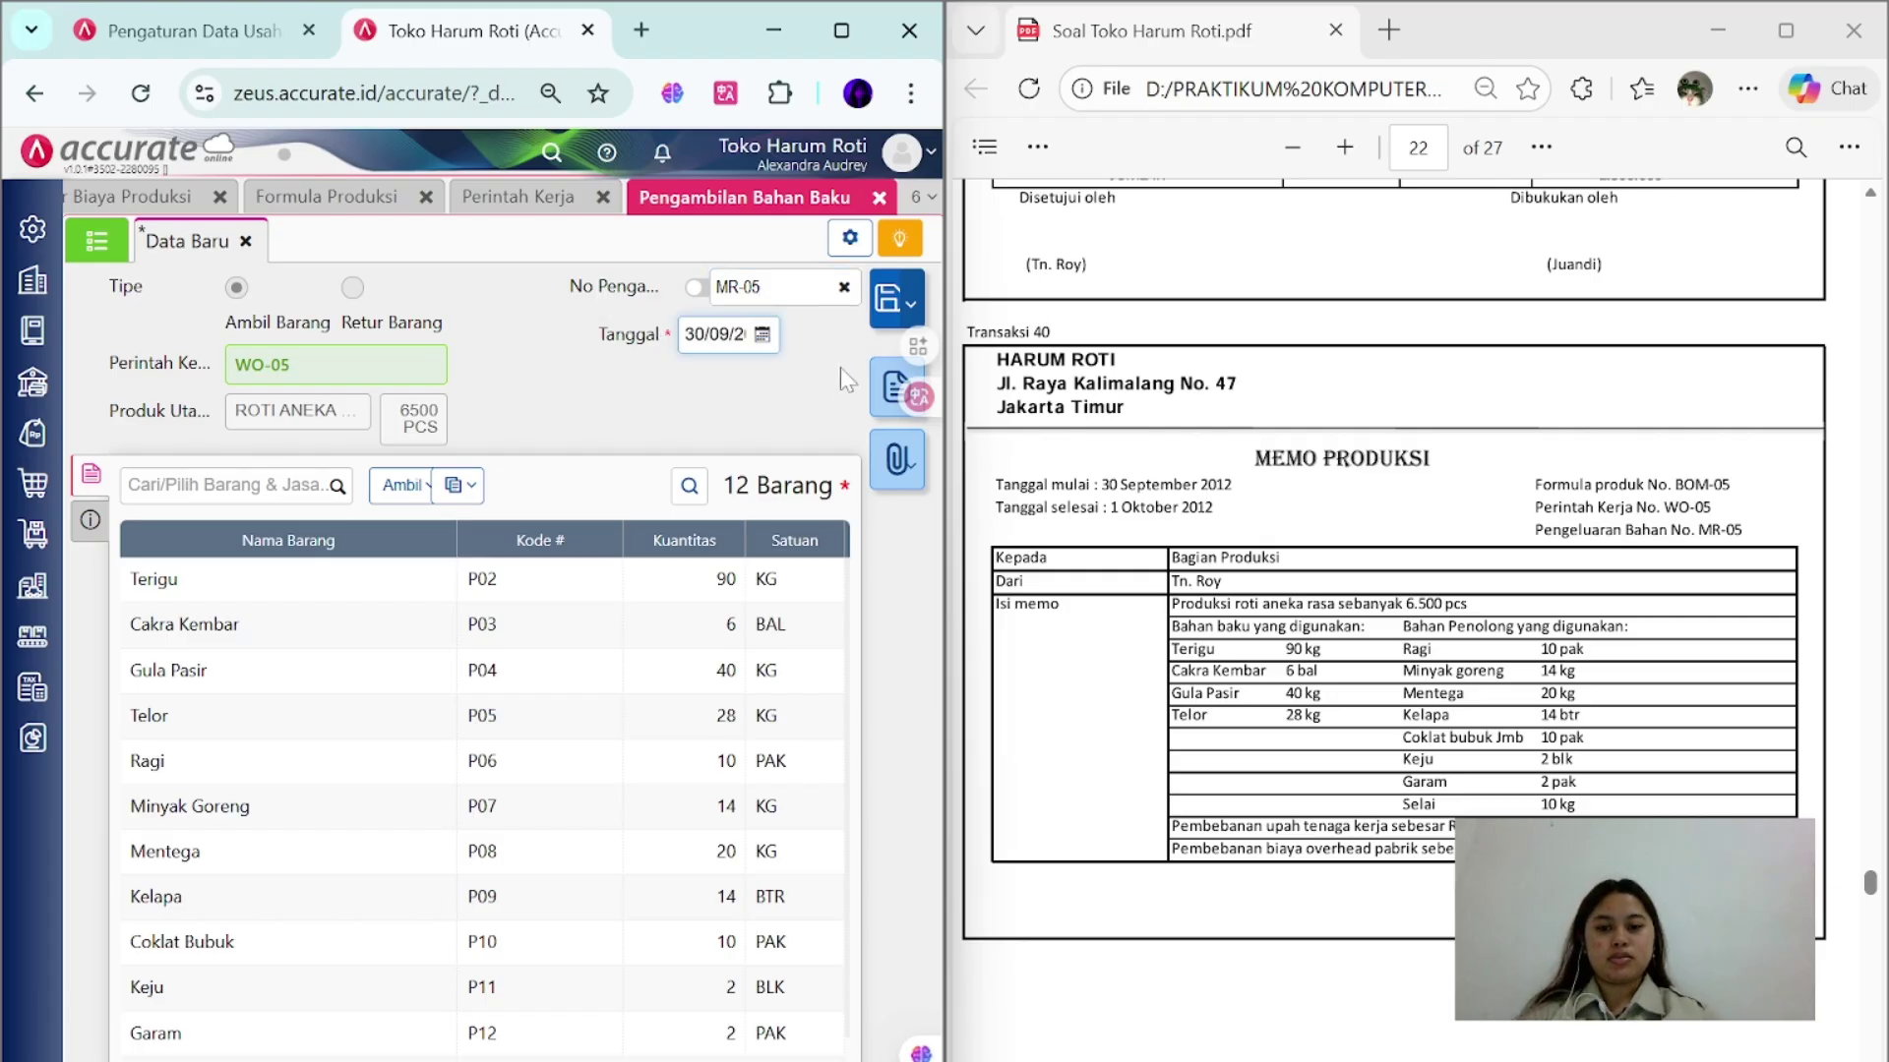
{"action": "left_click", "coordinate": [889, 298]}
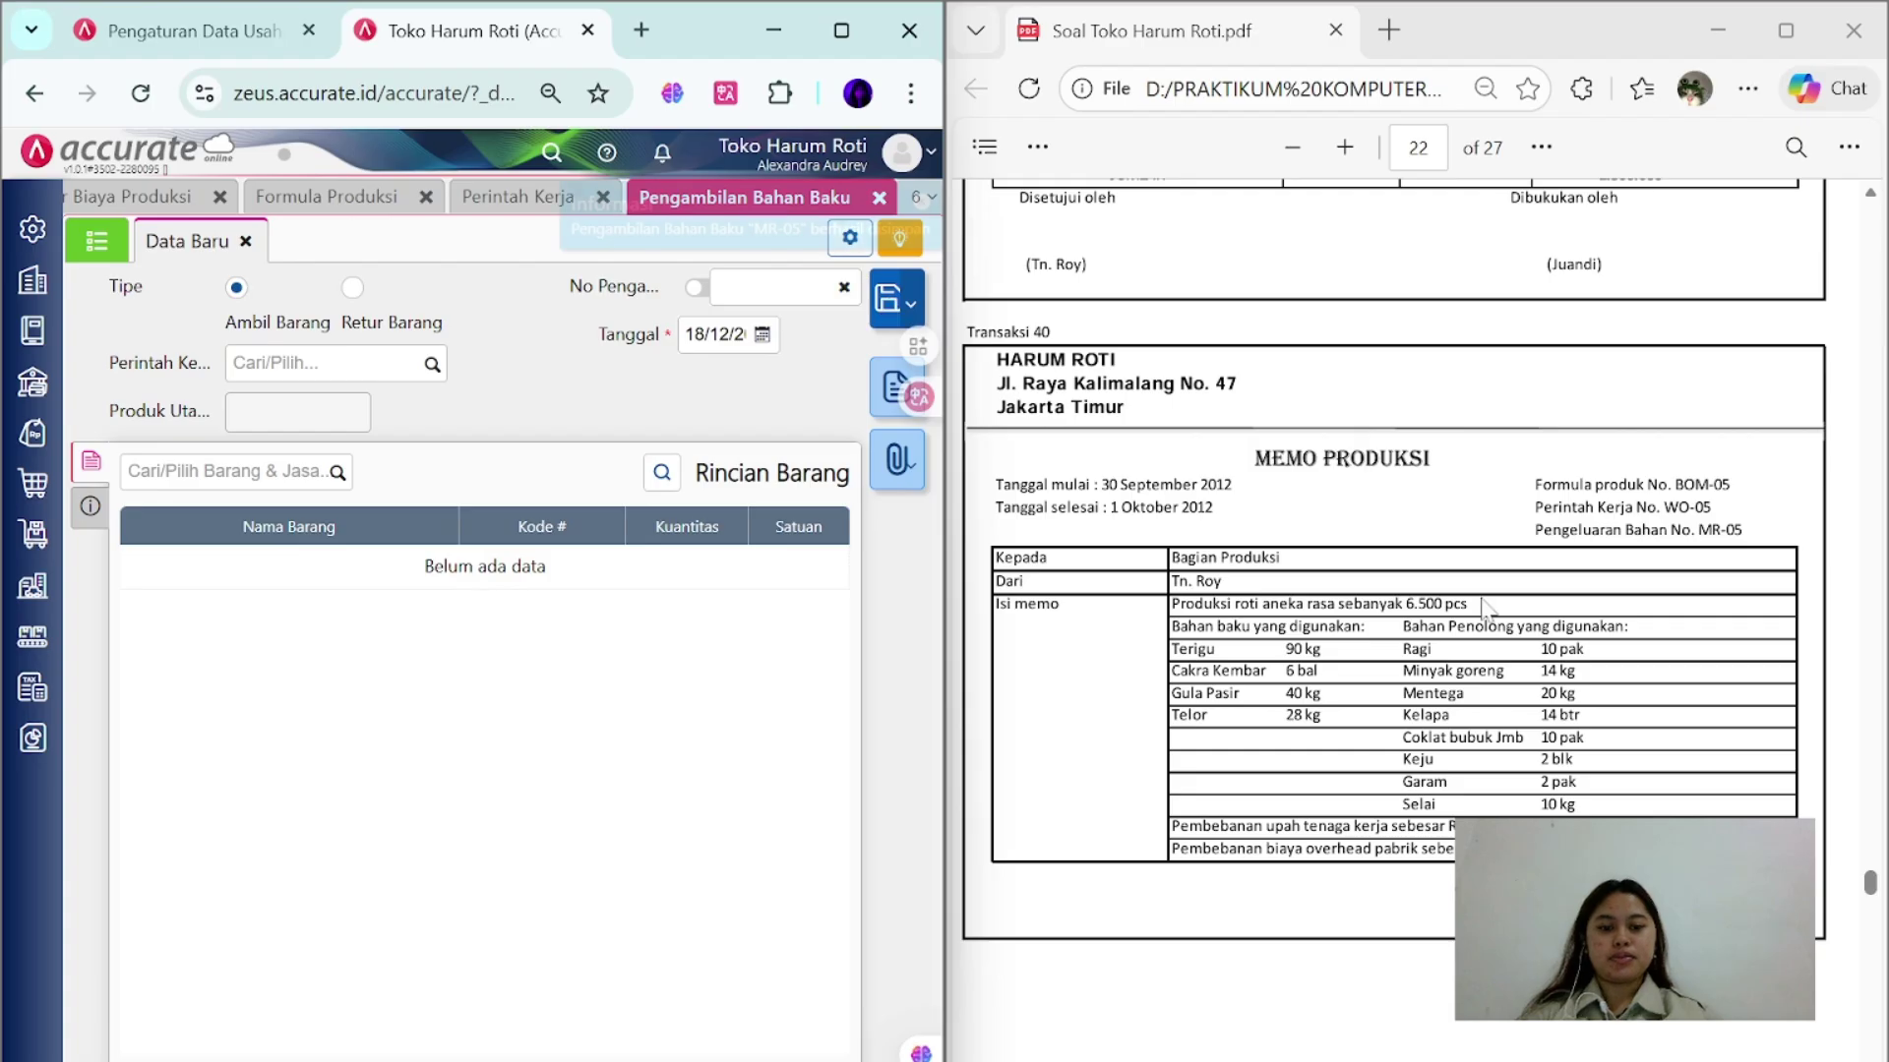
- Find the first Bukti Memorial under Data Penyesuaian and start a Penyelesaian Barang Jadi for Perintah Kerja WO-05
{"action": "scroll", "coordinate": [1486, 607], "scroll_direction": "down", "scroll_amount": 10}
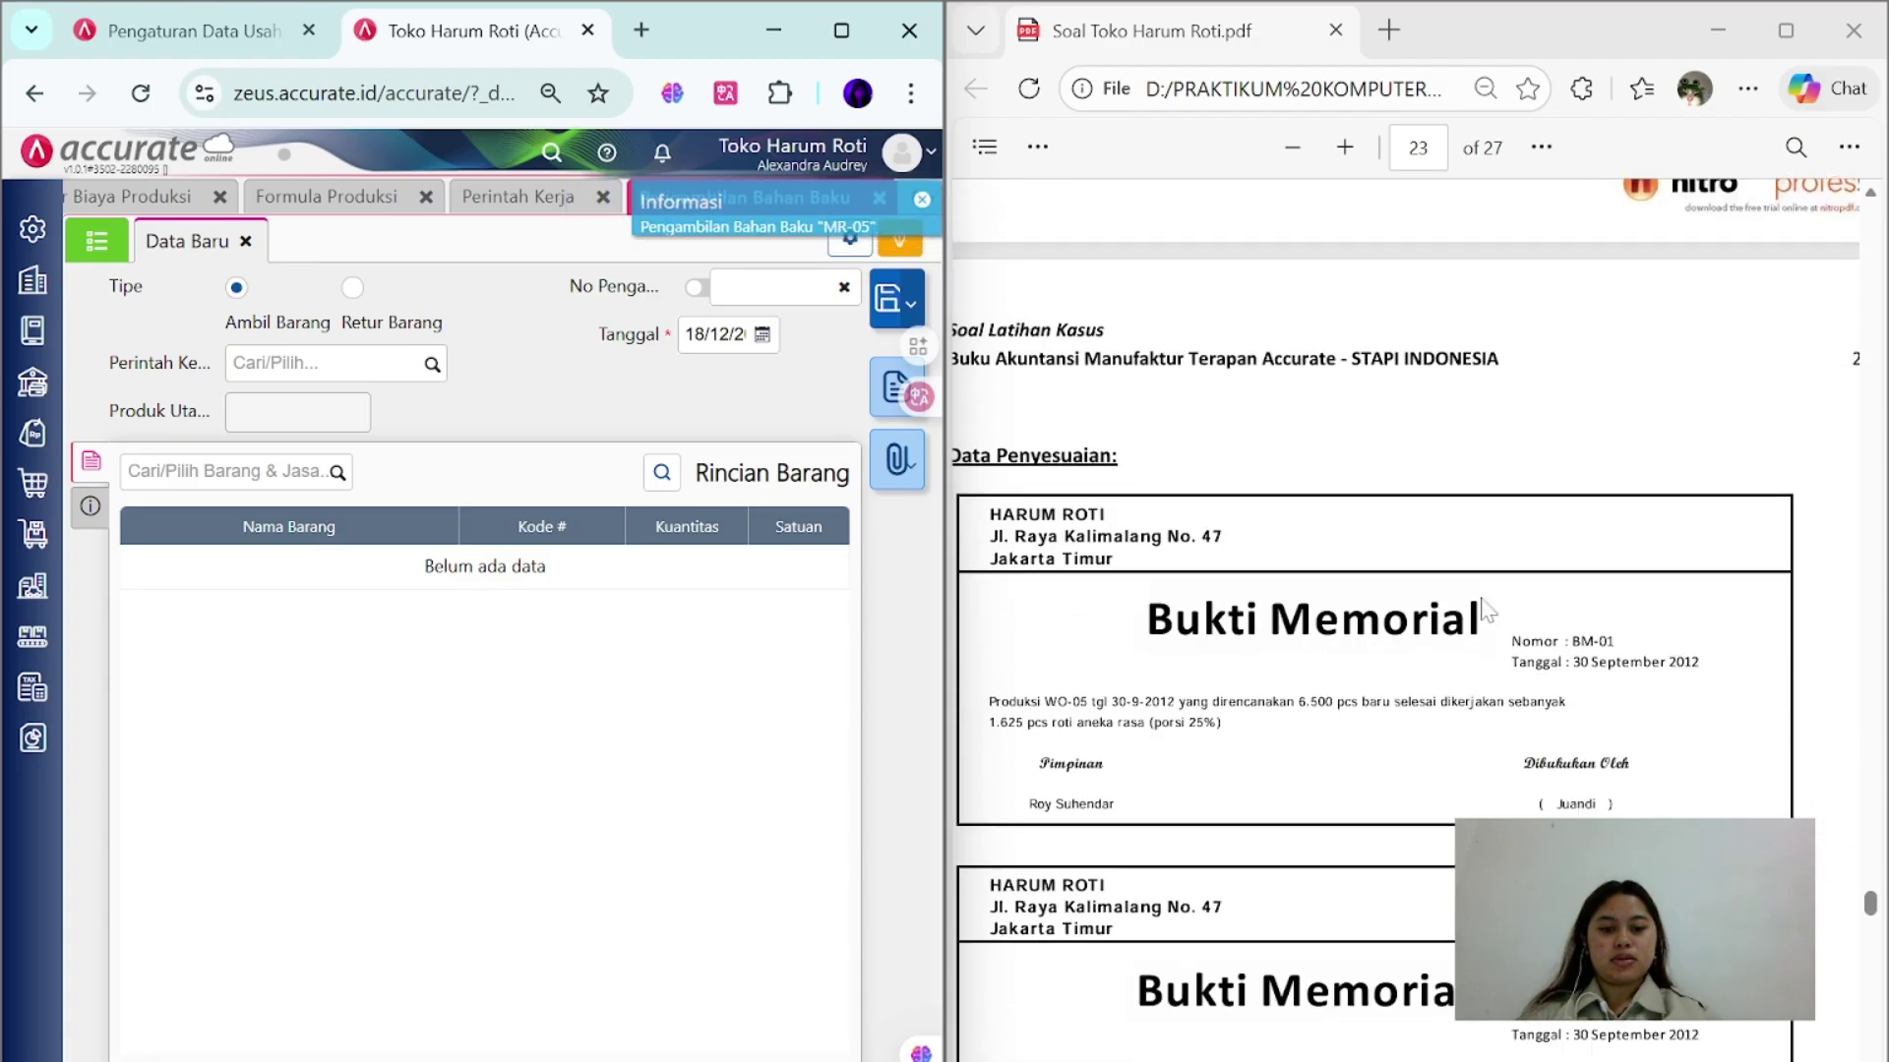
{"action": "scroll", "coordinate": [1486, 610], "scroll_direction": "down", "scroll_amount": 3}
{"action": "scroll", "coordinate": [1485, 609], "scroll_direction": "up", "scroll_amount": 1}
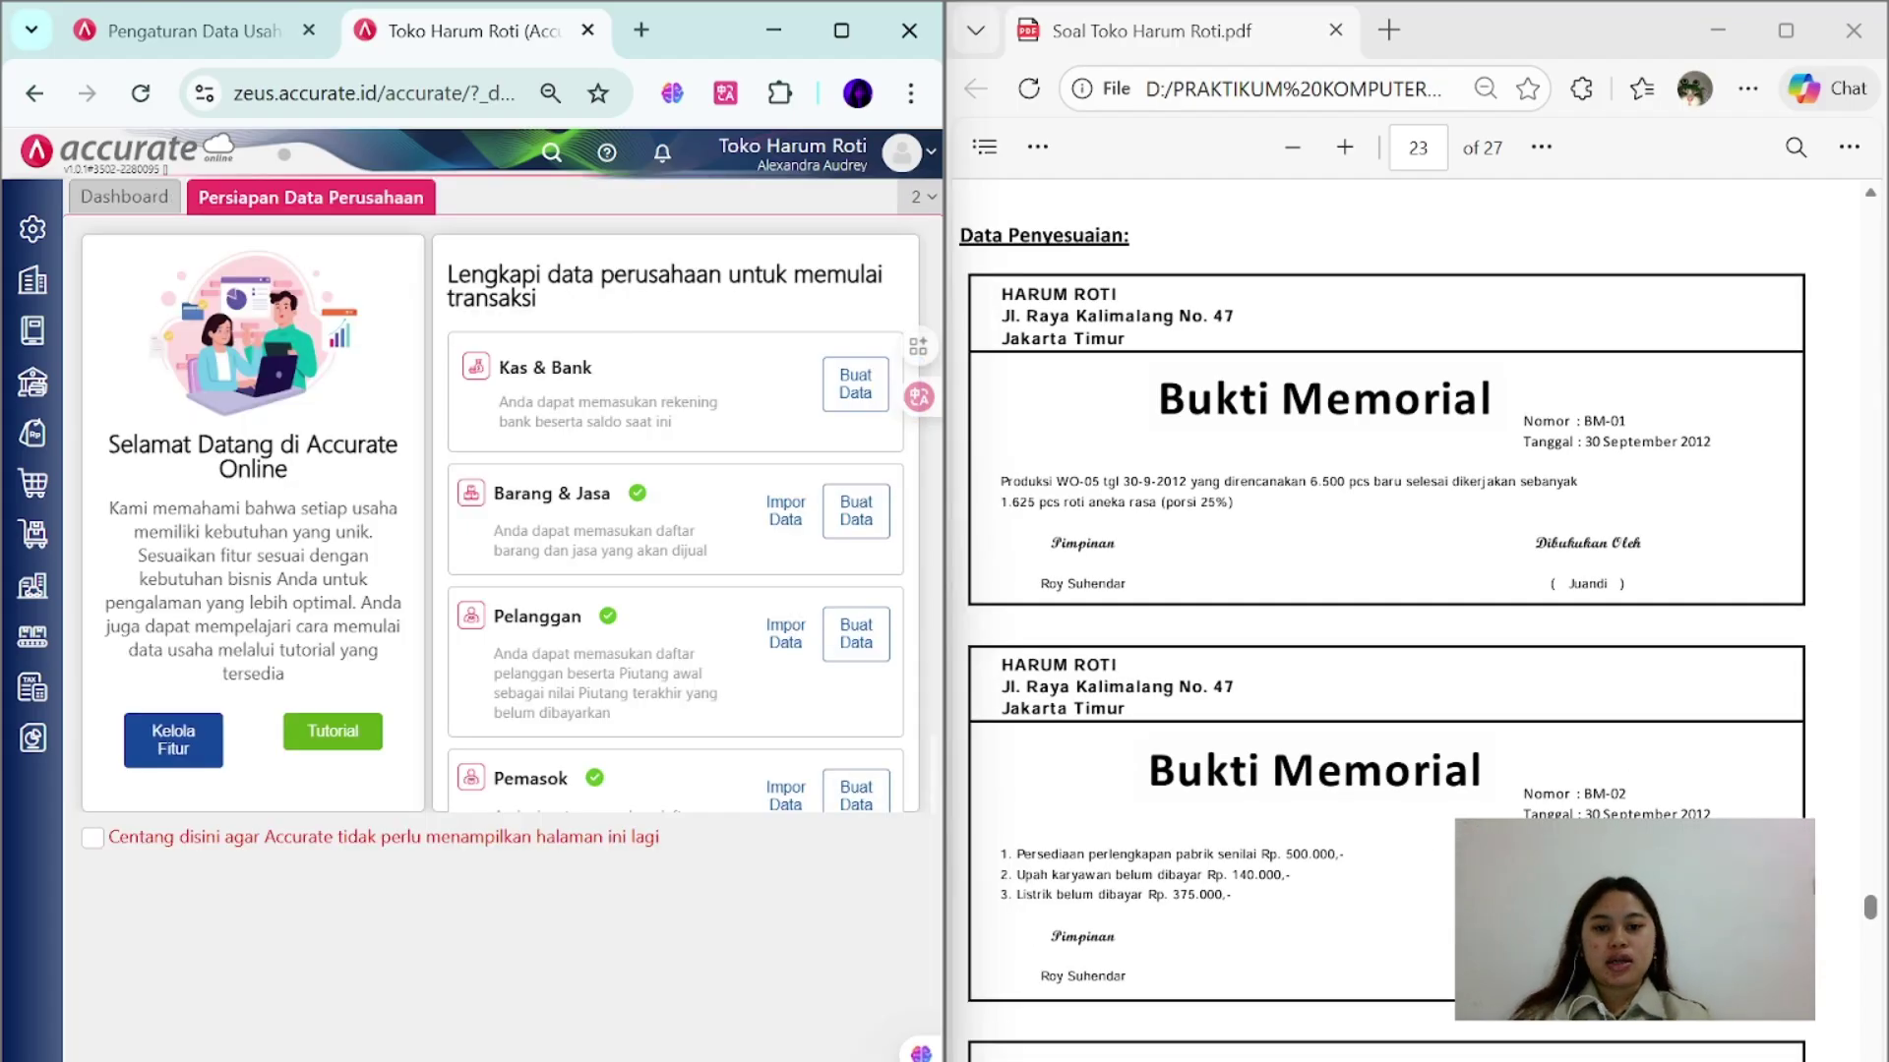
{"action": "scroll", "coordinate": [1382, 620], "scroll_direction": "up", "scroll_amount": 1}
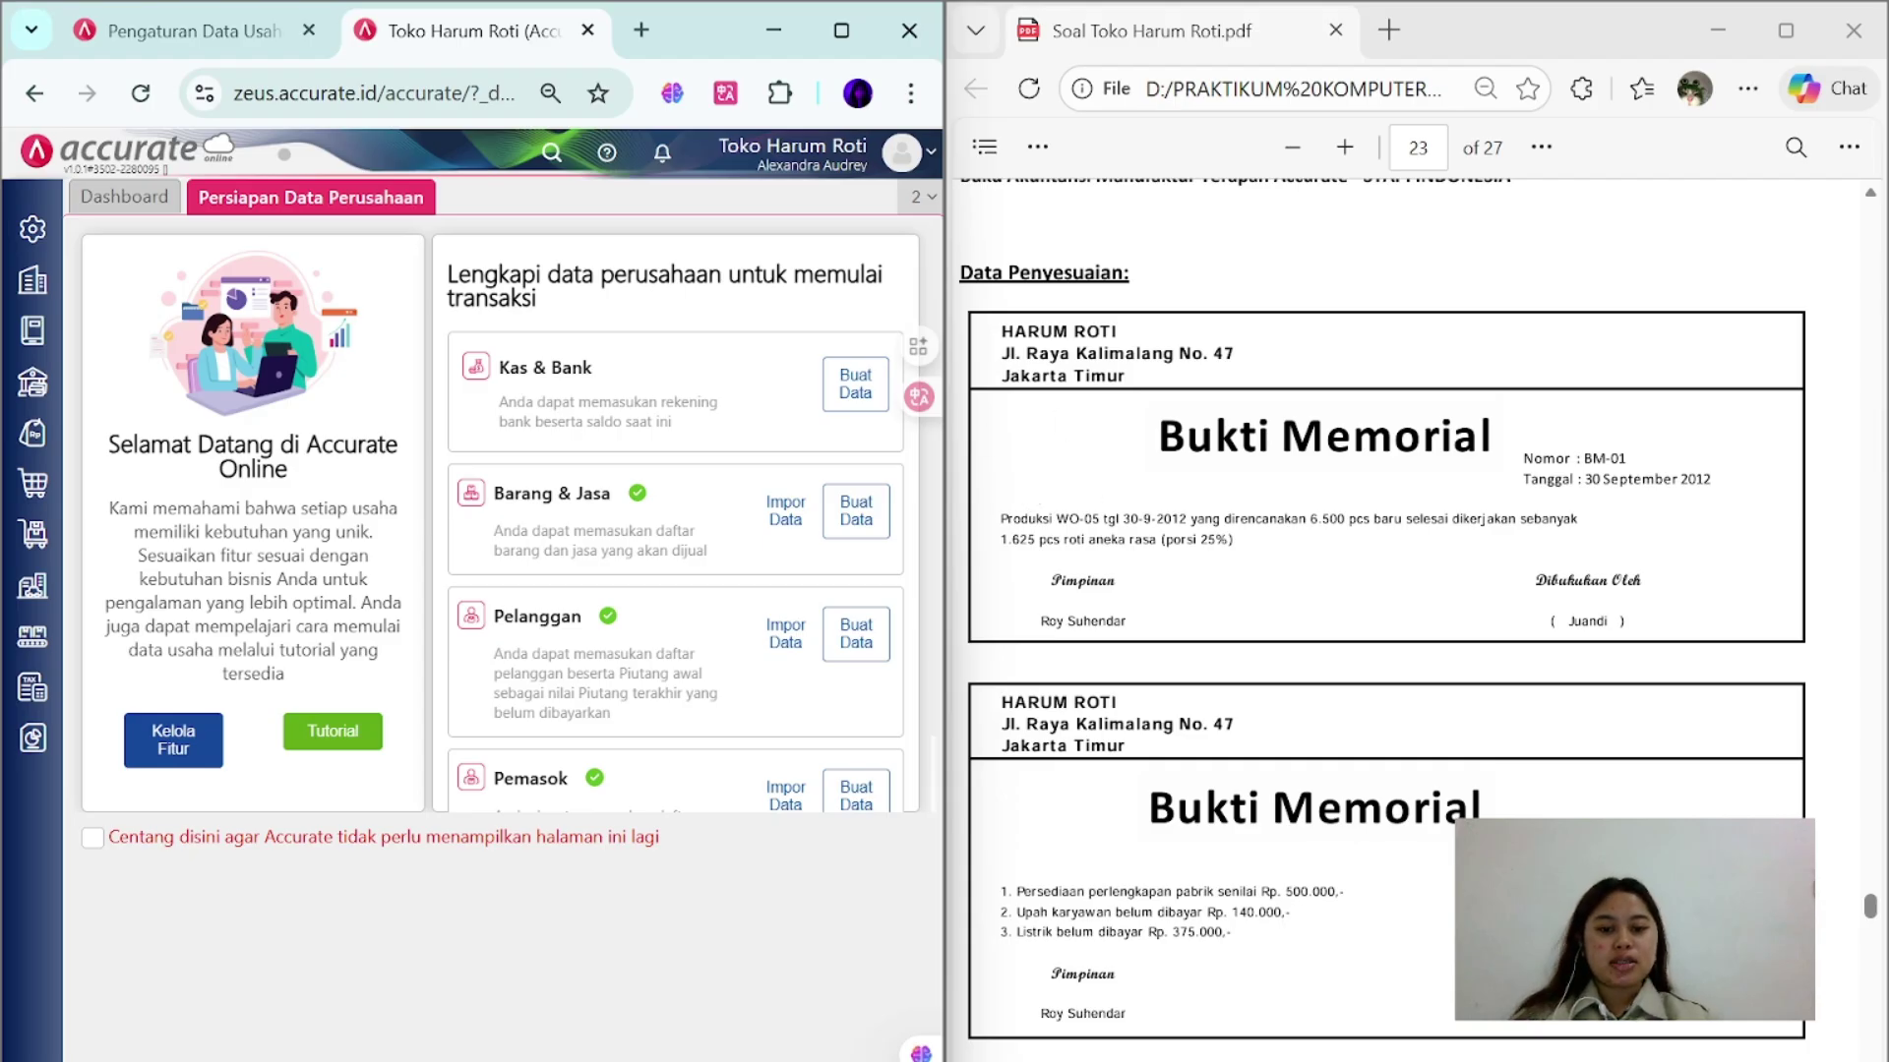
{"action": "left_click", "coordinate": [32, 636]}
{"action": "left_click", "coordinate": [275, 900]}
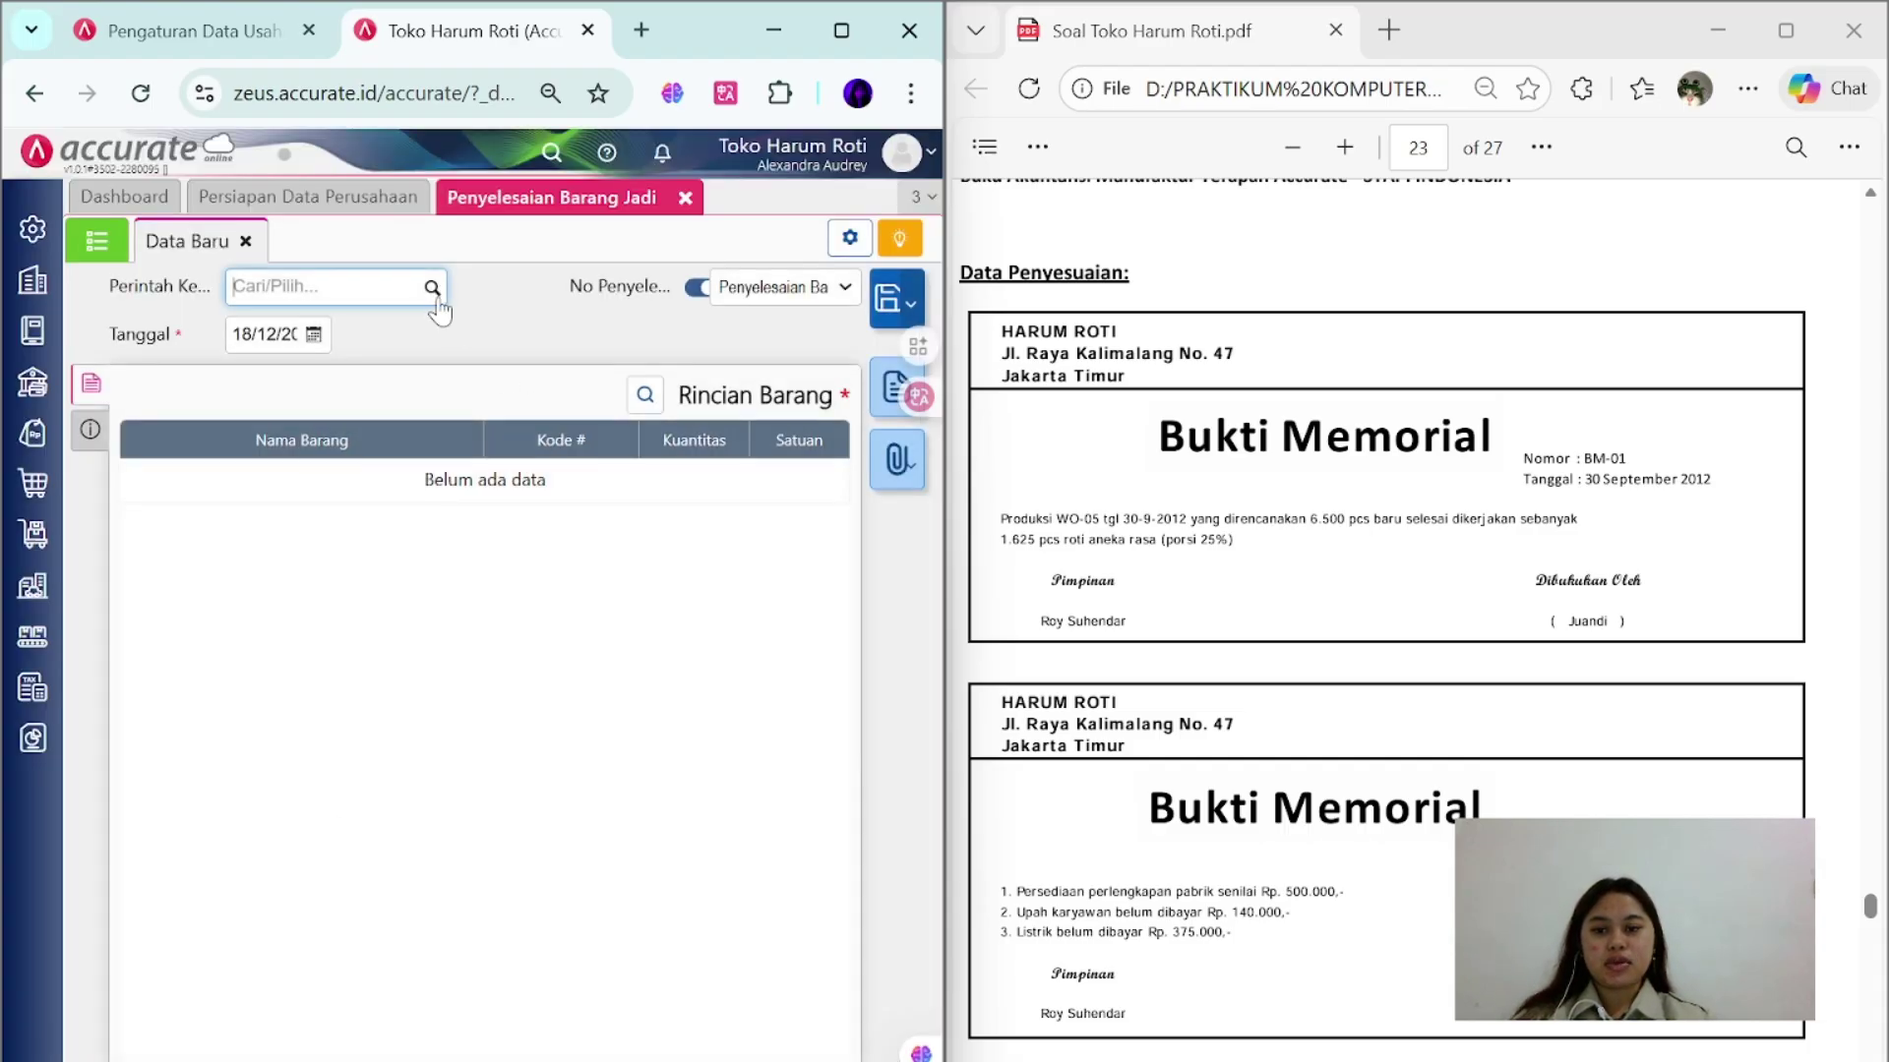
{"action": "left_click", "coordinate": [436, 299]}
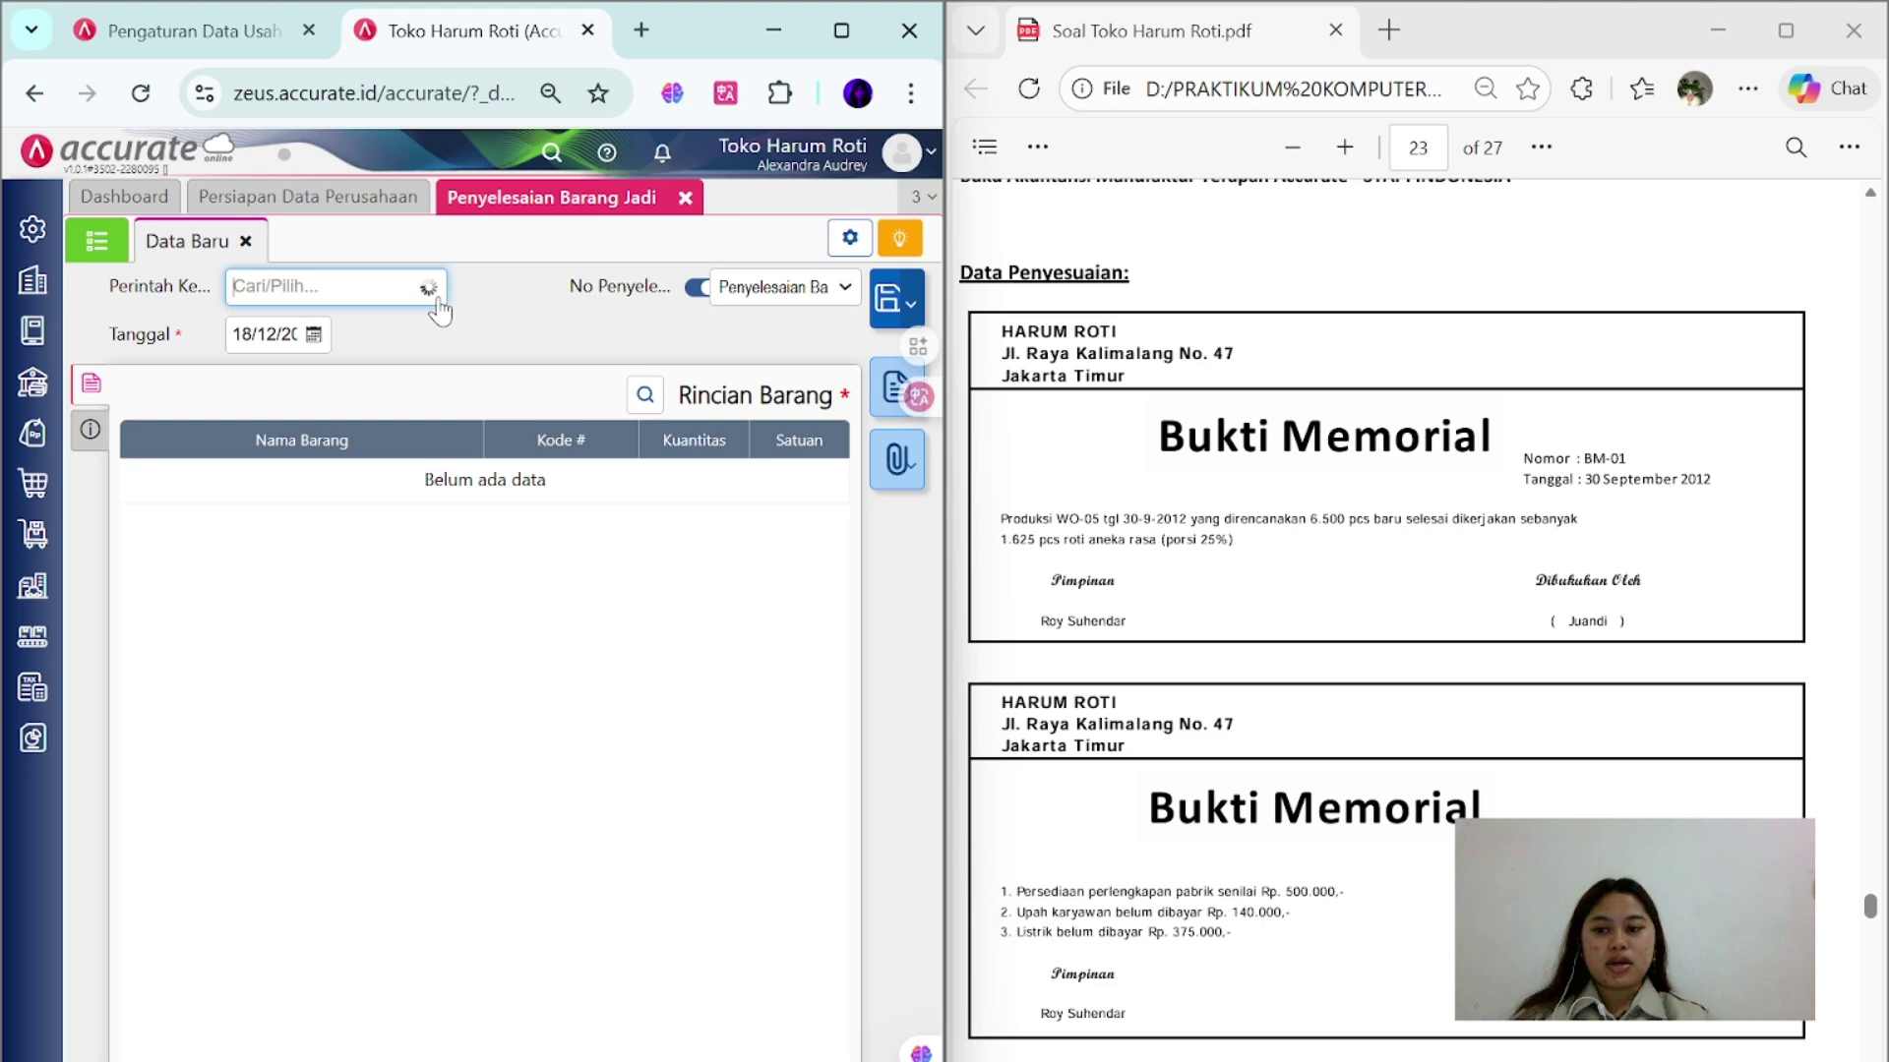
{"action": "left_click", "coordinate": [307, 337]}
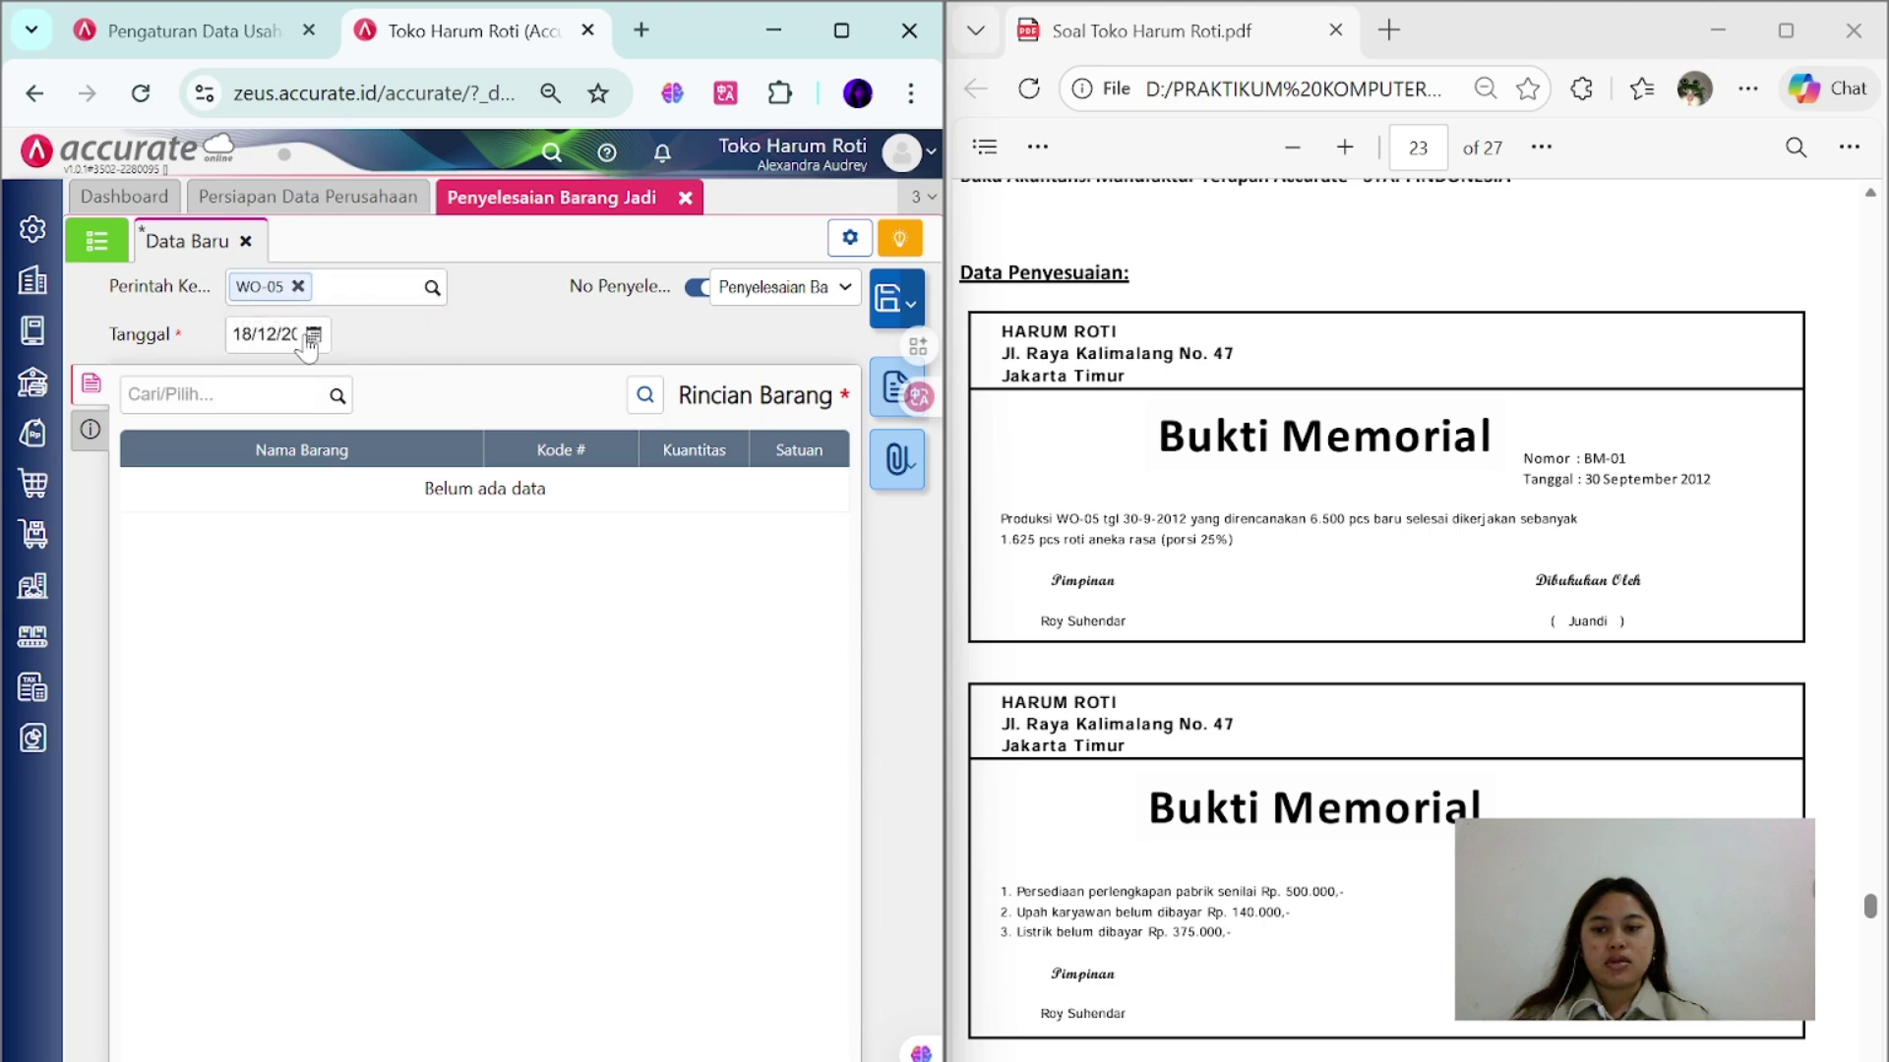
- Date the Penyelesaian Barang Jadi 30/09/2012 and give it the manual number BM-01
{"action": "left_click", "coordinate": [312, 335]}
{"action": "type", "text": "300"}
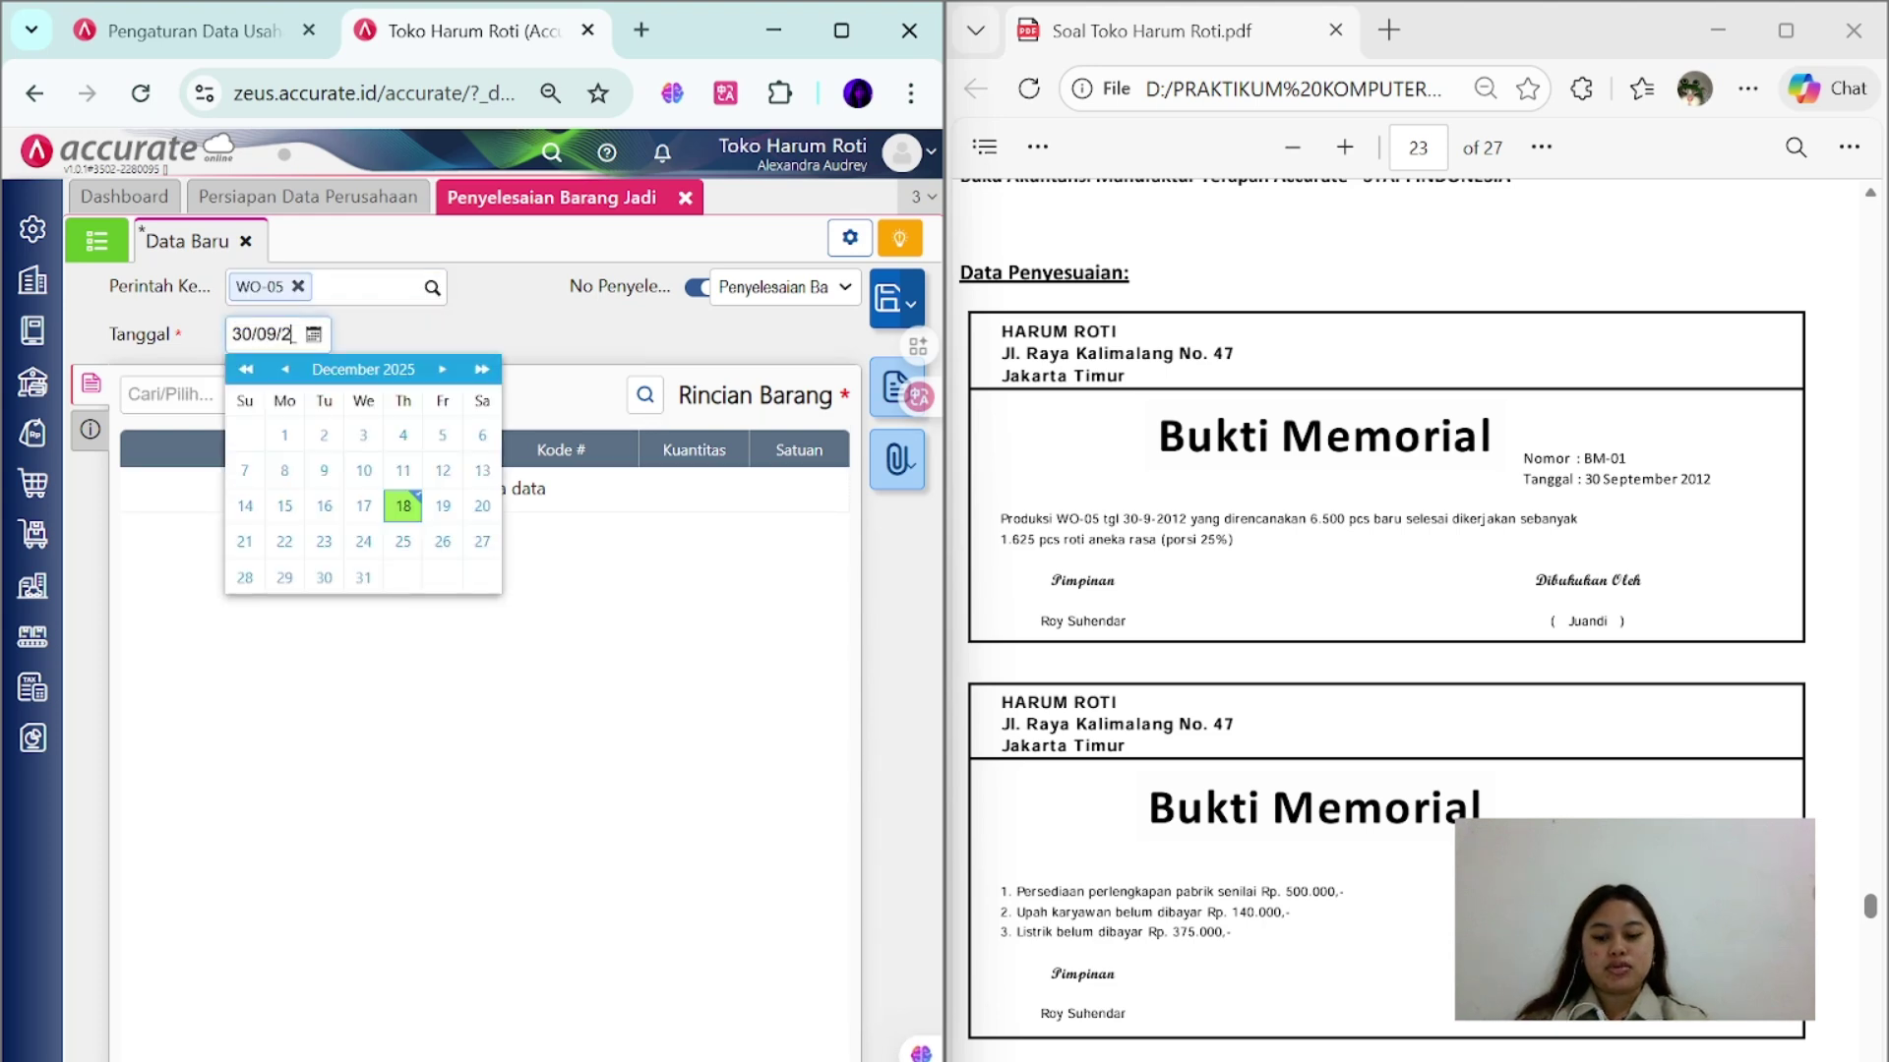
{"action": "left_click", "coordinate": [696, 288]}
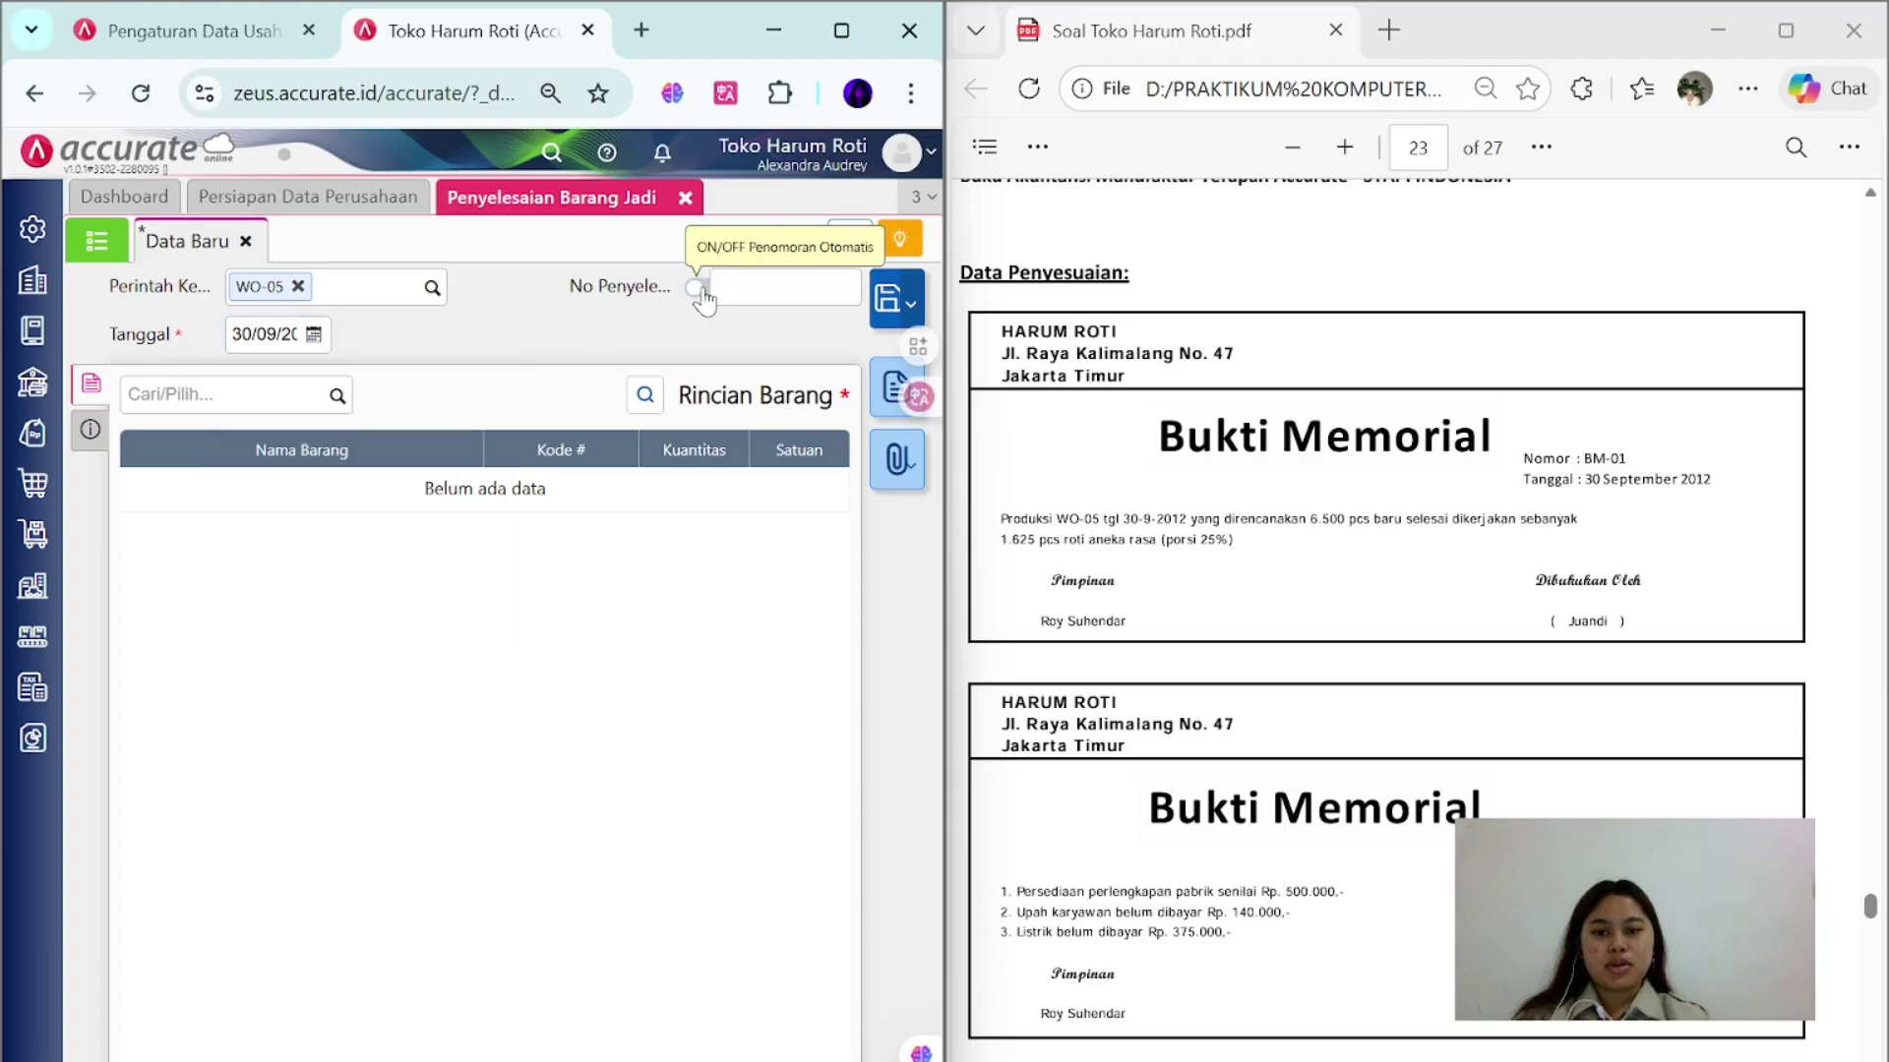
{"action": "left_click", "coordinate": [778, 287]}
{"action": "type", "text": "BM-01"}
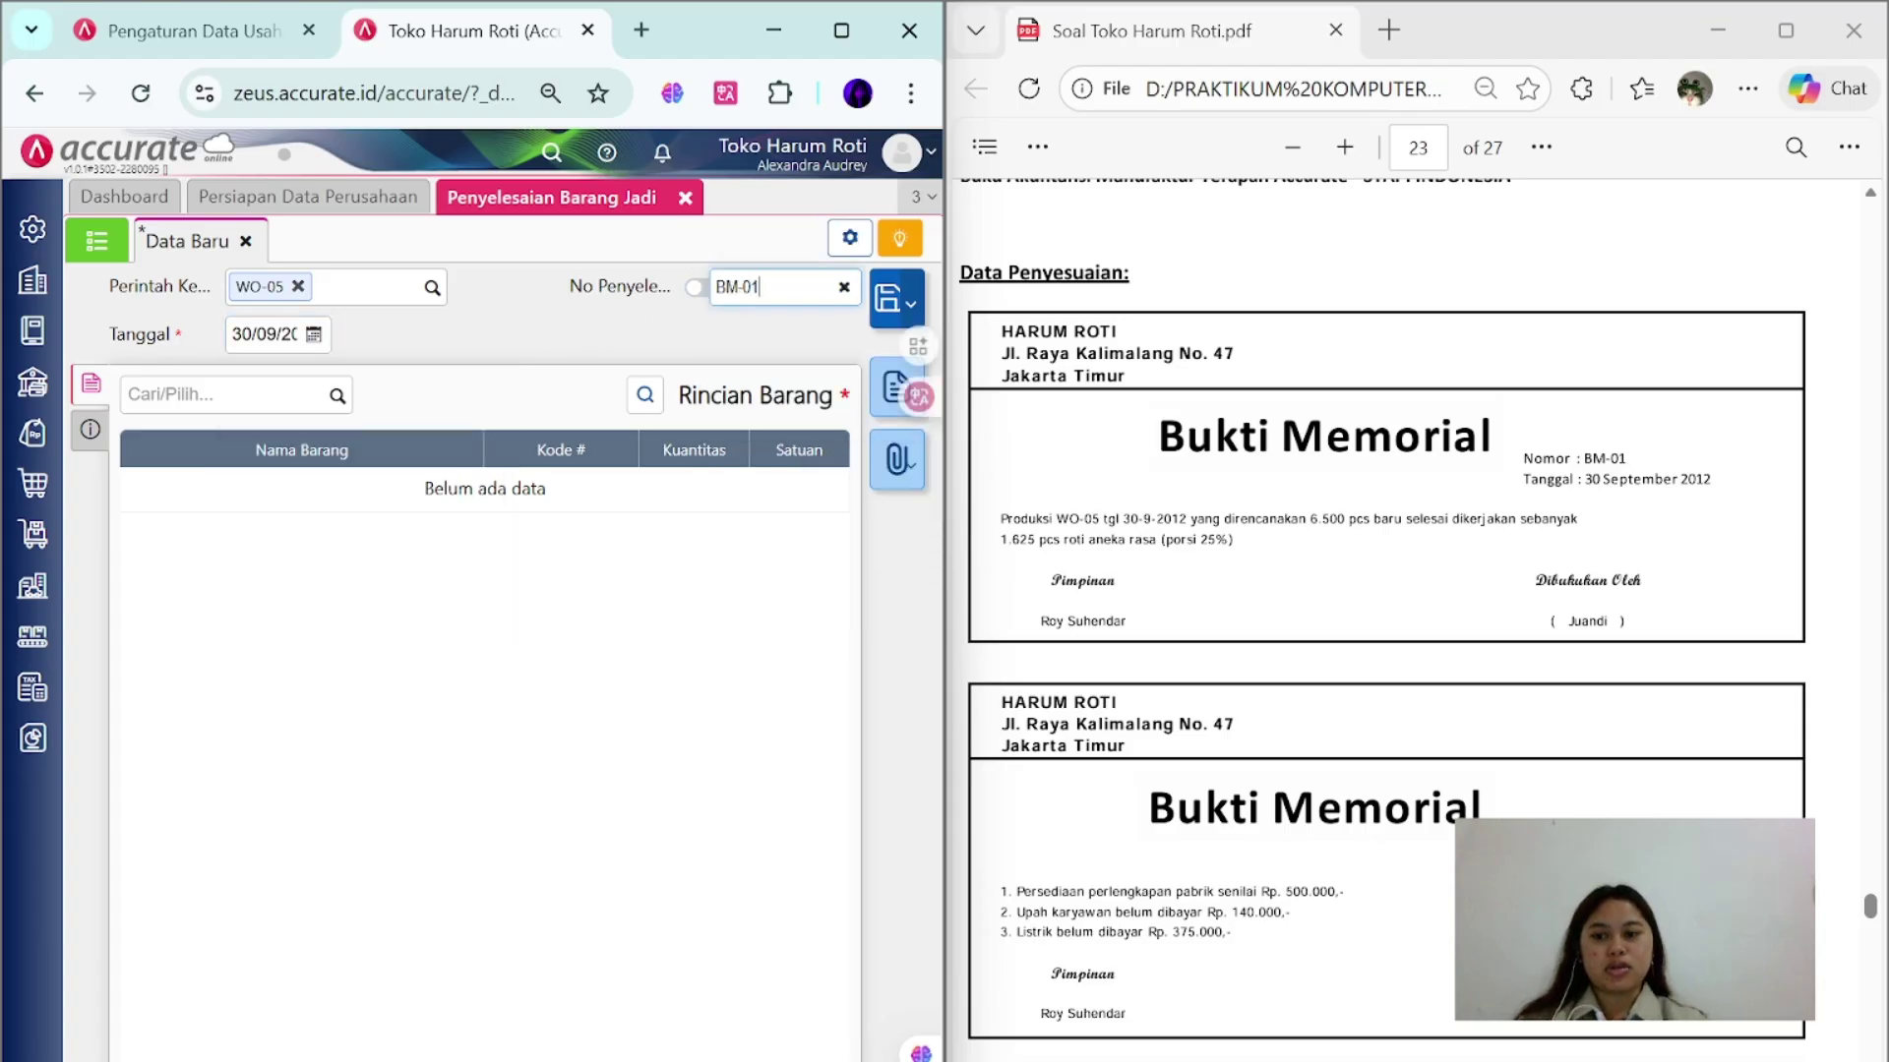
- Add ROTI ANEKA RASA with a Kuantitas of 1.625 PCS to the completion's Rincian Barang
{"action": "left_click", "coordinate": [337, 395]}
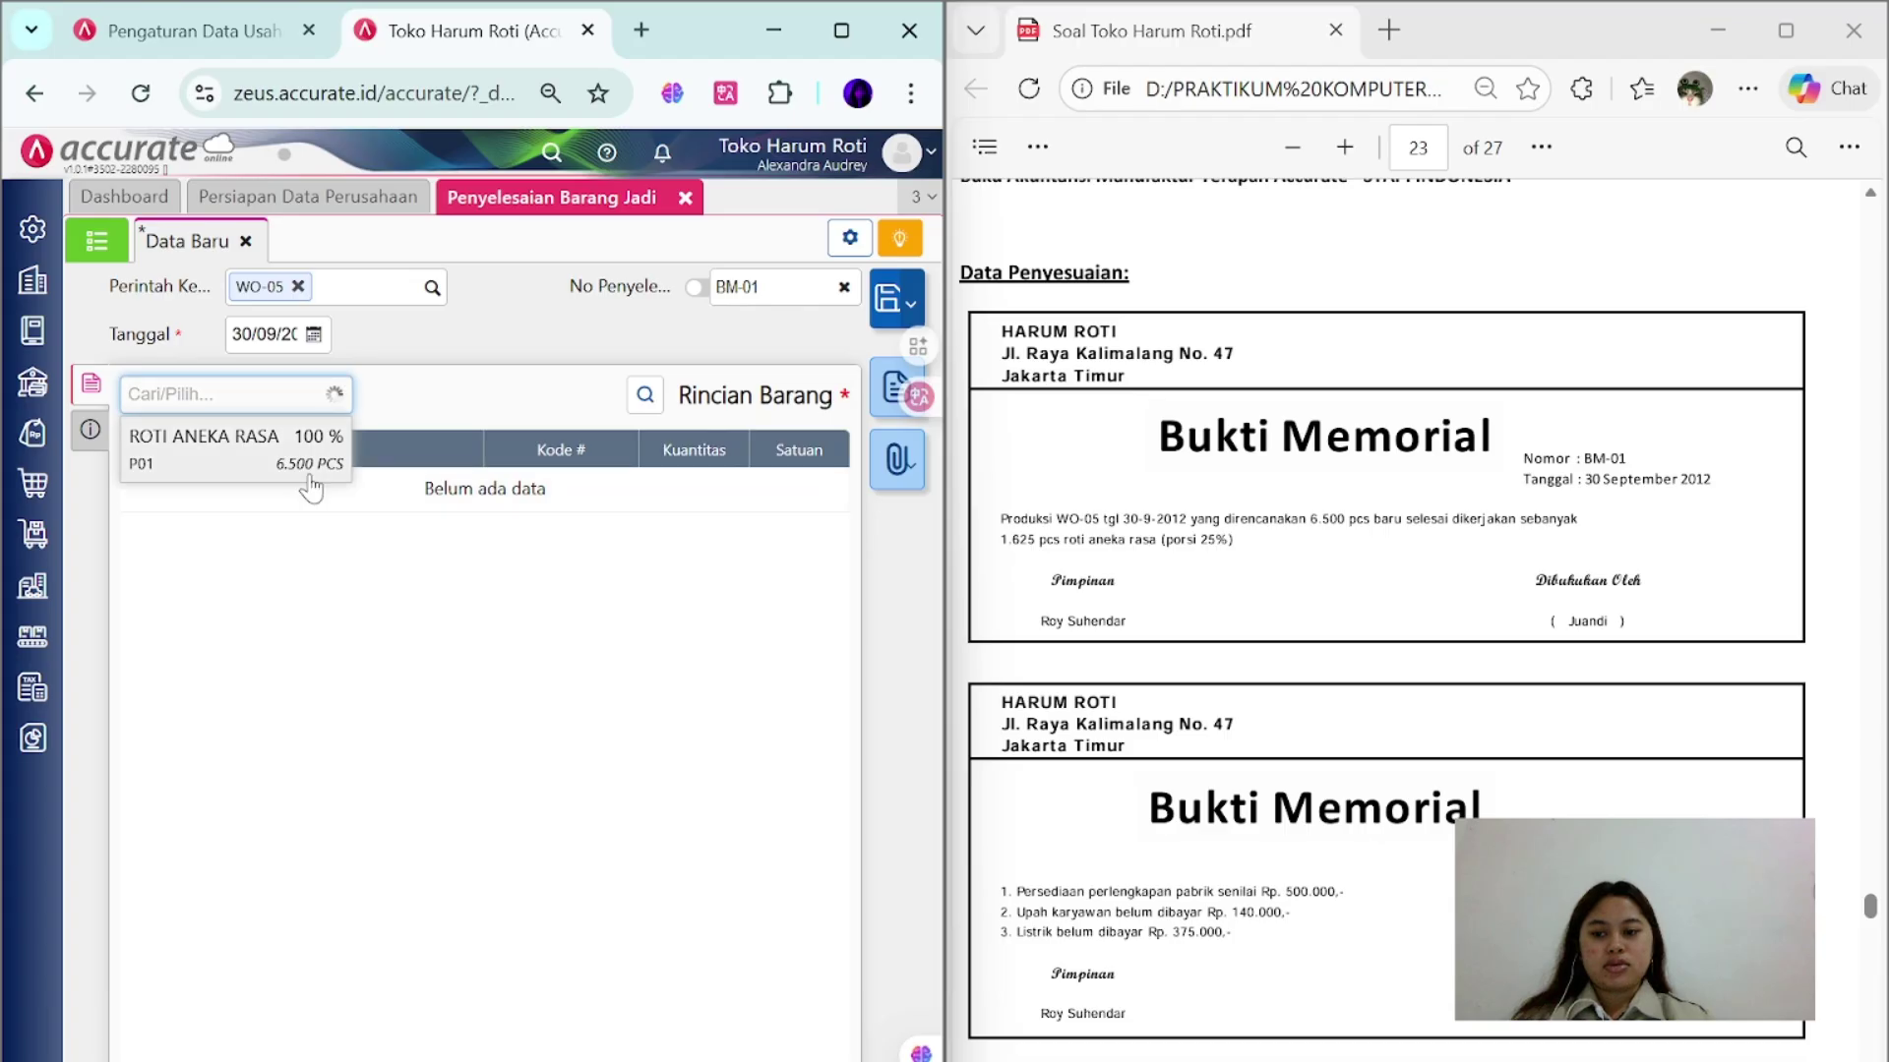
{"action": "left_click", "coordinate": [317, 477]}
{"action": "key", "text": "ctrl+a"}
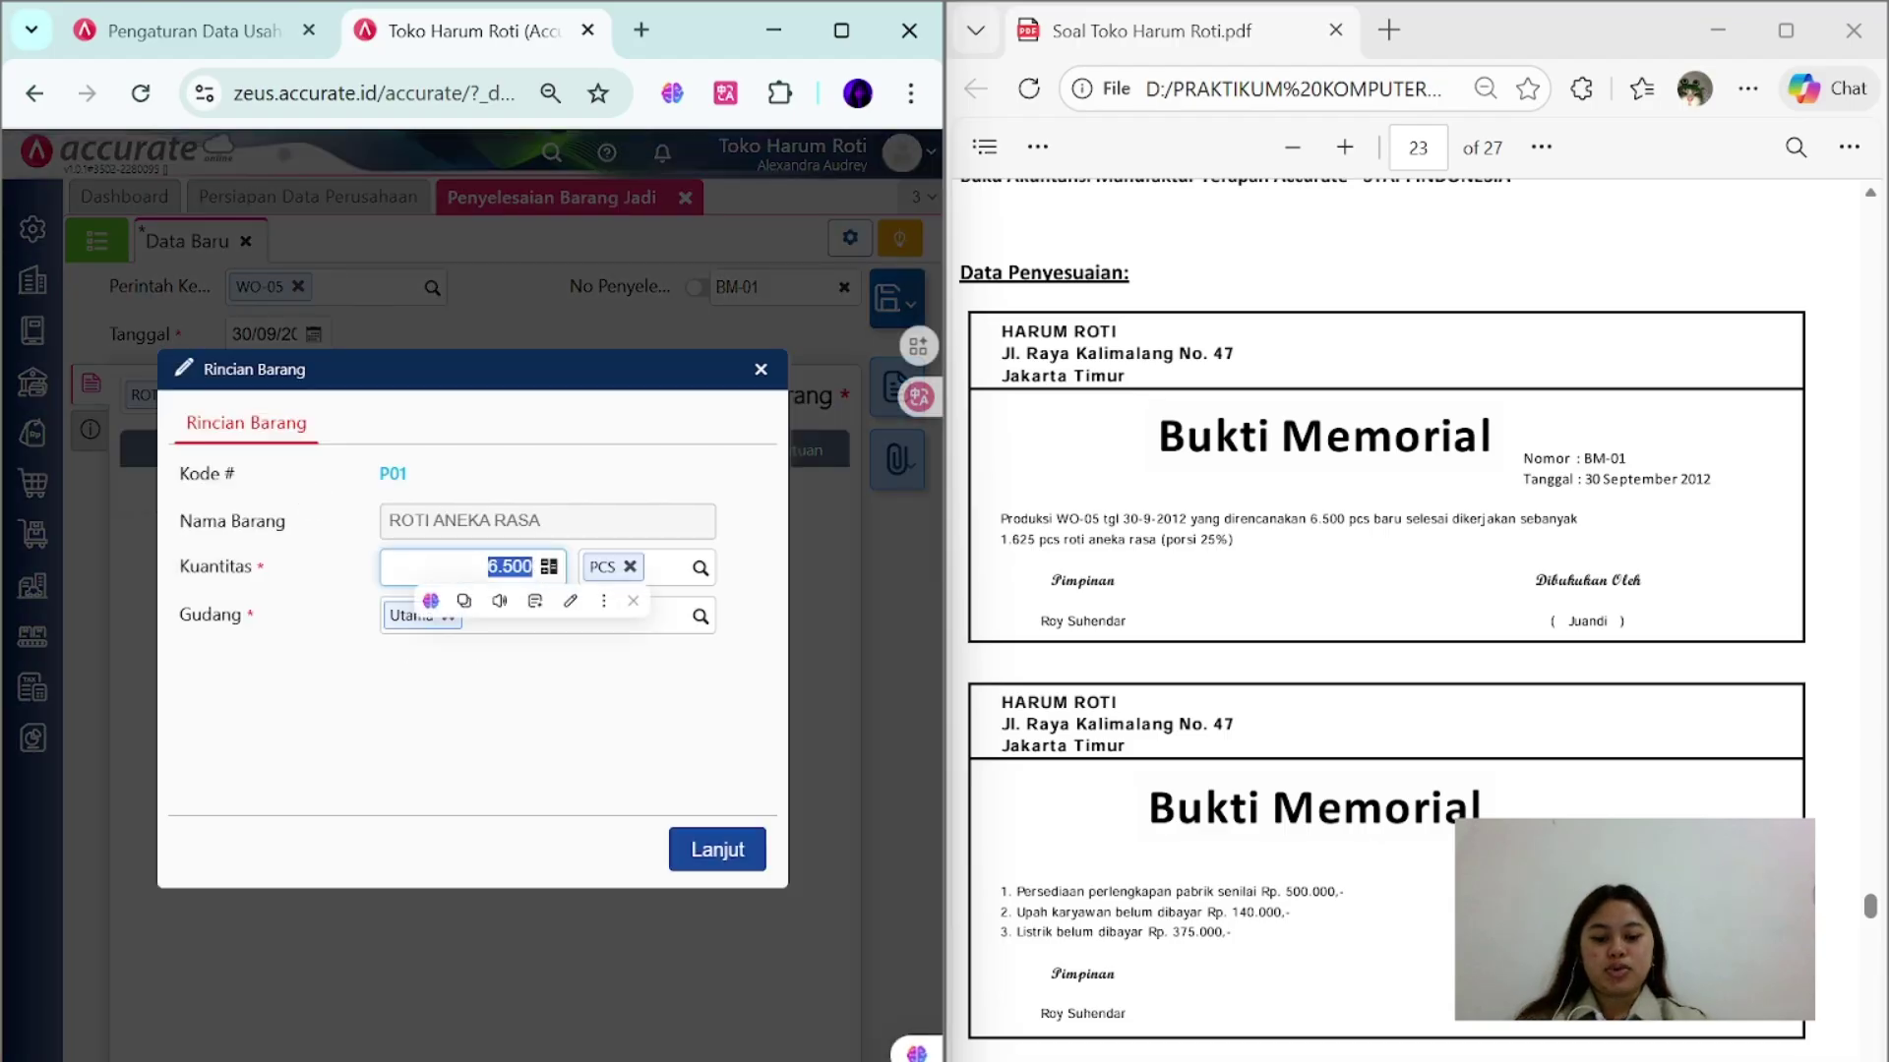
{"action": "type", "text": "1625"}
{"action": "left_click", "coordinate": [716, 850]}
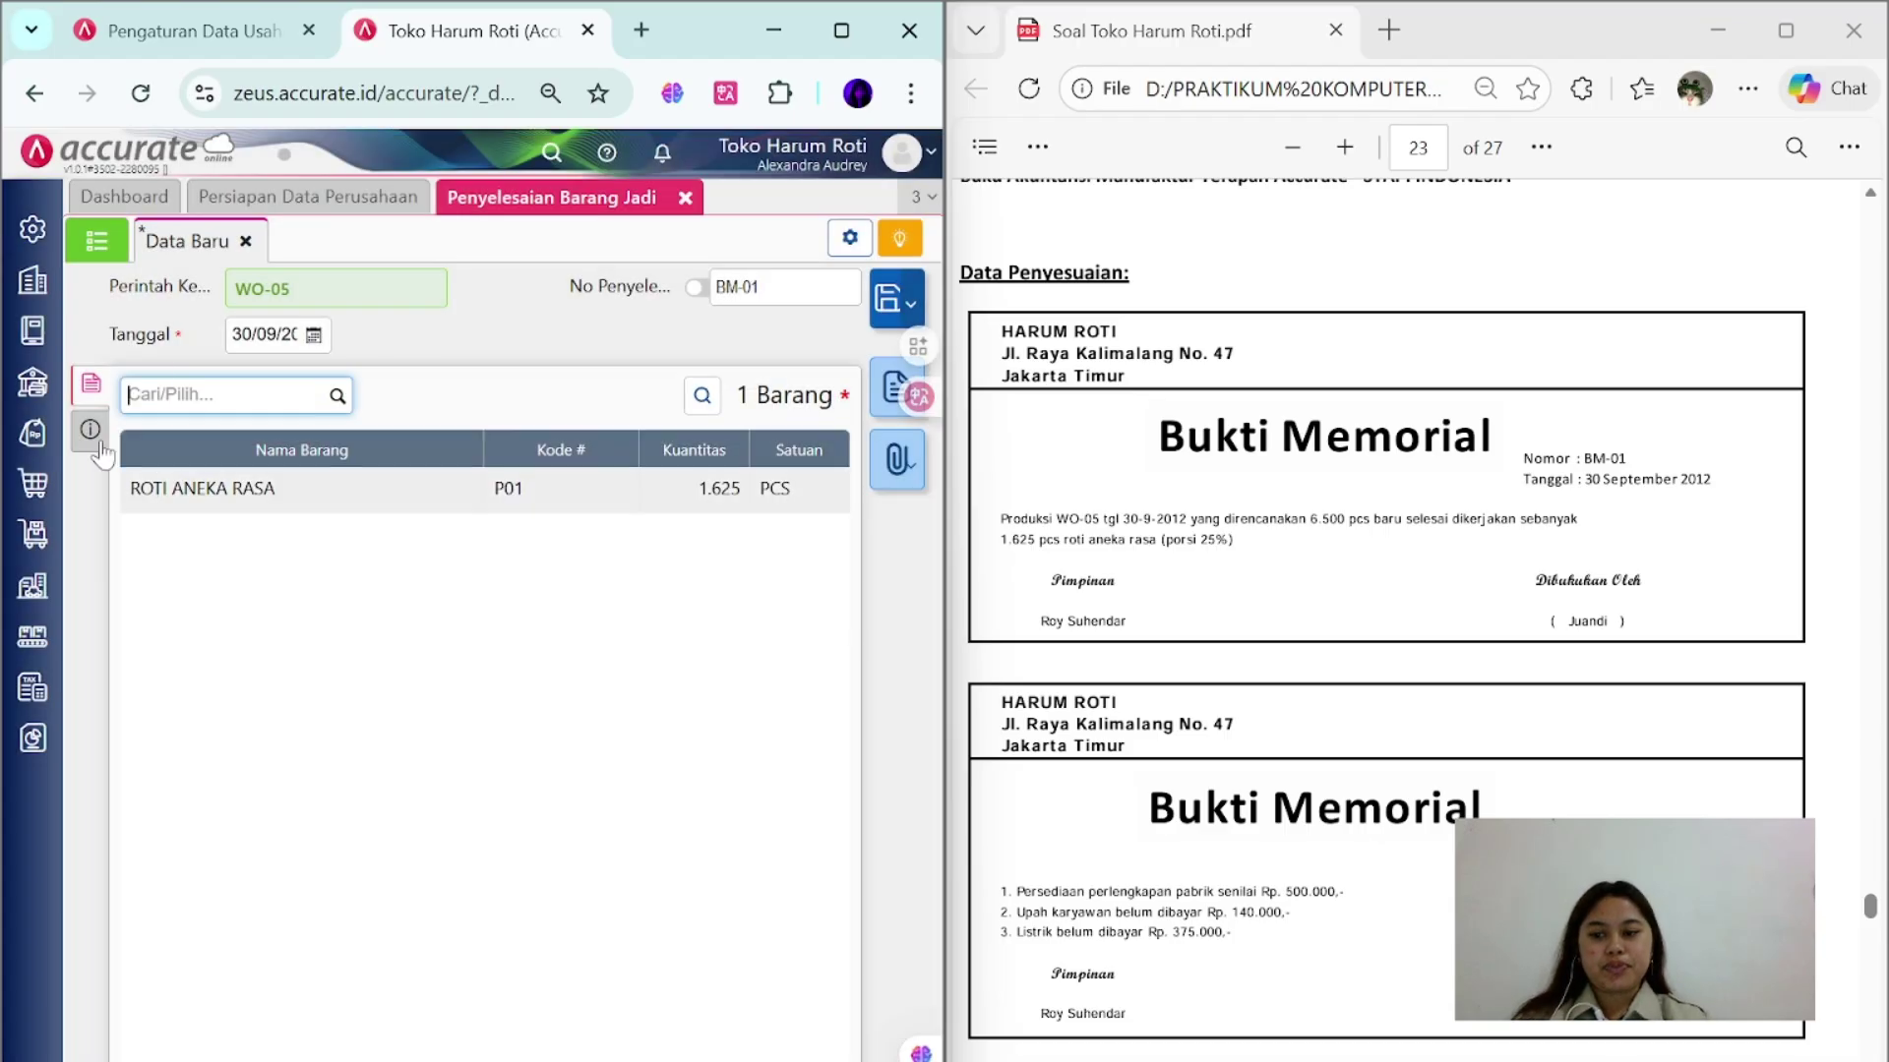
- Enter the Keterangan "Baru selesai dikerjakan sebanyak 1625 pcs roti aneka rasa (porsi 25%)" and save the Penyelesaian Barang Jadi
{"action": "left_click", "coordinate": [91, 429]}
{"action": "type", "text": "Baru "}
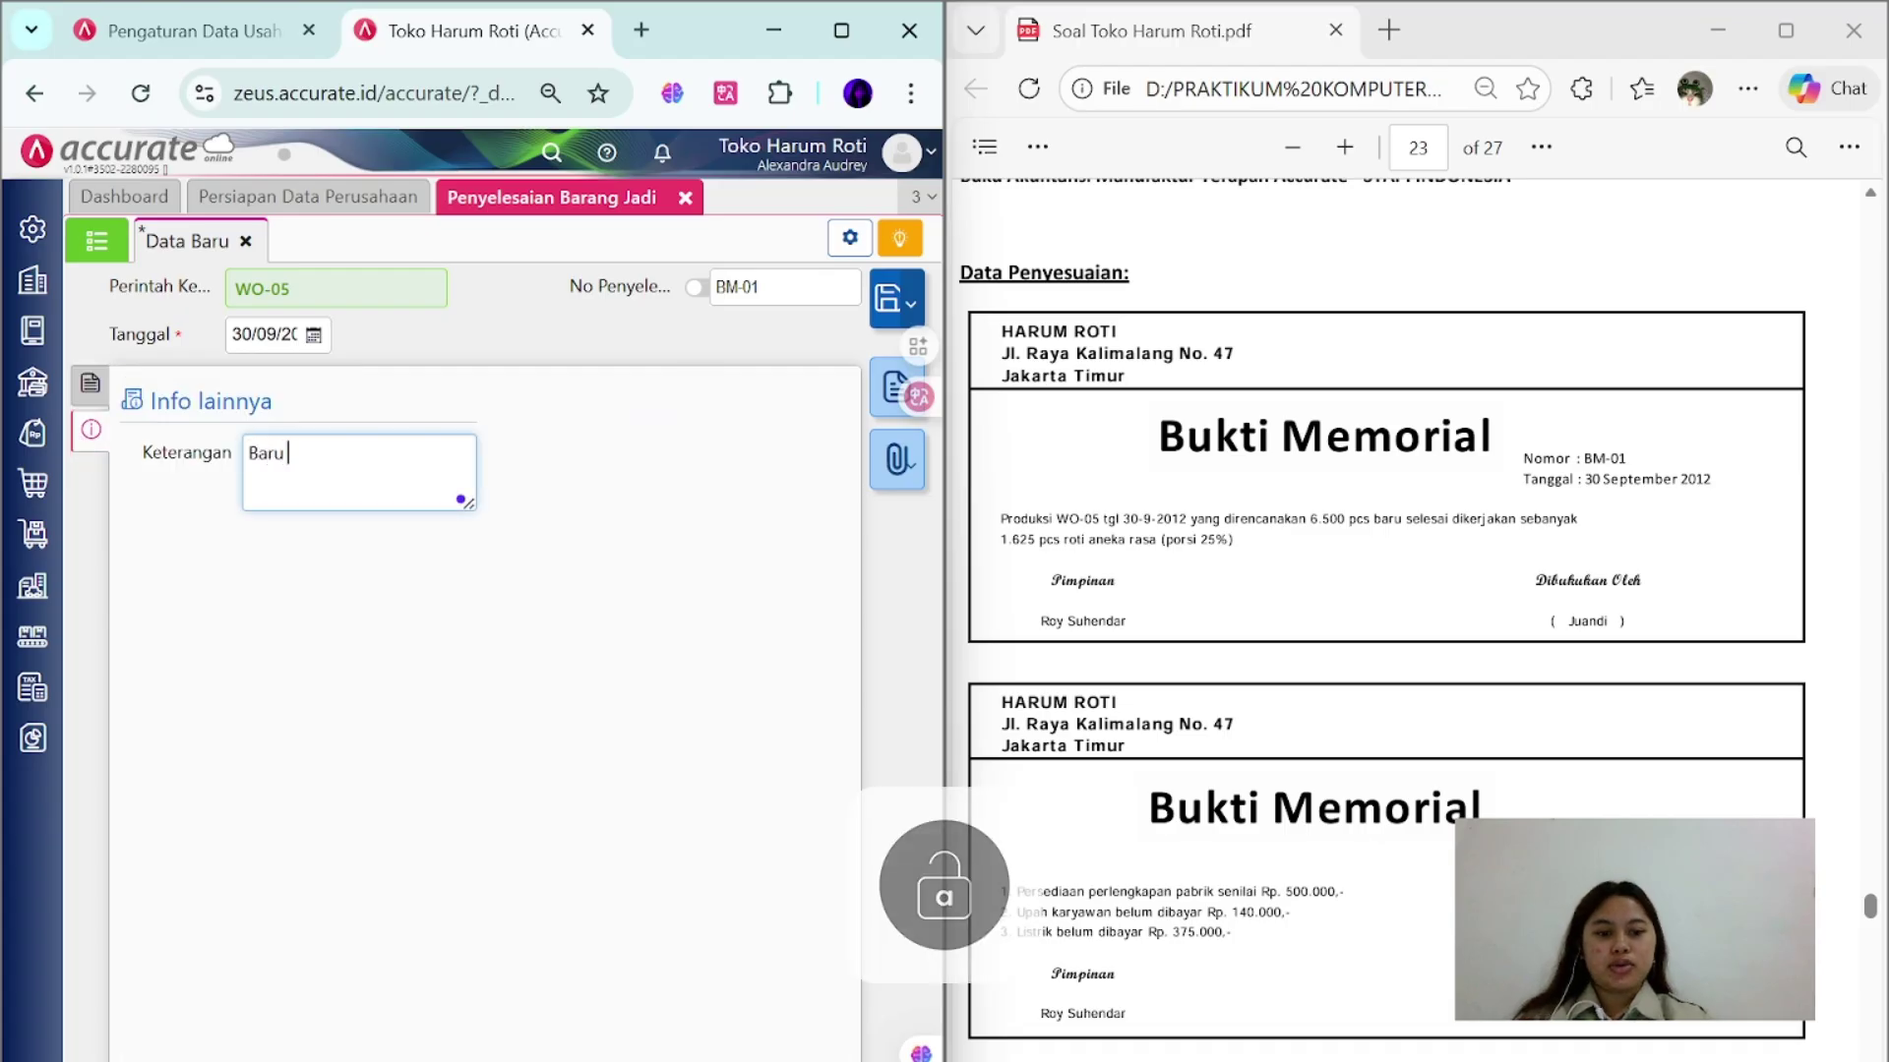
{"action": "type", "text": "selesai diker"}
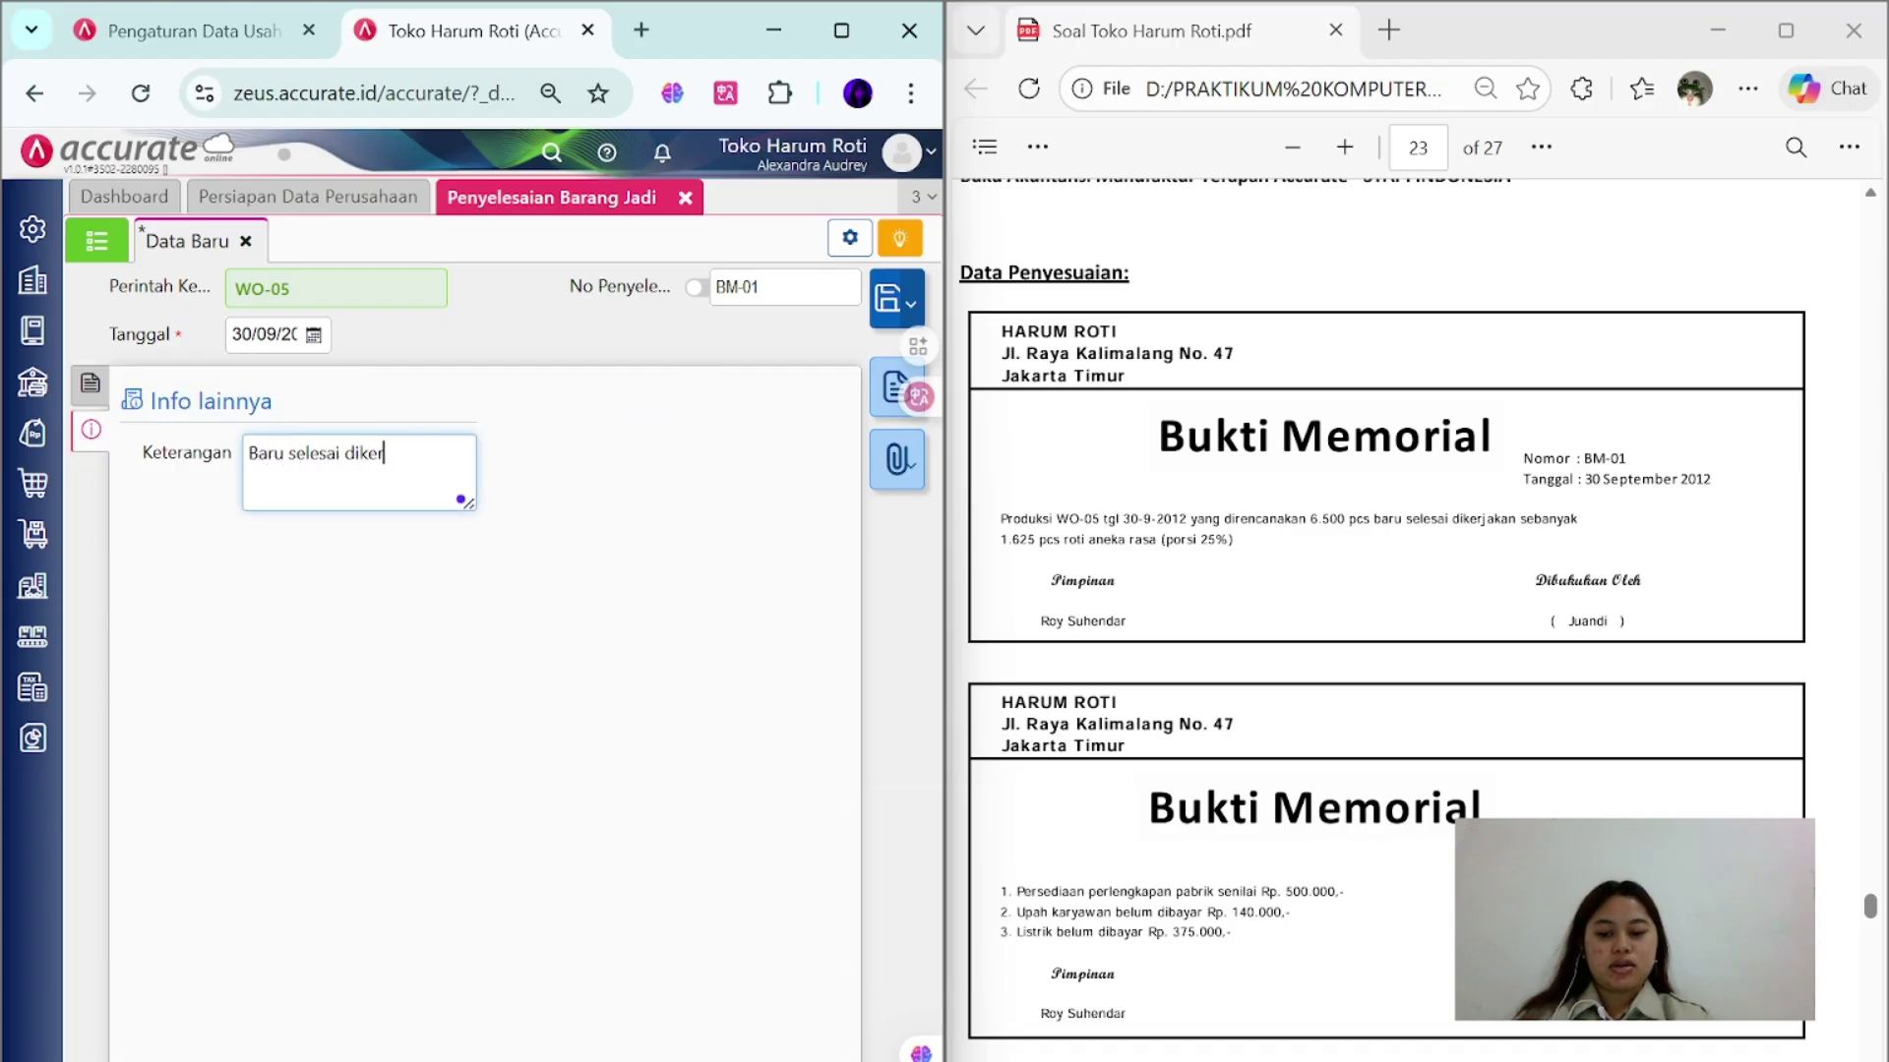
{"action": "type", "text": "jakan sebanyak 1625"}
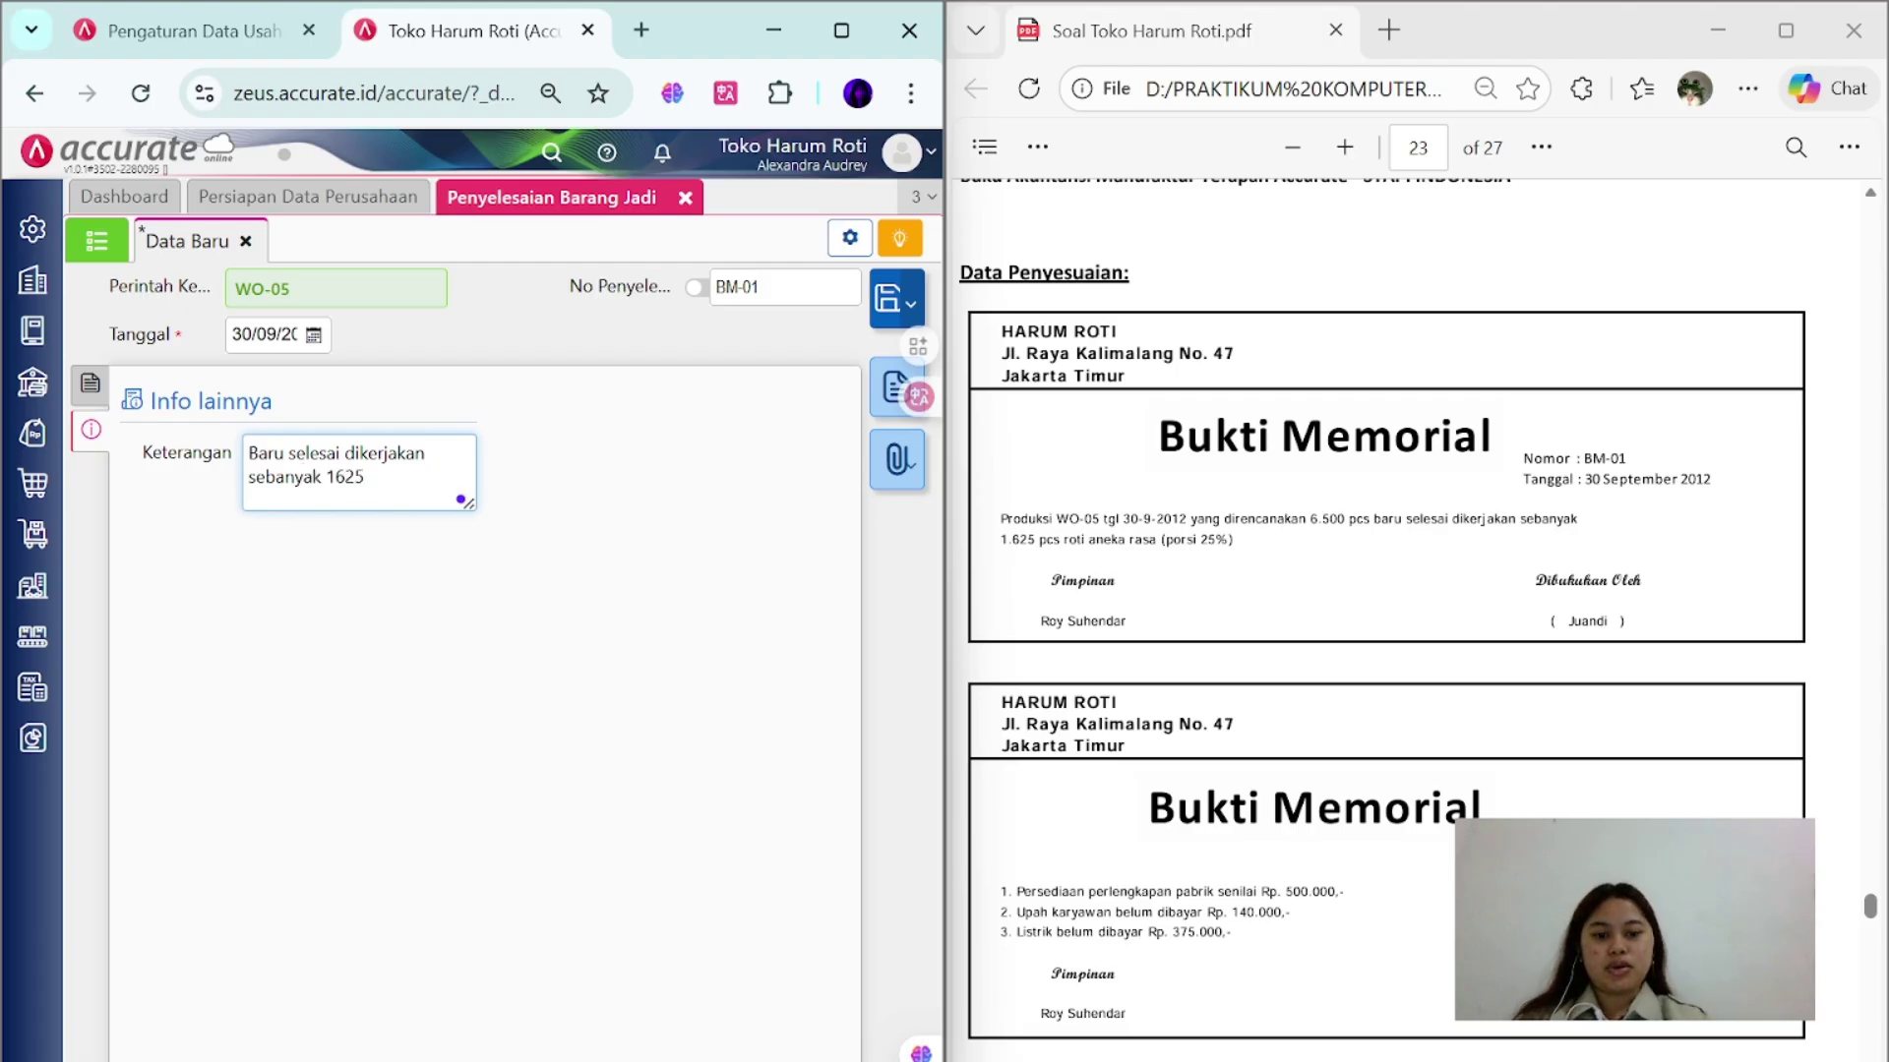
{"action": "type", "text": " pcs roti aneka rasa (porsi 25%"}
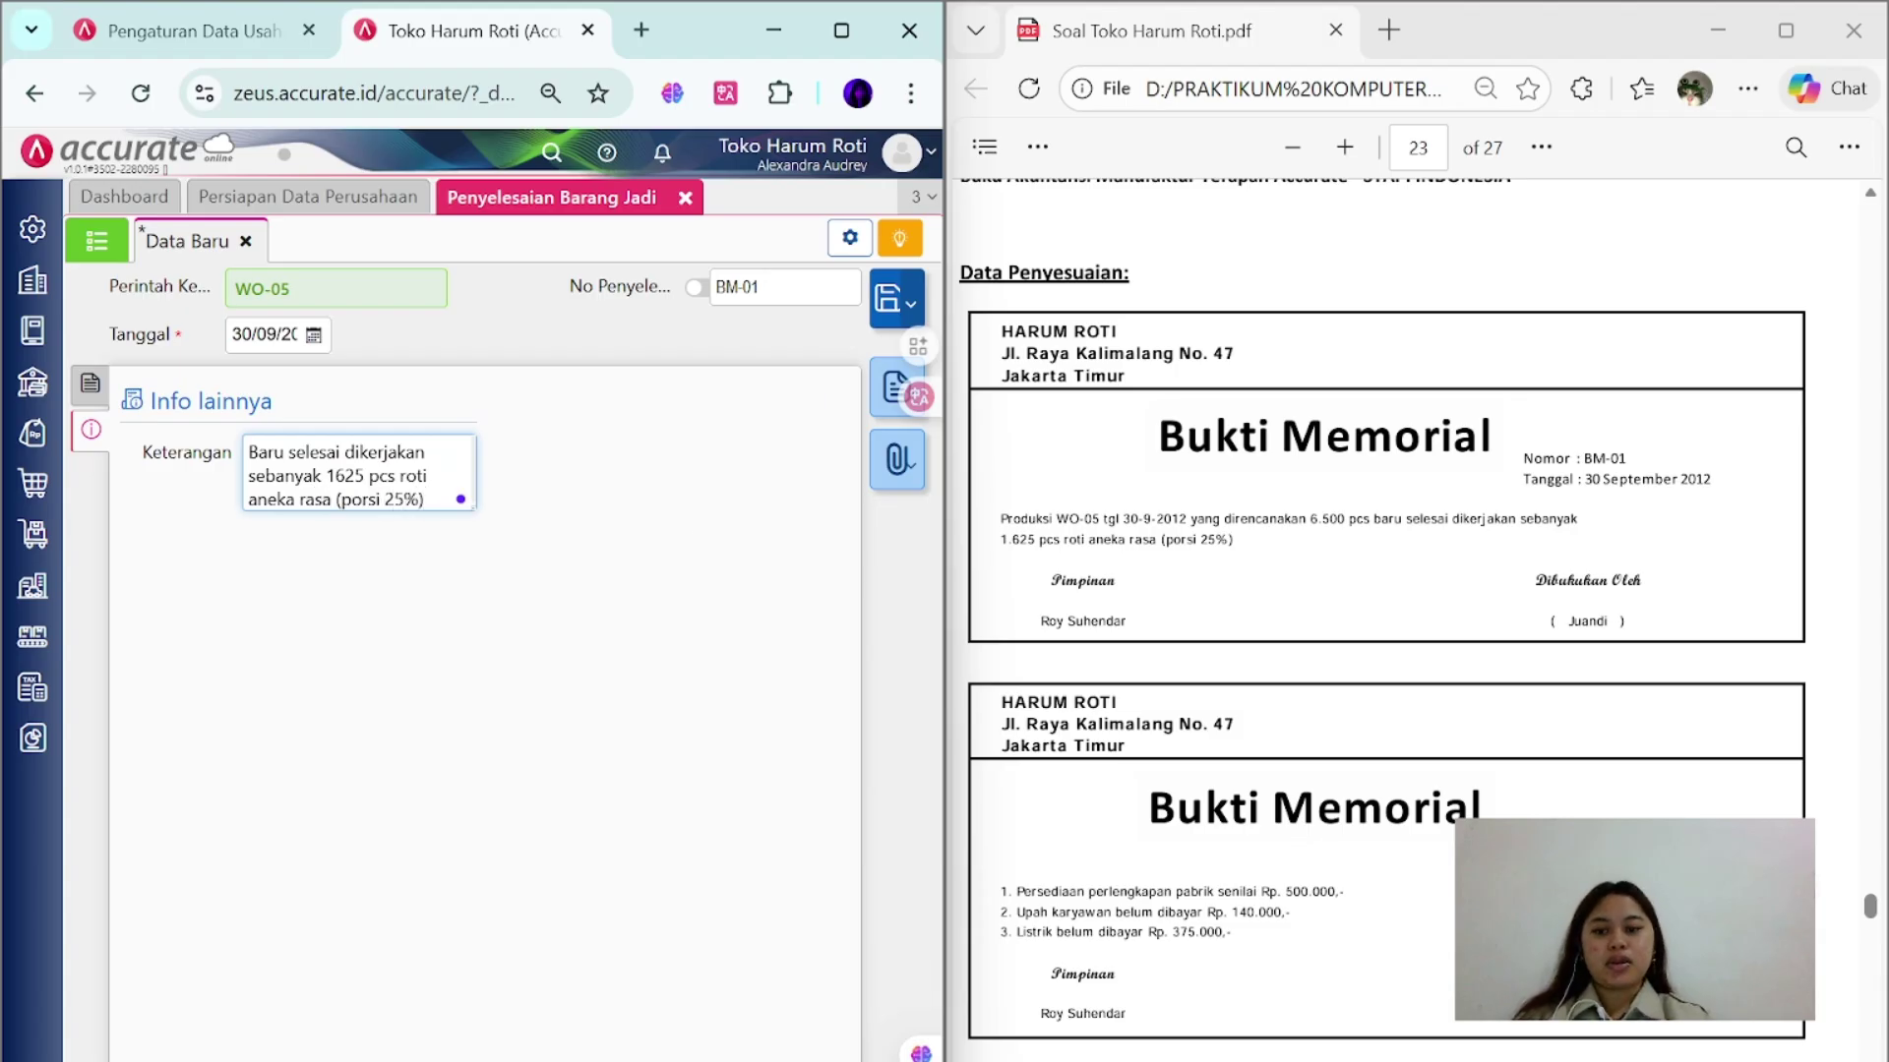
{"action": "left_click", "coordinate": [878, 317]}
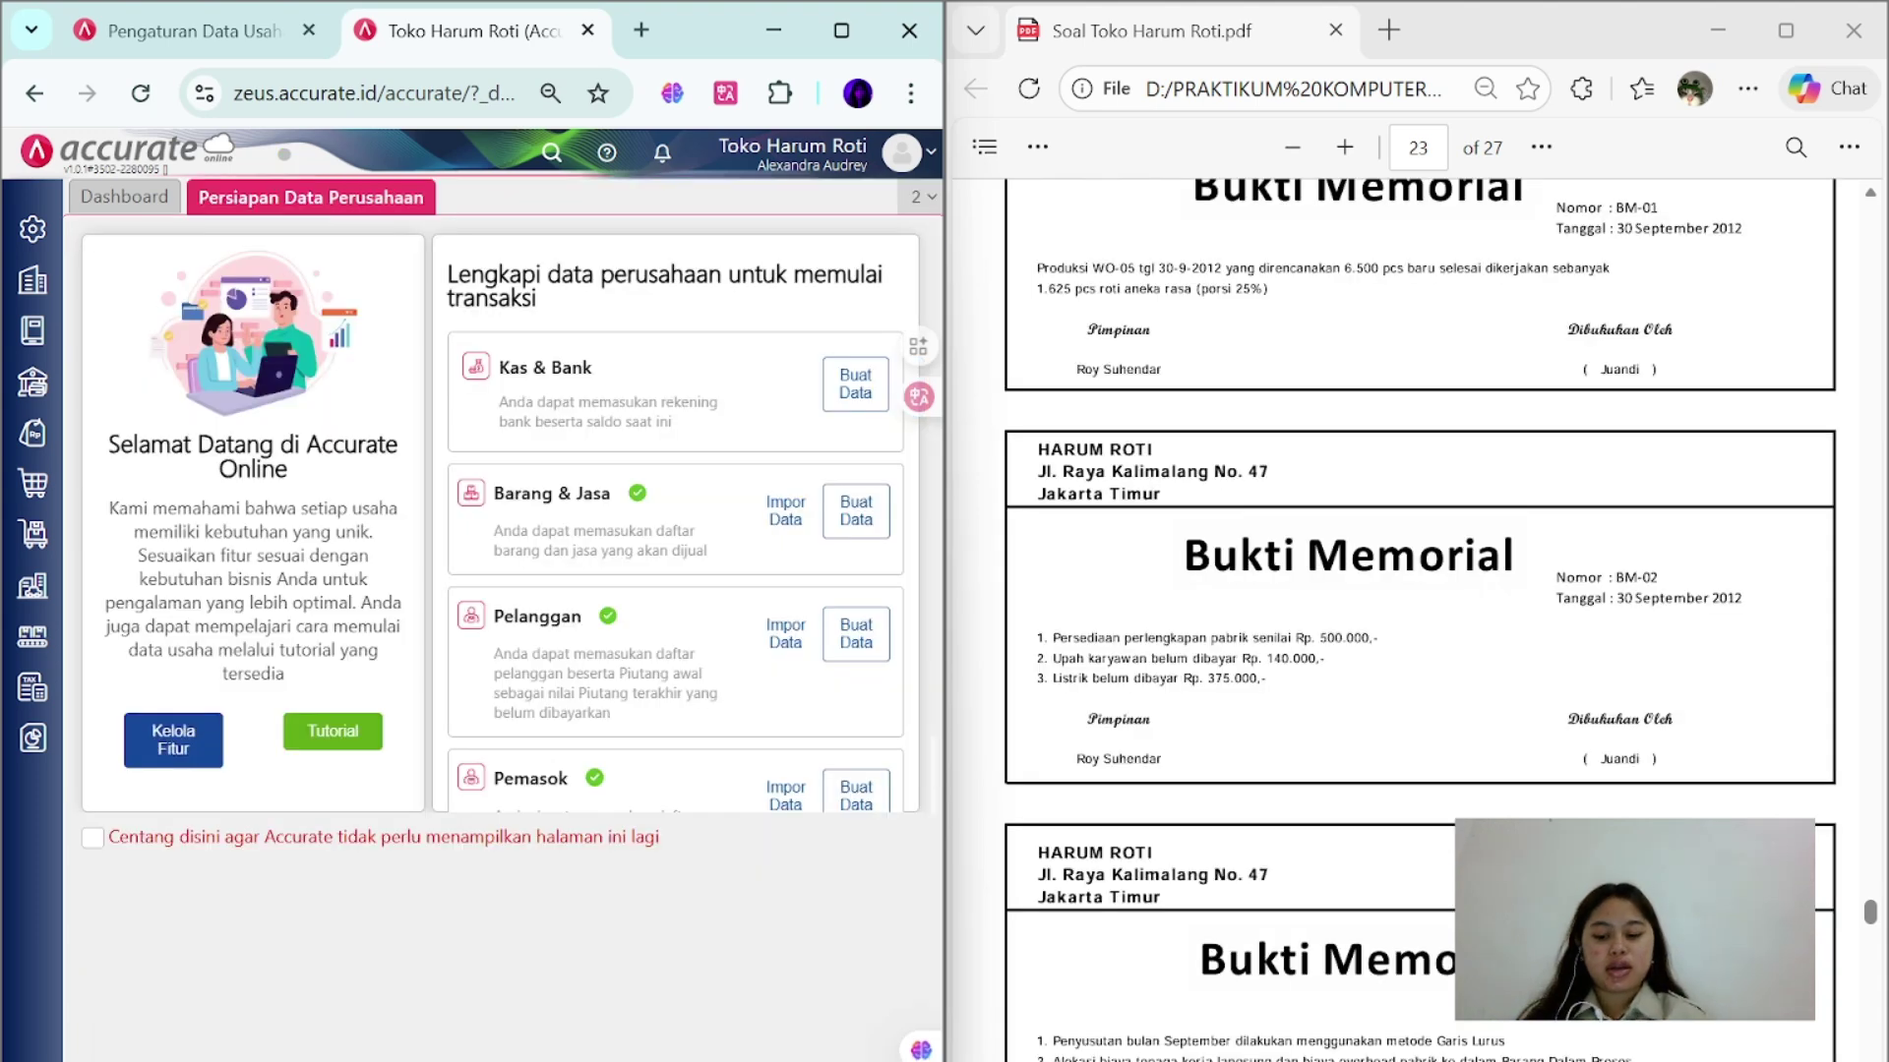
- Start a new Jurnal Umum dated 30/09/2012 with the manual number BM-02
{"action": "scroll", "coordinate": [1417, 590], "scroll_direction": "up", "scroll_amount": 1}
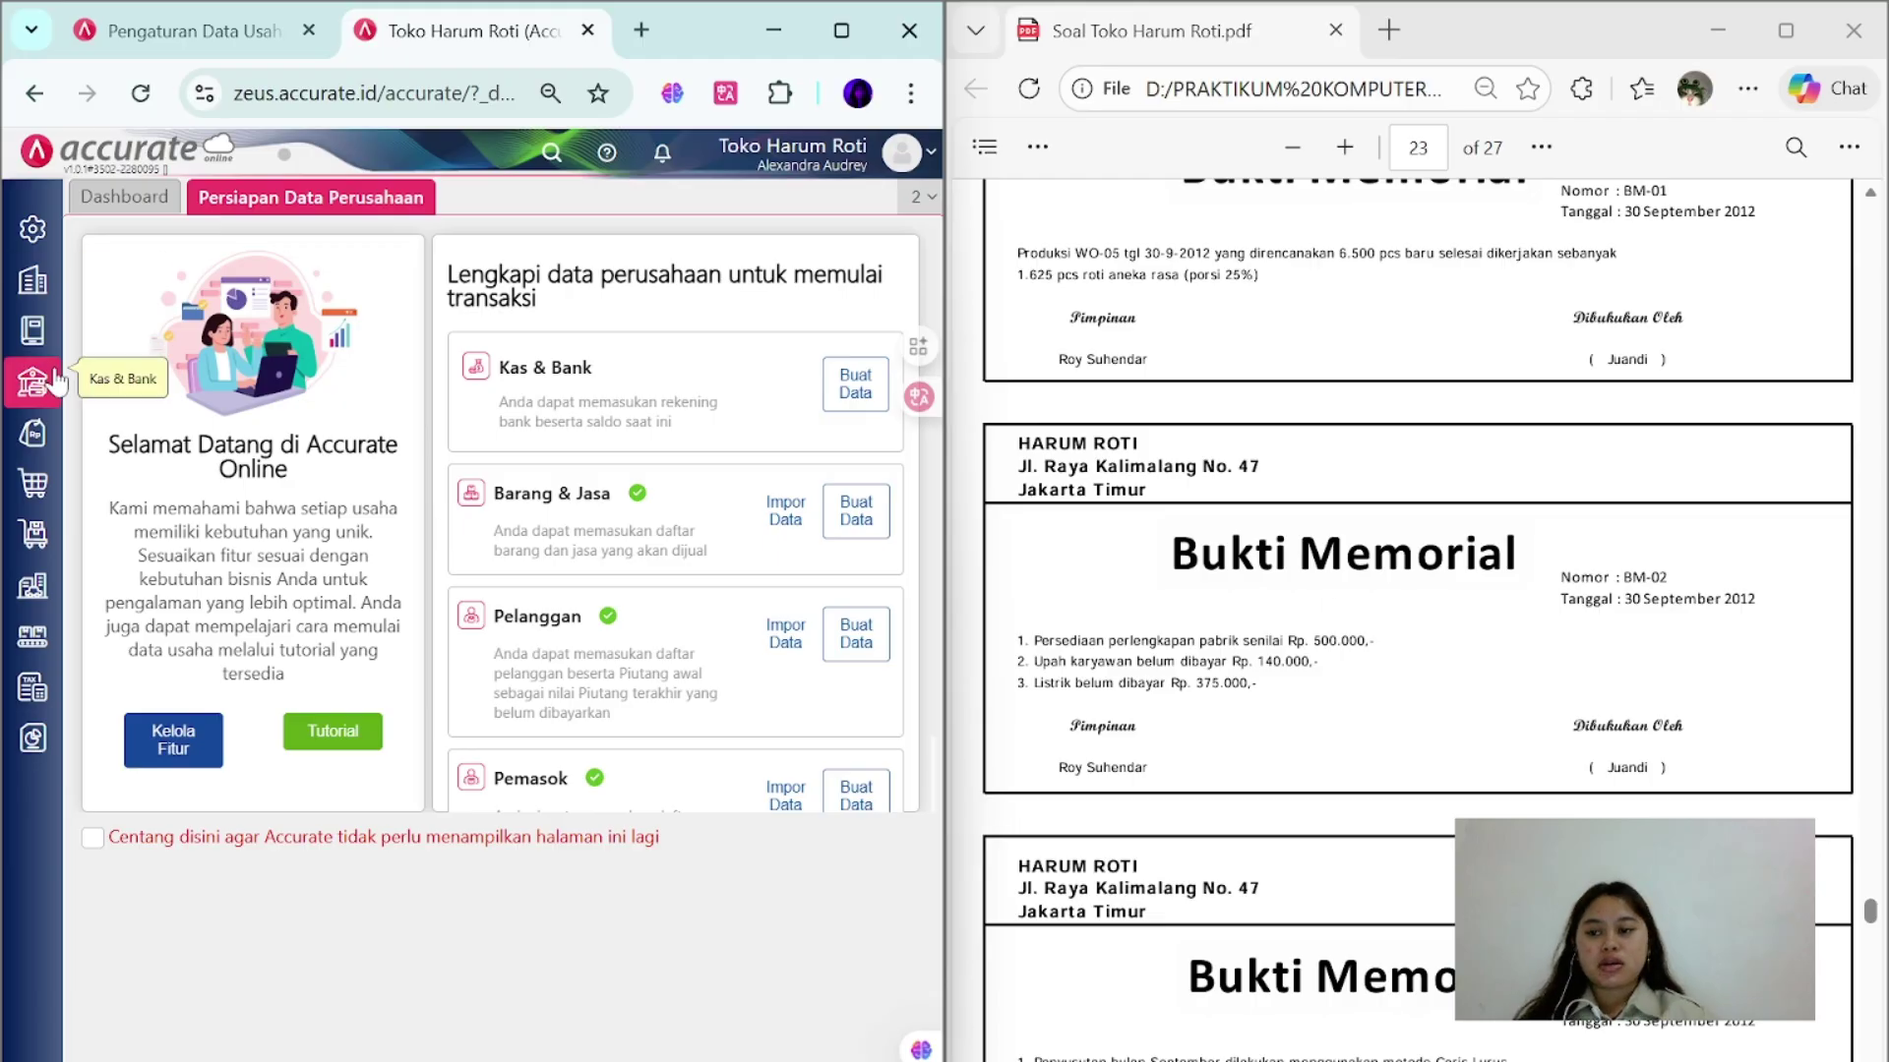
{"action": "left_click", "coordinate": [36, 335]}
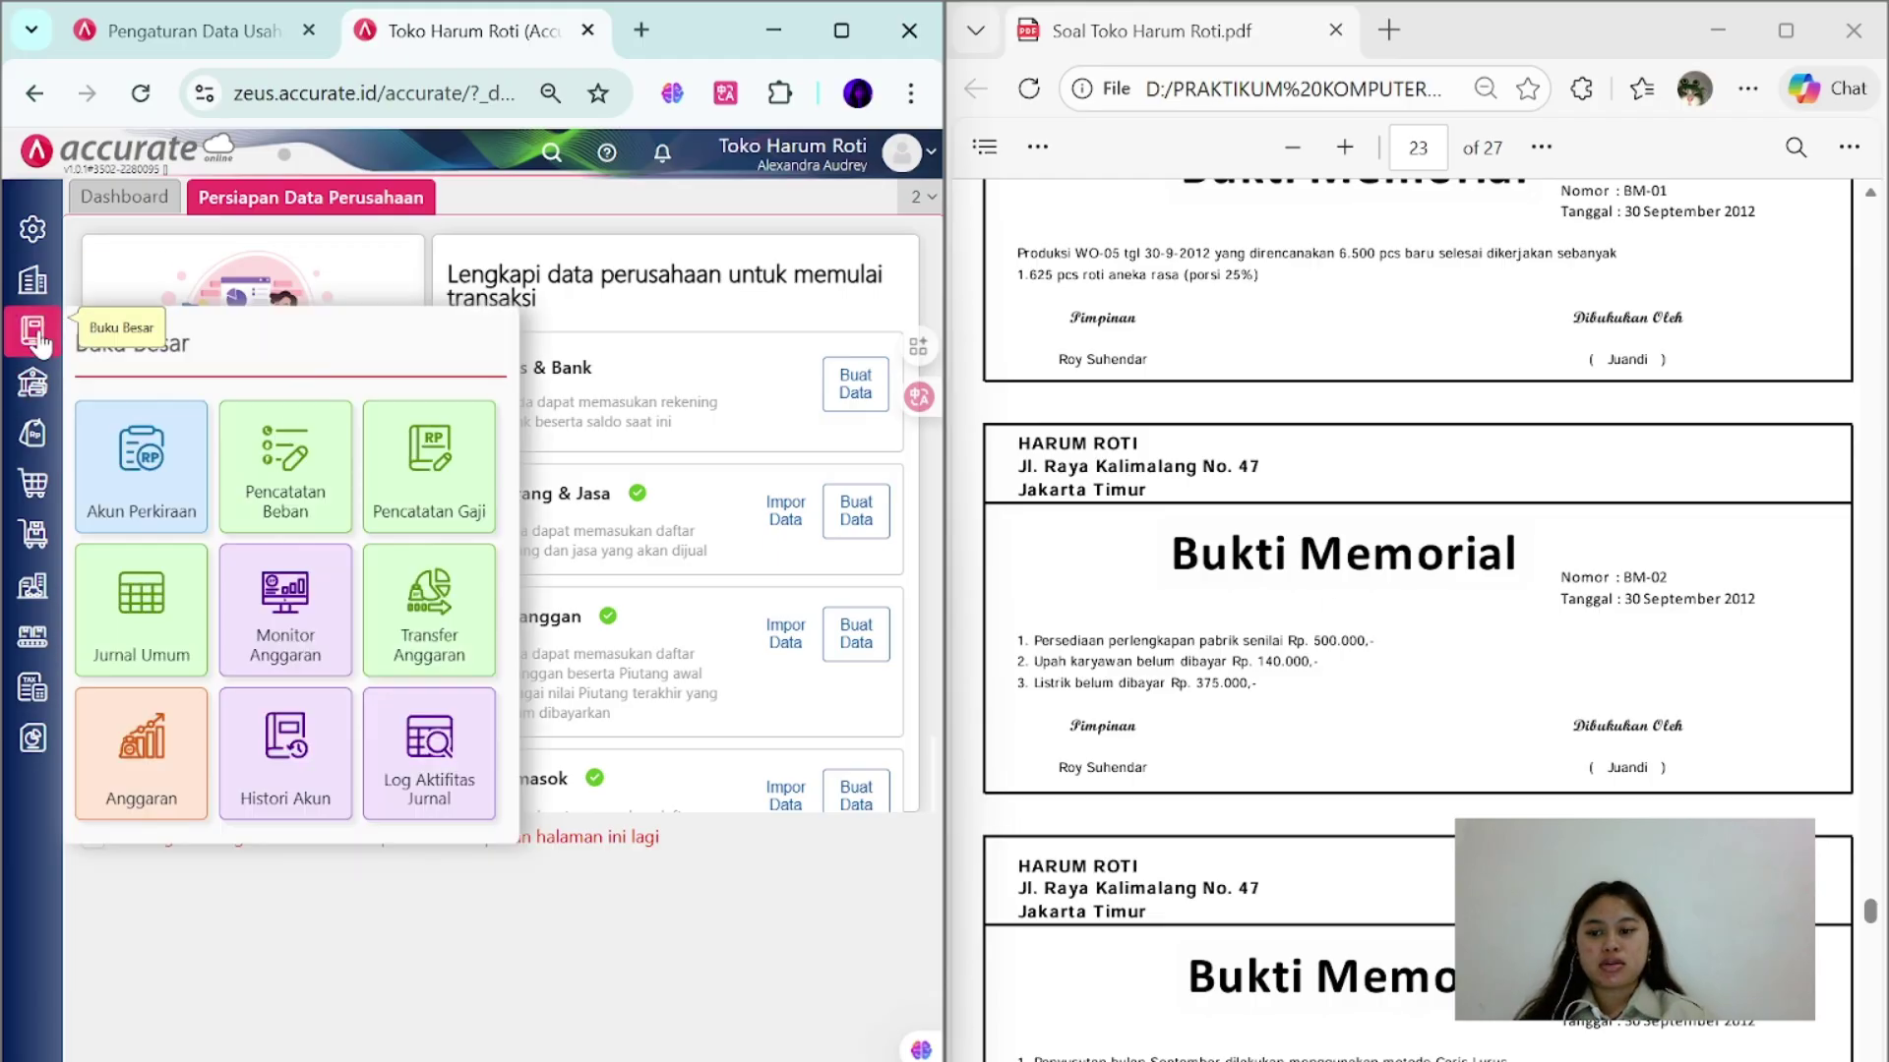
{"action": "left_click", "coordinate": [157, 644]}
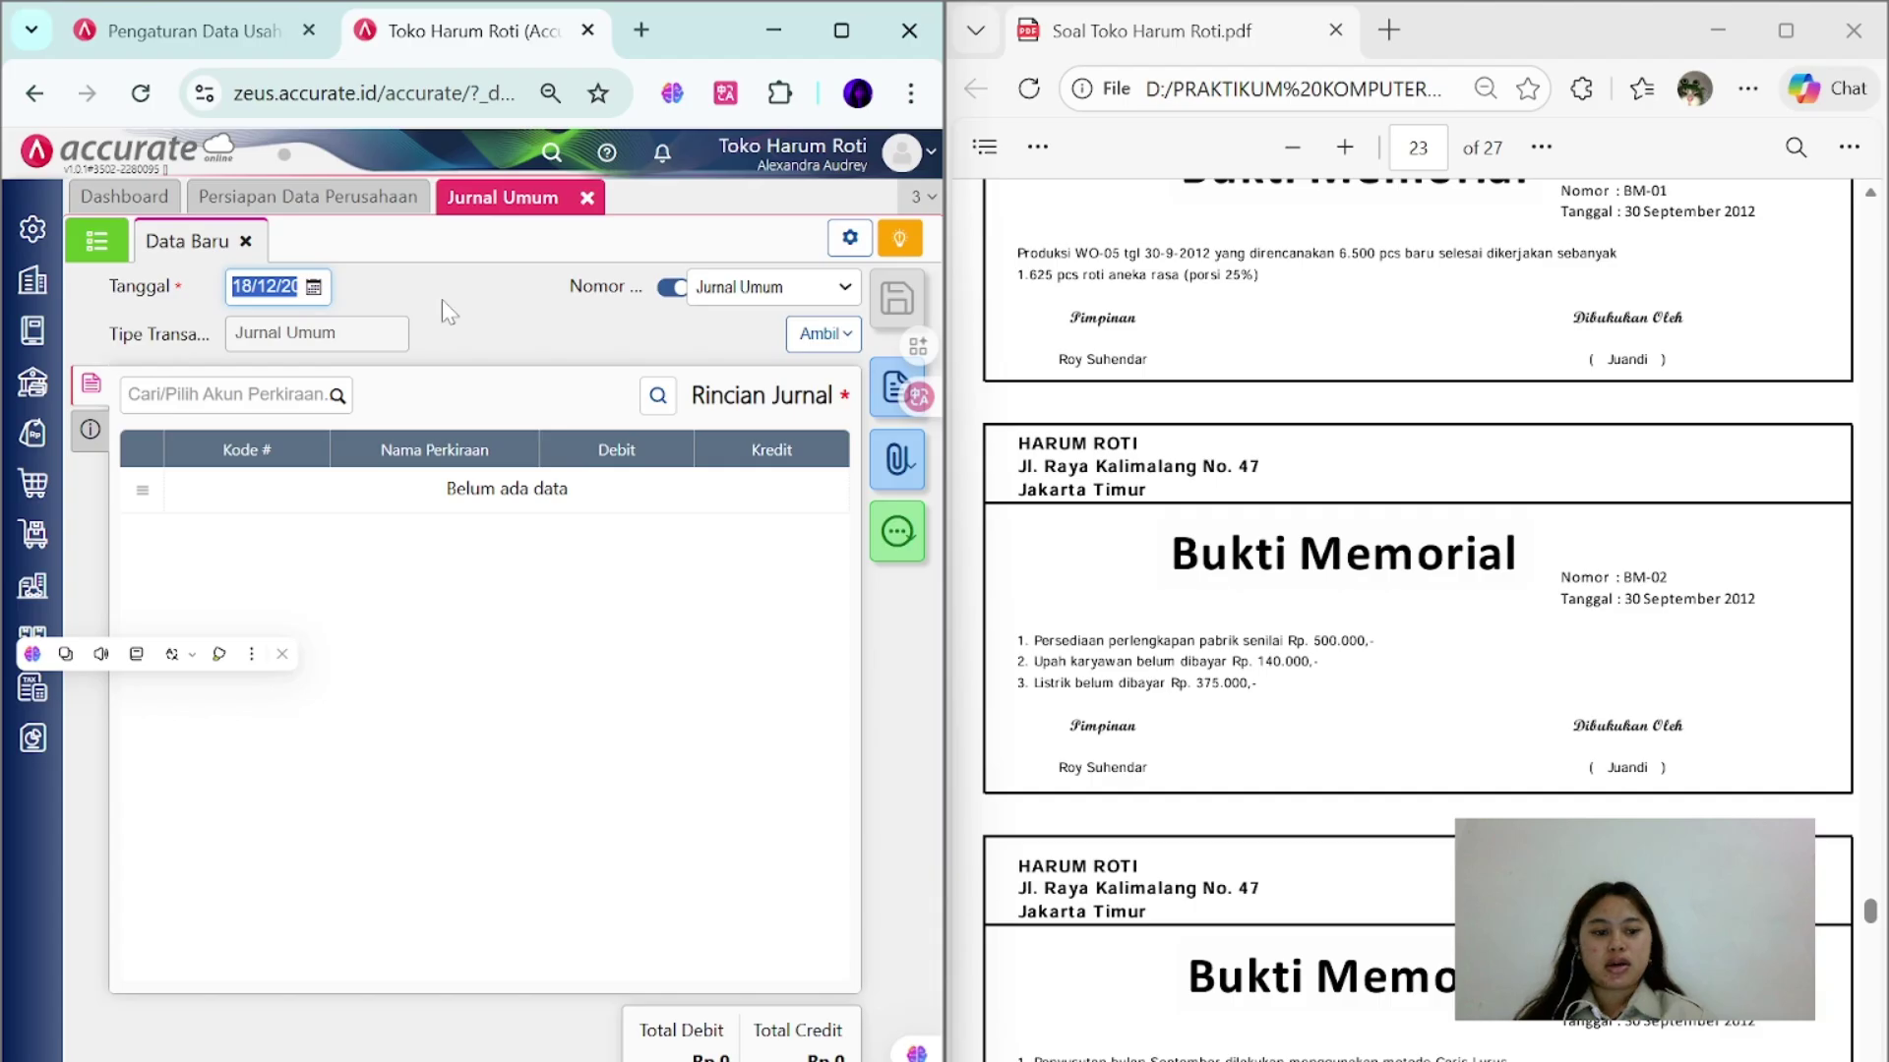
{"action": "type", "text": "30092012"}
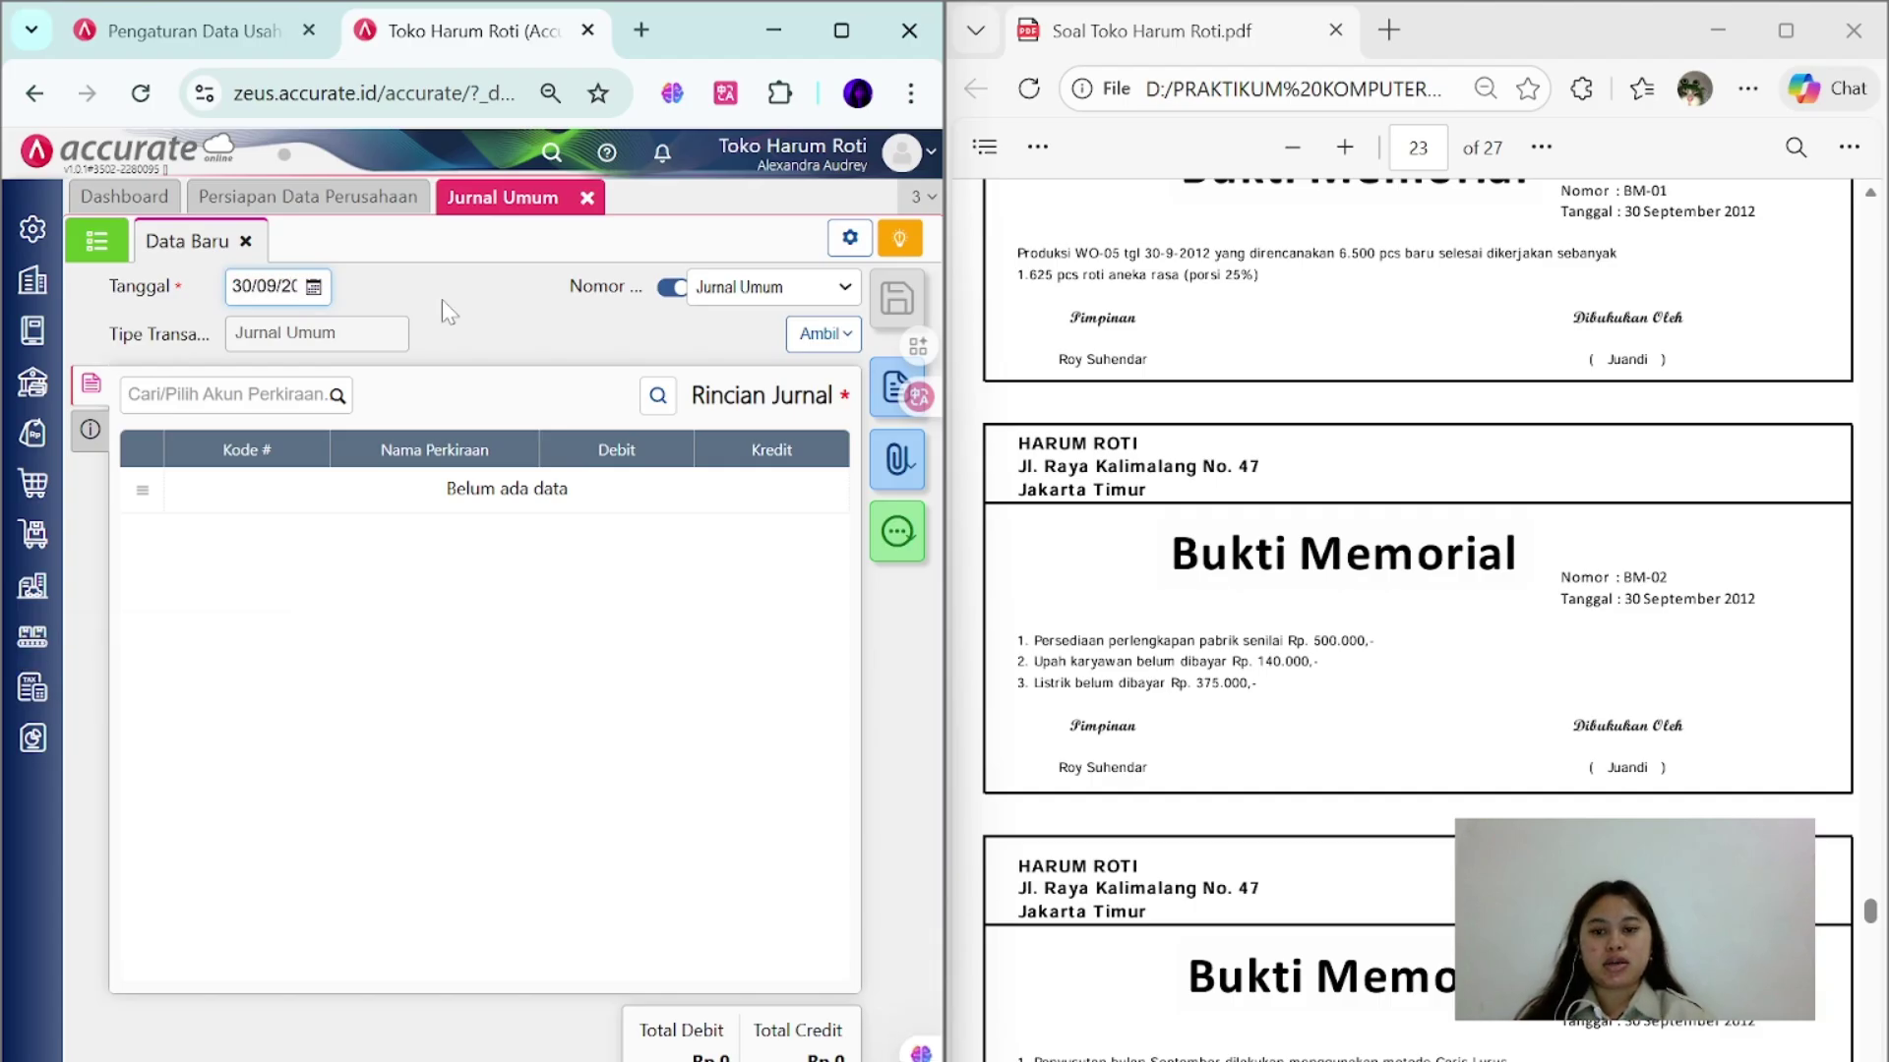
{"action": "left_click", "coordinate": [672, 287]}
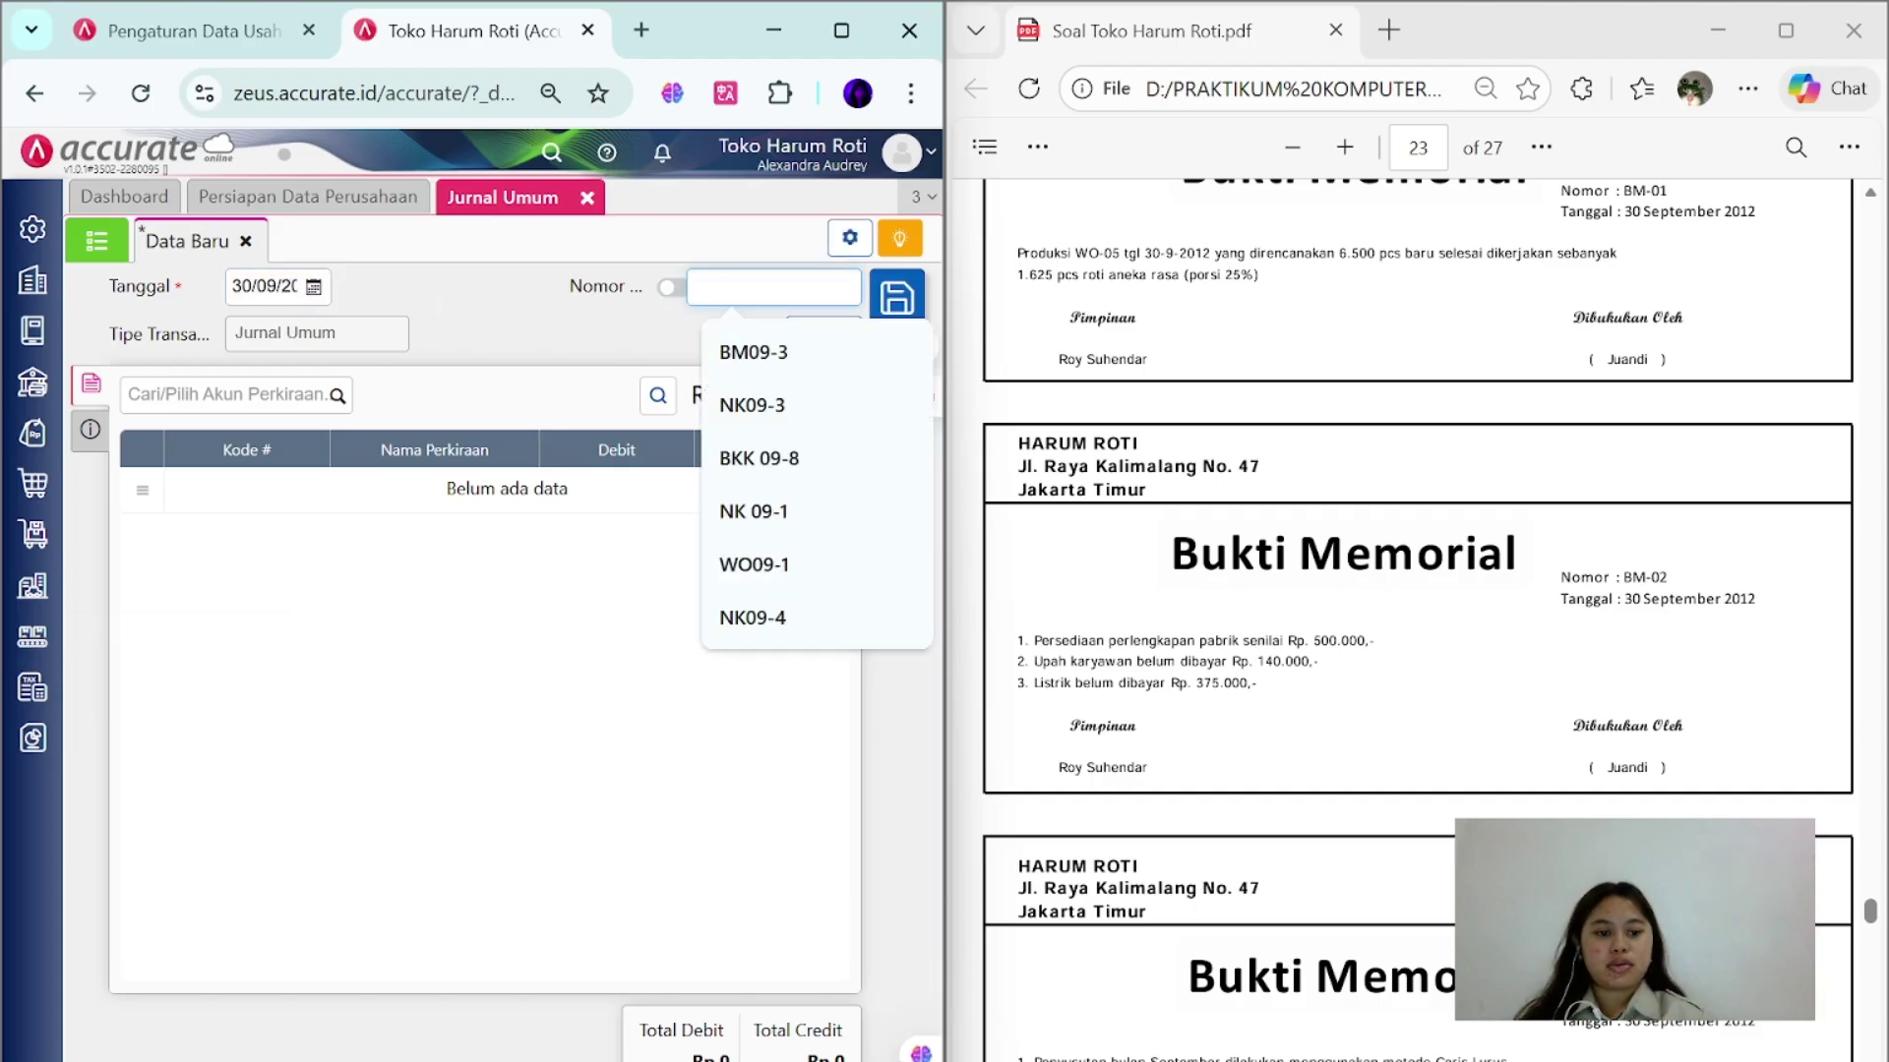
{"action": "type", "text": "BM-02"}
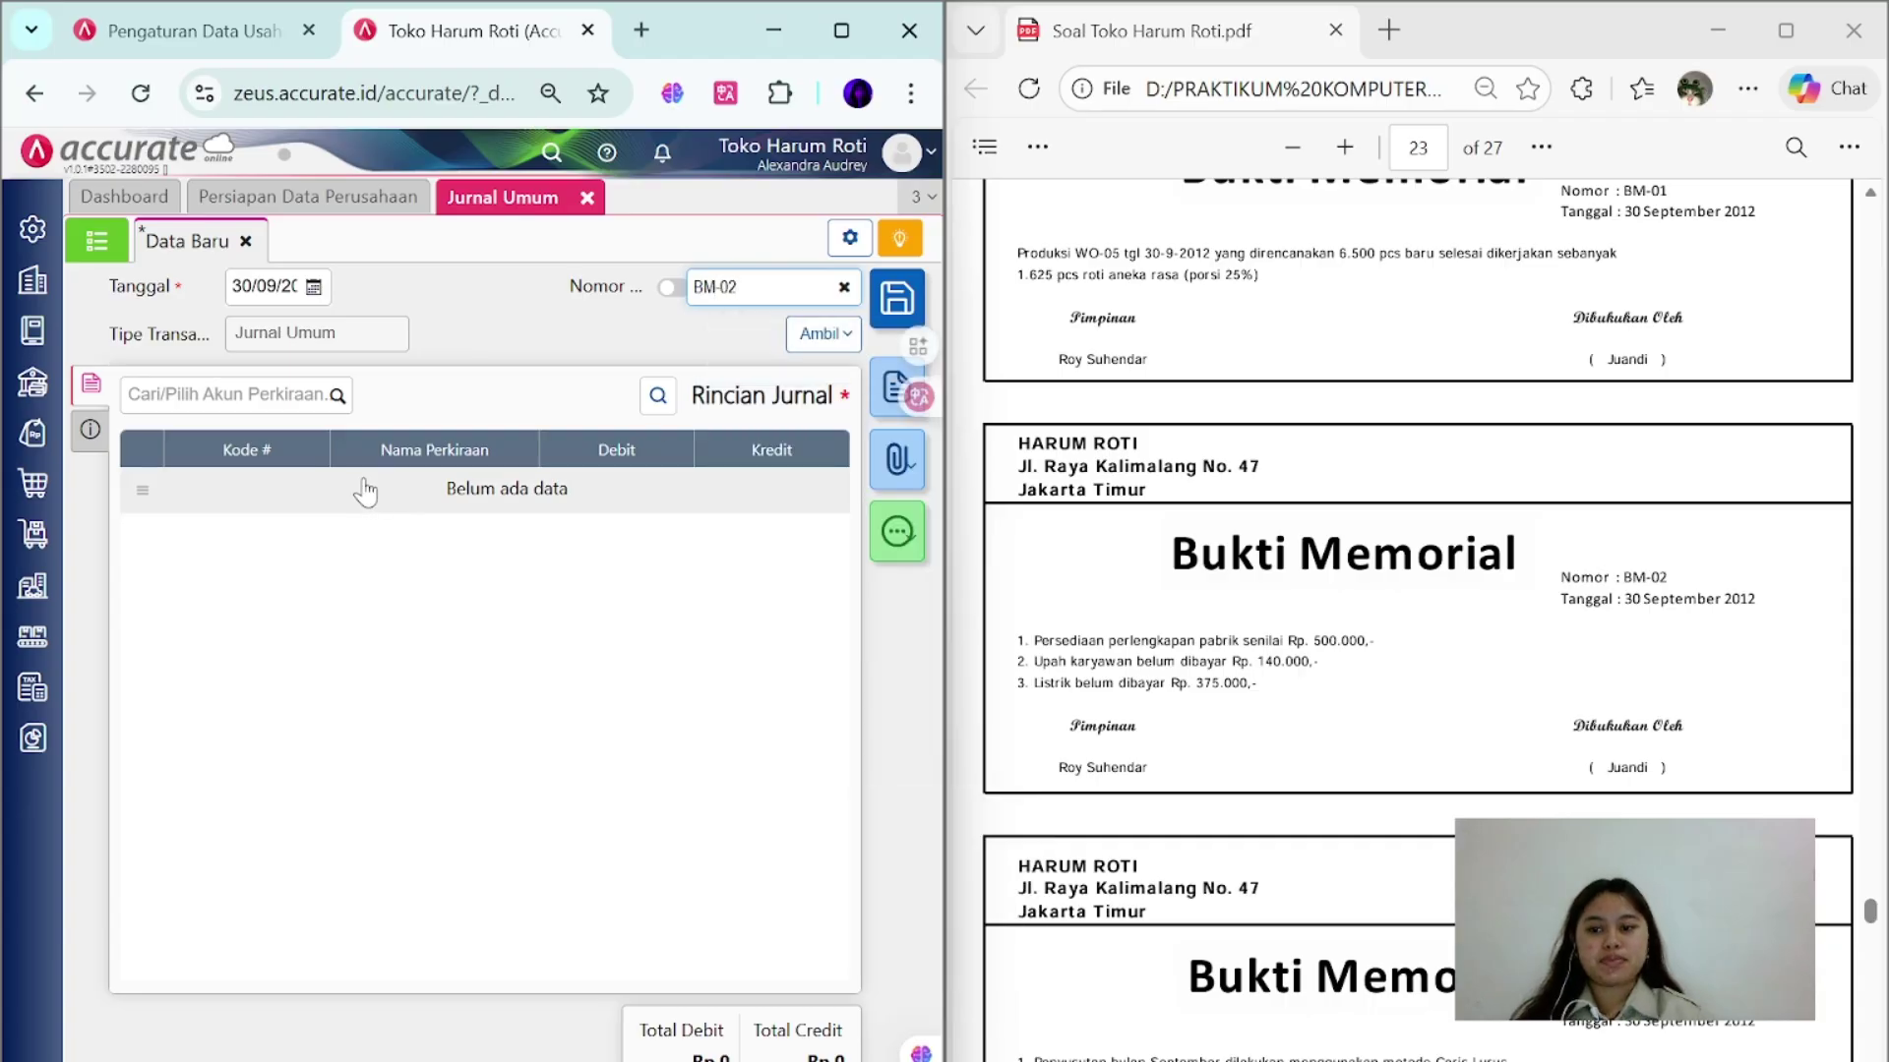
- Add Biaya Overhead Pabrik (Sesungguhnya) to the journal as a debit of Rp 500.000, with Pemasok as the party type
{"action": "scroll", "coordinate": [1344, 750], "scroll_direction": "up", "scroll_amount": 2}
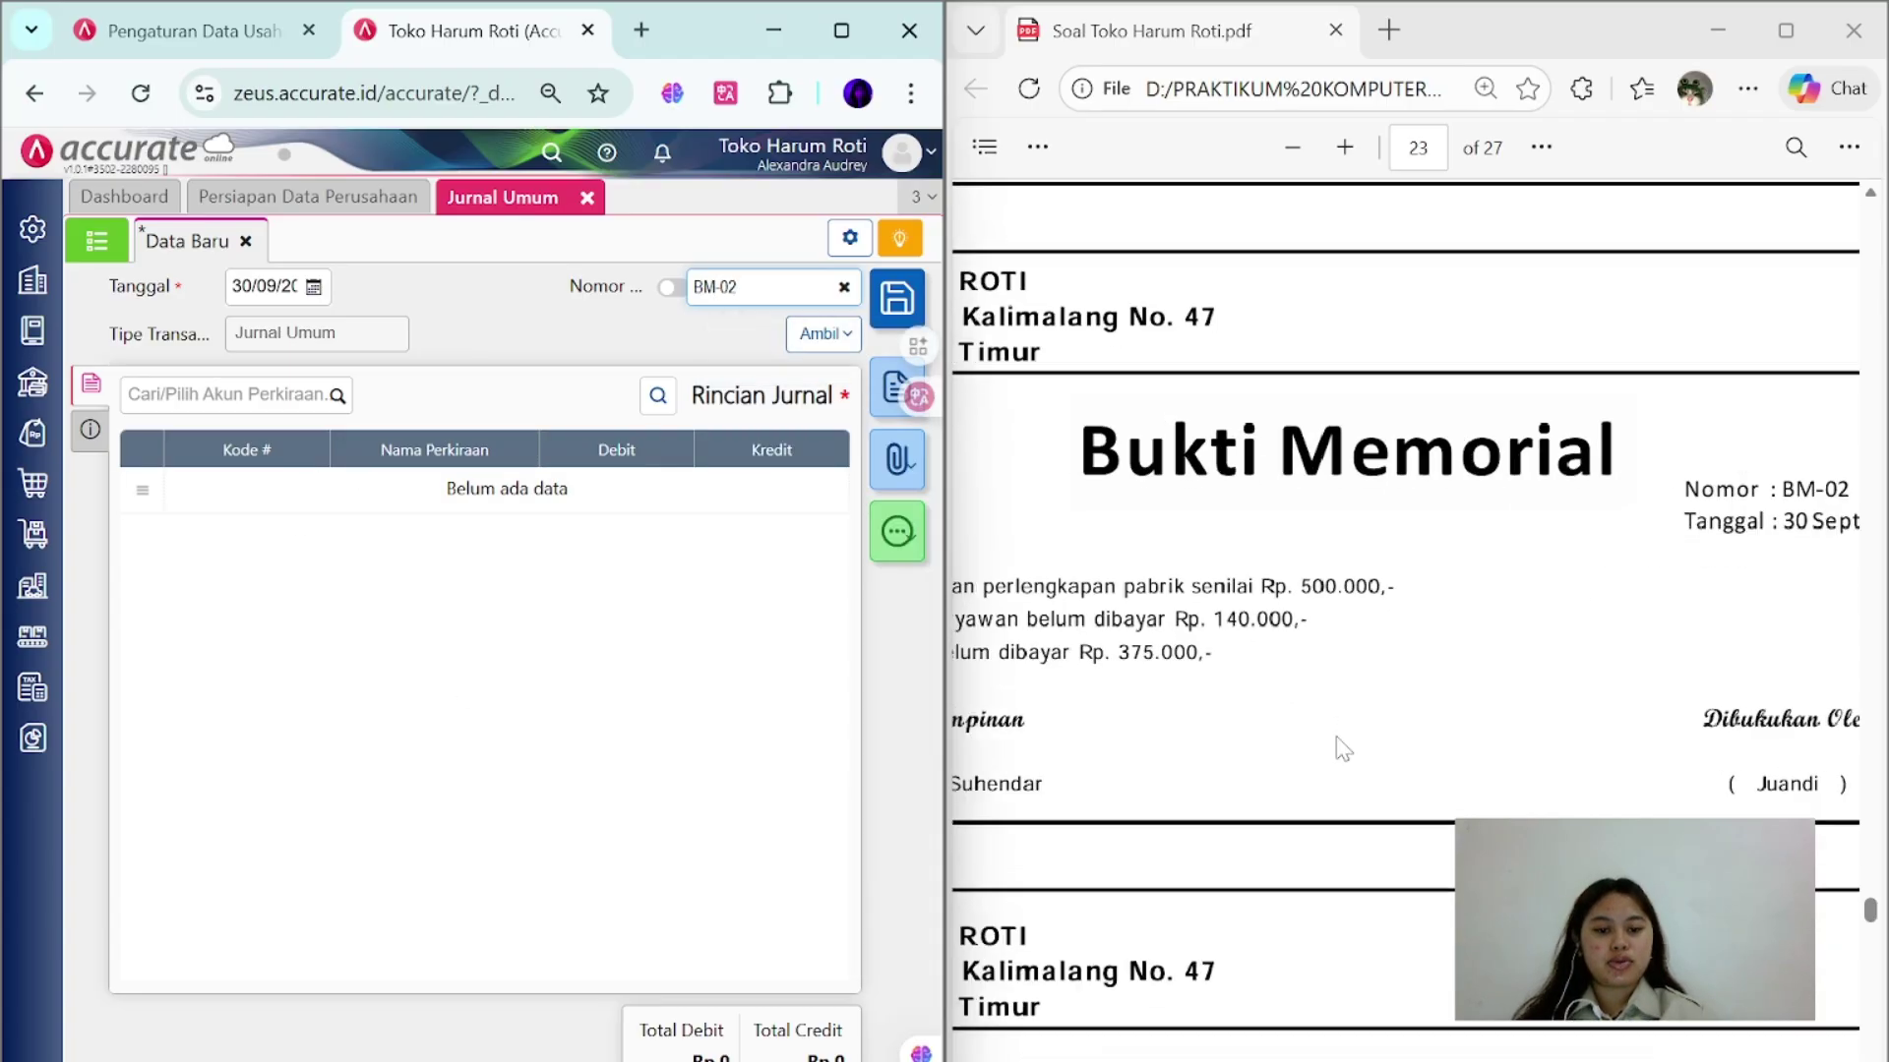
{"action": "scroll", "coordinate": [1343, 750], "scroll_direction": "up", "scroll_amount": 1}
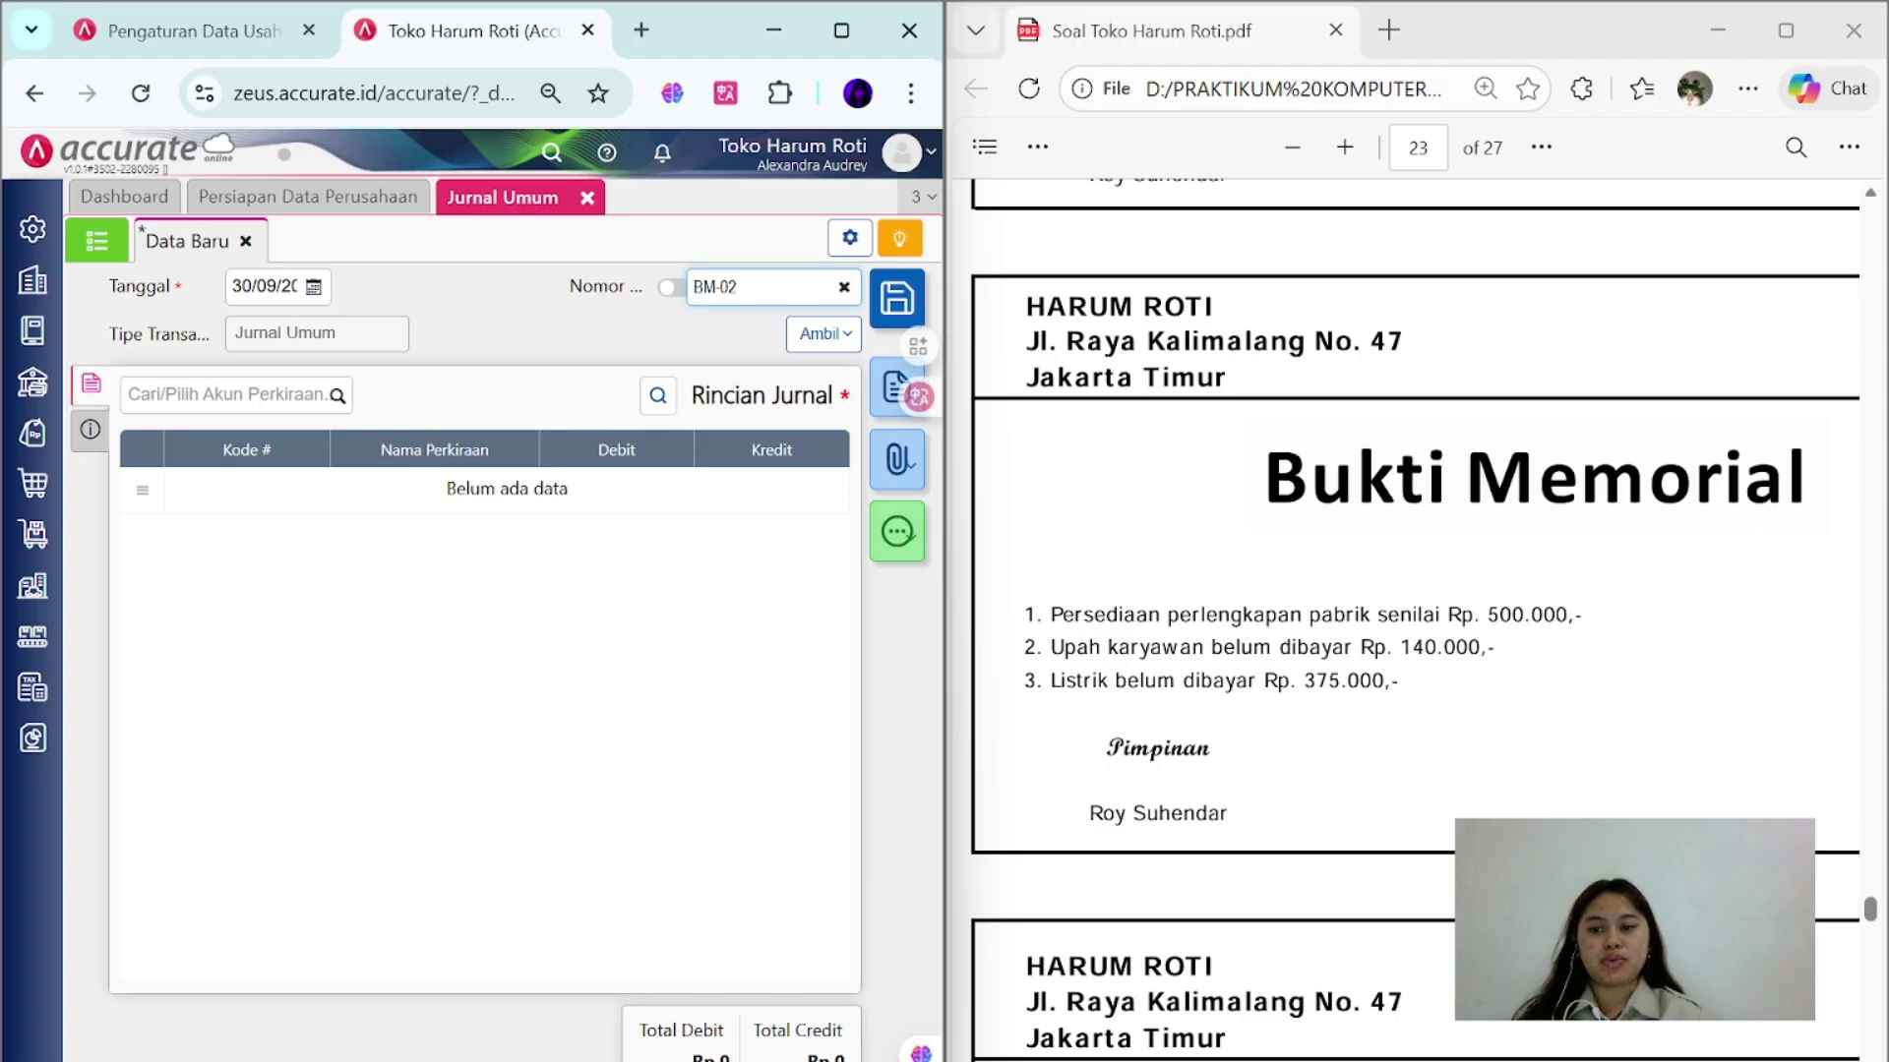
{"action": "left_click", "coordinate": [226, 394]}
{"action": "type", "text": "biaya ov"}
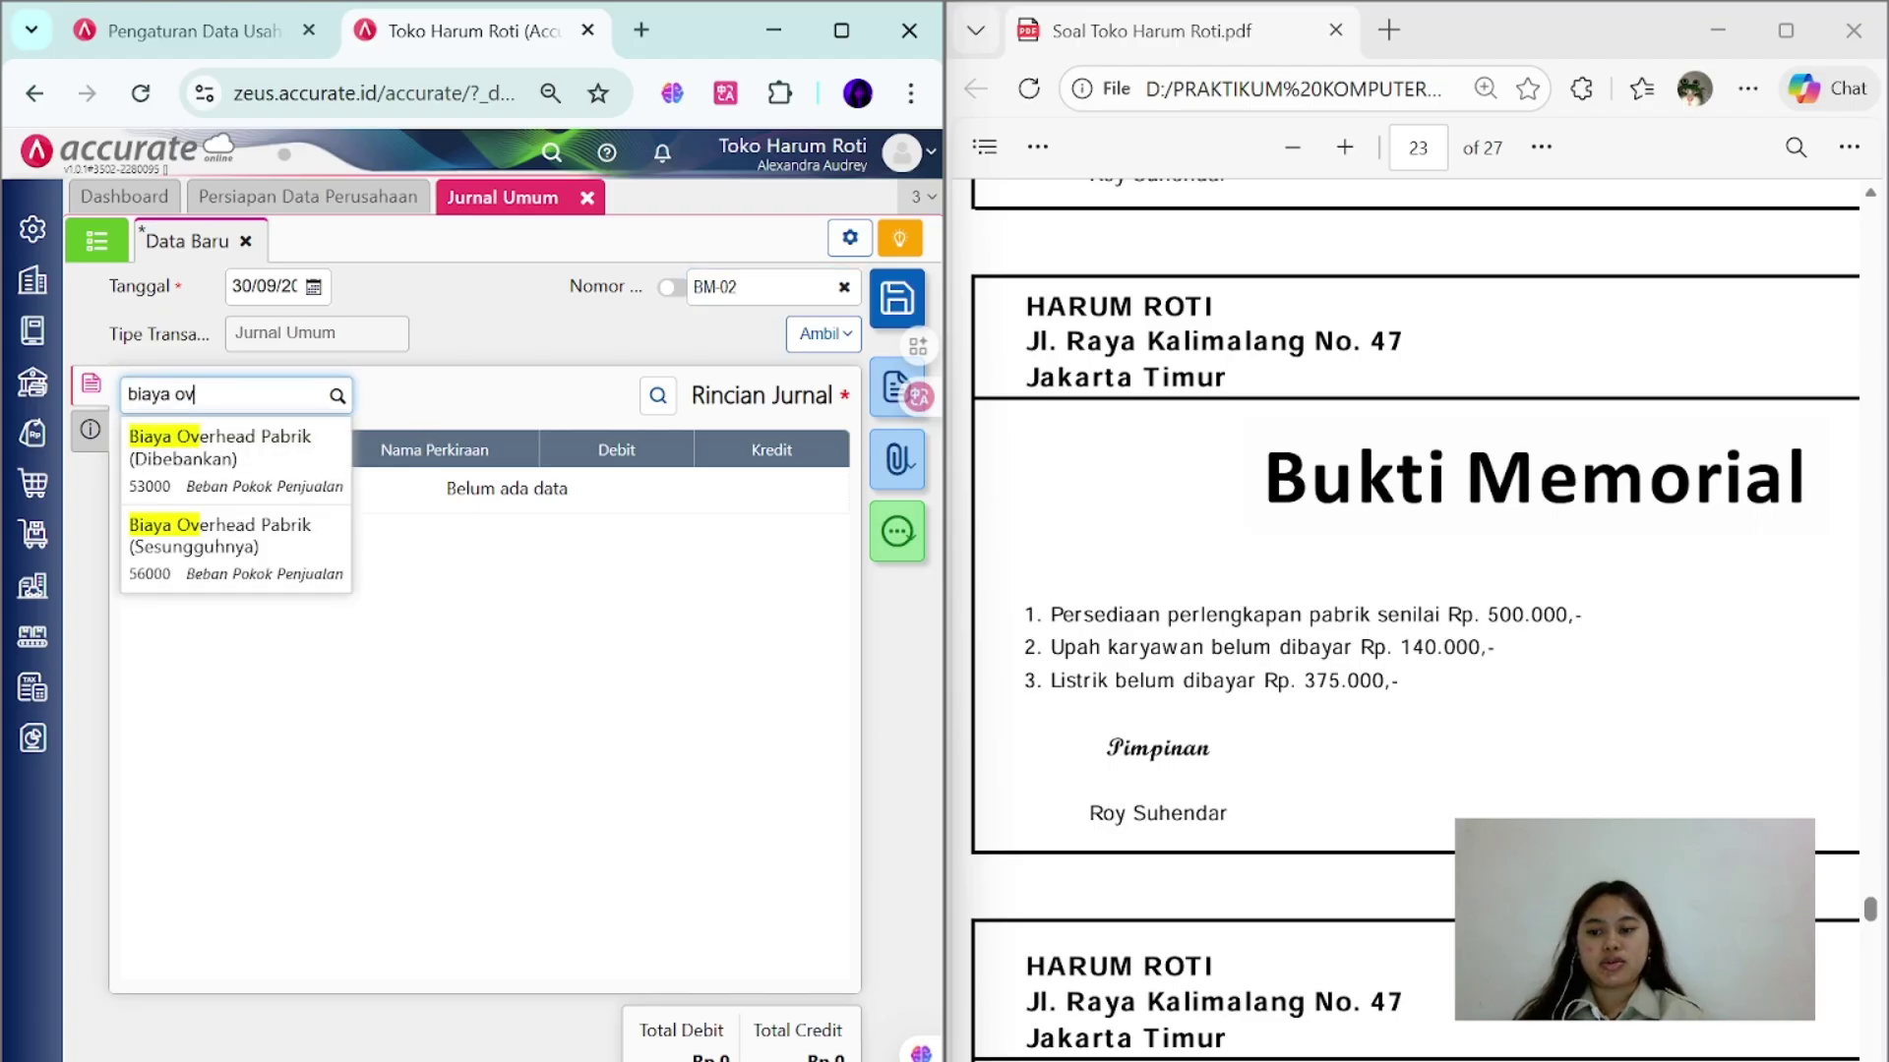
{"action": "key", "text": "Down"}
{"action": "key", "text": "Return"}
{"action": "left_click", "coordinate": [392, 618]}
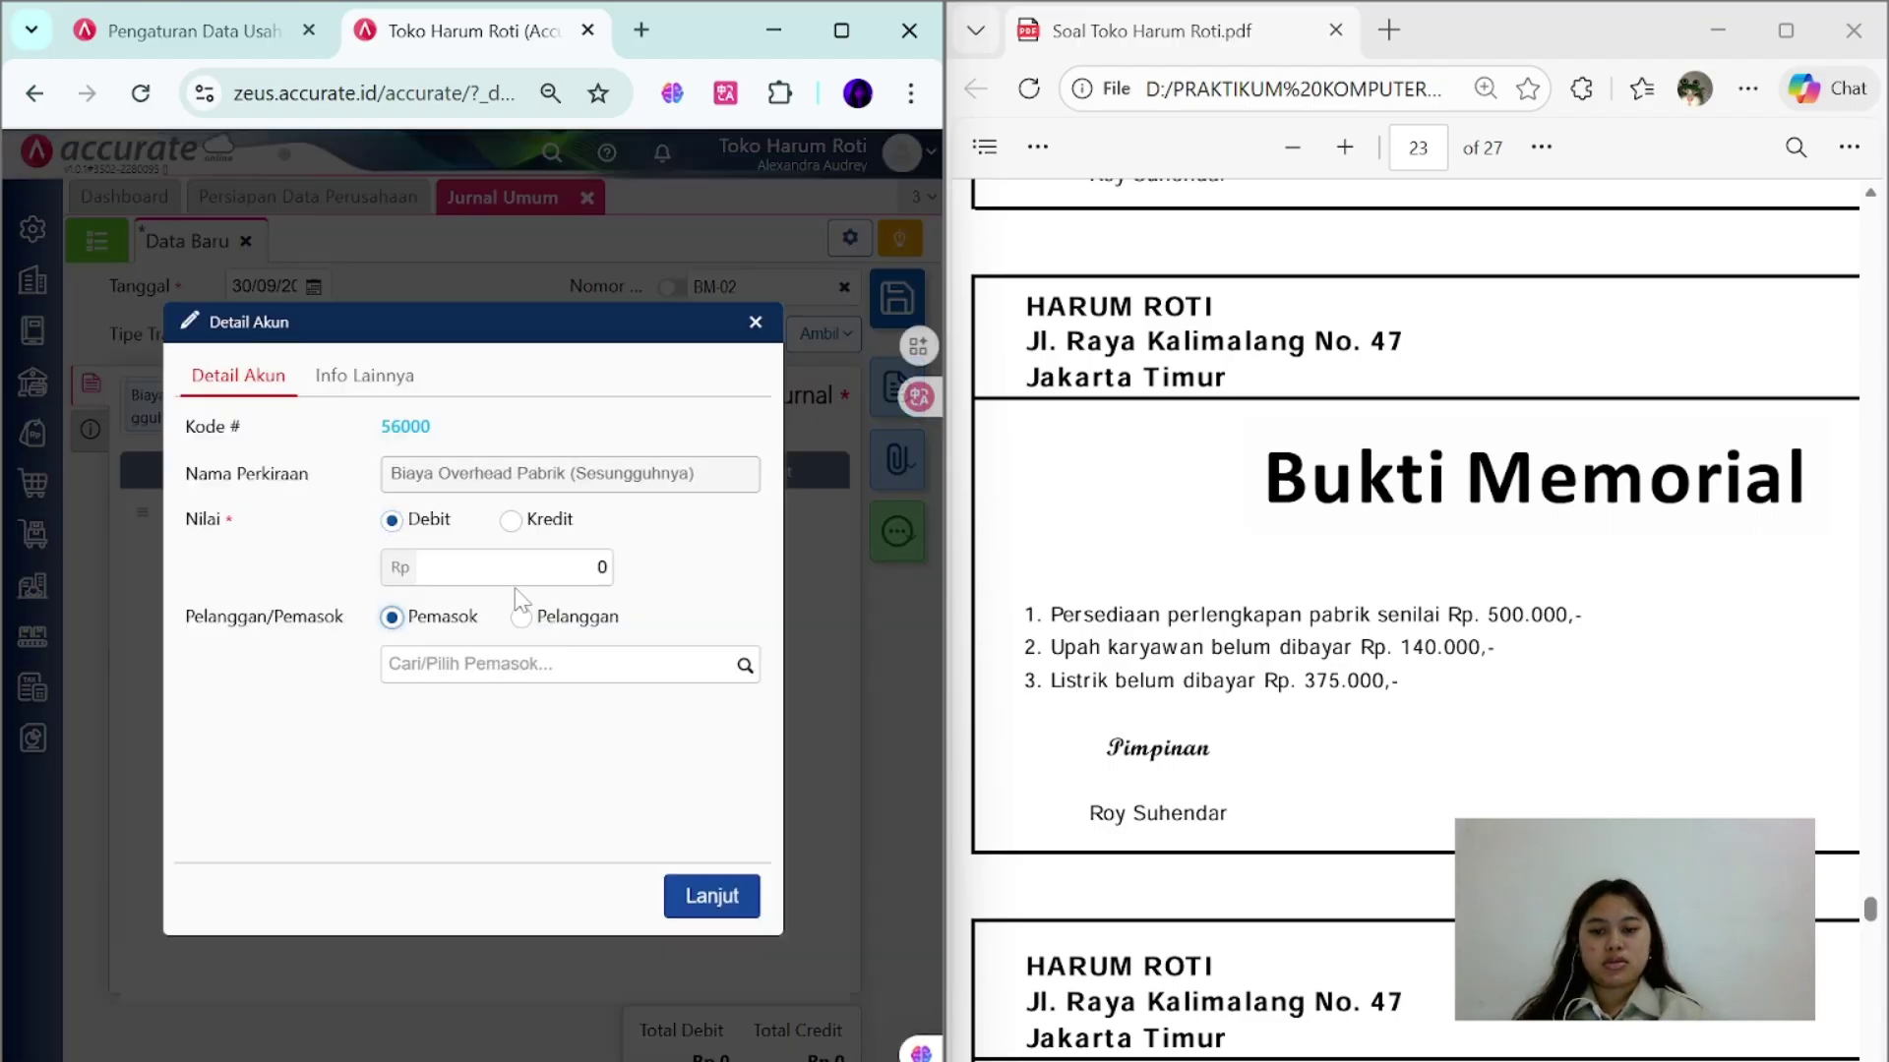
{"action": "left_click", "coordinate": [596, 568]}
{"action": "type", "text": "500"}
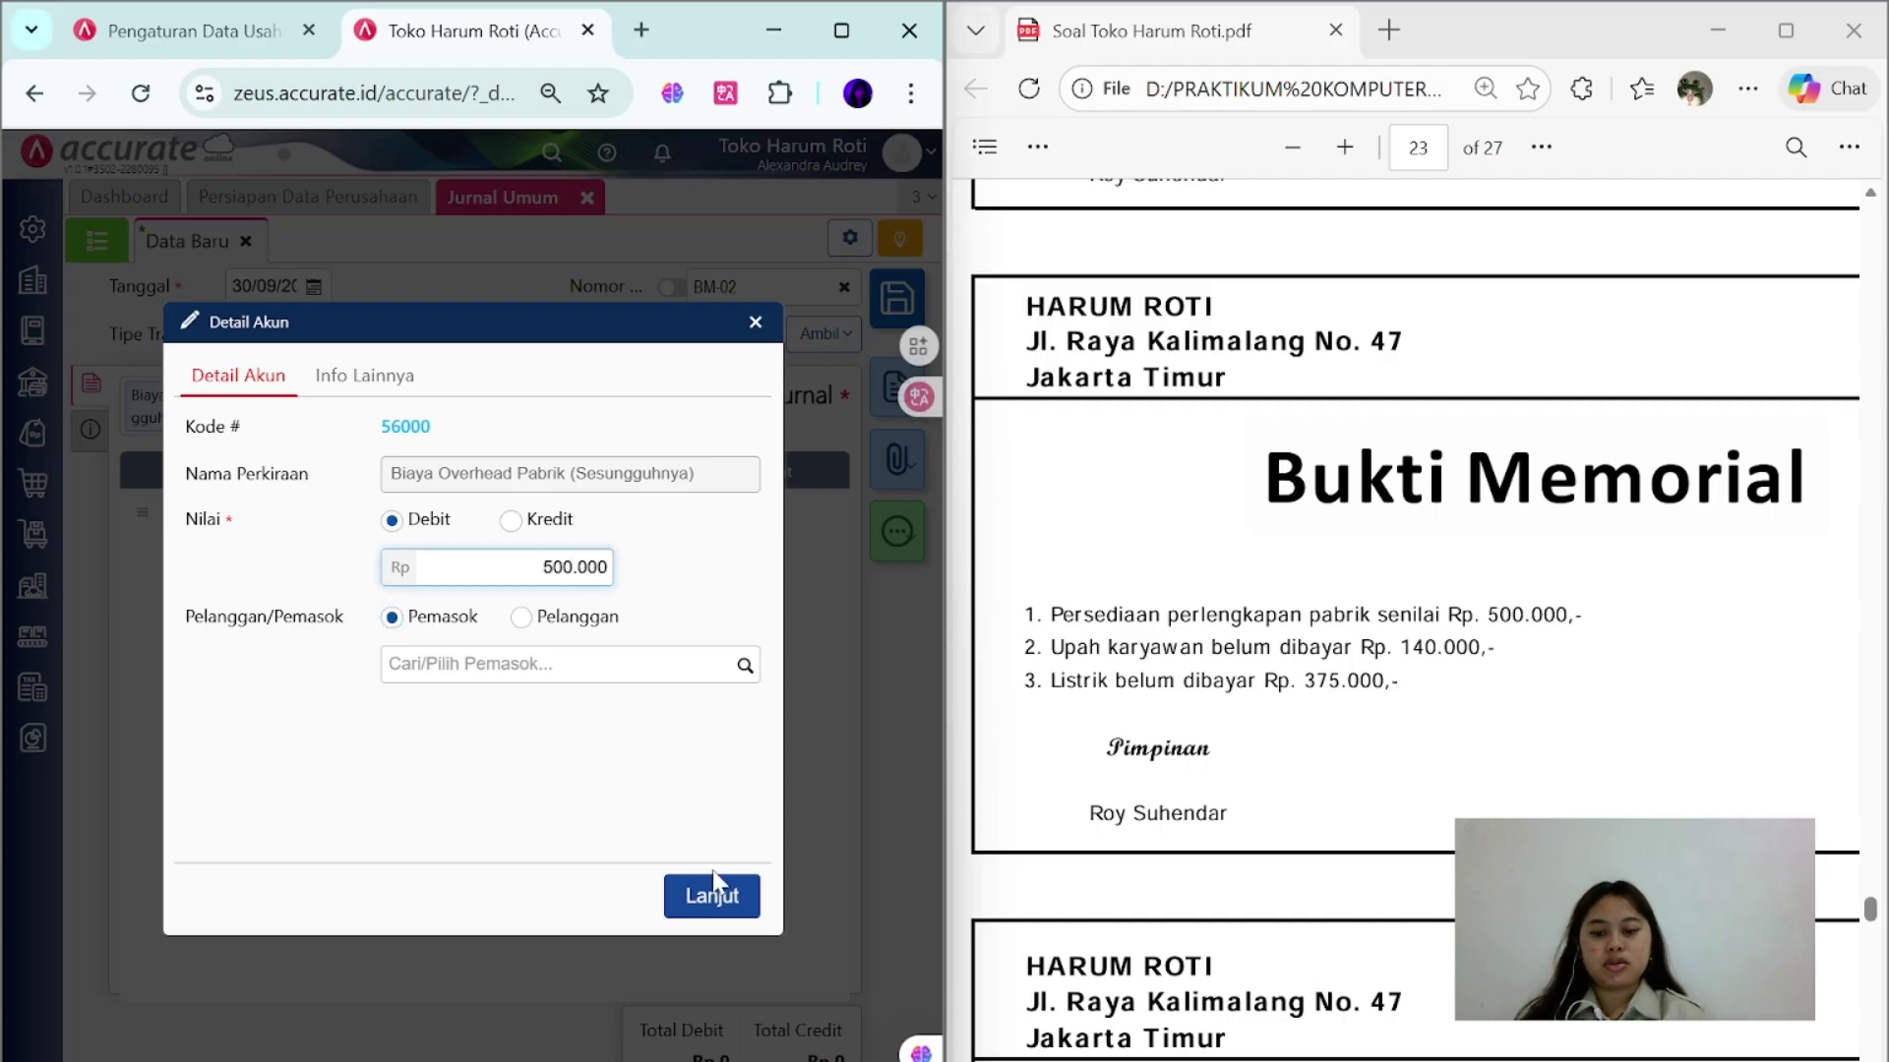
{"action": "left_click", "coordinate": [712, 891]}
- Add Perlengkapan Pabrik to the journal as a credit of Rp 500.000
{"action": "type", "text": "perleng"}
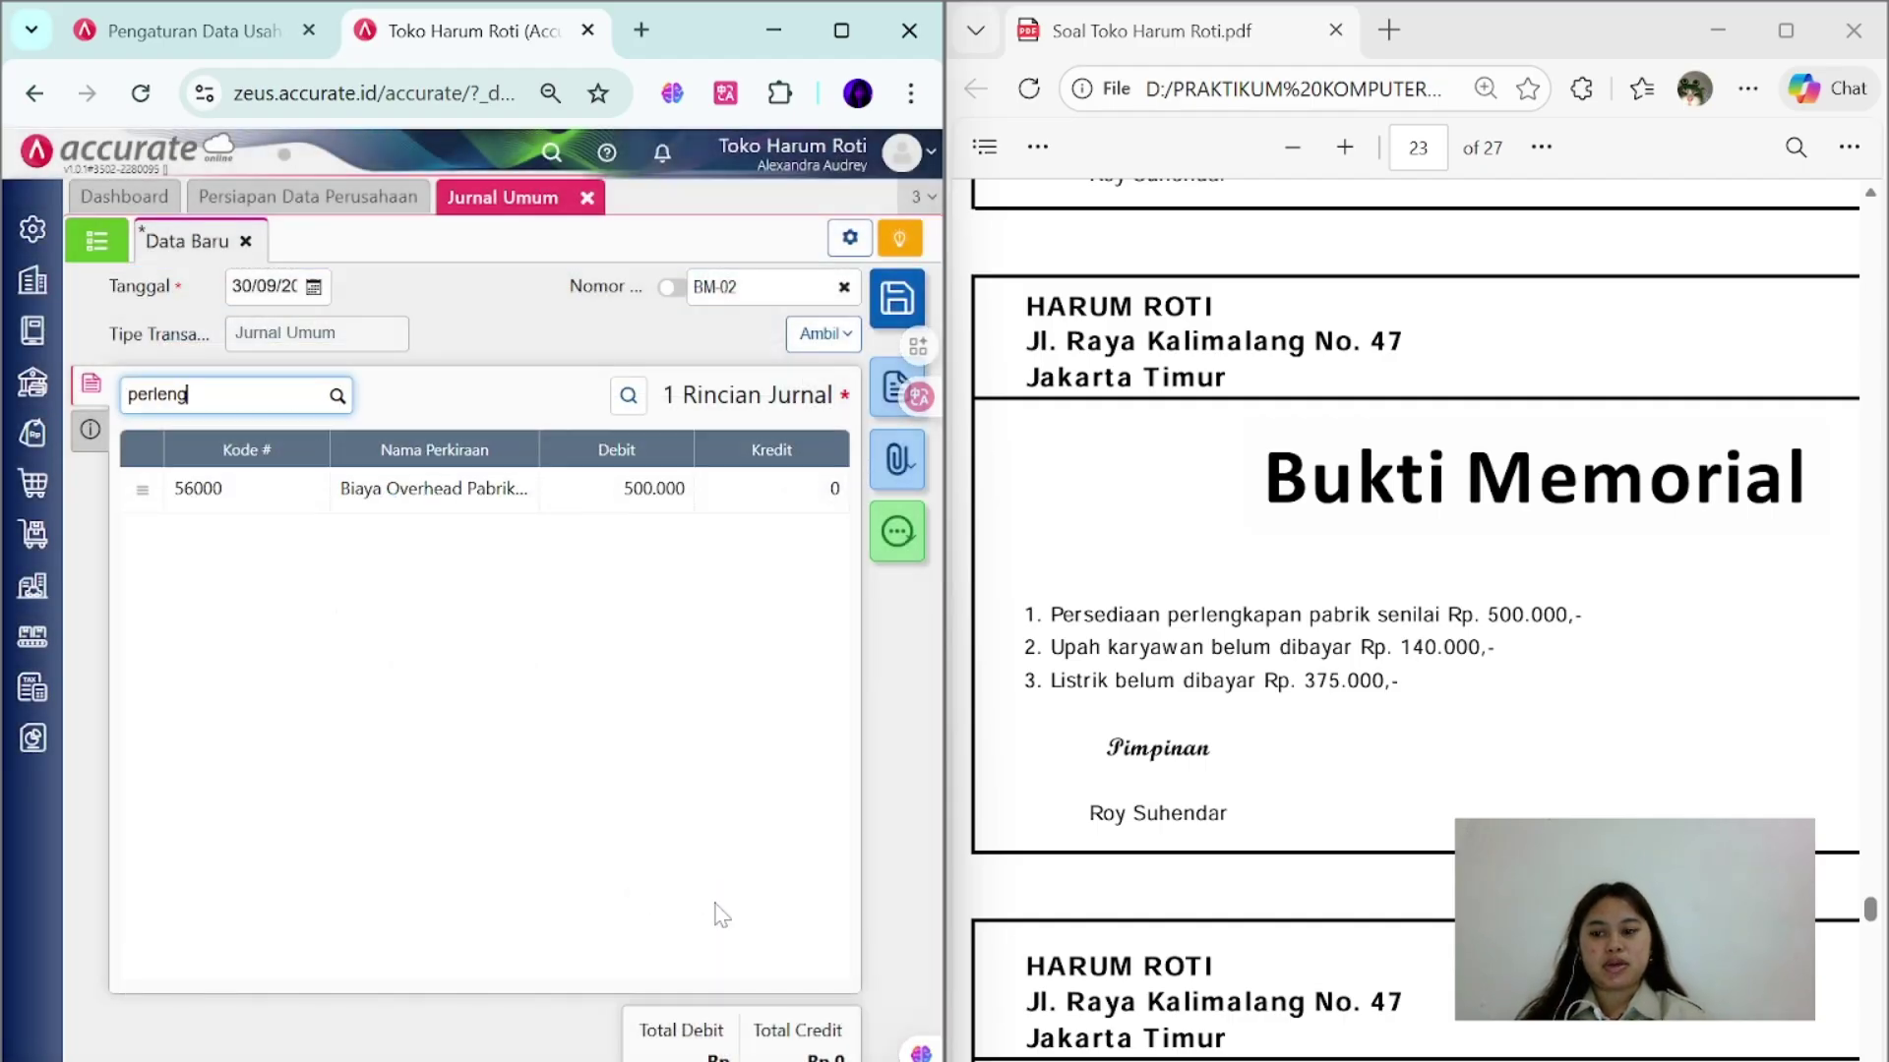
{"action": "key", "text": "Return"}
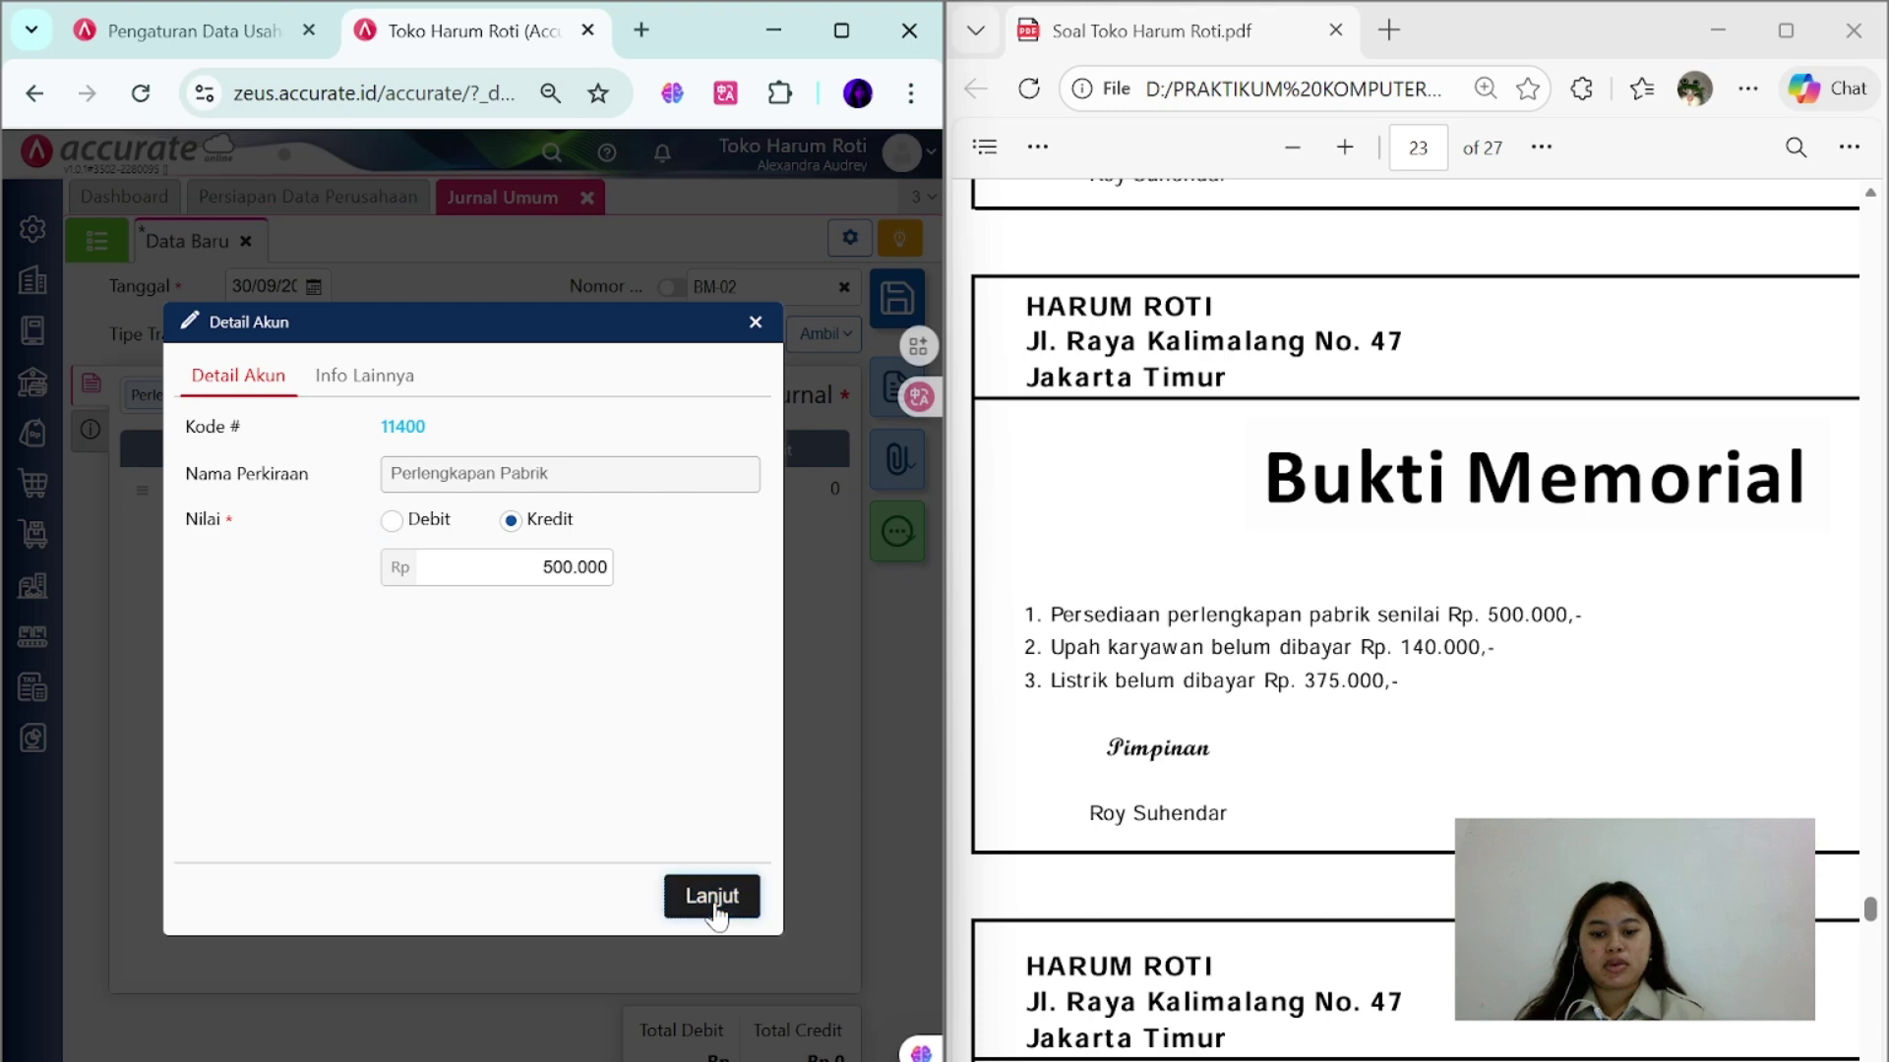
{"action": "left_click", "coordinate": [712, 898]}
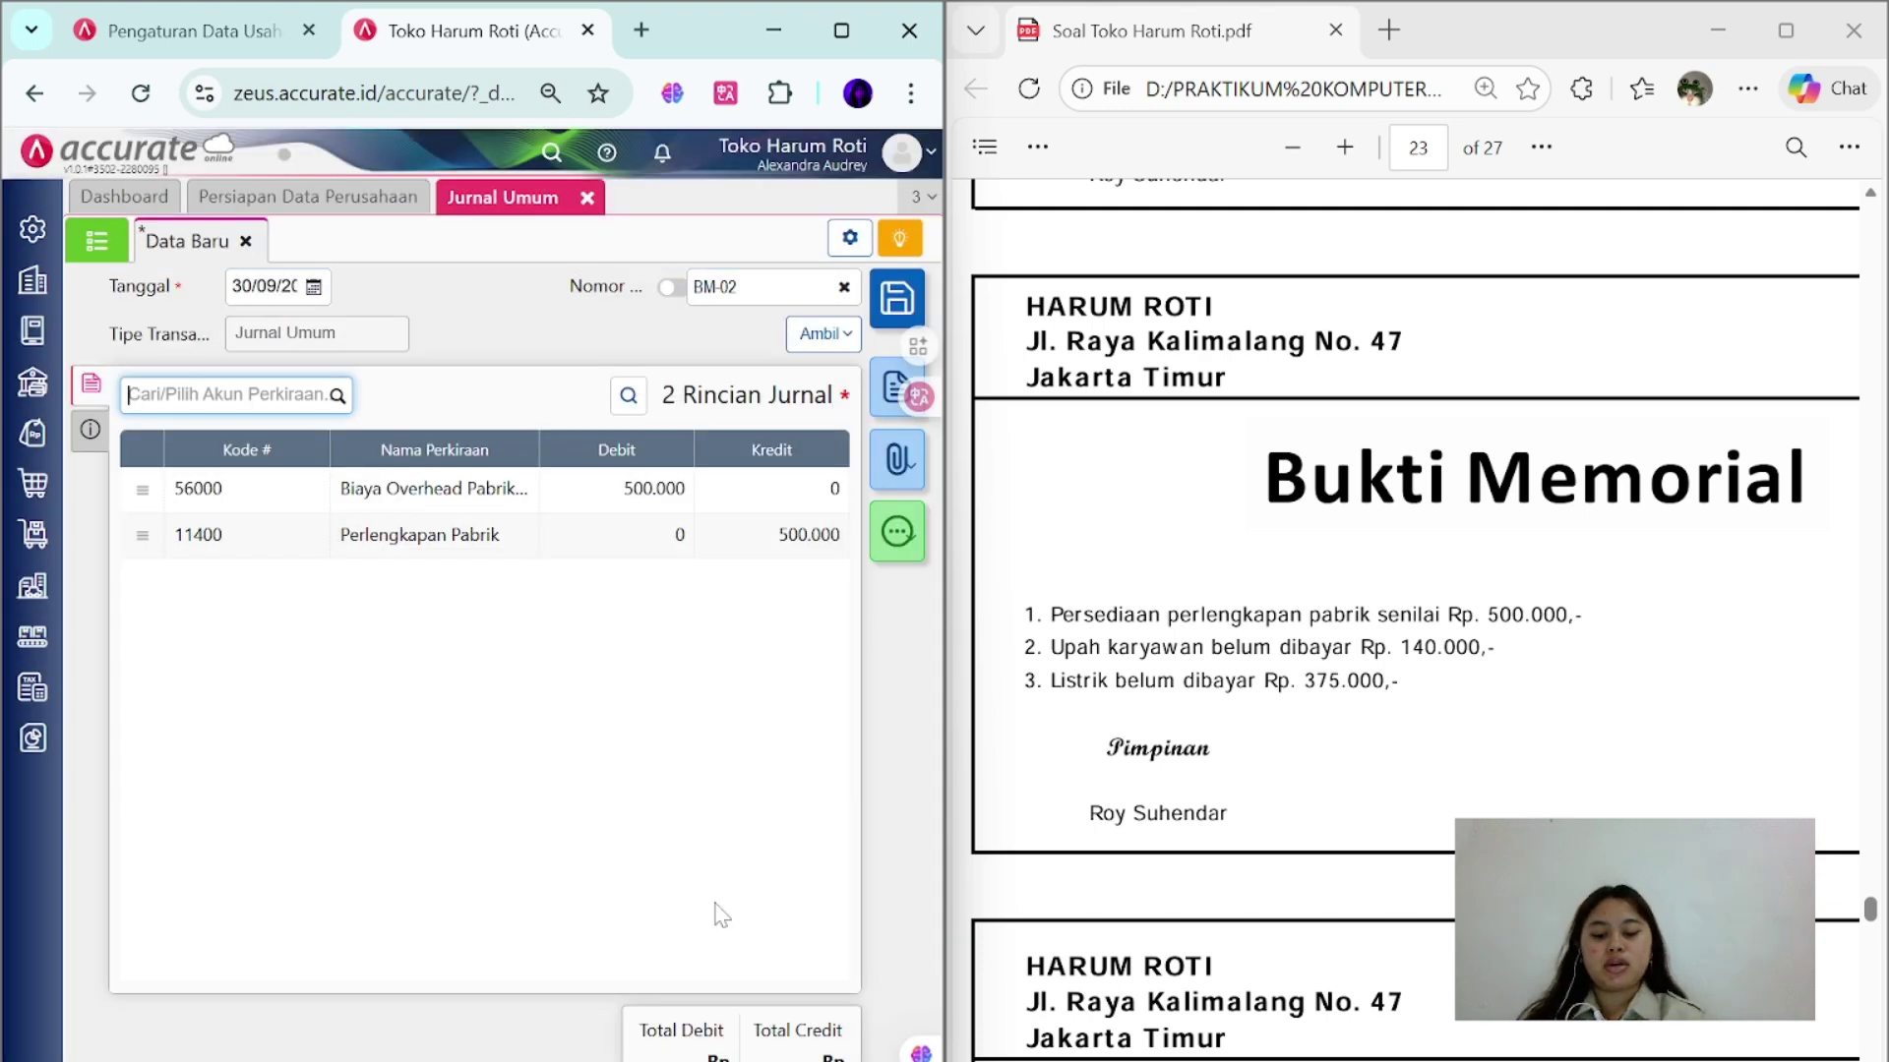
- Add Beban Gaji & Upah to the journal as a debit of Rp 140.000, with Pemasok as the party type
{"action": "type", "text": "beban gj"}
{"action": "key", "text": "BackSpace"}
{"action": "type", "text": "a"}
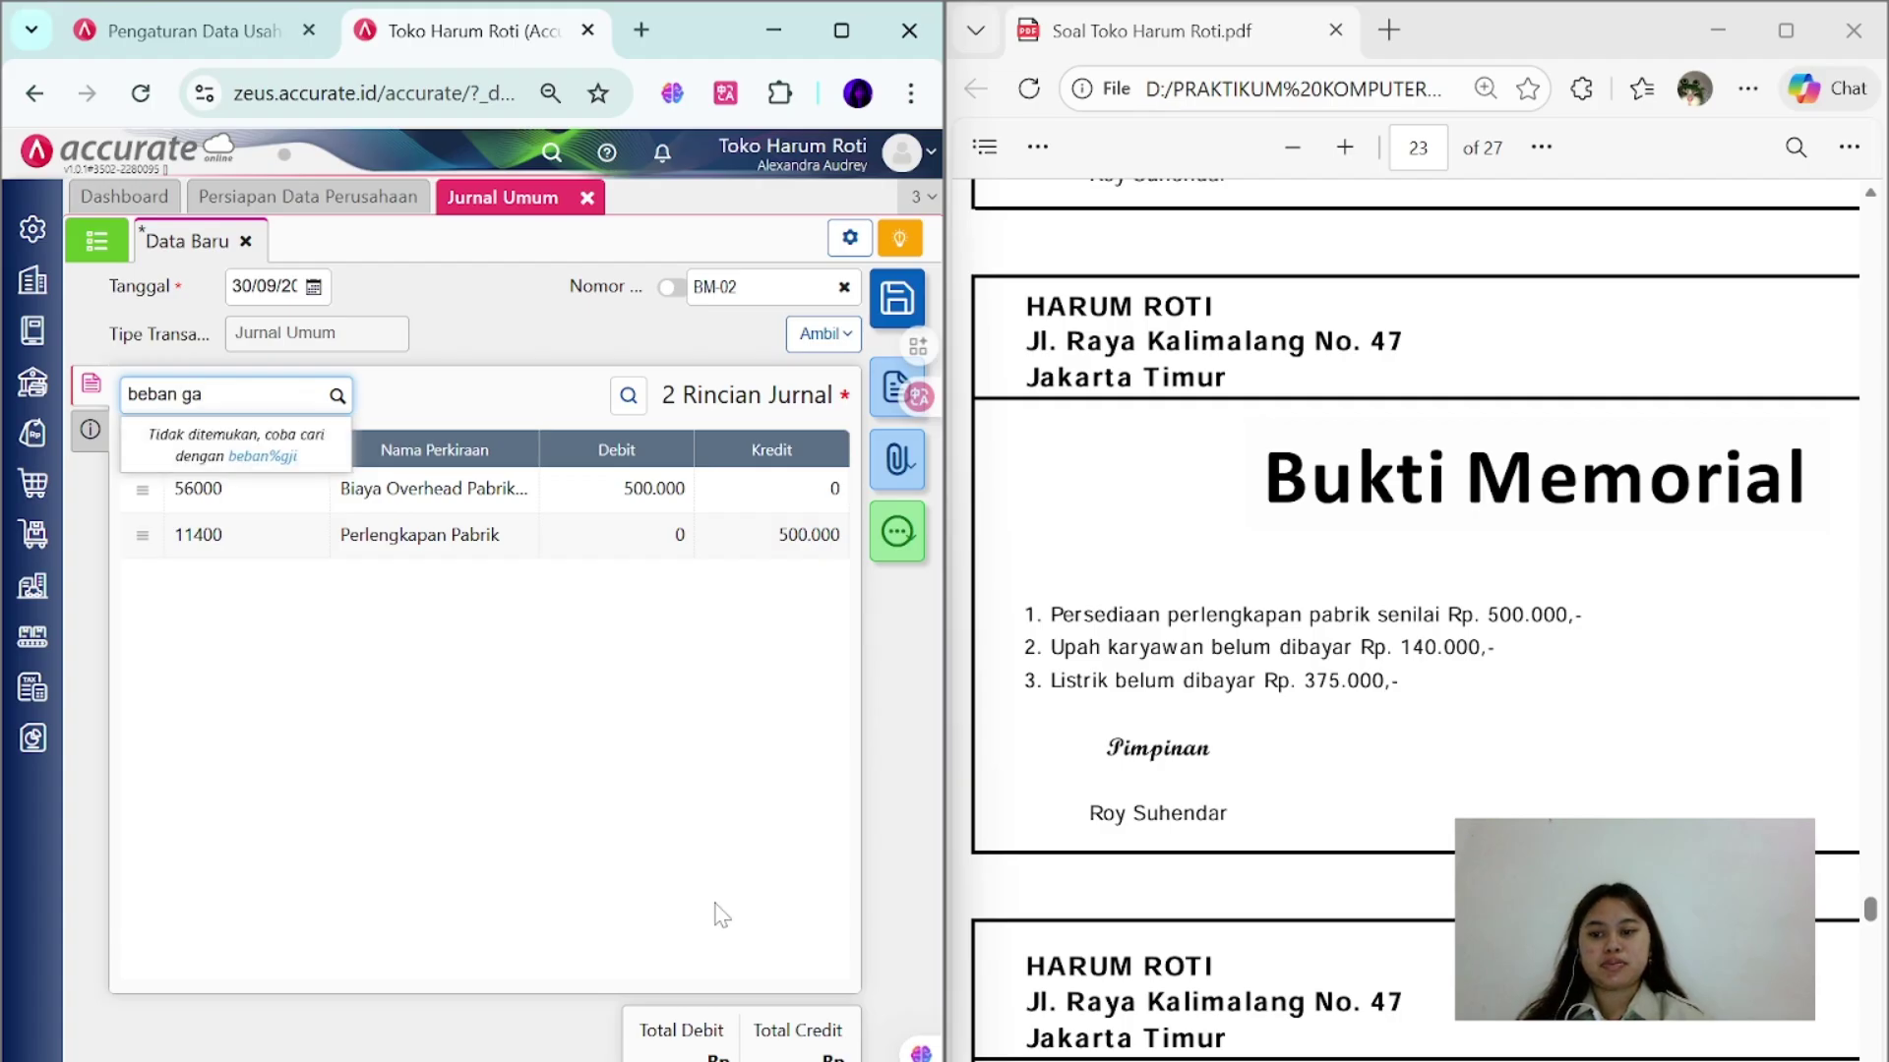
{"action": "key", "text": "Return"}
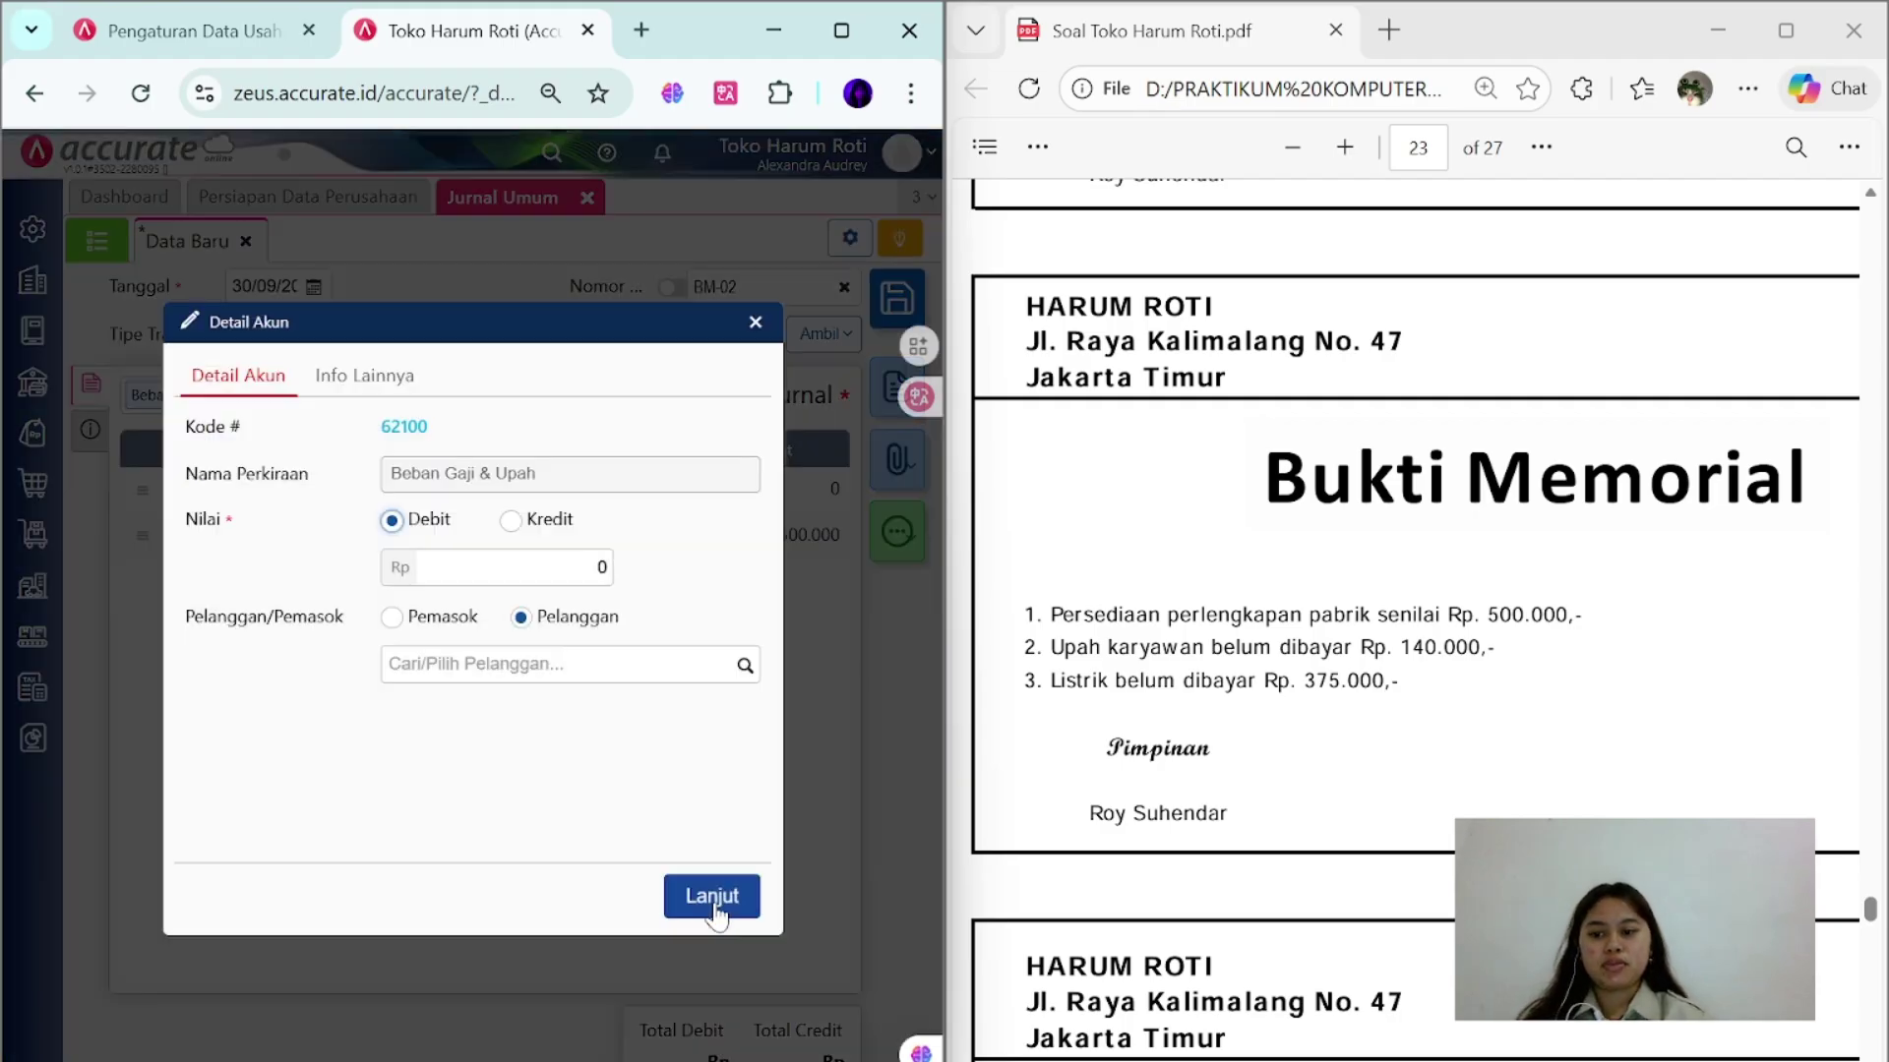
{"action": "left_click", "coordinate": [391, 617]}
{"action": "left_click", "coordinate": [600, 567]}
{"action": "type", "text": "1400000"}
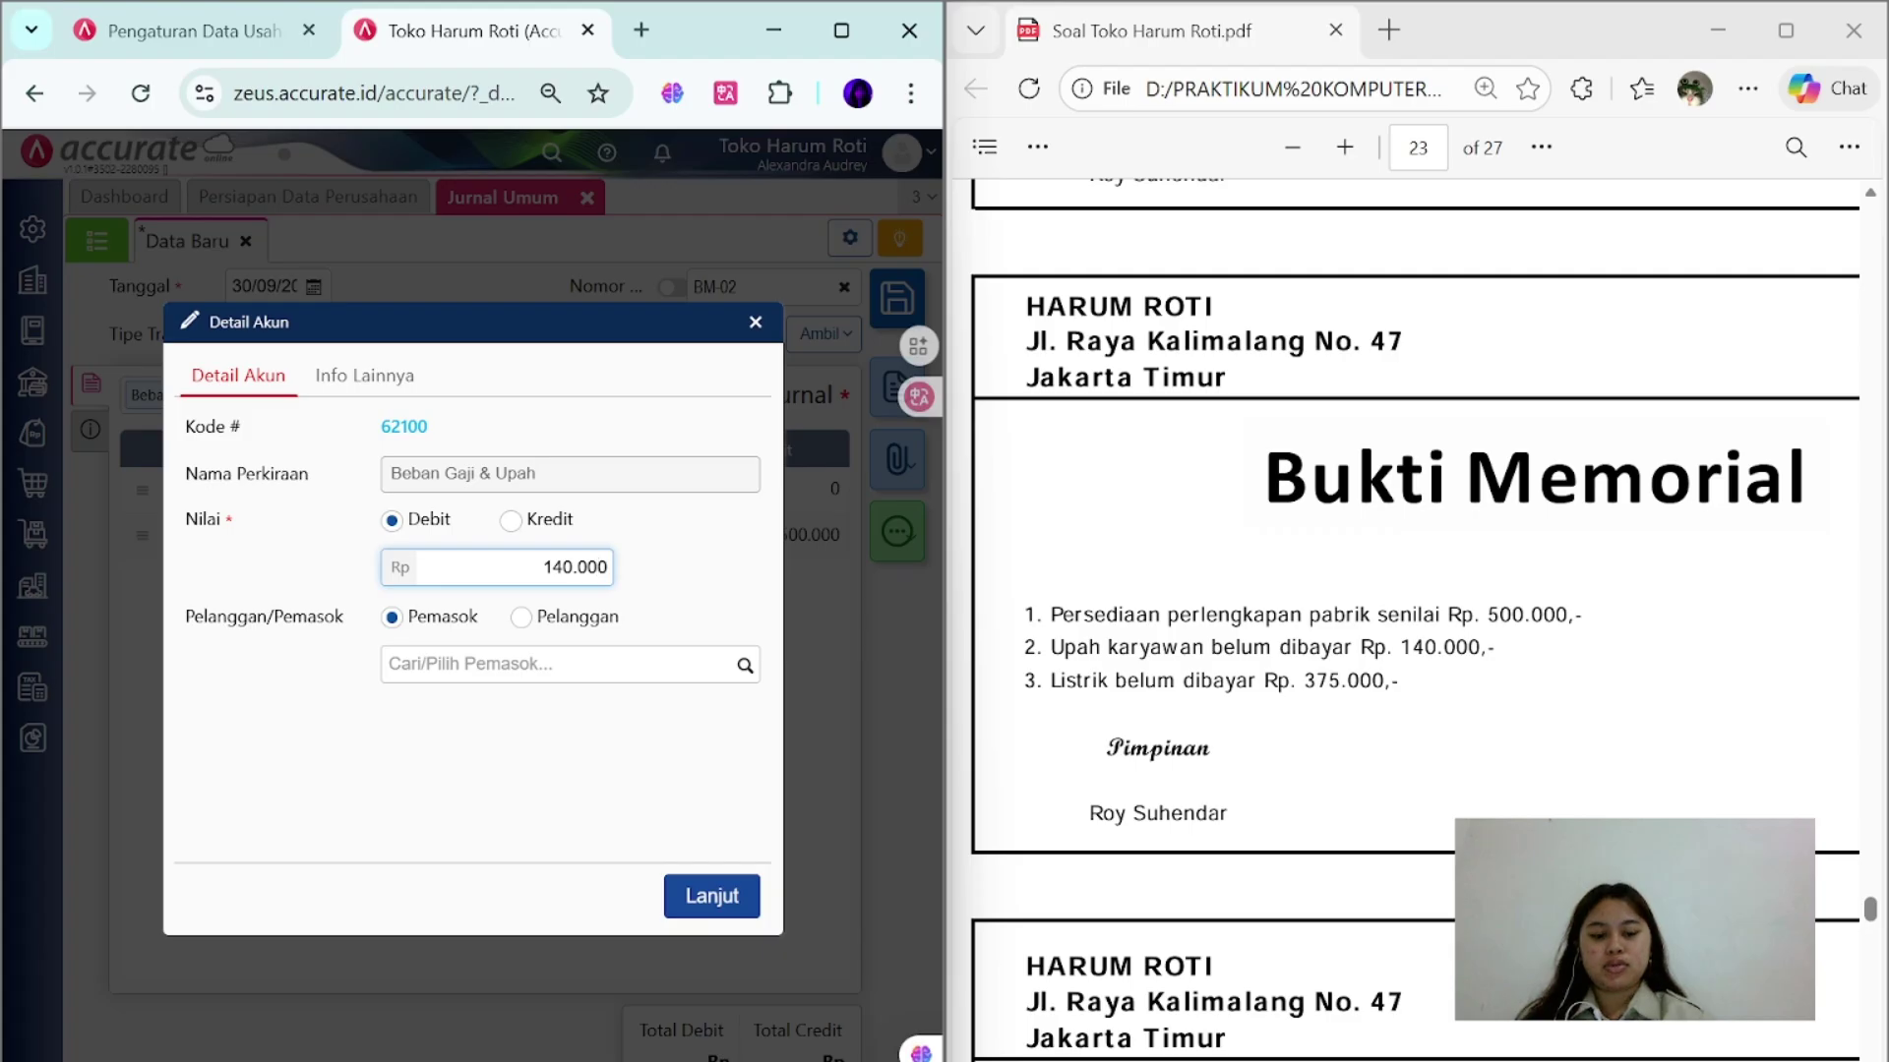
{"action": "left_click", "coordinate": [715, 886]}
- Add Hutang Gaji & Upah to the journal as a credit of Rp 140.000
{"action": "type", "text": "hutang gaj"}
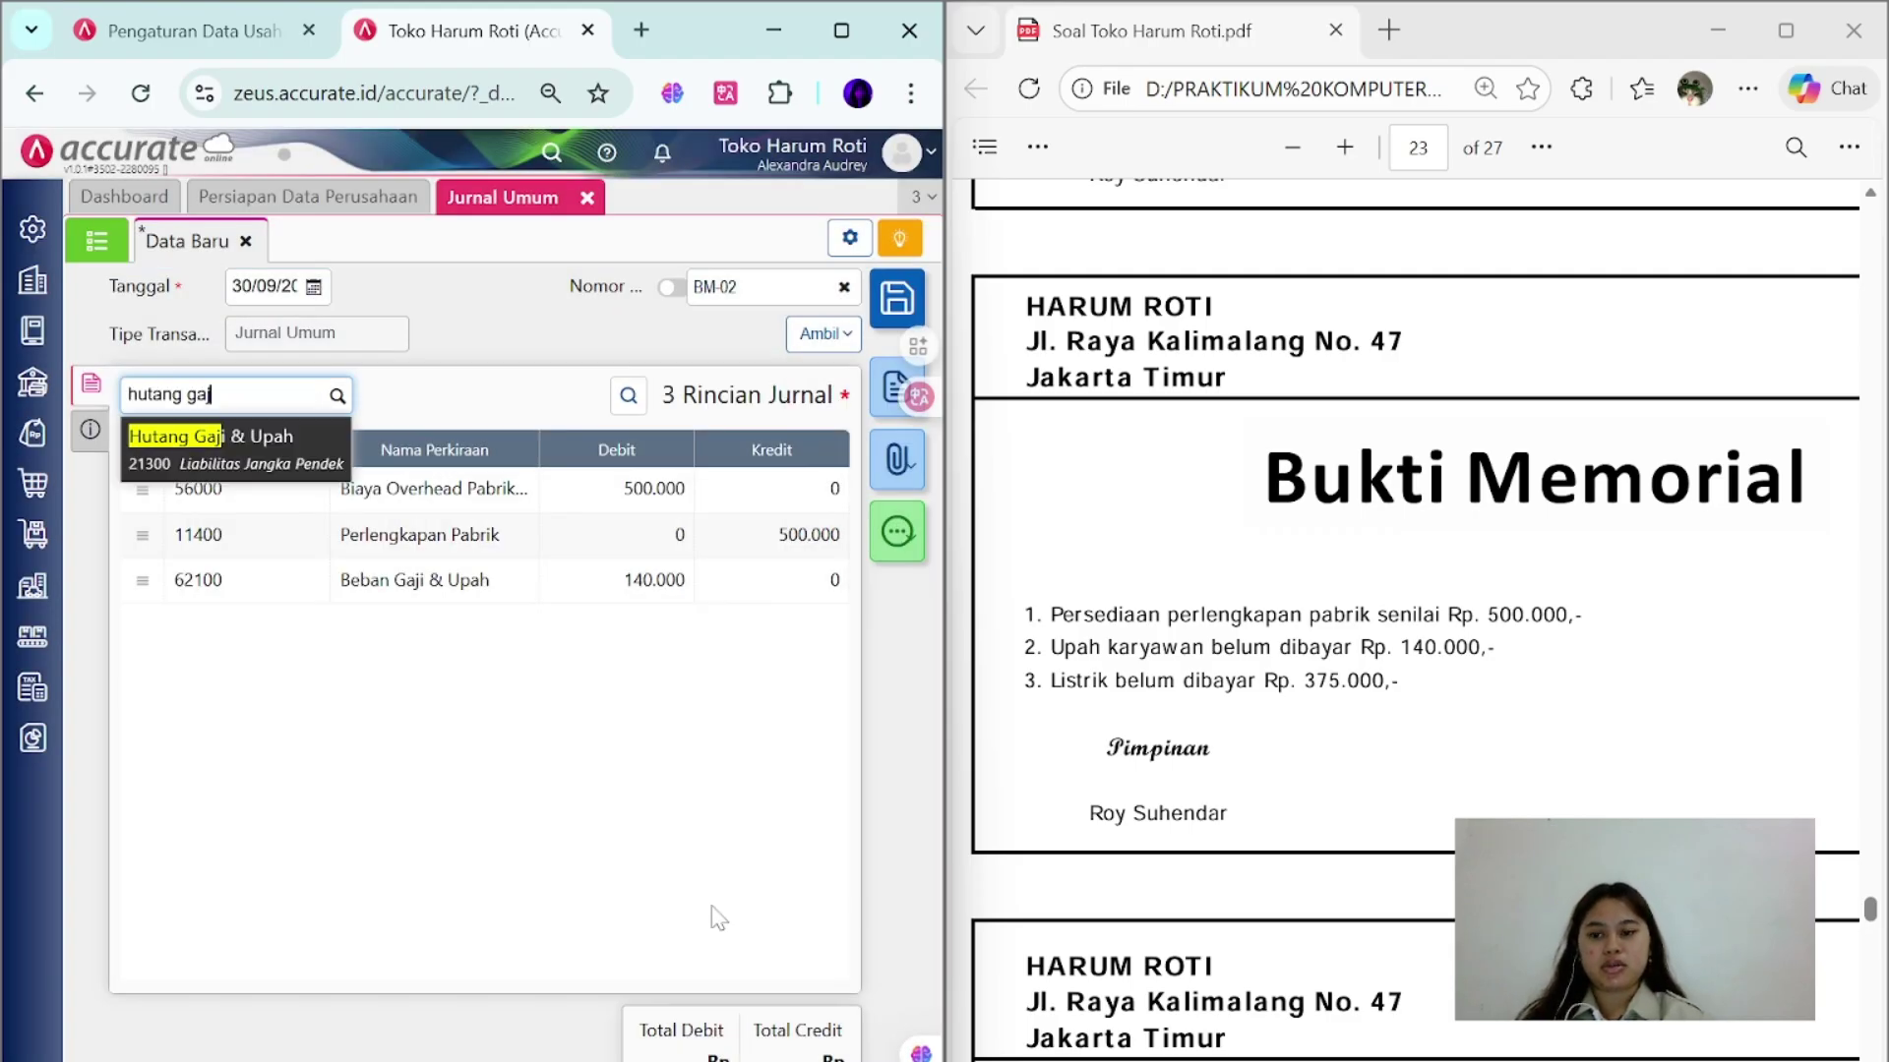
{"action": "key", "text": "Return"}
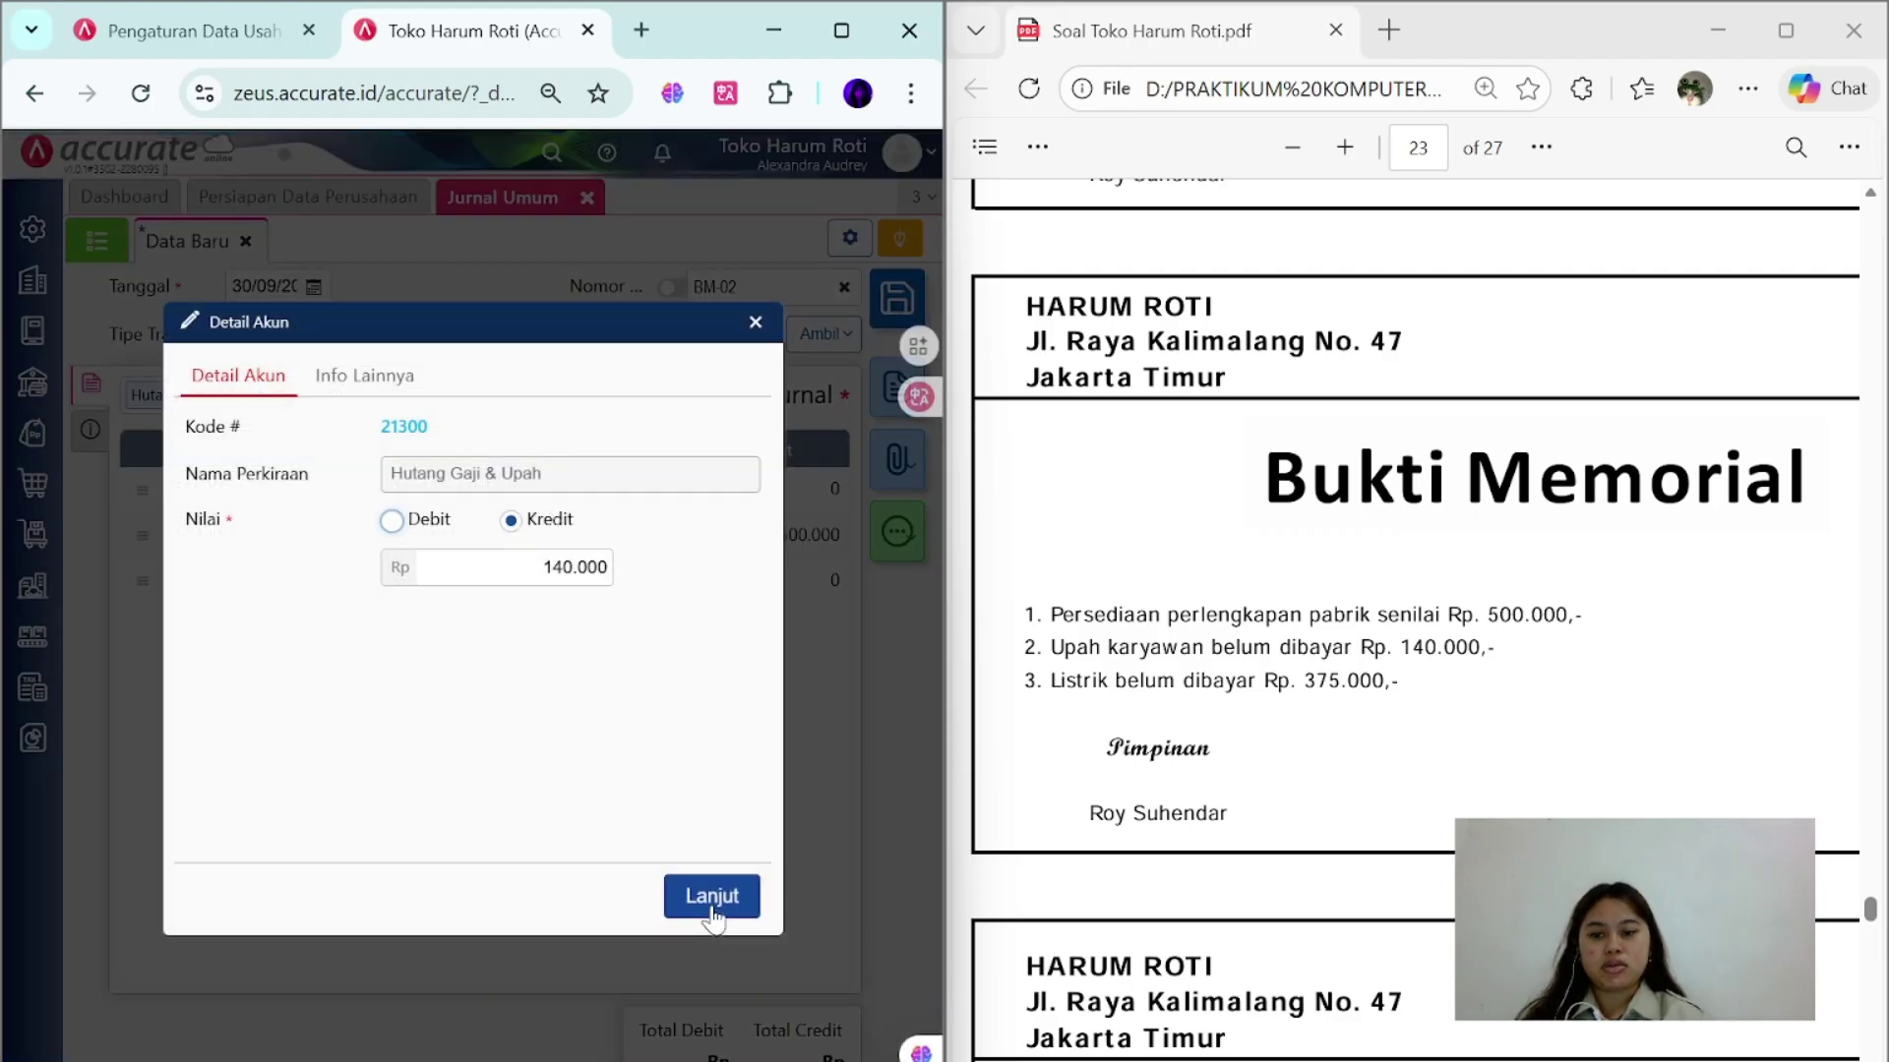
{"action": "left_click", "coordinate": [713, 907]}
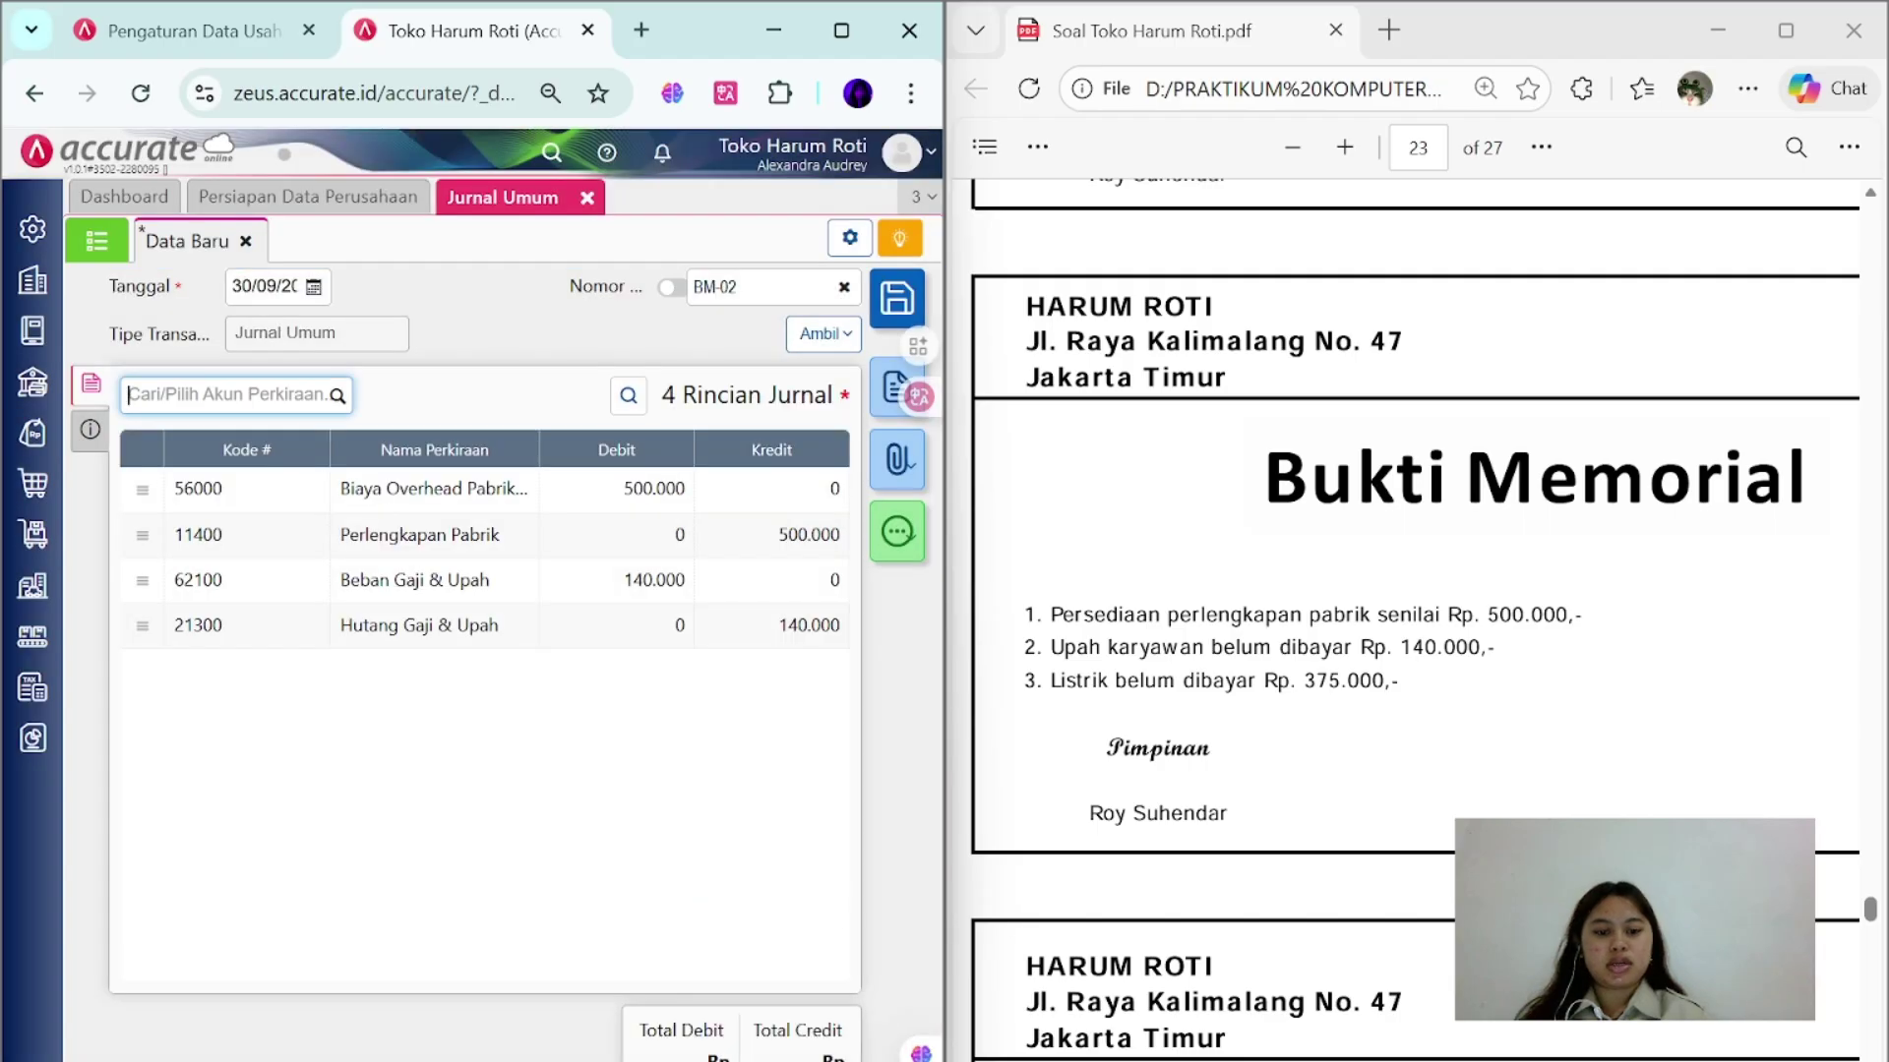
- Add Beban Listrik to the journal as a debit of Rp 375.000, with Pemasok as the party type
{"action": "type", "text": "beb"}
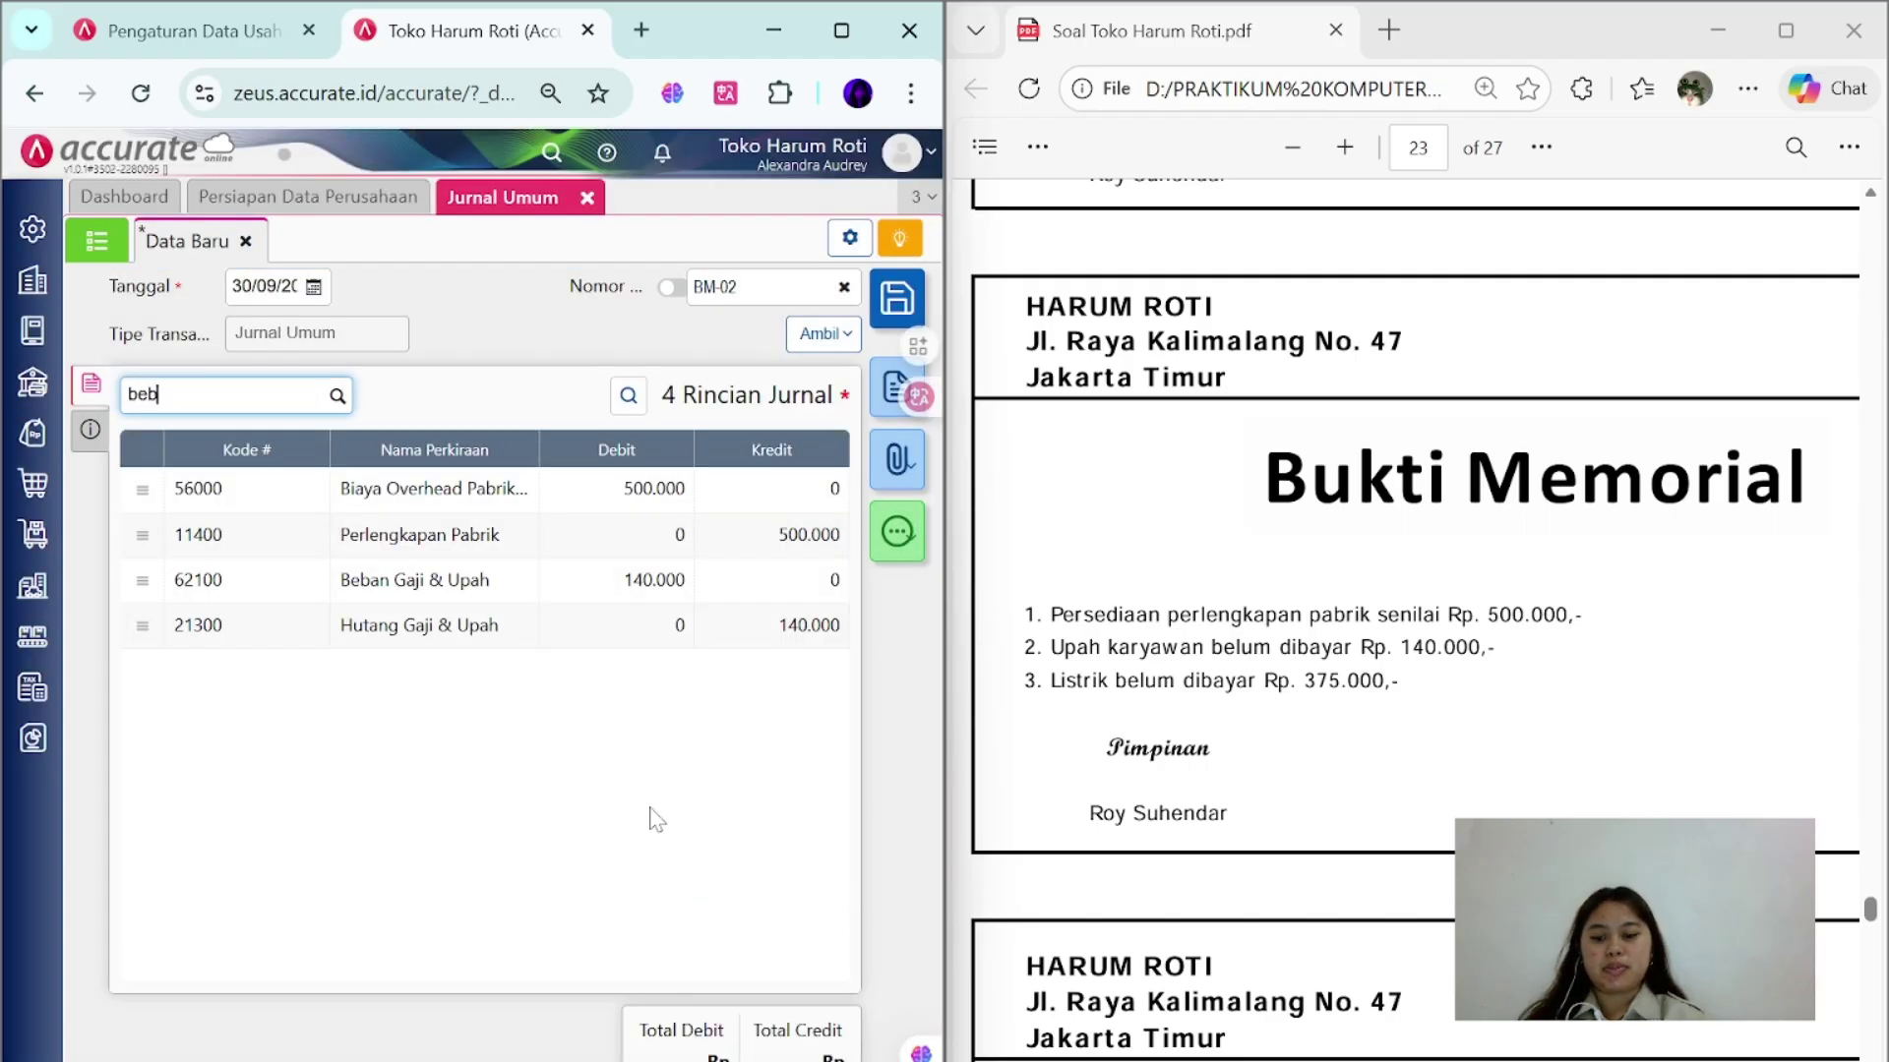
{"action": "type", "text": "an lis"}
{"action": "key", "text": "Return"}
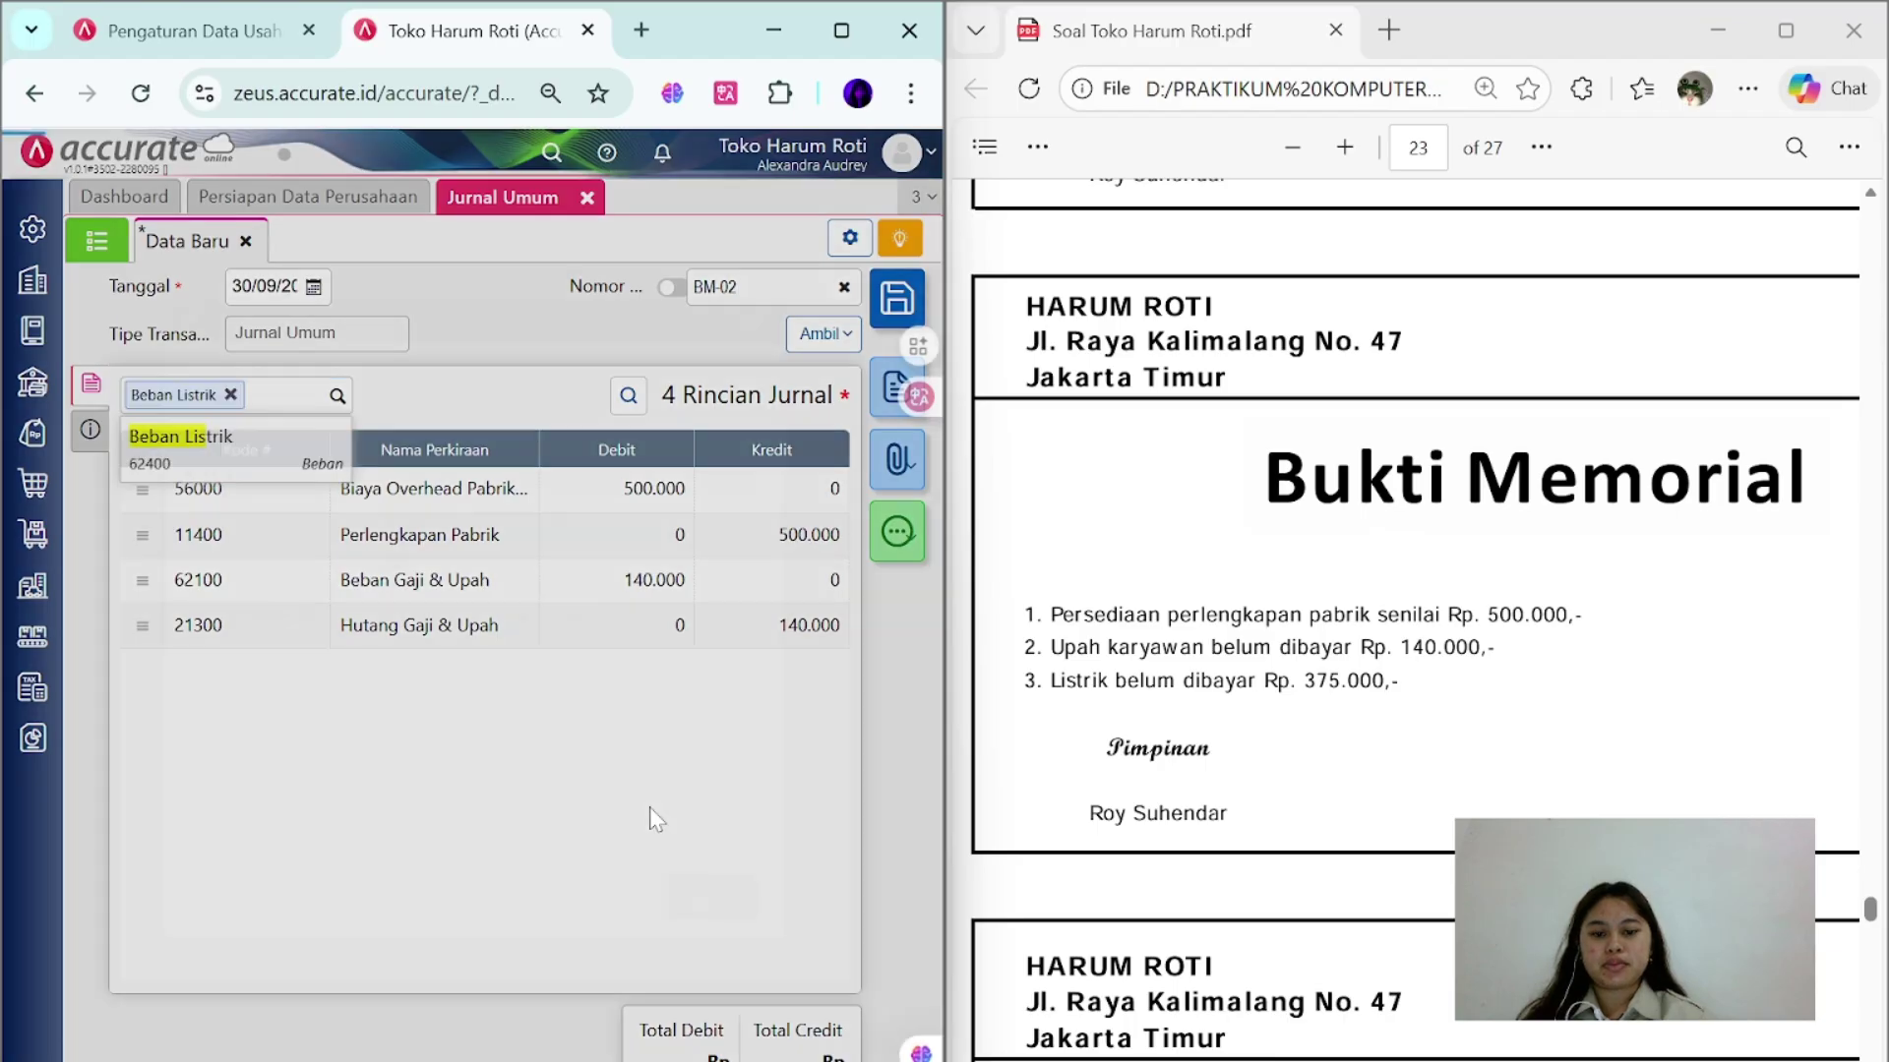
{"action": "left_click", "coordinate": [392, 618]}
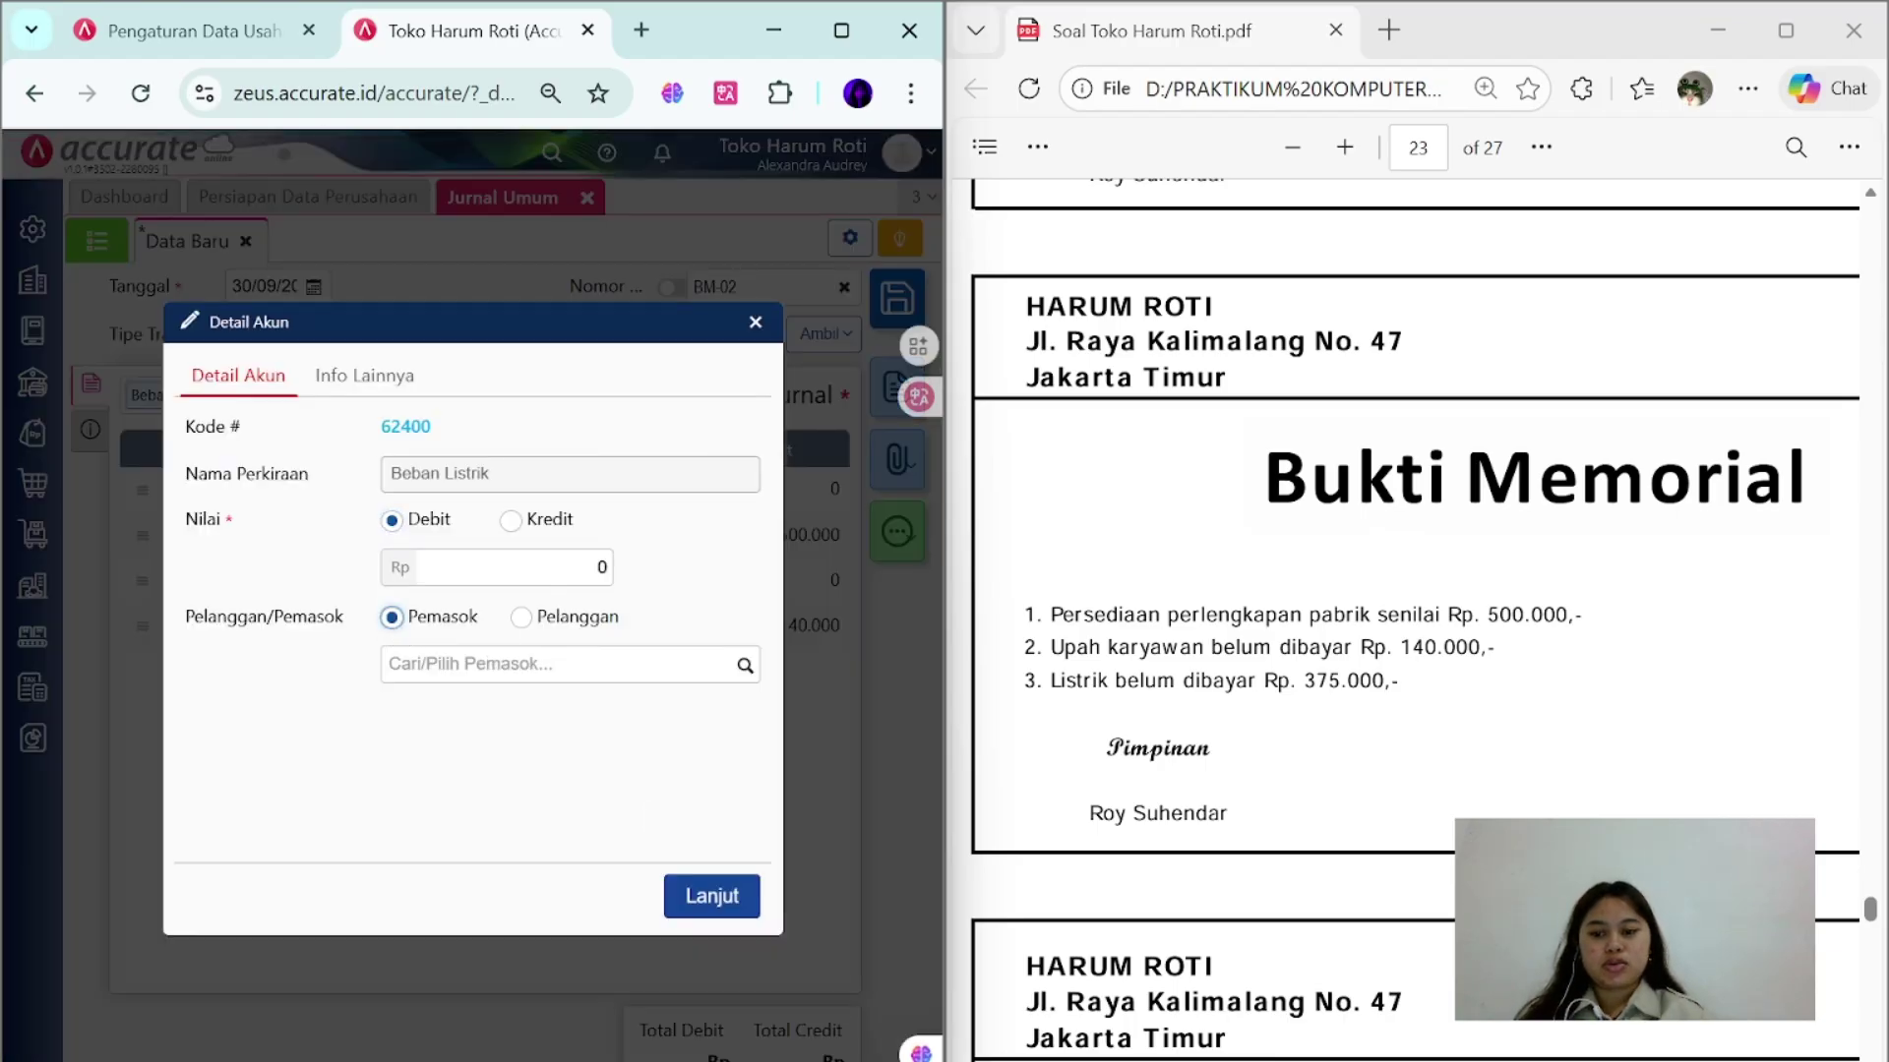
{"action": "left_click", "coordinate": [551, 567]}
{"action": "type", "text": "3750000"}
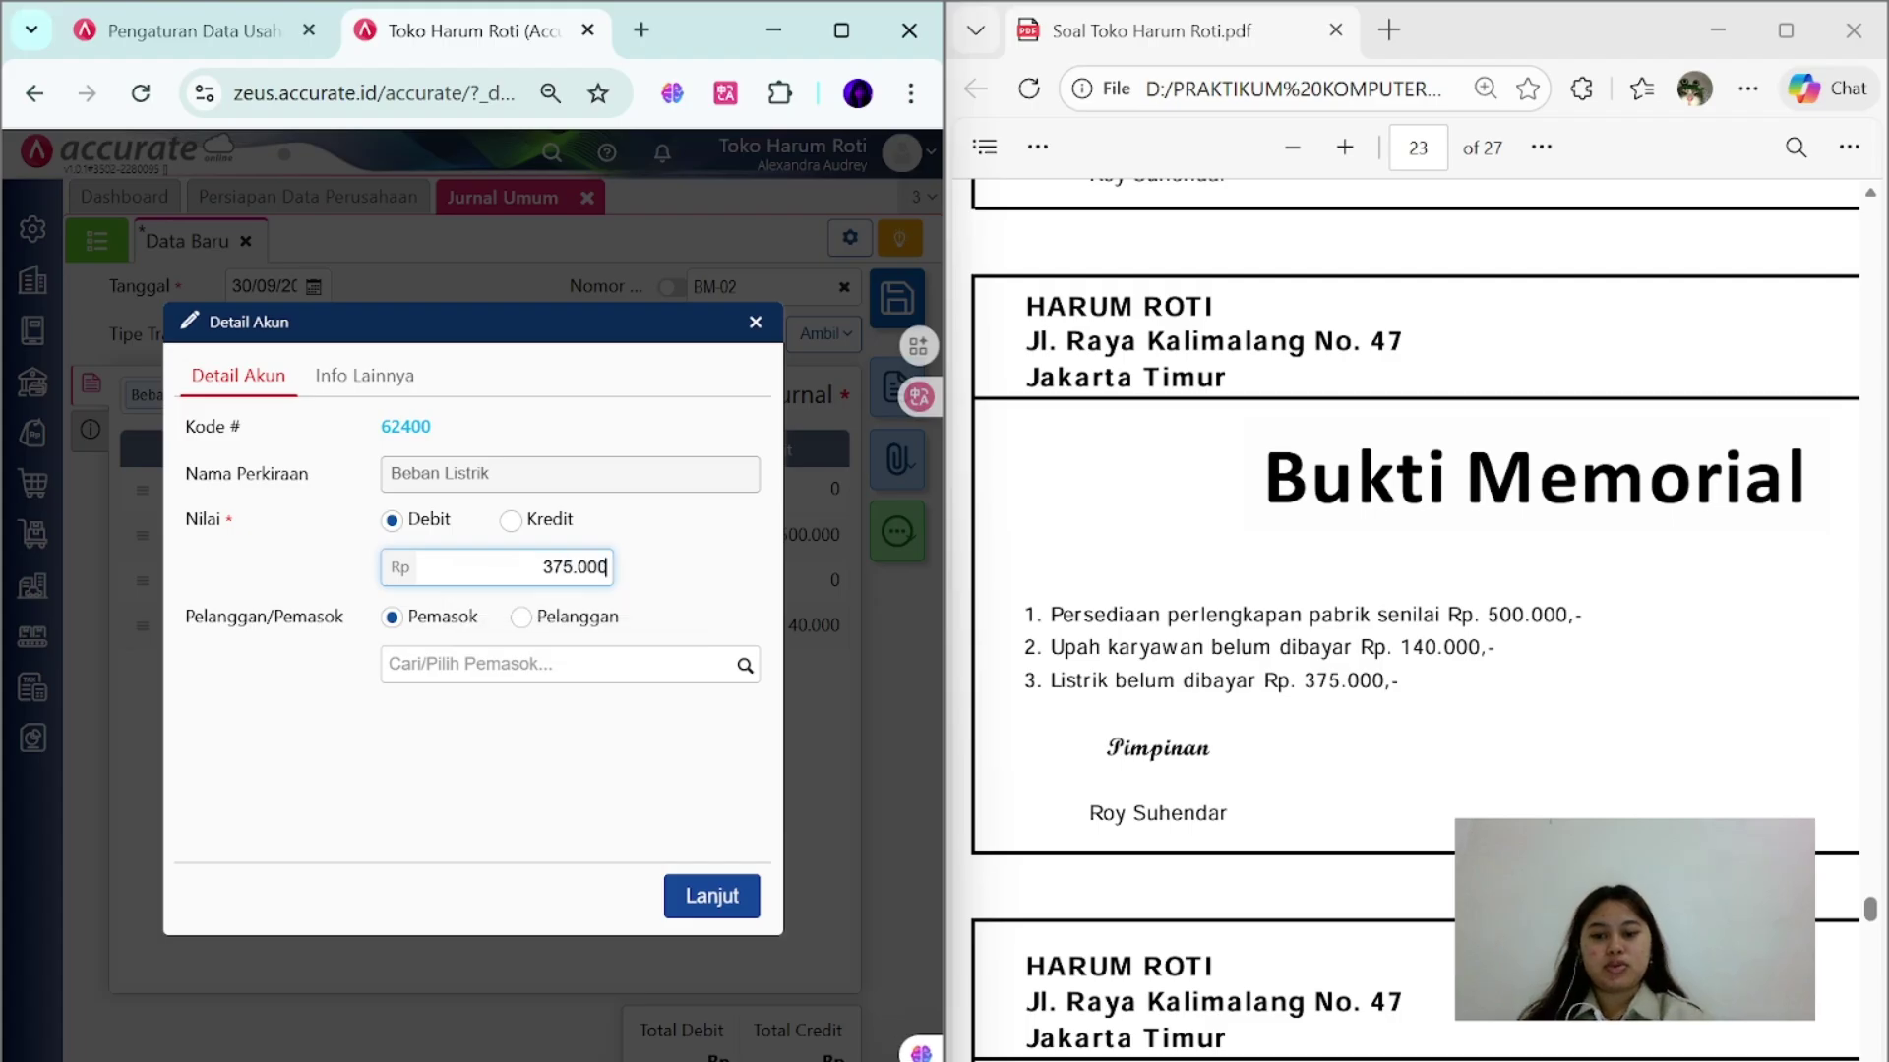
{"action": "left_click", "coordinate": [710, 897]}
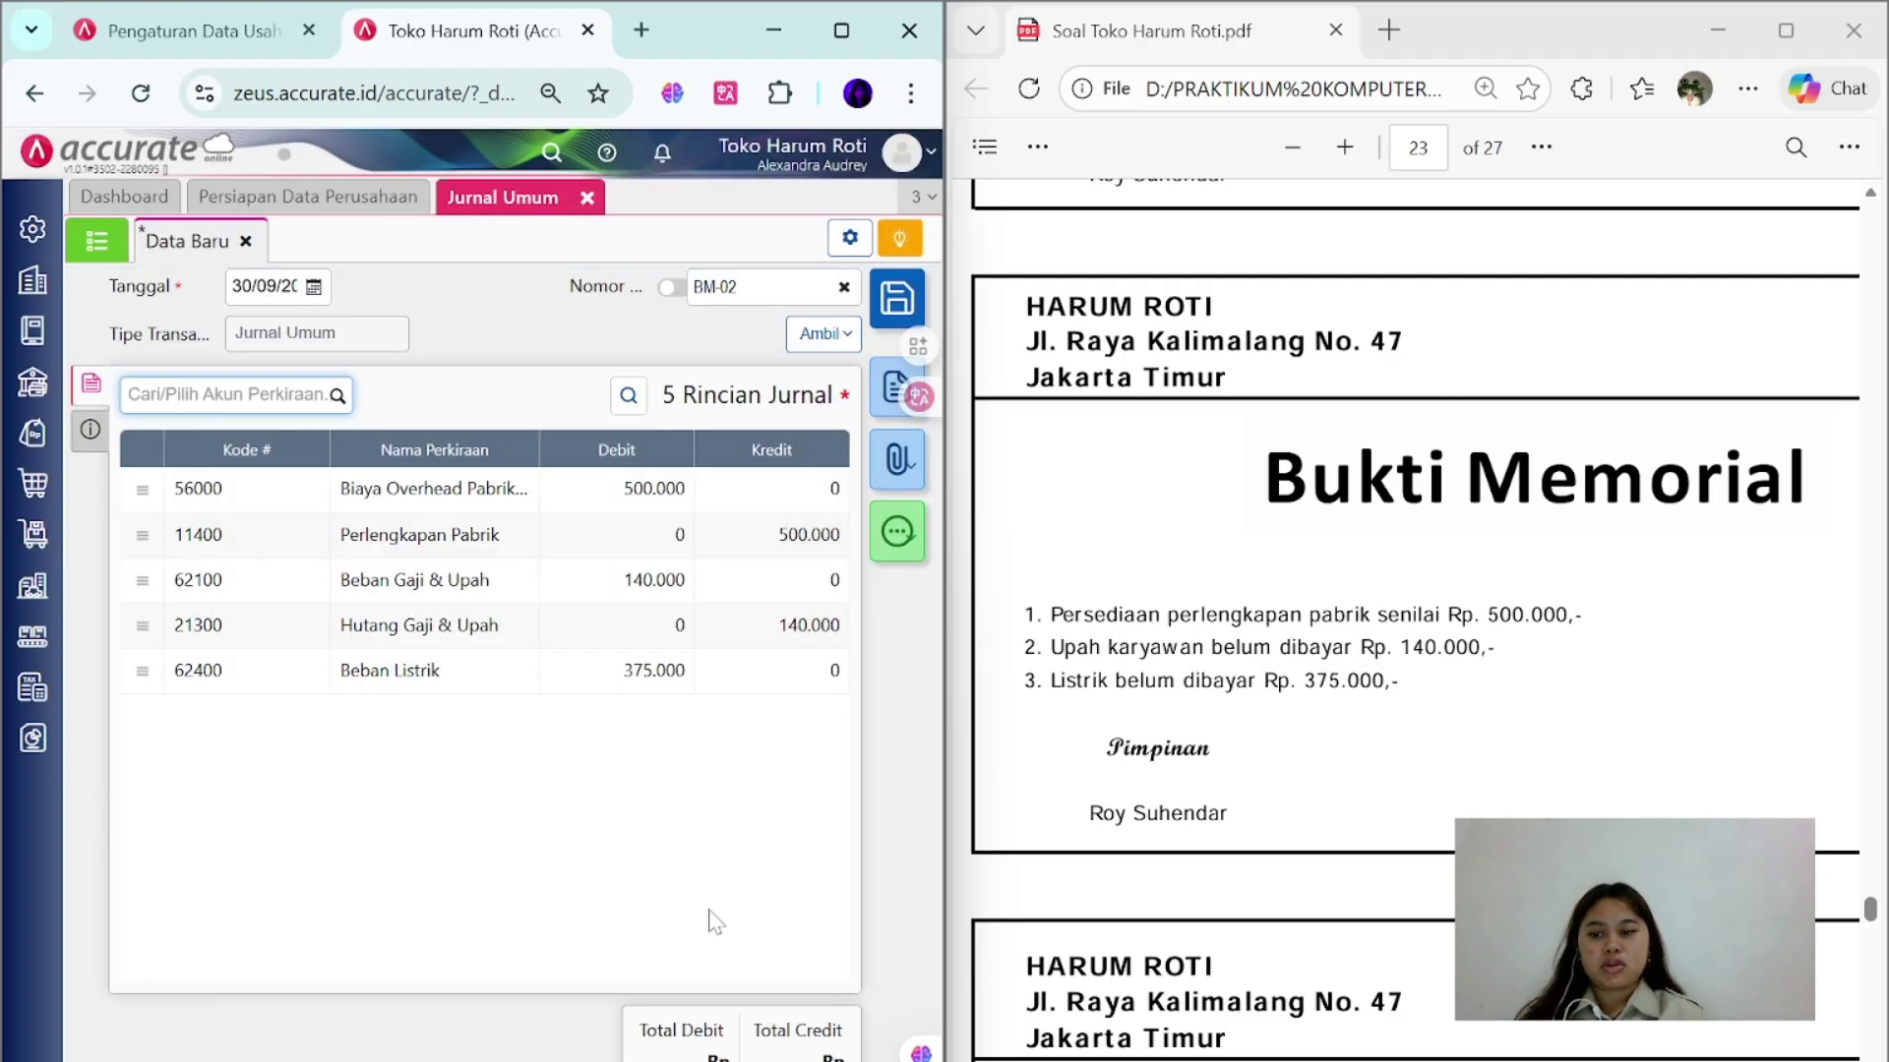
- Add Hutang Listrik & Telepon to the journal as a credit of Rp 375.000
{"action": "type", "text": "hutang"}
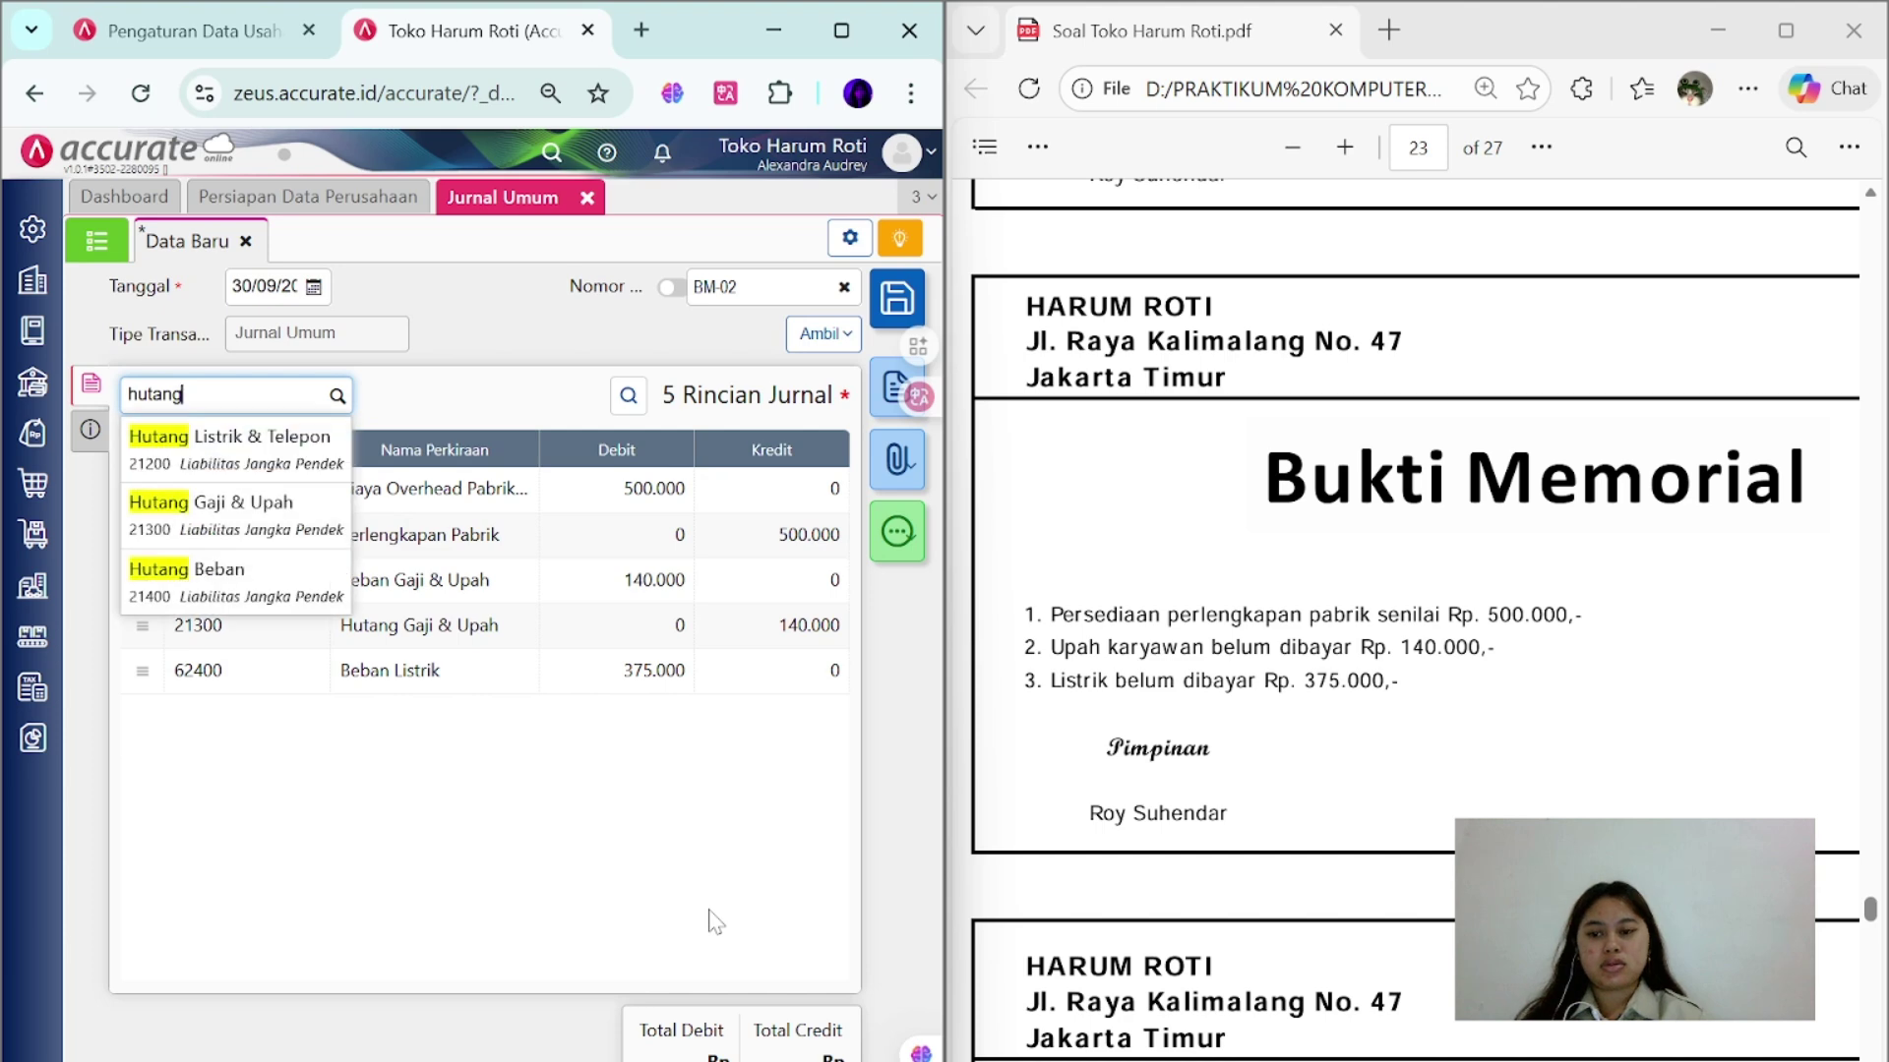
{"action": "key", "text": "Down"}
{"action": "key", "text": "Return"}
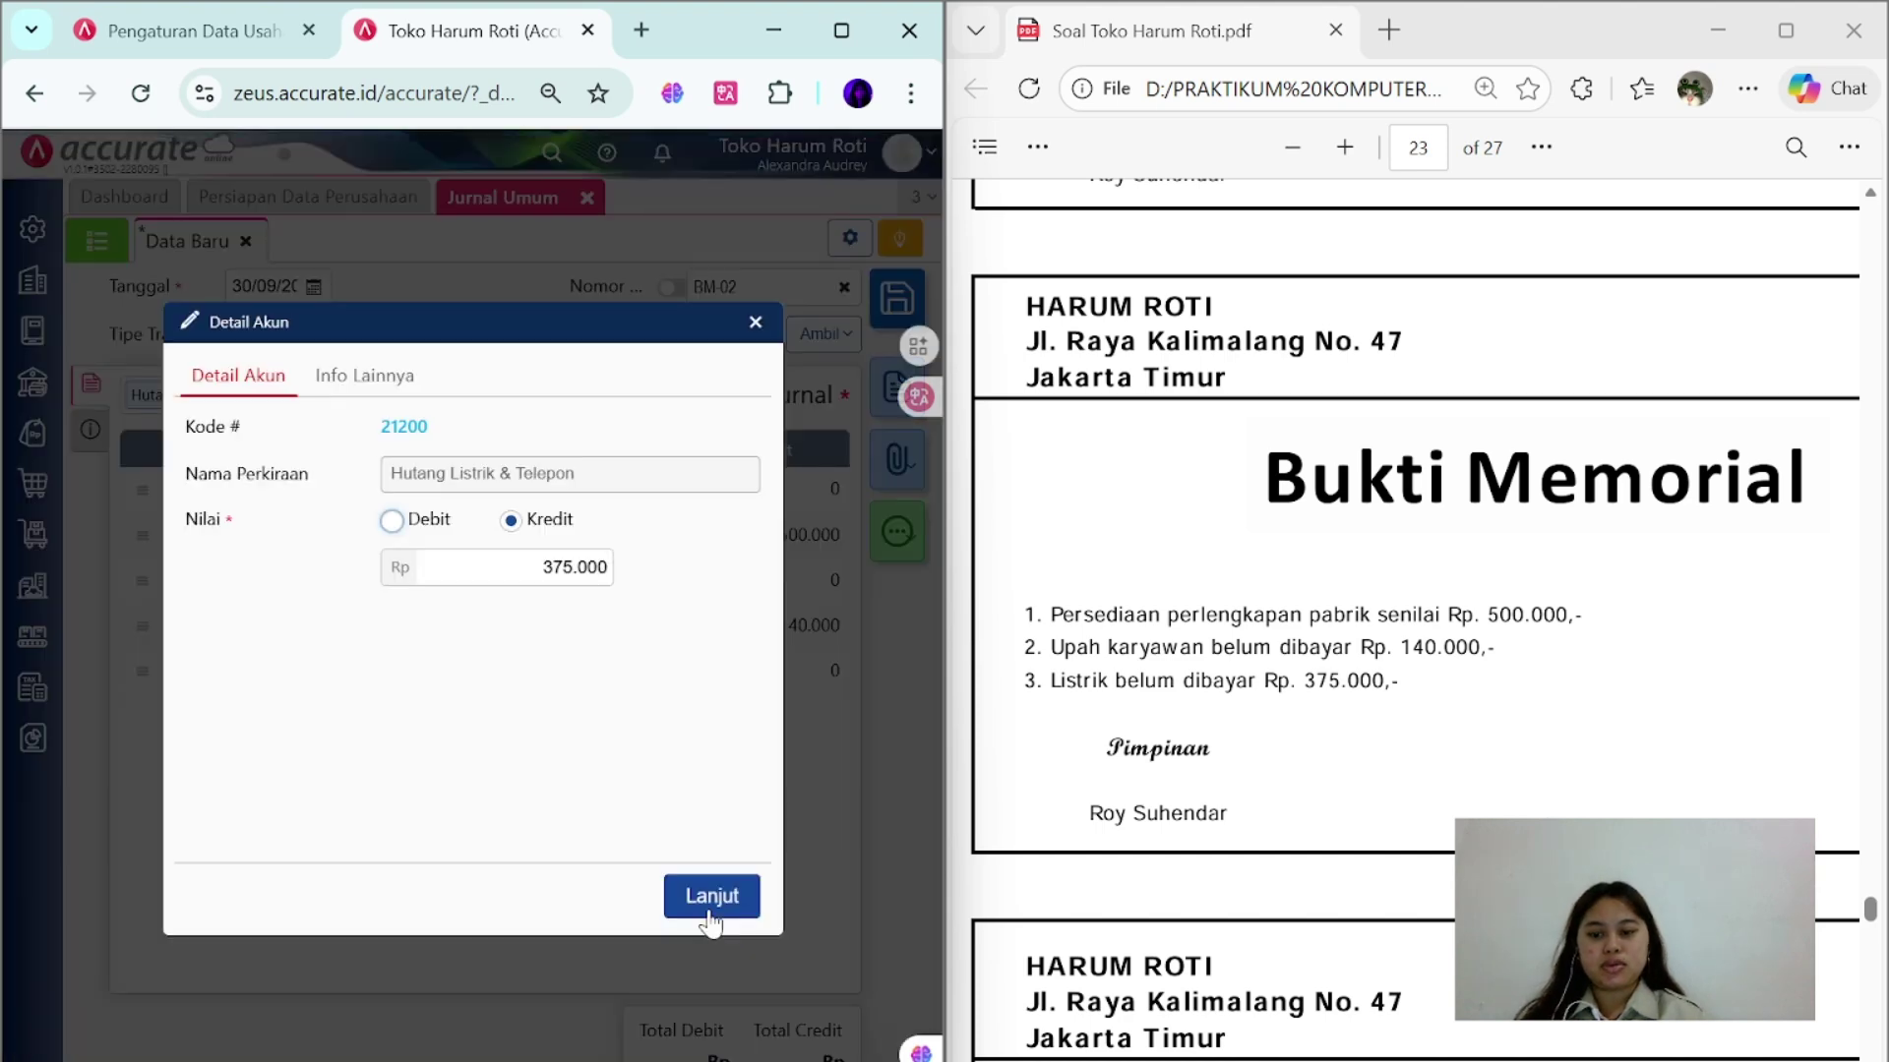
{"action": "left_click", "coordinate": [711, 898]}
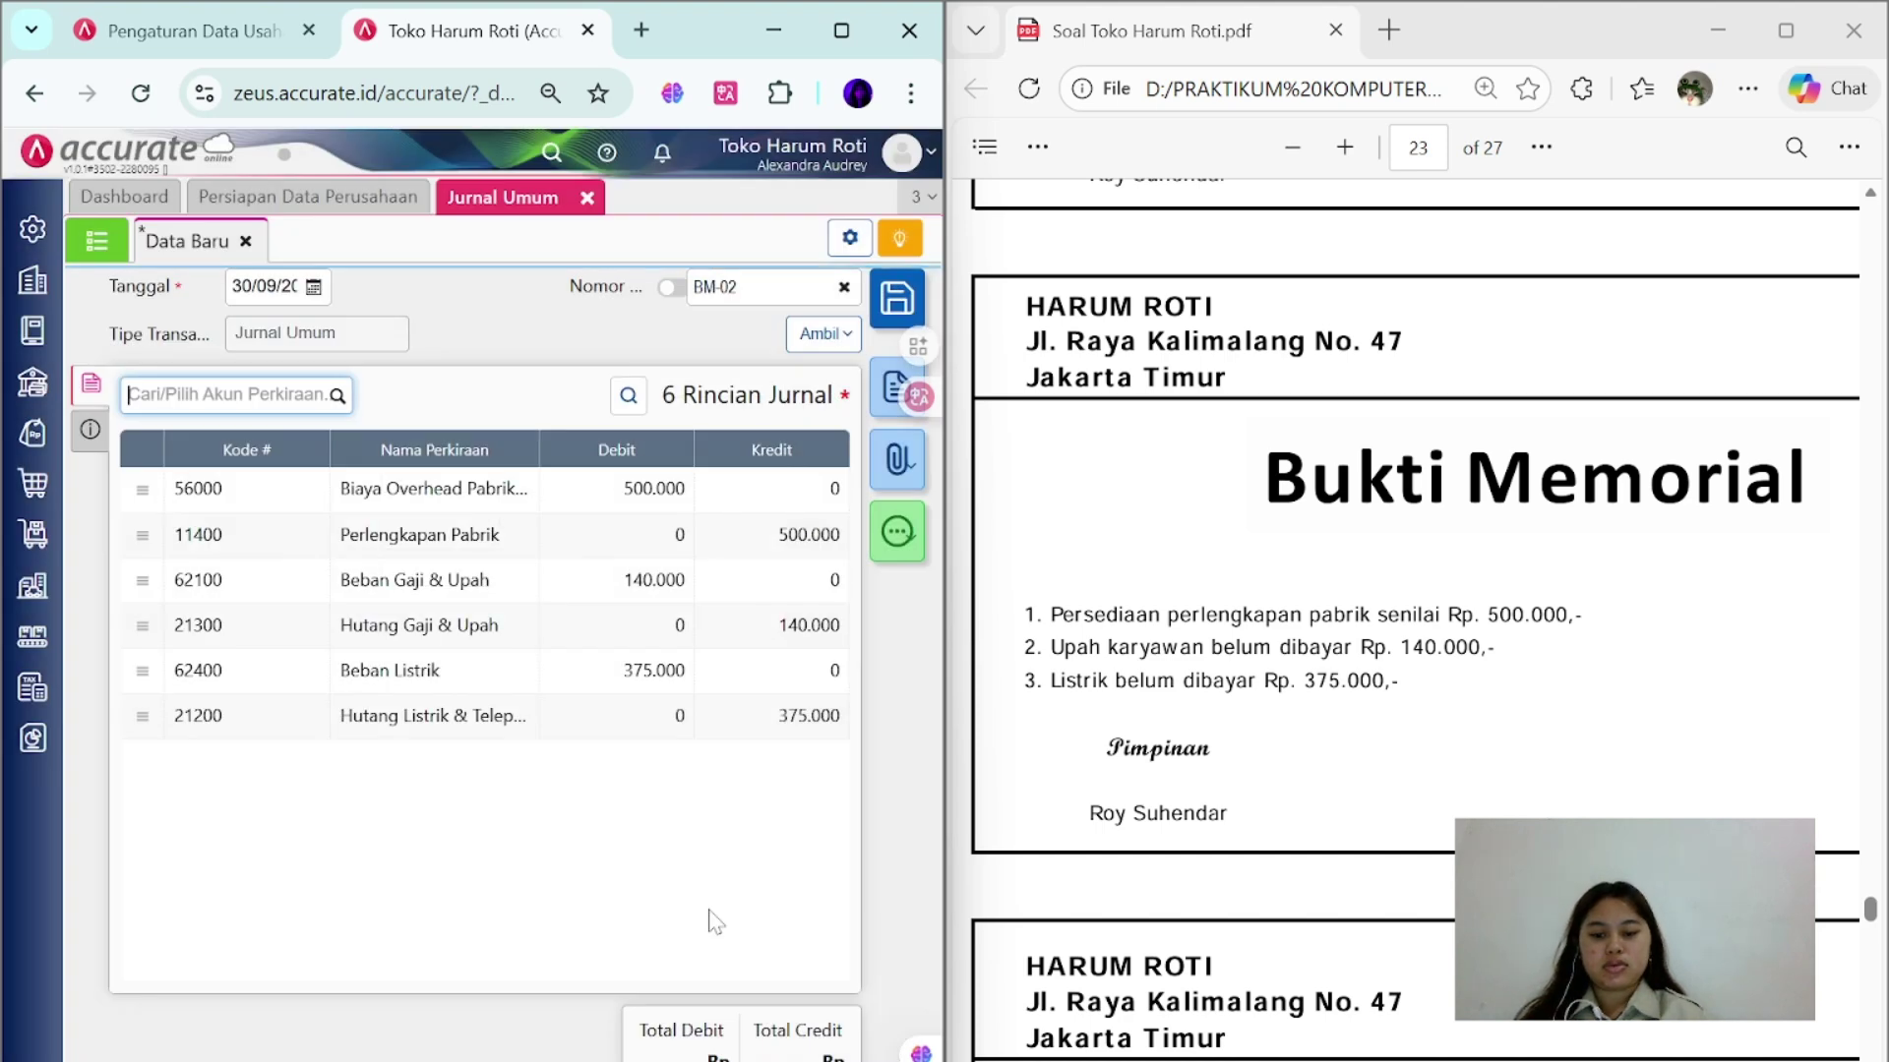
{"action": "left_click", "coordinate": [102, 434]}
{"action": "left_click", "coordinate": [90, 383]}
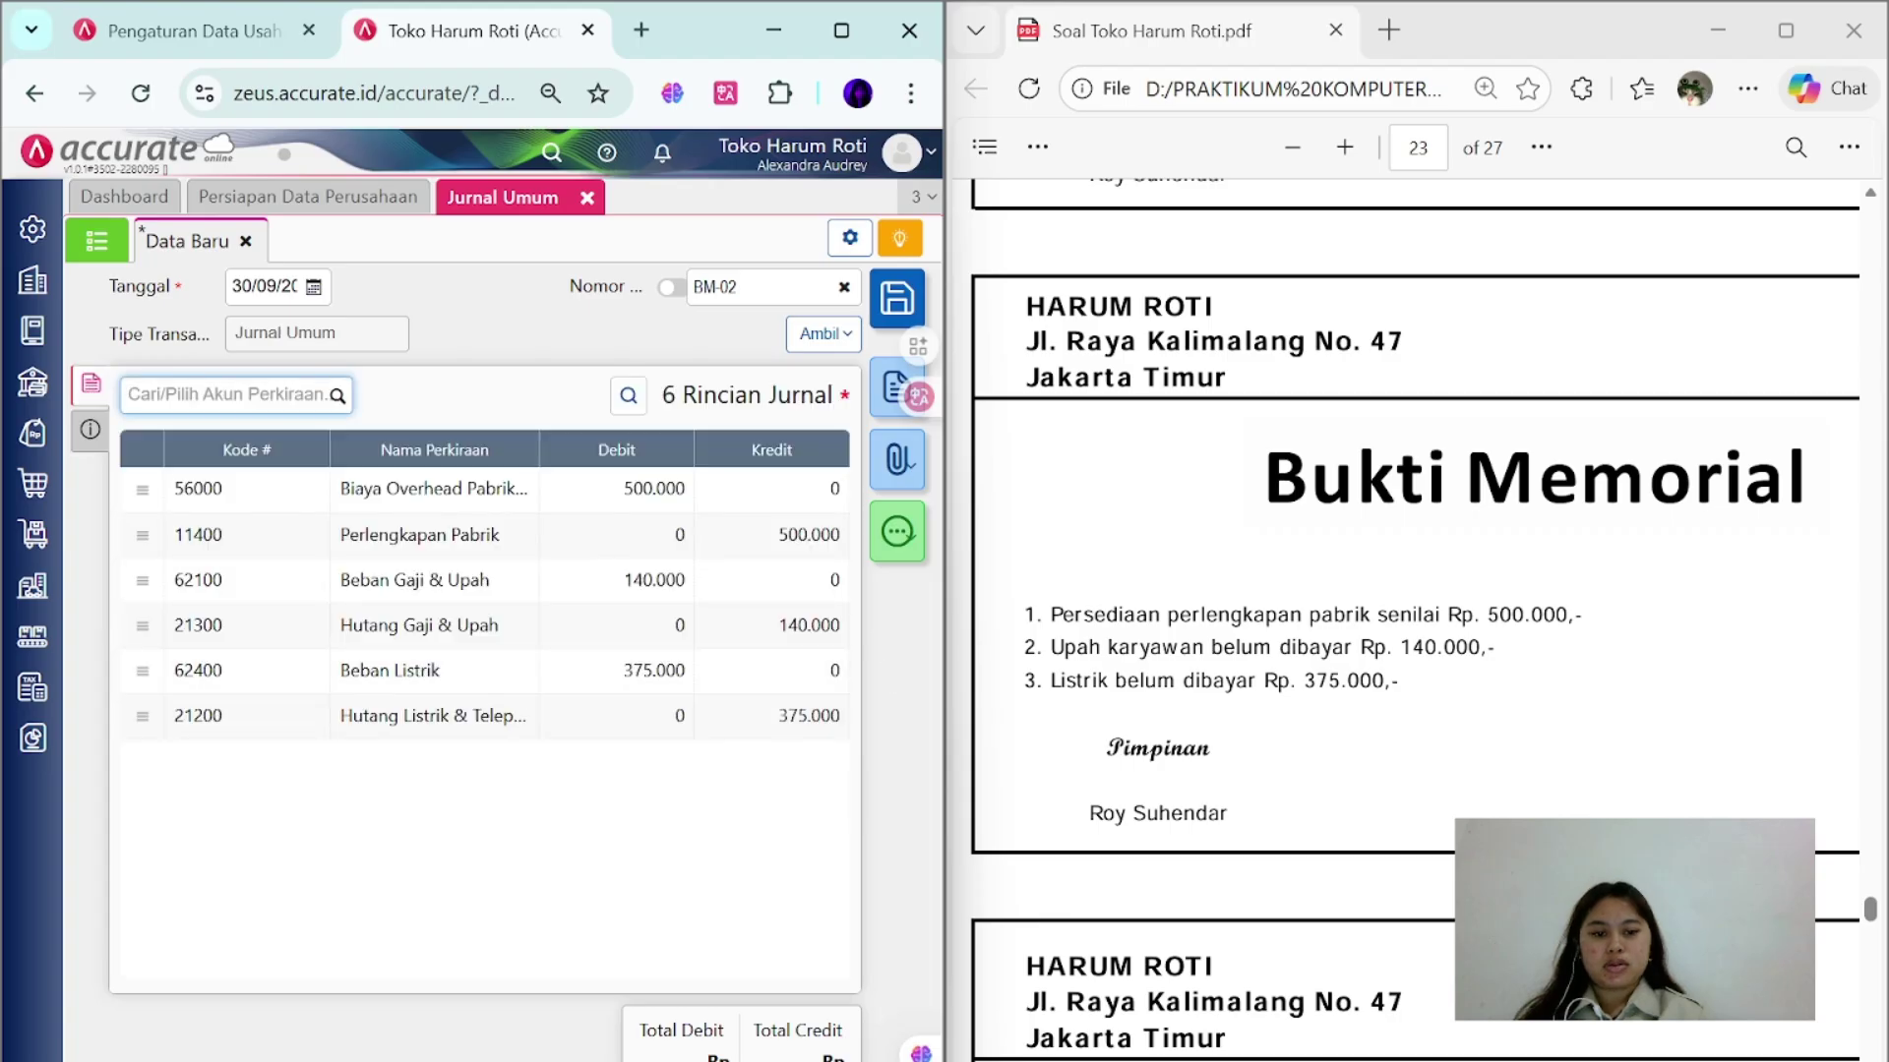
{"action": "scroll", "coordinate": [1040, 682], "scroll_direction": "down", "scroll_amount": 2}
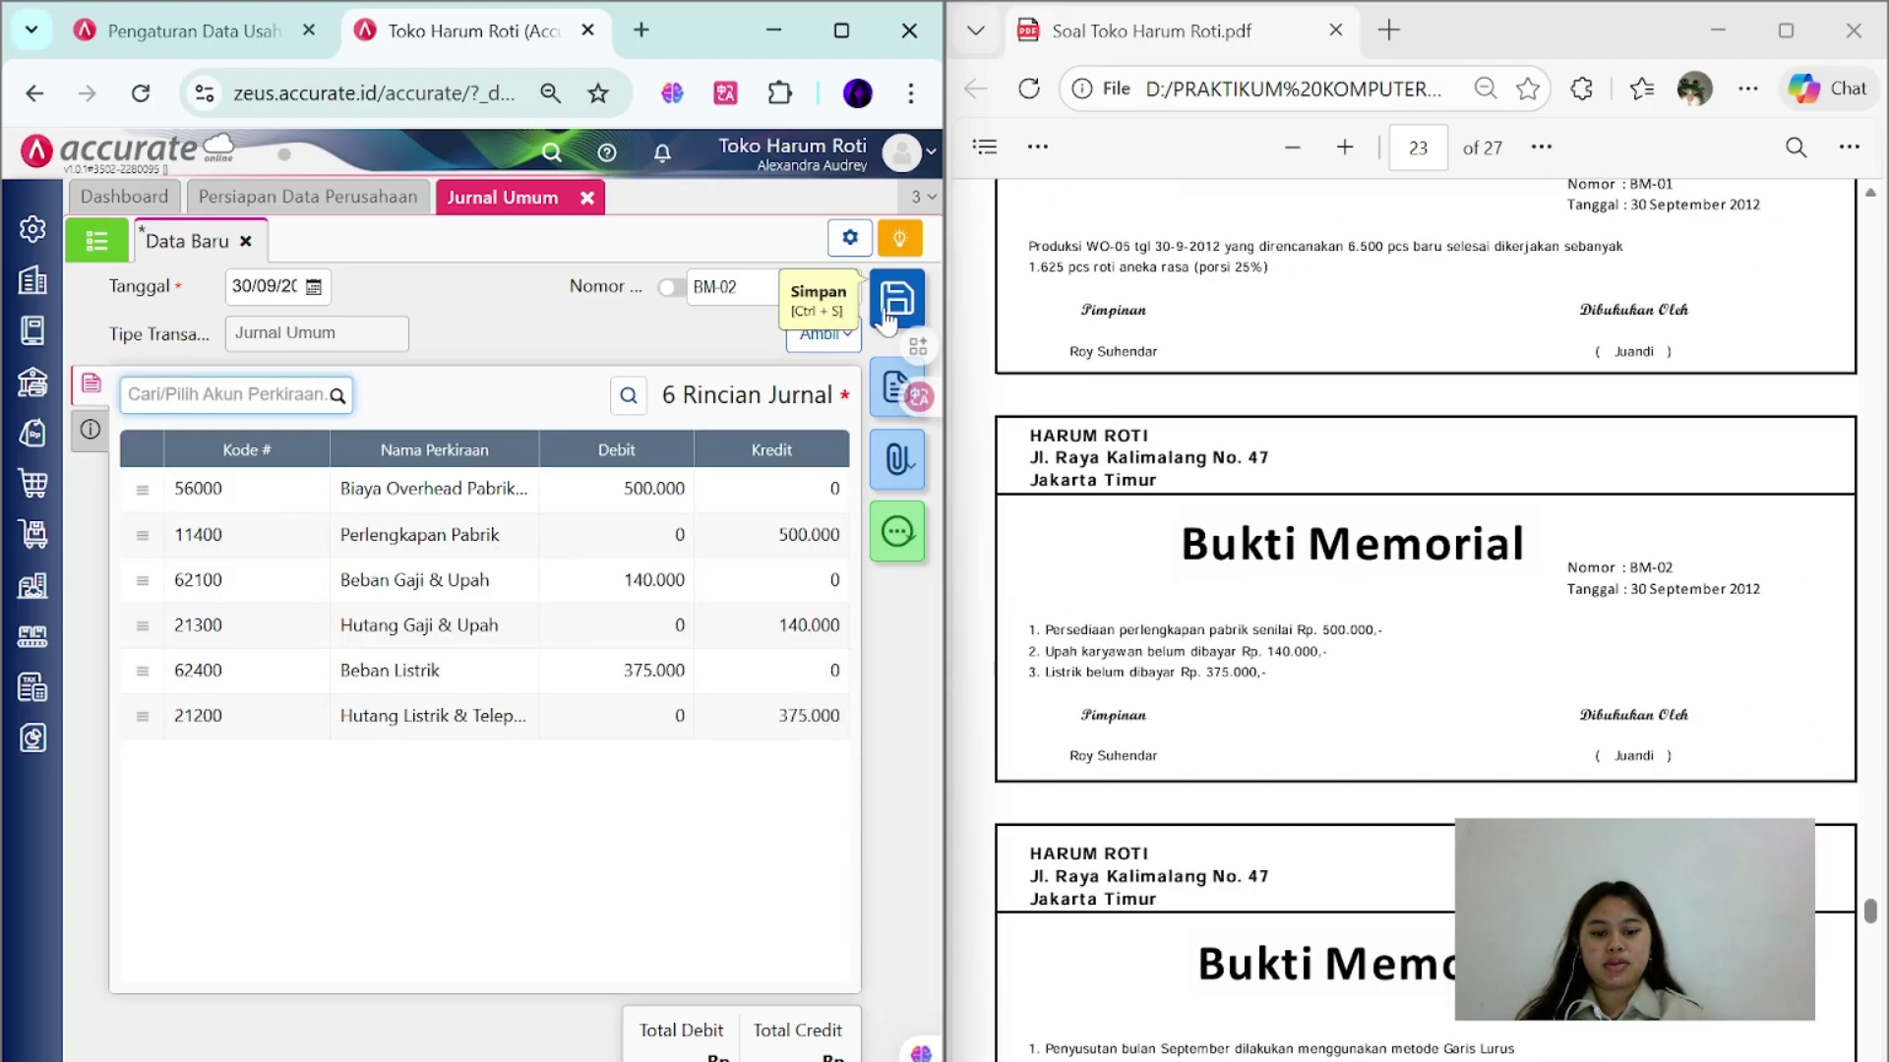
- Save the BM-02 journal entry and close Jurnal Umum
{"action": "left_click", "coordinate": [889, 312]}
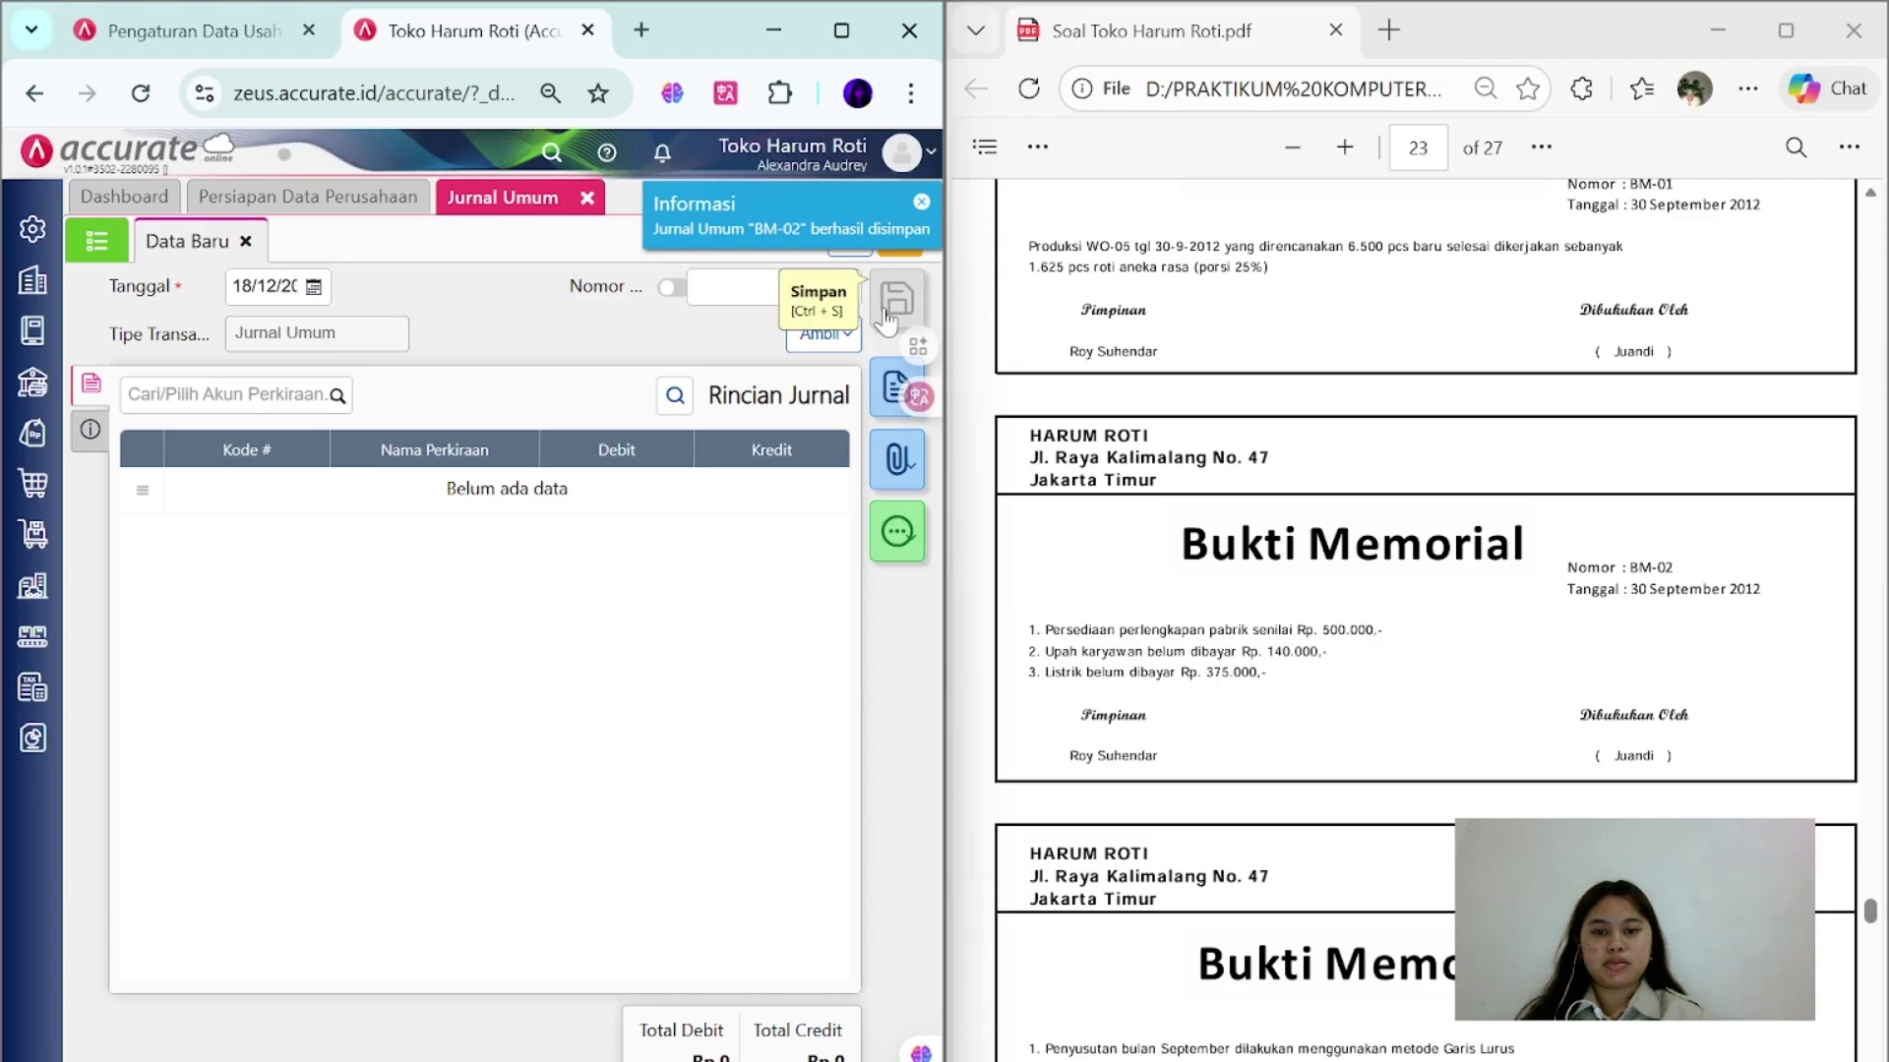
{"action": "scroll", "coordinate": [1377, 492], "scroll_direction": "up", "scroll_amount": 1}
{"action": "left_click", "coordinate": [587, 197]}
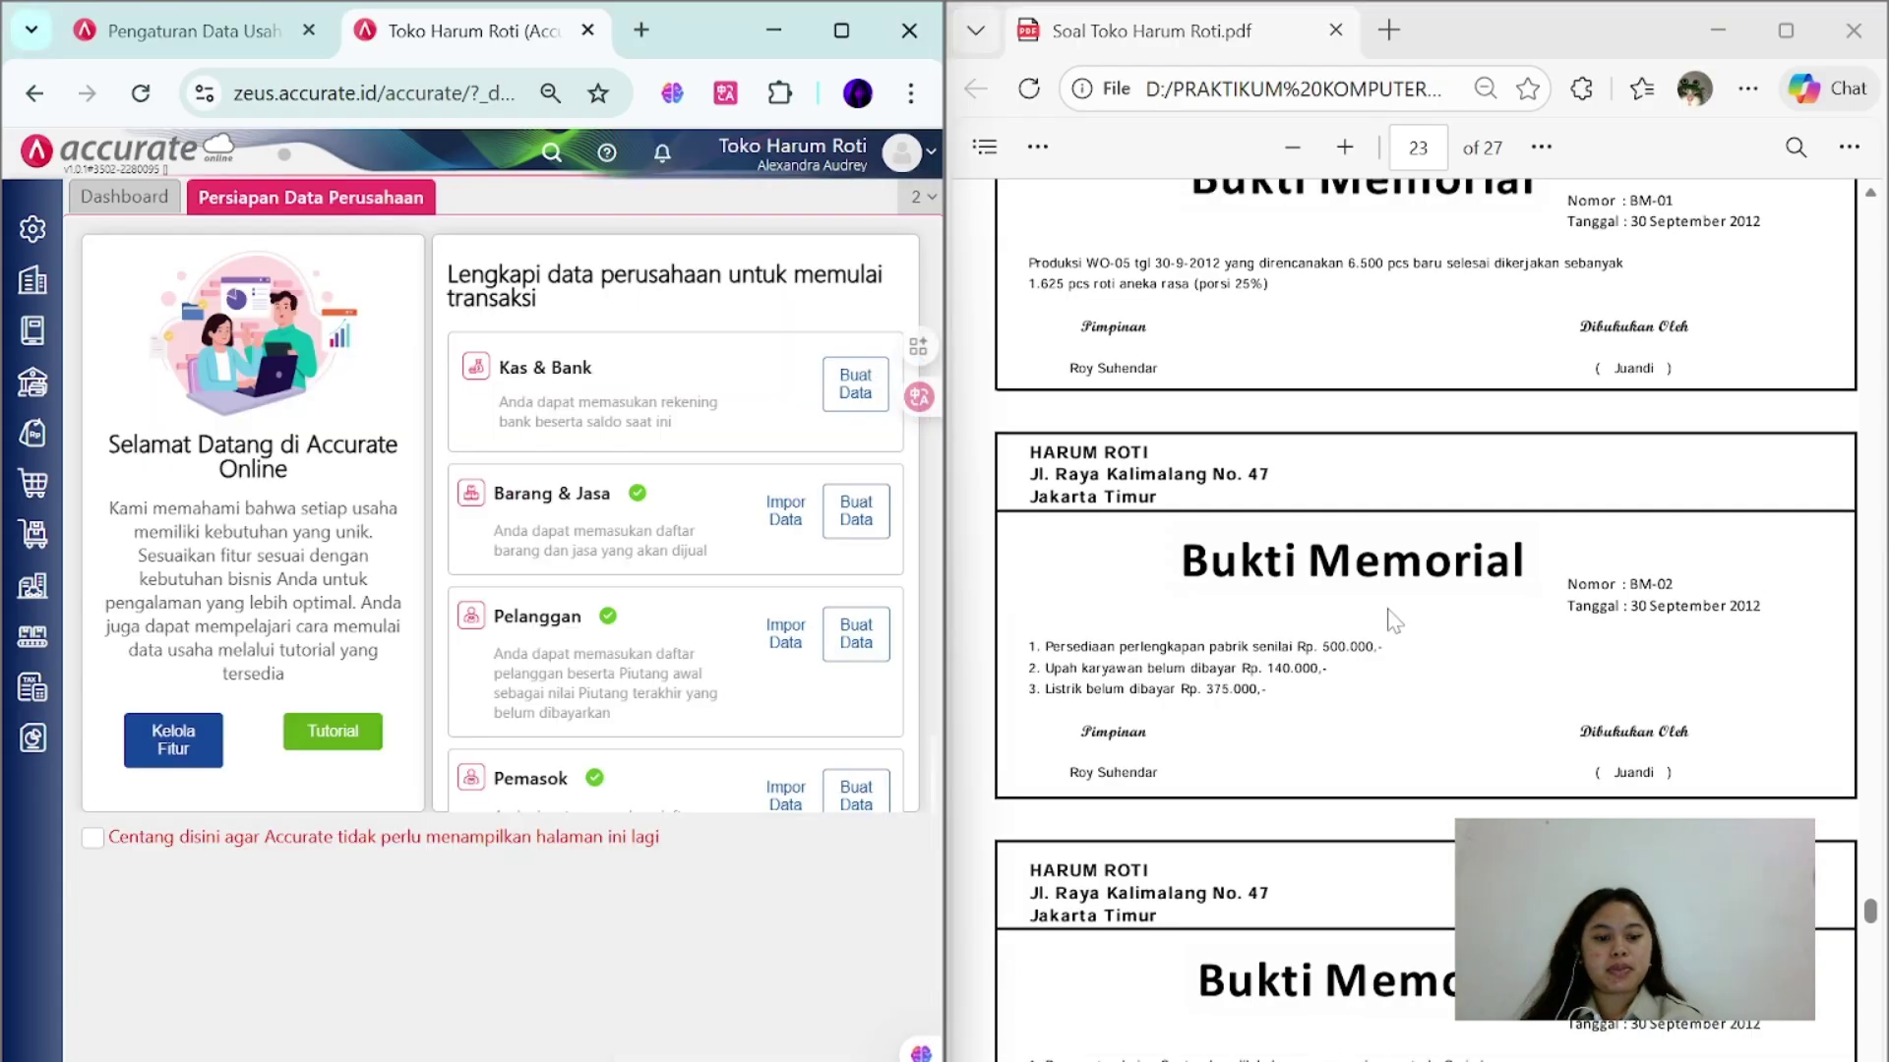
- Run and save Proses Akhir Bulan for September 2012 to cover BM-03, and open the list of month-end processes
{"action": "scroll", "coordinate": [1394, 619], "scroll_direction": "down", "scroll_amount": 8}
{"action": "scroll", "coordinate": [1394, 619], "scroll_direction": "up", "scroll_amount": 5}
{"action": "scroll", "coordinate": [1394, 620], "scroll_direction": "down", "scroll_amount": 1}
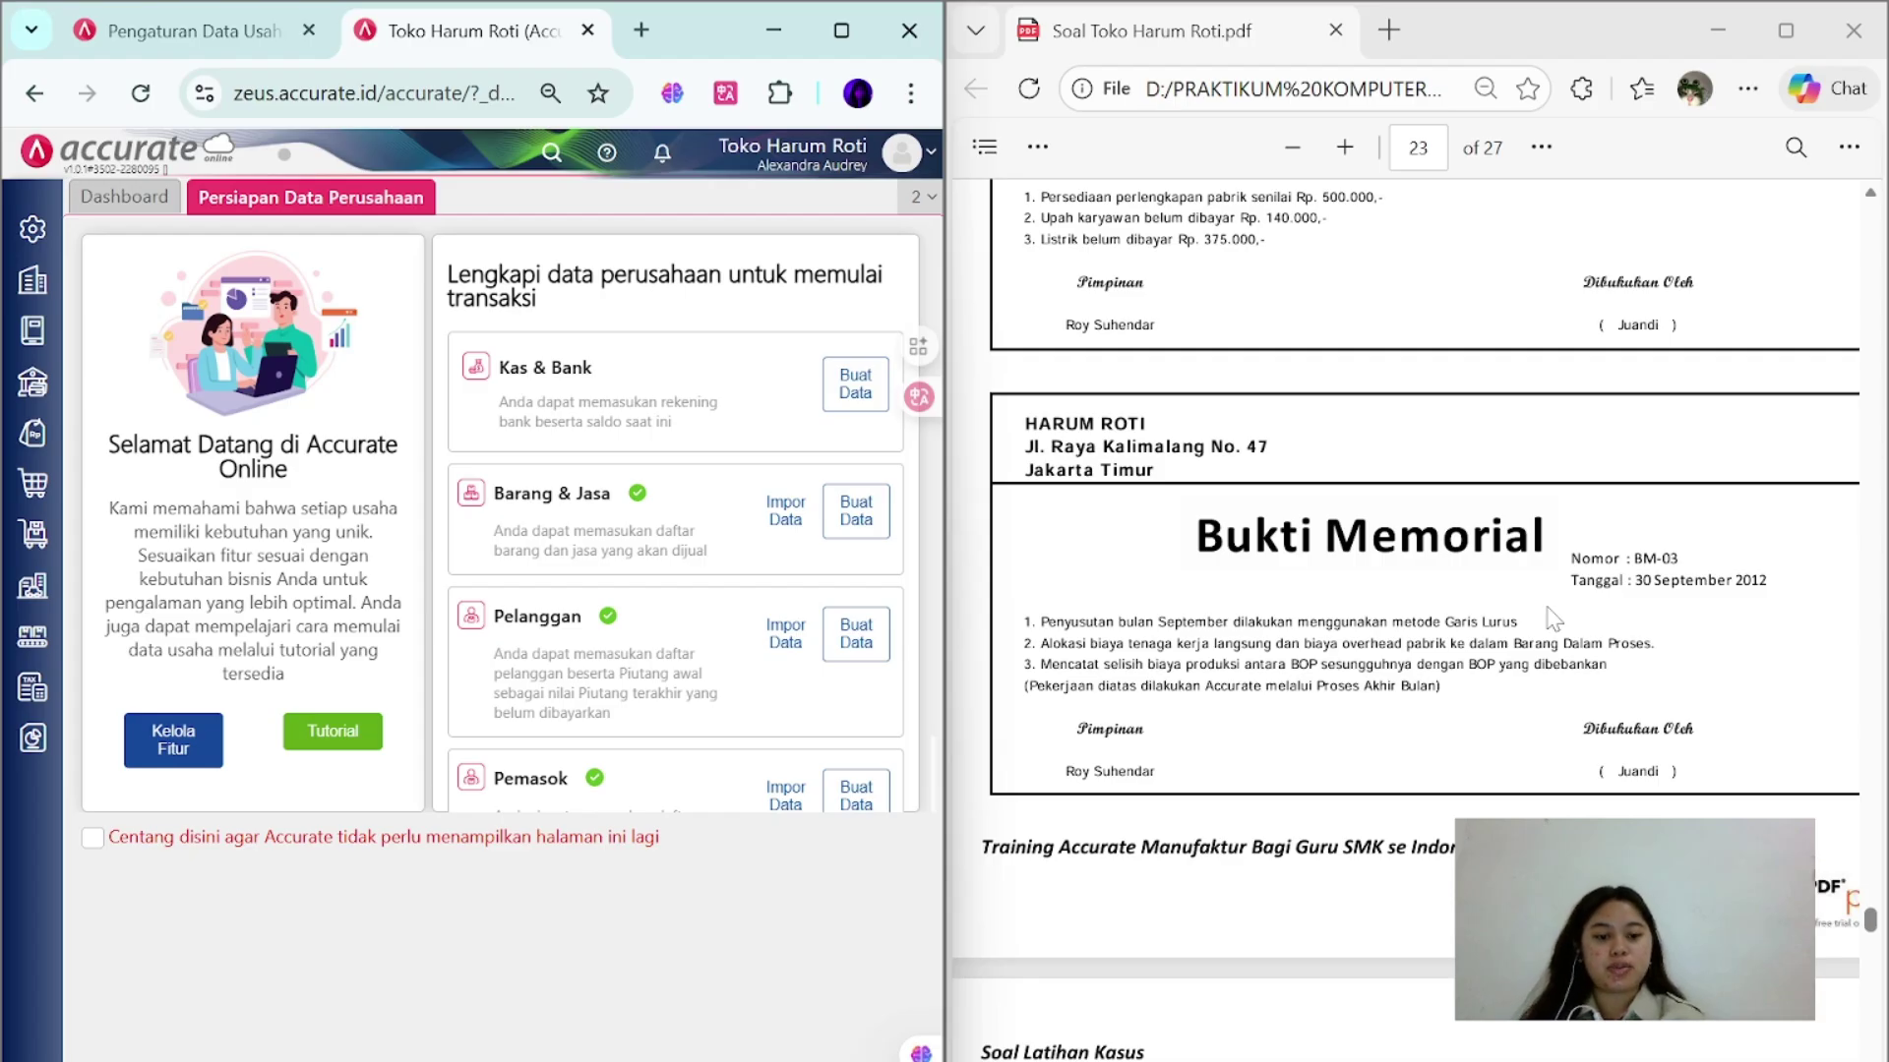
{"action": "left_click", "coordinate": [32, 281]}
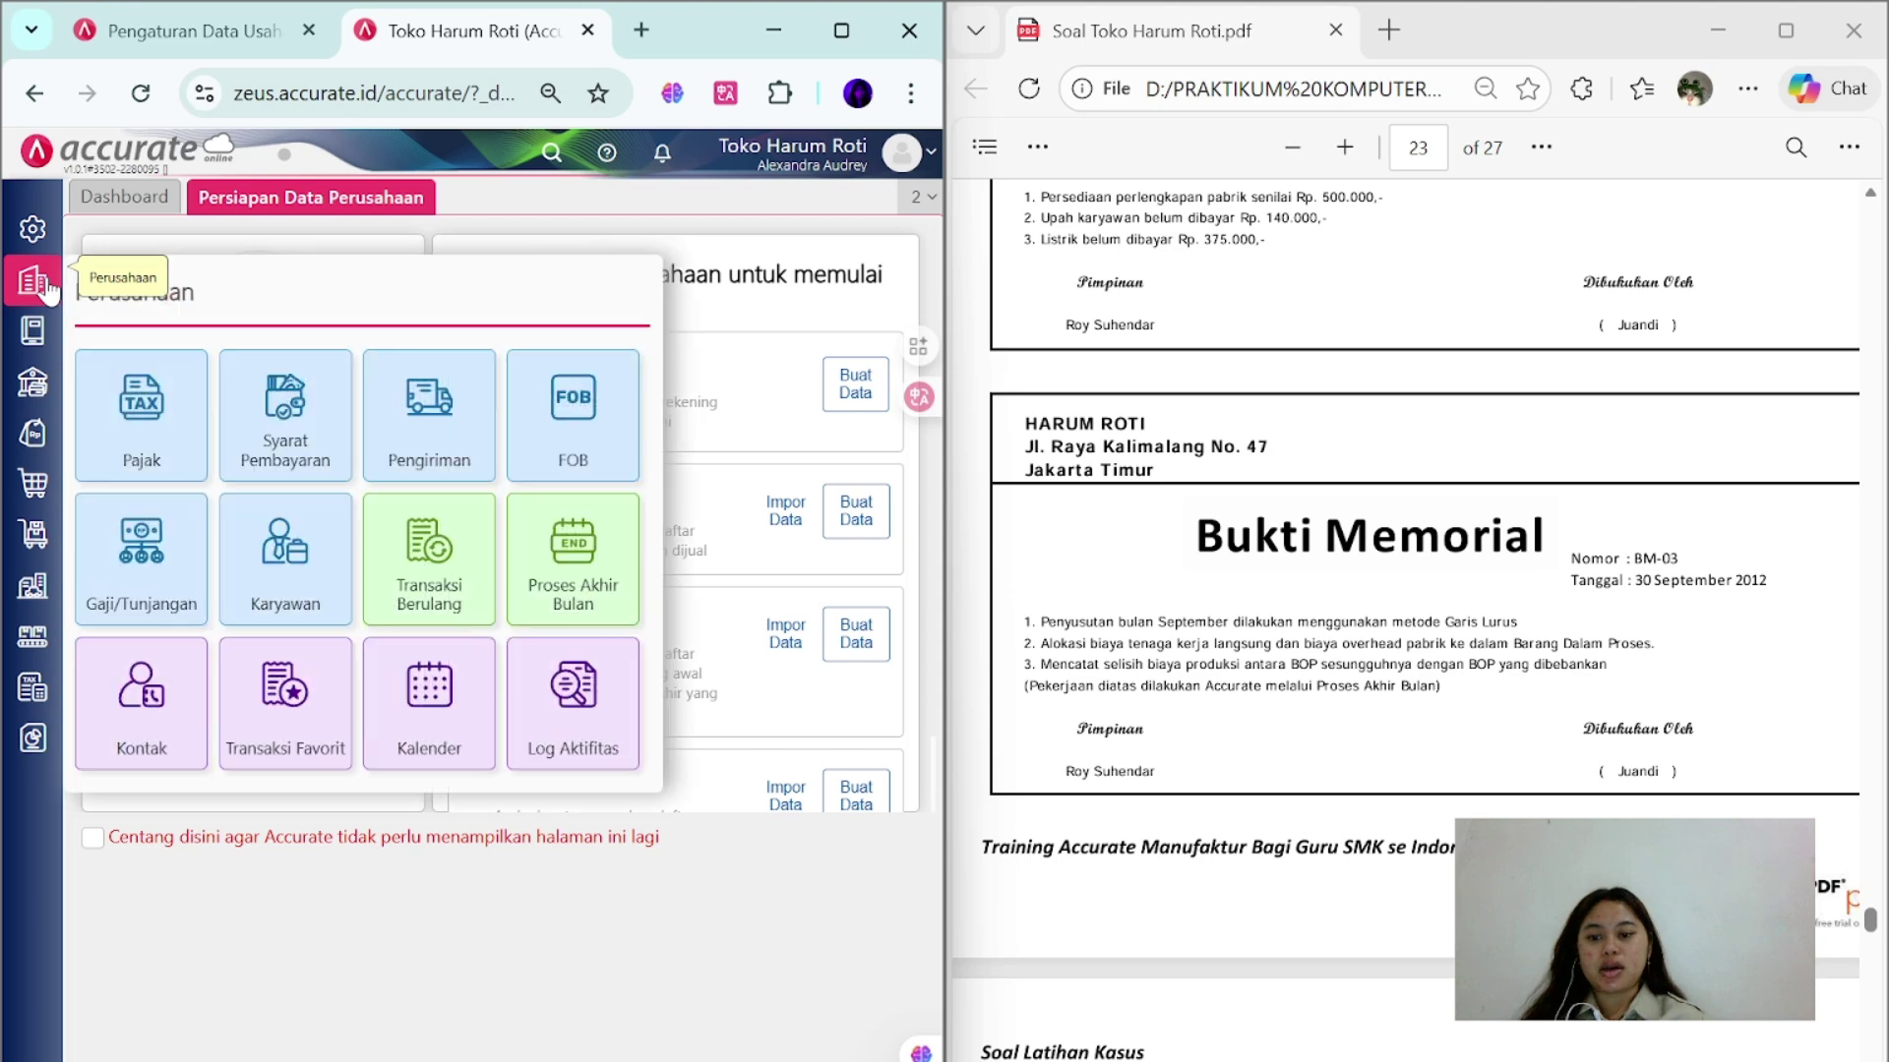
{"action": "left_click", "coordinate": [582, 548]}
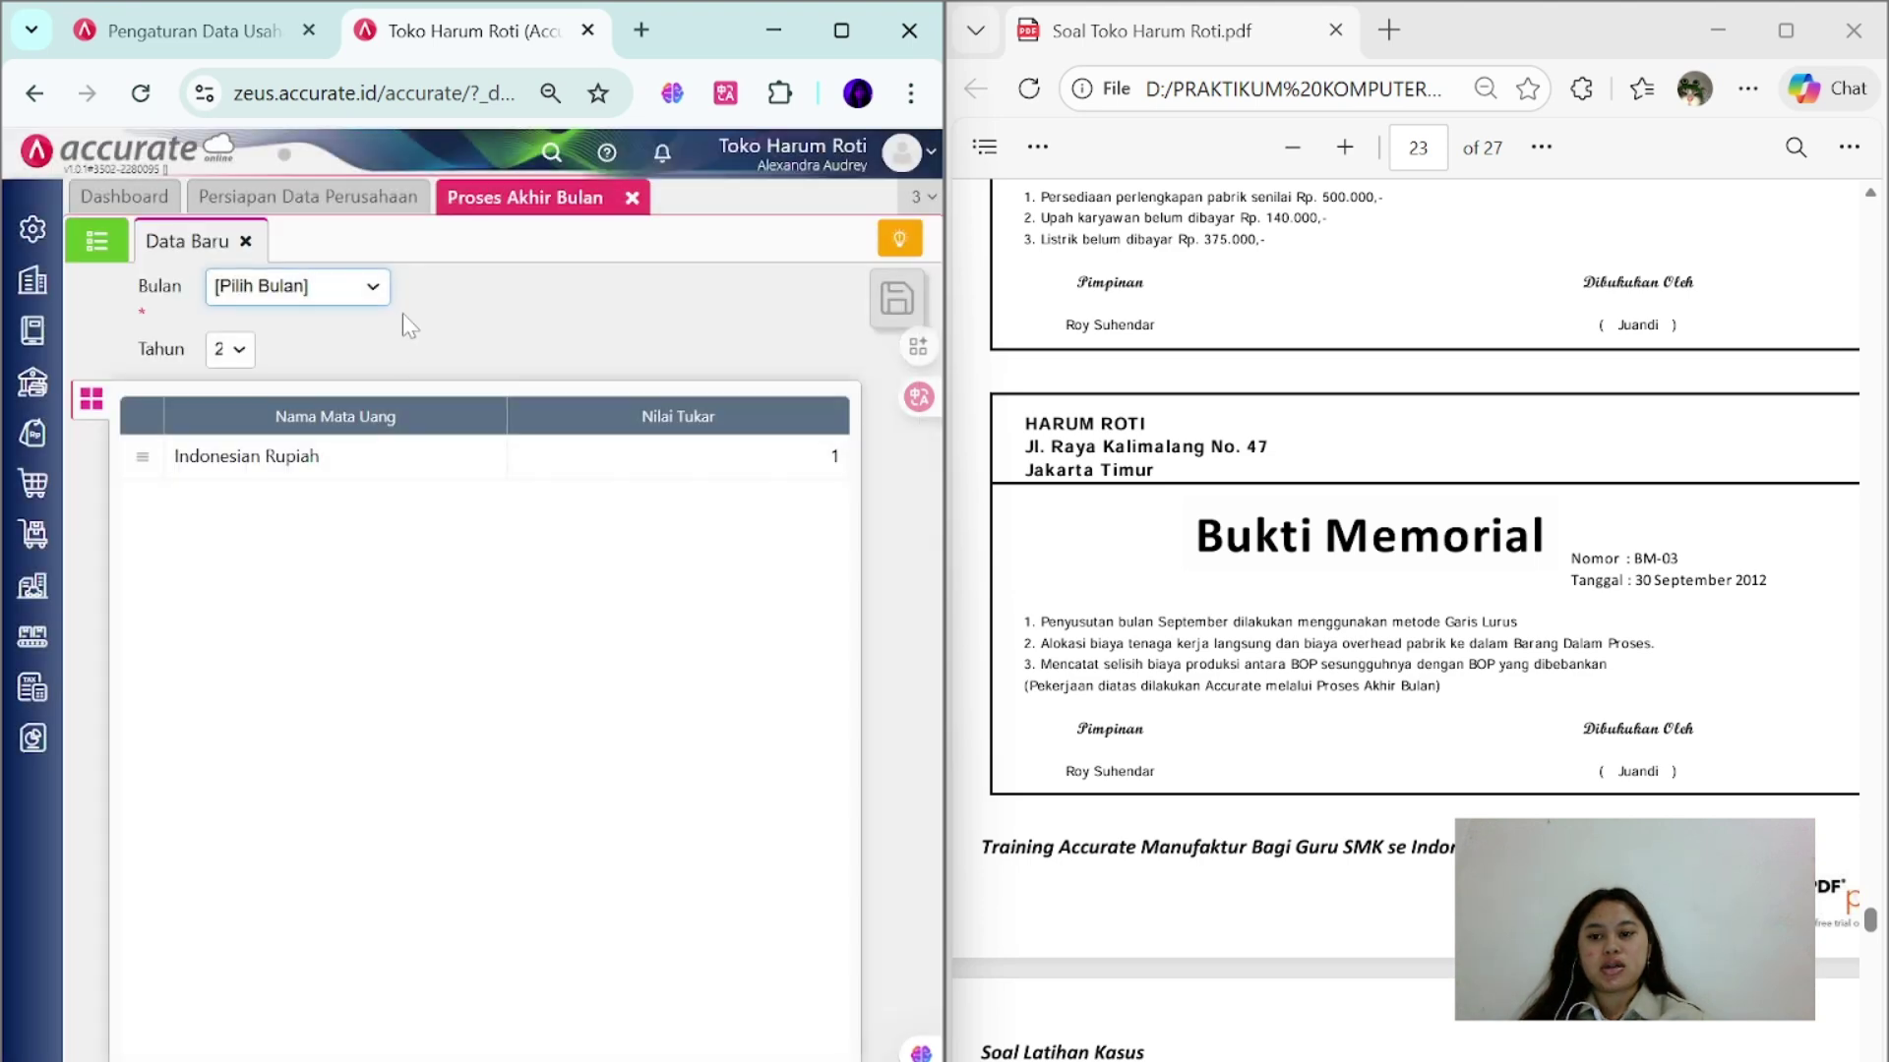
{"action": "left_click", "coordinate": [373, 287]}
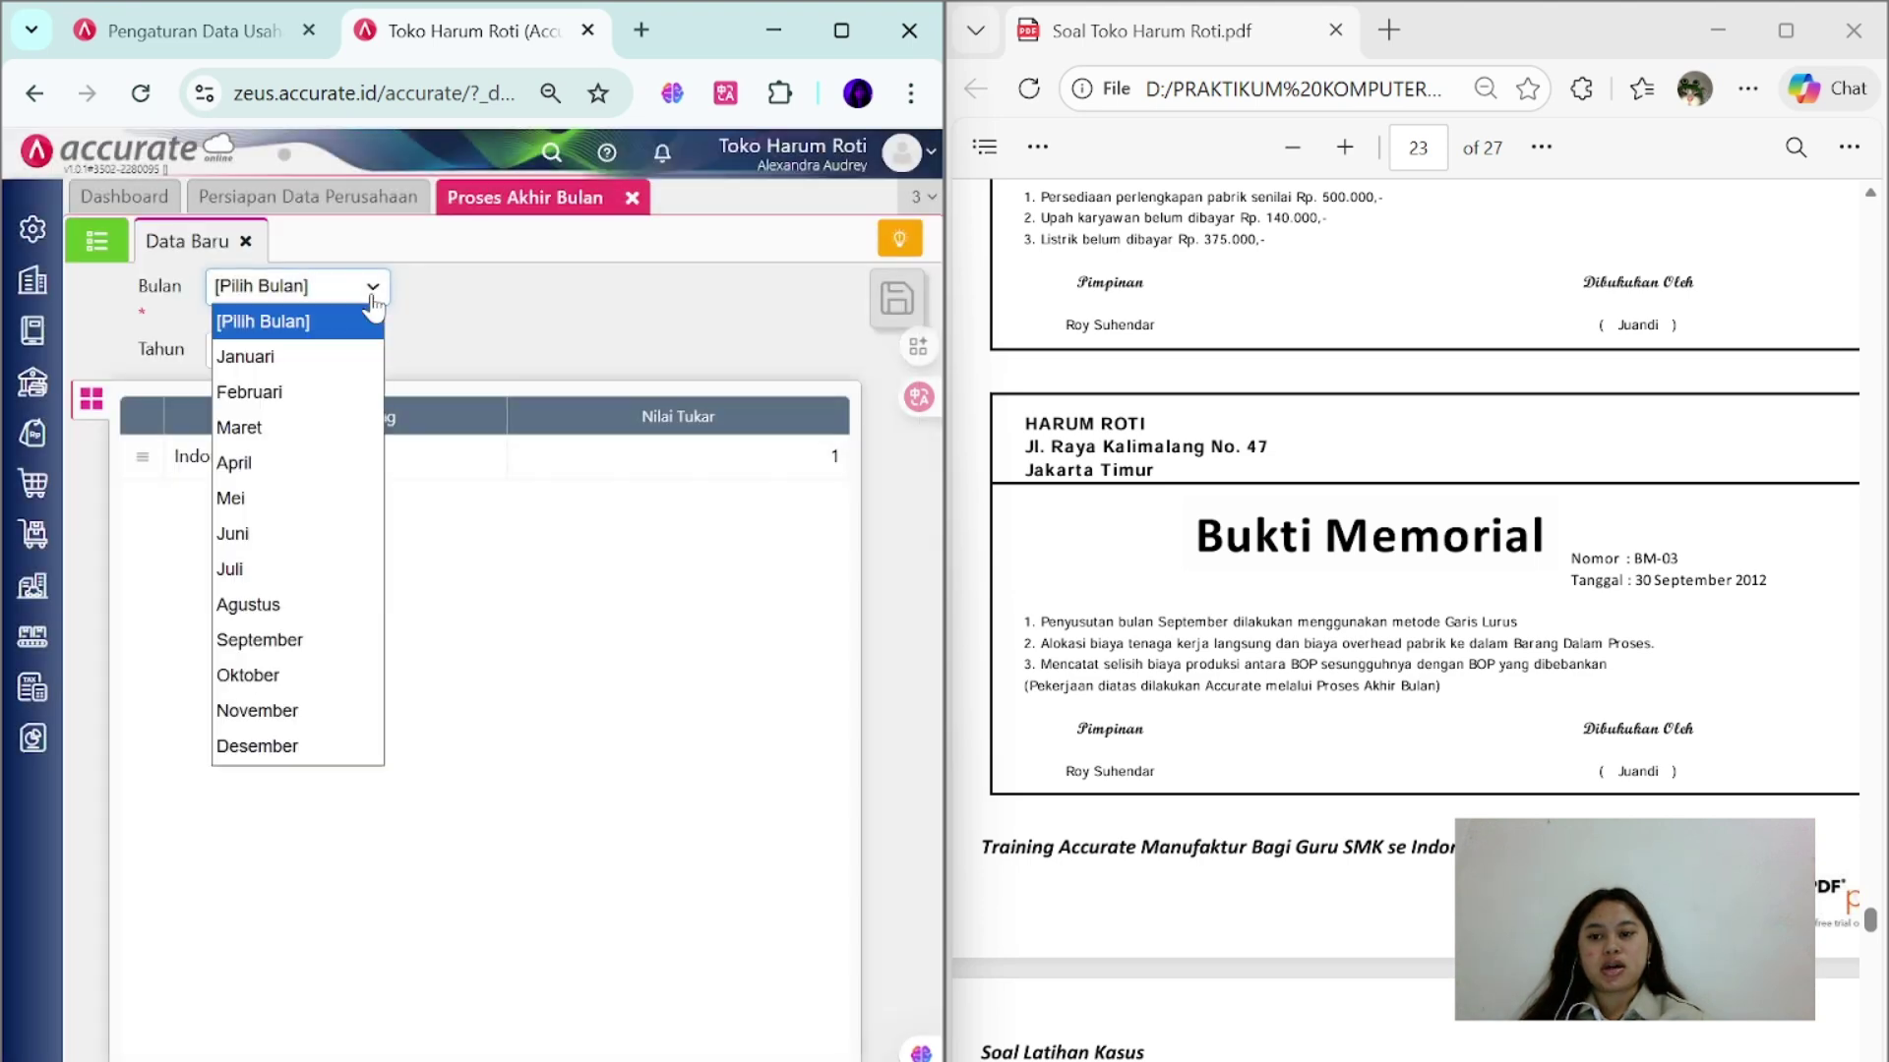
{"action": "left_click", "coordinate": [356, 641]}
{"action": "left_click", "coordinate": [238, 354]}
{"action": "left_click", "coordinate": [241, 599]}
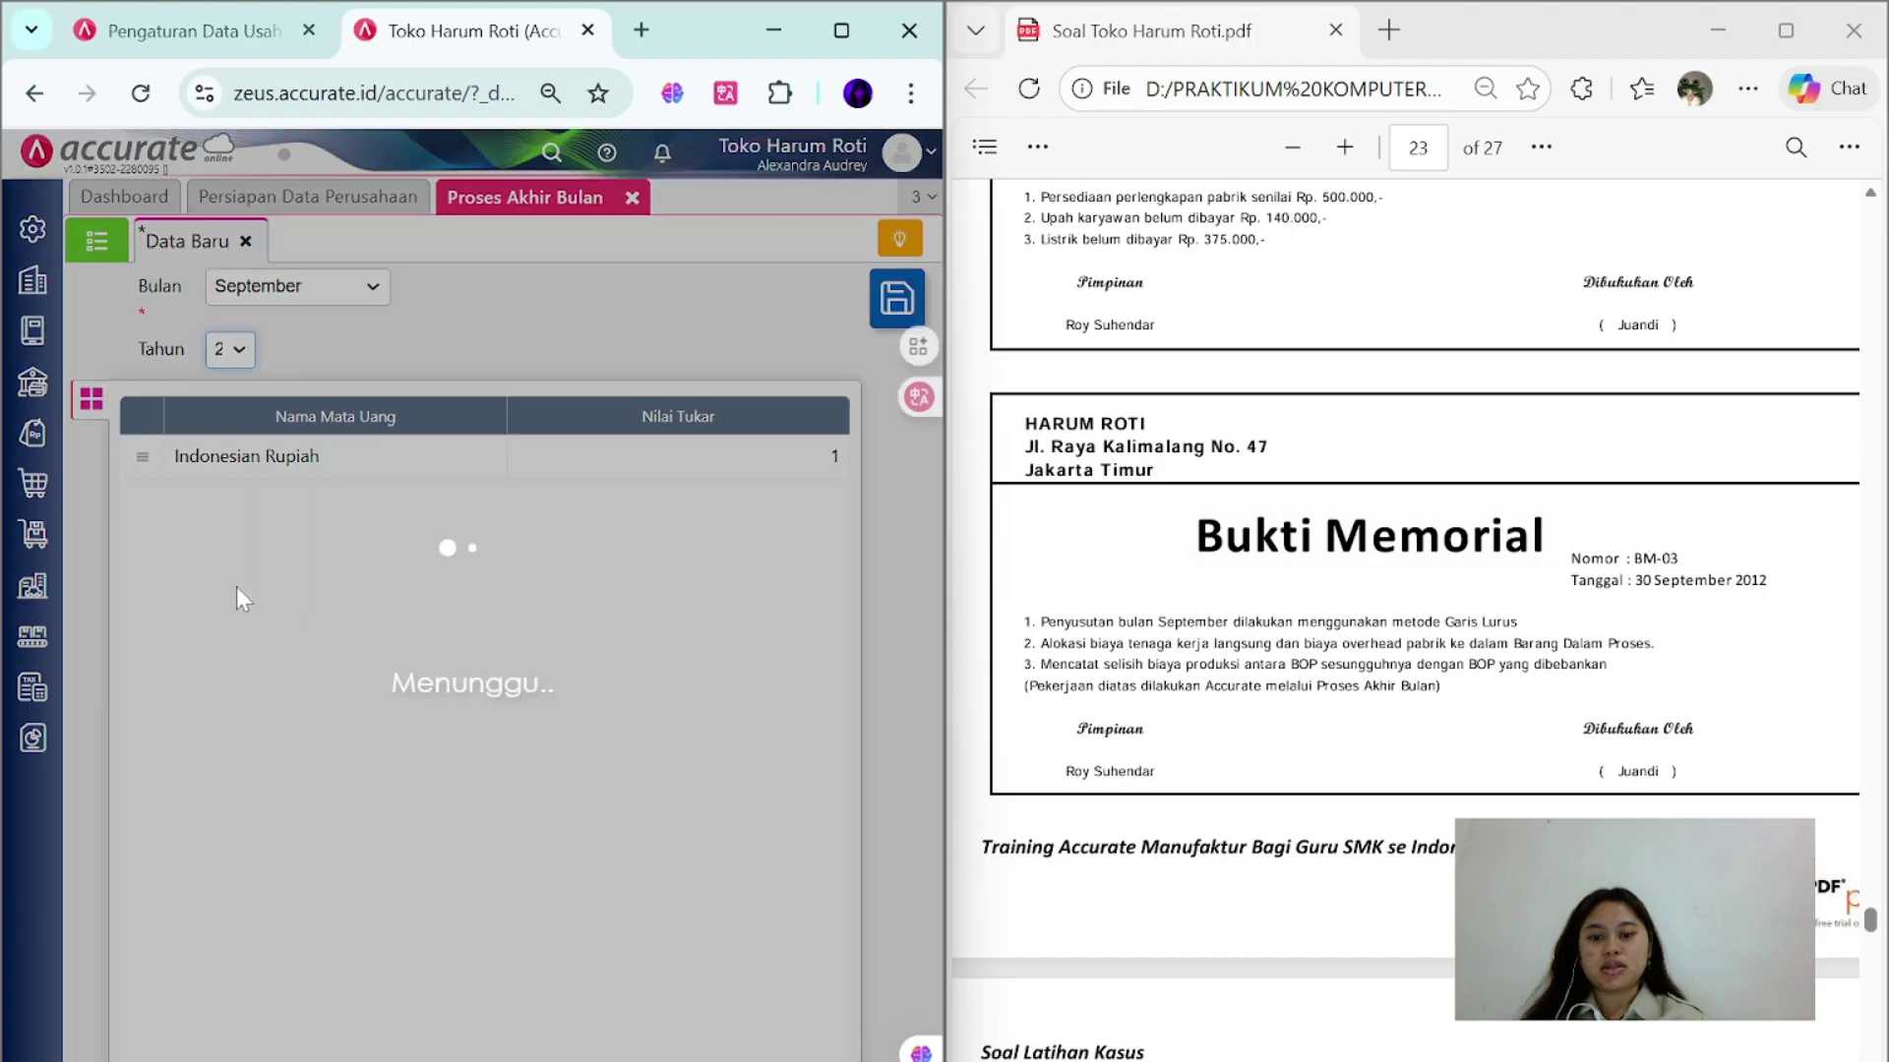
{"action": "left_click", "coordinate": [898, 298]}
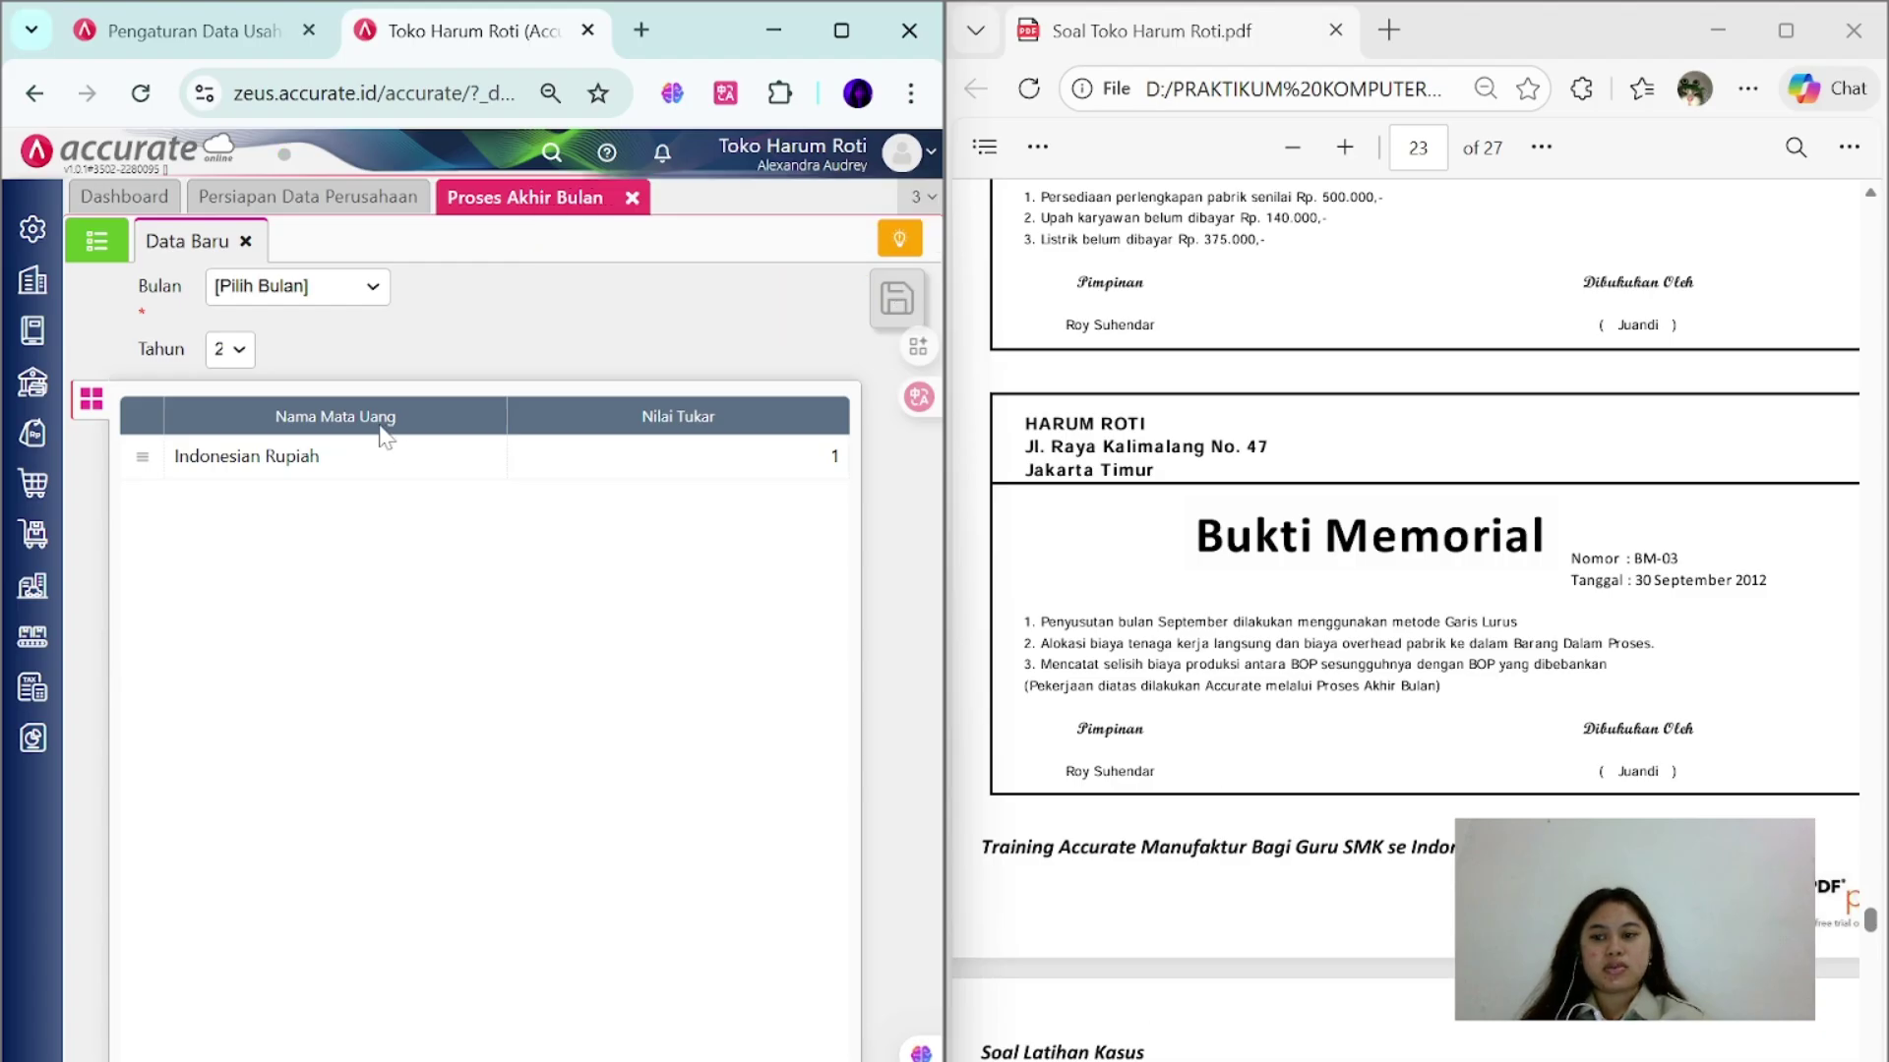
{"action": "left_click", "coordinate": [95, 251]}
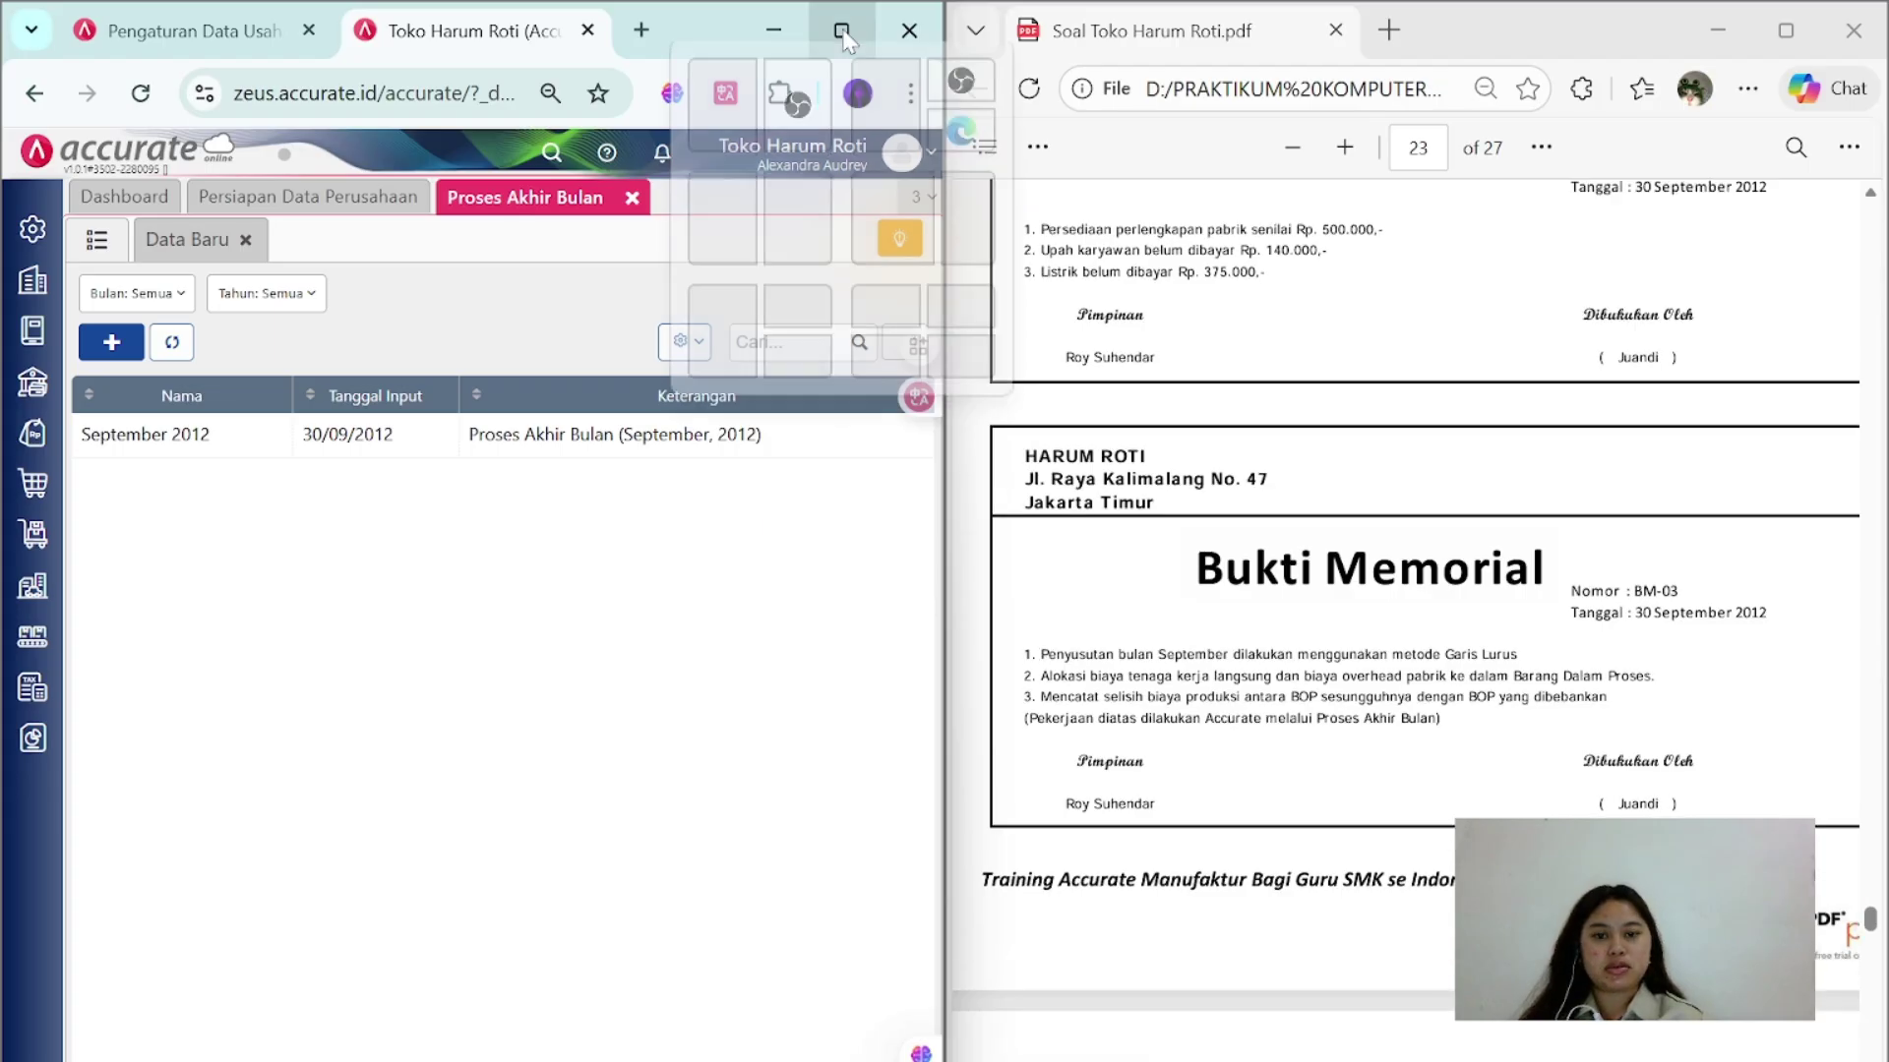
{"action": "scroll", "coordinate": [1339, 634], "scroll_direction": "down", "scroll_amount": 4}
{"action": "scroll", "coordinate": [1339, 634], "scroll_direction": "up", "scroll_amount": 4}
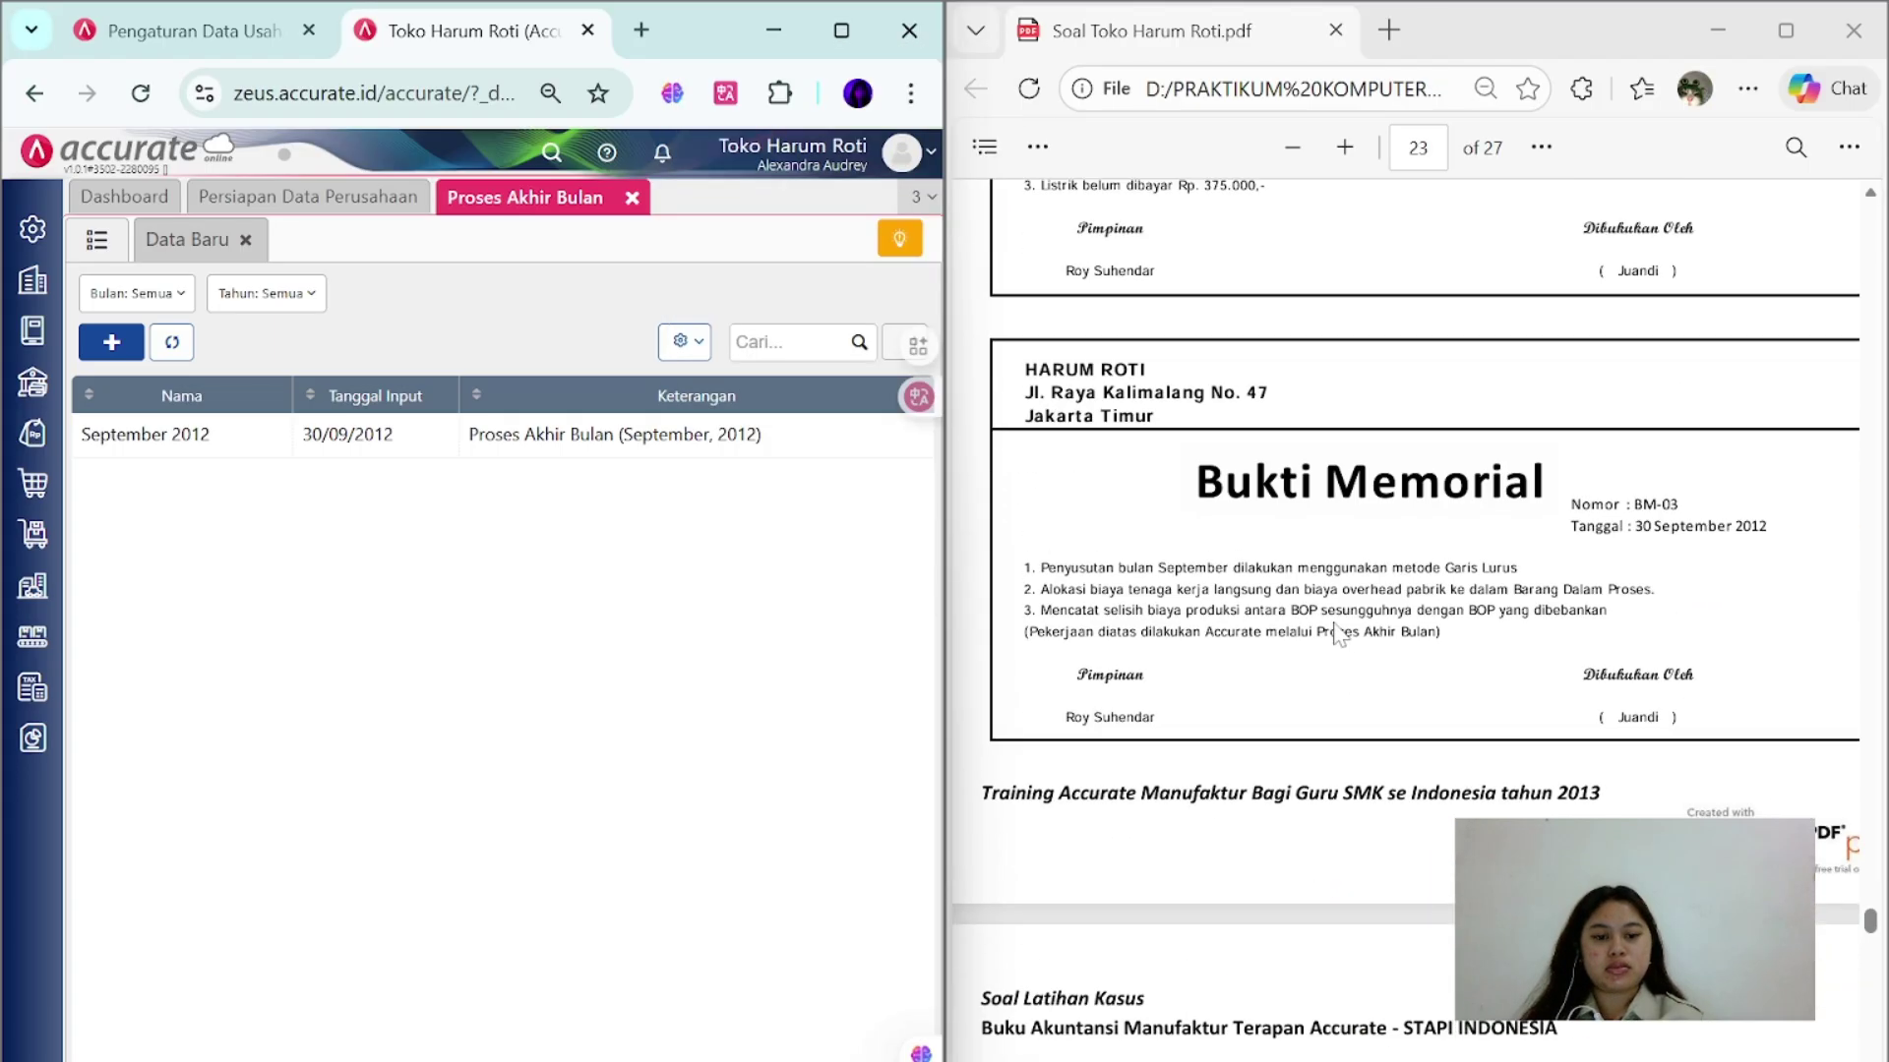
- Maximize the browser window and generate the Laba/Rugi (Standar) report for 01/01/2012 to 30/09/2012
{"action": "left_click", "coordinate": [841, 30]}
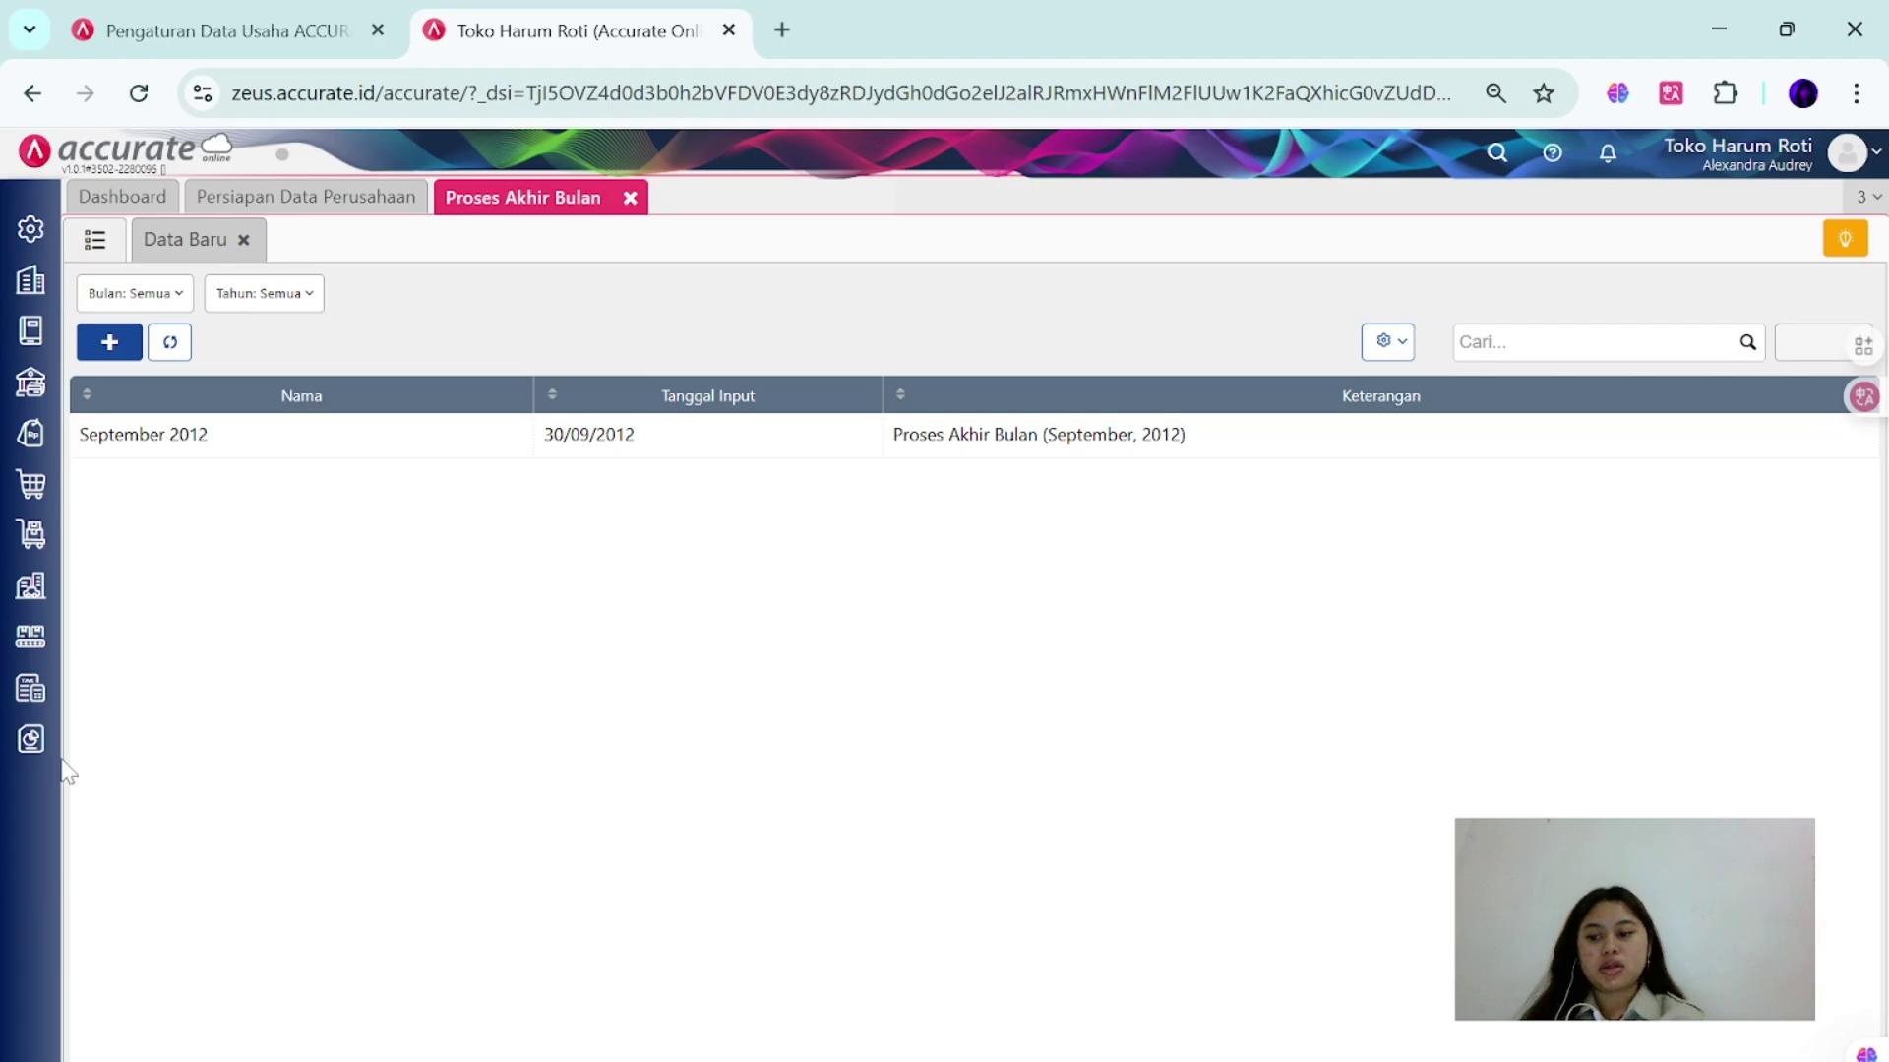
{"action": "left_click", "coordinate": [31, 740]}
{"action": "left_click", "coordinate": [150, 935]}
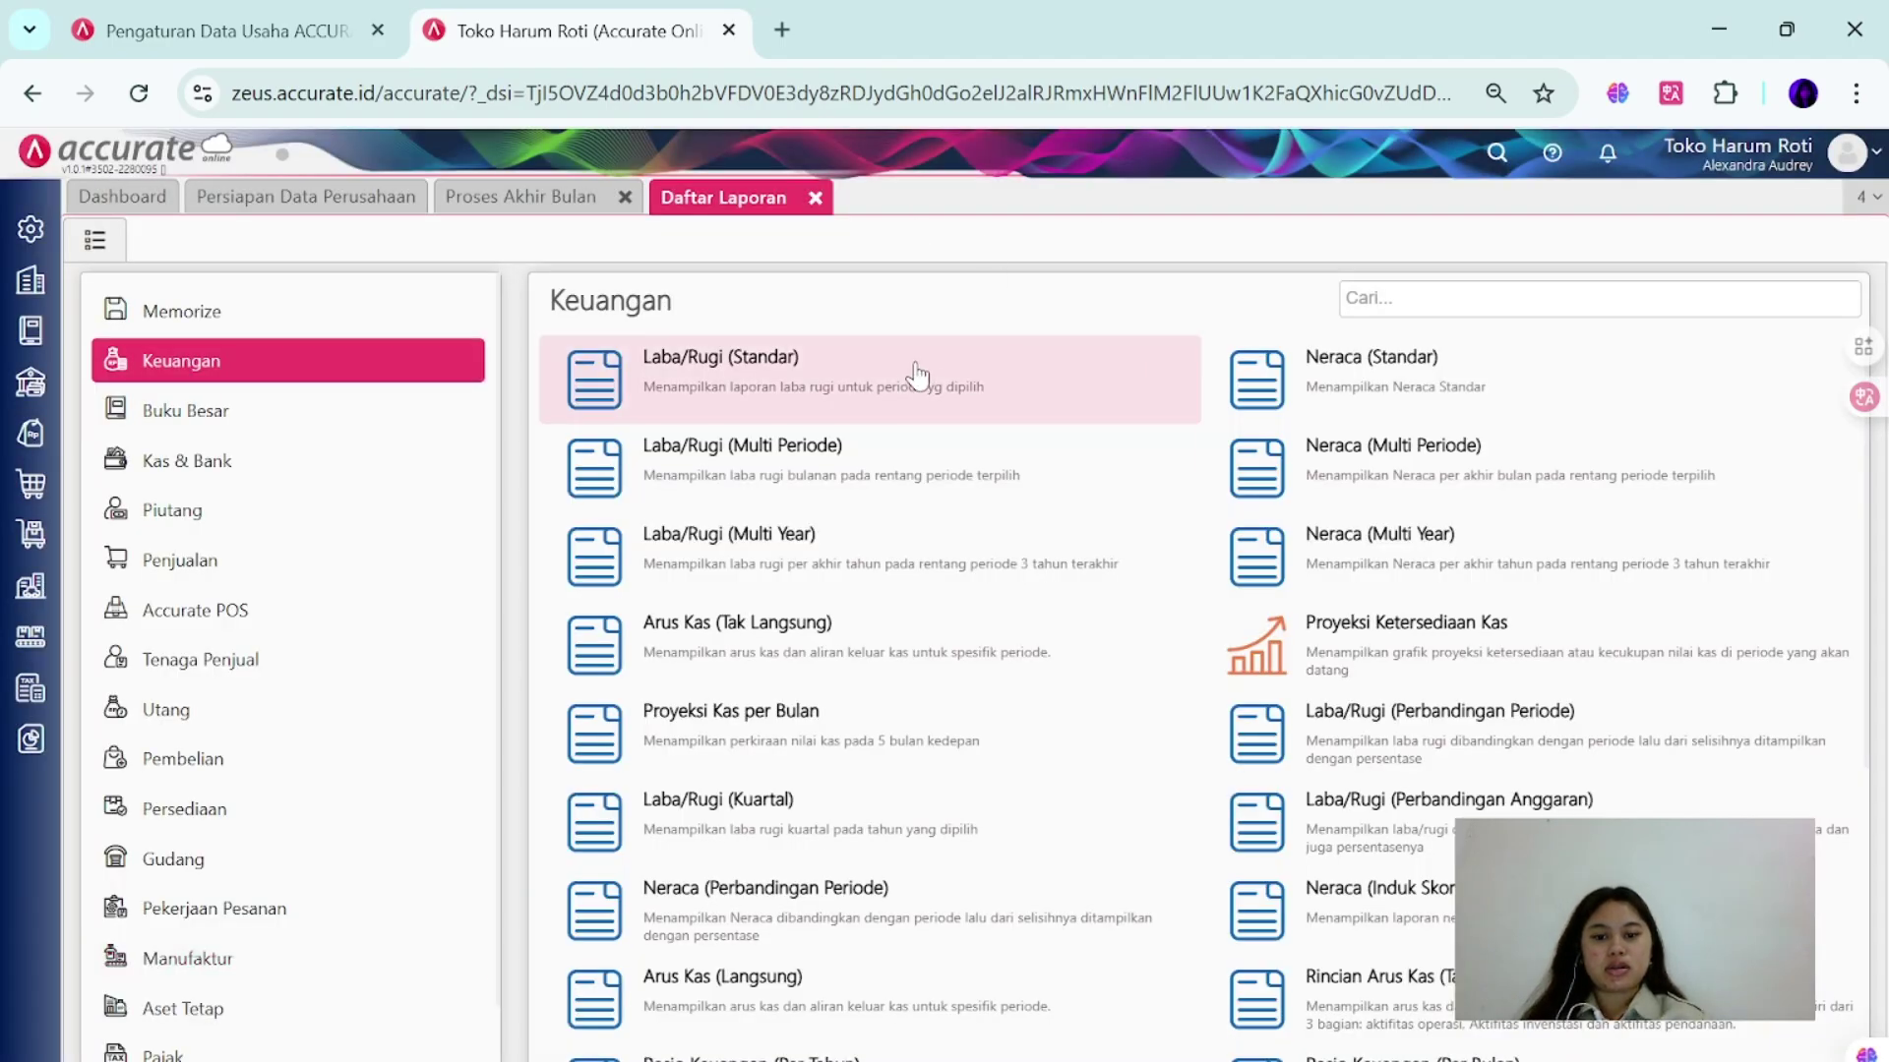
{"action": "left_click", "coordinate": [914, 373]}
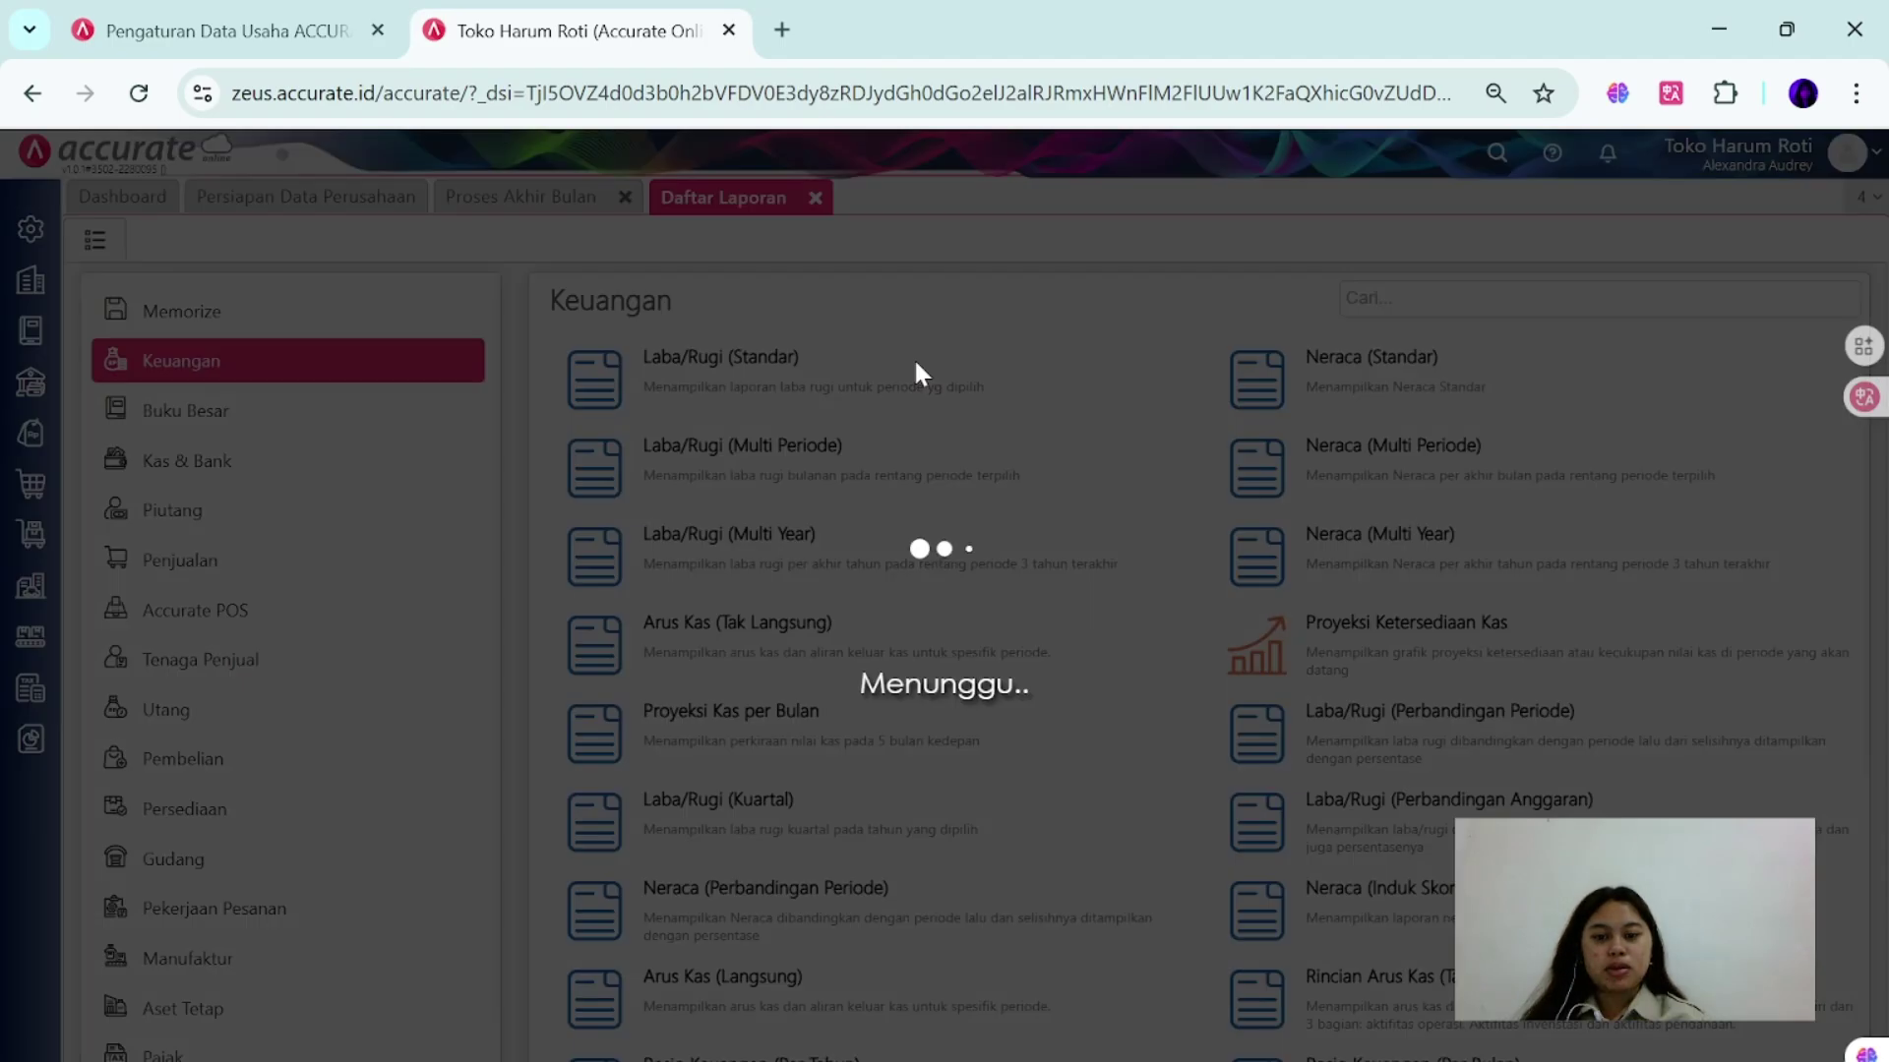
{"action": "type", "text": "01/01/2012"}
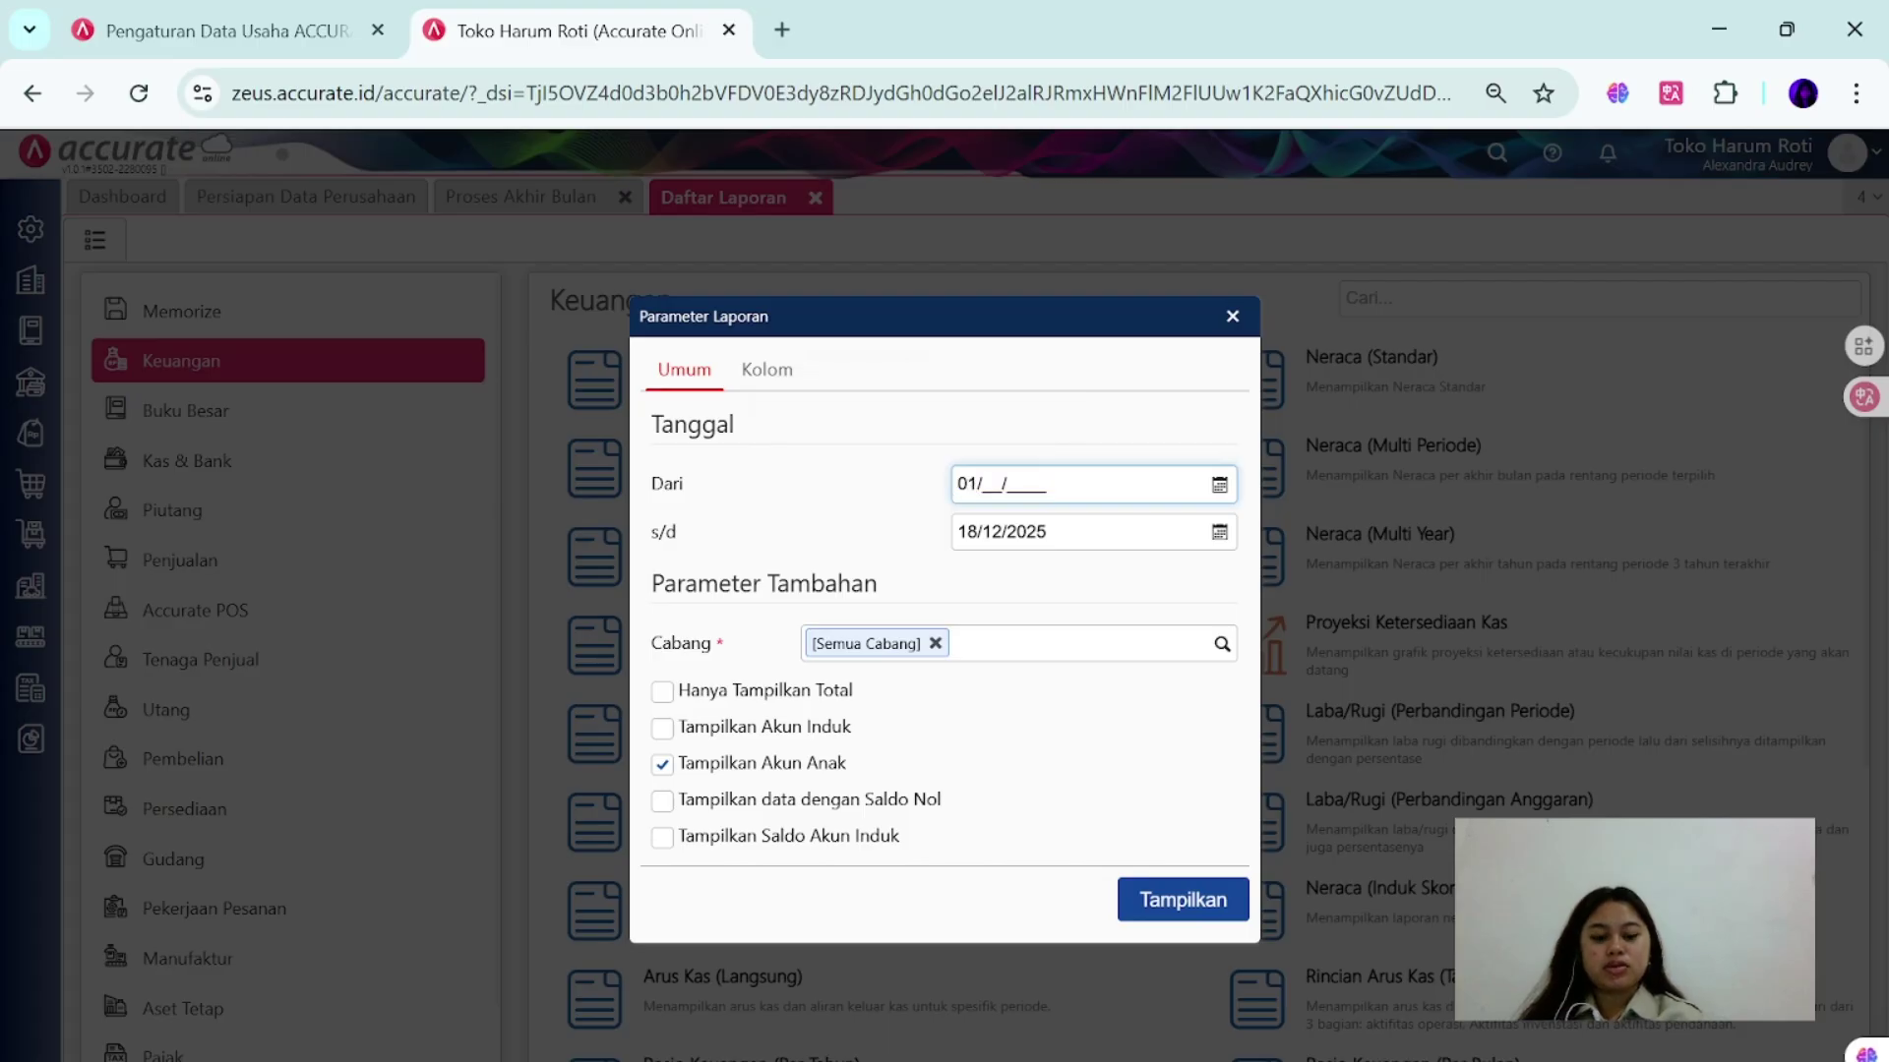
{"action": "key", "text": "Tab"}
{"action": "type", "text": "30/0"}
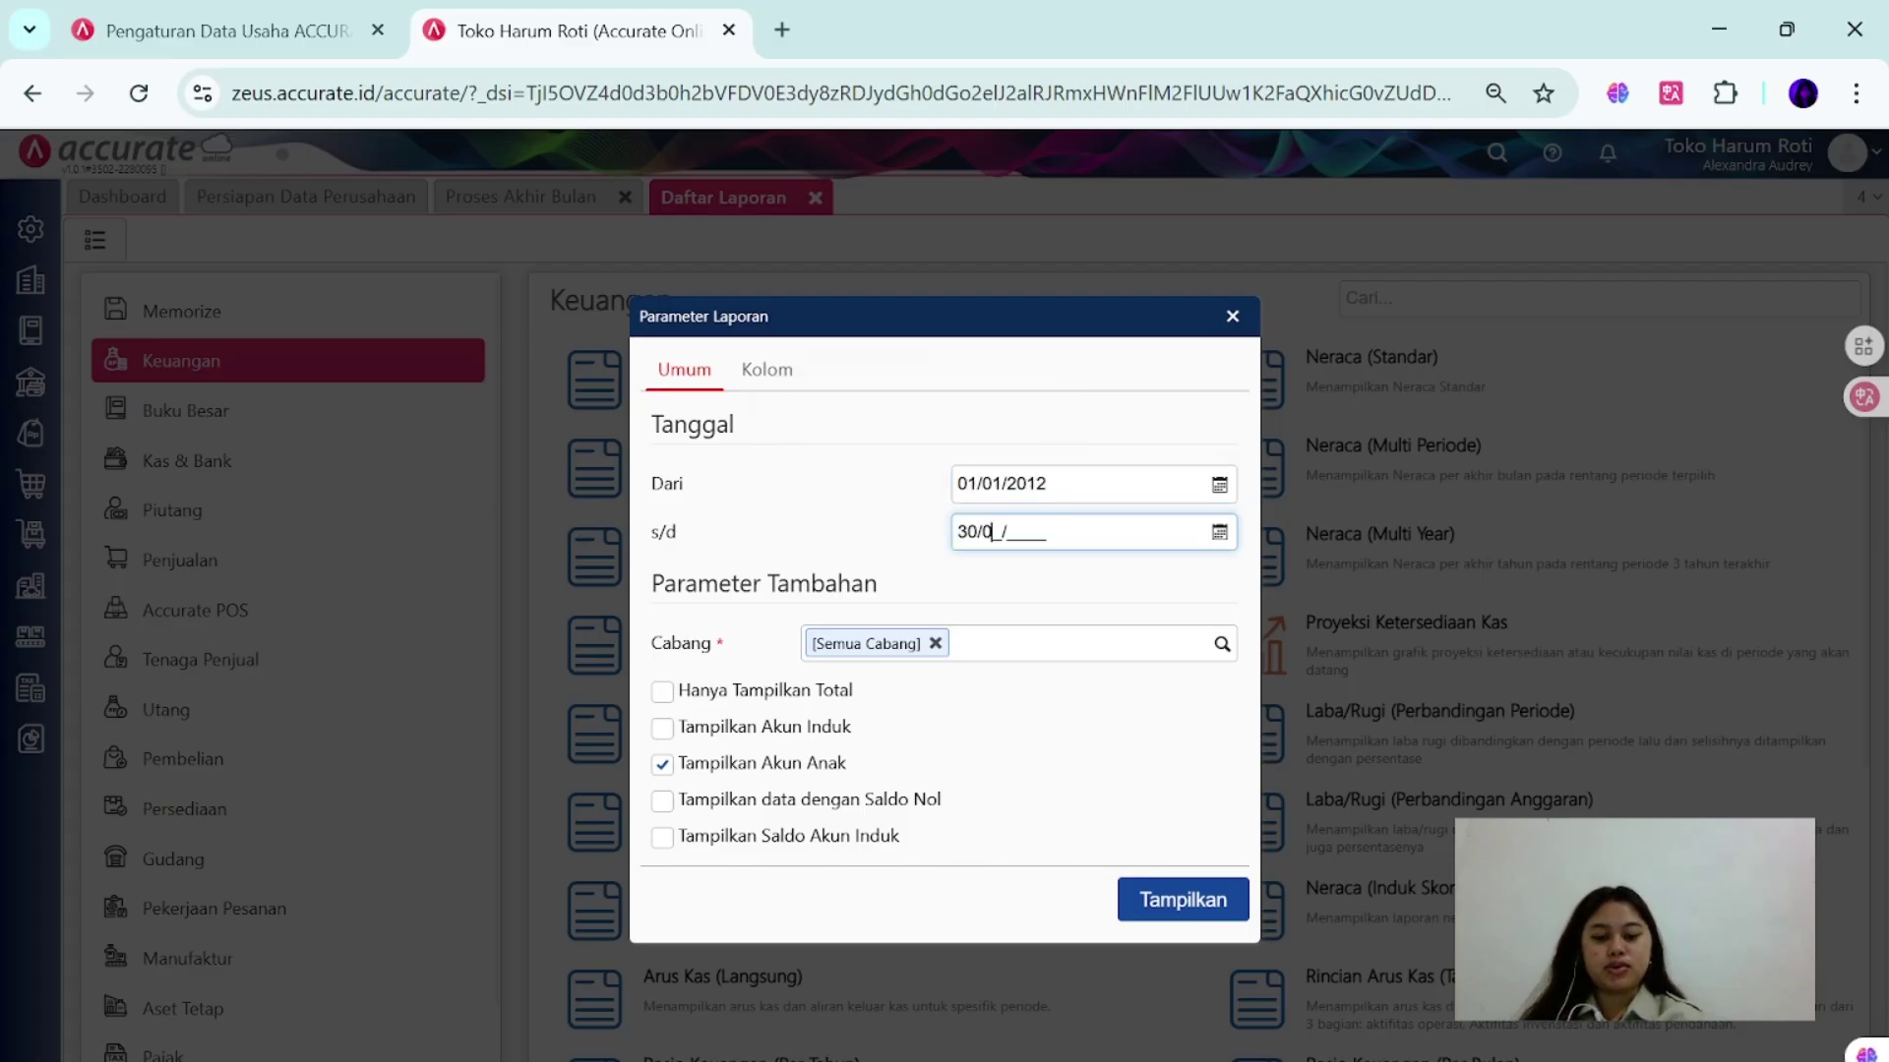
{"action": "type", "text": "9/2012"}
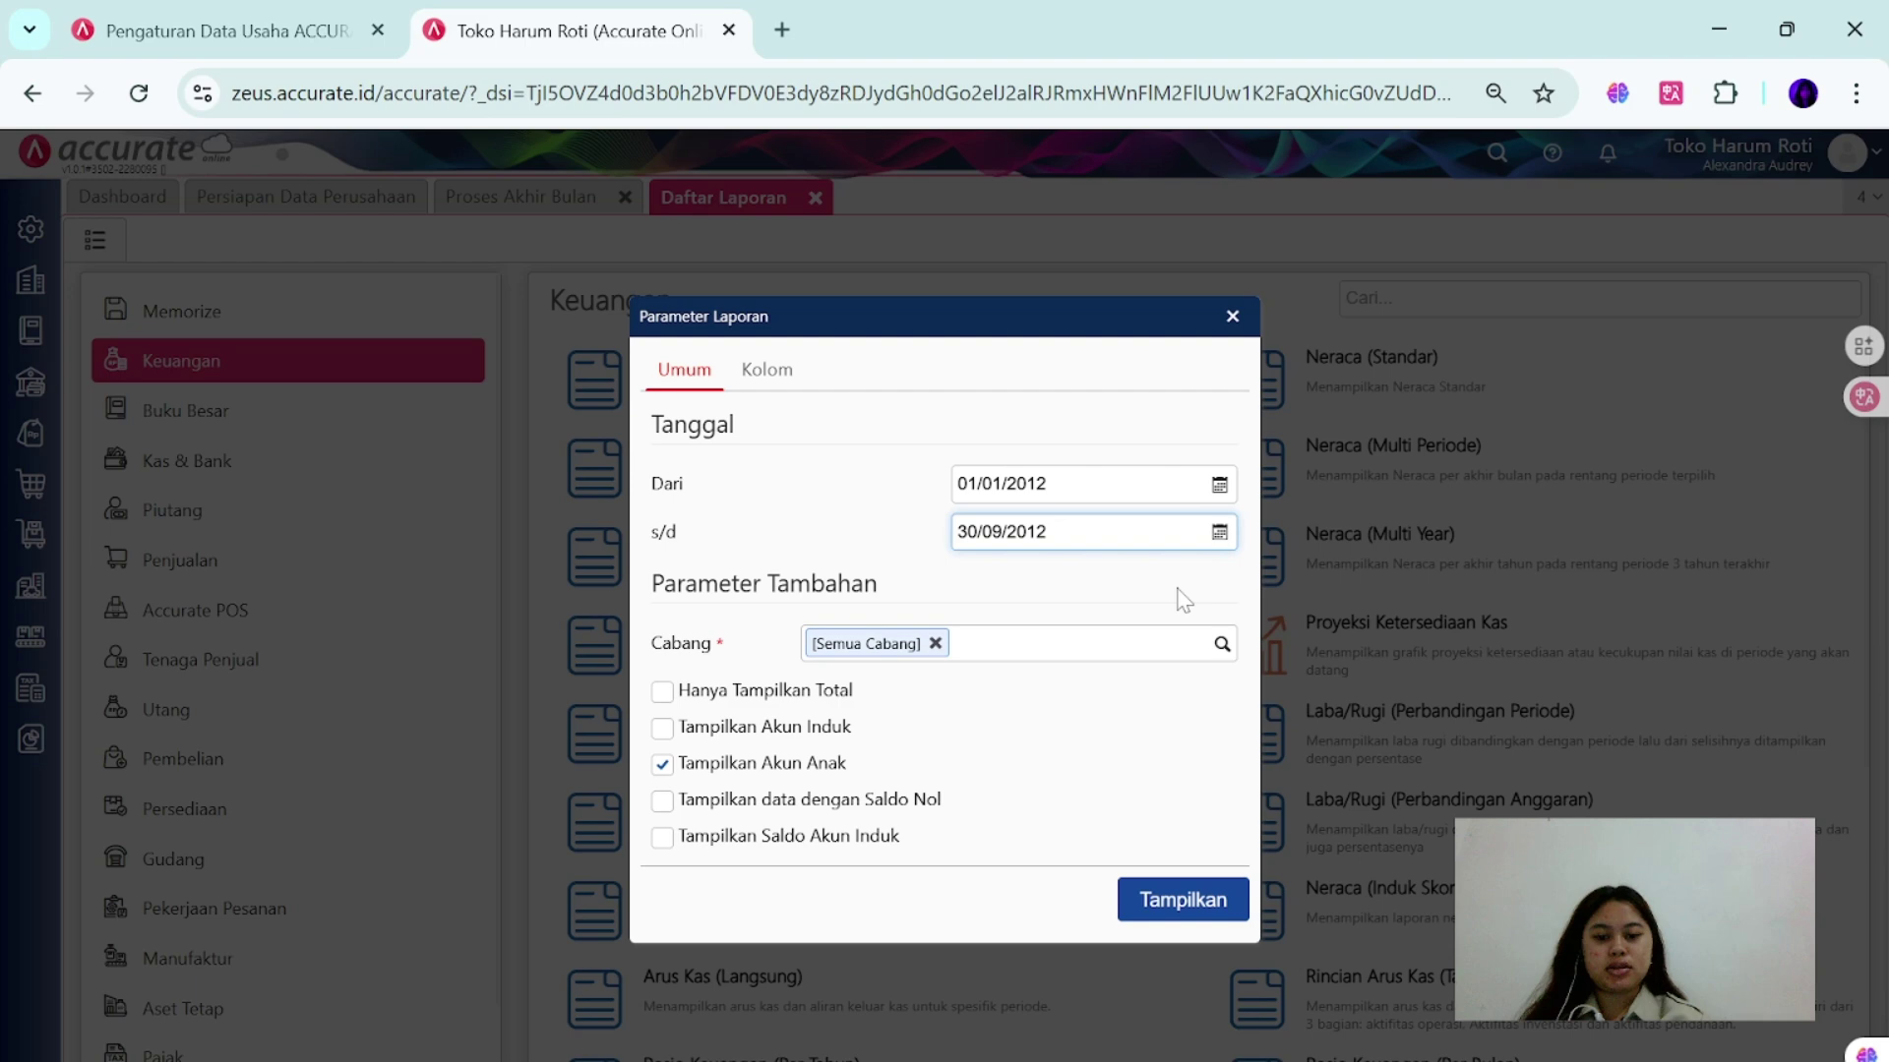
{"action": "left_click", "coordinate": [1153, 895]}
{"action": "scroll", "coordinate": [1160, 903], "scroll_direction": "up", "scroll_amount": 5}
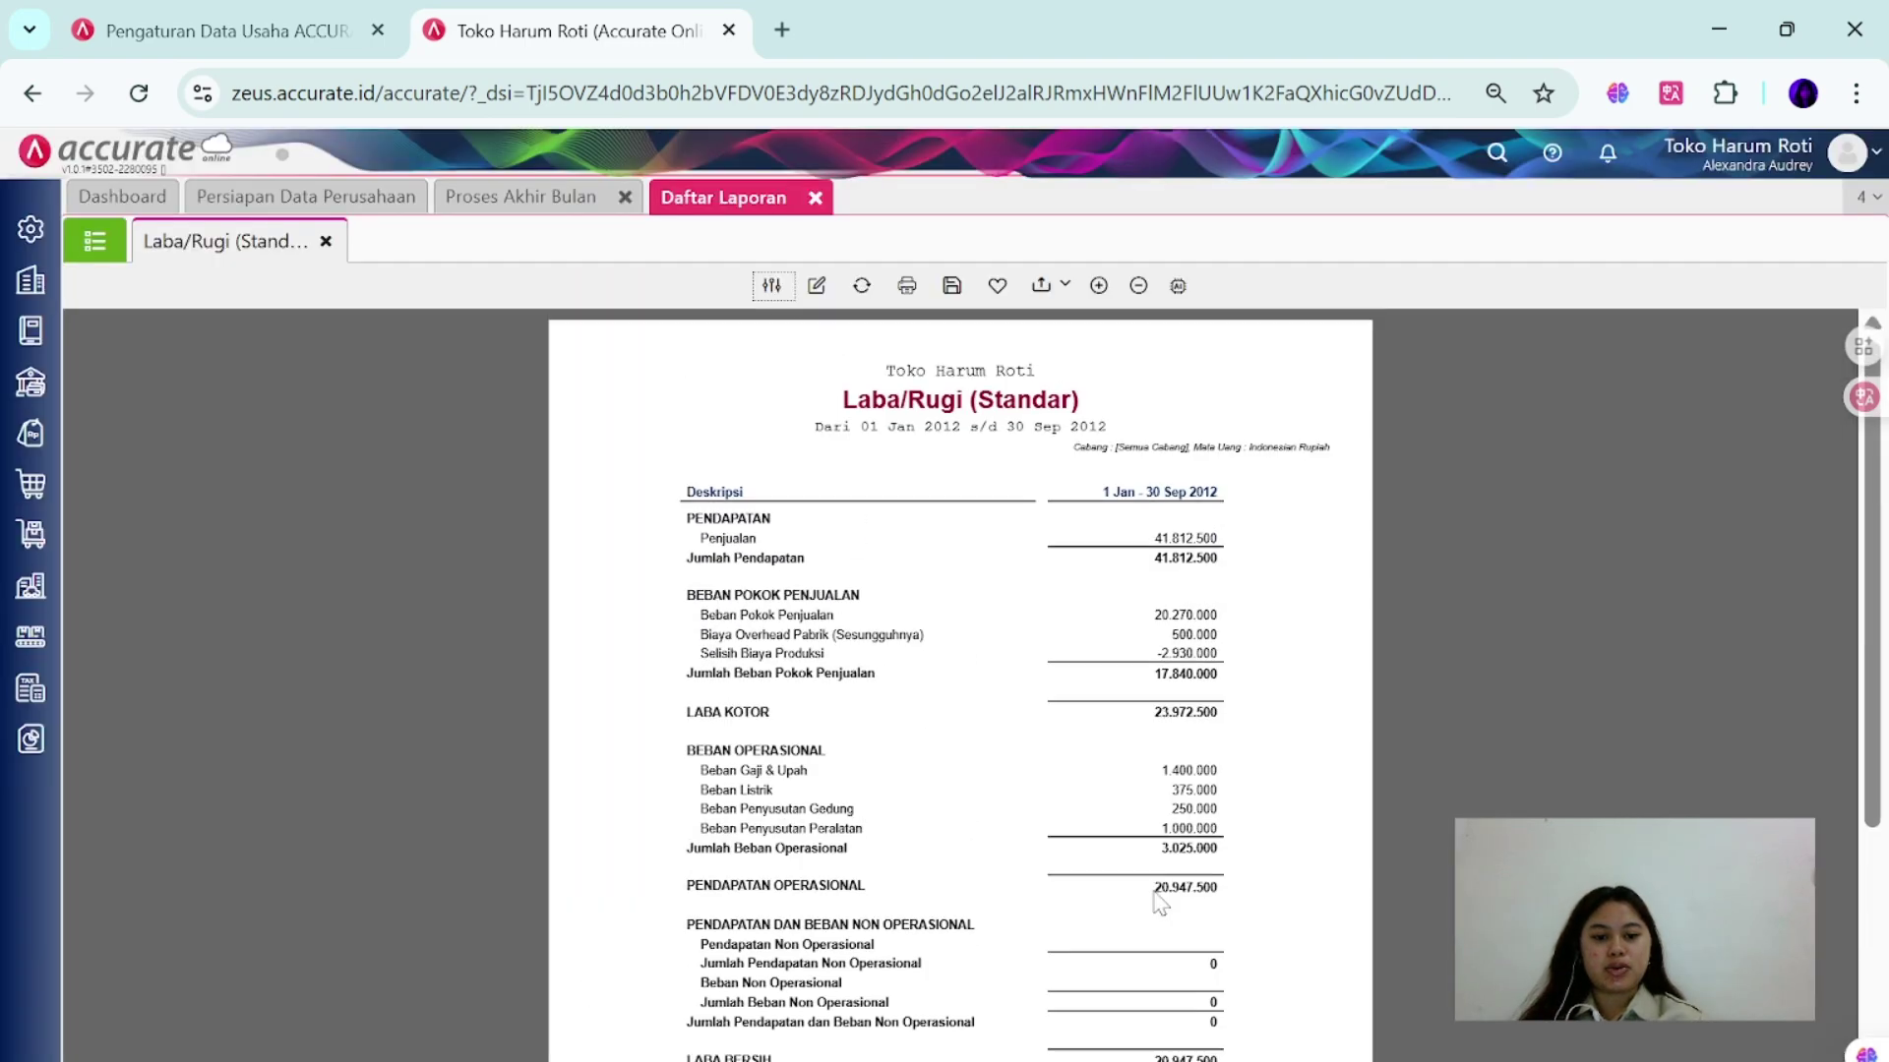
- Generate the Neraca (Standar) report as of 30/09/2012
{"action": "left_click", "coordinate": [96, 241]}
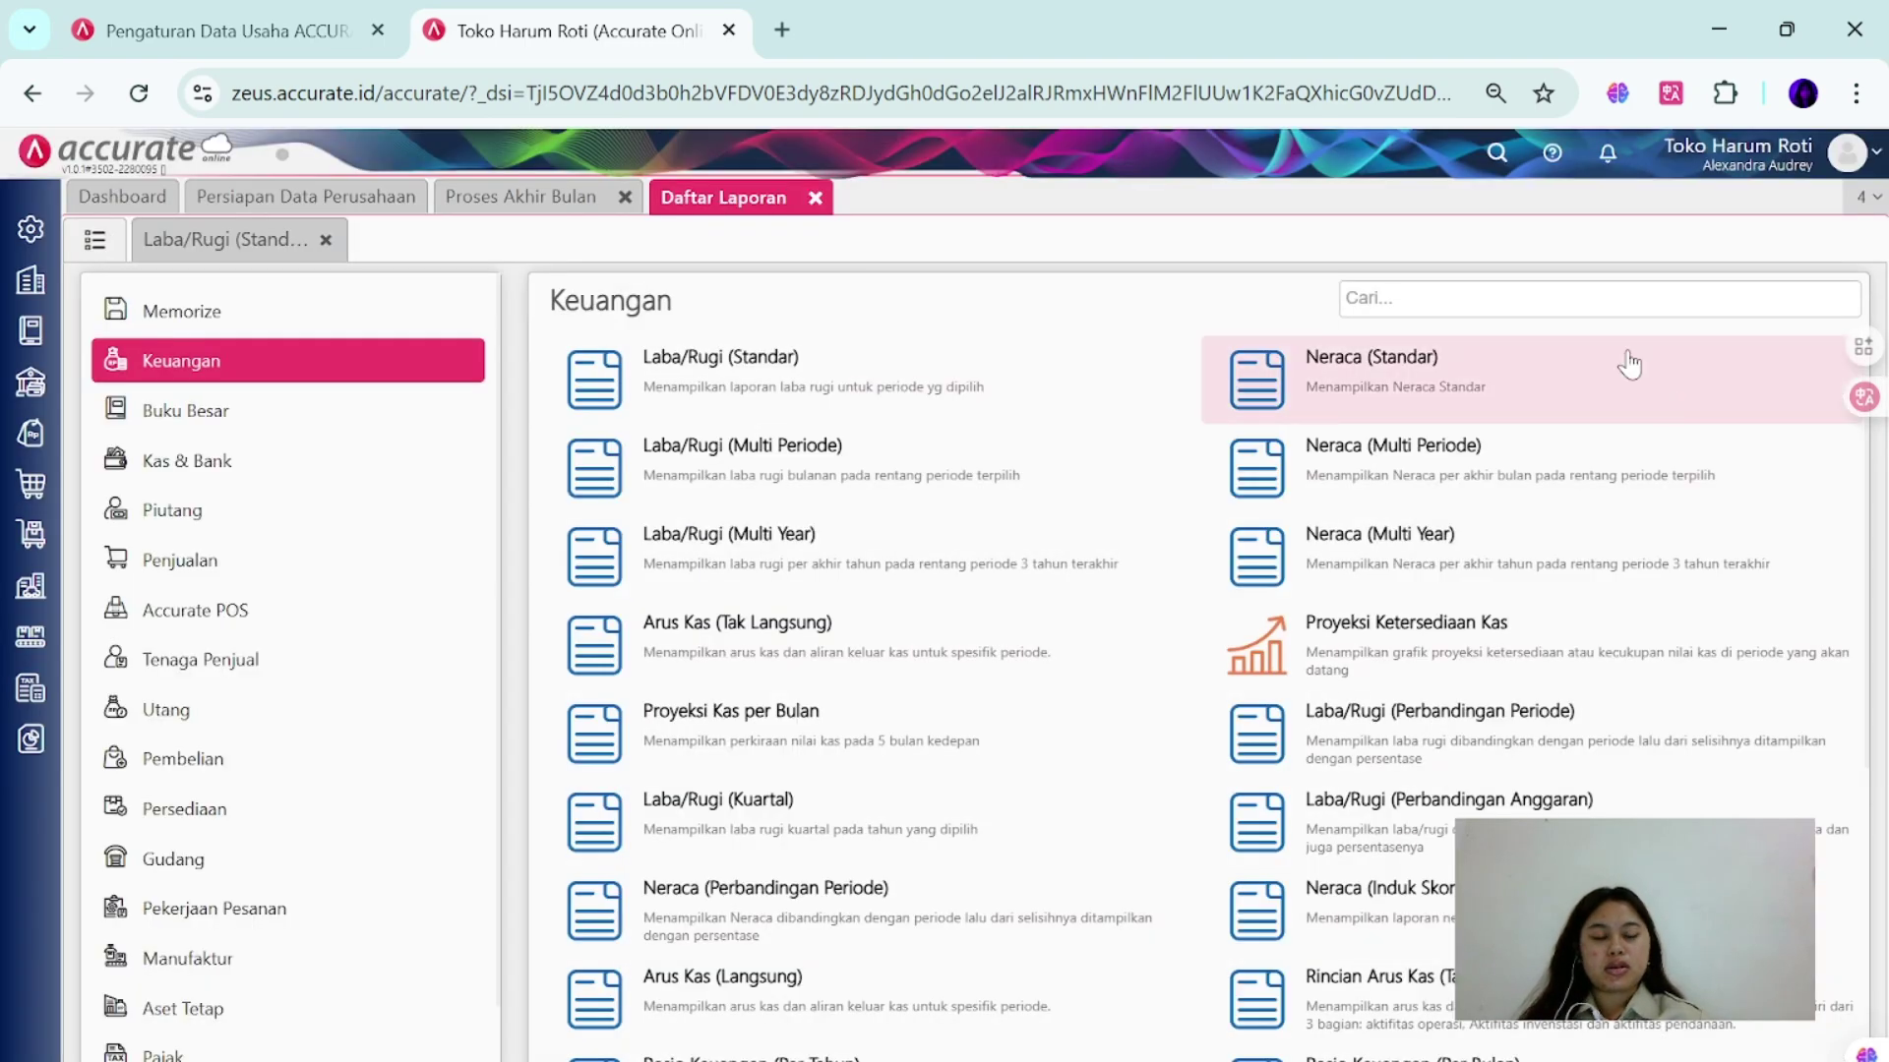
{"action": "left_click", "coordinate": [1615, 400]}
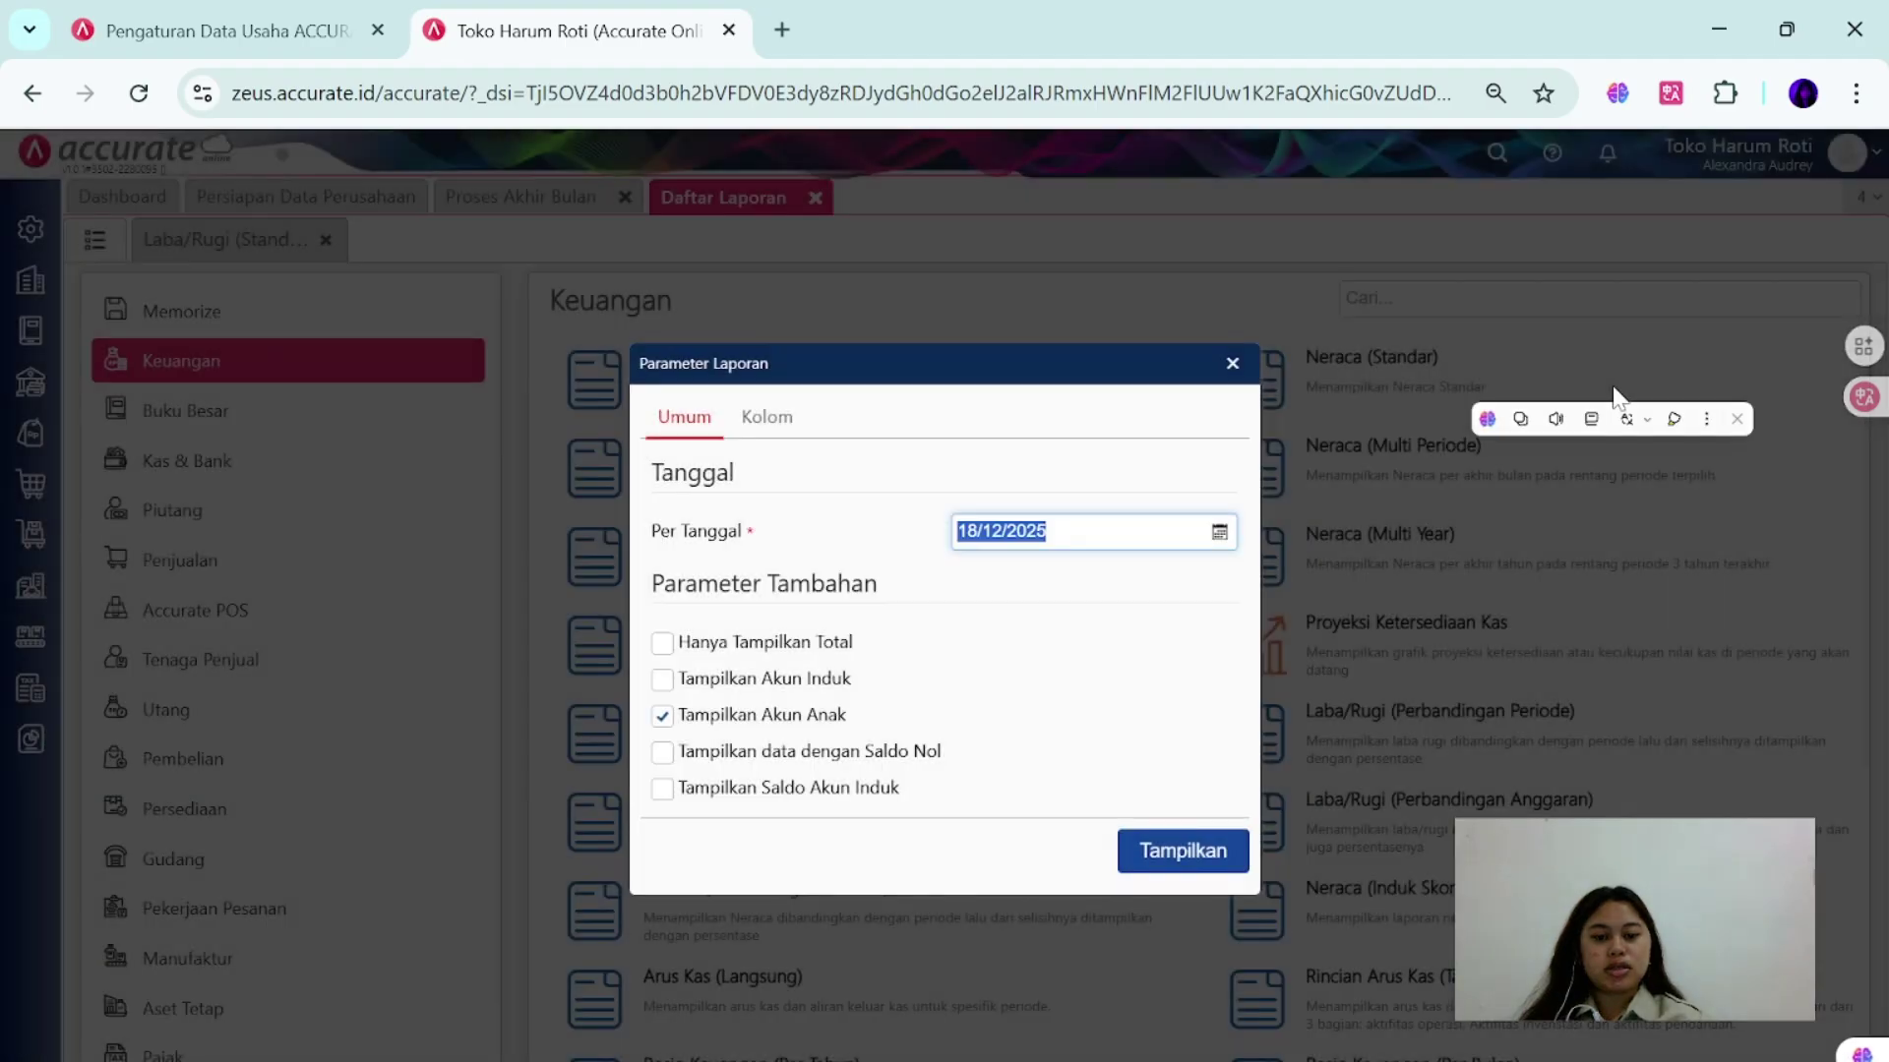
{"action": "type", "text": "30092012"}
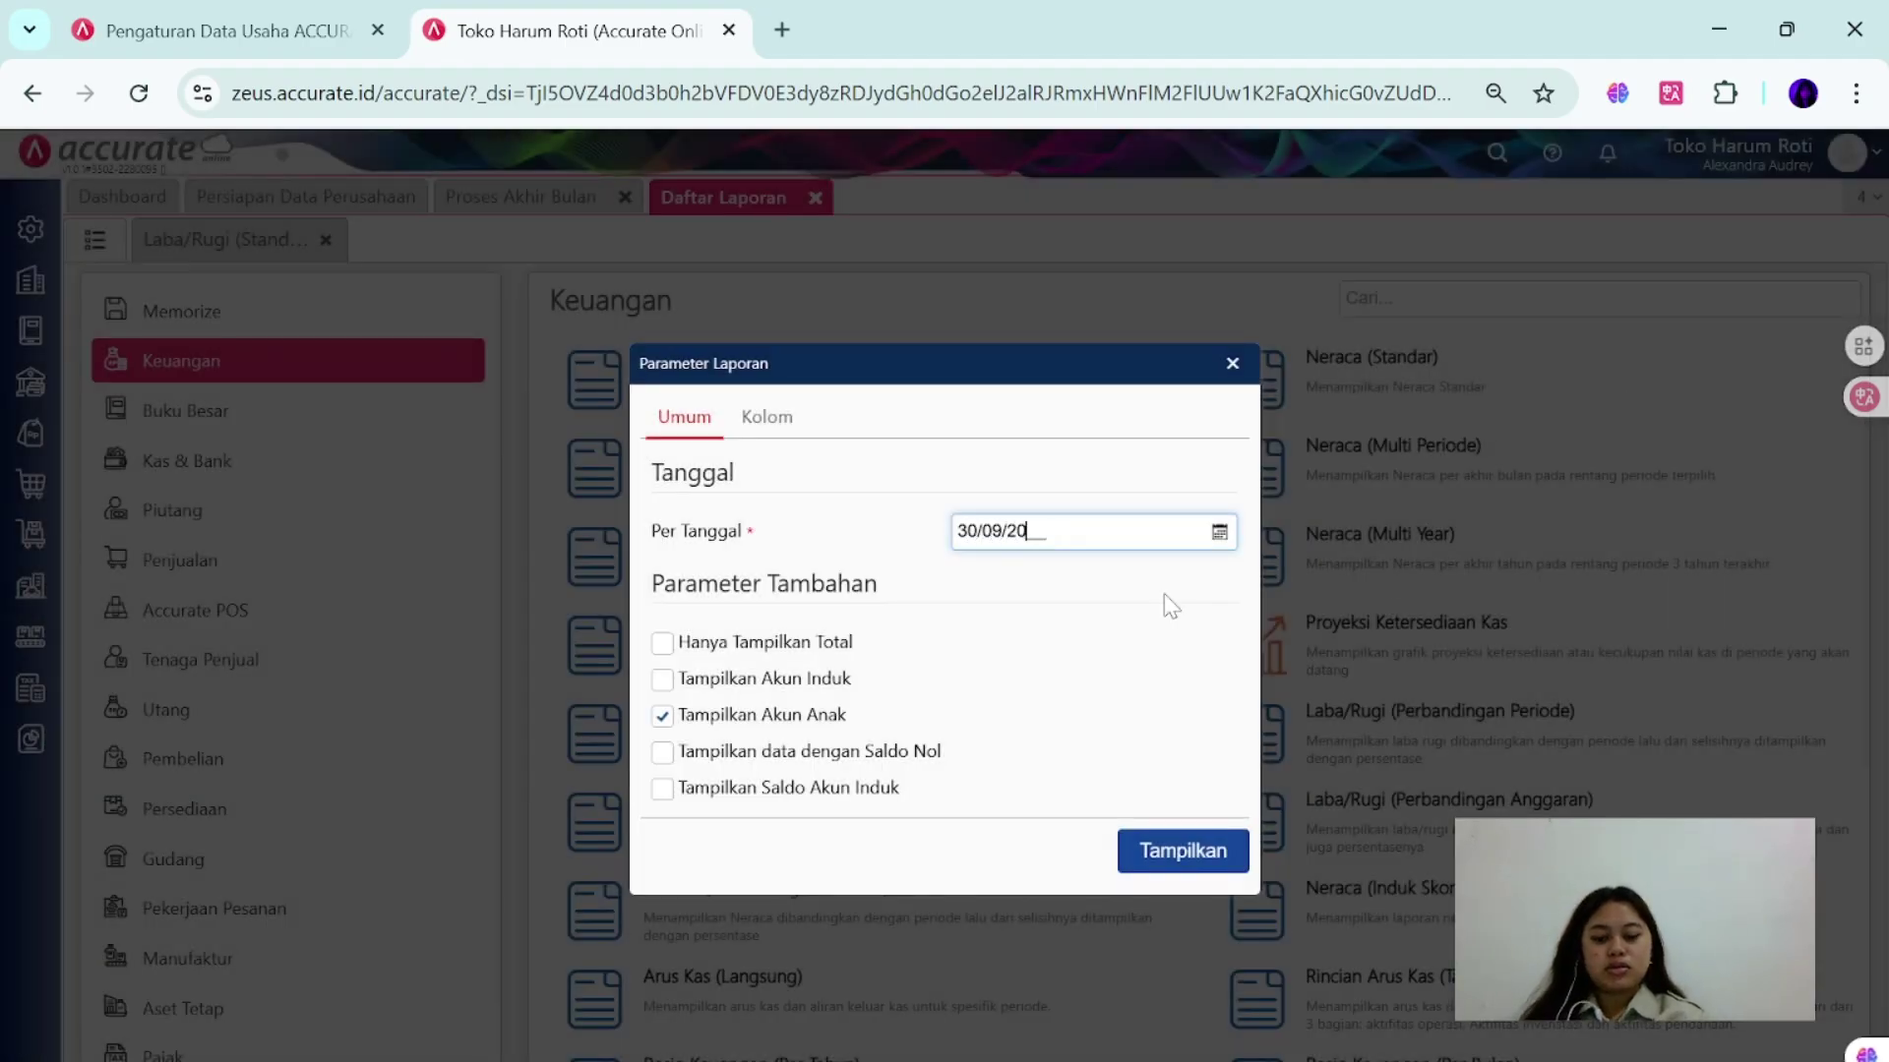
{"action": "left_click", "coordinate": [1181, 850]}
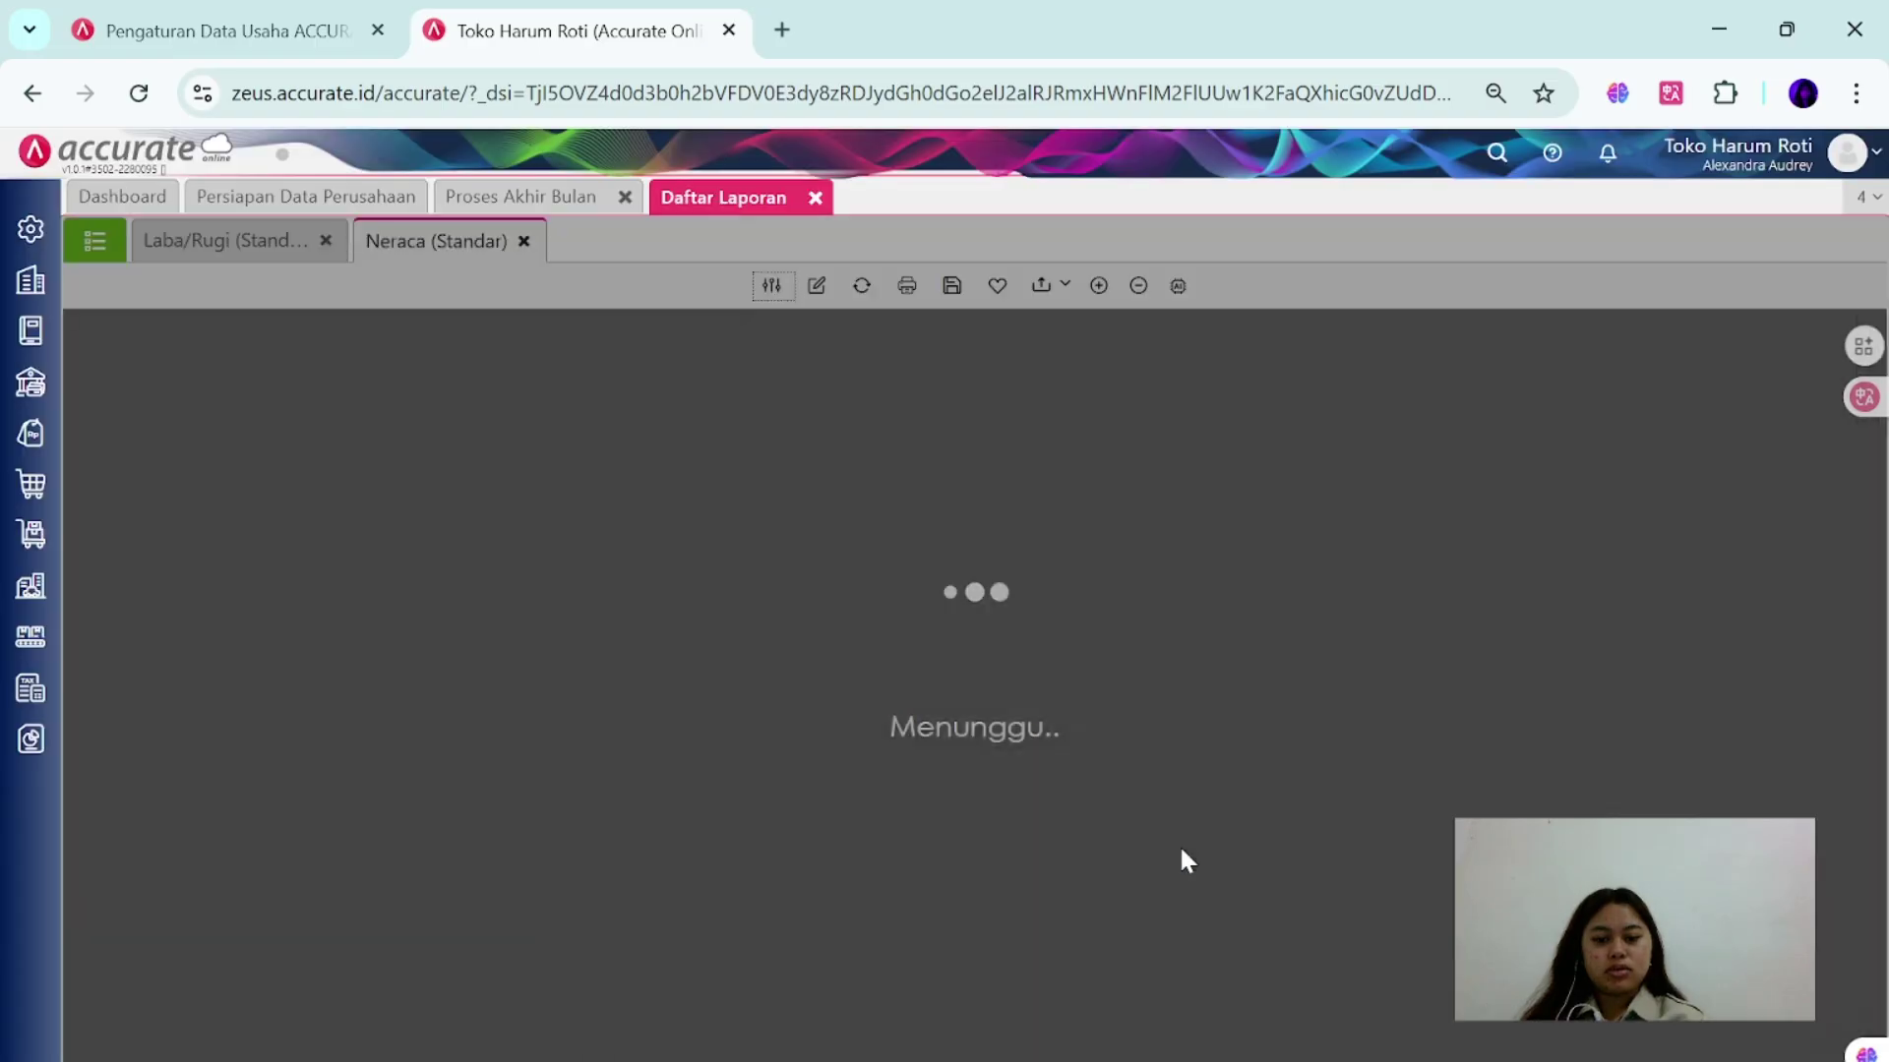